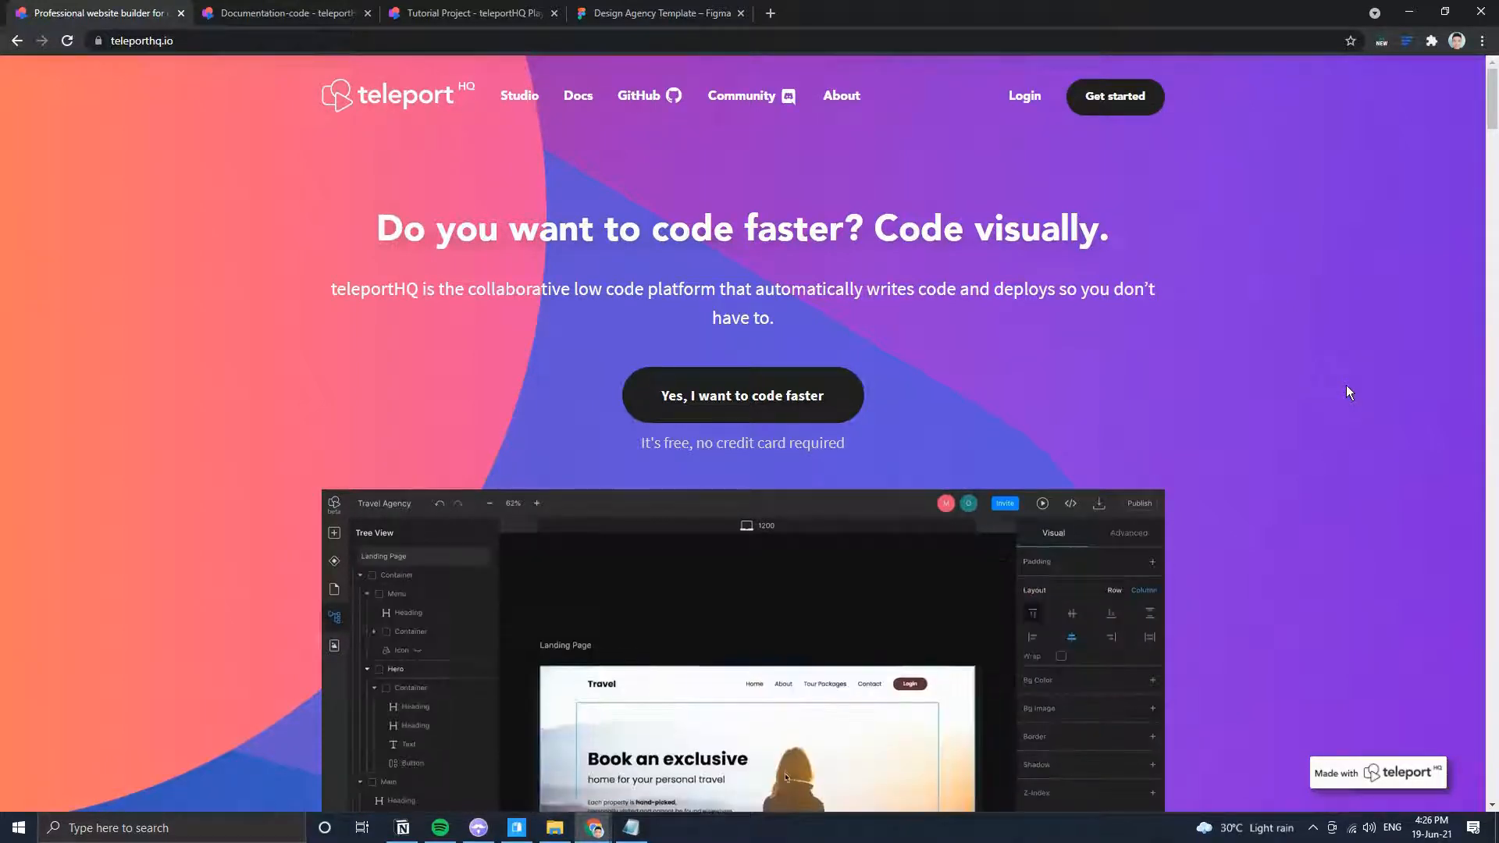
Switch to the Design Agency Template in Figma and examine the page design up to its hero section.
scroll(1341, 391, down, 1)
scroll(1341, 391, up, 1)
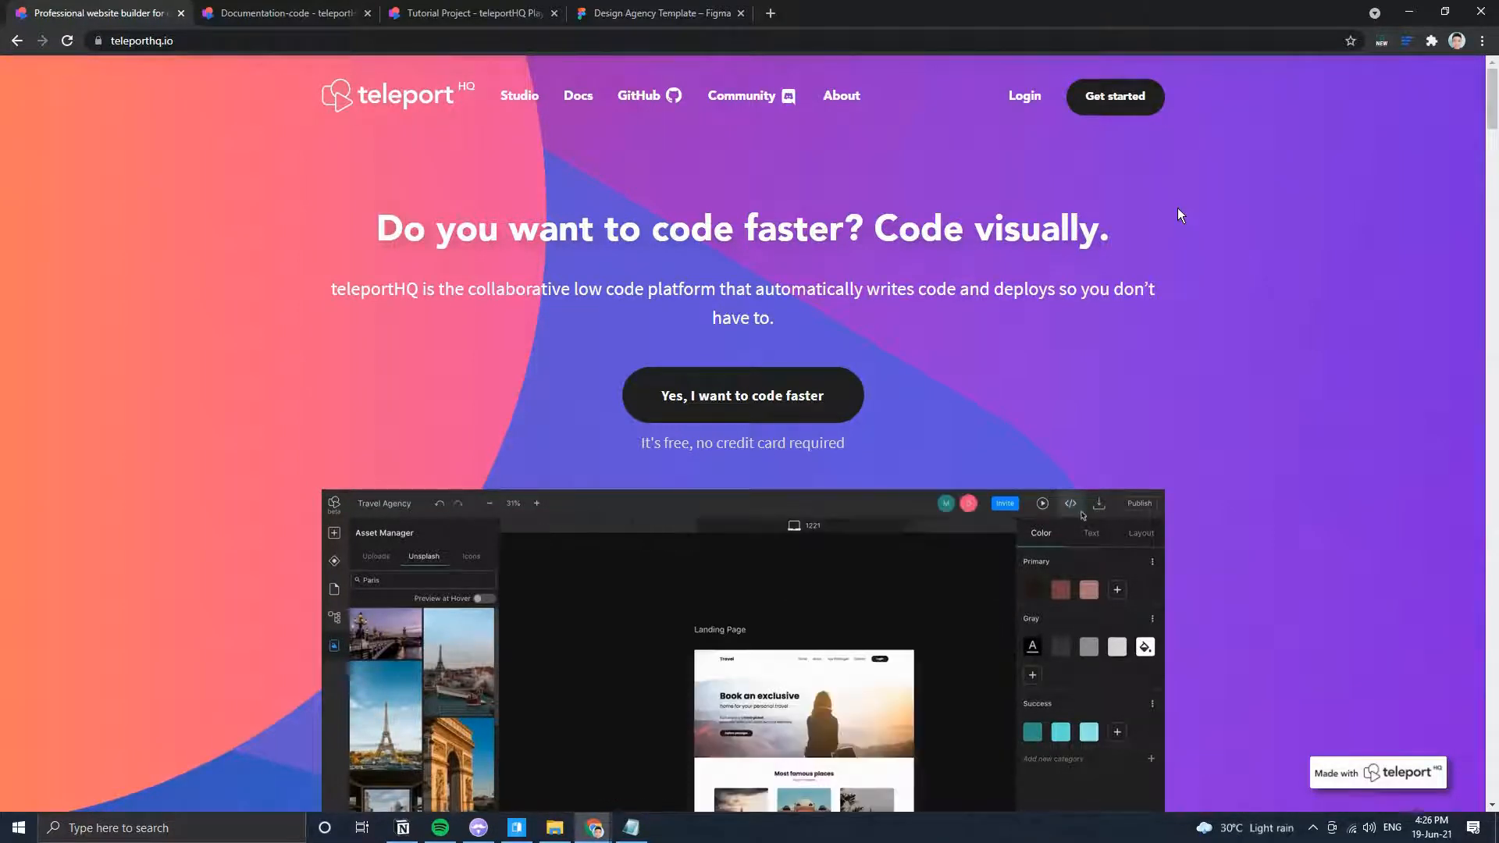
click(706, 13)
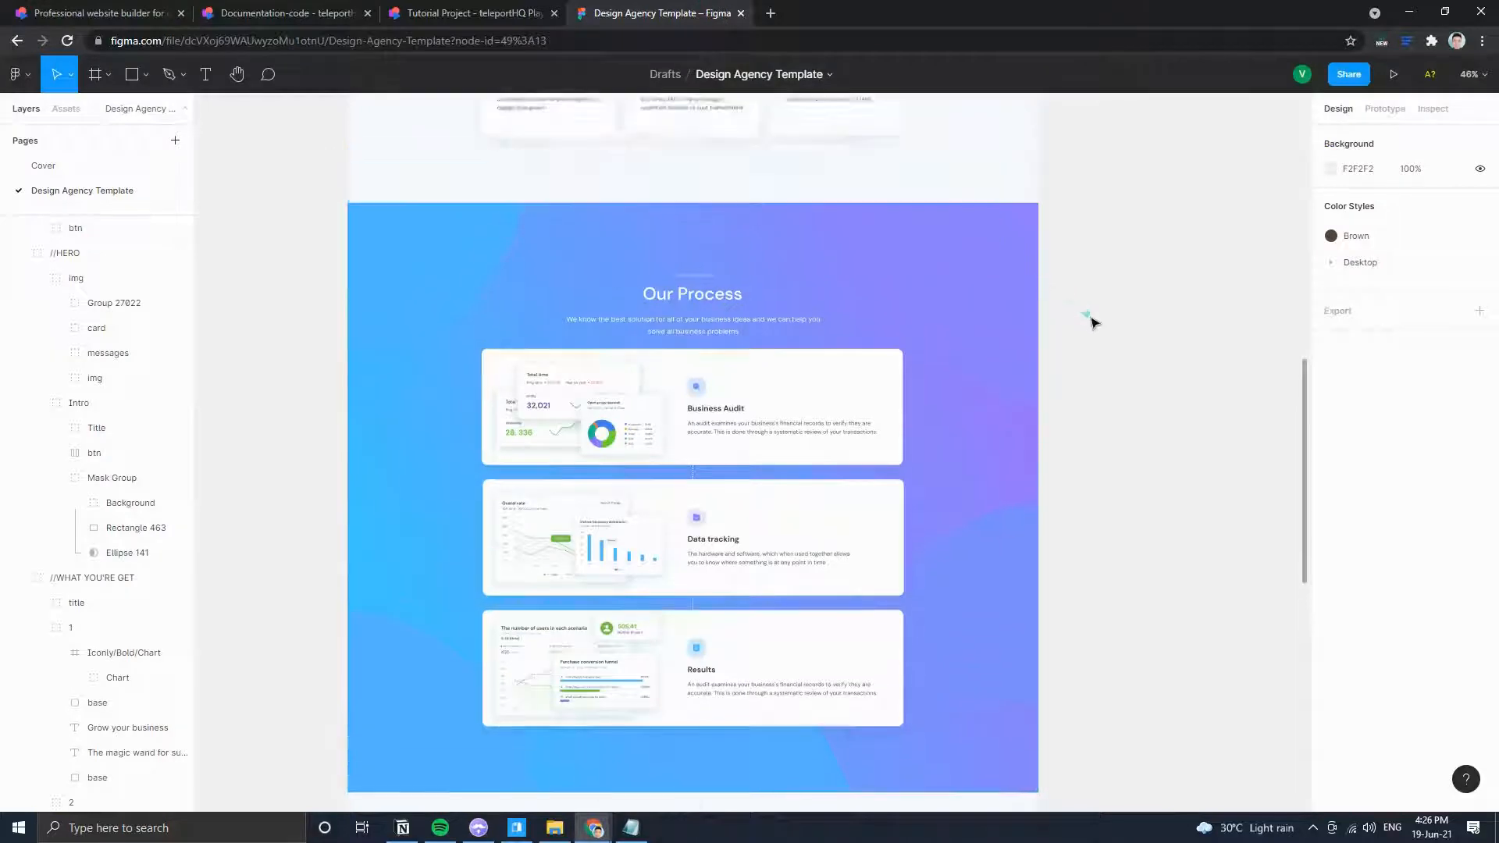
scroll(1091, 322, up, 15)
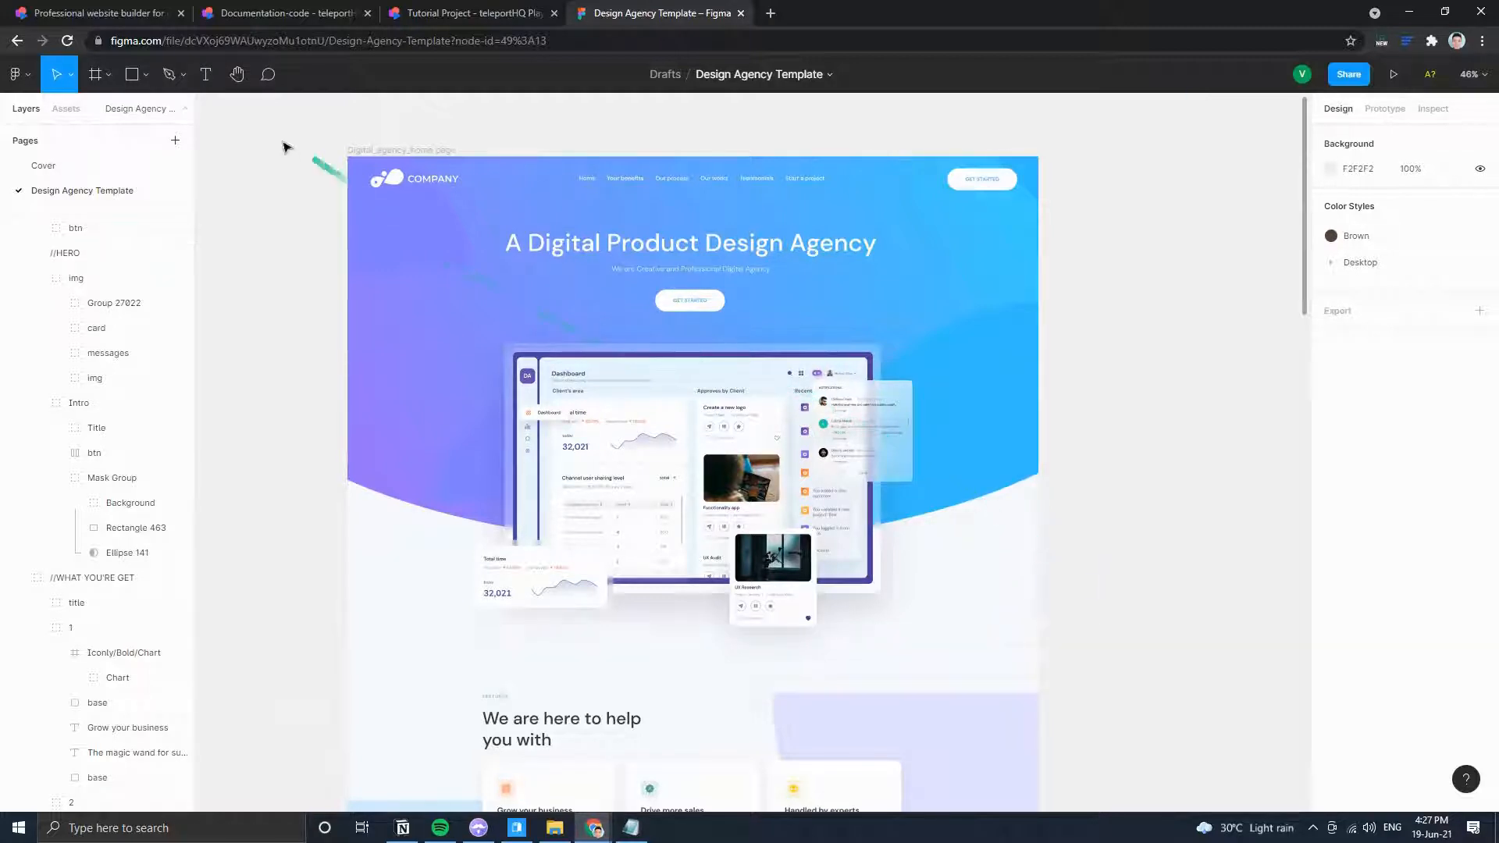
Examine the teleportHQ home page from the intro video down to the section on creating and deploying static websites.
click(129, 16)
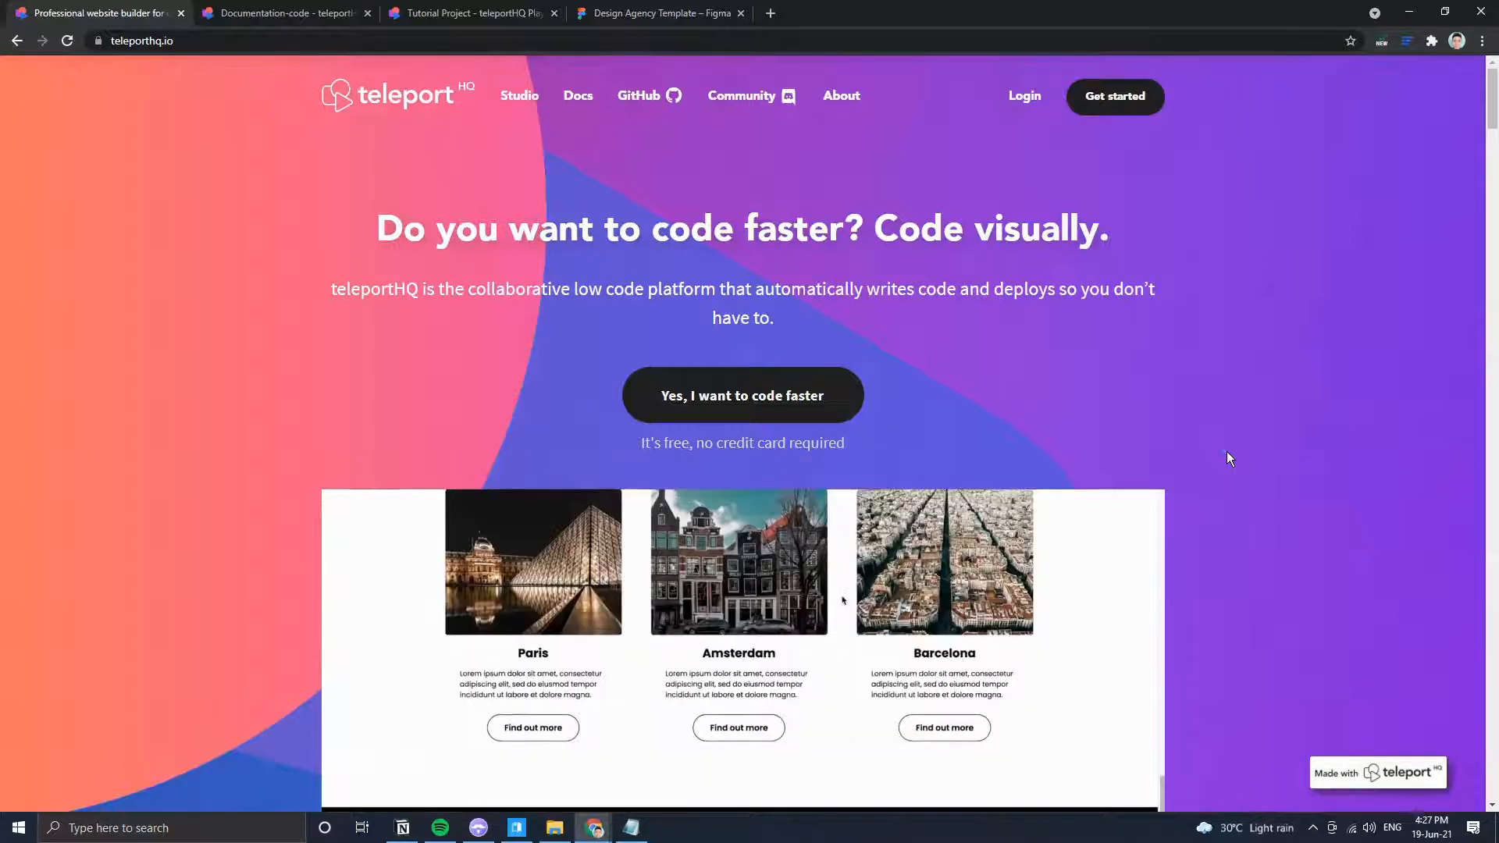
scroll(1243, 443, down, 3)
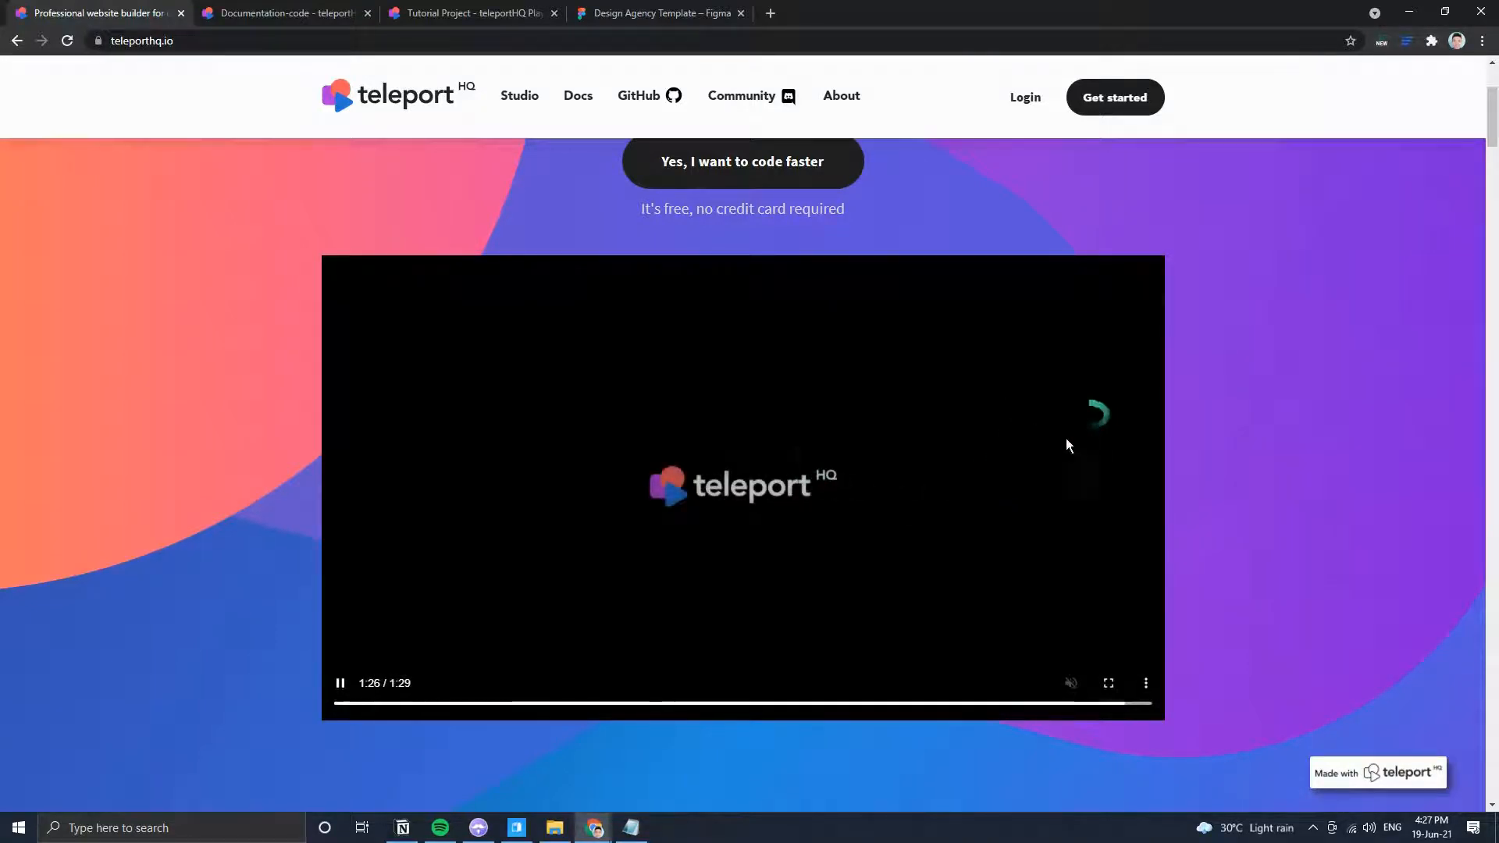
scroll(1246, 443, down, 4)
scroll(1243, 443, down, 4)
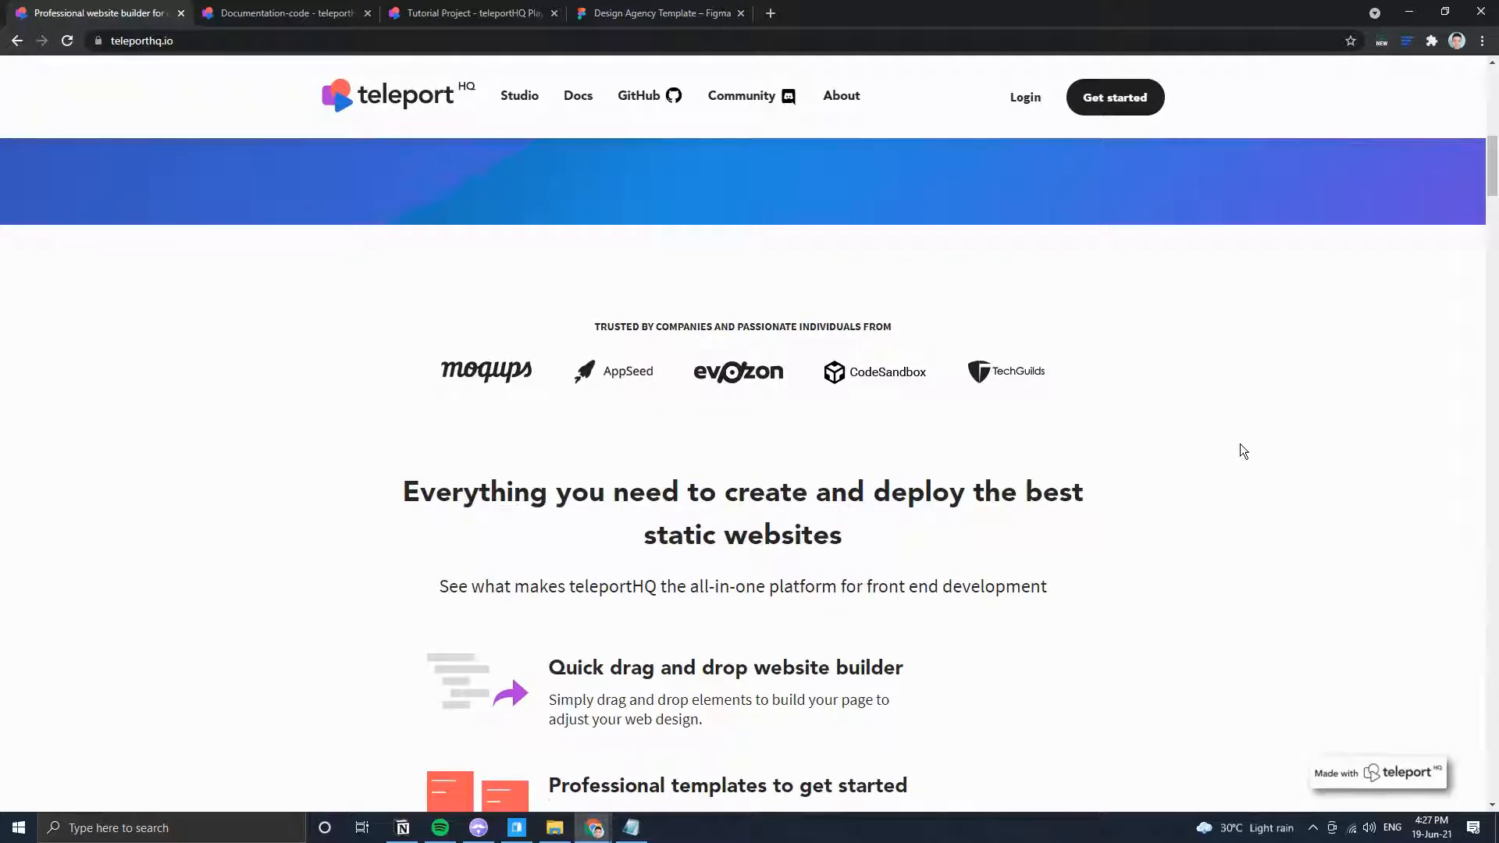
scroll(1234, 448, down, 2)
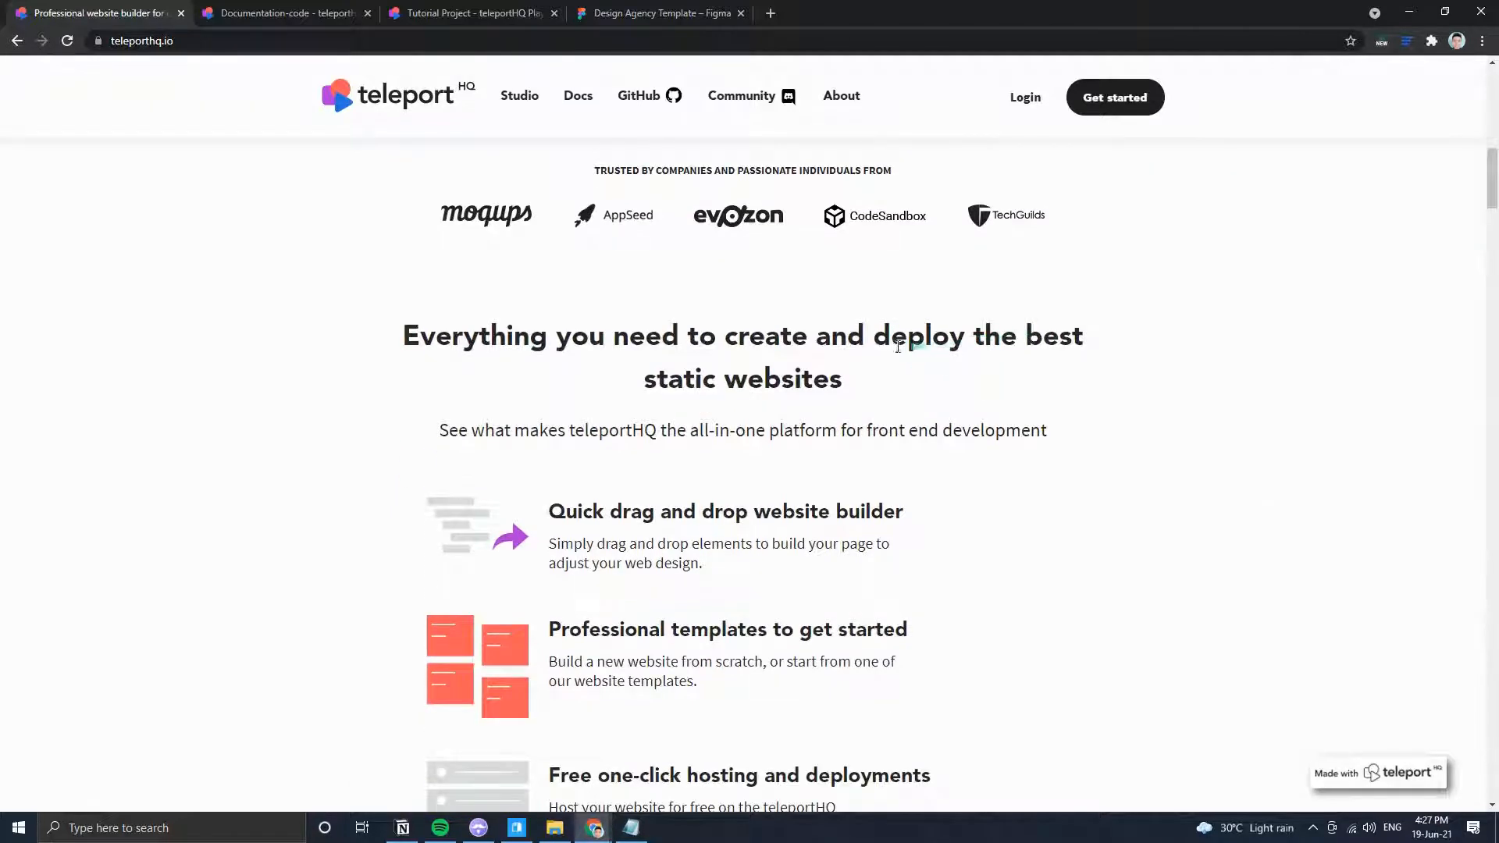
drag(842, 381, 646, 382)
click(897, 424)
scroll(959, 461, down, 2)
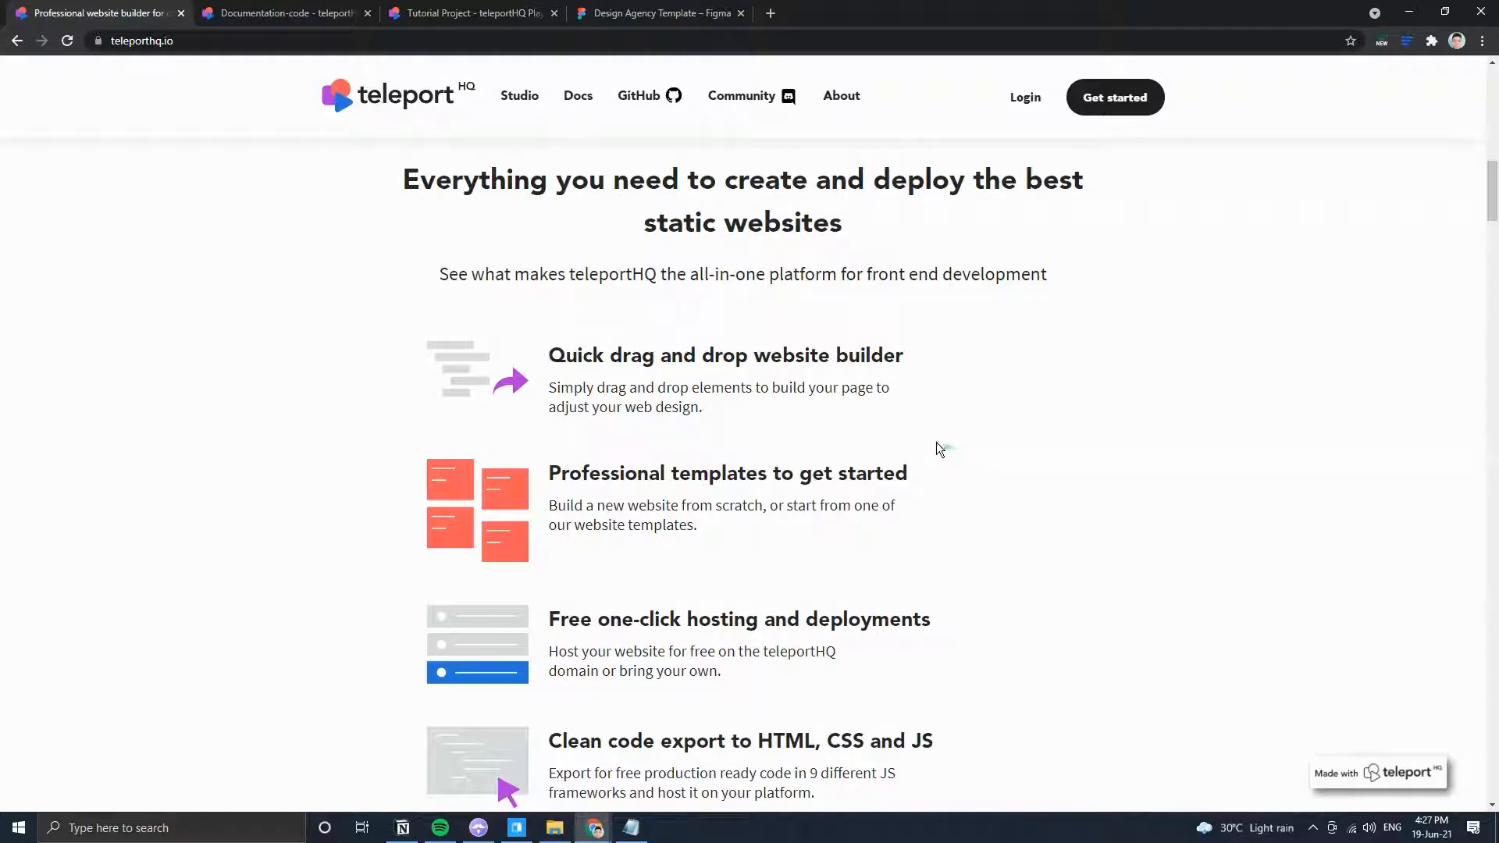
Switch to the Tutorial Project in the teleportHQ editor and view its project export options.
click(474, 14)
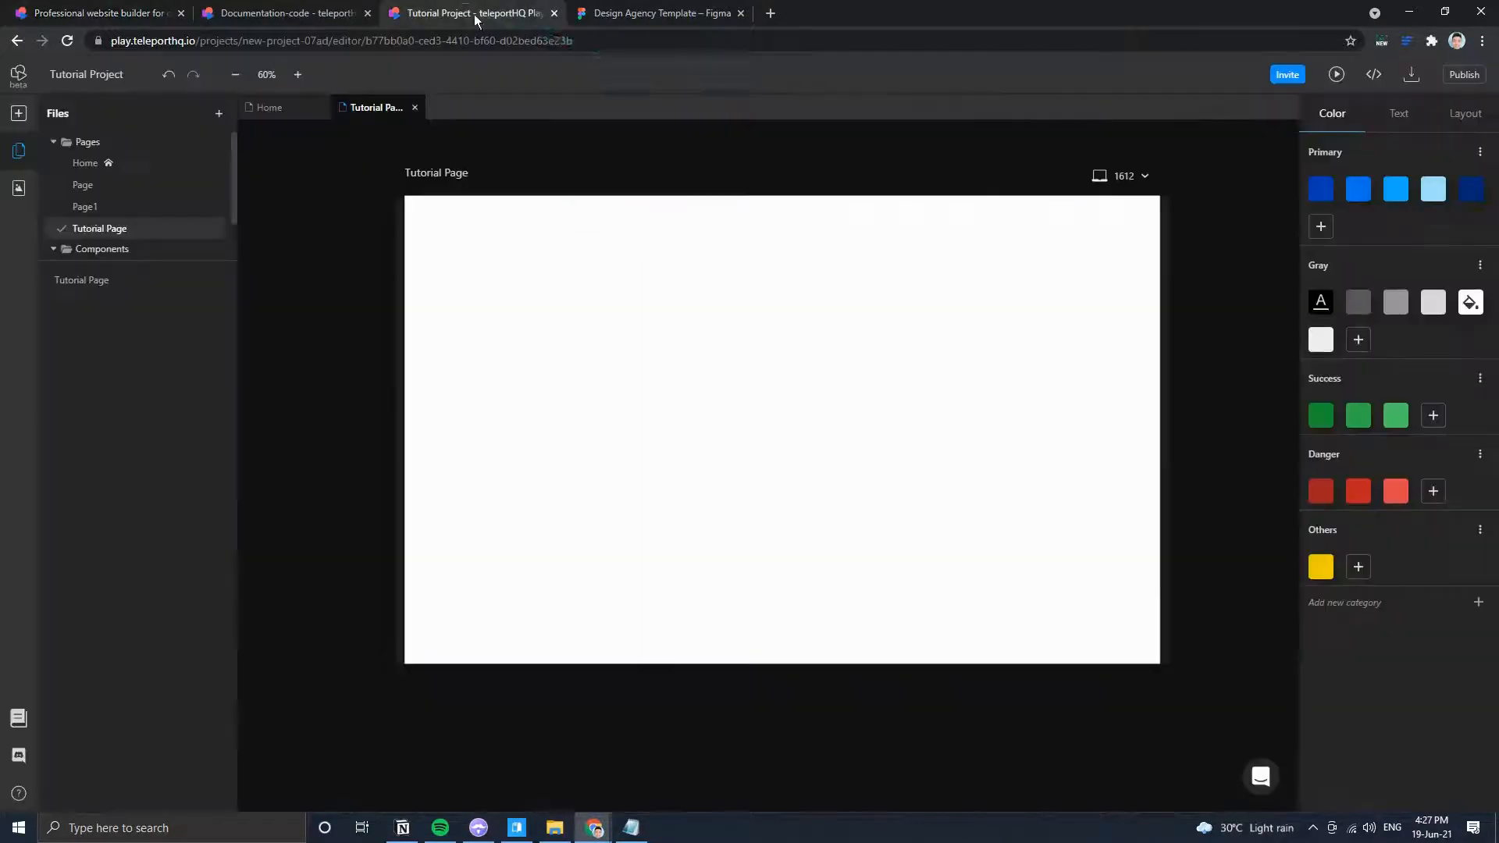
click(1406, 74)
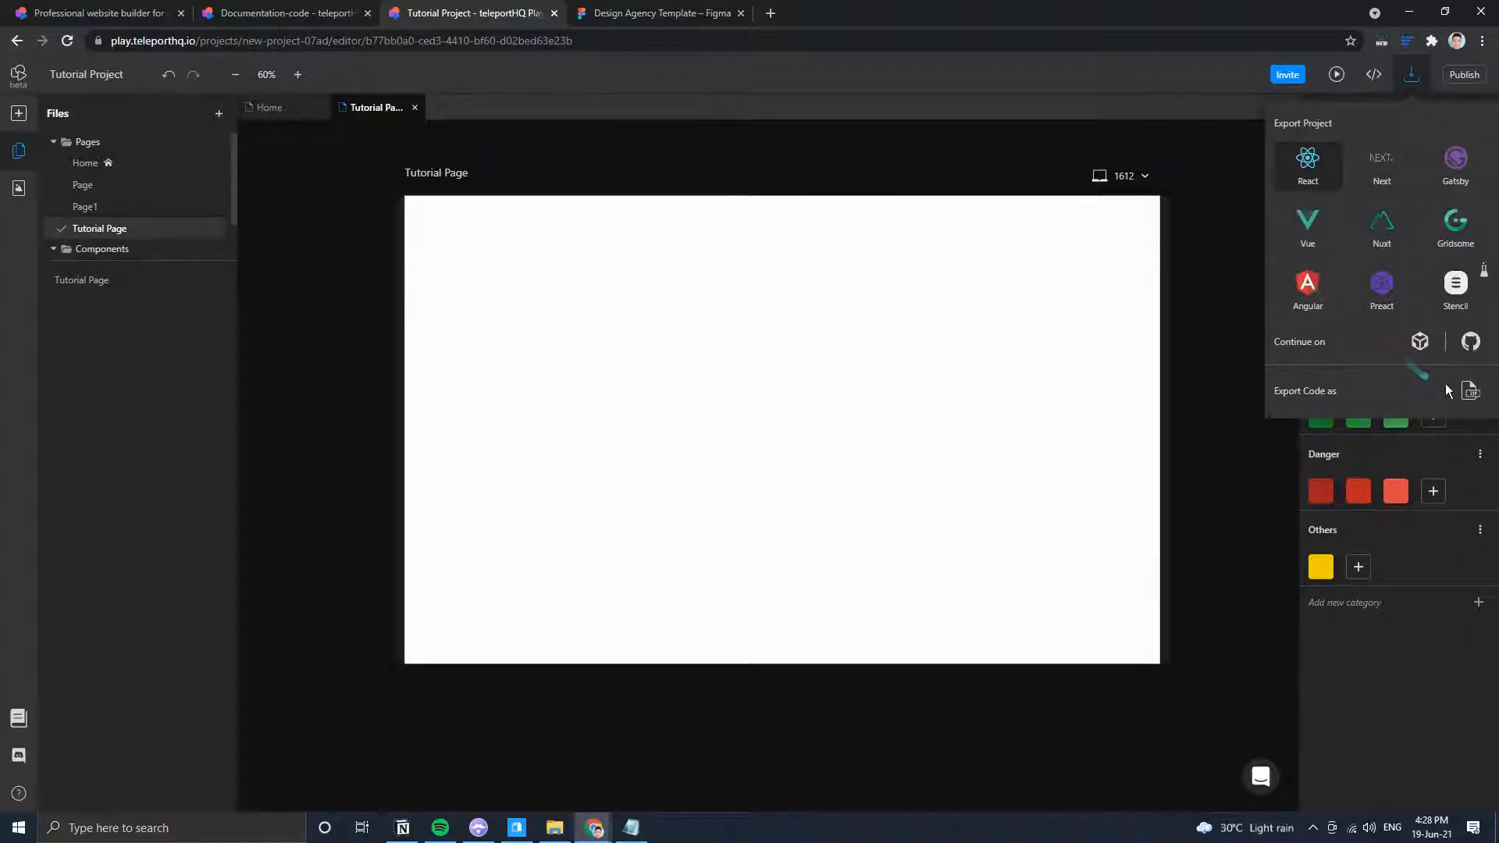
click(99, 13)
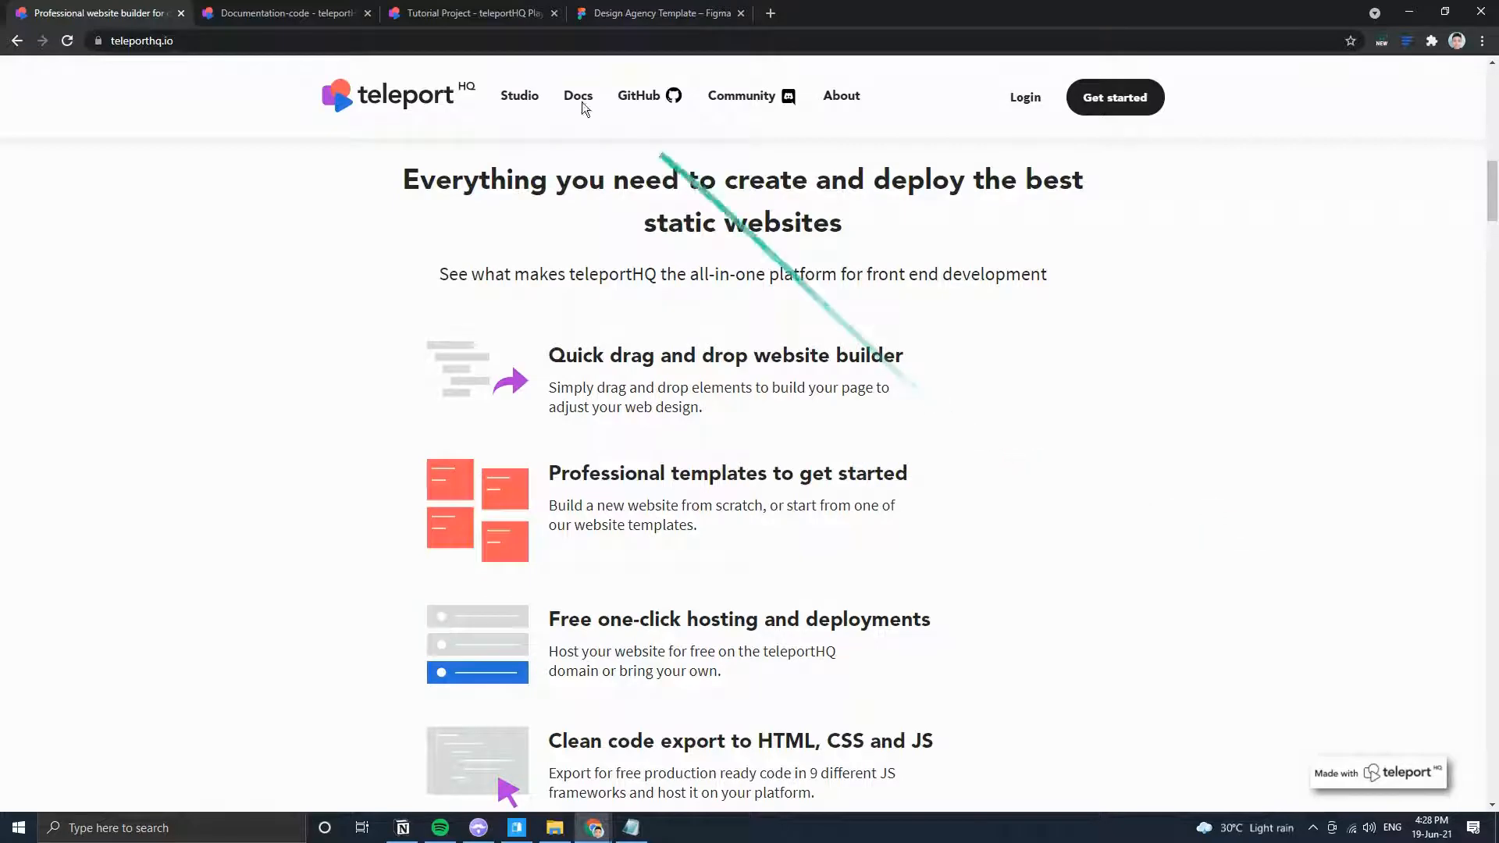
View the generated code of Tutorial Page in React-Native format, then close the code view.
click(469, 14)
click(1370, 78)
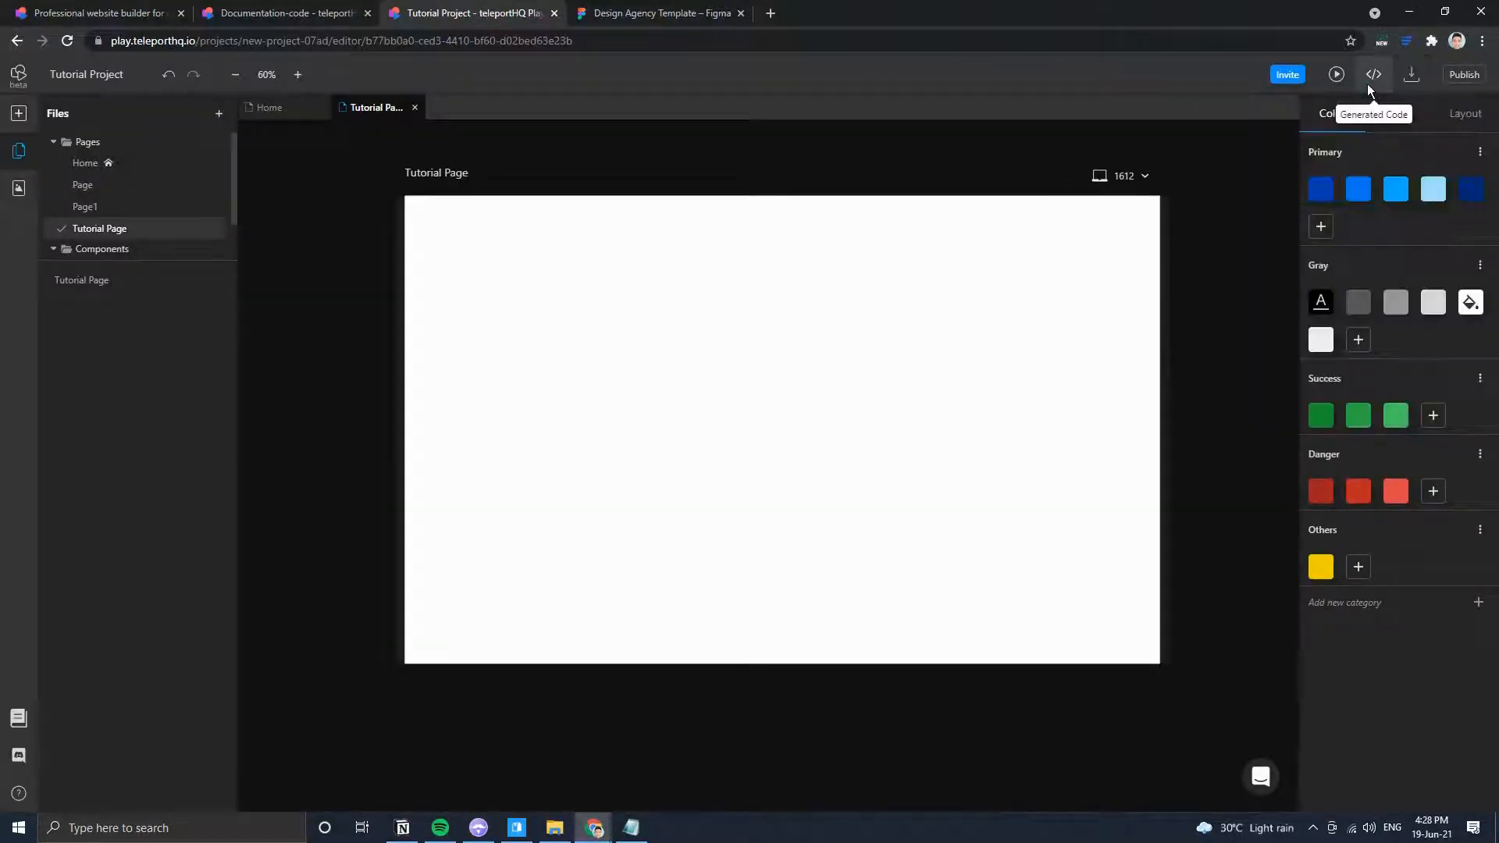
click(261, 133)
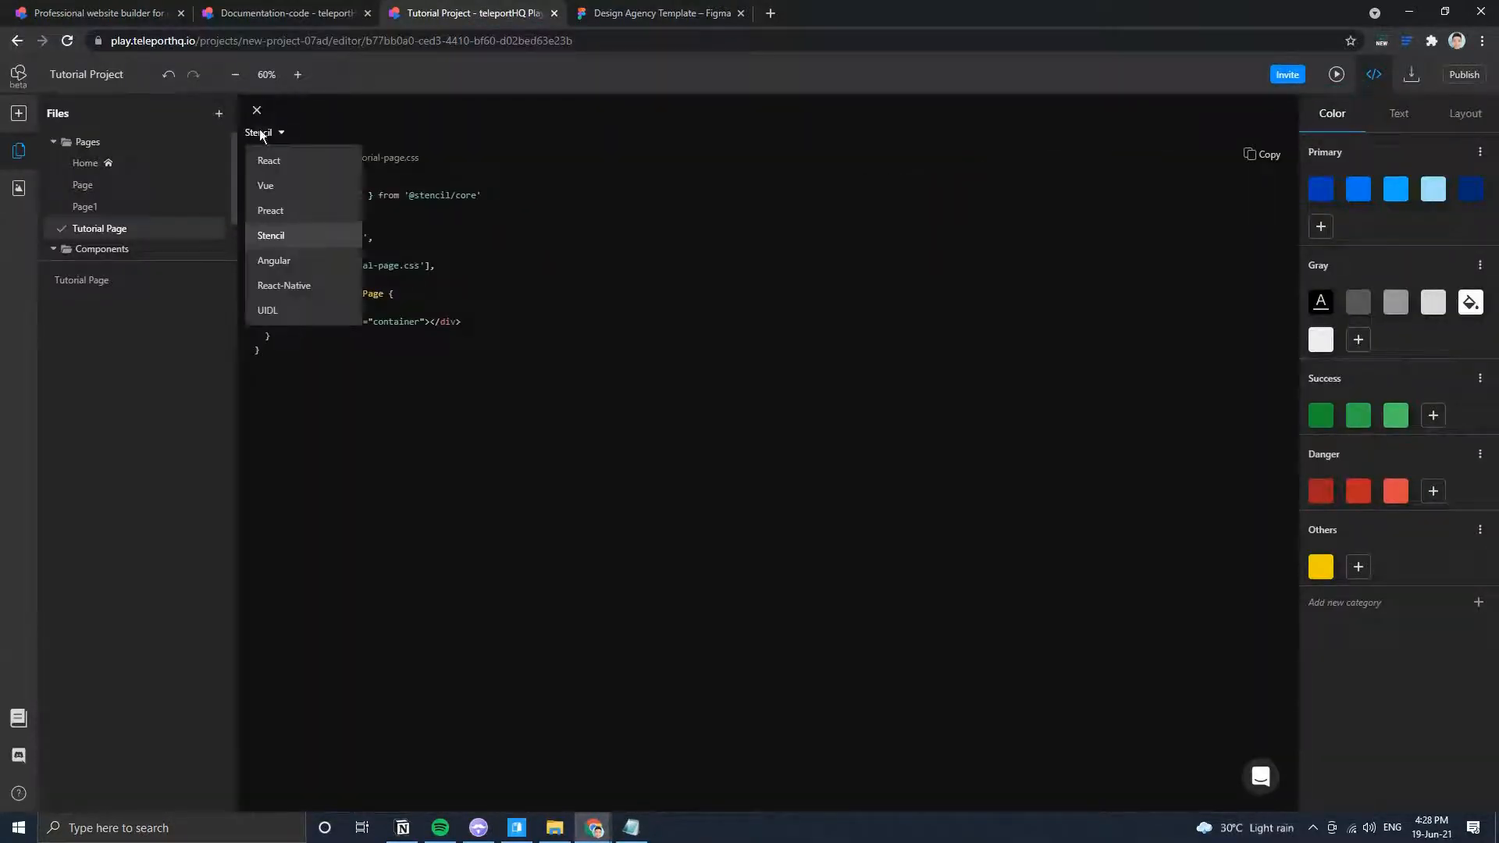
click(269, 284)
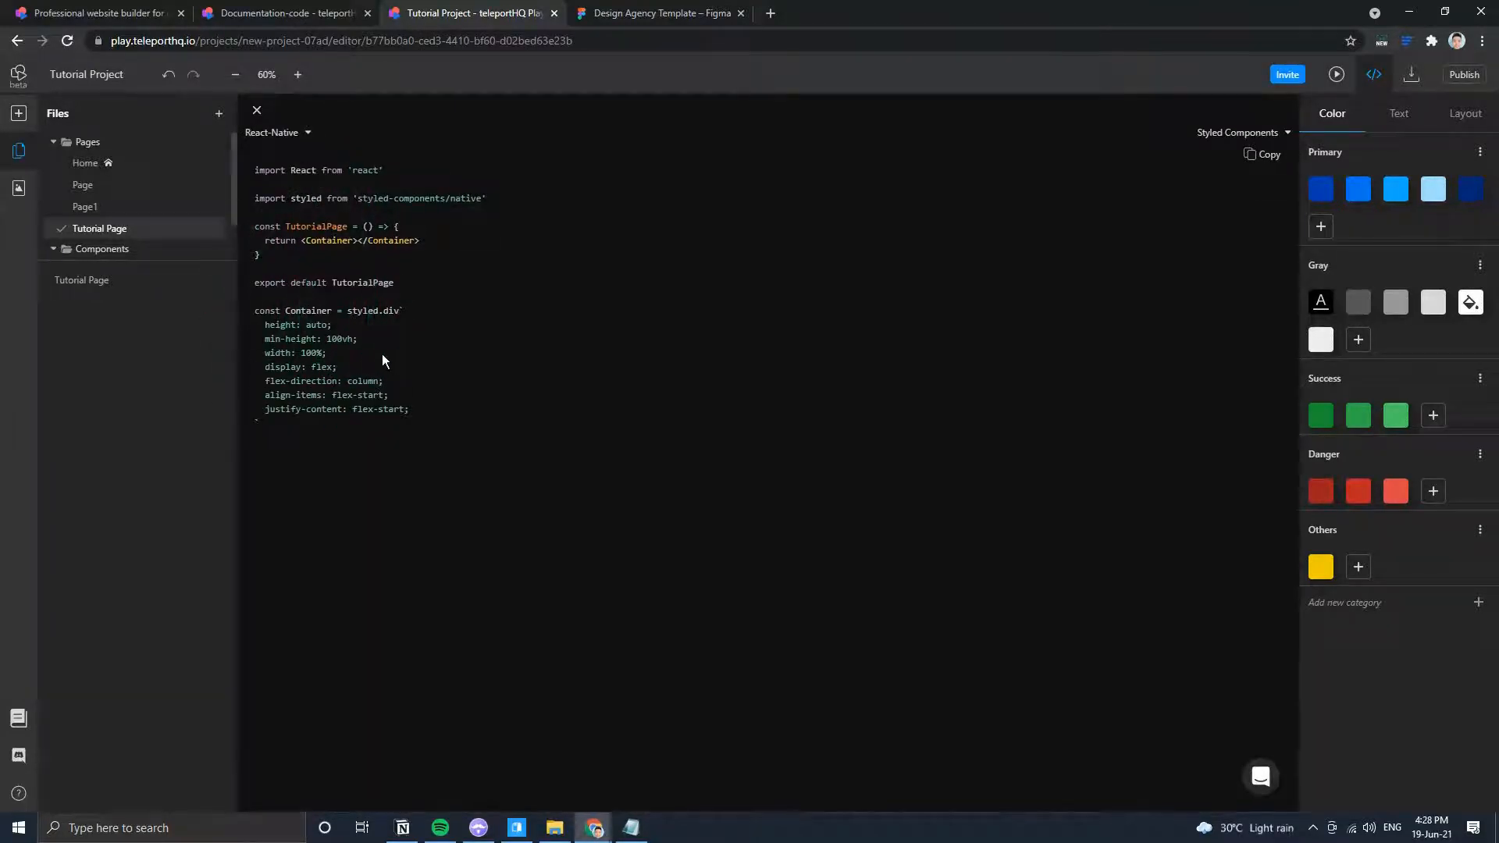
click(258, 109)
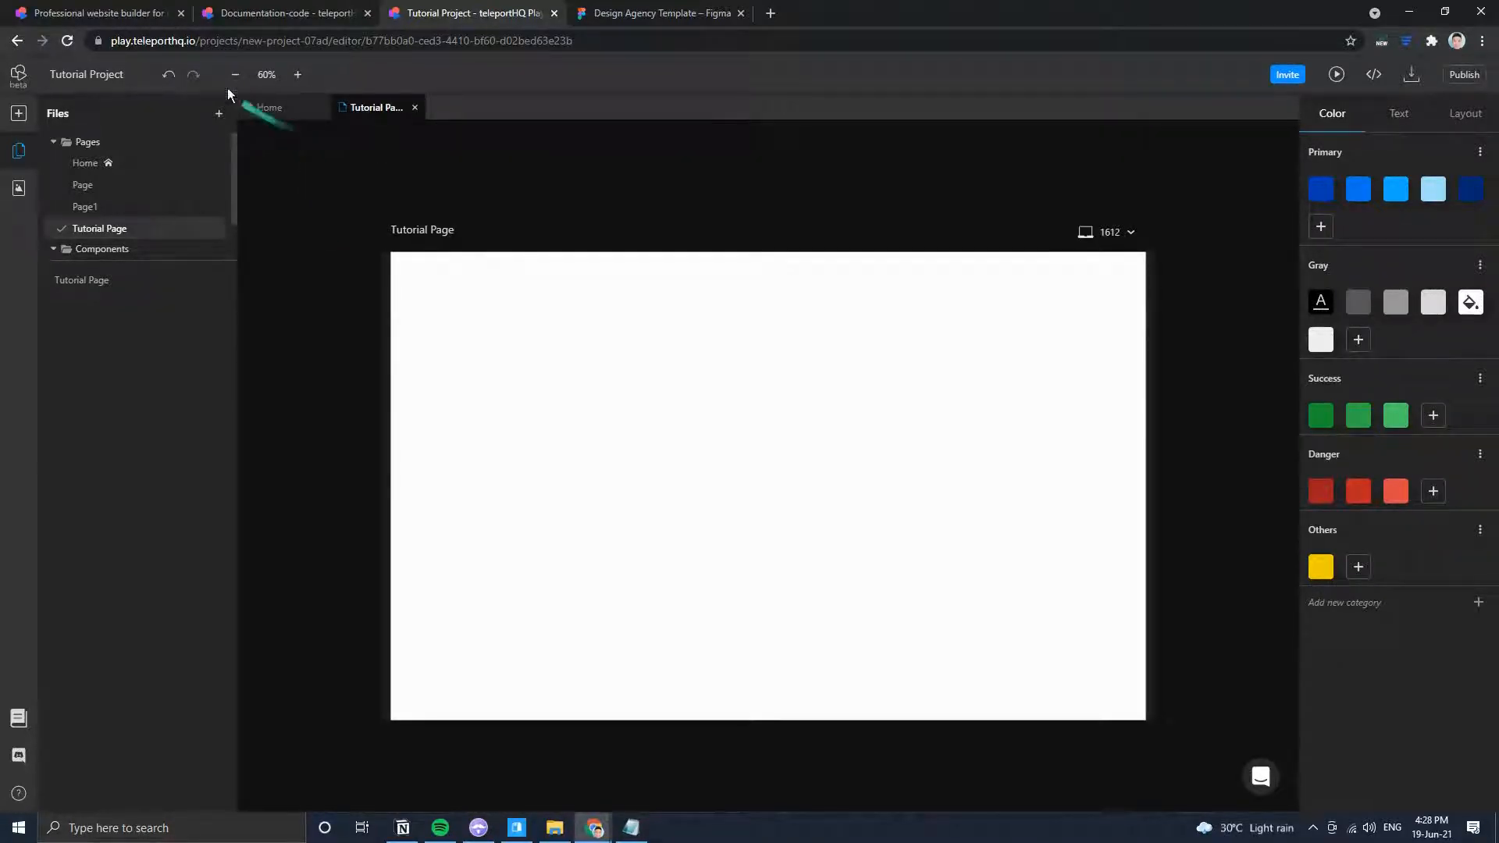
Read the home page sections on the platform's features, code export, reusable components and mobile responsiveness.
click(115, 20)
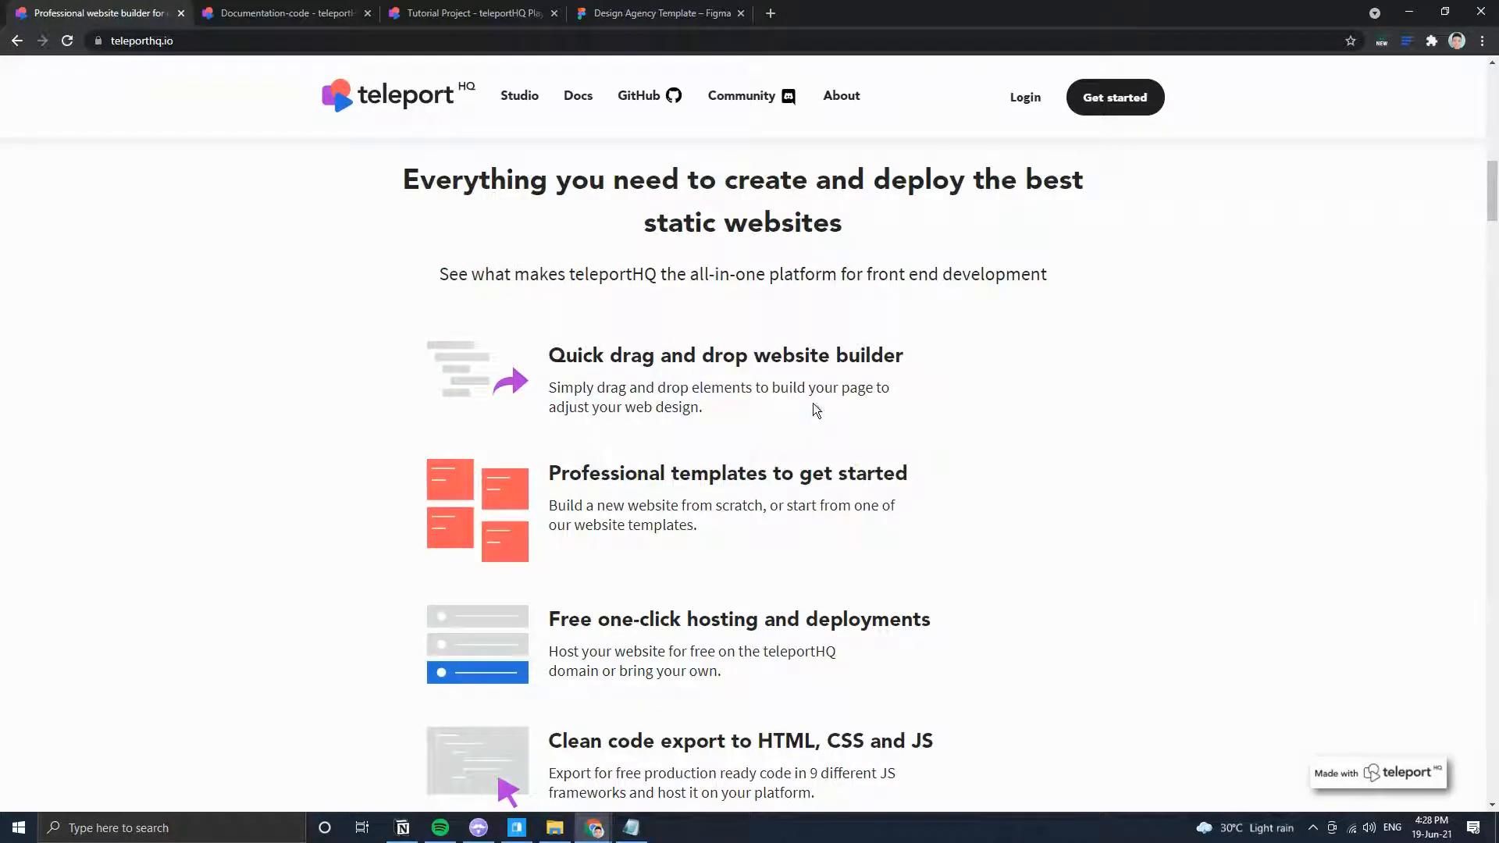
drag(847, 231, 667, 227)
click(663, 260)
scroll(870, 449, down, 2)
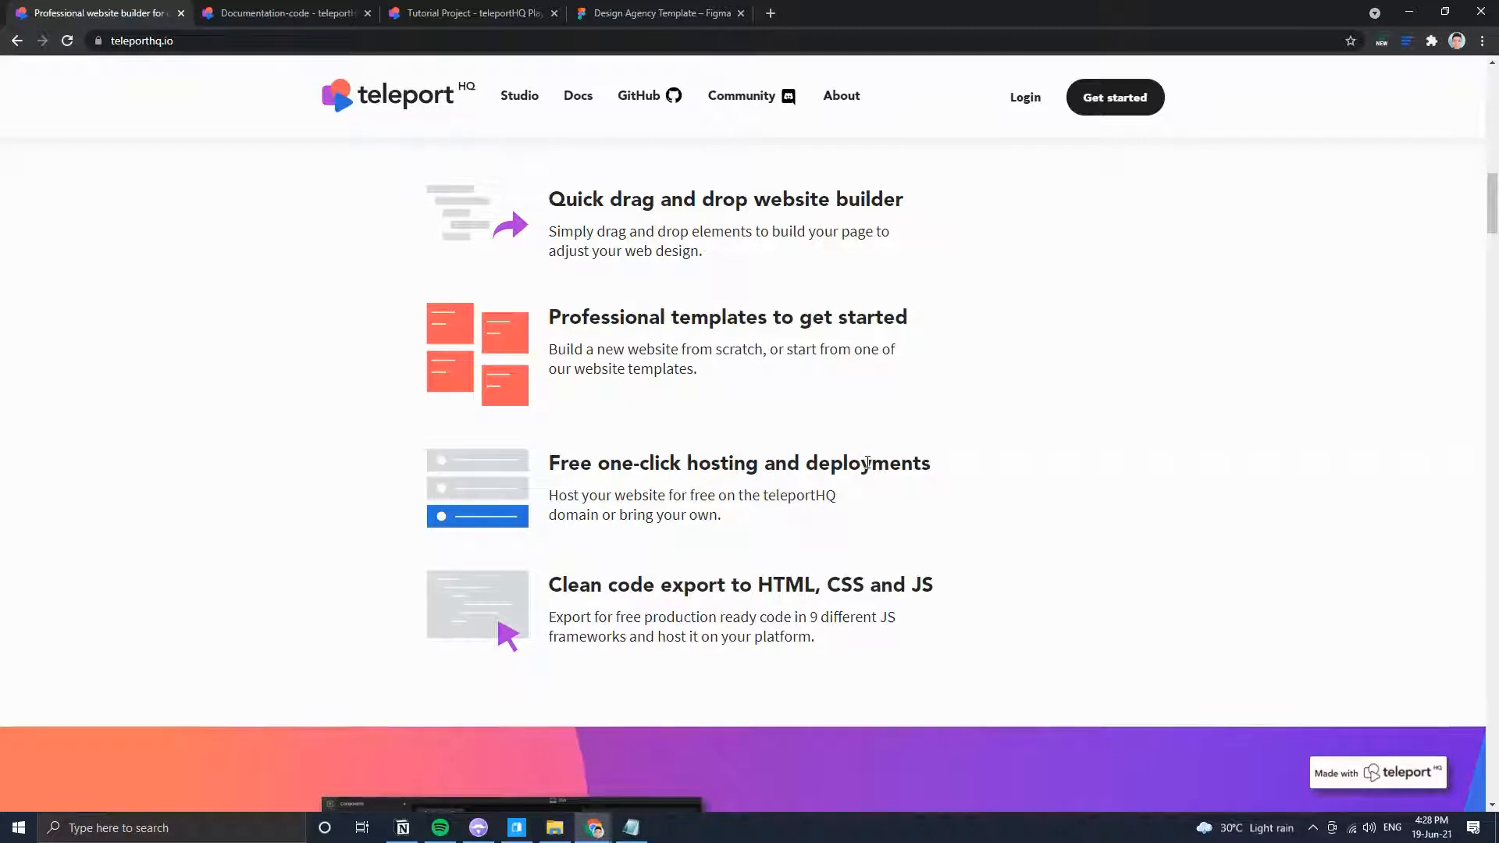
scroll(867, 462, down, 2)
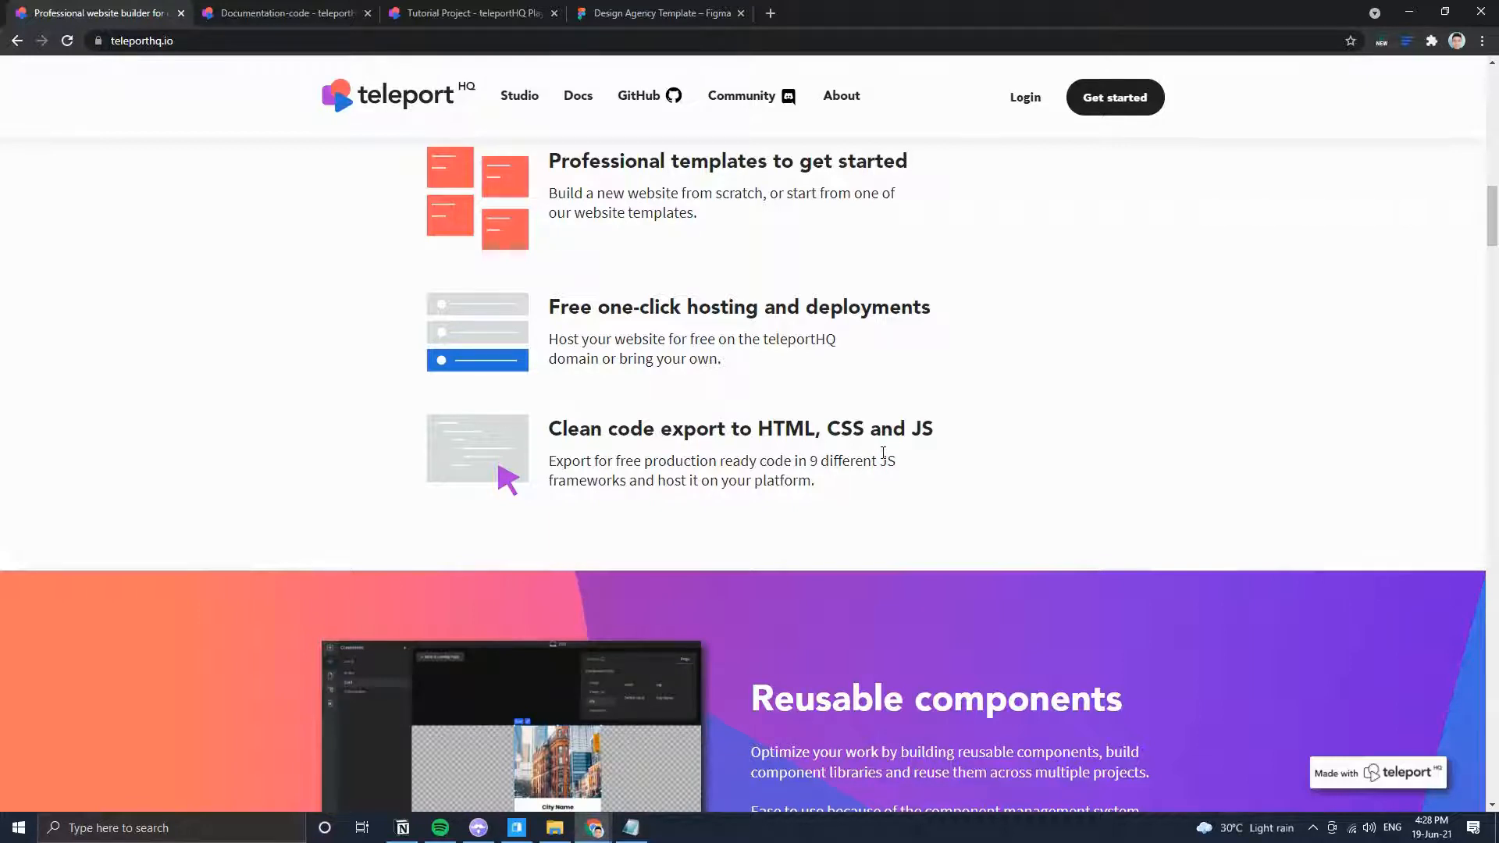
scroll(883, 453, down, 1)
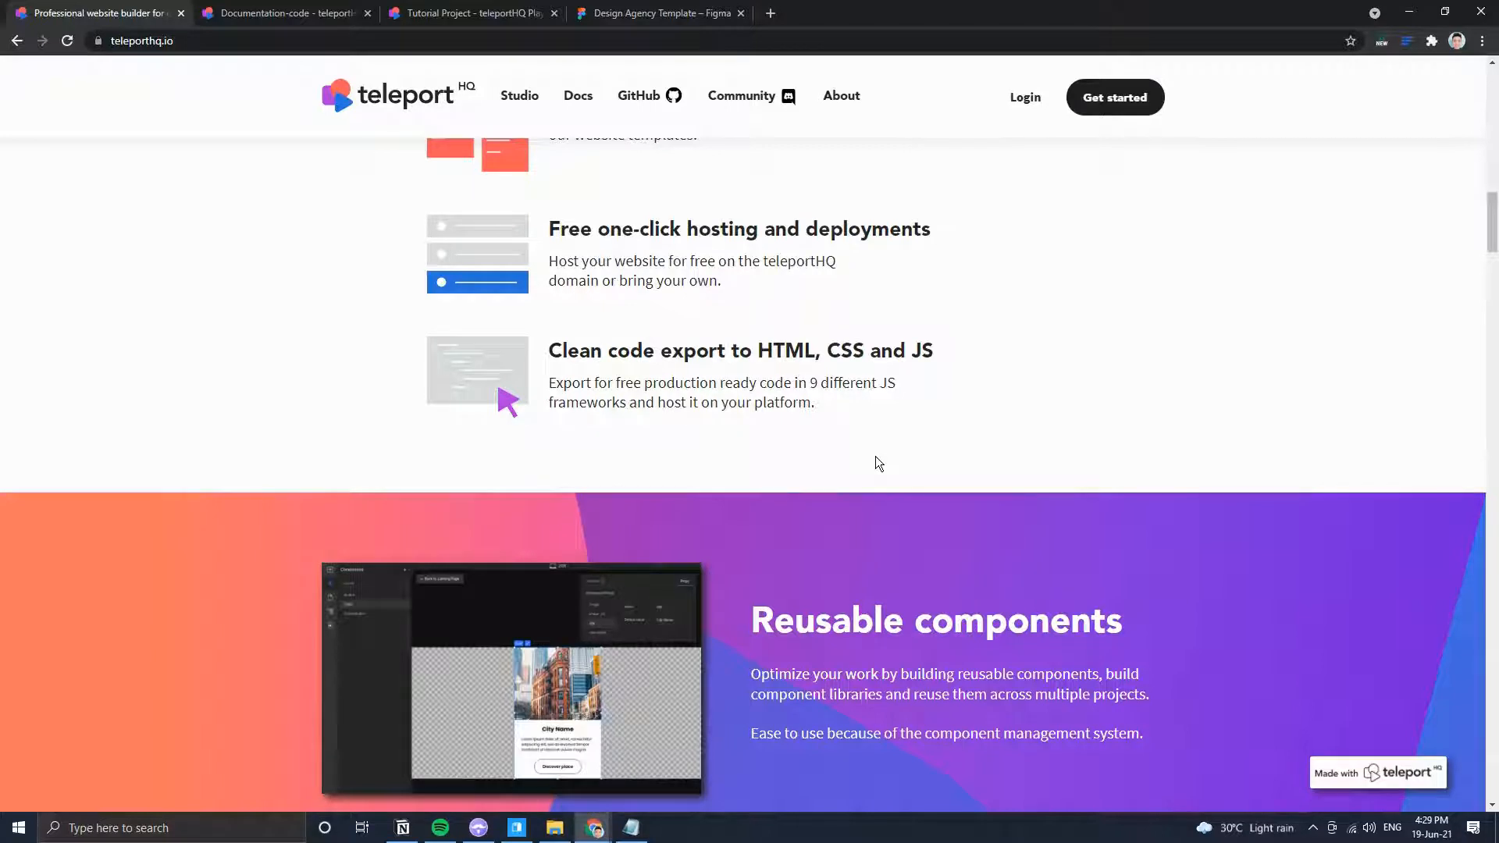
scroll(875, 462, down, 4)
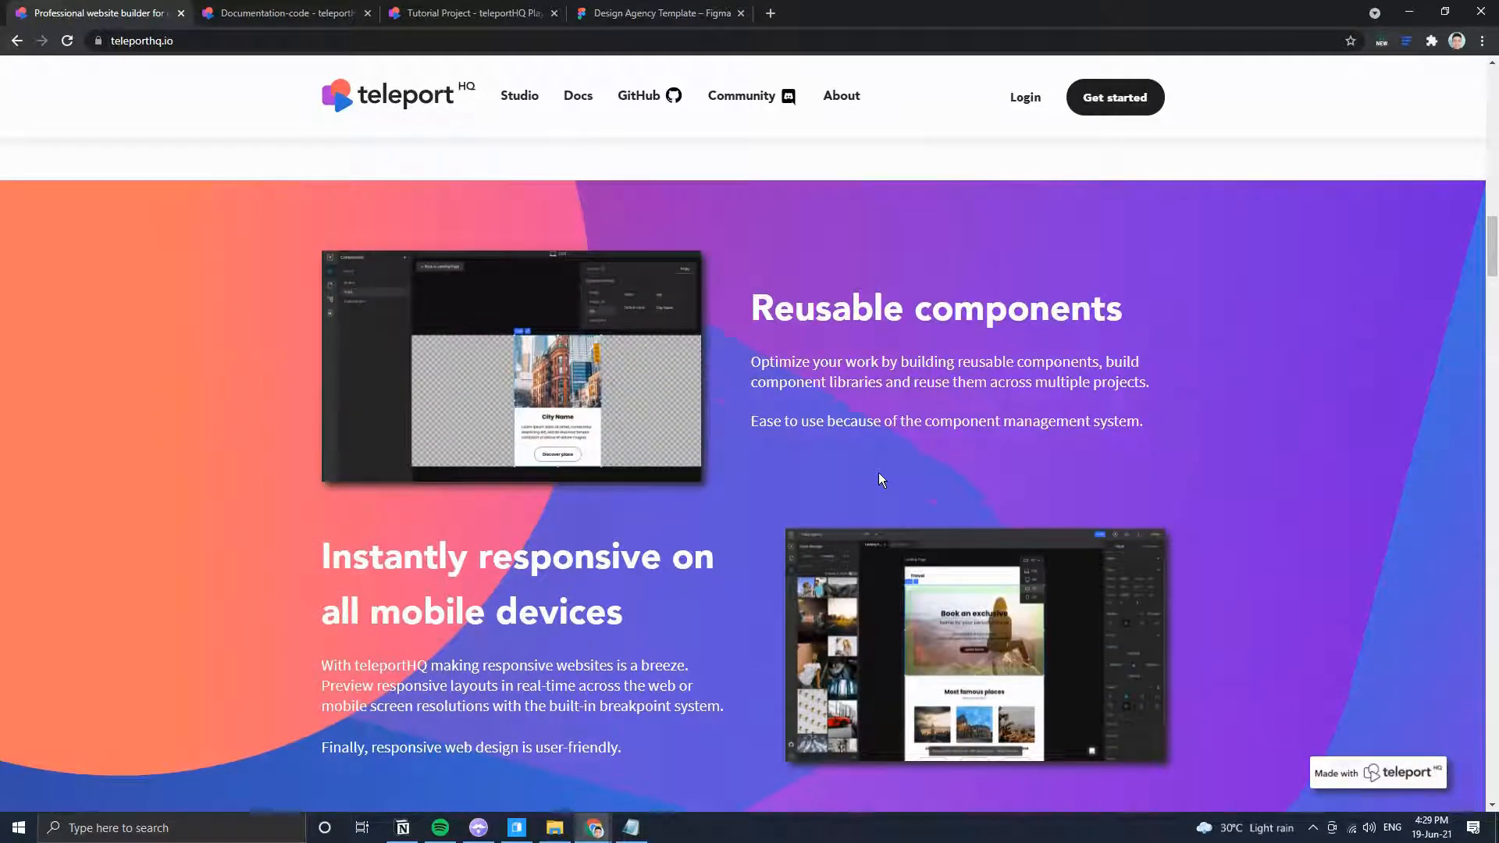
scroll(880, 479, down, 2)
scroll(878, 471, down, 1)
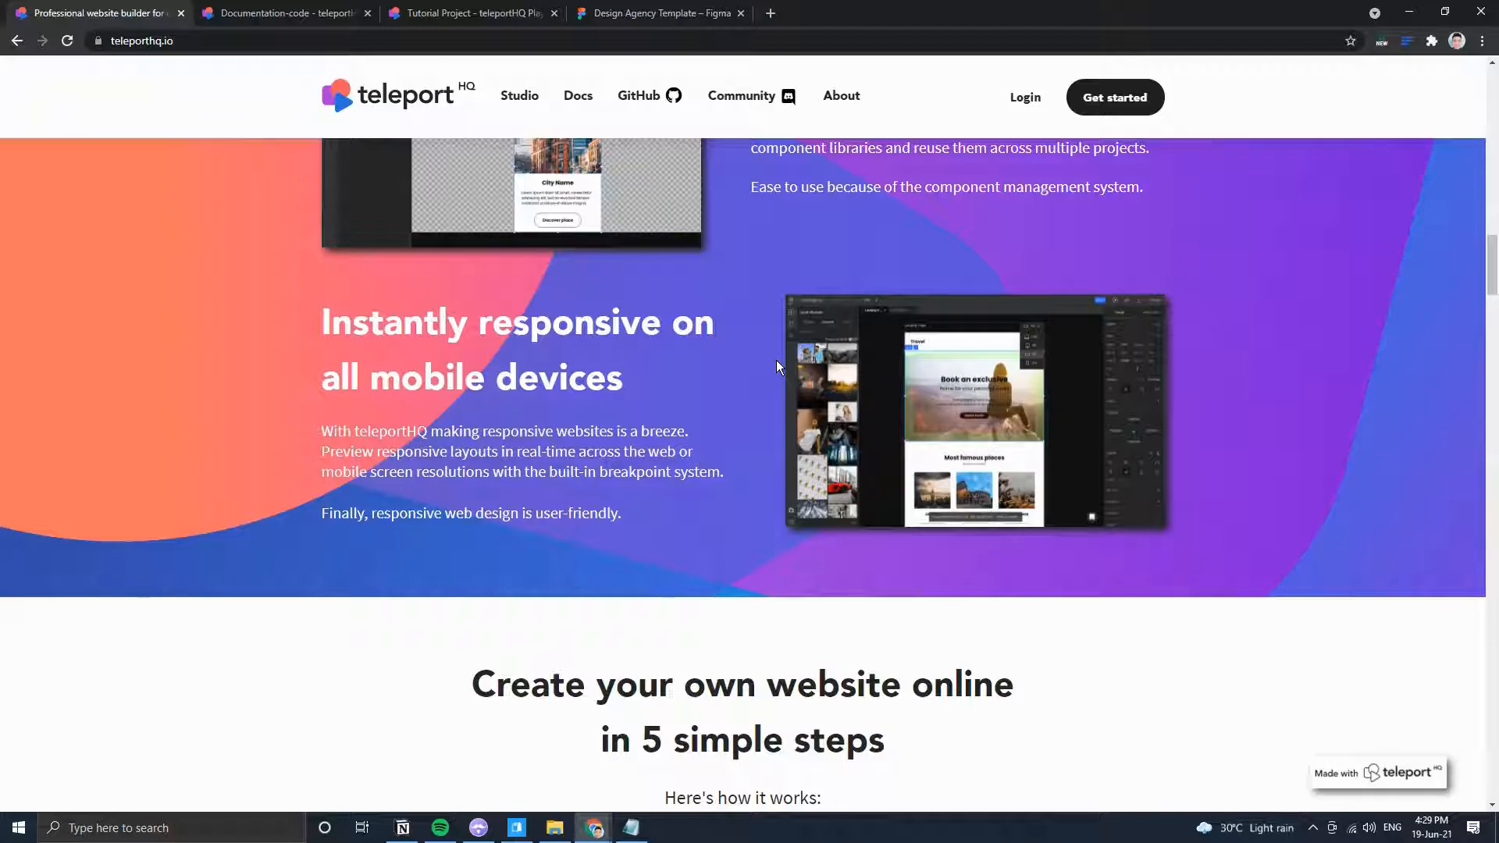
scroll(828, 429, down, 5)
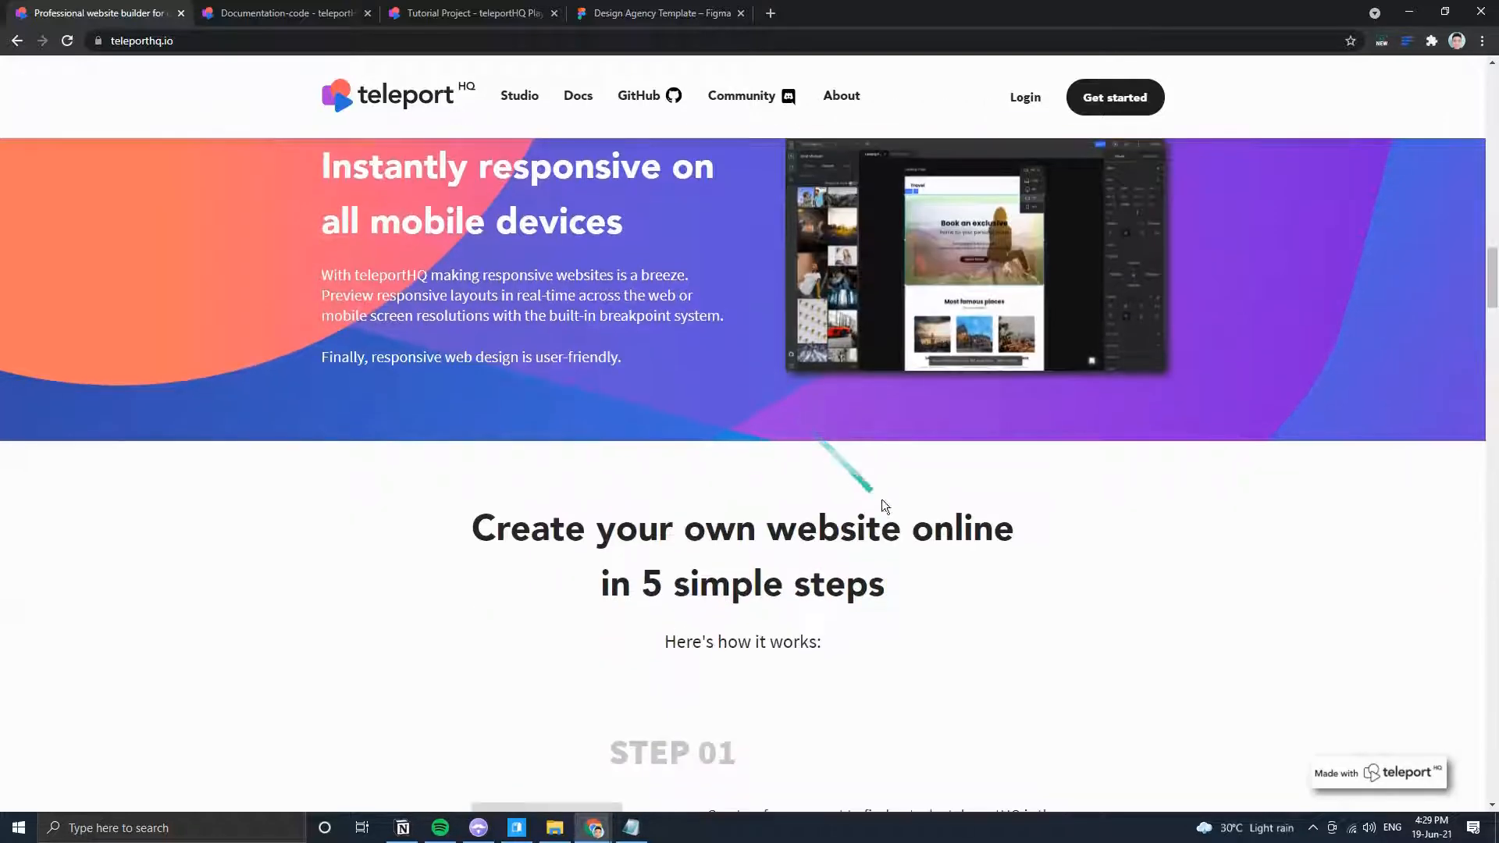
Return to the Tutorial Project editor, view the support chat and close it.
click(336, 13)
click(437, 13)
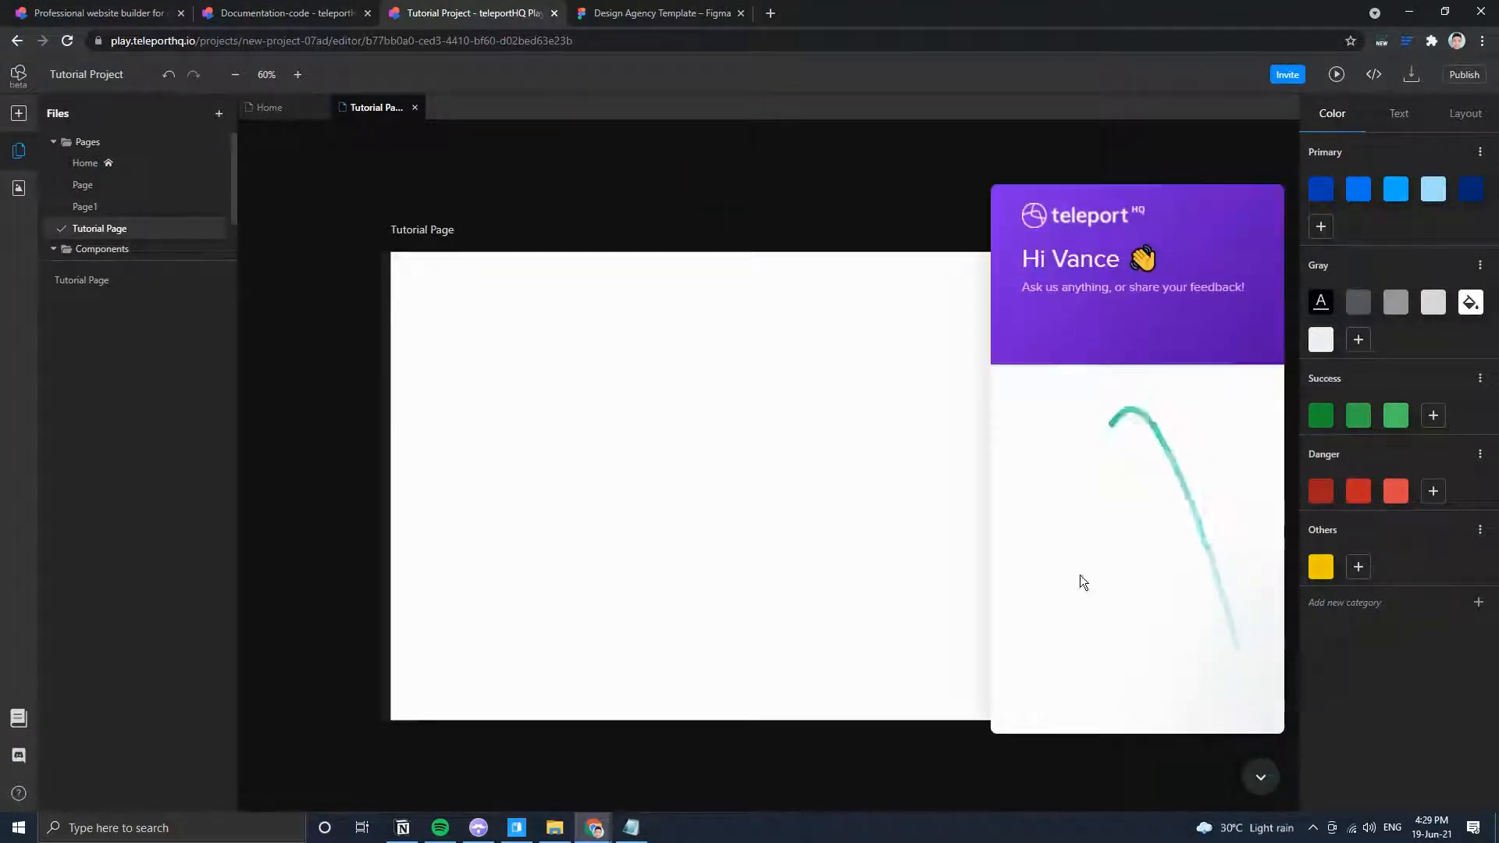
click(1255, 779)
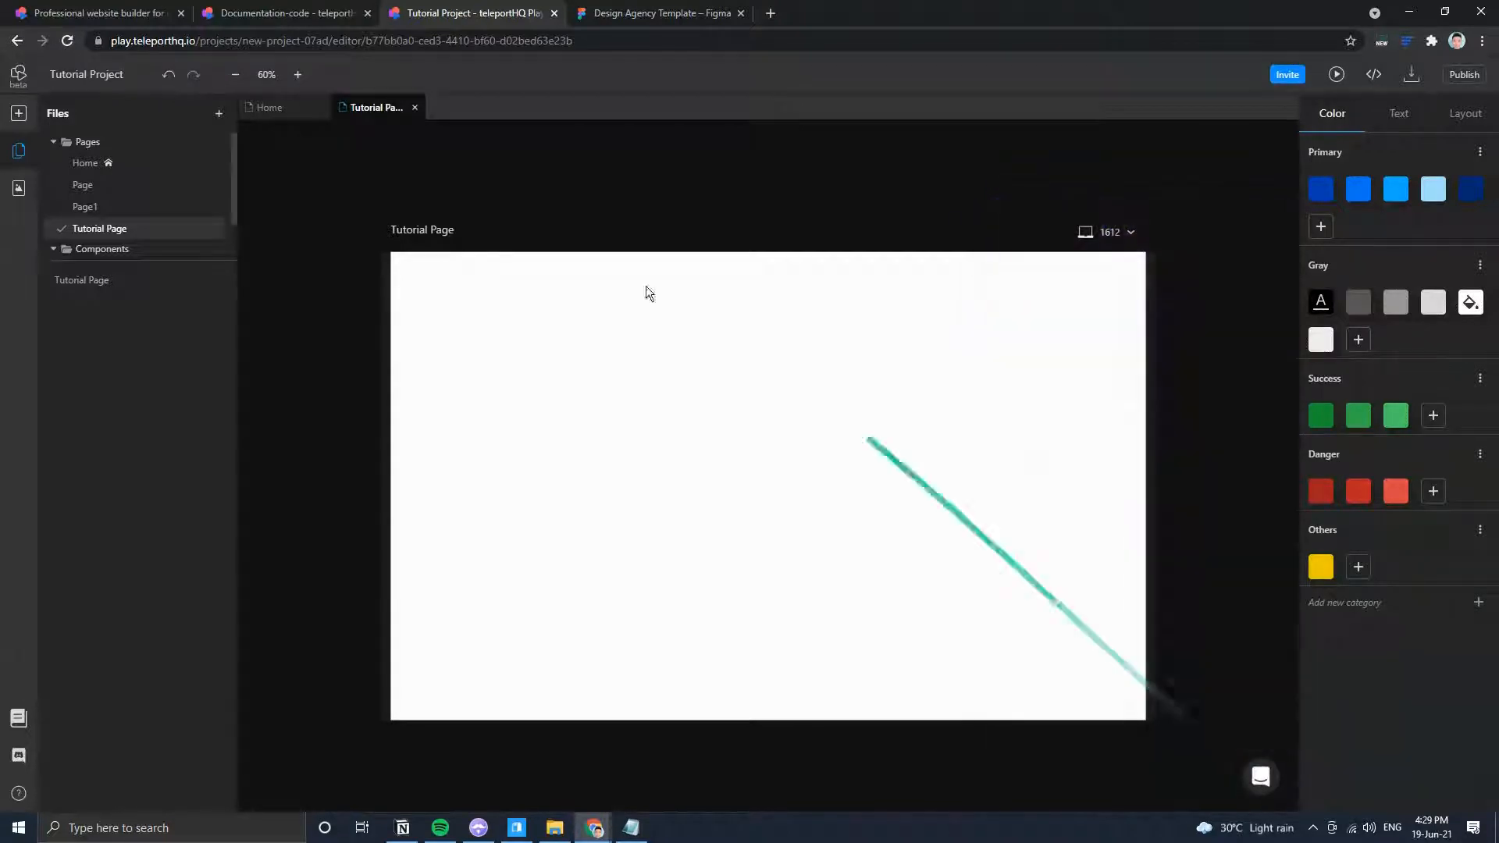
Review the home page's five-step website creation guide through to the code export section.
click(100, 13)
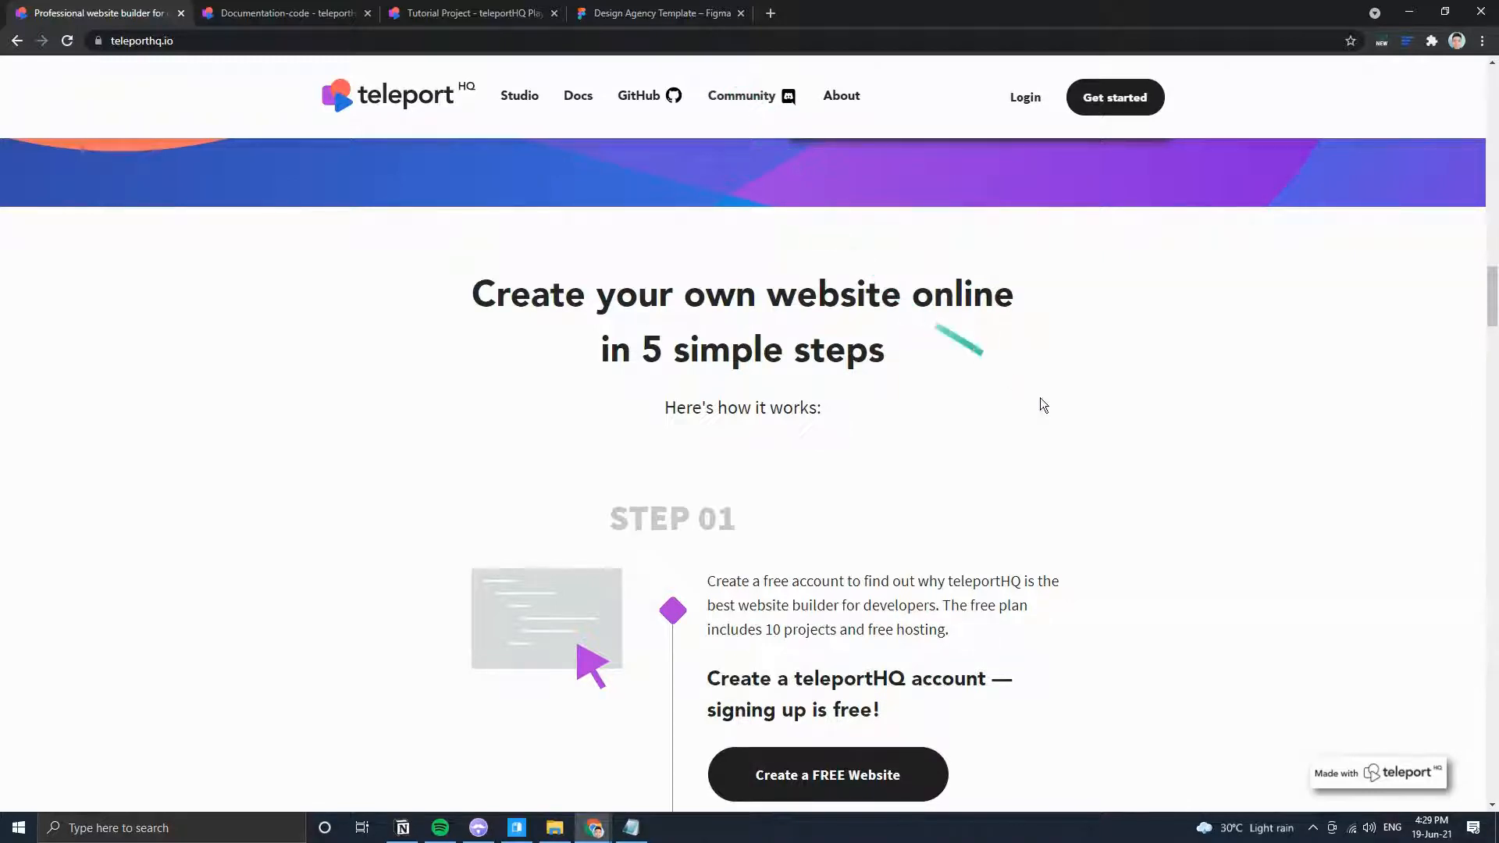
scroll(1066, 419, down, 5)
scroll(1067, 425, down, 9)
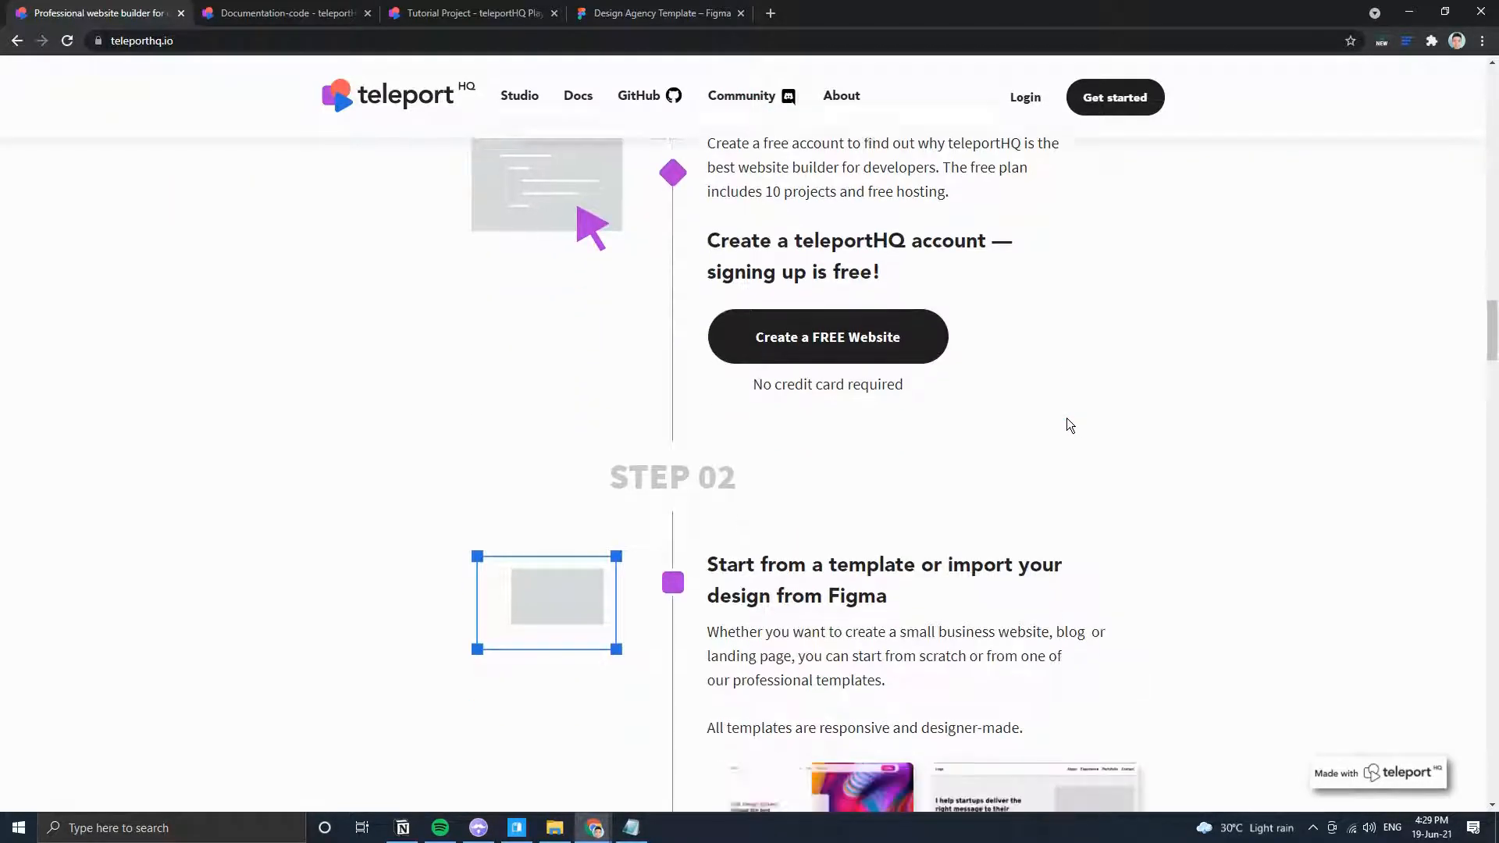
scroll(1060, 422, down, 16)
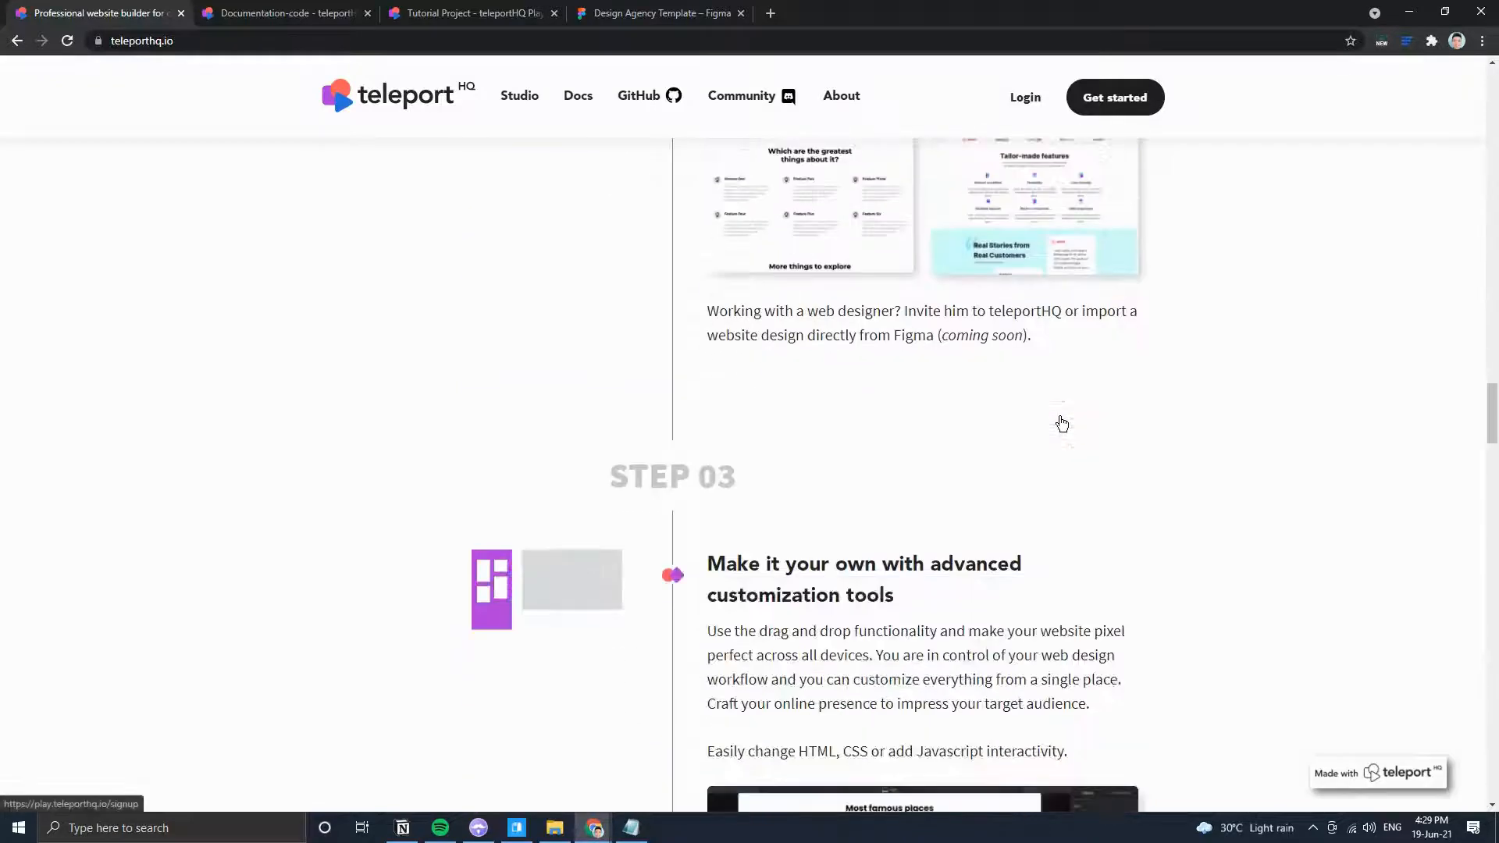
drag(1497, 489, 1497, 566)
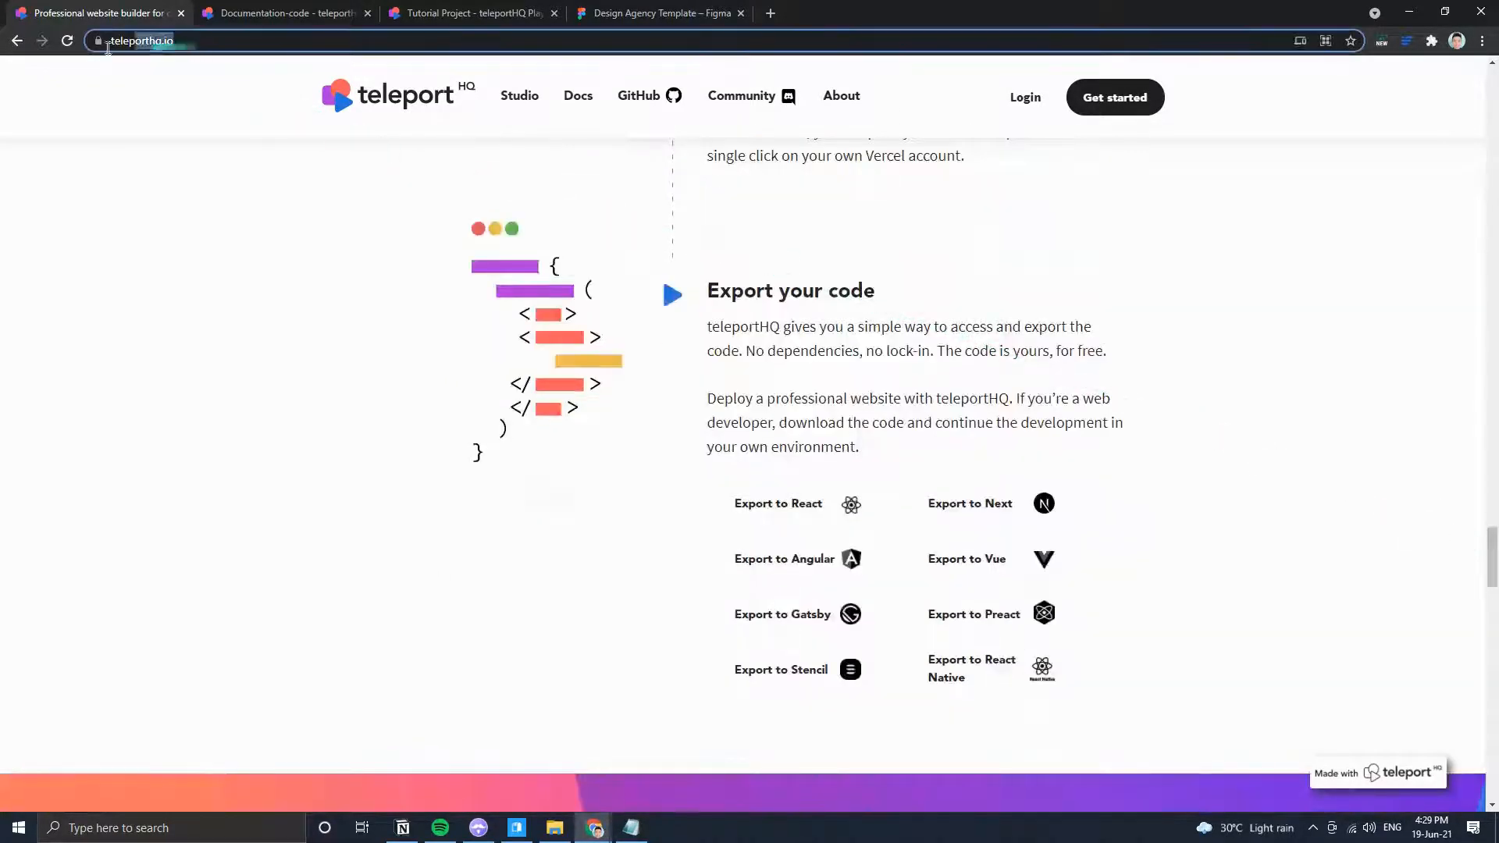
drag(1497, 582, 1432, 82)
Read the View code and export documentation, covering the supported JavaScript and CSS formats and code export.
click(250, 8)
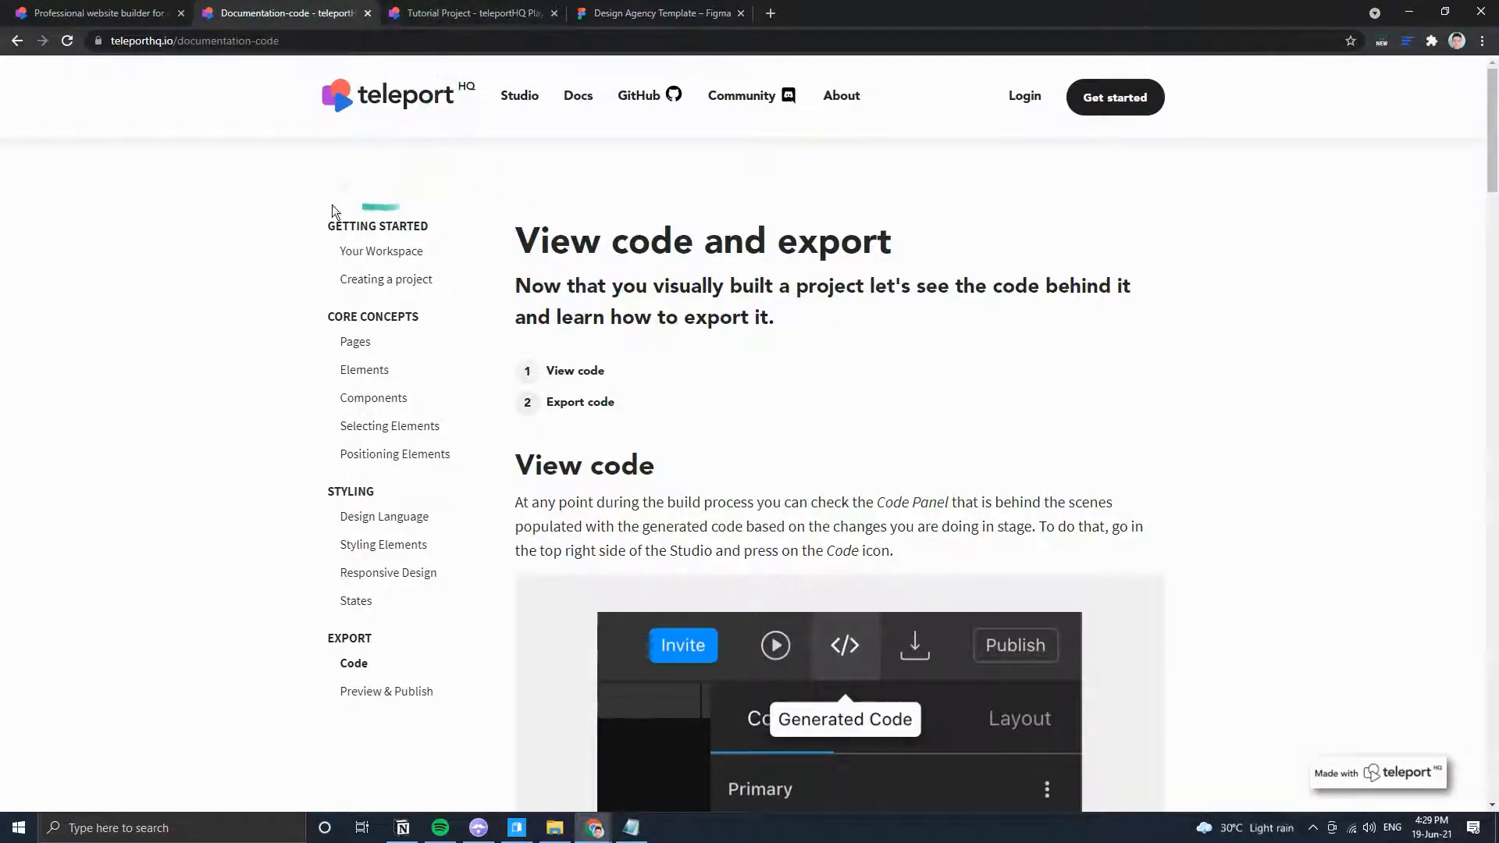
scroll(622, 469, down, 2)
scroll(593, 469, down, 9)
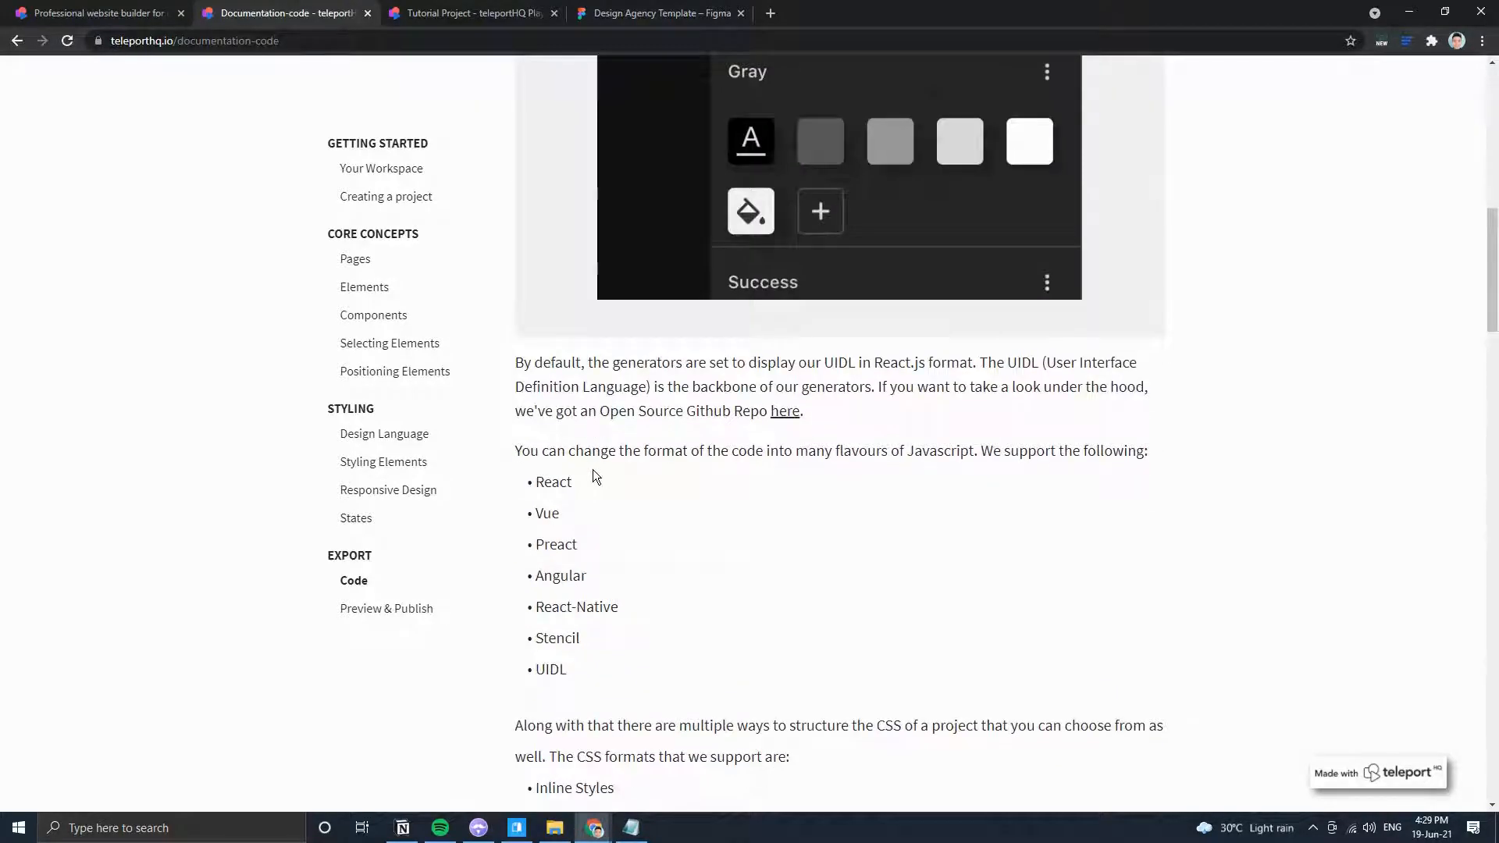
scroll(594, 470, down, 2)
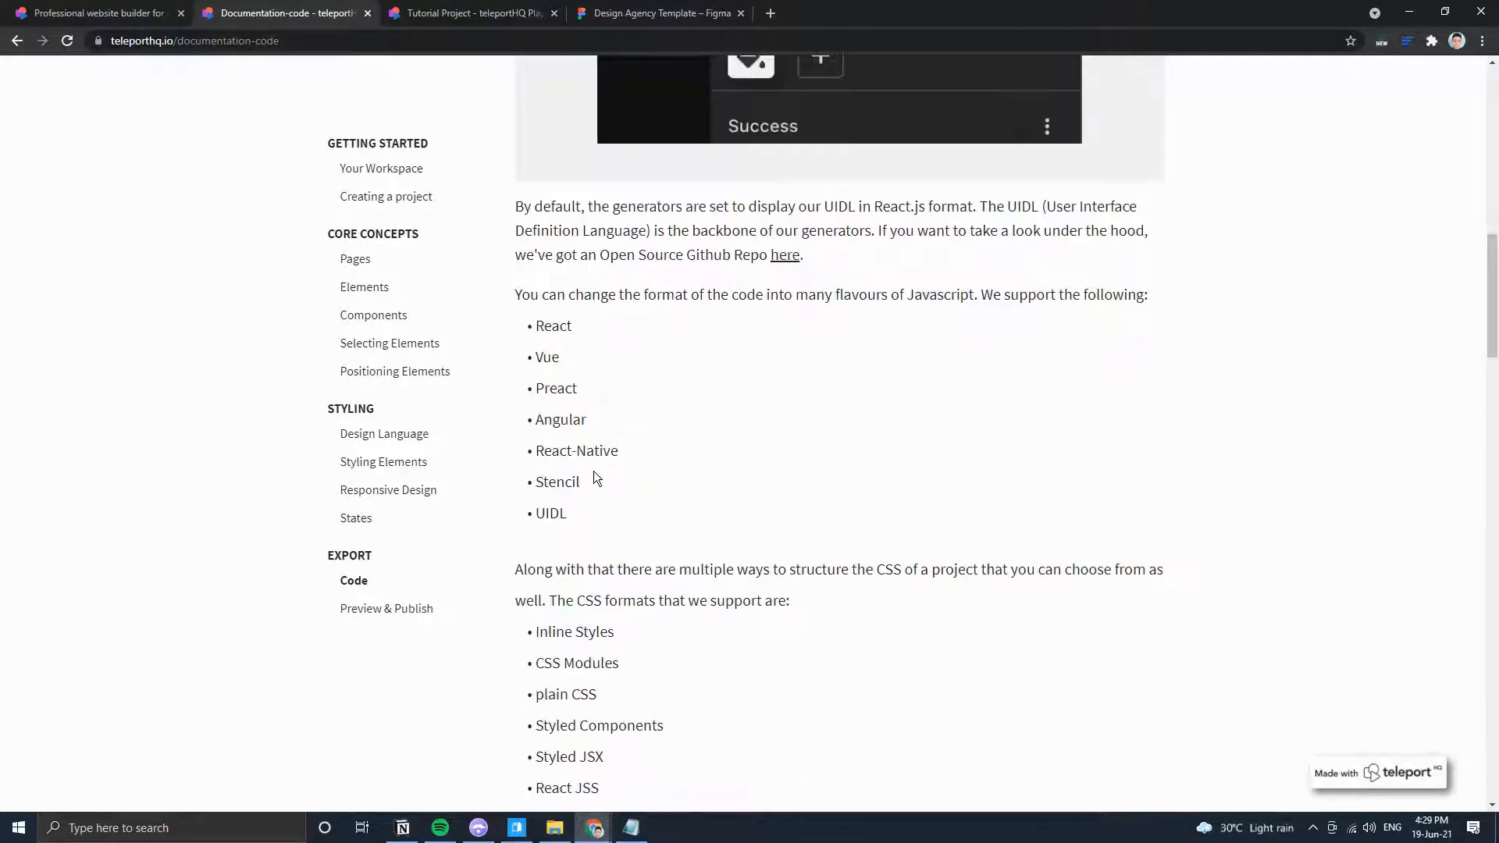
scroll(593, 471, down, 2)
scroll(594, 476, down, 4)
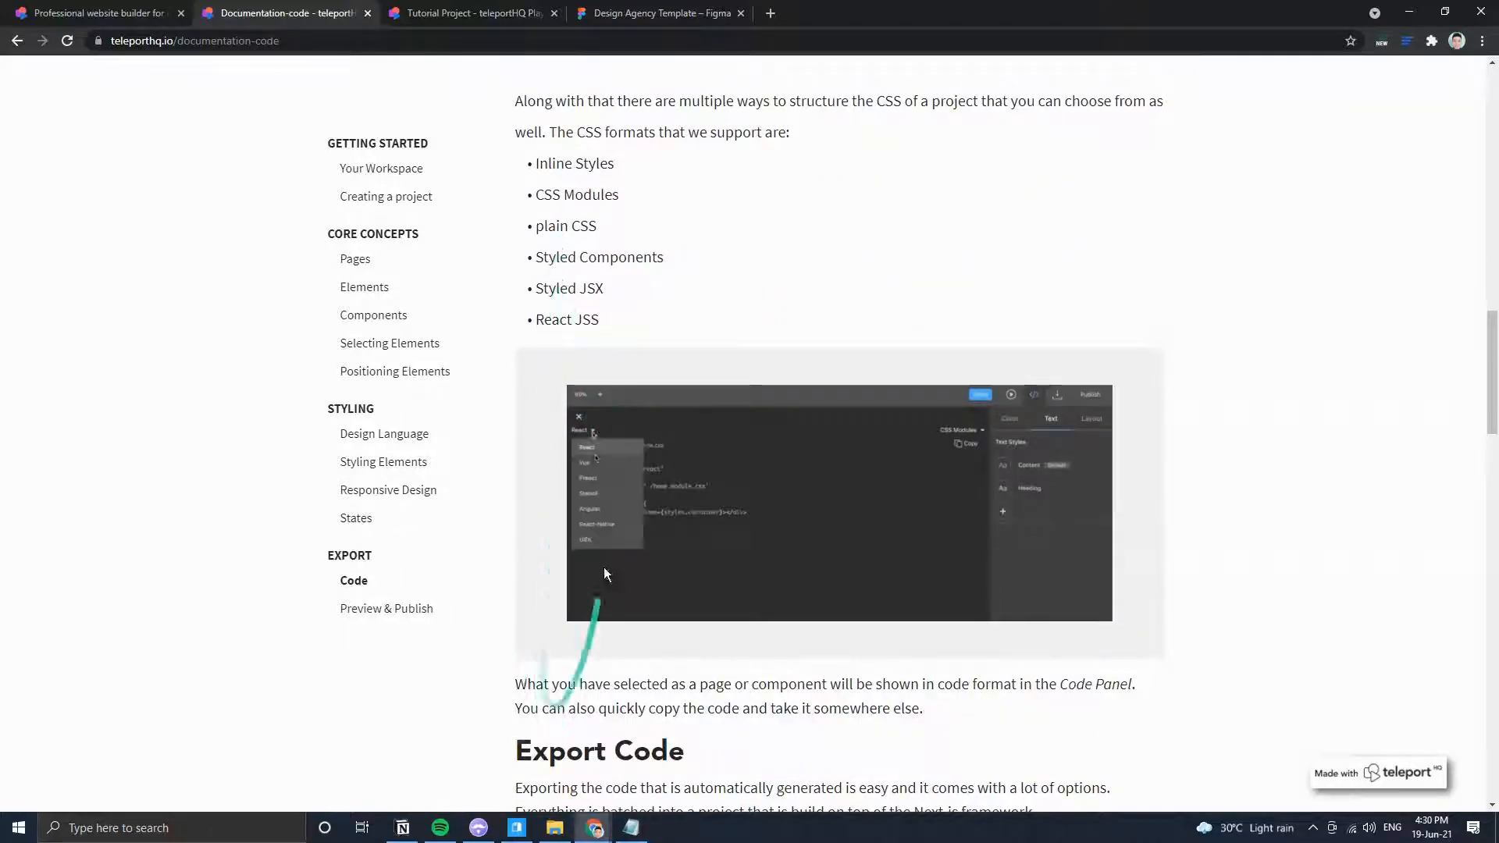
scroll(449, 324, down, 3)
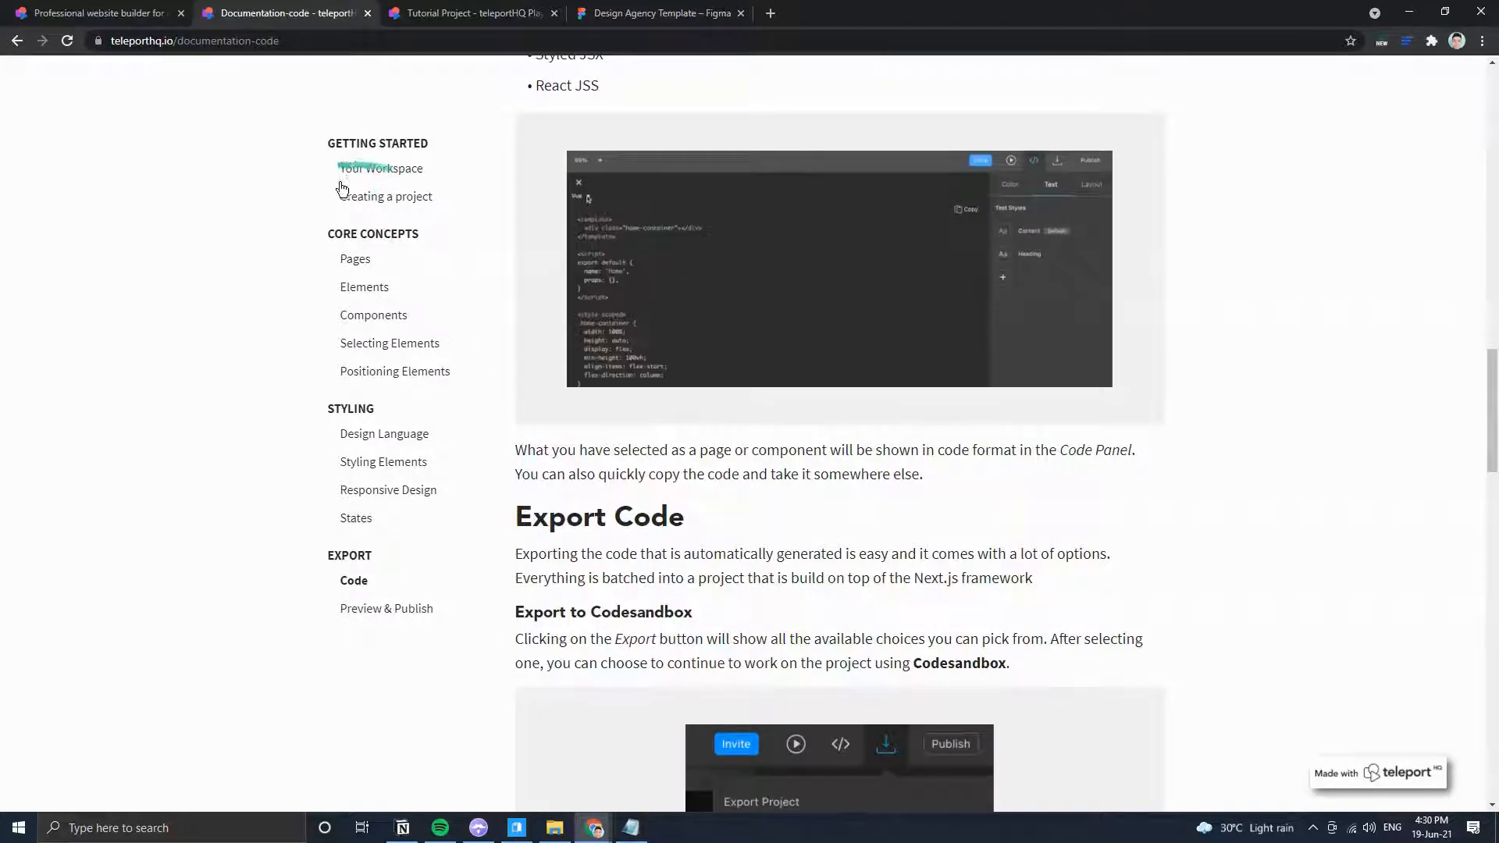
Open the Pages and Elements documentation and review the list of available elements with their shortcuts.
click(356, 260)
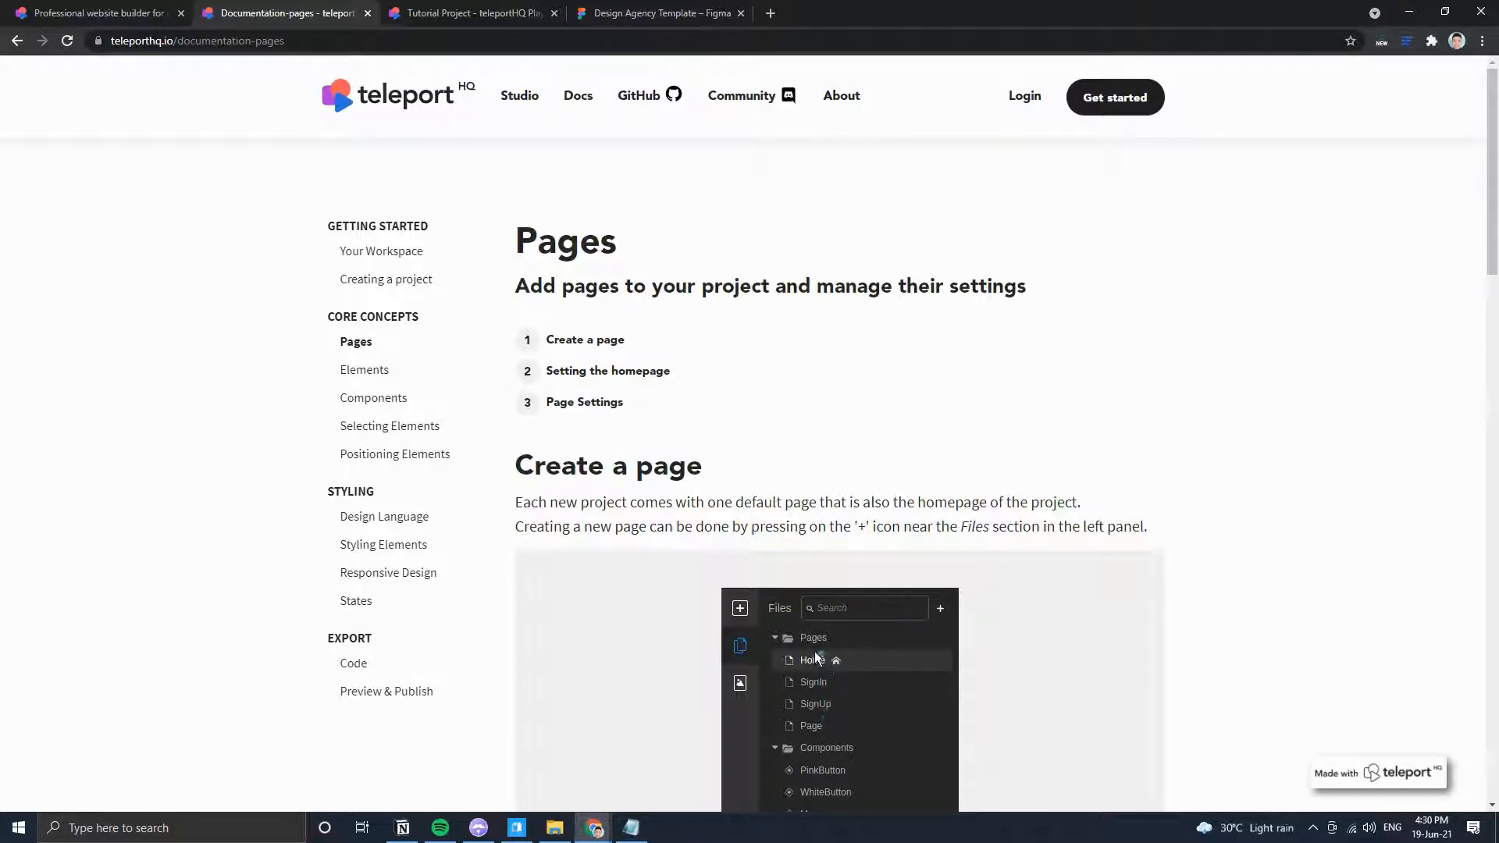
click(364, 372)
scroll(696, 447, down, 7)
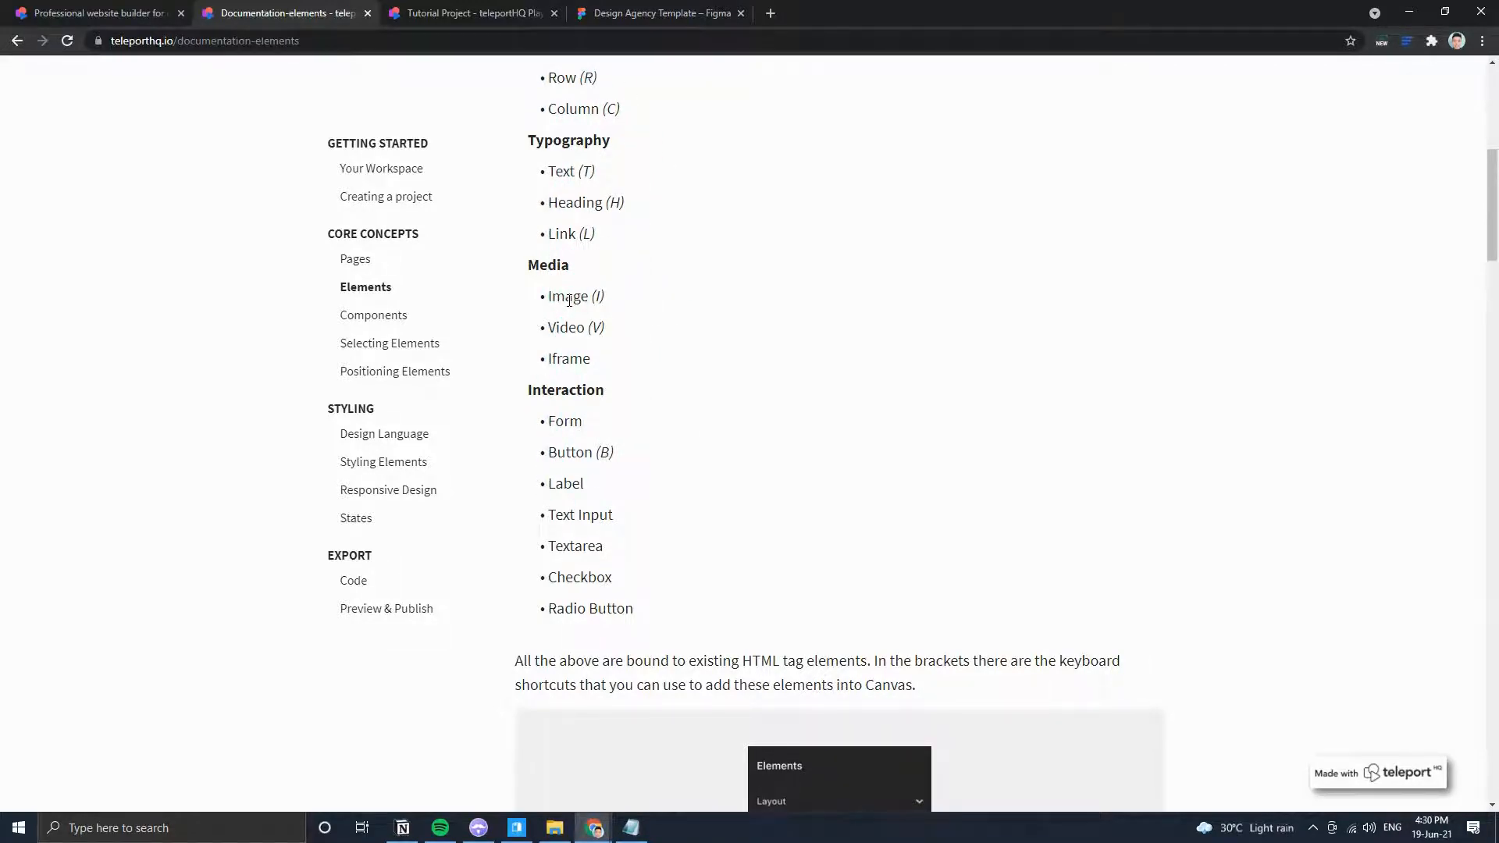
Open the Components documentation, continue to the Design Language page and look over its introduction to tokens and text styles.
click(368, 316)
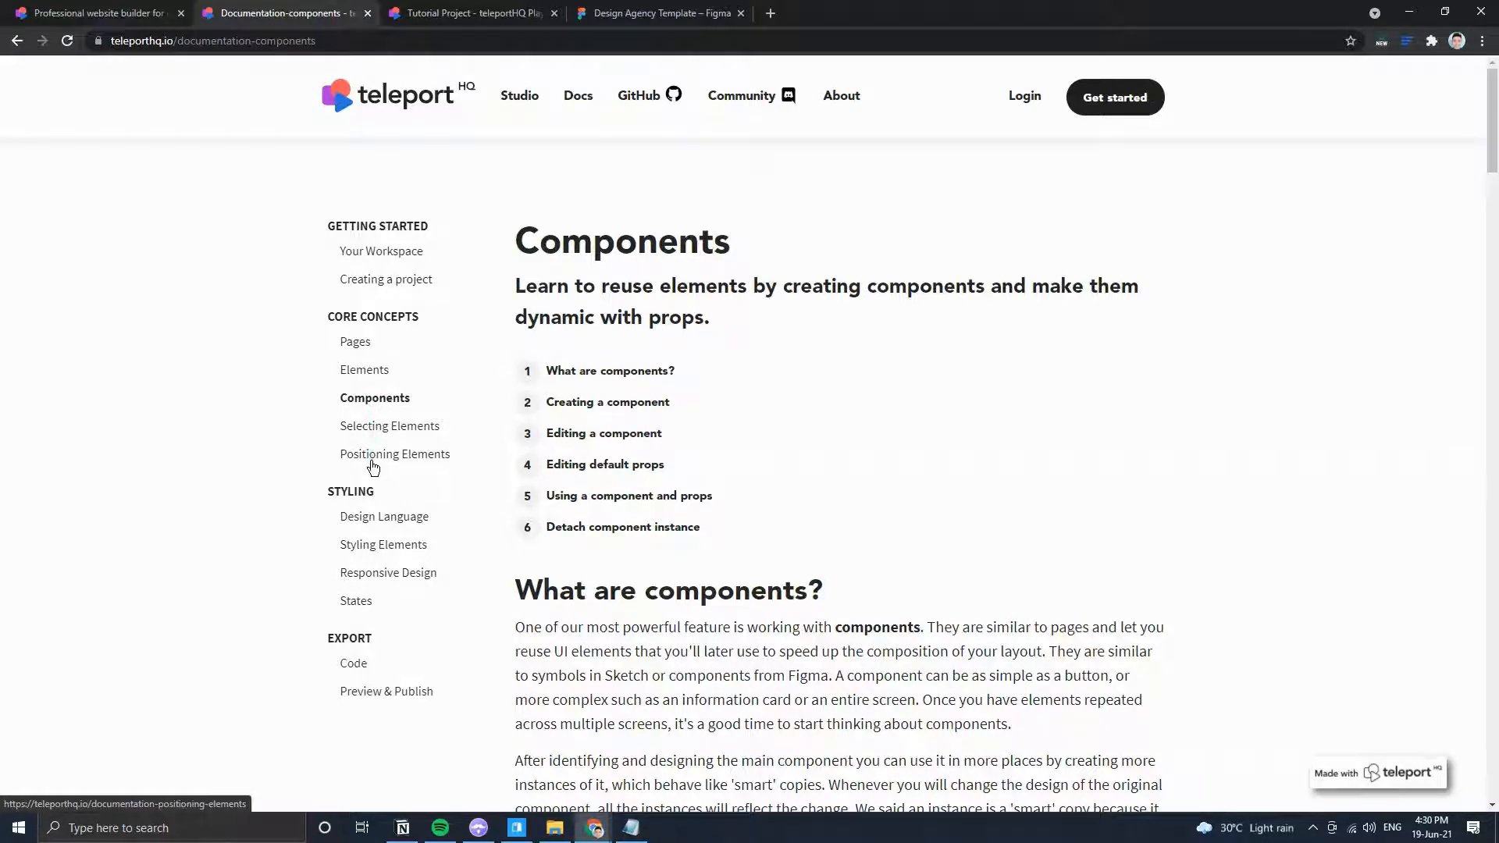
click(375, 521)
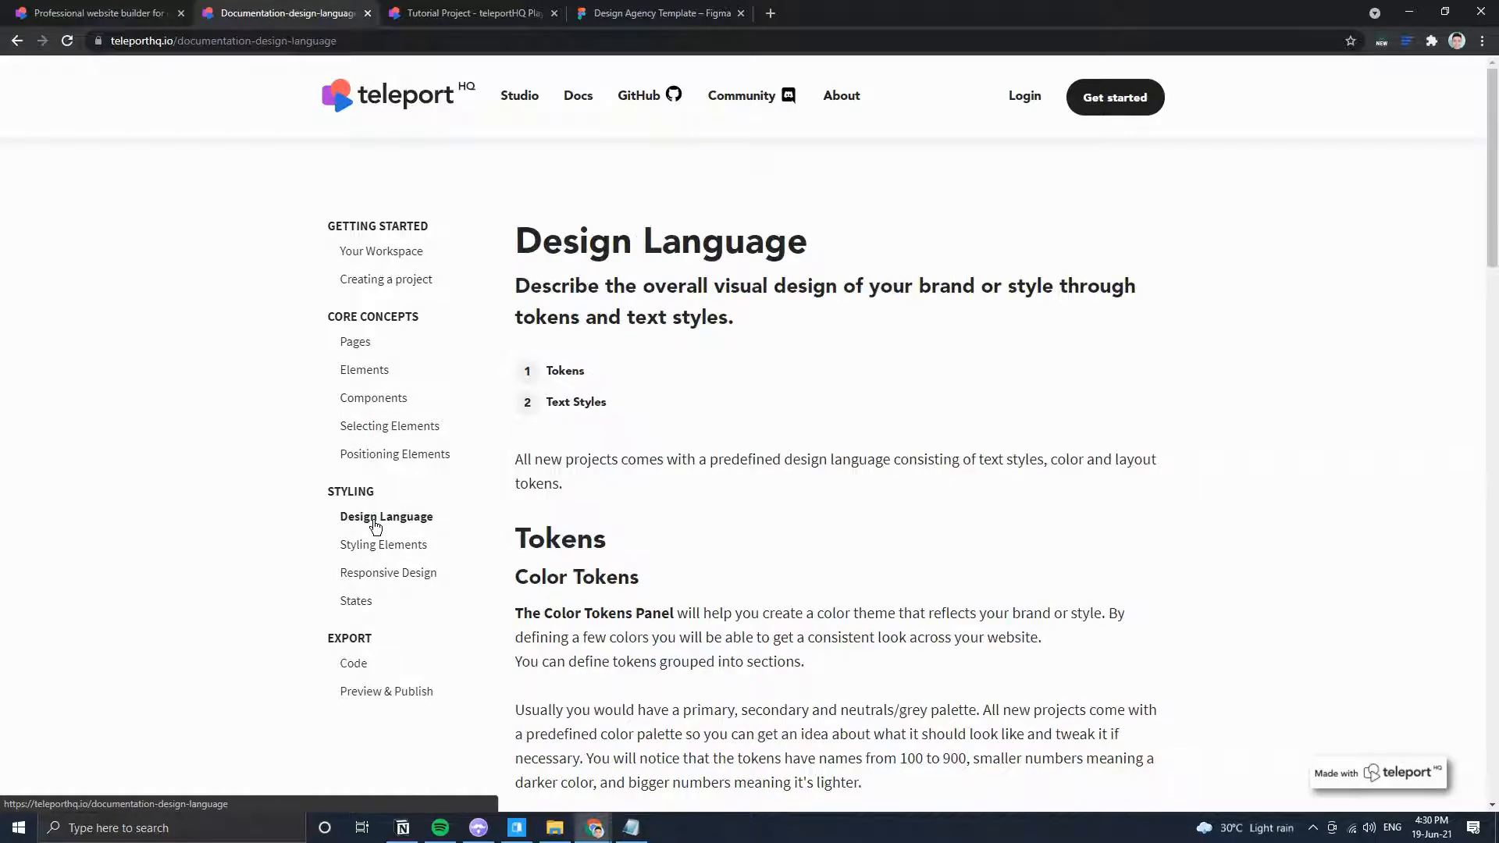
drag(521, 255, 795, 250)
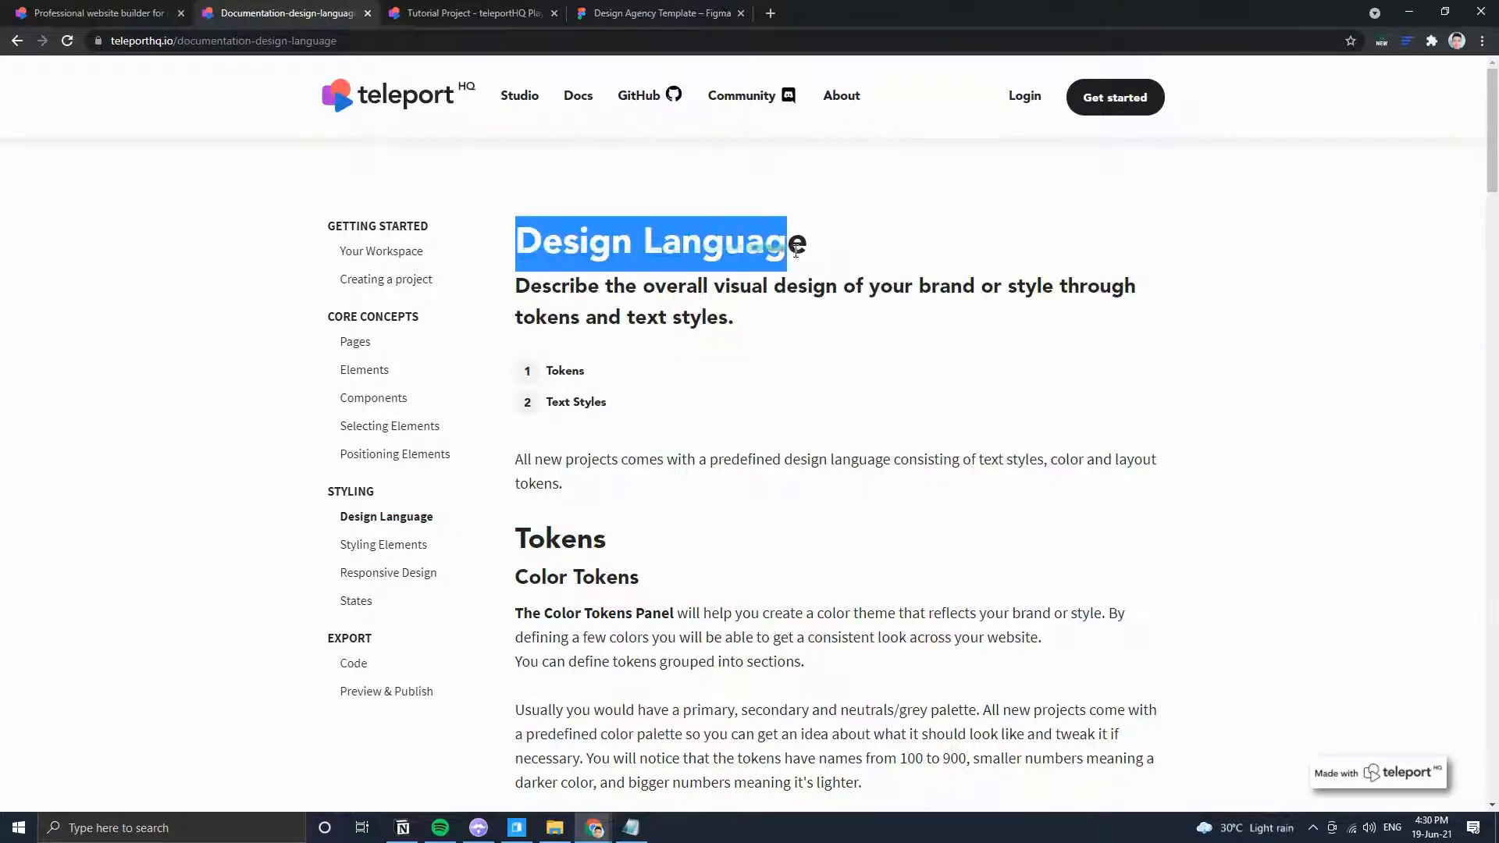
click(831, 256)
Switch to the Tutorial Project editor and open its Home page.
click(468, 13)
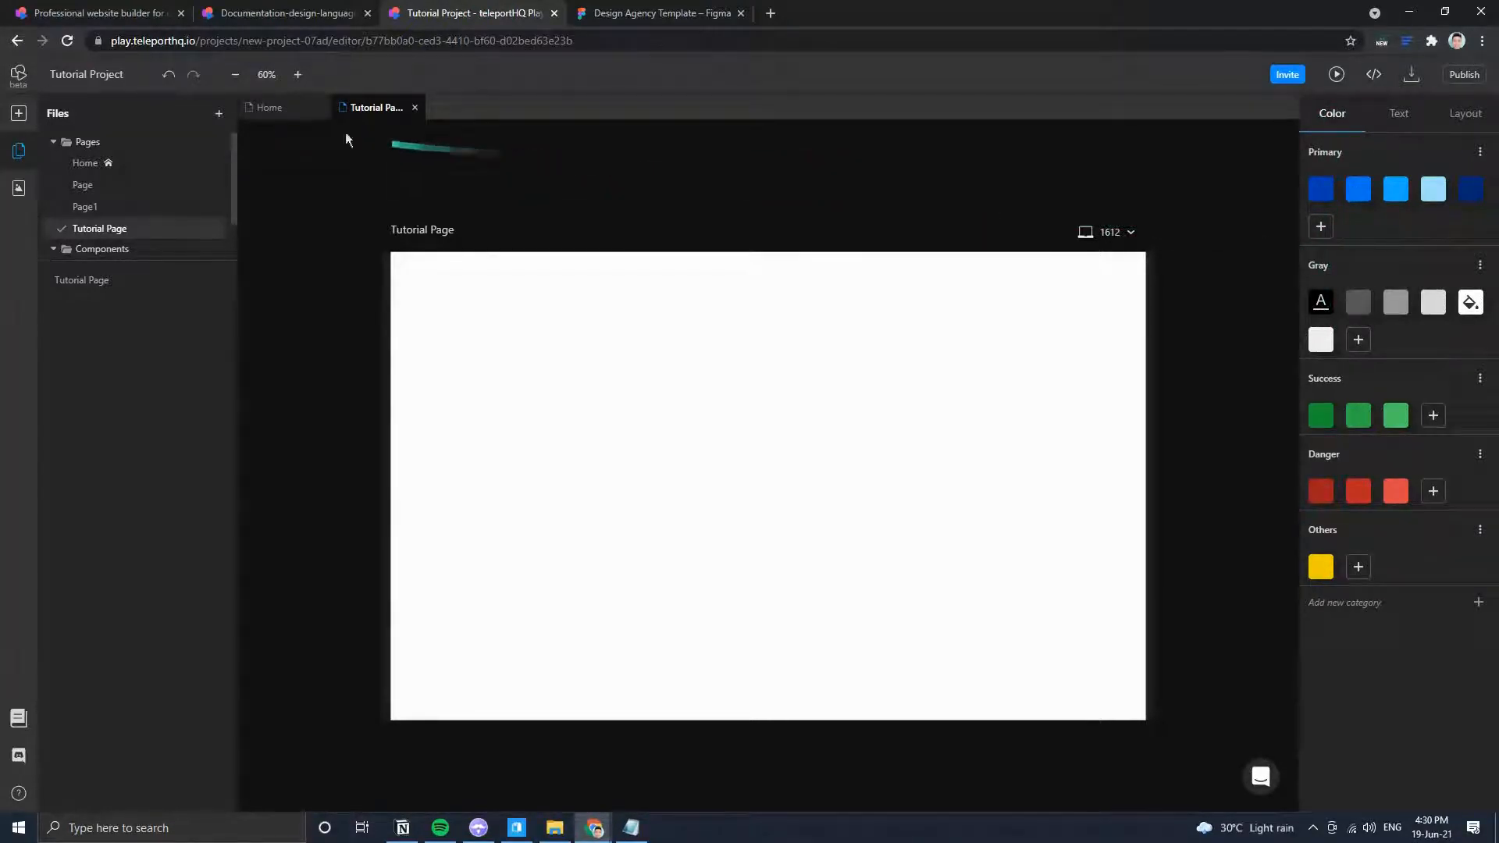
click(286, 115)
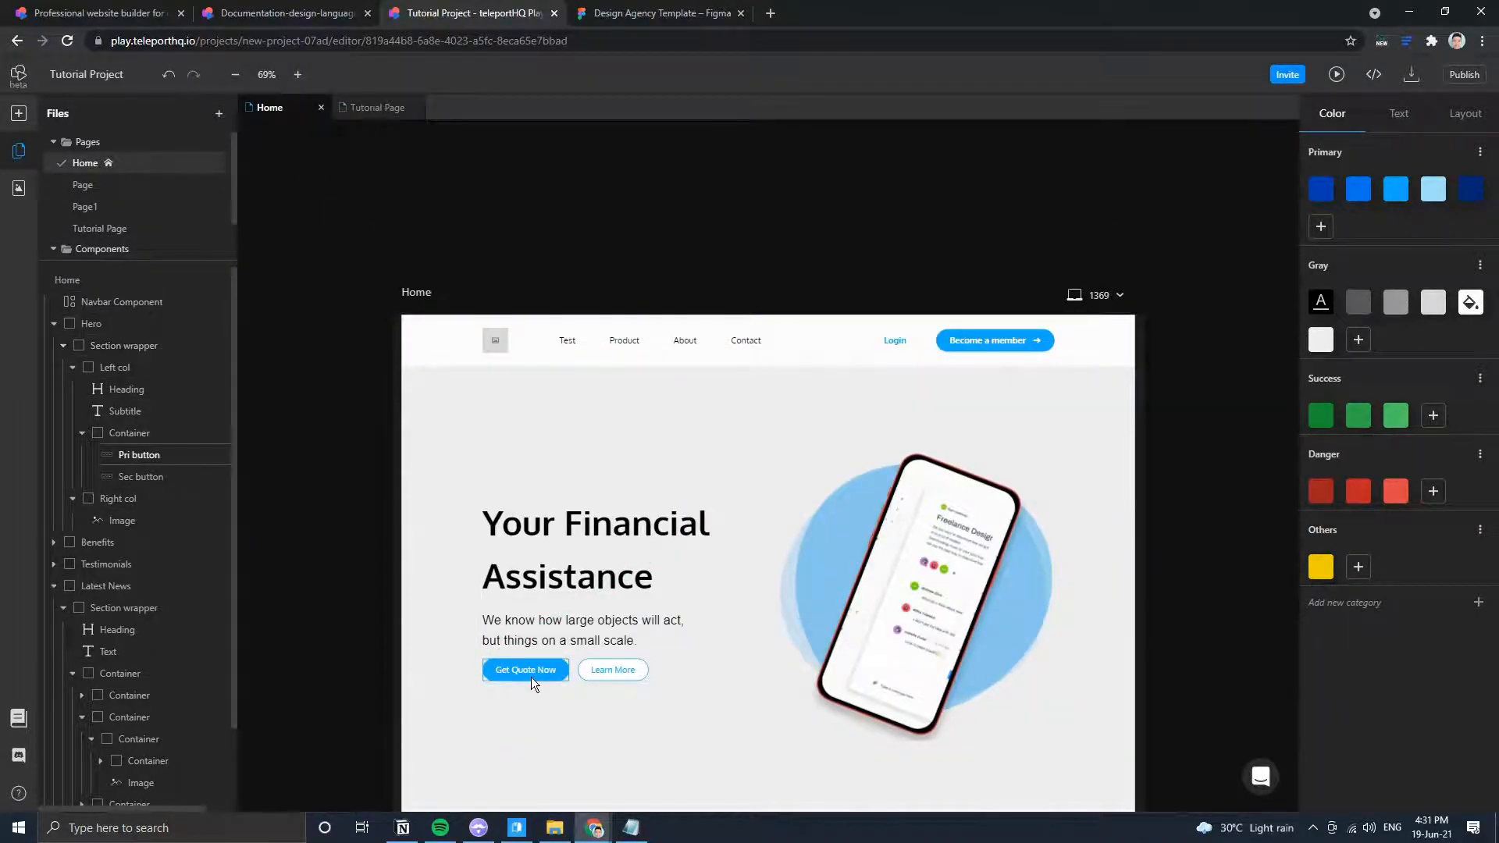
Try a darker, muted blue for the primary color token 500, check it across the Home page, and undo the change.
click(1395, 190)
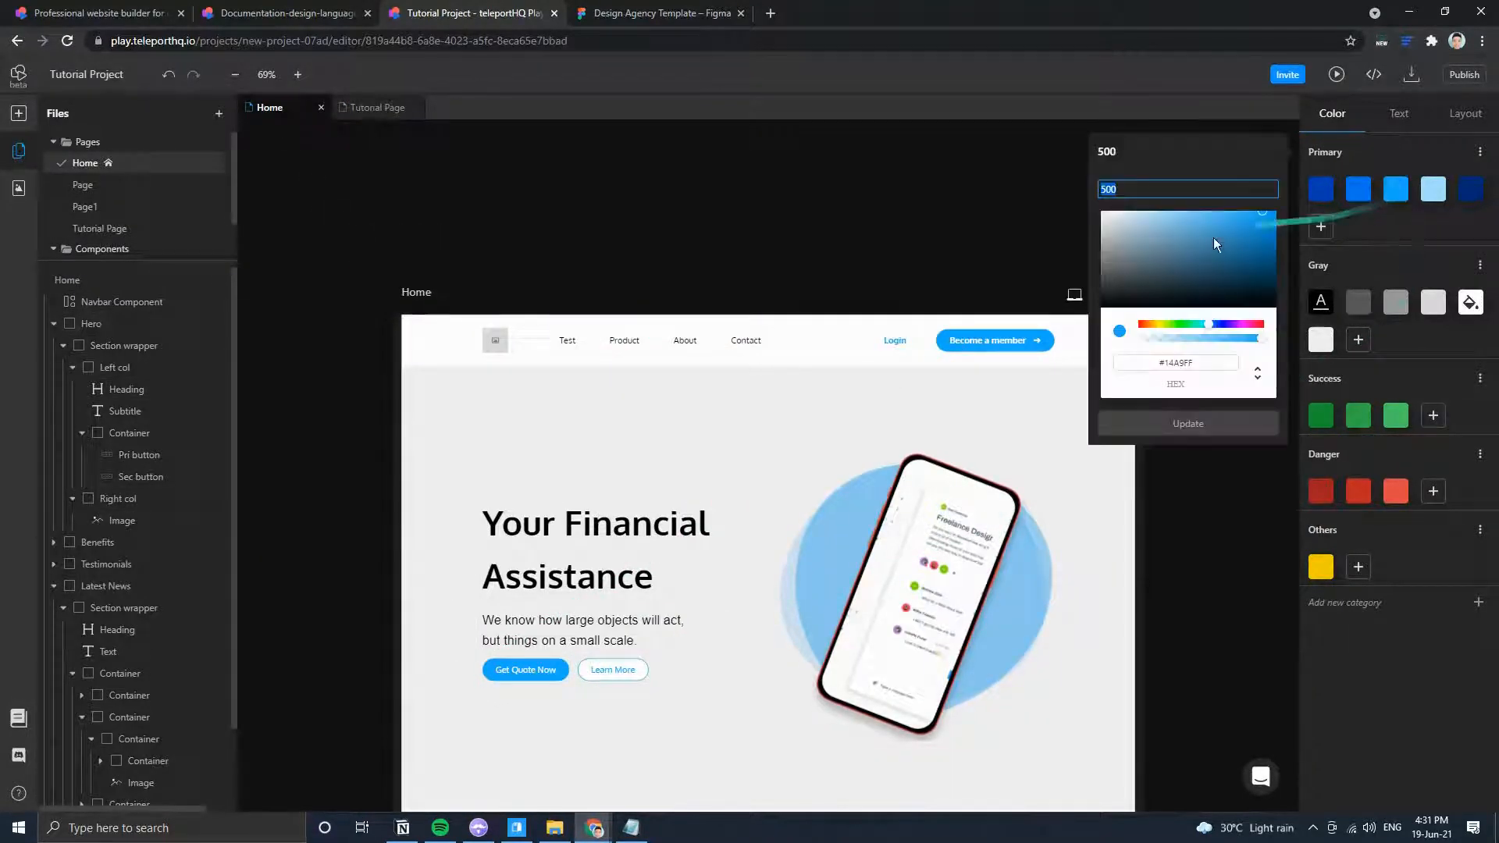
click(1206, 270)
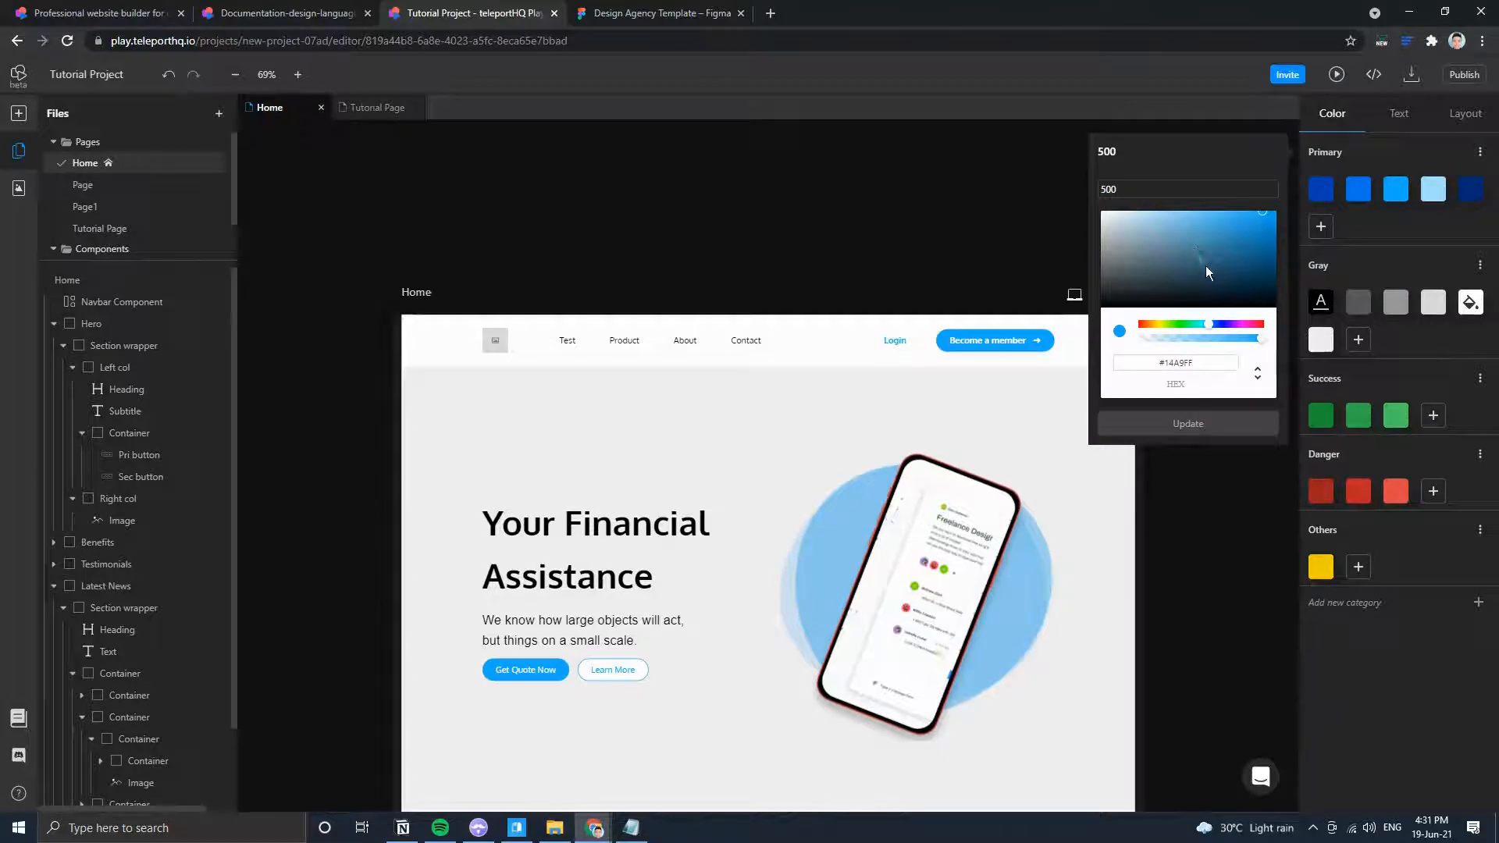
click(1222, 422)
scroll(980, 403, down, 15)
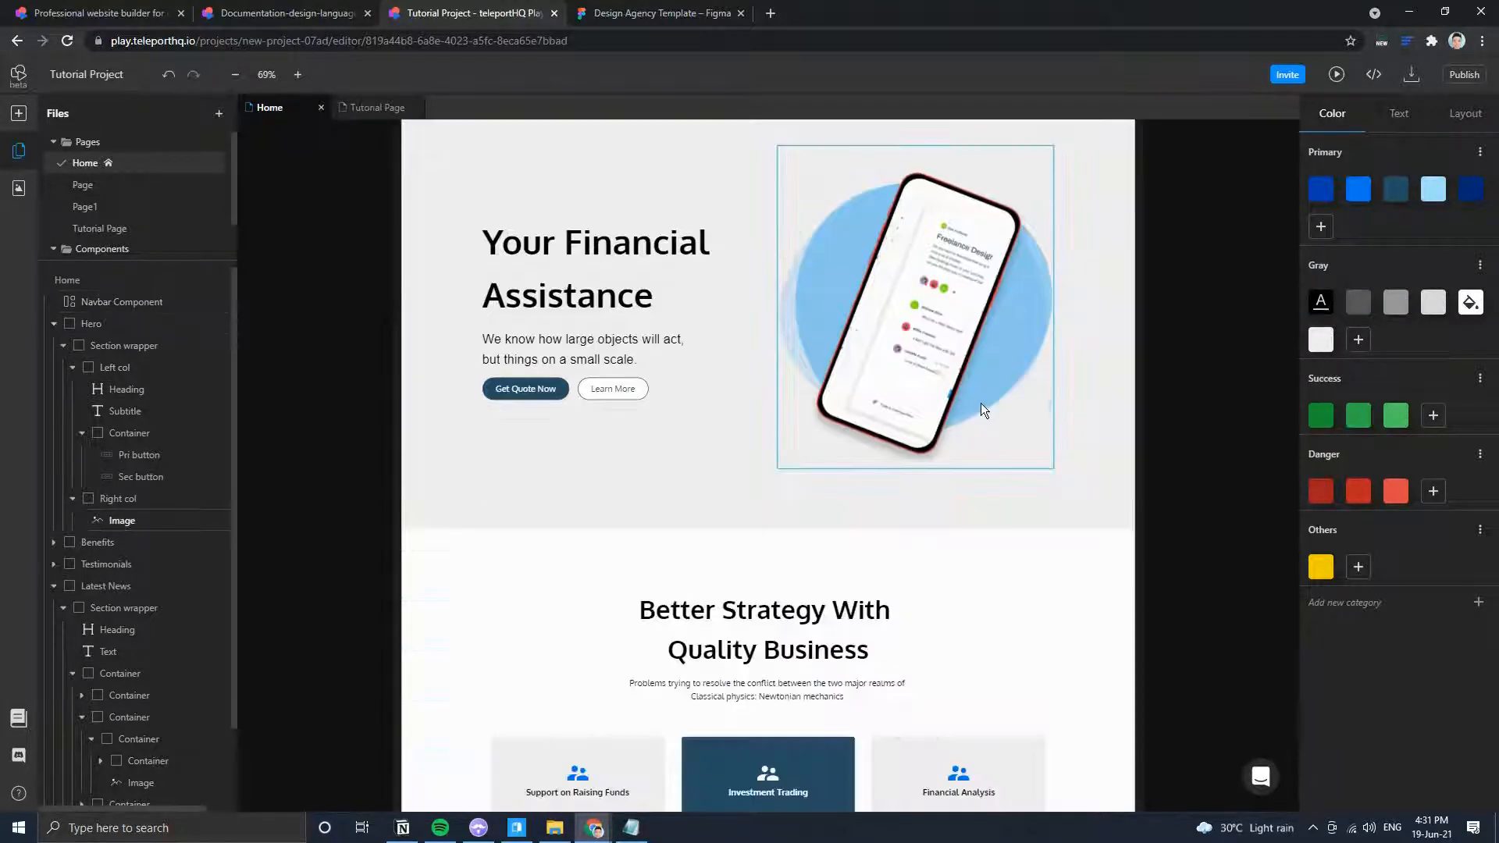
scroll(939, 417, down, 4)
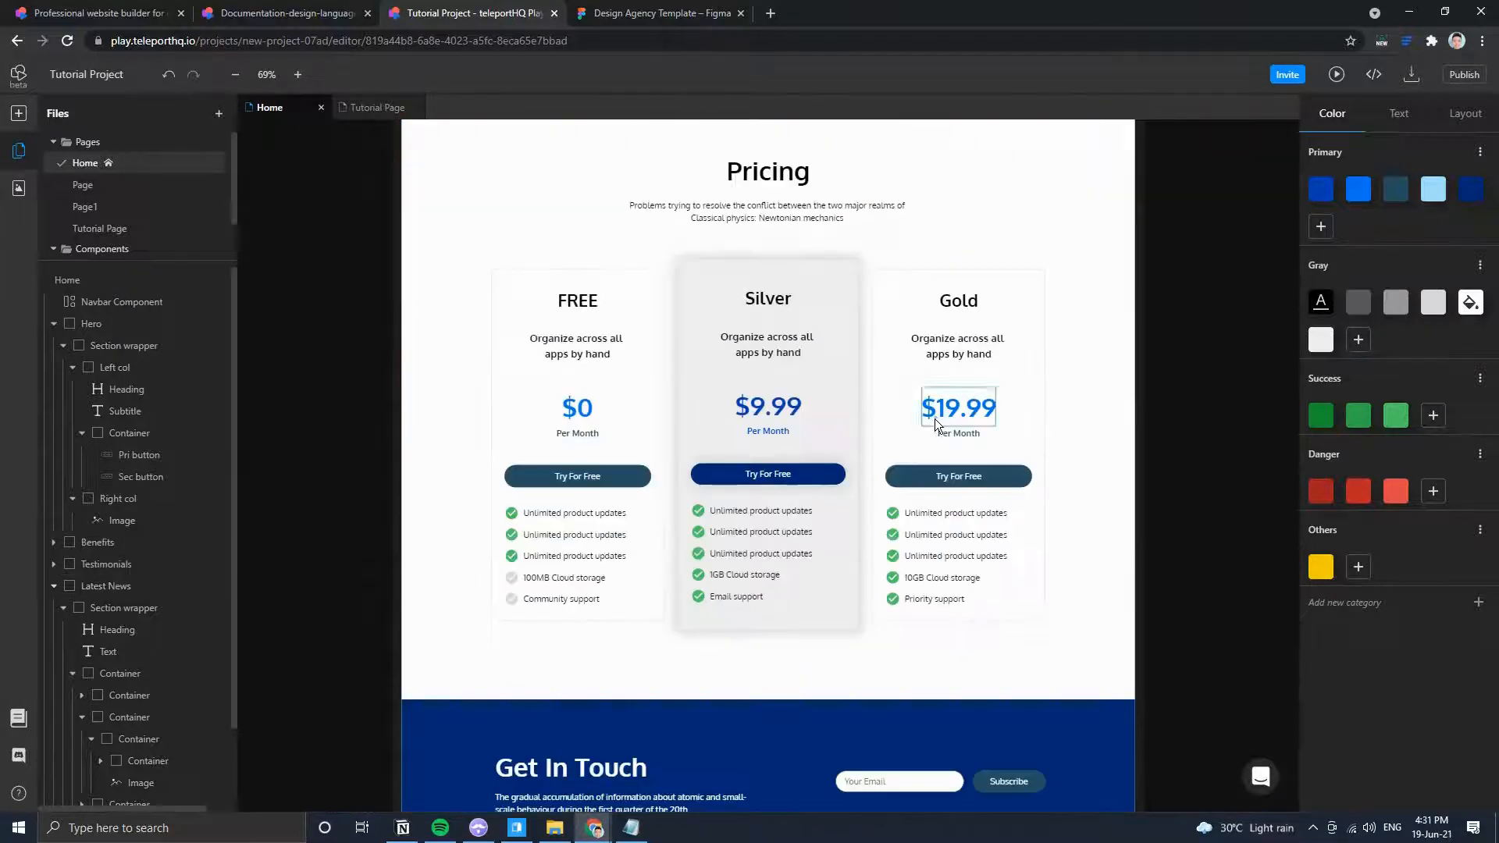
scroll(935, 418, up, 18)
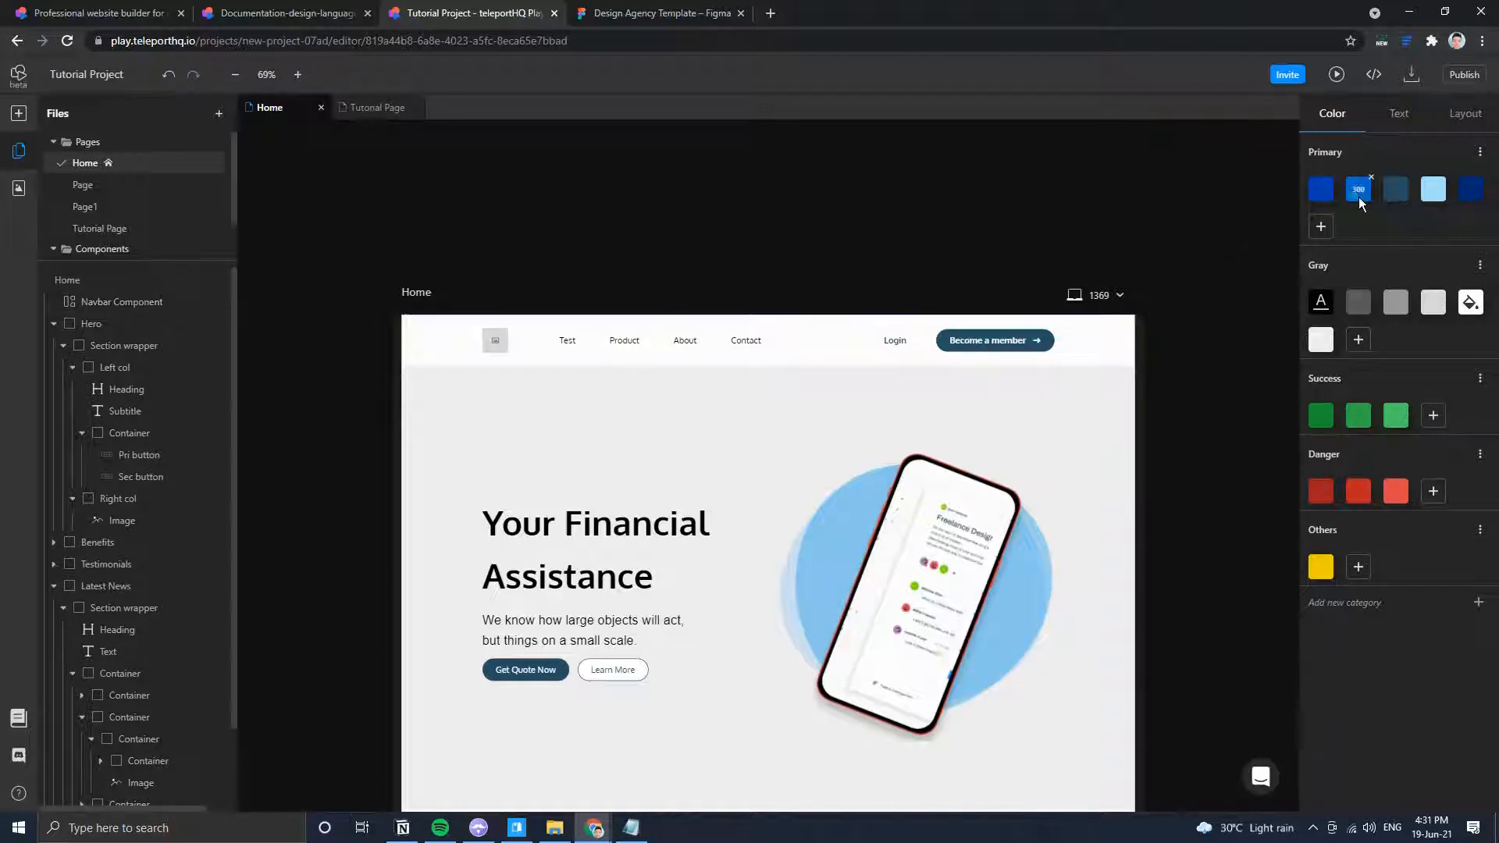
key(ctrl+z)
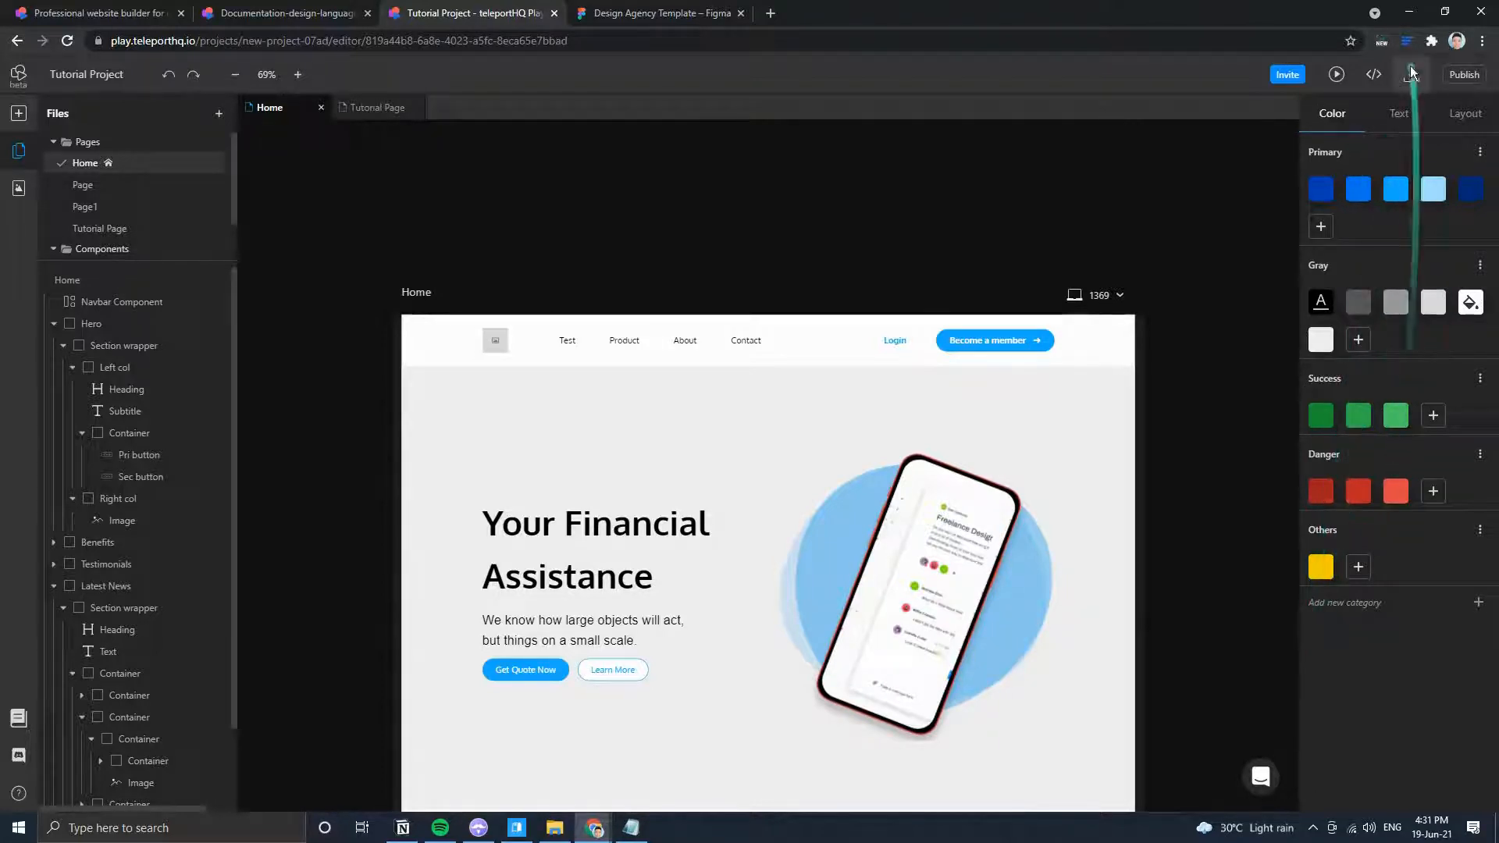
Review the project's text styles and its size, space and radius layout tokens, and return to the color tokens.
click(1398, 113)
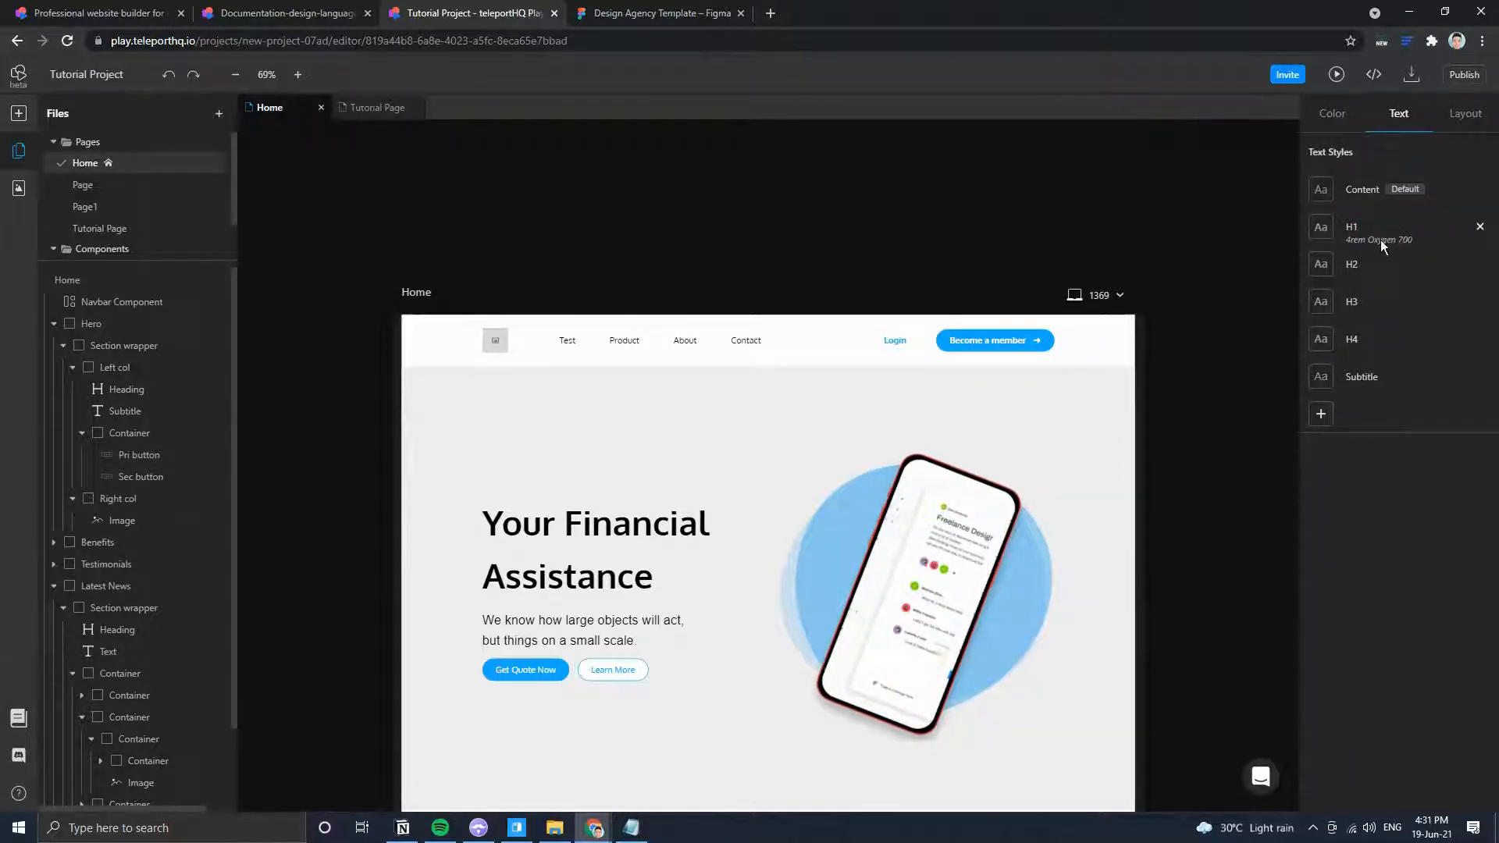
click(1456, 117)
mouse_move(1331, 186)
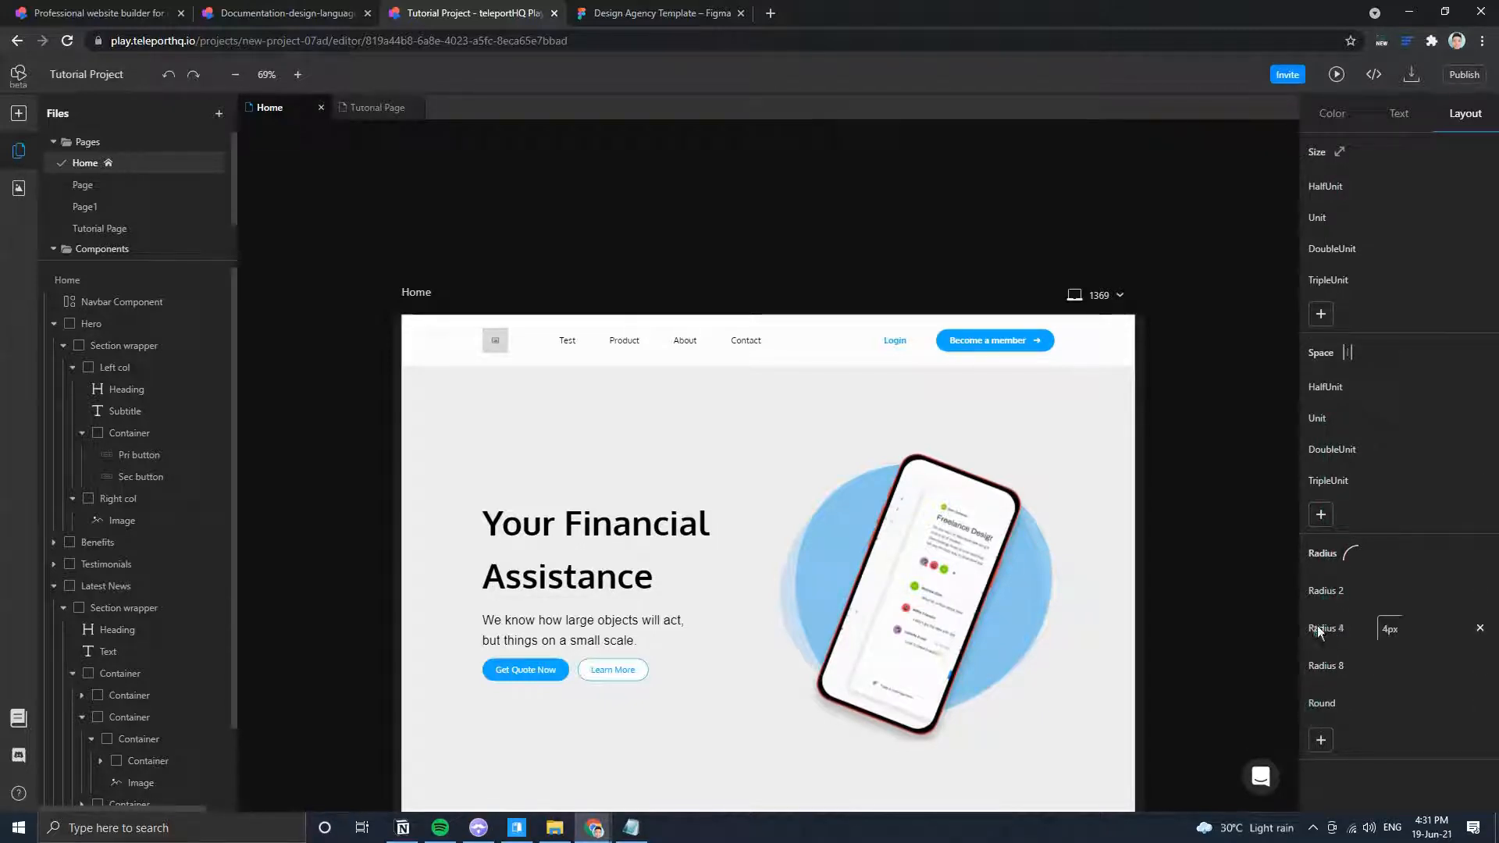
click(1346, 115)
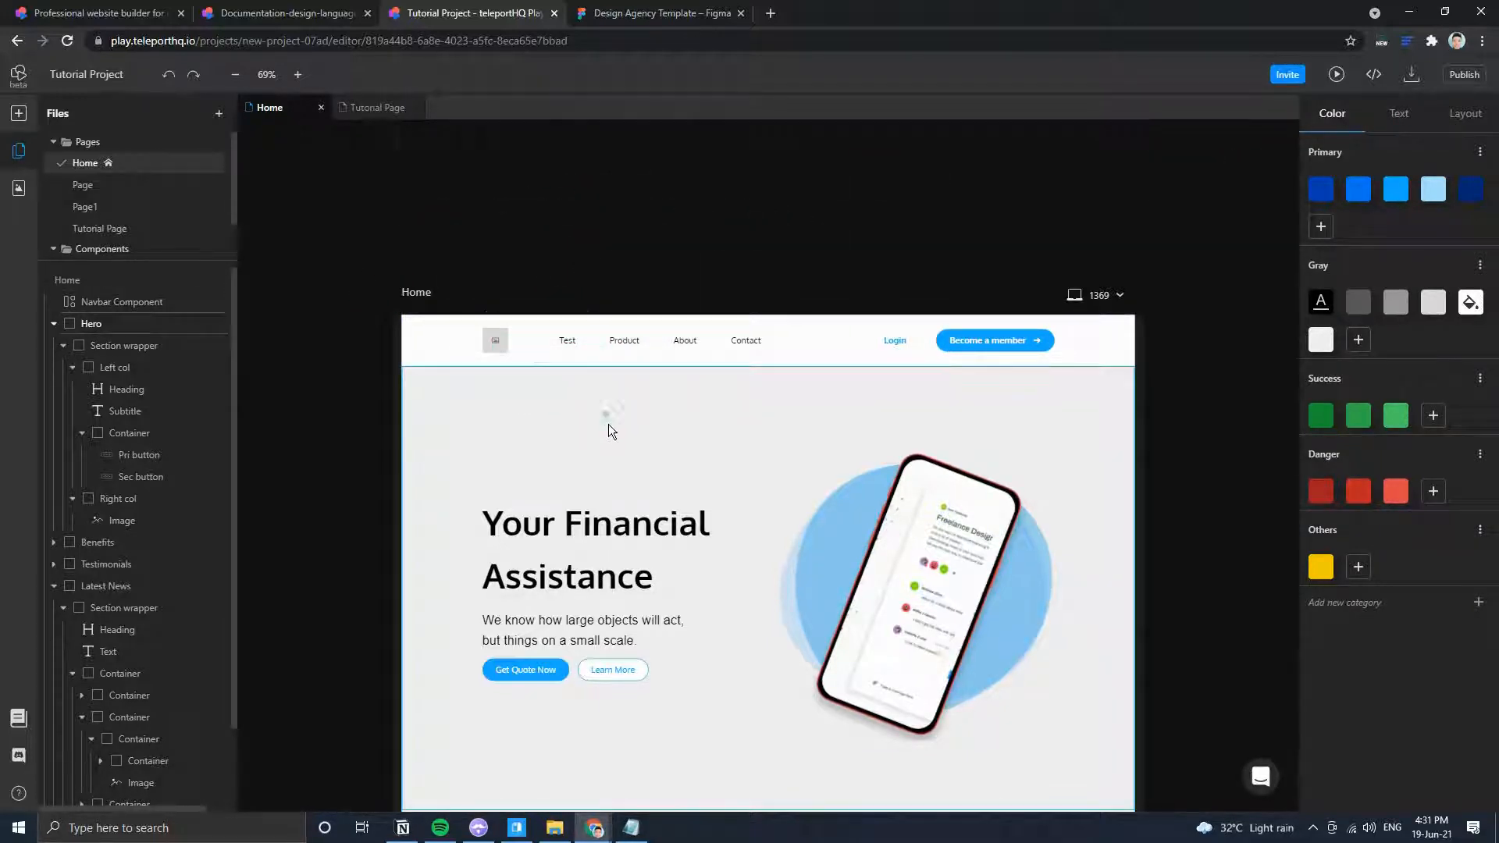
Look through the Home page design from the hero section to Get In Touch and return to the hero.
scroll(607, 424, down, 5)
scroll(611, 427, down, 16)
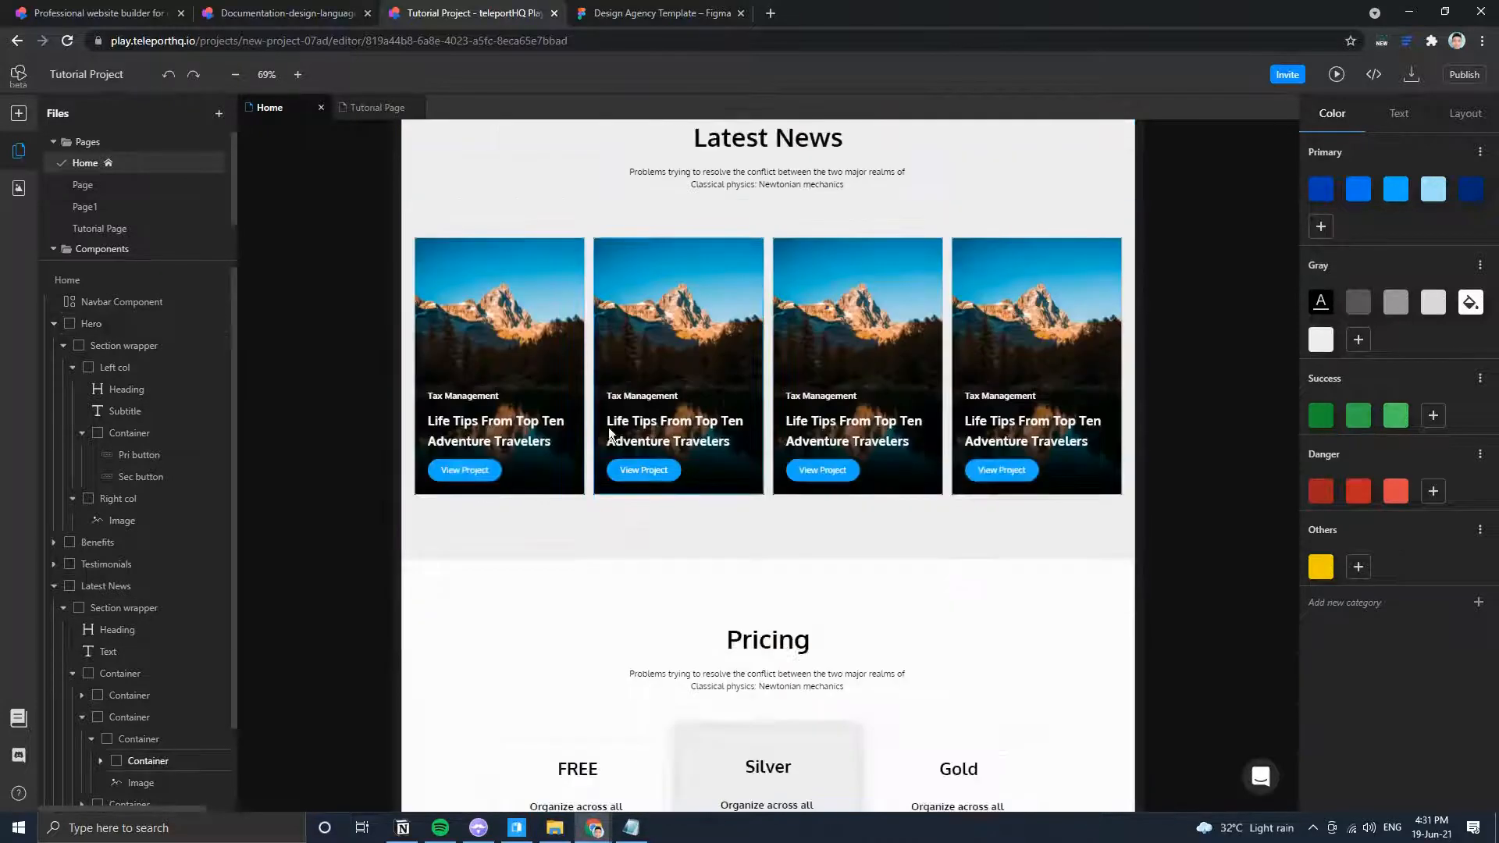
scroll(607, 428, down, 5)
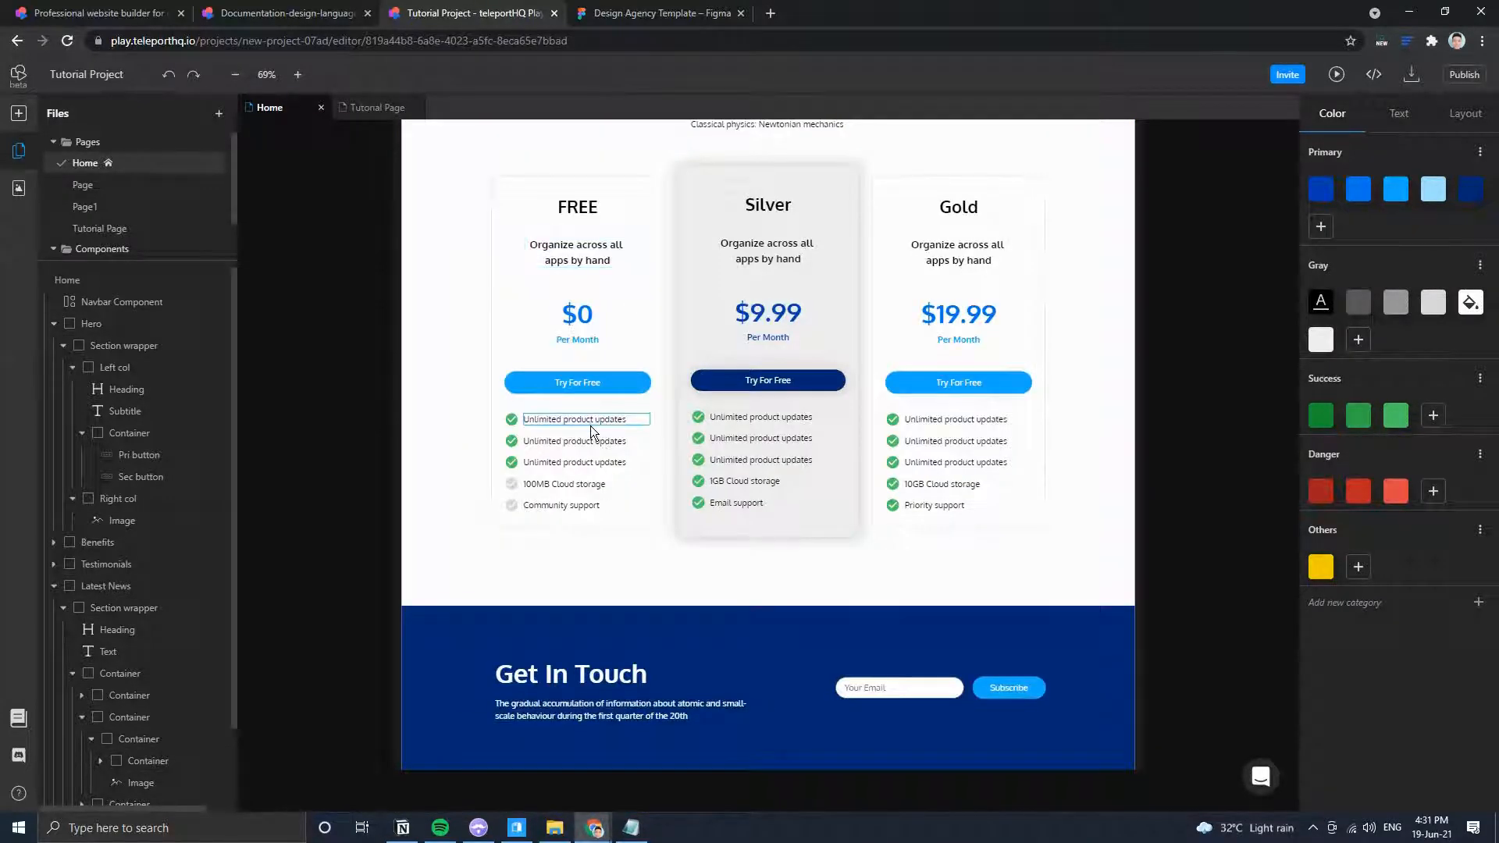
scroll(592, 425, up, 20)
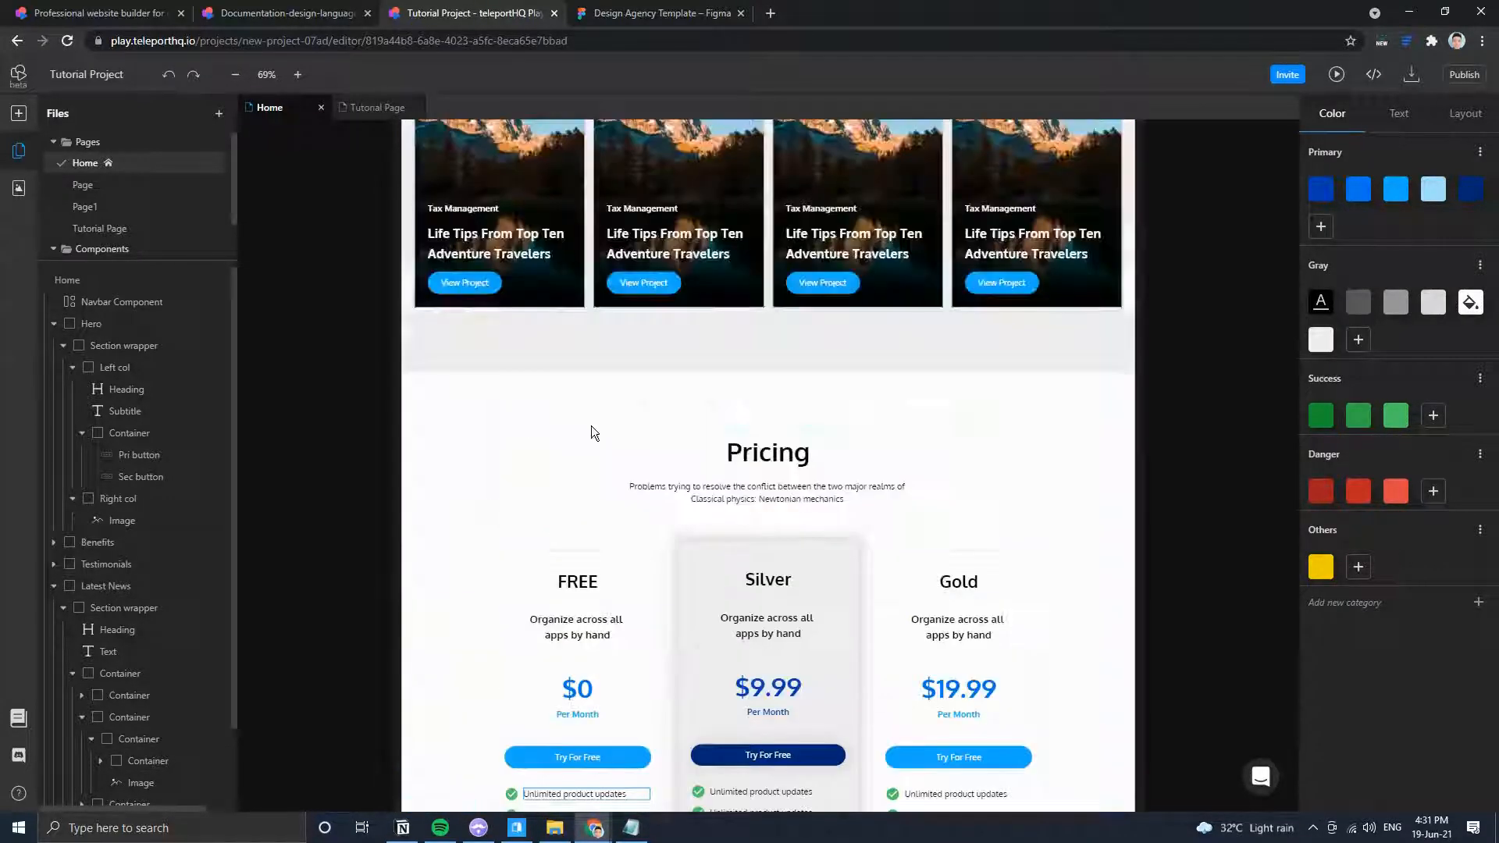
scroll(593, 427, up, 5)
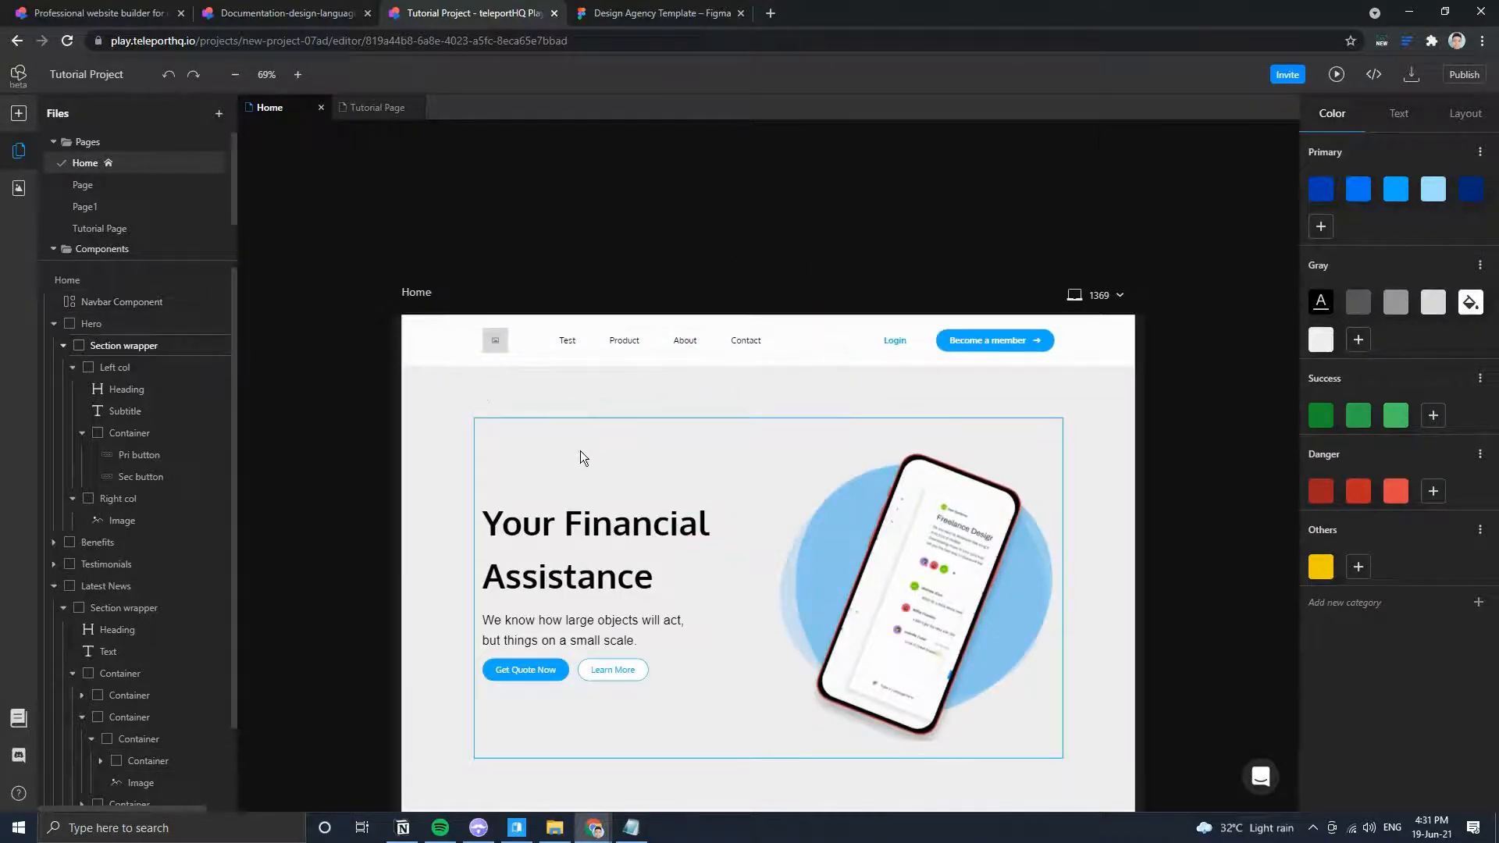
scroll(582, 453, down, 1)
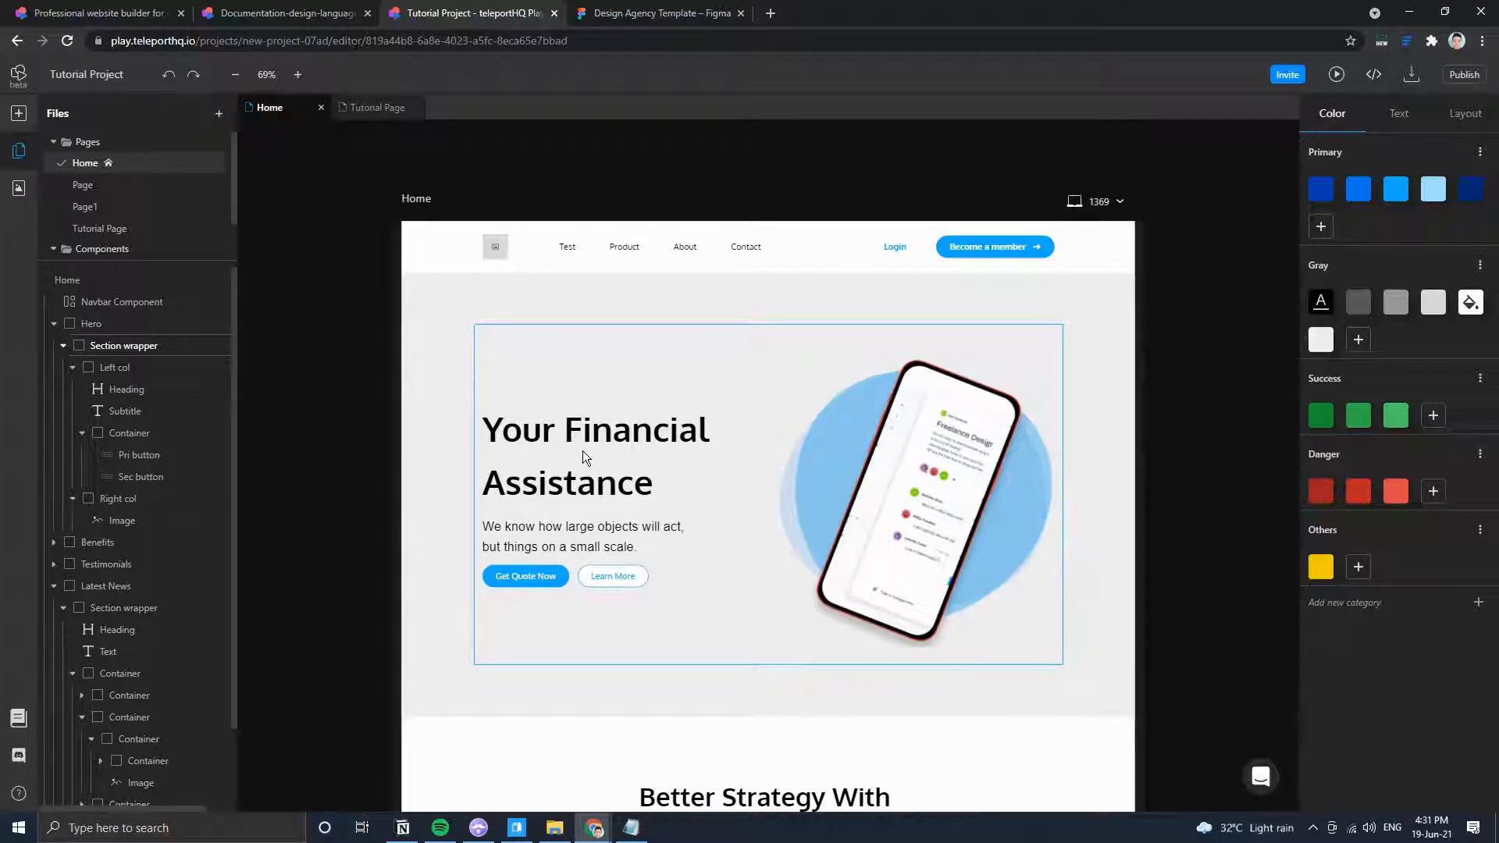
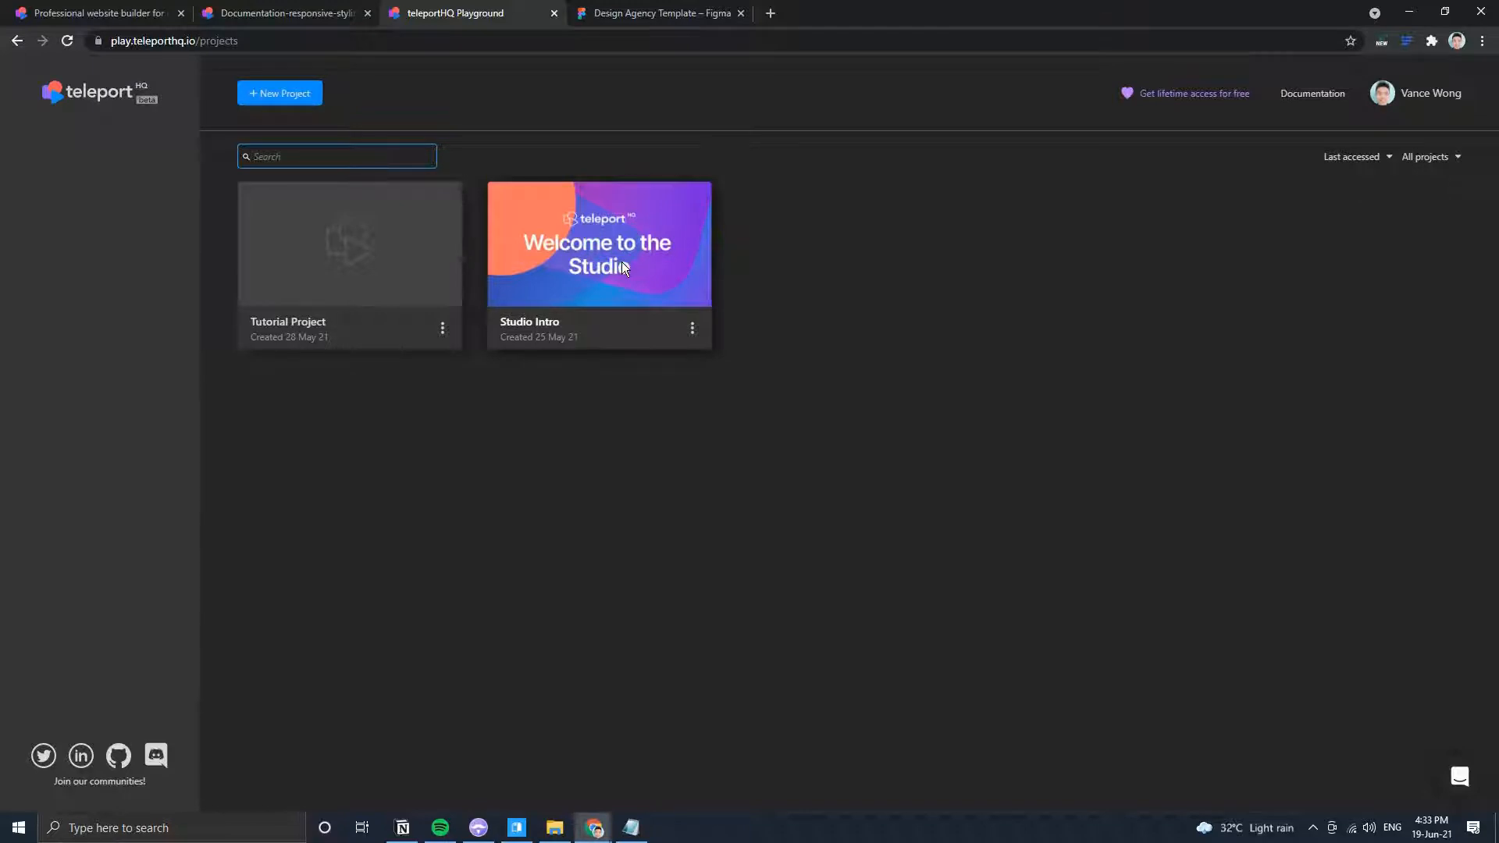
Open the Studio Intro project and go to its 1 - Adding Elements lesson page.
click(622, 261)
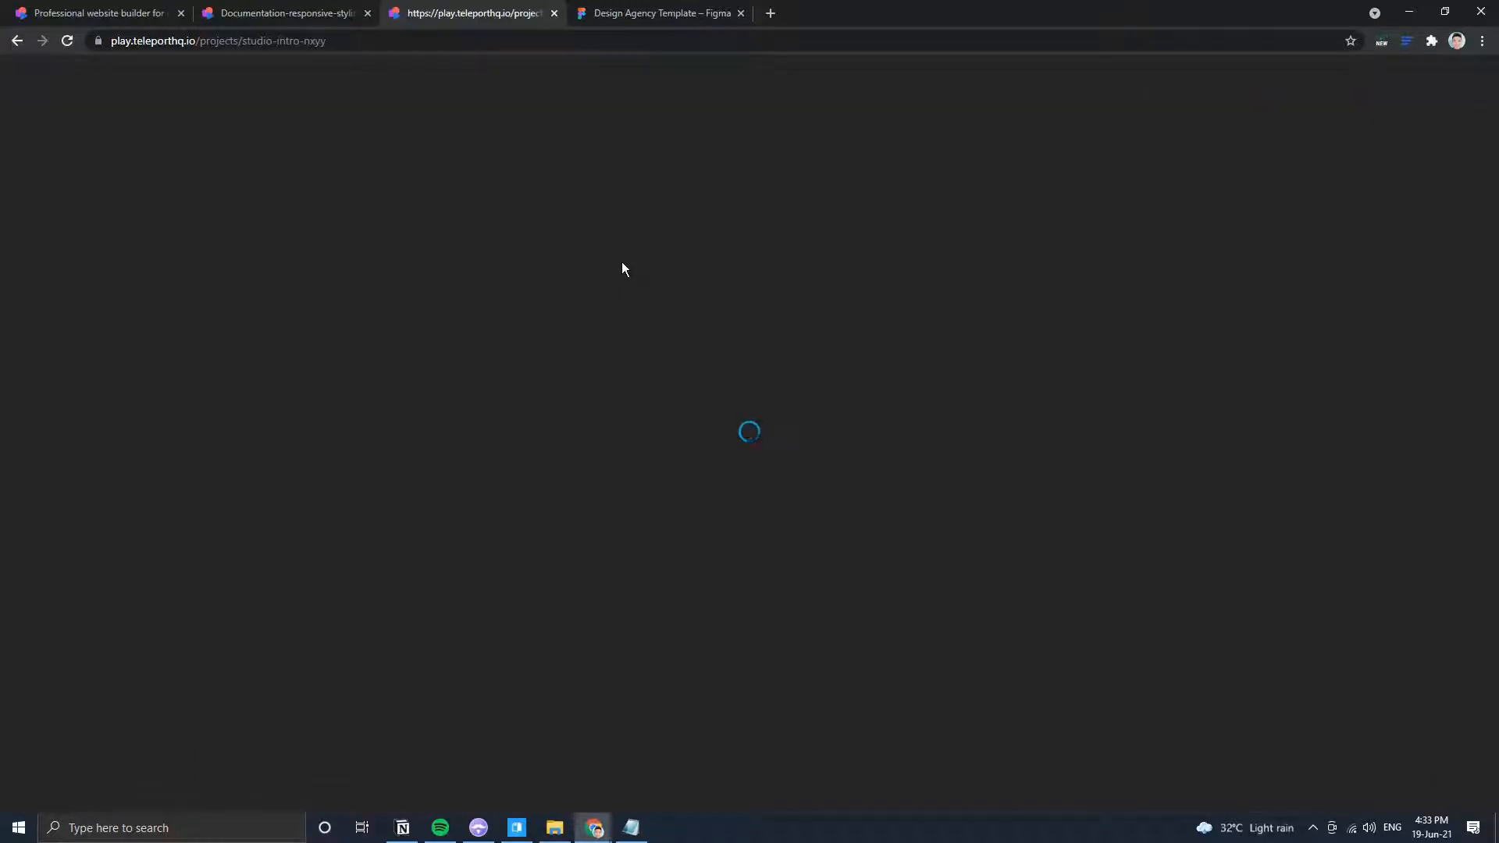
click(289, 16)
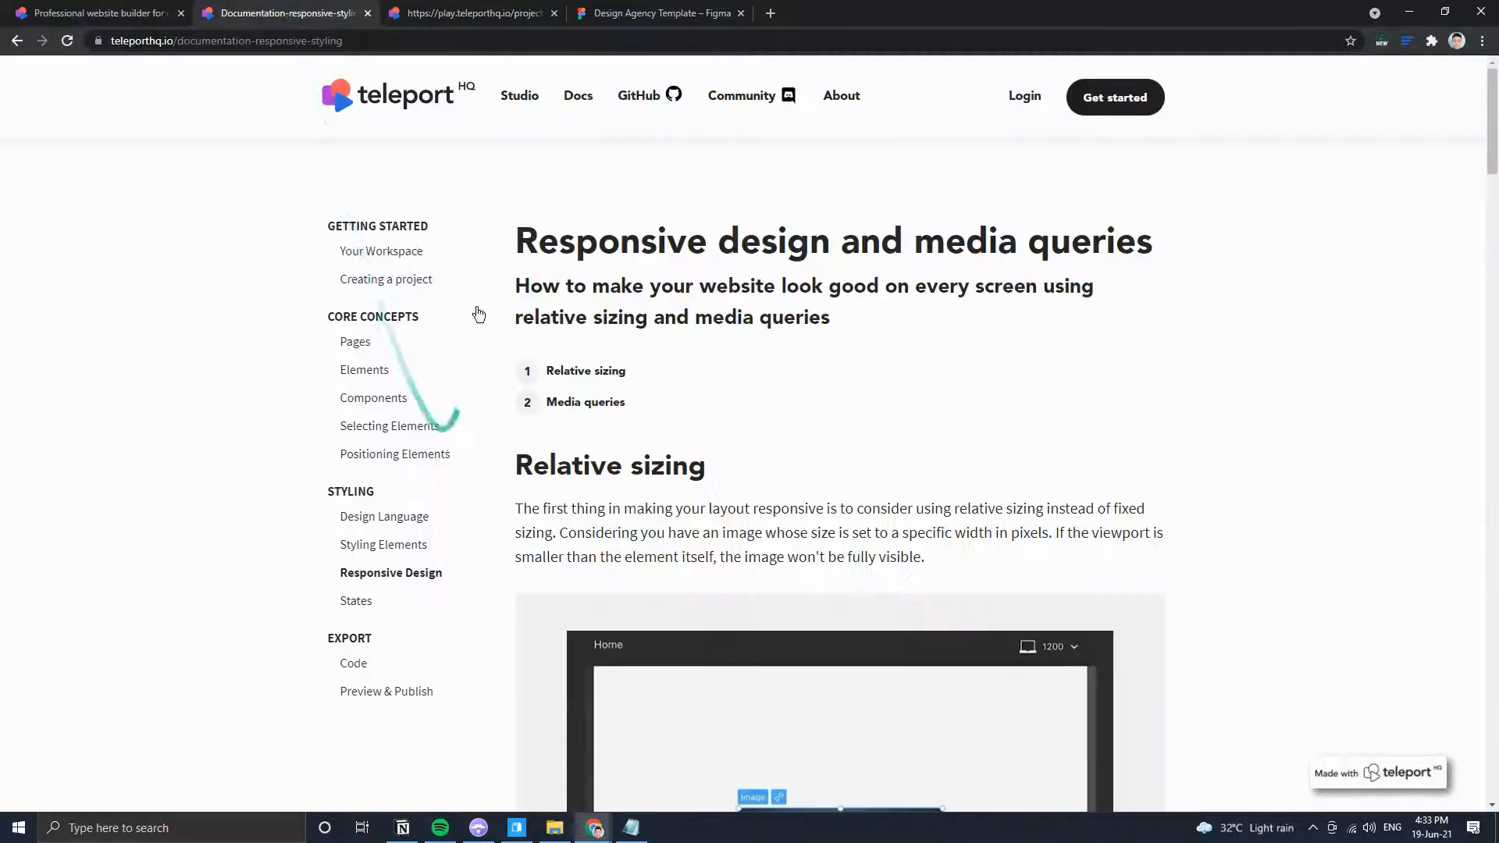
click(473, 22)
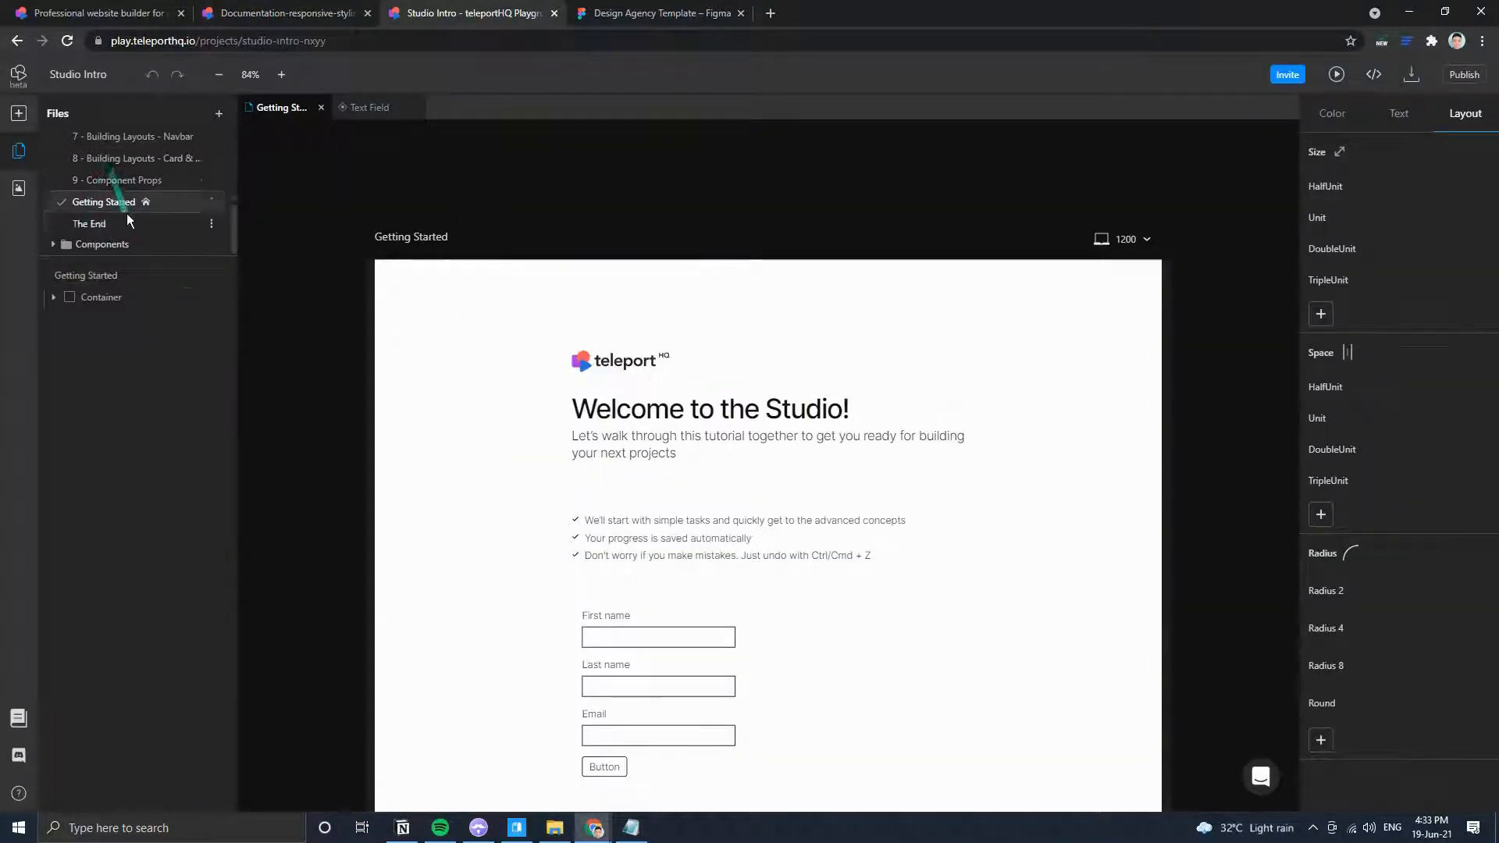
scroll(127, 213, up, 3)
click(128, 161)
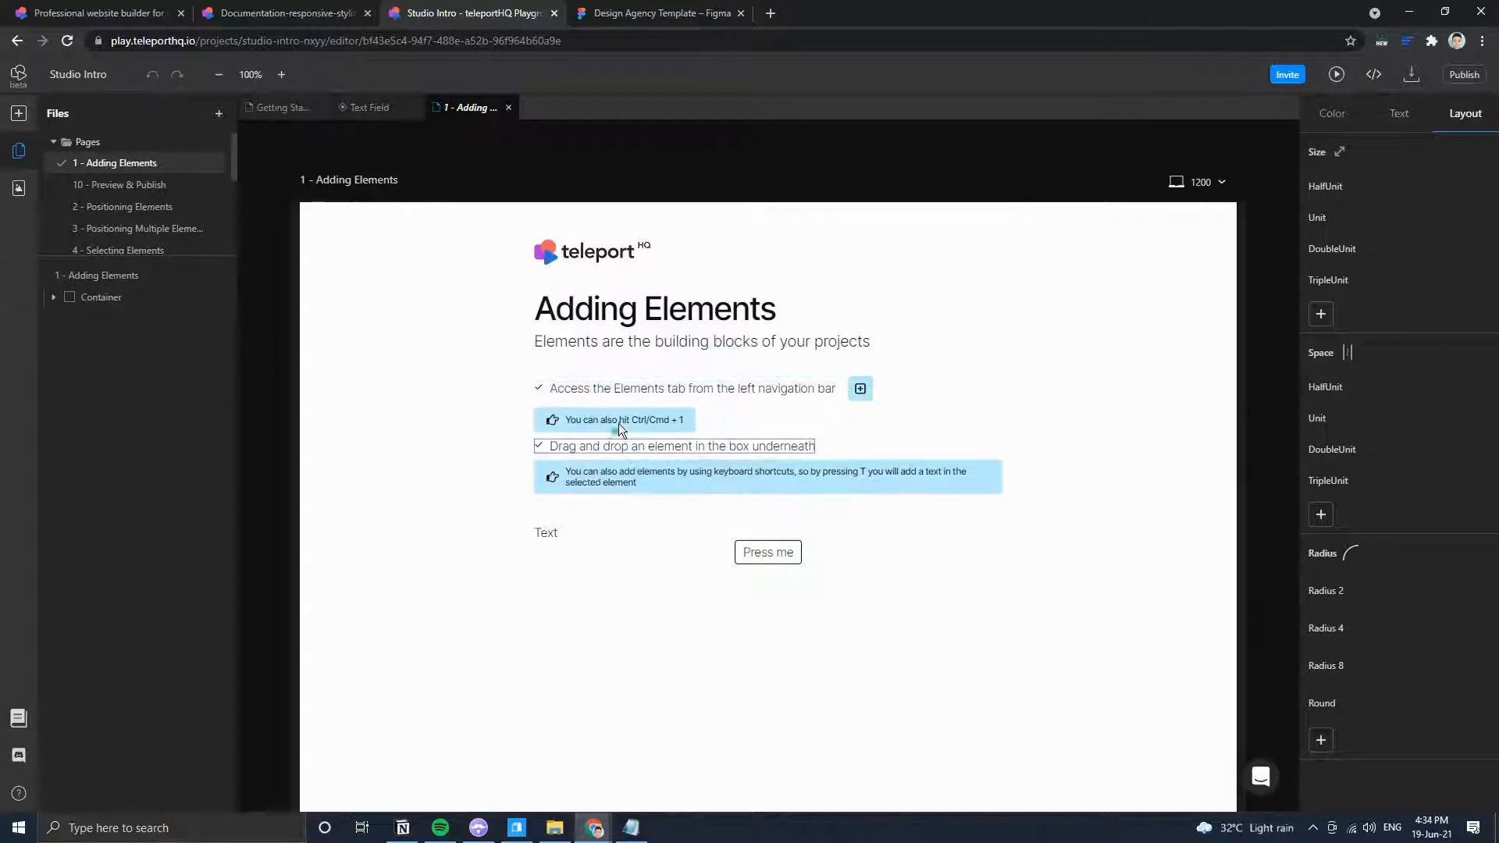
Open the keyboard shortcuts reference, review its Control, View, Elements and Others groups, and close it.
drag(592, 418, 518, 582)
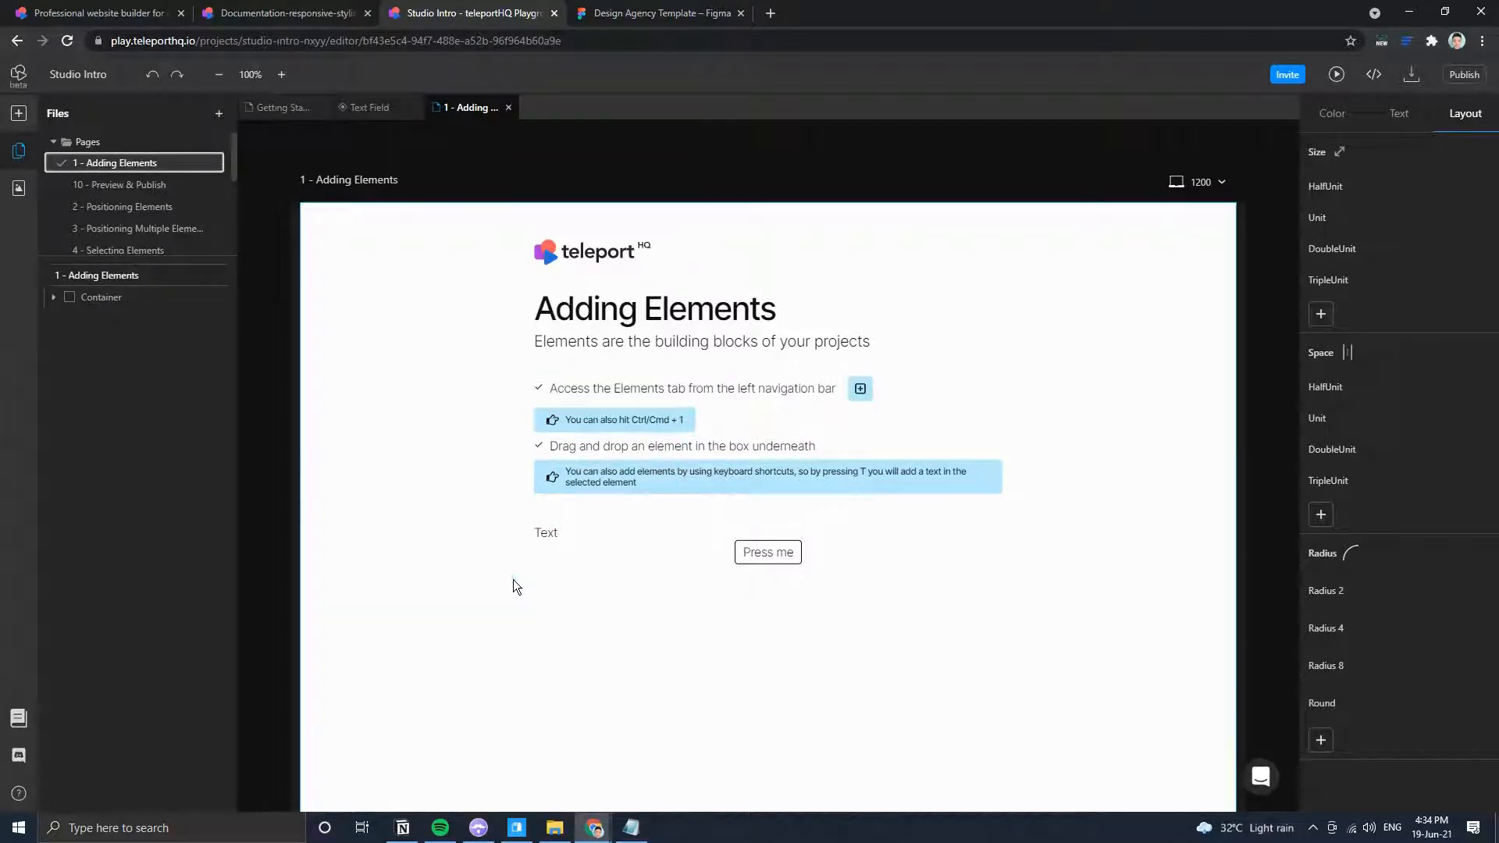
key(shift+?)
click(513, 579)
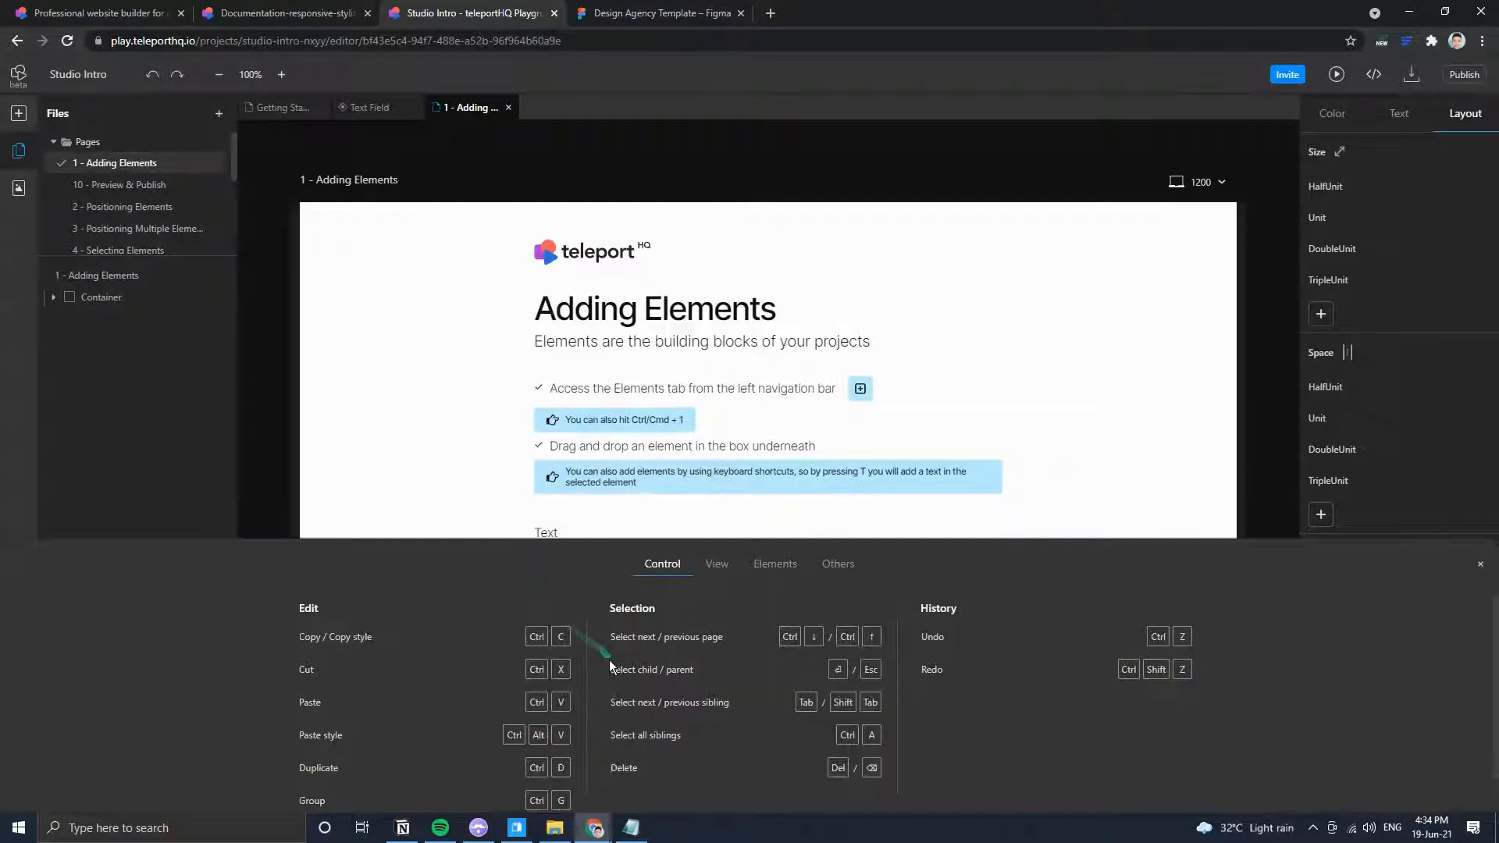
scroll(621, 661, down, 1)
scroll(673, 683, up, 1)
click(717, 564)
click(787, 565)
click(839, 565)
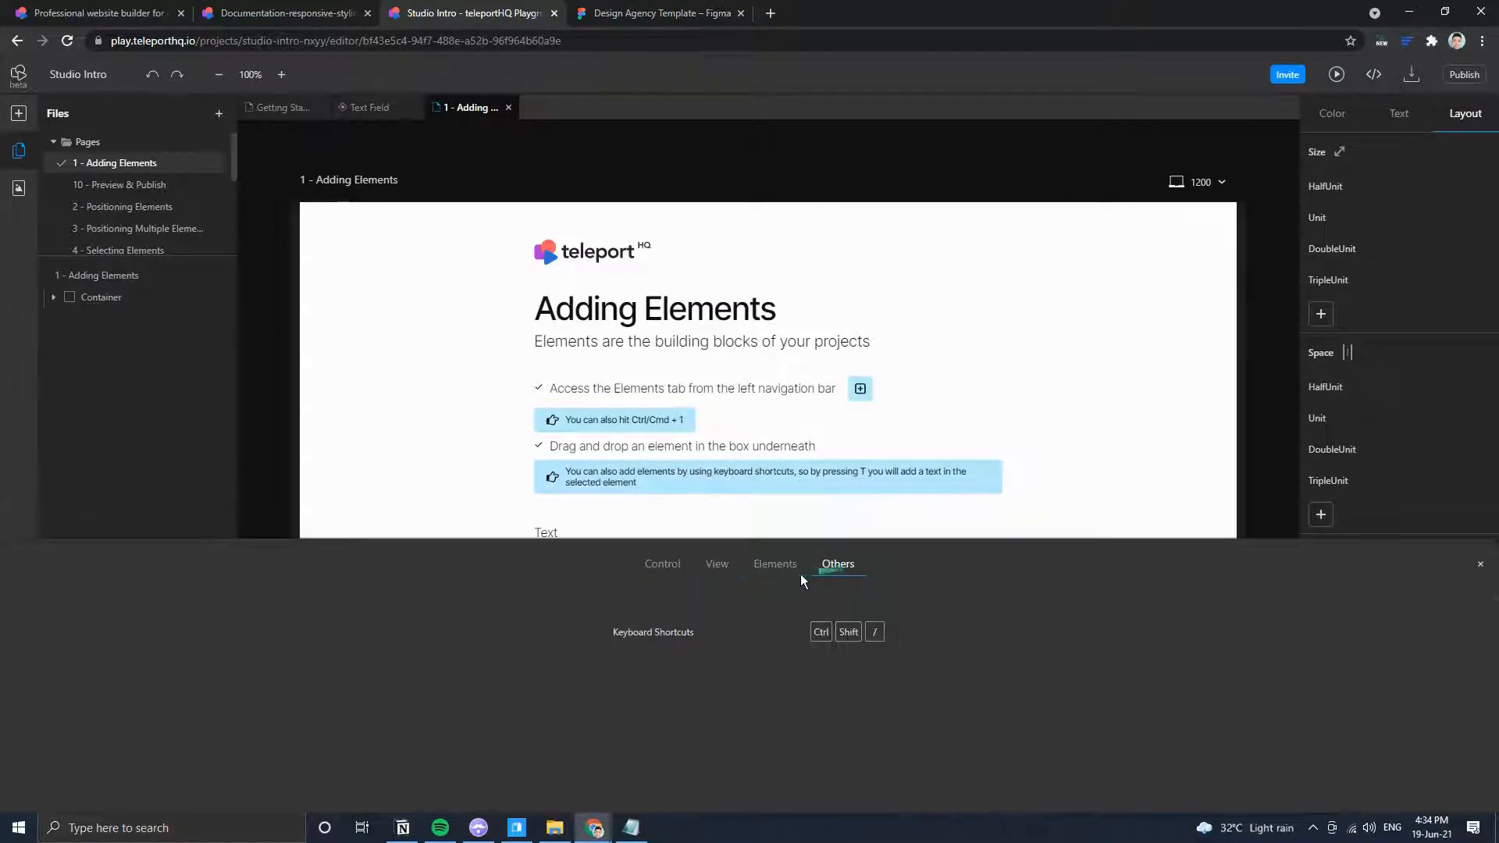
click(776, 566)
click(718, 568)
click(652, 567)
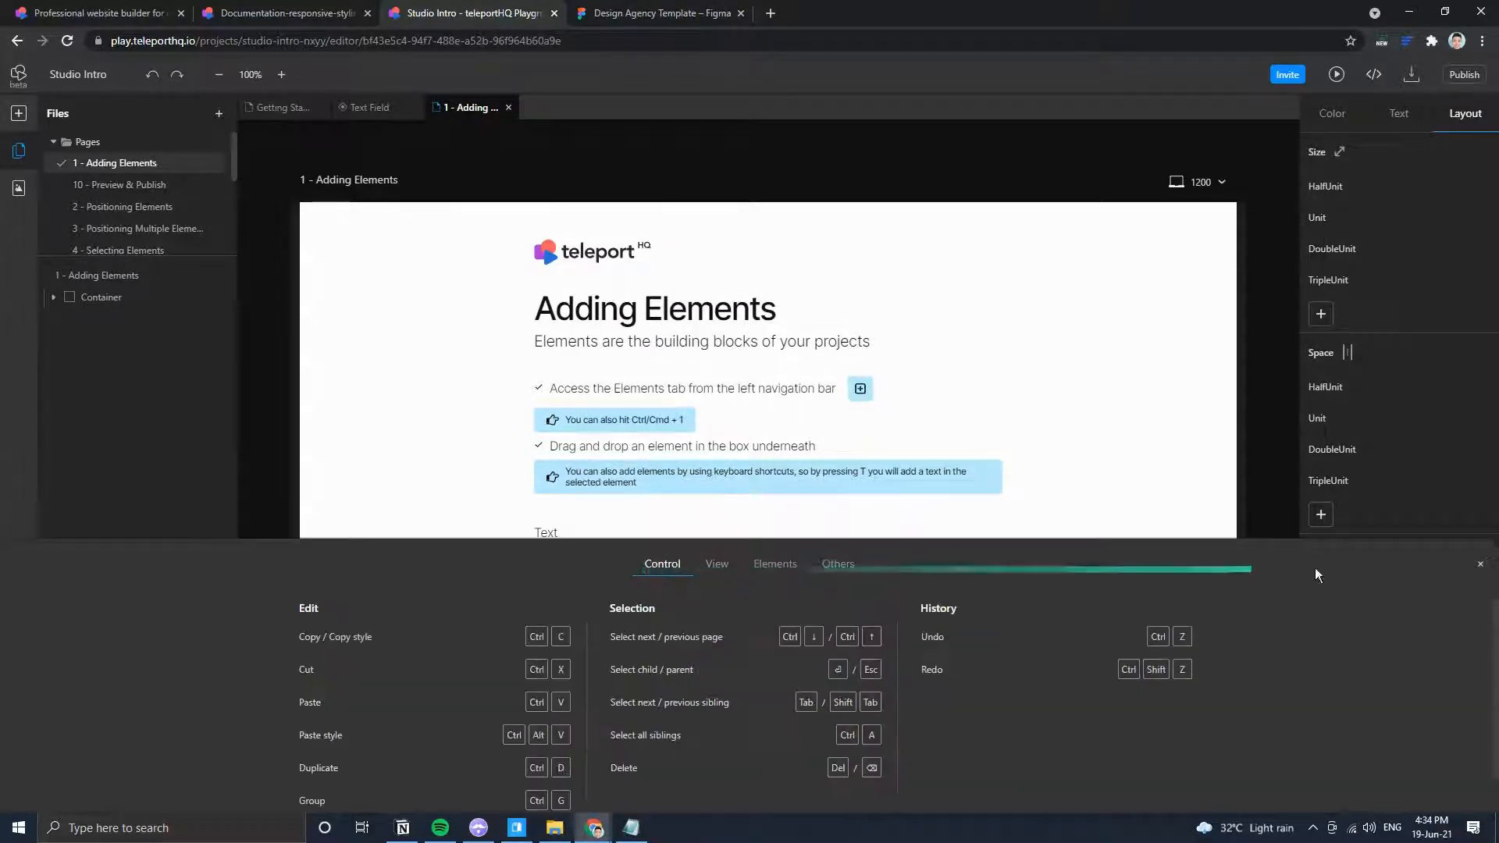
click(1479, 565)
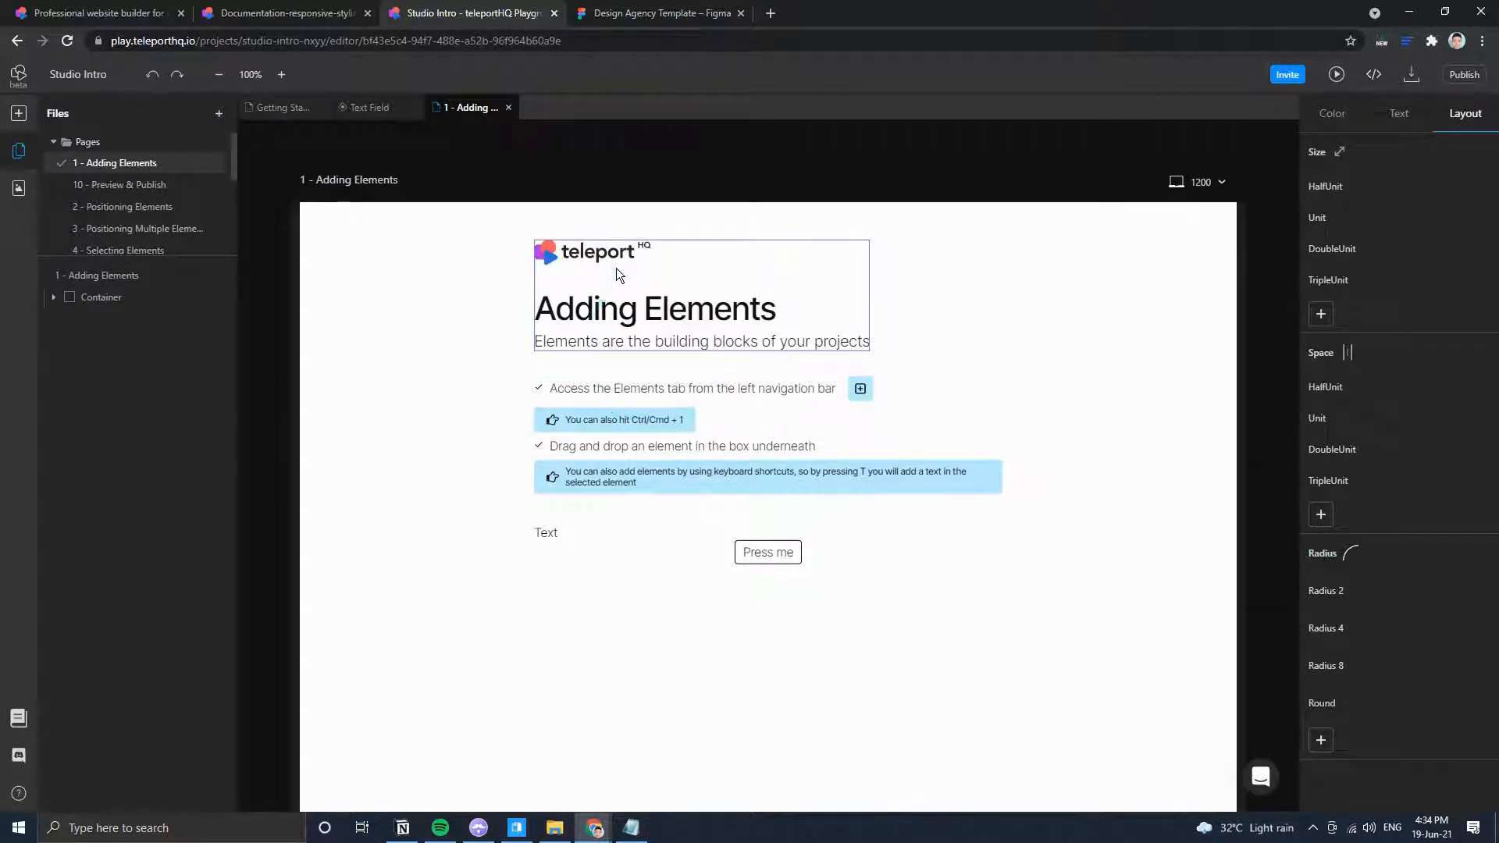
Browse the Styling Elements lesson and open the 6 - Design Tokens lesson page to view its instructions.
scroll(129, 195, down, 1)
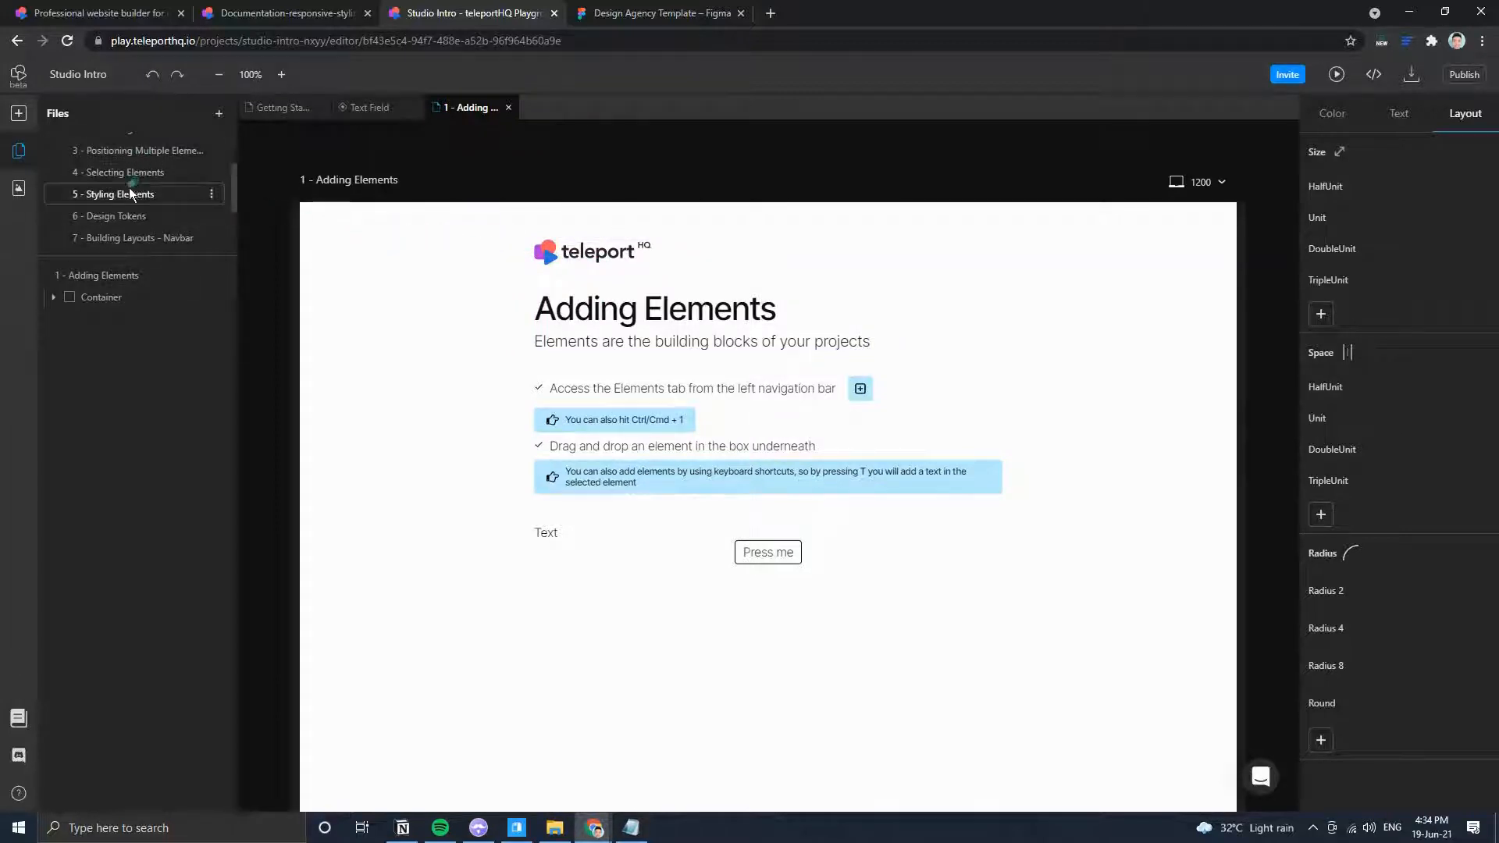
click(128, 193)
click(124, 214)
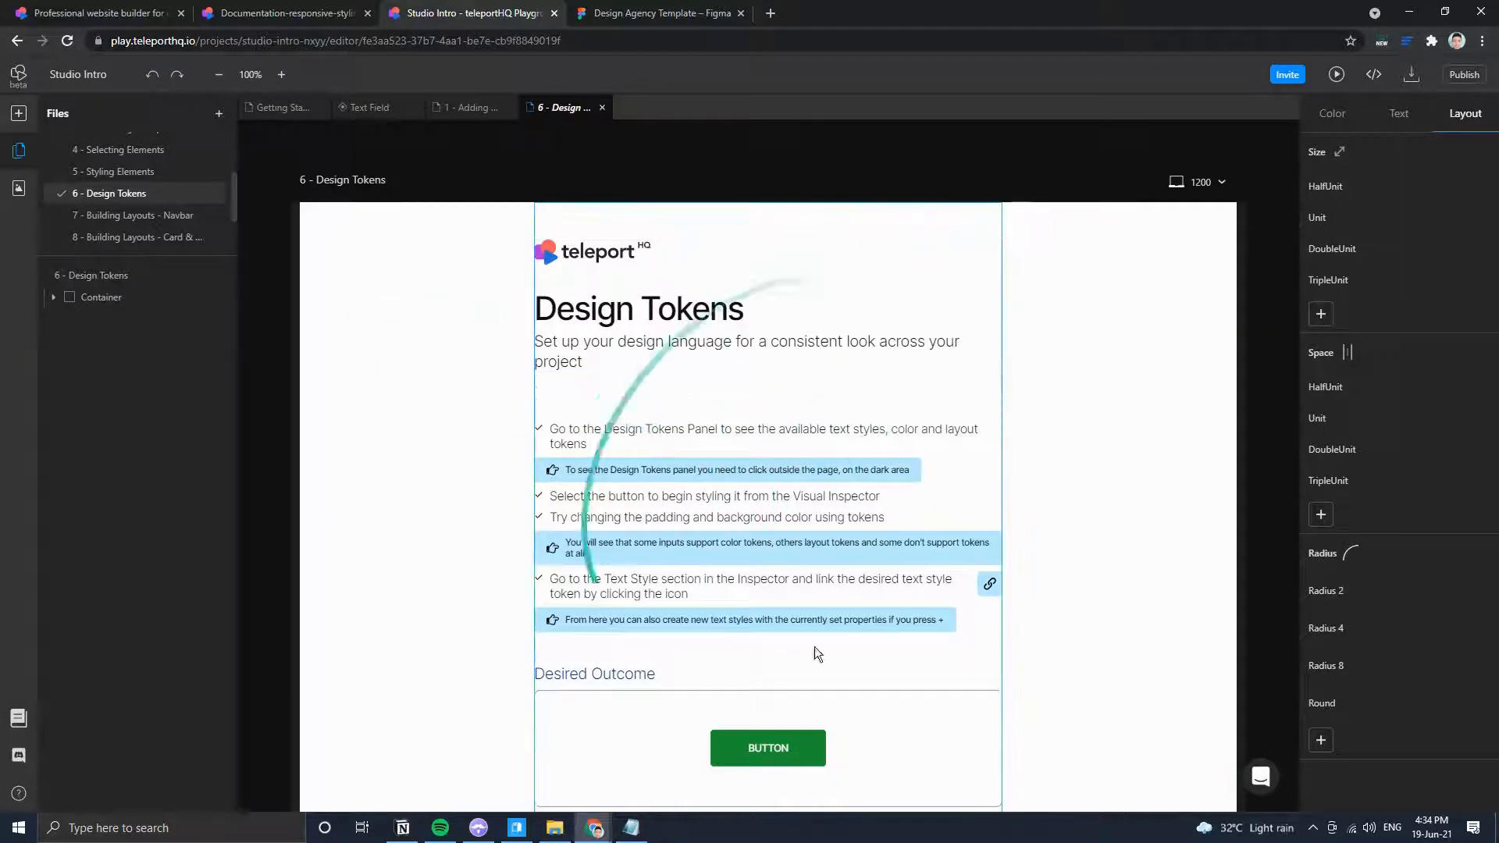
Open the 7 - Building Layouts - Navbar lesson, read its instructions and look over the remaining lesson pages.
click(142, 223)
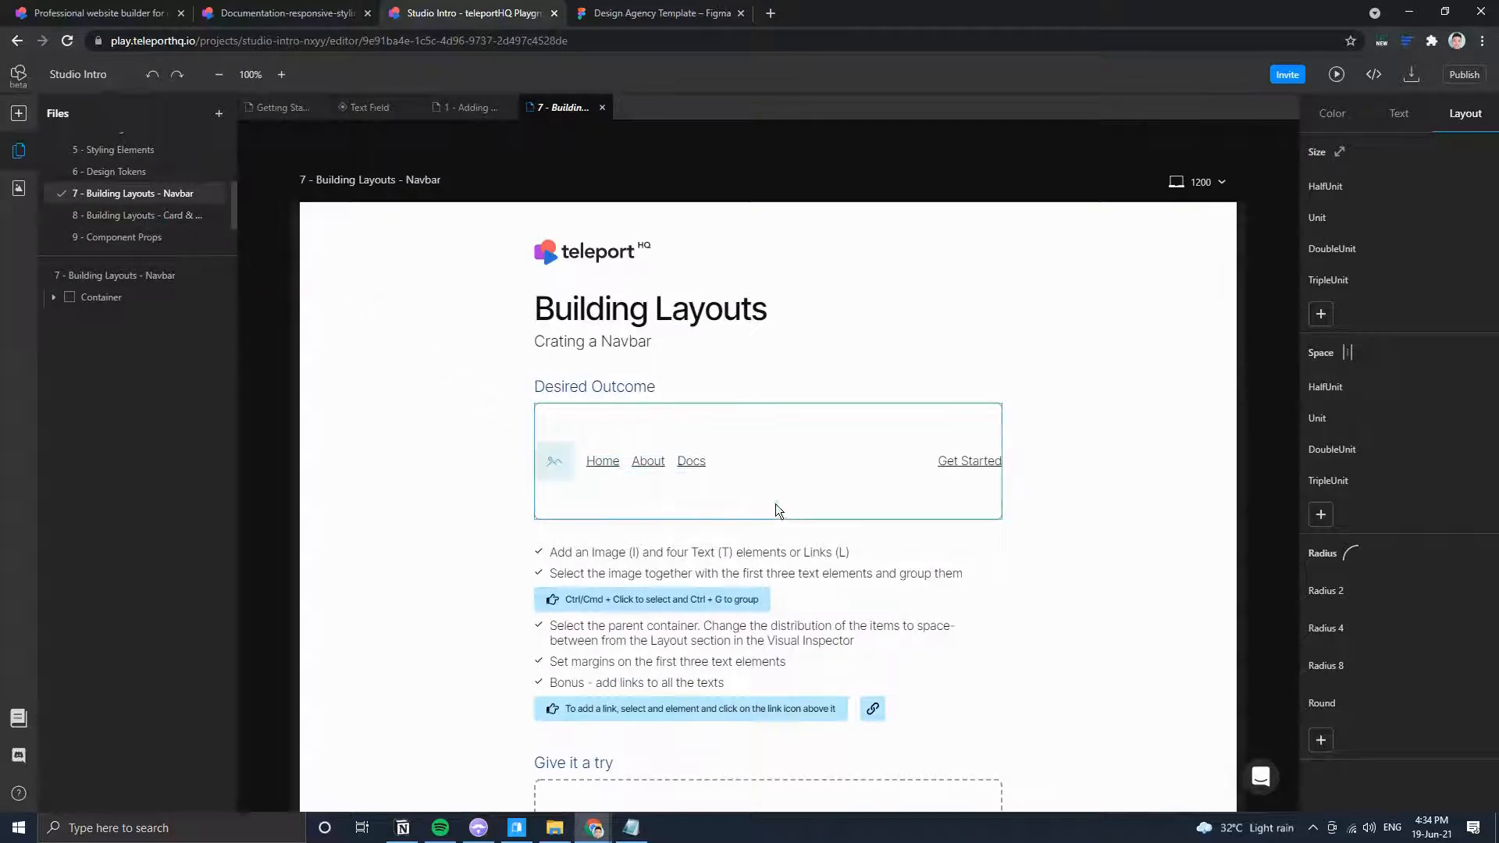
scroll(775, 507, down, 3)
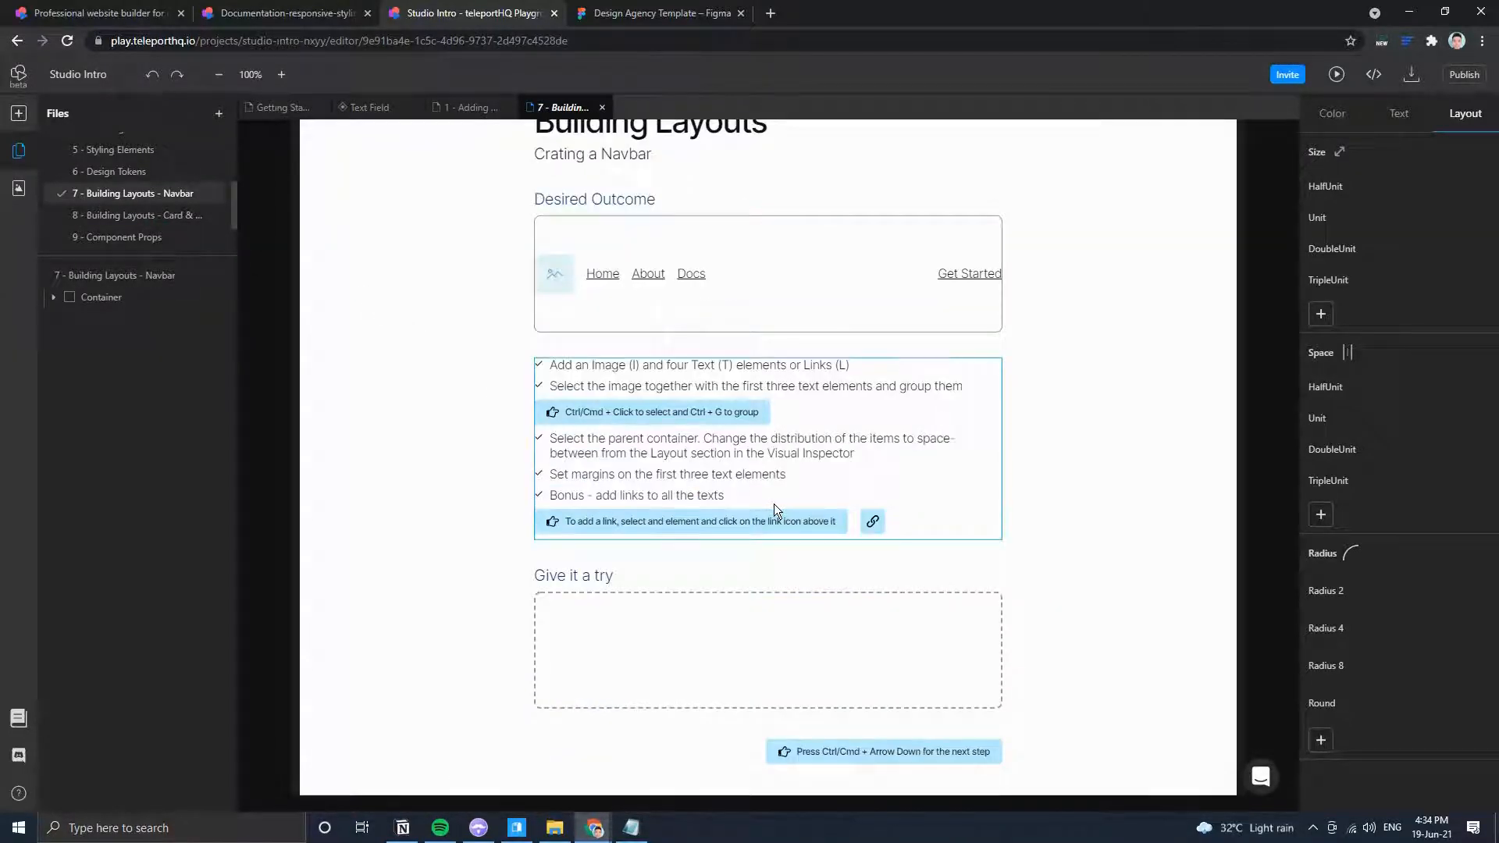
scroll(775, 506, up, 1)
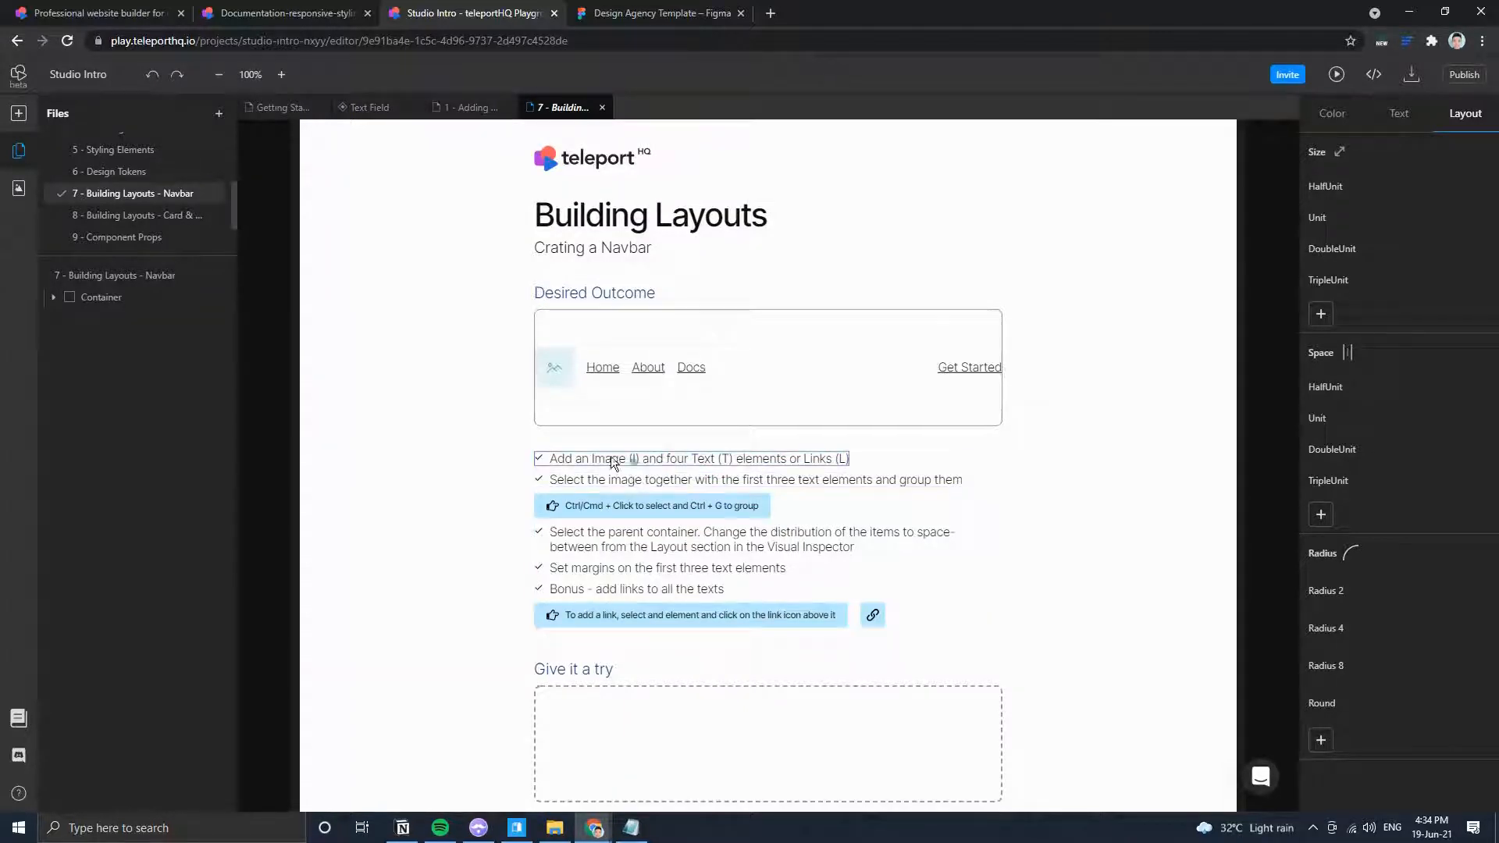
scroll(155, 222, down, 1)
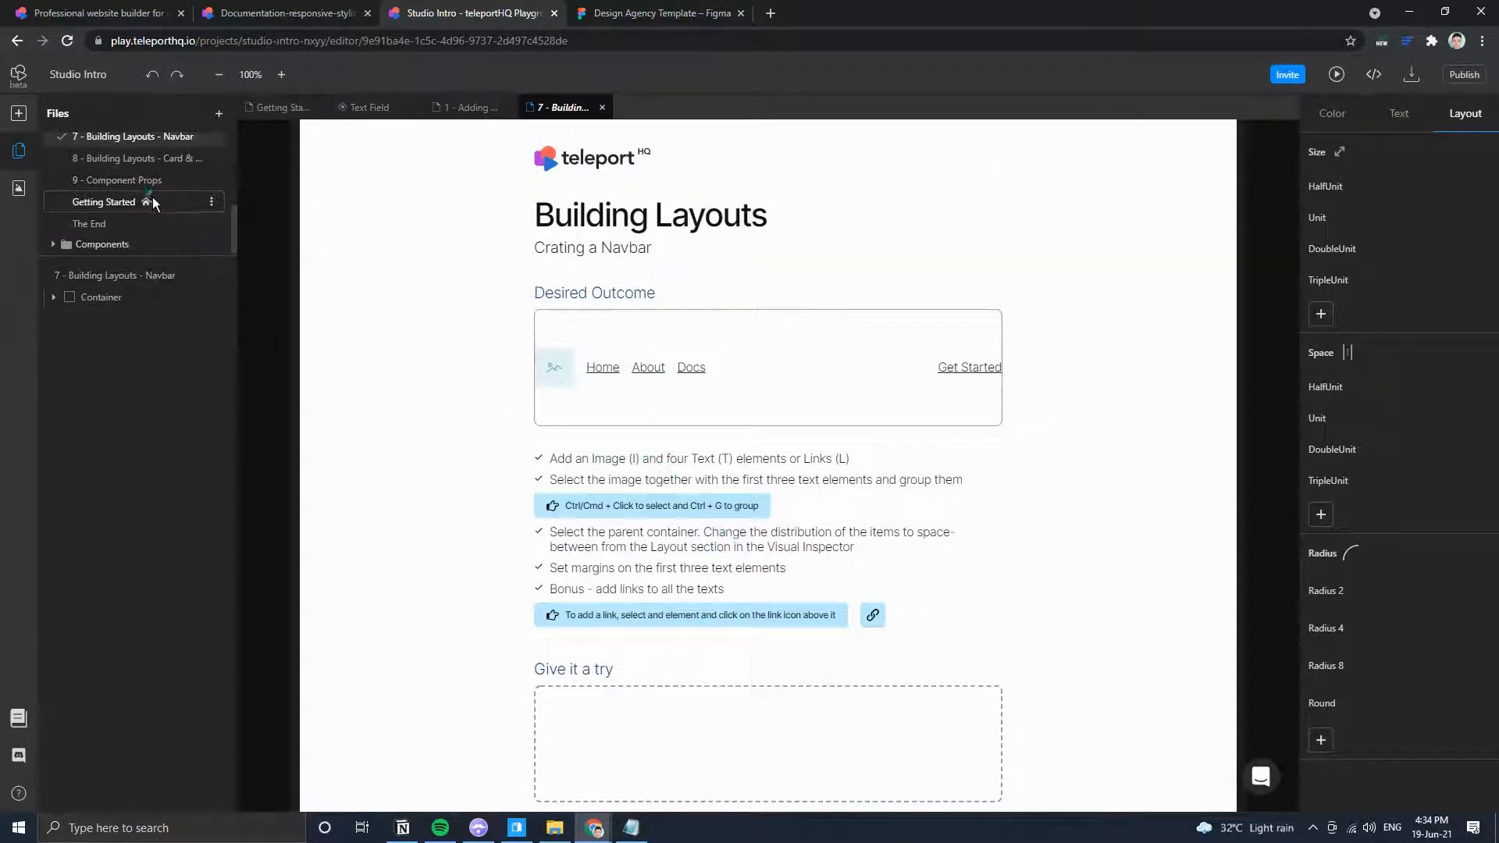
Leave the Studio Intro project for the projects dashboard and open Tutorial Project in the editor.
scroll(153, 198, up, 5)
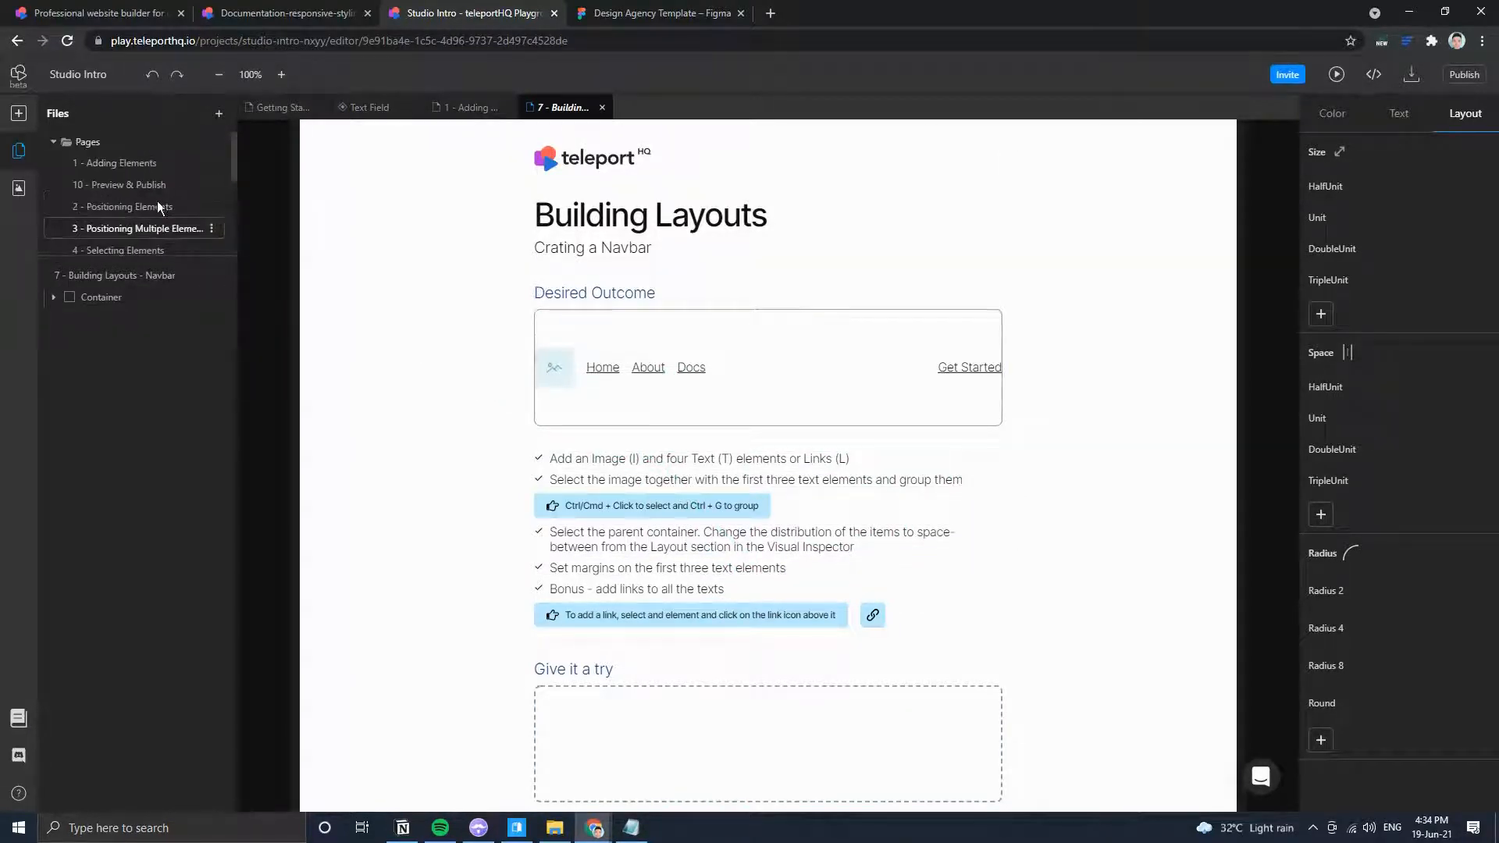
click(288, 114)
click(90, 83)
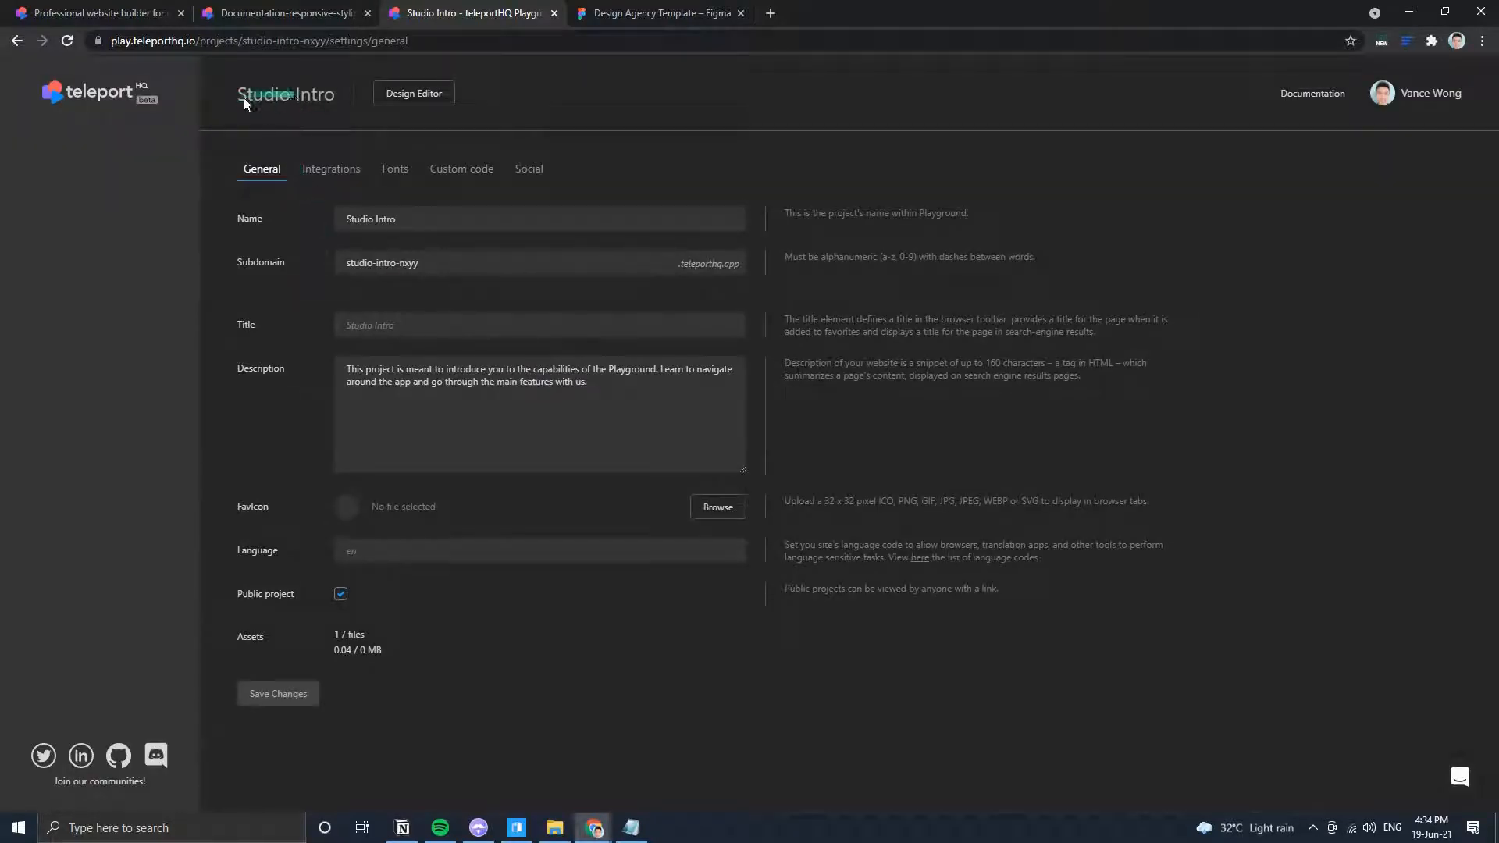
click(92, 86)
click(354, 232)
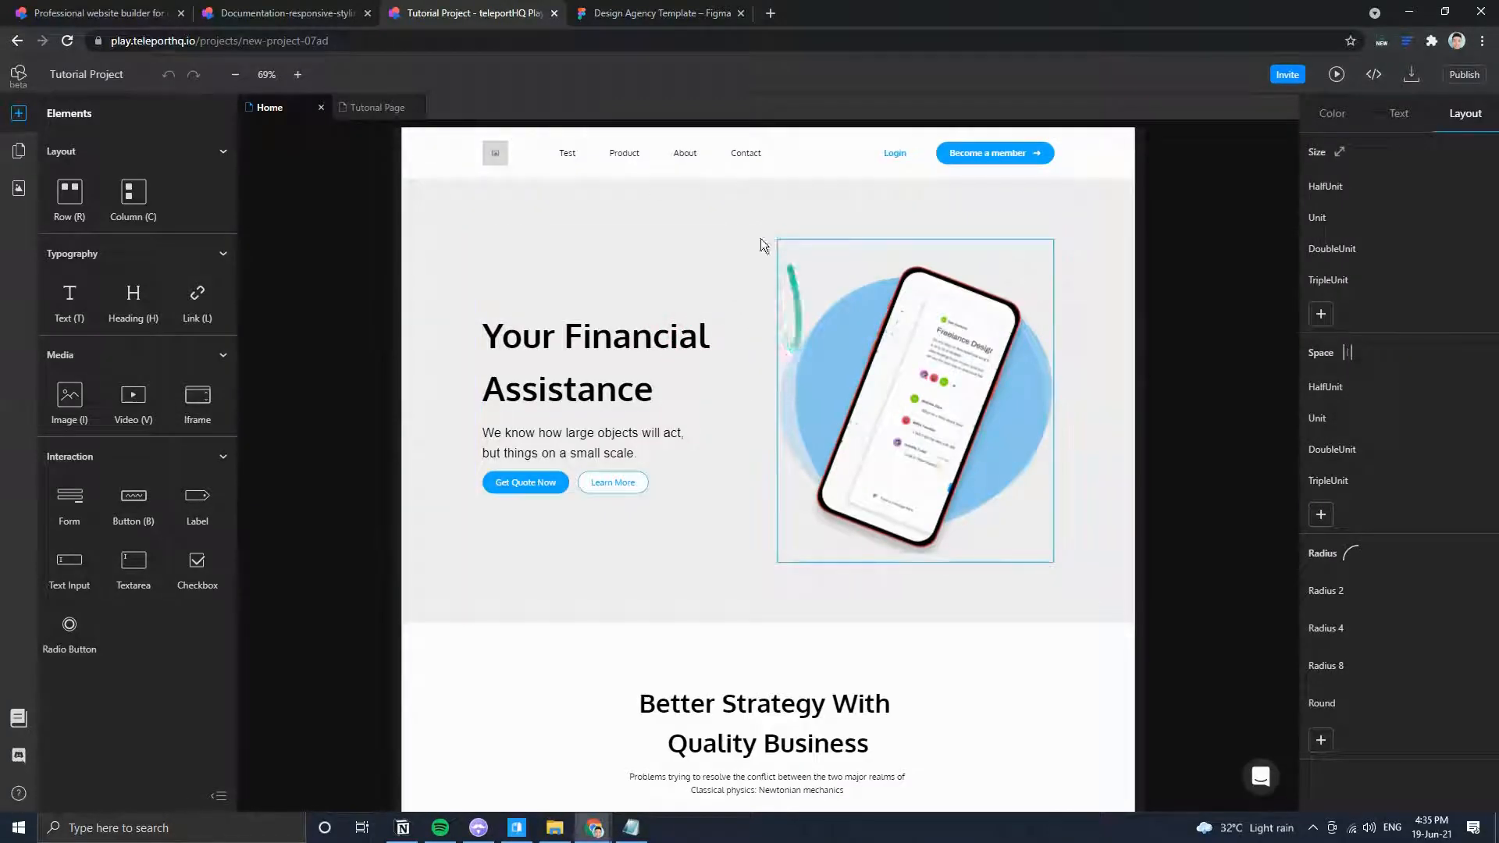
Look over the Home page's sections from the hero down to Latest News and Pricing.
scroll(711, 509, down, 3)
scroll(711, 509, down, 15)
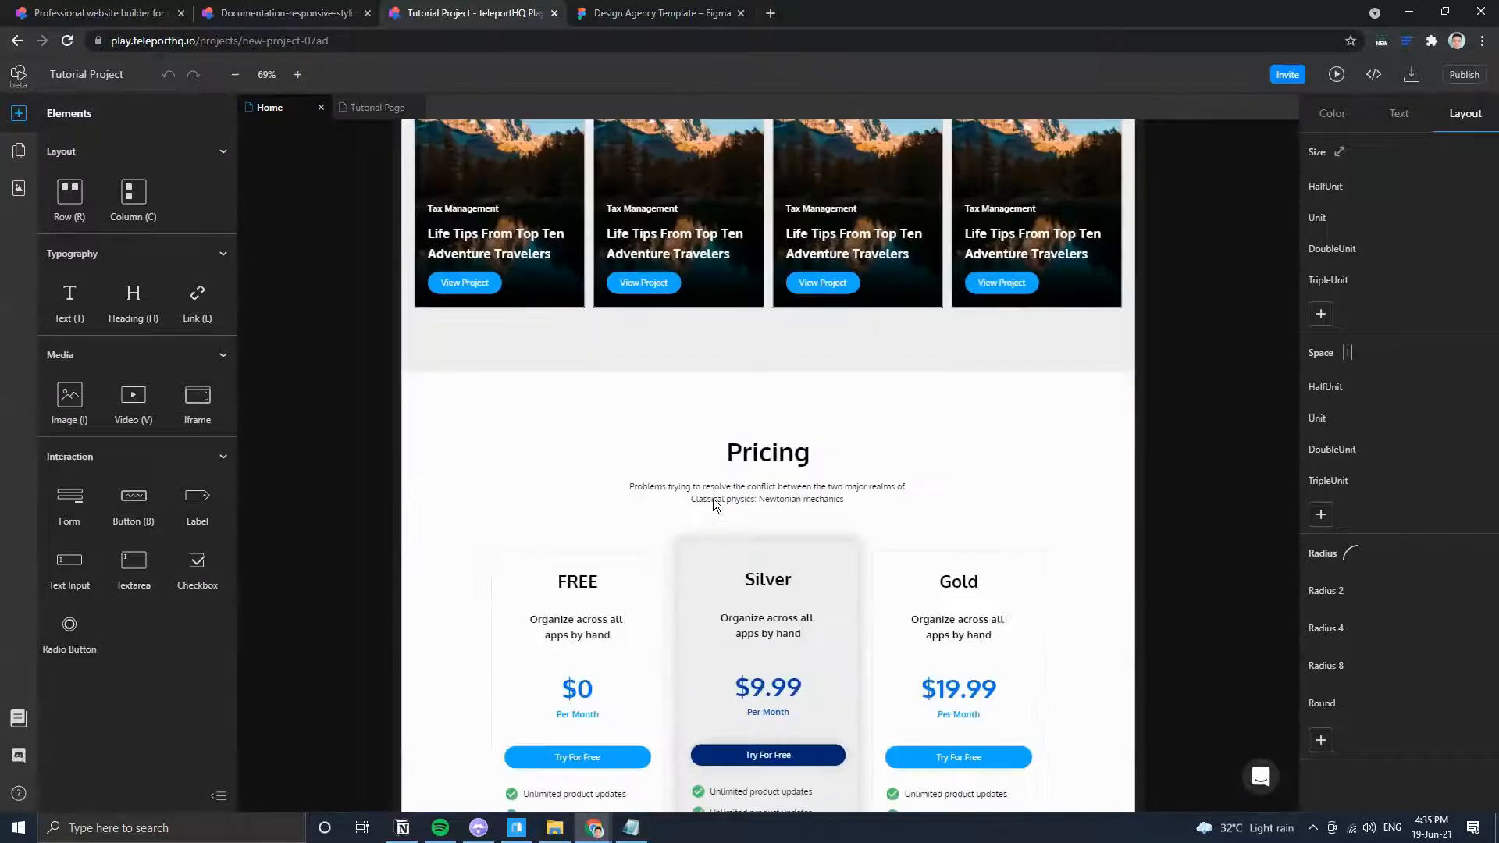
scroll(714, 504, up, 4)
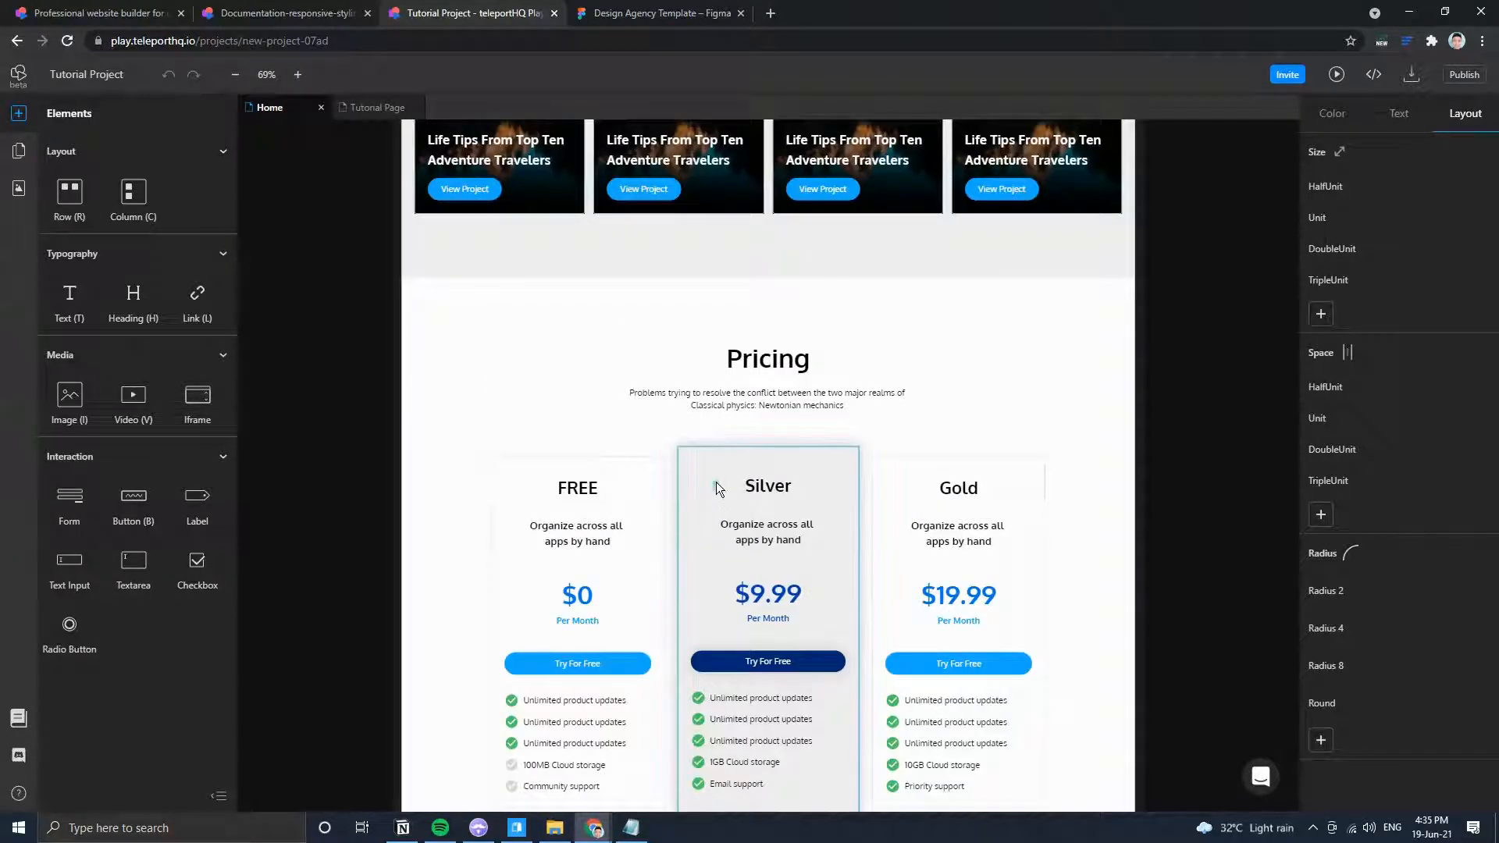
scroll(890, 500, up, 1)
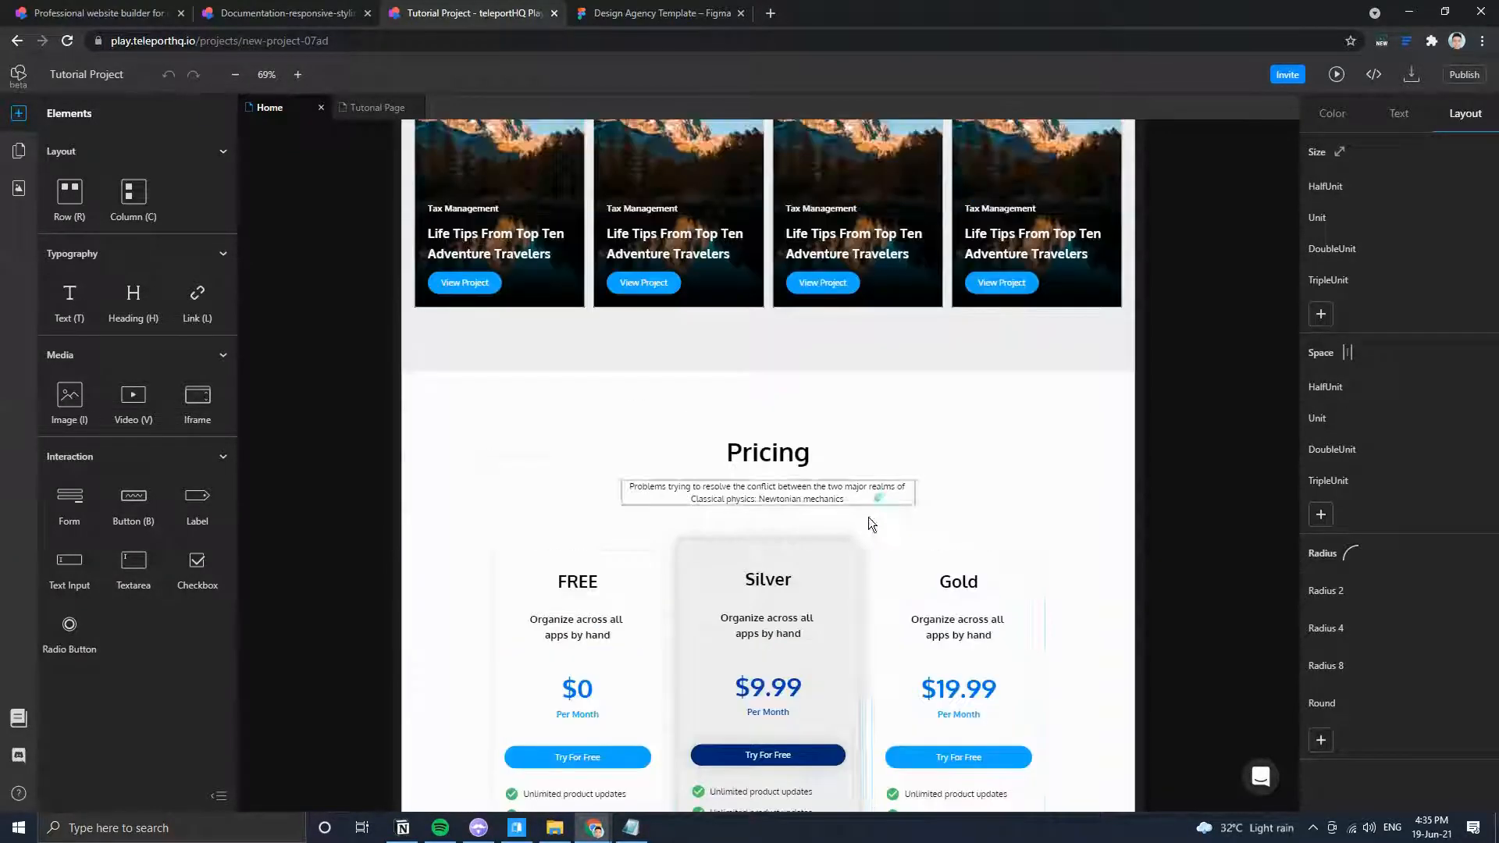
scroll(913, 523, up, 6)
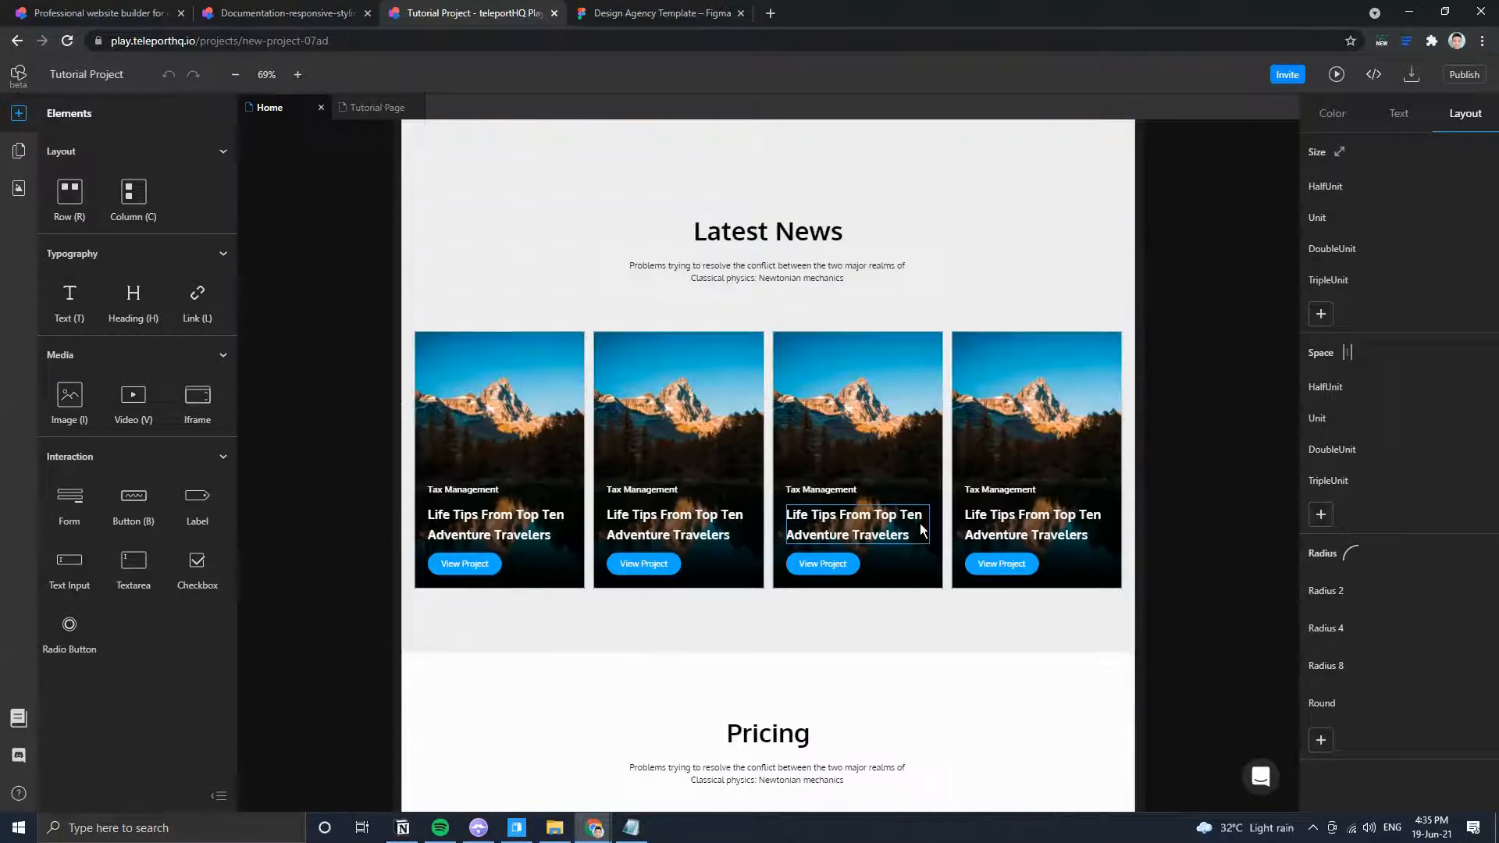
scroll(922, 530, down, 3)
Examine the advanced and visual style settings of the second Latest News card and select its outer container.
click(664, 380)
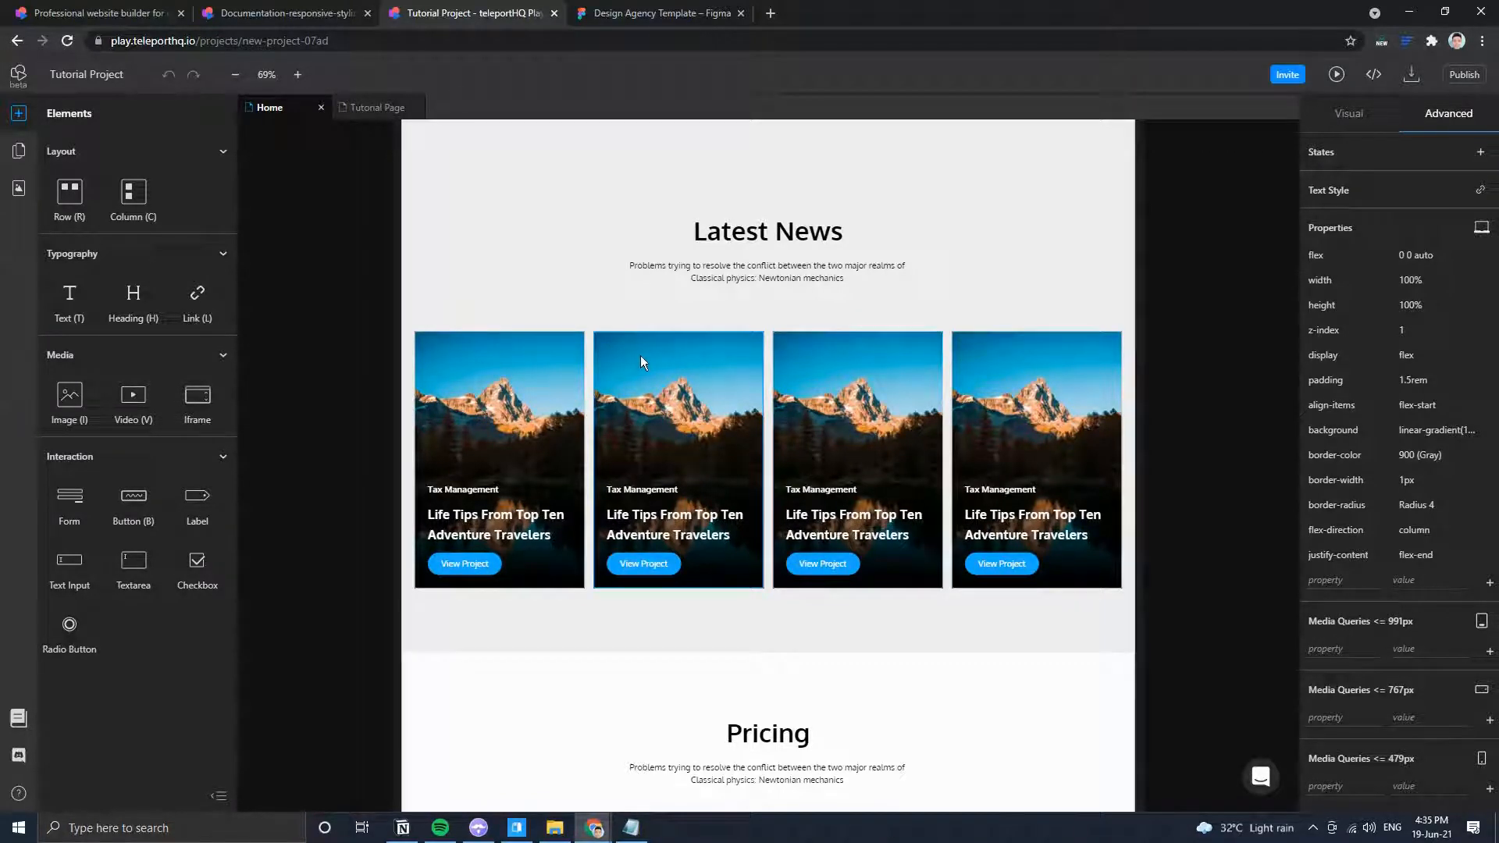
click(1336, 129)
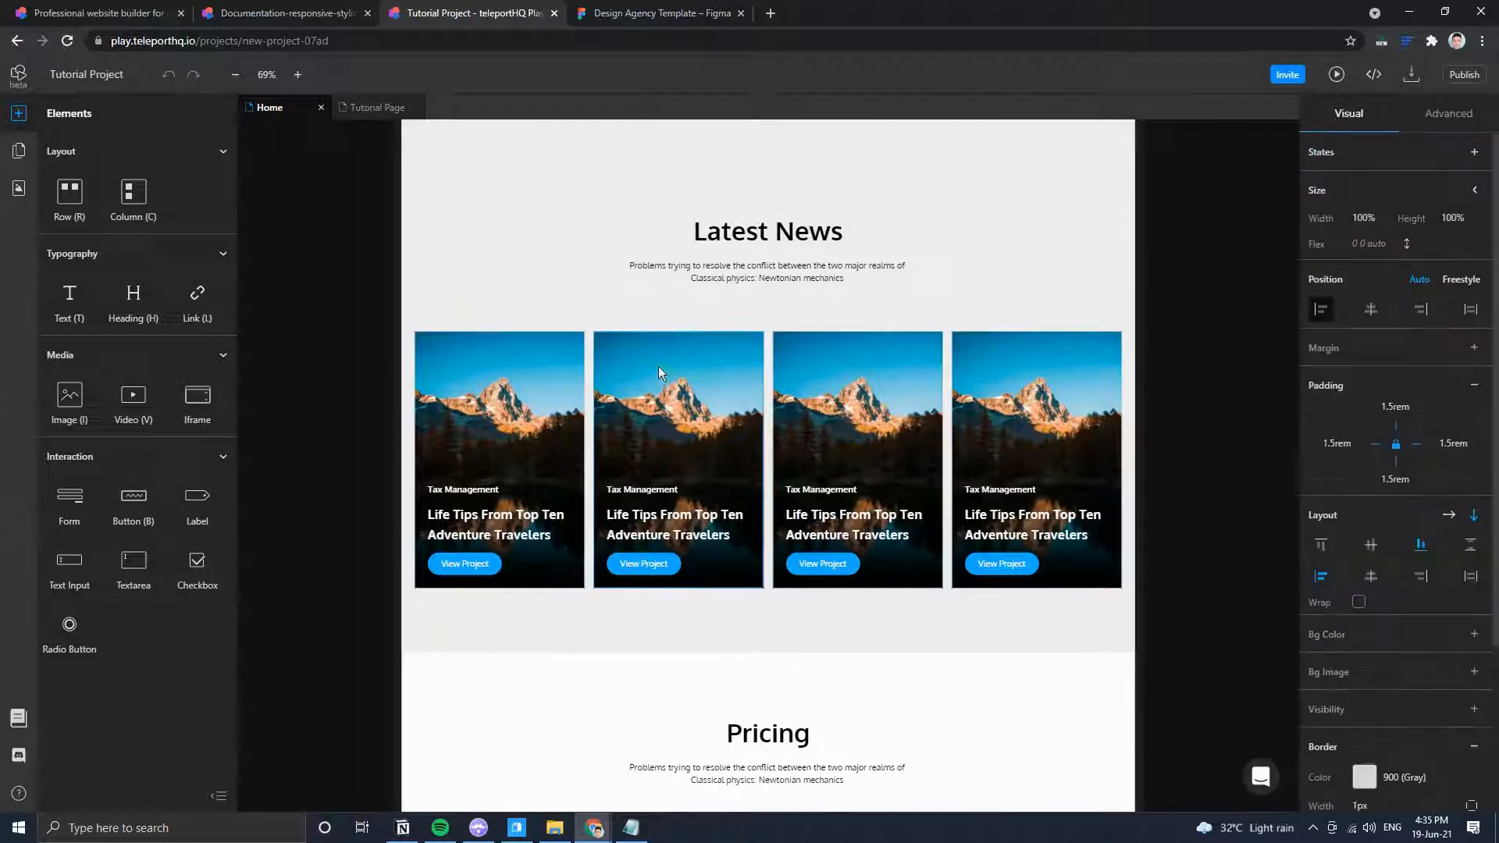
drag(590, 337, 792, 537)
scroll(700, 369, up, 4)
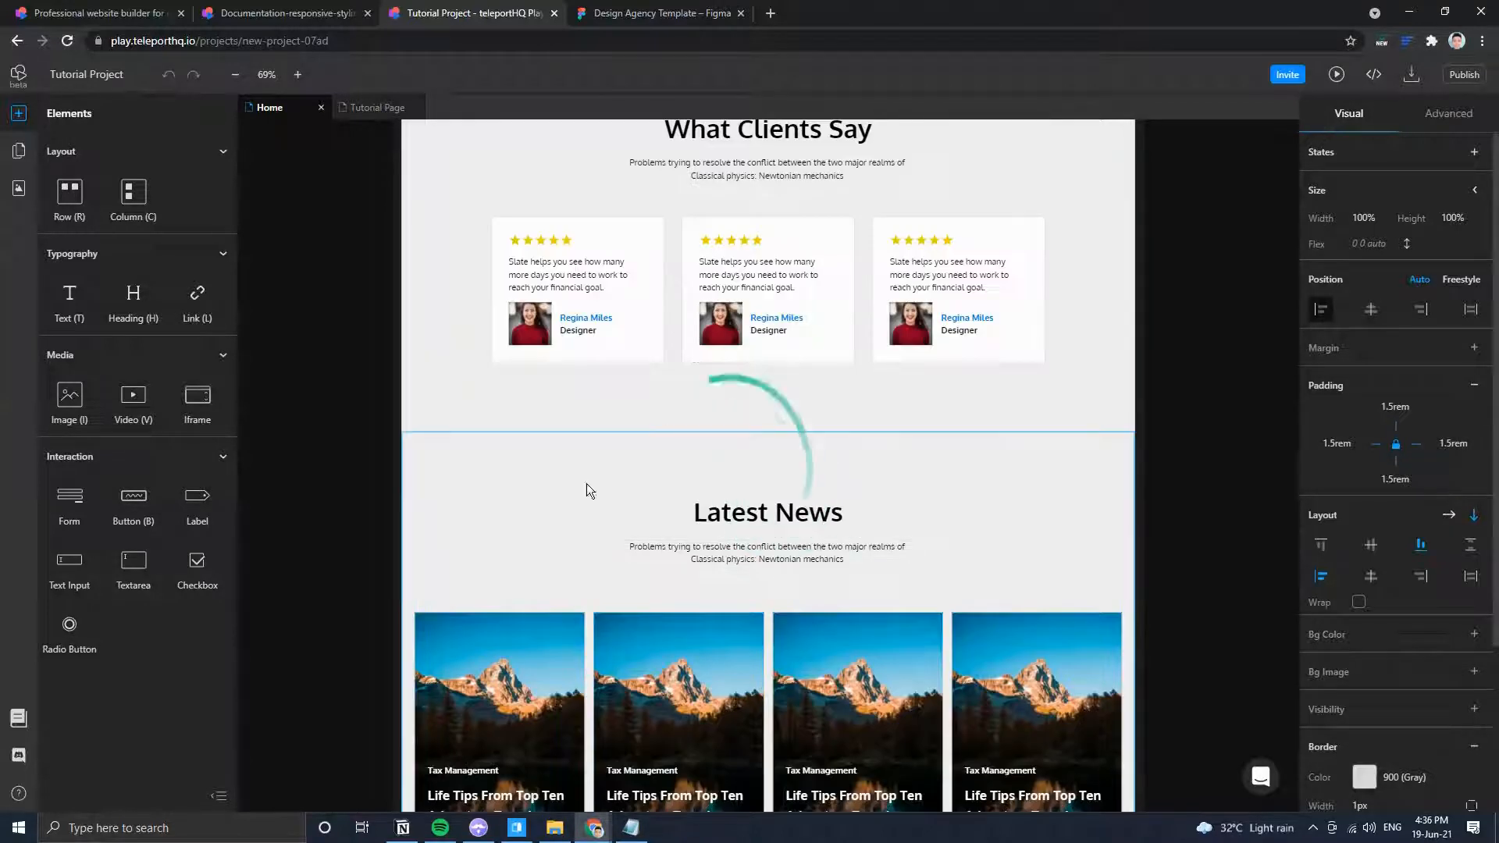
click(766, 634)
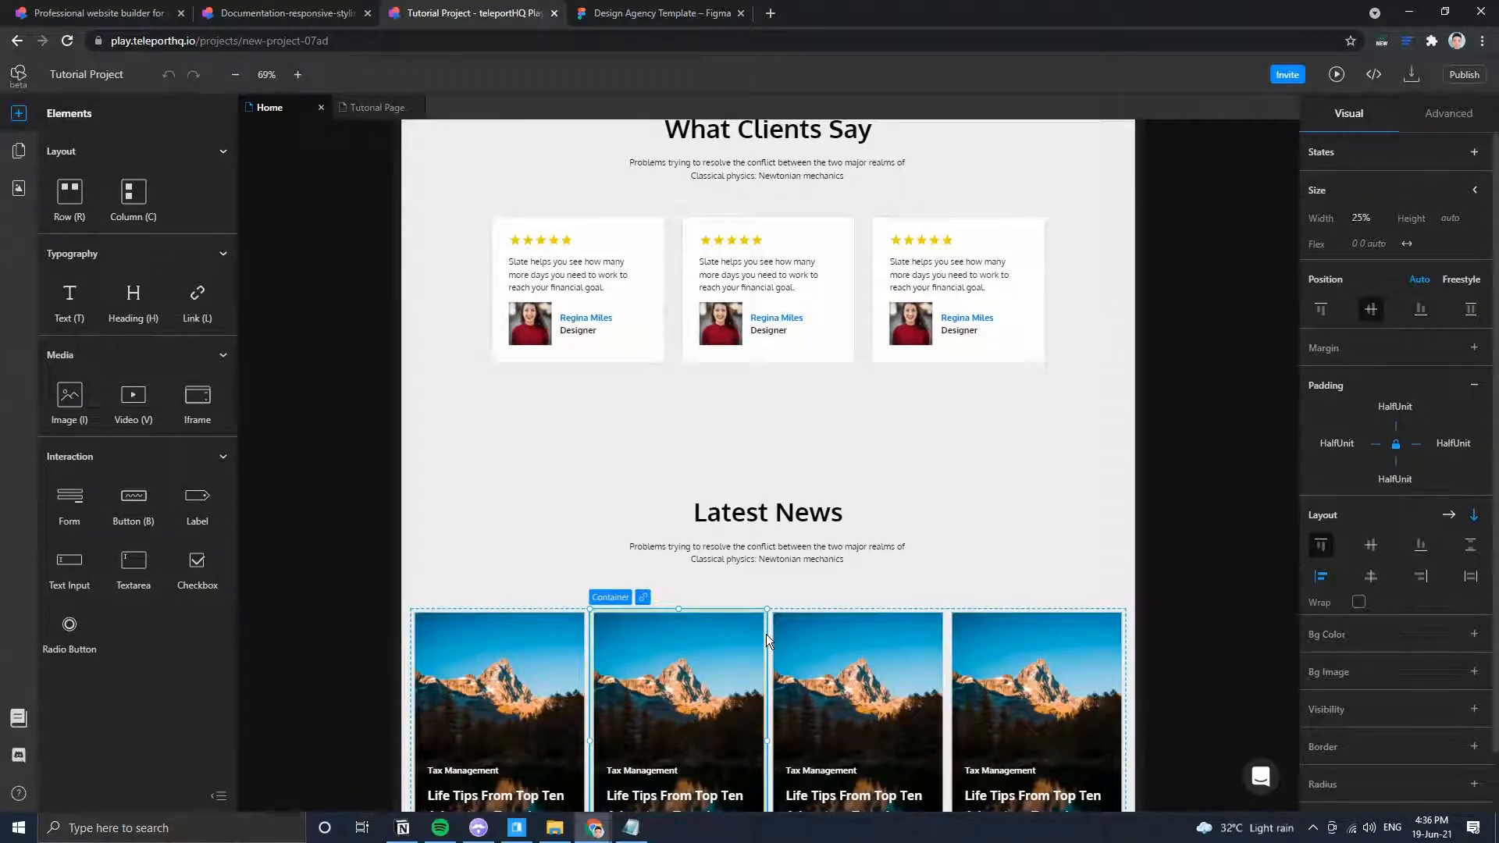
scroll(766, 634, down, 3)
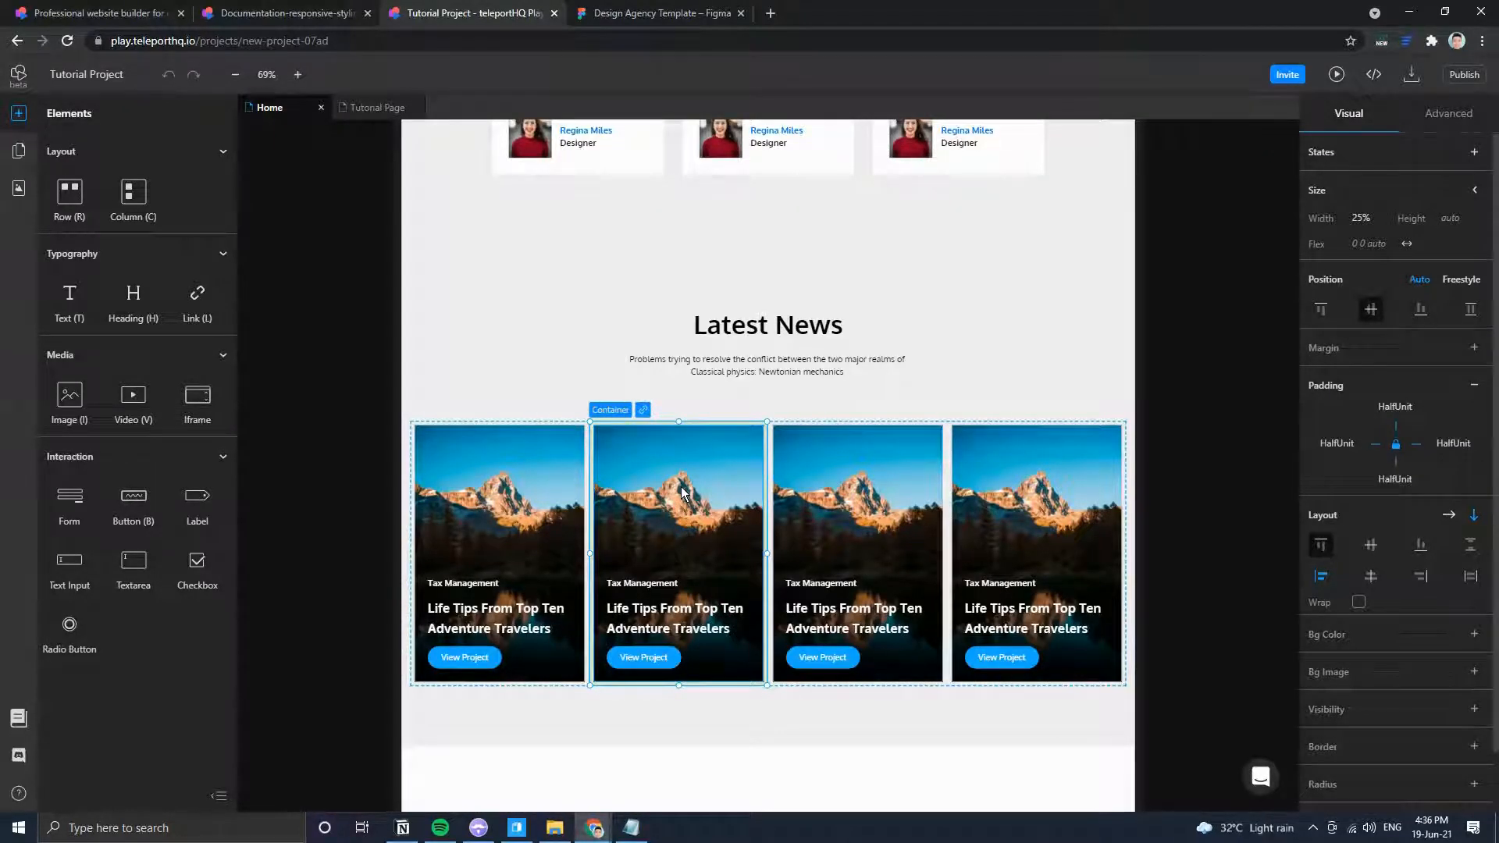
Review the Home page again between its hero section and the What Clients Say and Latest News sections.
scroll(691, 507, up, 12)
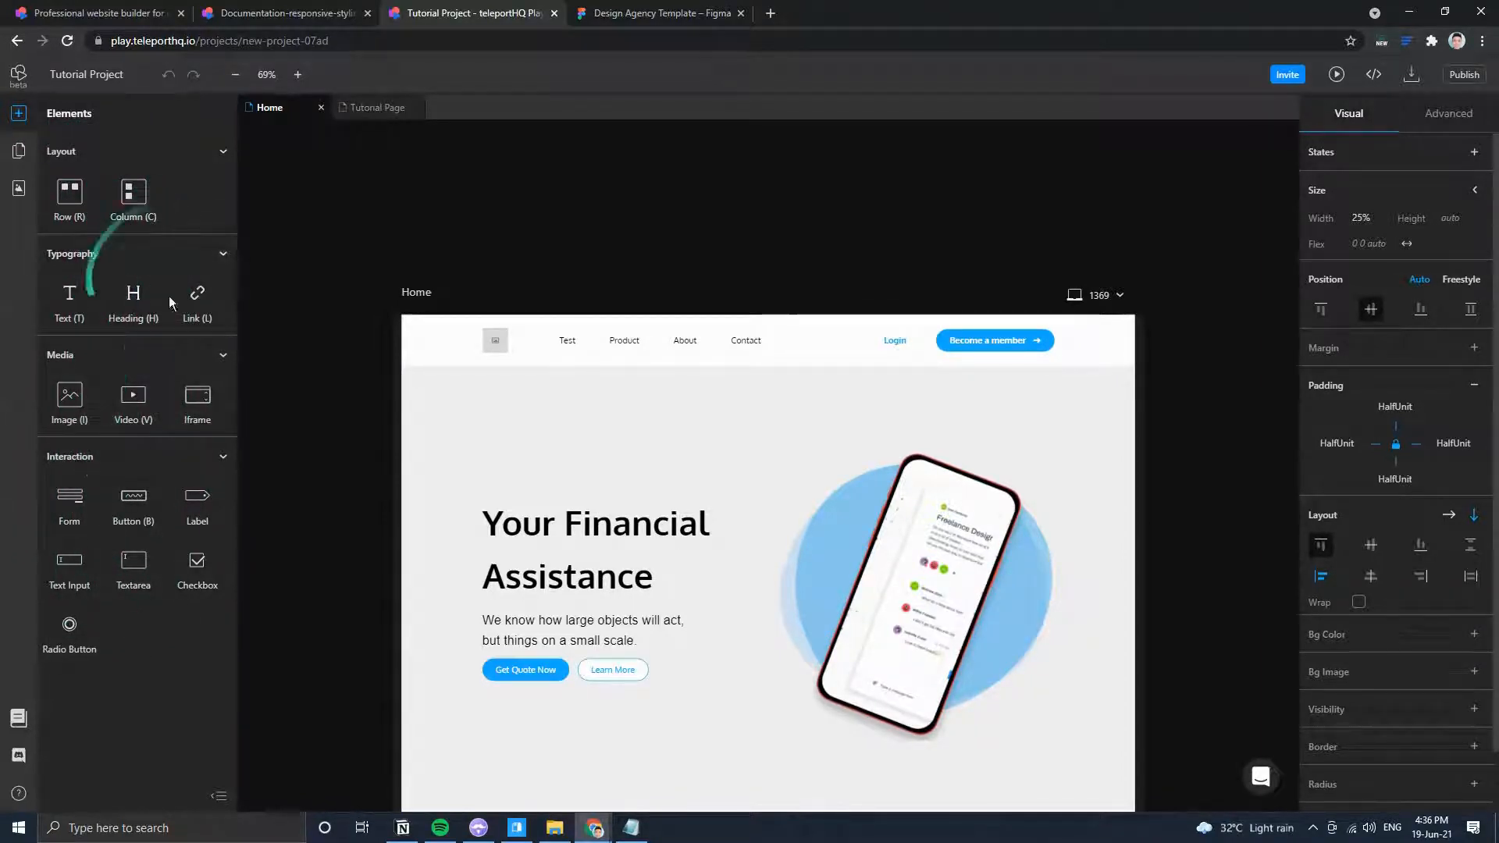
scroll(606, 629, down, 12)
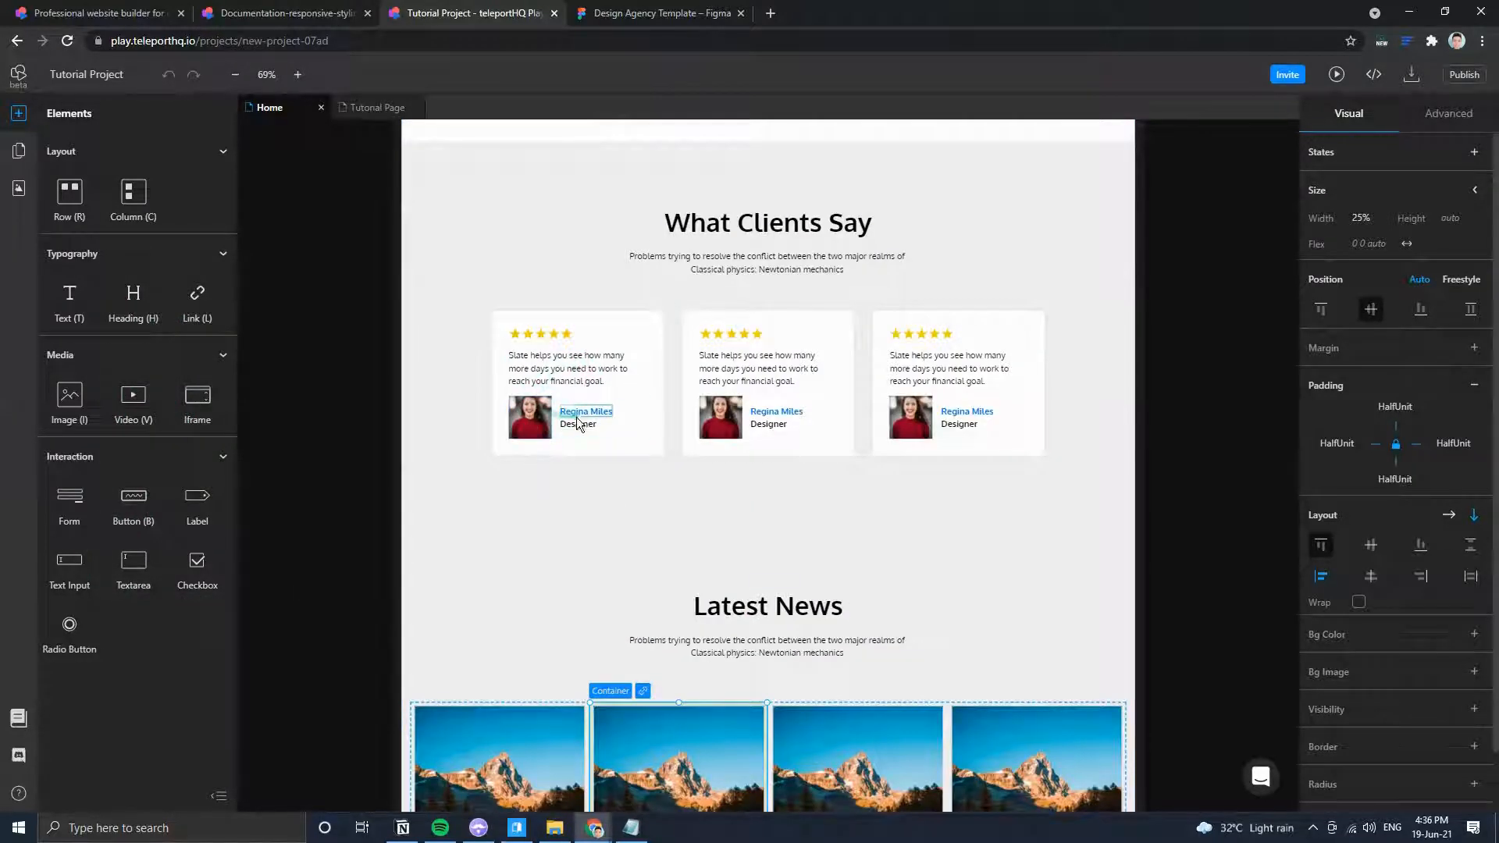
scroll(609, 470, down, 2)
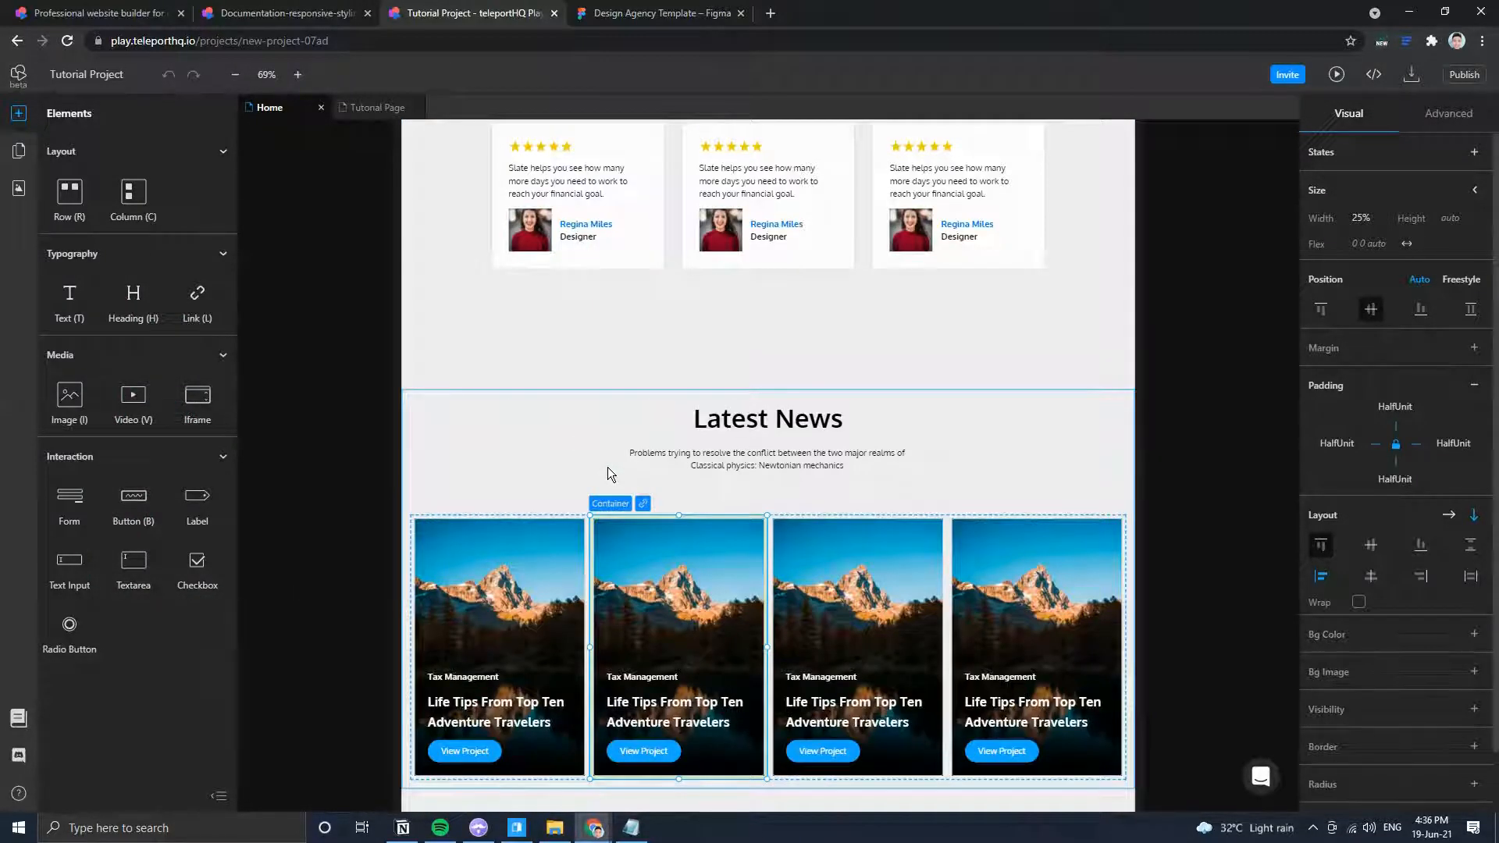
scroll(607, 467, up, 3)
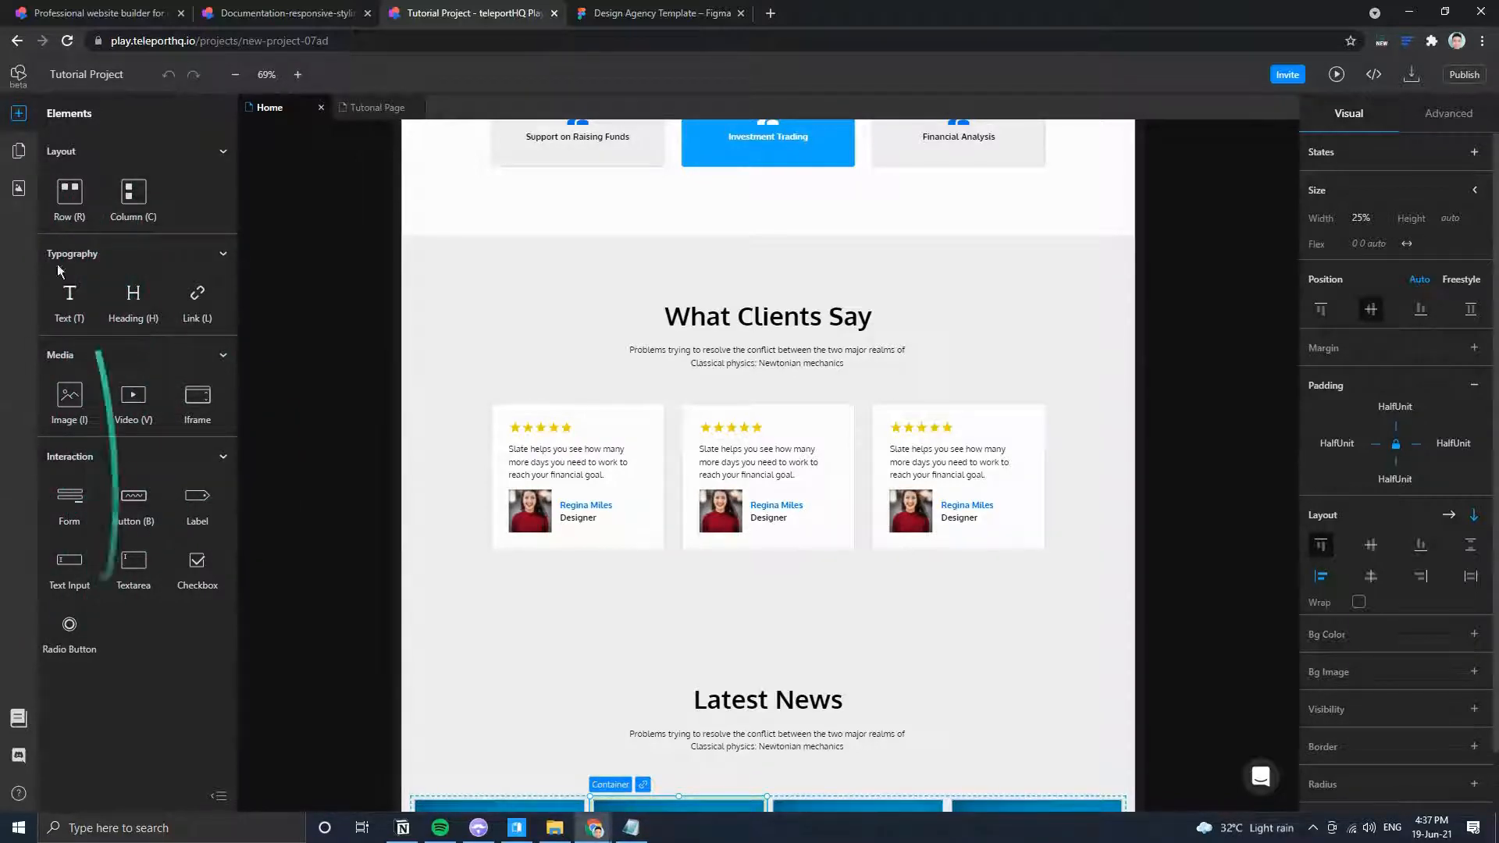
Show the project's files and layer tree and collapse the Pages folder to view the components.
click(18, 151)
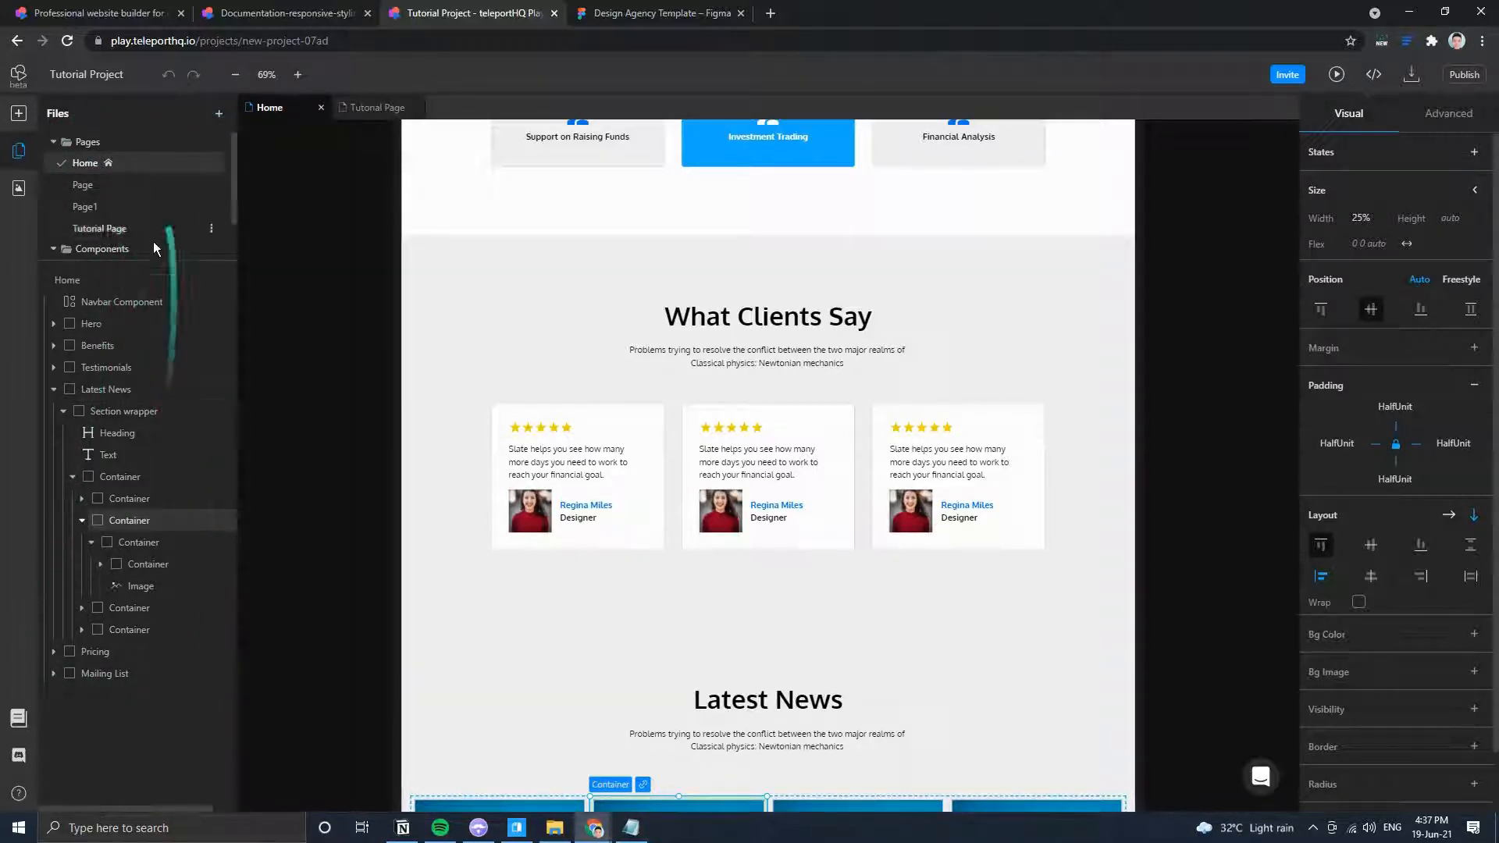
click(52, 143)
click(51, 143)
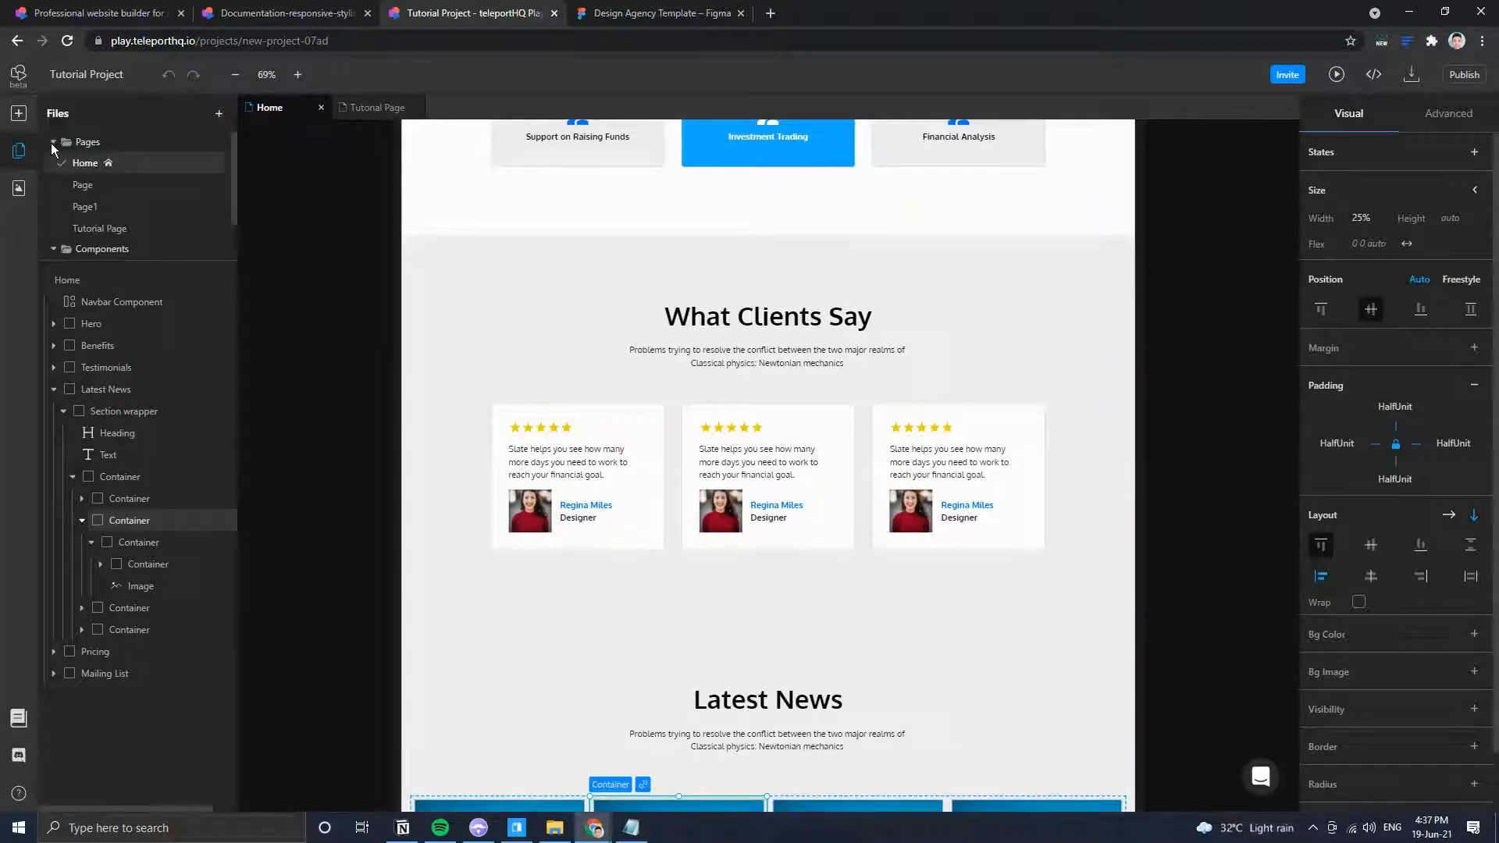
click(52, 143)
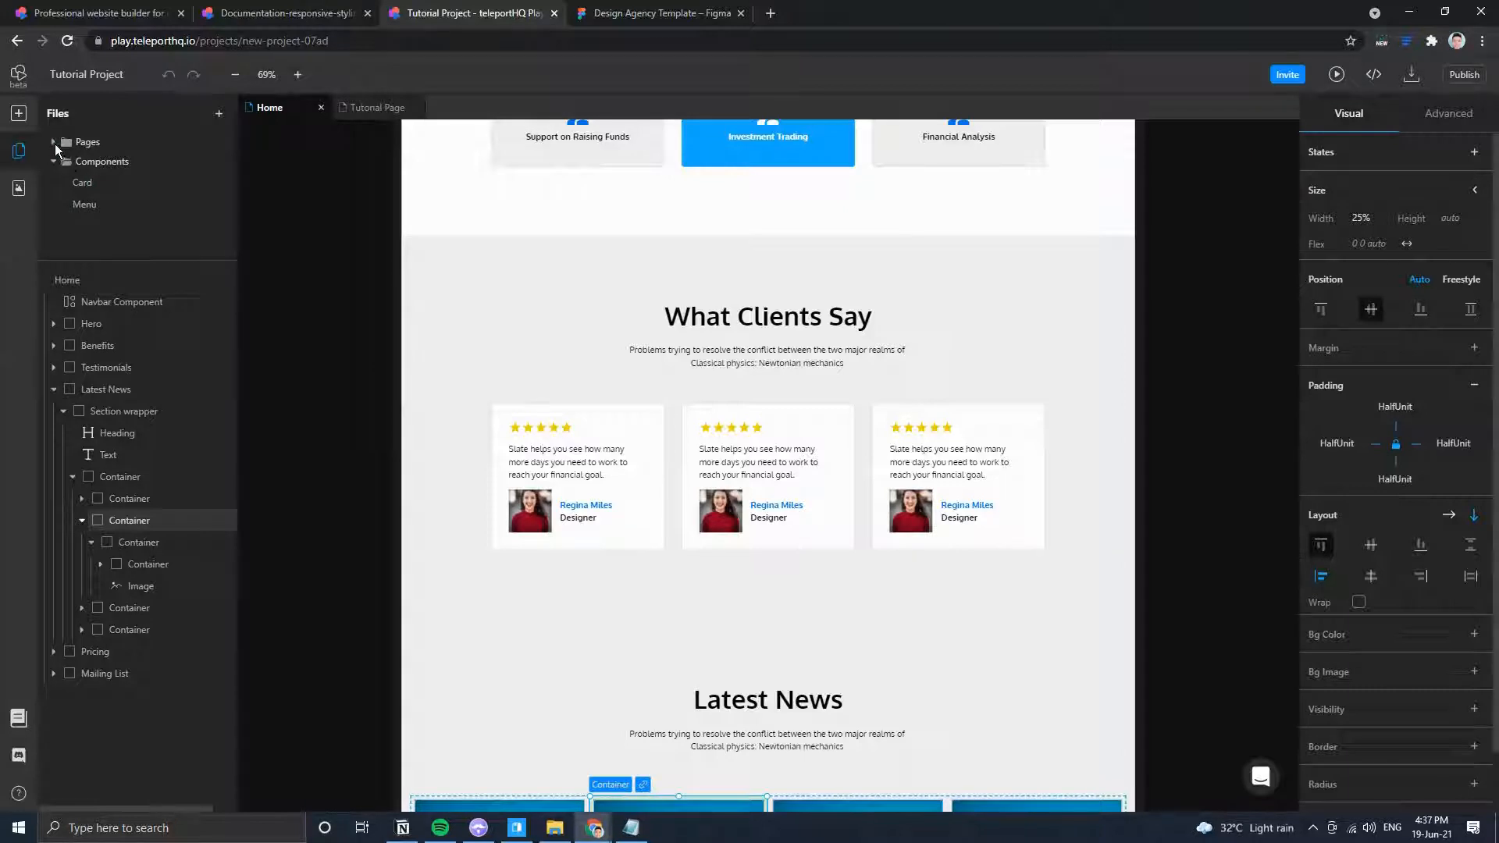
Switch to Figma to view the Design Agency Template for comparison and return to Tutorial Project in teleportHQ.
click(664, 13)
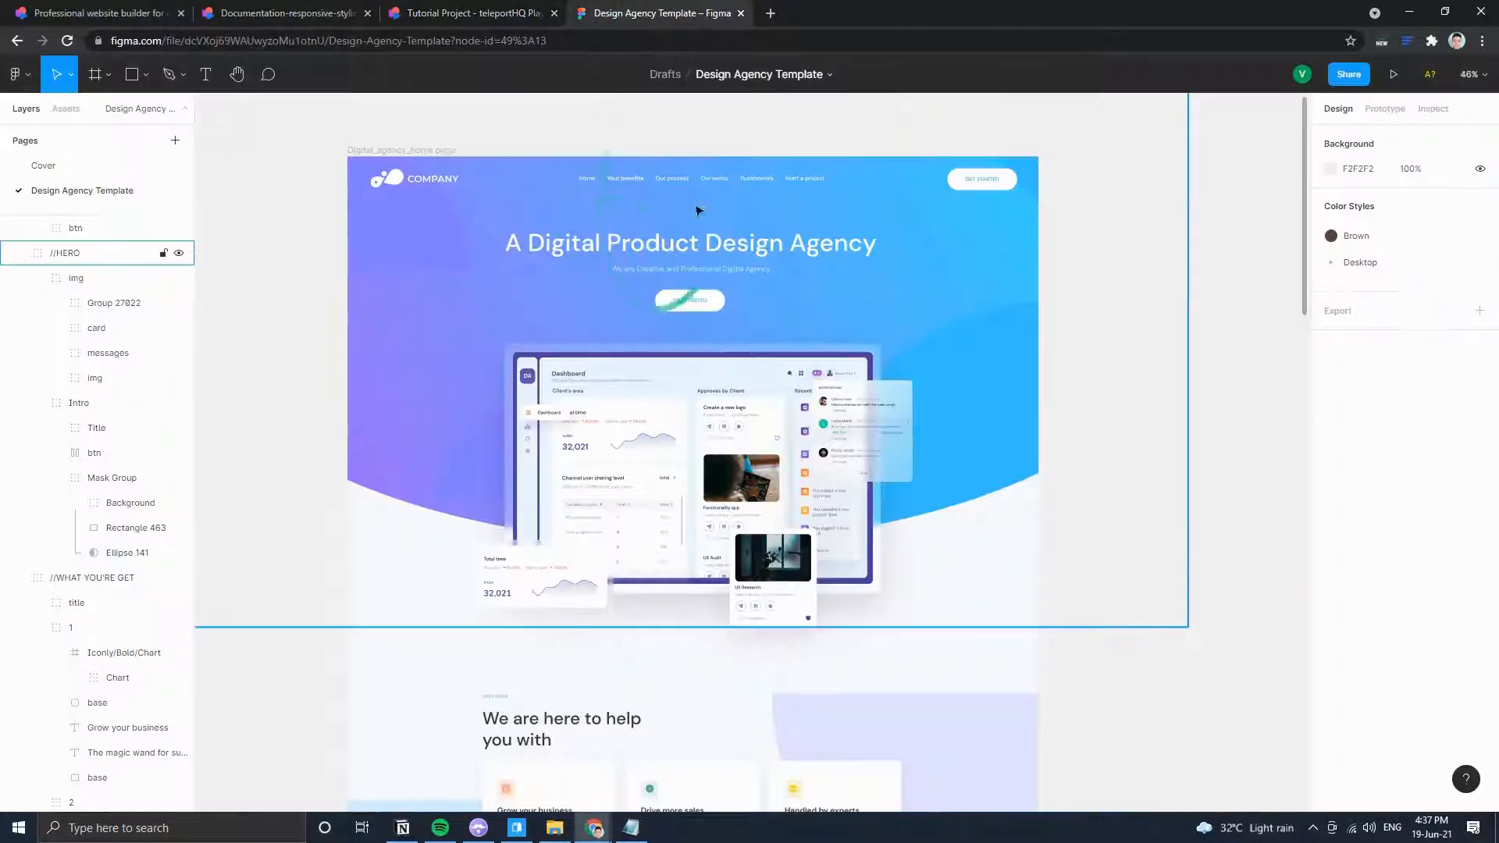
scroll(646, 519, down, 3)
scroll(647, 519, up, 3)
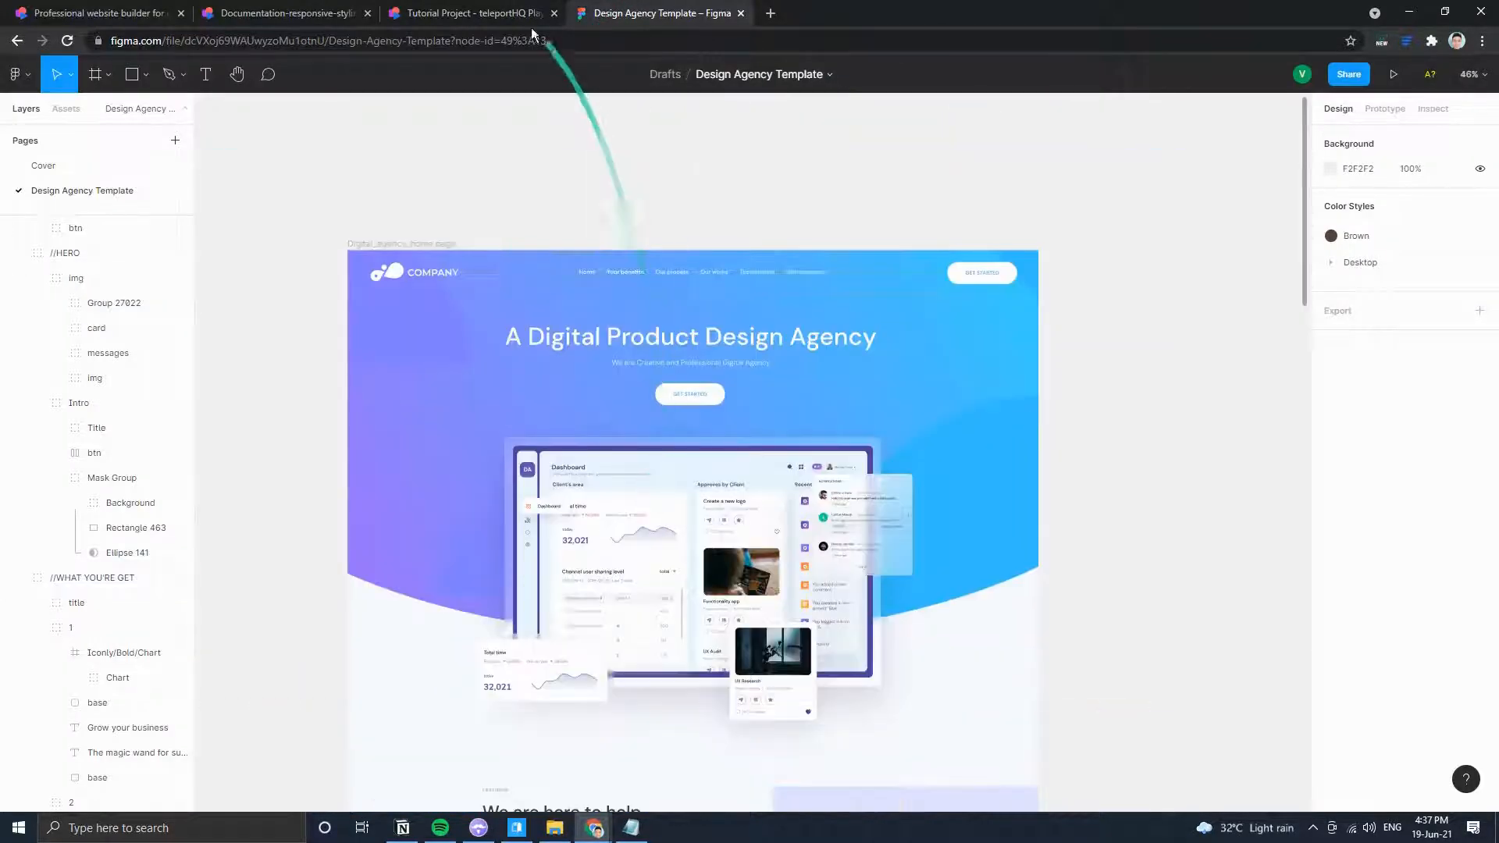
click(469, 13)
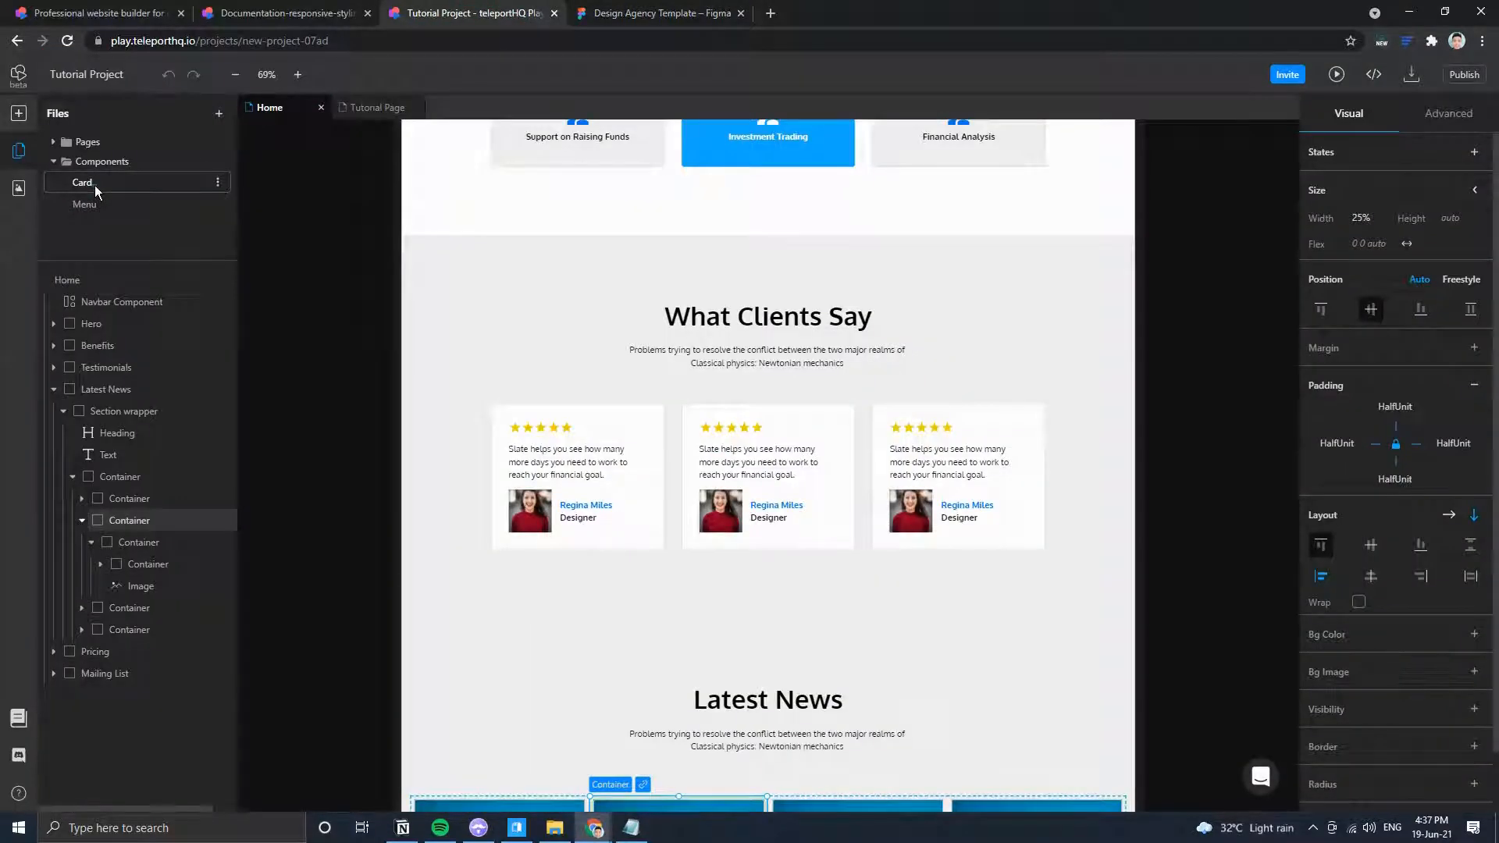
Expand the Pages folder and view the pages Page, Page1 and Tutorial Page.
click(53, 140)
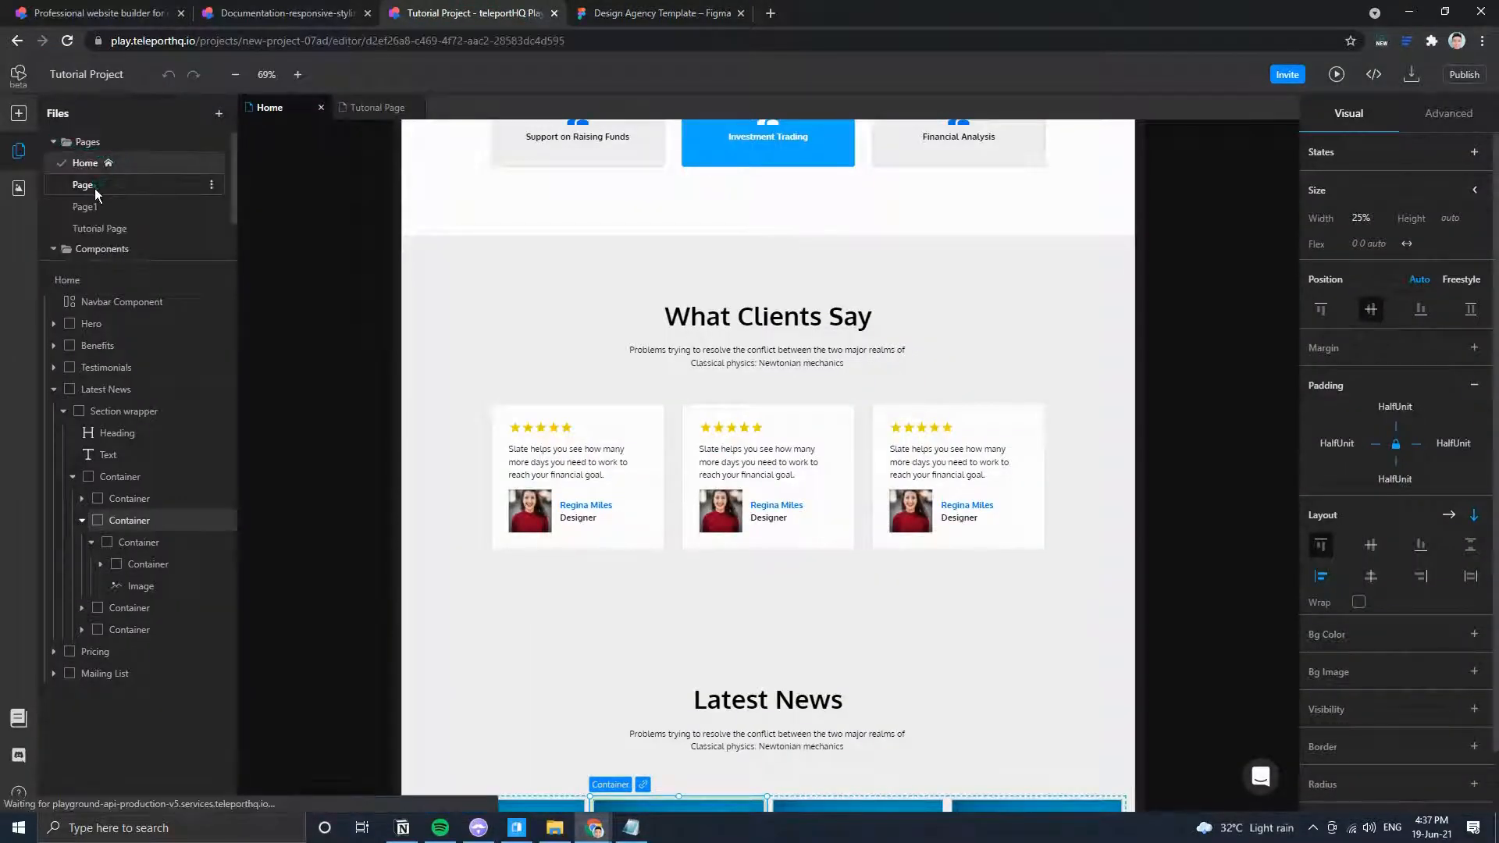
click(96, 188)
click(123, 207)
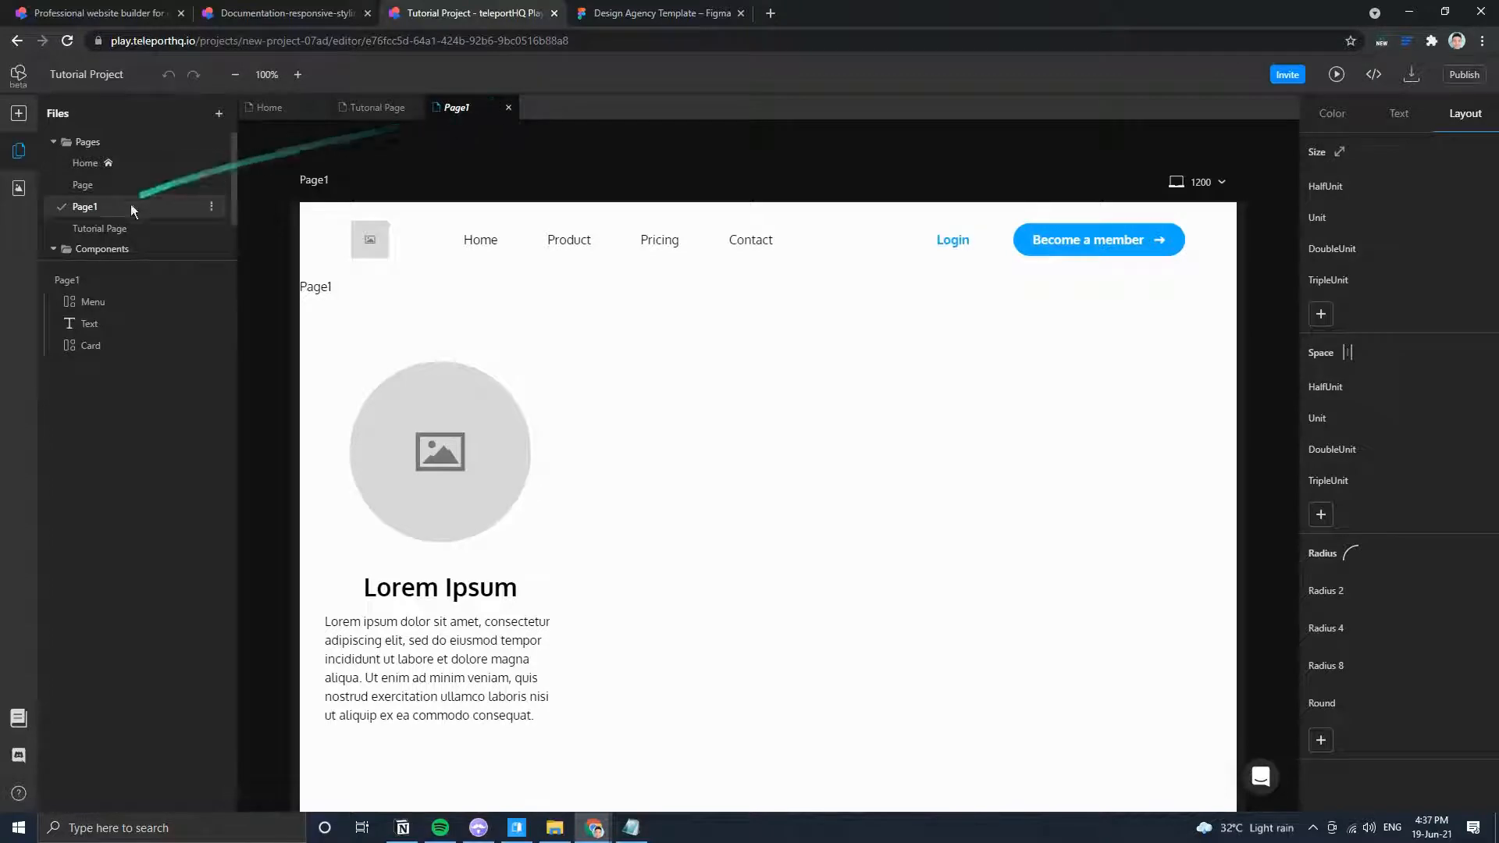
click(110, 186)
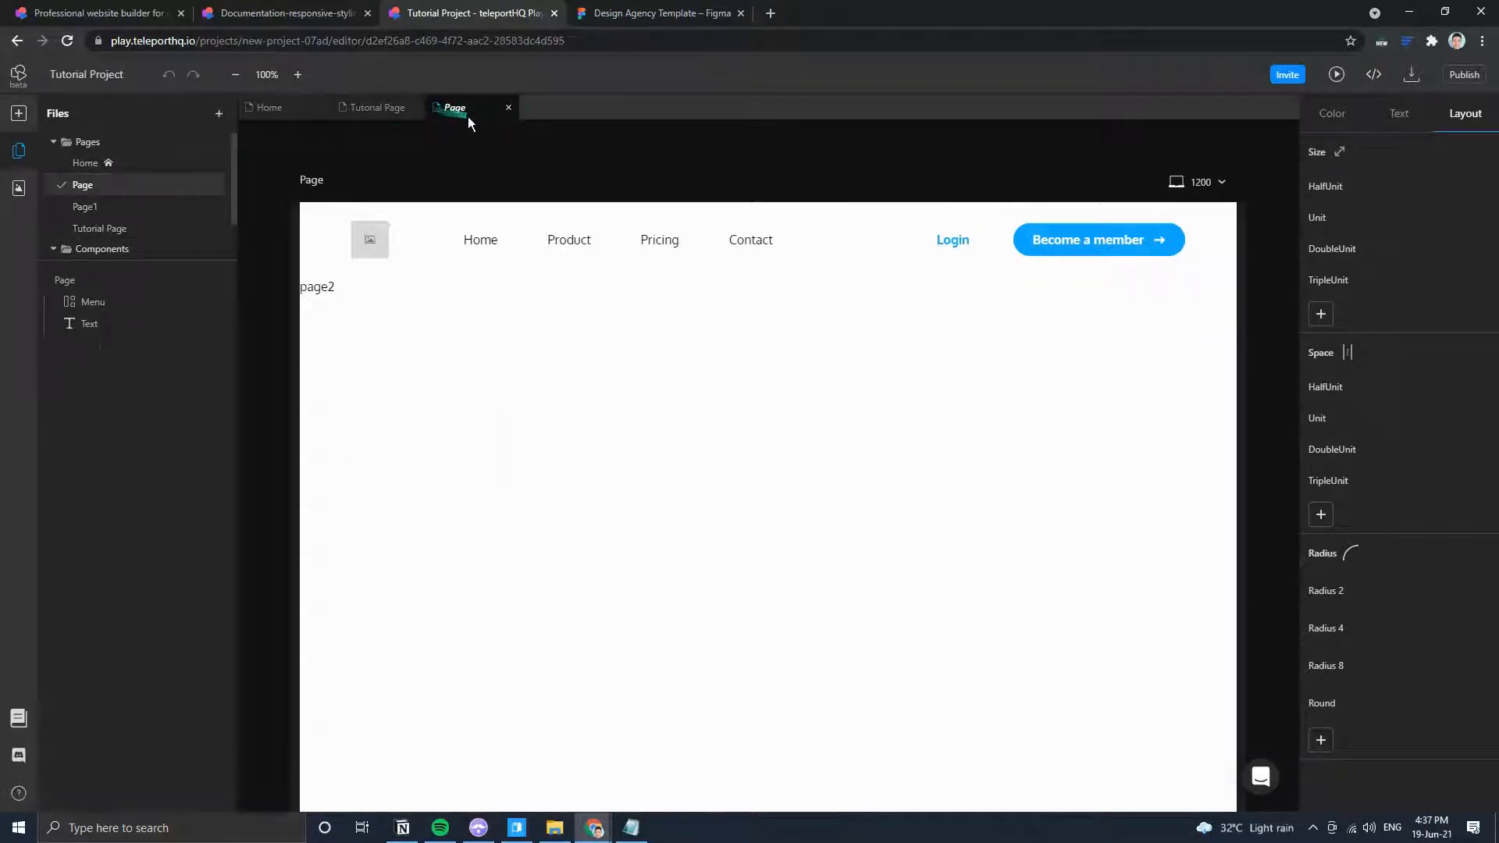
click(84, 230)
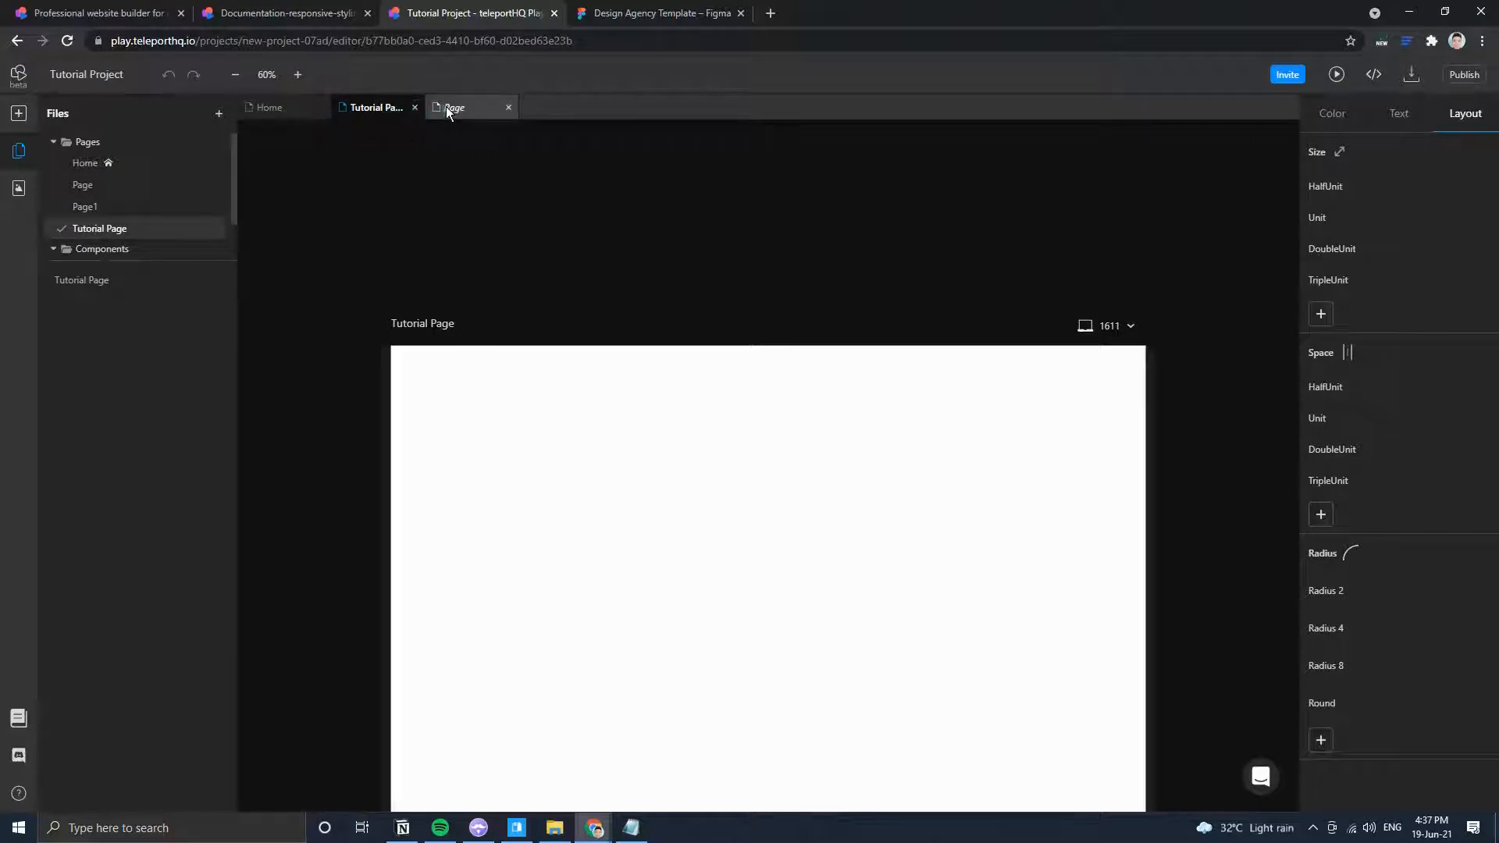
Close the open Page file, return to the Home page and look through the project's pages and components.
click(446, 107)
click(508, 107)
drag(270, 109, 398, 115)
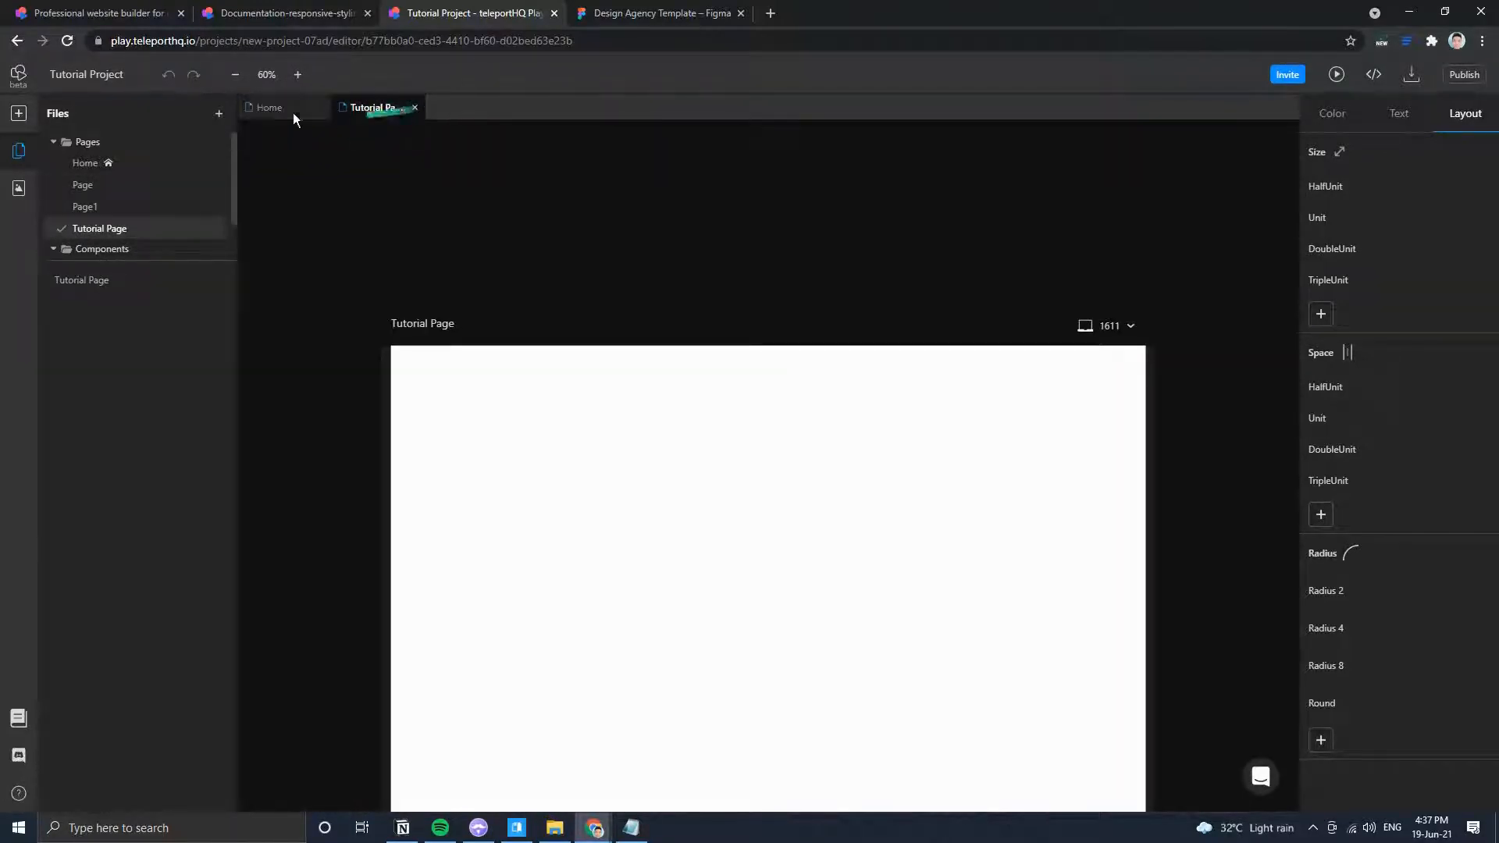
click(264, 107)
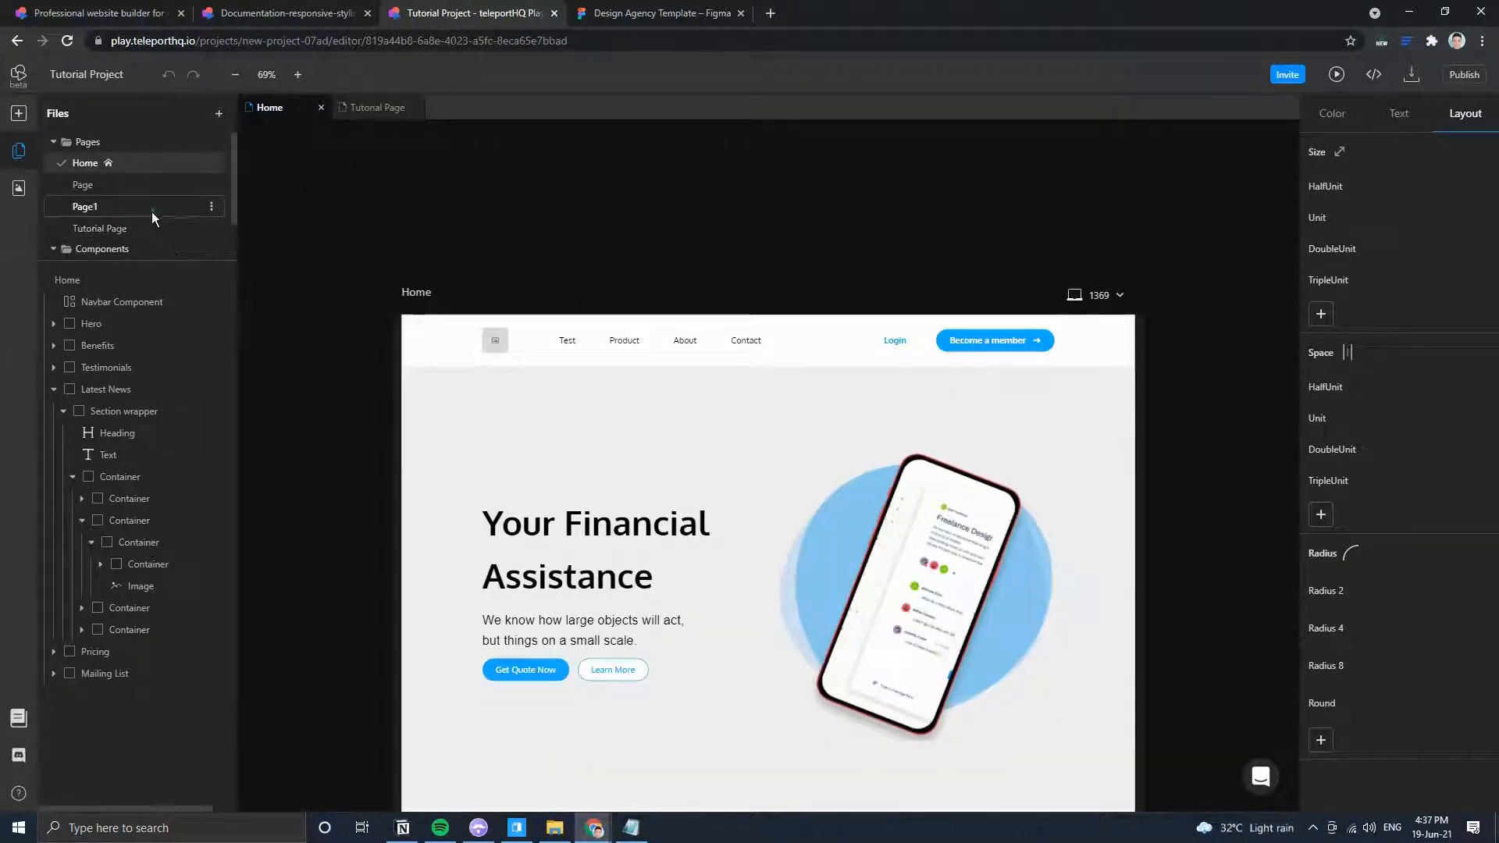
scroll(148, 214, down, 1)
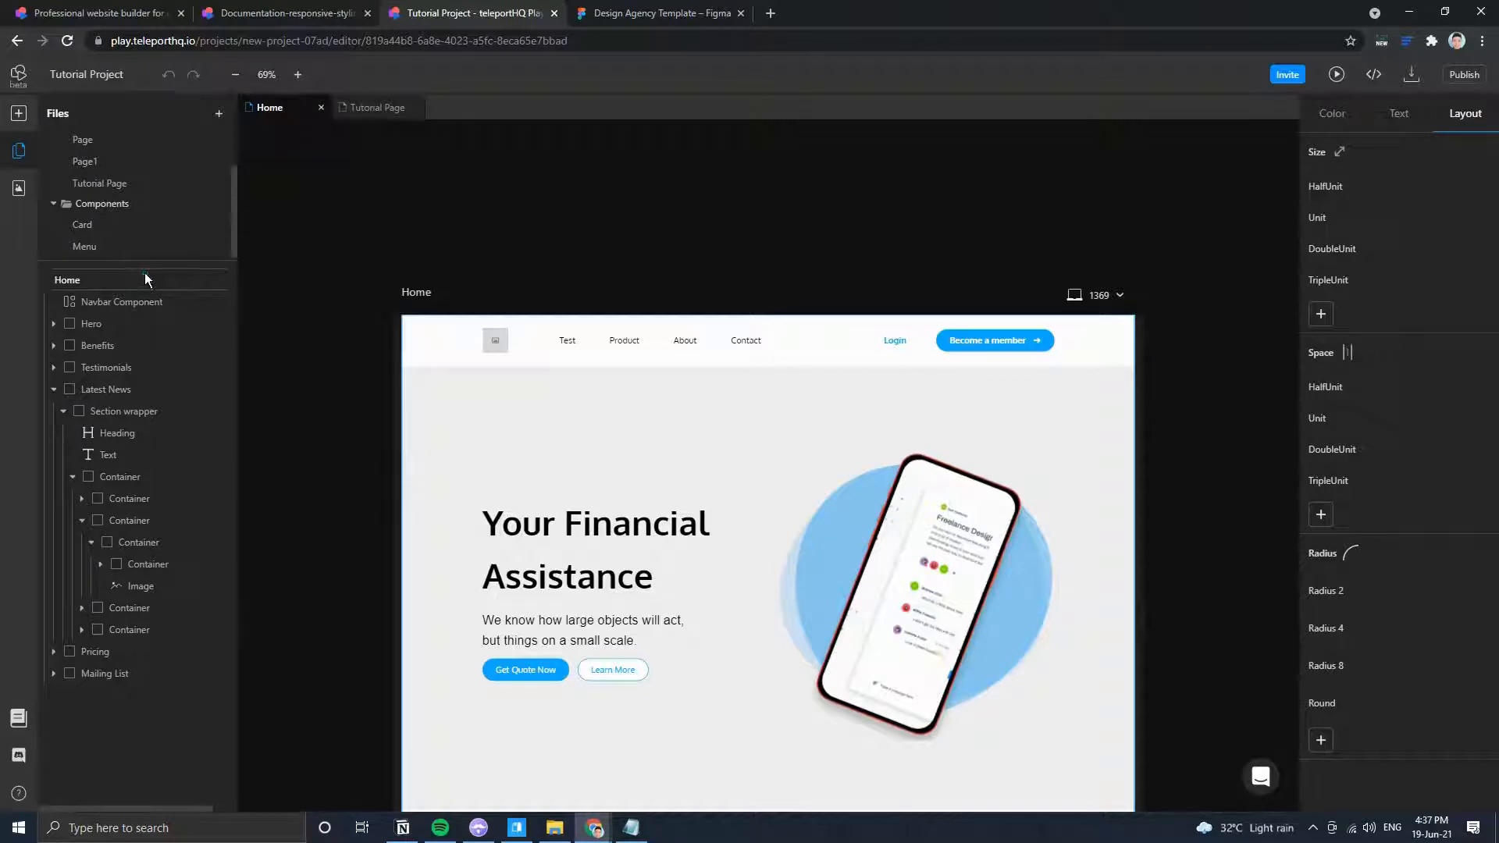
scroll(146, 206, up, 1)
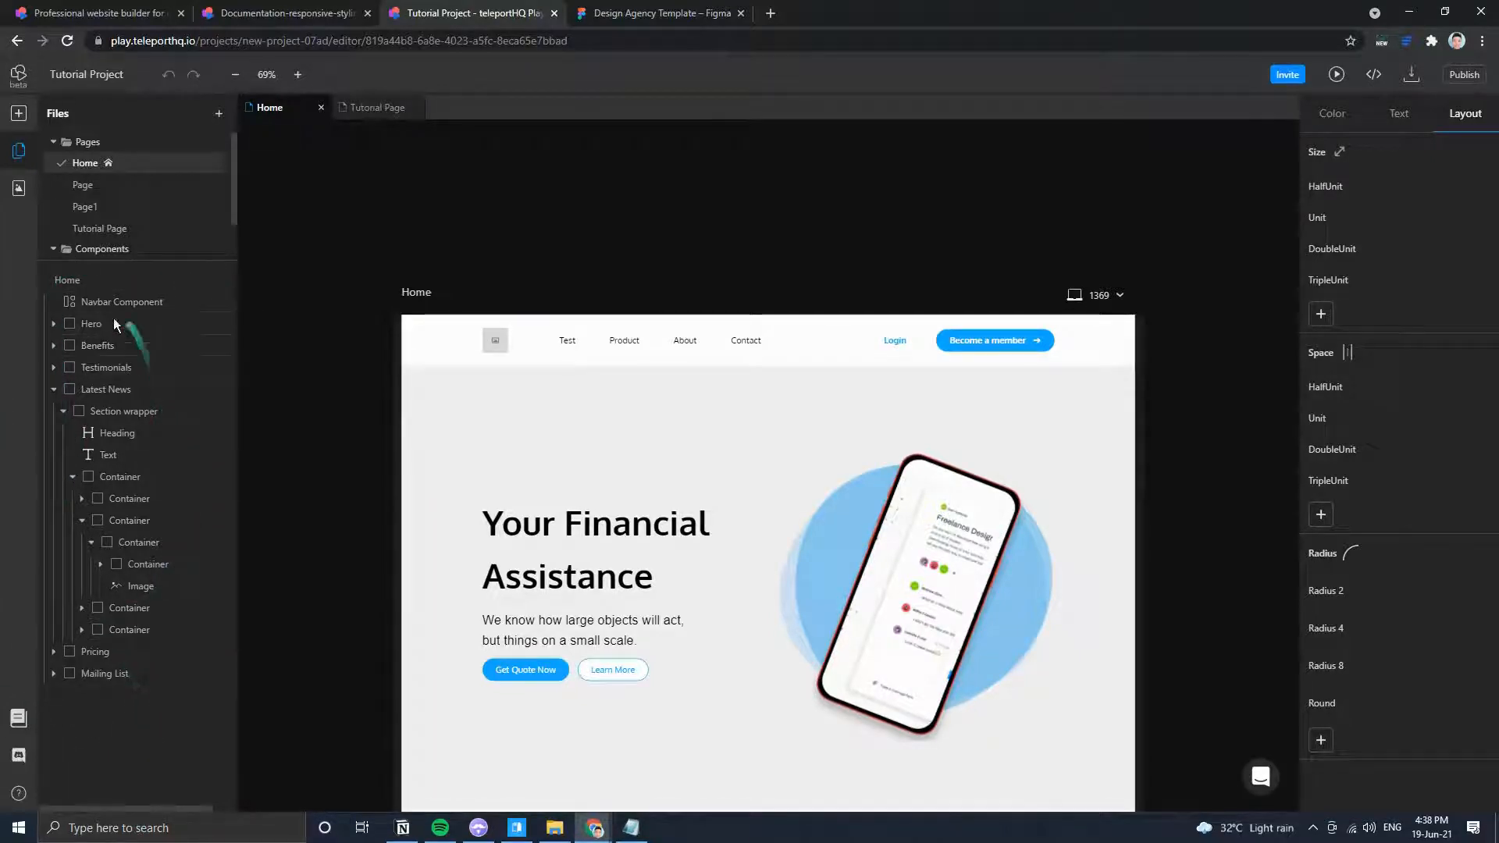
Try moving the hero heading below the subtitle and buttons, and undo the move.
click(557, 597)
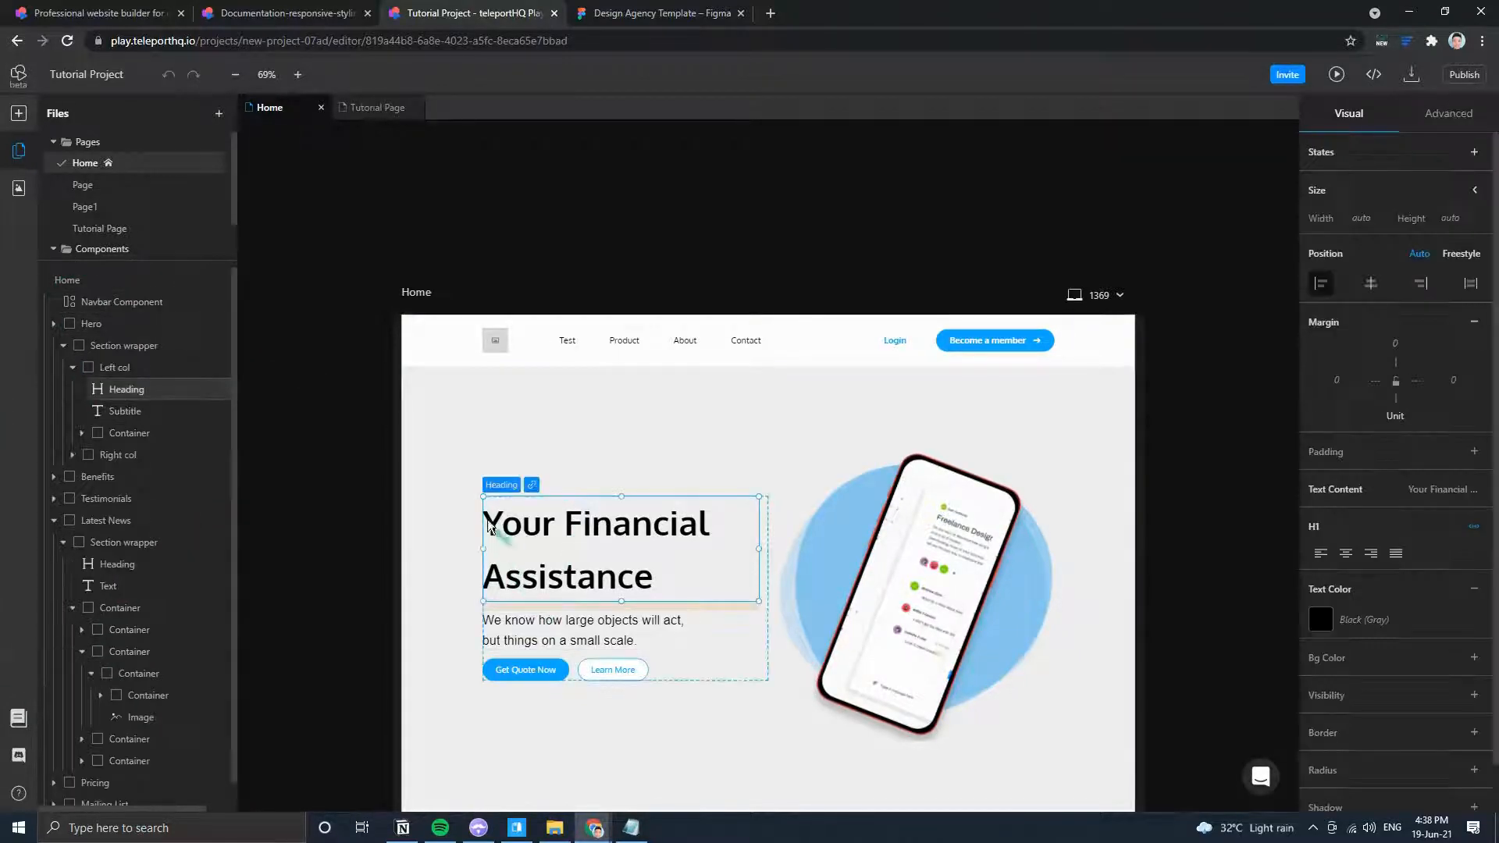
drag(508, 523, 621, 700)
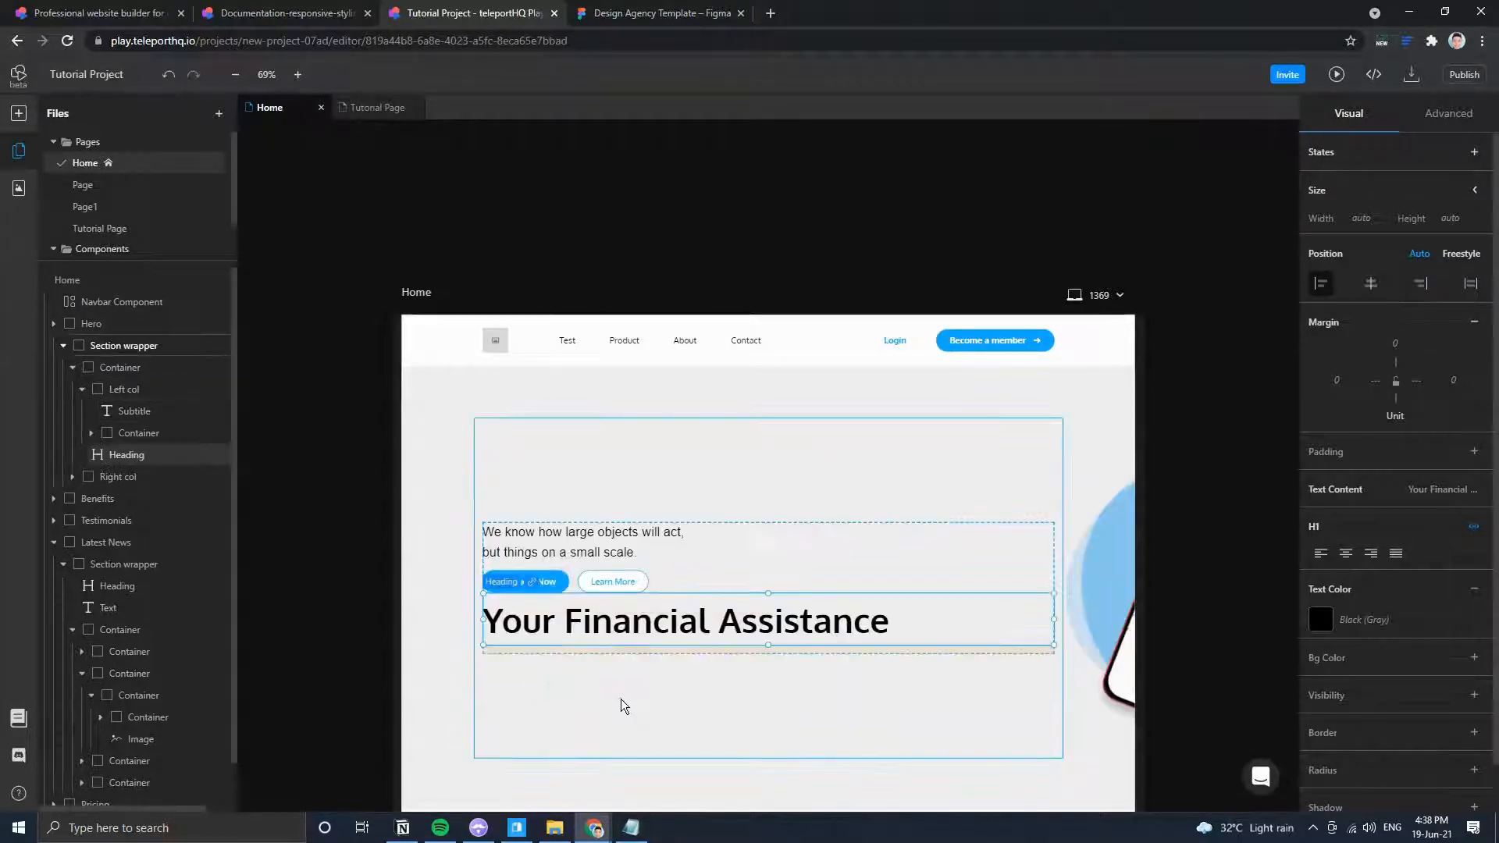
key(ctrl+z)
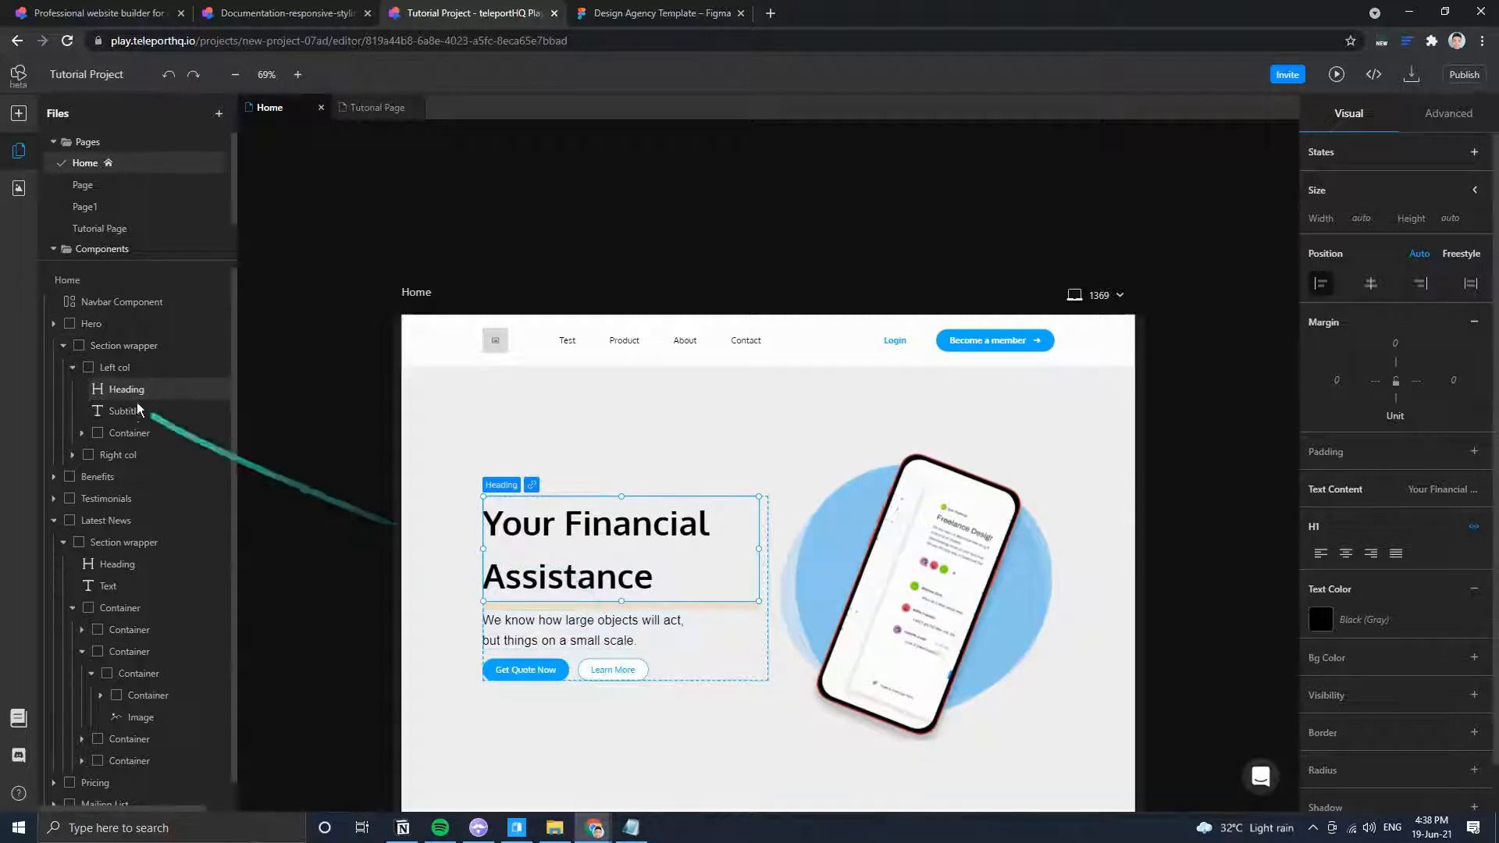
Select the hero's Subtitle in the layer tree and look over the layers below it.
mouse_move(115, 420)
mouse_down()
mouse_move(98, 385)
mouse_move(147, 406)
mouse_move(100, 393)
mouse_move(108, 426)
mouse_move(125, 415)
mouse_up()
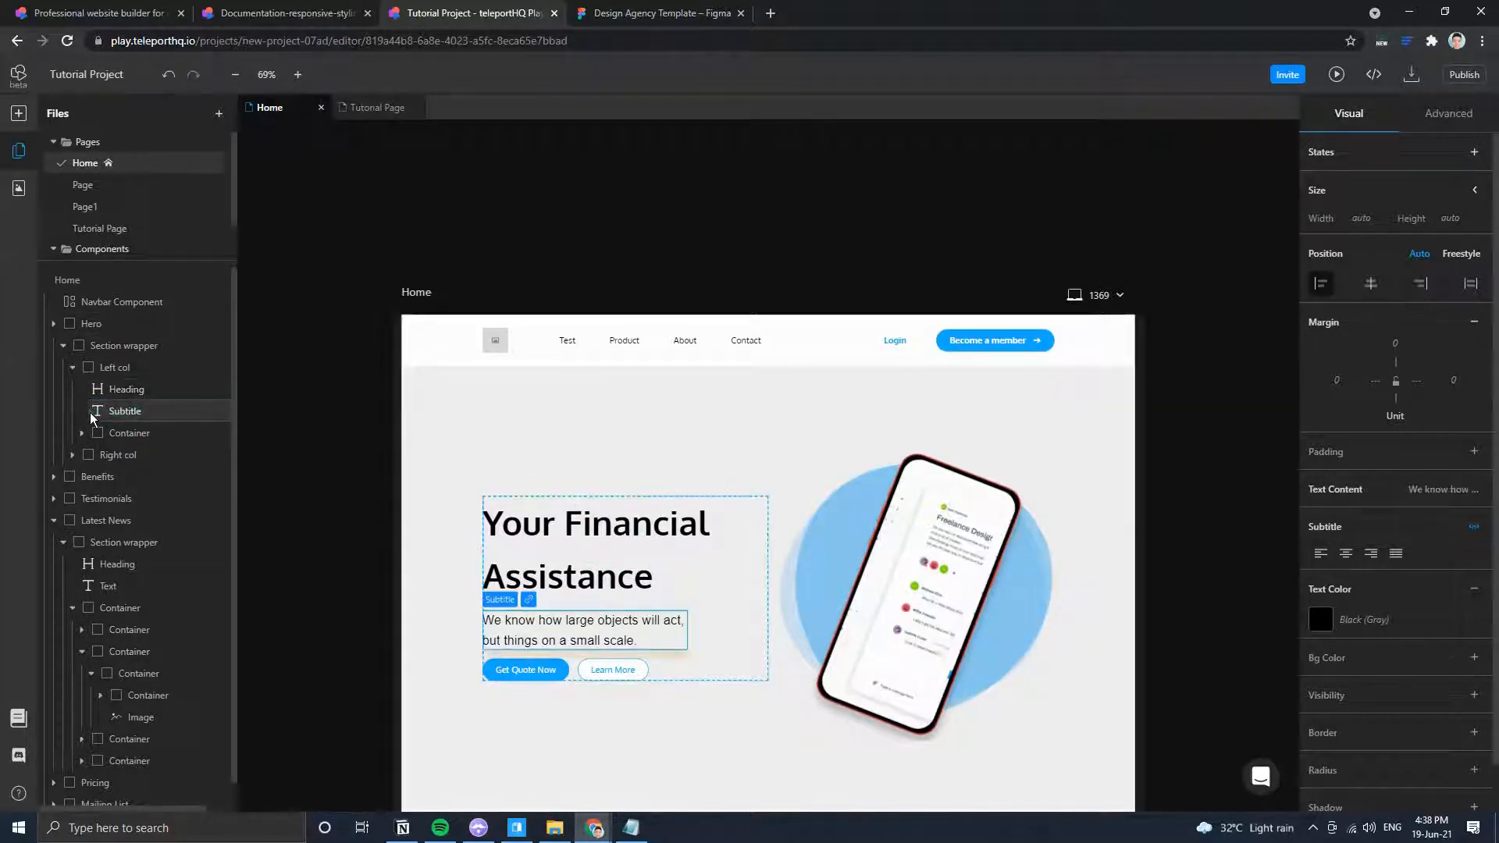
scroll(121, 414, down, 1)
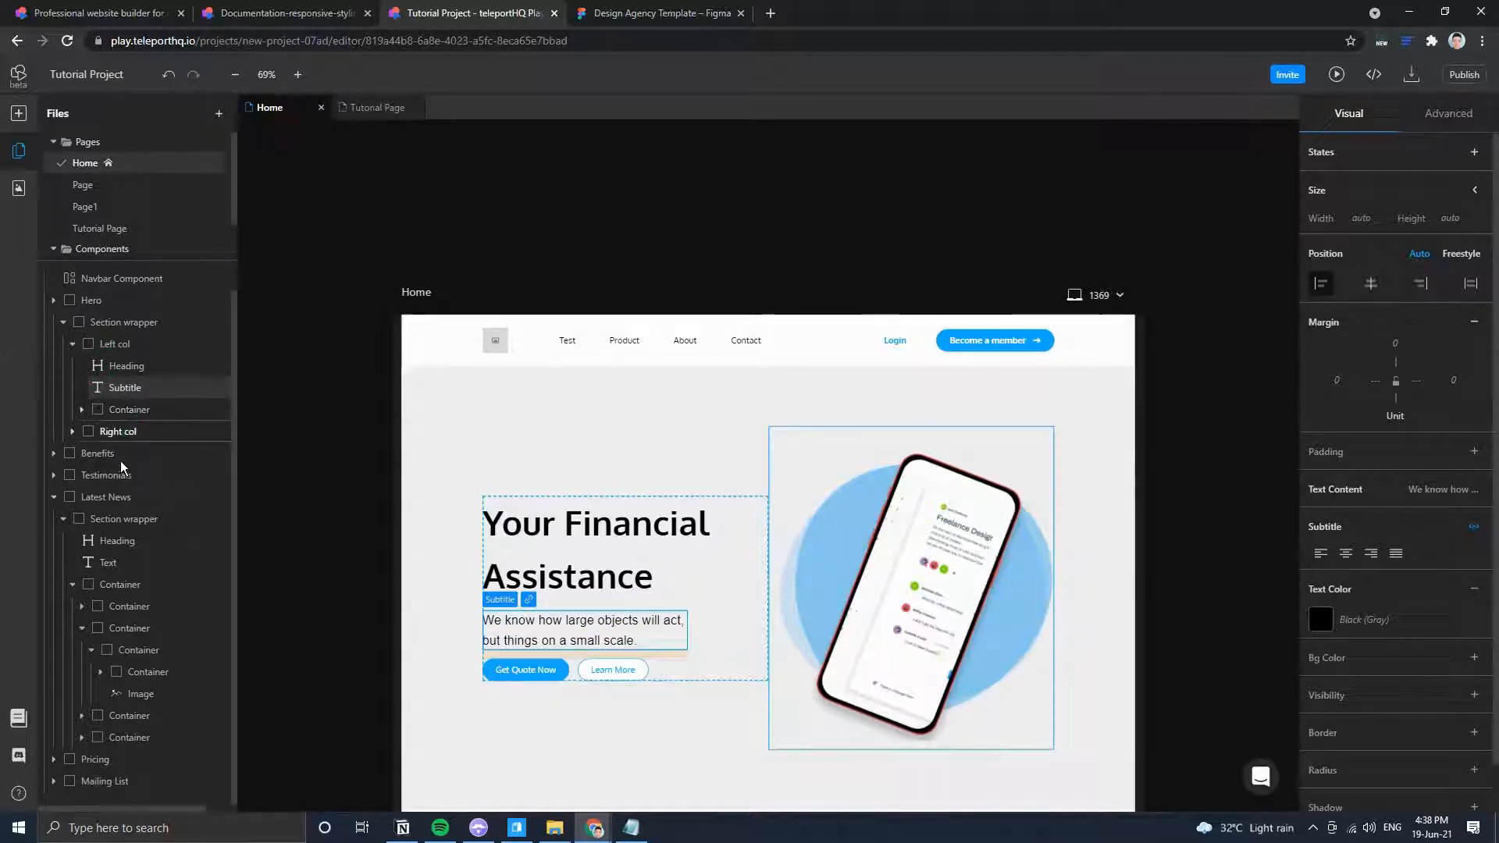
Expand and collapse the Benefits, Testimonials and Latest News sections in the layer tree to examine their nested layers.
click(56, 454)
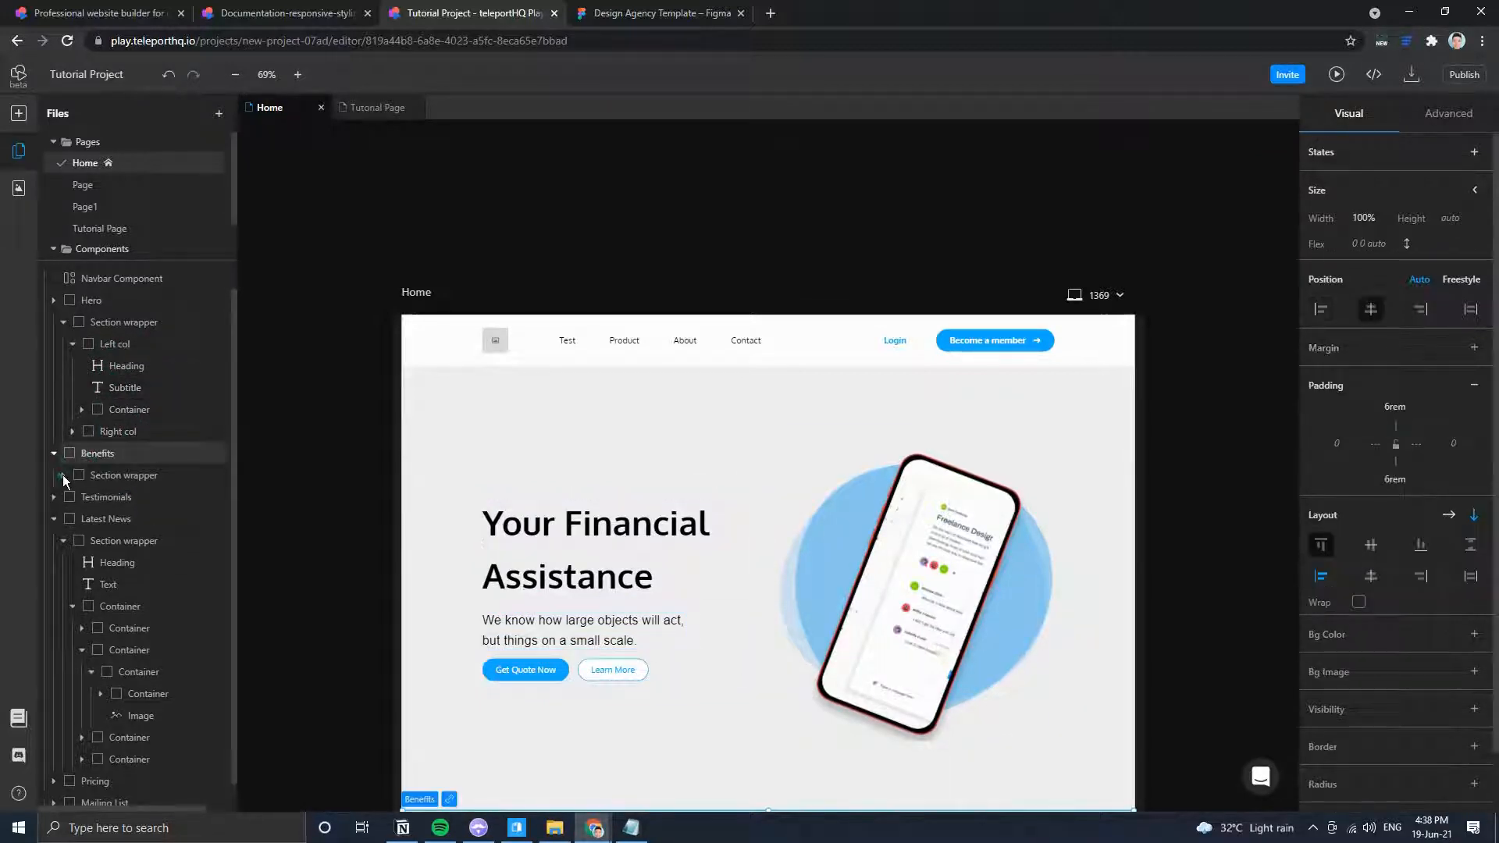
click(64, 474)
click(63, 476)
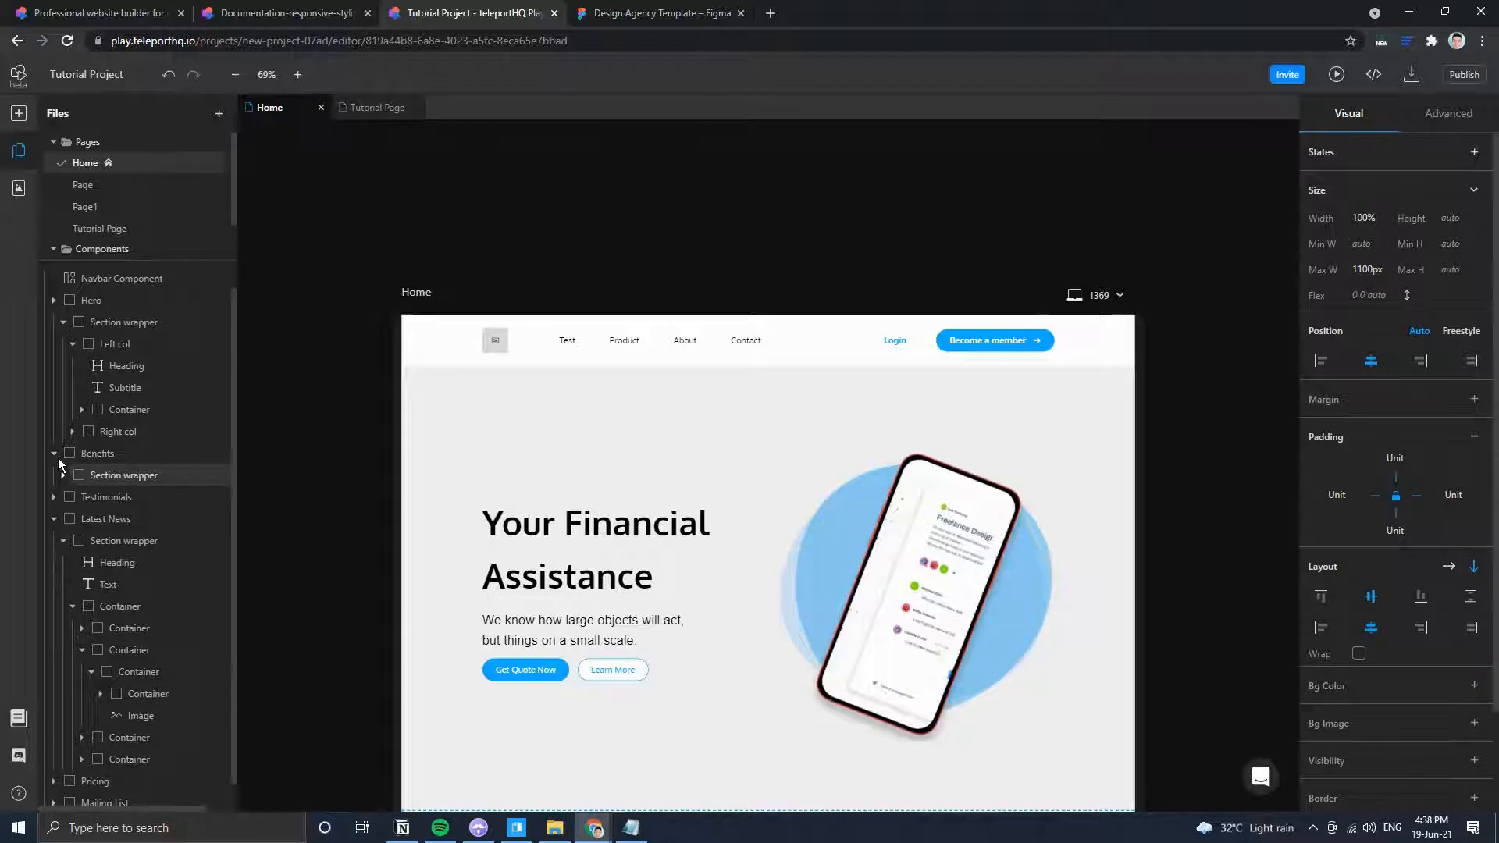
click(53, 454)
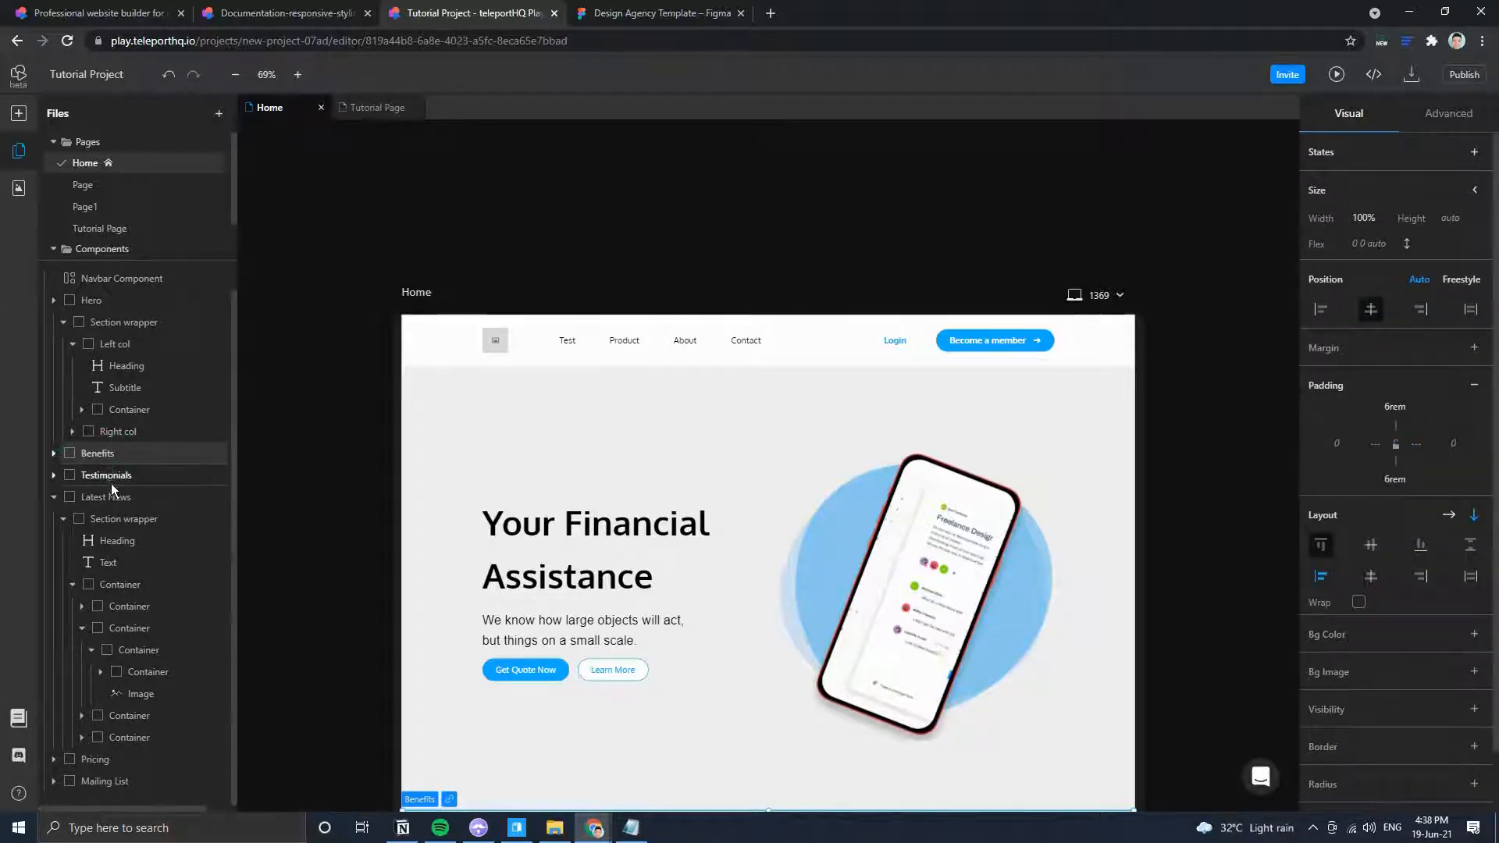
click(53, 498)
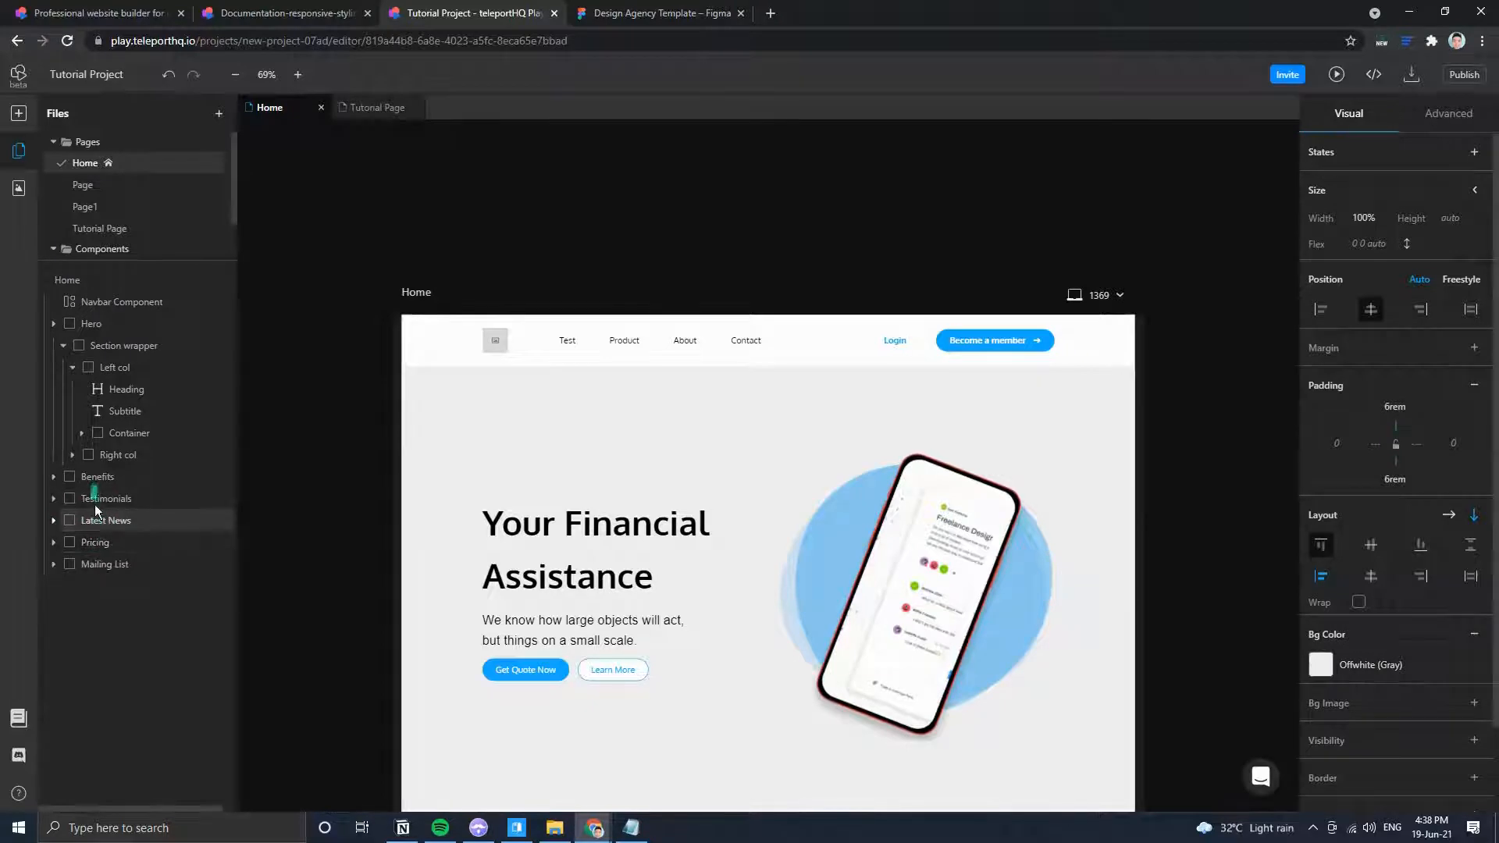
click(53, 498)
click(52, 541)
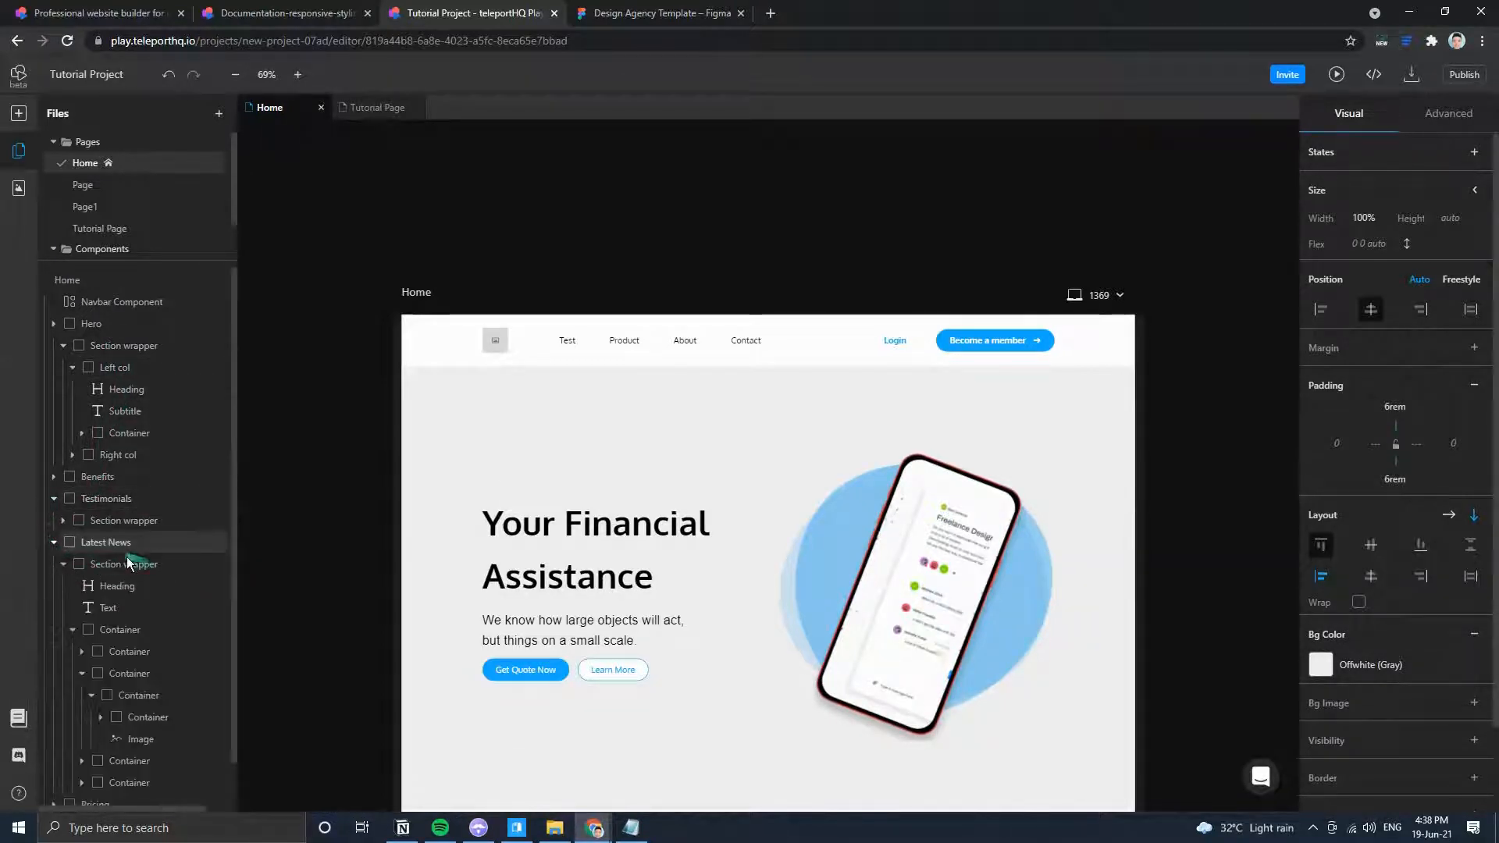
Select the Testimonials section in the layer tree and look it over on the Home page canvas.
scroll(422, 570, down, 15)
scroll(656, 590, up, 6)
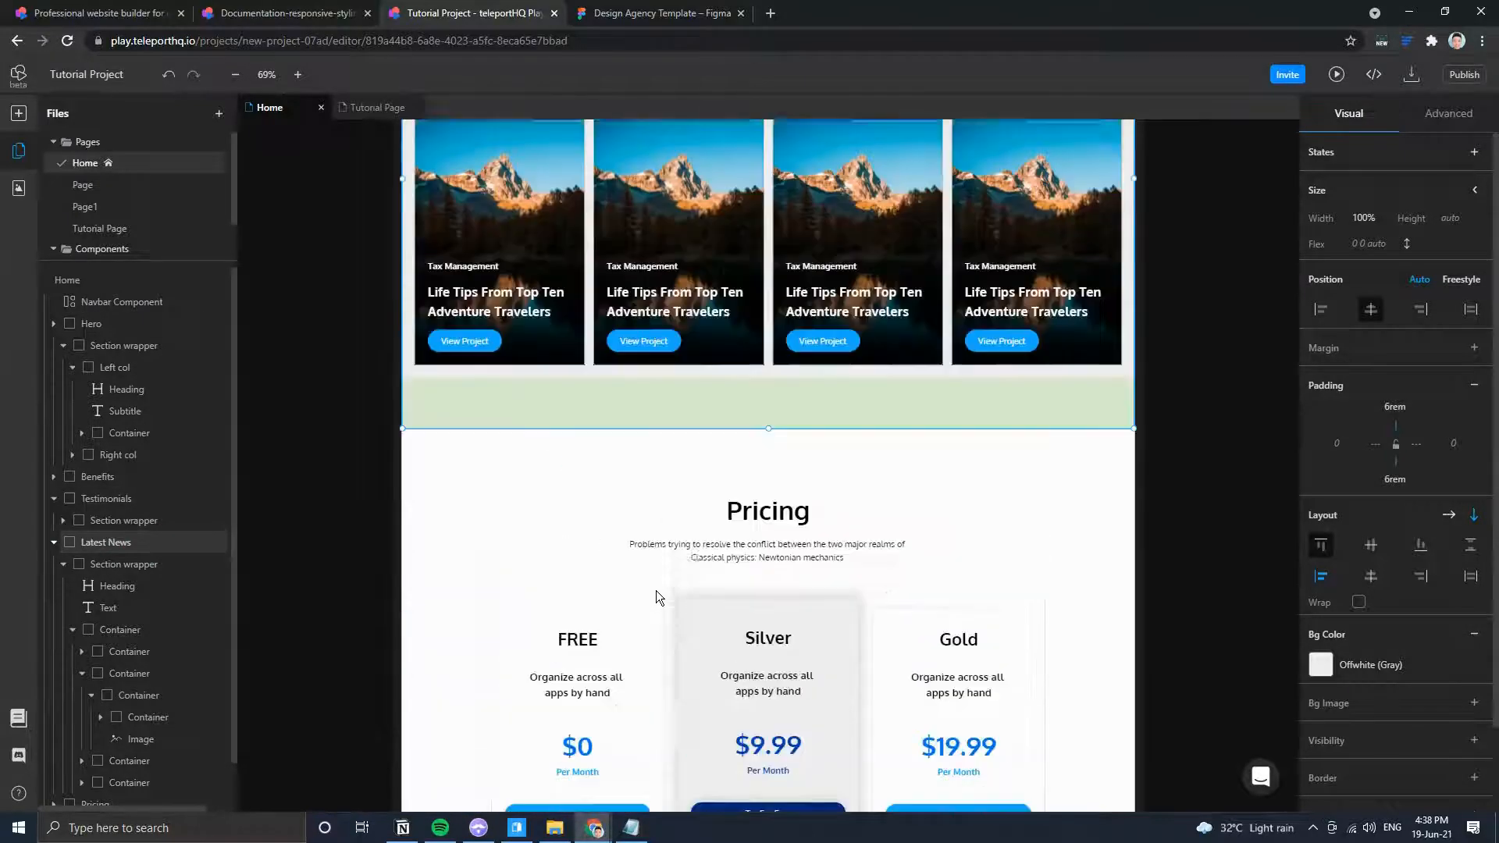
scroll(656, 591, up, 2)
click(89, 499)
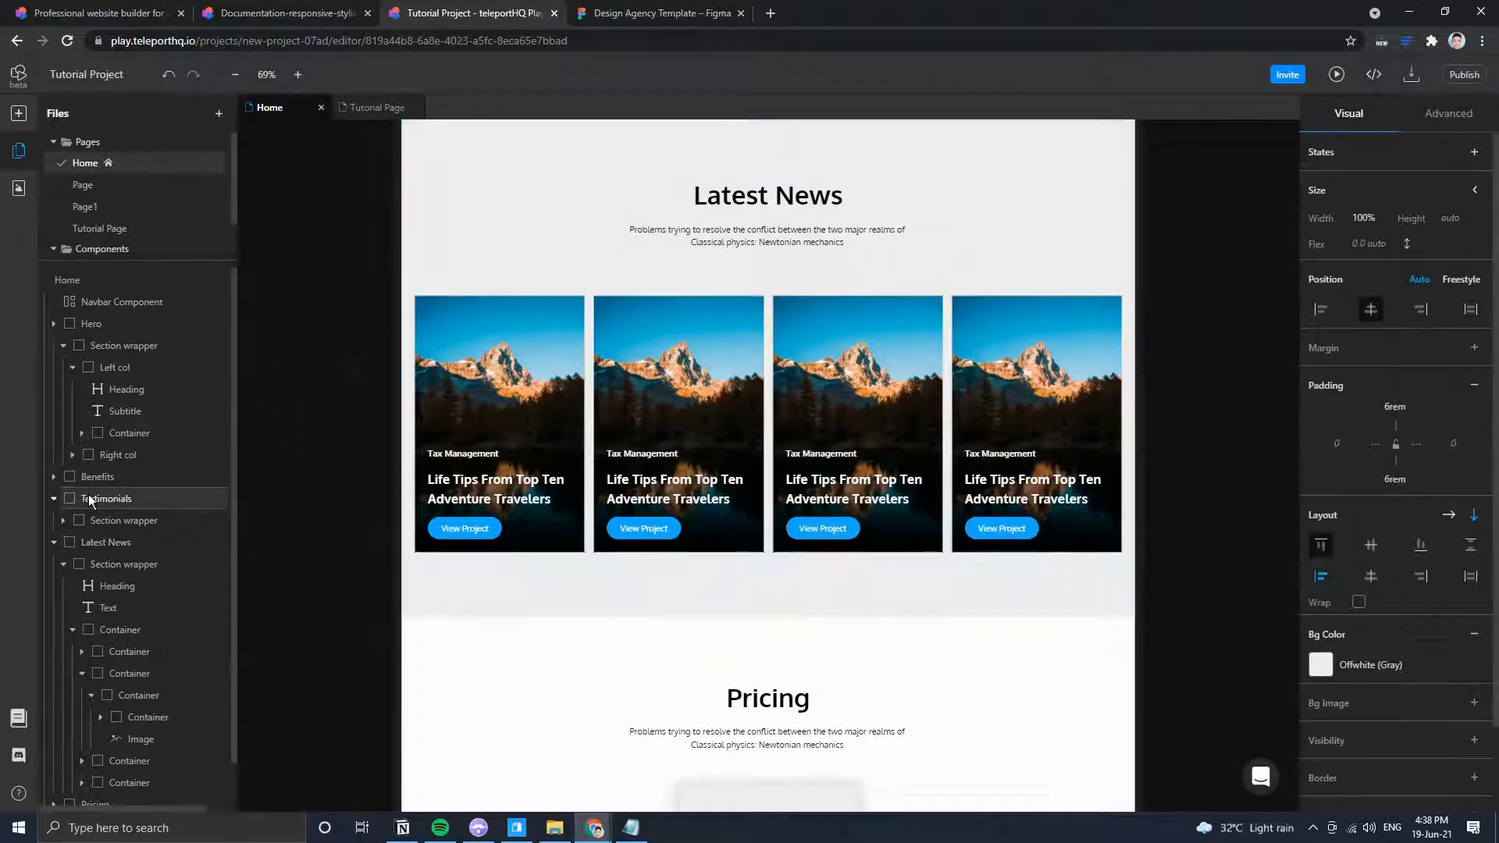
scroll(546, 539, up, 5)
scroll(666, 547, up, 12)
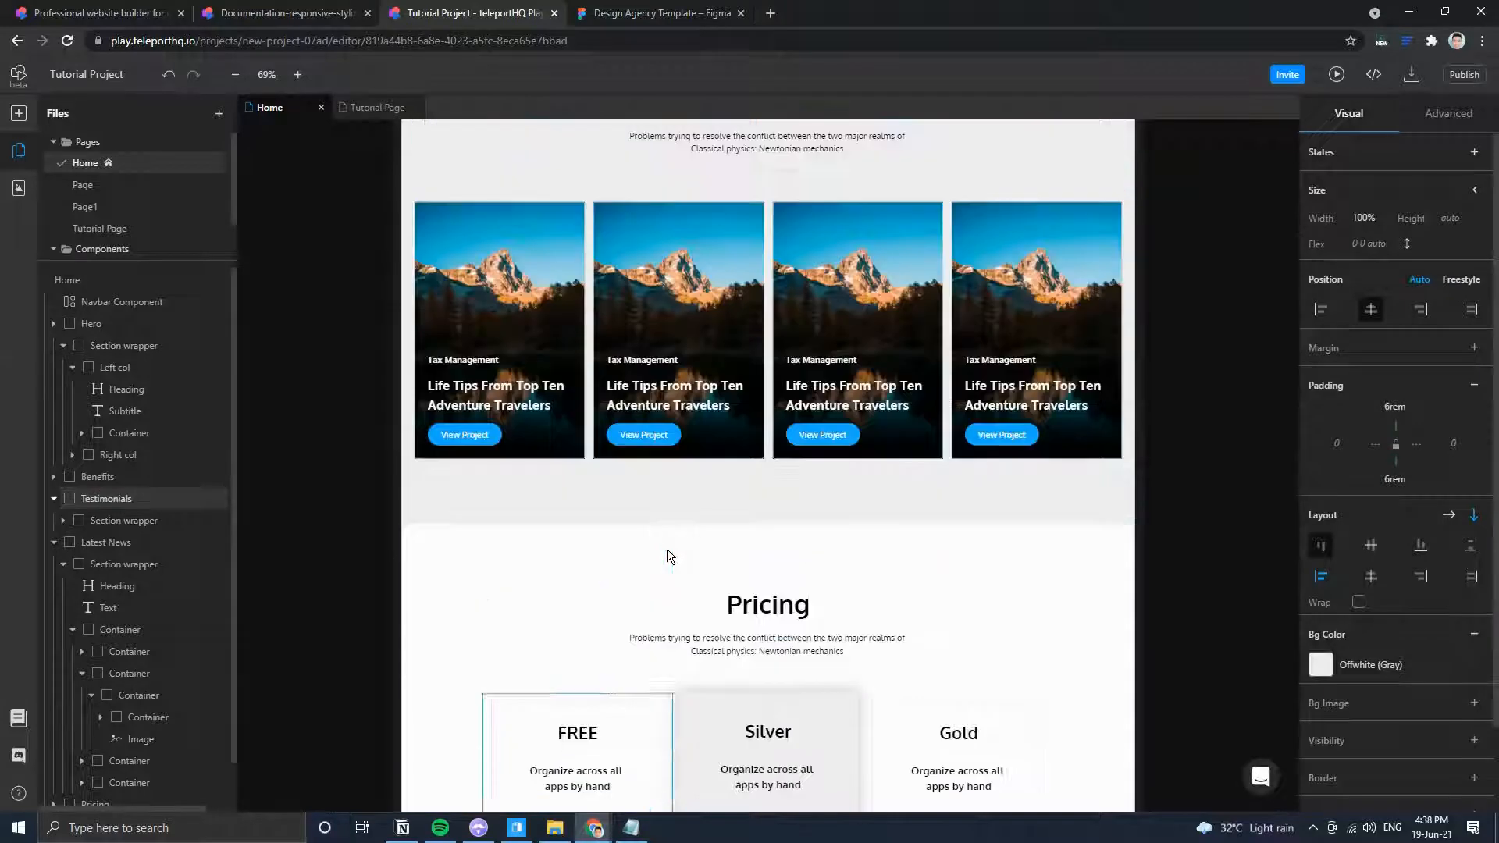
scroll(668, 547, down, 3)
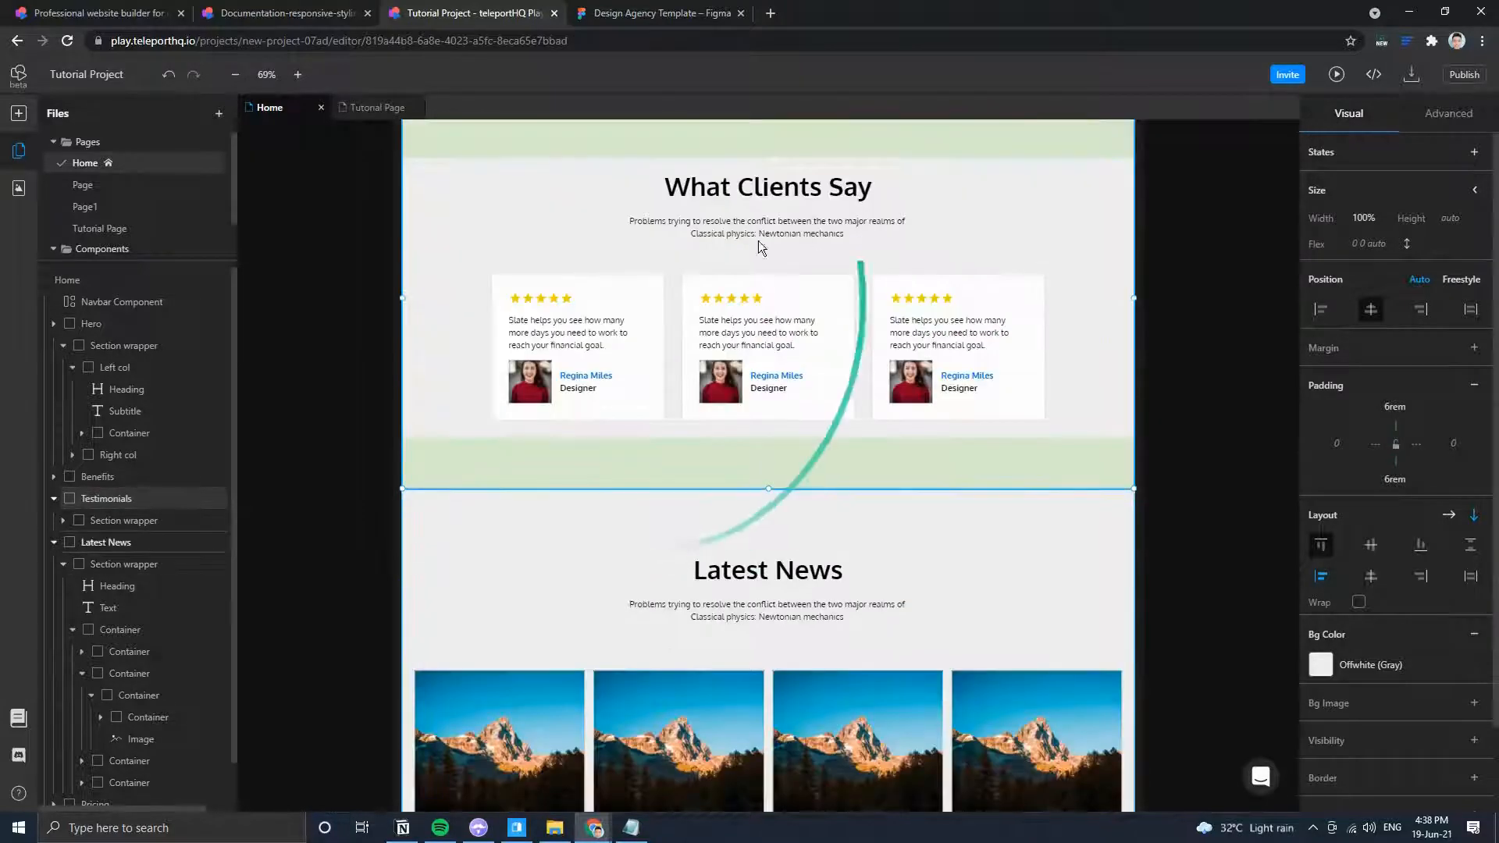
scroll(937, 442, up, 2)
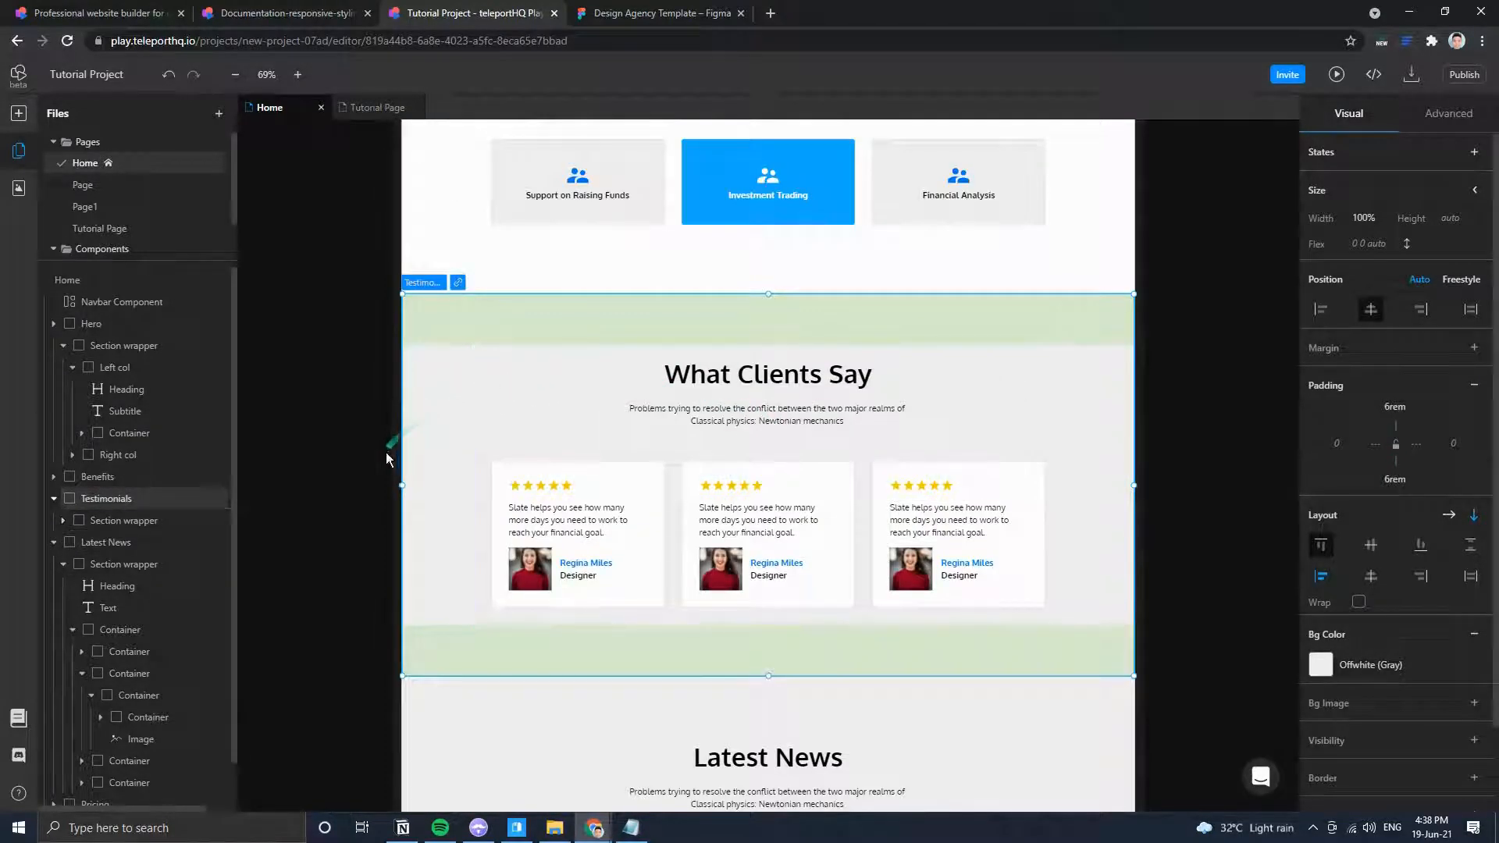
Select Latest News and look it over on the canvas, and collapse it and Testimonials in the layer tree.
click(91, 540)
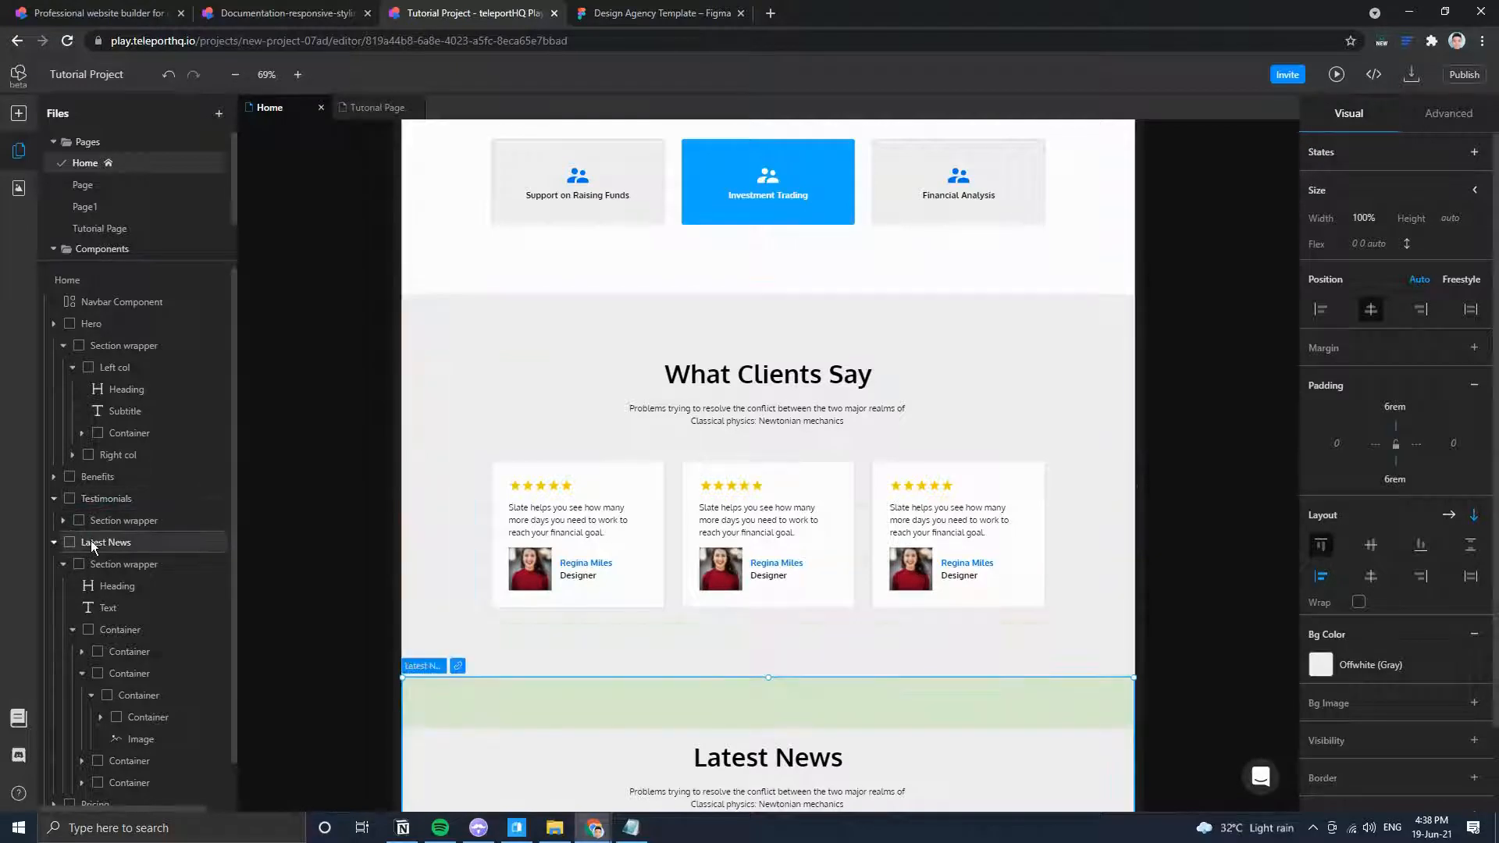
scroll(404, 466, down, 10)
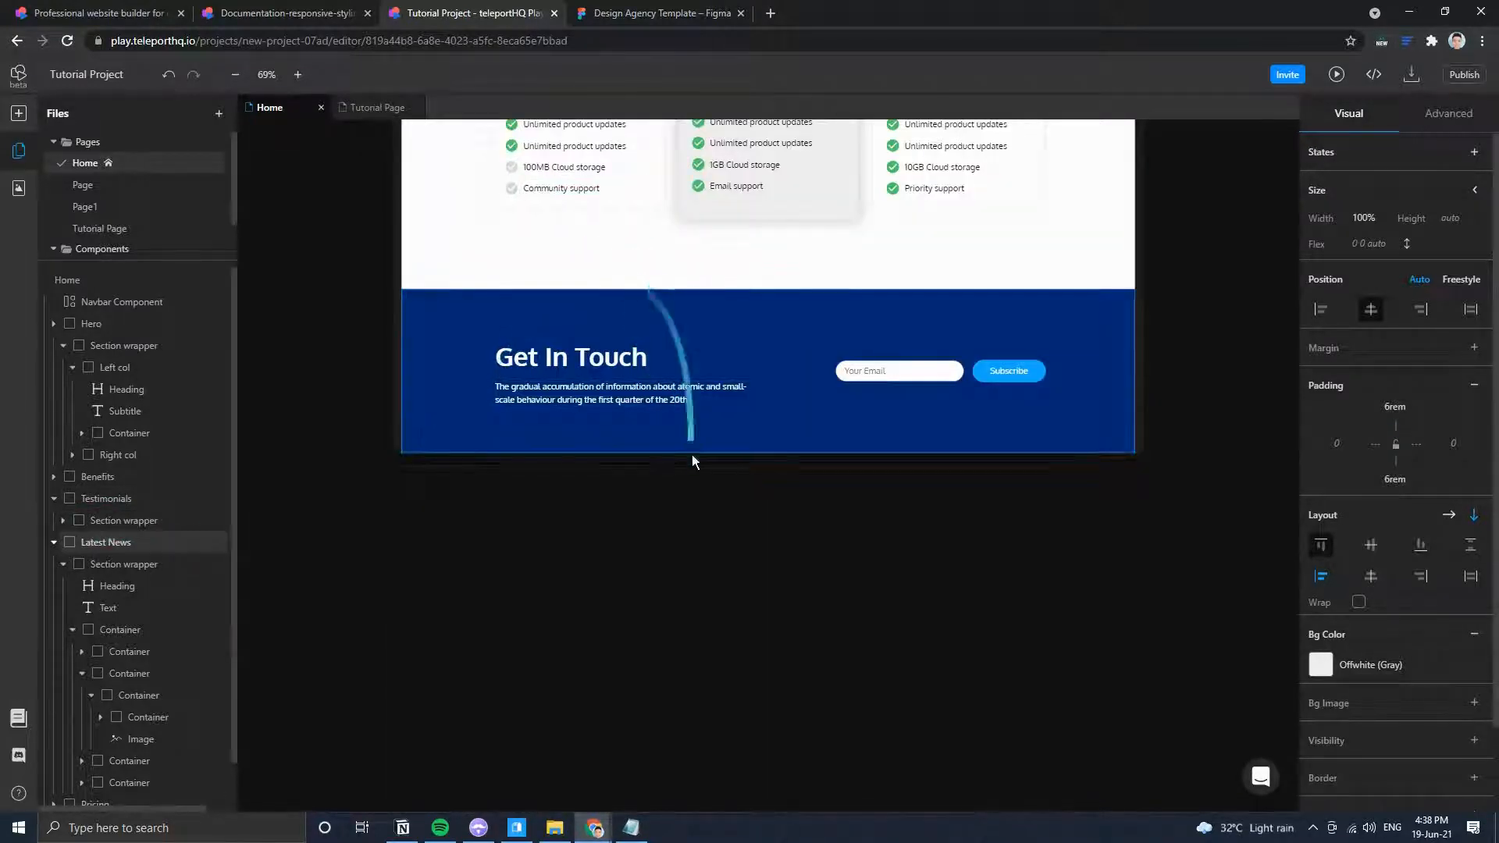
scroll(645, 512, up, 10)
scroll(640, 509, up, 1)
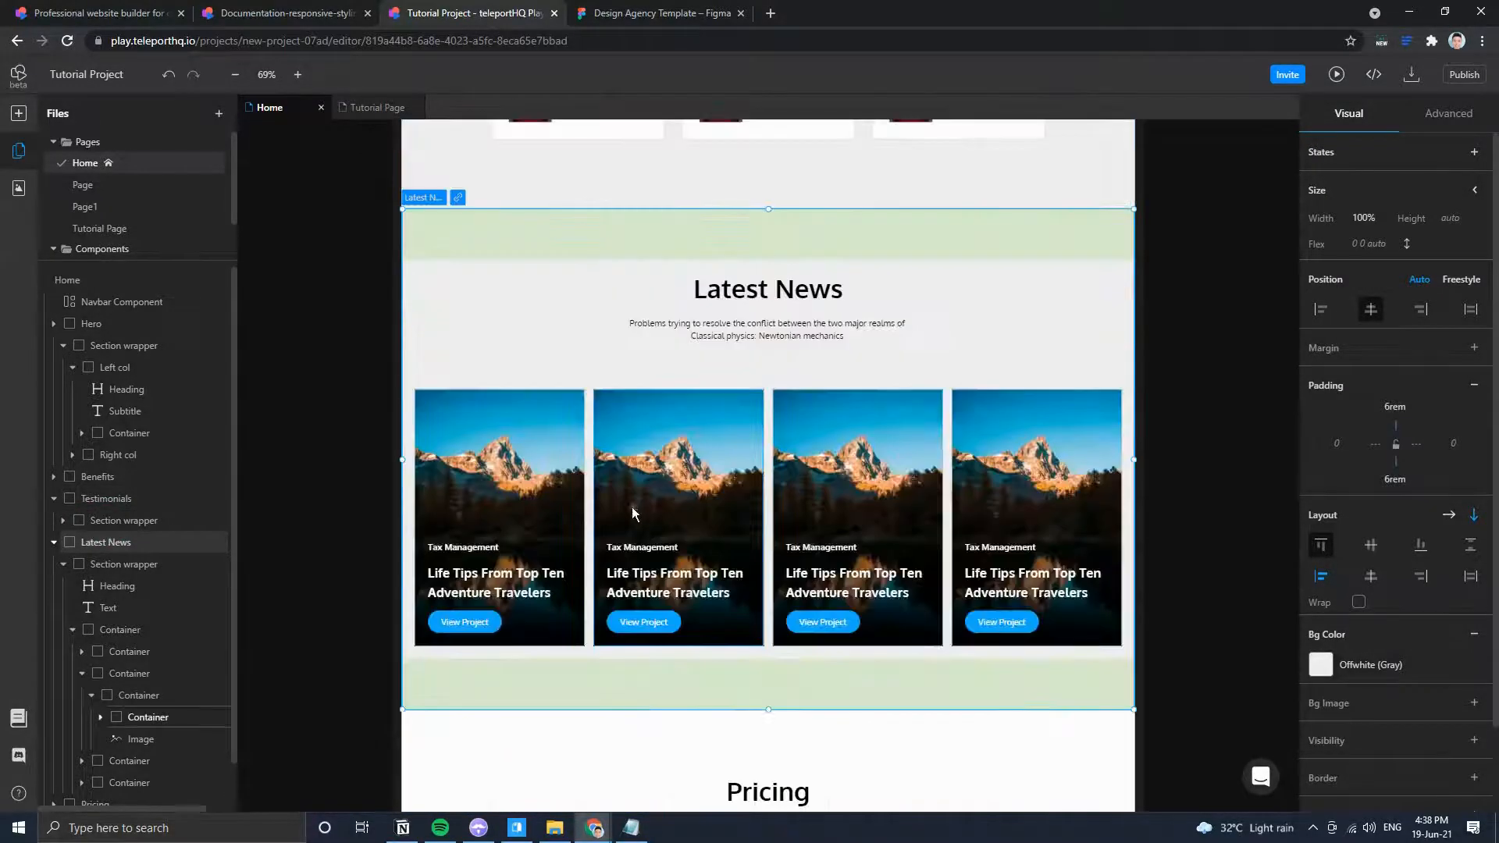
click(54, 542)
click(54, 498)
click(94, 498)
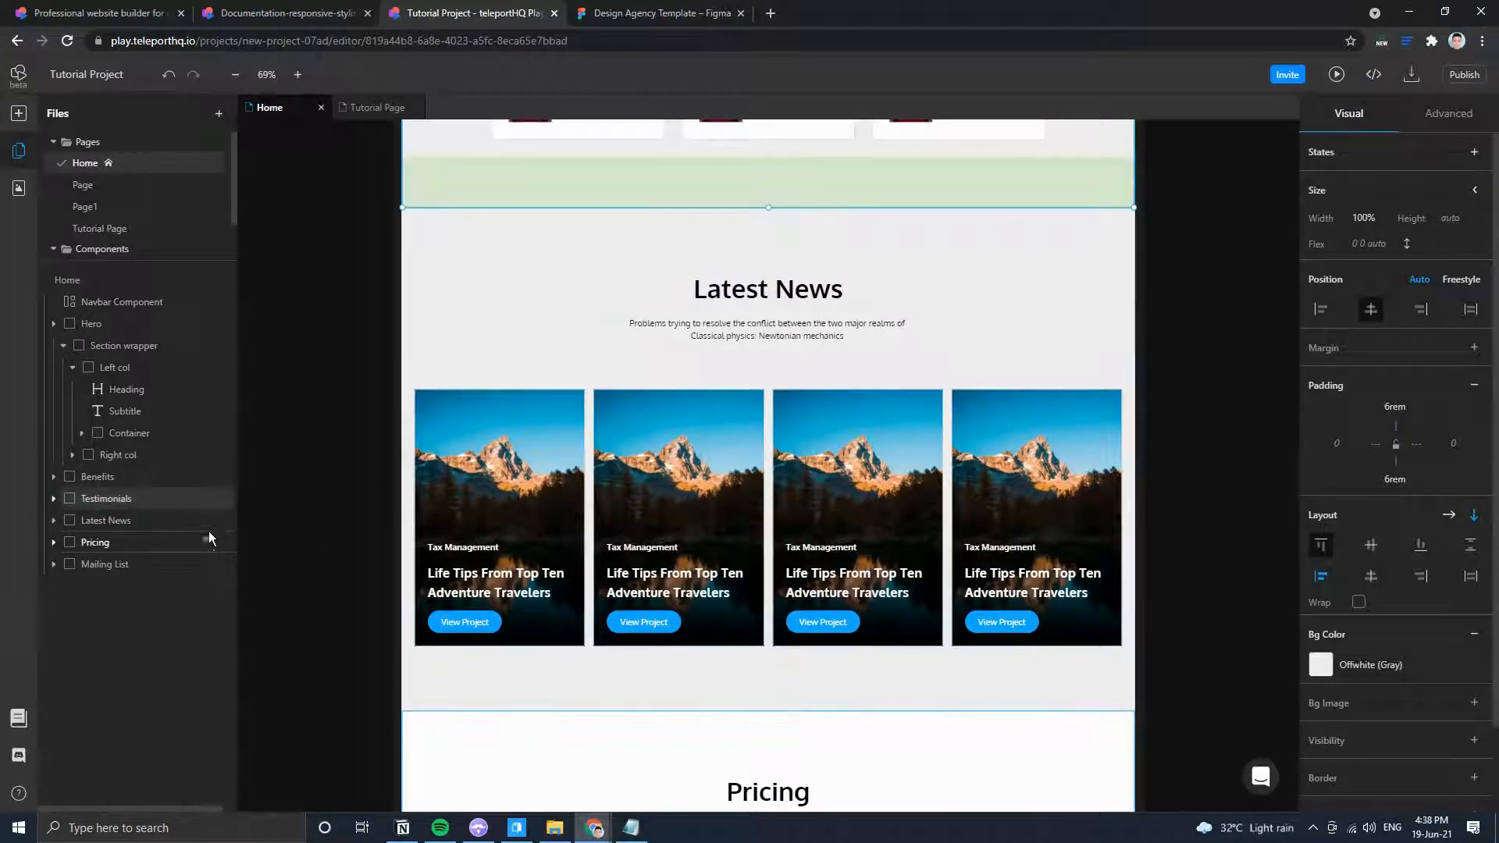
Look at the uploaded images in the asset manager and search Unsplash for "yoga".
click(17, 191)
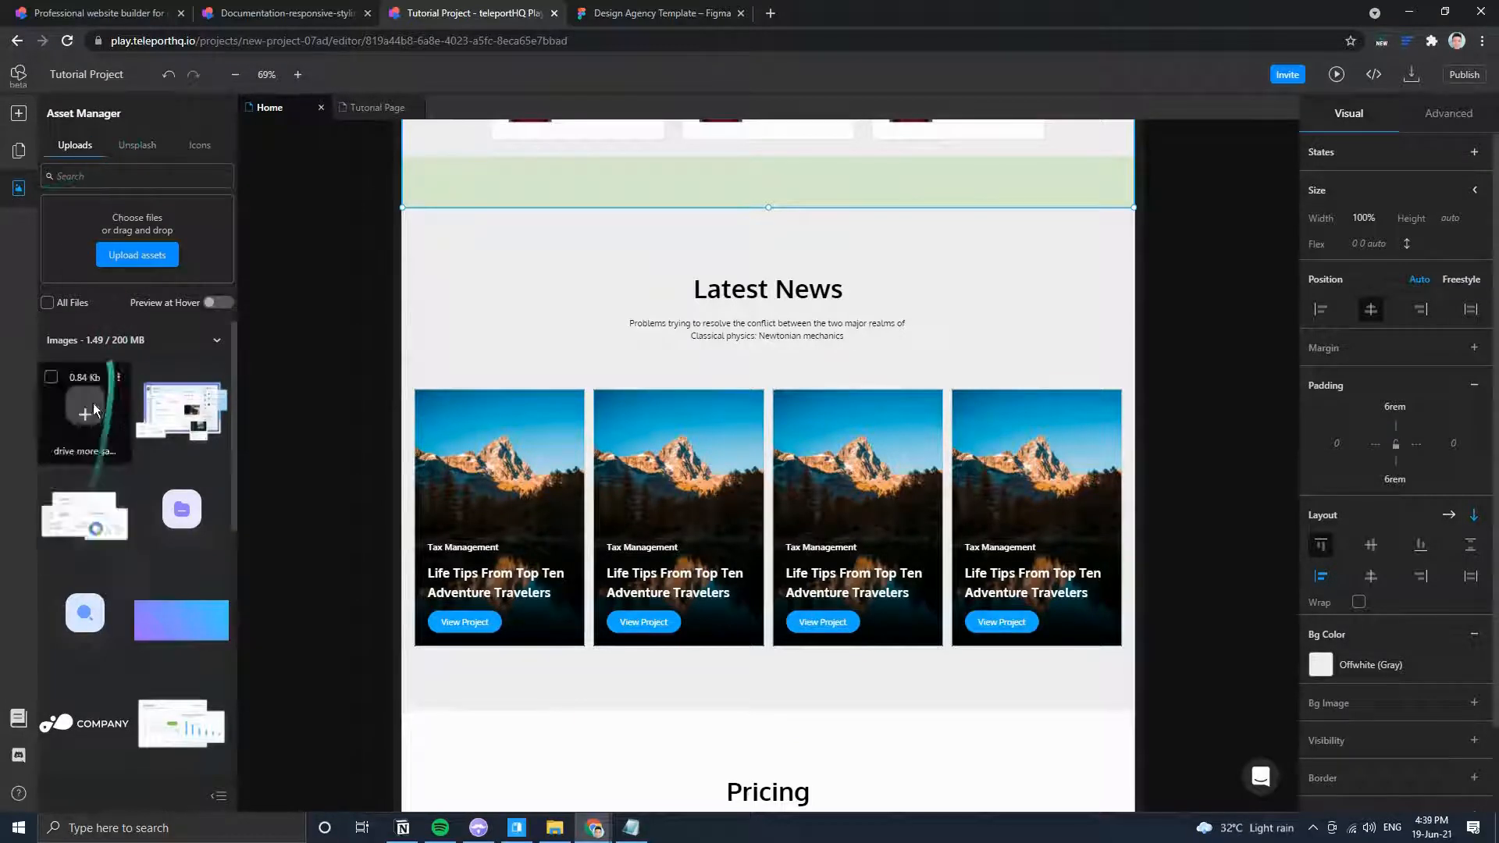
click(136, 146)
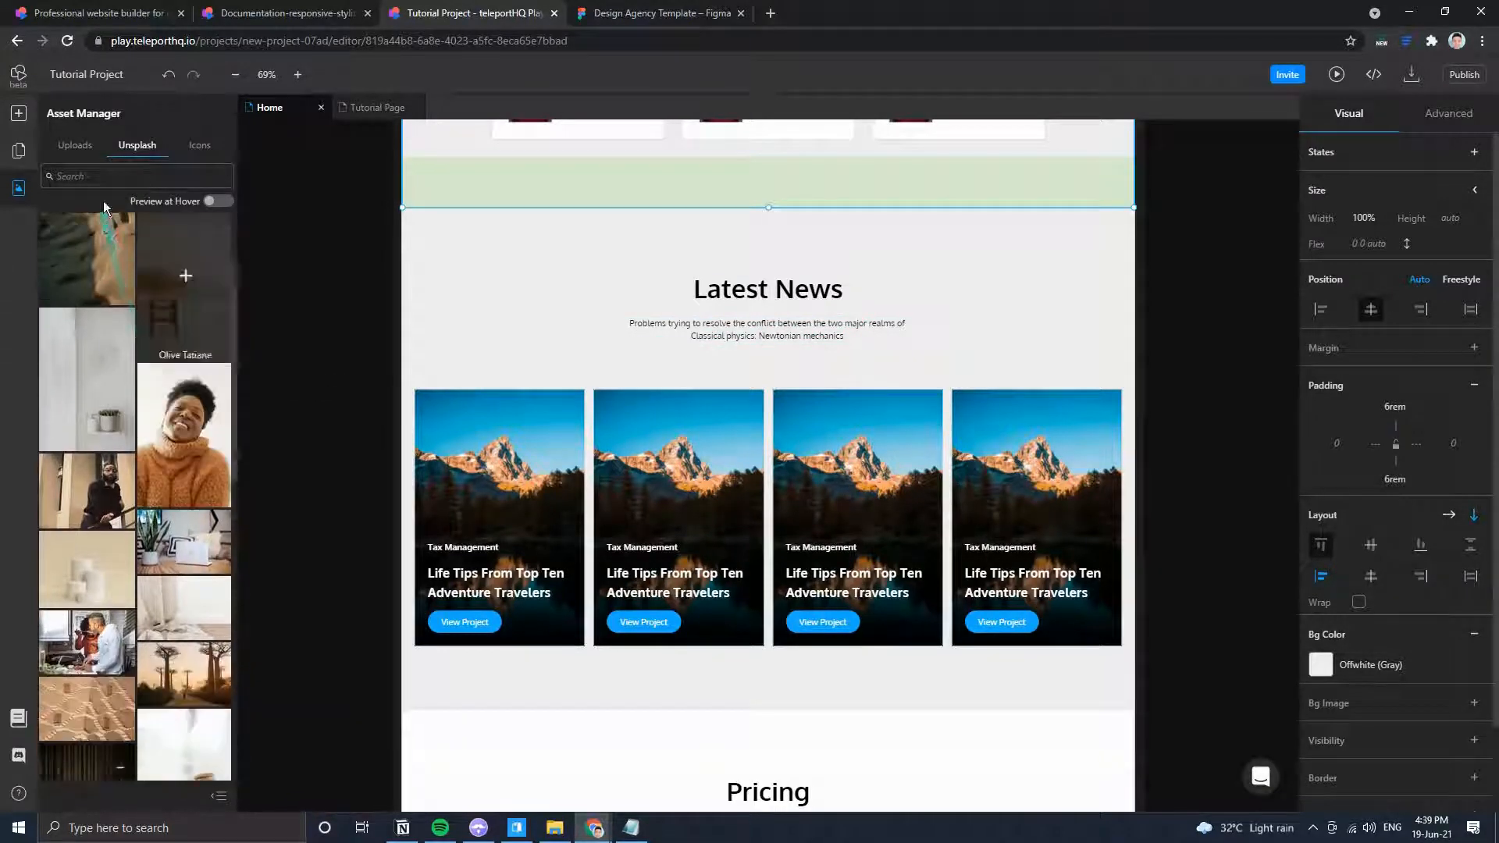
click(109, 174)
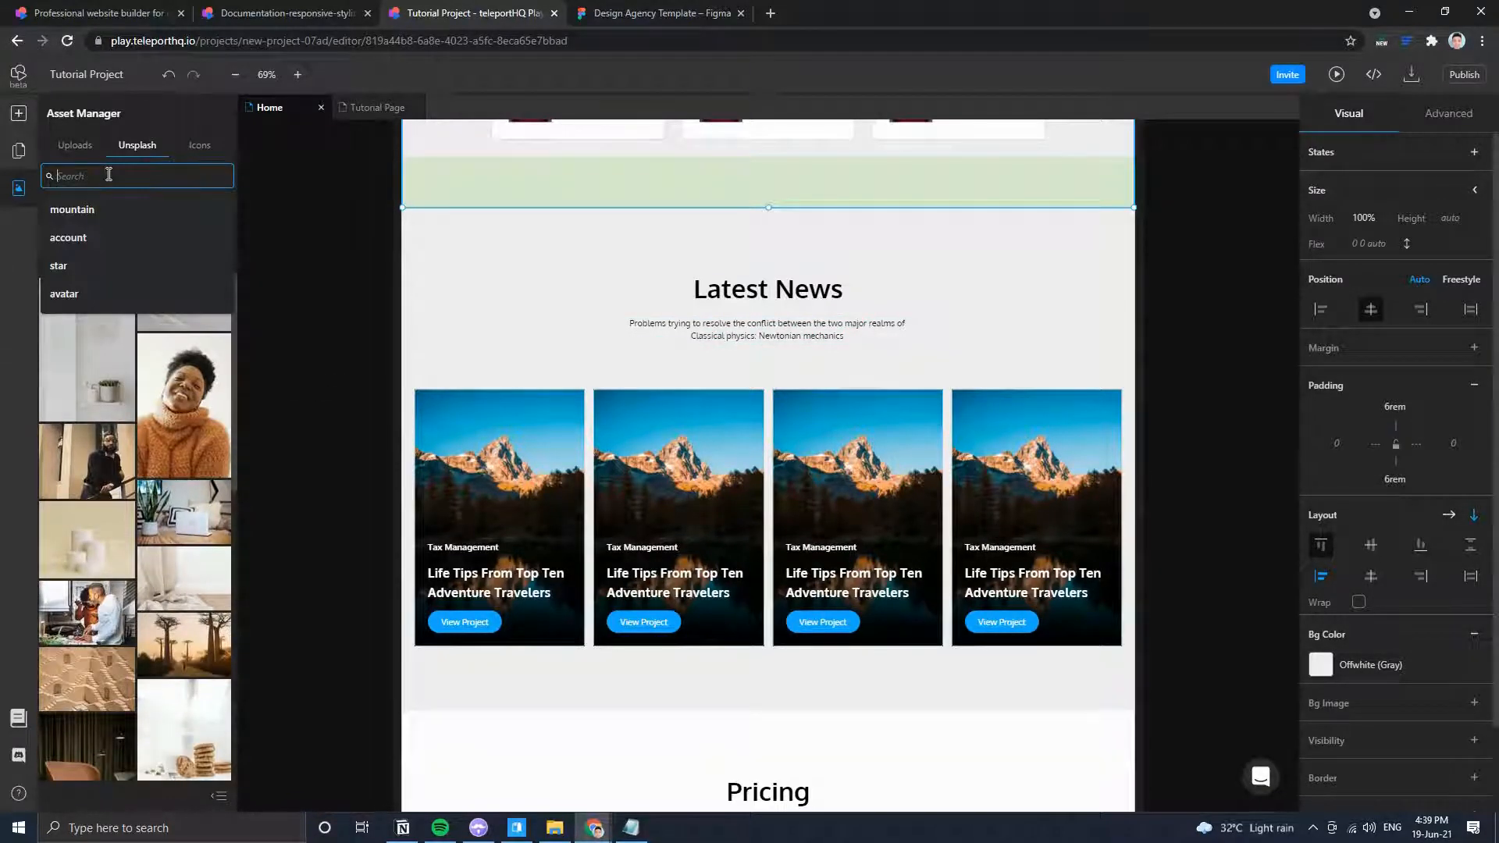
text(yoga)
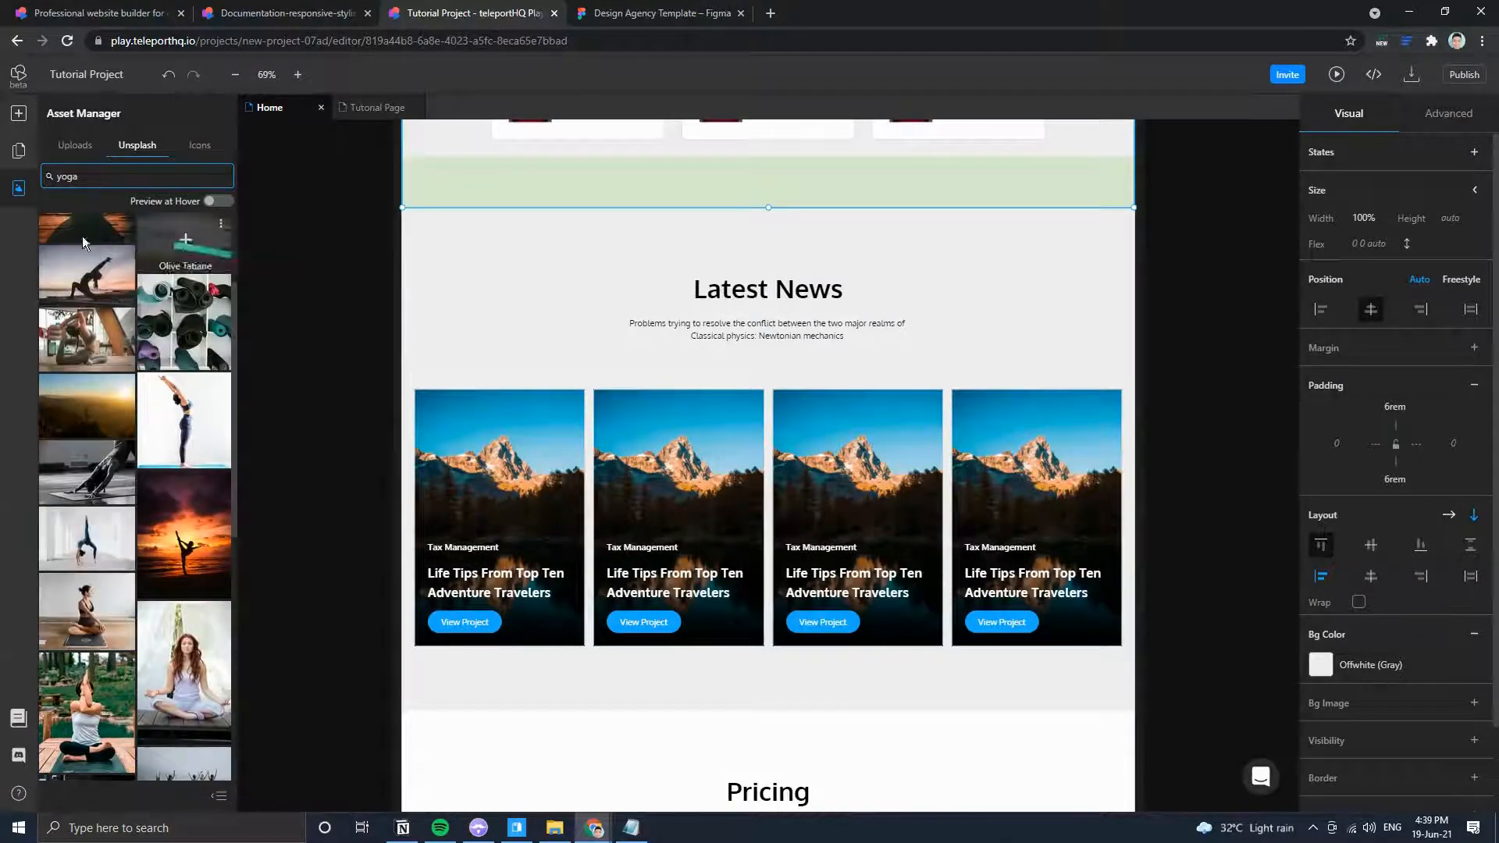
Try the sunset yoga silhouette photo above the Latest News heading, enlarged to about 650 by 511 px, and delete it.
click(113, 282)
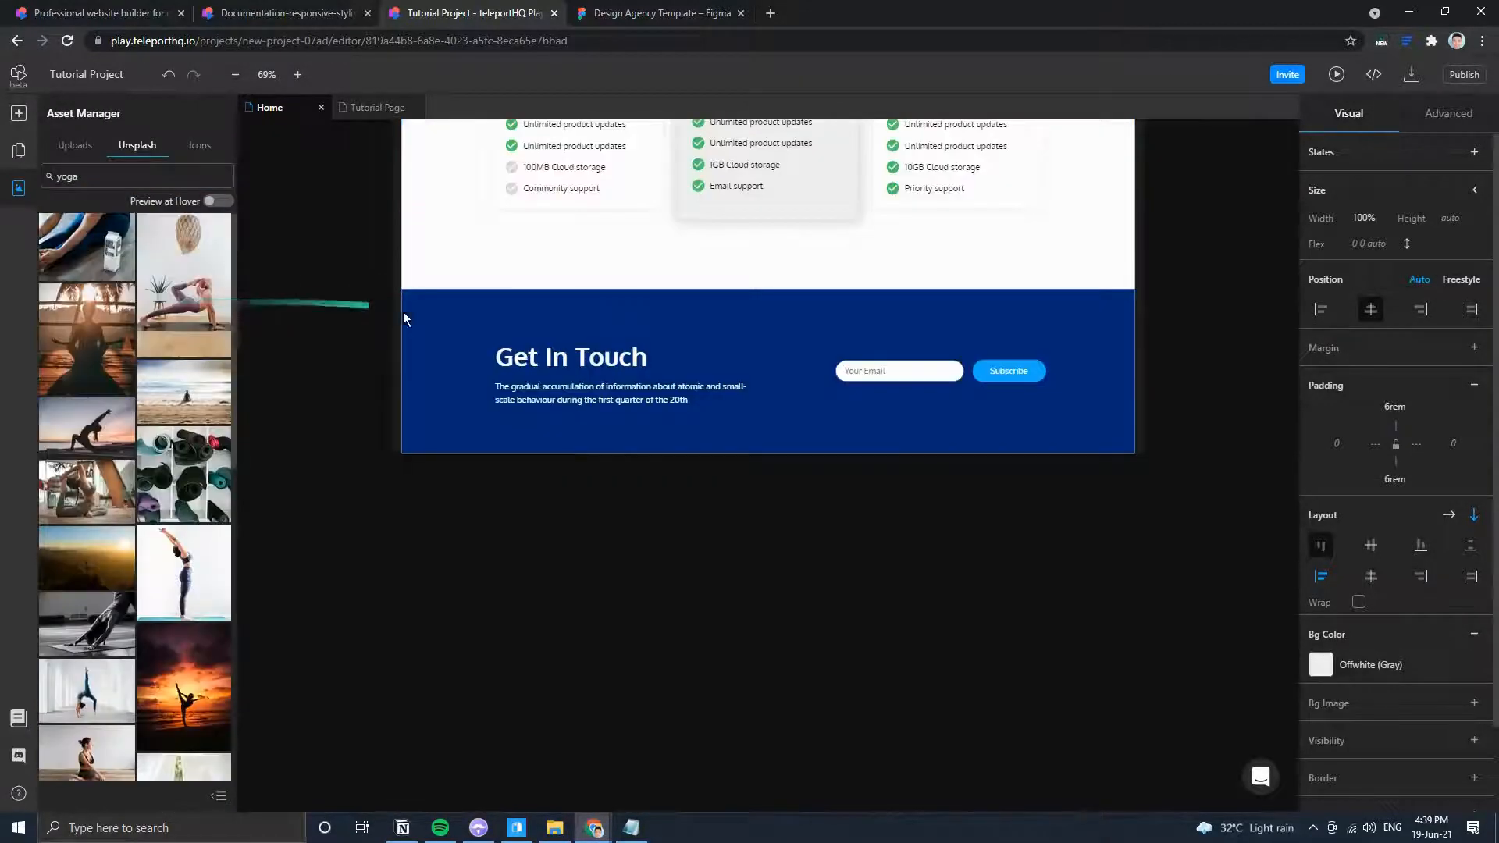
scroll(738, 411, up, 16)
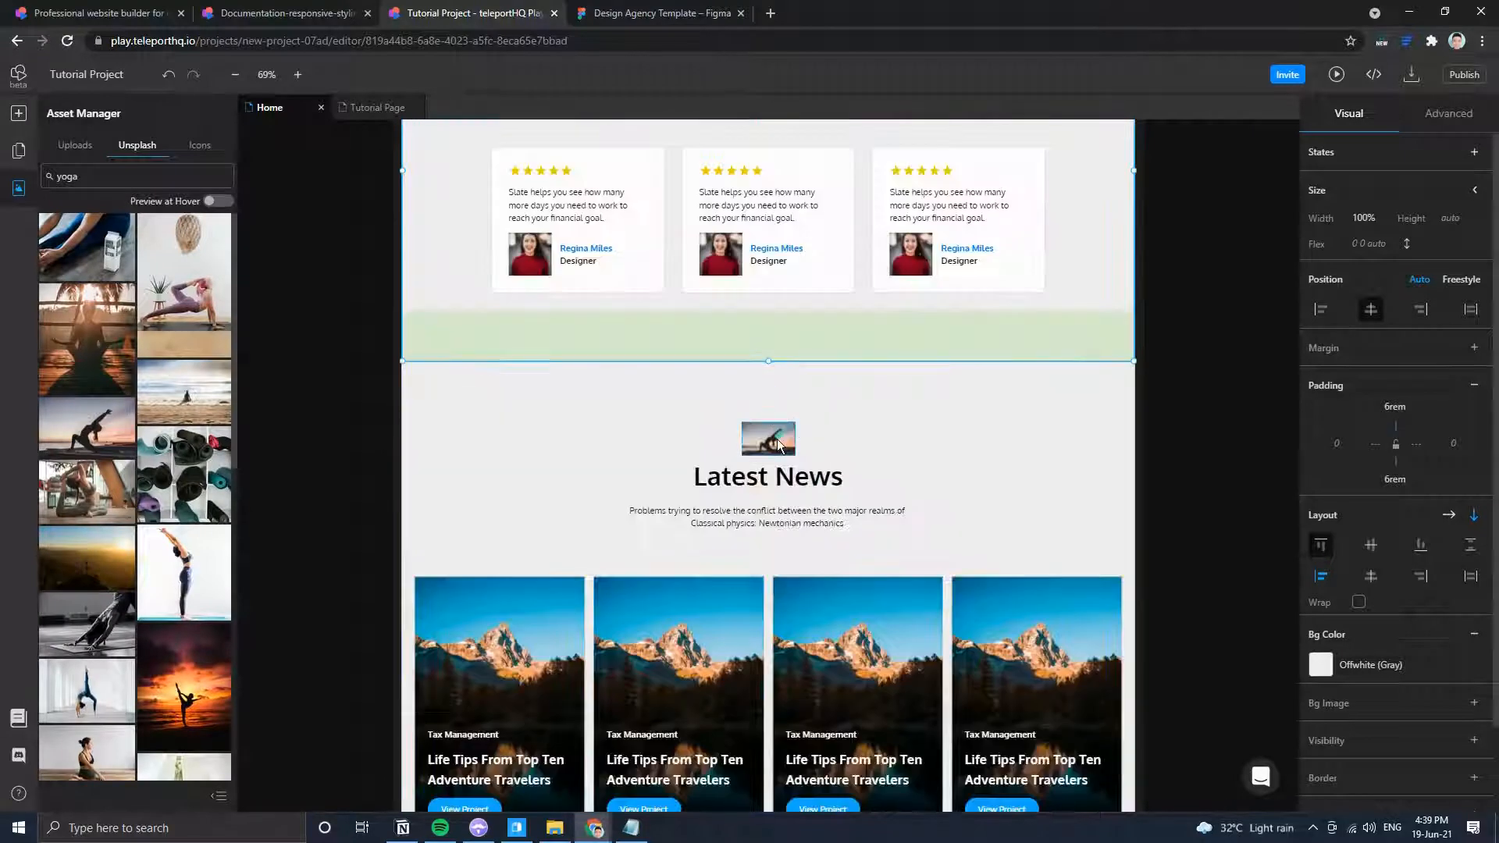
click(776, 438)
drag(793, 454, 1032, 581)
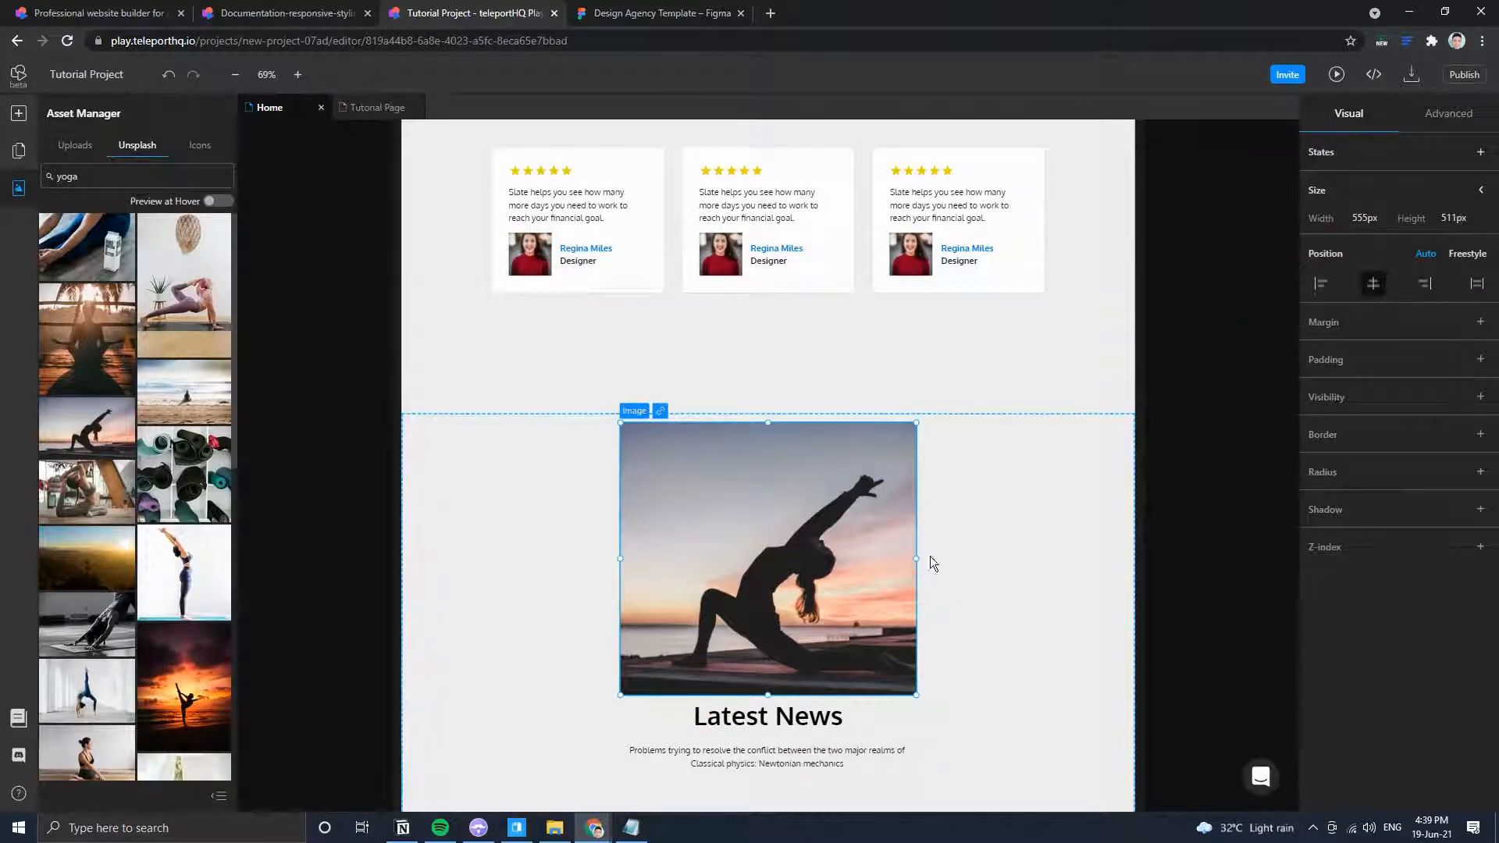
mouse_move(930, 556)
mouse_down()
mouse_move(1099, 551)
mouse_move(924, 559)
mouse_up()
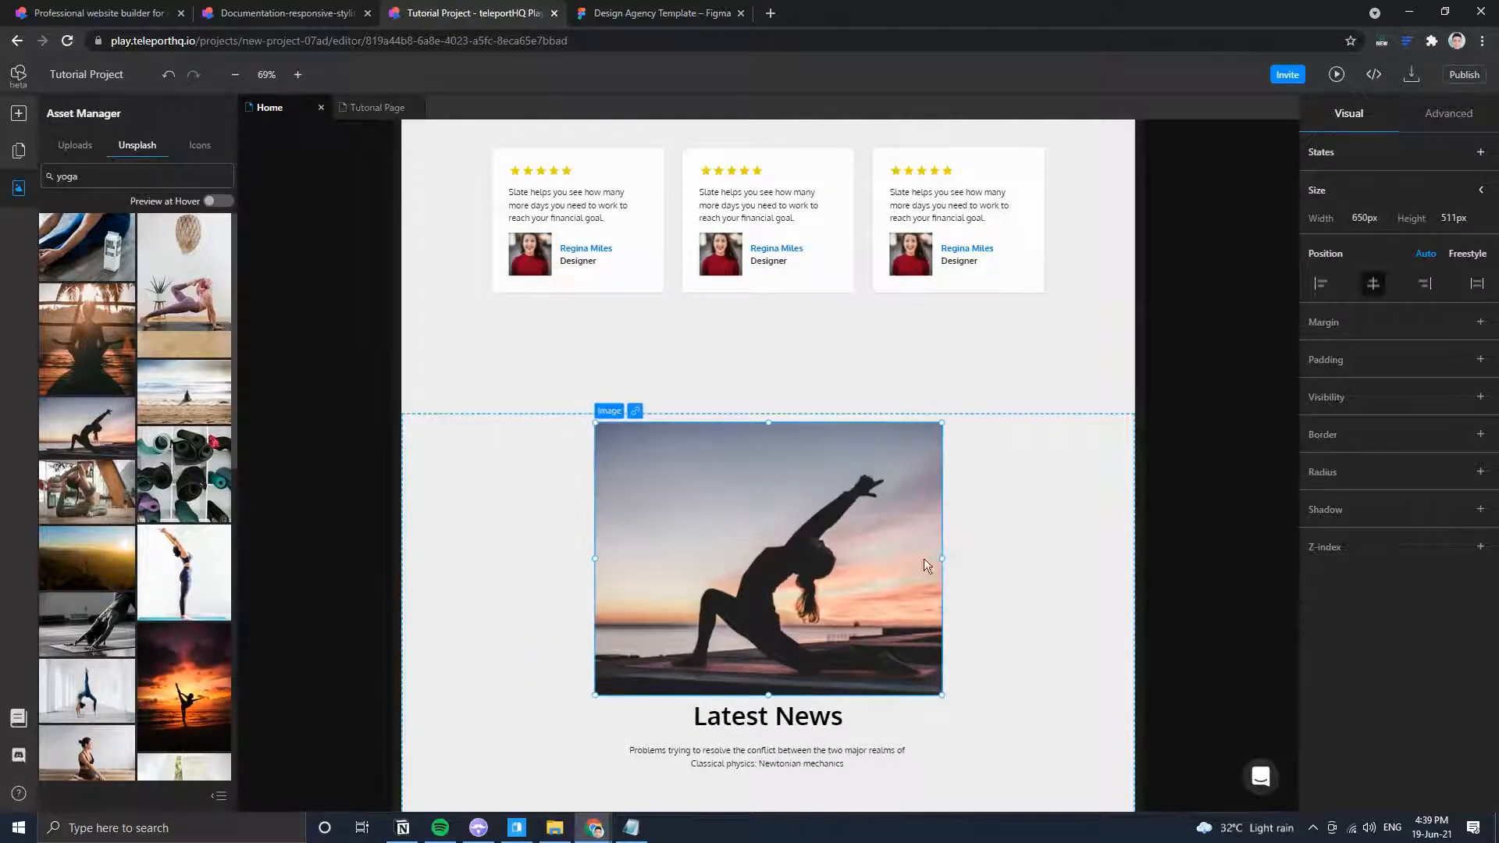
key(Delete)
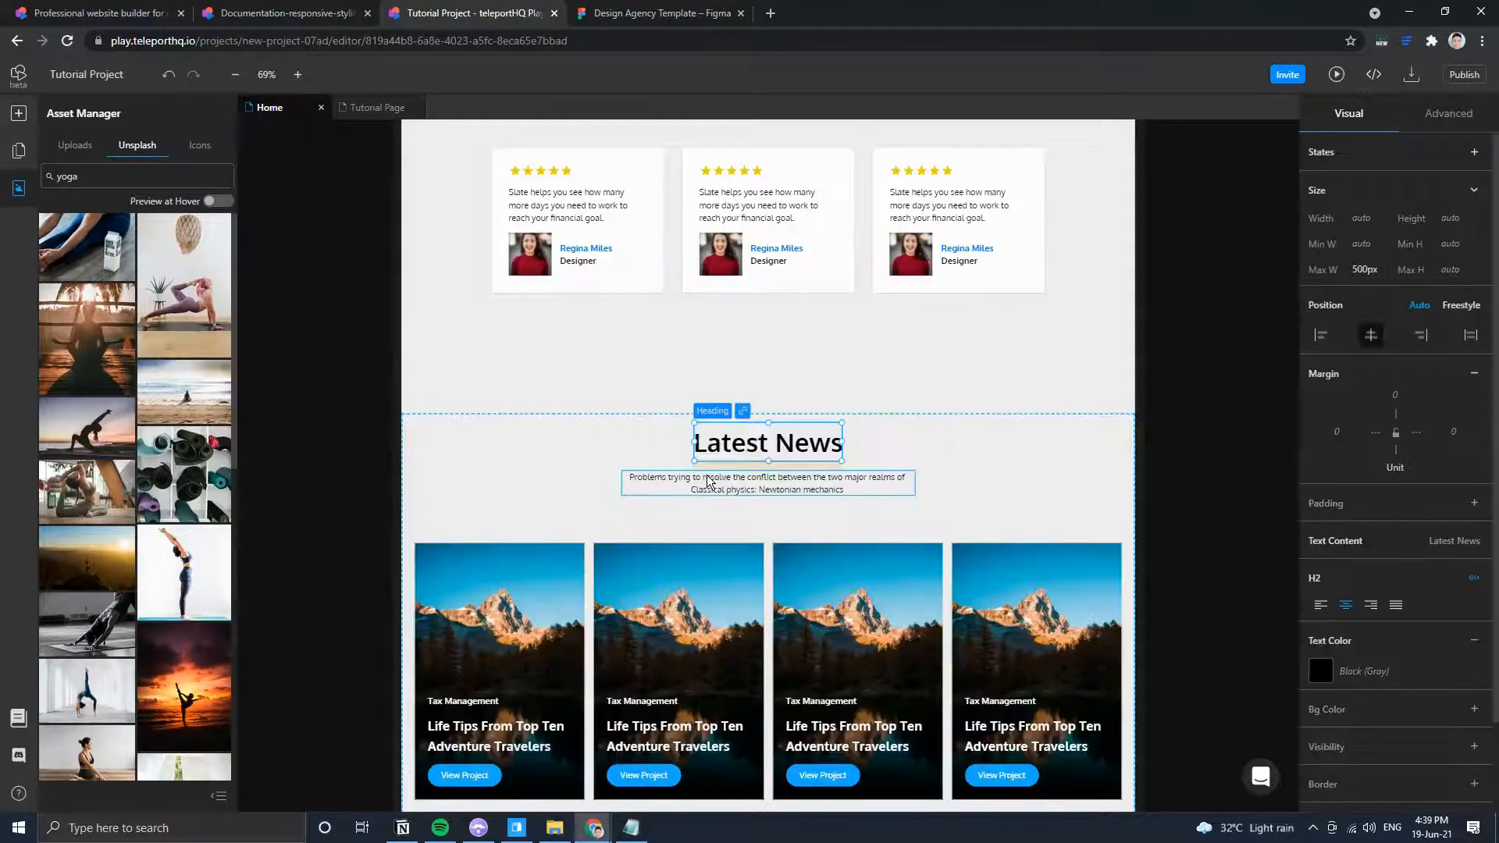
Add a gamepad icon and two microphone icons from Material Icons below the Latest News heading.
click(201, 141)
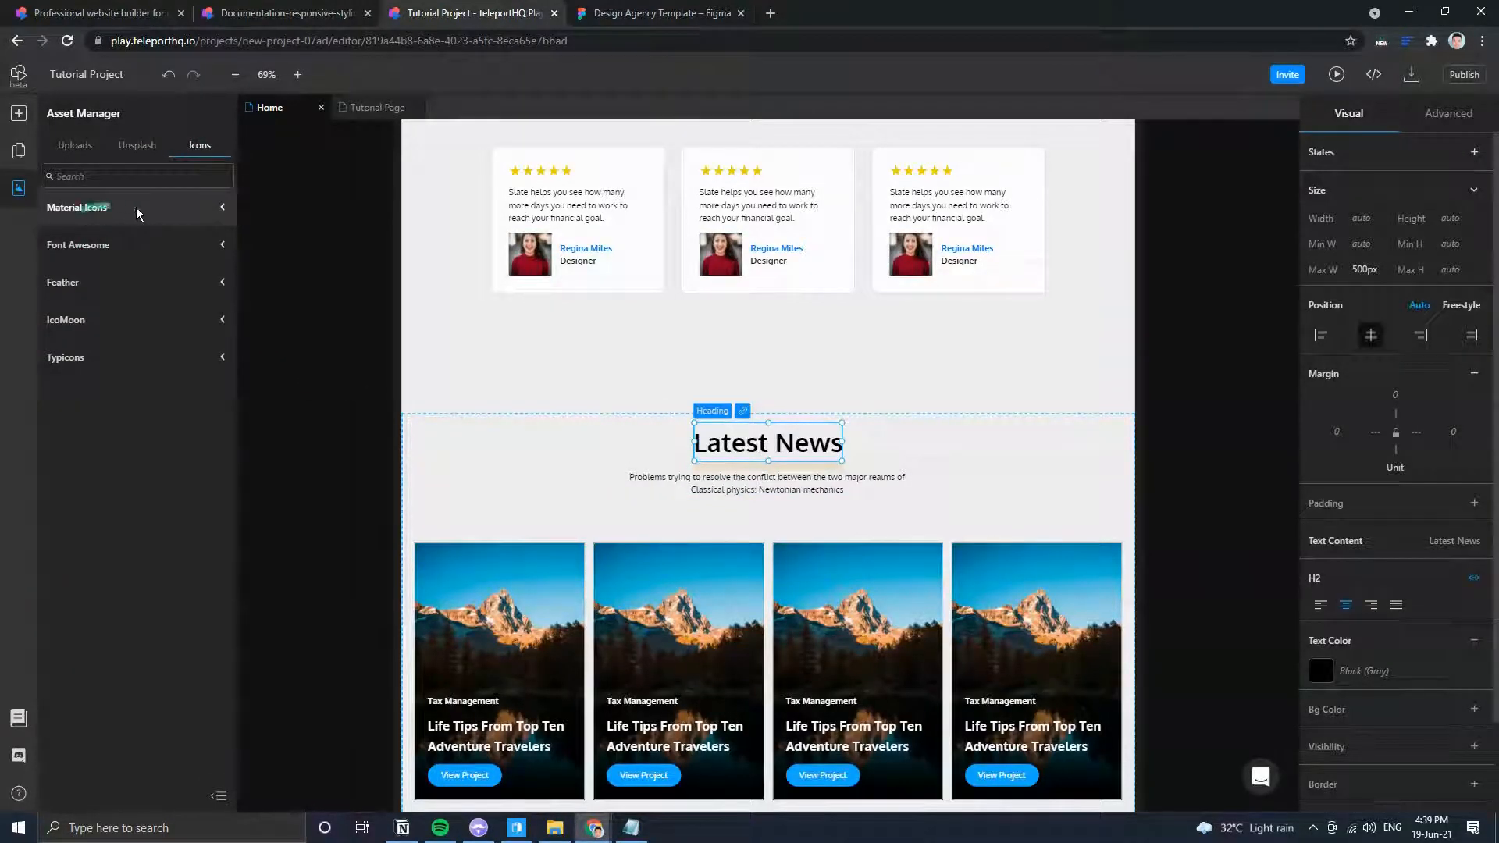
click(221, 209)
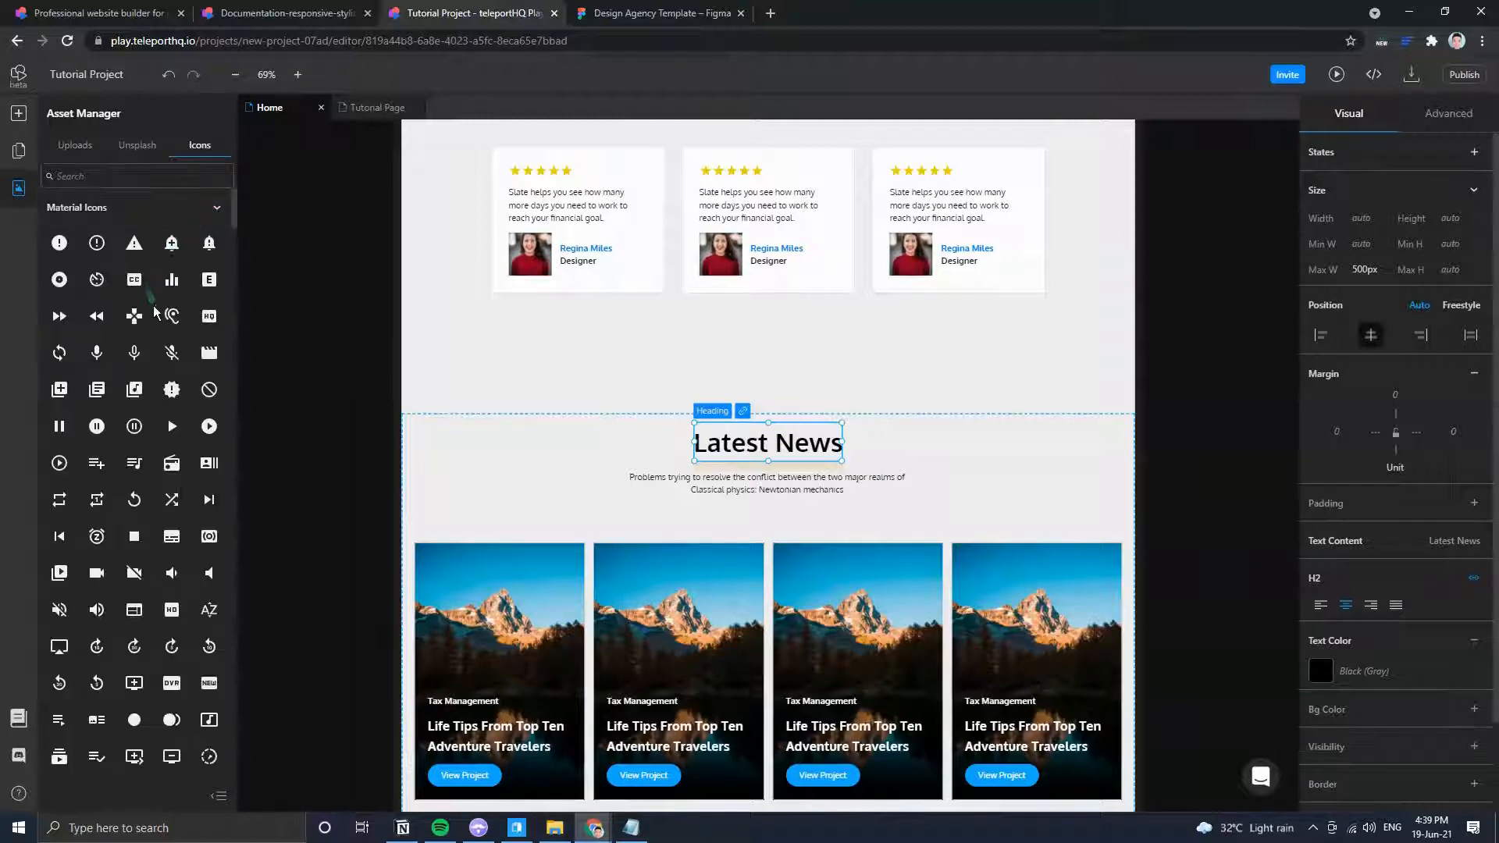
click(134, 316)
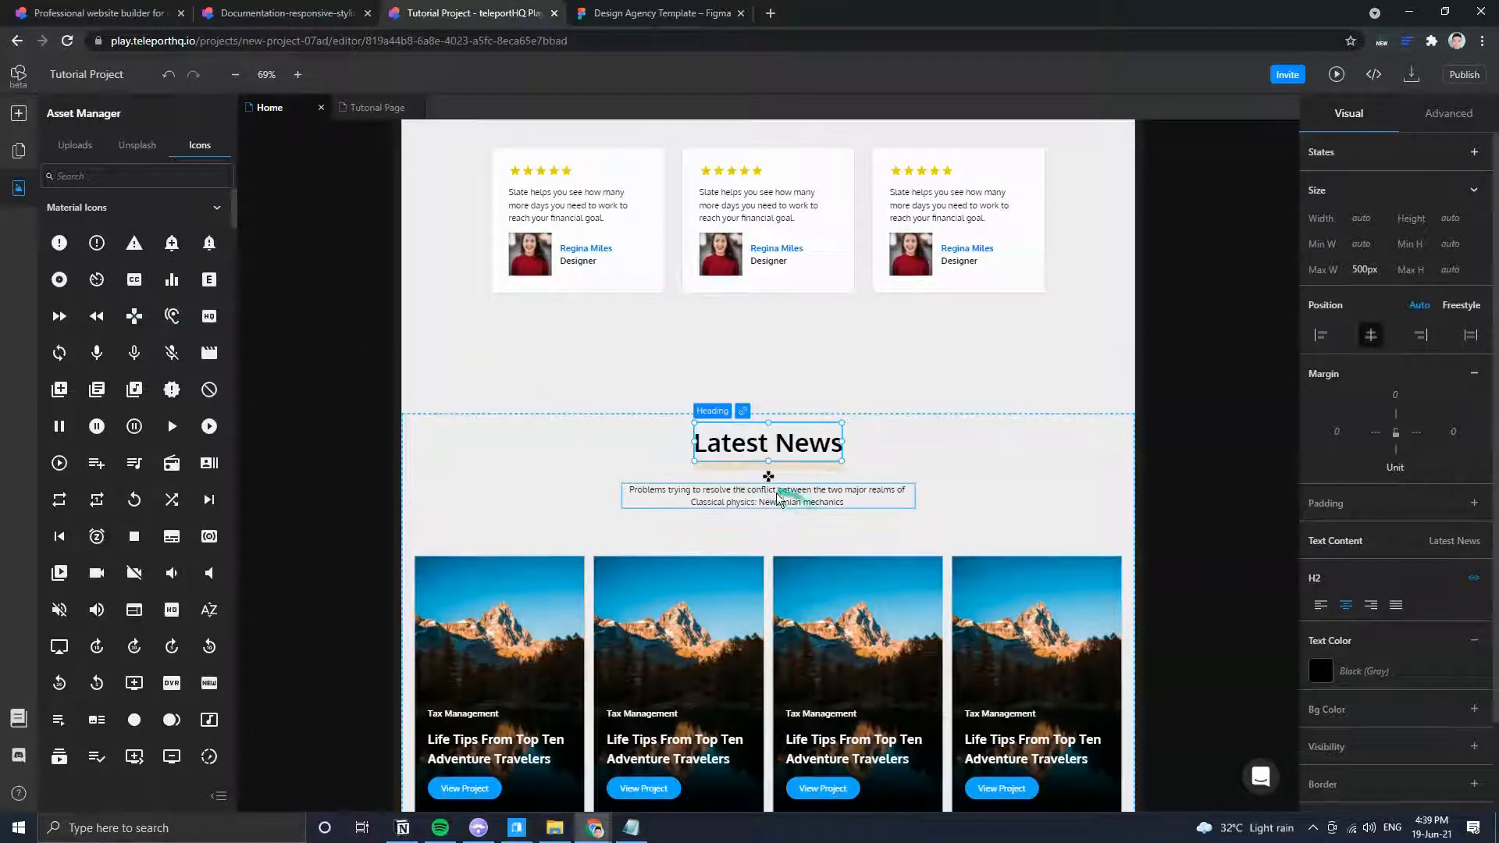
click(135, 355)
click(134, 355)
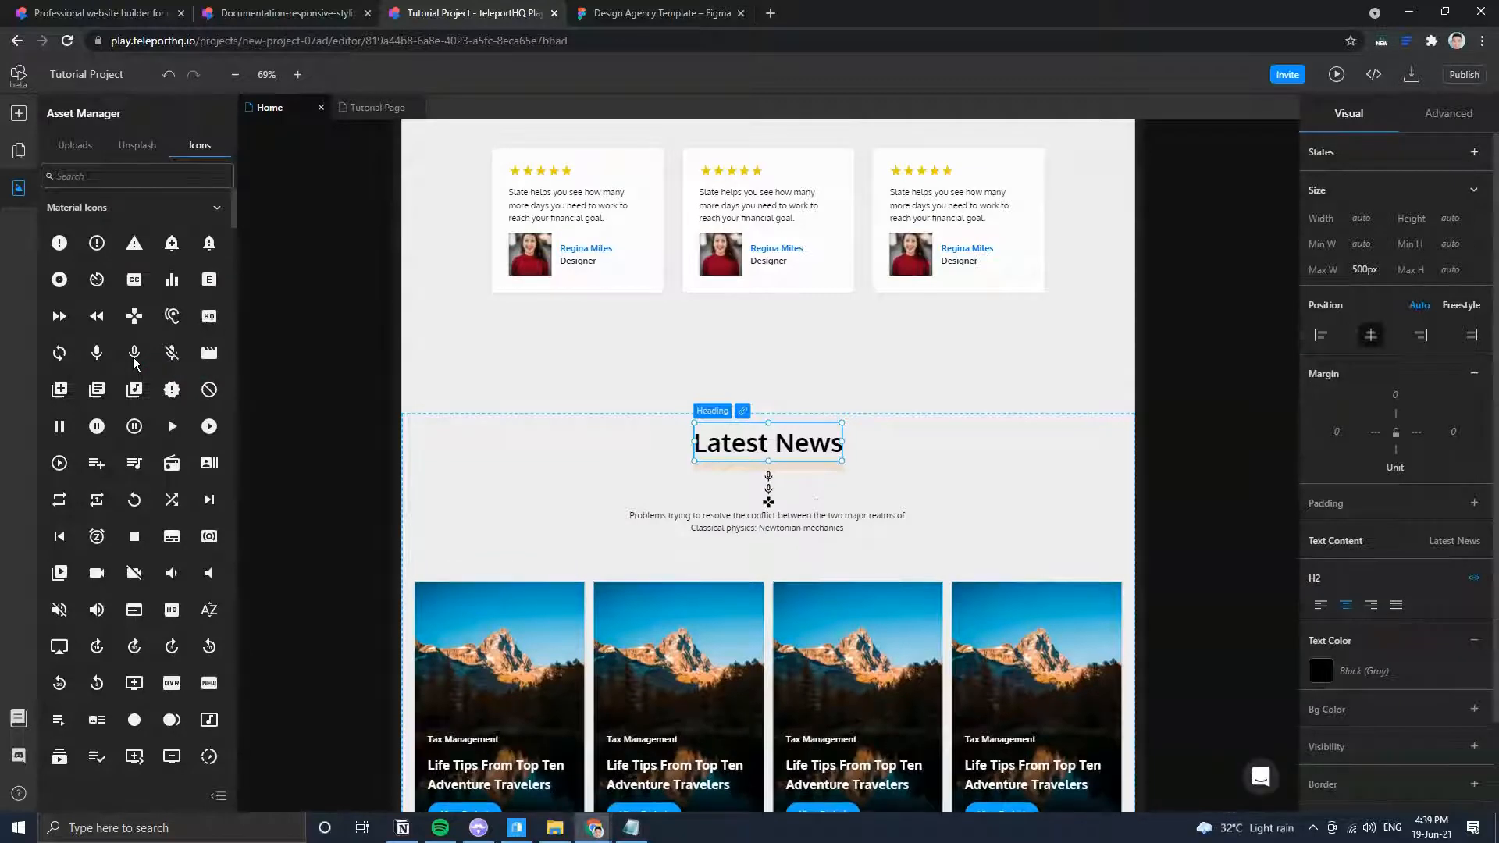
Enlarge the gamepad icon below the Latest News heading to about 211 by 240 px and delete it.
click(777, 506)
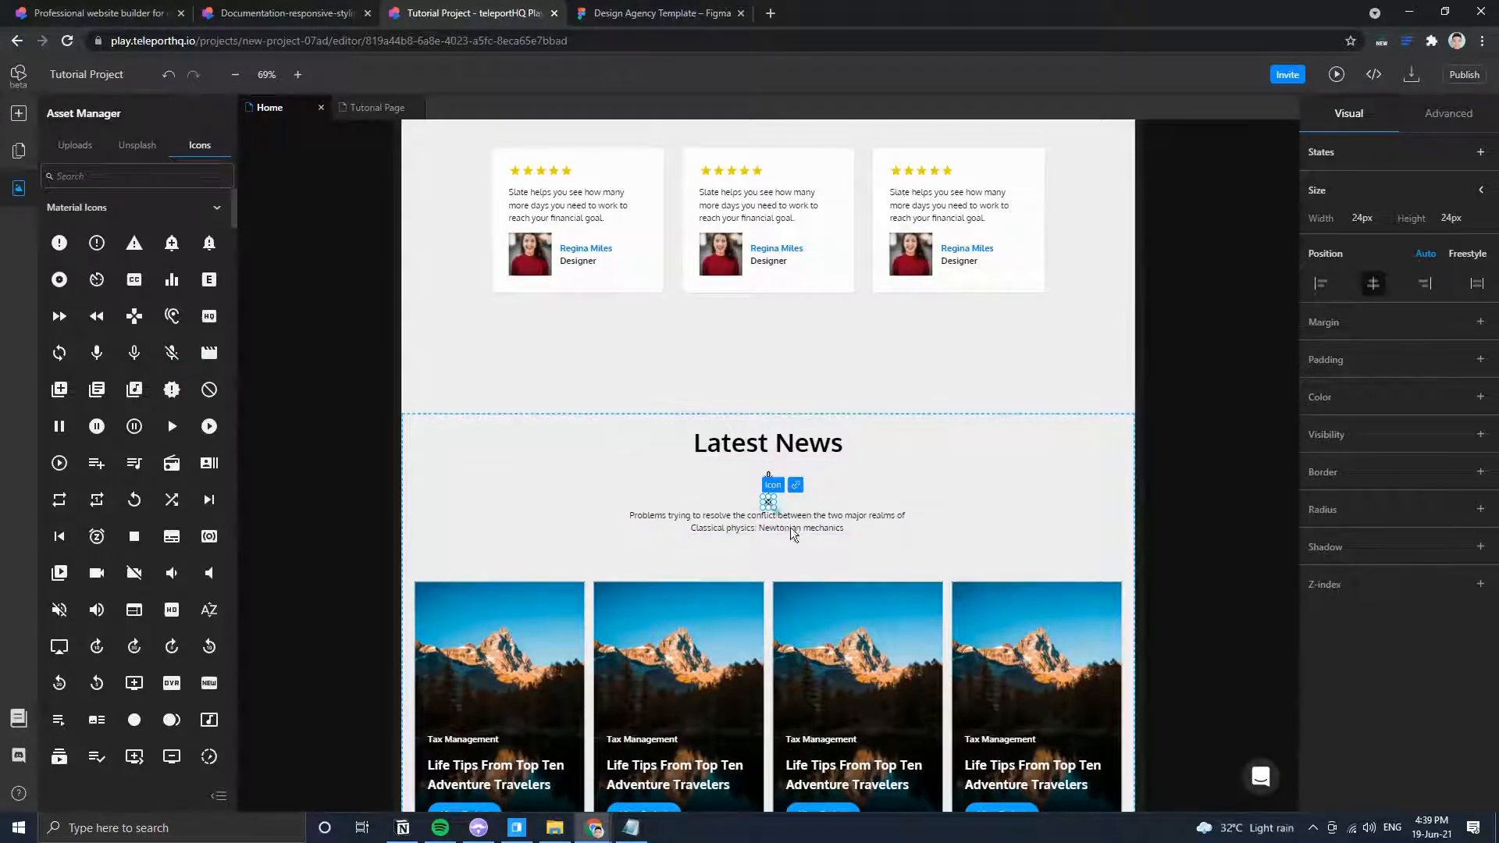
drag(793, 533, 859, 567)
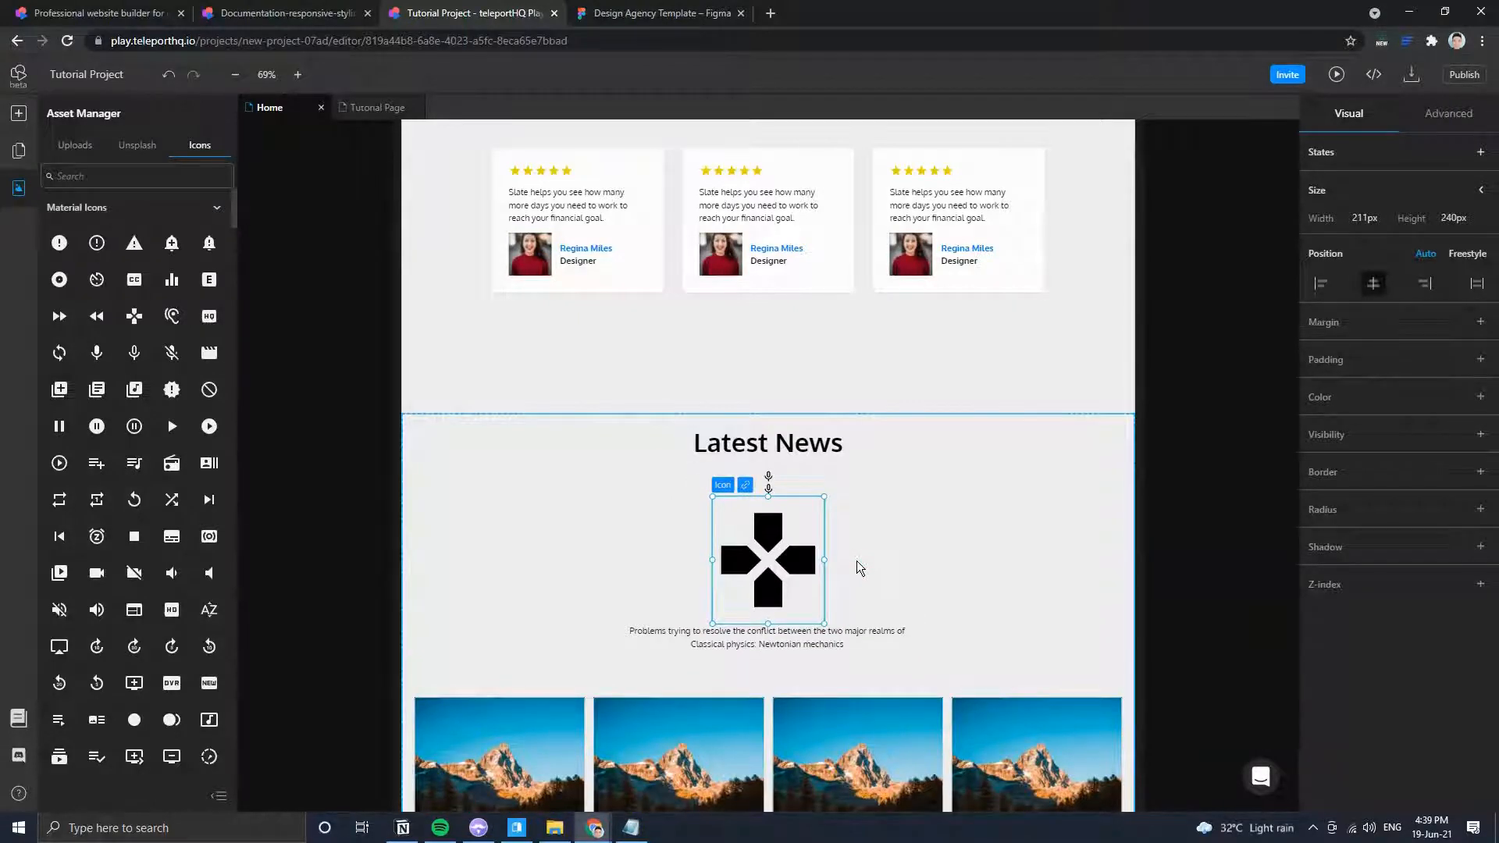
key(Delete)
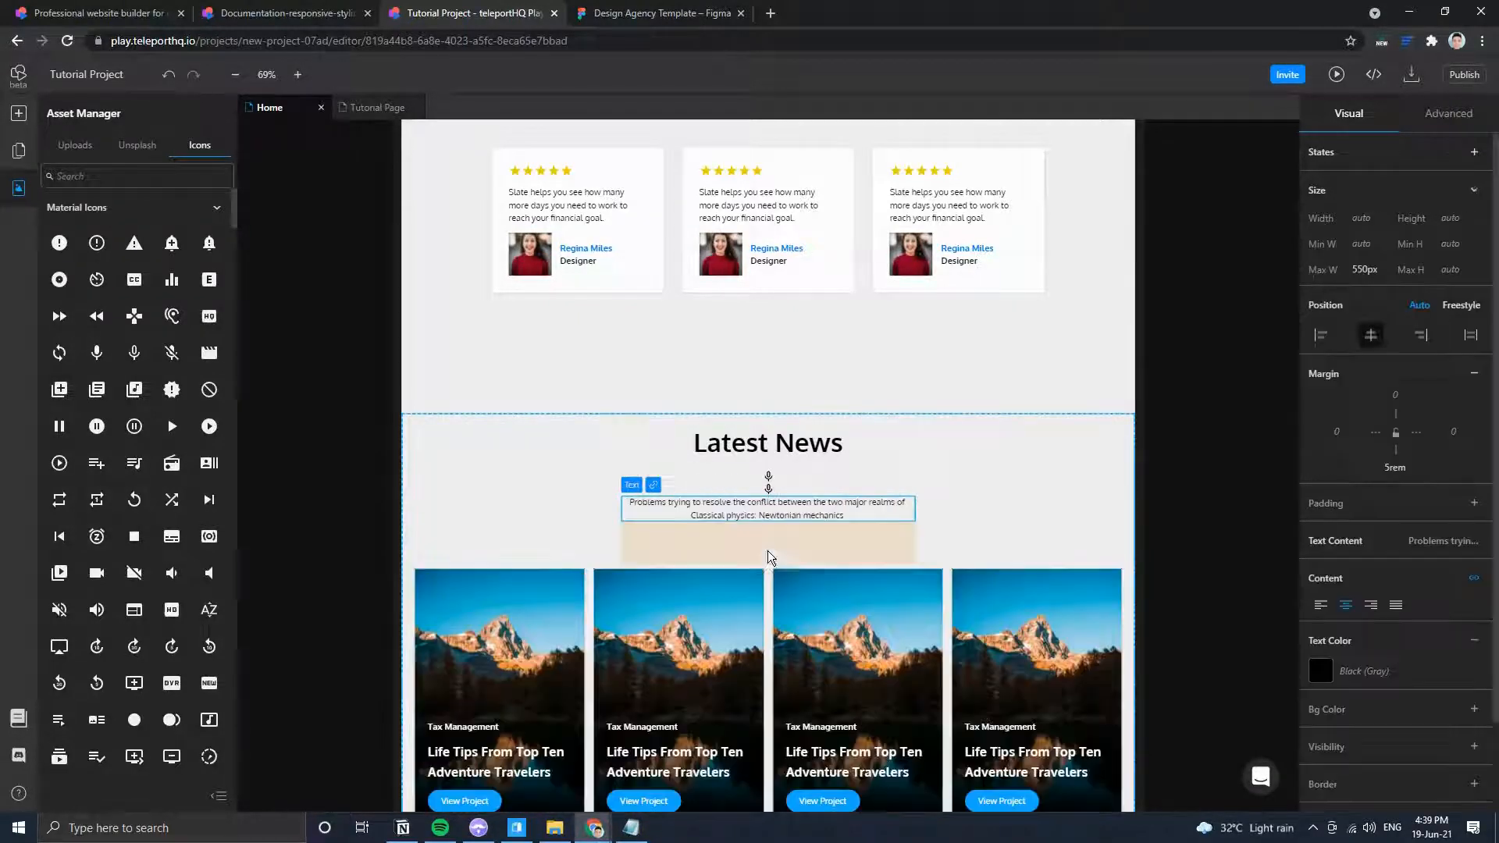
Delete both microphone icons below the Latest News heading and clear the selection.
drag(773, 490, 771, 485)
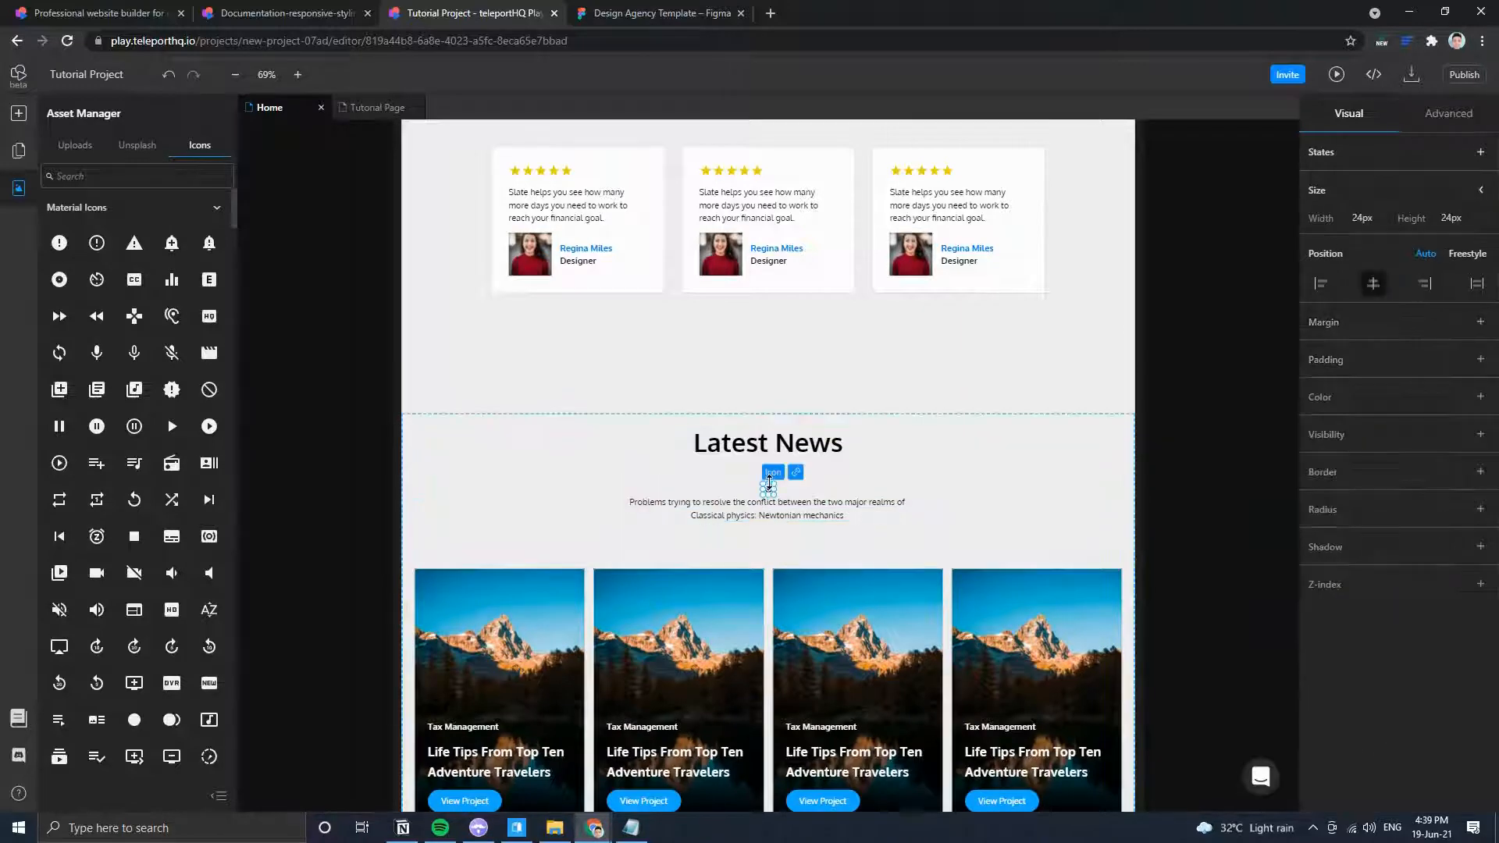
key(Delete)
click(767, 475)
key(Delete)
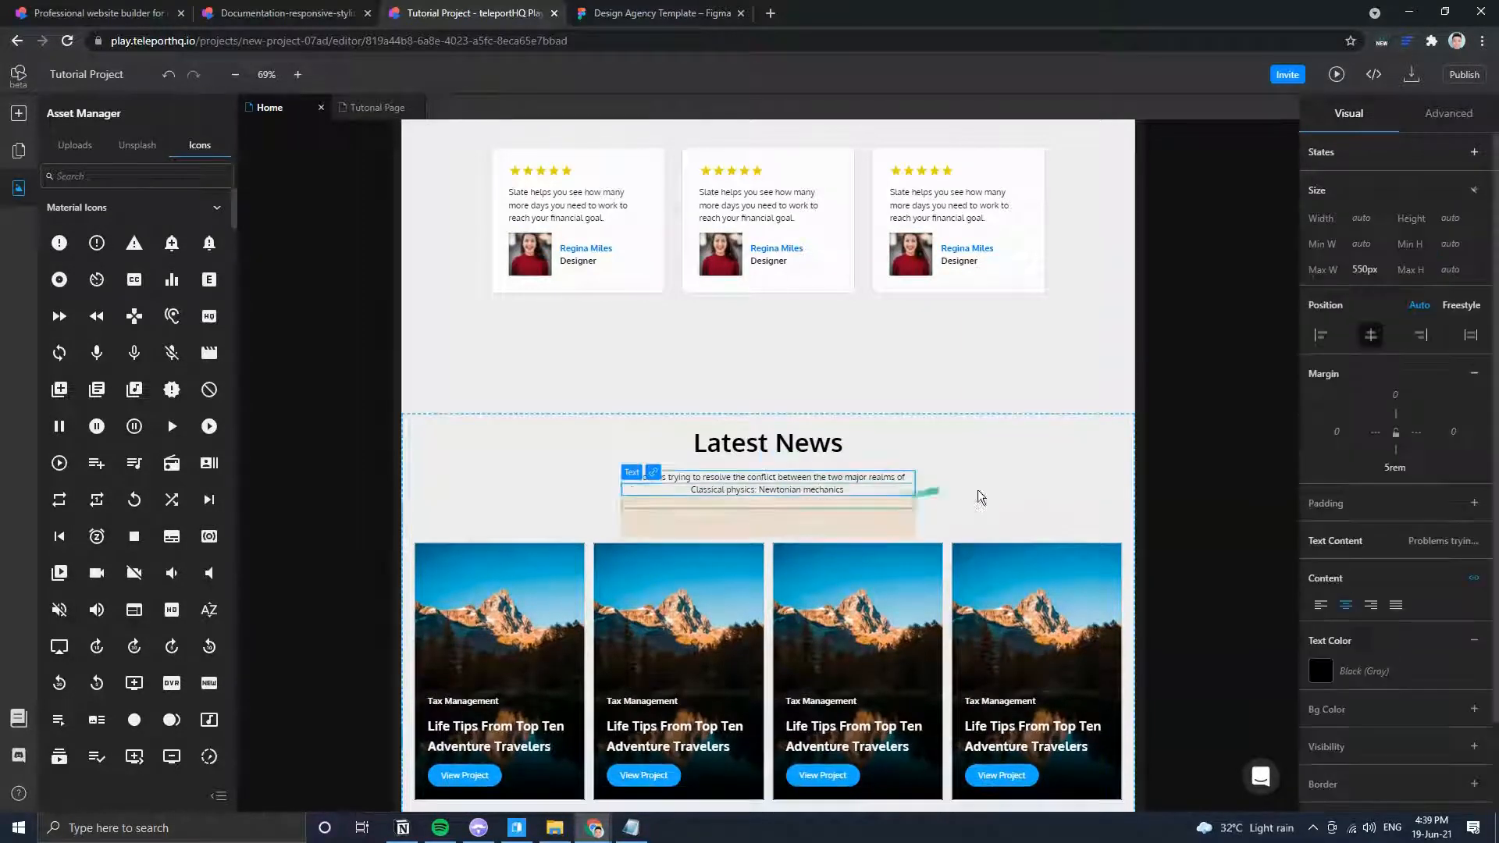
click(1212, 437)
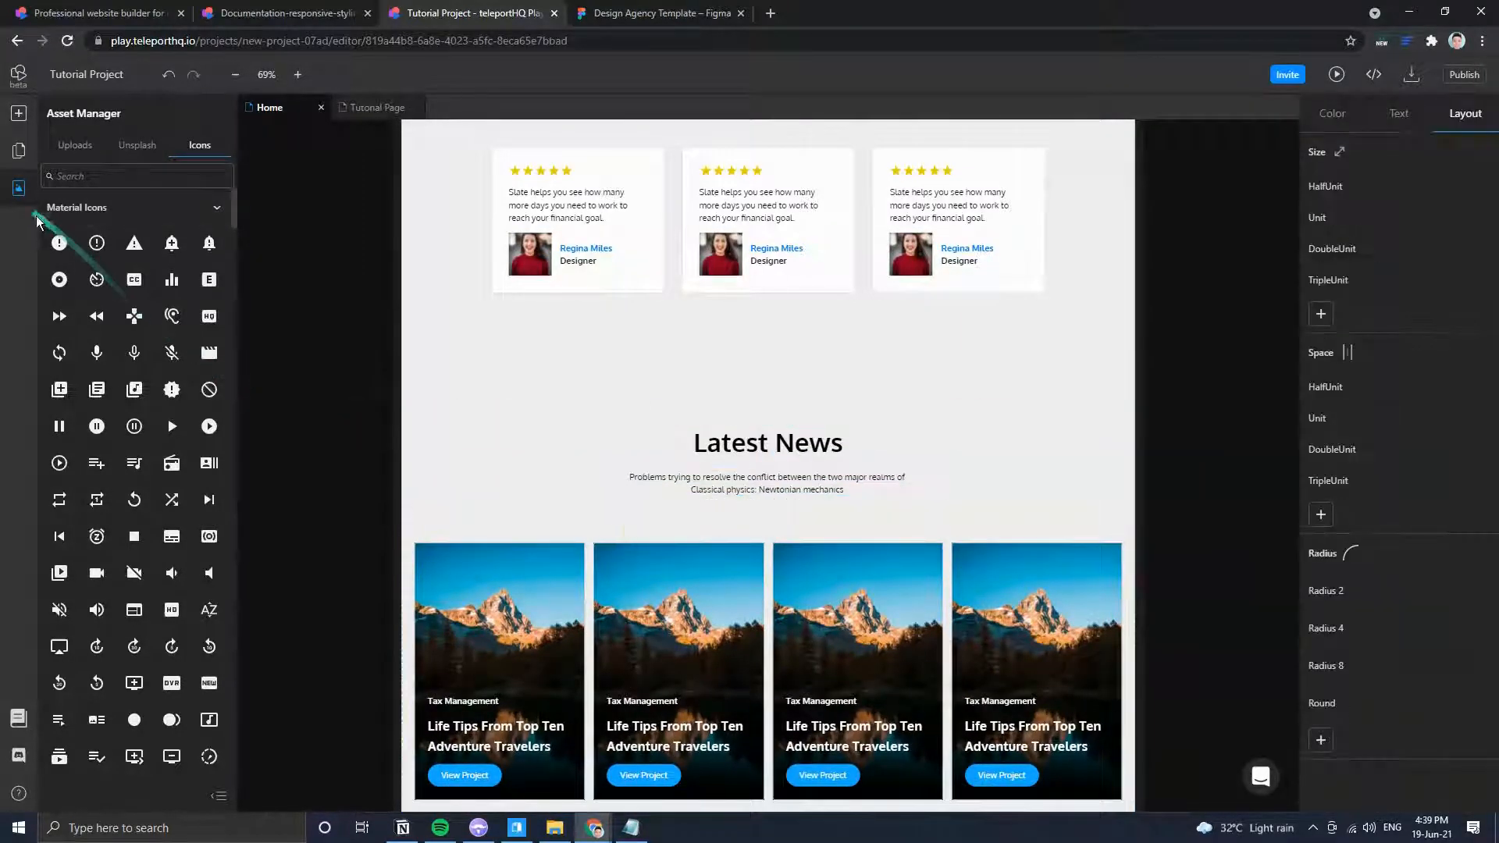
Collapse the Material Icons set and look through the project's uploaded images.
click(203, 211)
click(70, 146)
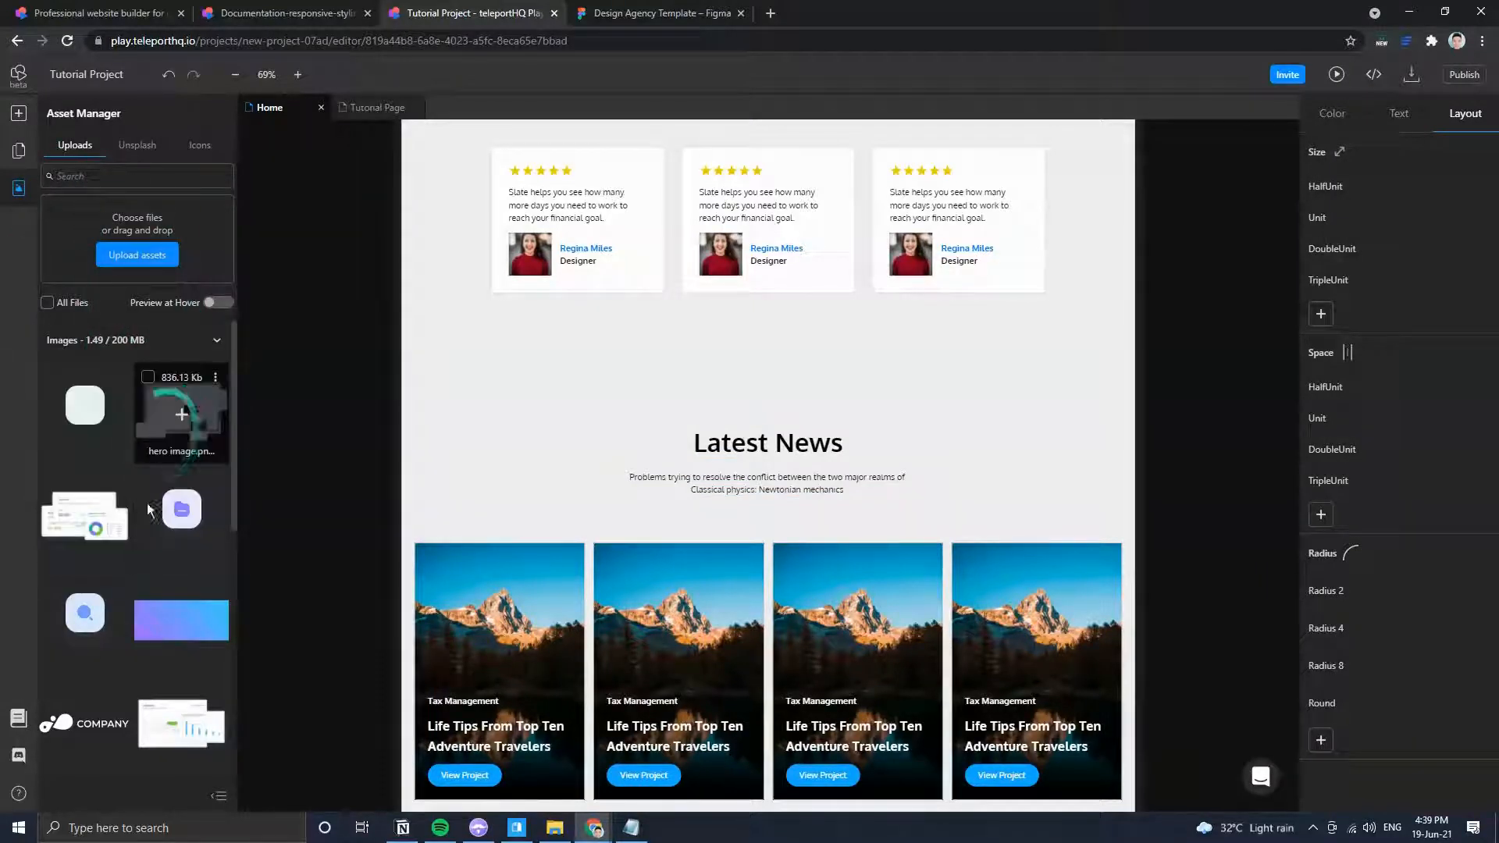
scroll(138, 495, down, 1)
scroll(101, 407, up, 1)
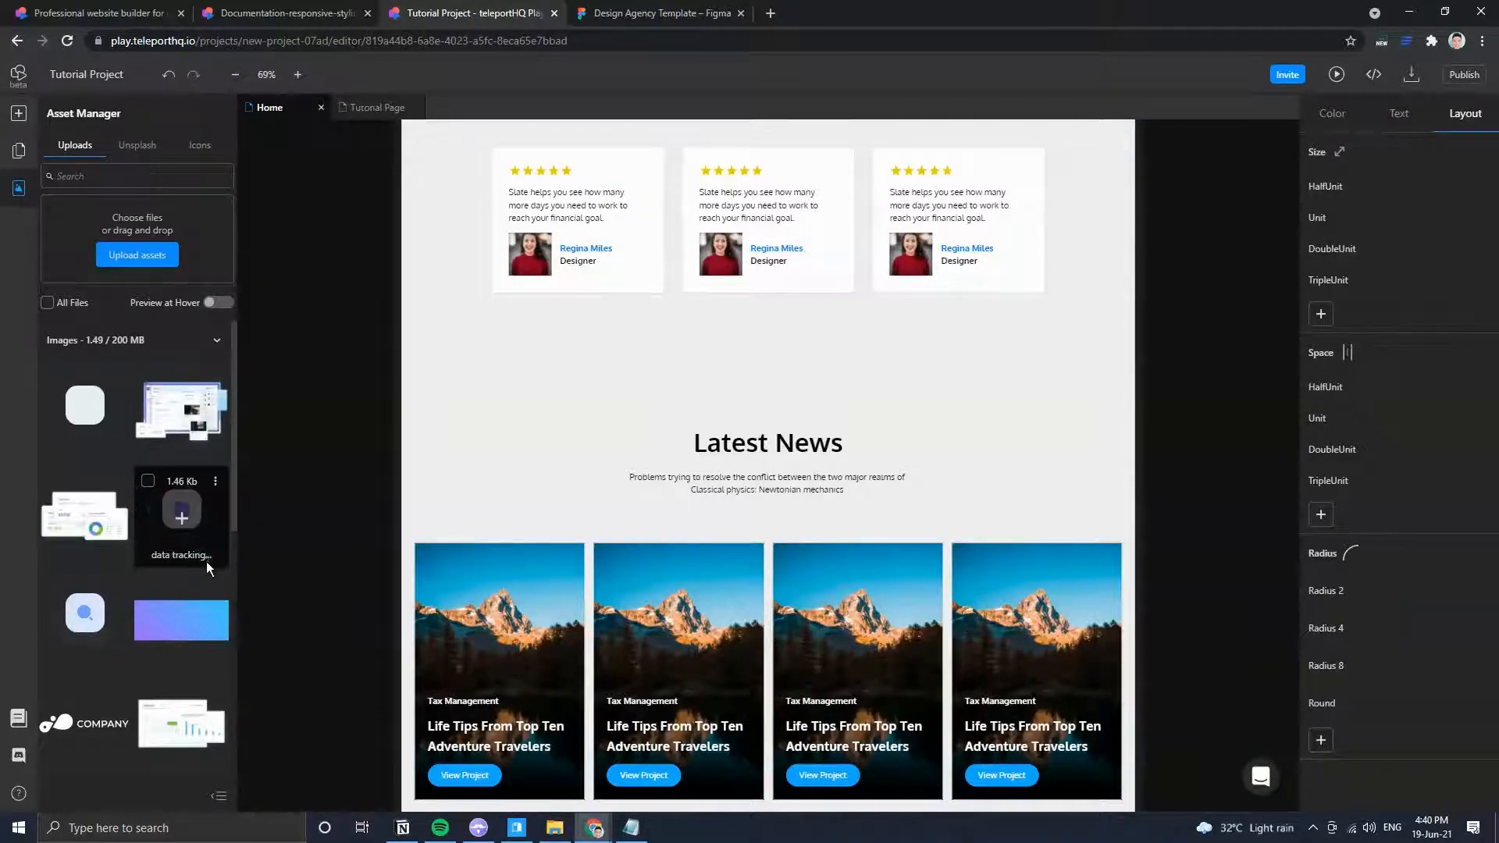
Place the uploaded process bg image above the Latest News heading and enlarge it to 100% width and about 452 px high.
scroll(120, 631, down, 3)
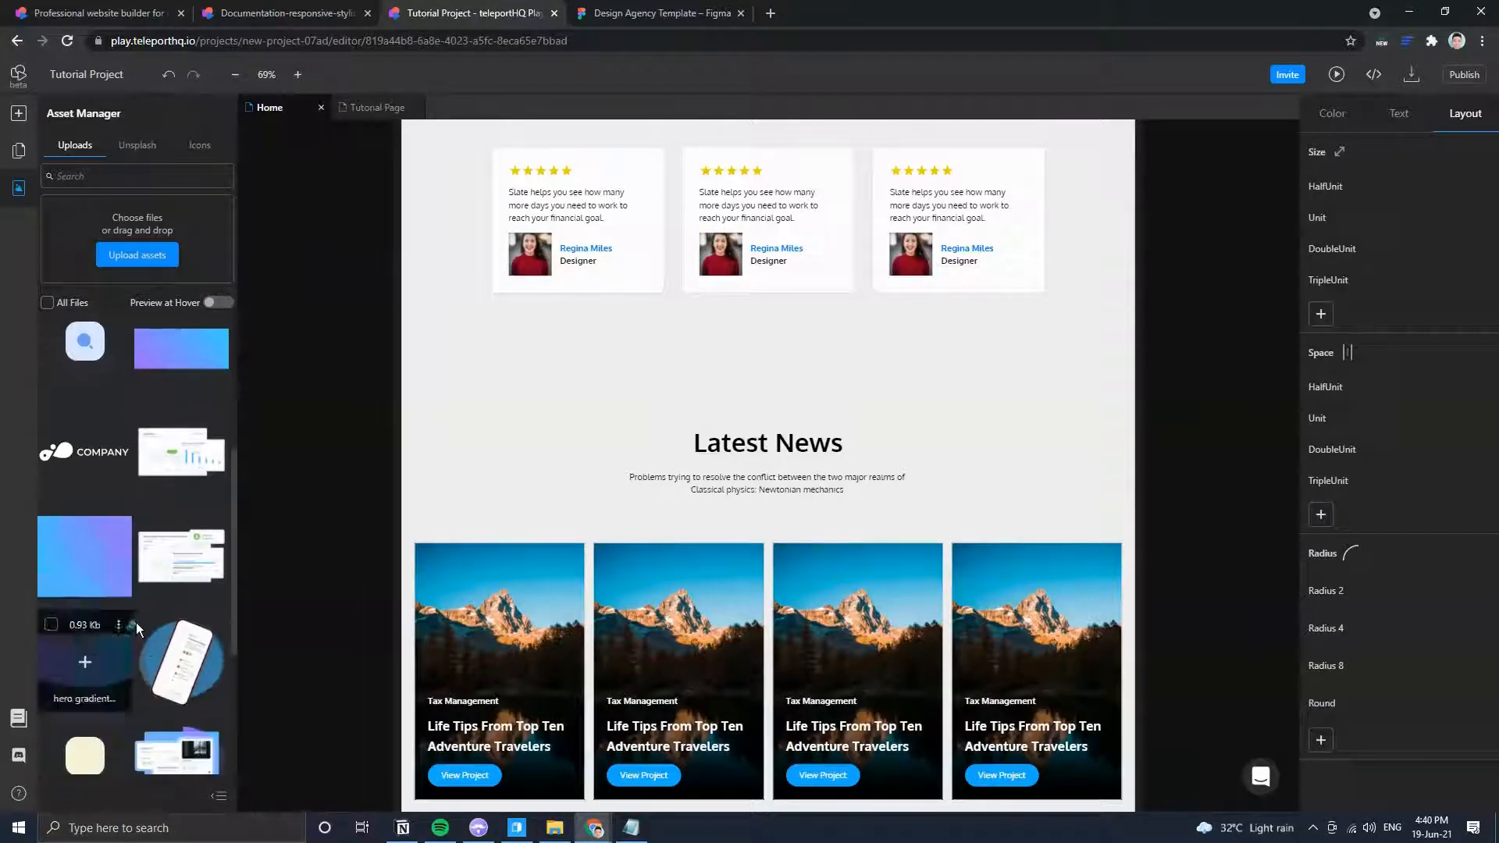
scroll(136, 623, down, 1)
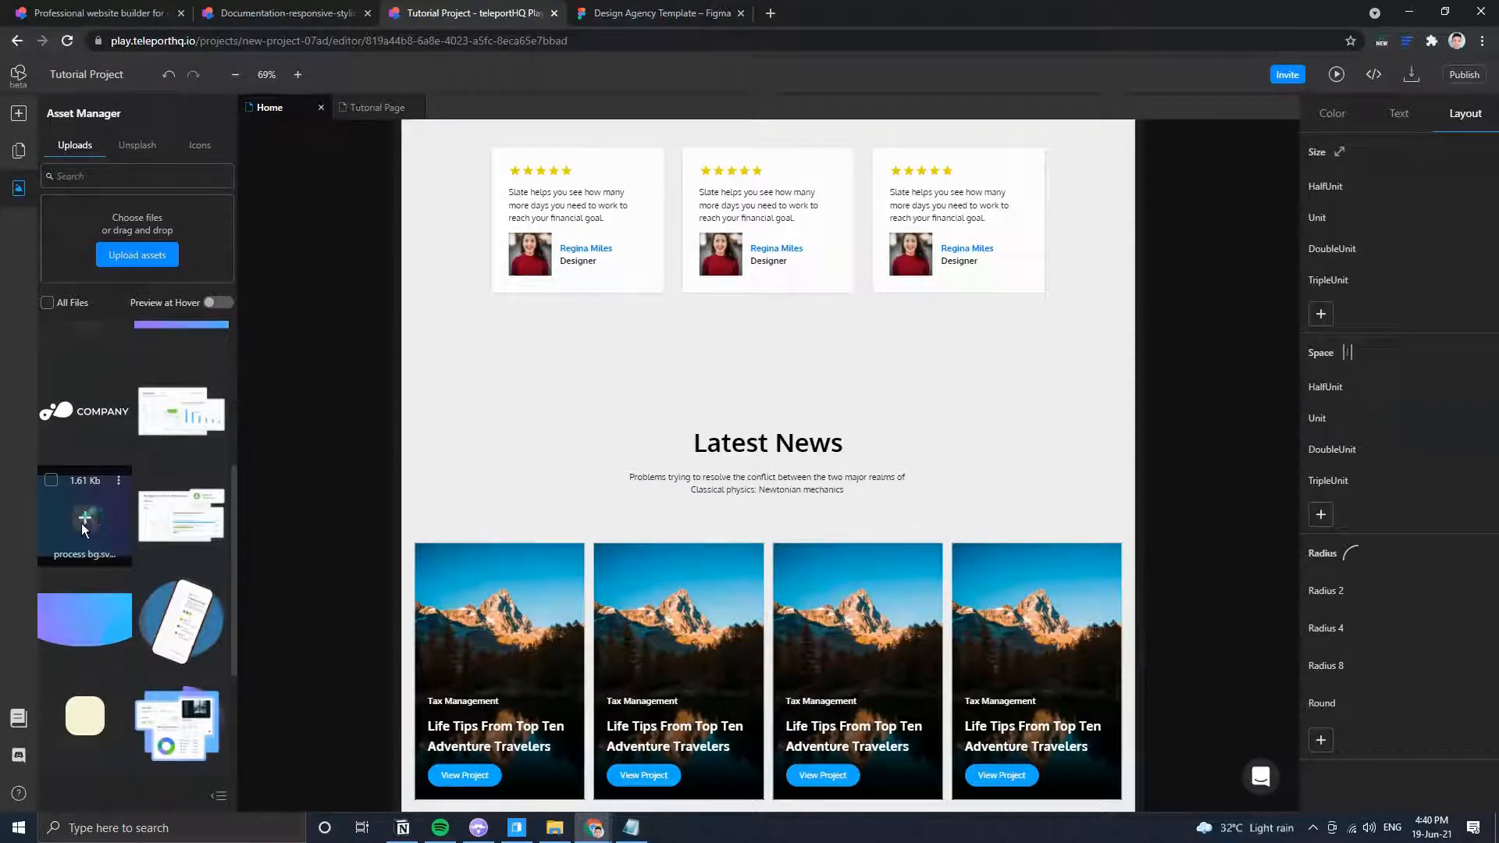
drag(102, 523, 807, 399)
click(422, 437)
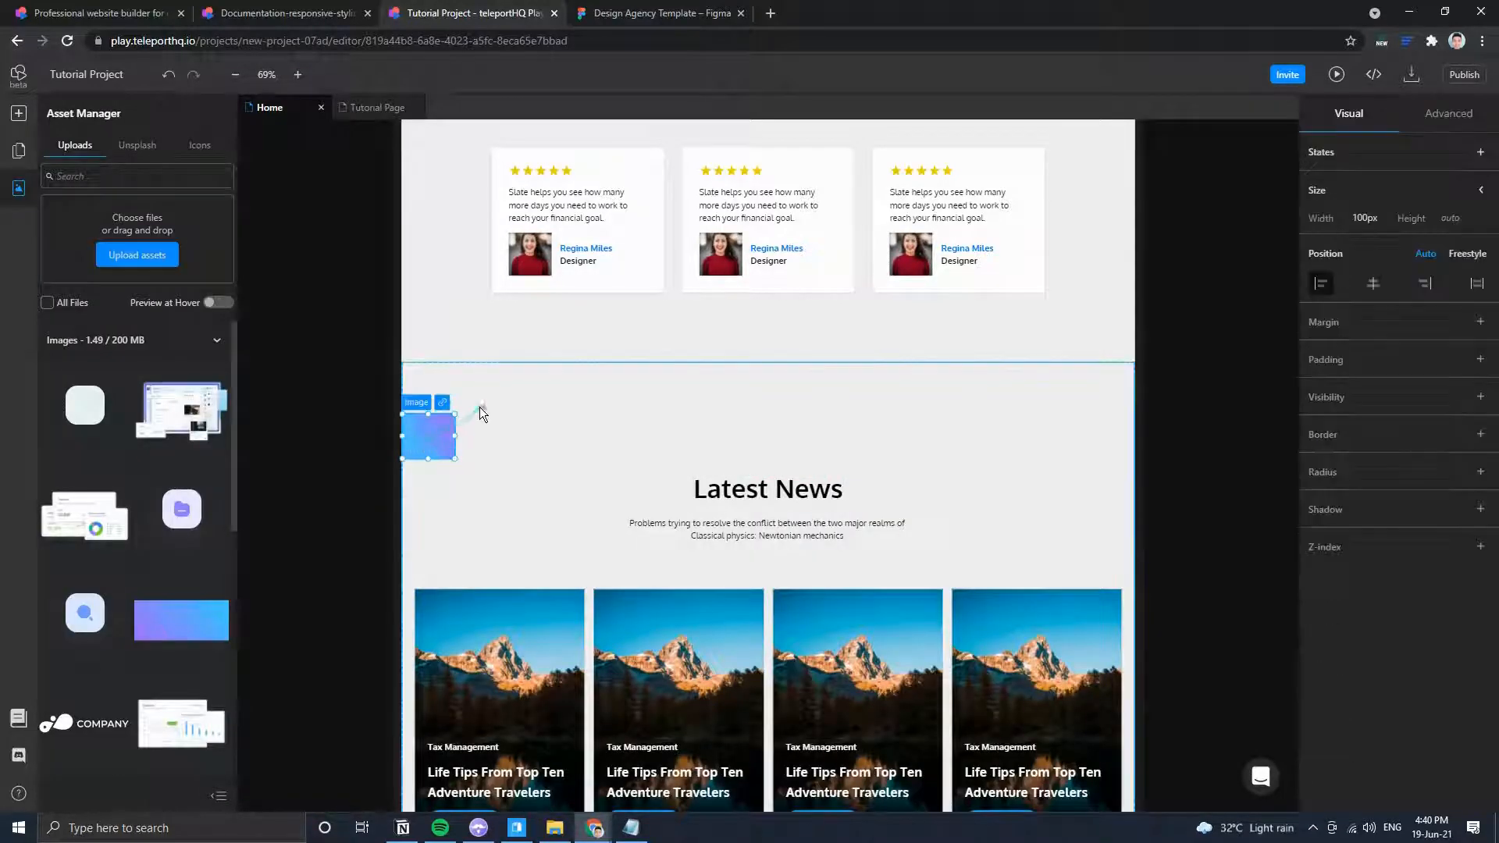
drag(454, 410, 1191, 220)
Look through the uploaded images and delete the gradient image above the Latest News heading.
scroll(137, 618, down, 5)
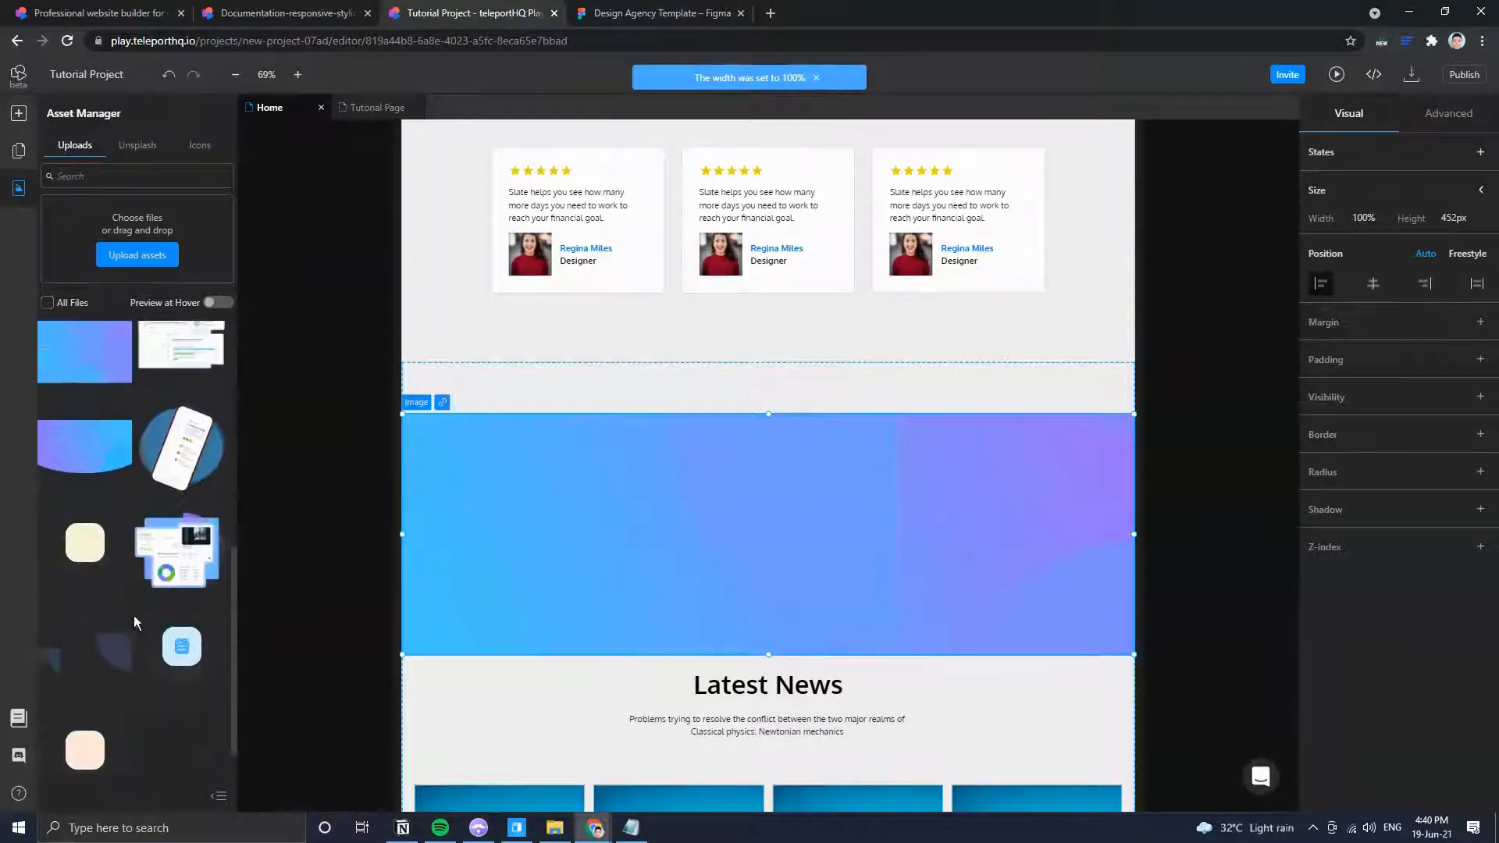
scroll(107, 410, up, 2)
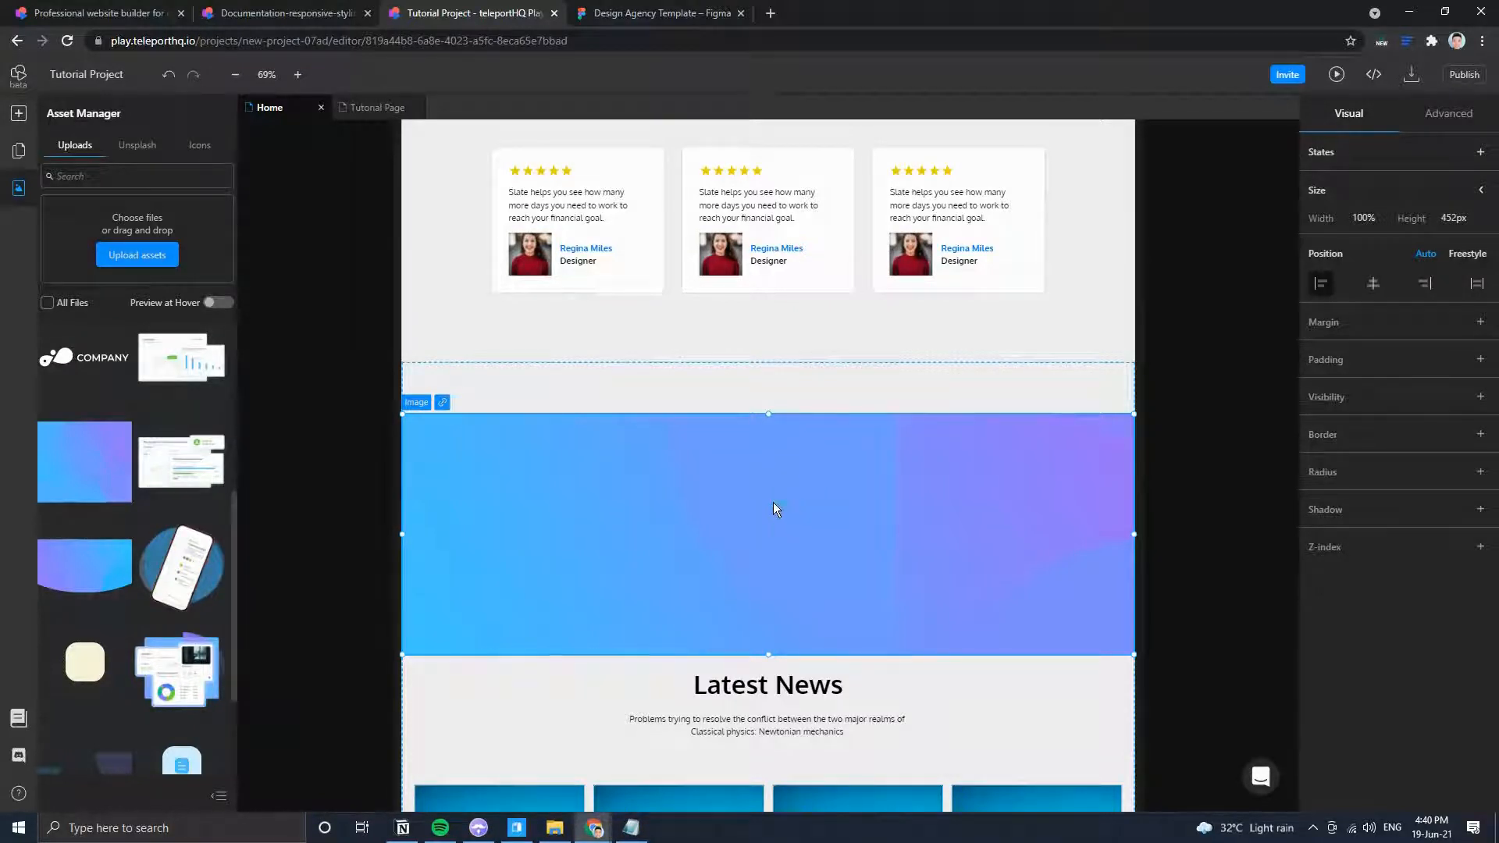
key(Delete)
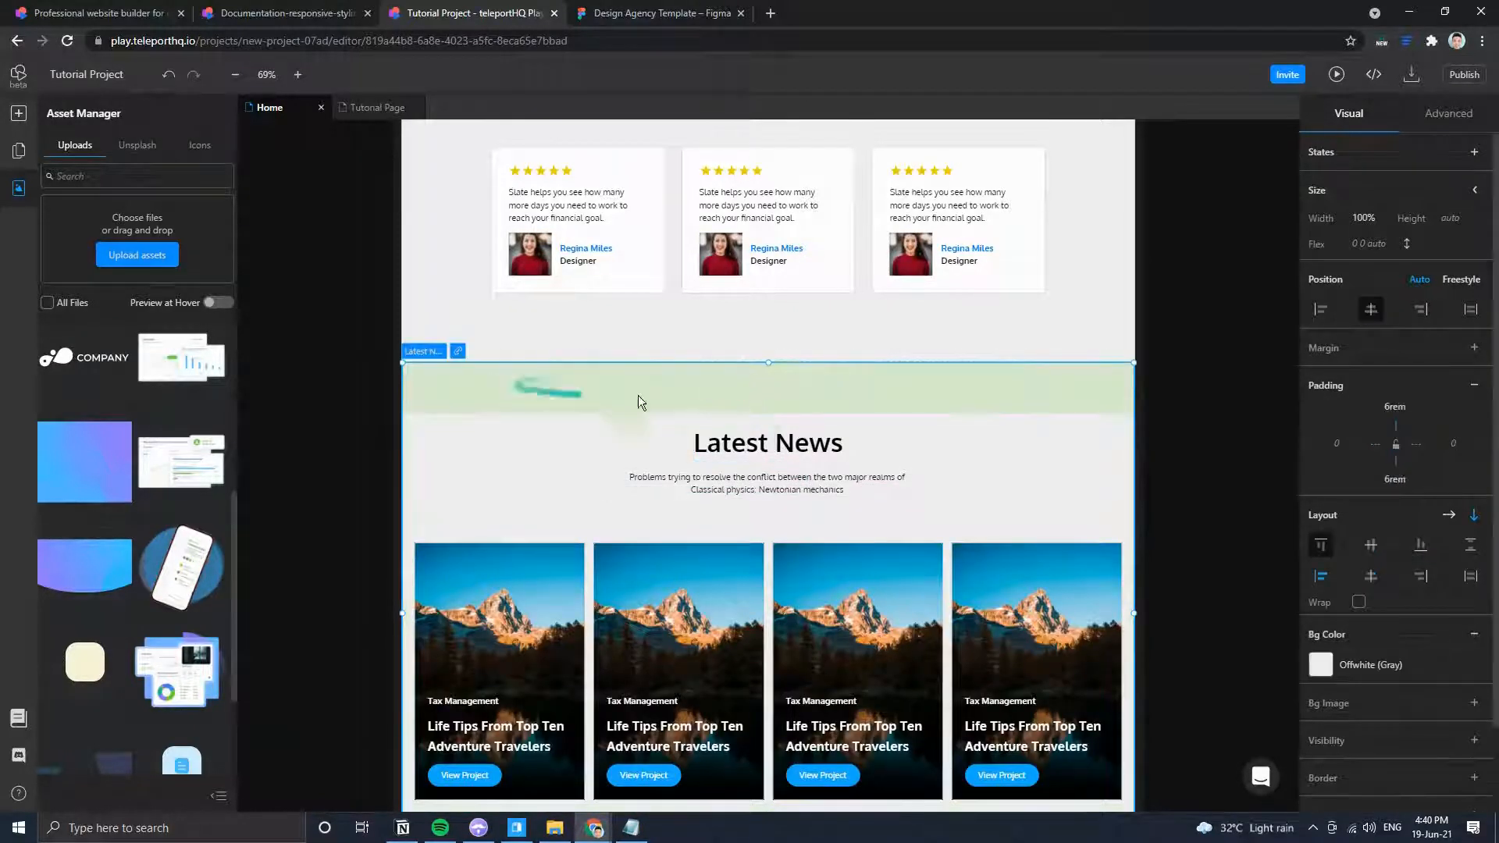
click(678, 331)
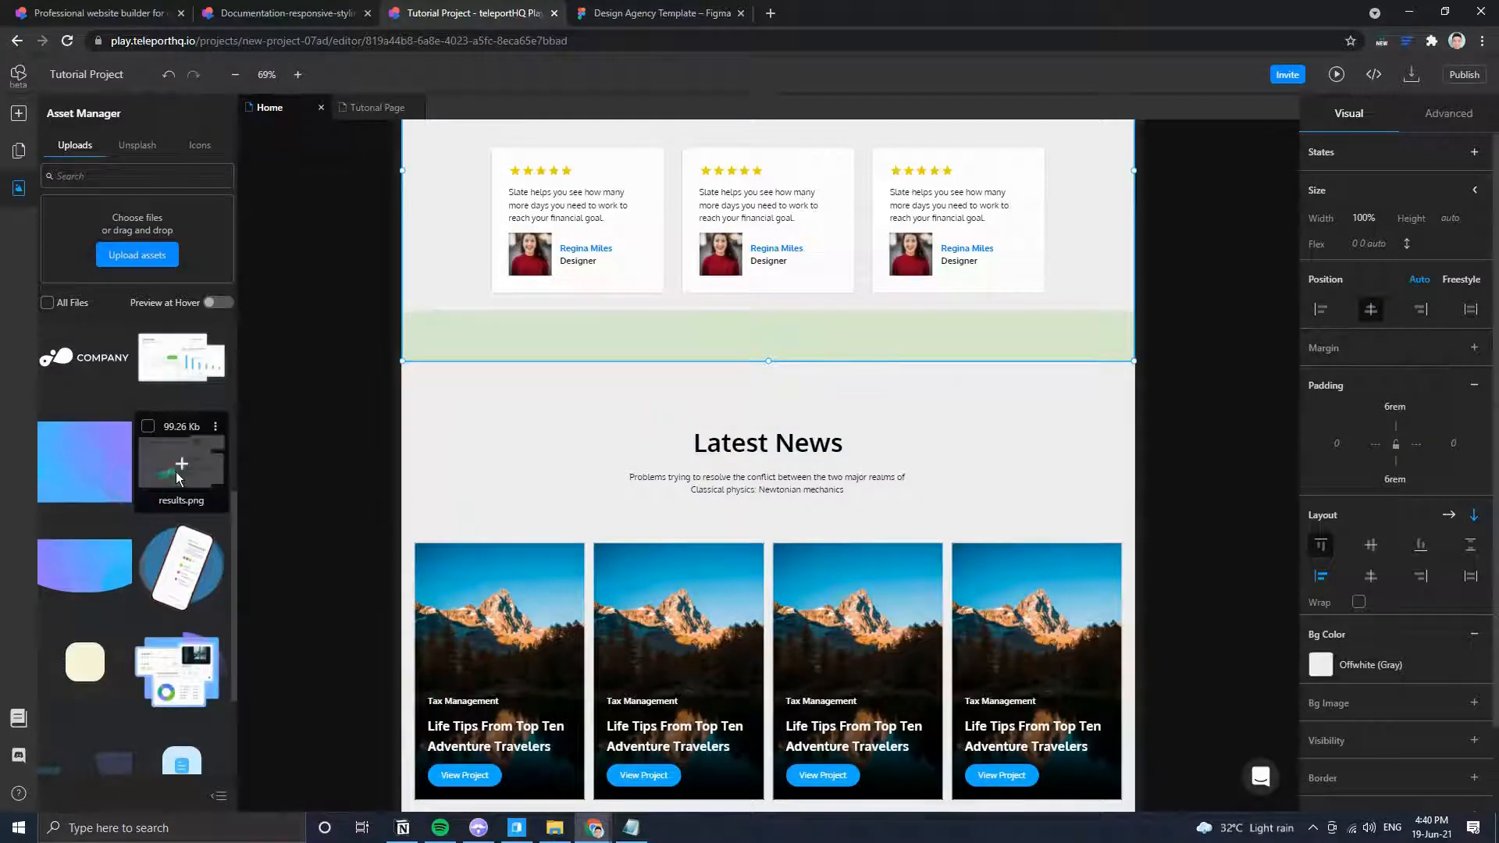
scroll(156, 500, up, 5)
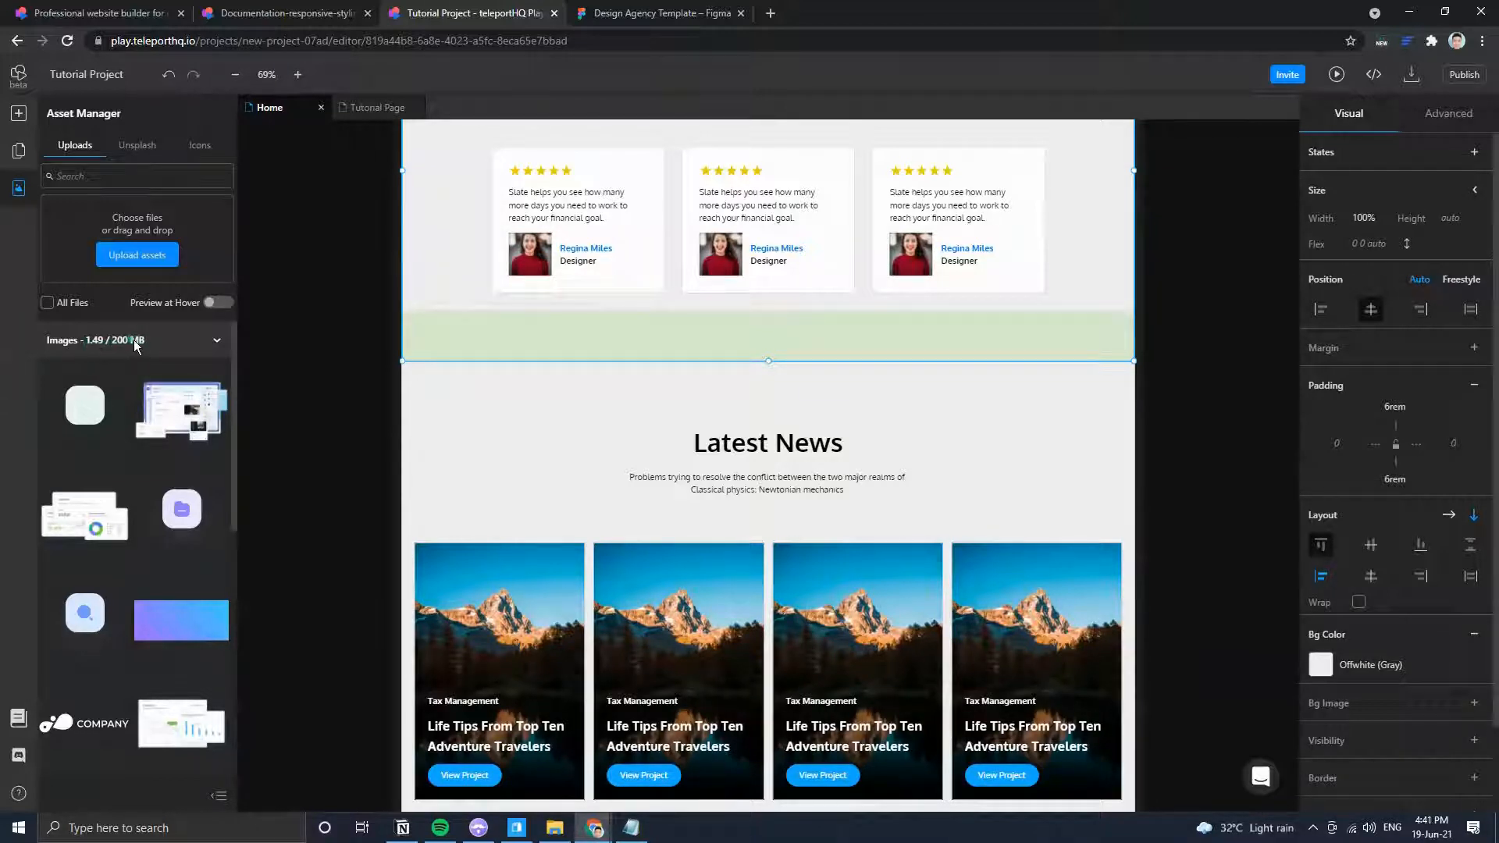
Add the uploaded data tracking image directly below the Pricing heading.
mouse_move(164, 524)
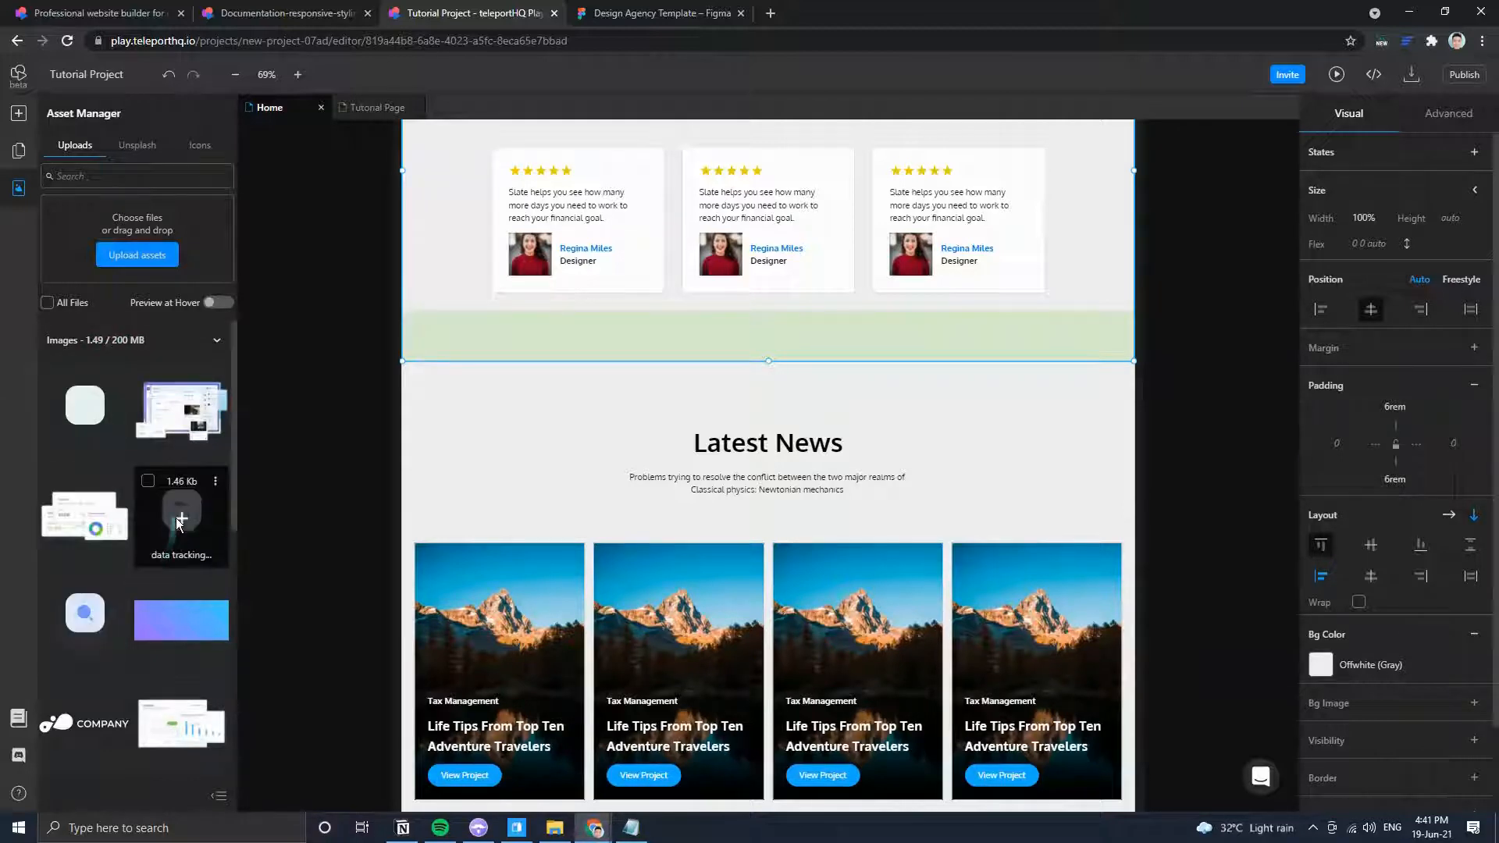
mouse_move(167, 450)
drag(160, 536, 511, 539)
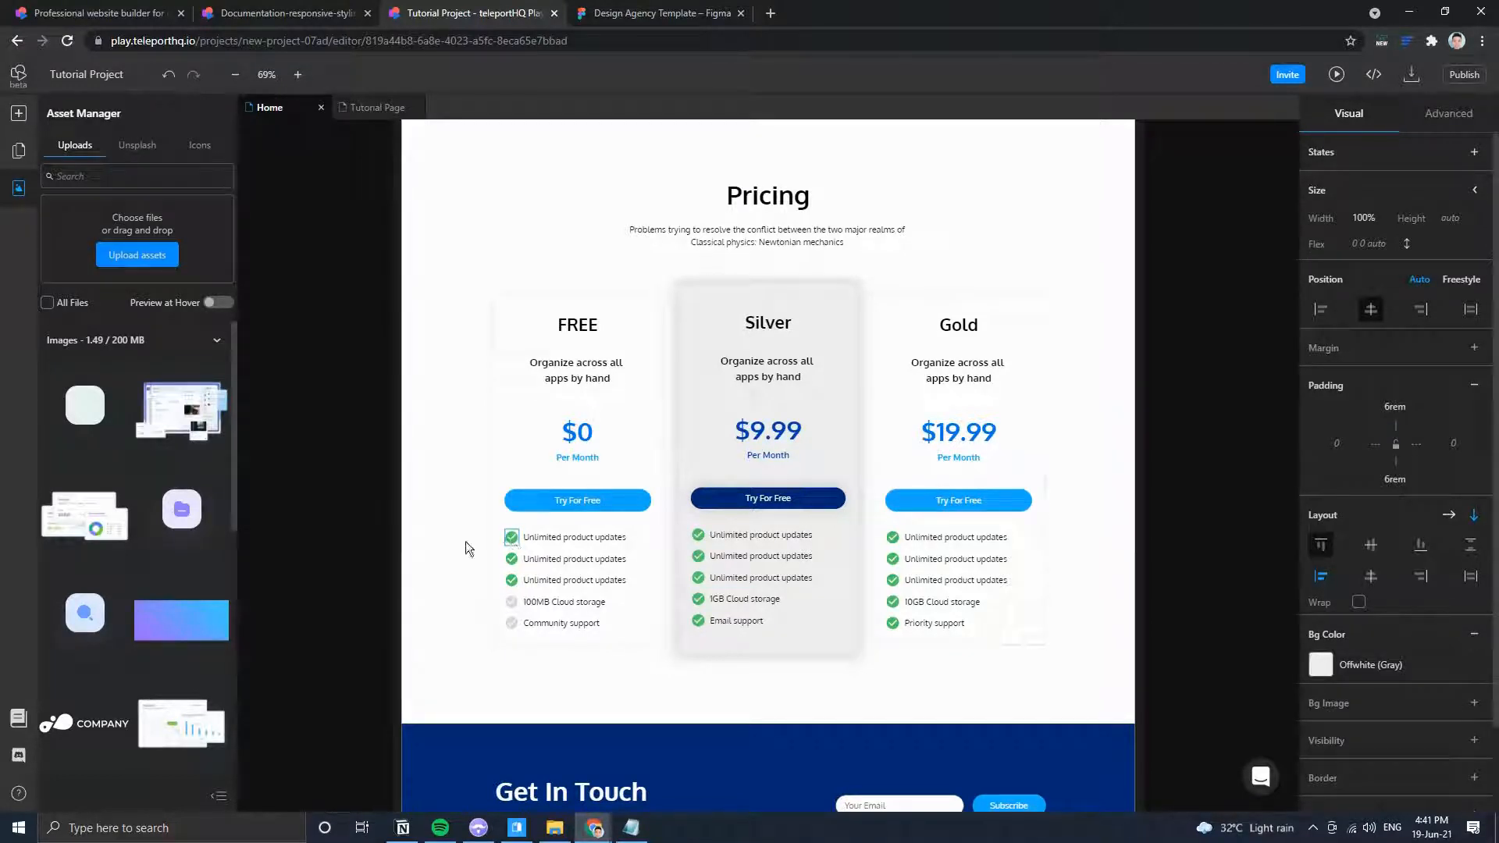
drag(465, 541, 175, 513)
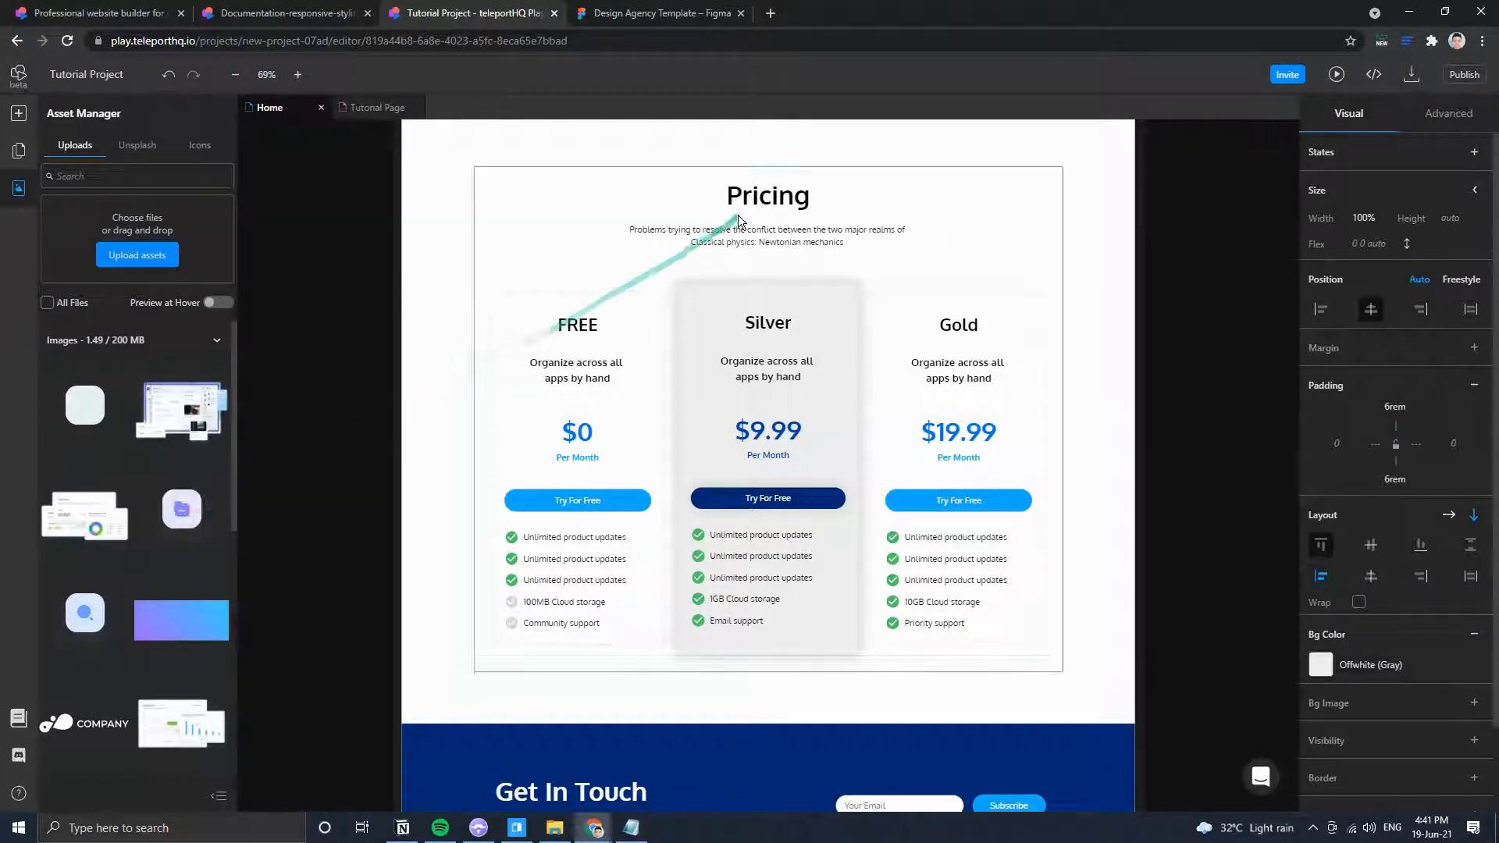
click(748, 201)
click(185, 521)
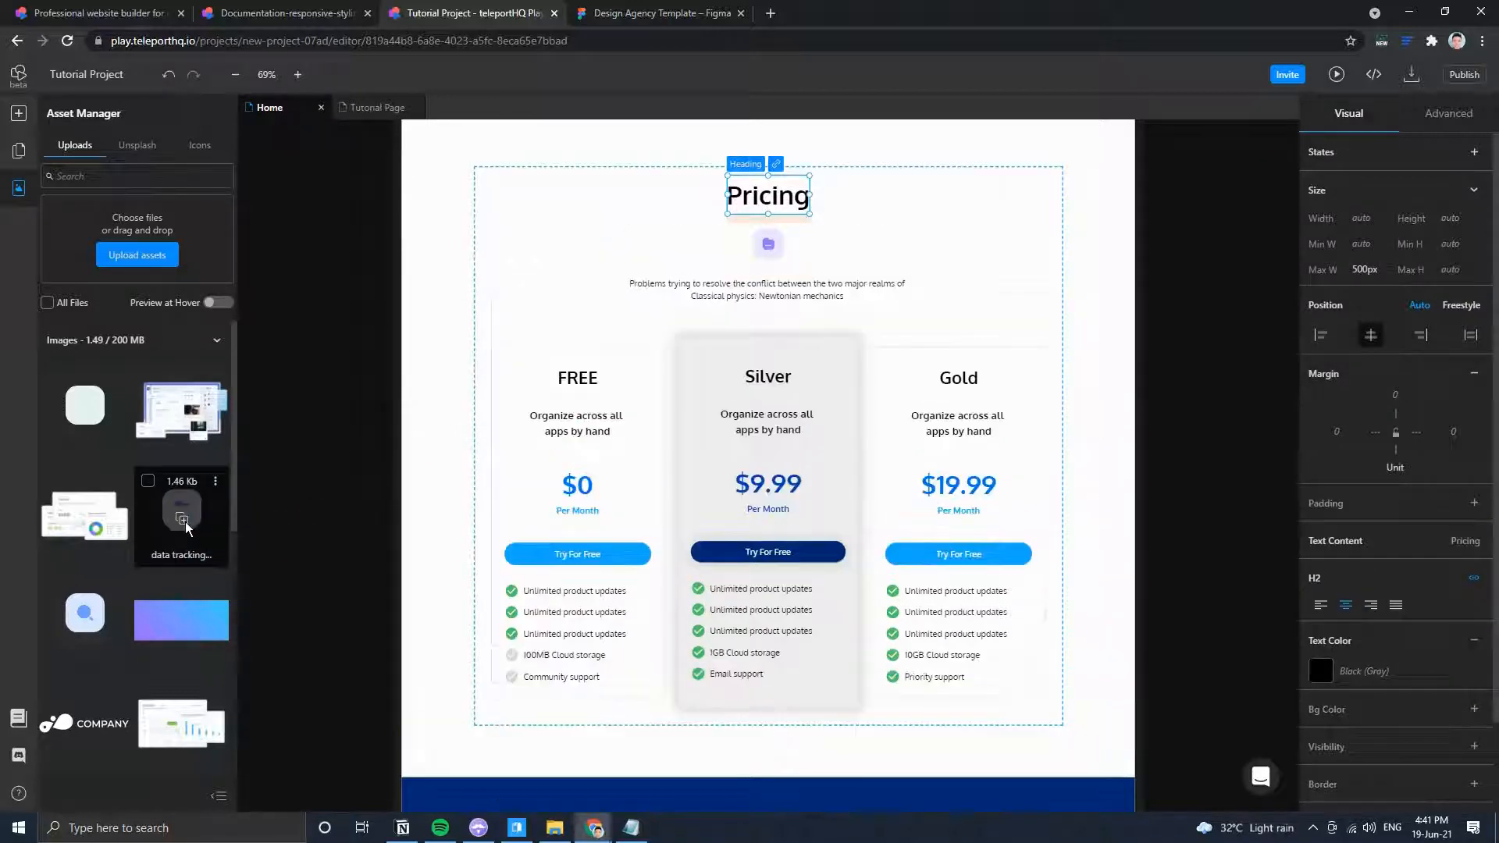
Enlarge the data tracking image below the Pricing heading to about 429 by 426 px and delete it.
click(757, 245)
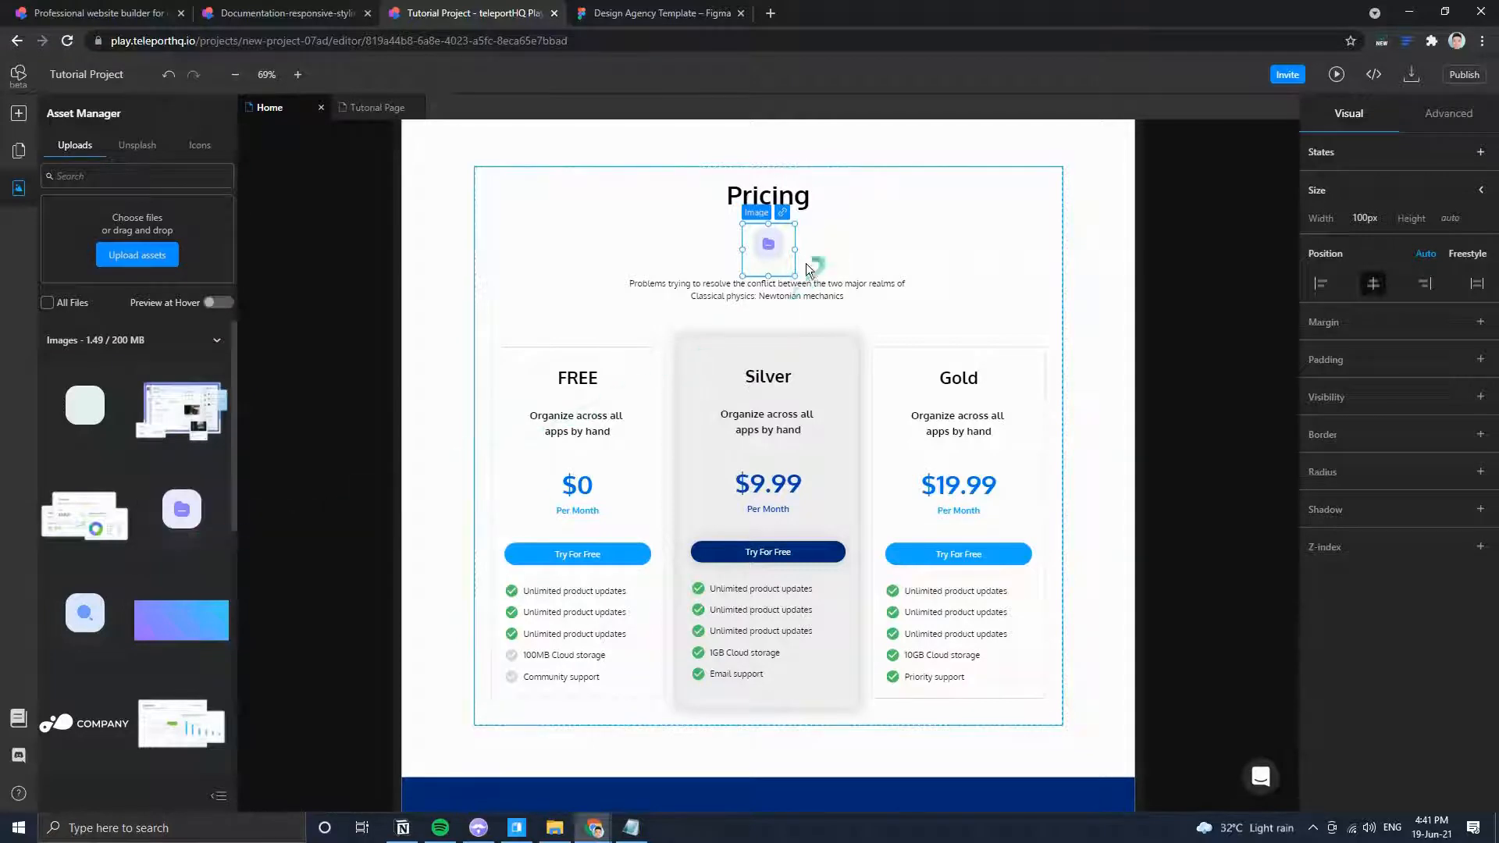
drag(795, 275, 971, 372)
drag(770, 456, 807, 451)
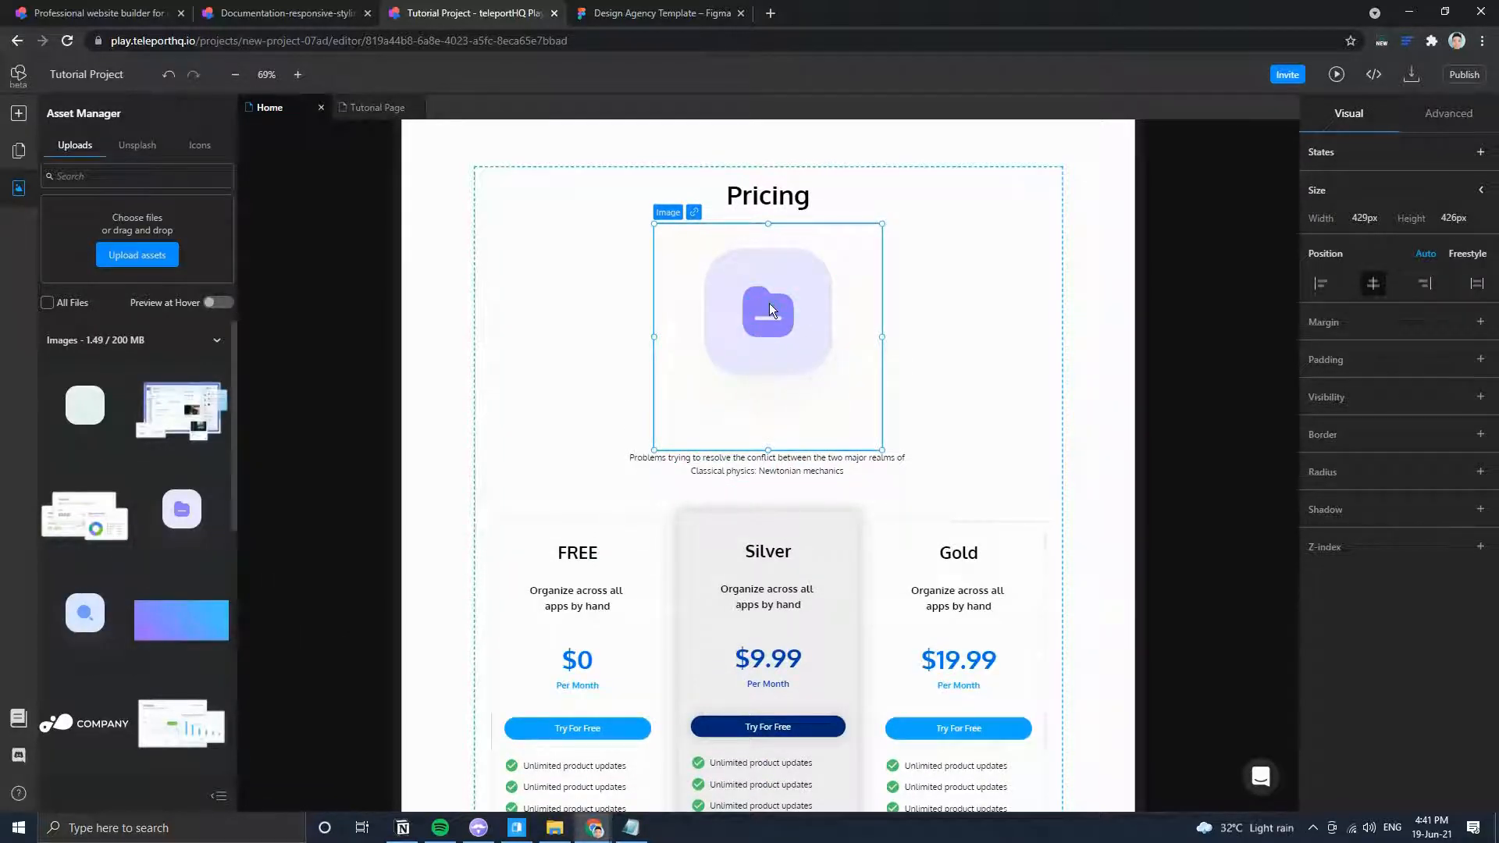
key(Delete)
Select the hero subtitle below Your Financial Assistance and examine its available states and extended size settings.
scroll(822, 298, up, 15)
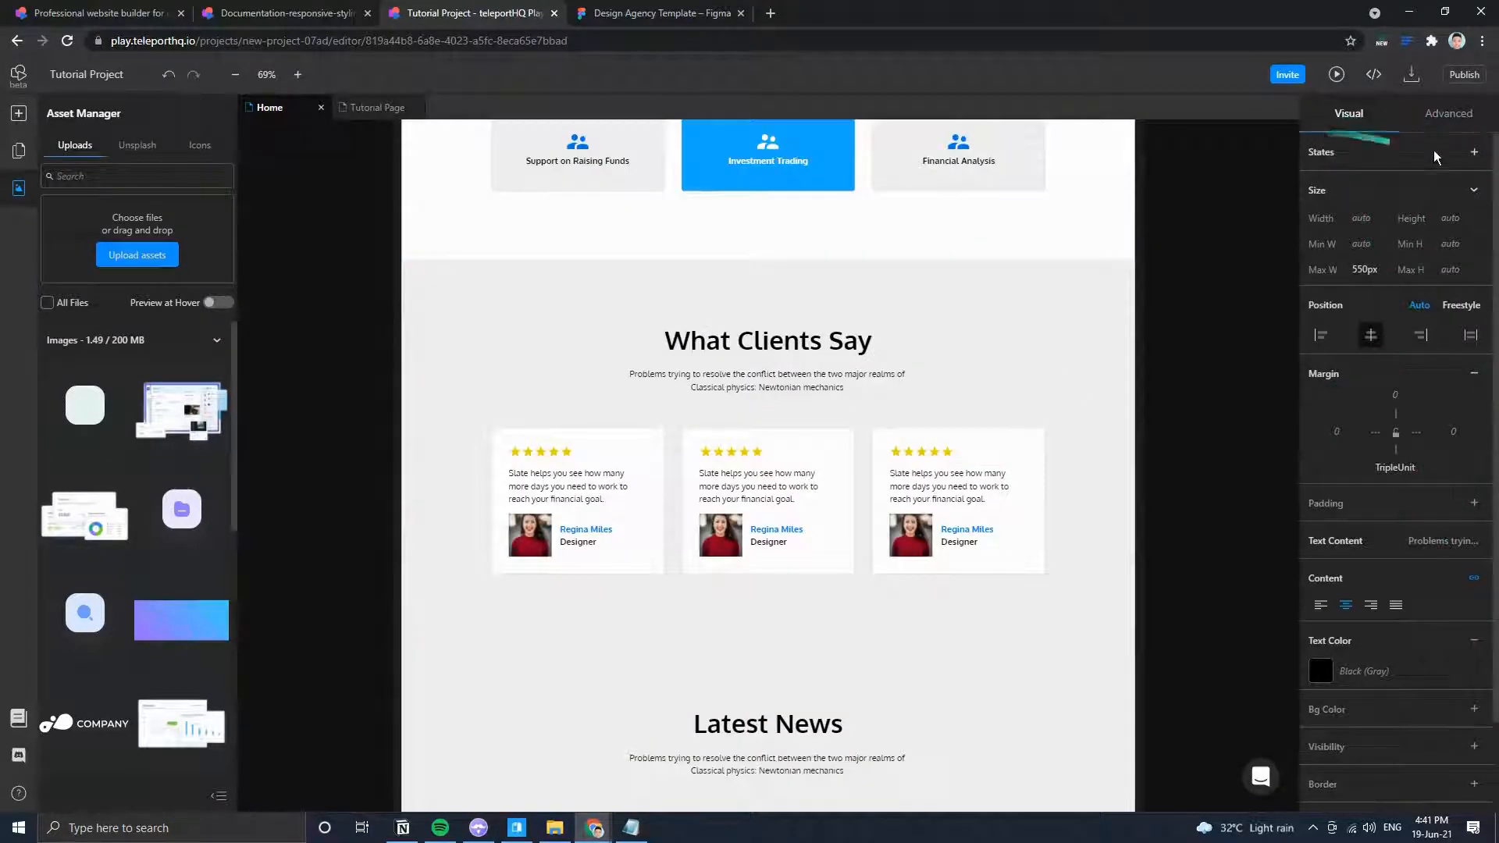
scroll(980, 587, up, 5)
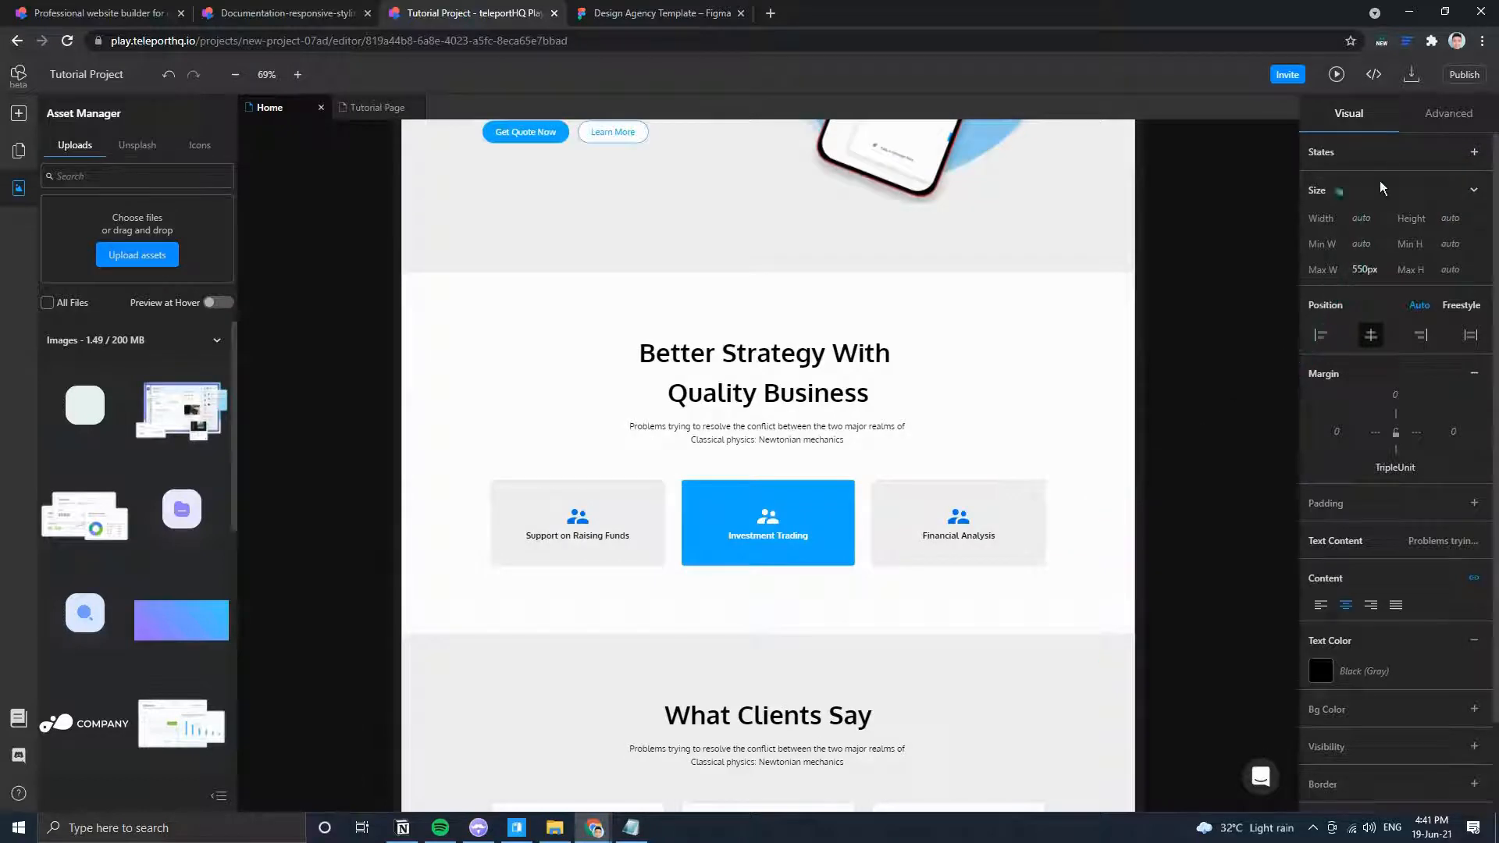
scroll(1024, 398, up, 2)
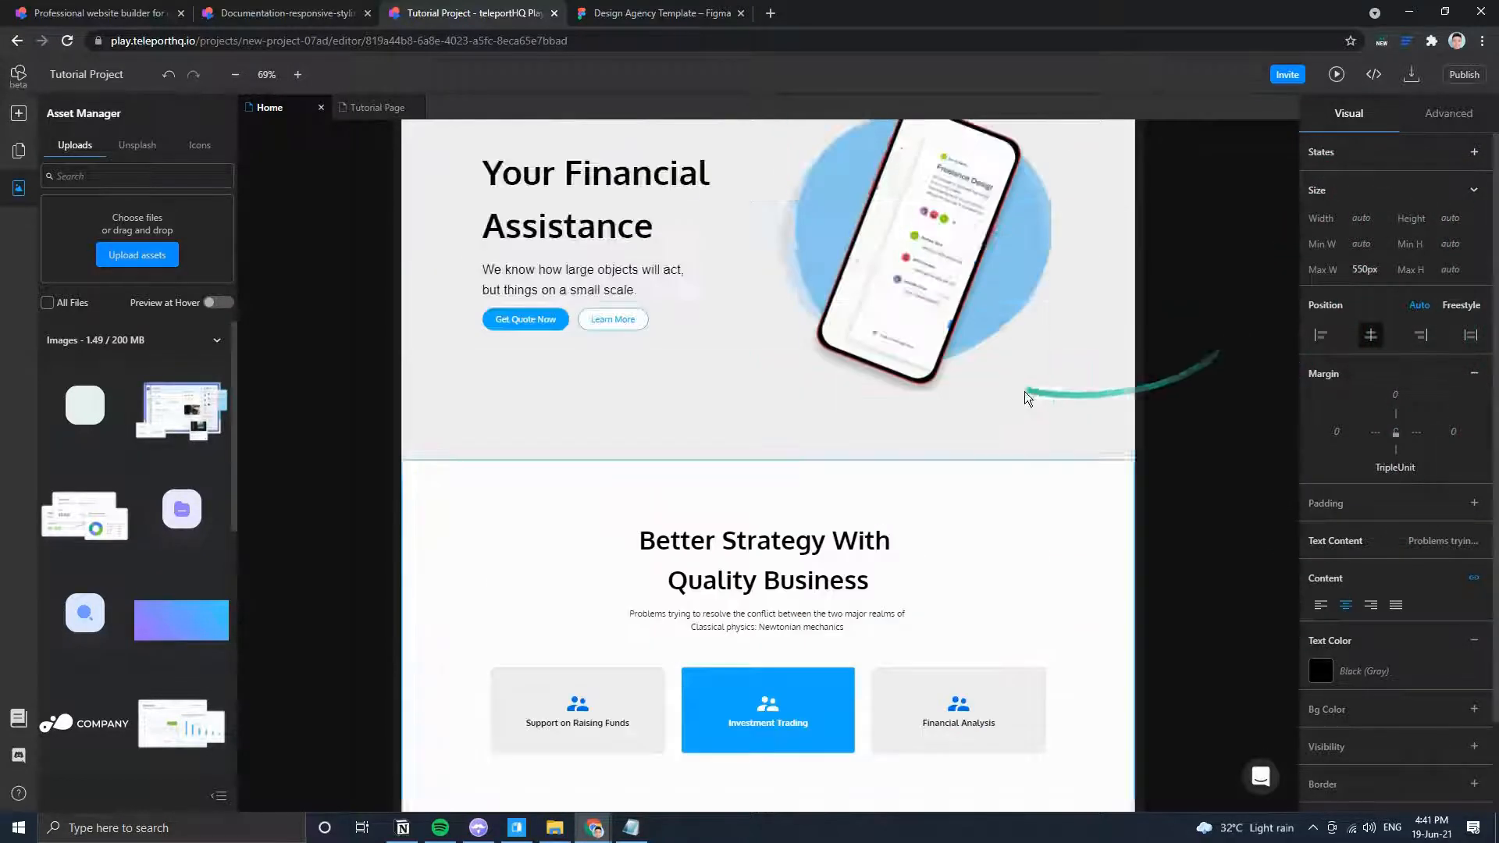
scroll(945, 335, up, 3)
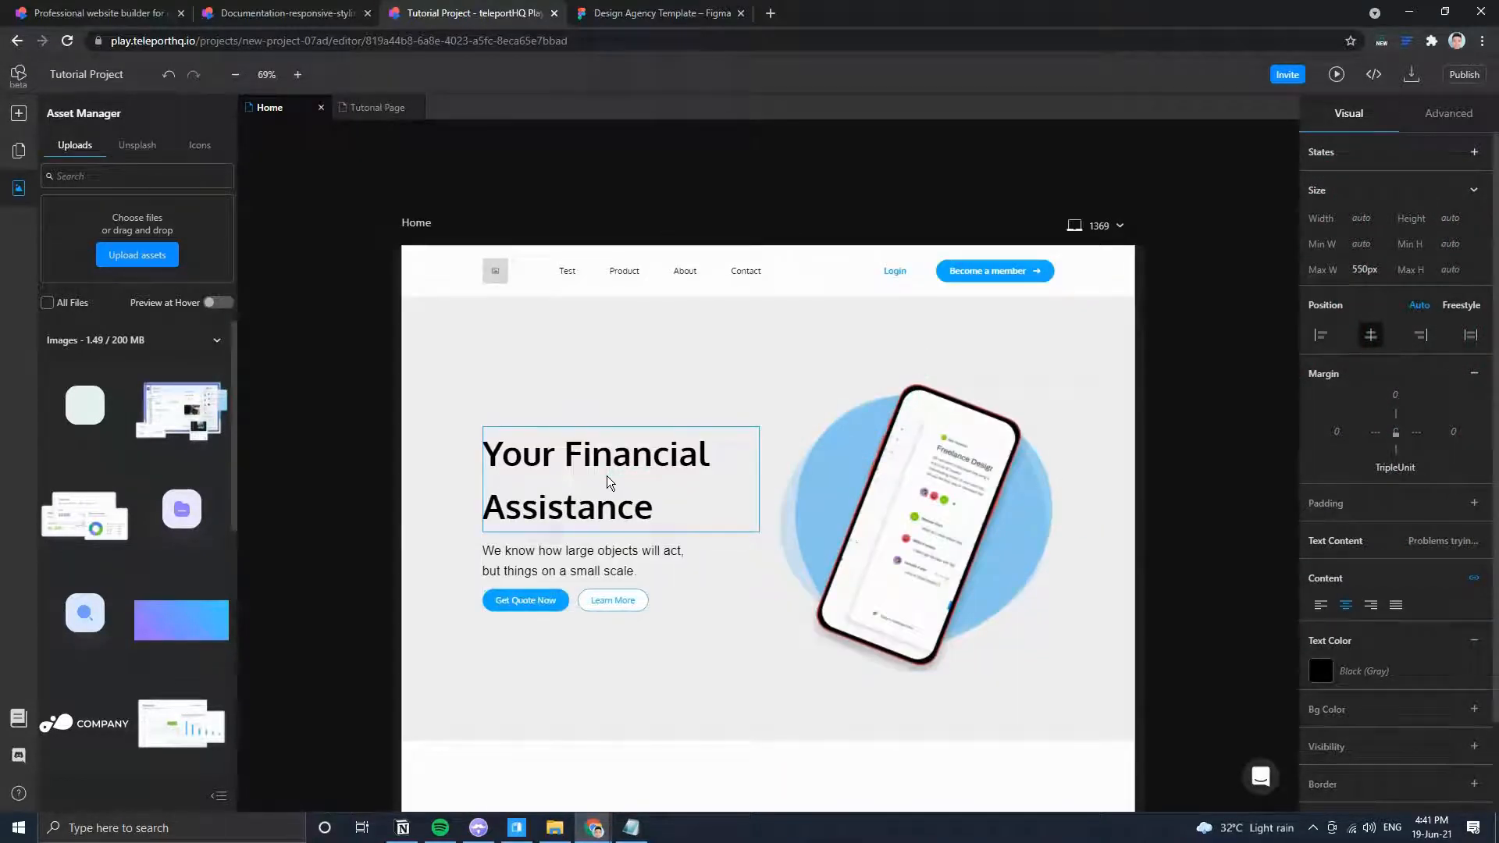
click(606, 475)
click(620, 556)
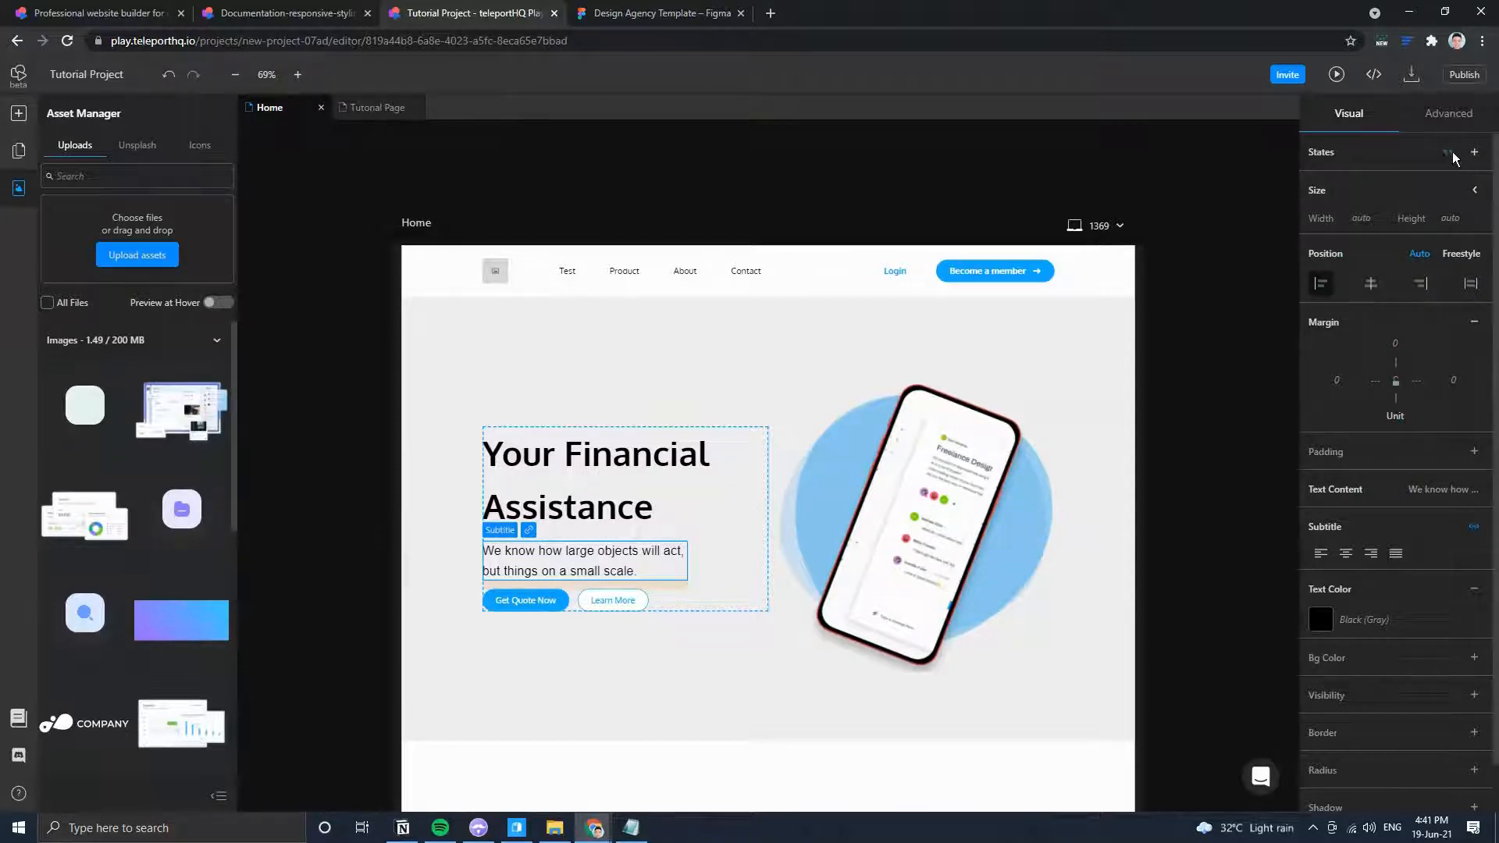
click(1473, 153)
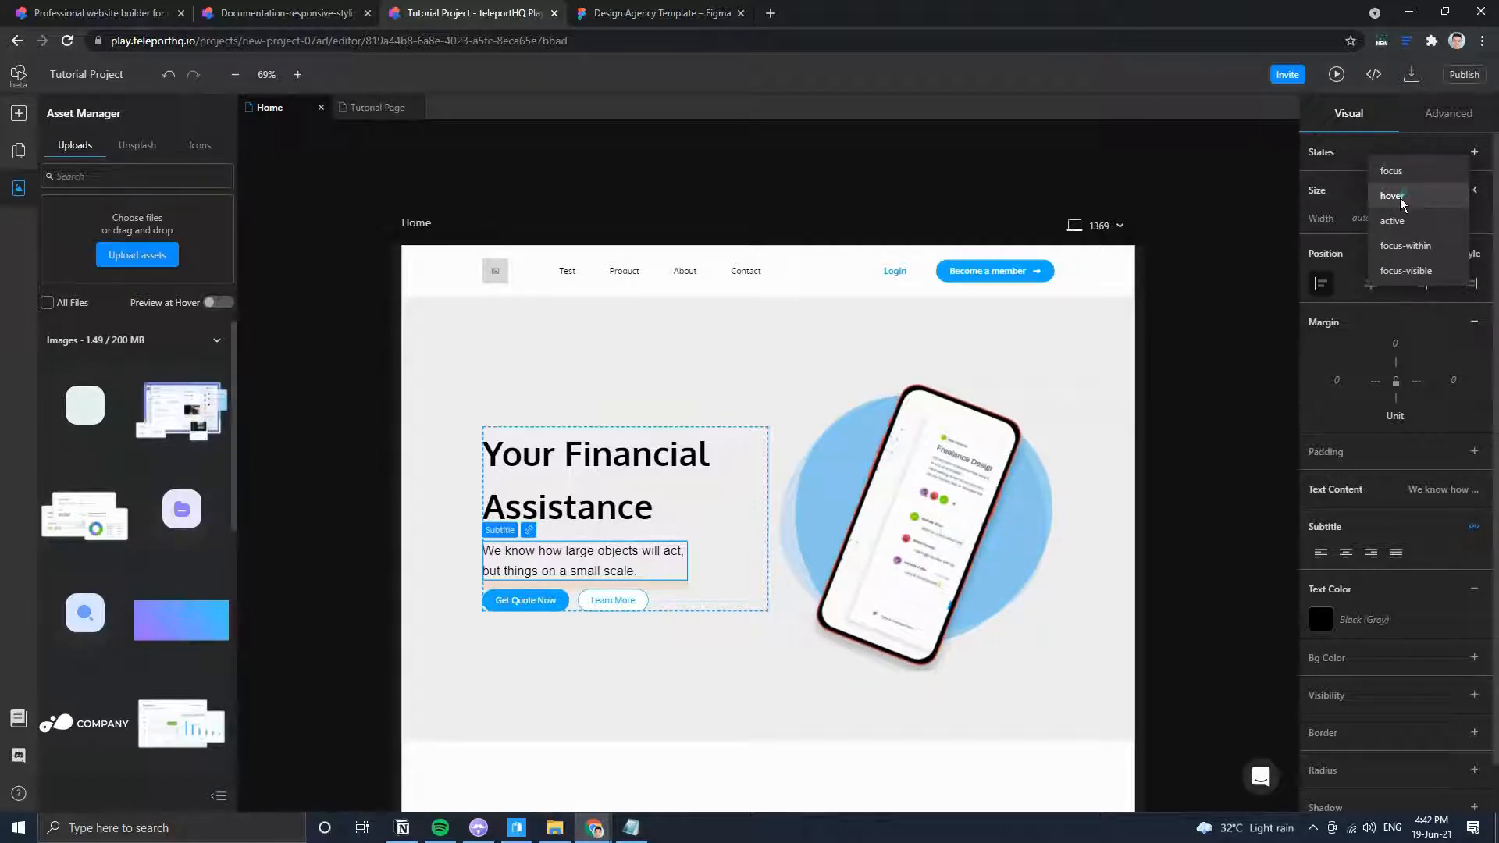
click(1343, 166)
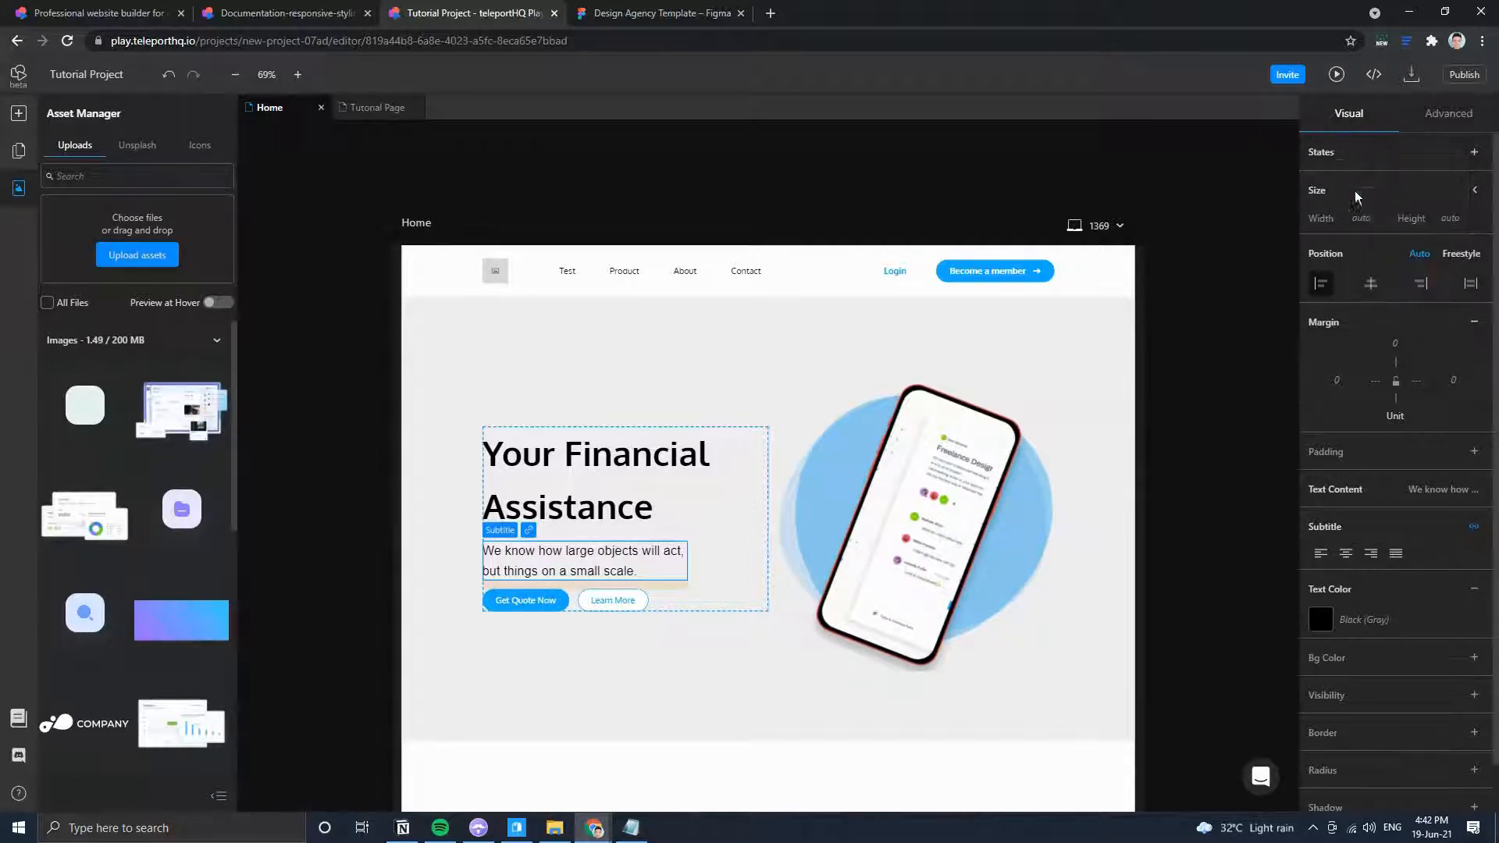
click(1469, 195)
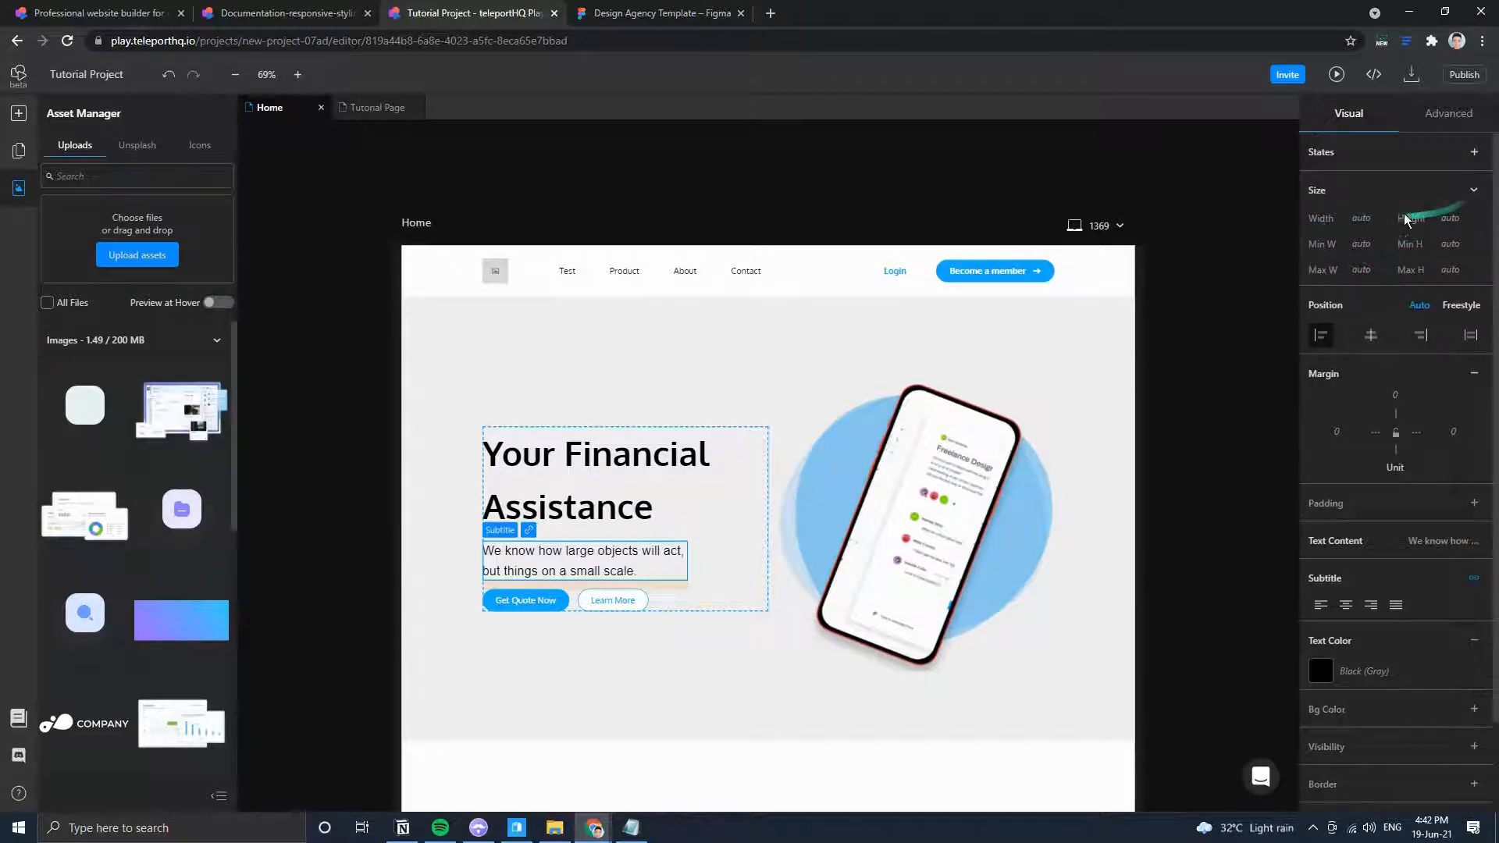
click(1475, 189)
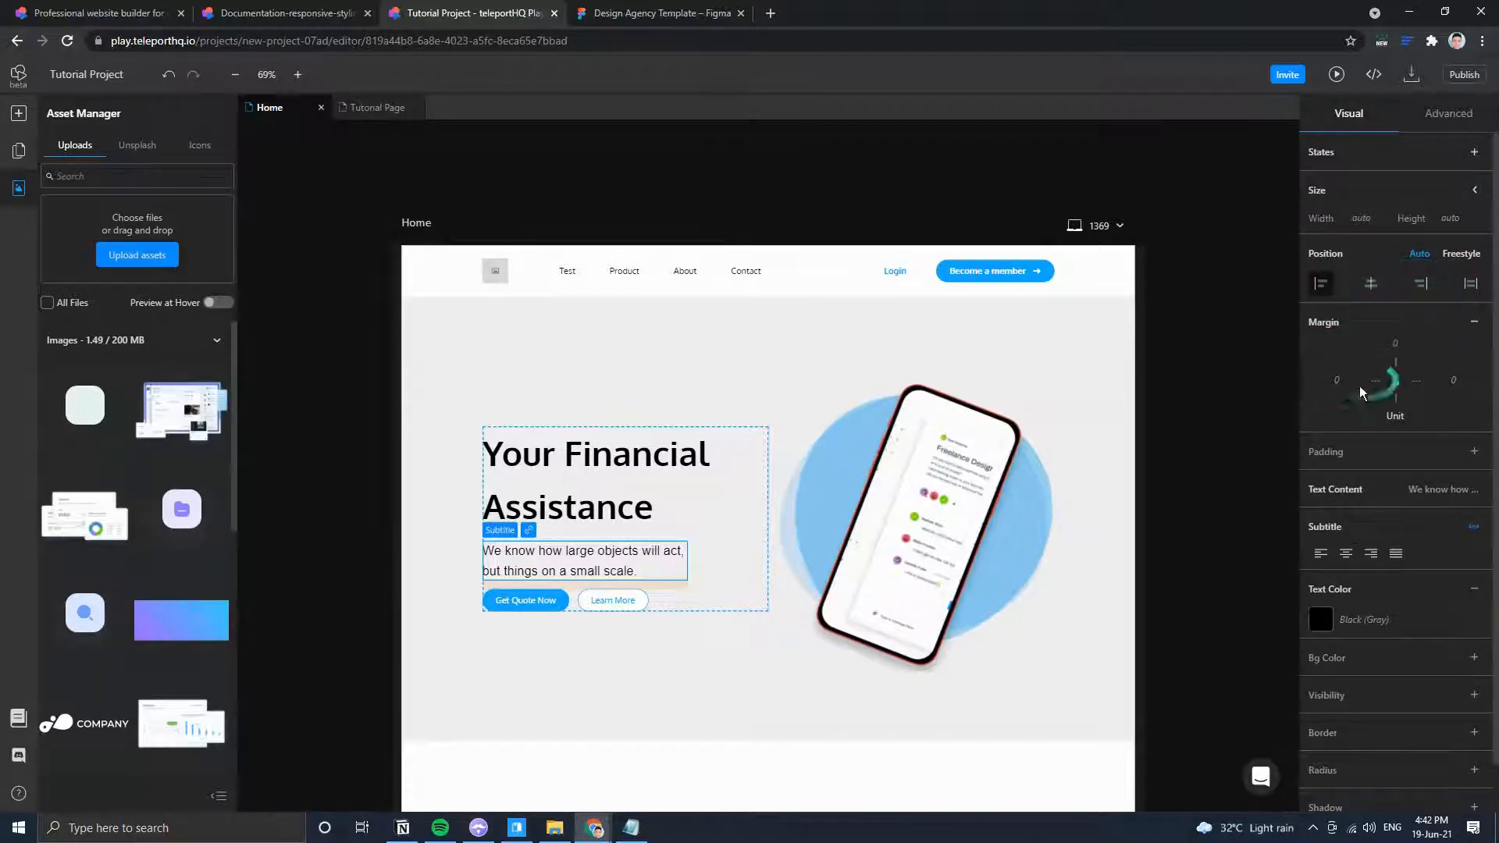
Detach the hero subtitle from its text style, restore the link, and browse the text styles without changing the assigned one.
scroll(1444, 445, down, 1)
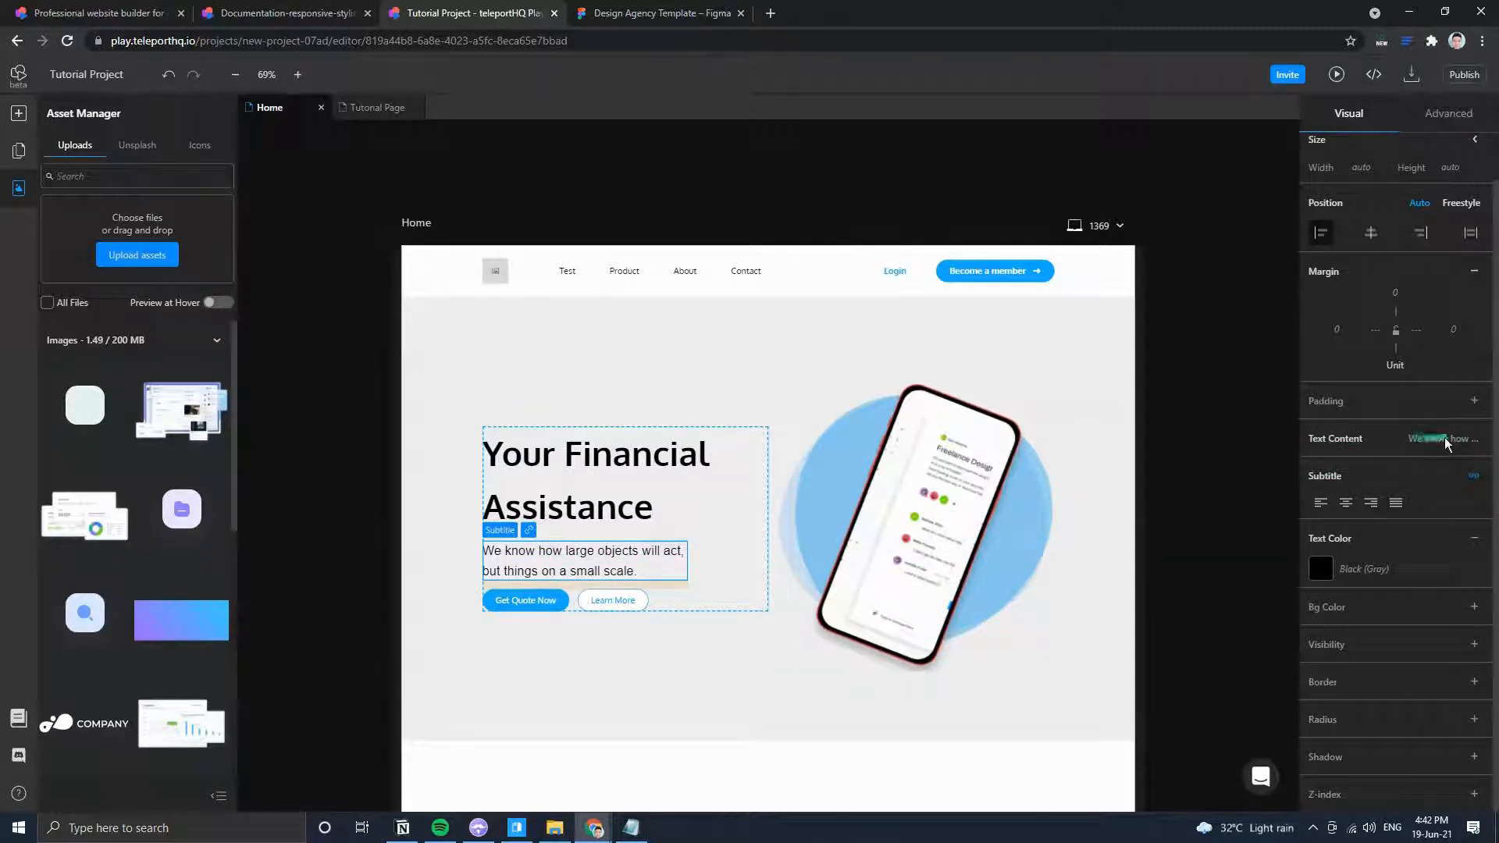
click(1473, 475)
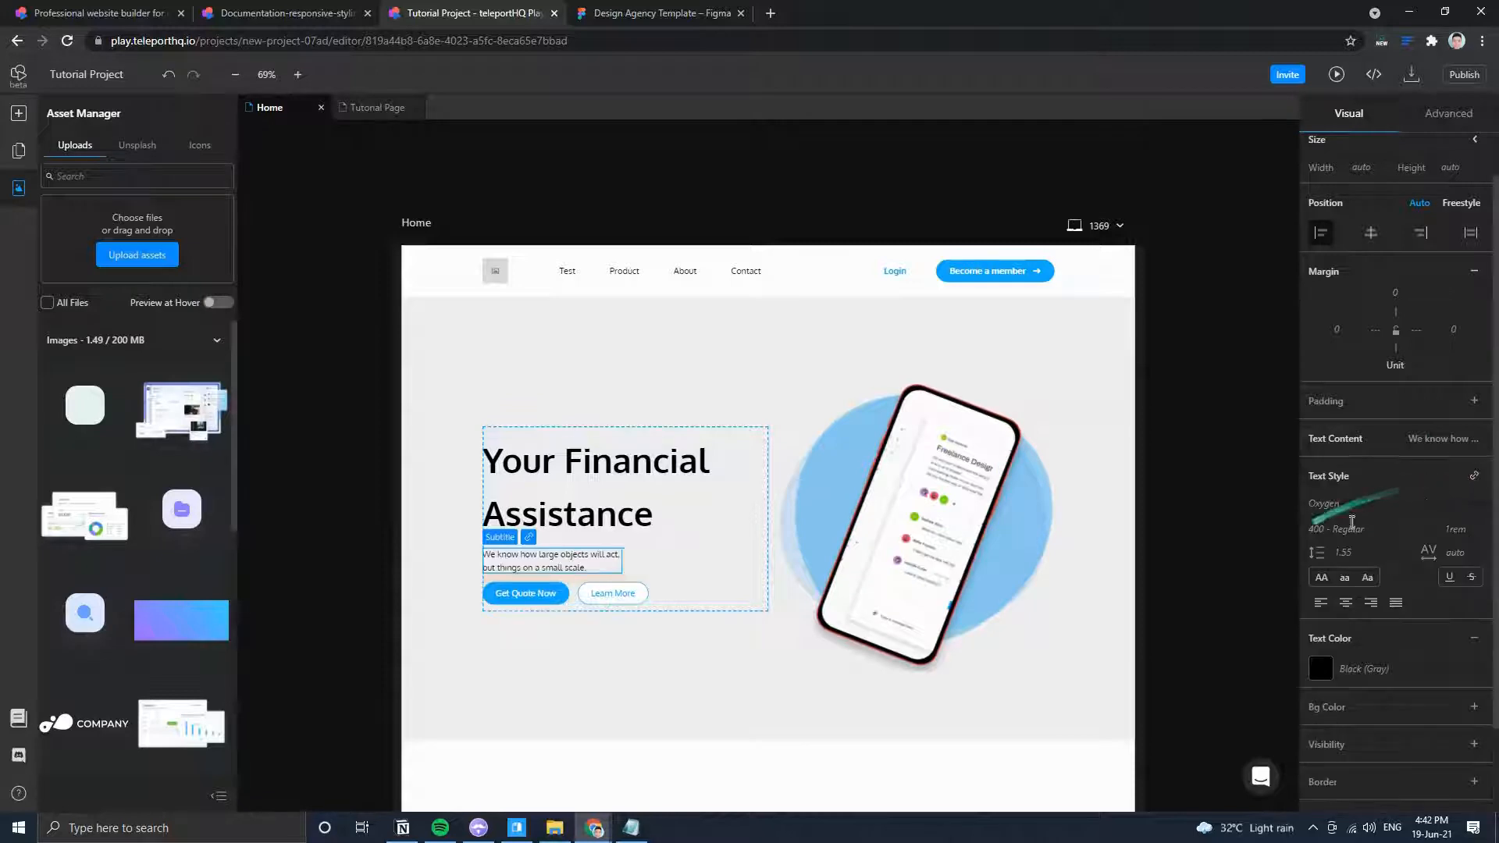
click(1474, 478)
click(1363, 479)
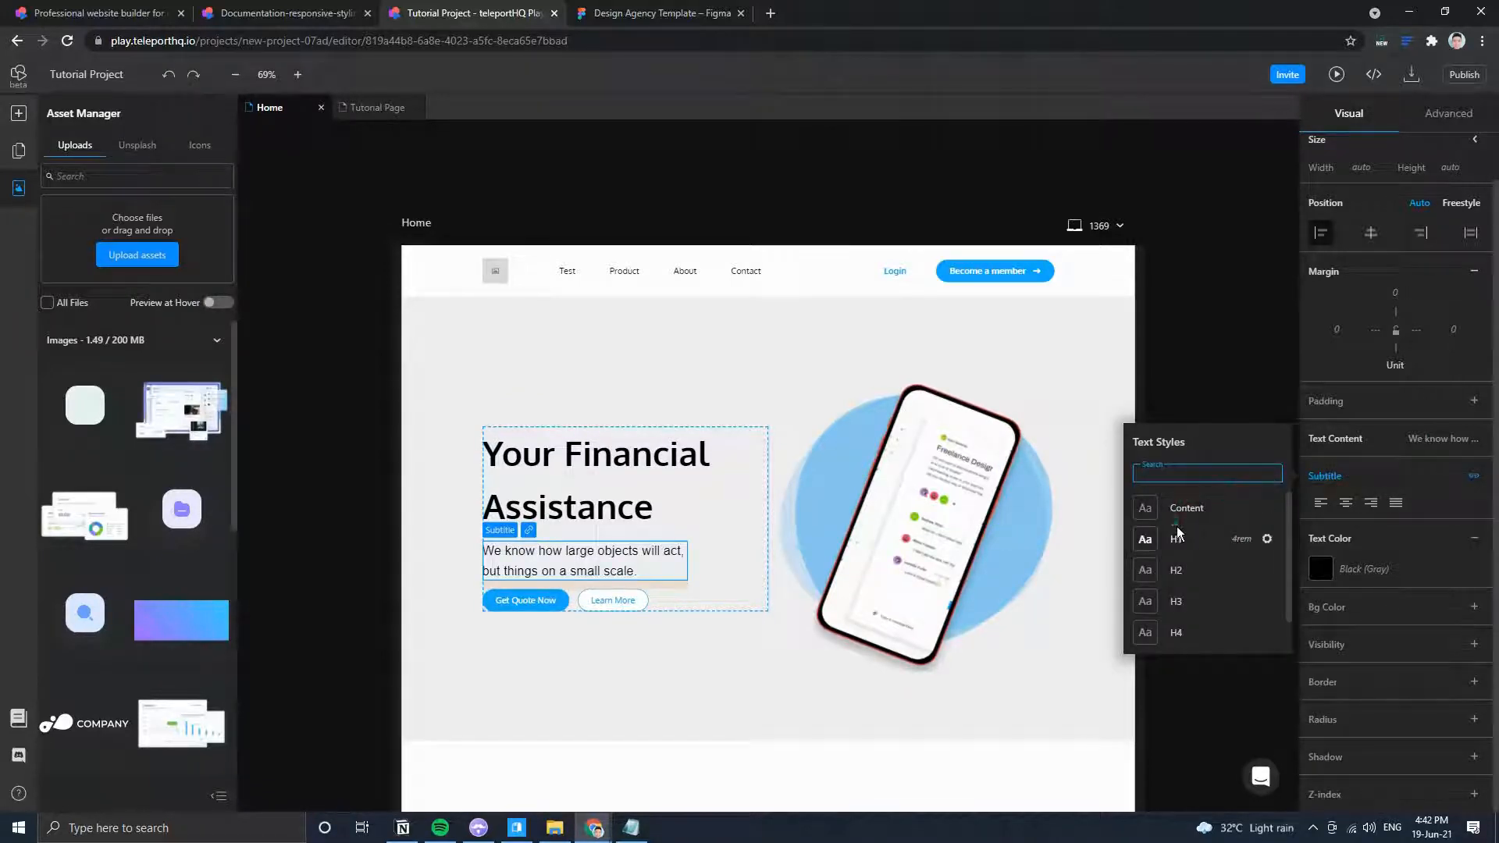
click(1223, 320)
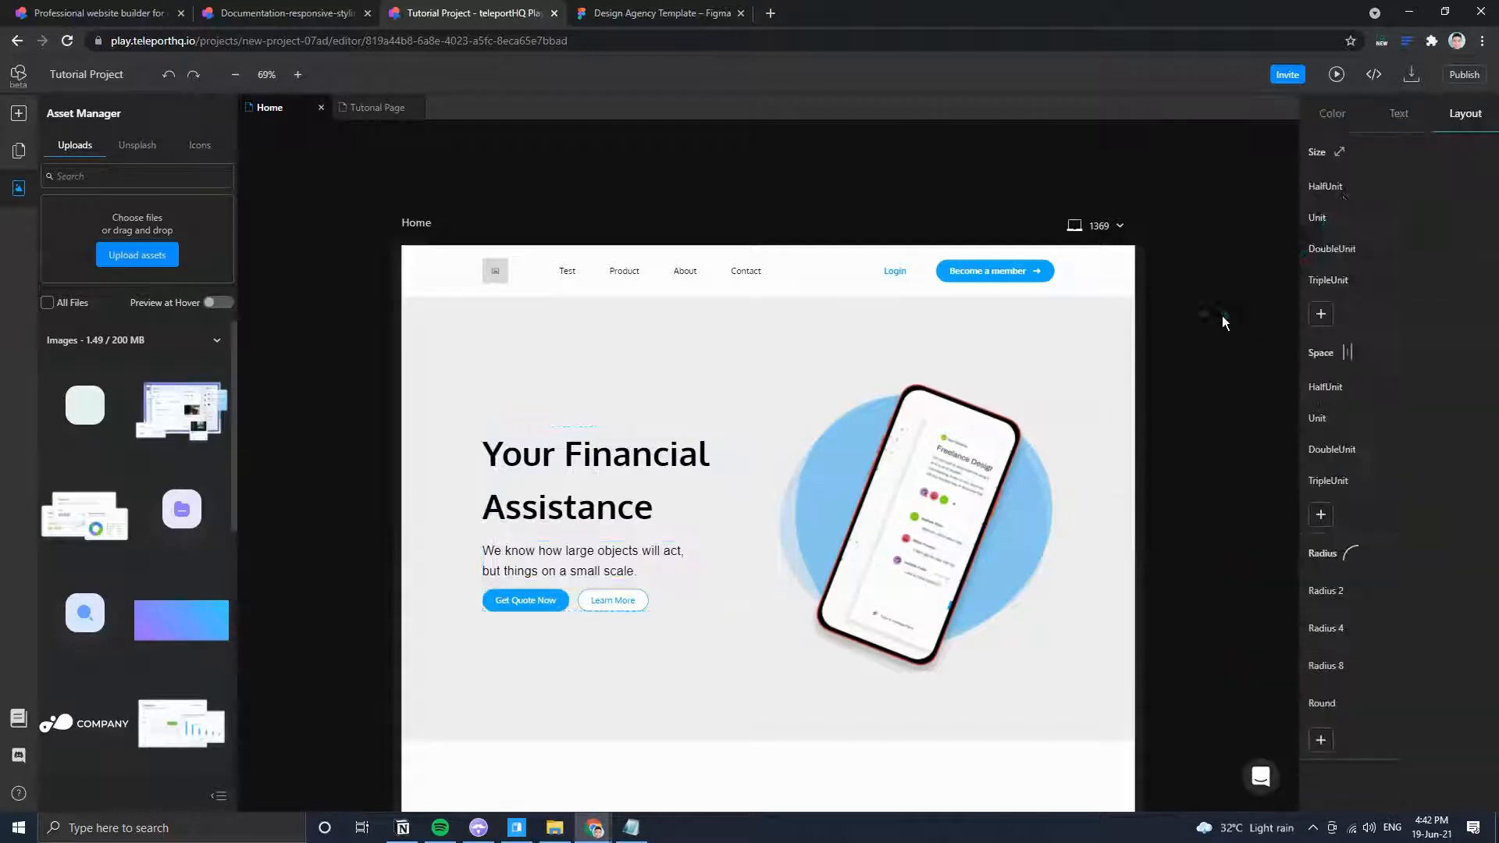
Close the teleportHQ homepage tab and view Tutorial Project's text styles and color palette.
click(1405, 127)
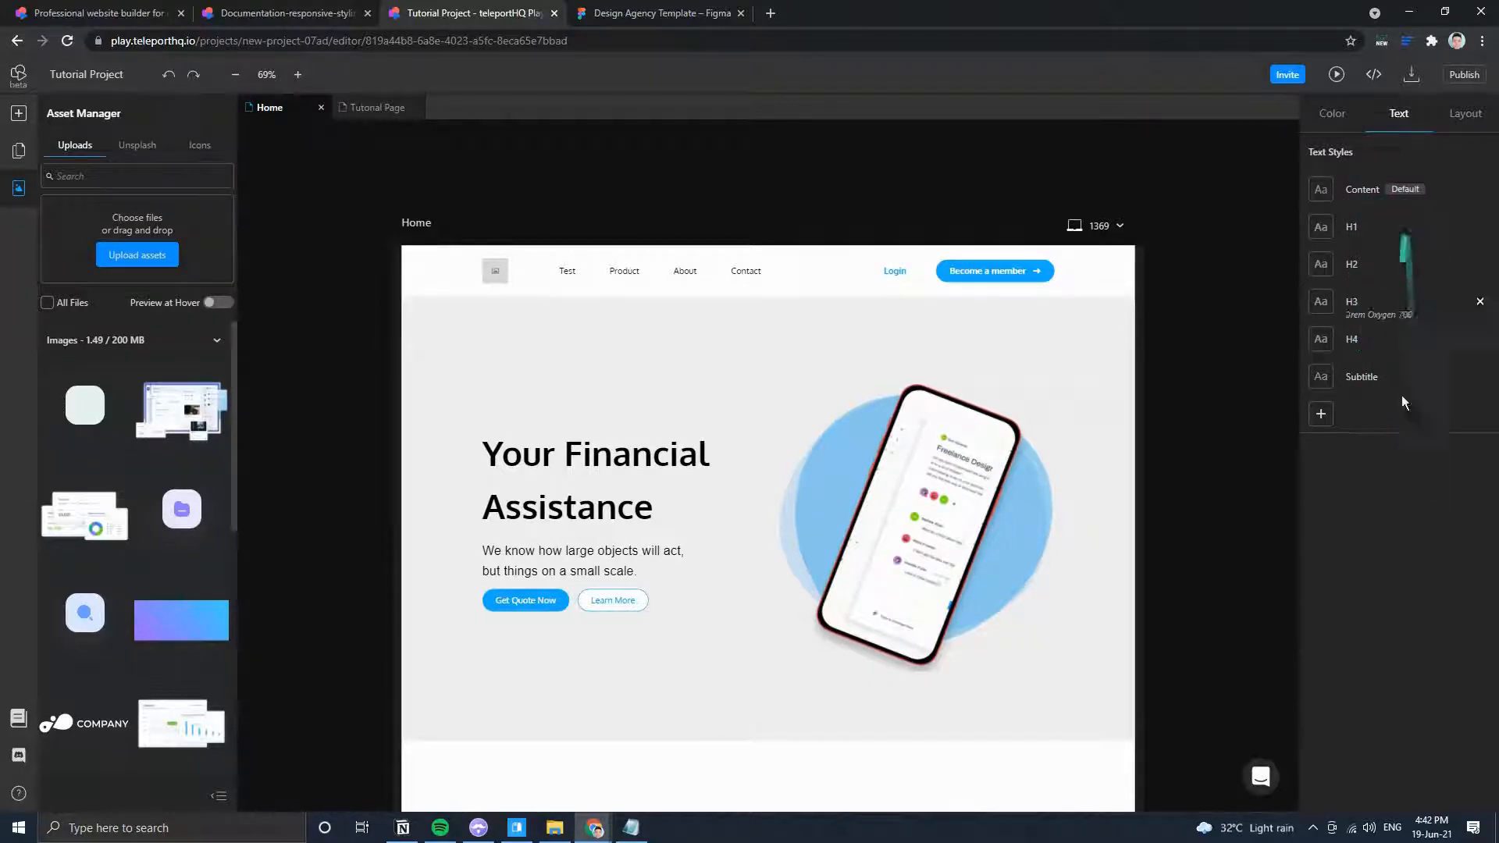
click(283, 17)
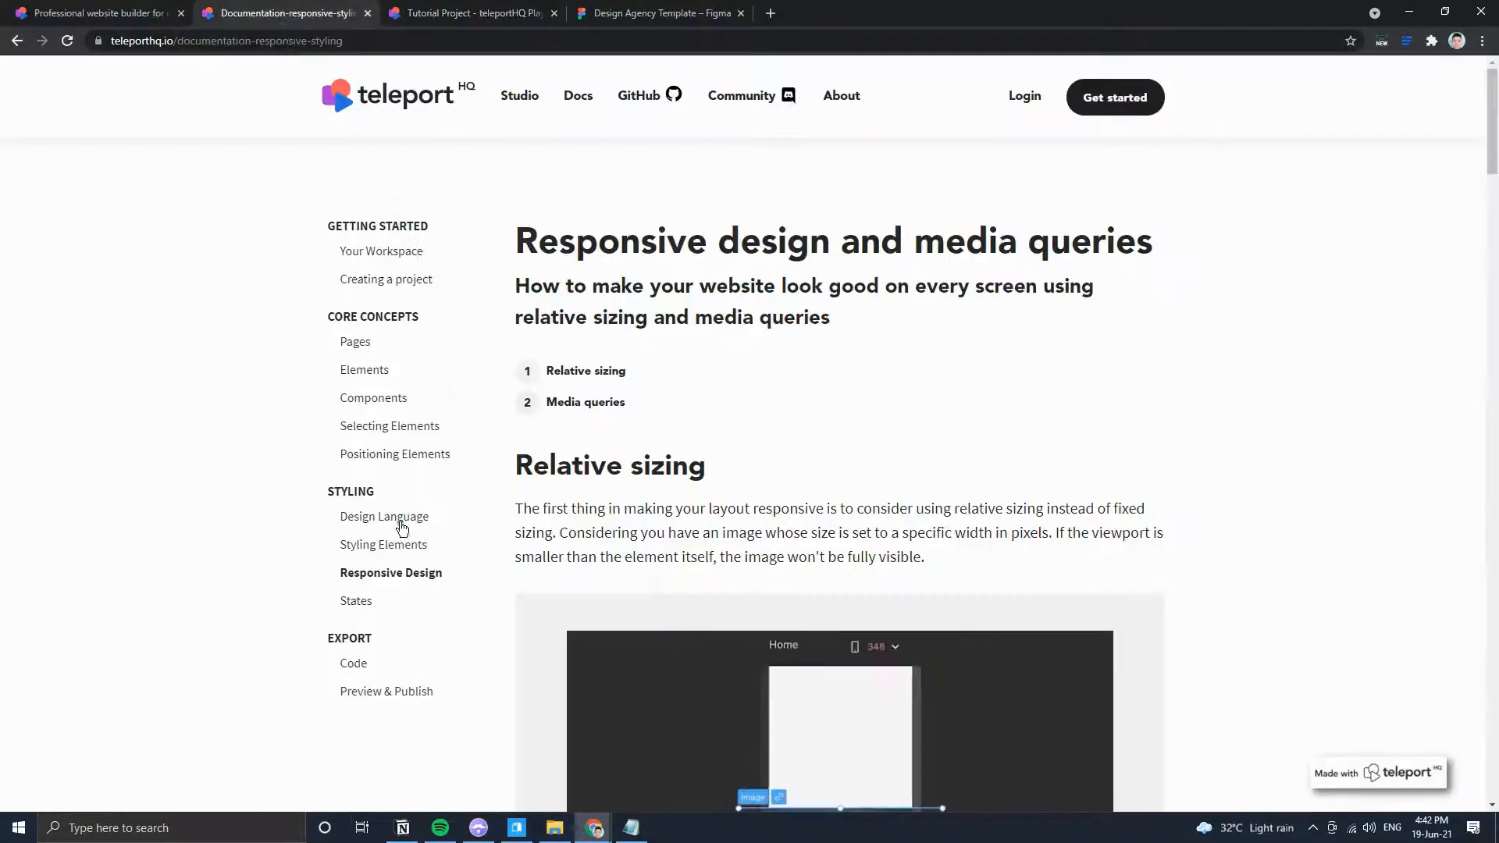
click(90, 13)
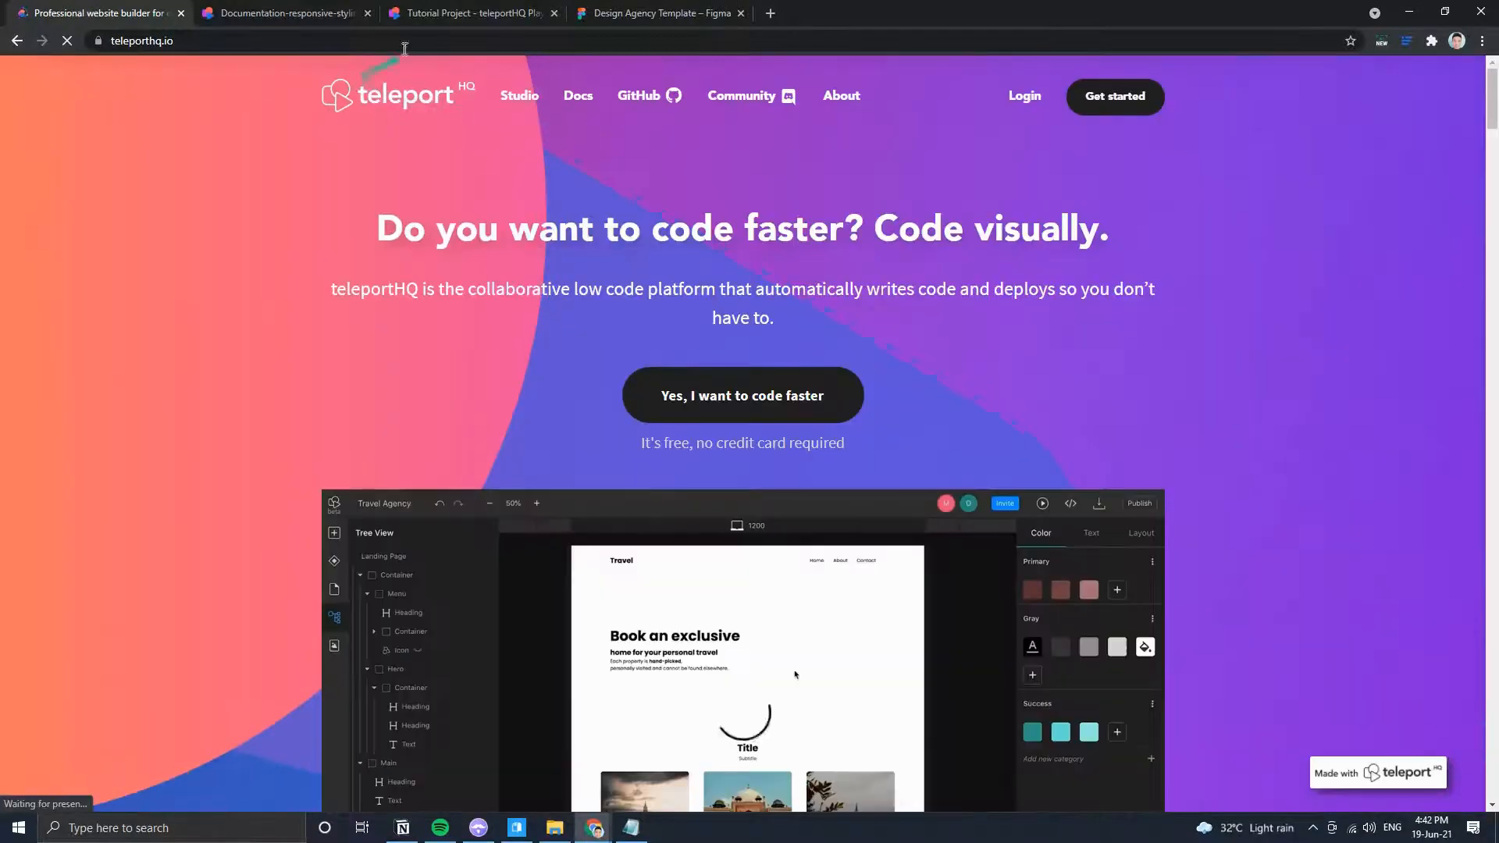
click(436, 14)
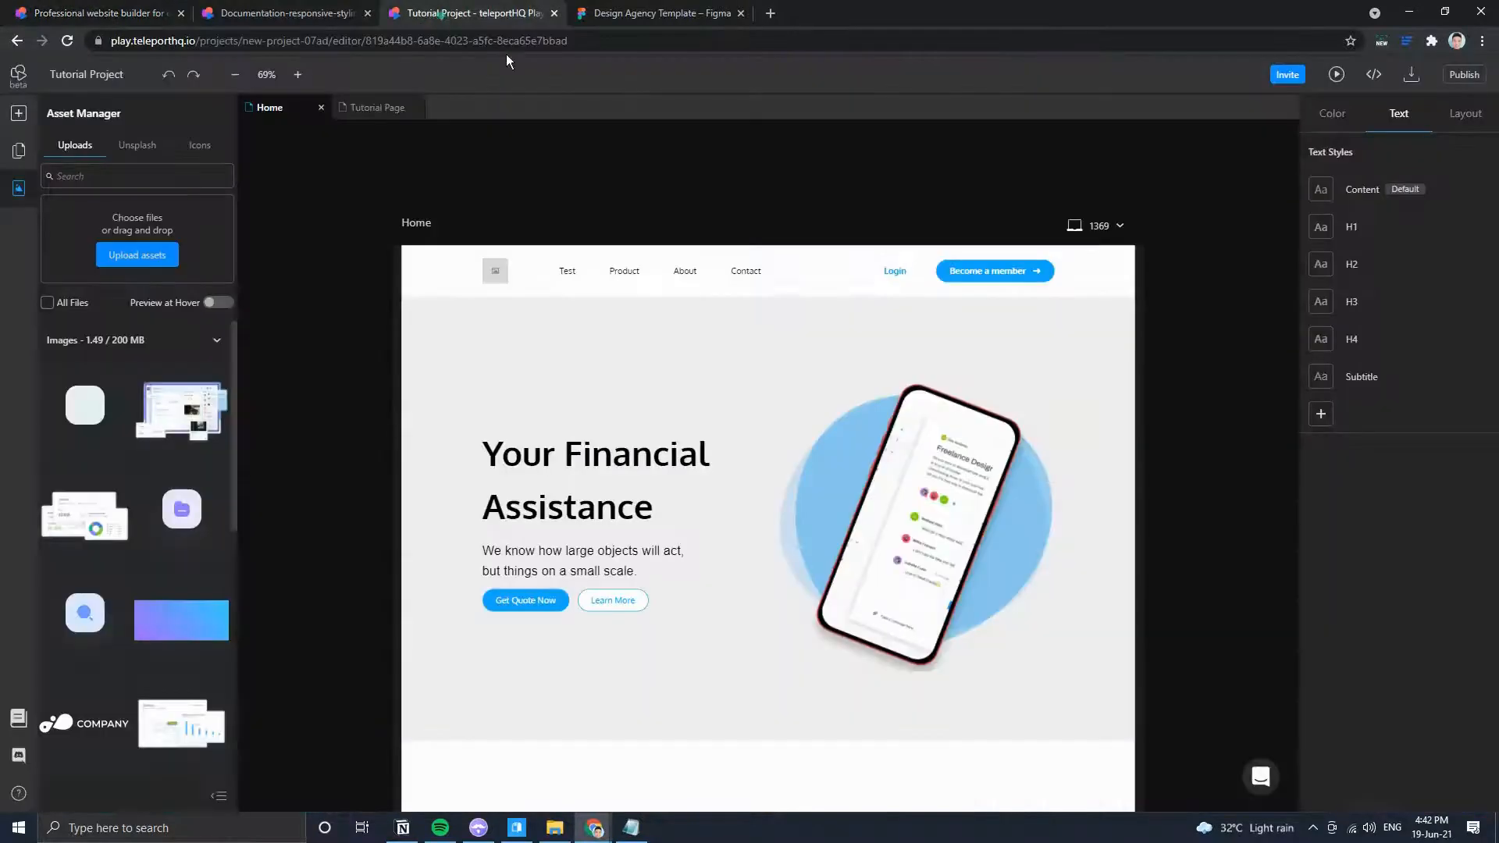
click(180, 14)
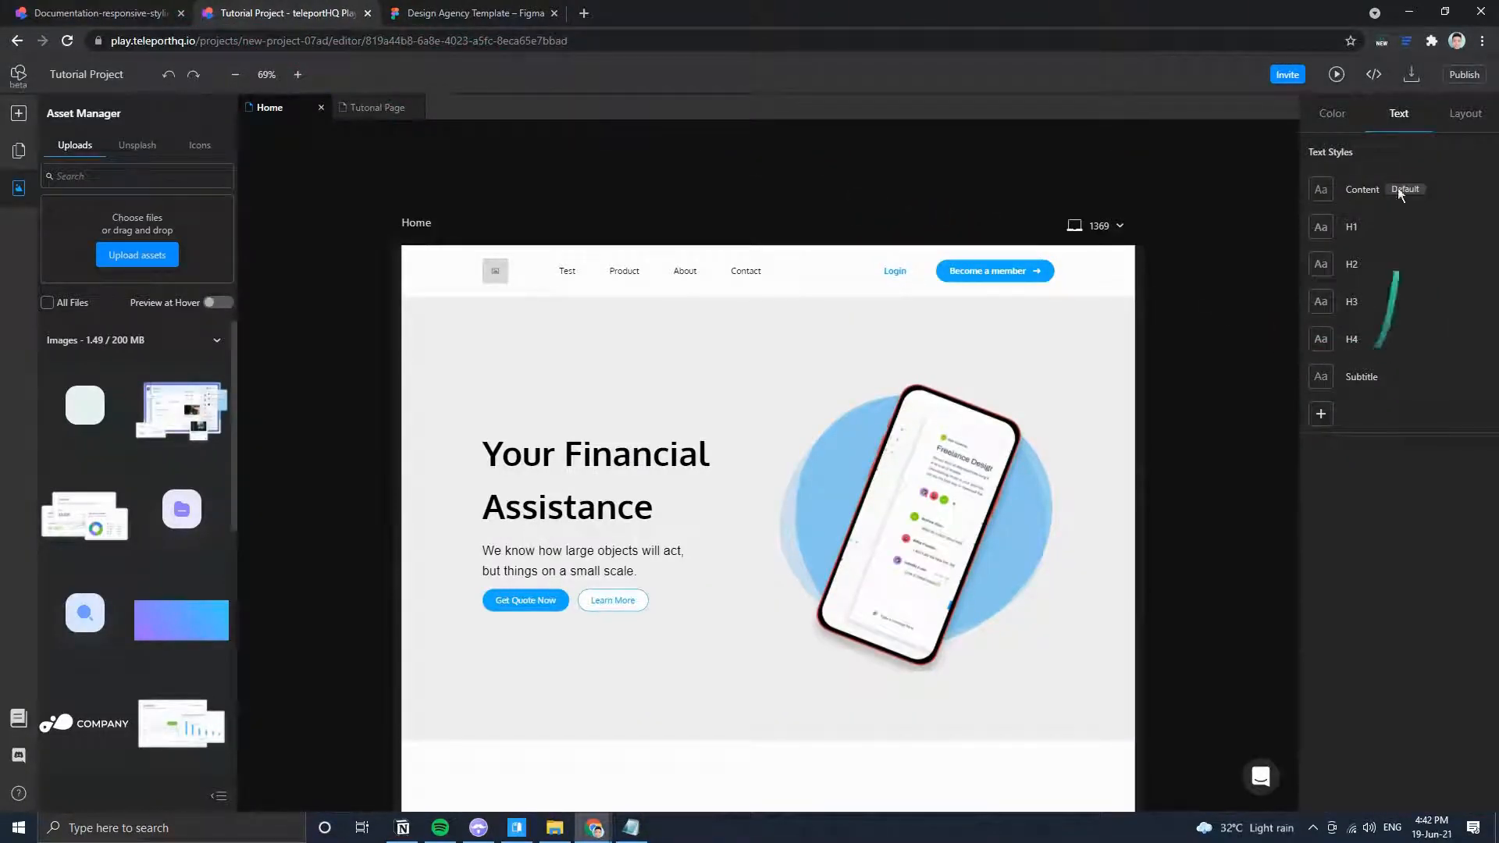
click(1335, 115)
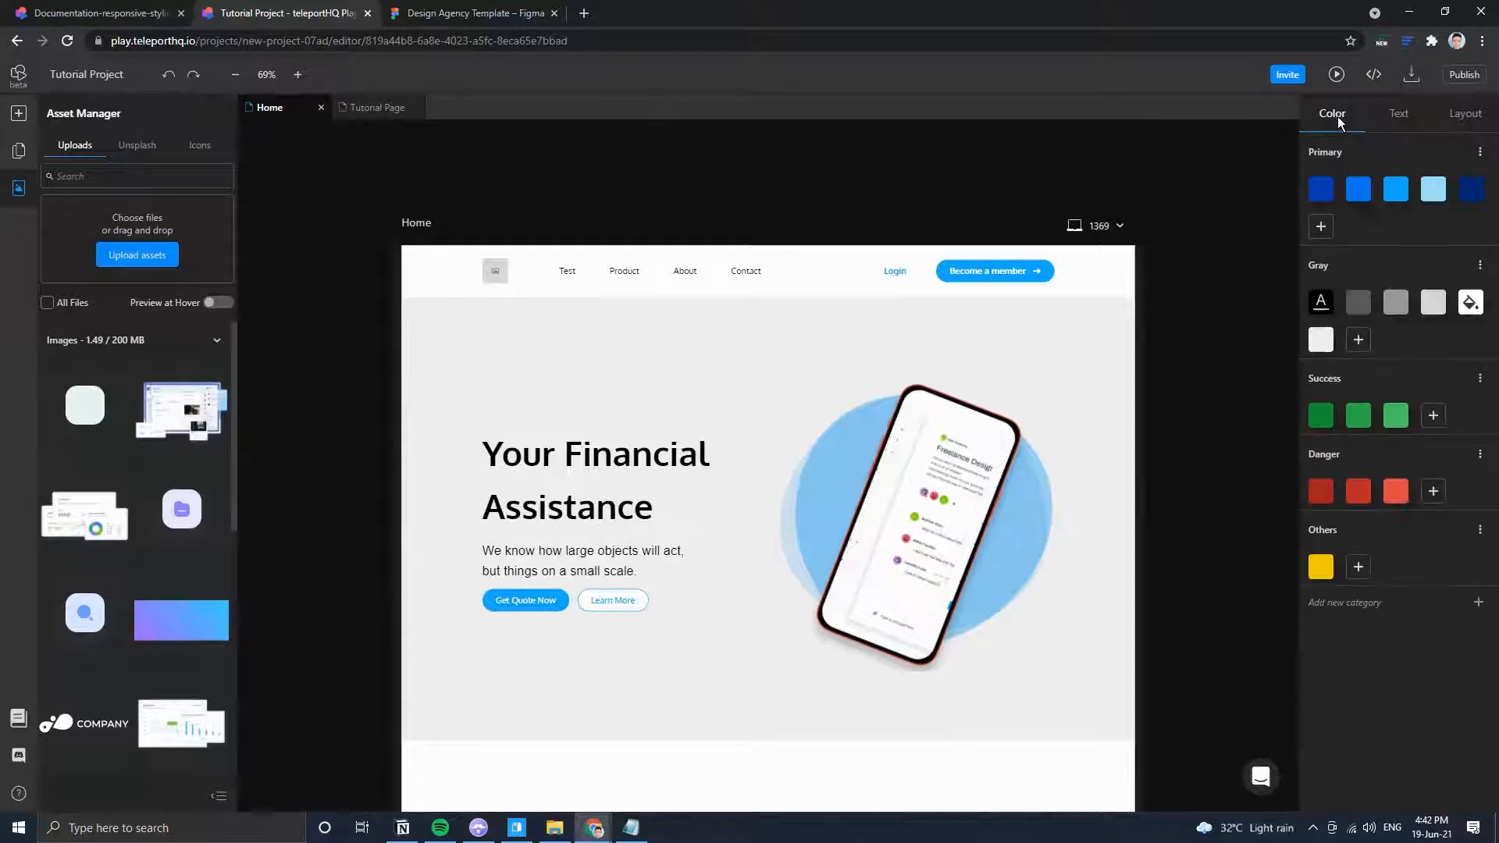
Examine the hero subtitle's top margin presets and its advanced properties, and view the project's layout styles.
click(522, 564)
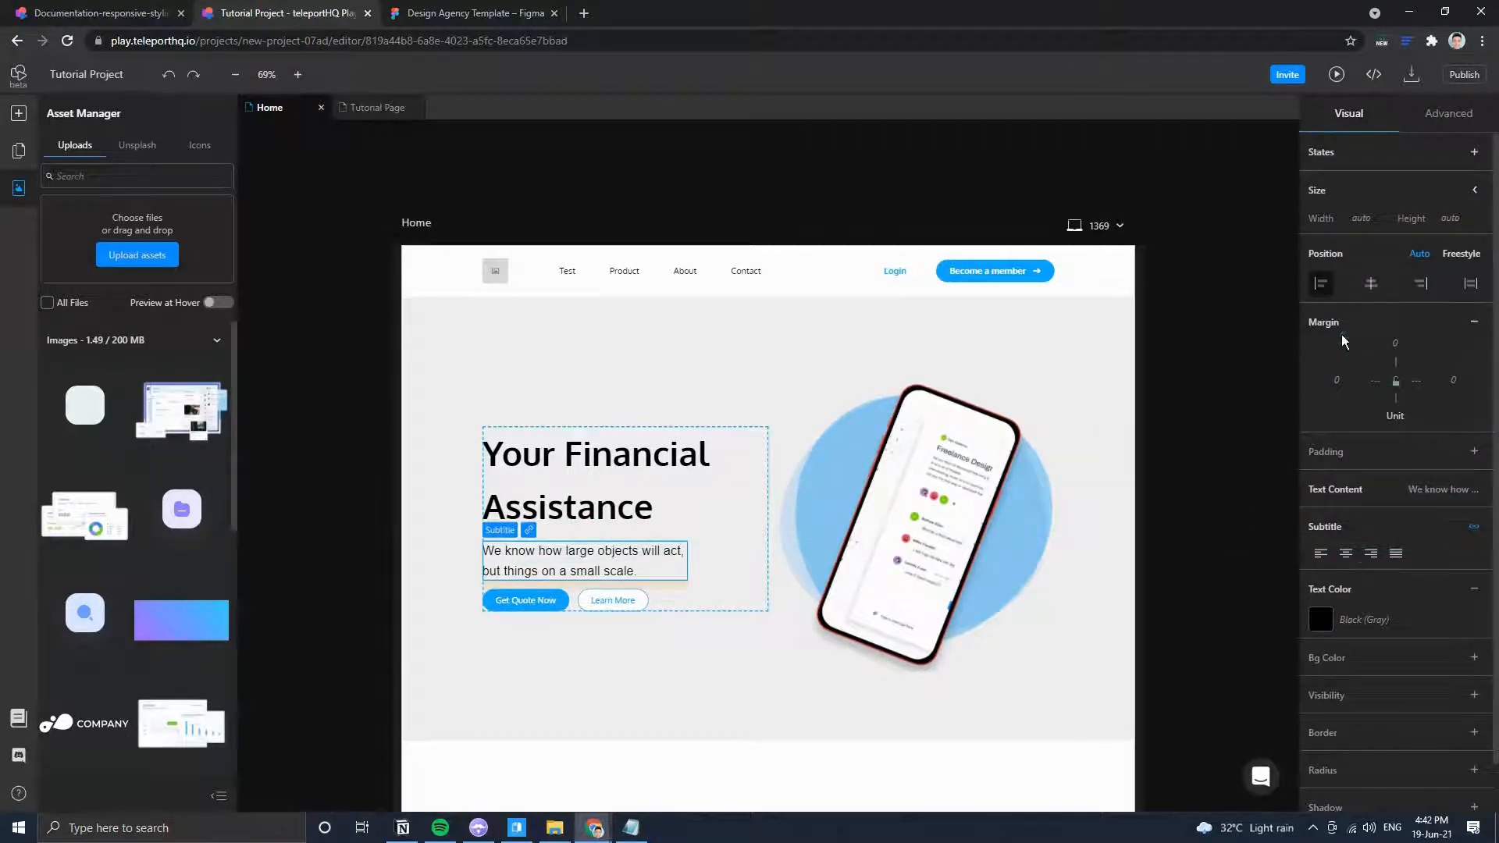
click(1395, 358)
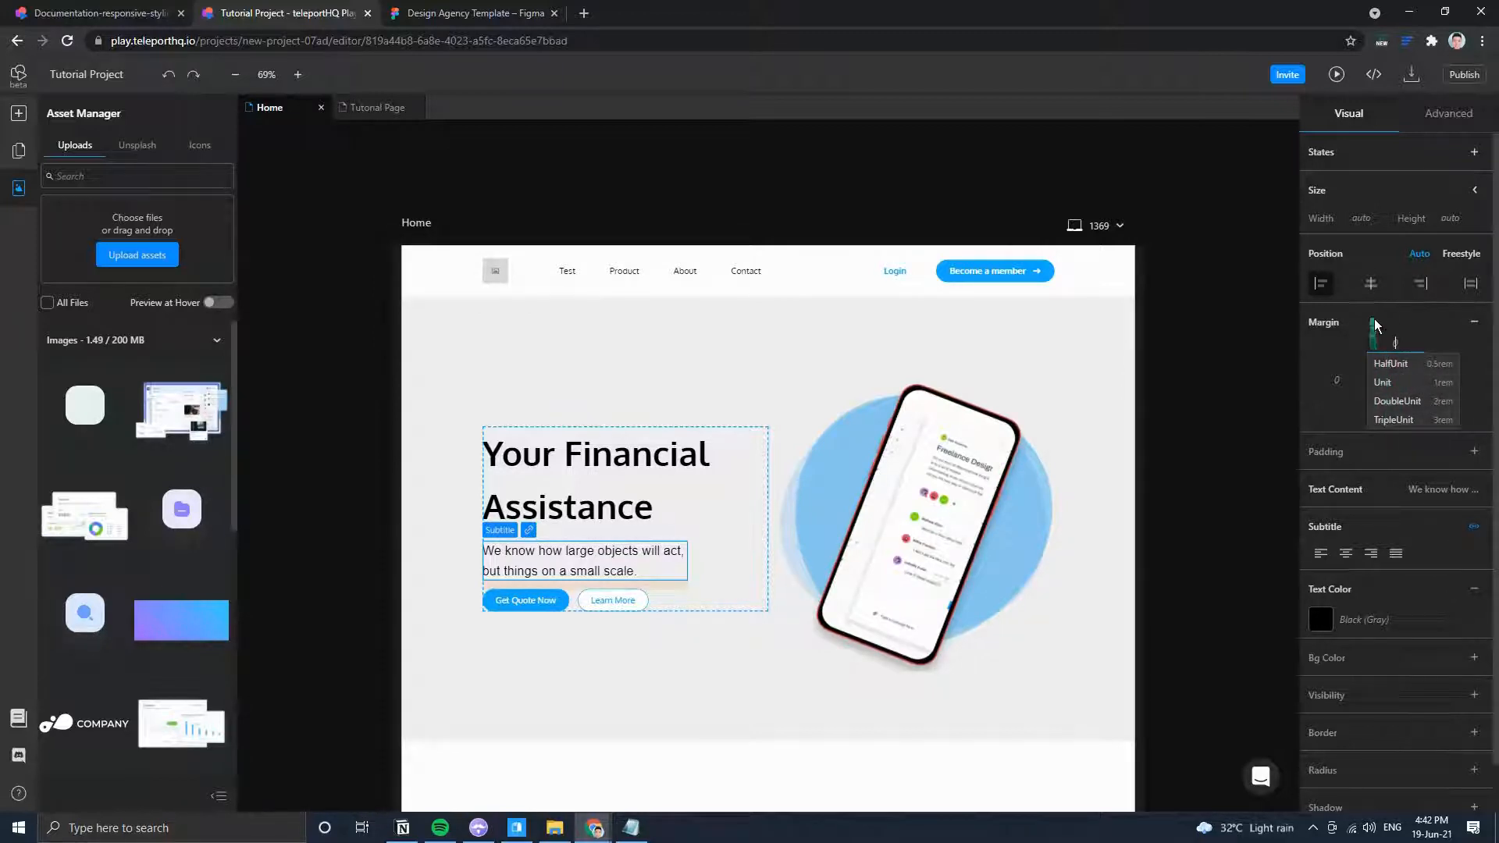
click(1436, 122)
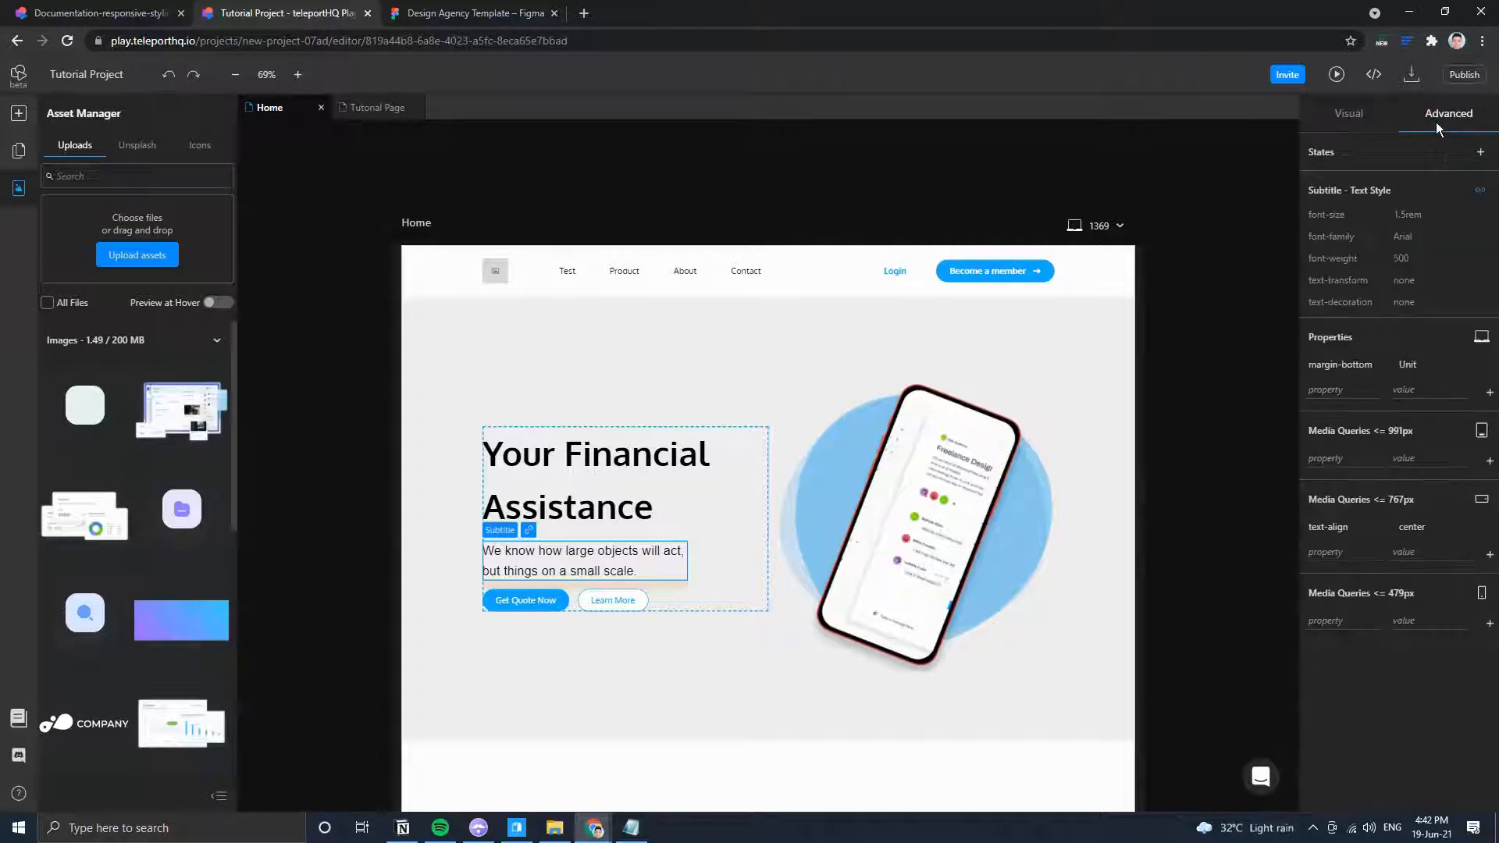
click(1351, 123)
click(1455, 116)
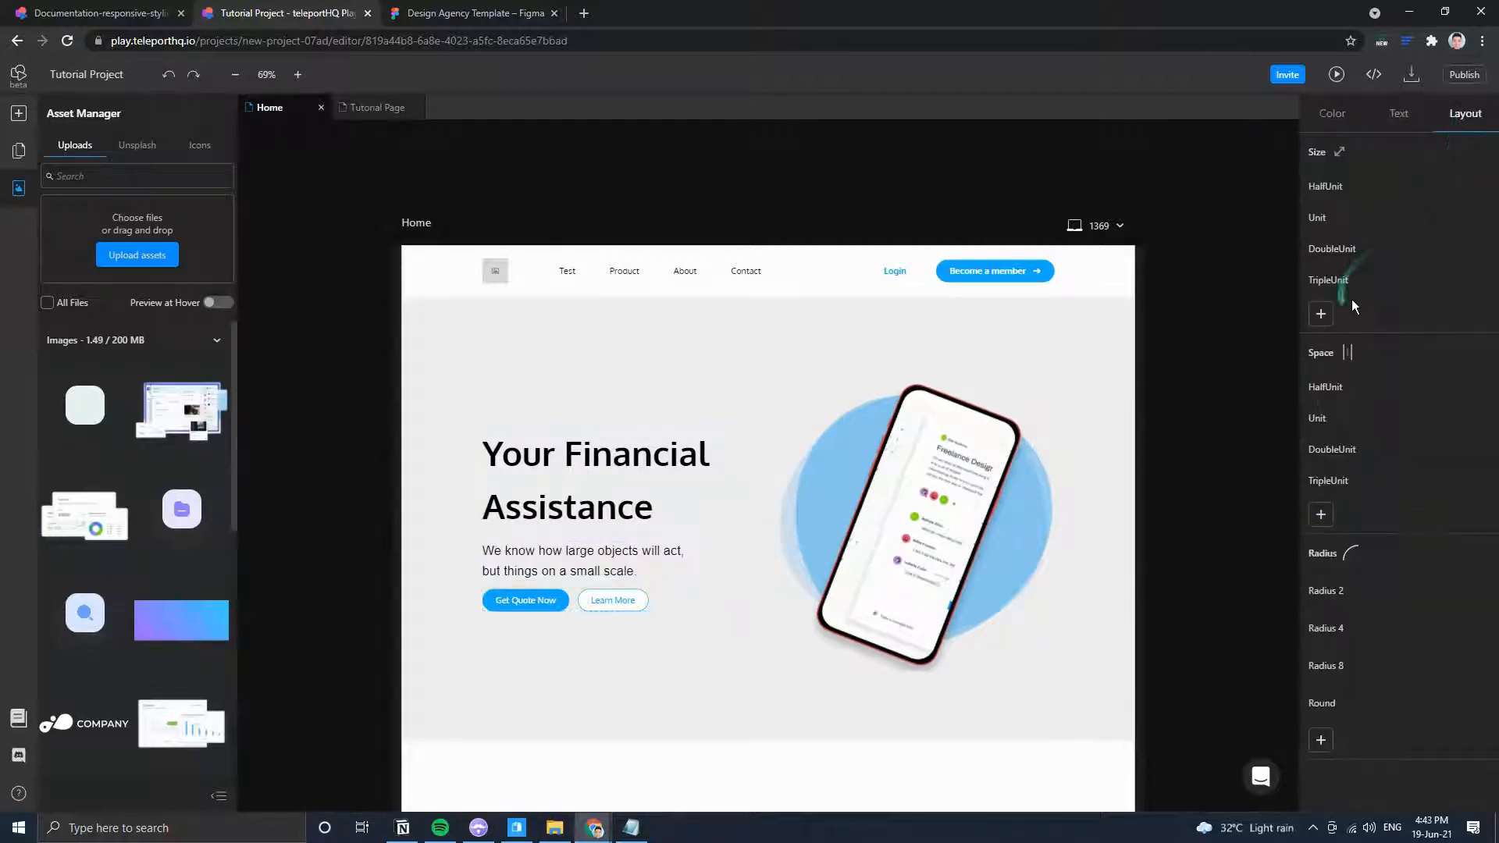
Add a size token named QuadrapleUnit with a value of 4 rem to the project's layout styles.
click(1319, 313)
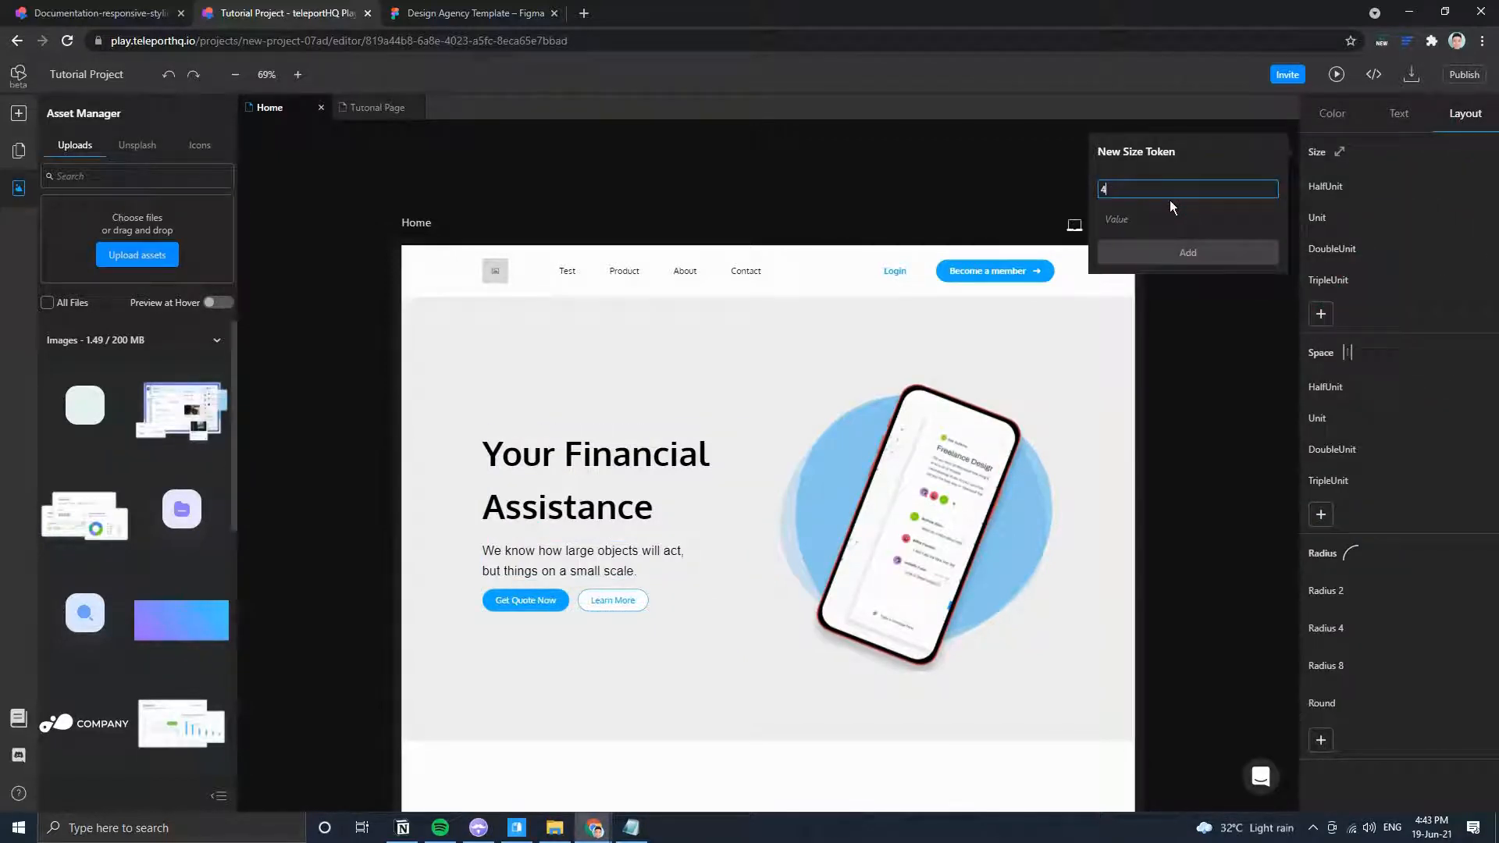
text(4)
key(BackSpace)
text(Quar)
text(rapleUnit)
click(1112, 221)
text(4)
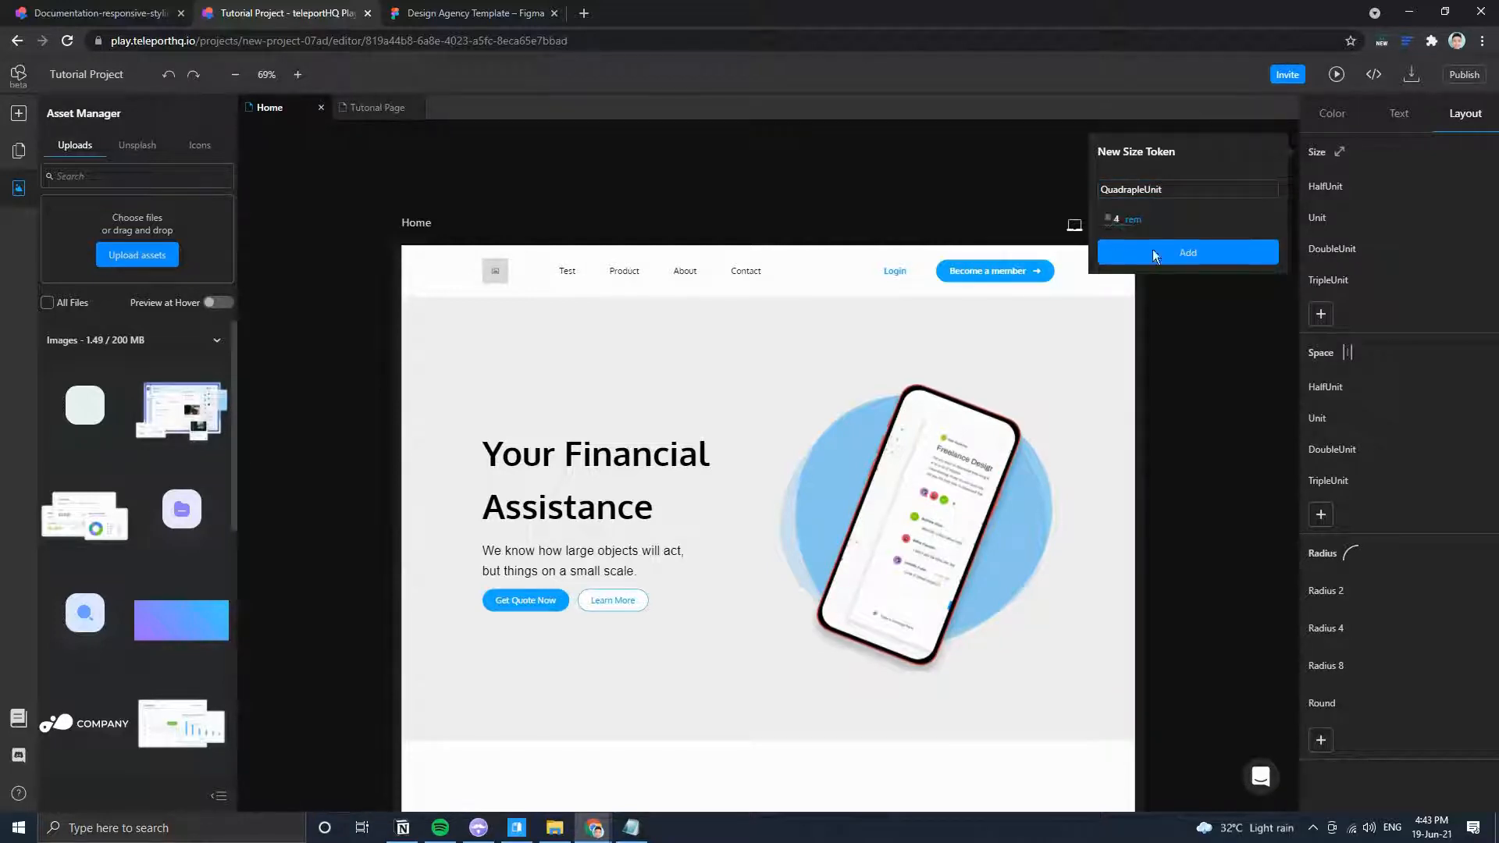
click(1205, 251)
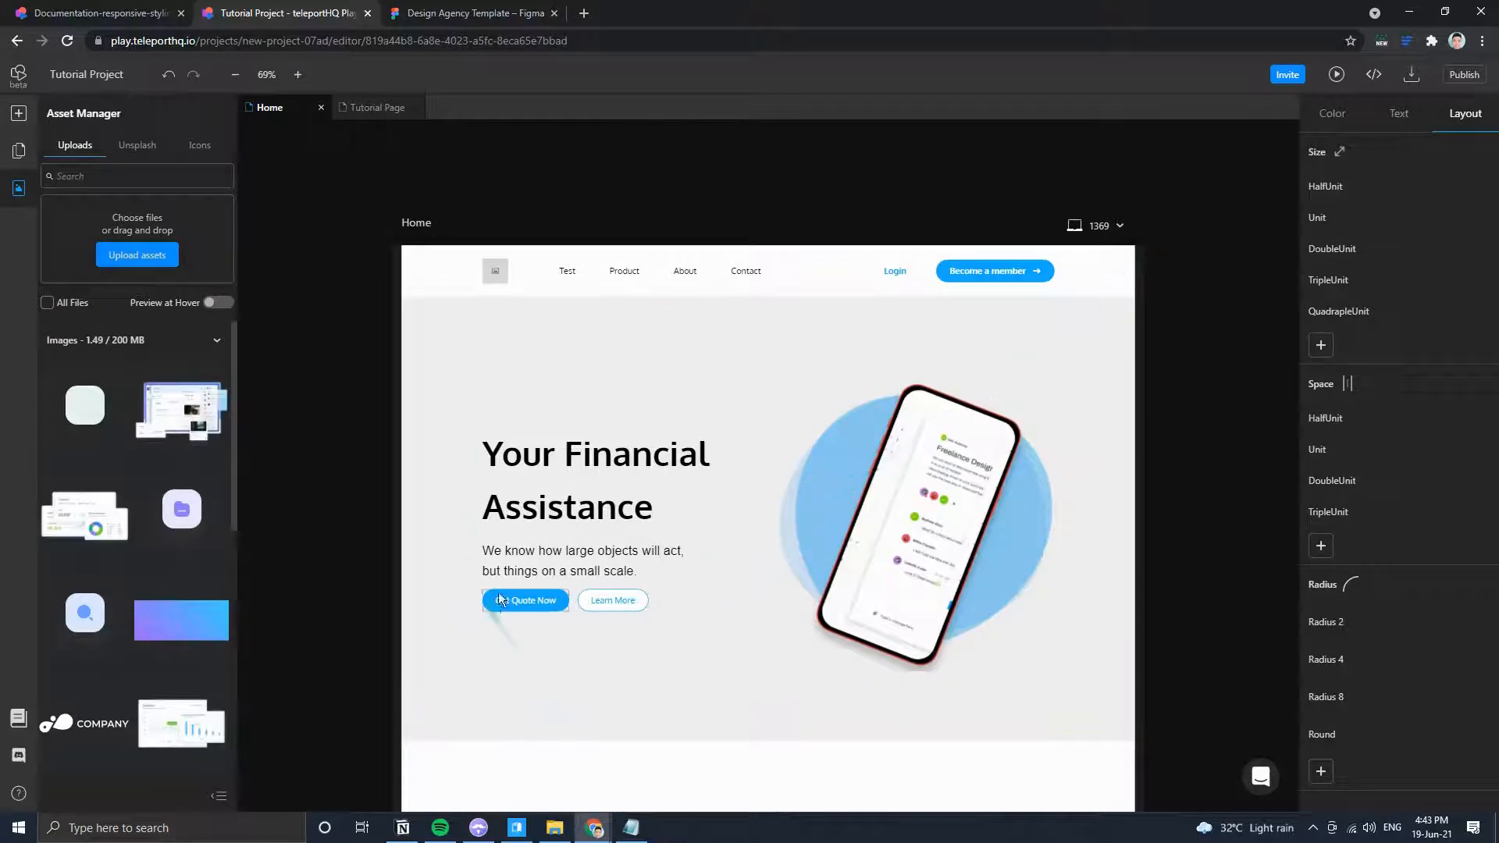
Select the hero subtitle below Your Financial Assistance and examine the presets offered for its top margin.
click(622, 578)
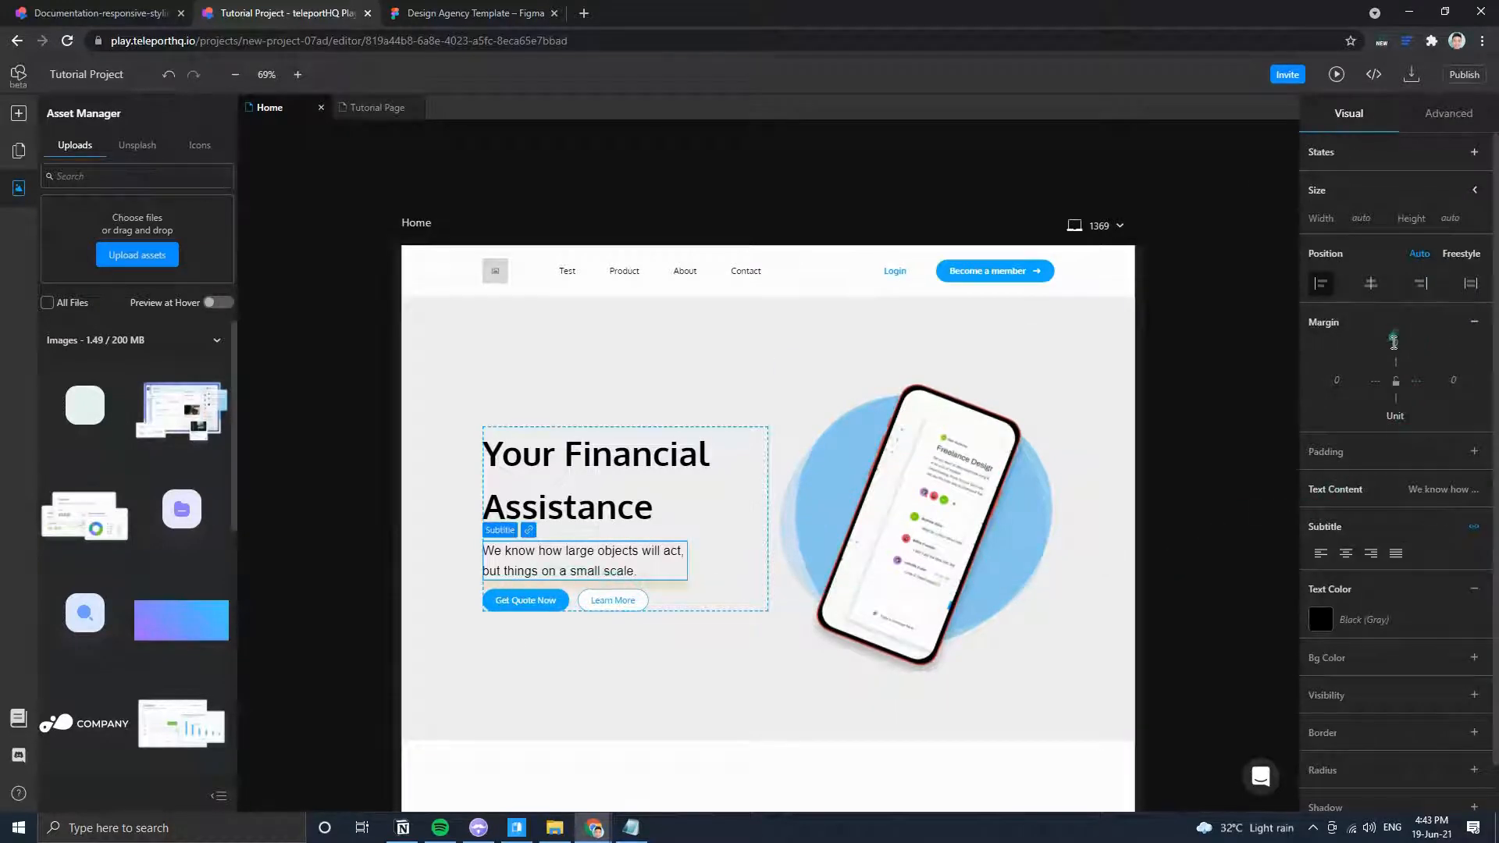
click(1395, 343)
scroll(1395, 426, down, 1)
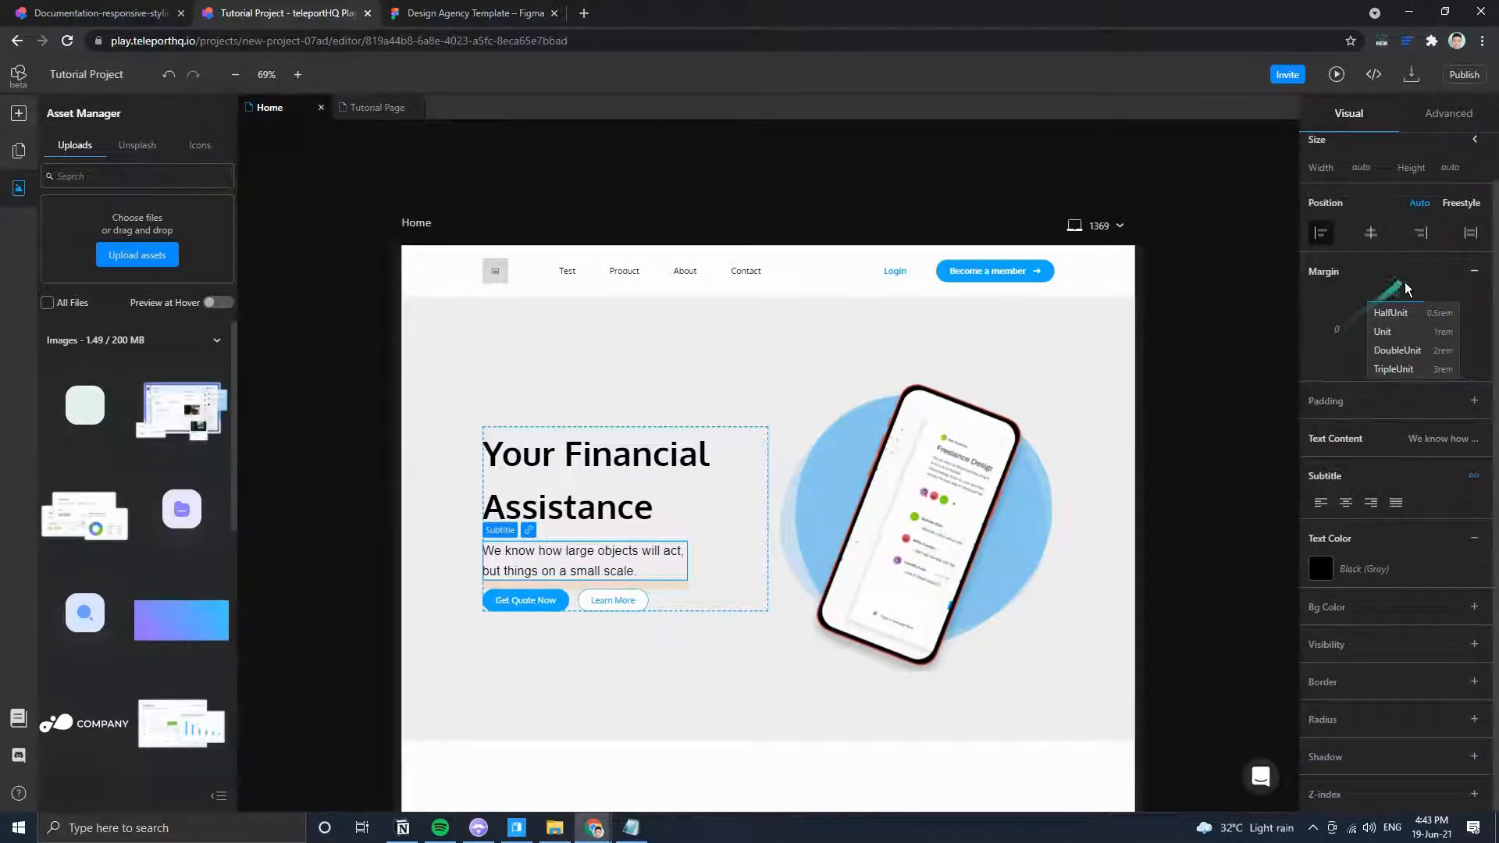
click(1414, 284)
click(1402, 289)
click(1417, 285)
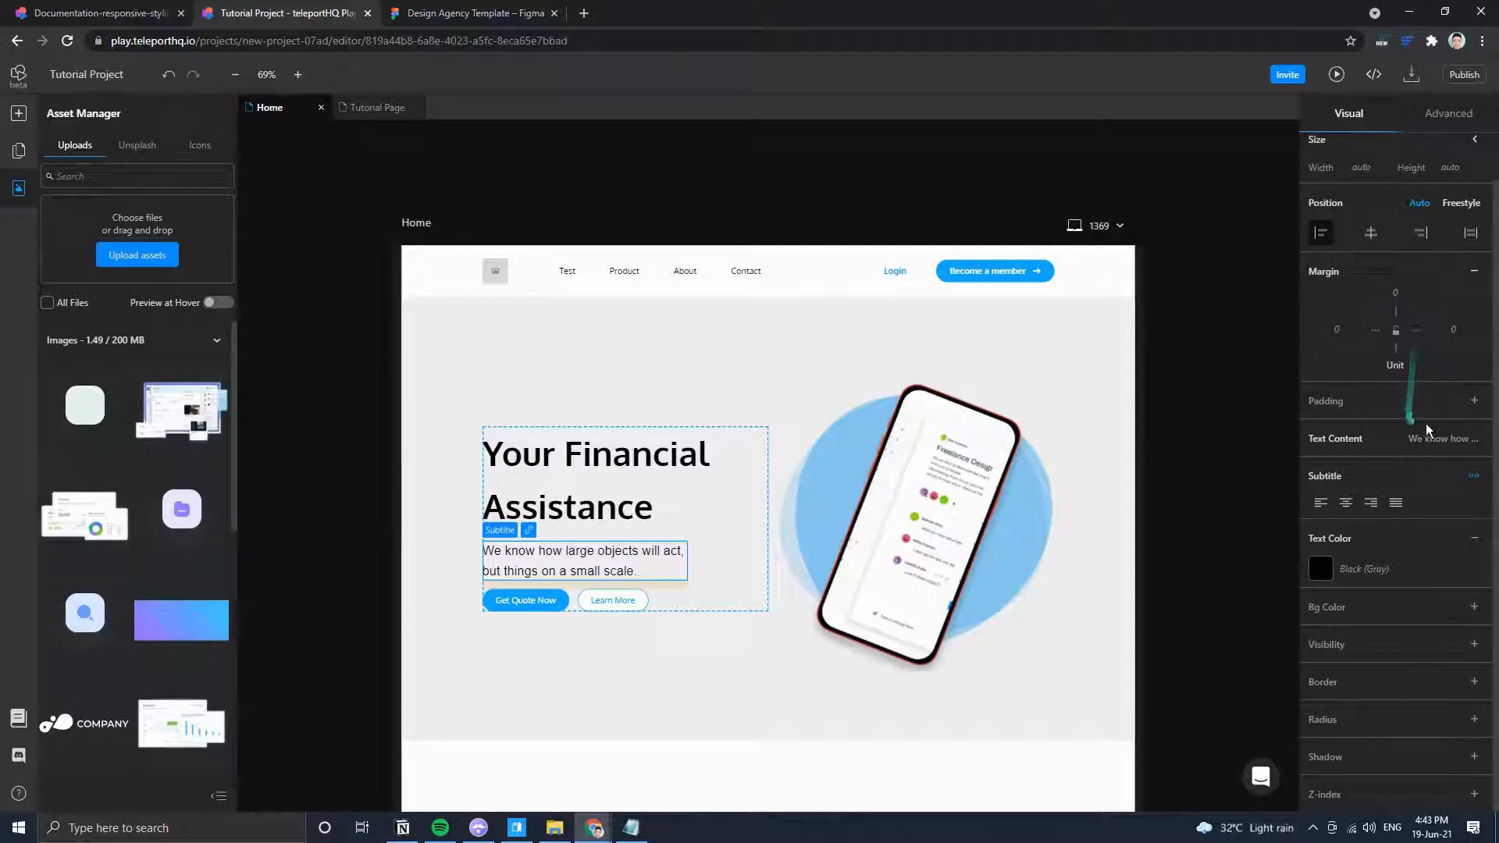
Examine the presets offered for the hero subtitle's bottom margin and width, including the QuadrapleUnit size token.
scroll(1394, 396, up, 1)
click(1403, 417)
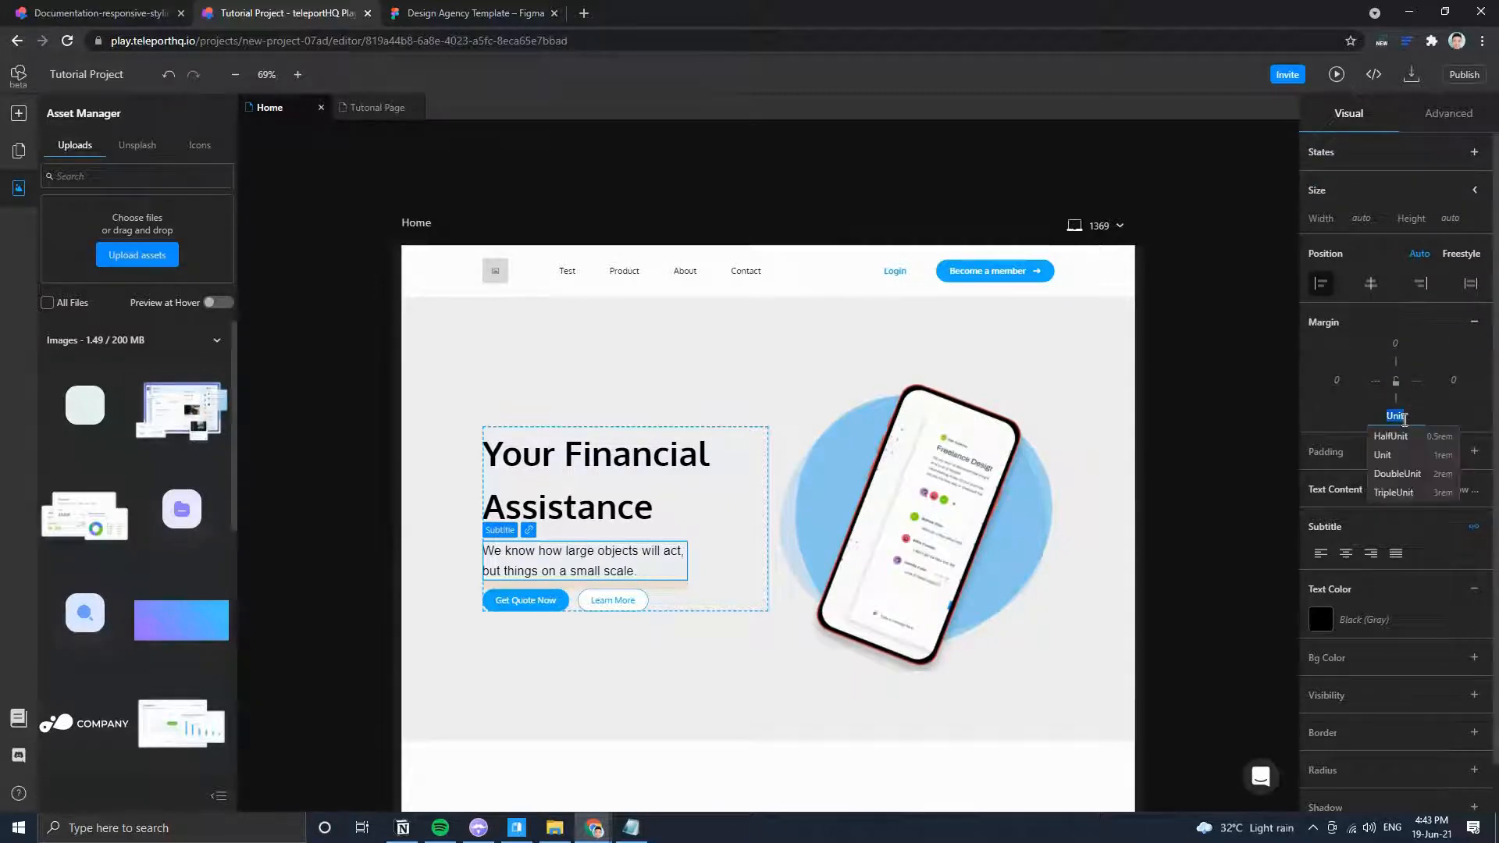
click(1439, 415)
scroll(1397, 562, down, 1)
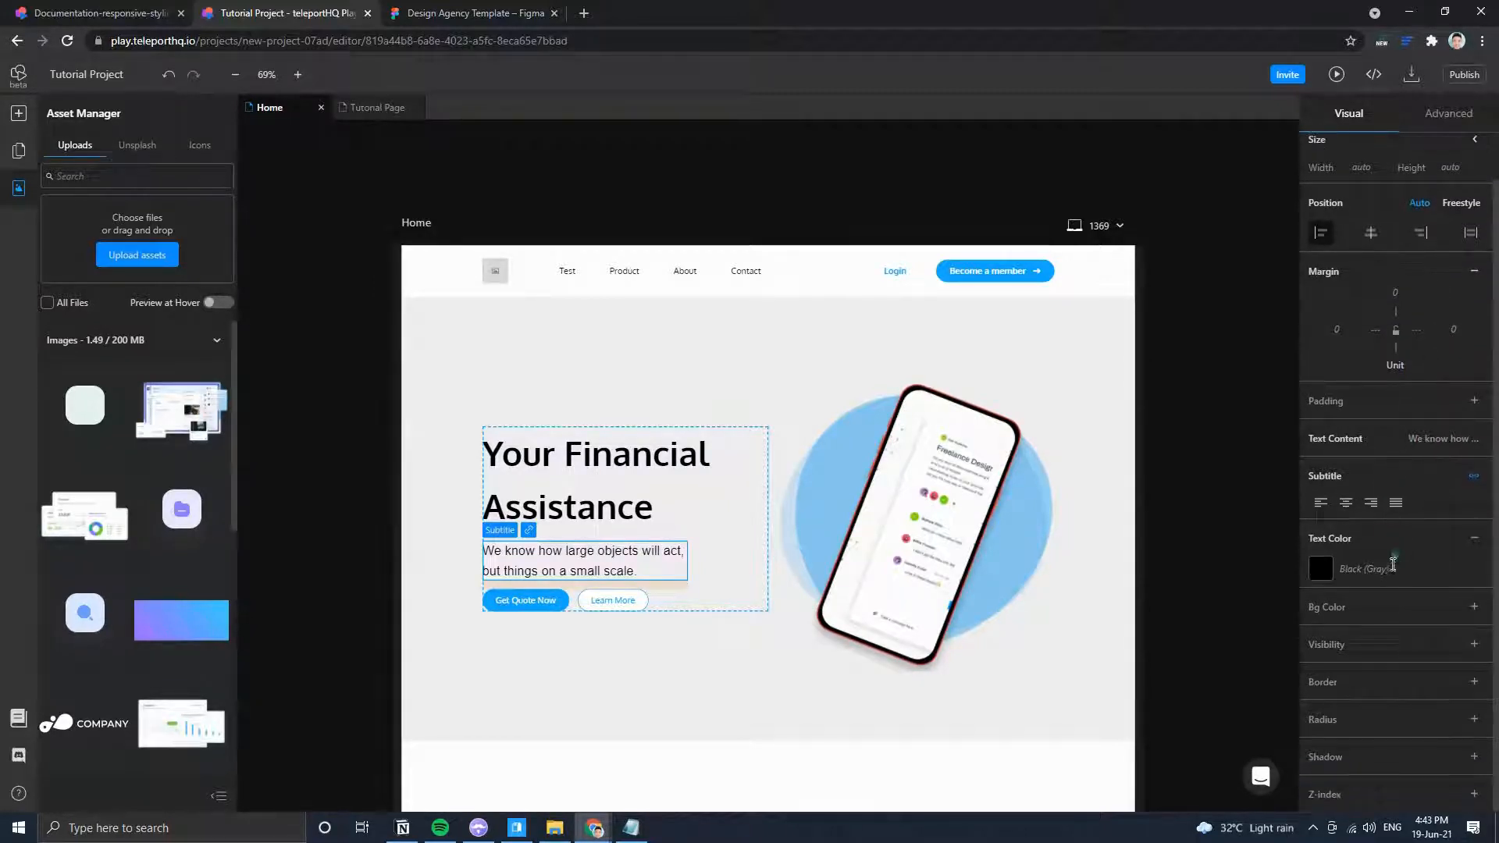
scroll(1358, 460, up, 1)
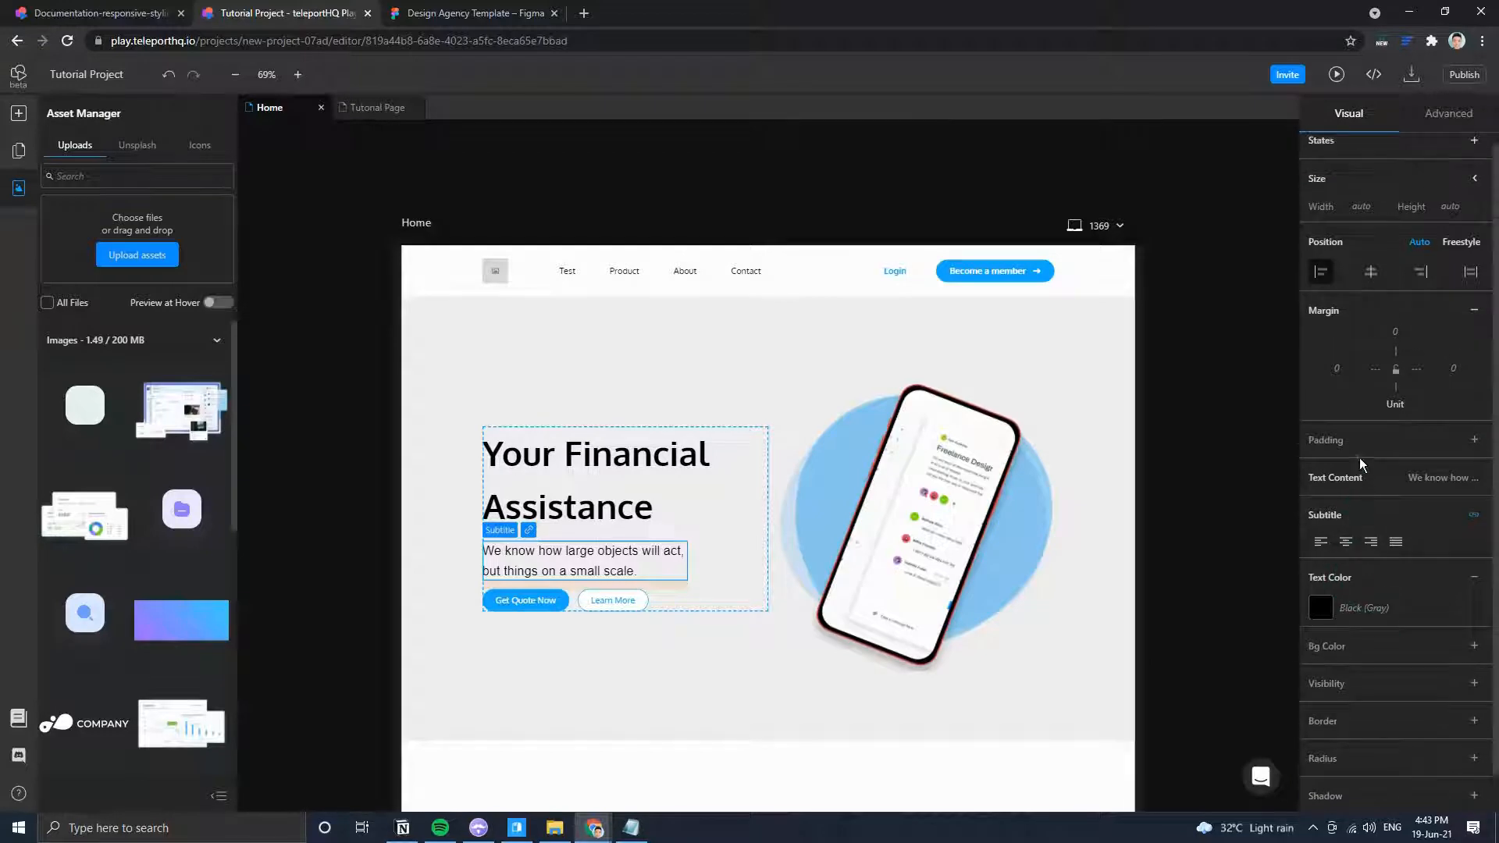
click(1367, 225)
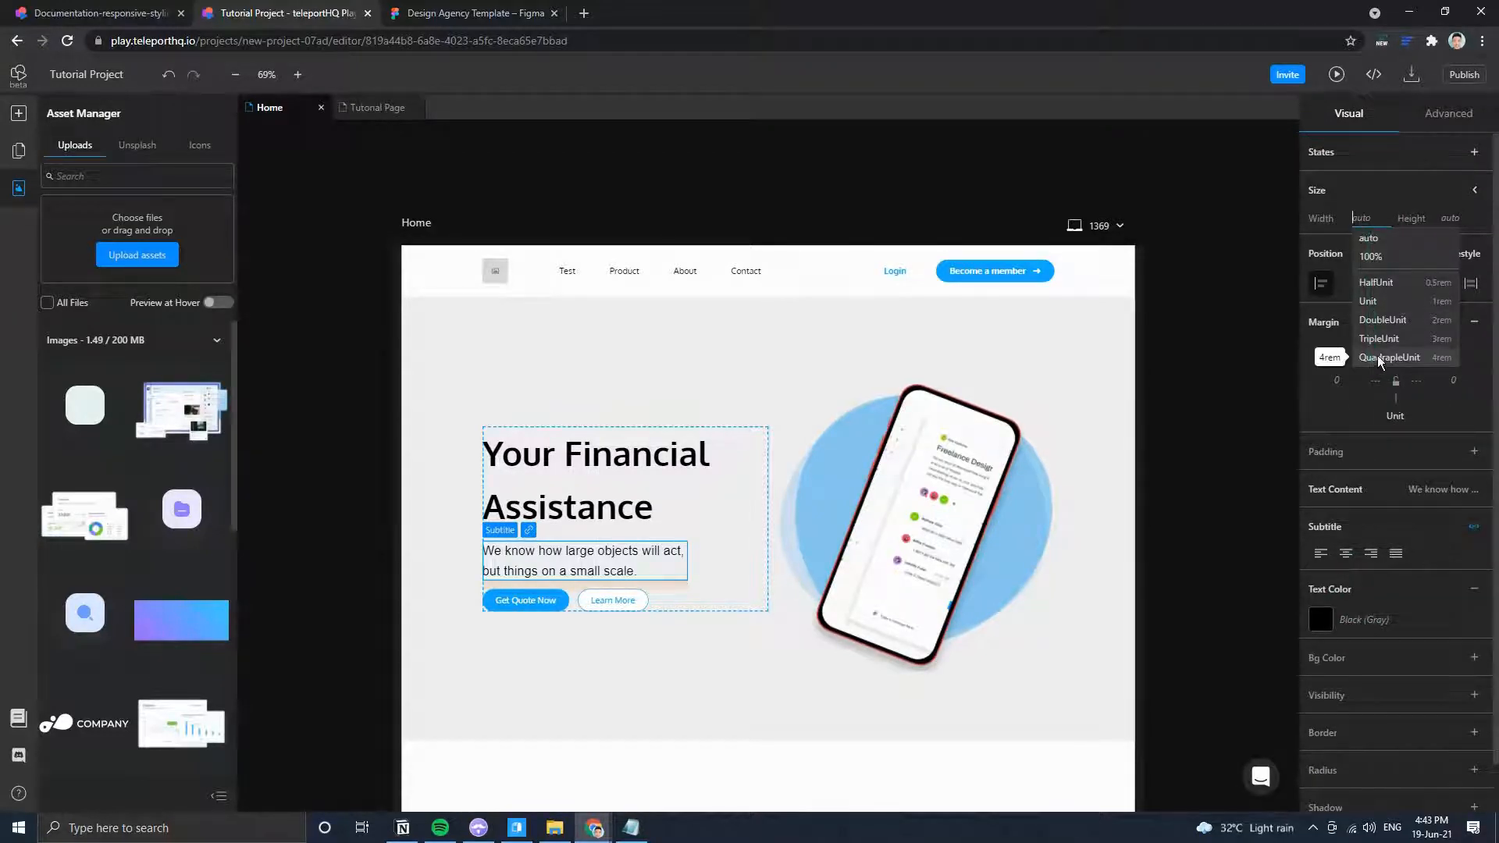
click(1382, 163)
Set the hero subtitle's top margin to Unit, undo the change, and review the top margin presets.
click(1400, 356)
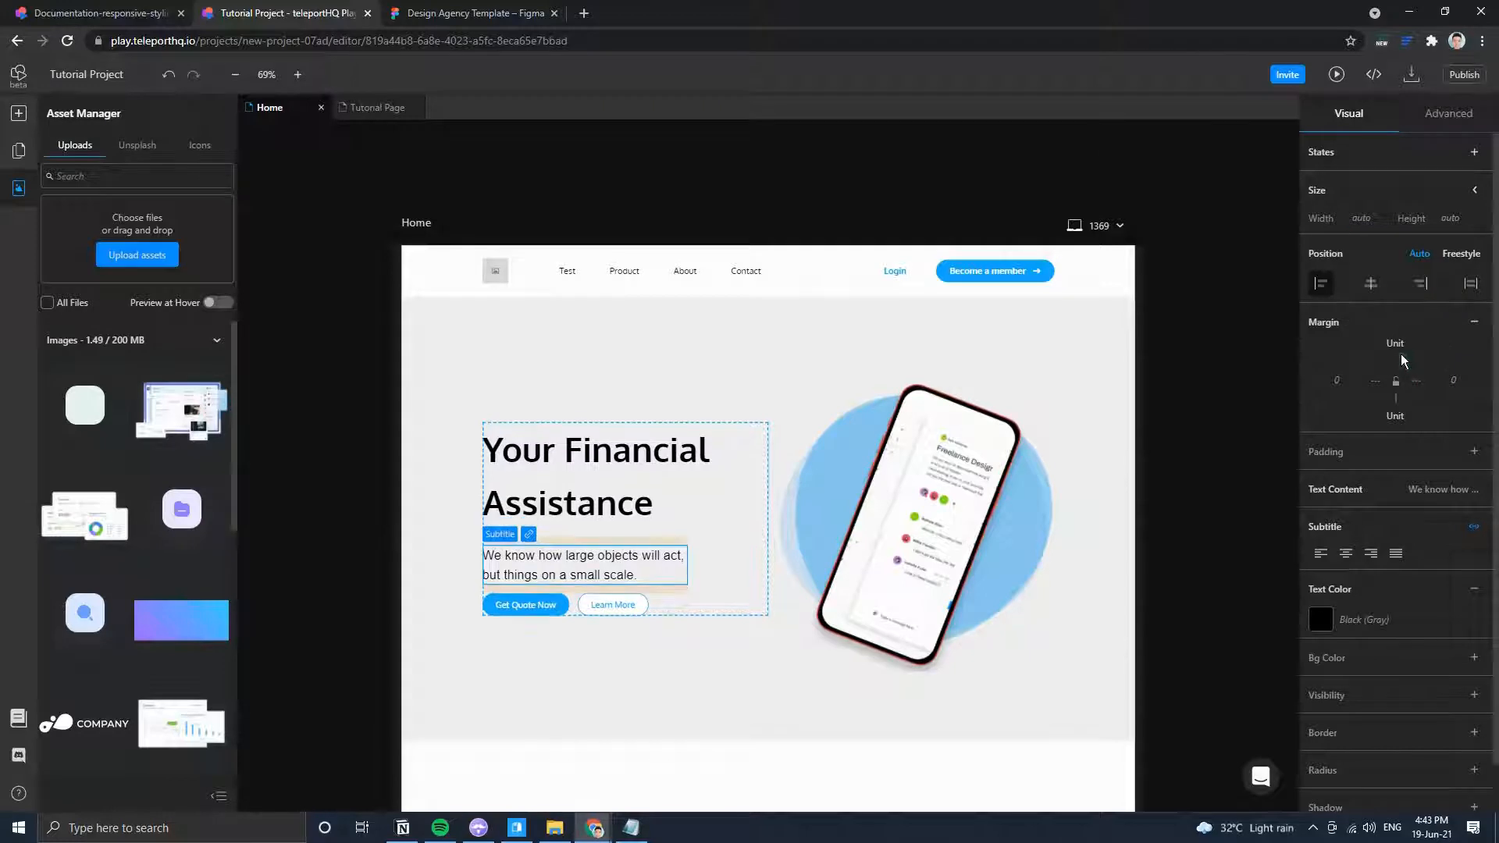
key(ctrl+z)
click(1395, 344)
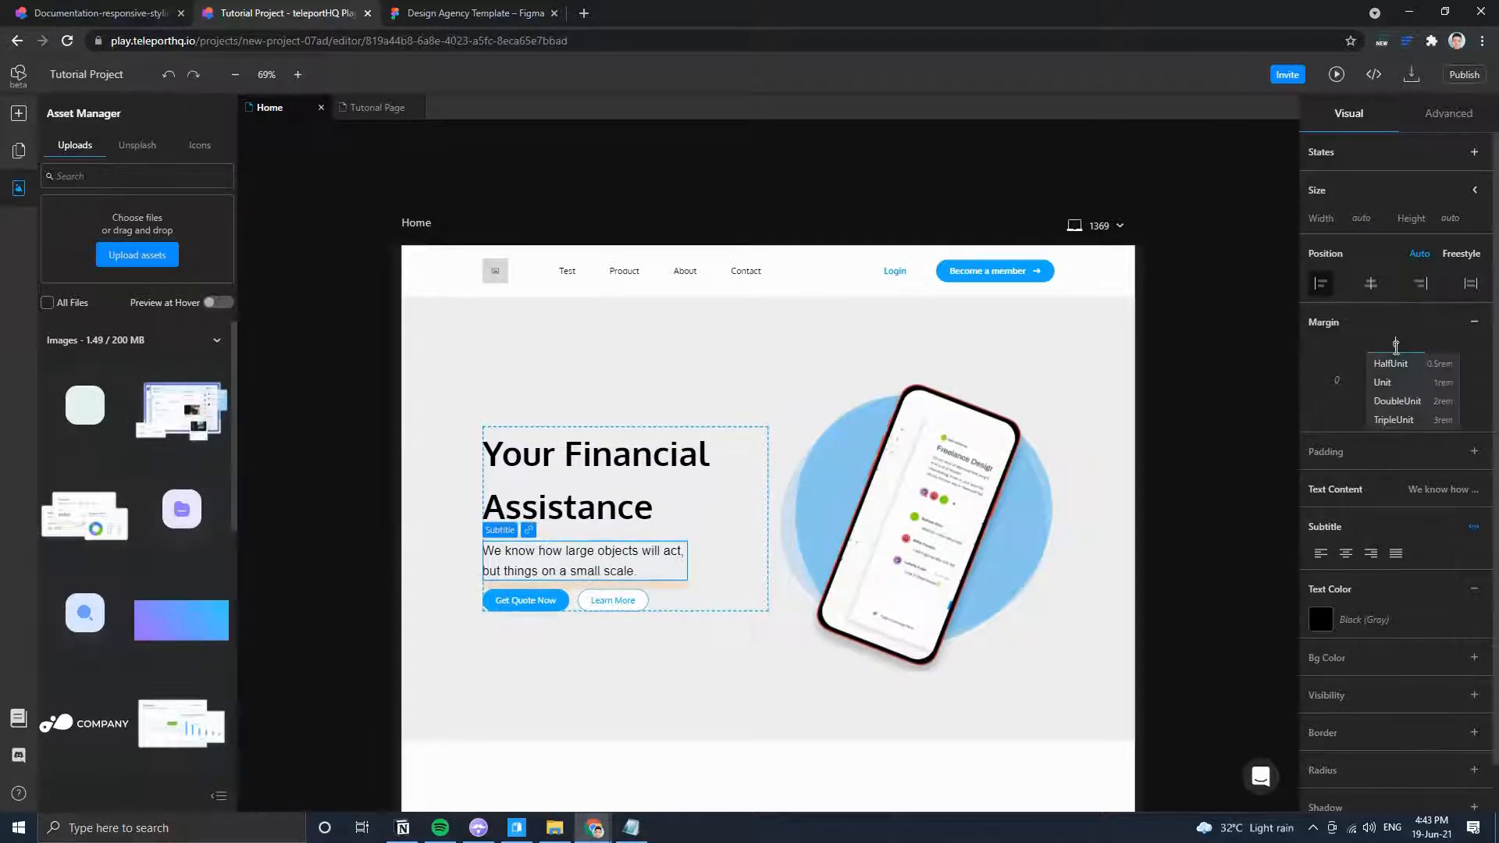
click(1379, 326)
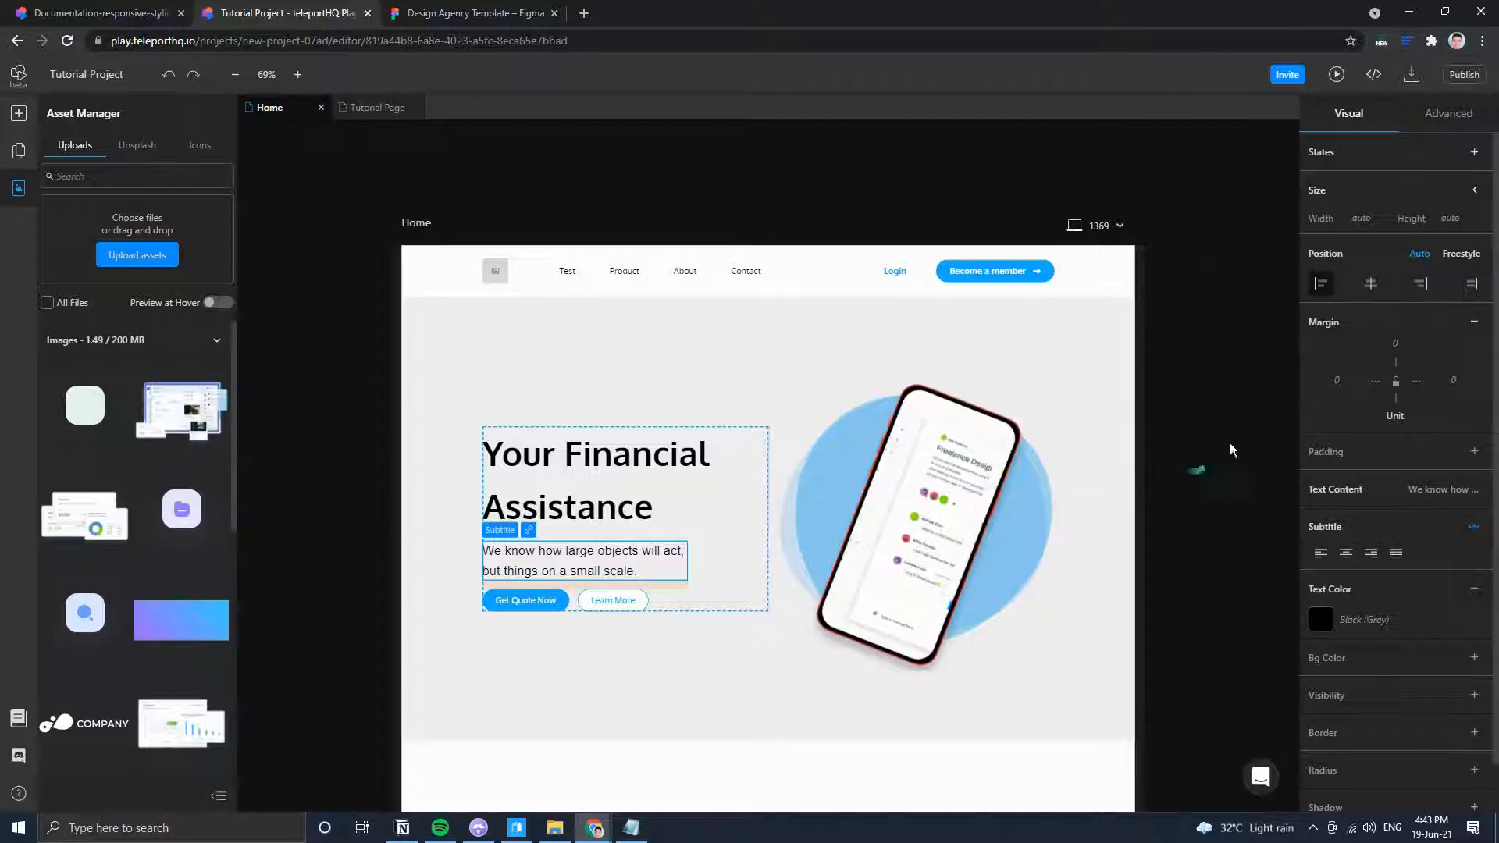
Browse the palette colors offered for the hero subtitle's text color and view the project's color styles.
scroll(1371, 532, down, 1)
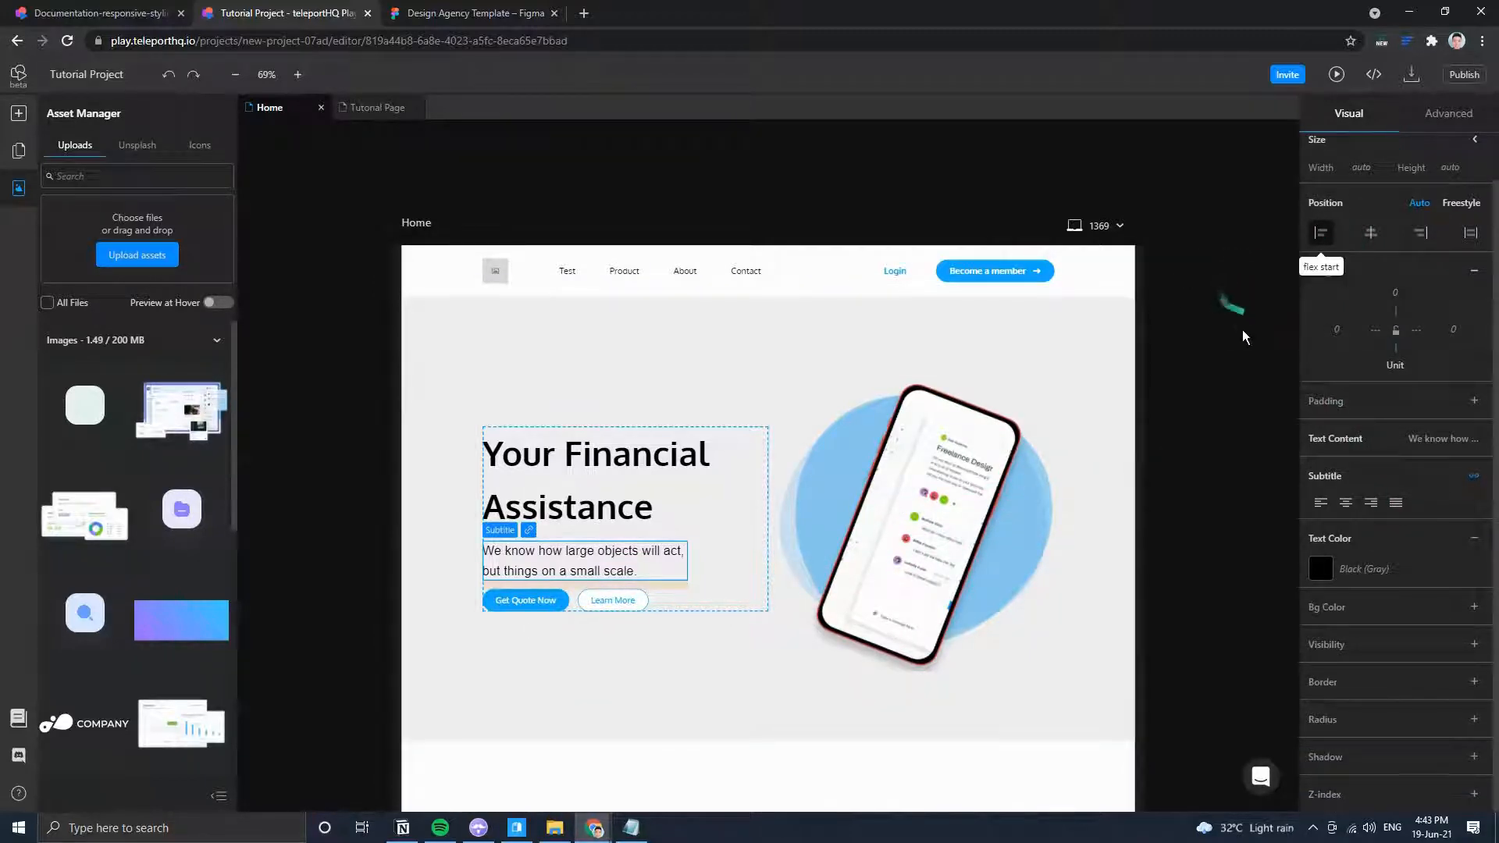
click(1356, 566)
scroll(1389, 672, down, 2)
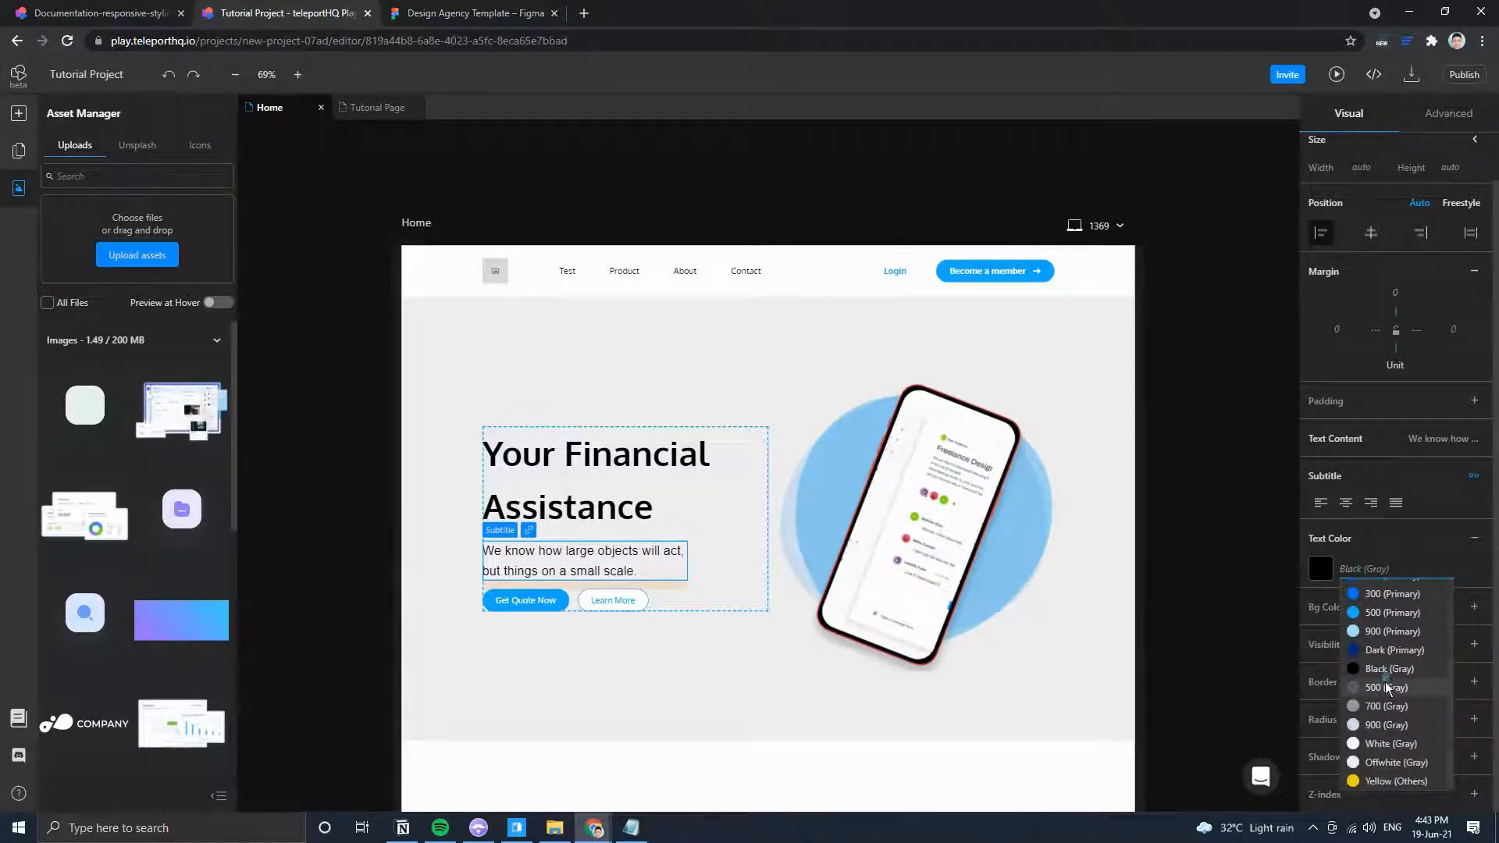
click(1245, 551)
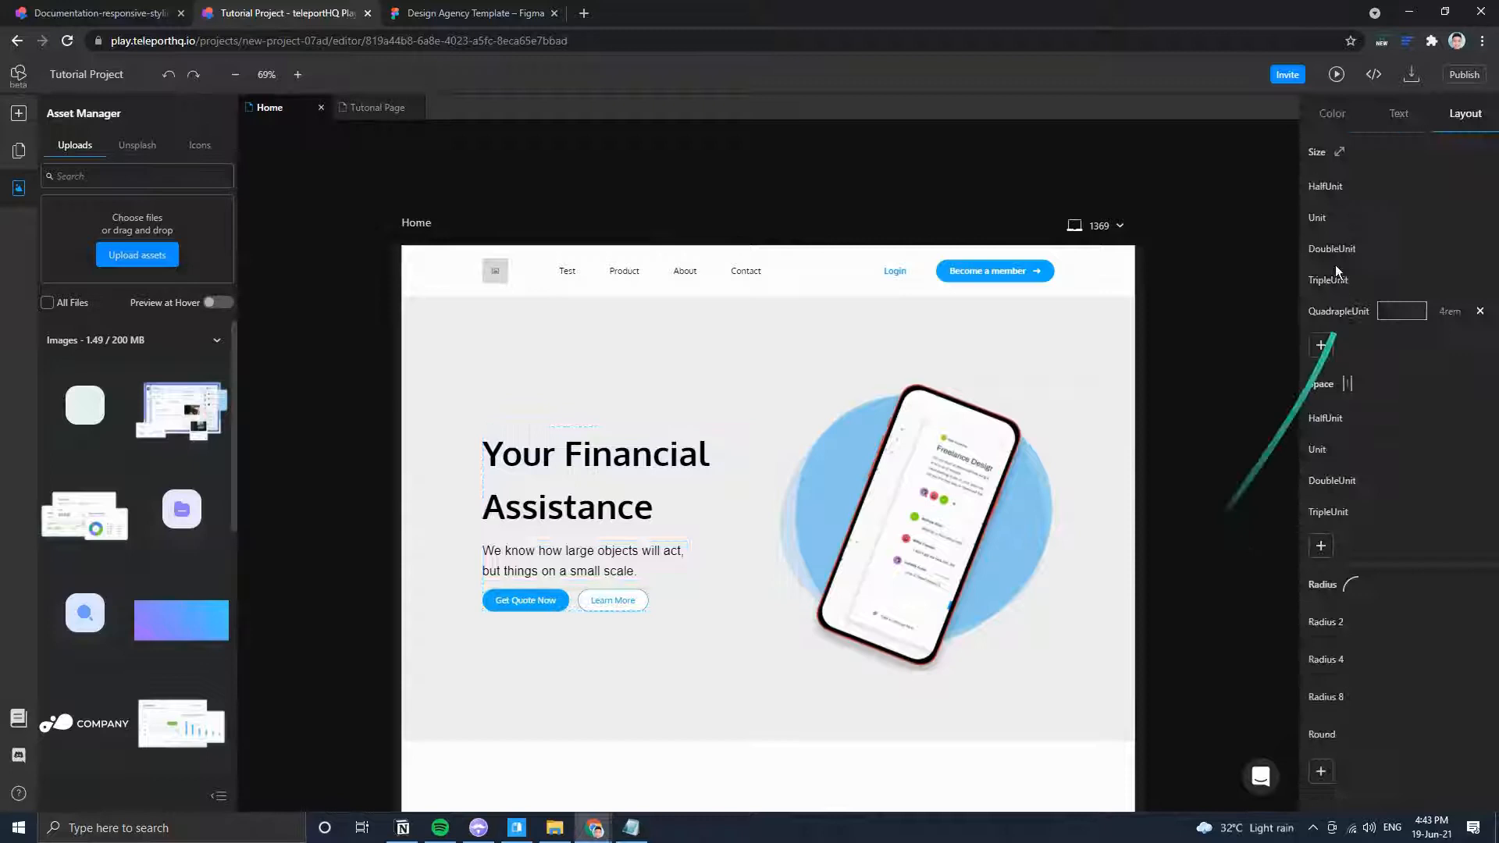
click(1353, 111)
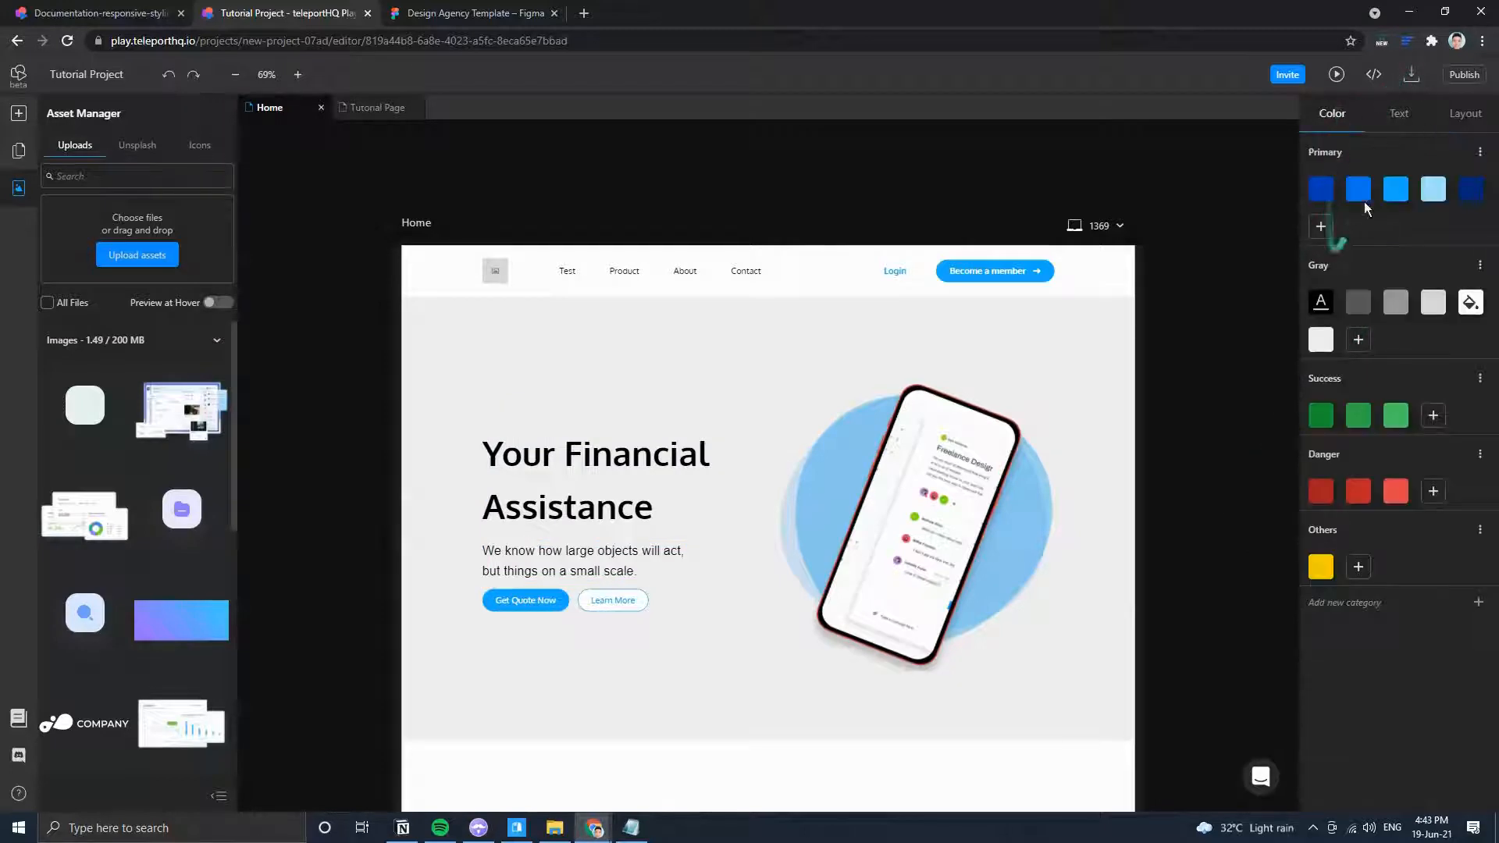
Set the hero subtitle's text color to the custom hex value #f4f4f4.
click(523, 572)
click(1366, 619)
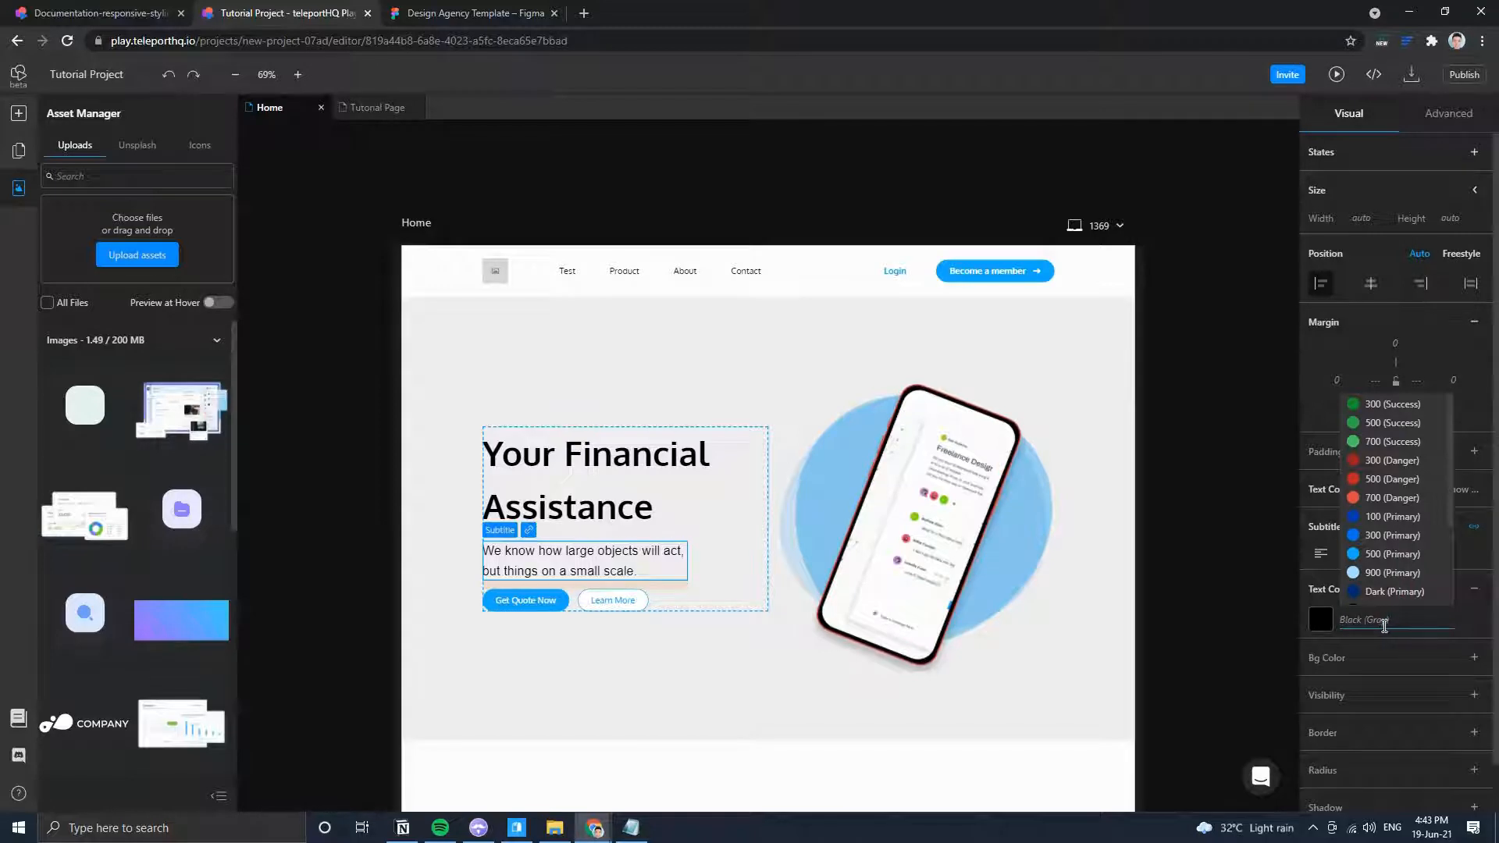
text(#f4f4f4)
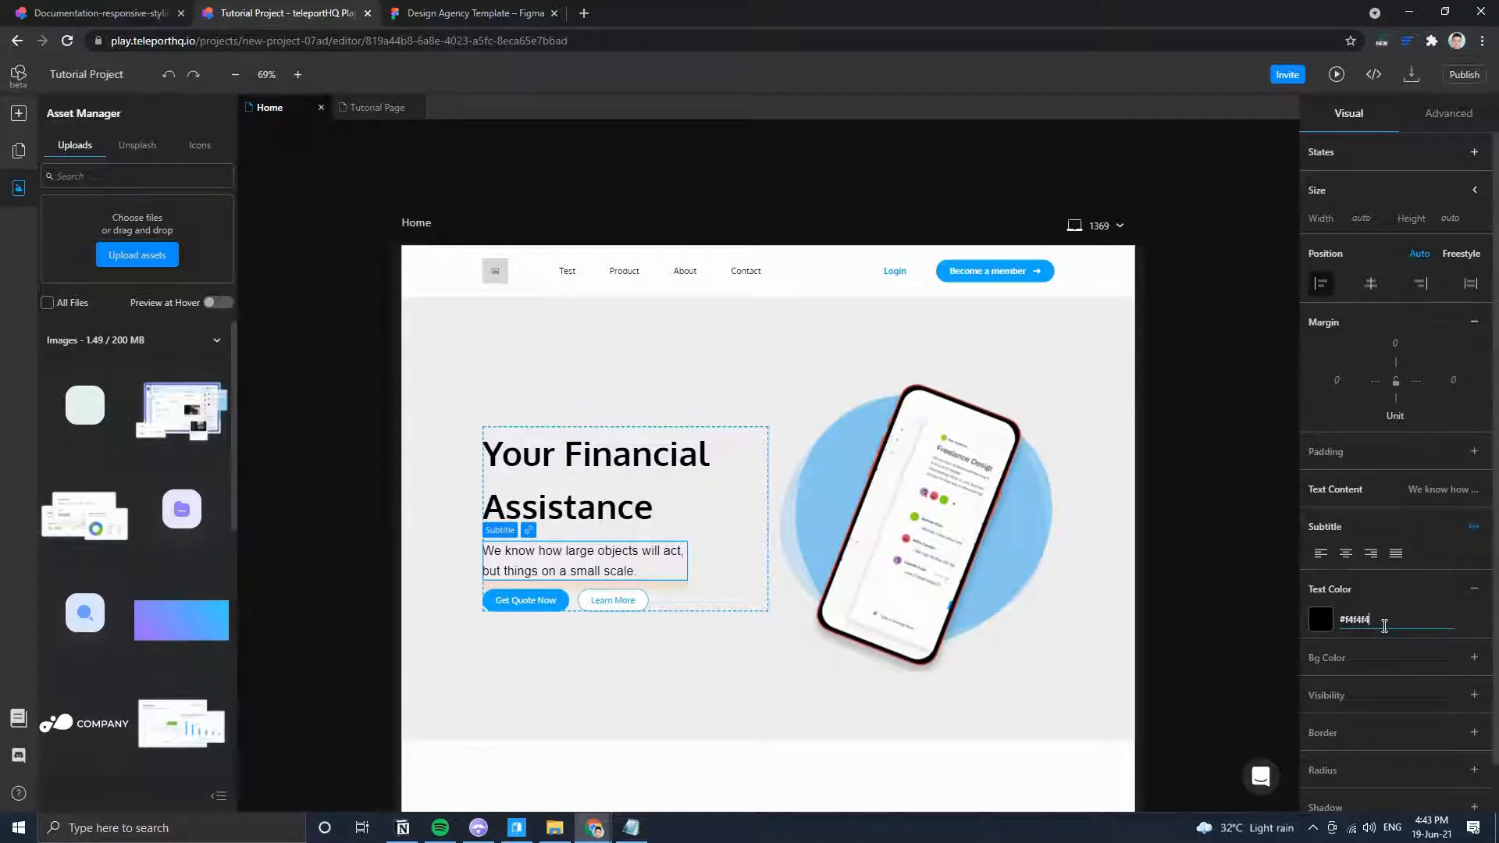
key(Return)
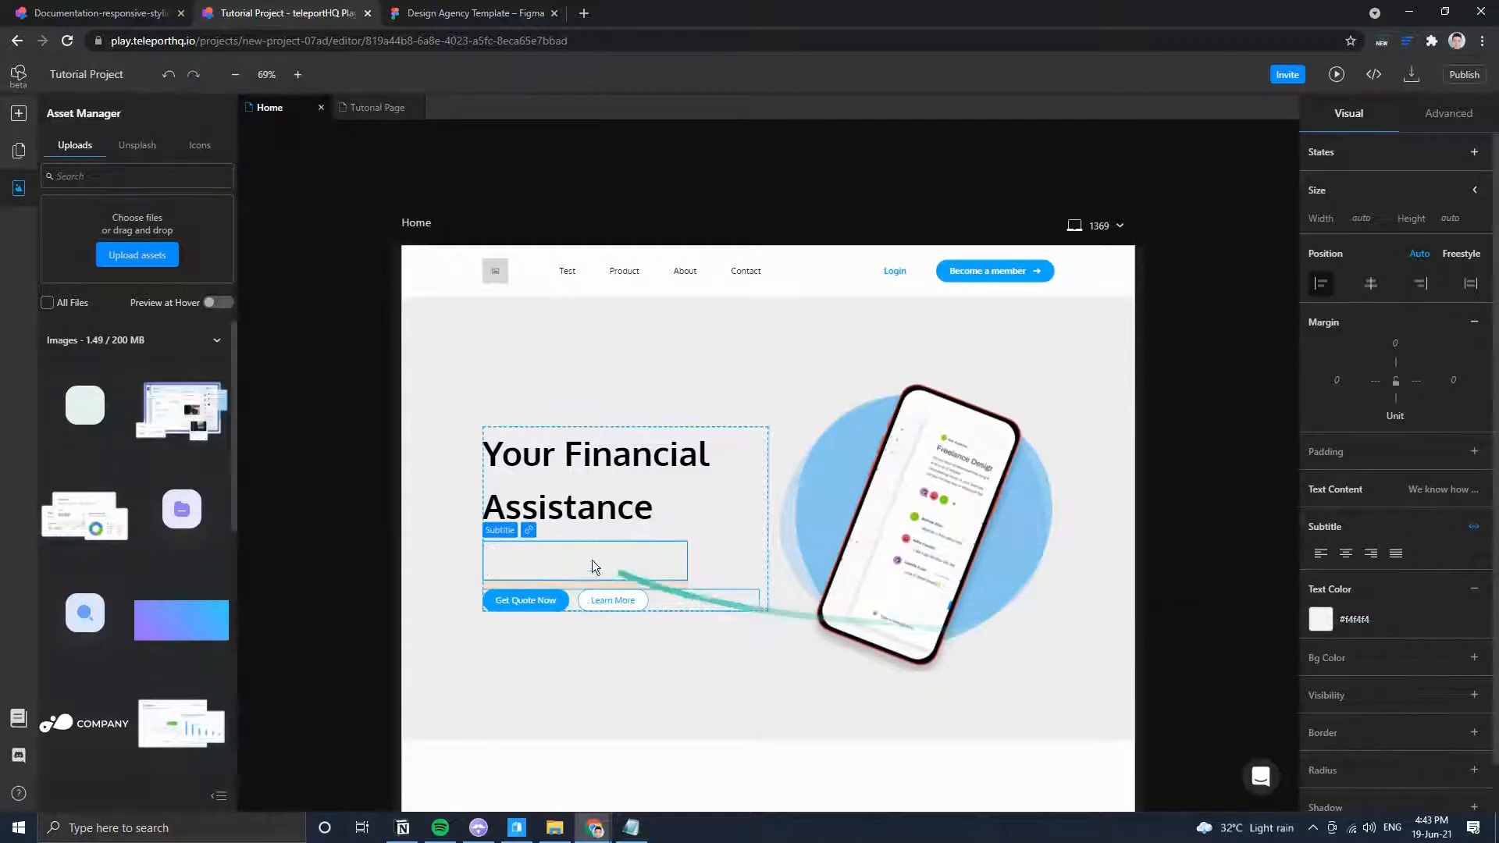
Change the hero subtitle's text color to the custom hex value #ad0000.
click(1372, 625)
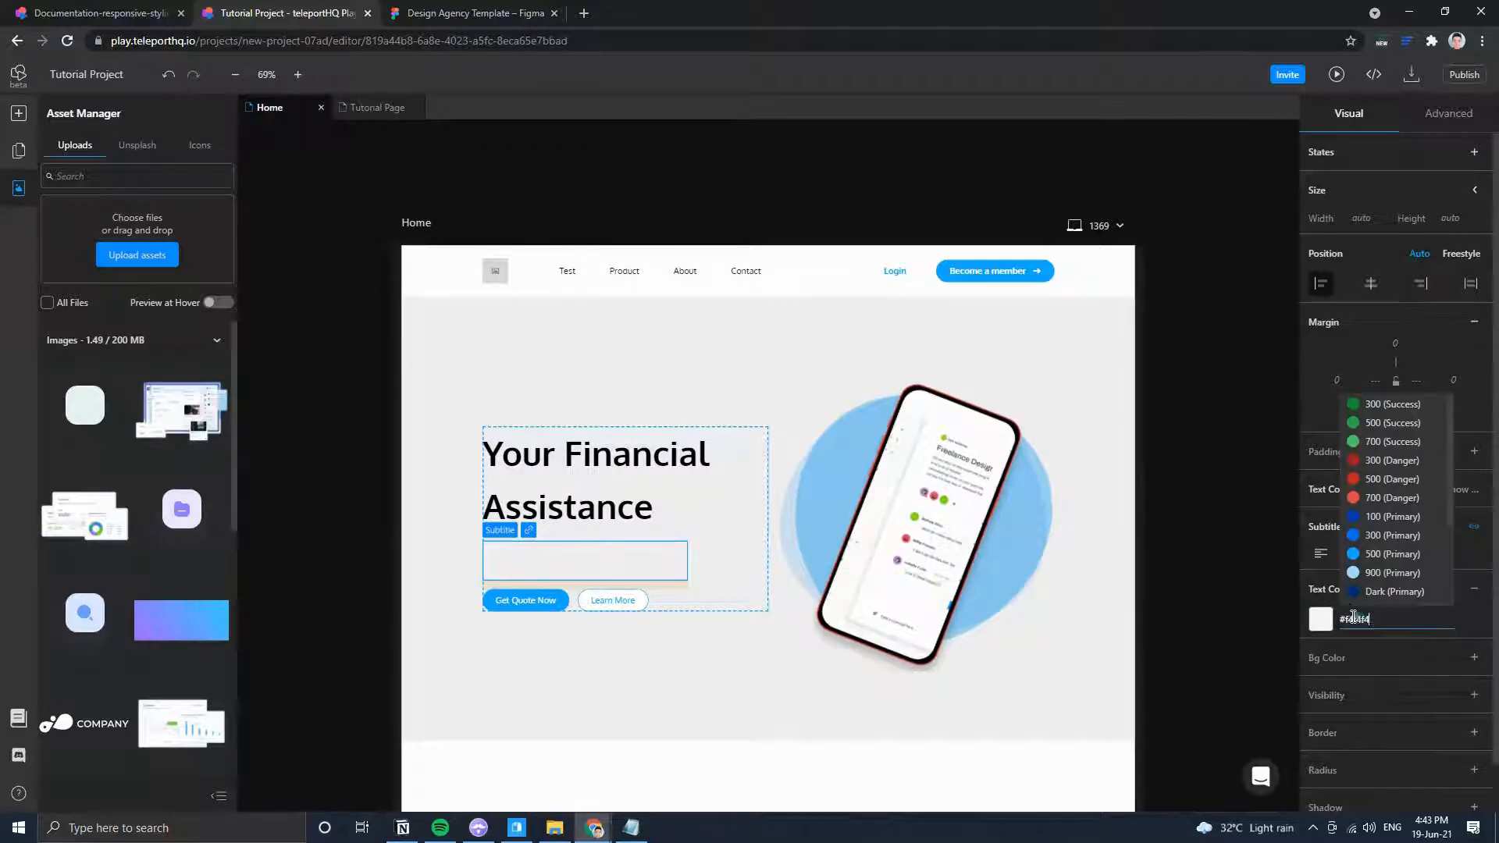
text(ab)
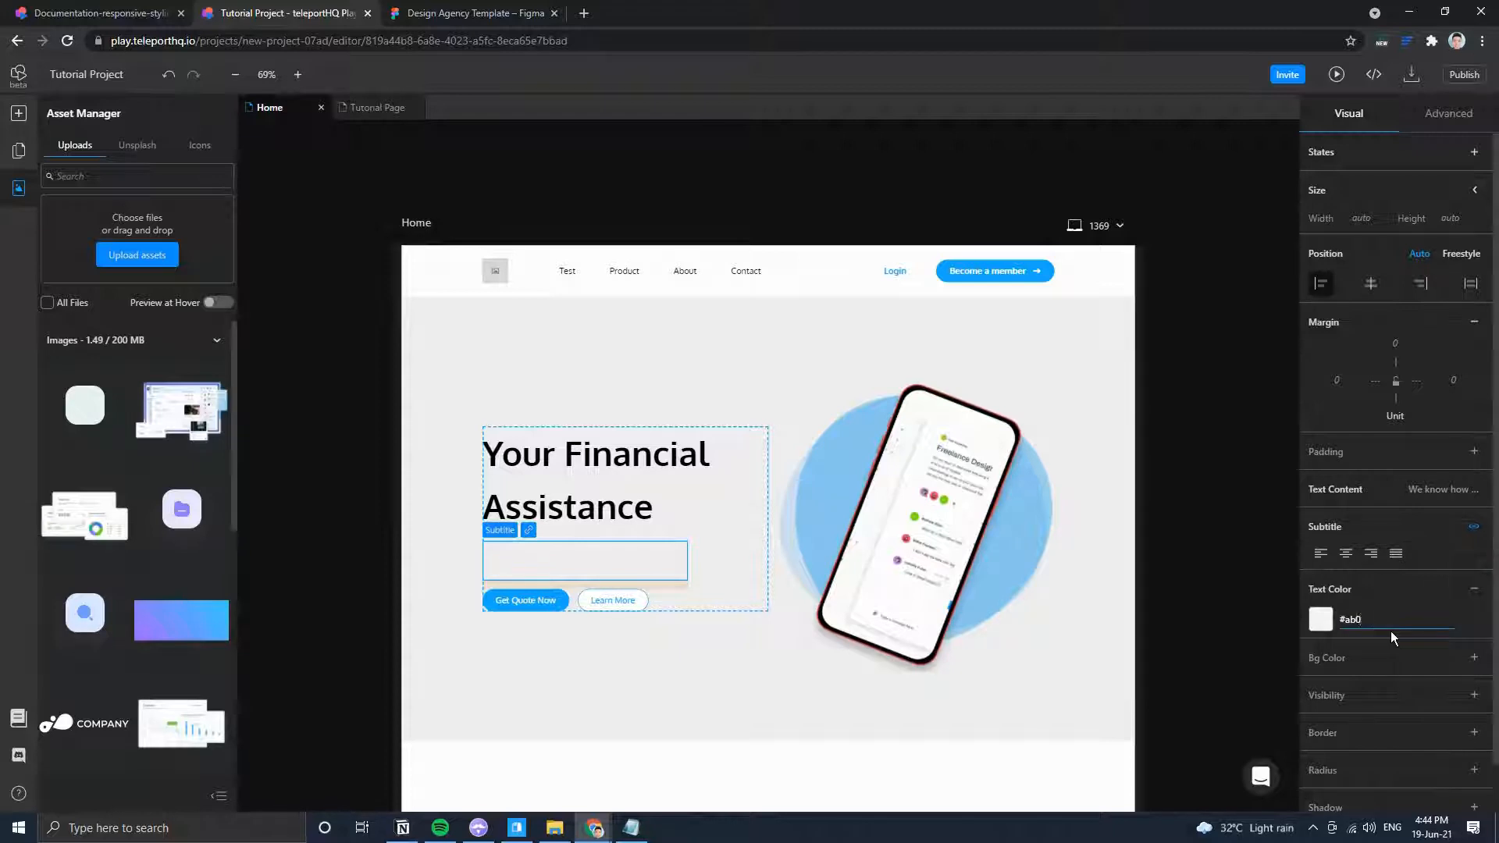
text(0000)
key(Return)
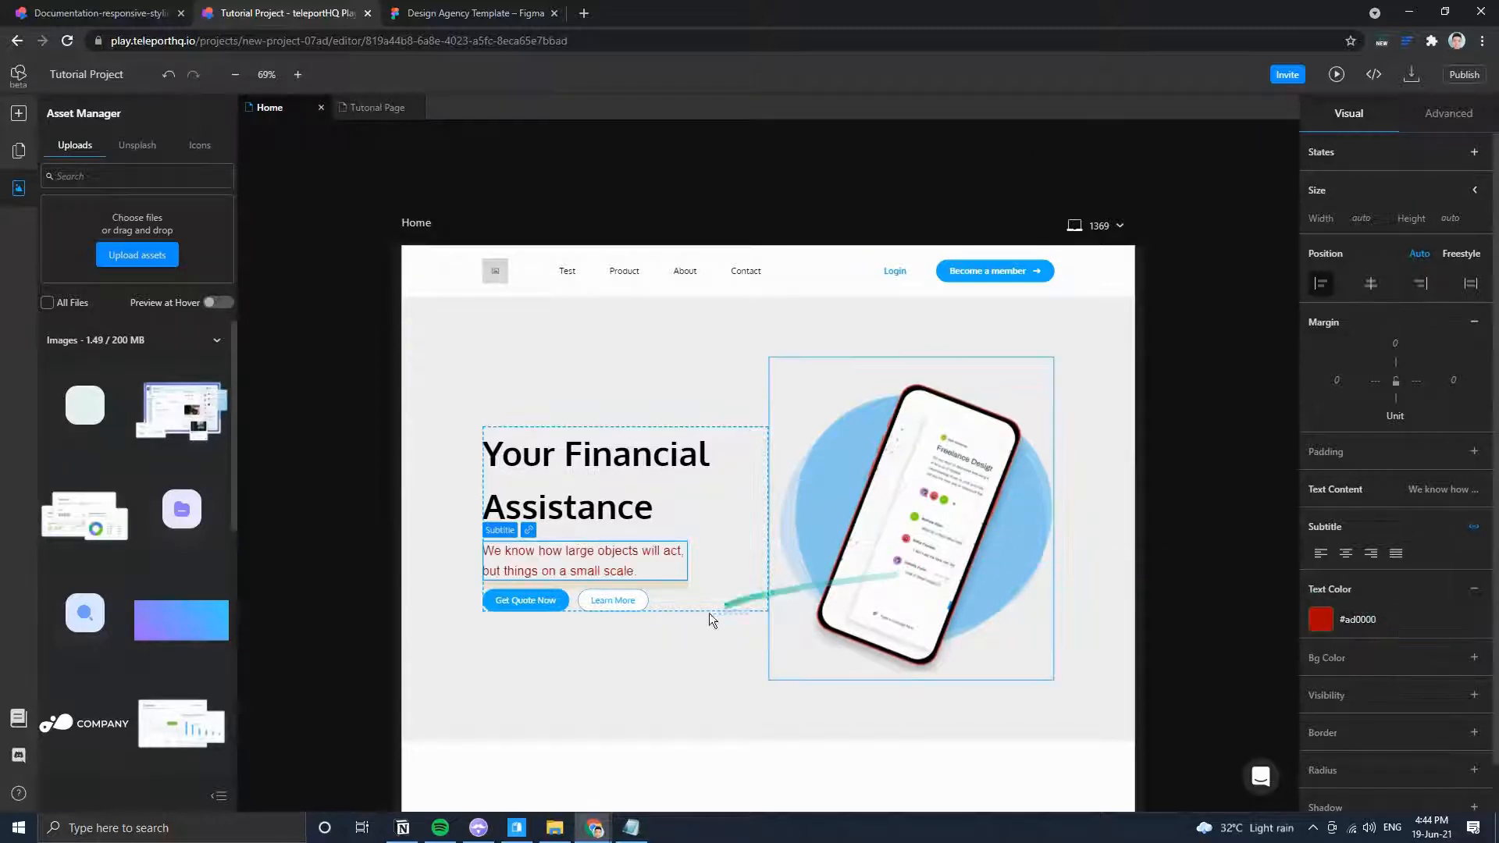
Assign the 300 (Danger) palette color to the hero subtitle's text, review the color list and deselect the subtitle.
click(1408, 623)
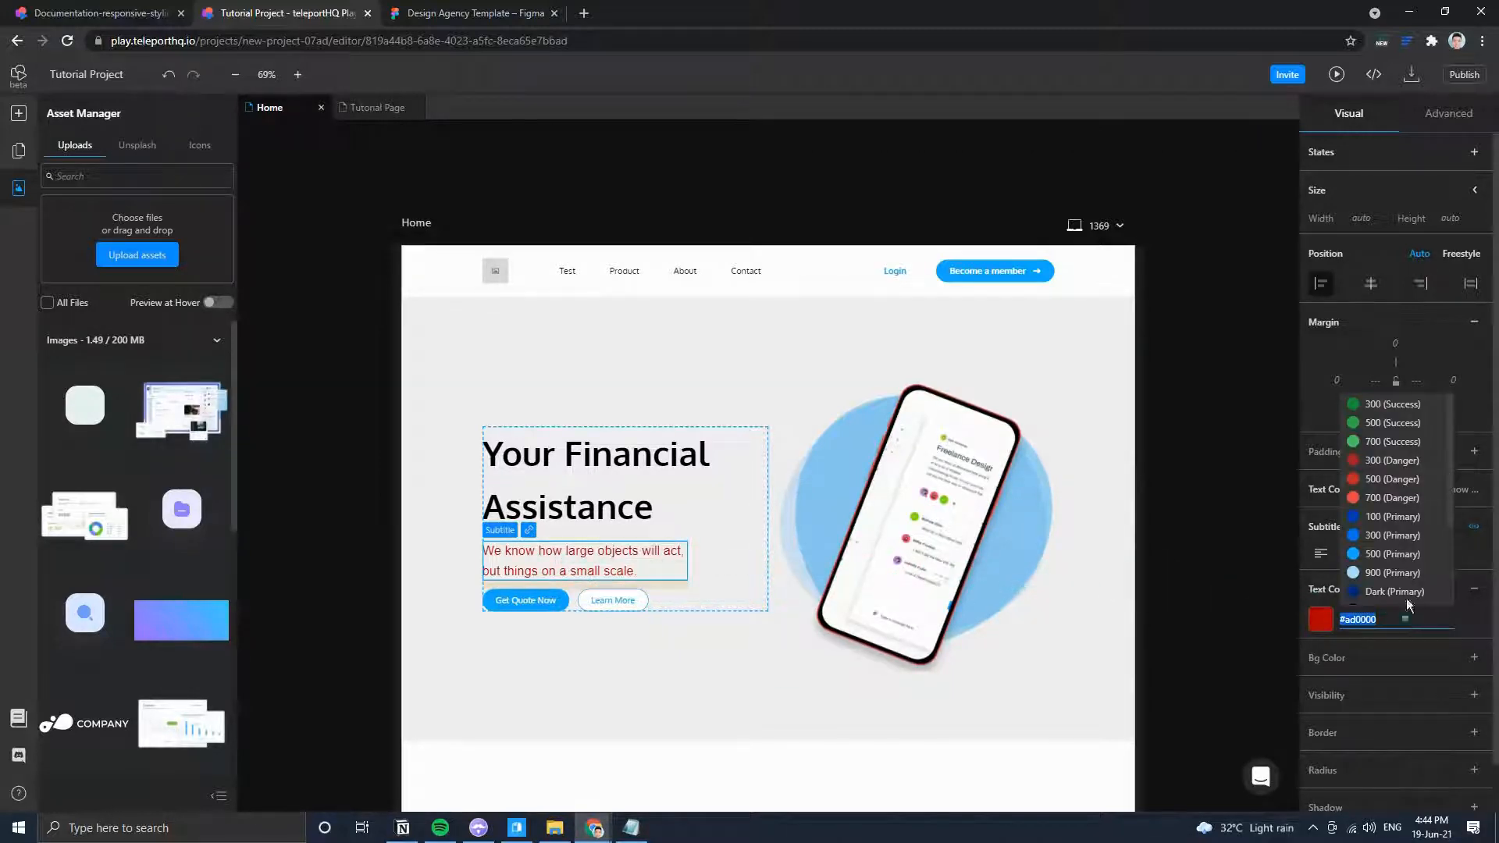
click(1397, 461)
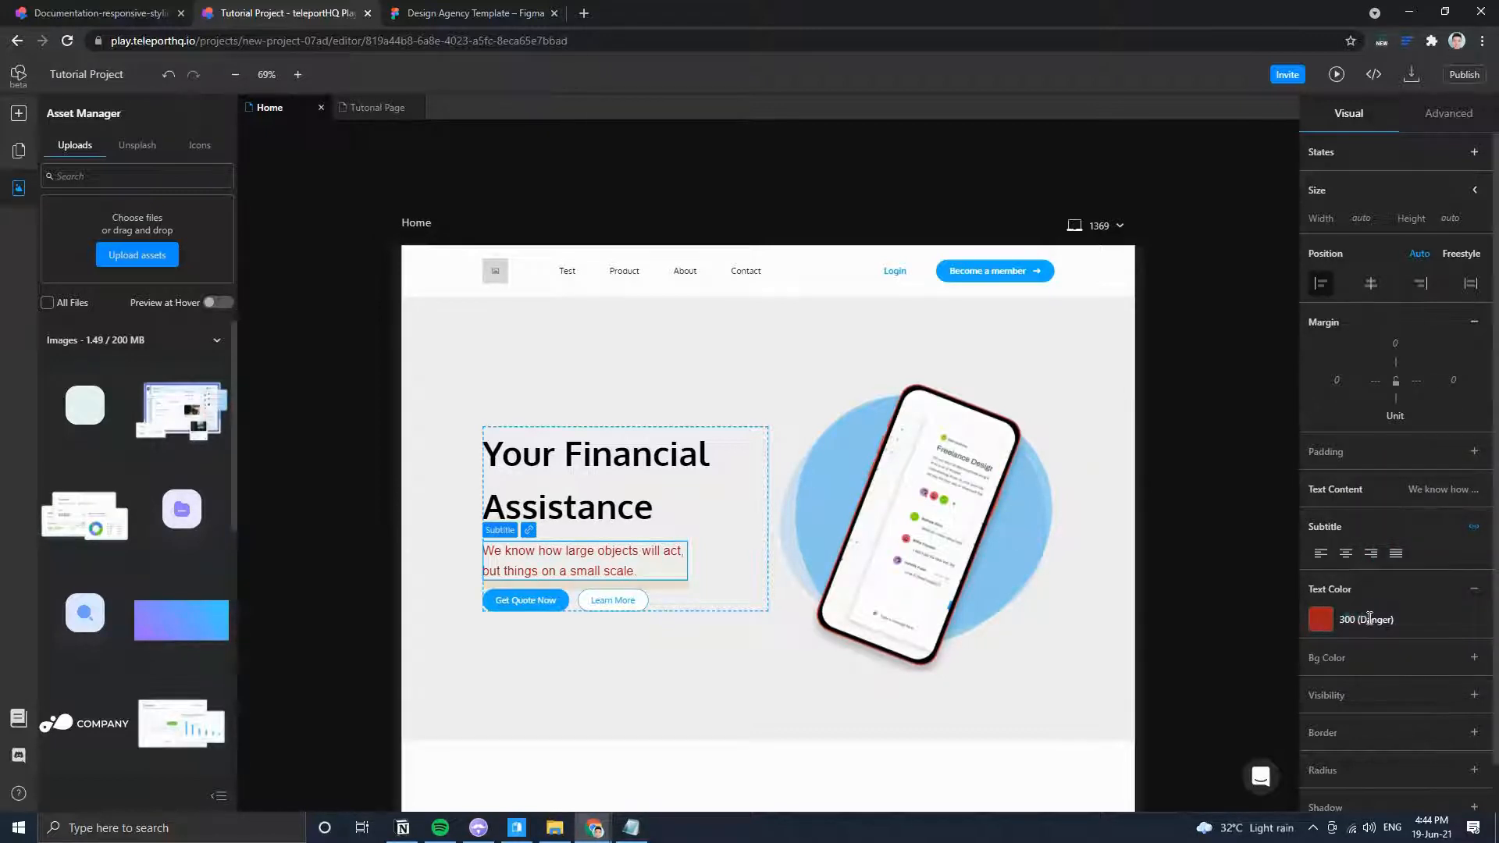
click(1369, 618)
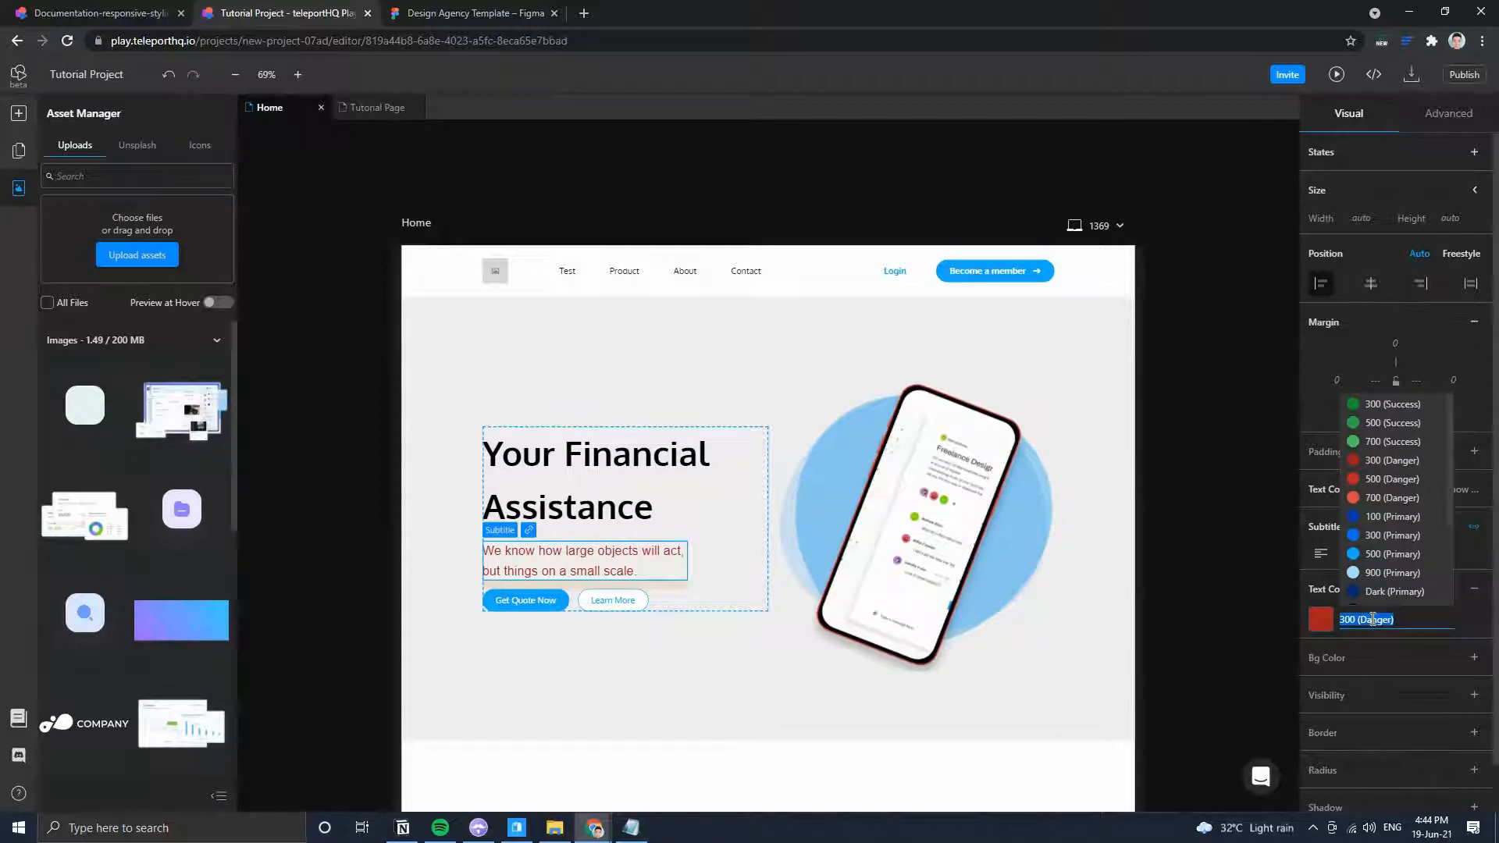
click(1220, 384)
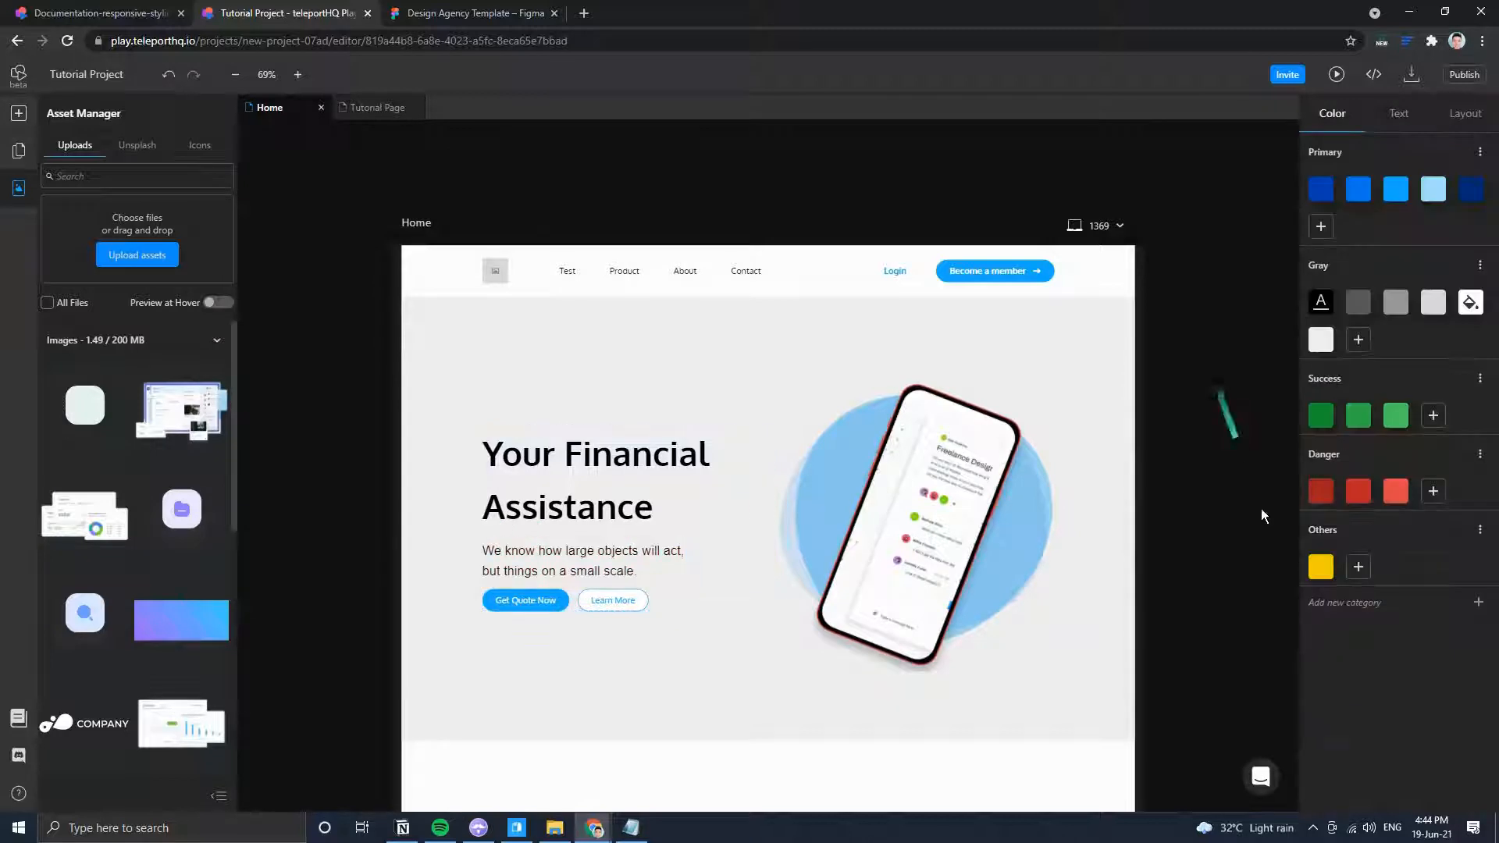
Switch the Home page canvas through the 1200 and 991 breakpoint widths and resize it to about 1445 px wide.
click(578, 572)
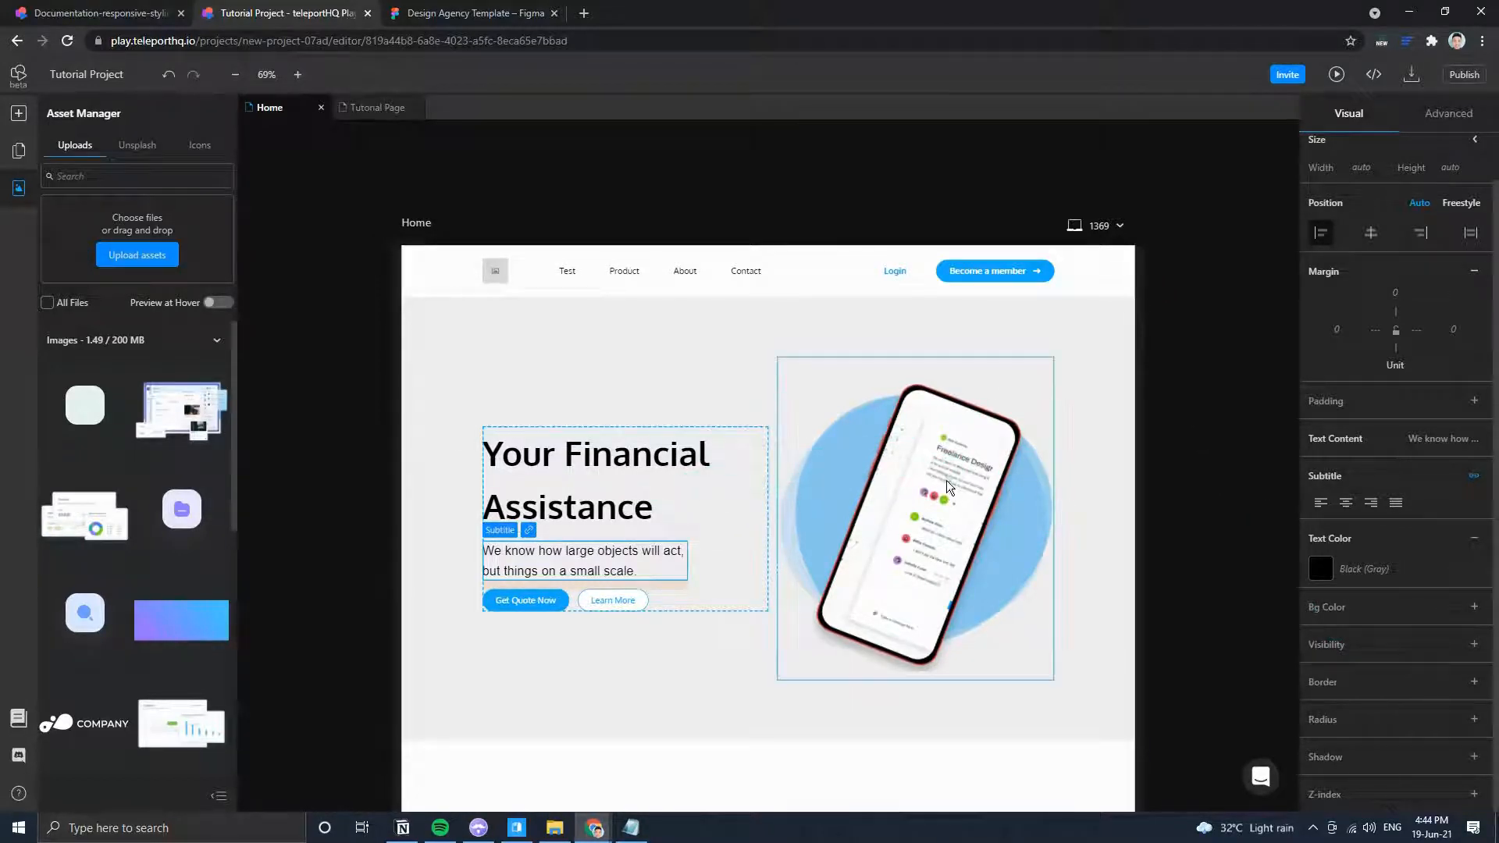
click(1115, 227)
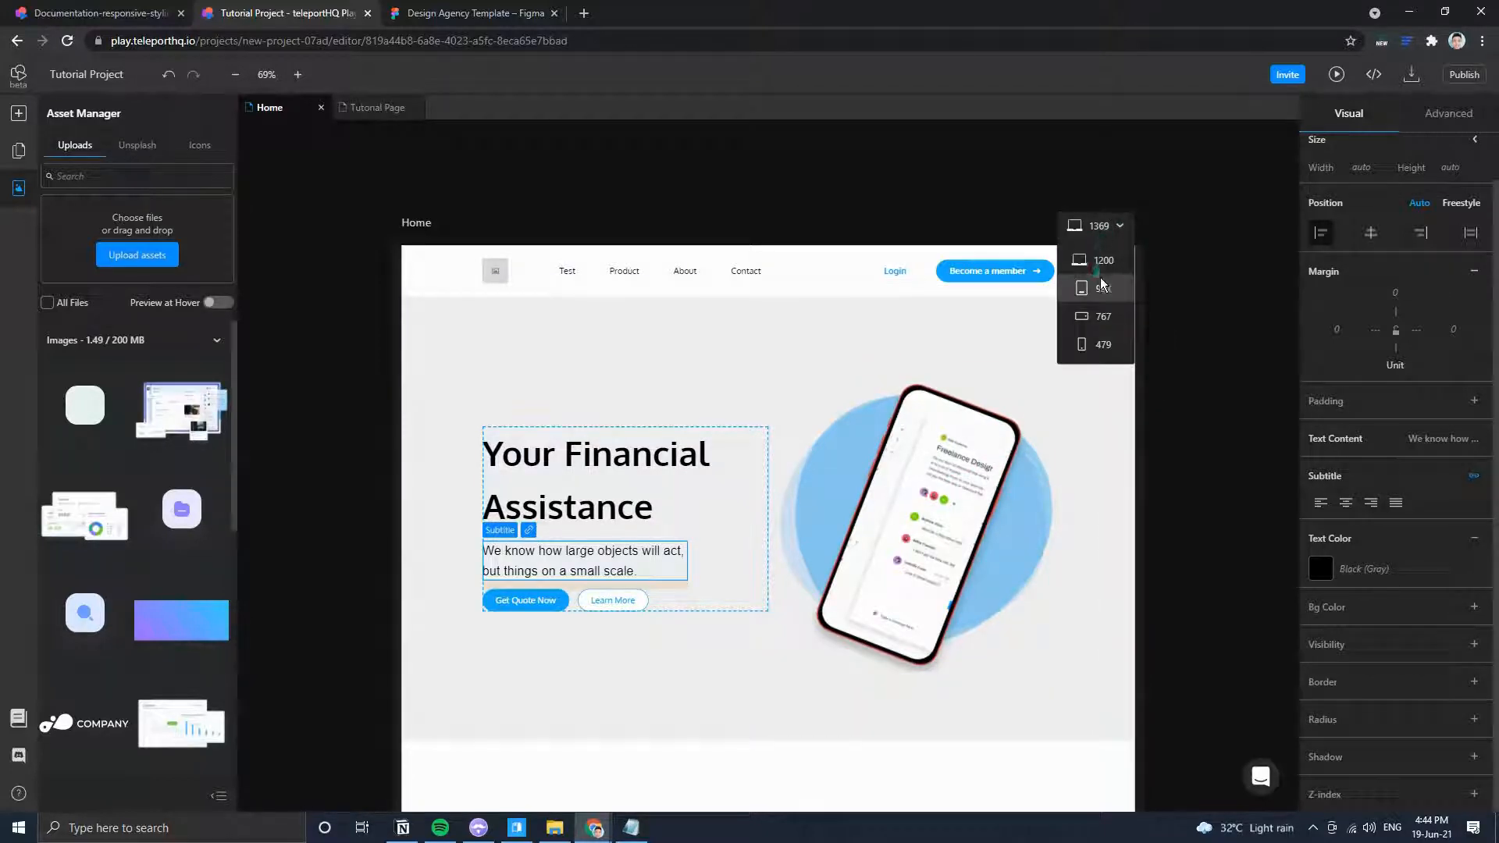
click(1199, 235)
click(1115, 226)
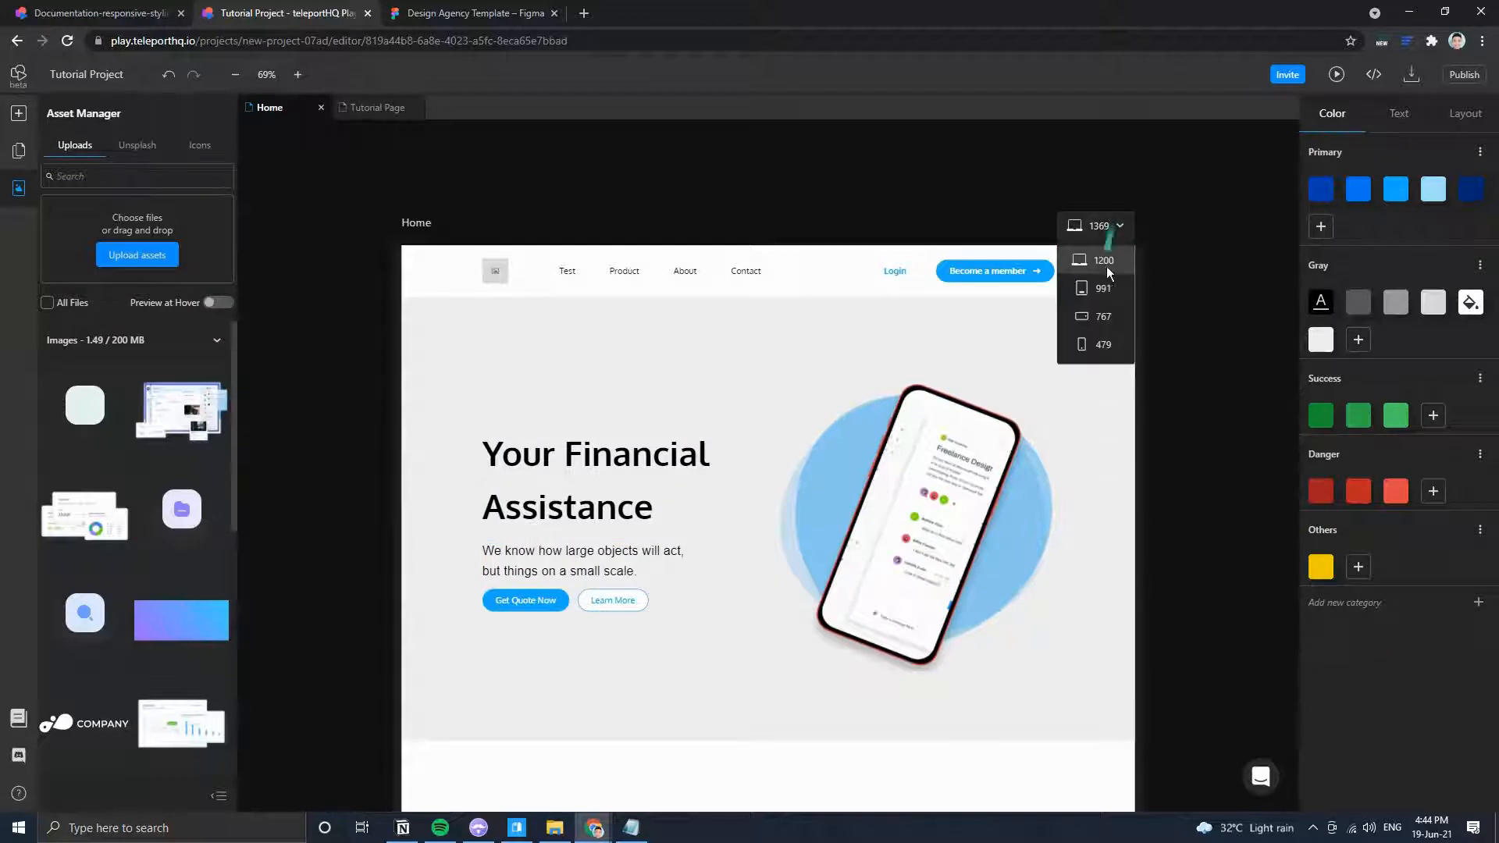
click(1097, 258)
click(1074, 226)
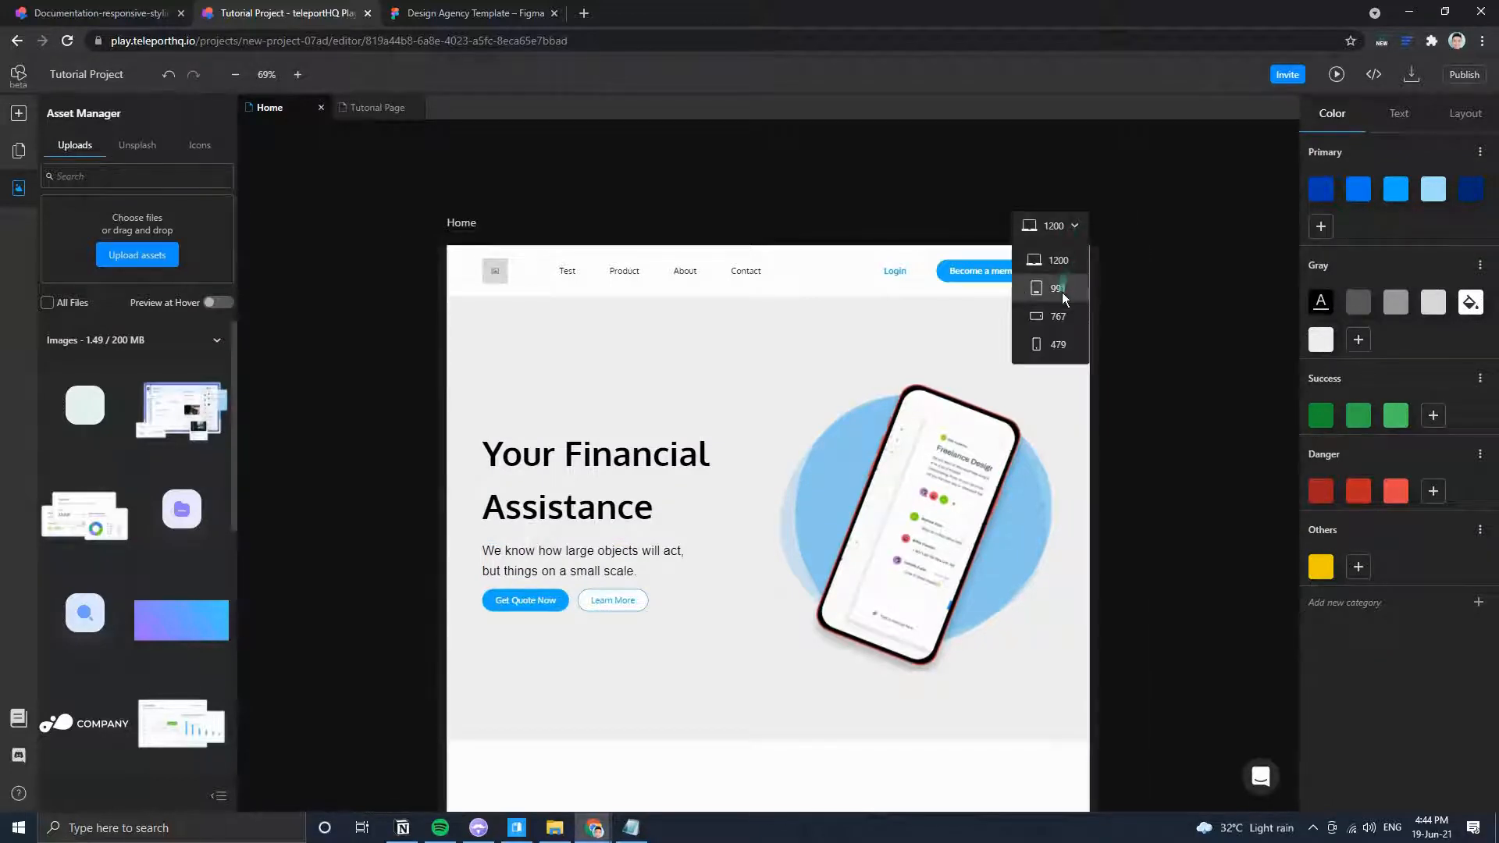
click(1050, 288)
click(1014, 227)
click(992, 288)
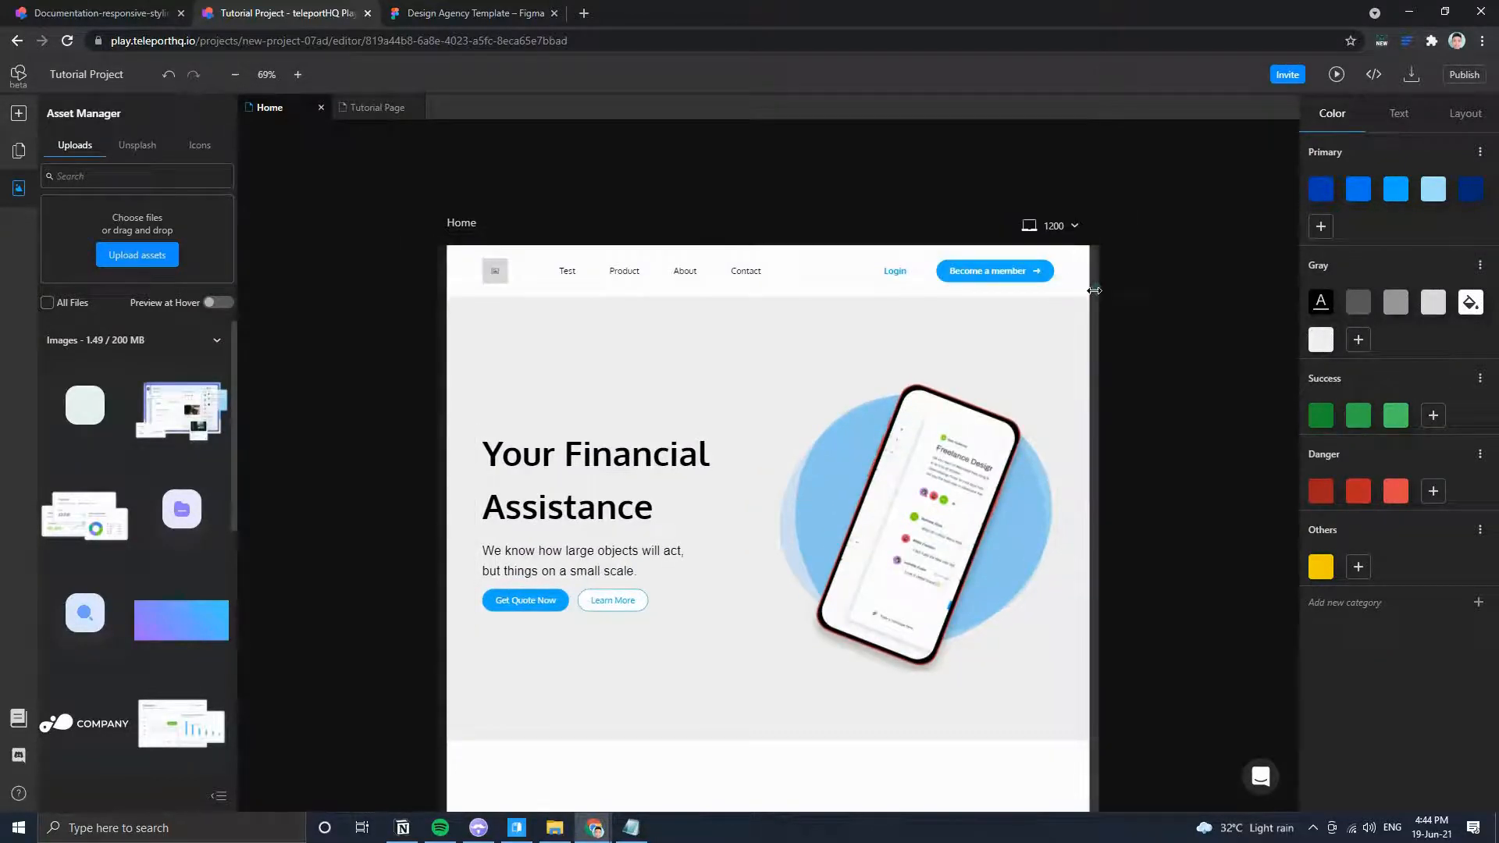
drag(1094, 289, 1161, 324)
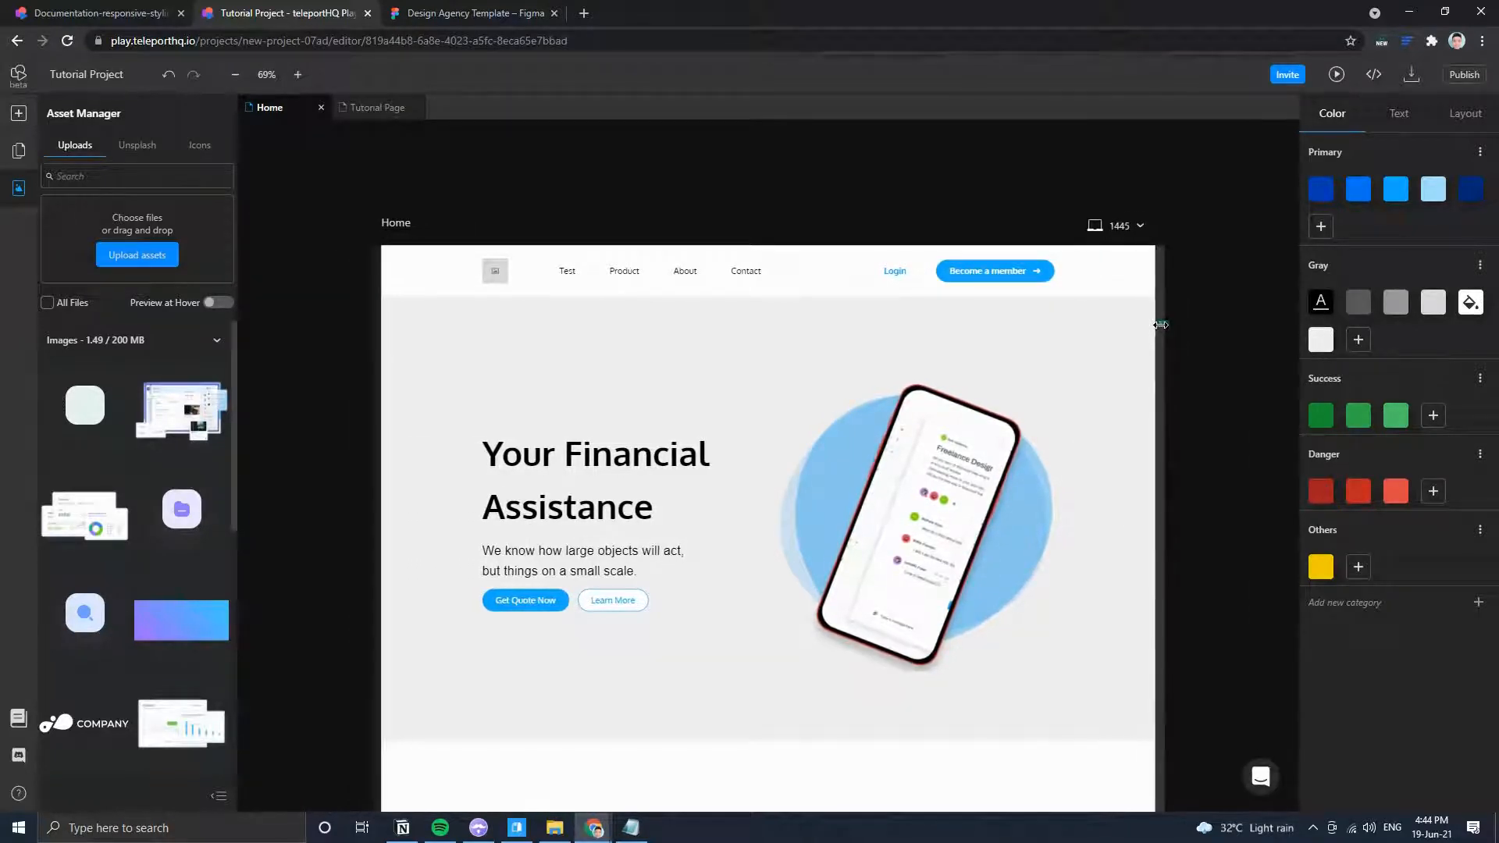
Examine the hero subtitle's advanced styles, the full list of CSS properties available for it, and the hero heading's text style and media queries.
click(585, 560)
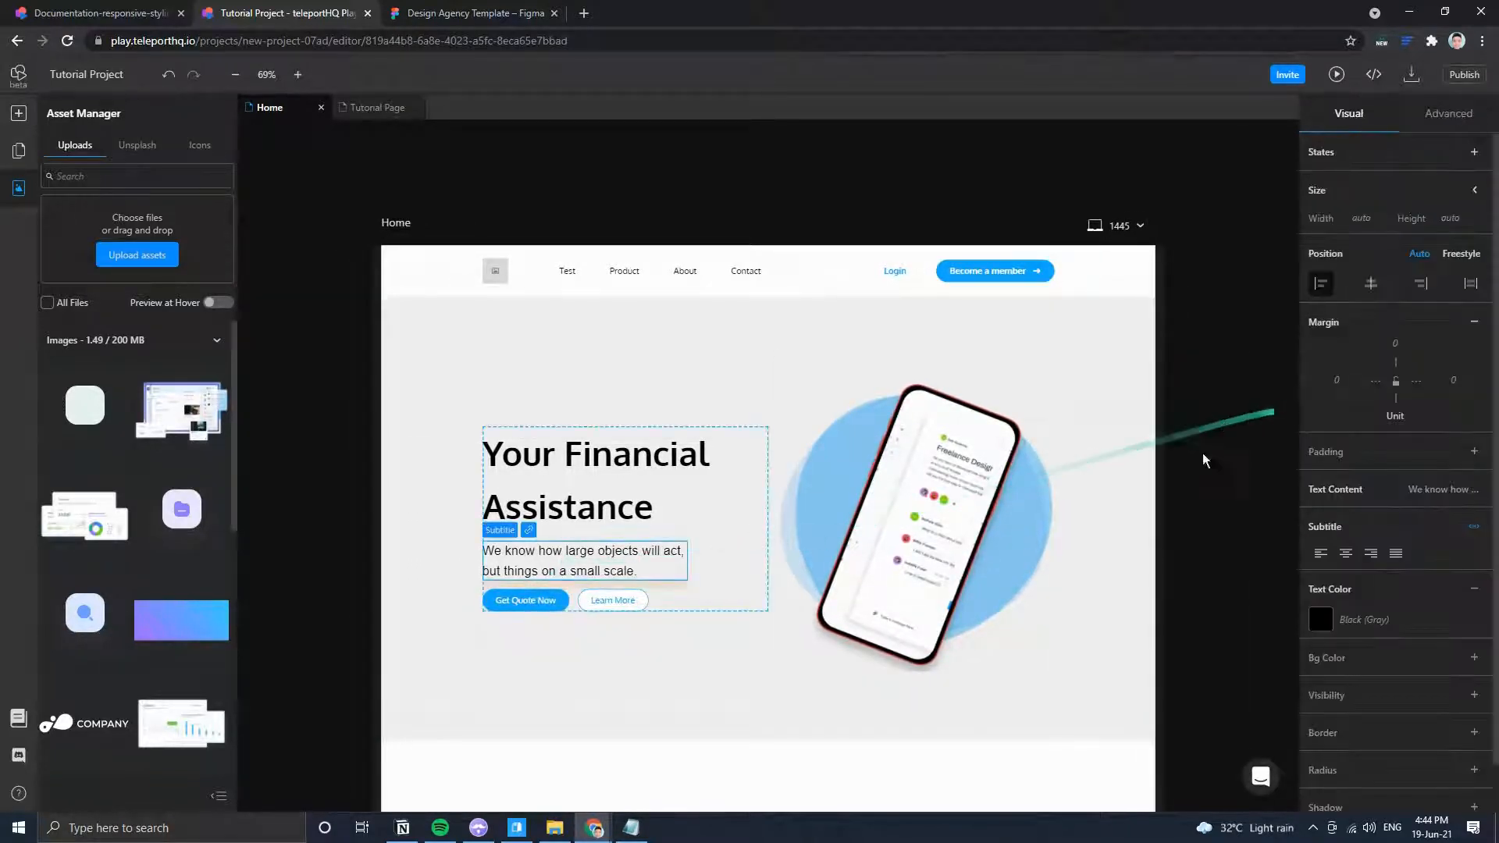
scroll(1330, 646, down, 1)
click(1448, 113)
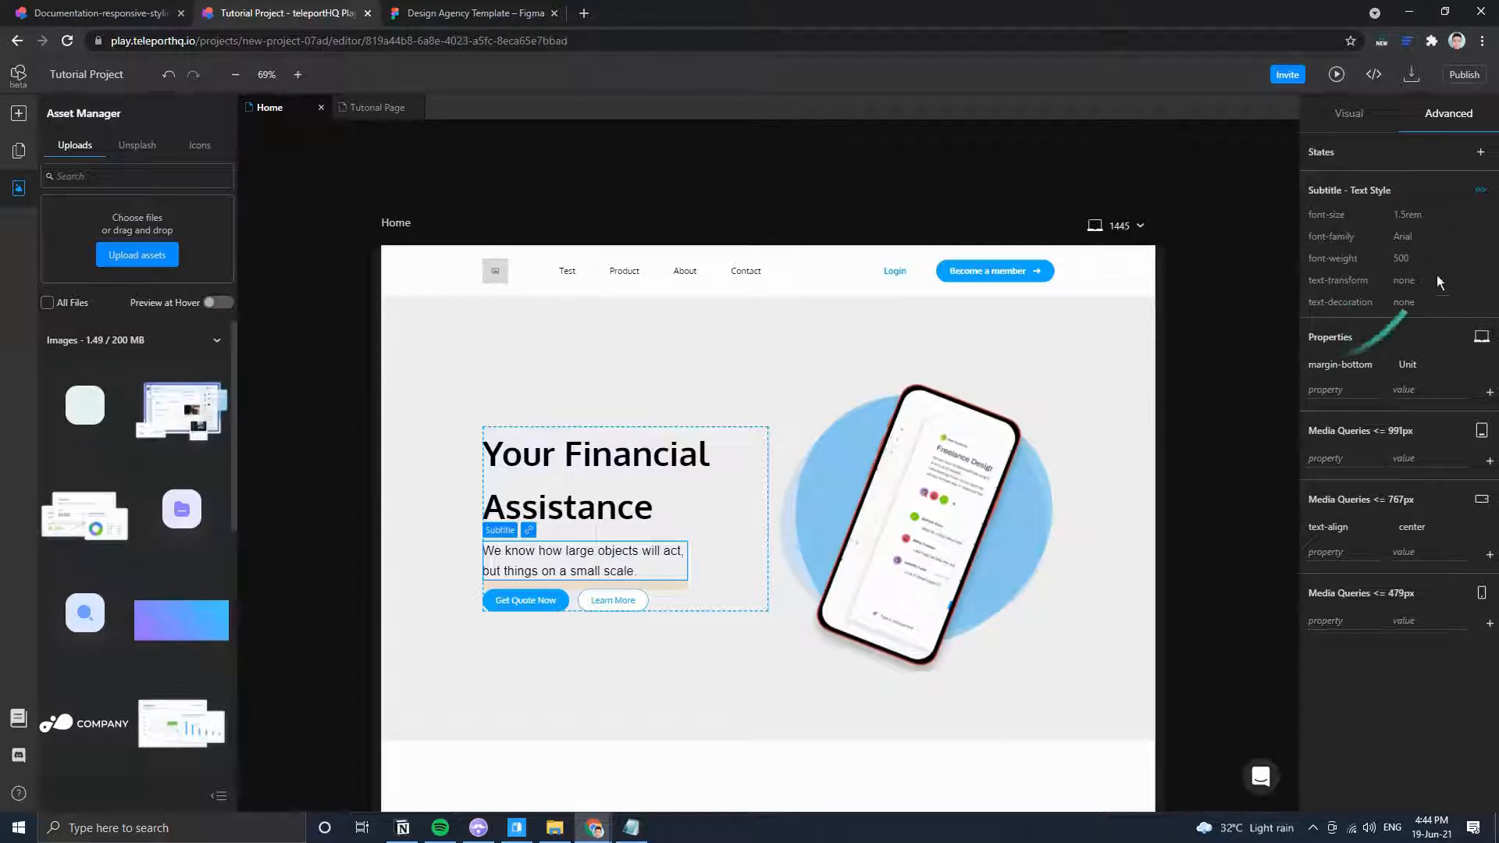
click(1354, 388)
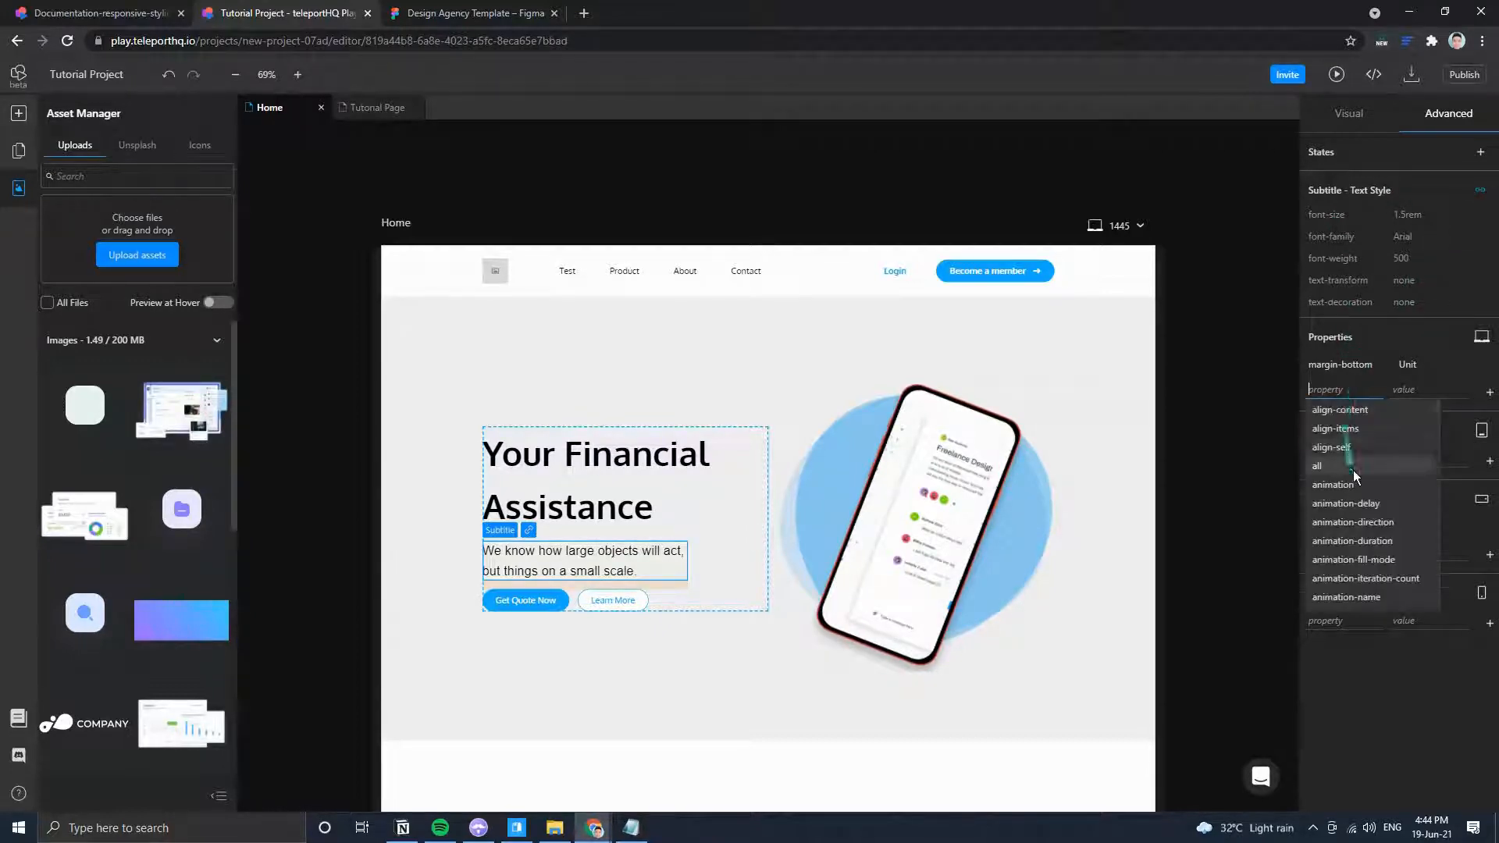
scroll(1354, 470, down, 10)
scroll(1354, 470, down, 15)
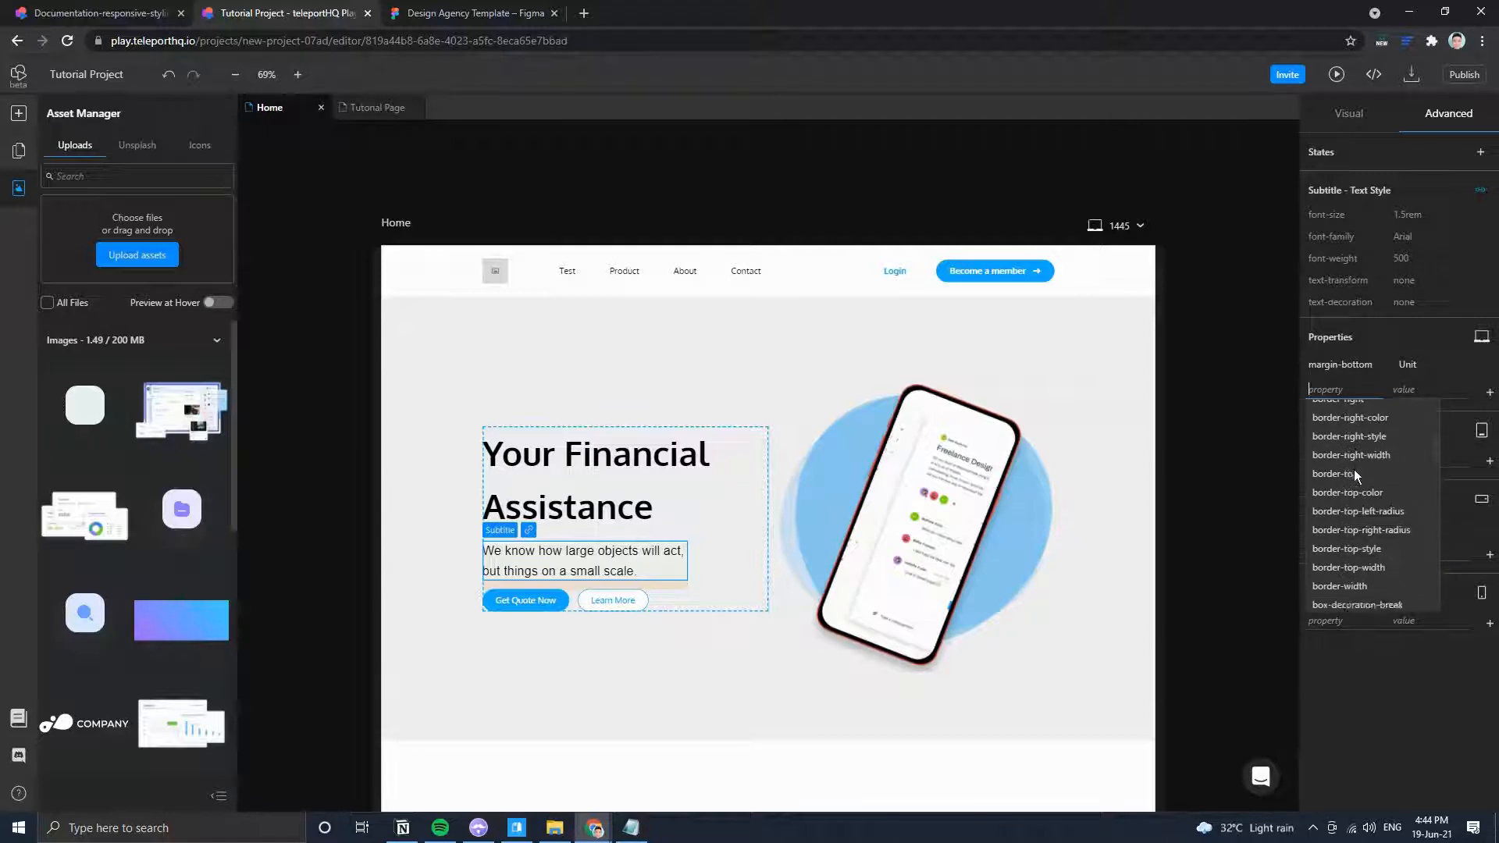
scroll(1354, 470, down, 10)
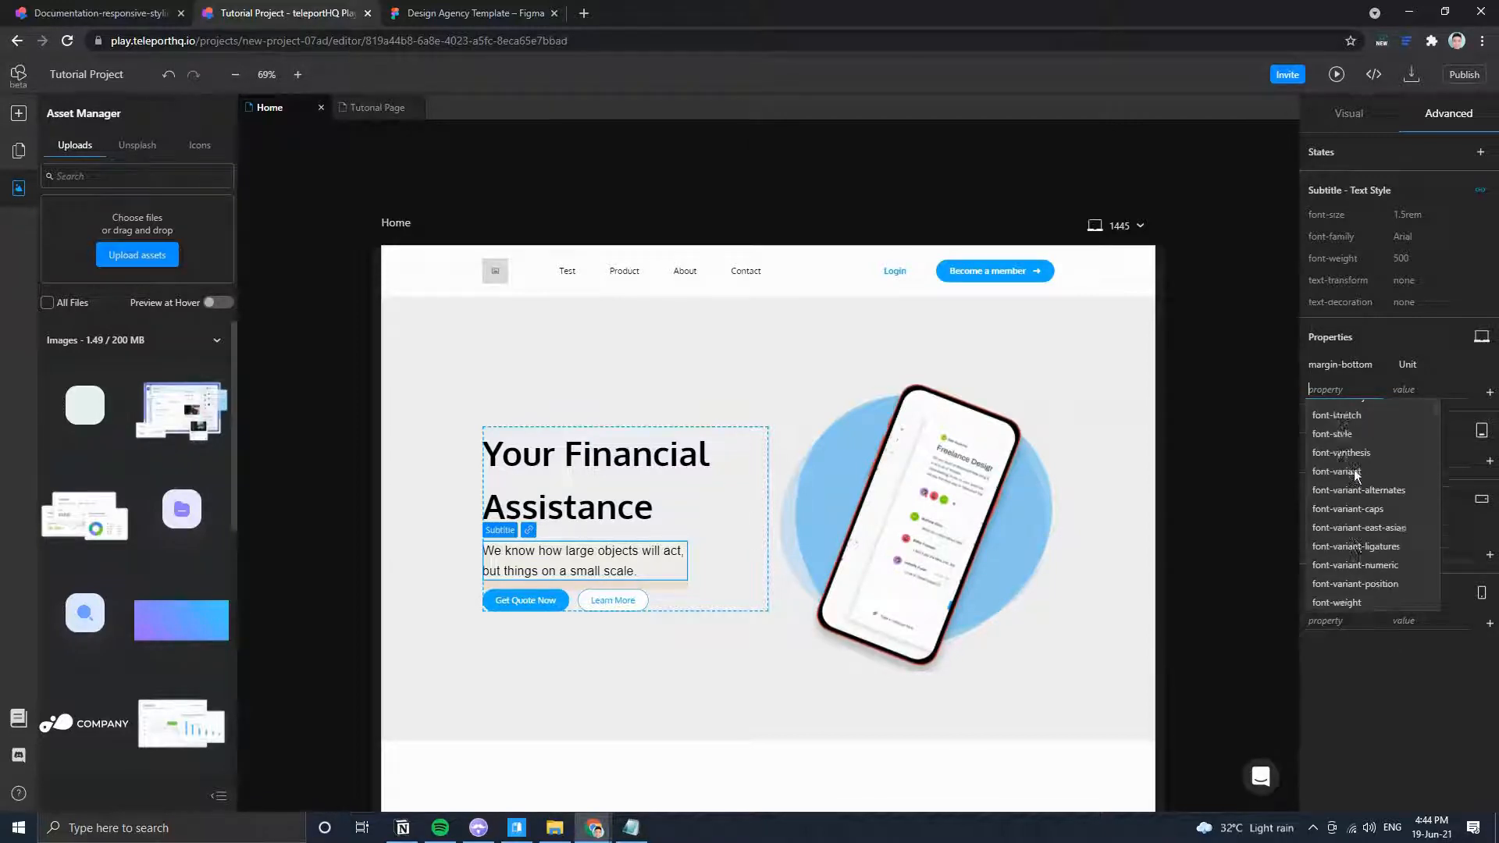
scroll(1363, 507, down, 15)
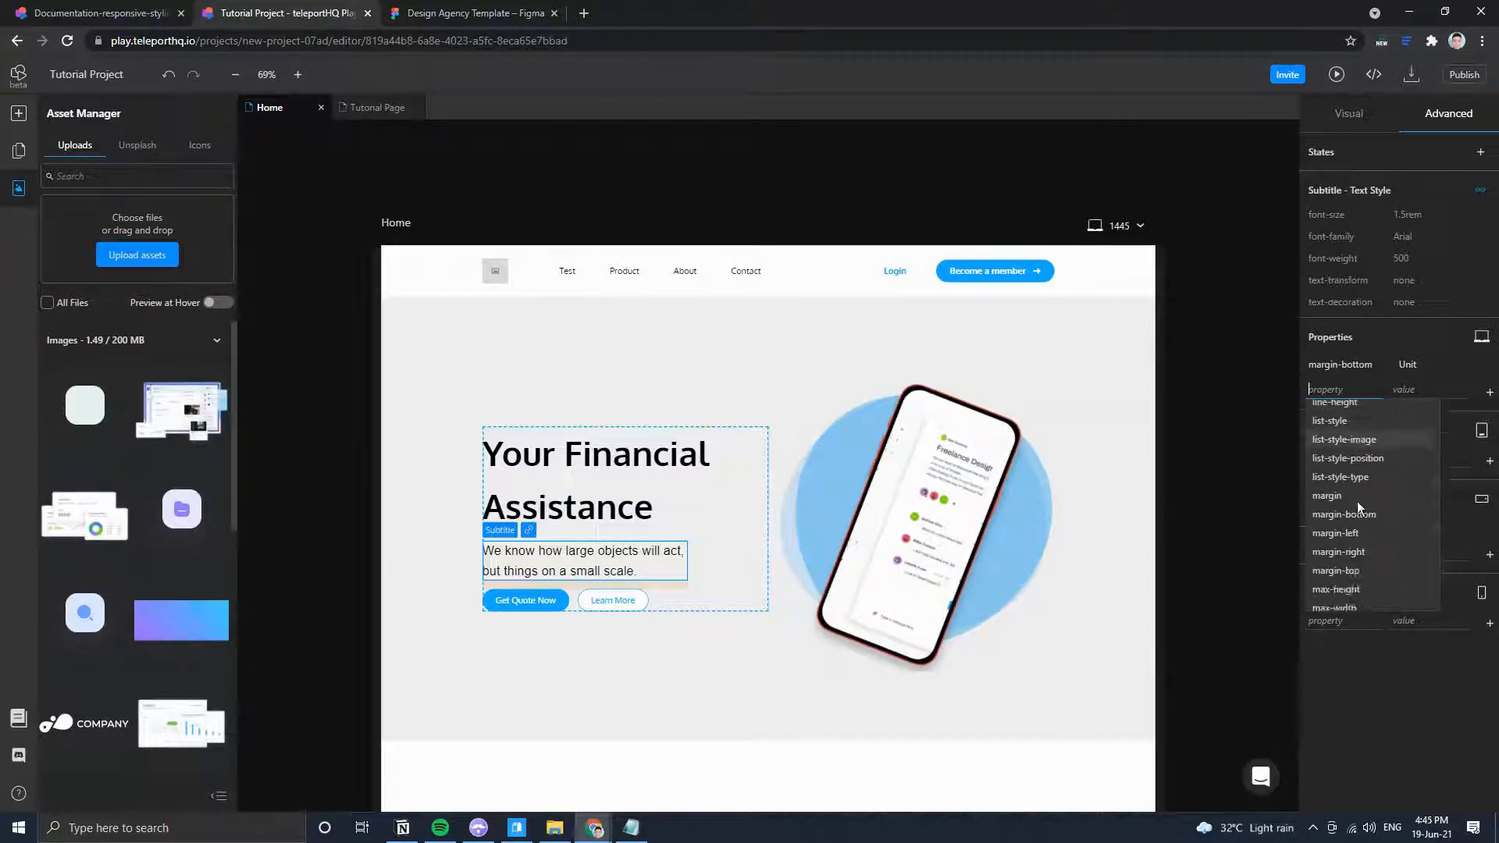
scroll(1358, 528, down, 10)
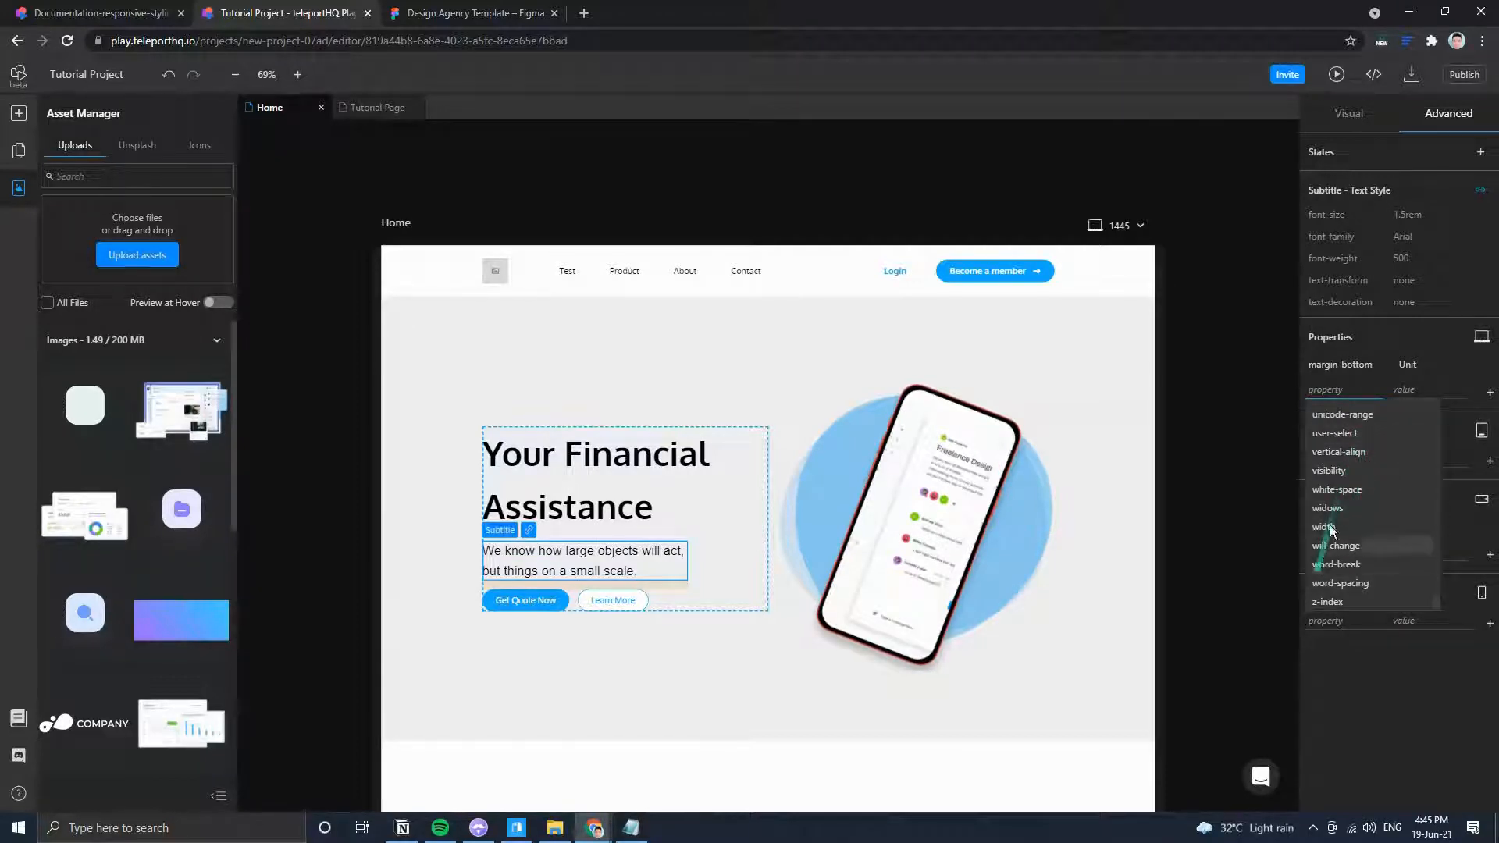
click(1239, 478)
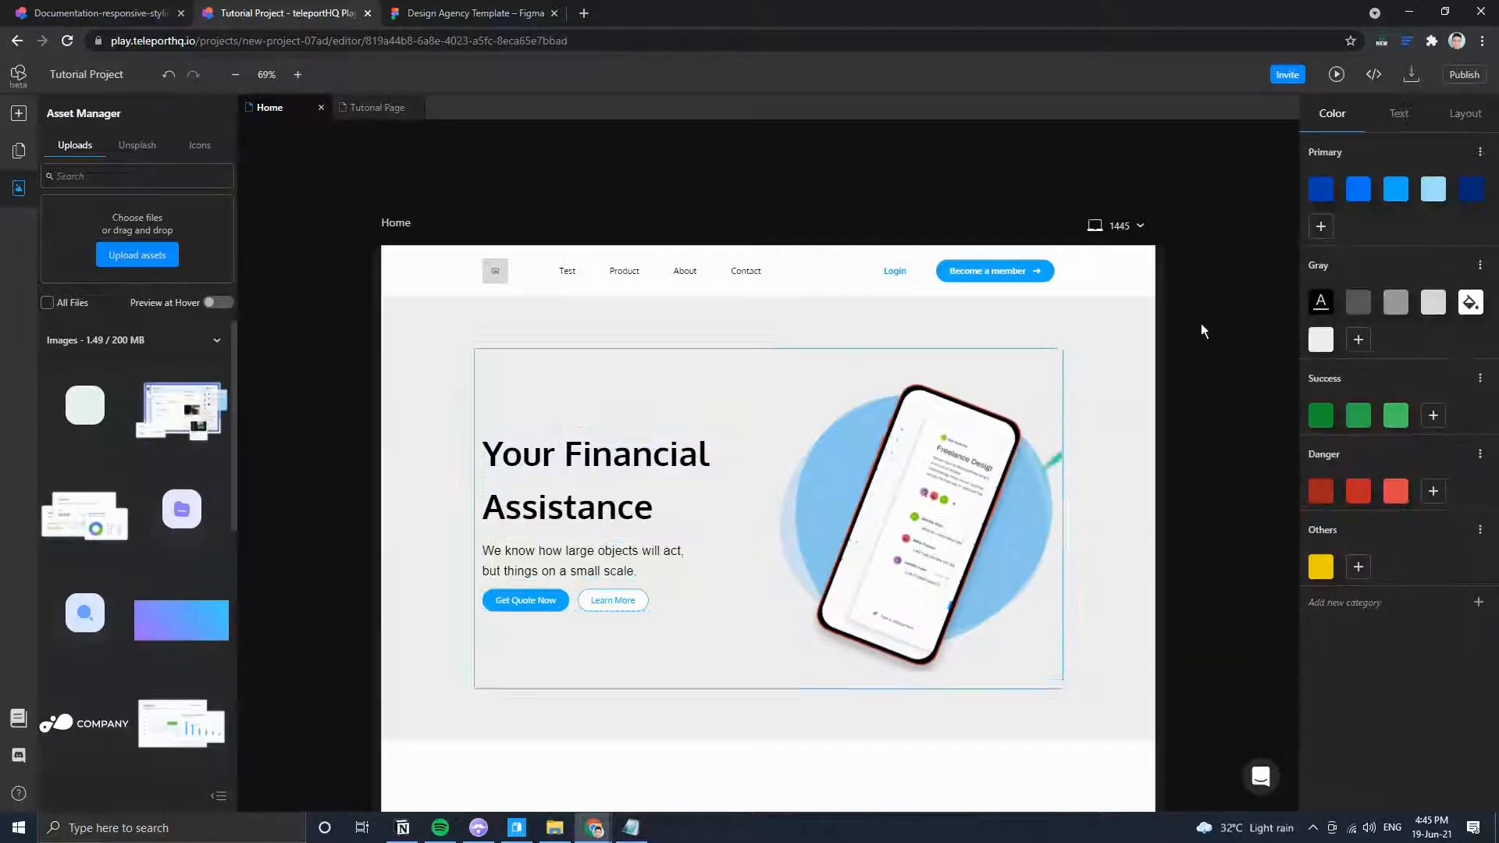
click(561, 491)
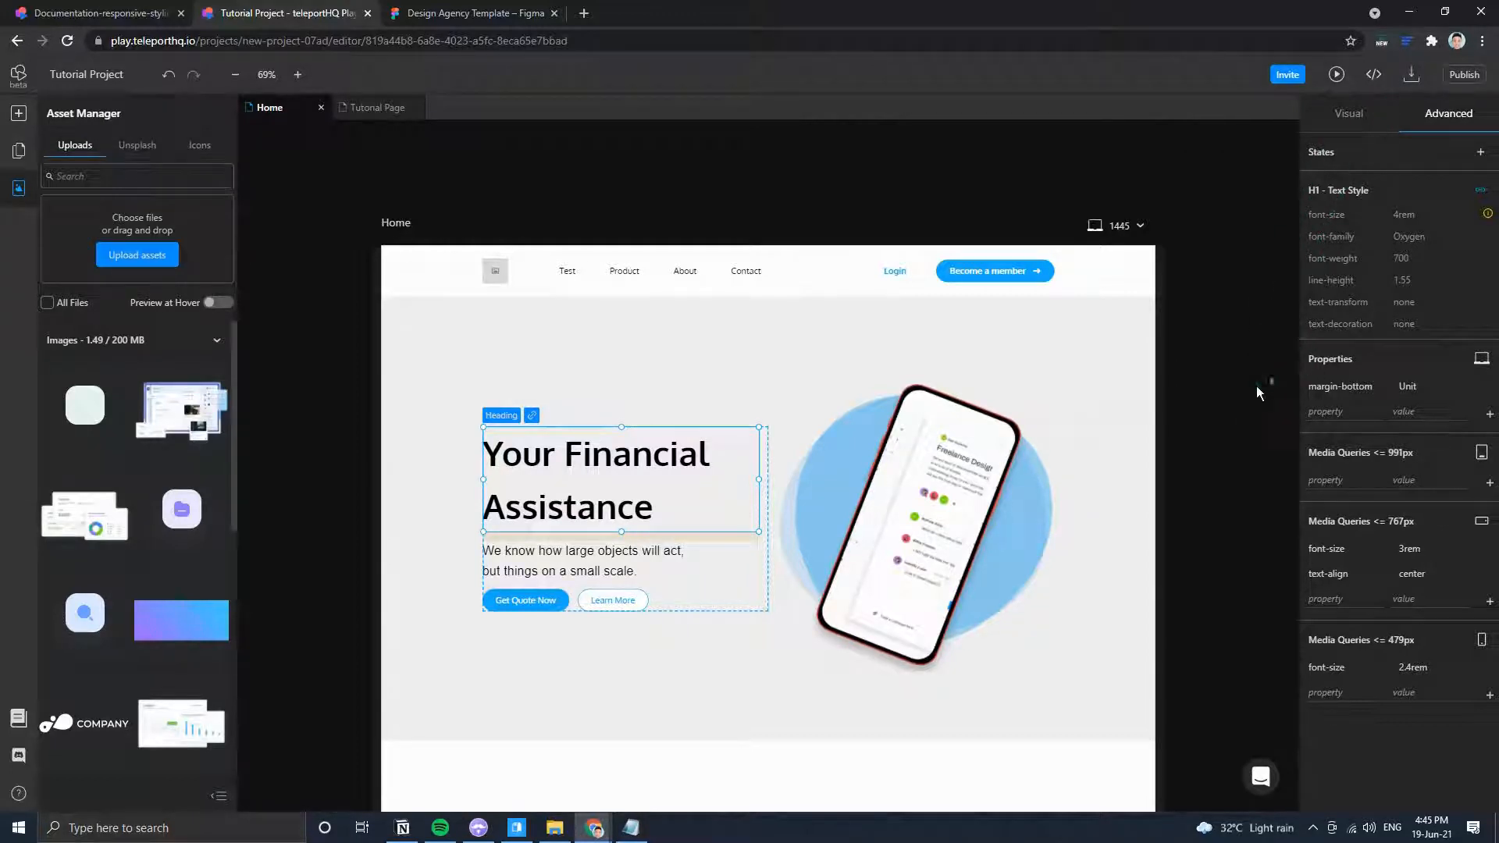
click(1234, 391)
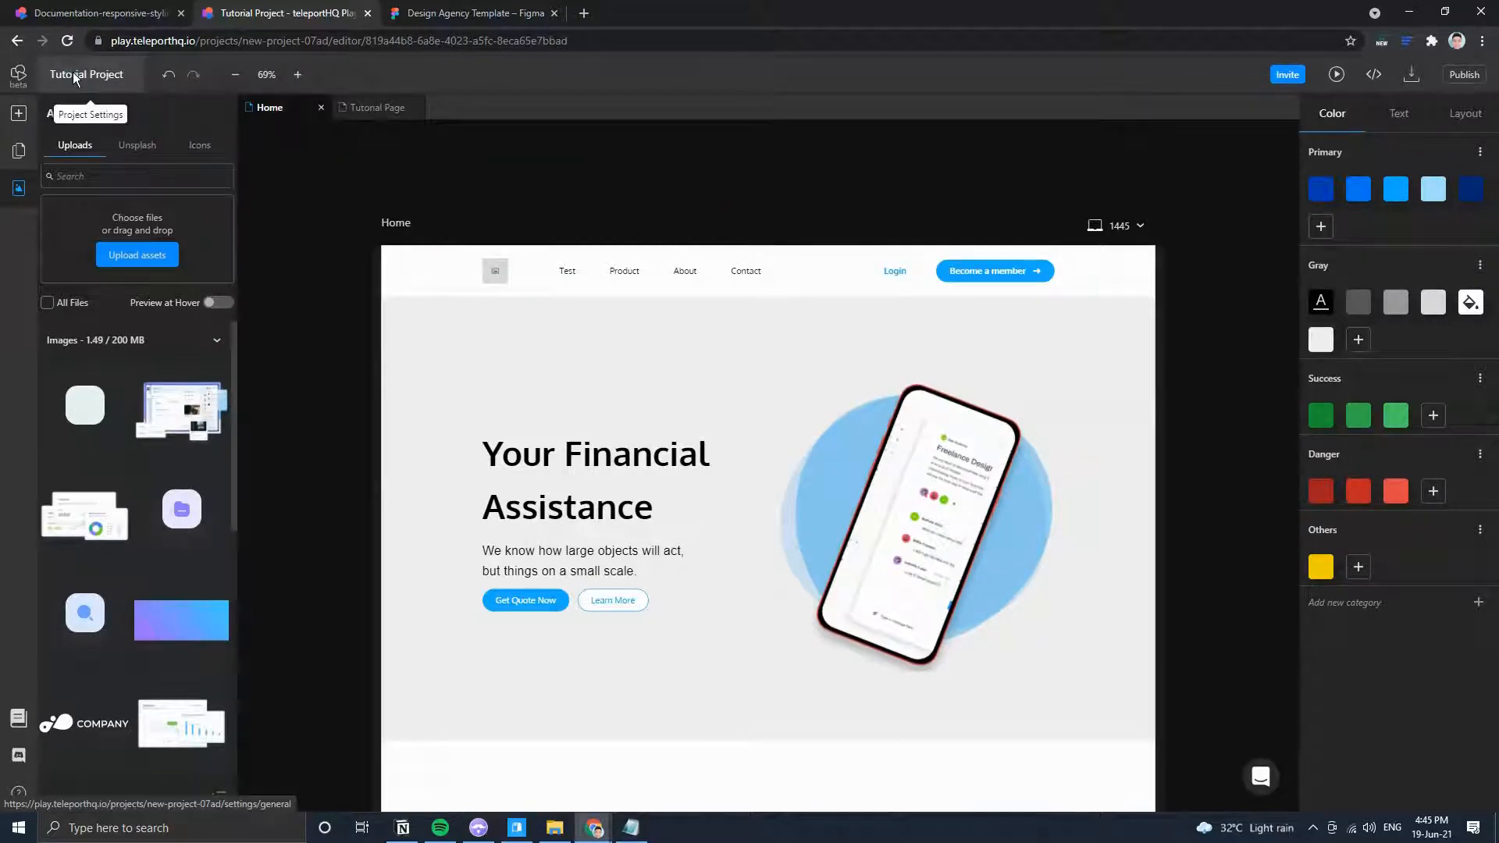
Open Tutorial Project's settings and review the General fields, hosting integrations and custom font options.
click(92, 77)
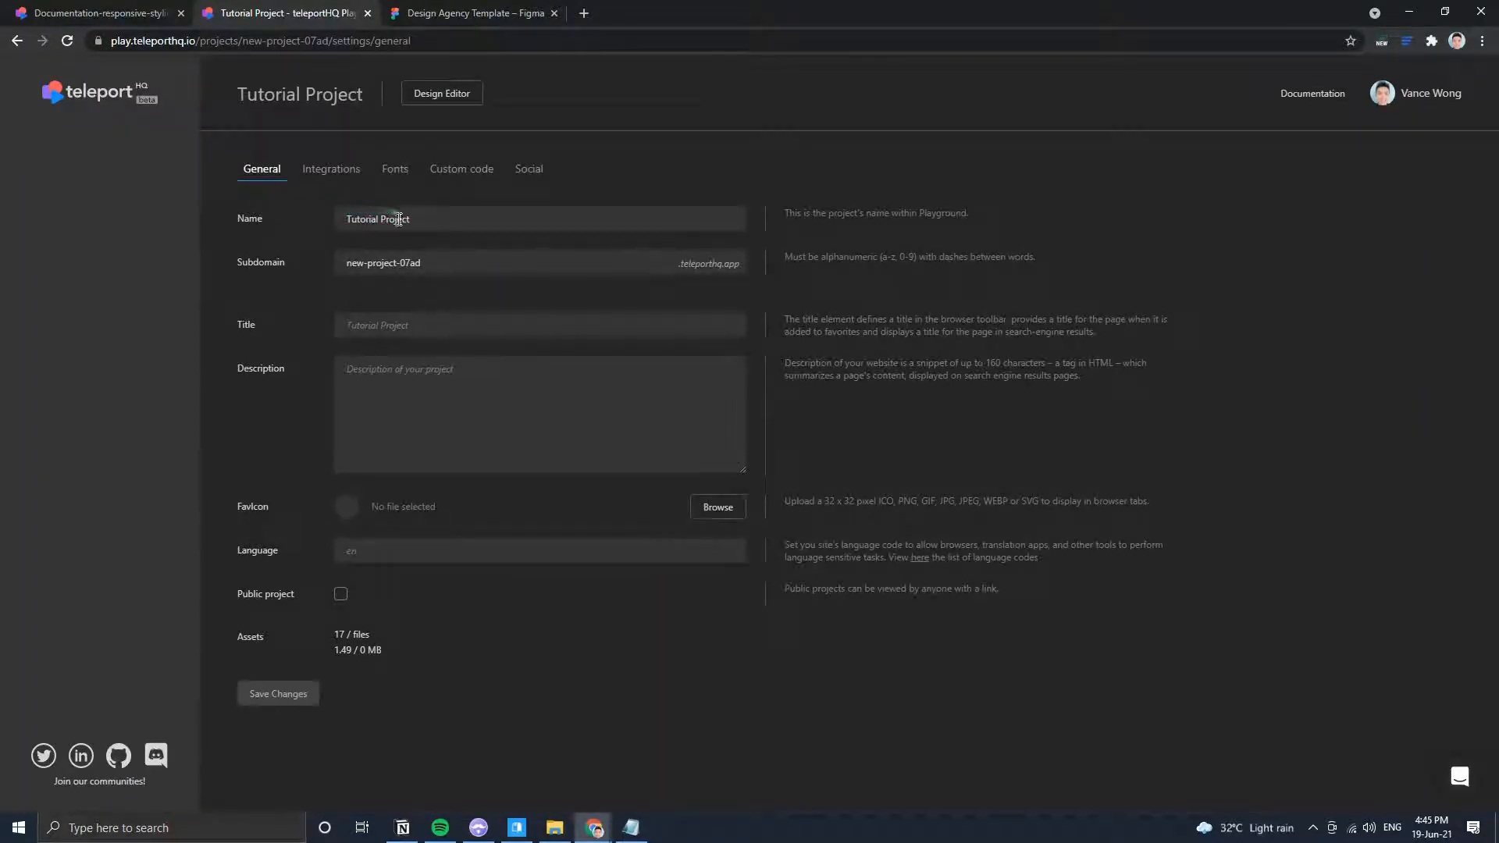
click(423, 393)
click(379, 328)
double_click(385, 219)
double_click(476, 265)
click(653, 286)
click(334, 169)
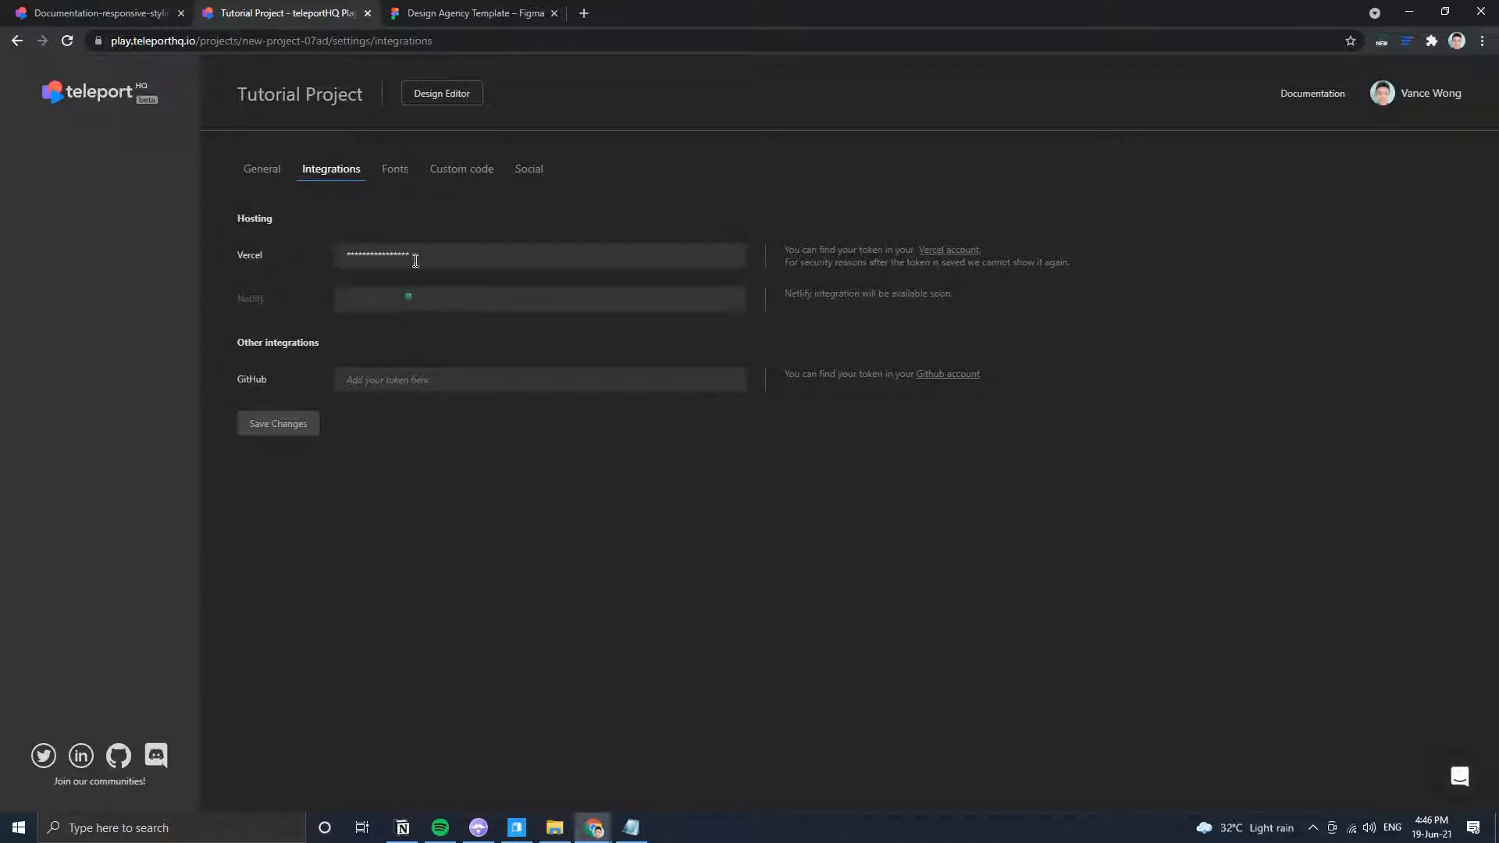
click(392, 170)
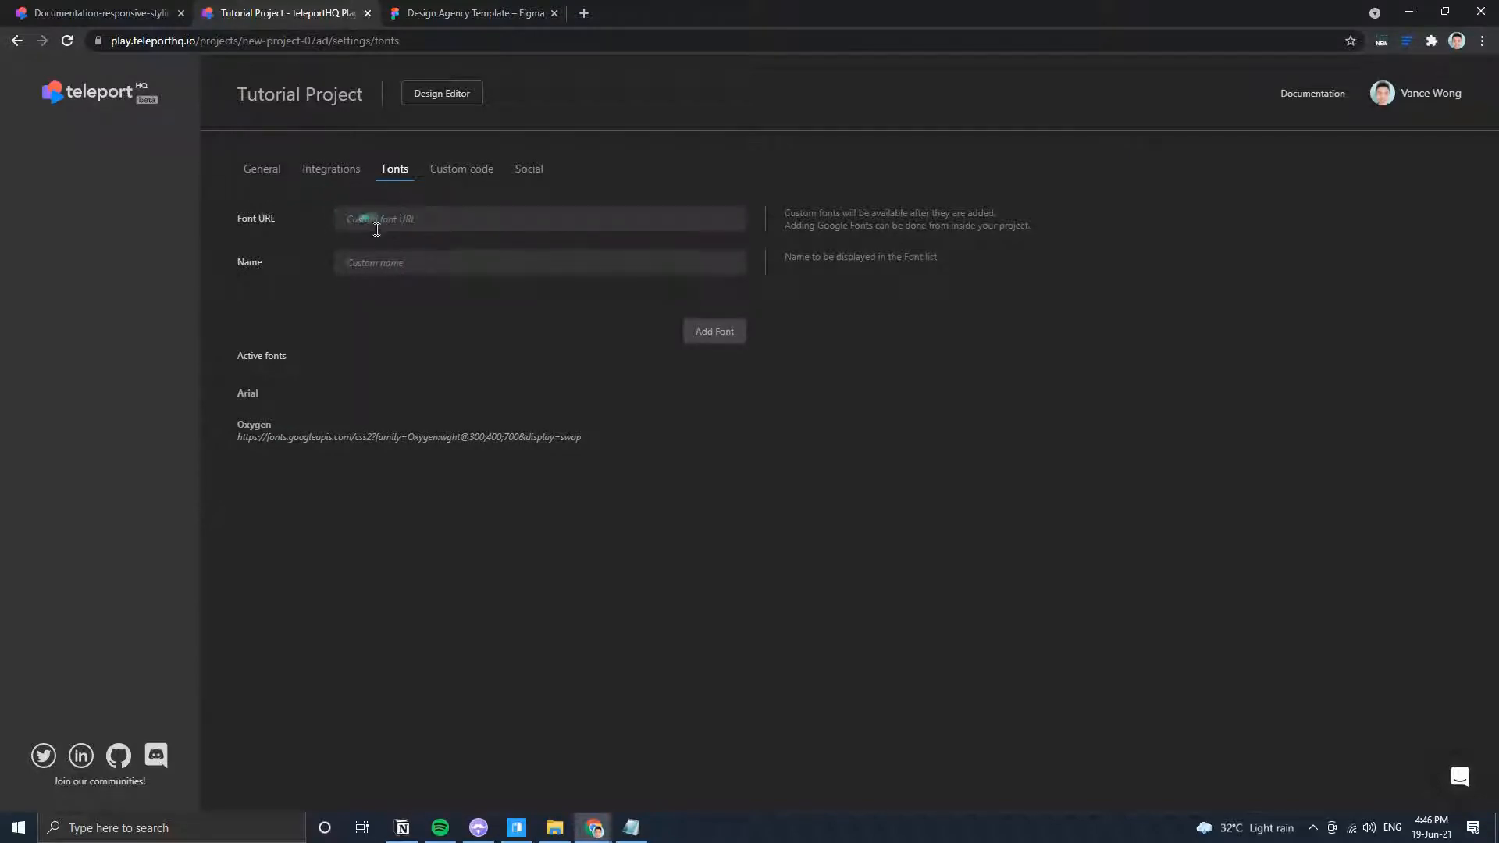
Review the project's custom code settings and read through the mobile menu script in the head section.
click(469, 171)
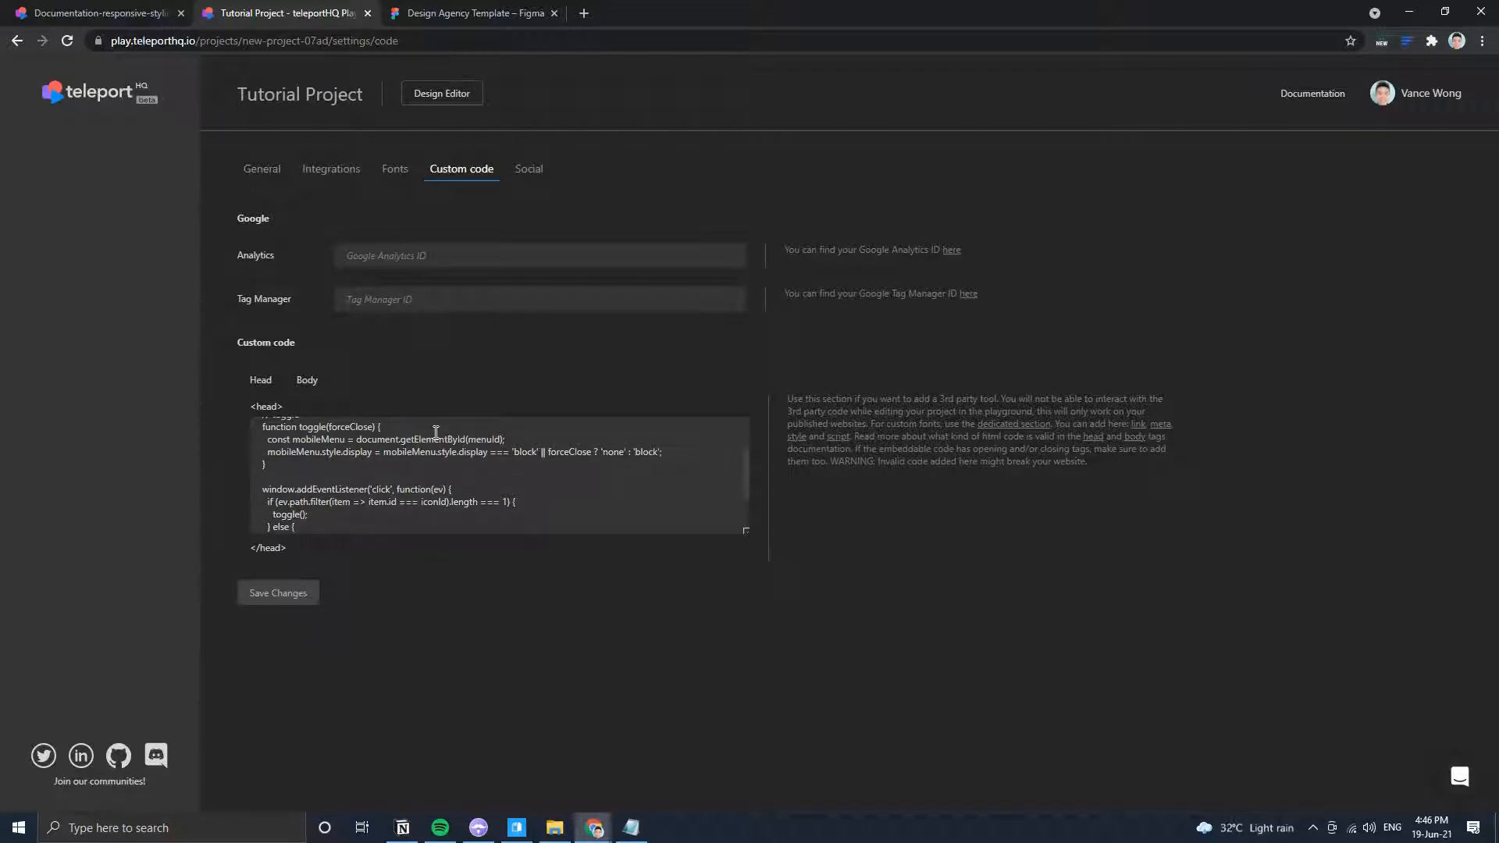
scroll(436, 431, up, 2)
scroll(429, 441, down, 3)
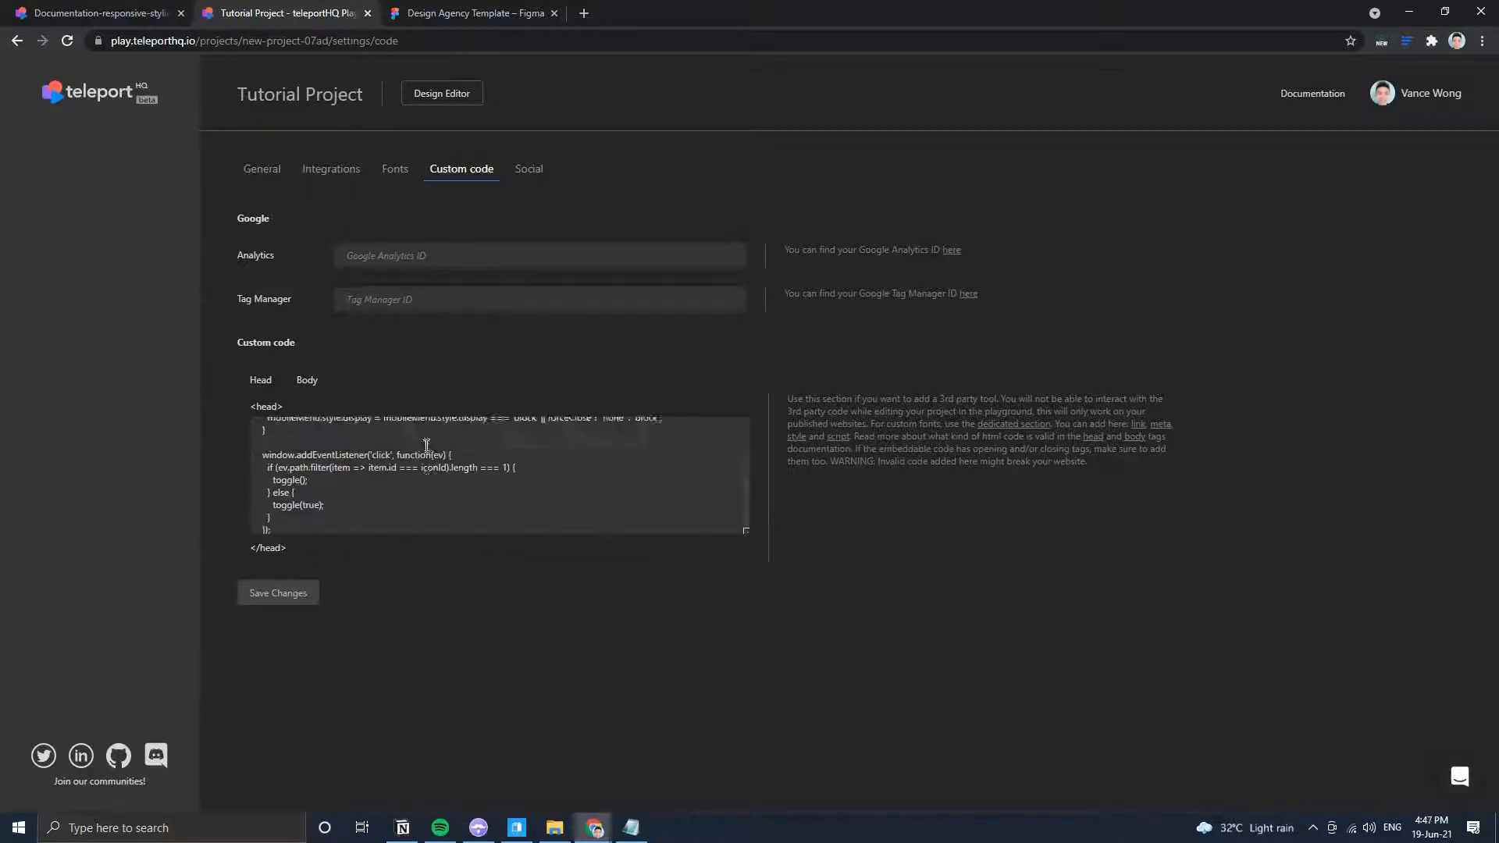
scroll(426, 444, up, 5)
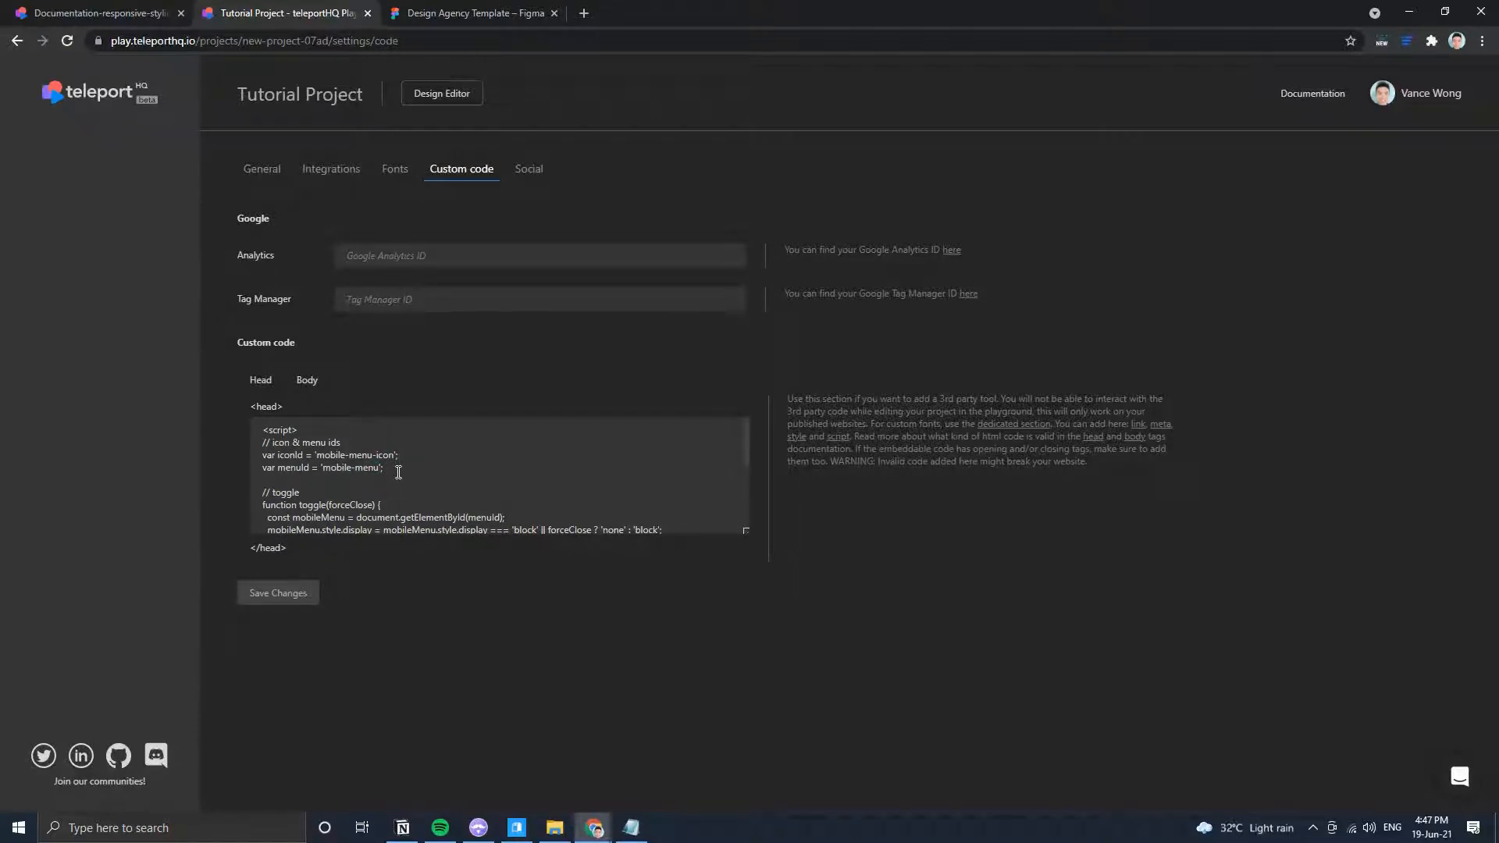
scroll(406, 468, down, 1)
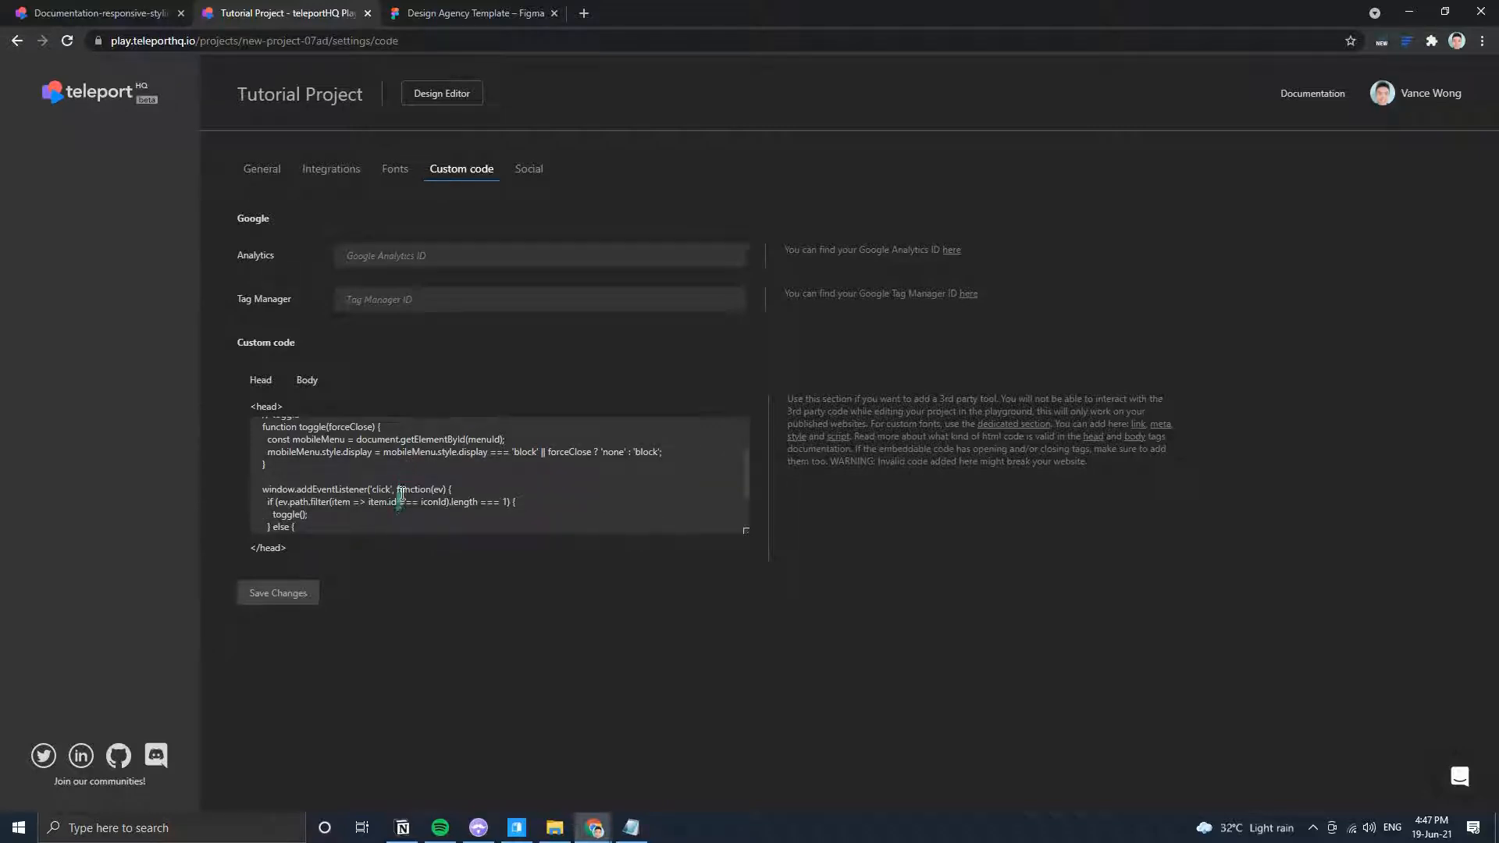
scroll(402, 494, down, 1)
scroll(403, 494, up, 2)
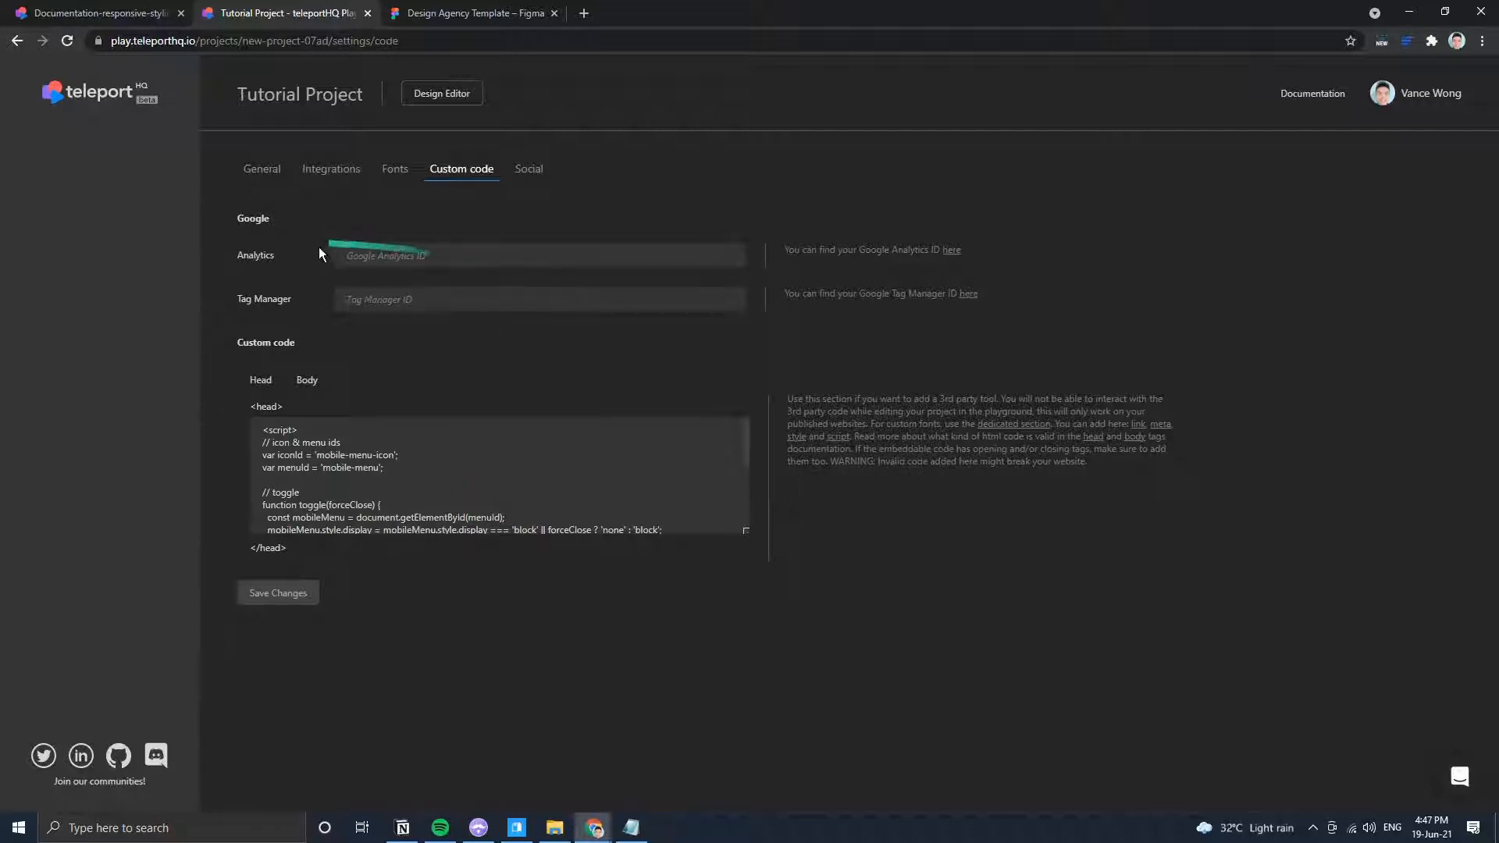
Look at the Google Analytics and Tag Manager fields and the Open Graph social settings, and return to the design editor.
click(441, 259)
click(415, 291)
click(533, 176)
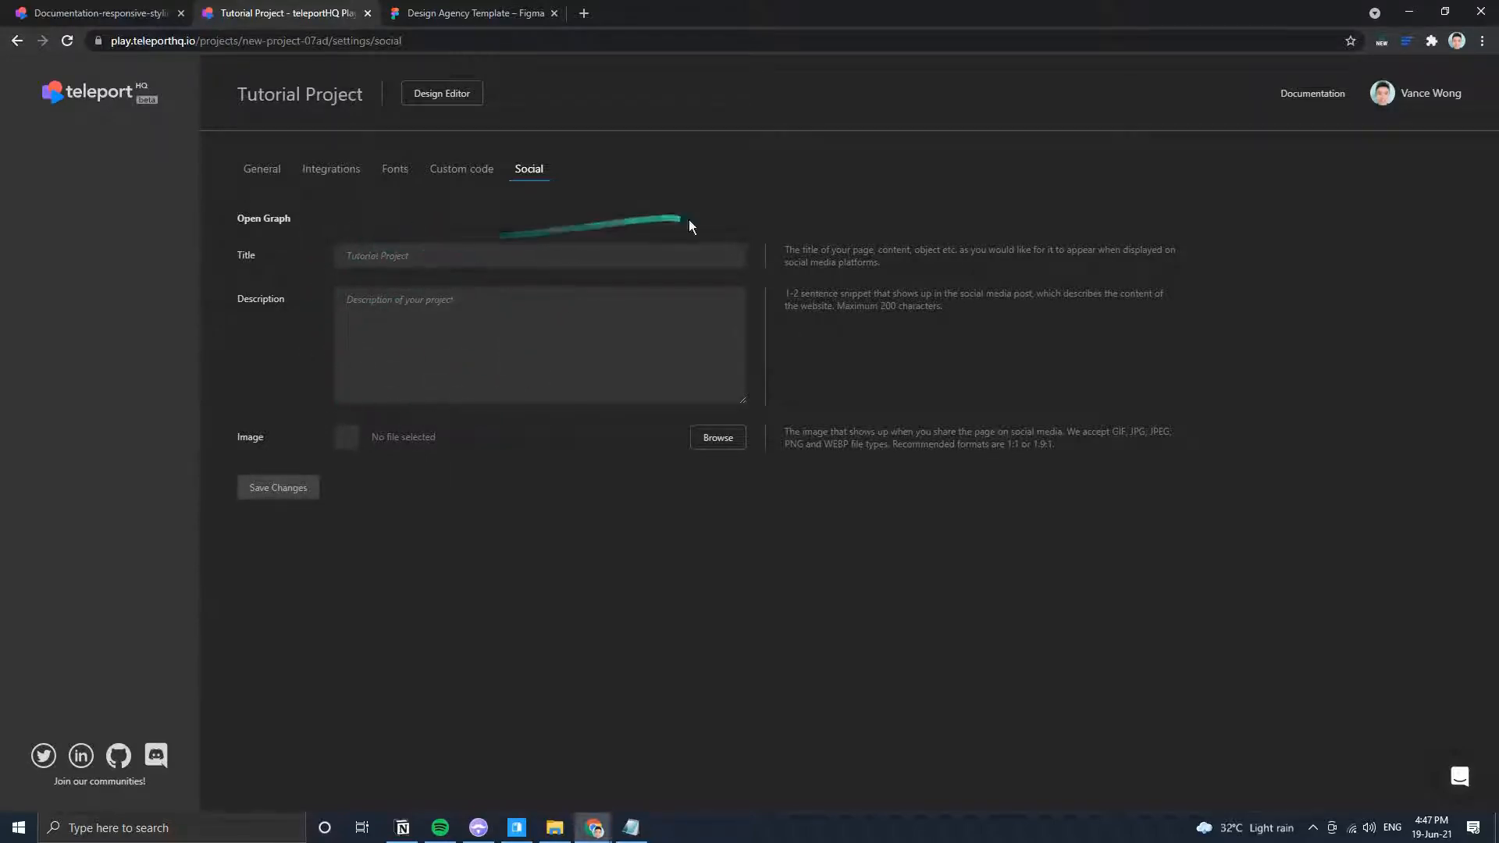
click(418, 95)
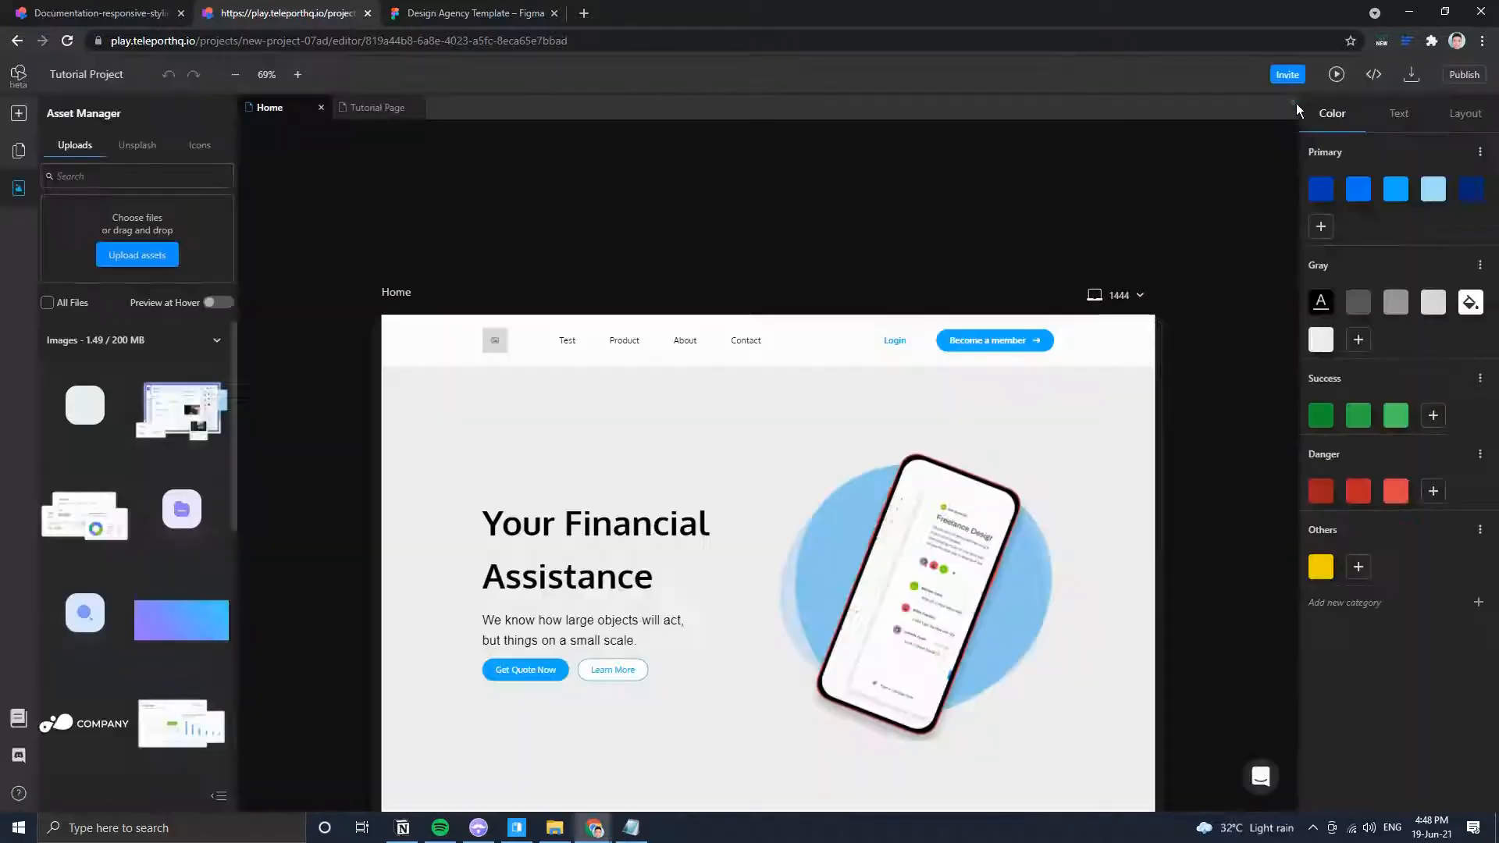
View the project's export formats and inspect the Home page's generated React-Native code with Styled Components.
click(1411, 75)
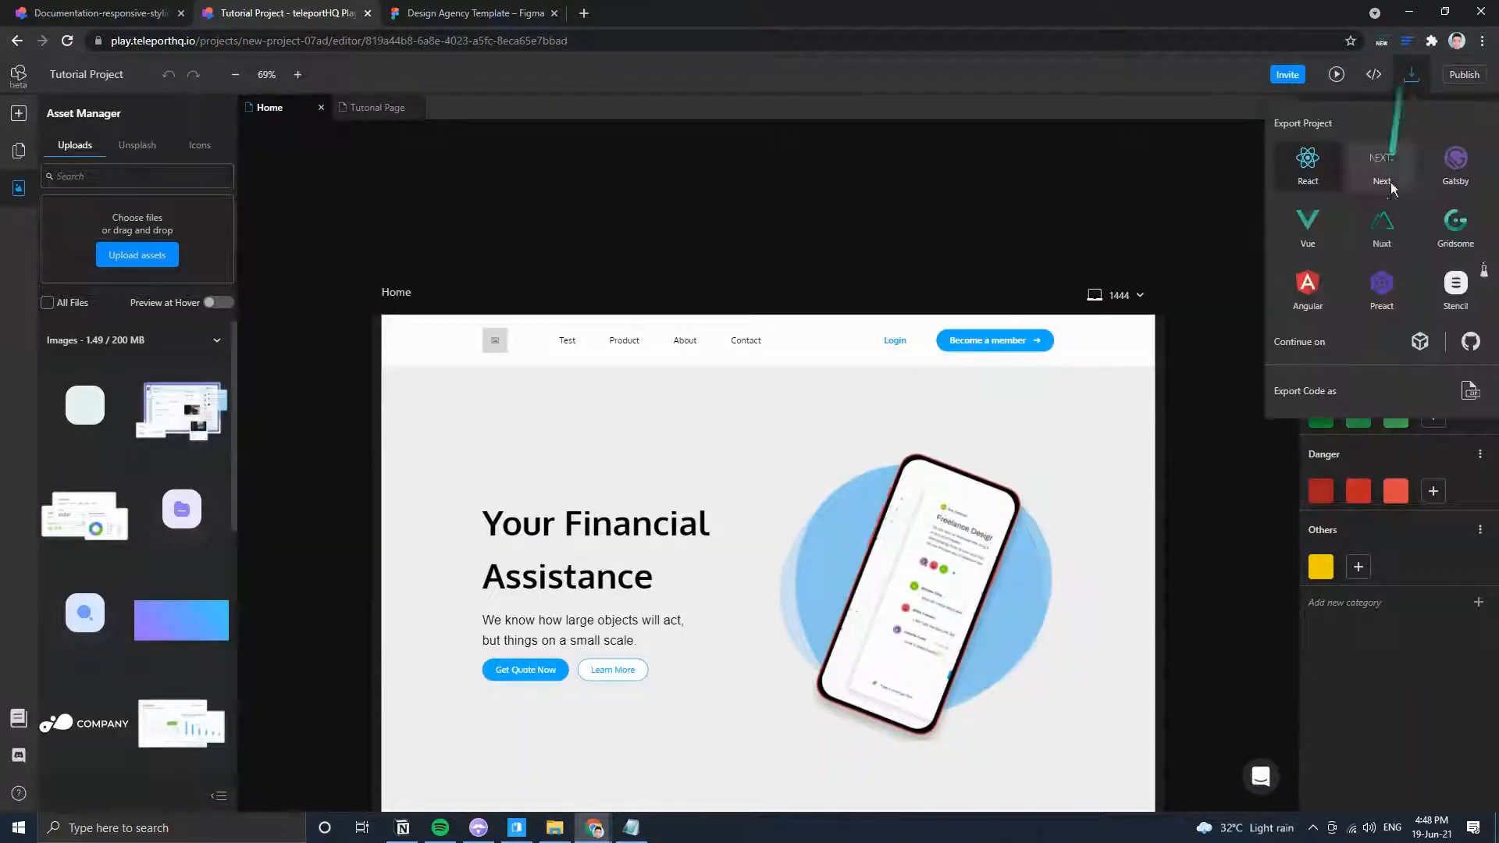
click(1379, 76)
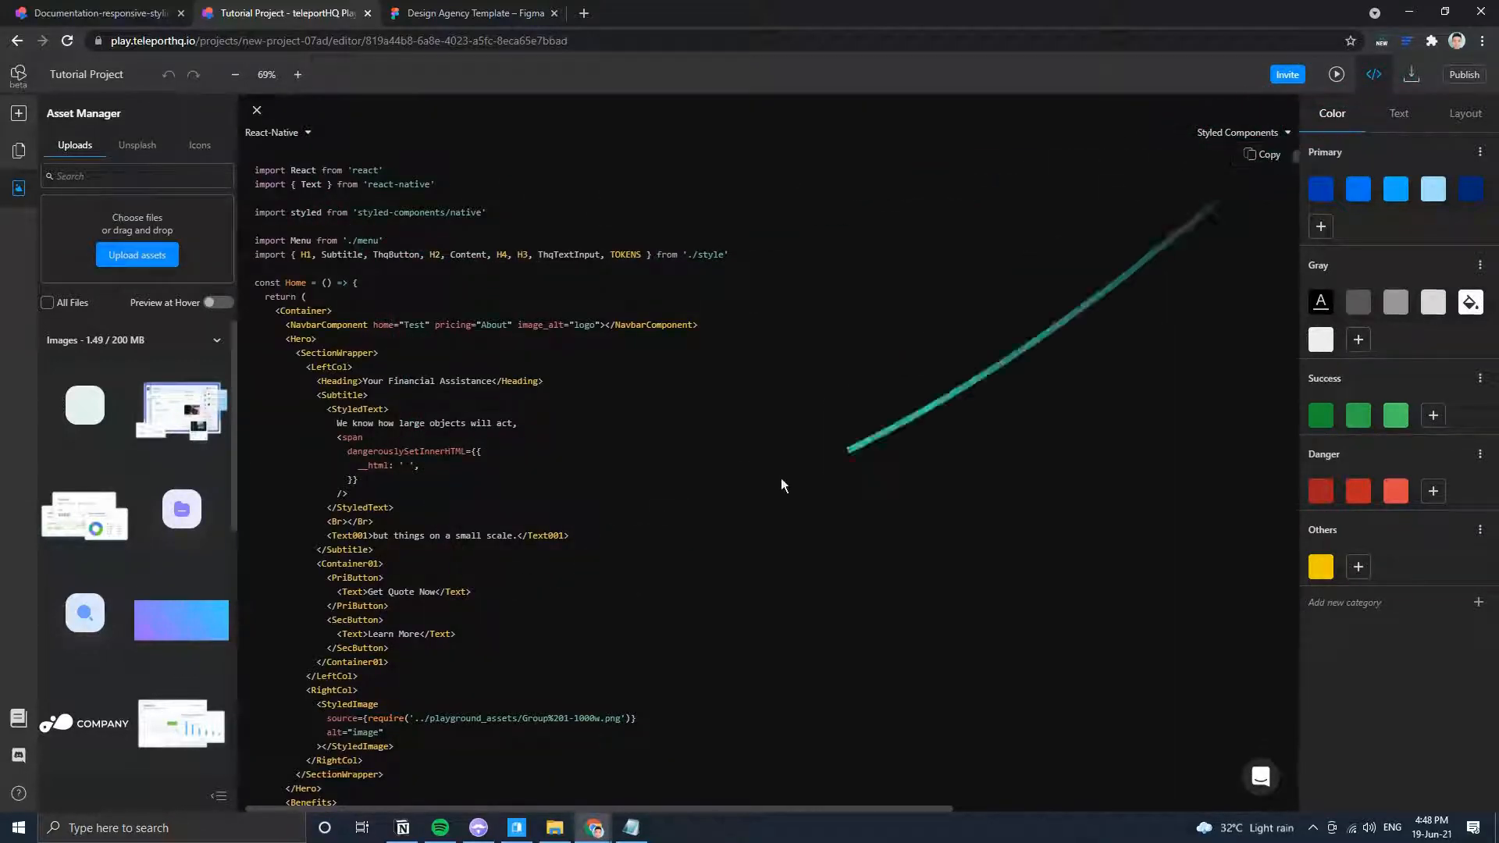
scroll(777, 477, down, 9)
scroll(778, 477, up, 9)
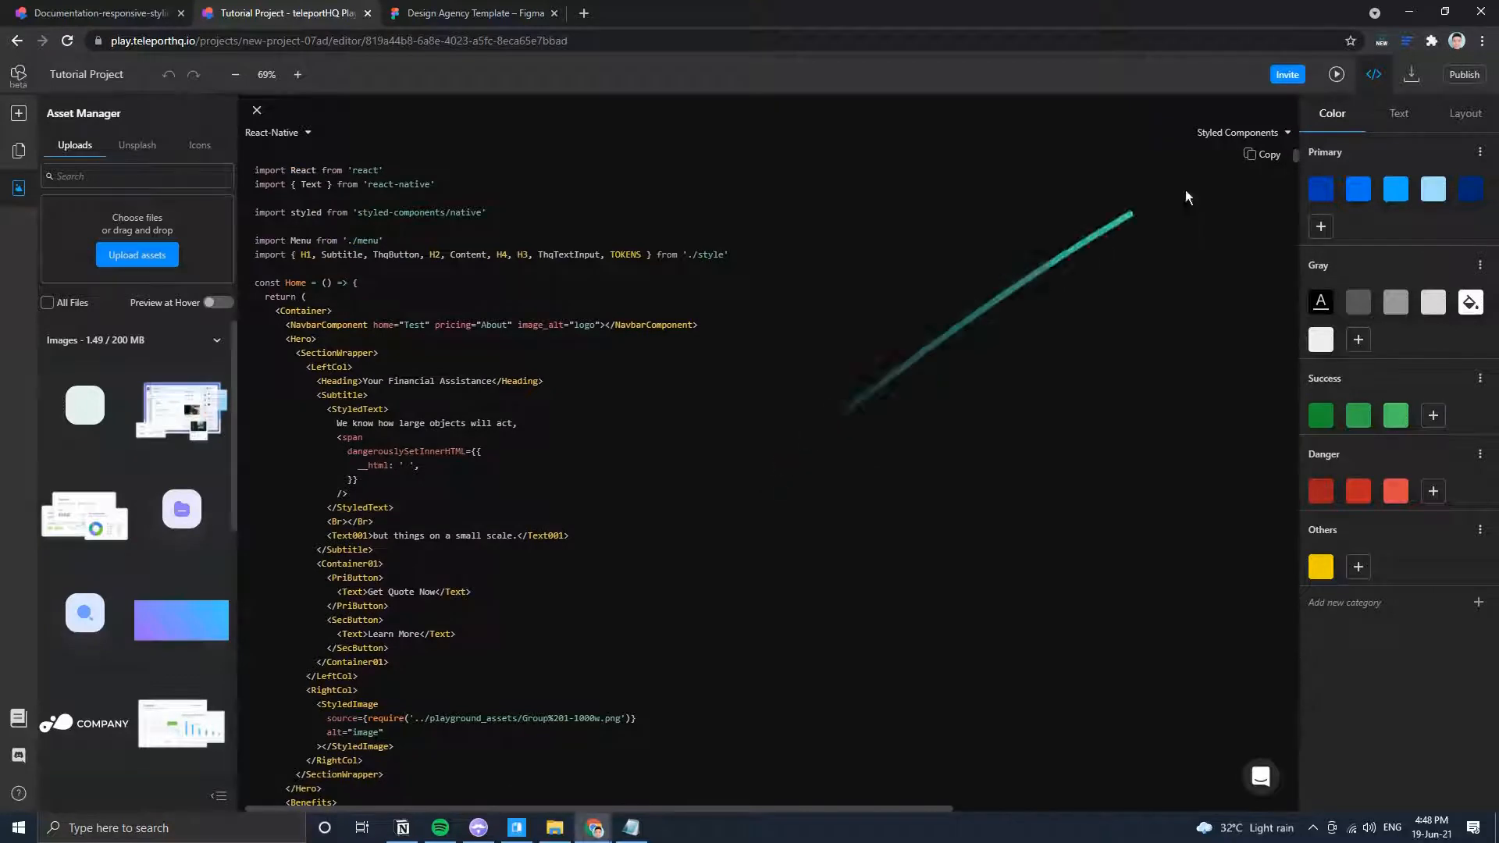
click(1373, 77)
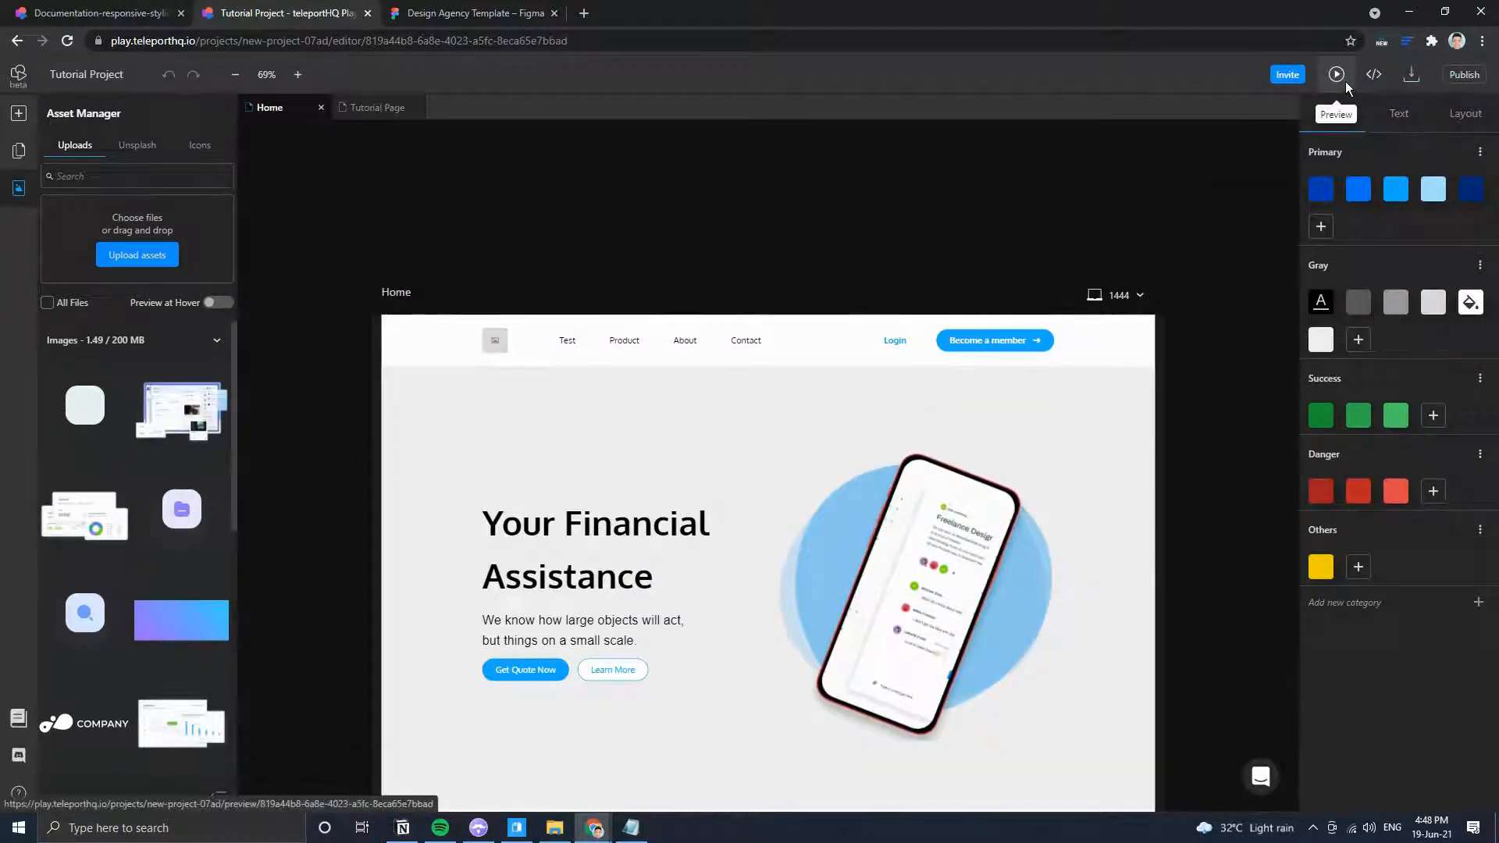
Preview the Home page in its own browser tab, check the preview URL and look through the page's sections.
click(1340, 78)
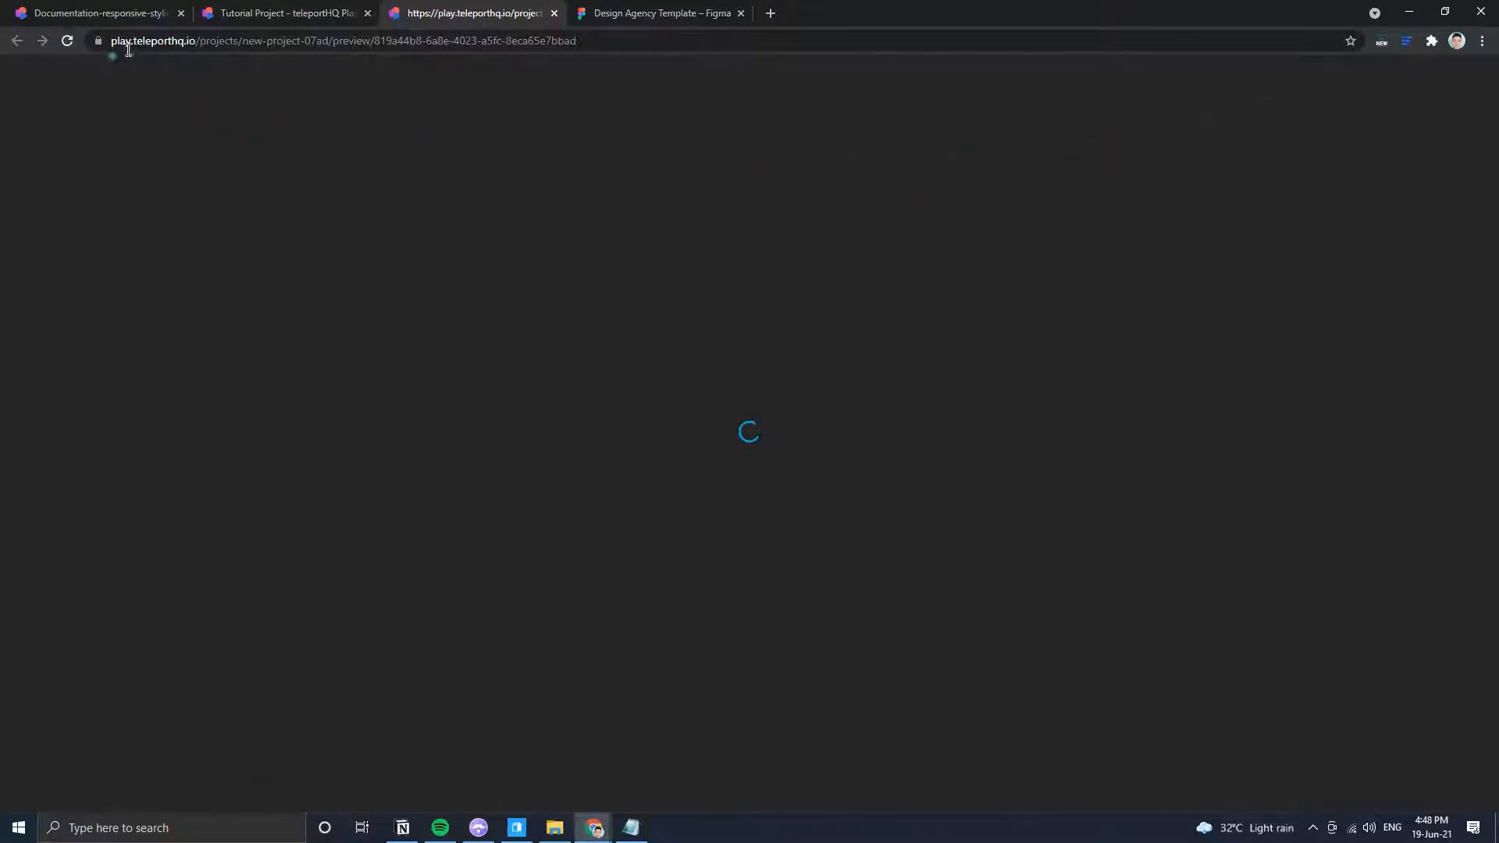
click(113, 41)
drag(113, 41, 361, 44)
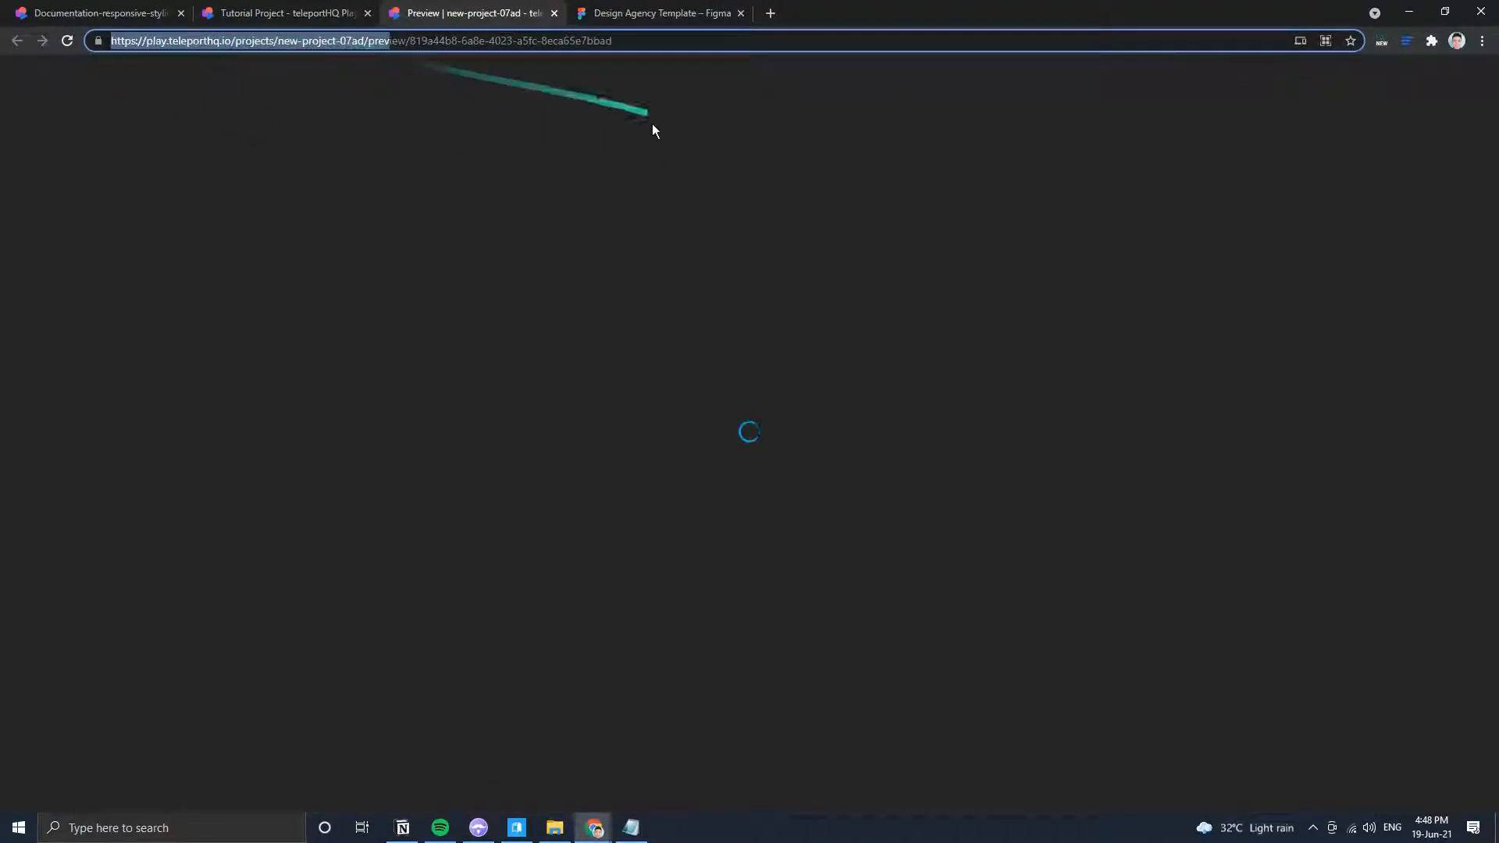
click(649, 138)
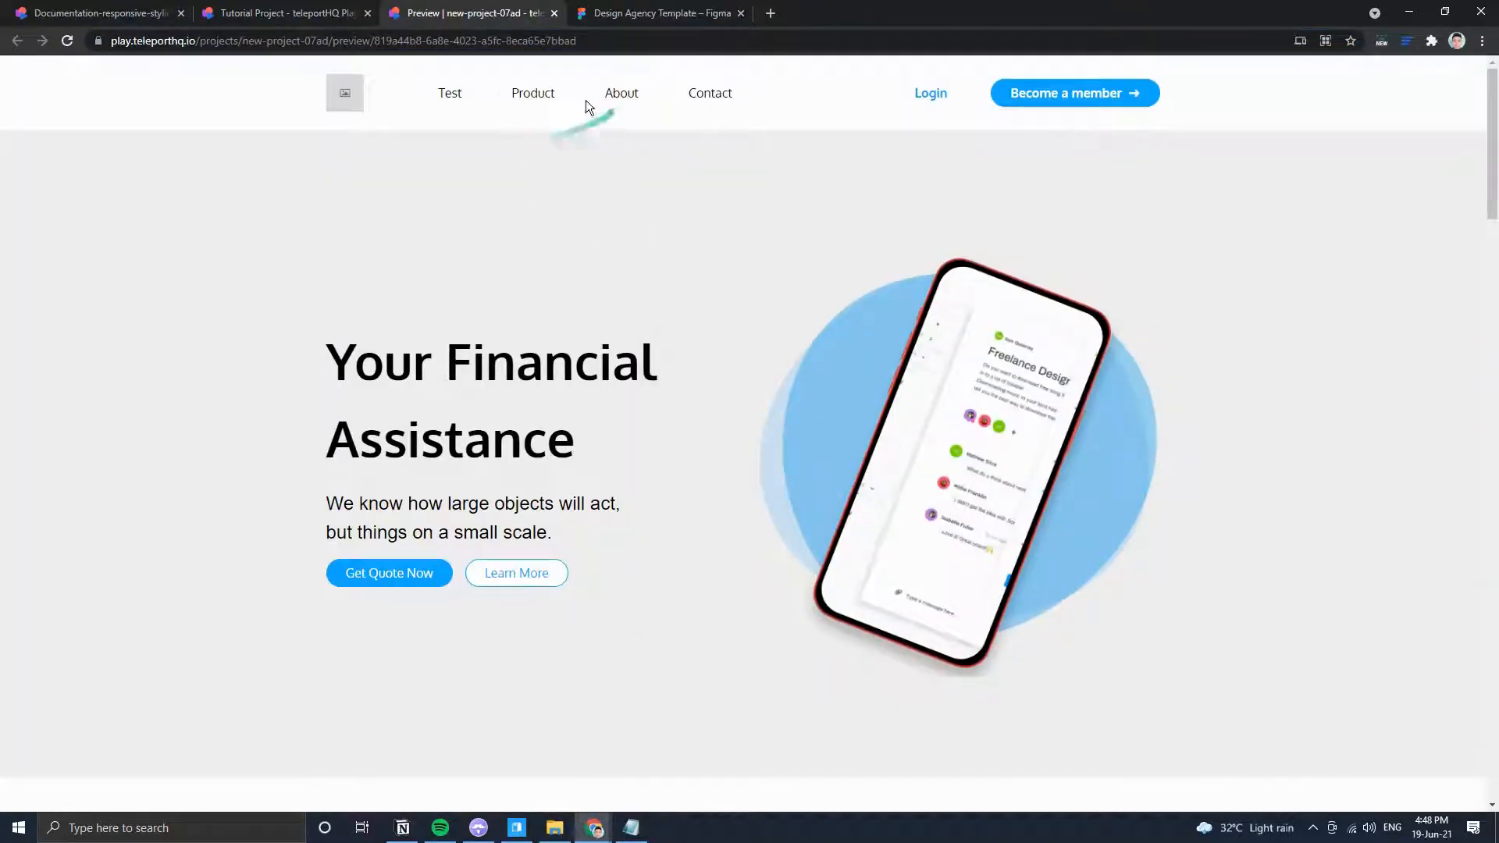
scroll(879, 389, down, 10)
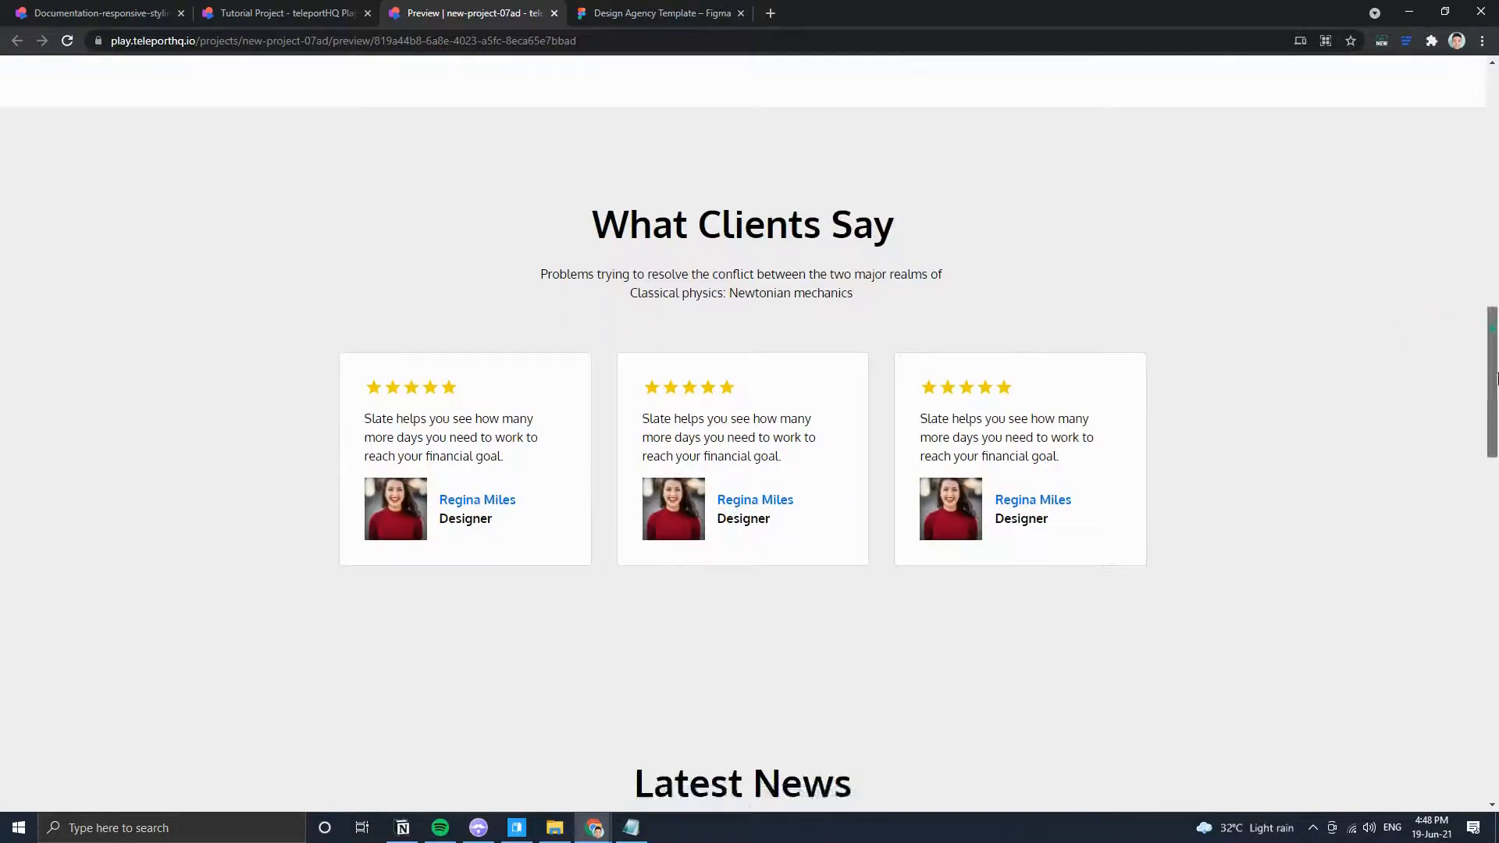
drag(1493, 339, 1265, 148)
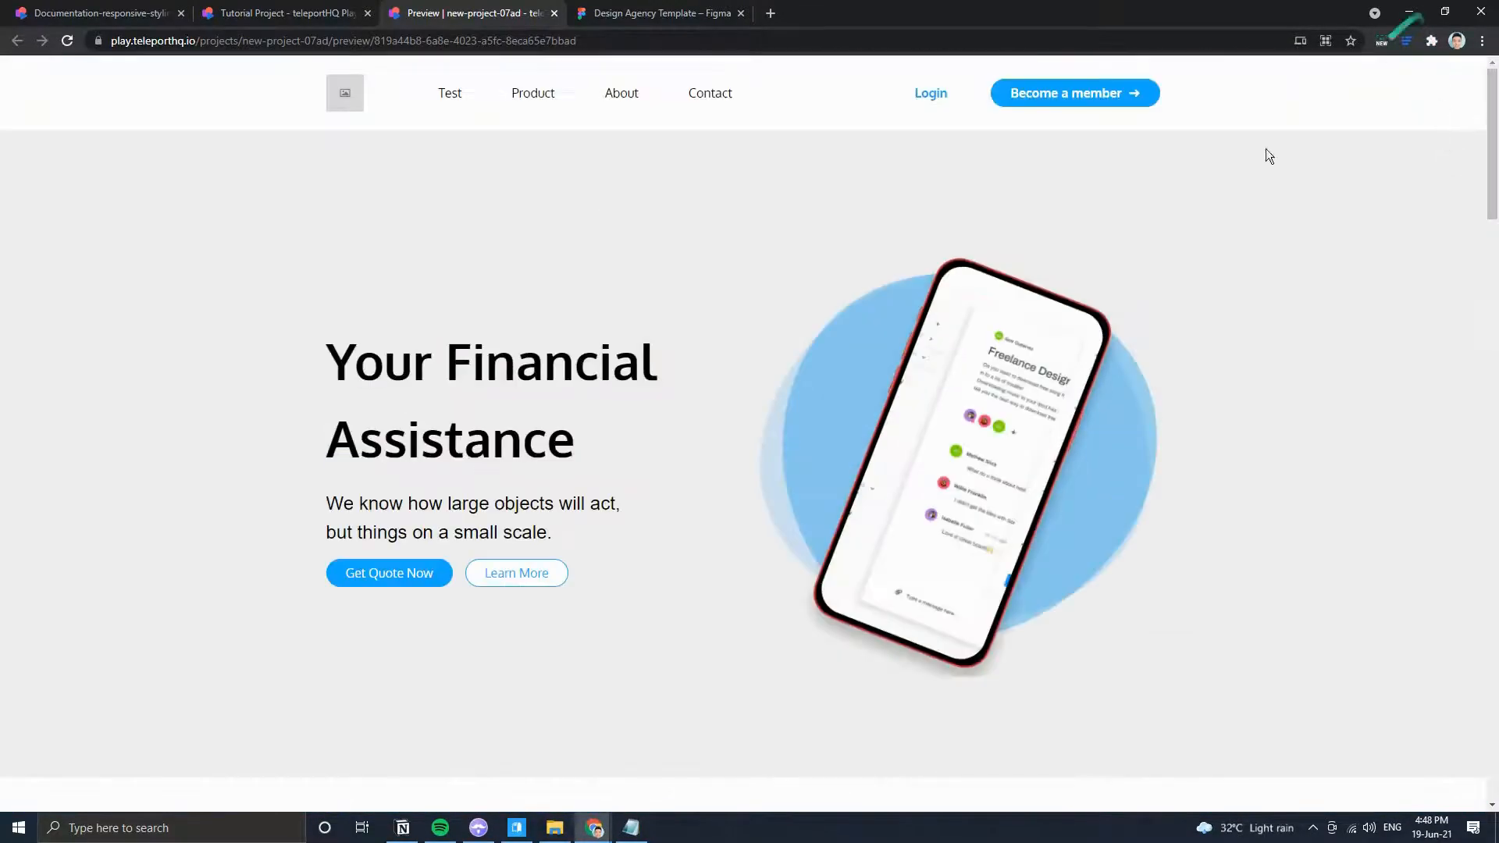
Inspect the preview in a 375-pixel-wide responsive device view from header to Get In Touch, and return to the top of the desktop layout.
right_click(1112, 246)
click(1184, 435)
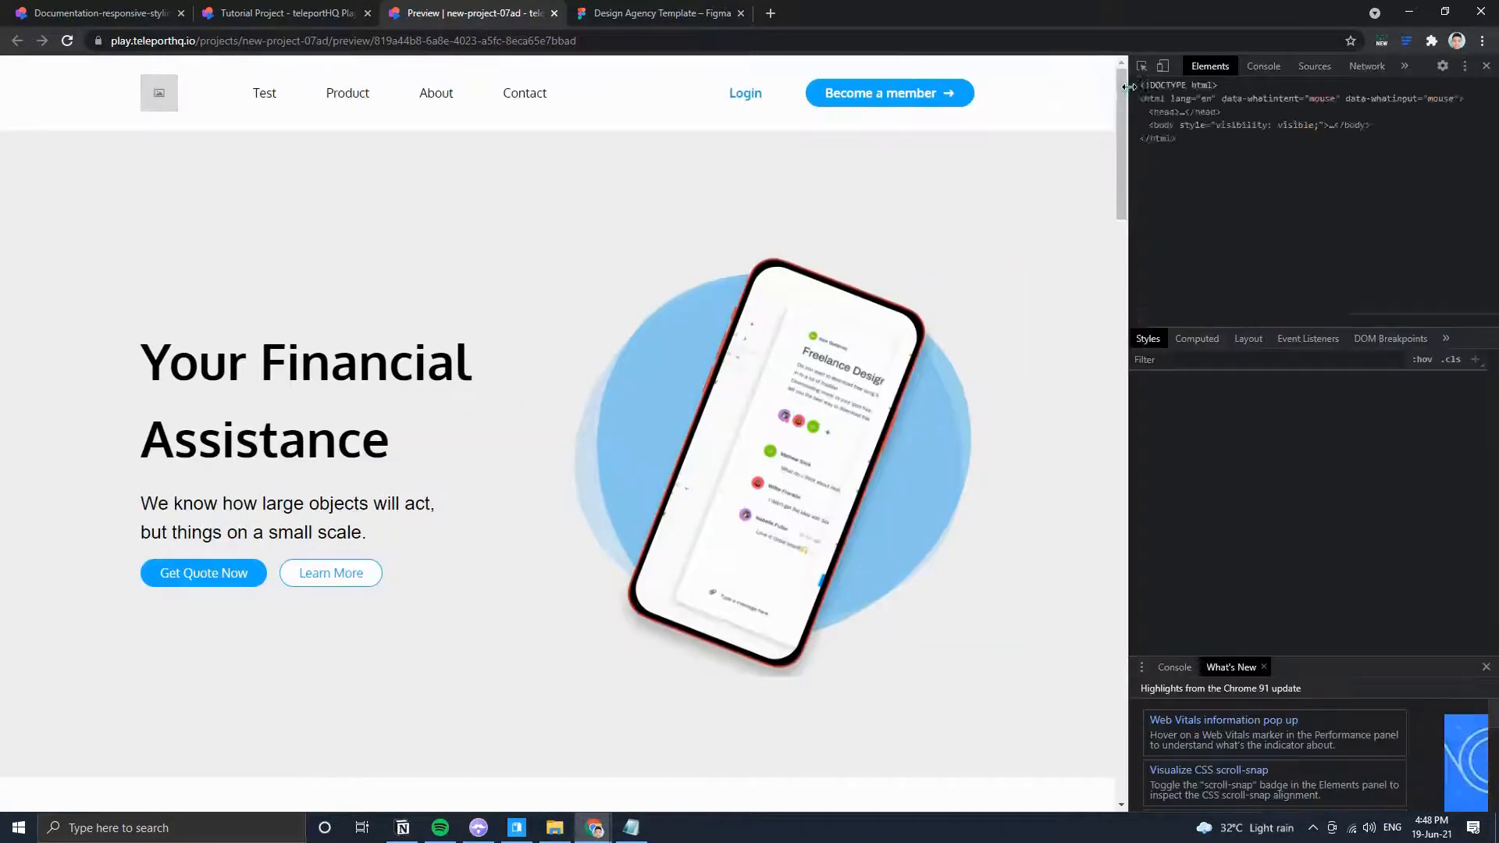
click(1163, 67)
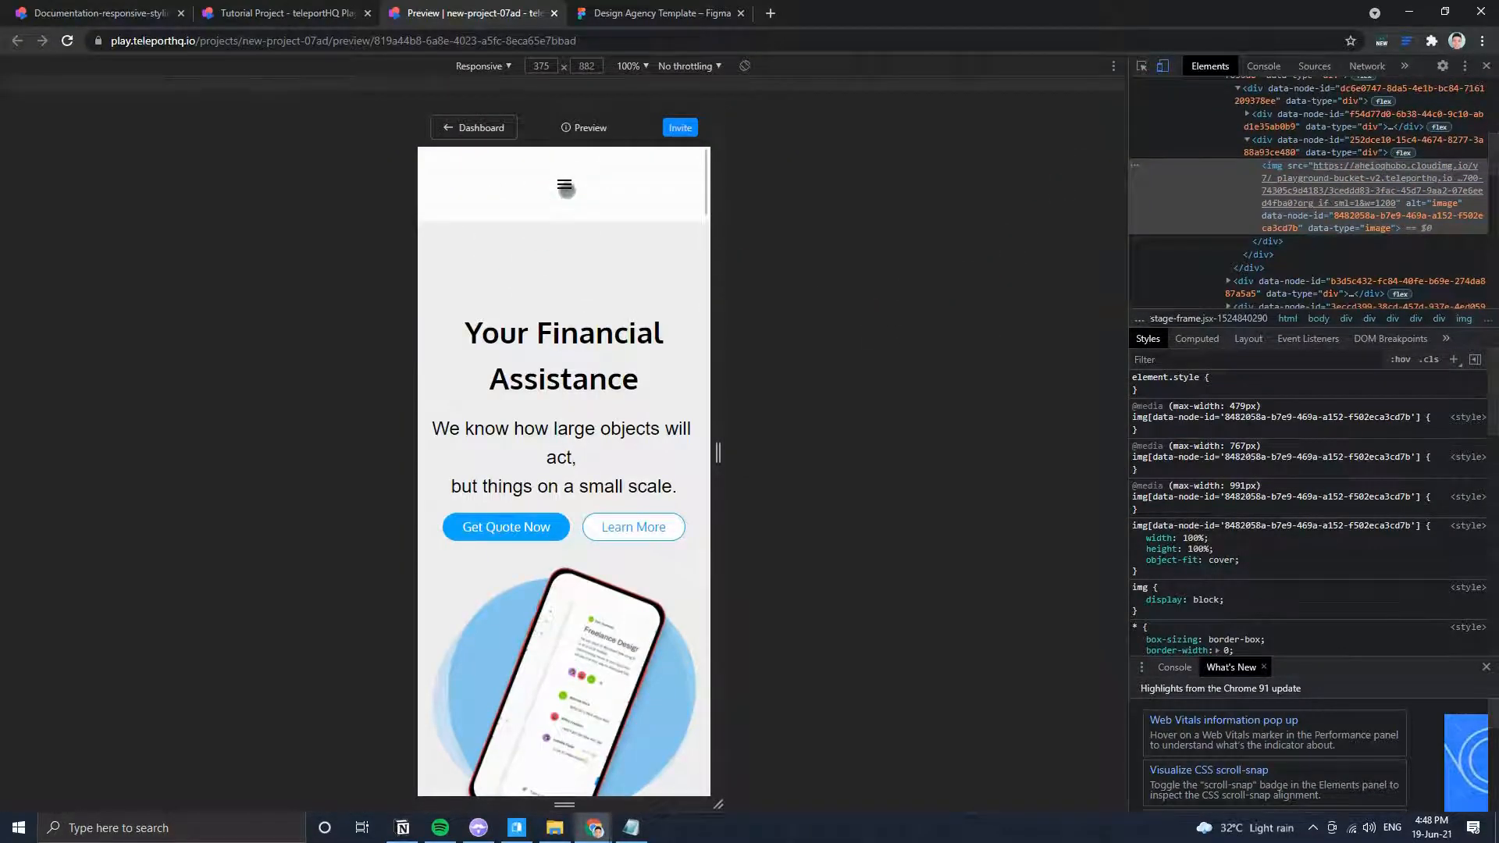
scroll(590, 526, down, 9)
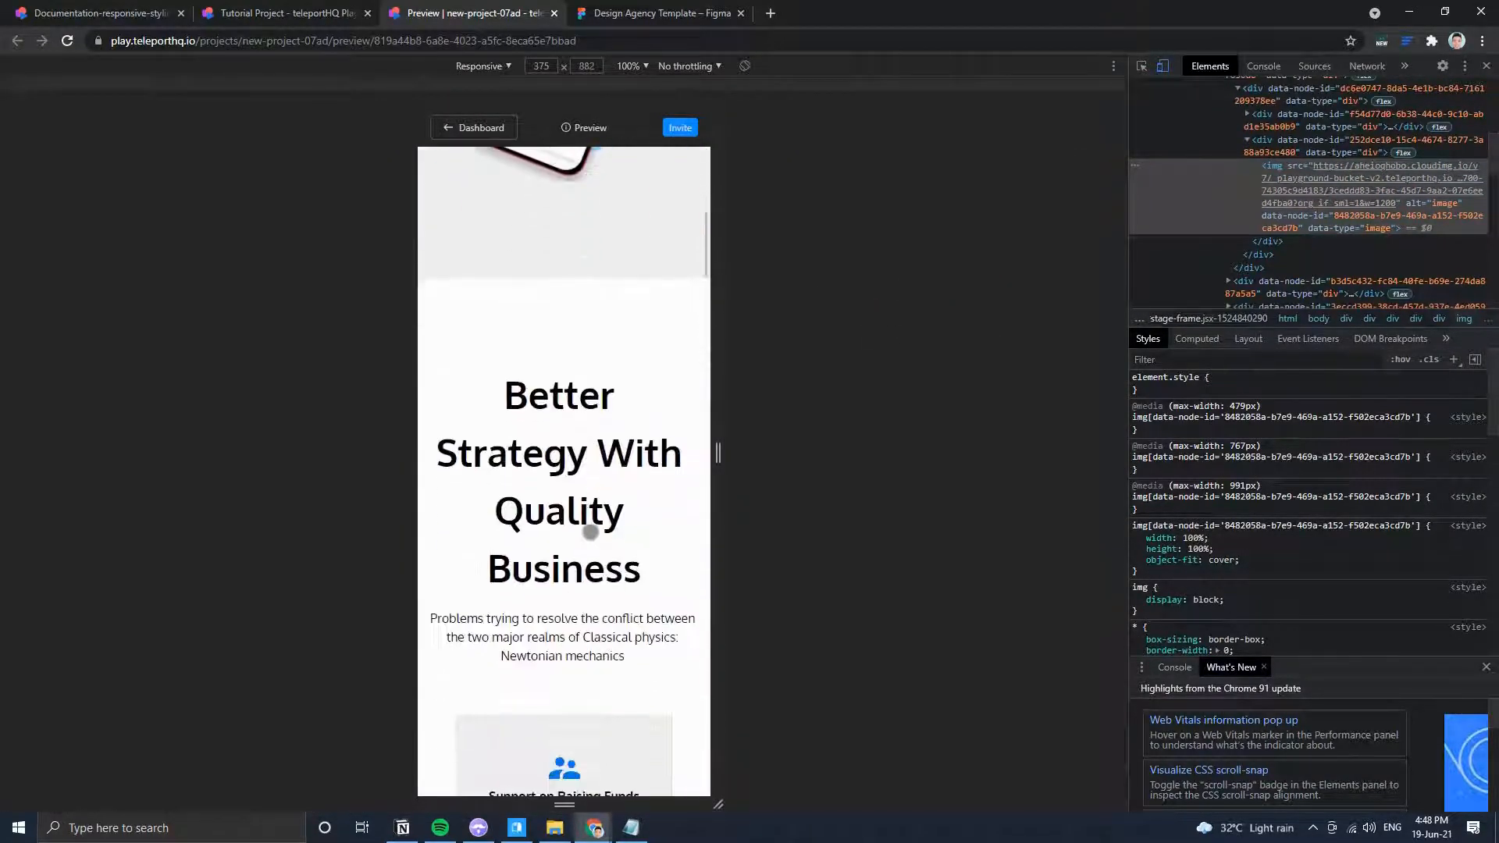
scroll(590, 532, down, 15)
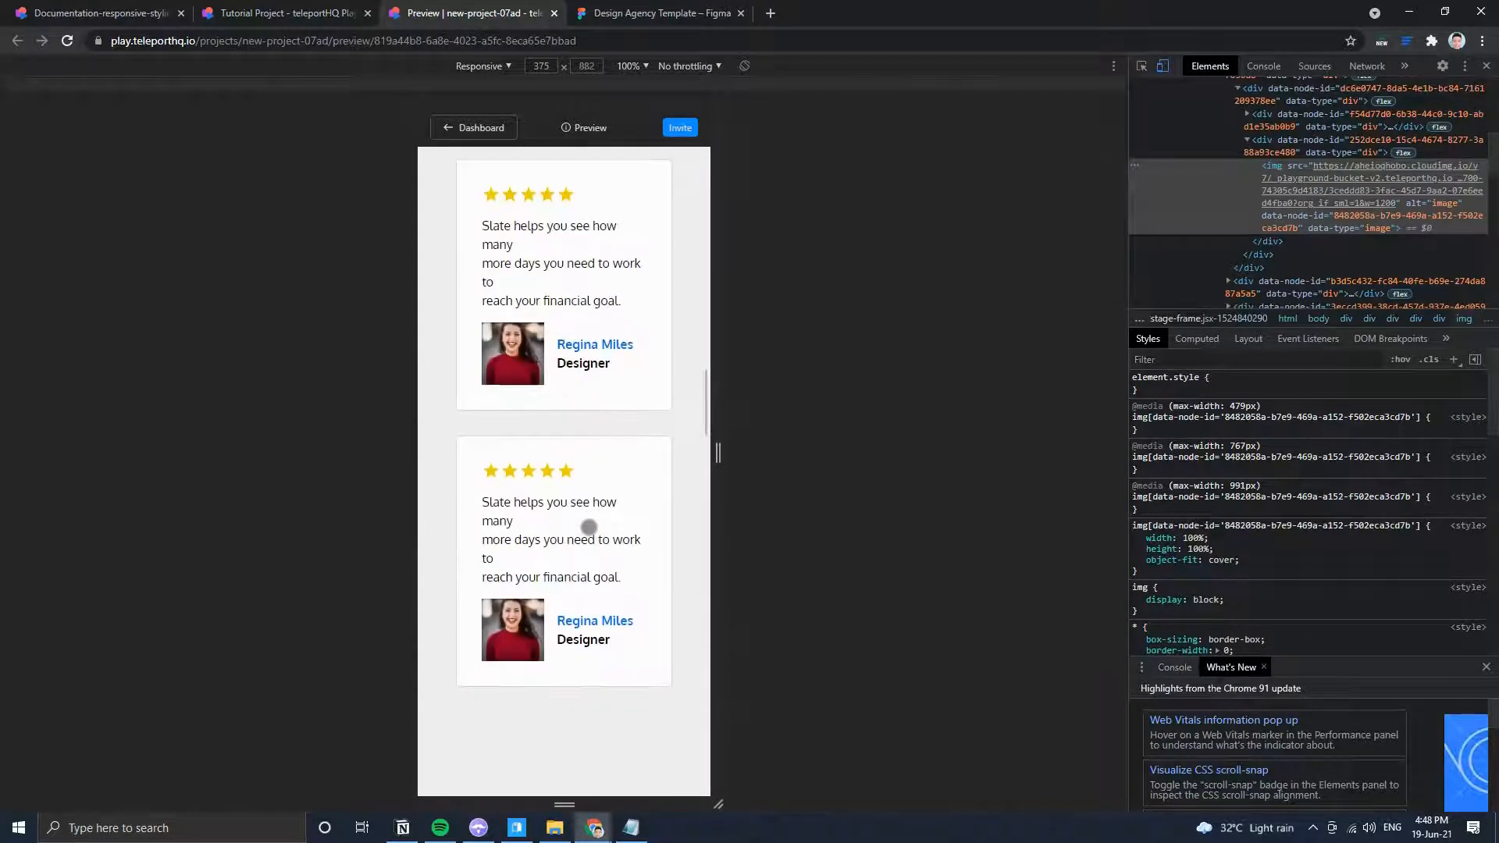
scroll(589, 527, down, 15)
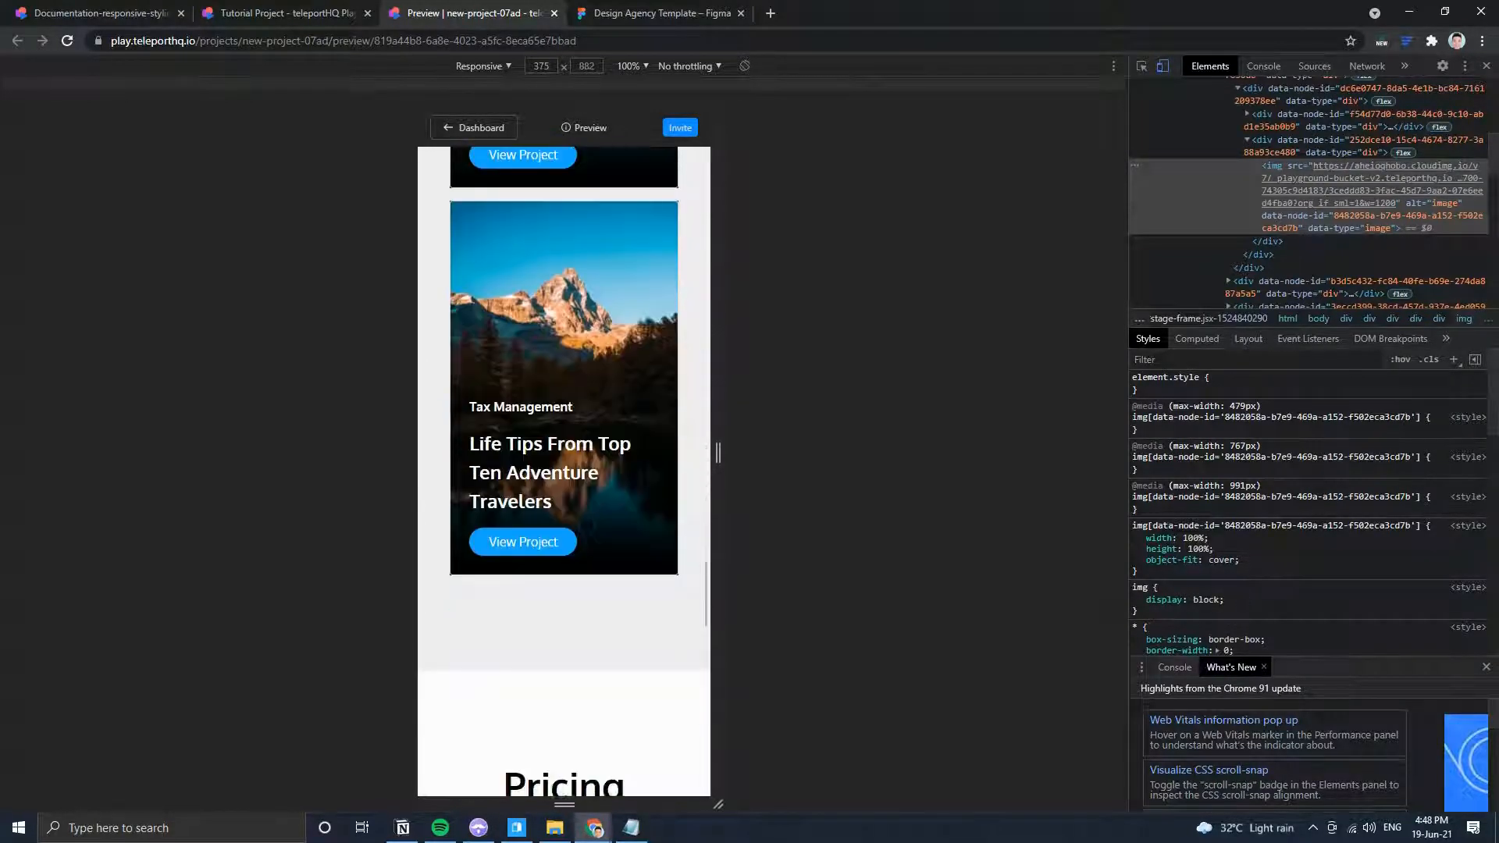
scroll(586, 528, down, 15)
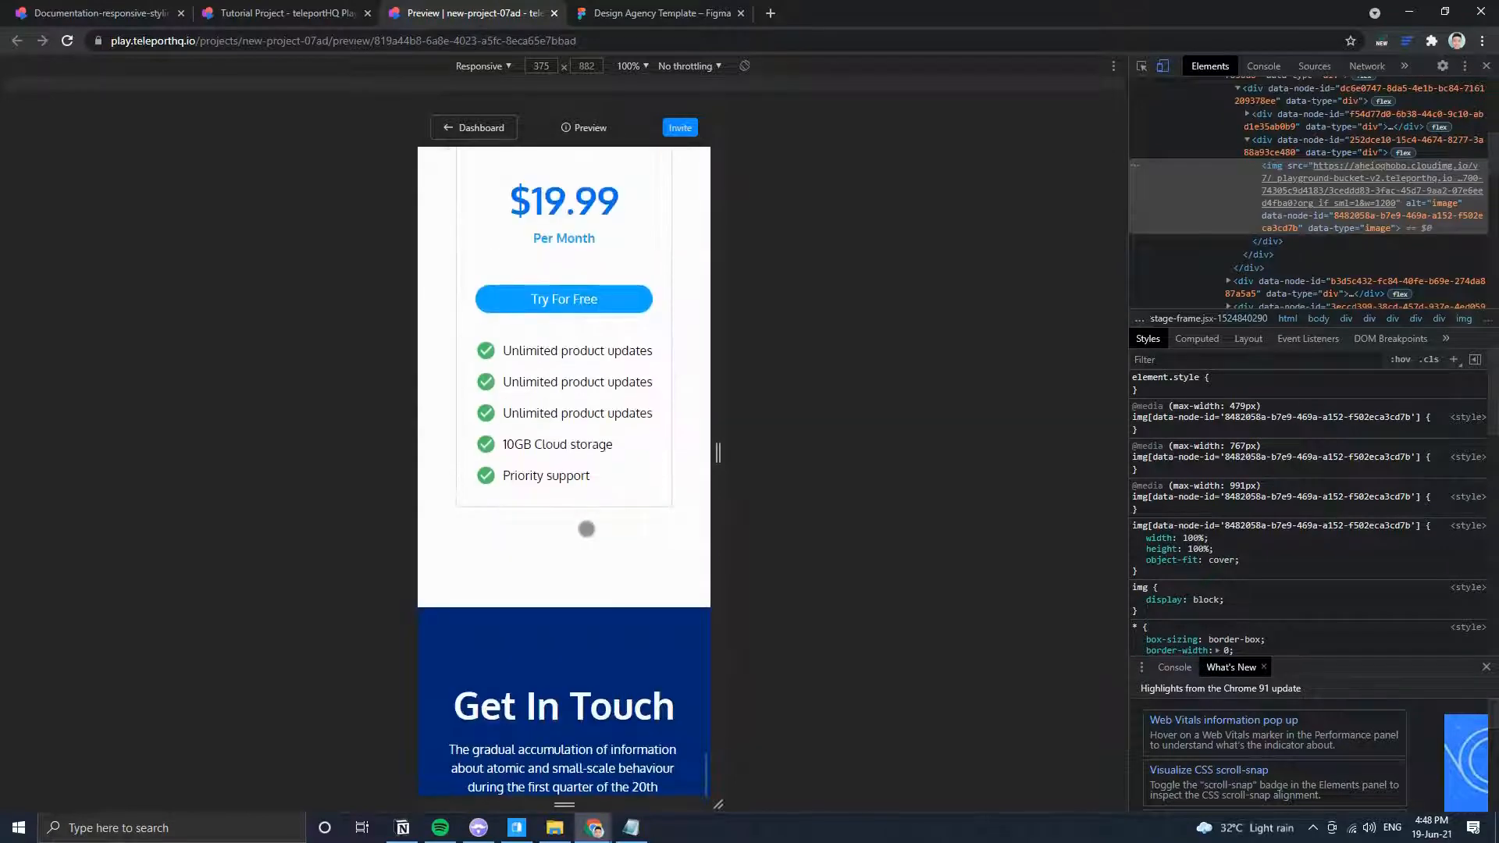
scroll(586, 529, down, 3)
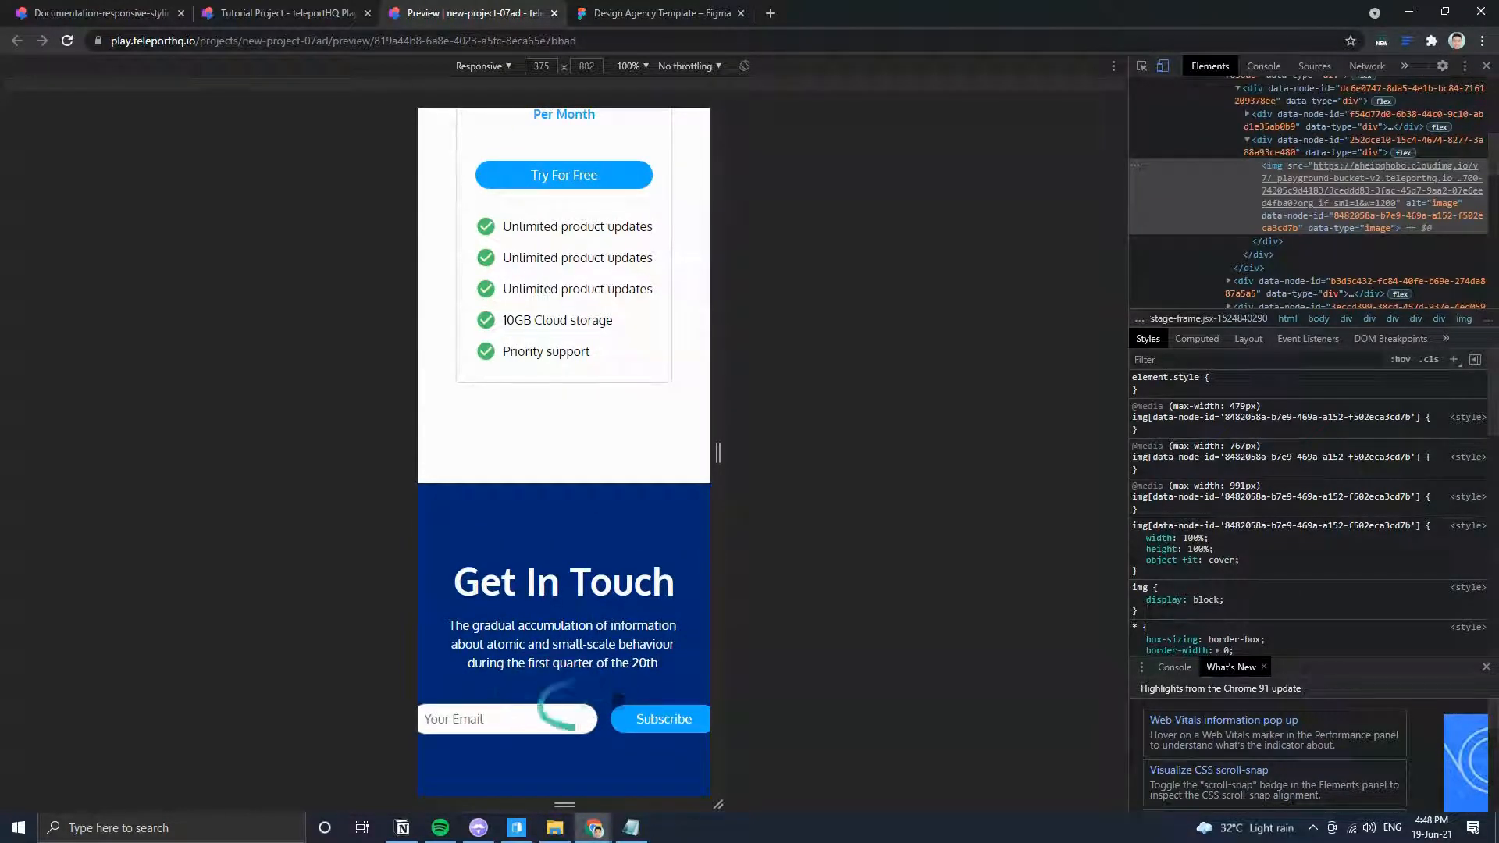
click(1163, 67)
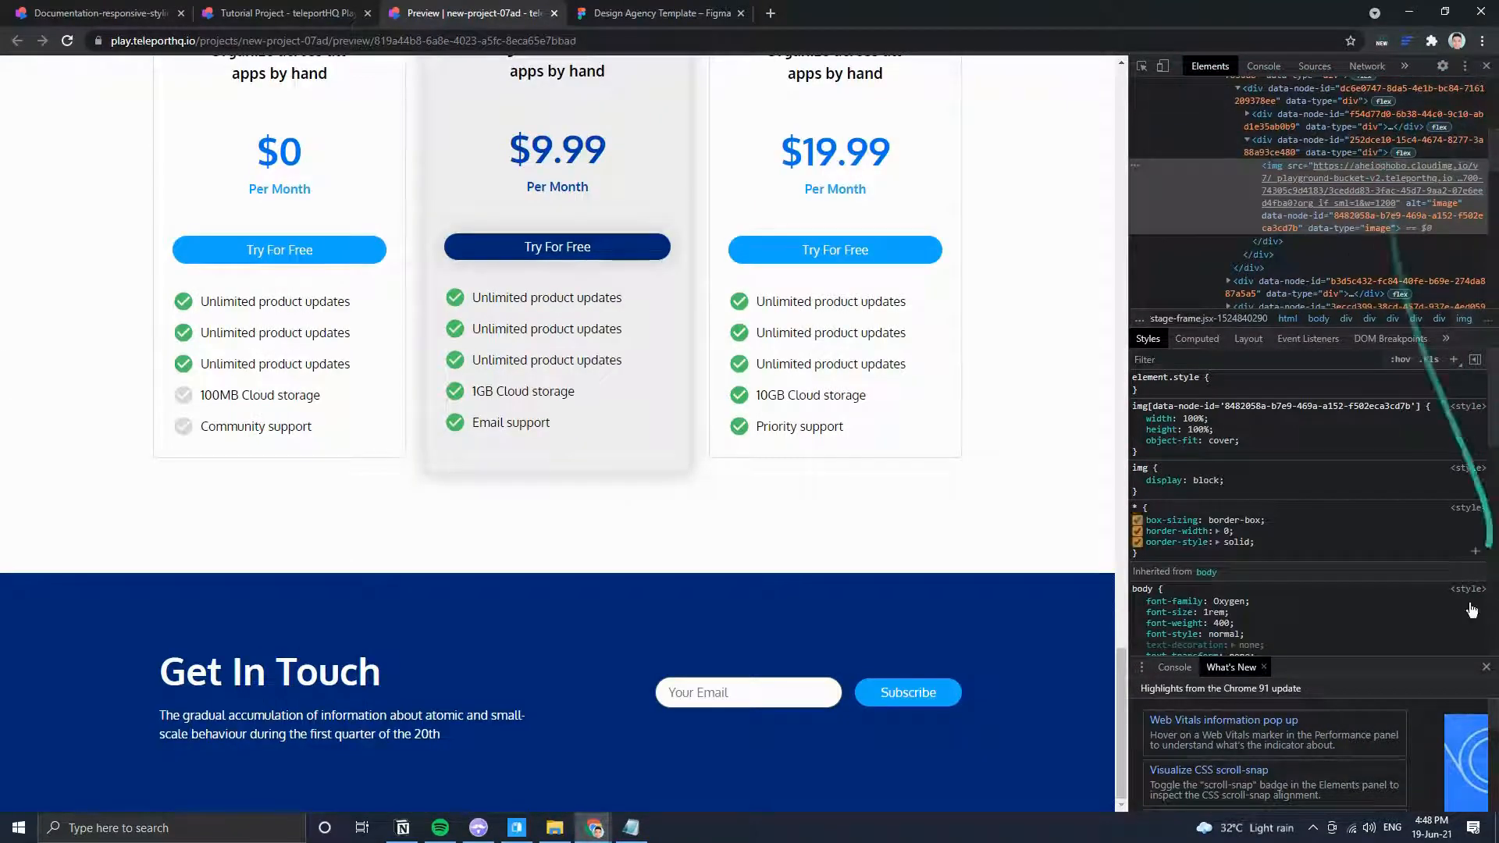
click(1487, 67)
scroll(1064, 606, up, 7)
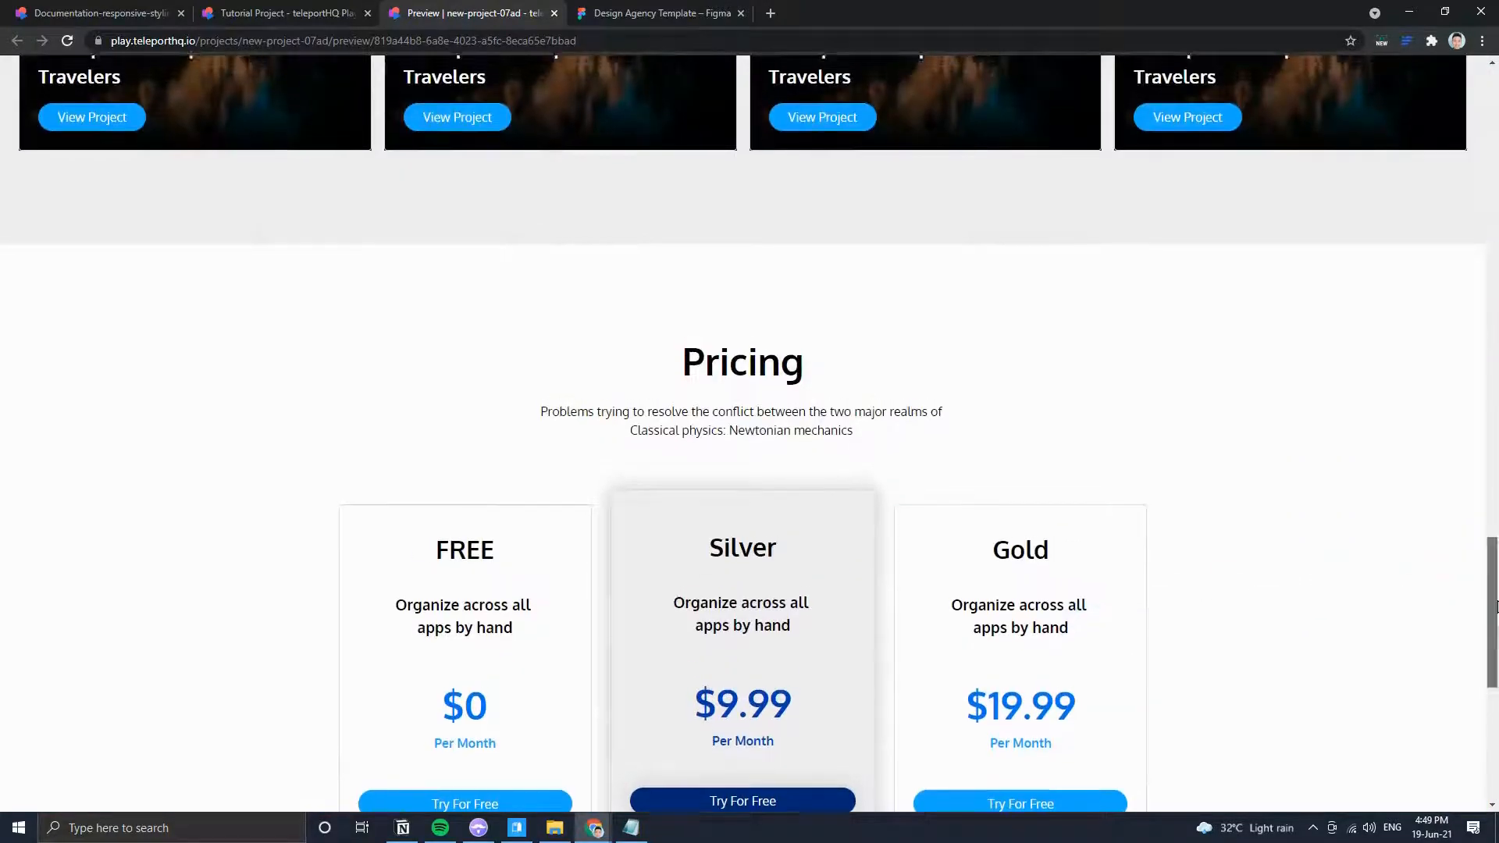
drag(1491, 607, 1475, 100)
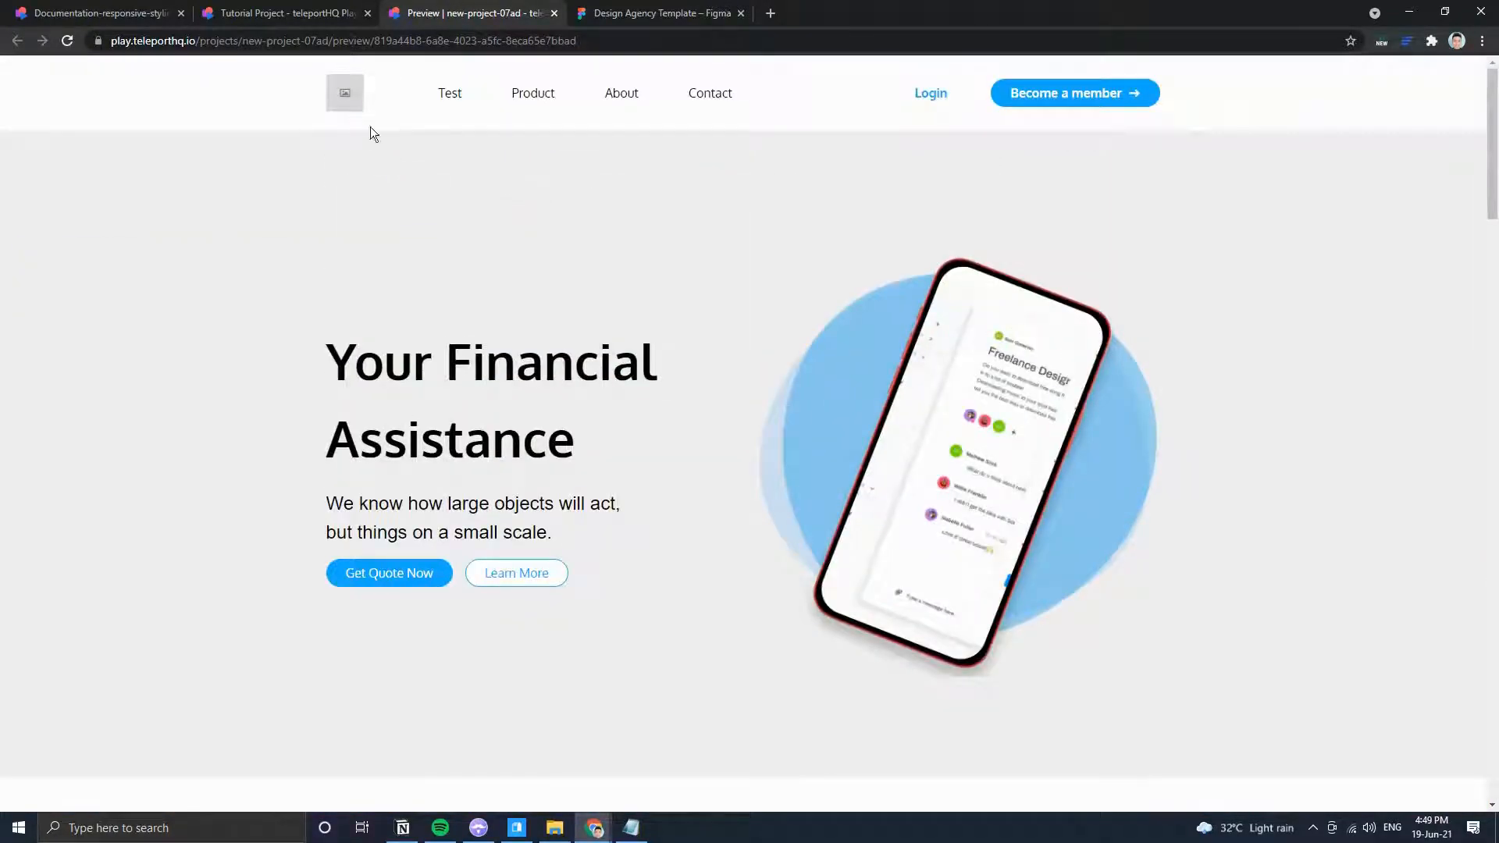
Check the preview's mobile header once more in the responsive device view, and close the preview tab to return to the editor.
right_click(409, 146)
click(521, 467)
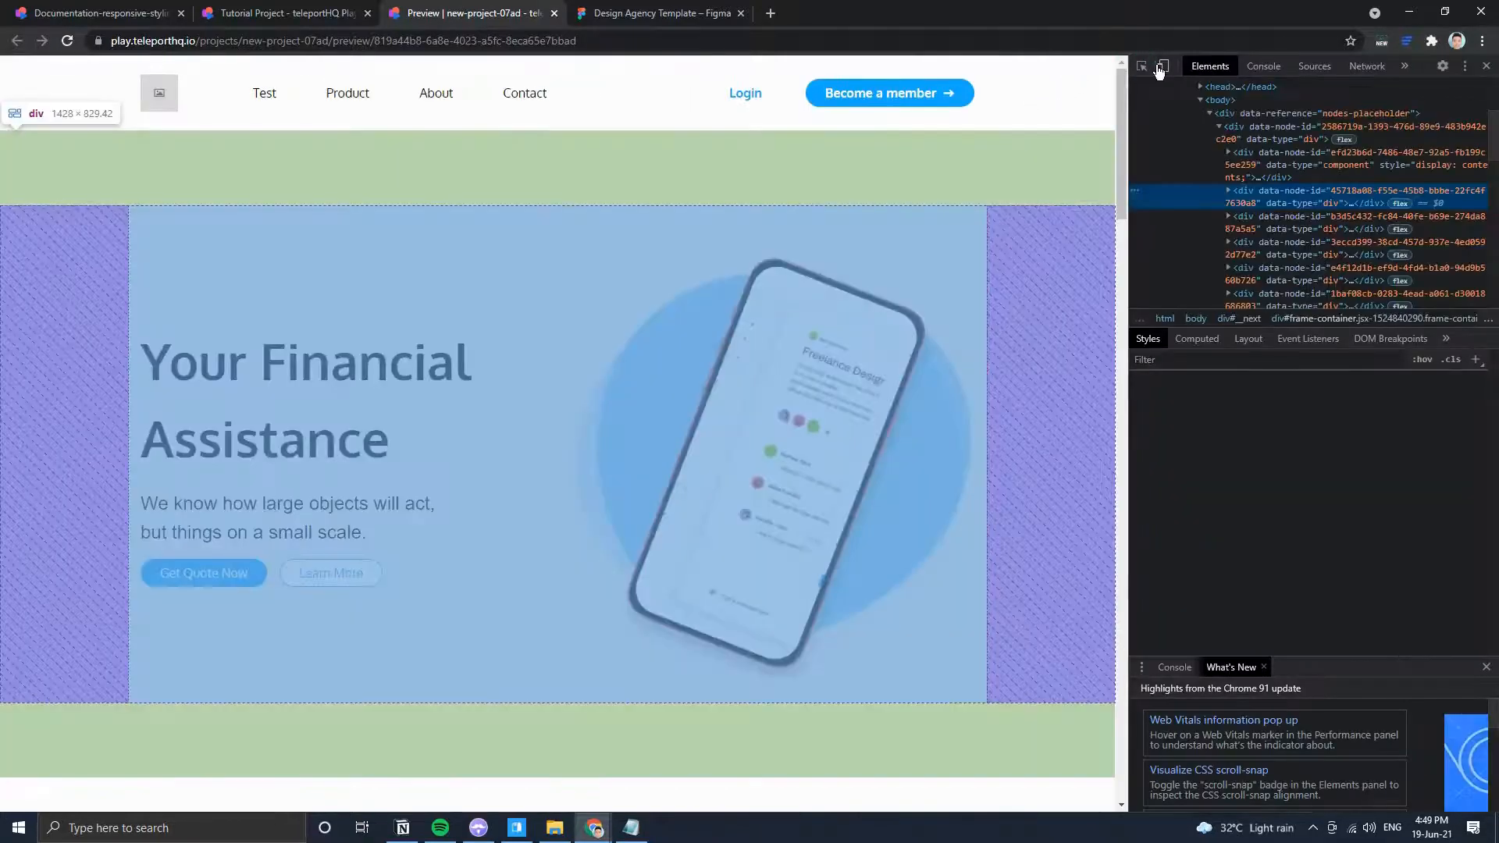
click(1162, 66)
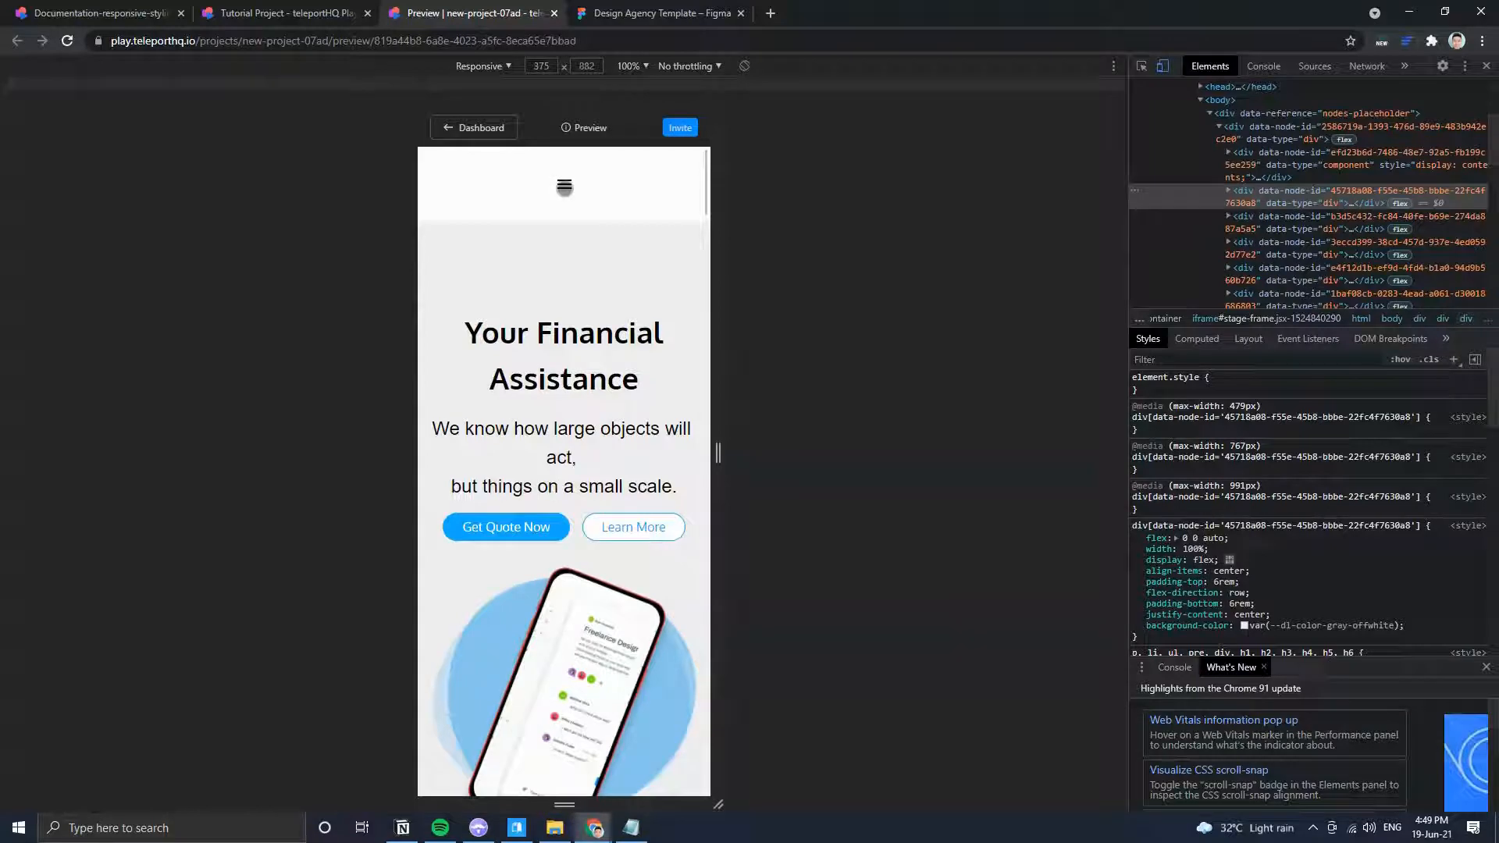
click(1162, 65)
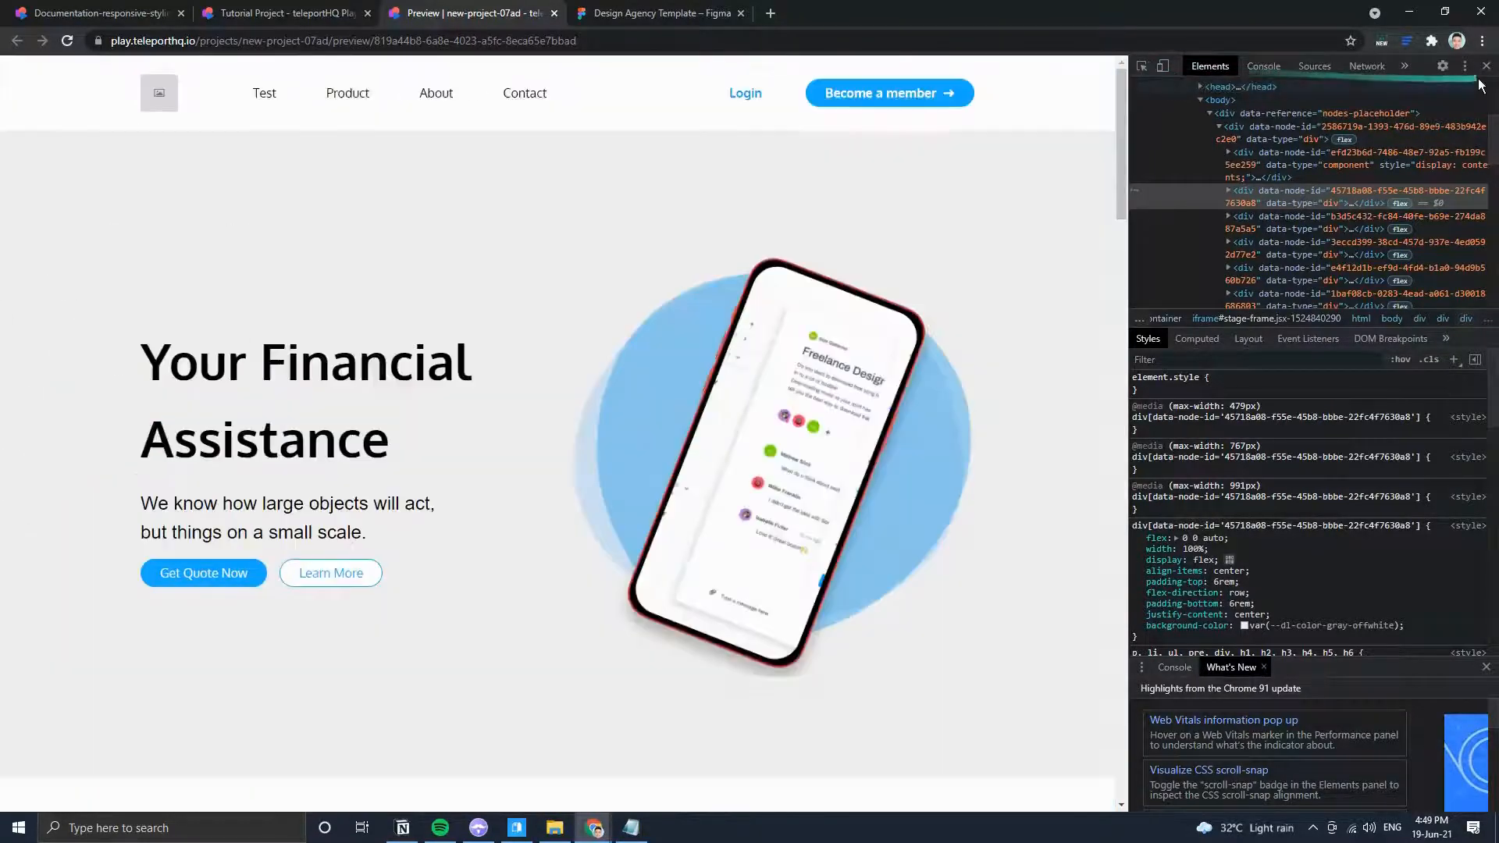
click(1485, 65)
click(554, 14)
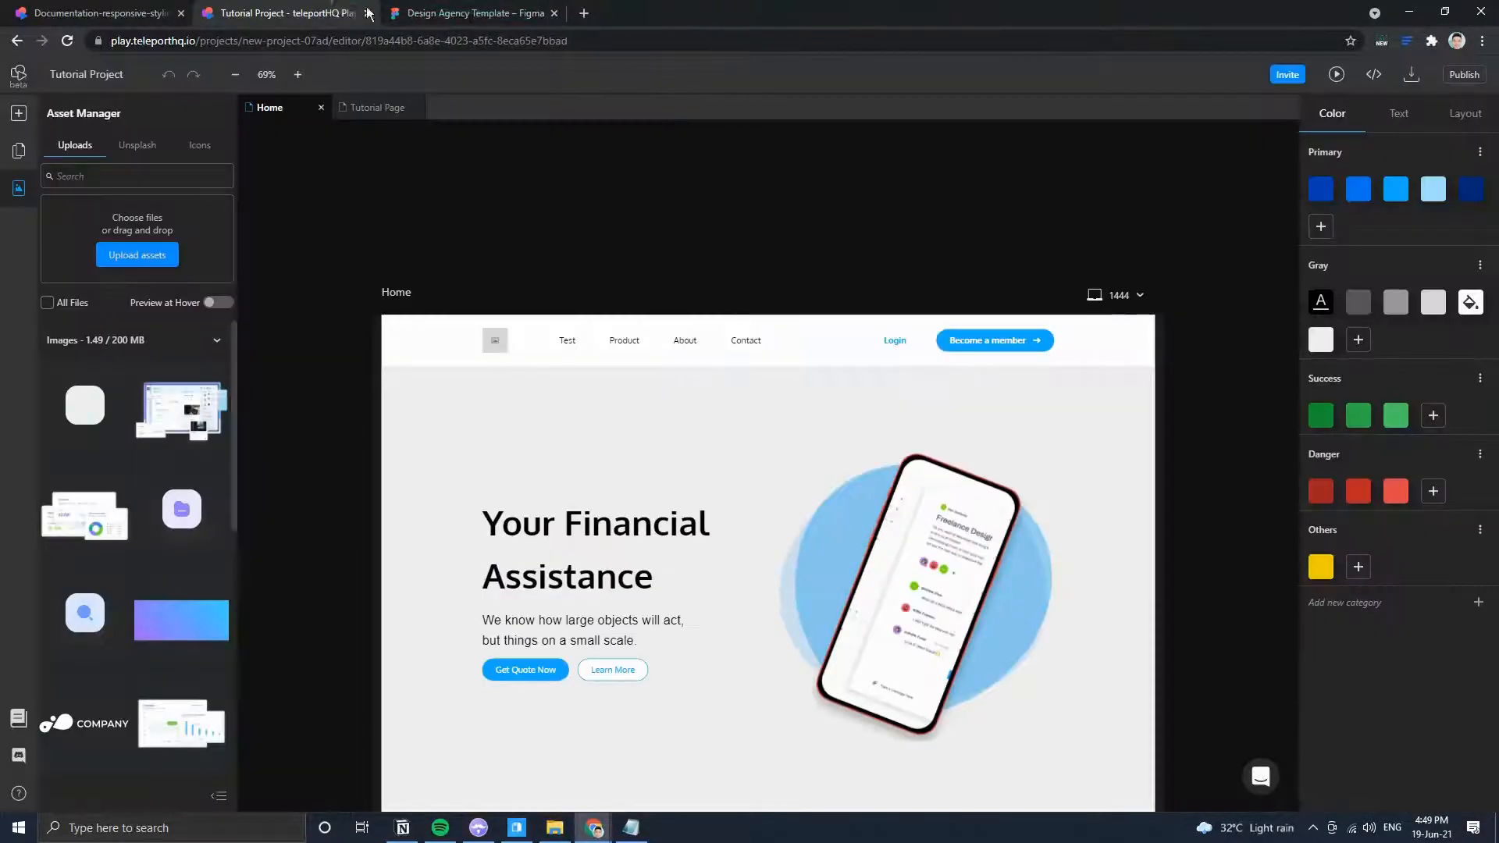
Open the project's published Vercel site from the publishing options and show it in the 375-pixel-wide responsive device view.
click(1454, 72)
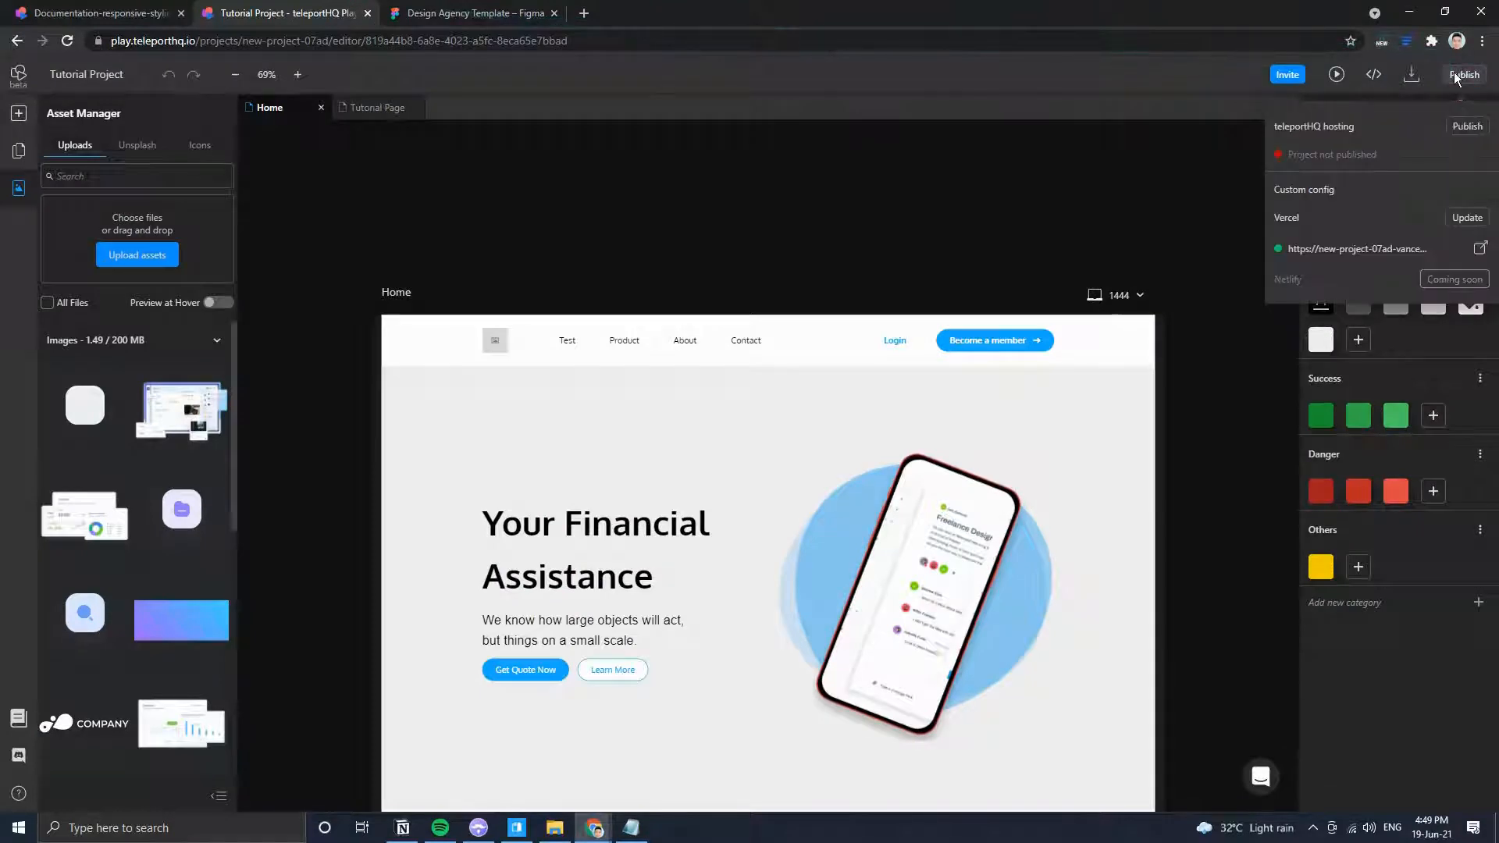
click(1360, 250)
right_click(770, 205)
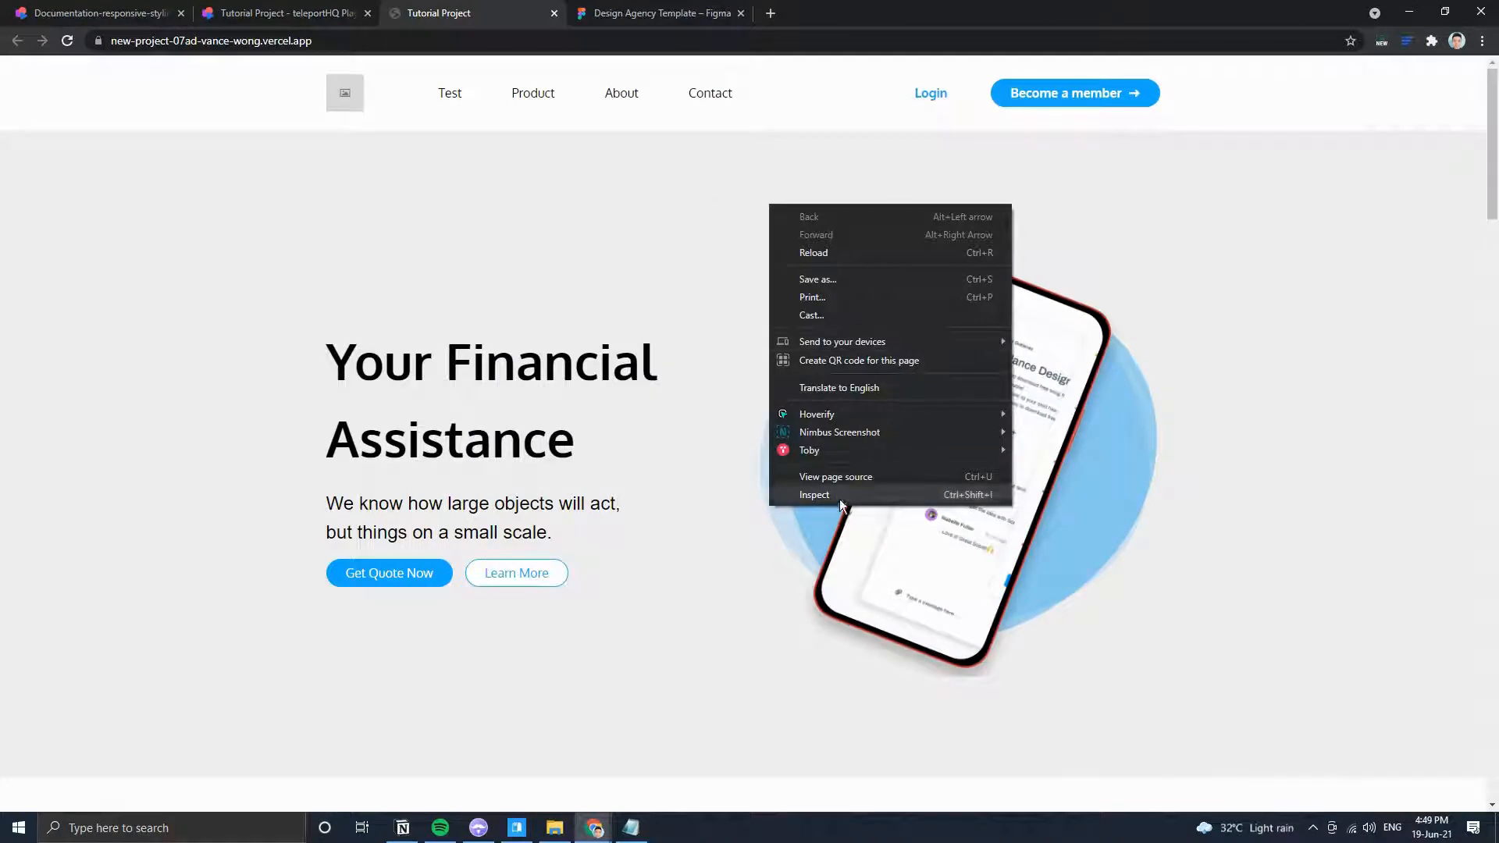
click(814, 495)
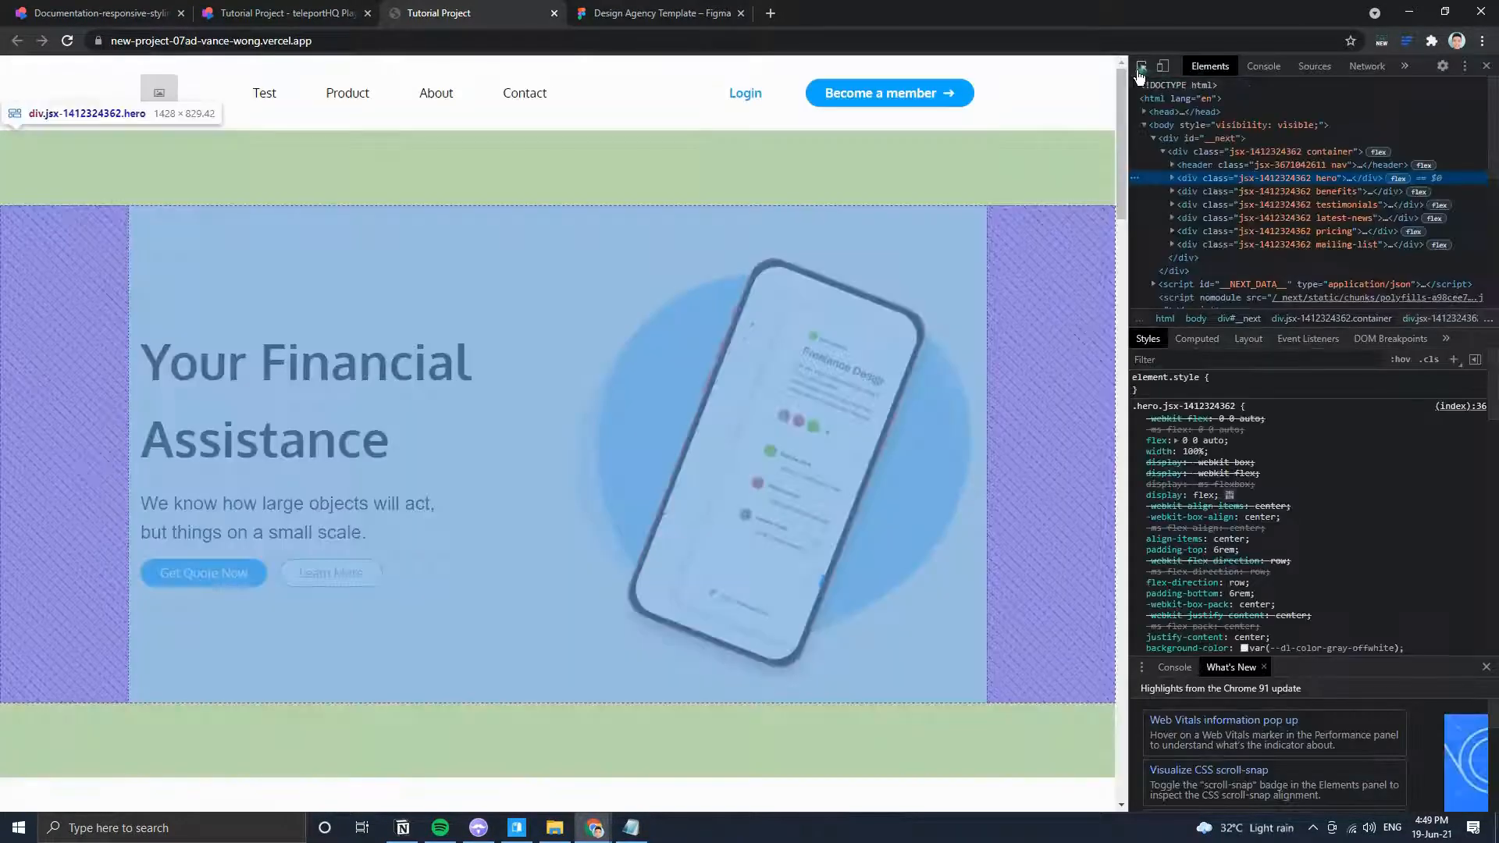
click(1140, 71)
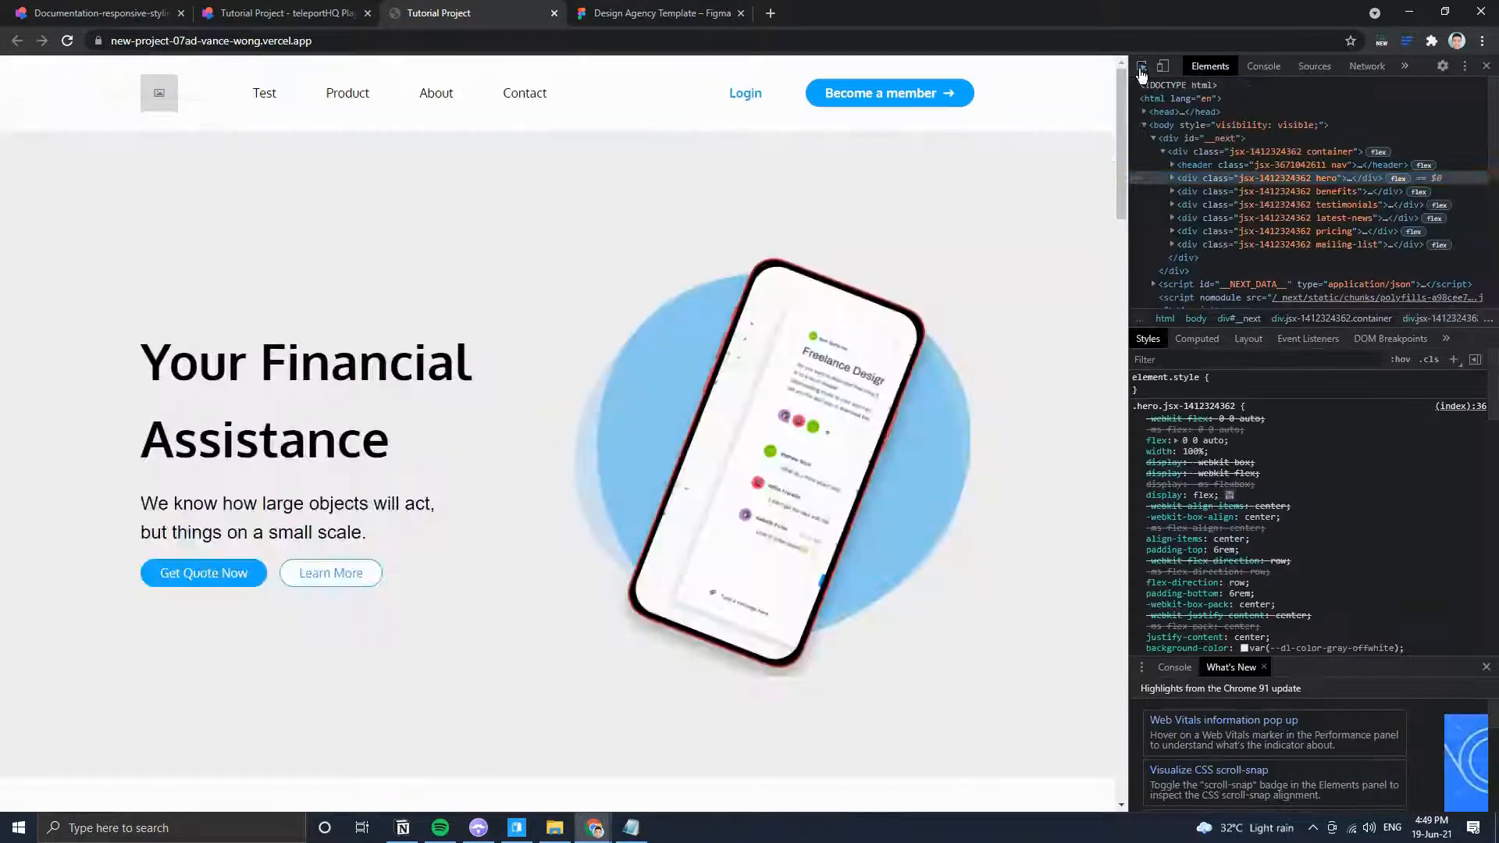
click(1162, 67)
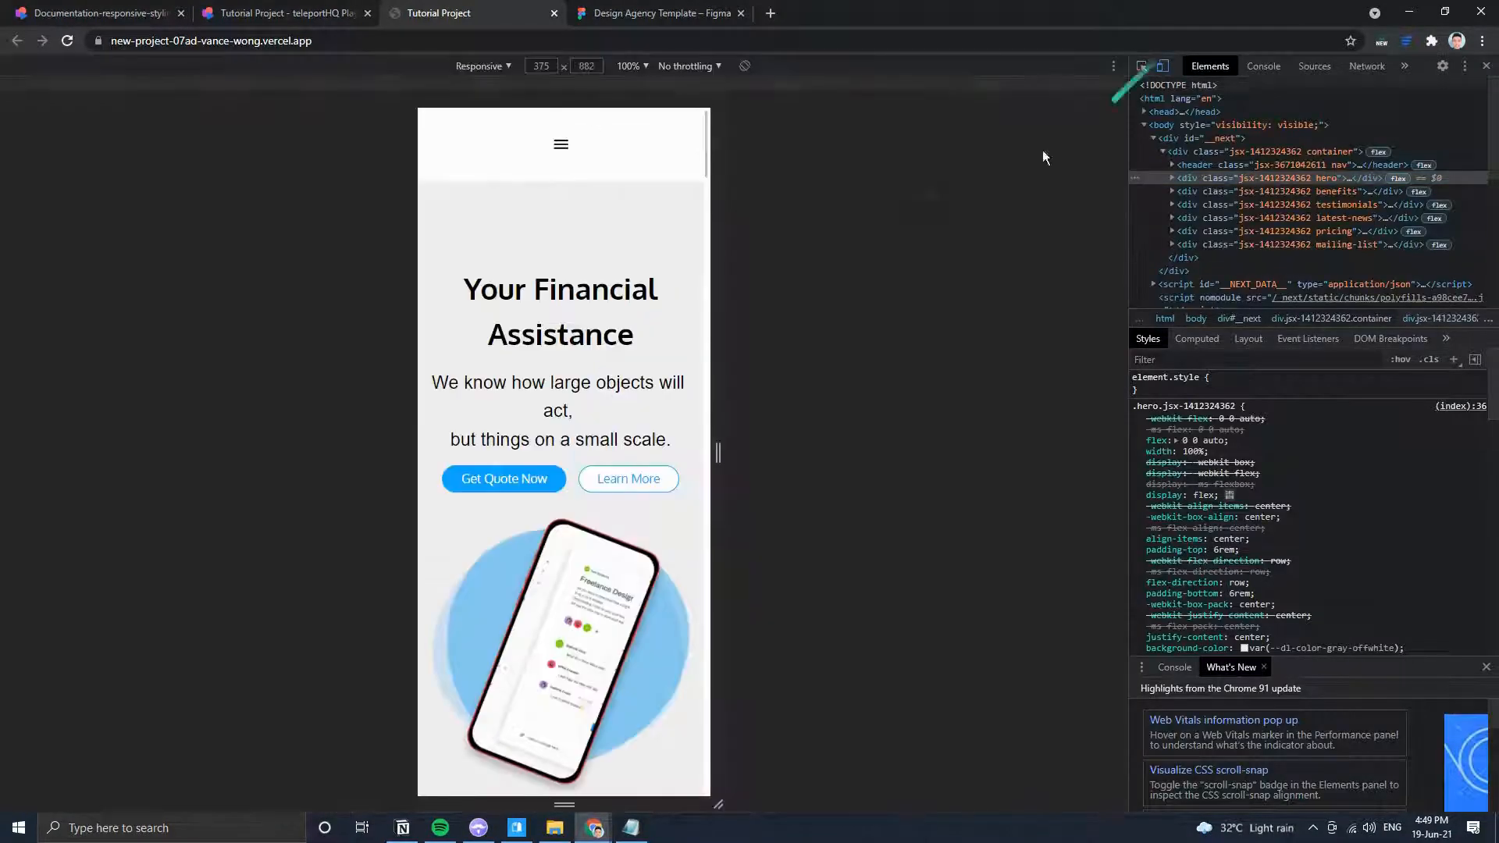
Test the published site's mobile menu by visiting Page 1, Home and Page 2, and returning to Home.
click(561, 144)
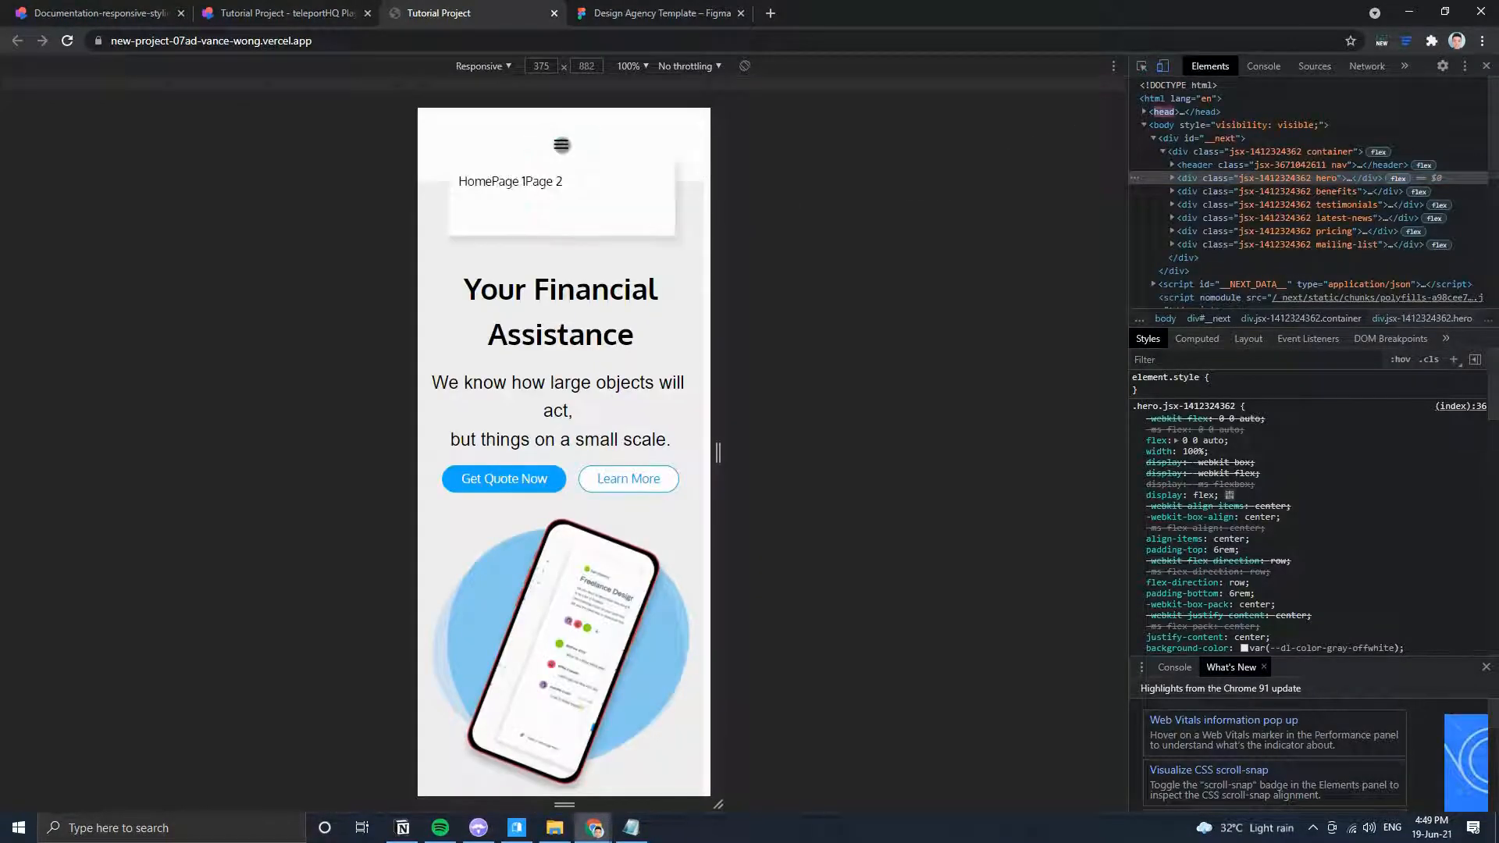
click(523, 184)
click(564, 145)
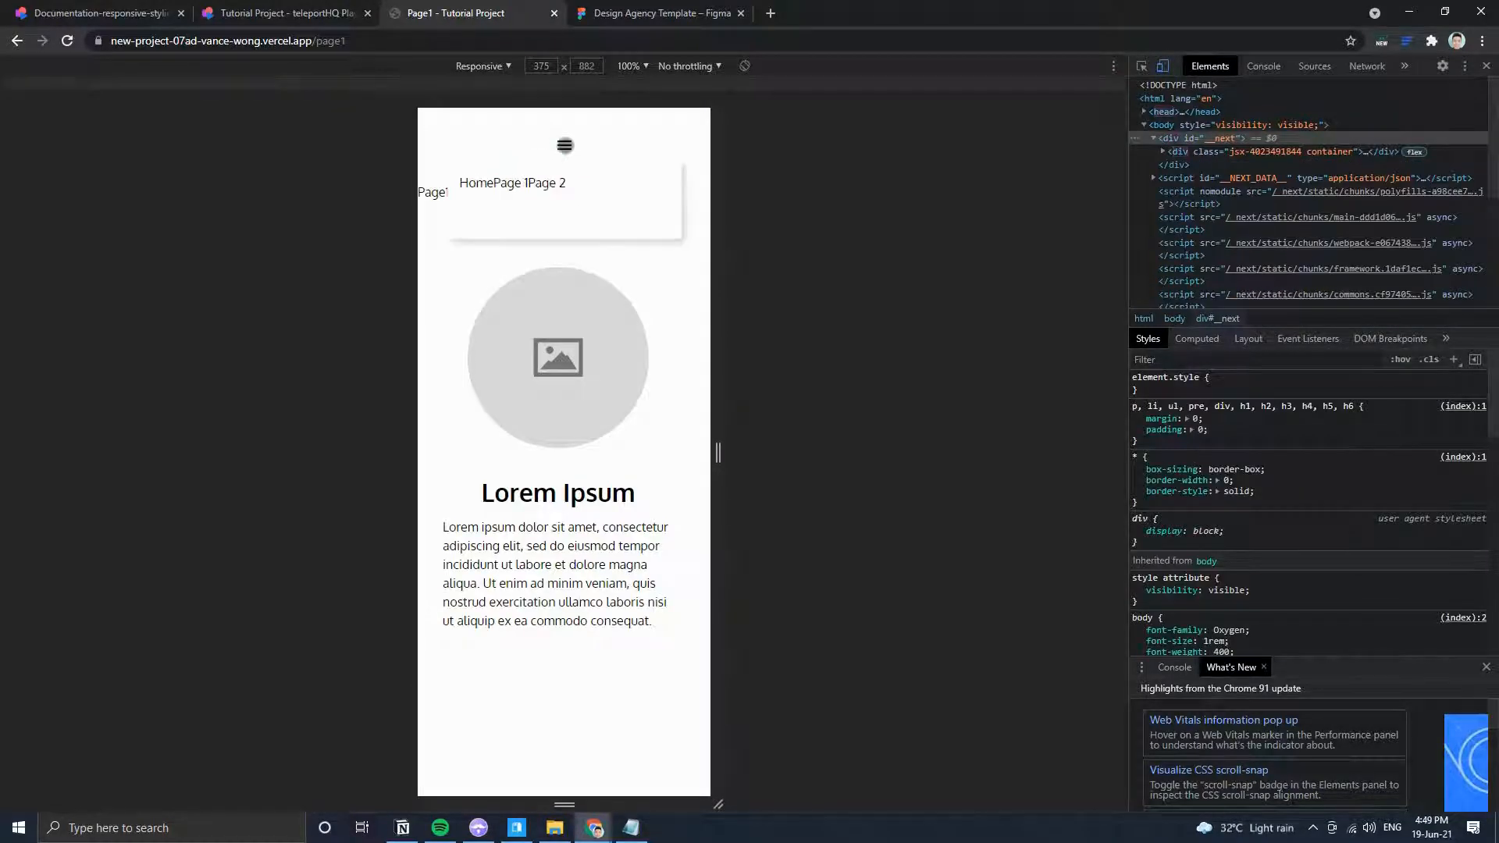
click(476, 184)
click(564, 145)
click(550, 185)
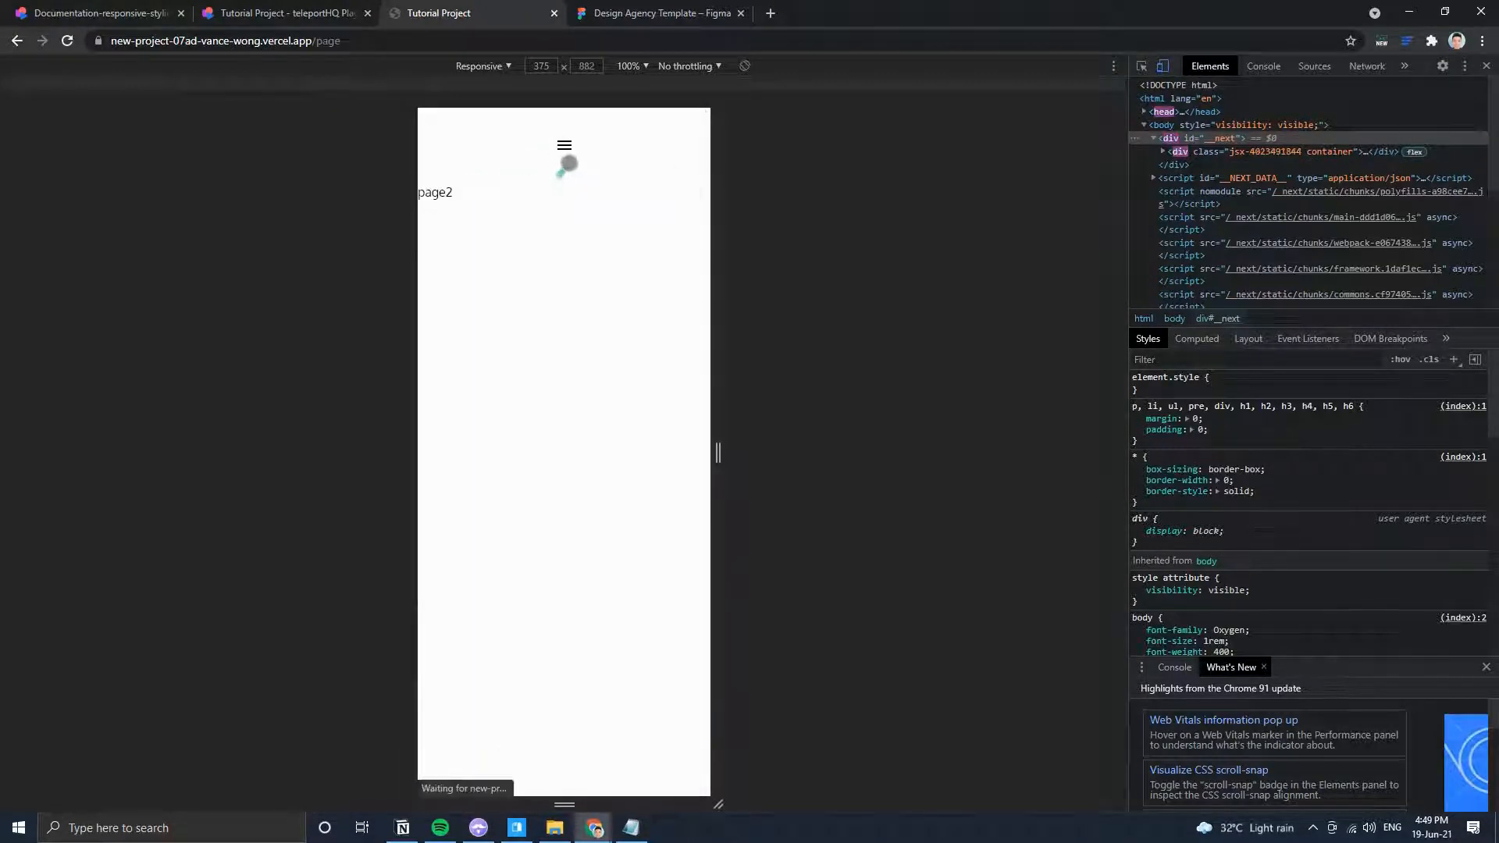
click(563, 147)
click(477, 185)
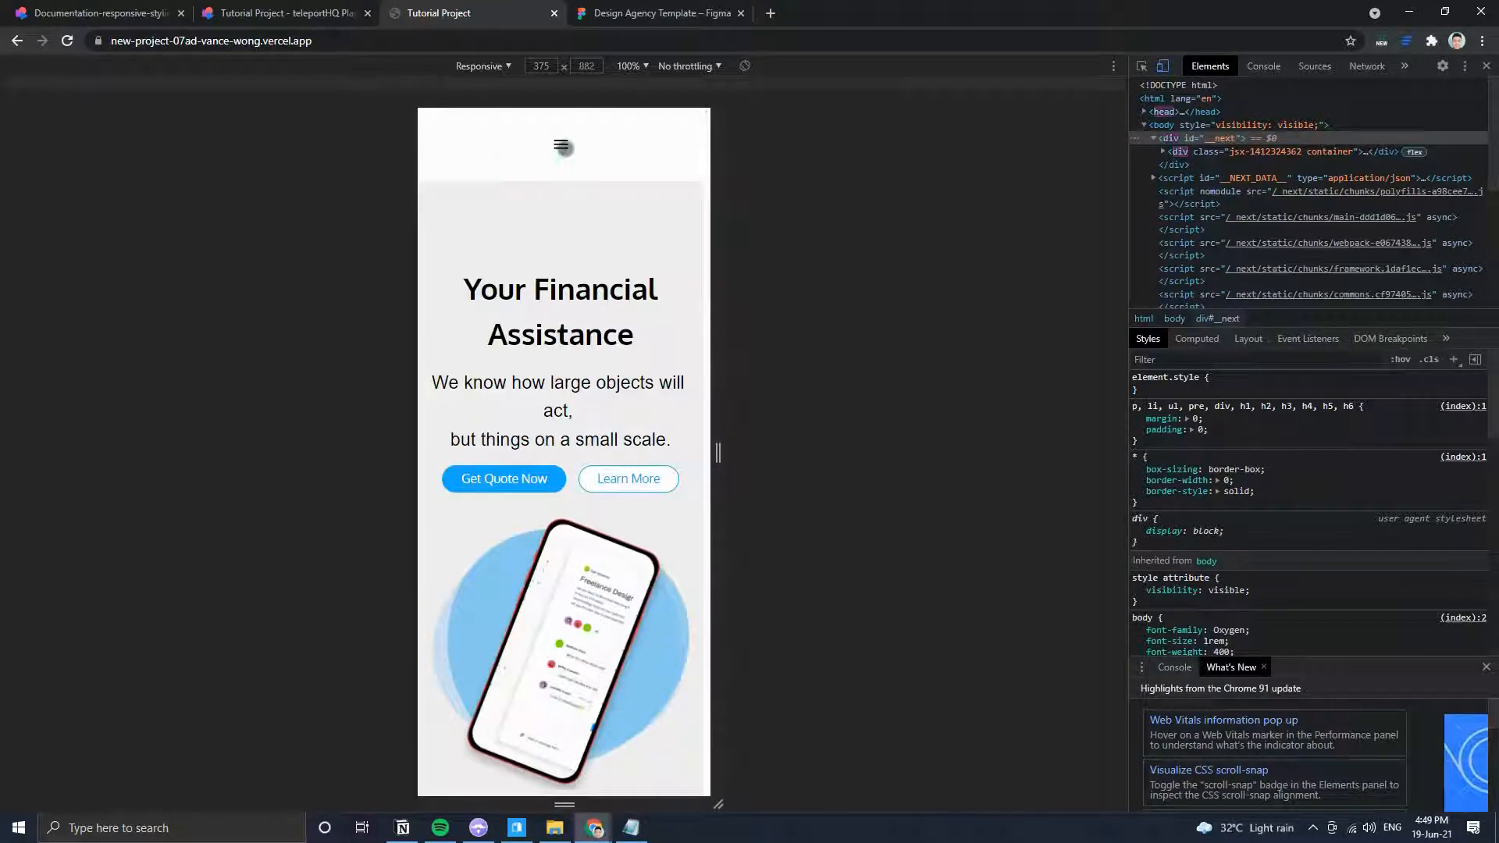
Visit Page 1 and Home again through the mobile menu, and close the developer tools to restore the desktop layout.
click(563, 145)
click(521, 184)
click(561, 144)
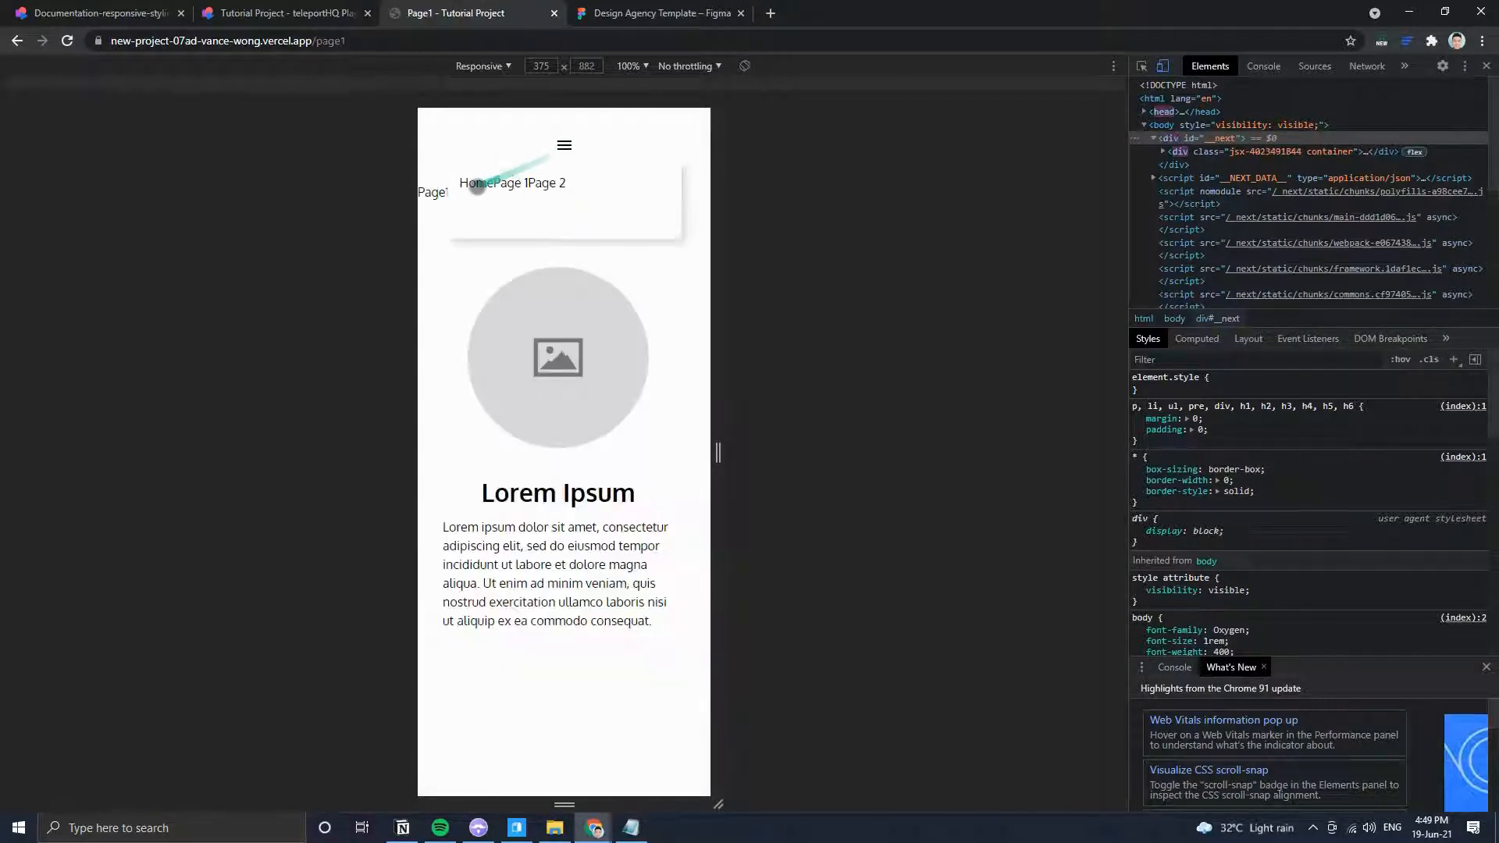
click(472, 183)
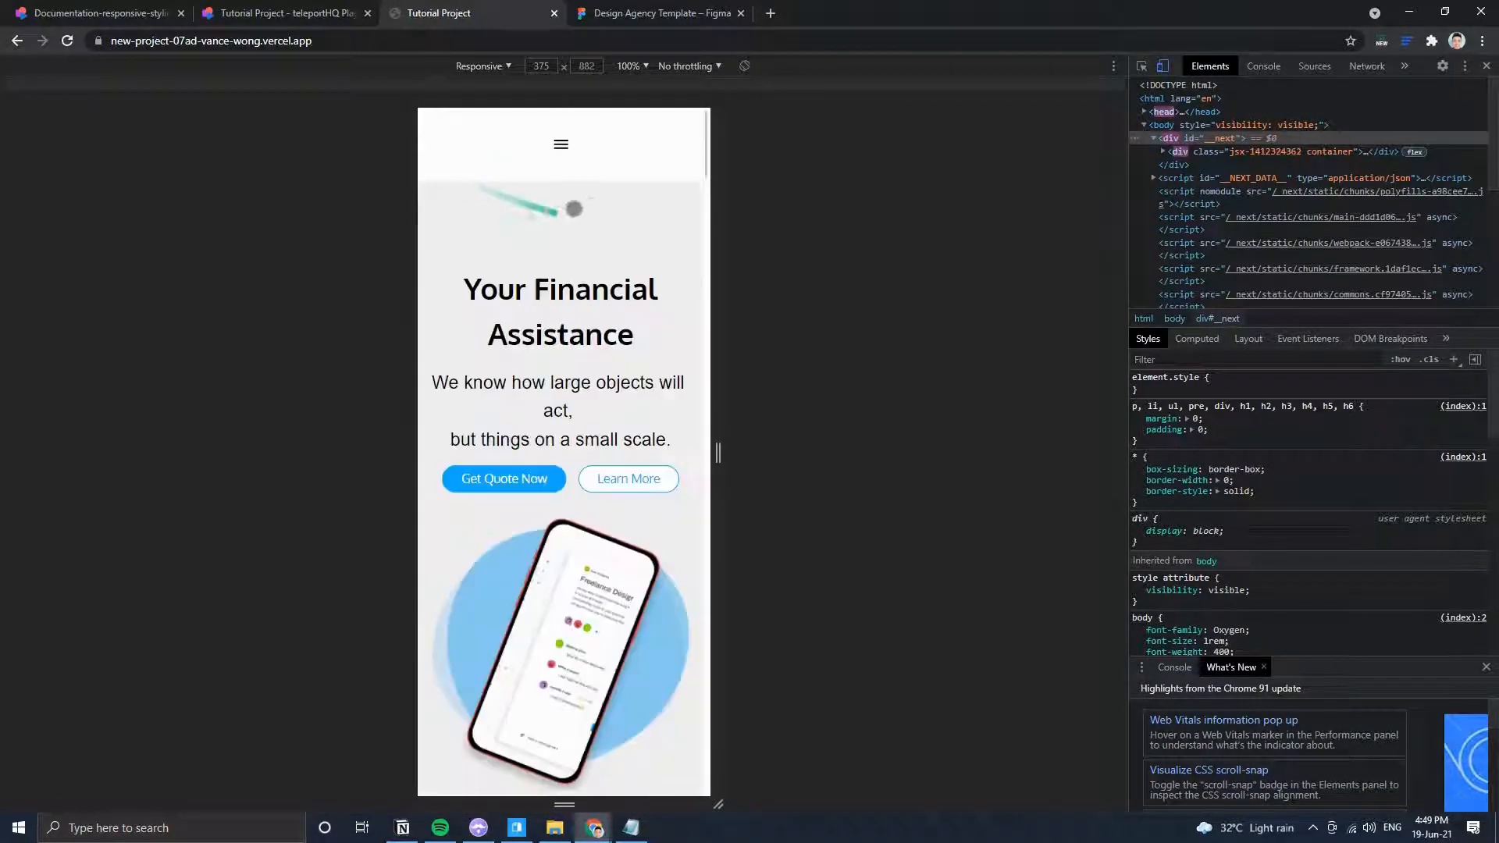
click(1160, 68)
click(1486, 67)
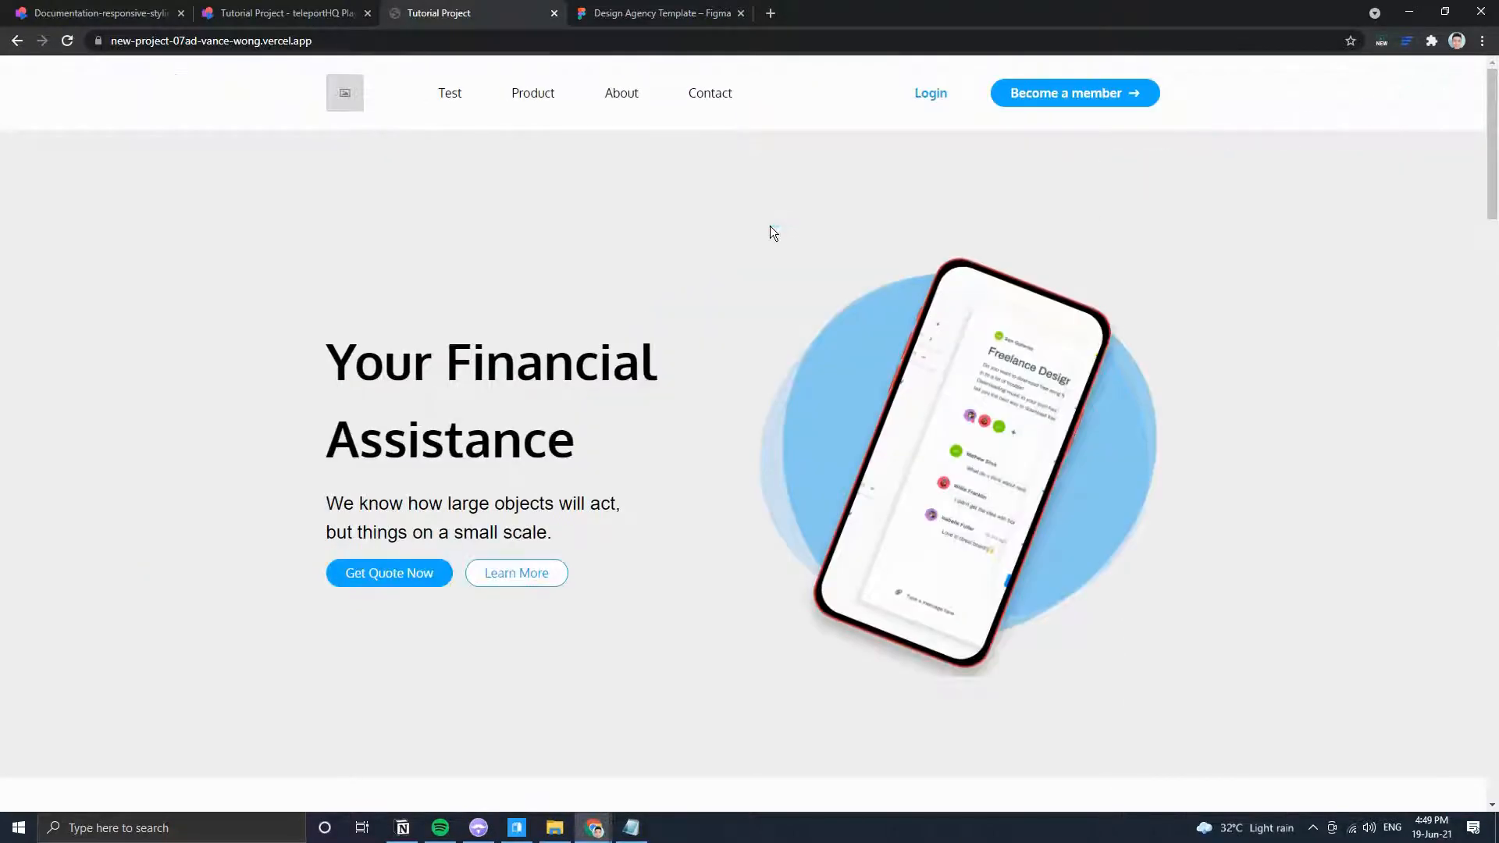
View the published site's page source, examine the mobile menu script and the title and meta tags, and close the source view.
key(ctrl+u)
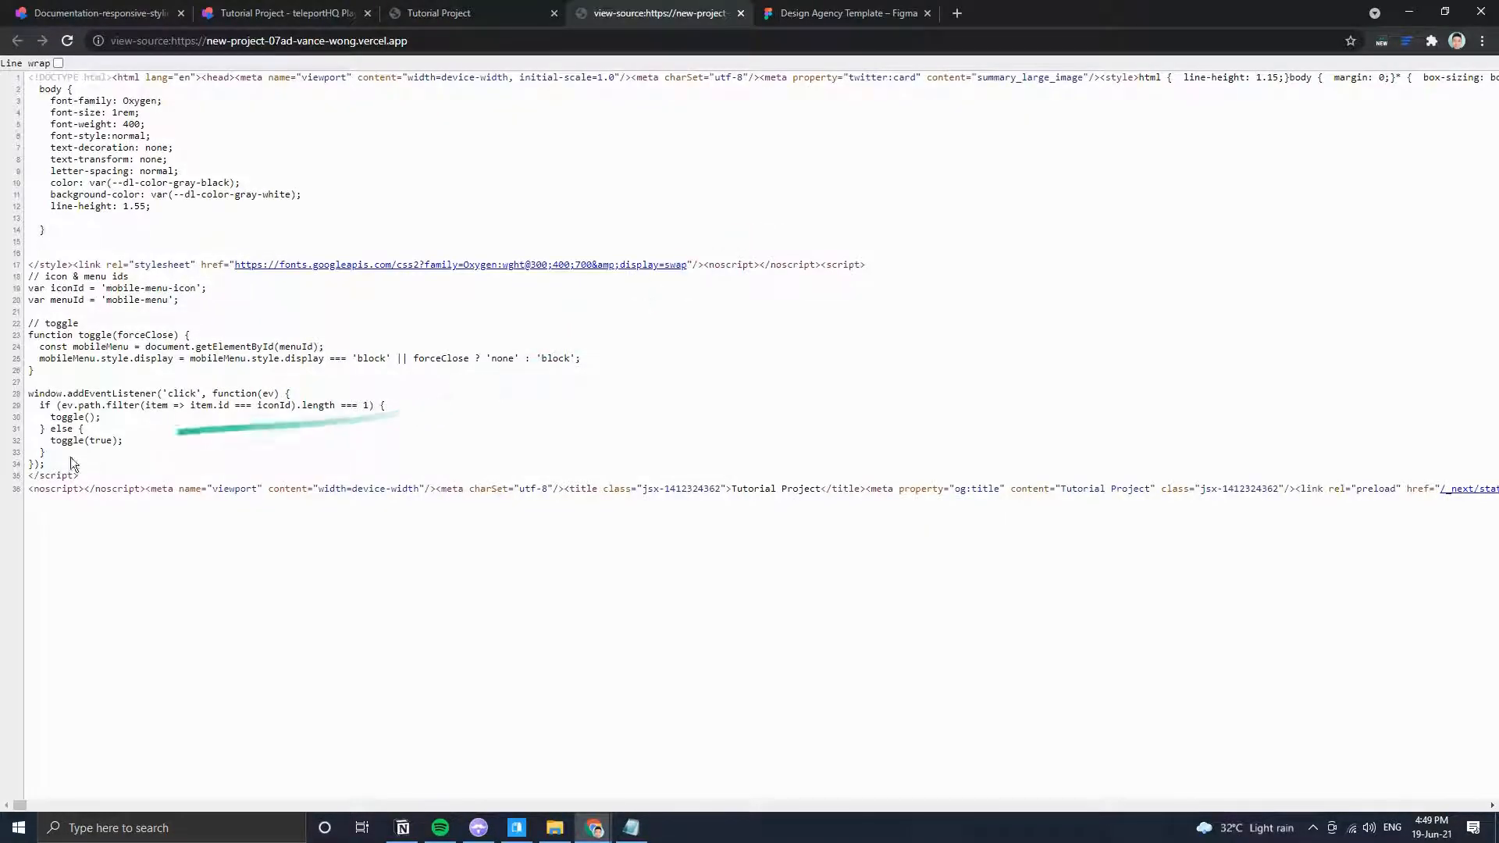
drag(58, 500, 32, 72)
click(807, 381)
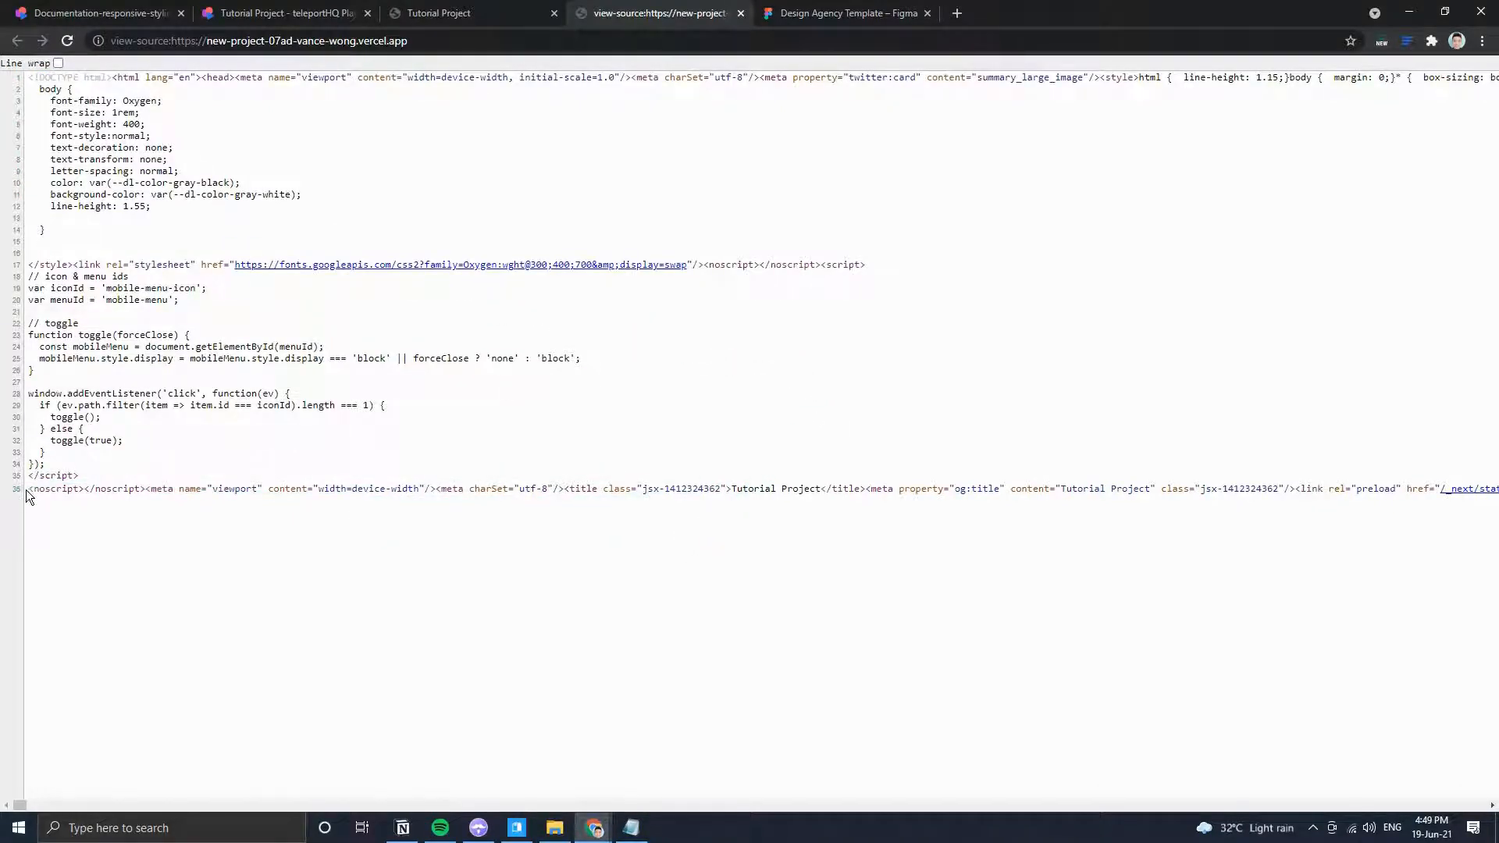
drag(28, 491, 804, 491)
click(770, 547)
drag(20, 805, 2, 747)
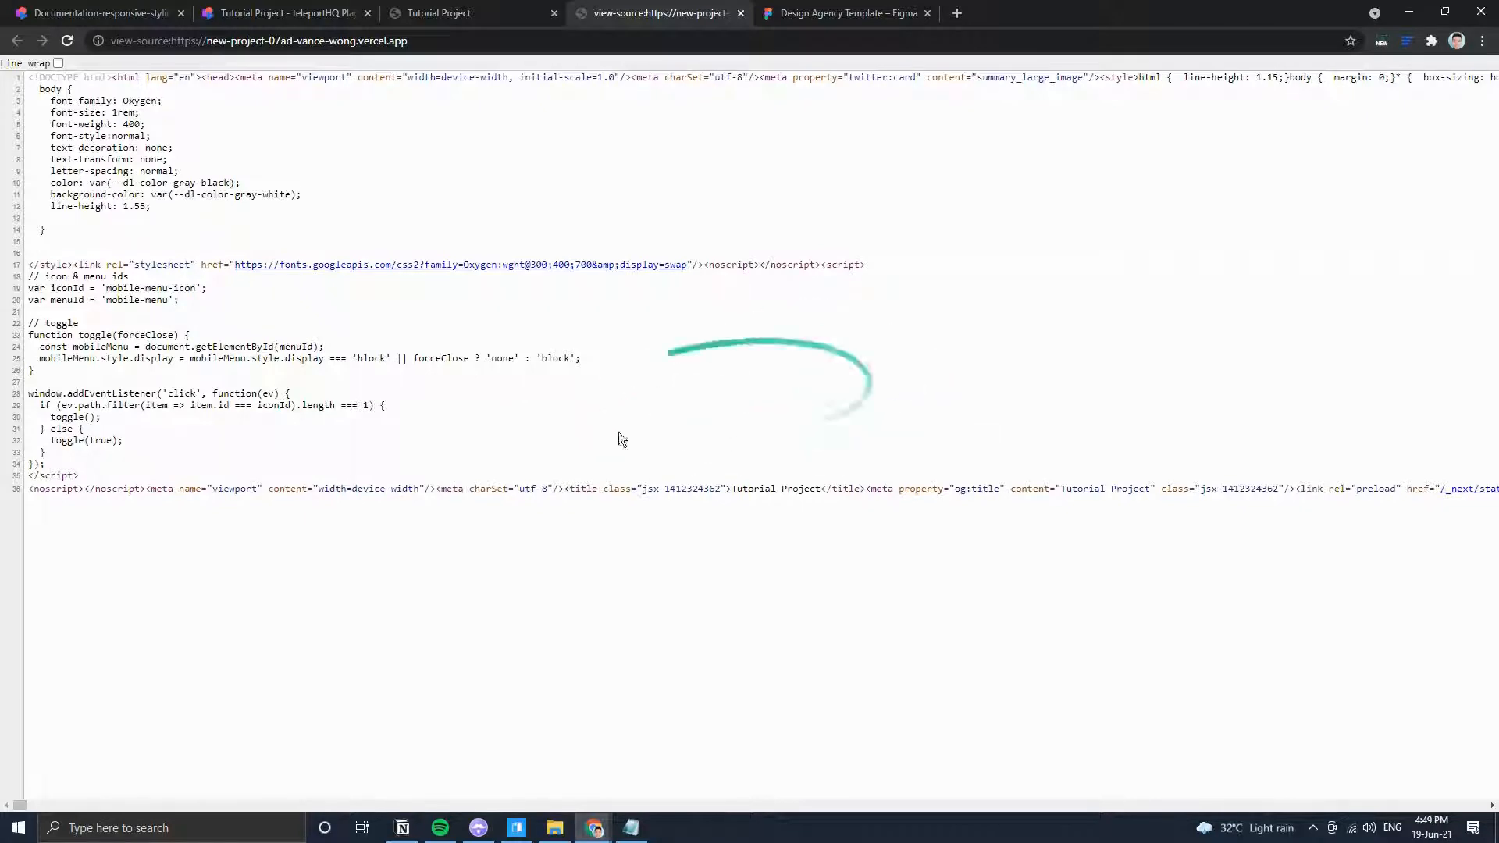
click(750, 41)
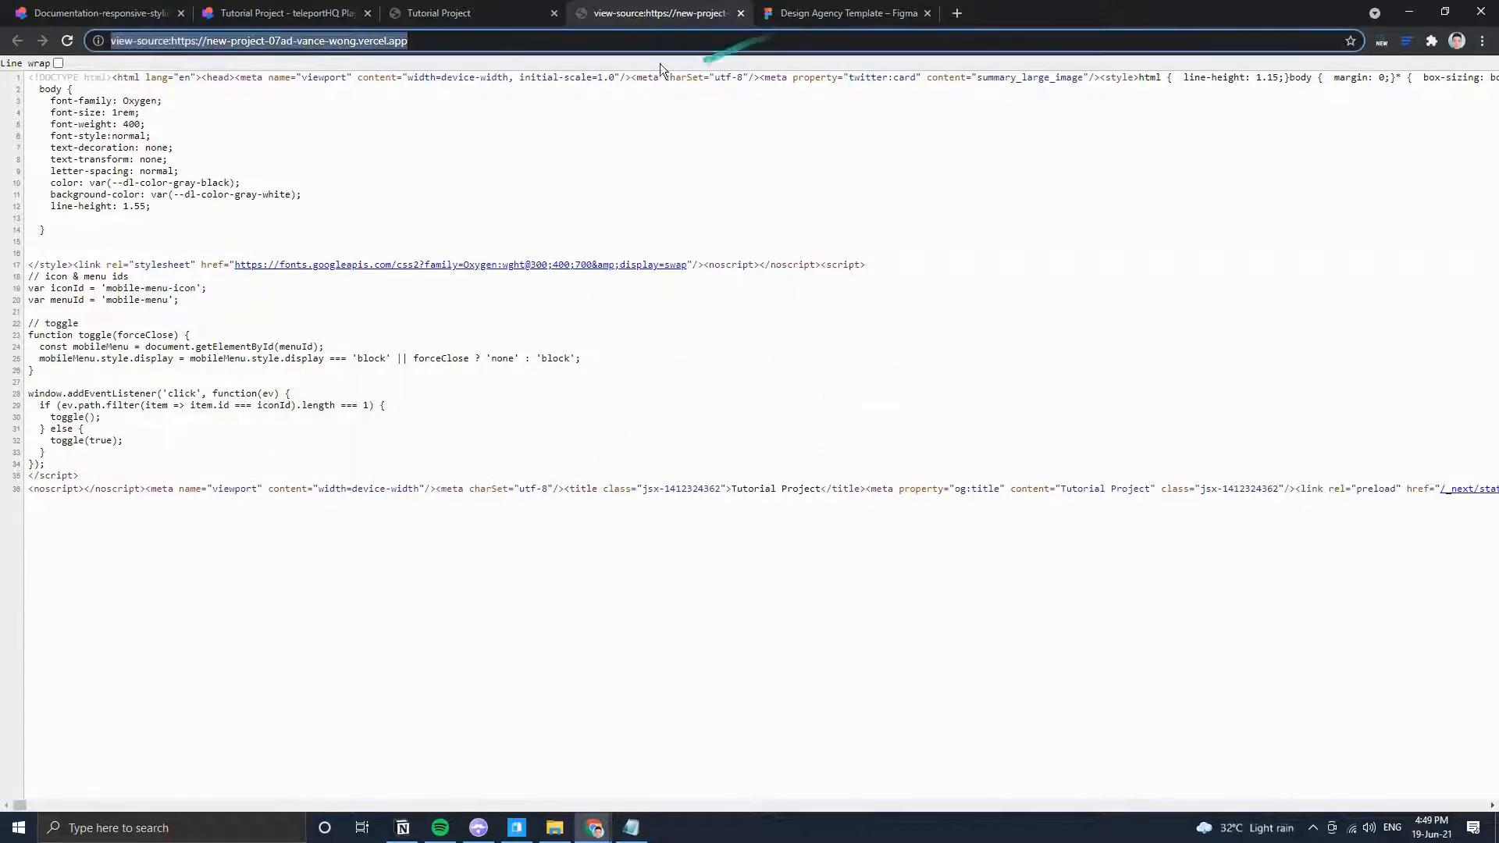
middle_click(668, 12)
Copy the published site's URL and open the GTmetrix homepage in a new browser tab.
click(422, 39)
key(ctrl+c)
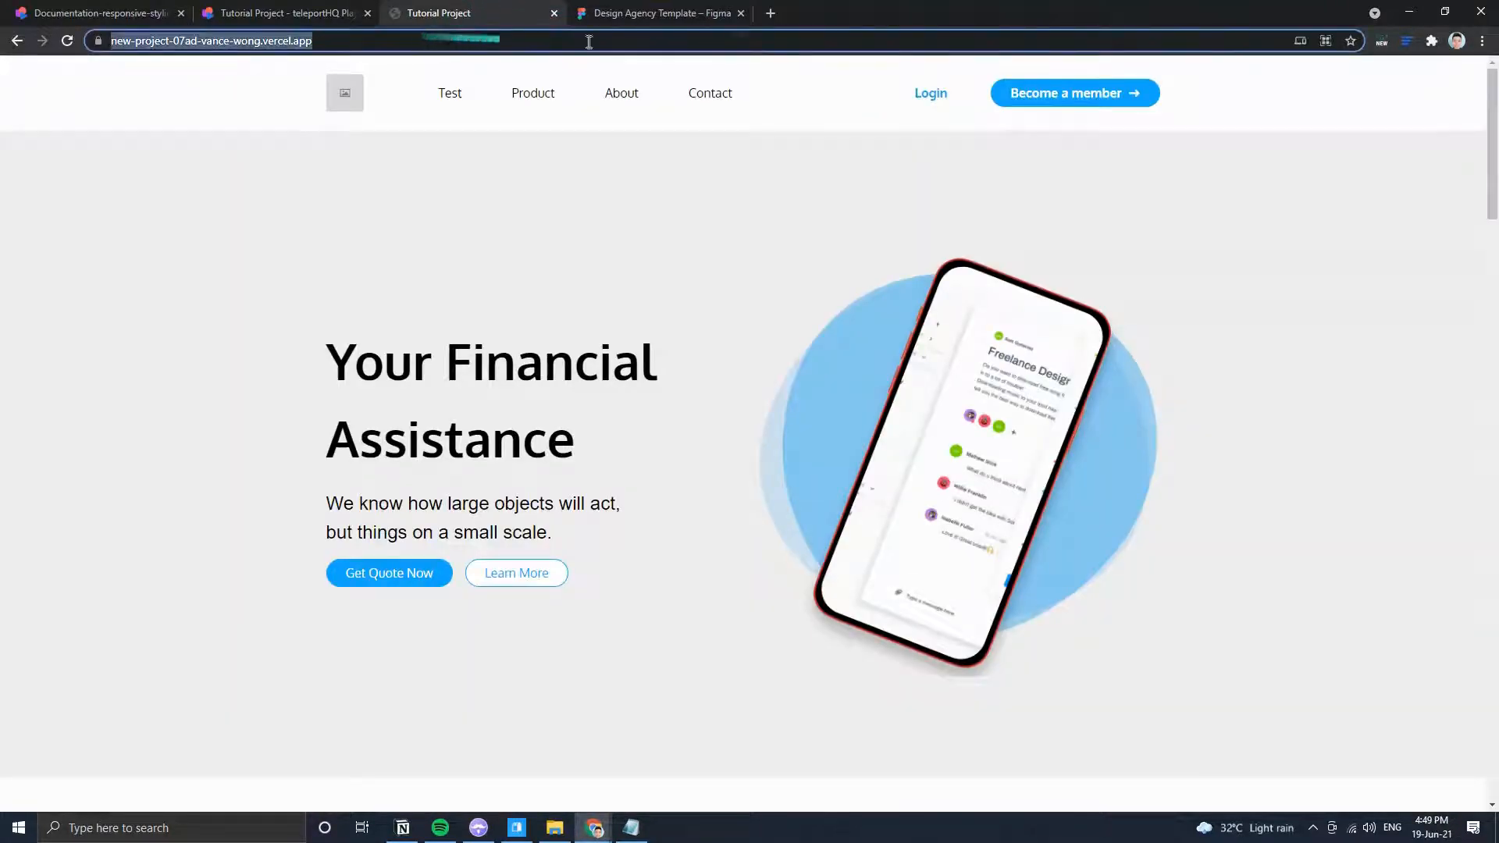
click(770, 13)
text(gtme)
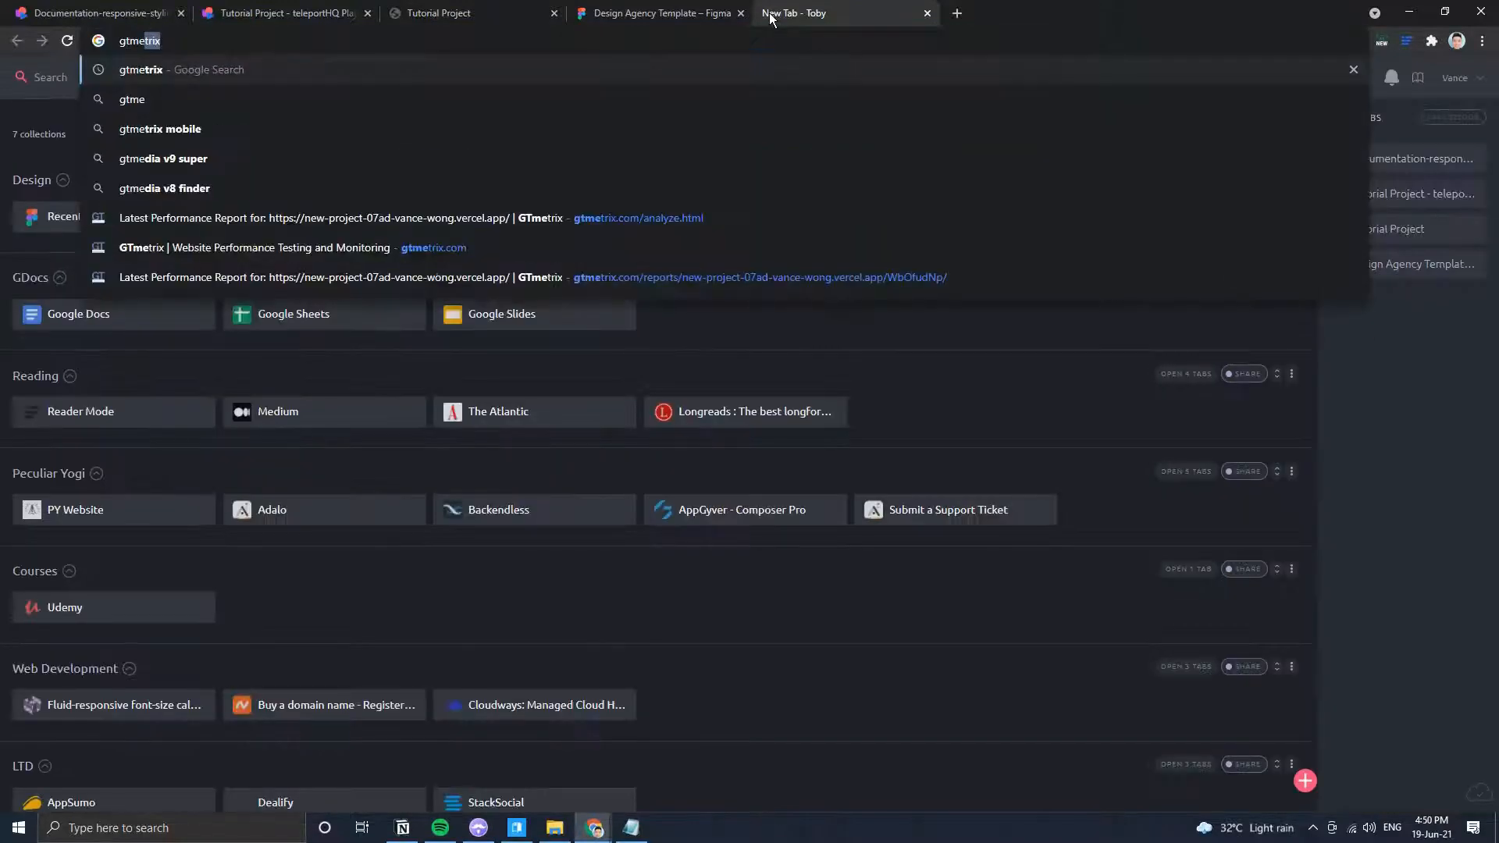
key(Down)
key(Down)
key(Down)
key(Down)
key(Down)
key(Down)
key(Return)
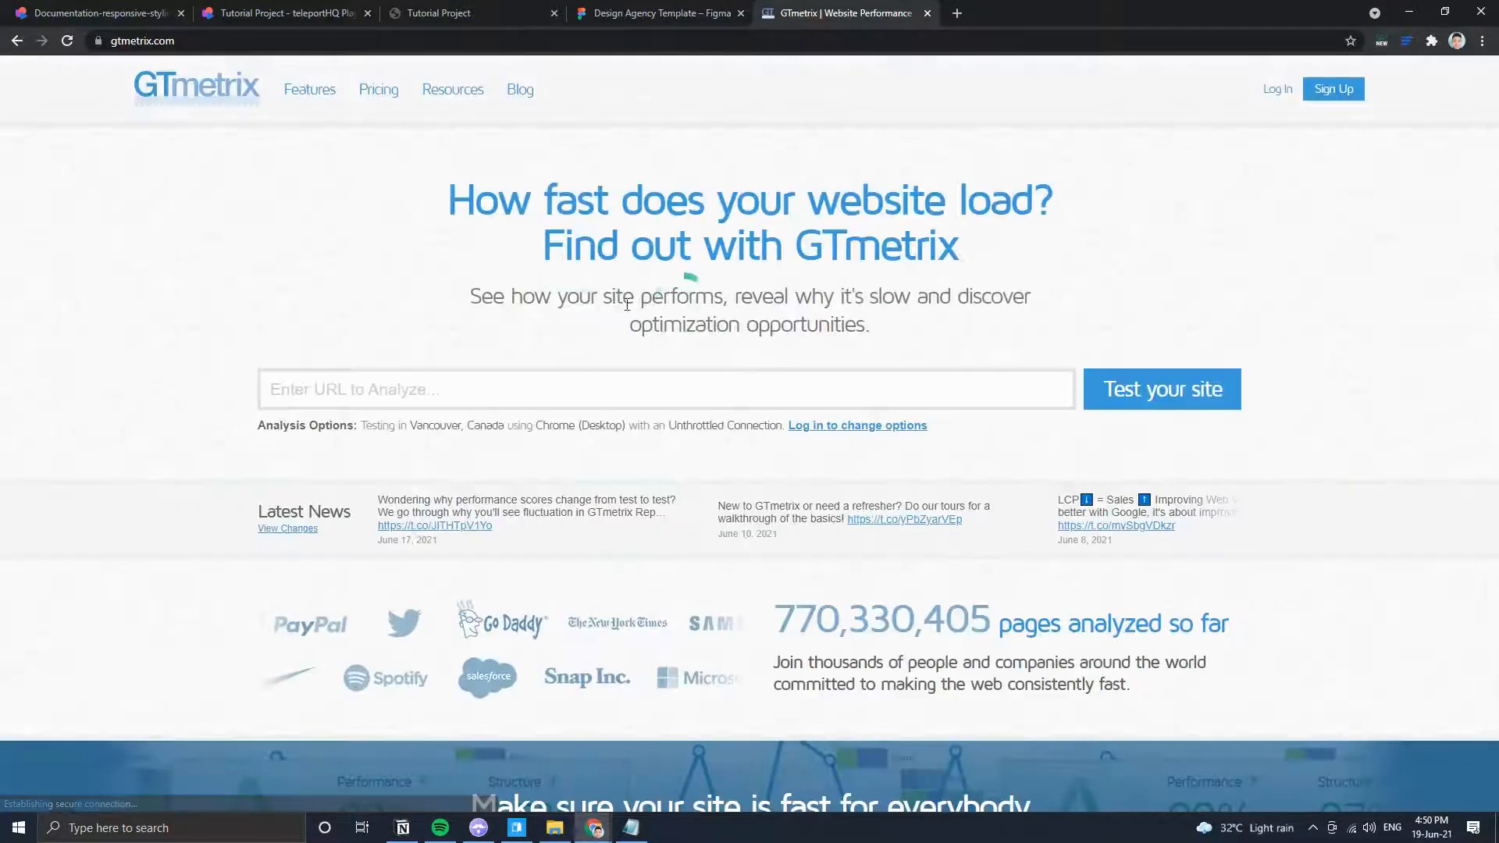
Start a GTmetrix performance test of the copied site URL and switch back to the published site.
key(ctrl+v)
click(1206, 379)
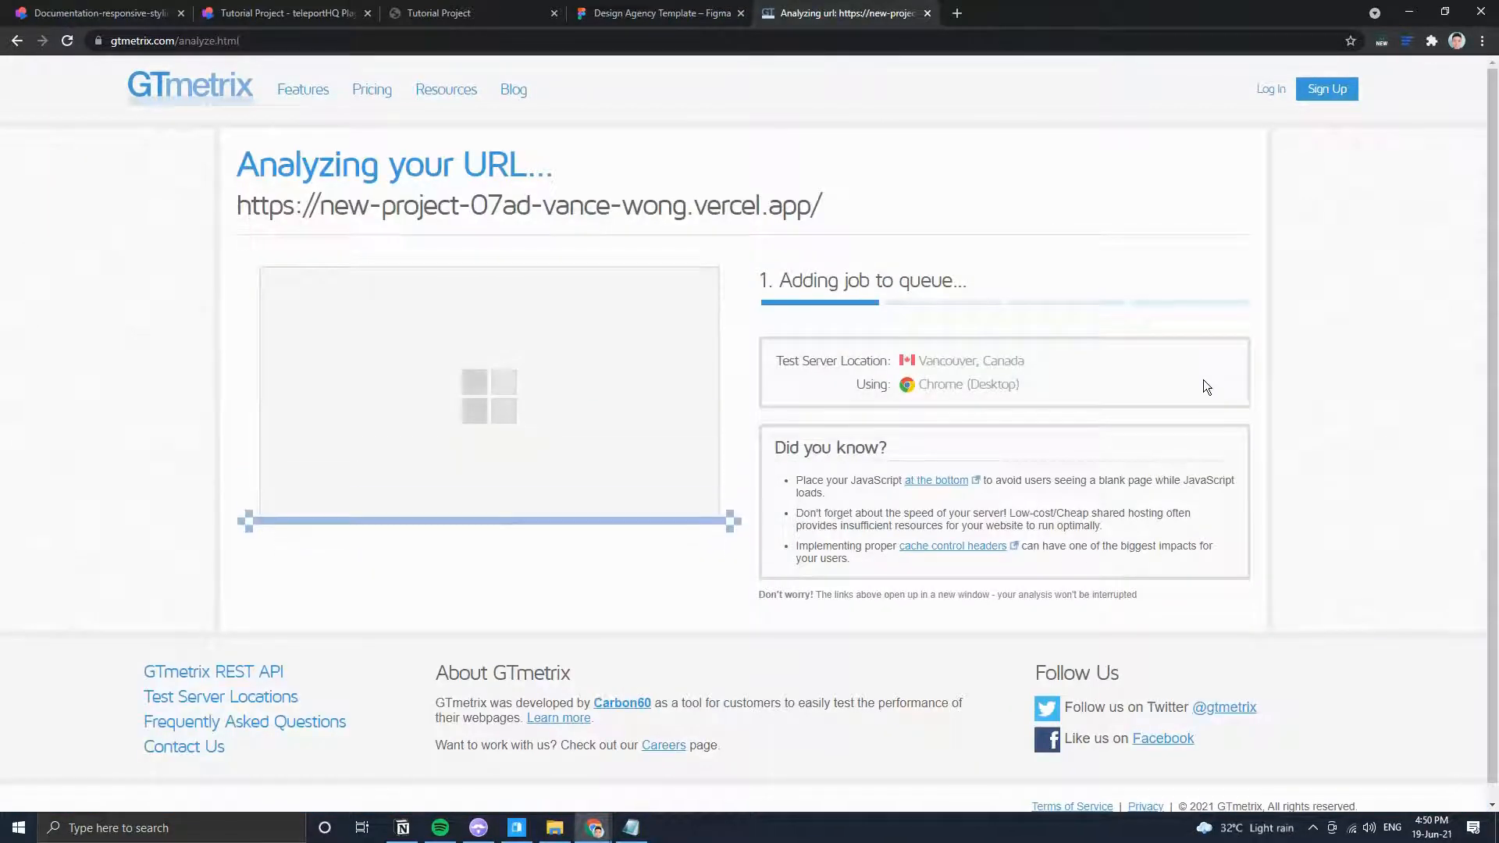
click(544, 14)
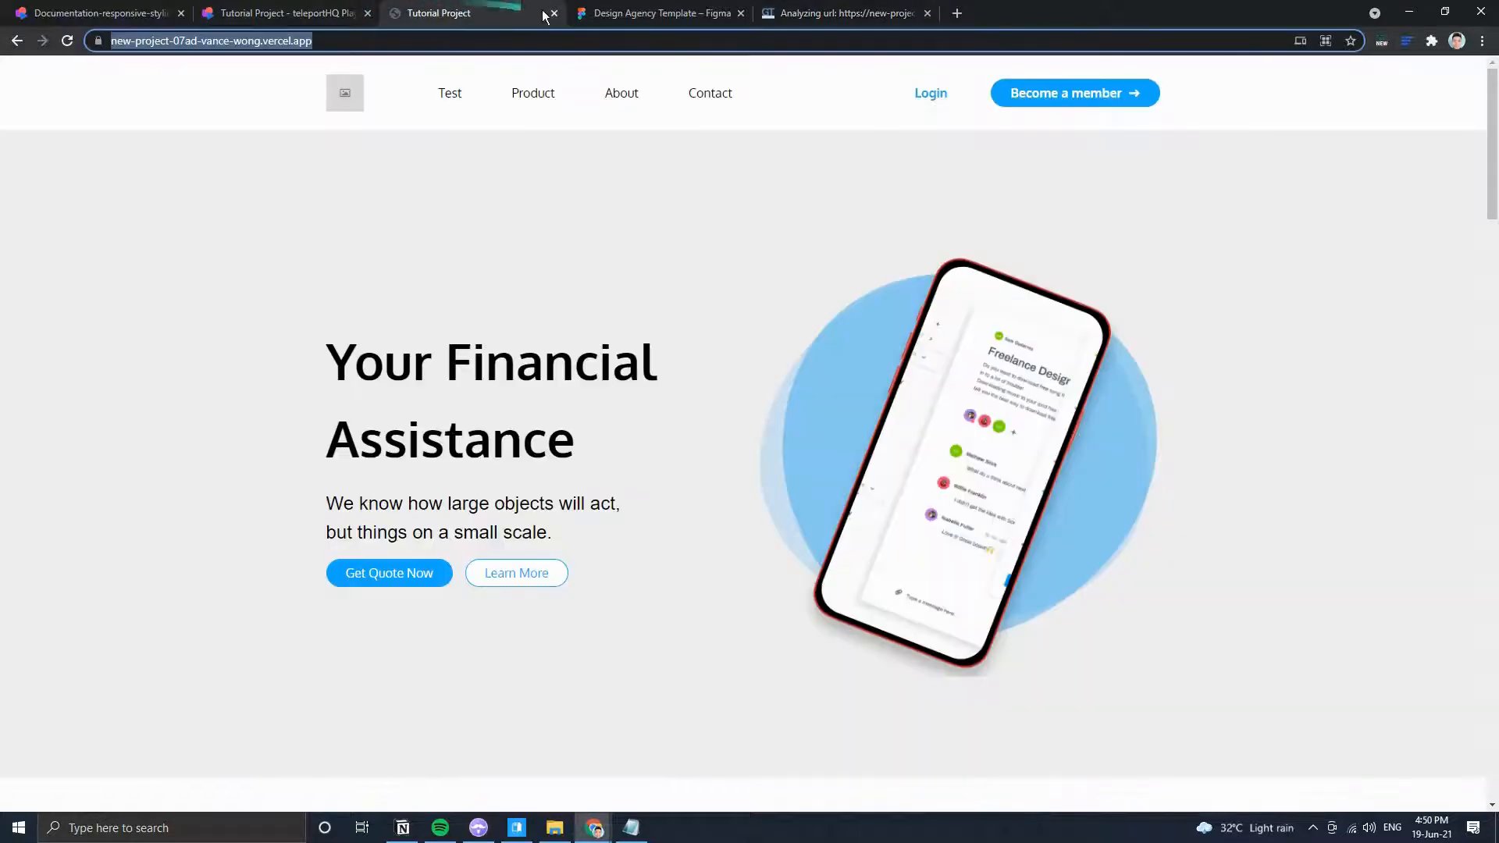
Close the published site's tab, dismiss the publishing options, show the available elements and open the Tutorial Page.
click(553, 14)
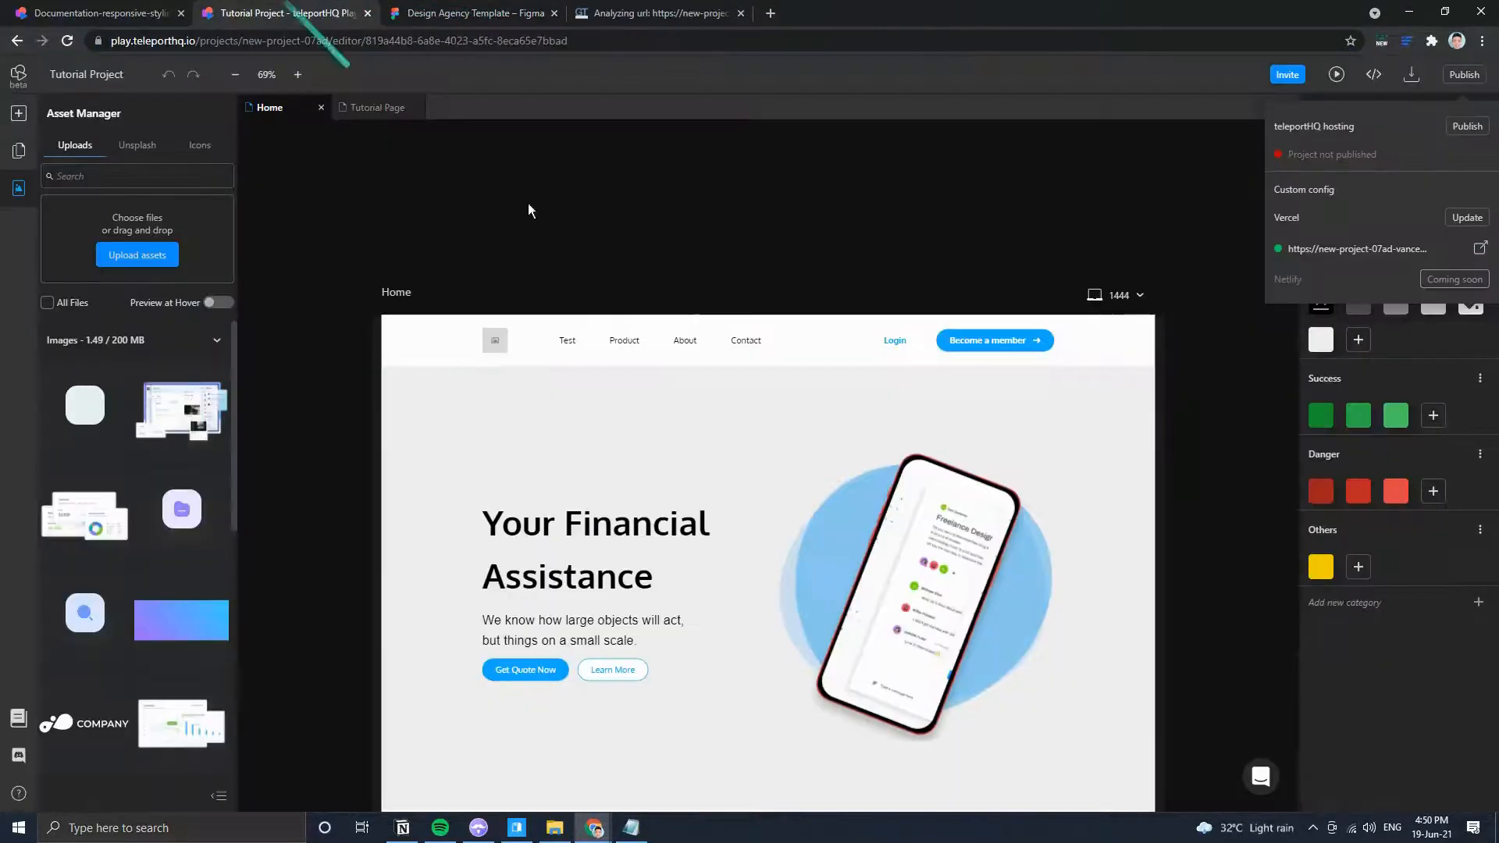
click(1115, 191)
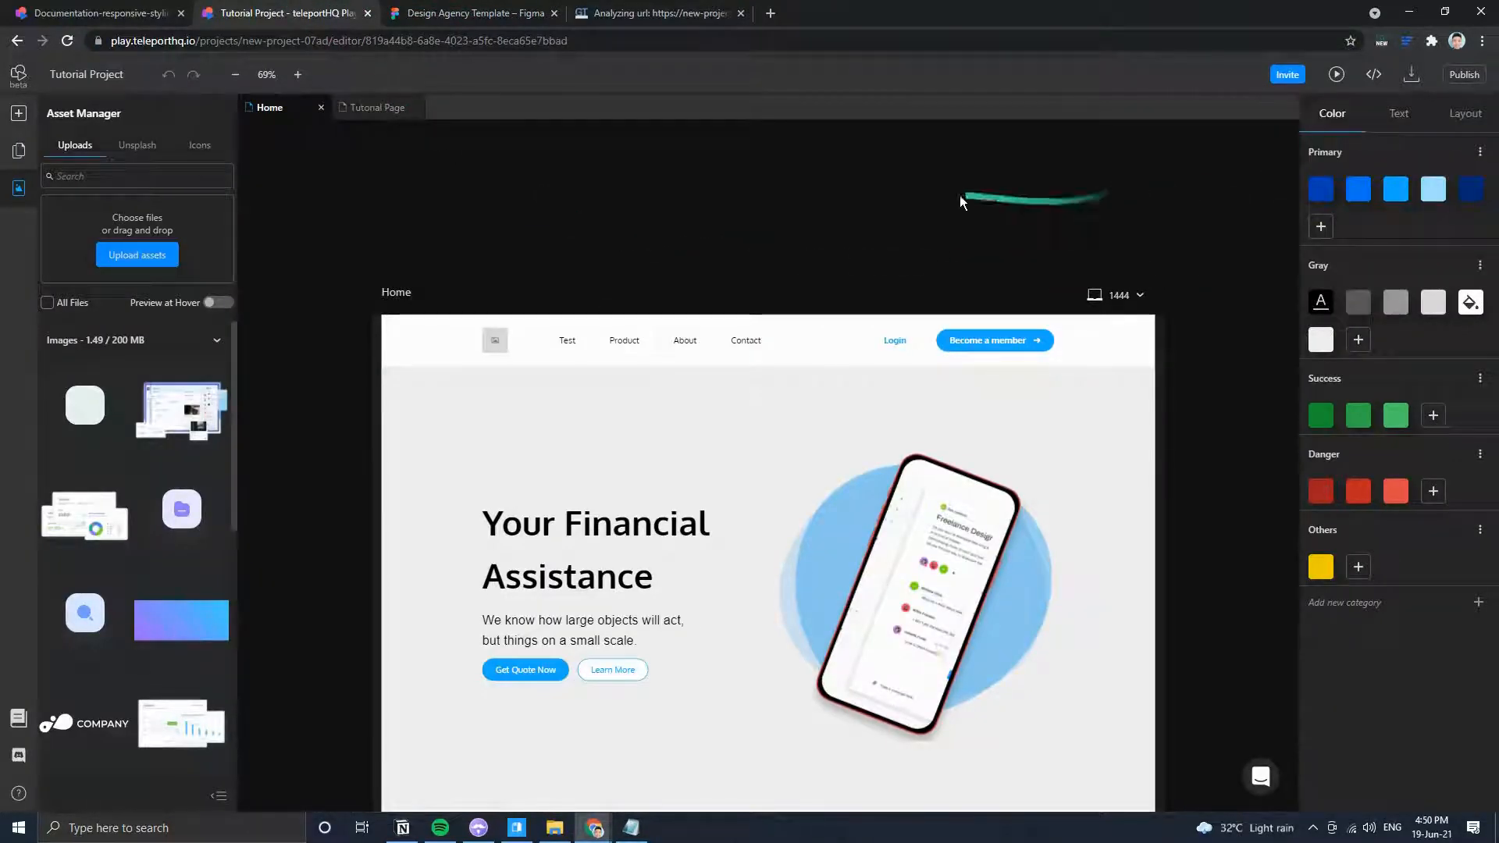
scroll(920, 268, down, 1)
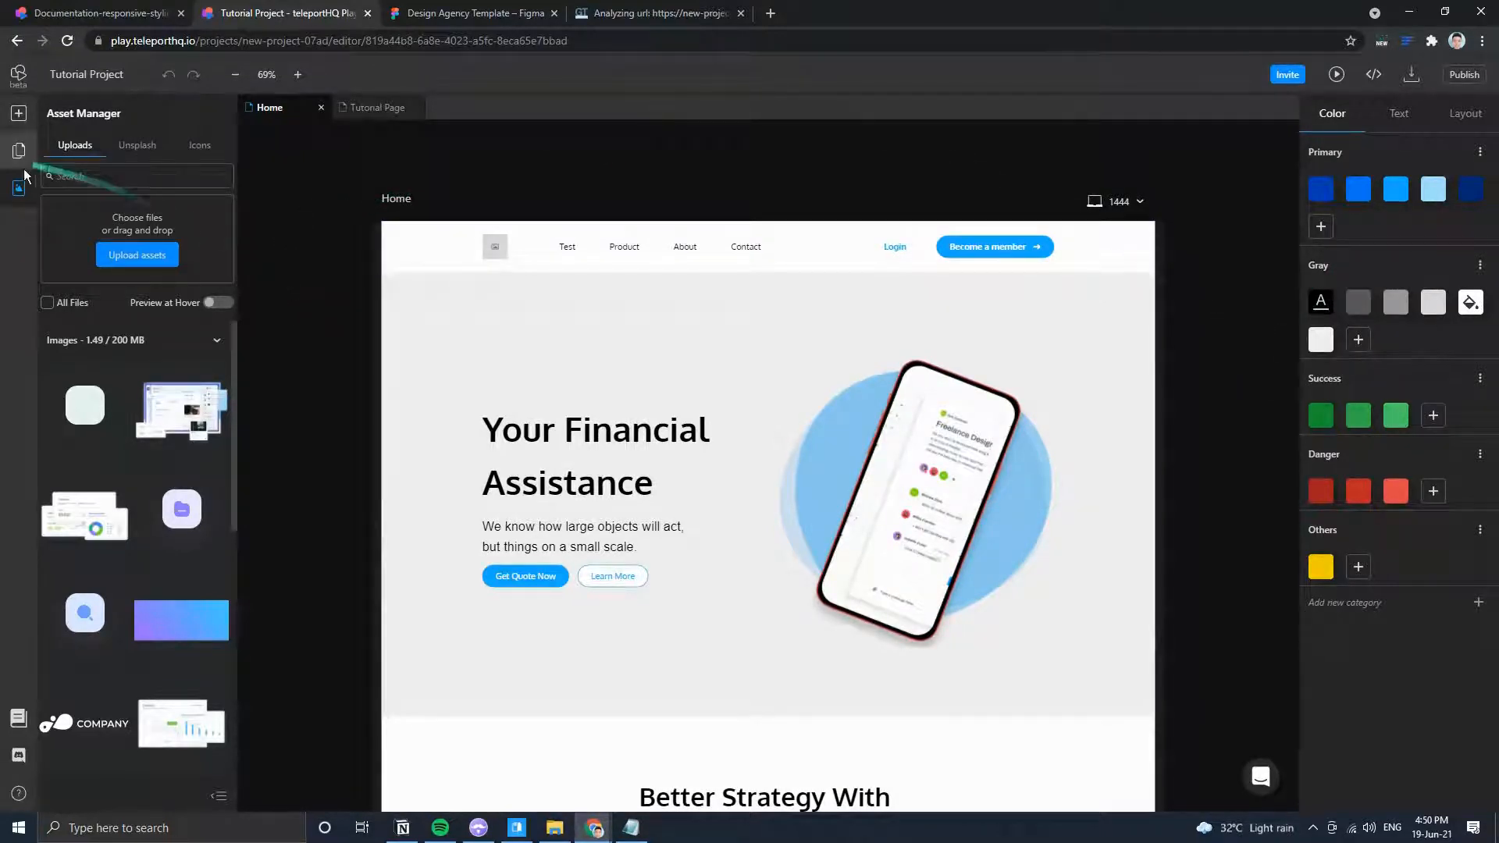
click(18, 113)
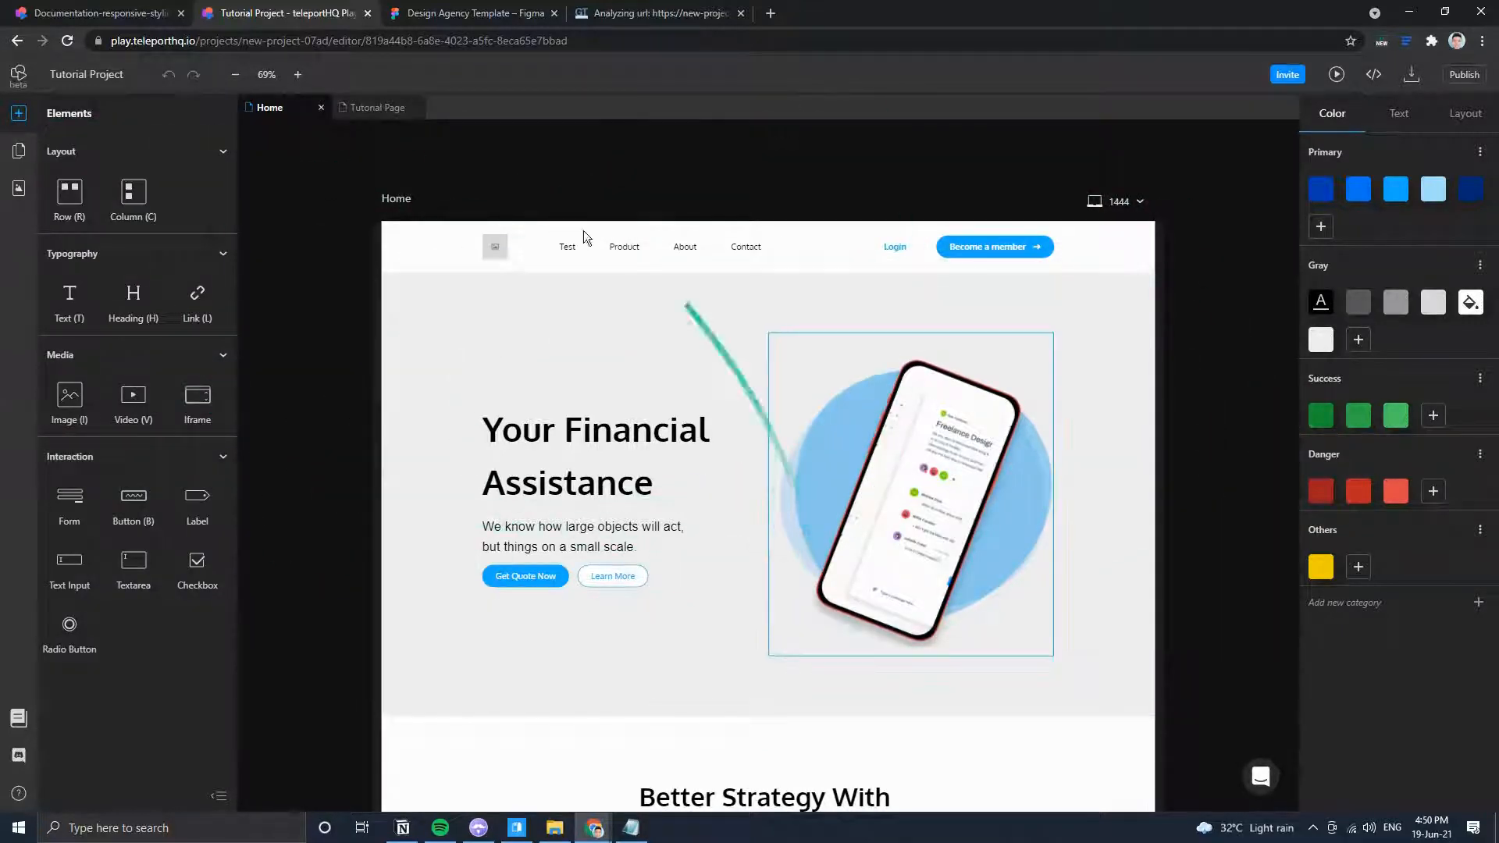
click(367, 109)
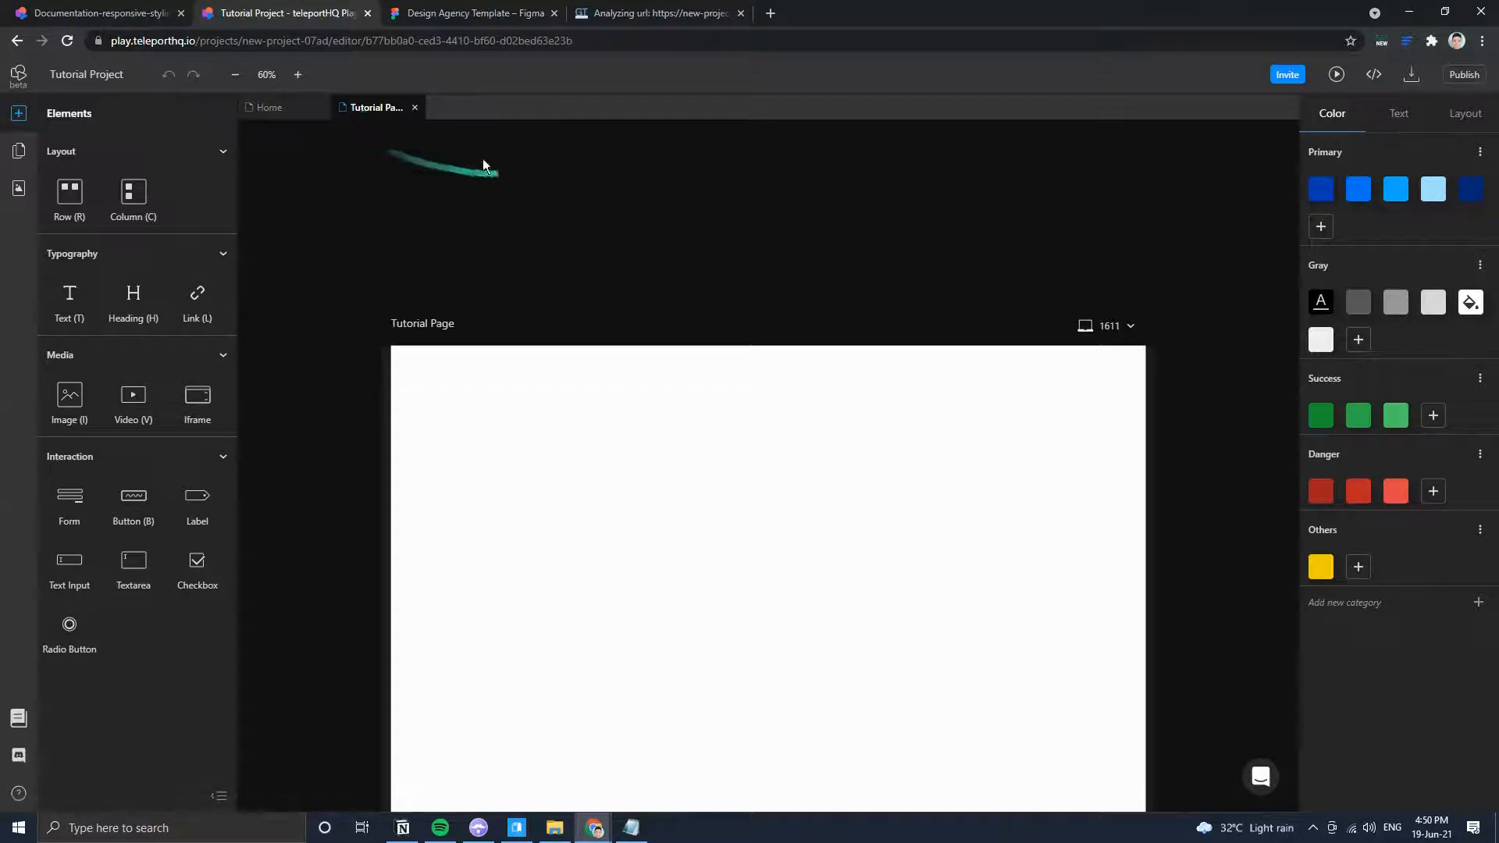
Examine the published site's GTmetrix report, including its grade, Web Vitals, speed visualization and top issues.
click(663, 14)
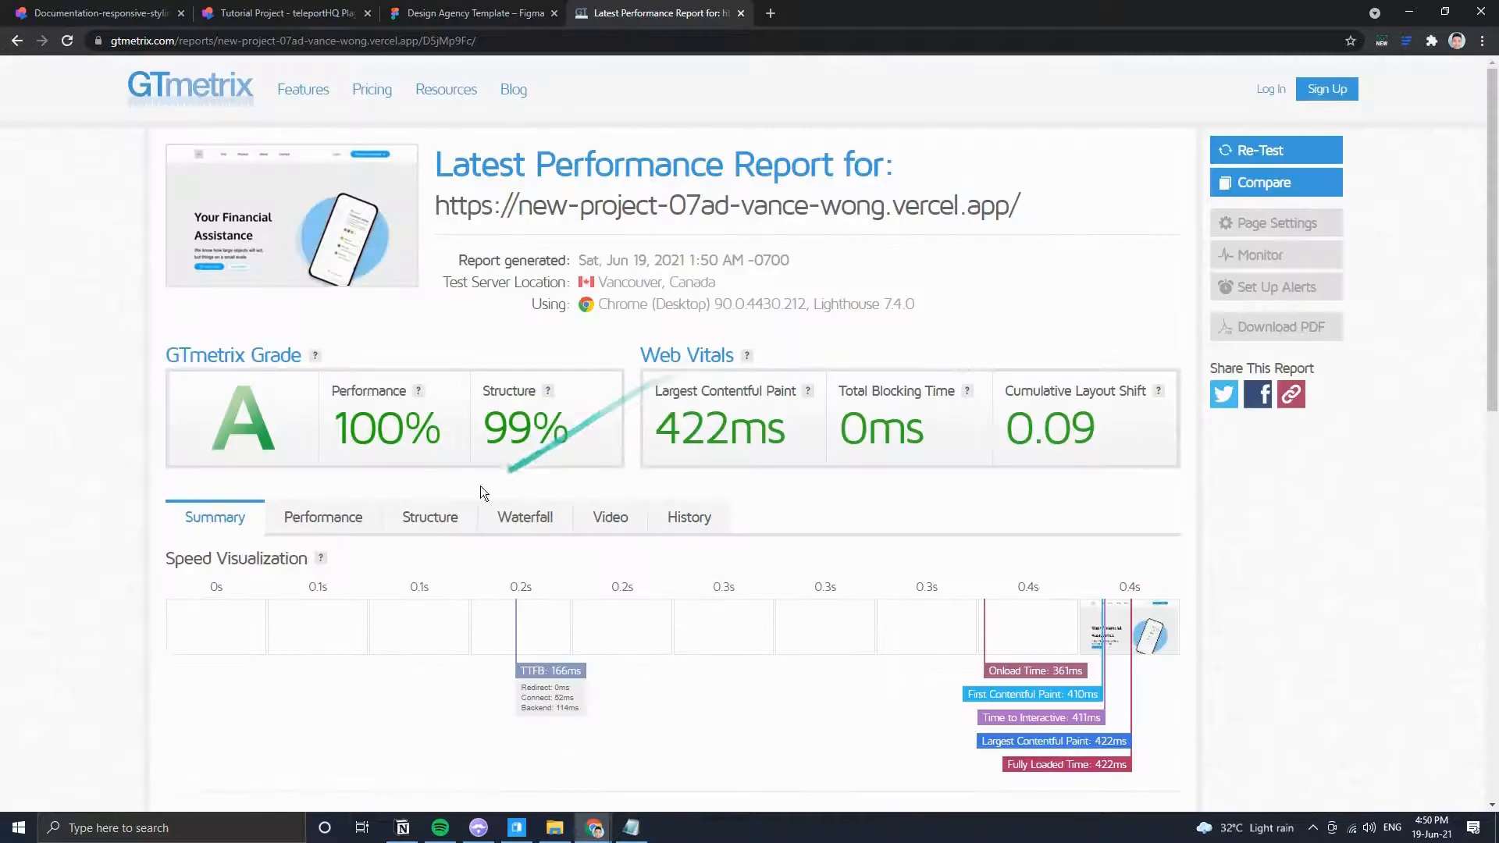
drag(348, 431, 1091, 439)
scroll(1117, 459, down, 6)
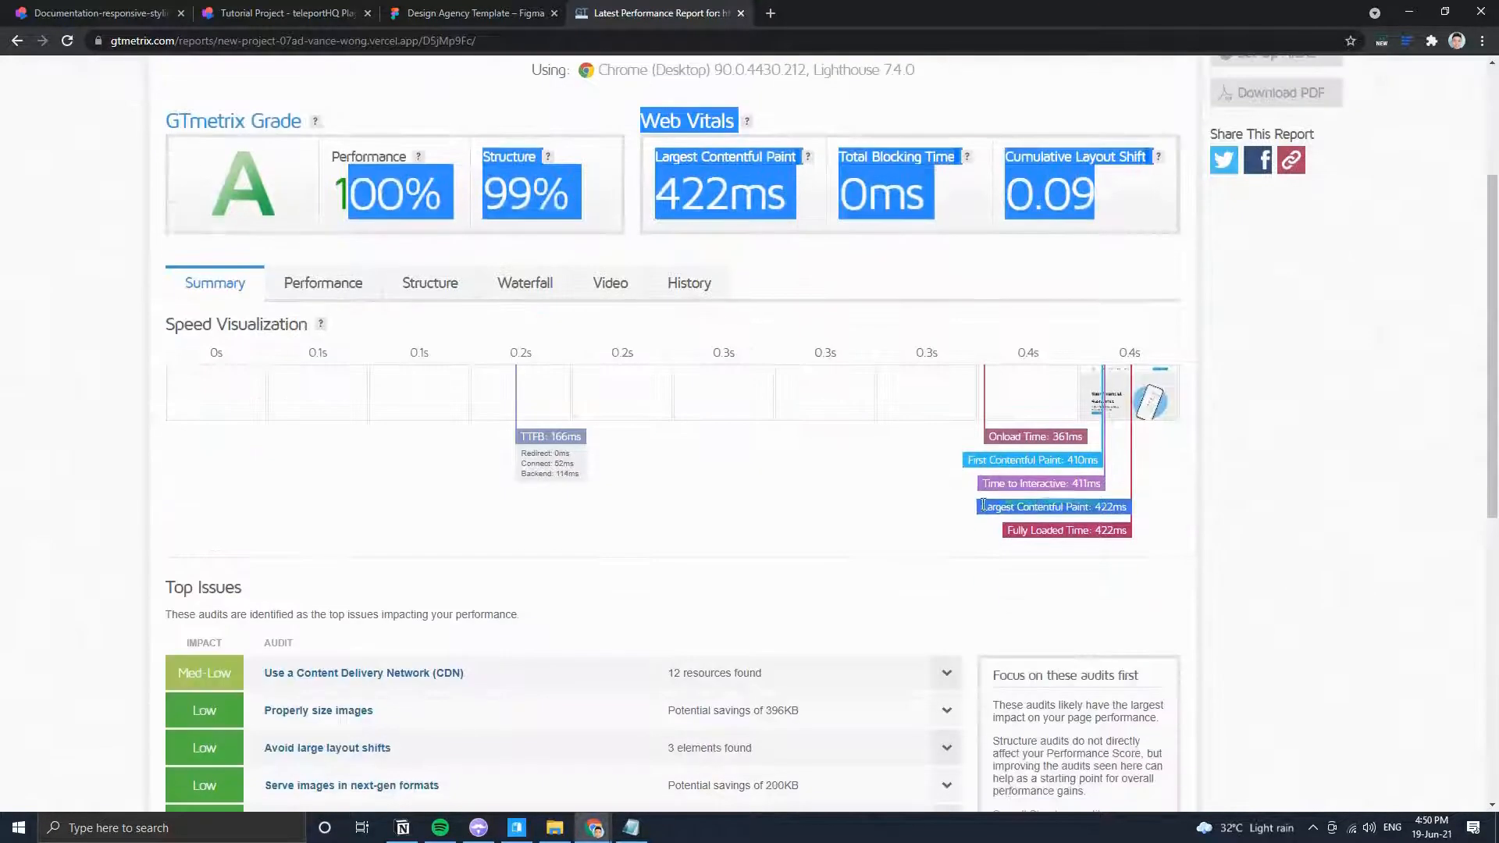
click(1224, 379)
scroll(1218, 378, up, 4)
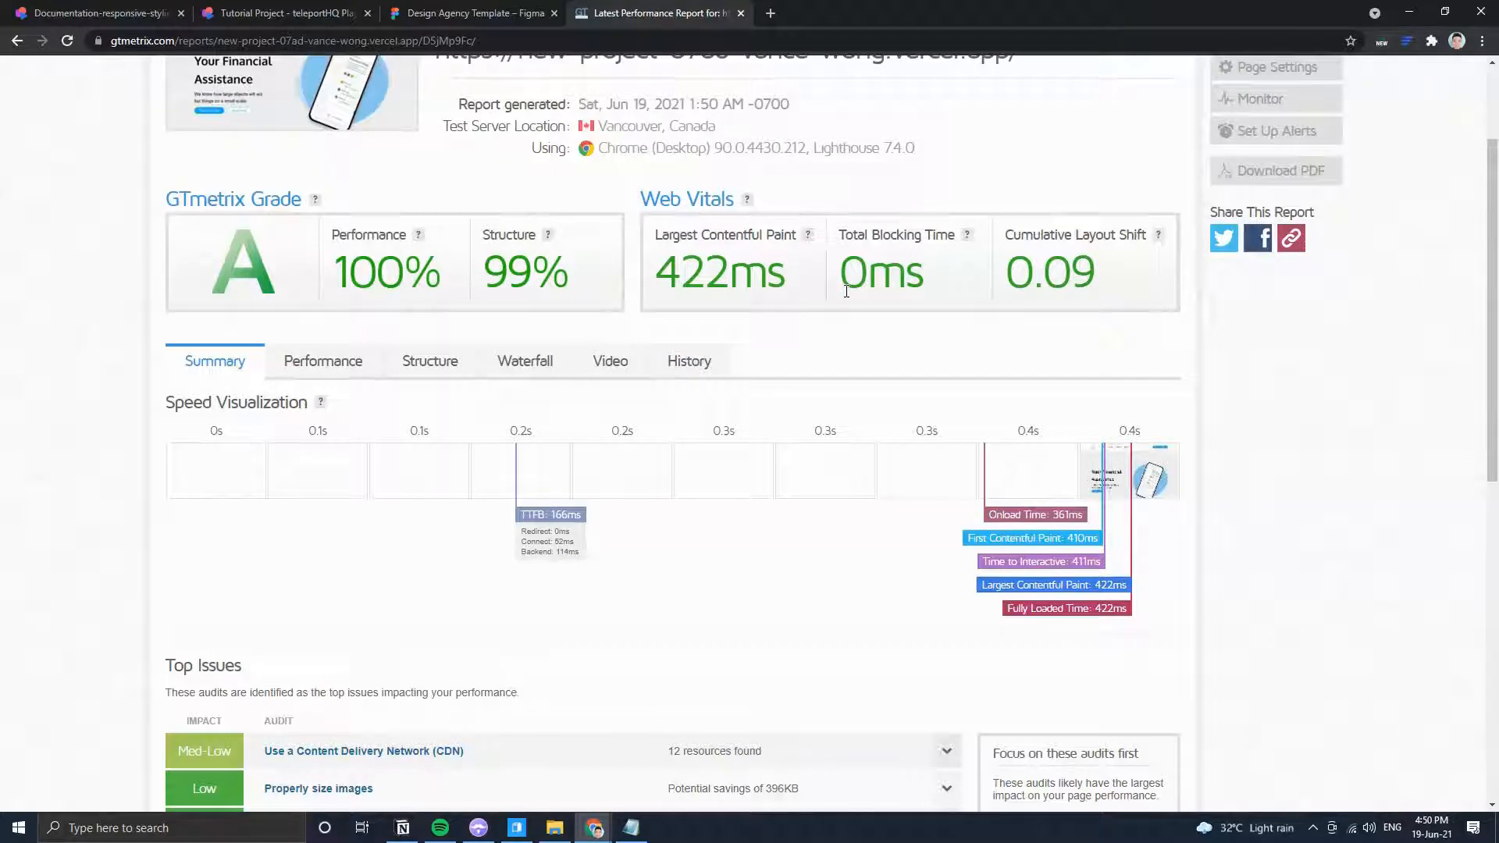
scroll(831, 290, down, 4)
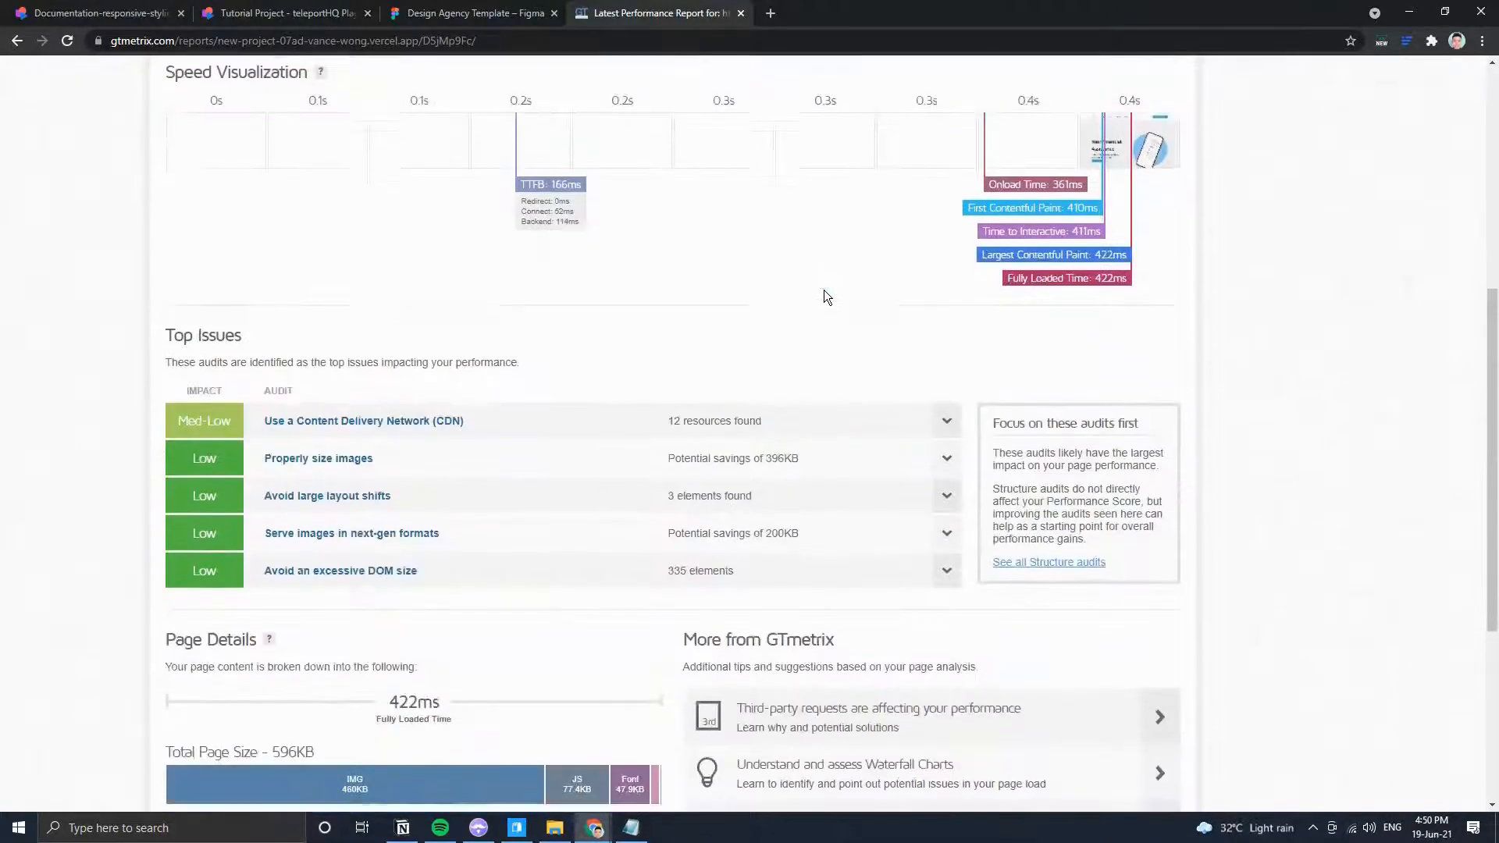
scroll(824, 291, down, 2)
scroll(828, 296, up, 3)
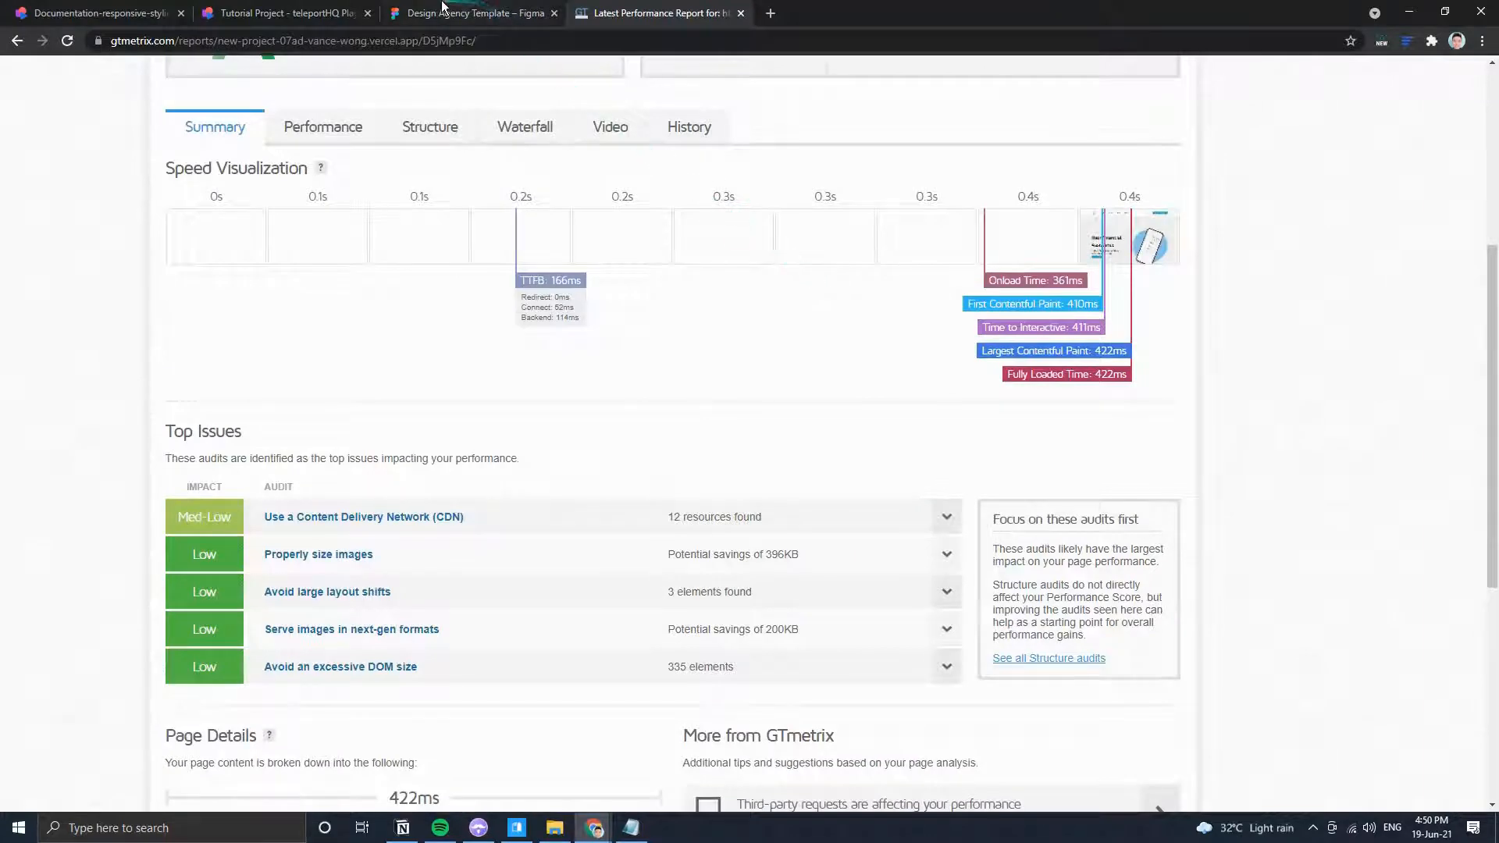
Return to Tutorial Project's Home page and review its sections down to Get In Touch and back up.
click(281, 13)
click(266, 107)
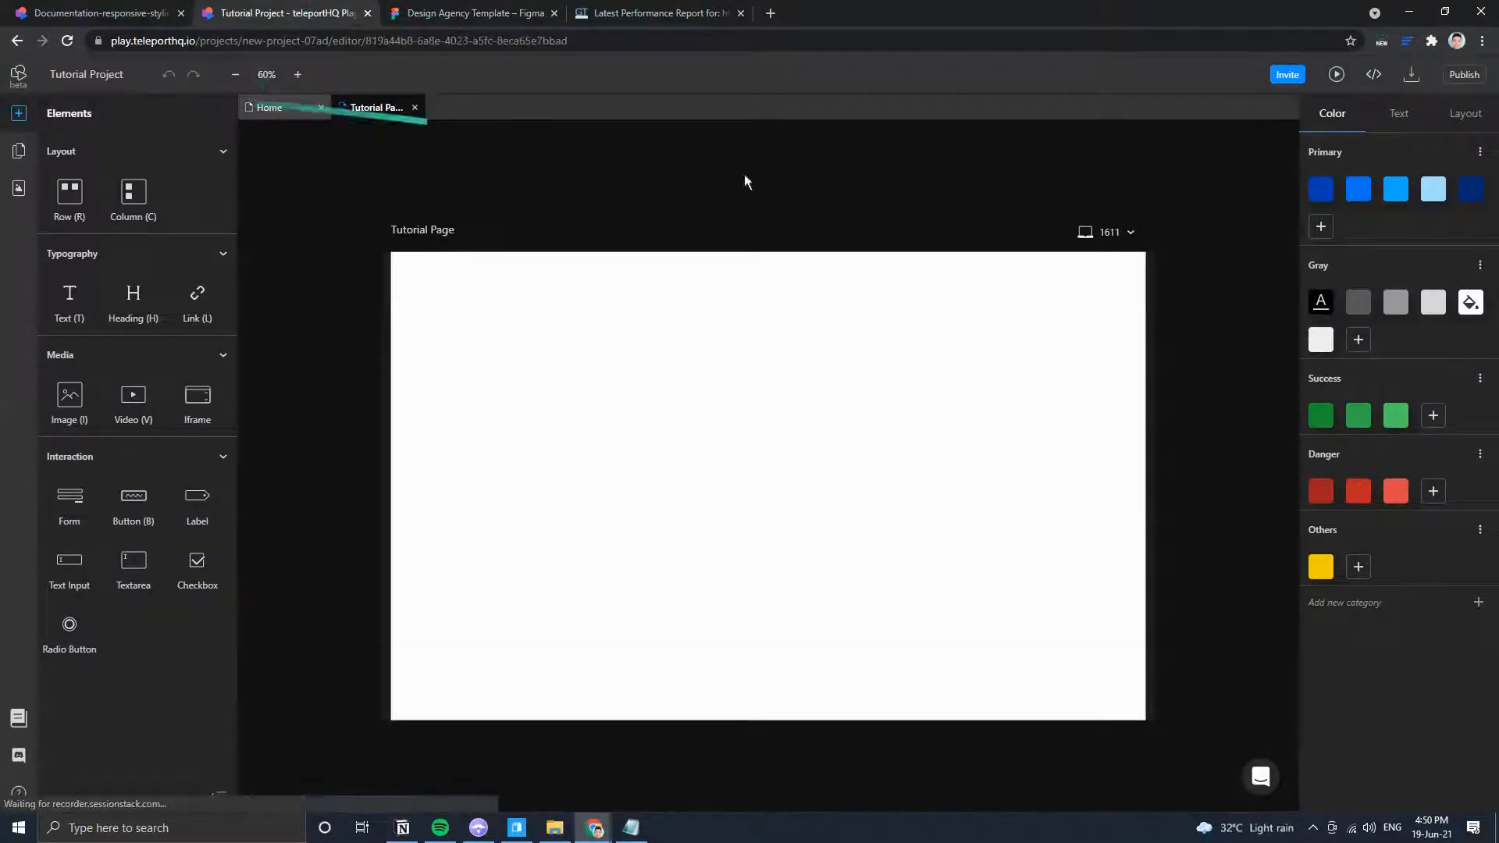
scroll(1212, 306, down, 15)
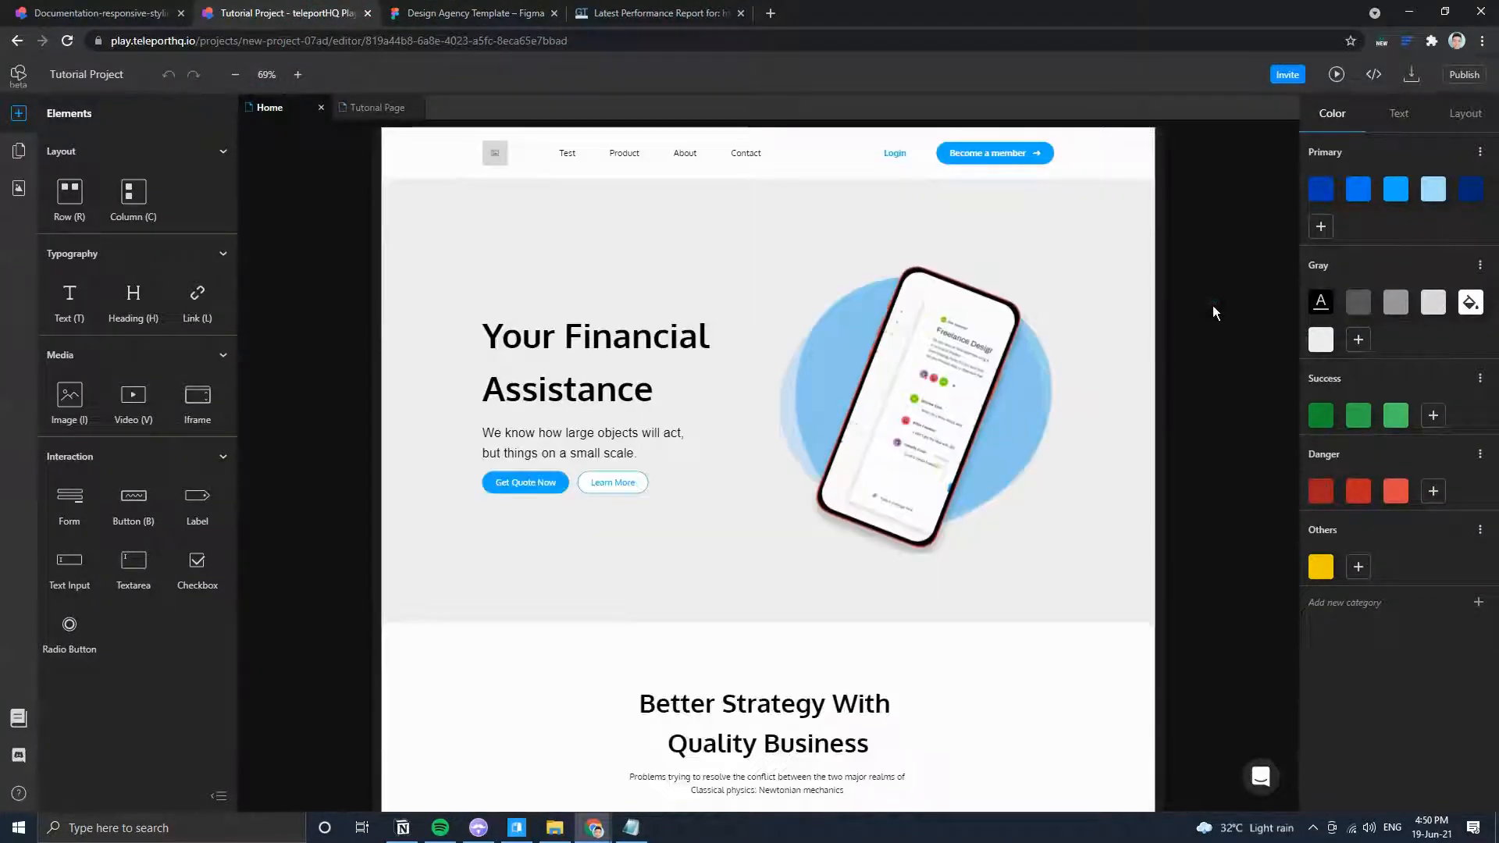
scroll(1207, 315, down, 10)
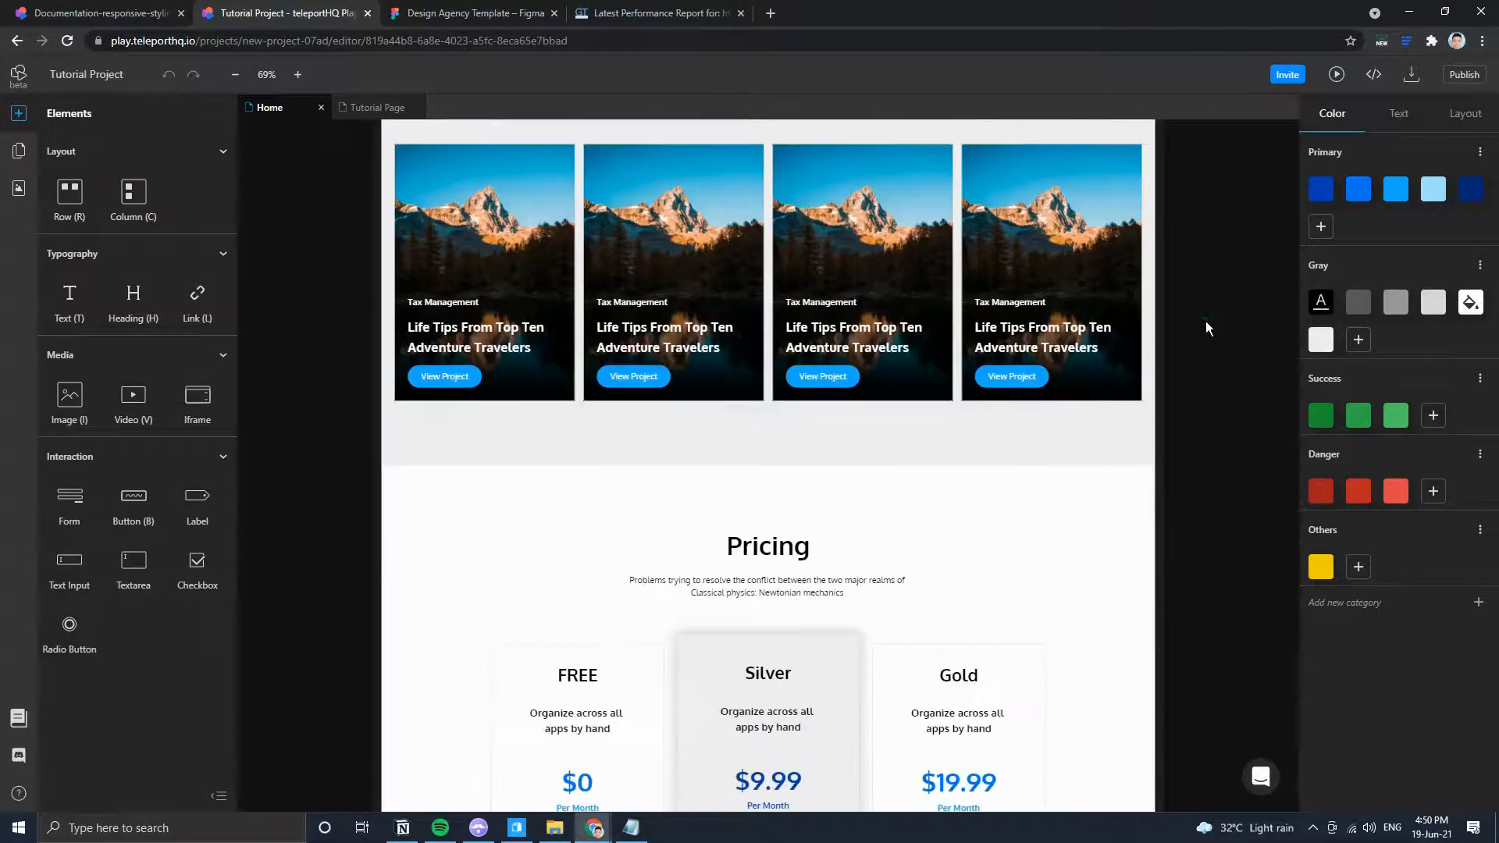
scroll(1205, 326, down, 1)
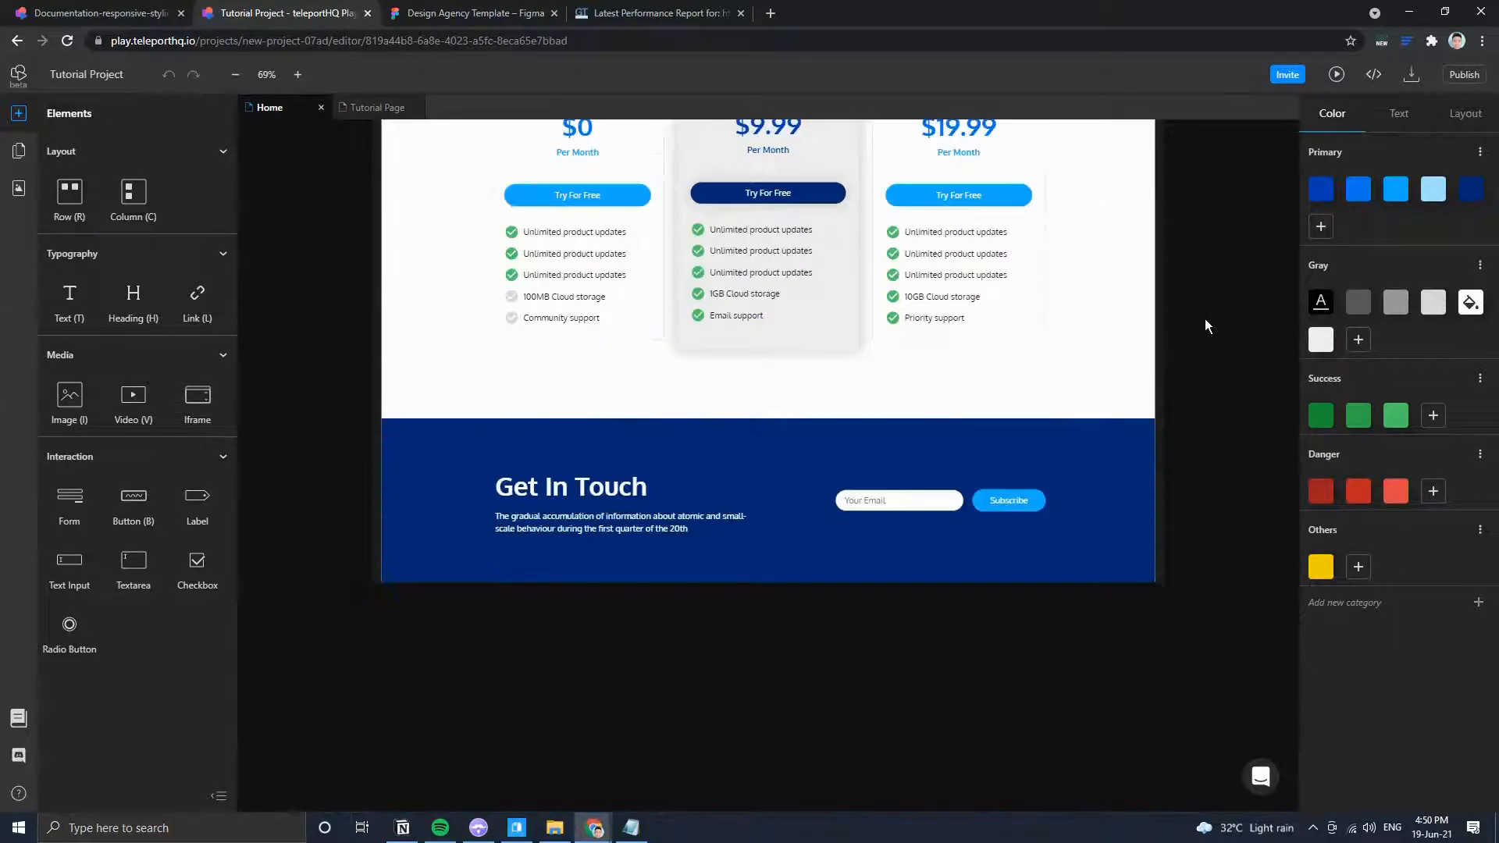
scroll(1205, 325, up, 5)
scroll(1205, 327, down, 4)
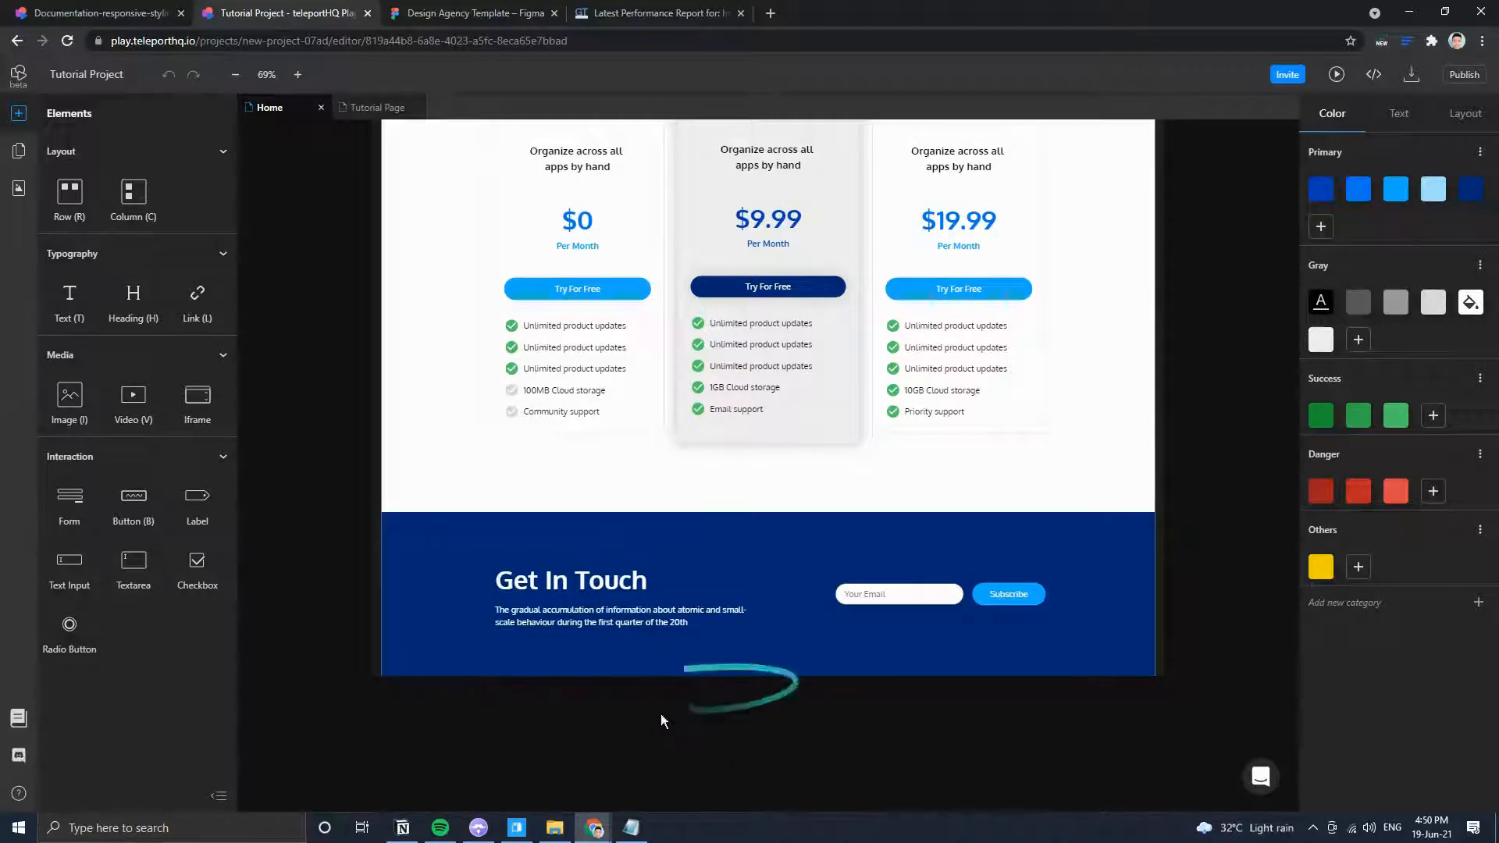
scroll(1014, 570, up, 15)
scroll(1004, 572, up, 6)
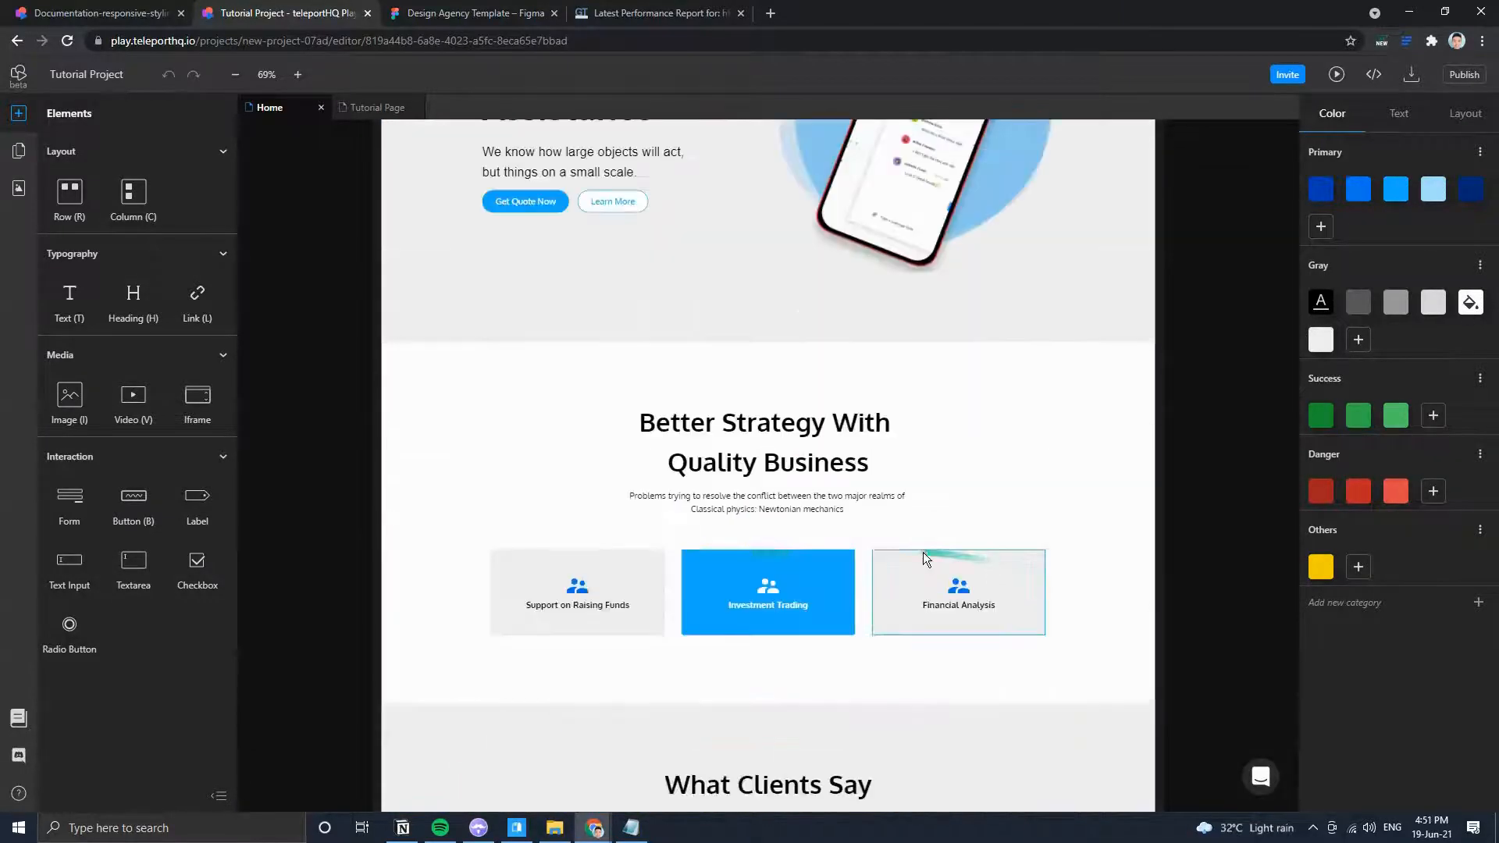
Inspect the hero phone image and the client portraits under What Clients Say, then clear the selection.
click(922, 442)
scroll(1015, 523, down, 6)
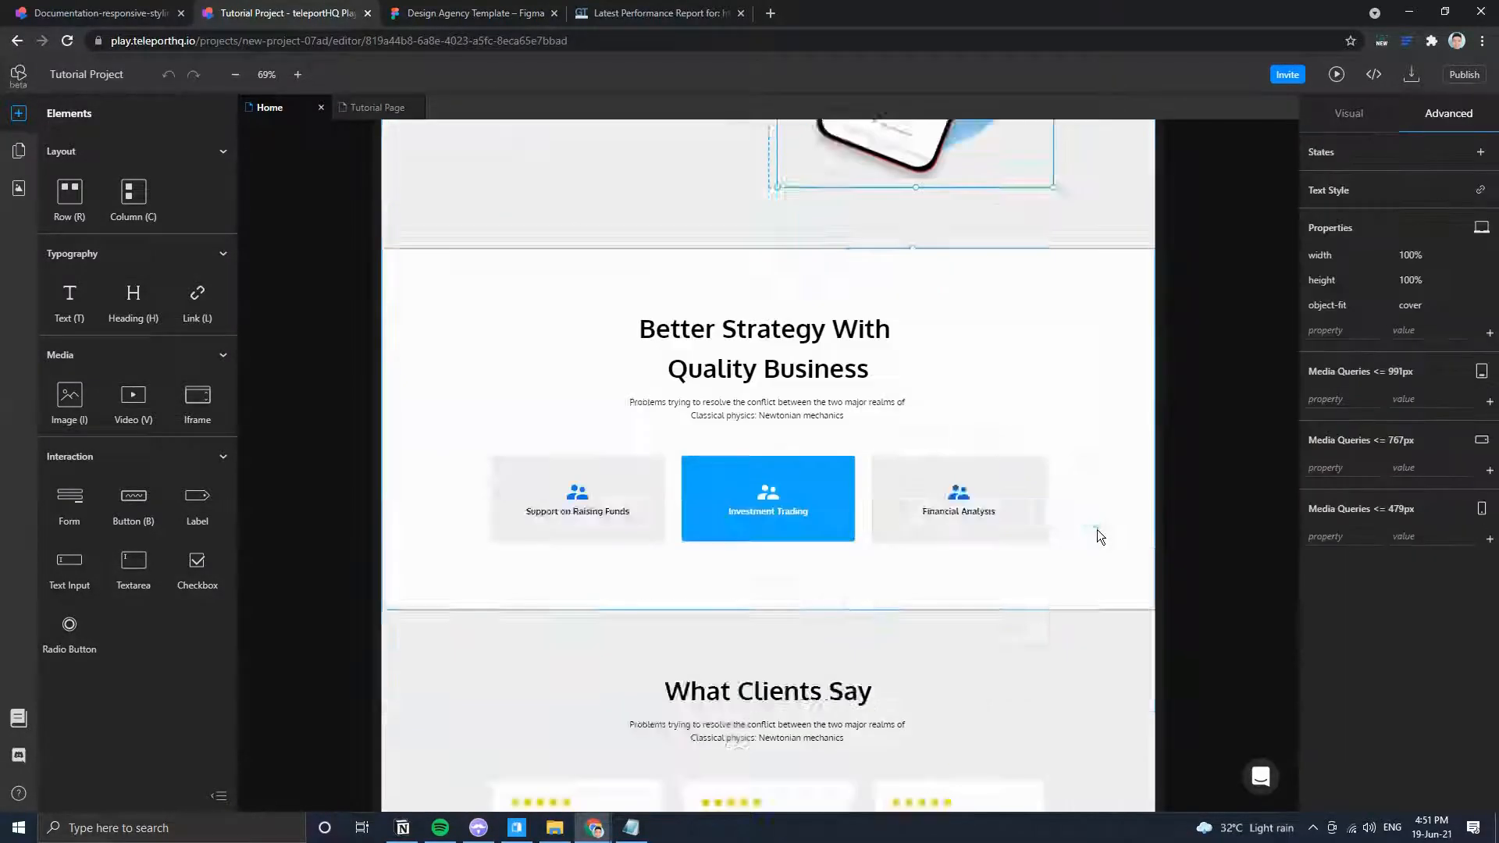
click(900, 614)
click(729, 611)
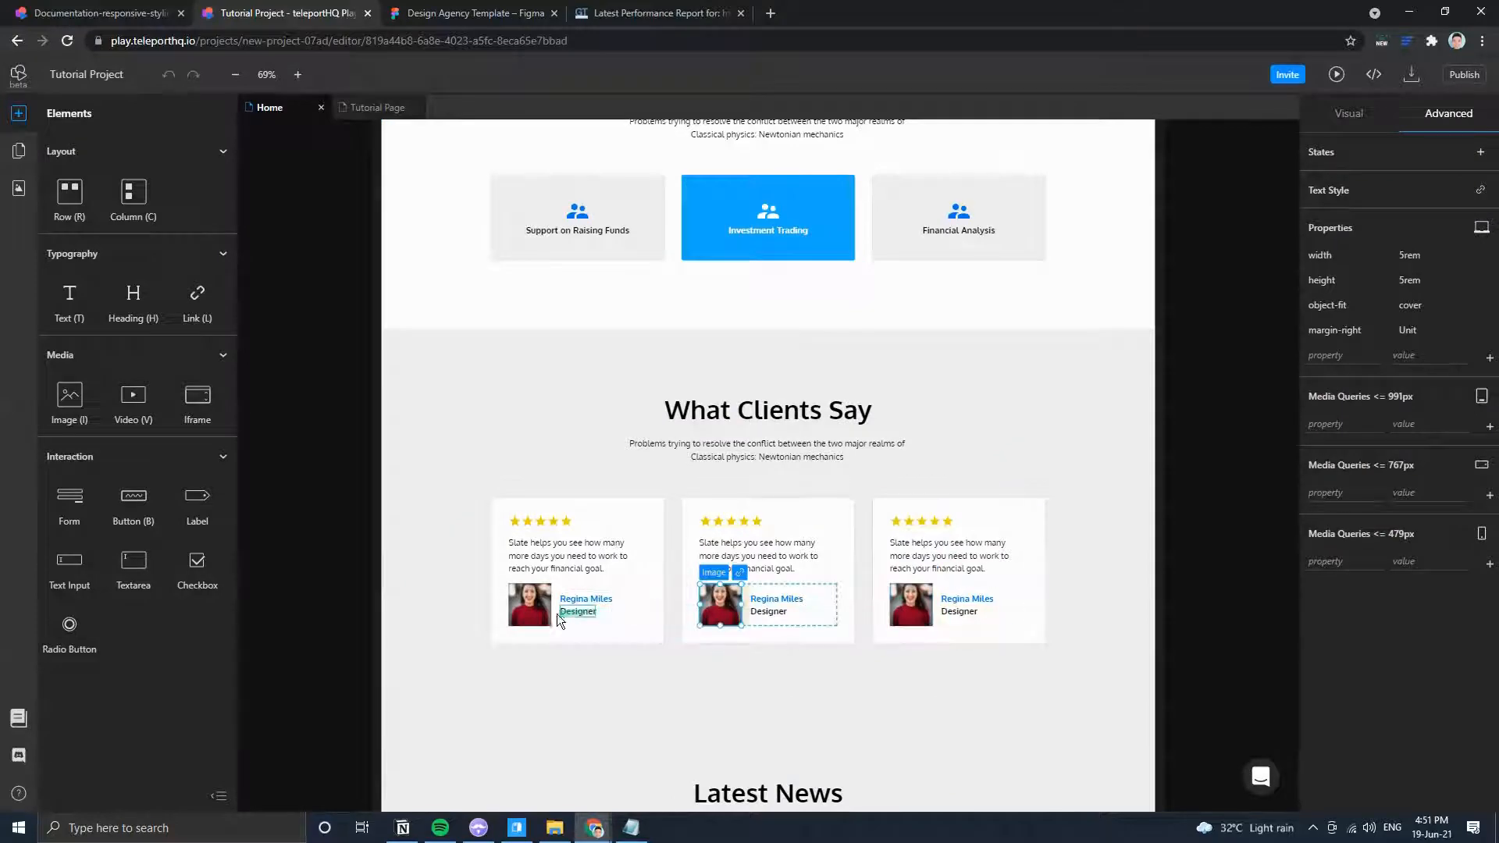
click(531, 614)
scroll(1015, 531, down, 6)
click(1185, 416)
Revisit the scores at the start of the GTmetrix report and close the report.
key(ctrl+Tab)
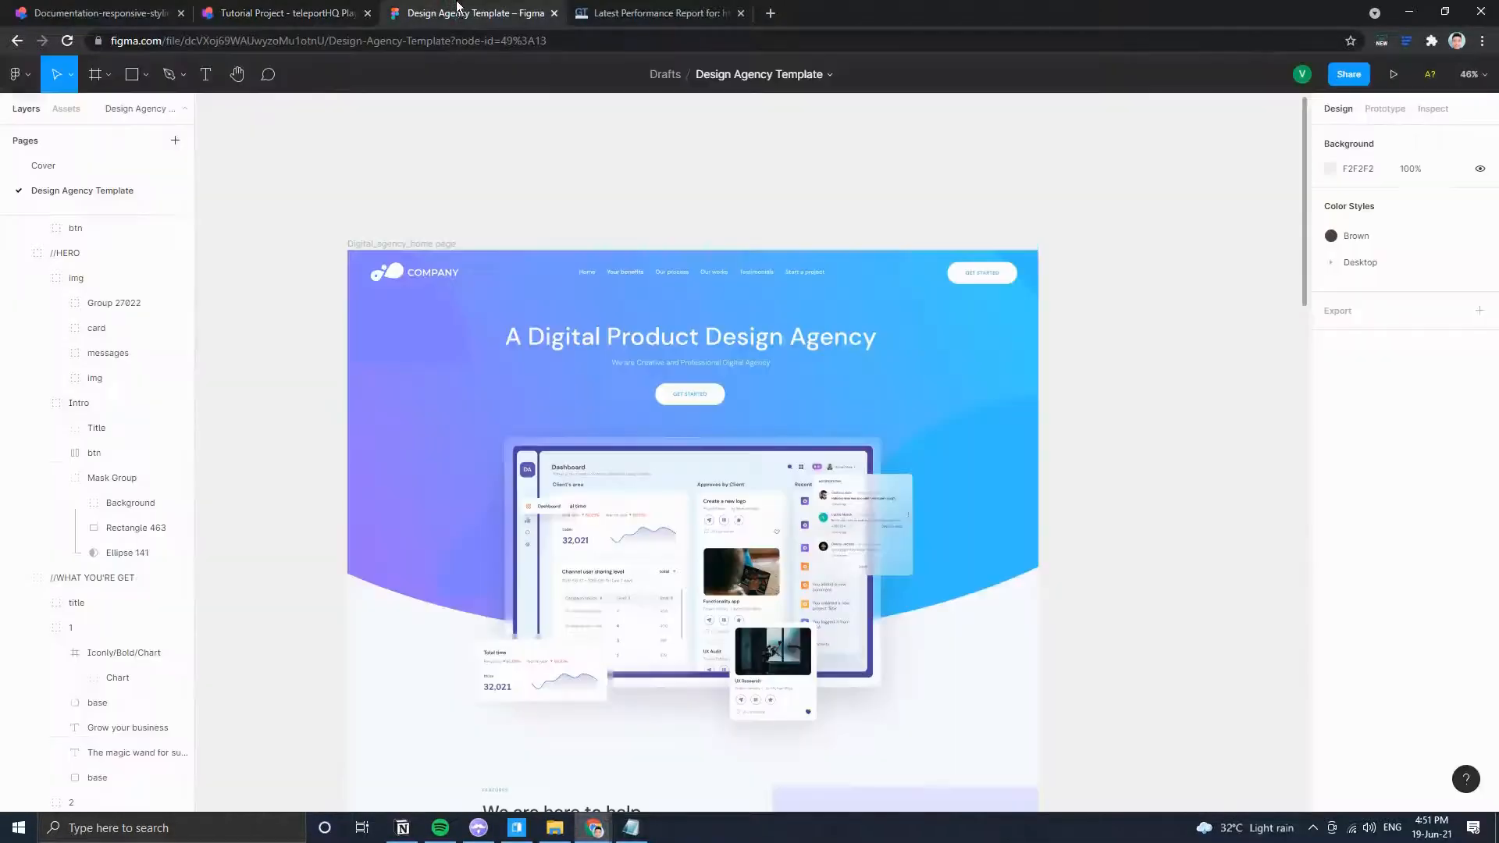
key(ctrl+Tab)
scroll(703, 359, up, 5)
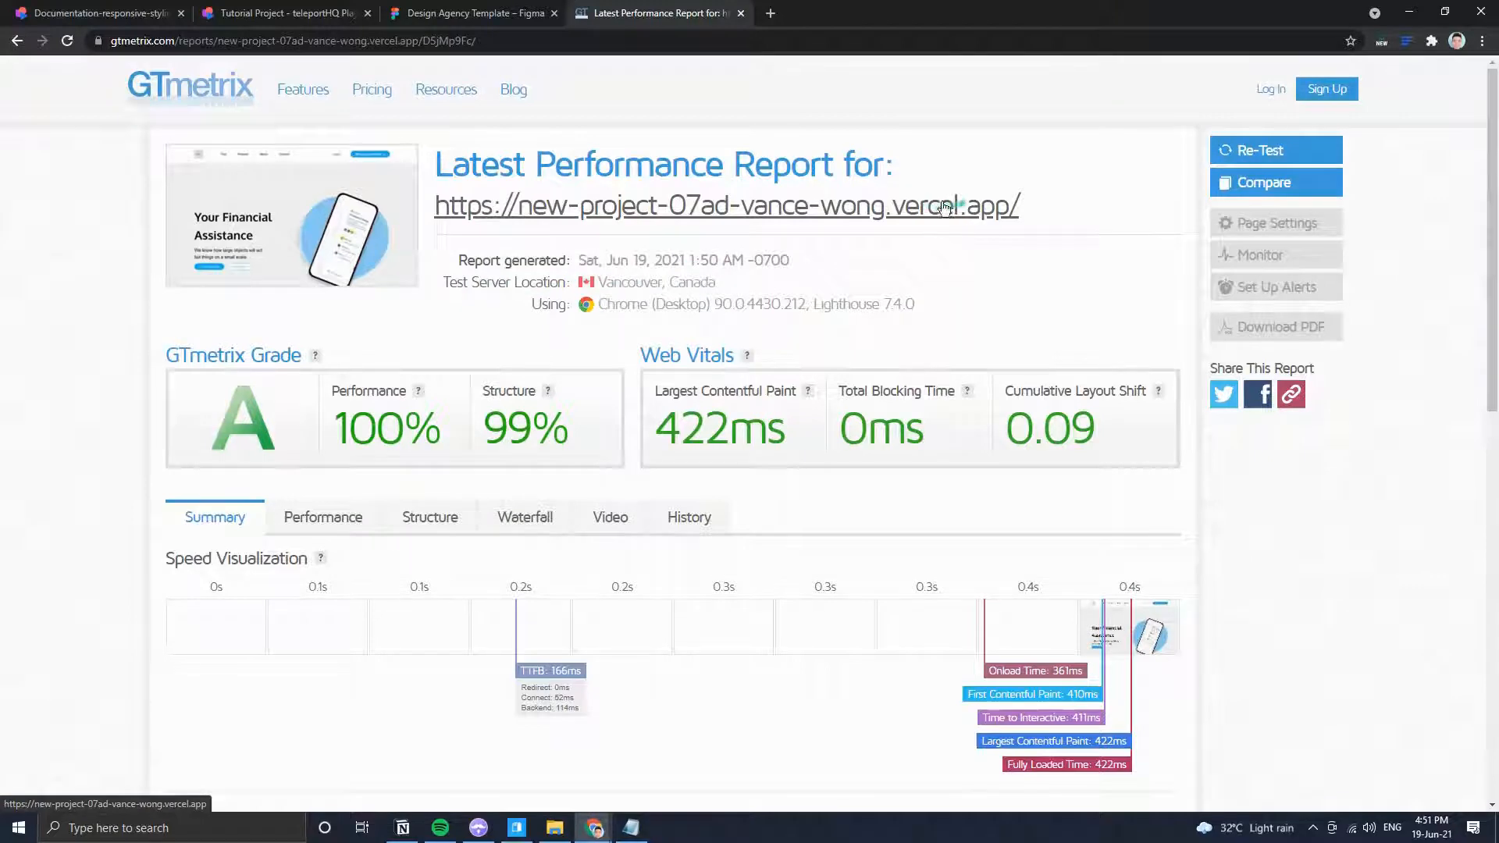
click(740, 13)
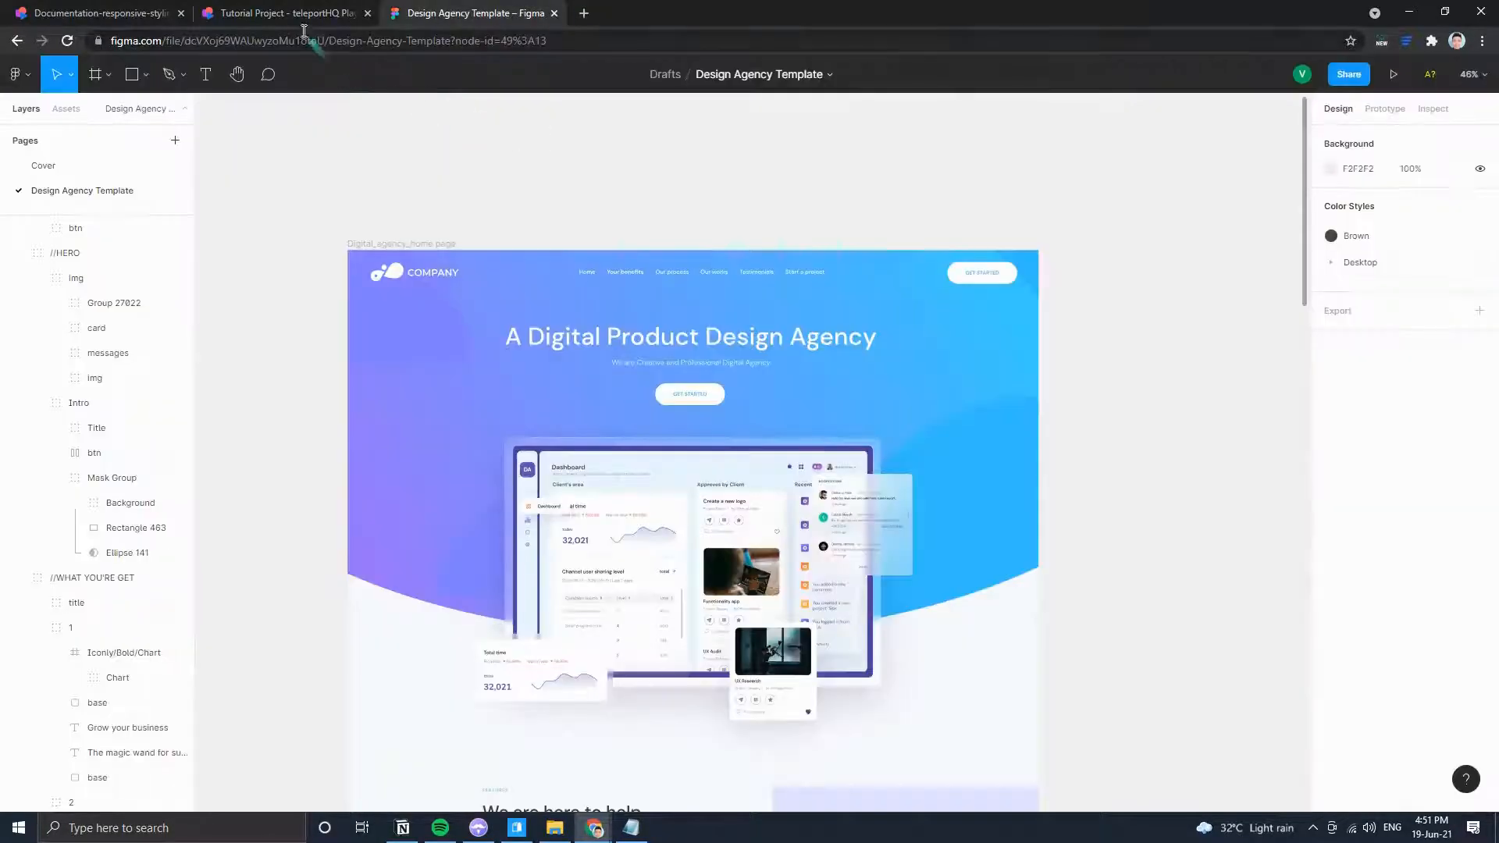
Return to the start of Tutorial Project's Home page and switch to the blank Tutorial Page.
click(285, 13)
scroll(607, 258, up, 15)
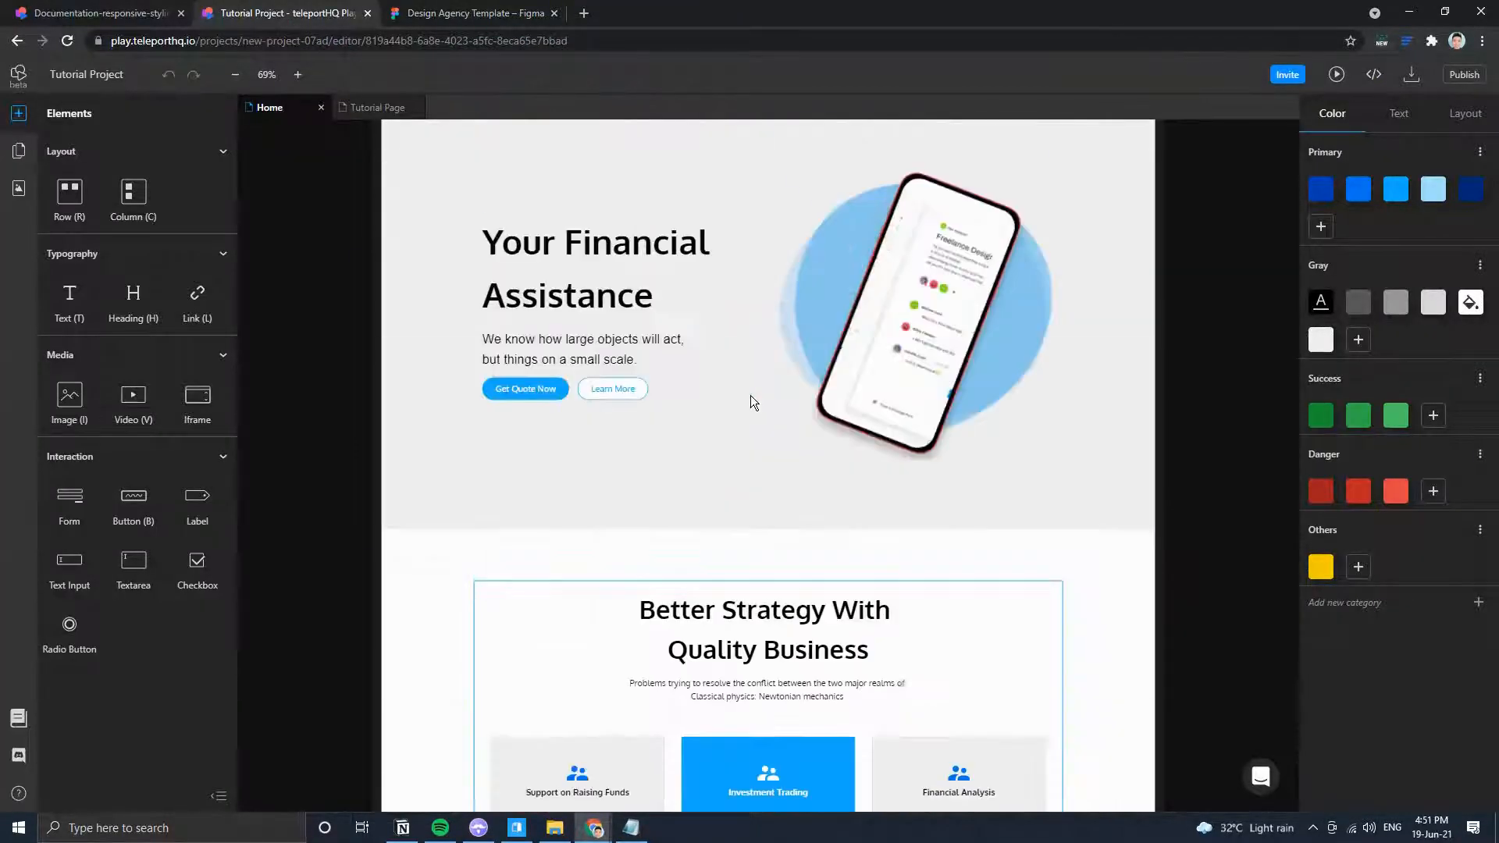
scroll(751, 401, up, 3)
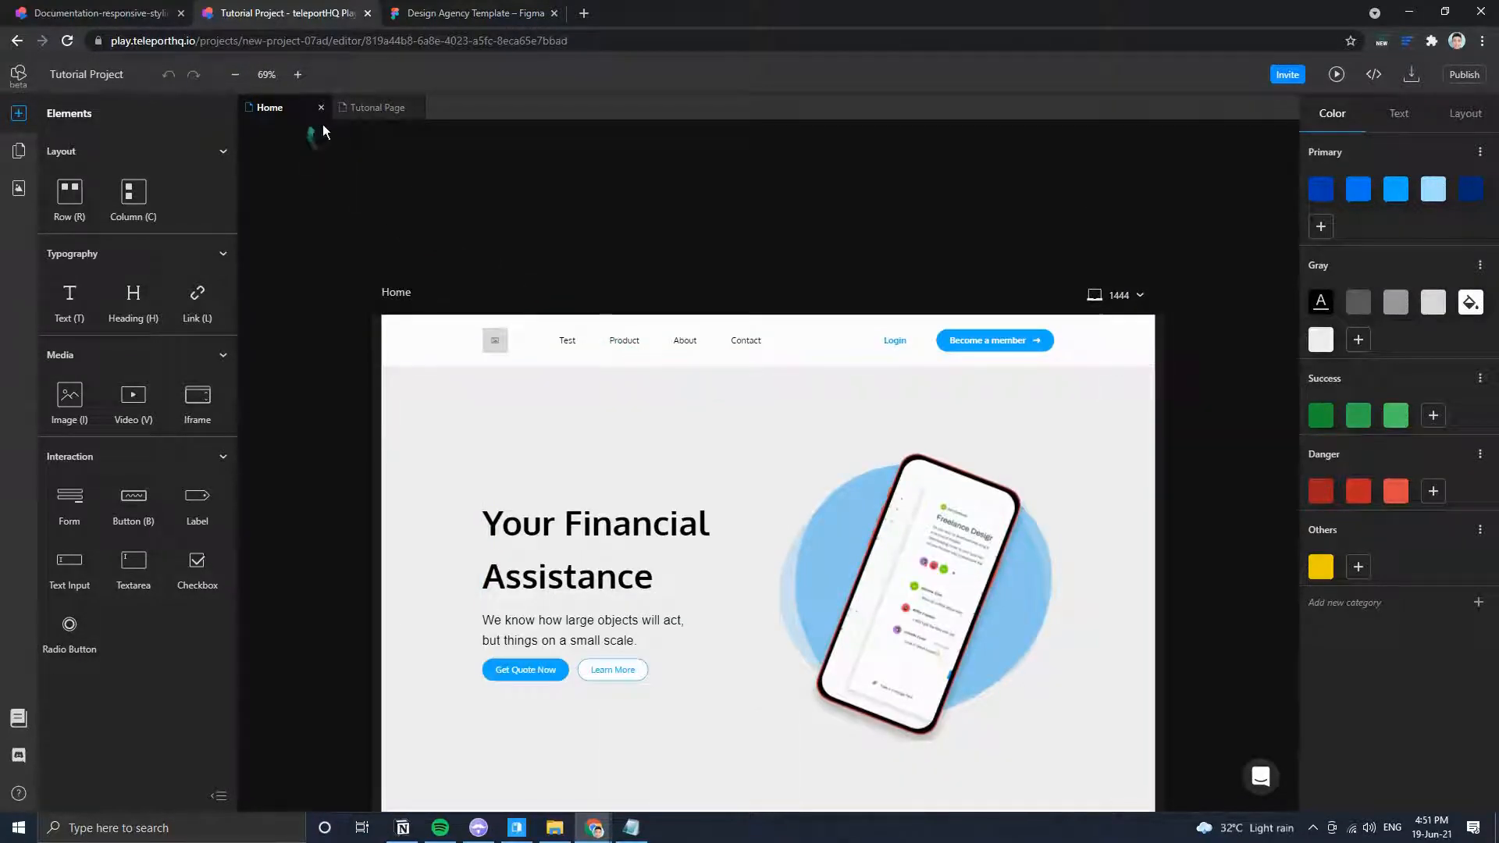
click(362, 114)
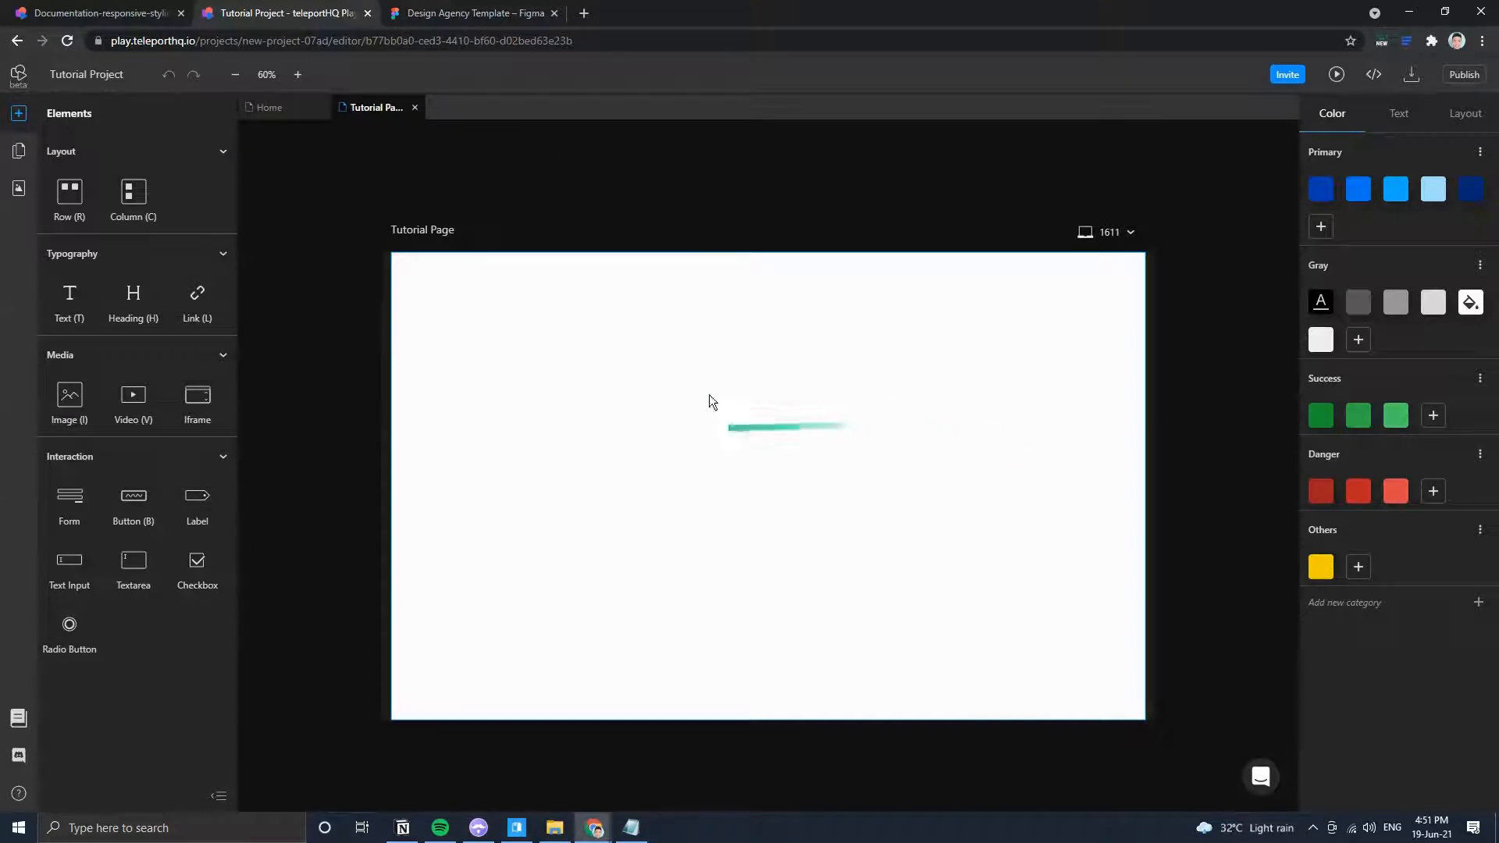
Switch to Figma and look over the Design Agency Template's hero and features sections.
click(460, 13)
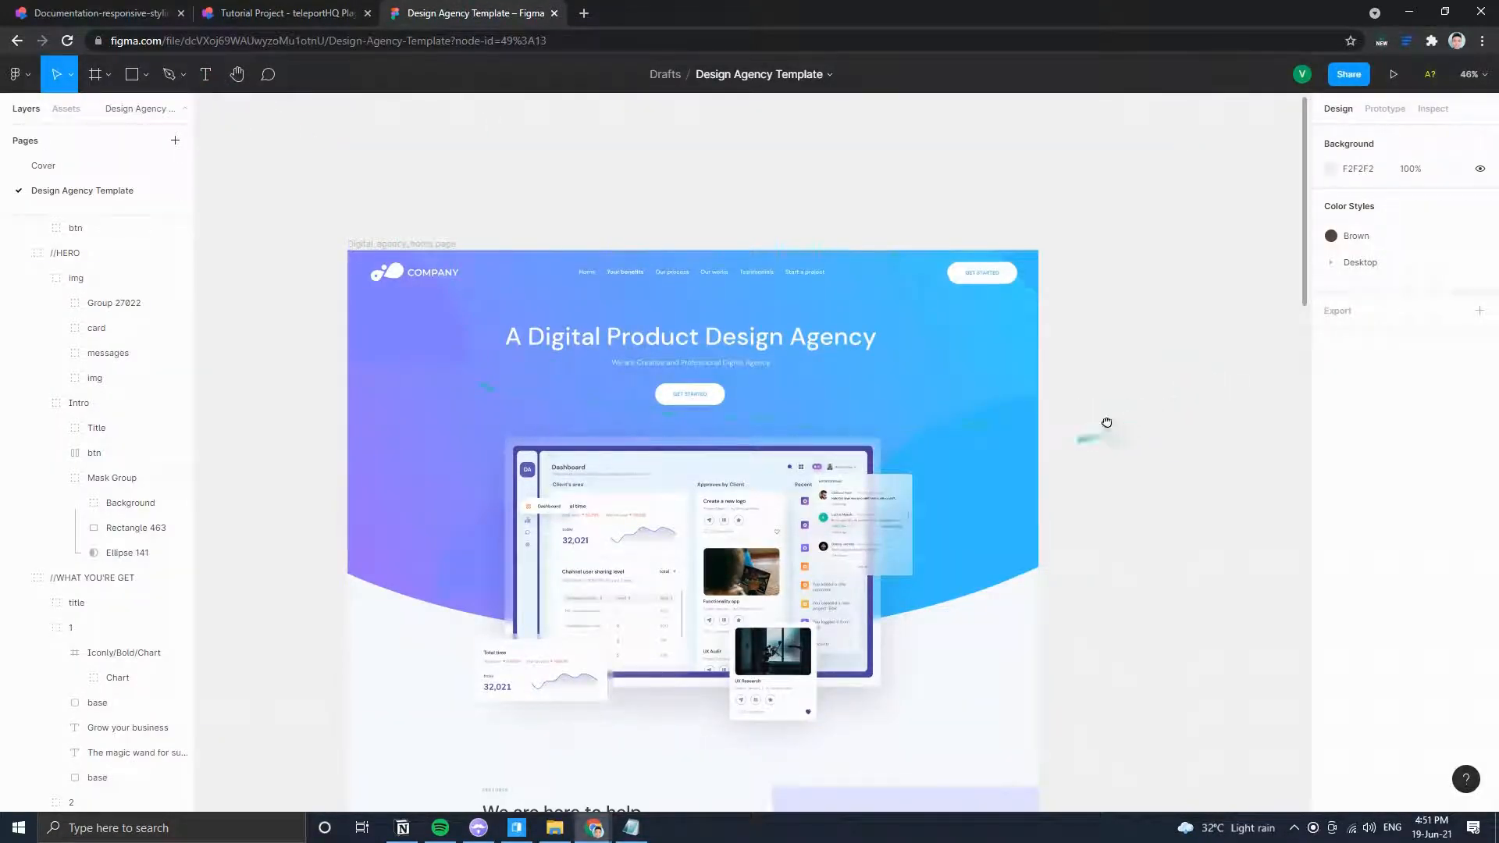
scroll(1107, 422, down, 2)
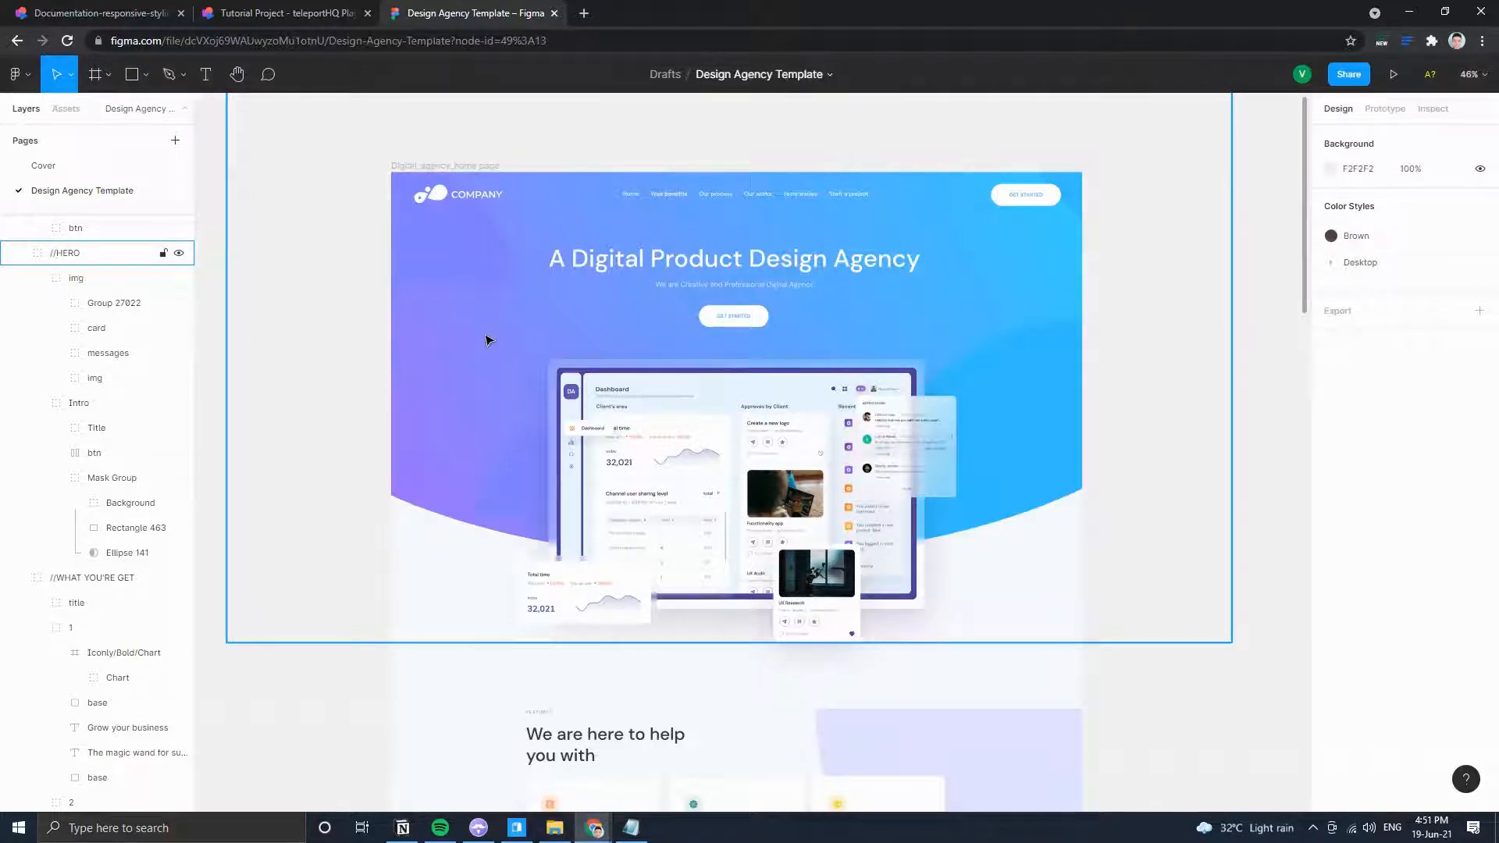
scroll(471, 340, down, 10)
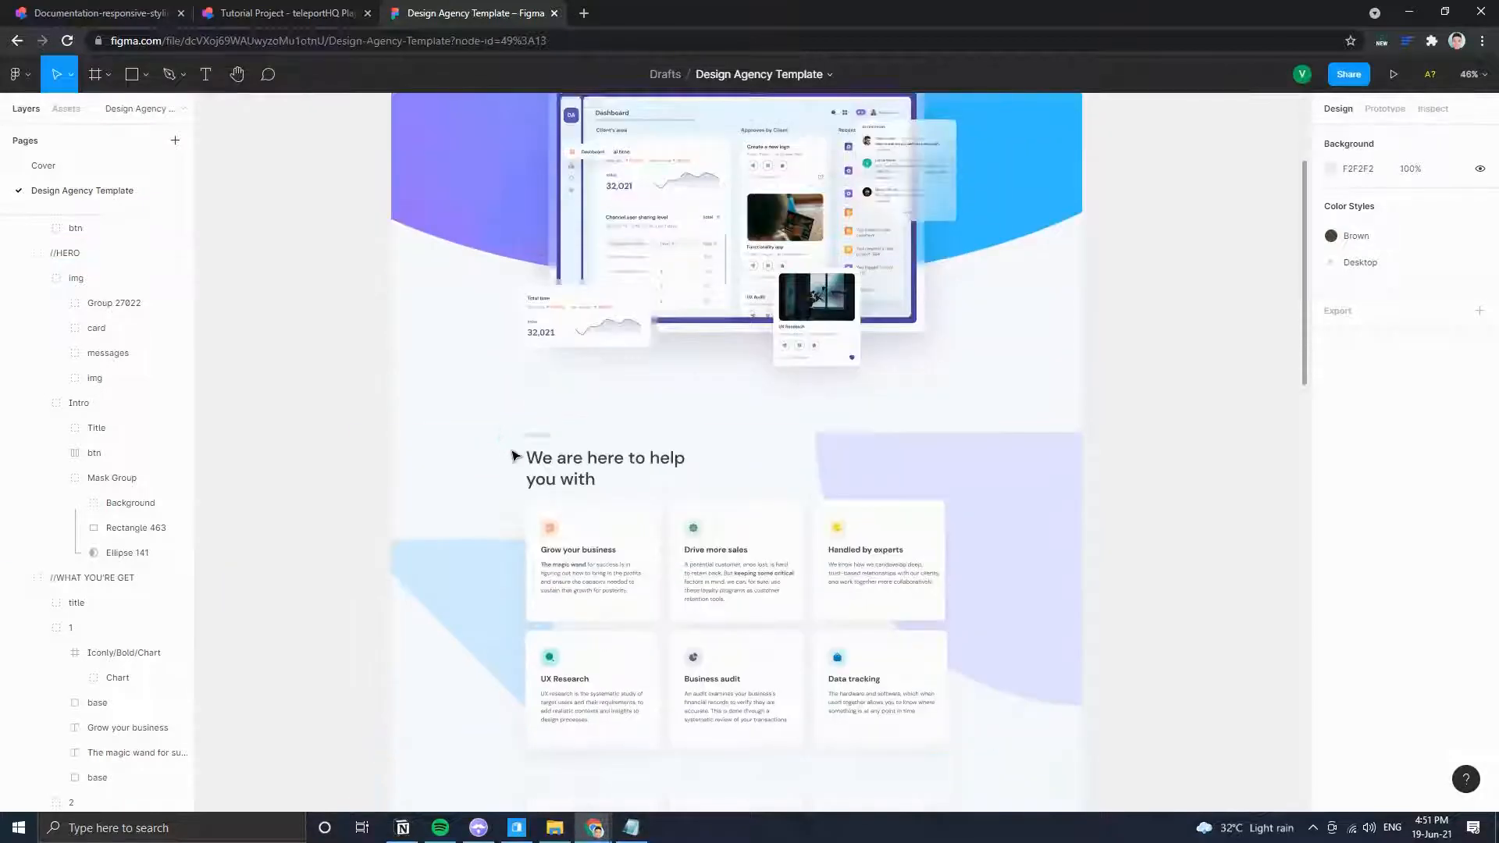
scroll(525, 552, up, 10)
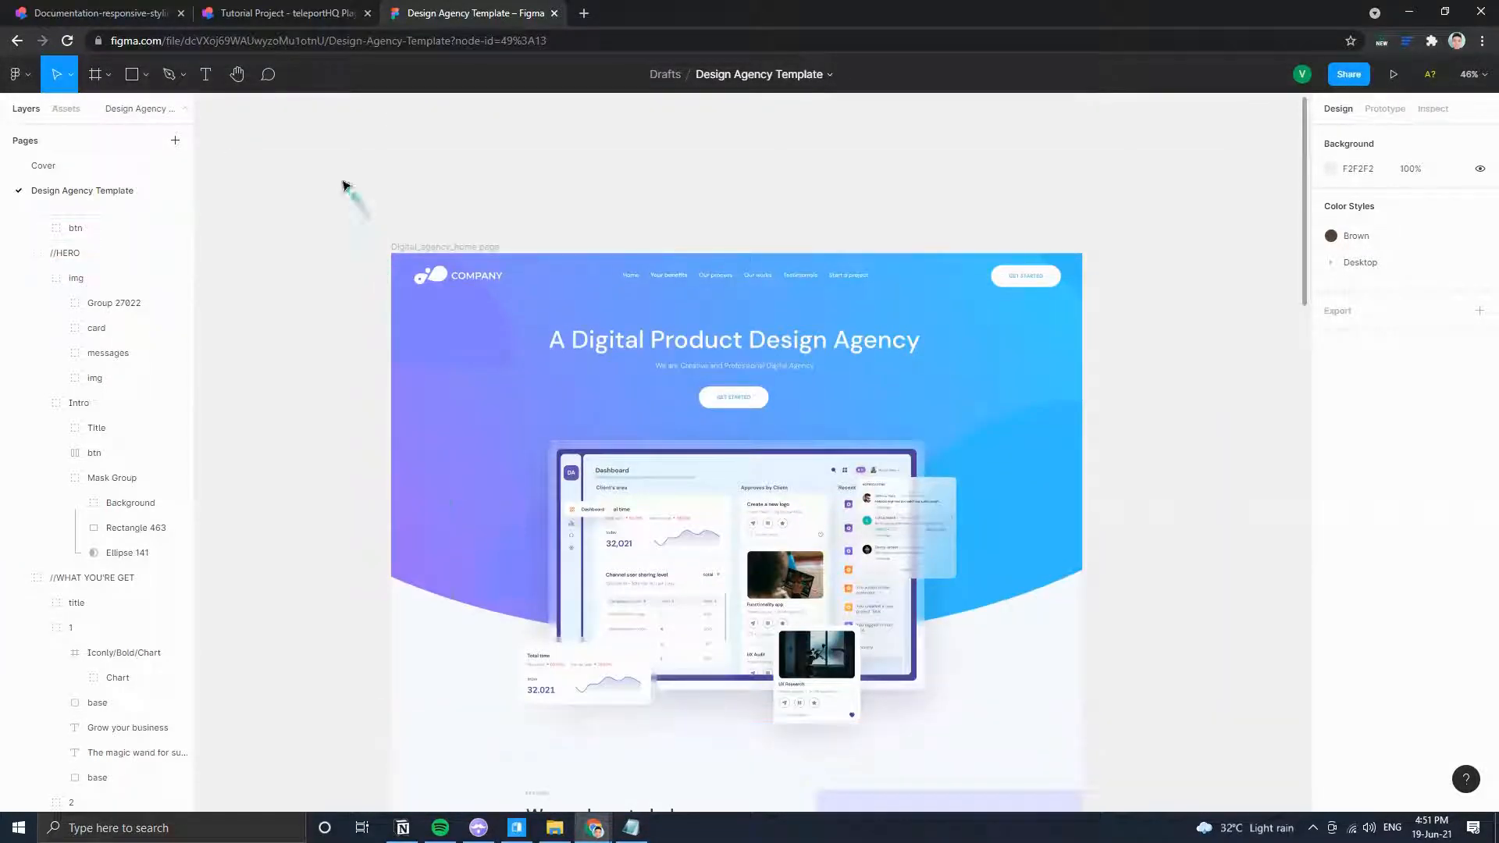
Add a row container across the start of the Tutorial Page in teleportHQ and show its visual style settings.
click(310, 14)
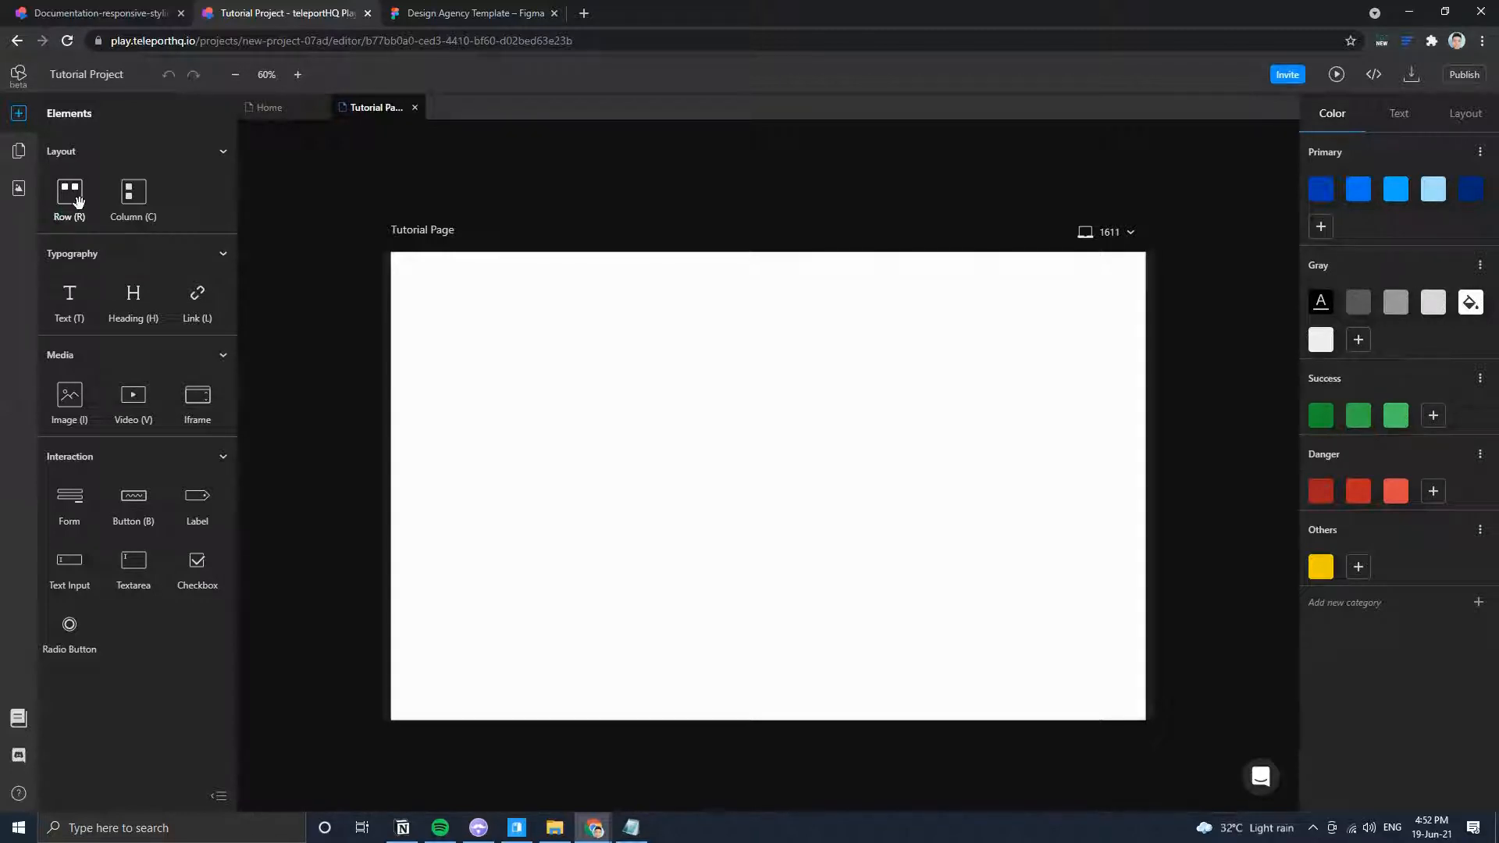
click(460, 13)
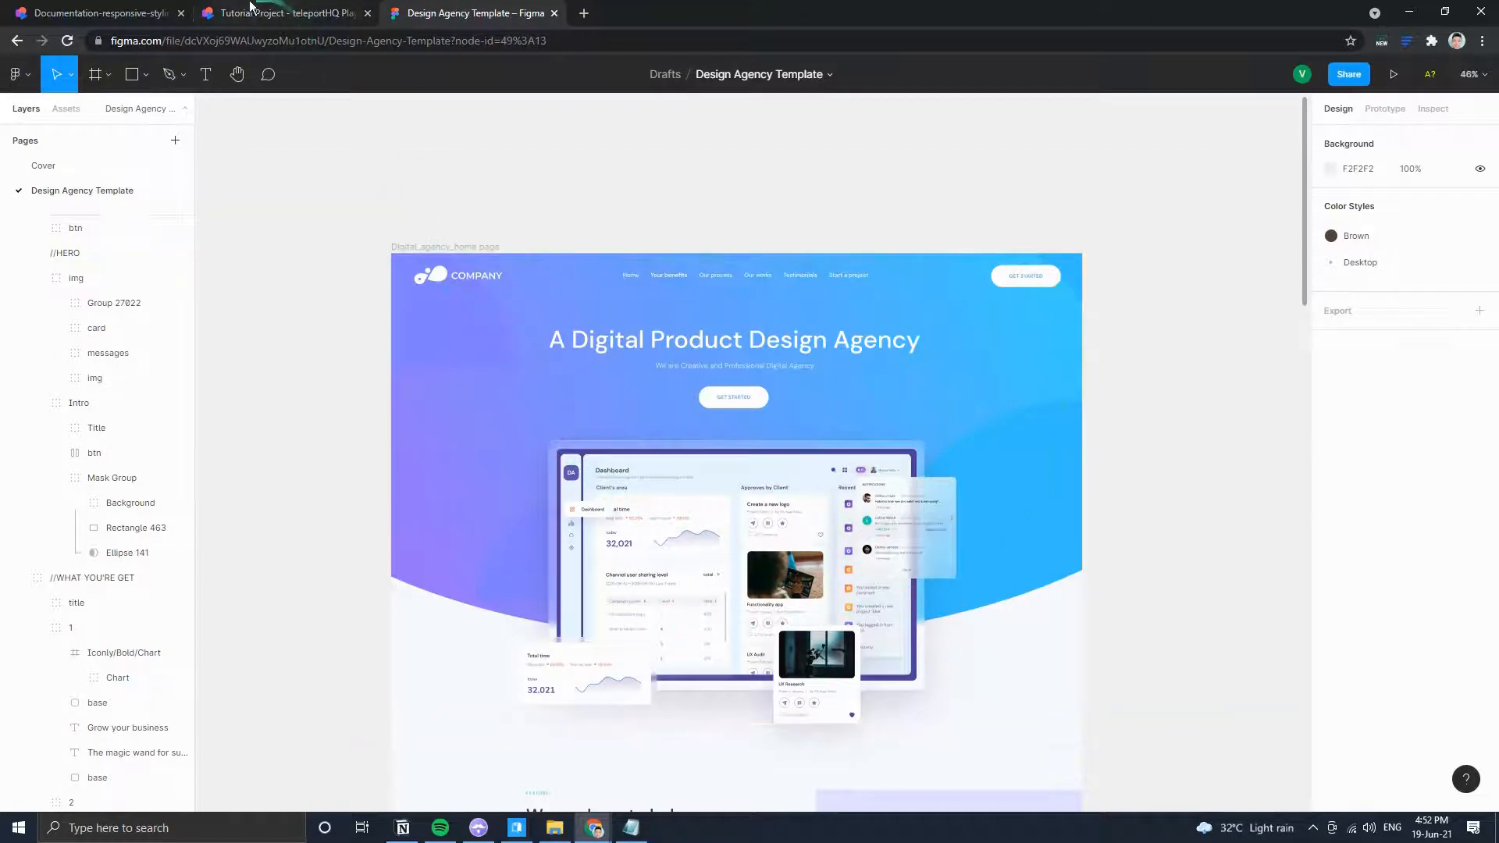
click(288, 13)
drag(124, 197, 799, 283)
click(1344, 122)
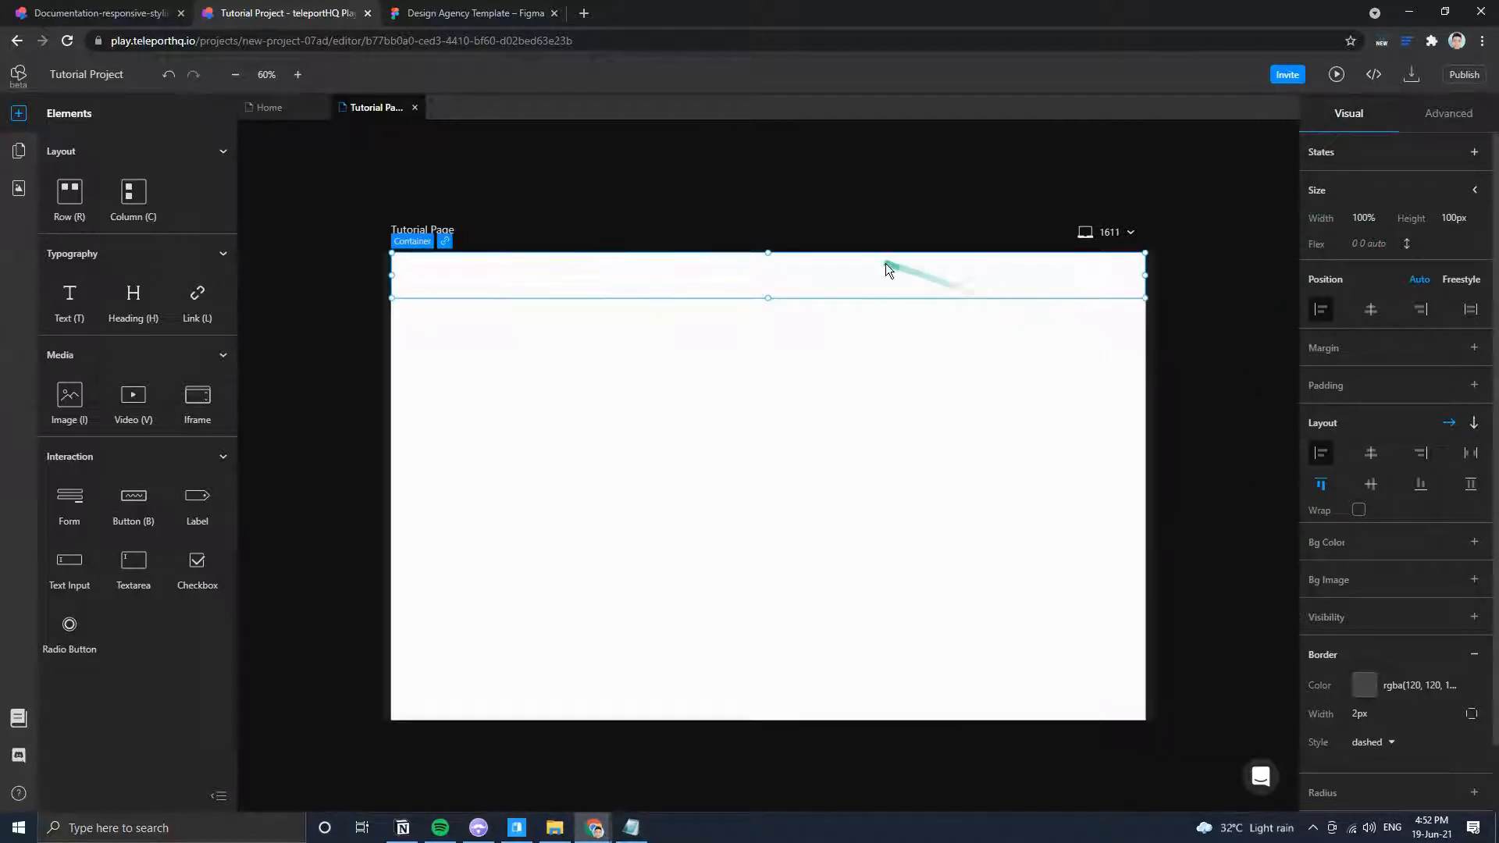
Check the hero's backdrop in Figma, and set the uploaded hero gradient as the row container's background image in teleportHQ.
click(437, 12)
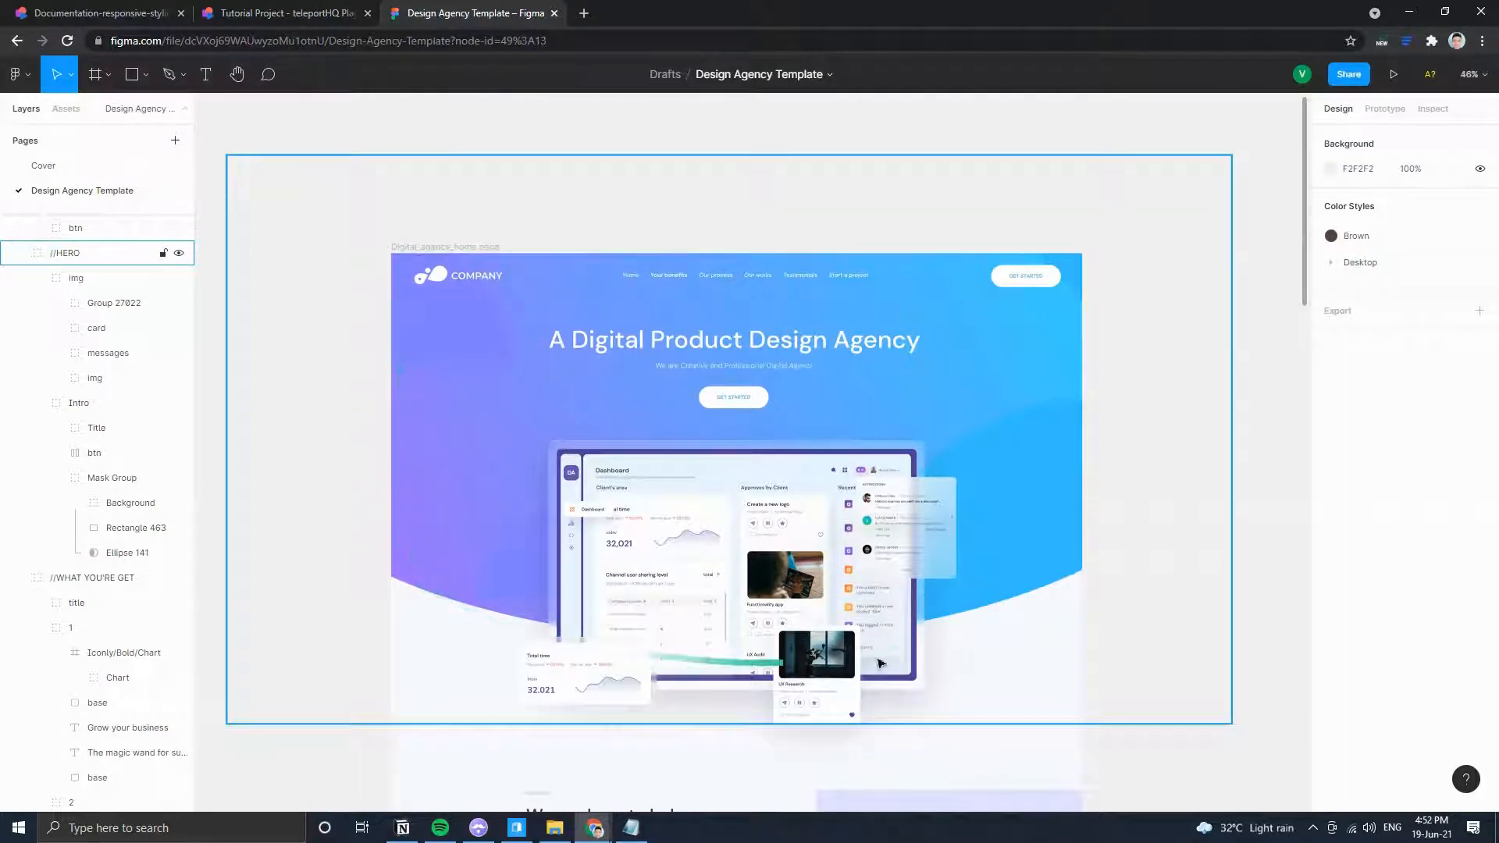
click(374, 292)
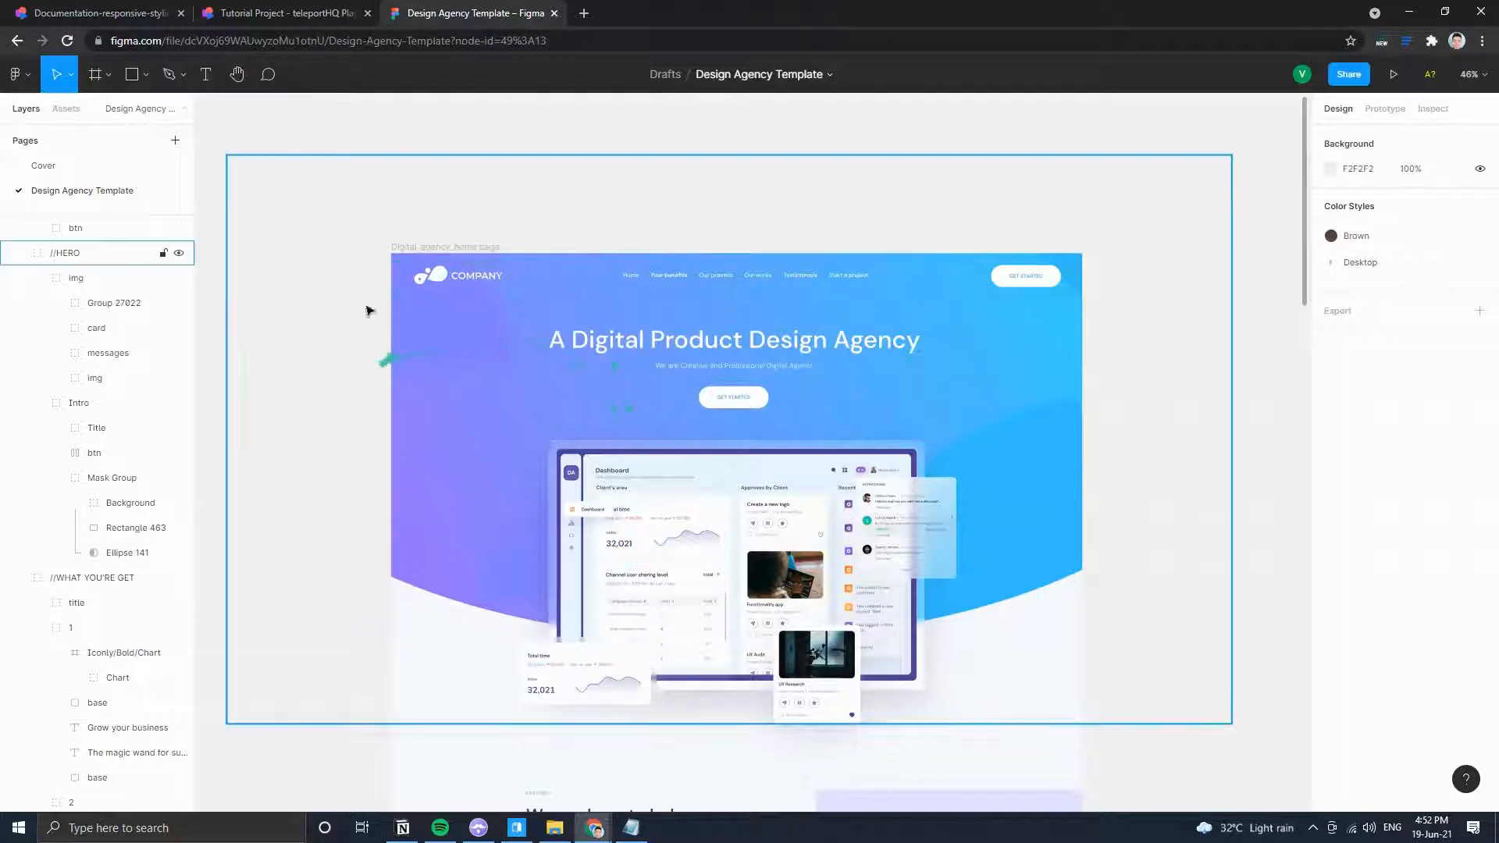
click(313, 8)
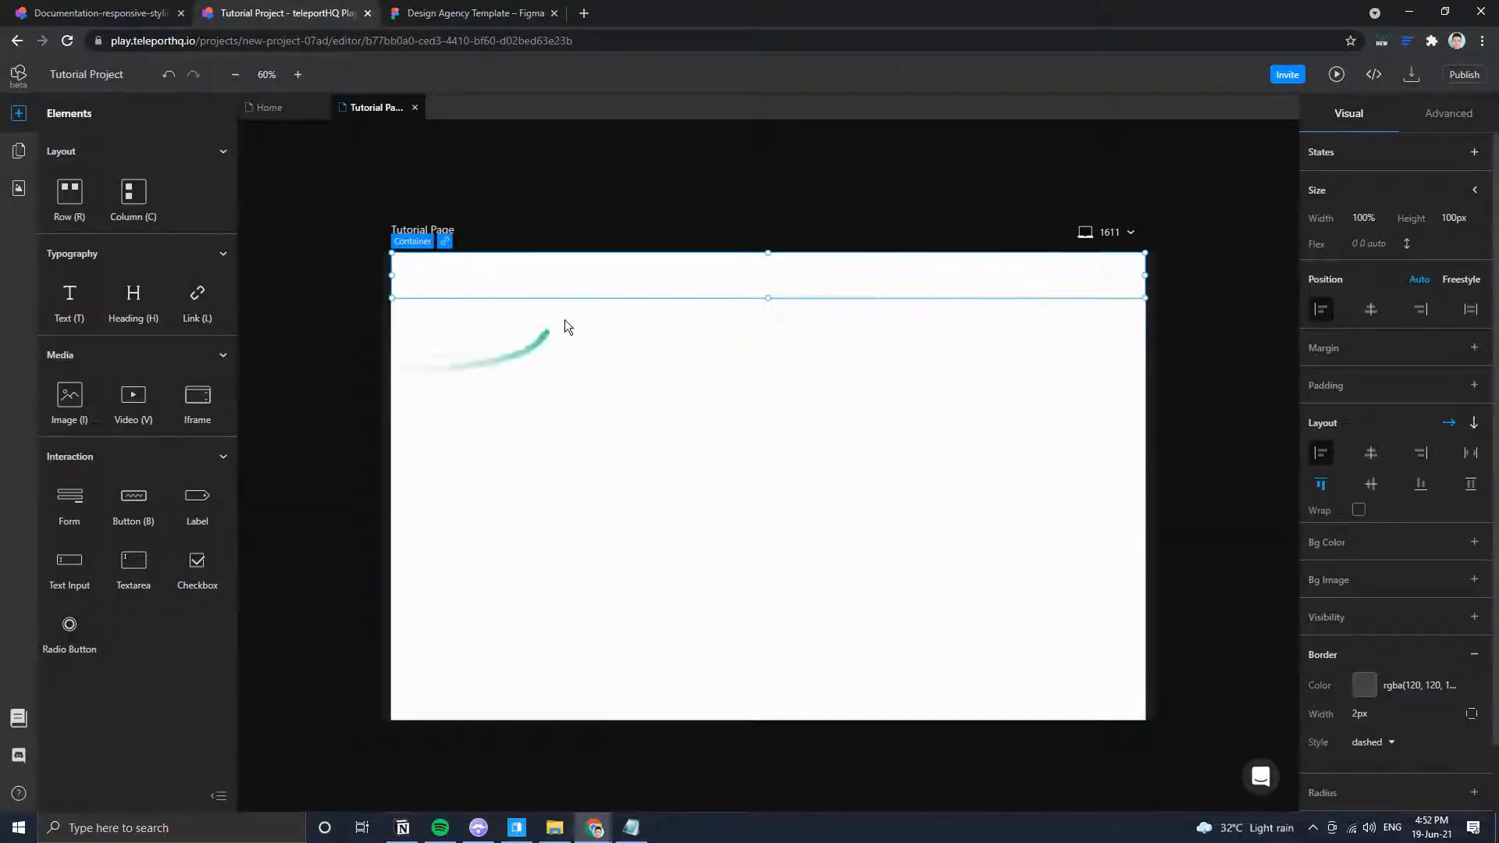
scroll(1433, 582, down, 1)
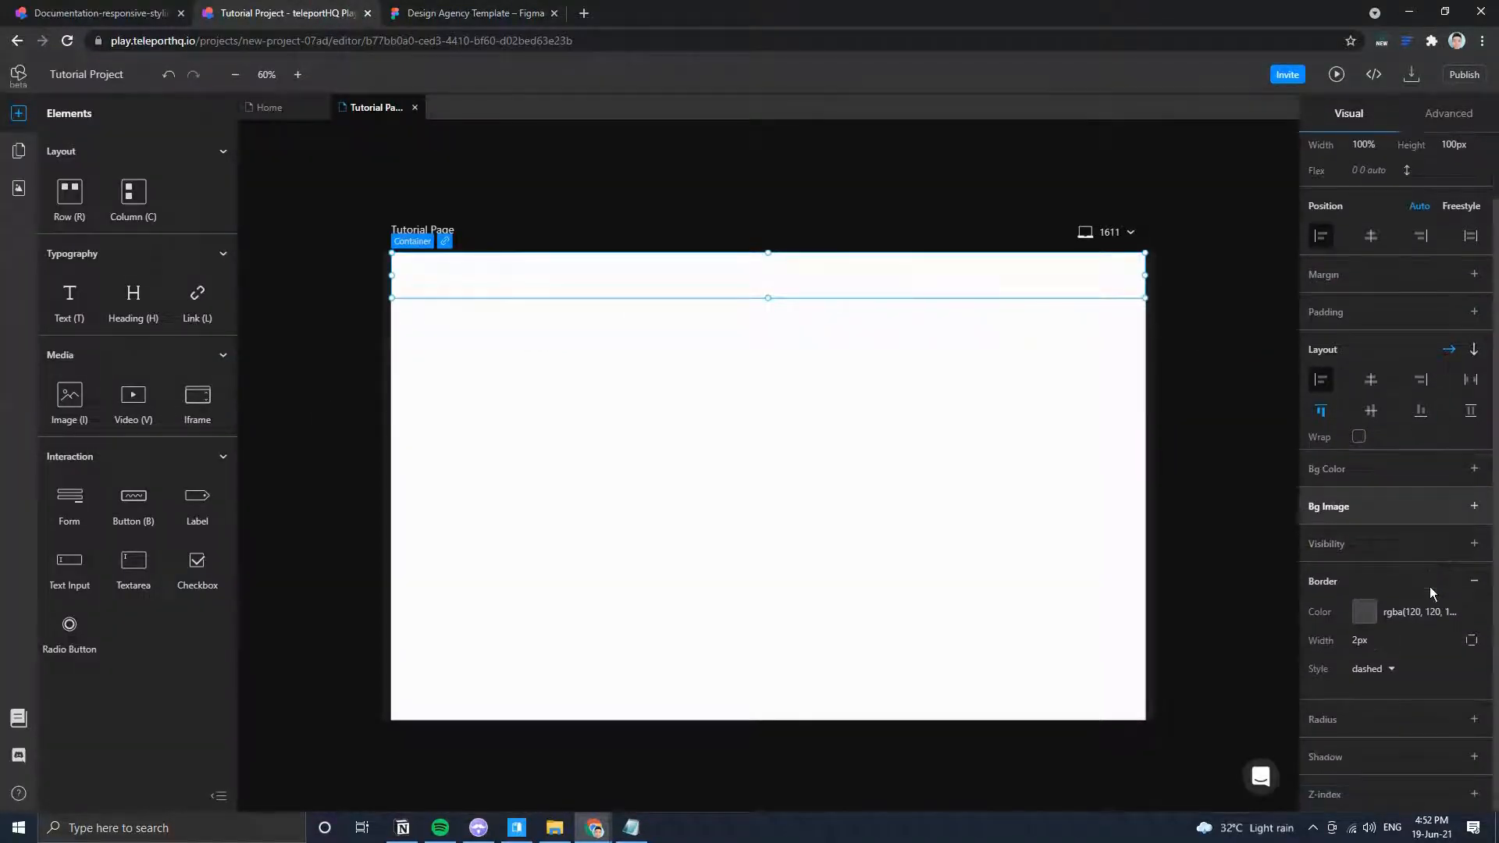
click(1473, 506)
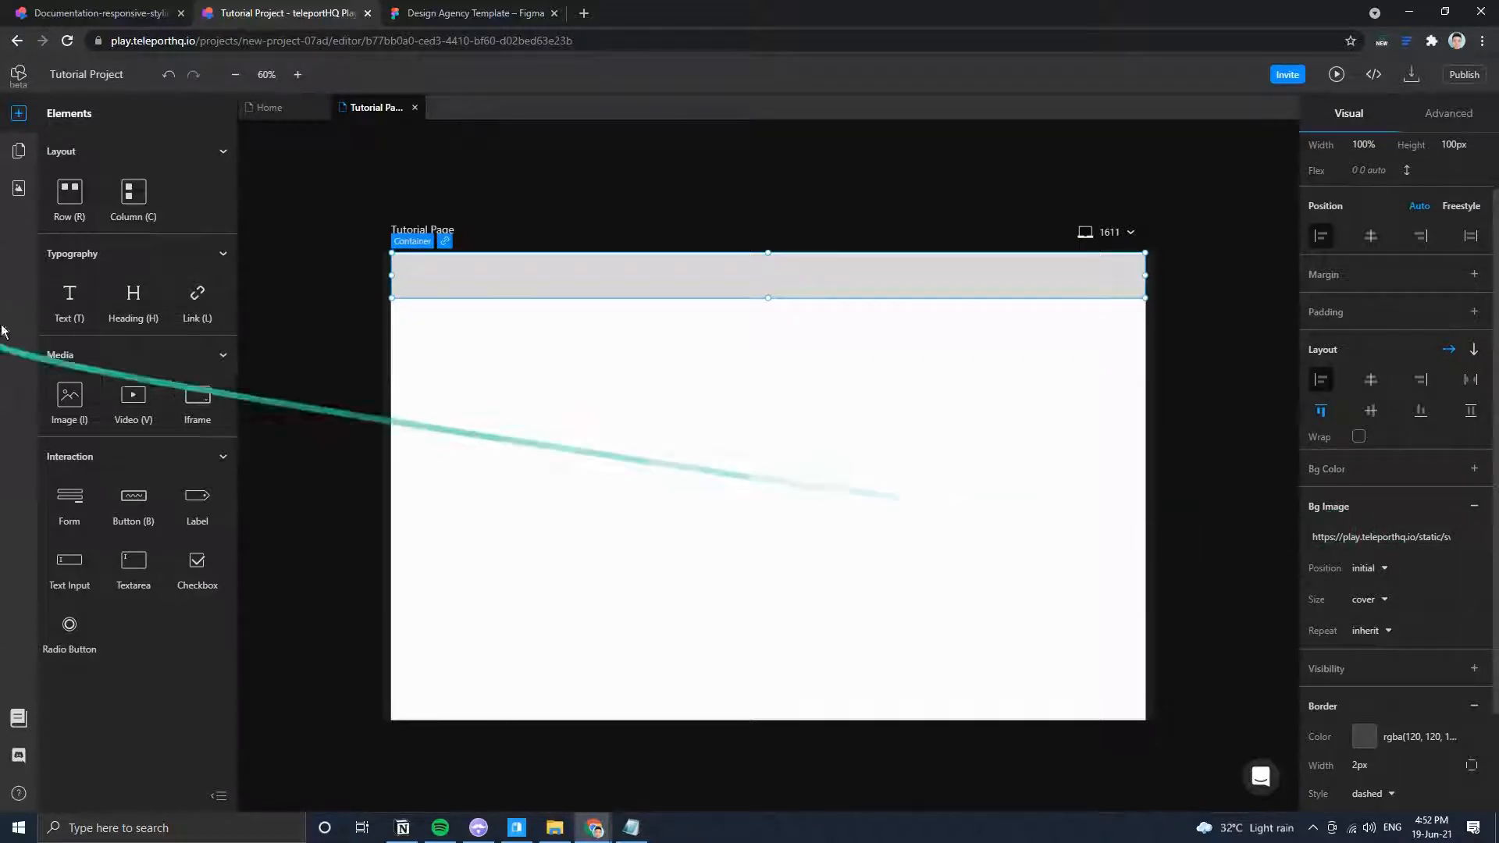
click(25, 189)
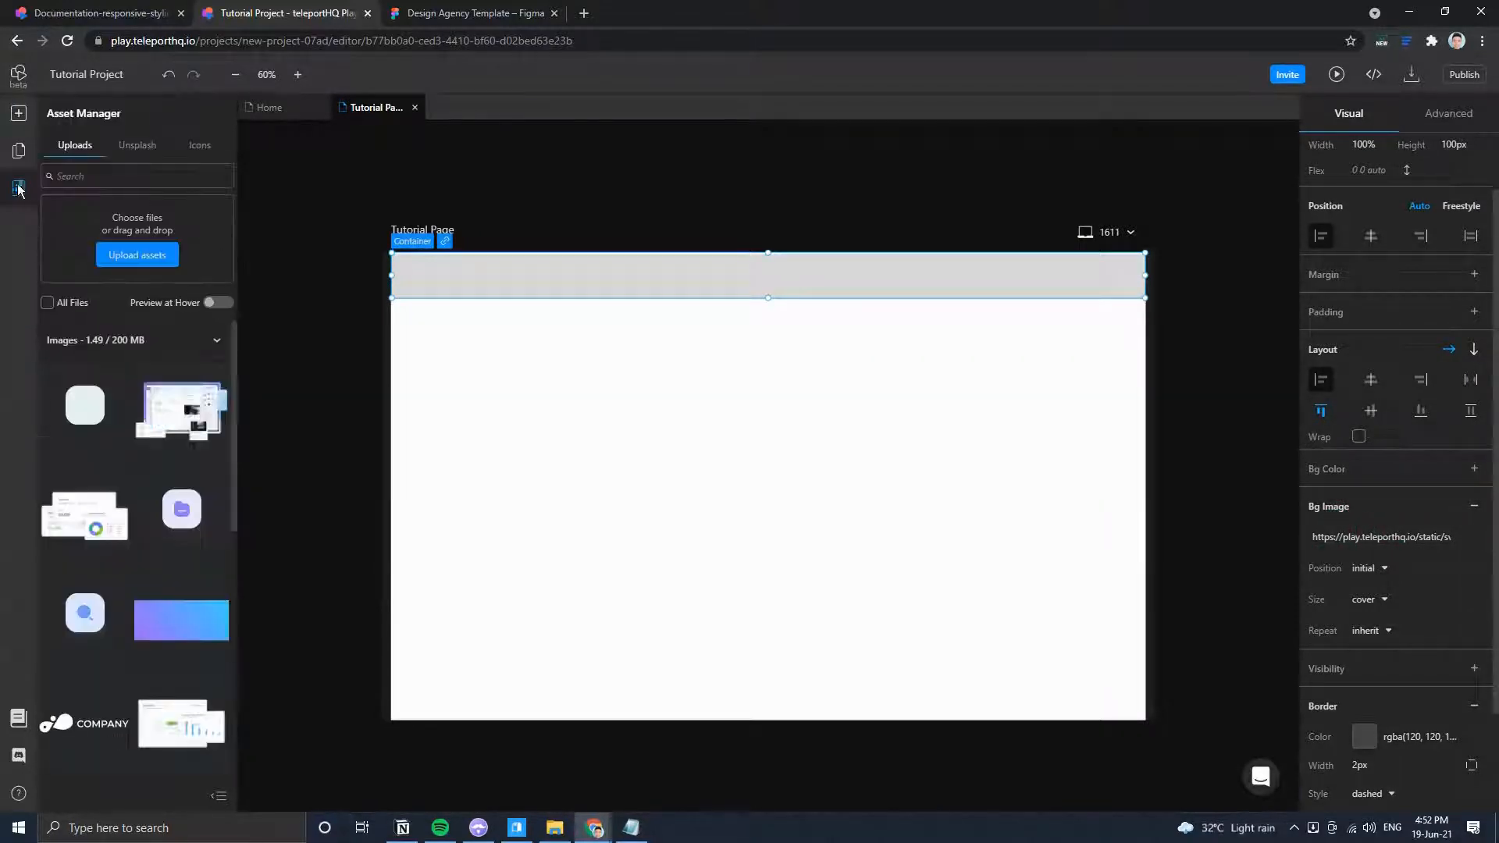
scroll(186, 497, down, 1)
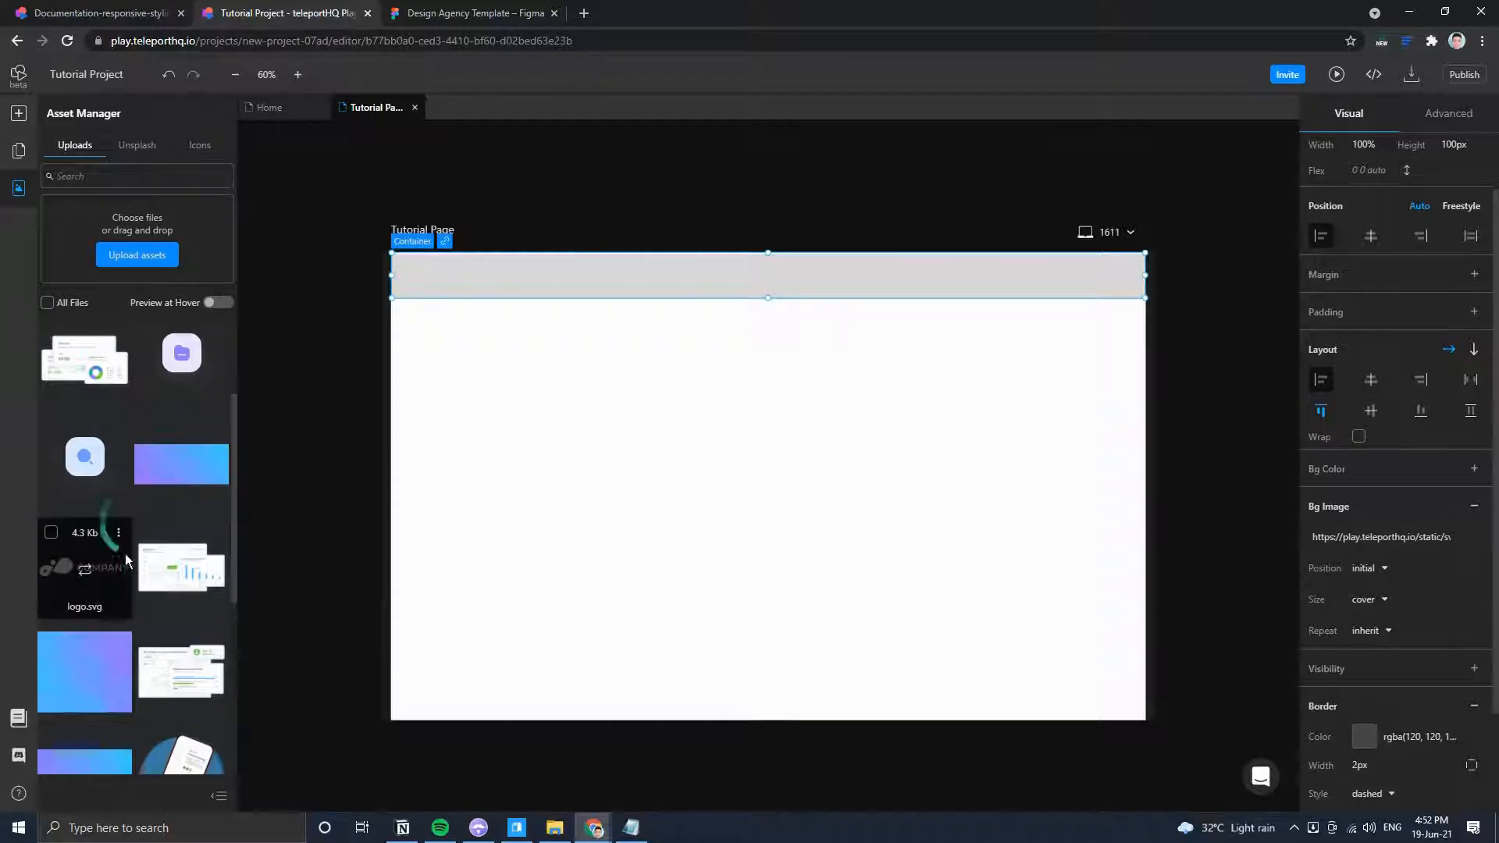
scroll(186, 591, down, 1)
scroll(186, 591, down, 1)
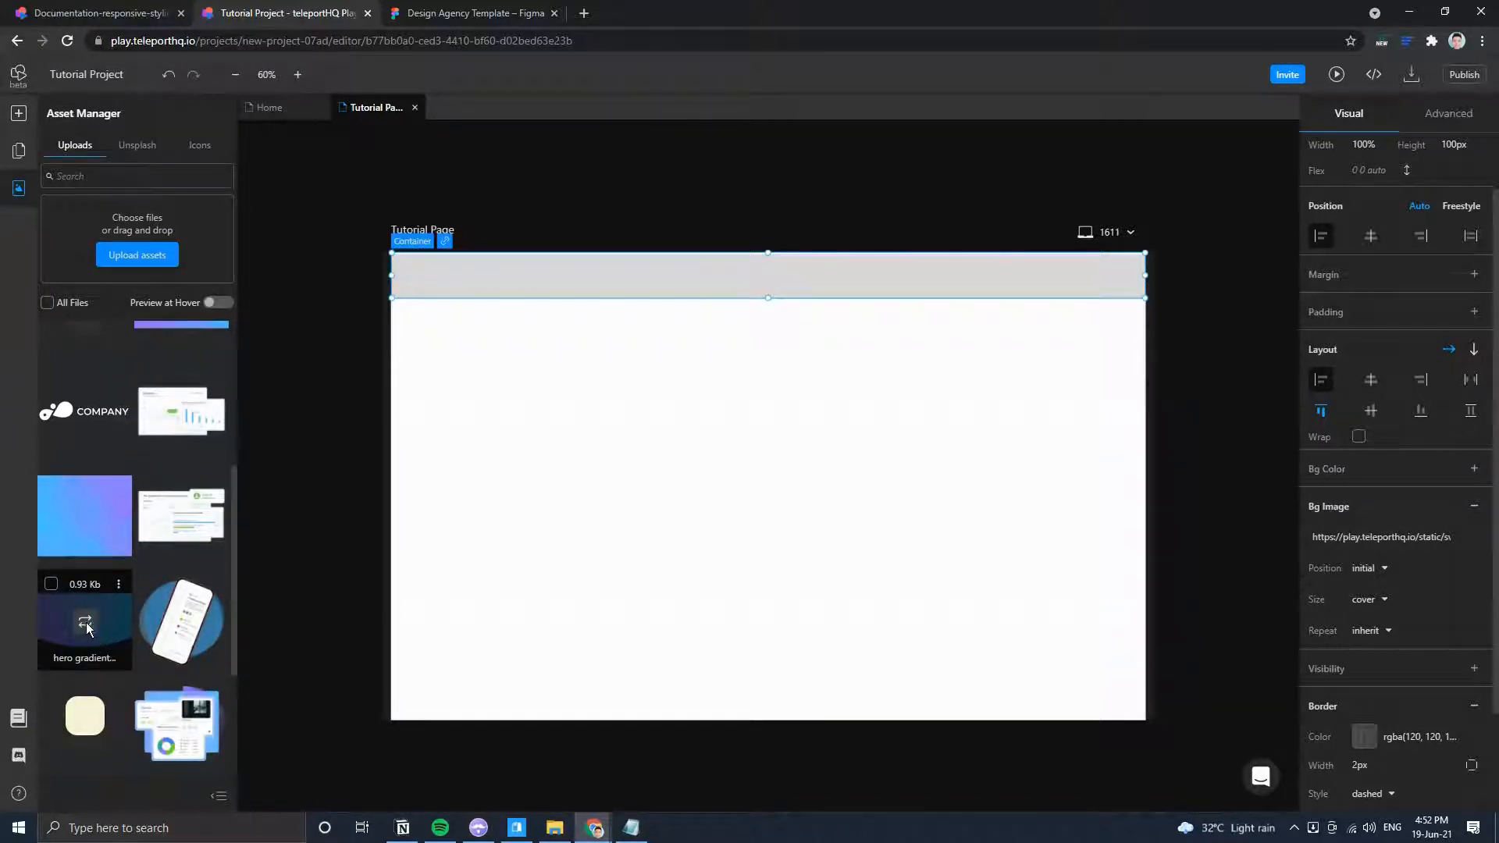
click(117, 582)
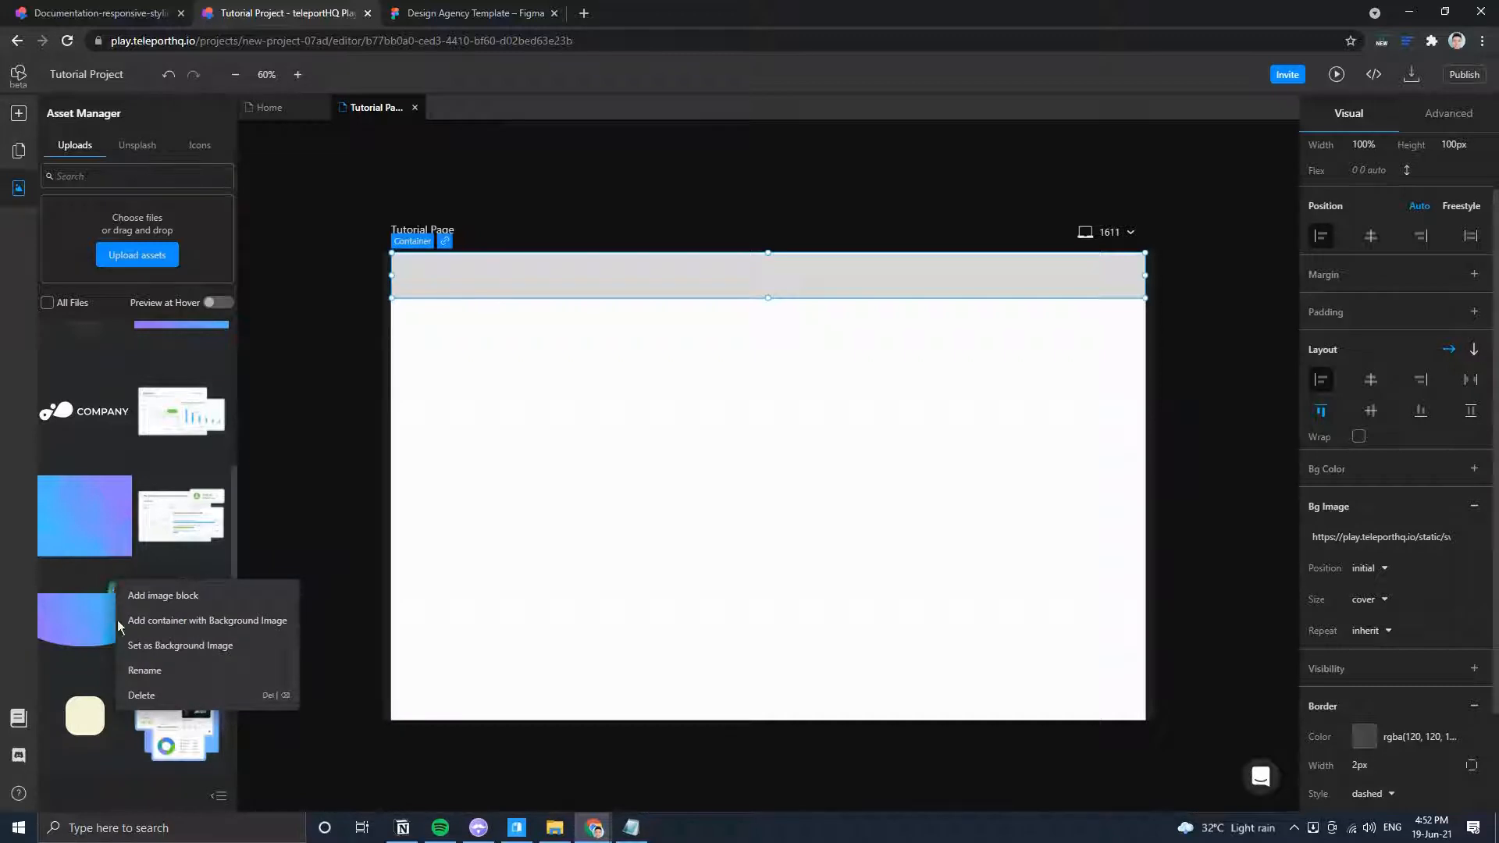
click(148, 652)
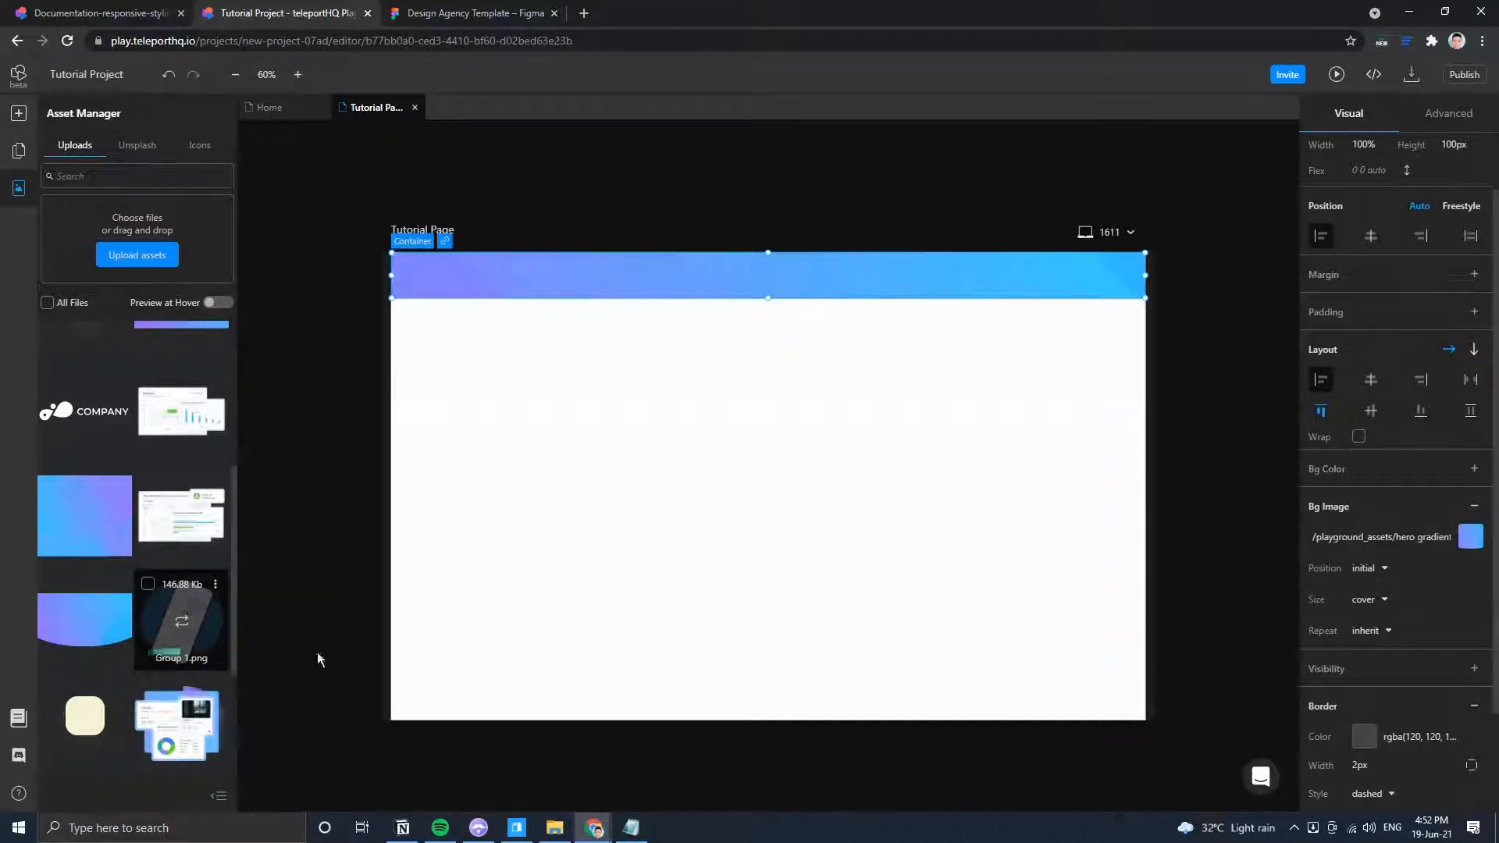
Set the background image position of the Tutorial Page's hero container to bottom.
click(772, 301)
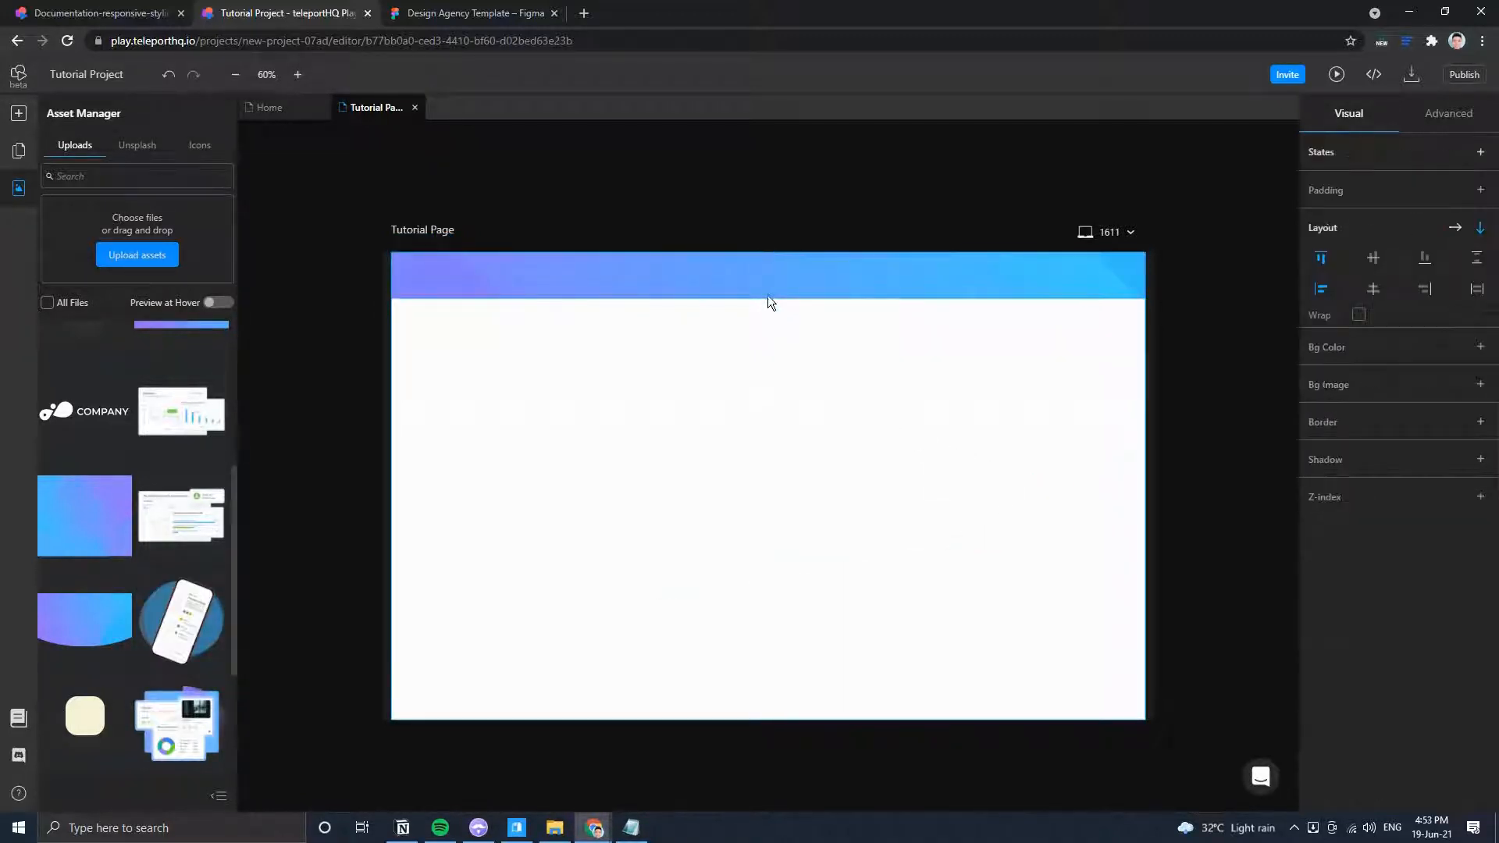
click(813, 276)
scroll(1345, 601, down, 1)
scroll(1345, 601, down, 1)
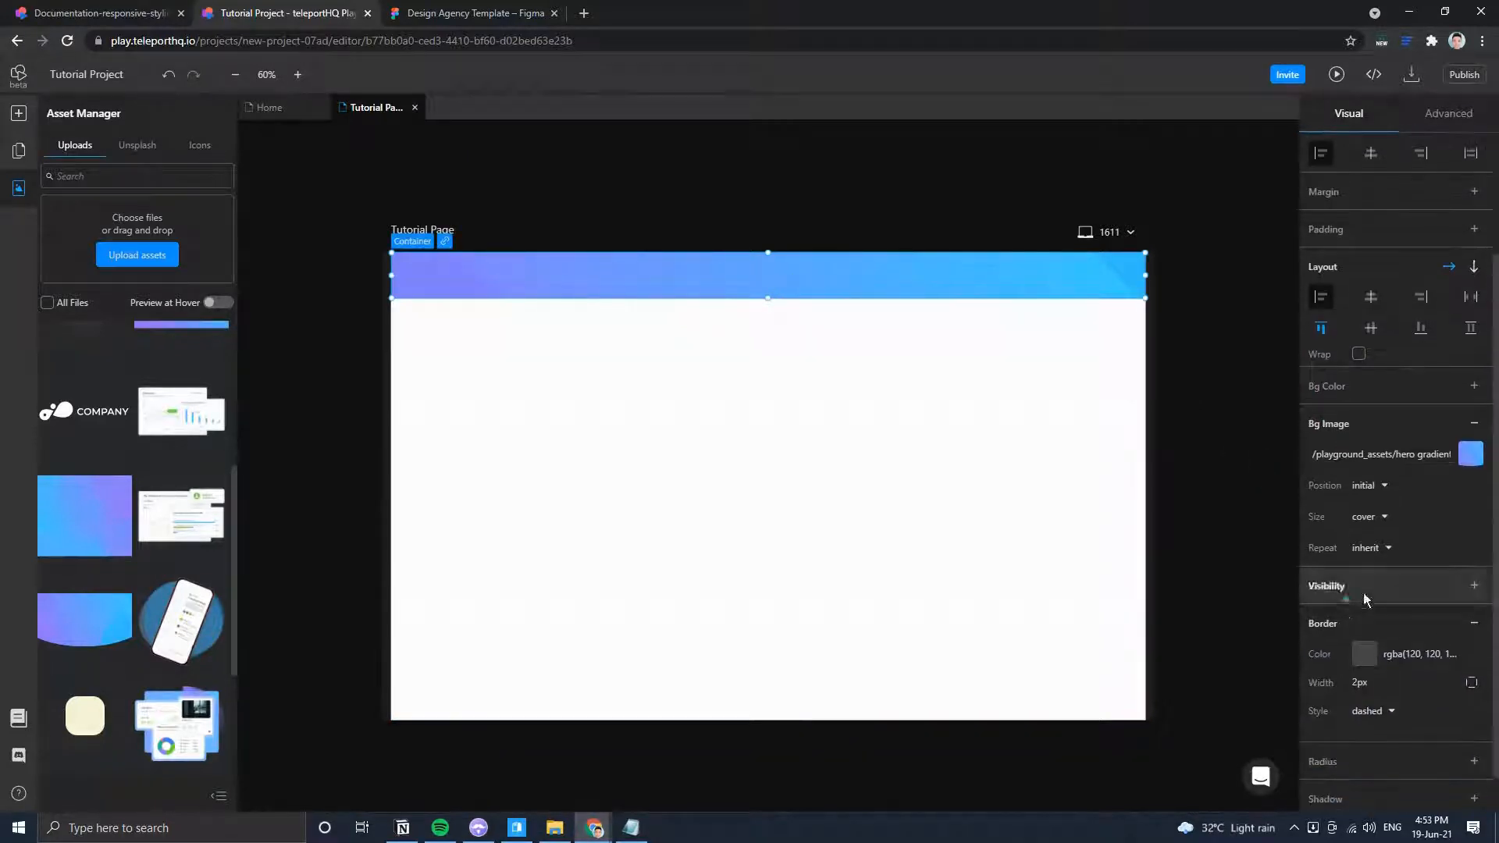
click(1361, 487)
click(1377, 592)
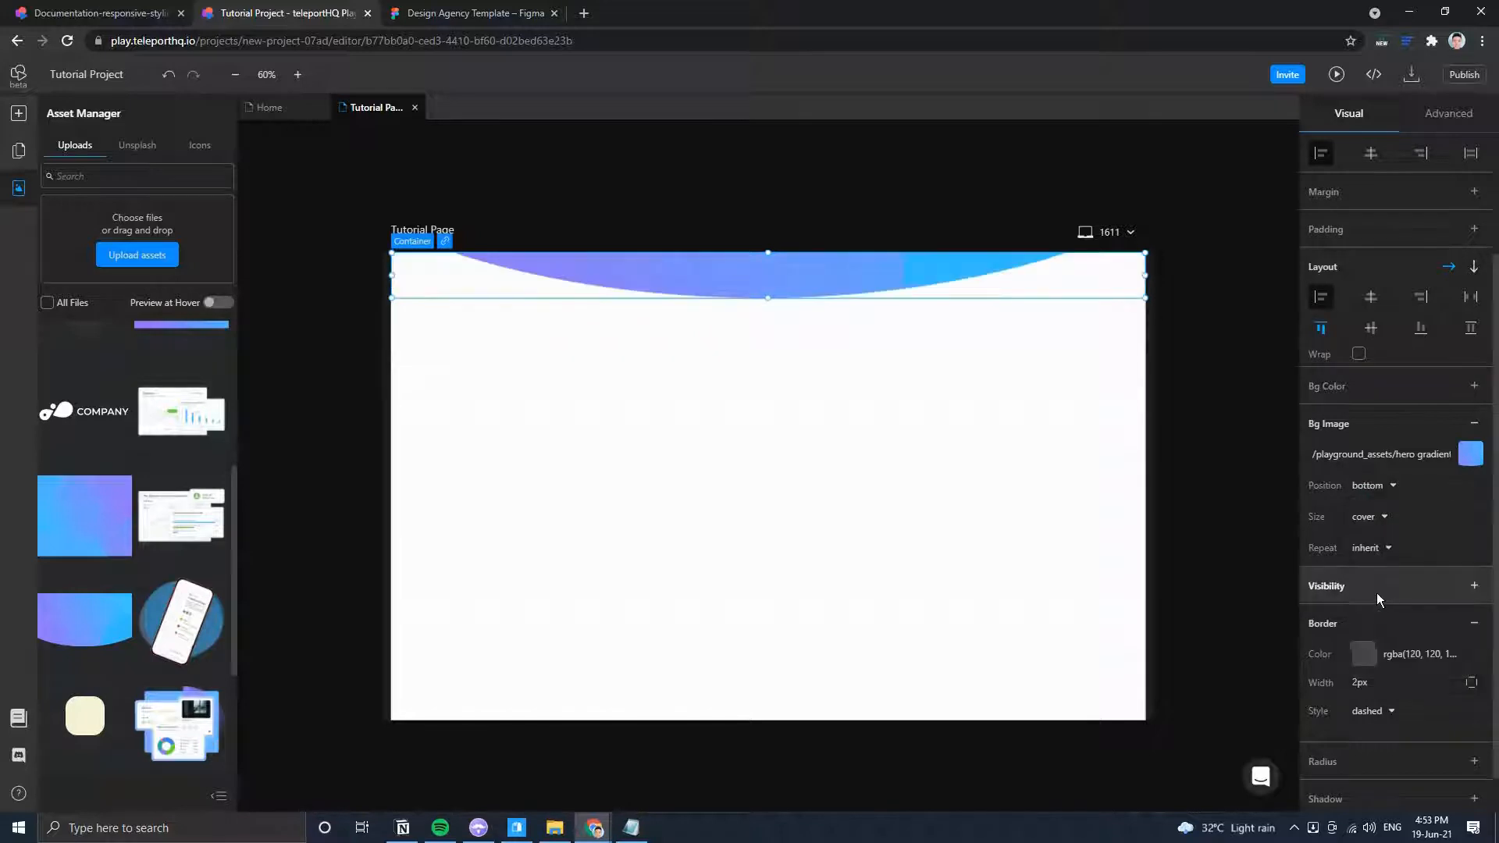
Compare the hero with the Figma design and give the teleportHQ container a minimum height of 900 px.
click(473, 13)
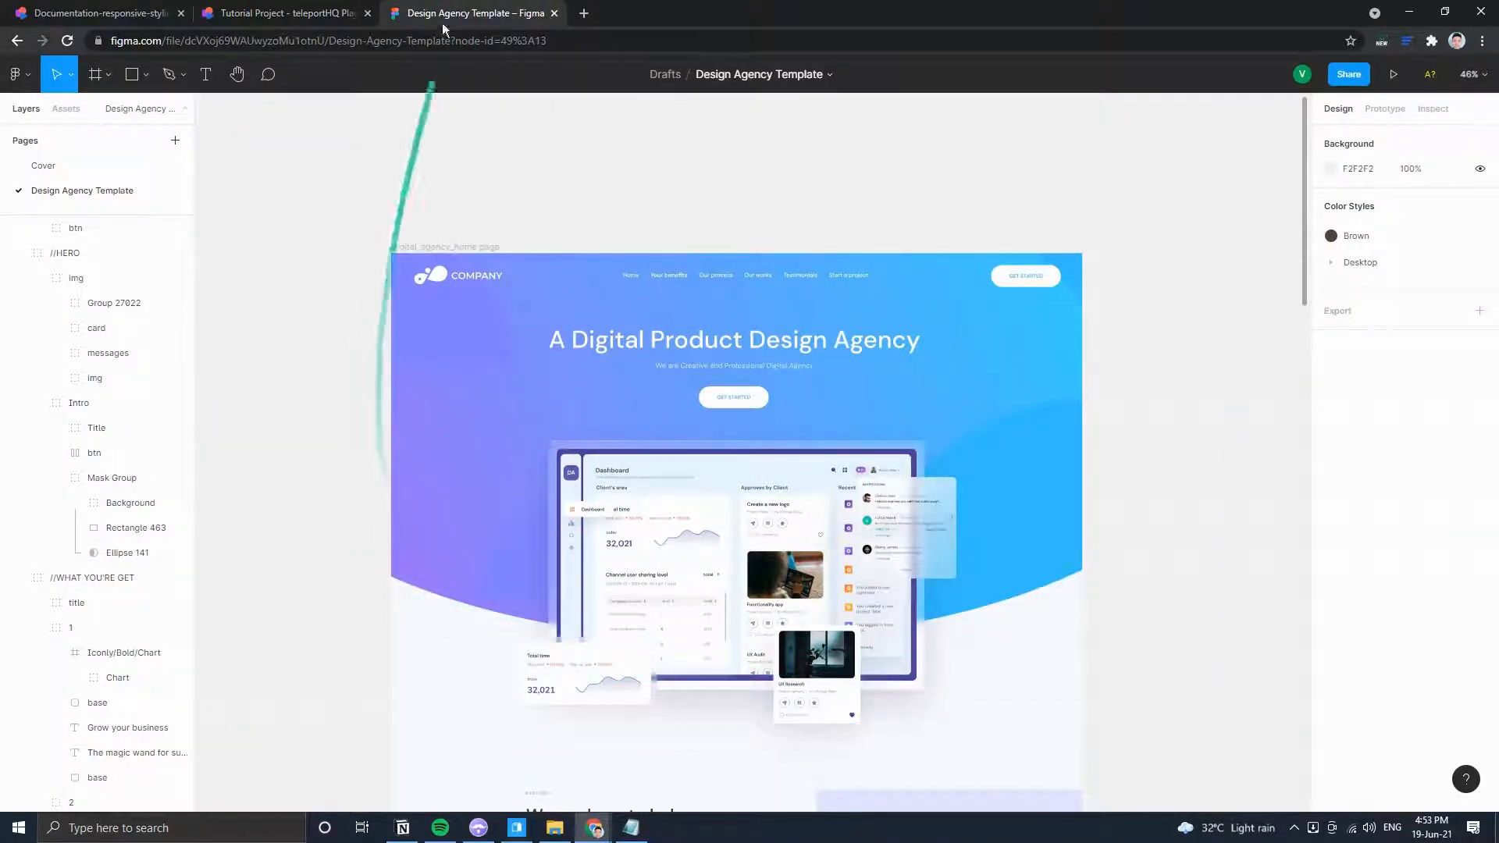
click(296, 13)
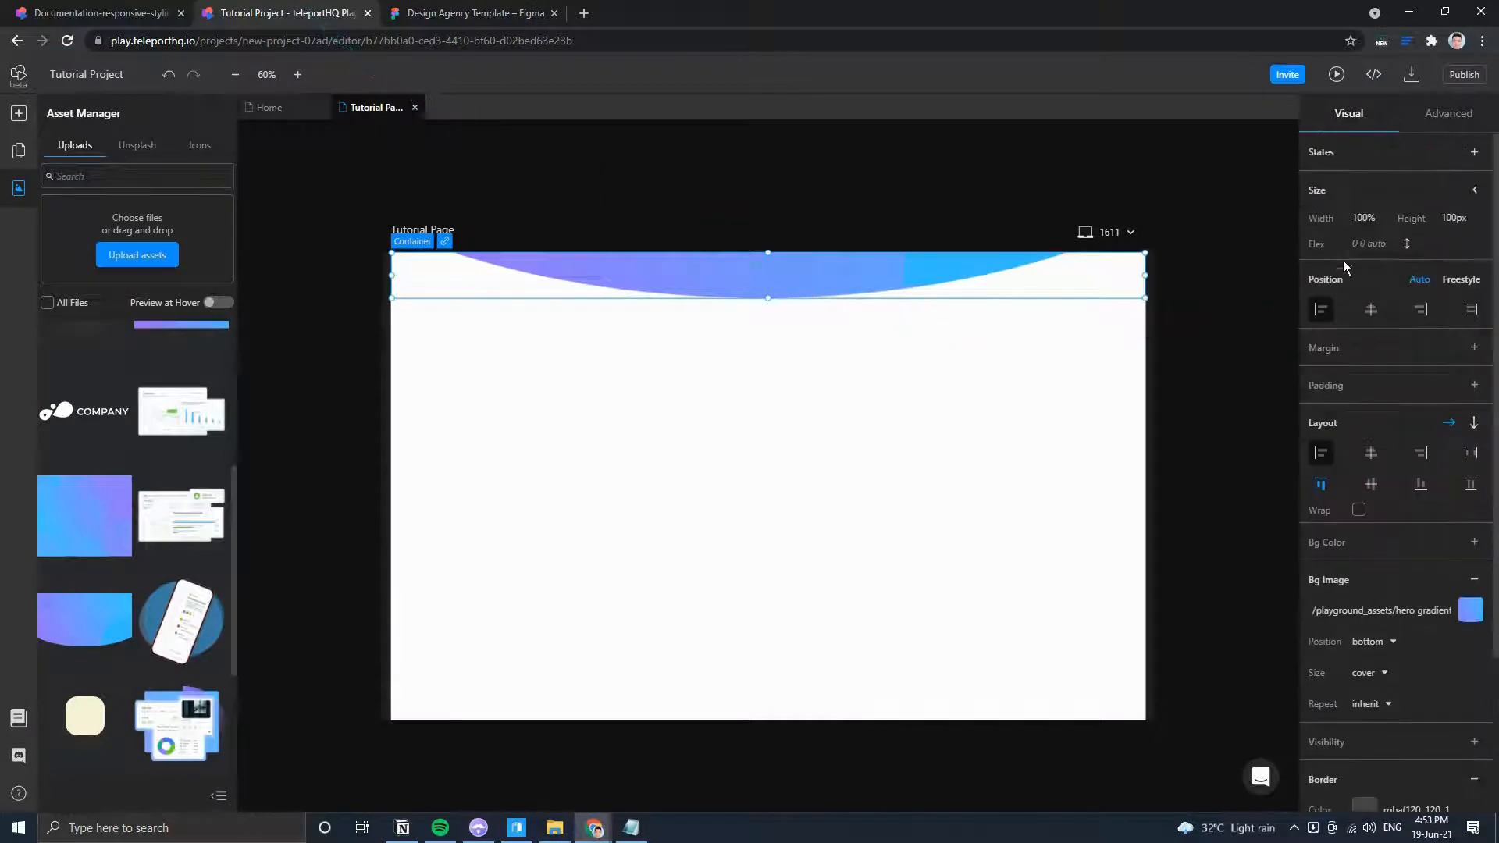
click(1467, 191)
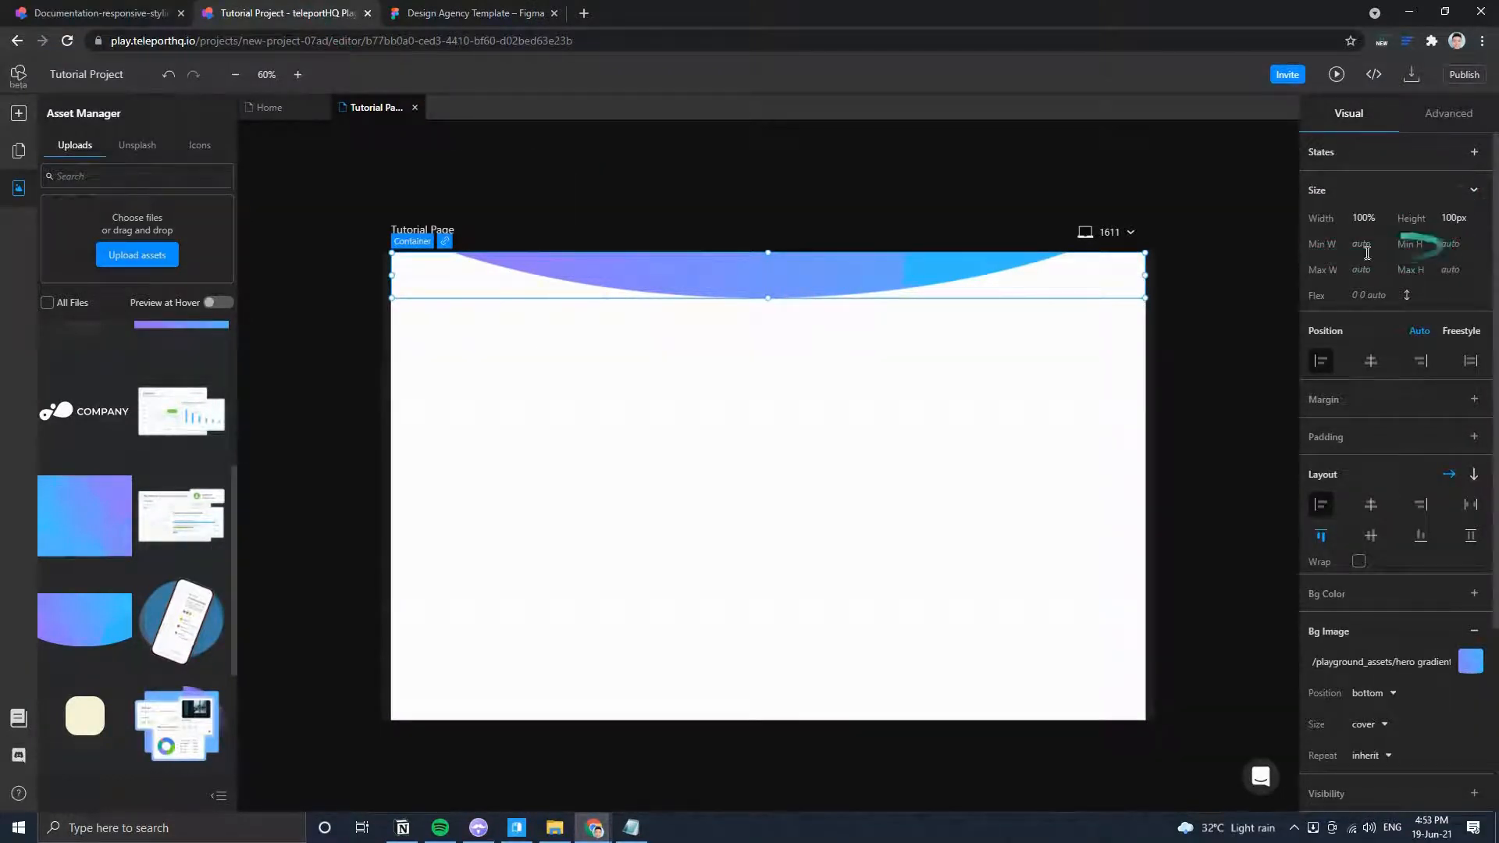
click(1444, 268)
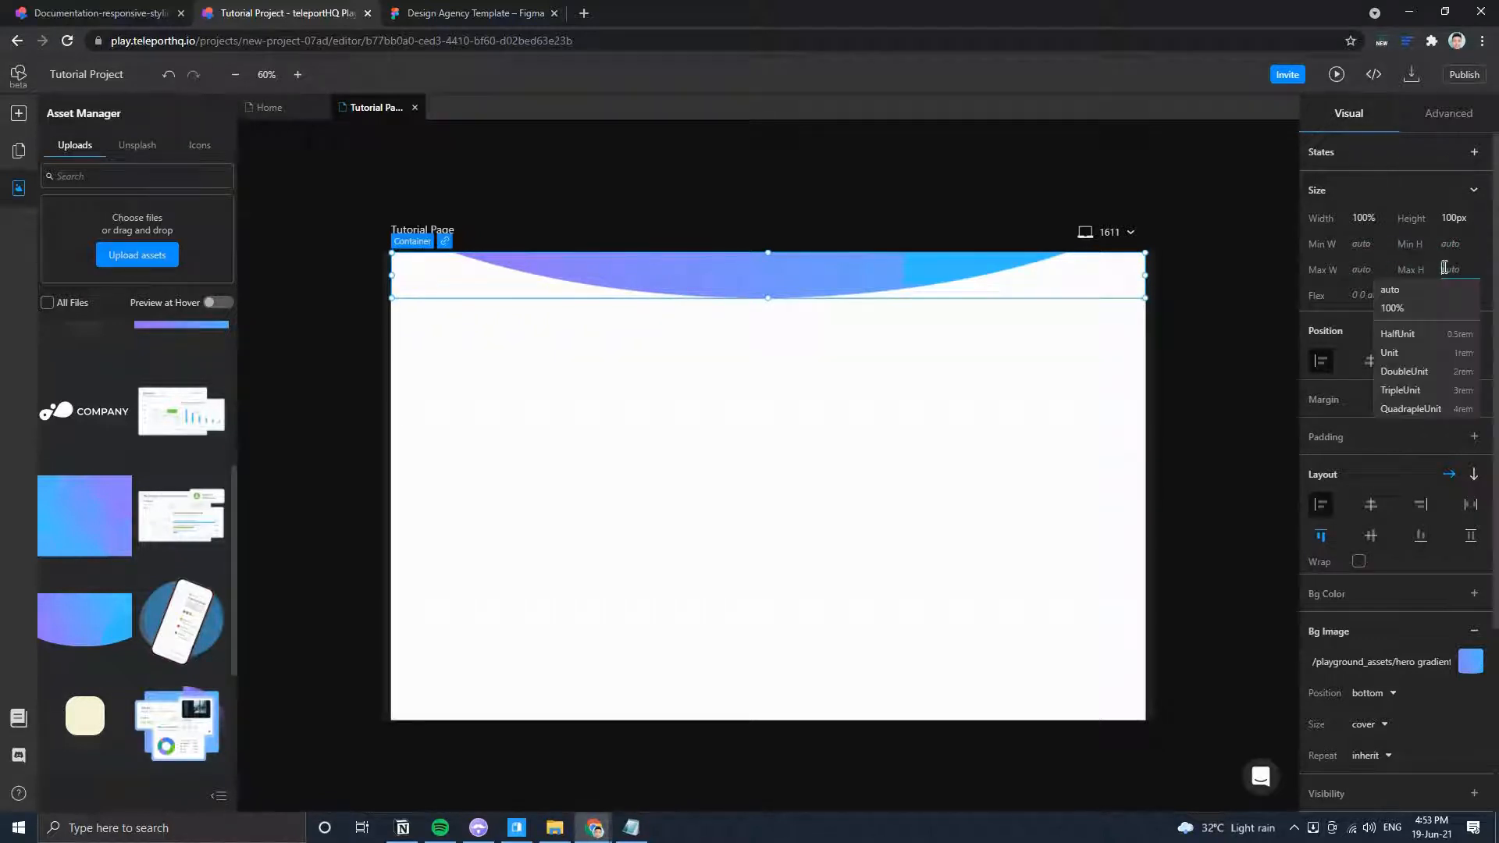
click(1446, 243)
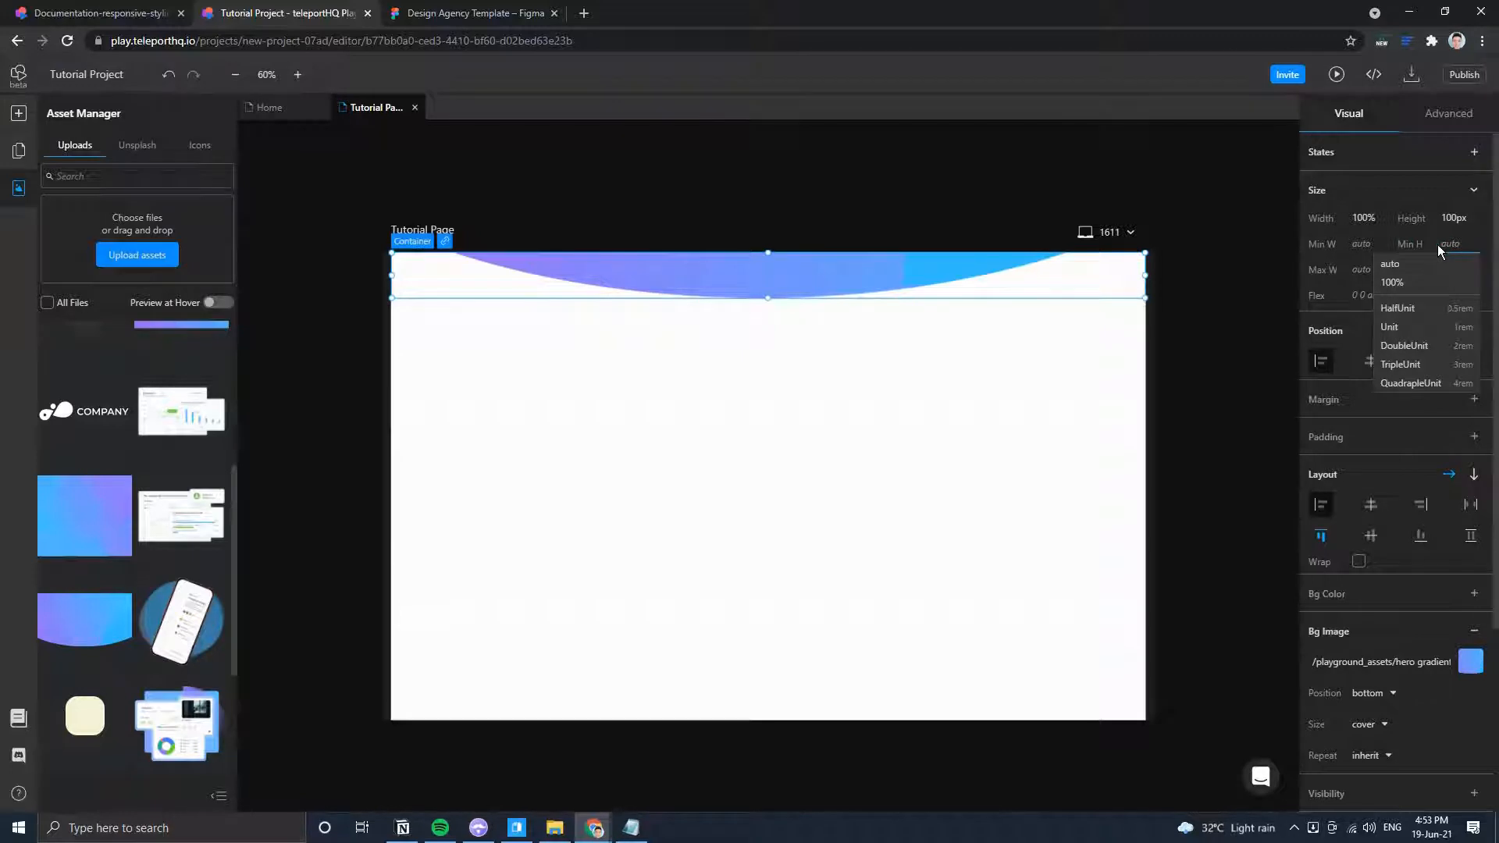
text(900)
key(Return)
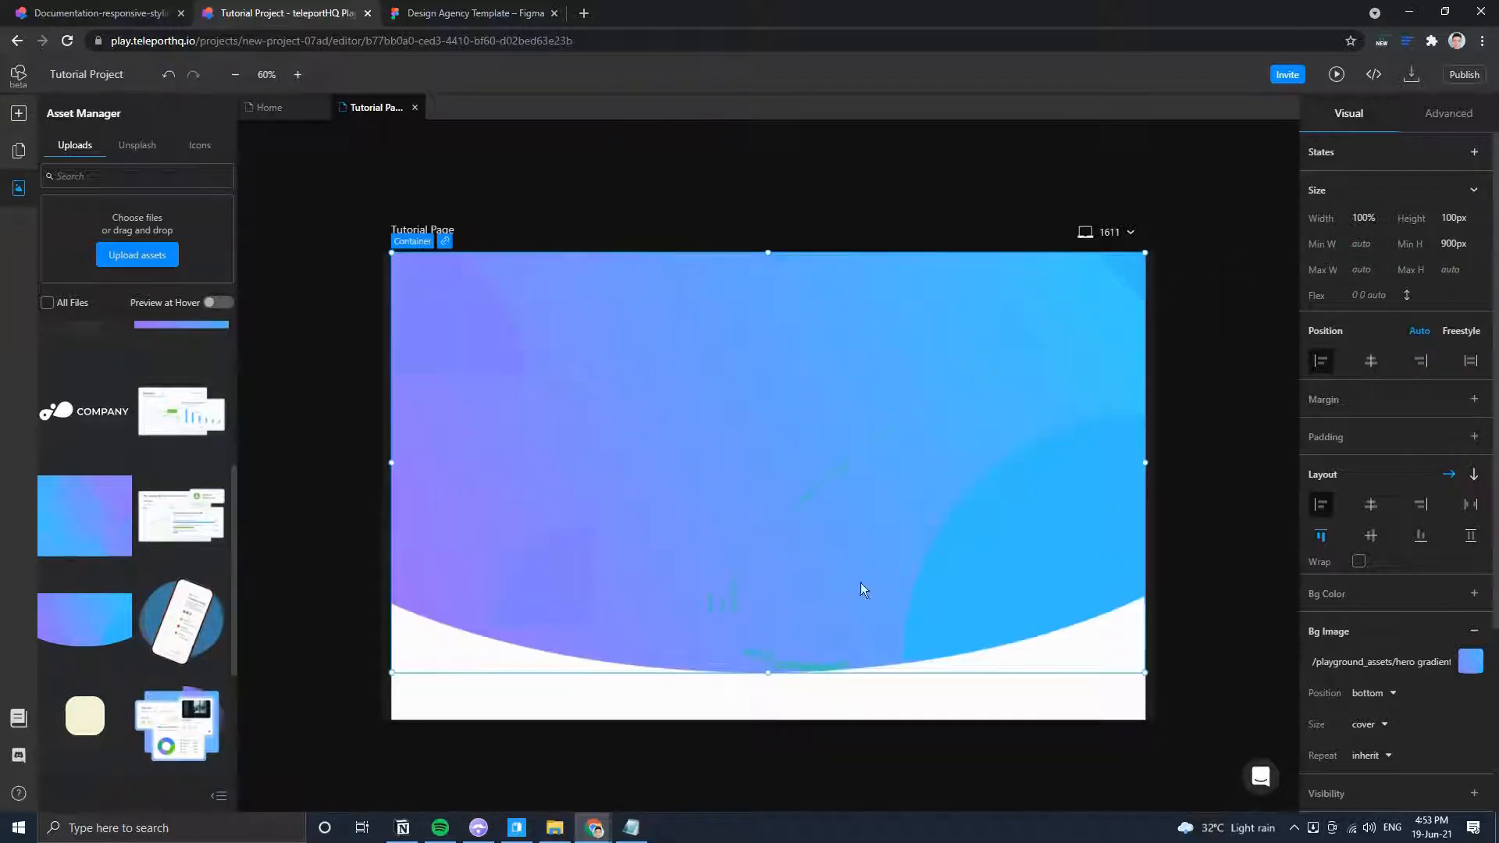
Check the Figma hero again and try different Tutorial Page canvas widths in teleportHQ, ending at 1668.
click(405, 9)
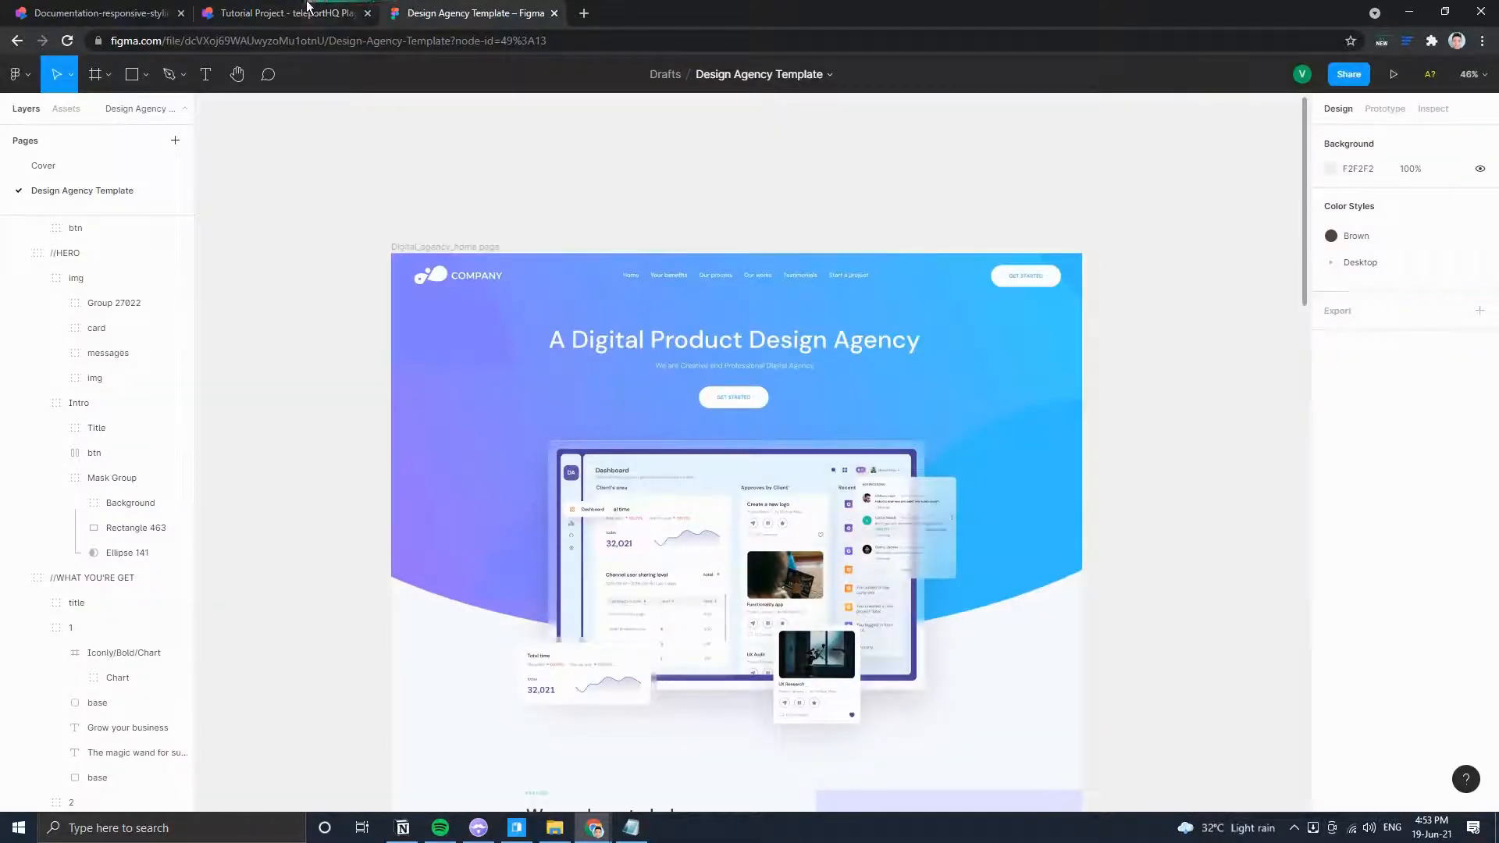
click(307, 10)
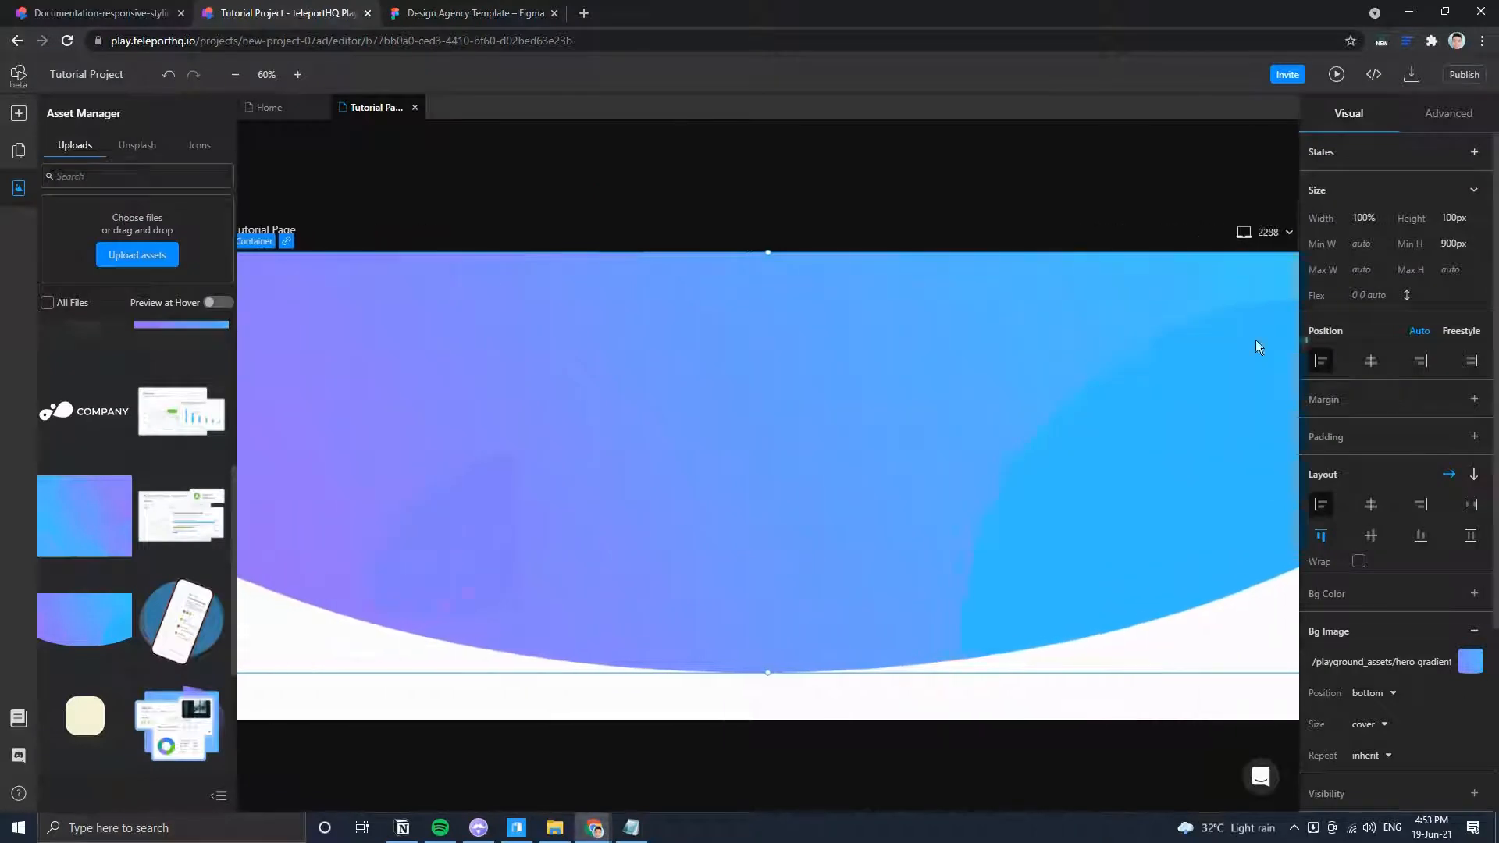
drag(1255, 340, 1182, 354)
scroll(1201, 366, down, 3)
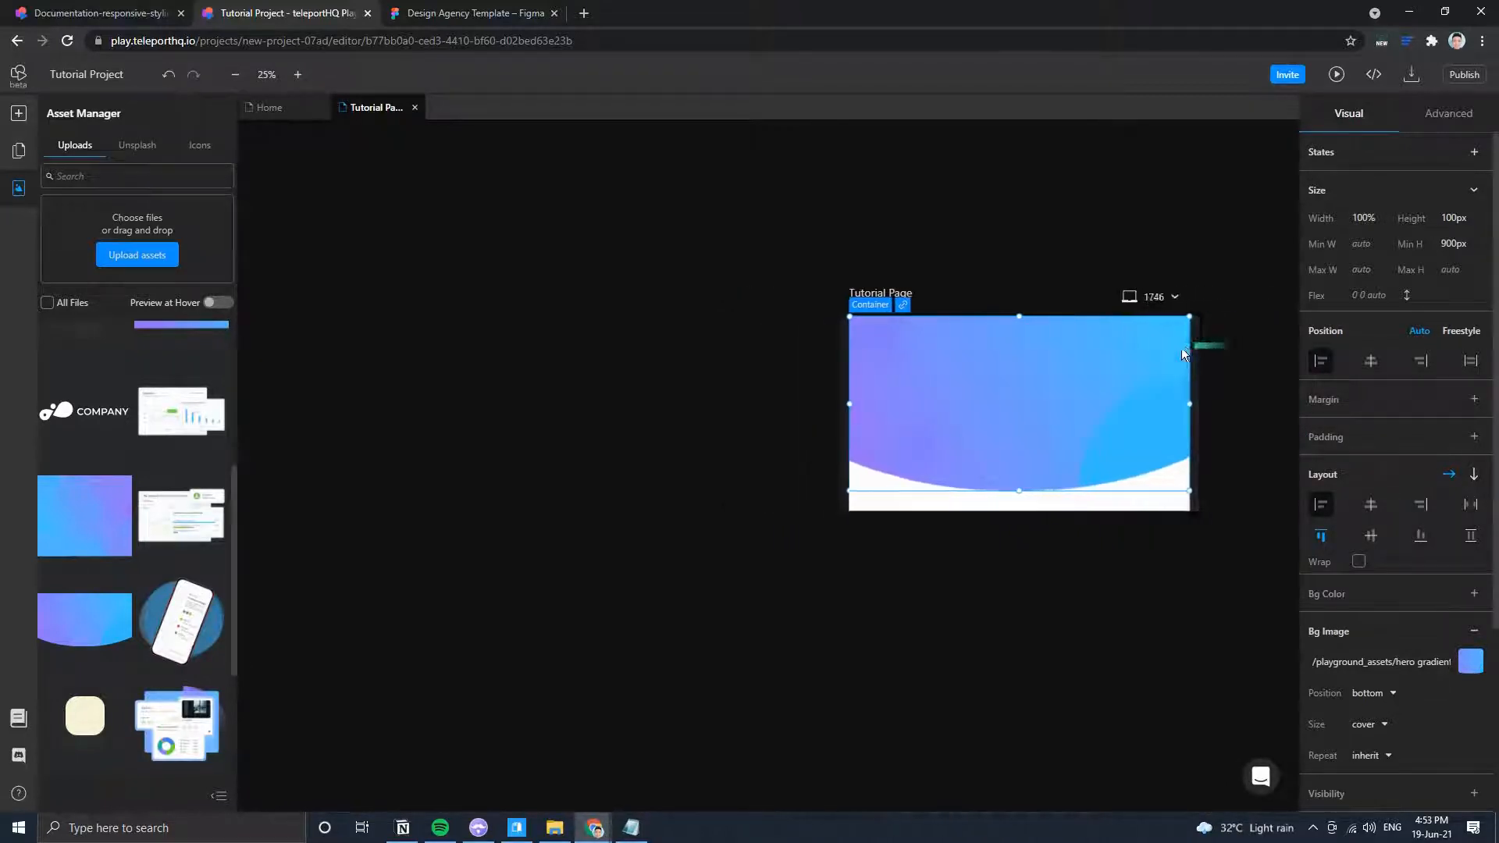
scroll(1141, 373, up, 1)
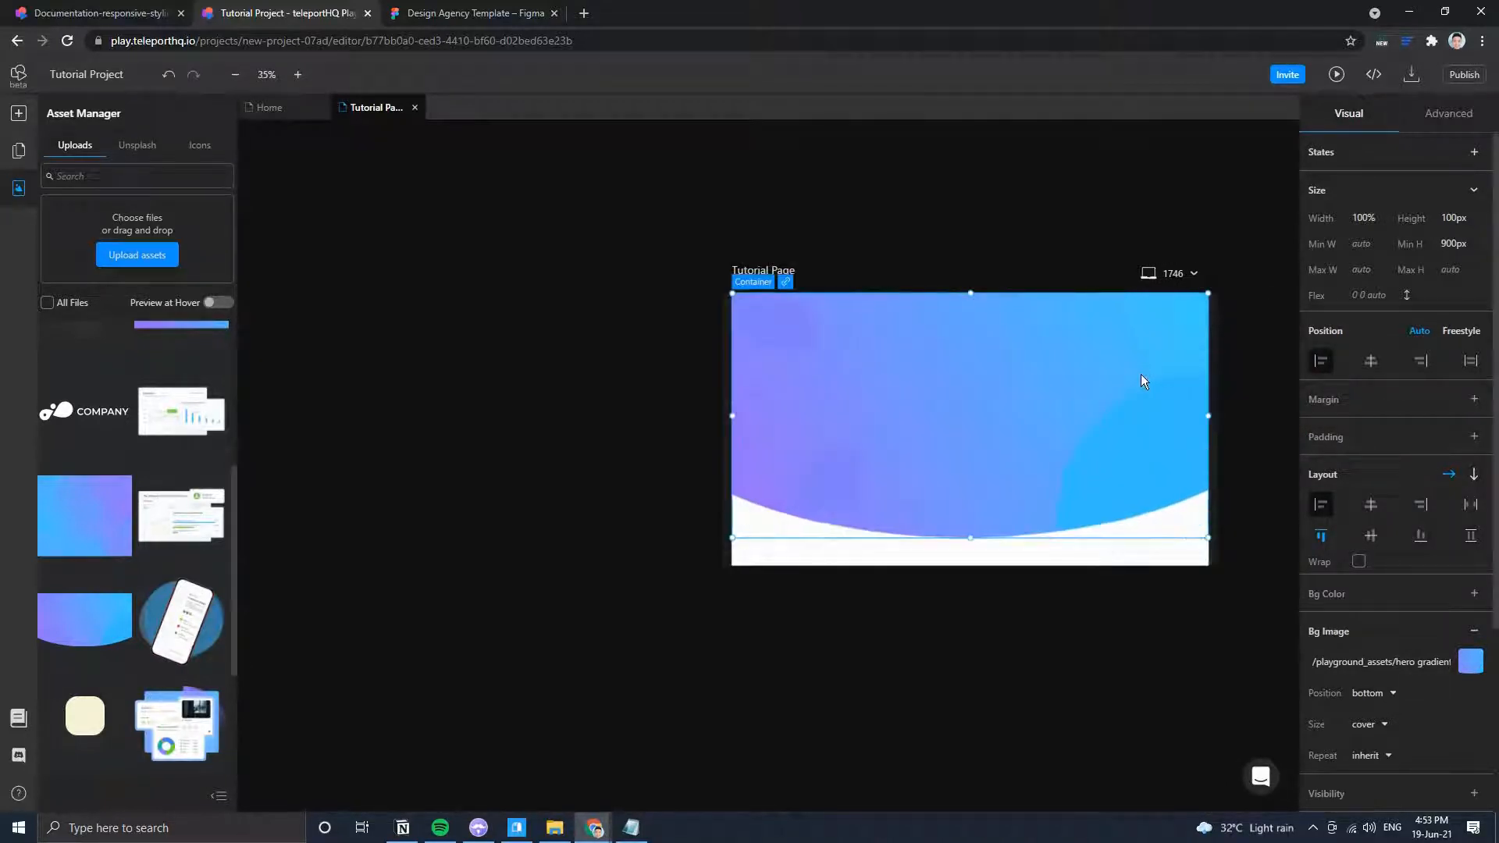
scroll(1141, 375, up, 1)
drag(1084, 213, 1050, 213)
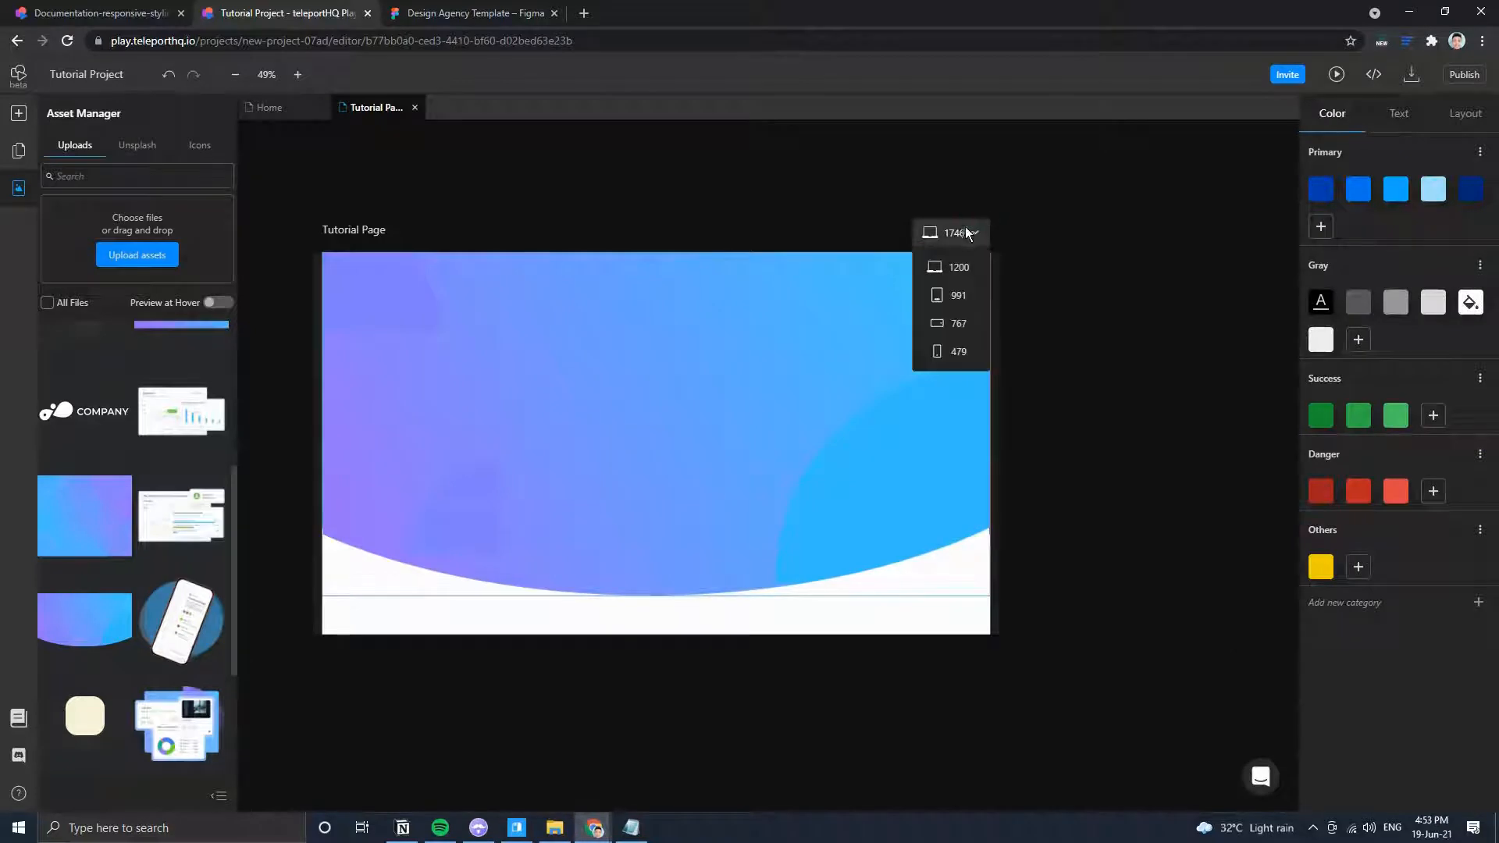
drag(997, 310, 981, 314)
drag(1064, 430, 1138, 424)
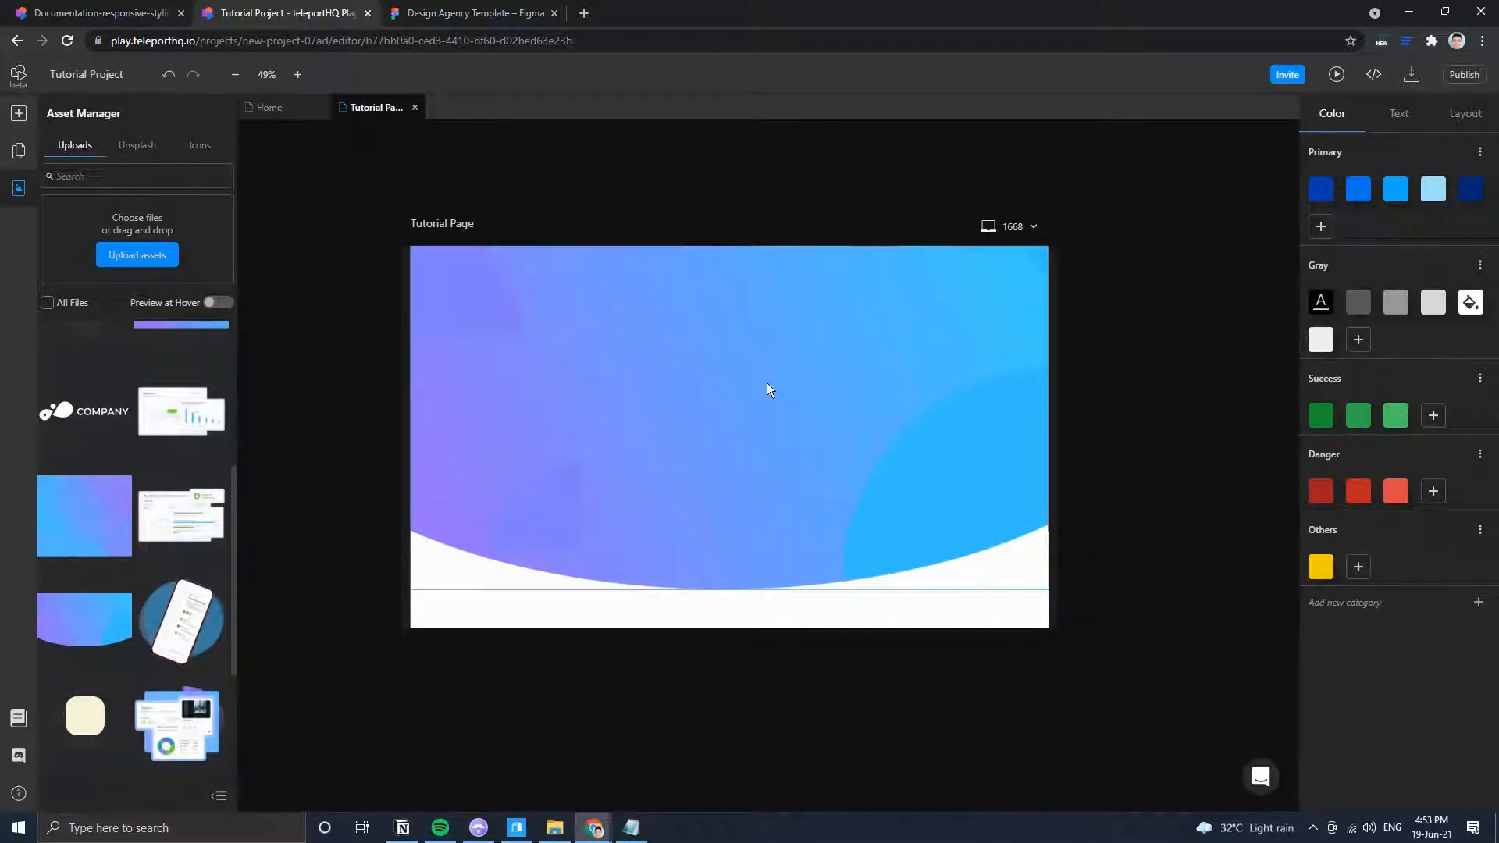
Show the screen-size breakpoints available for the Tutorial Page, close the list and select the page itself.
click(848, 320)
click(1034, 227)
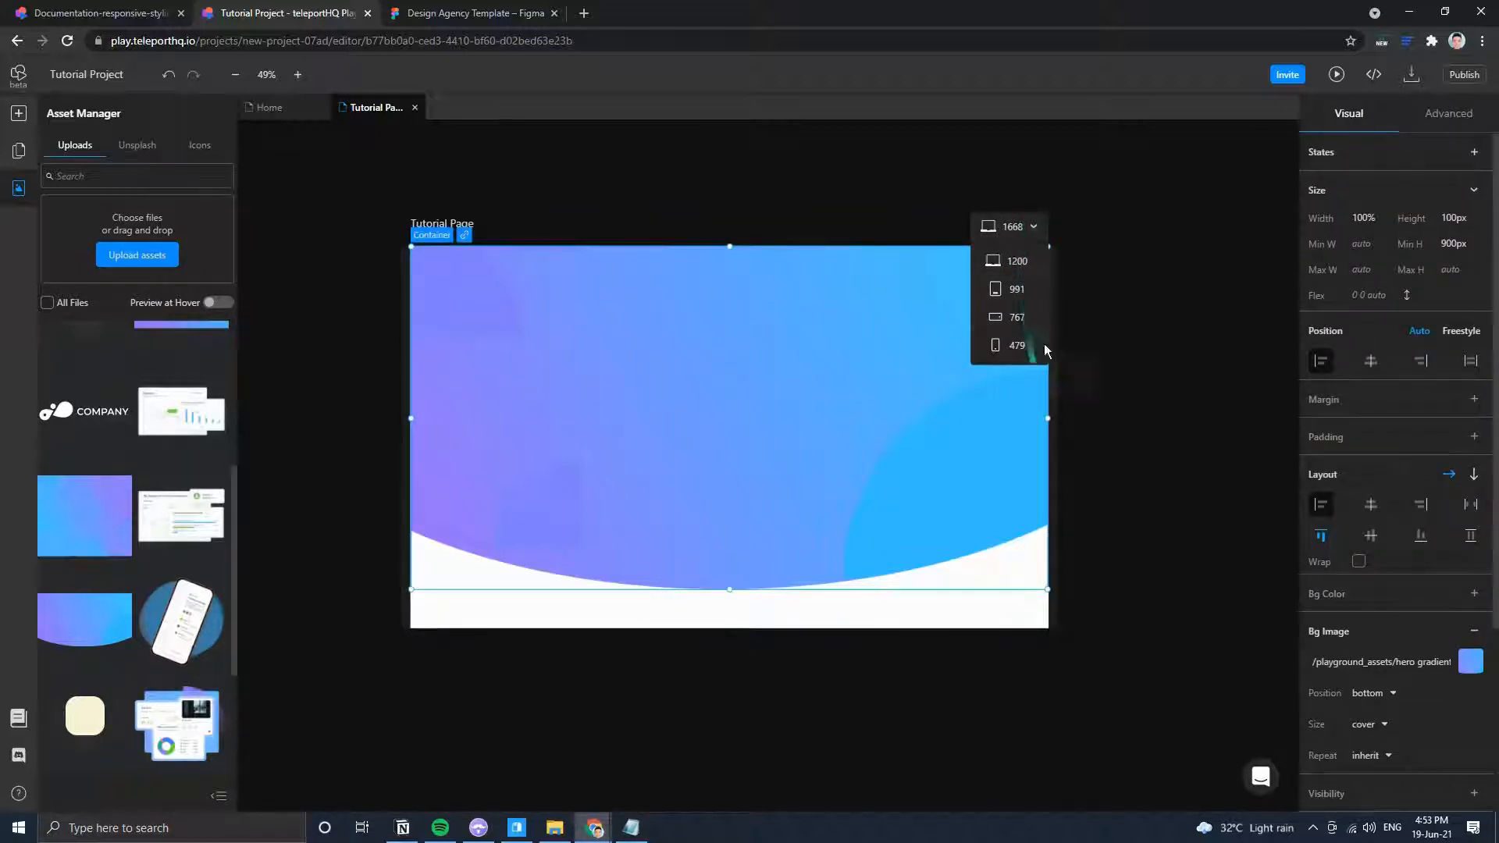
click(1168, 378)
click(1022, 603)
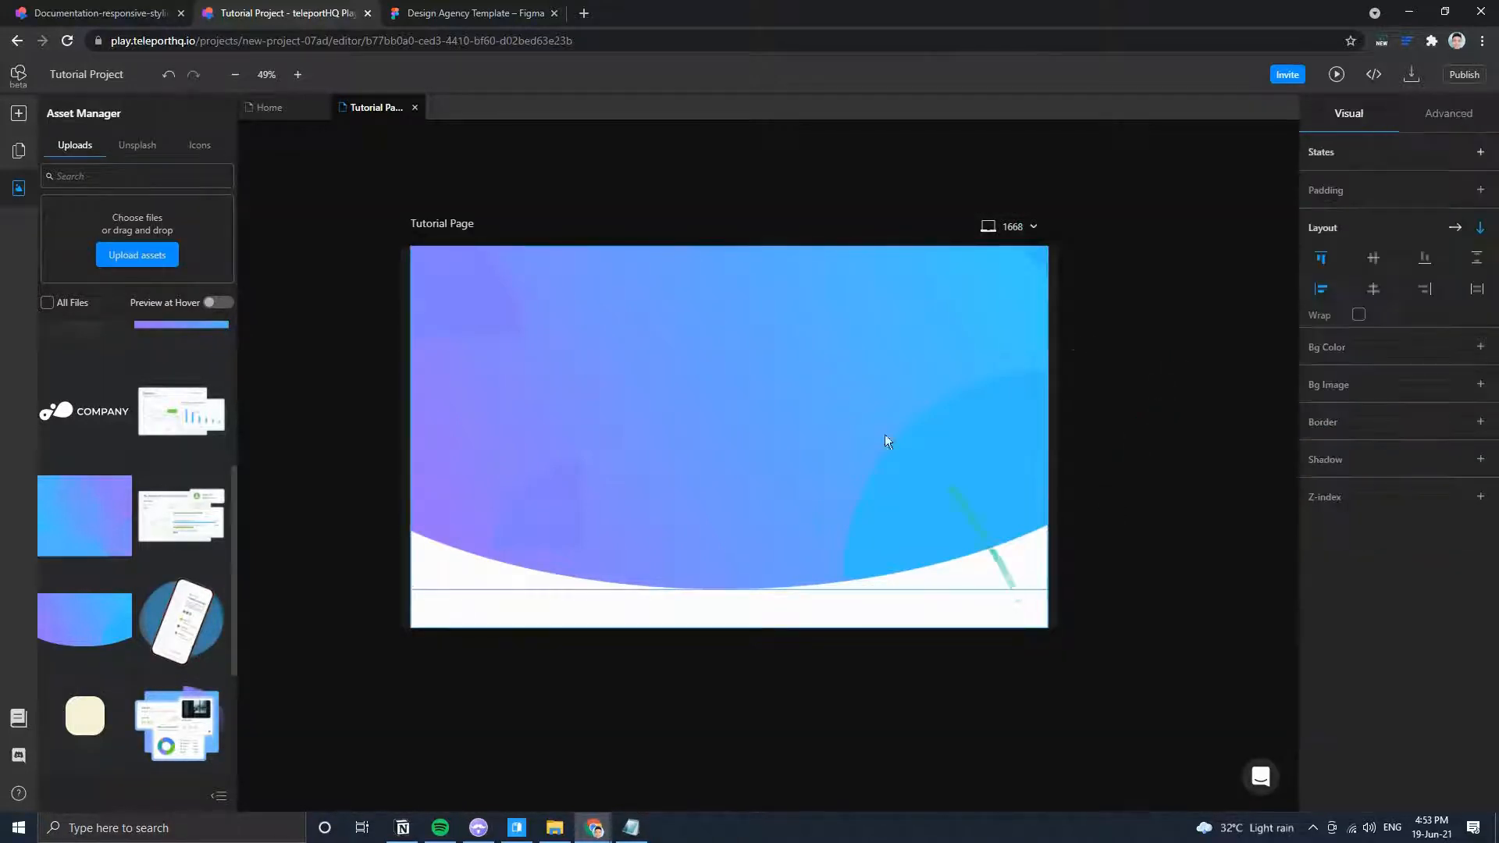
Check the navigation bar in the Figma design and insert a row container inside the gradient hero container.
click(862, 424)
click(468, 13)
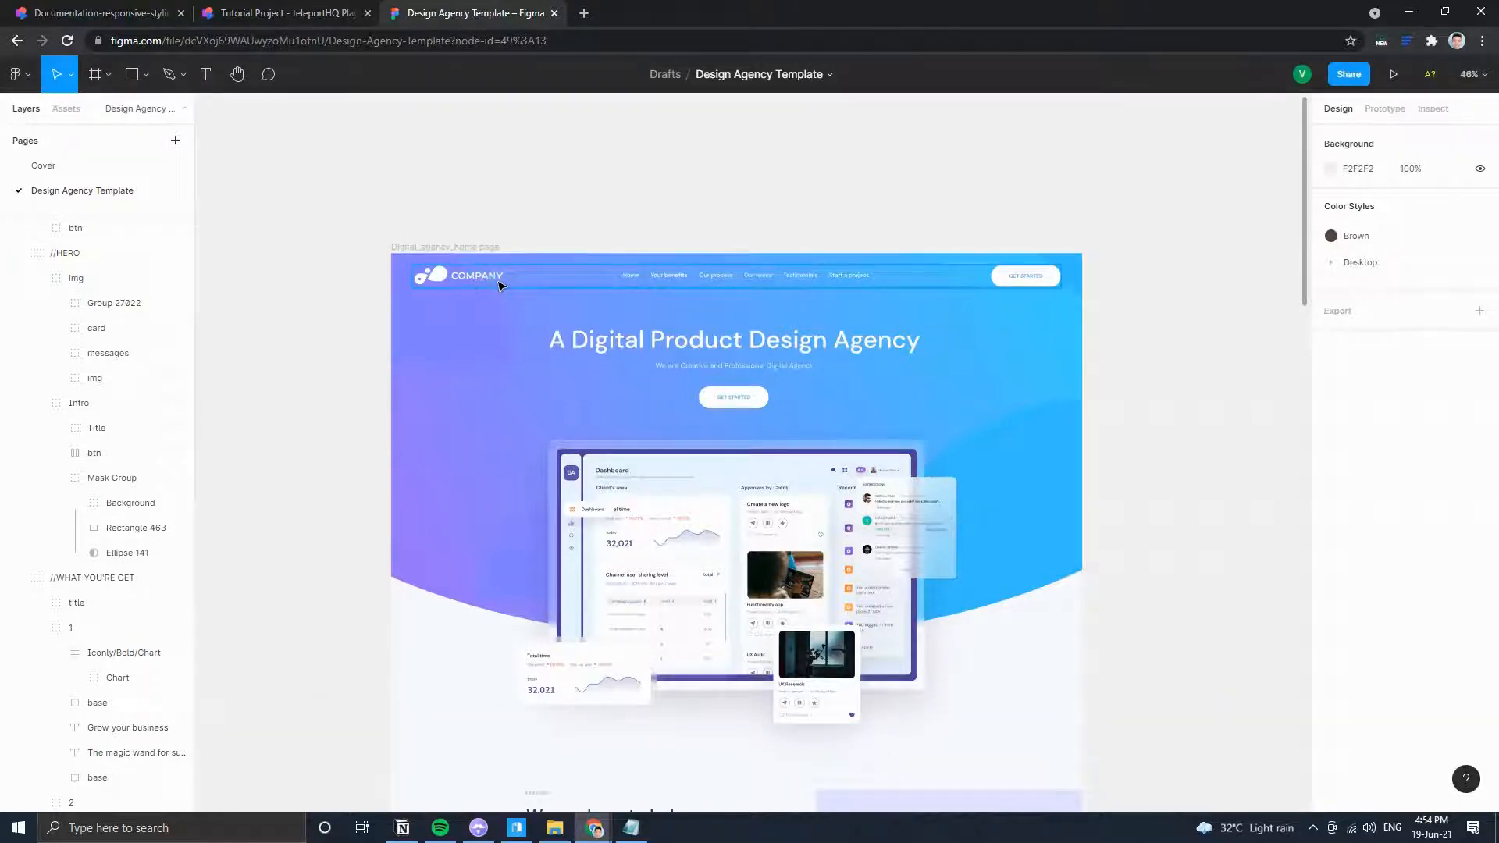
click(286, 15)
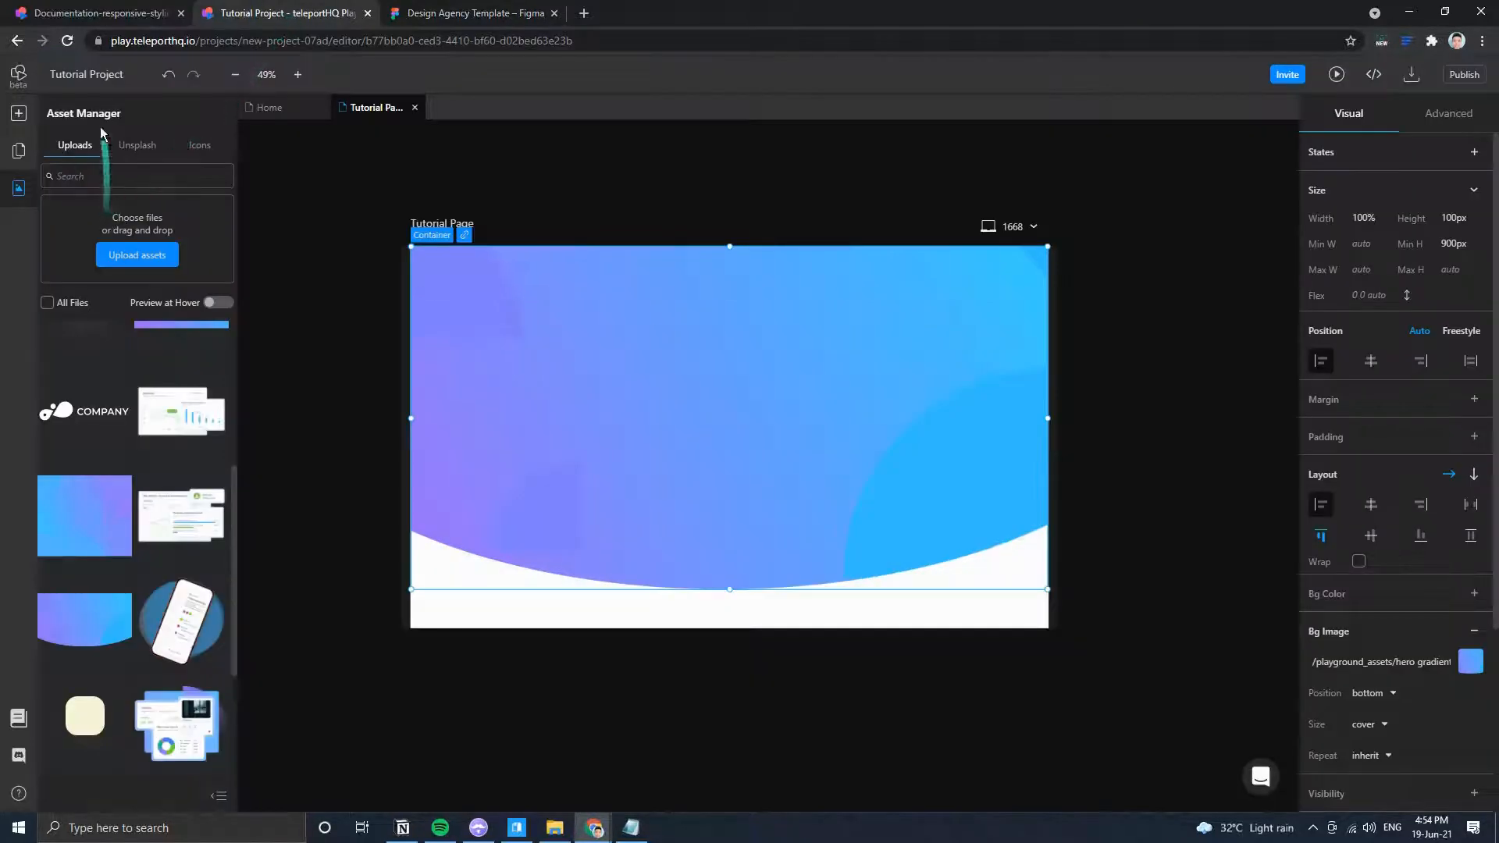
click(19, 113)
drag(74, 193, 564, 295)
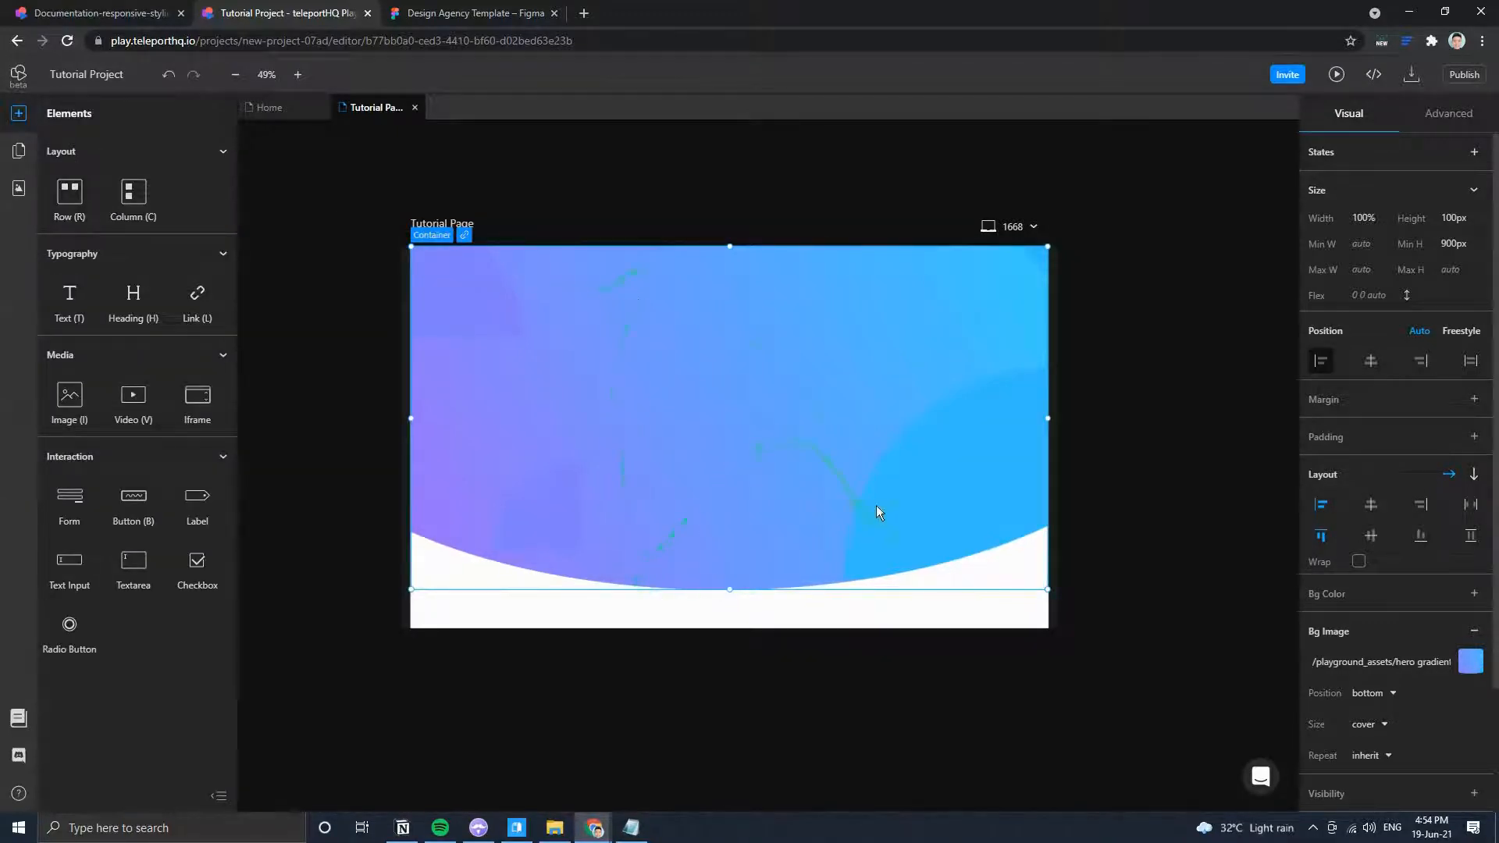
Rename the outer container of the page as Hero Section.
click(19, 188)
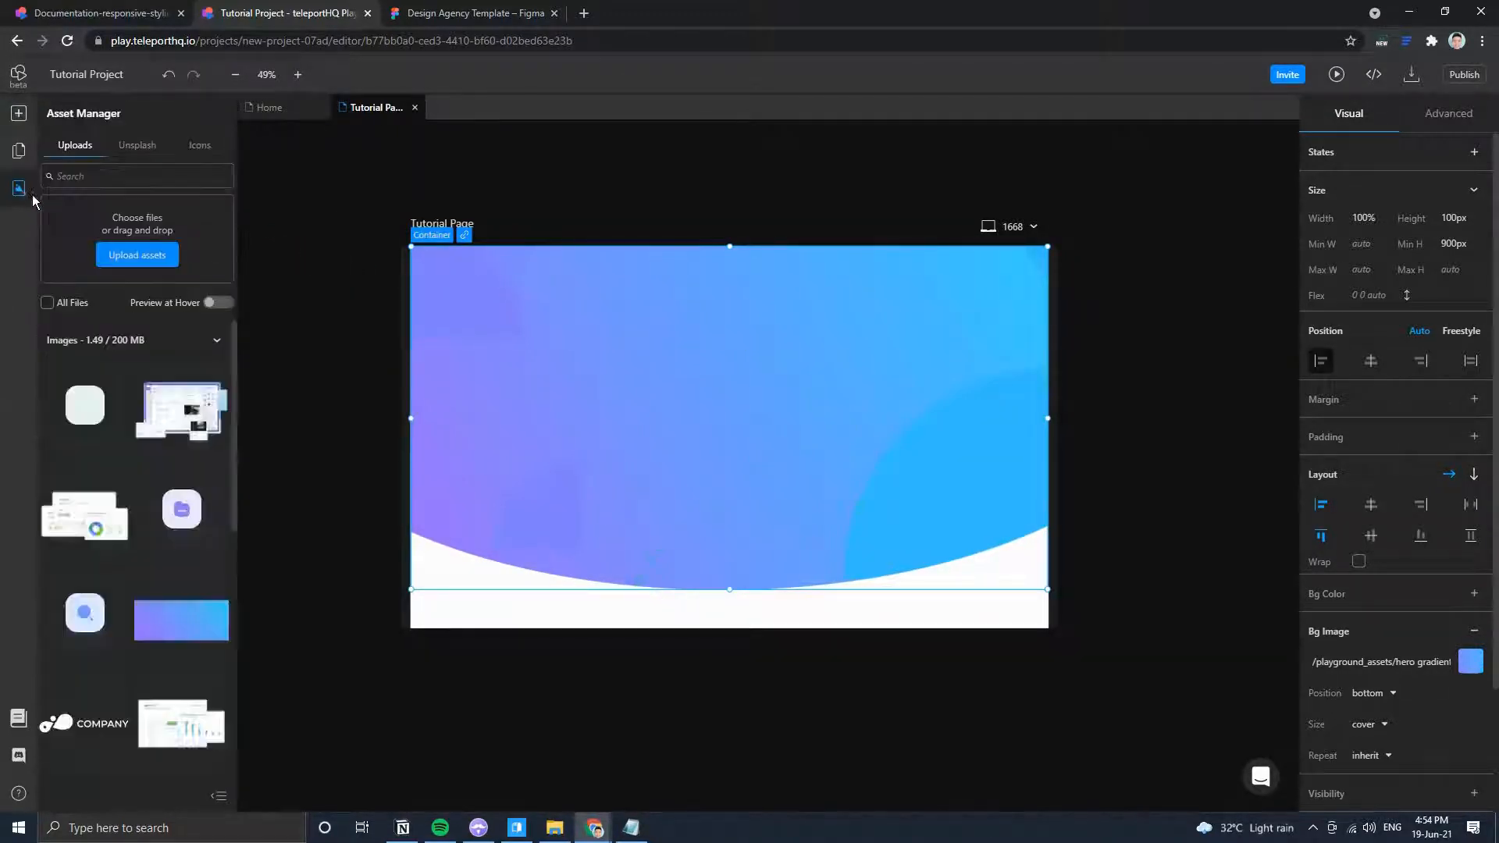
click(19, 150)
click(53, 301)
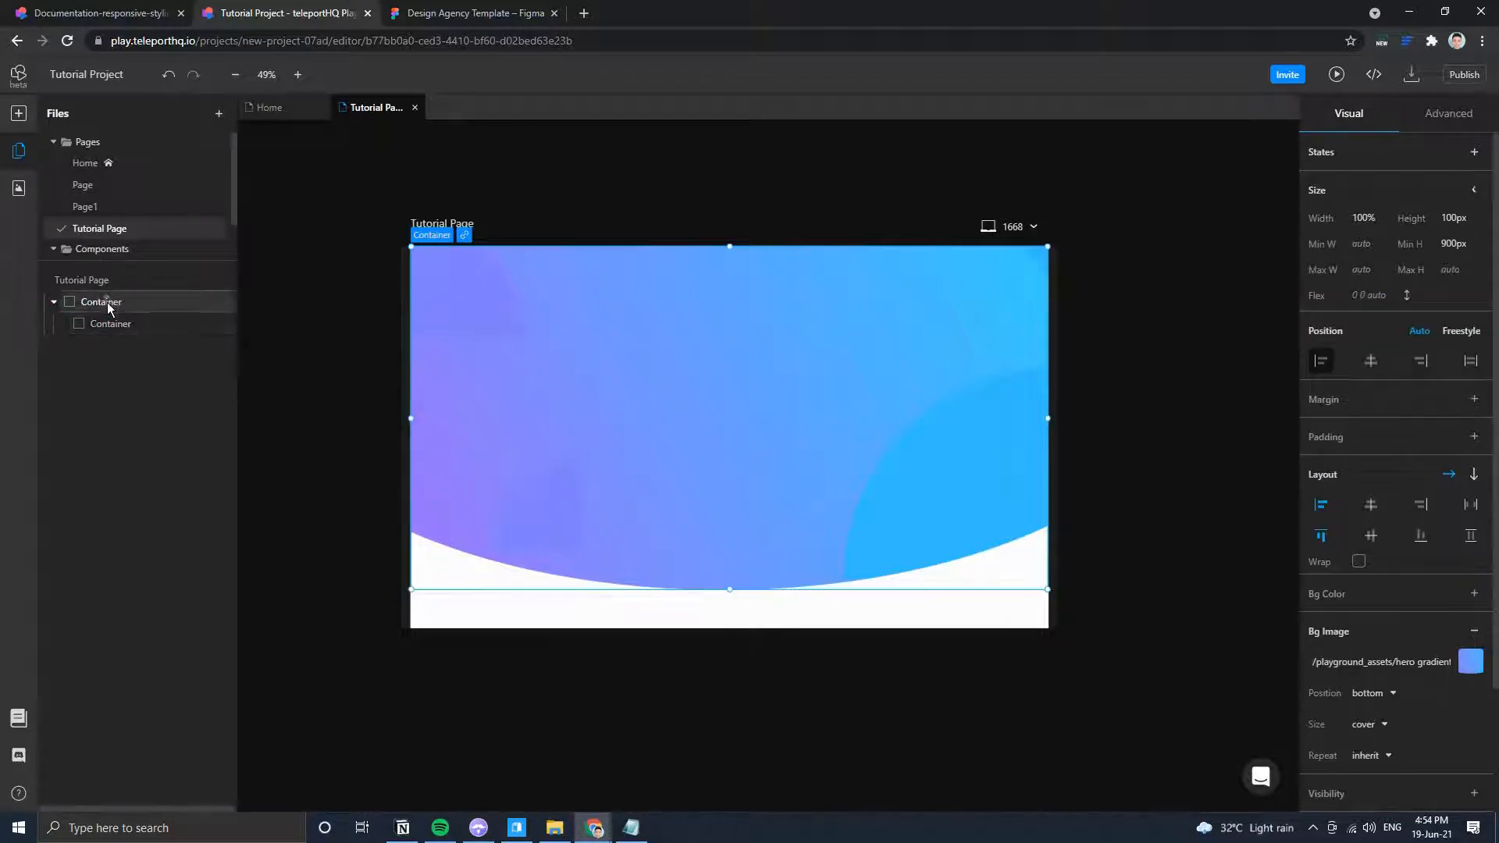
double_click(108, 303)
text(Hero)
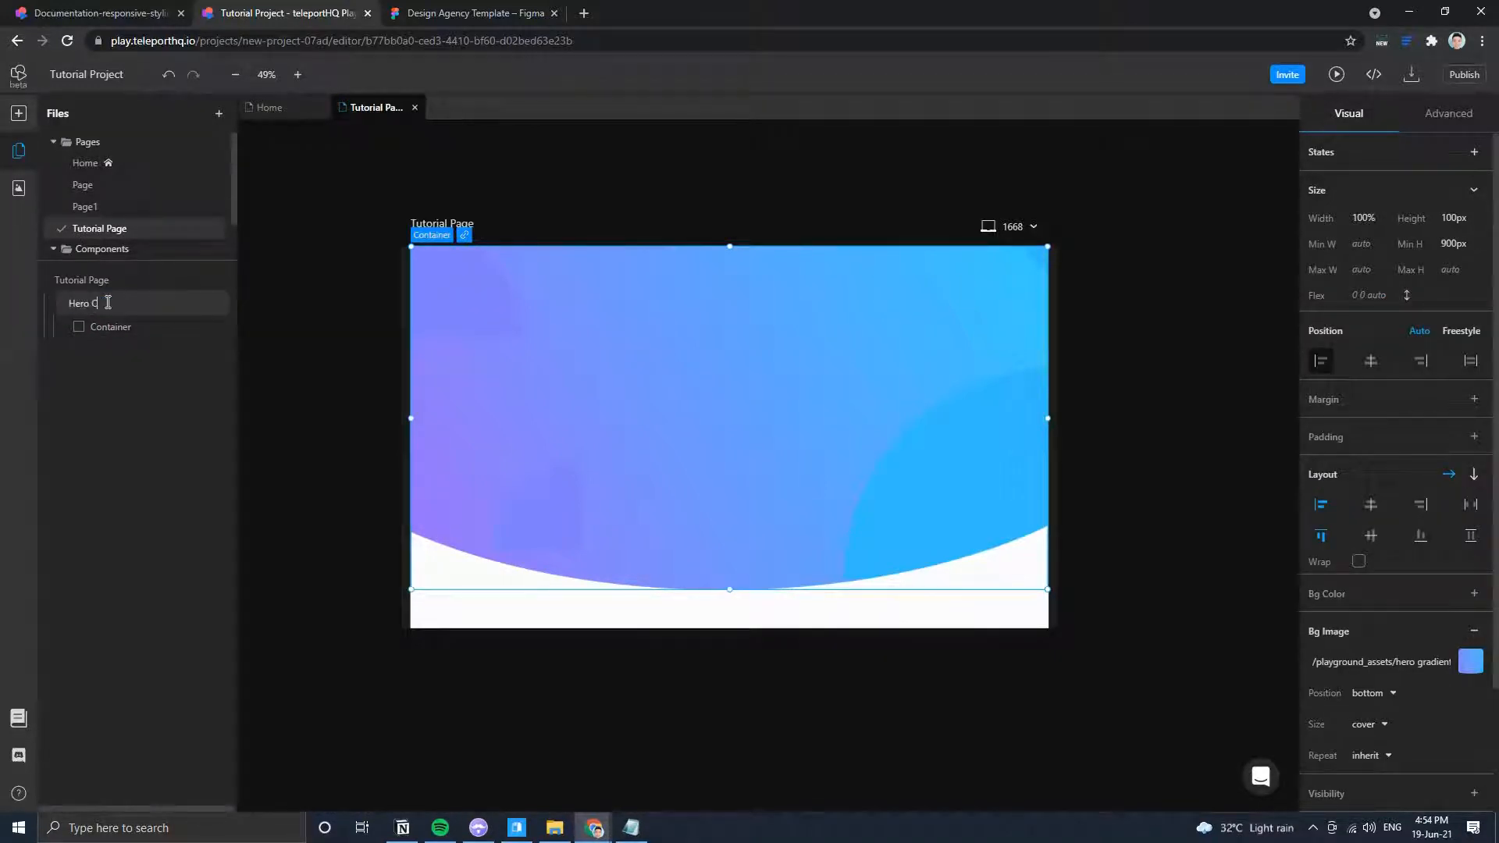
text( Section)
key(Return)
Rename the container nested inside Hero Section as Navigation Menu.
double_click(114, 325)
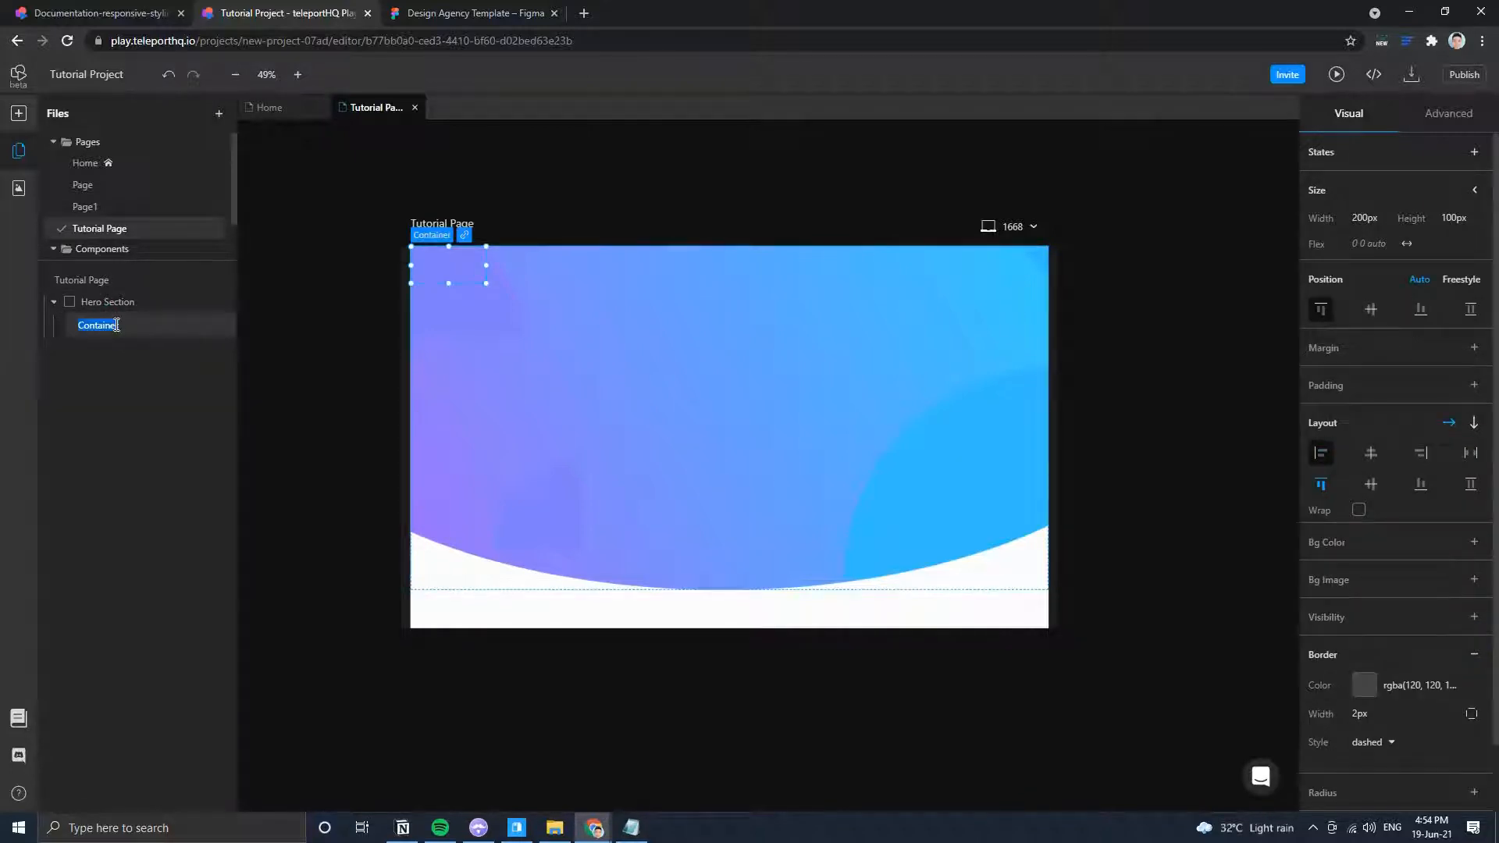
text(Ba)
text(vigation Menu)
key(Return)
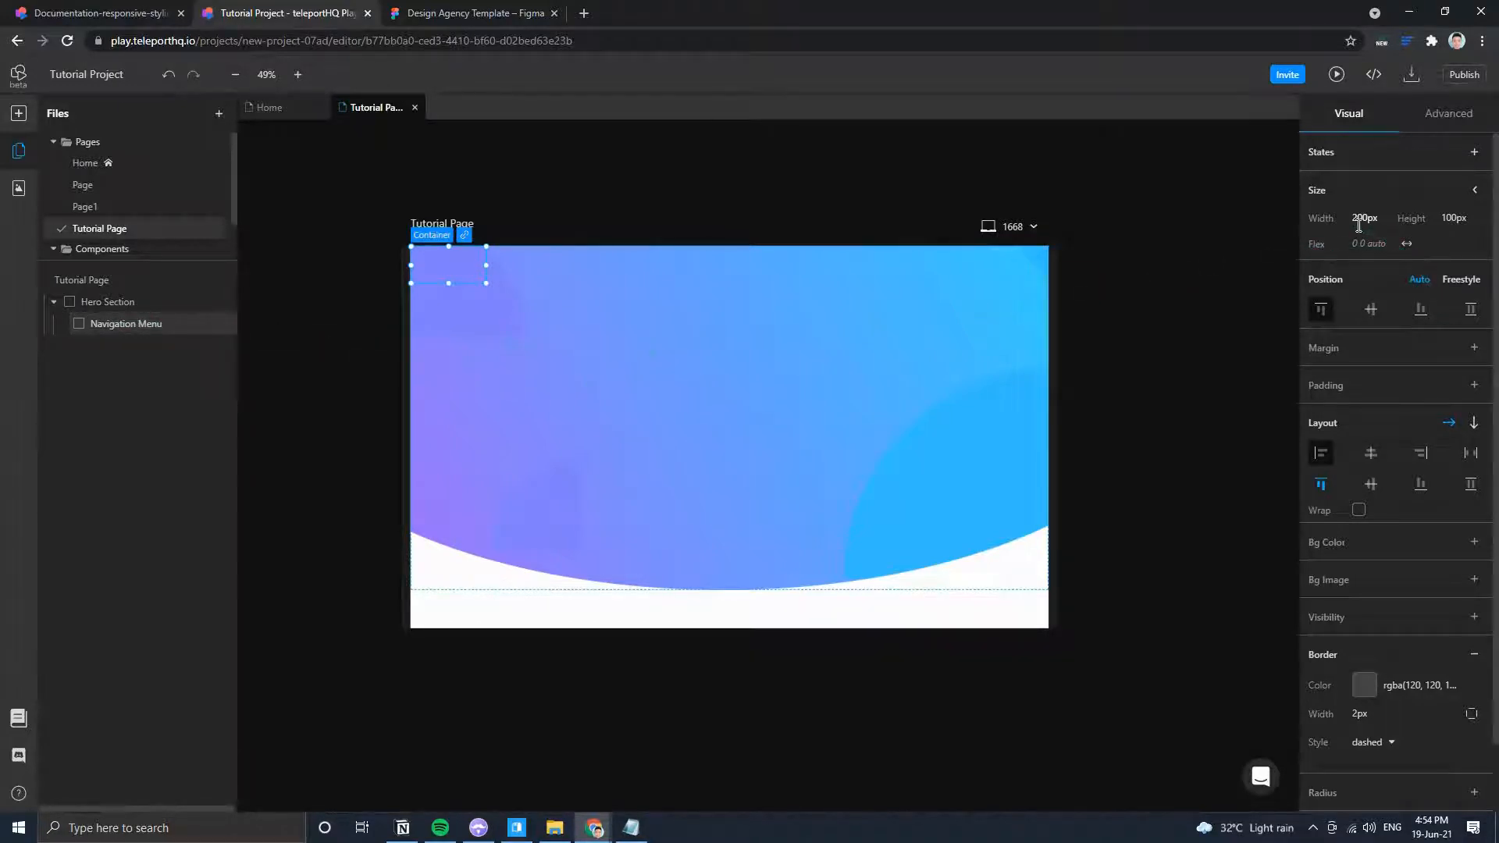
Set the Navigation Menu's width to 100% and its maximum width to 1200px.
click(1474, 190)
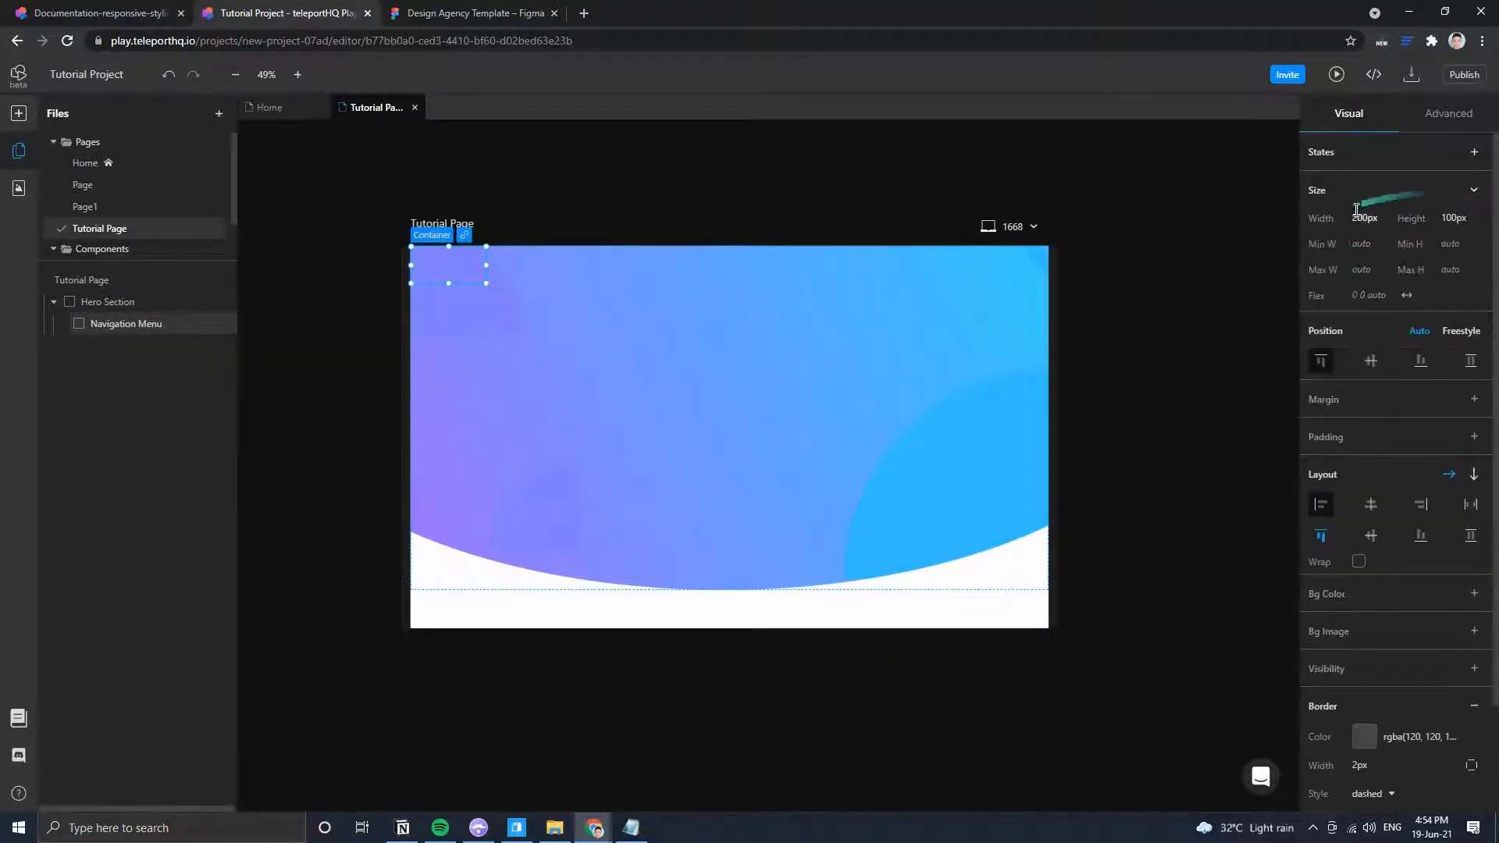
click(1364, 218)
click(1381, 257)
click(1363, 242)
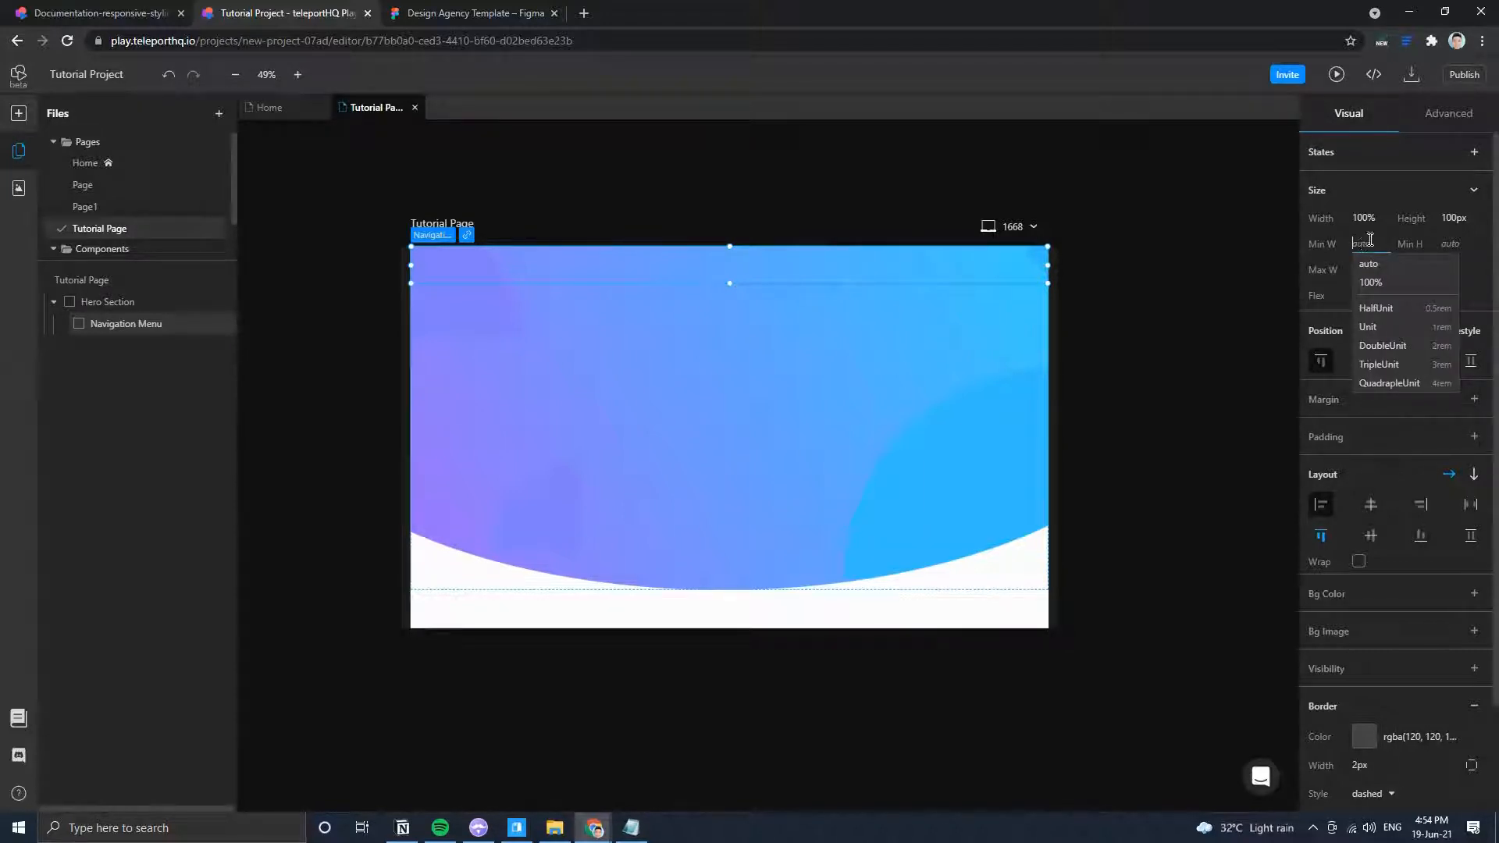
click(1383, 211)
click(1378, 269)
text(1200)
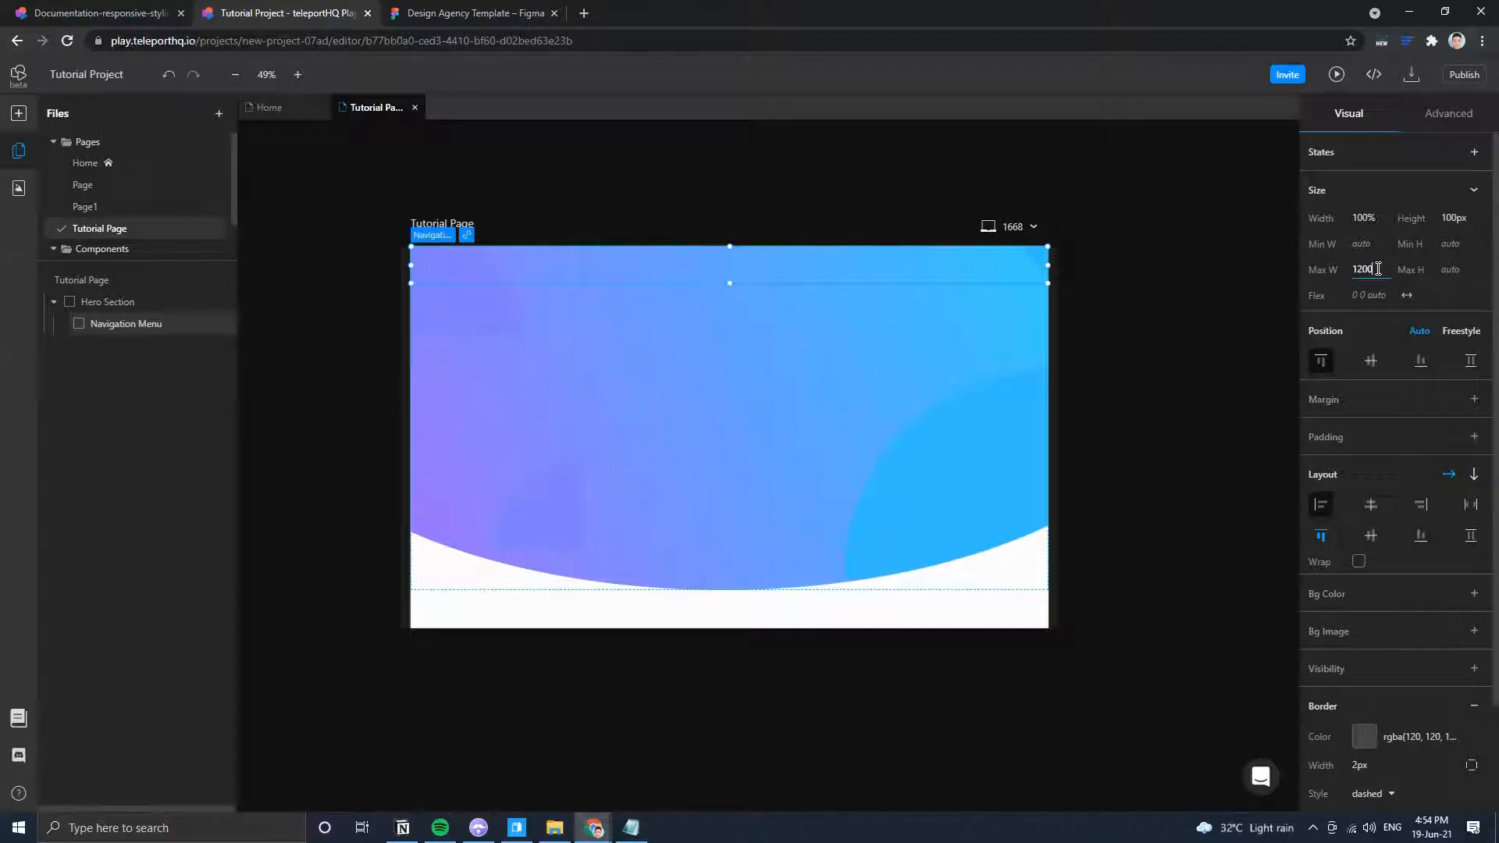
text(px)
Try center alignment for the Navigation Menu's own position and for its contents.
click(1379, 508)
click(1321, 504)
click(1370, 362)
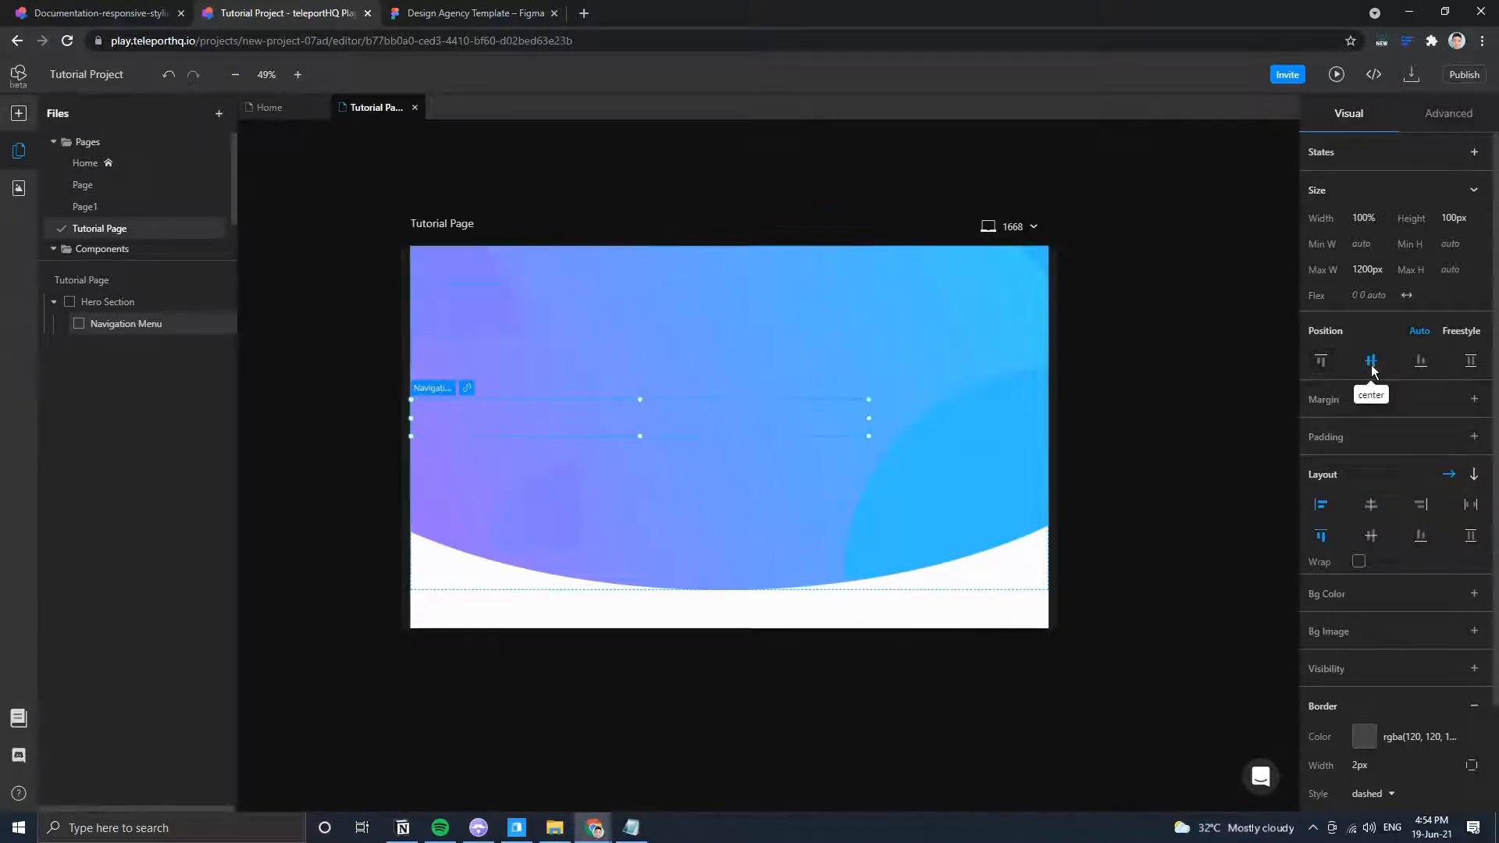
click(1372, 363)
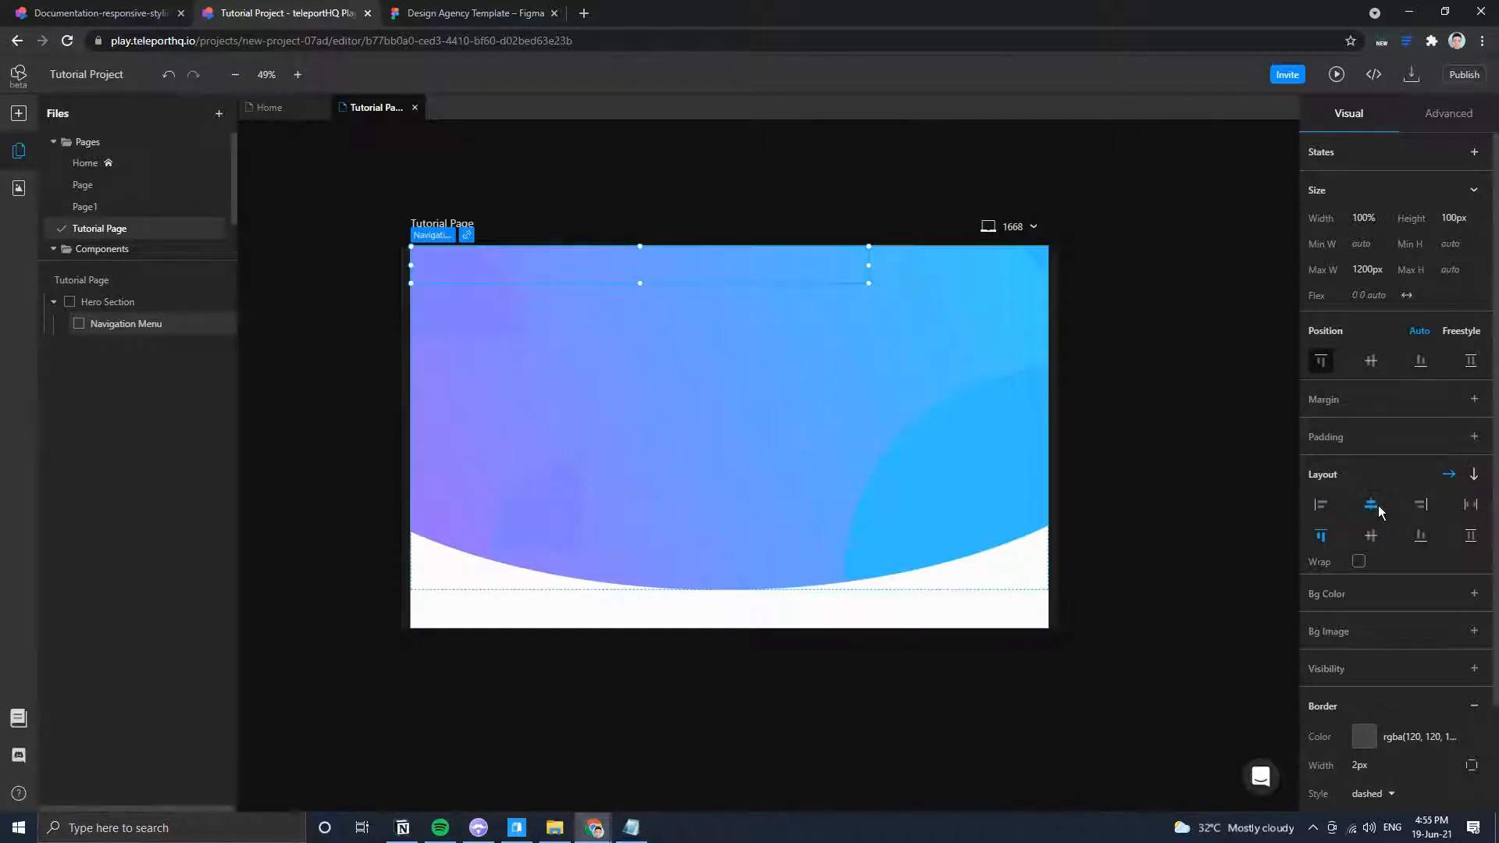
click(1323, 505)
Try a flex value of 1, freestyle positioning and centered contents on the Navigation Menu.
click(1406, 295)
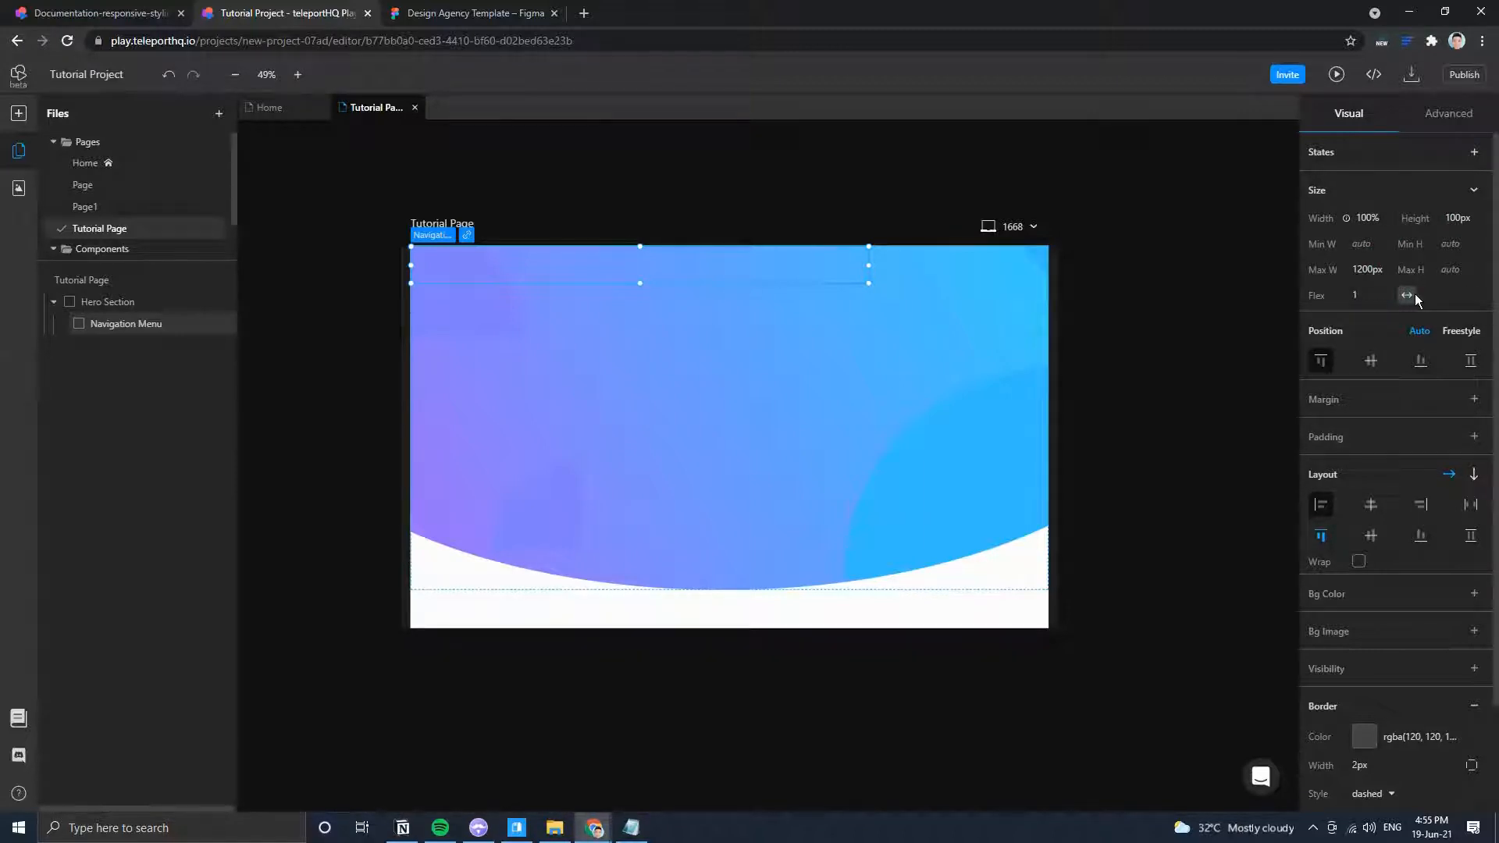
click(1365, 295)
click(1456, 332)
click(1420, 330)
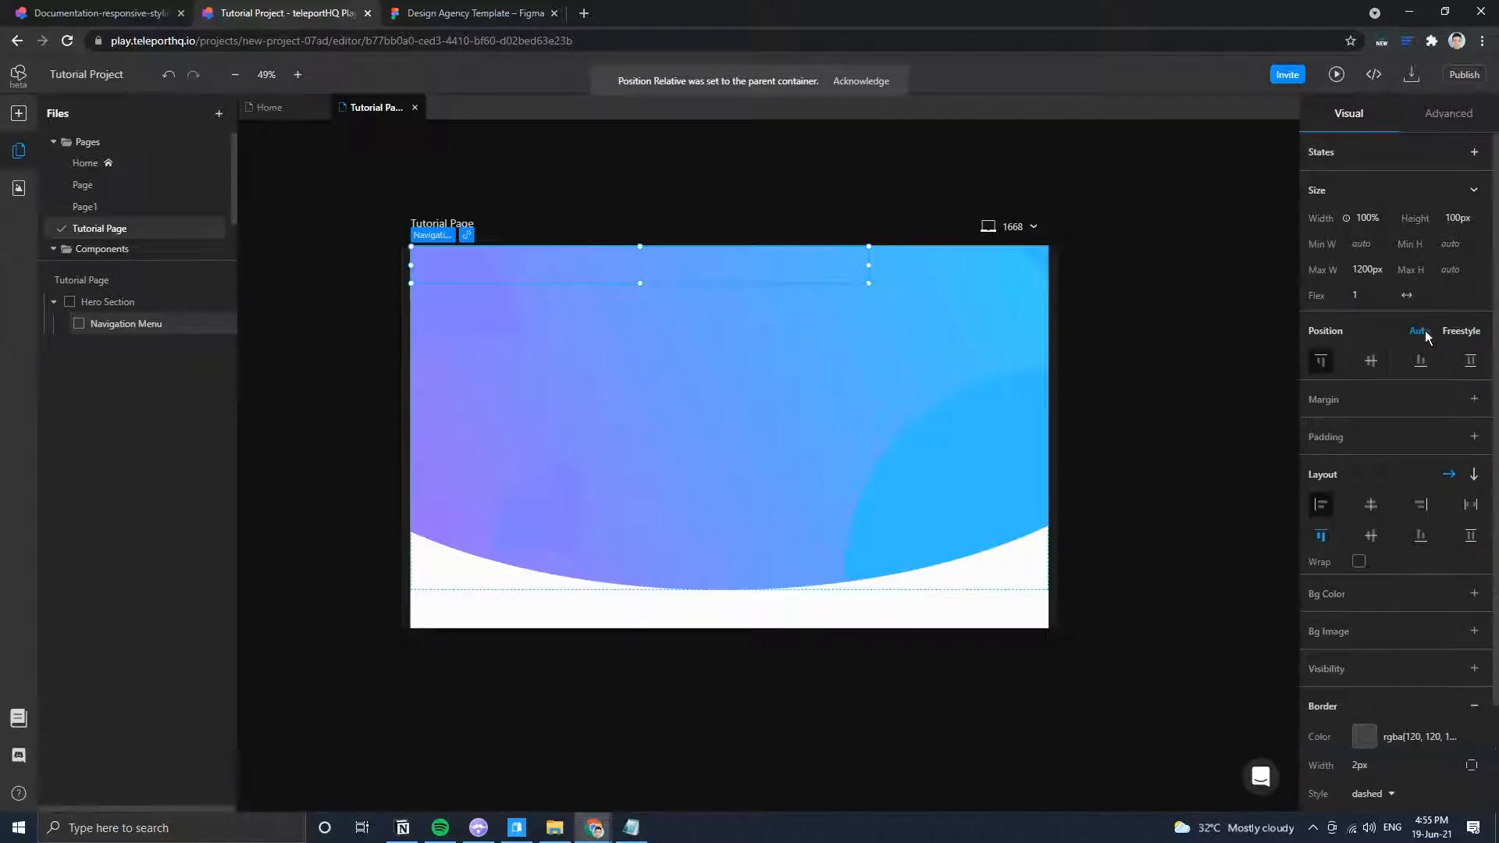
click(915, 273)
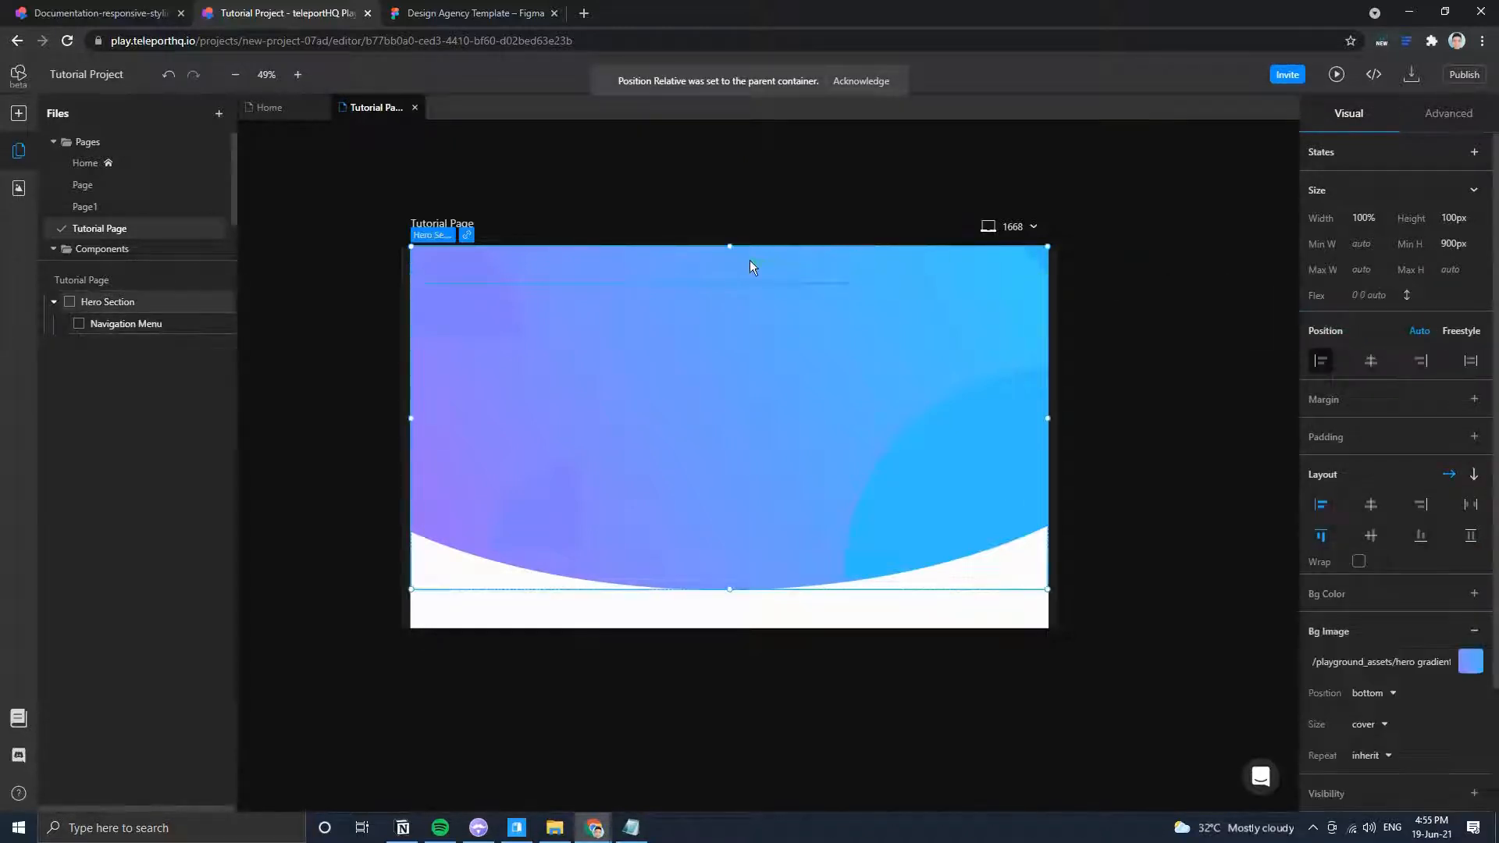
click(739, 267)
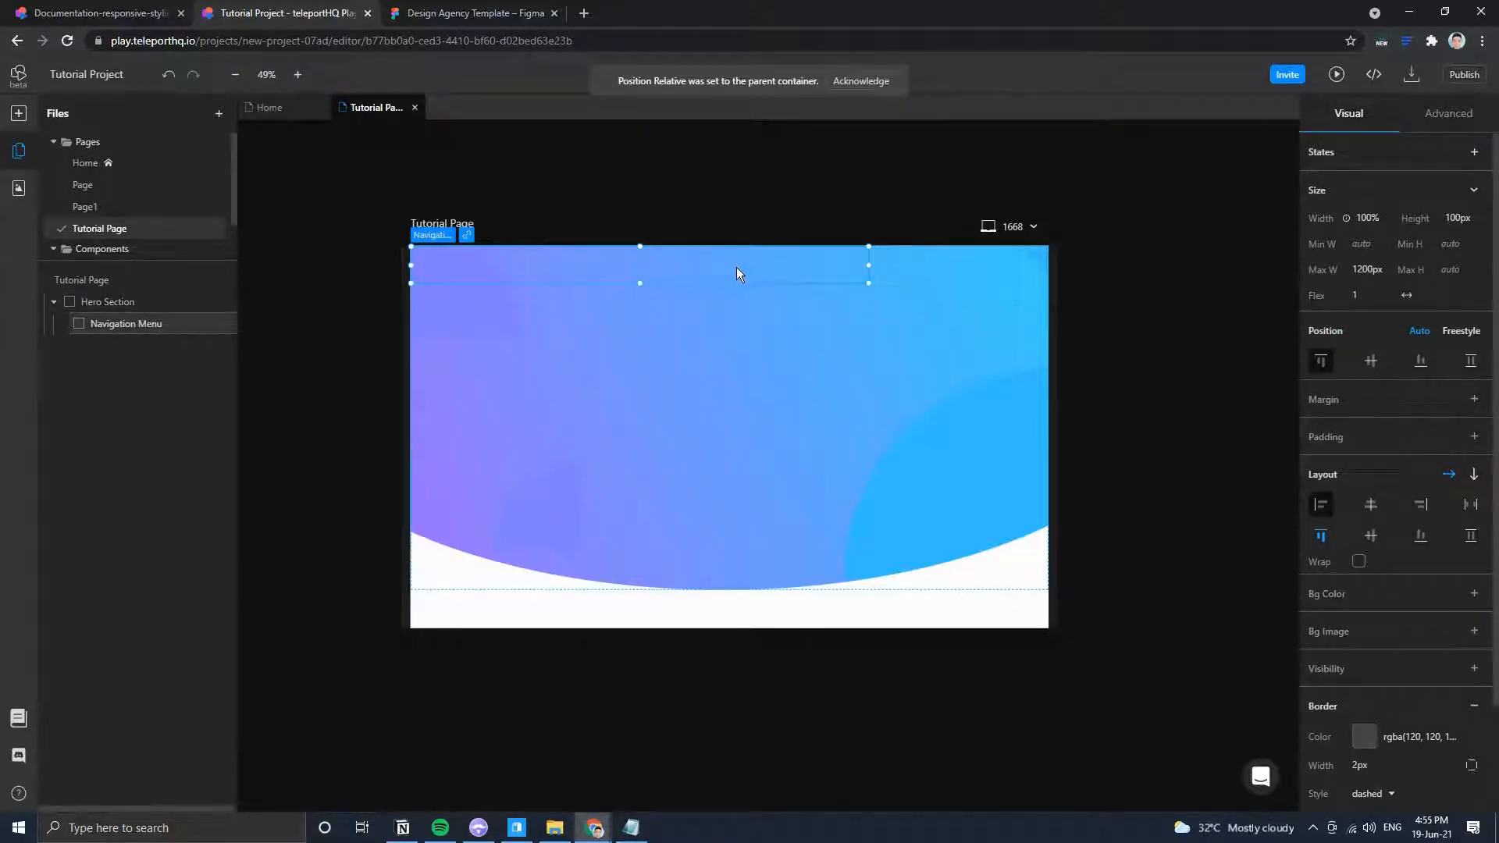
click(1355, 296)
text(1)
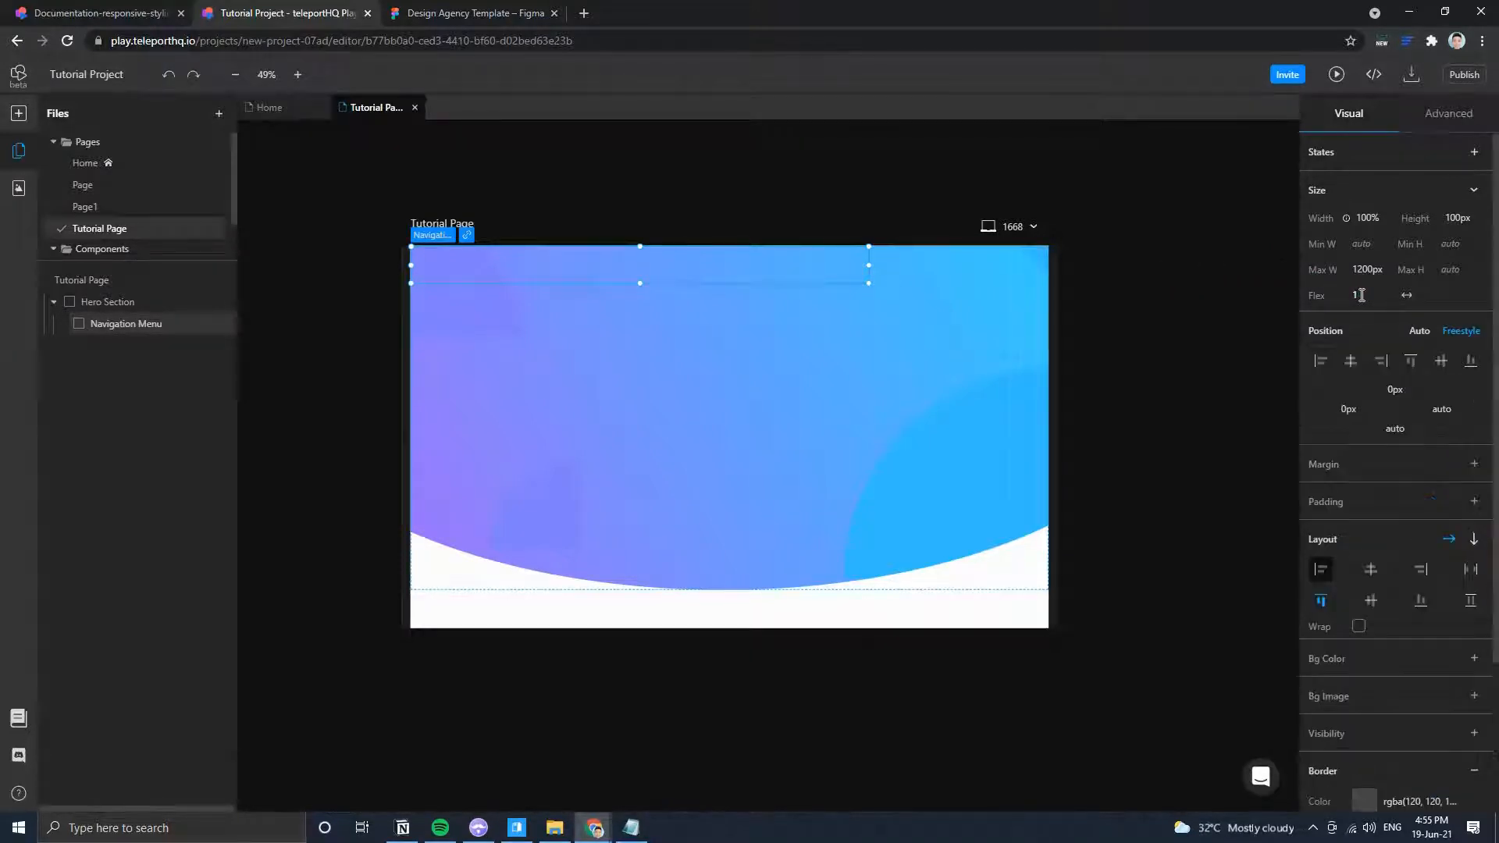
key(BackSpace)
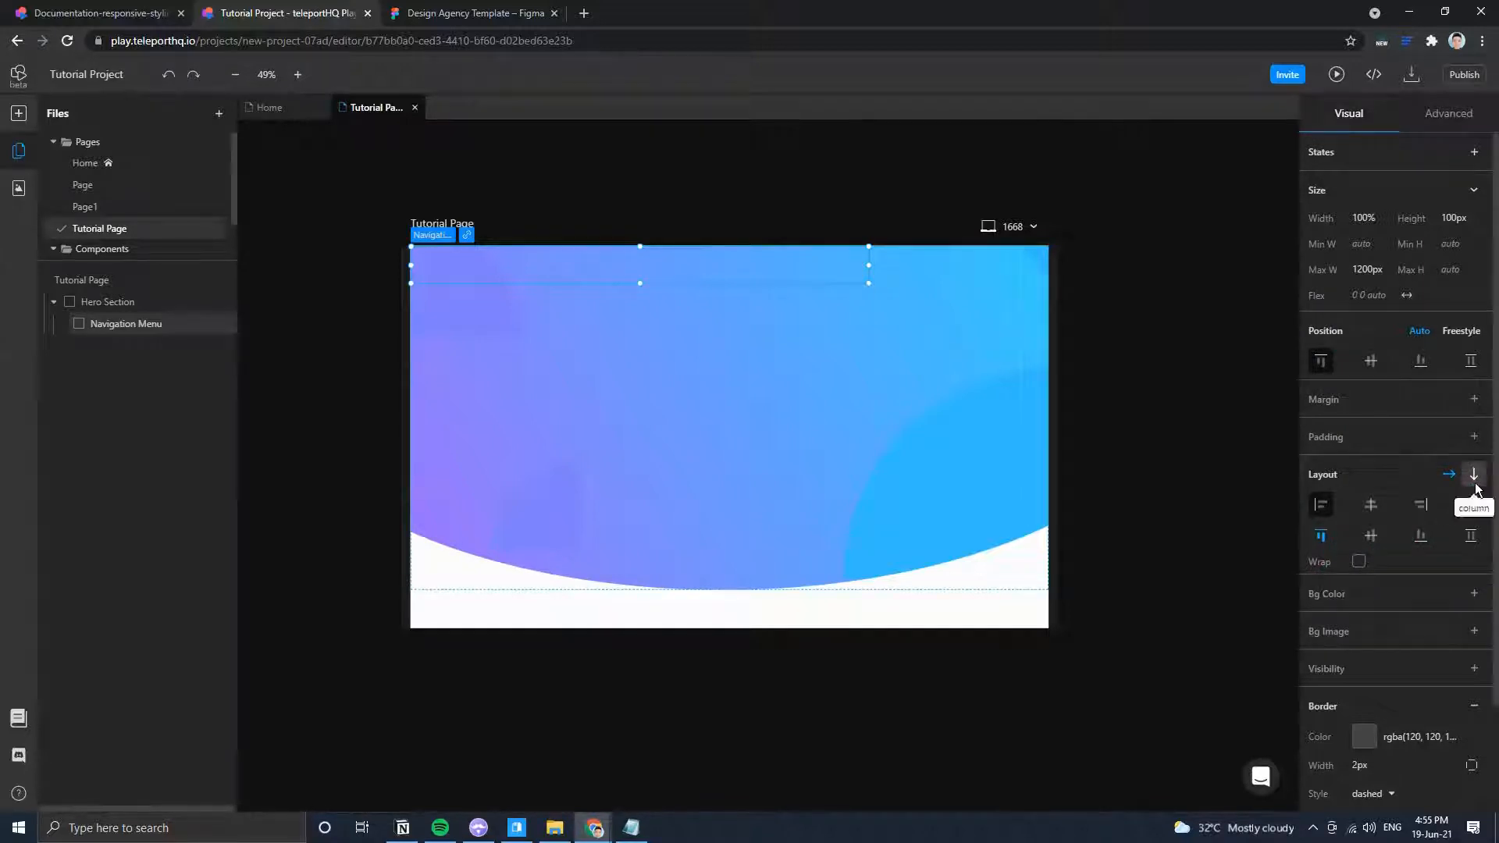
click(1371, 505)
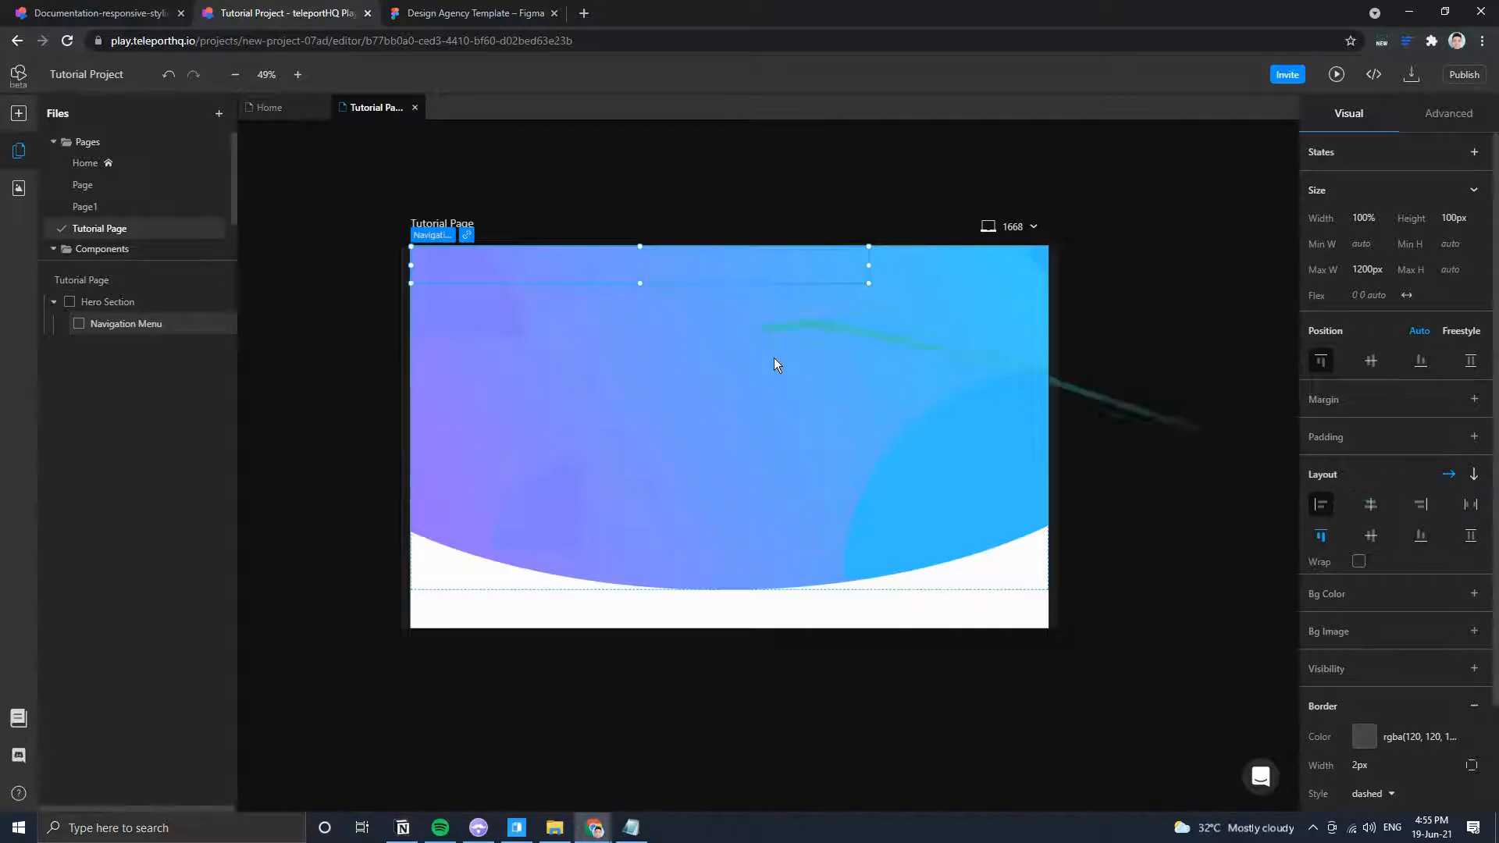
Align the Hero Section's contents to the horizontal center, keep its own position at the start, and select the Navigation Menu.
click(793, 366)
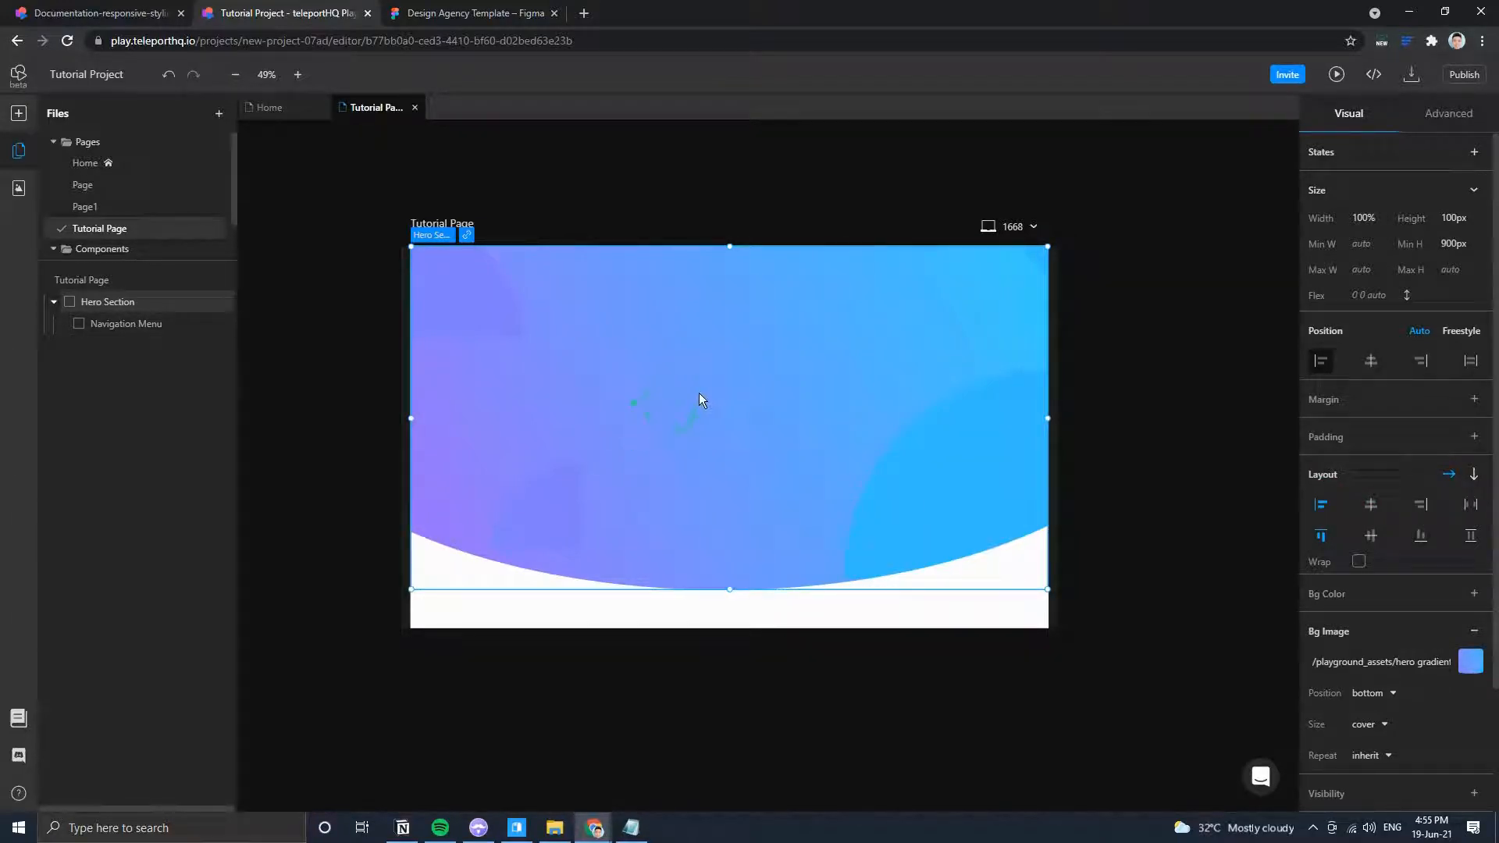
click(1367, 362)
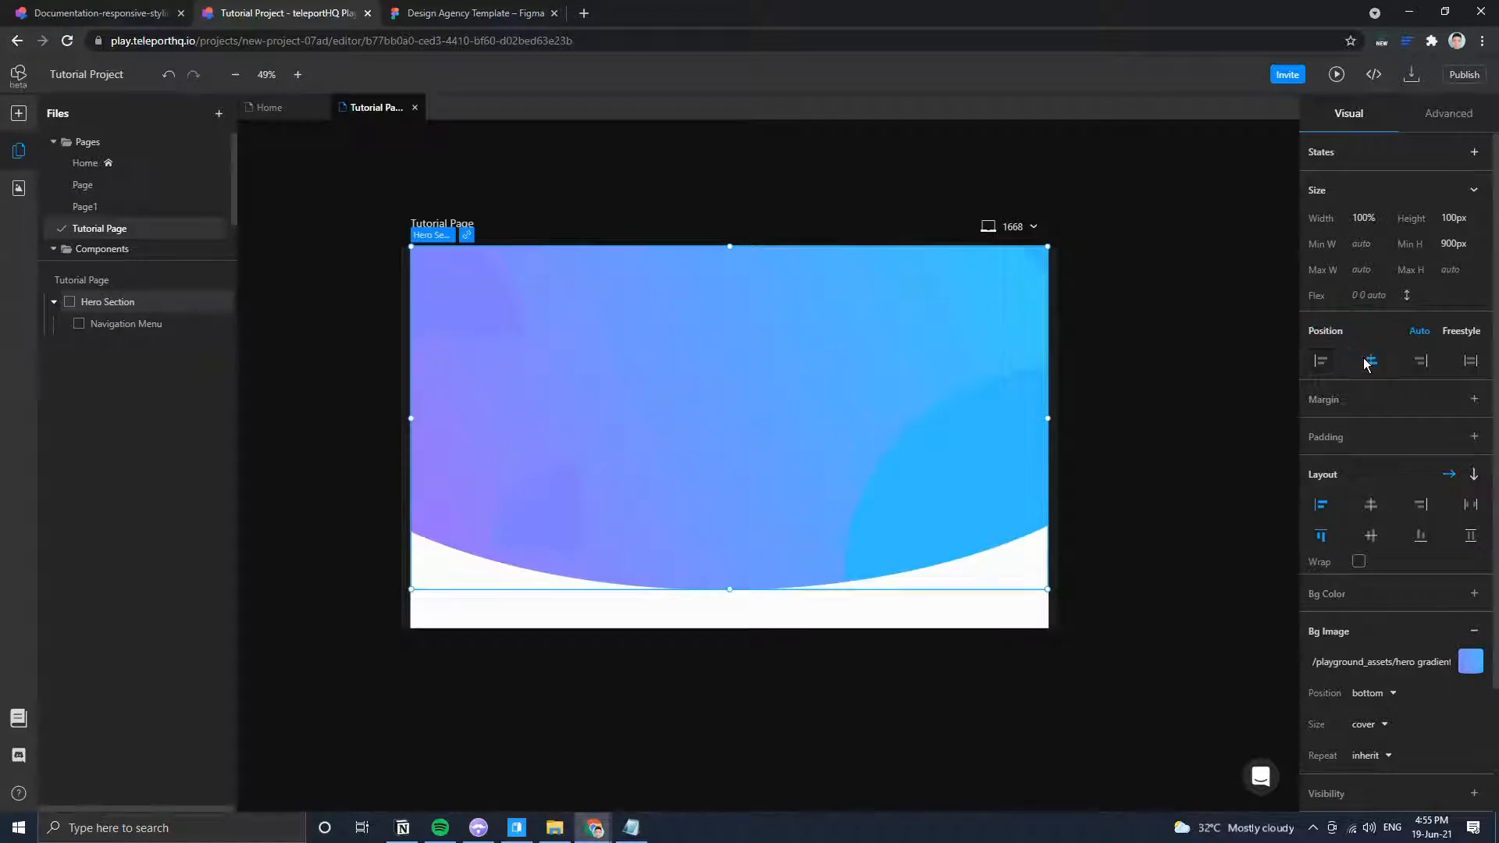
click(1321, 361)
click(1362, 509)
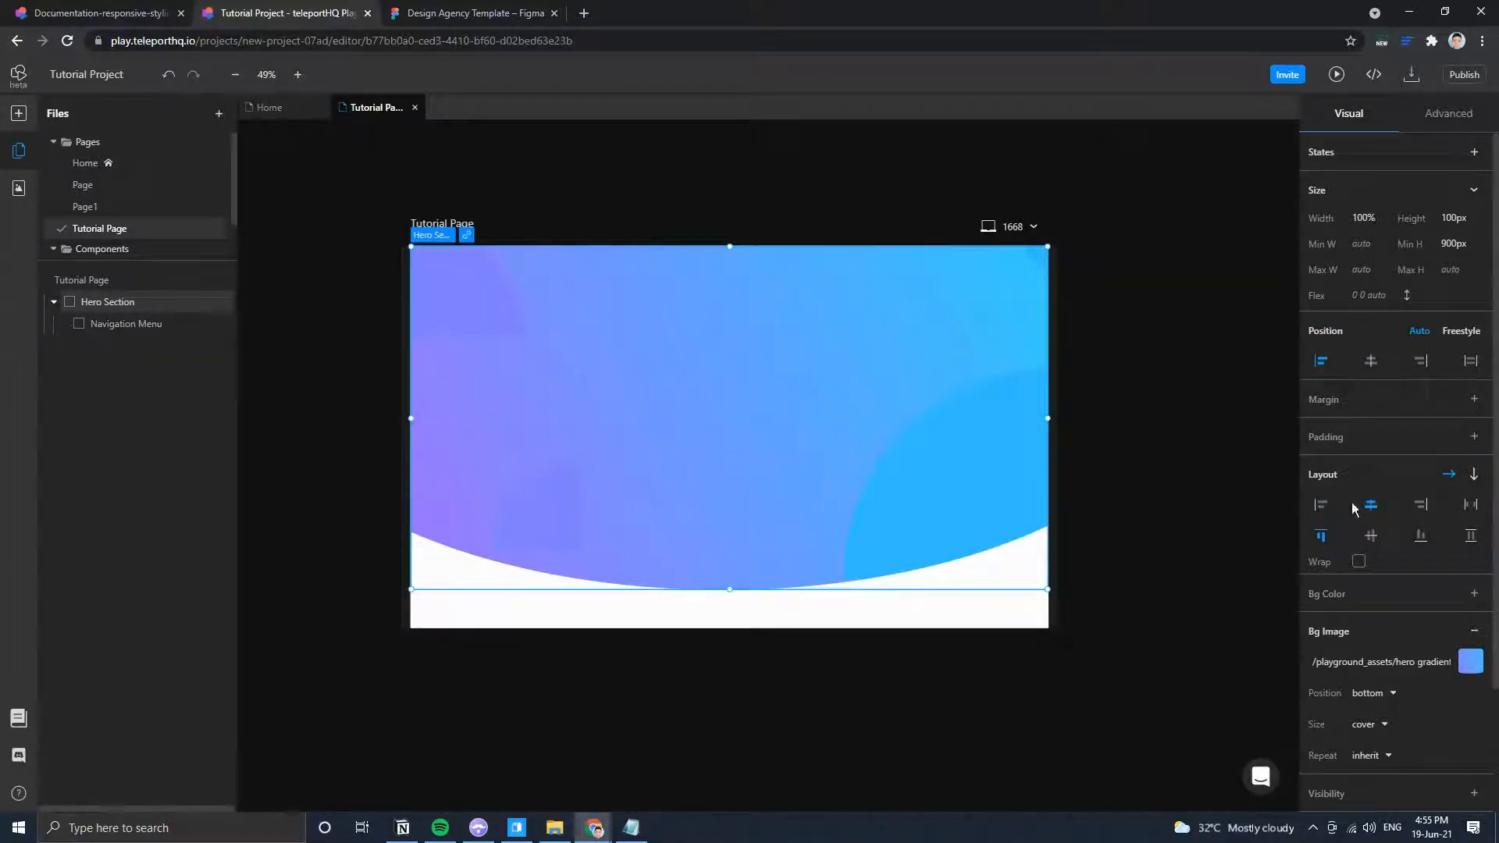
click(593, 267)
scroll(617, 269, up, 2)
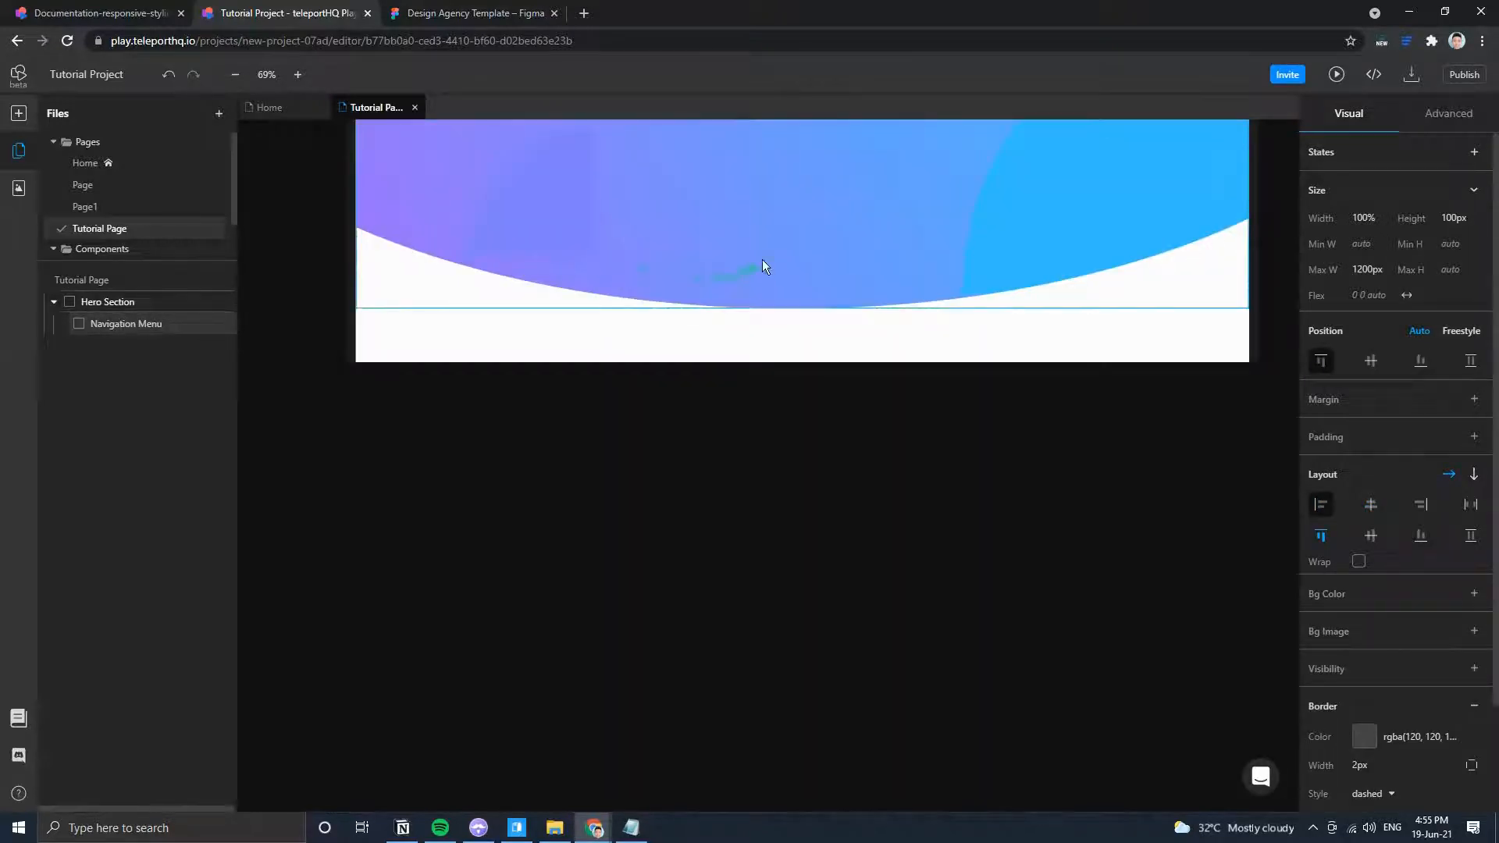
scroll(763, 264, up, 4)
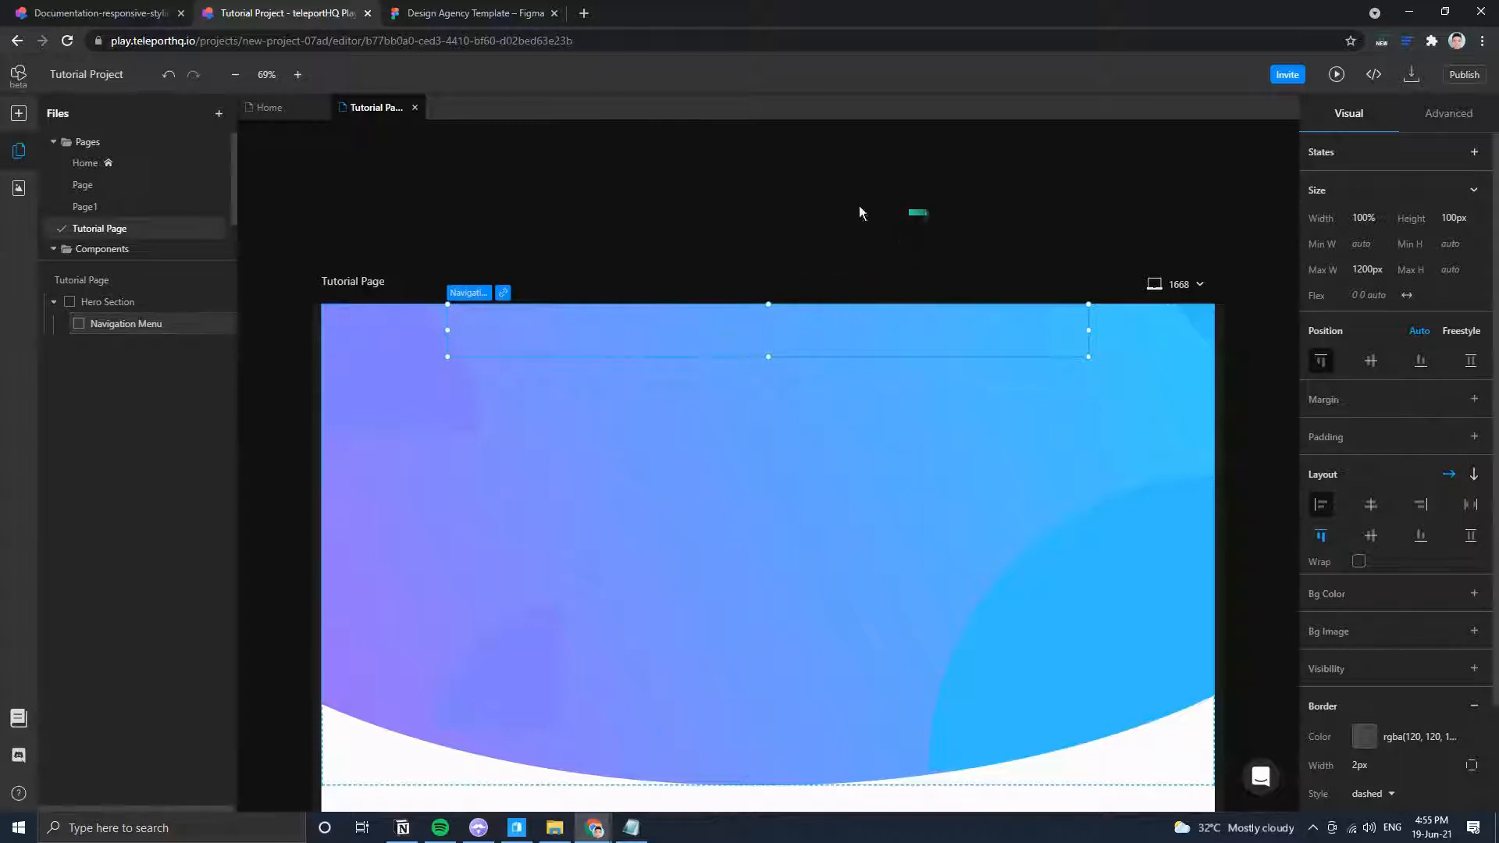
Compare with the logo placement in the Figma design and add an image element inside the Navigation Menu.
click(437, 12)
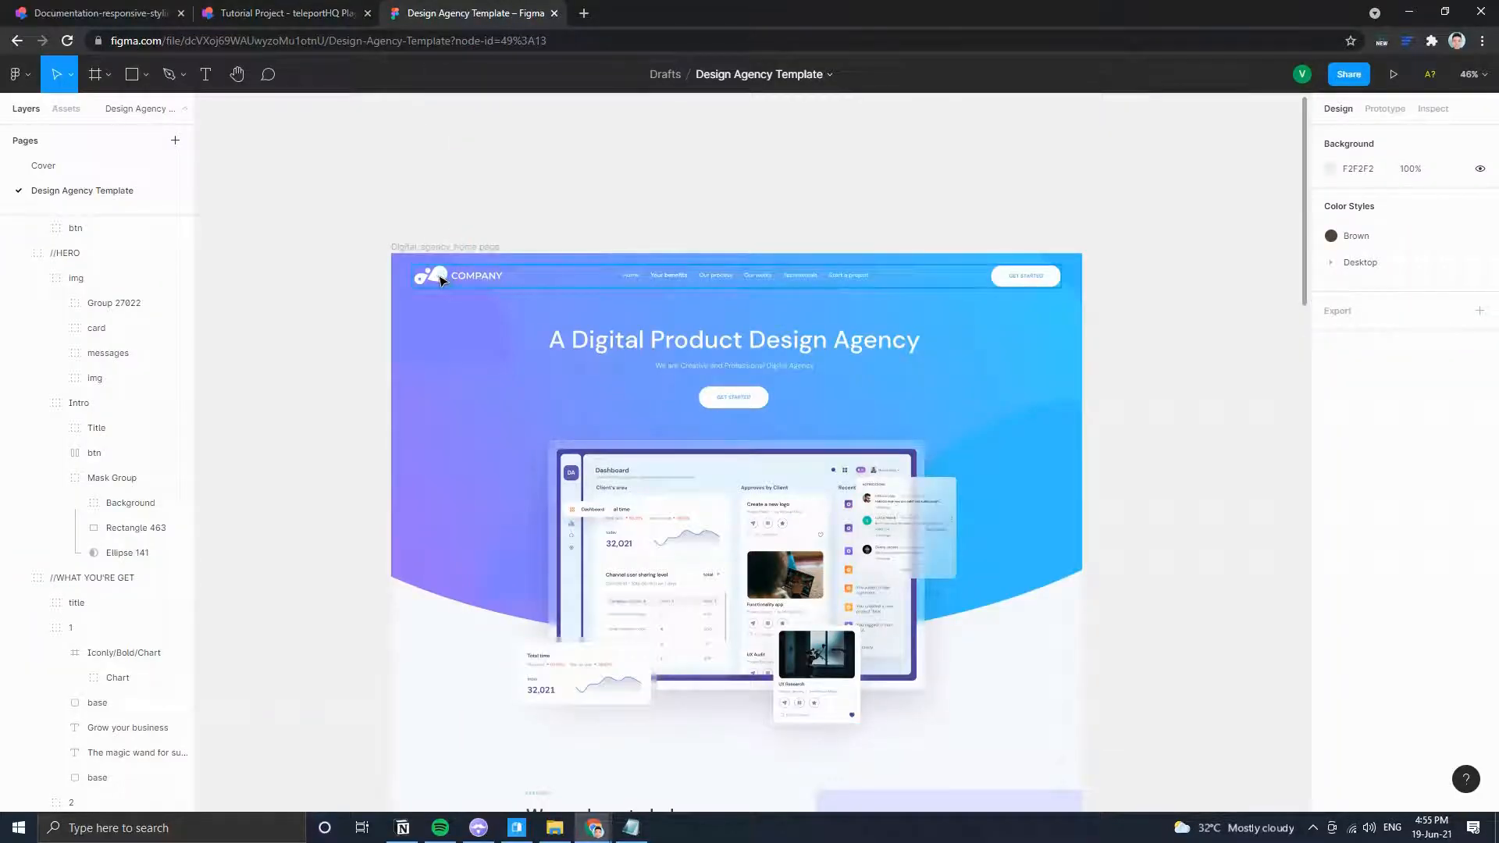
click(283, 12)
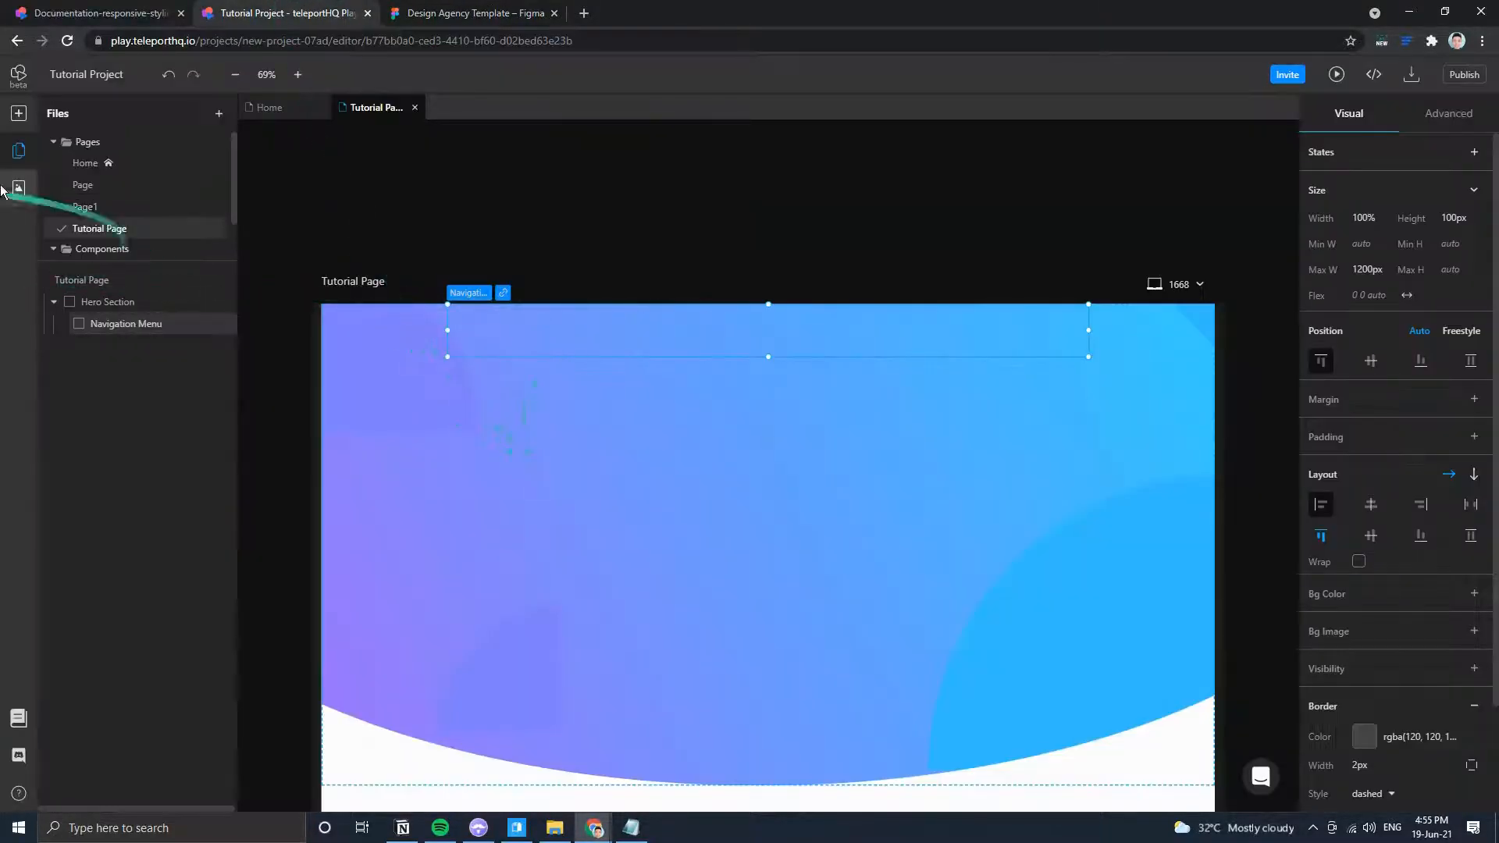
click(19, 119)
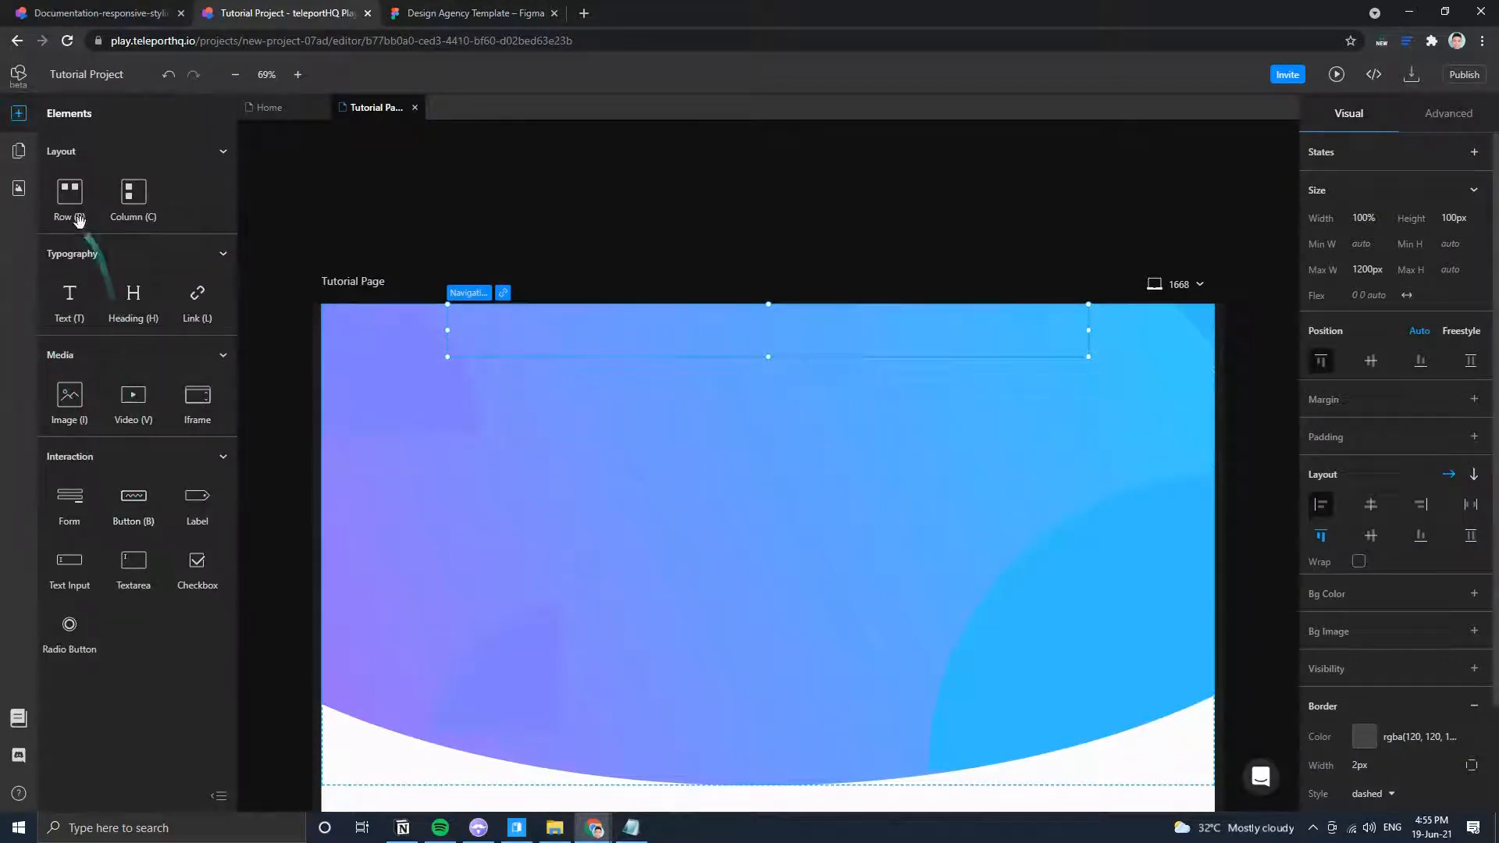
drag(69, 397, 517, 330)
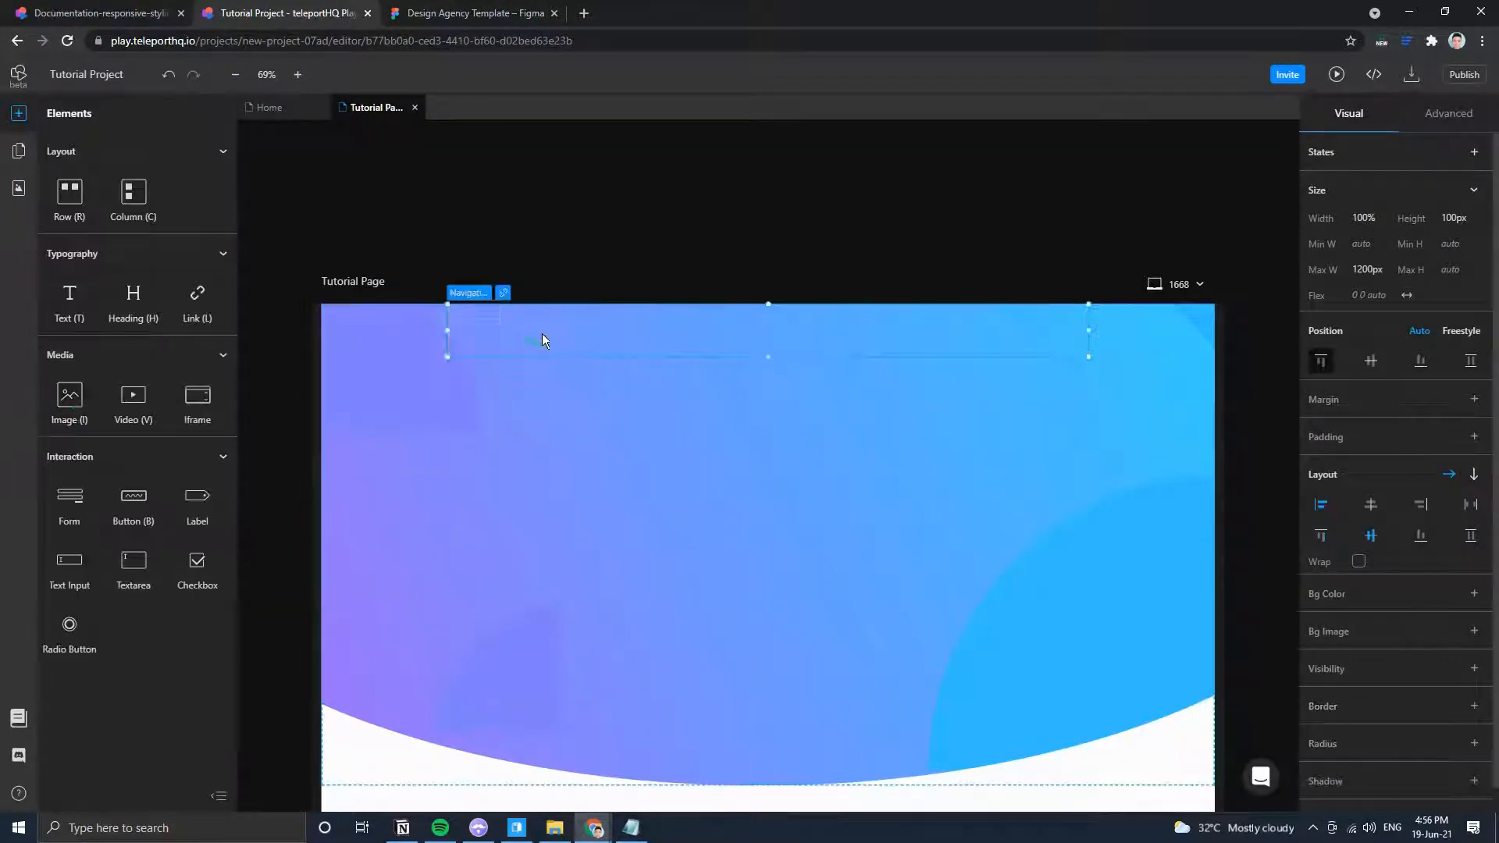
Following the Figma header, add a row container after the image in the Navigation Menu and a button after that container.
click(462, 14)
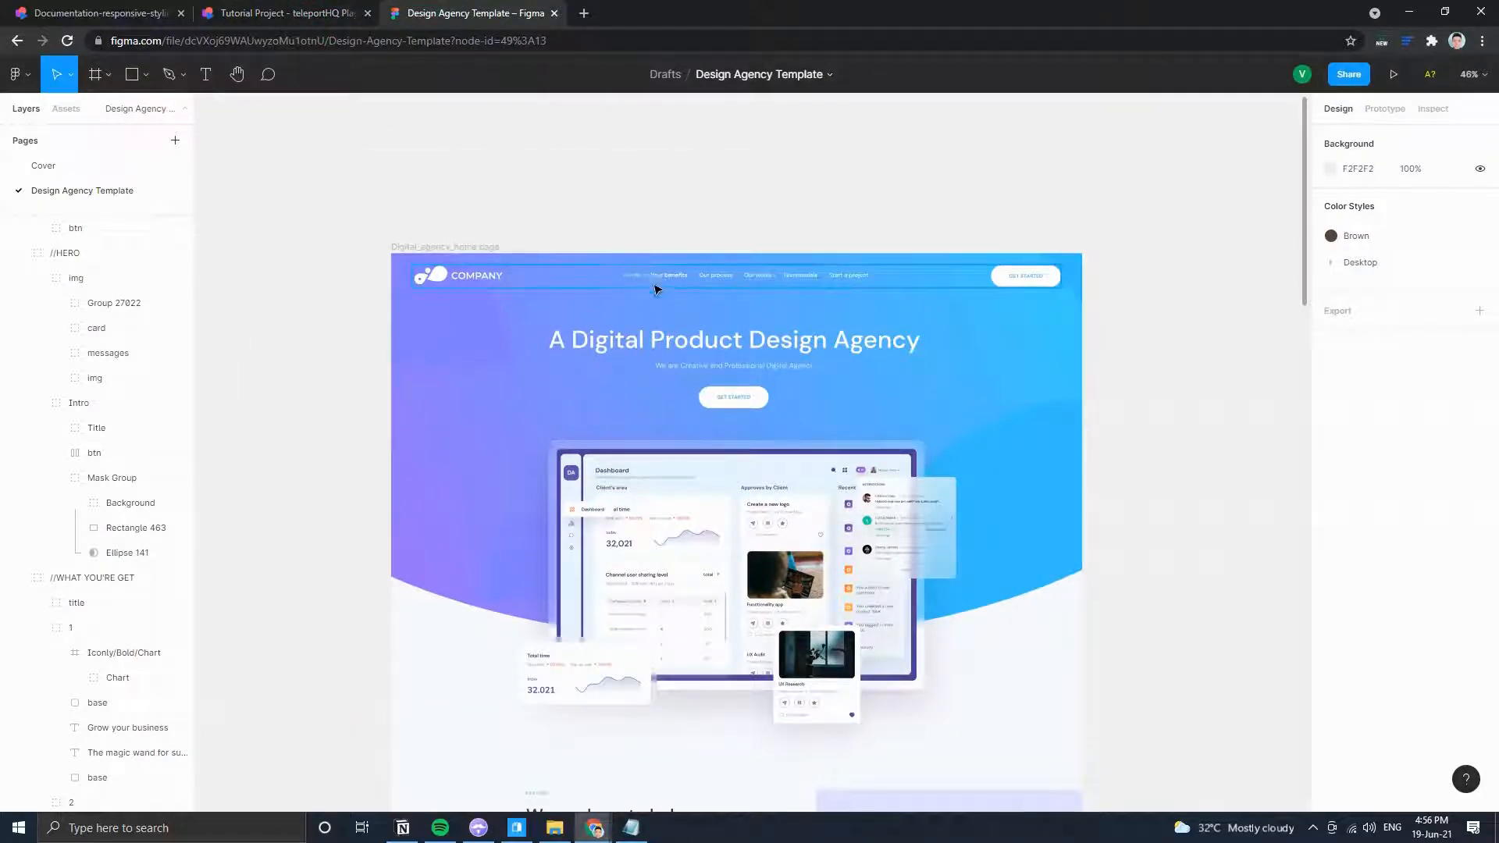
click(285, 14)
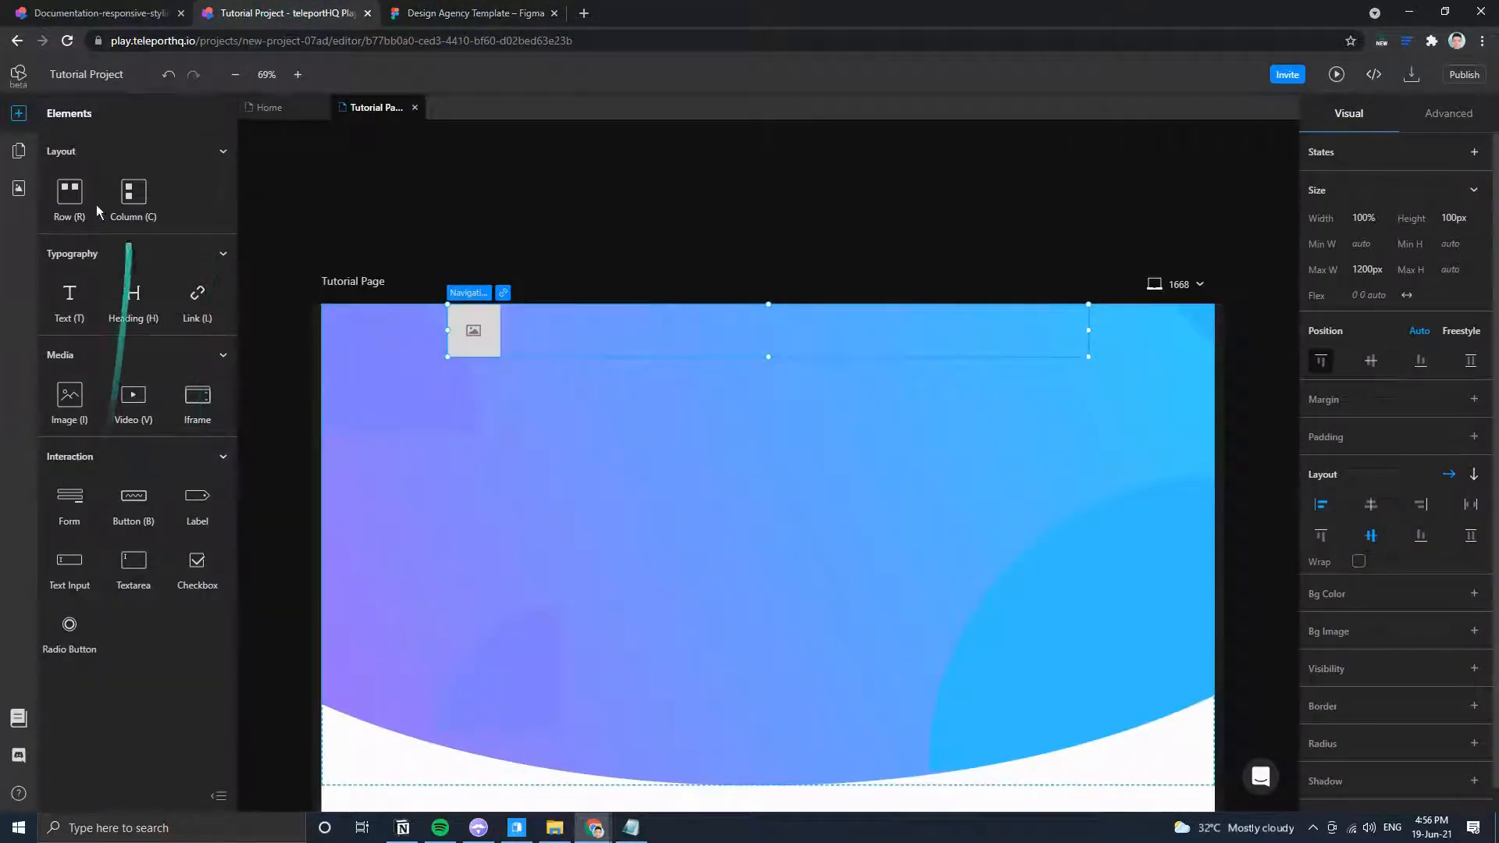
drag(129, 199, 636, 336)
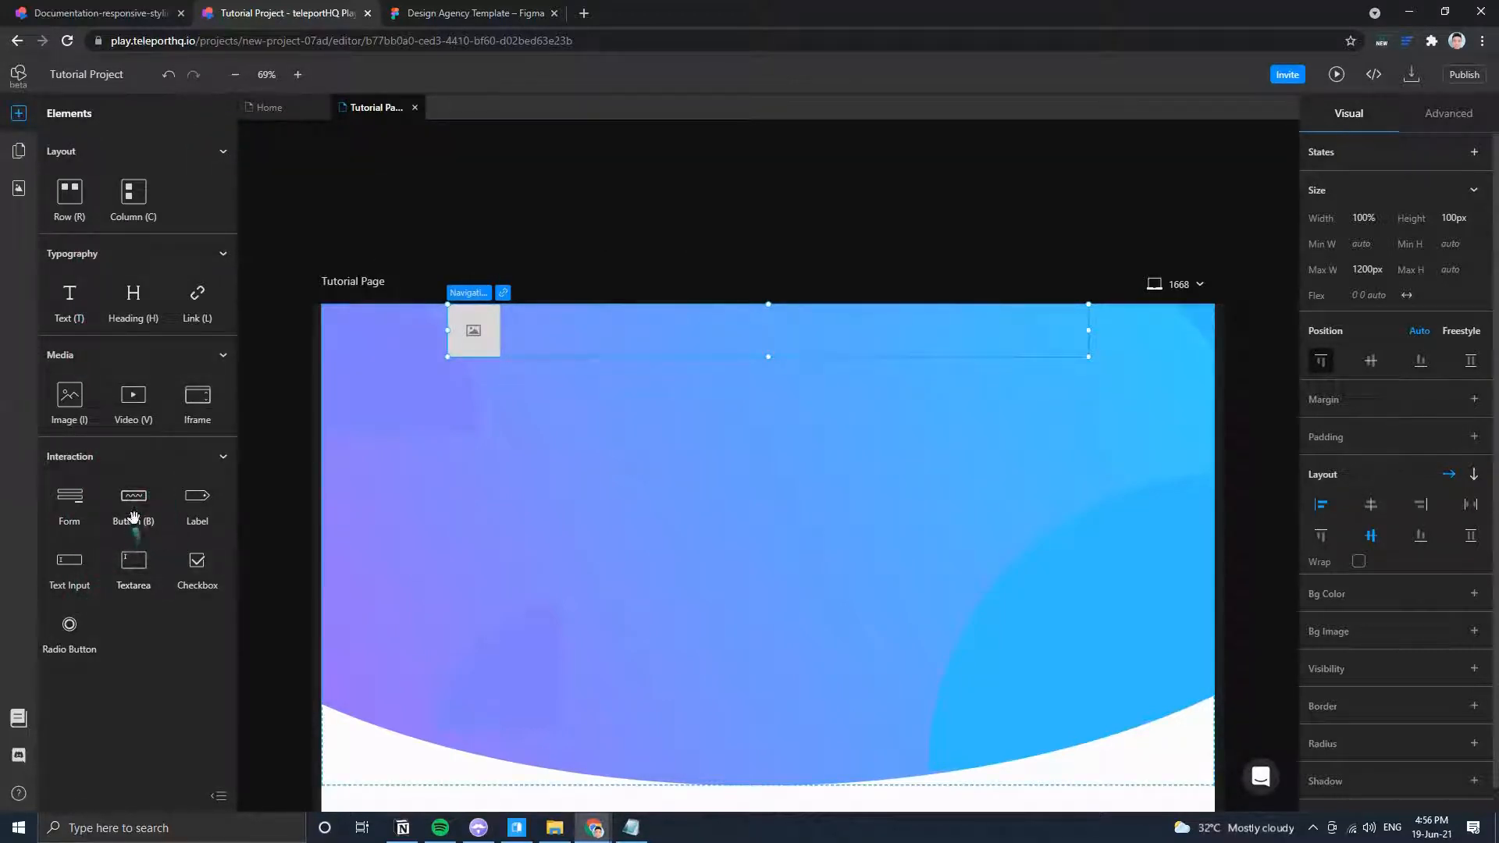
drag(133, 512, 634, 334)
Compare the menu's elements with the Figma header and distribute the Navigation Menu's contents with equal space between them.
click(622, 333)
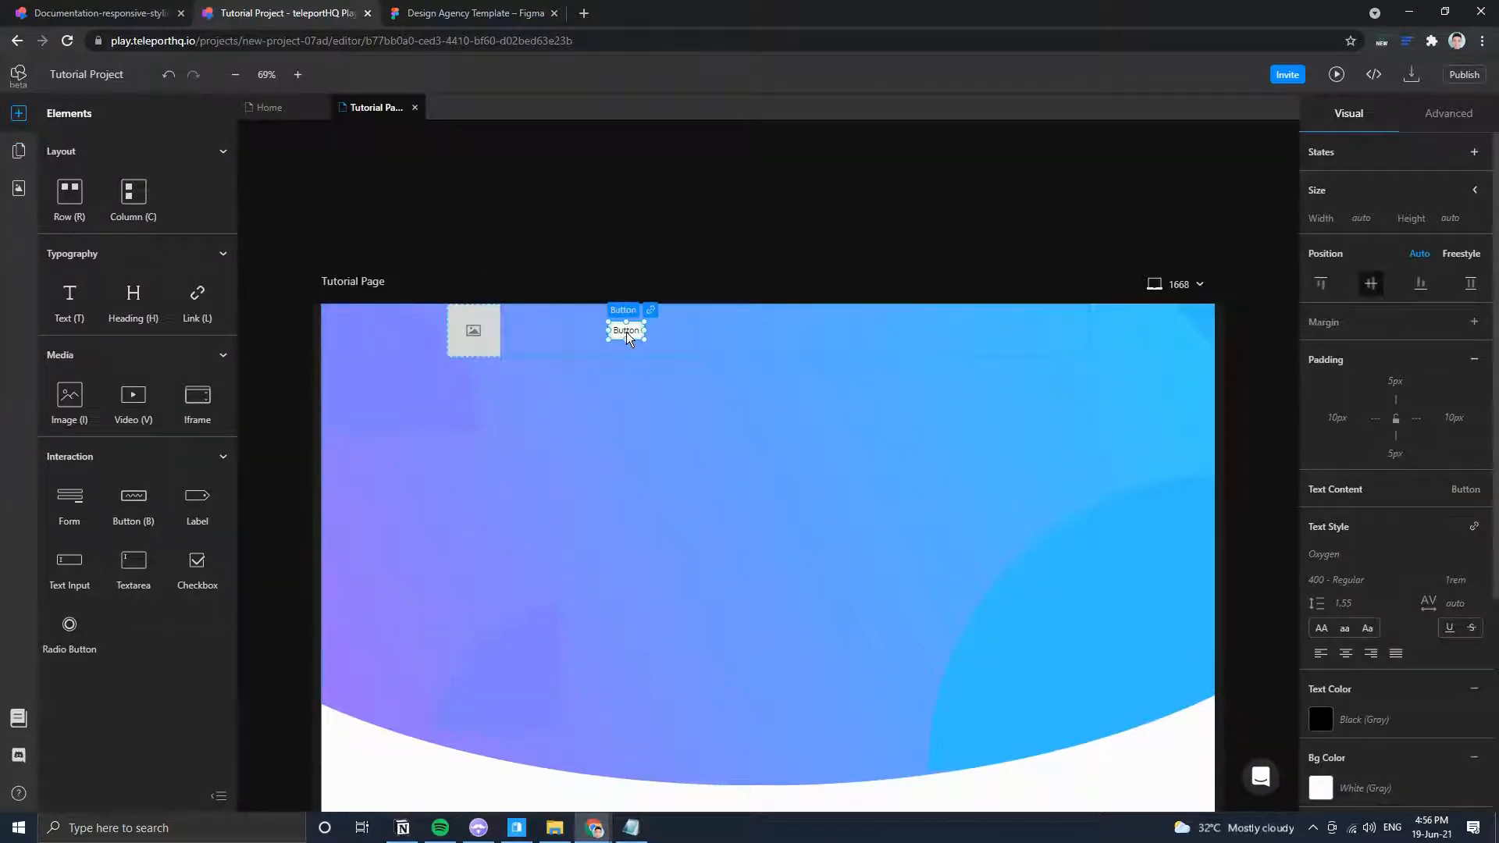
click(552, 337)
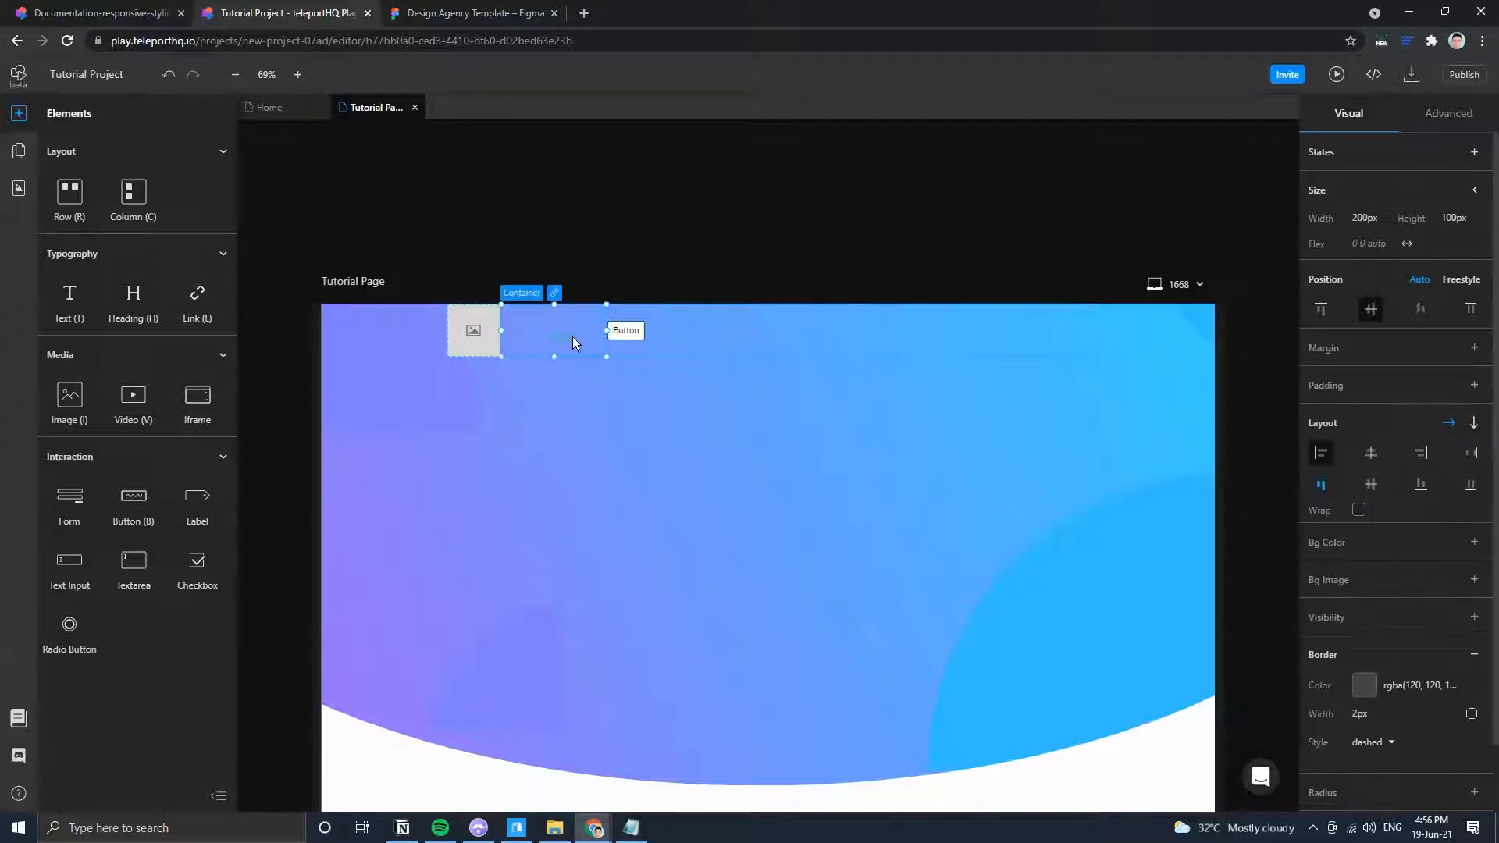
click(500, 13)
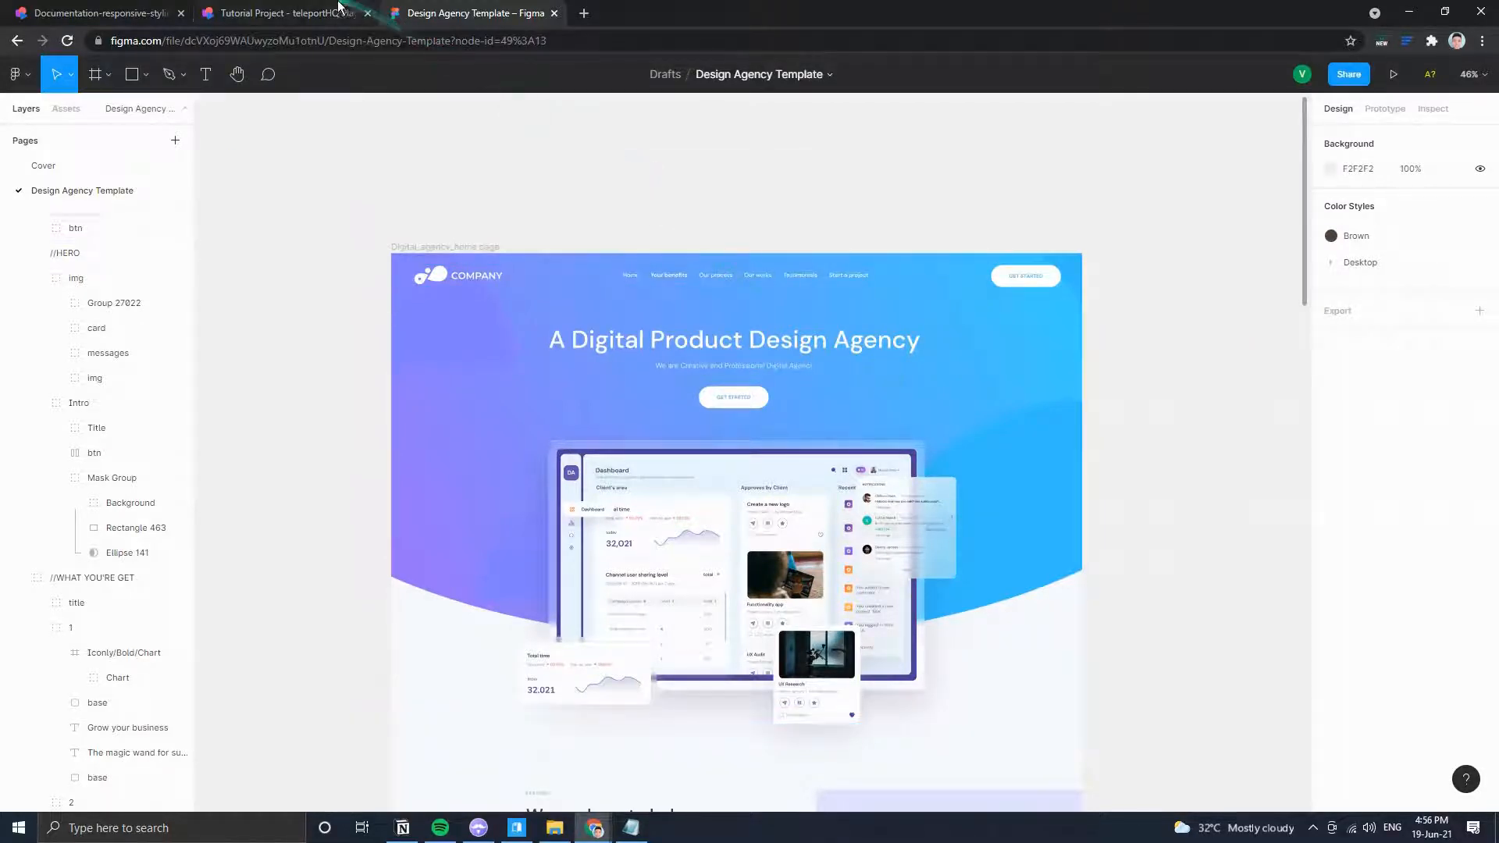
click(294, 8)
click(719, 331)
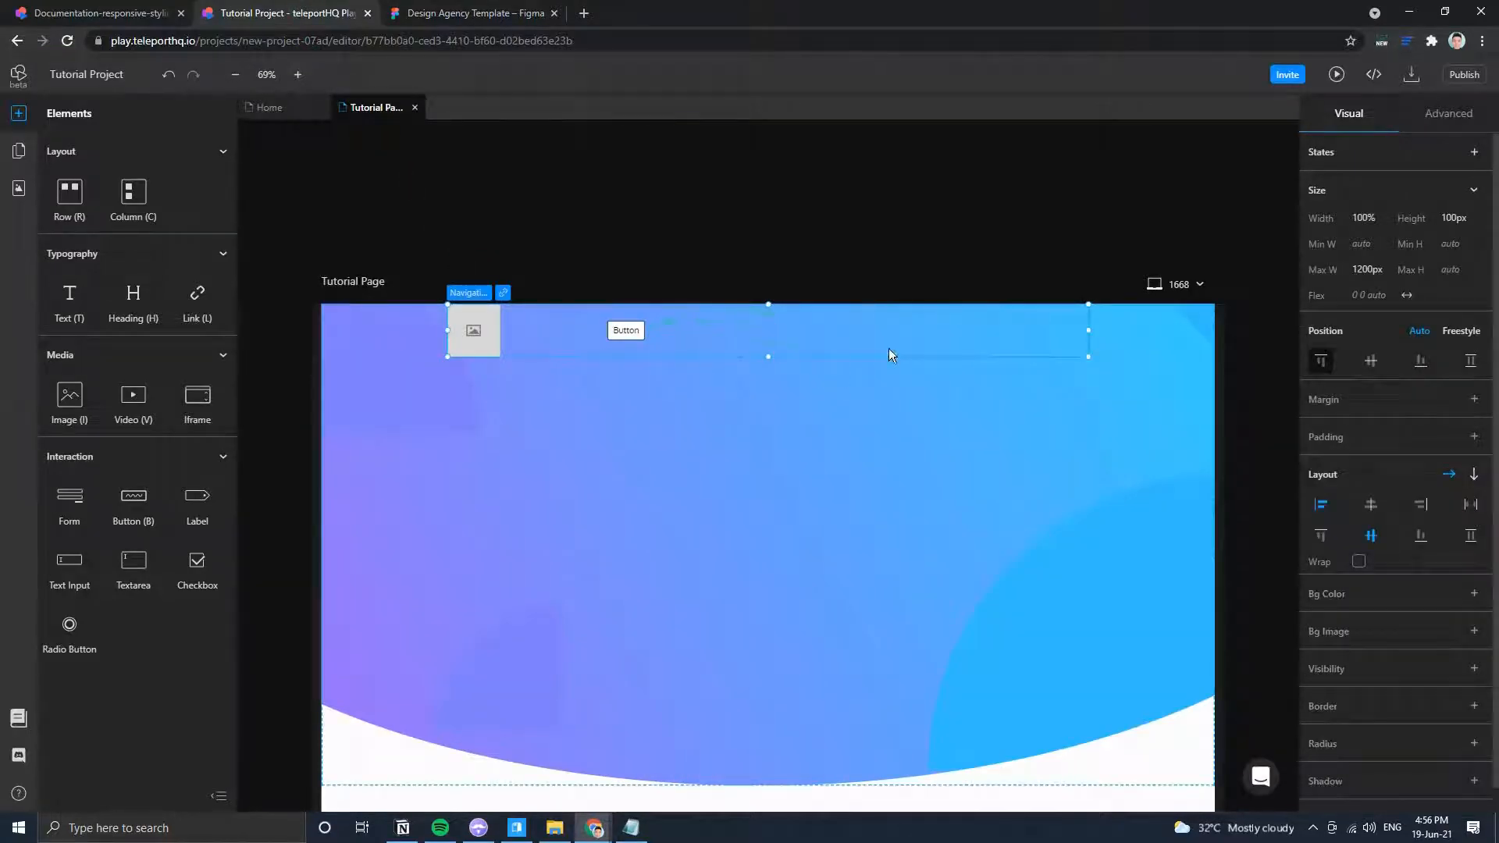
click(1469, 509)
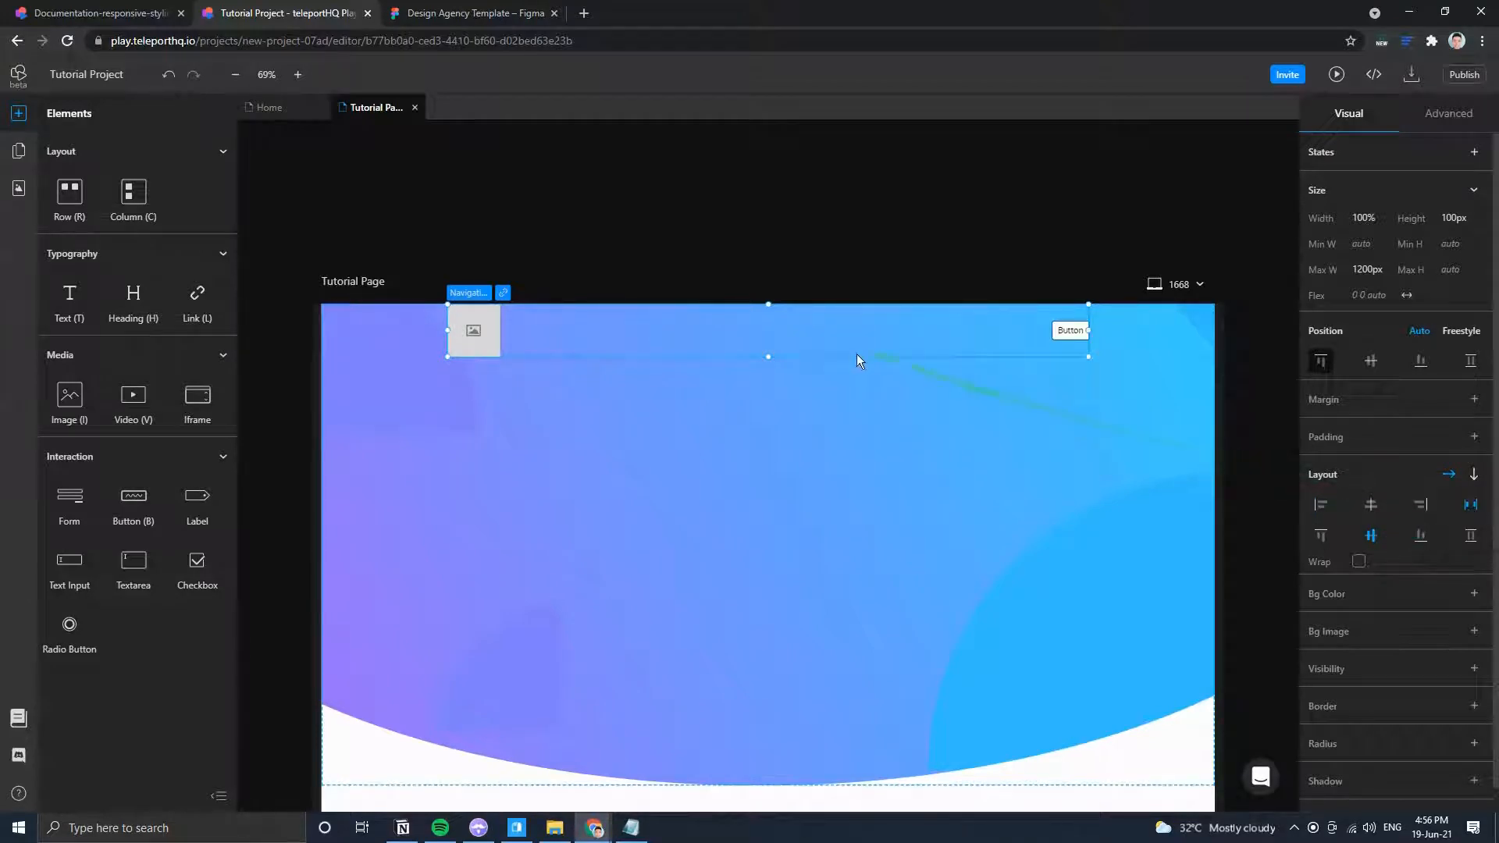
Examine the menu's container, button and image against the Figma header and narrow the page canvas to about 1534 px.
key(r)
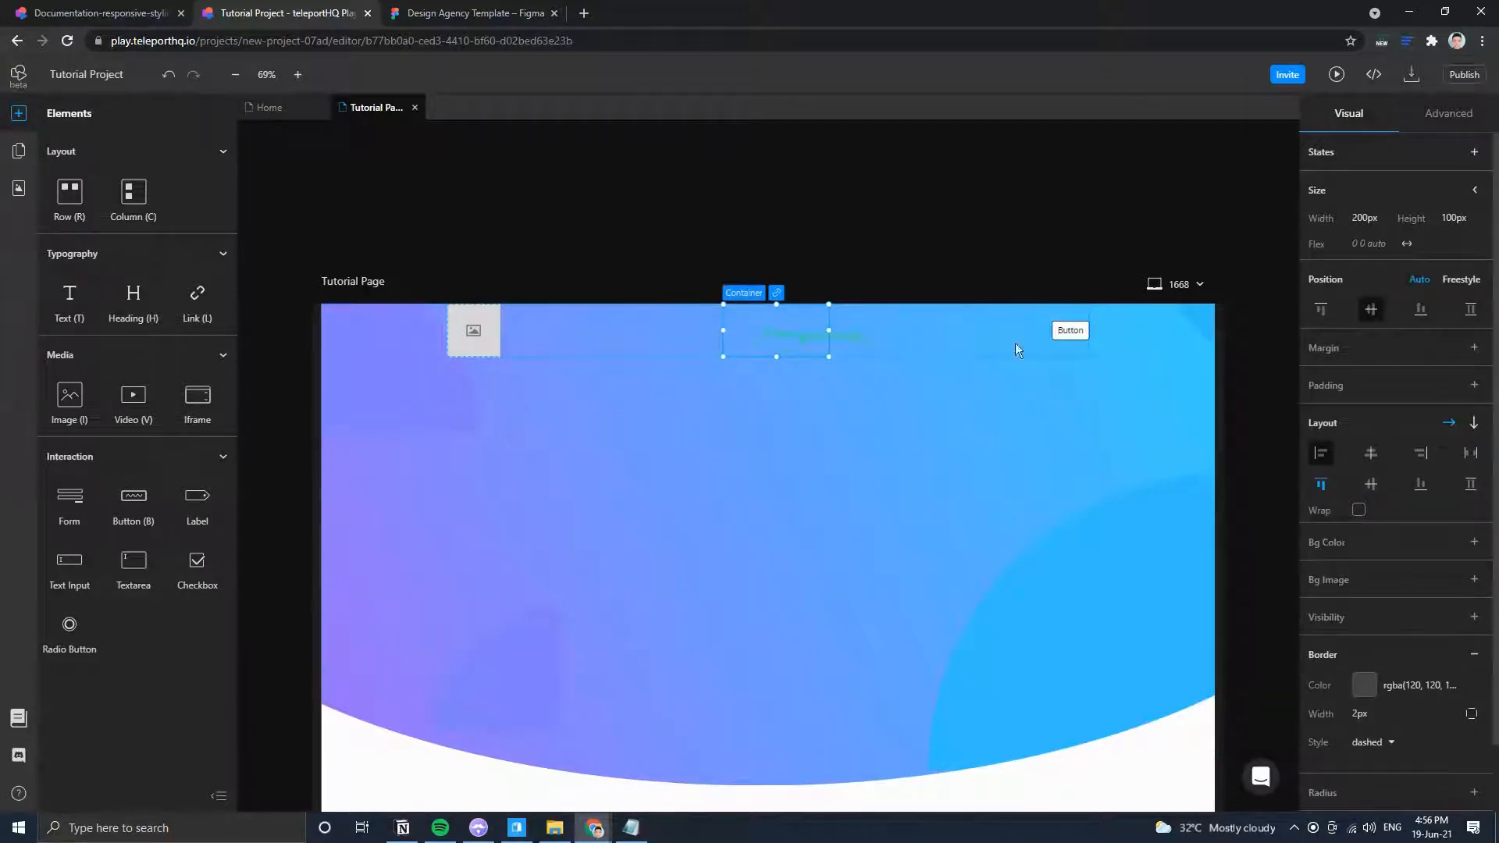
click(1070, 331)
click(468, 350)
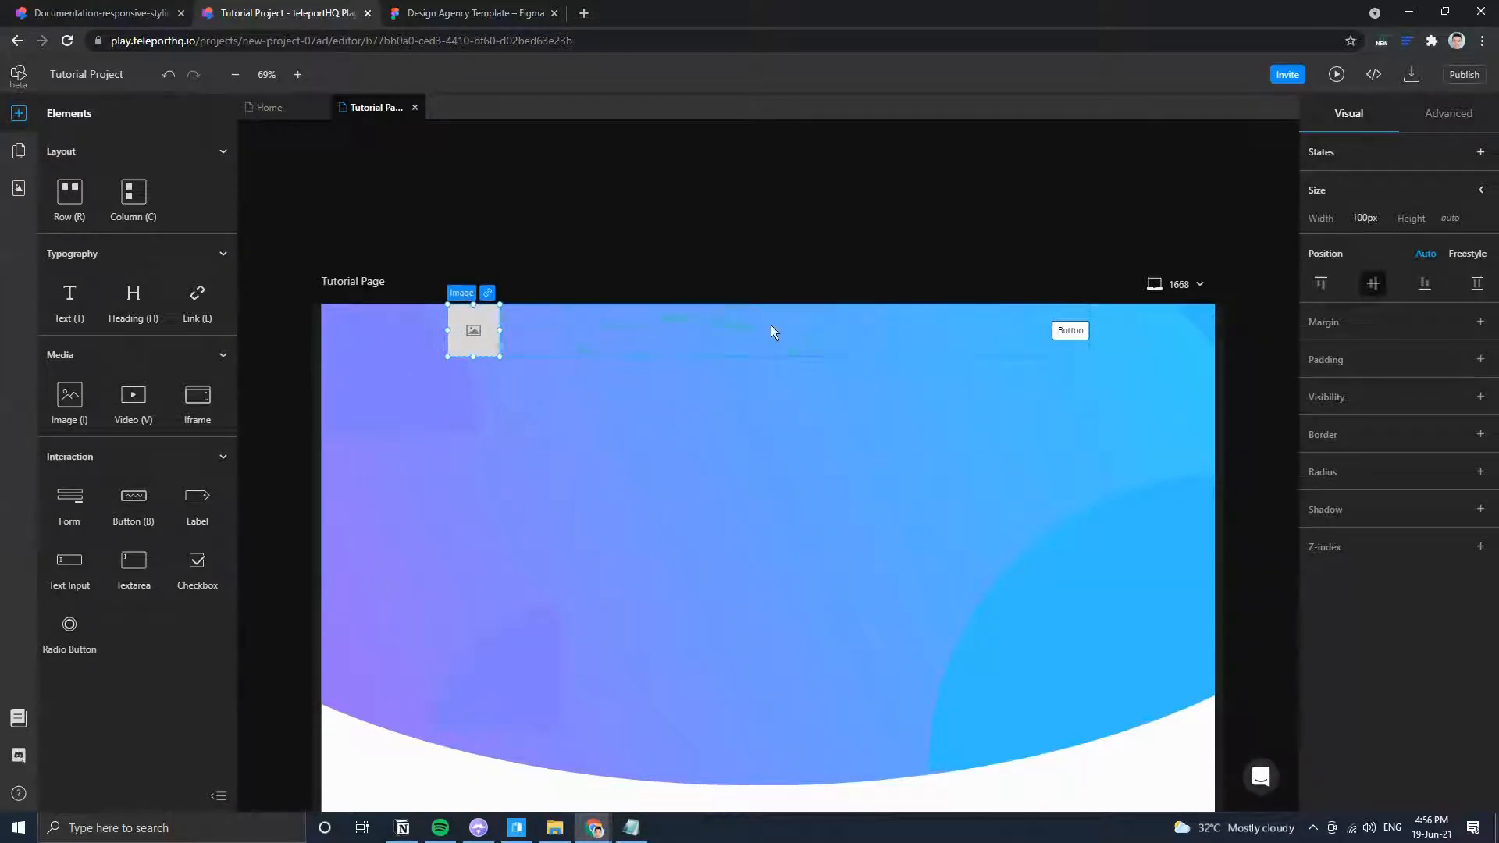
click(448, 13)
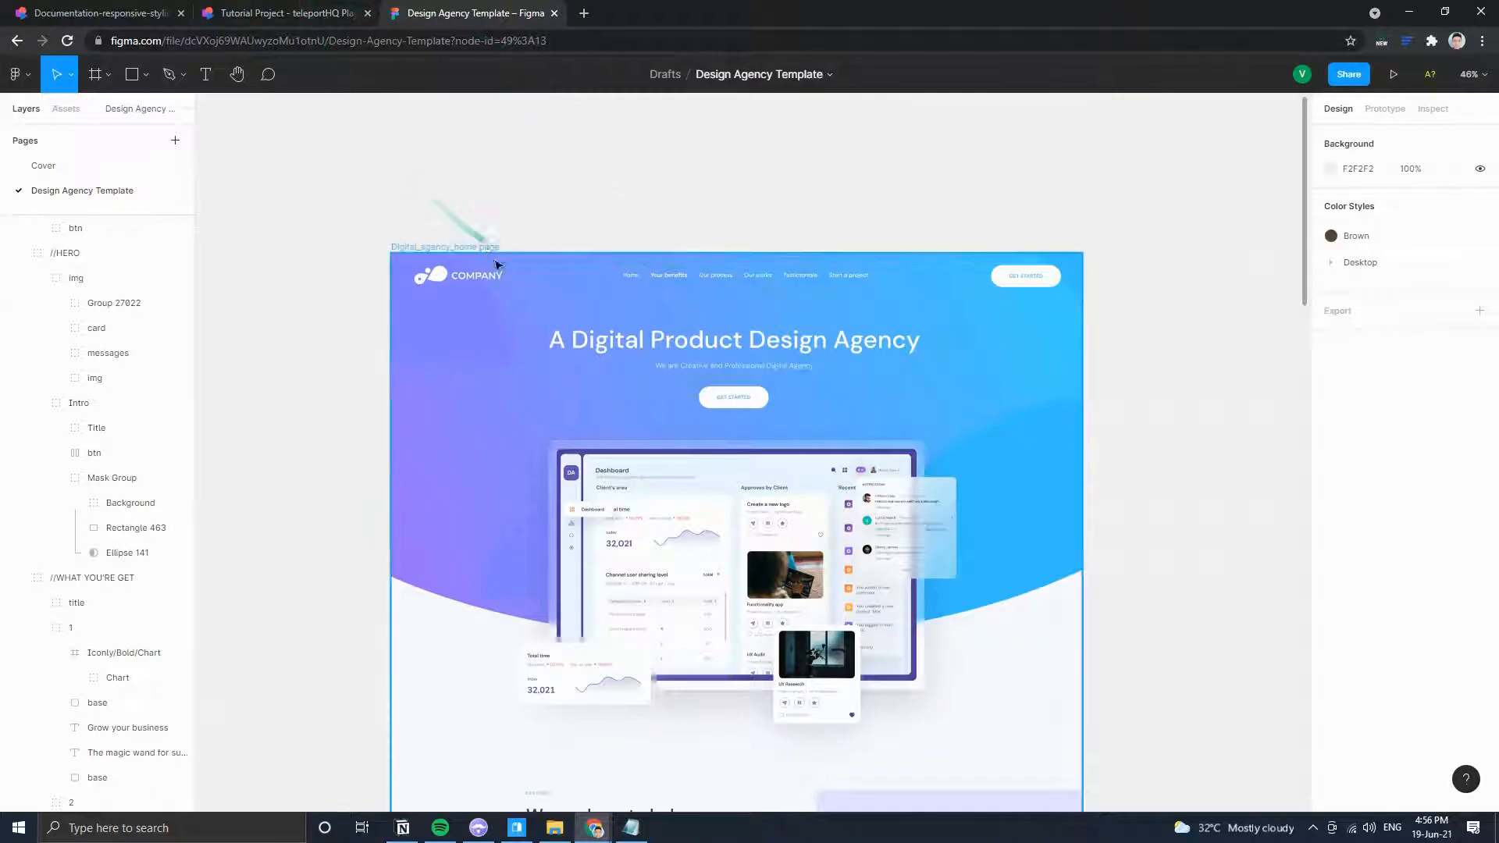
click(300, 6)
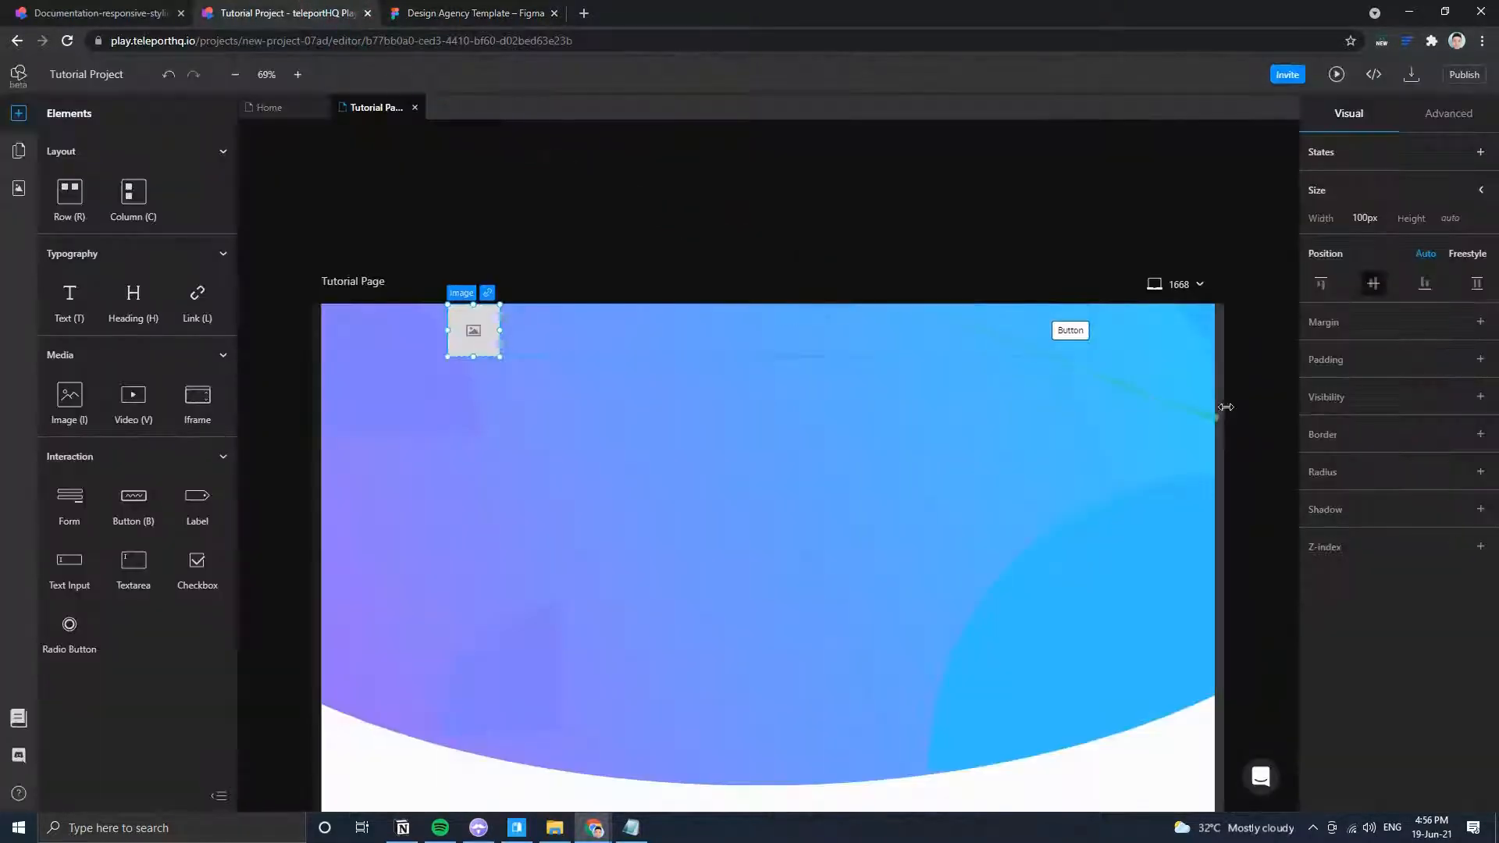
drag(1222, 394, 1179, 379)
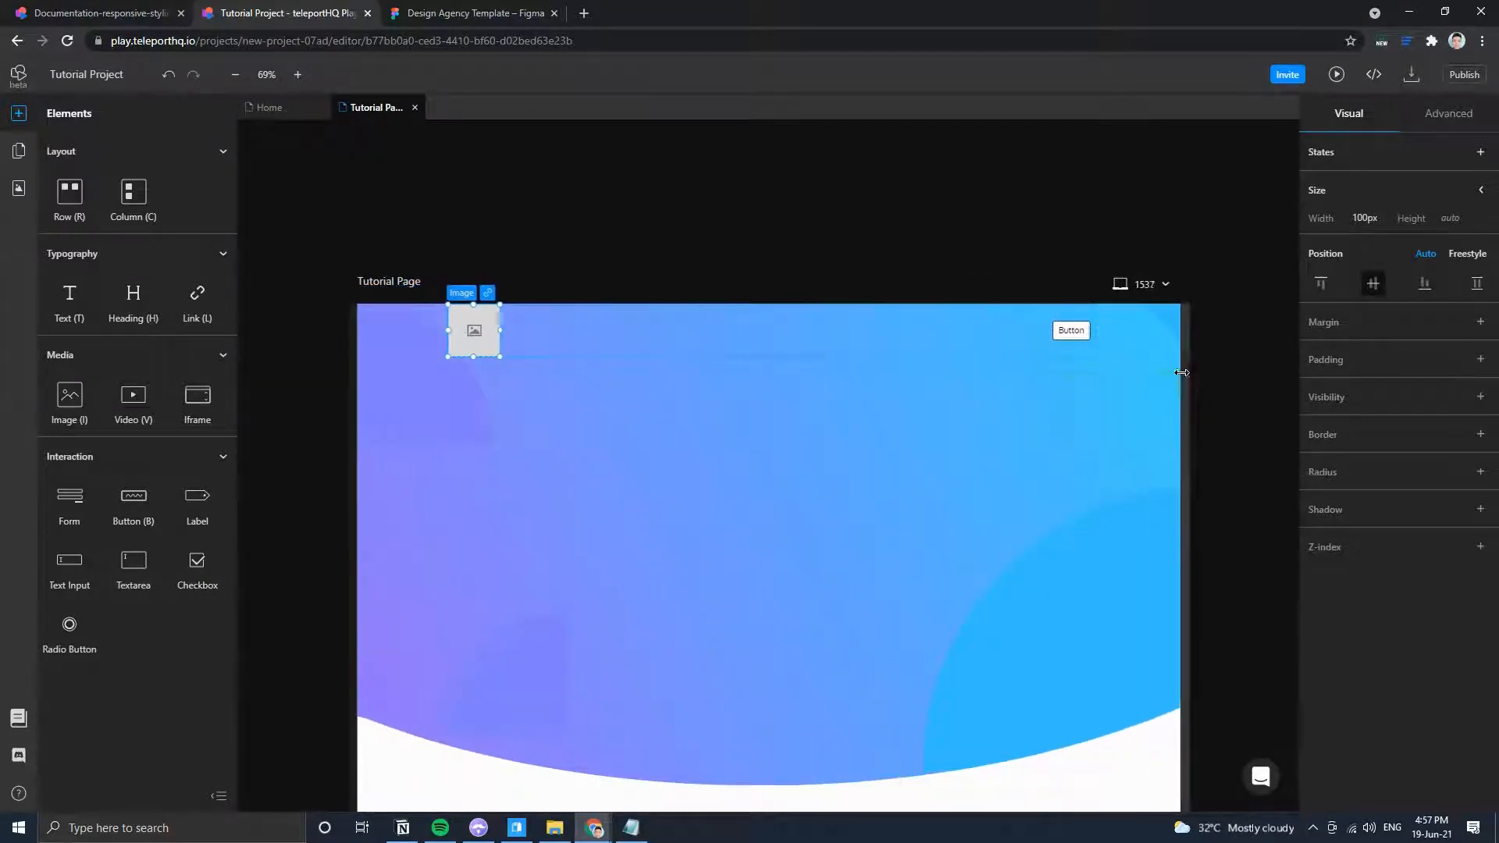
Set the Hero Section's left and right padding to Unit, checking the page at about 898 px and 1569 px wide.
click(400, 342)
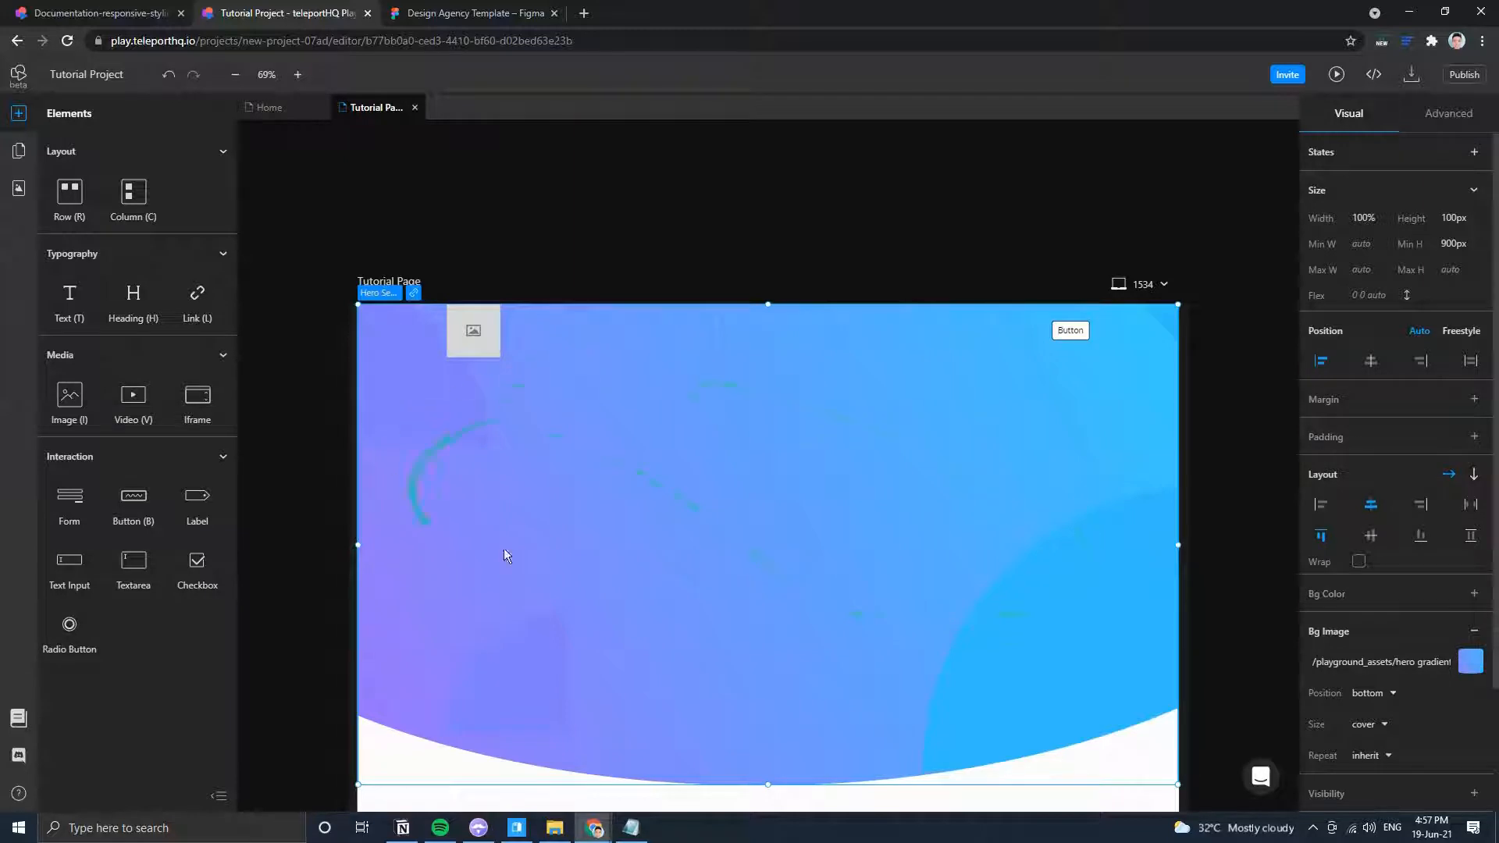
scroll(578, 515, down, 1)
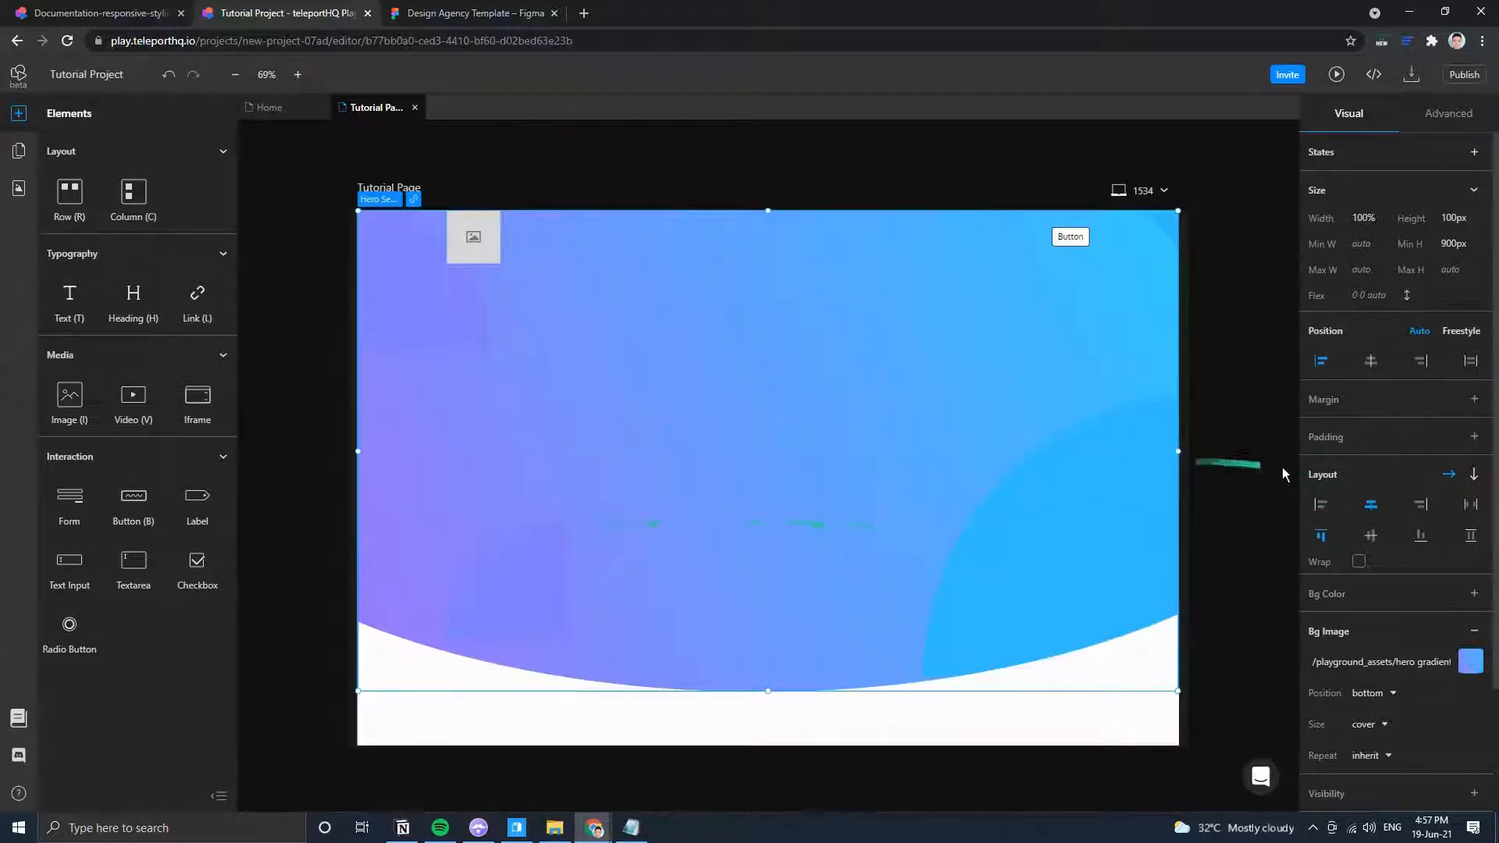
click(1473, 436)
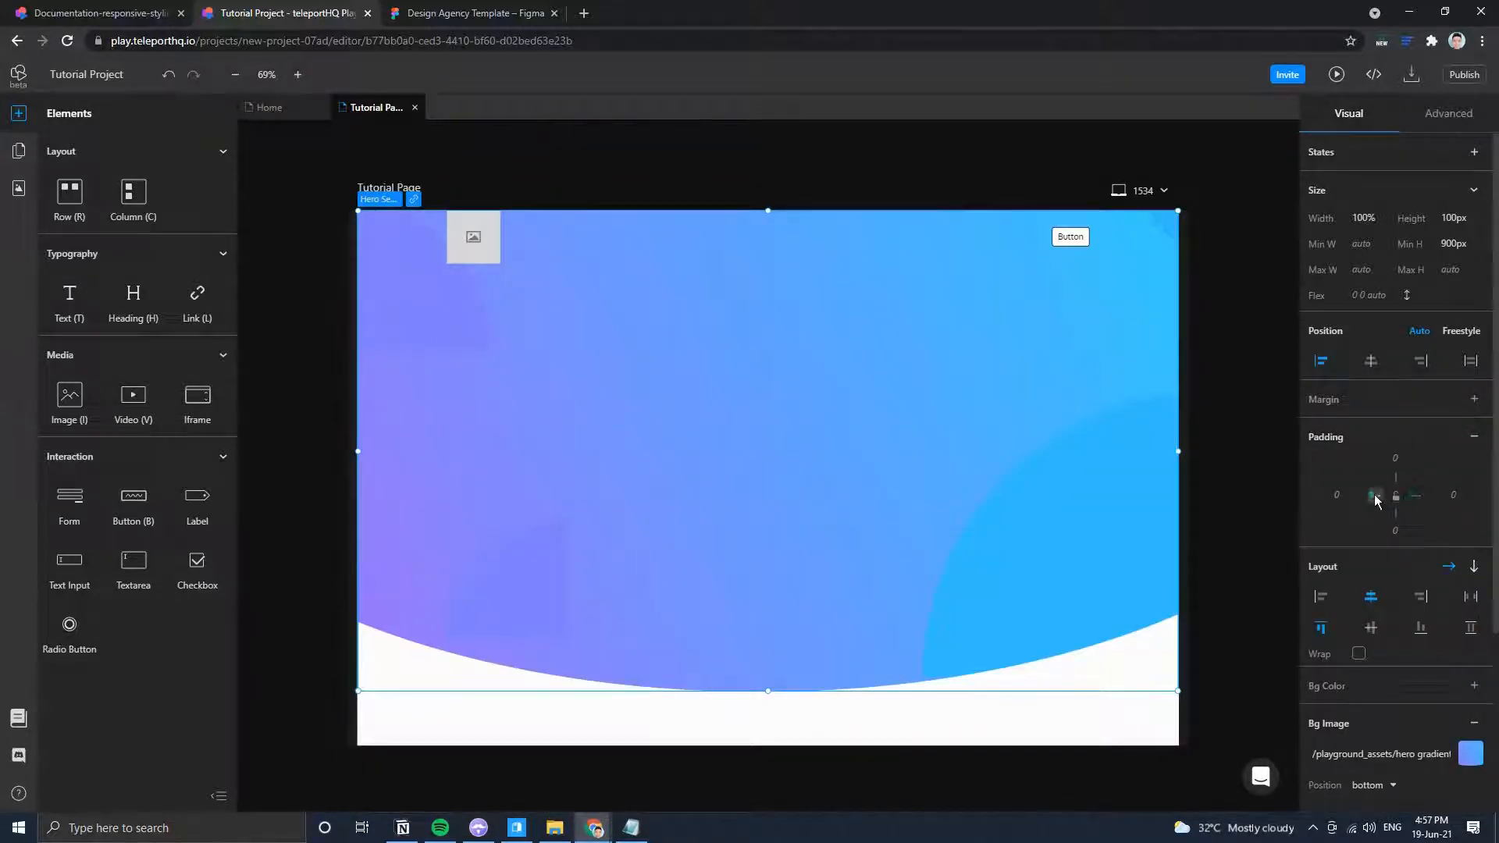
click(1336, 495)
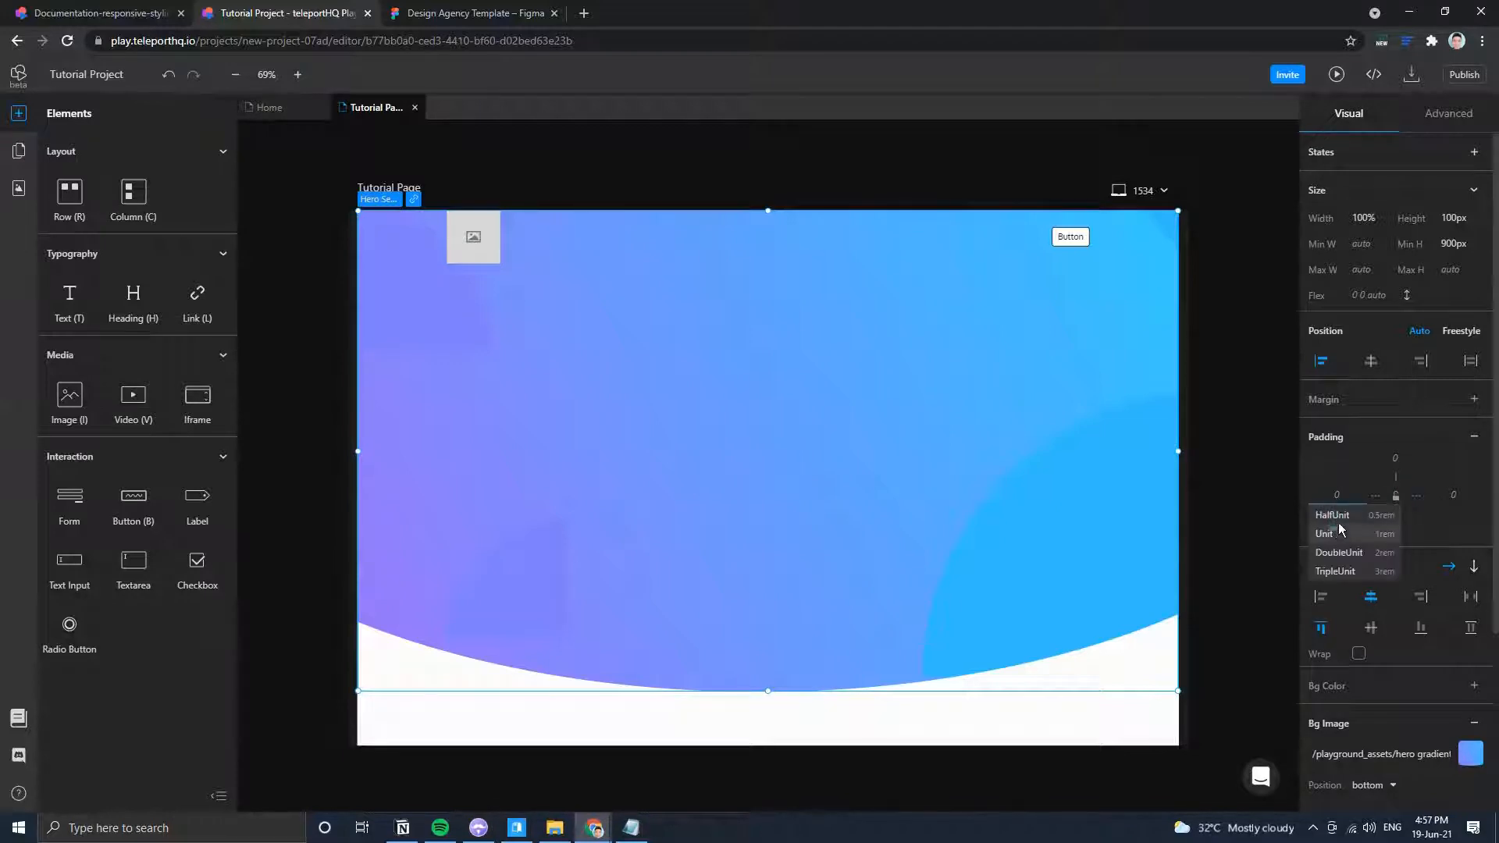
click(1339, 535)
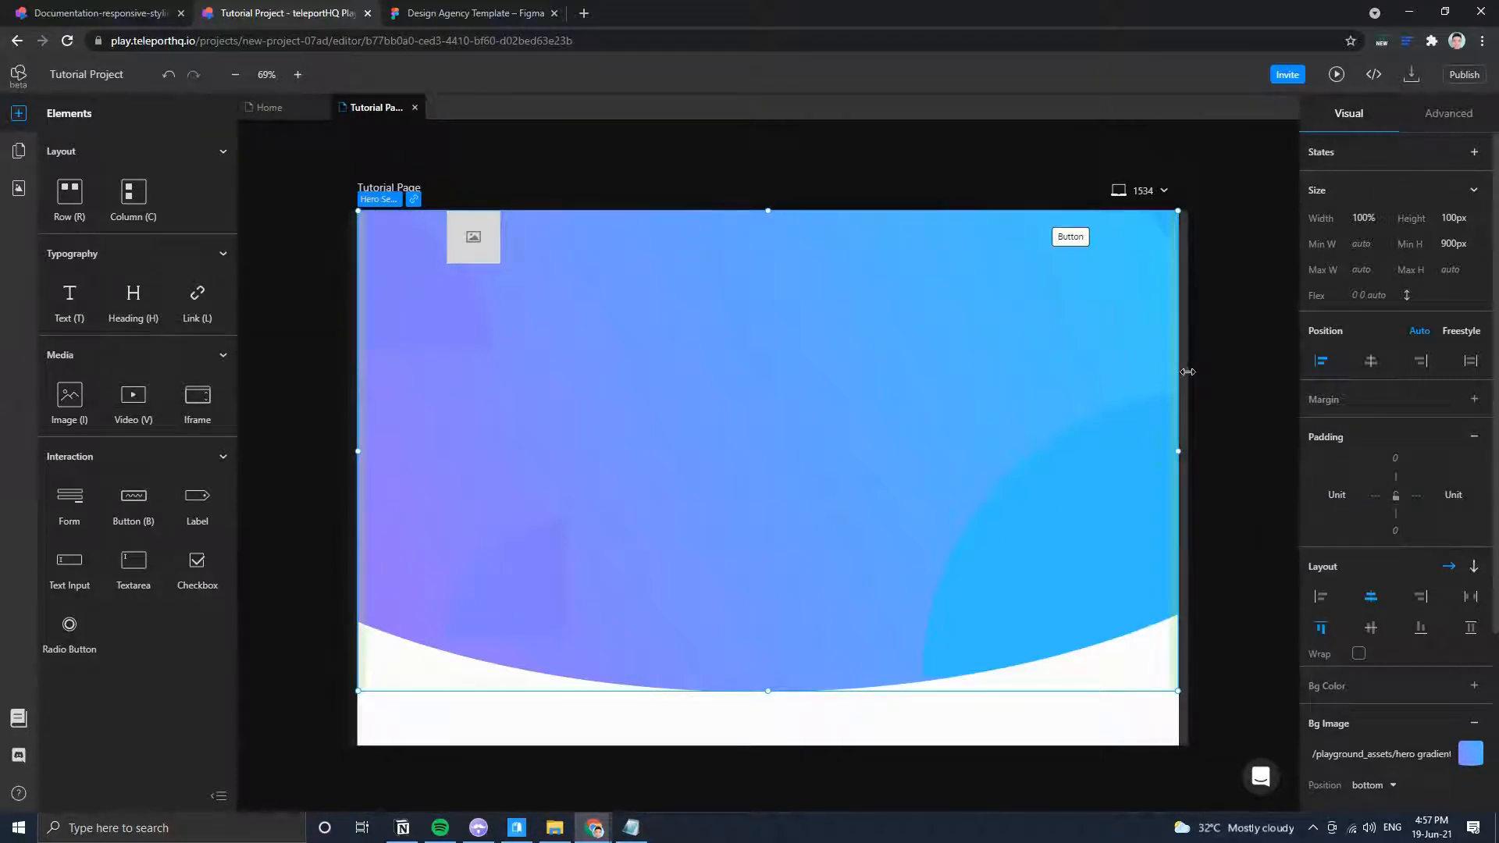
drag(1179, 384, 1007, 388)
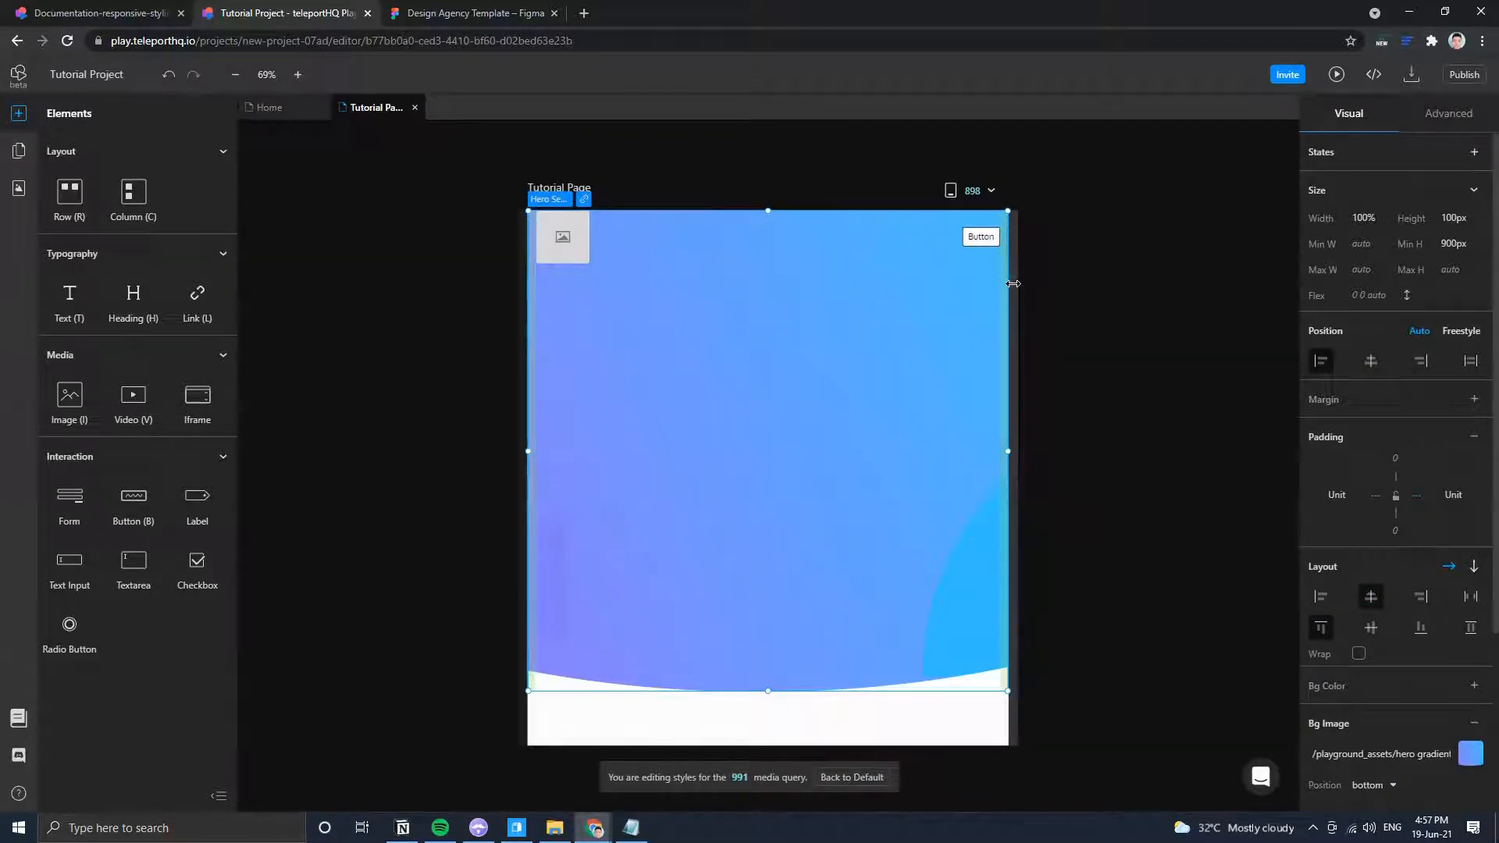
drag(1013, 283, 1188, 292)
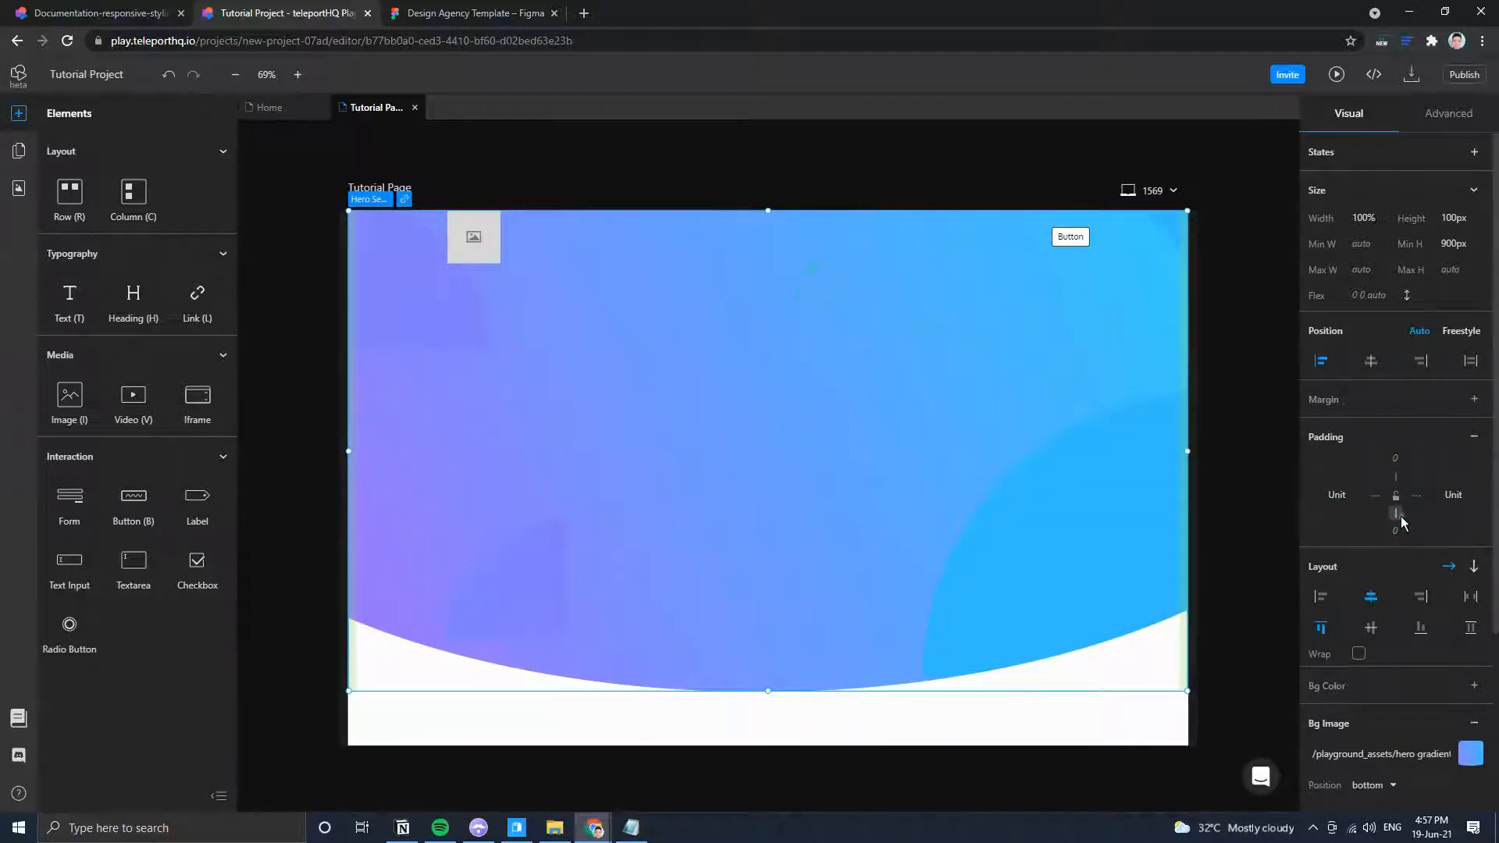
Set the Hero Section's top and bottom padding to HalfUnit.
click(1401, 461)
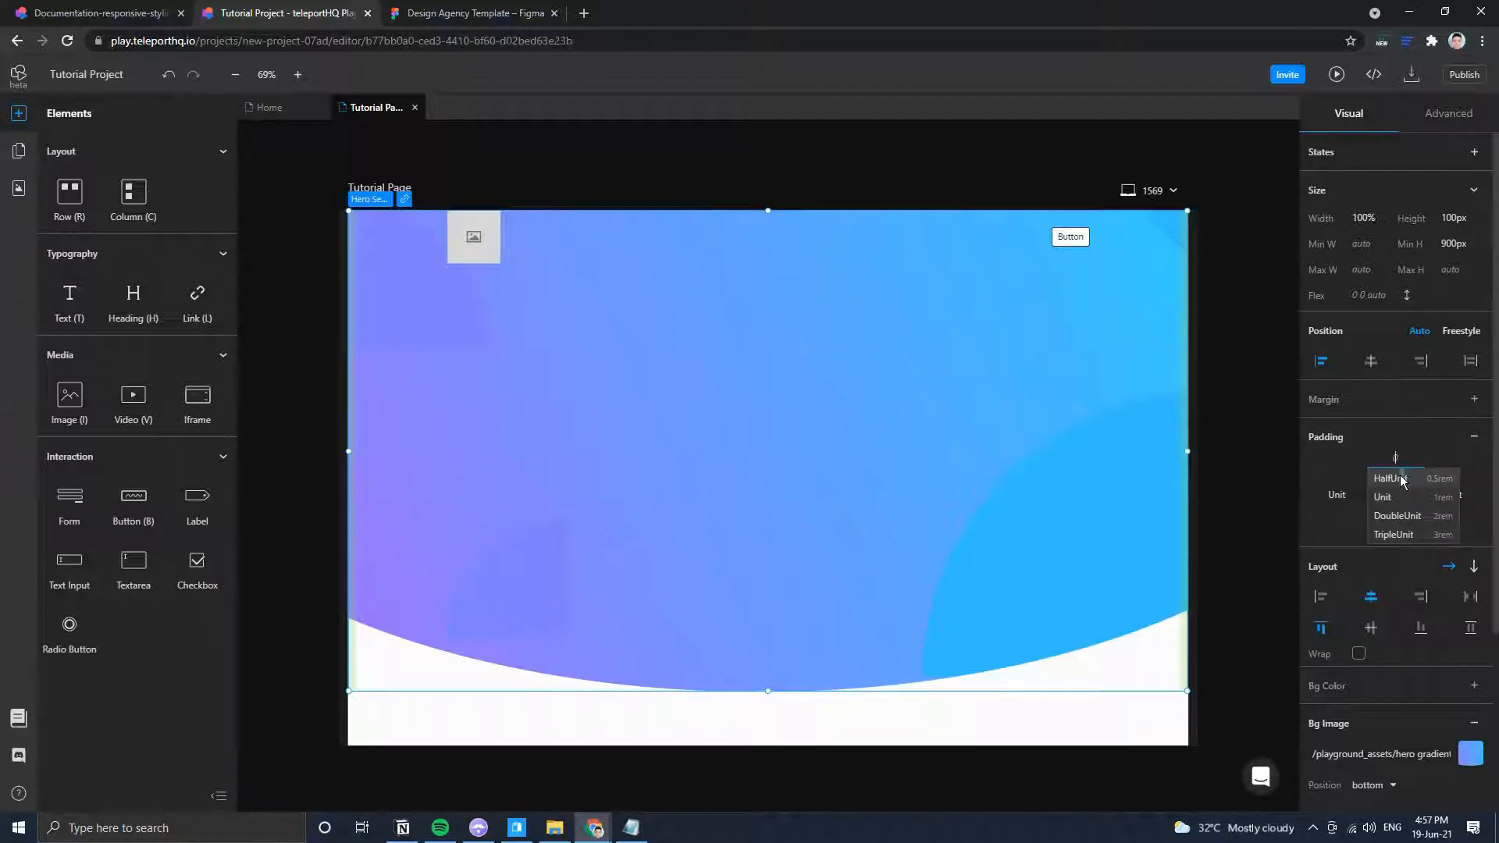
click(1401, 476)
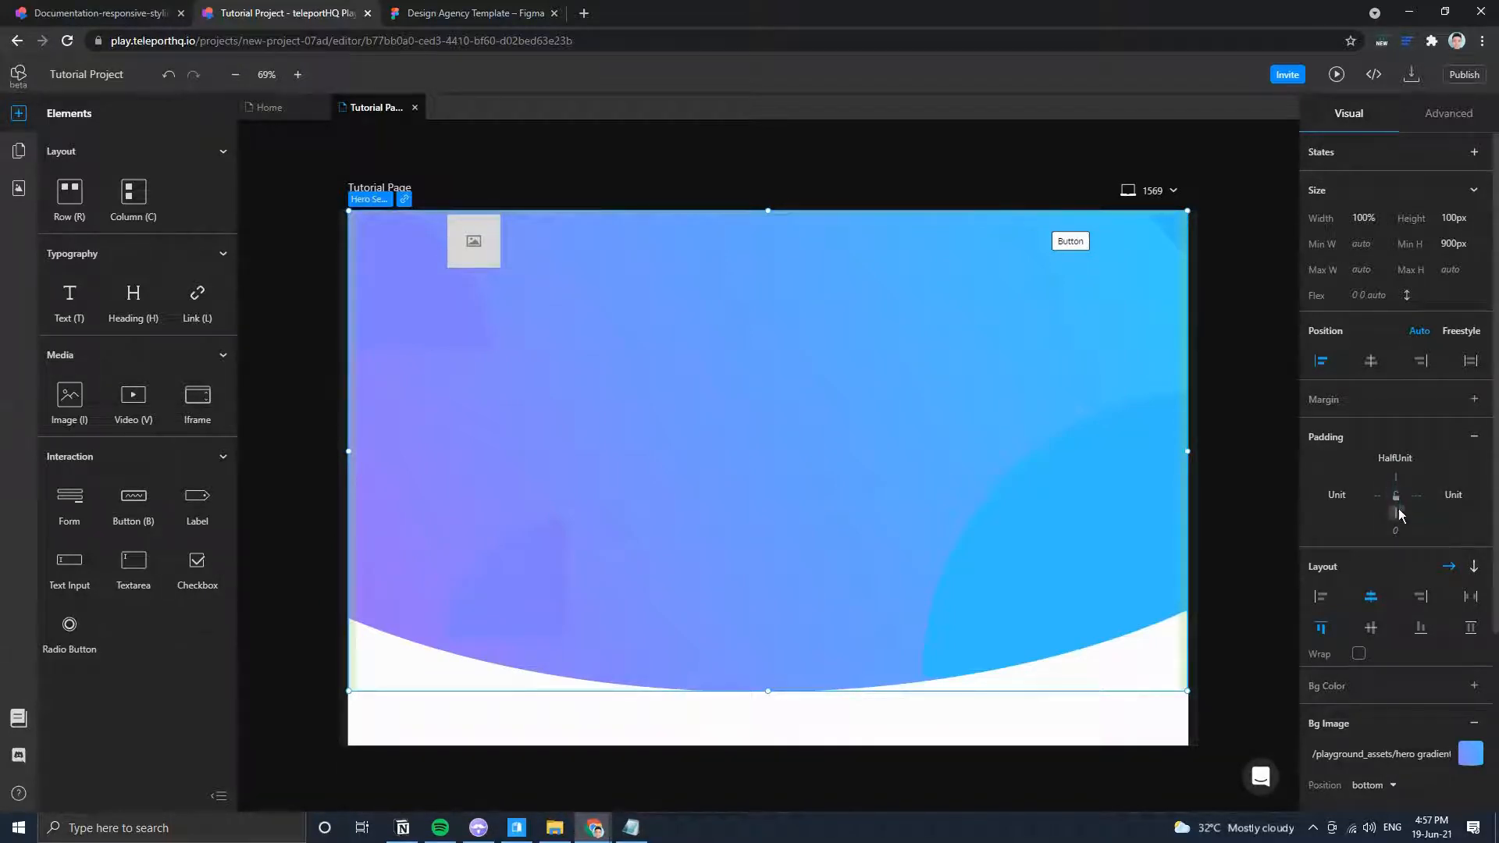
click(1394, 476)
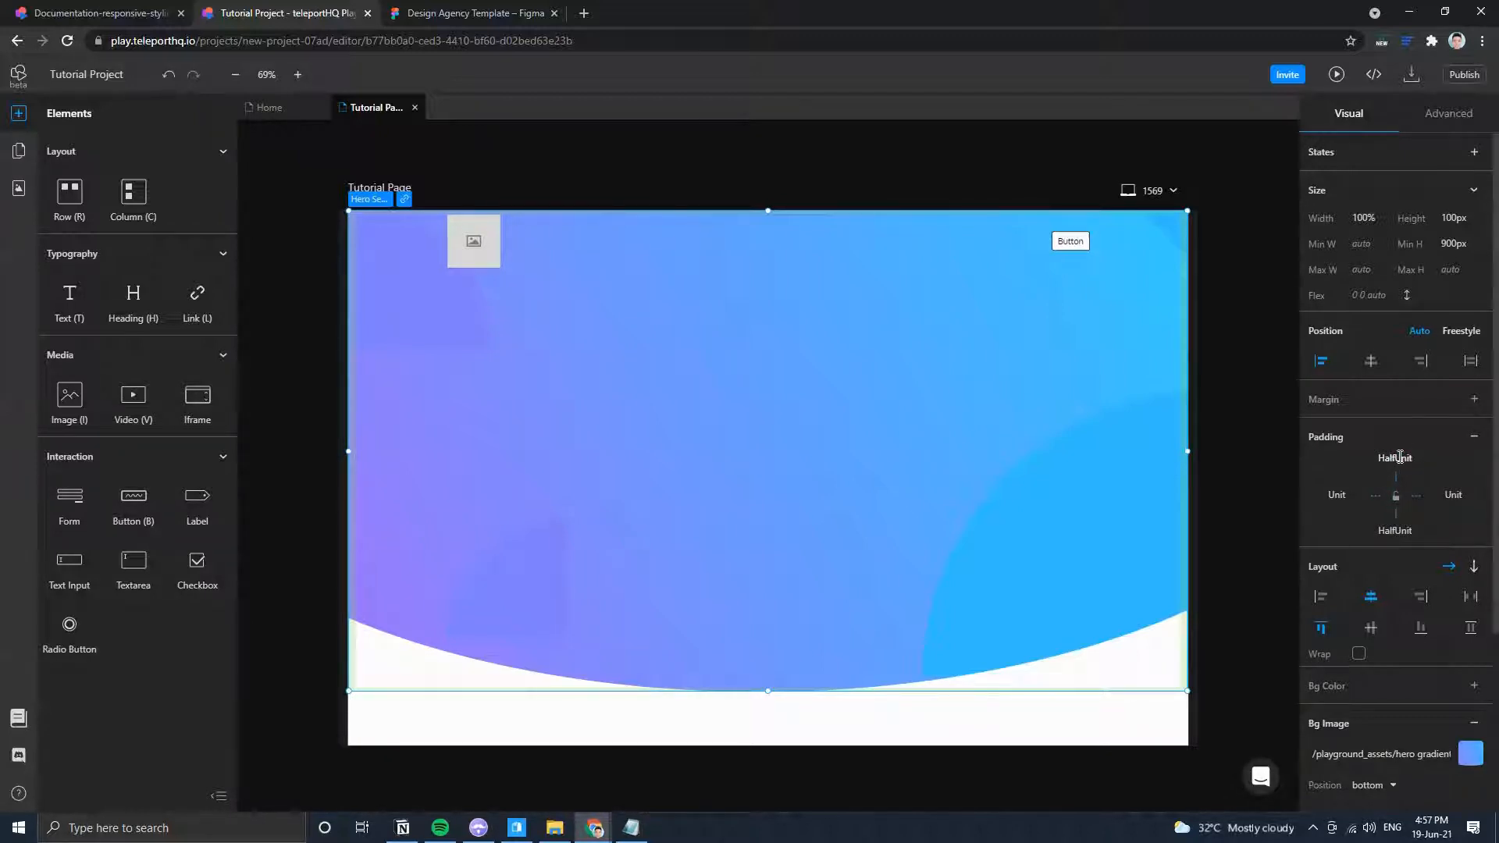
Try DoubleUnit for the Hero Section's left and right padding and return both to Unit.
click(1375, 496)
click(1355, 554)
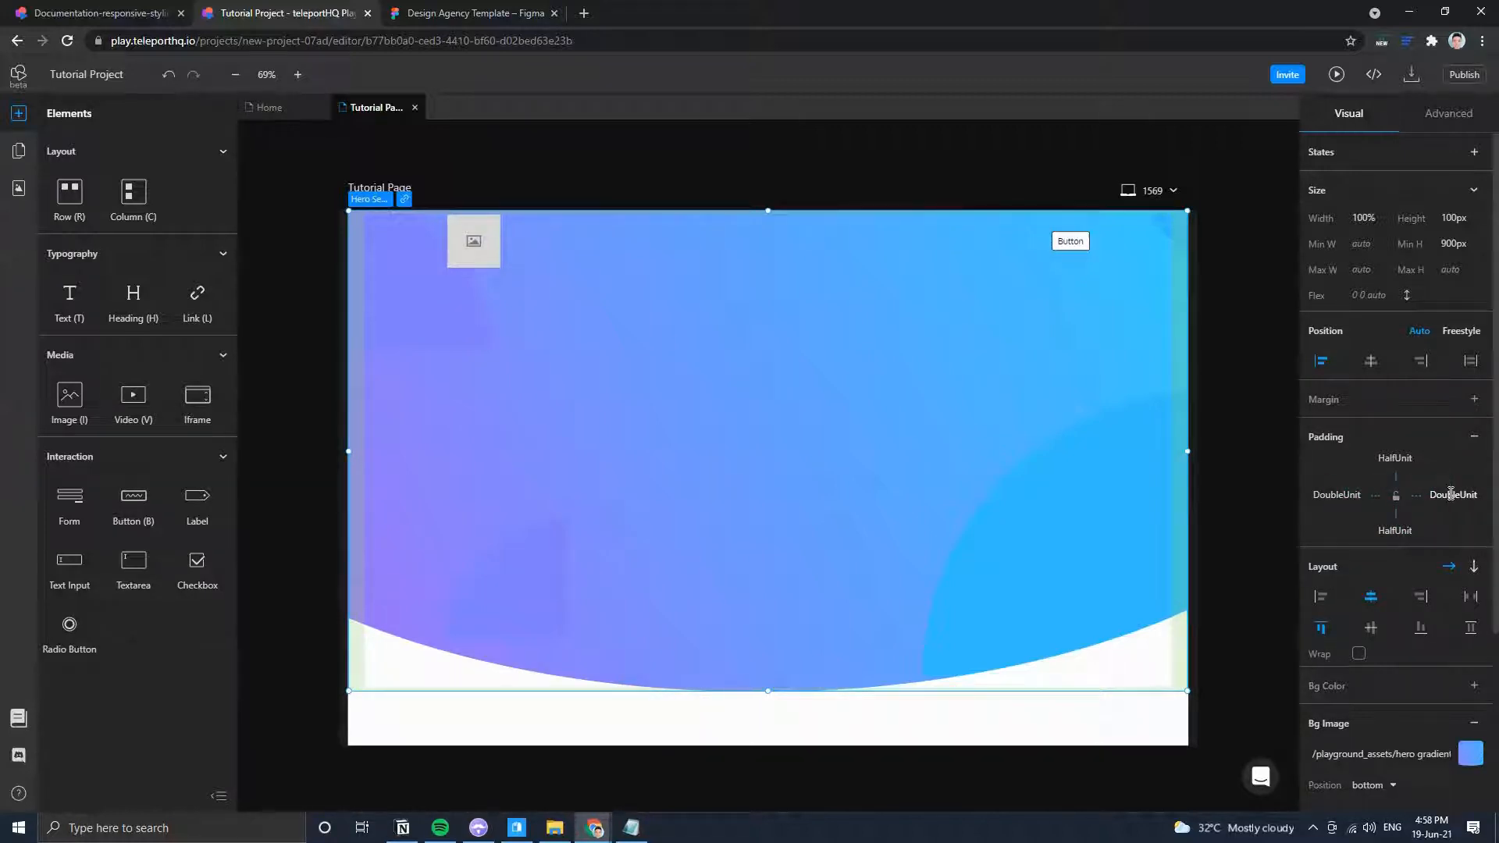
click(1344, 495)
click(1342, 534)
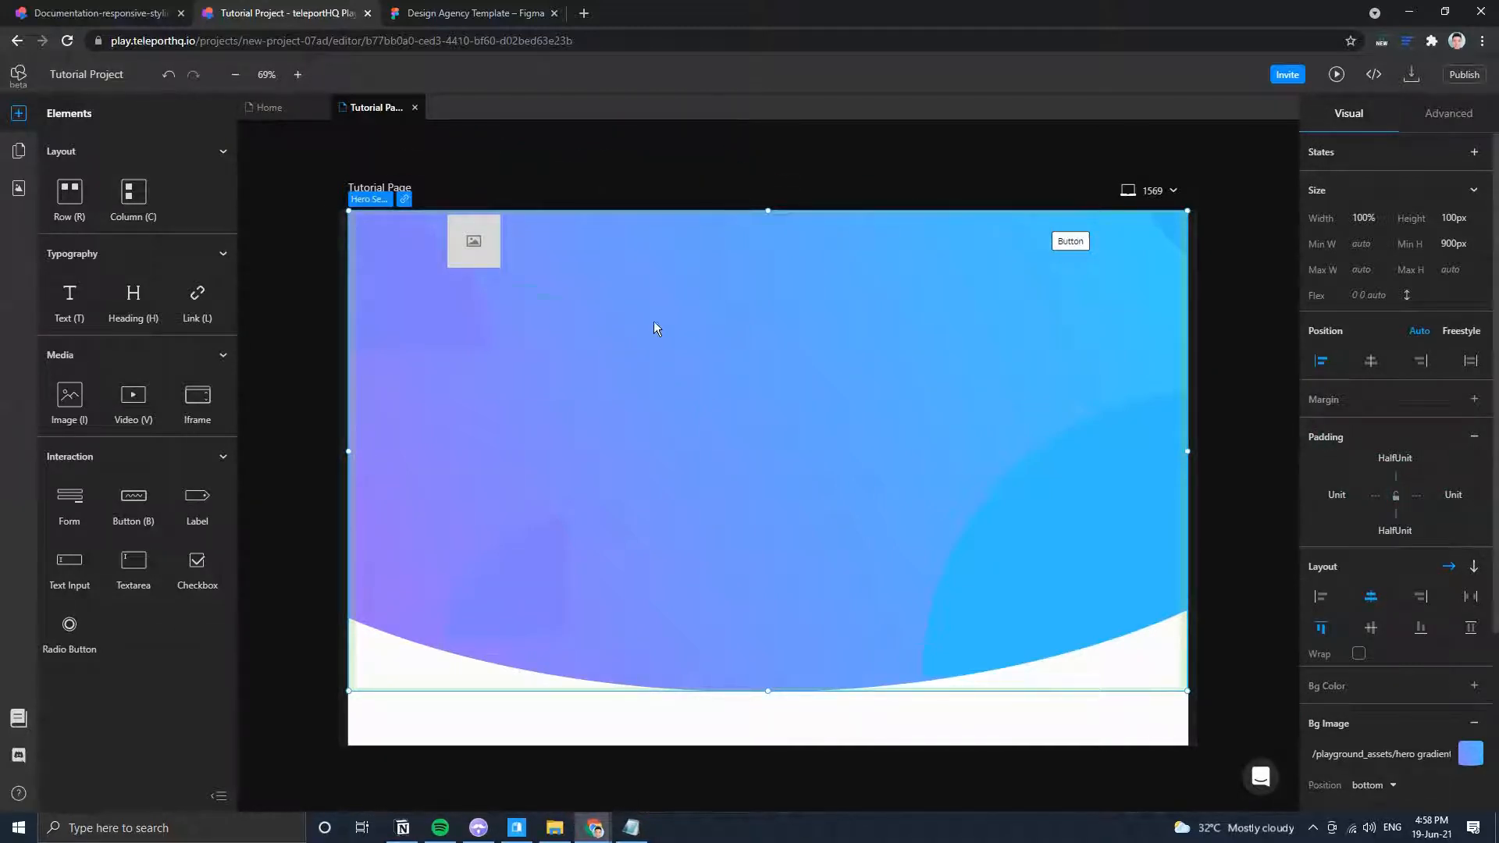
Try DoubleUnit for the Hero Section's top and bottom padding and settle on Unit for both.
click(1394, 458)
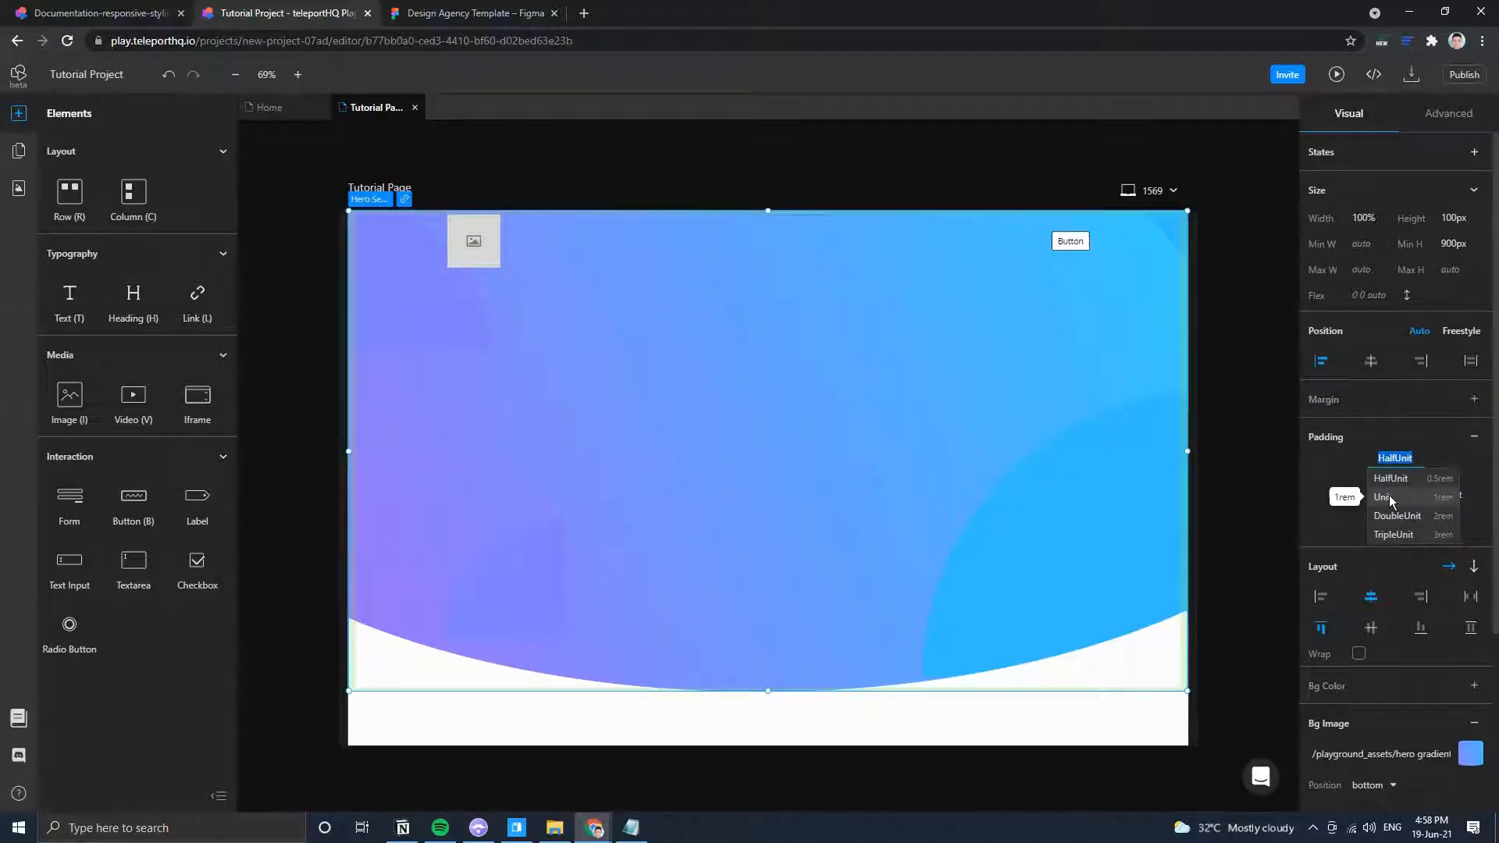
click(1396, 516)
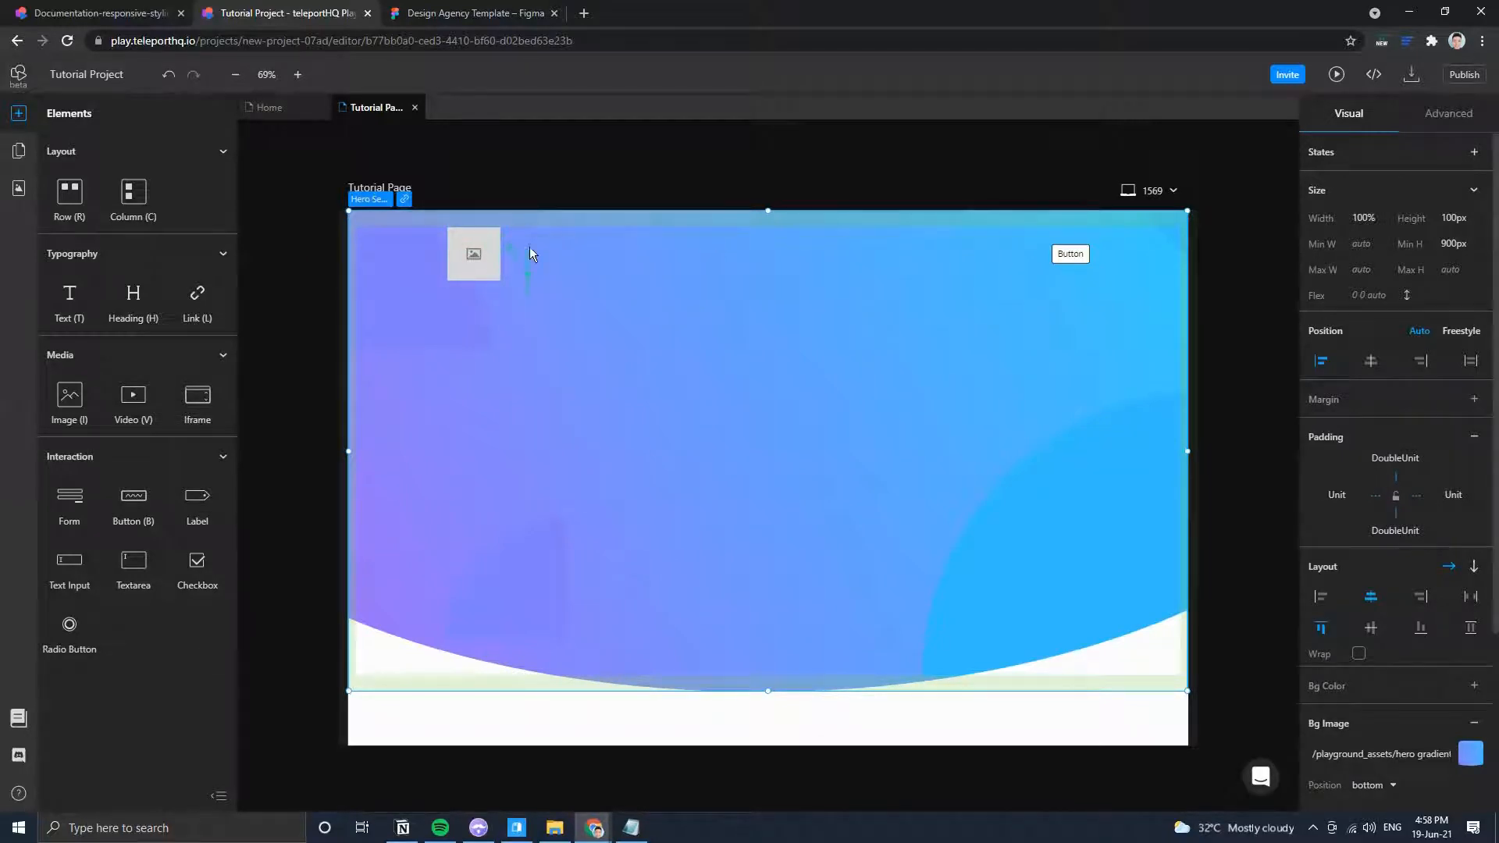
click(1395, 458)
click(1395, 500)
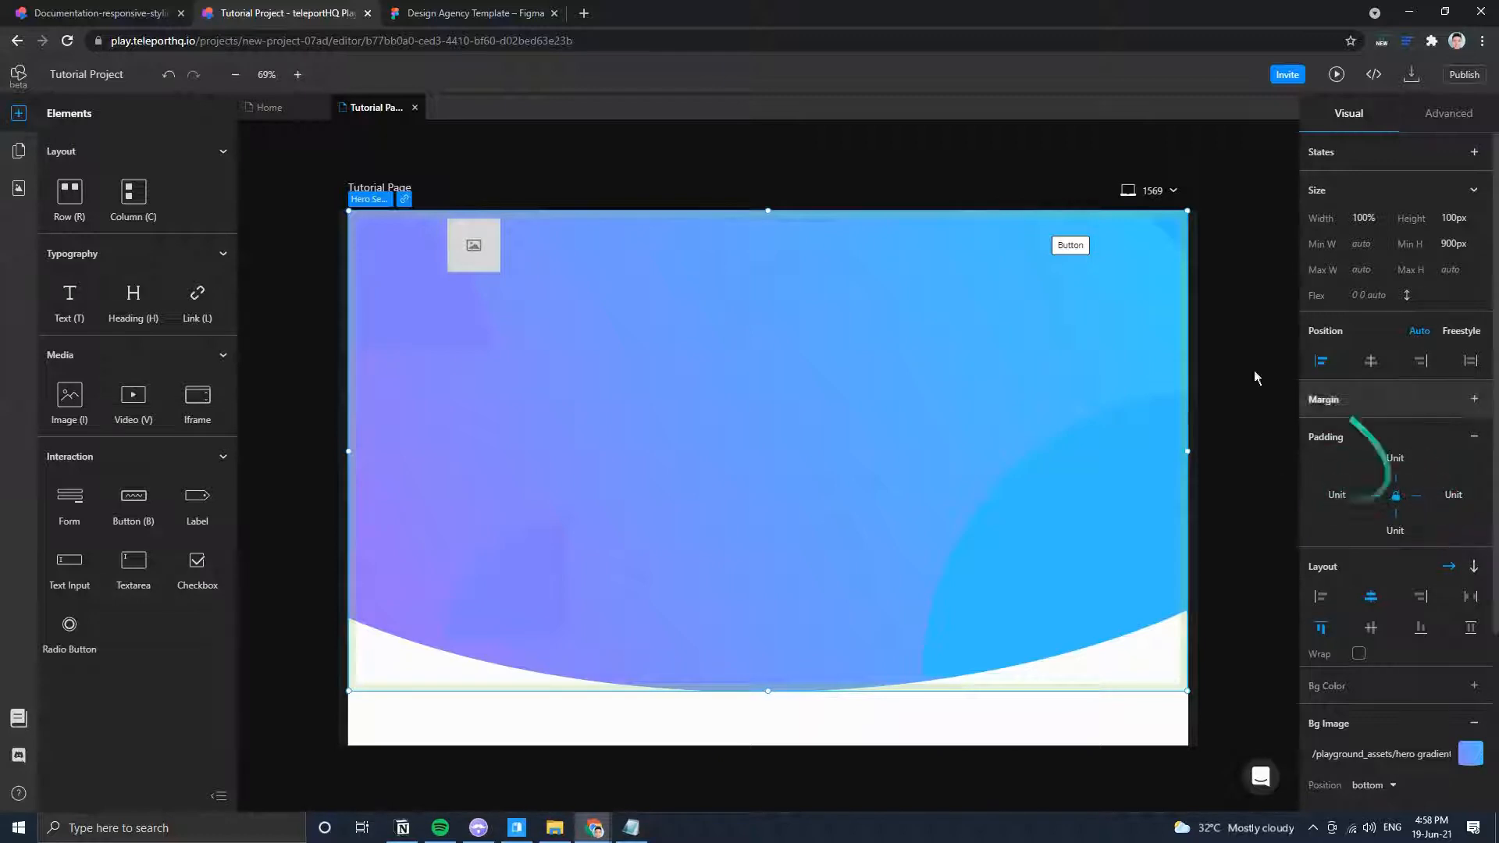
click(1230, 323)
Following the Figma header, replace the placeholder image in the Navigation Menu with the uploaded asset logo.svg.
click(524, 241)
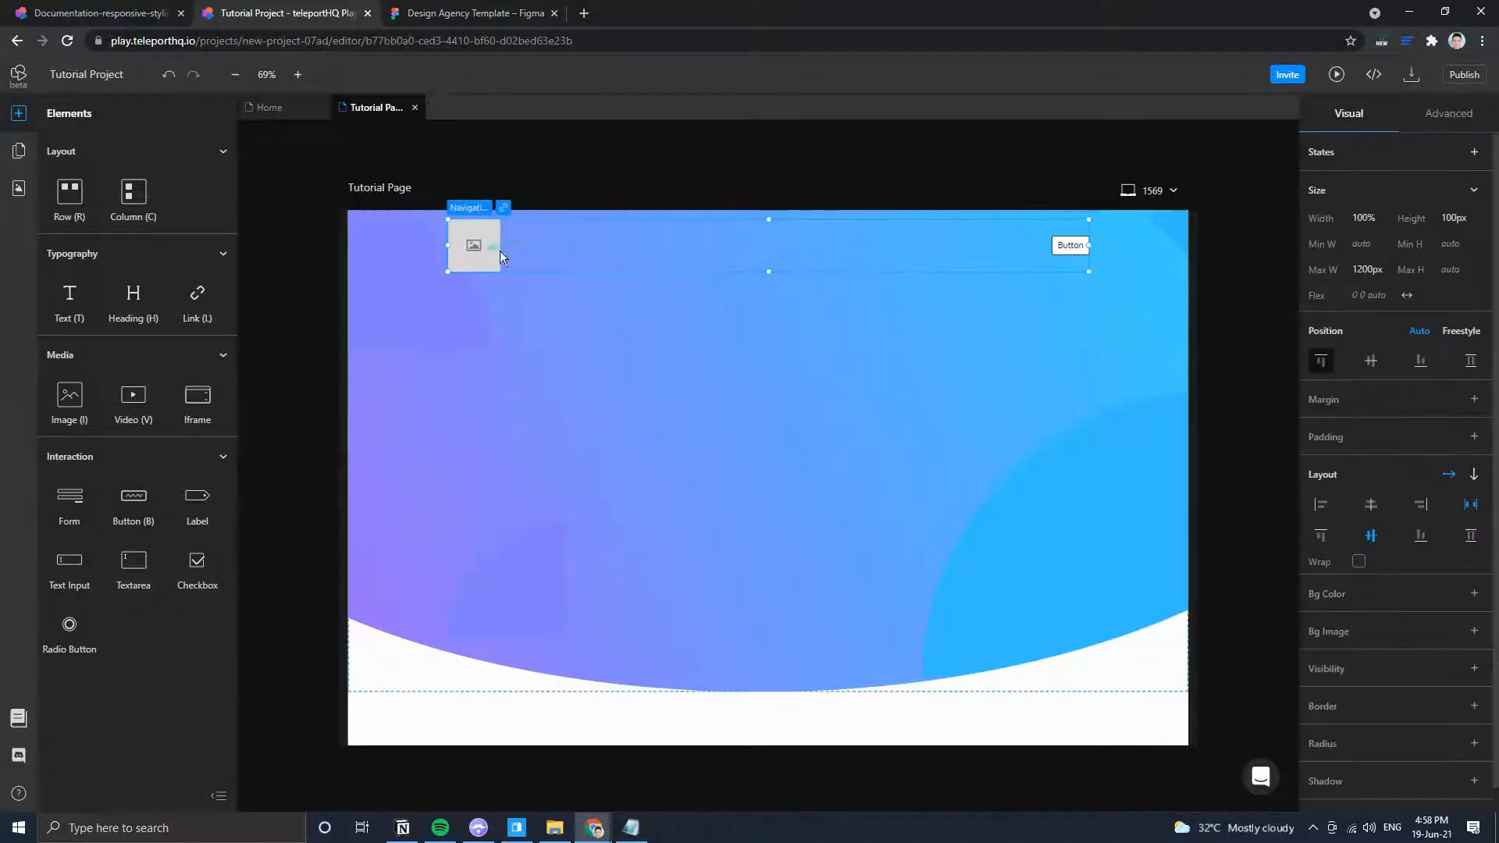
click(462, 7)
click(279, 11)
click(484, 262)
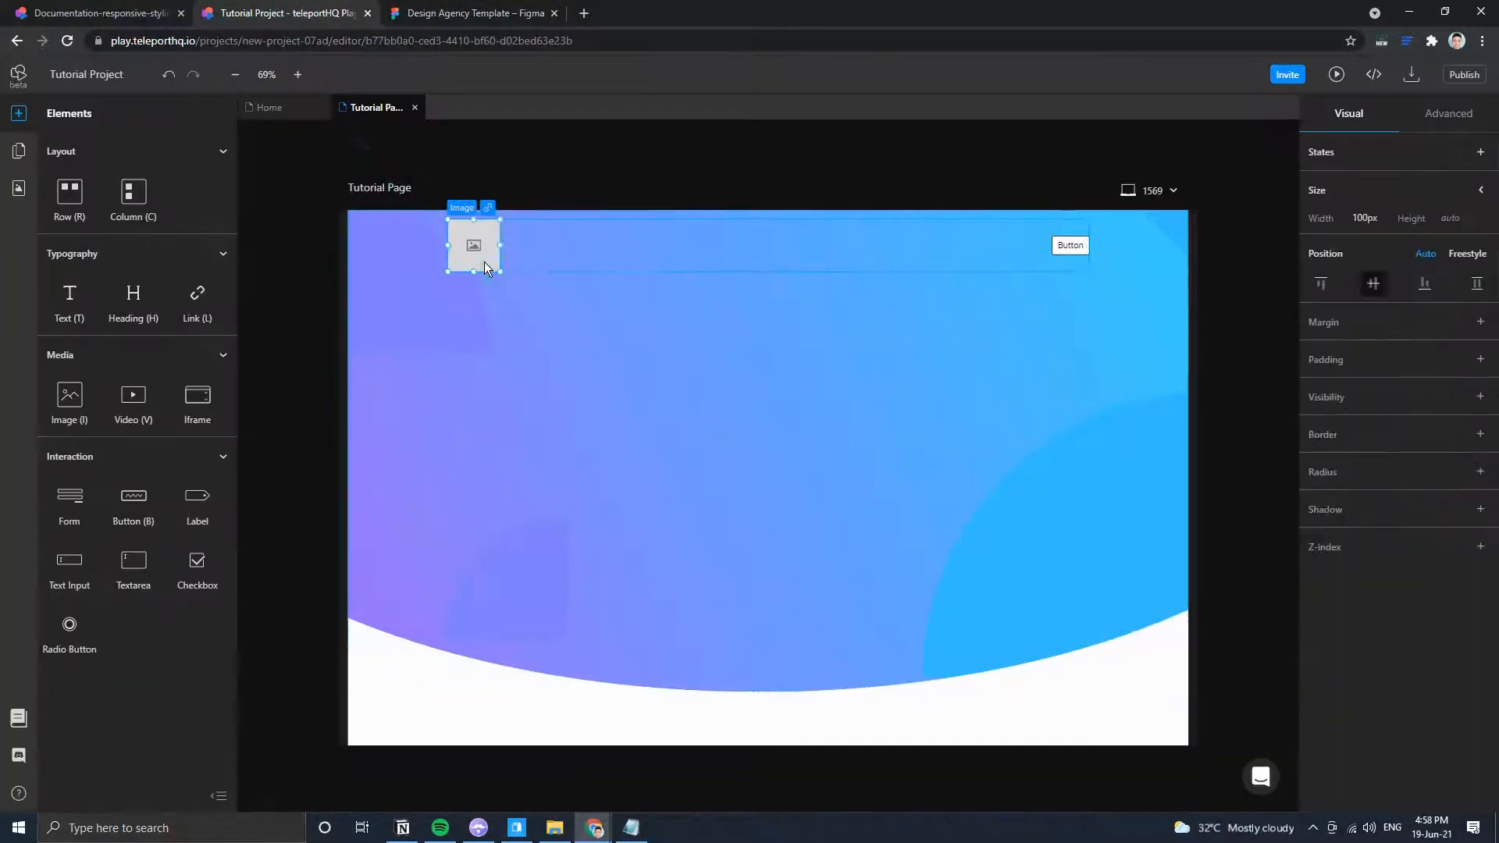
click(19, 188)
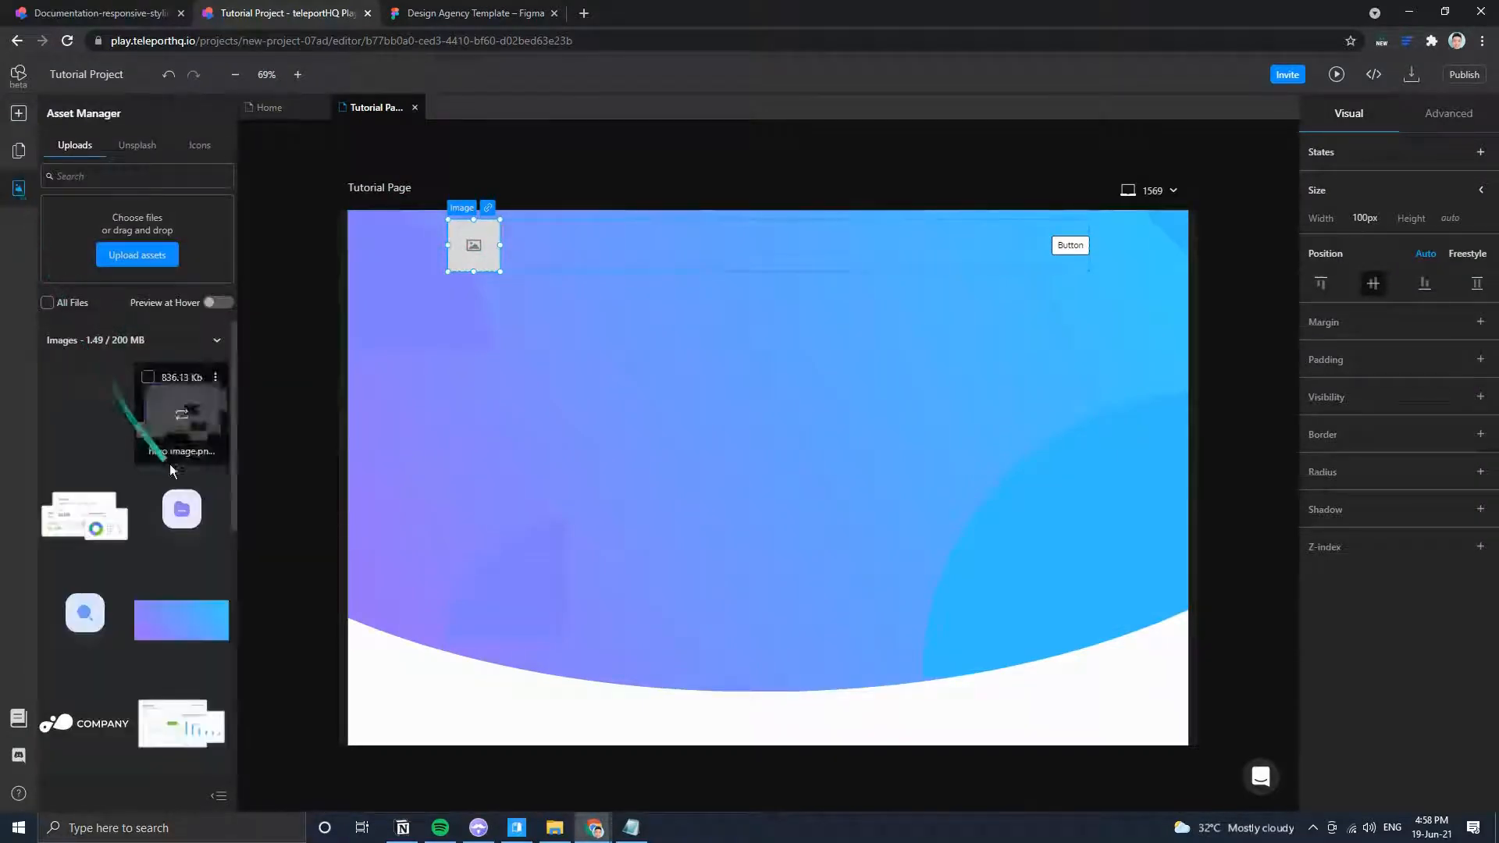
scroll(170, 464, down, 4)
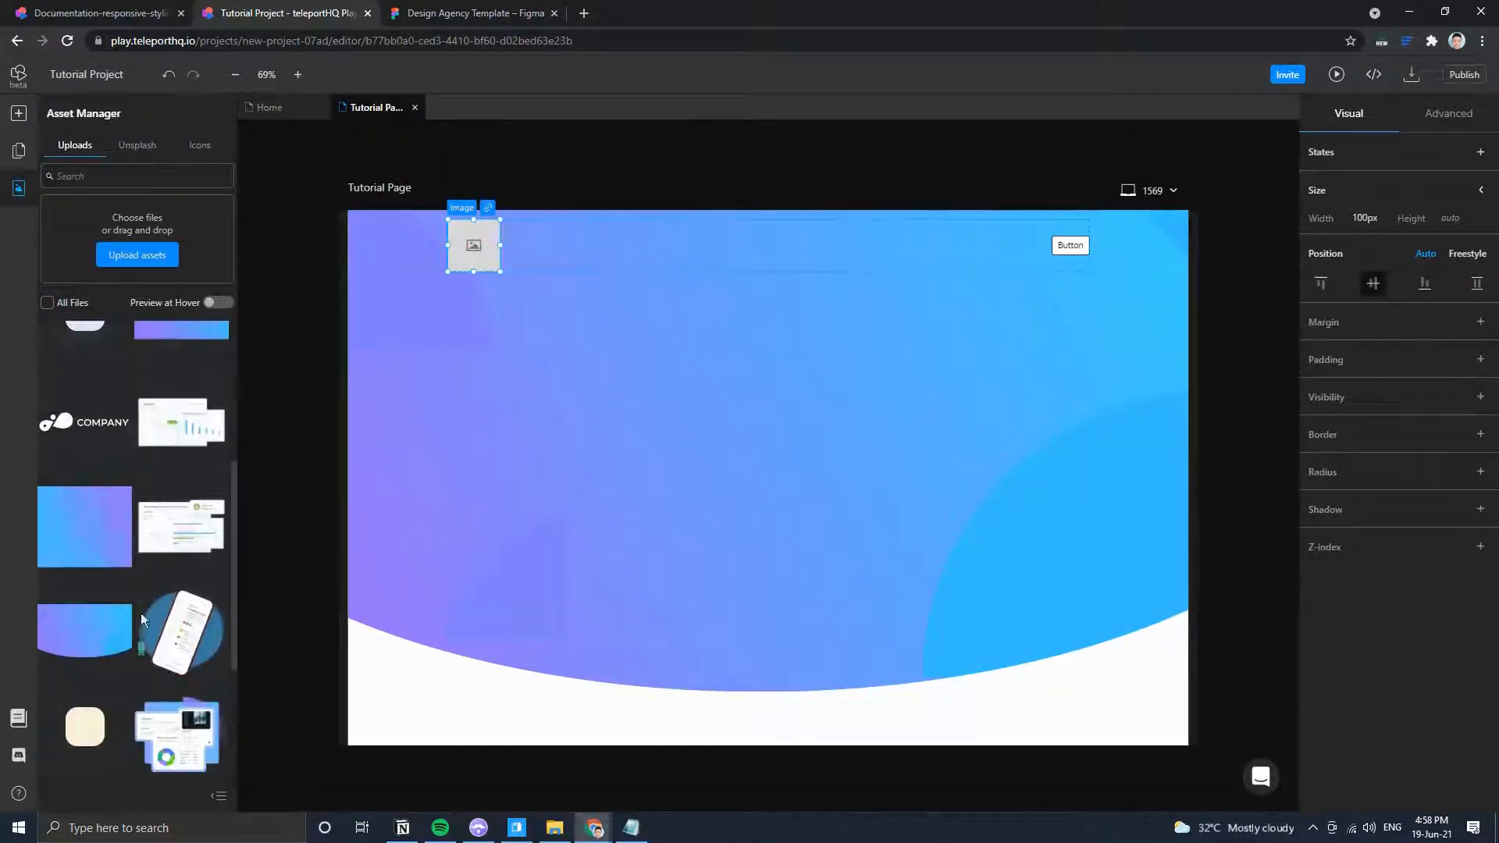
mouse_move(92, 429)
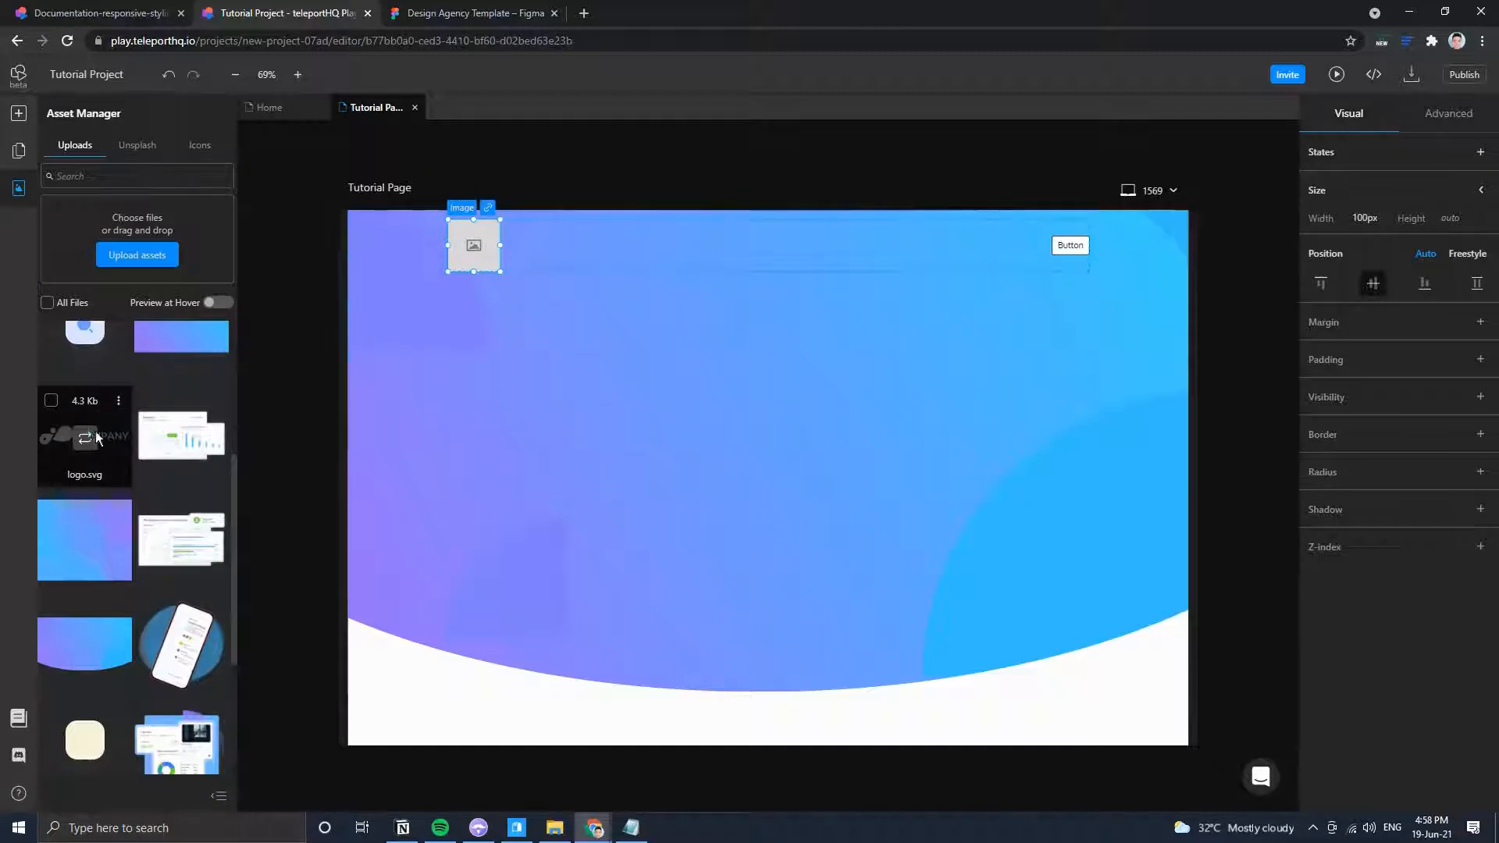
drag(492, 252, 82, 443)
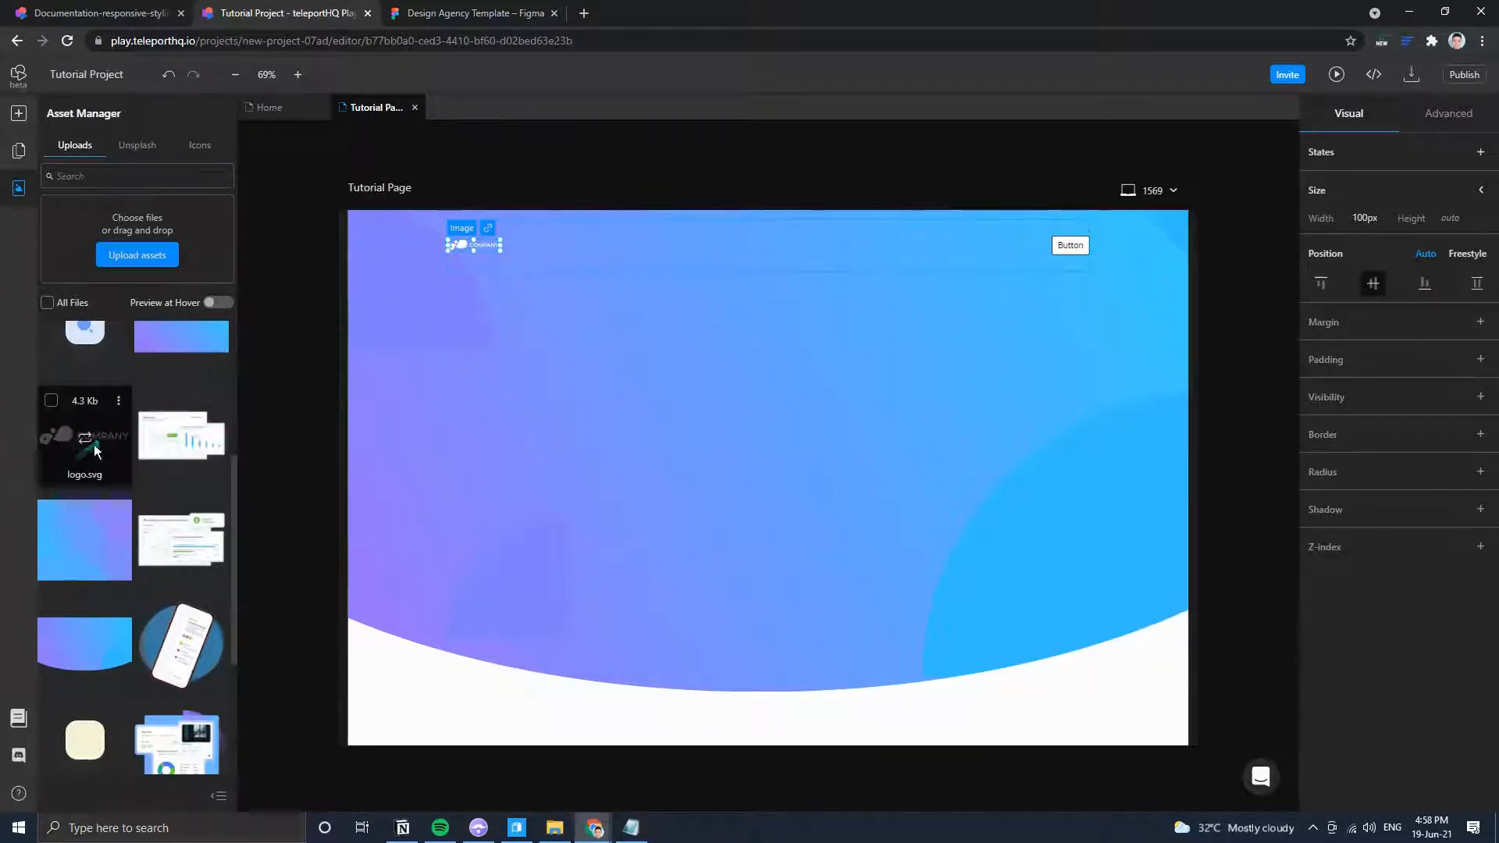
drag(86, 437, 493, 245)
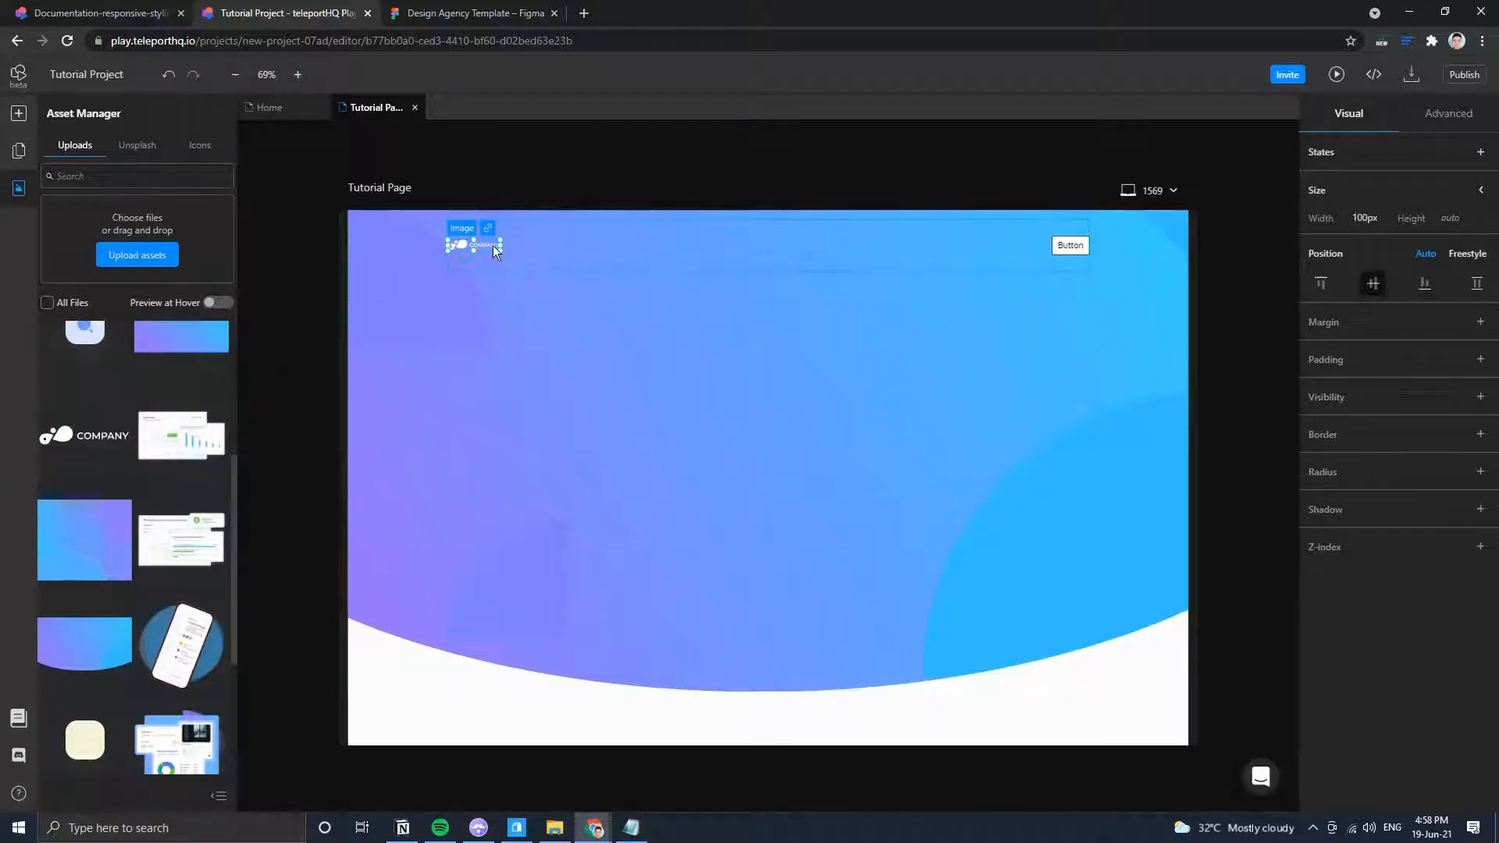
Set the logo image's width to 160 px.
click(1359, 218)
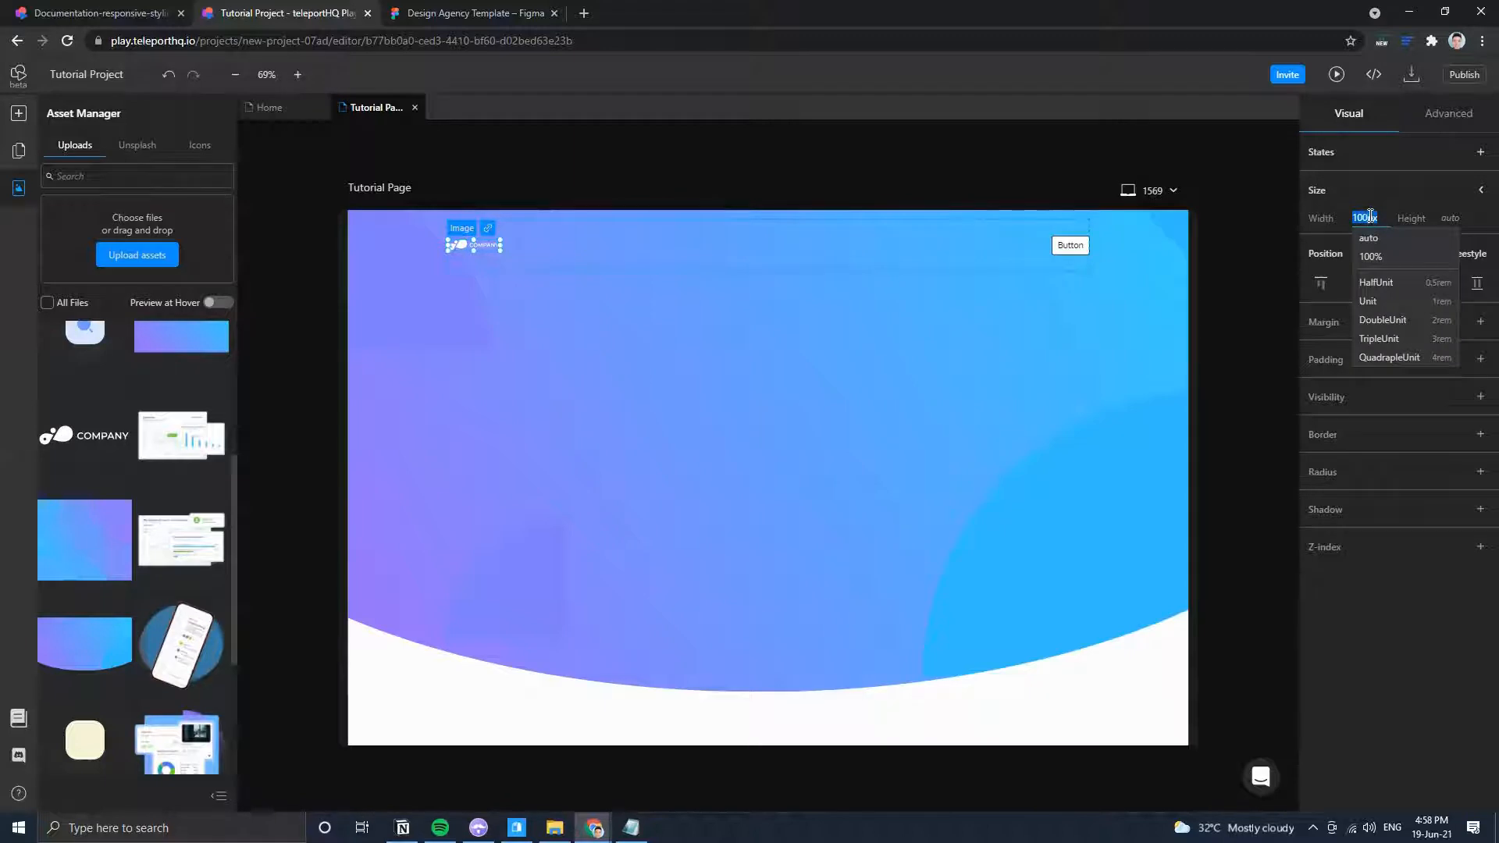
text(160)
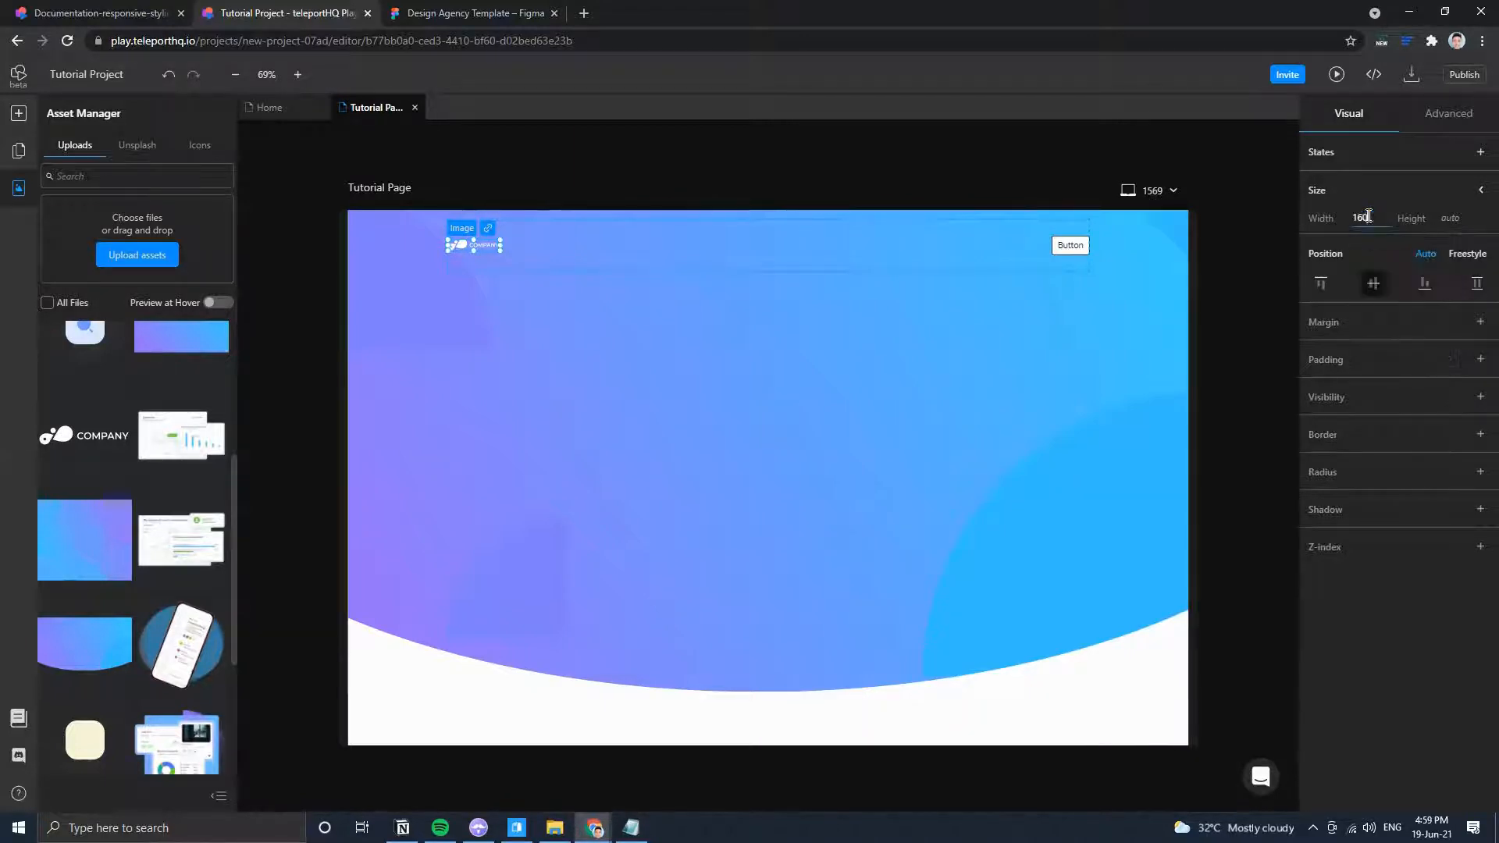
key(Return)
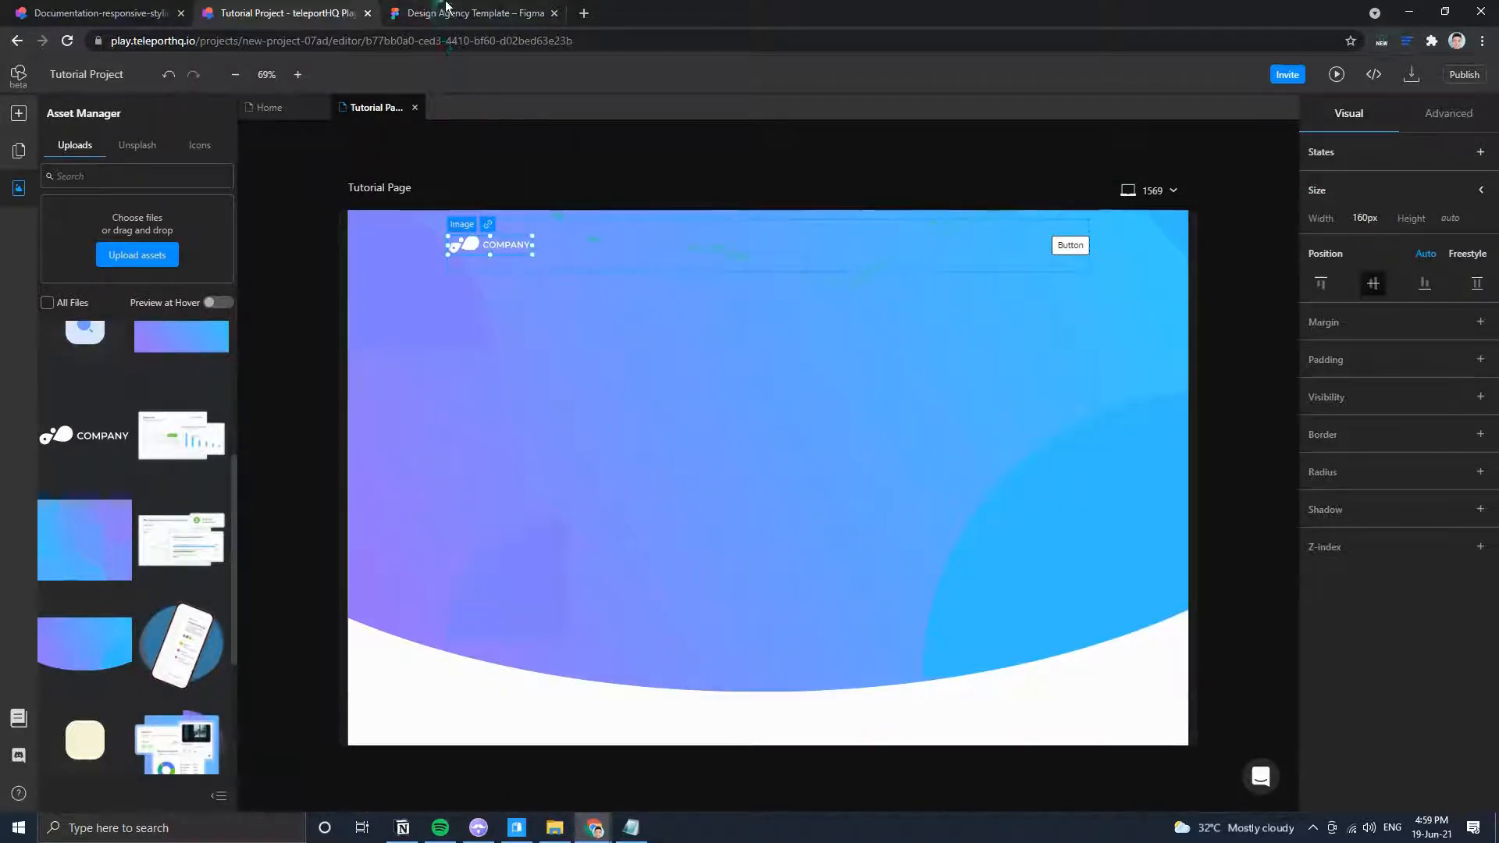
Compare the logo with the Figma header and set the logo image's width to 200 px.
click(468, 13)
click(289, 13)
click(1366, 219)
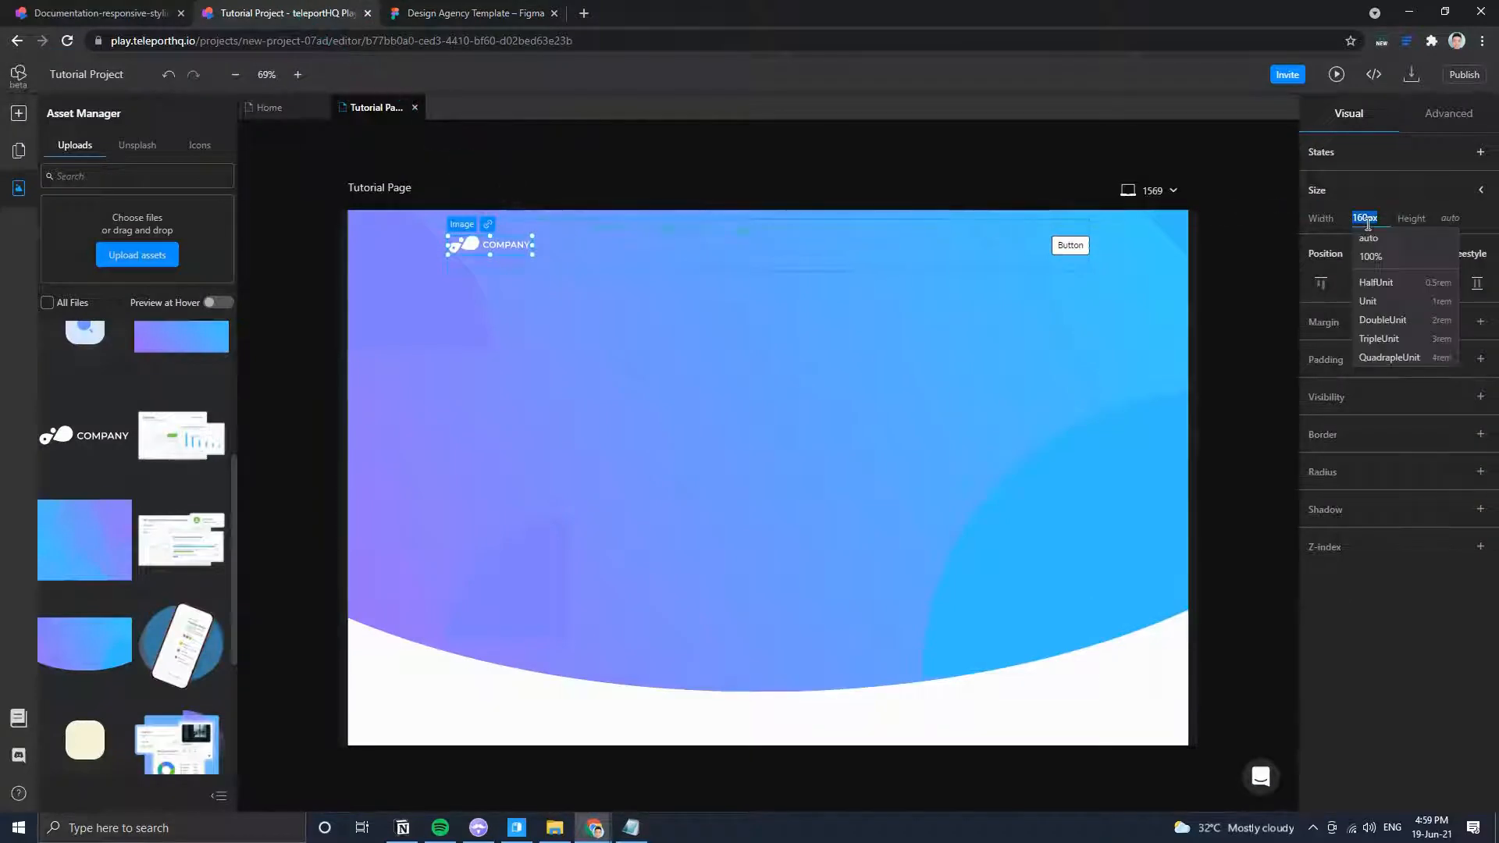
text(200)
key(Return)
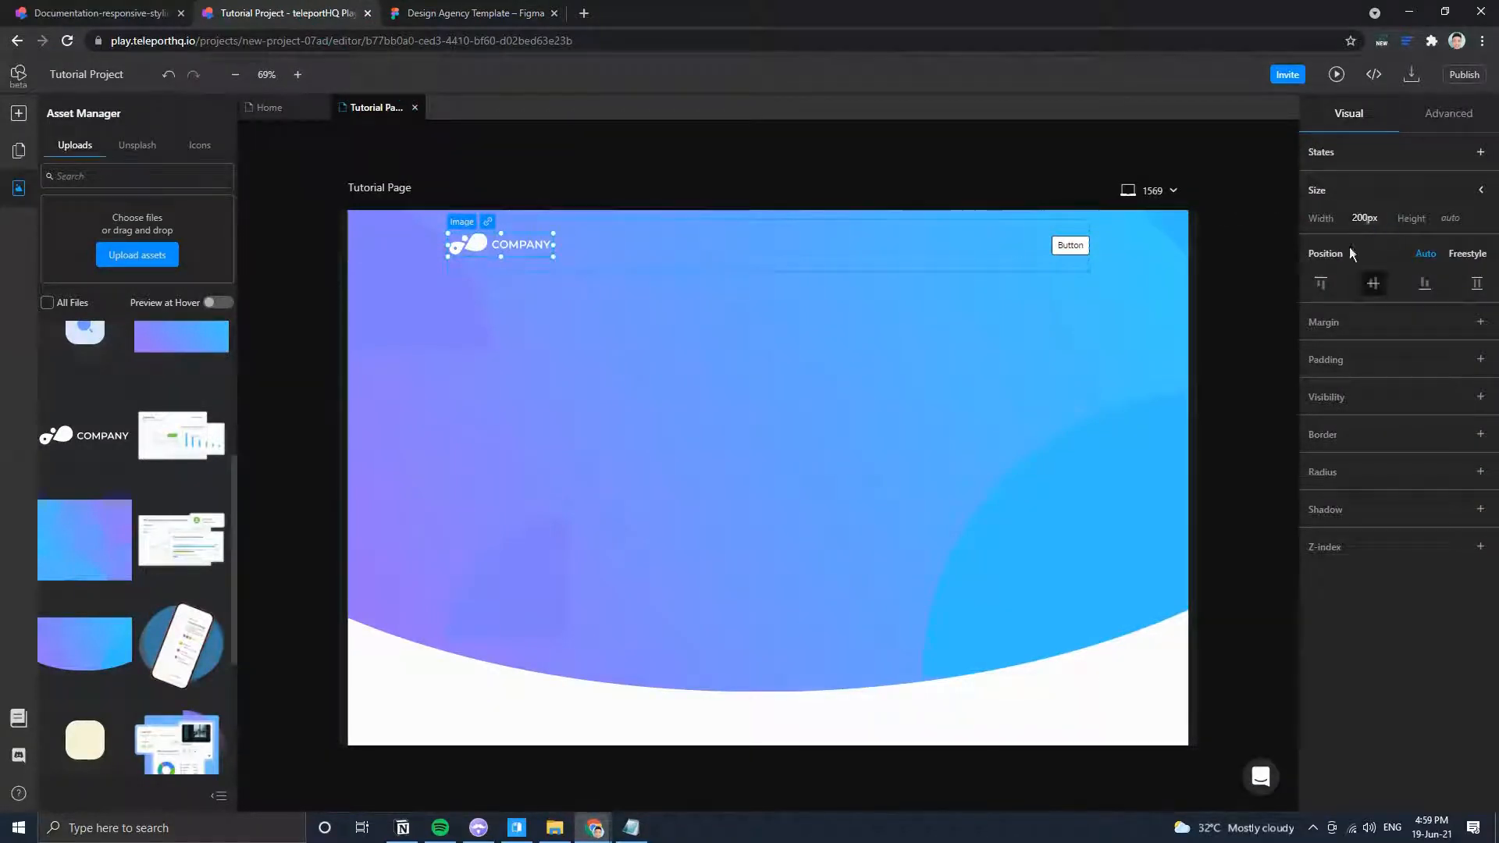
Following the Figma header, add a Text element to the Navigation Menu's middle container and set the container's height to auto.
click(940, 253)
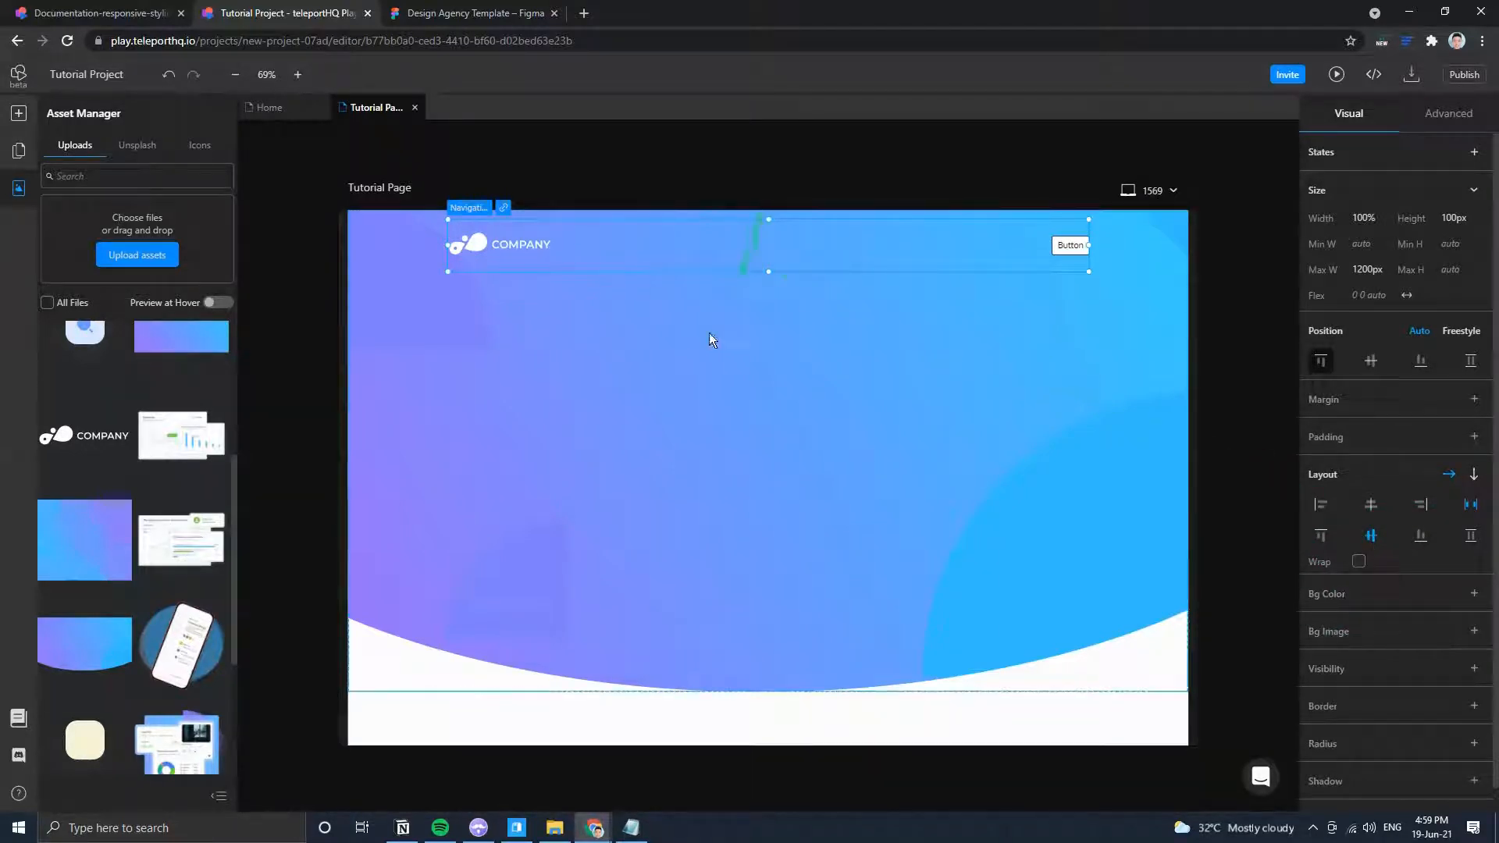
click(825, 241)
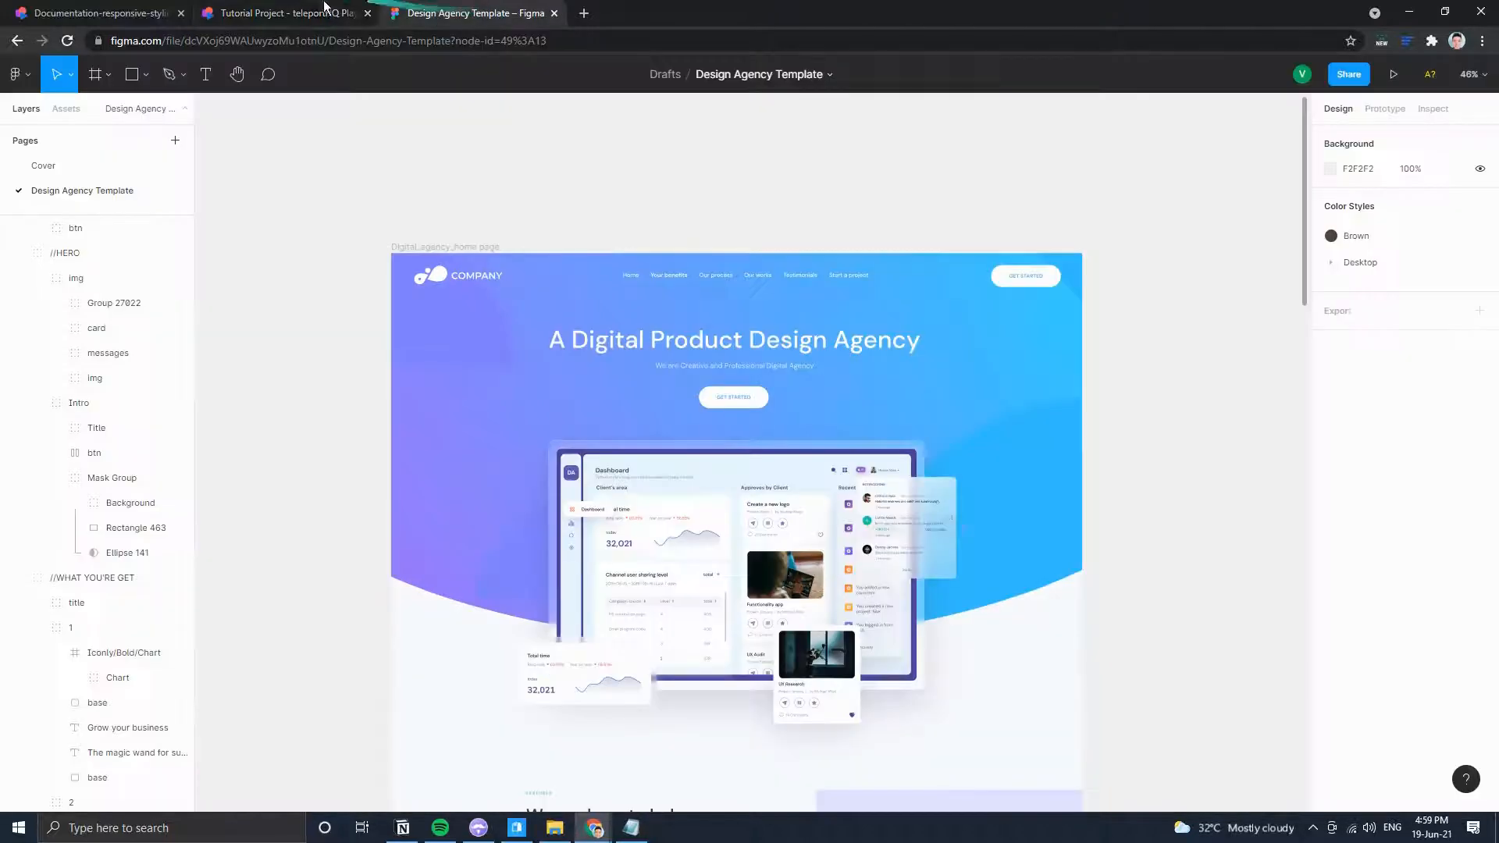
click(476, 12)
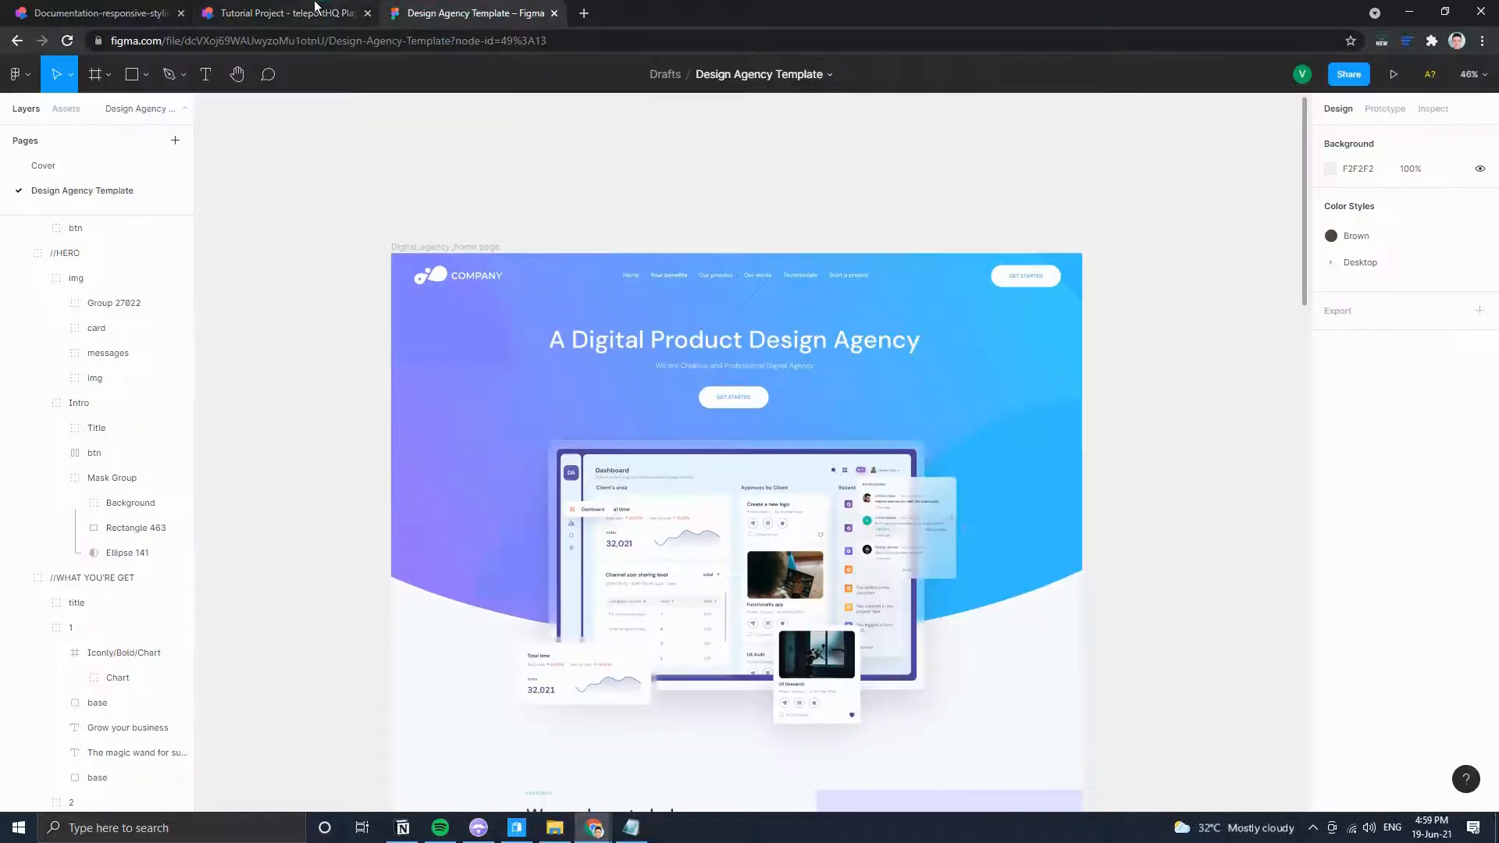
click(316, 9)
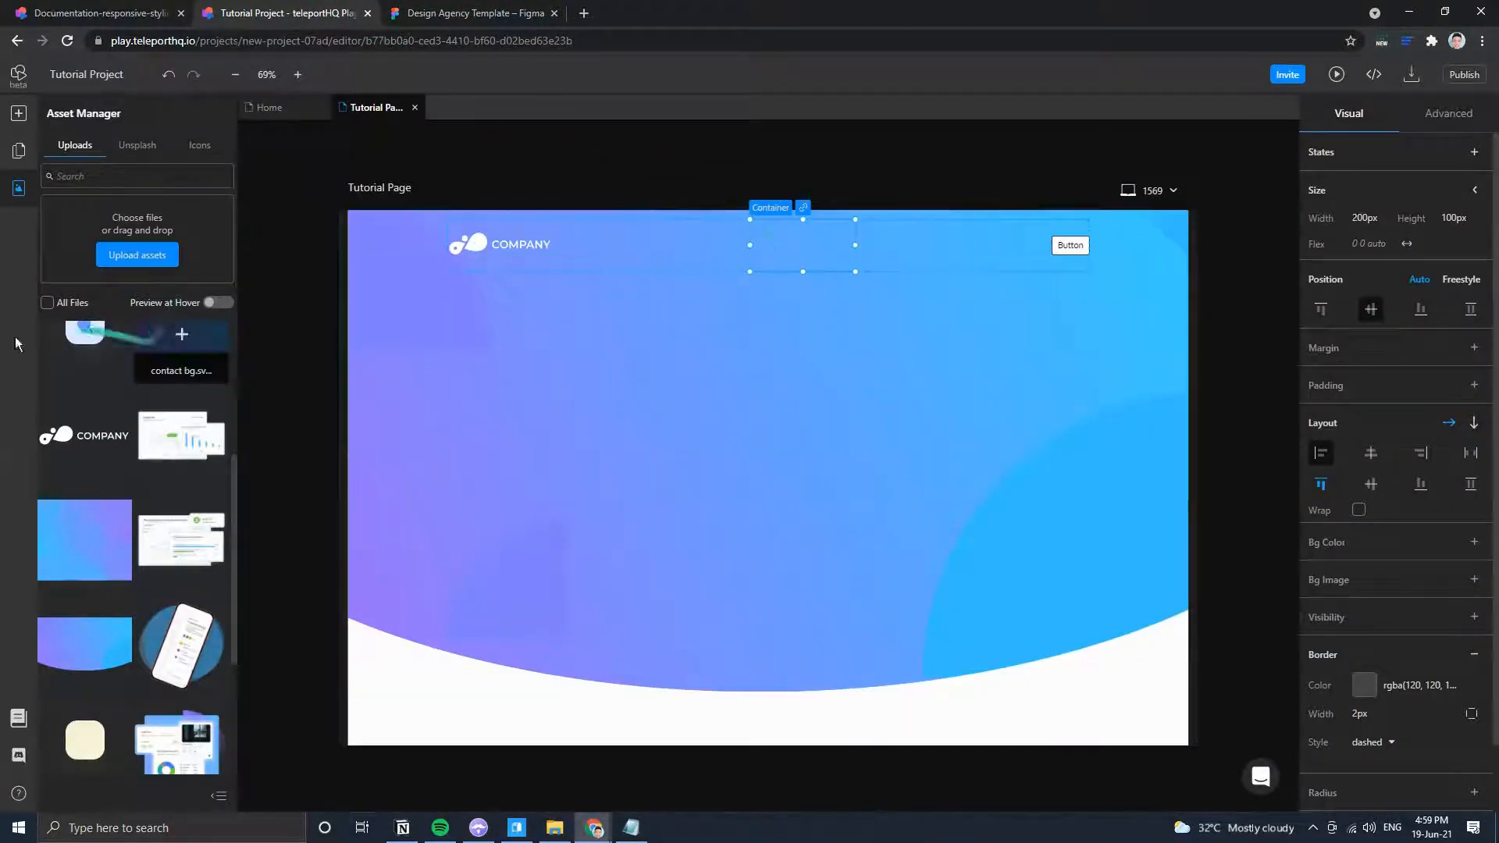
click(19, 113)
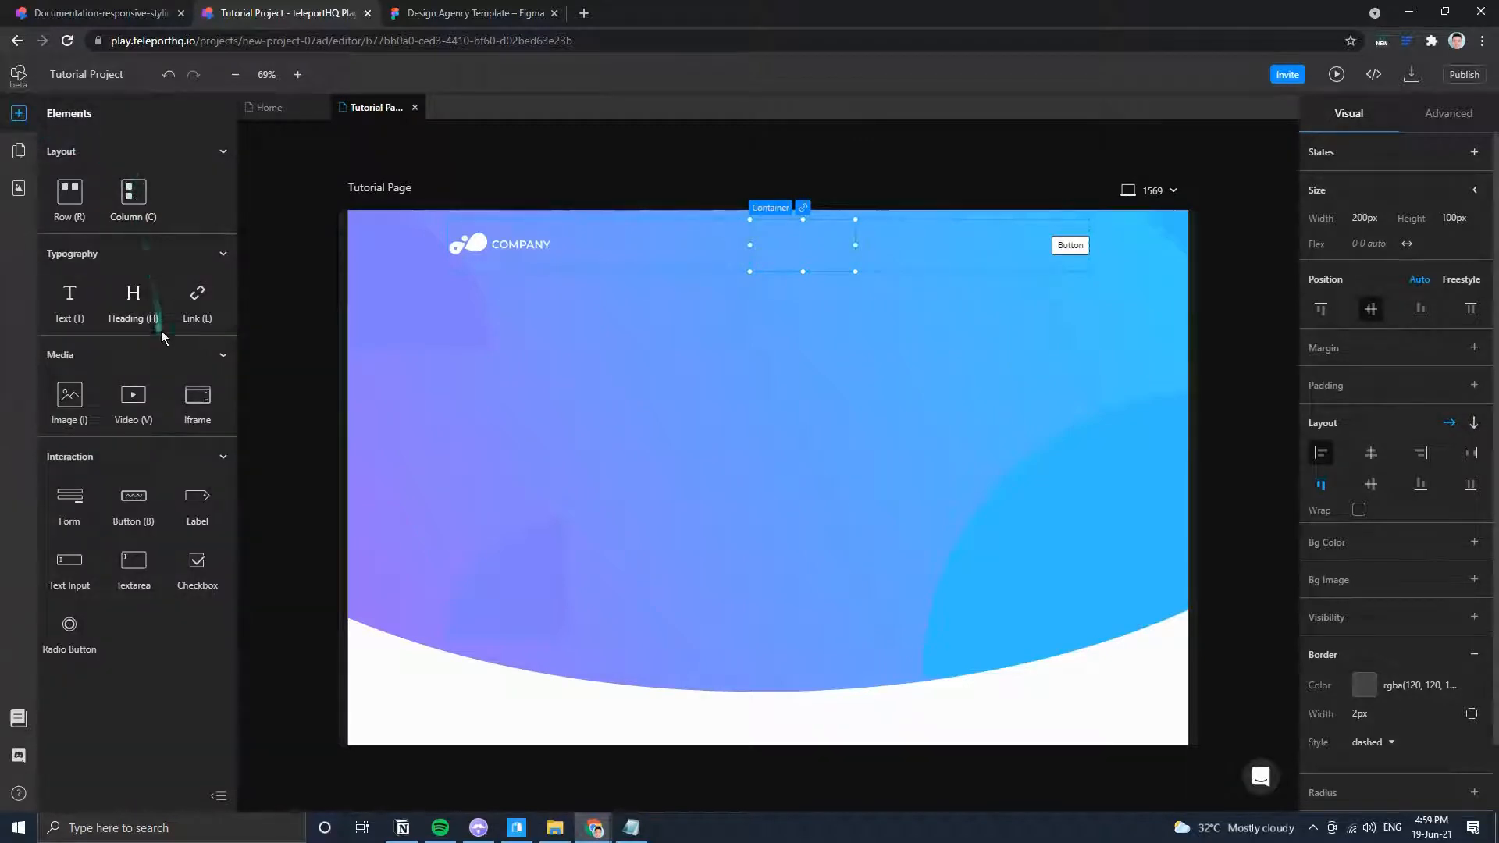
click(63, 300)
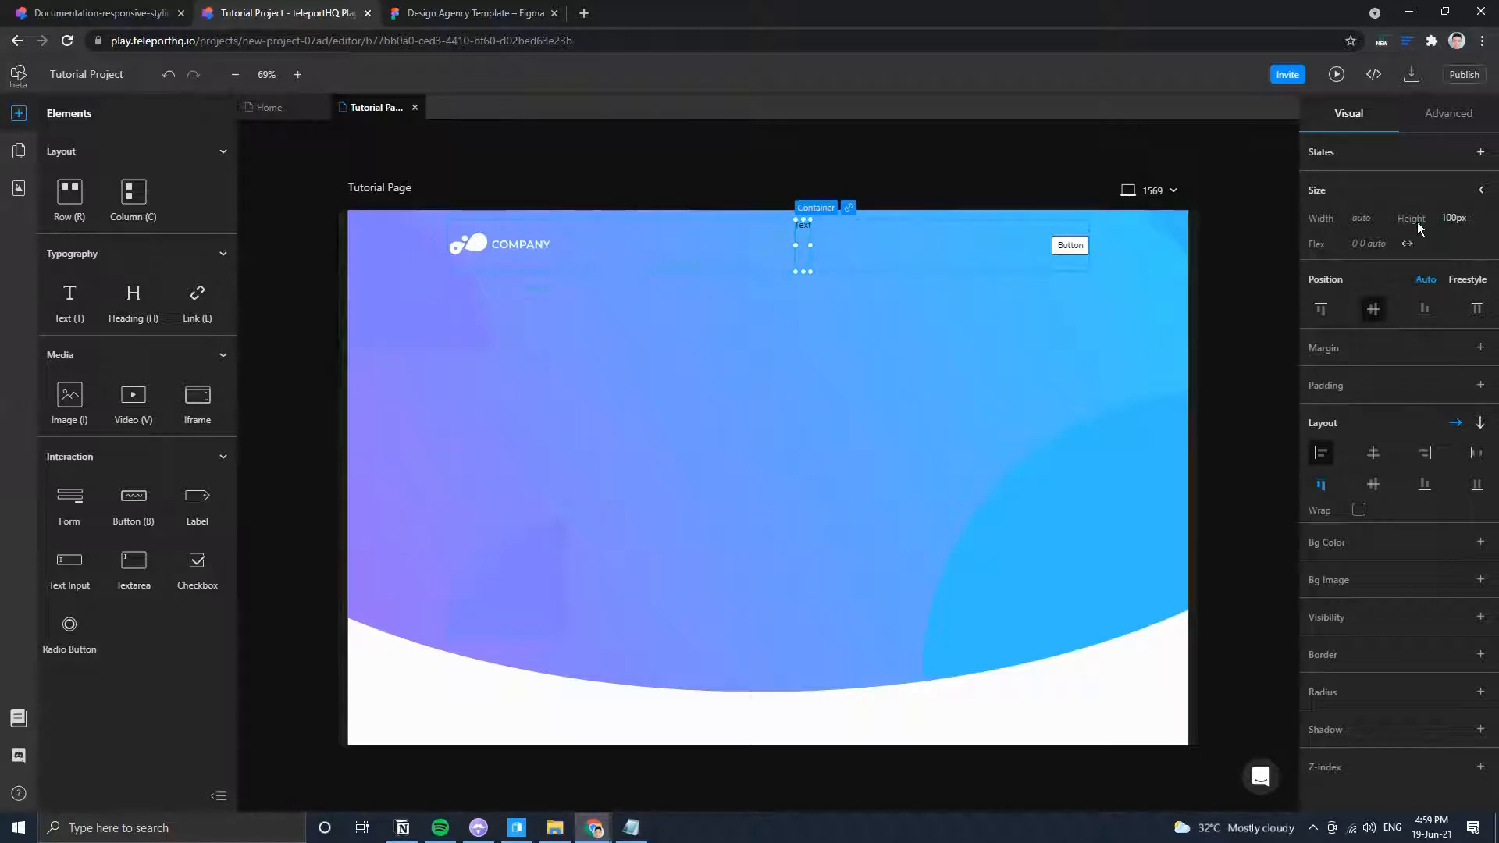
click(1450, 219)
click(1416, 250)
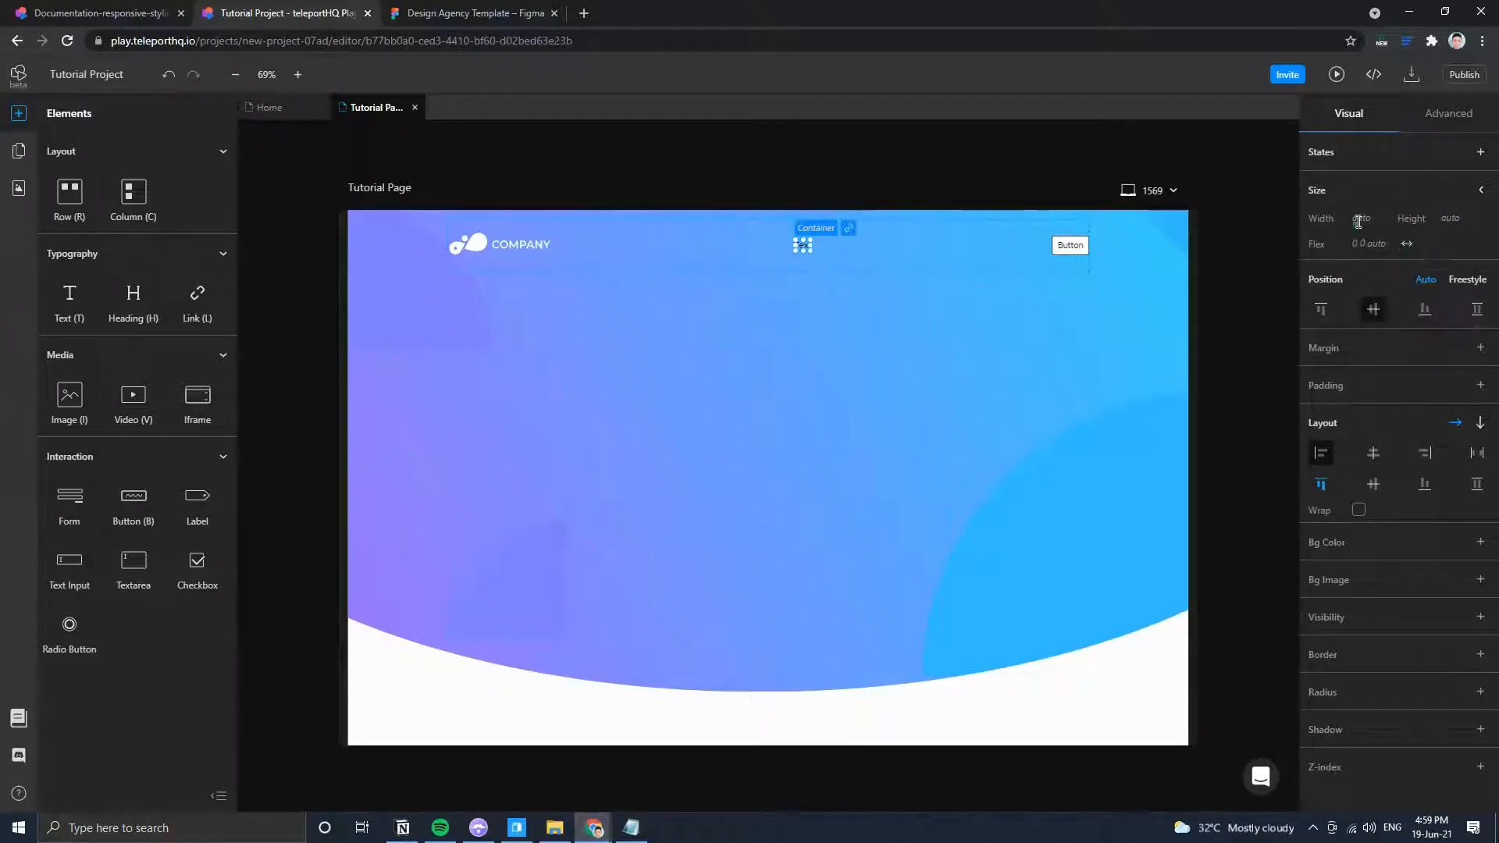
Replace the new text element's placeholder content with "Home".
scroll(808, 254, up, 6)
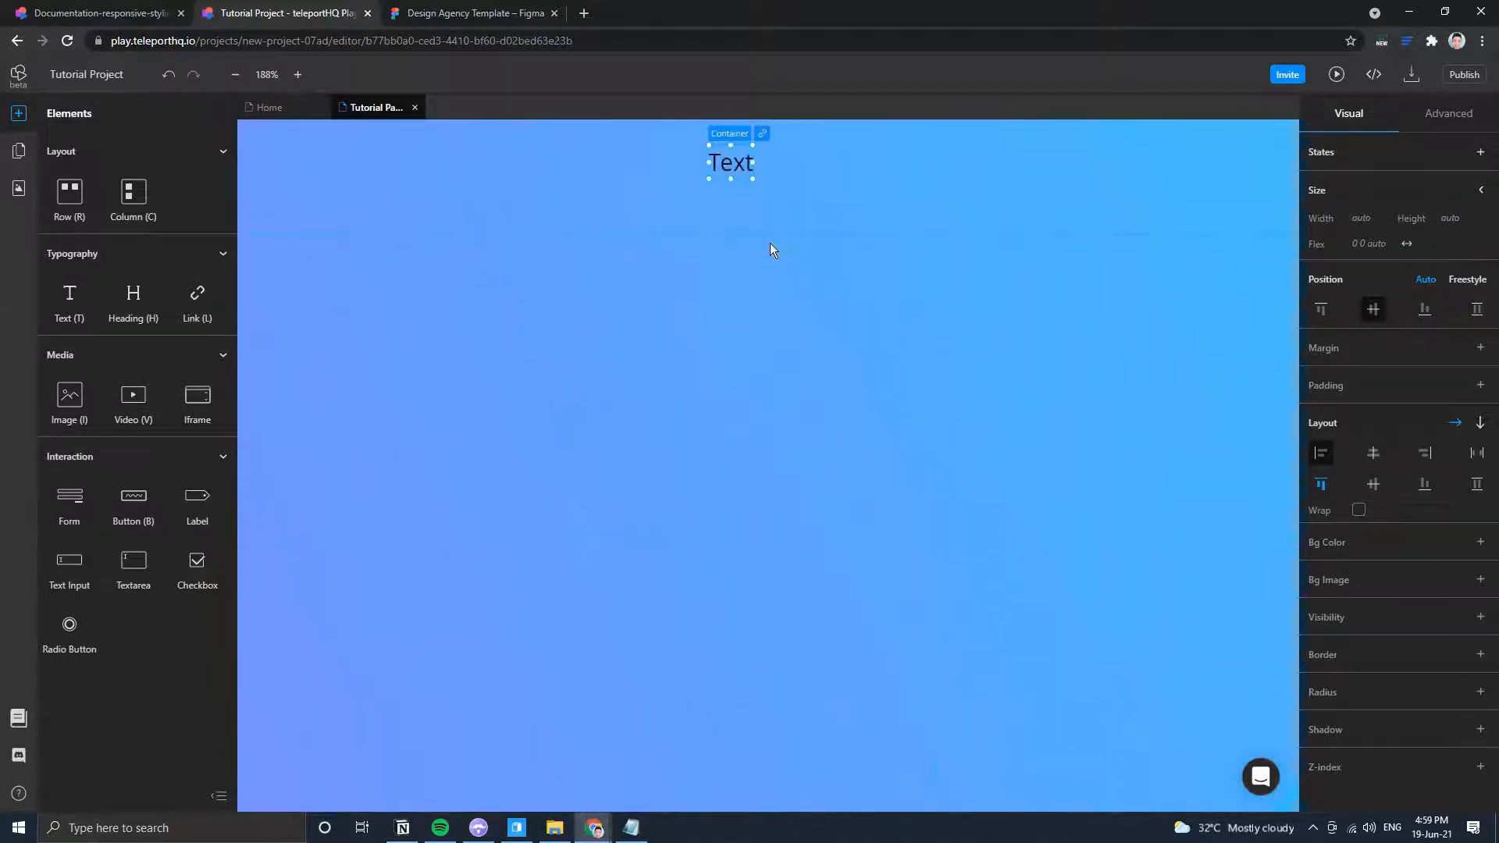
scroll(769, 245, down, 6)
drag(715, 237, 792, 382)
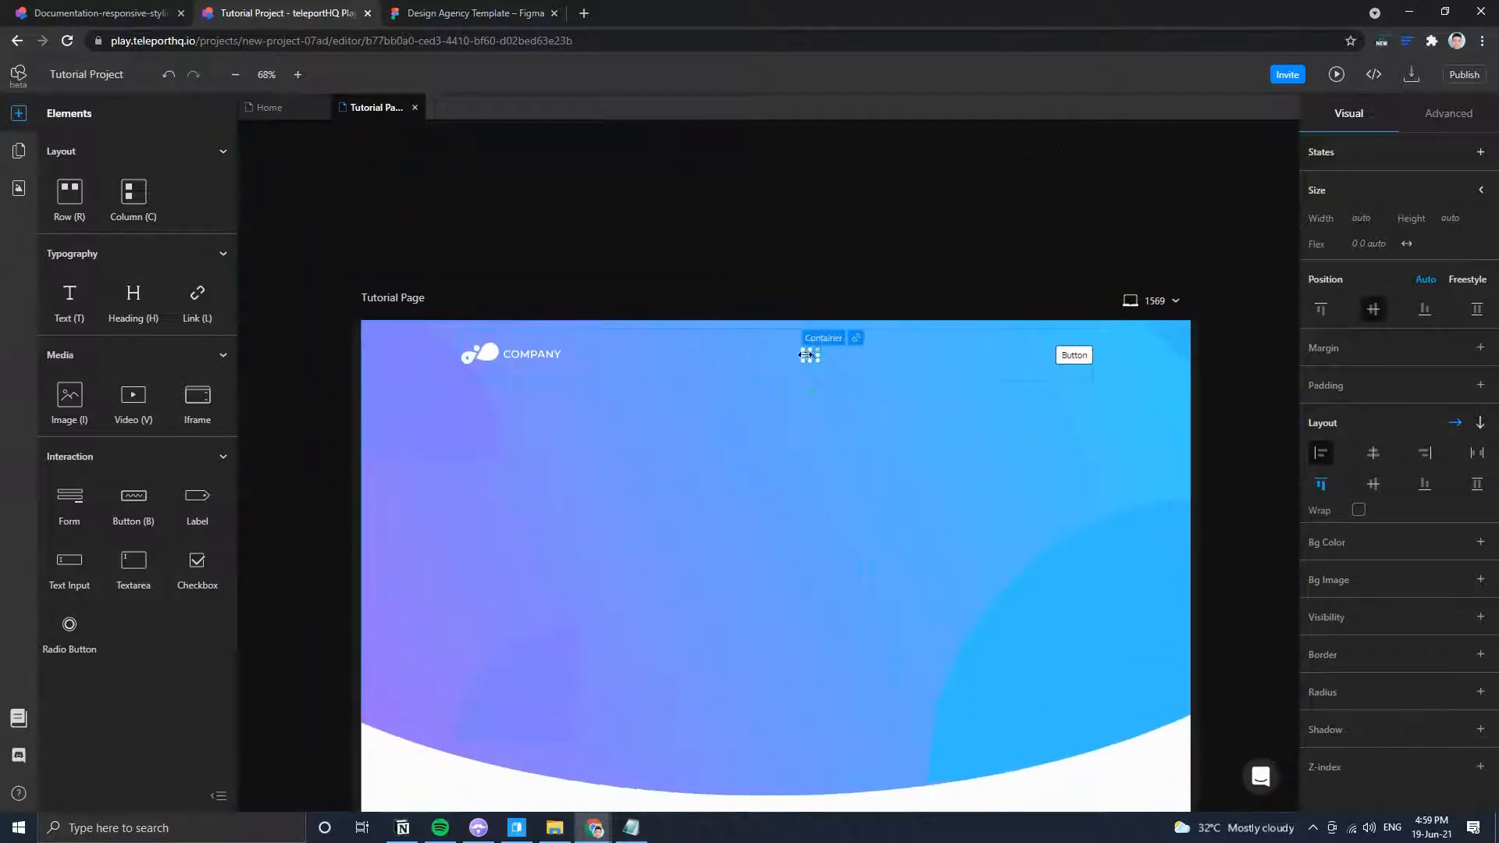
scroll(813, 367, up, 5)
double_click(864, 447)
text(home)
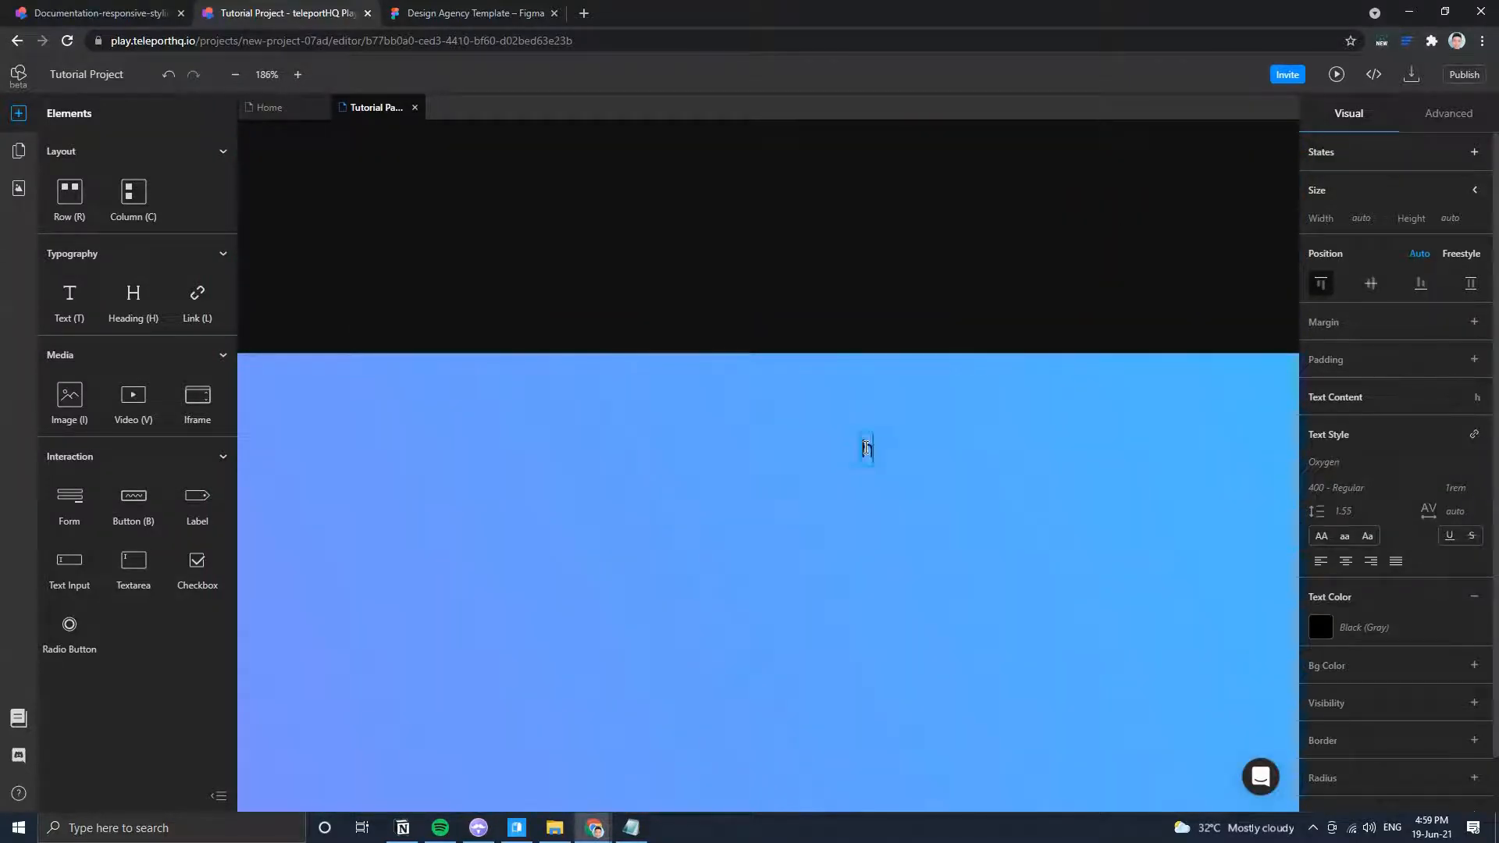
key(BackSpace)
key(BackSpace)
key(BackSpace)
key(BackSpace)
text(Home)
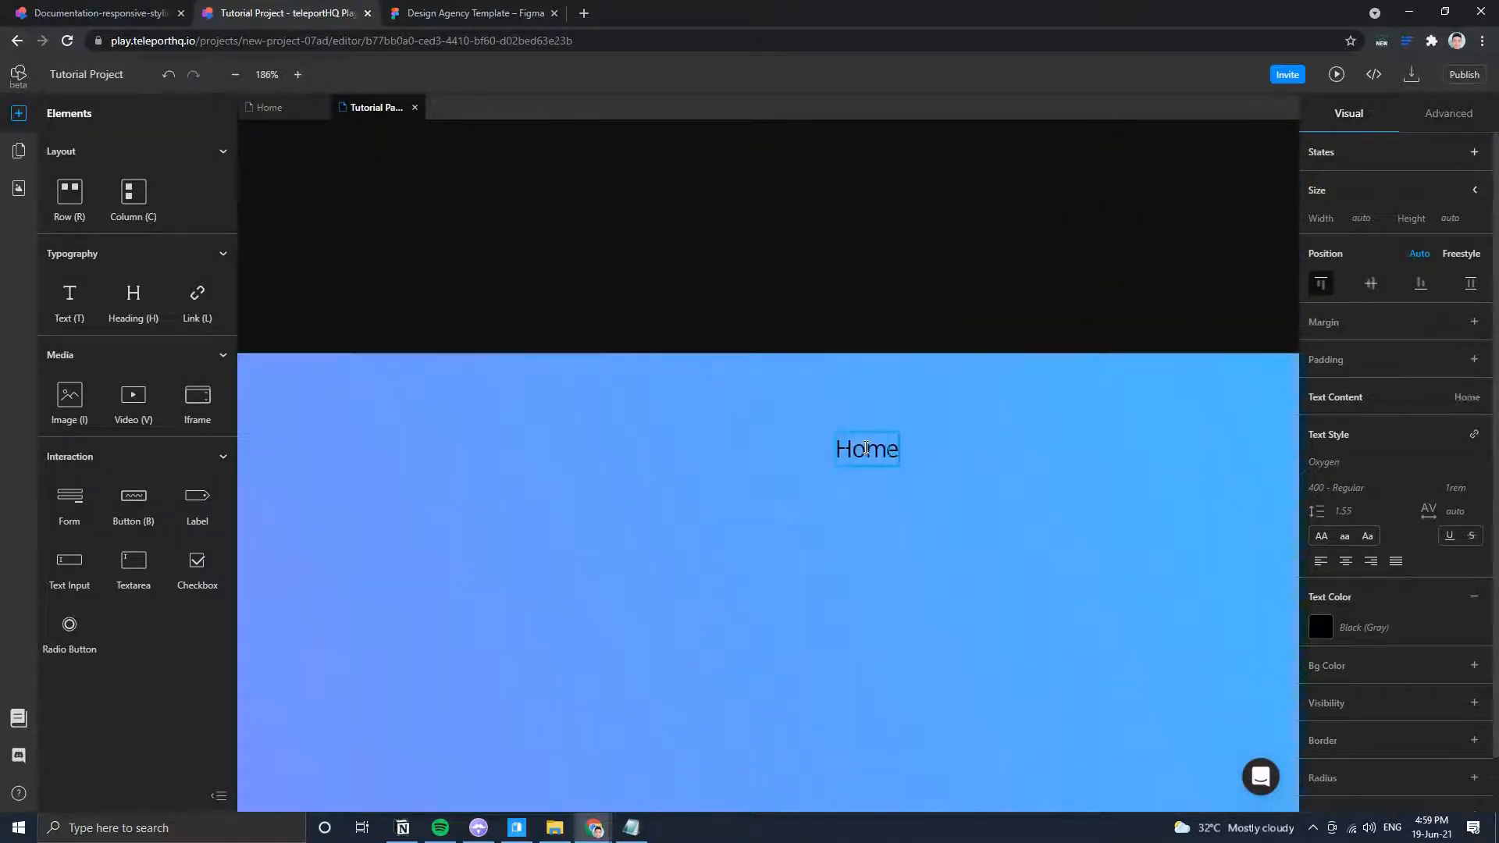
click(907, 458)
click(891, 458)
Check the link spacing in the Figma header and try Unit and DoubleUnit as the Home text's right margin.
click(484, 14)
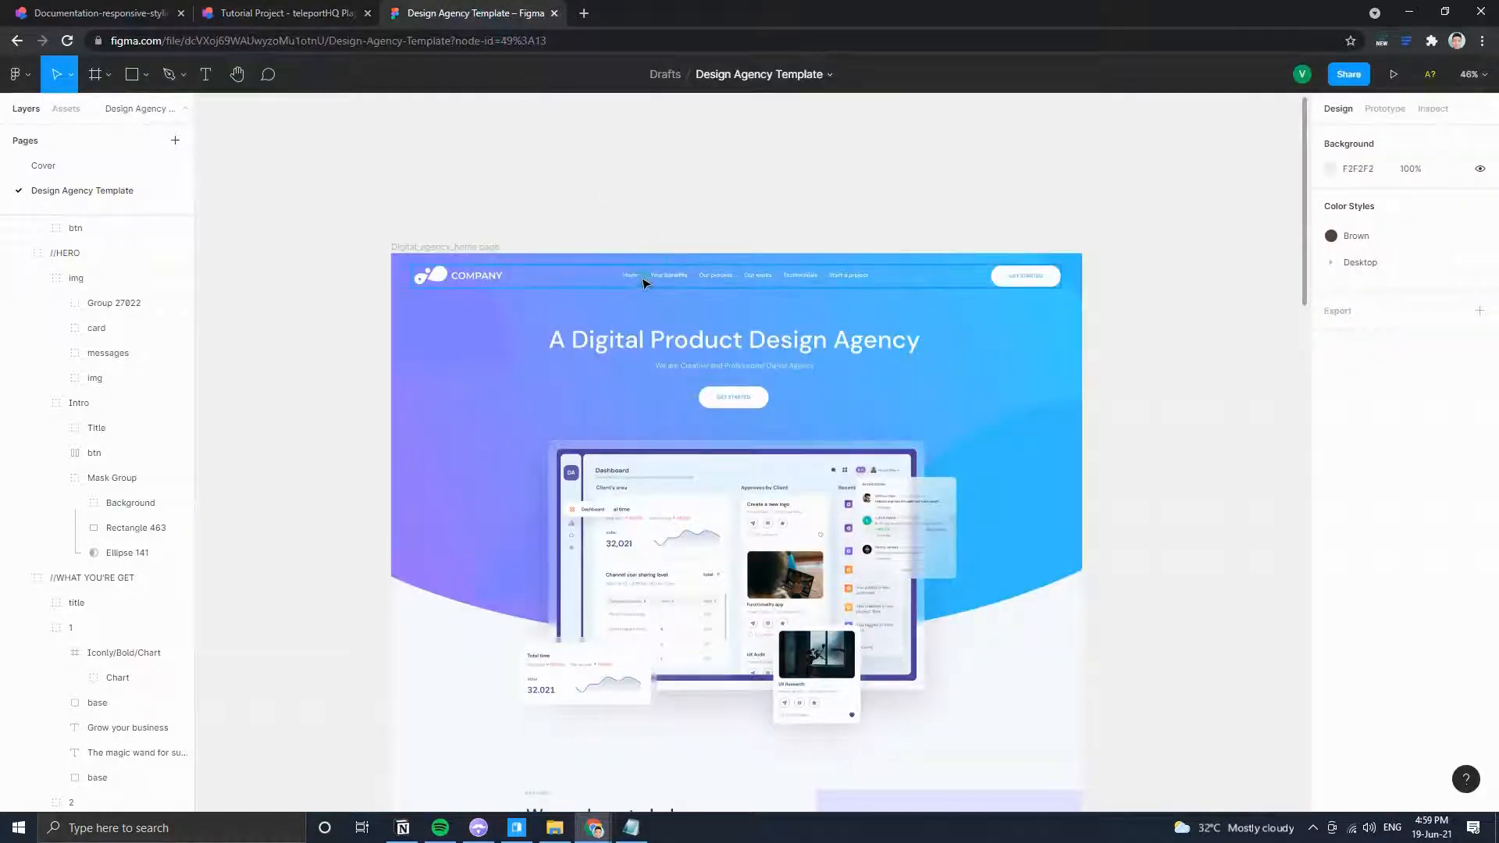
click(285, 13)
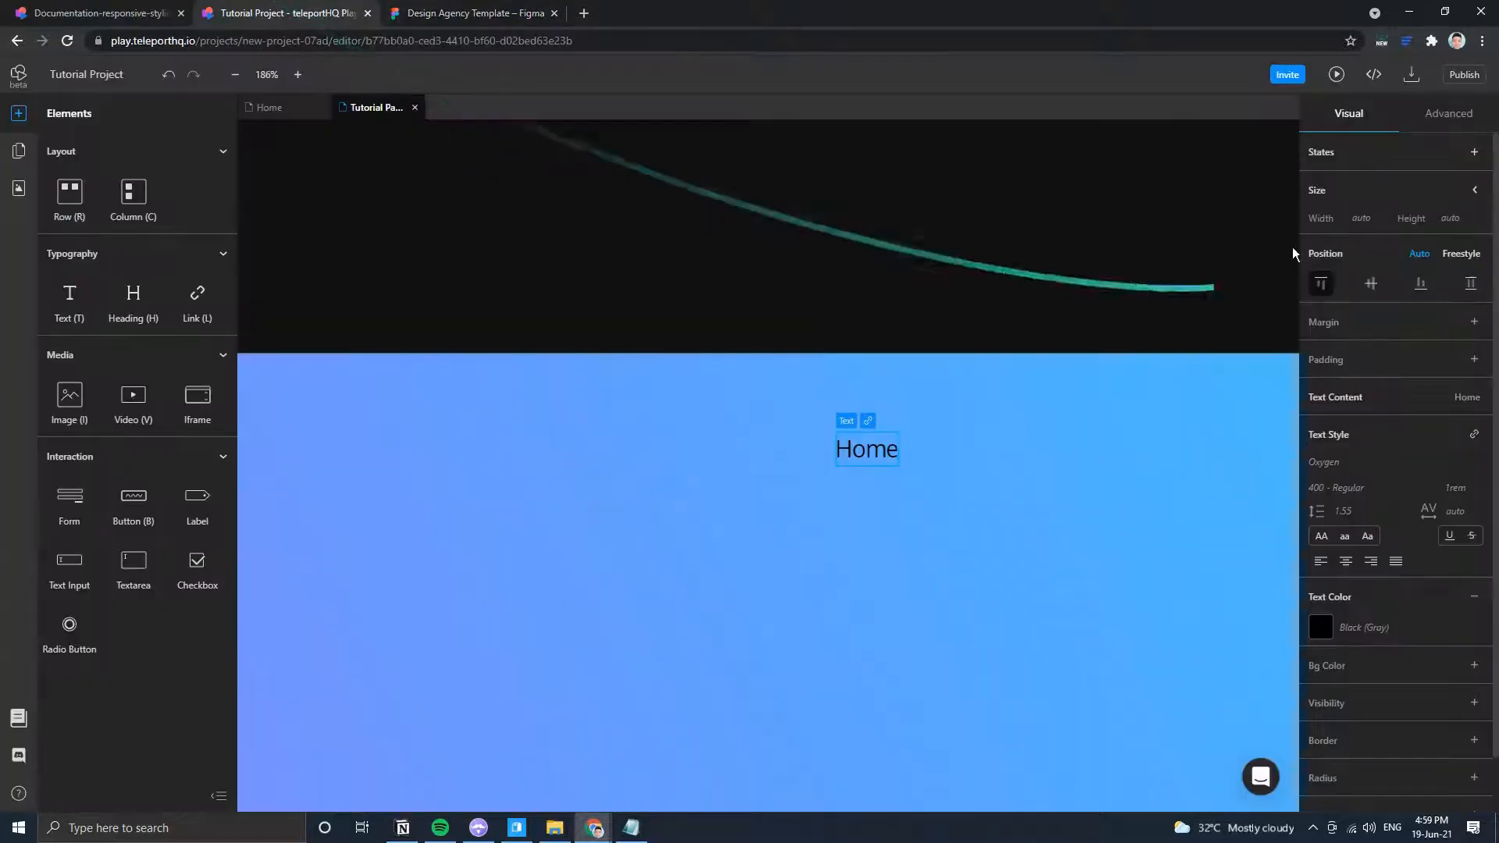
click(1470, 322)
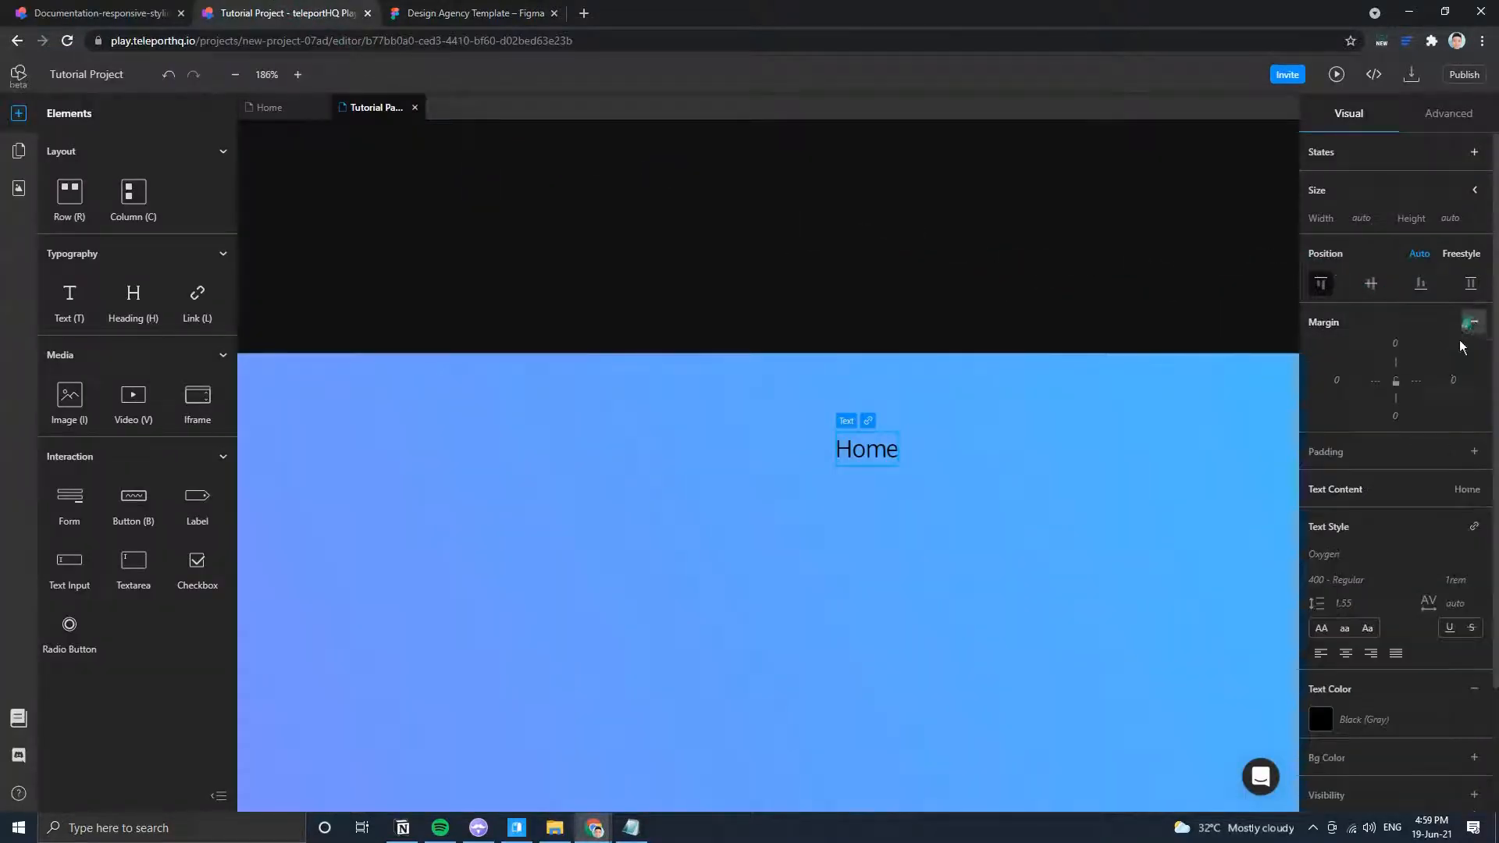
click(1440, 381)
click(1434, 422)
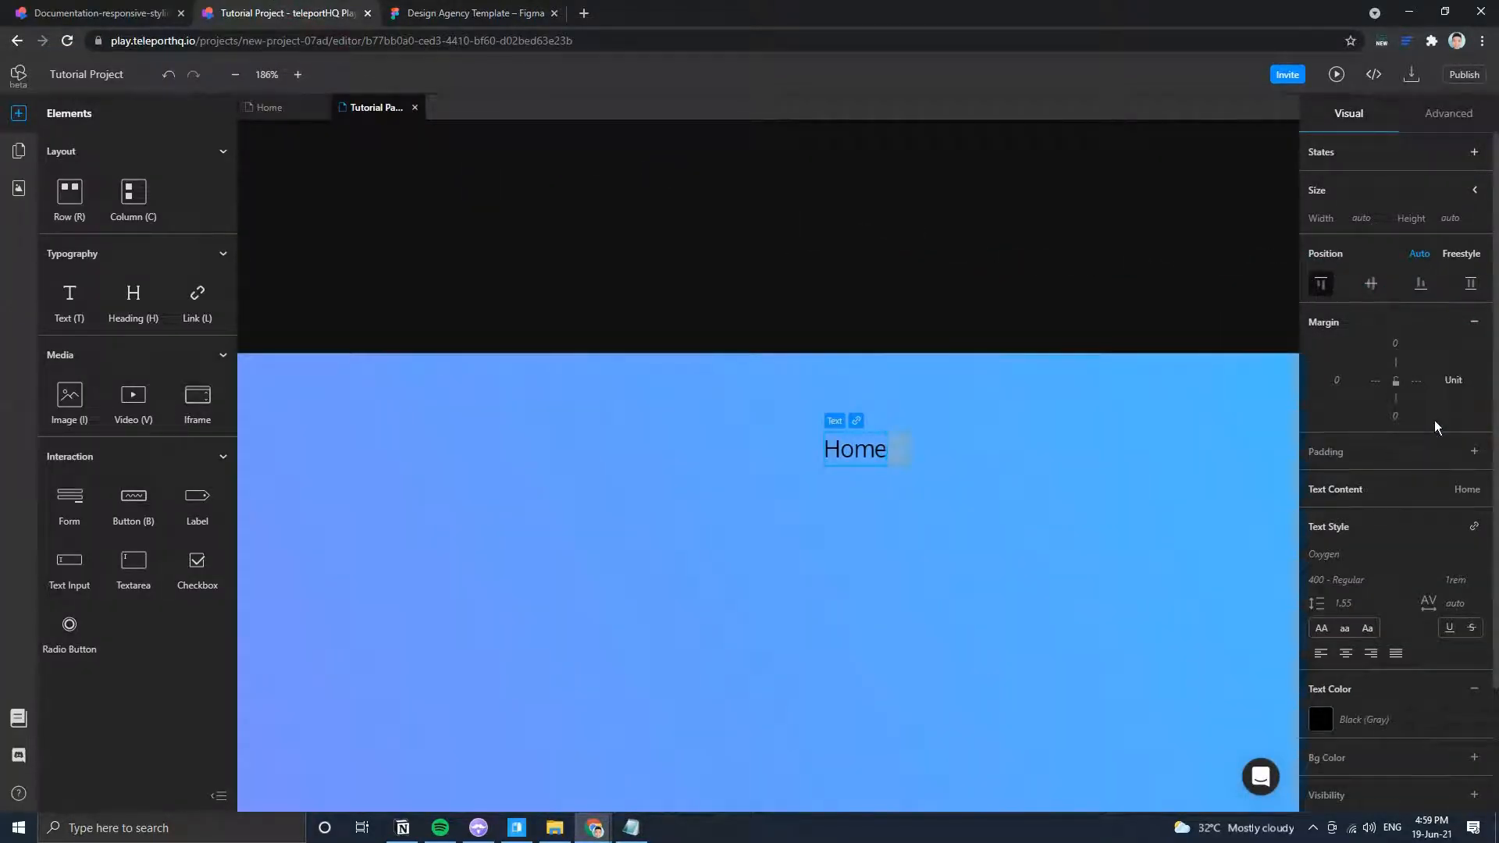
click(1435, 381)
click(1423, 436)
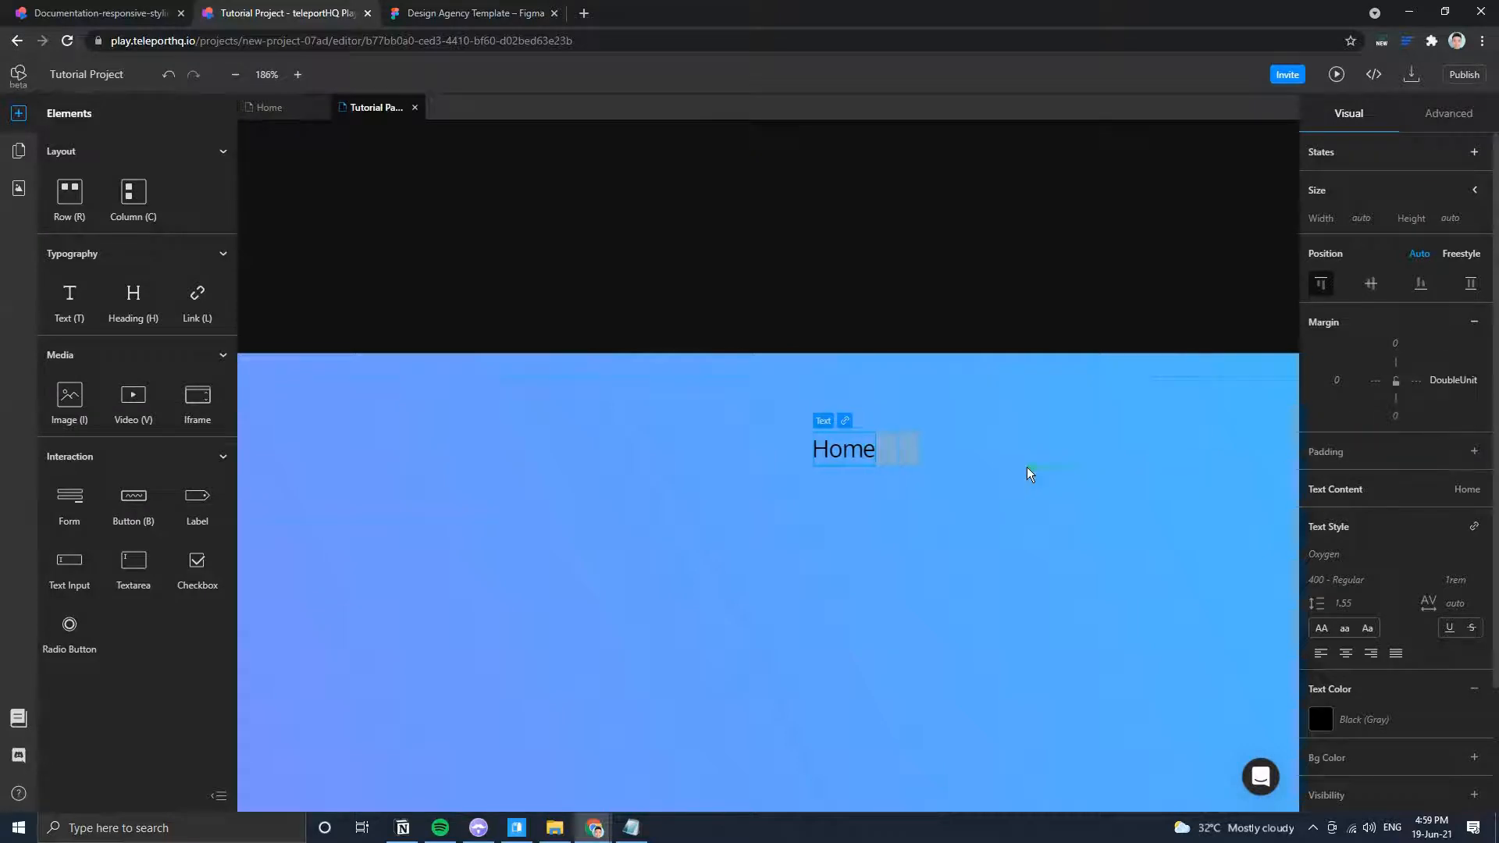
scroll(1028, 466, down, 8)
scroll(1007, 437, up, 7)
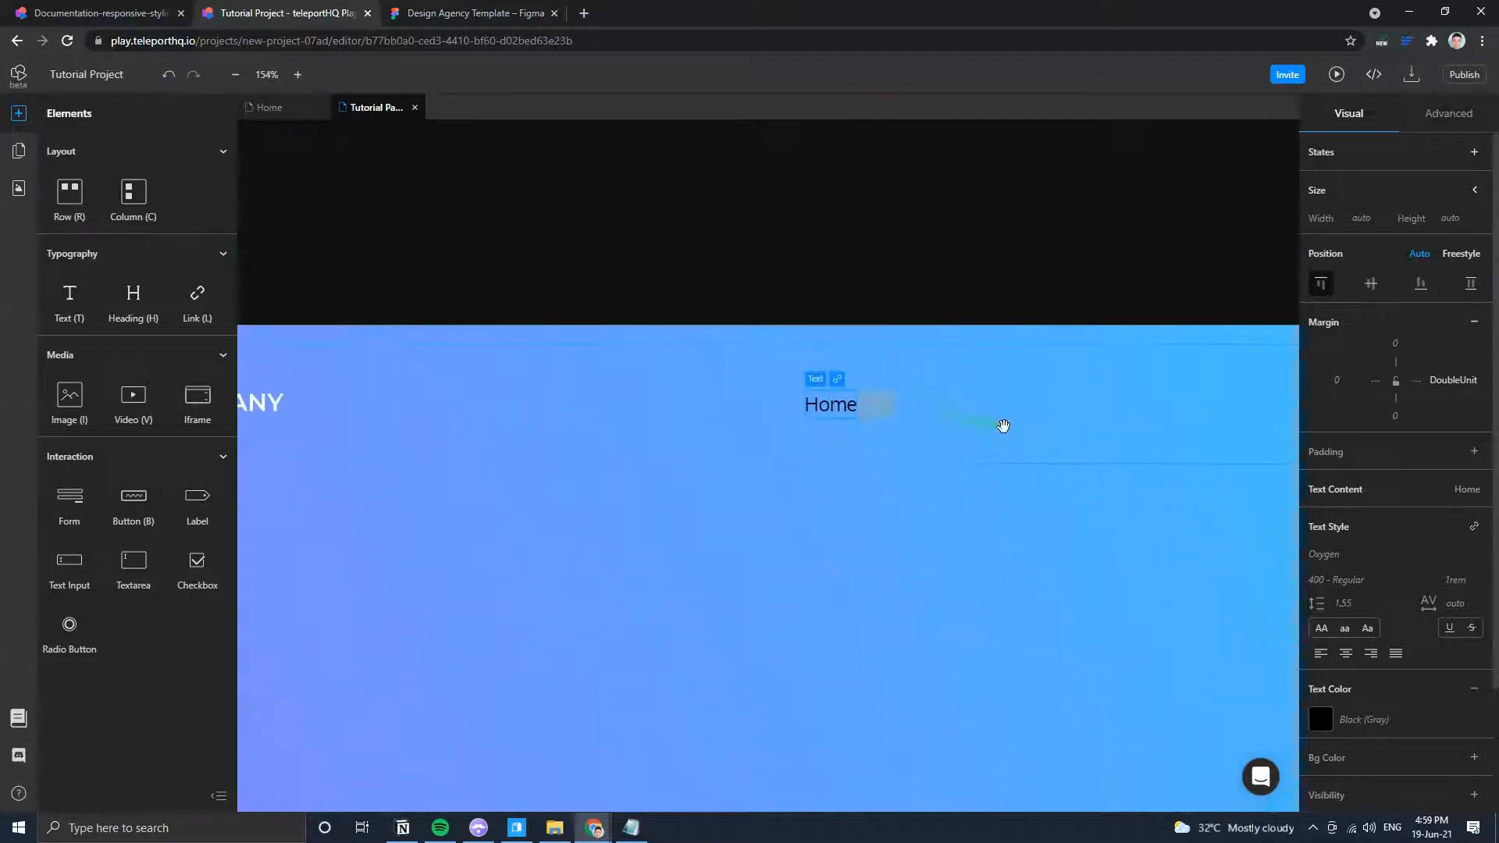
Set the Home text's right margin to 20px.
click(1448, 378)
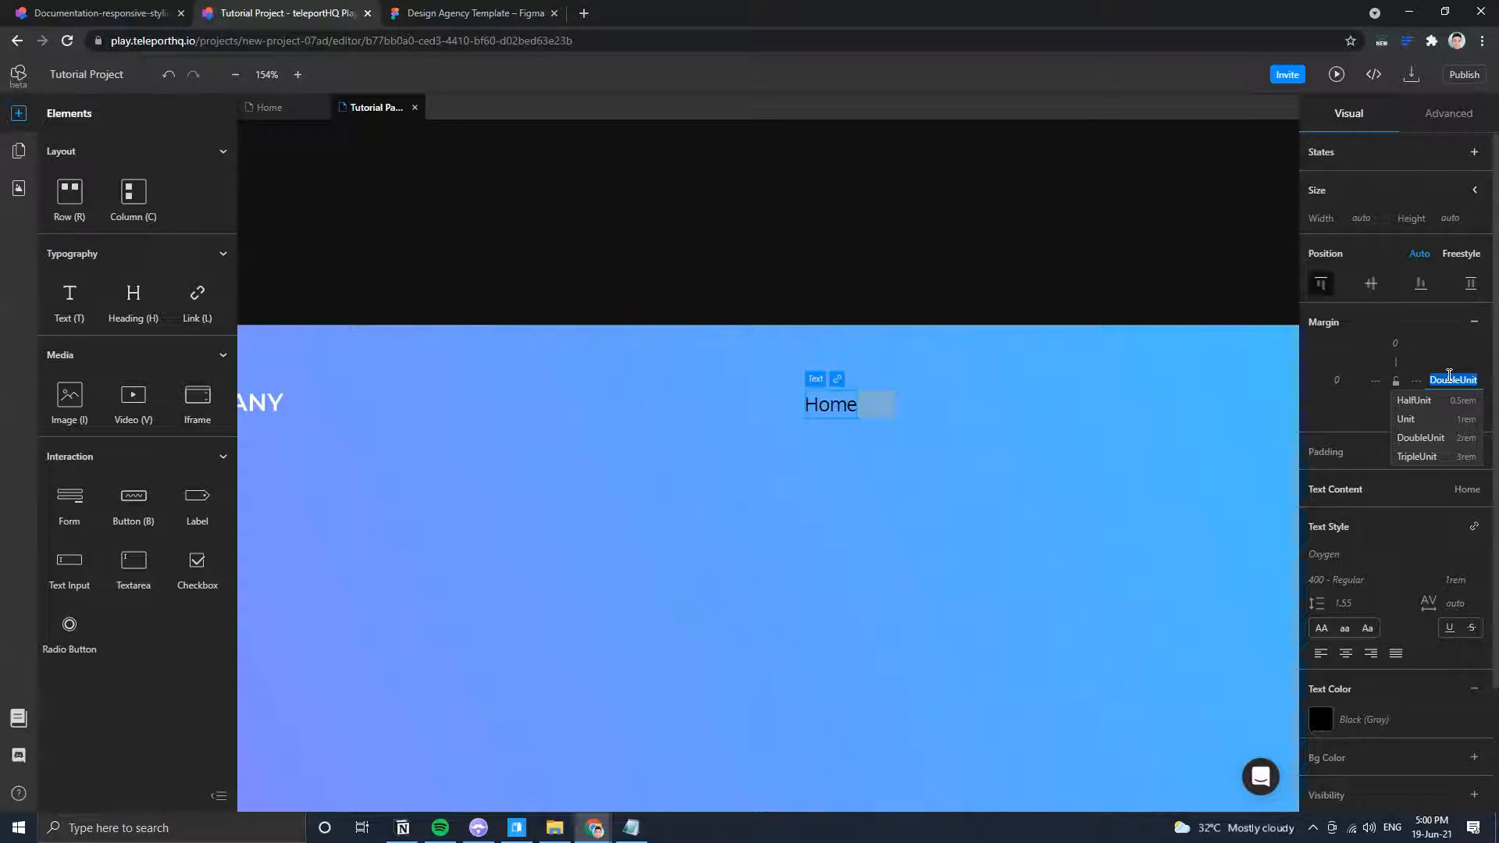
text(20px)
key(Return)
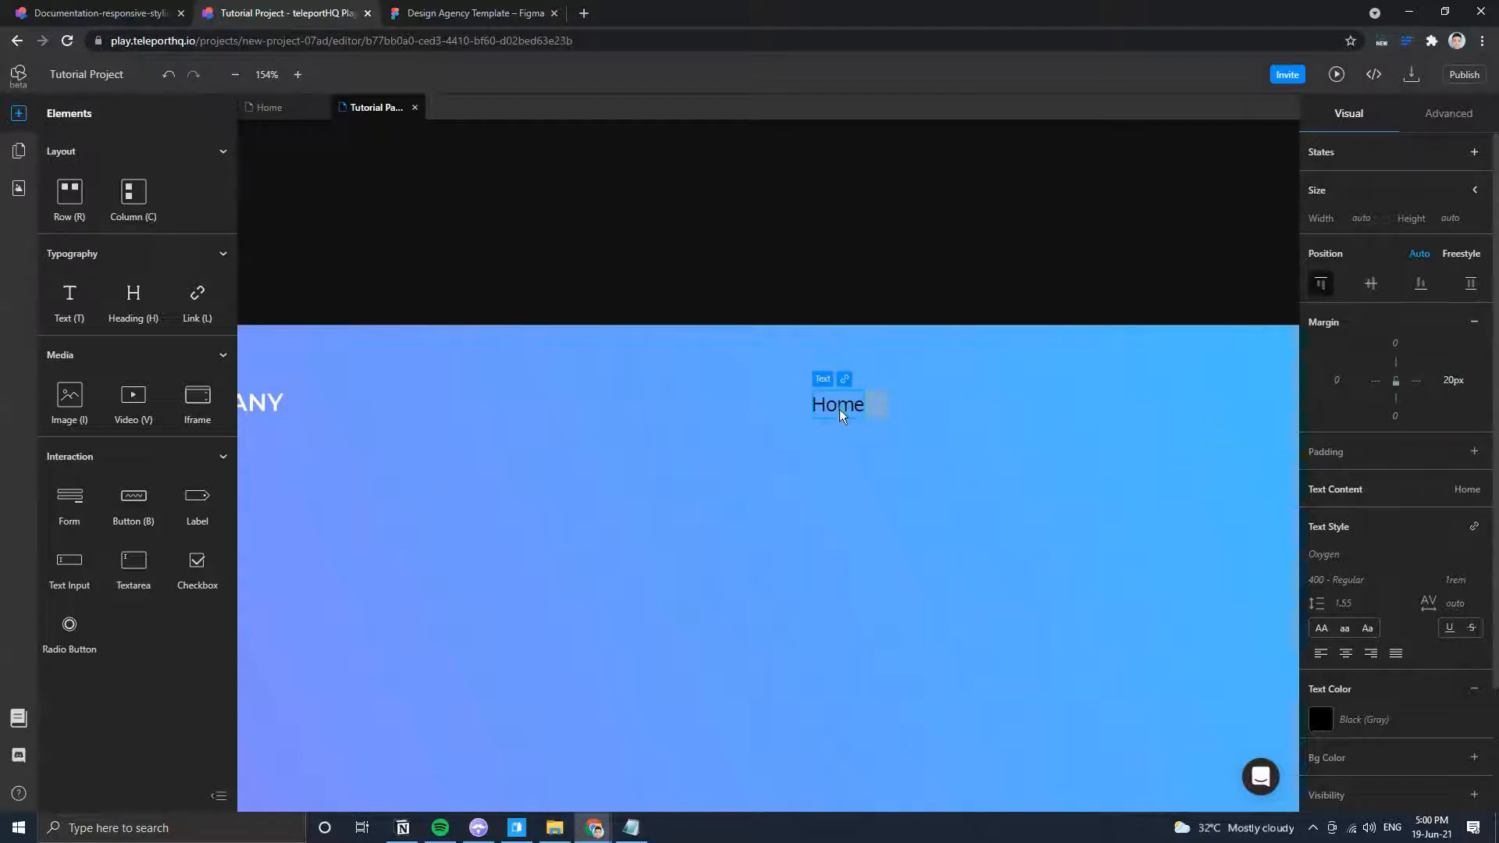
Duplicate the Home text and, following the Figma header, change the copy's content to "Your Benefits".
key(ctrl+d)
double_click(882, 405)
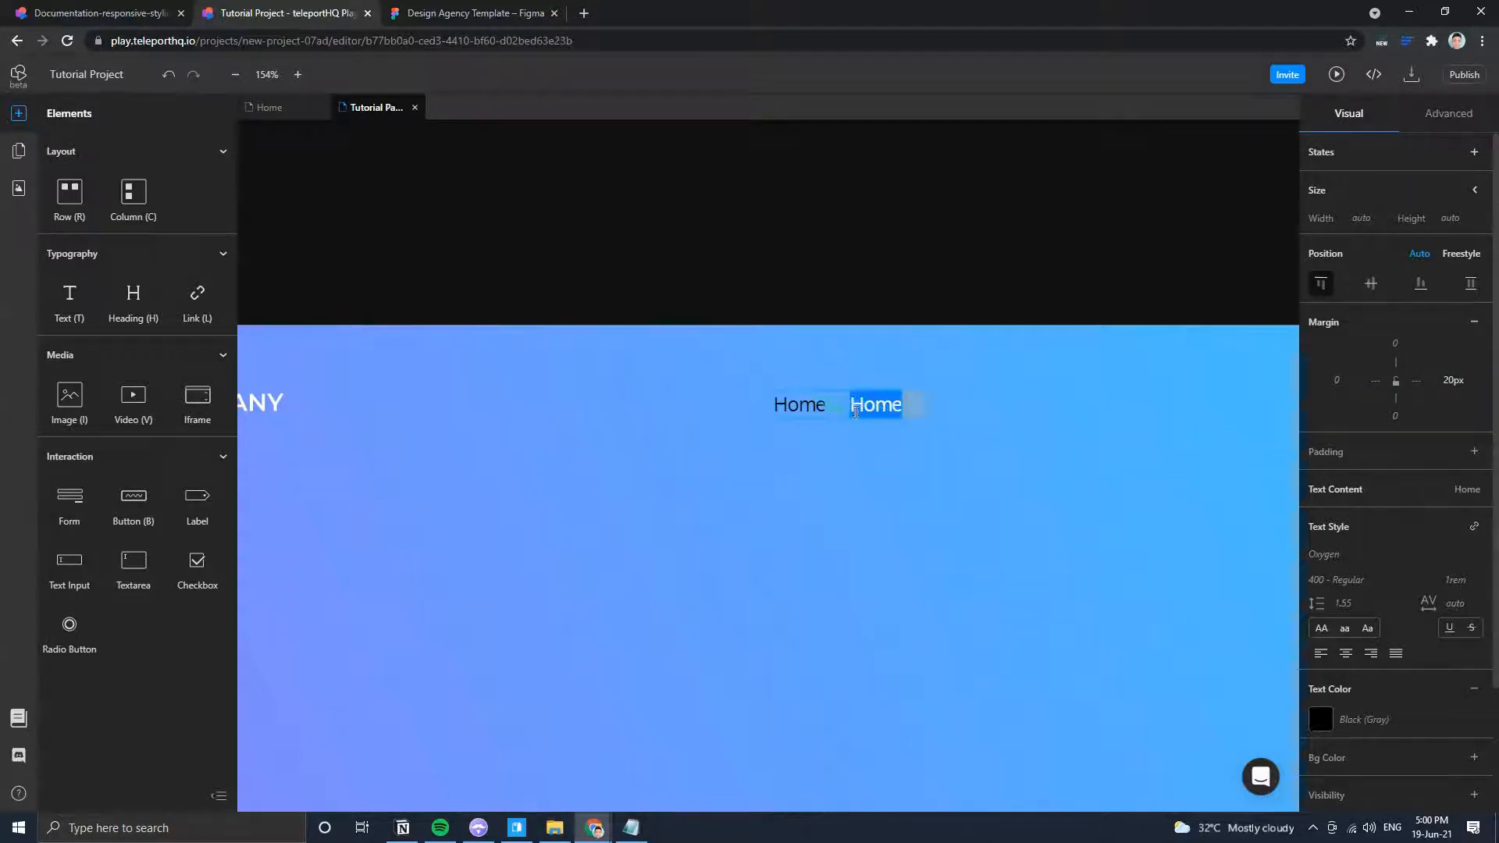
click(437, 13)
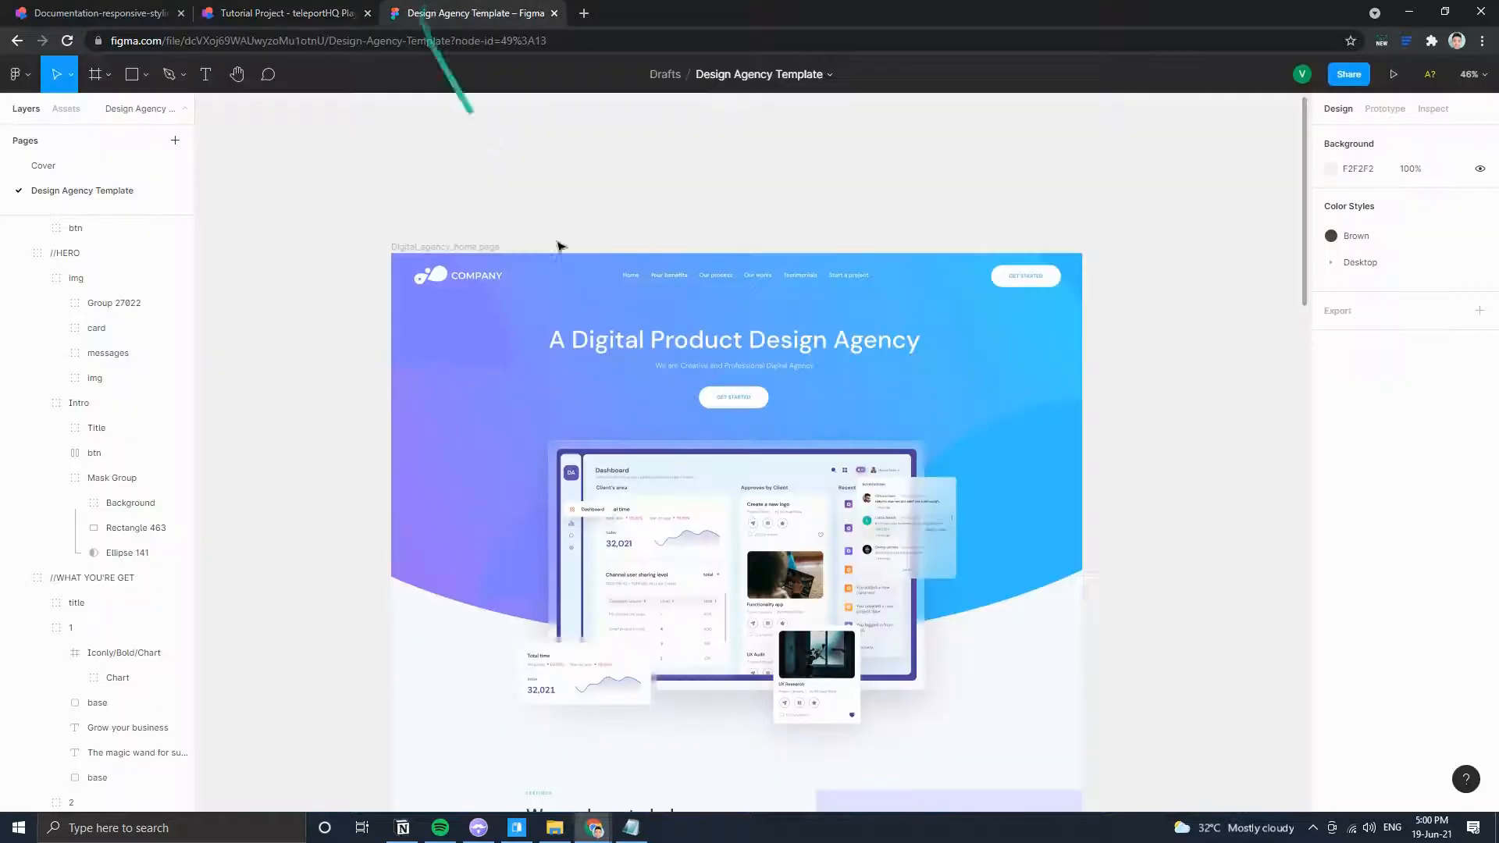
click(289, 13)
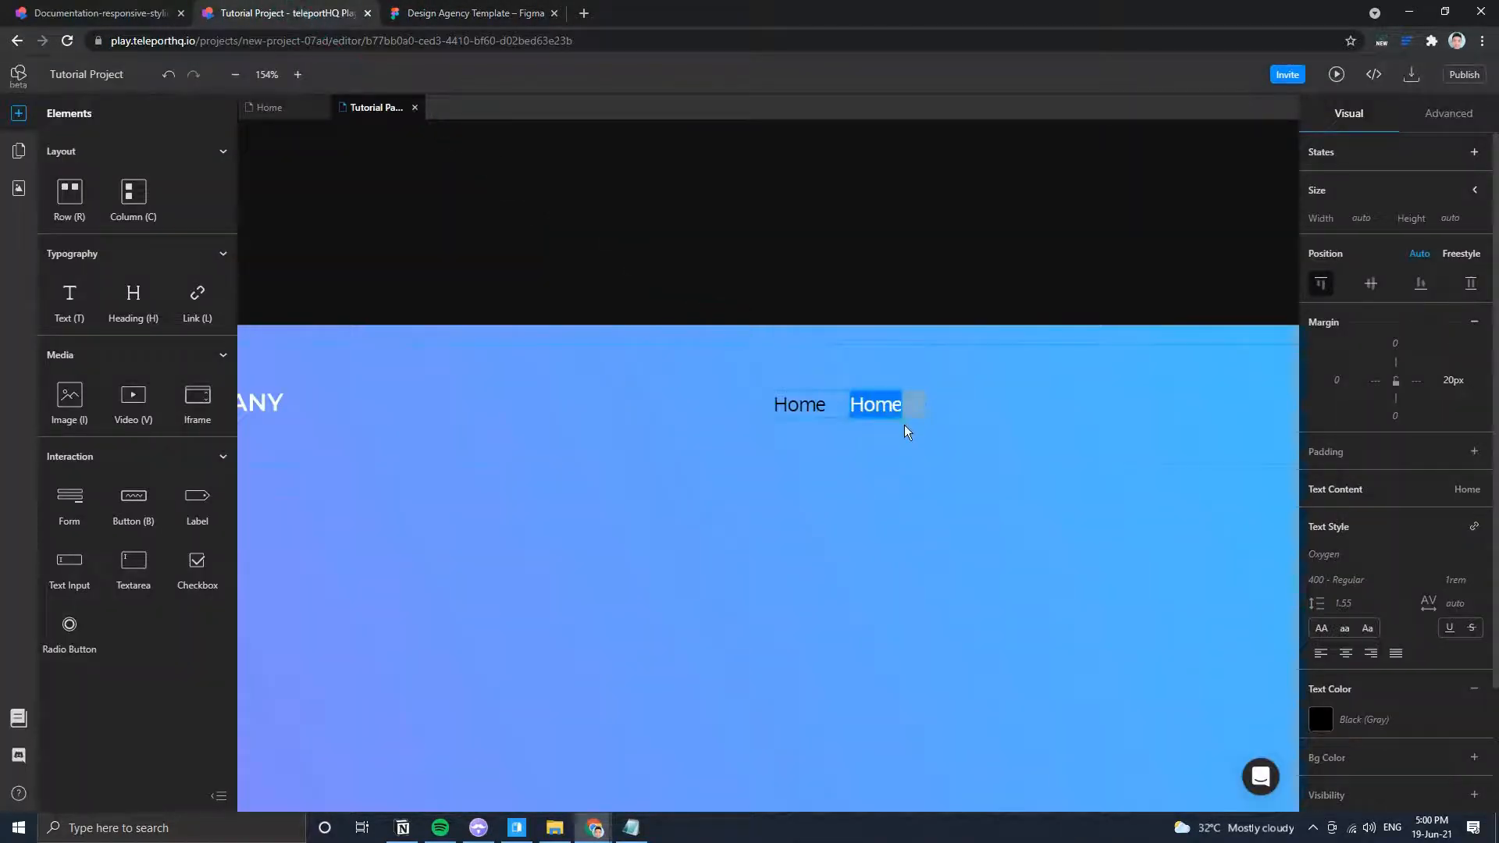
text(you)
key(BackSpace)
key(BackSpace)
key(BackSpace)
text(Your B)
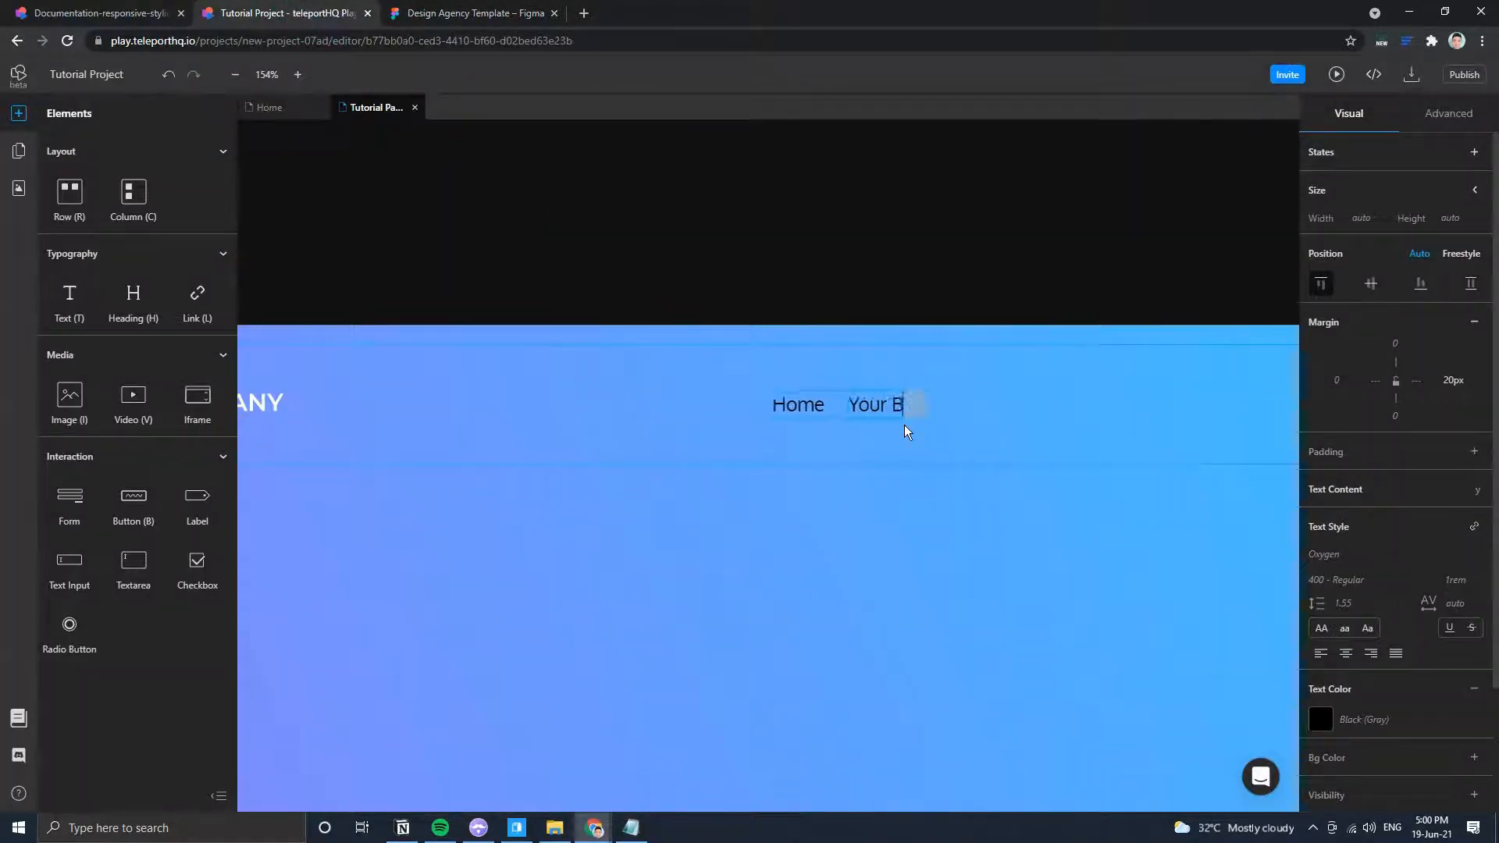
text(enefits)
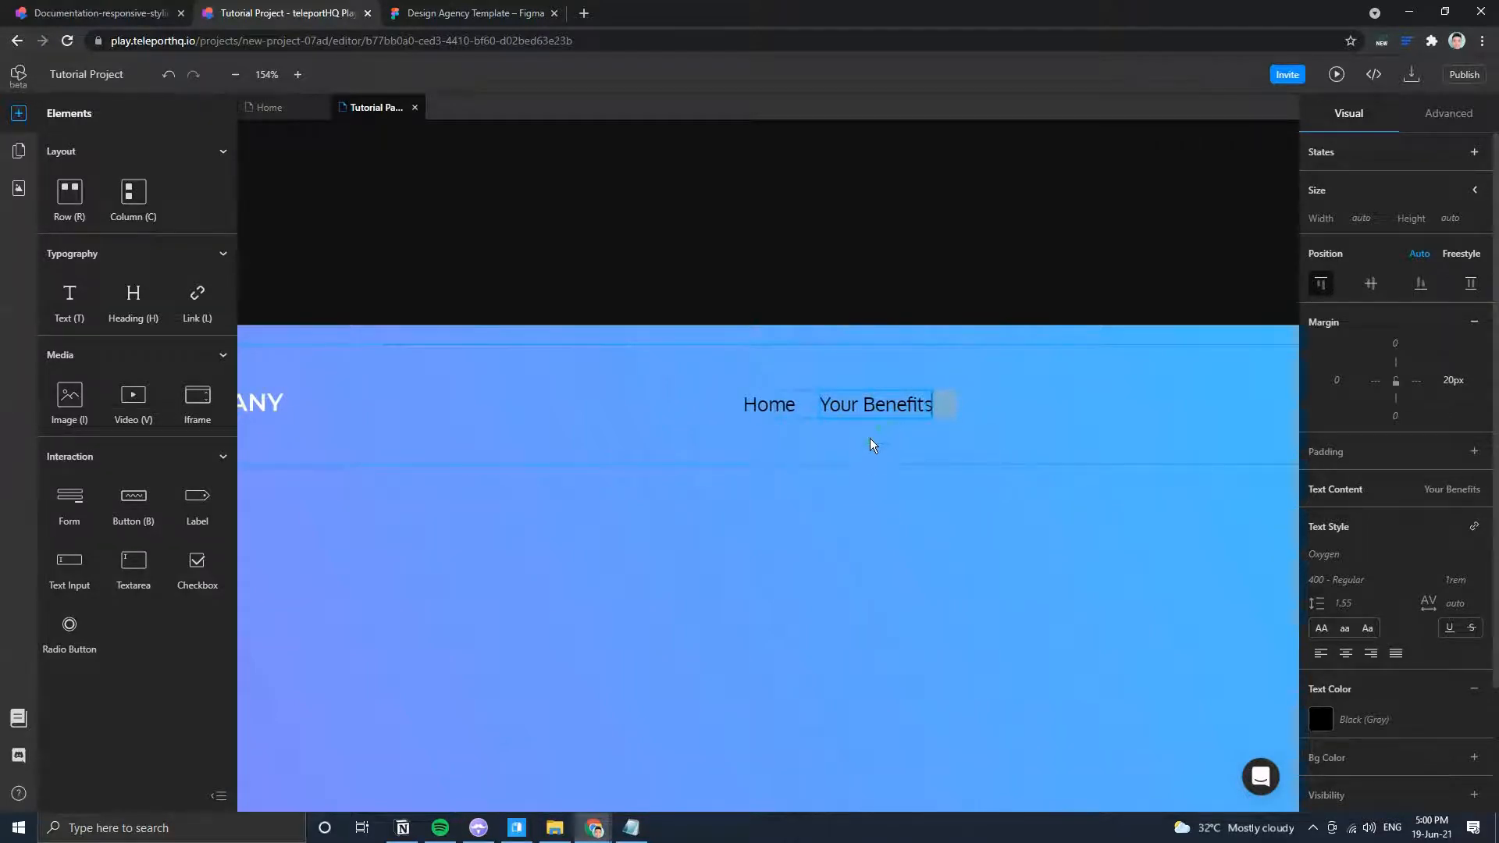
key(Escape)
Duplicate the "Your Benefits" text and change the copy's content to "Our Process" to match the Figma header.
click(879, 405)
key(ctrl+d)
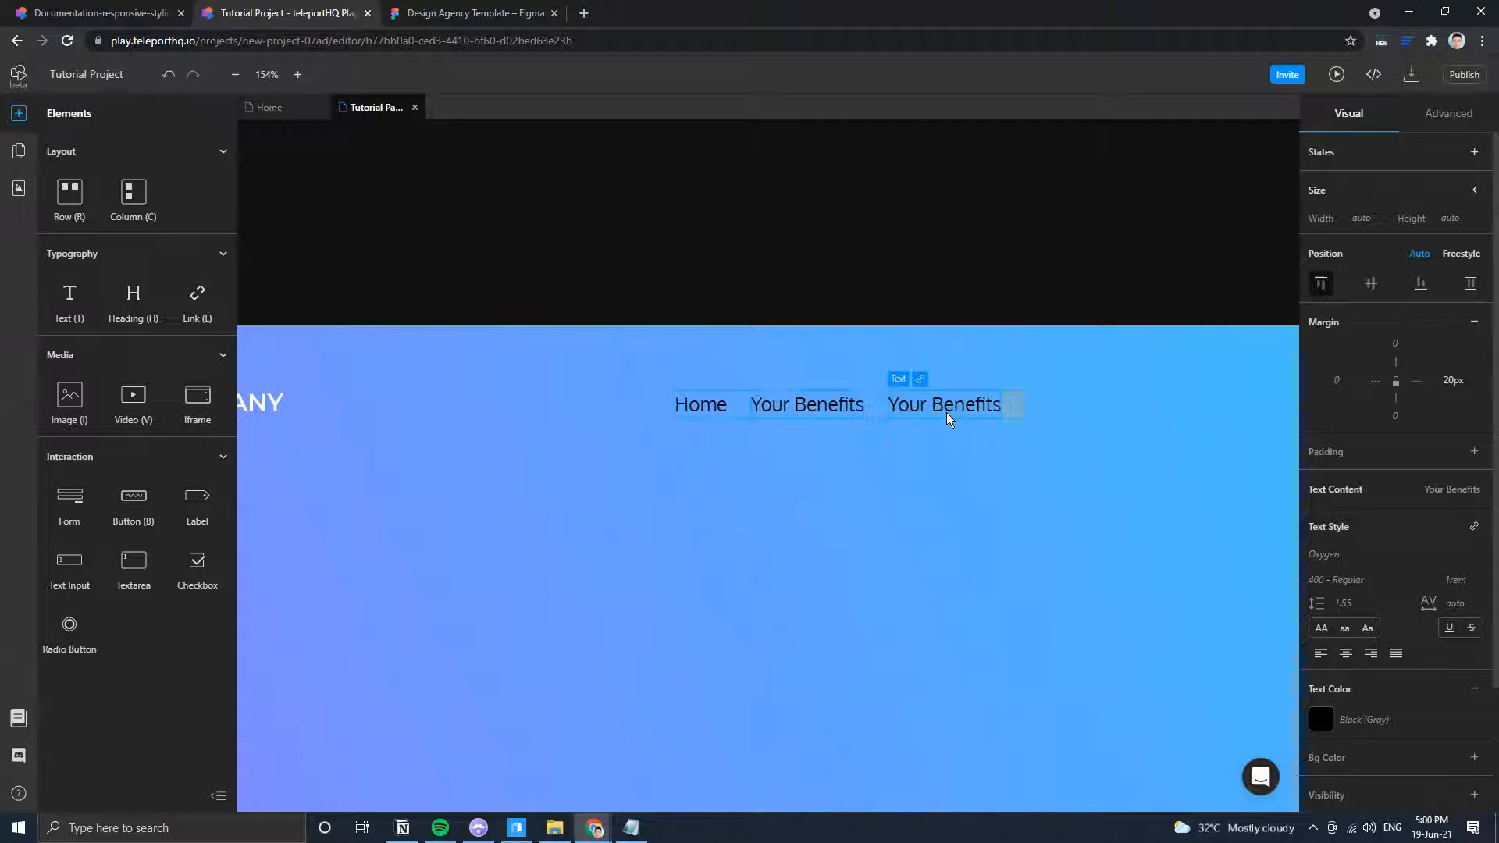
click(469, 14)
click(271, 10)
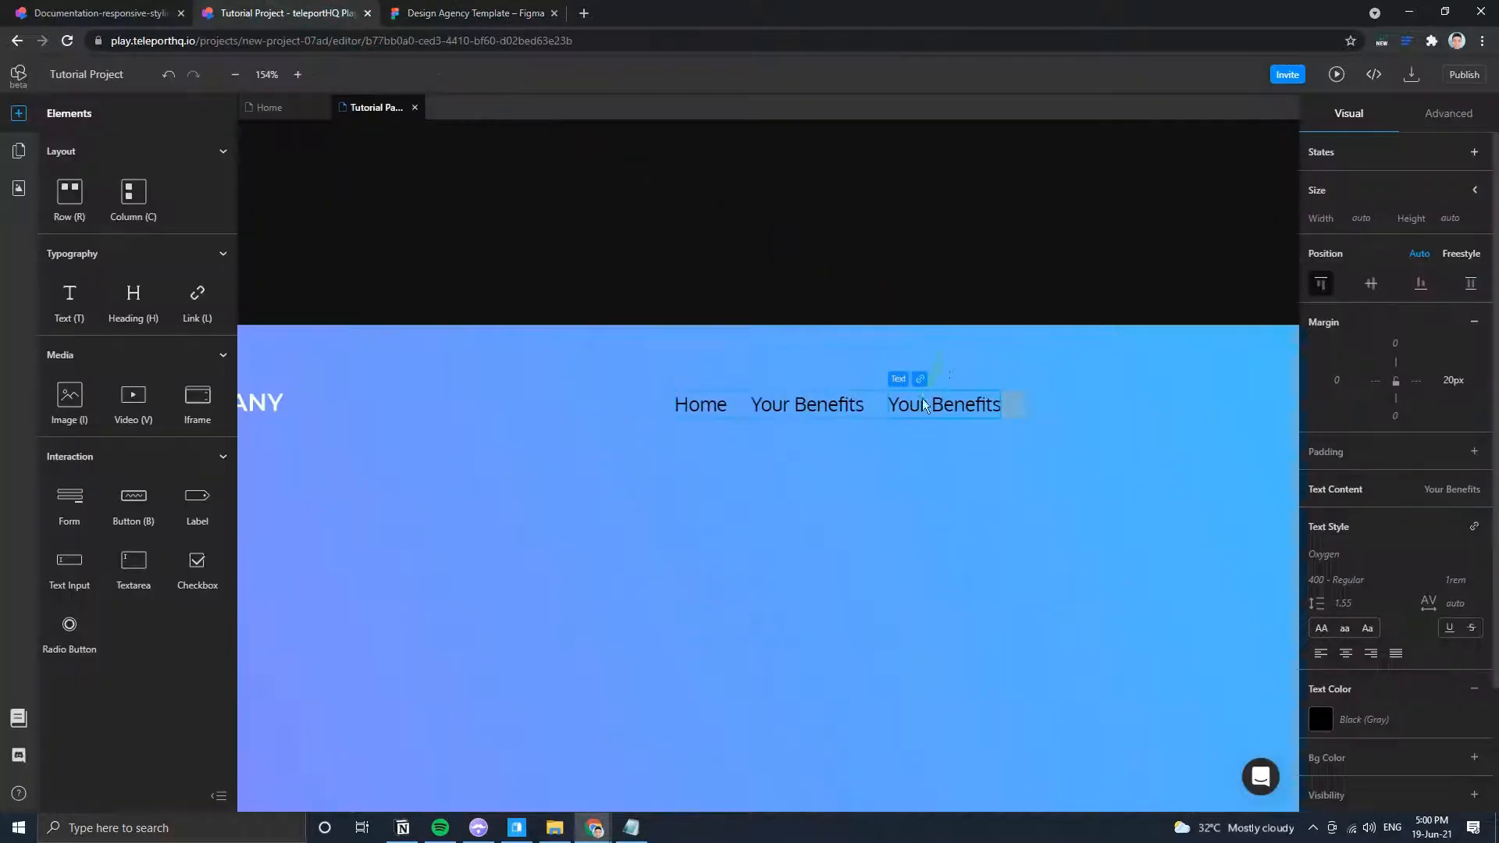
double_click(921, 403)
text(Our Process)
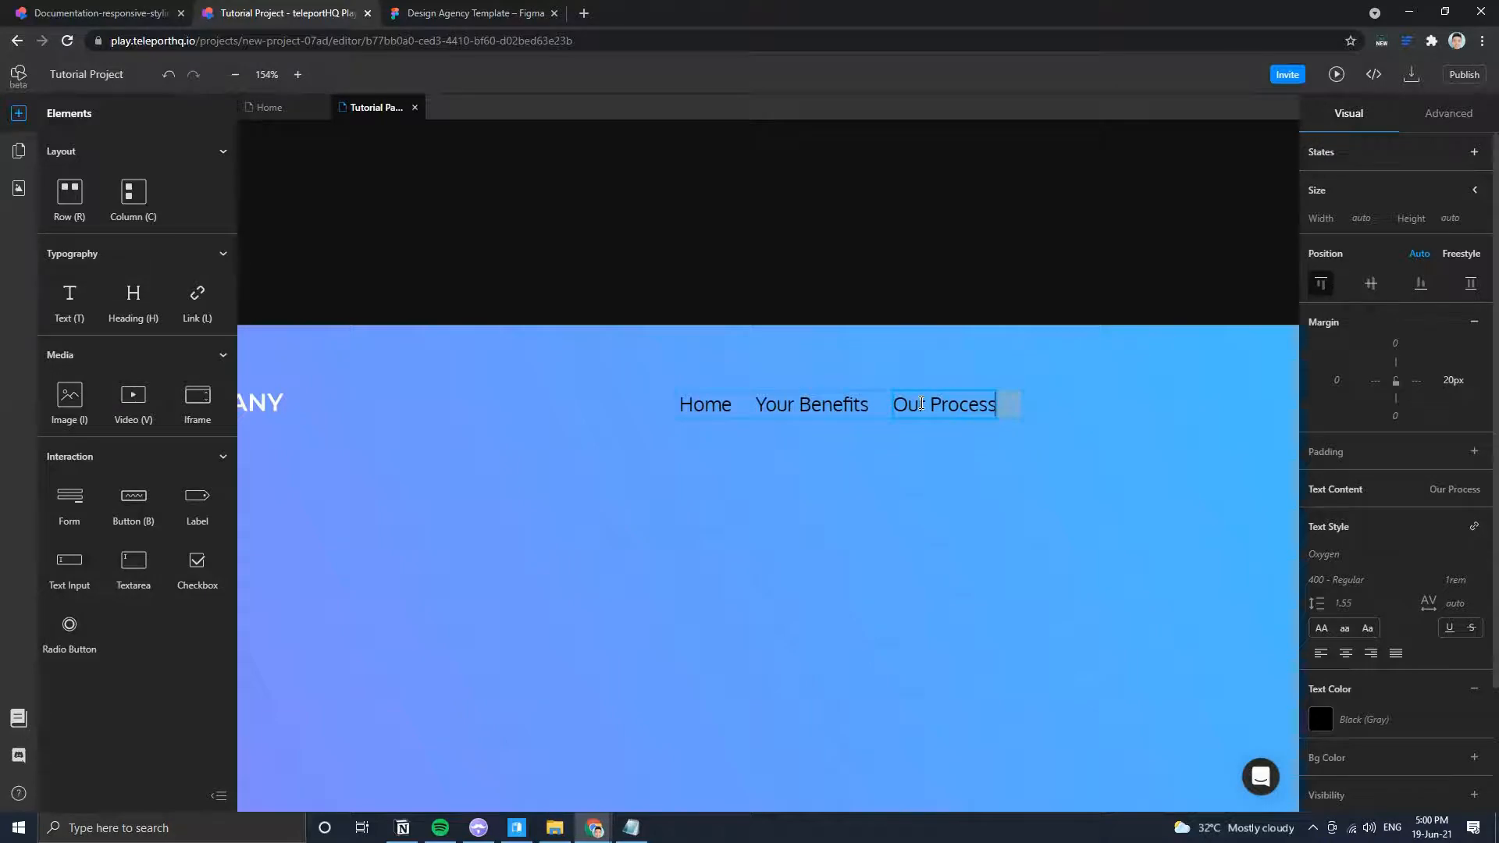
Check the next link in Figma, duplicate the "Our Process" text and change the copy's content to "Our works".
click(415, 6)
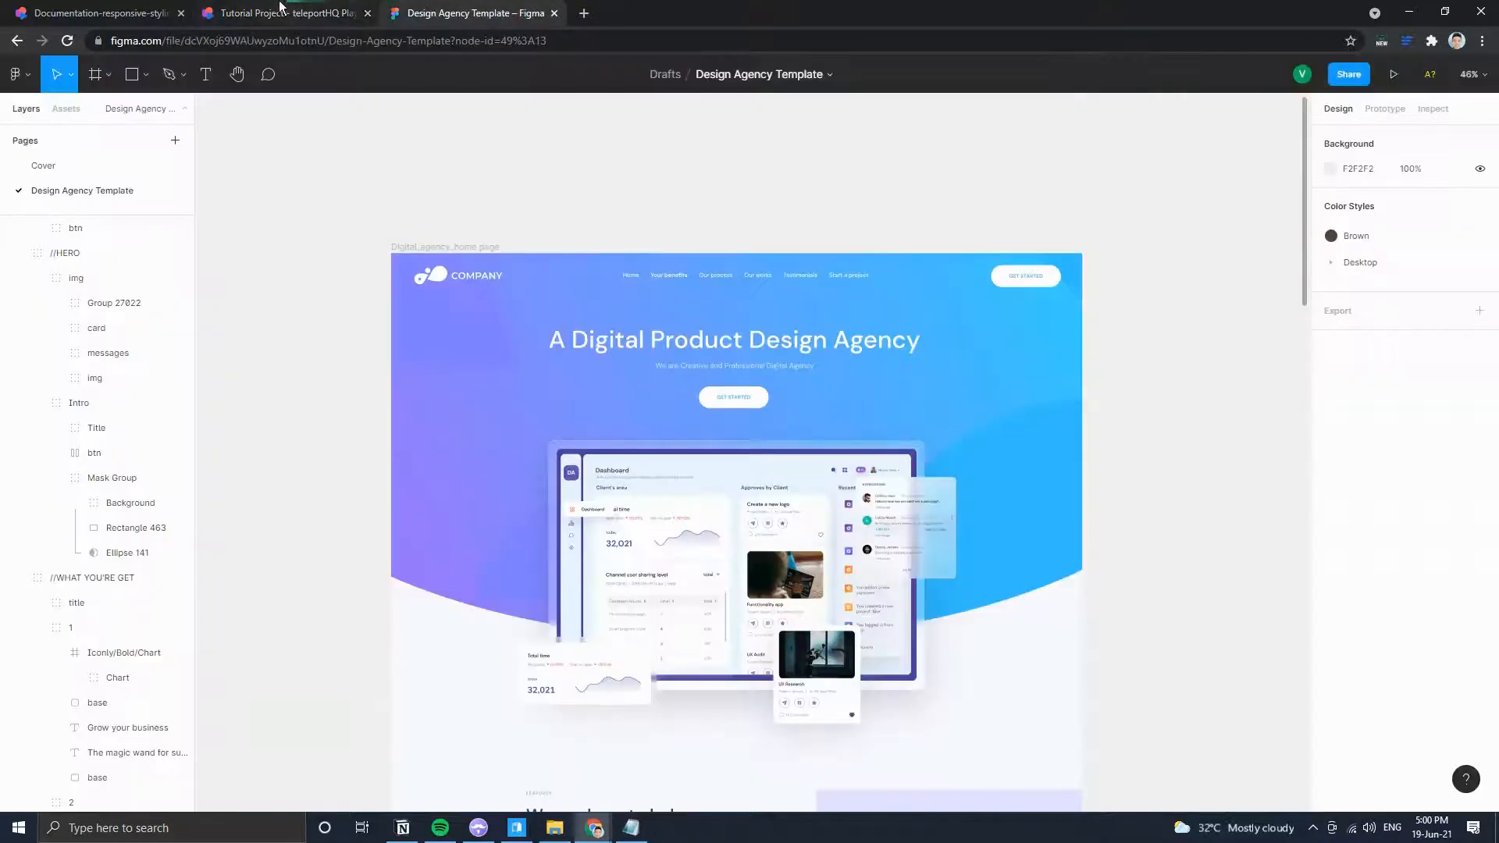
click(279, 6)
click(934, 448)
click(943, 411)
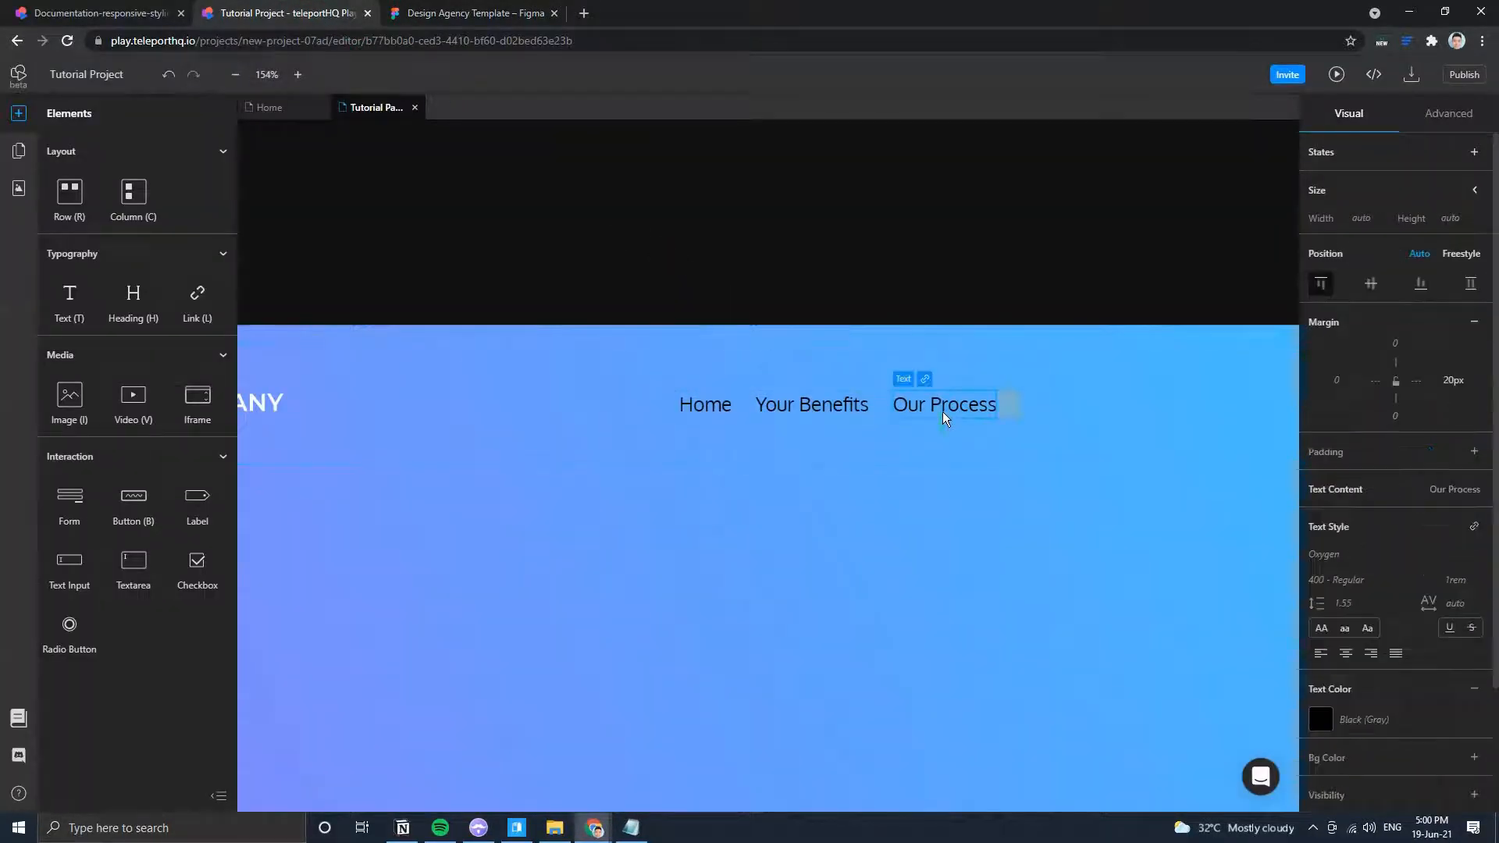
key(ctrl+d)
double_click(1004, 406)
drag(993, 404, 1093, 396)
text(w)
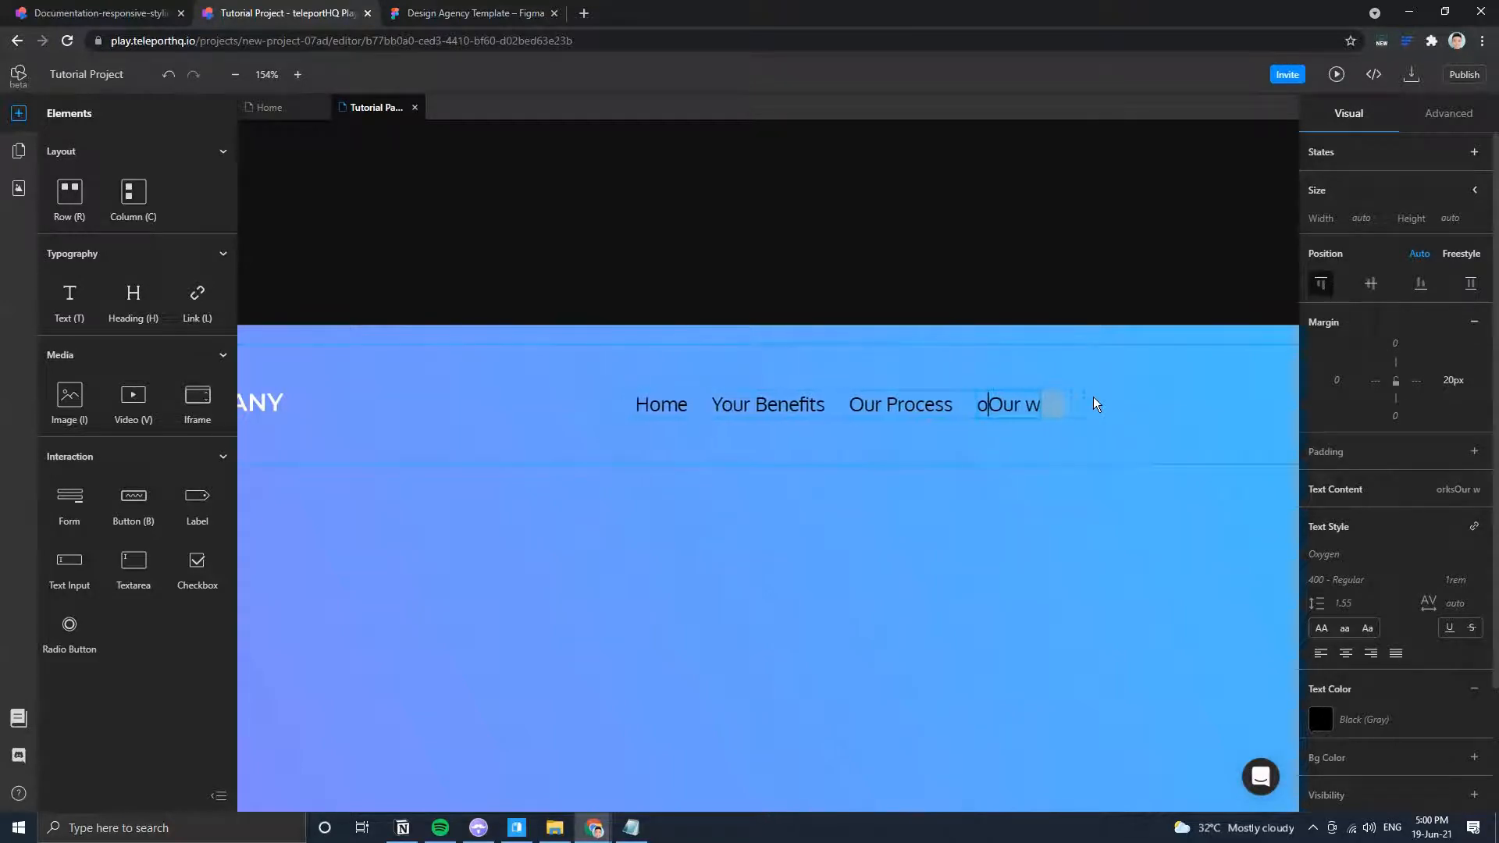
text(orks)
click(1018, 419)
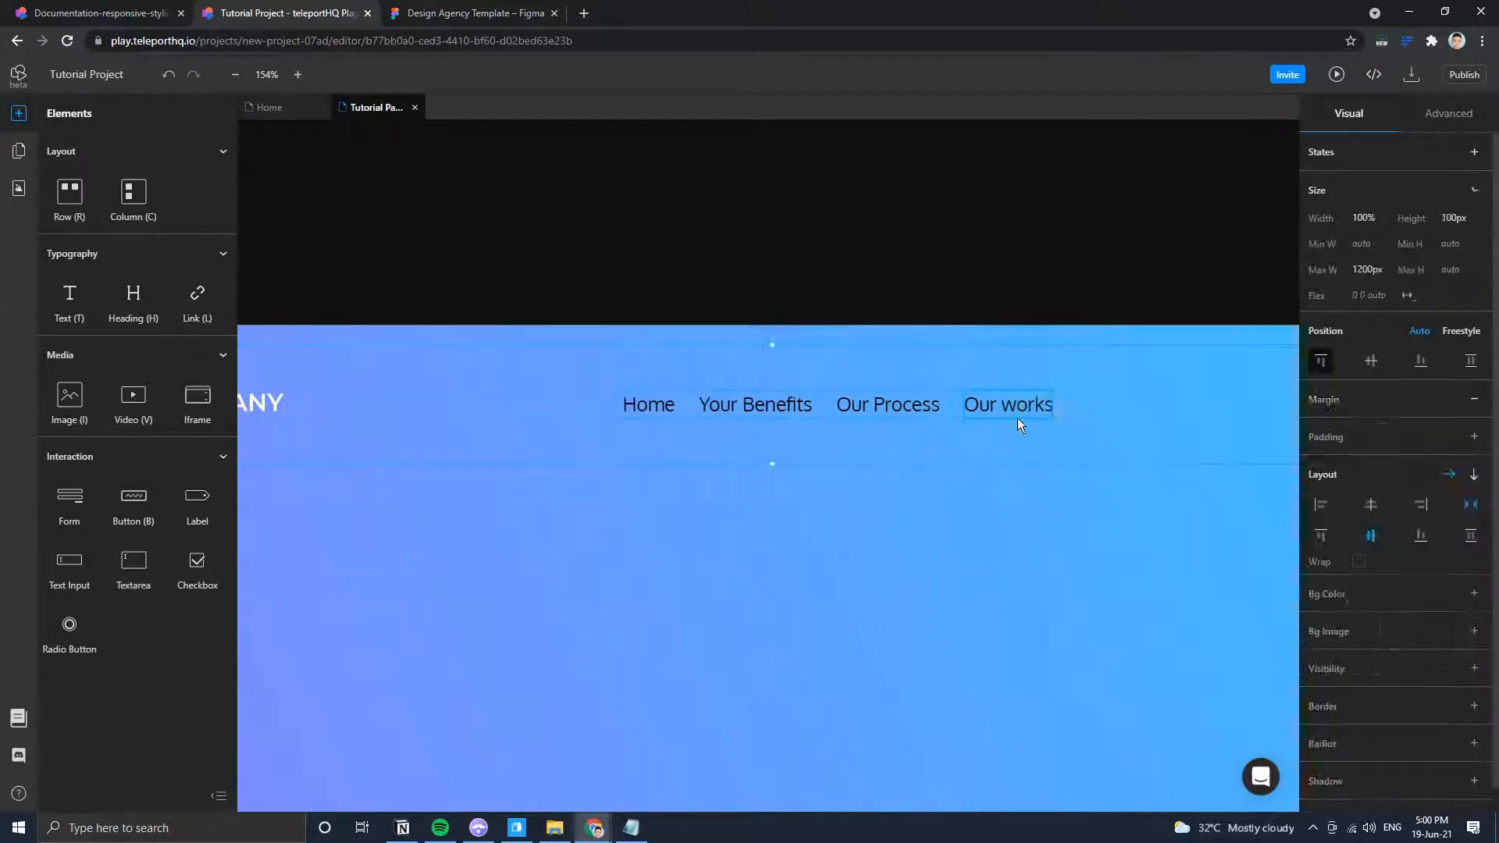
click(1018, 414)
double_click(1018, 414)
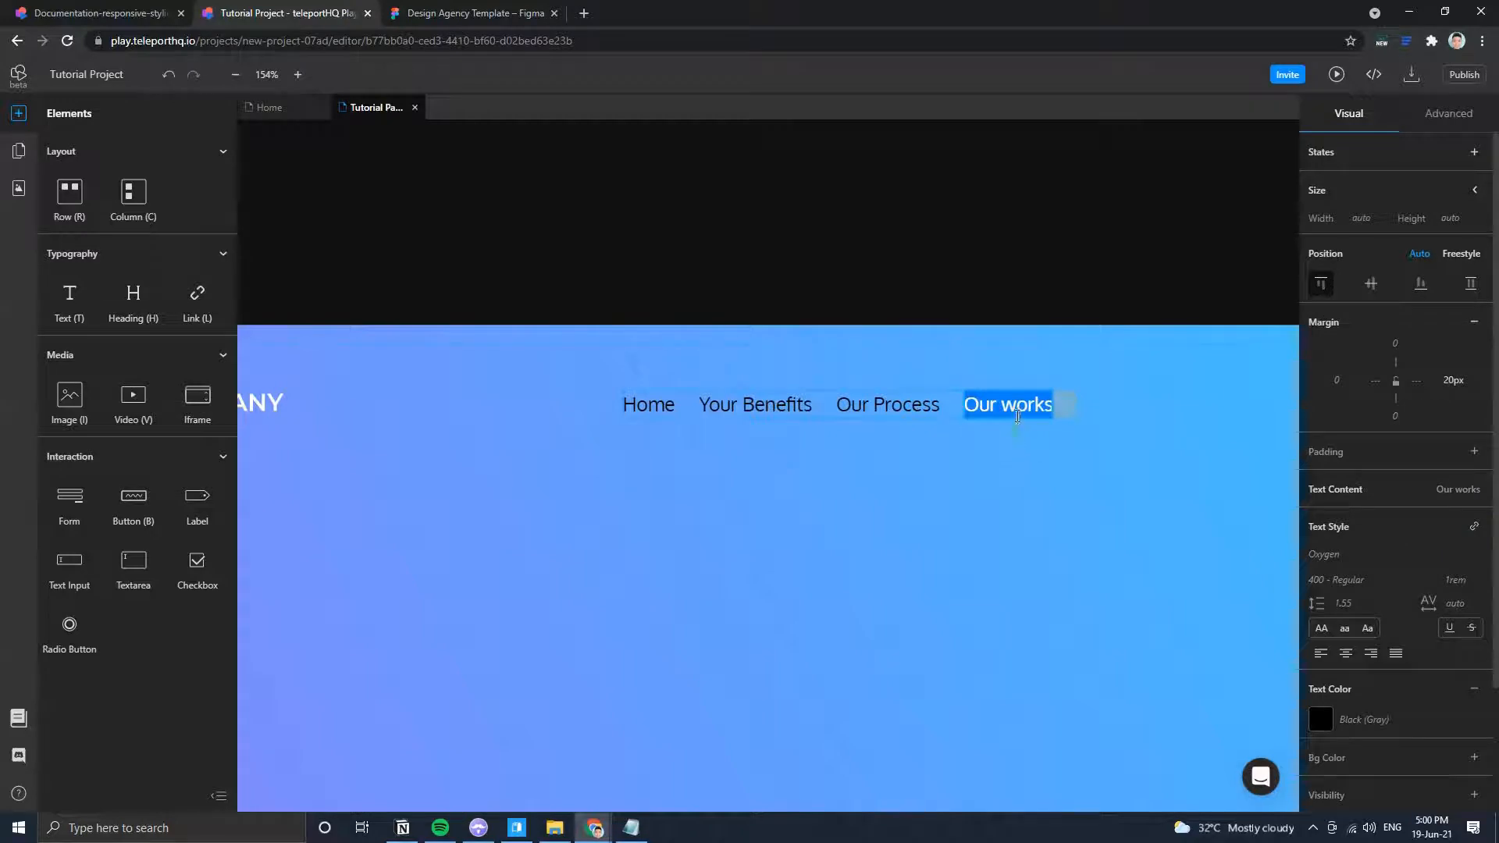
key(ctrl+w)
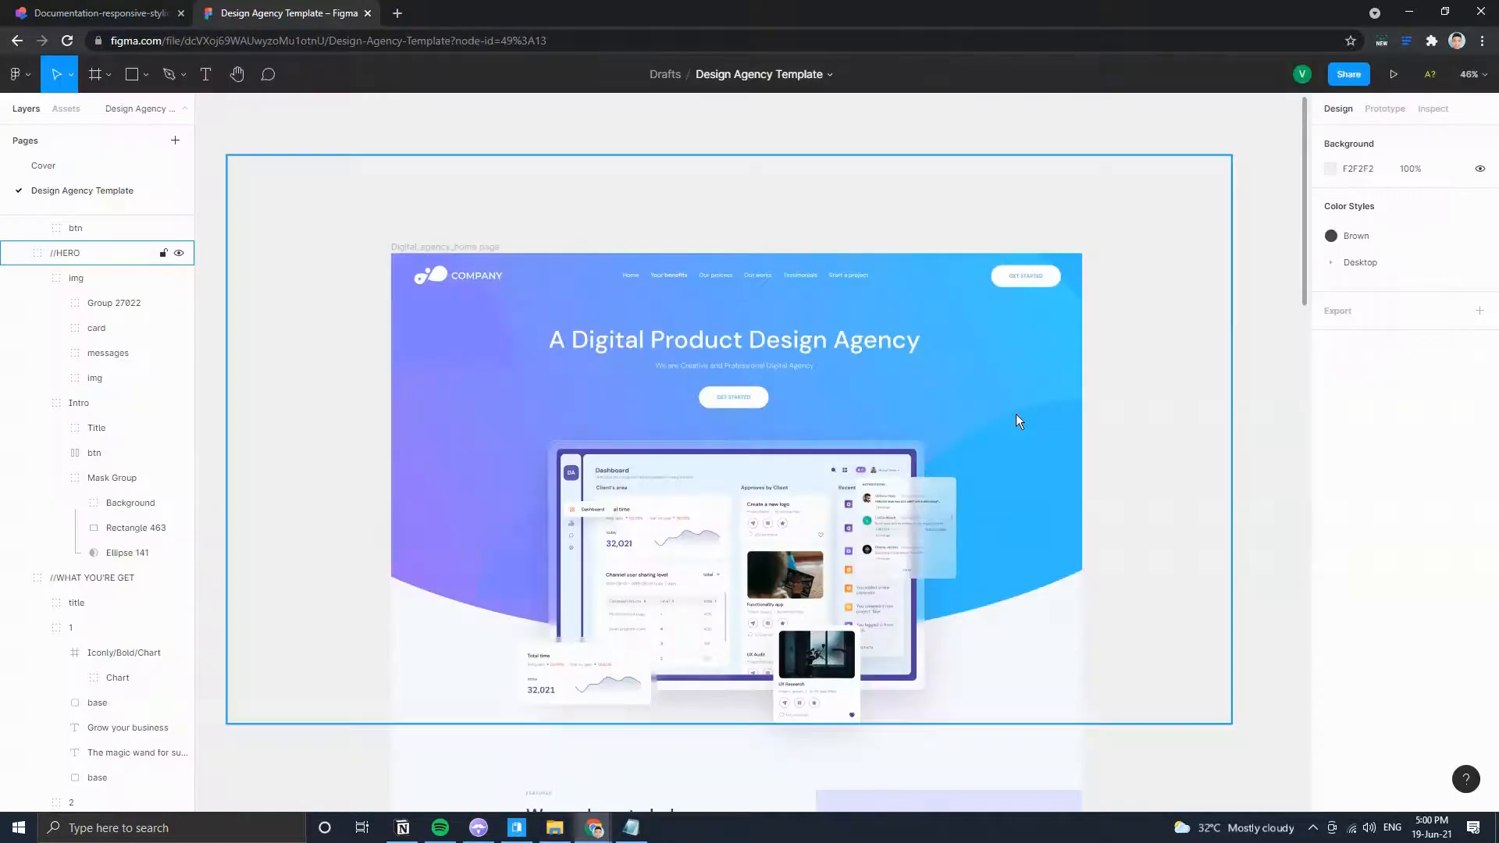
key(ctrl+shift+t)
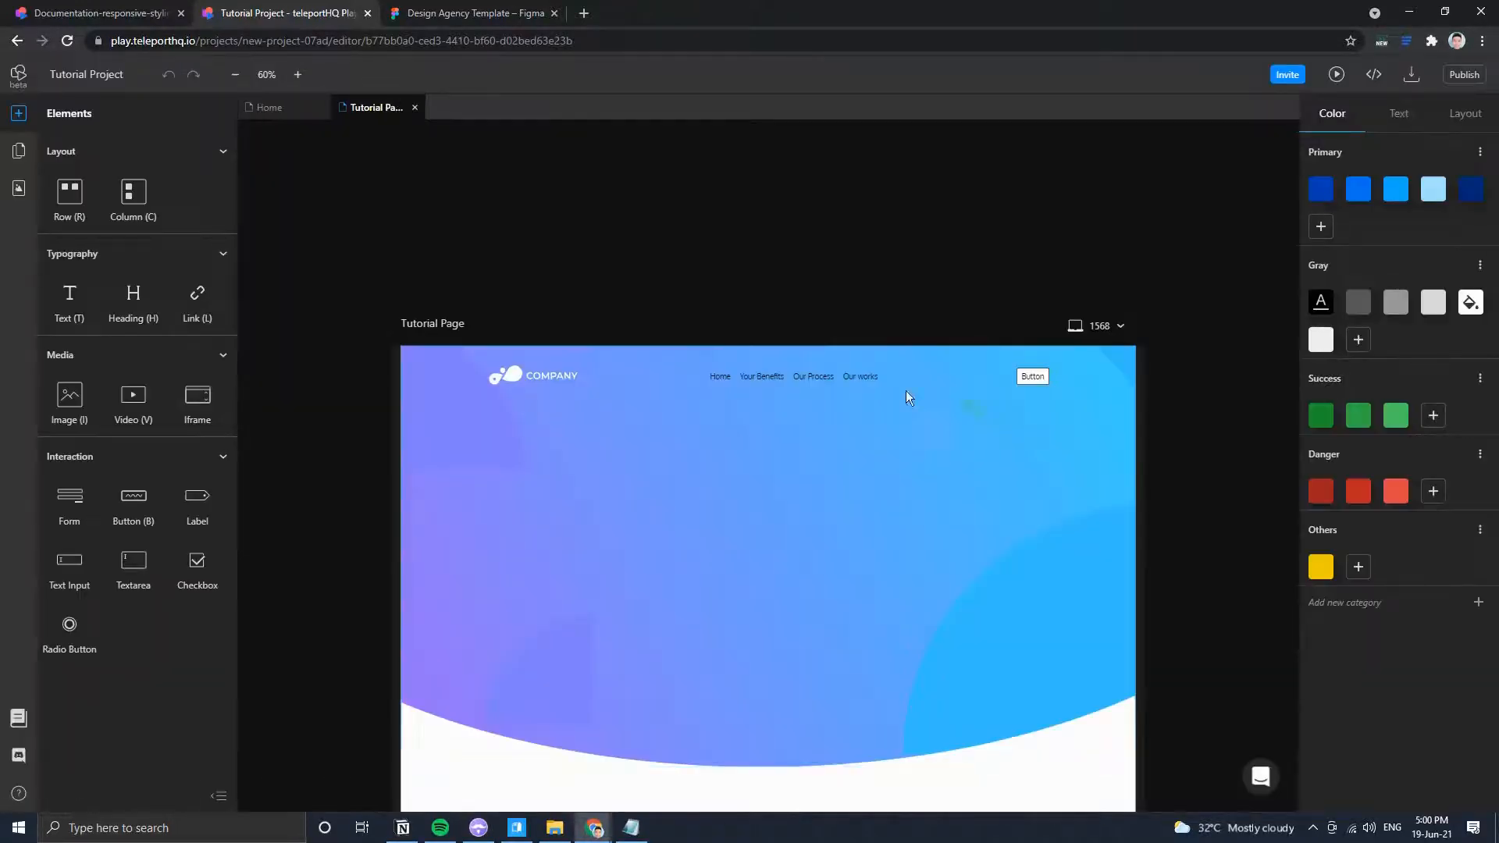
Capitalise the second word of the "Our works" link so that it reads "Our Works".
click(870, 376)
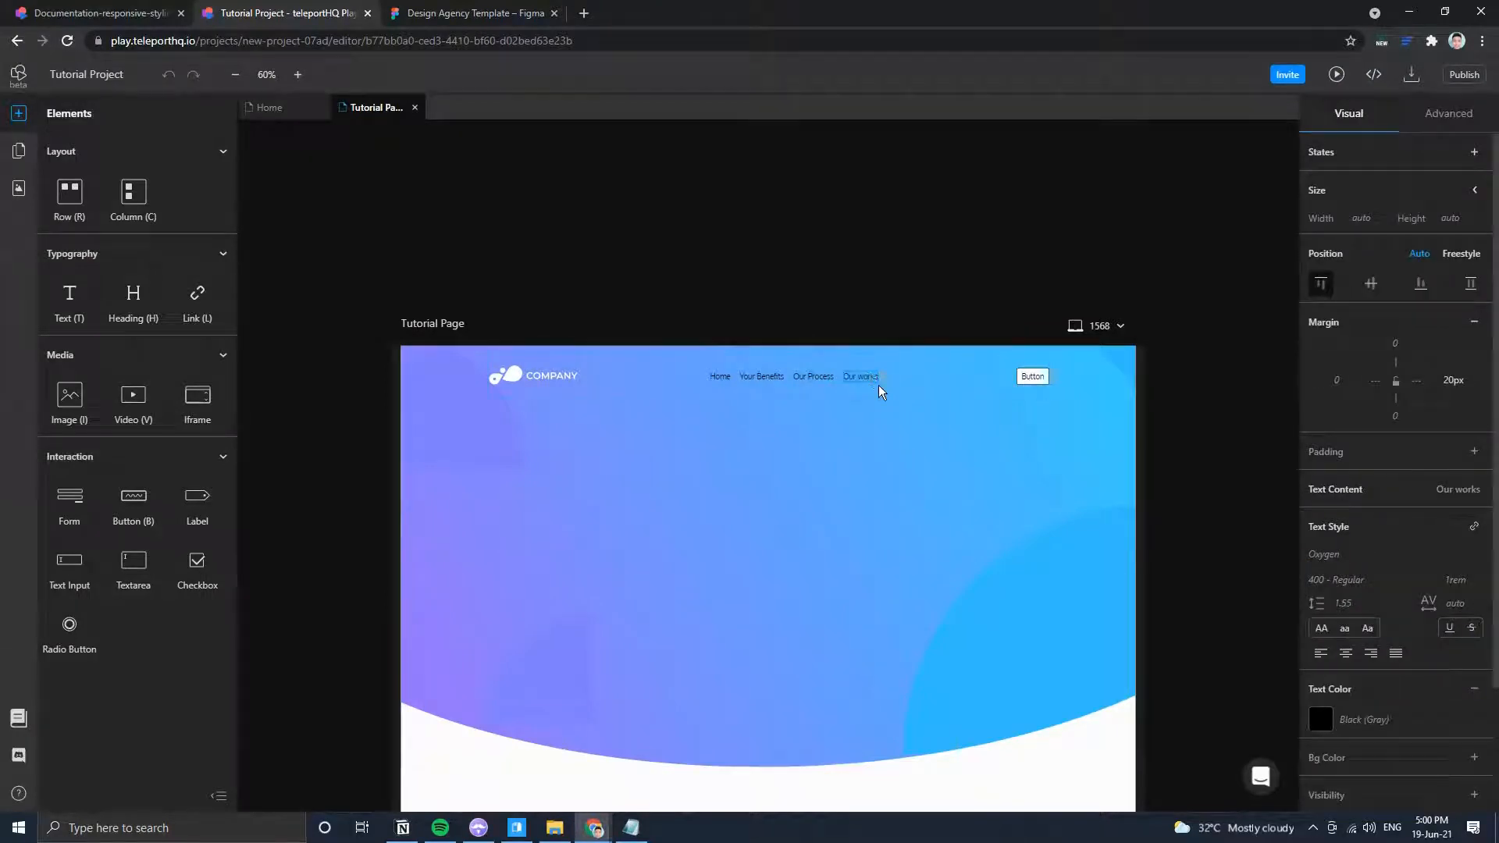
key(BackSpace)
text(W)
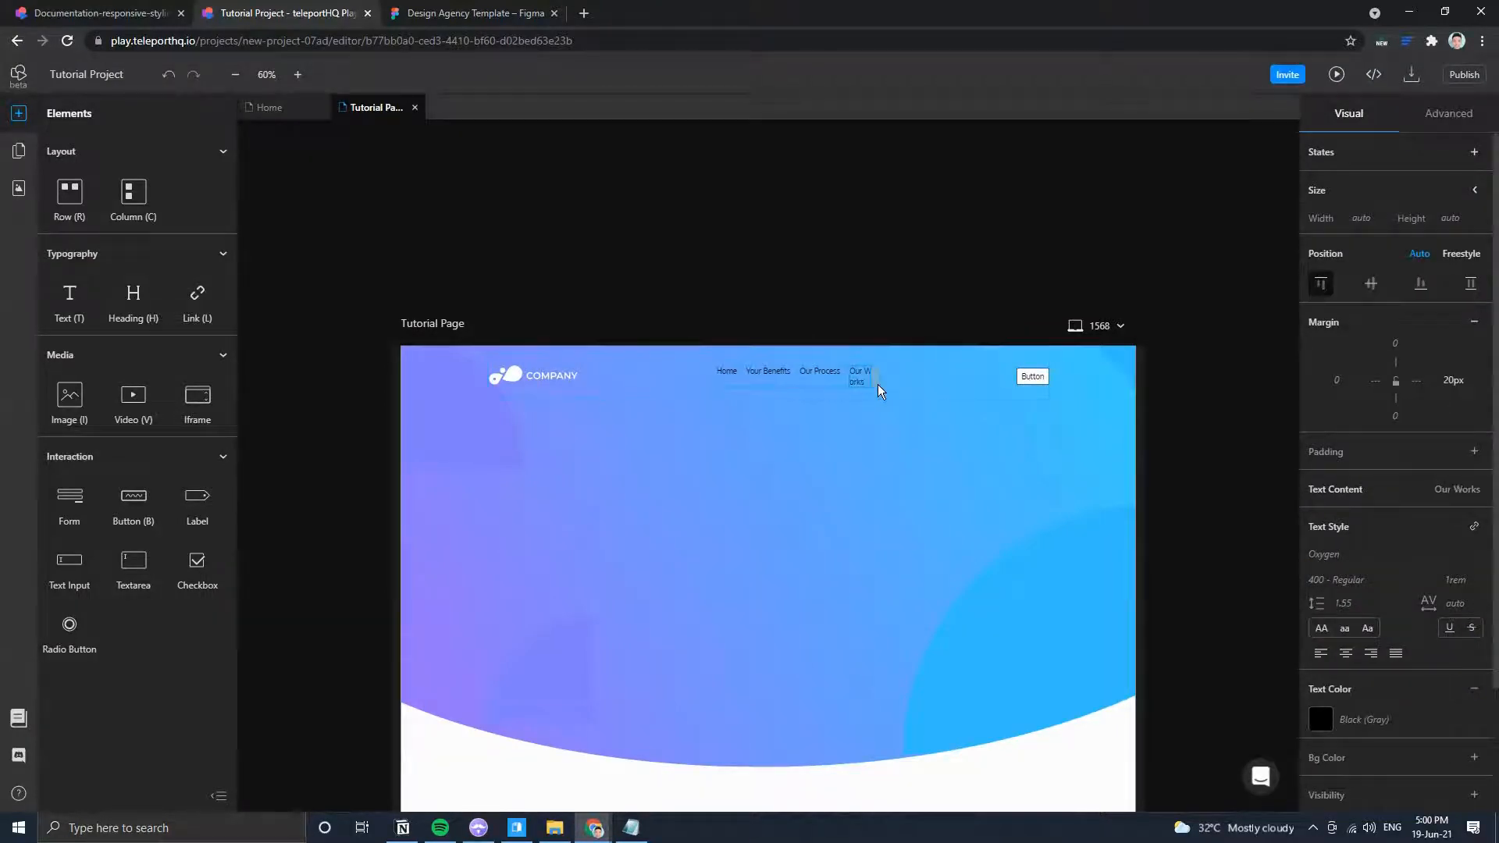
click(866, 328)
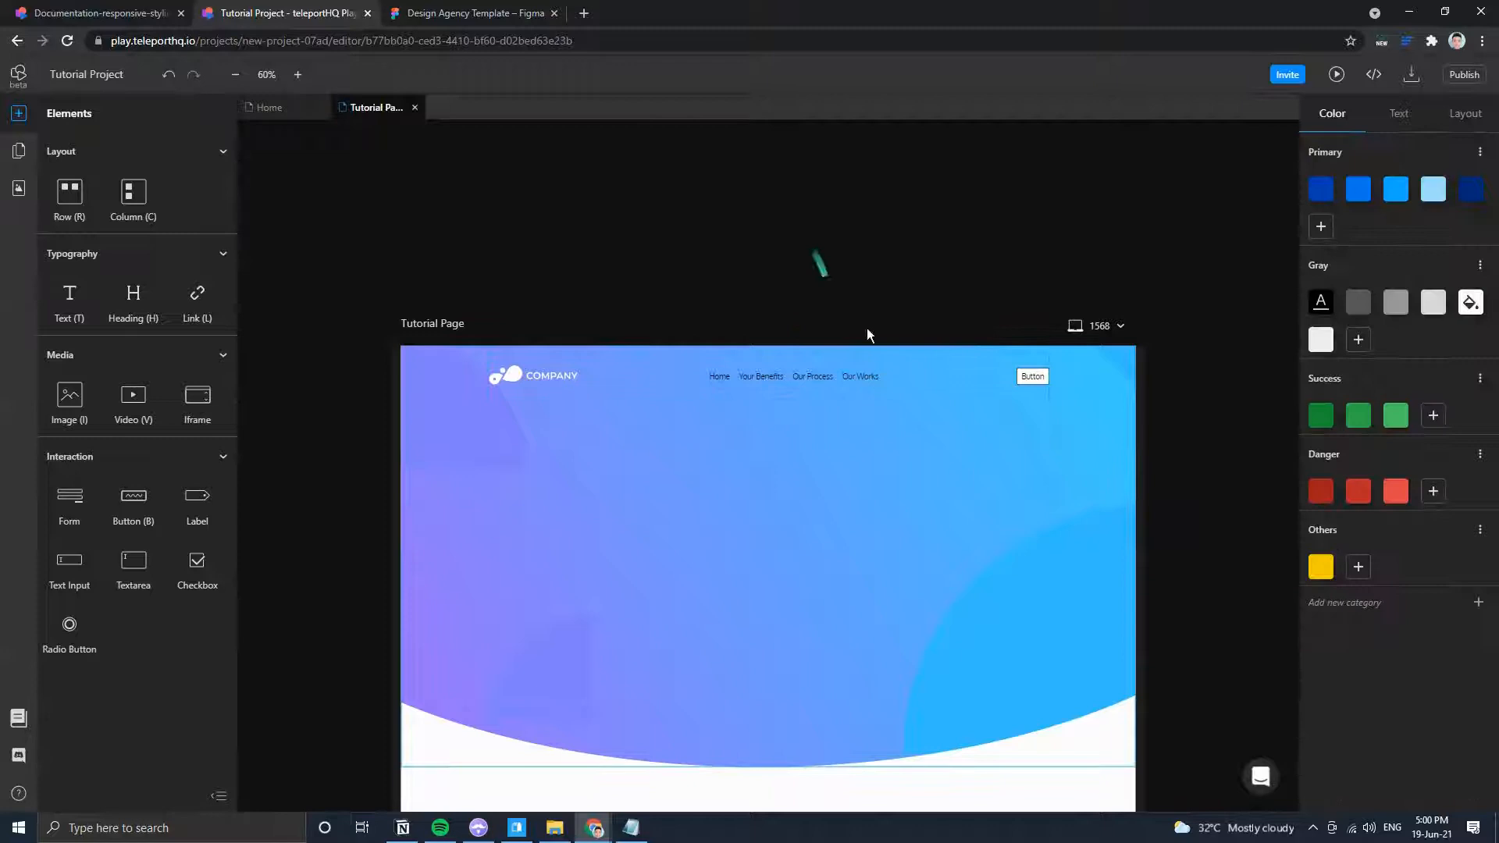
Duplicate the "Our Works" text and change the copy's content to "Our Testimonials".
click(869, 379)
key(ctrl+d)
click(881, 381)
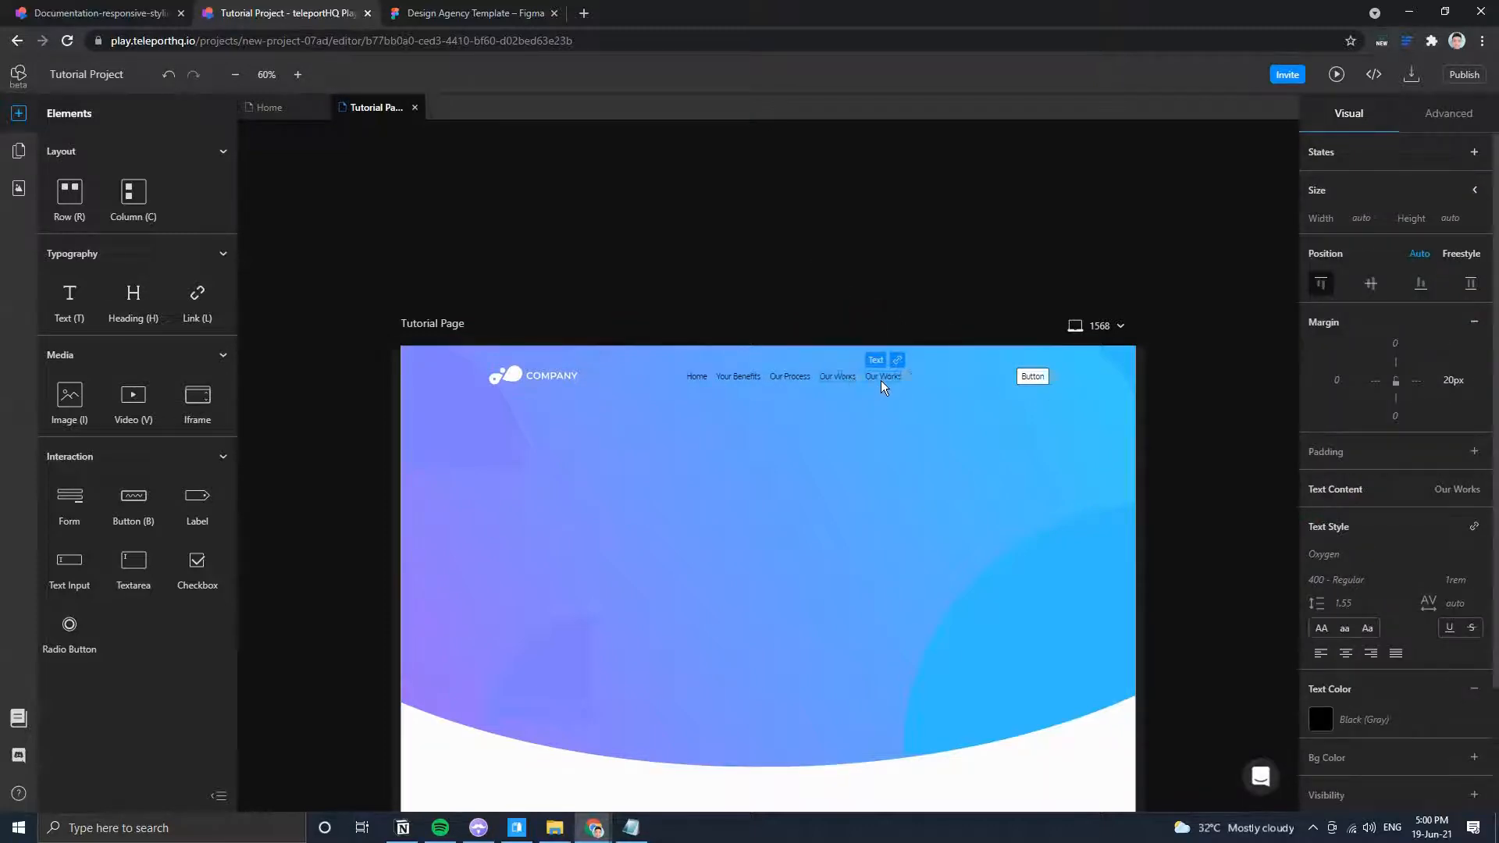
double_click(882, 380)
click(883, 379)
text(Testimonial)
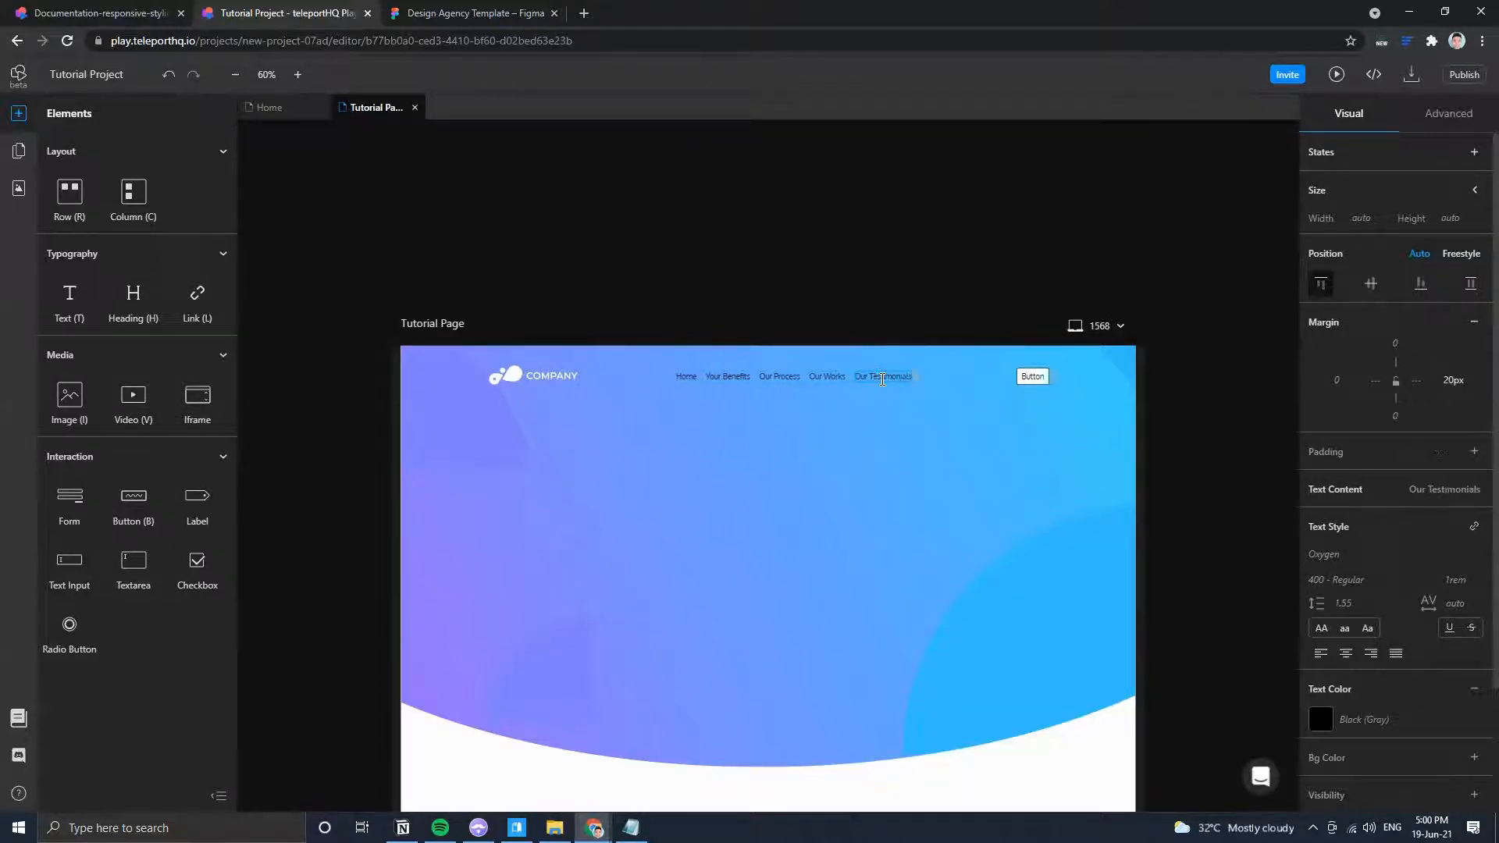
click(839, 212)
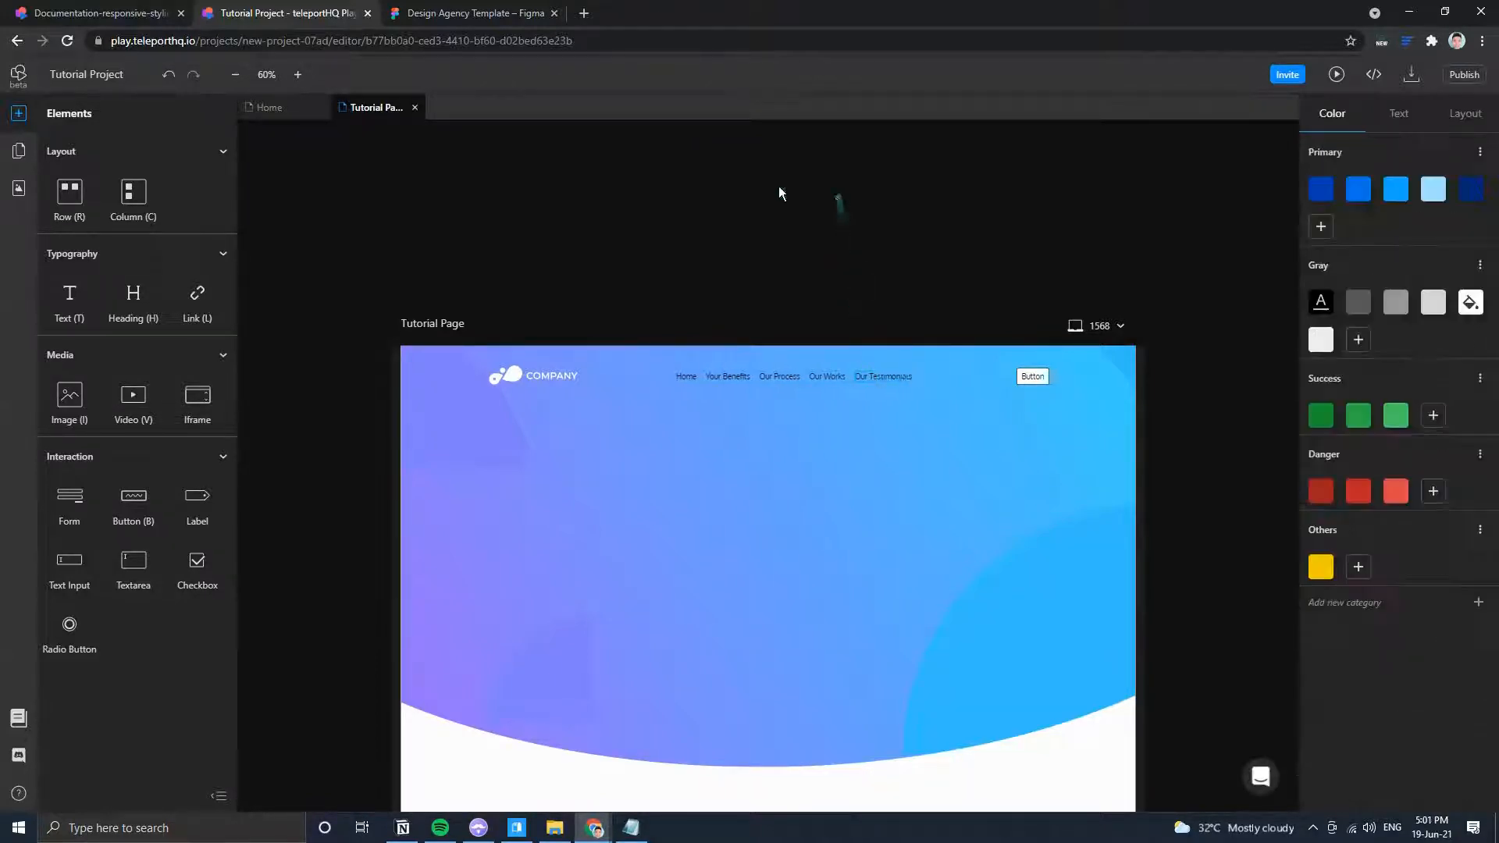
Check the next link in Figma, duplicate the "Our Testimonials" text and change the copy's content to "Start A Project".
click(473, 13)
click(279, 9)
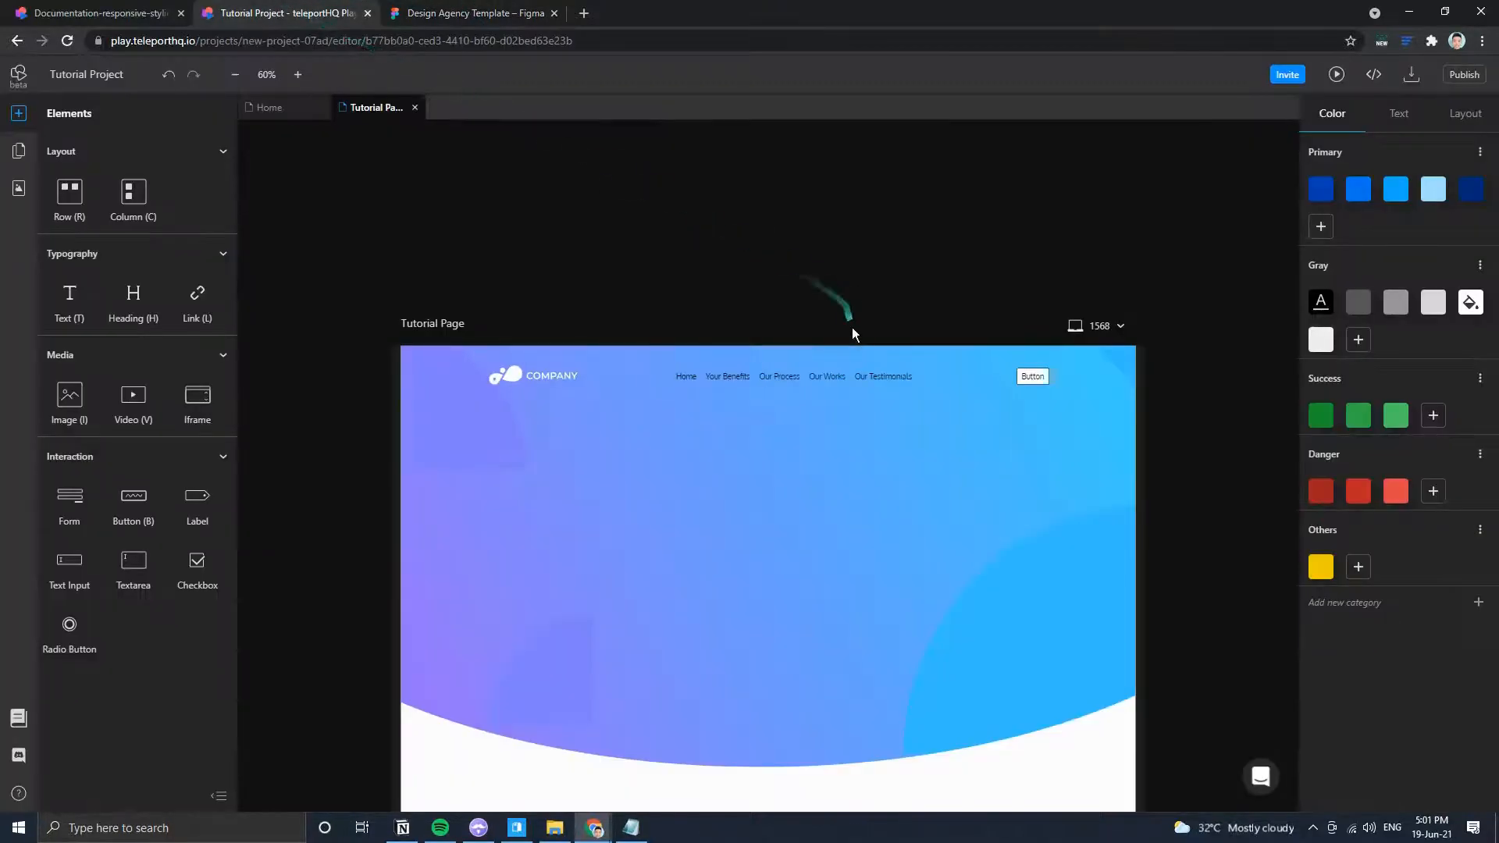
click(876, 372)
click(885, 298)
click(871, 380)
key(ctrl+d)
double_click(913, 381)
text(s)
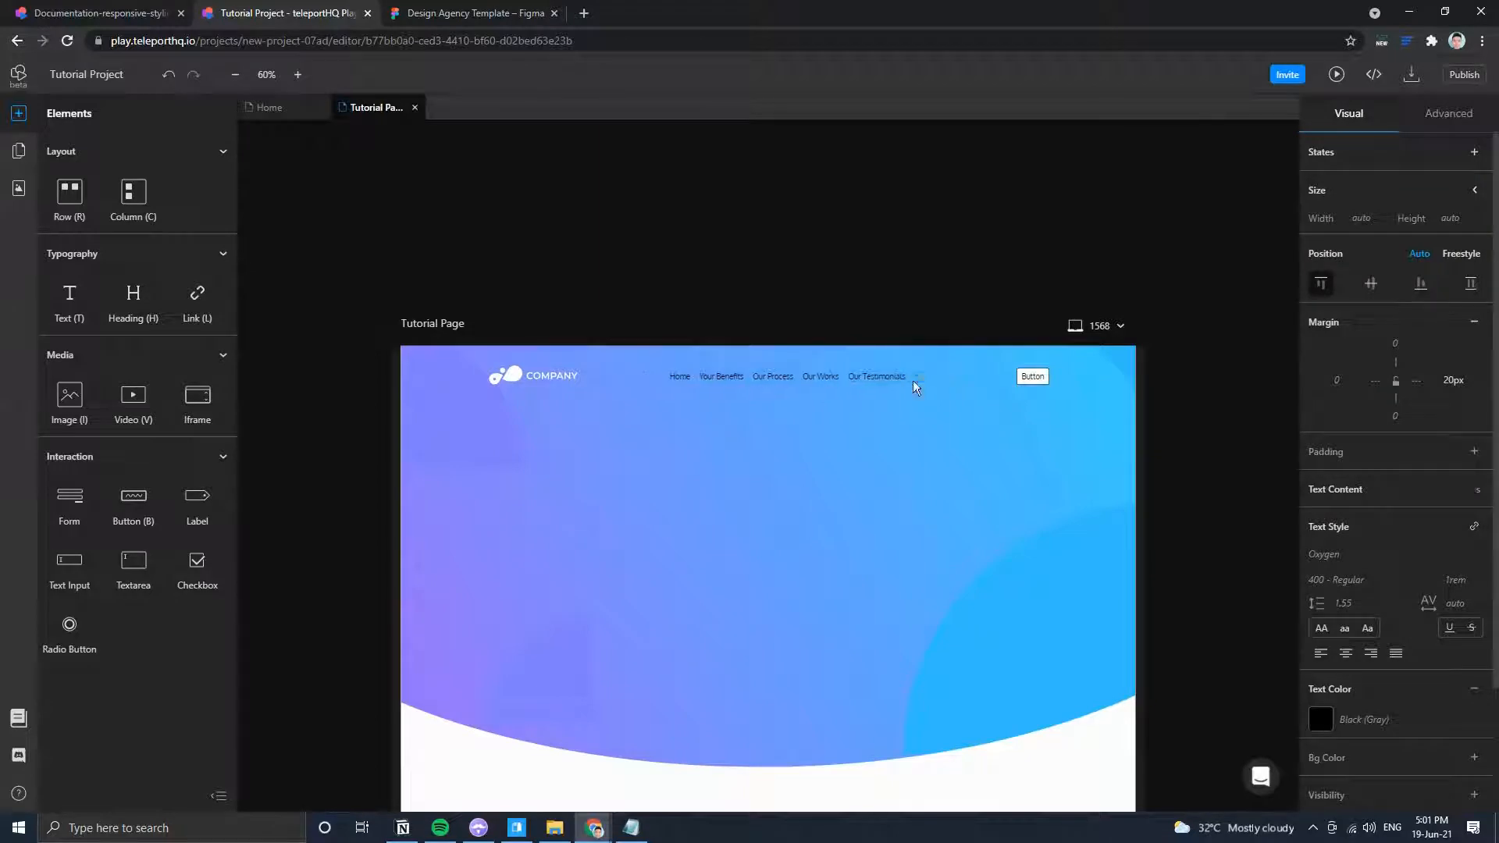
text(tart)
key(BackSpace)
key(BackSpace)
key(BackSpace)
key(BackSpace)
text(Start A Project)
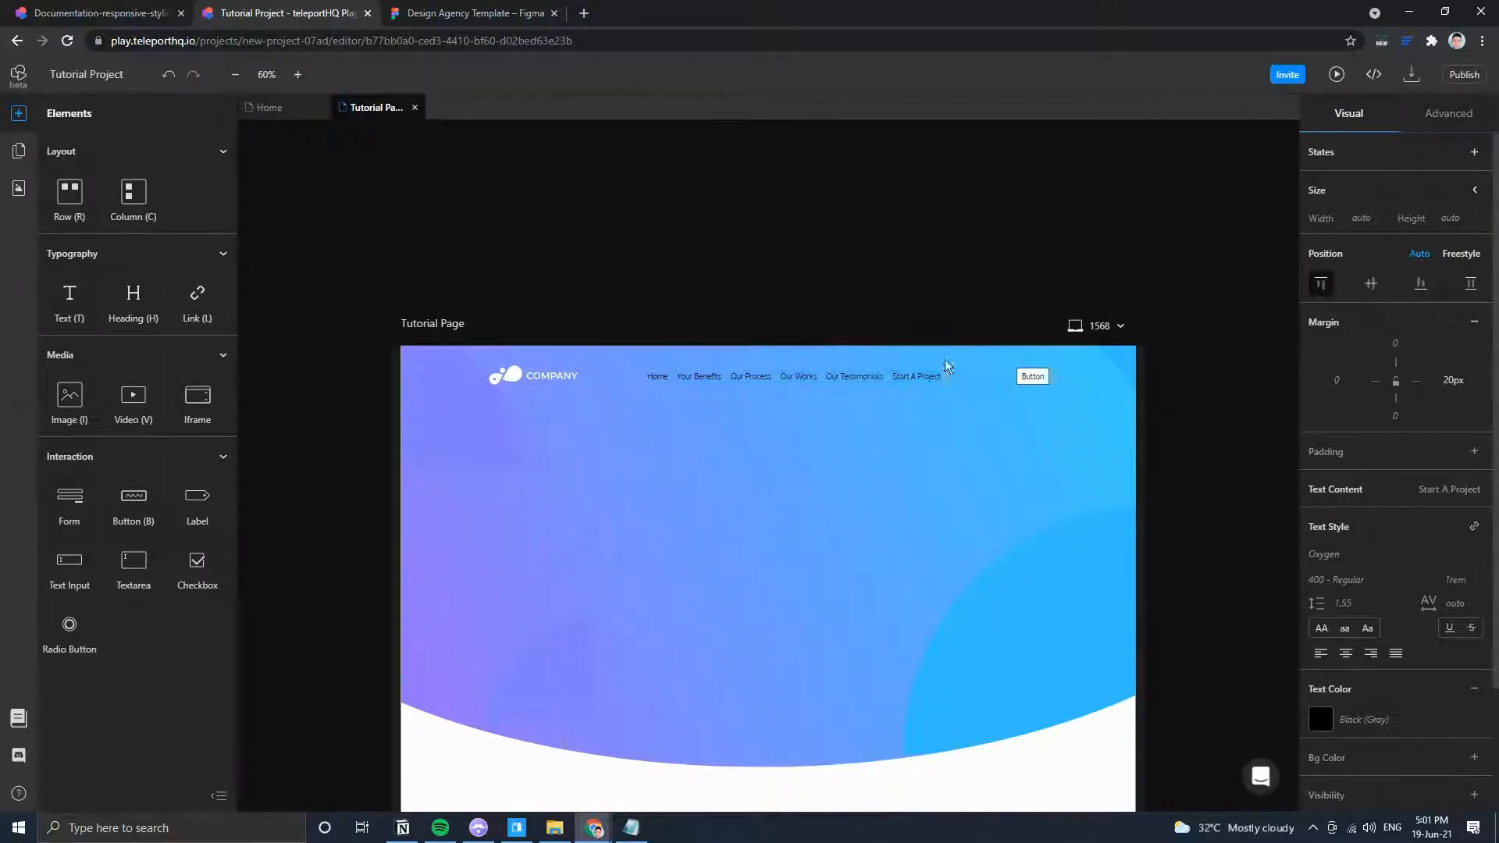
Dismiss the error notification and reload the project editor page.
click(1021, 315)
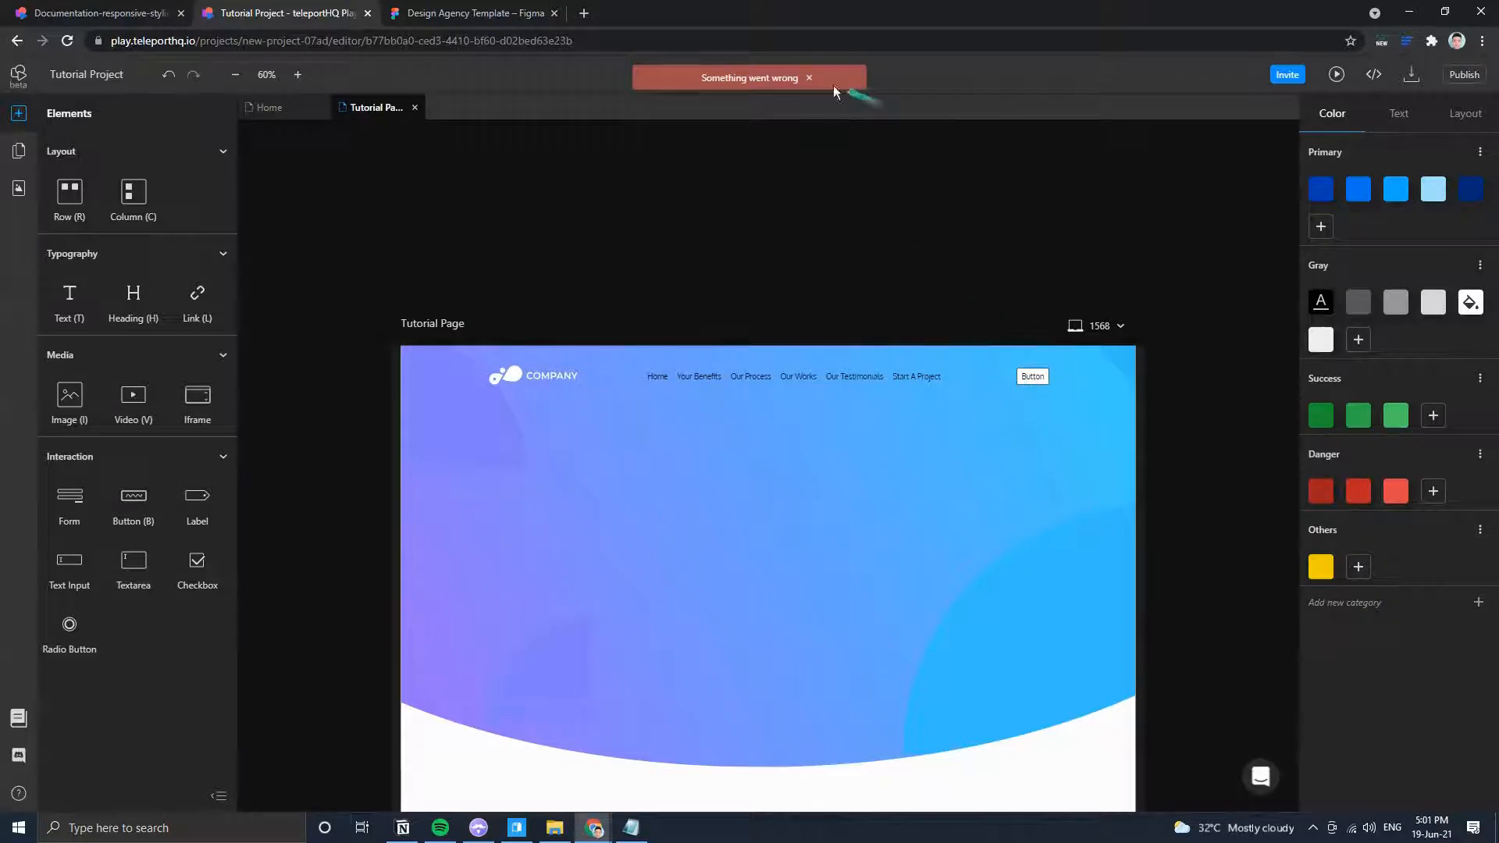
click(809, 78)
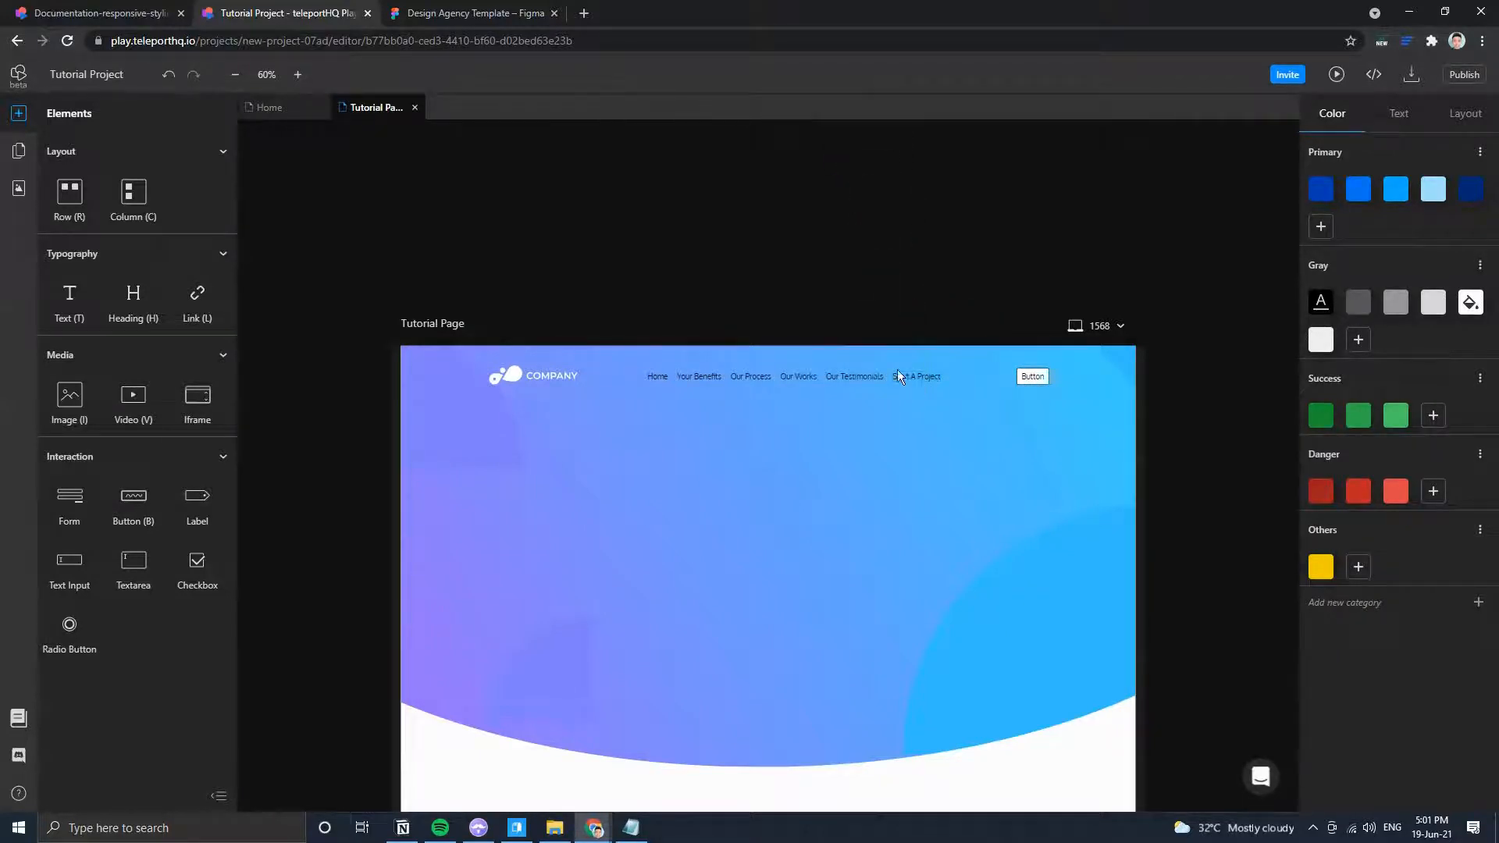
click(69, 40)
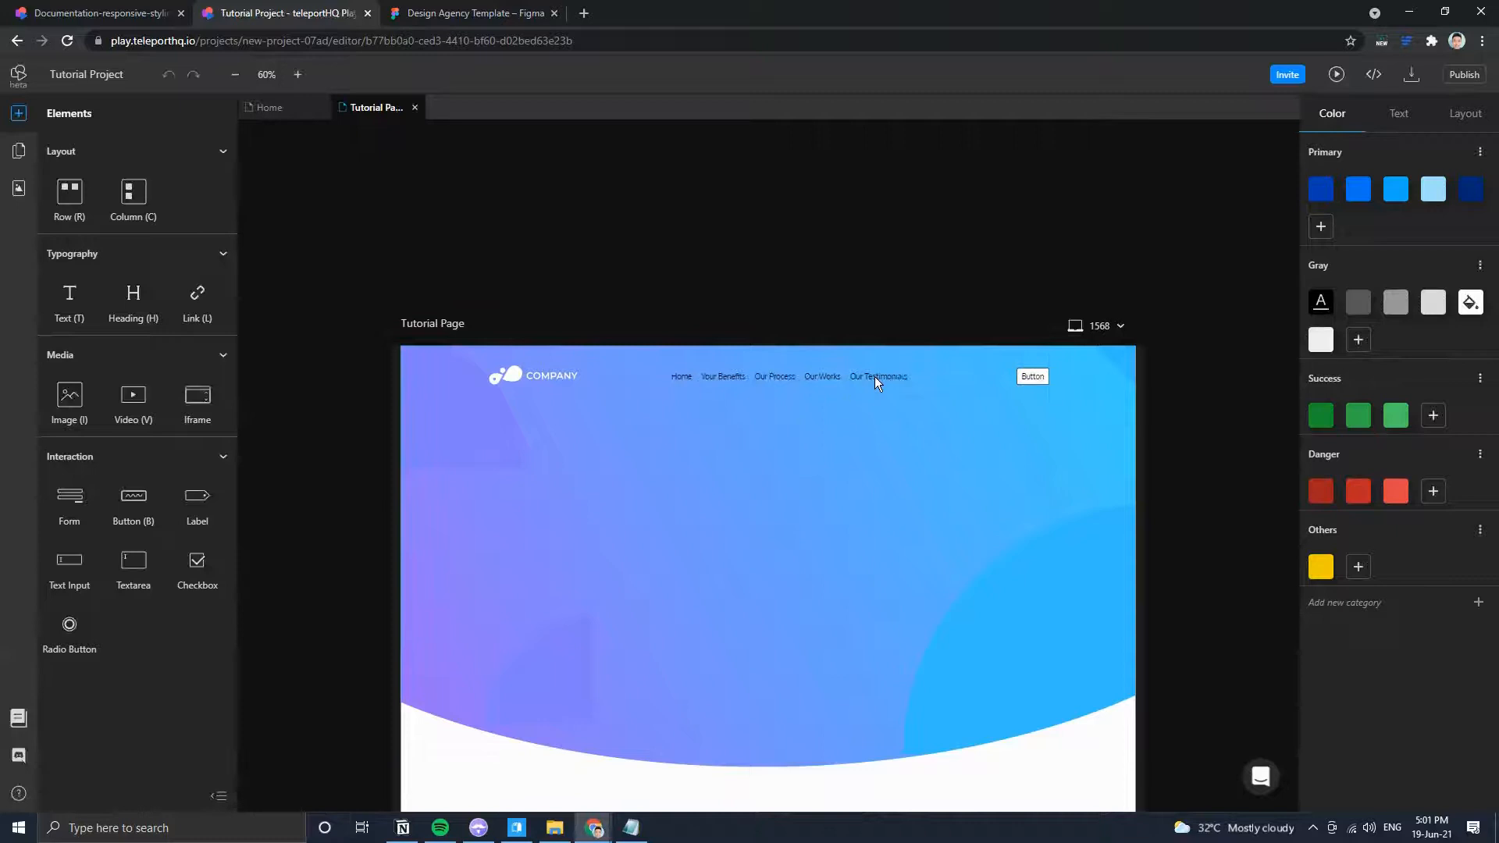
Duplicate the "Our Testimonials" text again and replace the copy's content with "Start A Project".
click(875, 377)
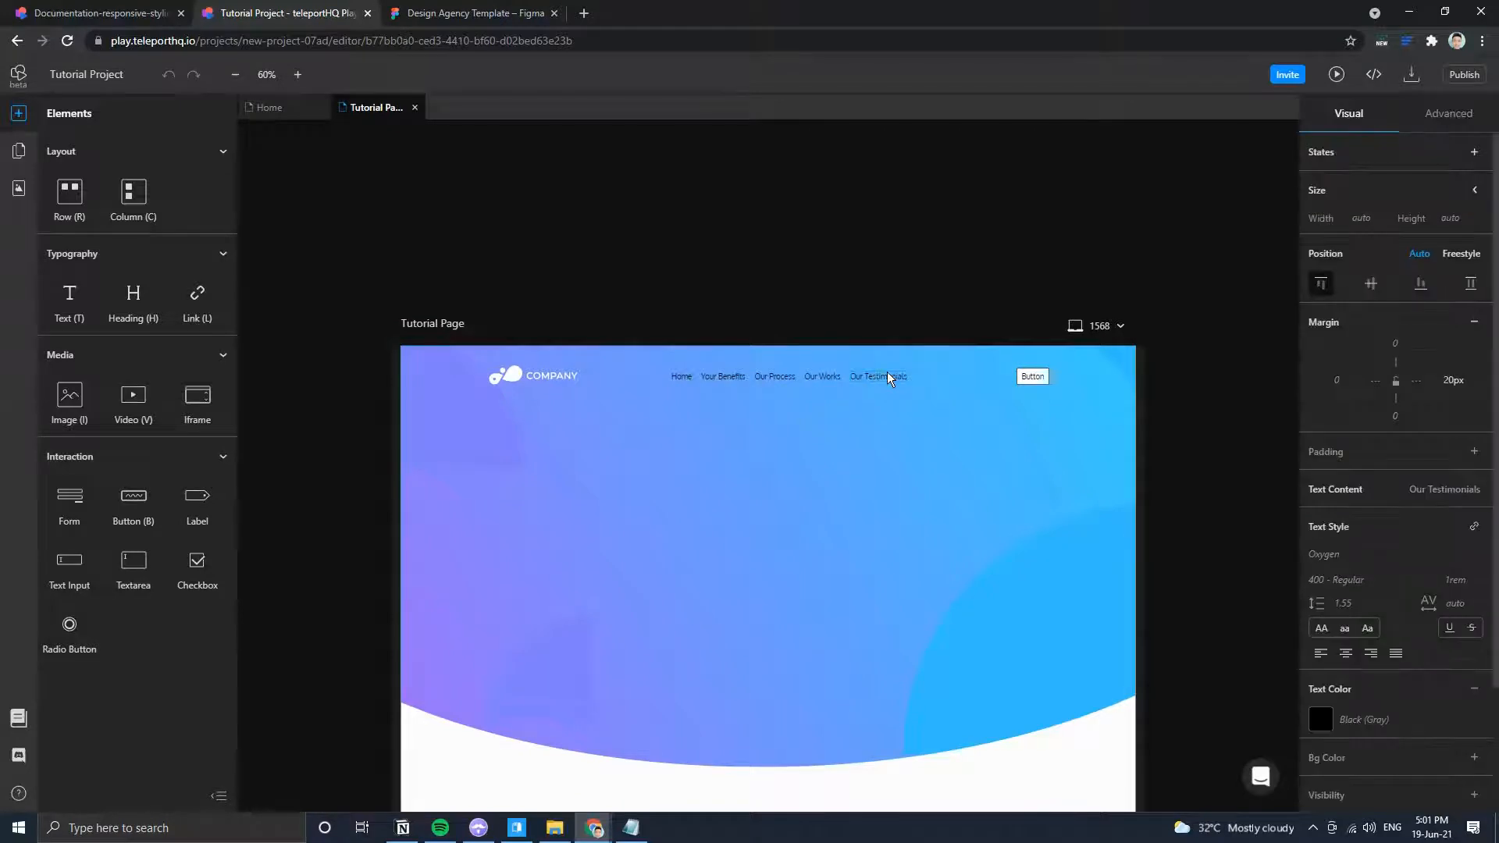
key(ctrl+d)
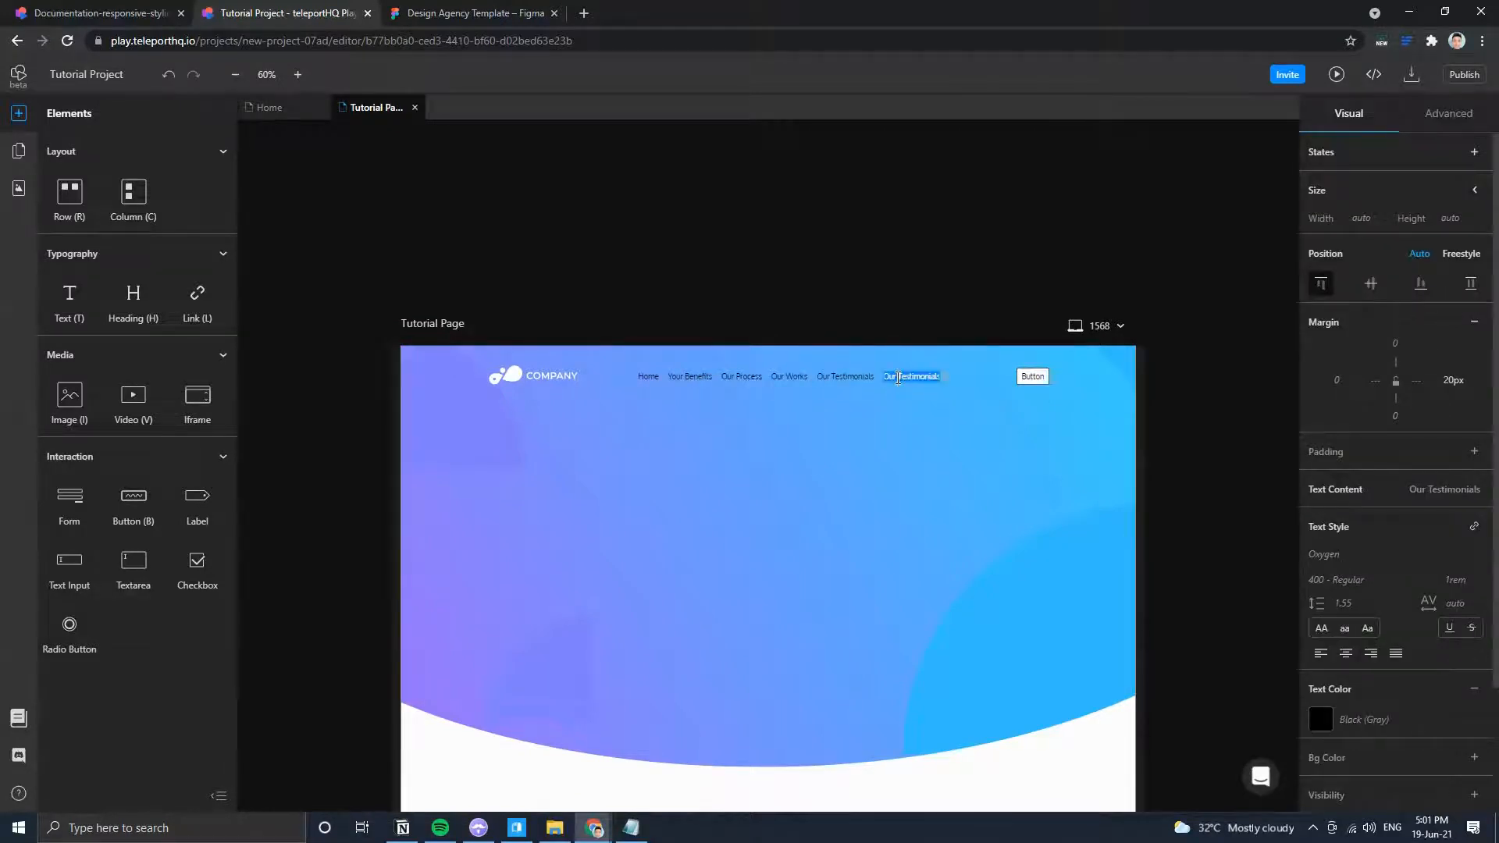
text(Start A)
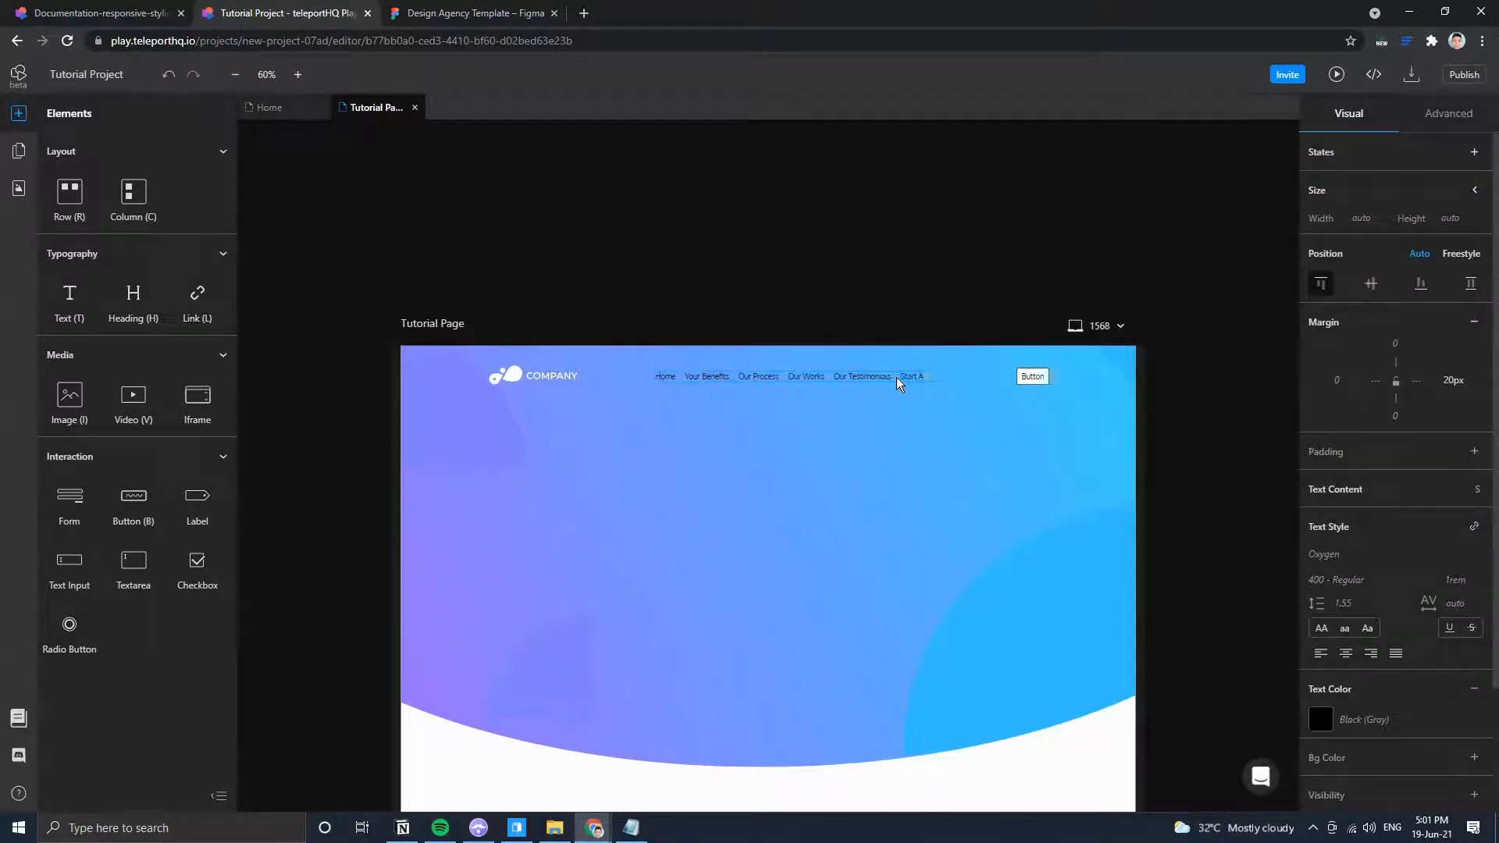
text( Project)
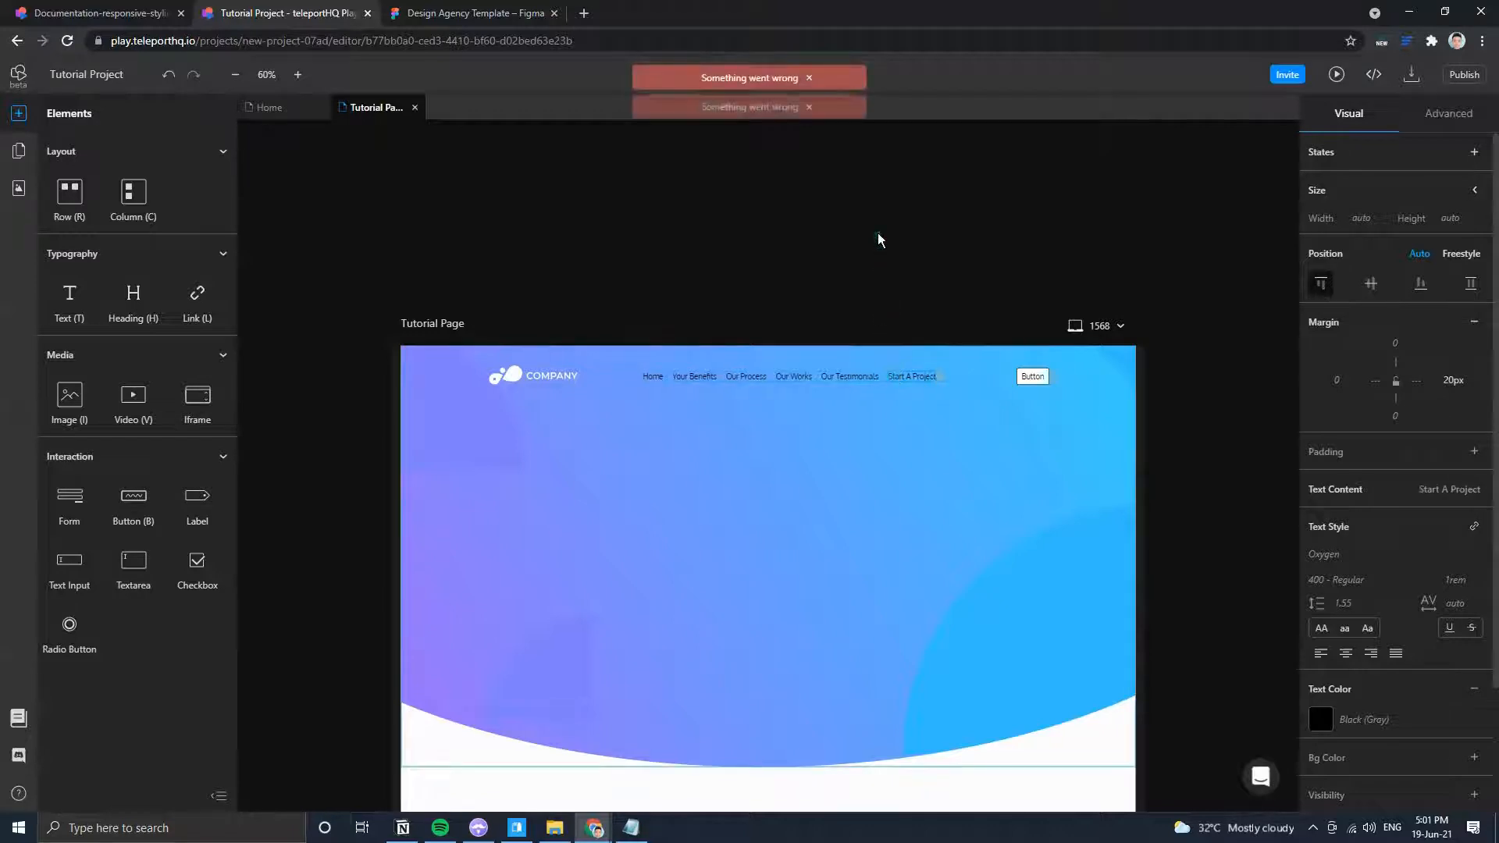
click(935, 296)
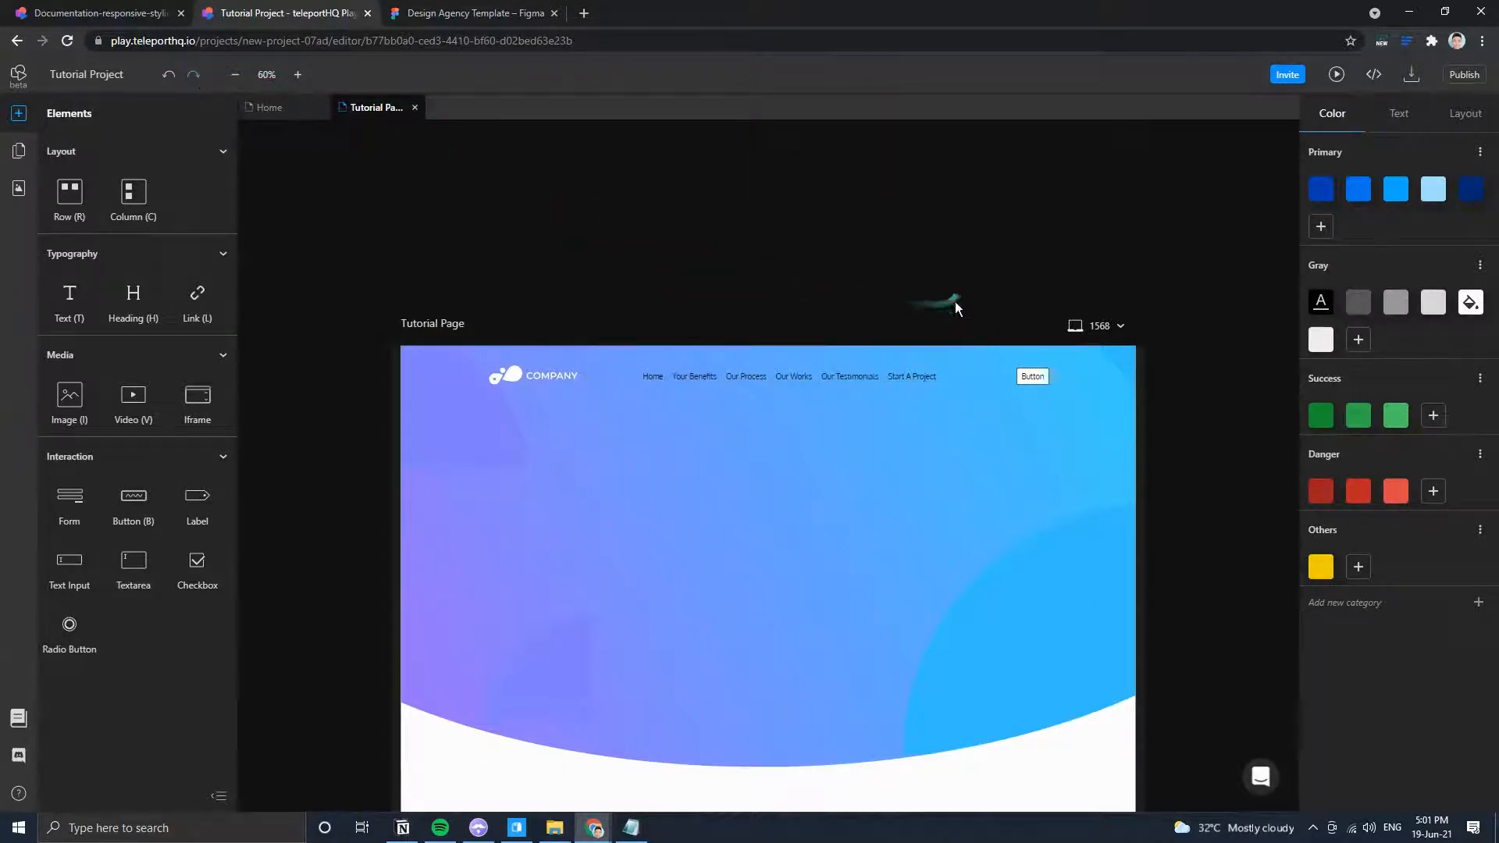
Change the header button's text to "GET STARTED", following the Figma header.
click(1034, 378)
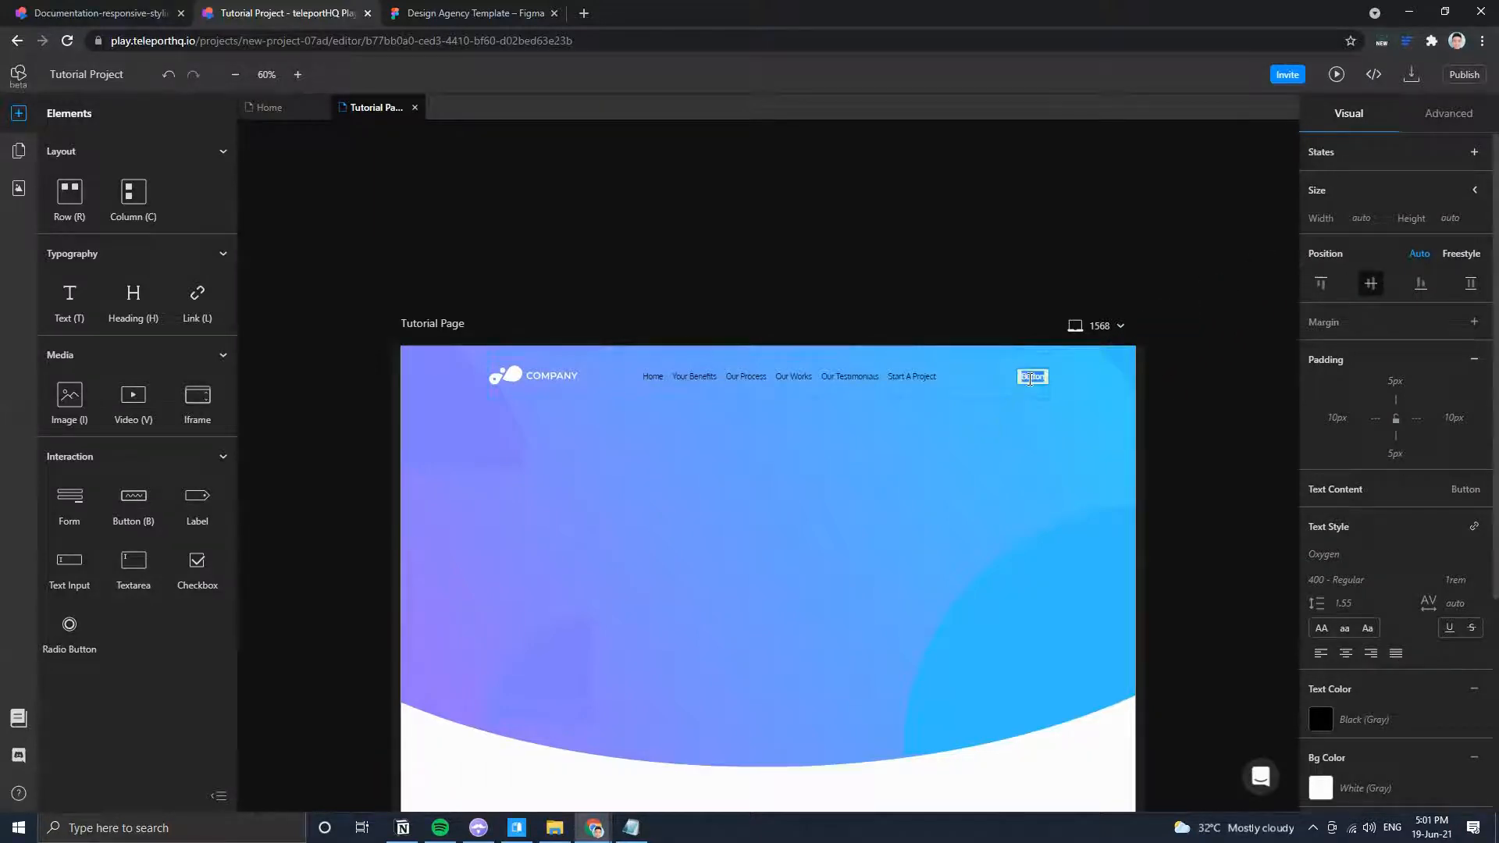
click(427, 6)
click(324, 7)
text(GET STARTED)
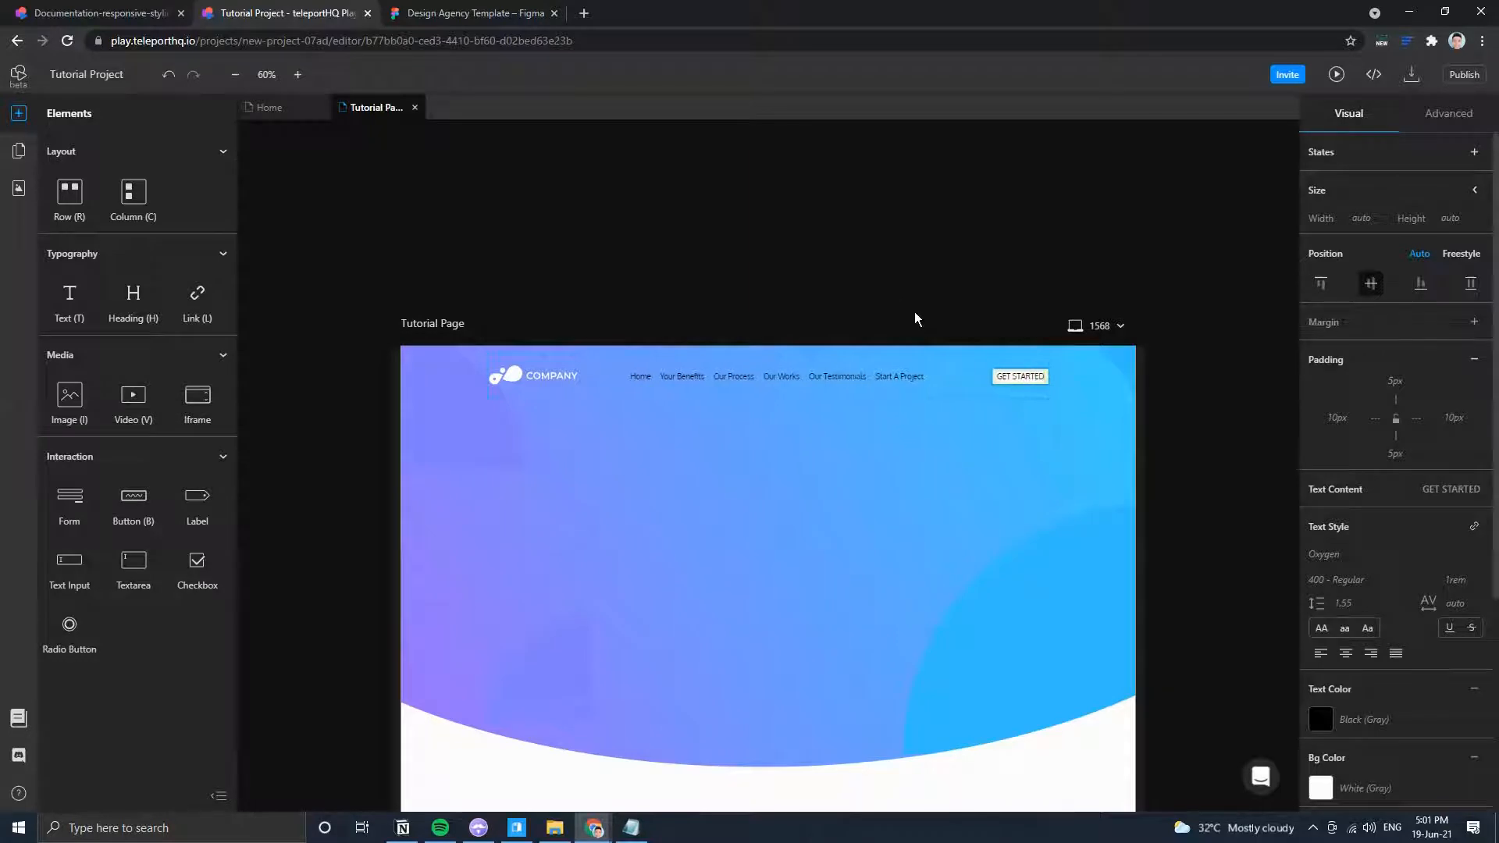
click(915, 311)
Reload the project editor and compare the GET STARTED button with the header button in the Figma design.
scroll(1007, 438, up, 5)
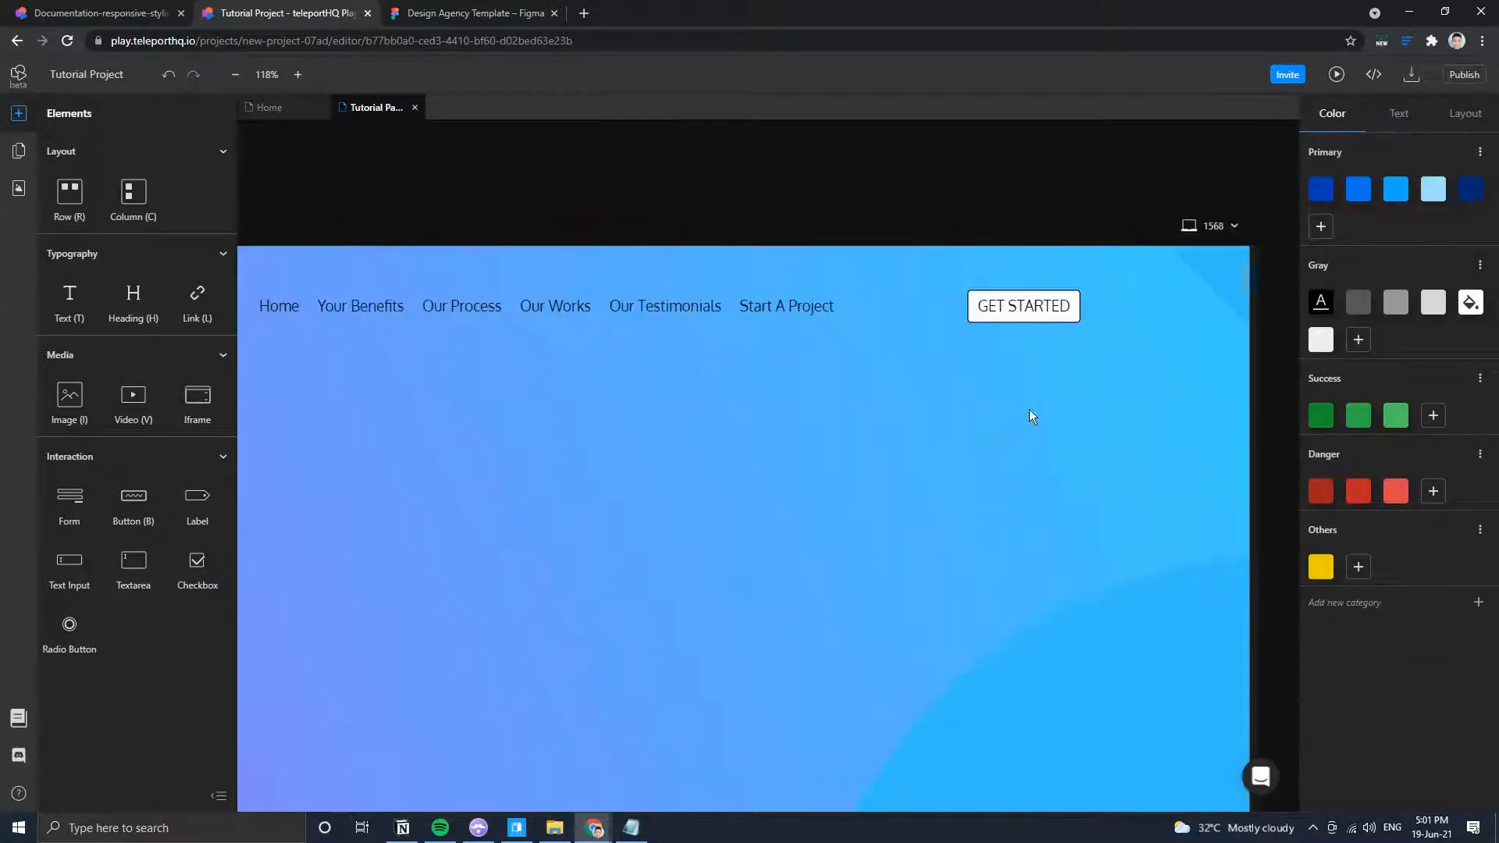
click(67, 42)
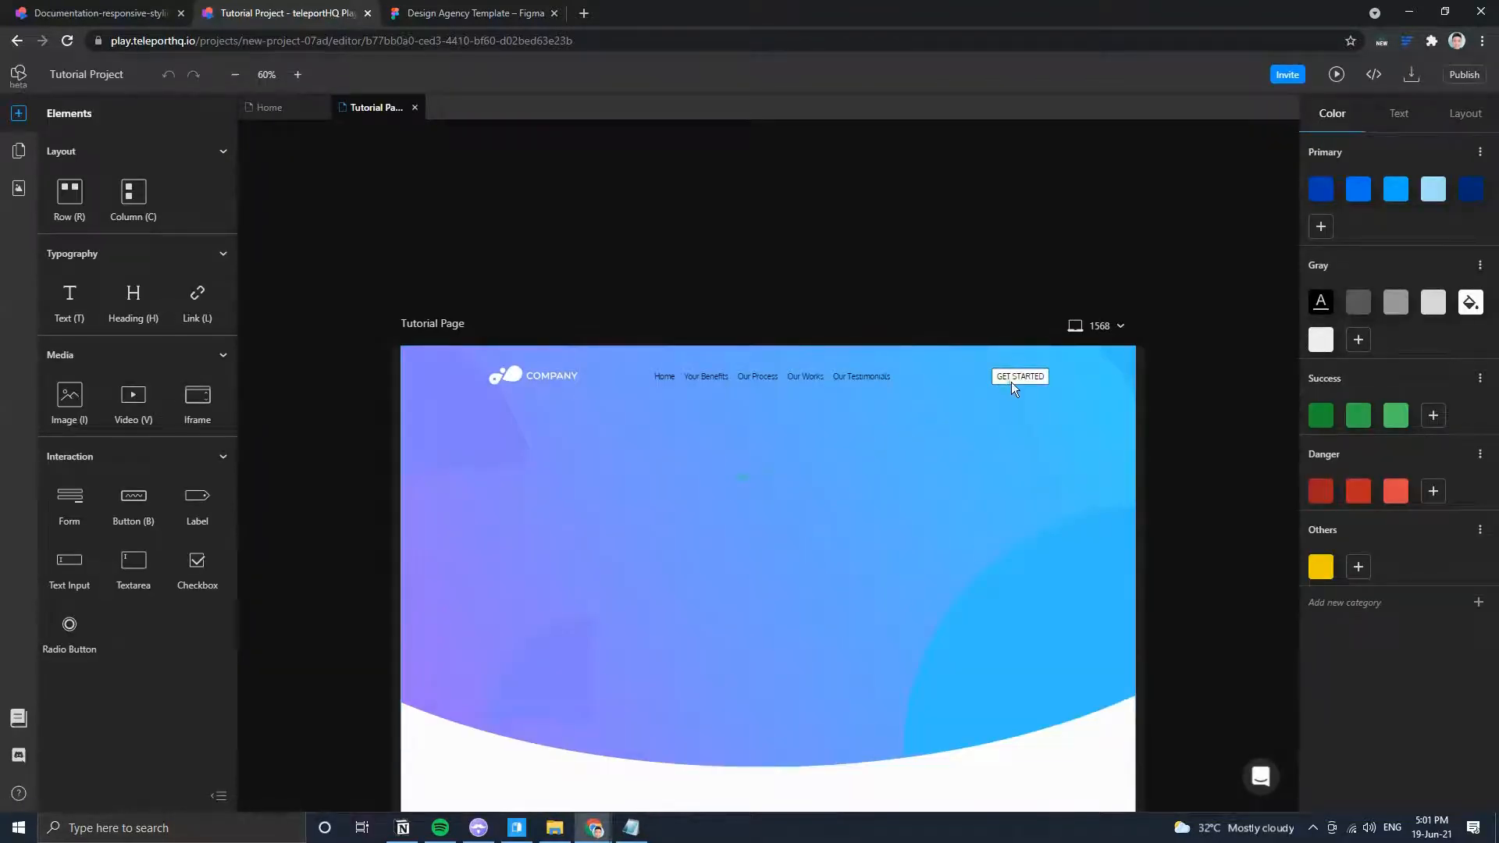
click(1011, 382)
scroll(1011, 381, up, 5)
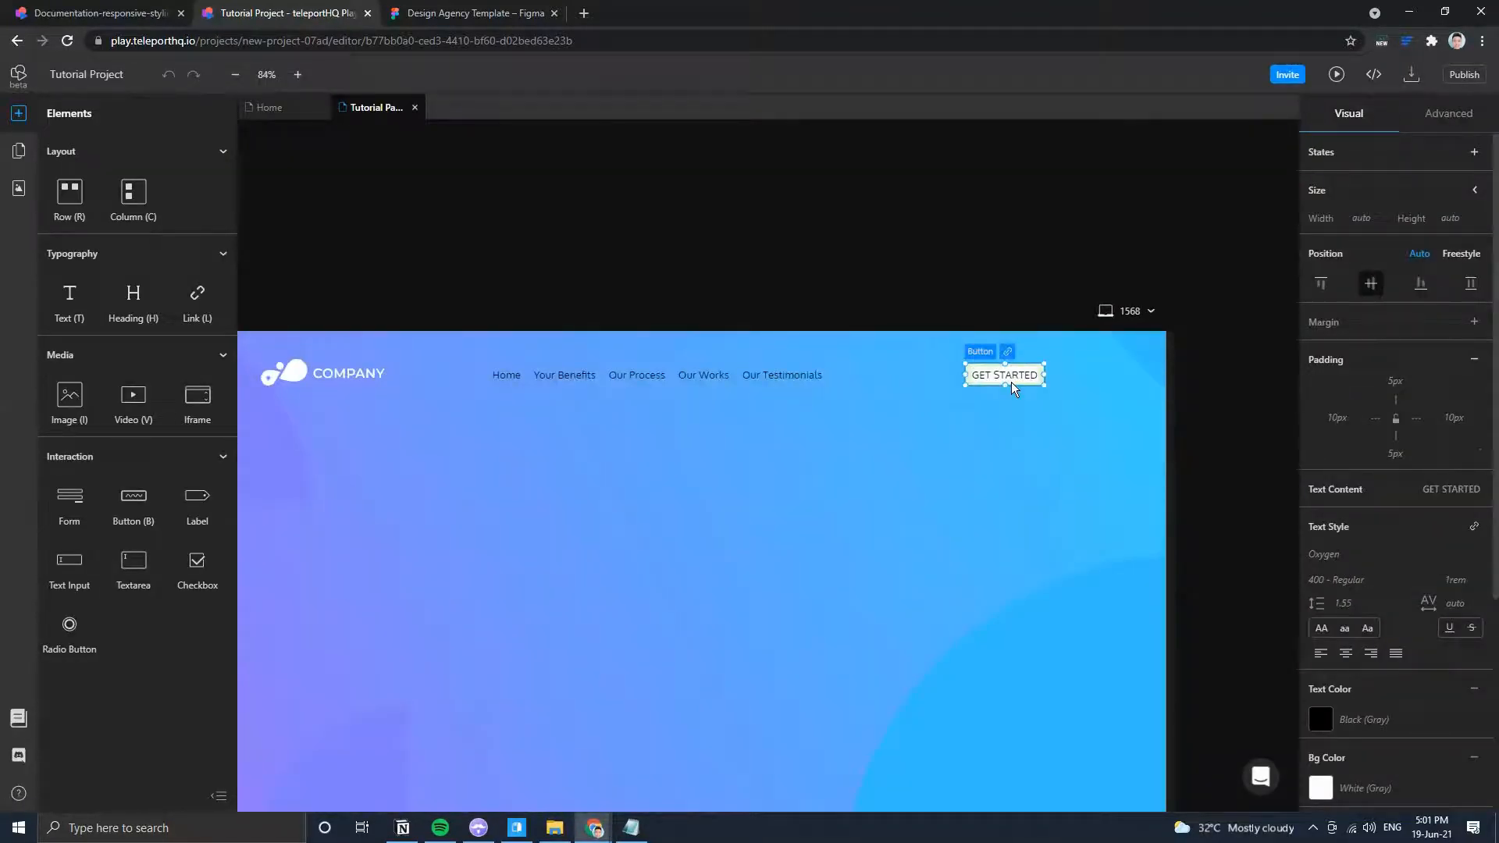
click(485, 11)
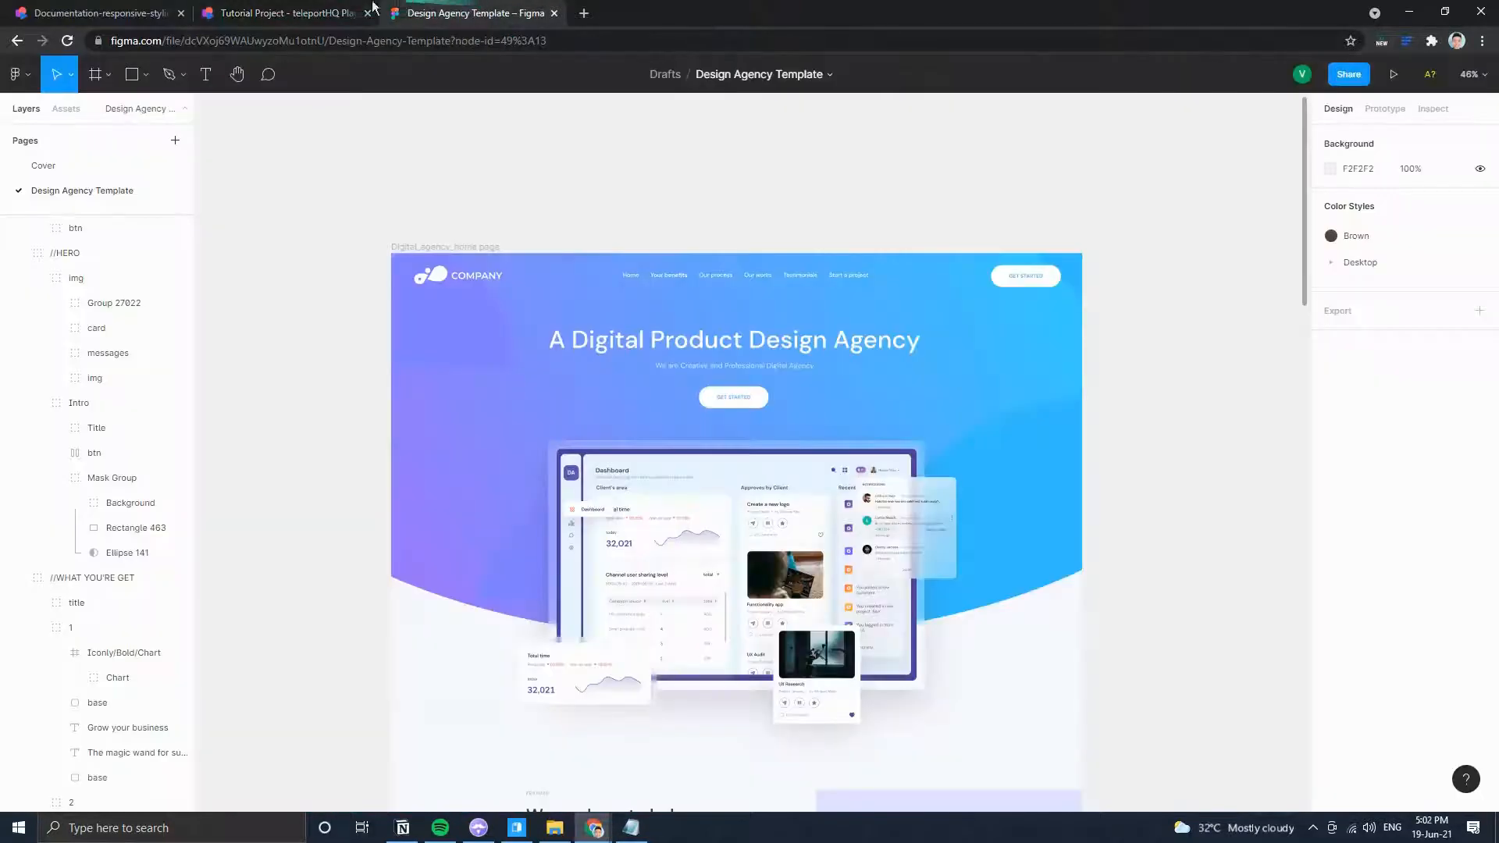
click(329, 8)
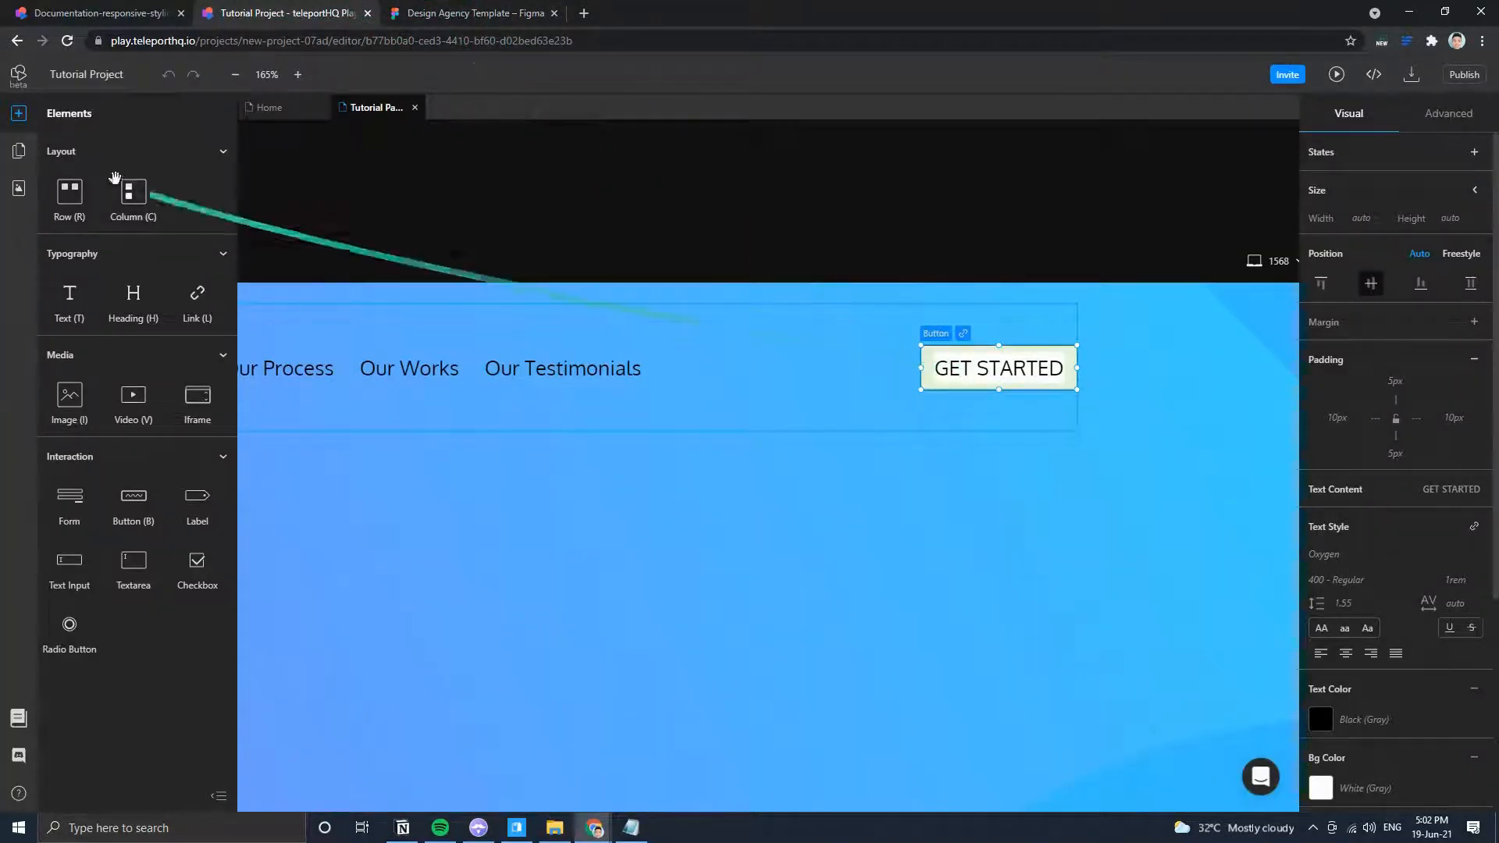
click(484, 11)
click(318, 11)
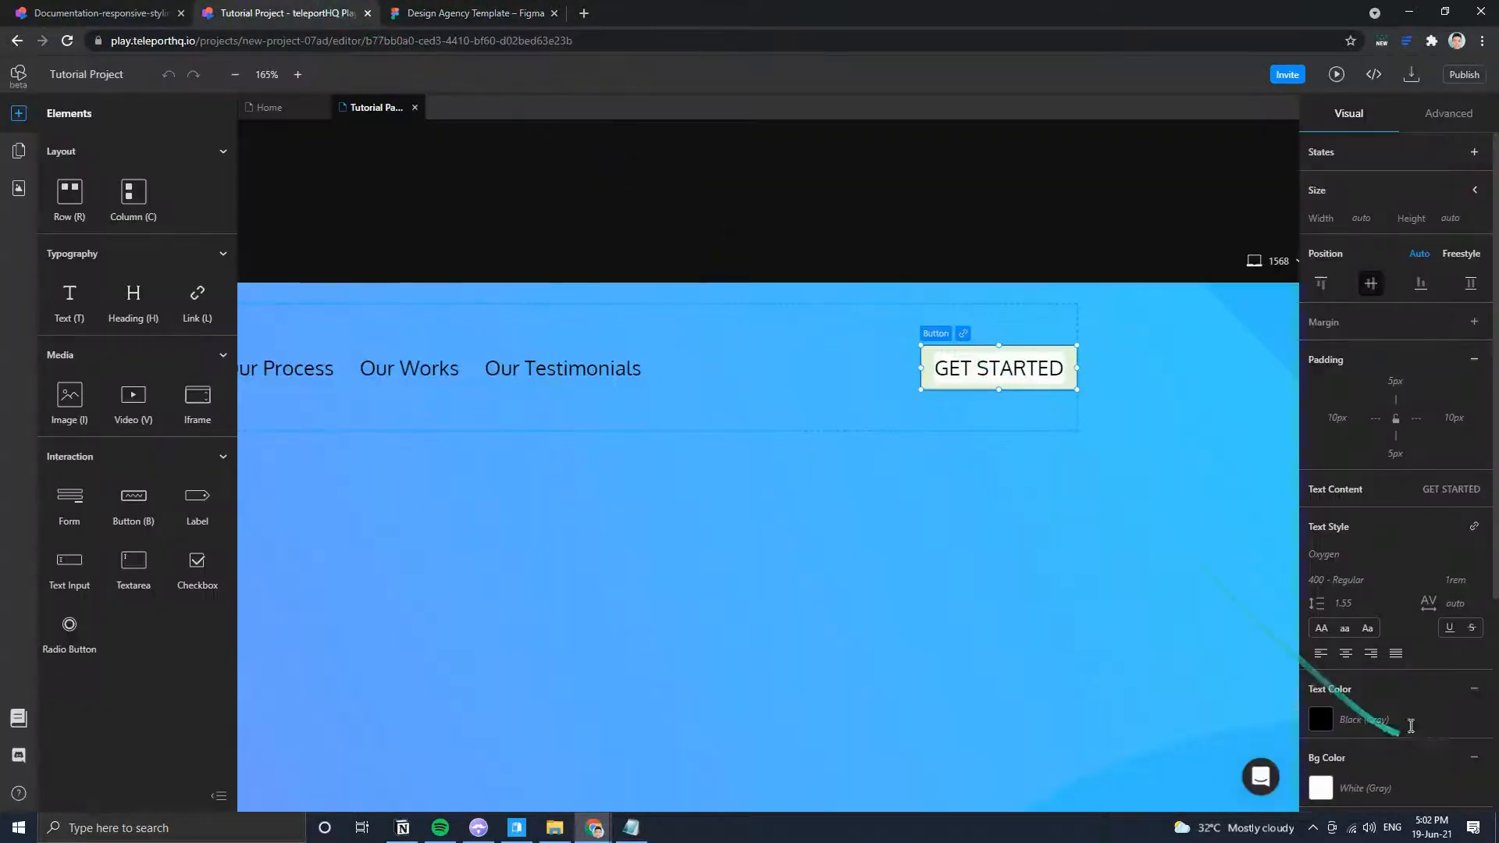
Set the GET STARTED button's corner radius to 50px.
scroll(1423, 720, down, 4)
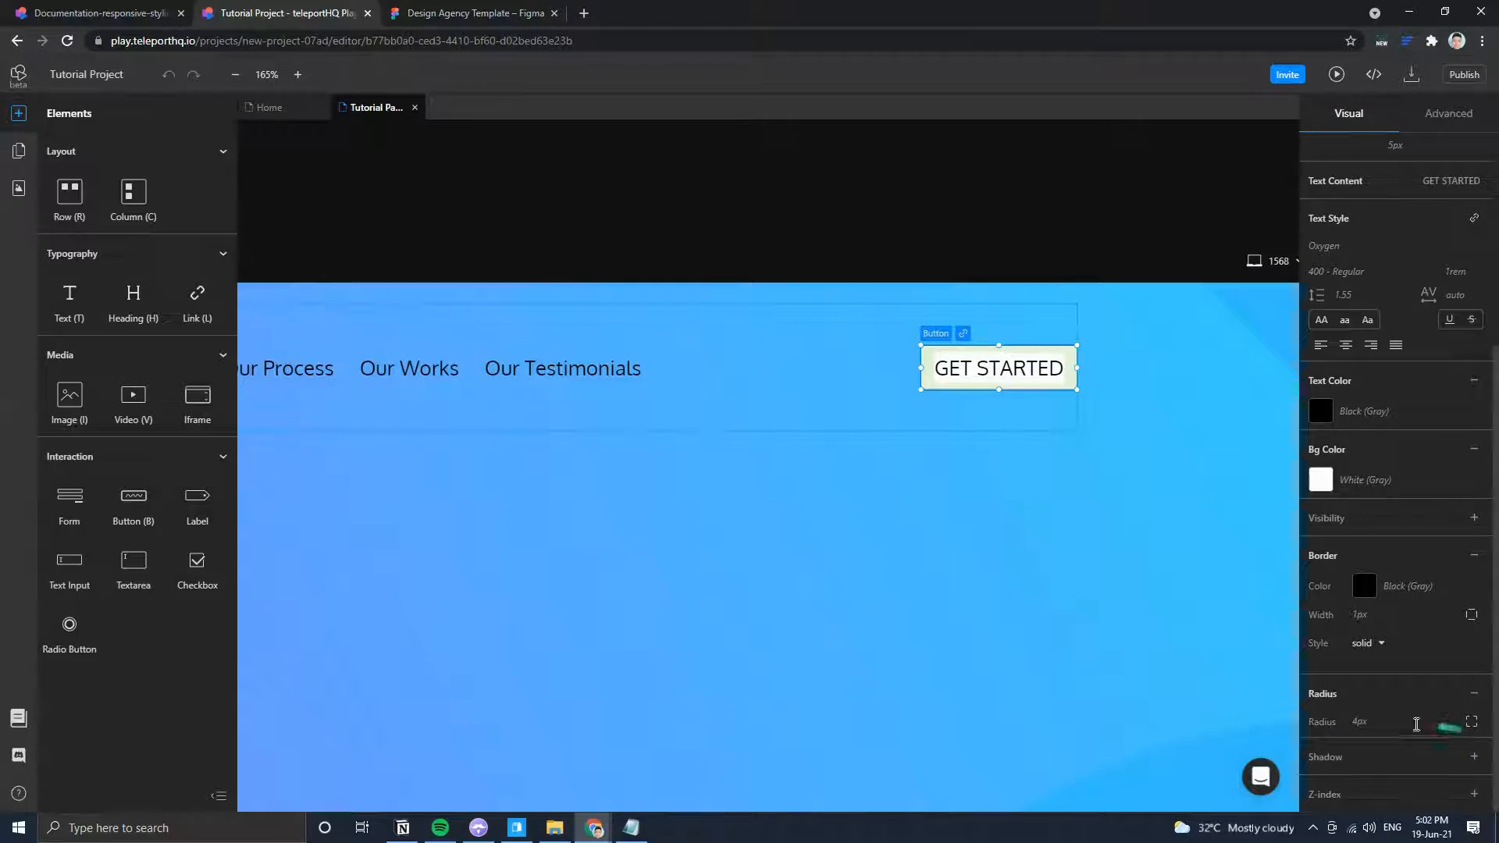
click(1360, 721)
click(1380, 796)
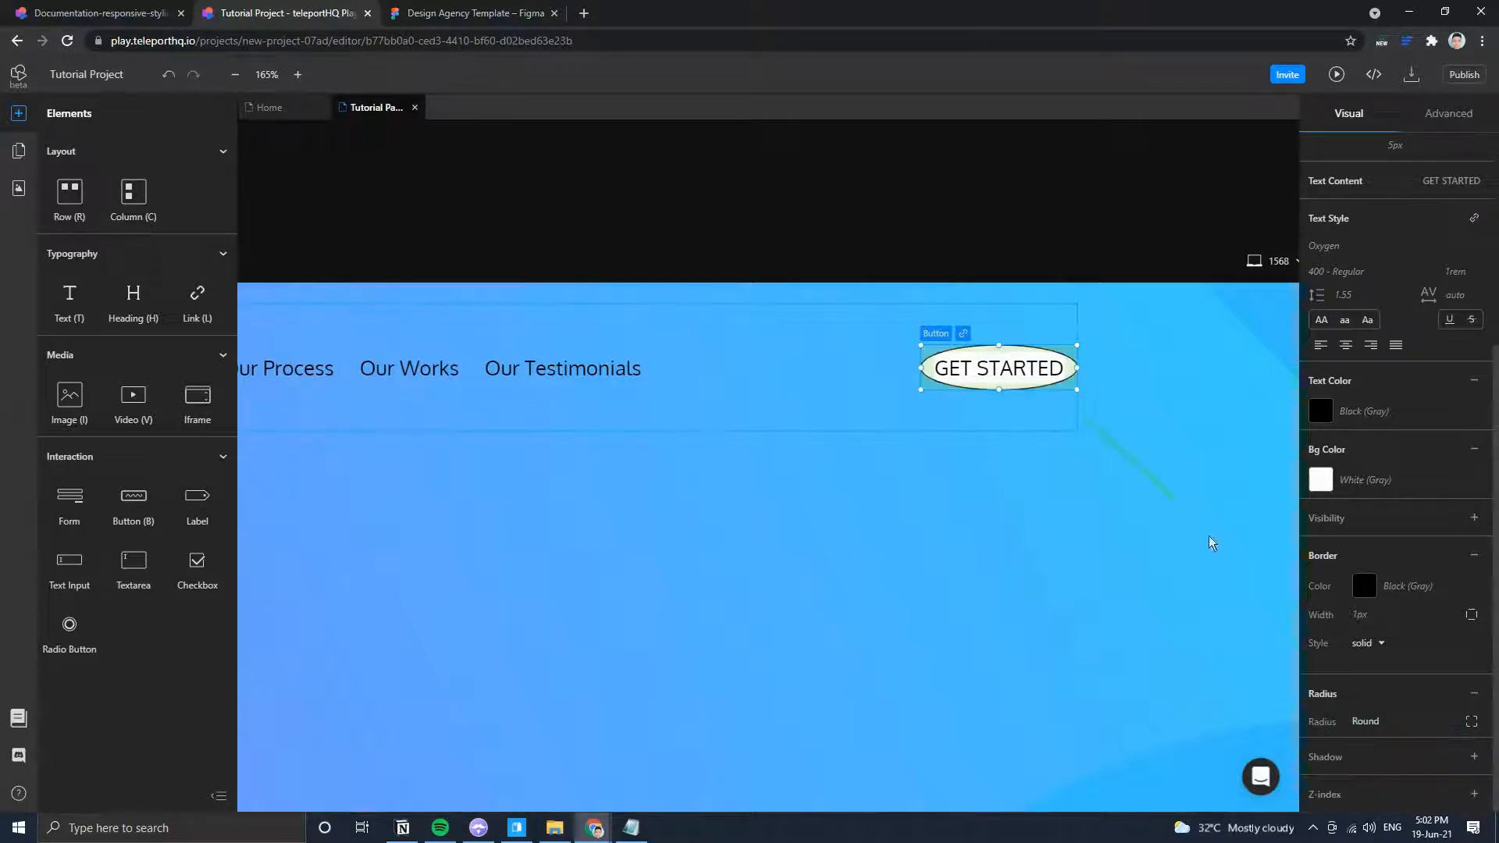
click(1378, 721)
text(50px)
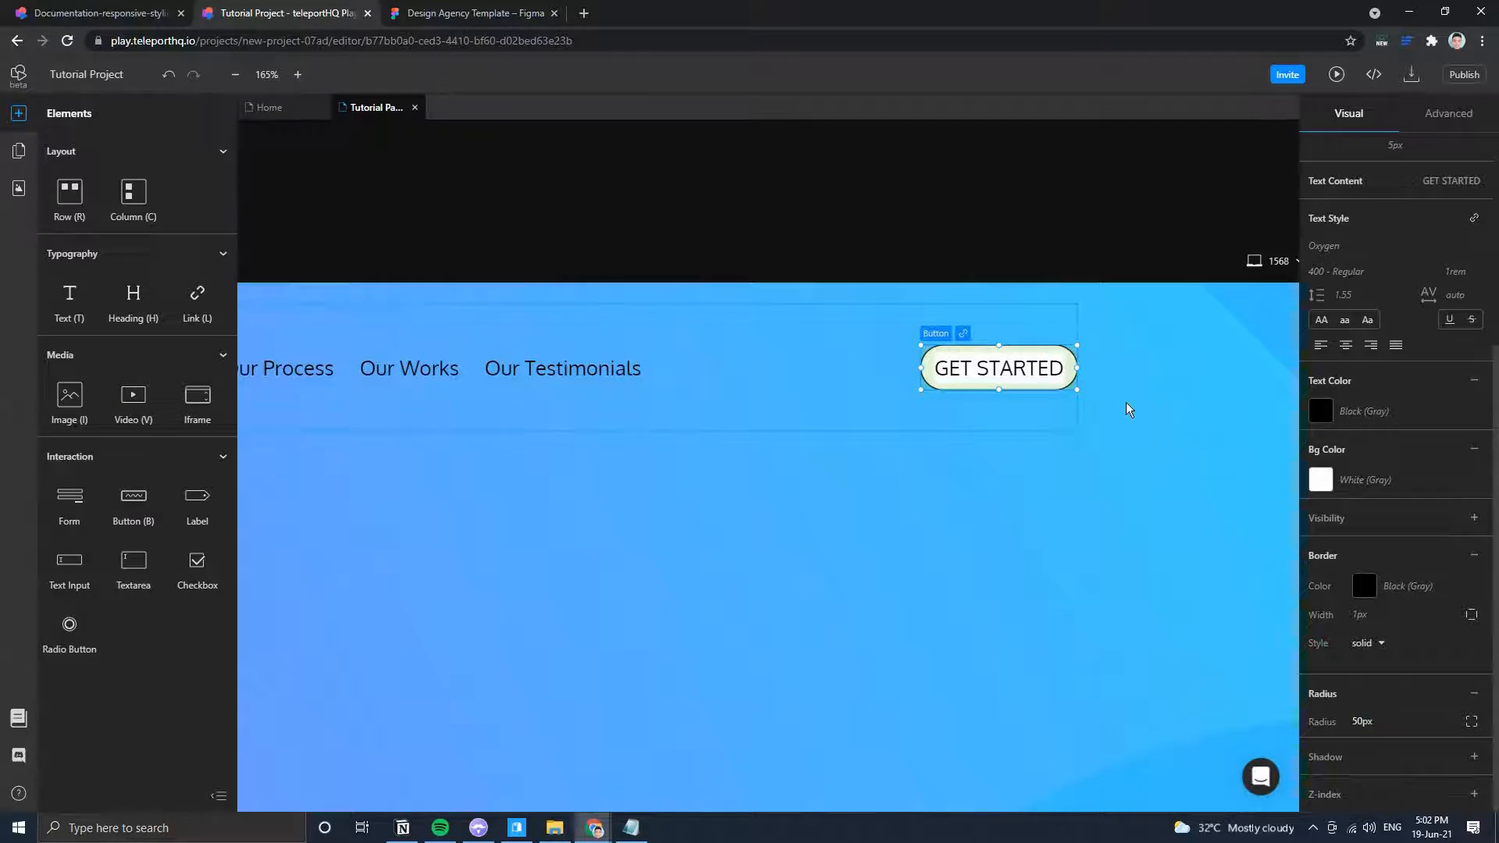
click(999, 237)
Compare the GET STARTED button with the Figma design and set its border style to hidden.
click(1003, 367)
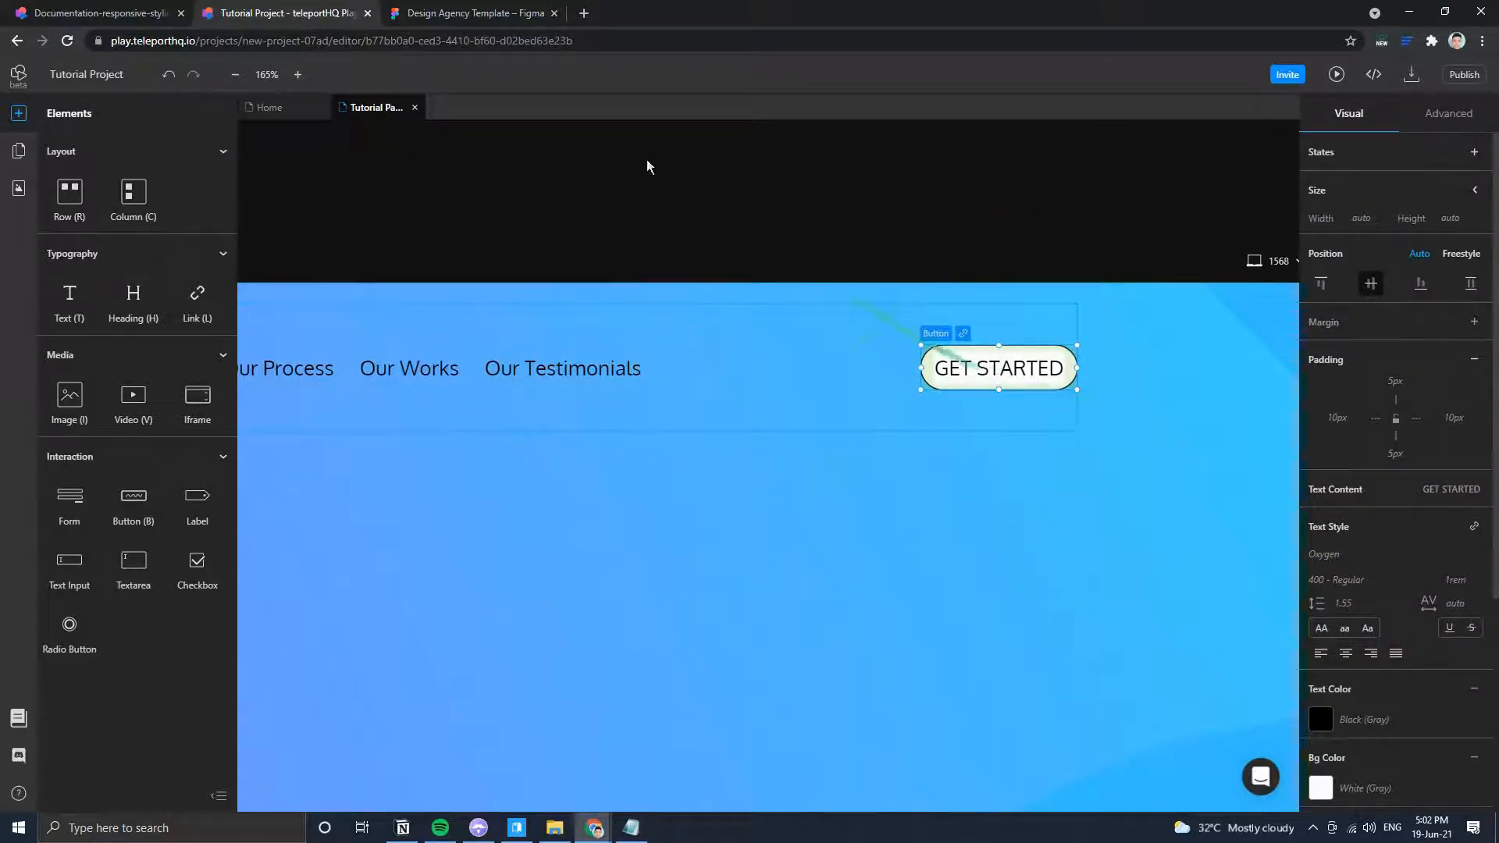
click(468, 12)
click(336, 12)
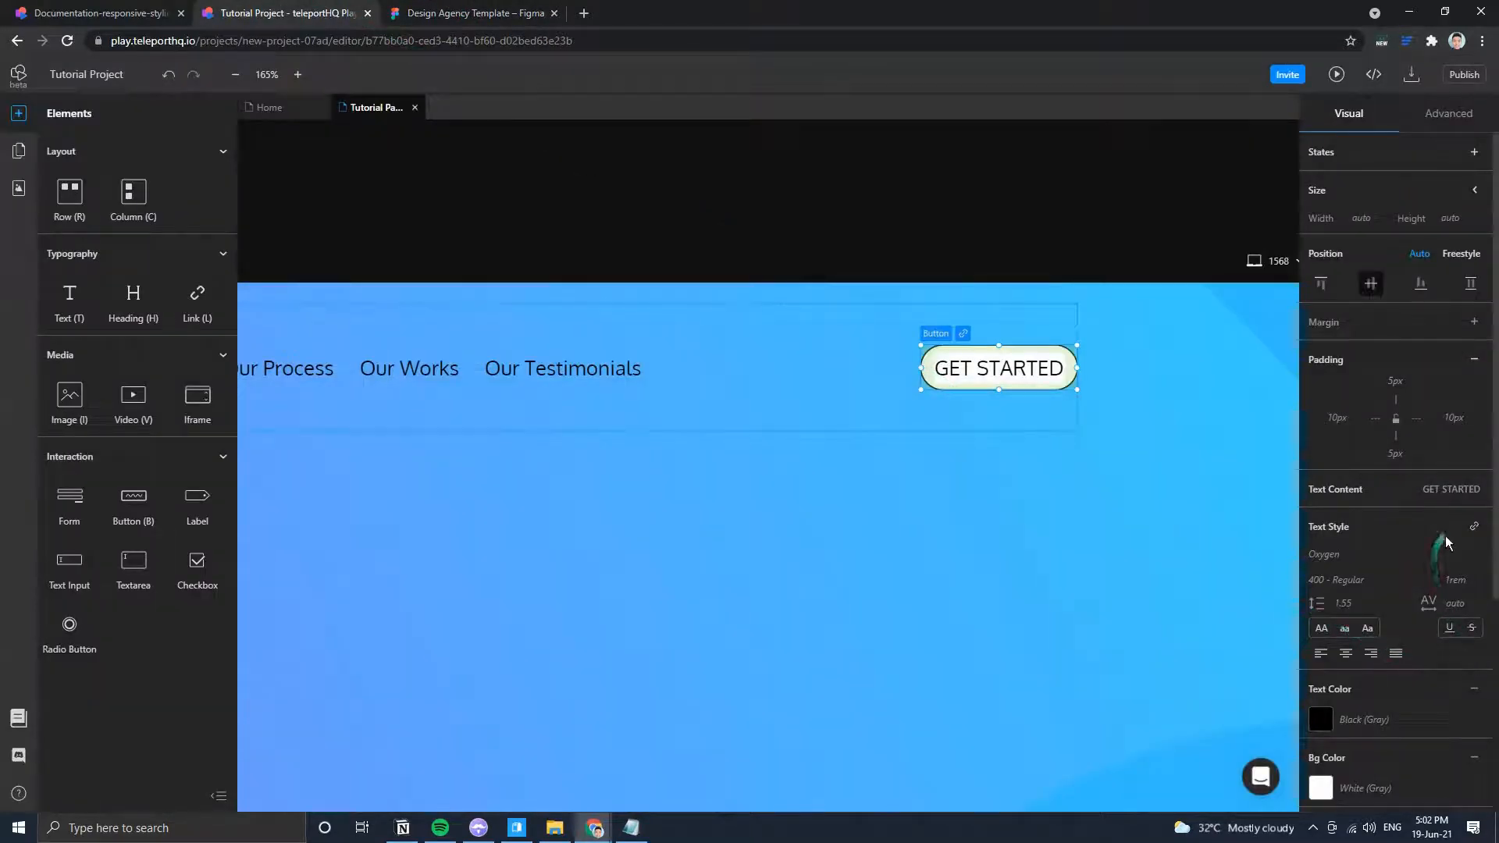
scroll(1422, 667, down, 4)
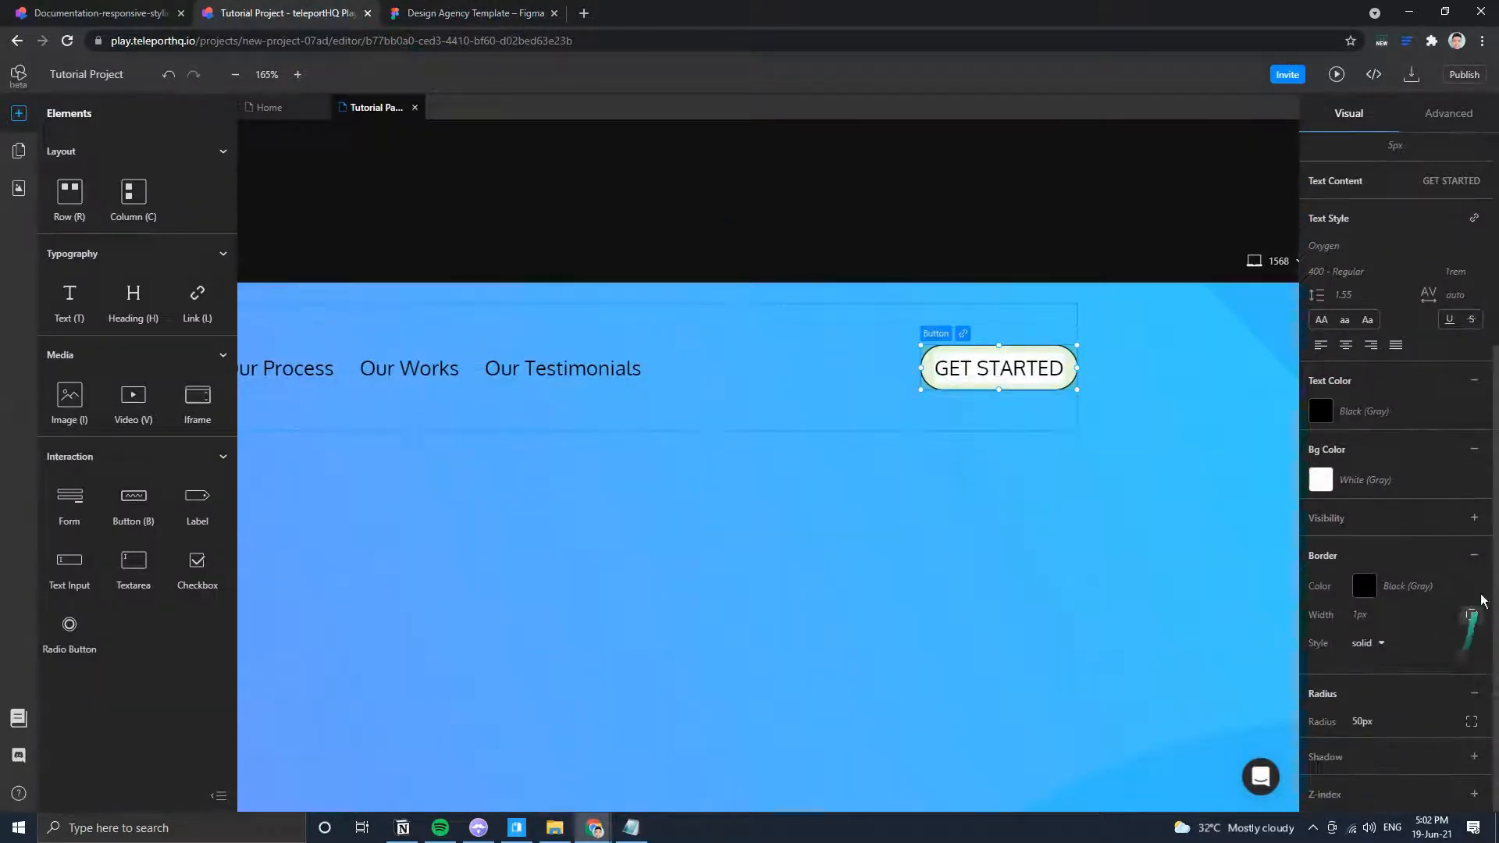
click(1366, 642)
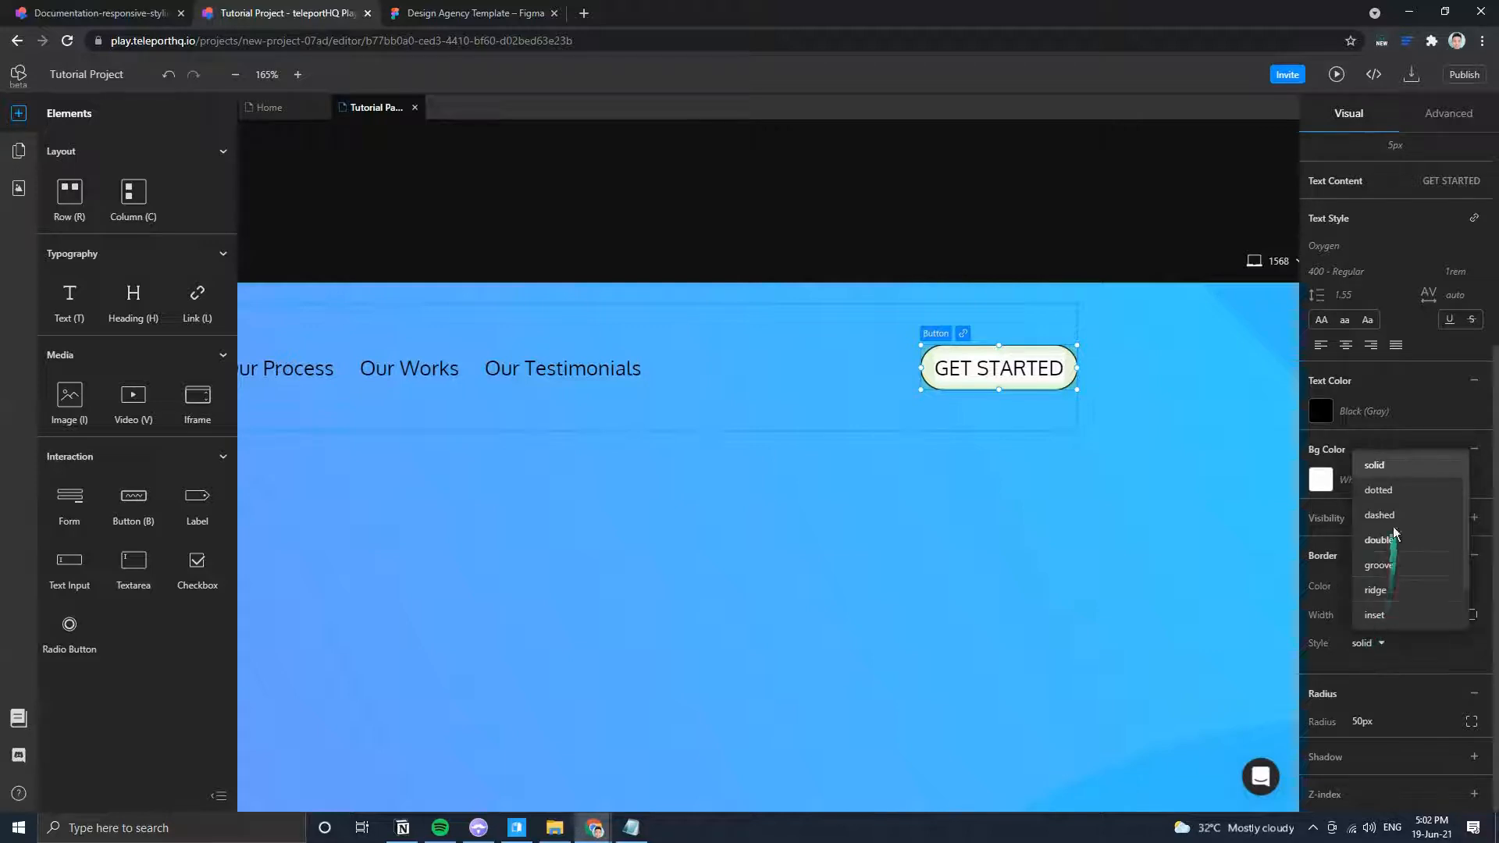
scroll(1392, 587, down, 2)
click(1393, 587)
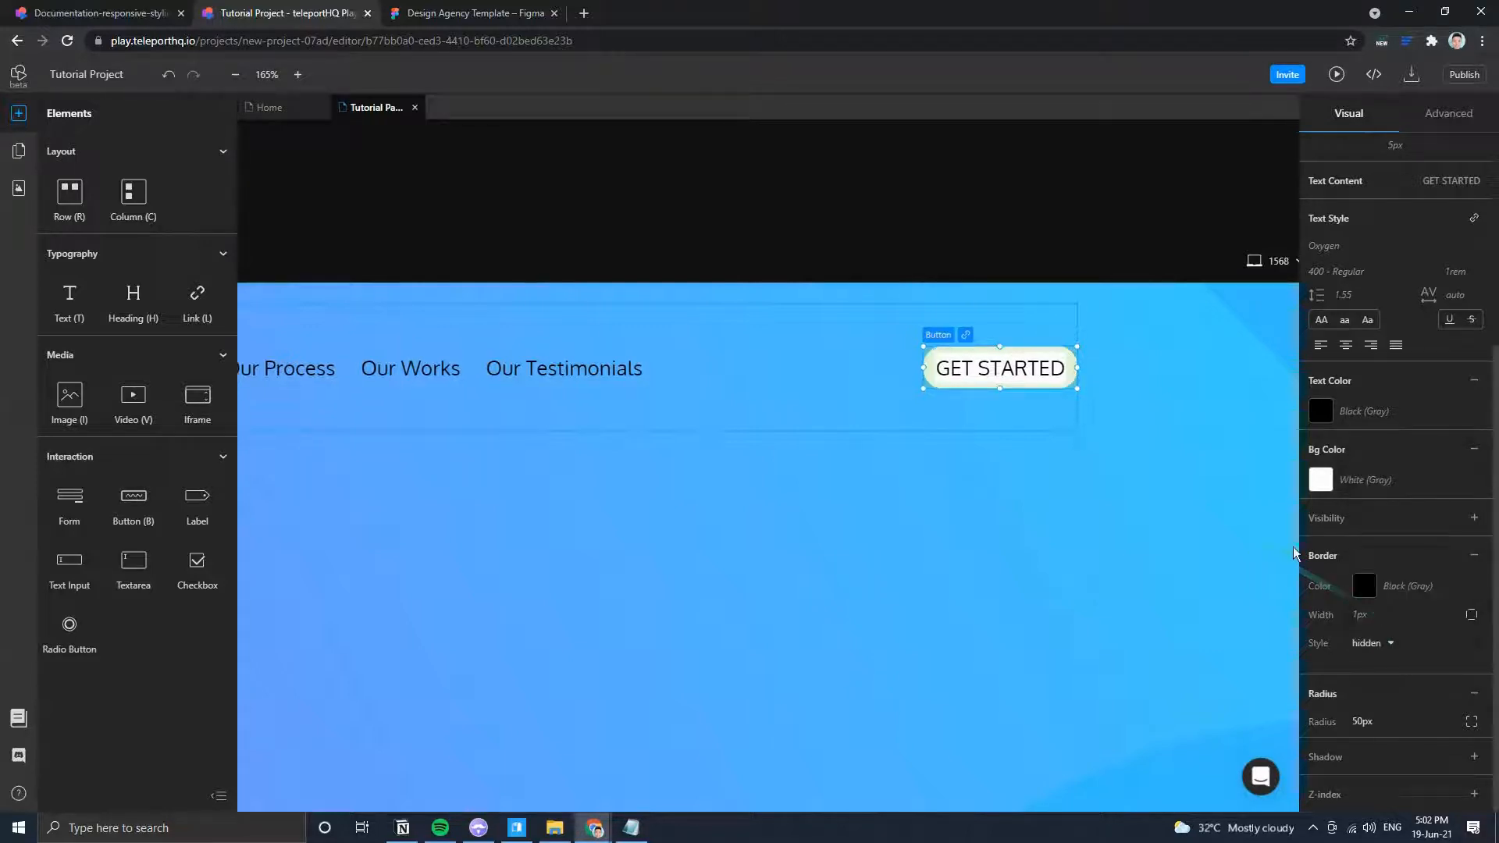
Link the GET STARTED button's top and bottom padding and set both to HalfUnit.
click(1012, 397)
click(991, 369)
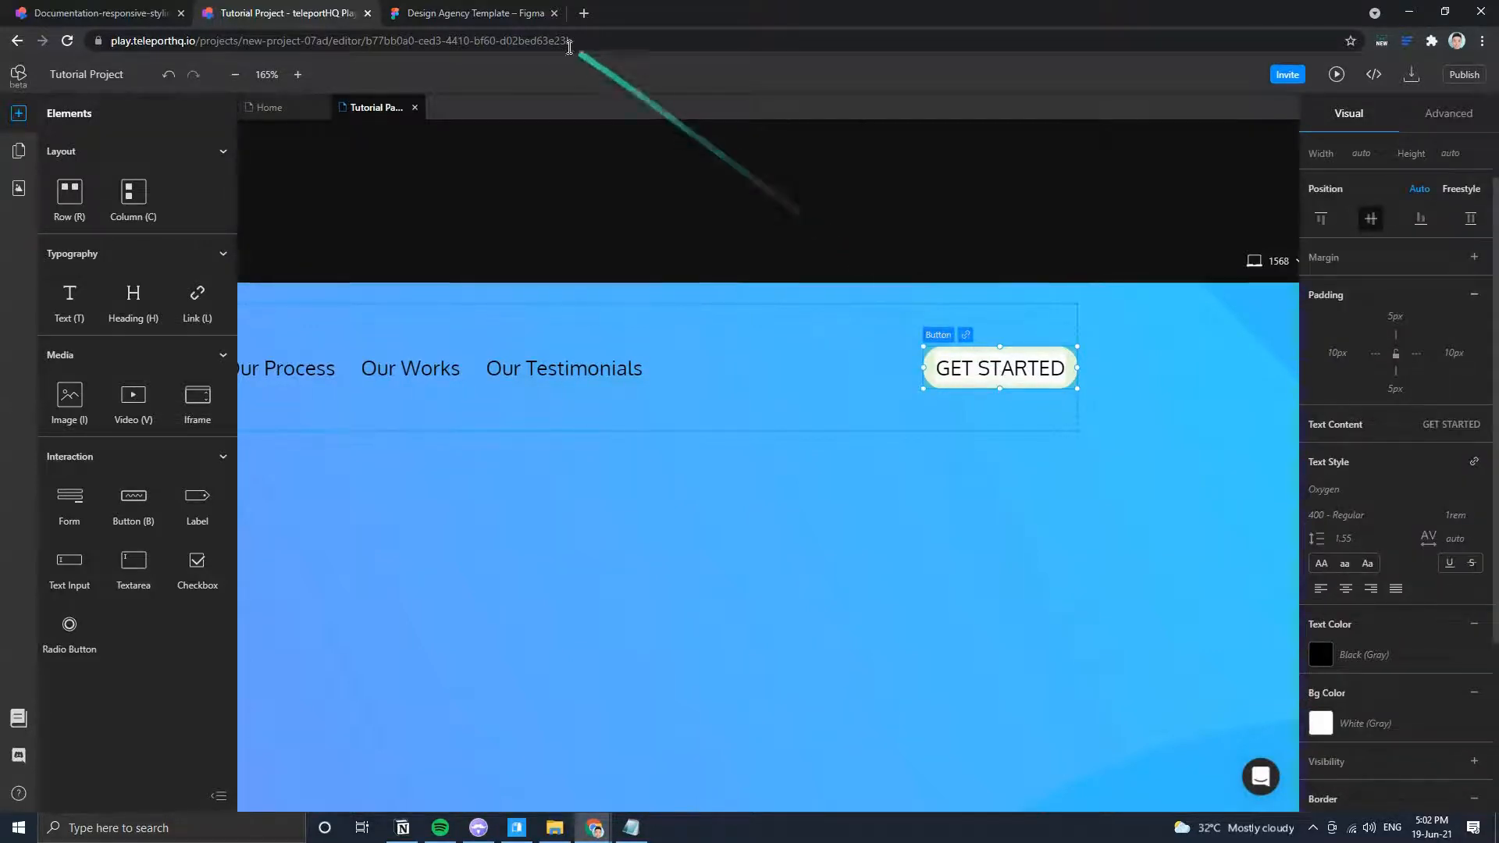
click(468, 13)
click(283, 13)
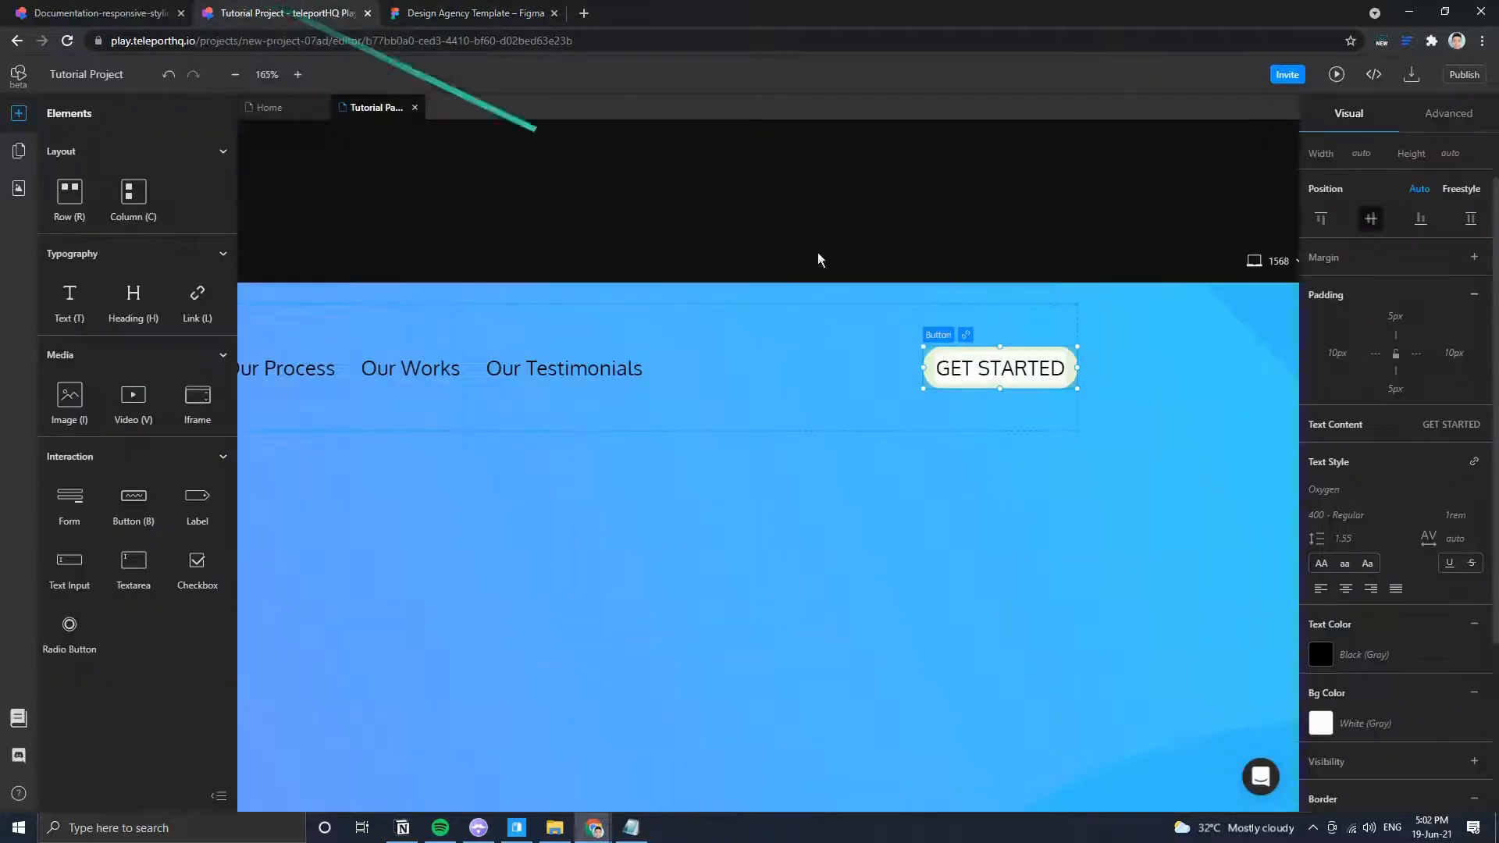
scroll(1424, 526, up, 1)
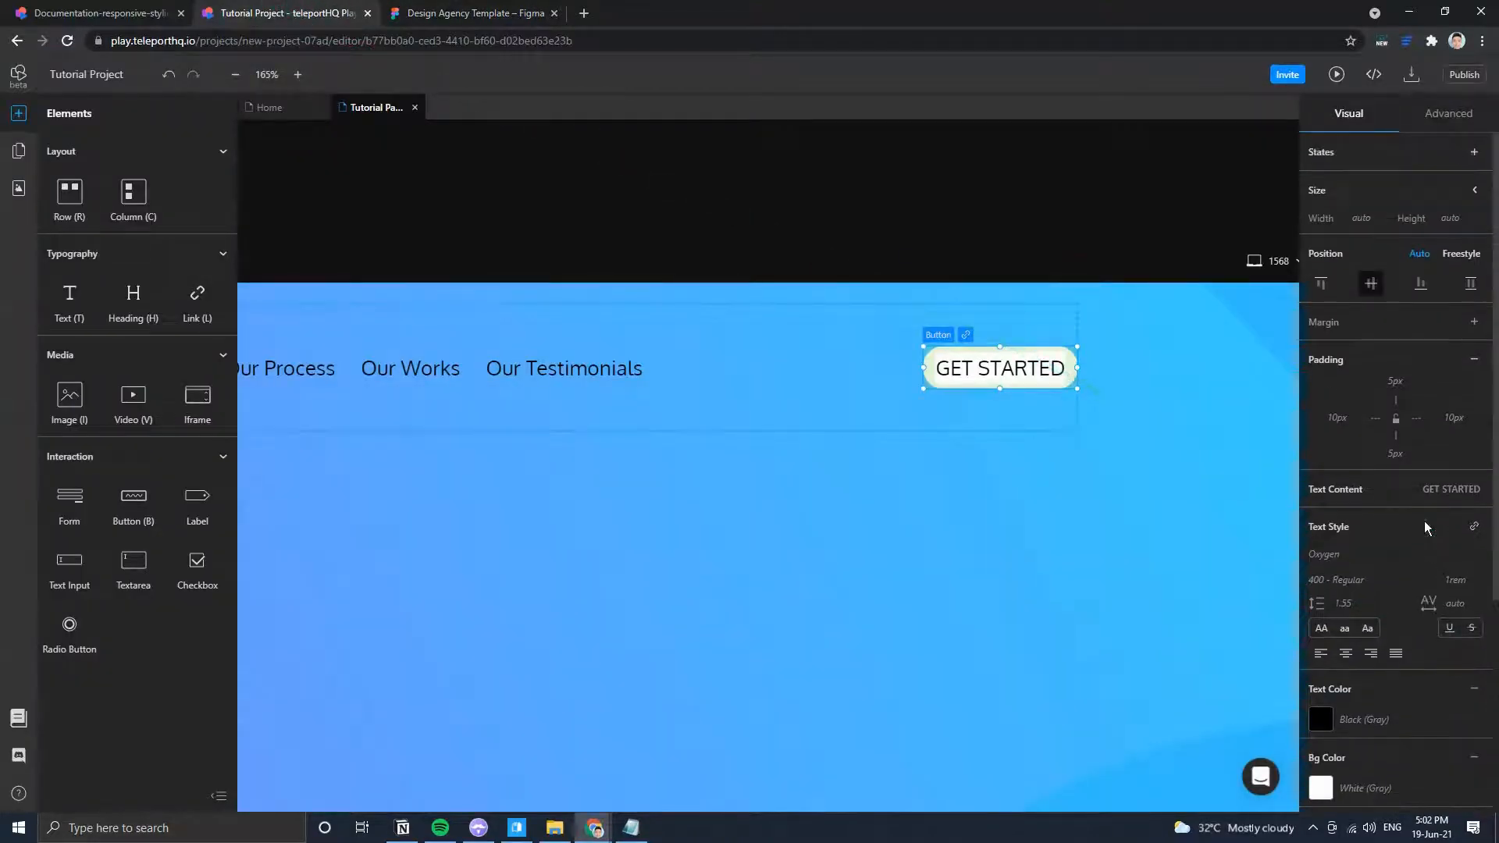
click(1397, 454)
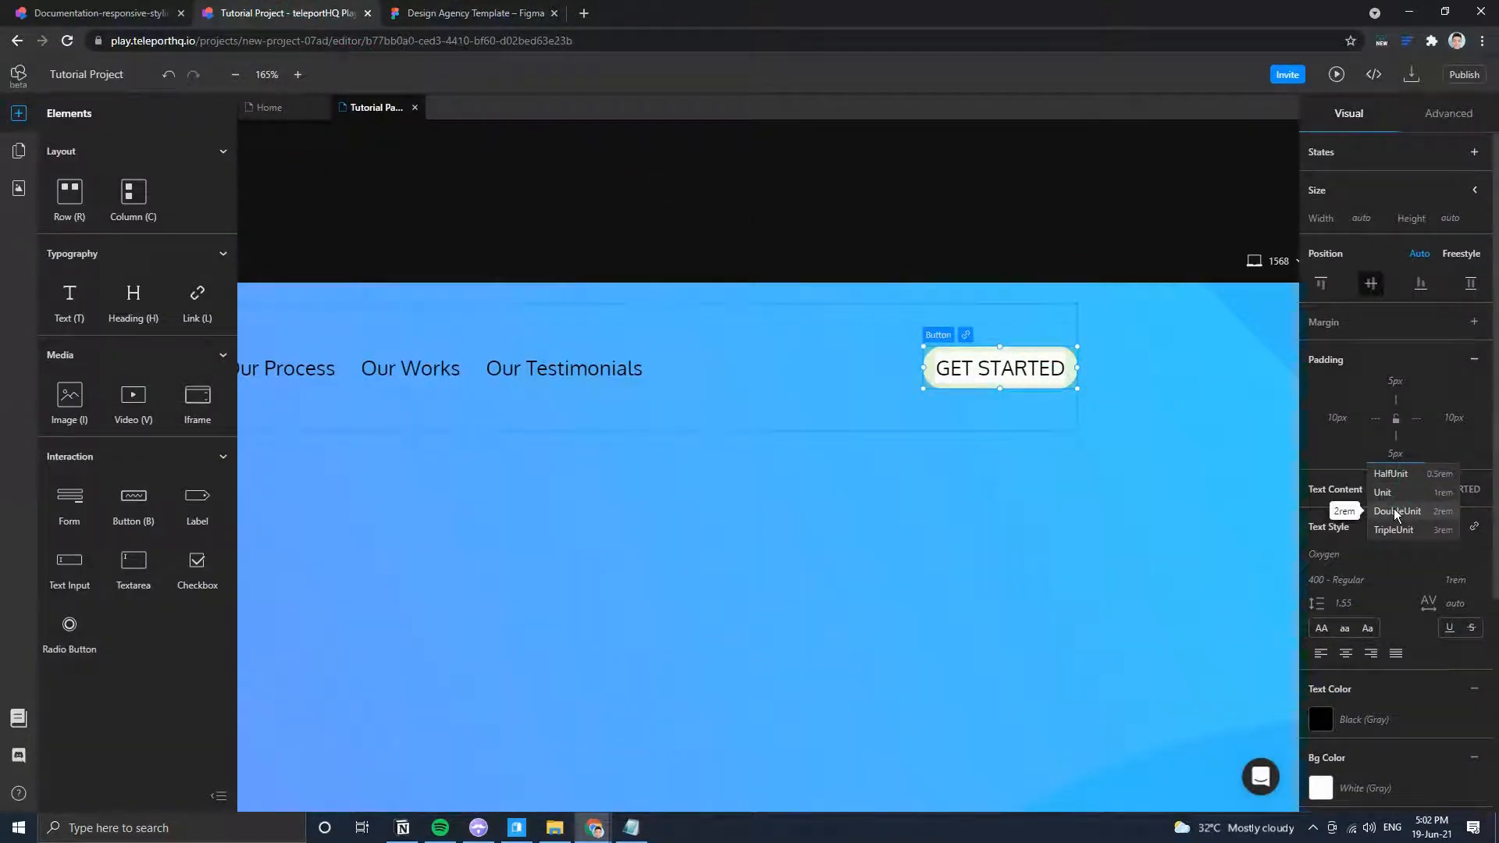
click(1393, 498)
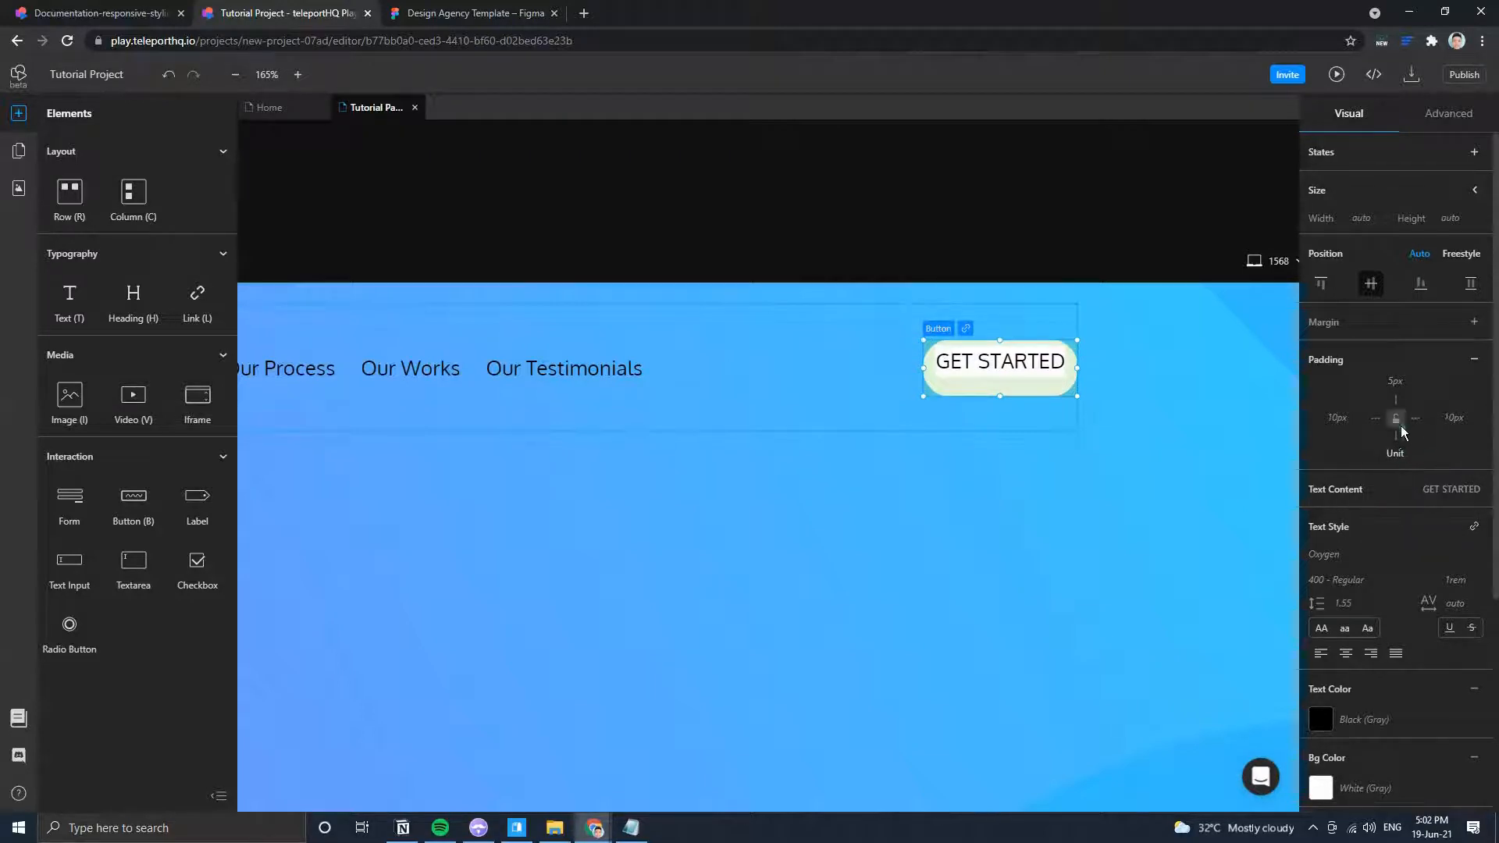
click(1396, 420)
click(1395, 453)
click(1401, 476)
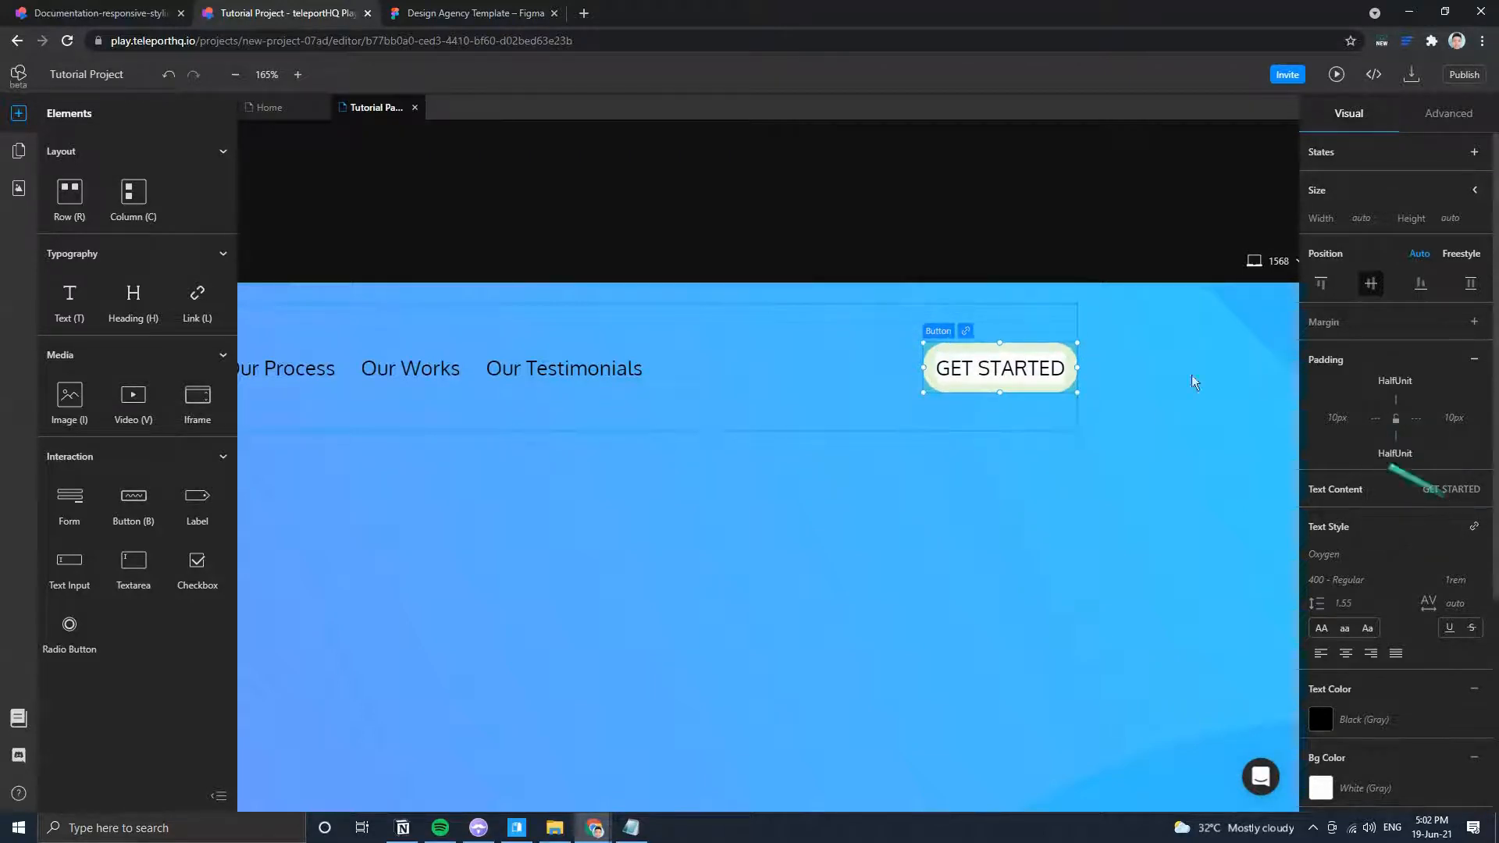
Set the button's right padding to DoubleUnit and link the left padding to the same value.
click(1453, 418)
click(1436, 475)
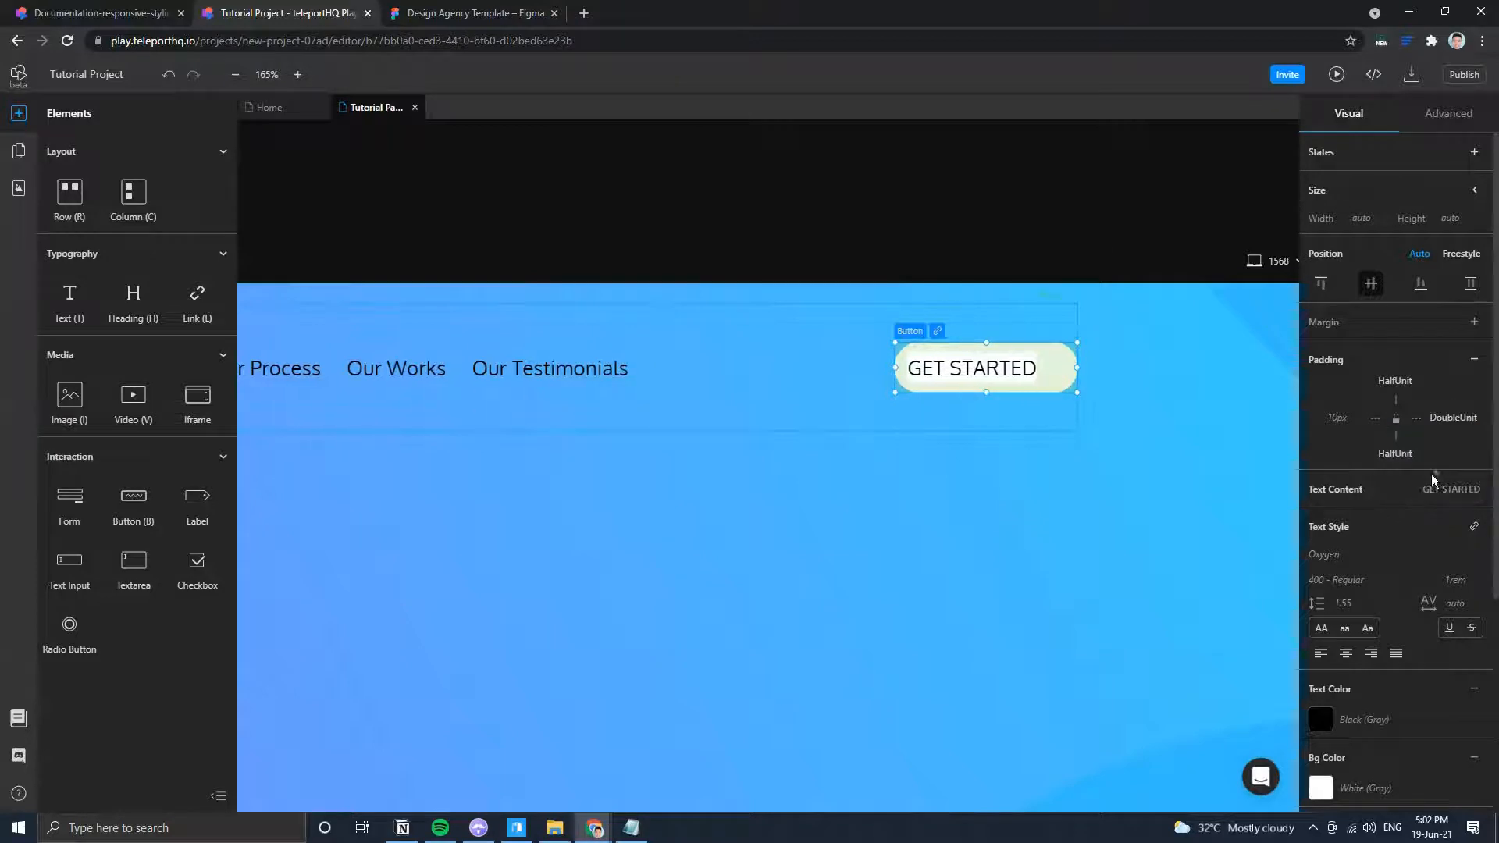
click(1410, 419)
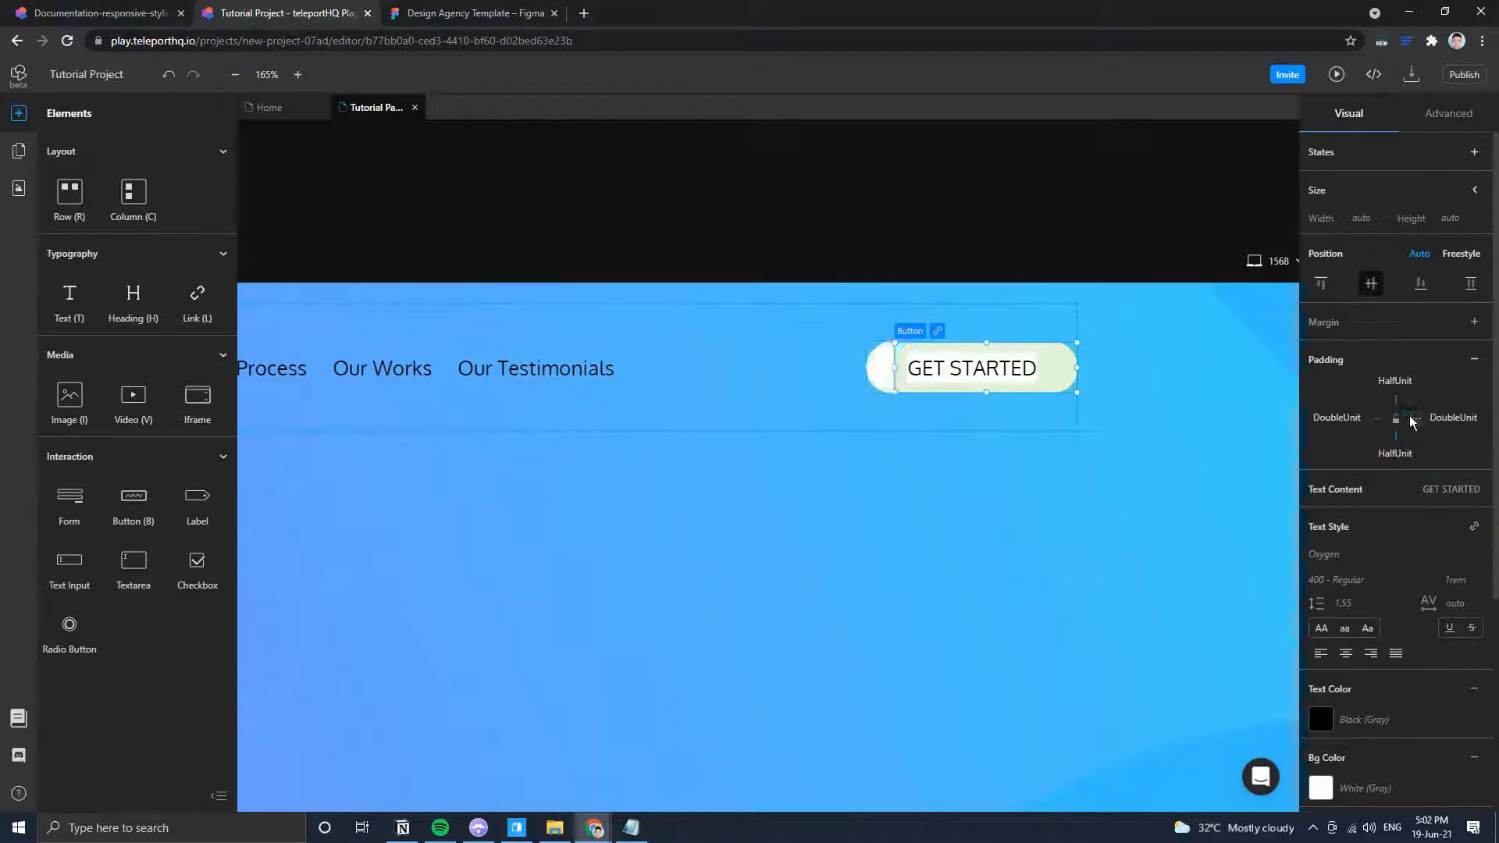
Compare the GET STARTED button's proportions with the header button in the Figma design.
click(1034, 250)
click(468, 14)
click(343, 13)
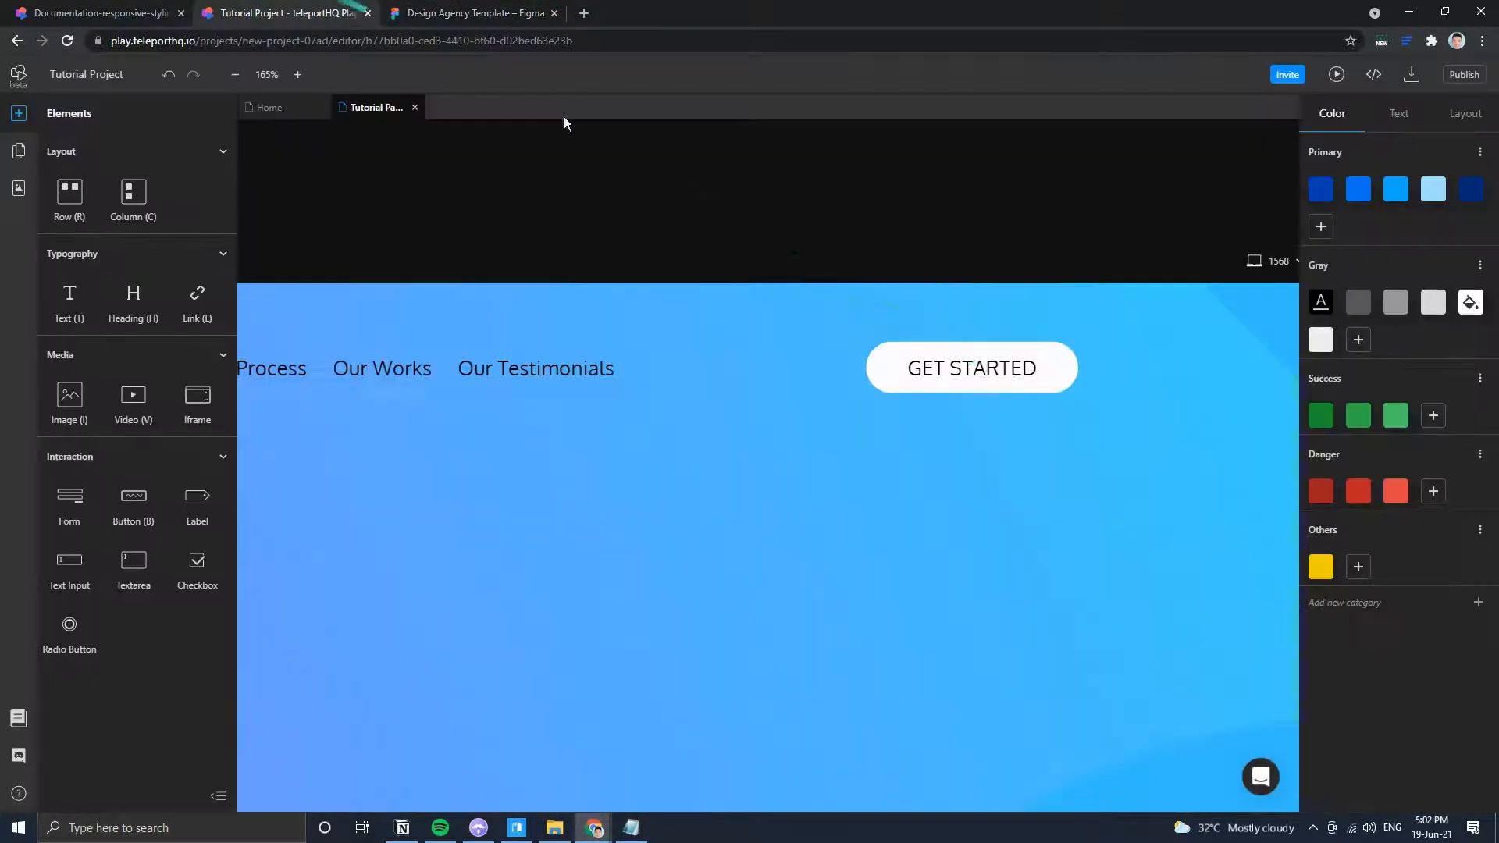
click(986, 377)
click(476, 14)
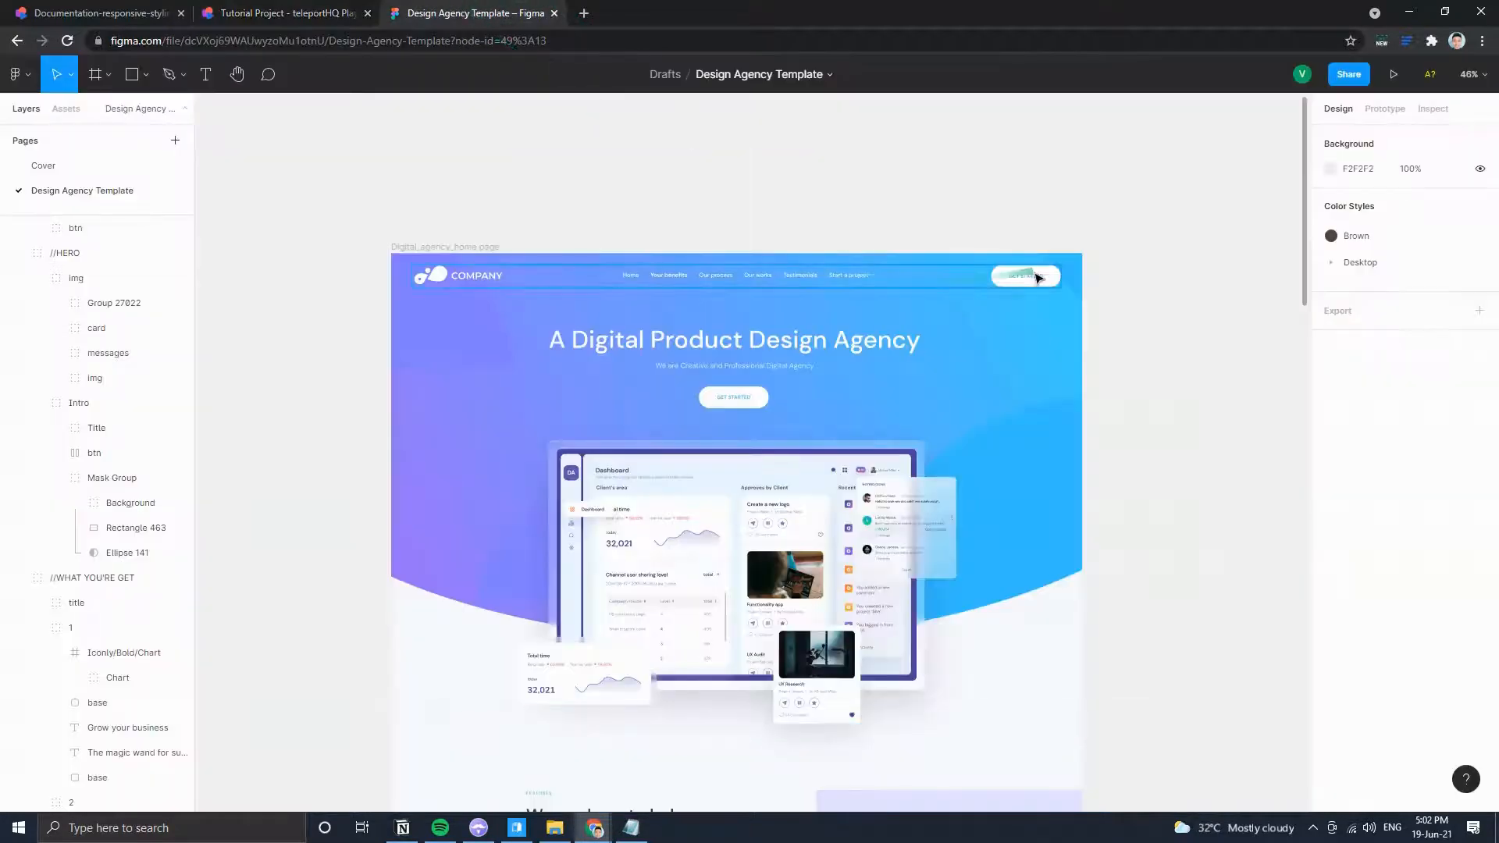
scroll(1038, 278, up, 5)
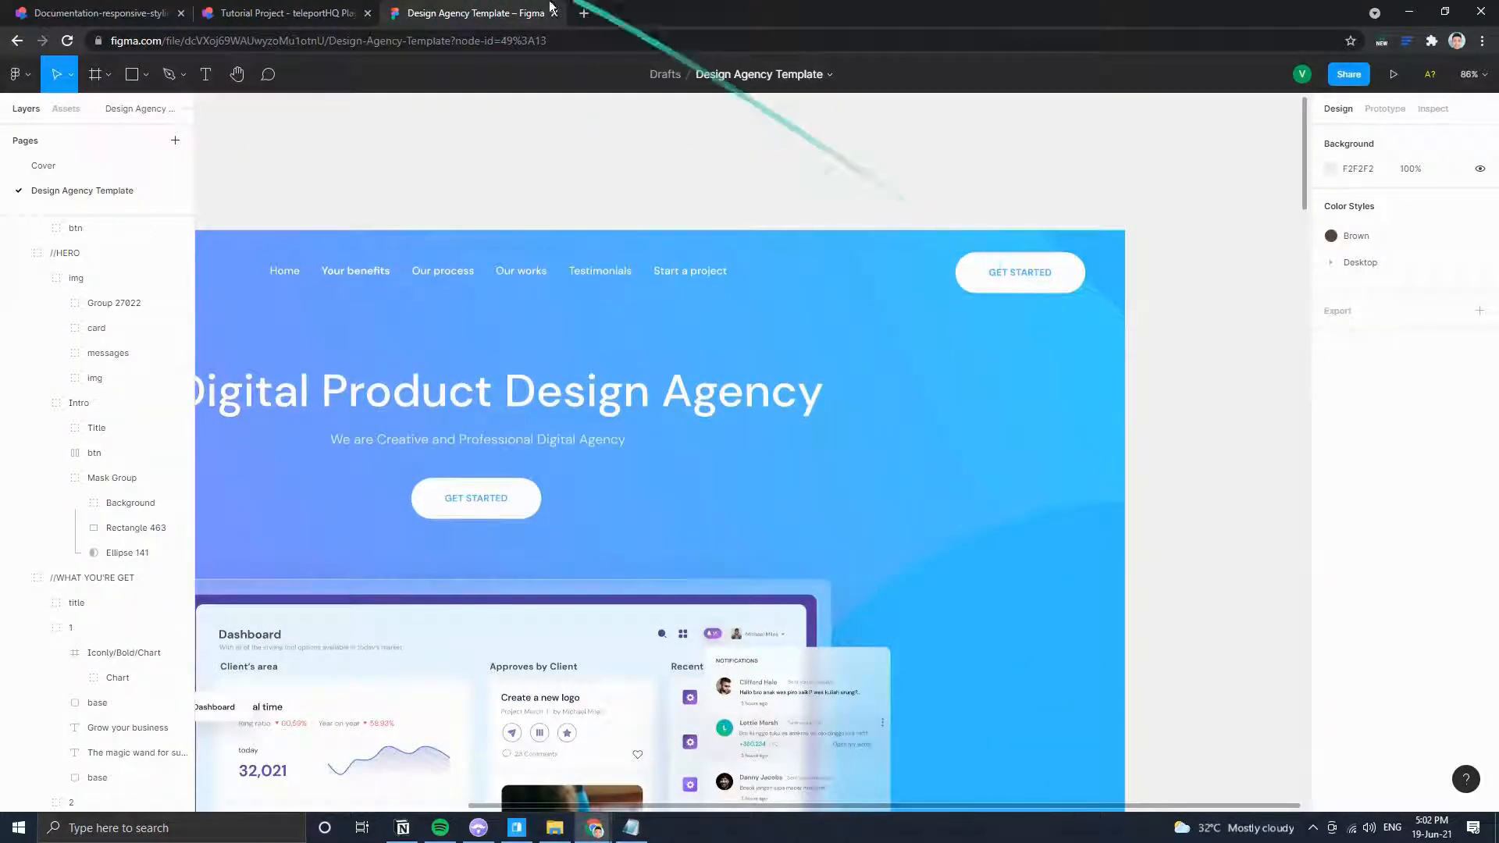
click(305, 8)
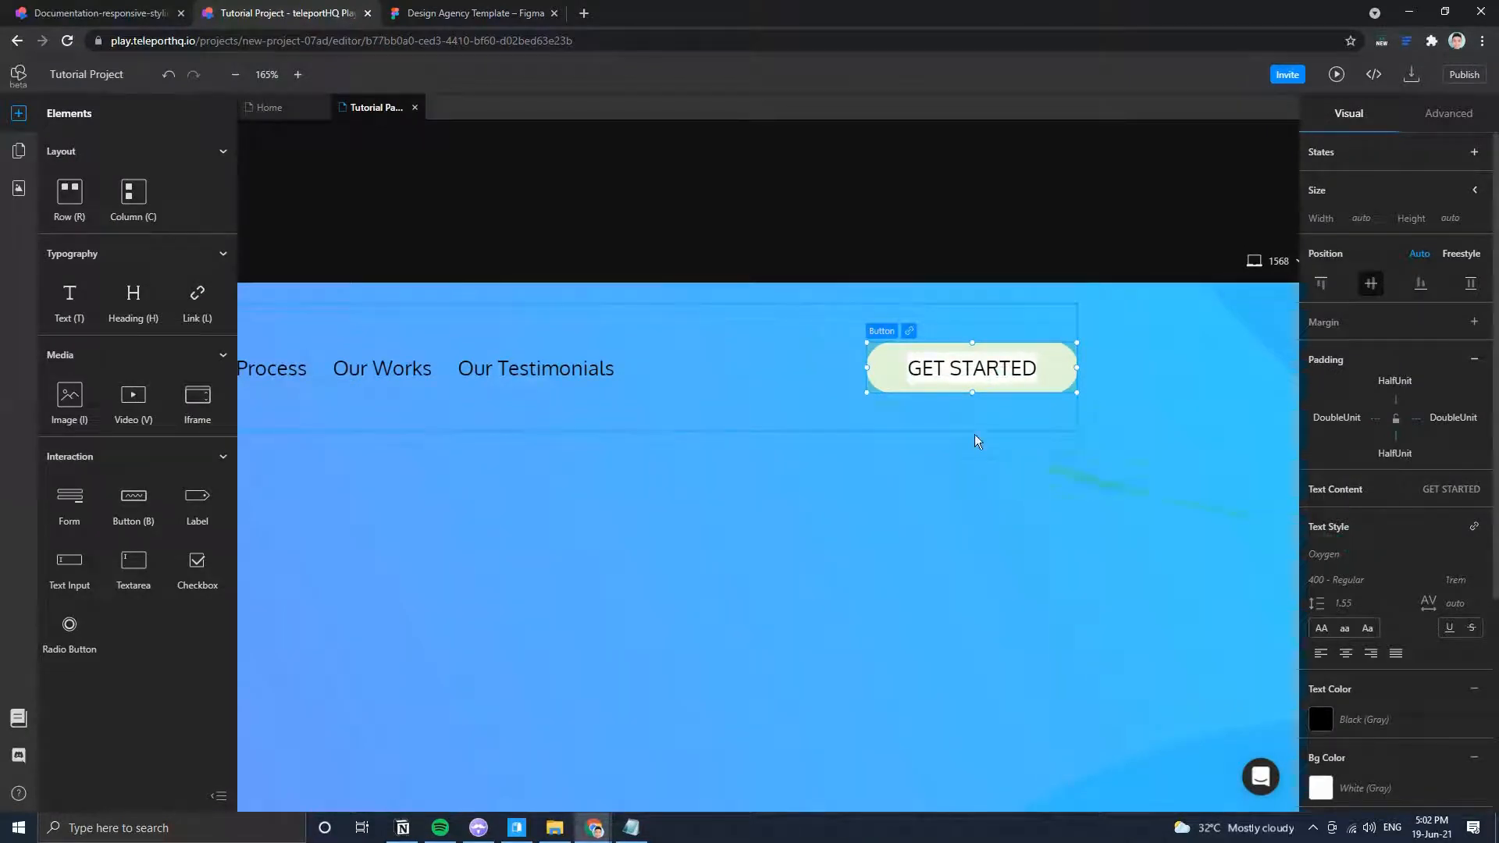
click(468, 6)
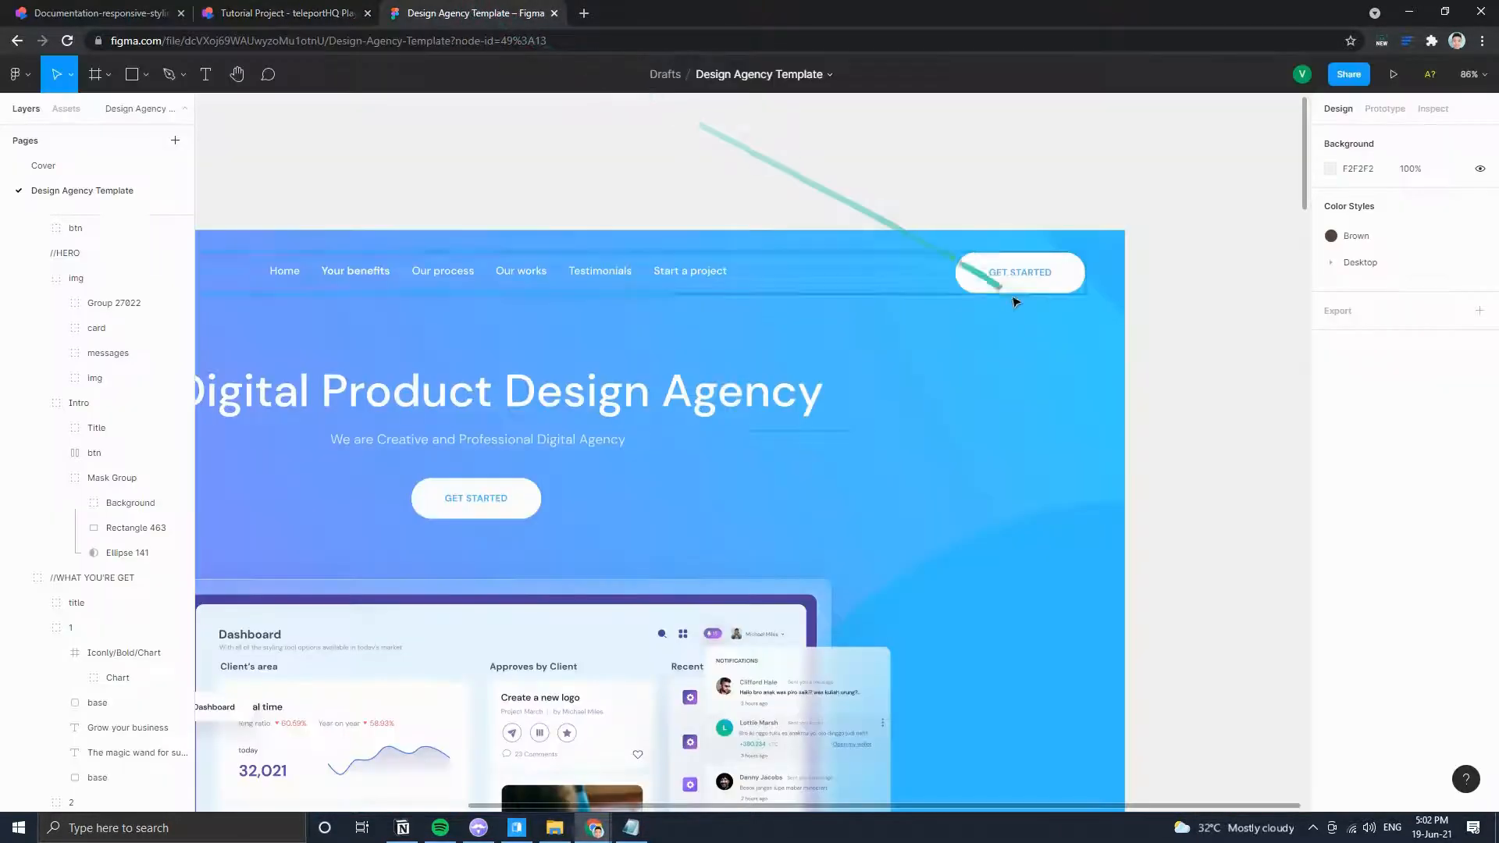
Inspect the text properties of the "Start a project" menu item in Figma and return to the teleportHQ editor.
click(682, 272)
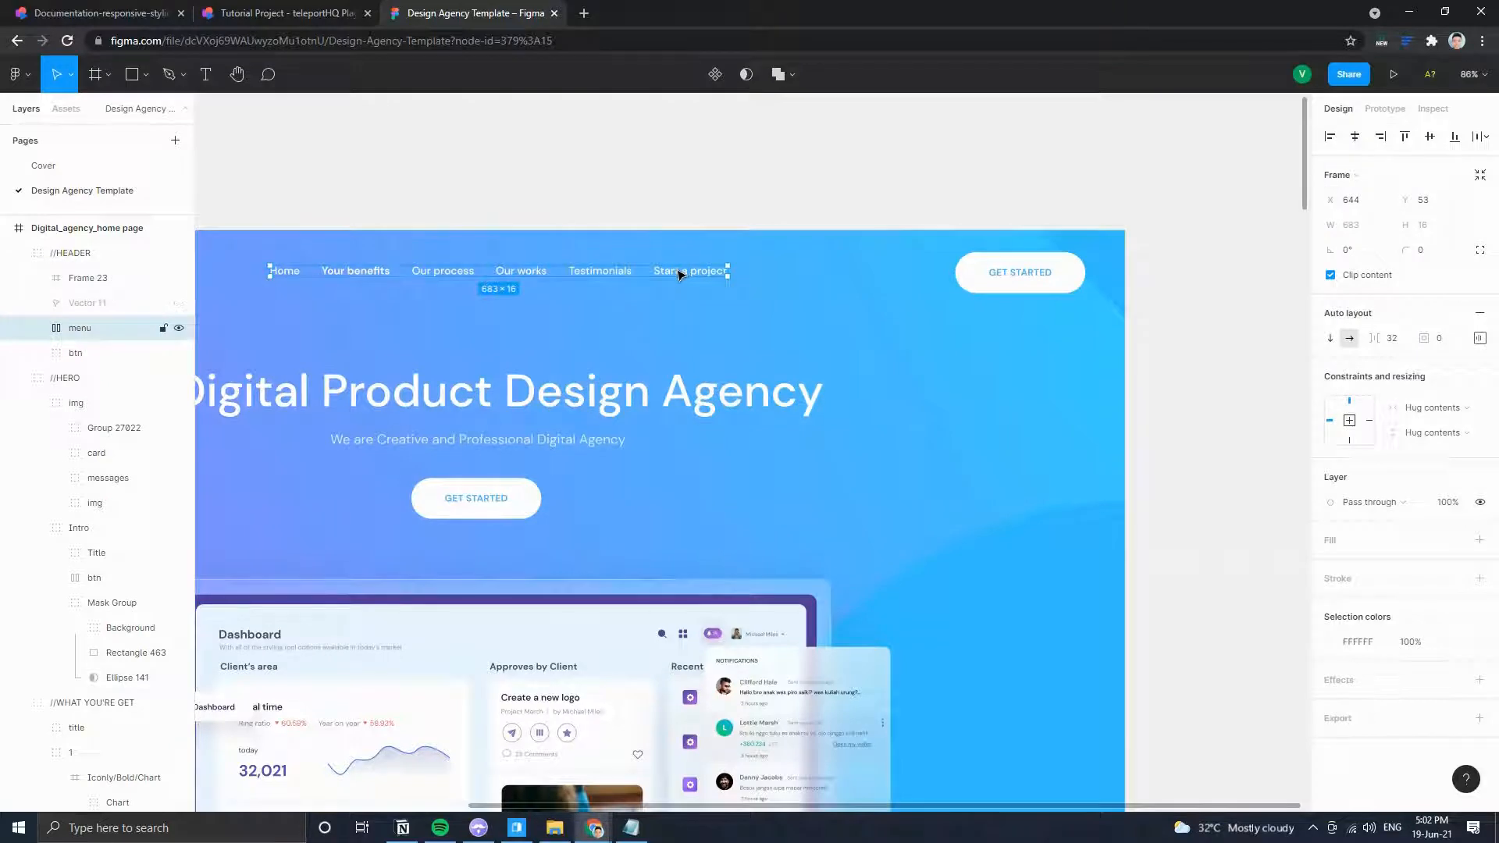
double_click(681, 271)
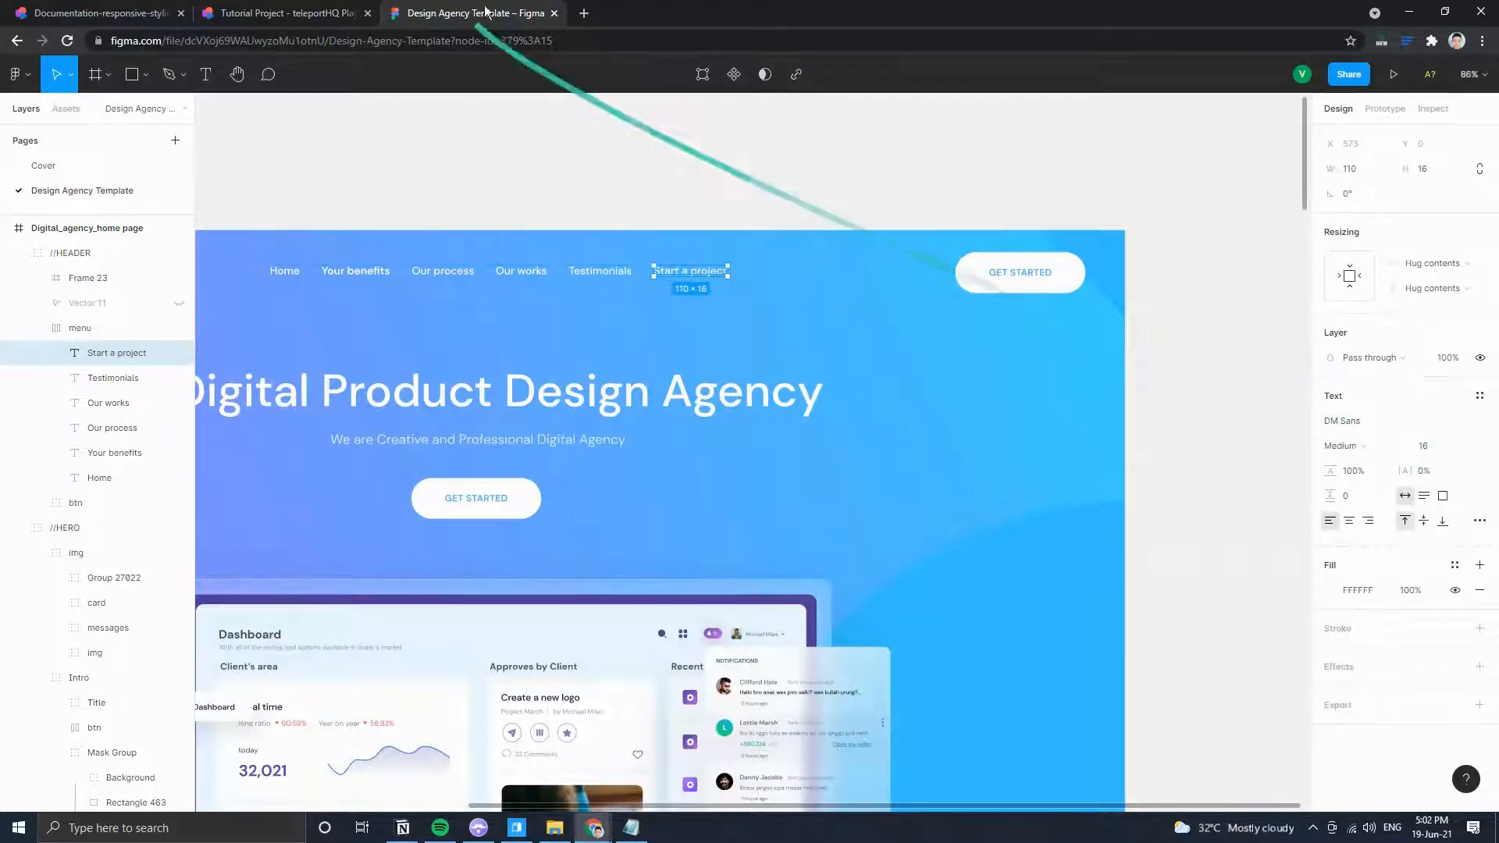
click(296, 13)
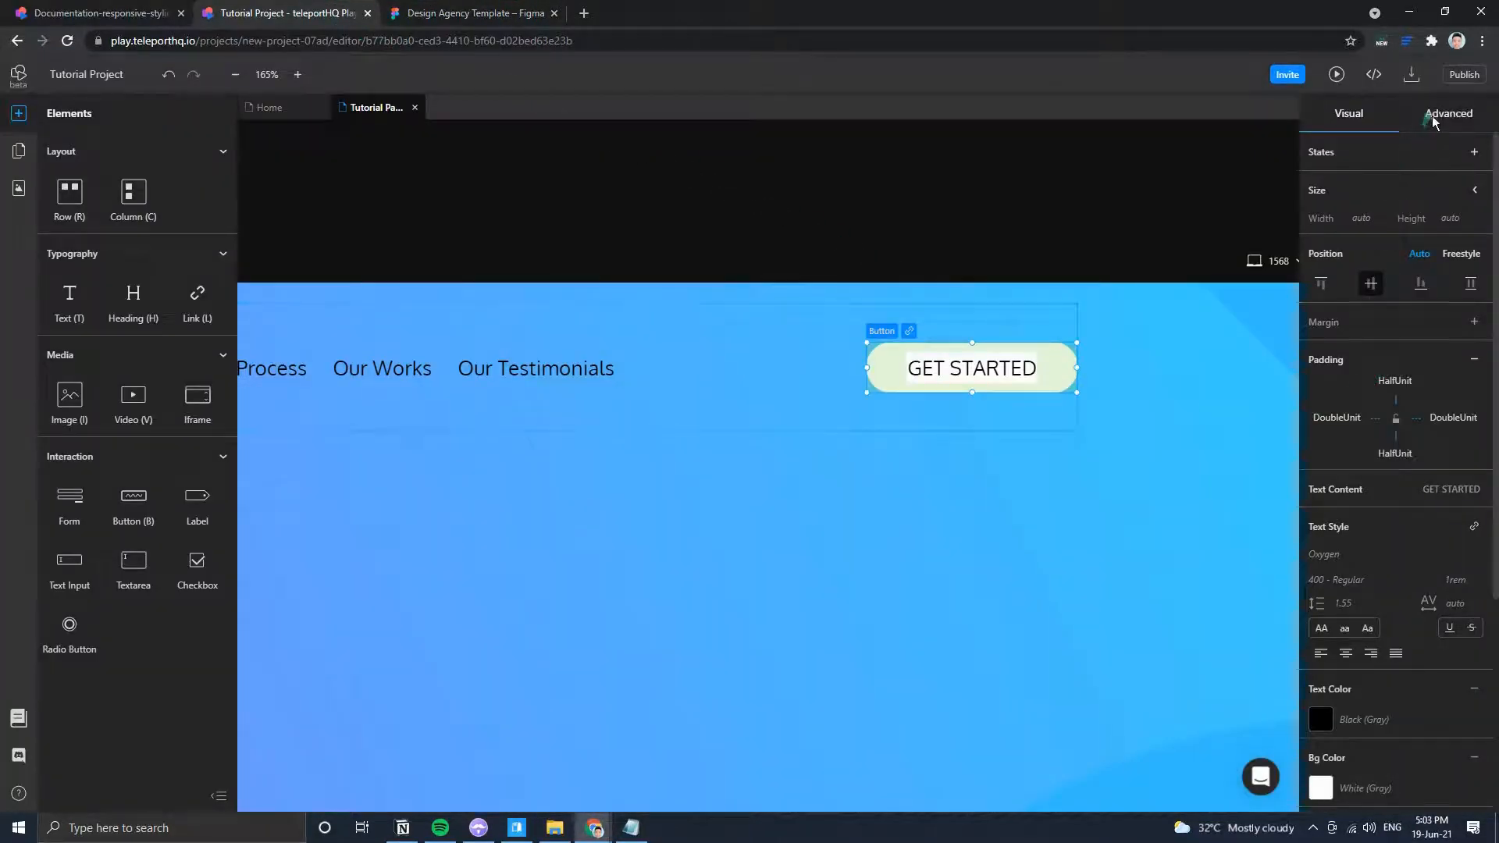
Try to change the default Content text style's font to DM, and restore Oxygen.
key(Escape)
click(1398, 113)
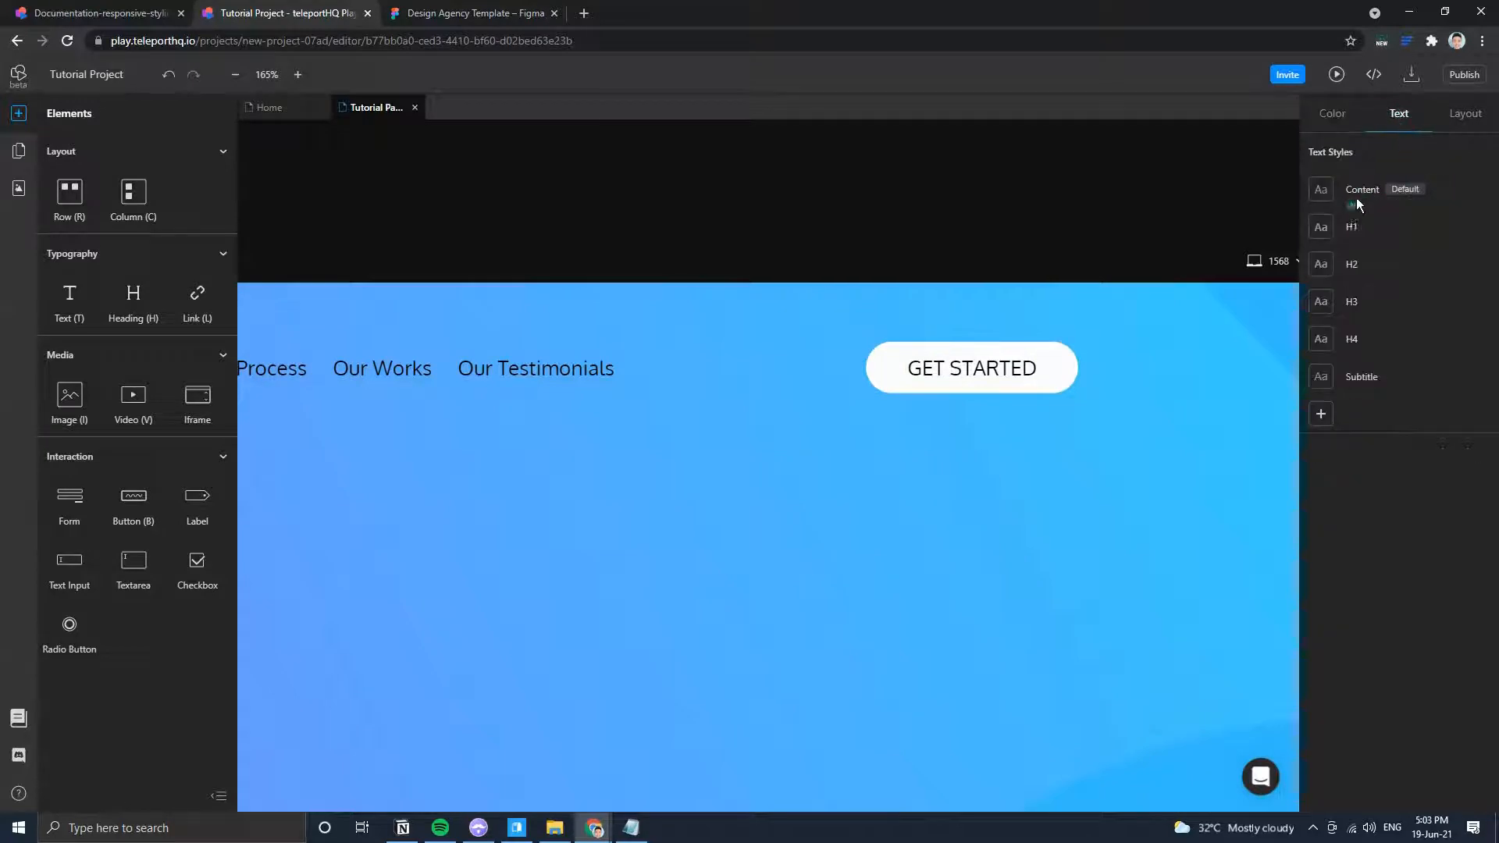
click(1321, 192)
click(1128, 348)
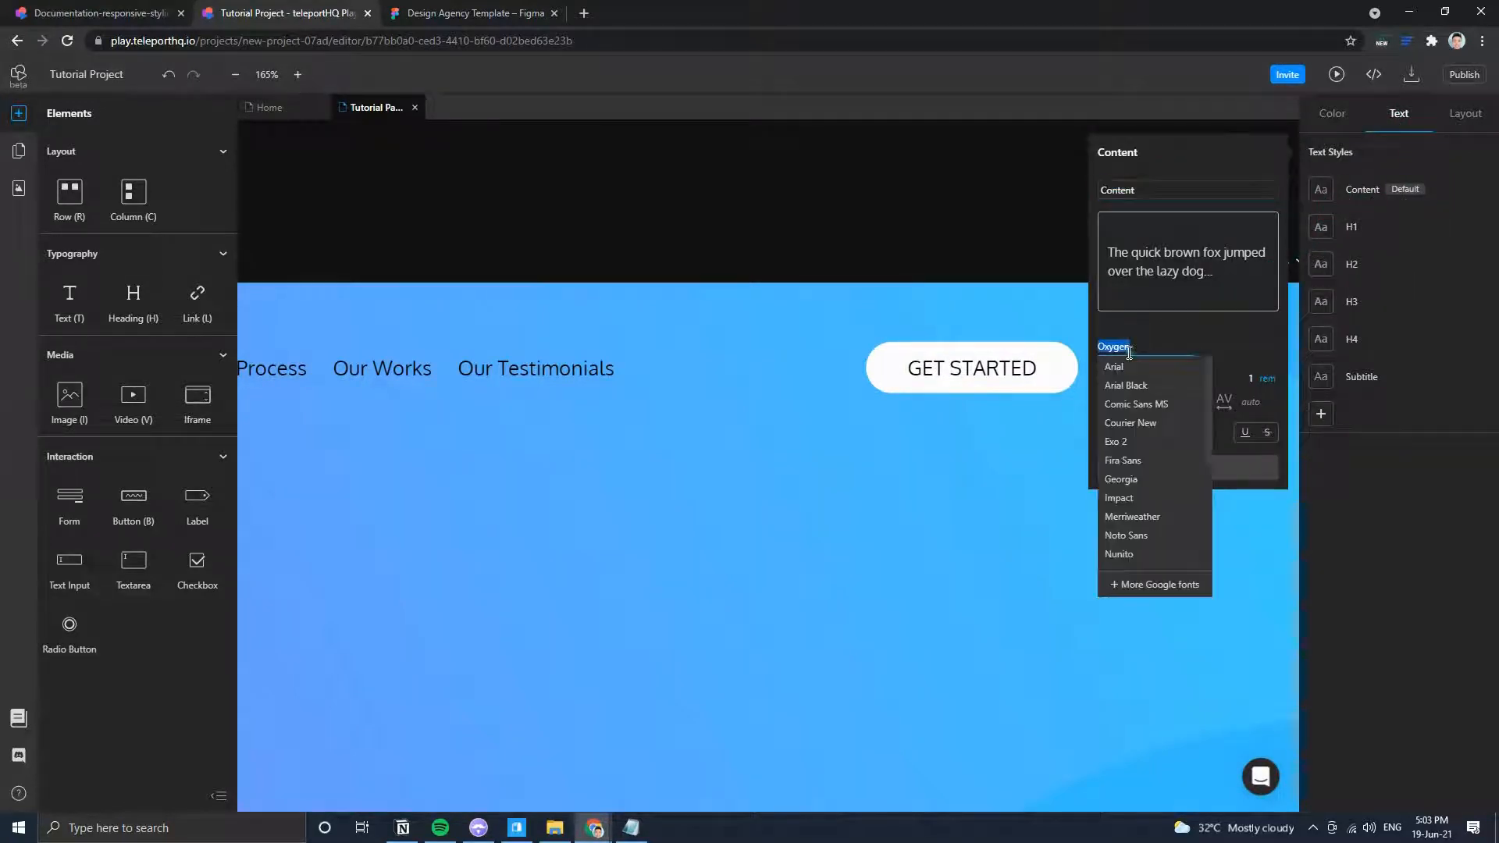
text(DM)
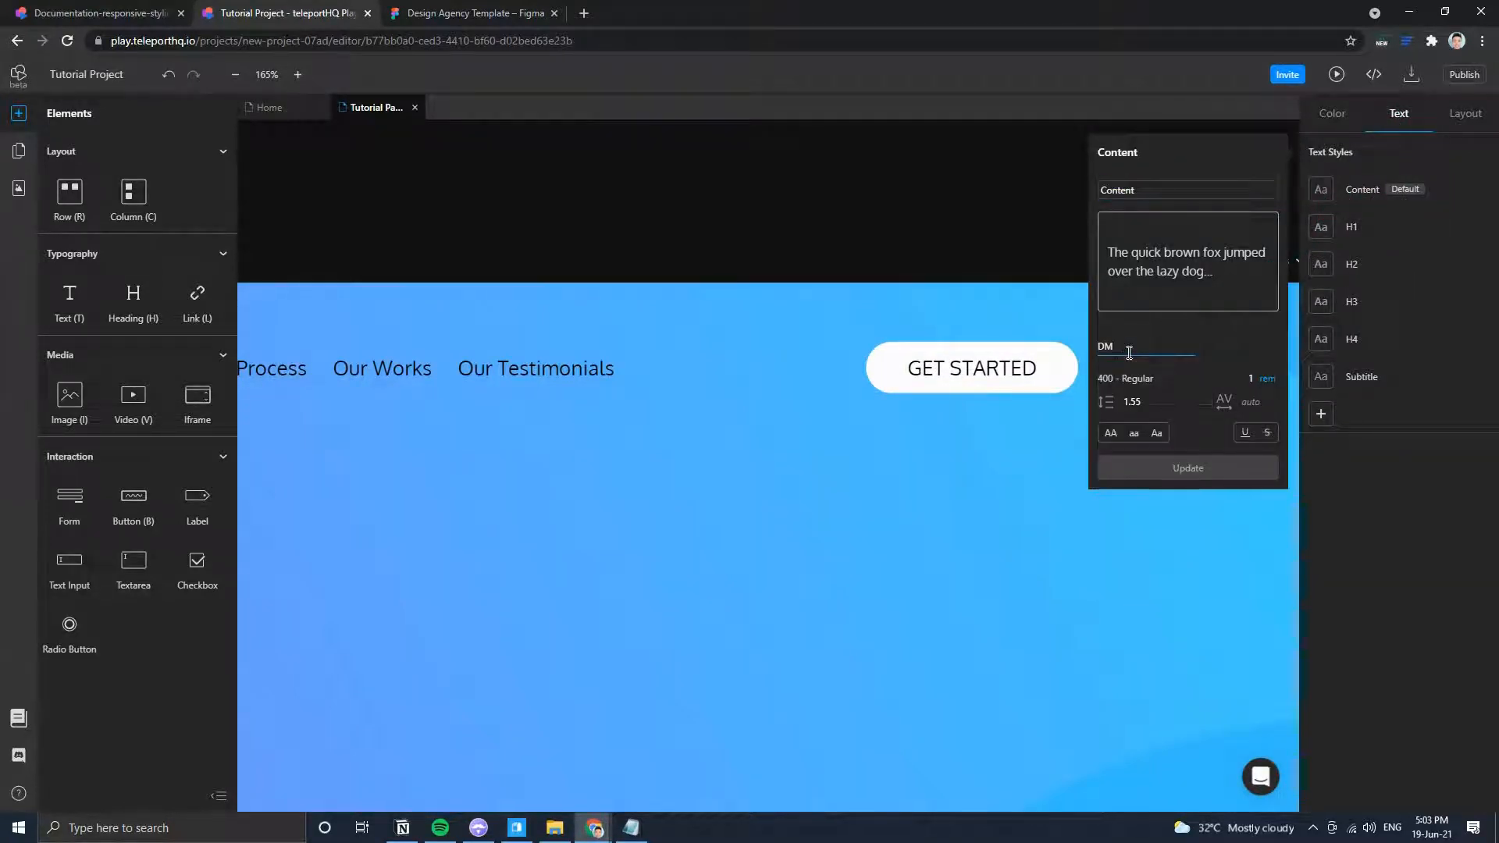
key(BackSpace)
key(BackSpace)
key(BackSpace)
key(BackSpace)
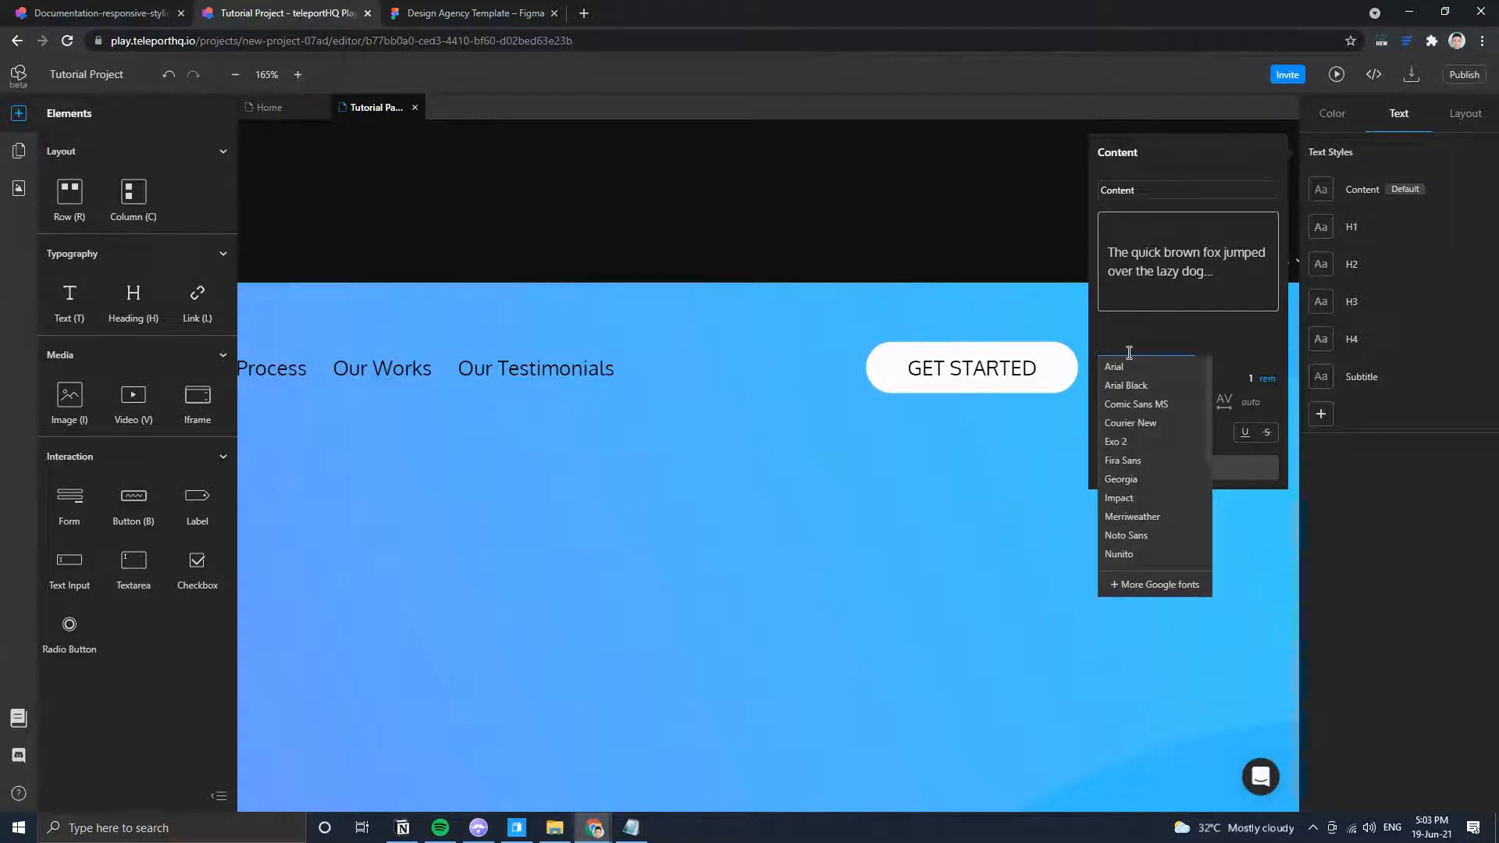
text(Oxygen)
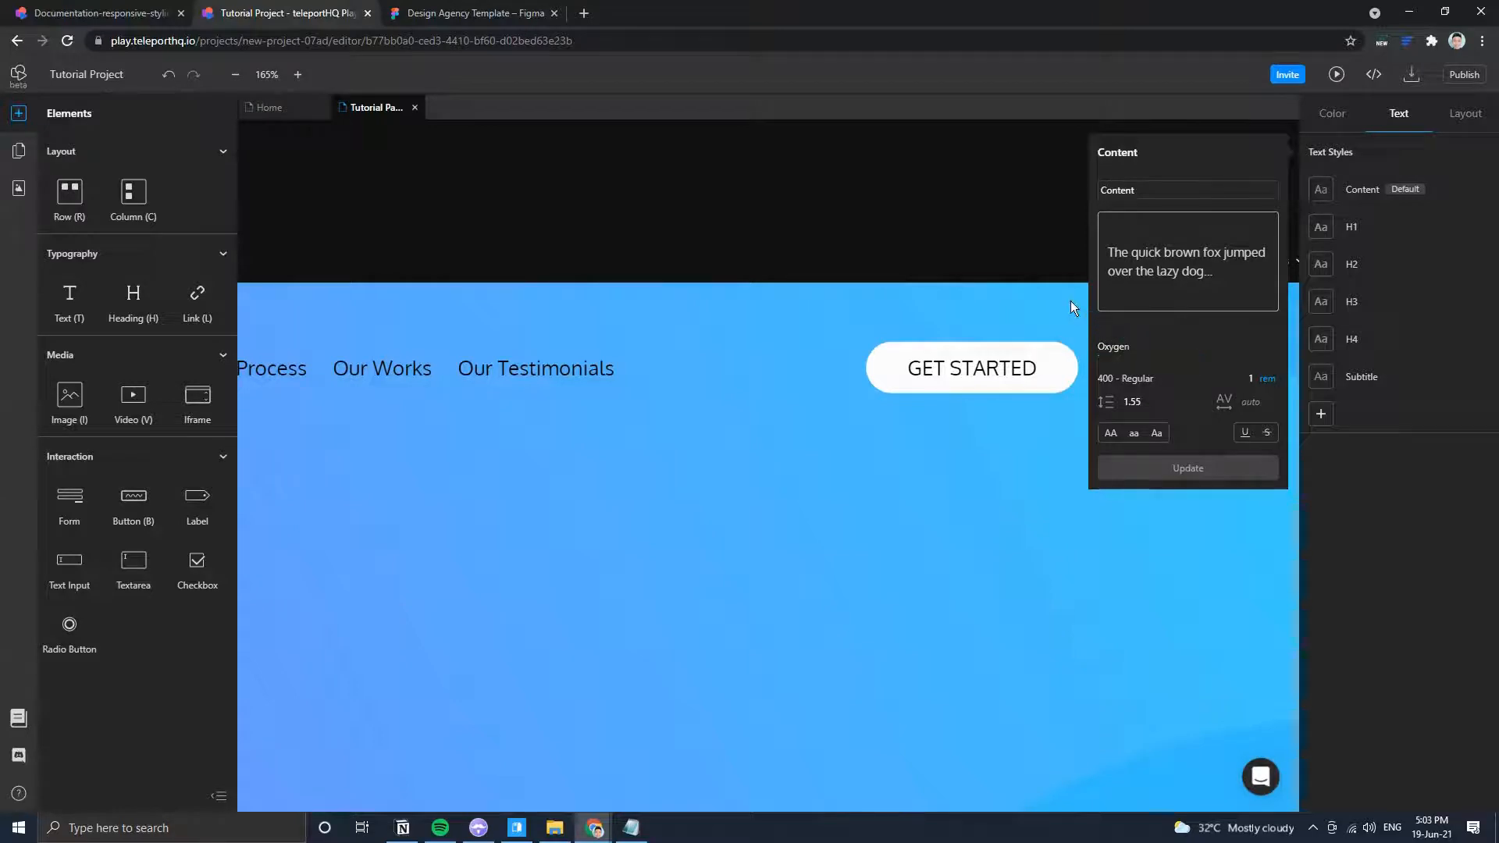
click(962, 194)
Set the GET STARTED button's vertical padding to Unit and horizontal padding to TripleUnit, checking against the Figma header.
click(976, 372)
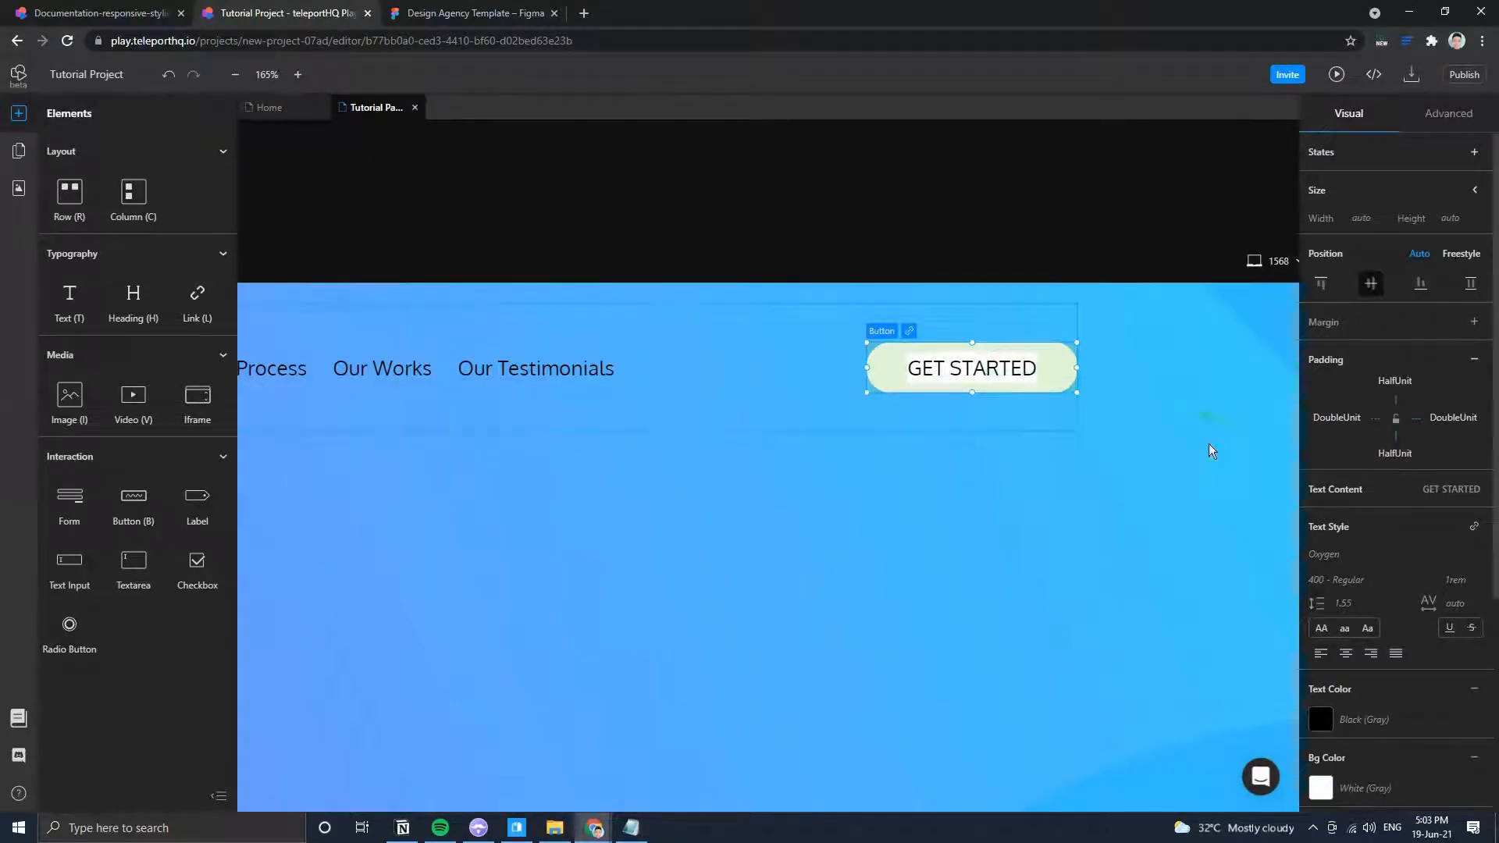
scroll(1407, 594, down, 1)
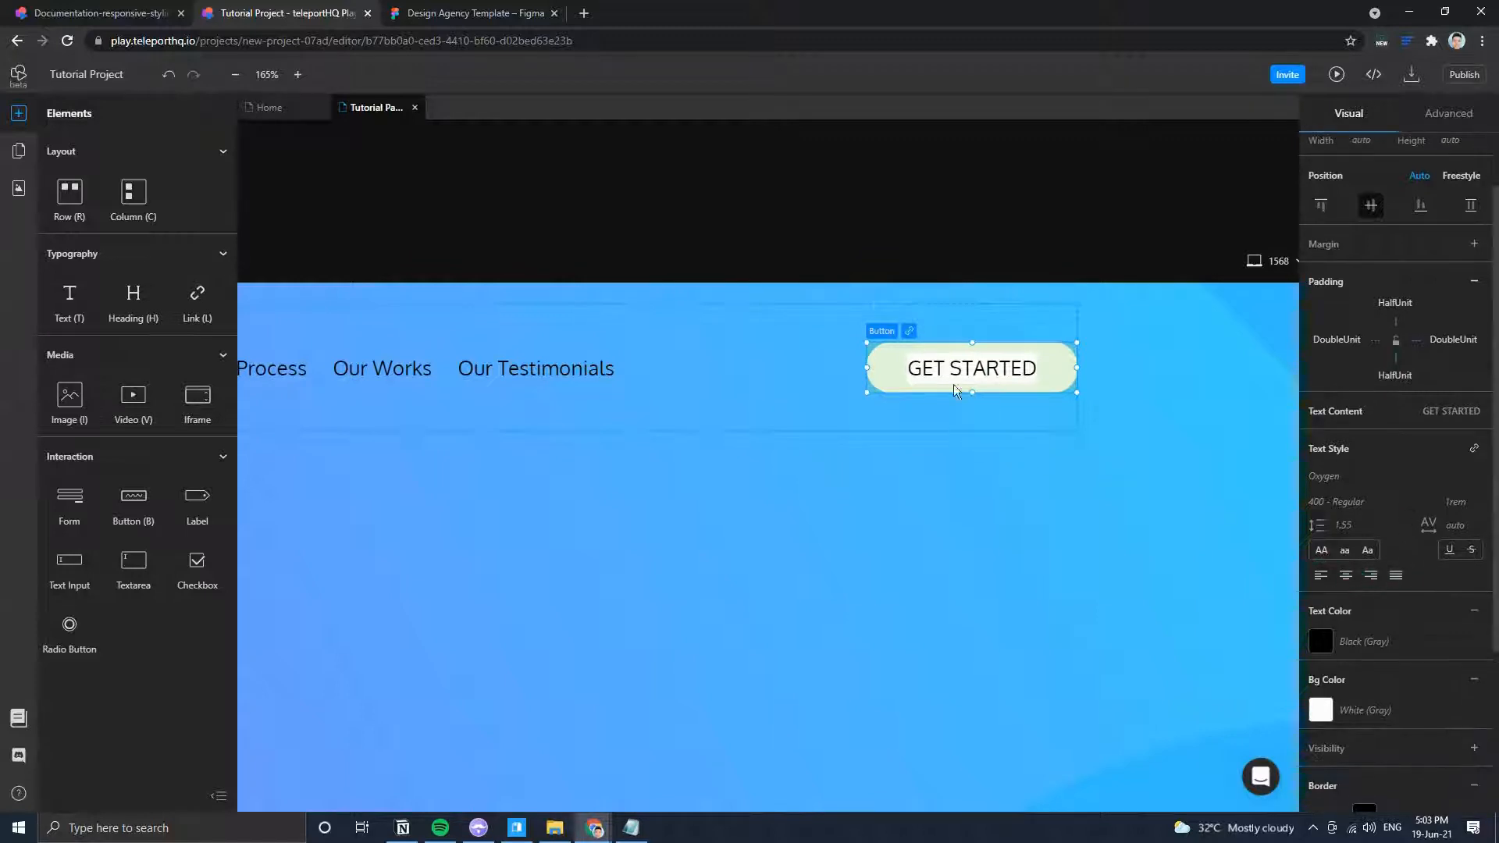
click(437, 13)
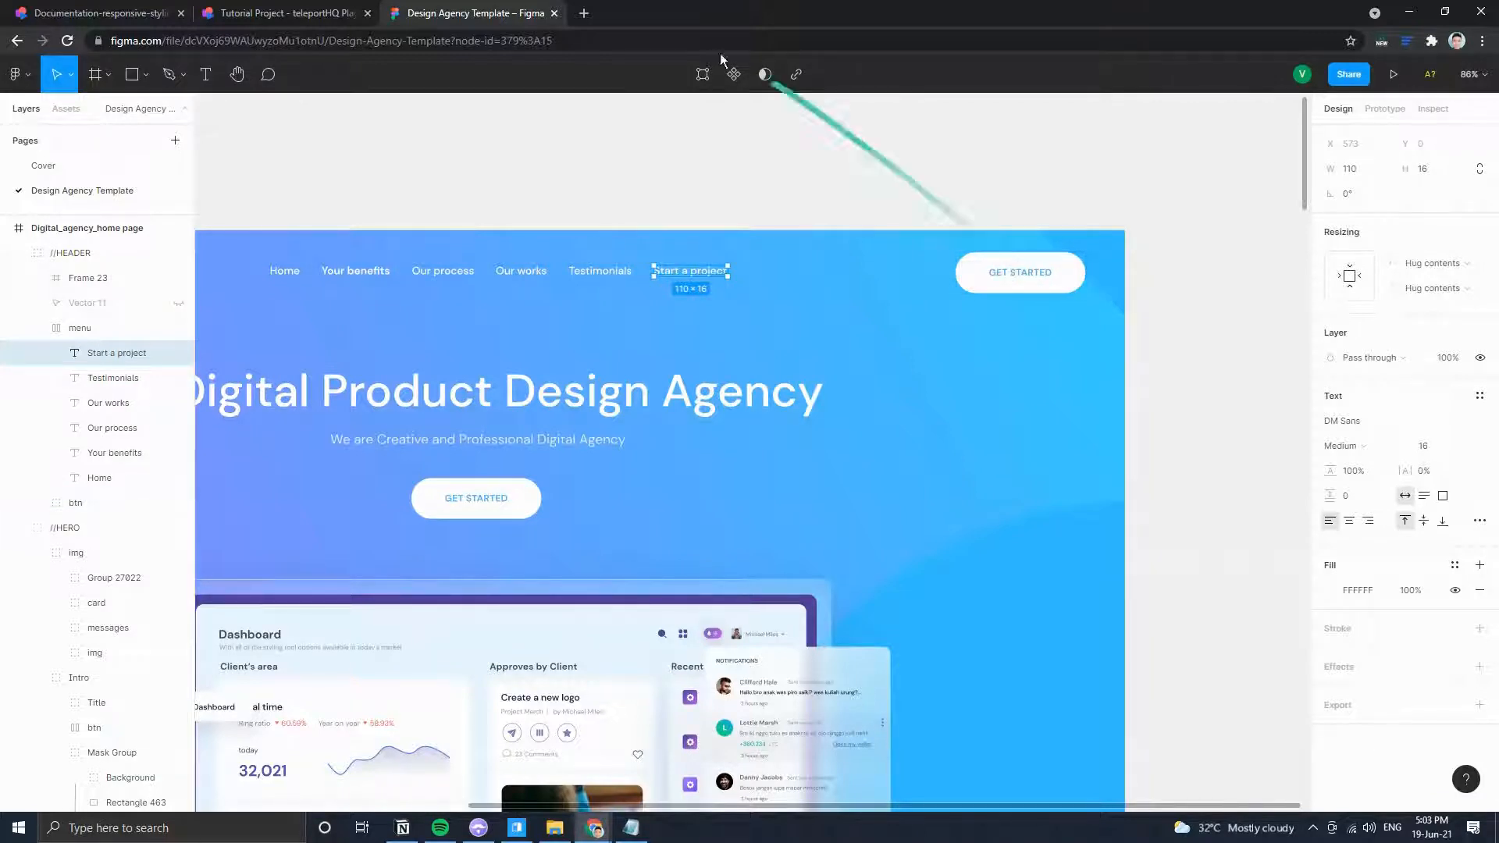
click(285, 13)
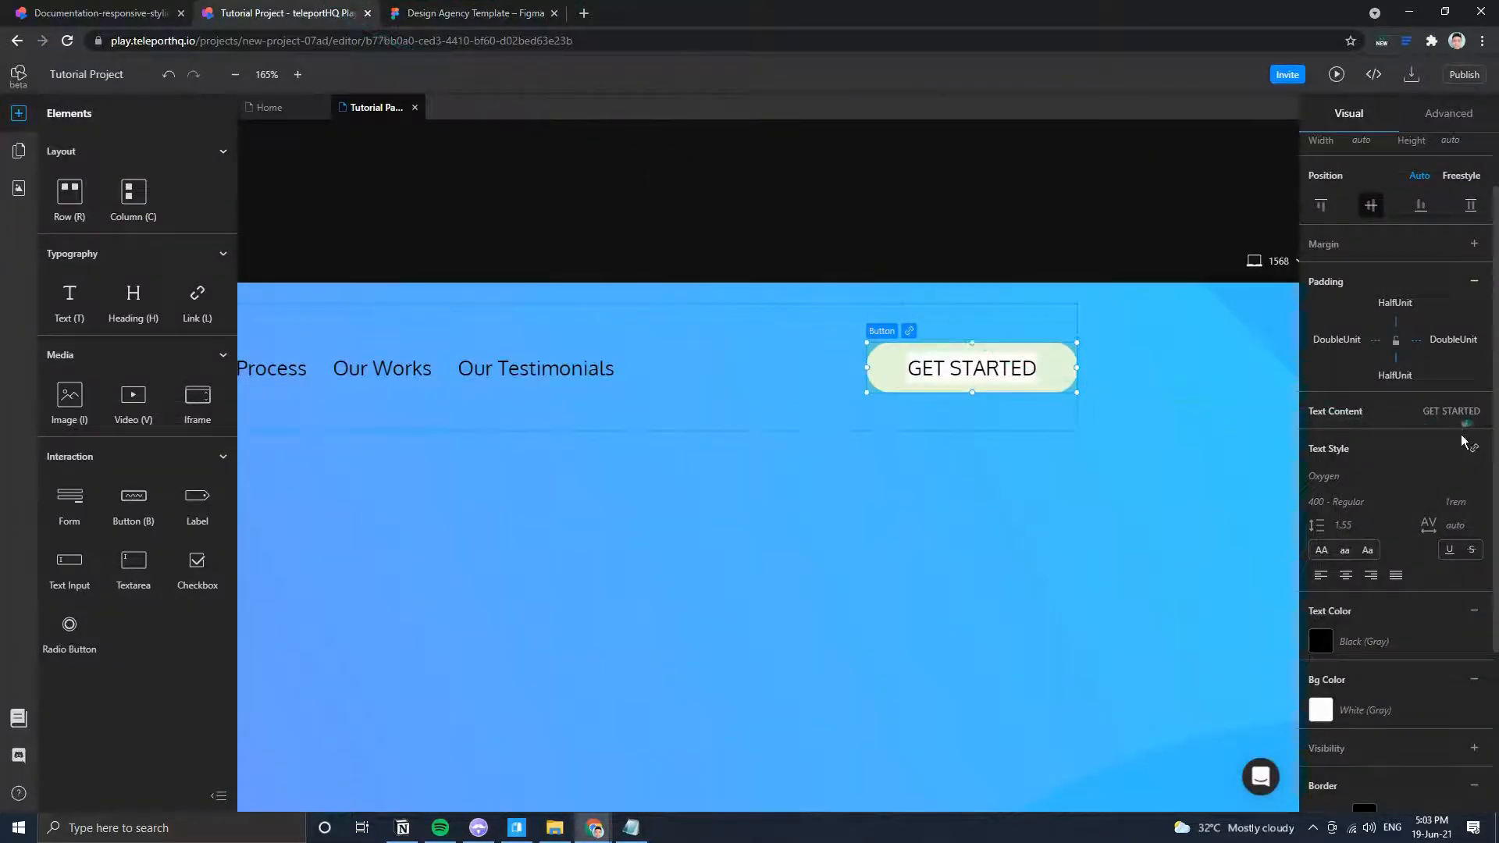
click(1395, 376)
click(1397, 417)
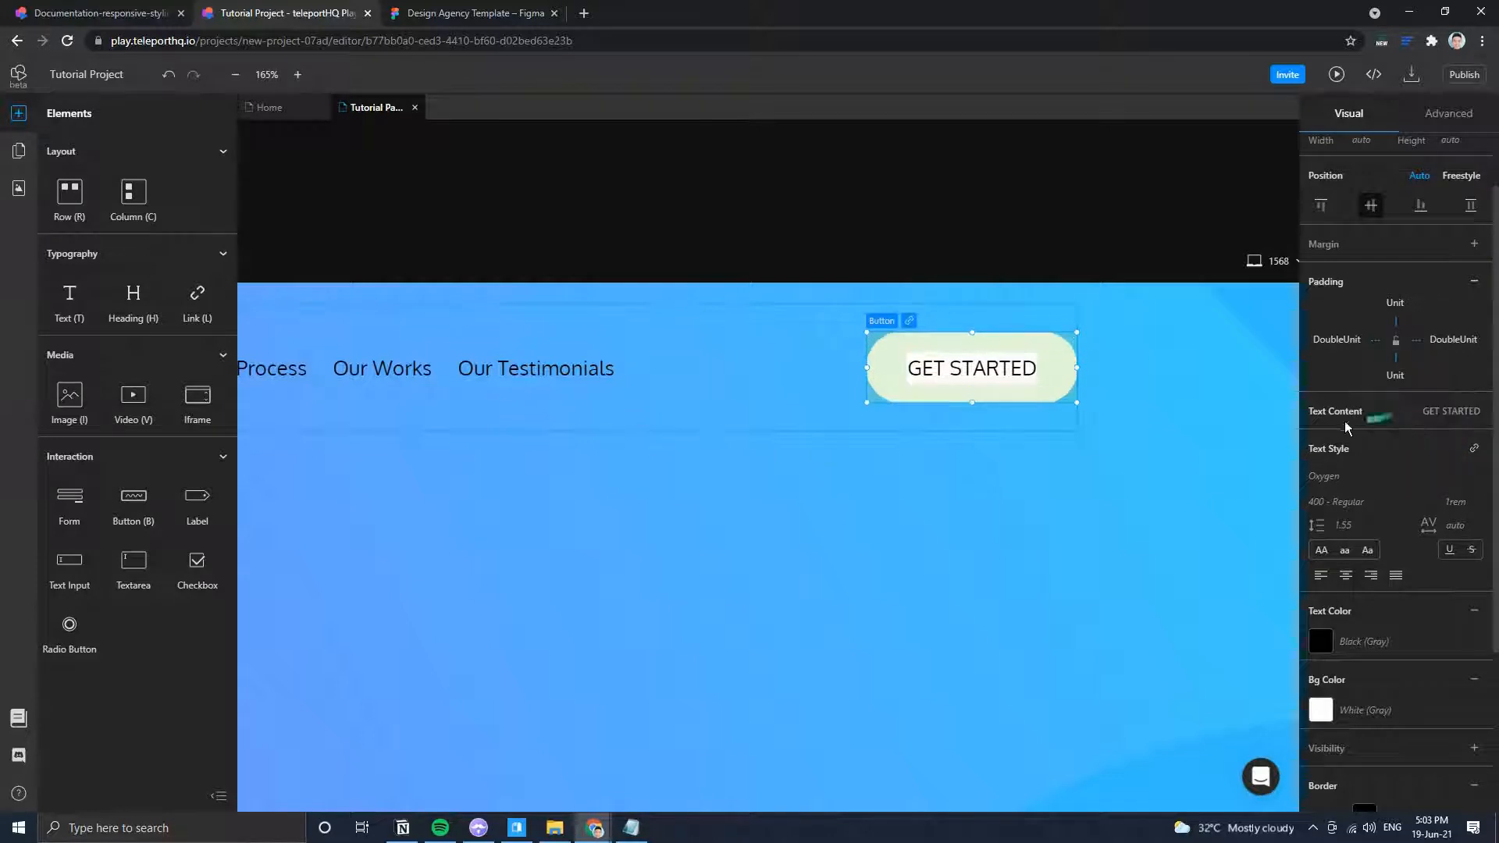
click(1452, 340)
click(1445, 415)
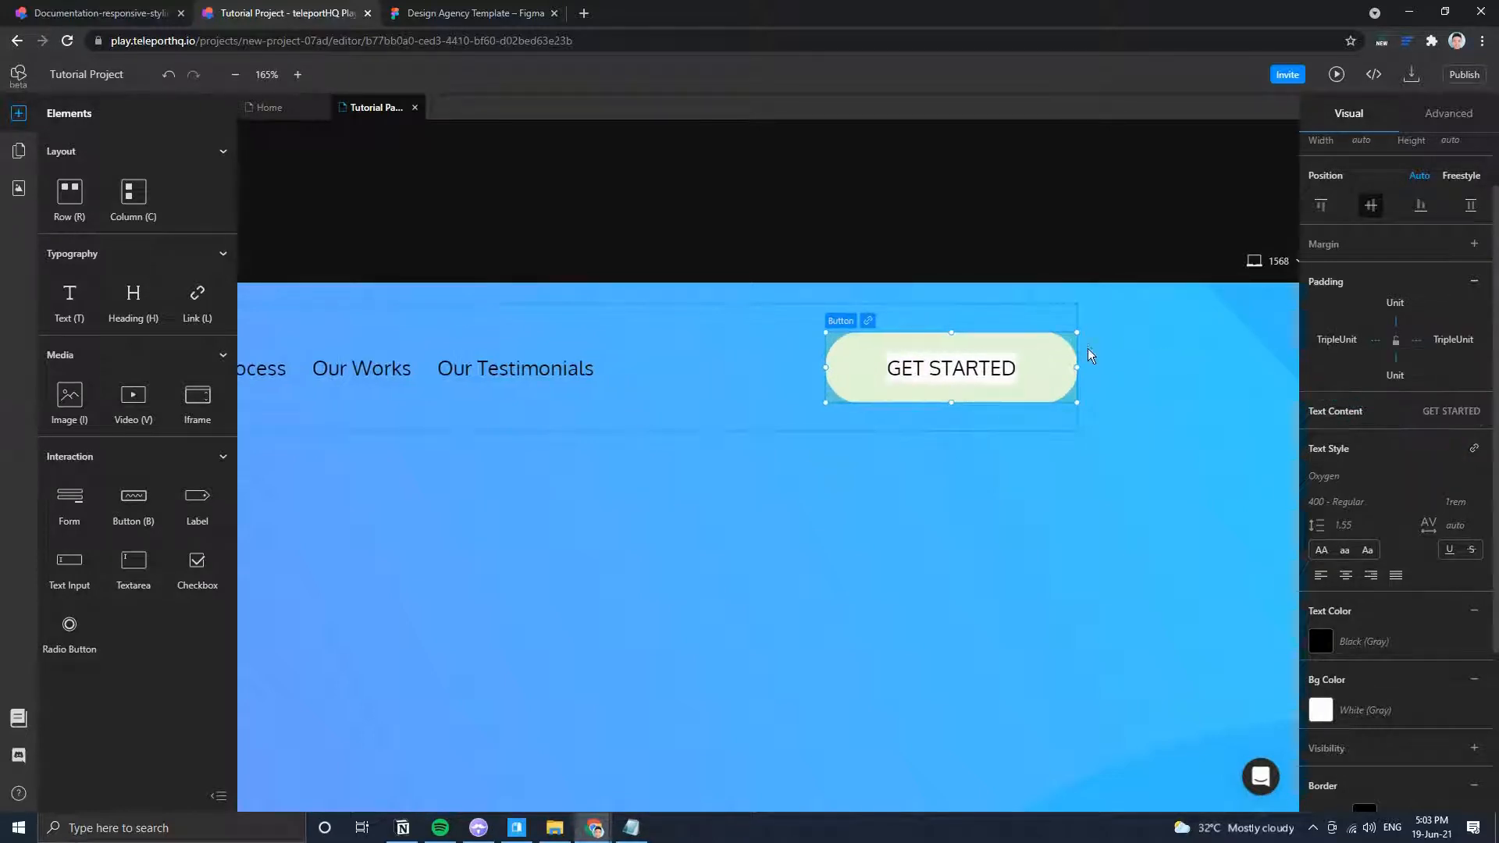
Review the finished header row, inspecting the navigation texts and the hero section container on the canvas.
scroll(1088, 350, down, 1)
click(990, 260)
scroll(895, 517, down, 2)
scroll(826, 487, up, 2)
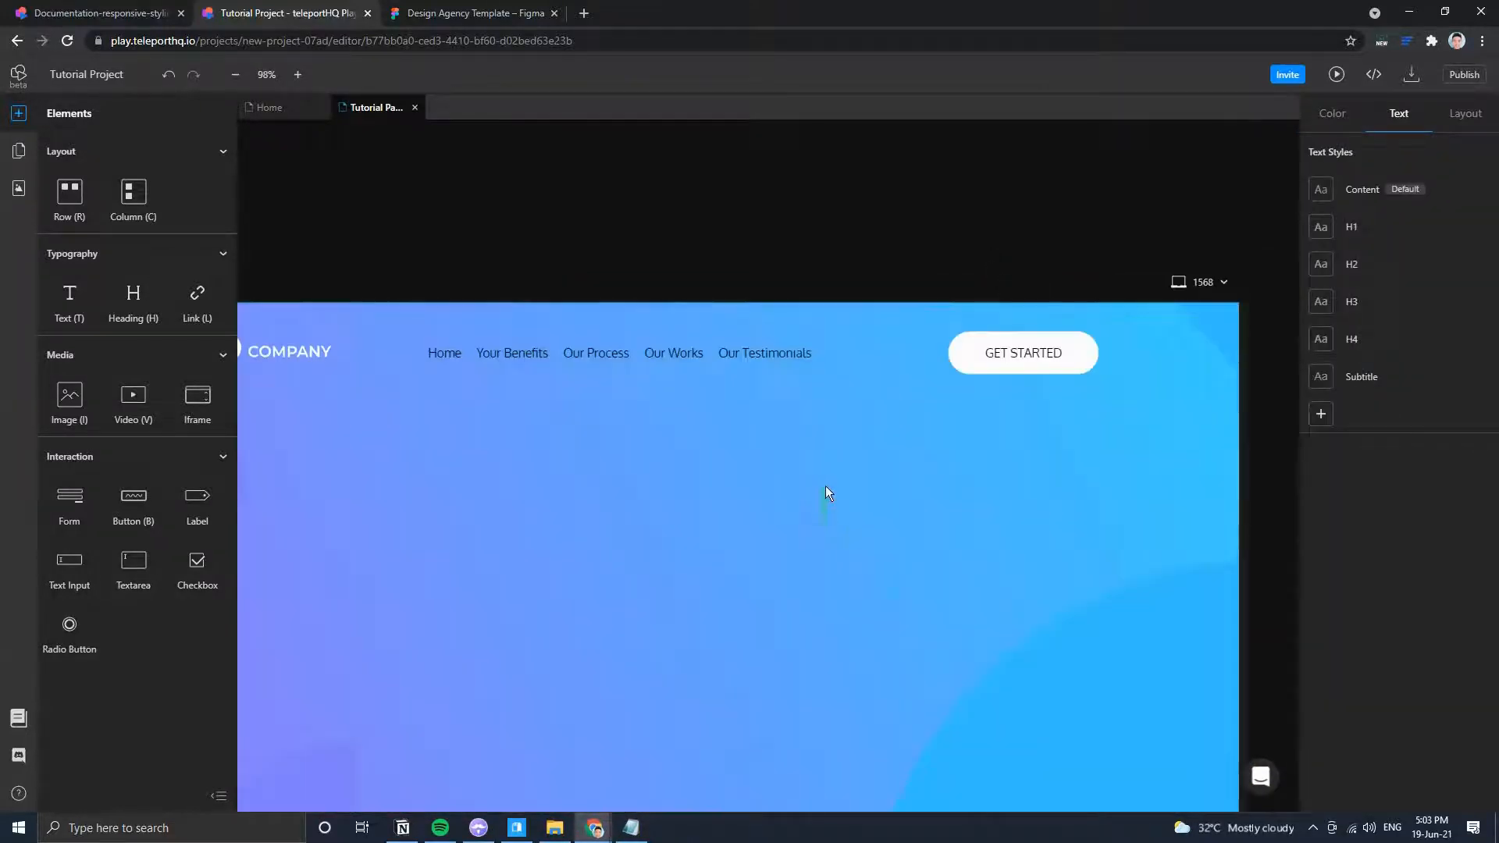
click(856, 351)
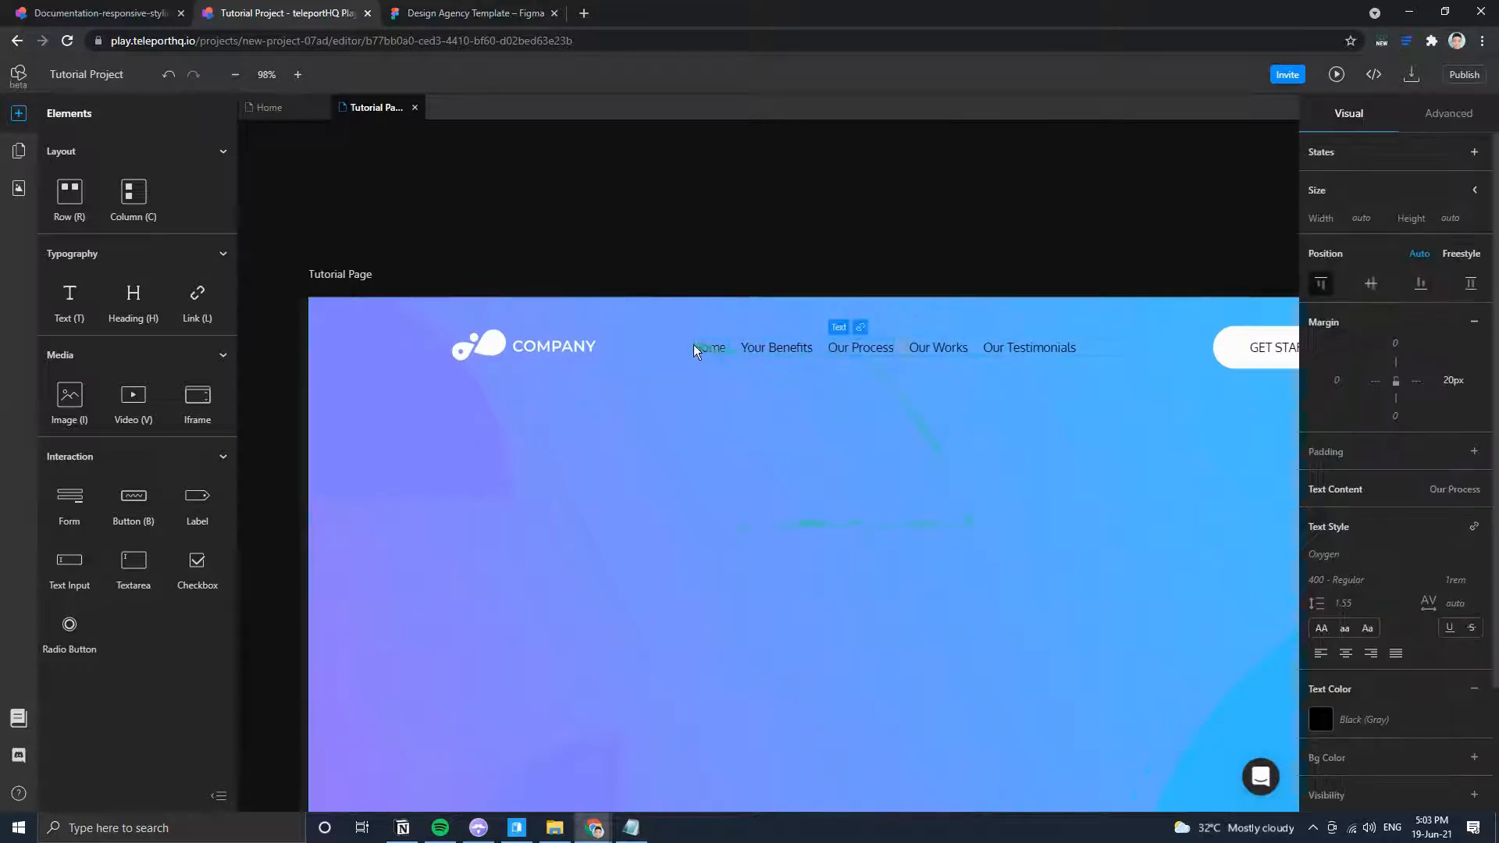
click(707, 349)
click(901, 472)
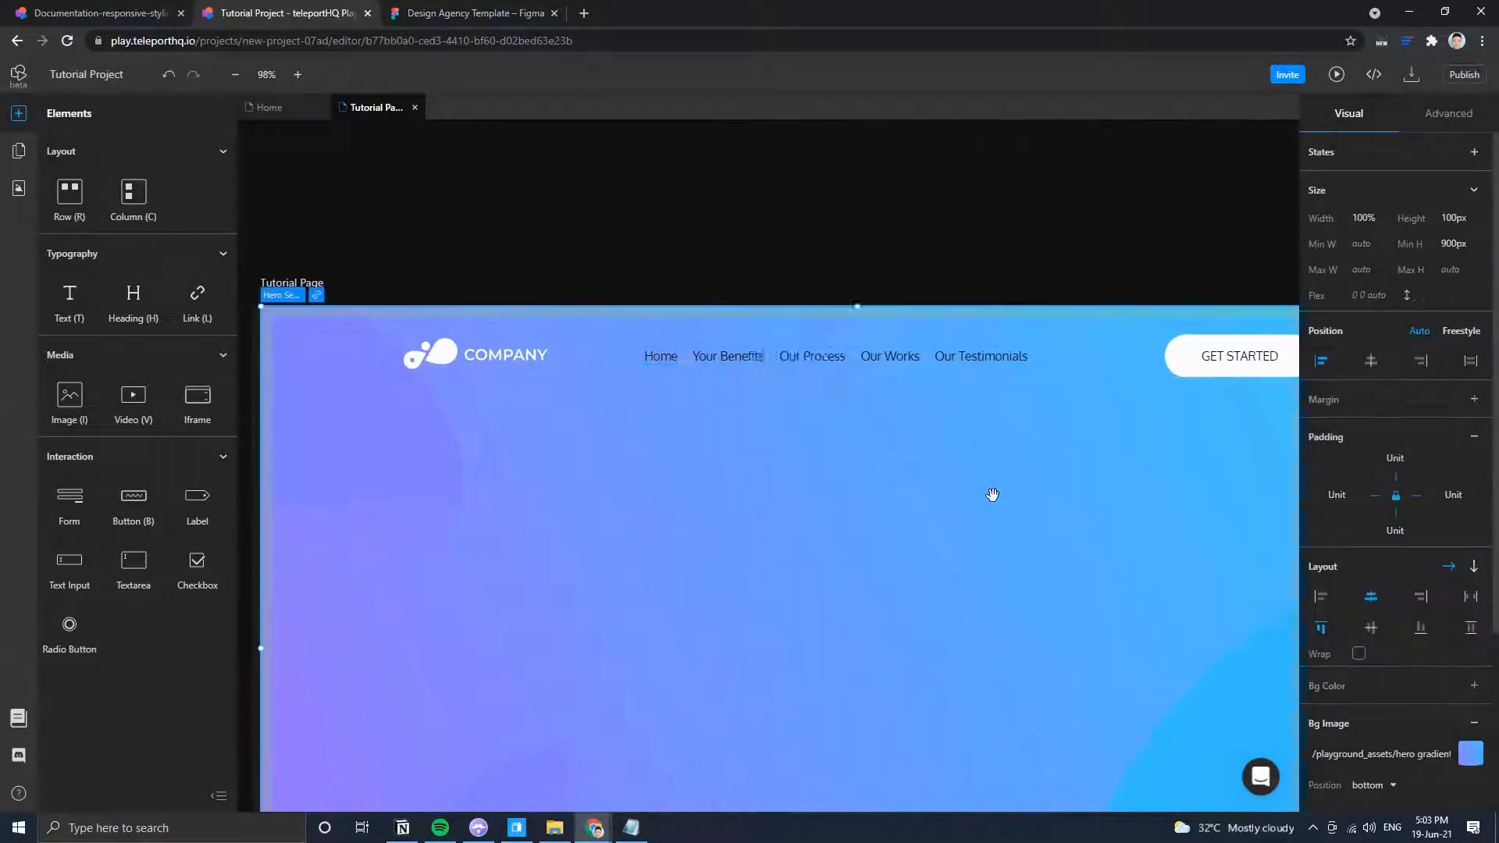
Compare the navigation links with the Figma header and try to recolor all the container's text elements together in teleportHQ.
click(901, 381)
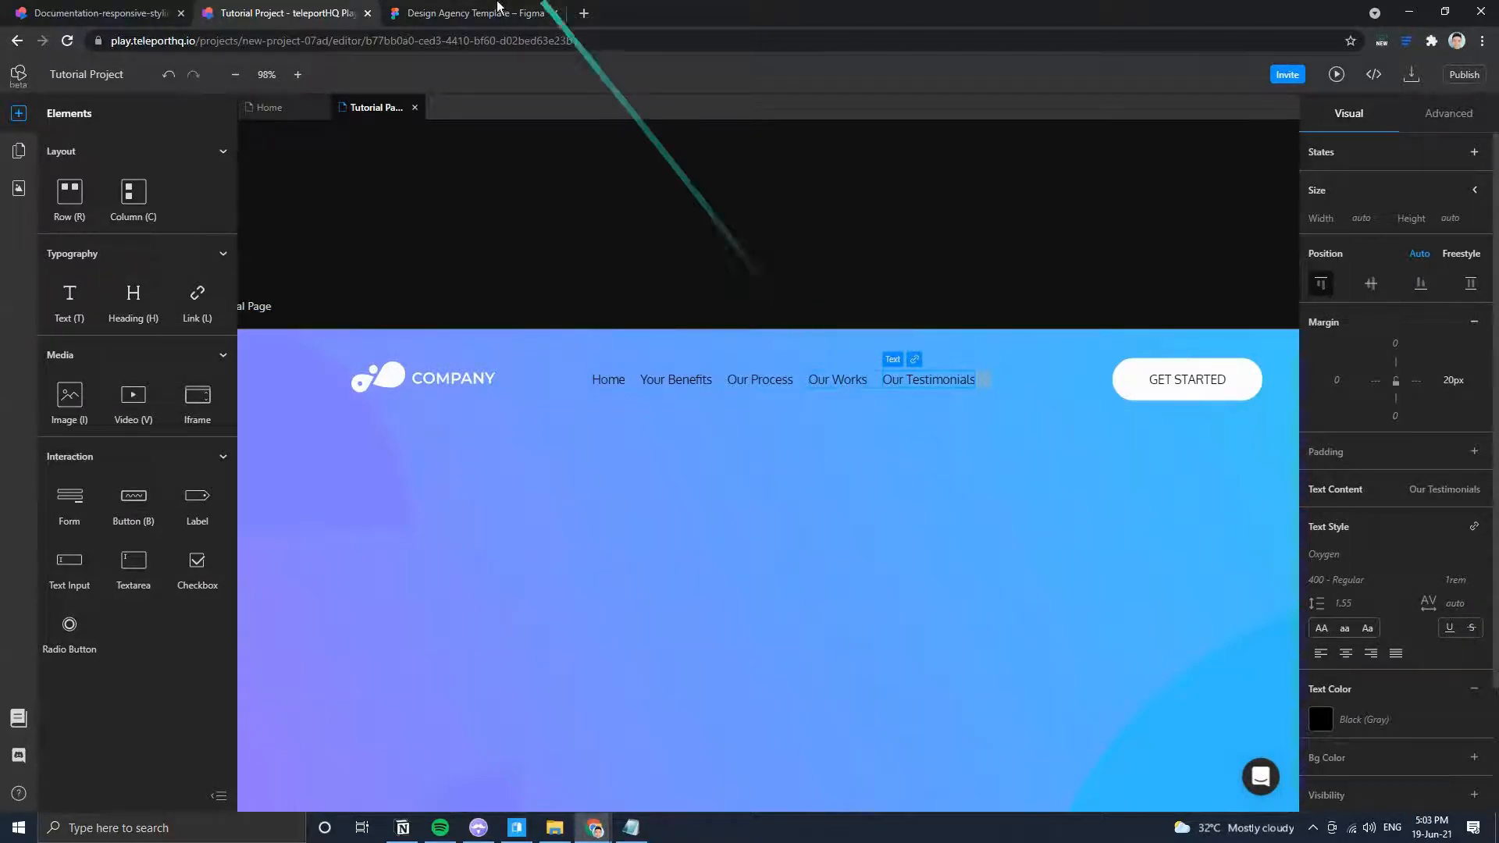
click(476, 13)
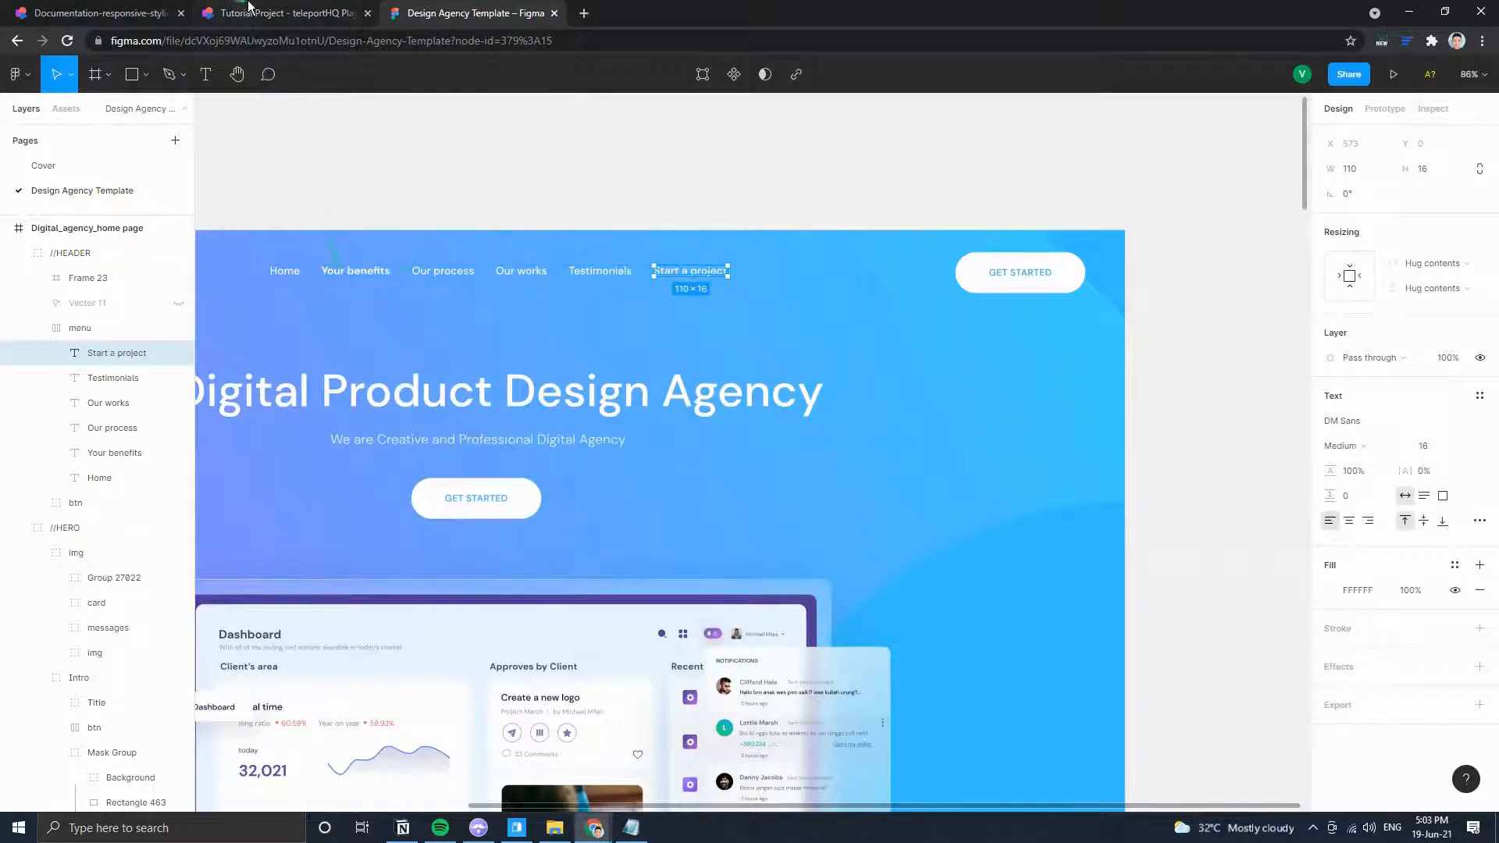
click(281, 13)
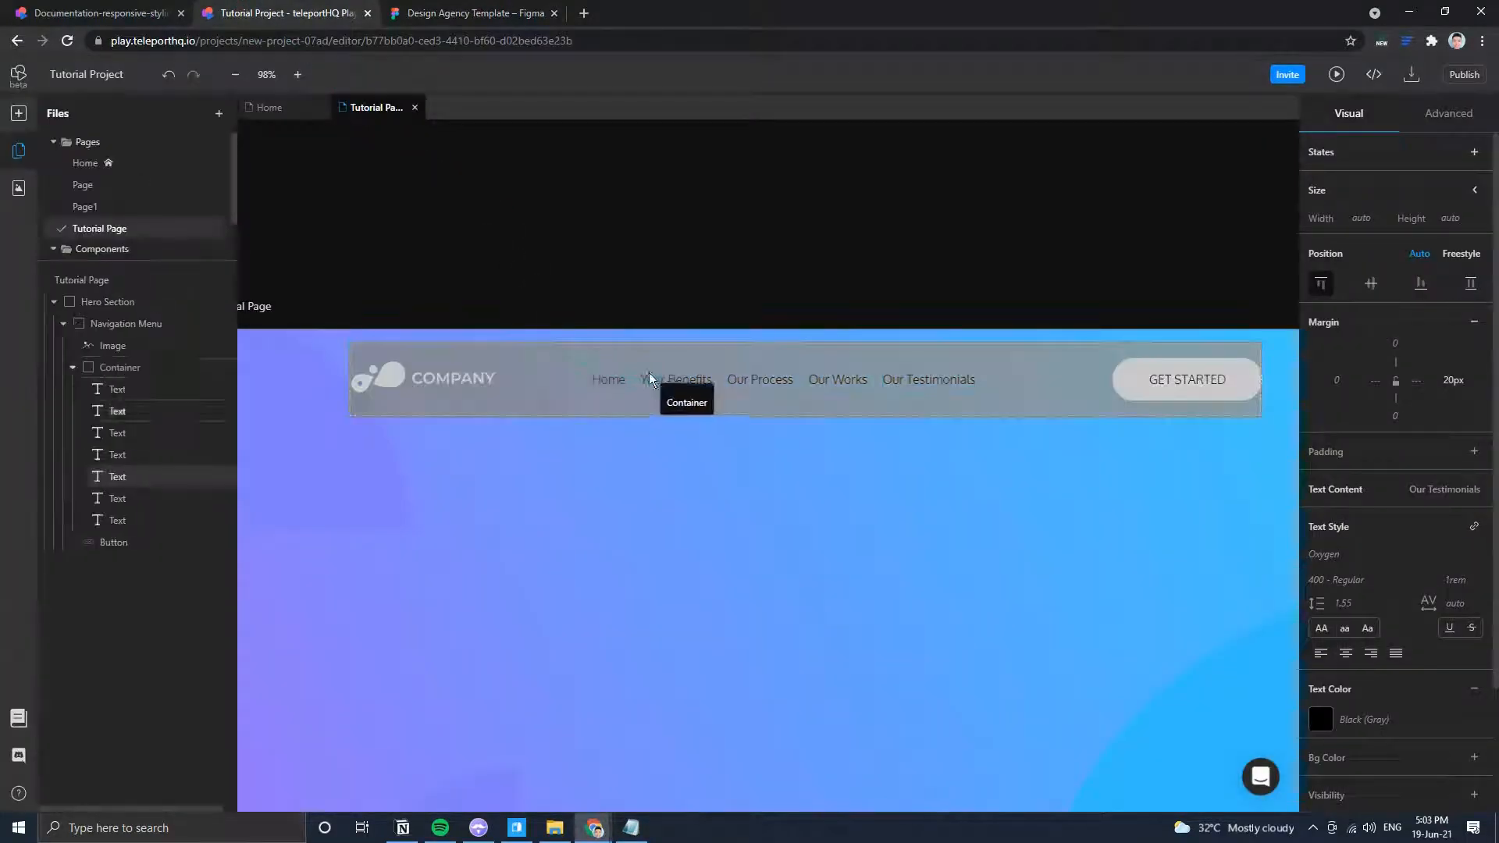
click(599, 383)
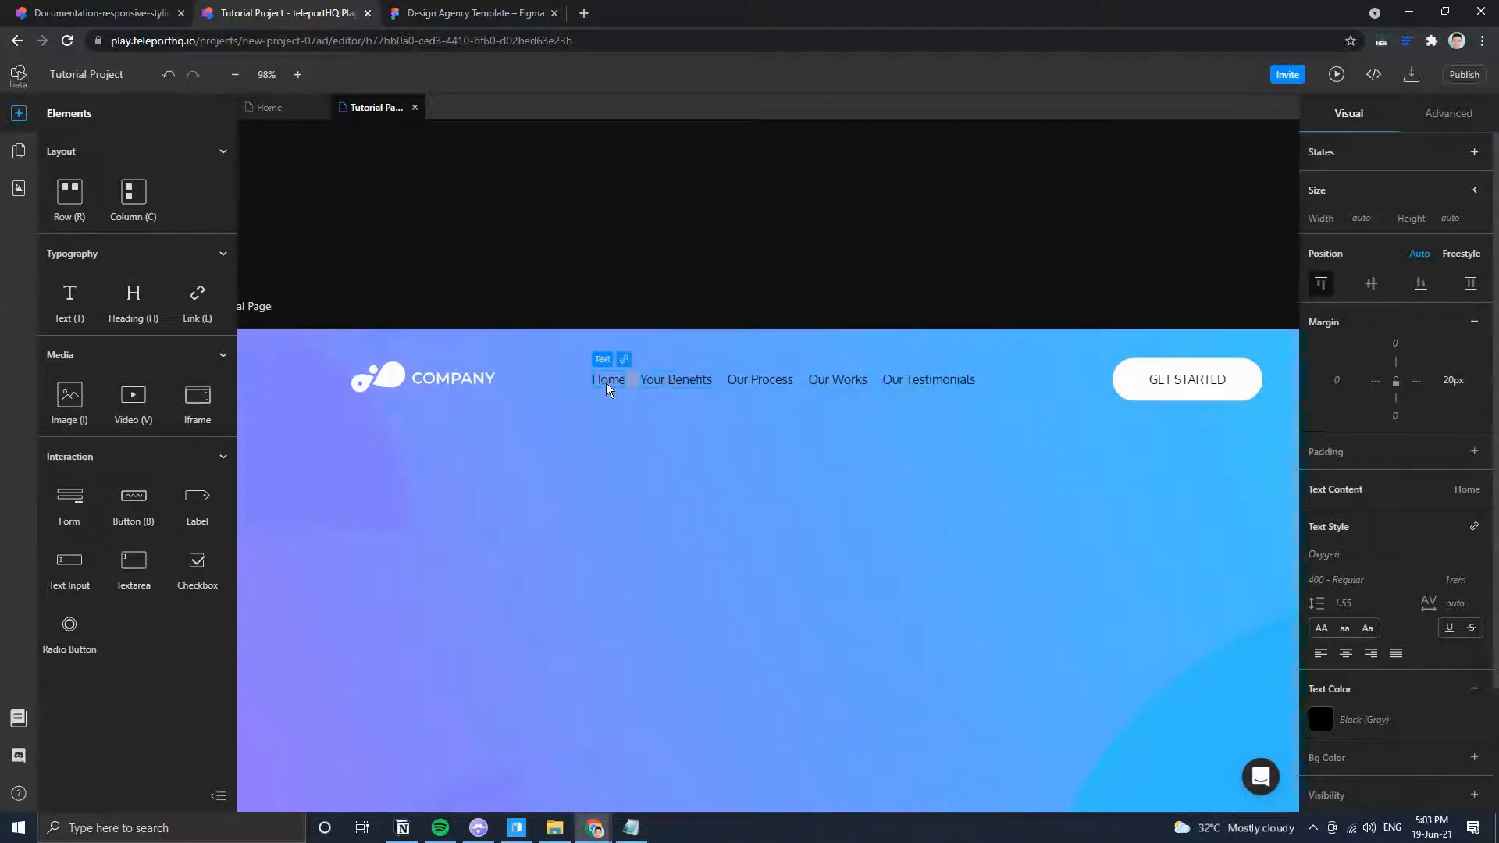
click(19, 150)
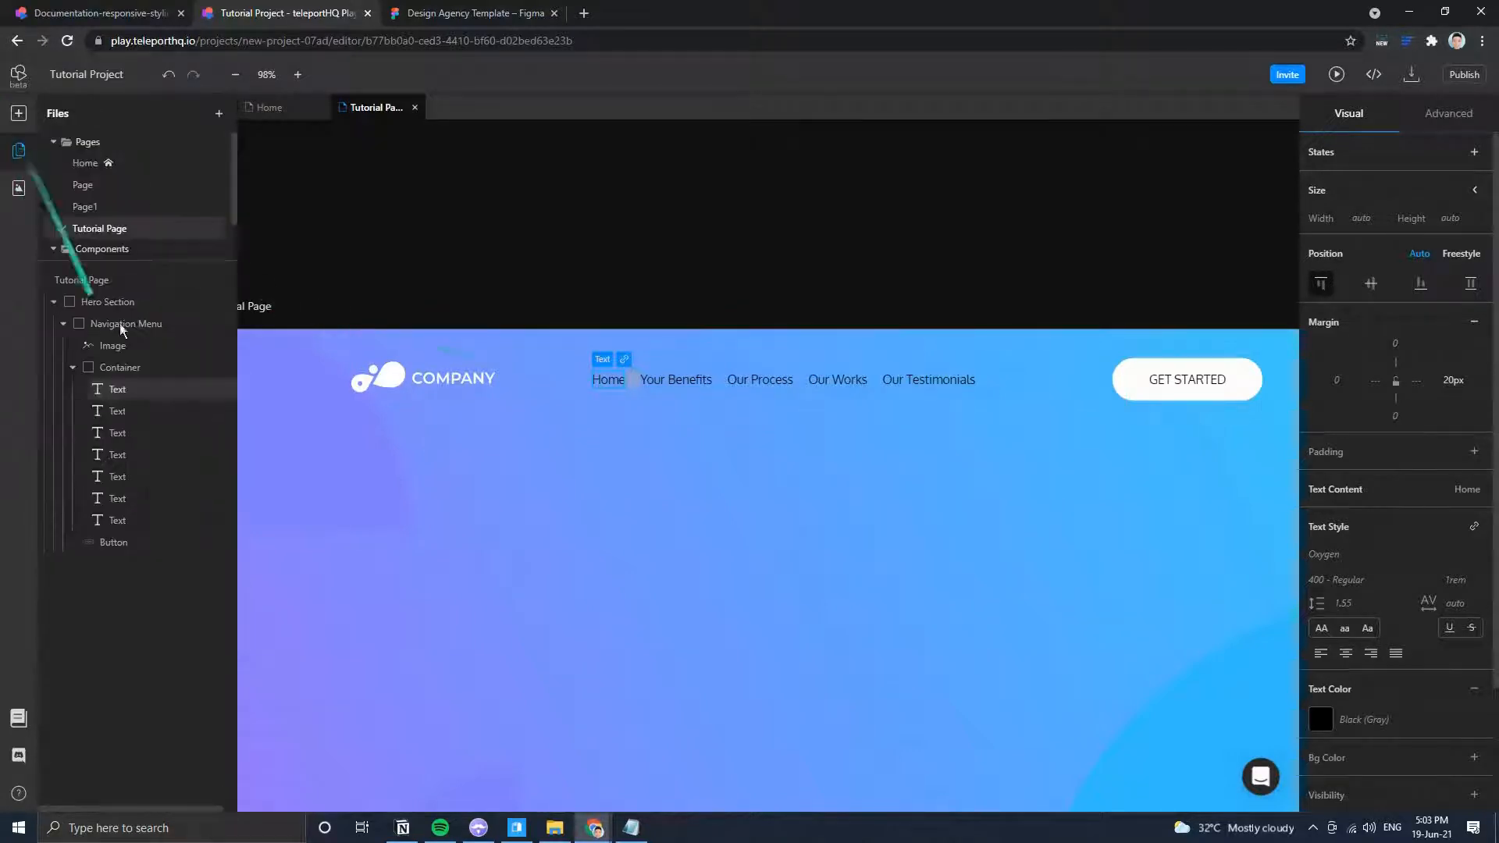
click(192, 522)
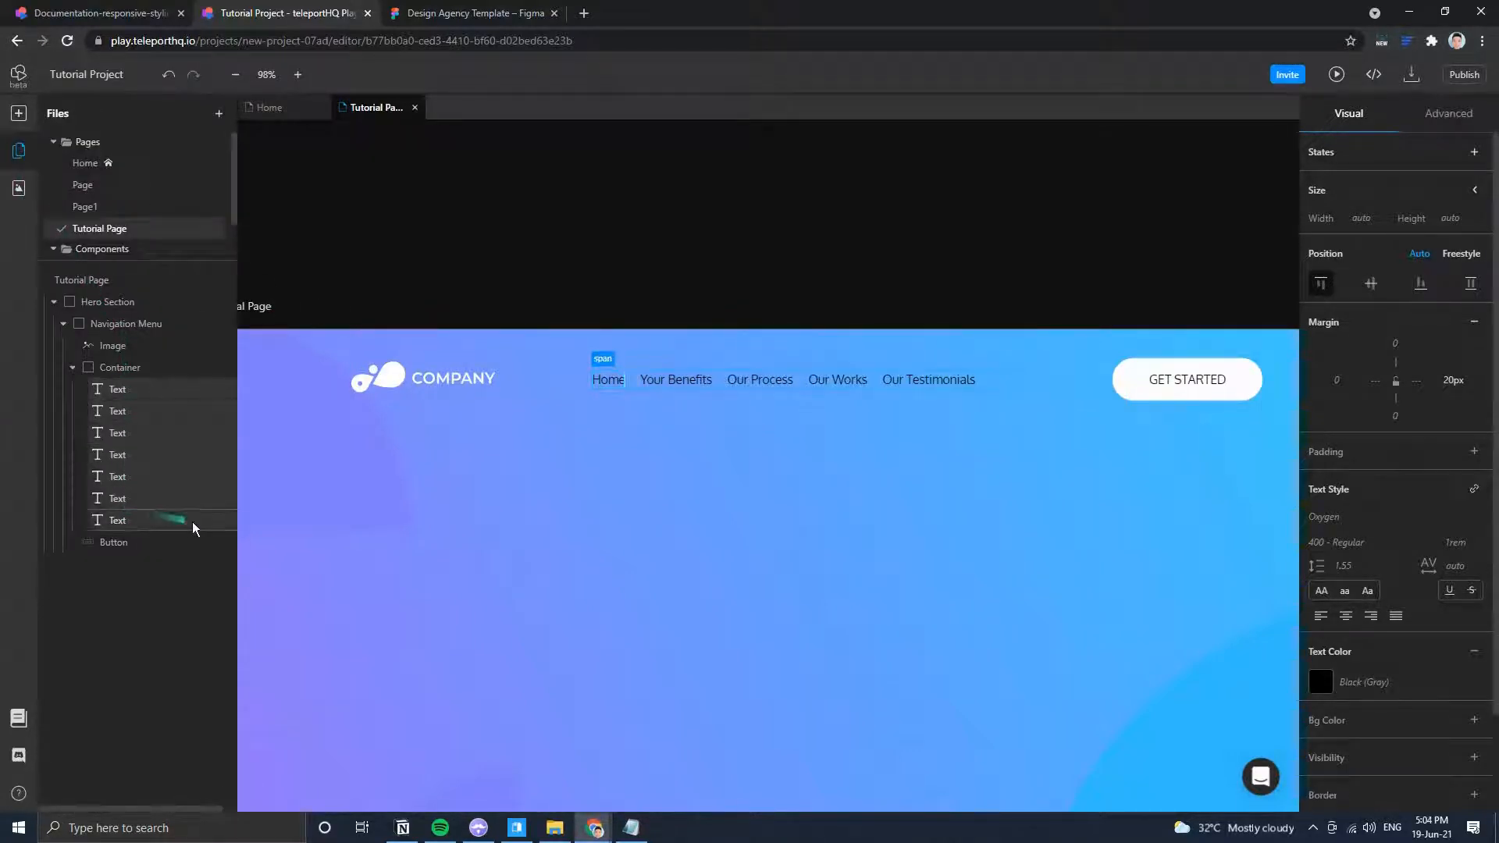
click(1371, 679)
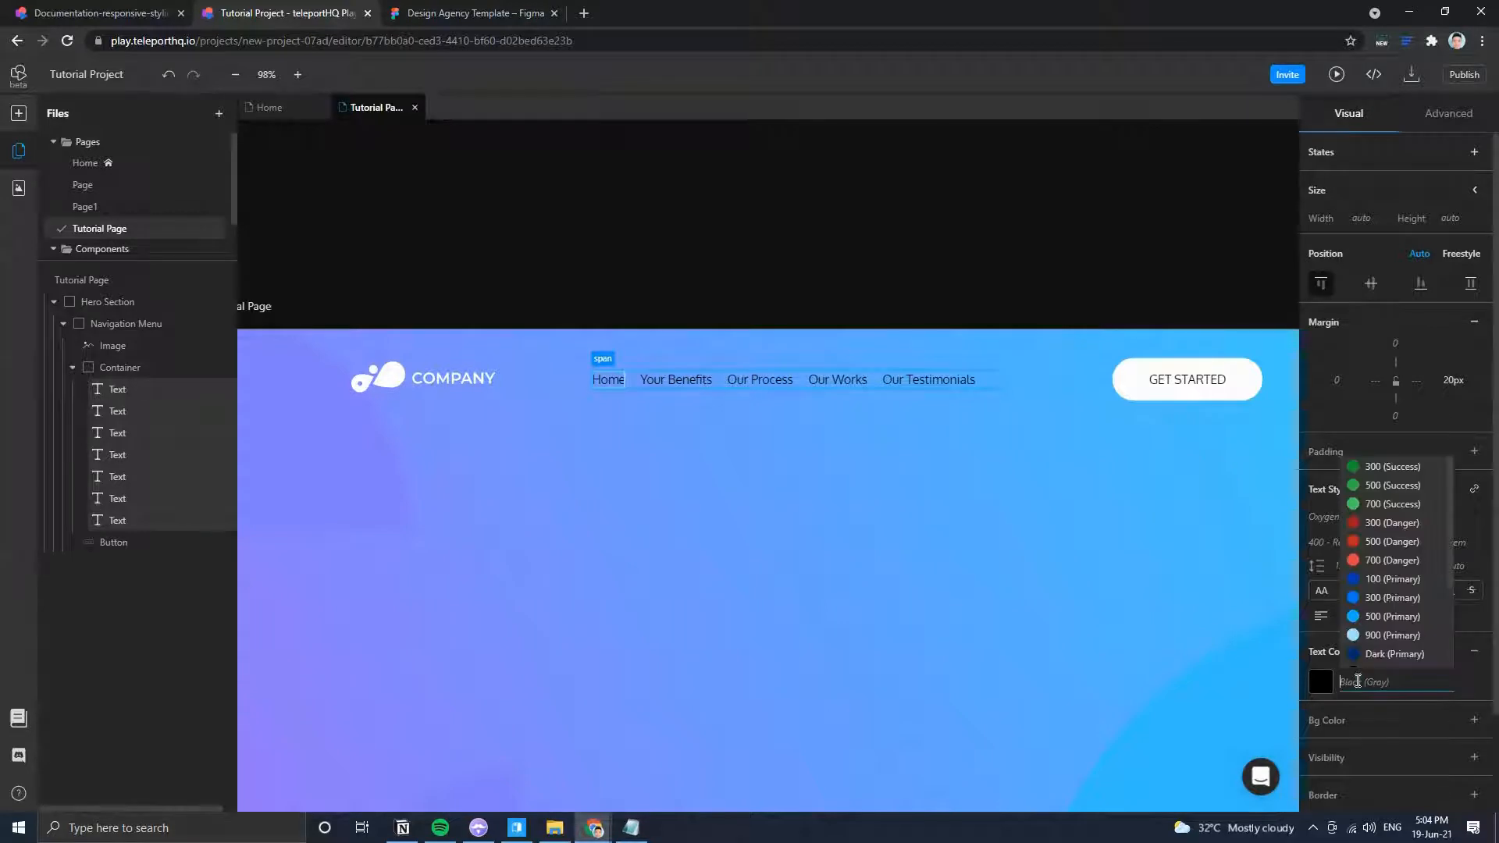
click(1371, 622)
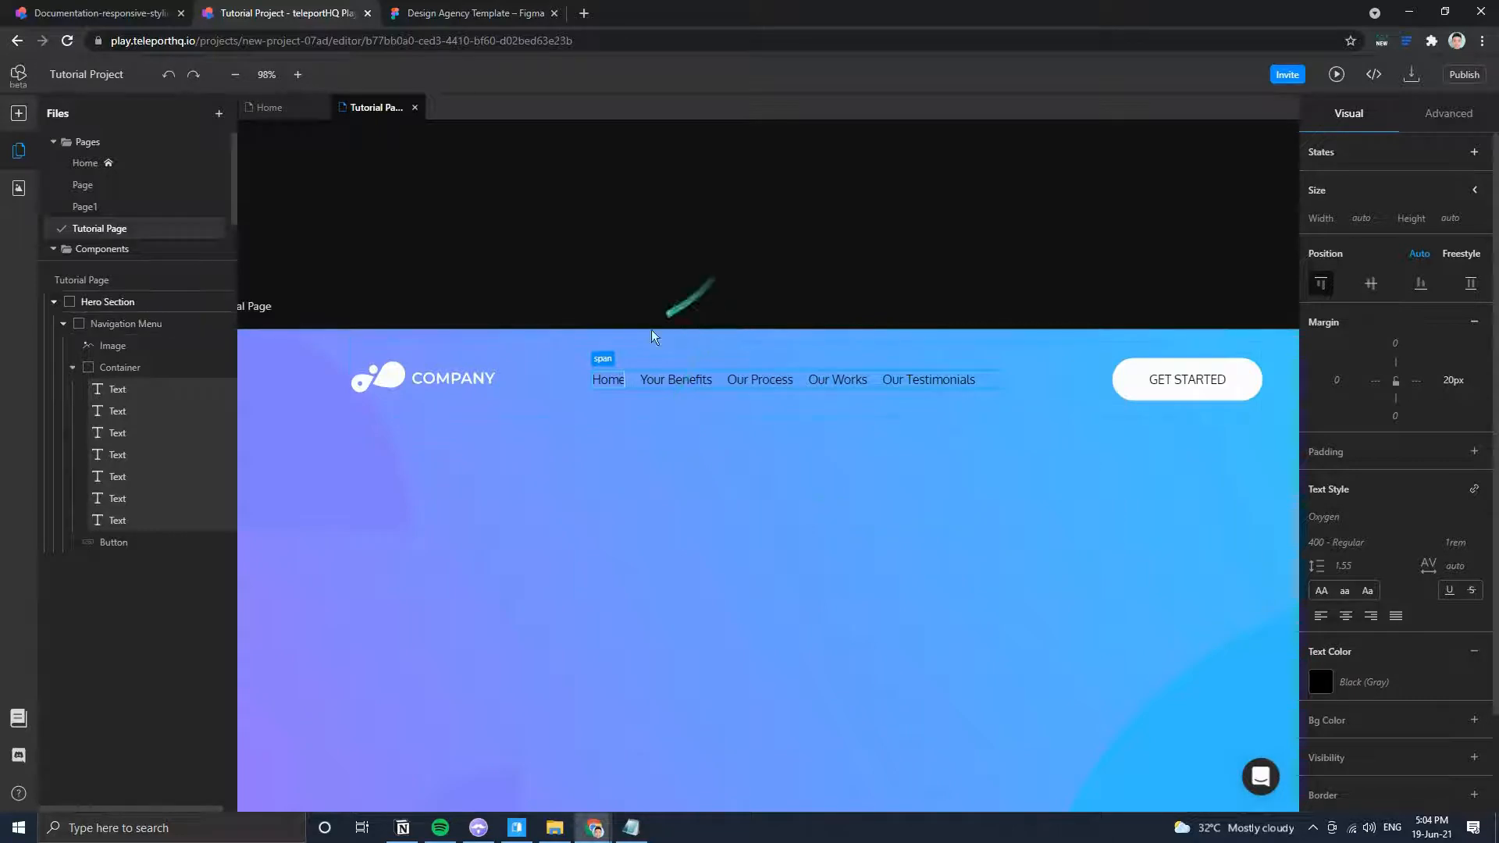
Set the text color of the Home, Your Benefits, Our Process, Our Works and Our Testimonials links to White (Gray).
click(660, 380)
click(612, 382)
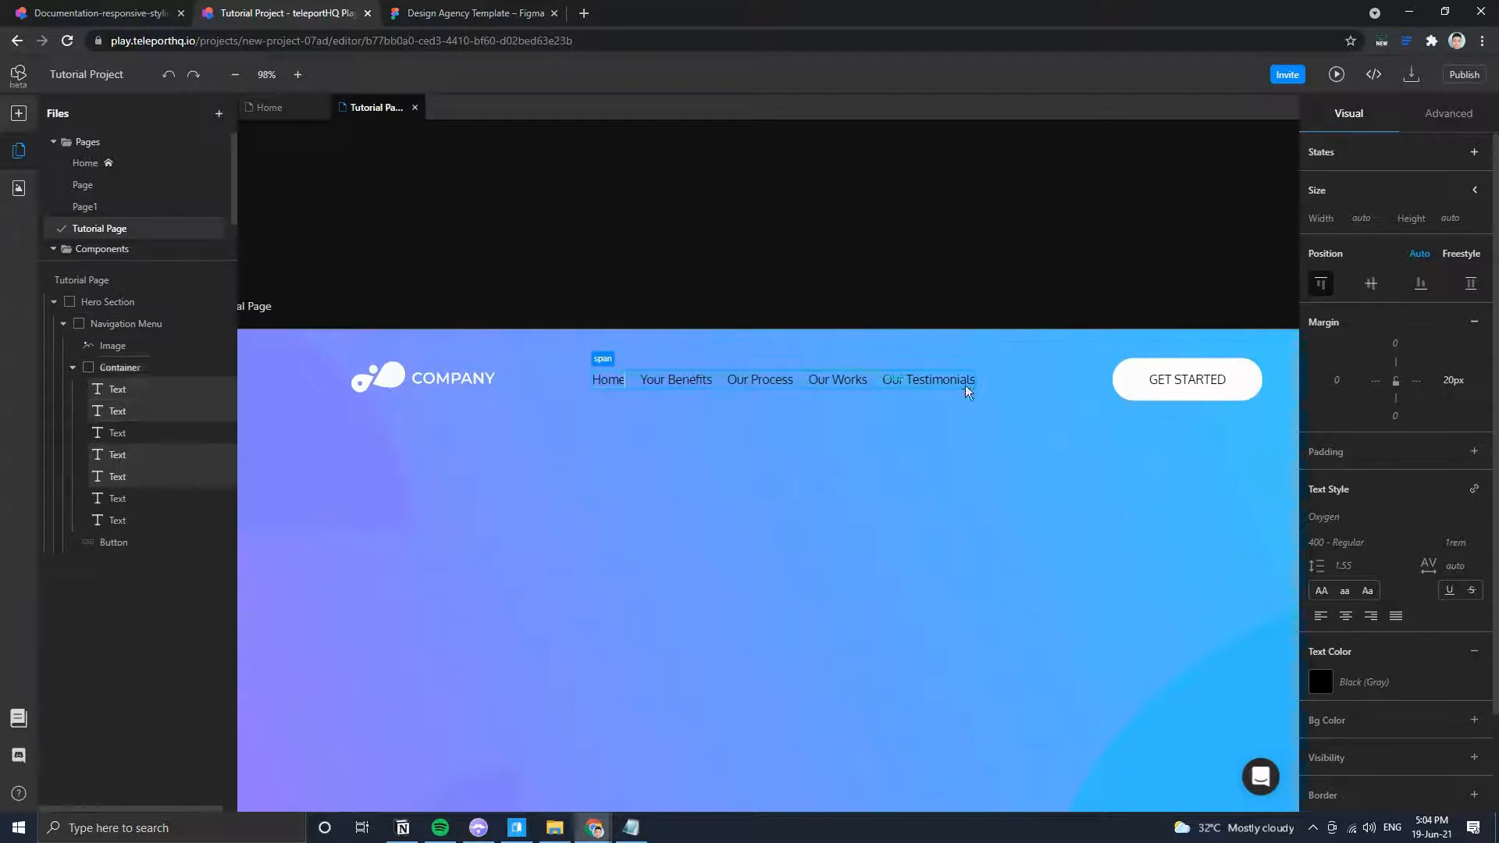
click(1362, 681)
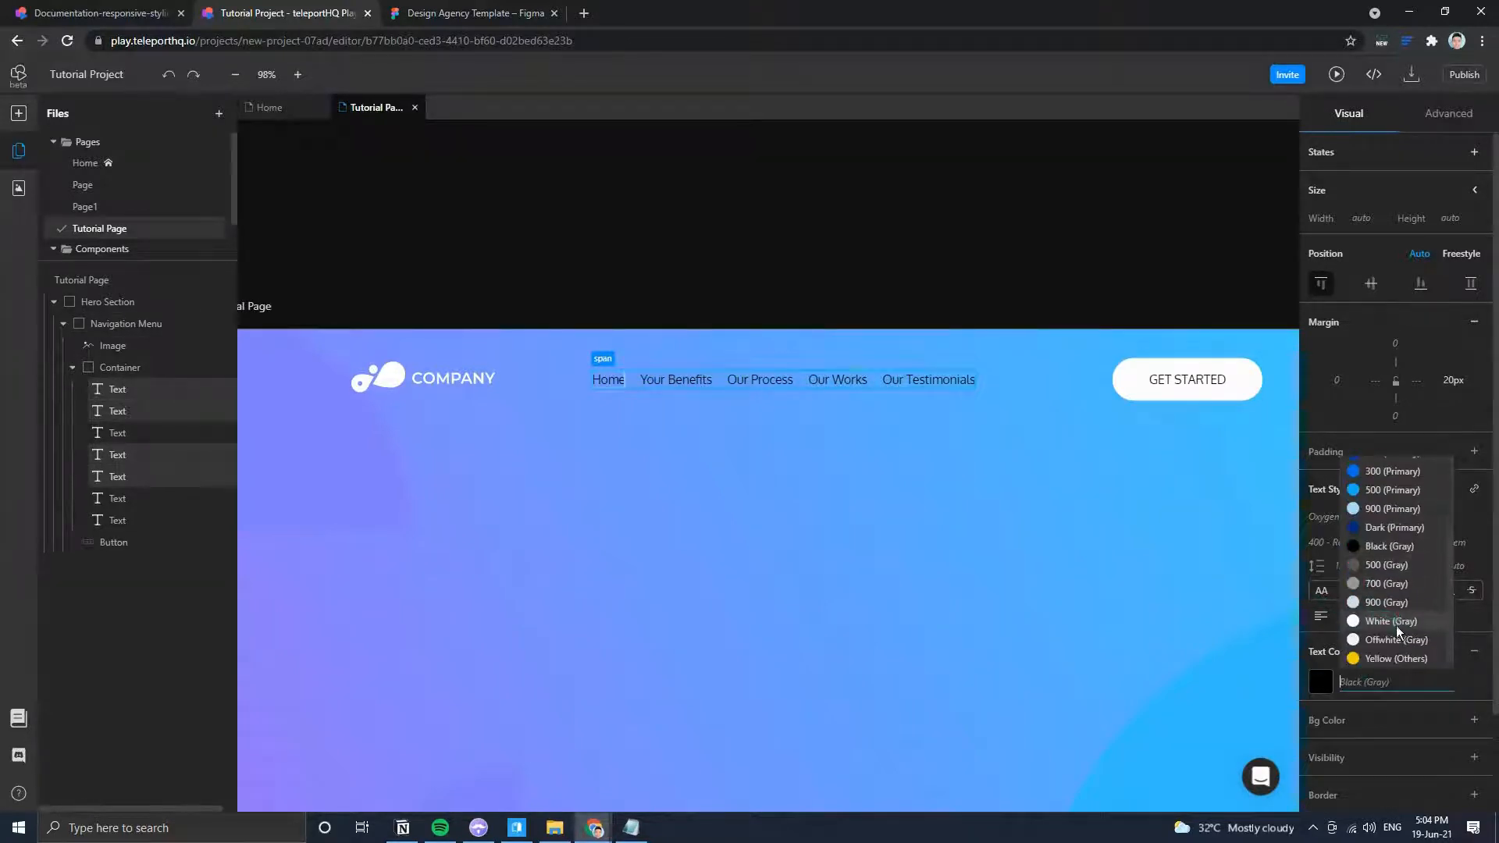
click(1391, 622)
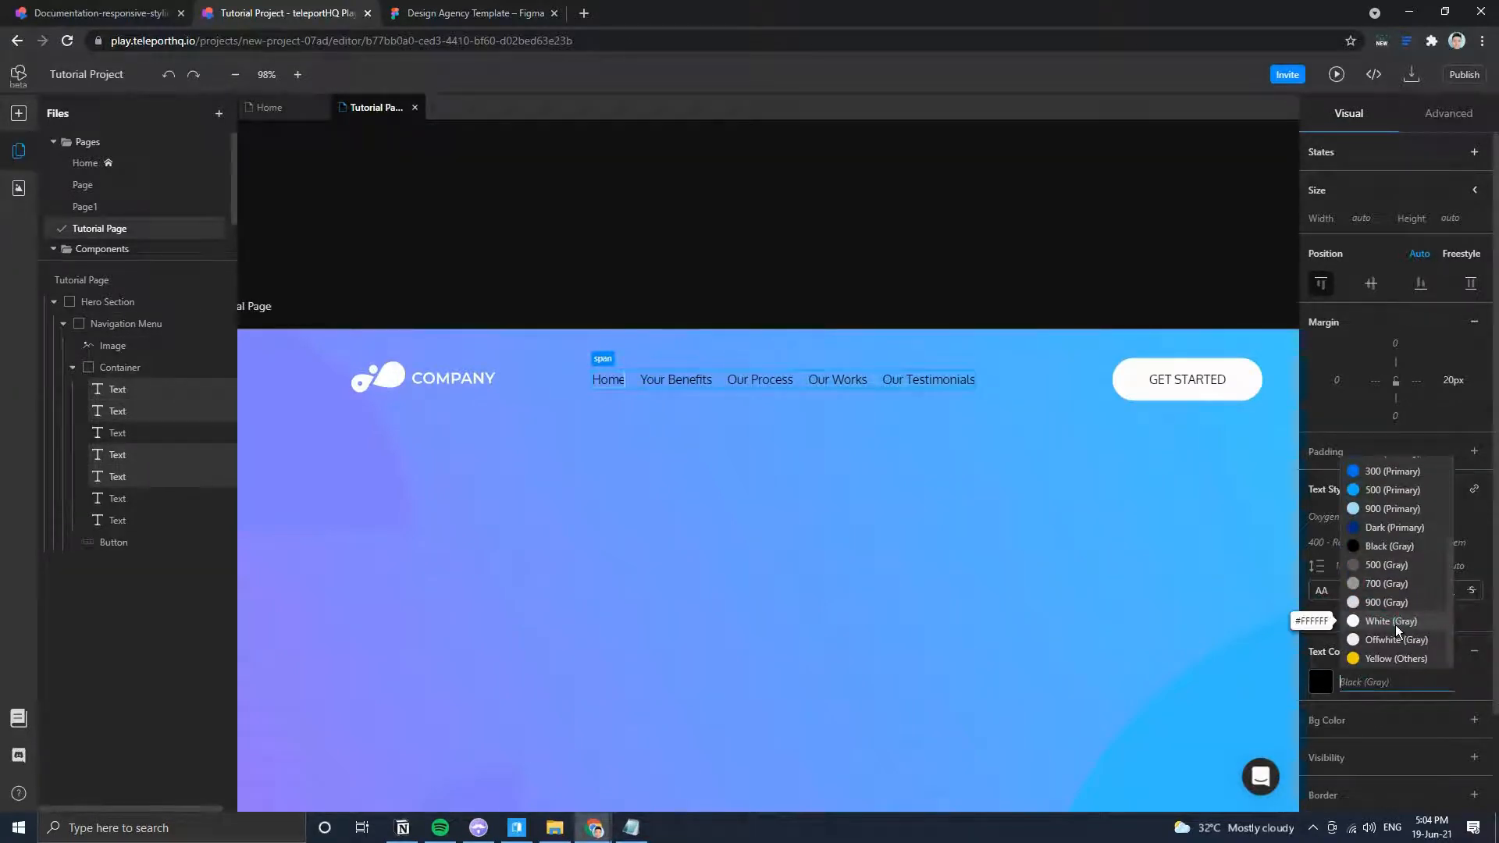
click(772, 387)
click(1394, 726)
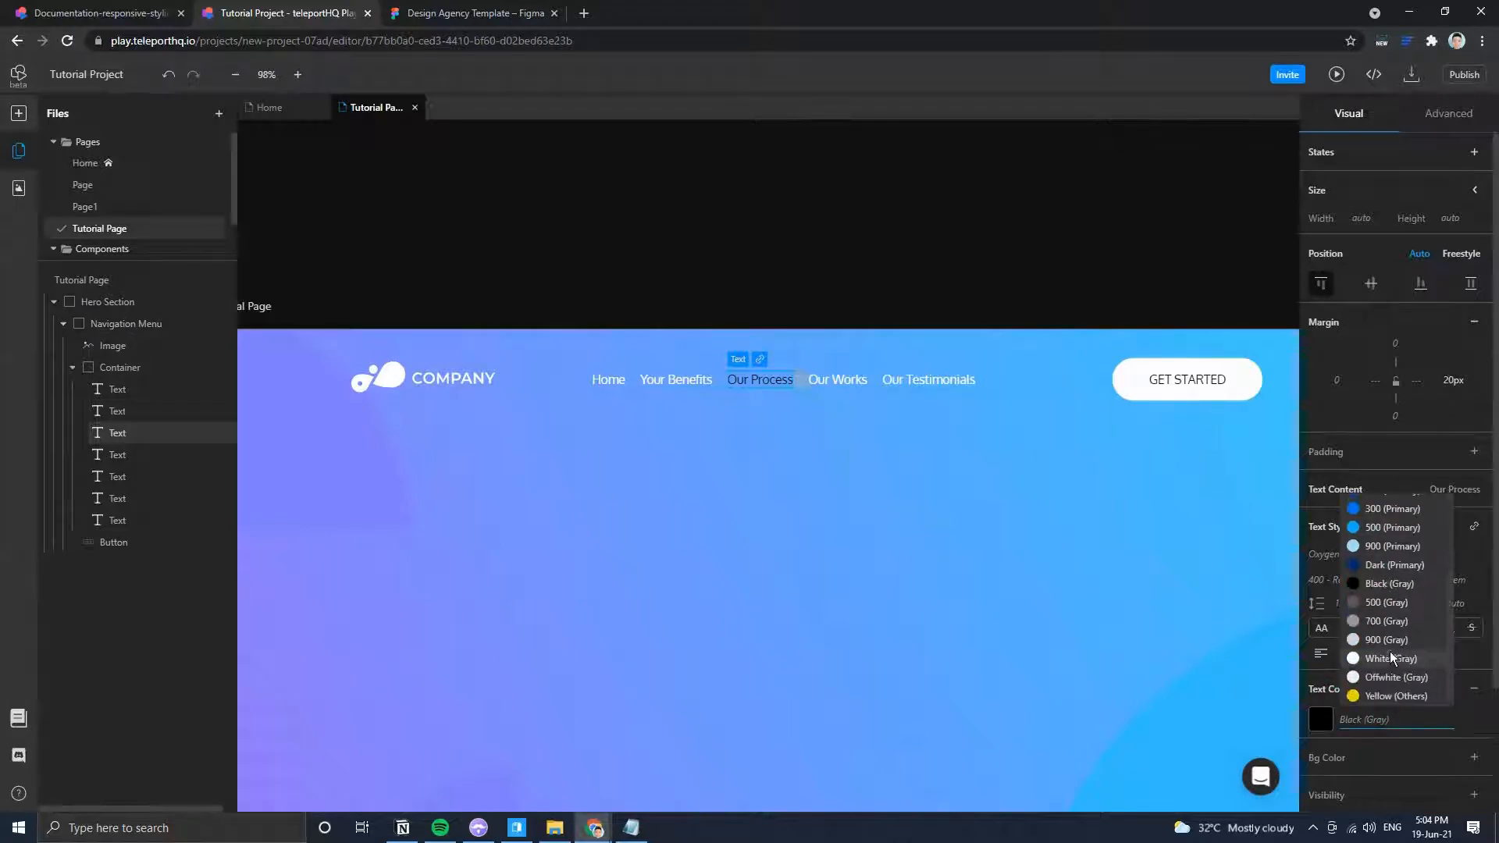
click(1376, 657)
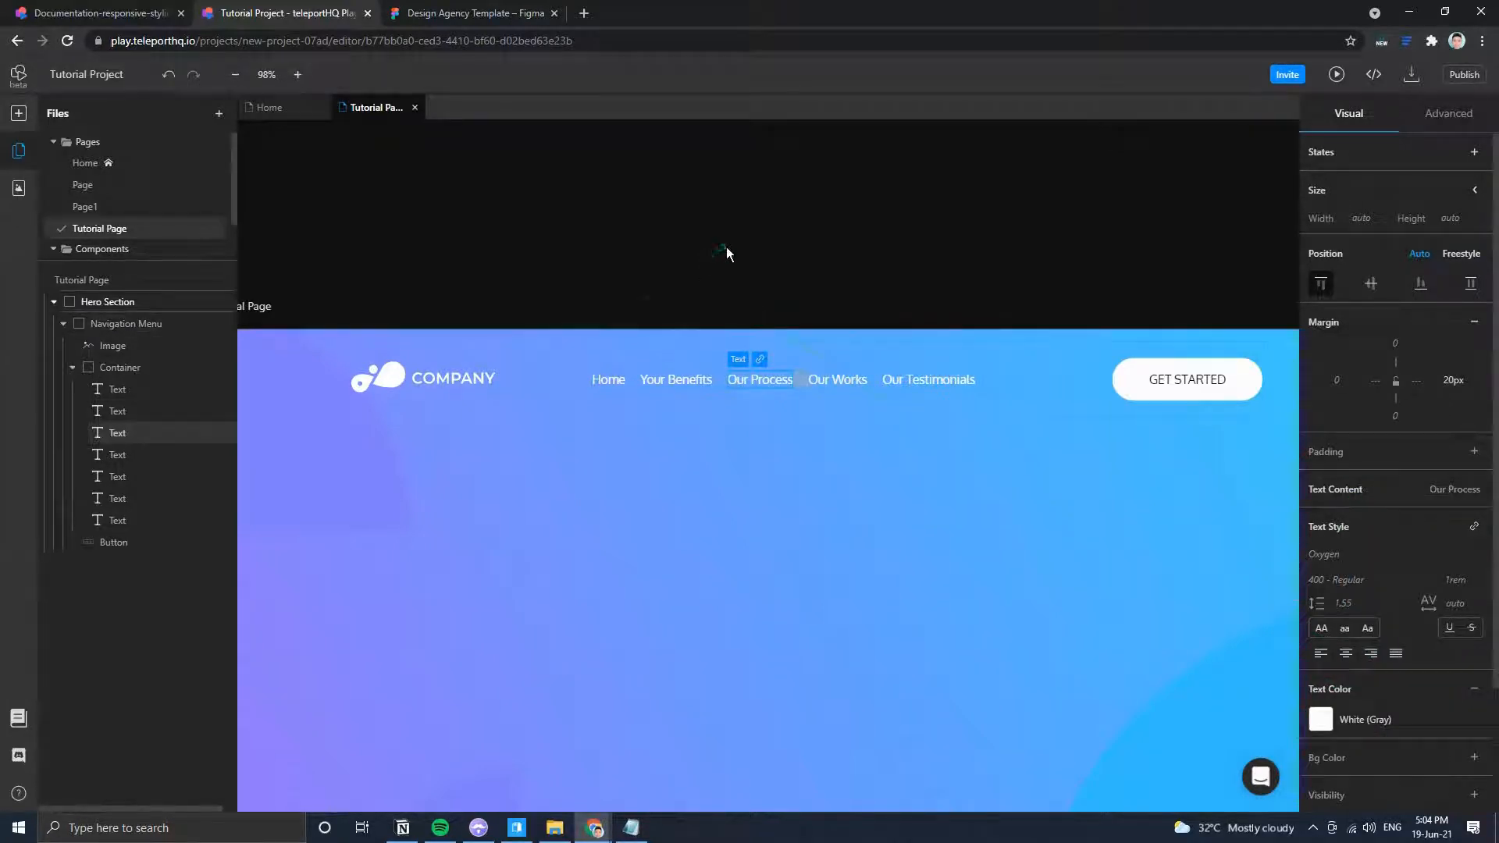
Delete the two empty text elements at the end of the navigation links' container.
click(726, 250)
click(118, 504)
click(122, 521)
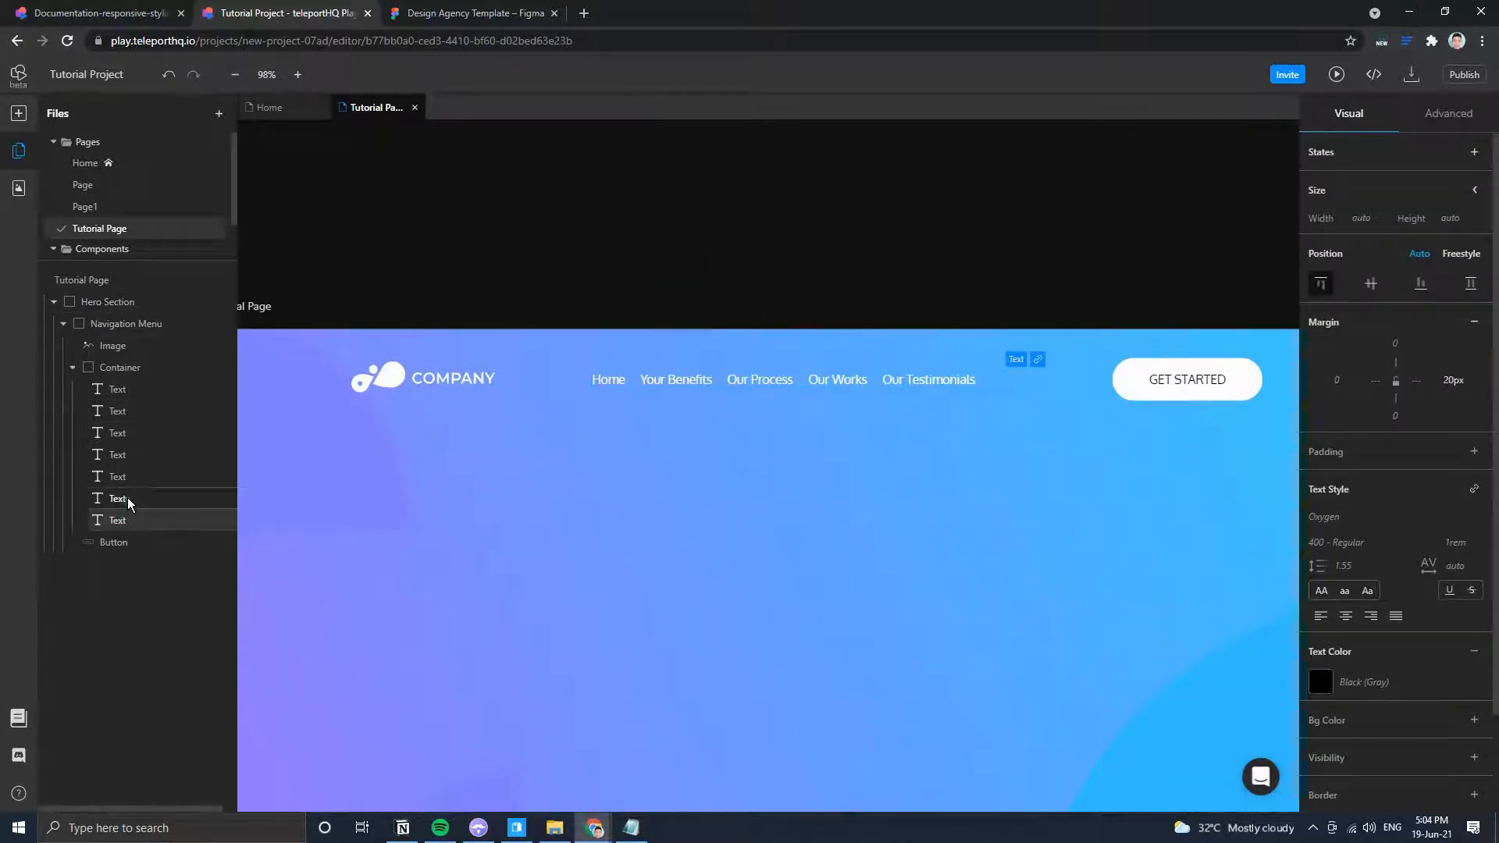
click(128, 499)
click(133, 517)
click(137, 499)
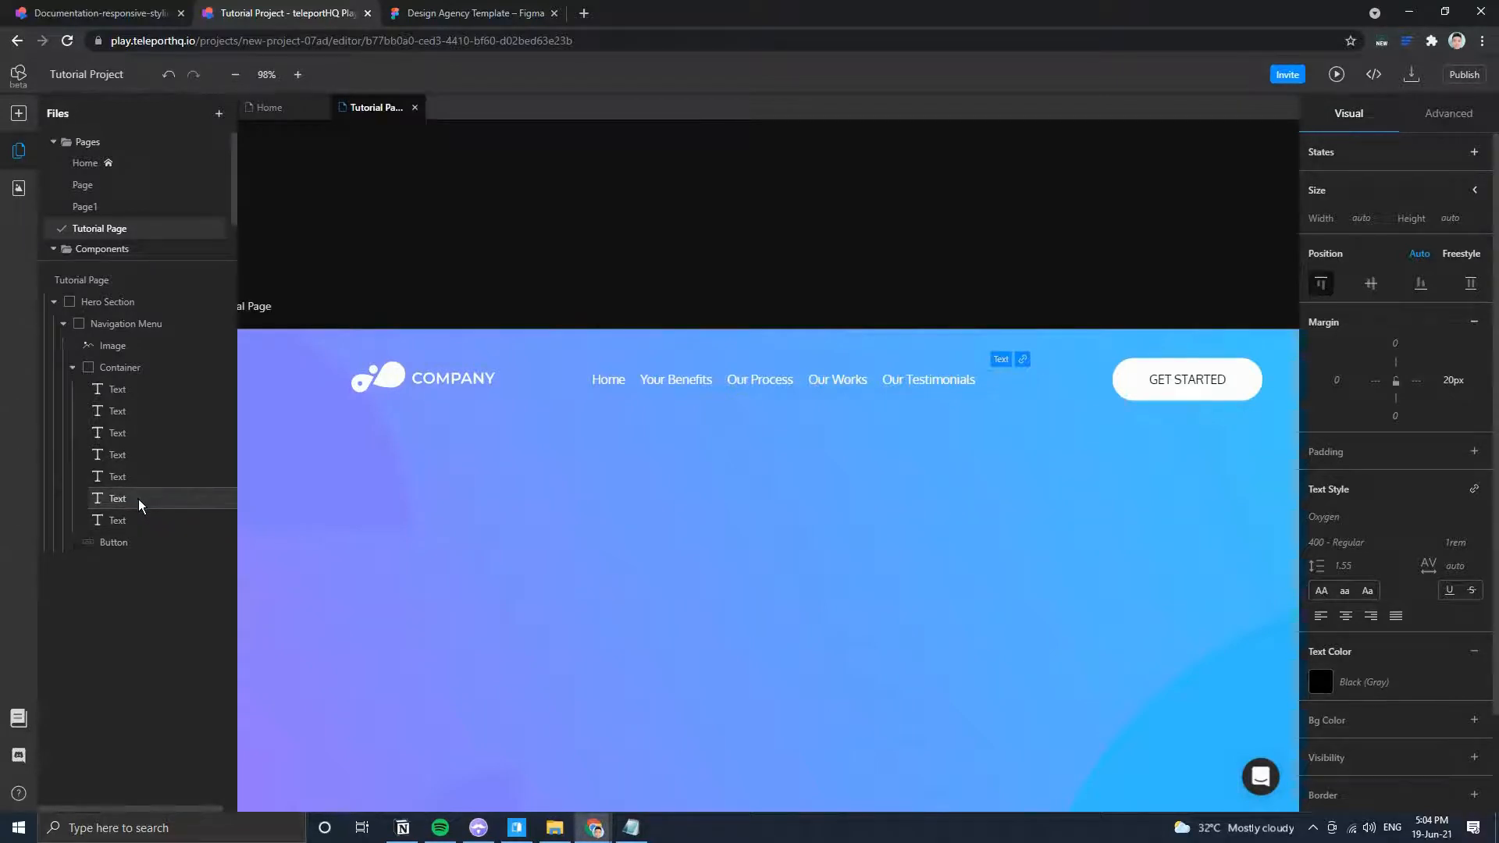
key(Delete)
key(Delete)
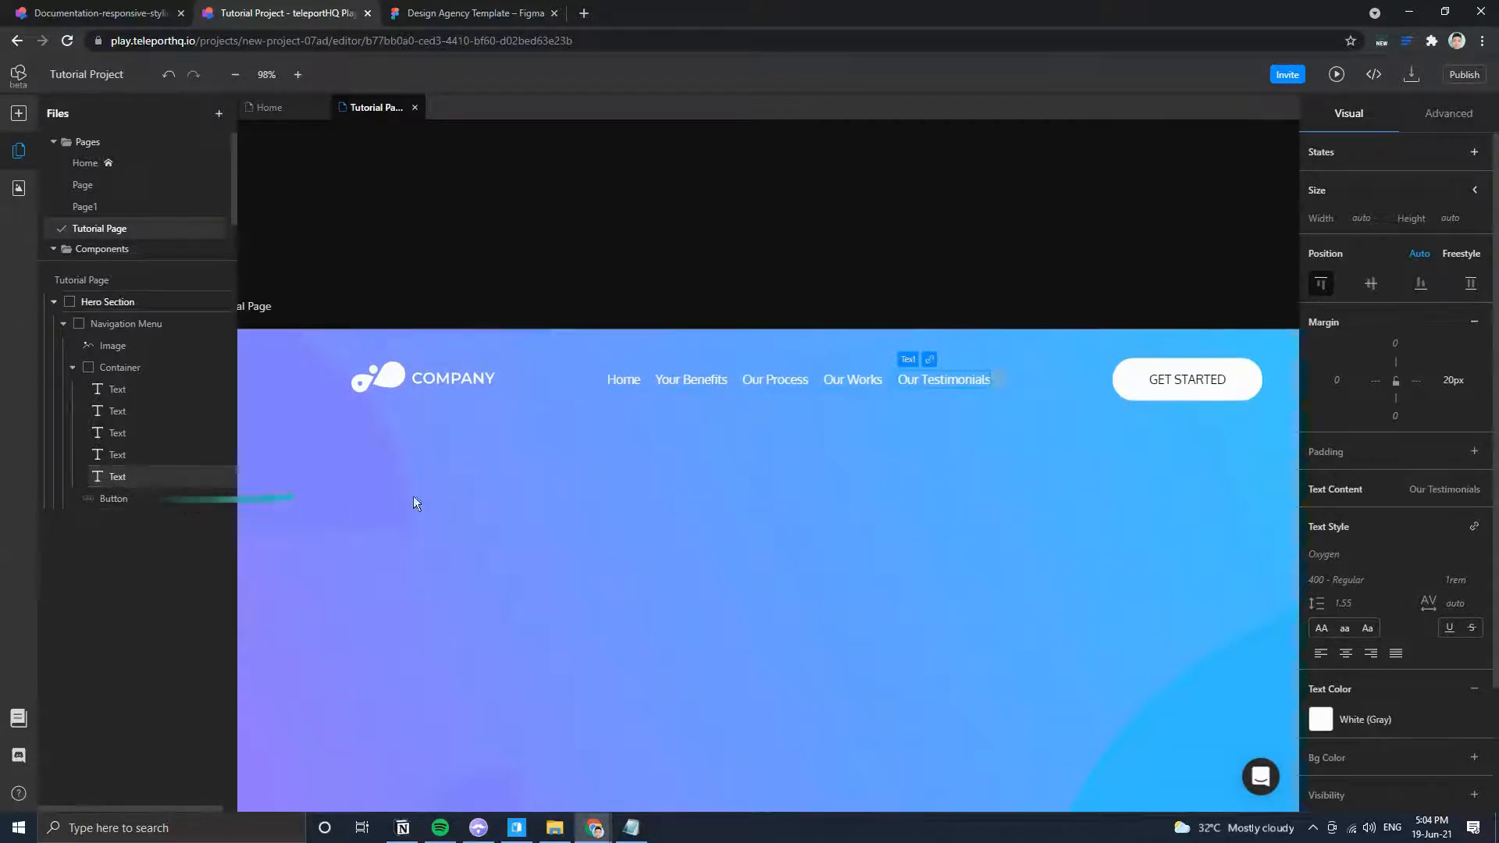
Duplicate the Our Testimonials link and replace the copy's text with "Start A Projec".
click(1021, 271)
click(935, 377)
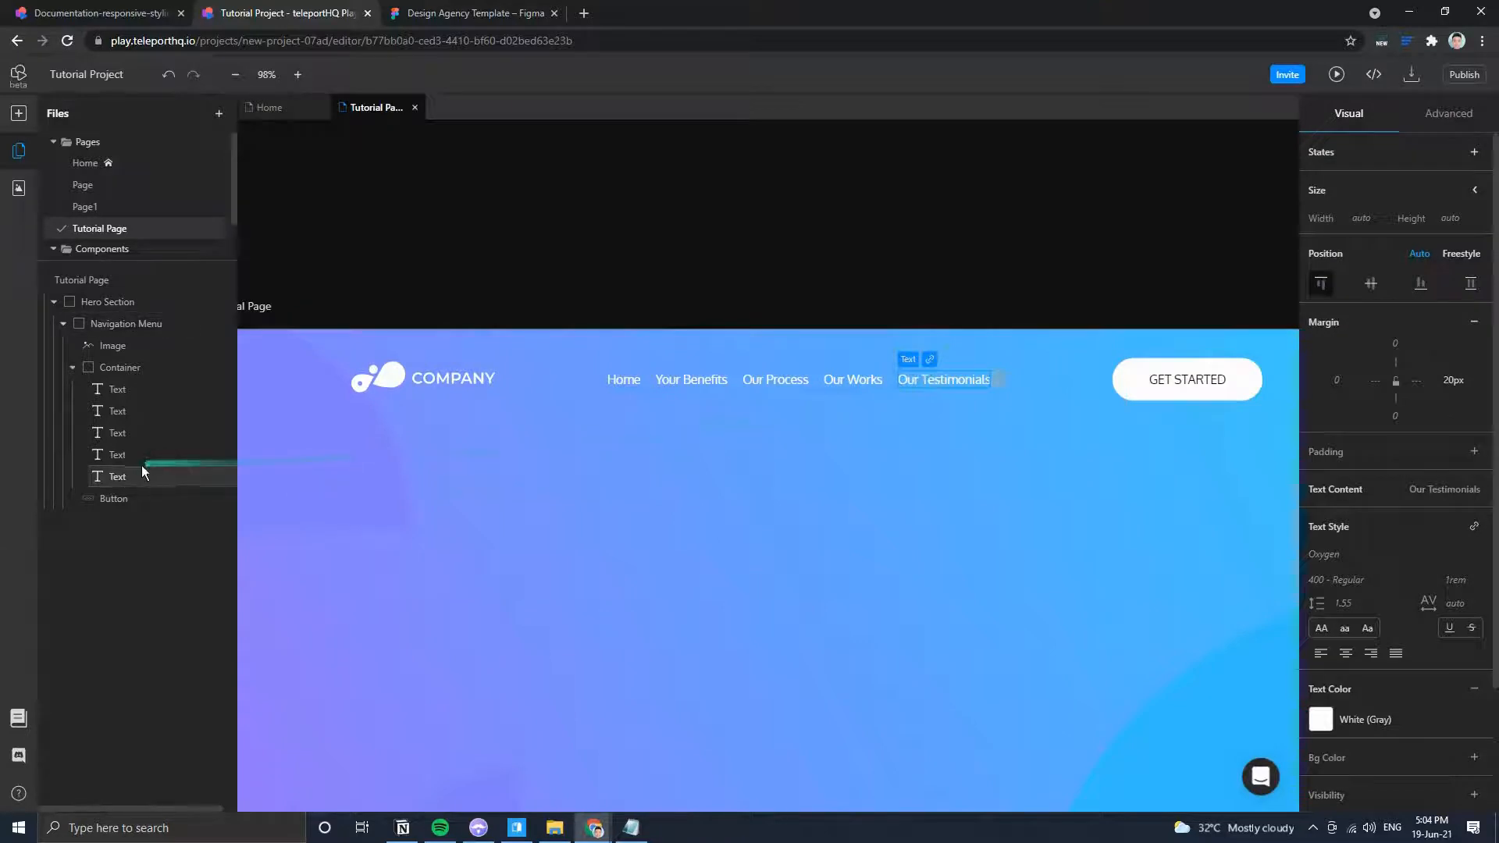
key(ctrl+d)
double_click(991, 380)
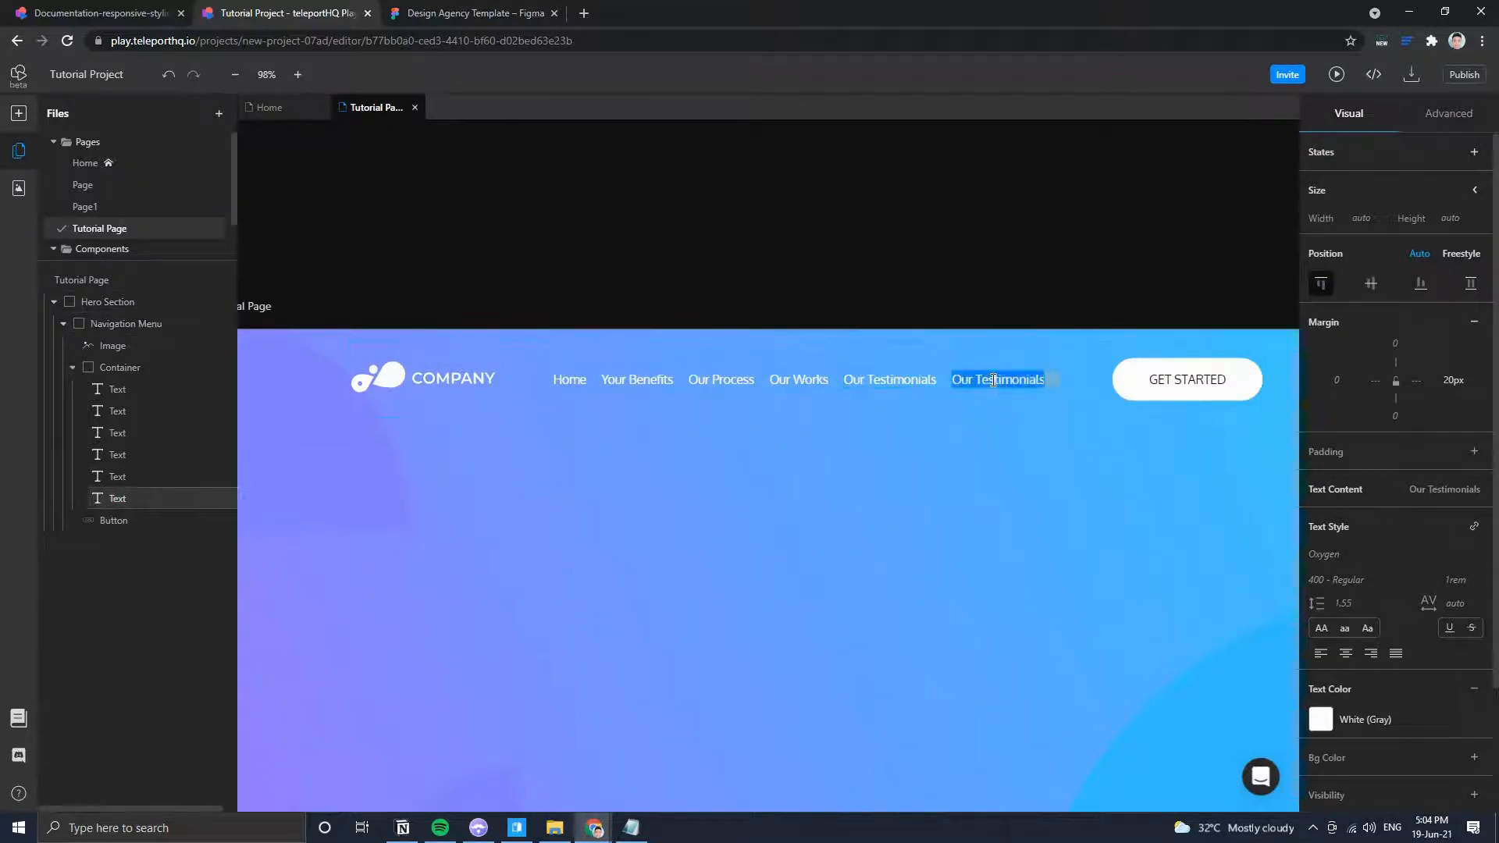
text(start A P)
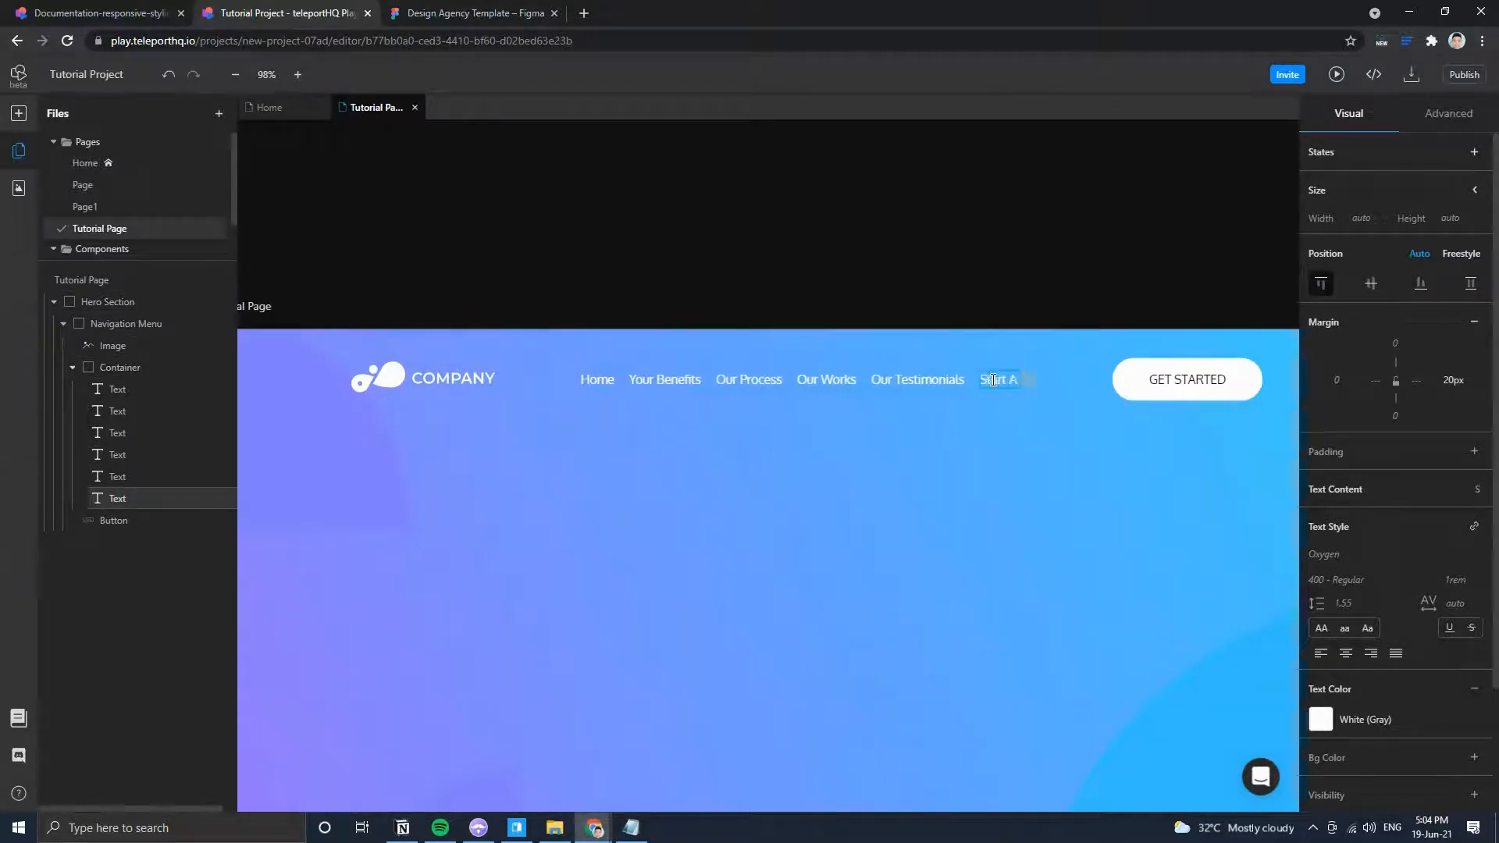
text(rojec)
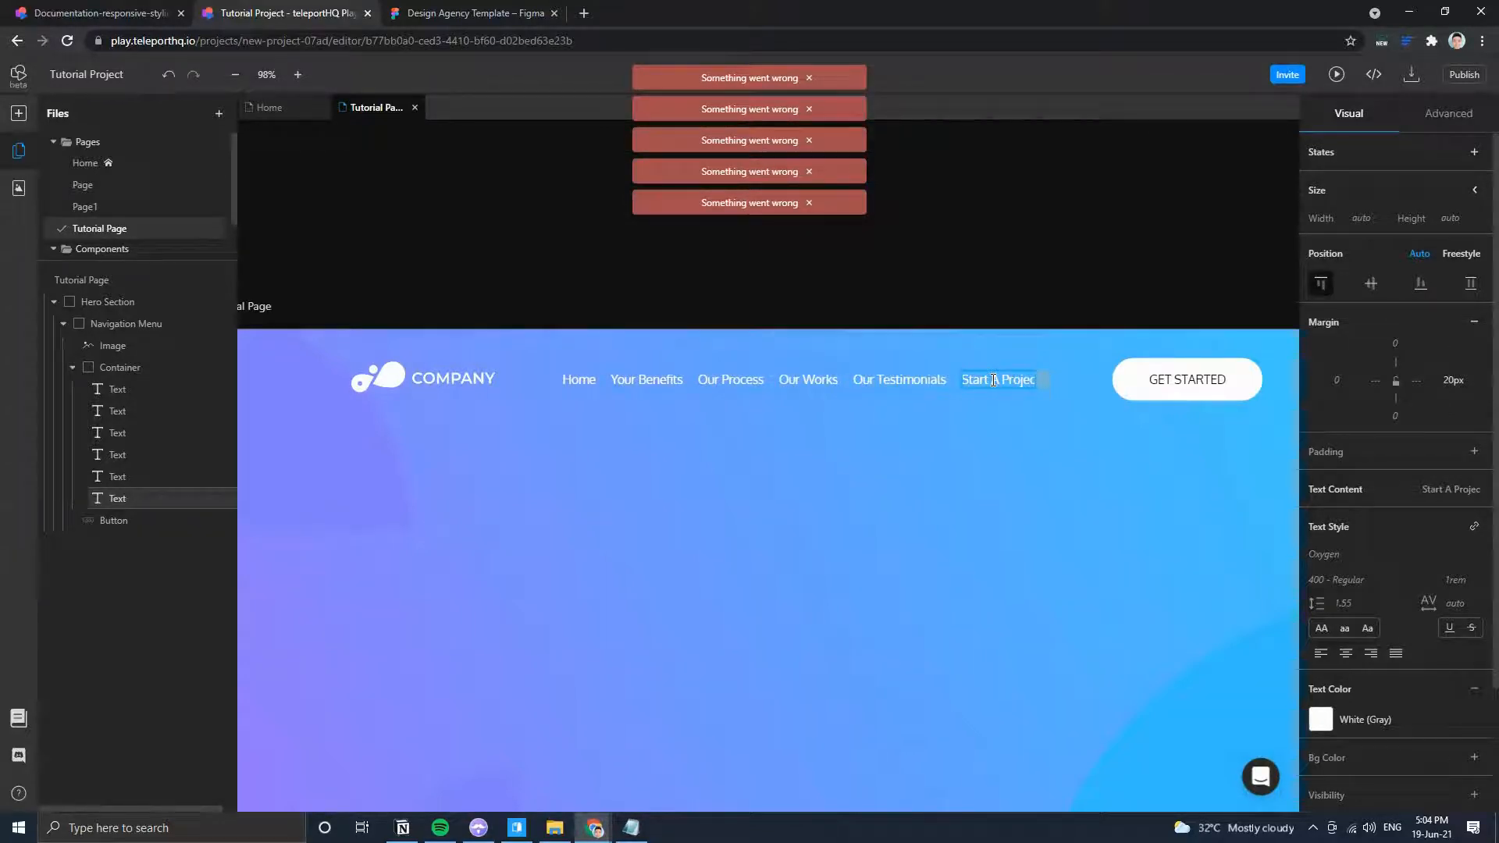
Delete the duplicated "Start A Projec" link from the navigation container.
click(980, 339)
click(136, 498)
key(Delete)
click(852, 251)
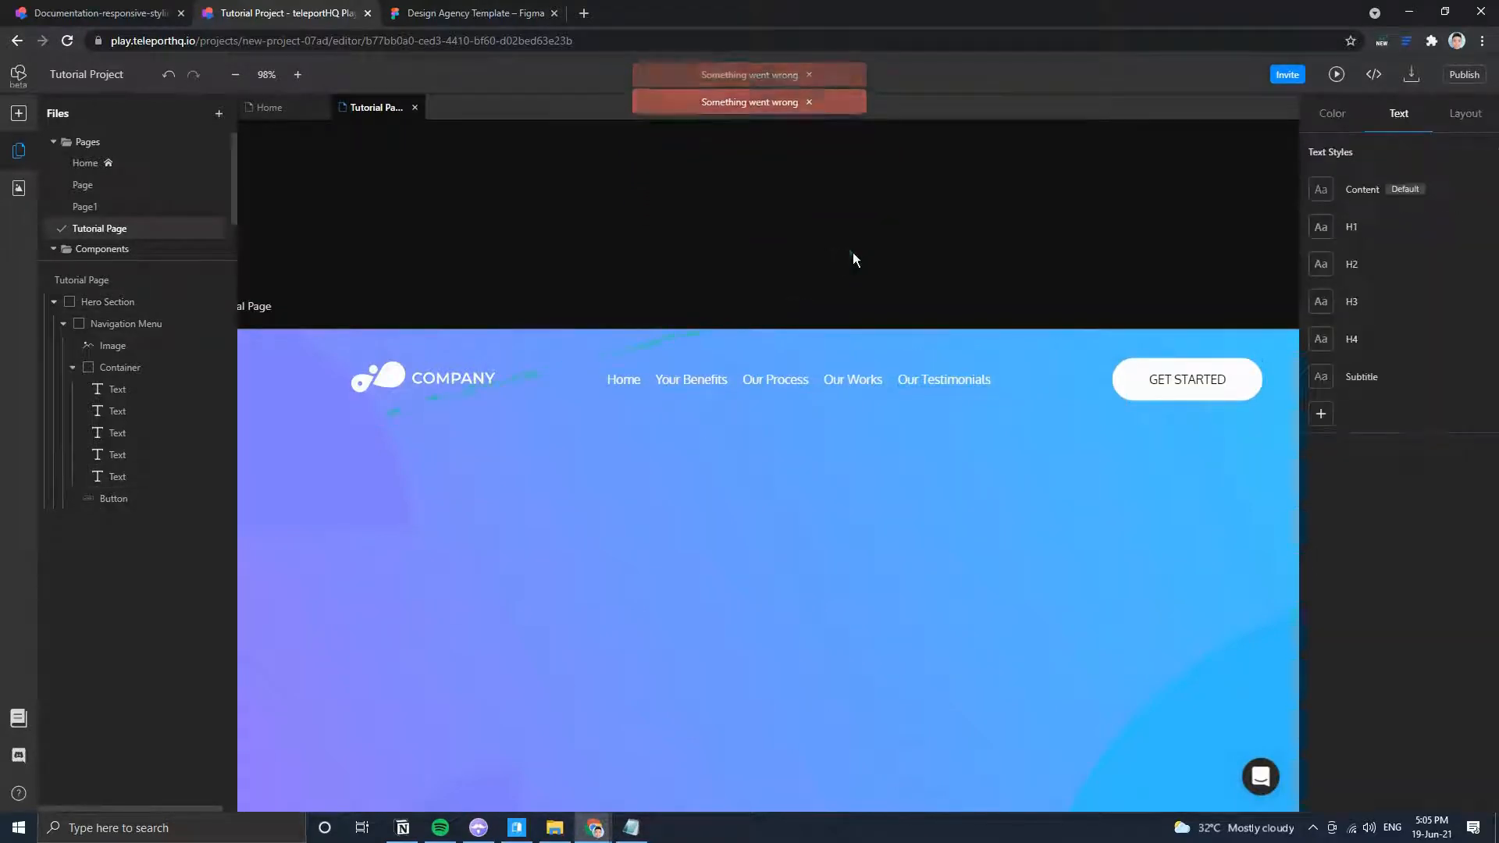
Review the Our Works and Our Testimonials links and compare the whole header with the Figma design.
click(947, 381)
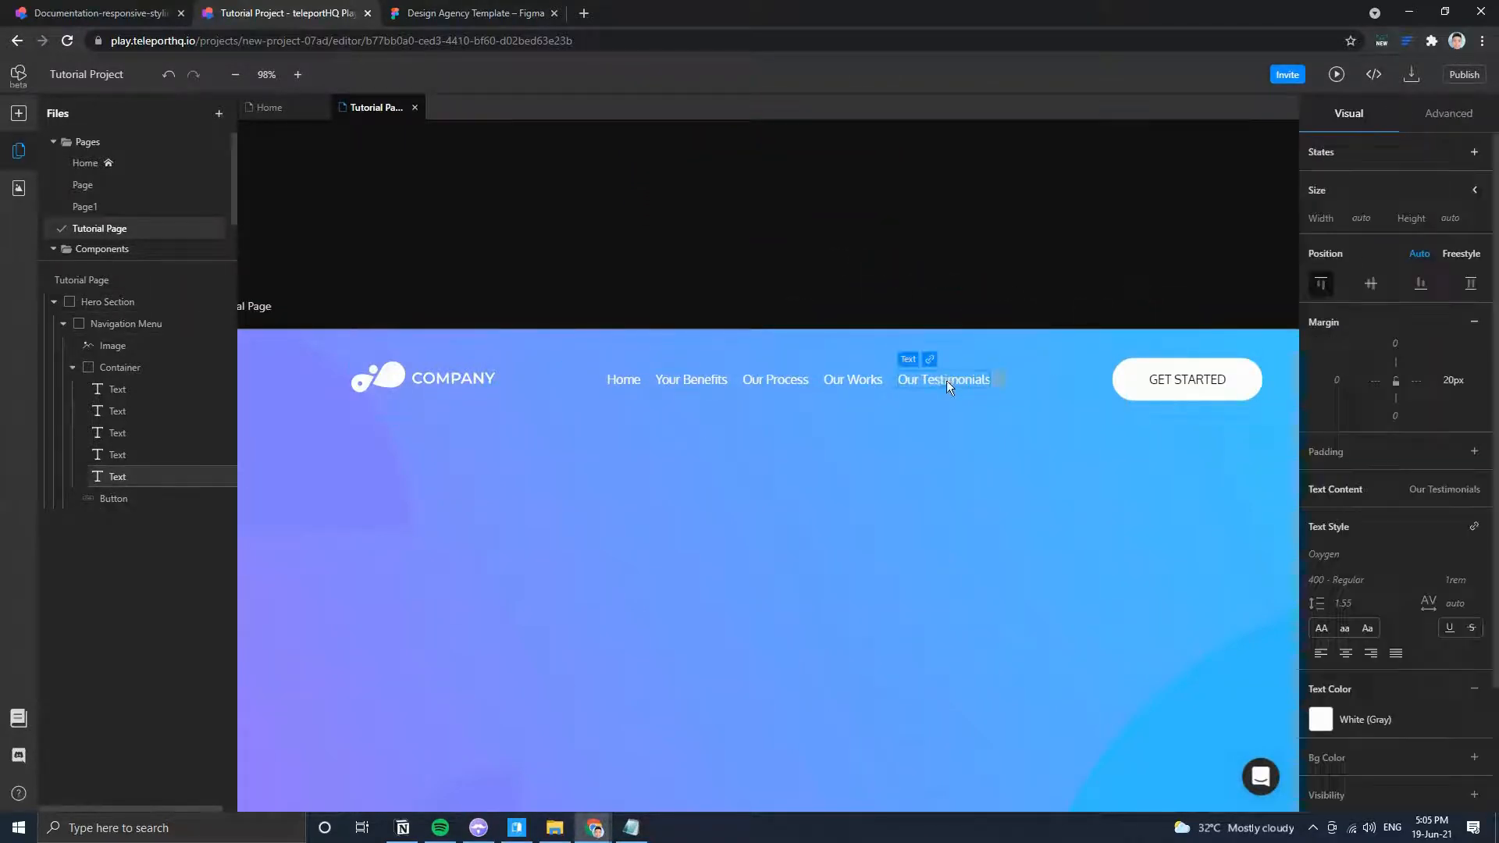
click(120, 455)
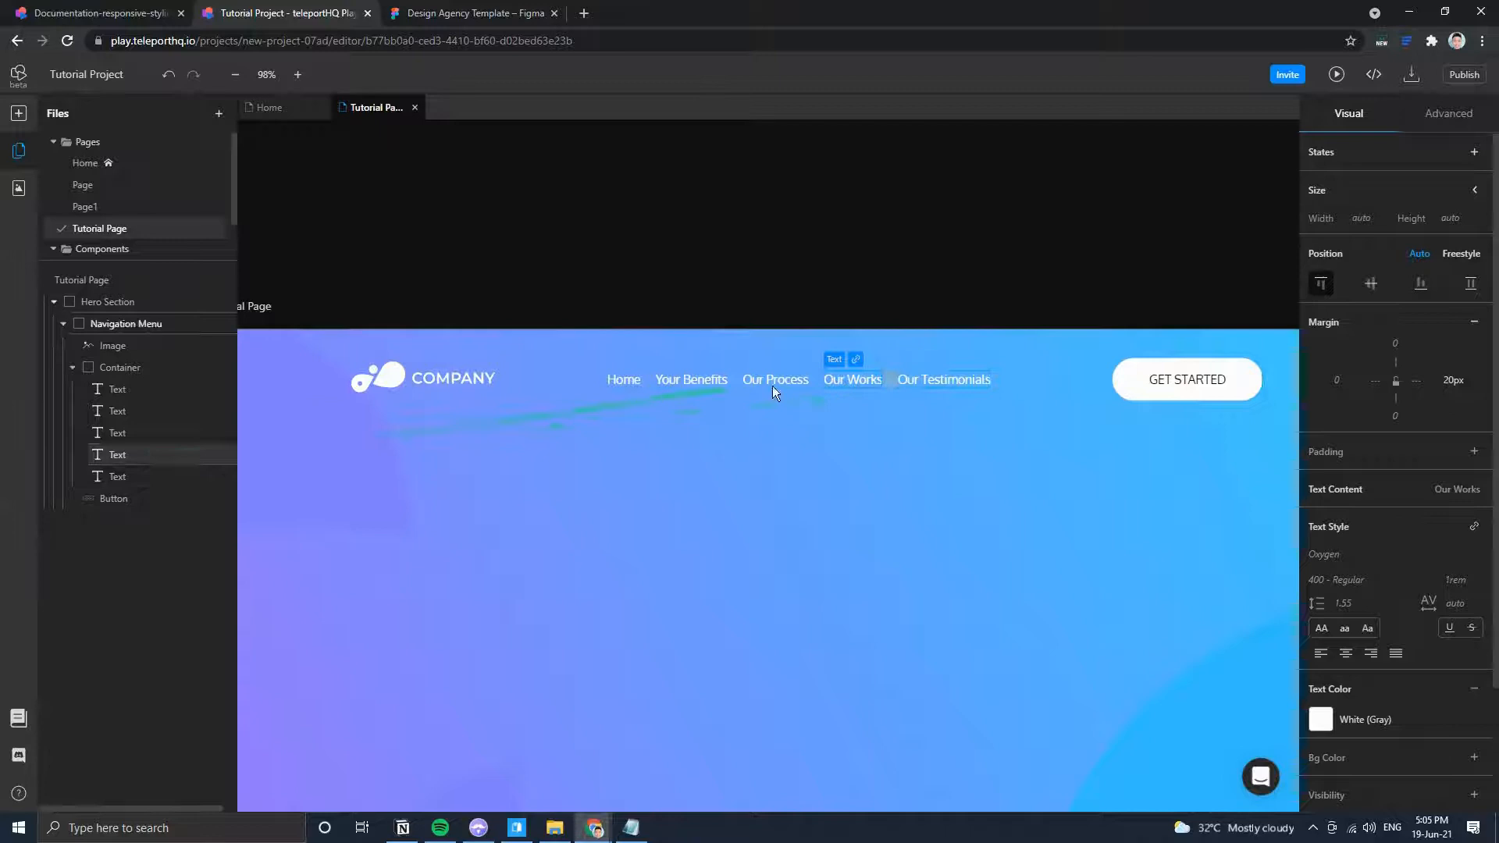
click(949, 381)
click(965, 294)
click(957, 379)
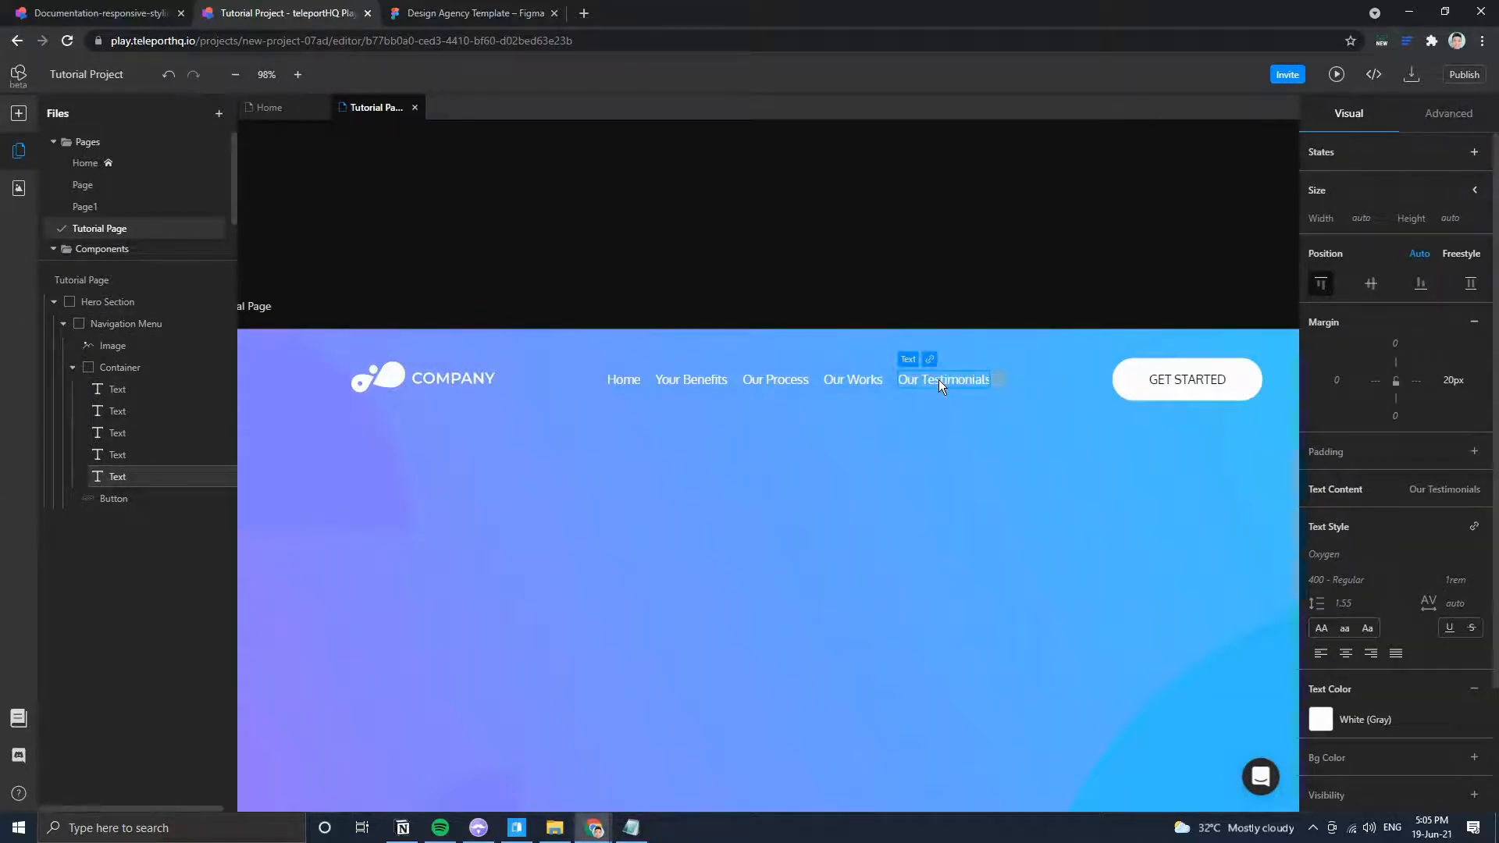
click(710, 244)
scroll(938, 413, down, 4)
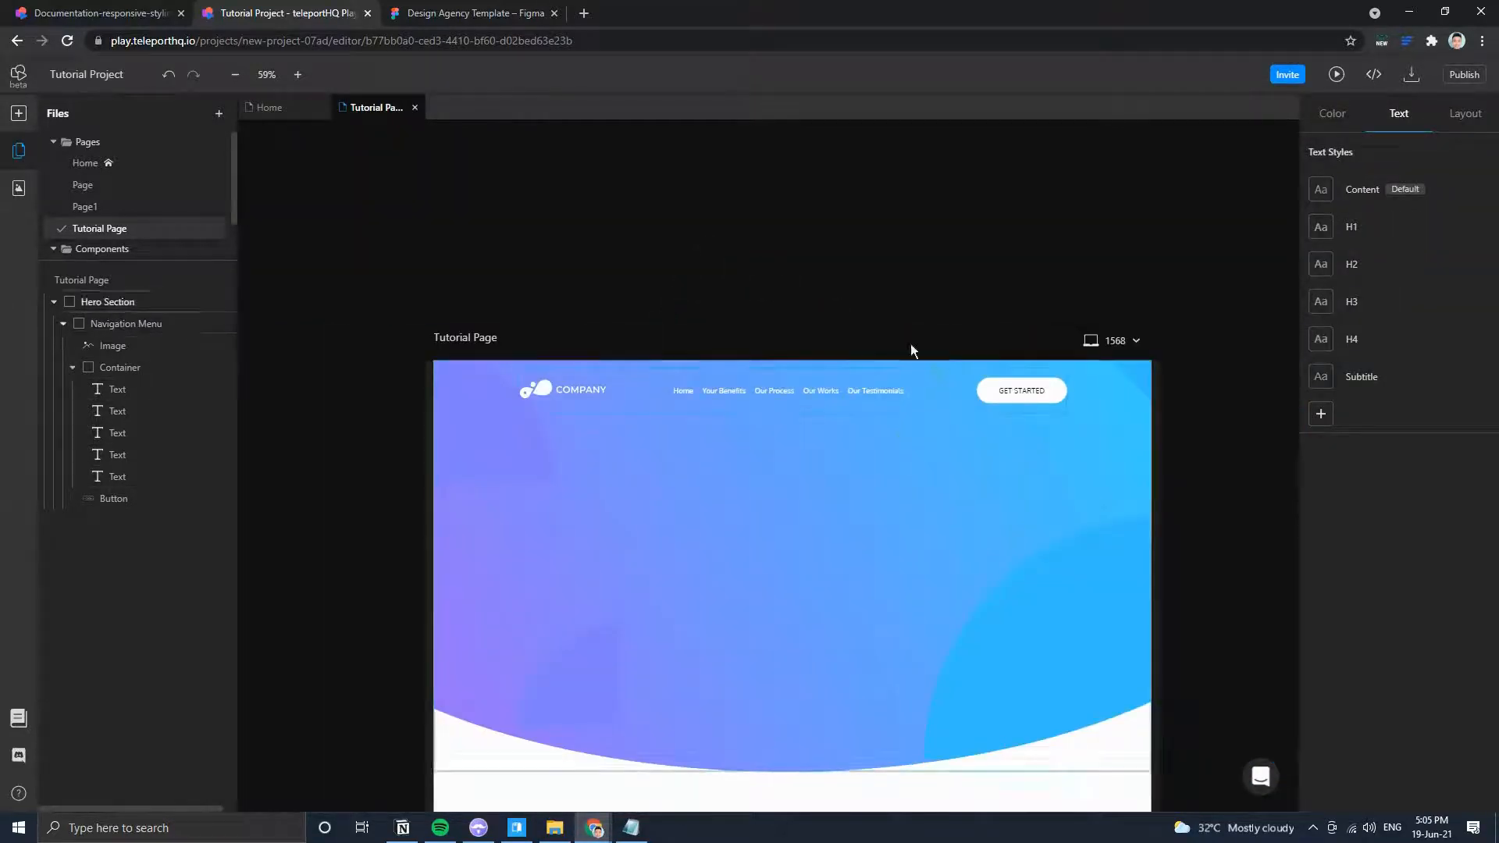
click(393, 11)
click(285, 12)
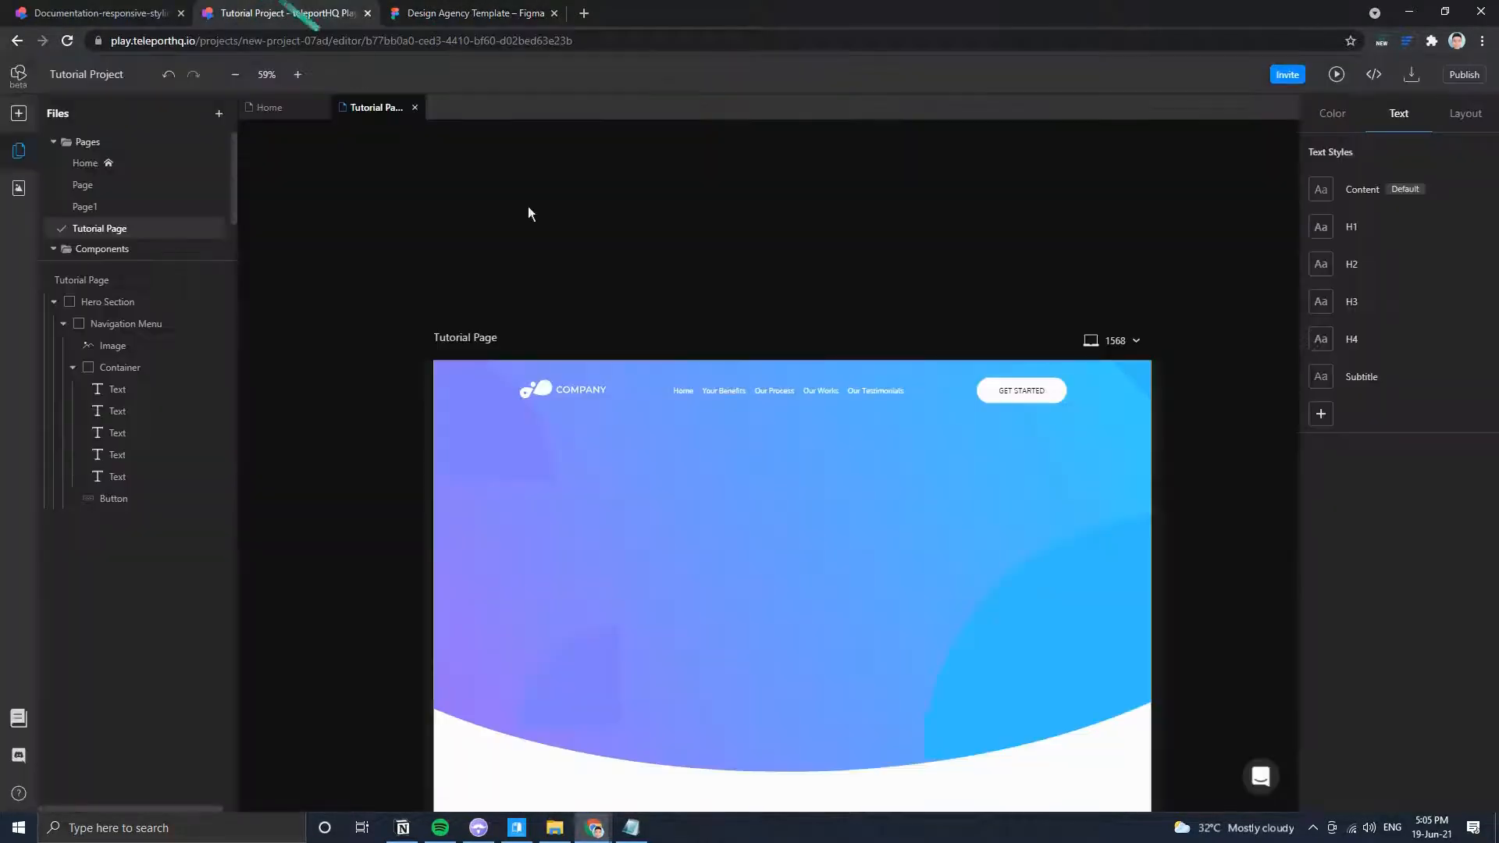
click(484, 13)
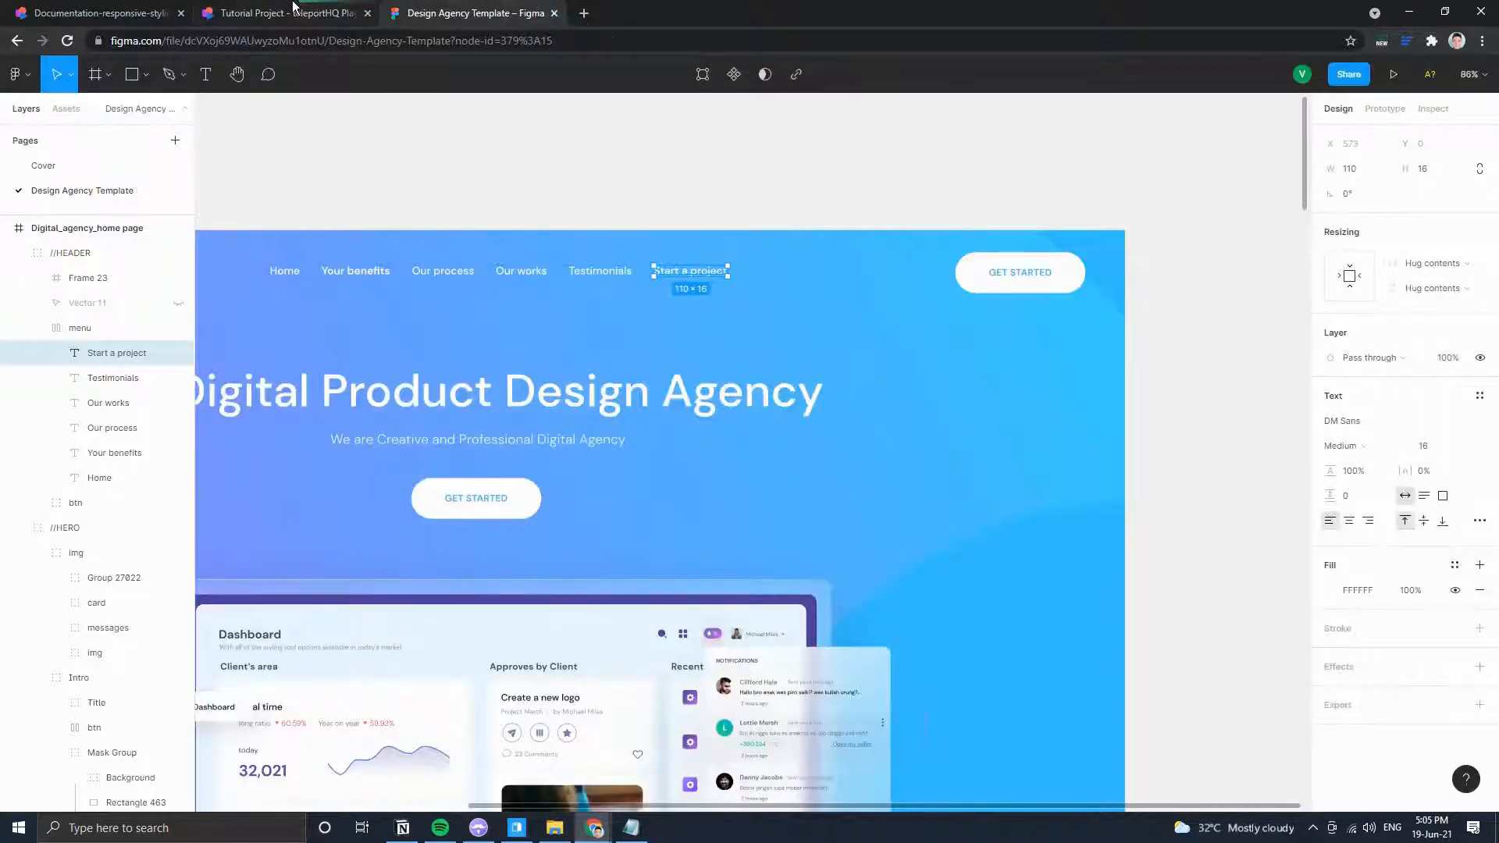
click(328, 12)
Check the GET STARTED button's text color options, look up its label's fill color in Figma, and return to teleportHQ.
click(1030, 394)
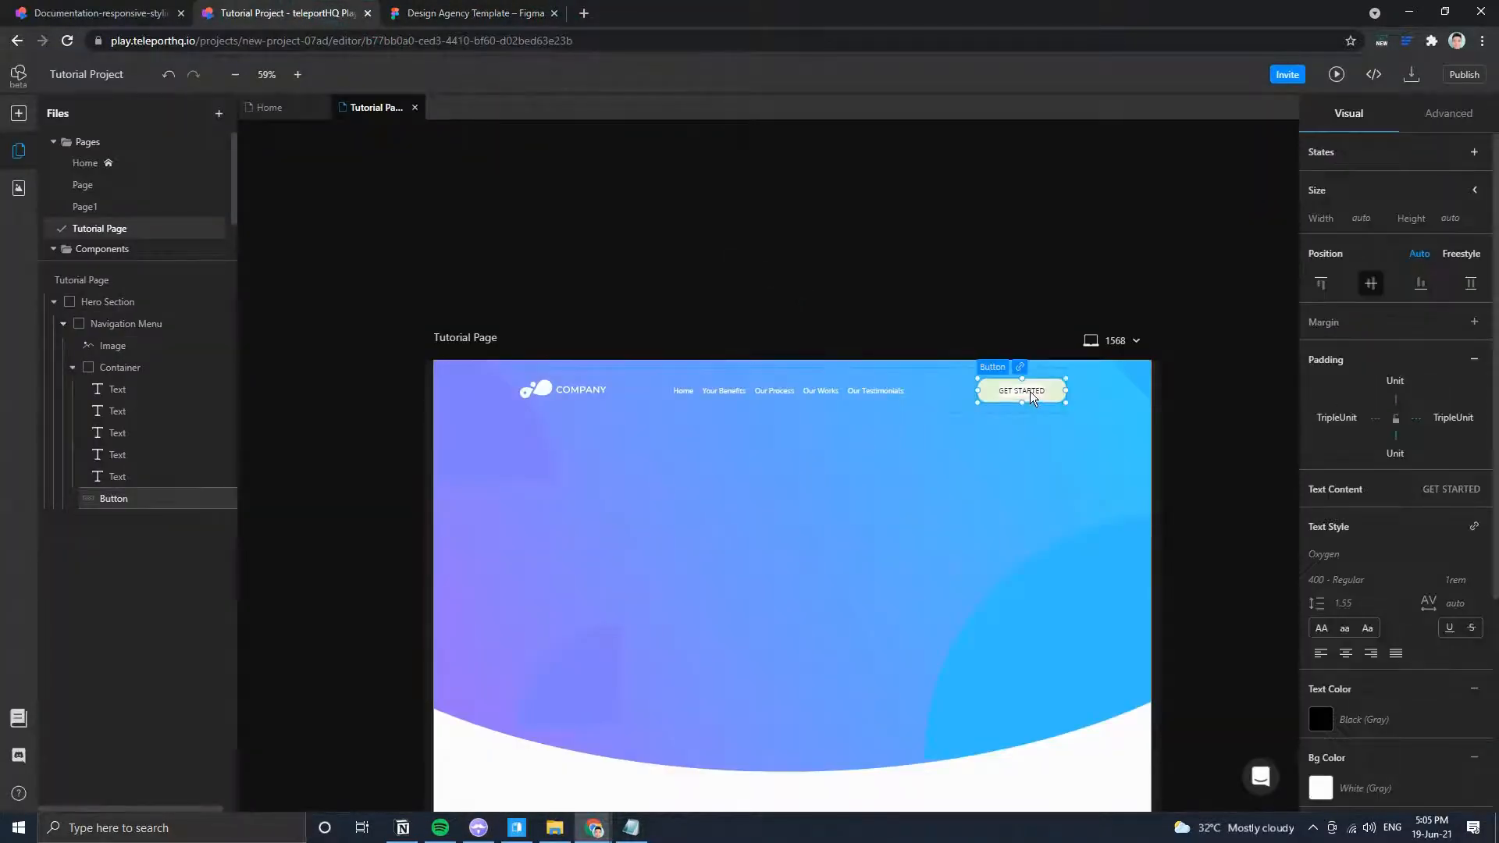
click(1366, 721)
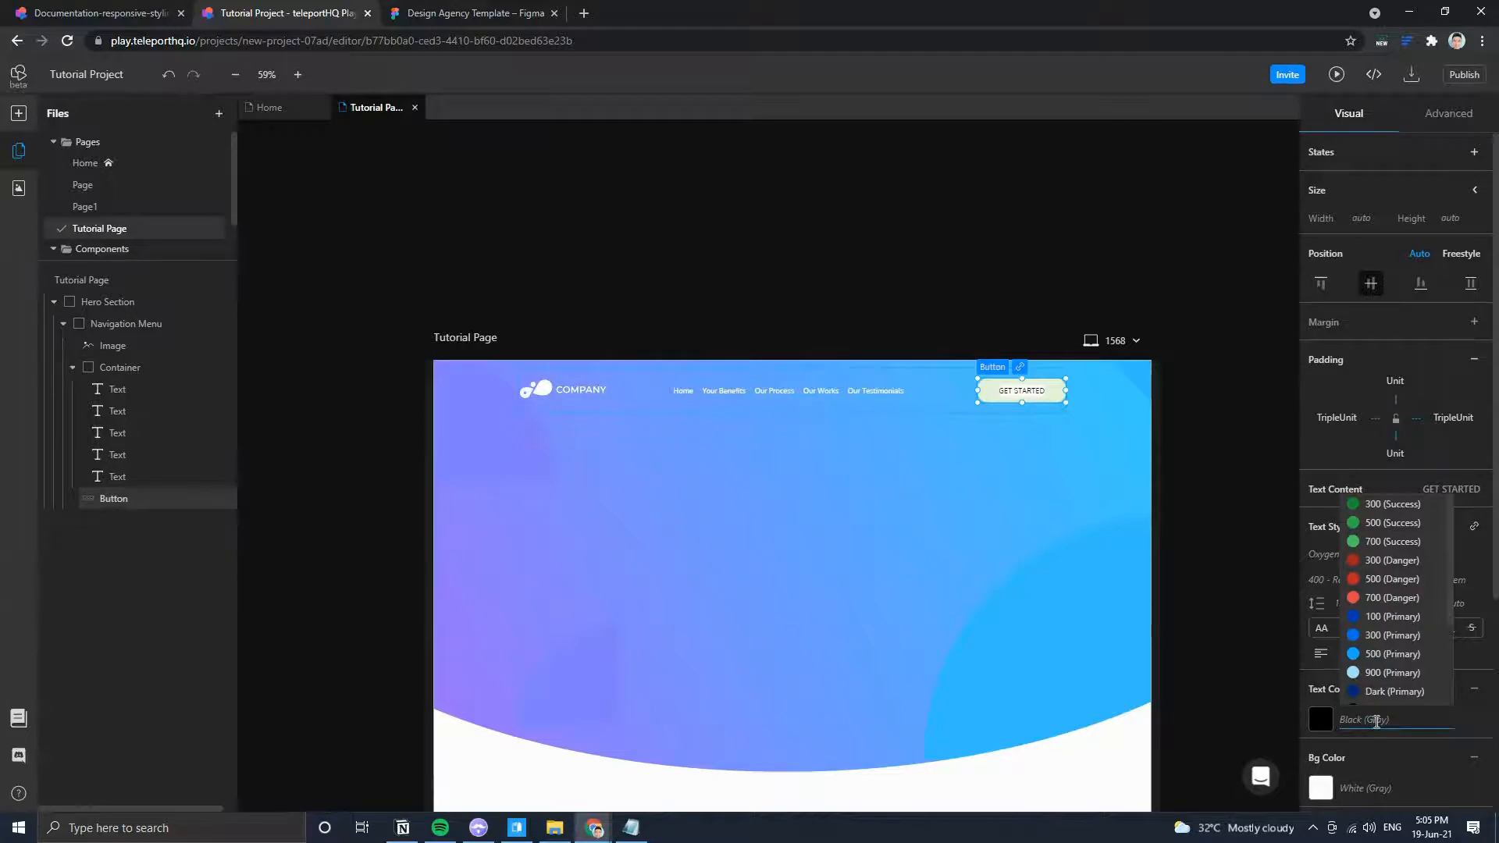
click(468, 12)
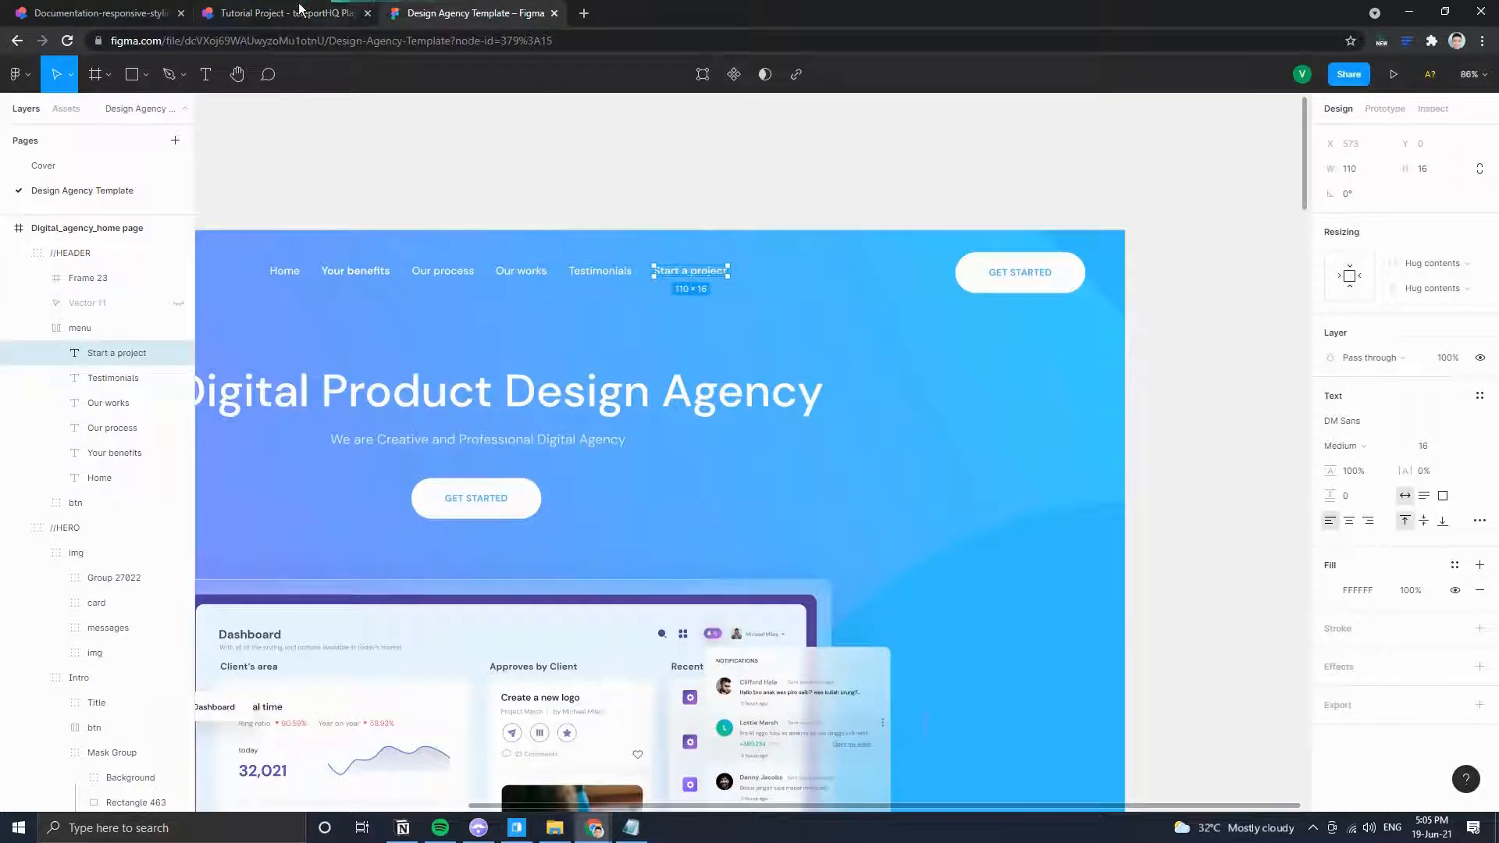
click(1013, 281)
click(1032, 282)
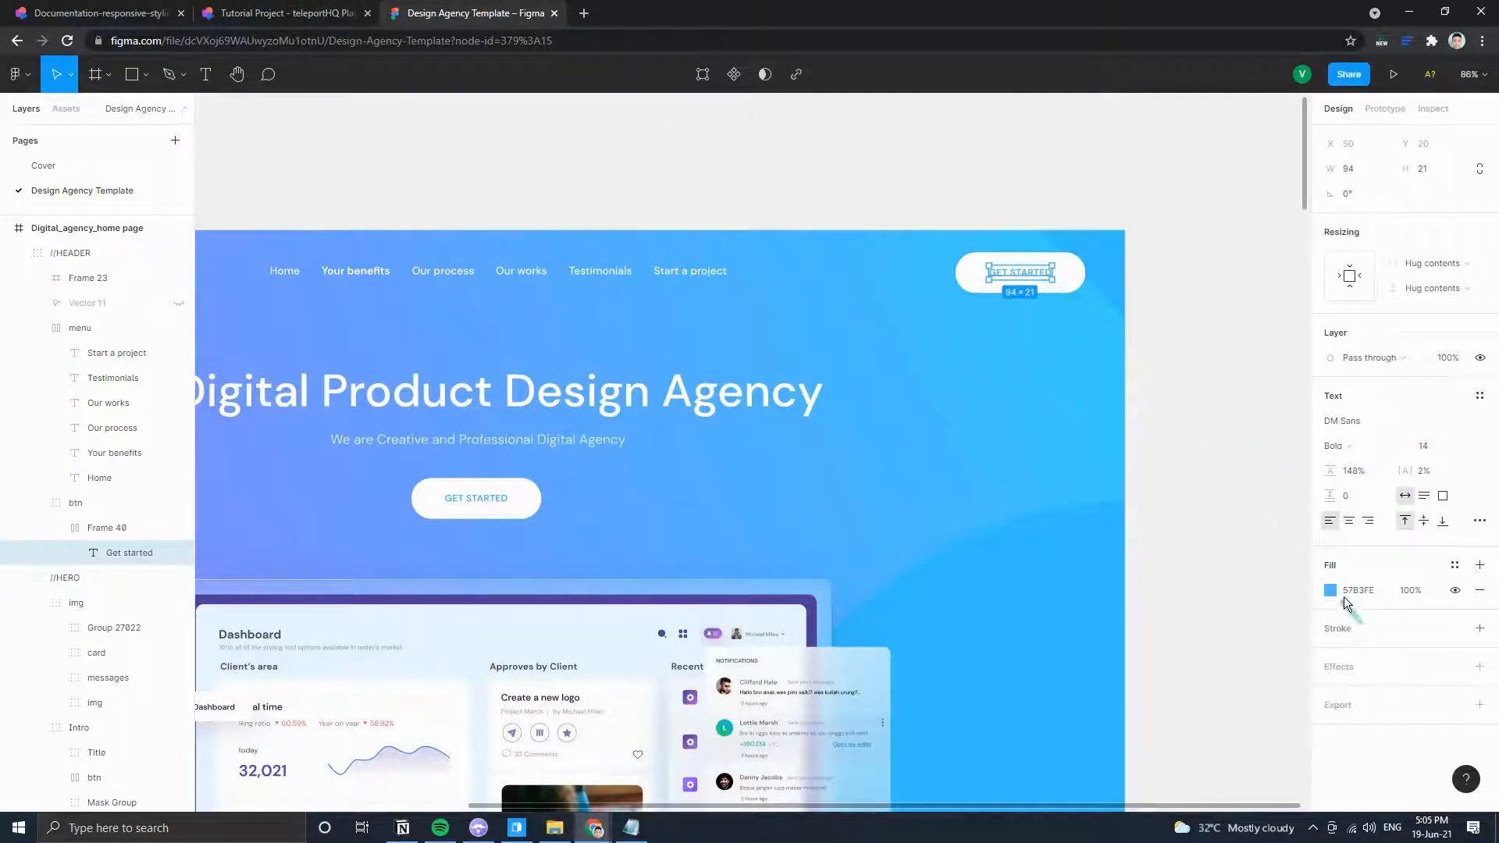
click(1349, 595)
click(292, 11)
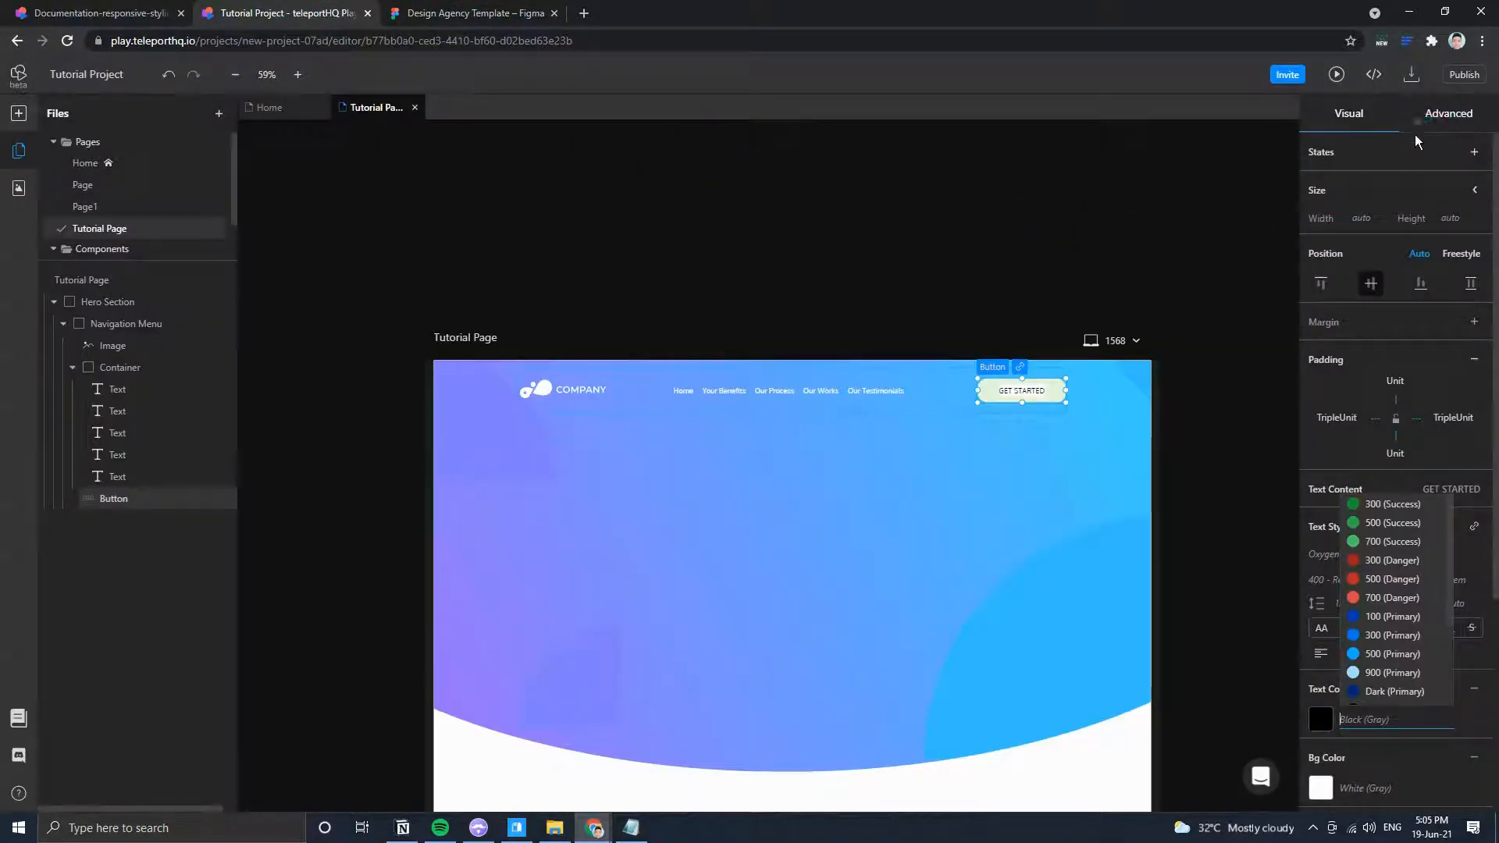
Add a color category named DesignAgency to the project's color tokens.
click(1146, 159)
click(1319, 111)
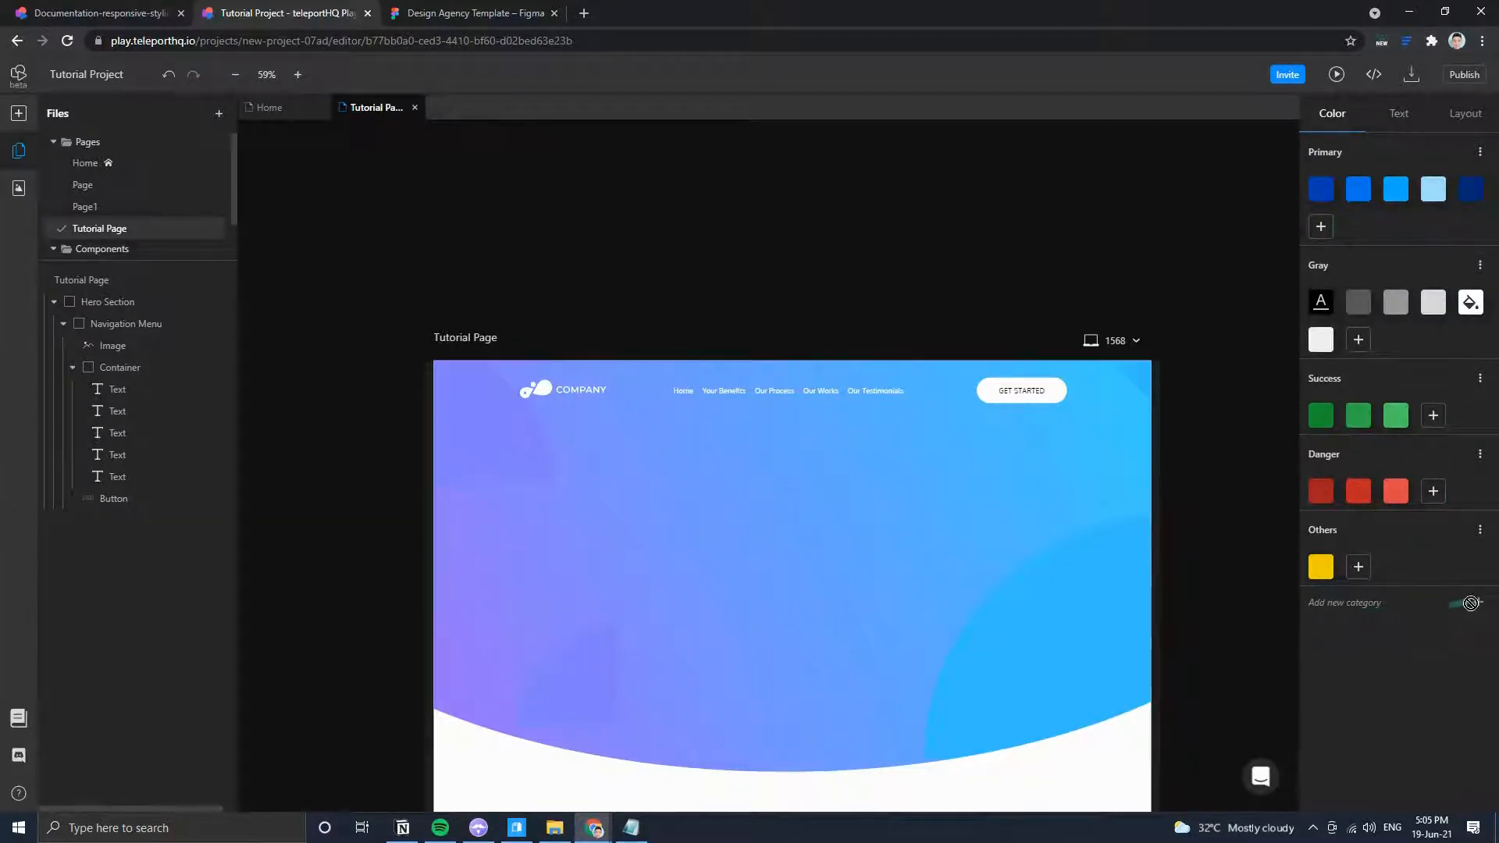
click(1374, 602)
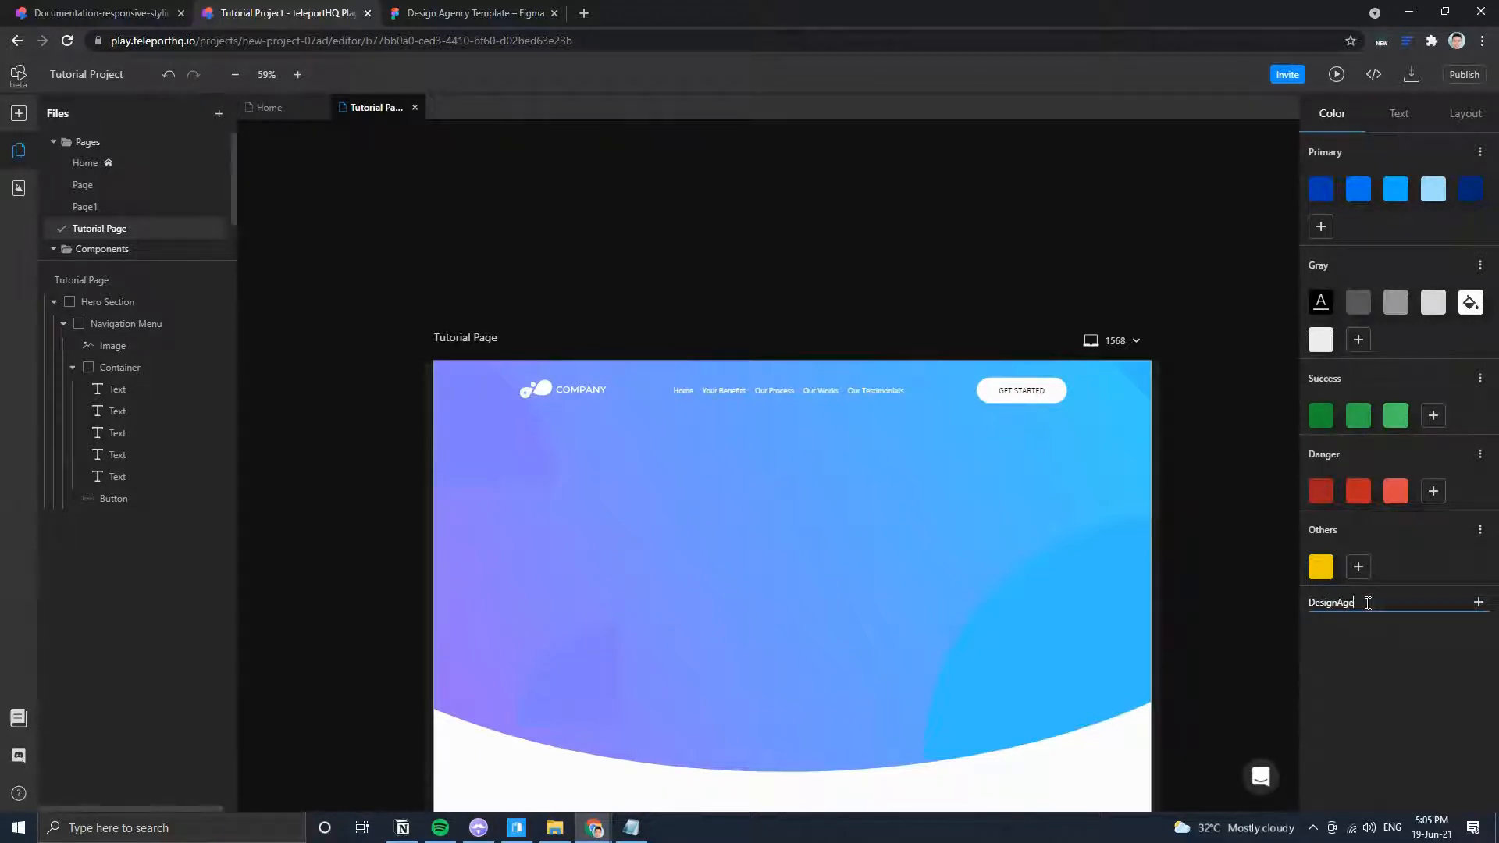
text(DesignAgency)
key(Return)
Add a PrimaryAccent color token to the DesignAgency category, using the hex value copied from the Figma label.
click(1320, 642)
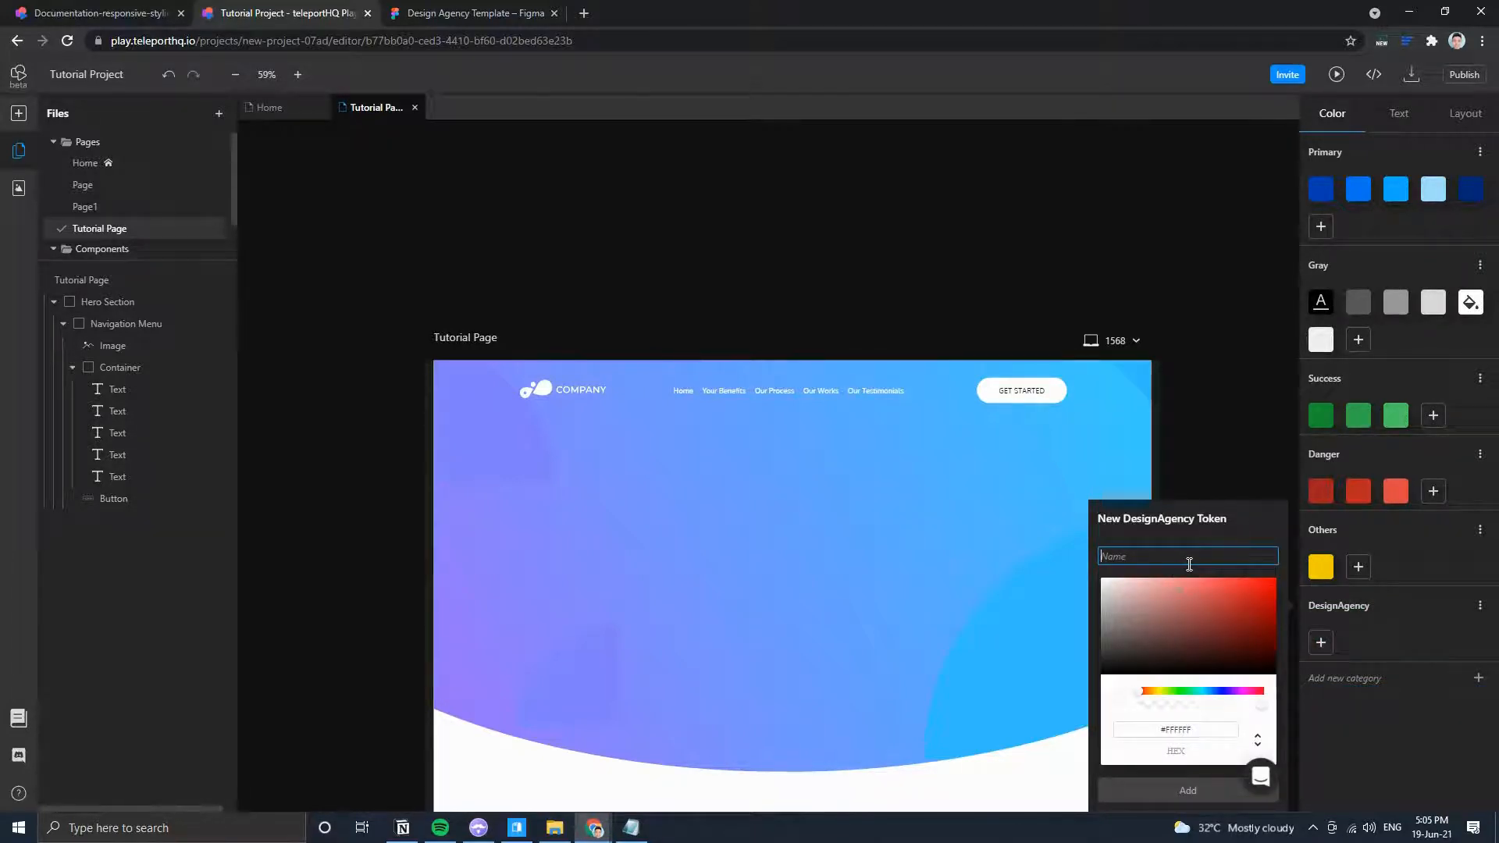
text(PrimaryAccent)
double_click(1171, 726)
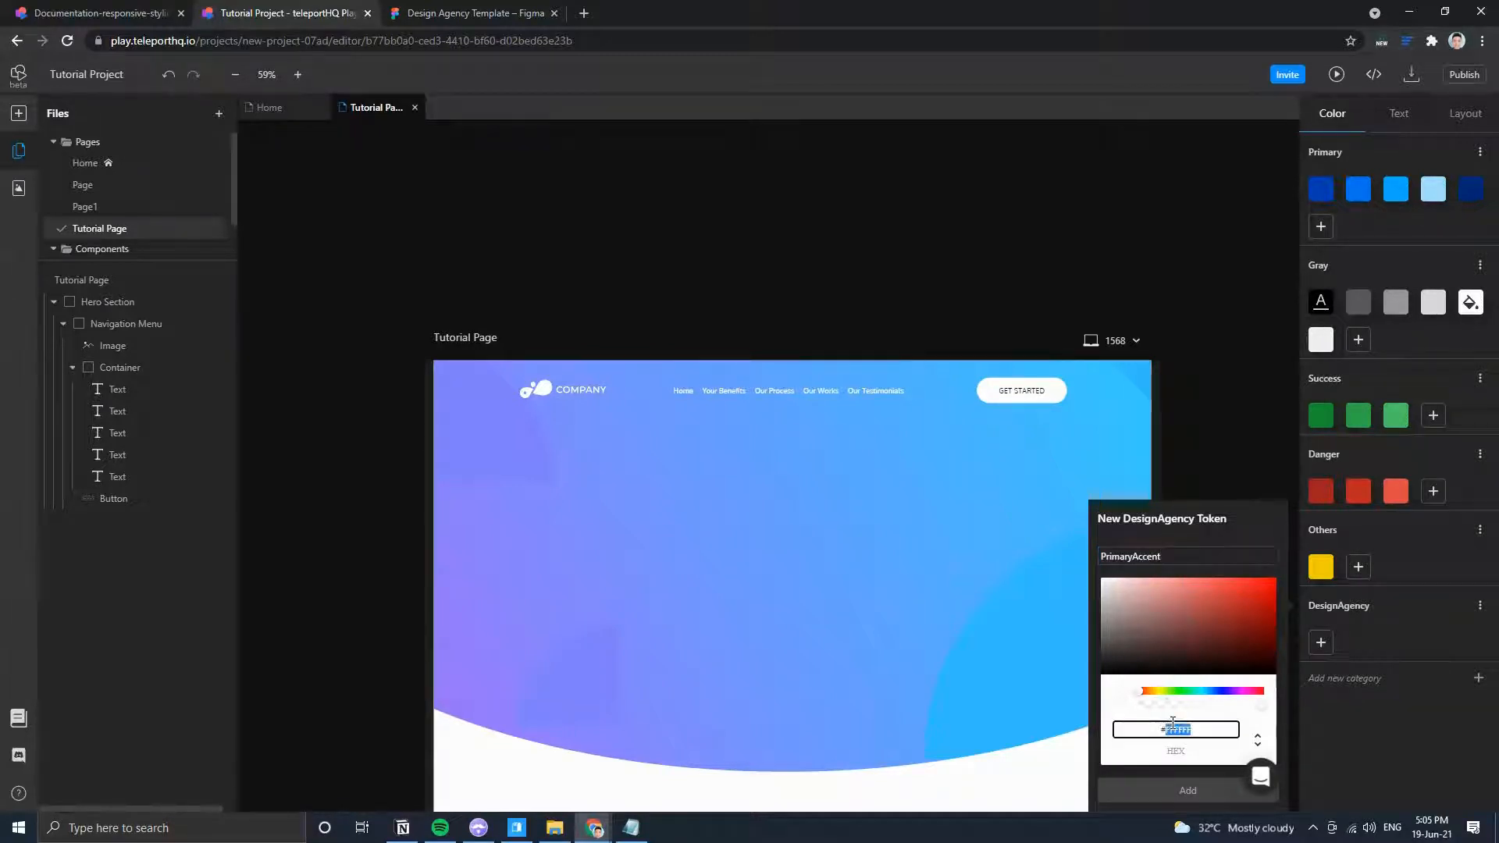
key(ctrl+v)
click(1186, 790)
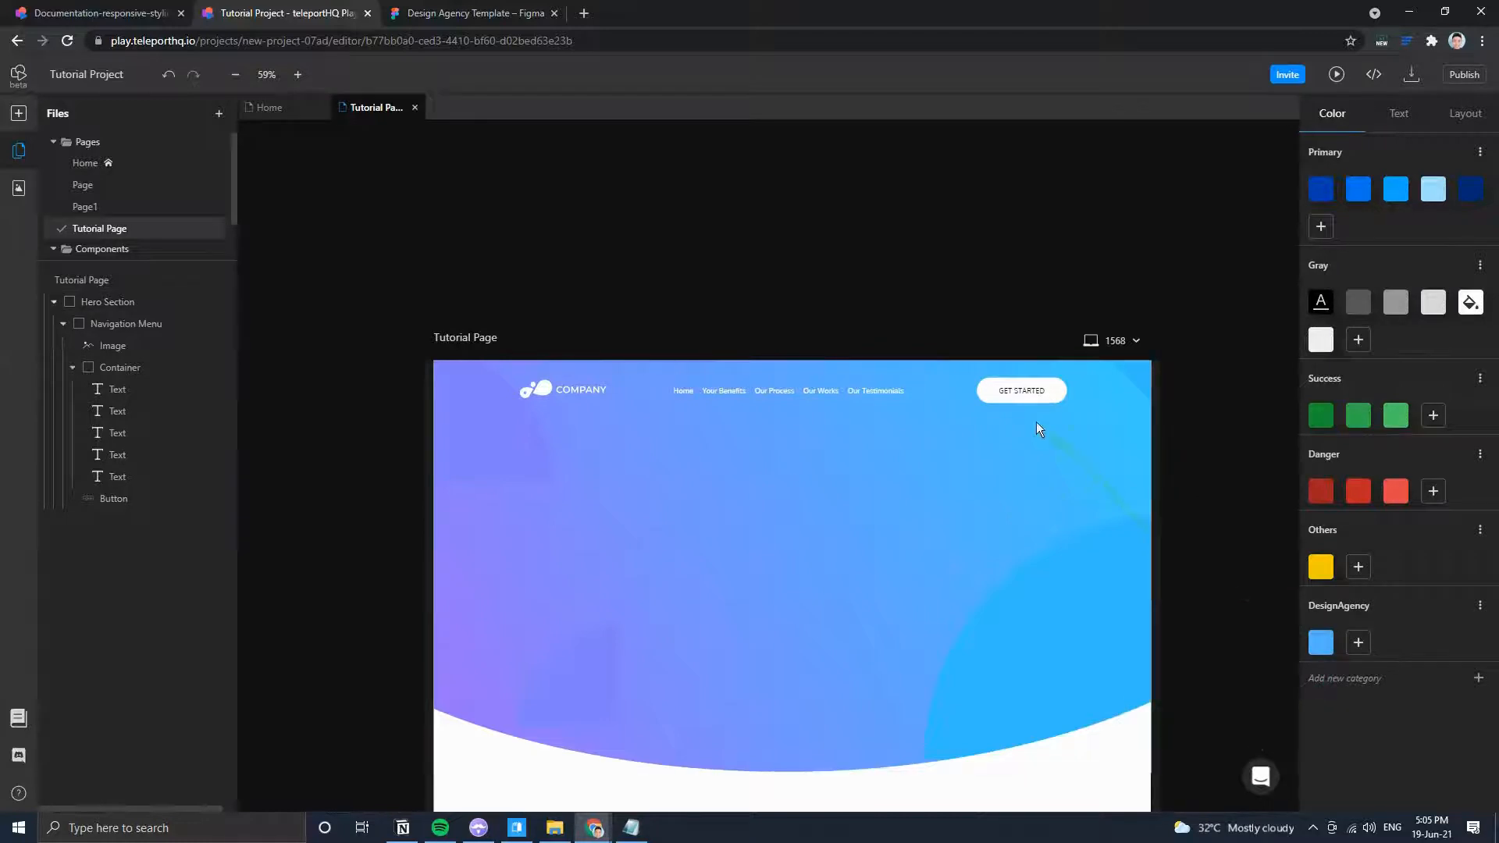
Set the GET STARTED button's text color to PrimaryAccent from the DesignAgency category.
click(1011, 391)
scroll(1366, 719, down, 3)
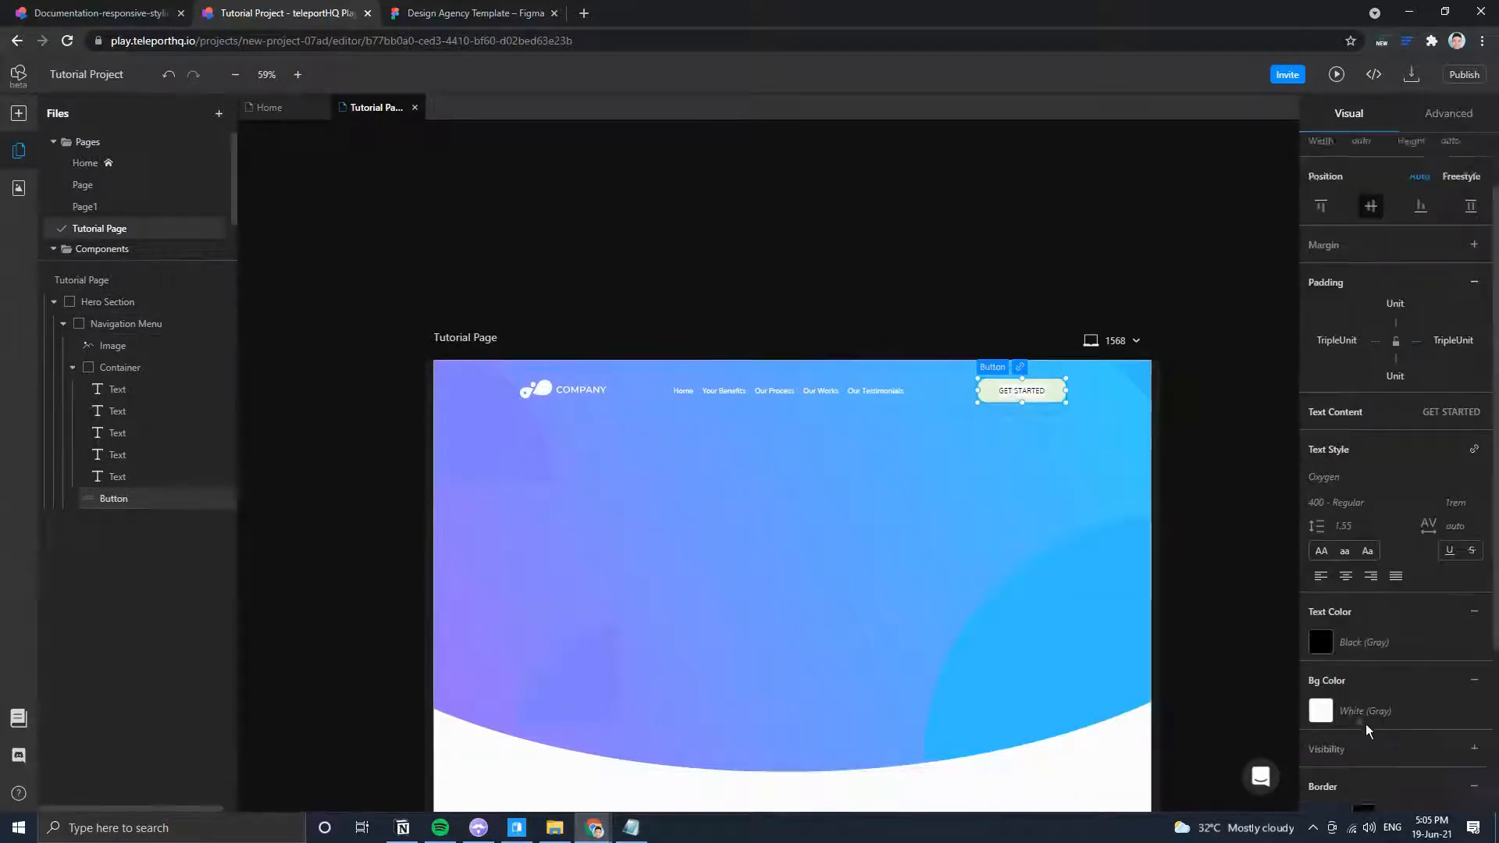
click(1374, 484)
scroll(1395, 595, down, 5)
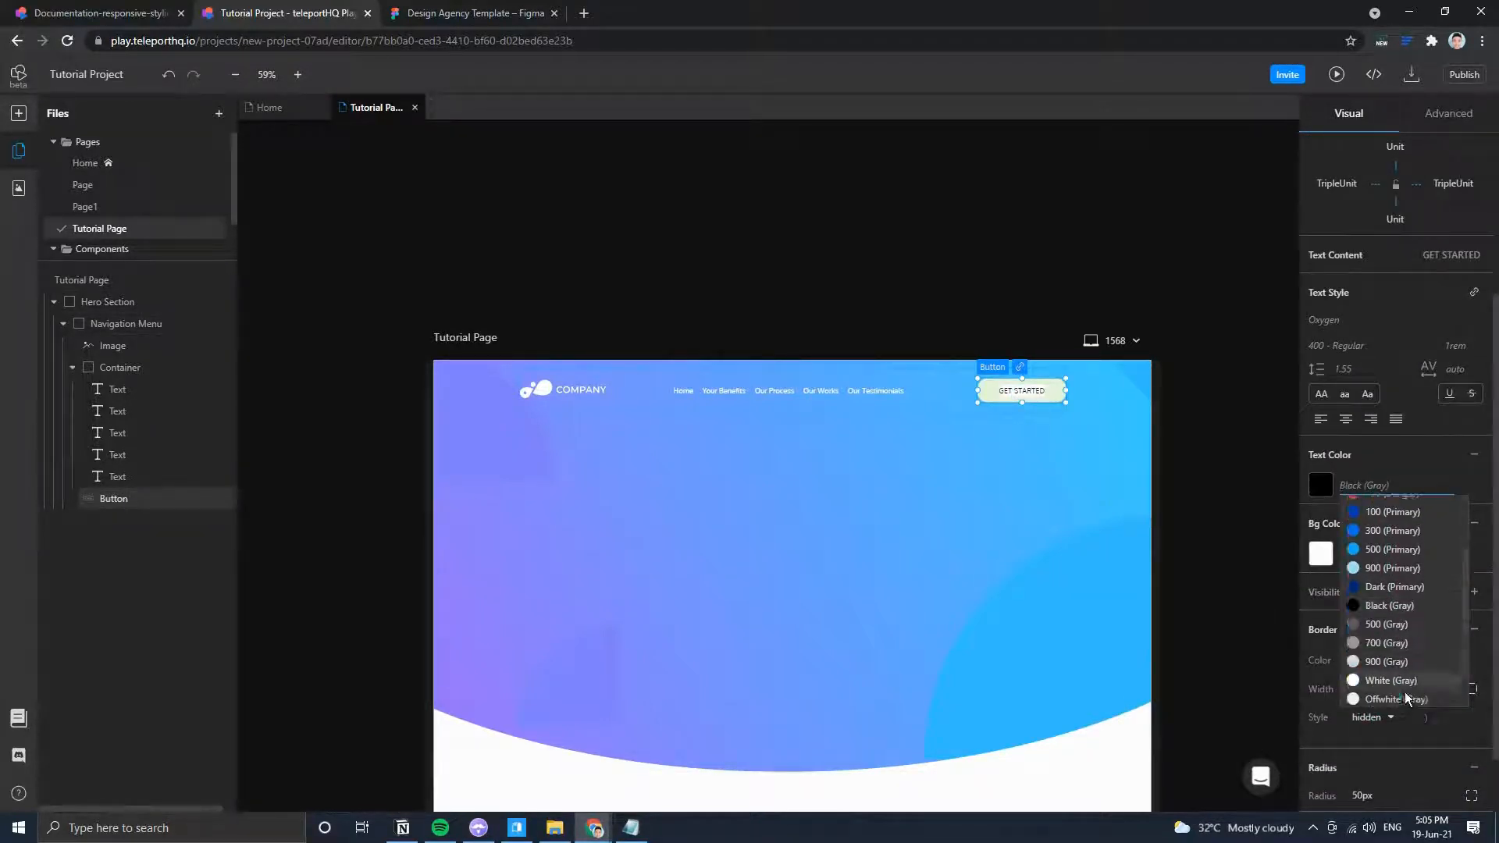
click(1405, 665)
click(1374, 411)
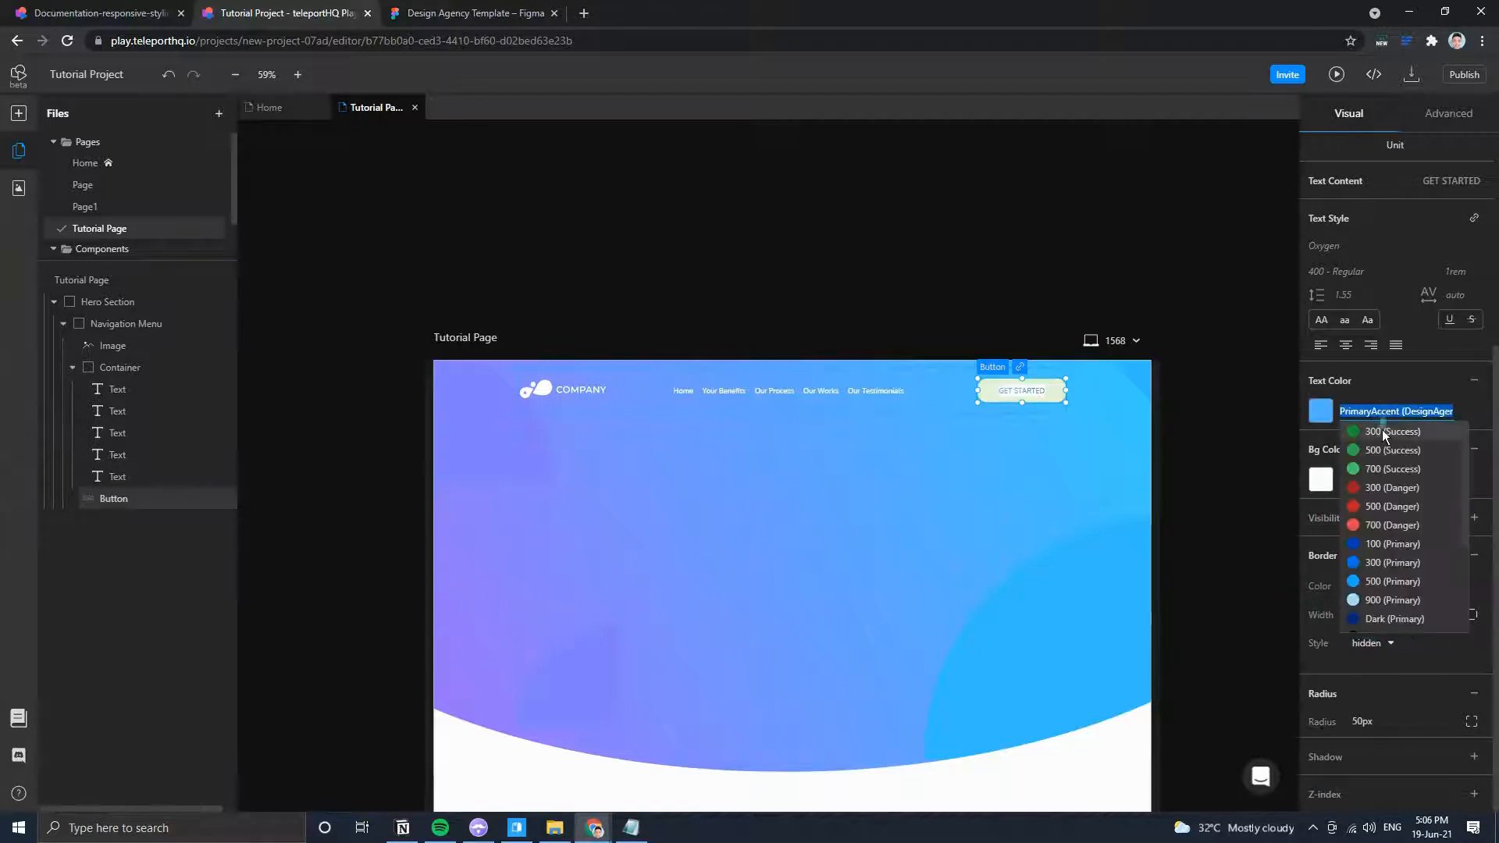
scroll(1376, 452, up, 4)
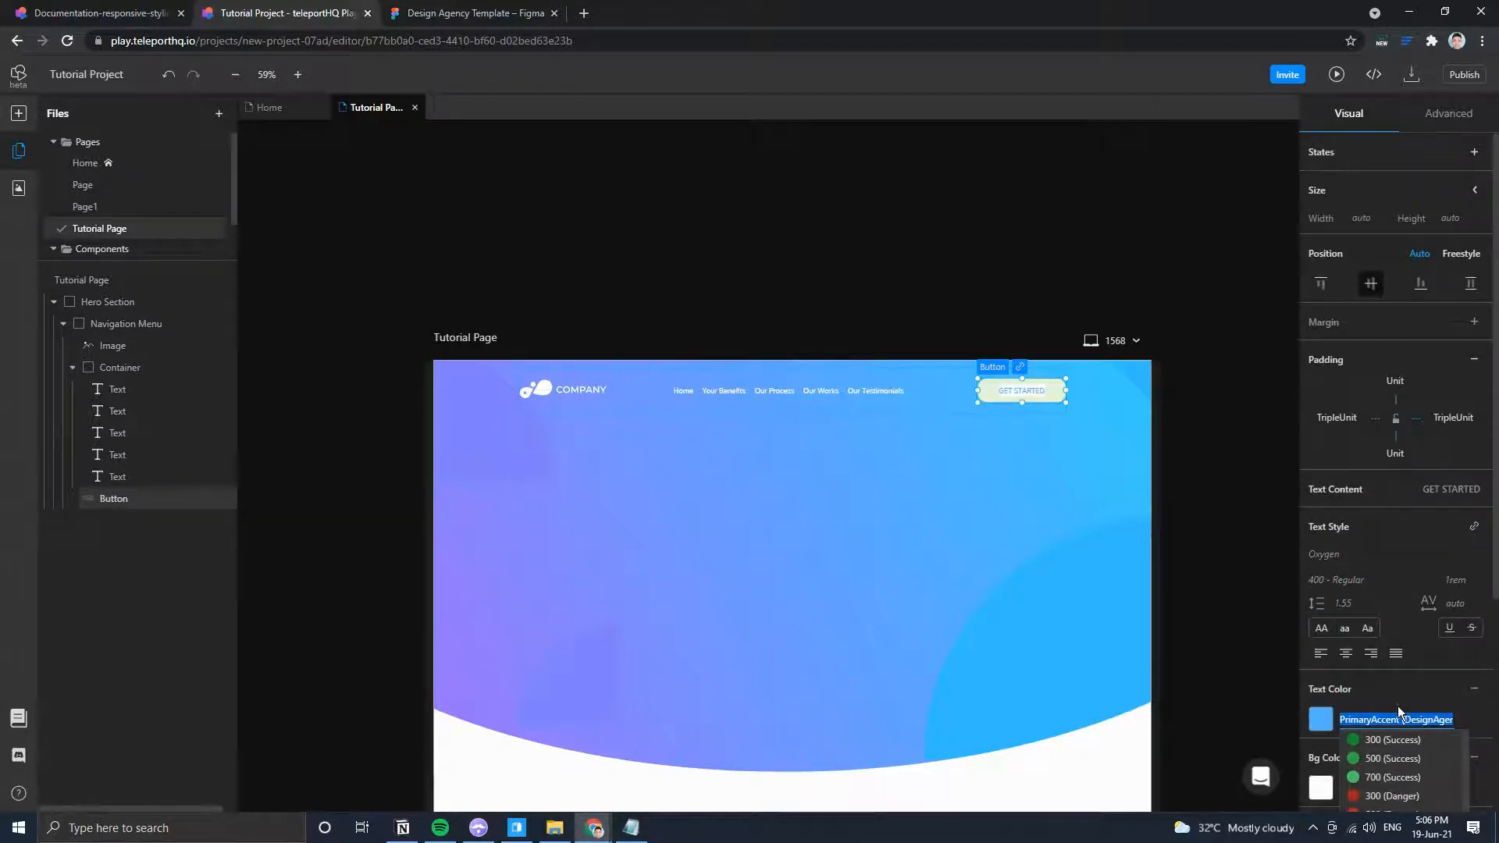
click(1398, 700)
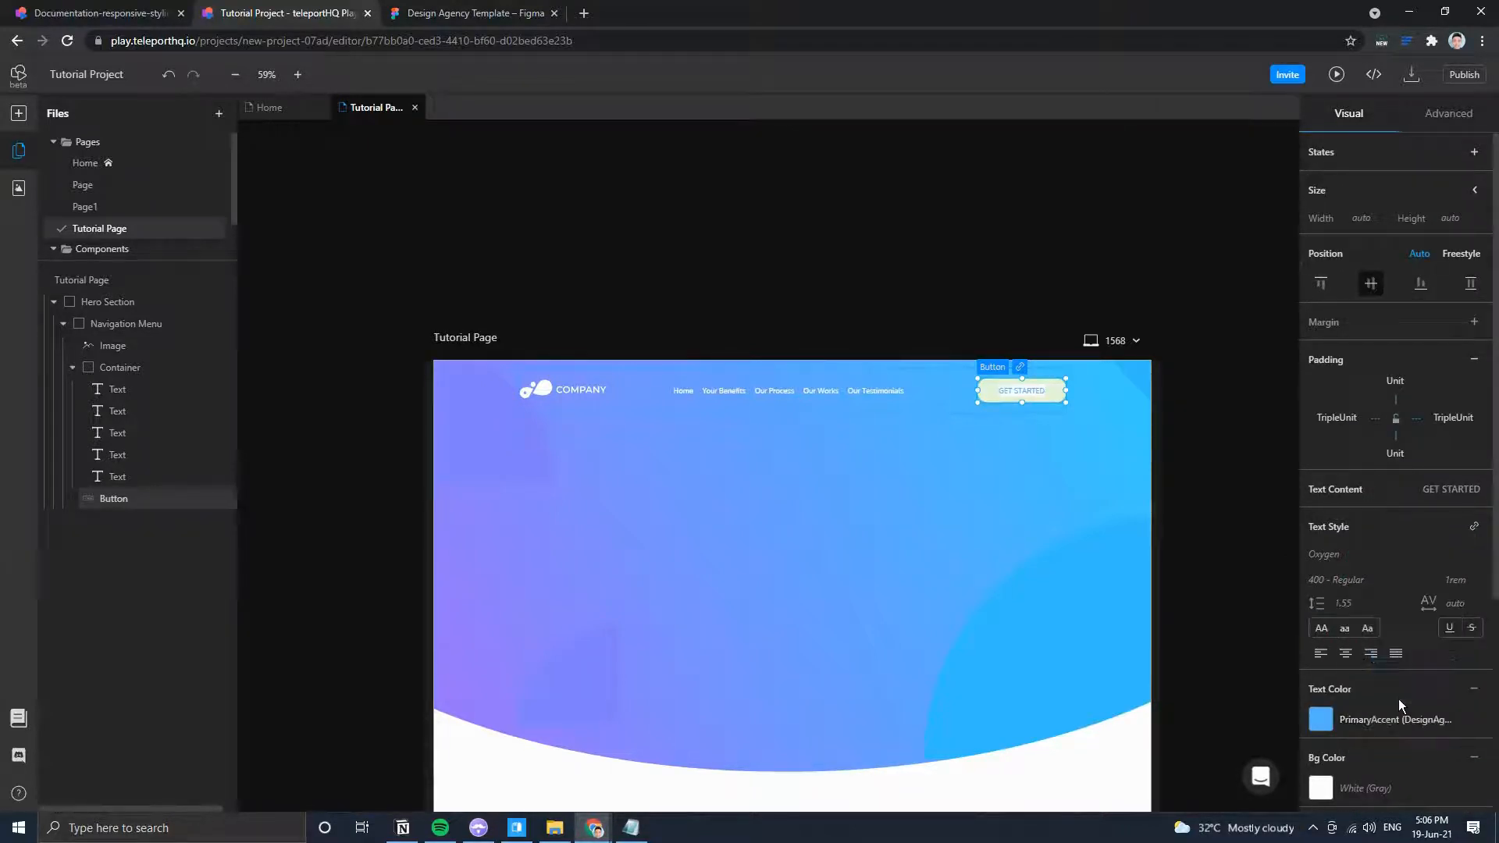
click(1176, 396)
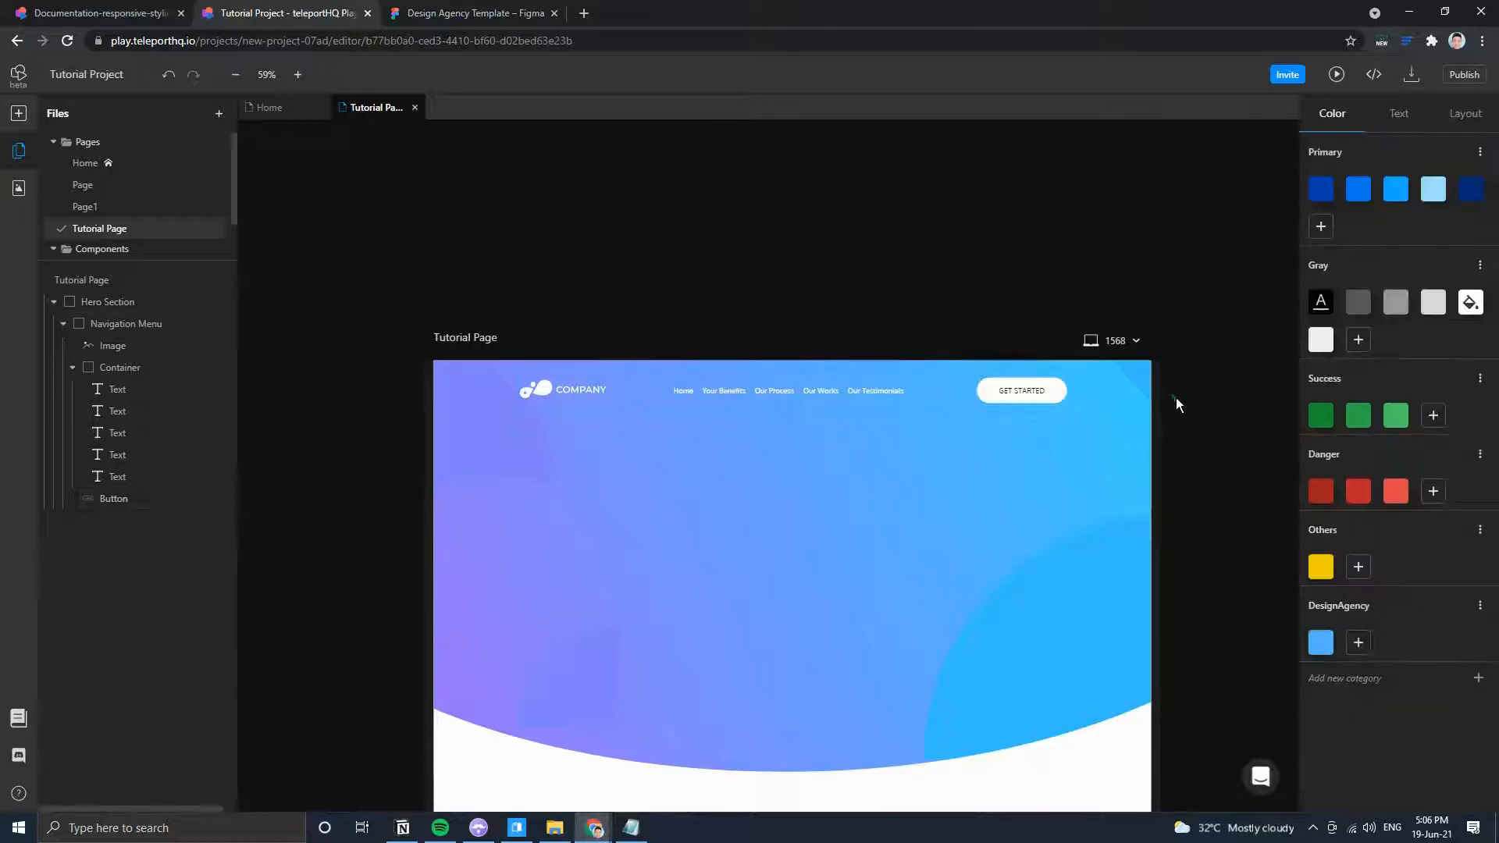
Check the GET STARTED label on the canvas and reapply PrimaryAccent as the button's text color.
click(1019, 392)
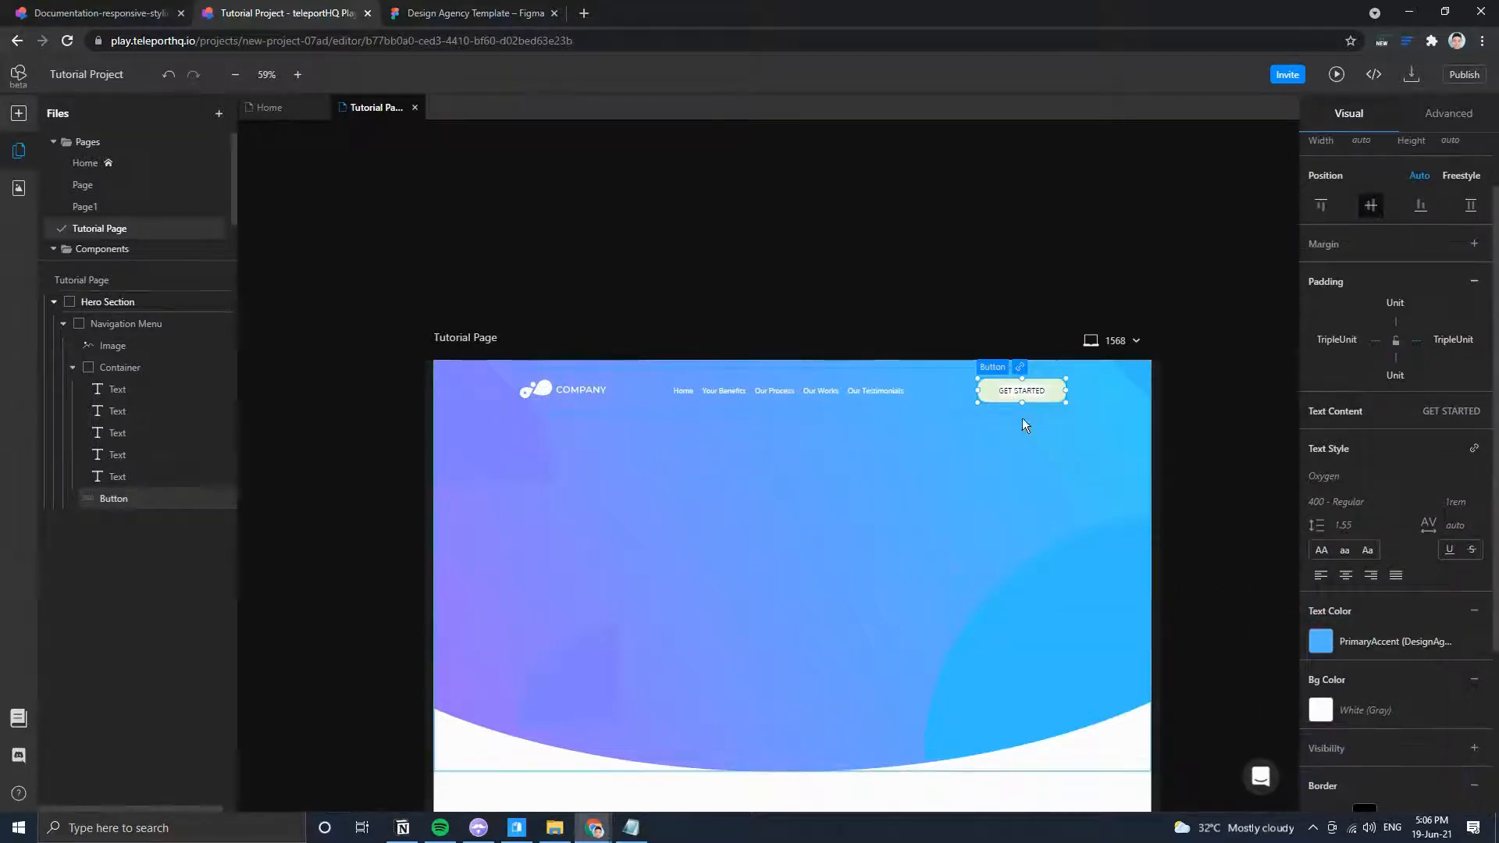
scroll(1022, 419, up, 5)
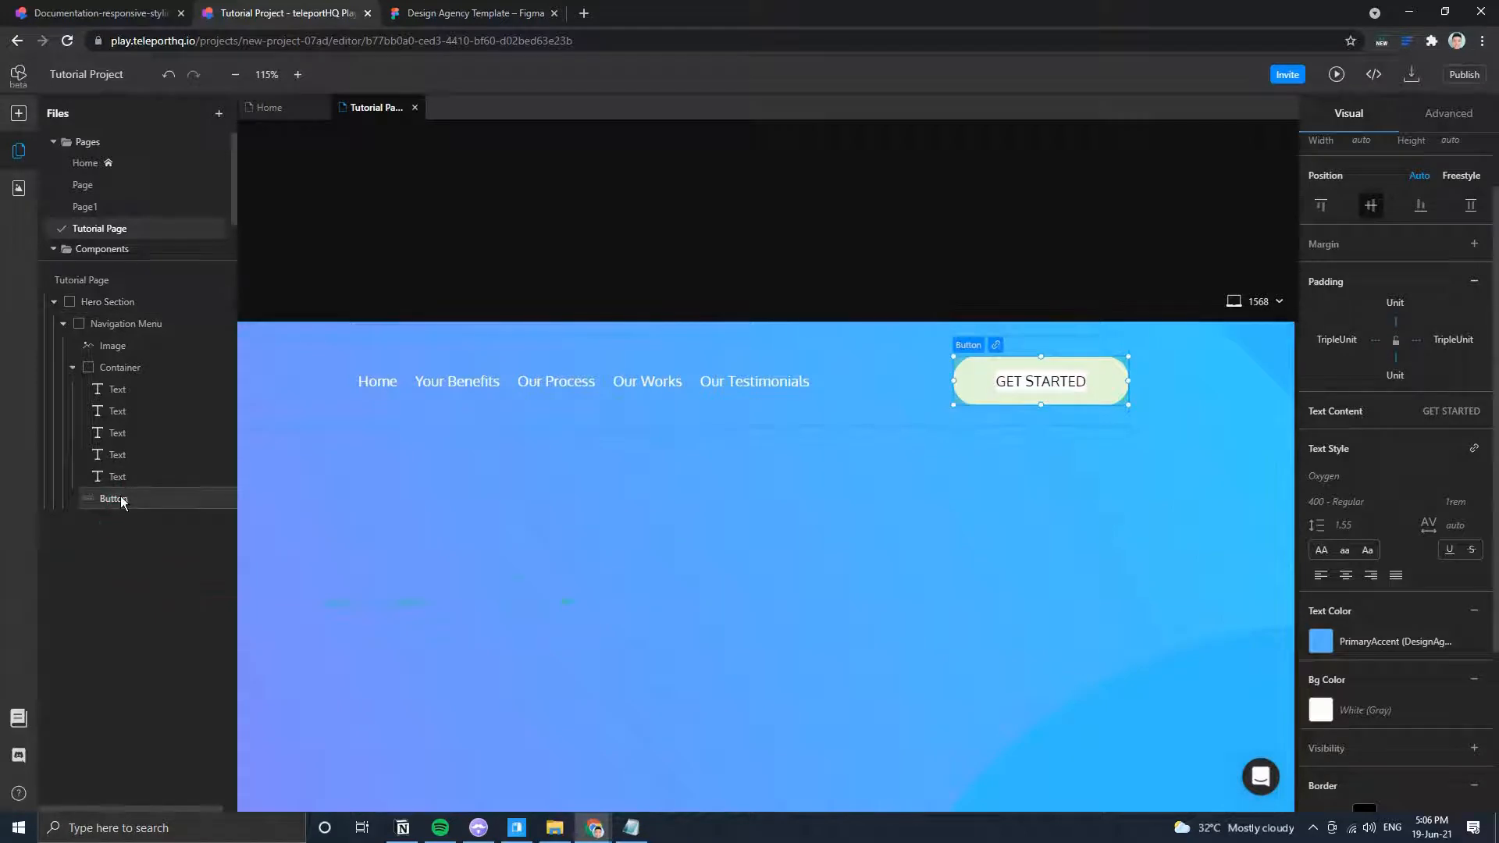
double_click(1027, 387)
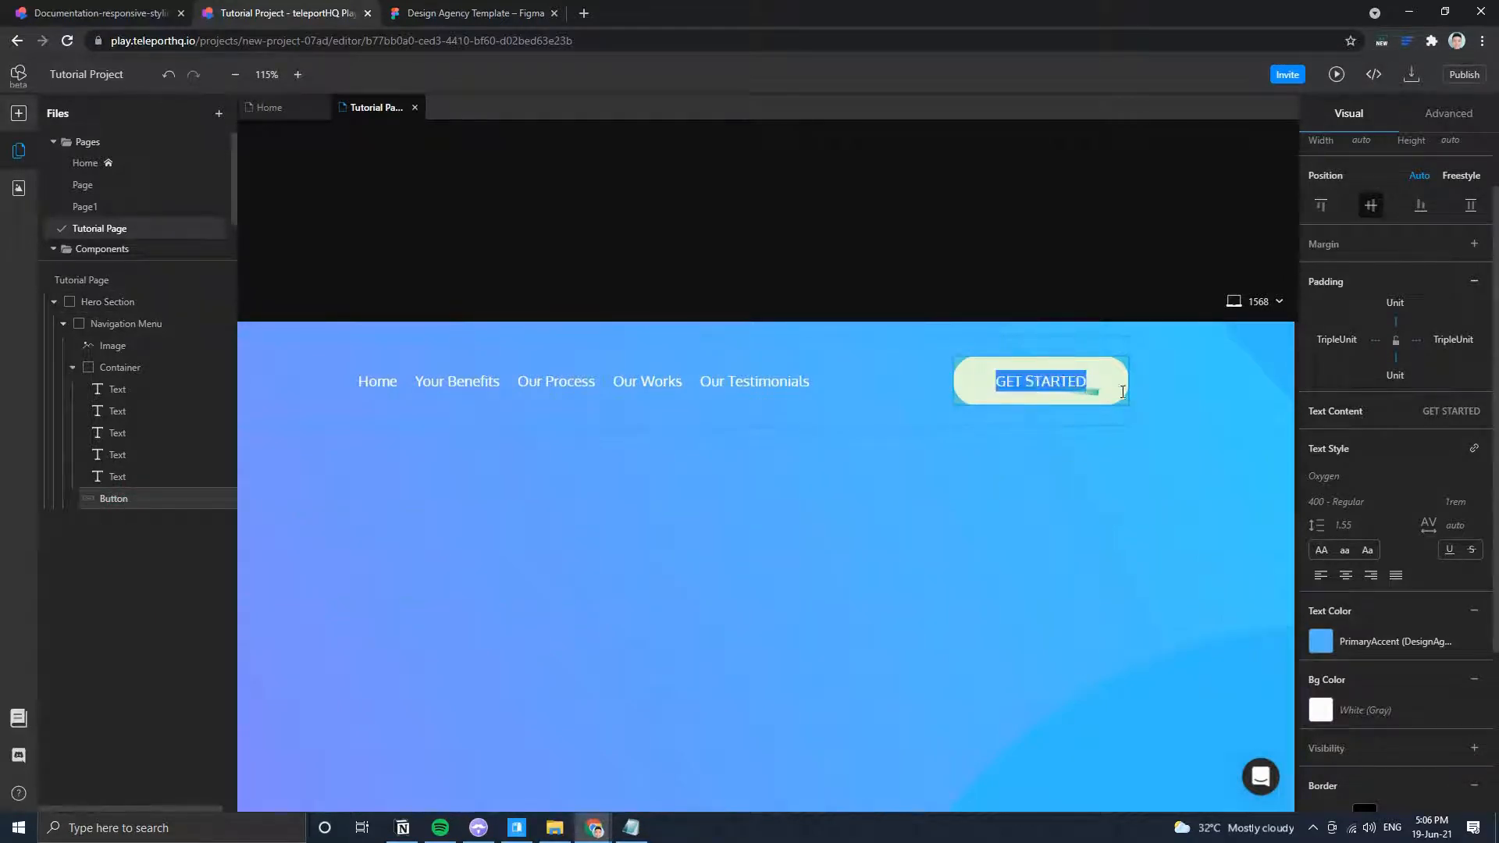
click(1078, 380)
click(1056, 268)
click(1078, 381)
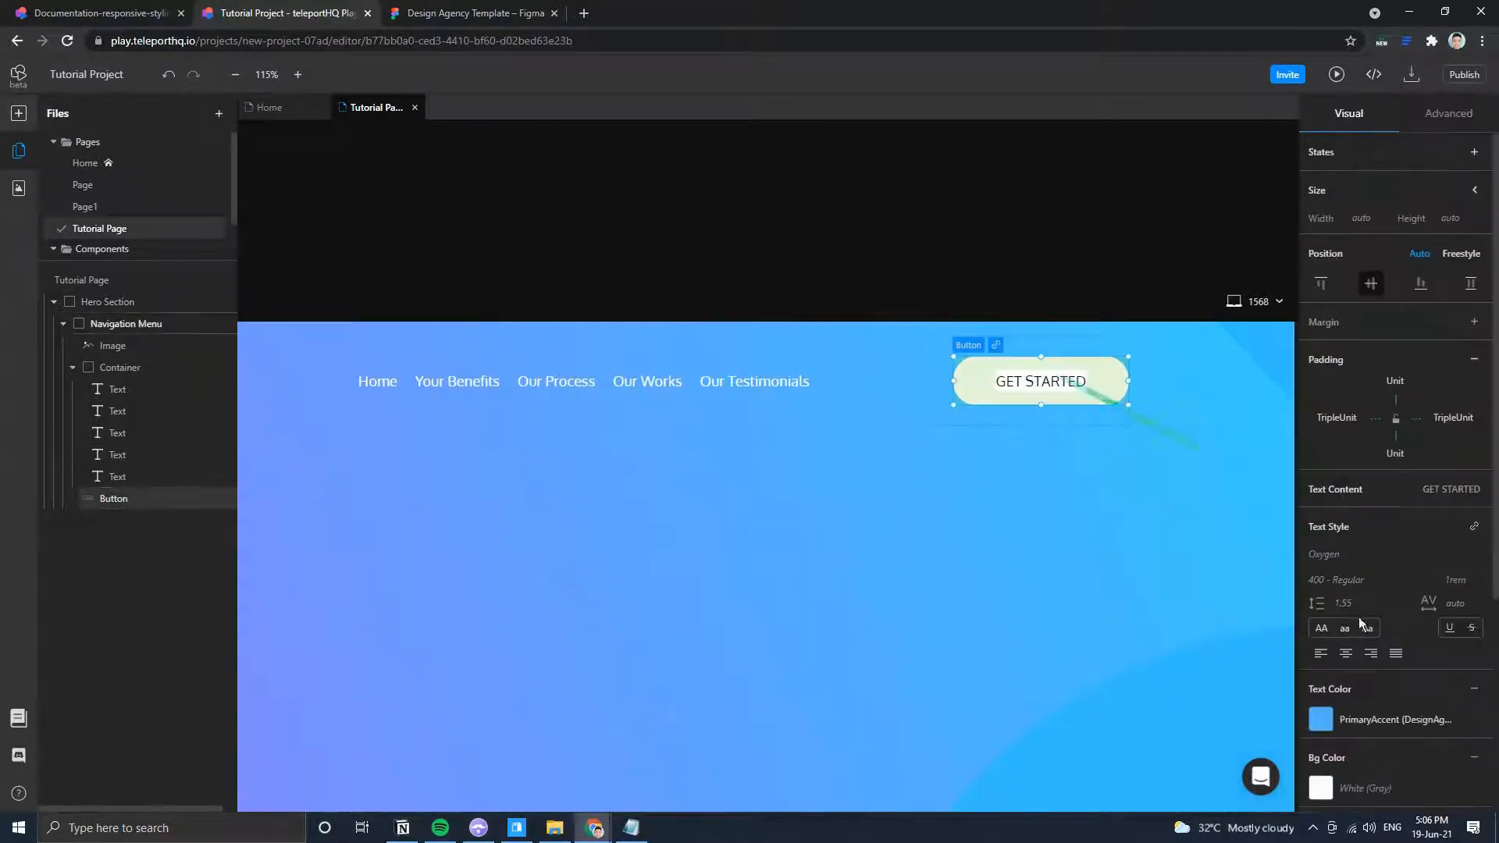
click(1441, 724)
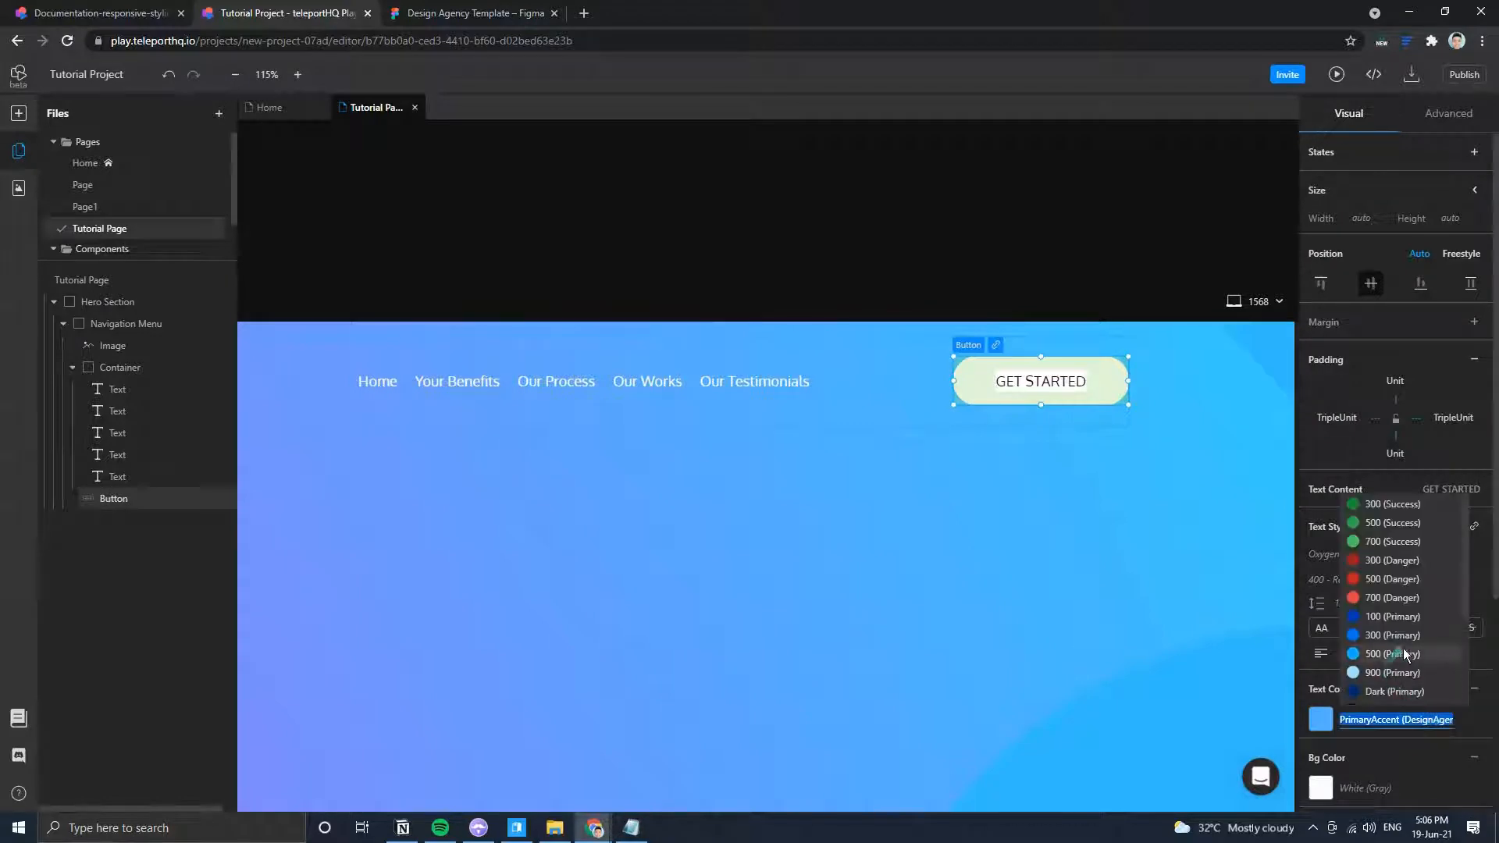
scroll(1405, 624, down, 5)
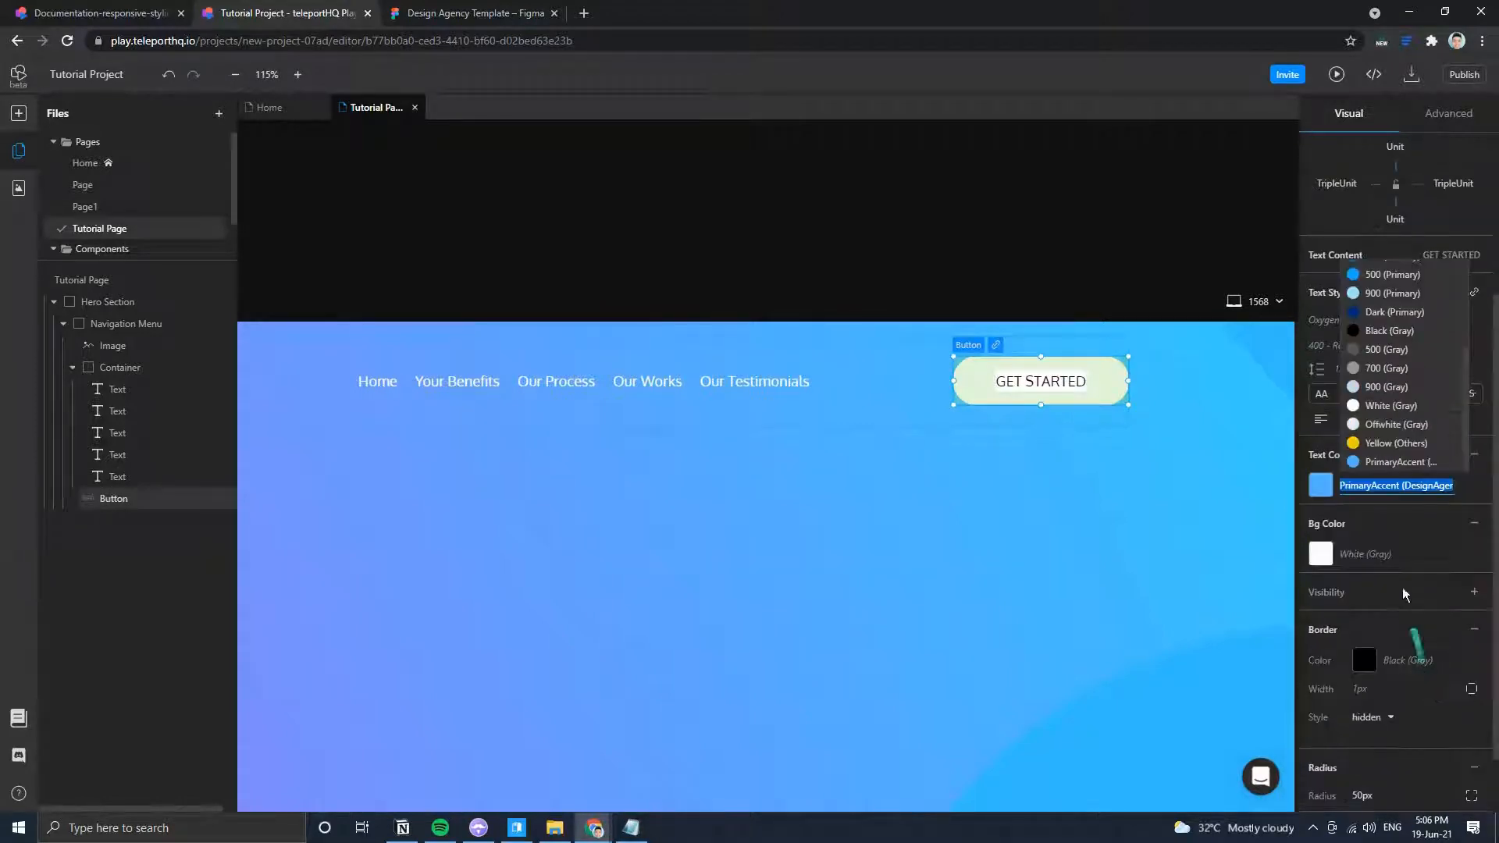
click(1380, 462)
click(999, 199)
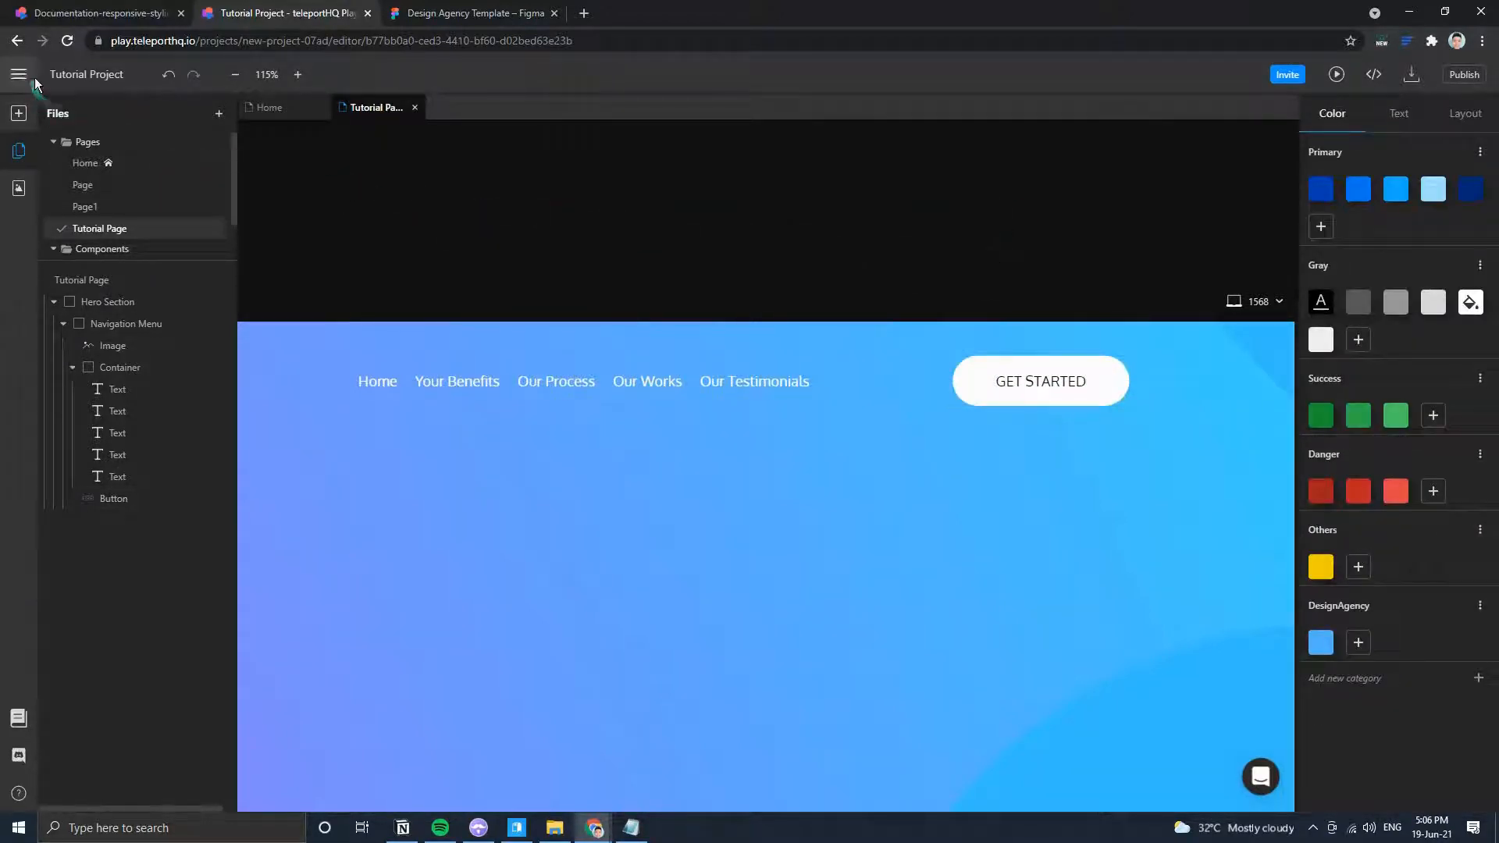
Reload the editor, inspect the GET STARTED button's label and color settings, and compare it with the Figma design.
click(67, 41)
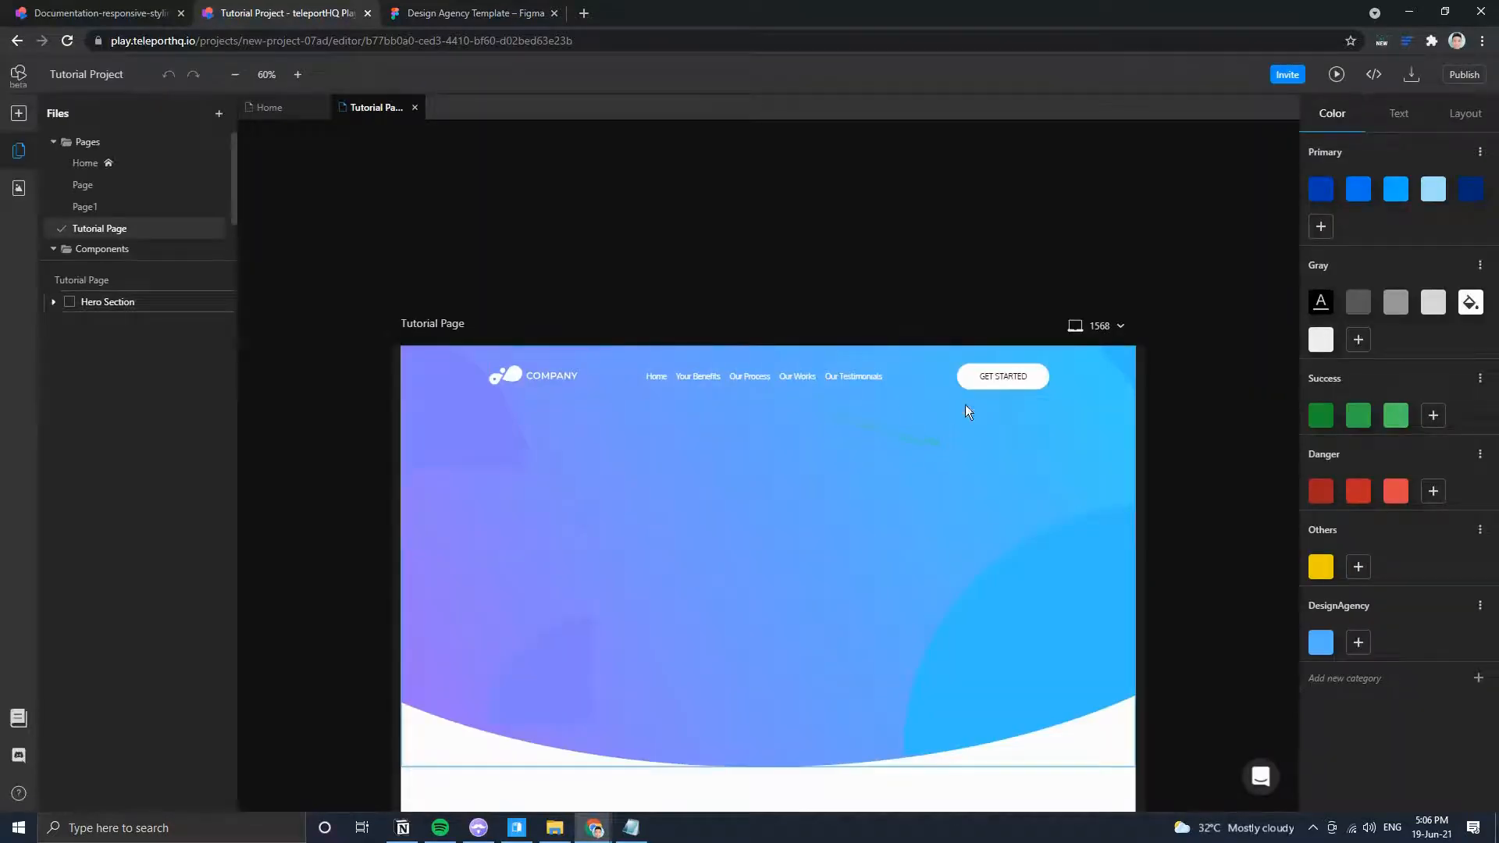
click(990, 379)
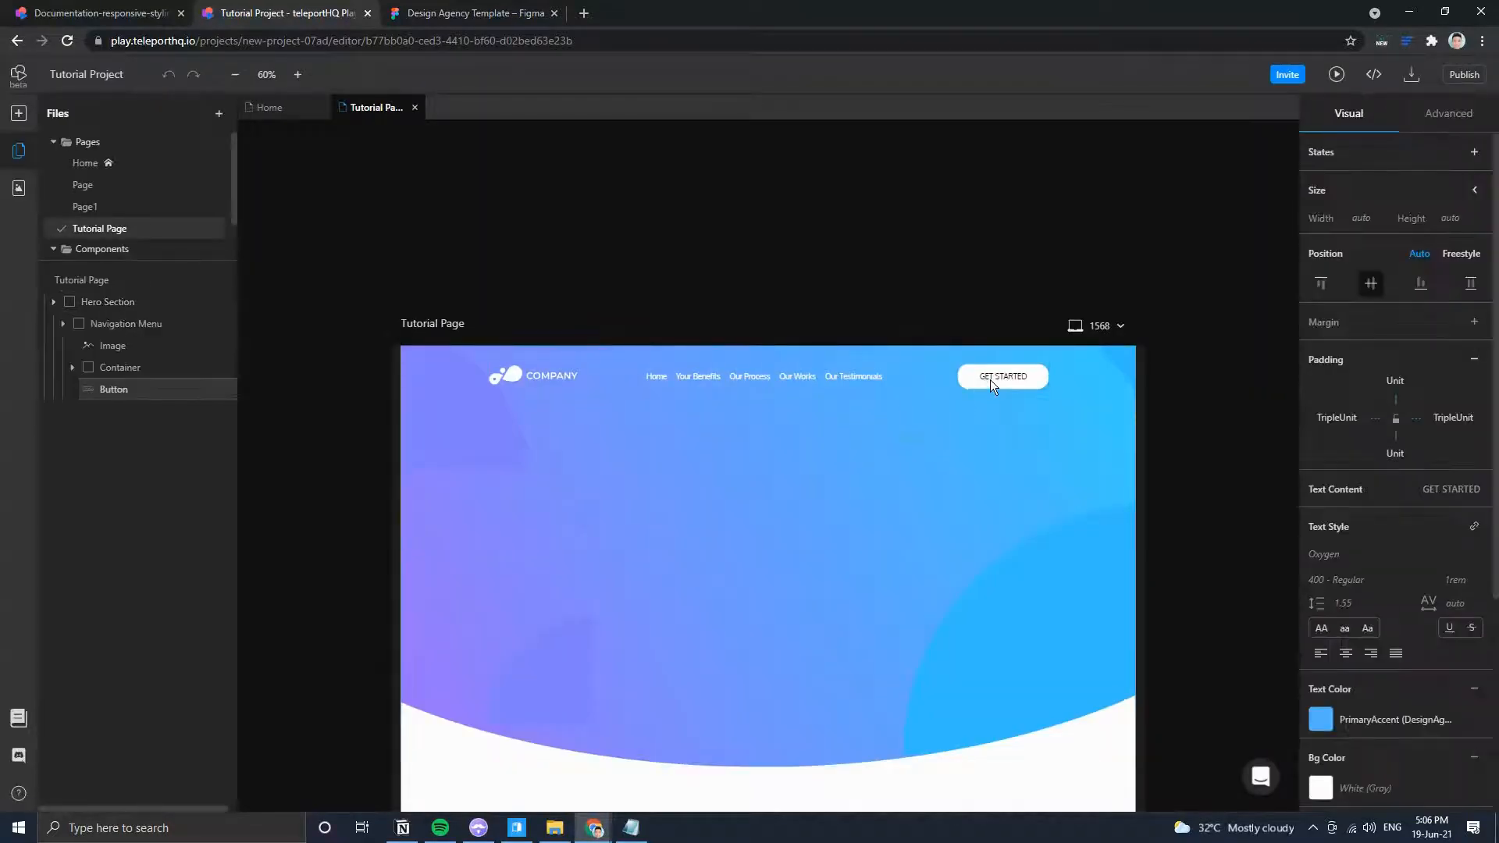
scroll(1015, 394, up, 5)
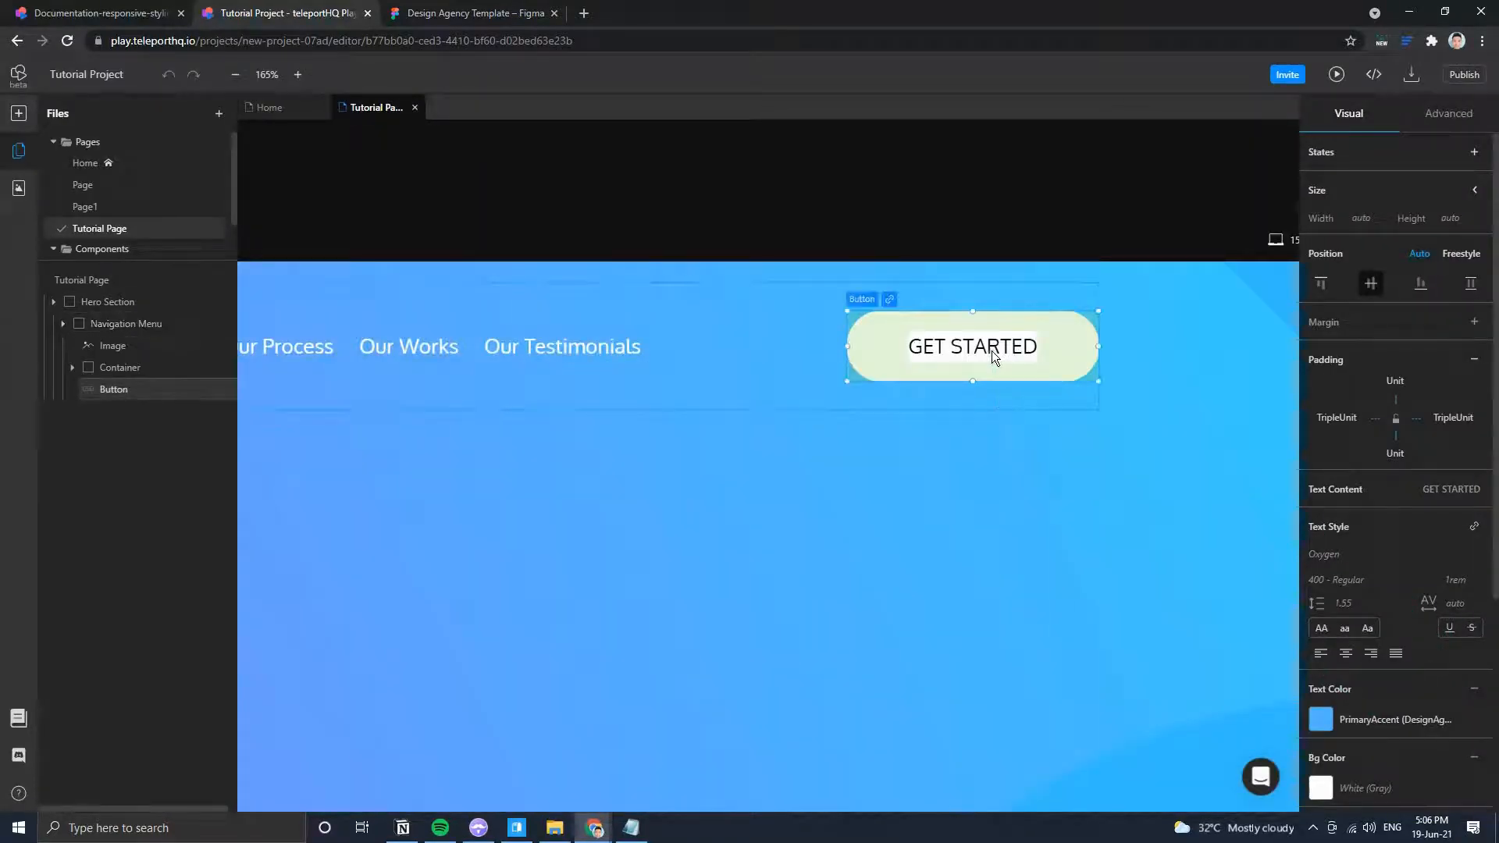
scroll(1405, 729, down, 4)
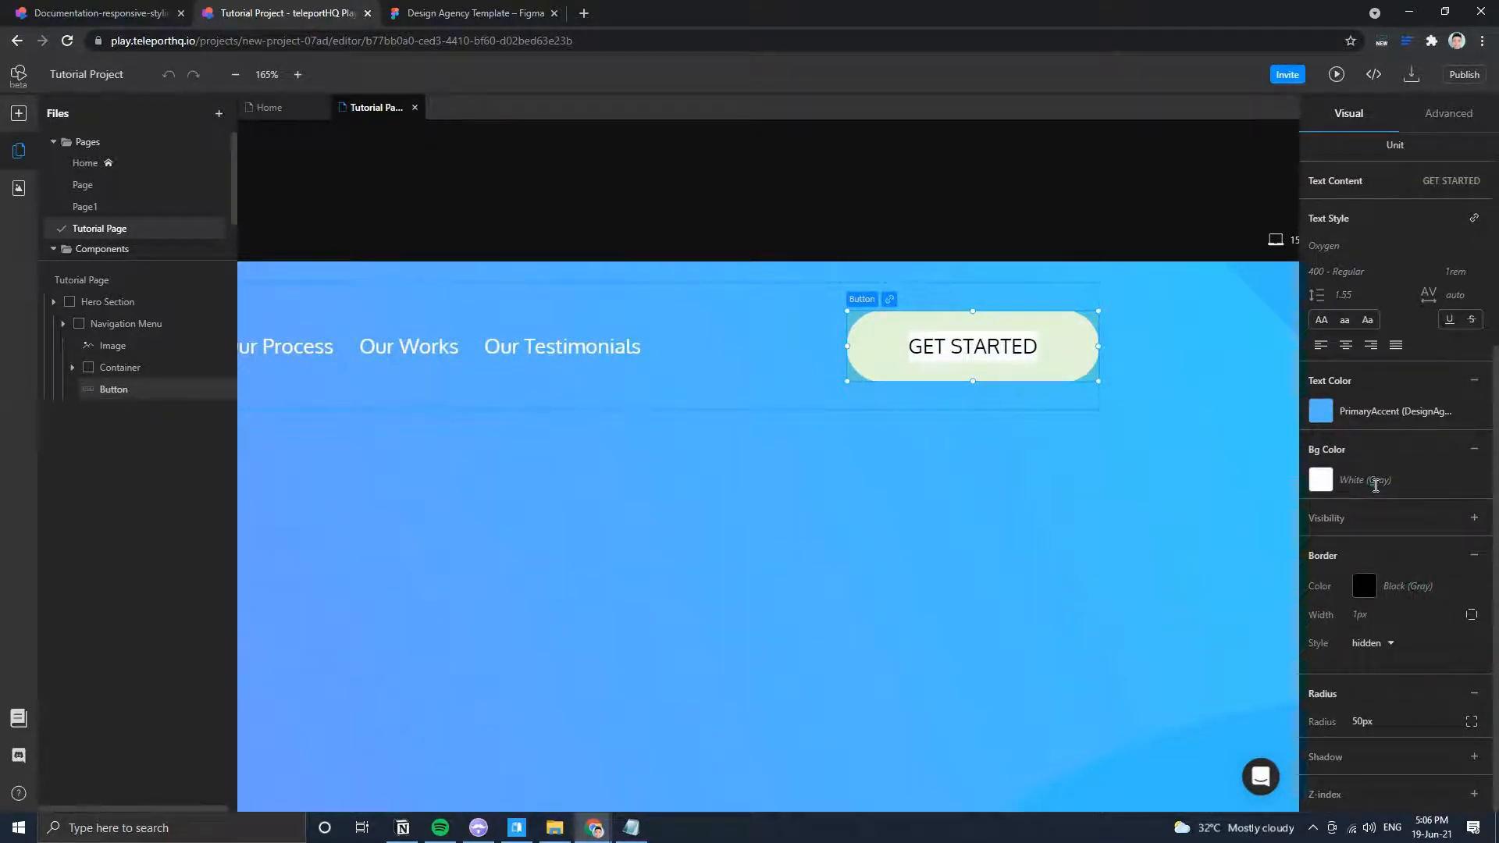
click(1050, 206)
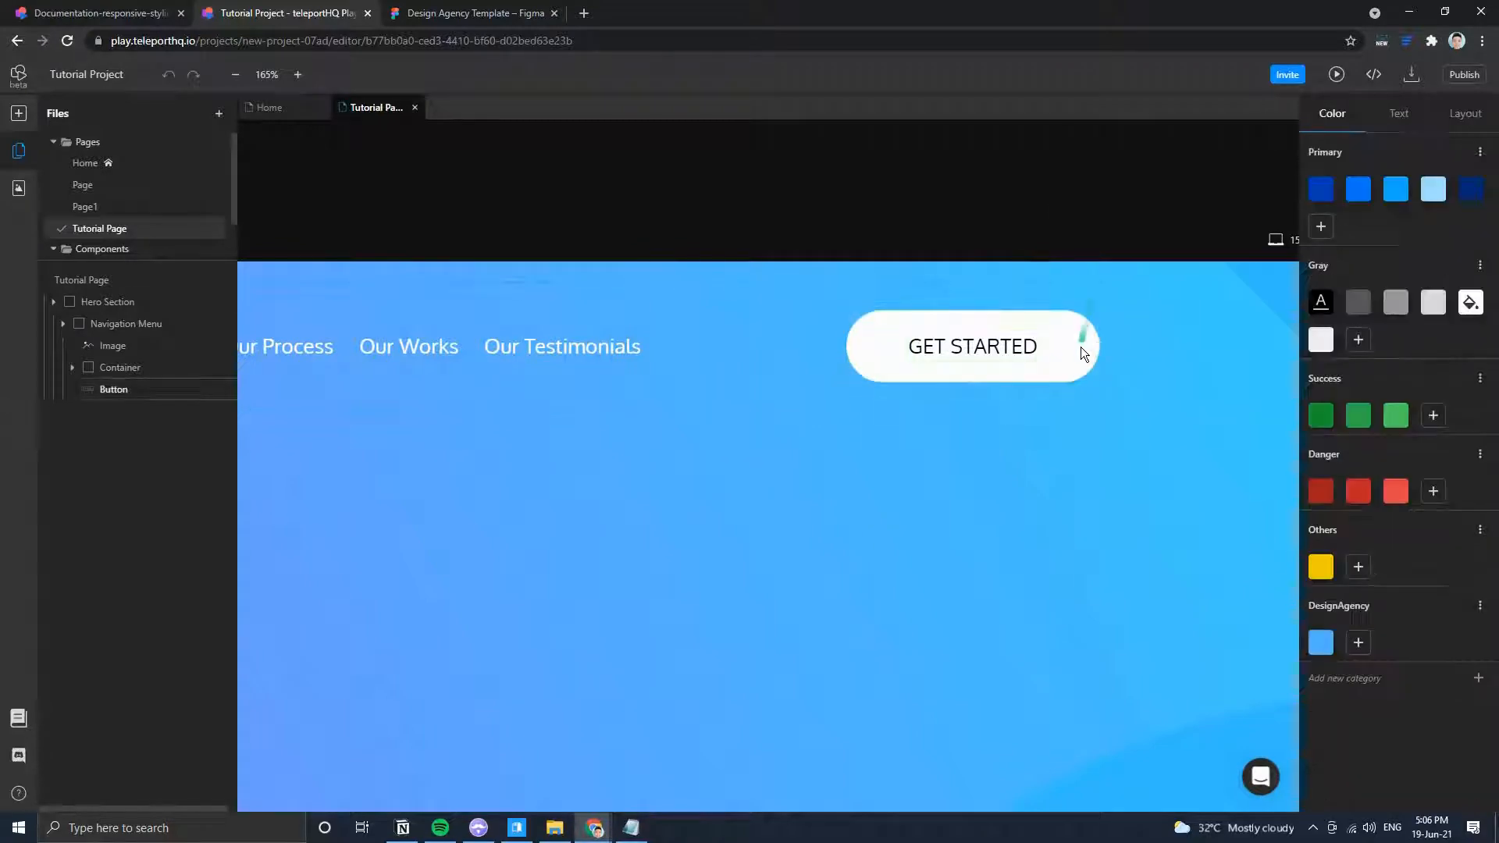
click(477, 12)
click(278, 13)
Create a text style named Button from the GET STARTED button's text style settings.
click(953, 345)
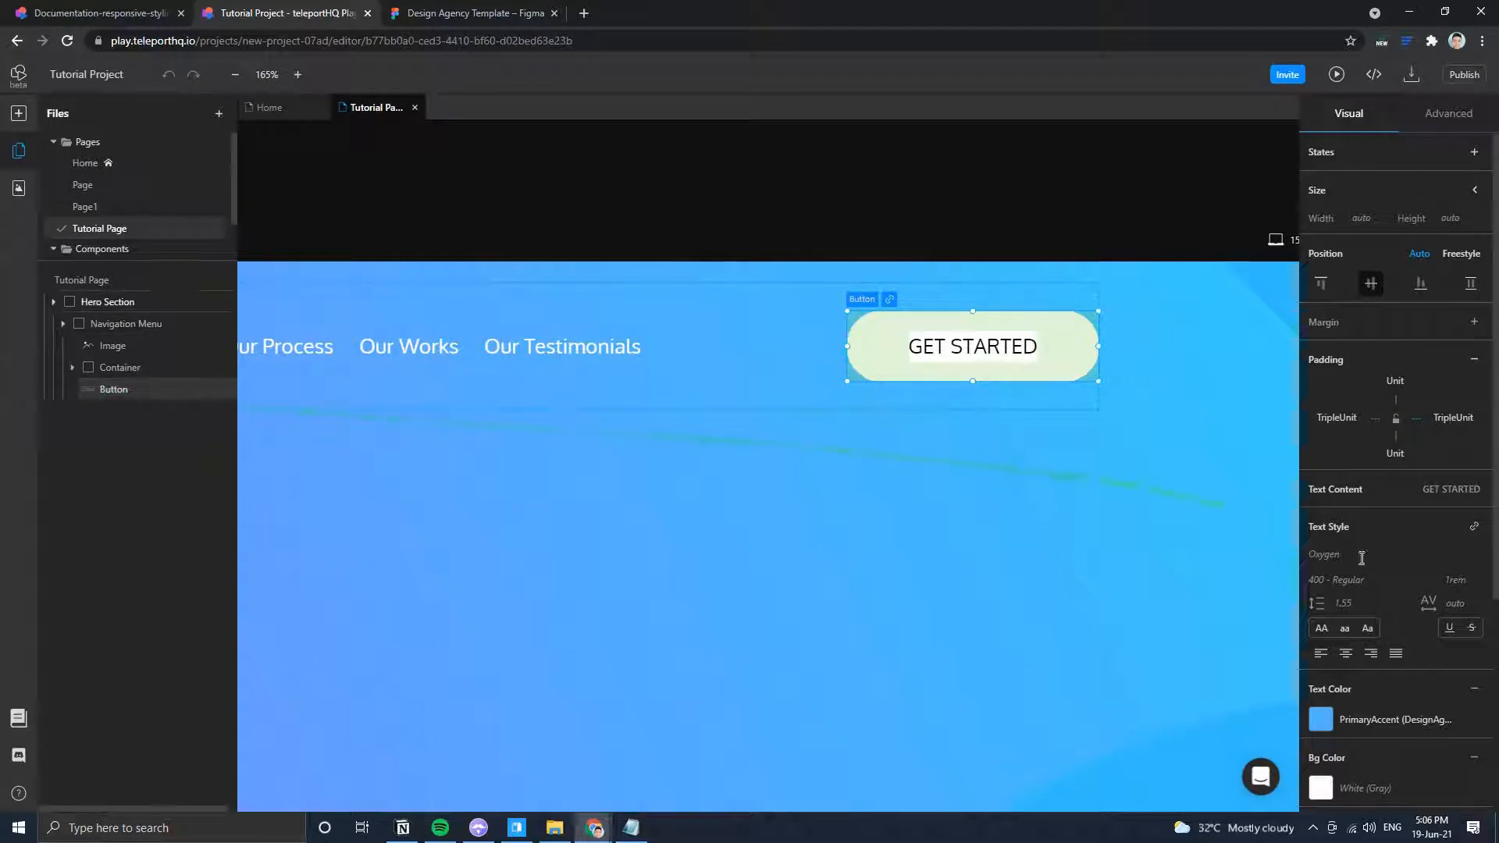
scroll(1415, 601, down, 2)
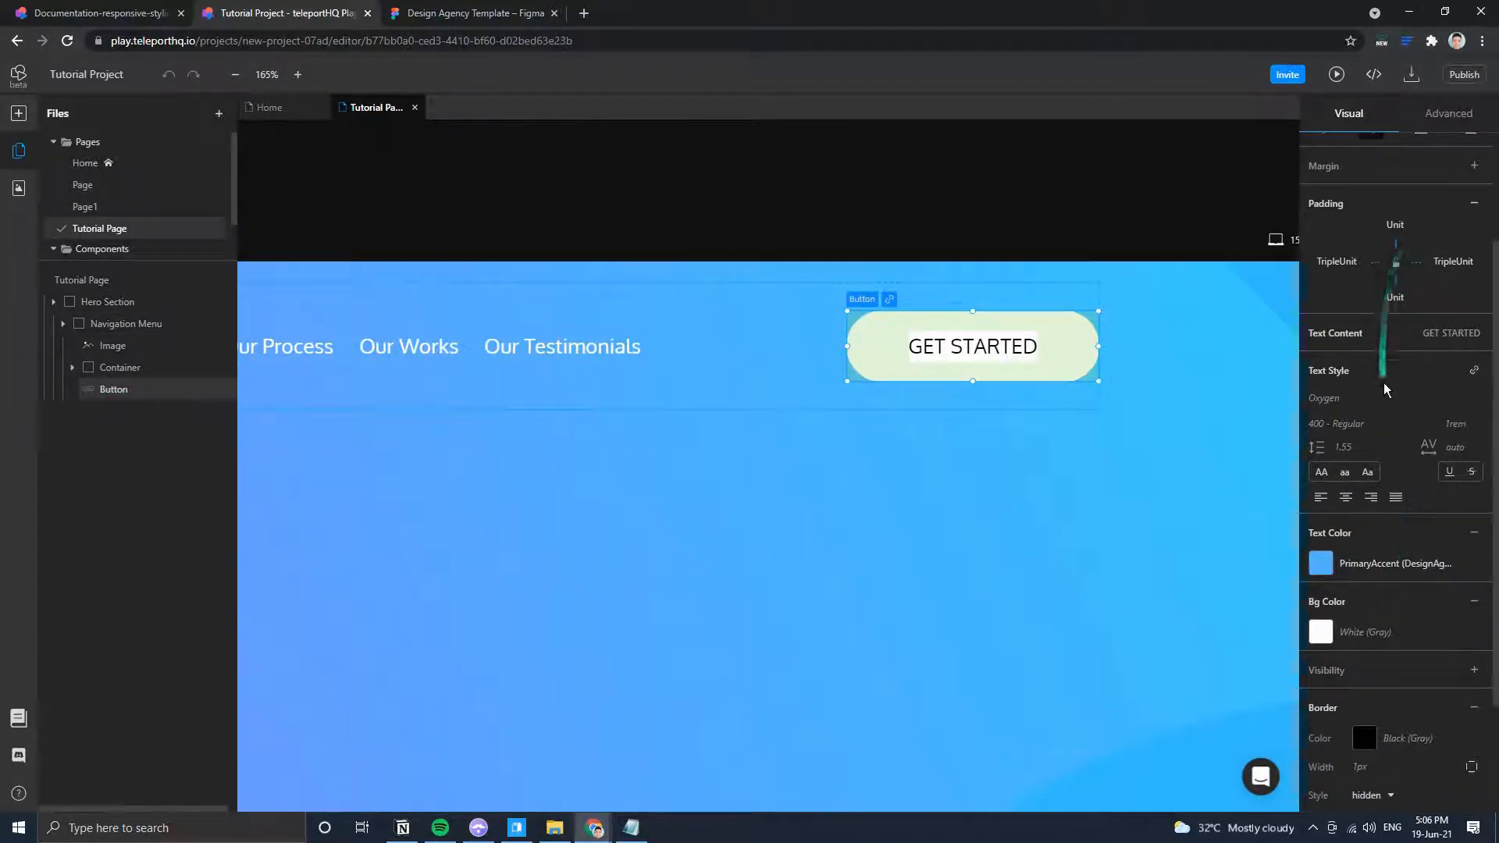
scroll(1386, 390, up, 2)
scroll(1388, 390, down, 3)
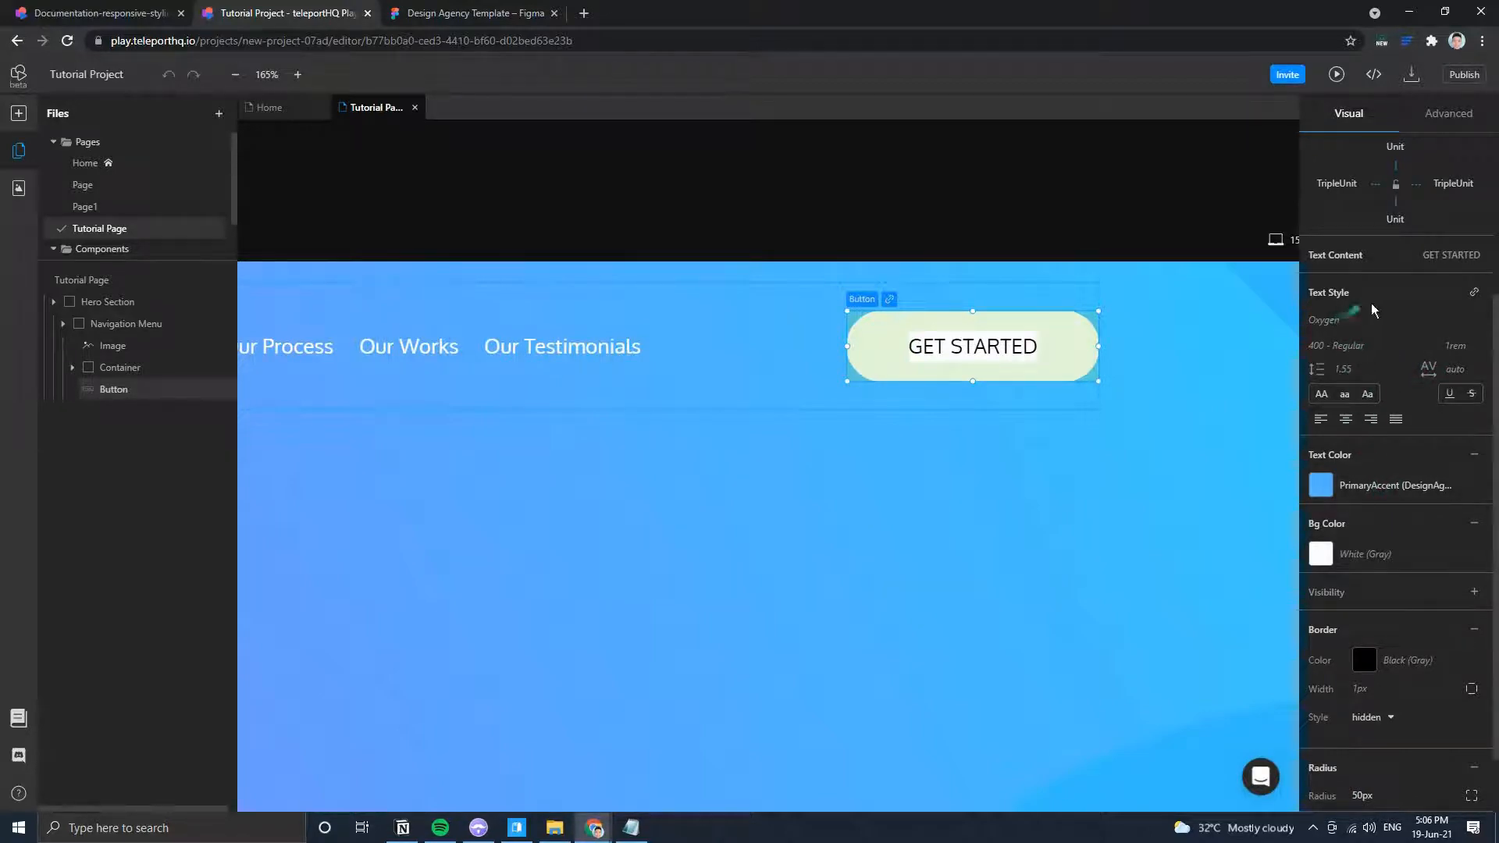
click(1472, 293)
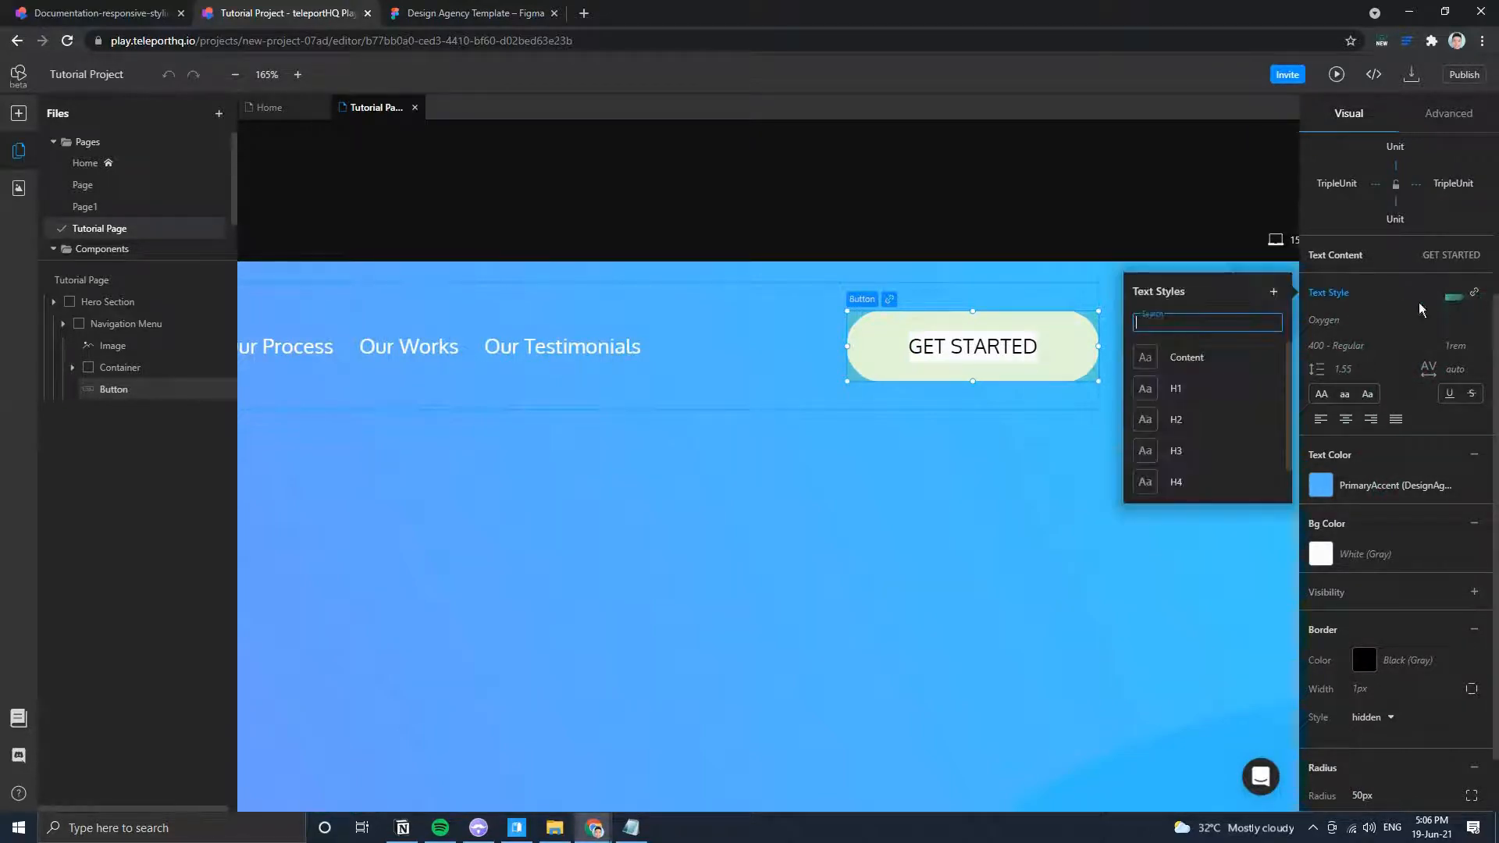
click(1272, 292)
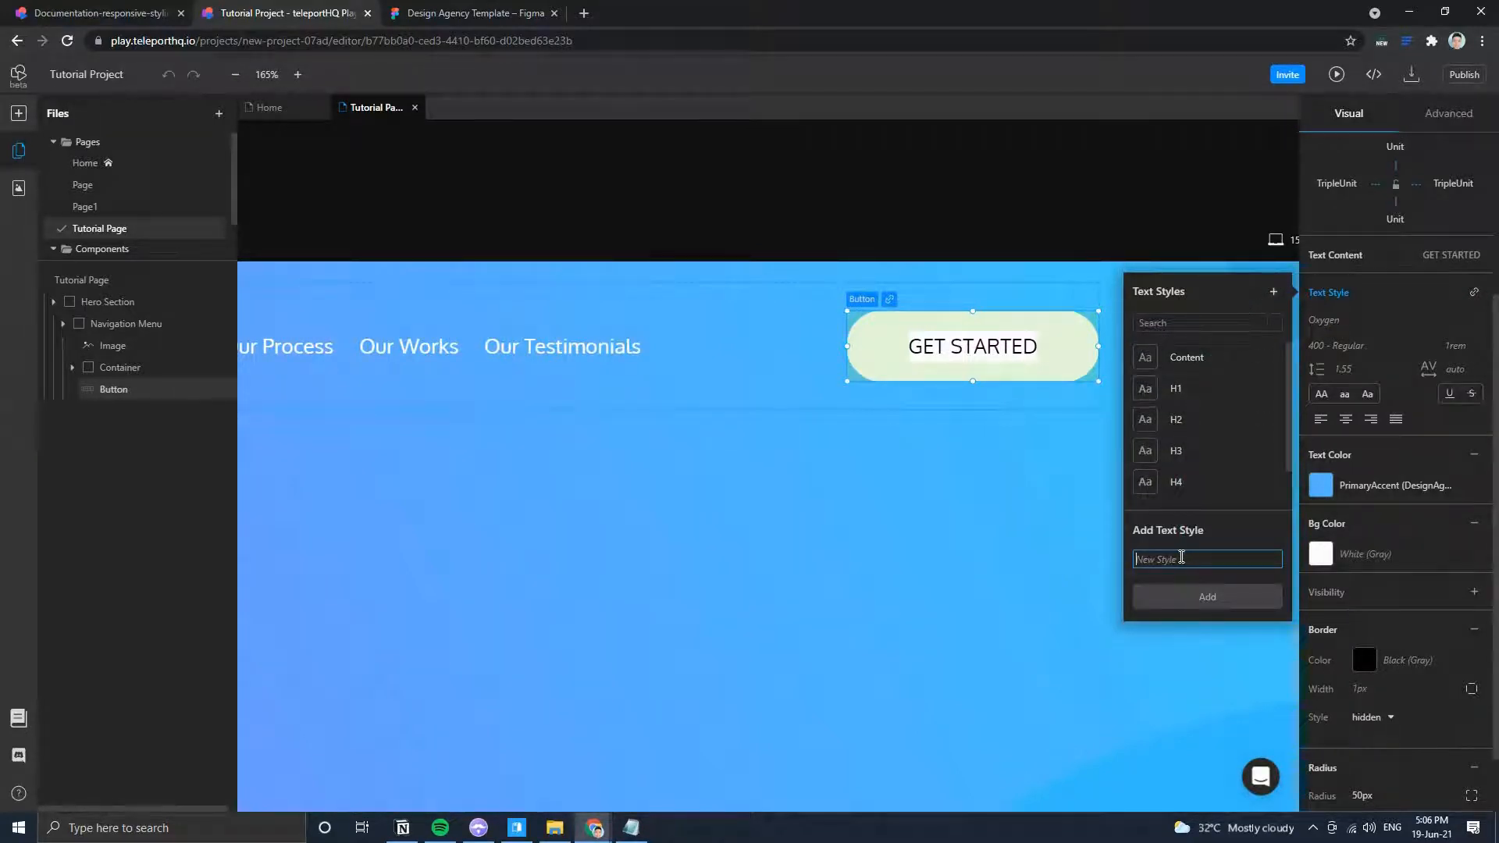
text(Button)
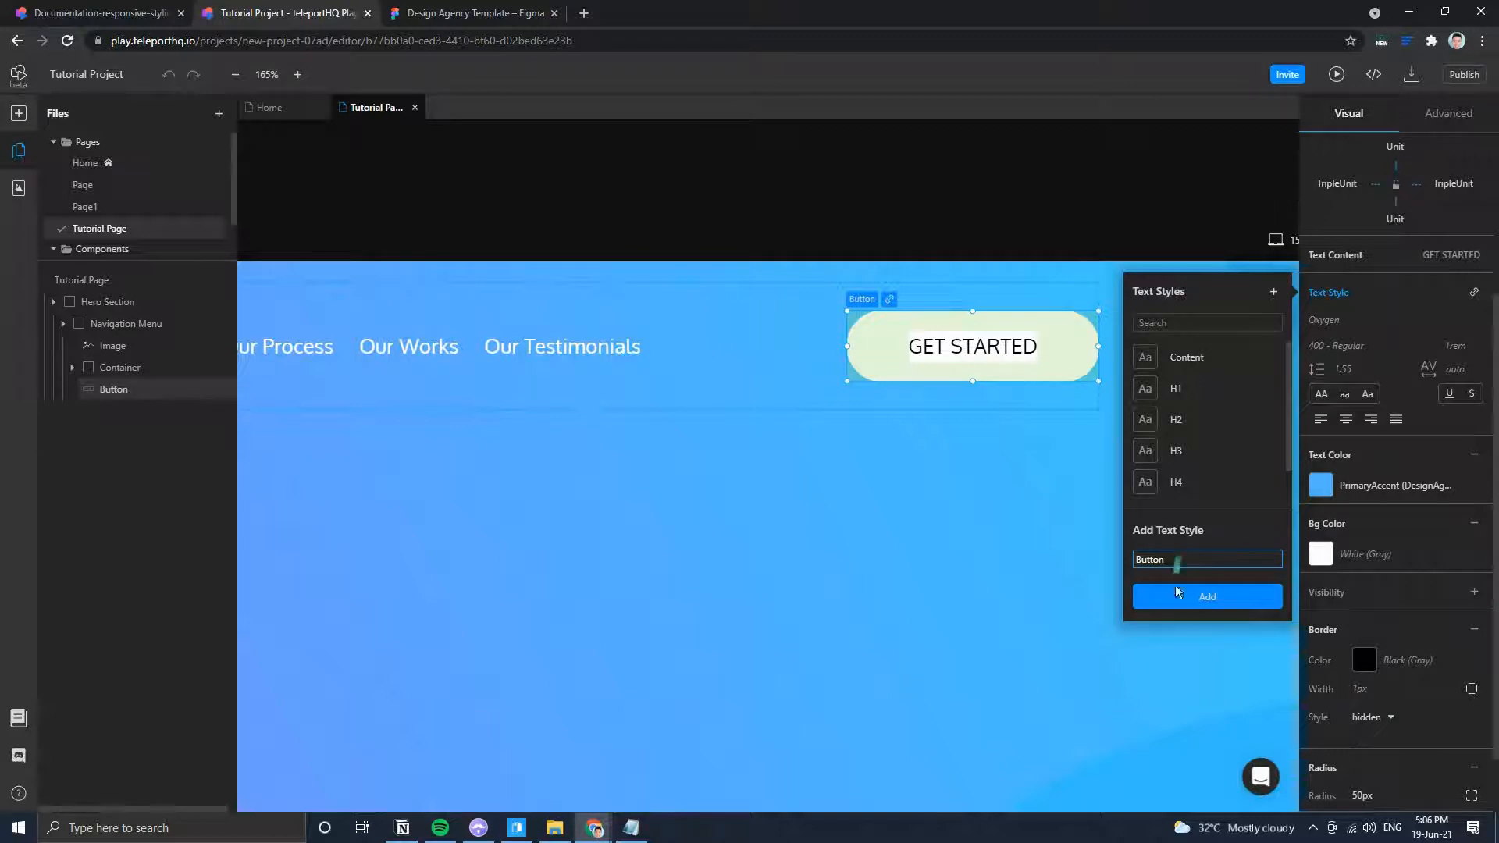
click(1183, 597)
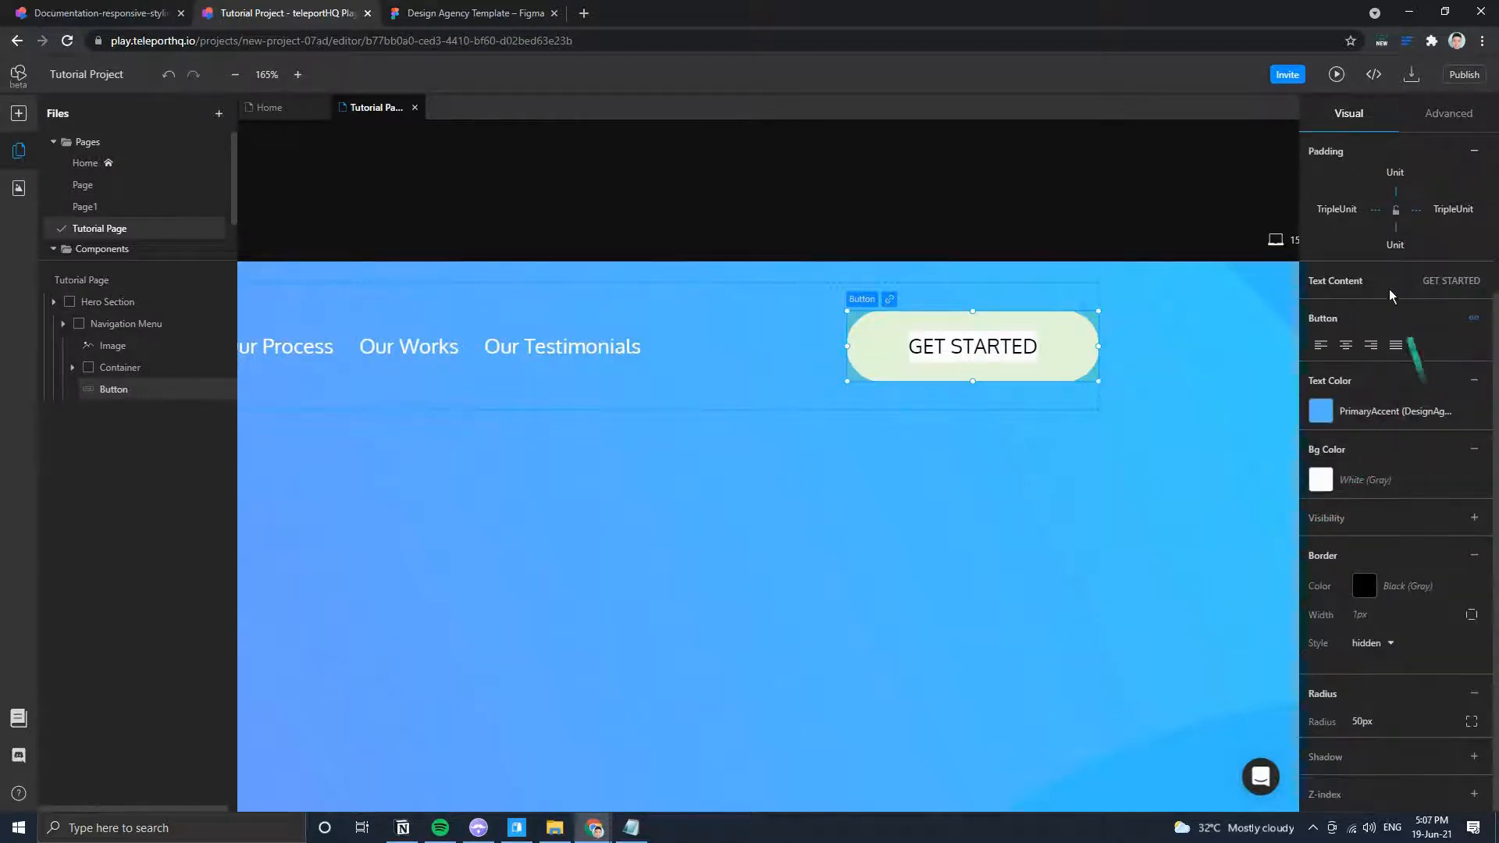
Try to open the Button text style from the project's text styles.
click(1071, 139)
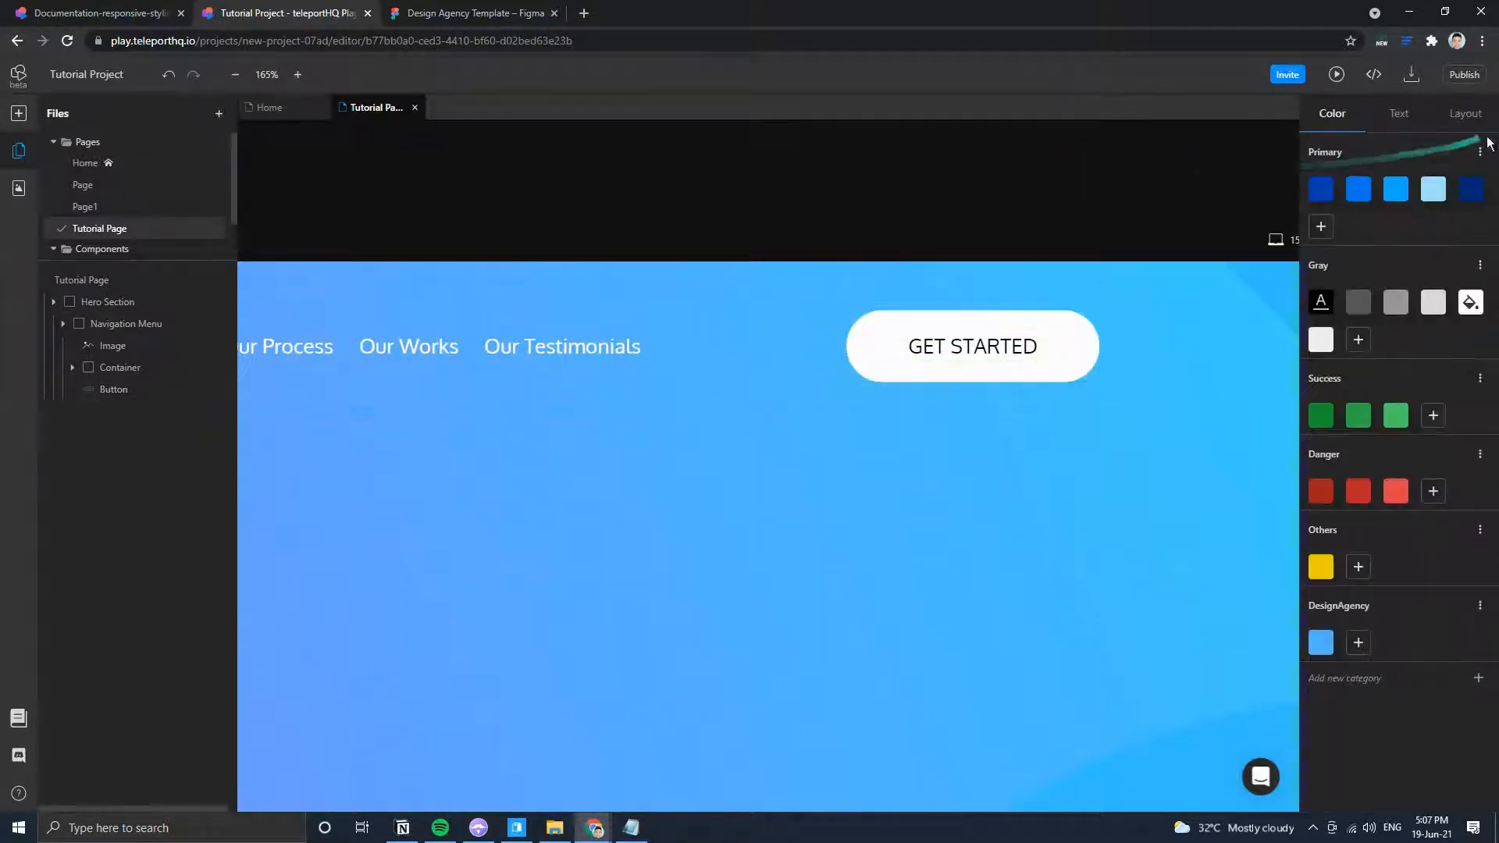
click(1460, 116)
click(1401, 115)
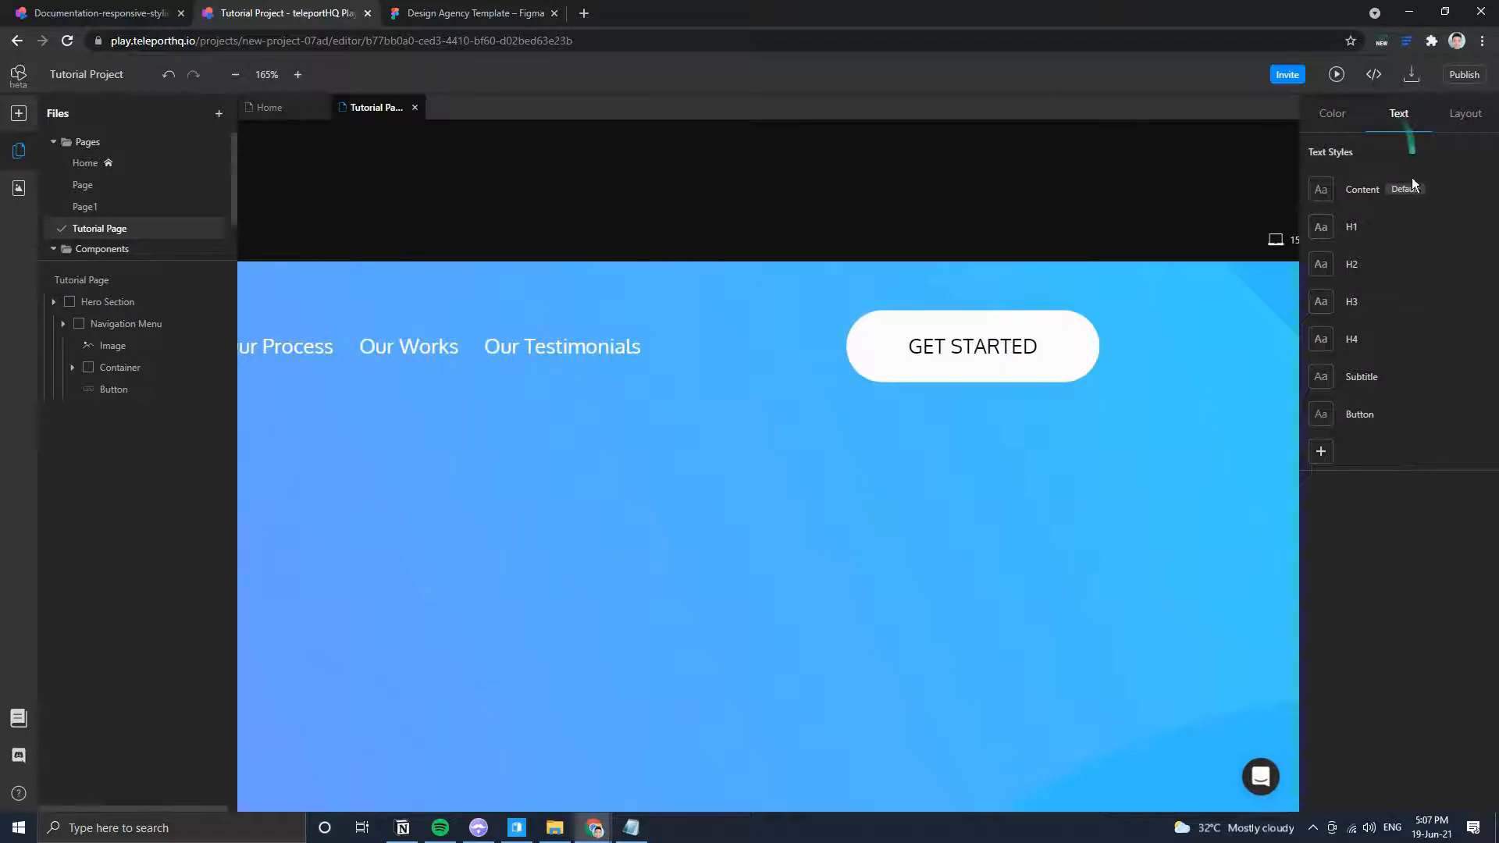
click(1377, 409)
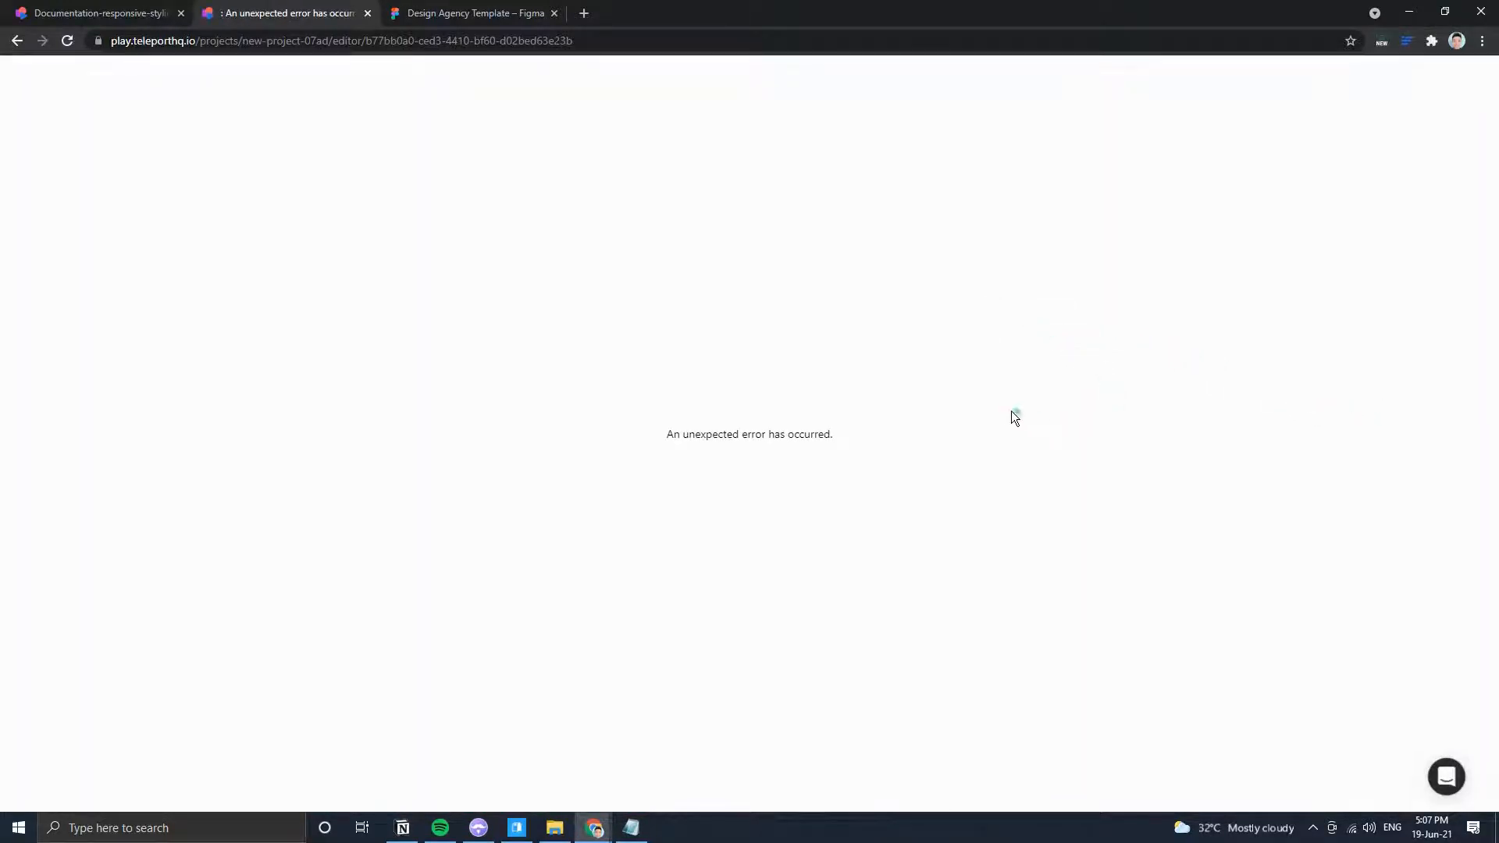
Reload the Tutorial Page editor and return to the page header.
key(F5)
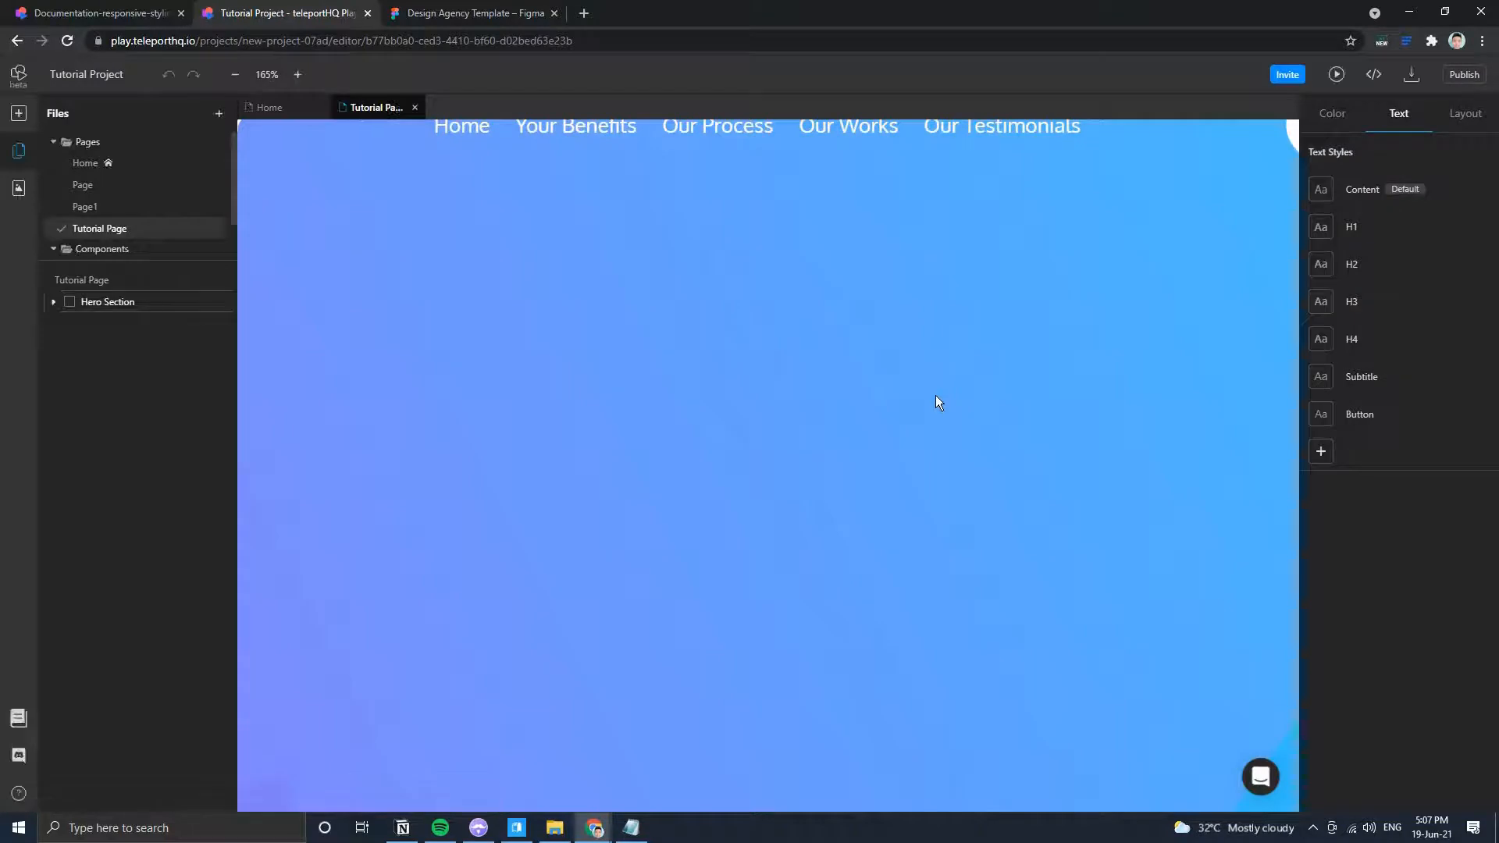
scroll(911, 392, up, 1)
scroll(914, 393, down, 5)
scroll(974, 378, right, 2)
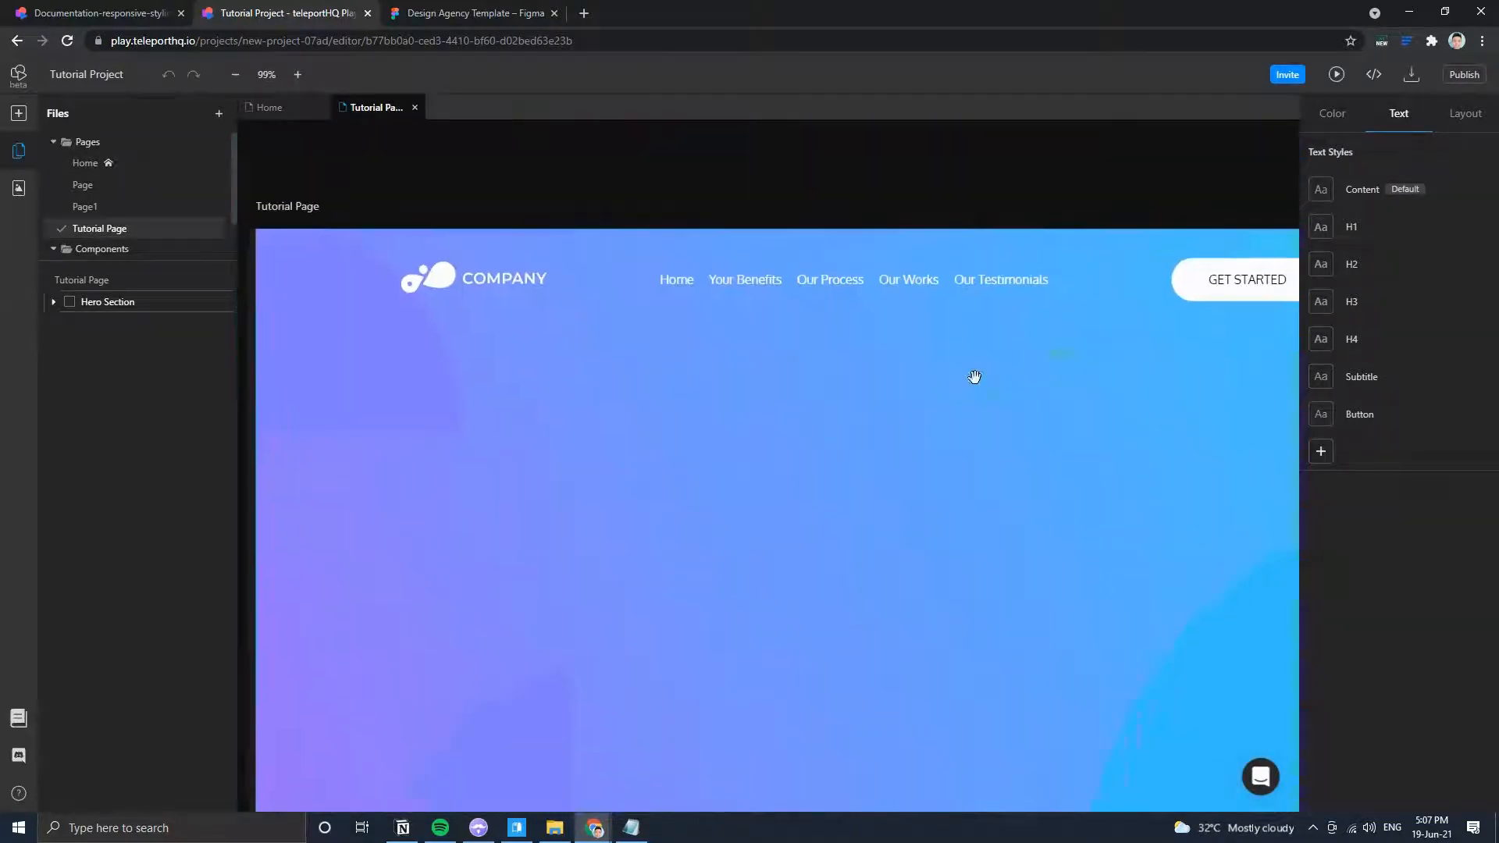
Check the GET STARTED button's settings and try to open the Button text style from the project's text styles.
click(1109, 312)
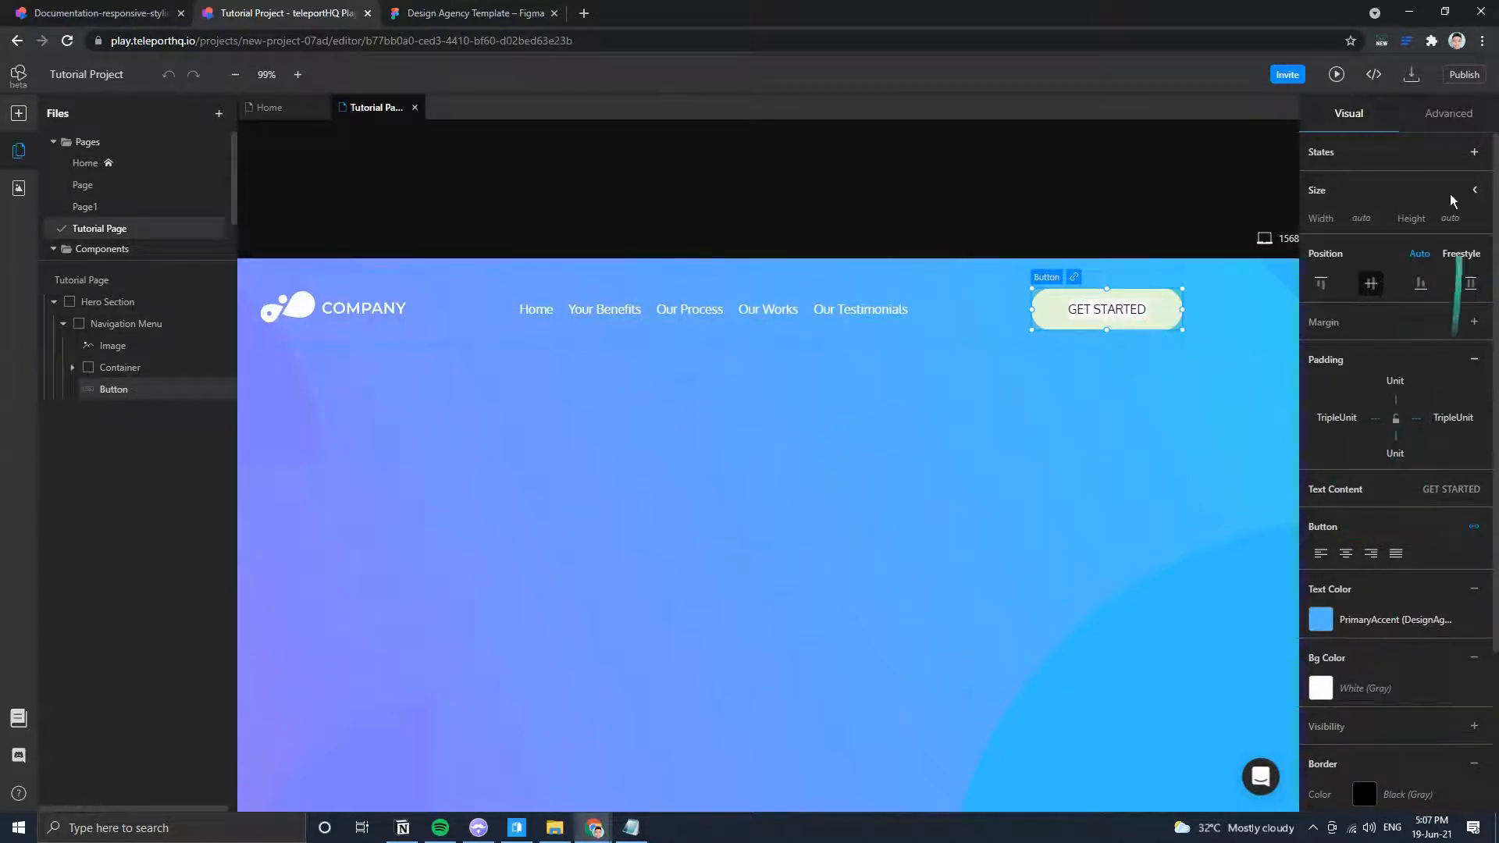
click(1246, 149)
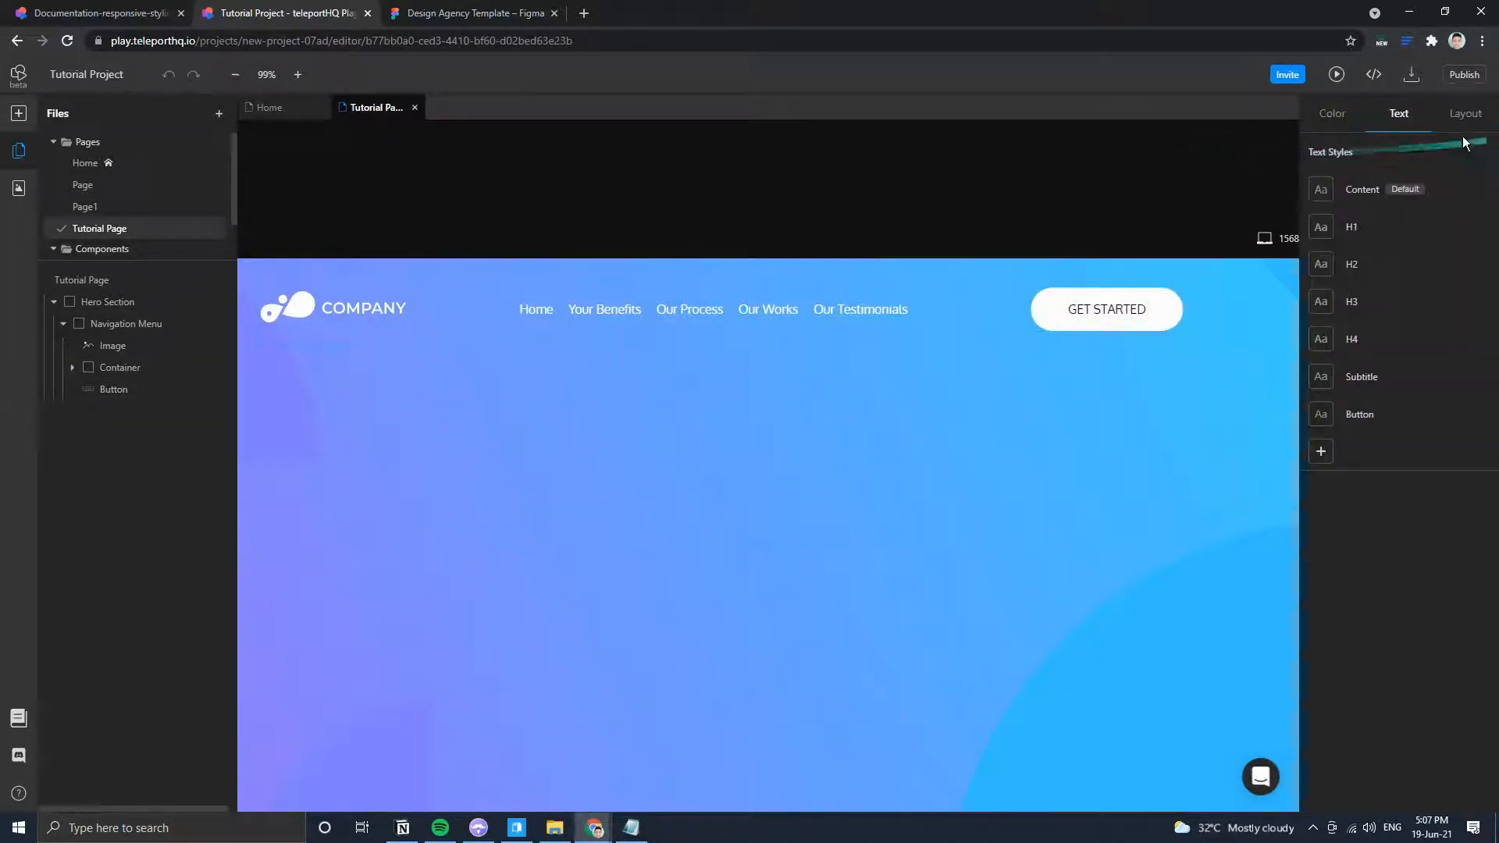
click(1372, 419)
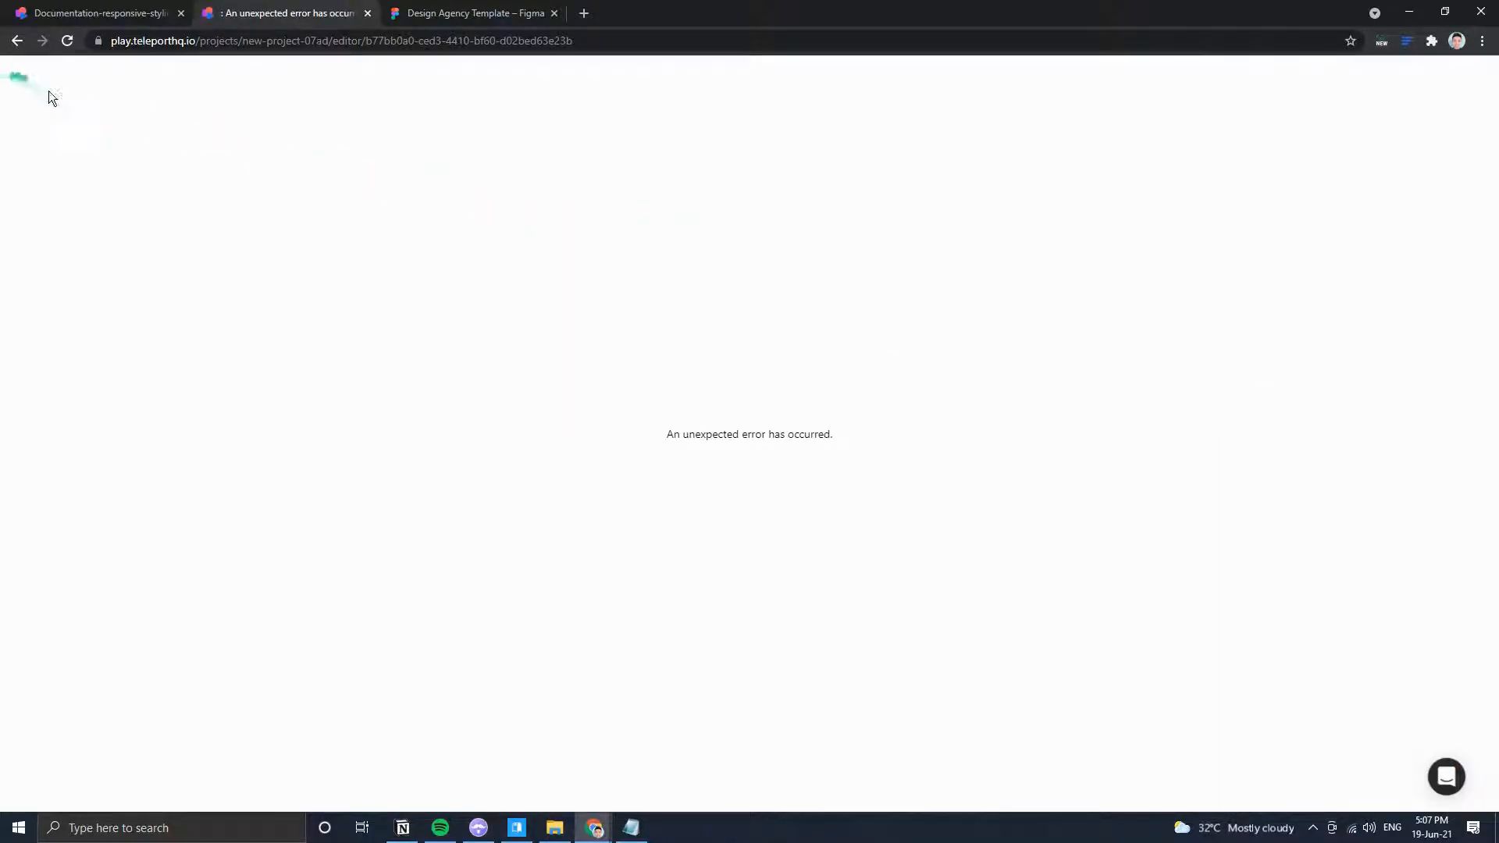
Reload the editor and delete the Button text style from the project's text styles.
click(69, 41)
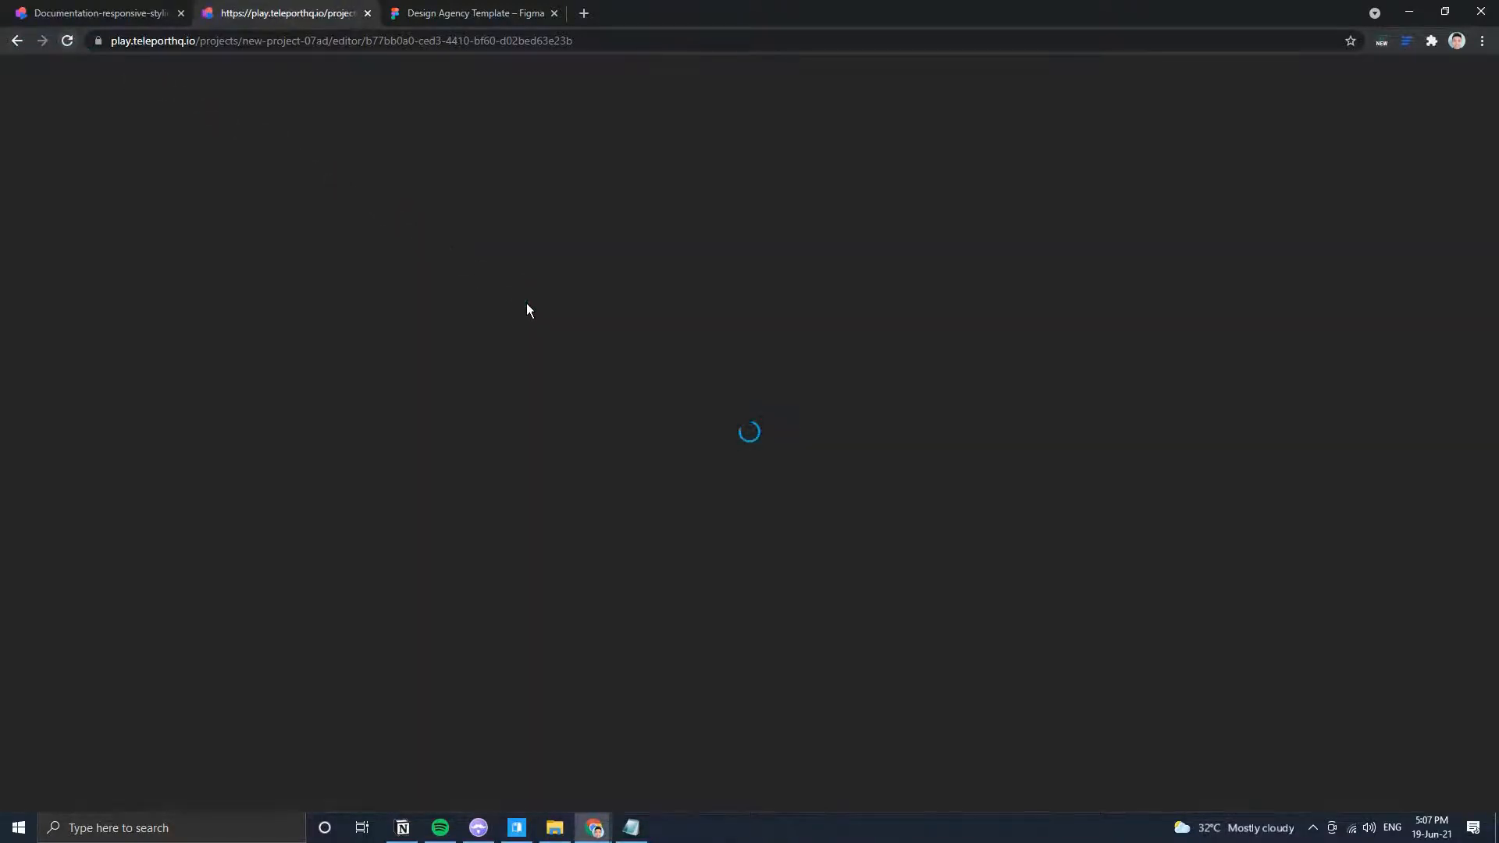
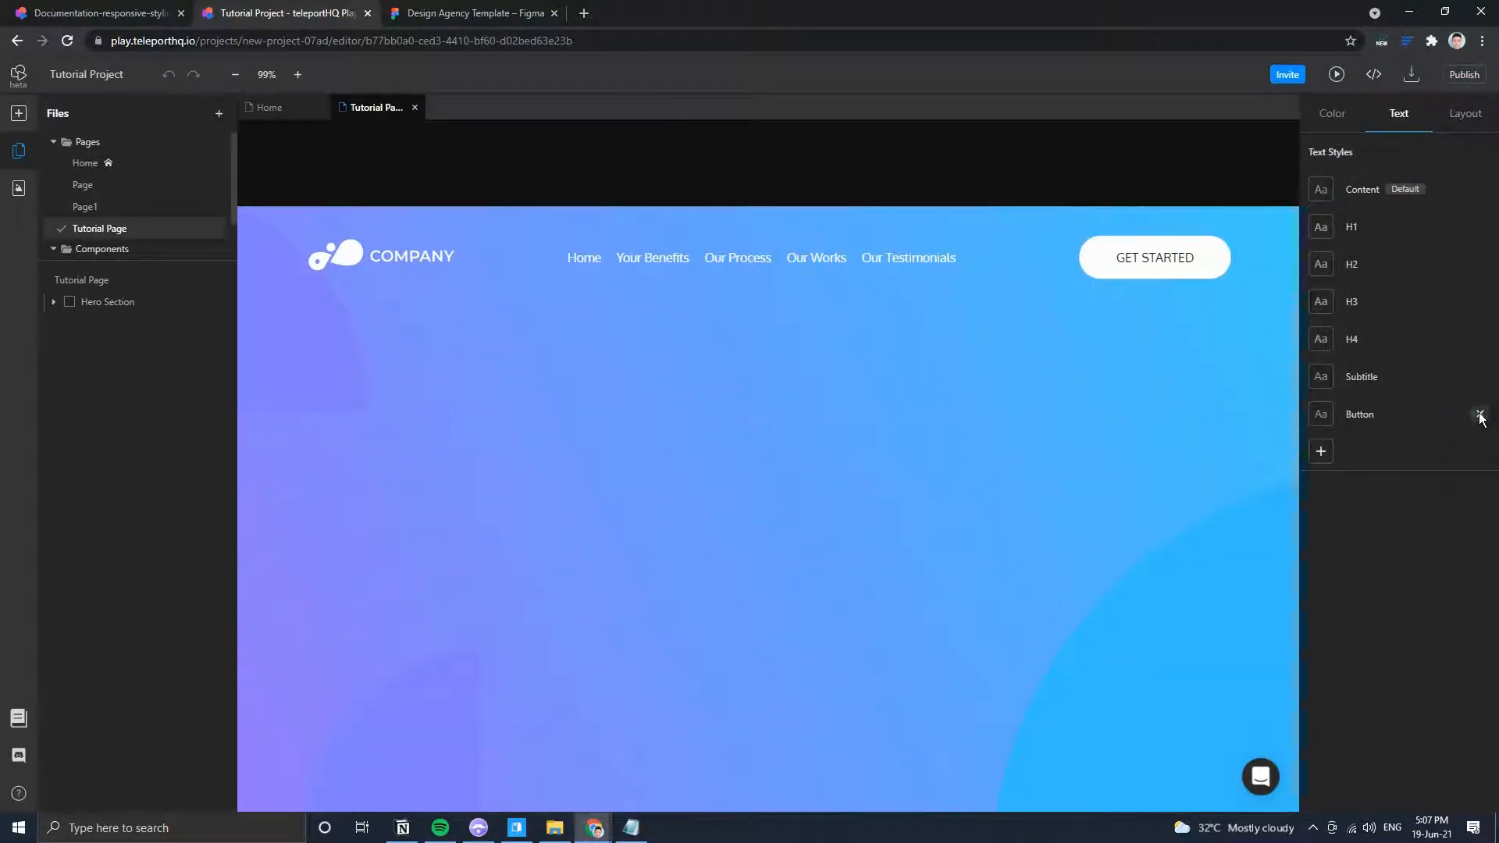
click(1479, 414)
Try to add a new text style named Button with the Oxygen font at 1 rem.
click(1320, 415)
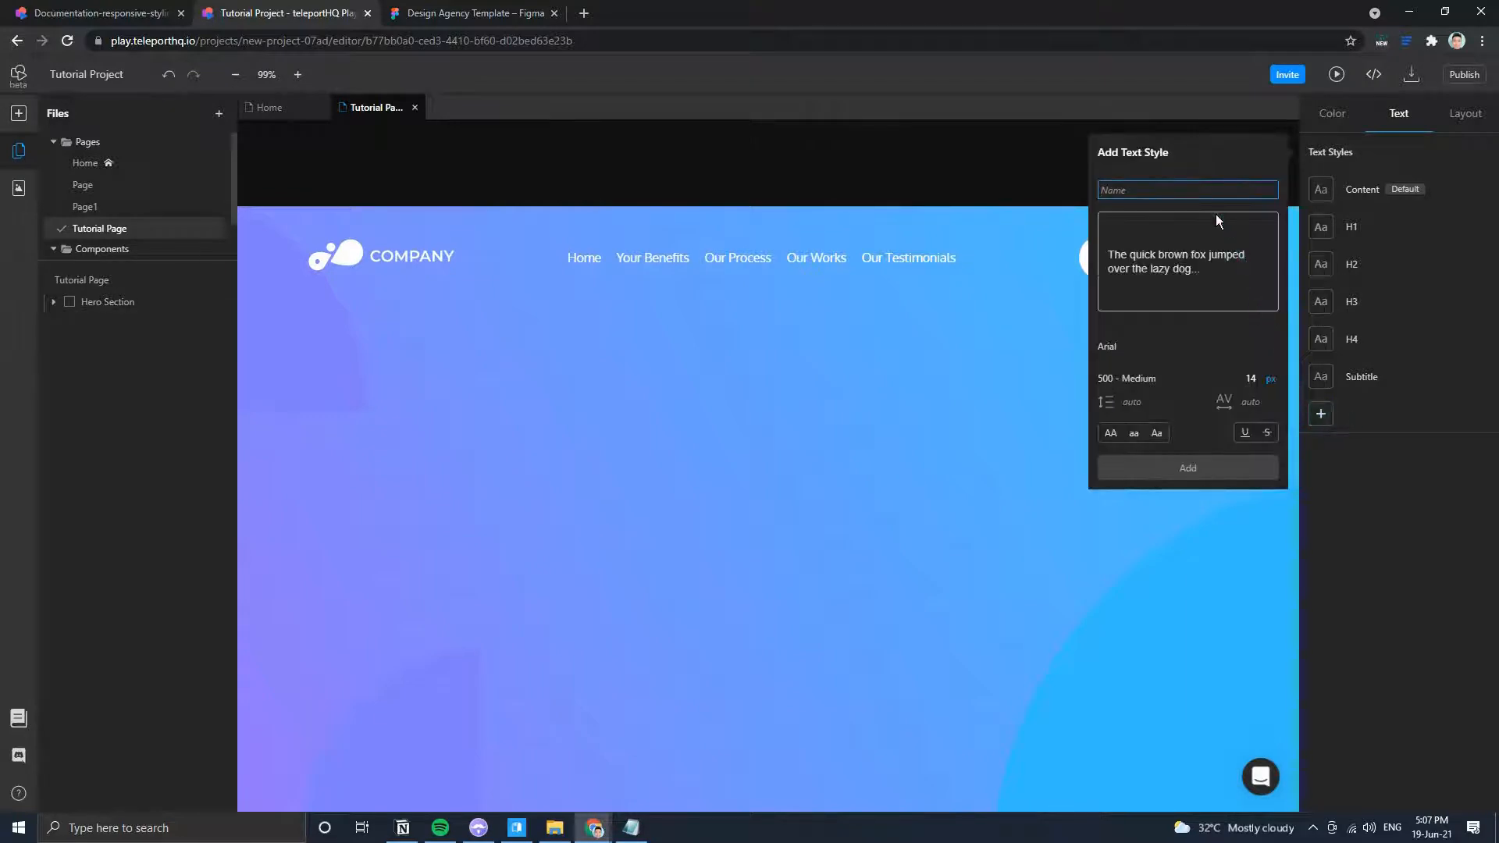
text(Button)
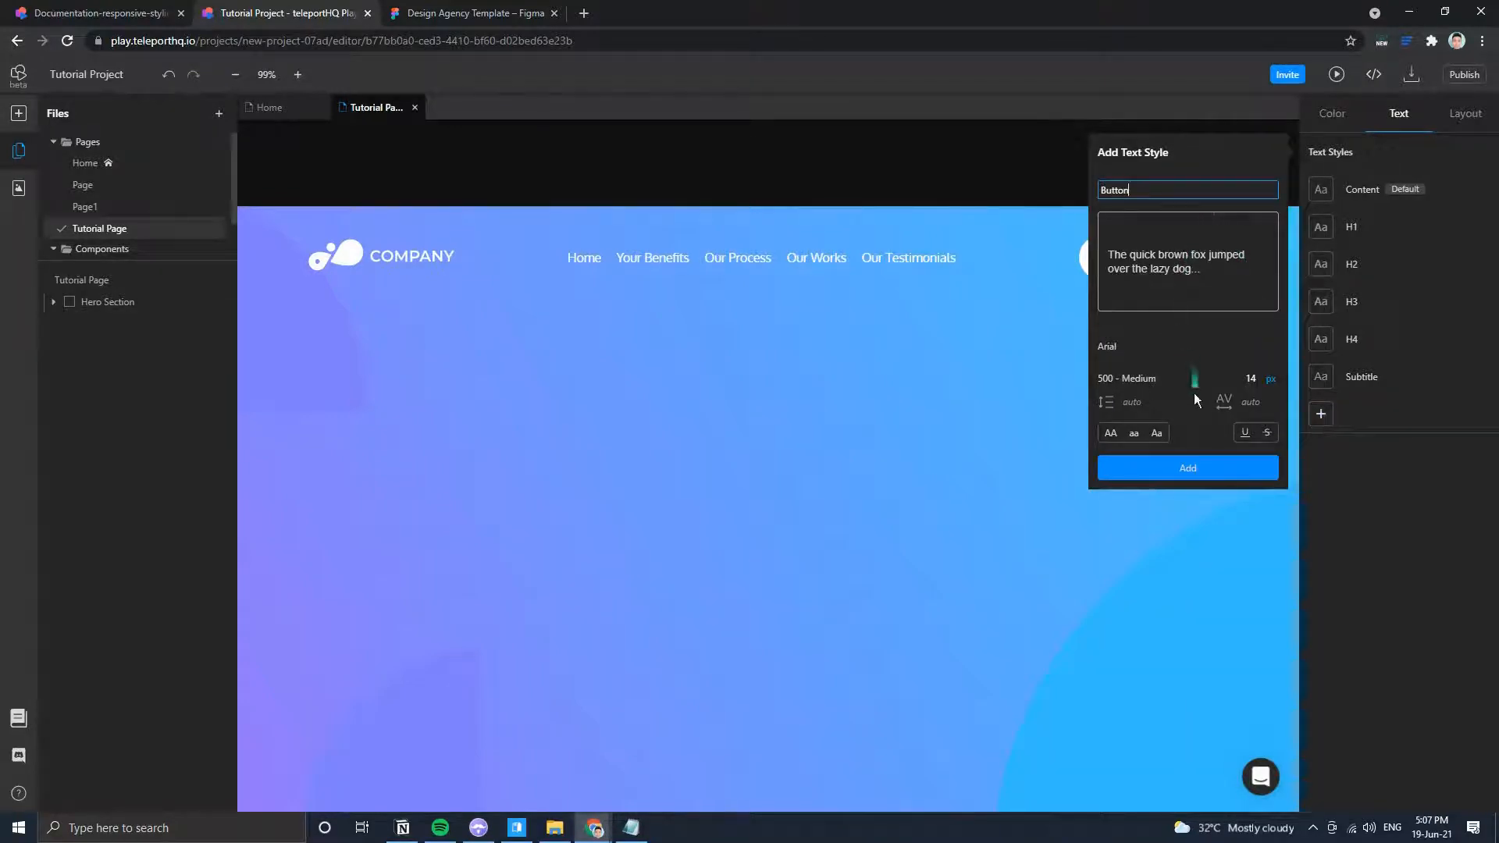
click(1251, 378)
text(1)
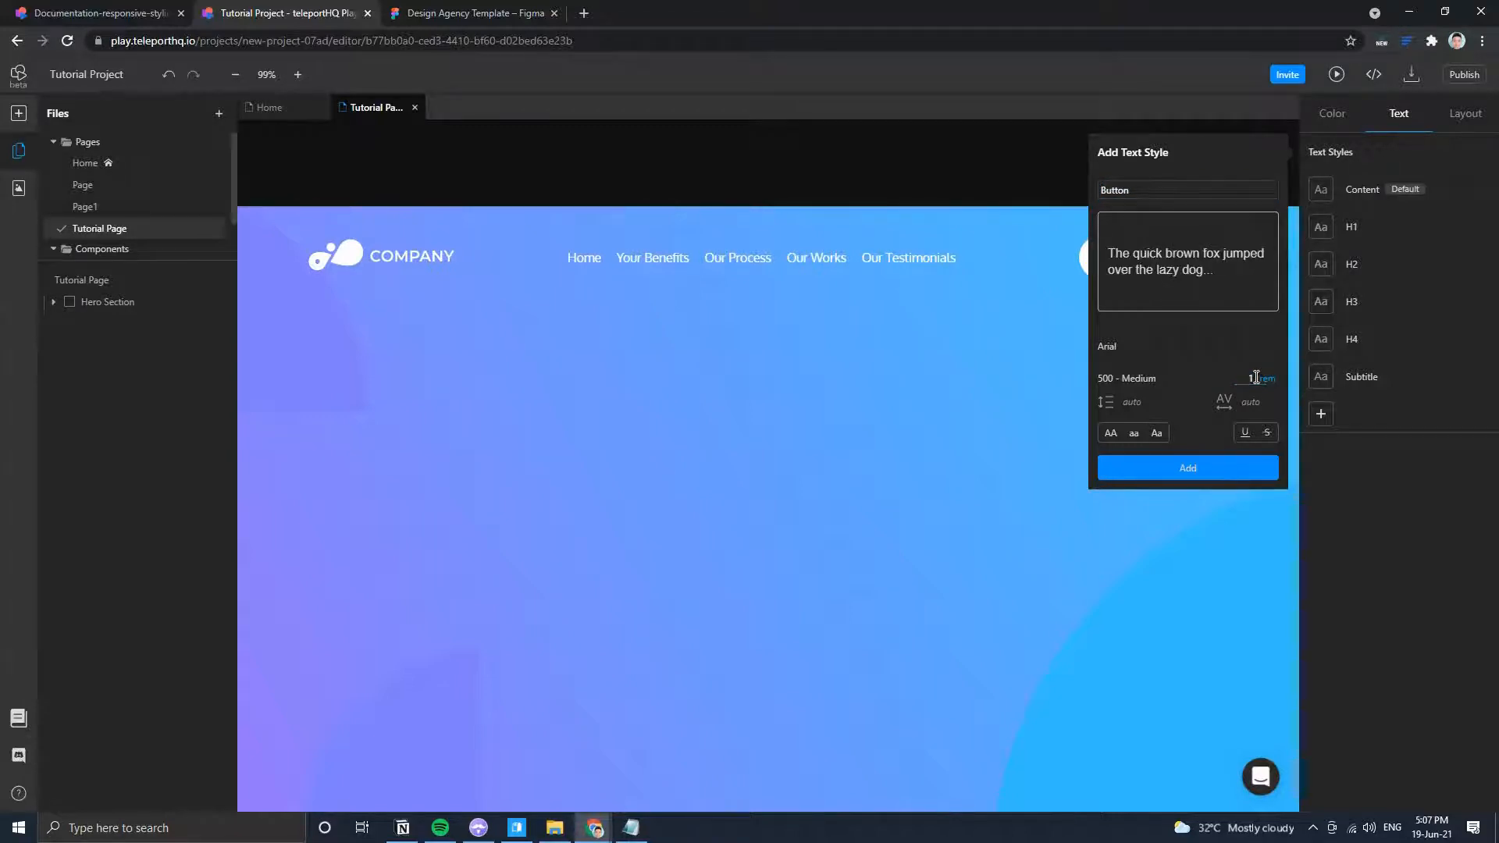
click(1114, 344)
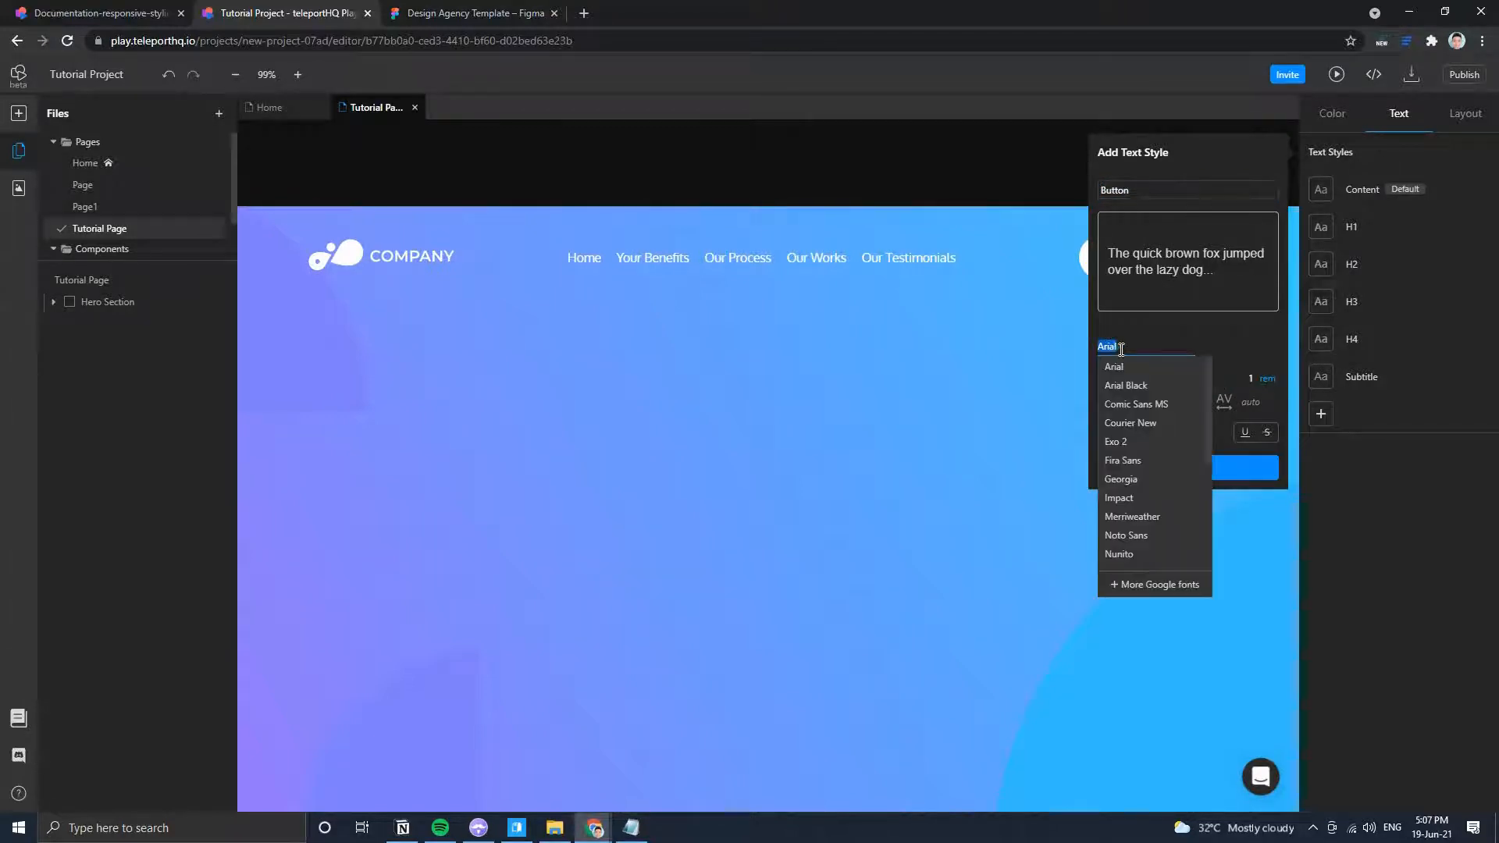
text(Oxygen)
key(Return)
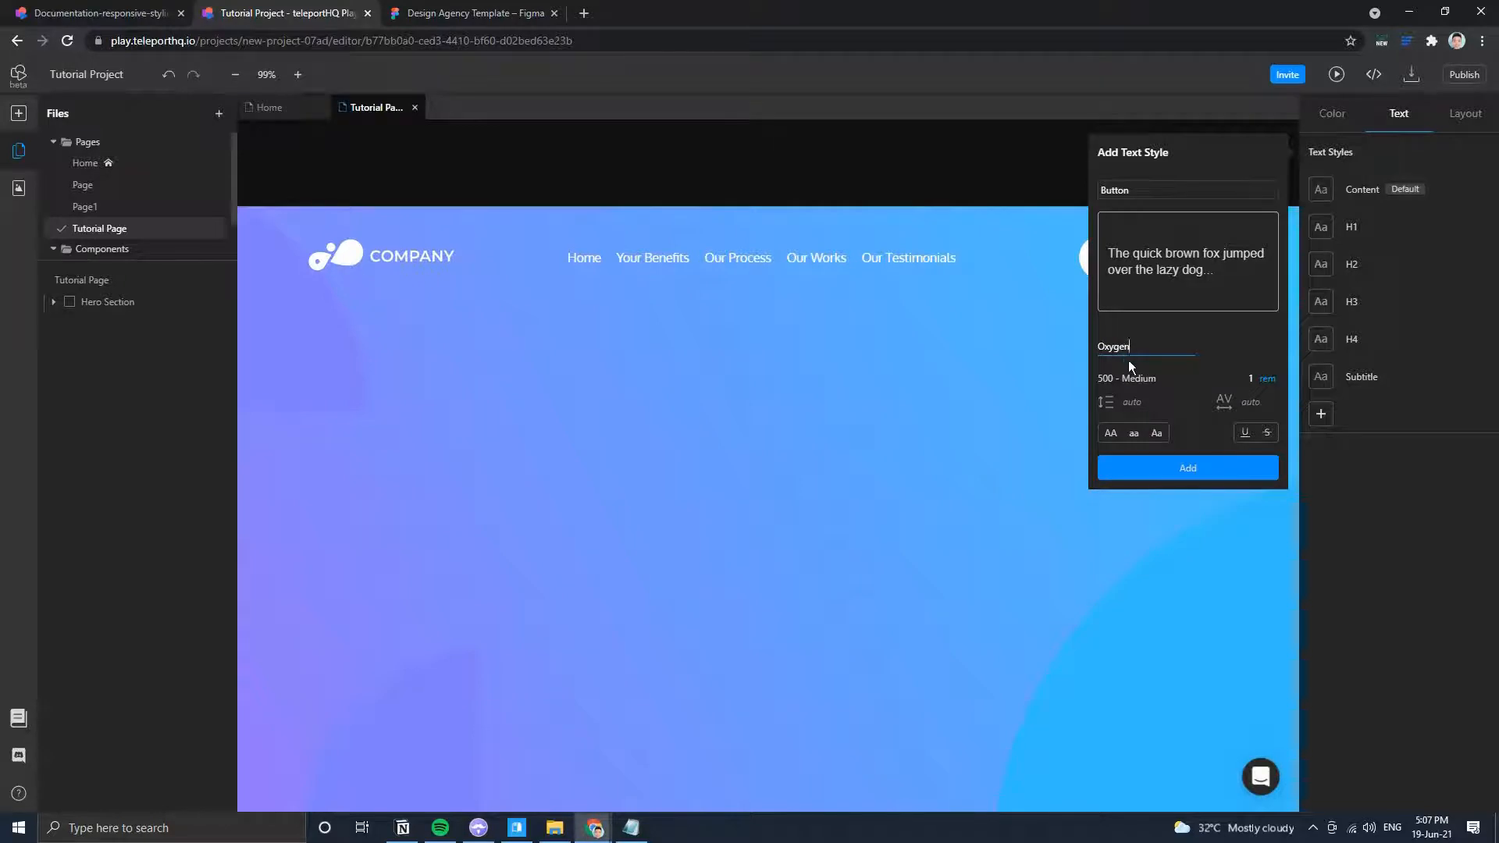
click(1131, 377)
click(1135, 422)
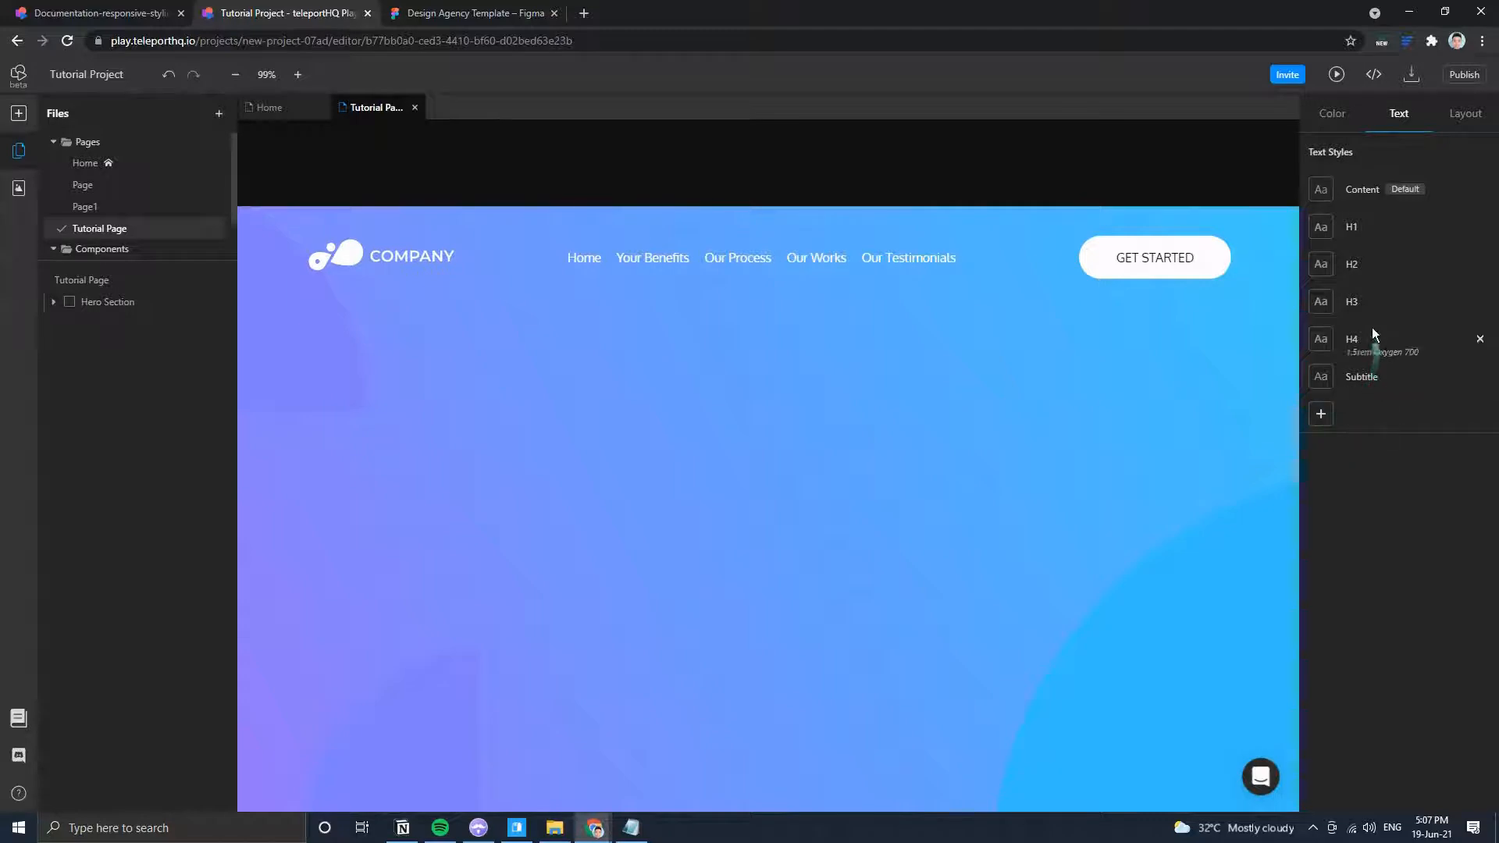
click(1321, 413)
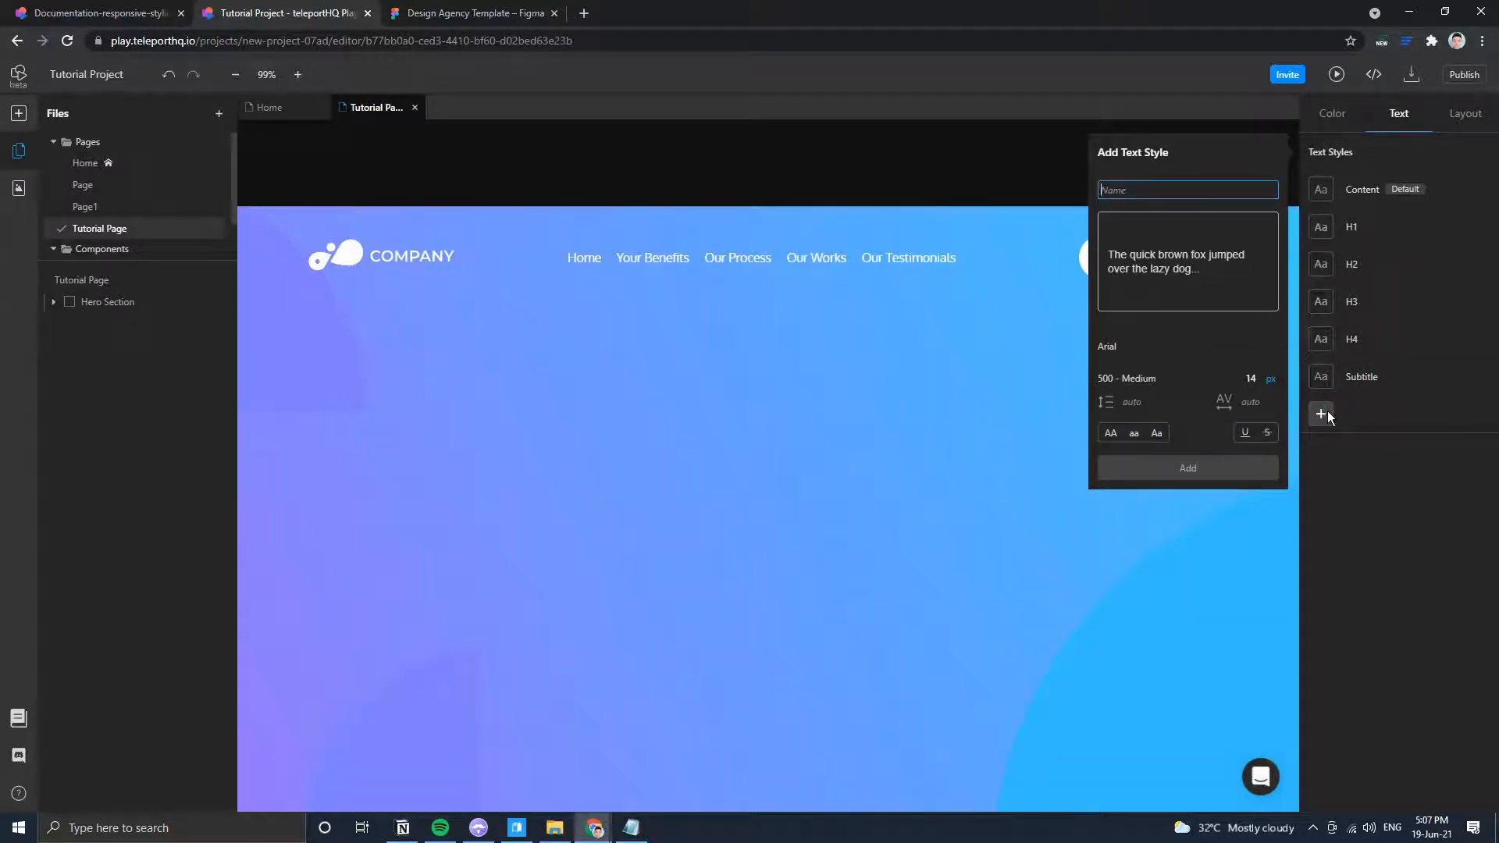
Reapply the PrimaryAccent color token to the GET STARTED button's label by switching its text color to 500 (Success) and back.
click(1177, 270)
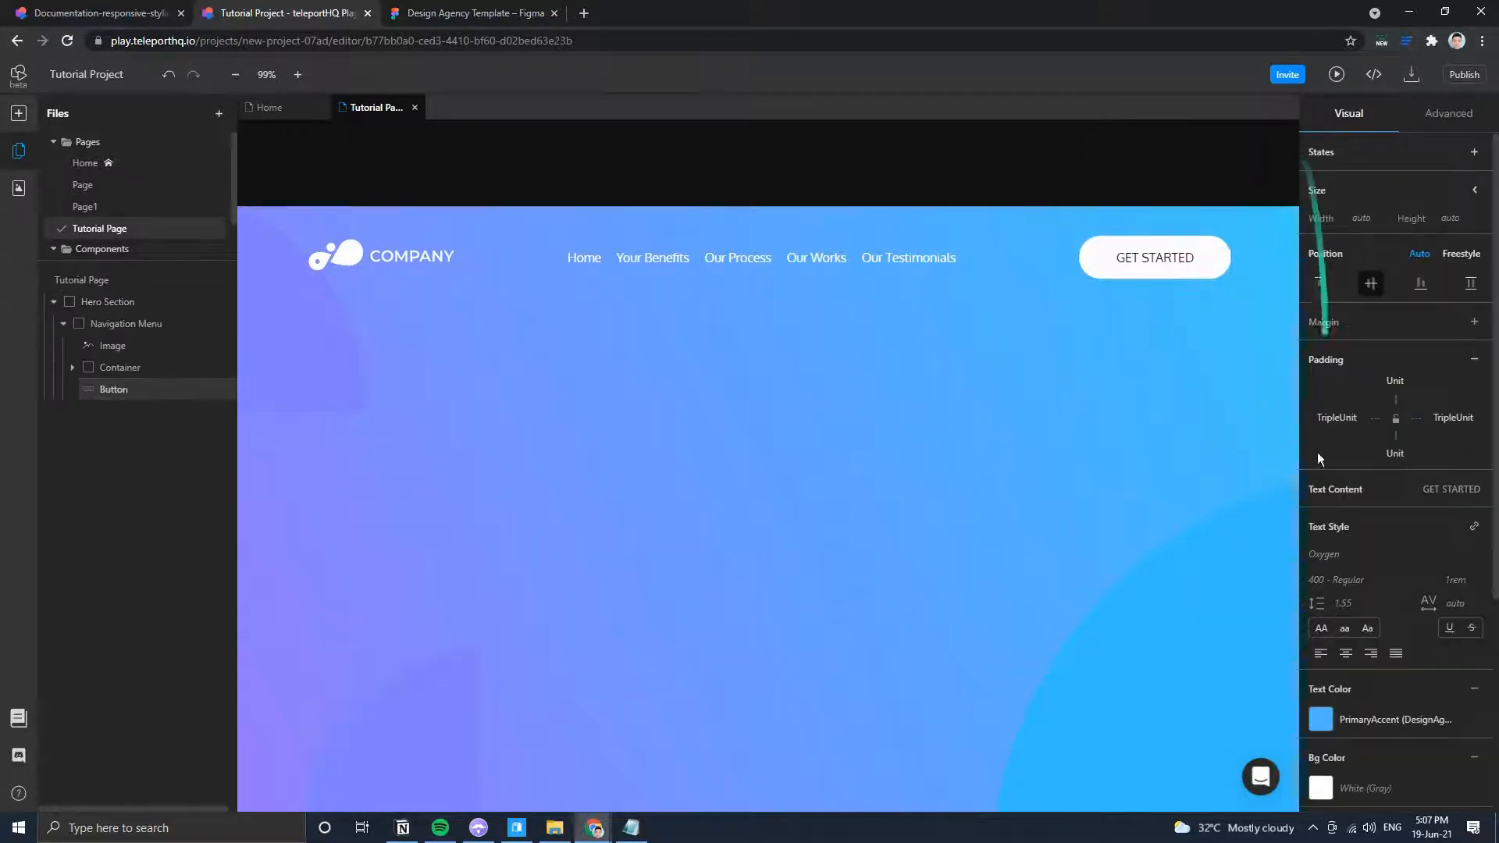
scroll(1398, 687, down, 2)
click(1392, 559)
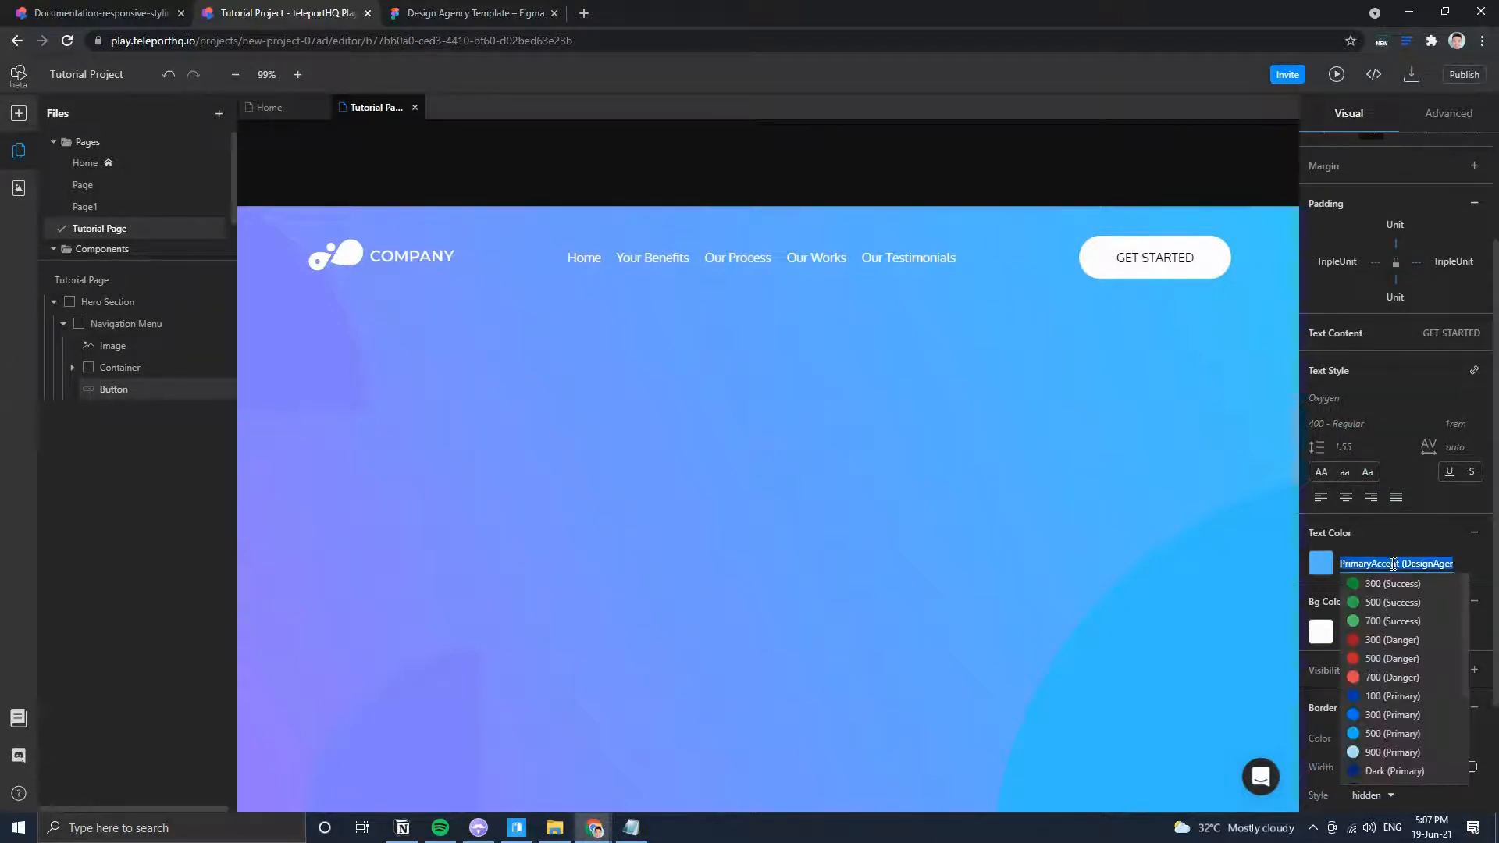
click(1389, 601)
click(1402, 562)
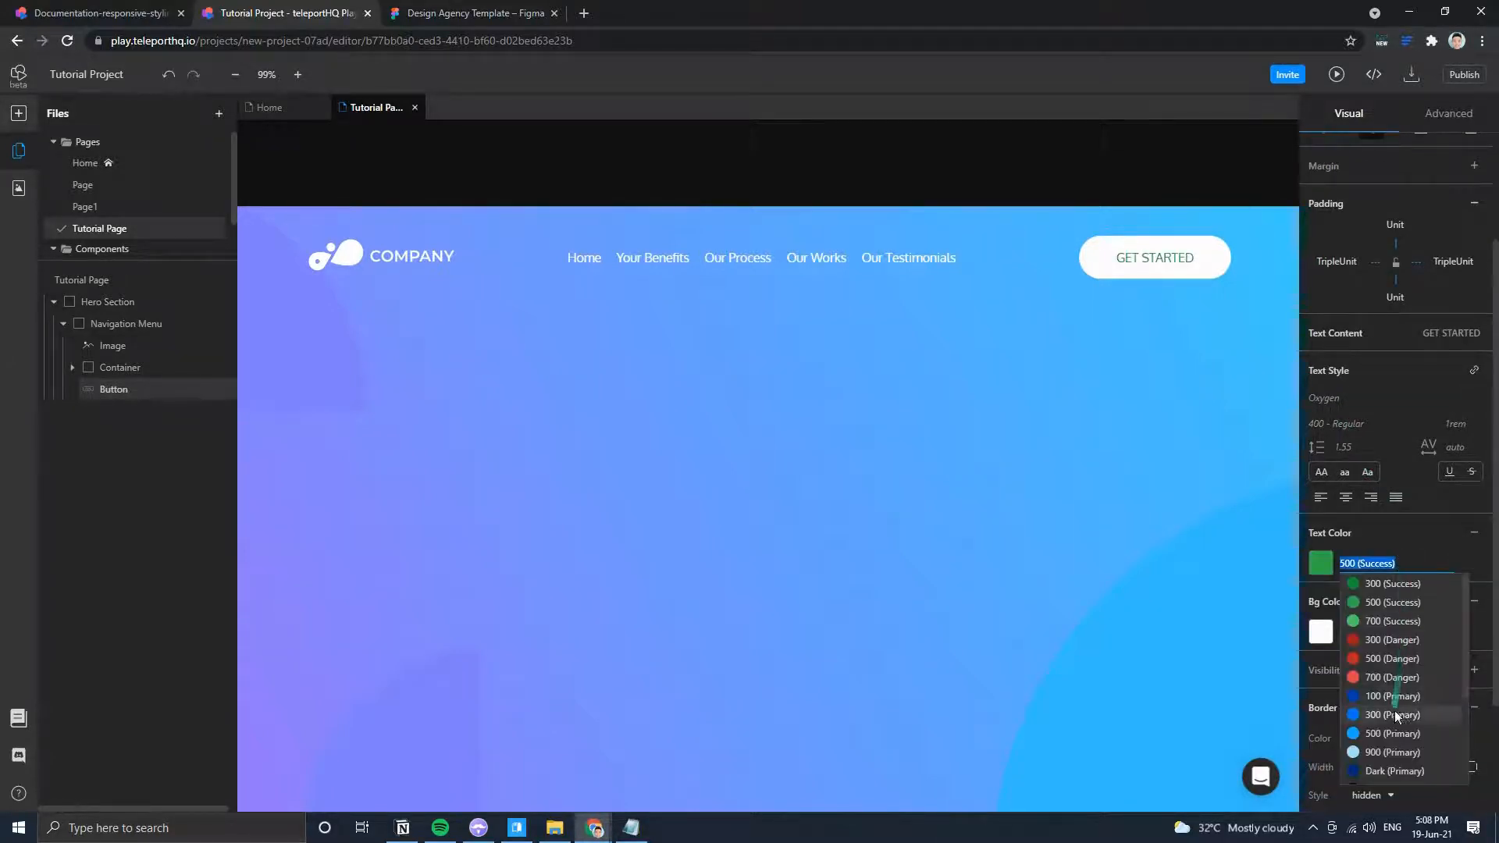
scroll(1402, 749, down, 2)
click(1394, 772)
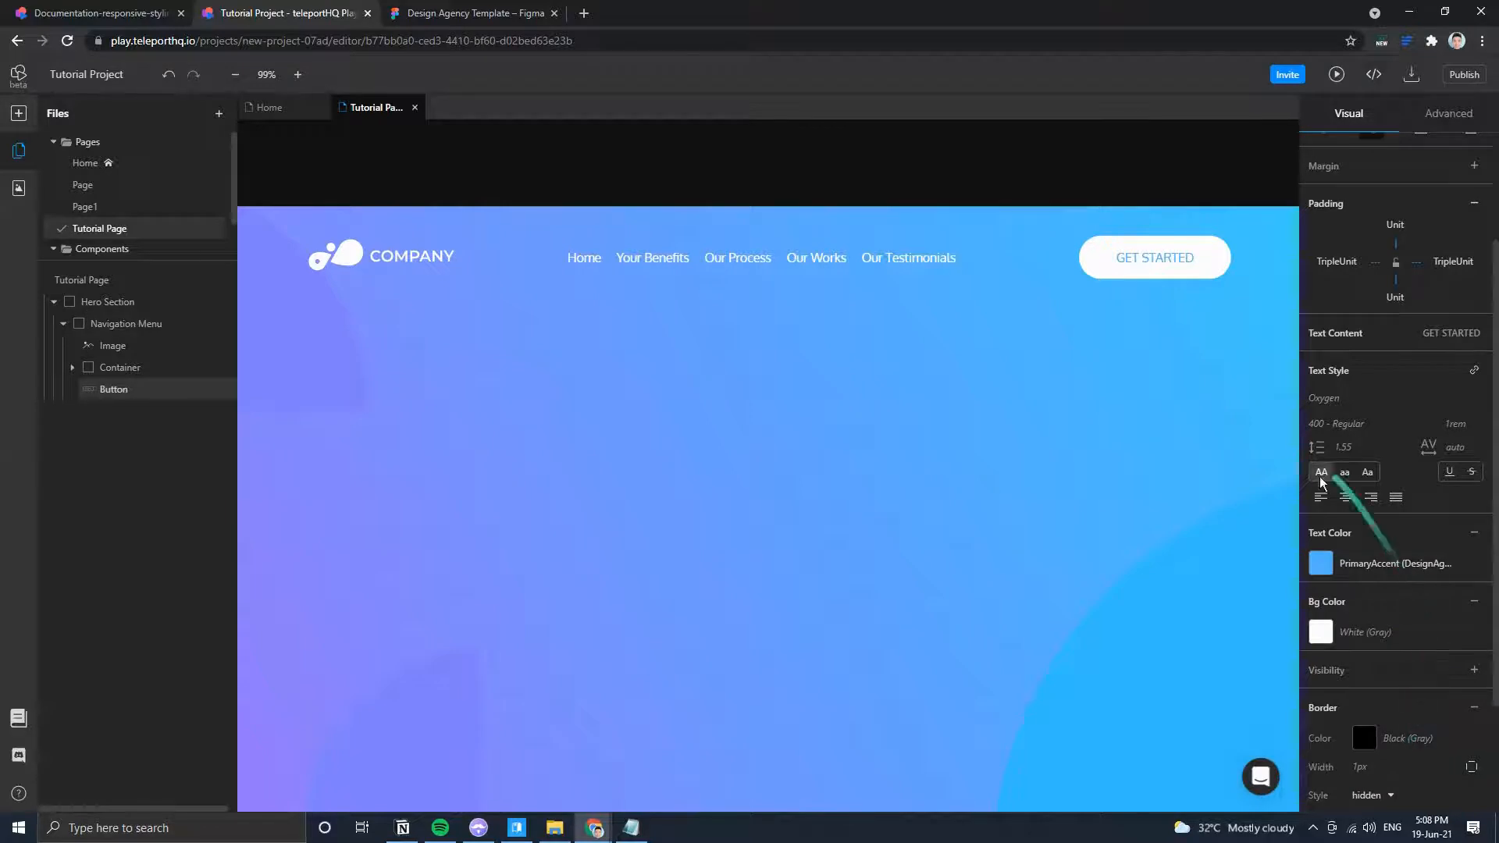
scroll(1153, 302, down, 4)
click(1140, 186)
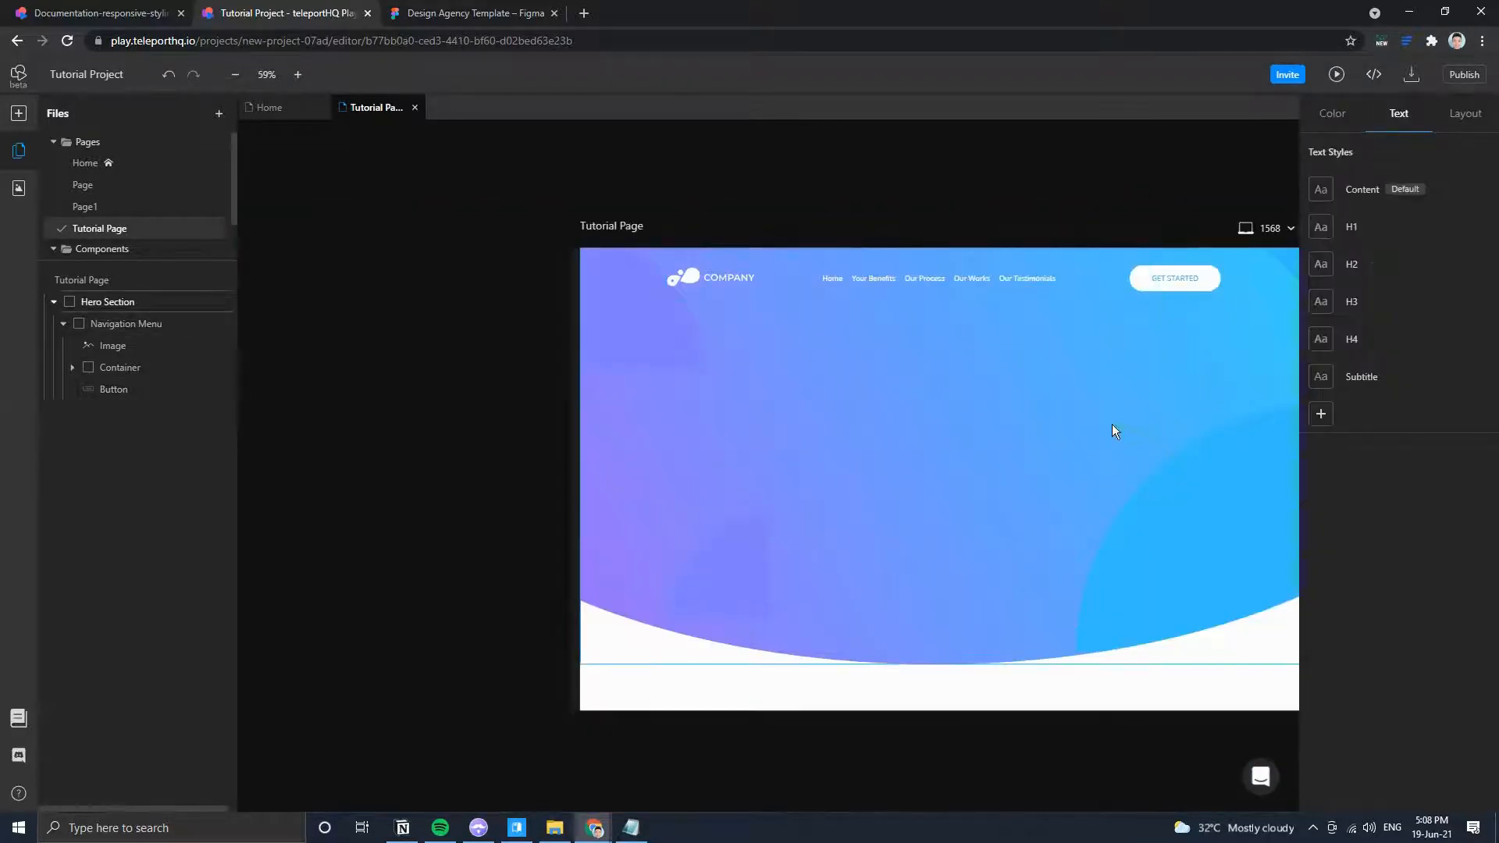
Compare the page with the Figma design and examine its hero title, subtitle, button and dashboard layout.
click(474, 13)
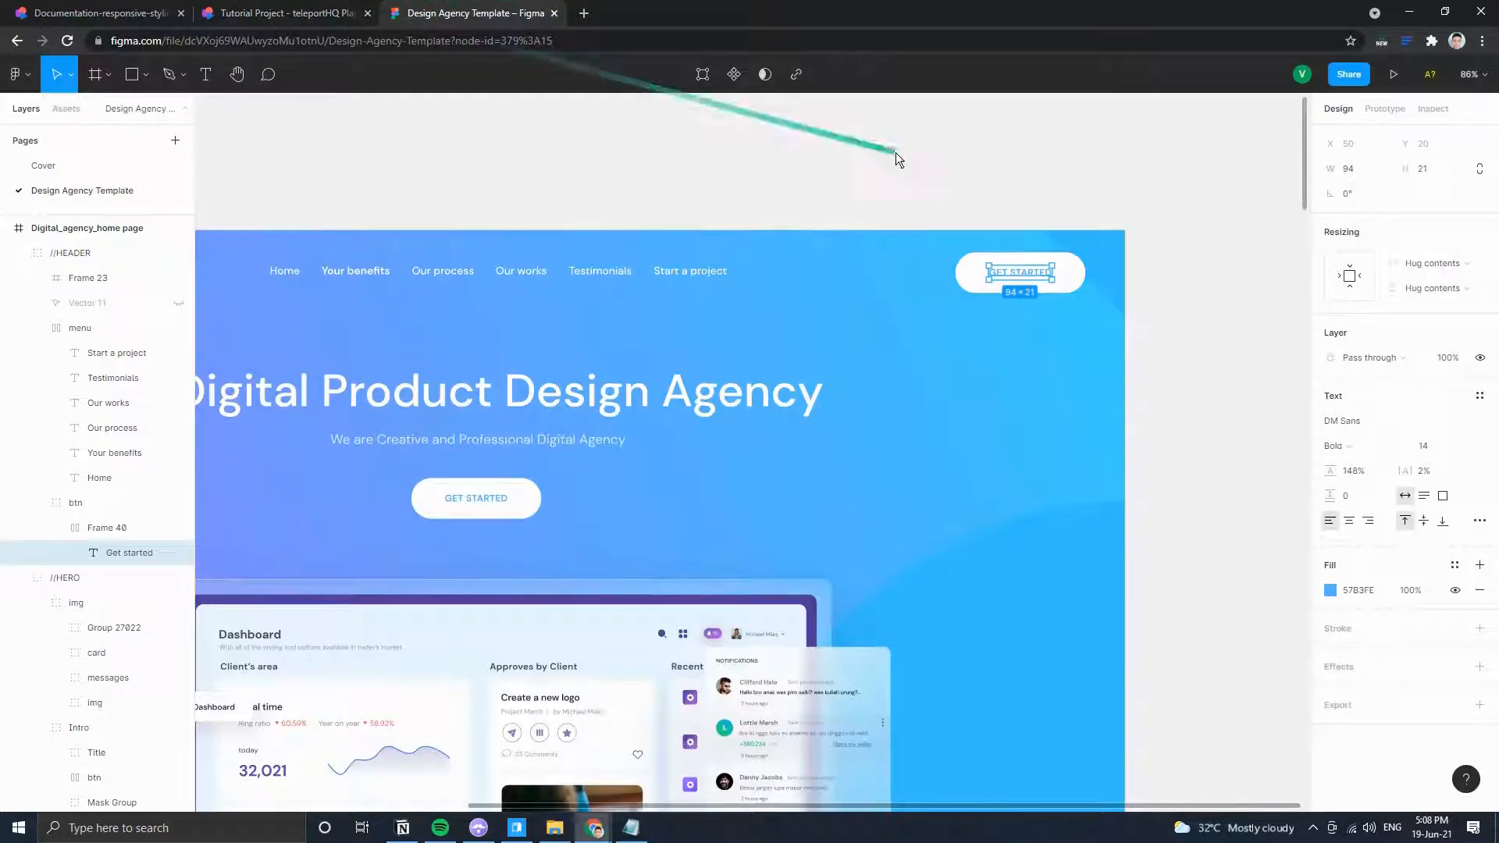
click(830, 208)
click(285, 13)
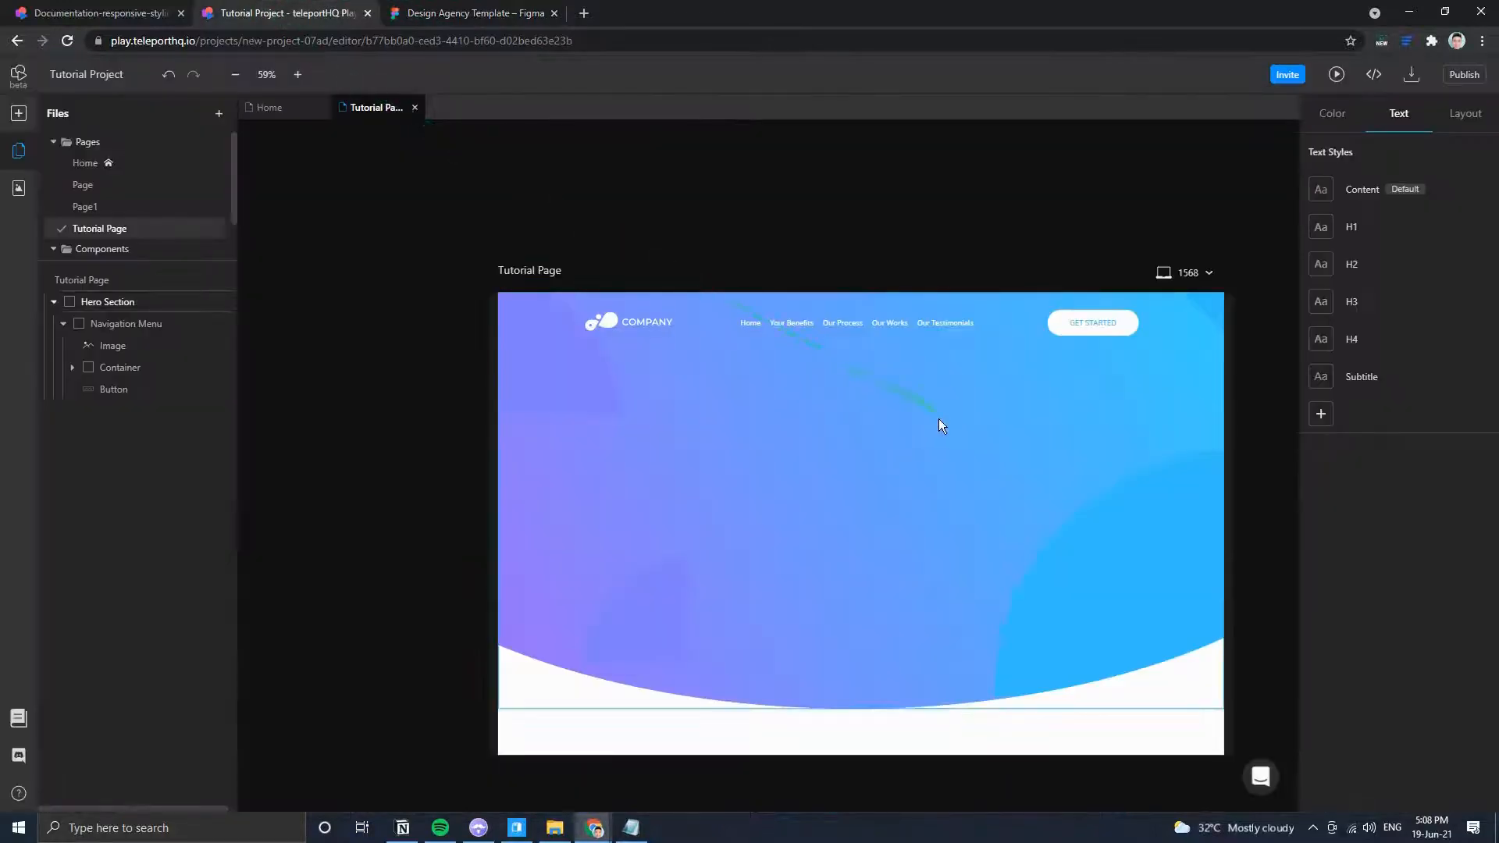
scroll(938, 419, up, 2)
click(474, 13)
drag(541, 448, 968, 388)
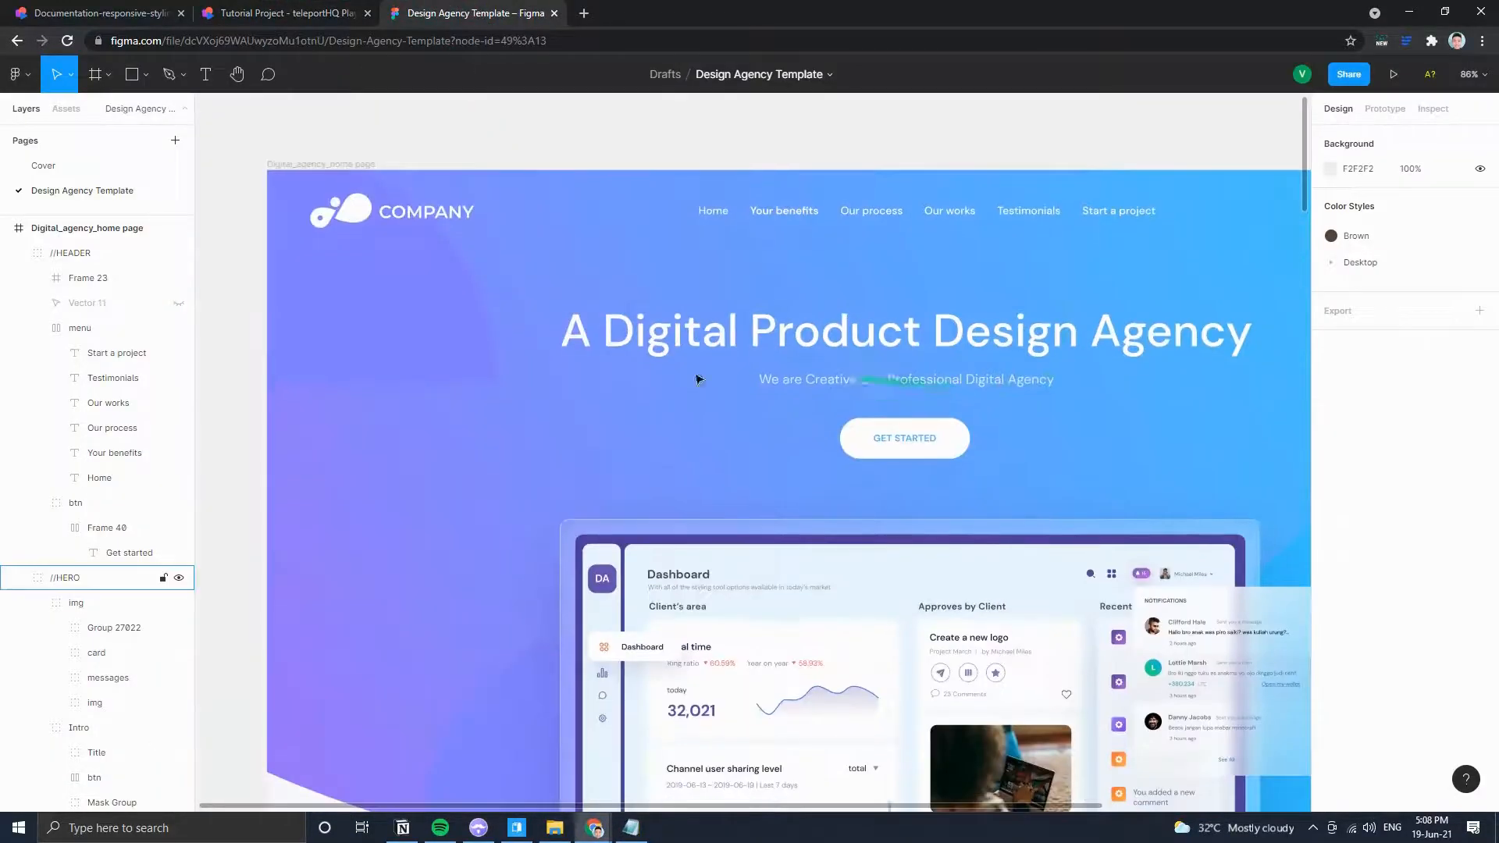
scroll(897, 476, down, 1)
drag(1014, 538, 865, 330)
scroll(878, 383, down, 4)
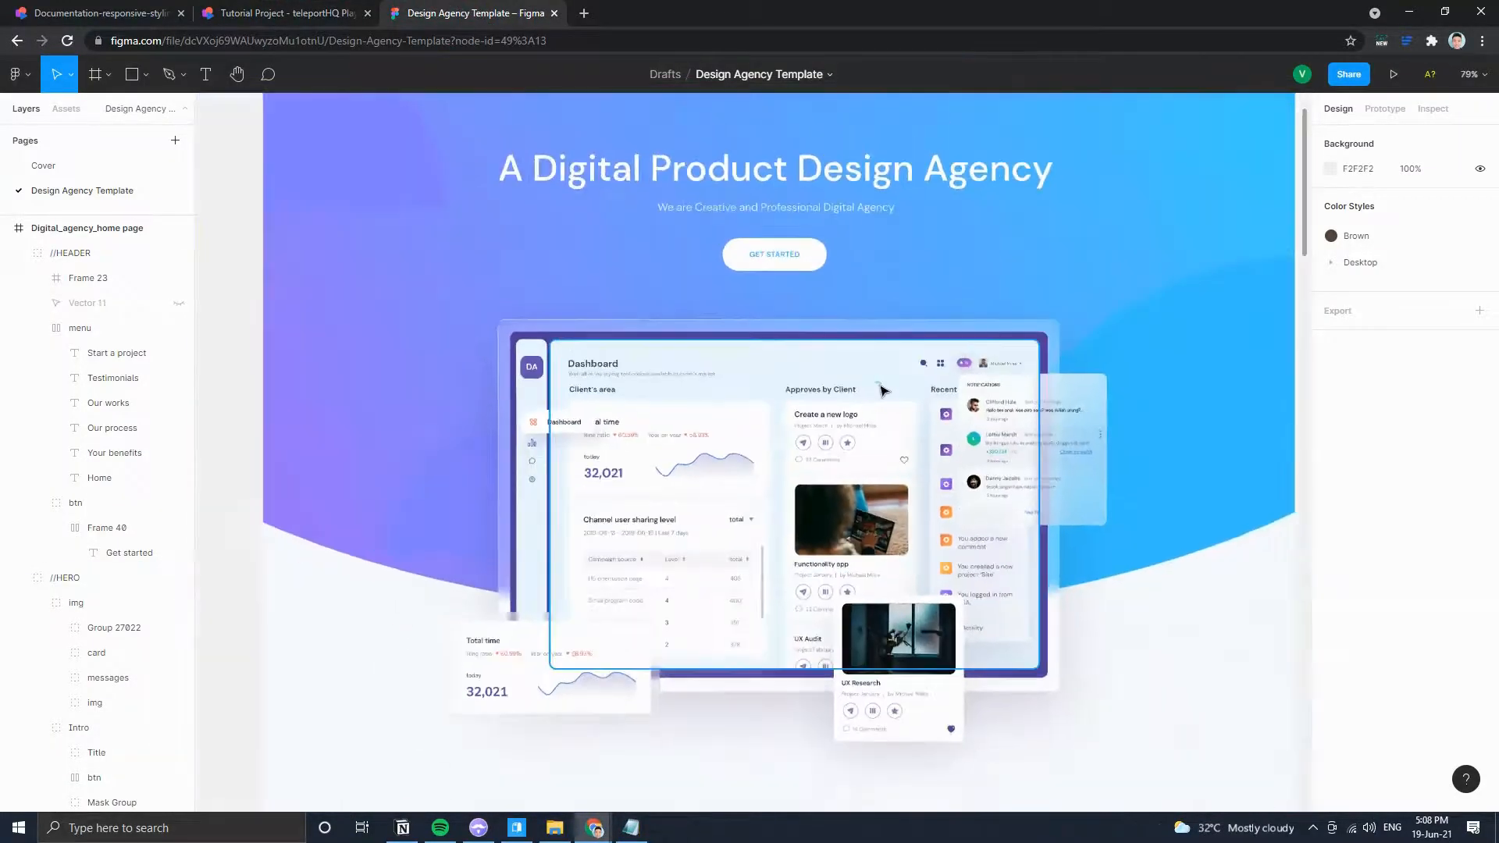
scroll(512, 279, up, 2)
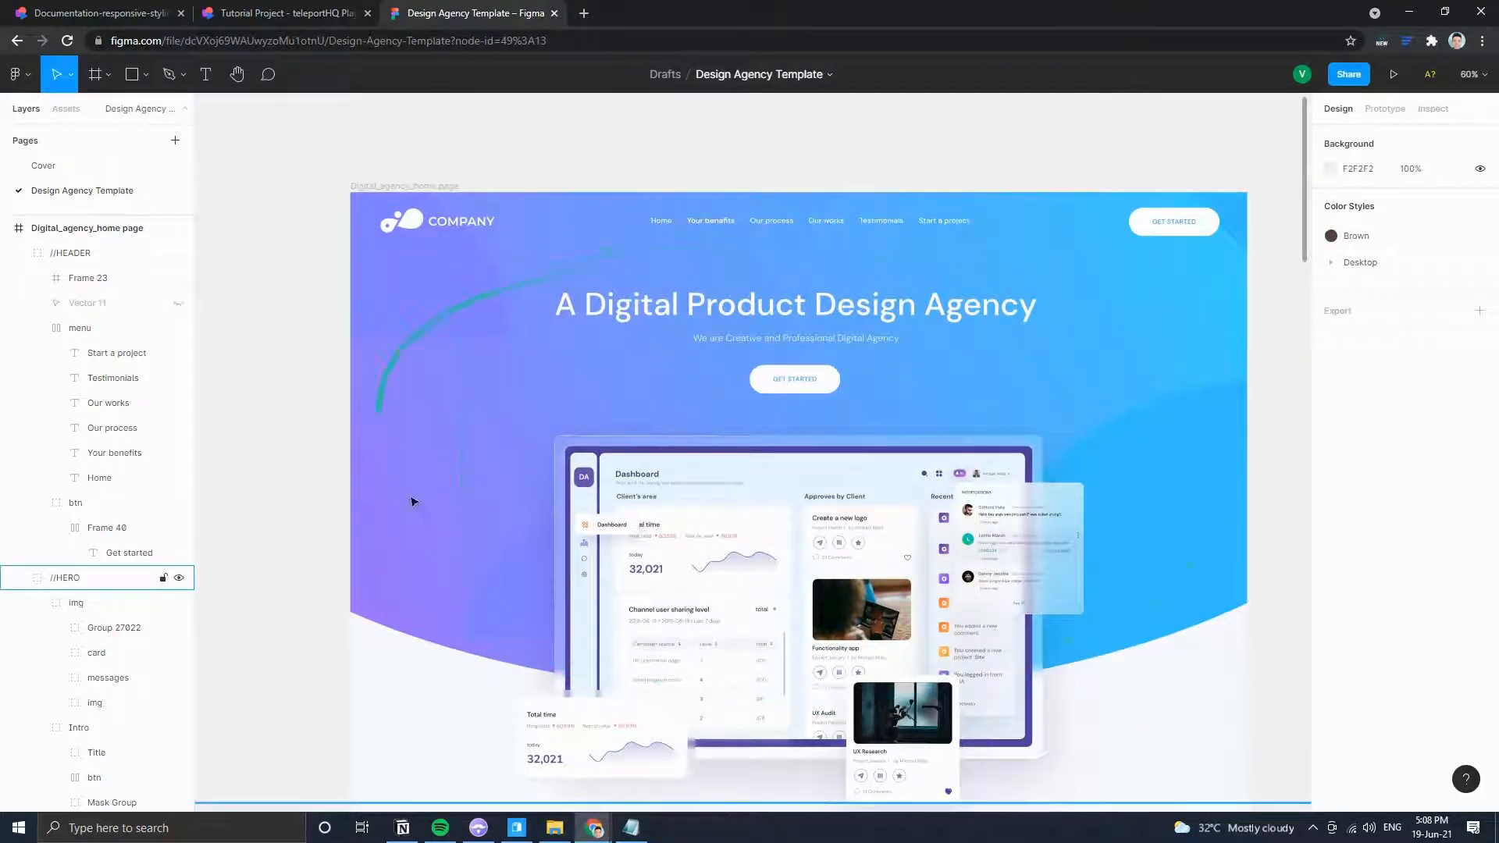
Switch back to teleportHQ and add a container inside the Hero Section after the Navigation Menu.
click(281, 14)
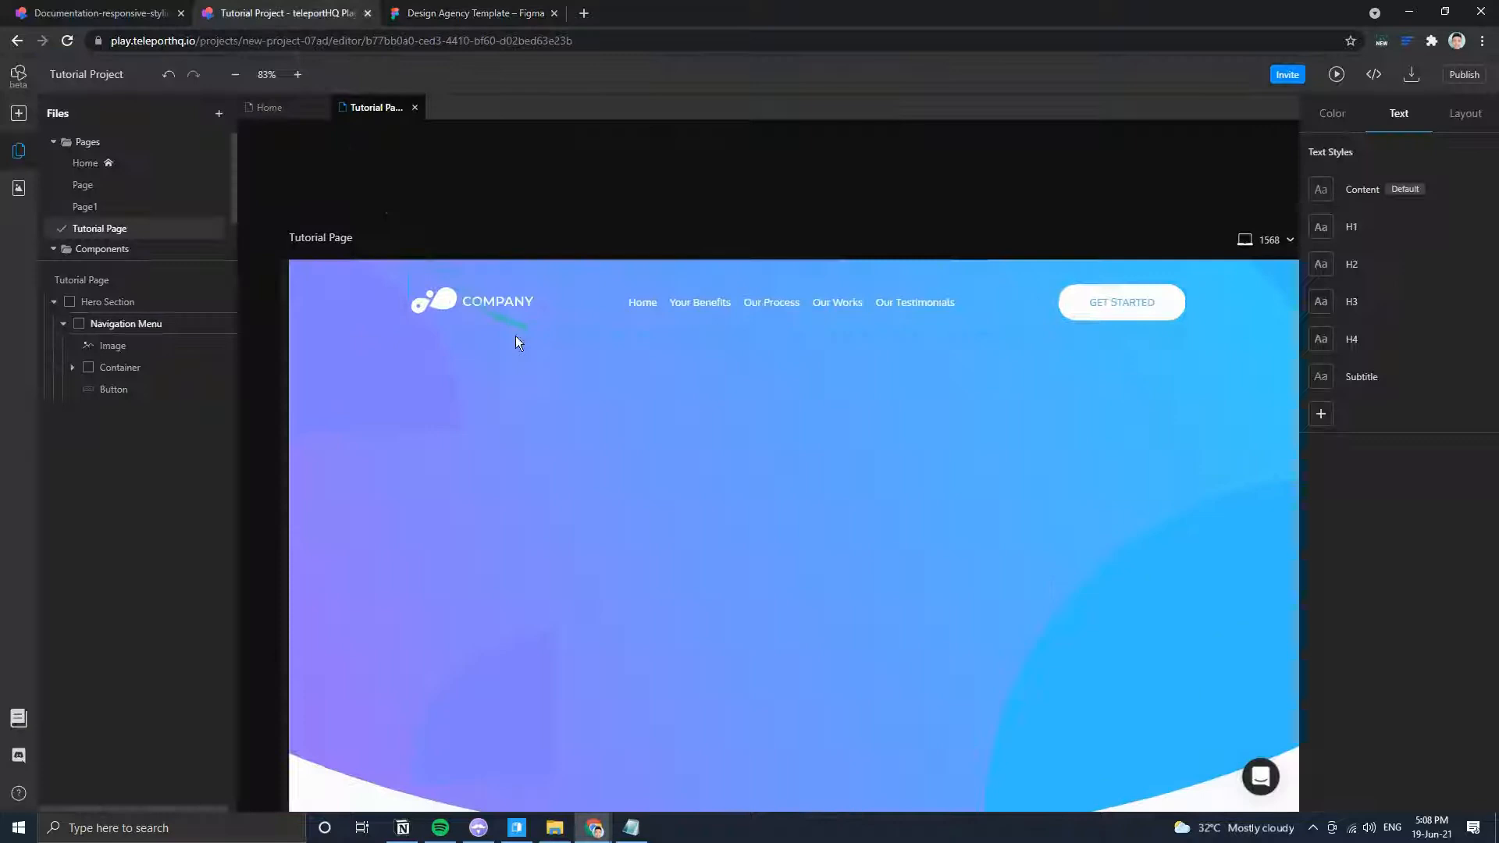
click(560, 338)
click(63, 323)
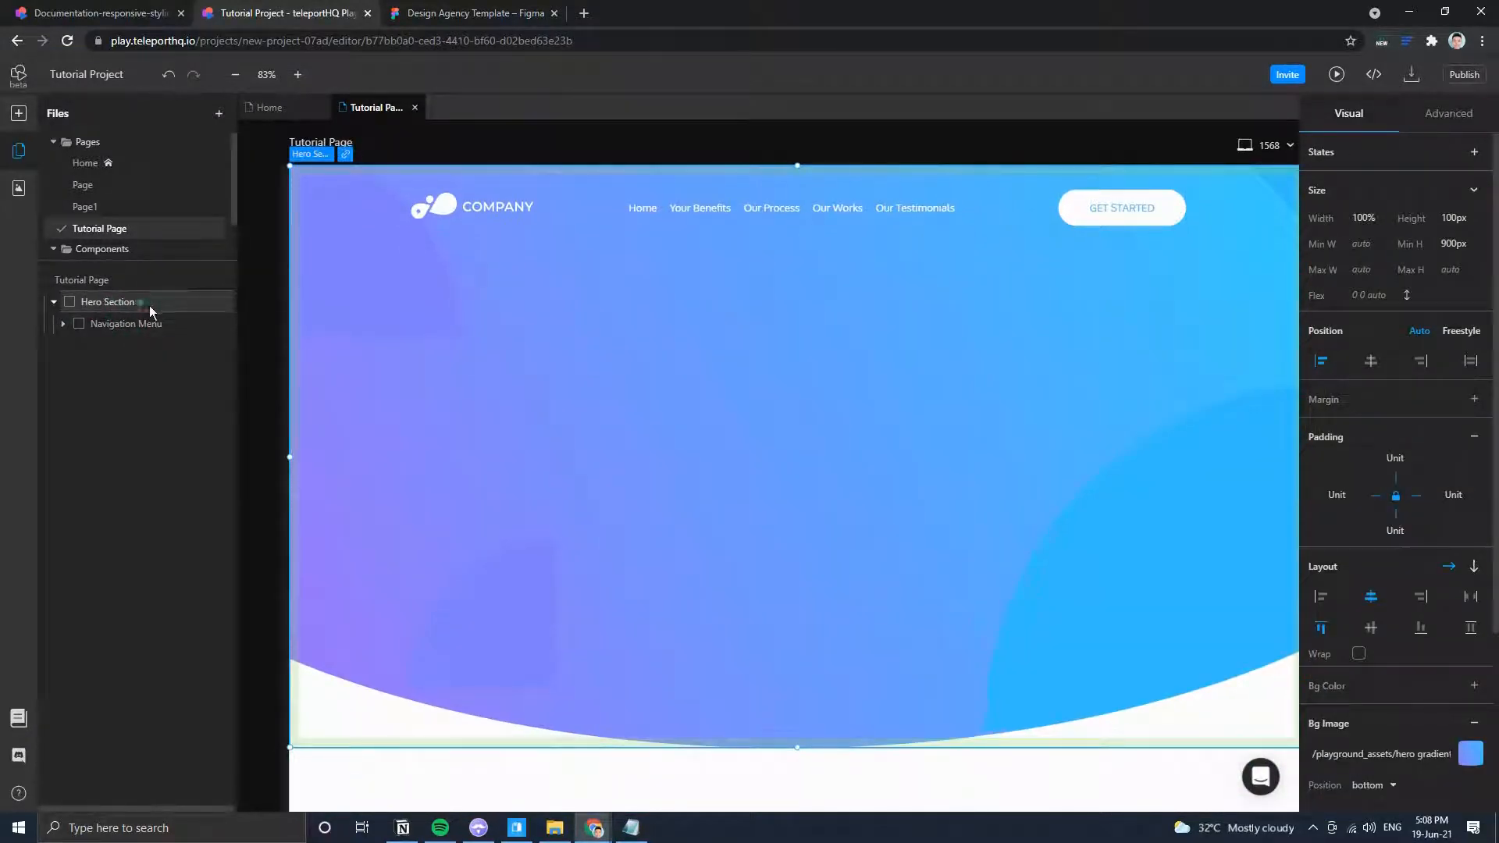
key(c)
click(105, 348)
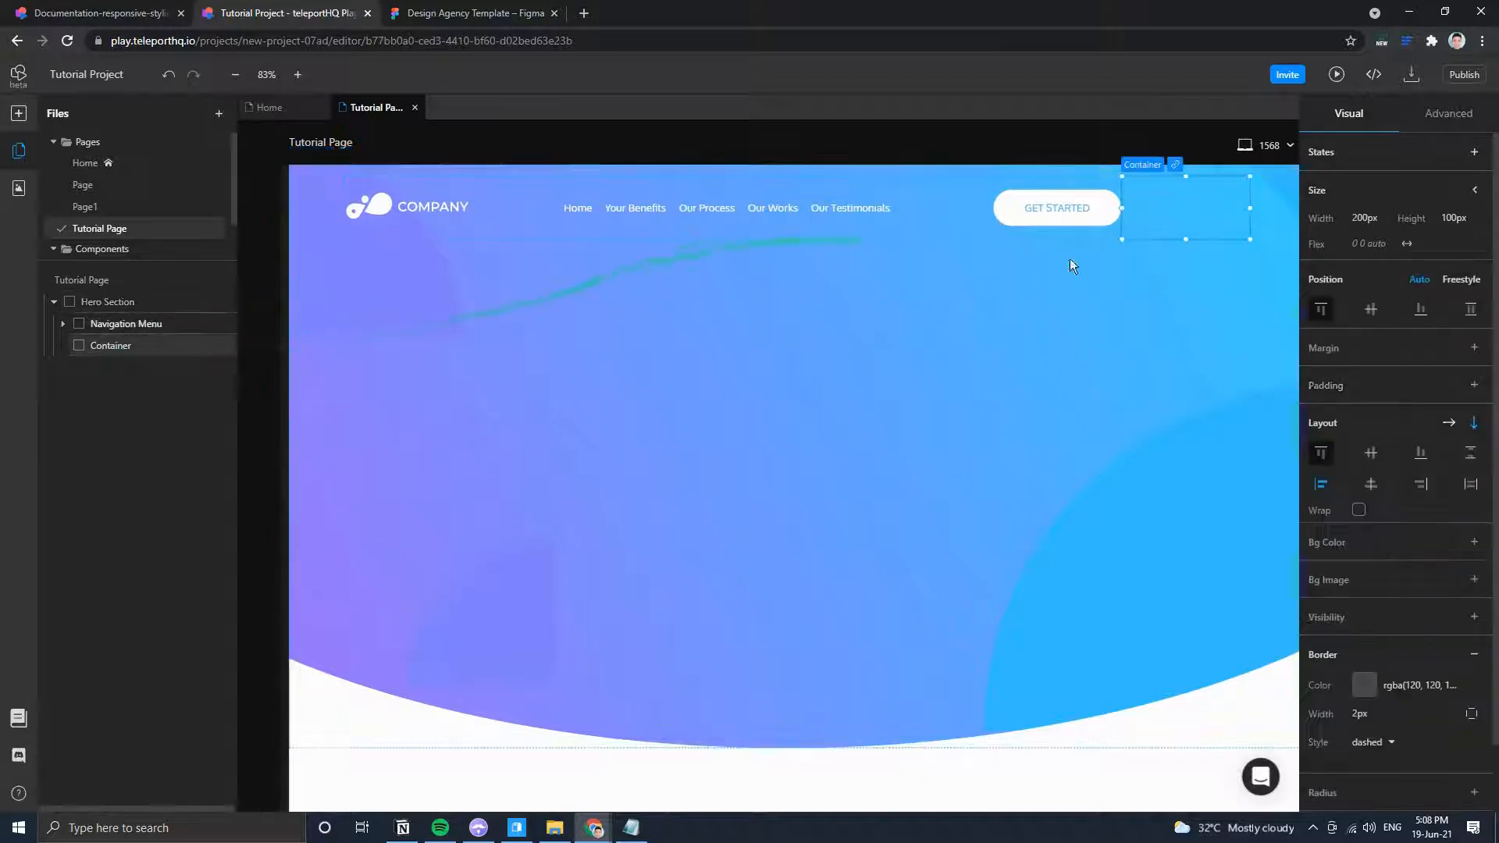
Set the Hero Section's layout to vertical, with its children aligned to the top and centered horizontally.
click(87, 306)
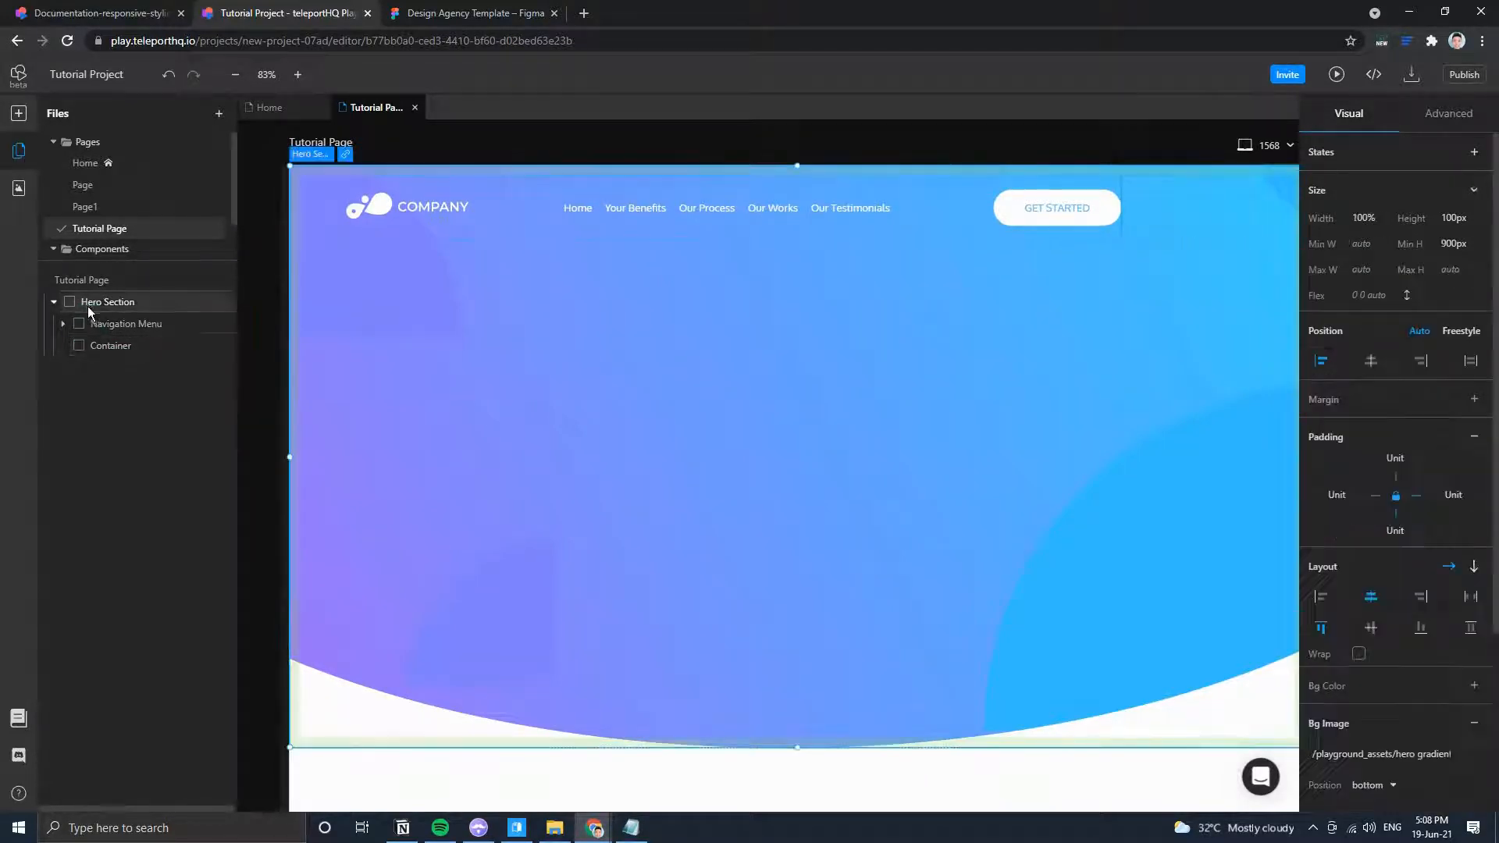
click(1474, 567)
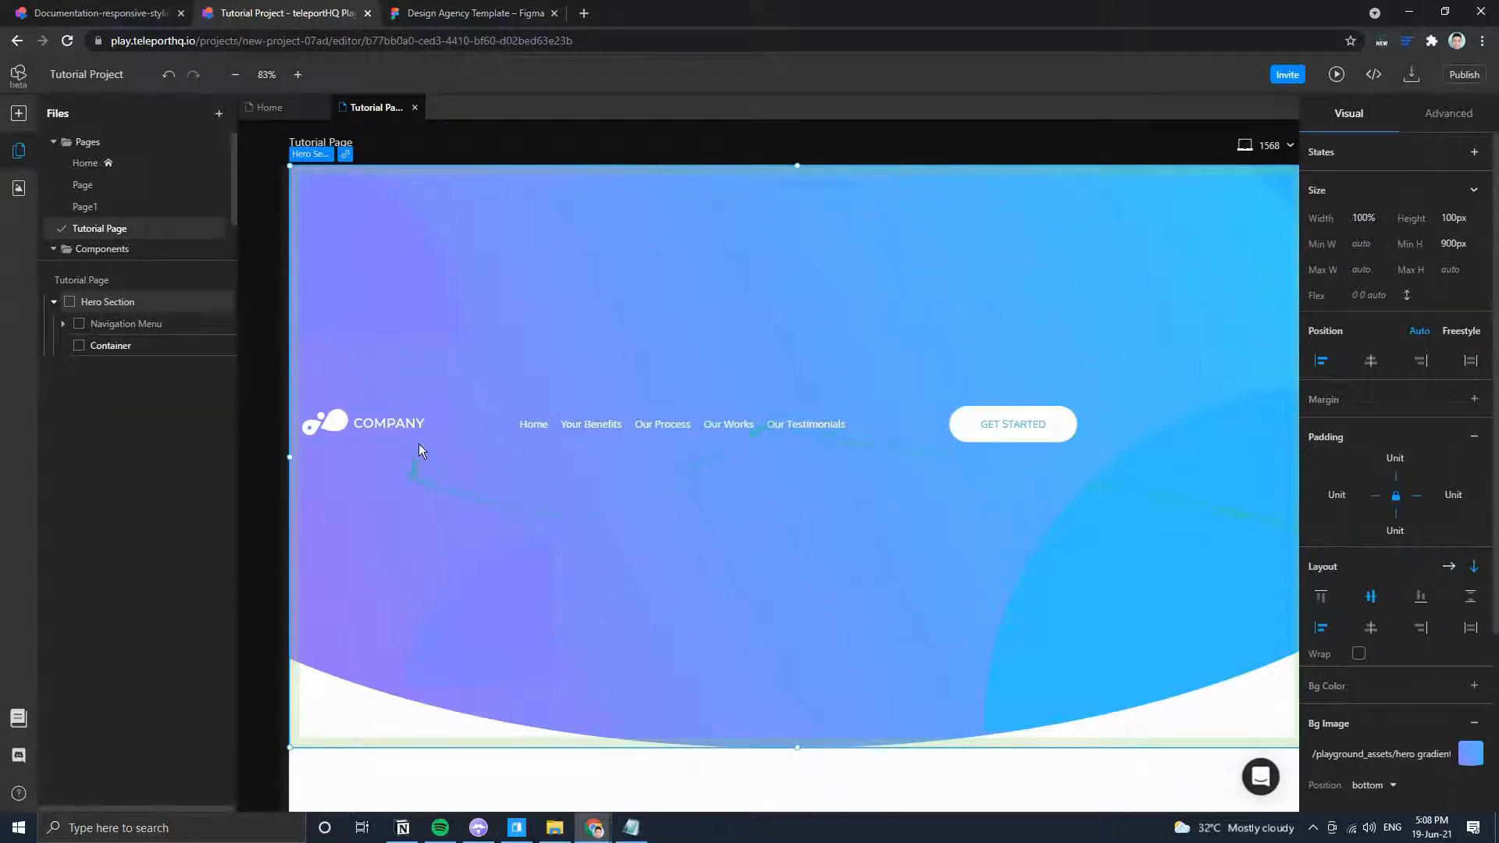
click(1322, 597)
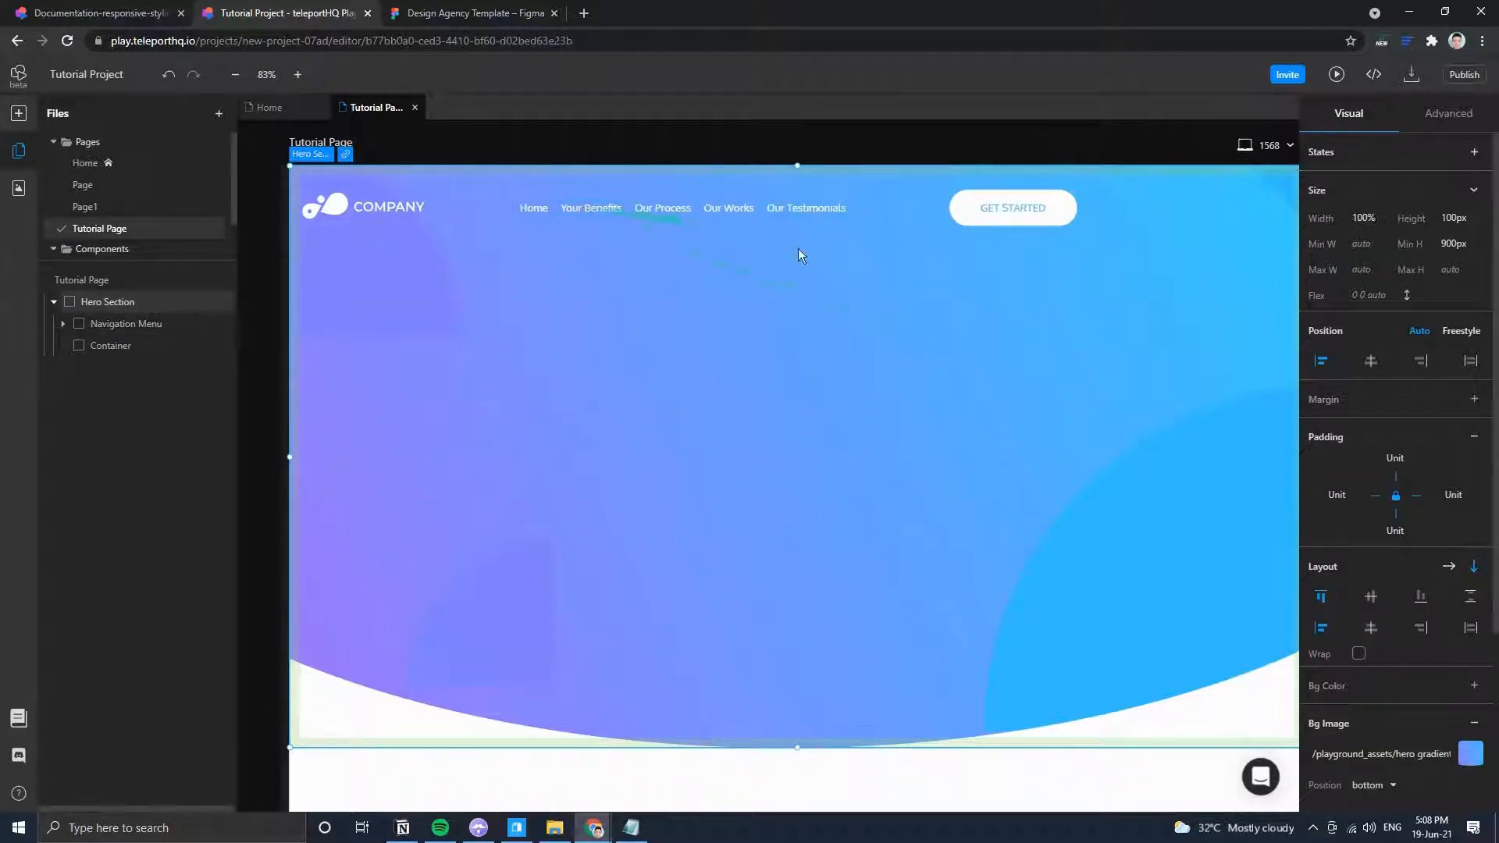
click(1371, 598)
click(1325, 598)
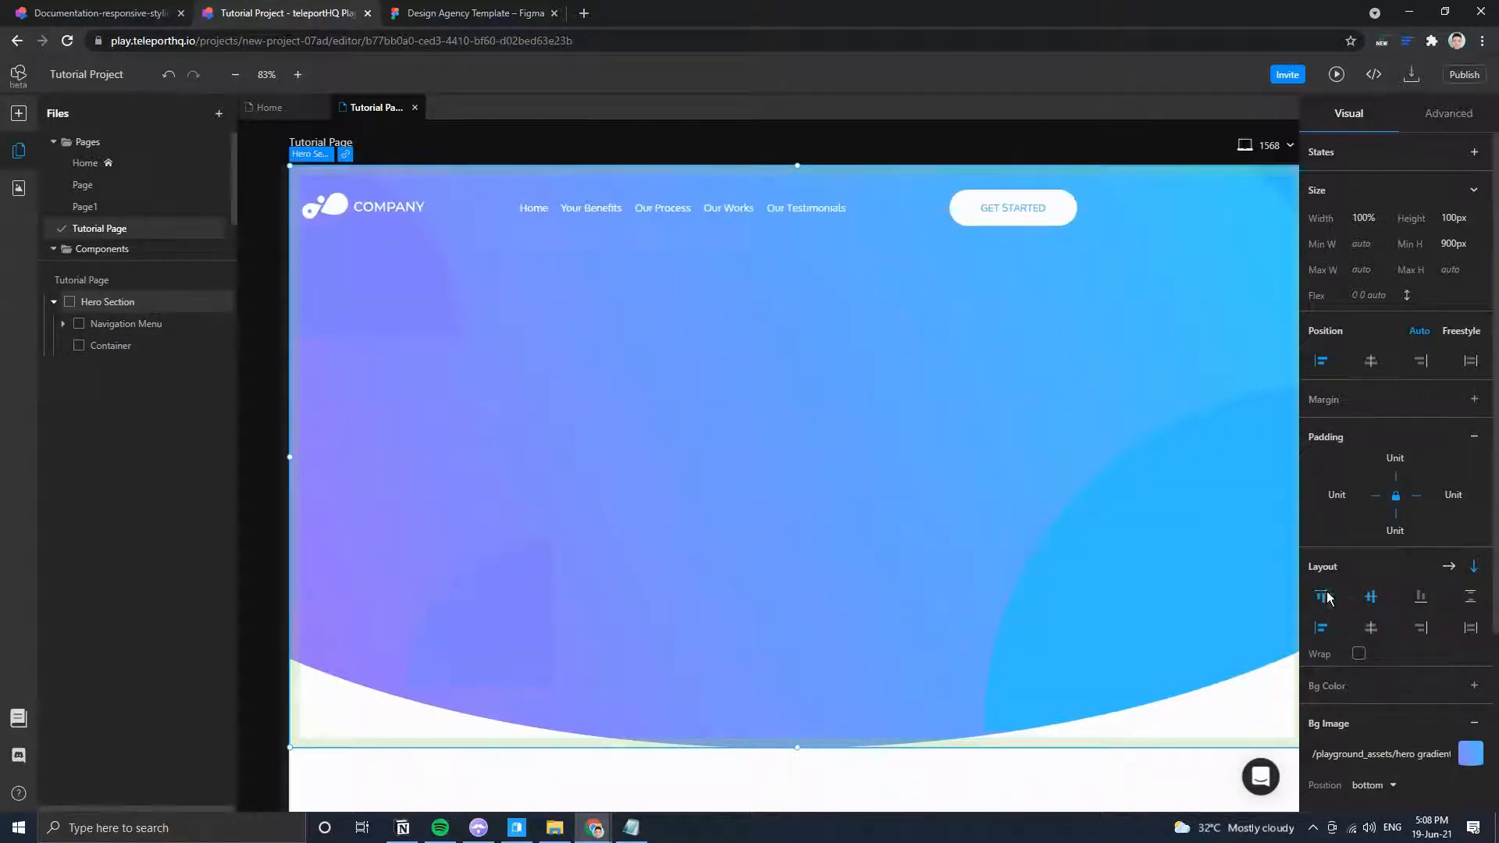
click(1371, 629)
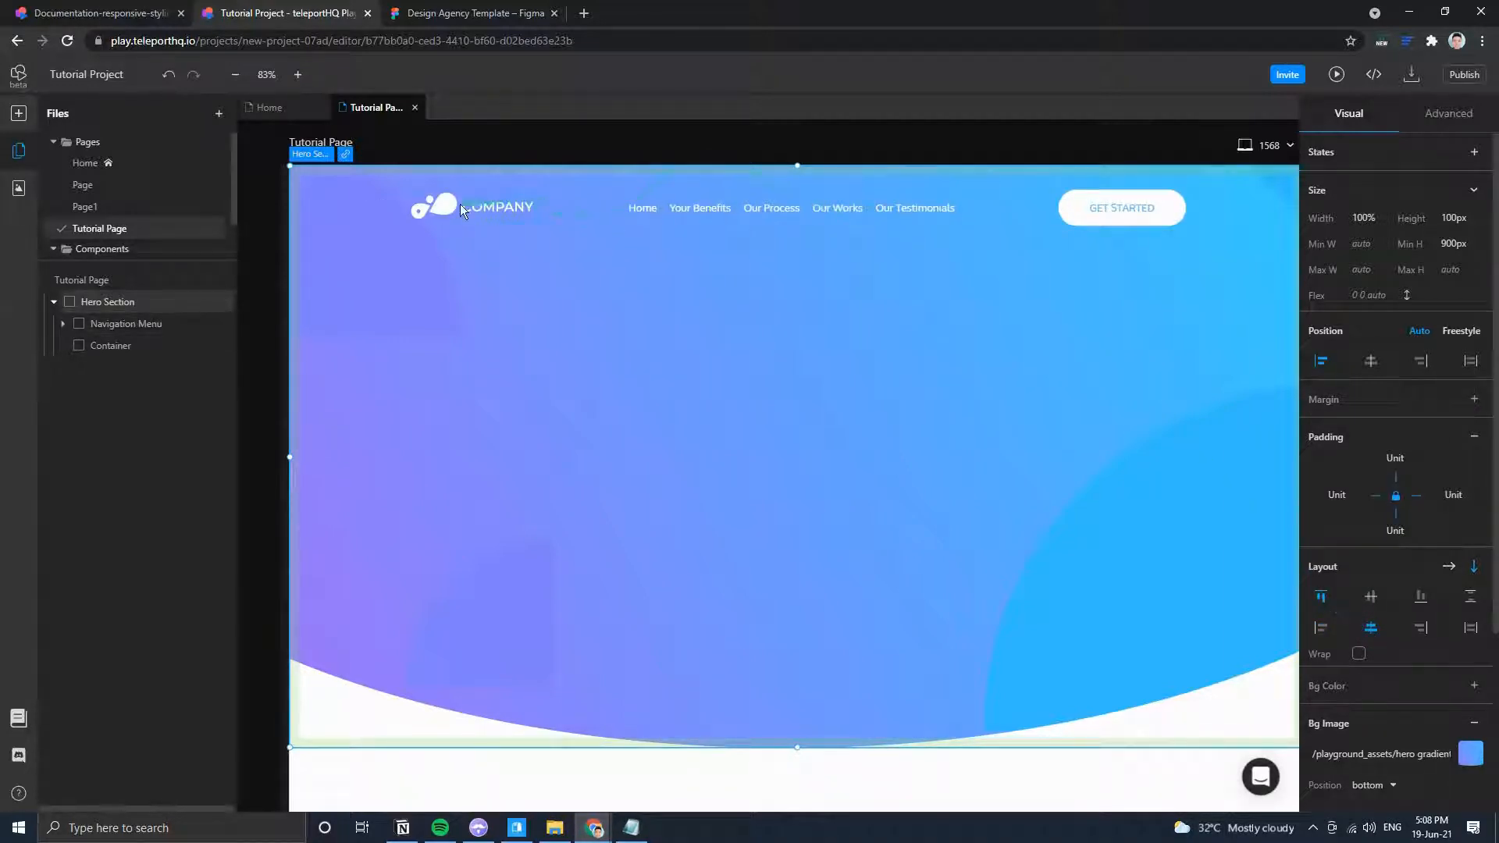
Rename the new container below the Navigation Menu as Hero Container.
click(435, 232)
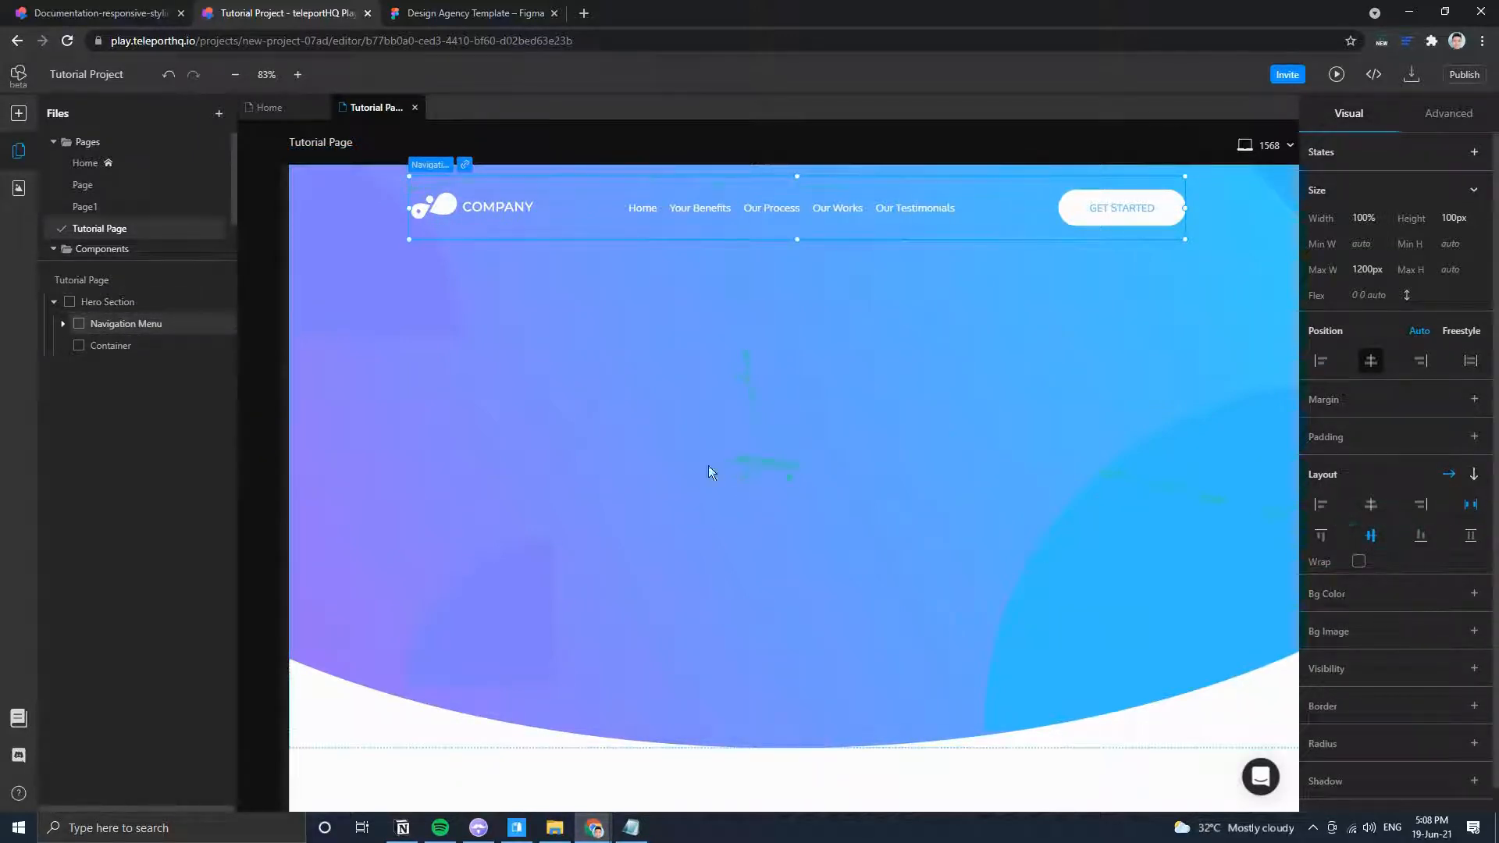
click(806, 292)
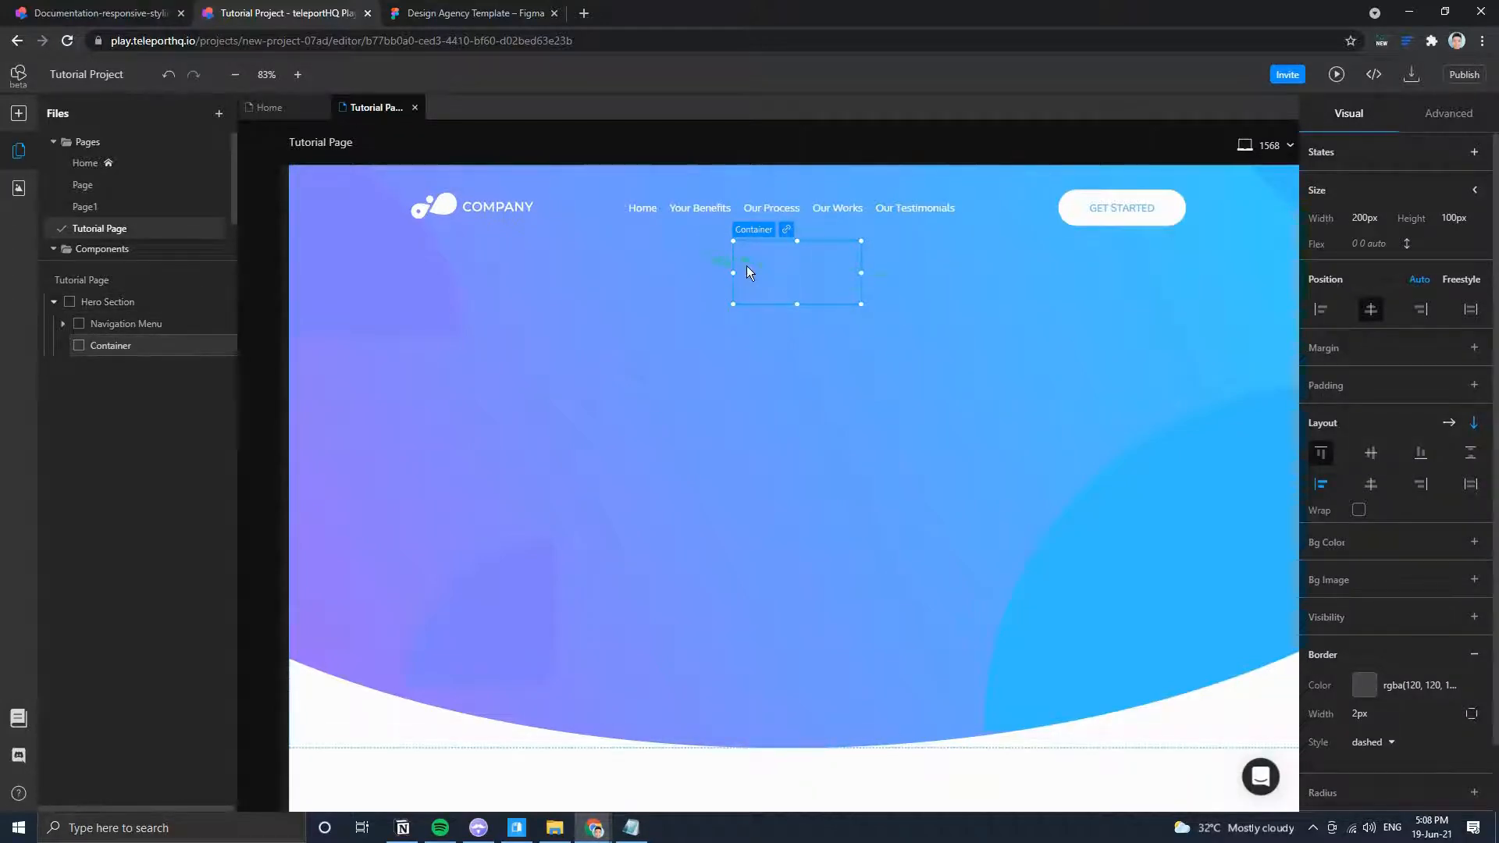
click(993, 234)
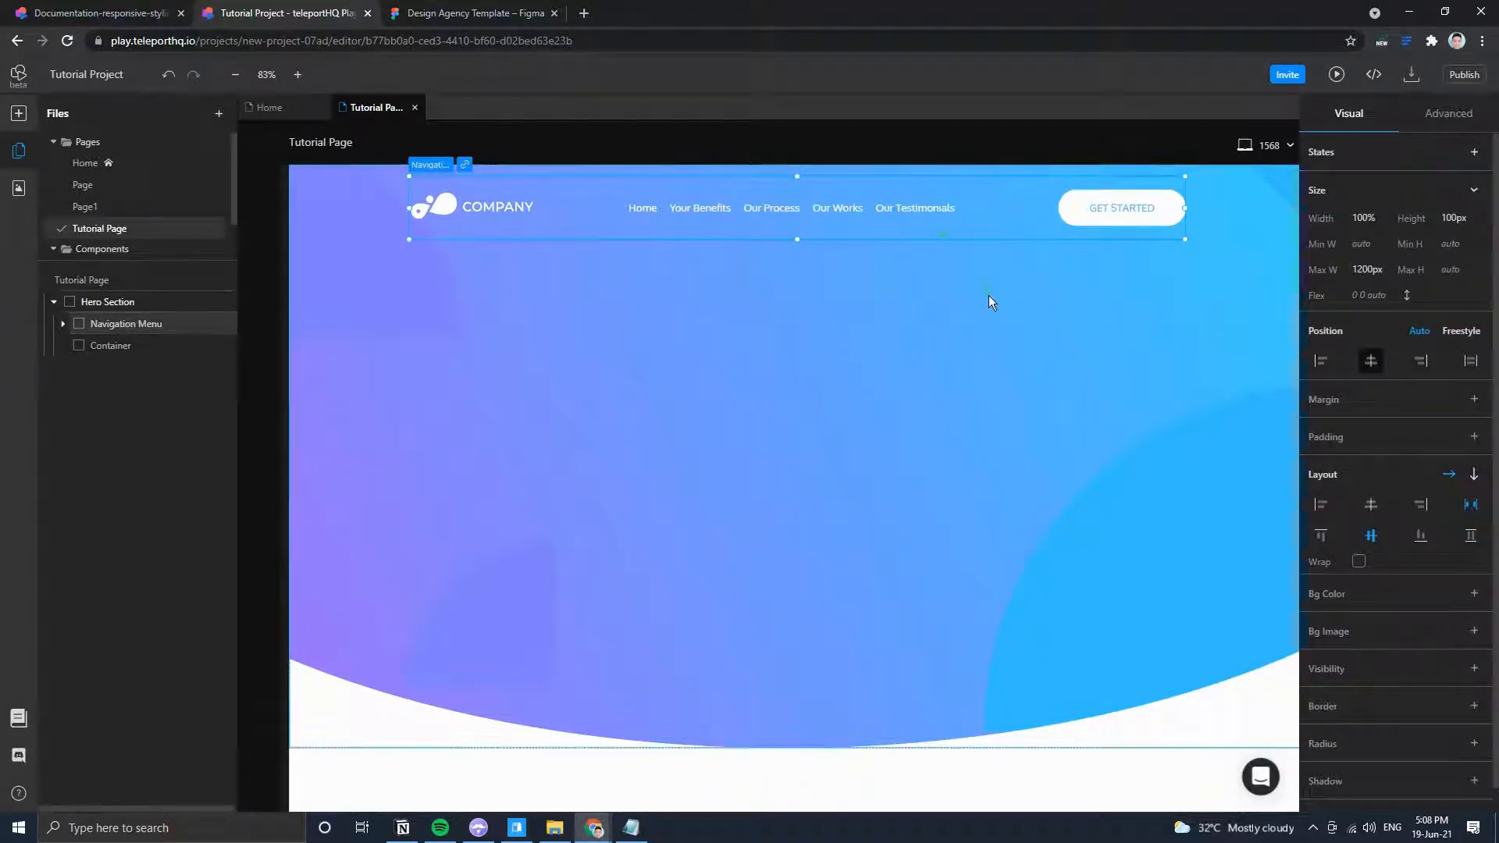
click(144, 345)
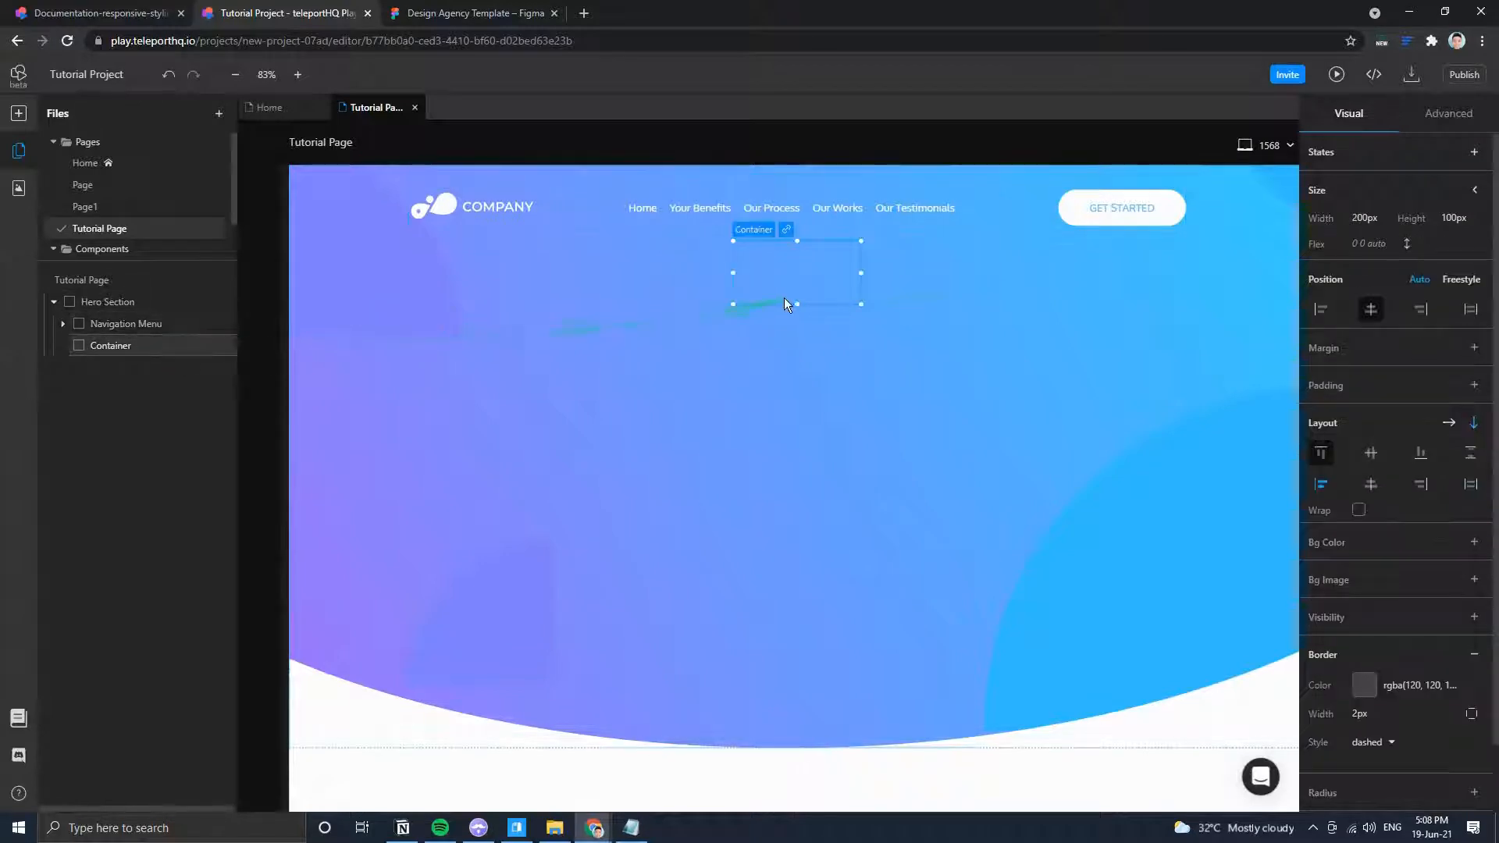
double_click(101, 345)
text(Her)
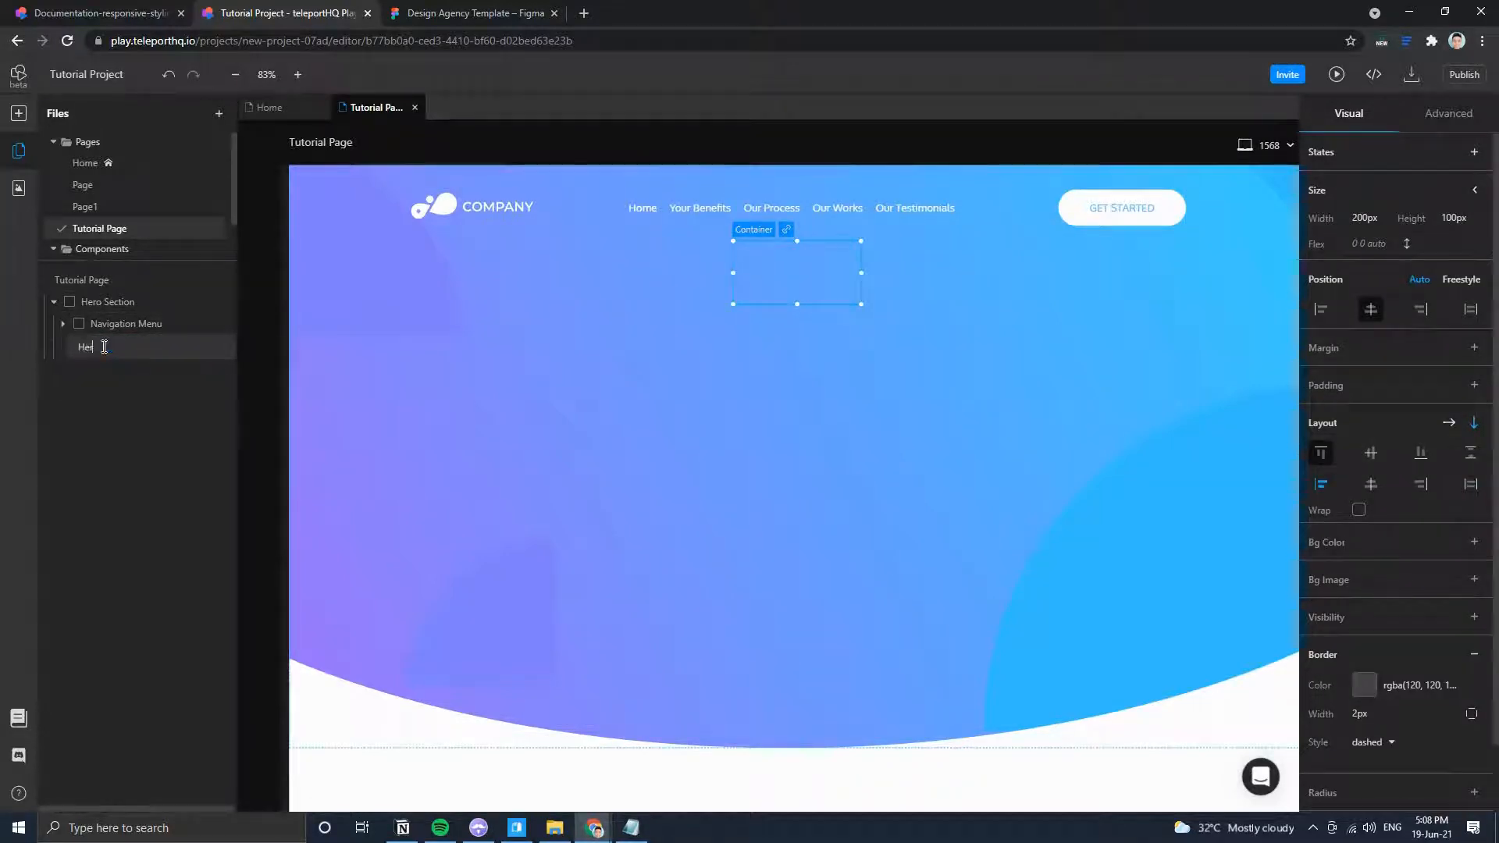
text(o Container)
key(Return)
Check the hero button in the Figma design and convert the navigation menu's GET STARTED button in teleportHQ into a component.
click(437, 13)
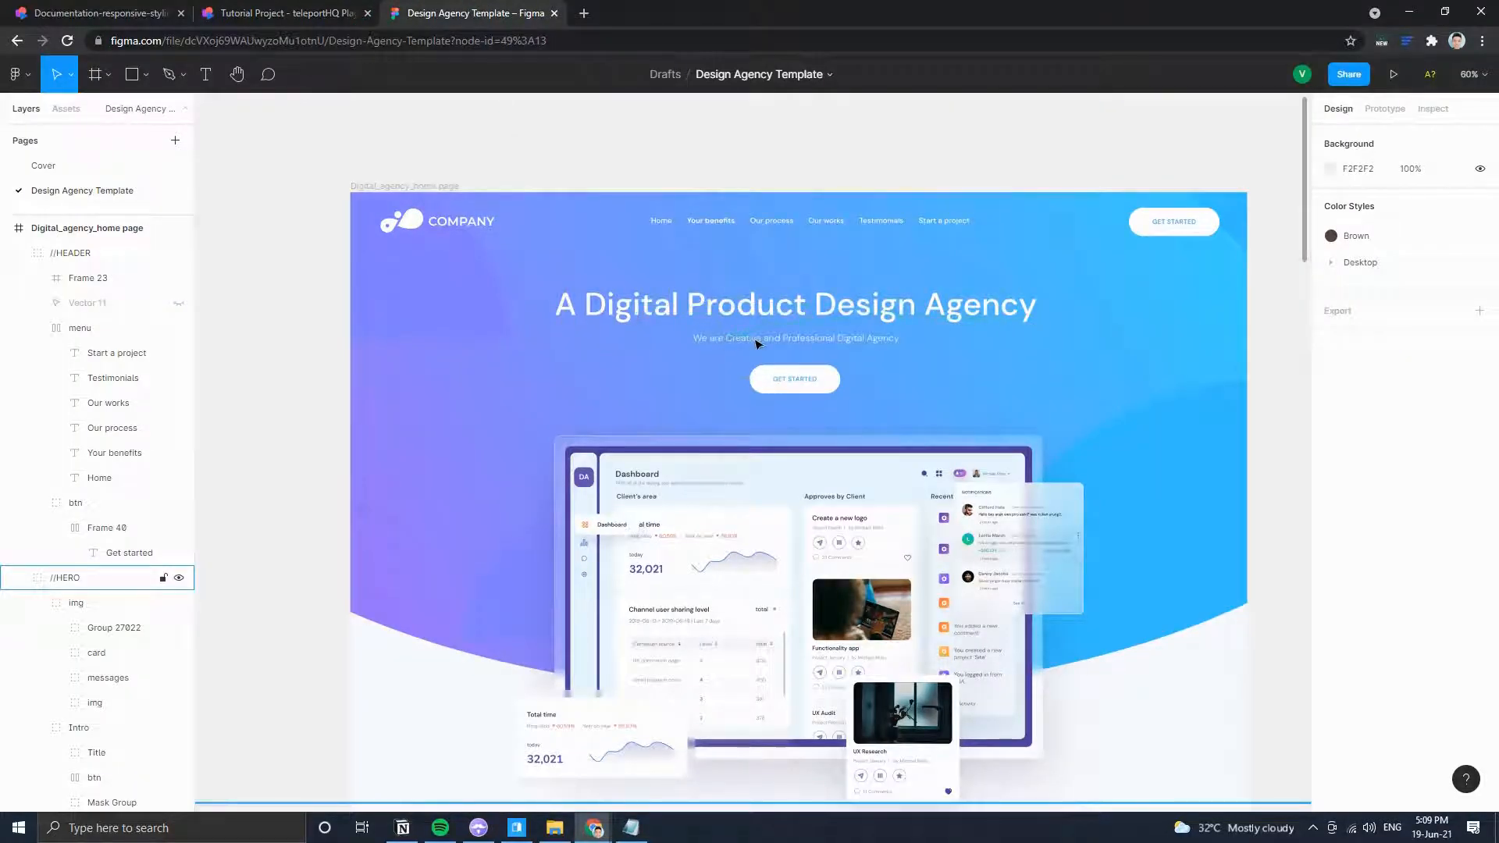
click(280, 13)
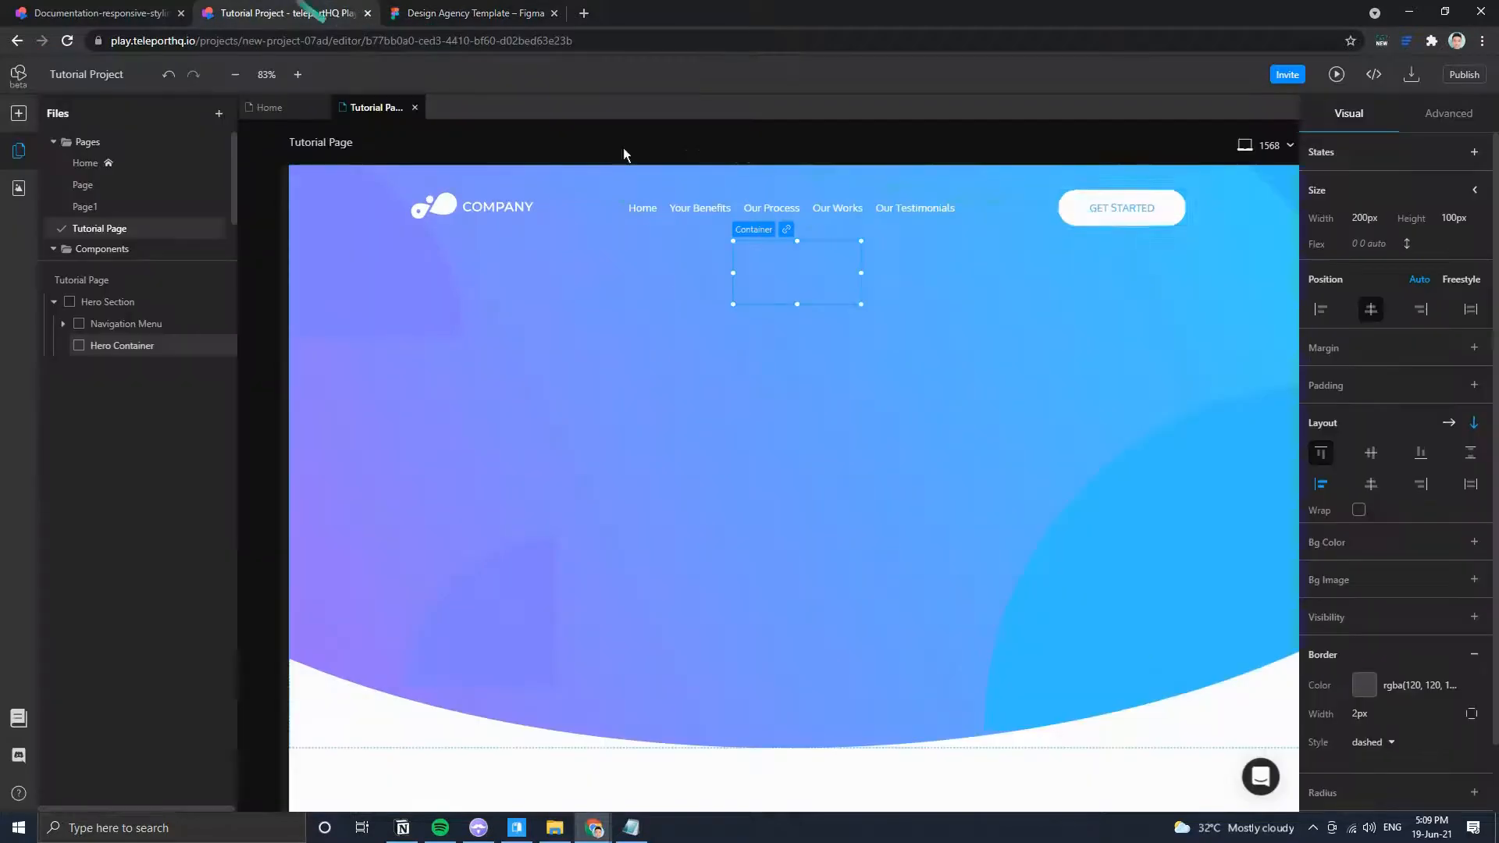
click(1116, 215)
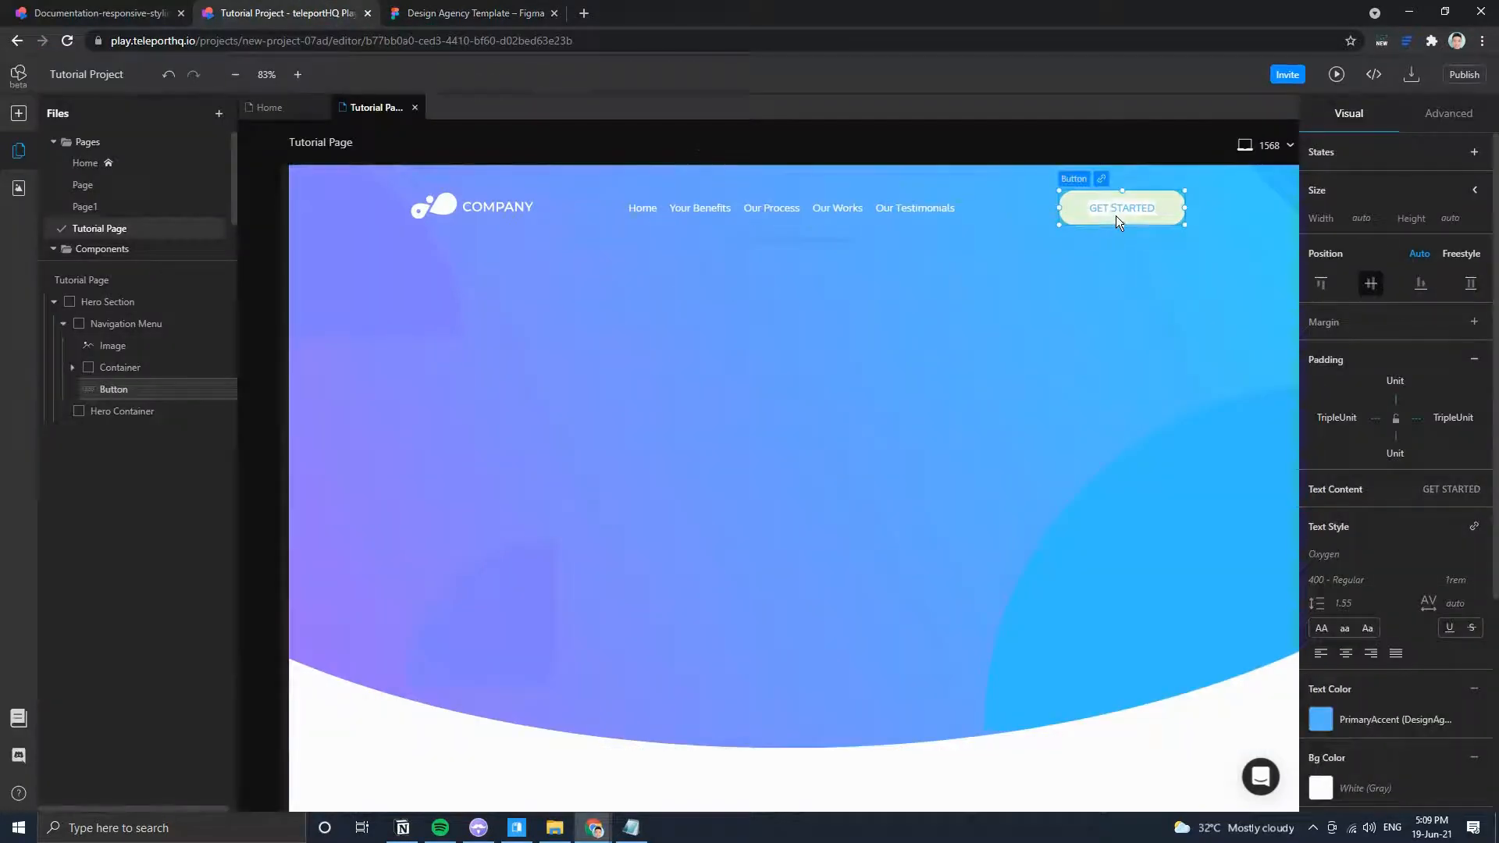
right_click(1071, 215)
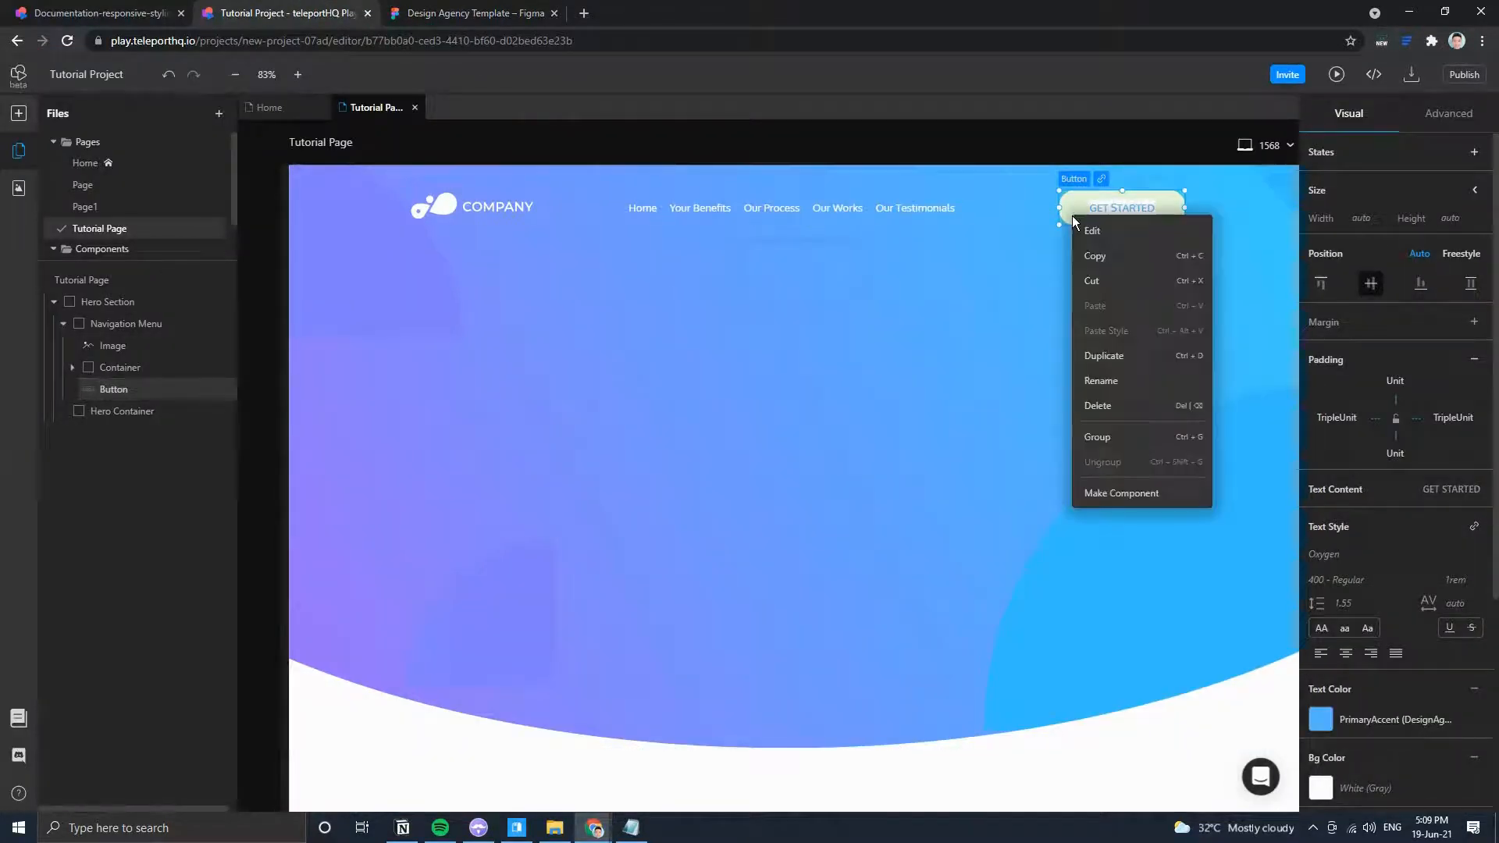
click(1111, 495)
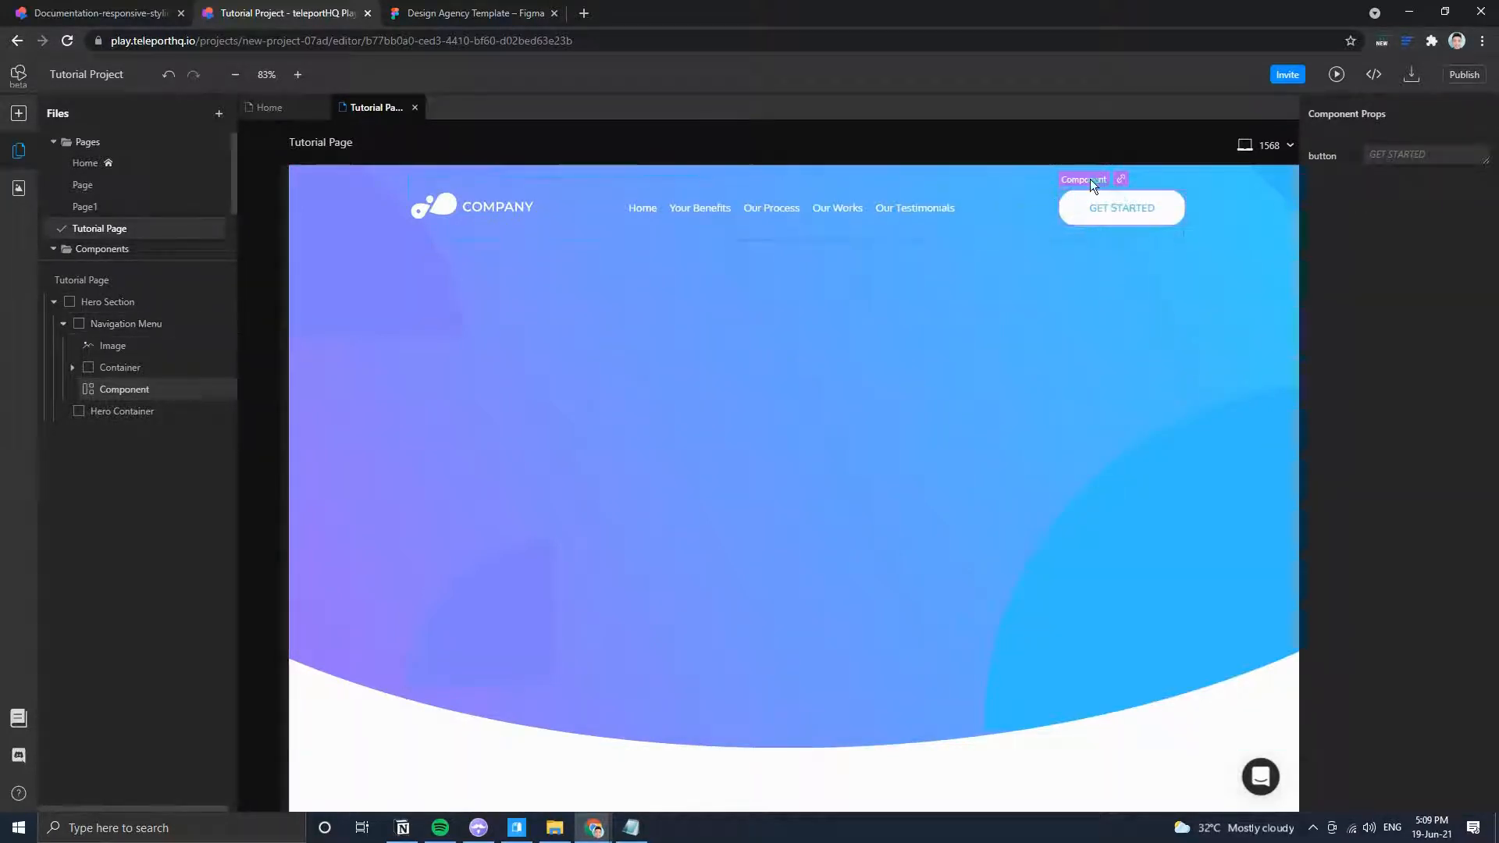
Open the new button component for editing and examine its button's appearance and style properties.
double_click(1080, 208)
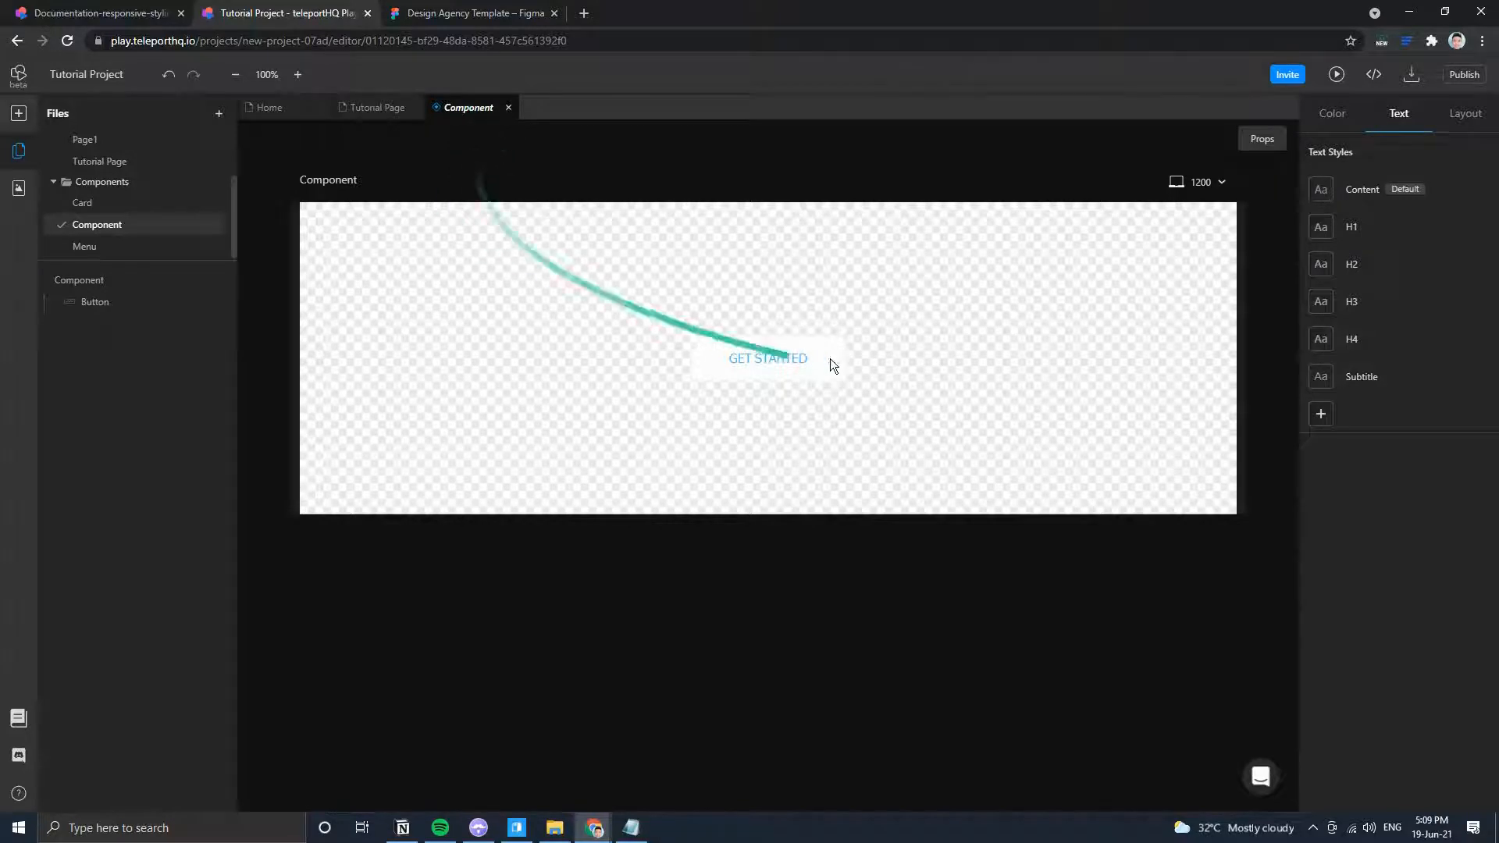
click(762, 358)
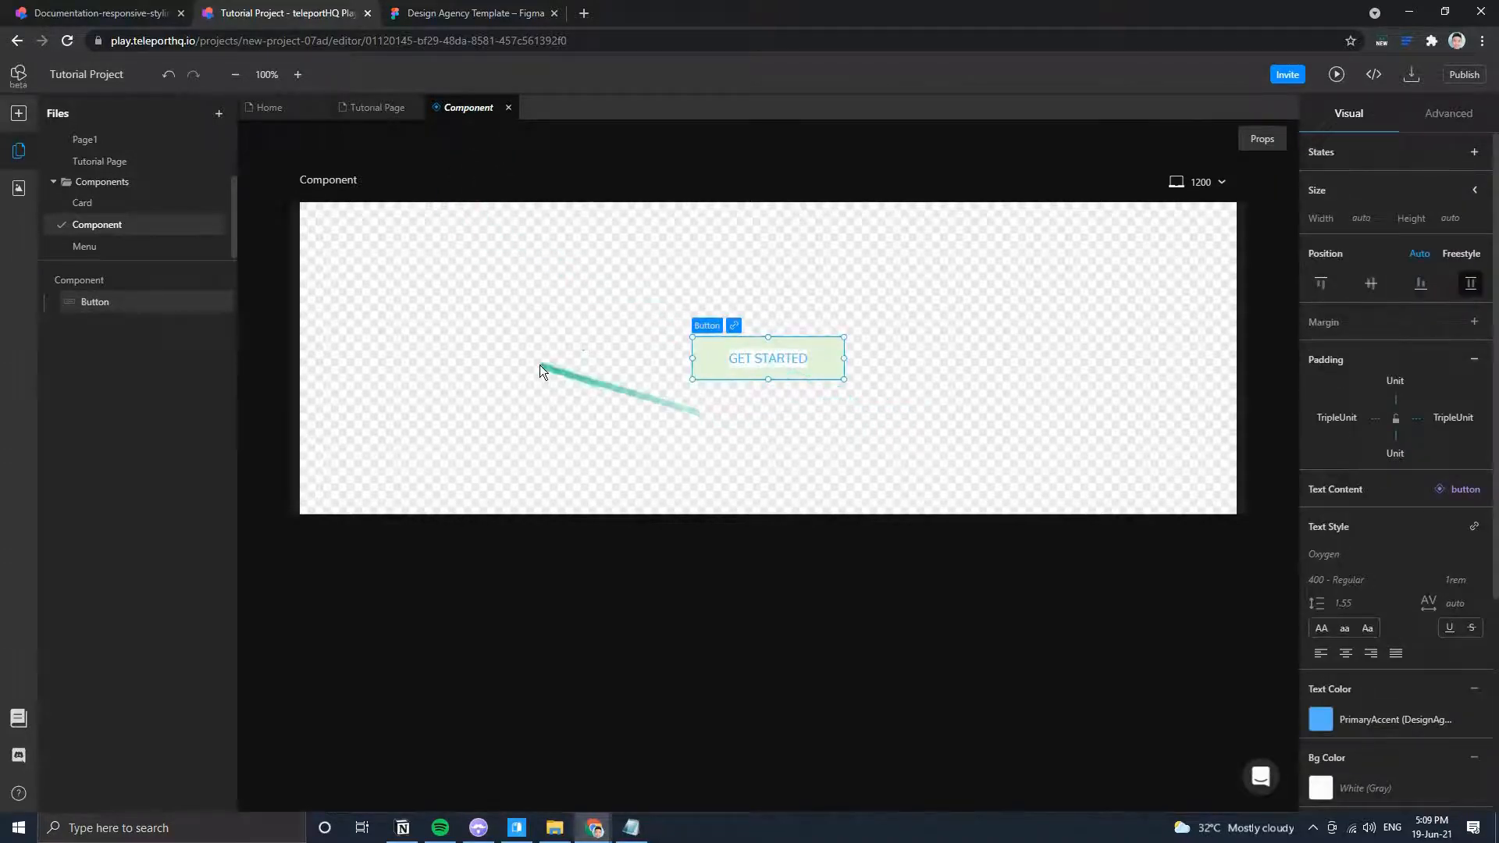
click(493, 153)
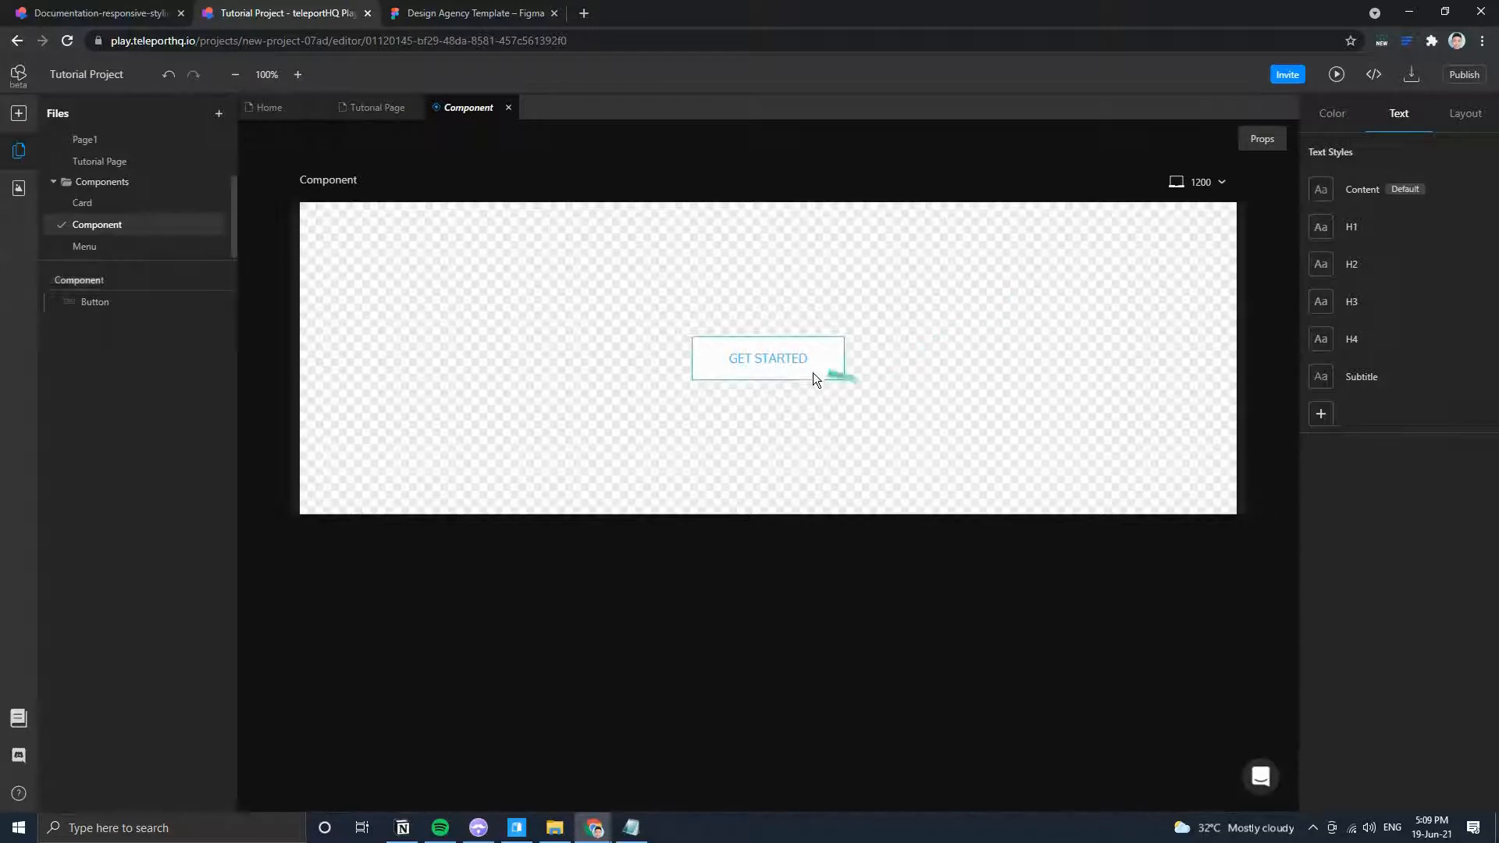
scroll(812, 372, up, 10)
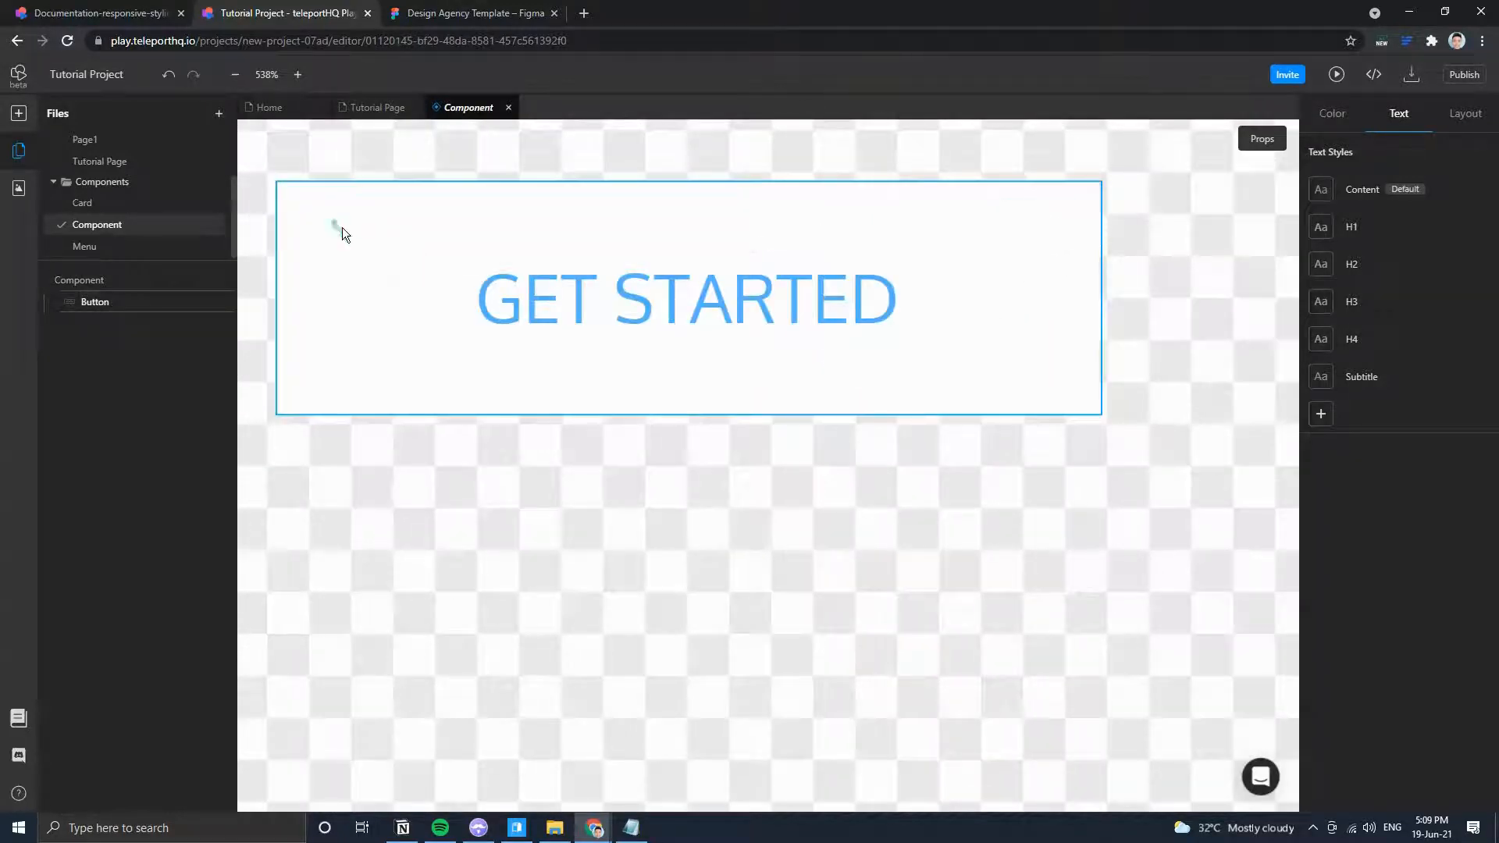
scroll(437, 318, down, 9)
drag(459, 433, 701, 491)
scroll(680, 417, up, 4)
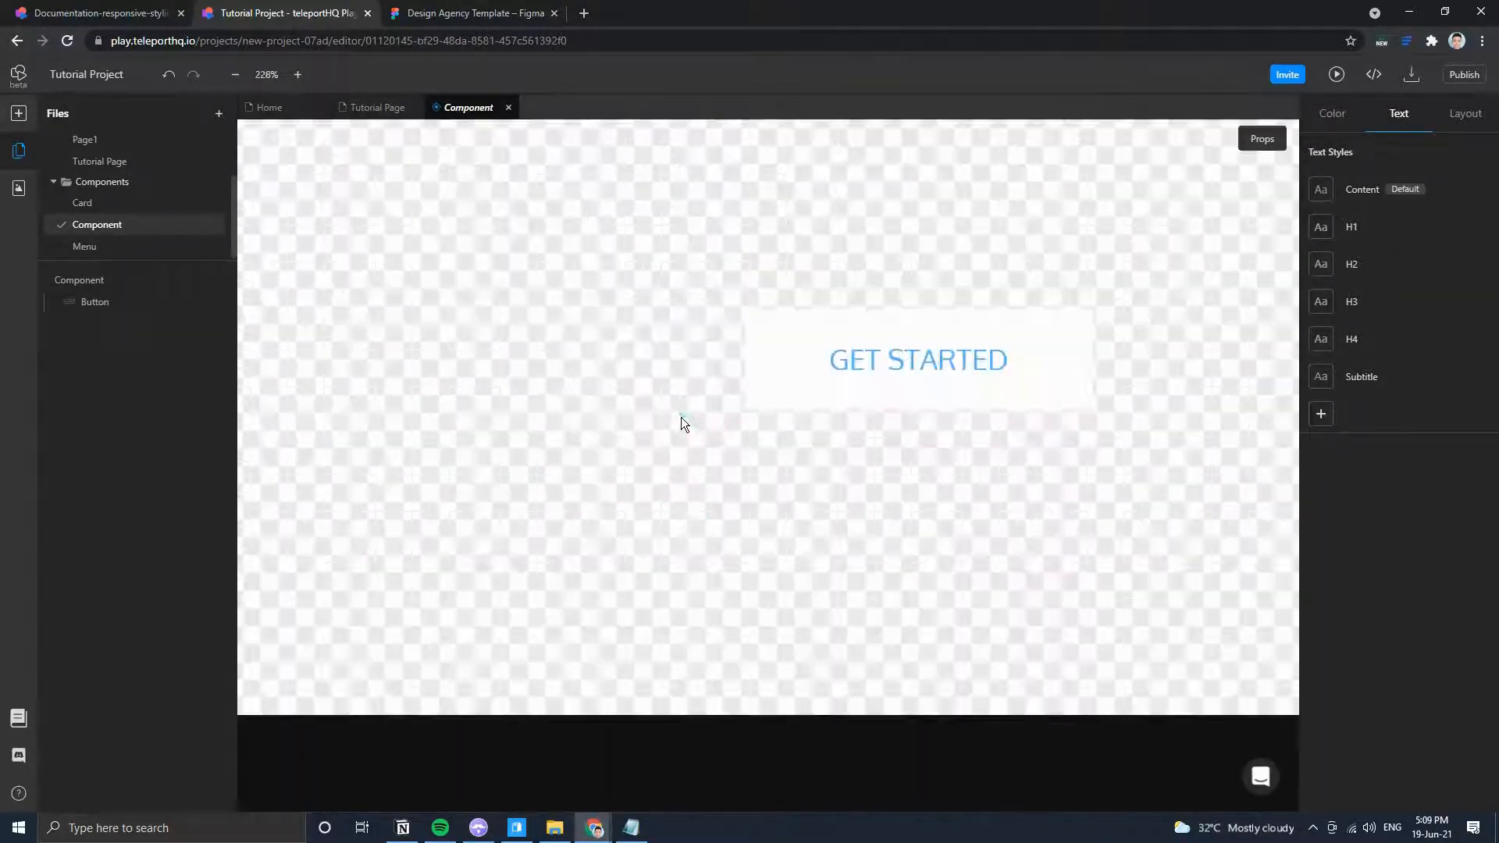
click(804, 347)
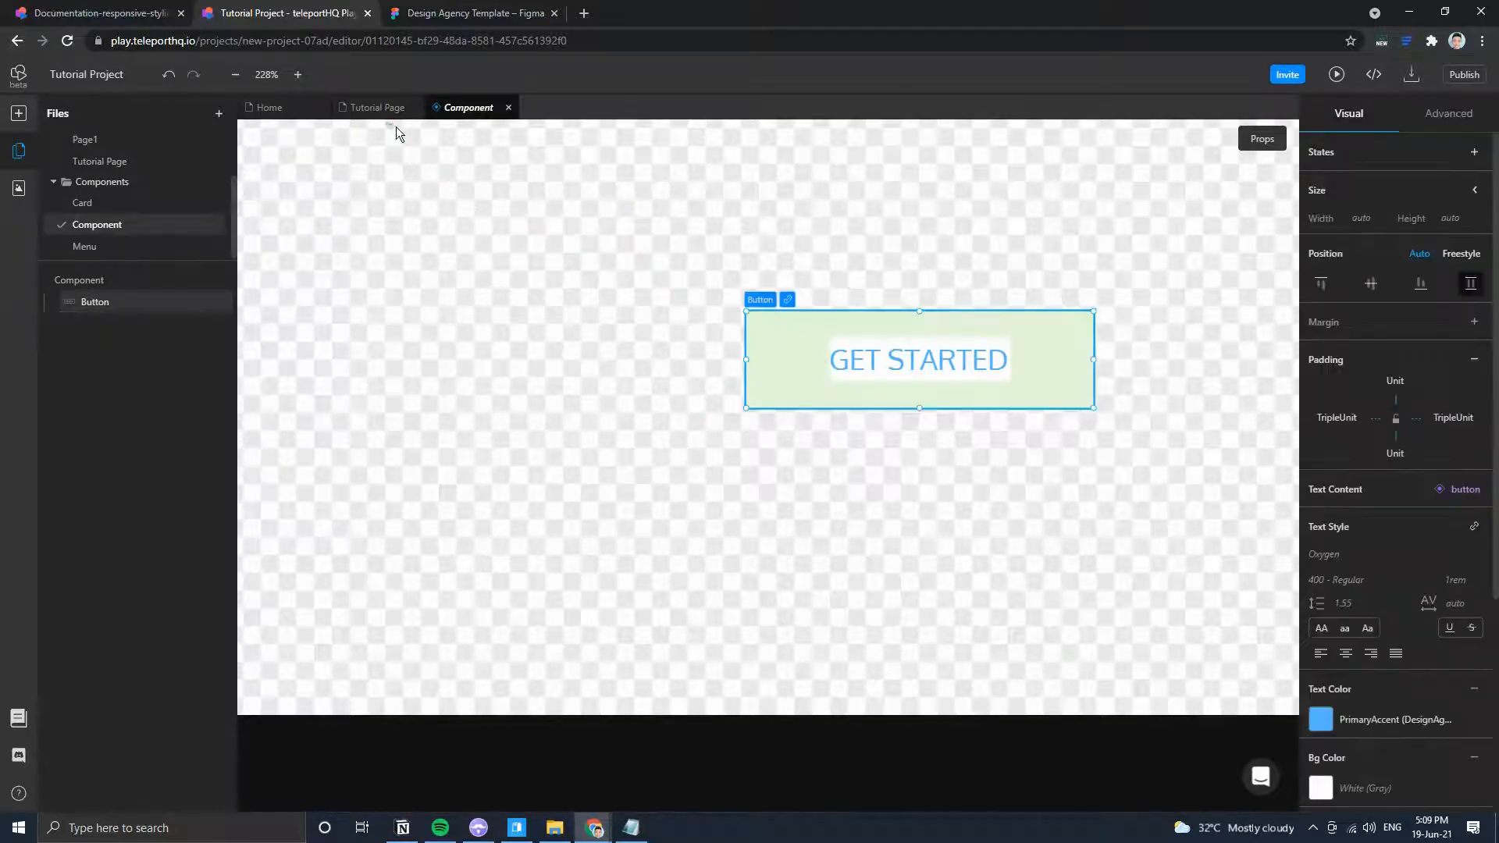
scroll(1426, 693, down, 4)
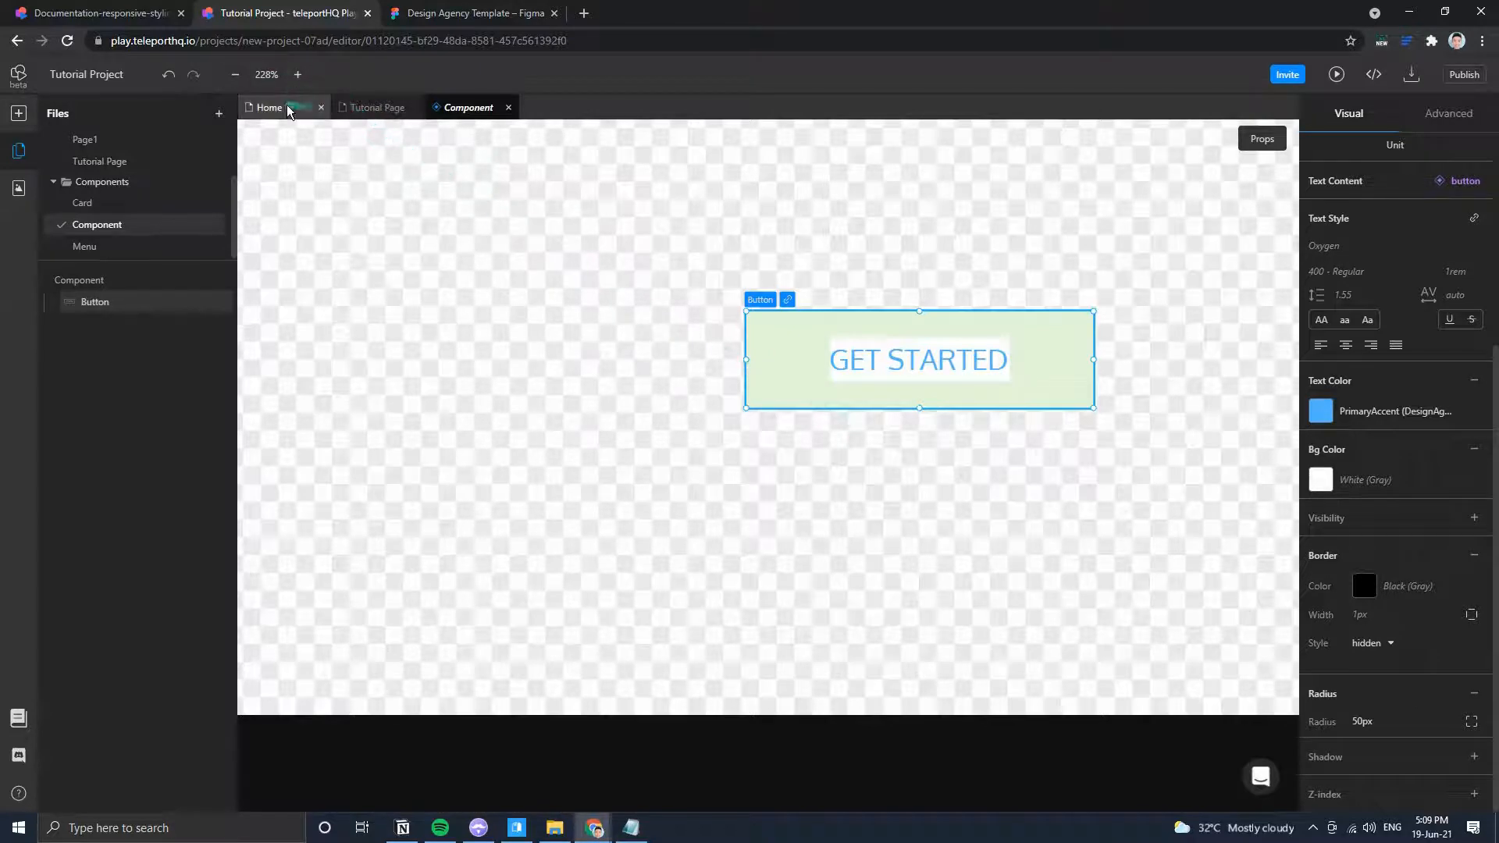
Close the open Home page and inspect the button component's text prop, including its name and default value.
click(347, 106)
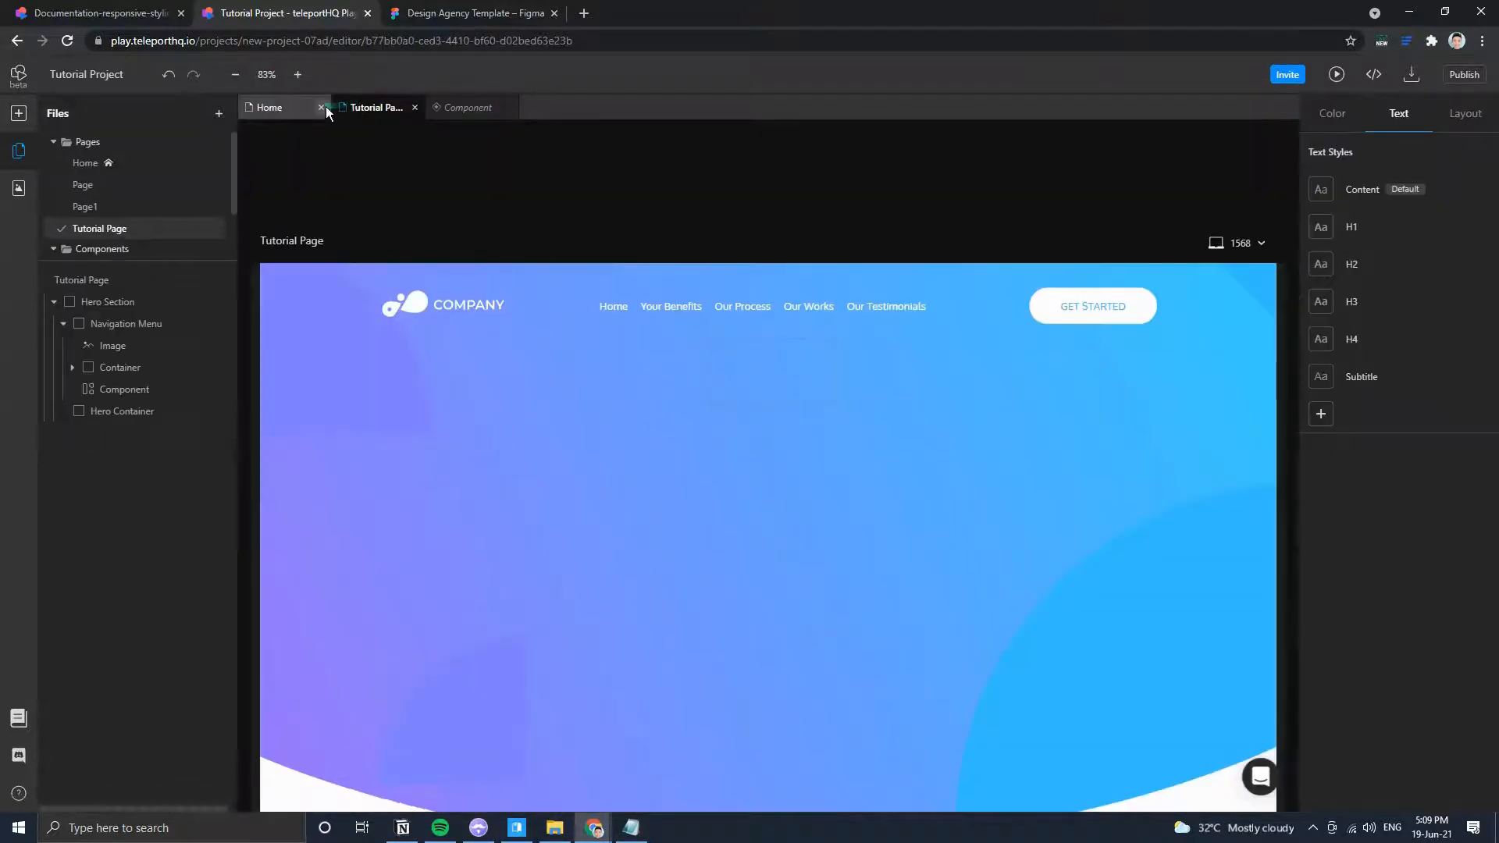
click(320, 107)
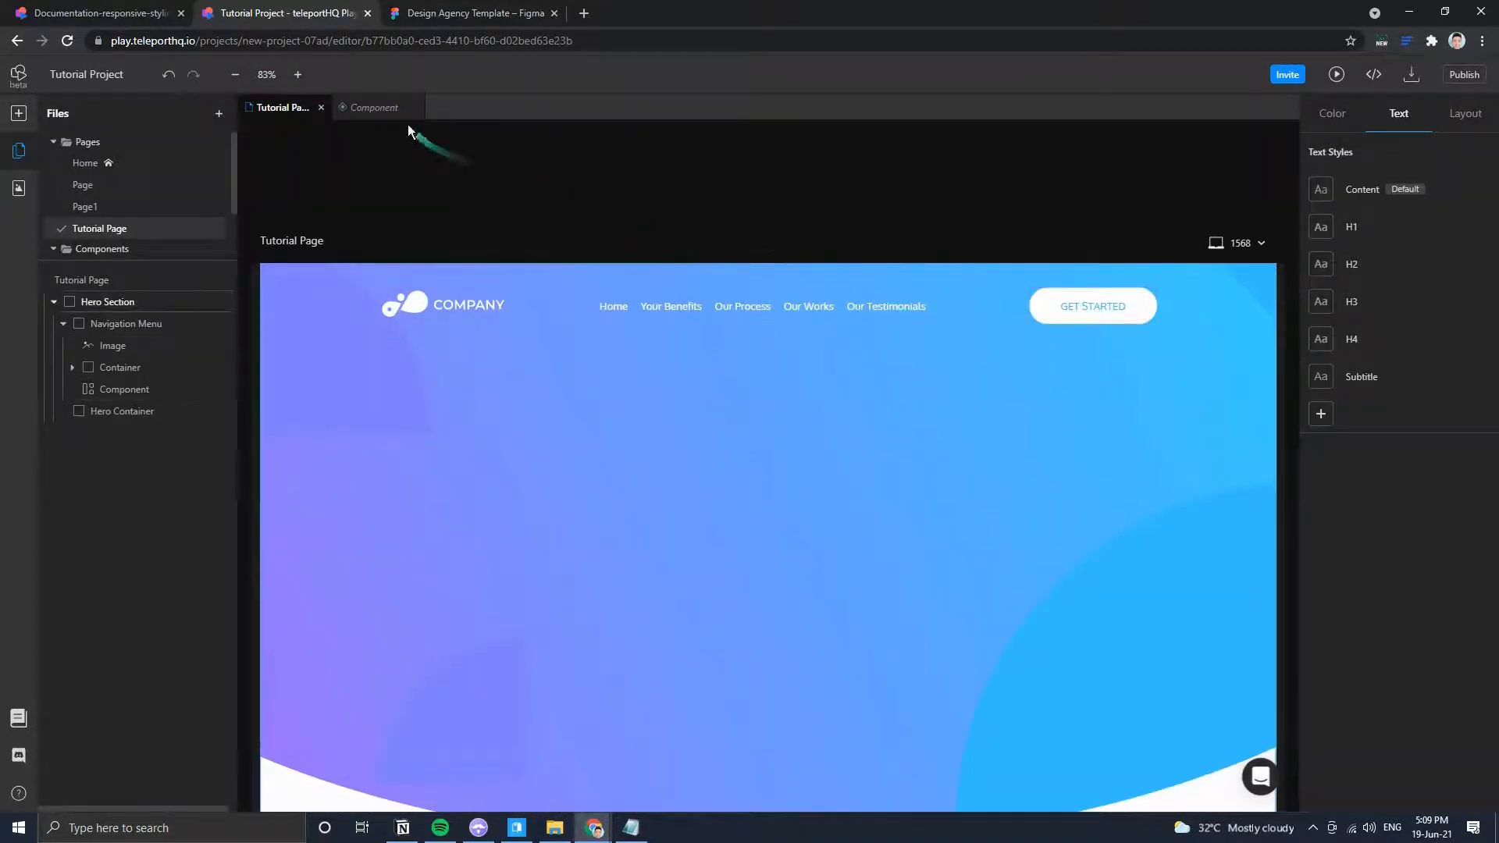
click(381, 110)
click(803, 255)
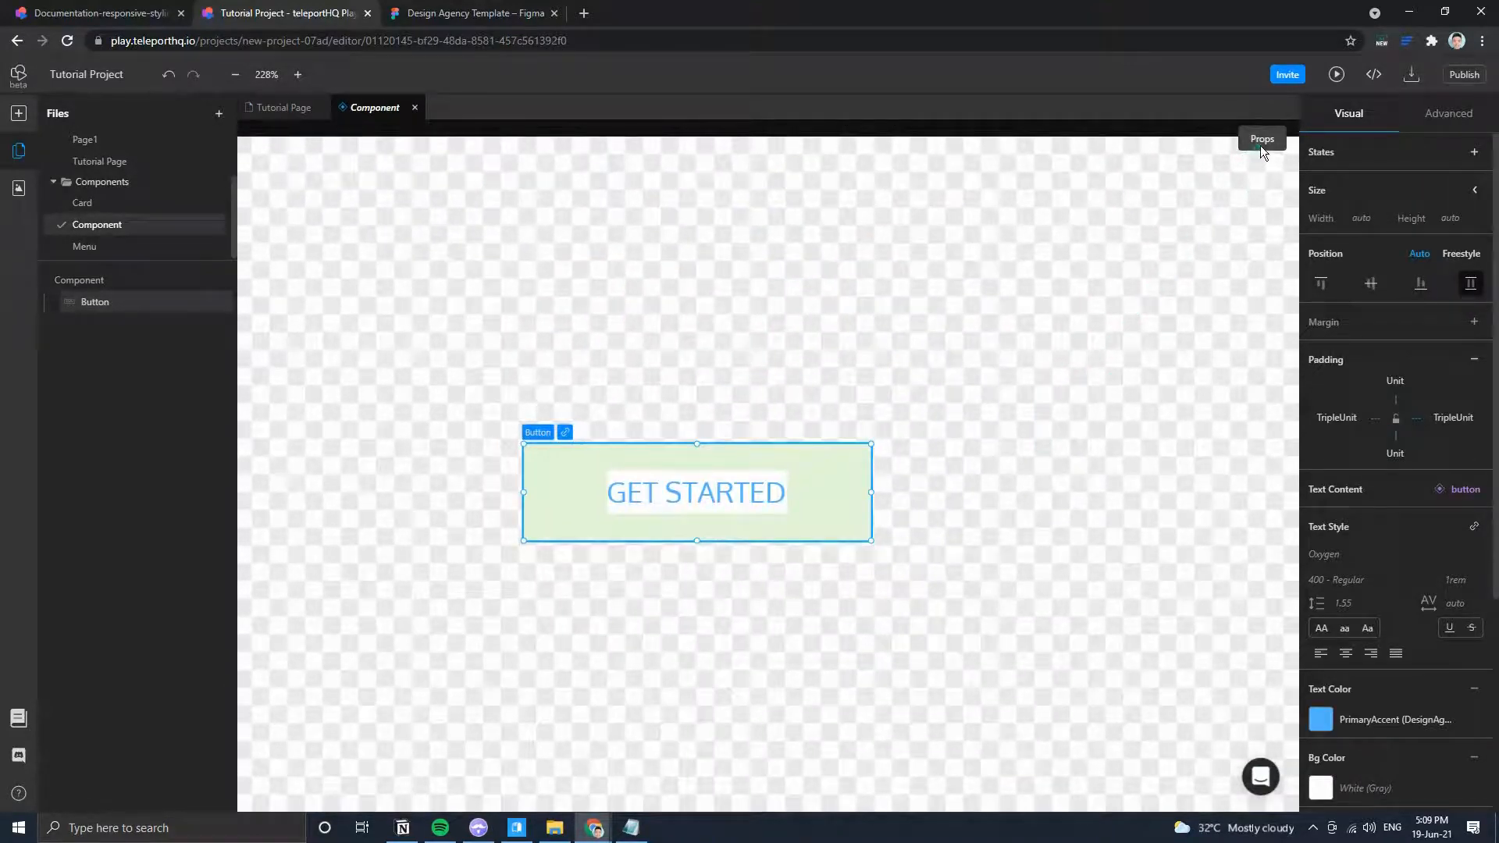
click(1259, 143)
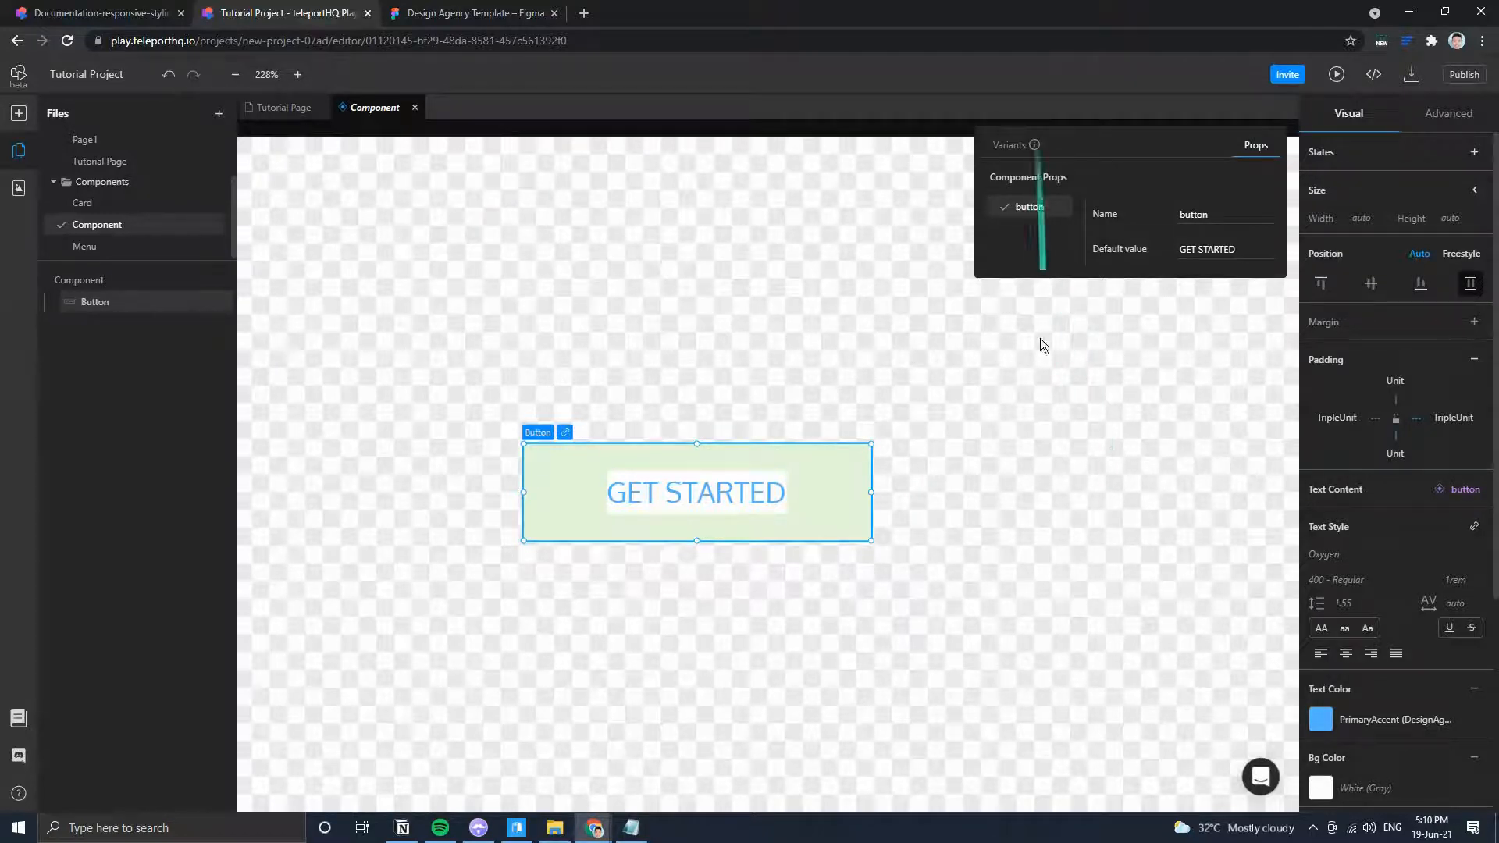
click(1044, 367)
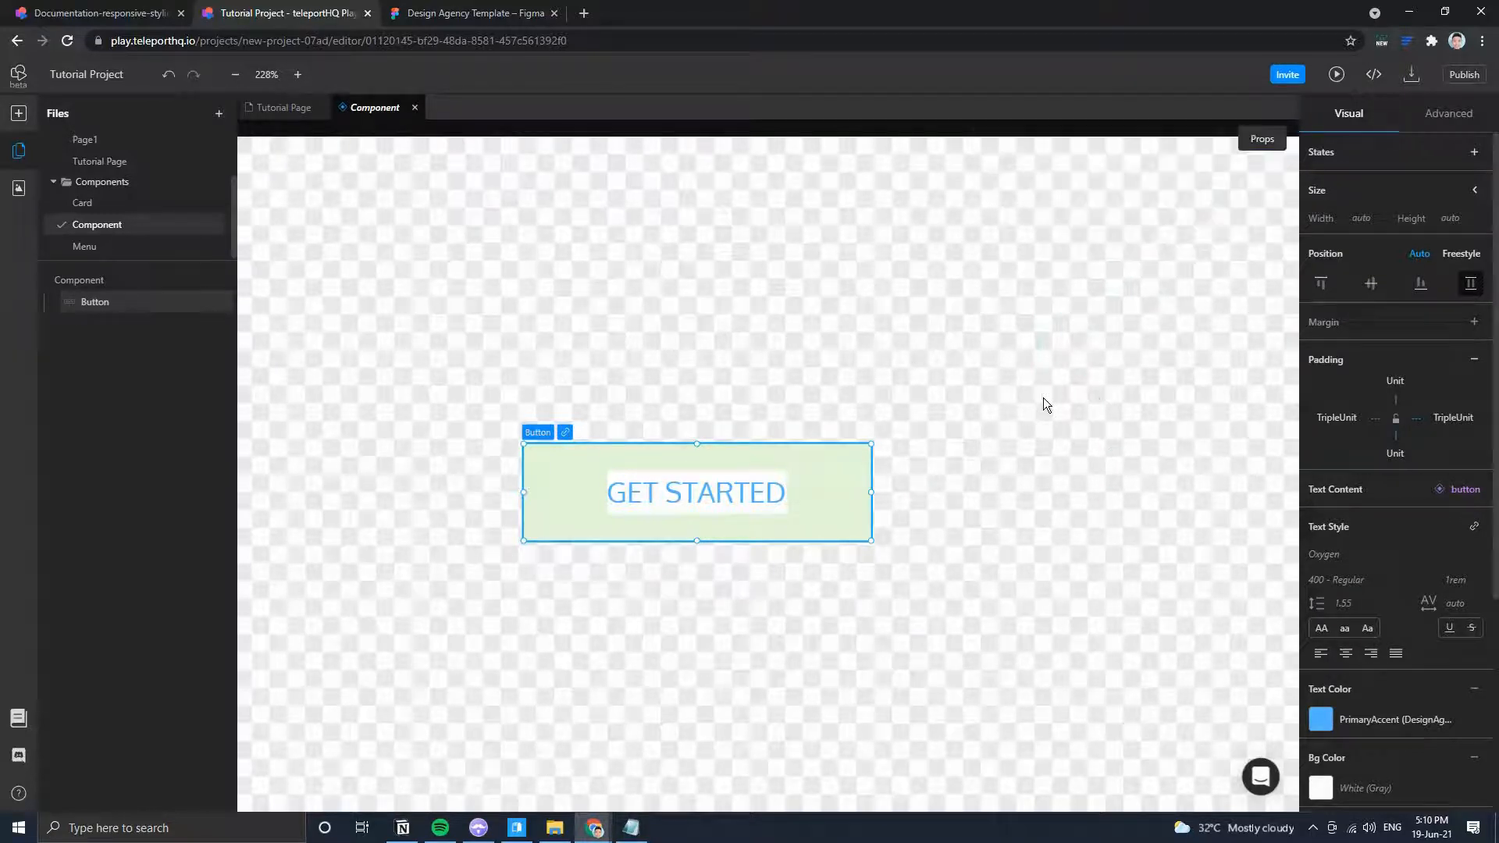
Return to the Tutorial Page and copy the navigation menu's button component into the Hero Container.
click(278, 114)
click(365, 110)
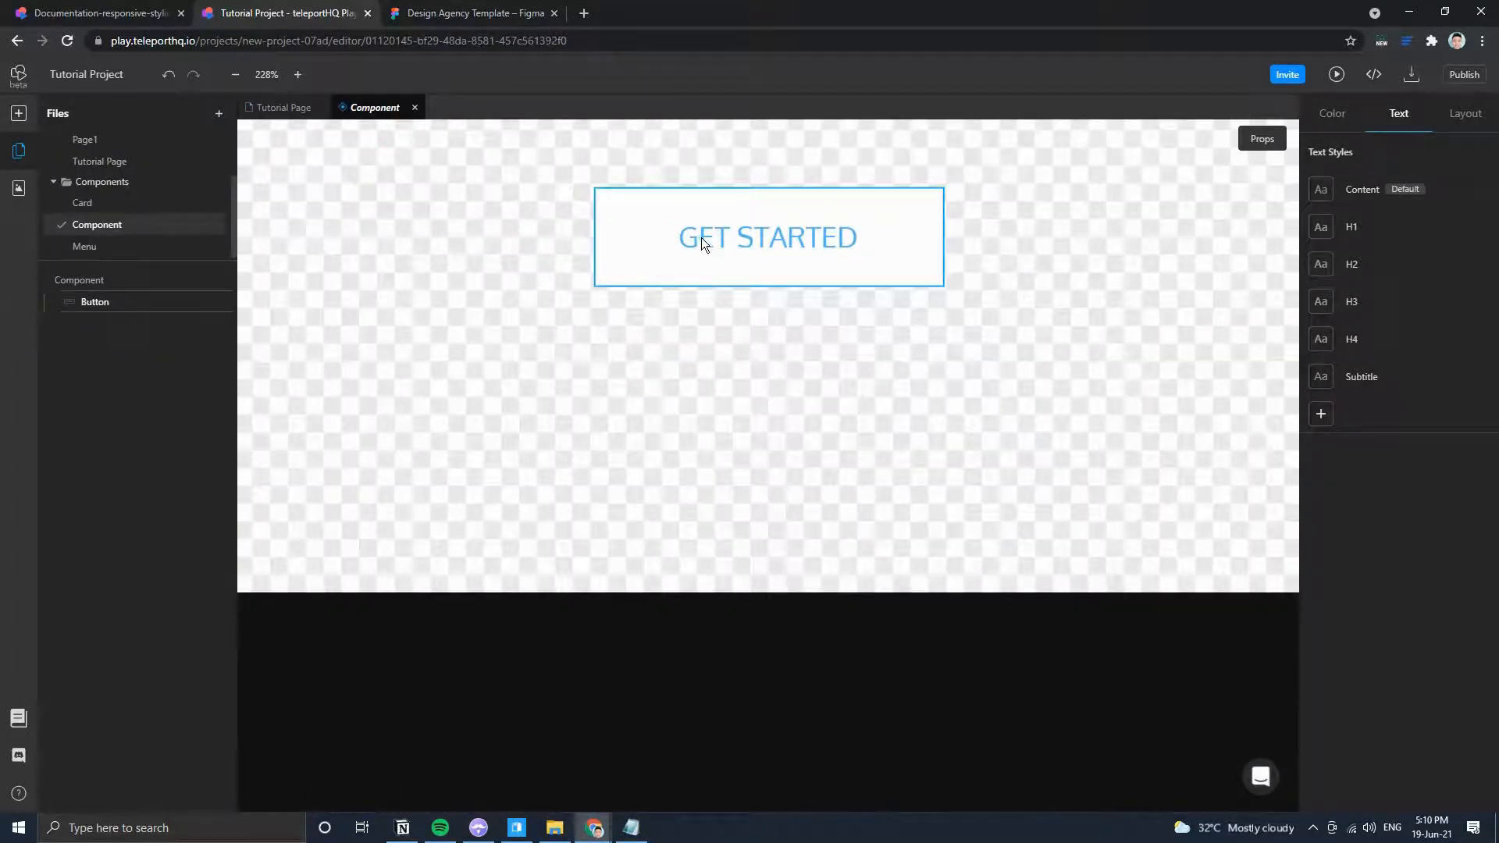
click(285, 110)
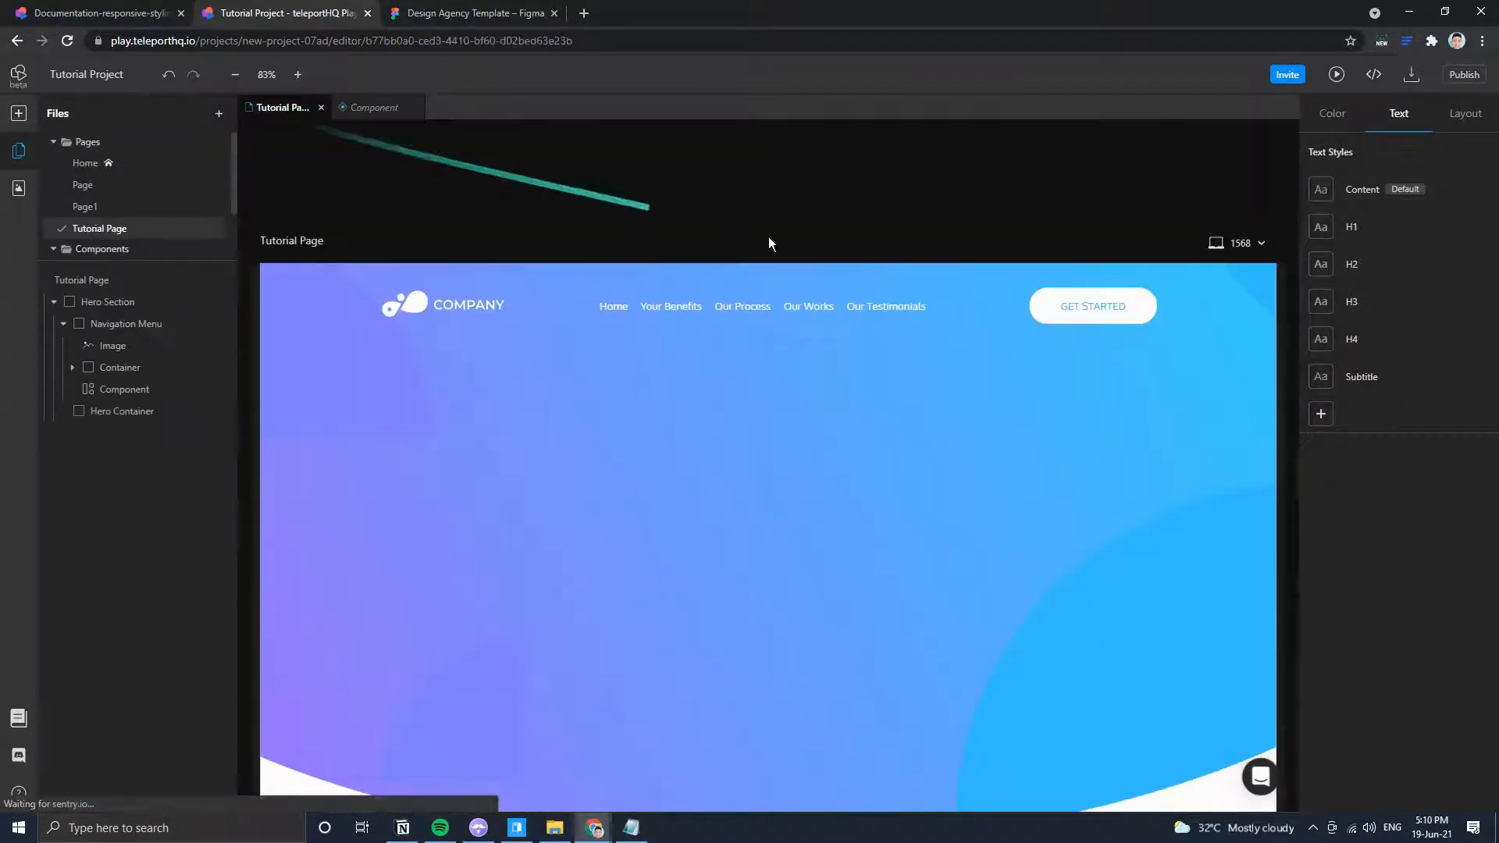
click(1093, 306)
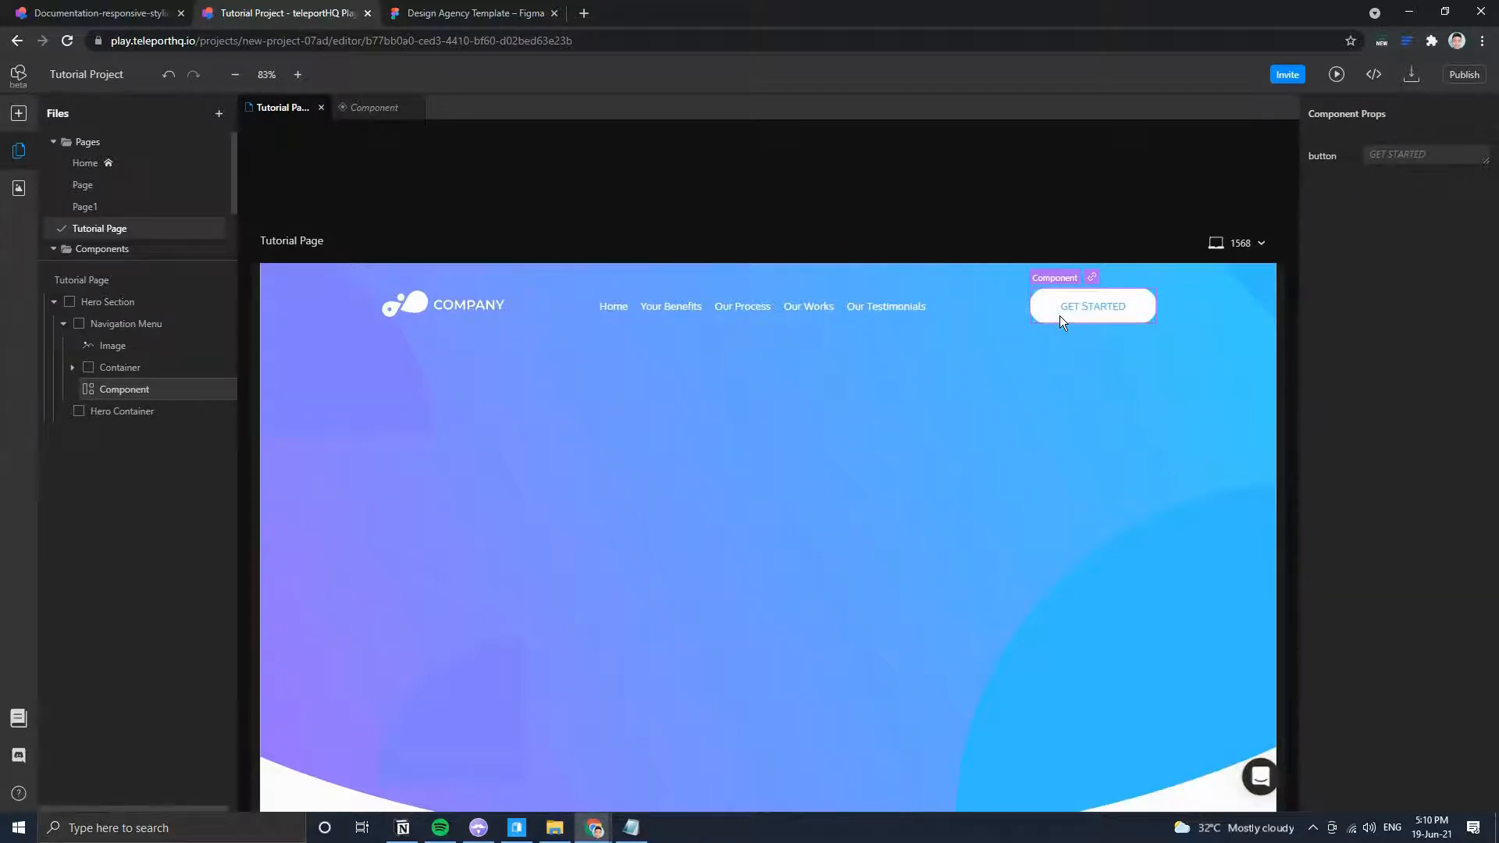
click(817, 371)
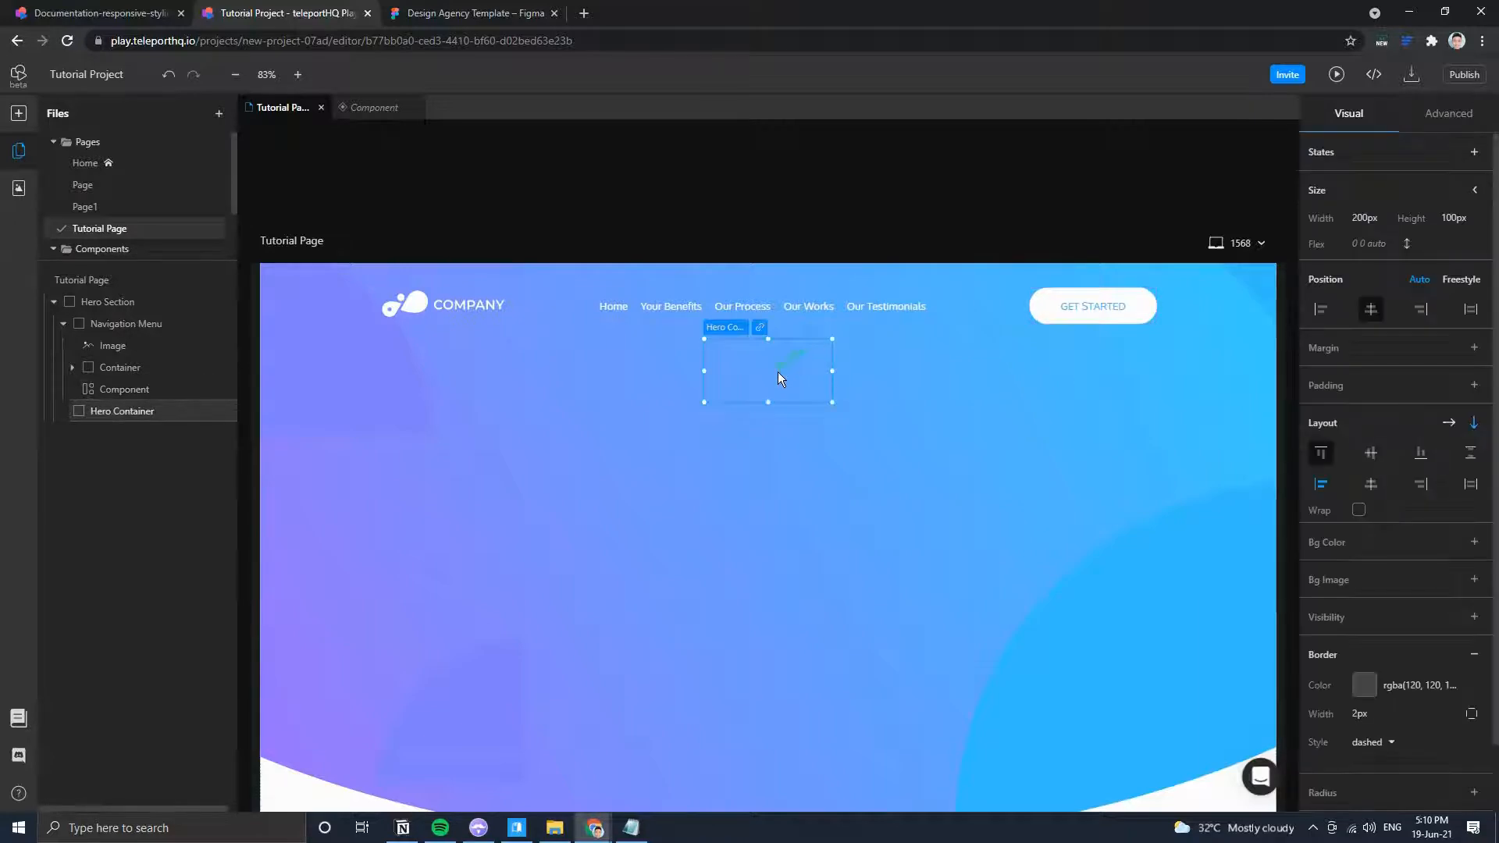
key(ctrl+v)
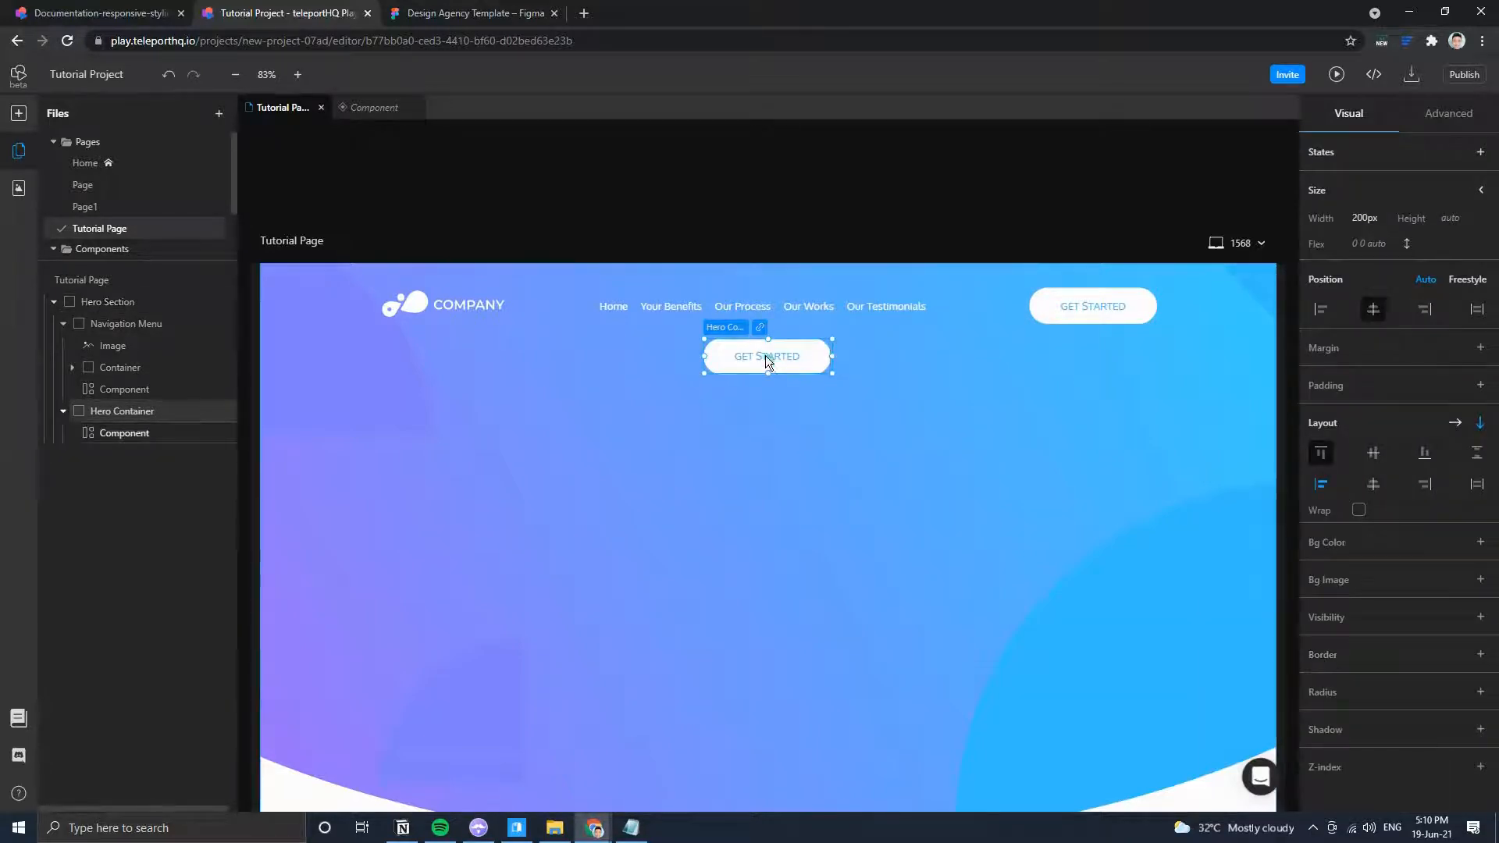
Set the Hero Container button's text prop to CONTACT US and compare it with the navigation menu button's prop.
click(748, 375)
click(739, 351)
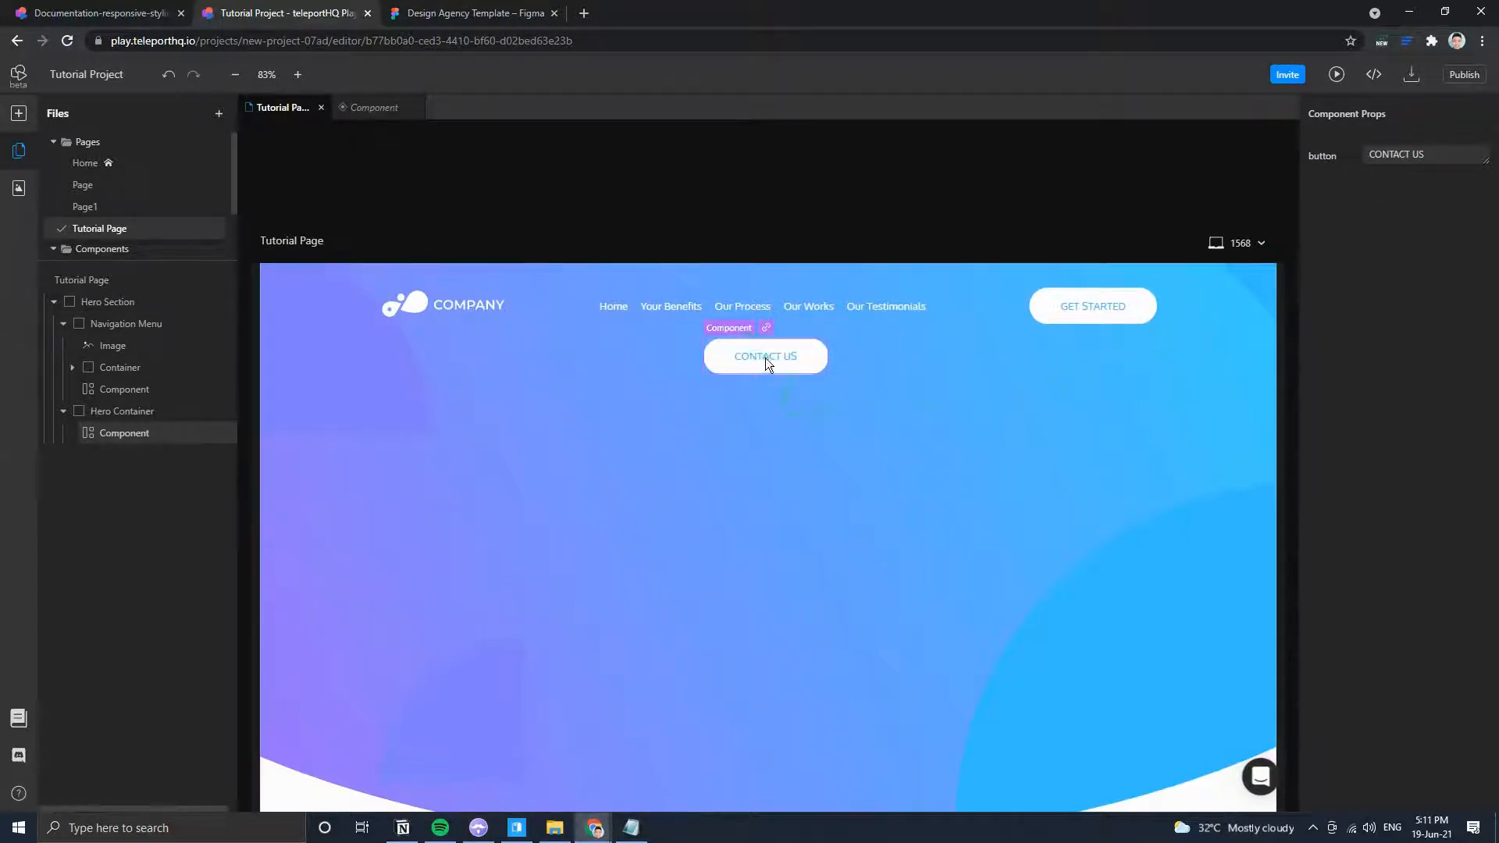
click(1089, 307)
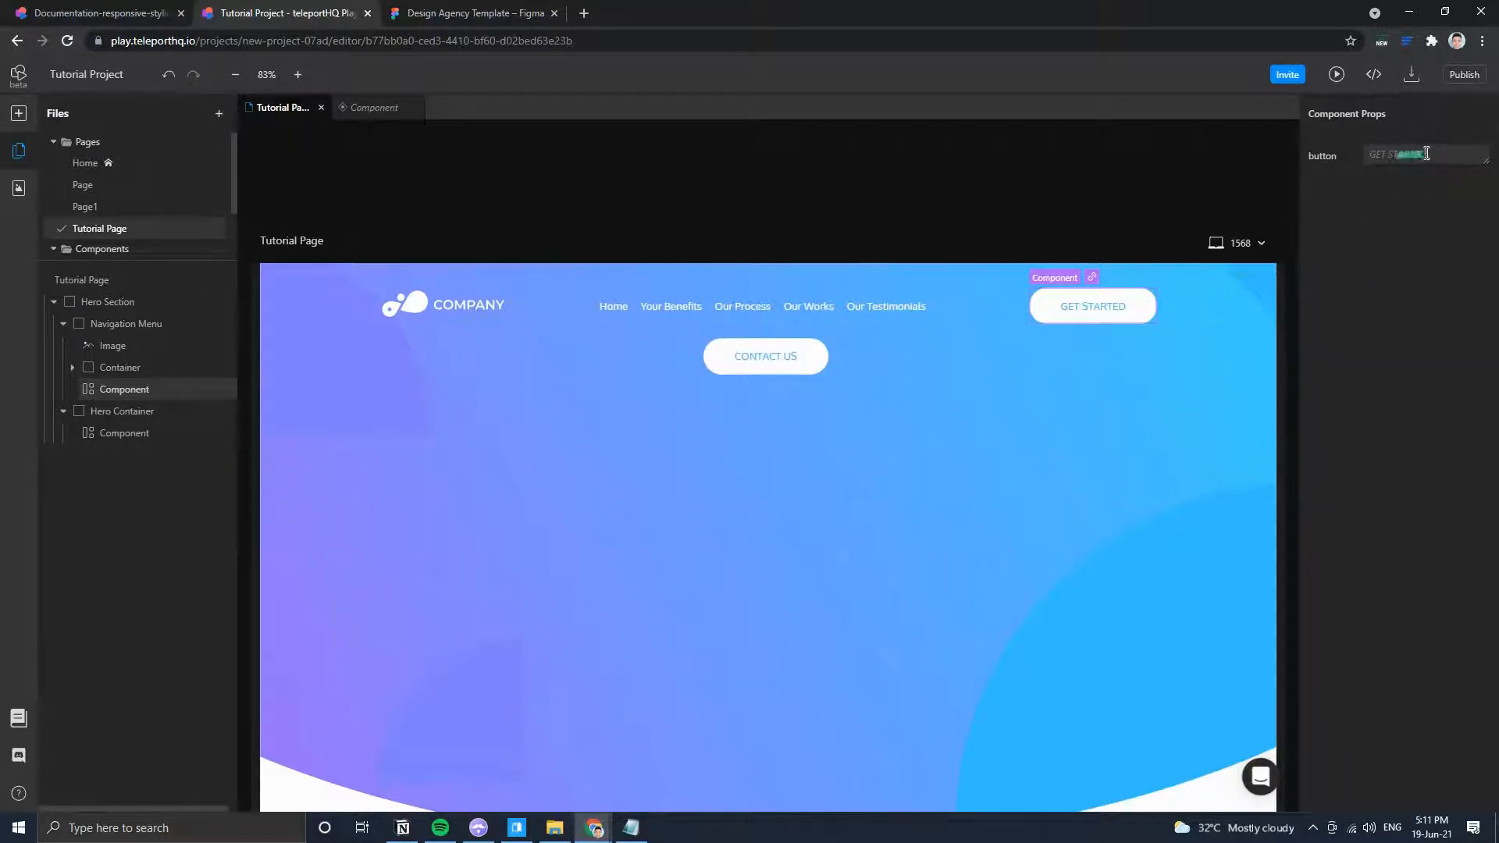
click(789, 363)
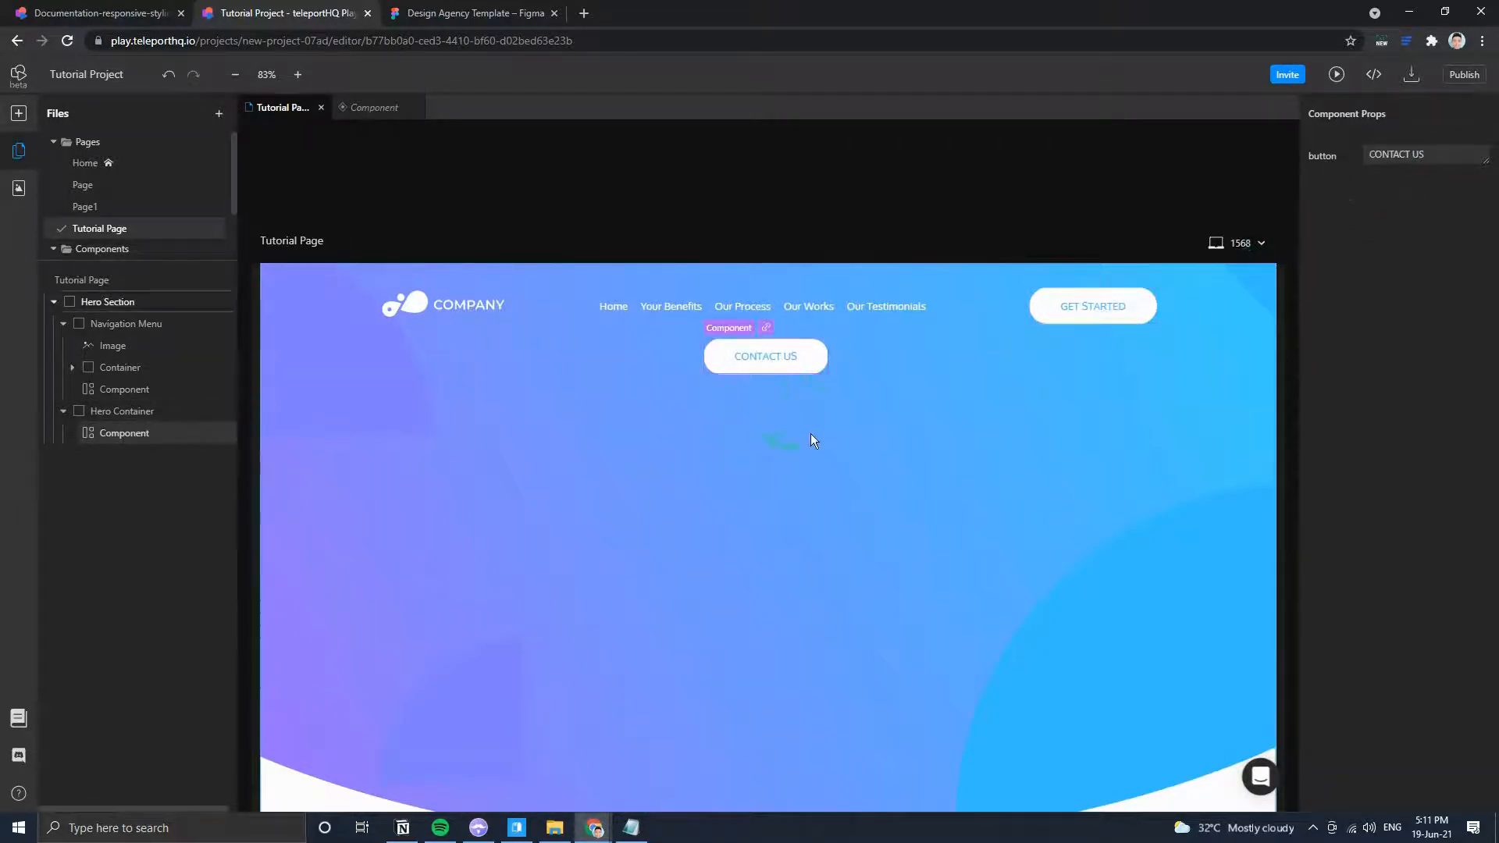
click(1089, 320)
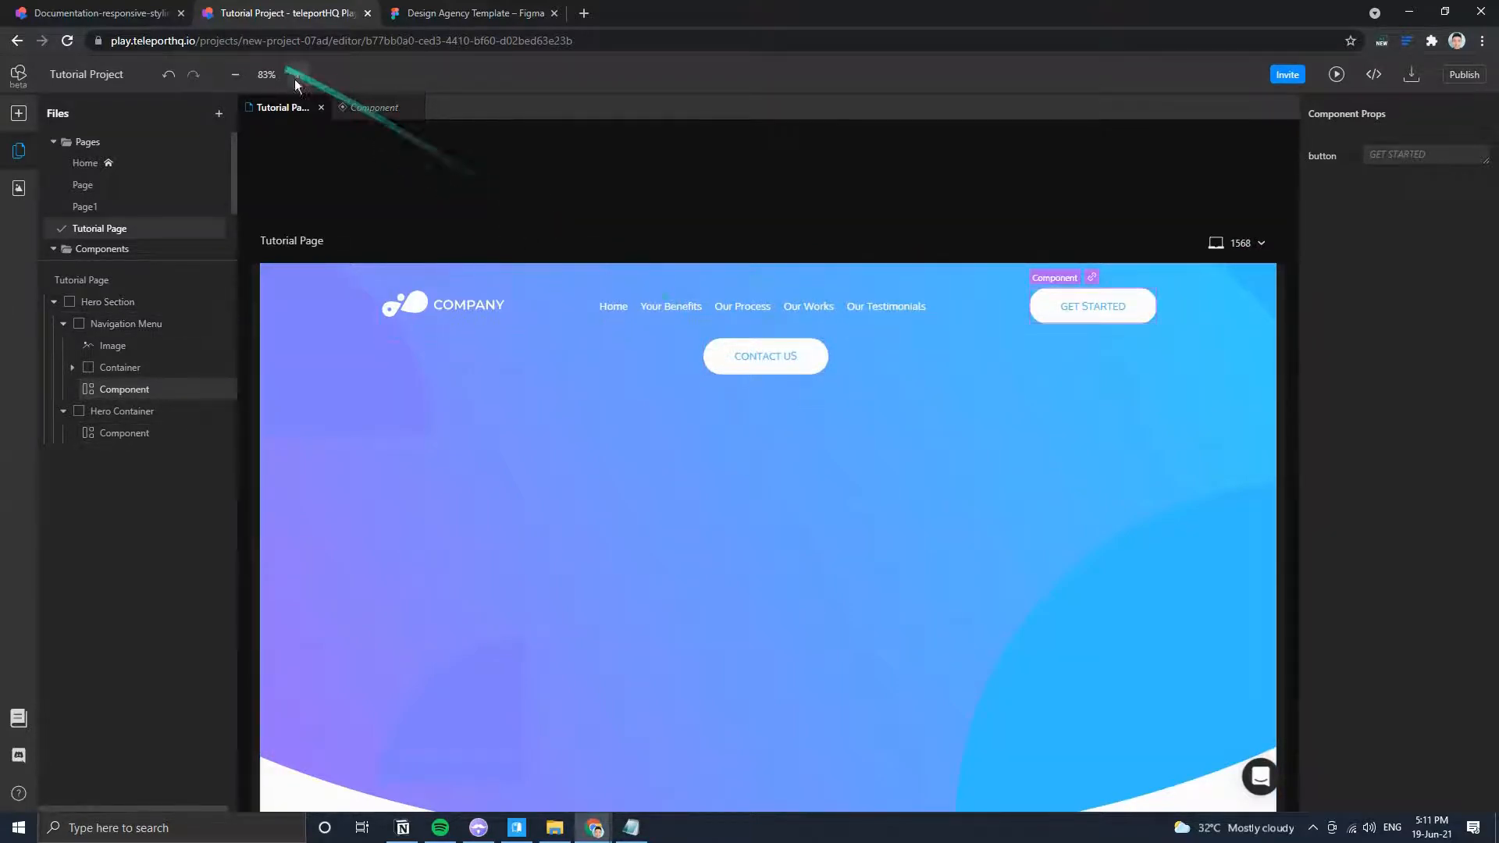
Set the border style of the button inside the component to solid.
click(353, 109)
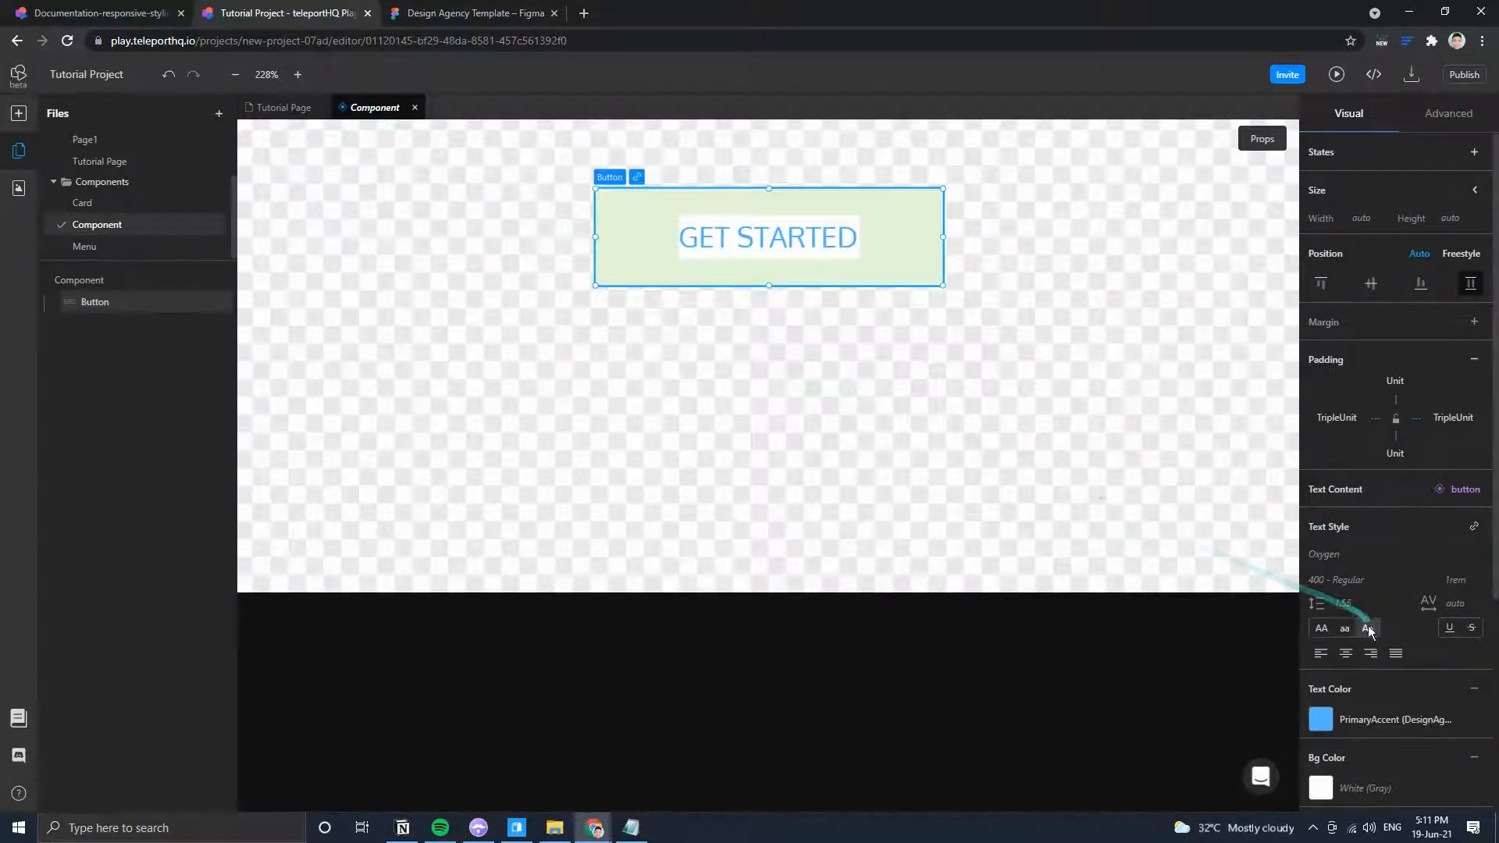
scroll(1398, 617, down, 4)
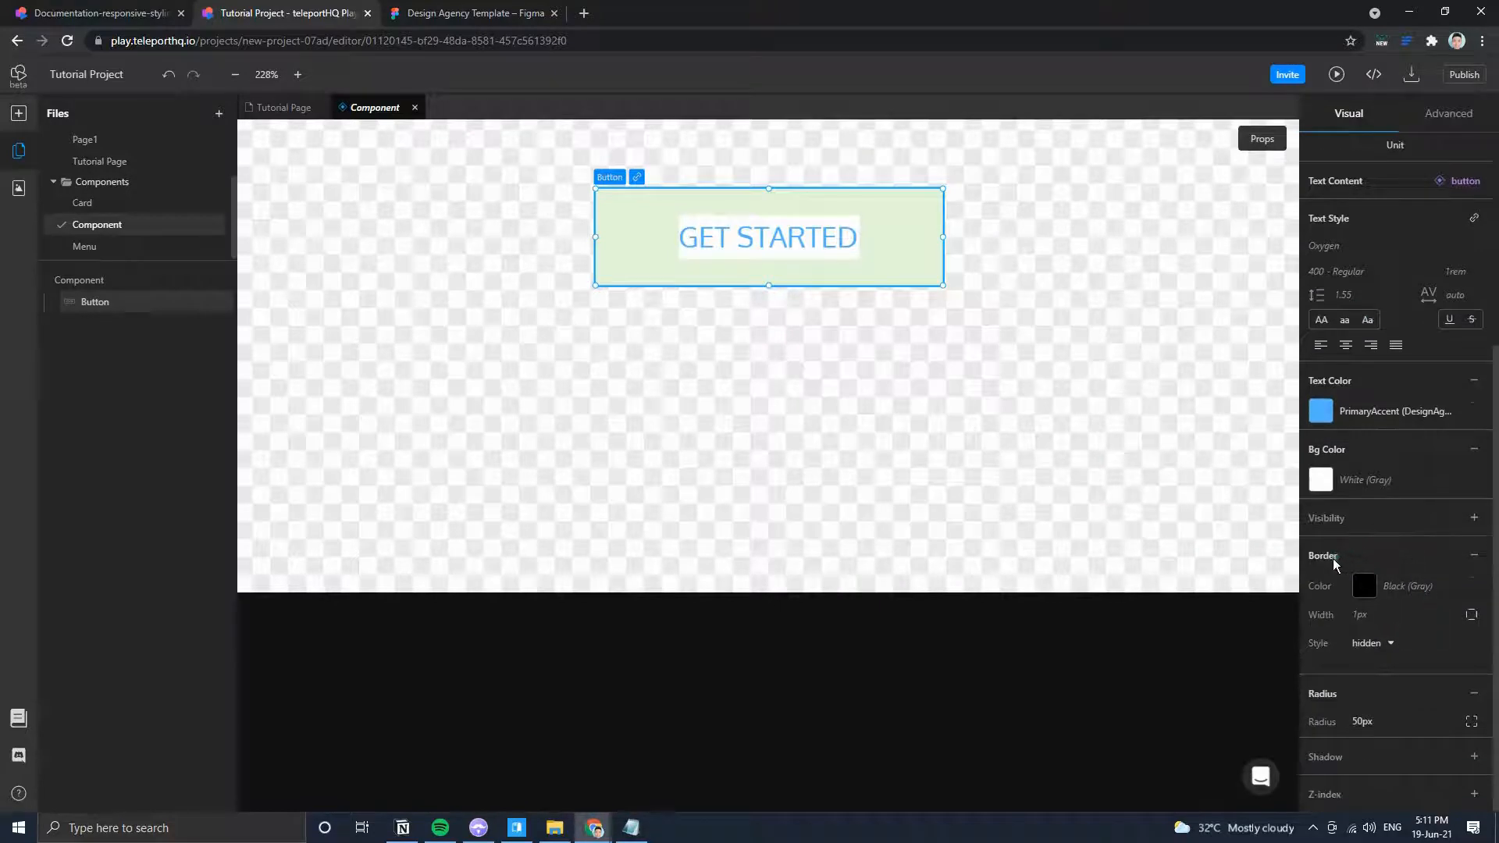
click(1362, 642)
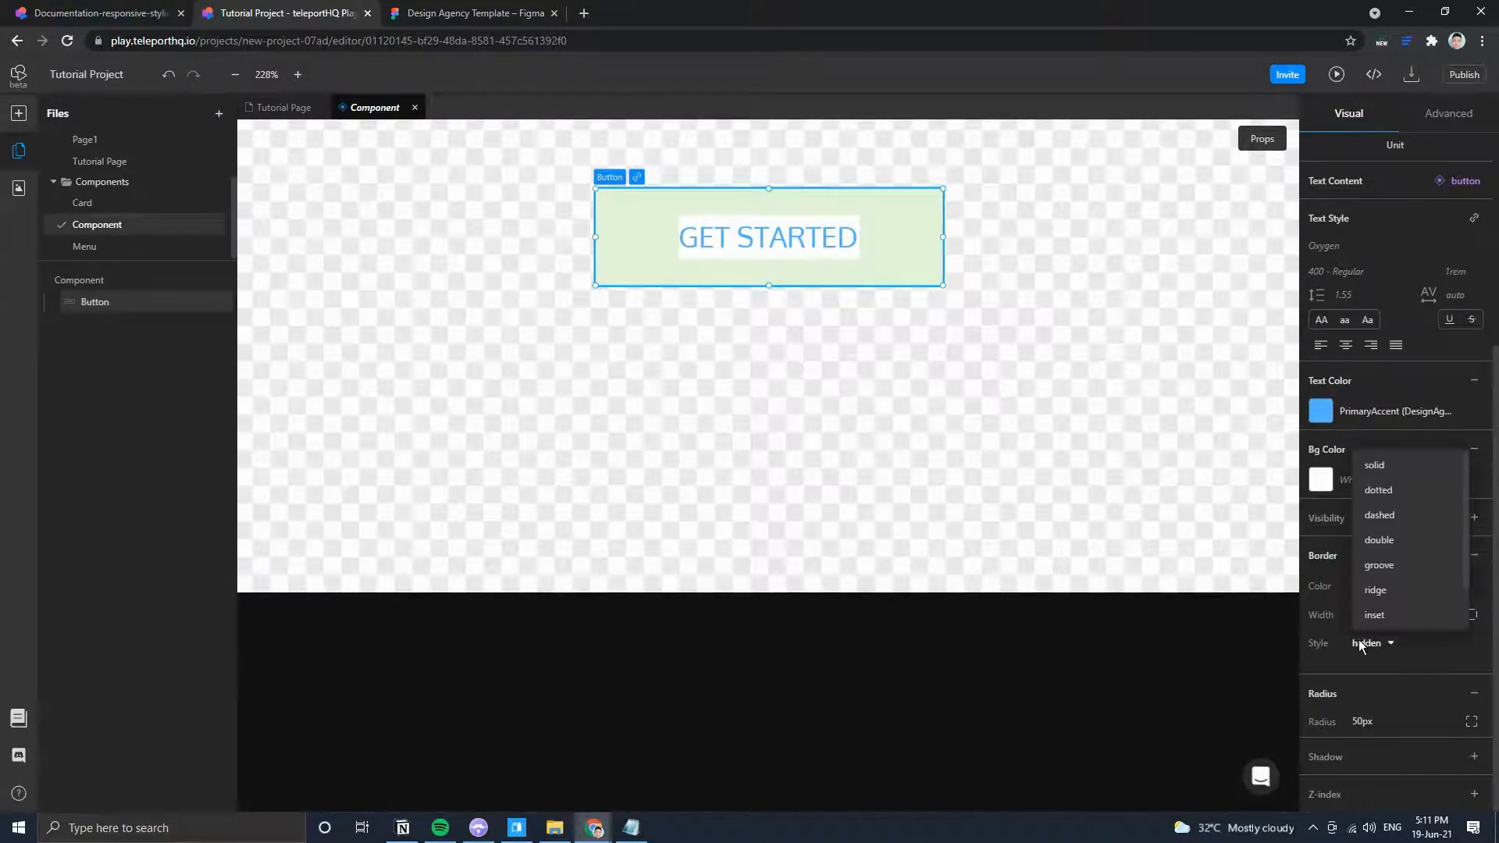
click(1391, 467)
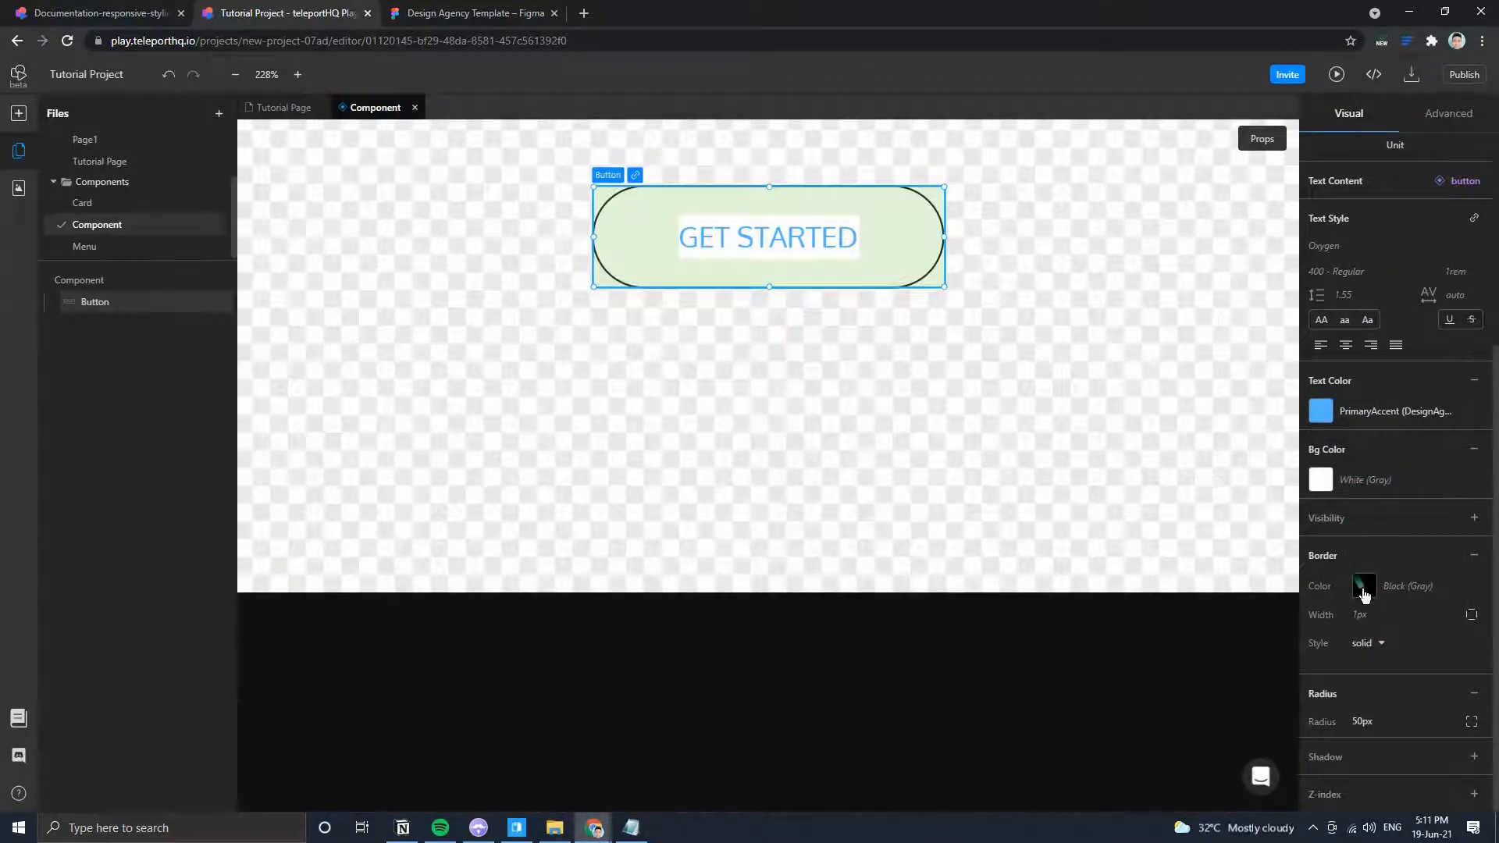
Set the border width of the button inside the component to 2px and check both buttons on the Tutorial Page.
click(1376, 615)
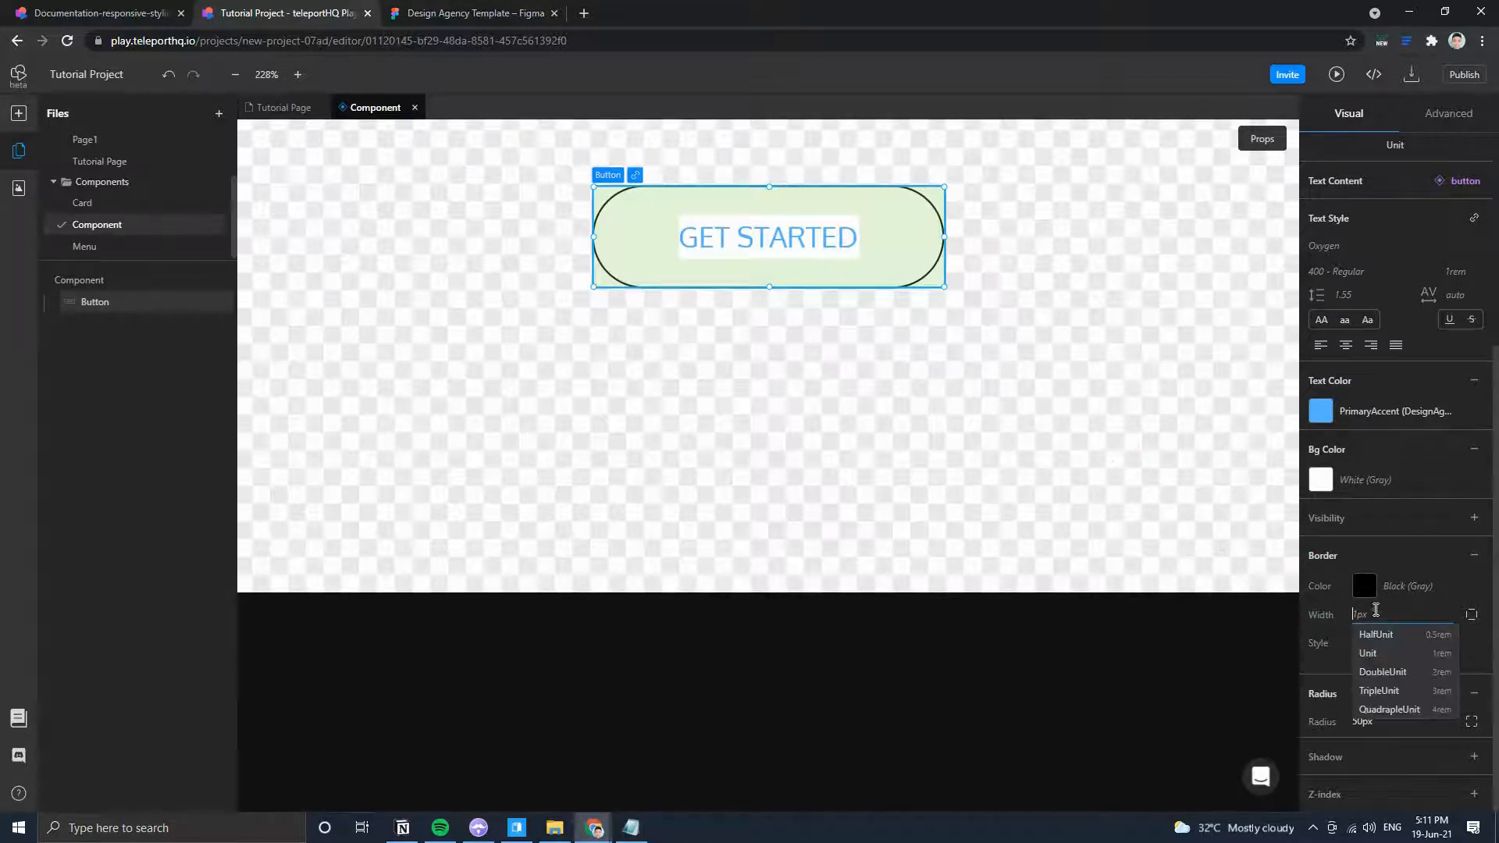
text(2px)
key(Return)
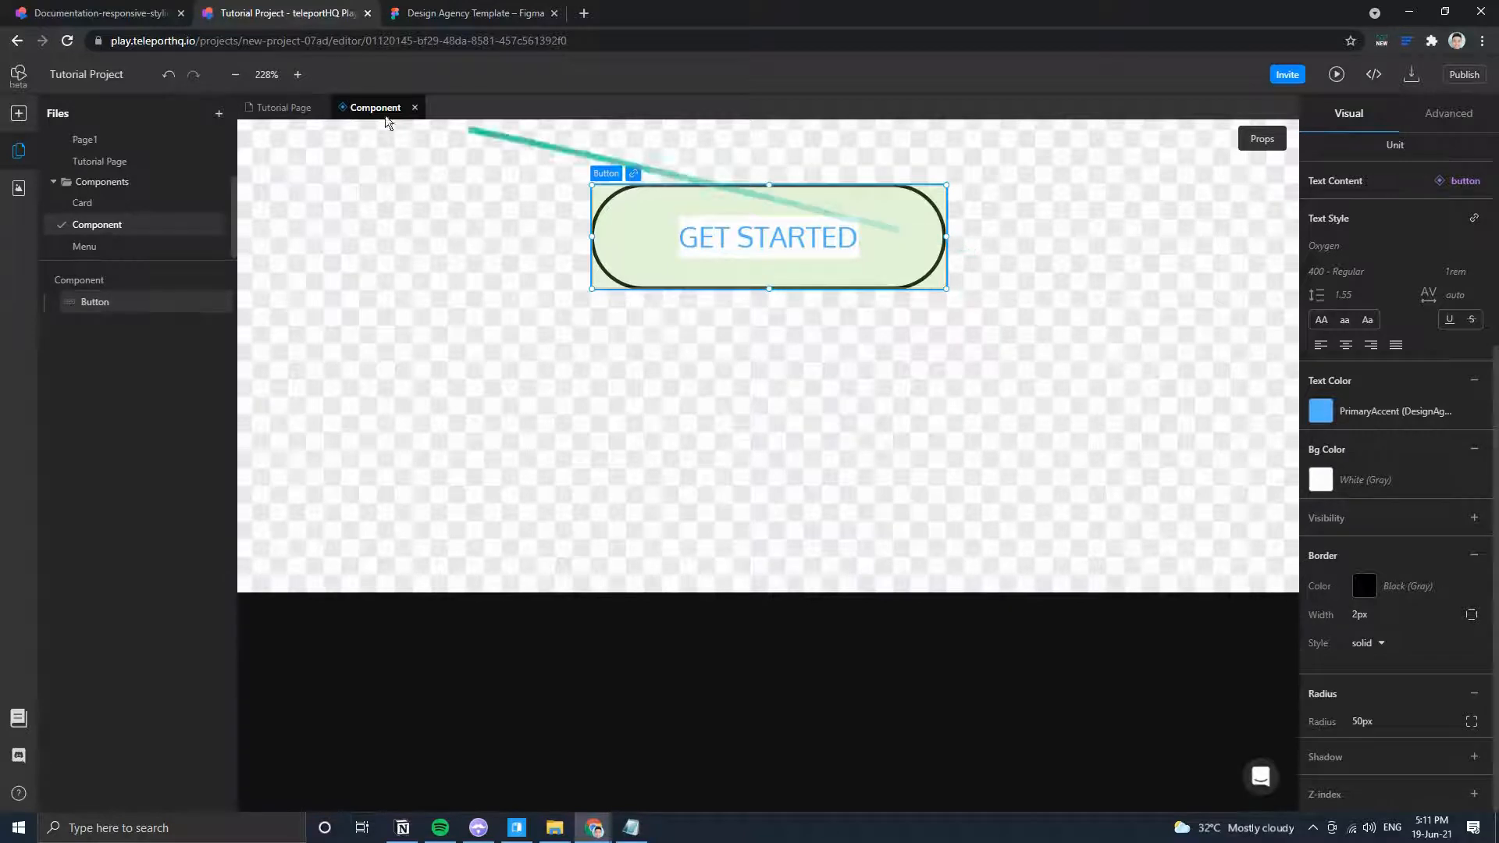
click(274, 111)
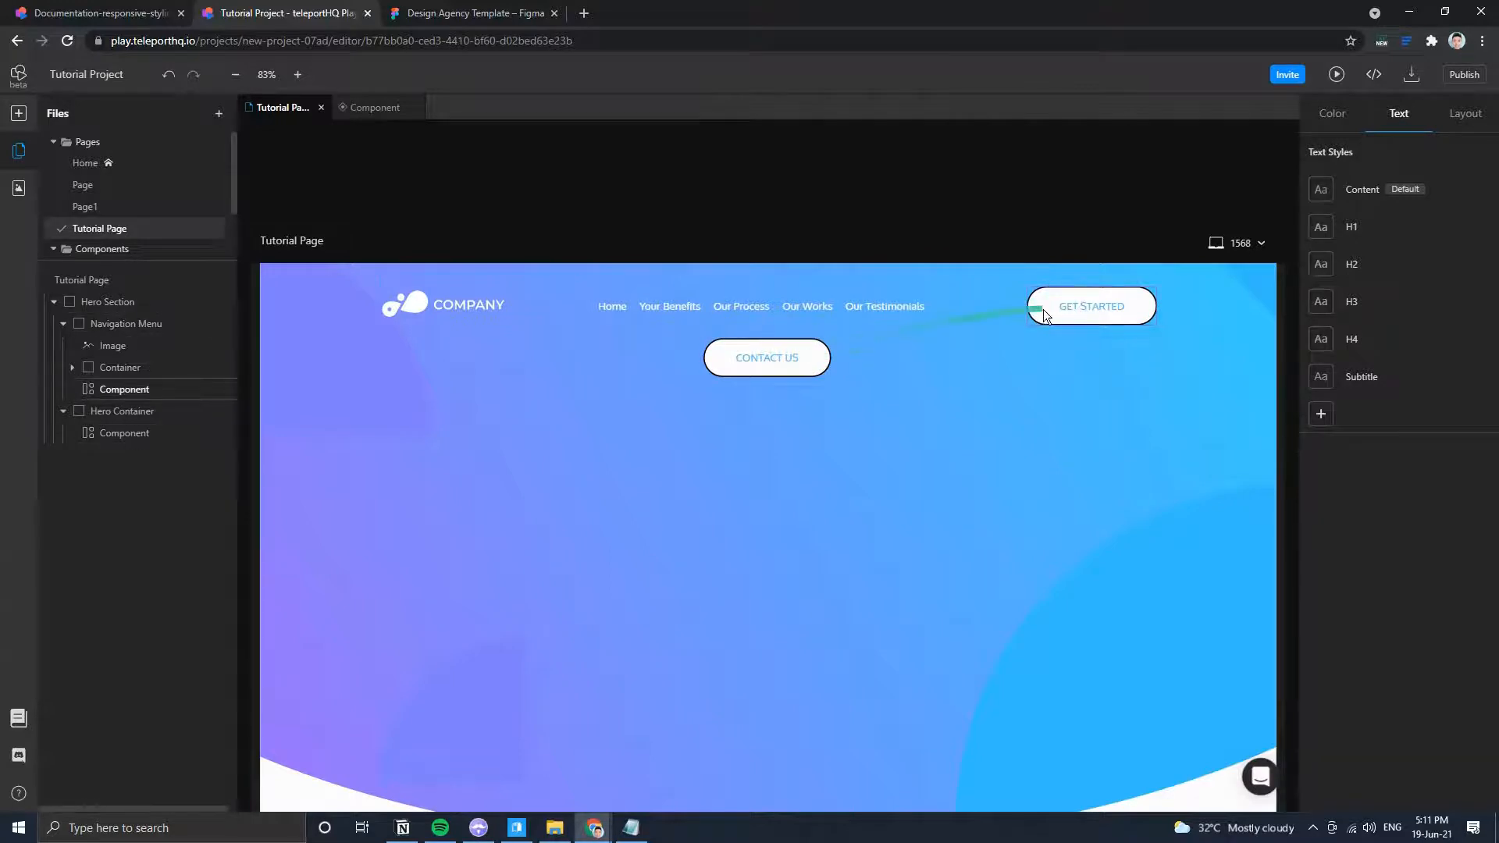
Set the component button's border style to hidden and check the Hero Container's button on the Tutorial Page.
click(376, 109)
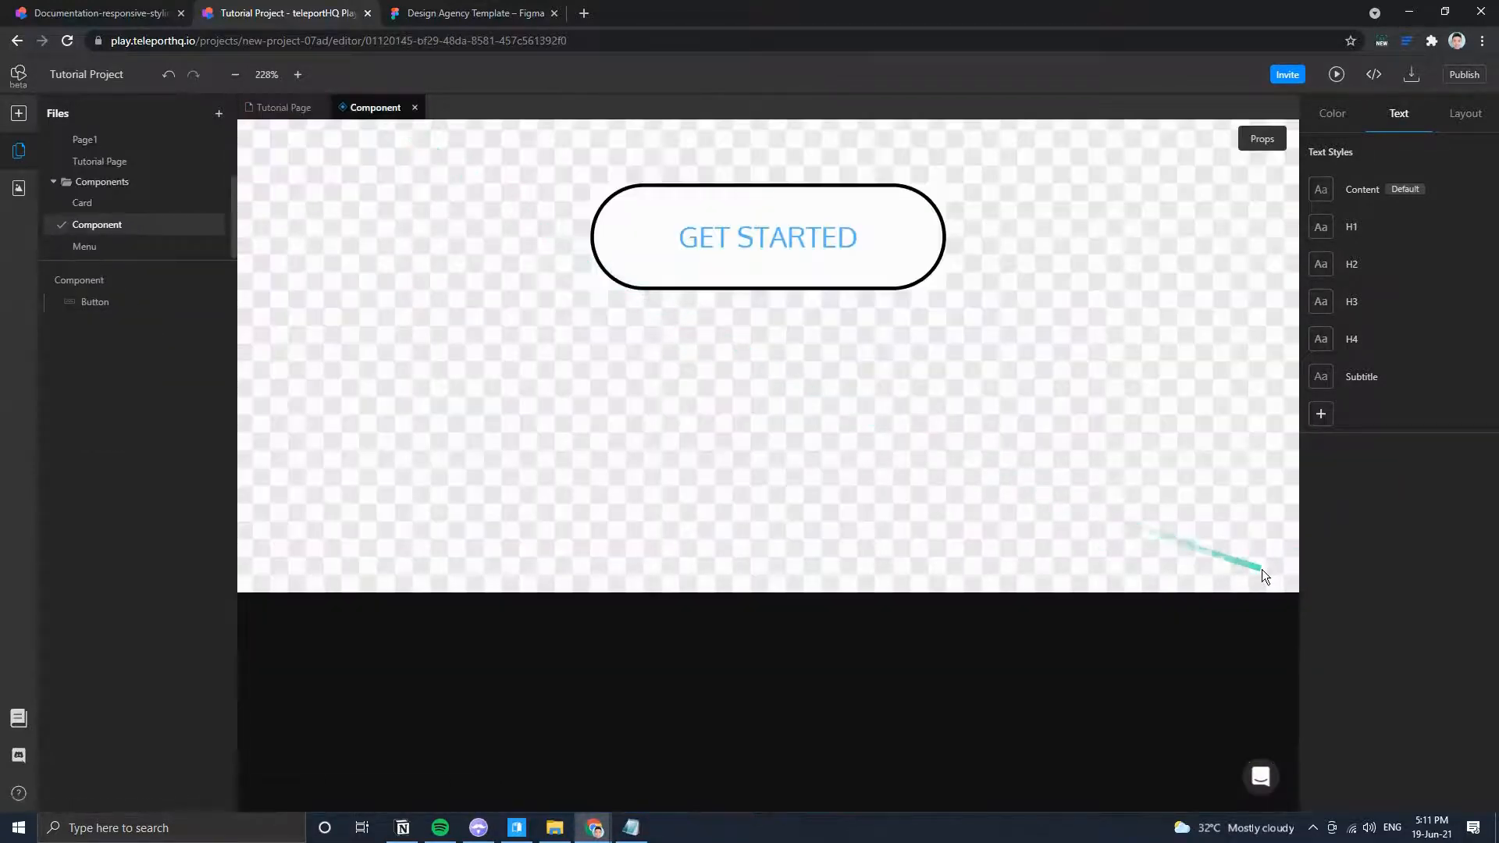
click(854, 273)
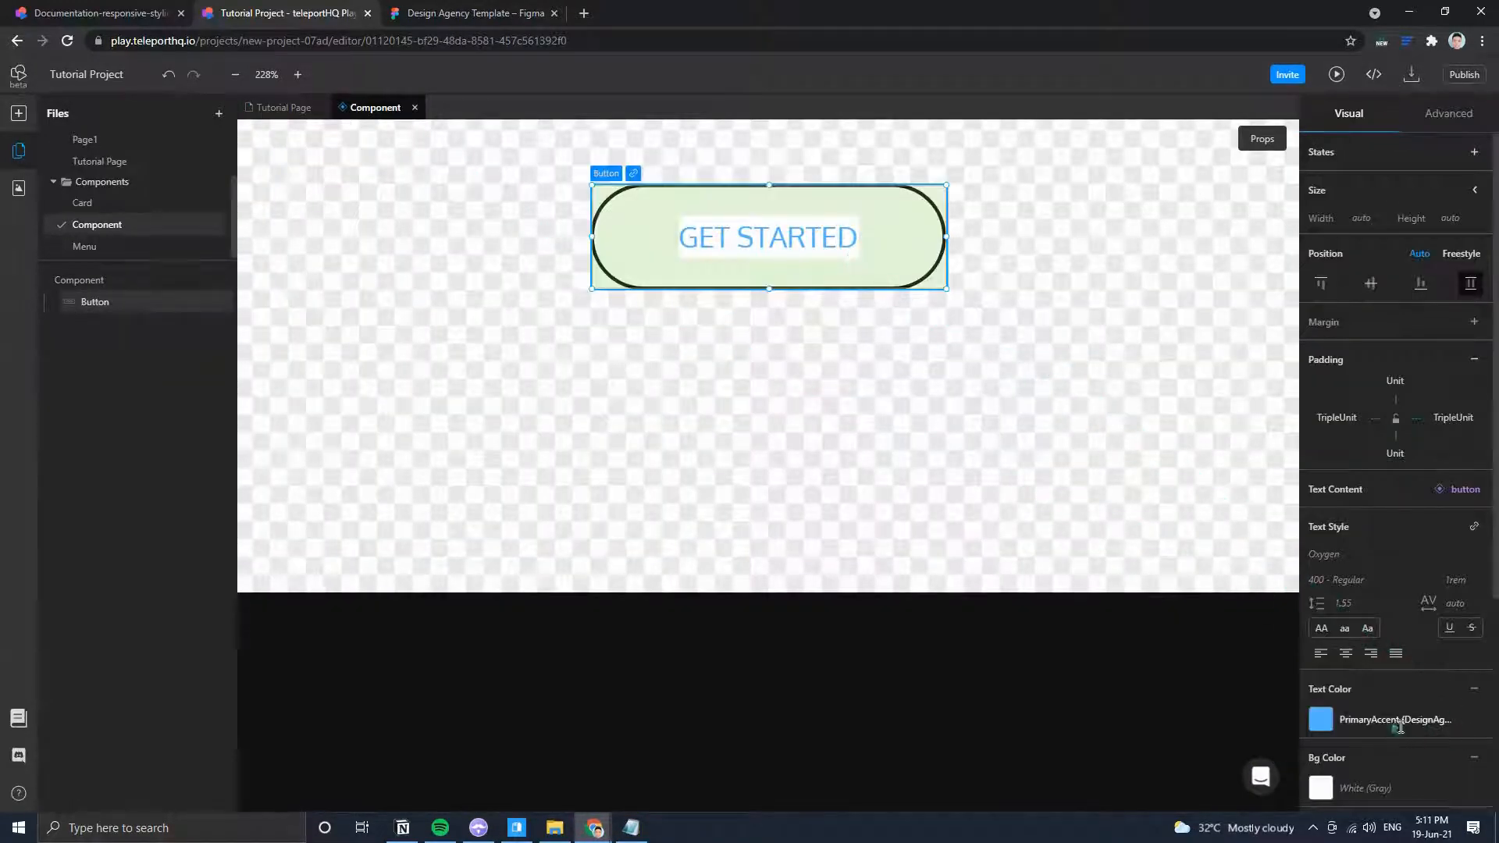
scroll(1399, 727, down, 4)
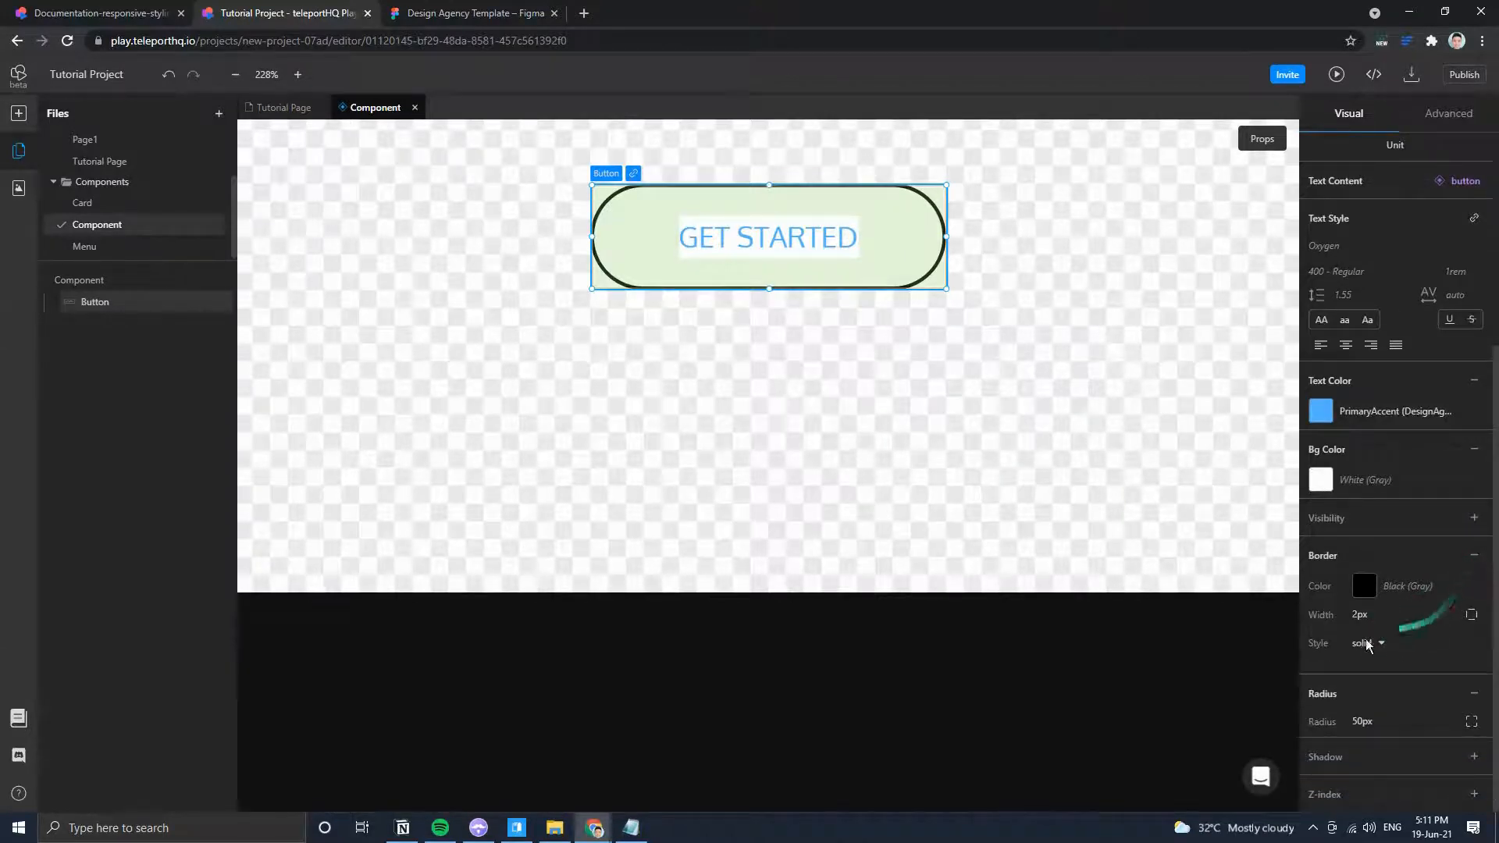
click(1368, 645)
scroll(1409, 609, down, 2)
click(1394, 616)
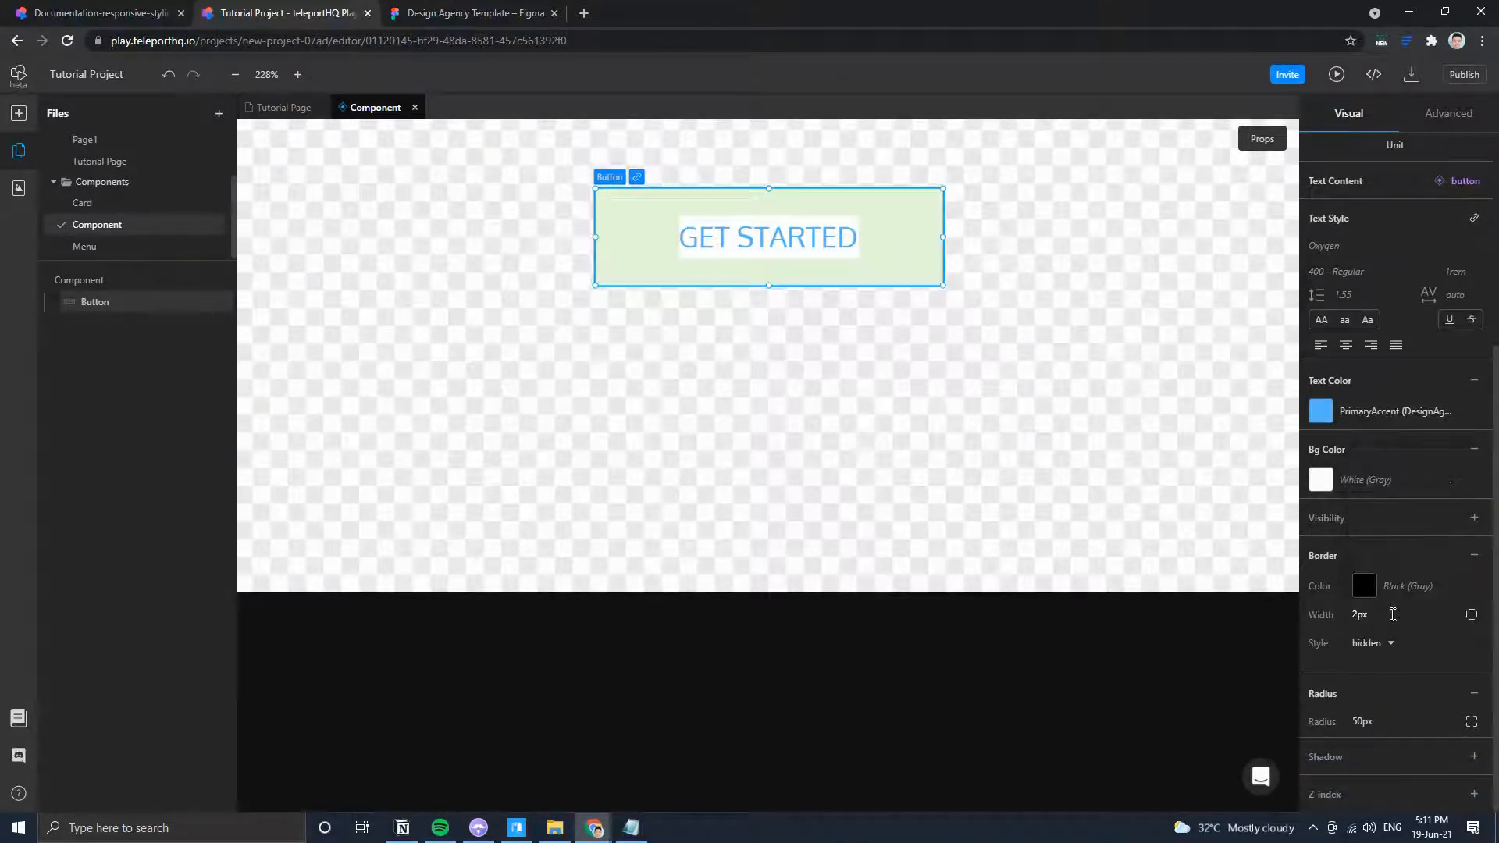
click(258, 107)
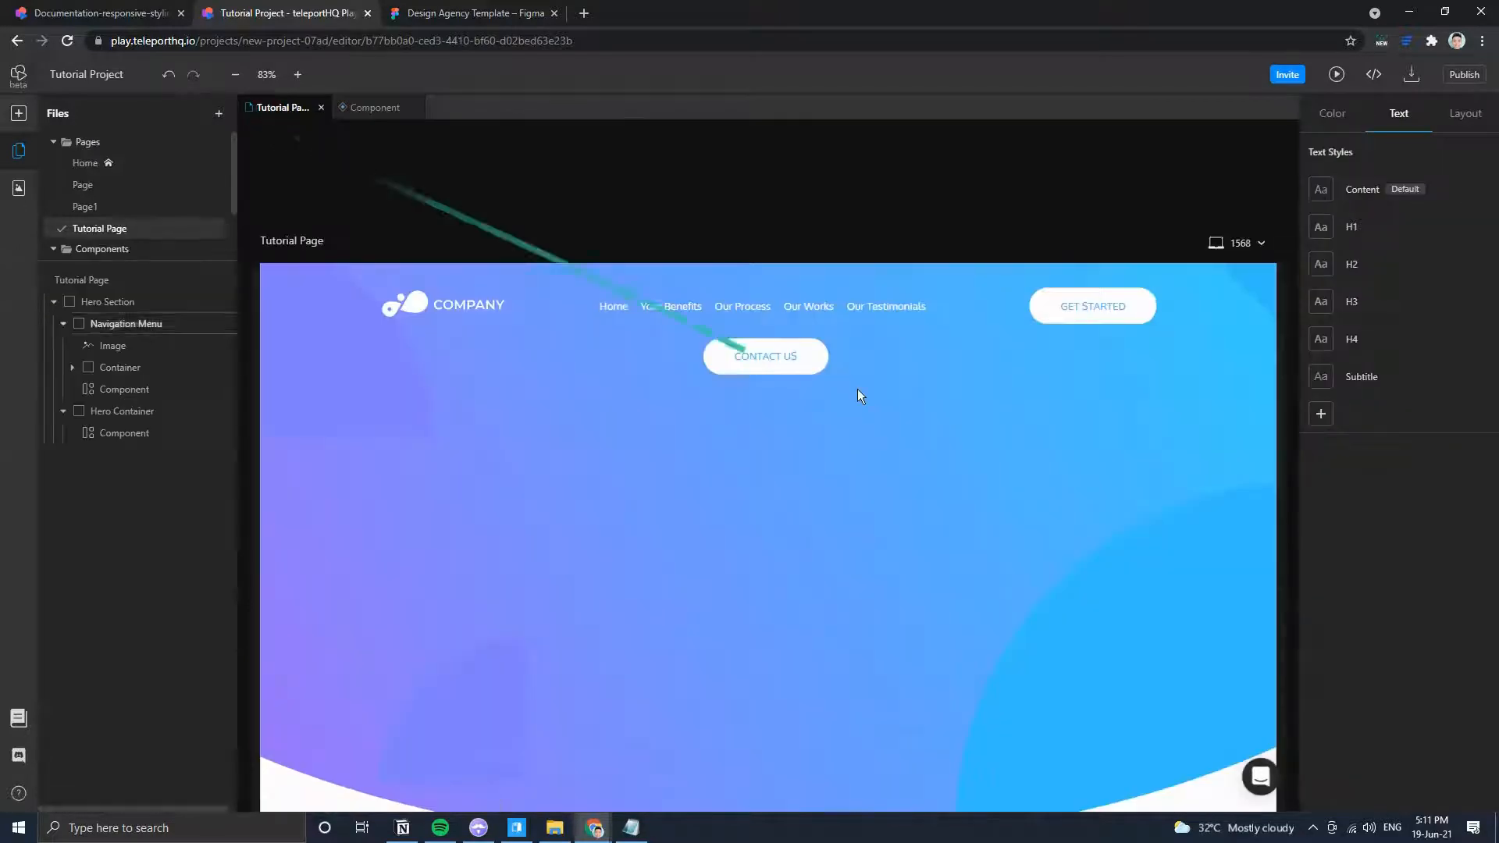
click(799, 364)
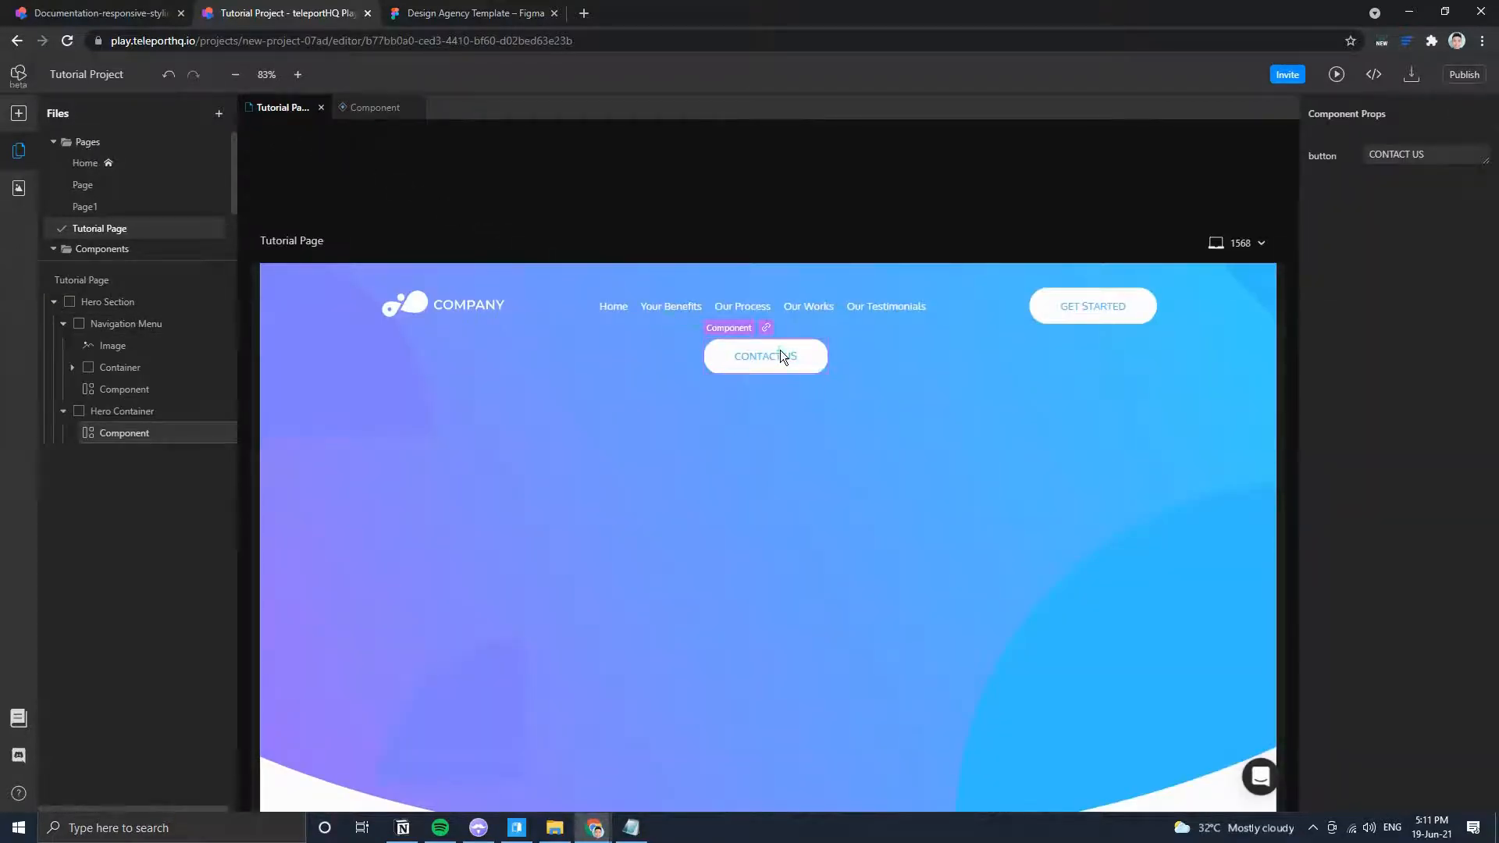
Add a heading and a text element to the Hero Container and move the CONTACT US button below them.
click(451, 14)
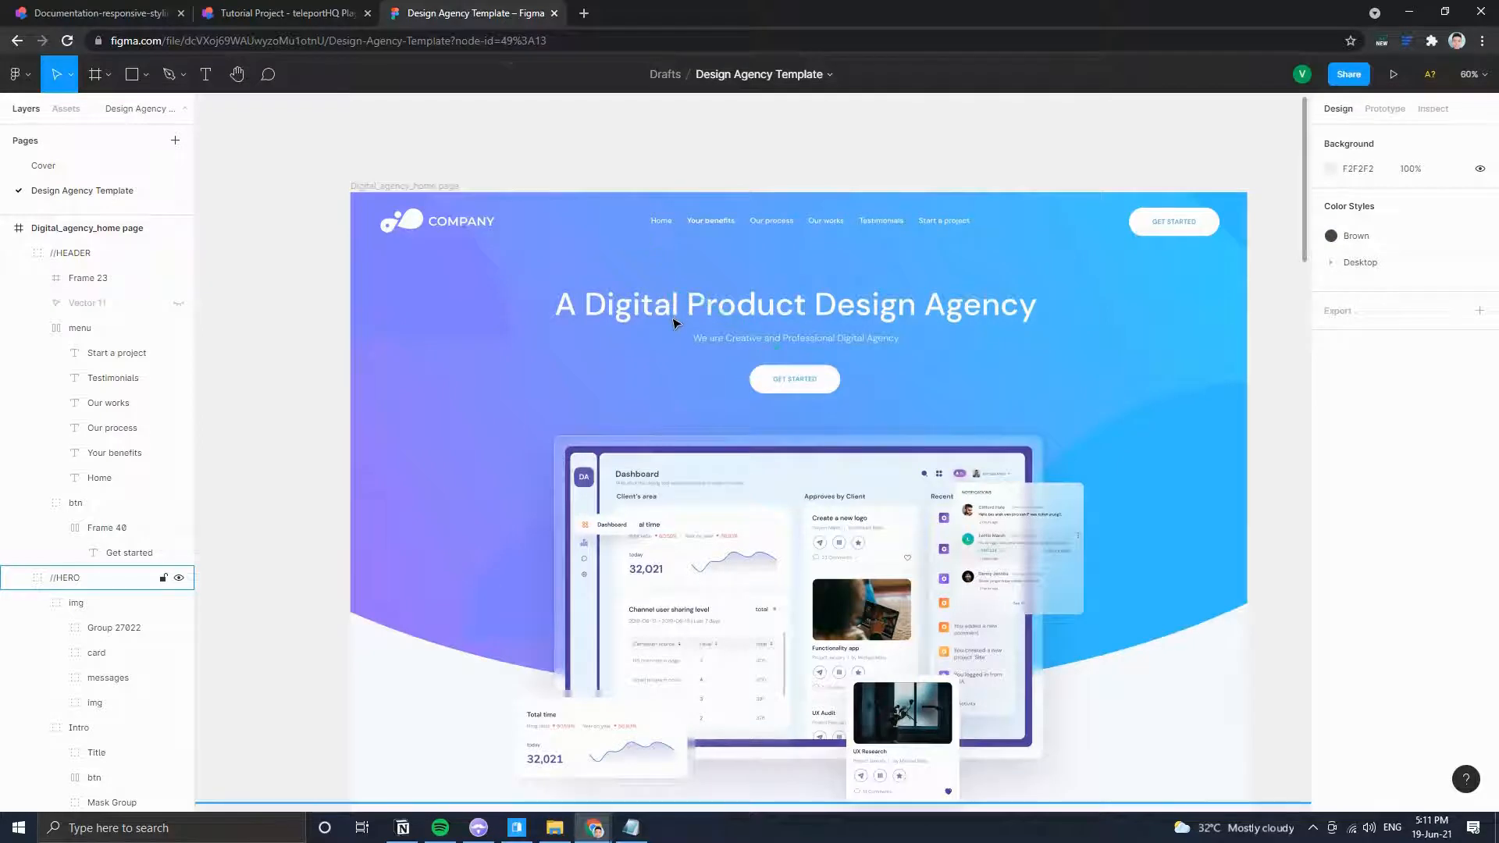
click(285, 14)
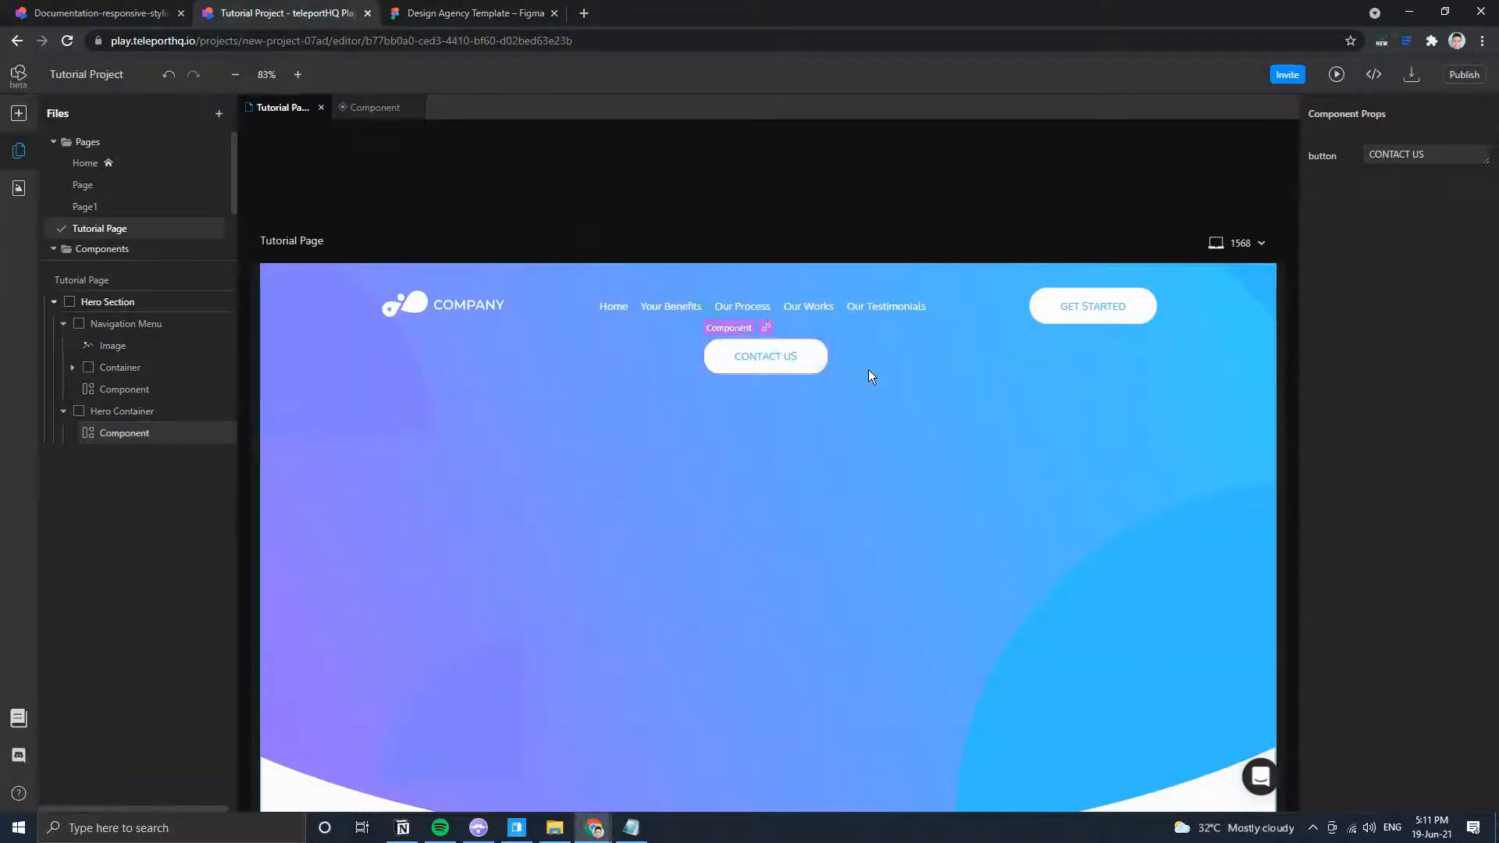
click(142, 417)
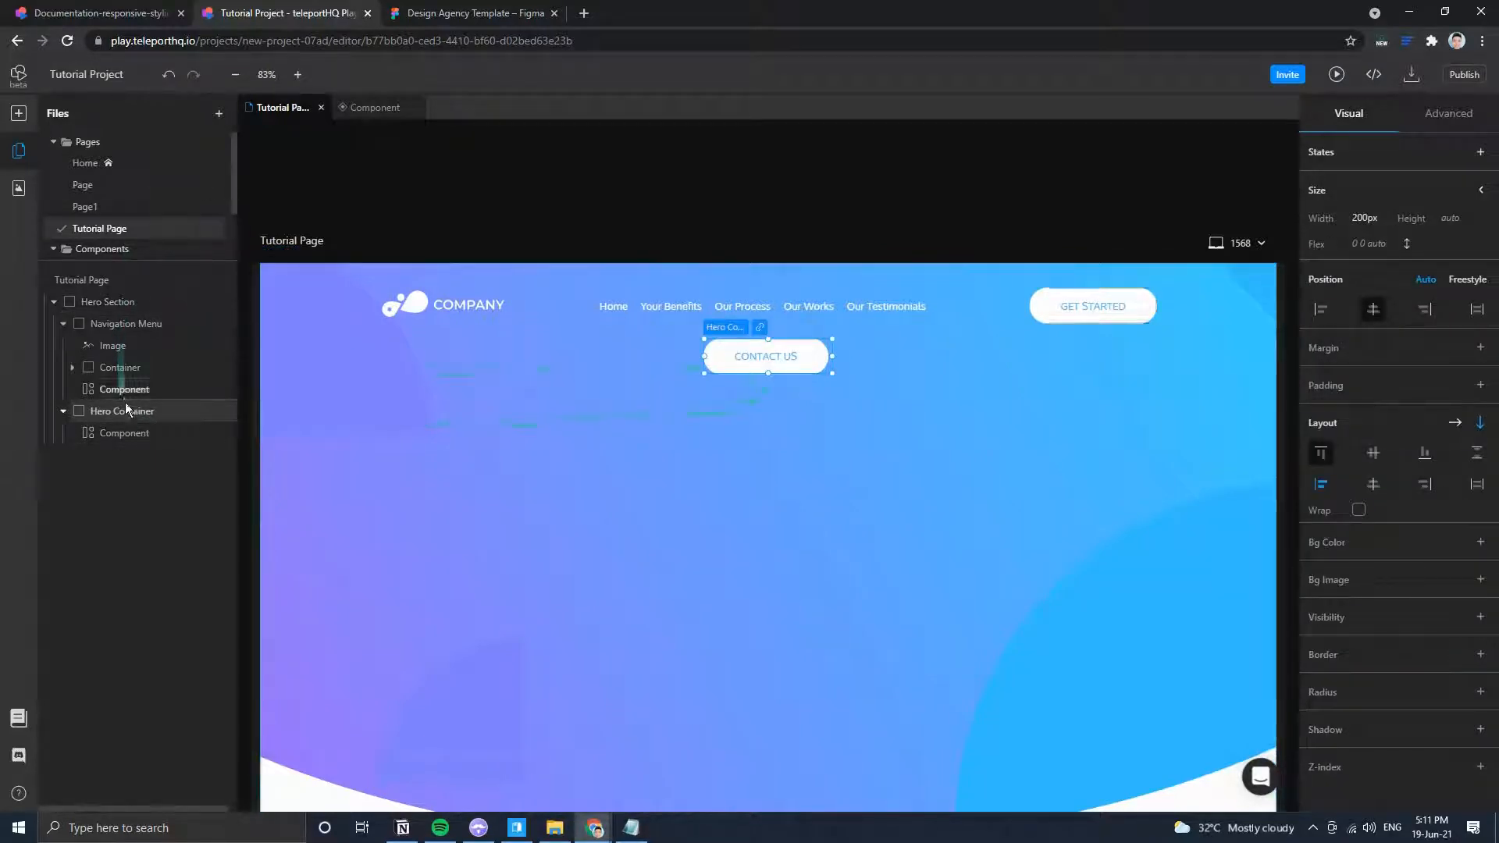
click(18, 113)
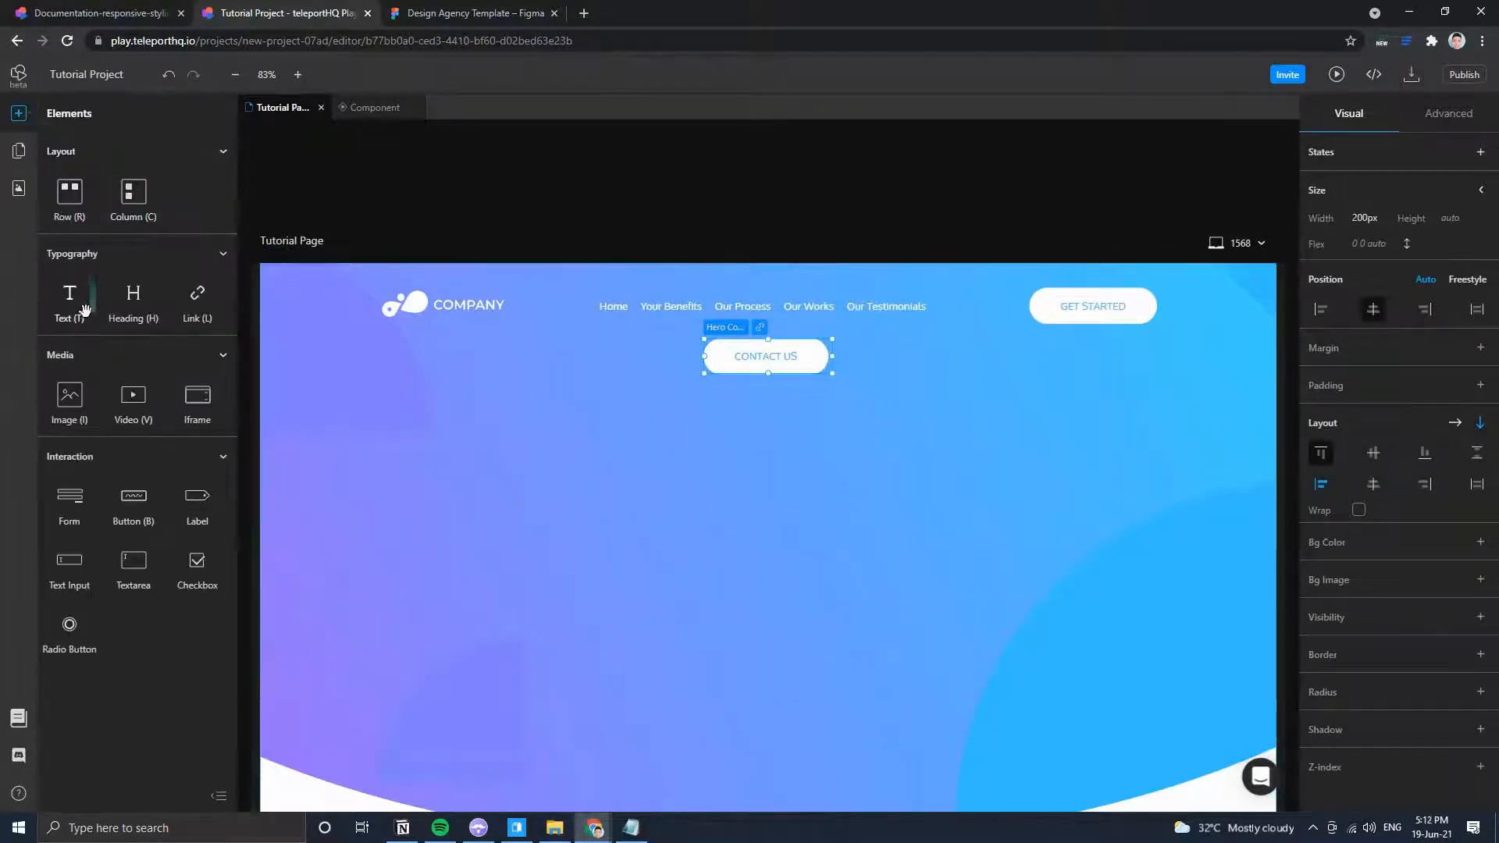
click(137, 306)
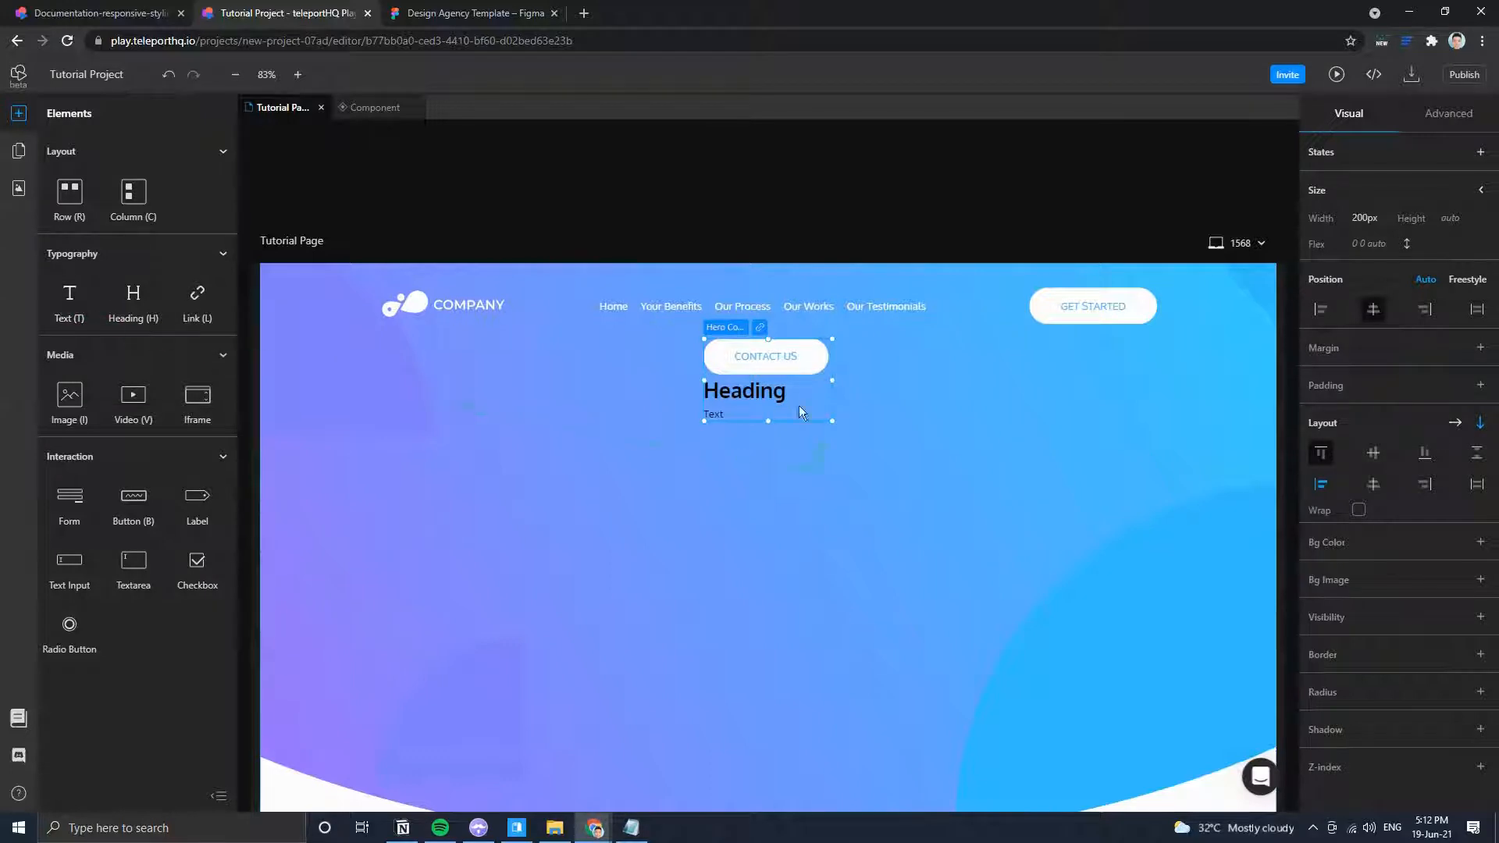
drag(752, 367, 727, 420)
click(755, 366)
drag(756, 367, 717, 421)
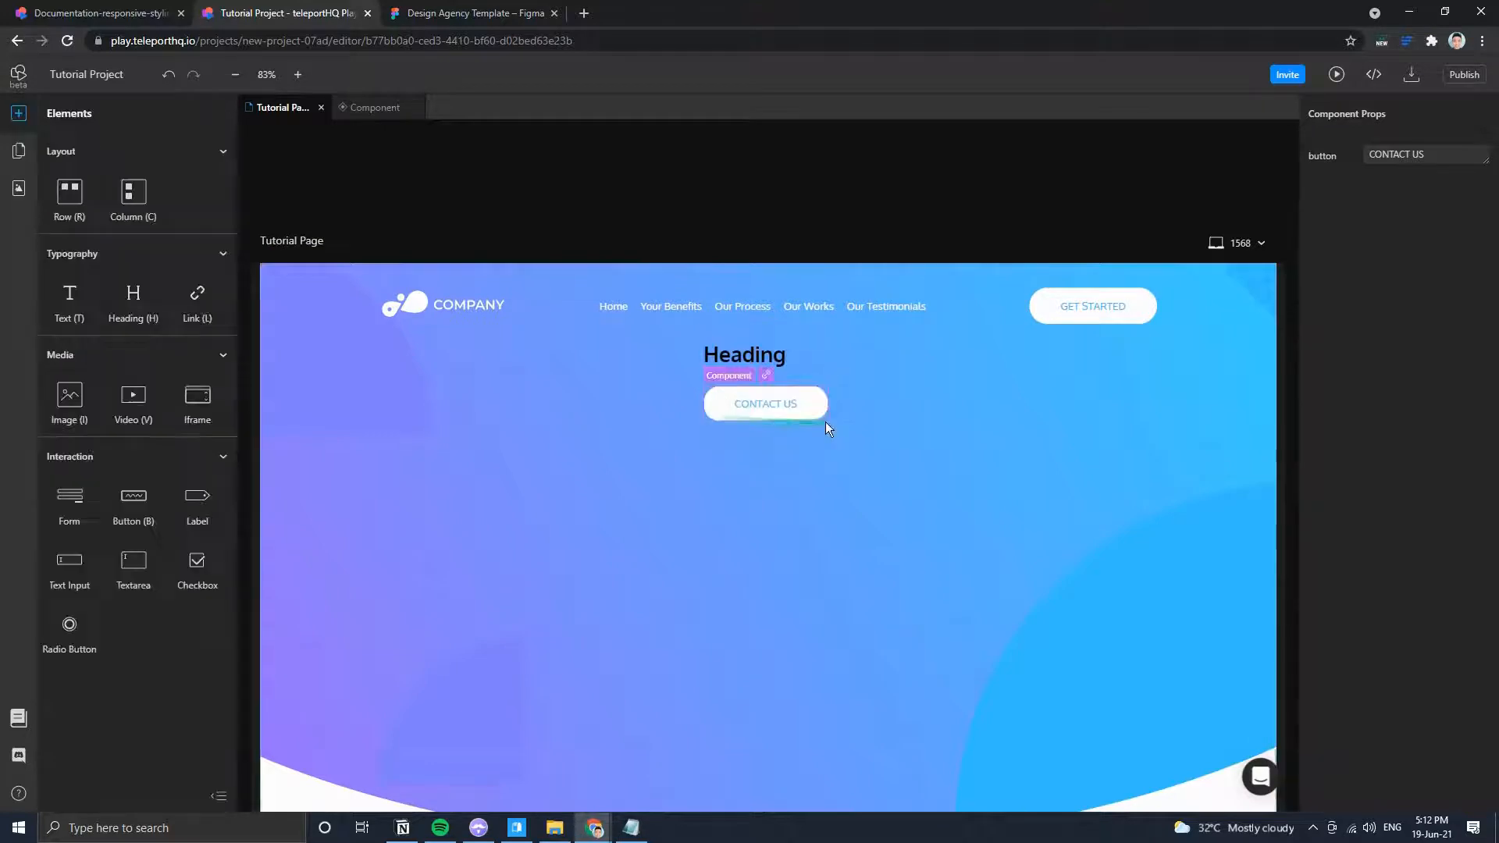
Set the Hero Container's width to 100% and its maximum width to 1200px.
click(818, 359)
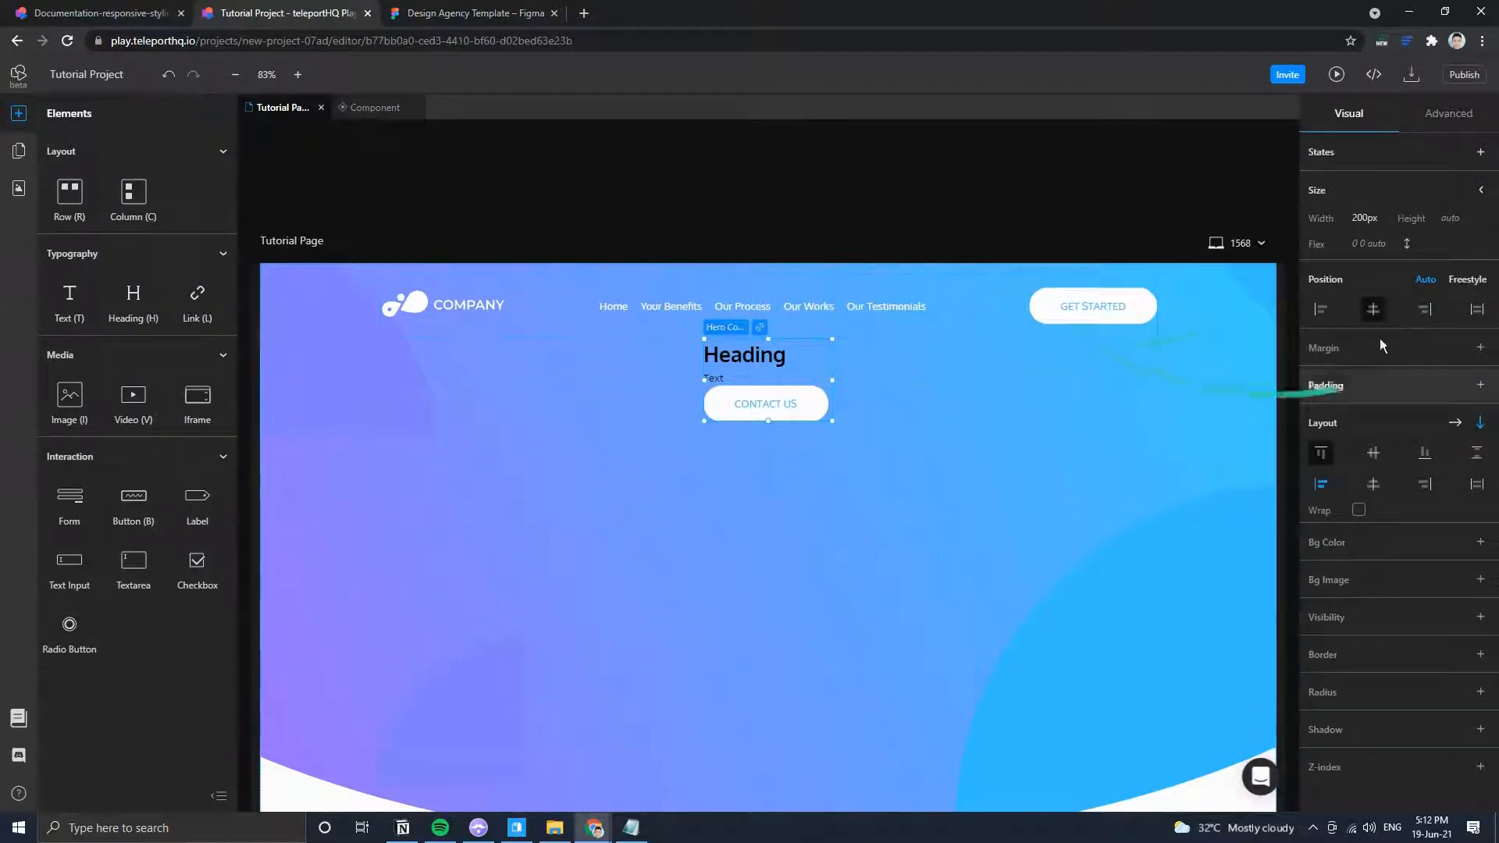
click(1370, 228)
click(1365, 262)
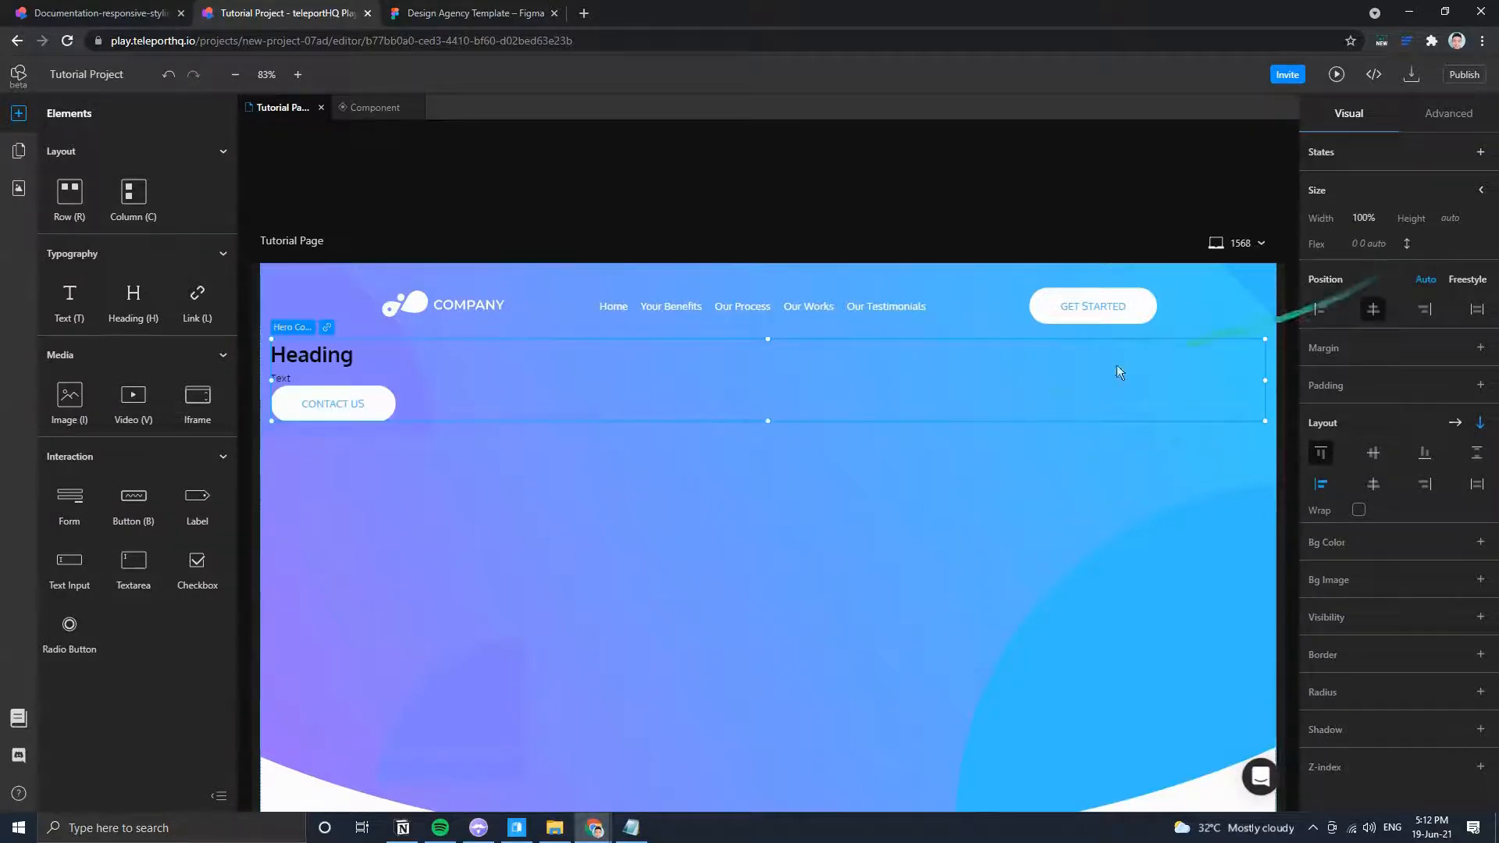
scroll(990, 462, down, 2)
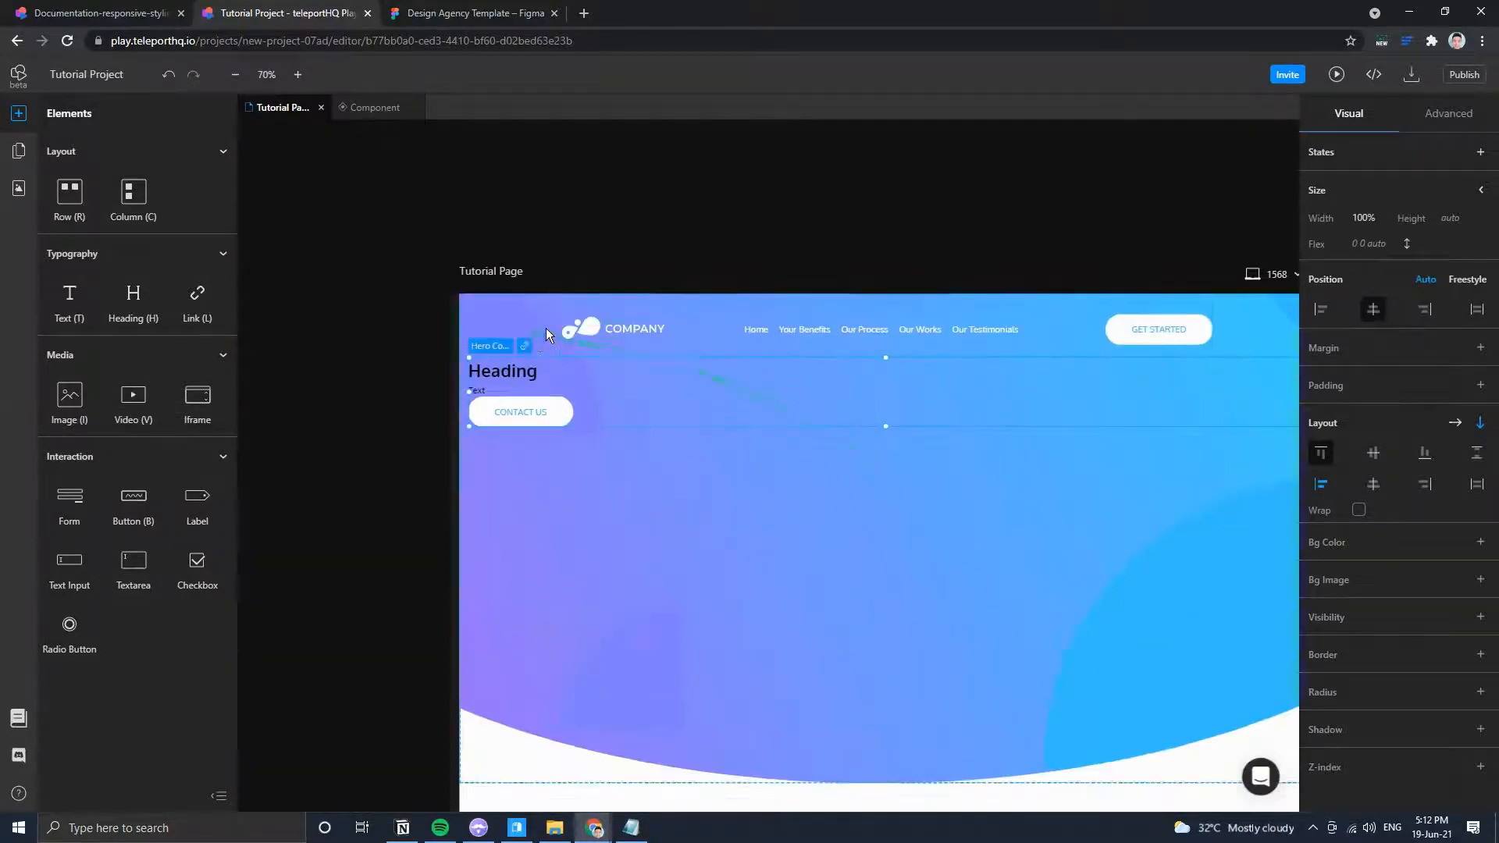
click(1480, 190)
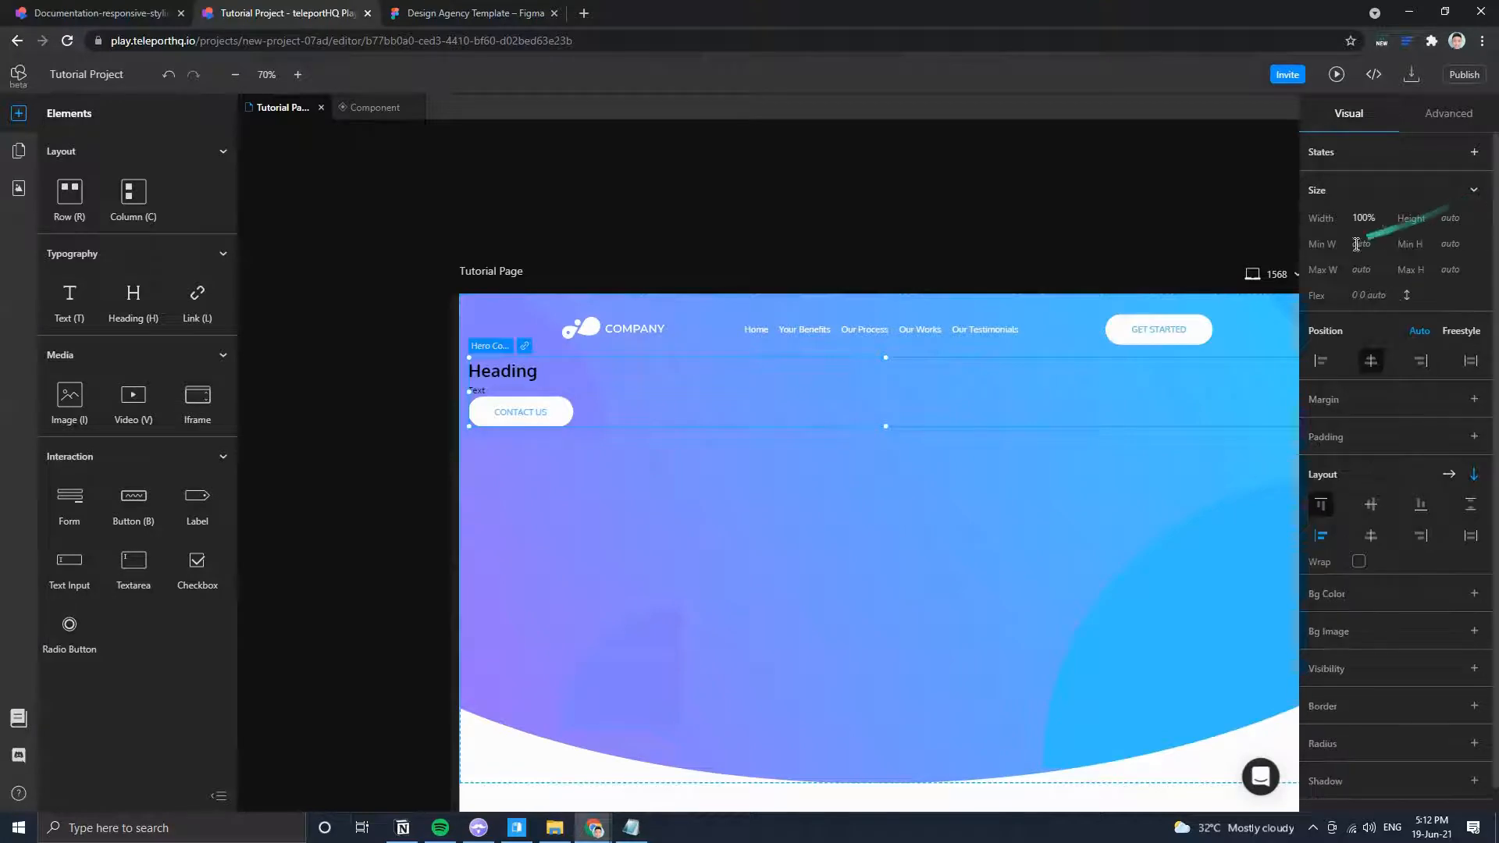
click(1360, 269)
text(1200px)
key(Return)
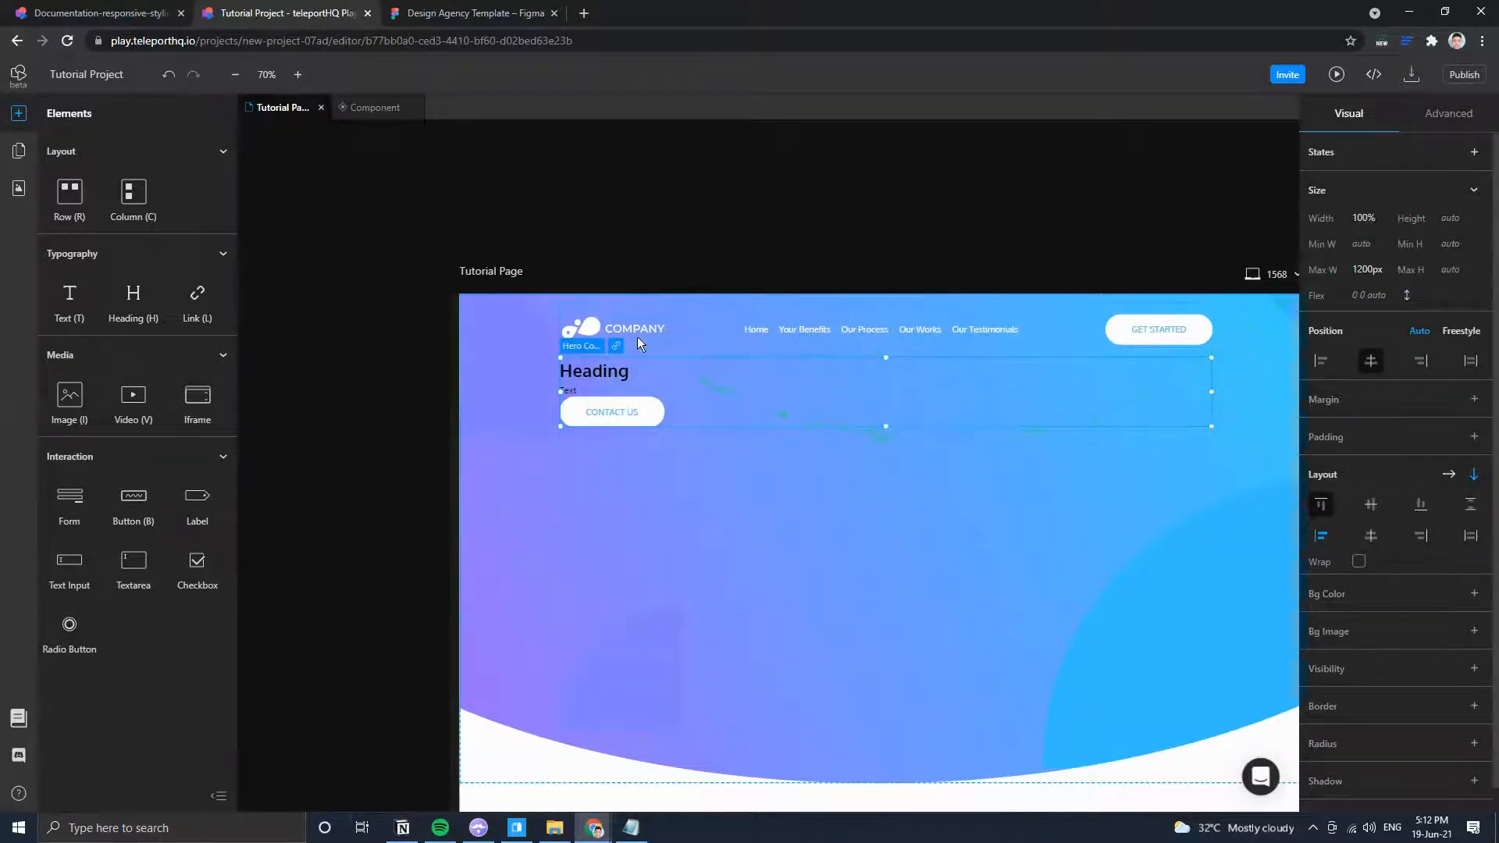
Center the Hero Container's contents vertically and horizontally, and compare the layout with the hero section in the Figma design.
click(468, 12)
click(289, 12)
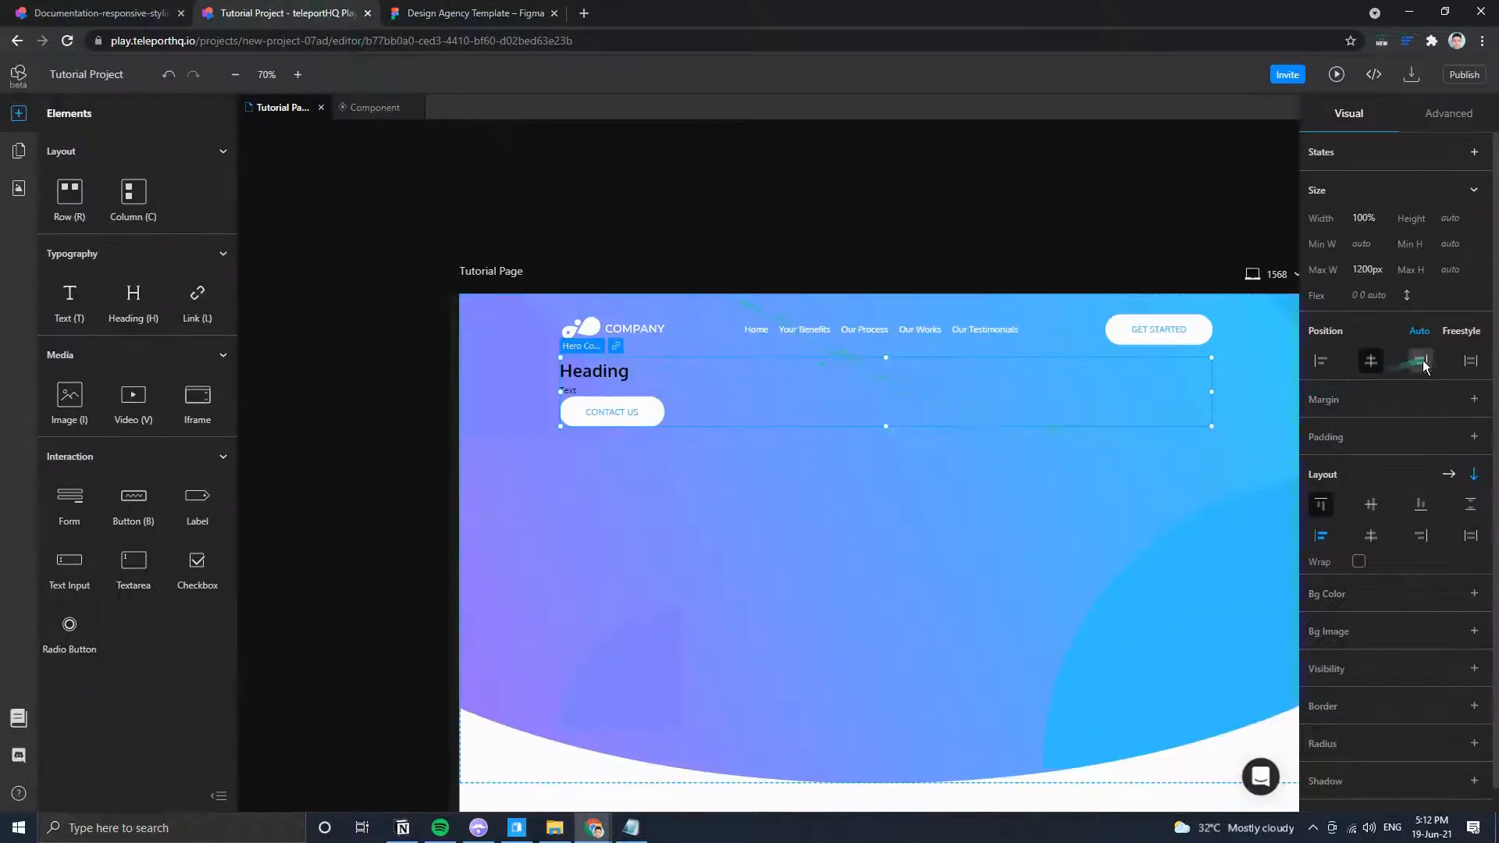
click(1374, 509)
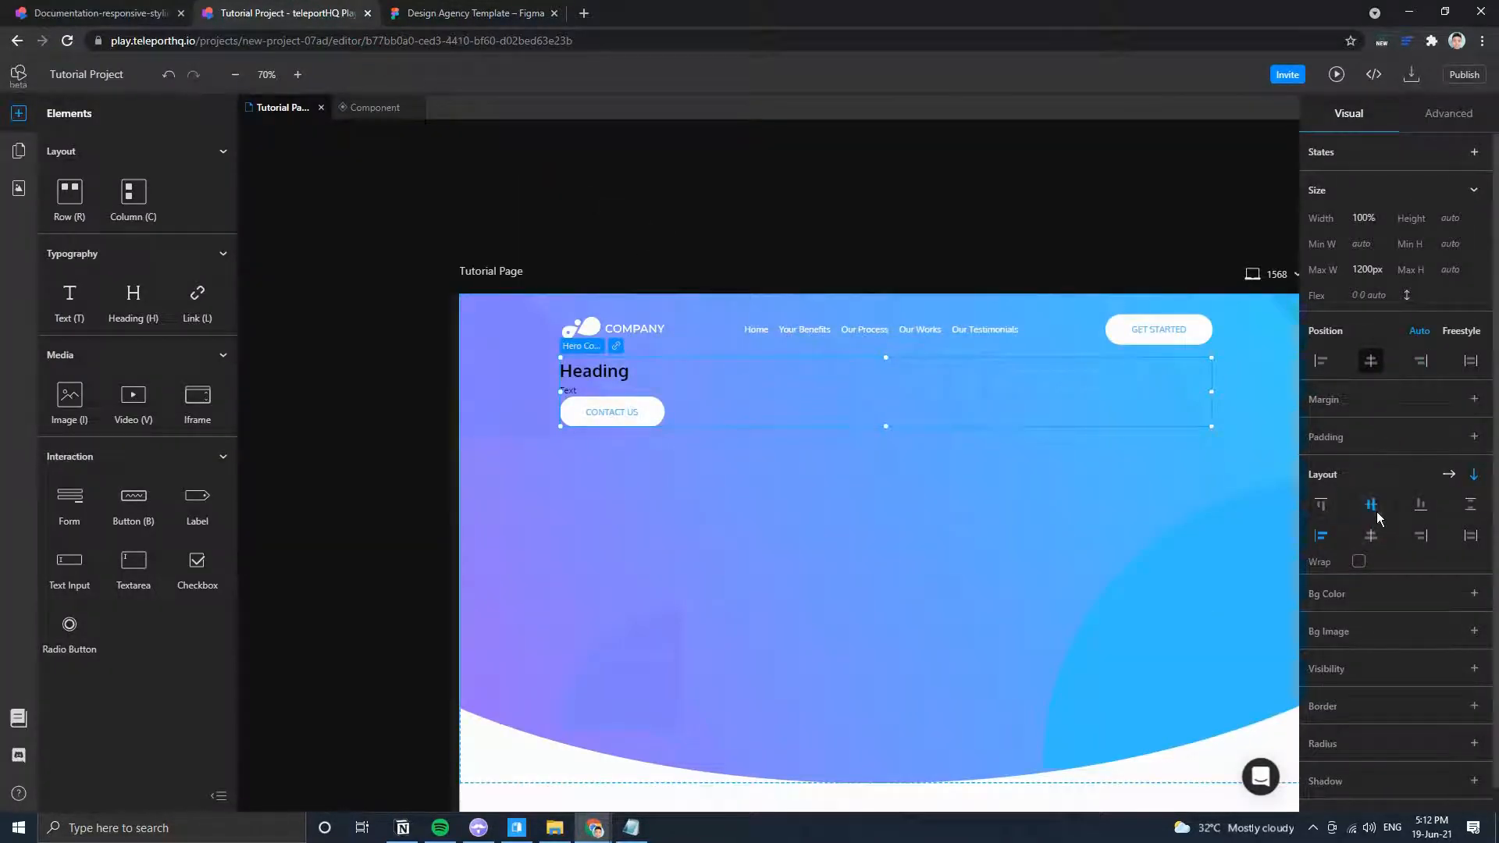
click(1370, 536)
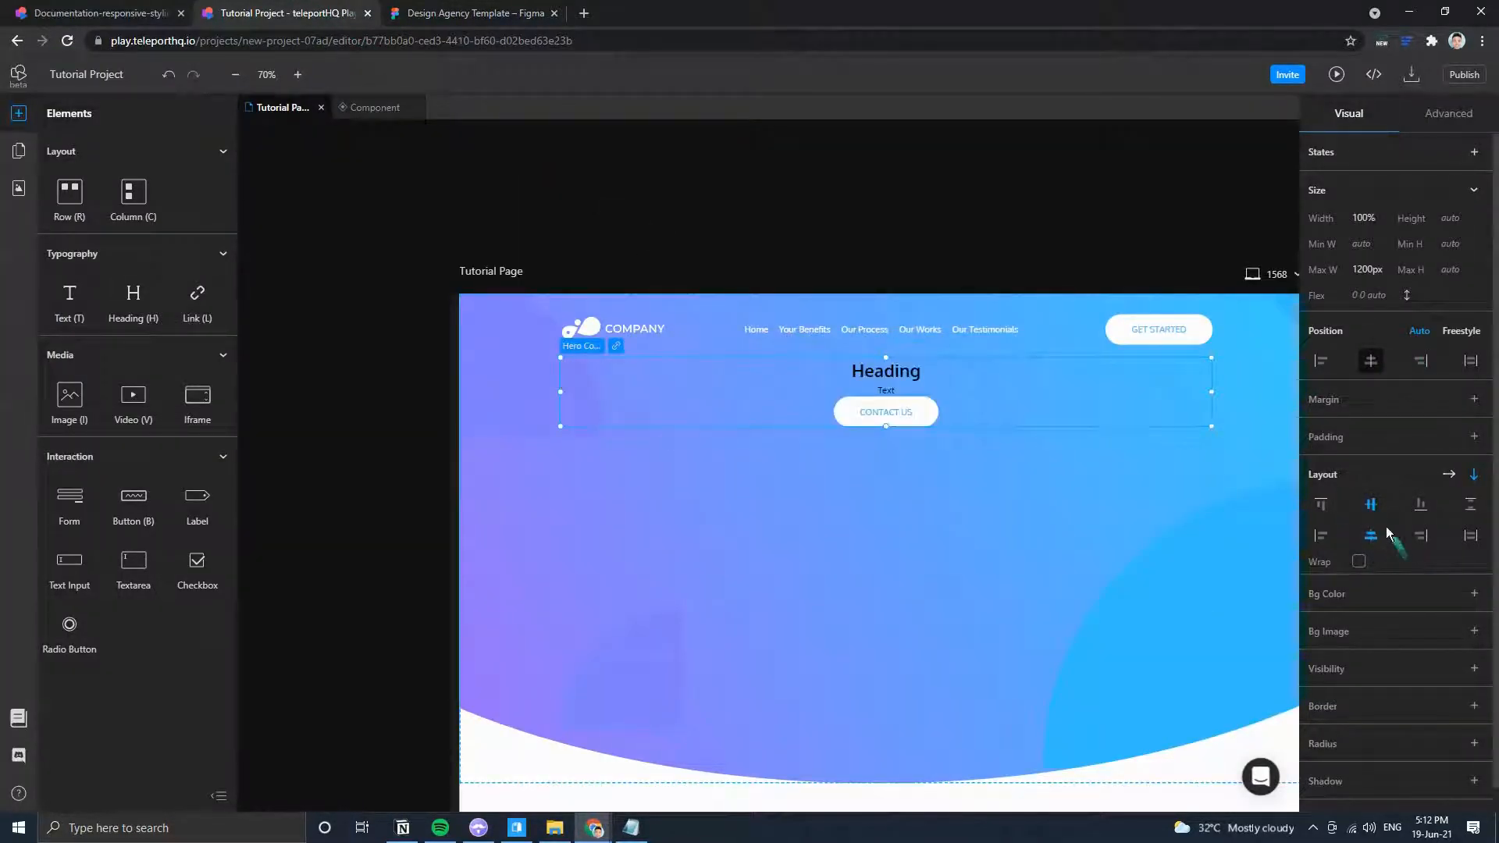
click(449, 11)
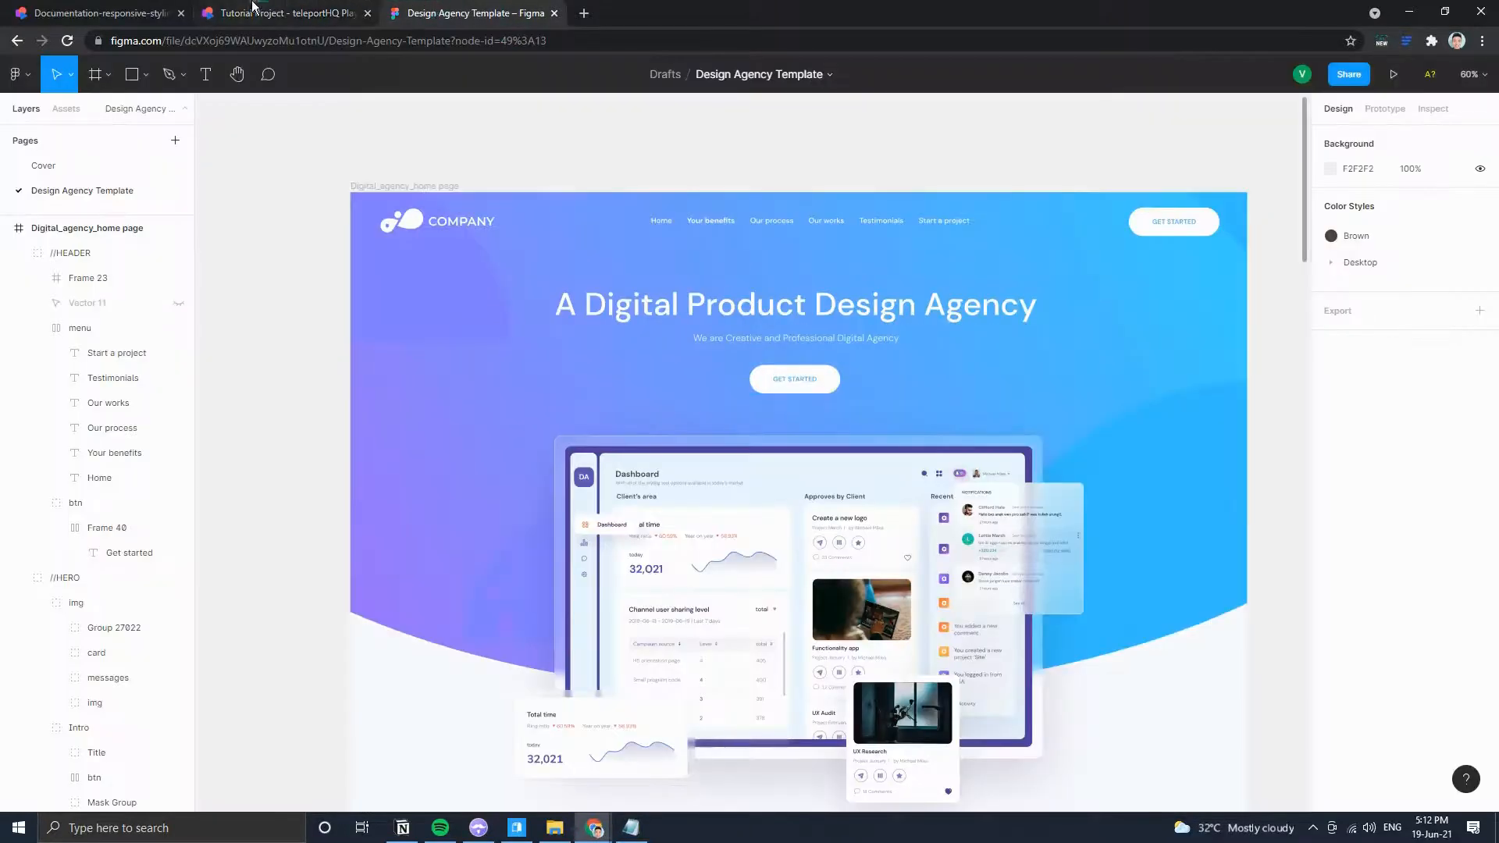
click(262, 8)
click(460, 13)
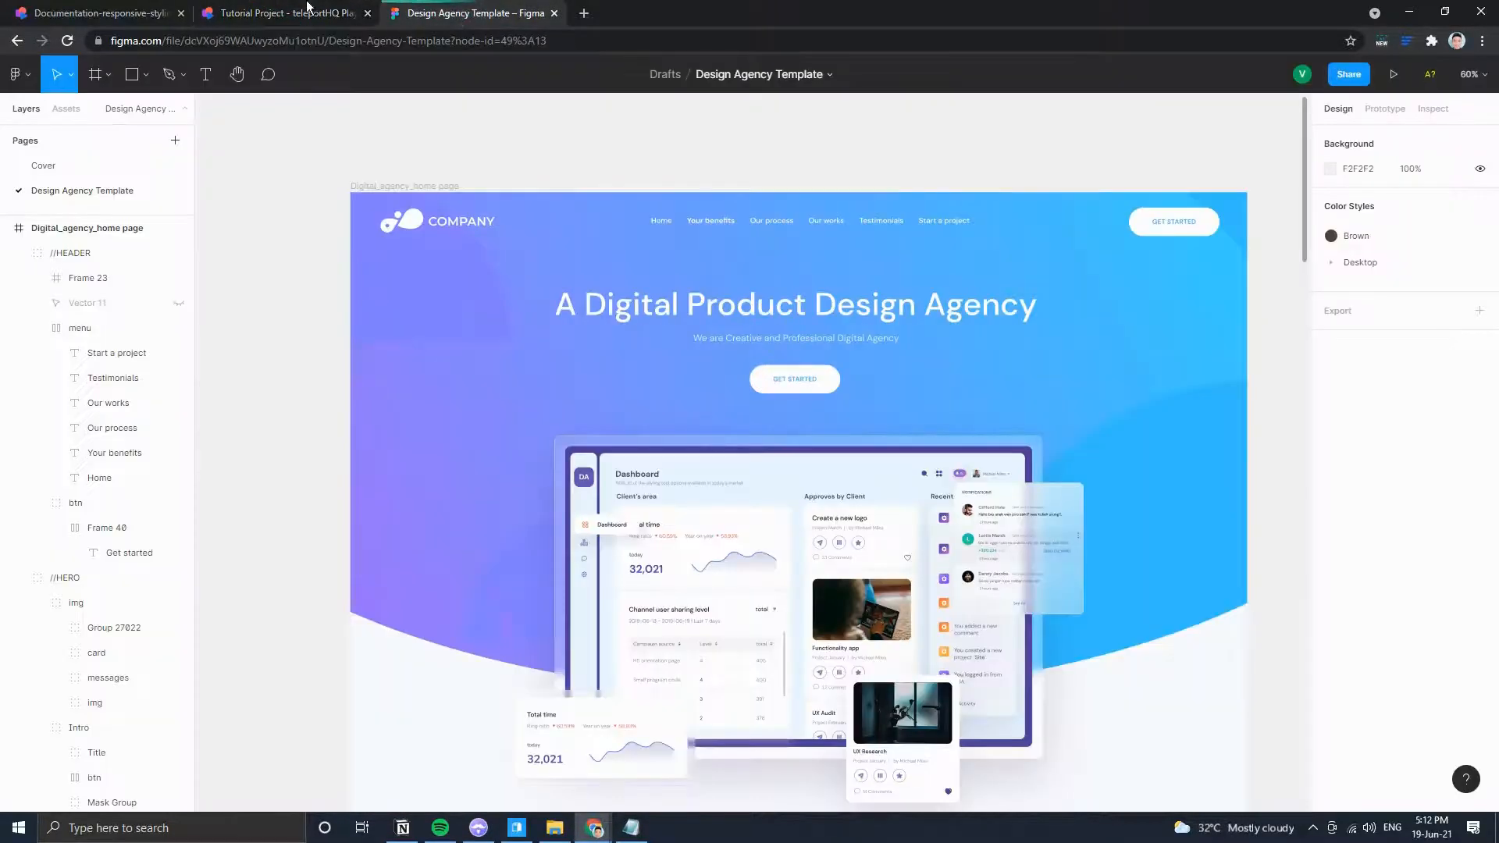
scroll(790, 466, down, 1)
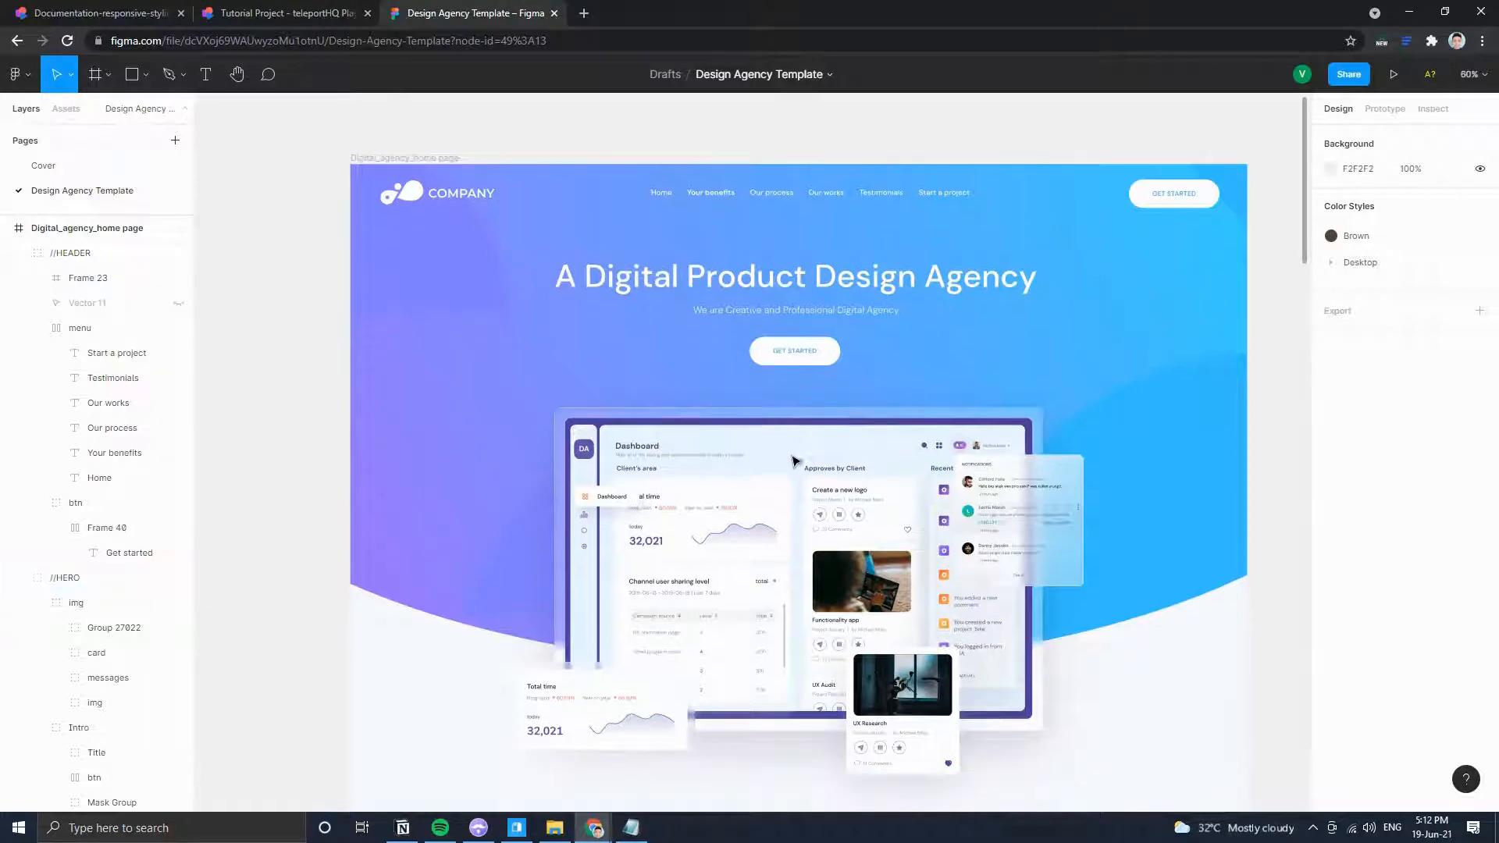
click(335, 12)
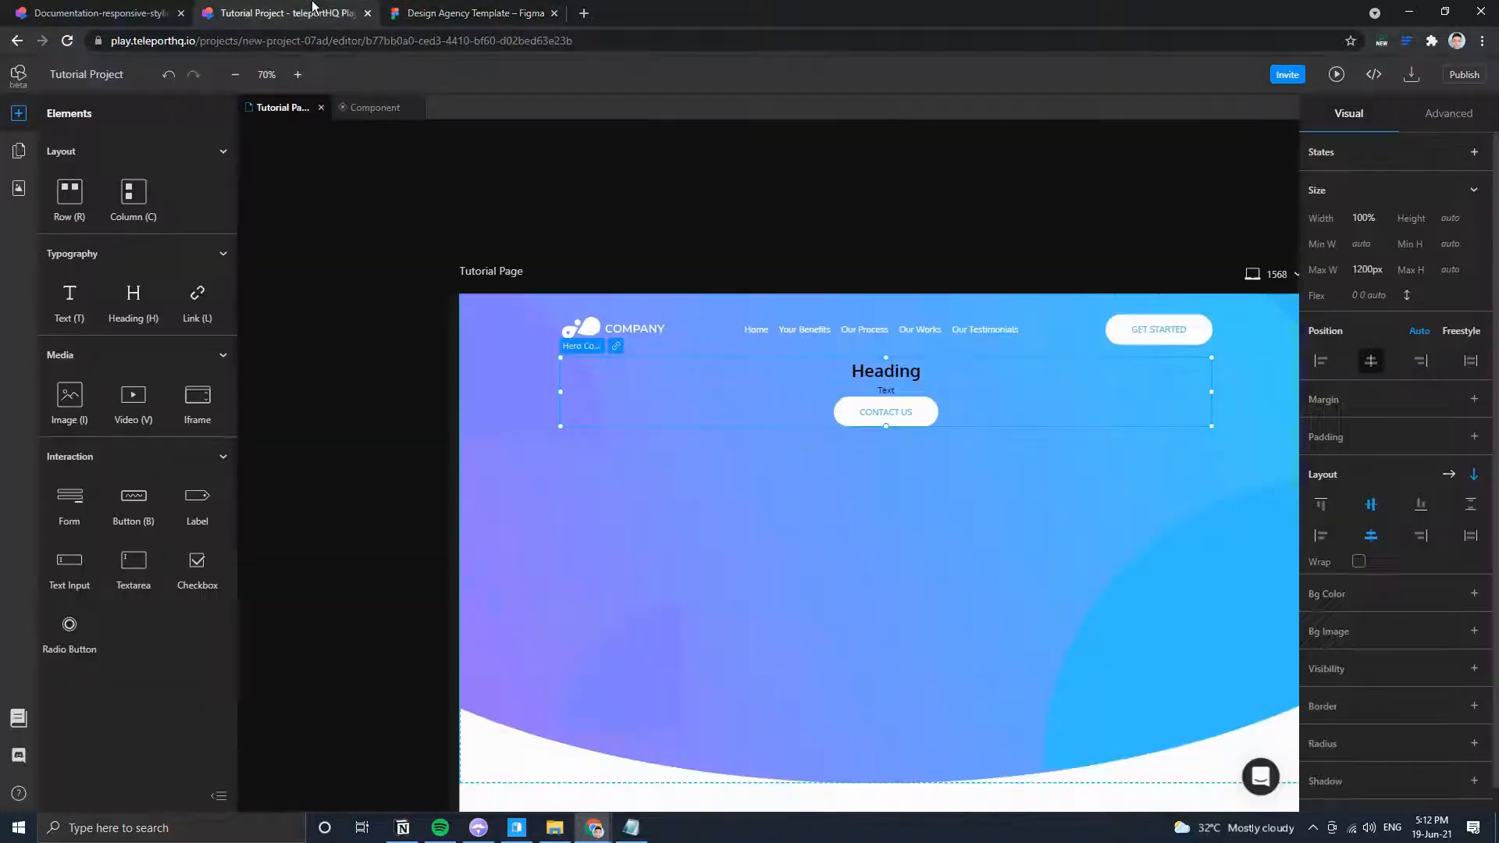
Replace the Hero Container's heading text with the Figma title "A Digital Product Design Agency".
double_click(891, 371)
click(468, 13)
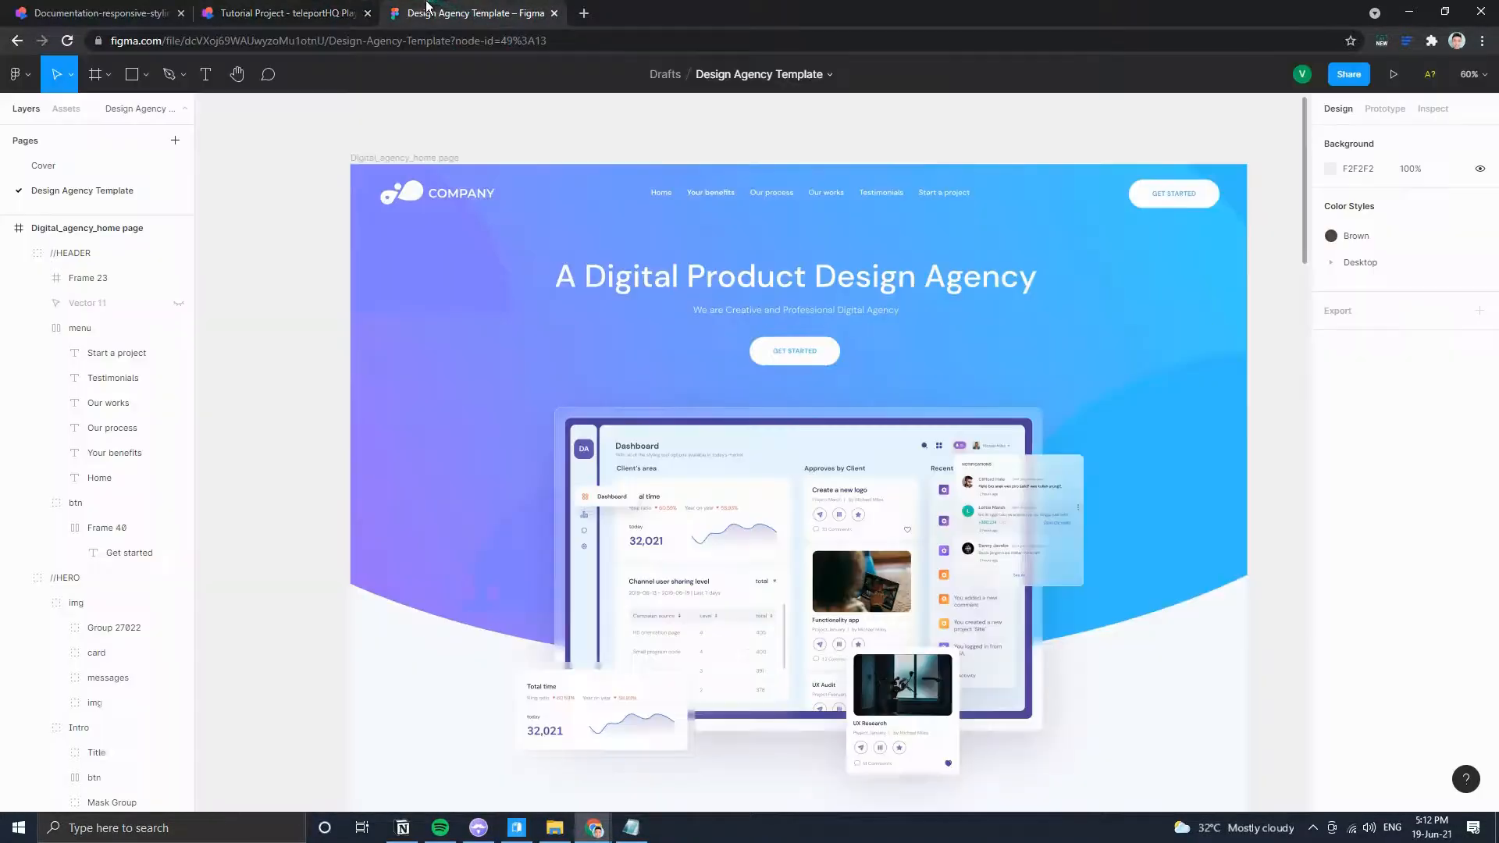
double_click(592, 280)
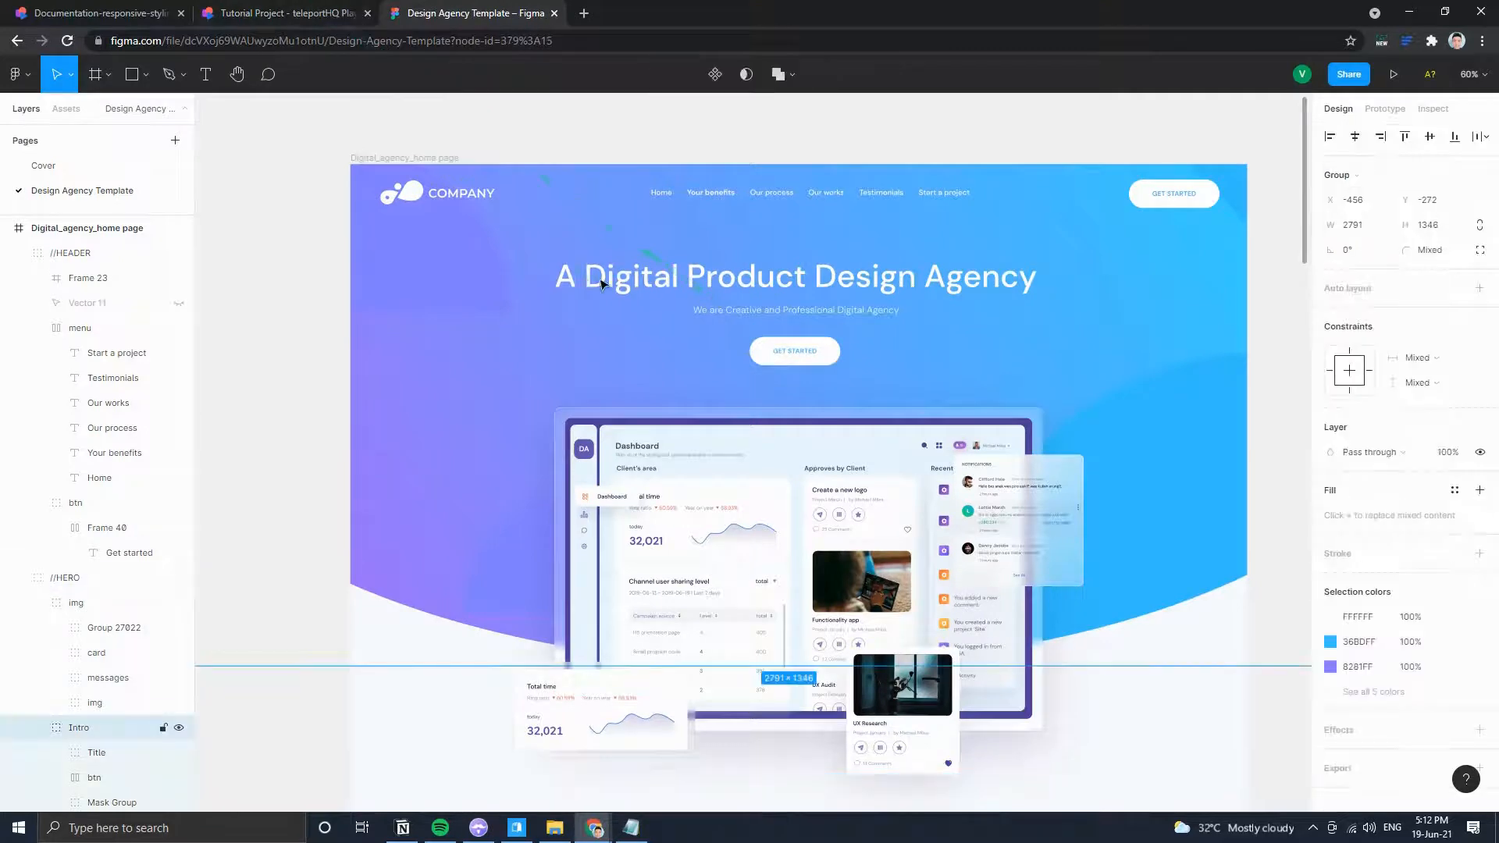
double_click(616, 283)
double_click(633, 285)
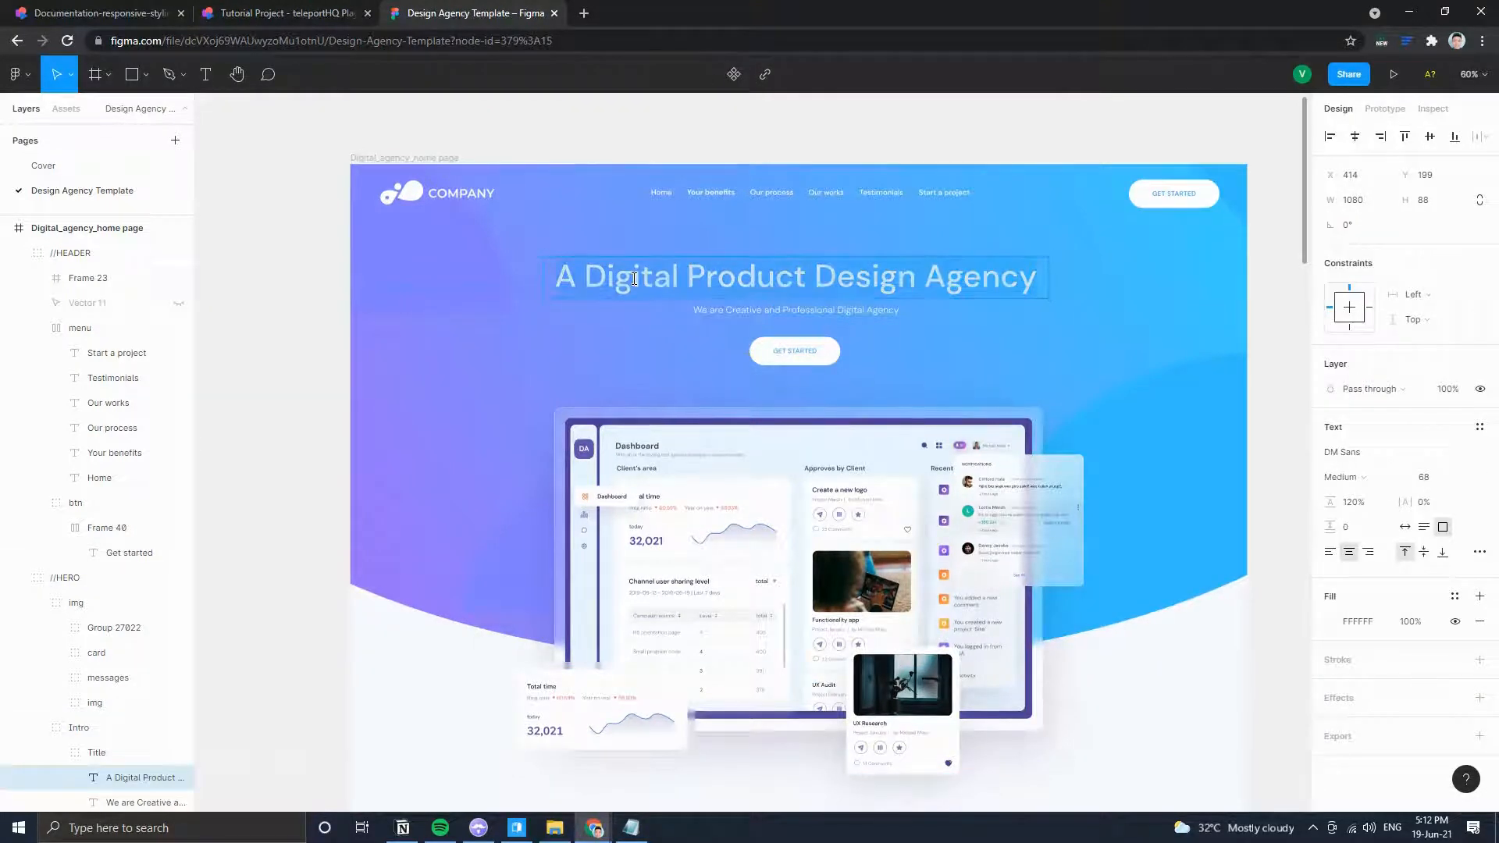
click(281, 12)
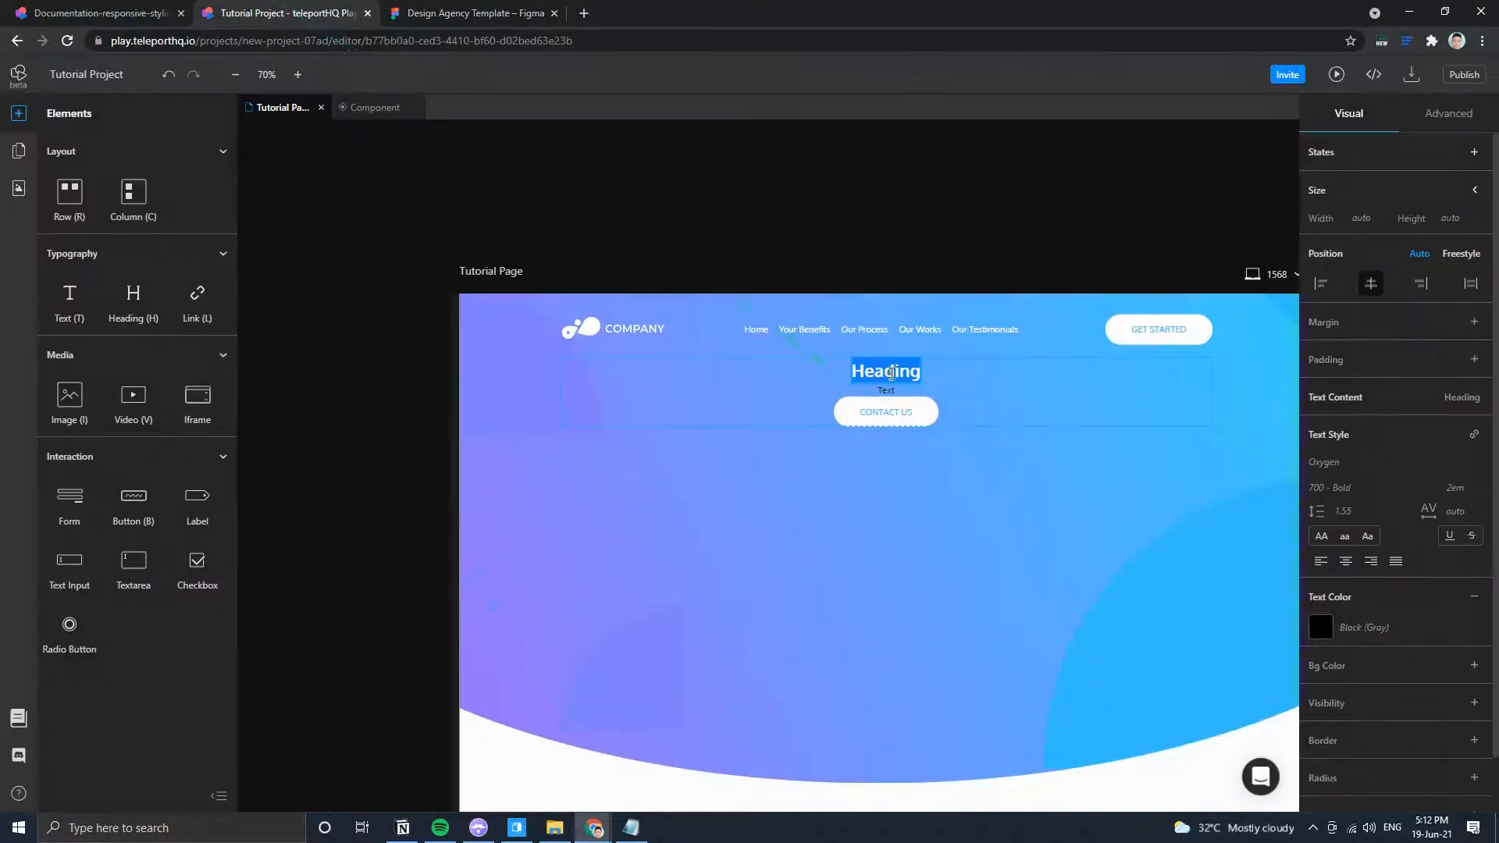
text(A Digital Product Design Agency)
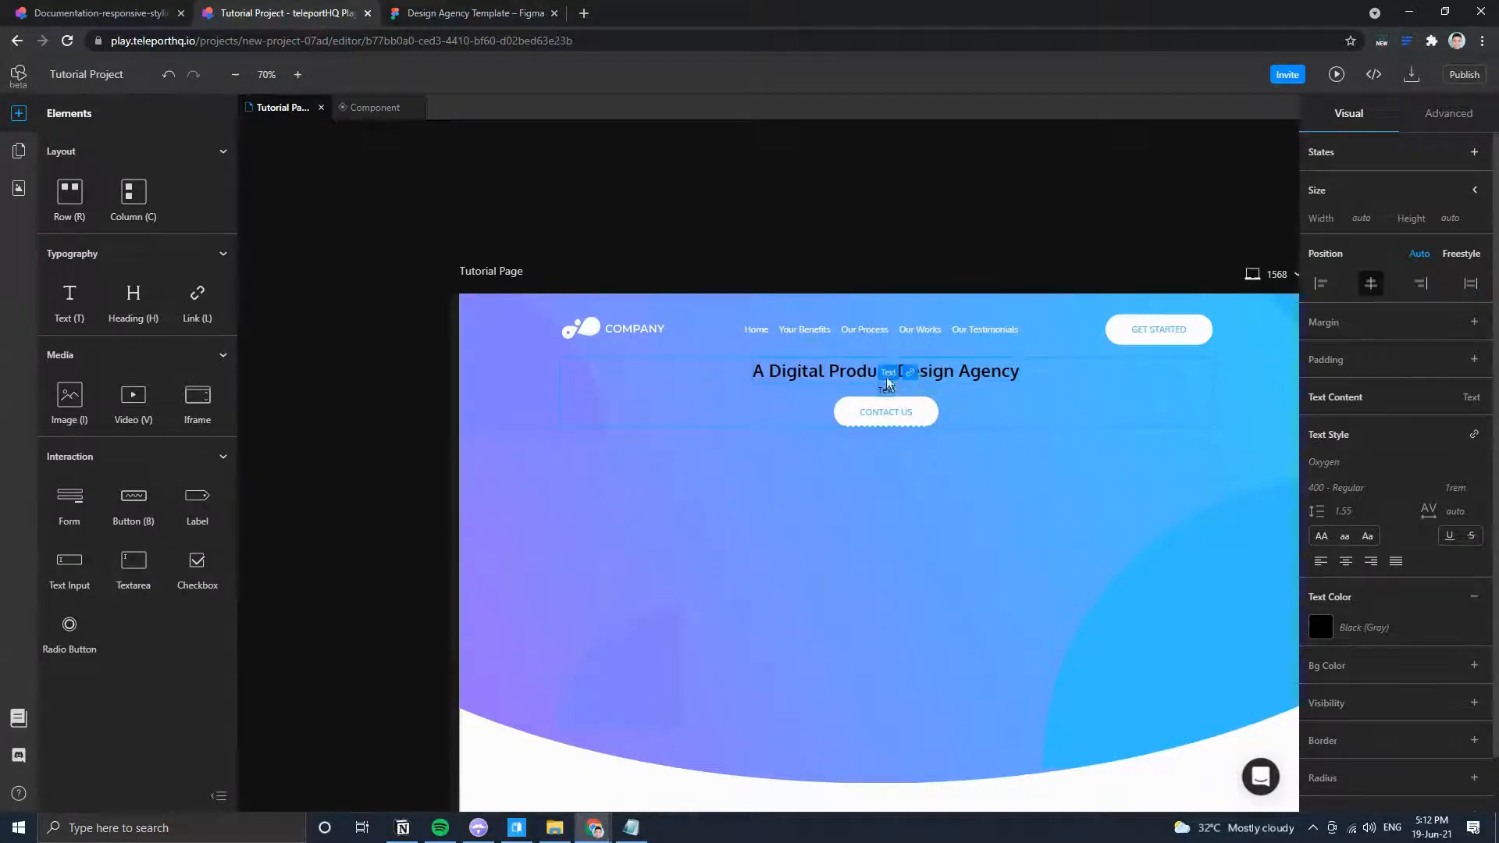
Copy the Figma subtitle "We are Creative and Professional Digital Agency" into the Hero Container's text element.
click(451, 14)
double_click(775, 309)
key(ctrl+c)
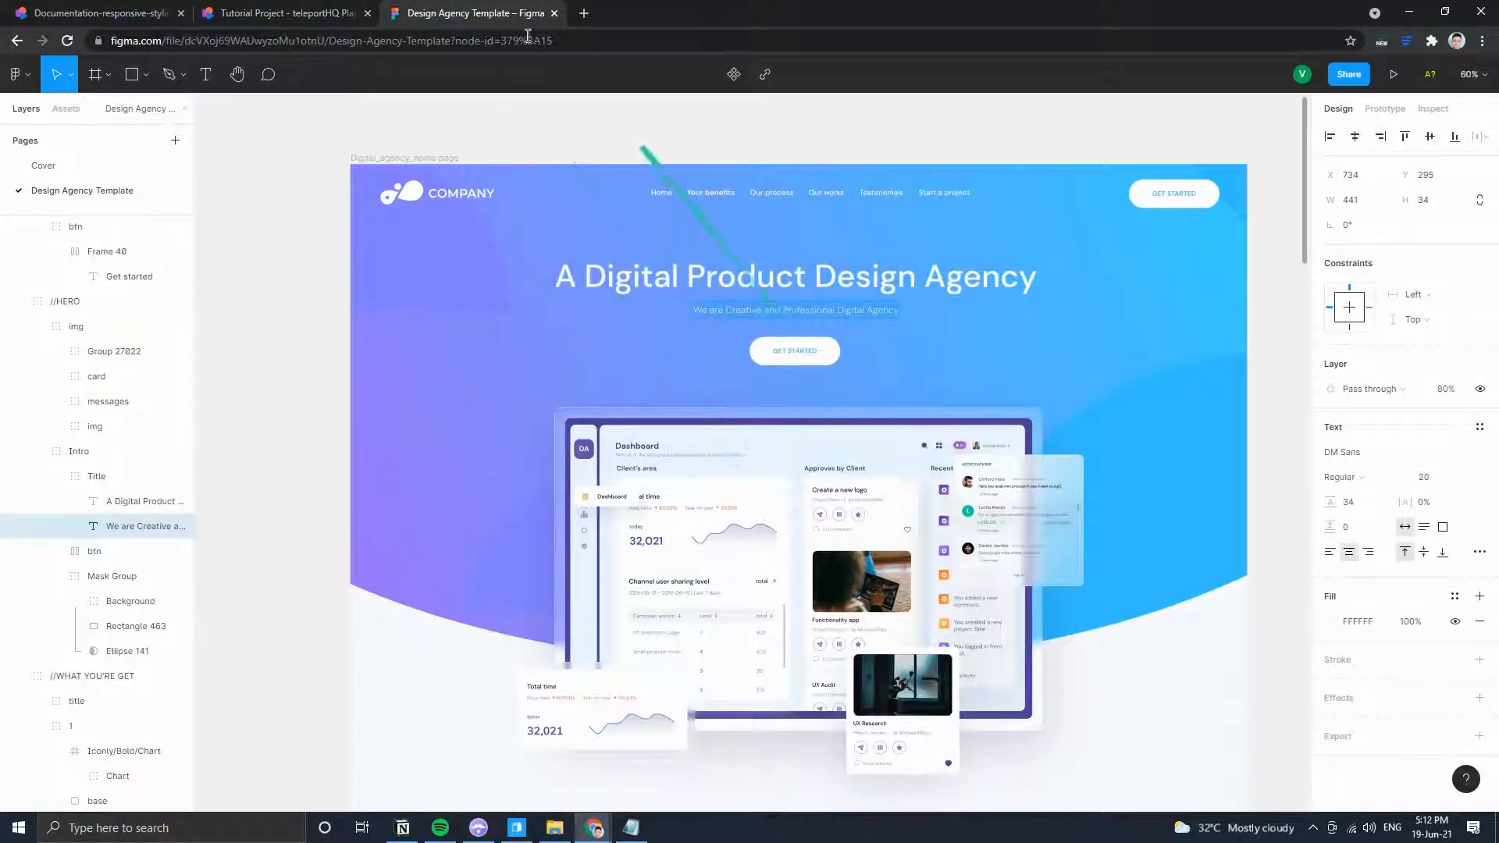
click(314, 9)
key(ctrl+v)
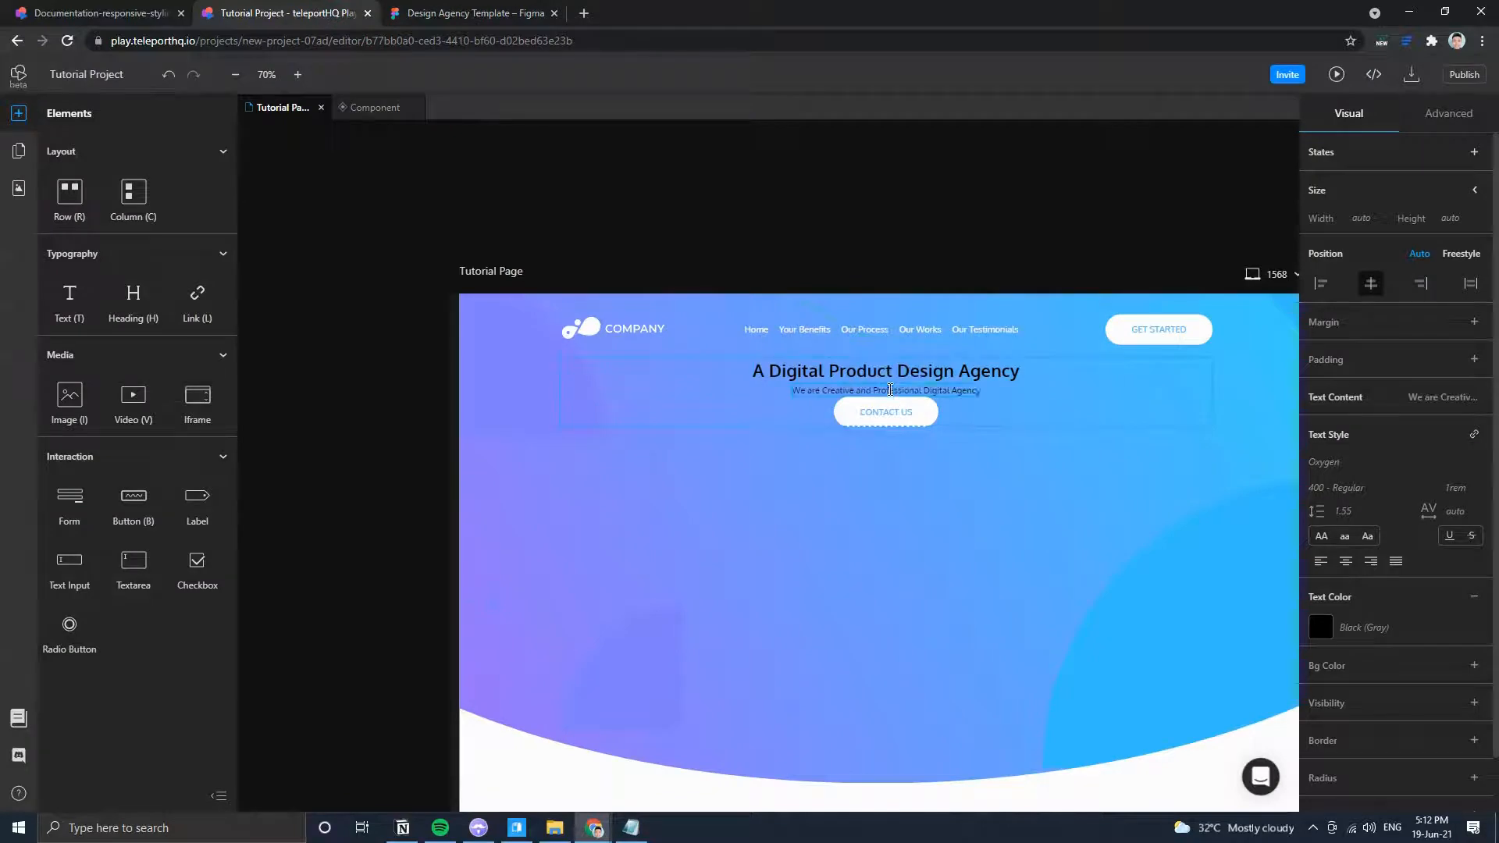
click(1005, 379)
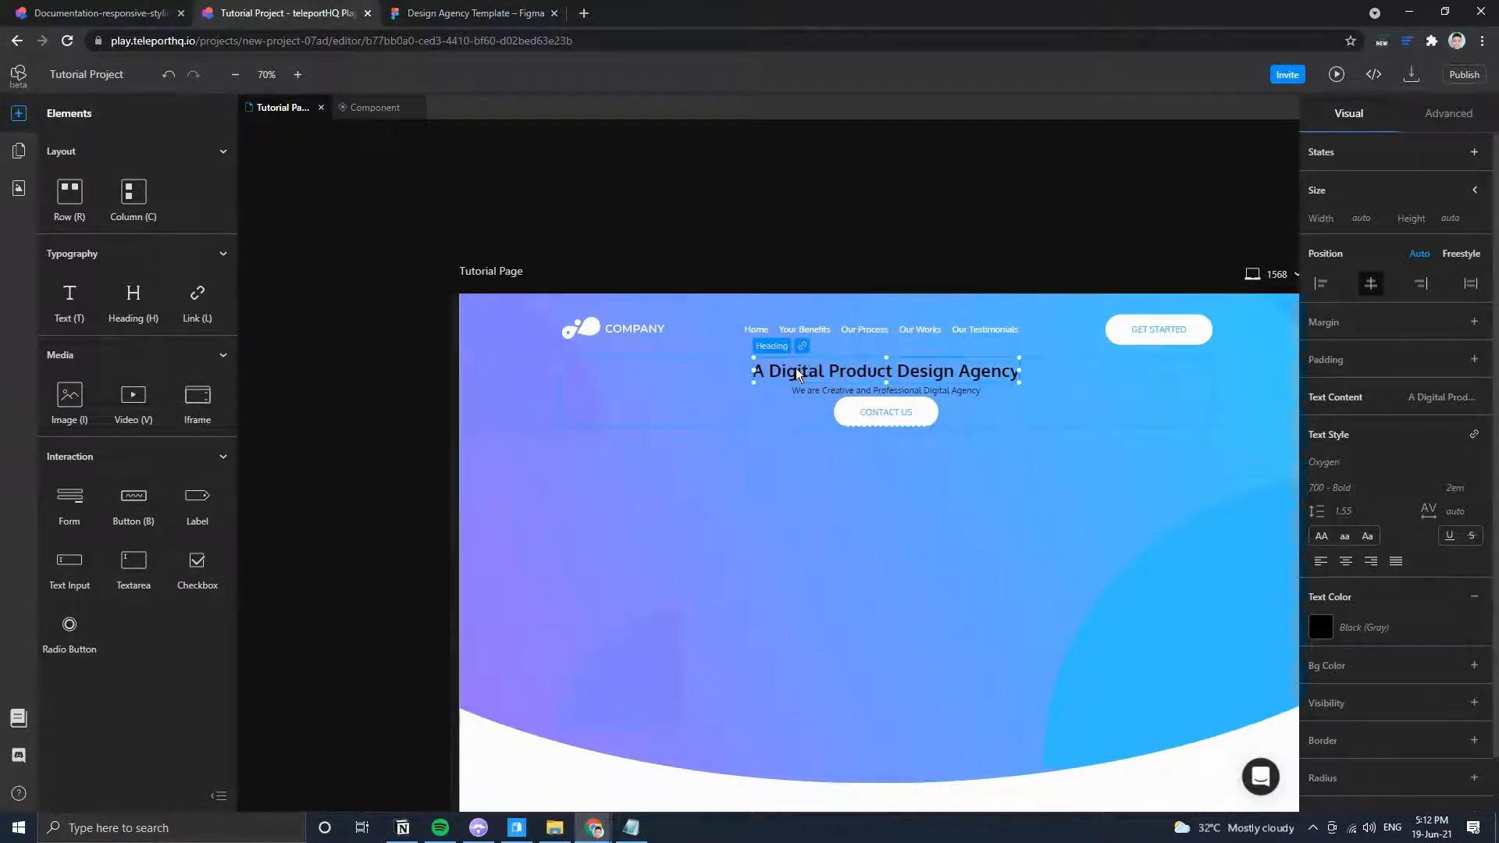
Set the text colour of the hero heading and the tagline beneath it to White (Gray).
click(1362, 627)
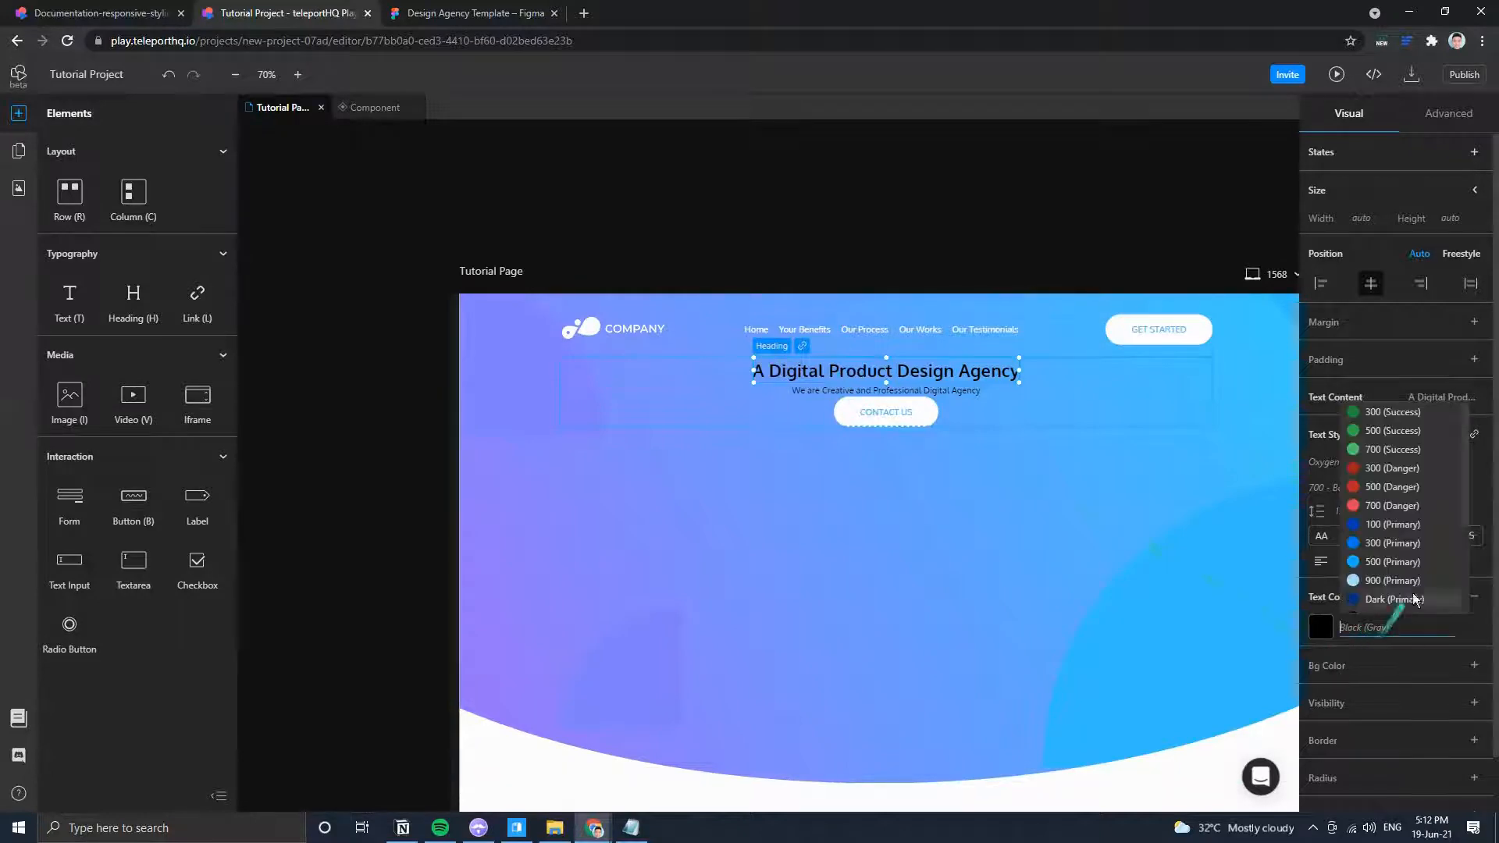
click(1393, 548)
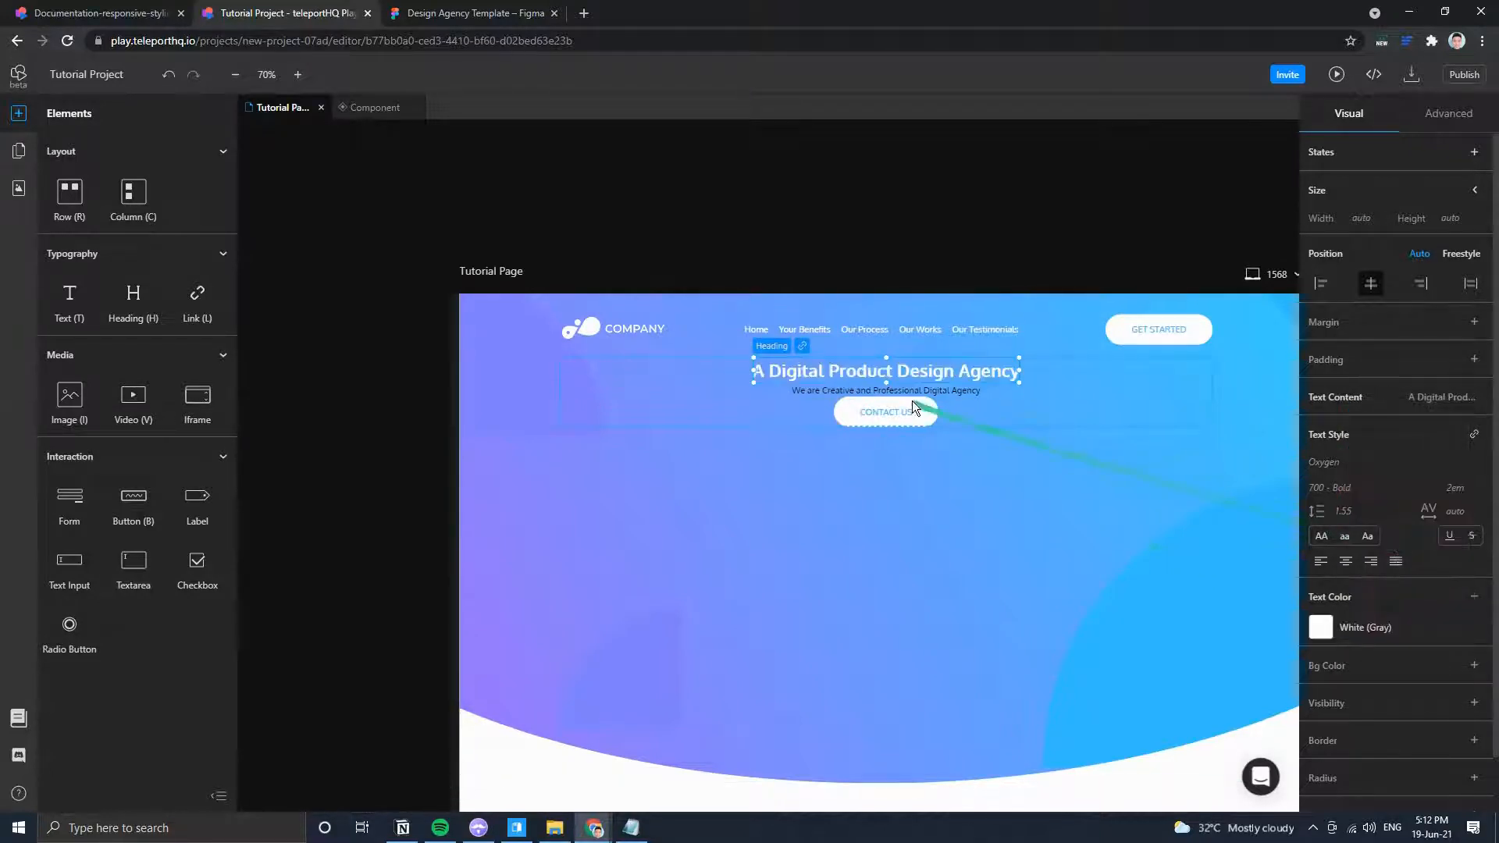
click(958, 397)
click(1364, 626)
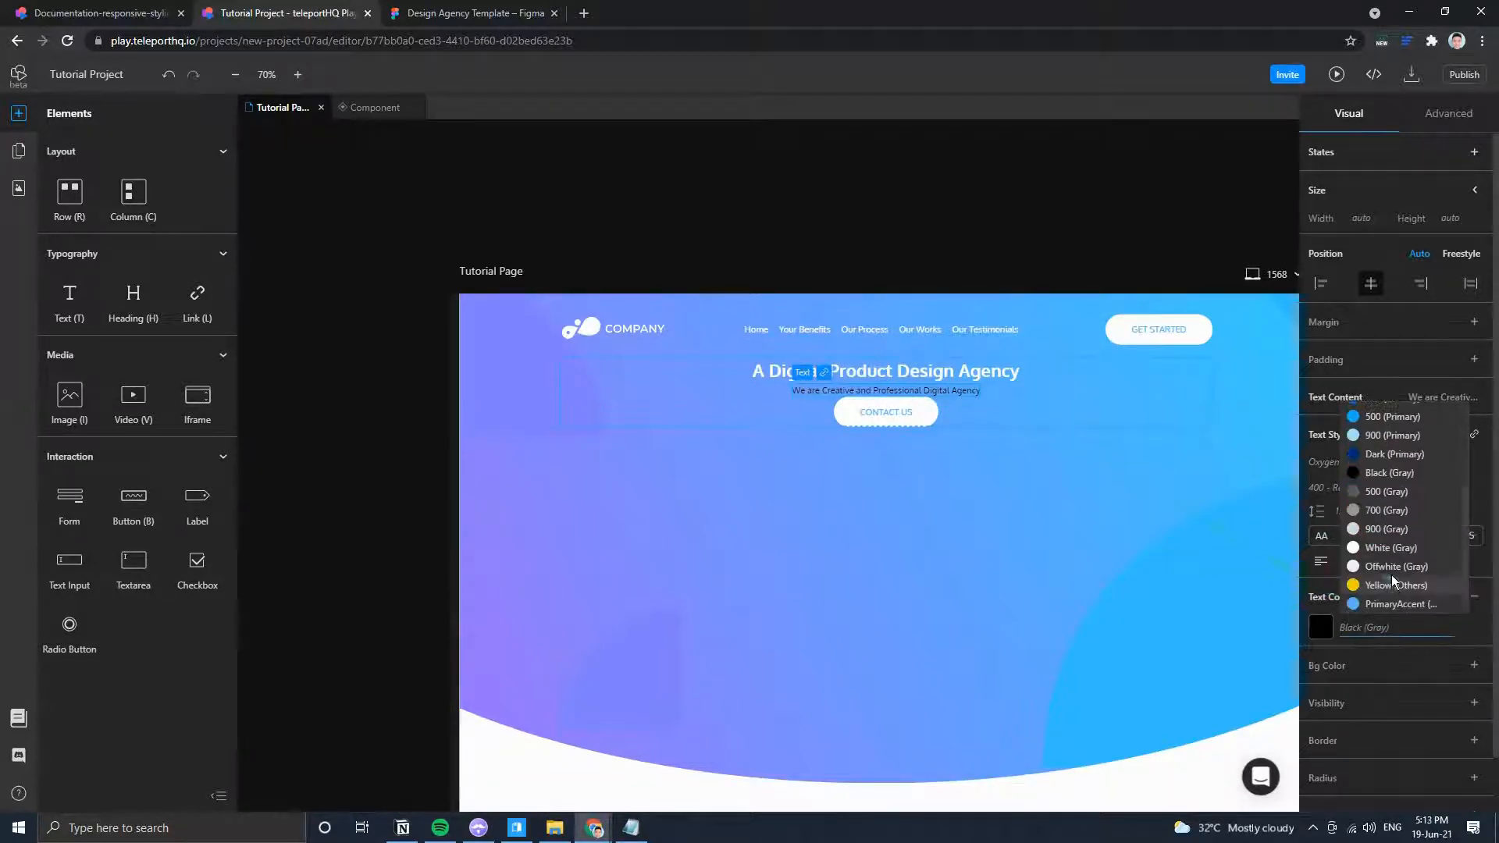
click(1389, 549)
Try a DoubleUnit bottom margin on the hero heading and compare the spacing with the Figma design.
click(921, 370)
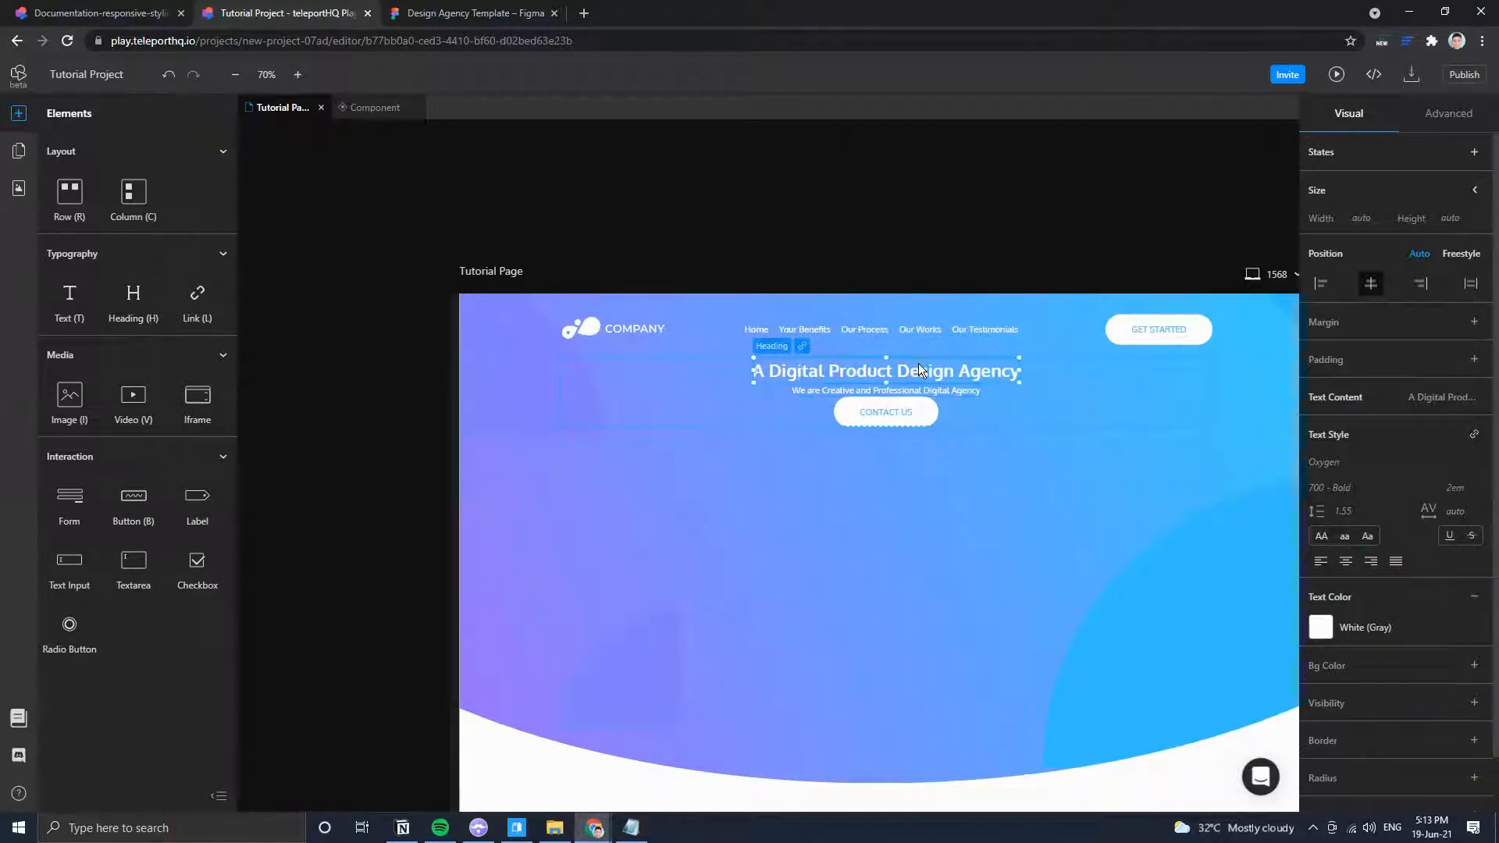
click(1473, 322)
click(1395, 414)
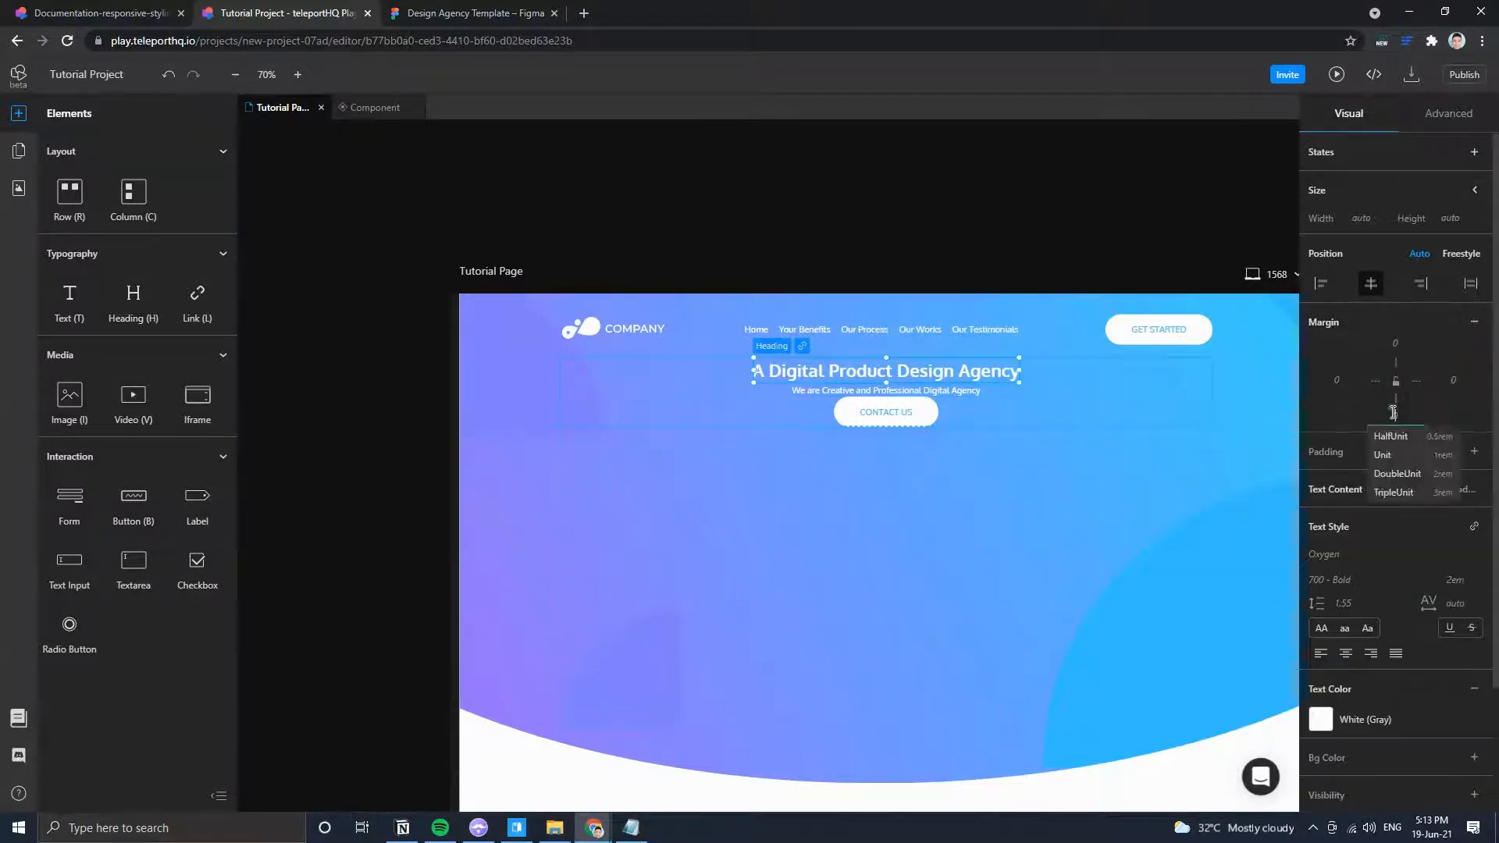
click(1397, 474)
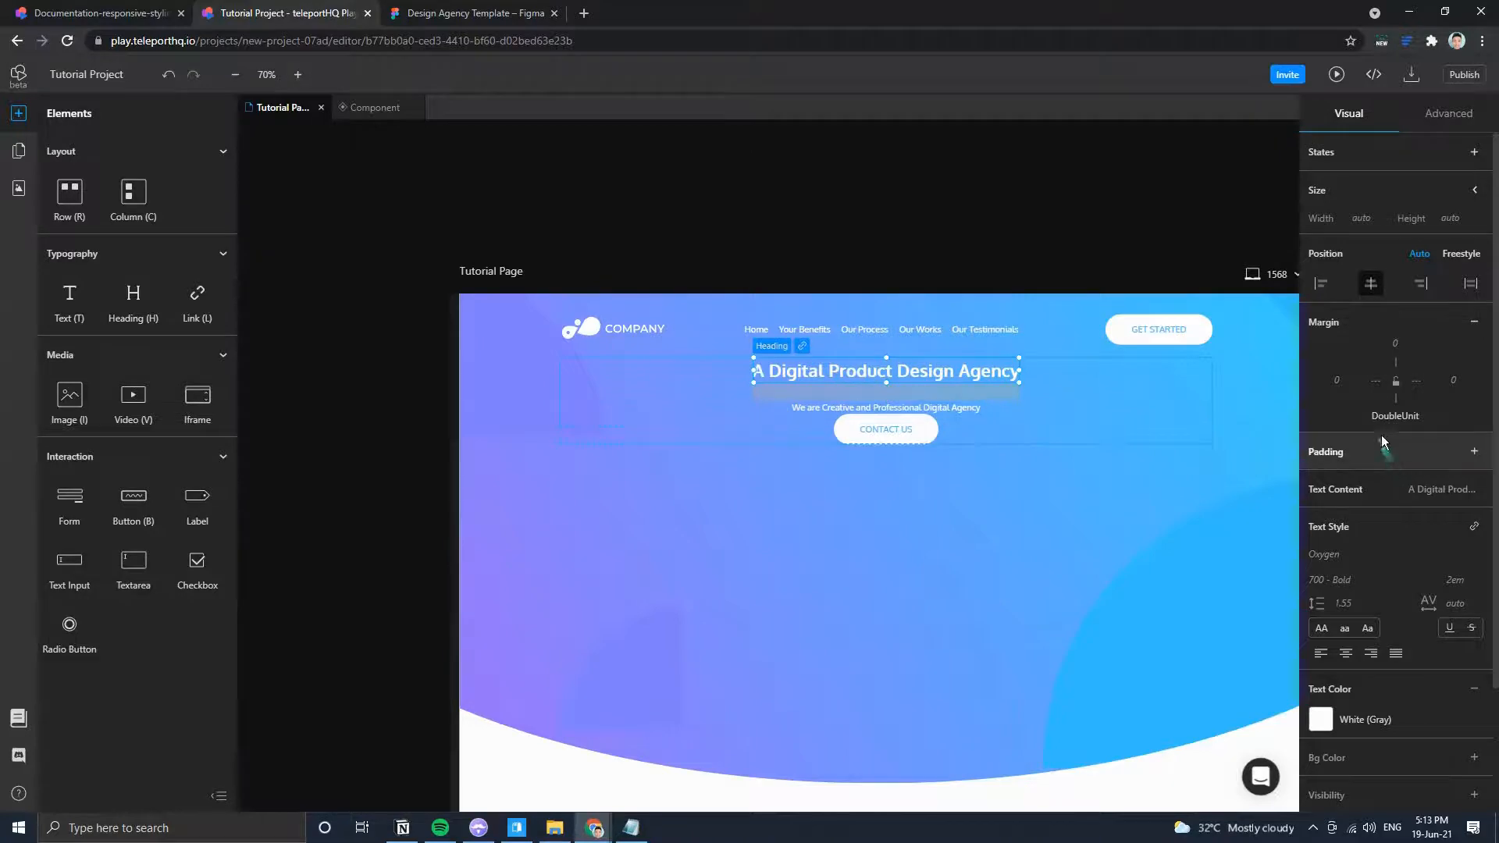
click(461, 14)
click(282, 8)
Set the hero heading's bottom margin to Unit and check it against the Figma design.
click(1394, 415)
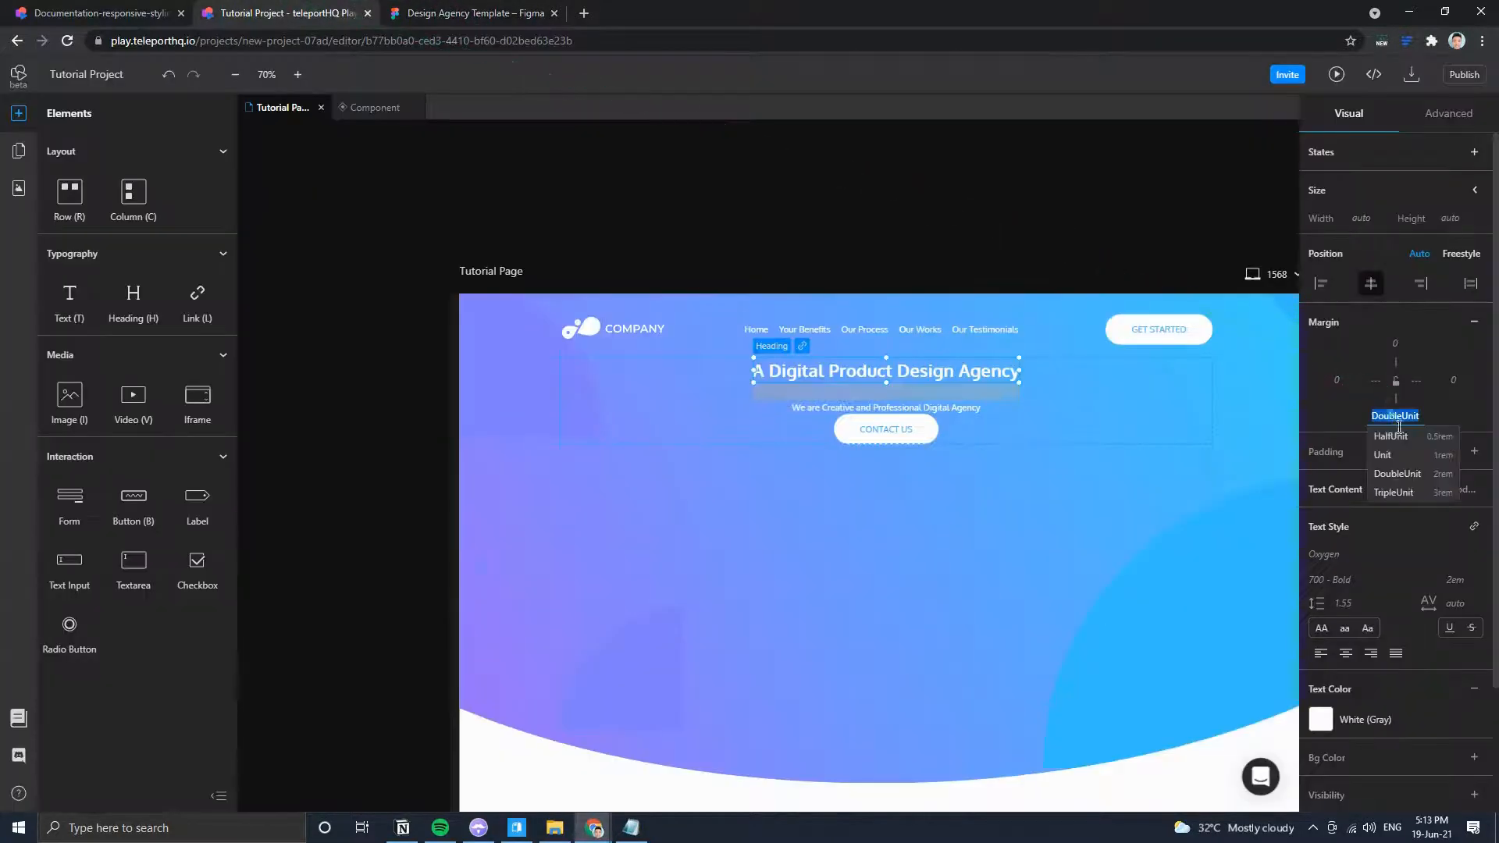
click(1393, 454)
click(460, 14)
click(282, 13)
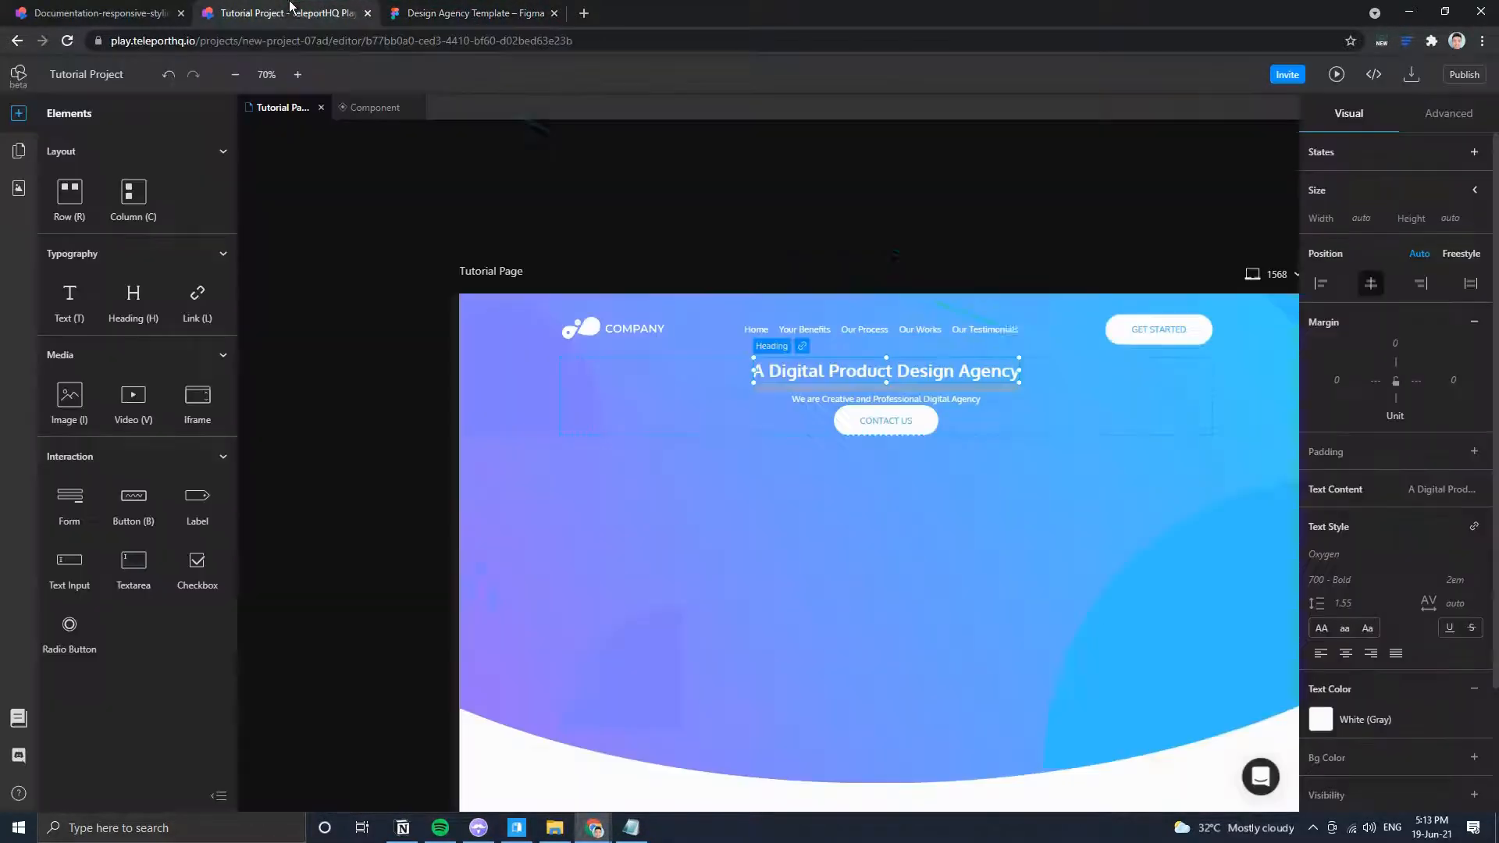
Try a TripleUnit top margin on the hero content container and compare it with the Figma layout.
click(1100, 386)
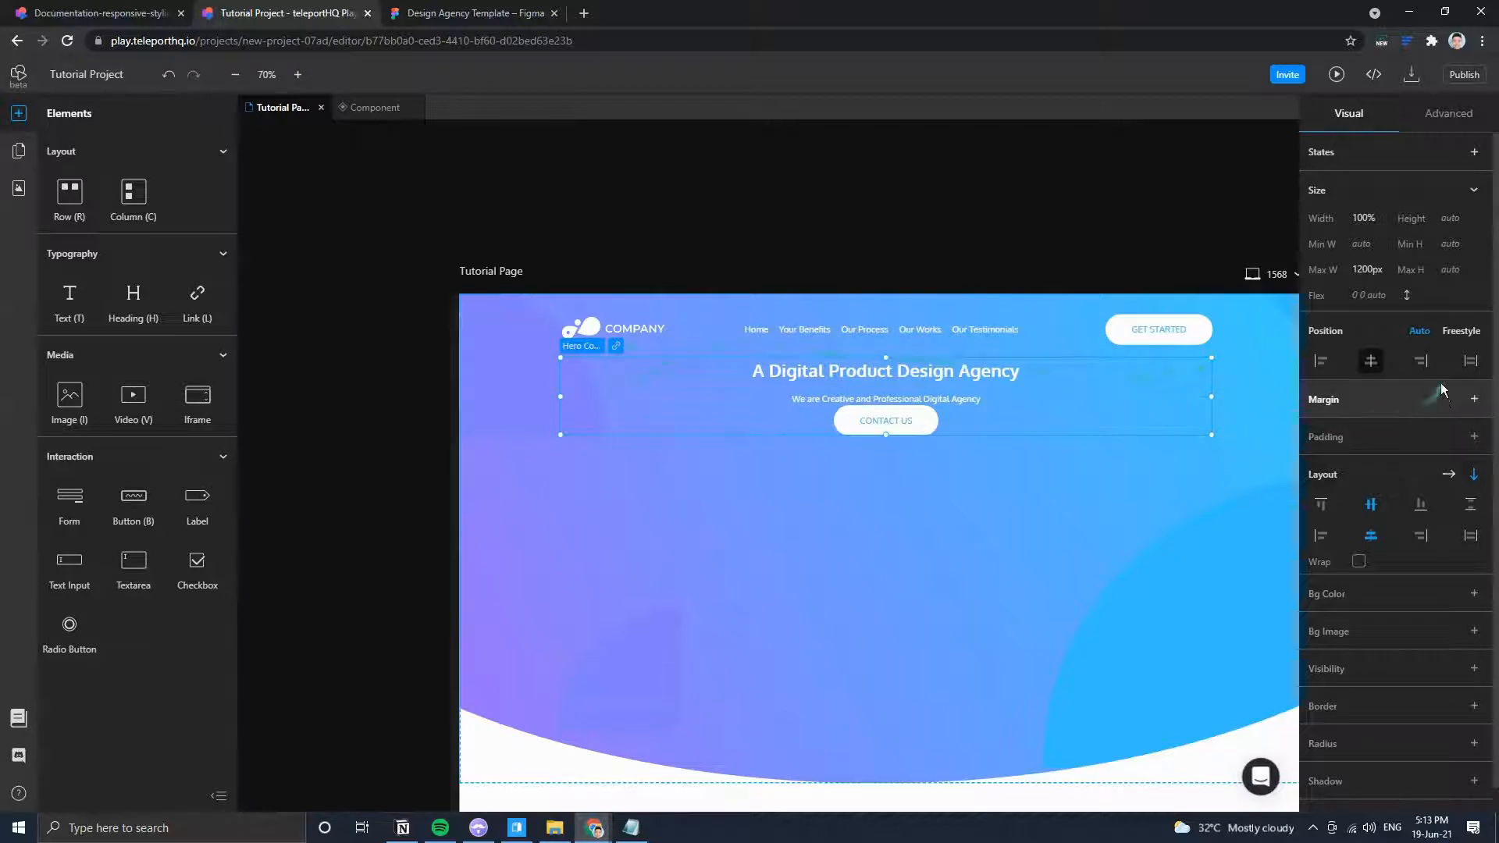
click(1474, 398)
click(1398, 420)
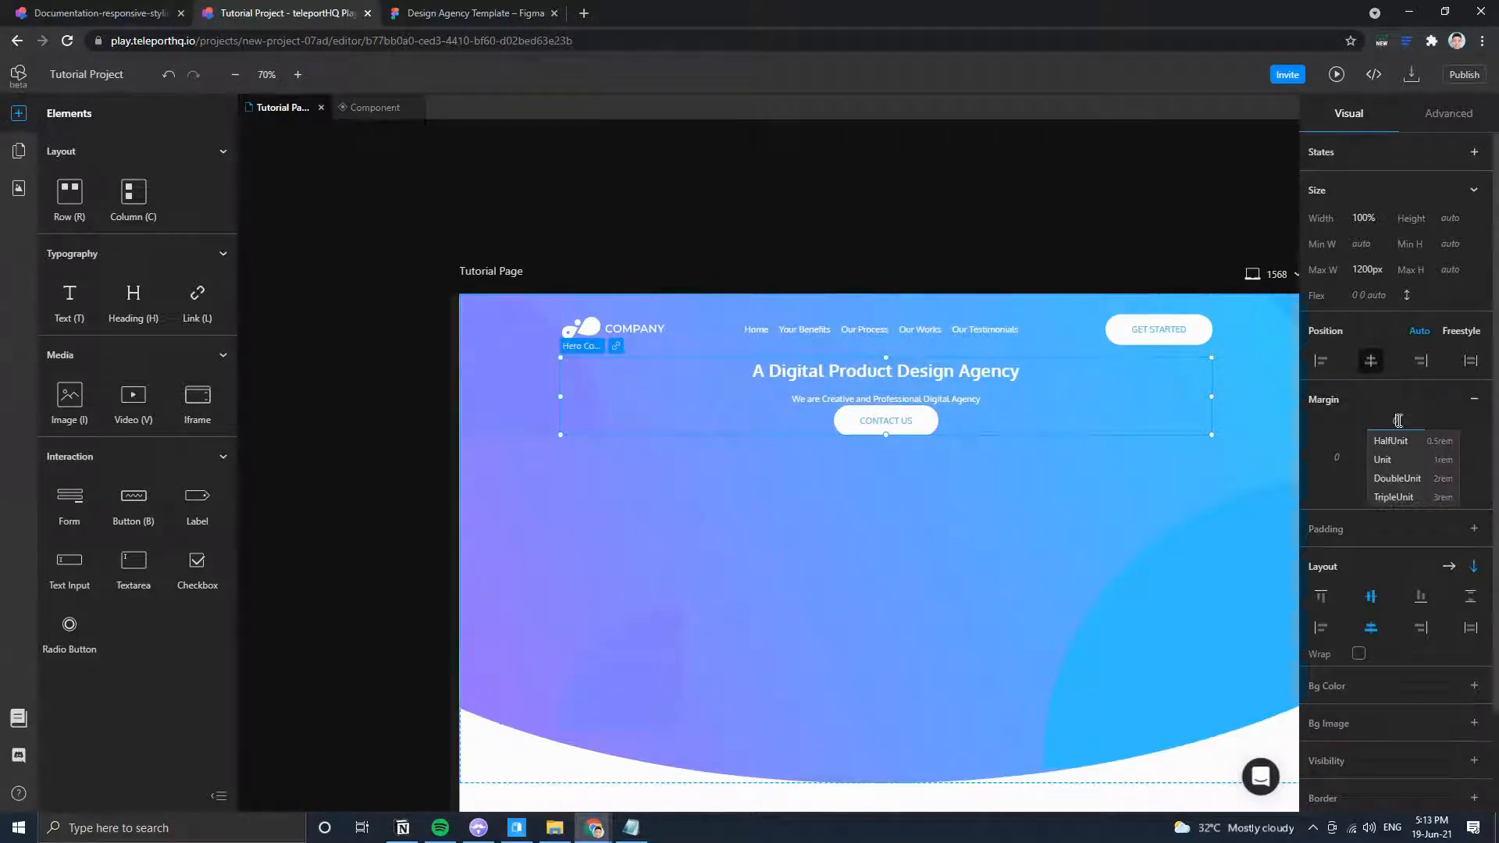
click(1394, 497)
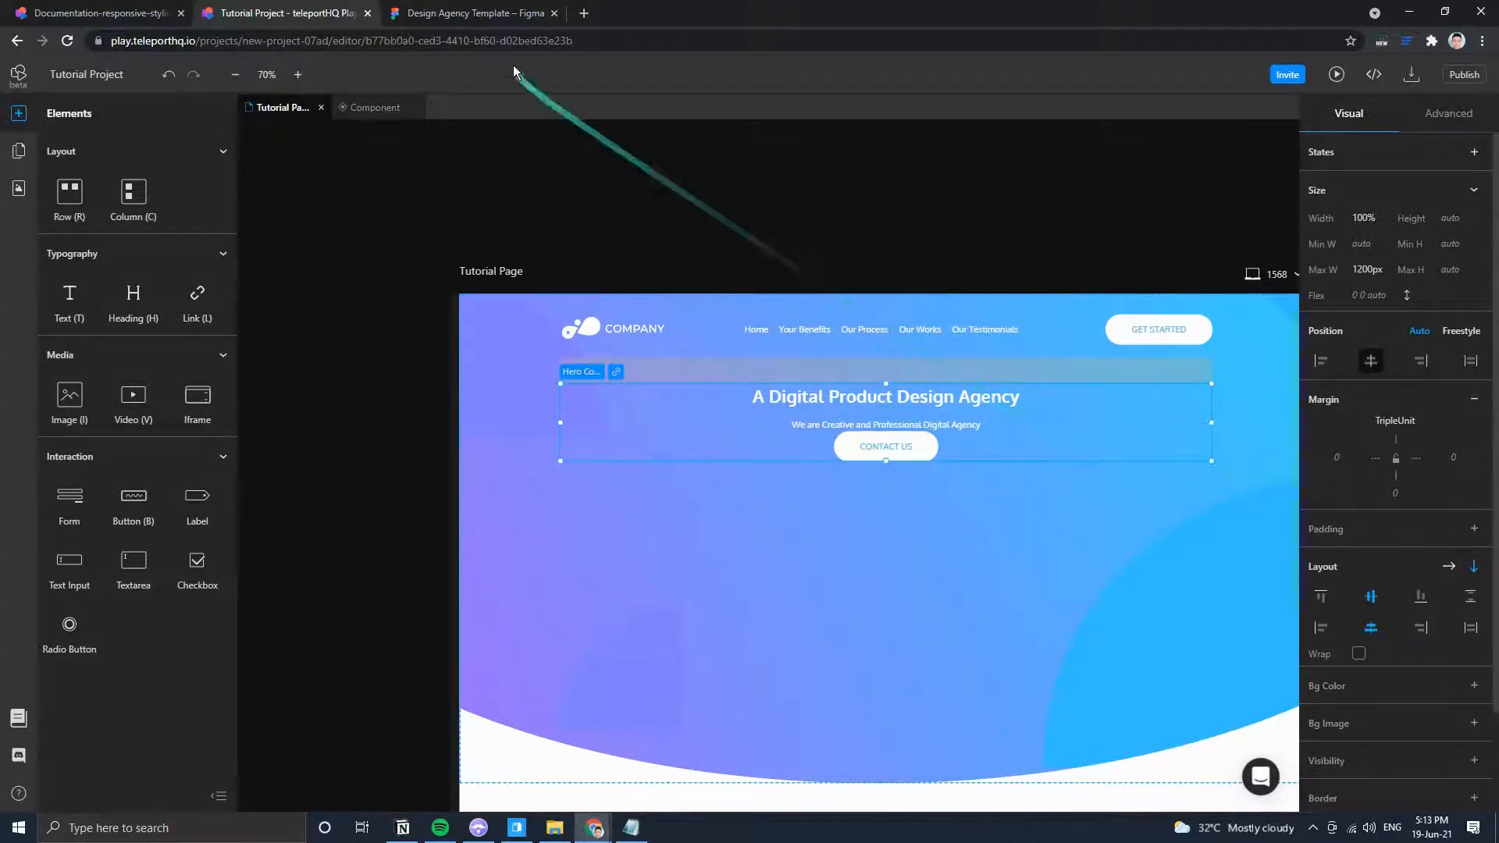
click(485, 14)
click(297, 13)
Try a top margin of 5rem on the hero content container and compare it with the Figma layout.
click(1395, 421)
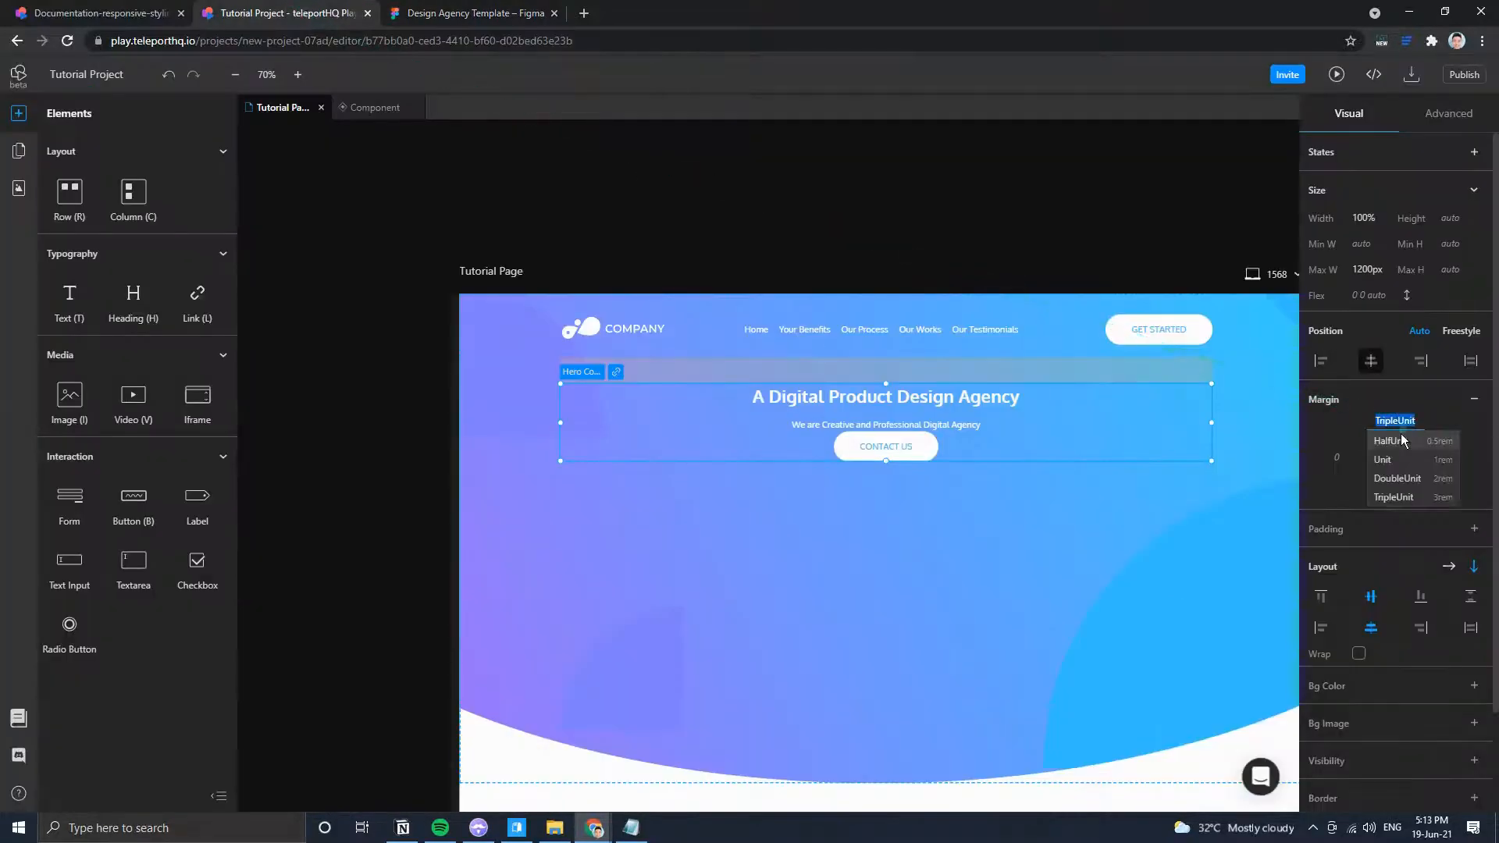
text(5rem)
key(Return)
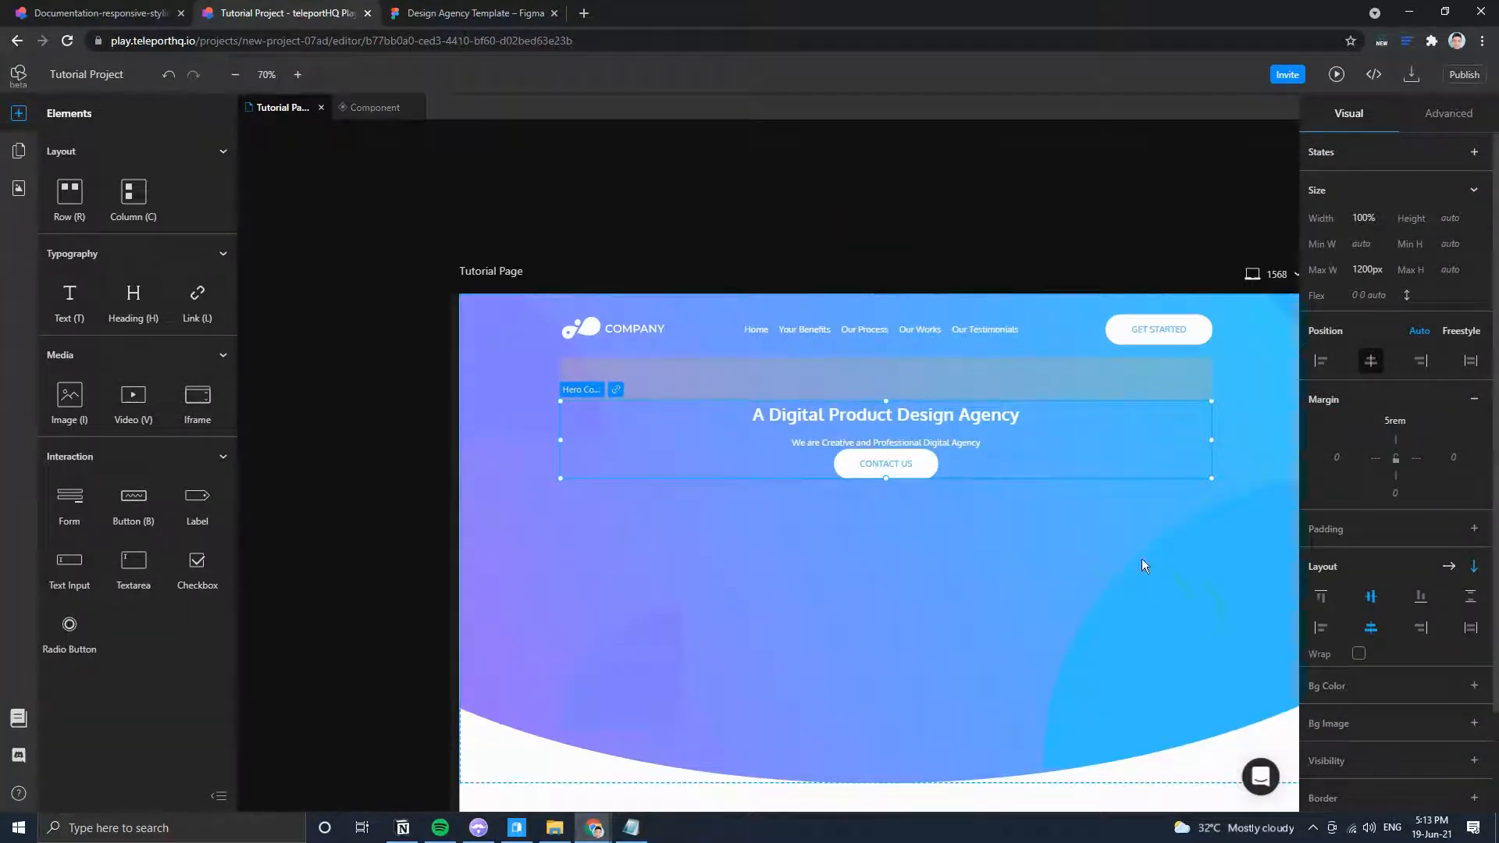
click(469, 13)
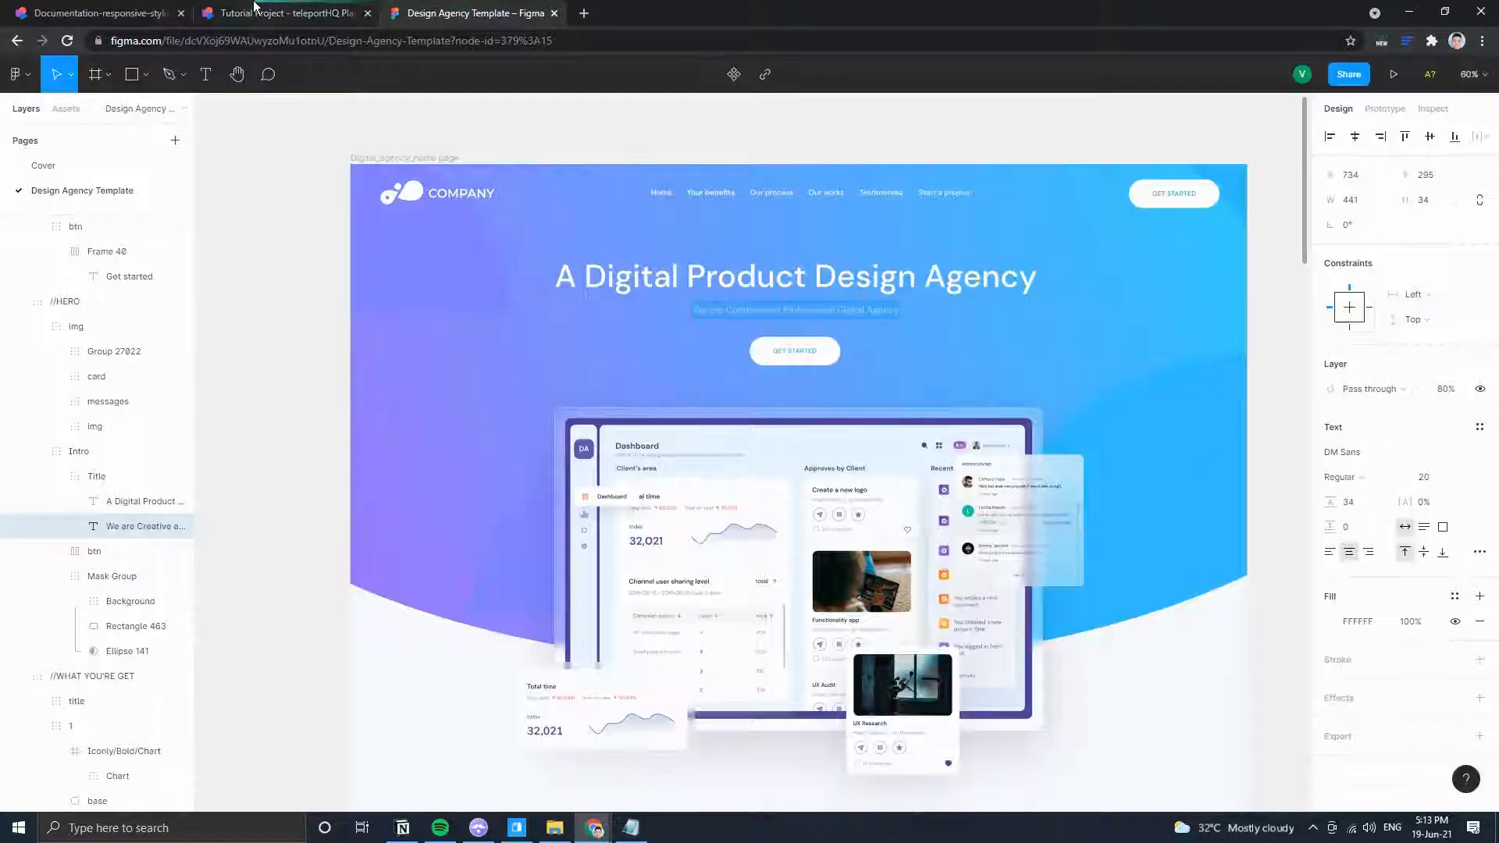
click(269, 12)
Set the hero content container's top margin to 8rem.
click(1396, 420)
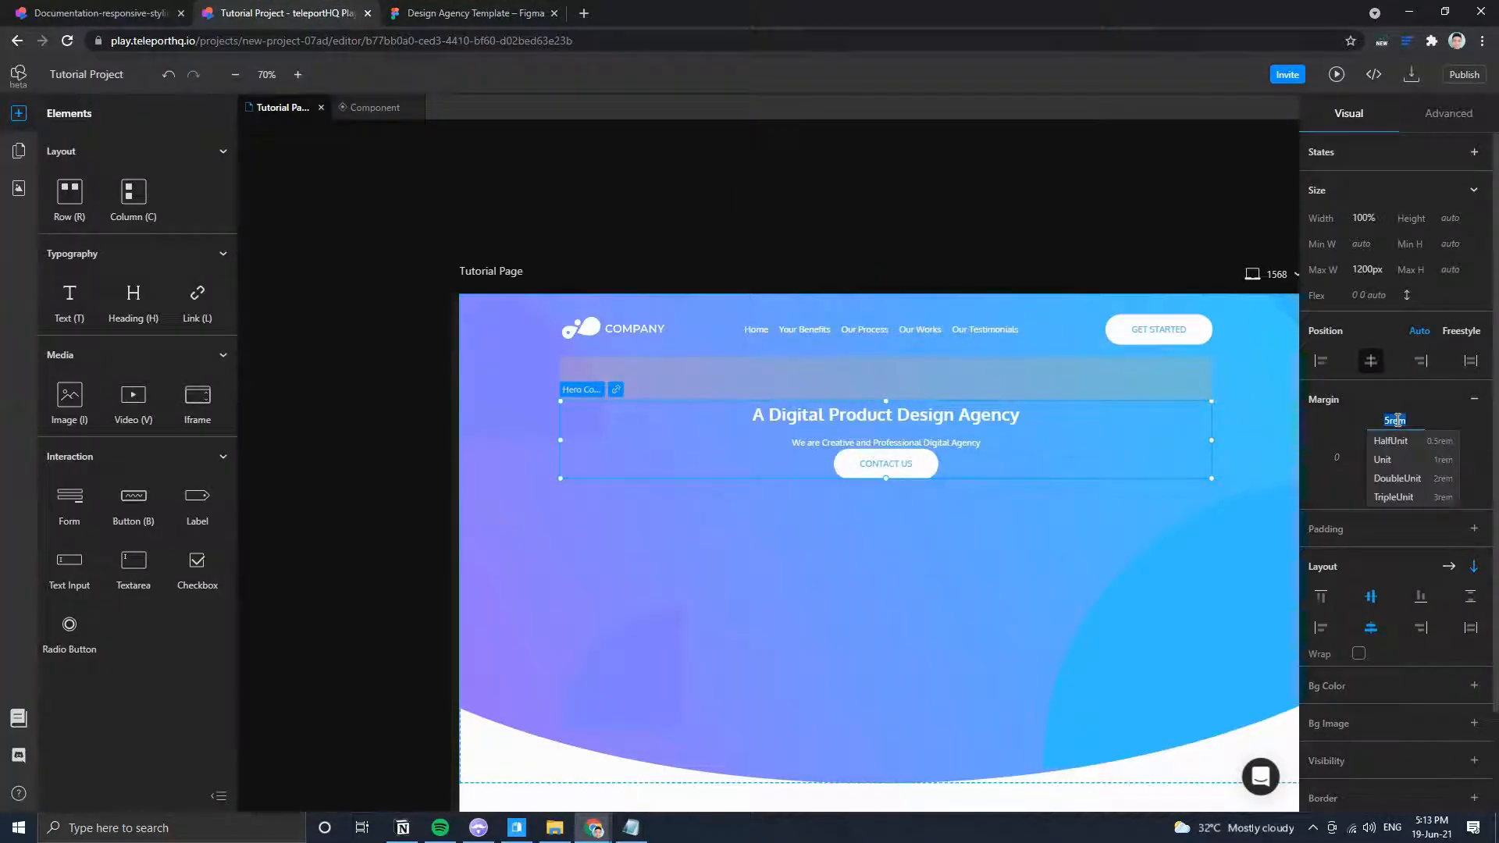
text(8rem)
key(Return)
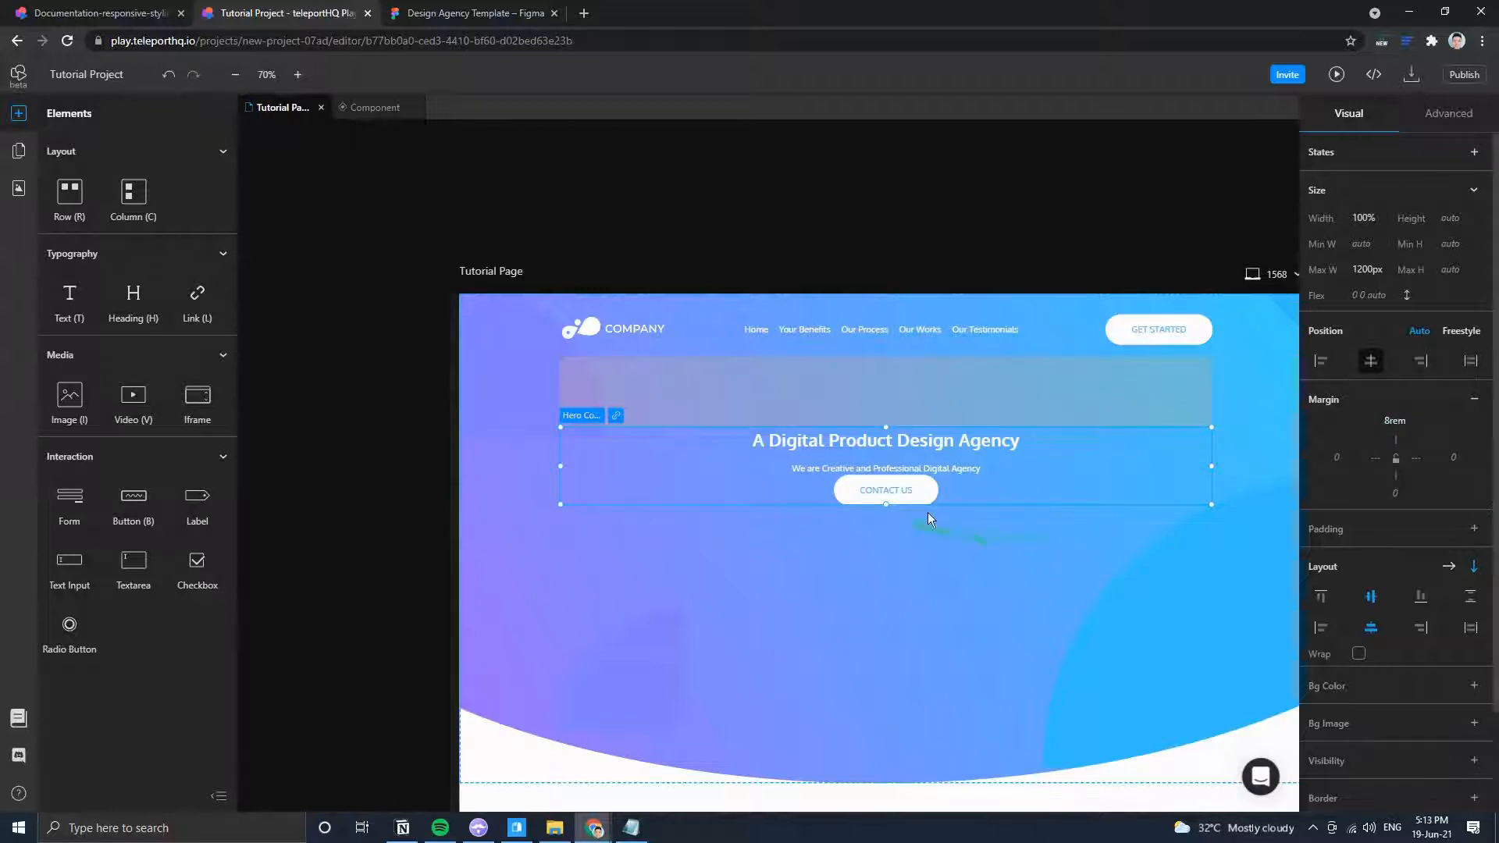
click(992, 553)
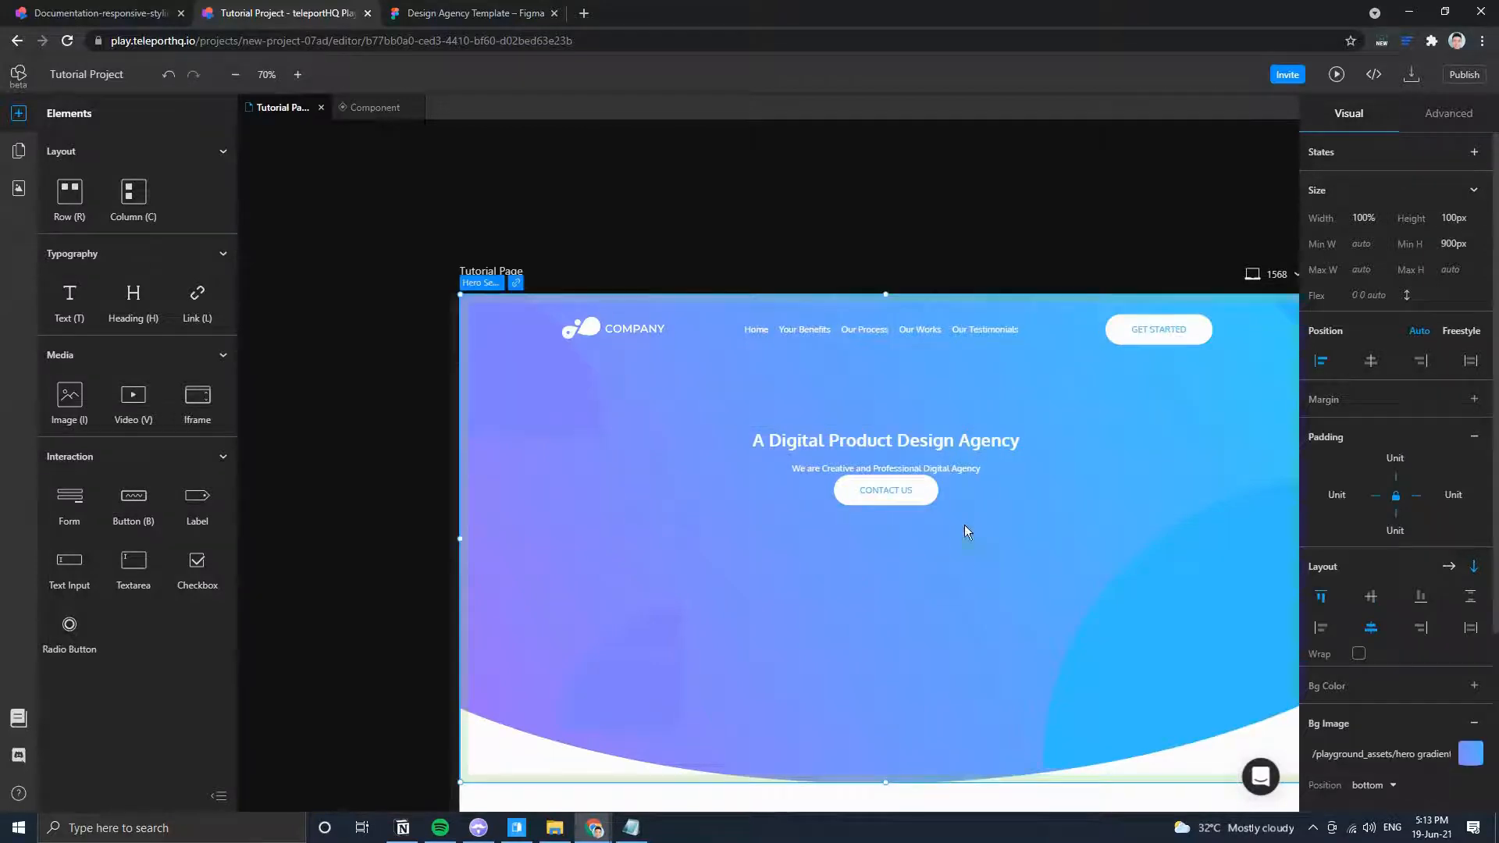
Give the tagline under the hero heading a DoubleUnit bottom margin, checking the spacing against the Figma design.
click(893, 465)
click(500, 13)
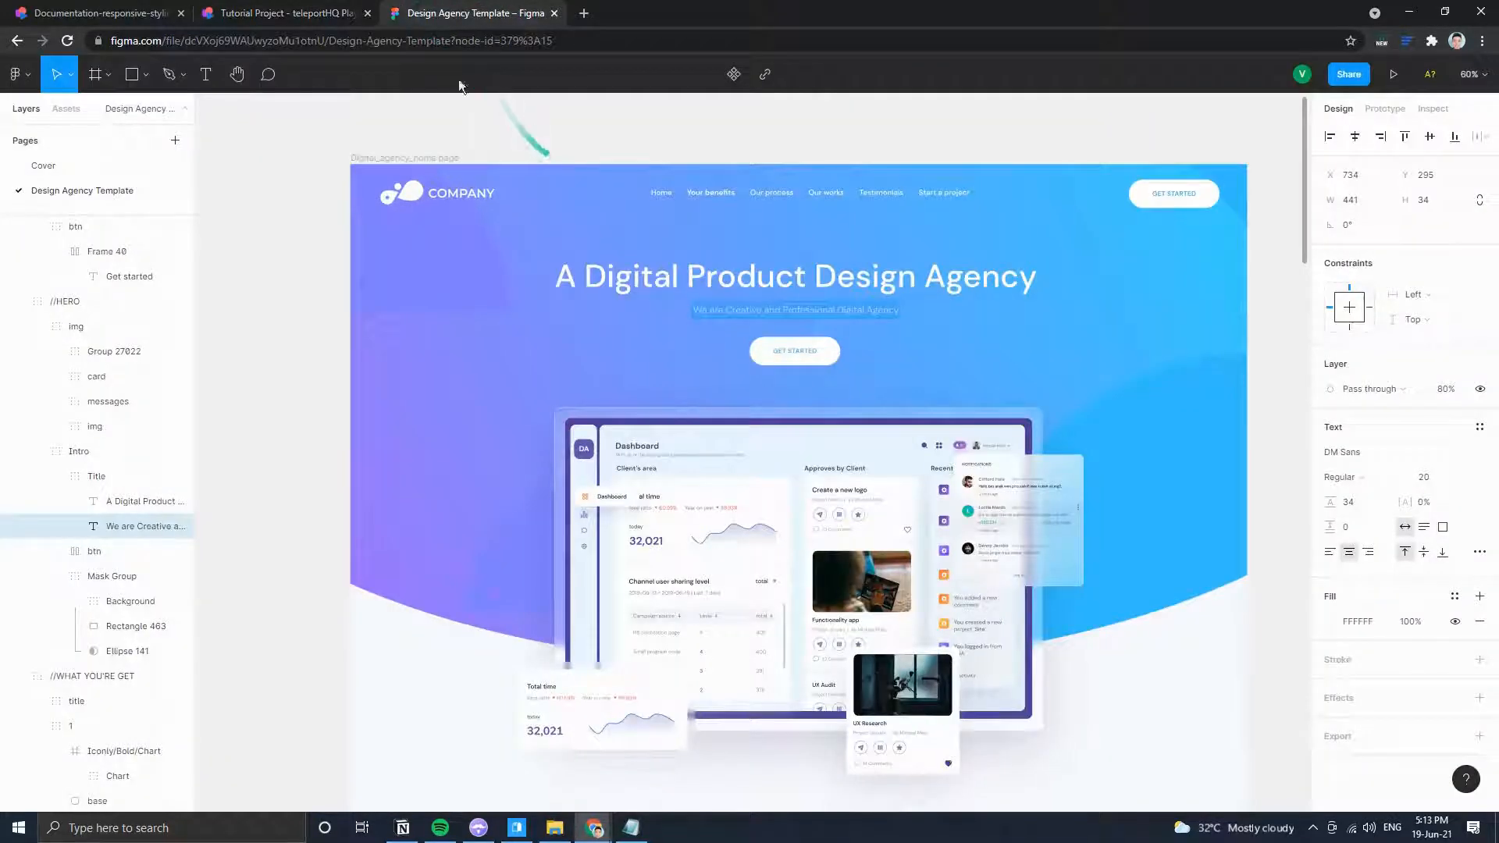
key(ctrl+shift+Tab)
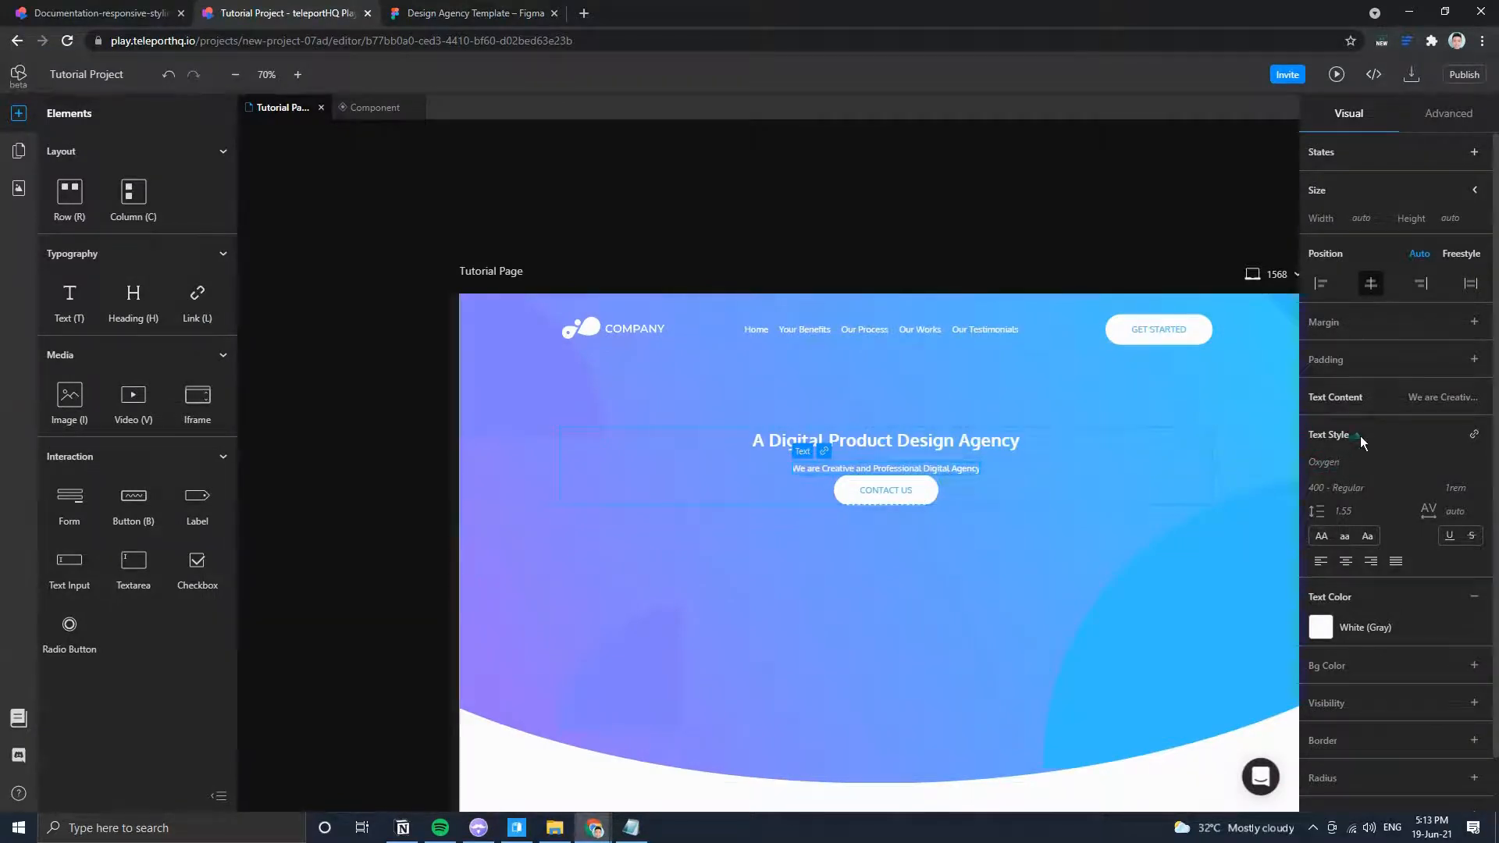
click(1474, 321)
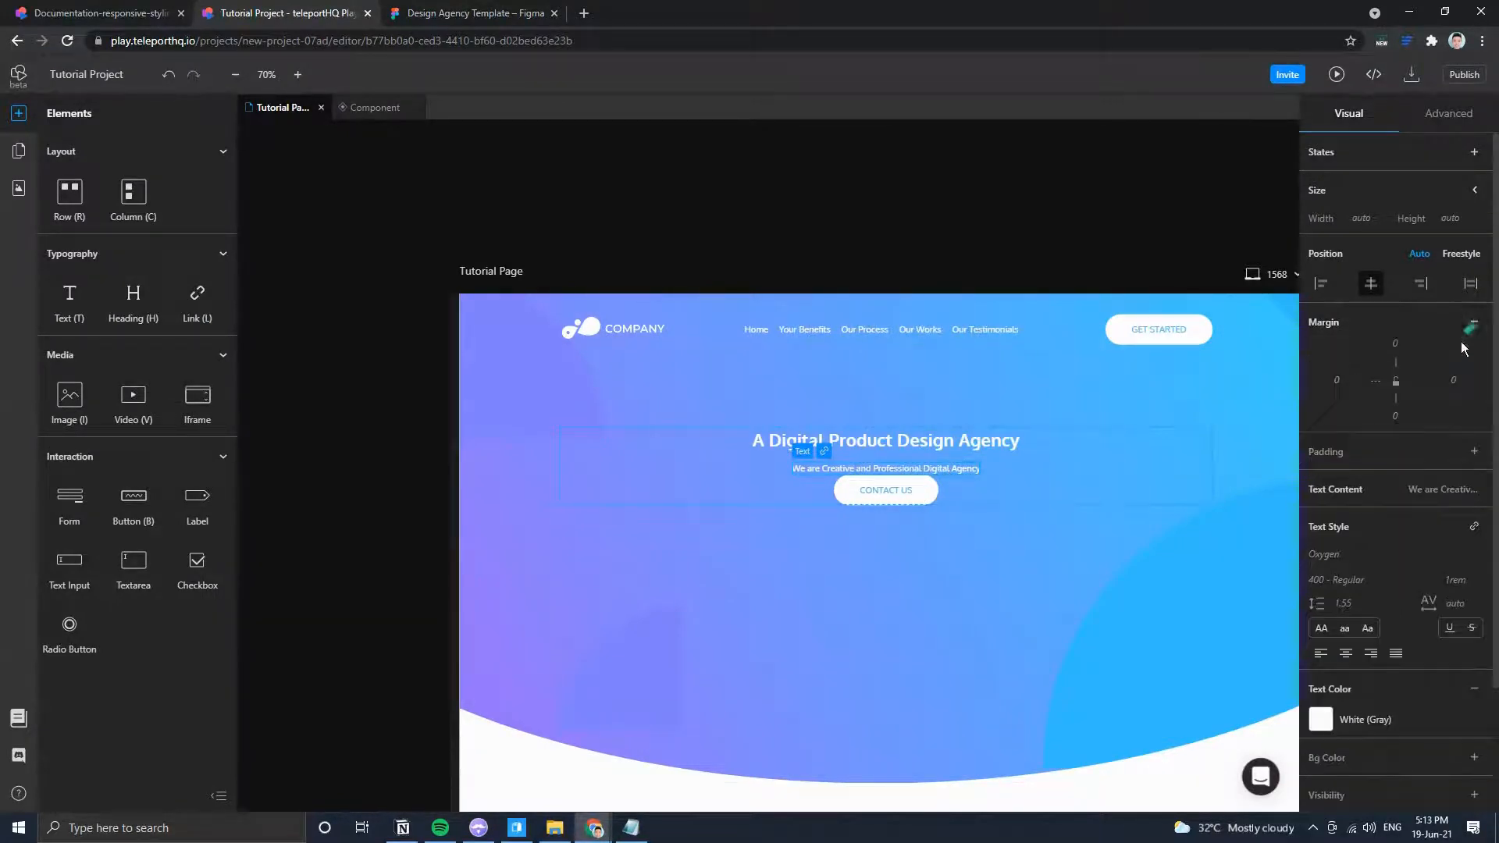
click(1395, 415)
click(1399, 478)
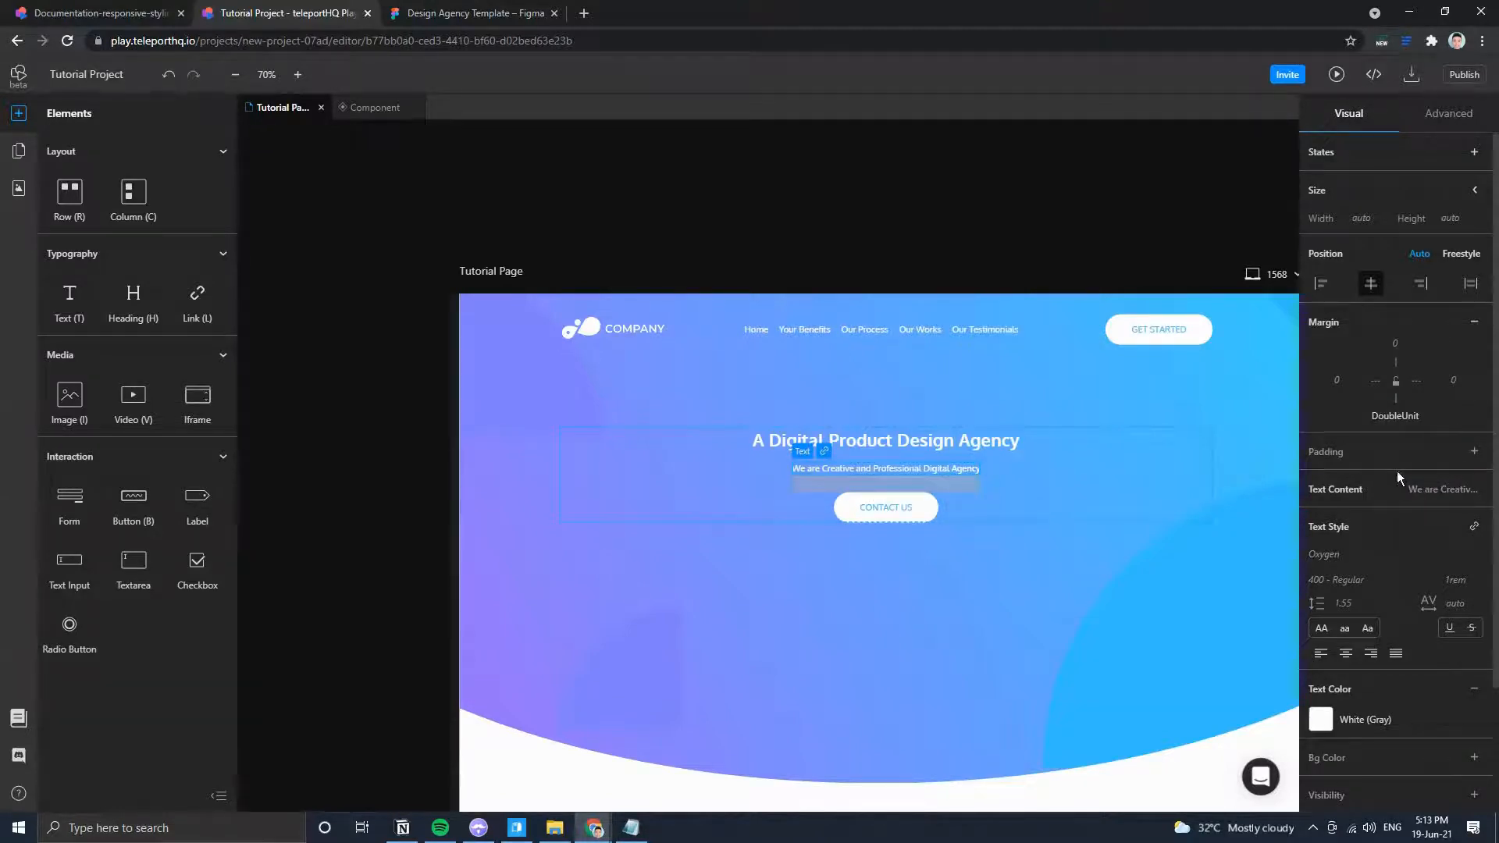
click(399, 10)
click(264, 6)
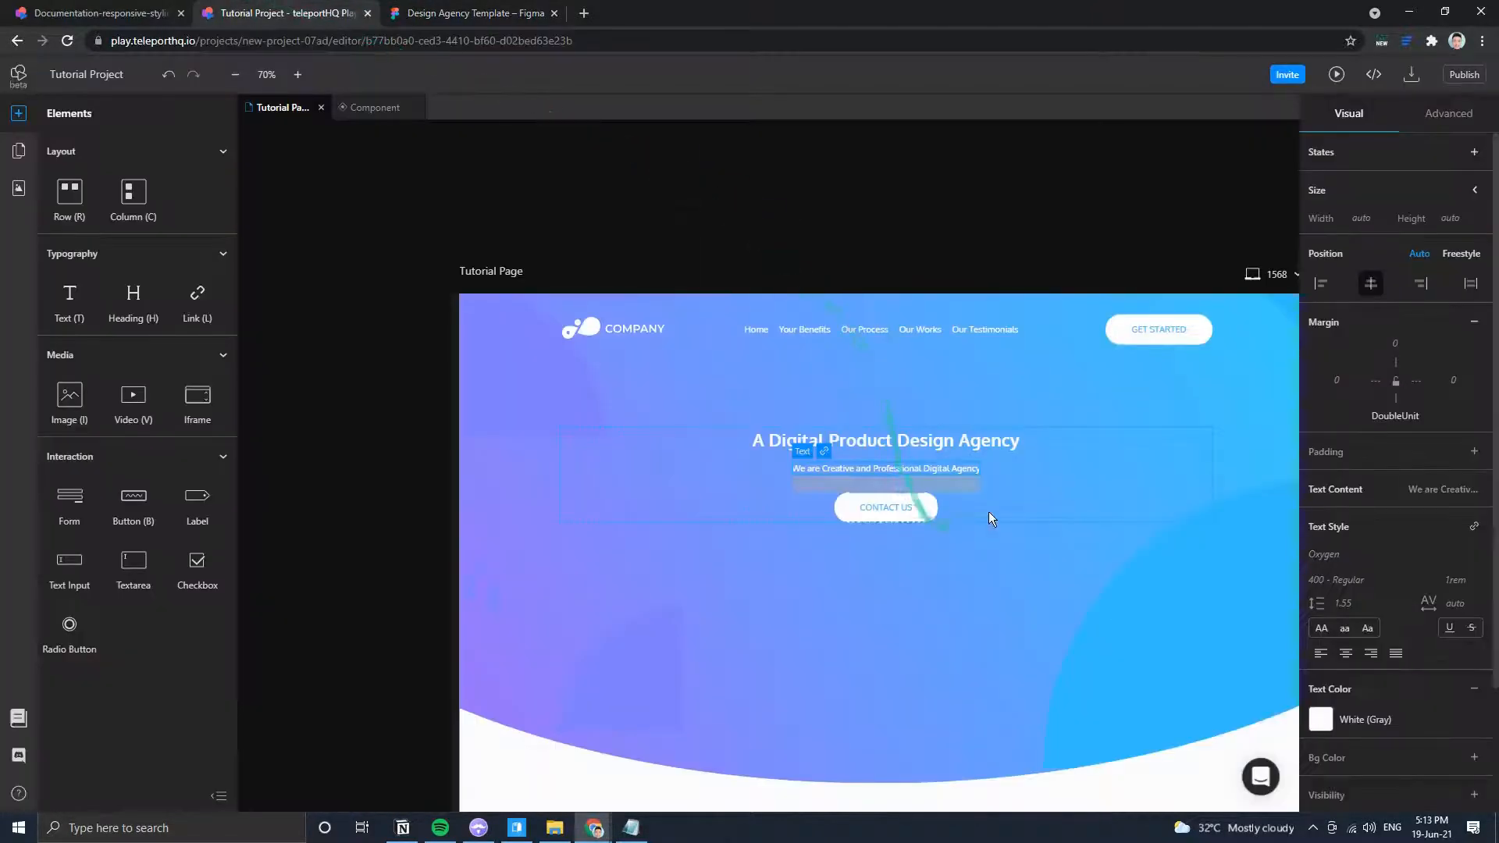
Check the CONTACT US button, then examine the dashboard illustration below the hero button in the Figma design.
click(1024, 529)
click(1052, 487)
click(874, 501)
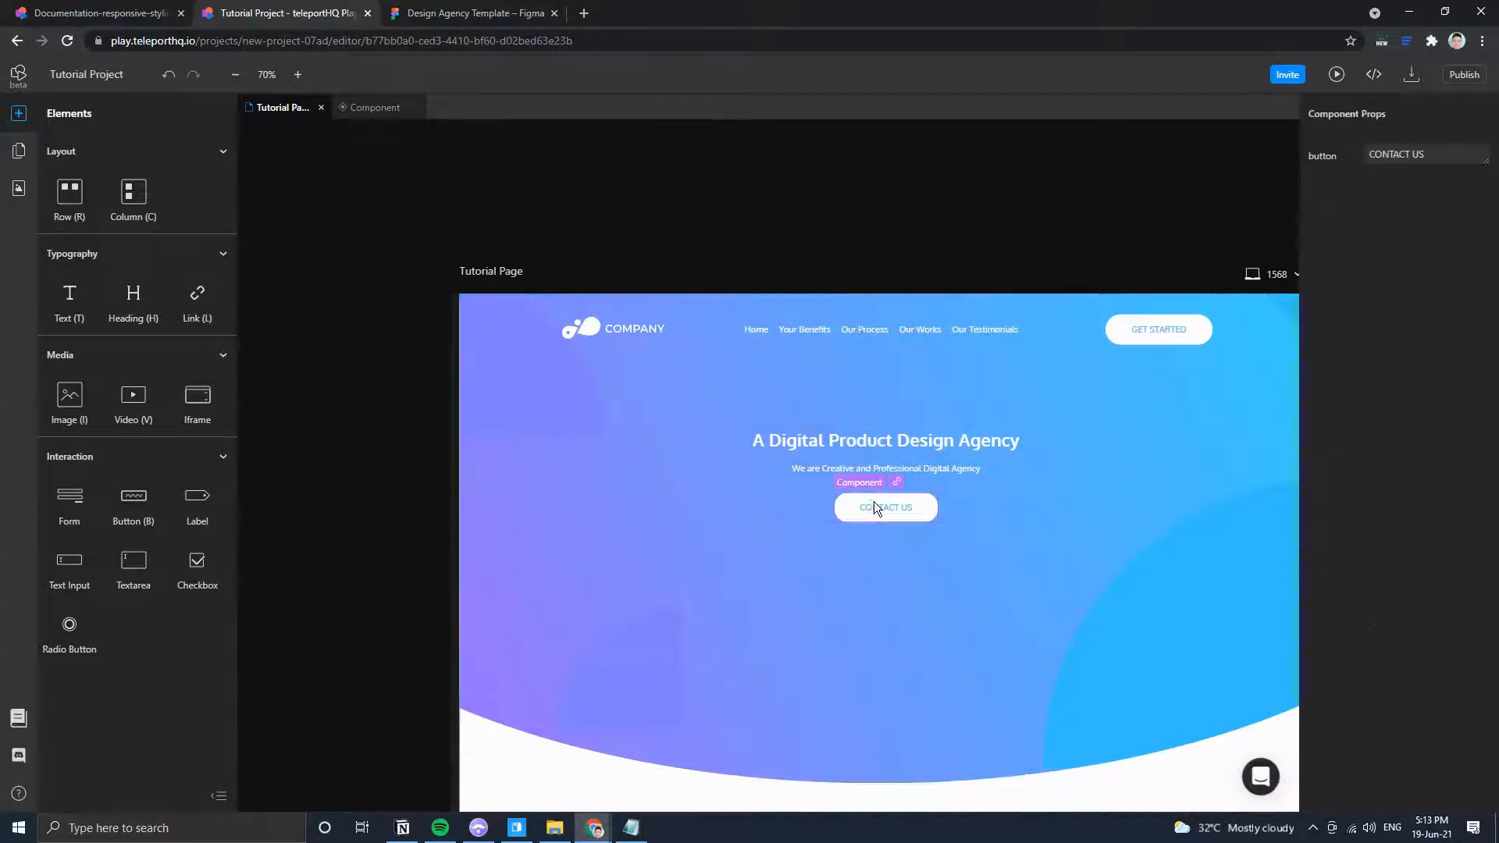
click(515, 8)
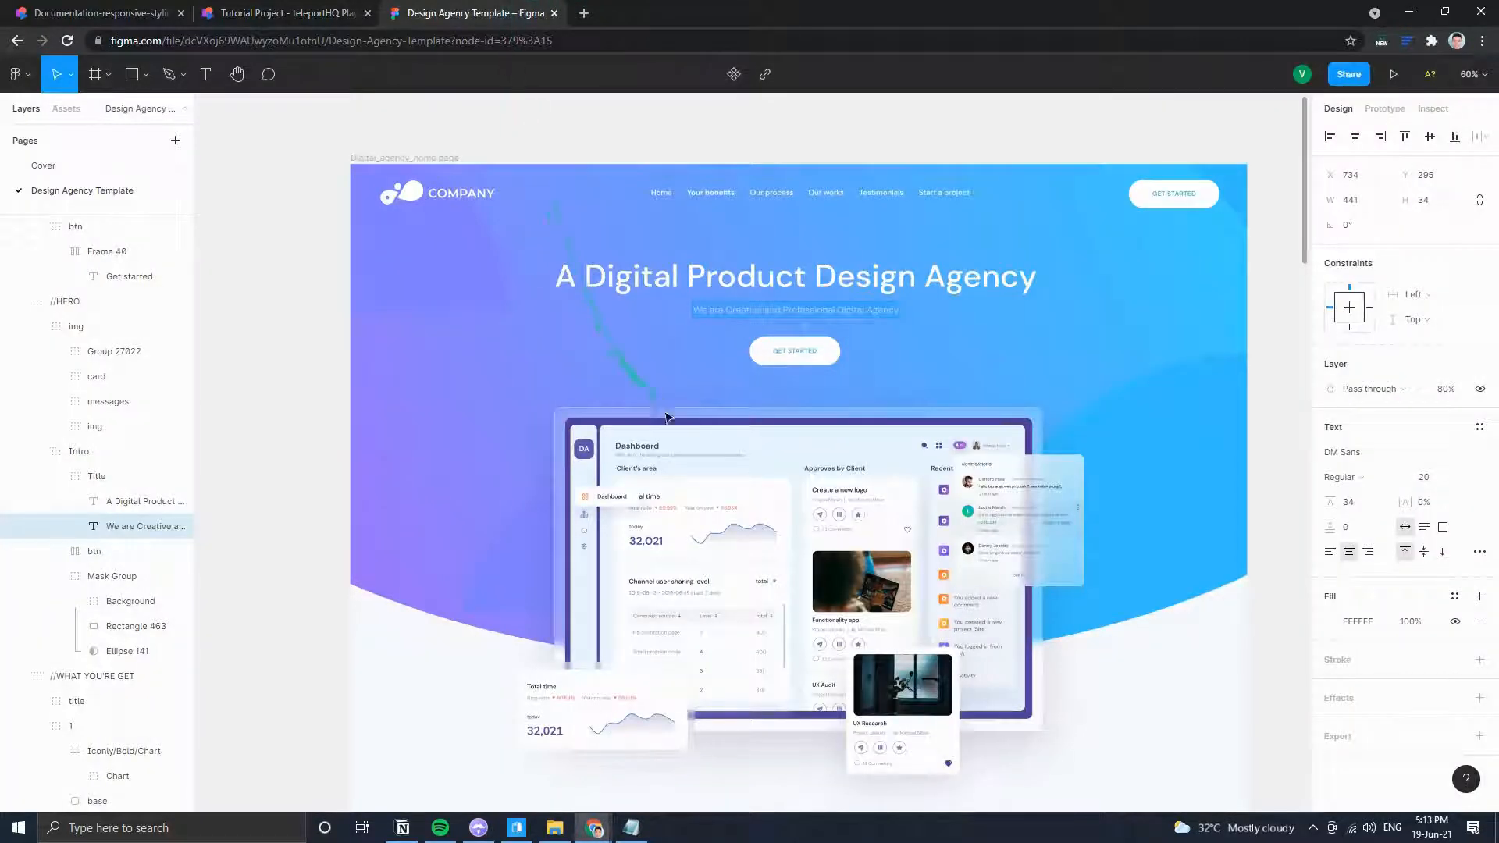
ctrl+click(692, 455)
click(801, 448)
click(1263, 445)
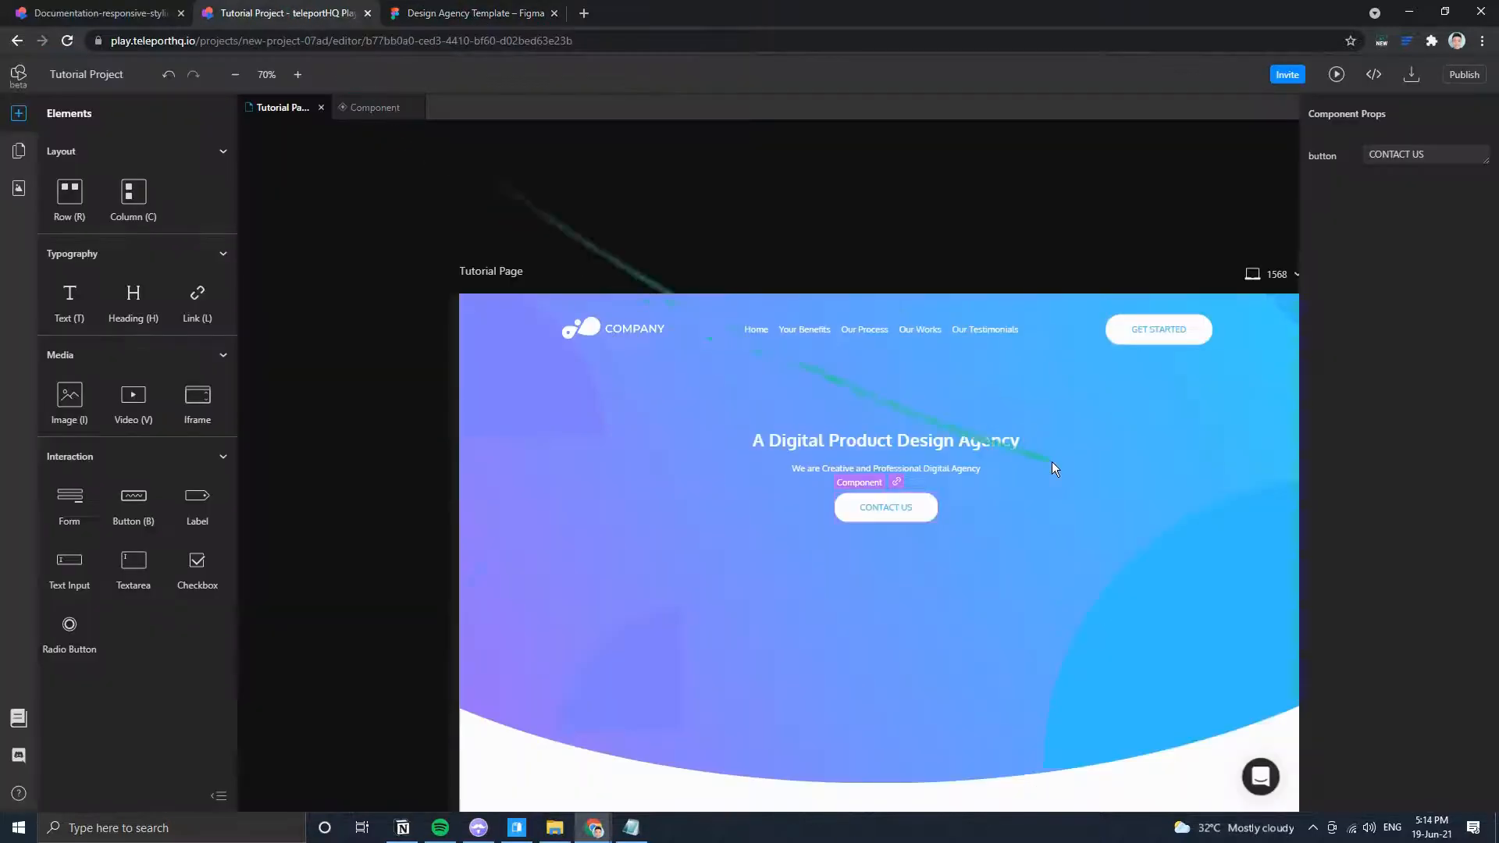
Return to the teleportHQ project and add an Image element below the CONTACT US button in the hero content container.
click(285, 12)
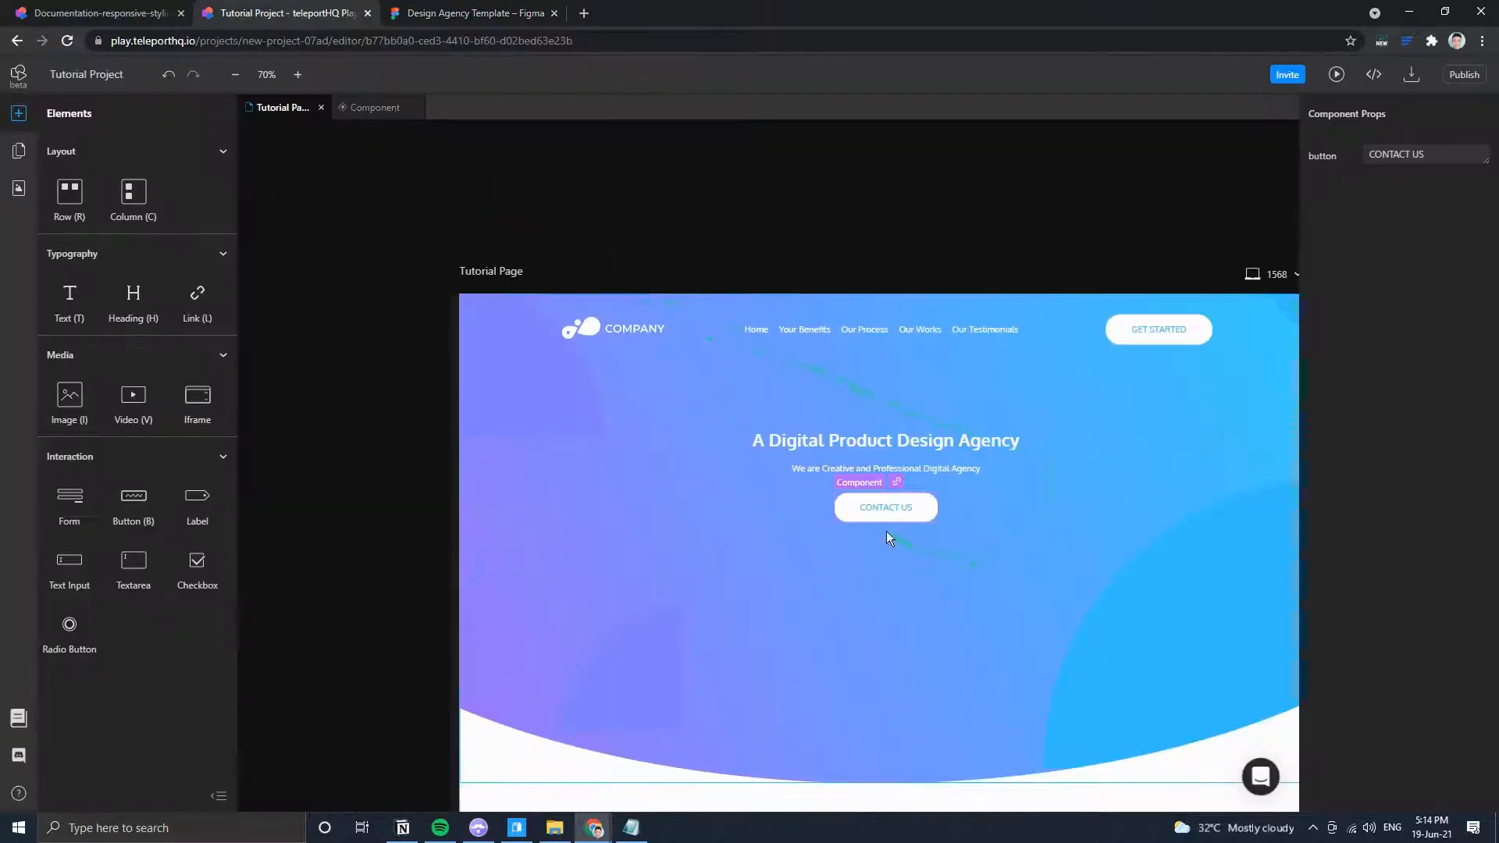
click(989, 498)
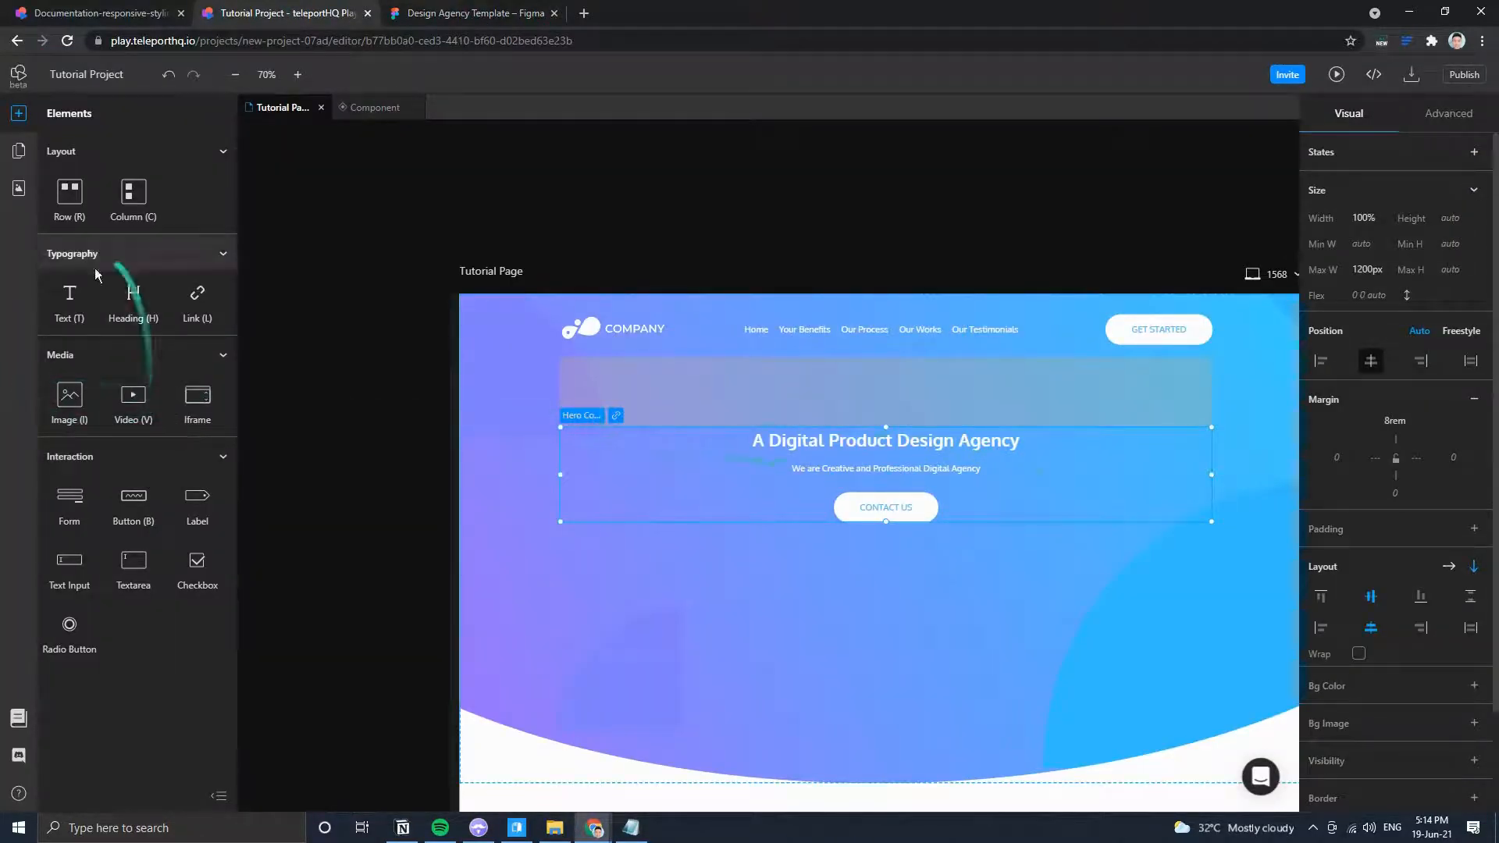
drag(69, 394, 907, 553)
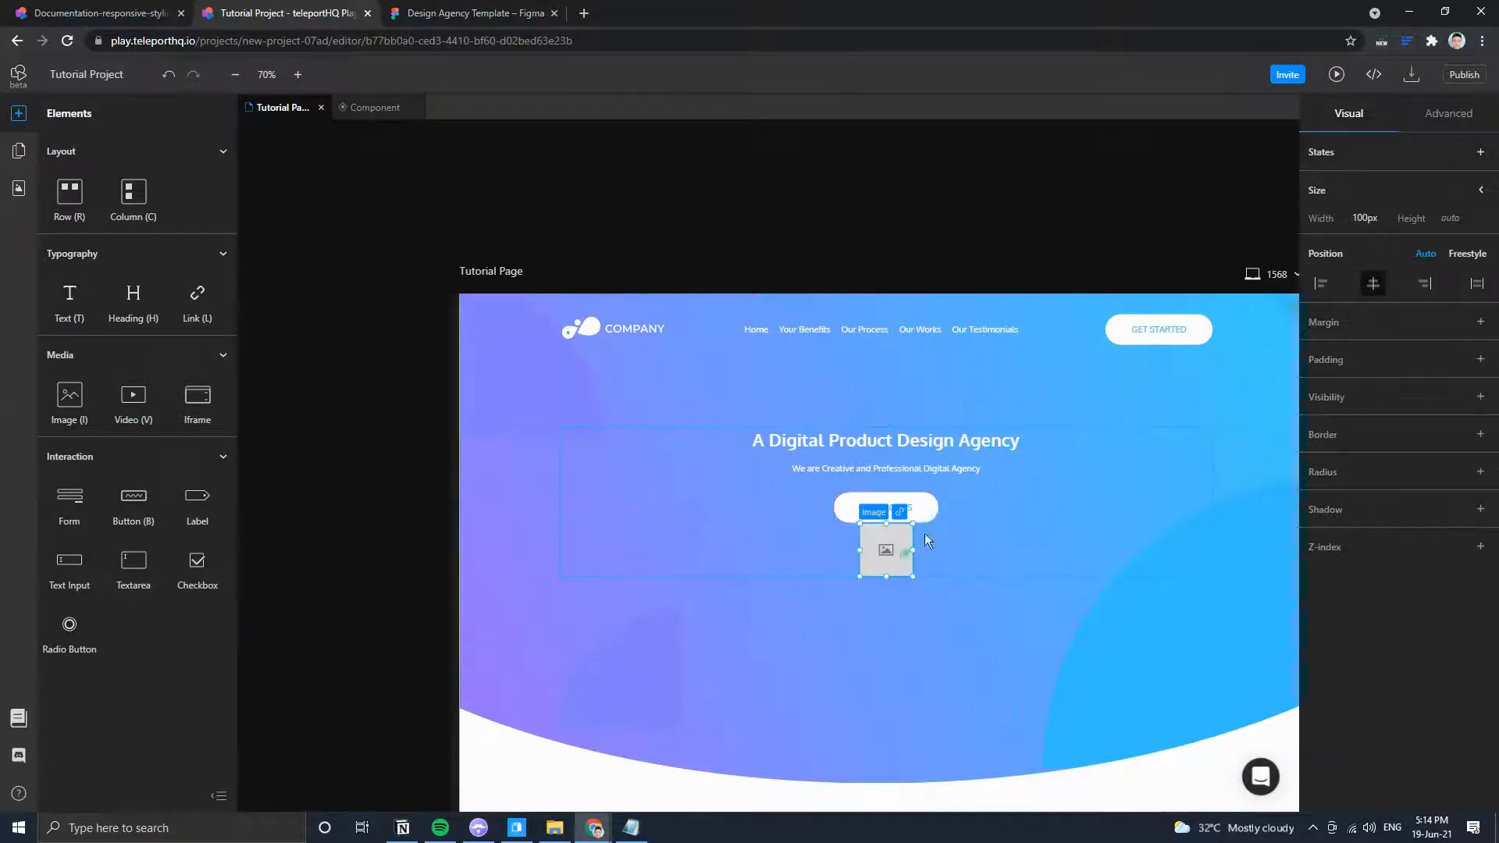
Compare the spacing between the CONTACT US button and the image placeholder with the Figma hero layout.
click(932, 511)
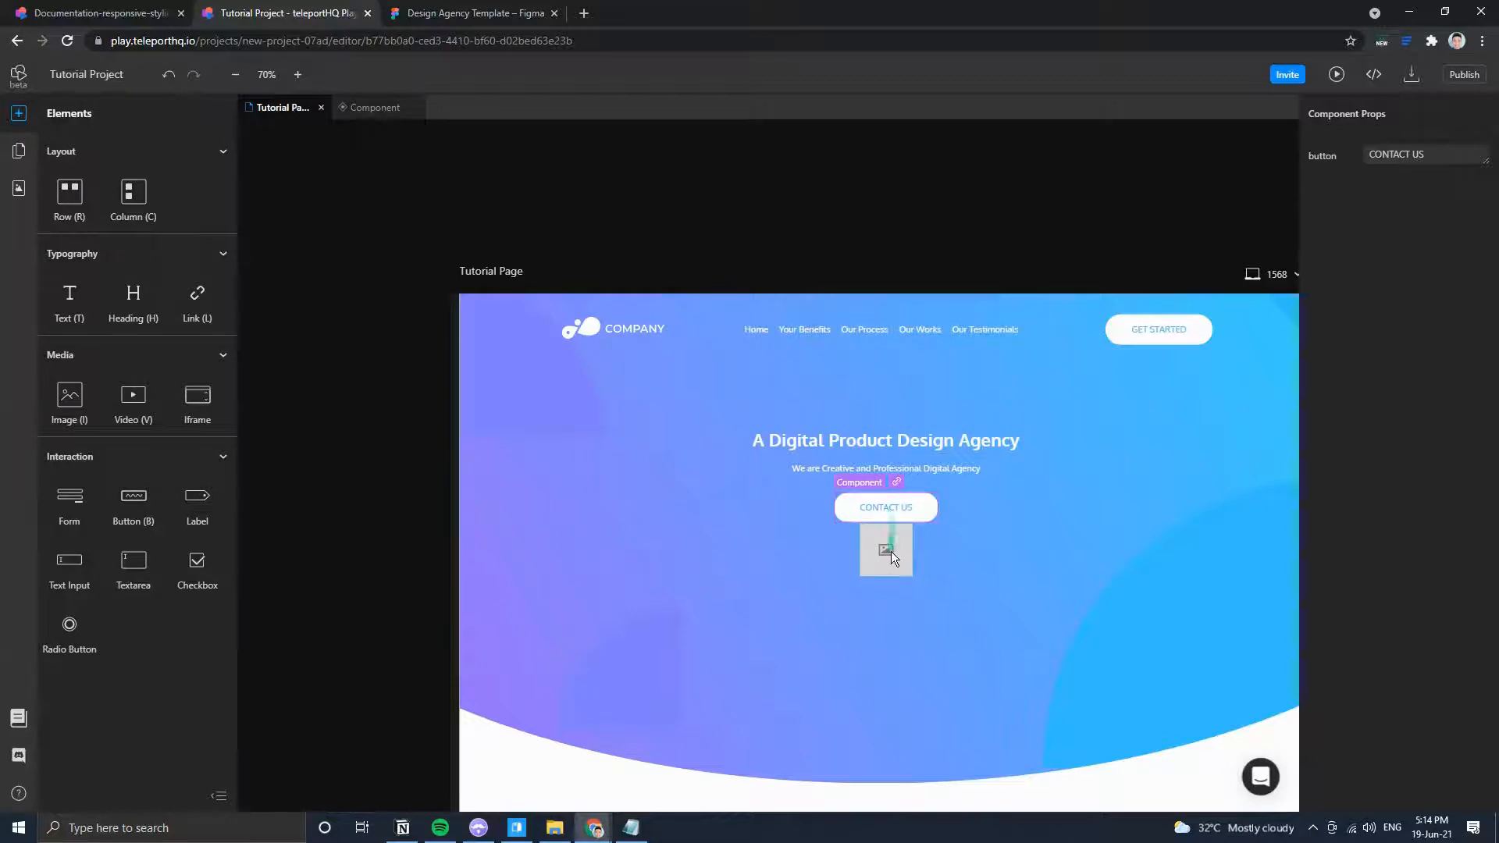
click(456, 10)
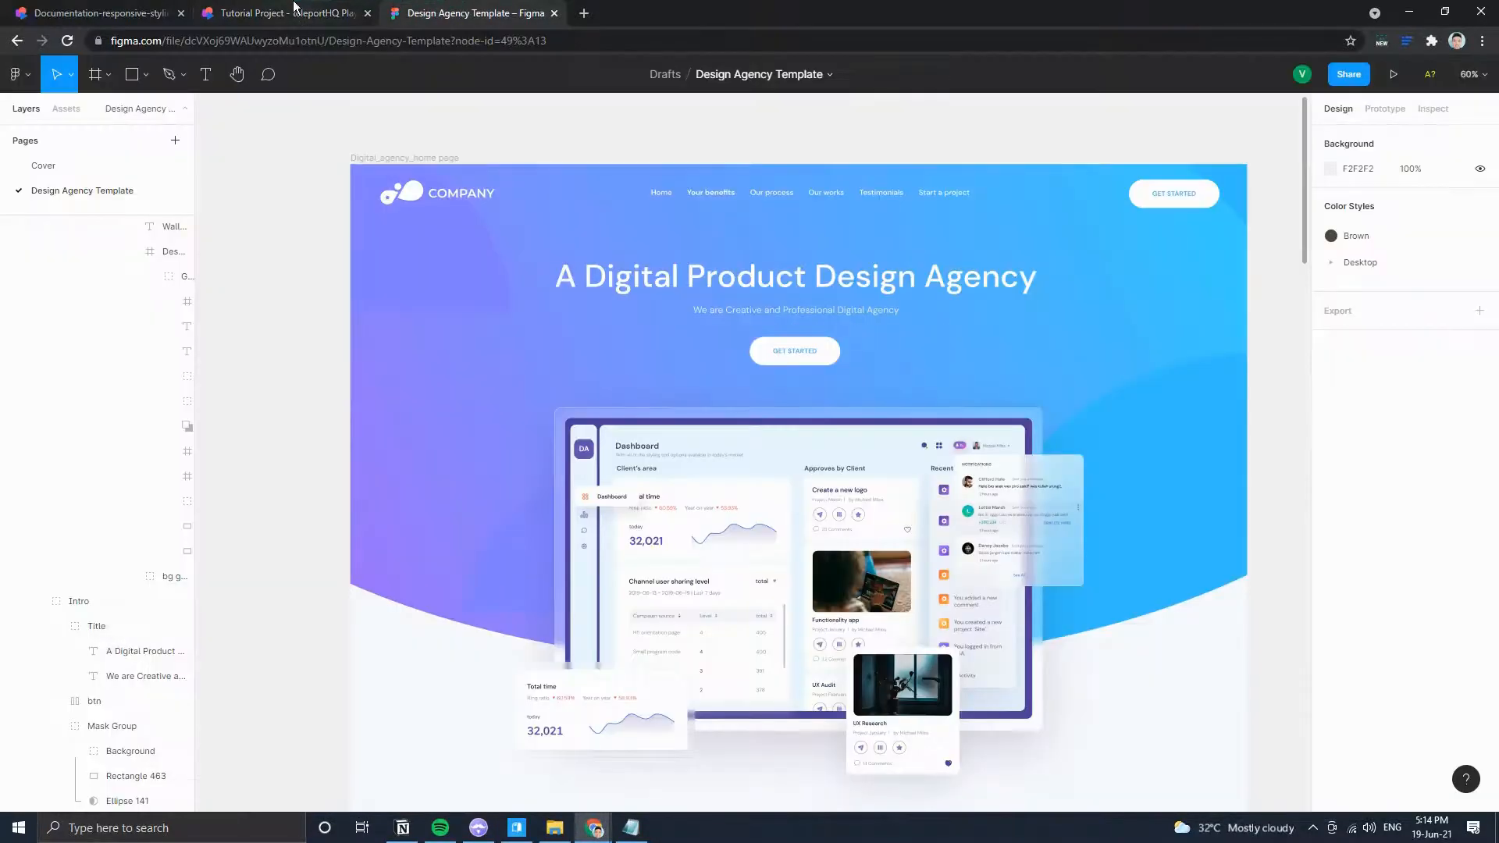
click(294, 9)
click(1077, 475)
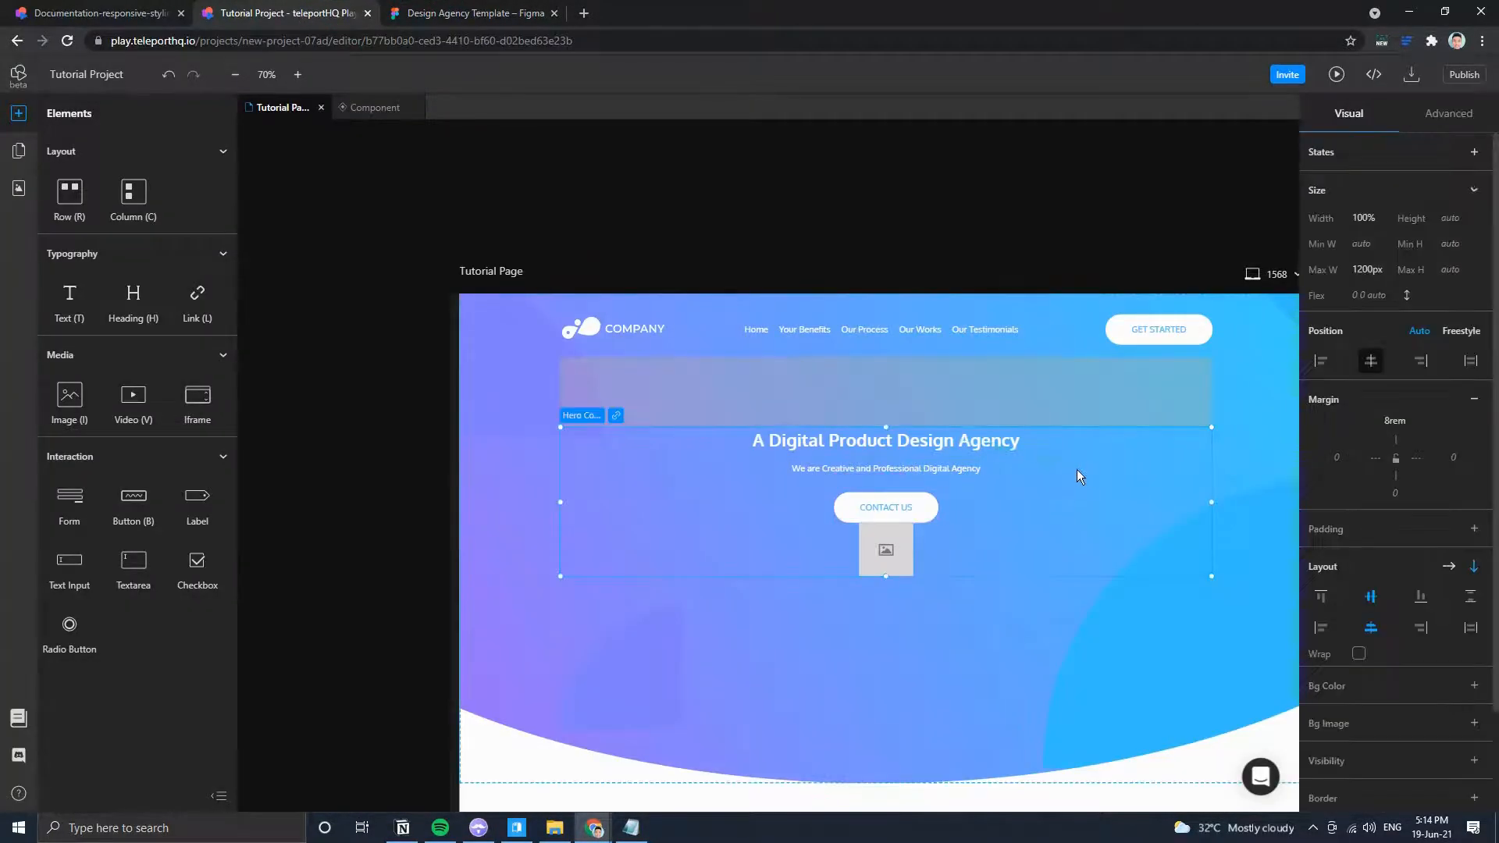
click(895, 518)
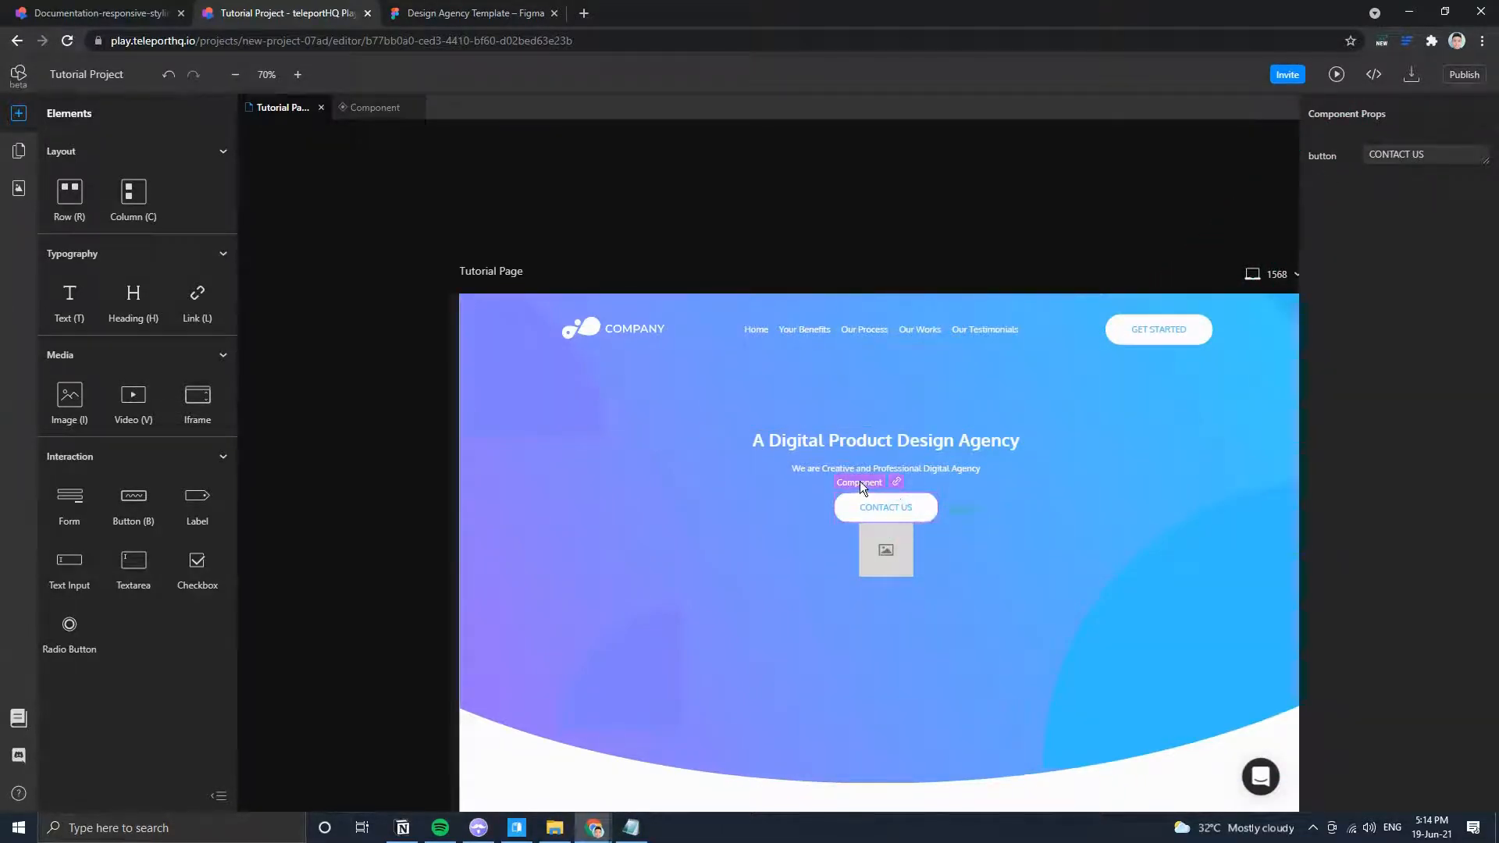
click(1014, 529)
Give the image placeholder below the CONTACT US button a 5rem top margin, checking the gap against the Figma design.
click(906, 551)
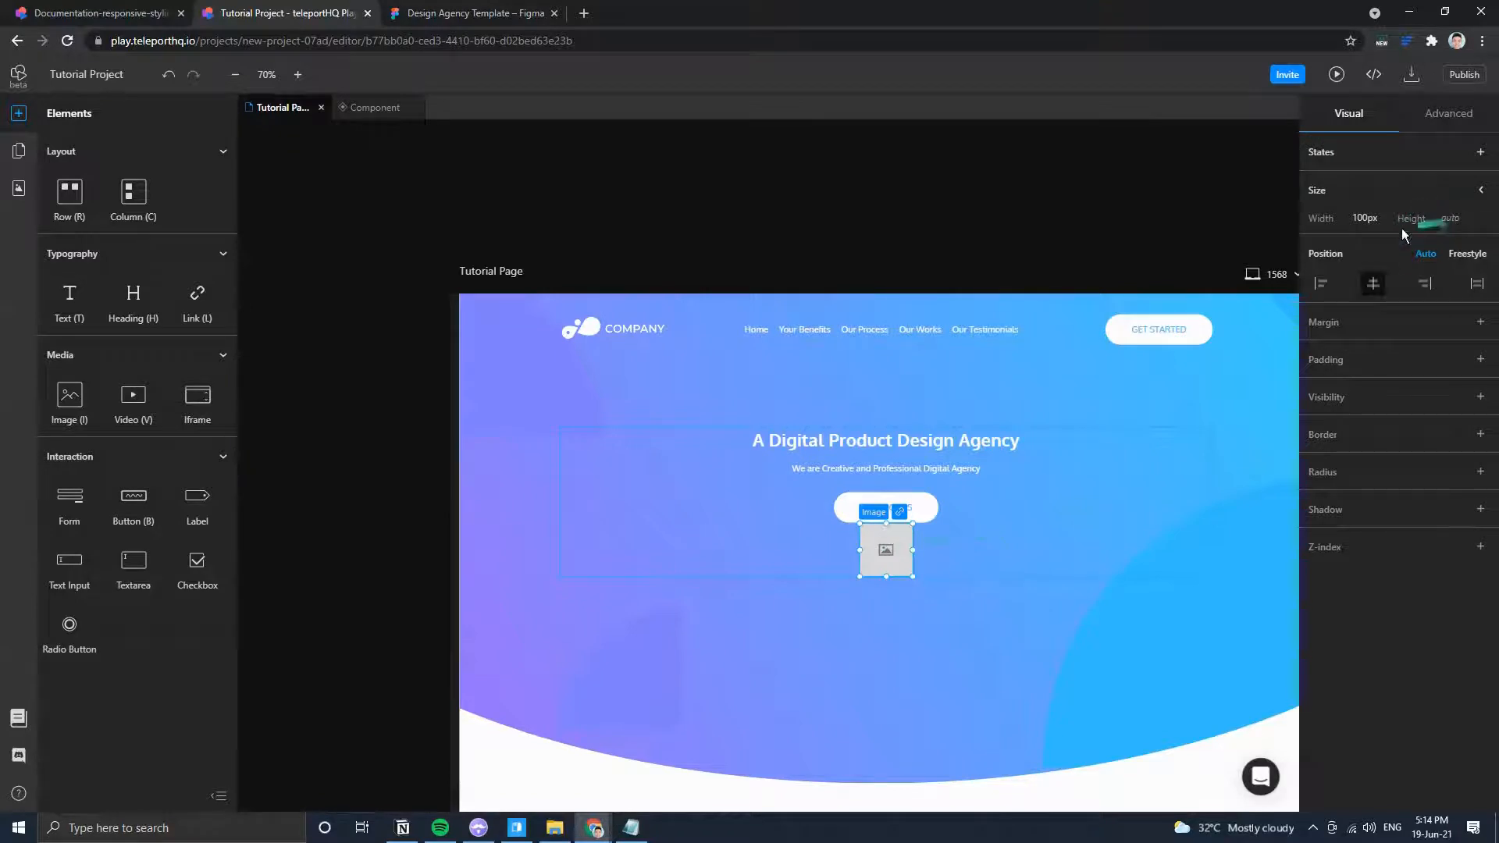
click(1362, 322)
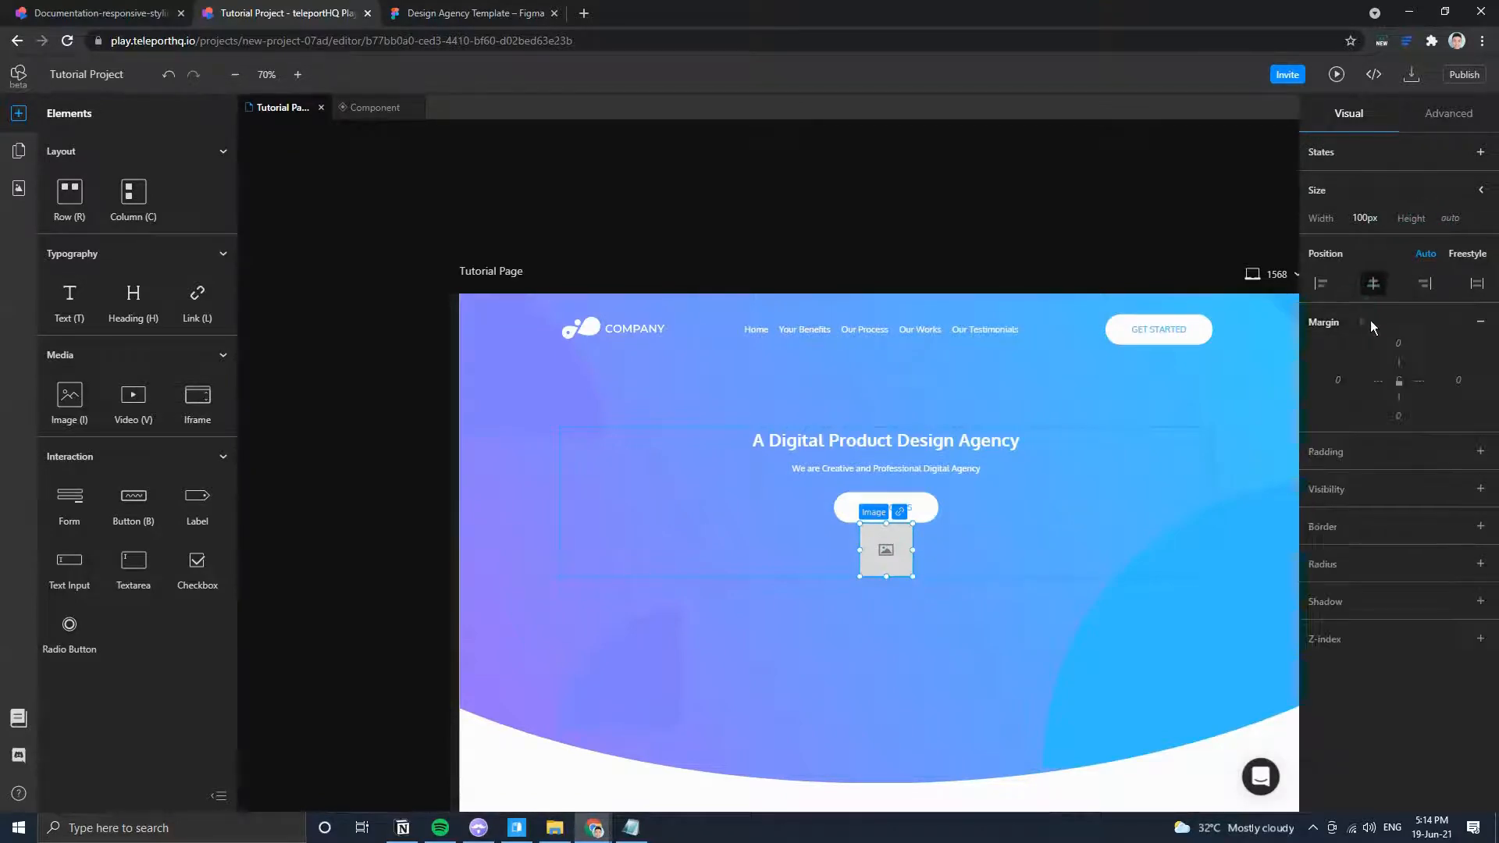
click(1395, 344)
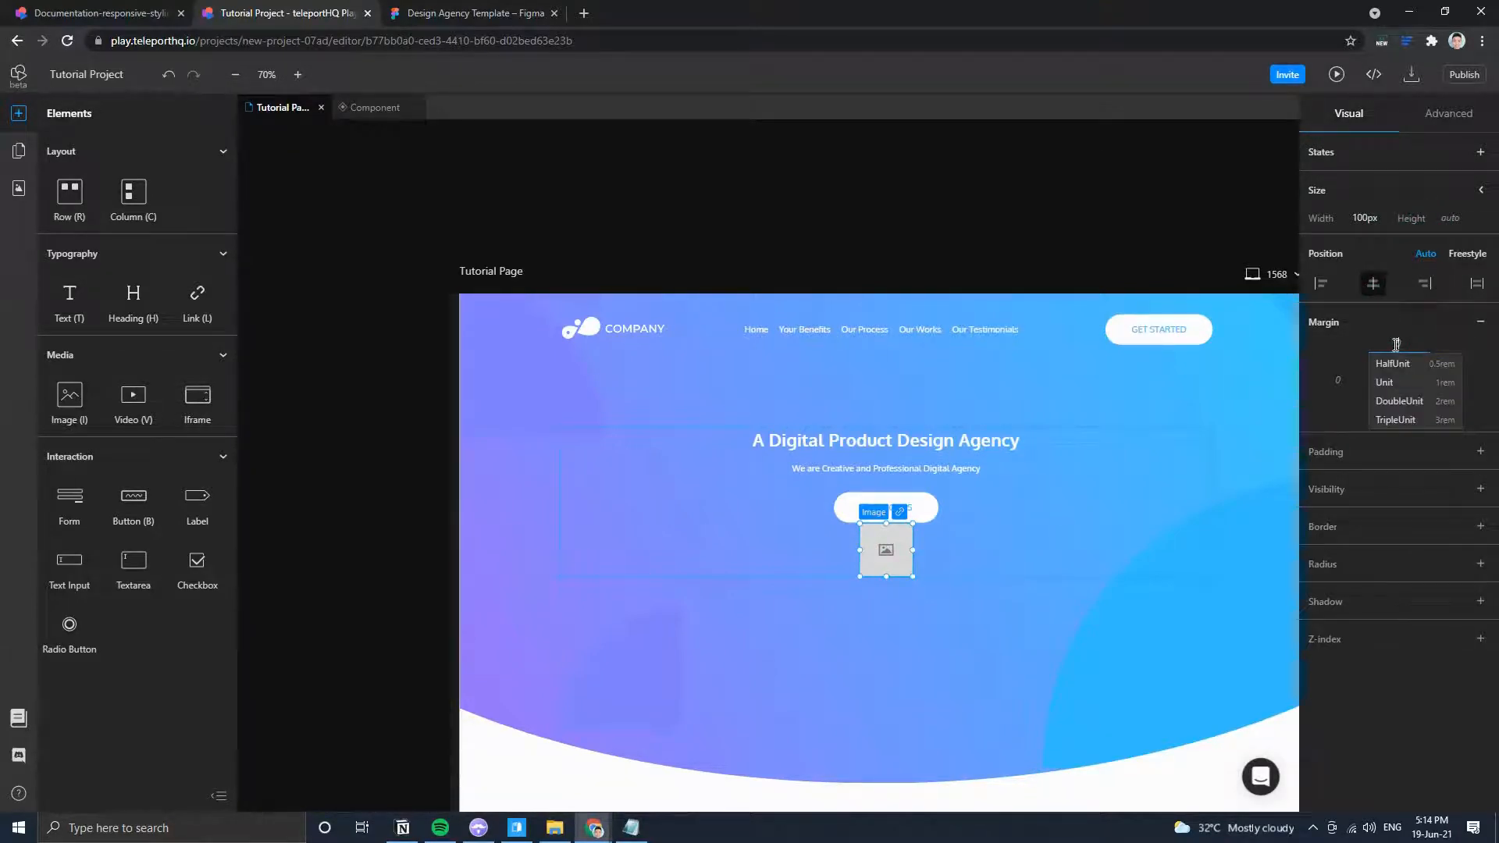
text(5rem)
click(445, 12)
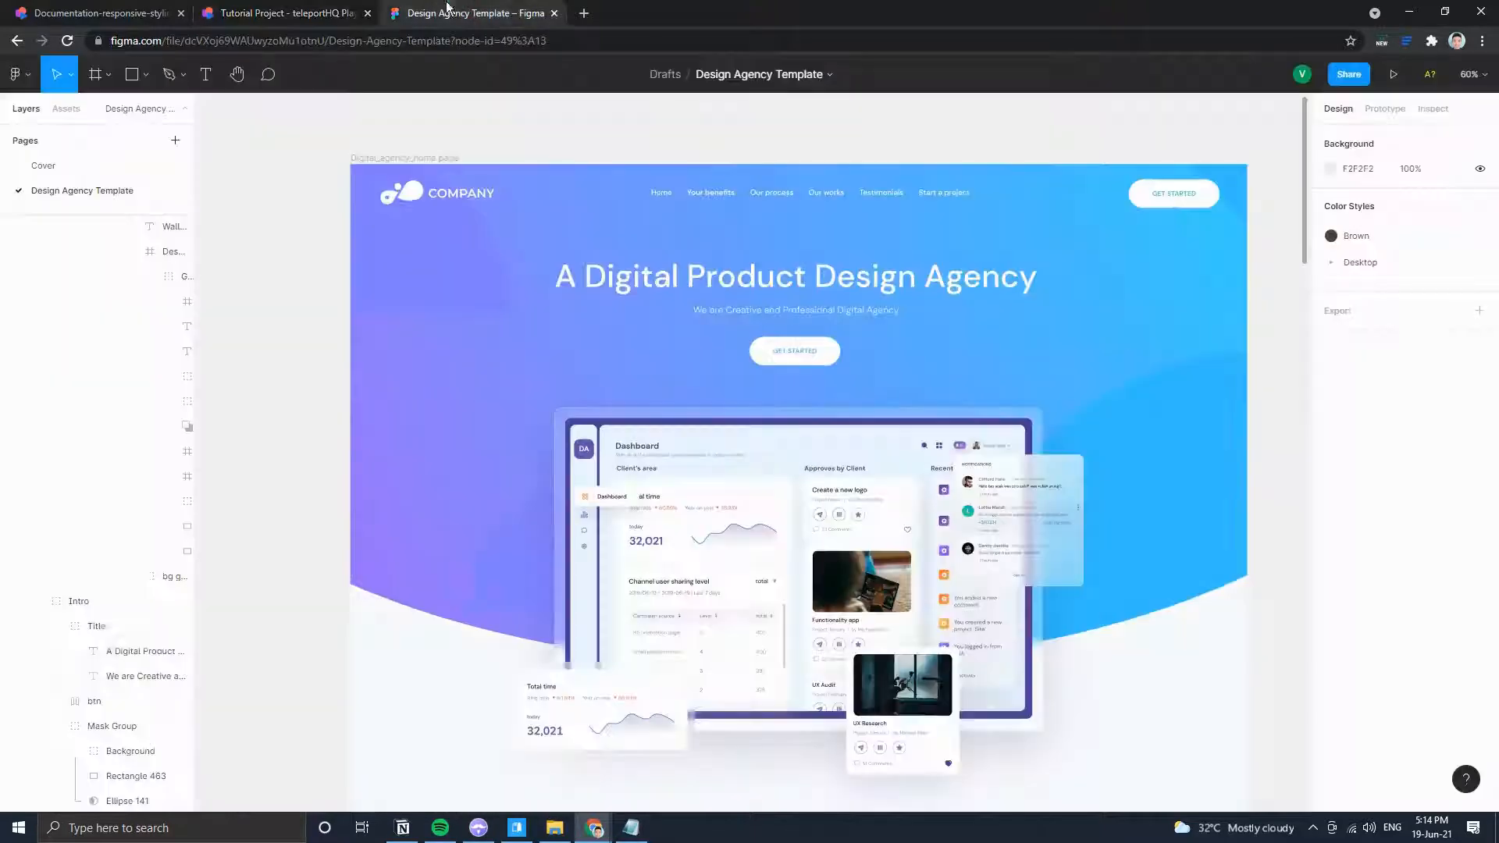
click(308, 12)
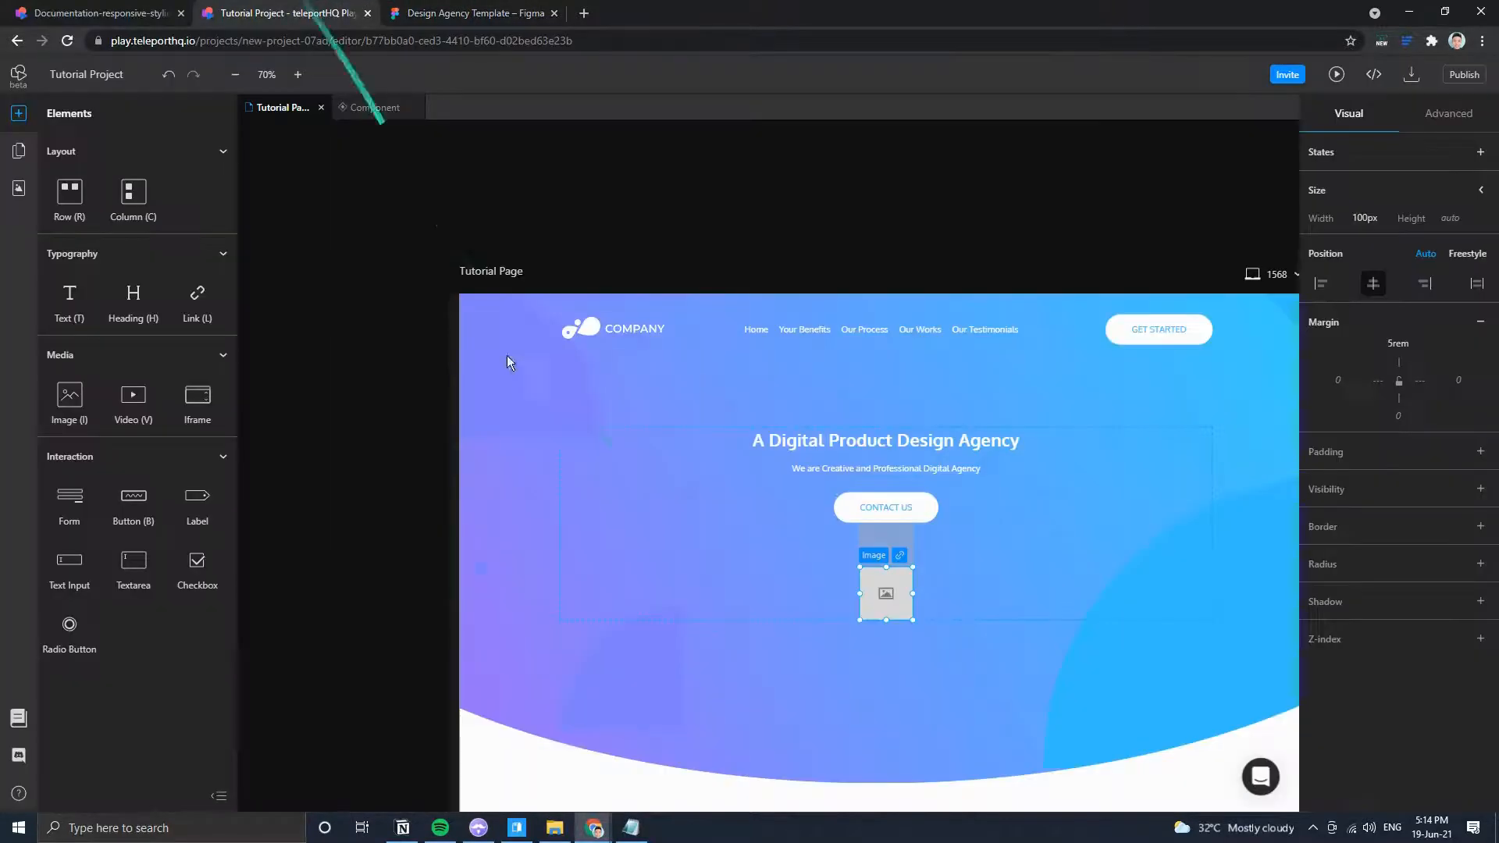
Fill the image placeholder with the uploaded hero image asset showing the dashboard, using the Figma hero as reference.
click(19, 187)
scroll(178, 443, down, 4)
scroll(176, 449, down, 3)
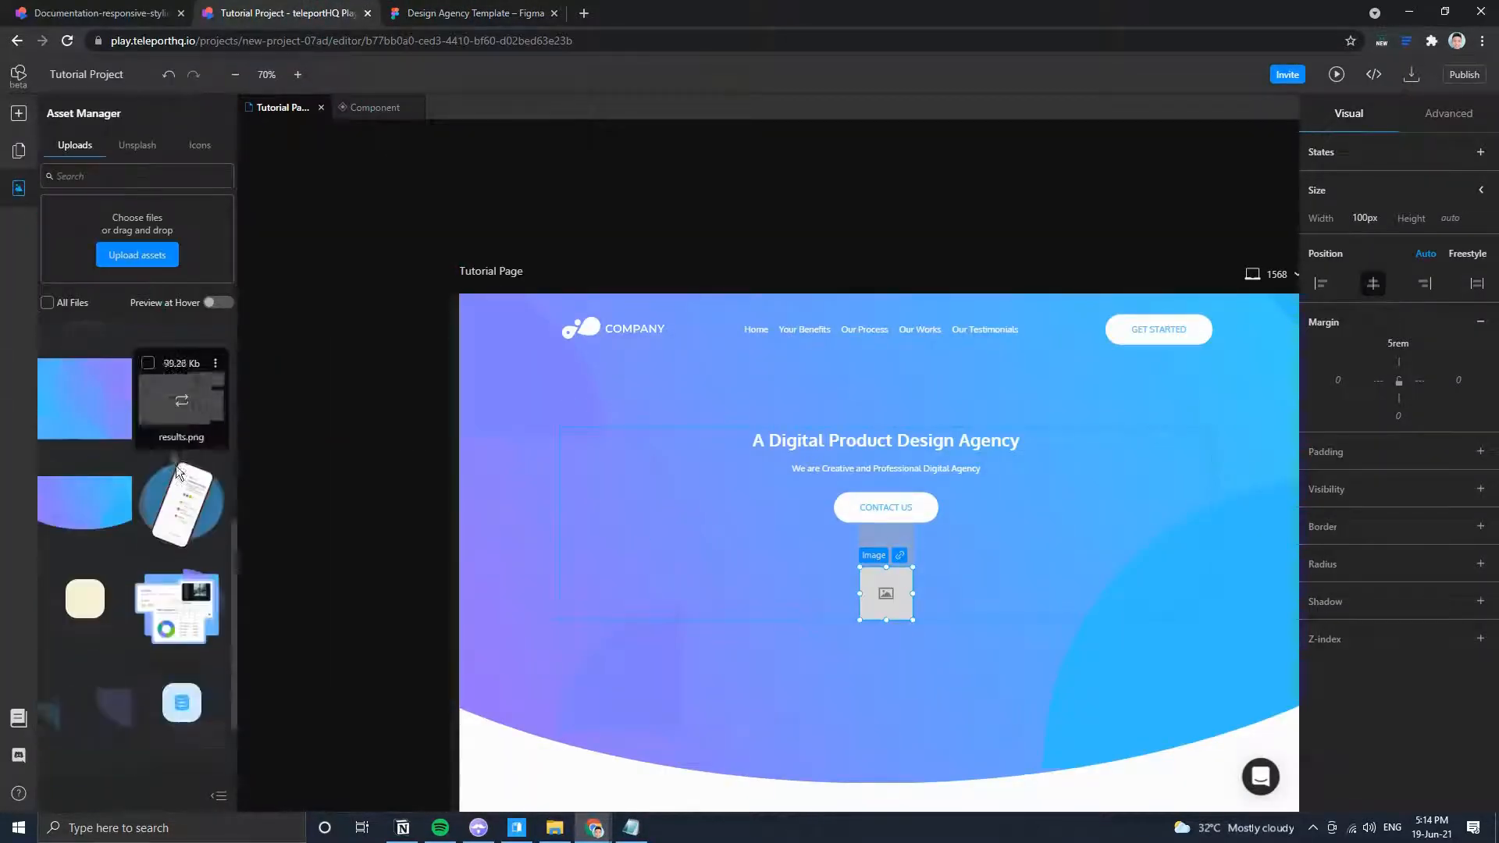
click(468, 13)
click(304, 12)
scroll(156, 499, up, 2)
scroll(146, 531, up, 5)
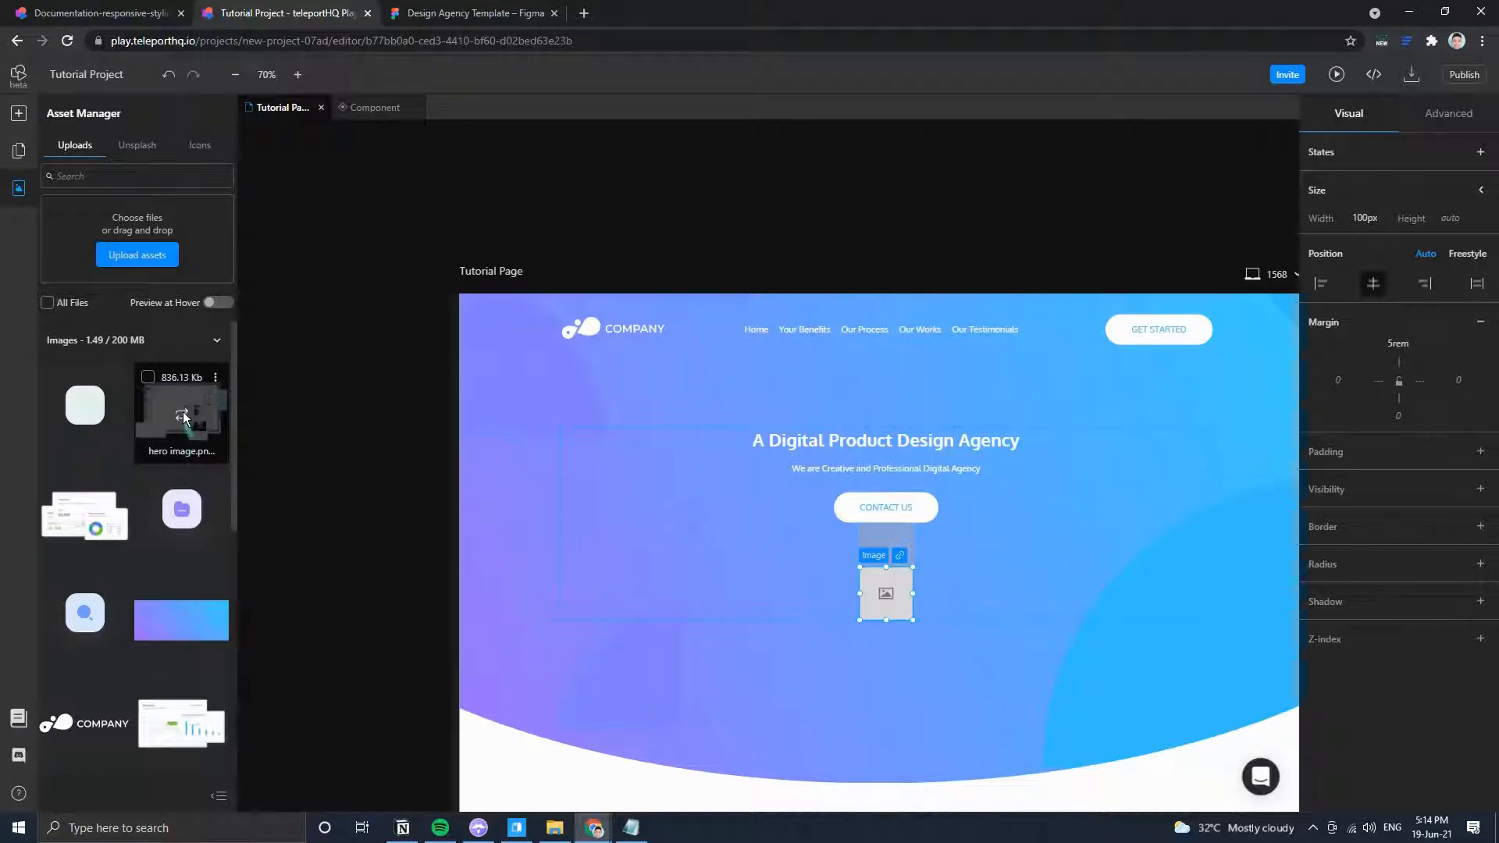
drag(195, 449, 882, 591)
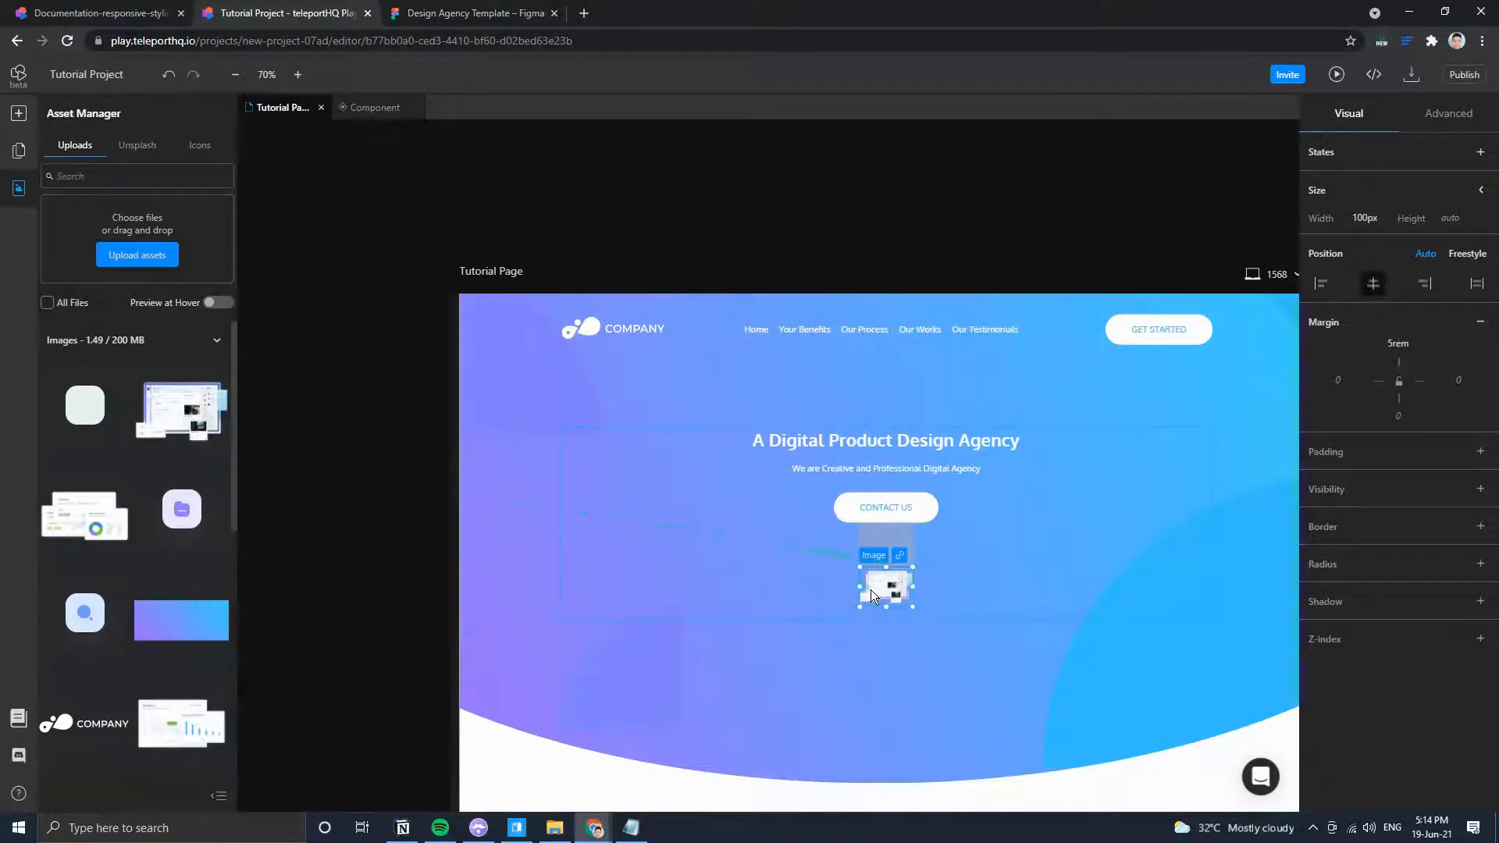
Set the dashboard image's width to 100% and compare its size with the Figma hero illustration.
click(1371, 217)
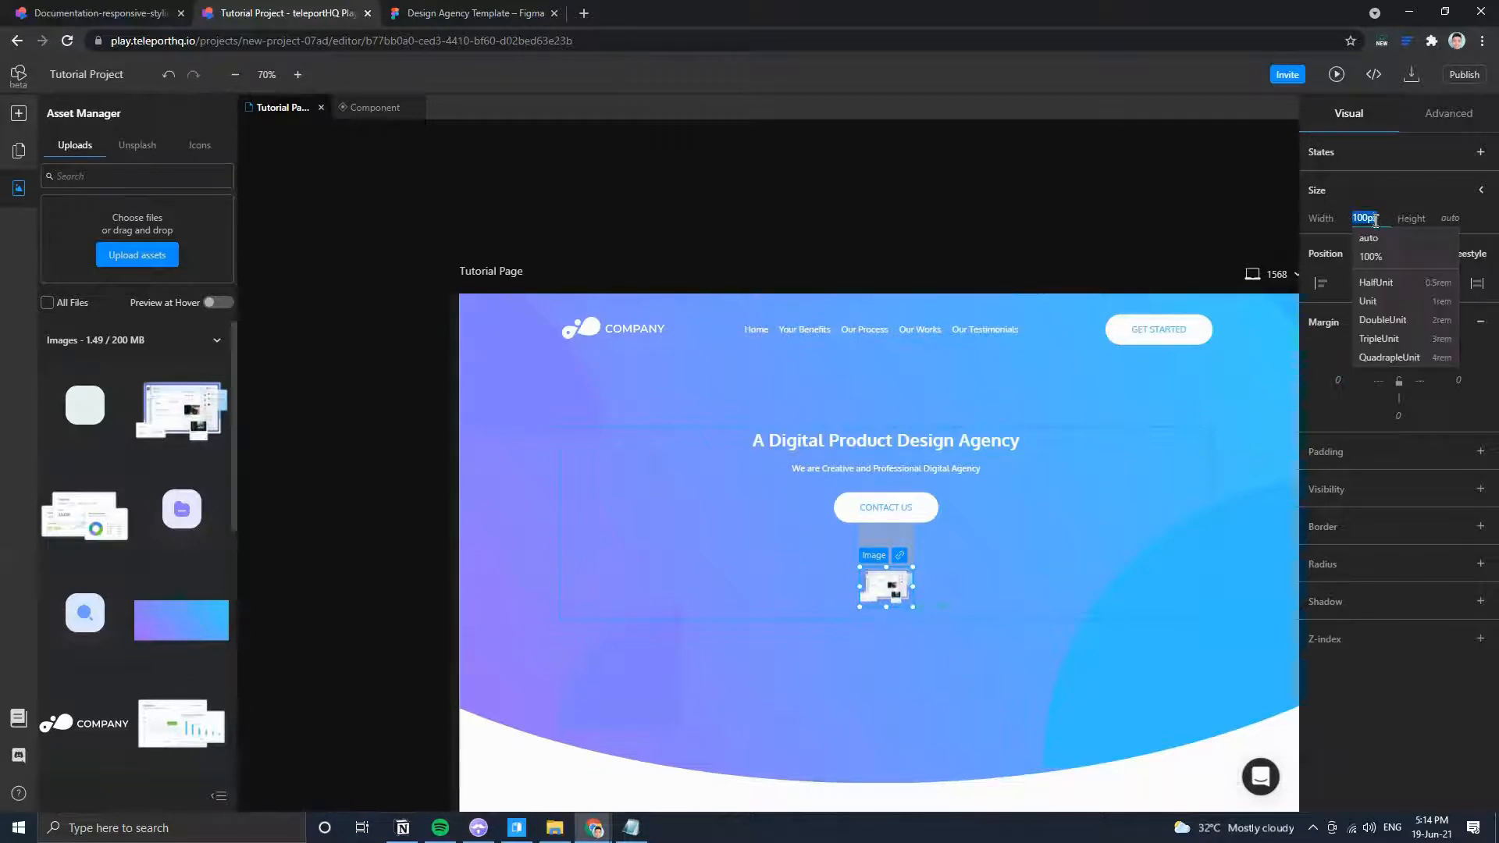
click(1372, 256)
scroll(1042, 553, down, 4)
scroll(874, 480, up, 2)
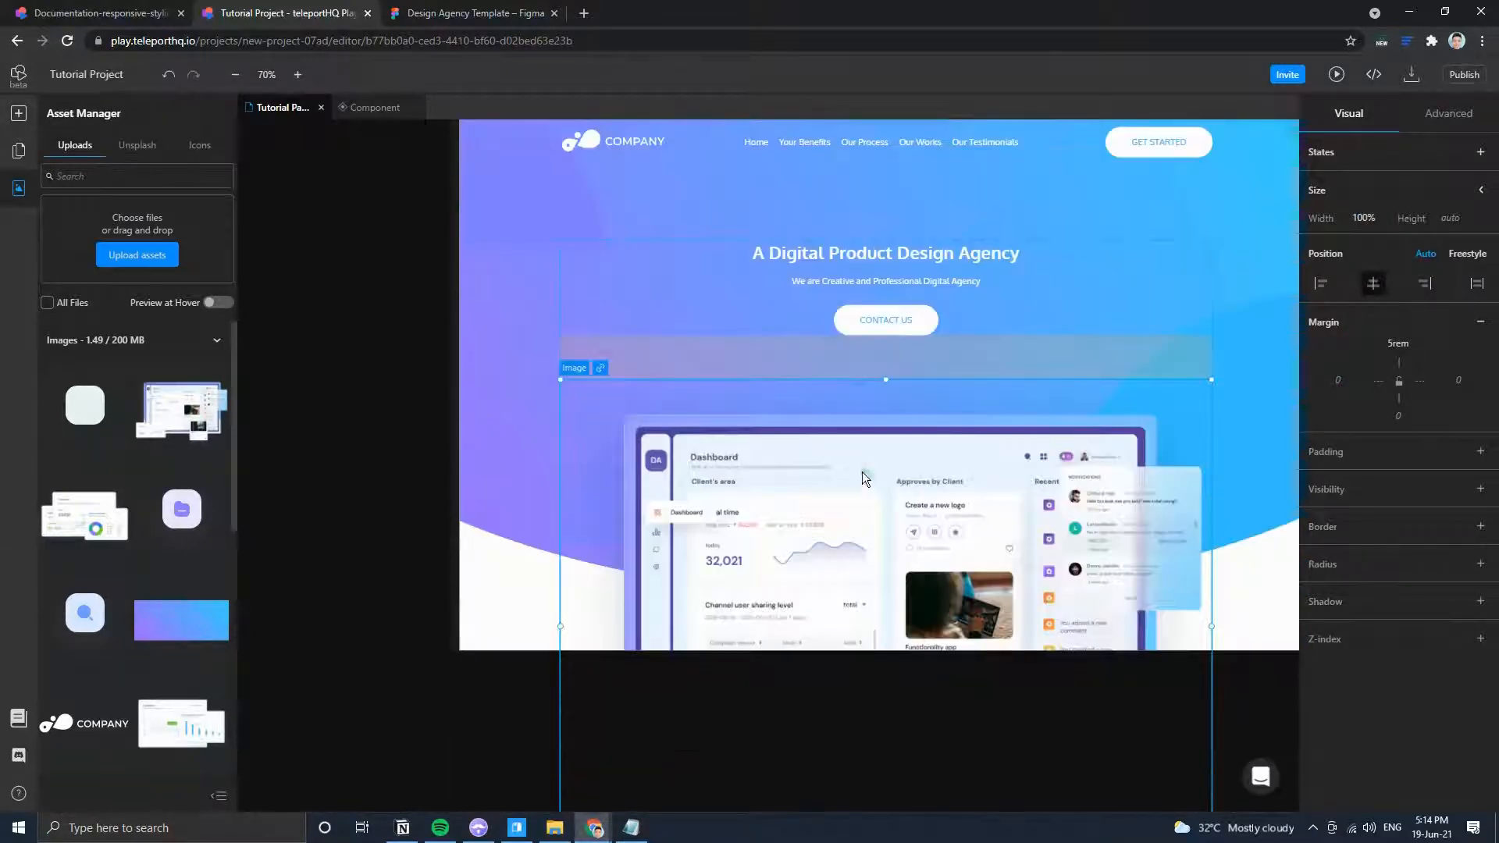
scroll(952, 509, up, 1)
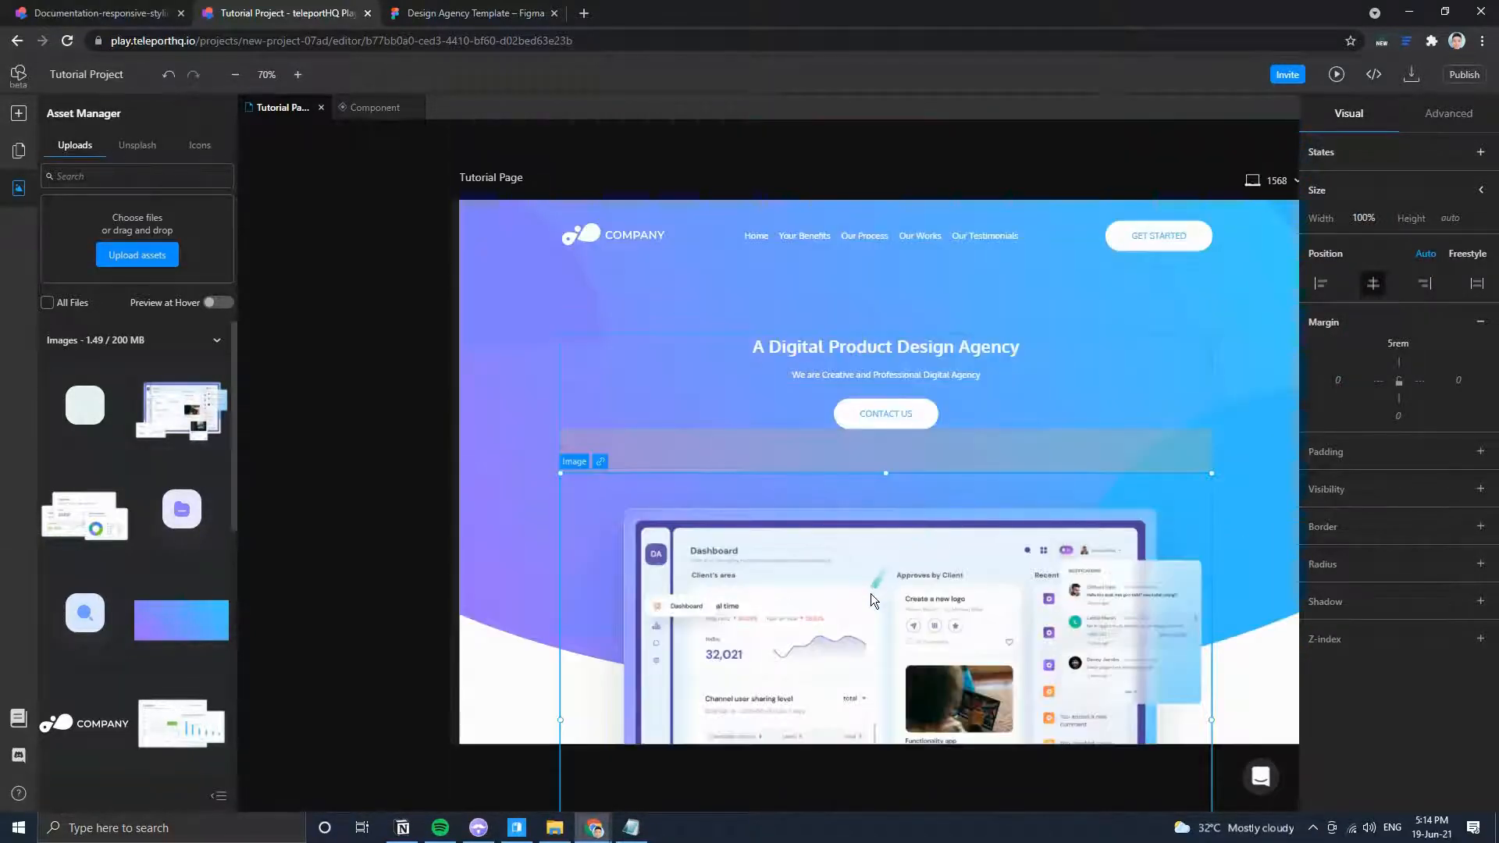
click(472, 14)
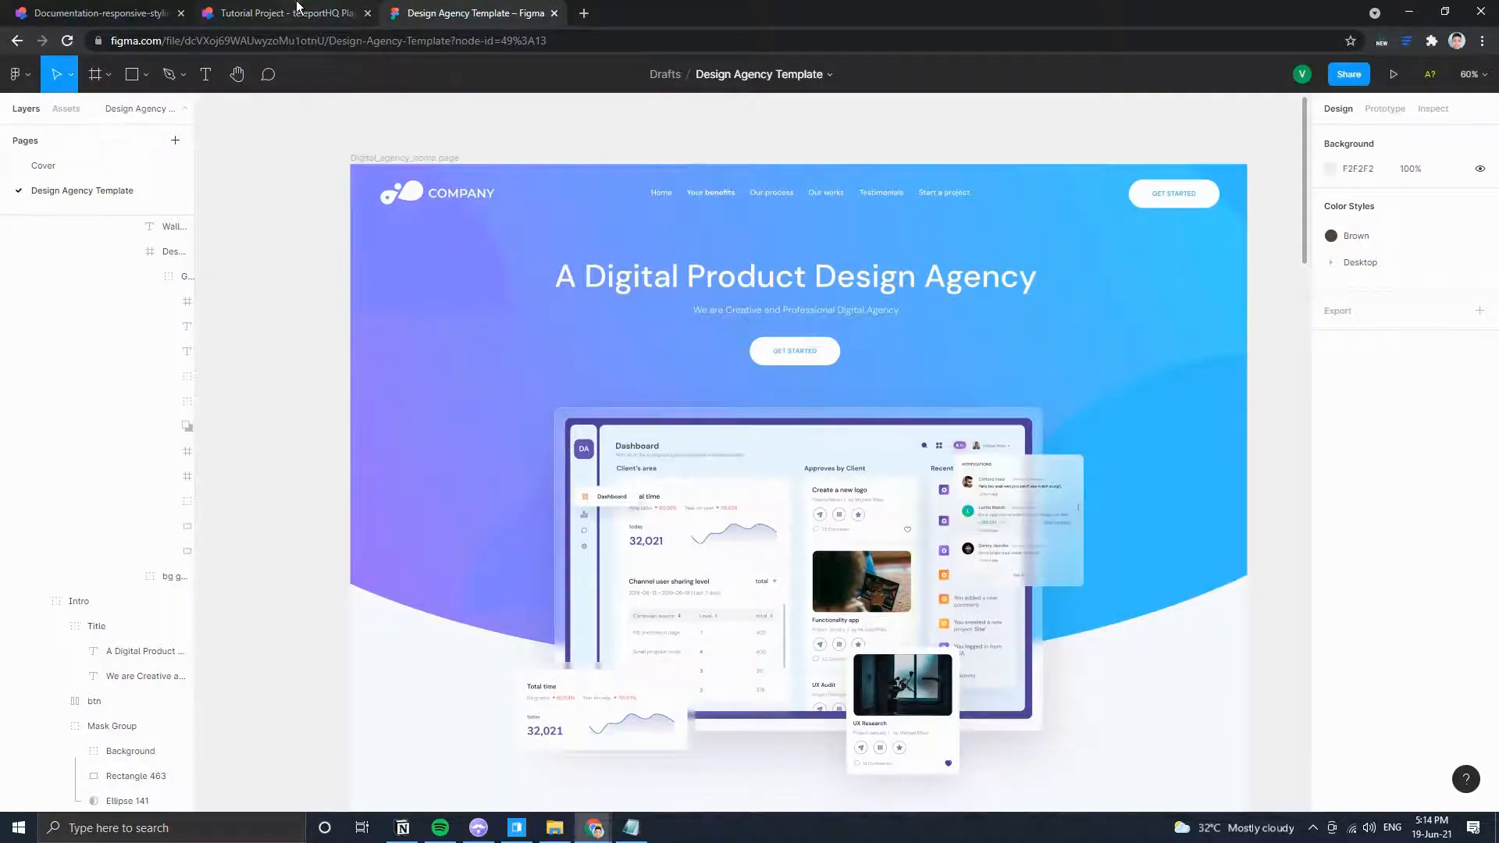
click(297, 11)
click(470, 11)
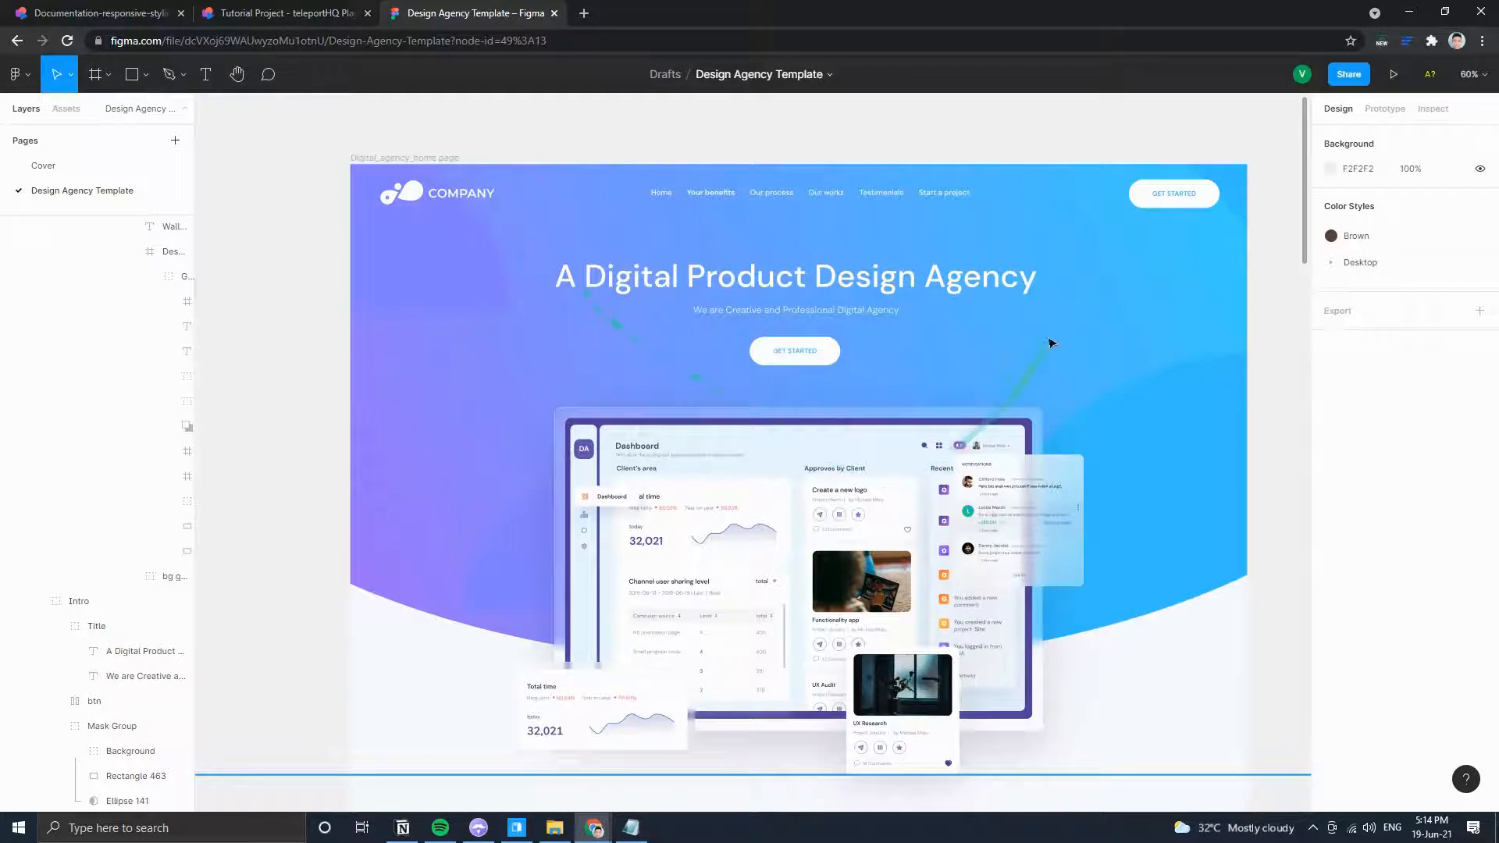
click(320, 12)
Limit the dashboard image's maximum width to 1000px.
click(1363, 221)
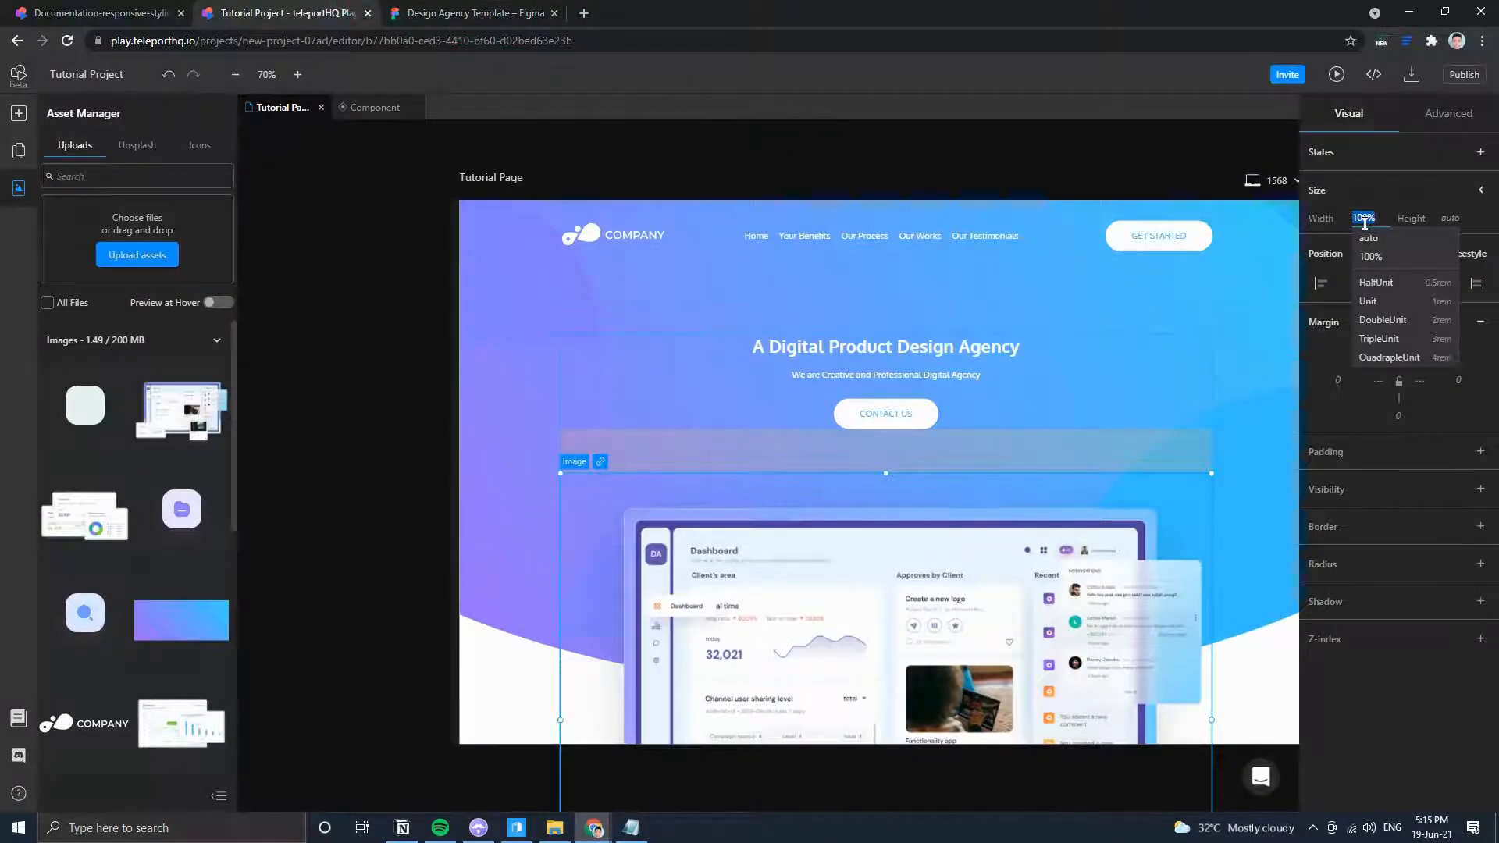
click(1480, 189)
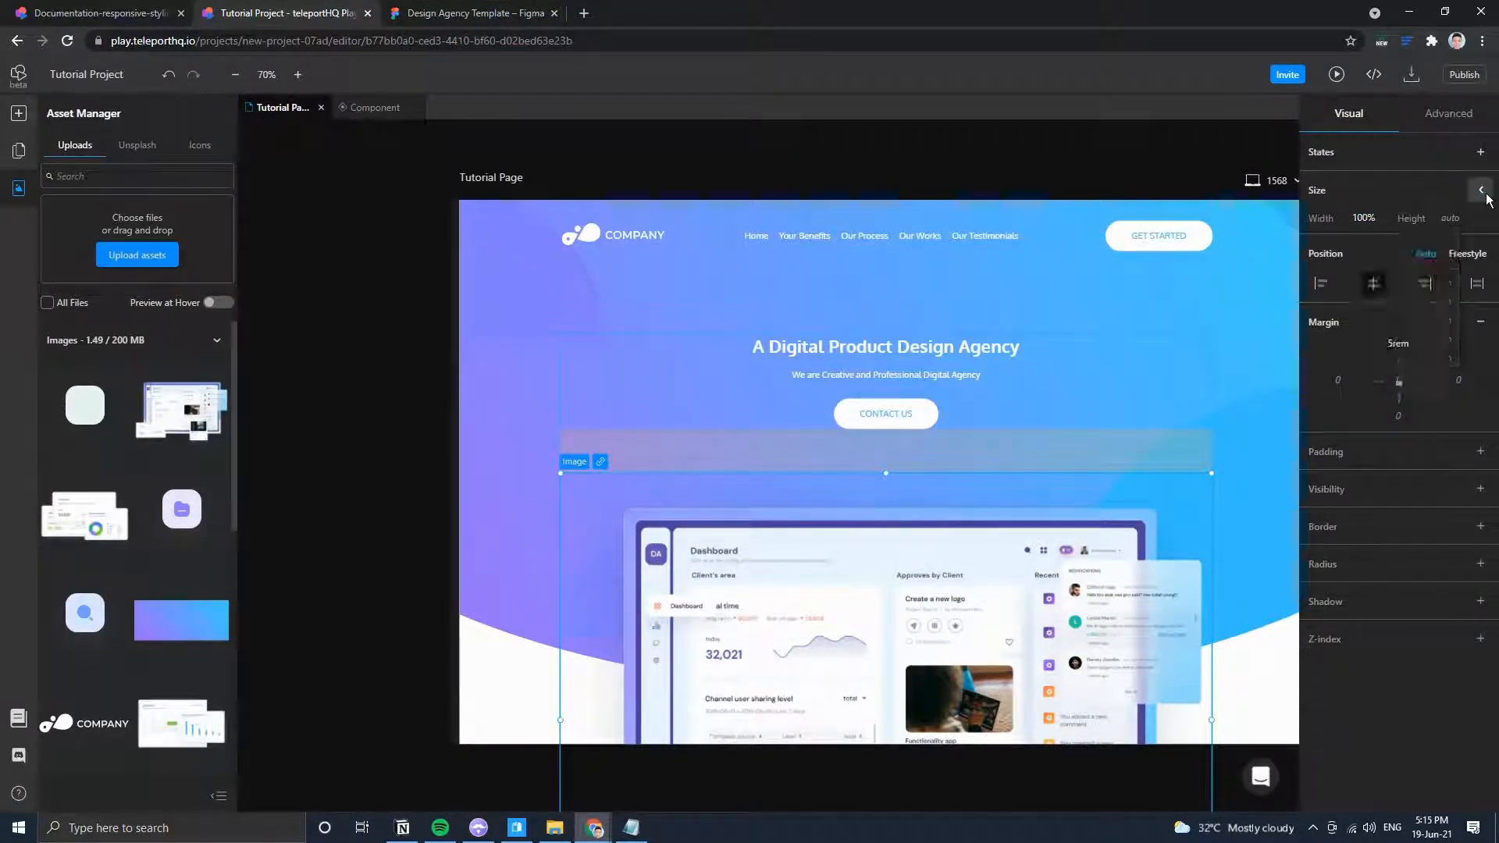
click(1362, 267)
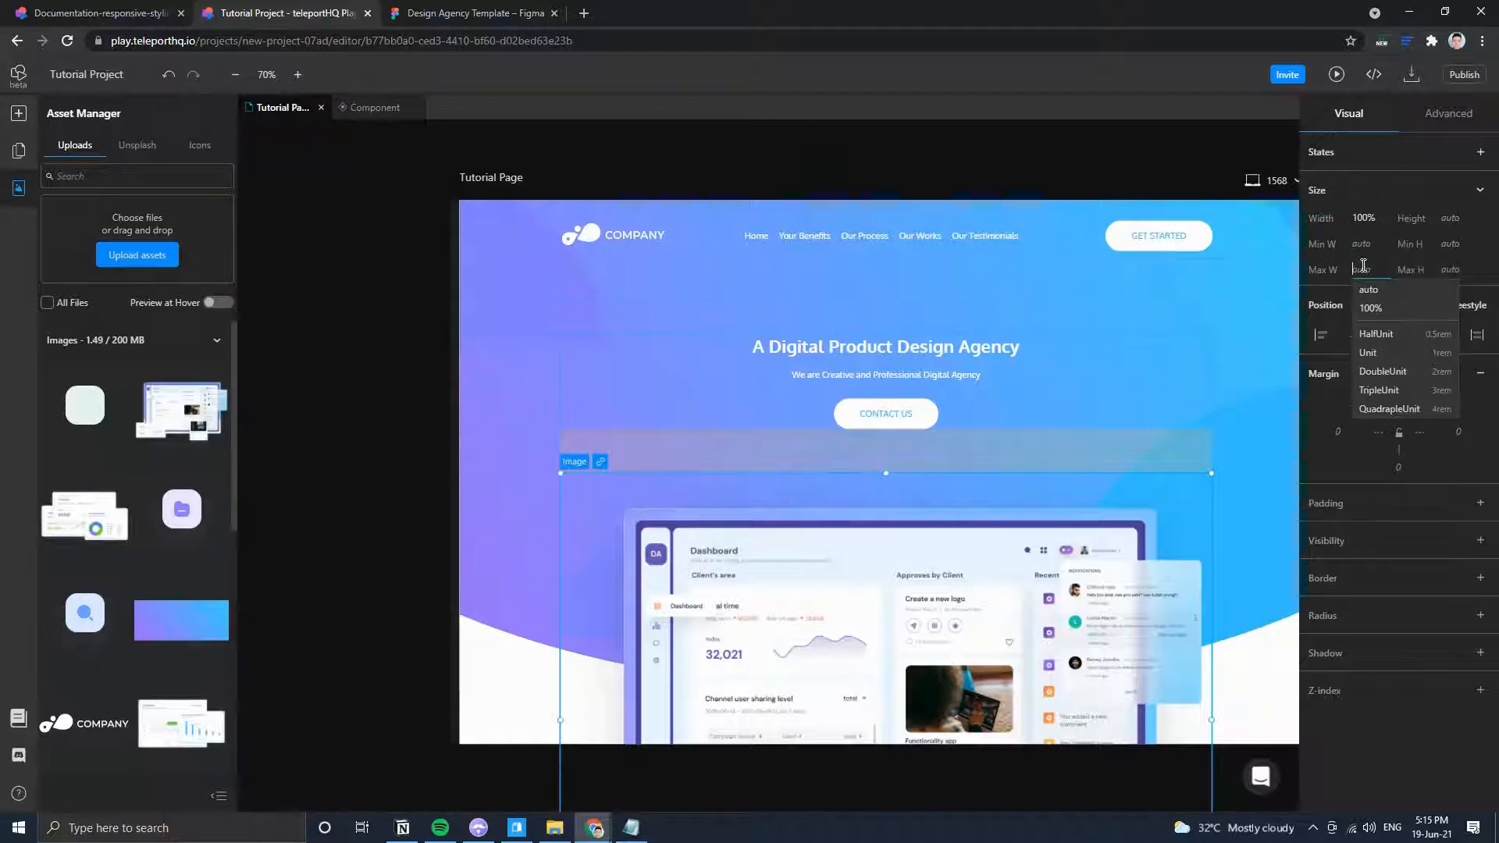
text(1000)
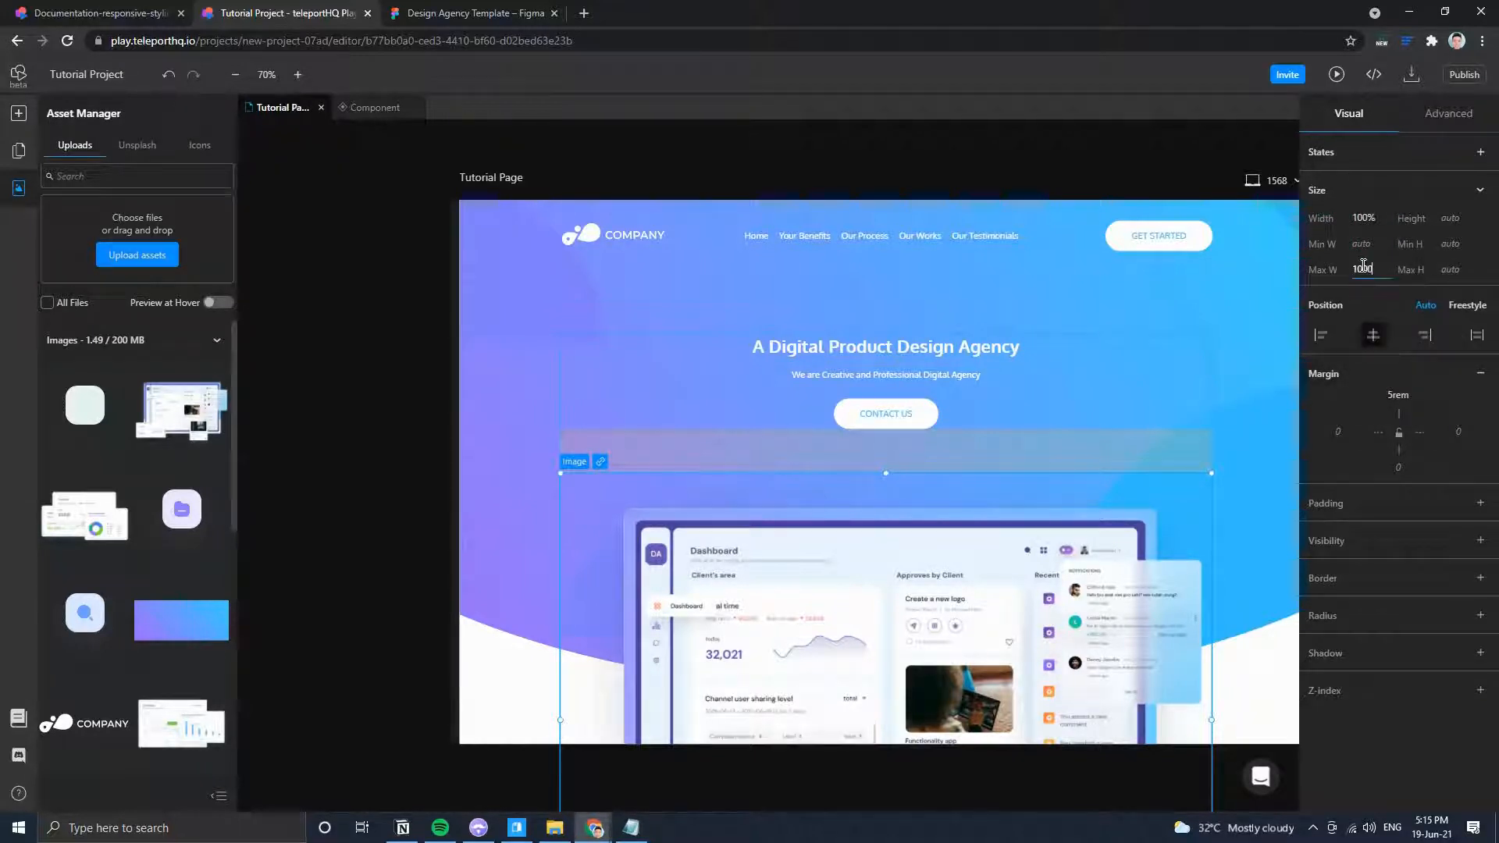
key(Return)
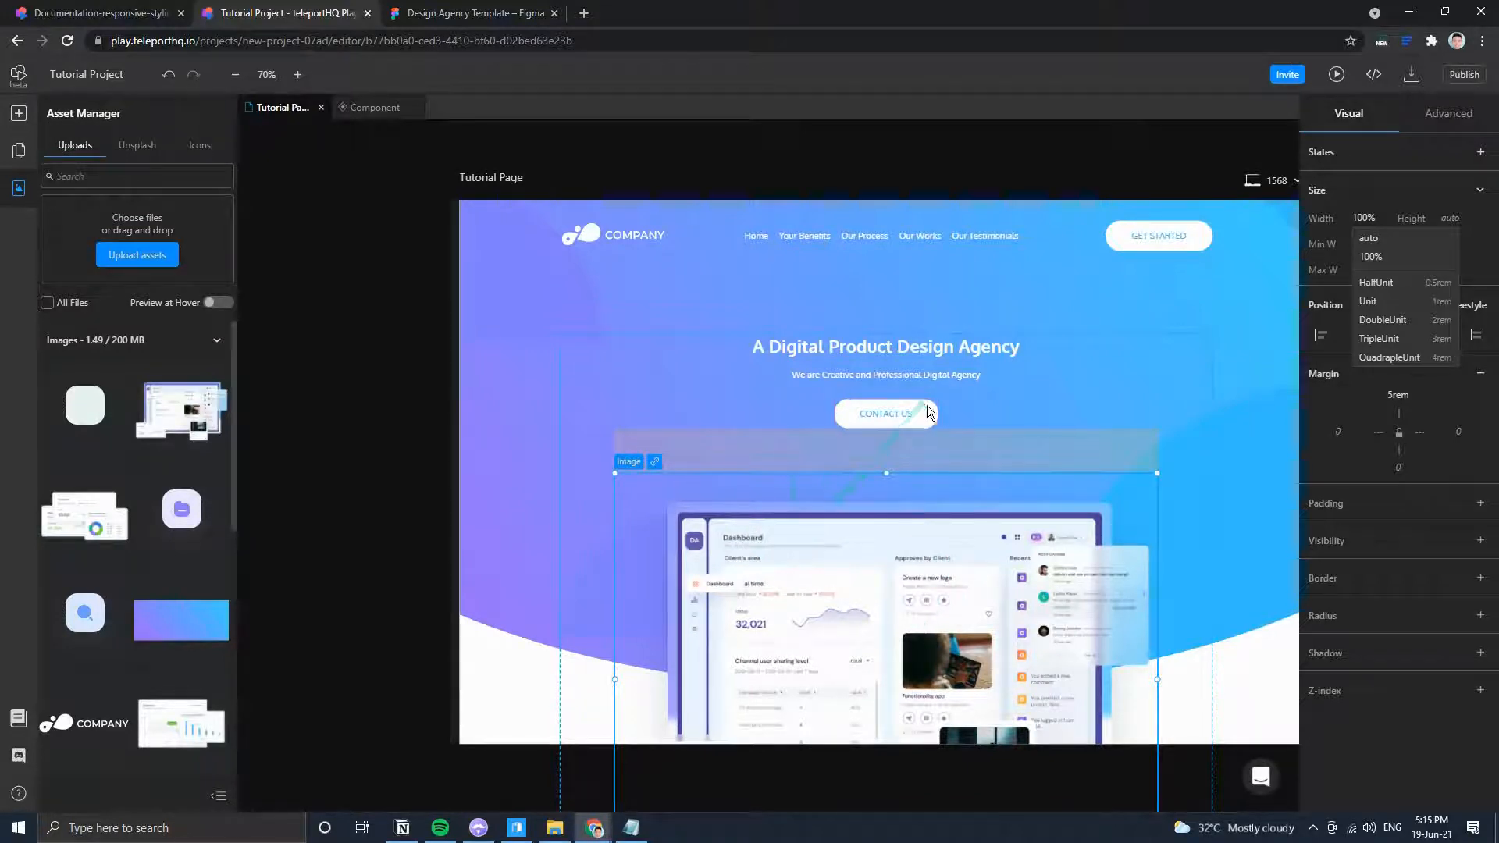
click(1477, 263)
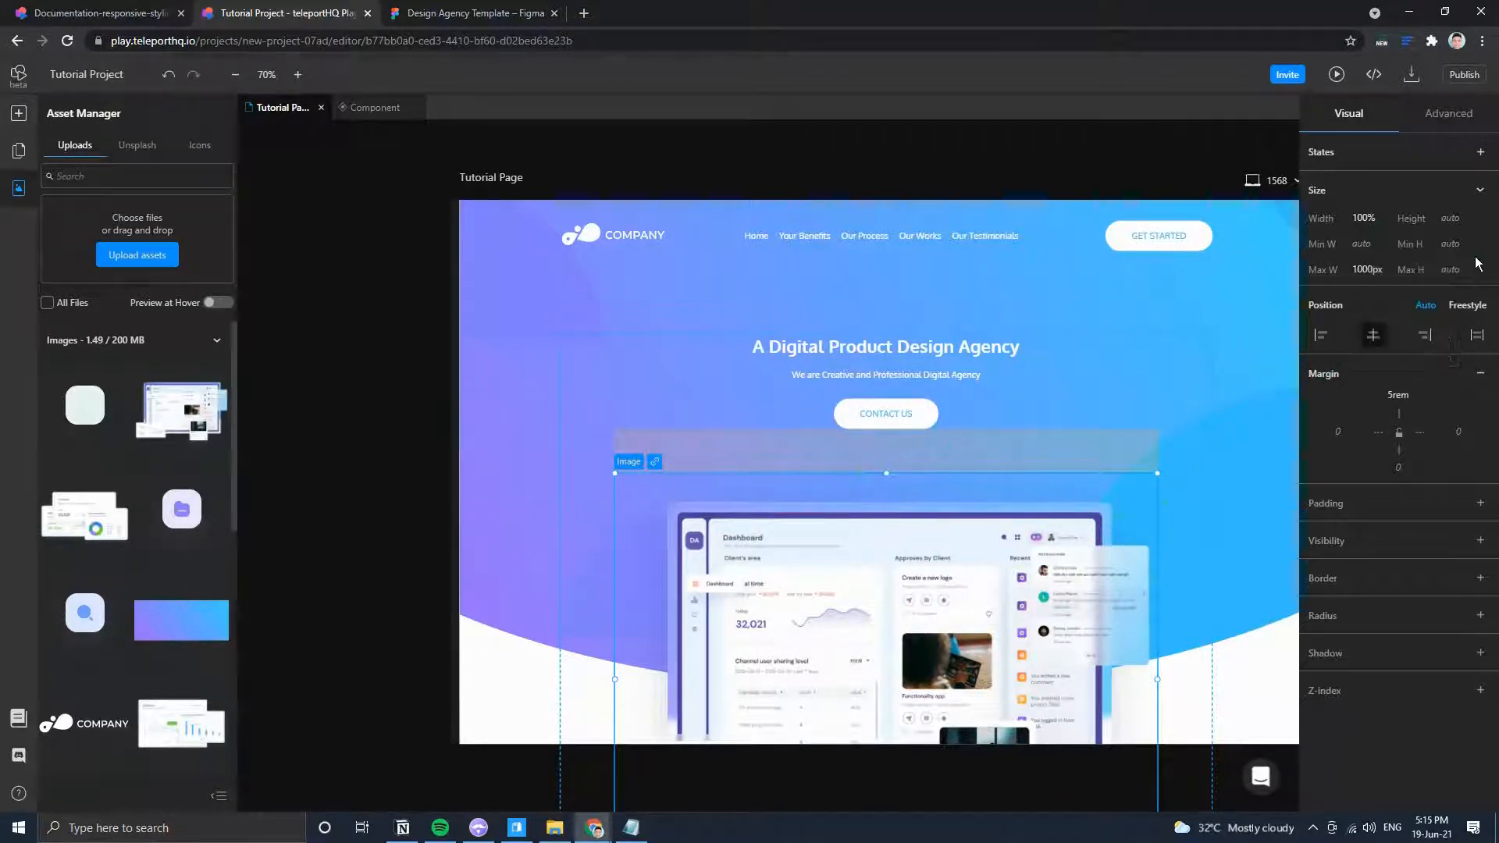
Compare the dashboard image with the Figma design and set its maximum width to 800px.
click(499, 14)
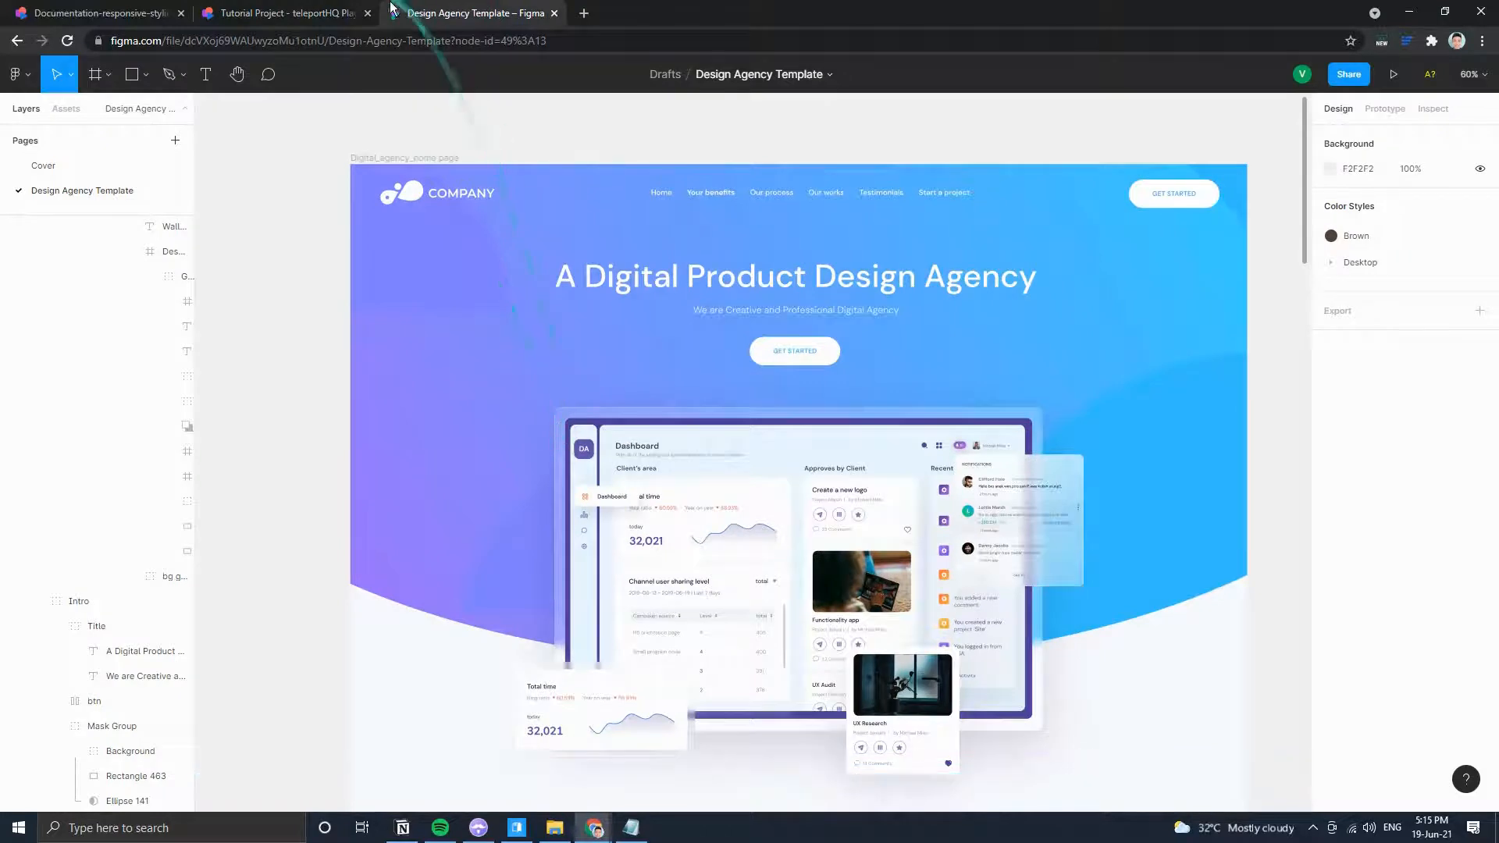
click(297, 13)
click(1370, 267)
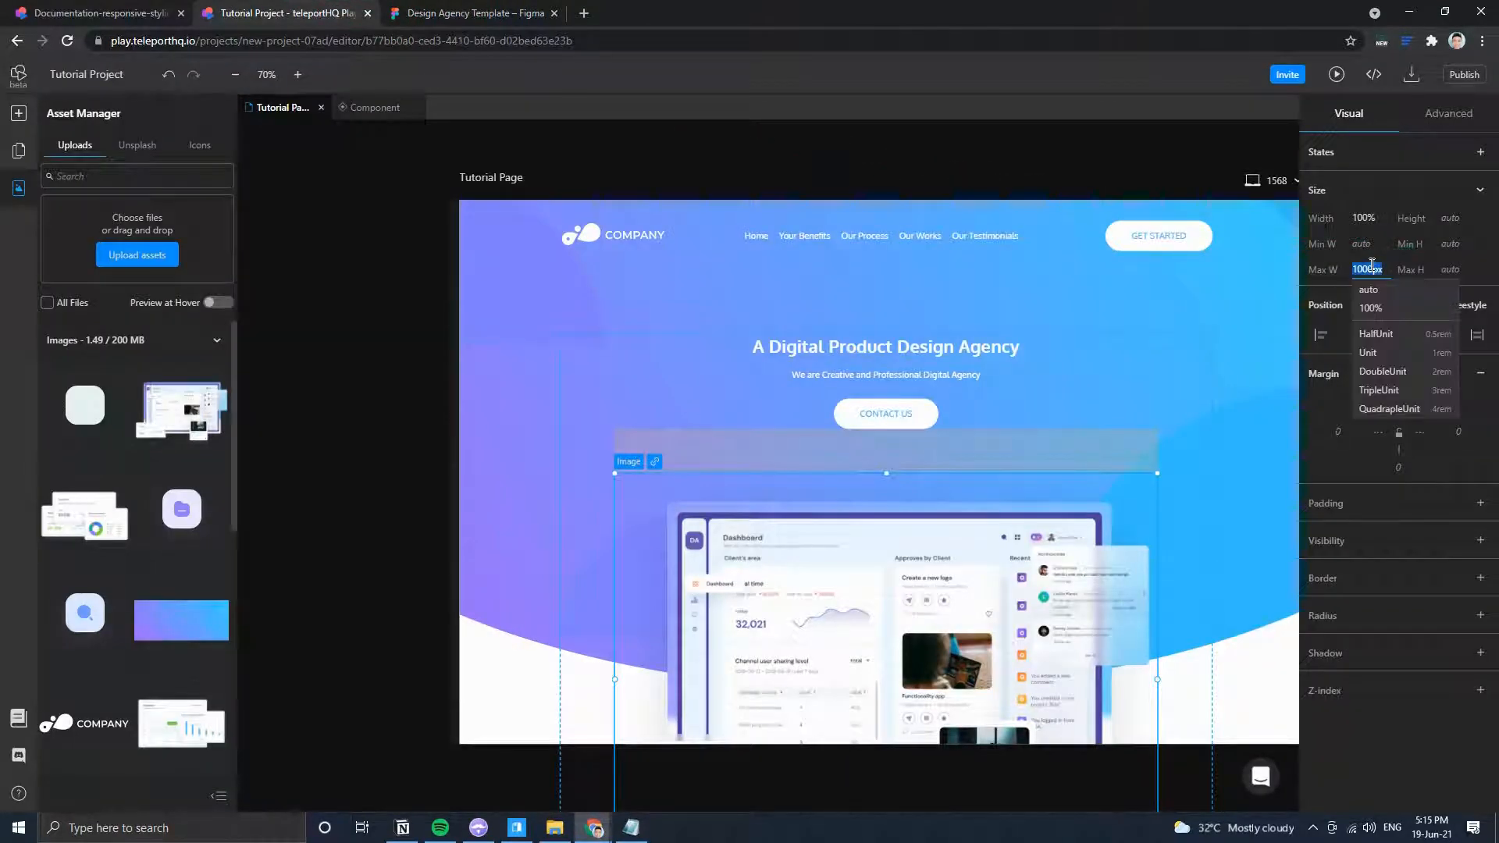
text(800)
key(Return)
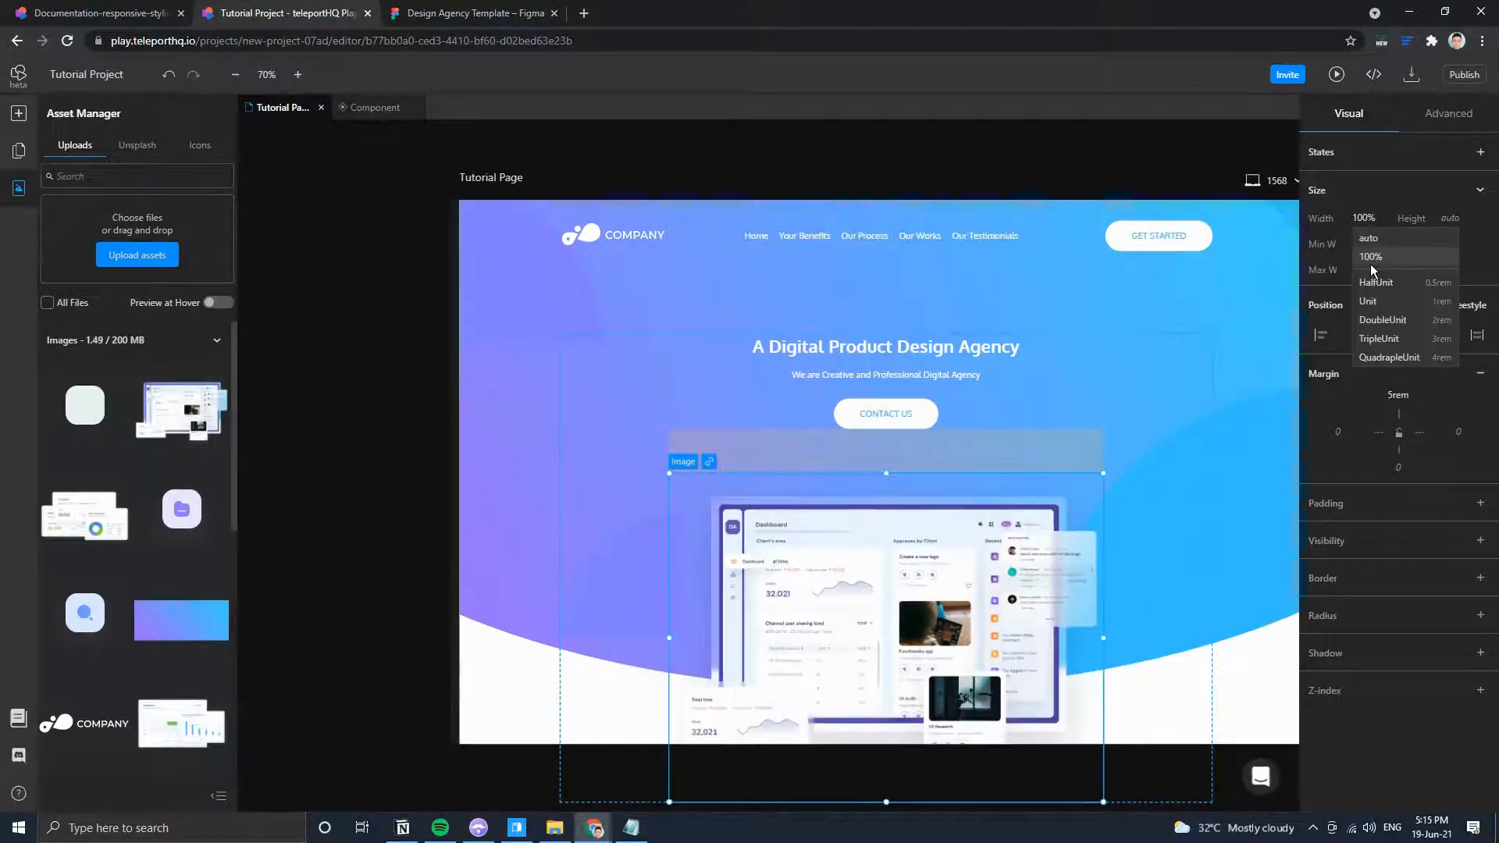
Apply the H1 text style to the hero heading, checking its size against the Figma design.
click(959, 352)
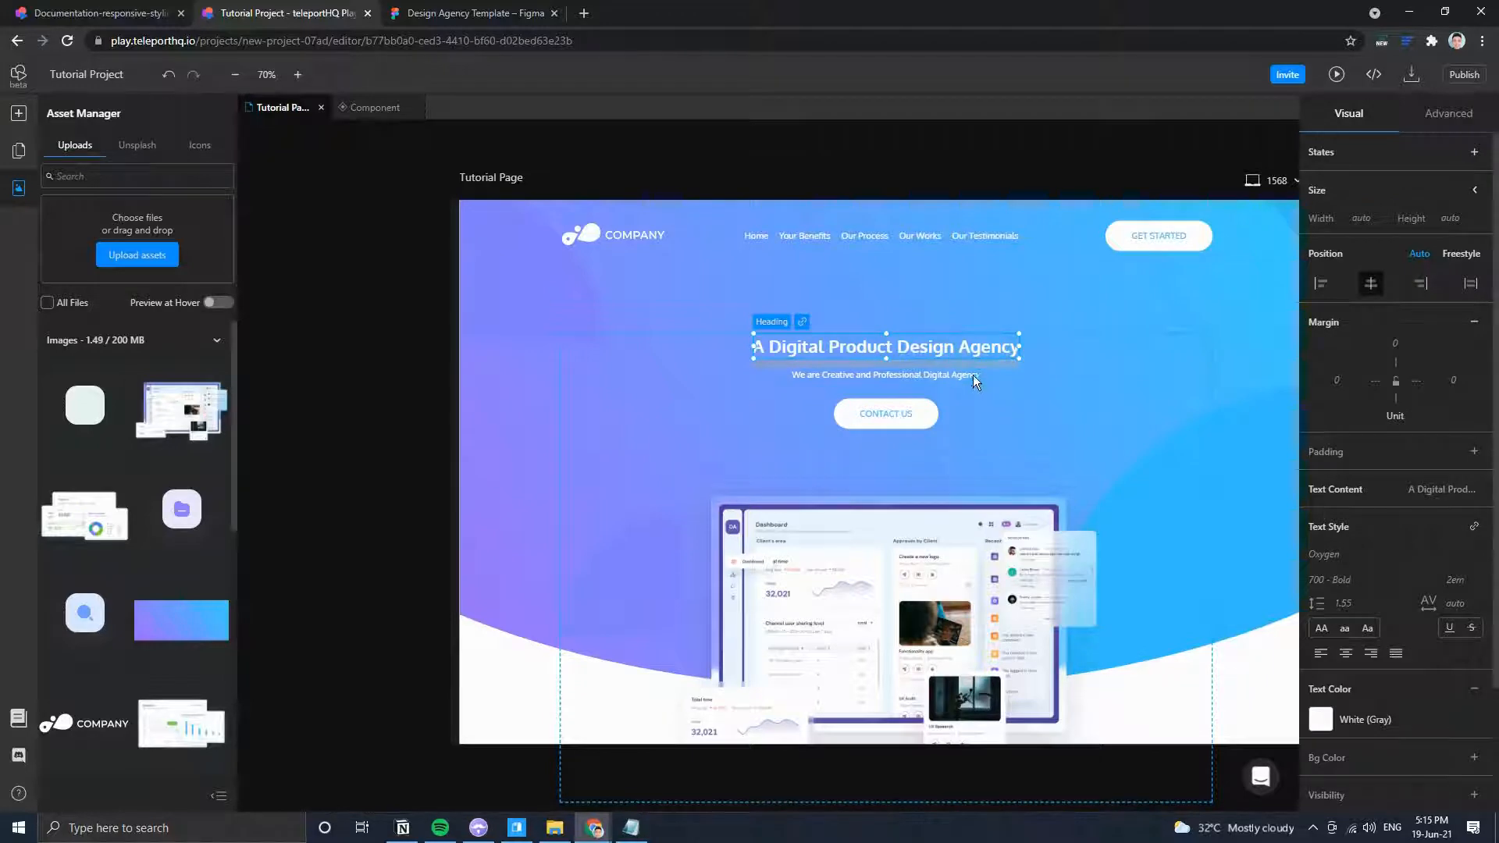
click(475, 14)
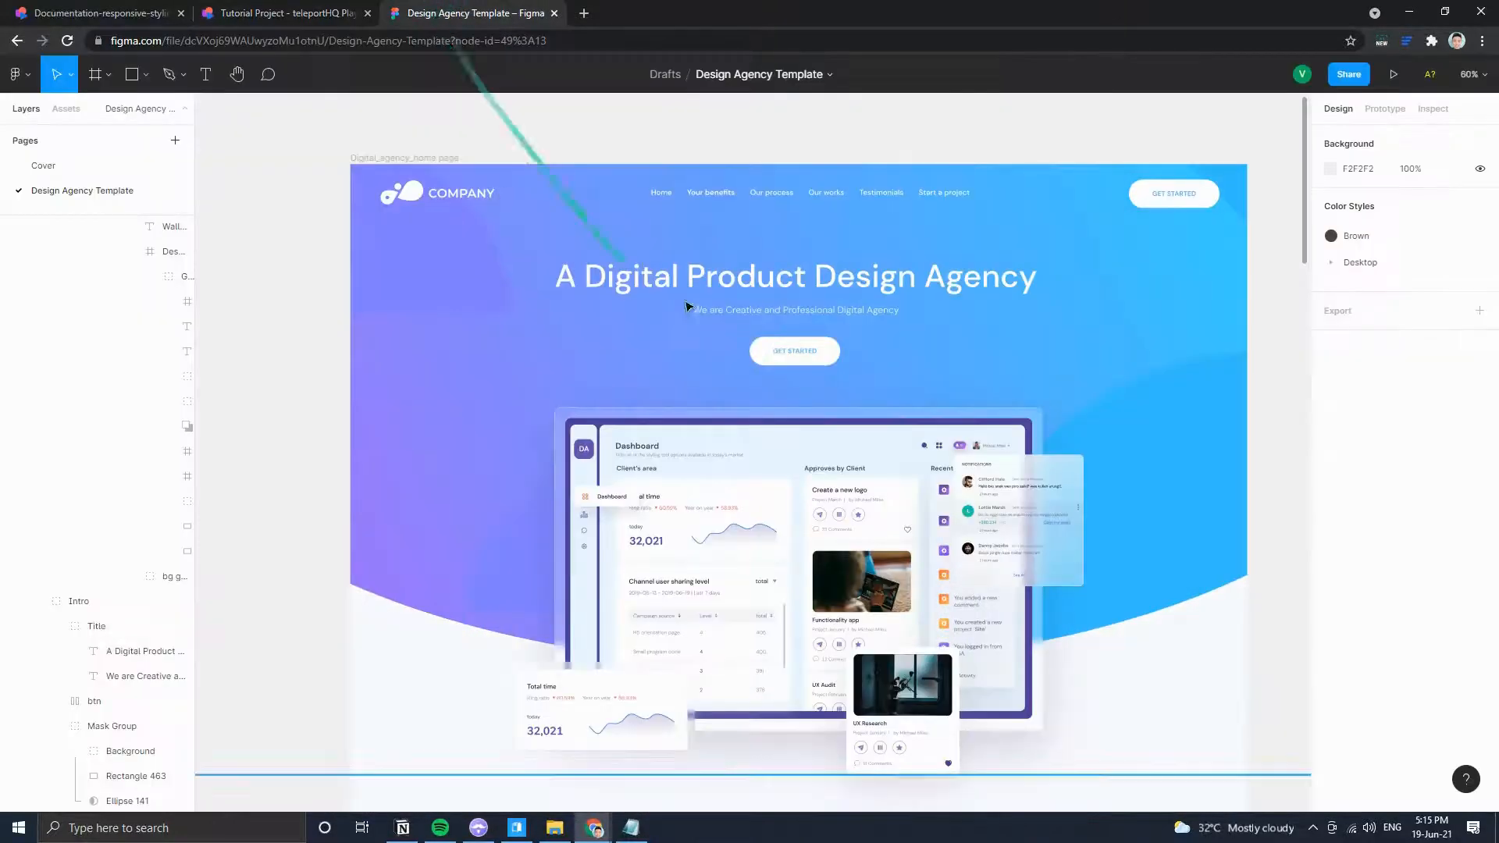
click(270, 13)
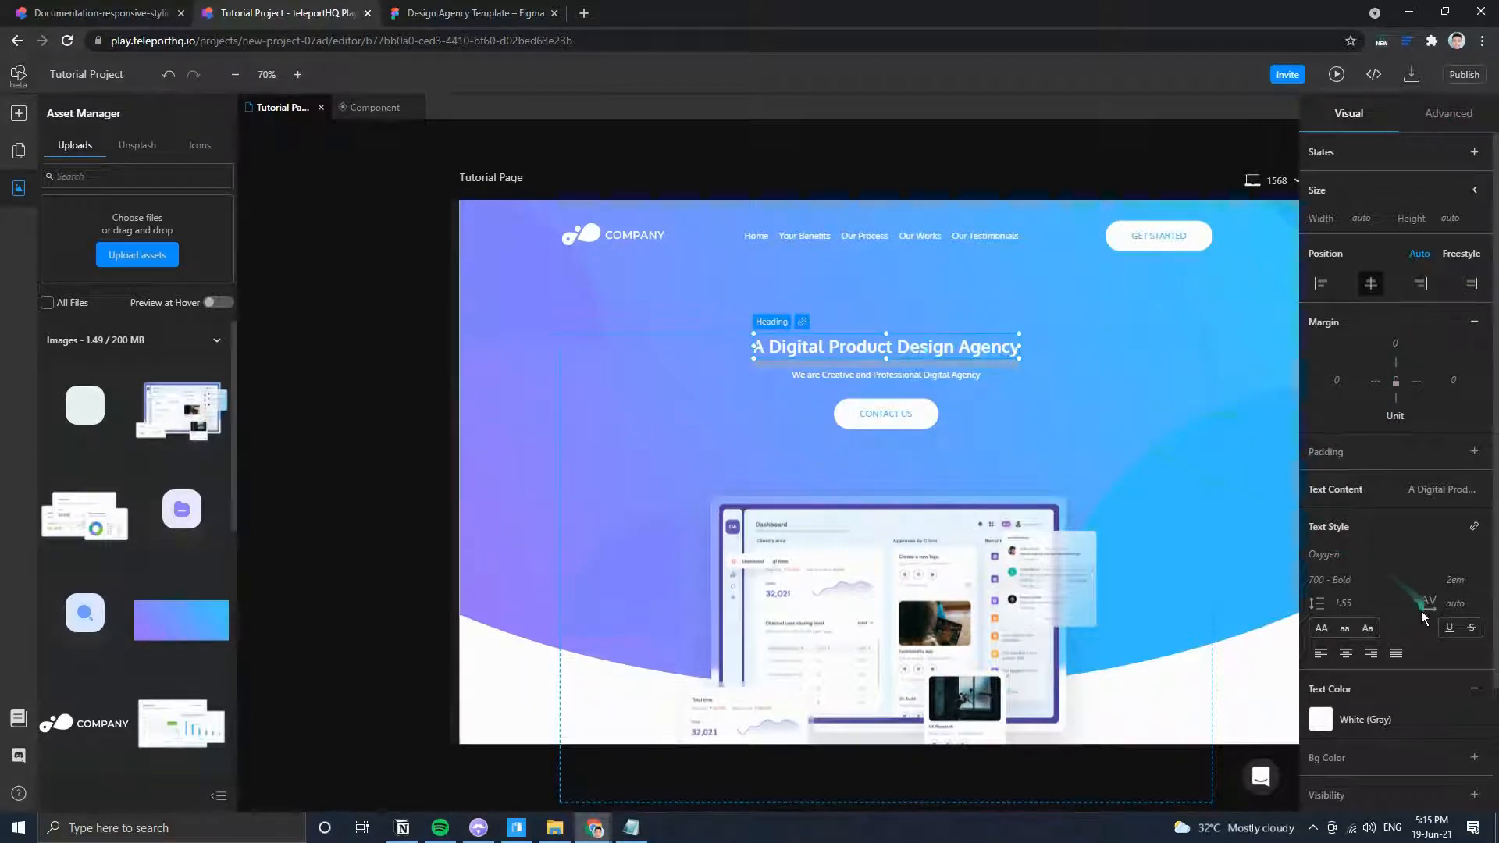
scroll(1421, 628, down, 1)
click(1481, 455)
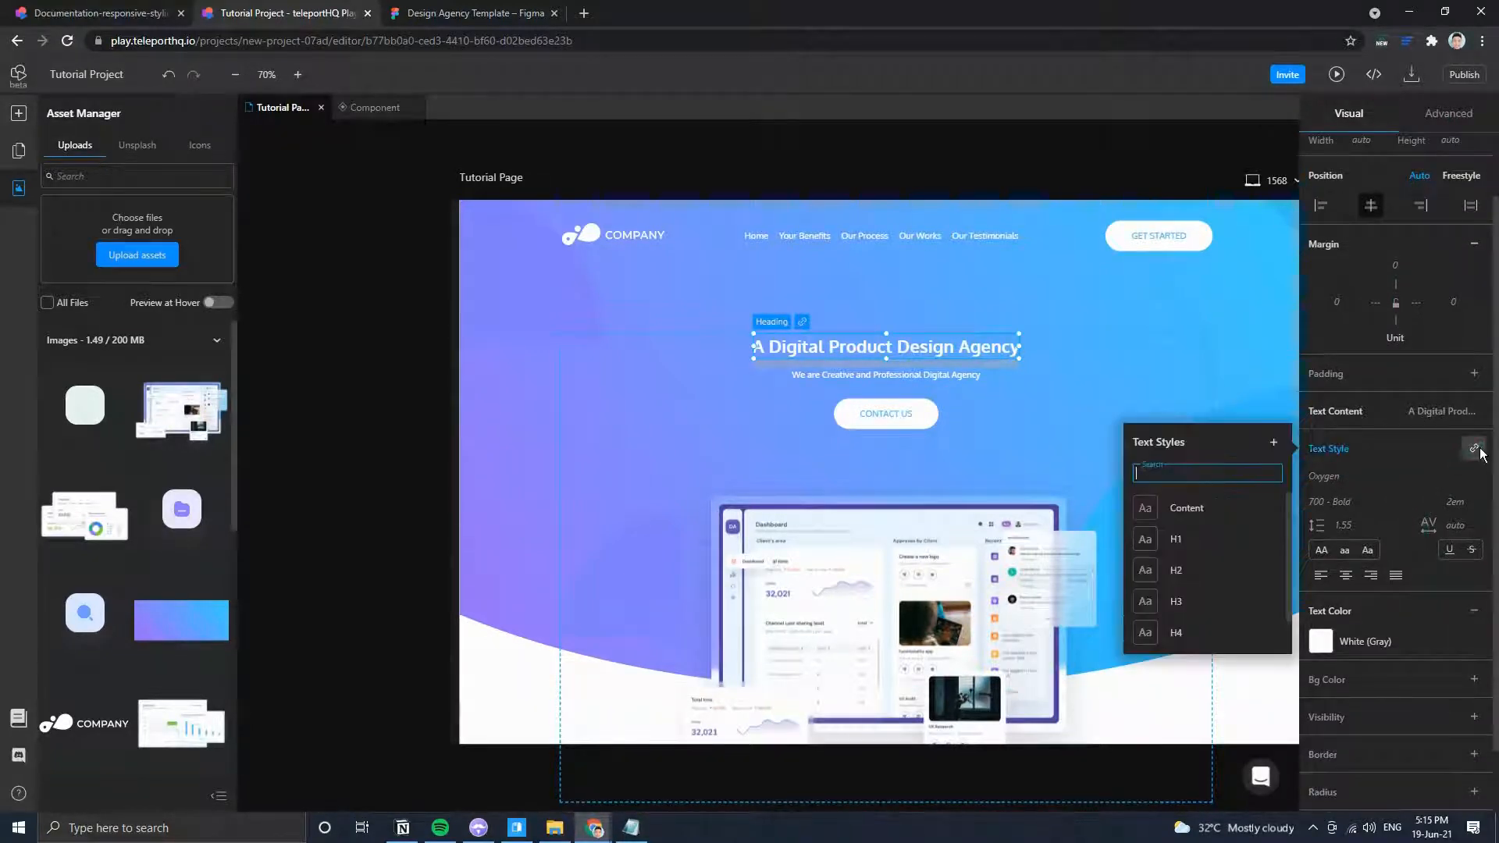
click(1176, 536)
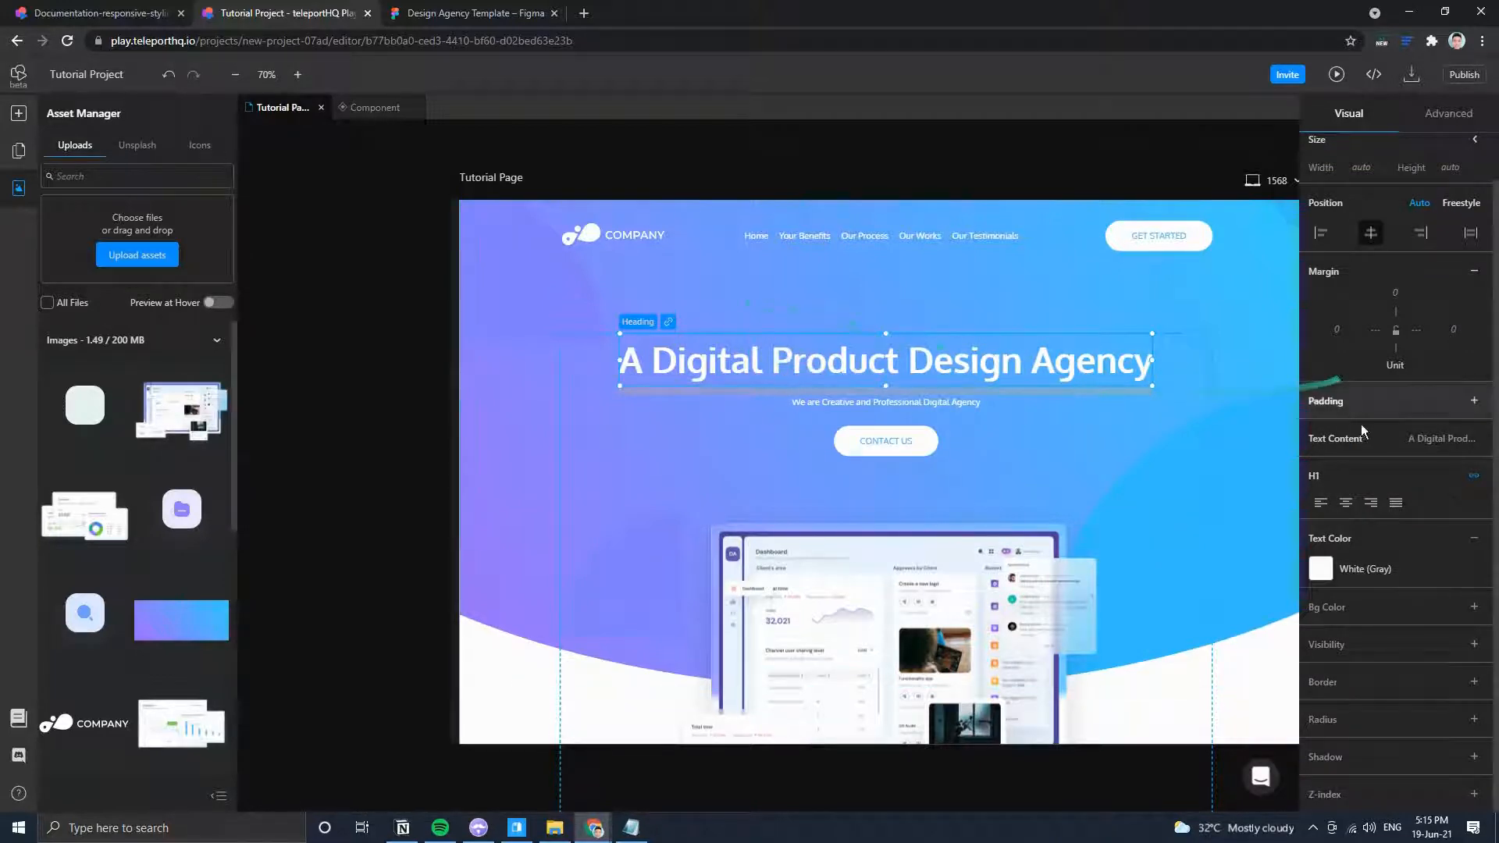
Apply the Subtitle text style to the tagline under the hero heading and compare it with the Figma tagline.
click(943, 406)
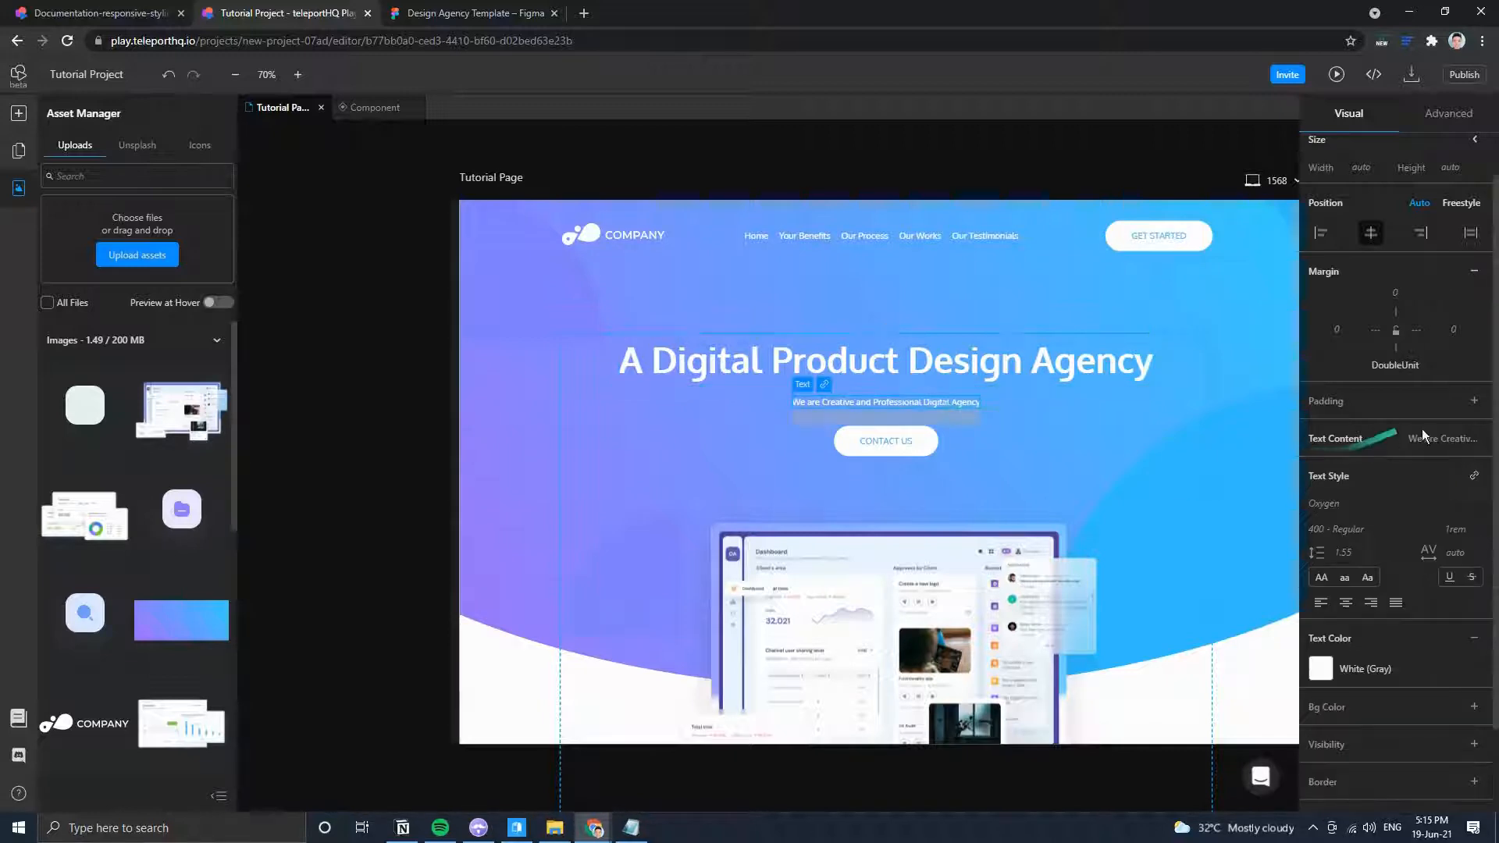
click(1474, 476)
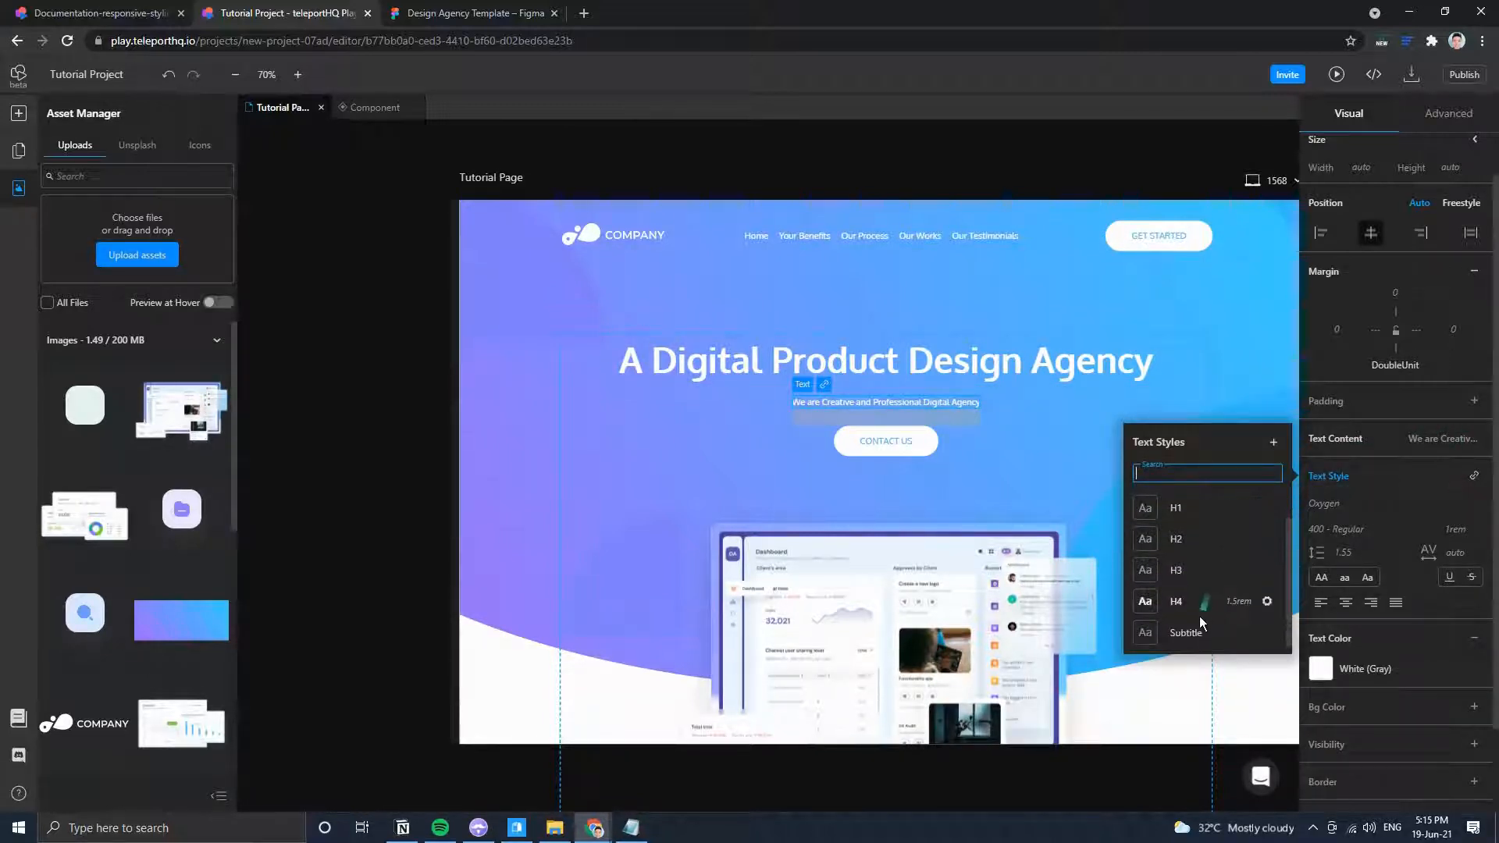
click(1189, 627)
click(472, 13)
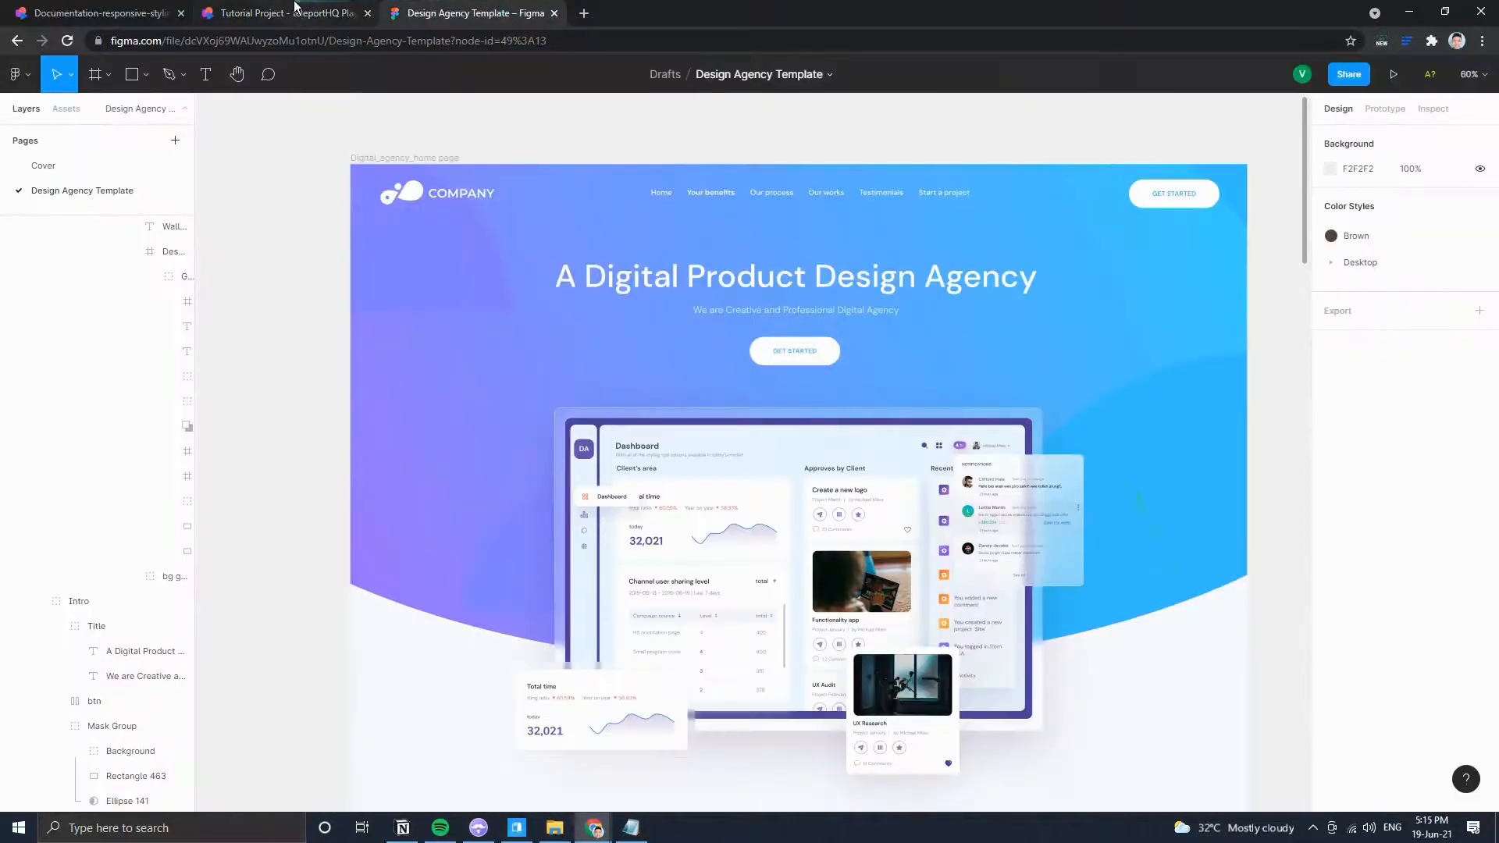
click(288, 13)
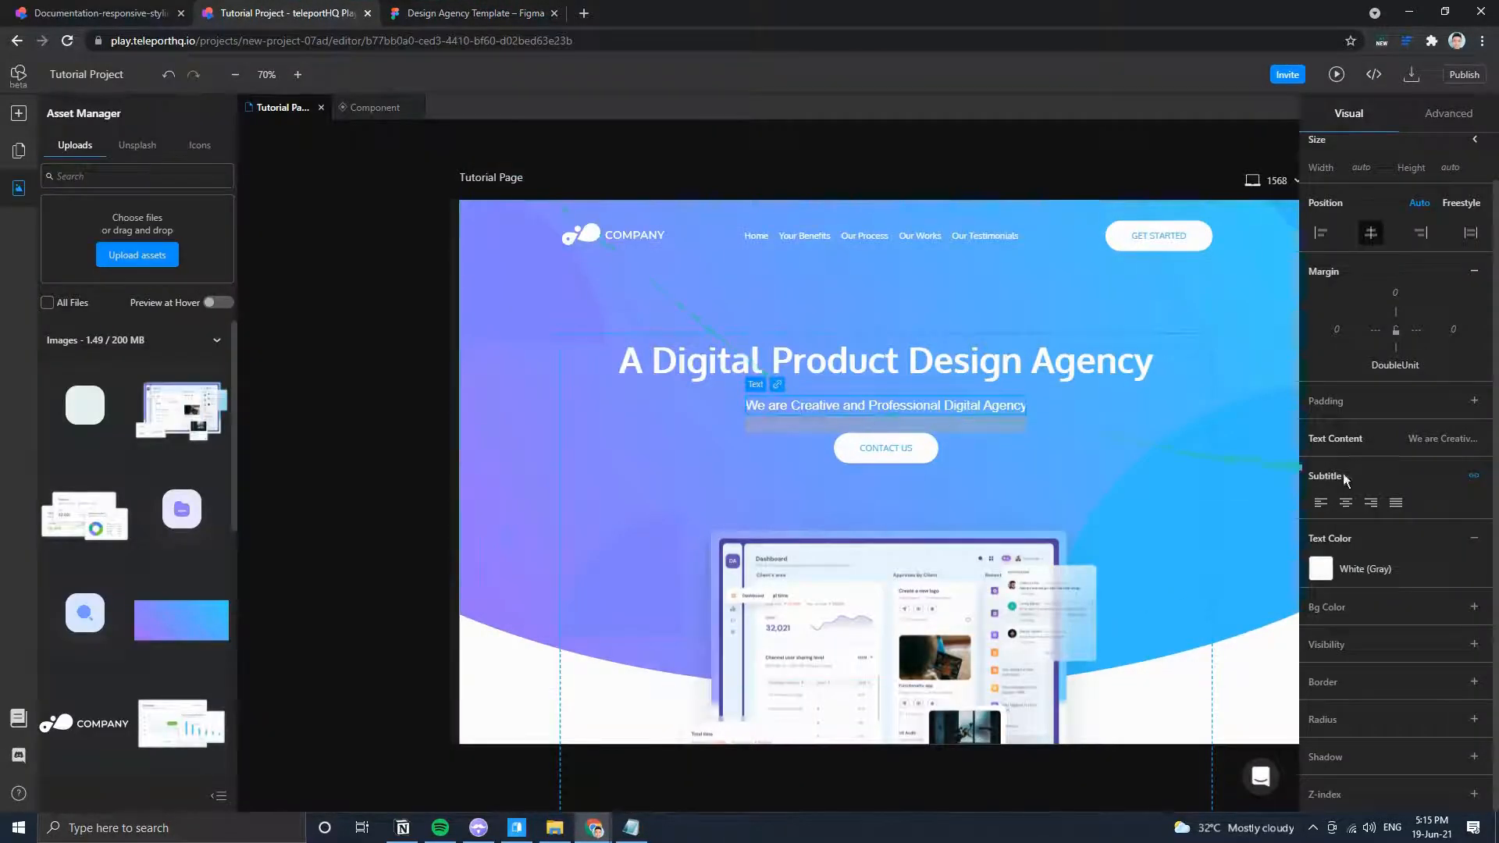
Update the Subtitle text style to use the Oxygen font at 400 - Regular weight.
click(1432, 119)
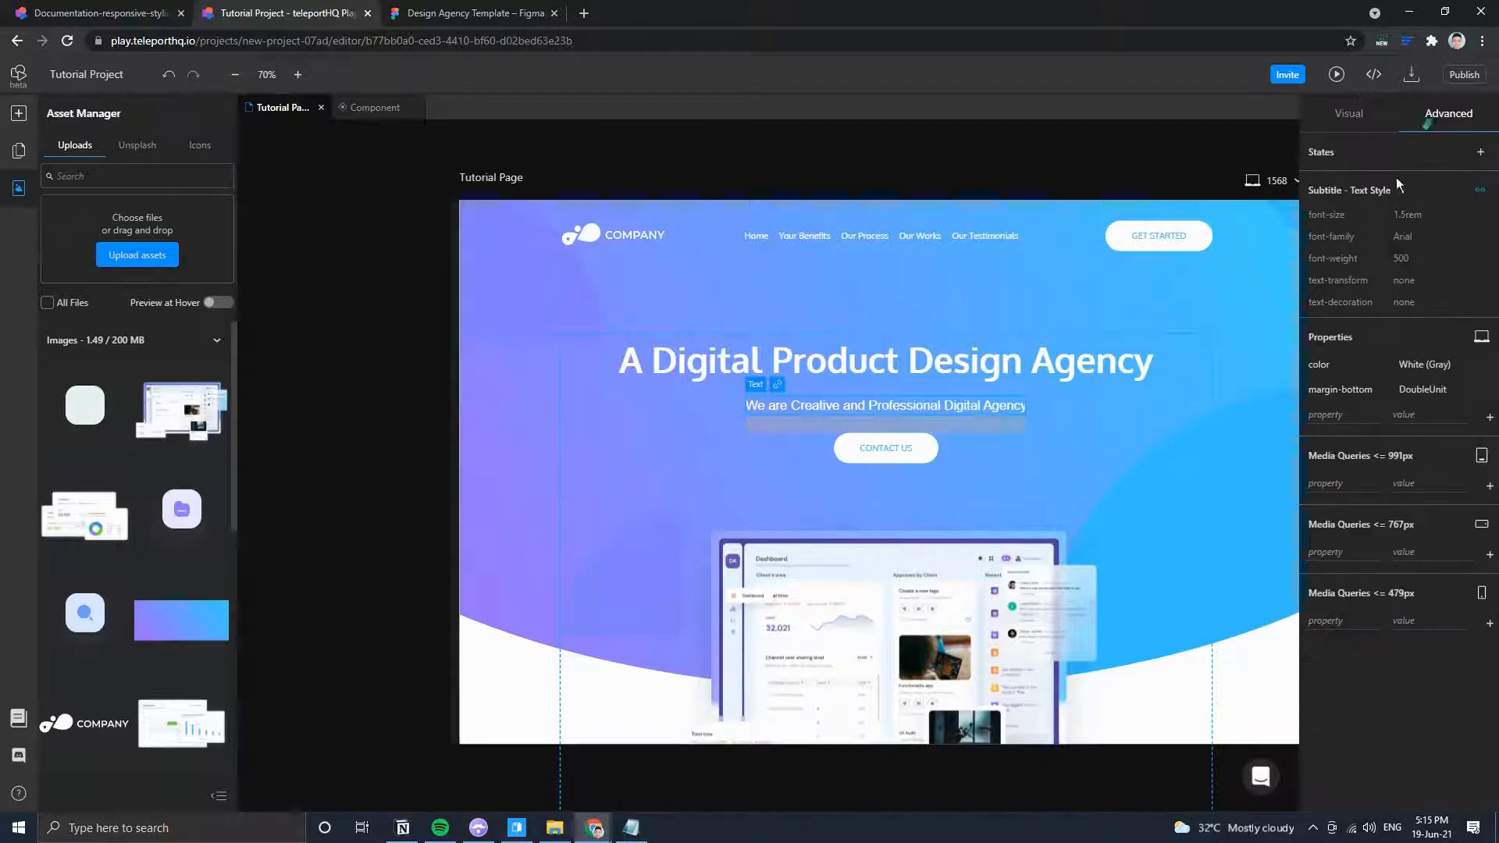
click(1355, 116)
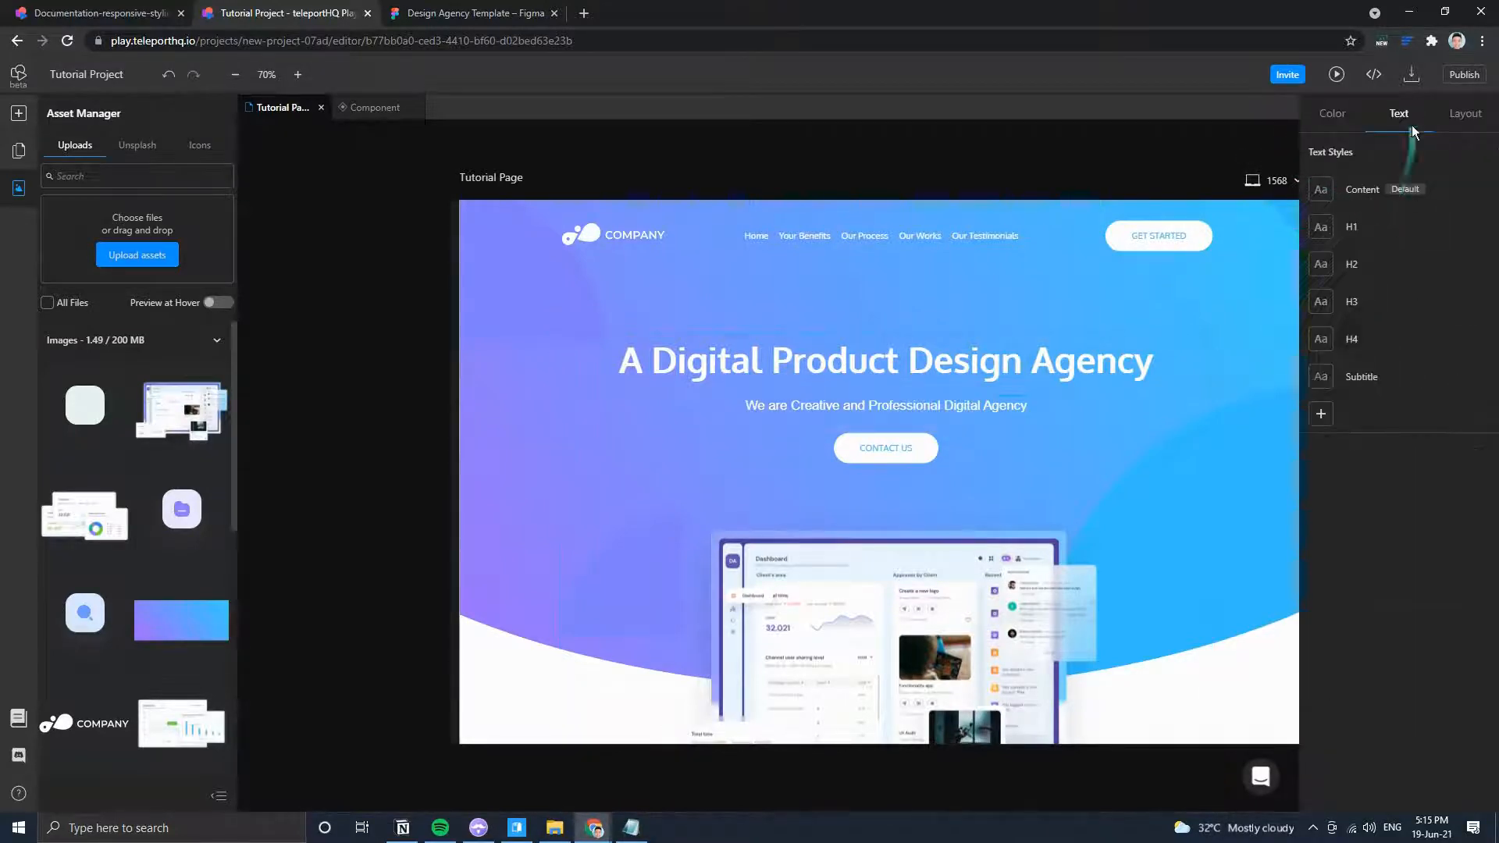
click(1378, 371)
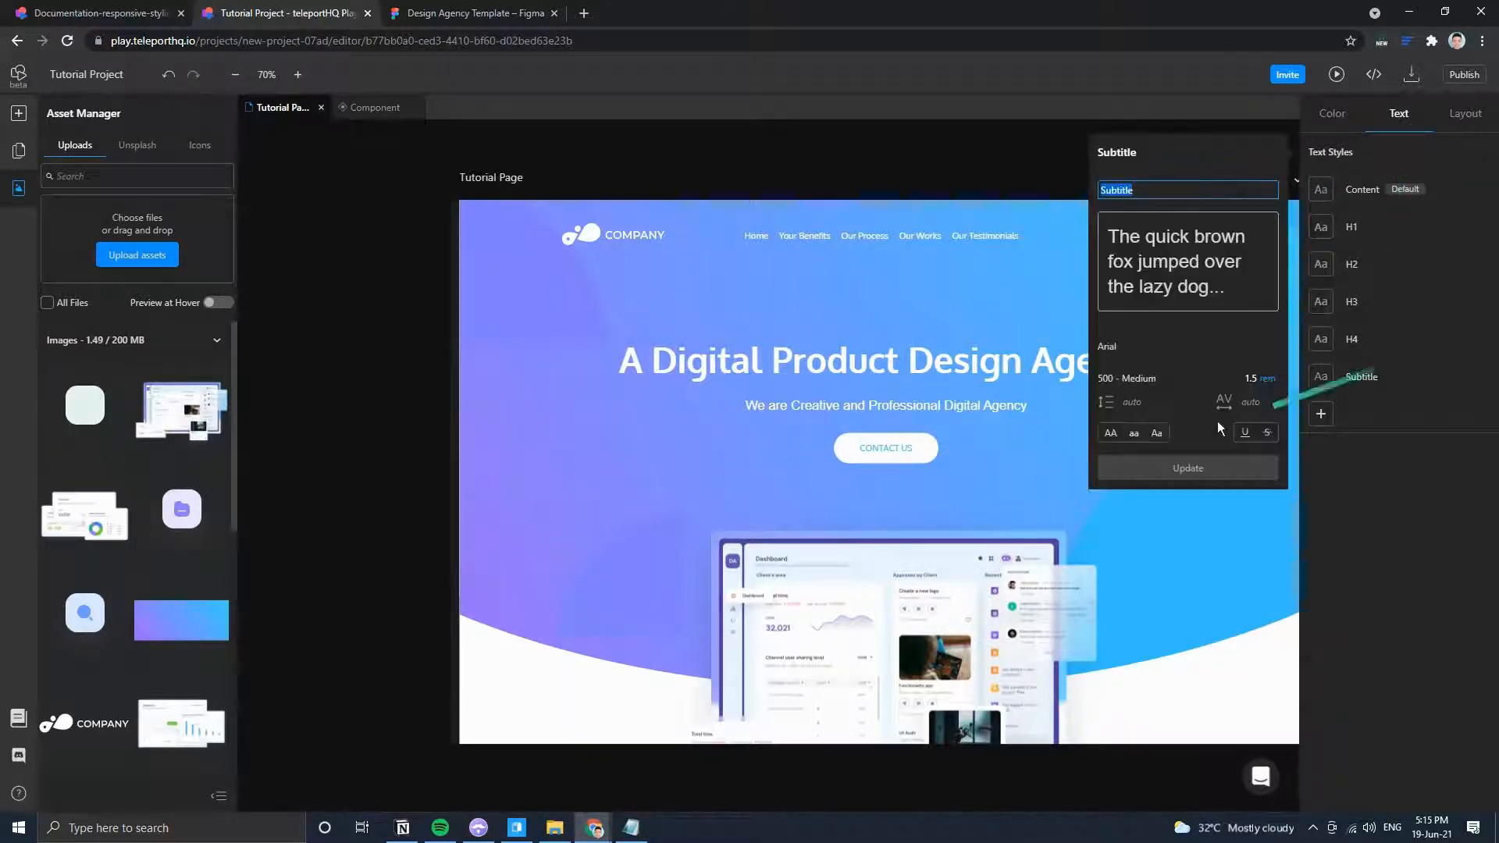
click(1148, 382)
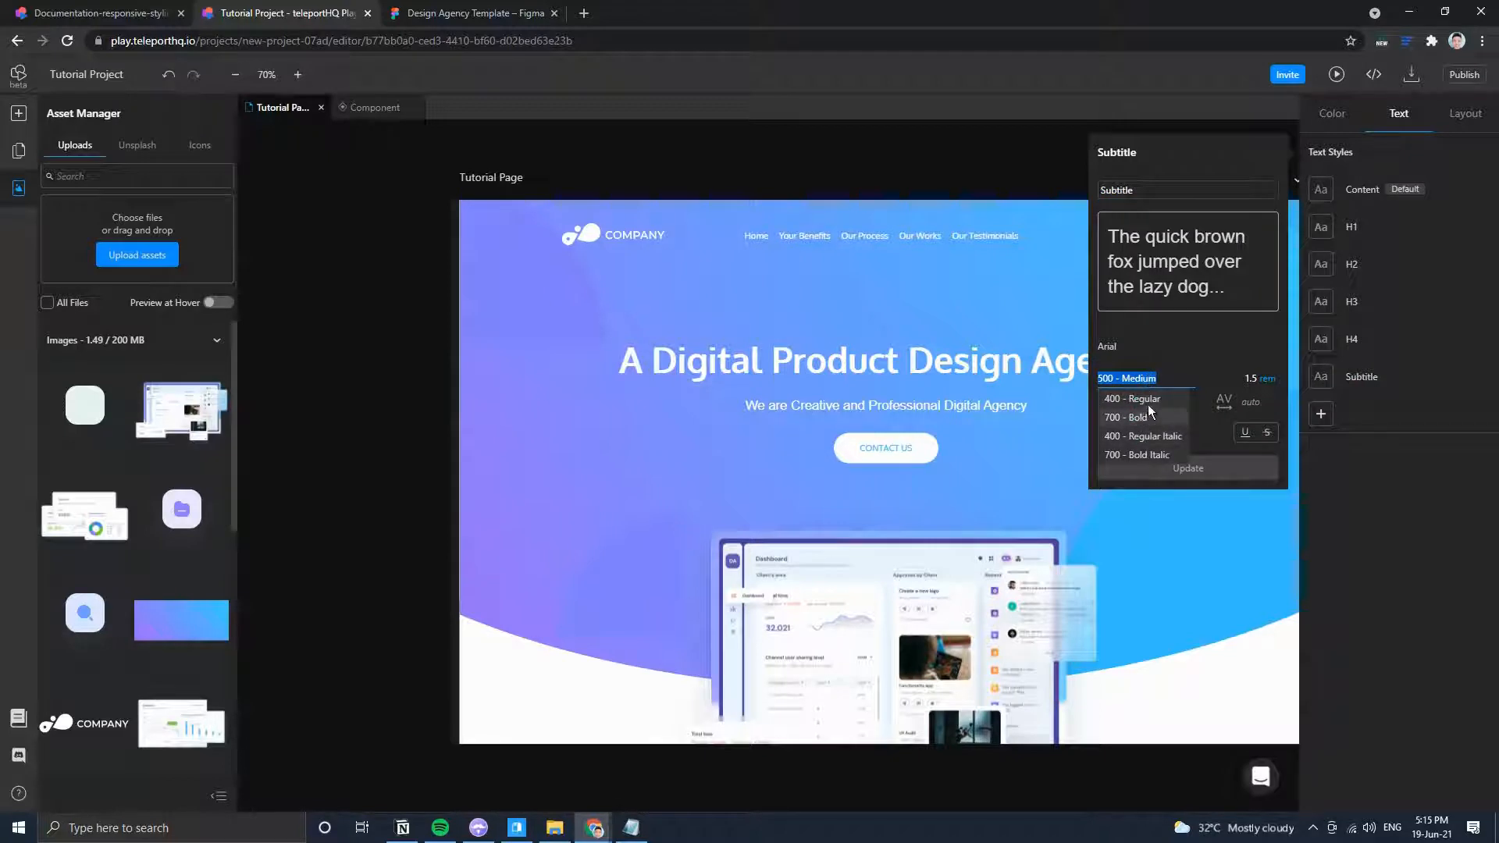
click(1165, 392)
click(1121, 346)
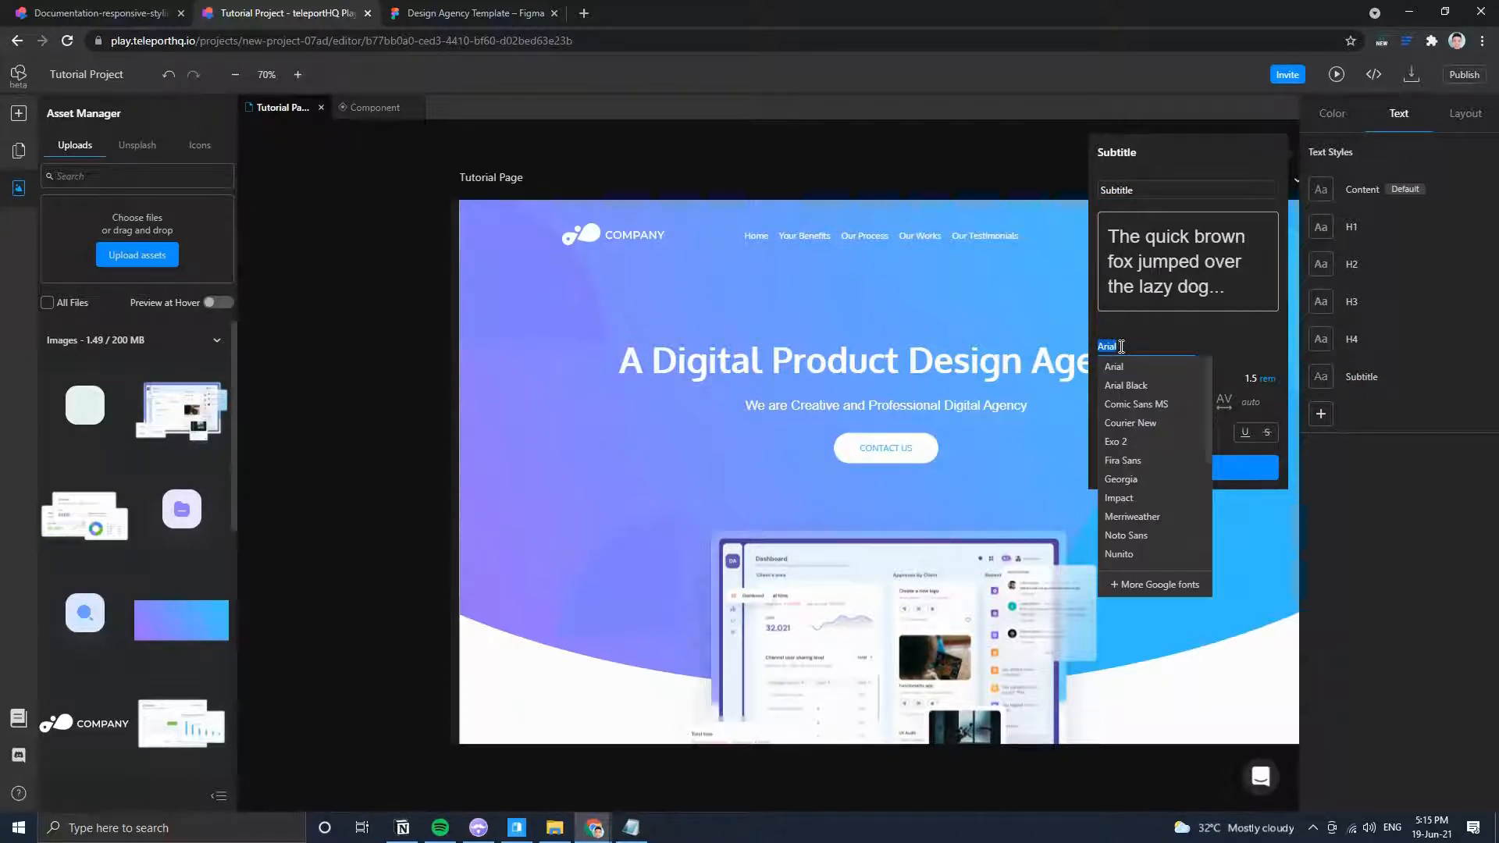
text(Oxy)
click(1128, 363)
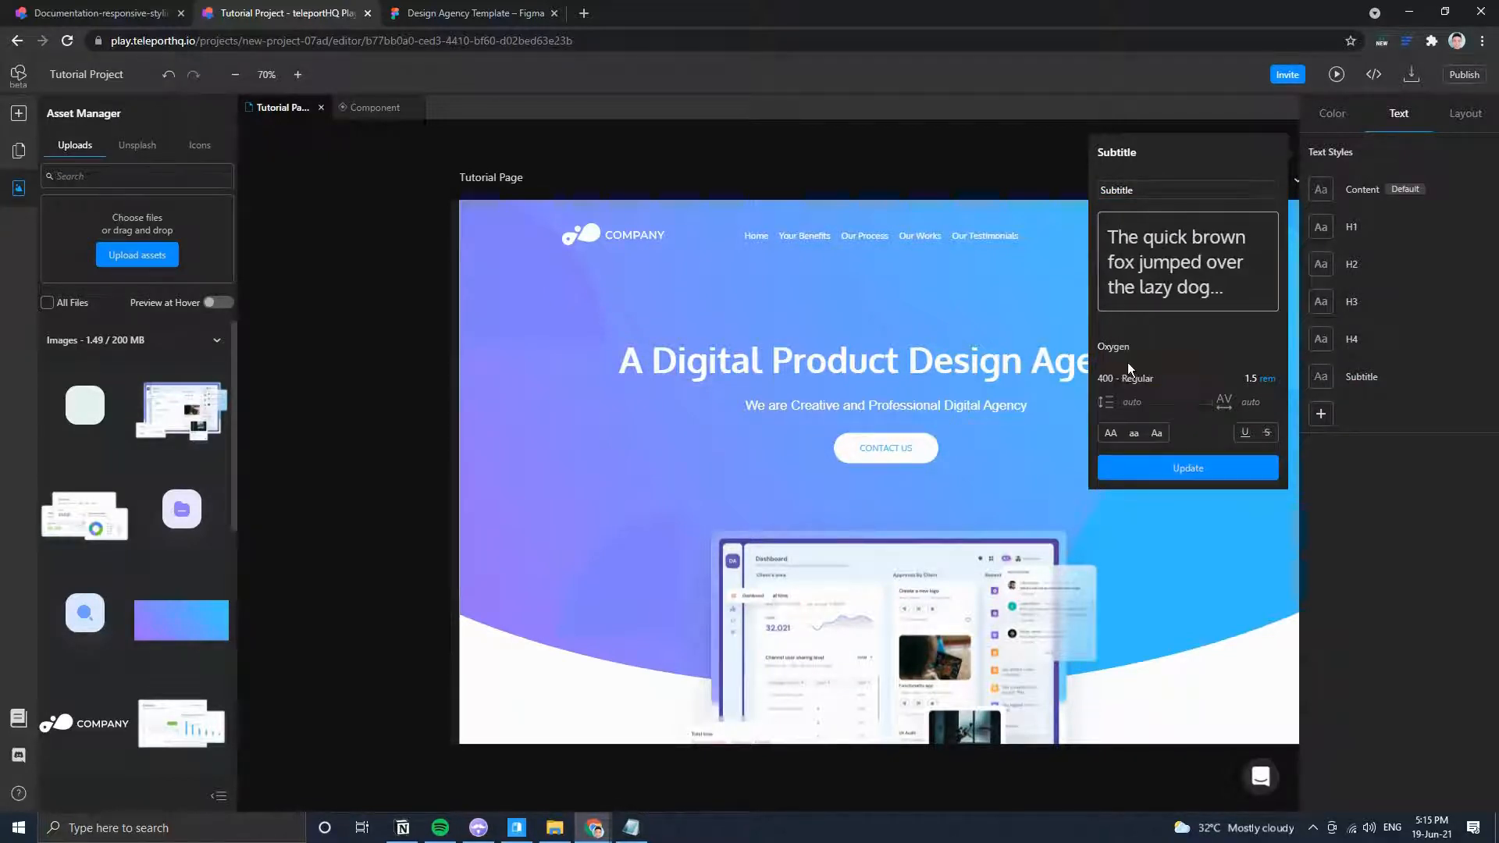
click(1173, 463)
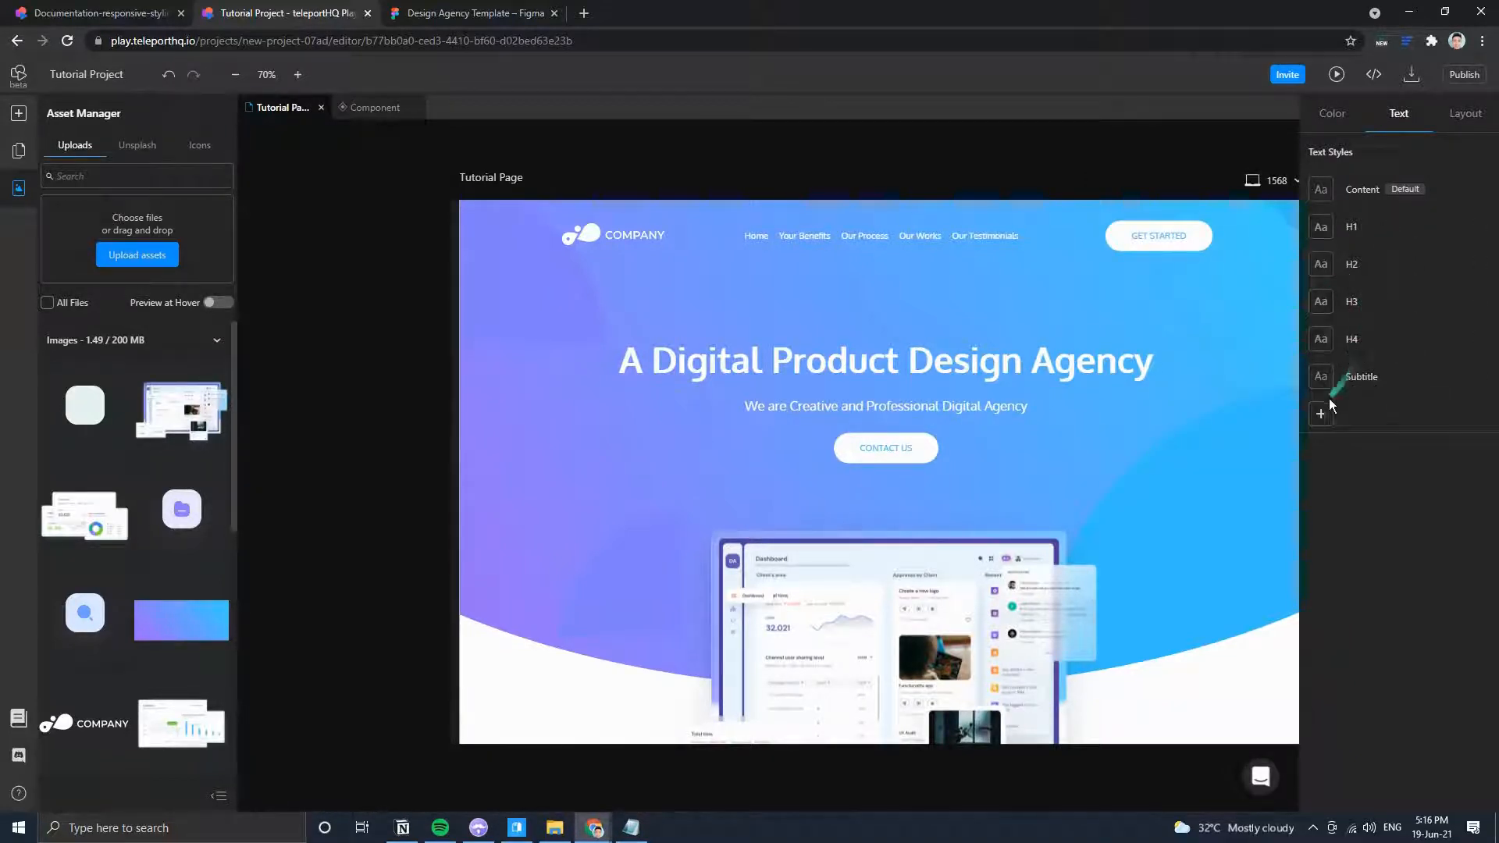
Compare the hero tagline with the Figma design and set the Subtitle text style's weight to 300 - Light.
click(912, 409)
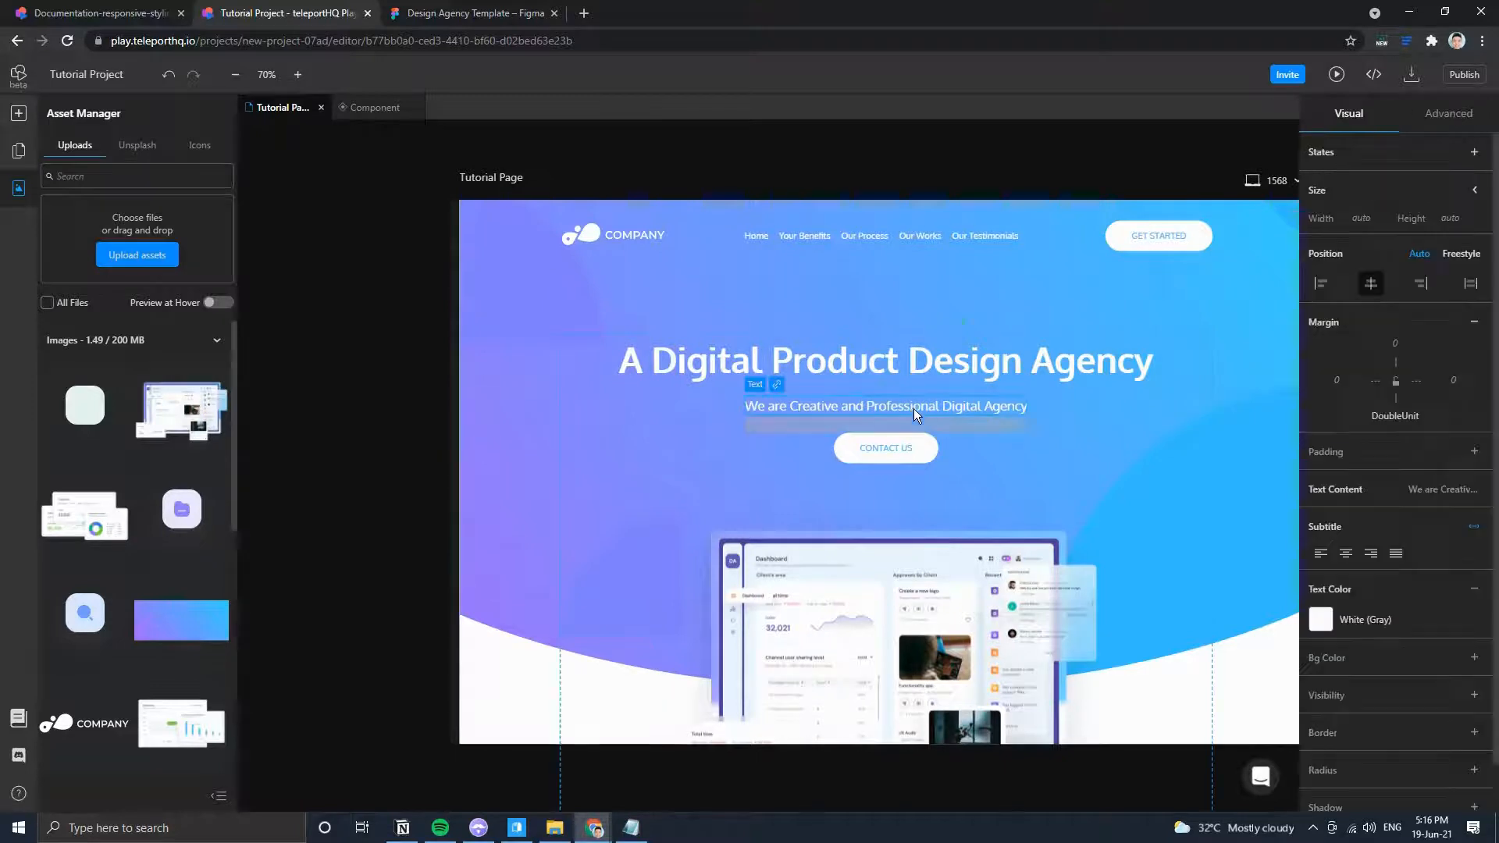
click(477, 14)
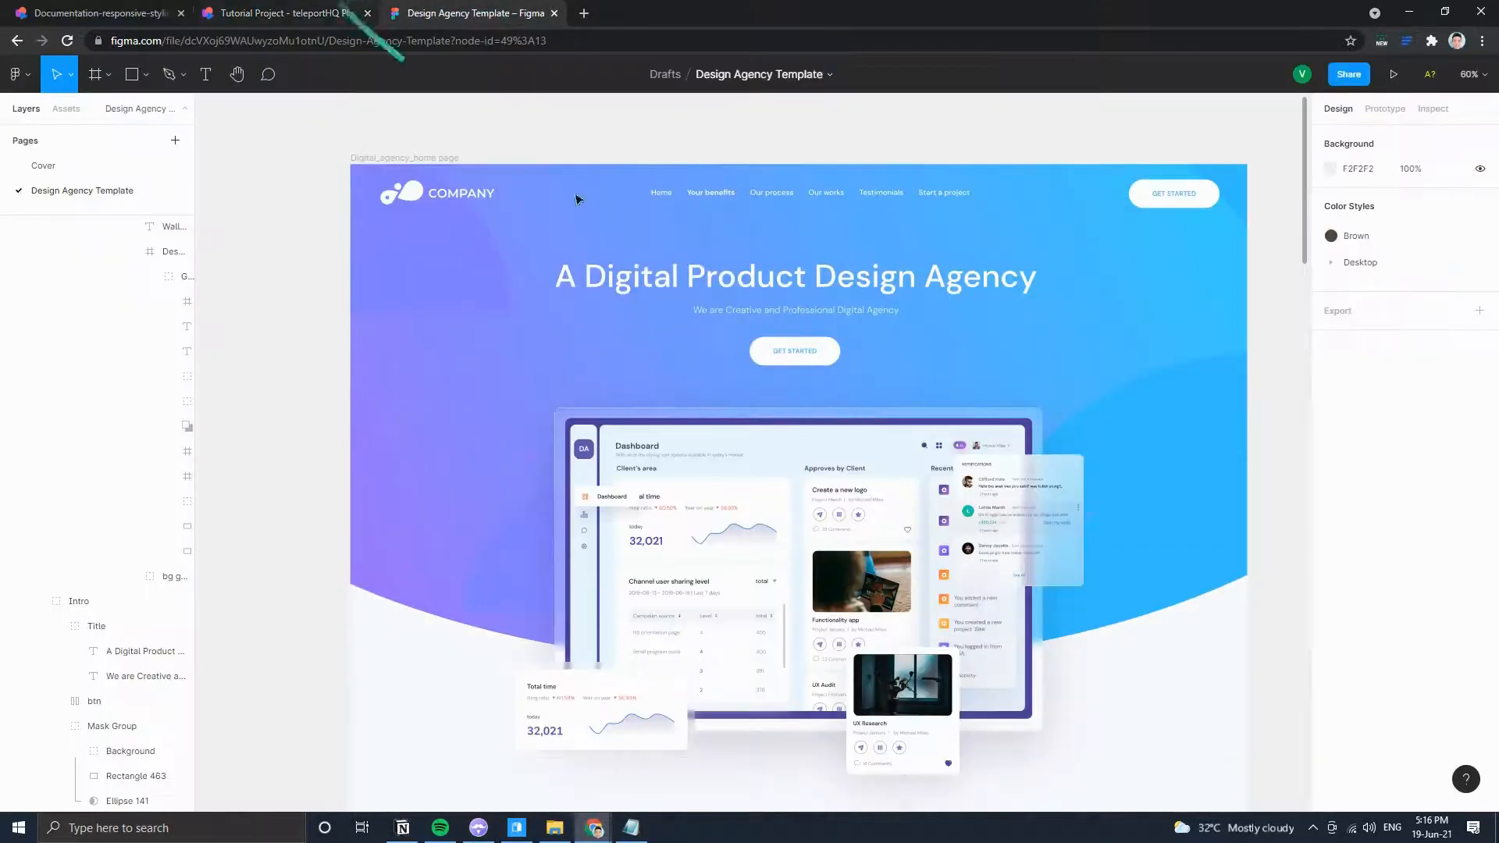
click(336, 11)
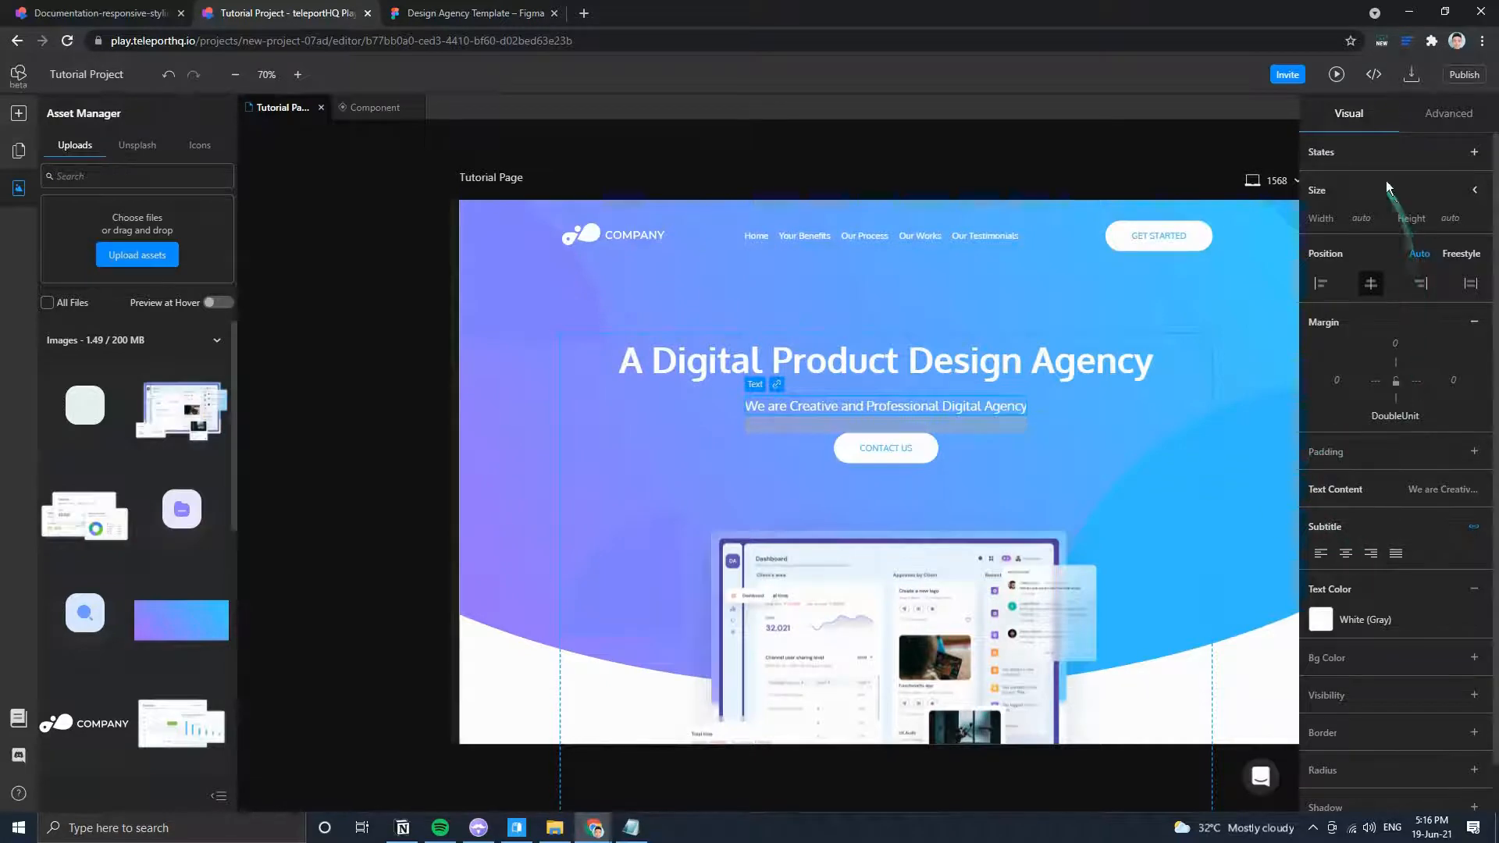
click(1444, 115)
click(1348, 115)
click(1206, 152)
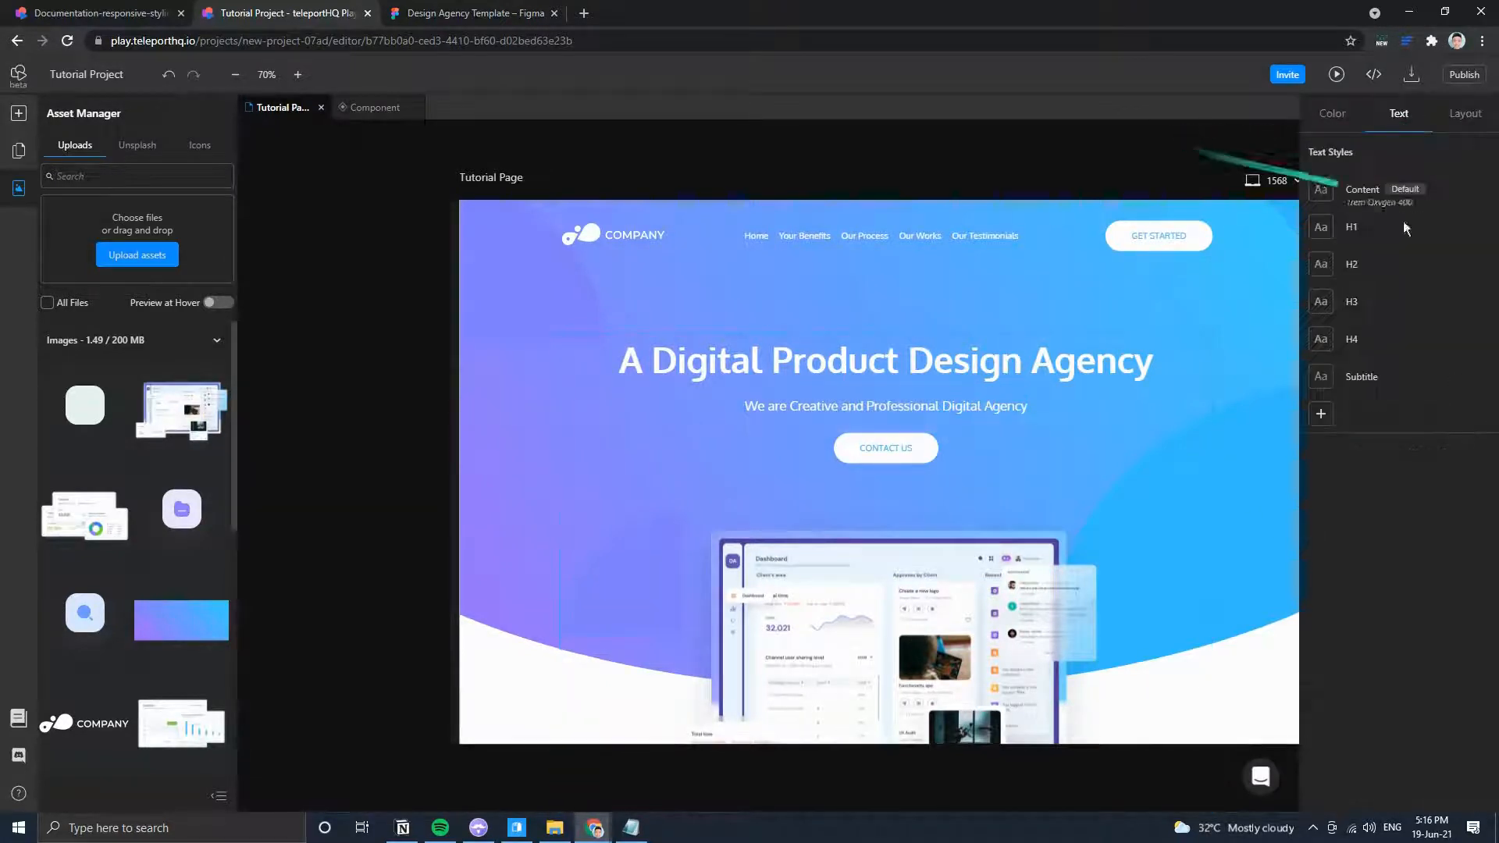
click(1392, 373)
click(1127, 379)
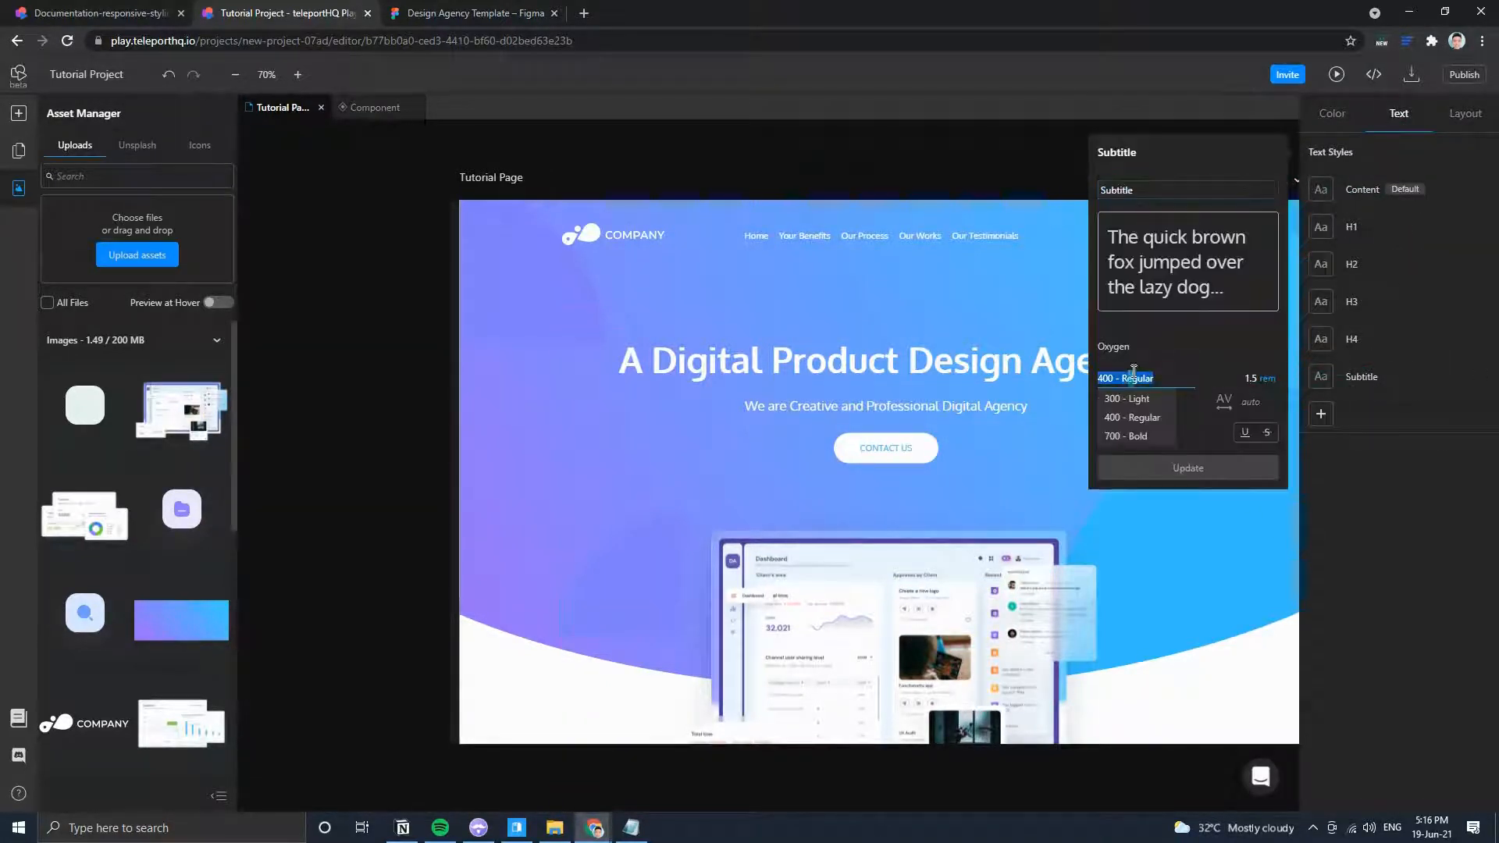
click(1134, 399)
click(1170, 466)
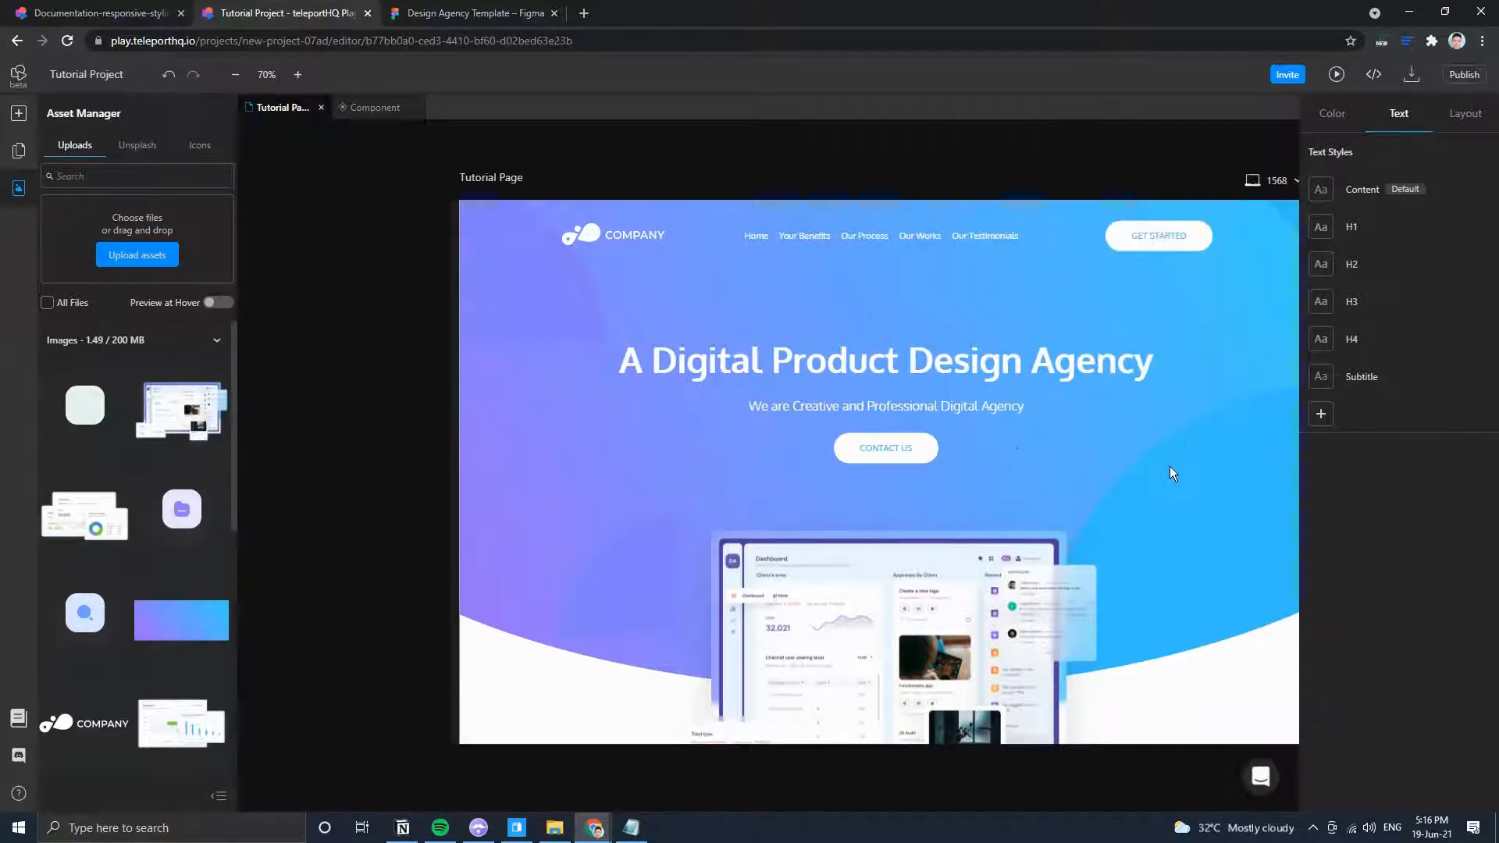
Compare the hero section's text and overall layout with the Figma design, checking the hero container's extent.
click(409, 13)
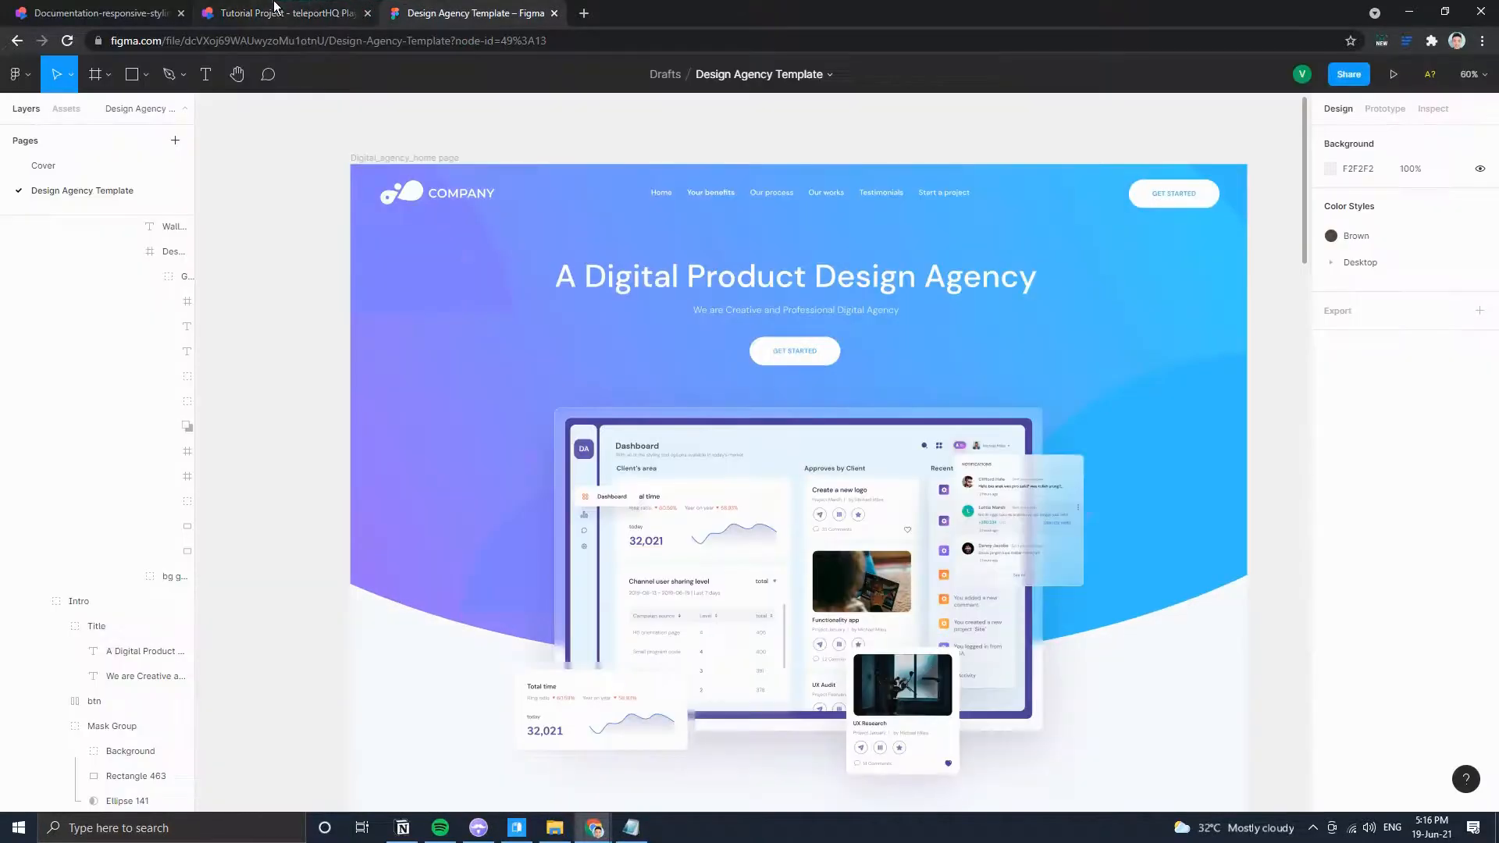
click(289, 12)
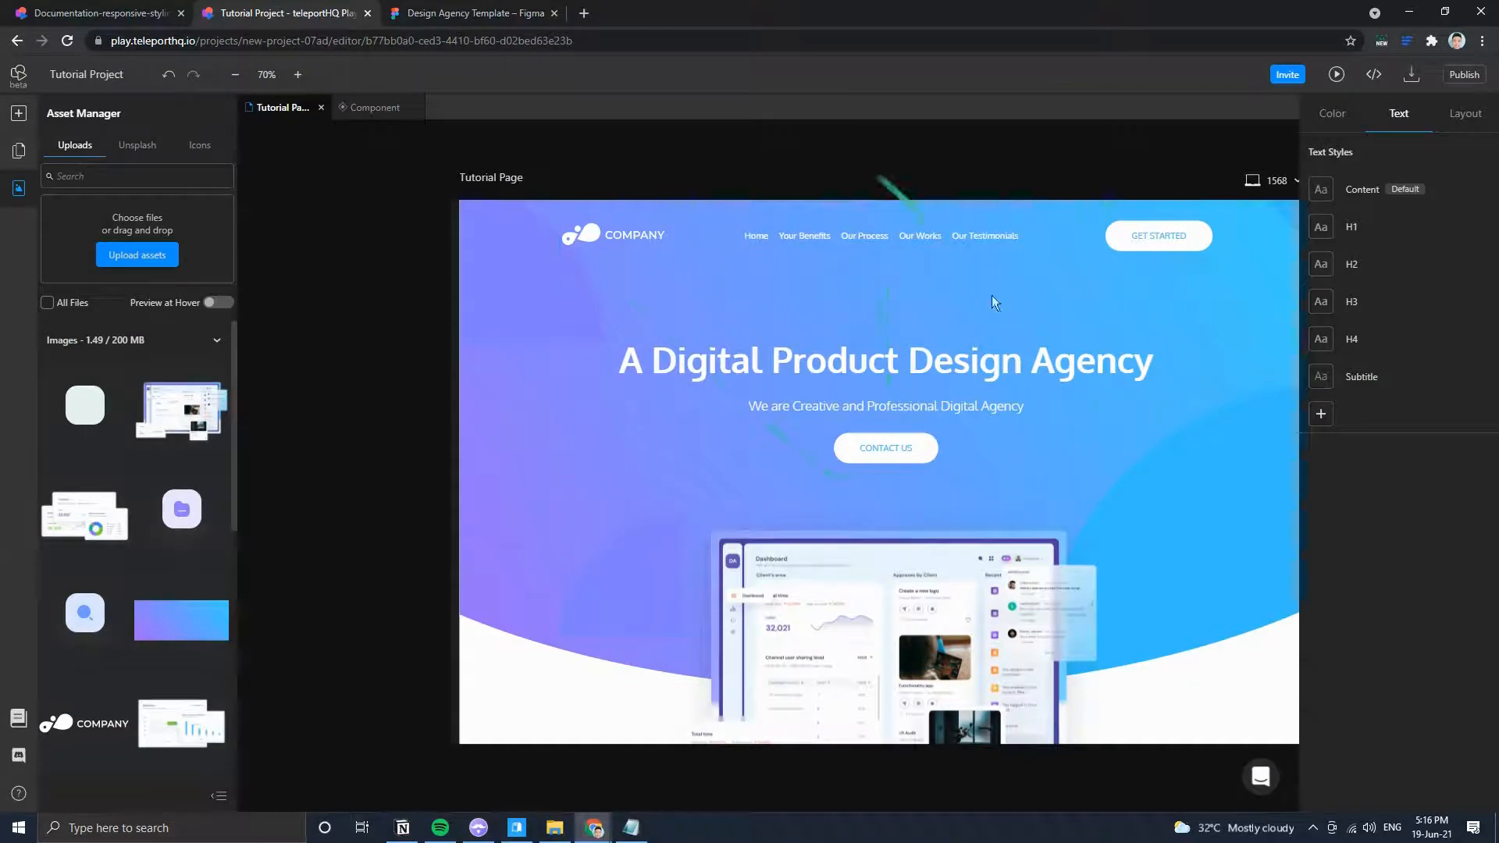
drag(1150, 457, 1017, 428)
click(499, 11)
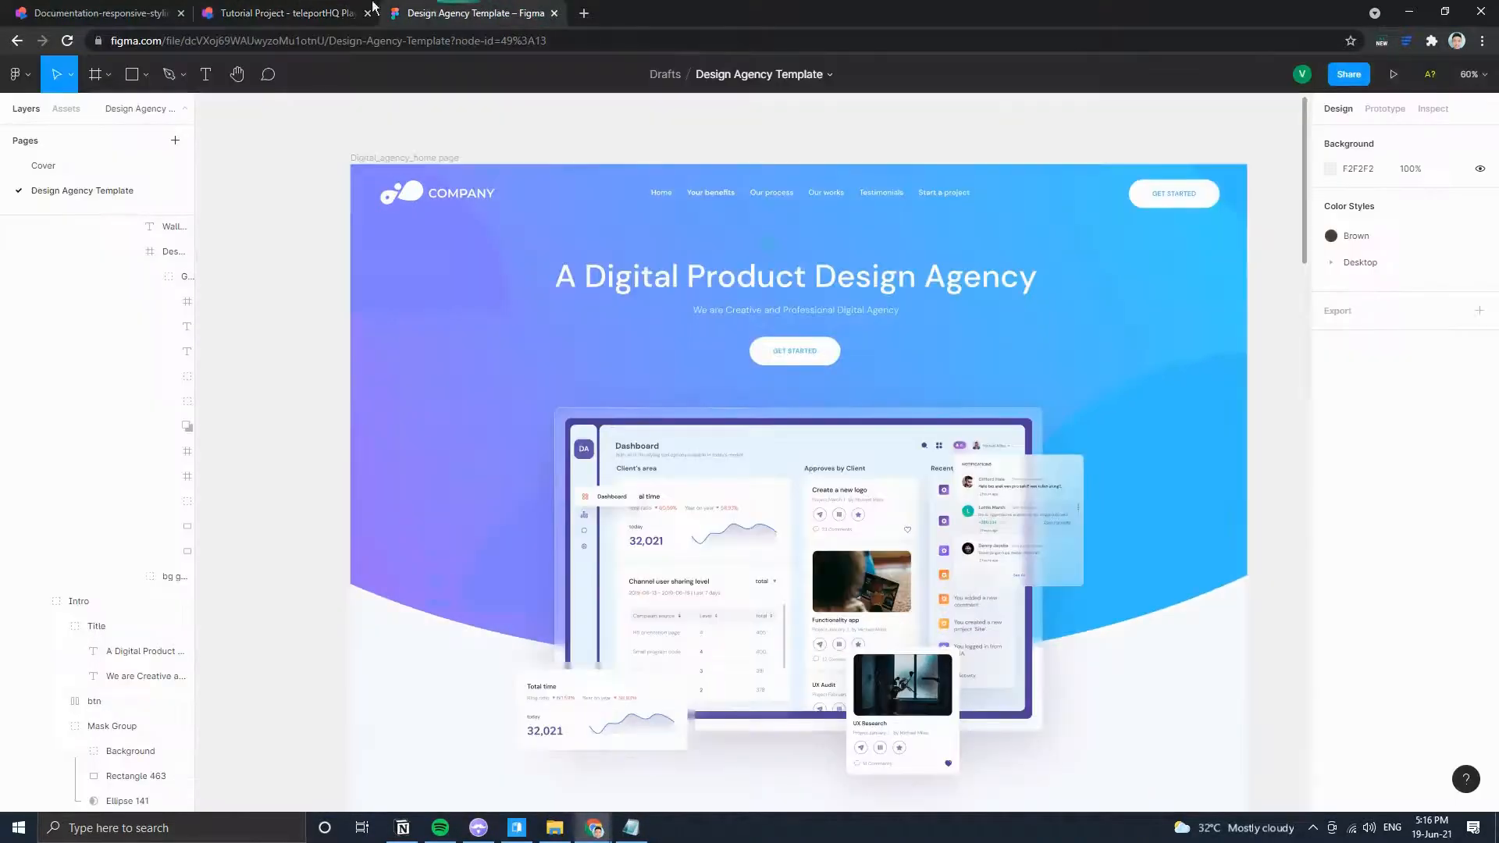
click(264, 11)
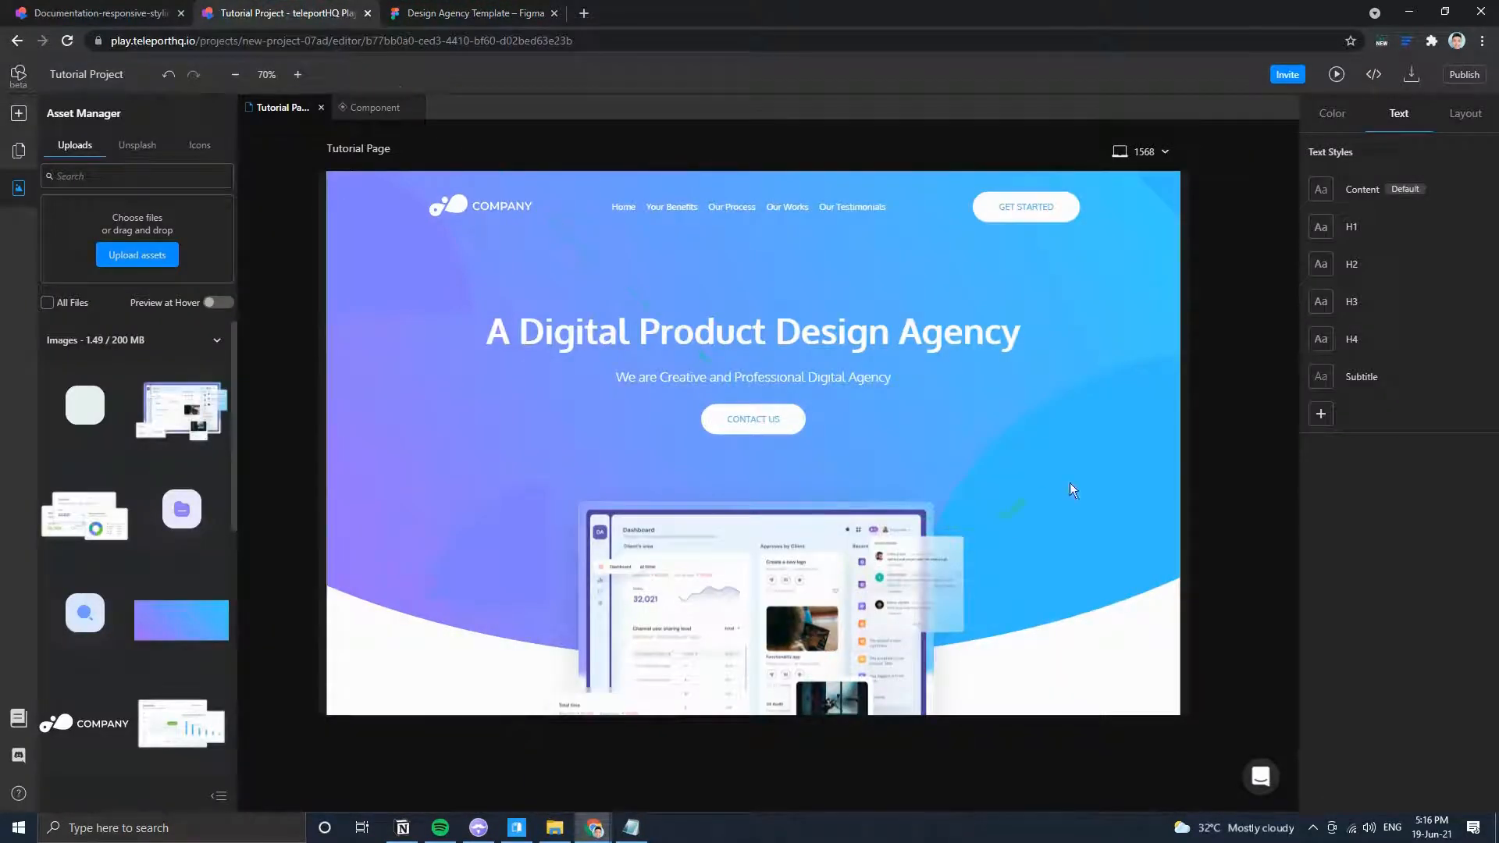
click(1068, 596)
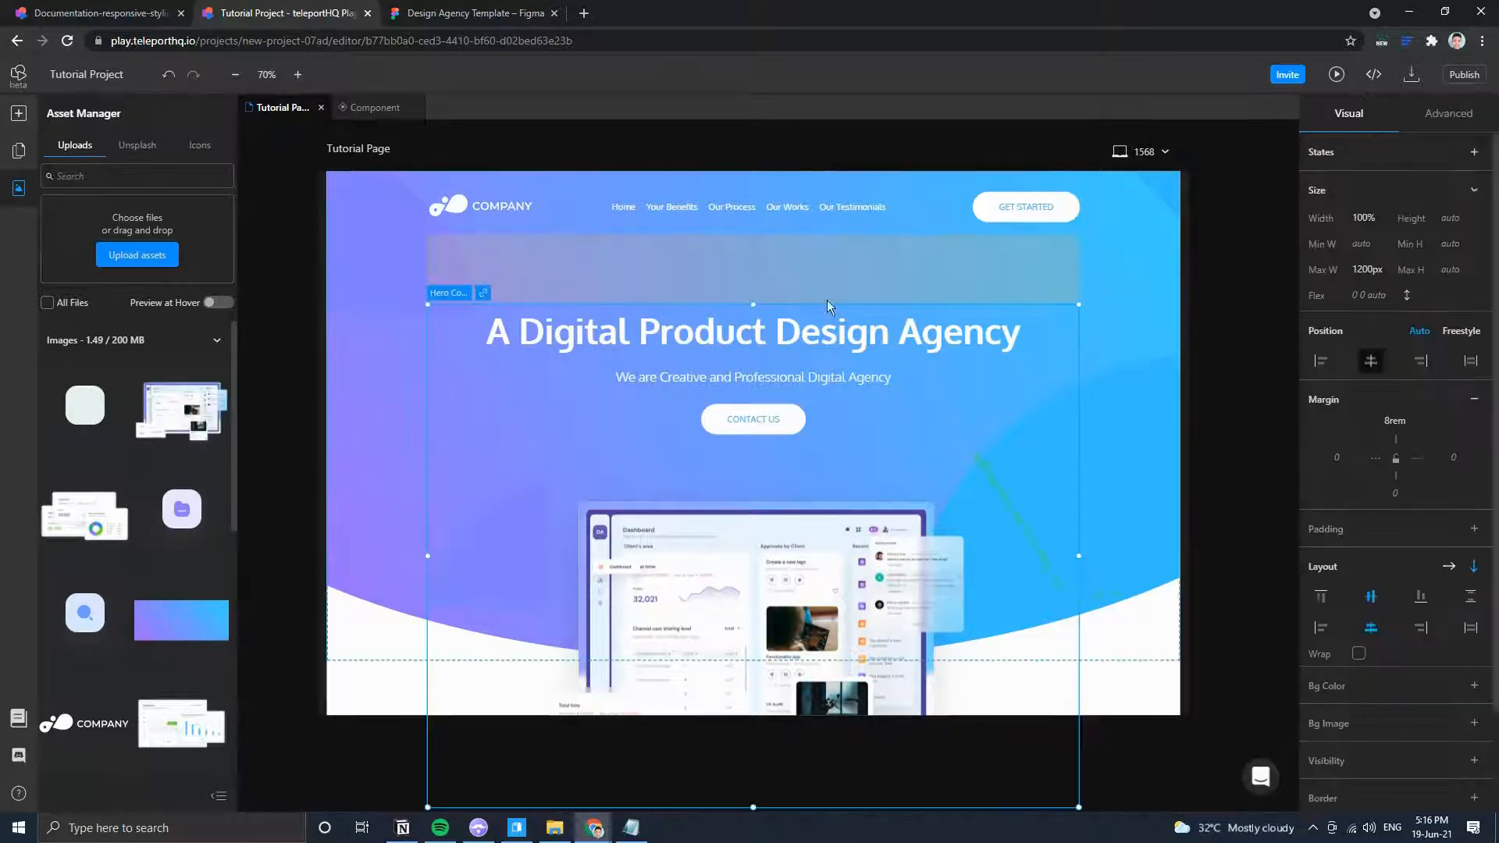
click(476, 12)
click(318, 13)
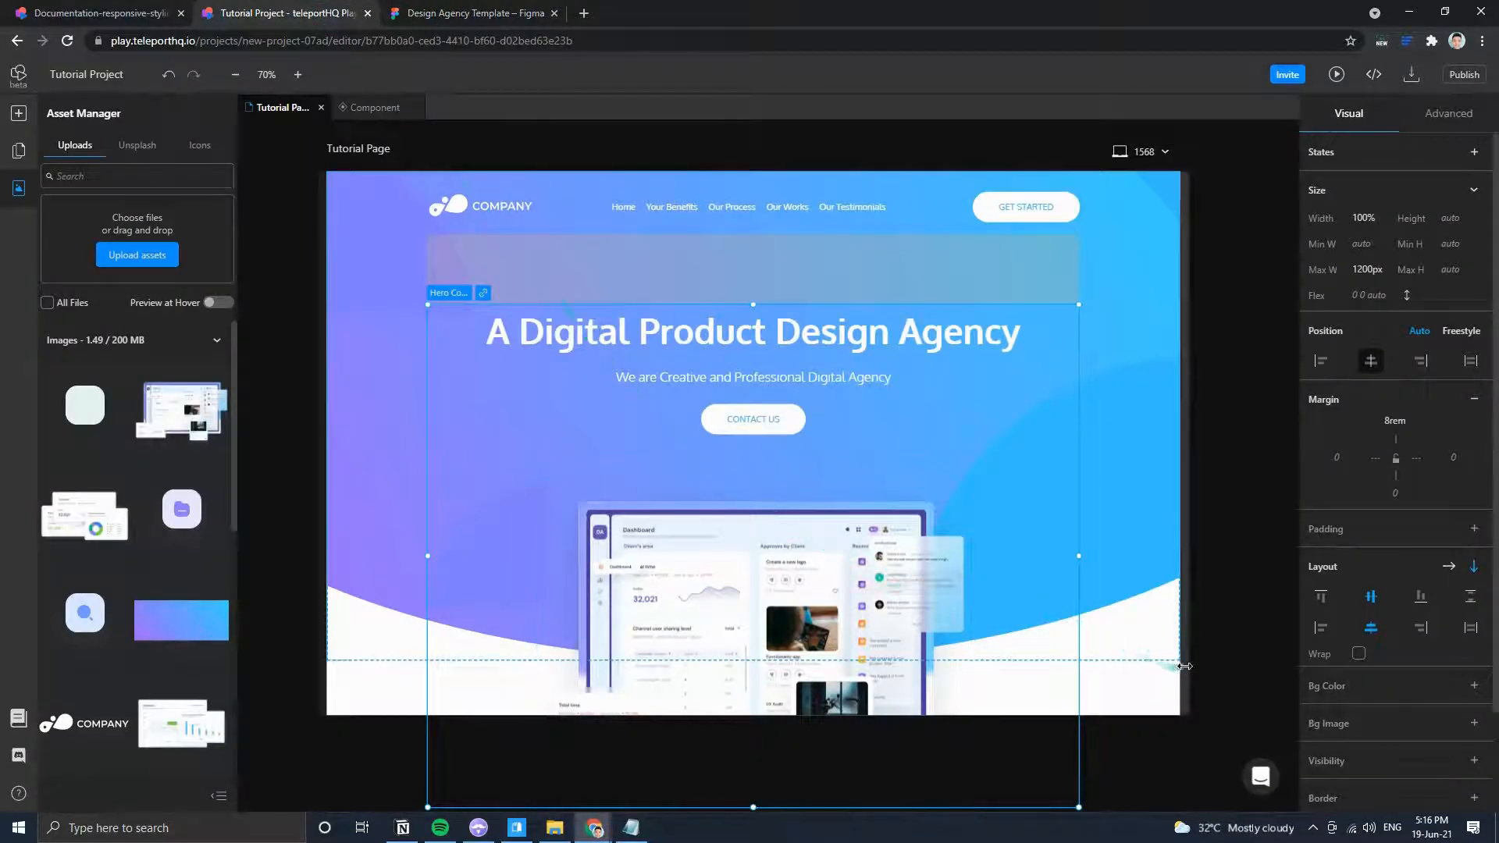
Check the hero section against the Figma design and set the section's height to auto.
click(1167, 650)
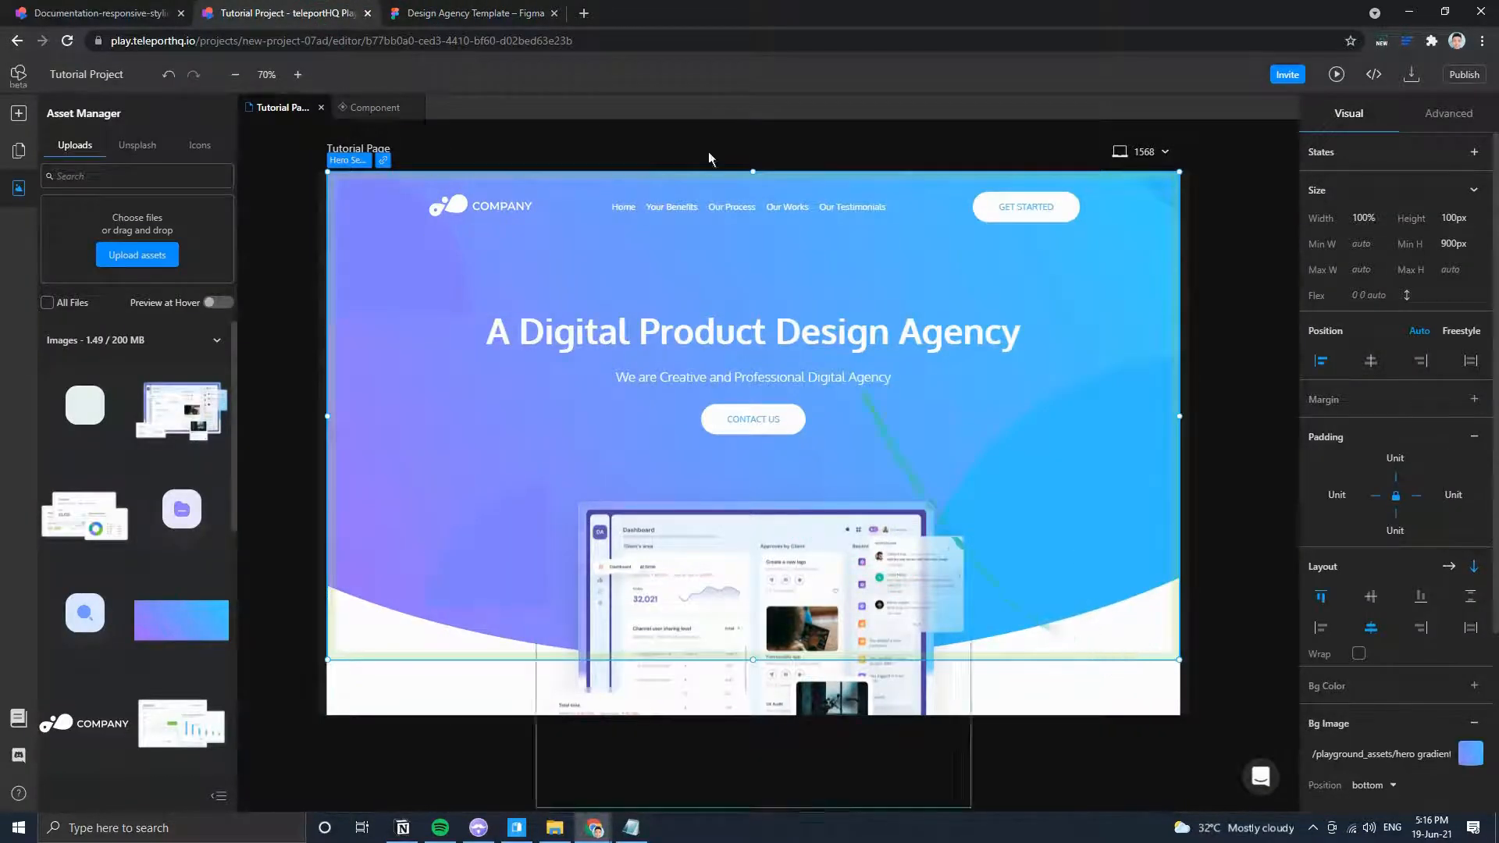
click(476, 13)
scroll(796, 589, down, 1)
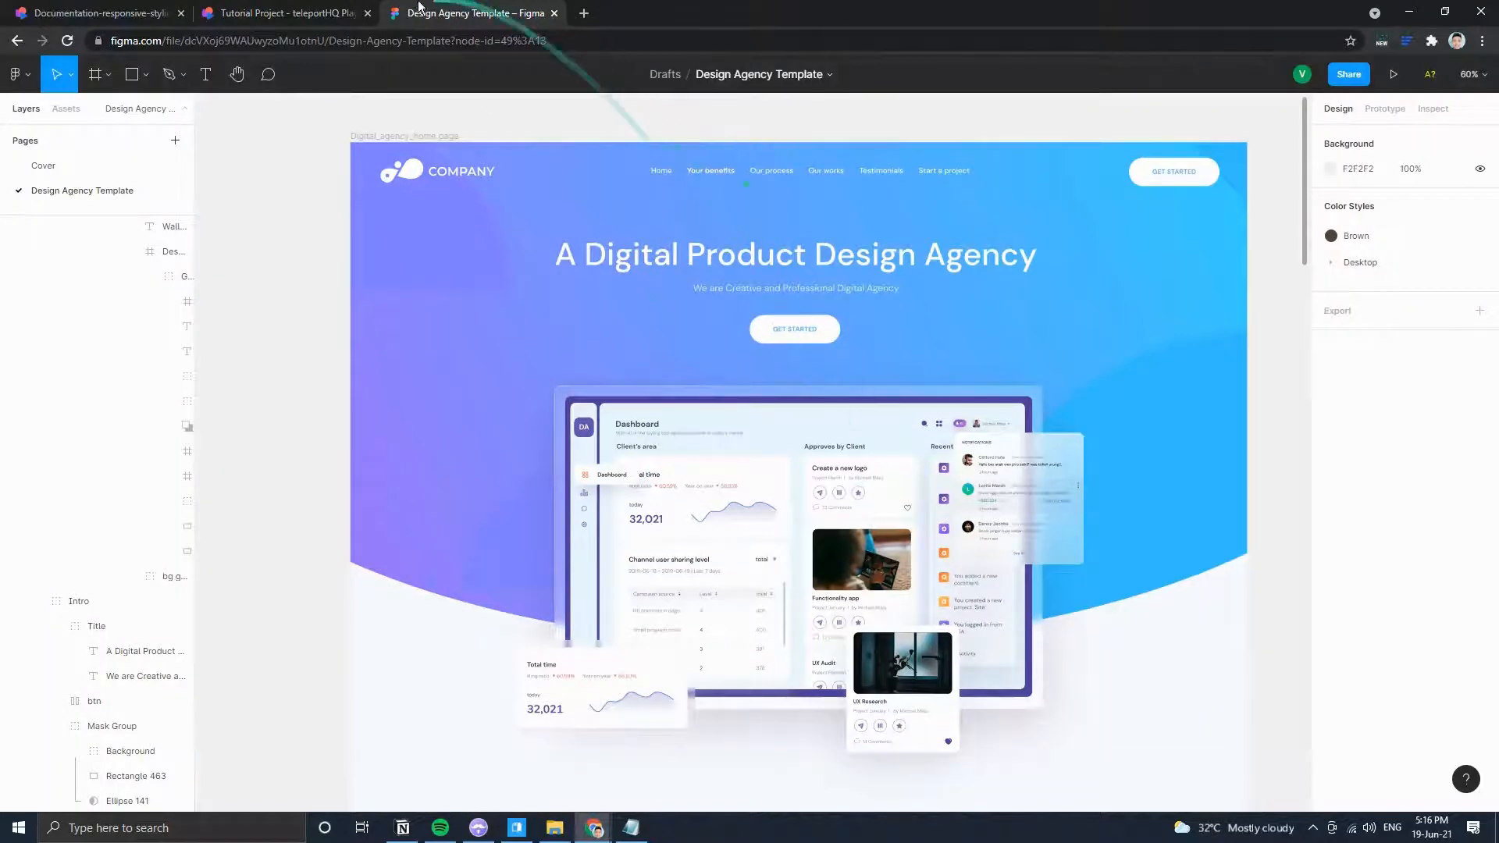
click(319, 12)
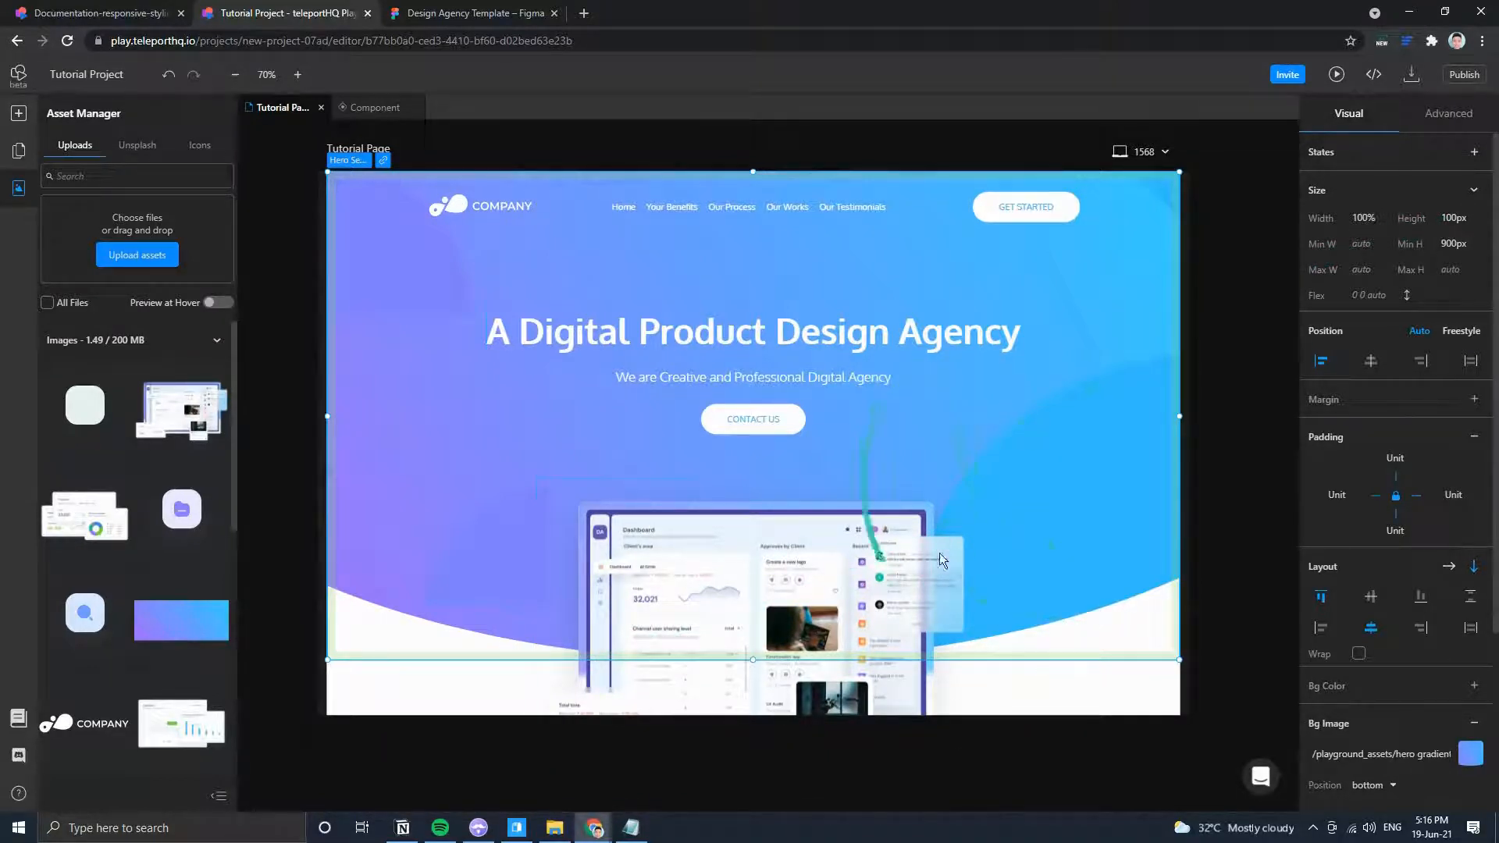
click(1452, 218)
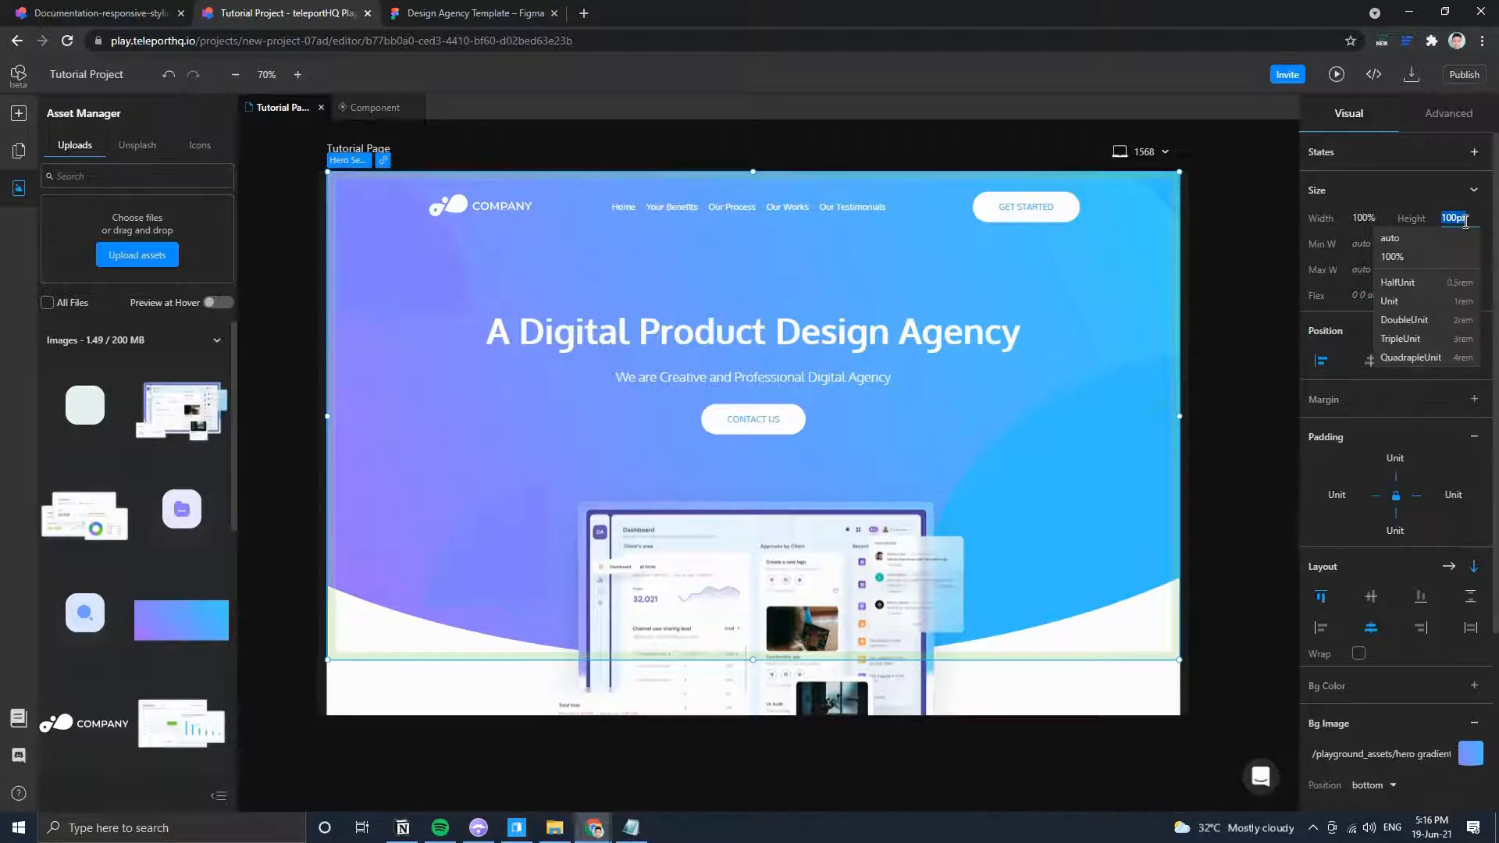
click(1422, 239)
scroll(1018, 461, down, 3)
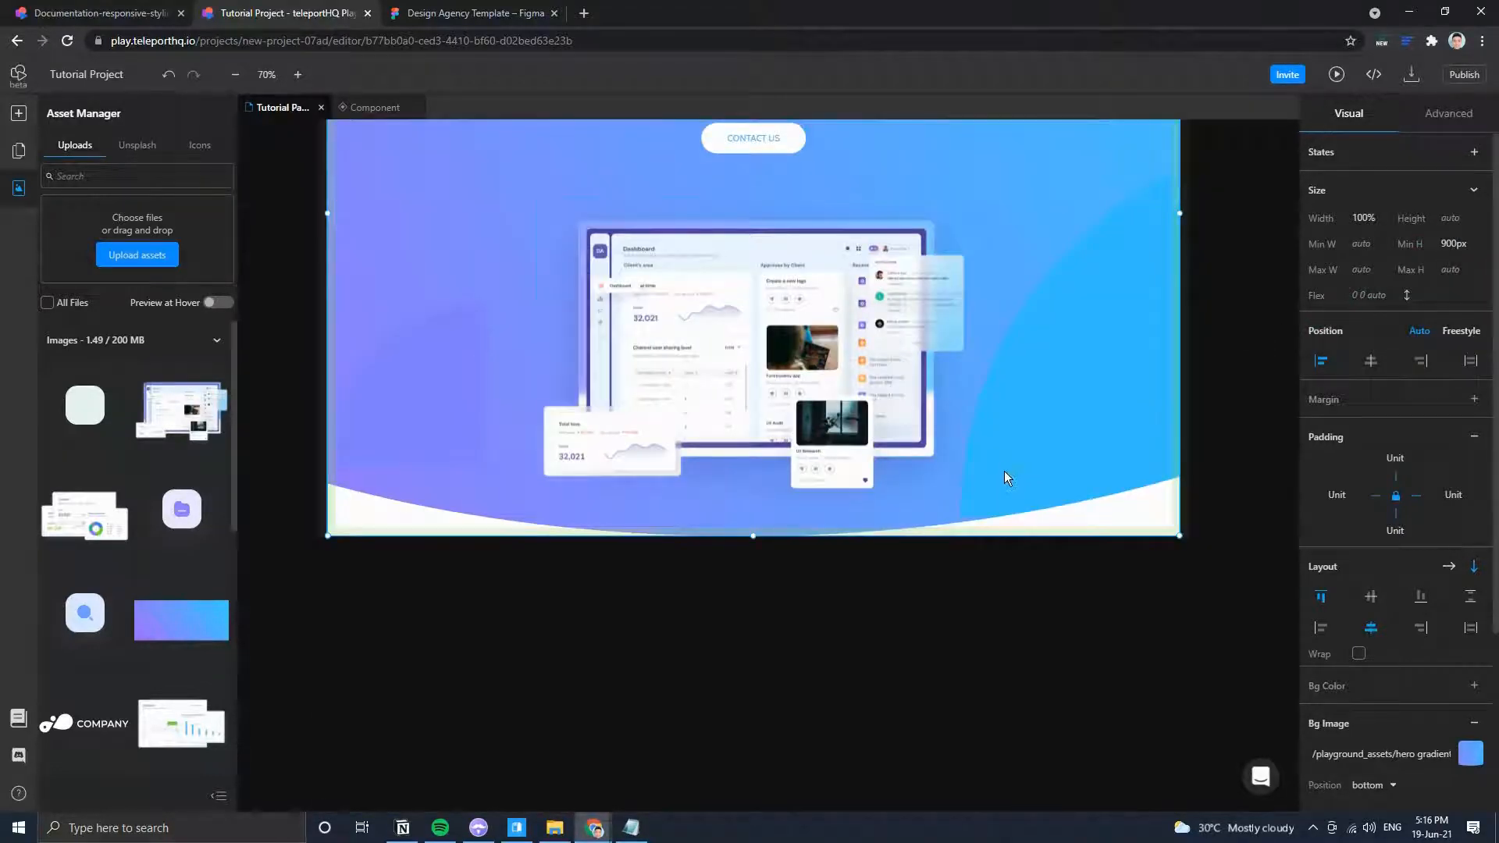
scroll(795, 474, up, 2)
Compare the hero section's lower part with the Figma design and inspect the dashboard image's position inside it.
click(421, 13)
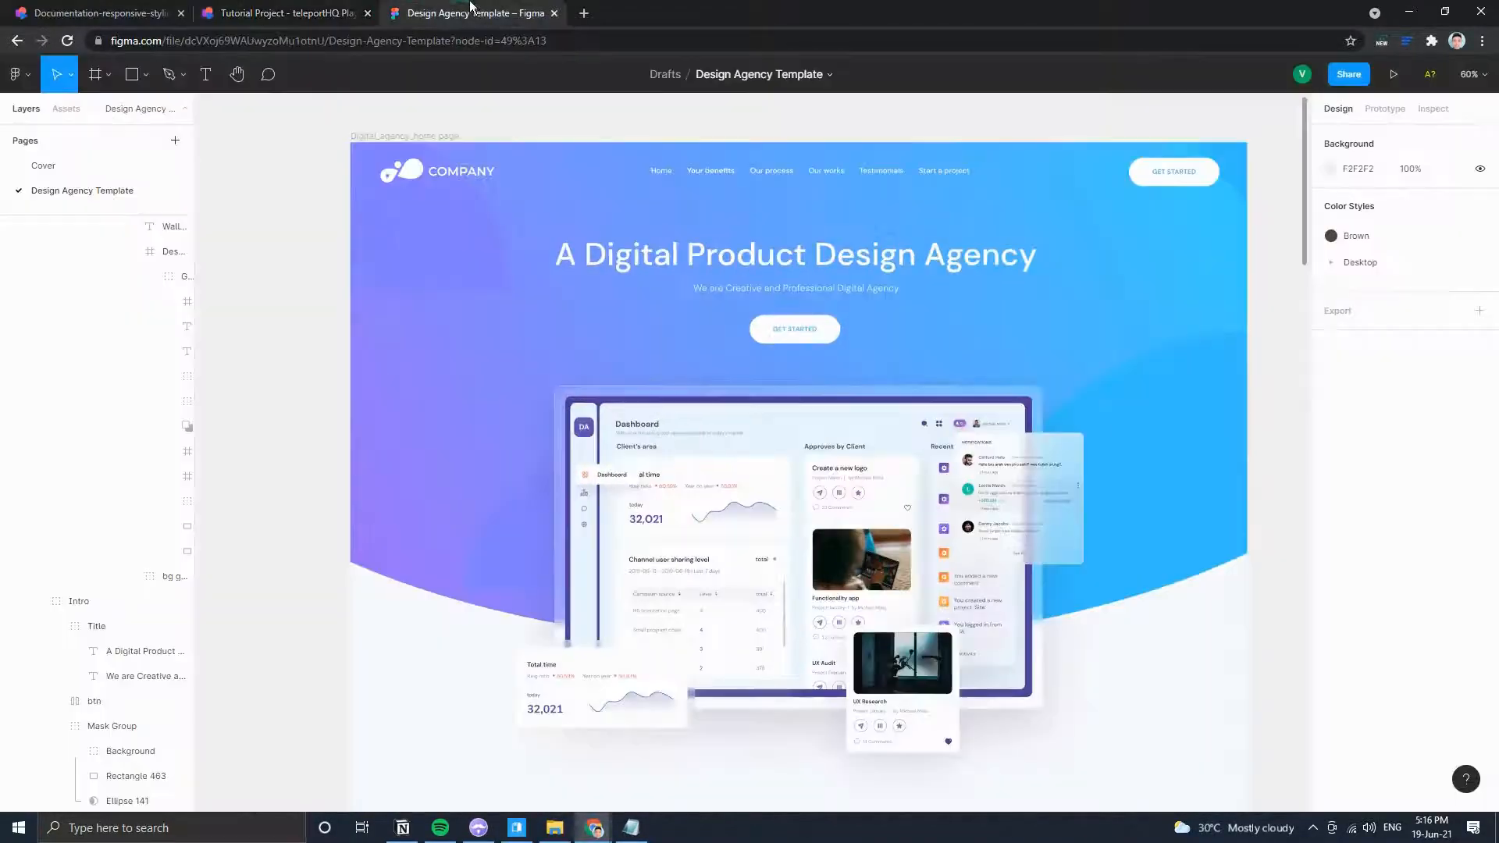
click(288, 9)
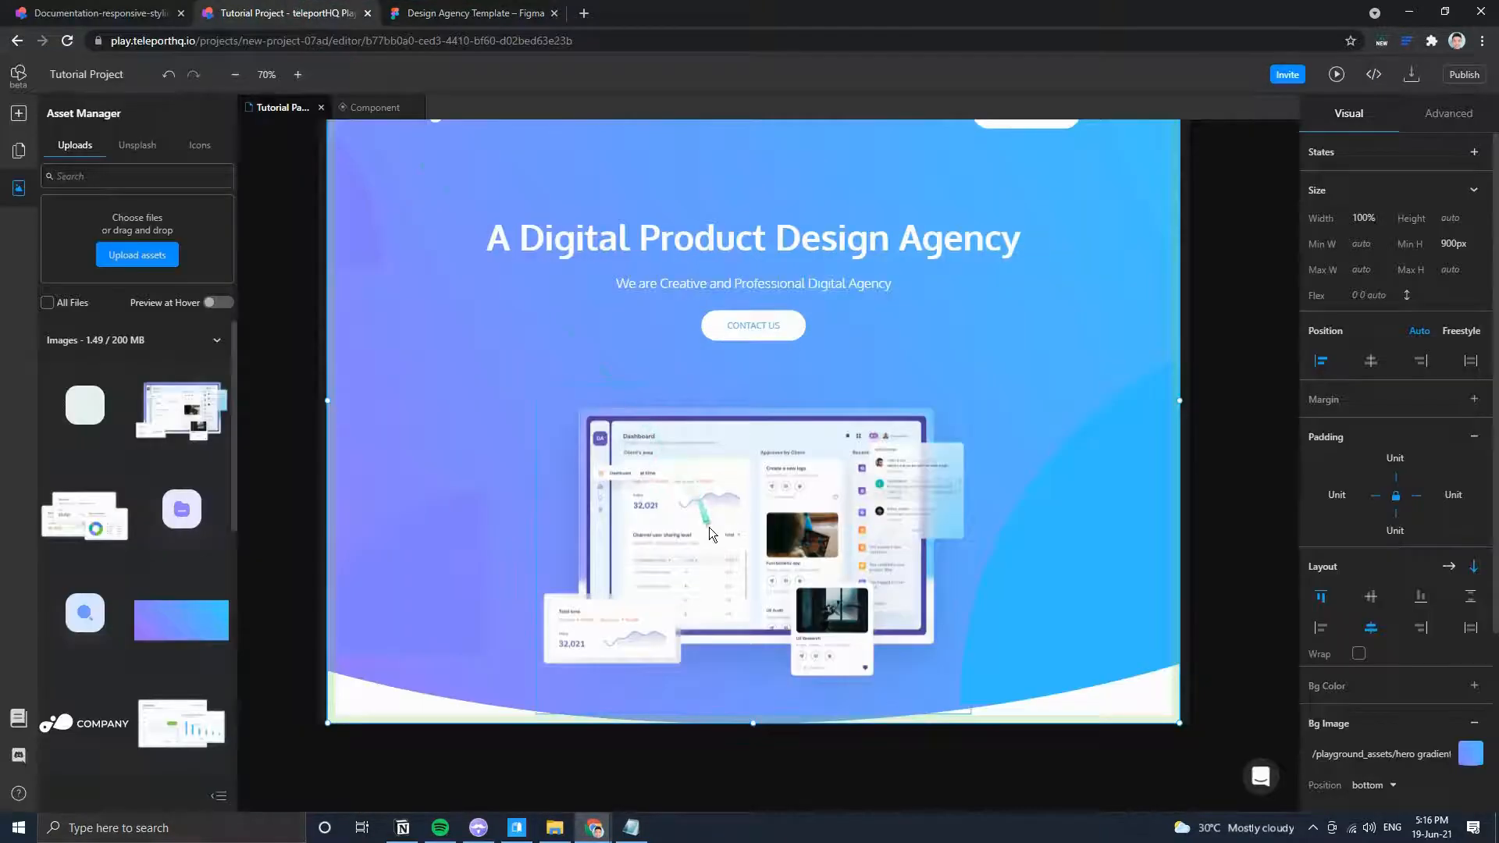
scroll(901, 592, up, 2)
scroll(920, 609, down, 4)
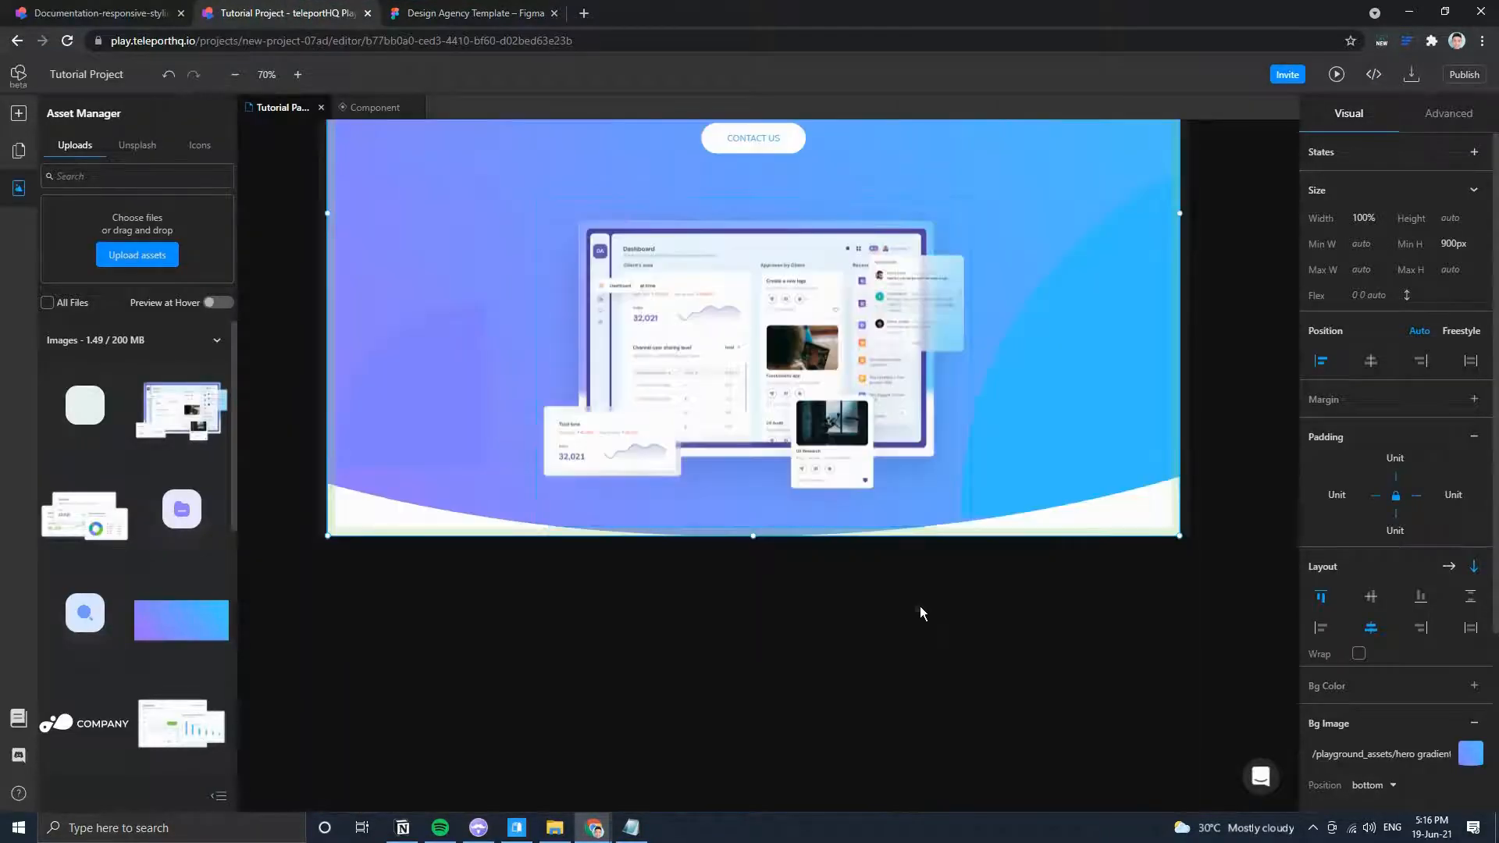
click(828, 398)
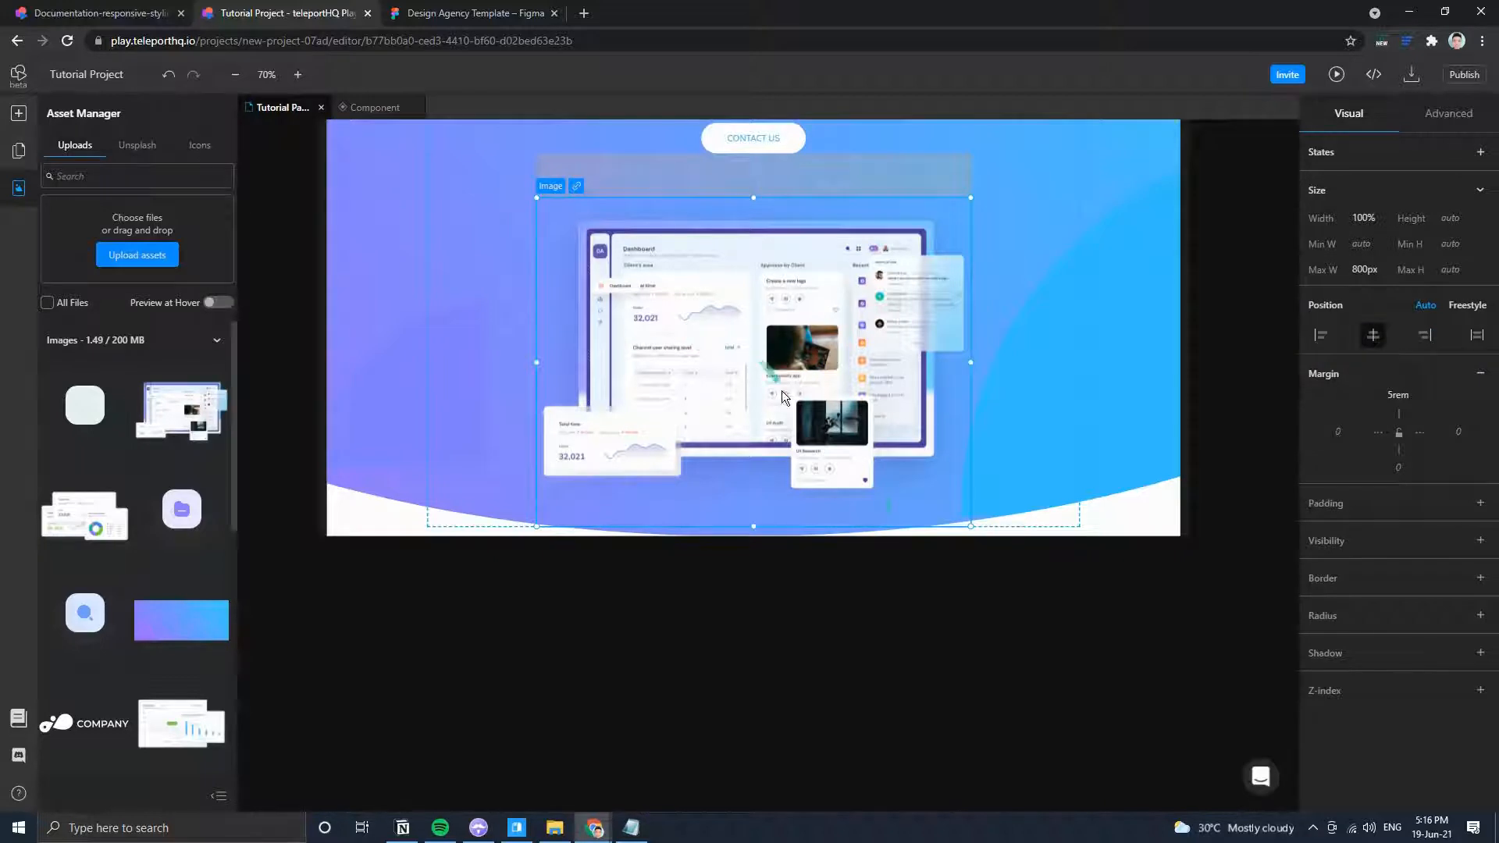
scroll(783, 396, up, 2)
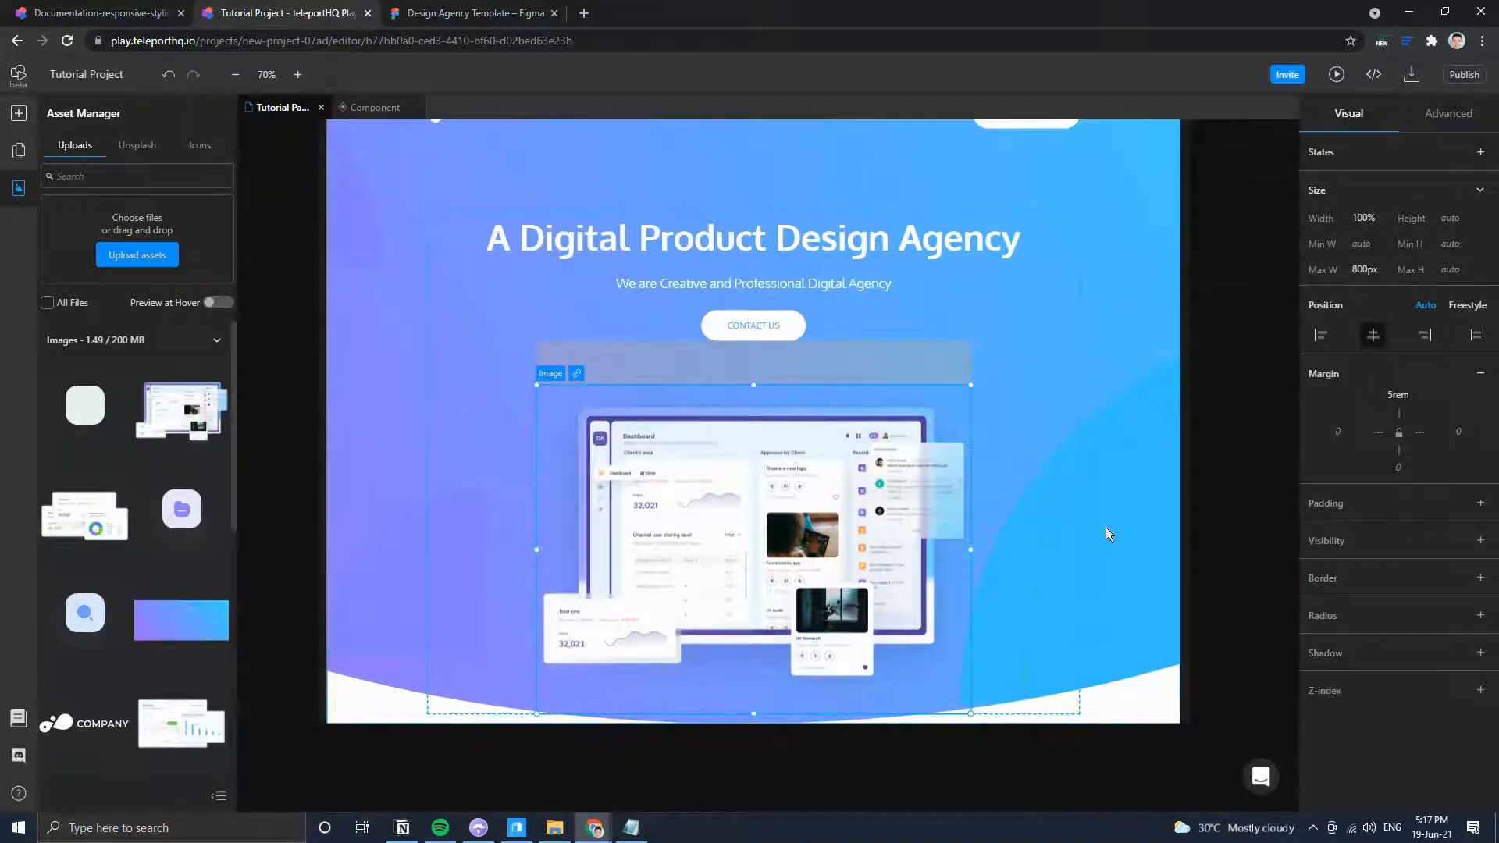
click(1126, 518)
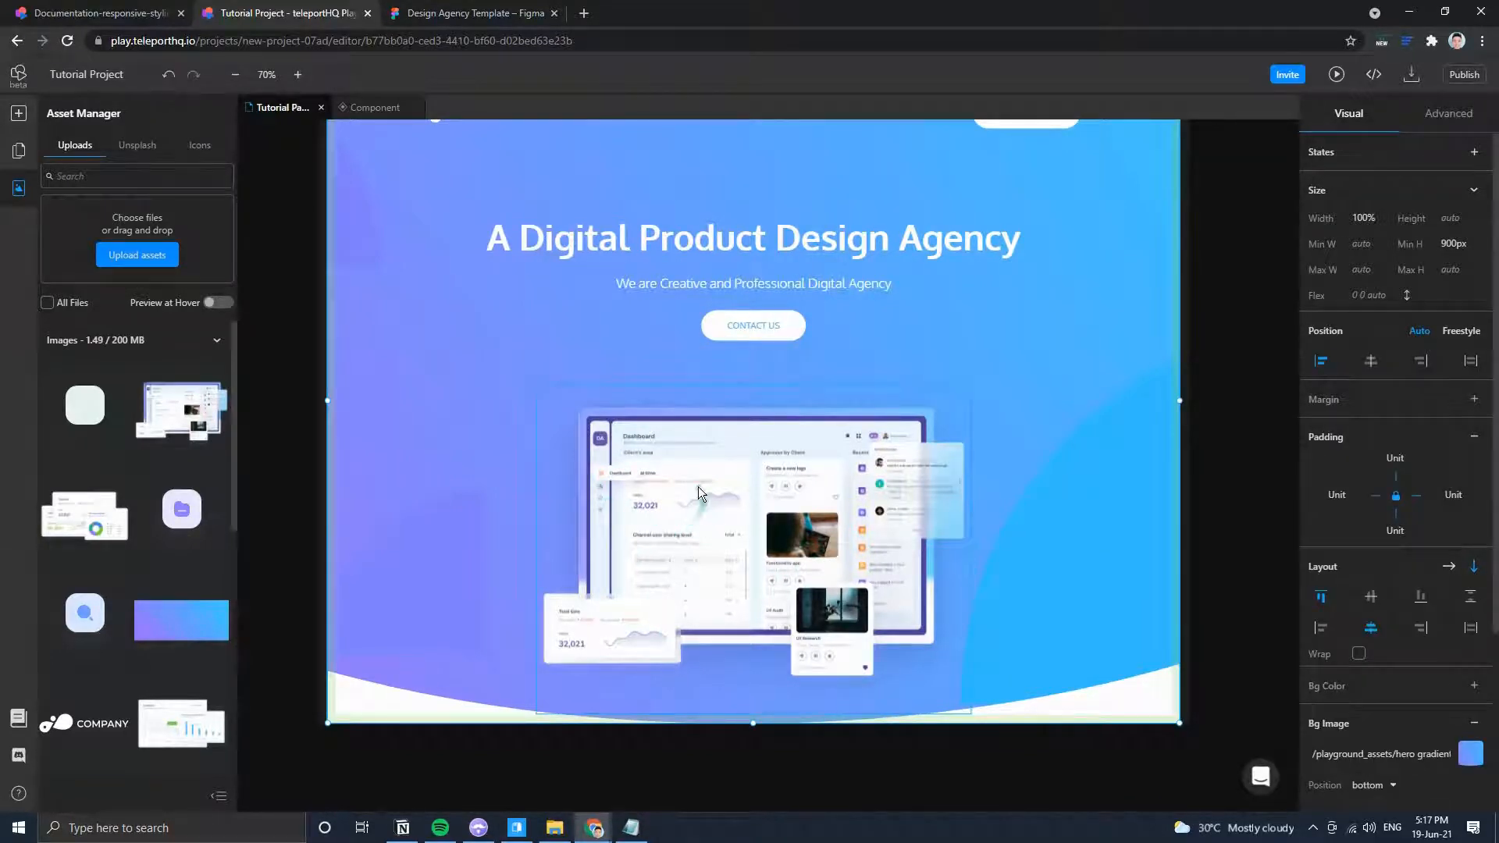
Examine where the Figma hero's curved gradient ends behind the dashboard image and compare it with the page's hero section.
scroll(576, 476, up, 3)
click(428, 13)
scroll(700, 552, down, 5)
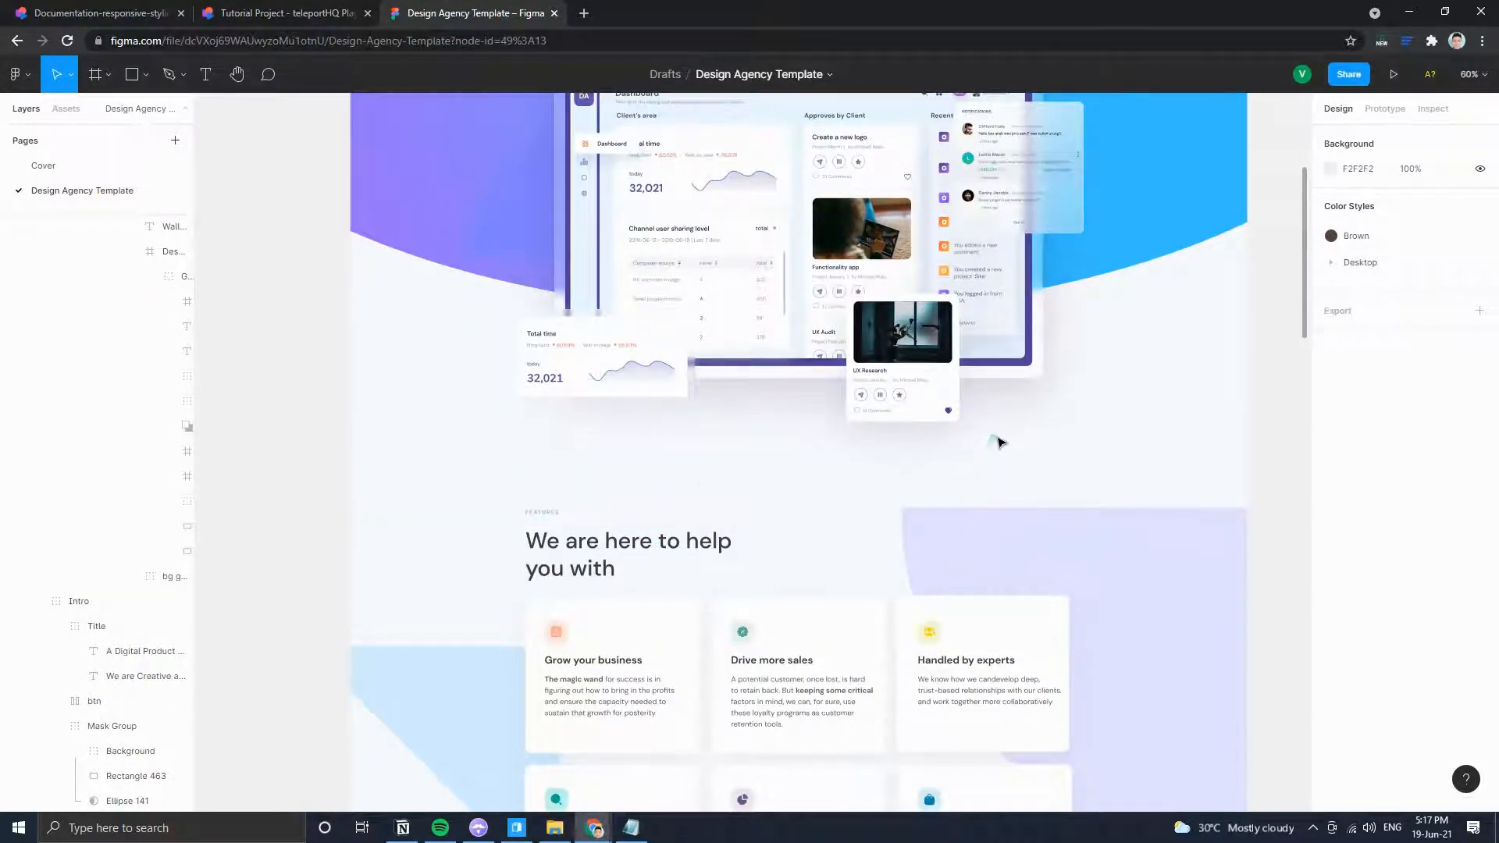
scroll(1002, 442, up, 5)
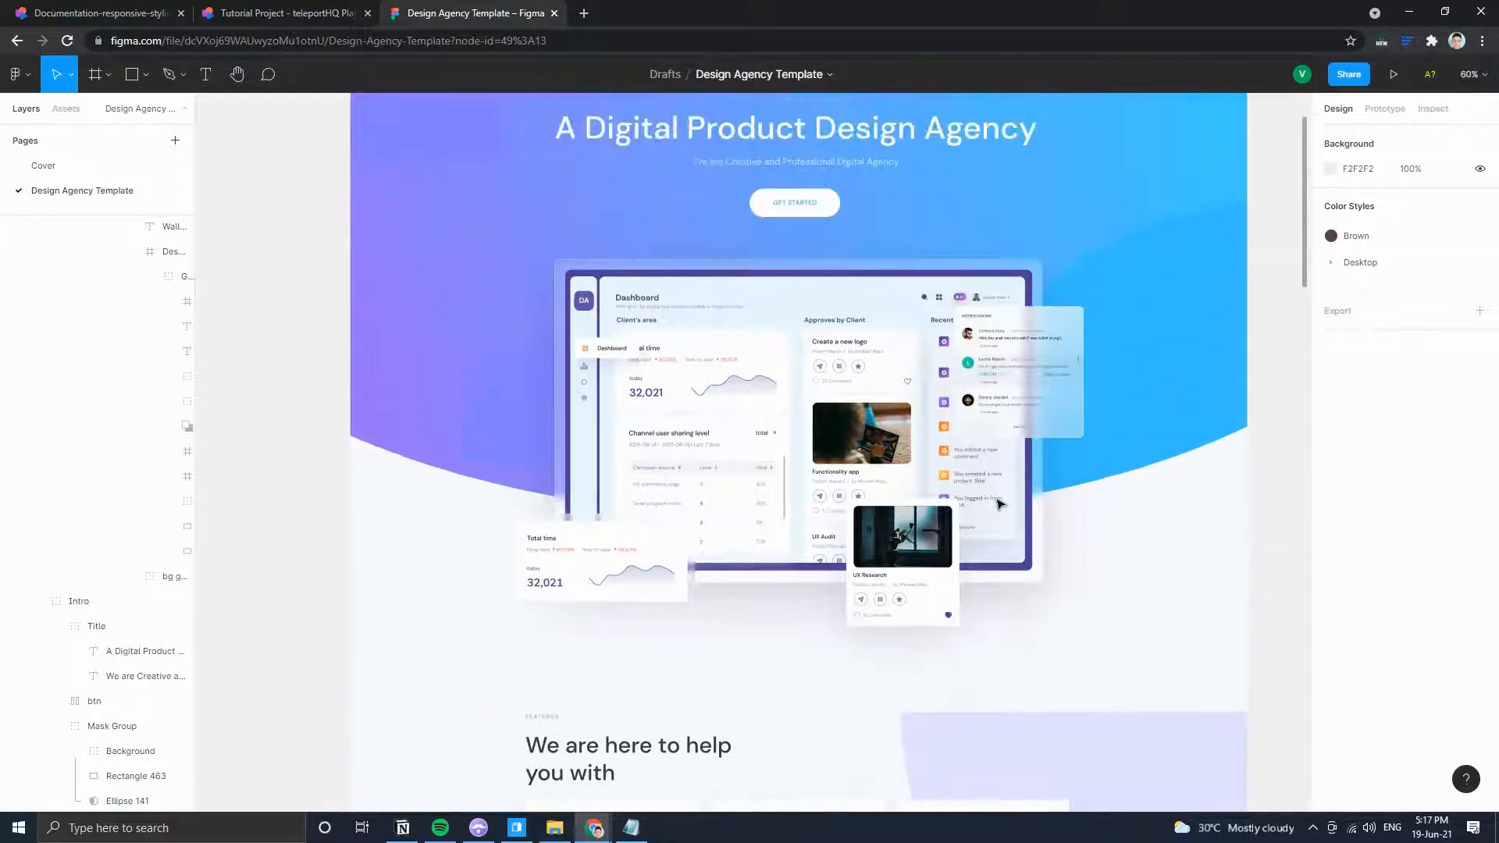
scroll(1002, 503, up, 1)
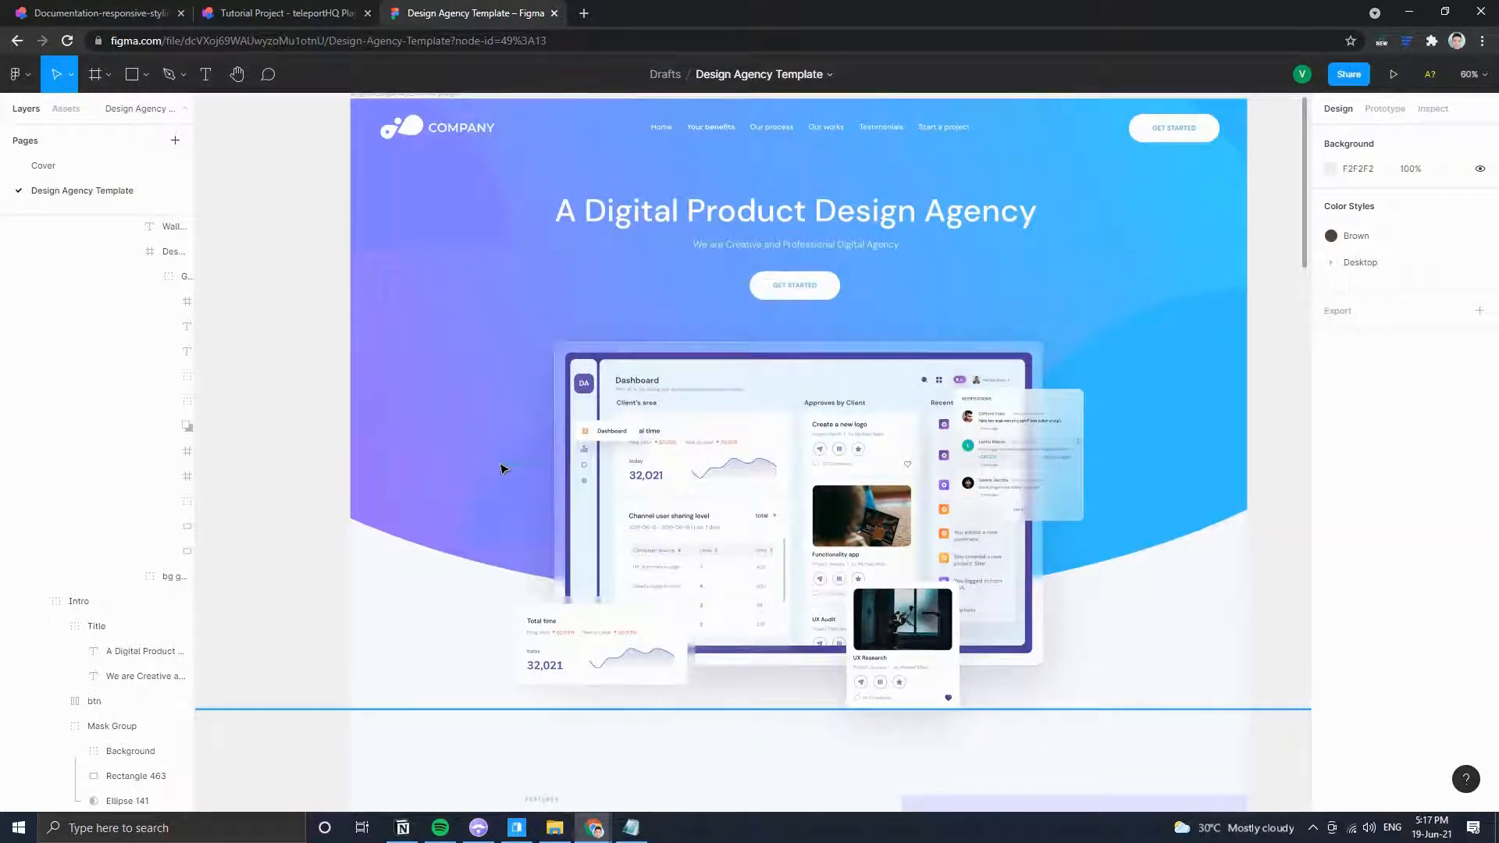
scroll(502, 468, down, 1)
click(296, 12)
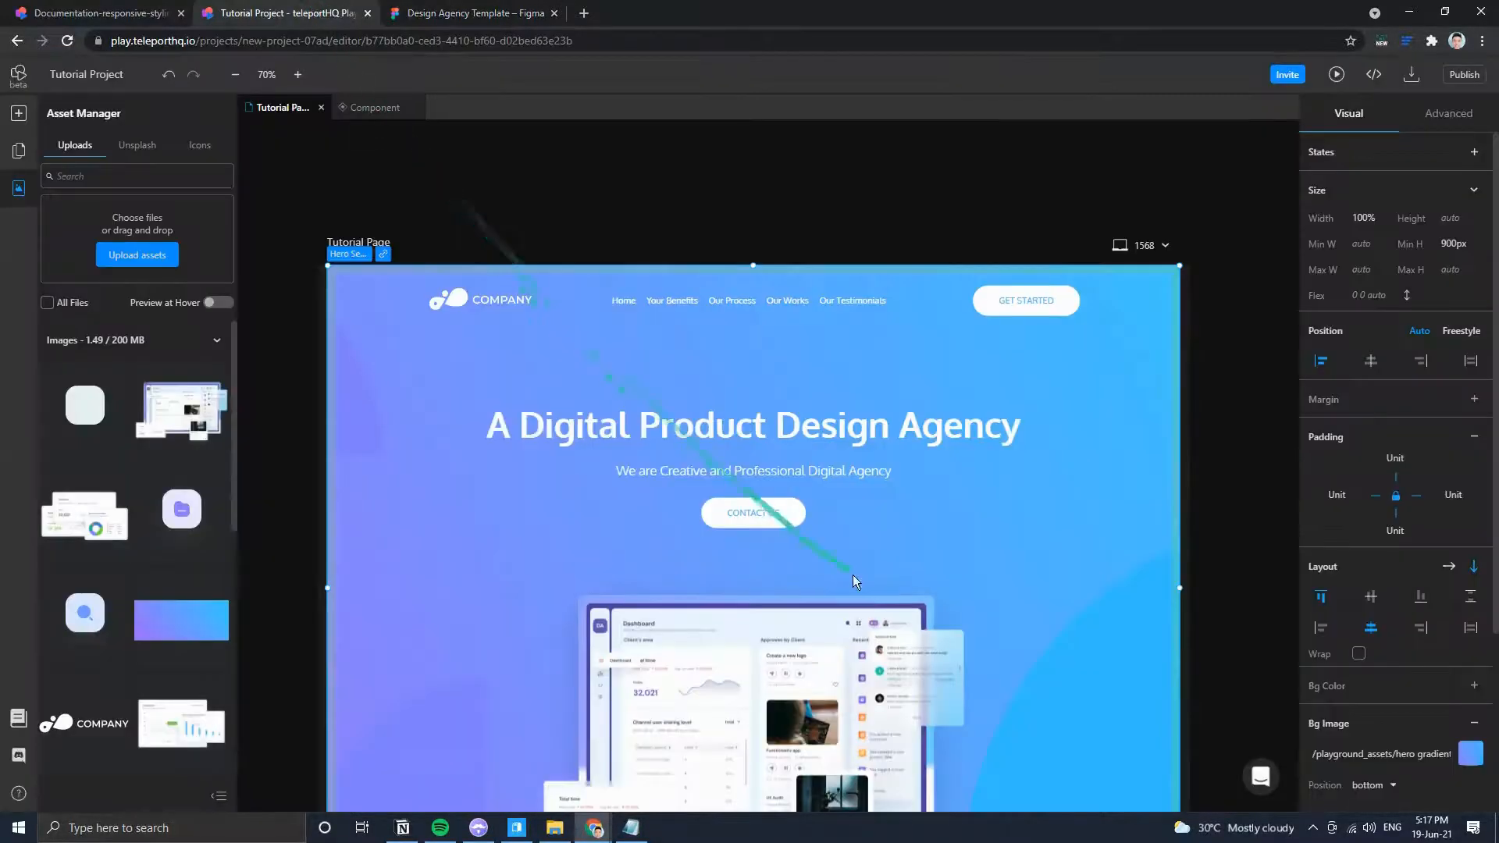
scroll(852, 575, down, 5)
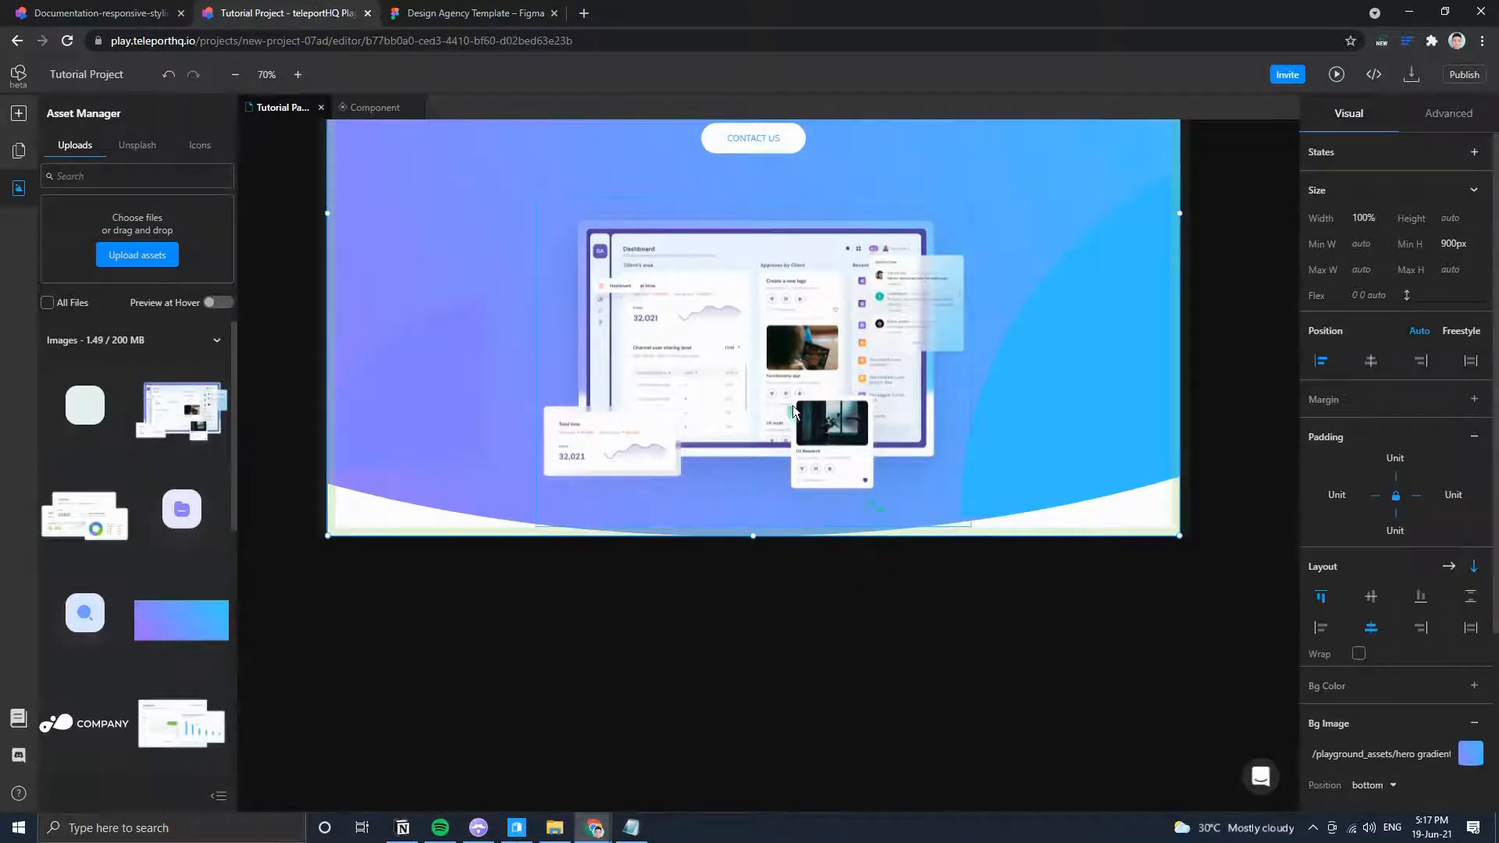
Inspect the hero section and hero container on the page and in the layer tree.
click(734, 382)
click(429, 364)
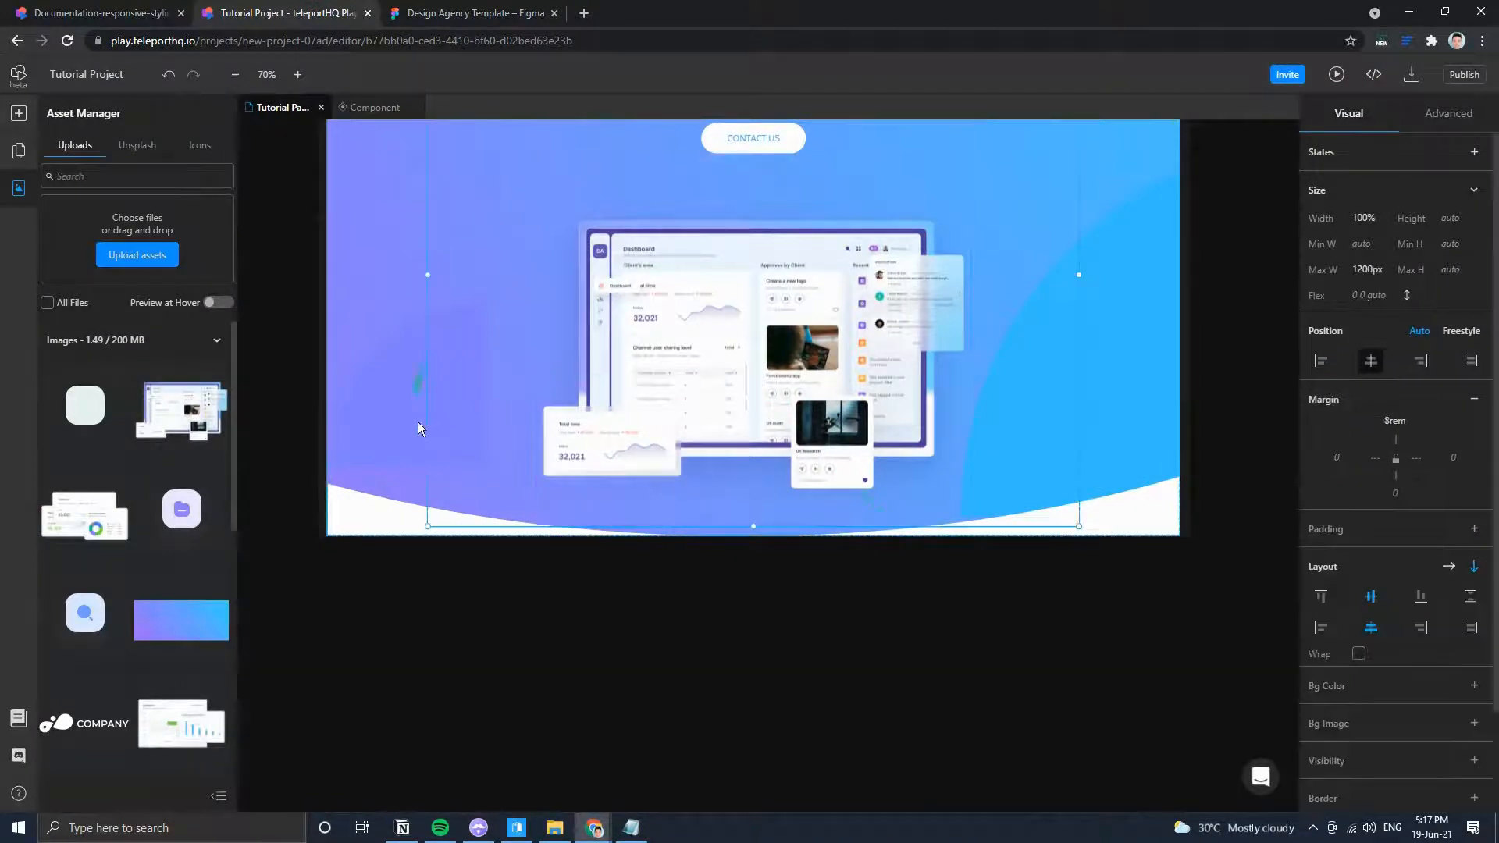
click(379, 466)
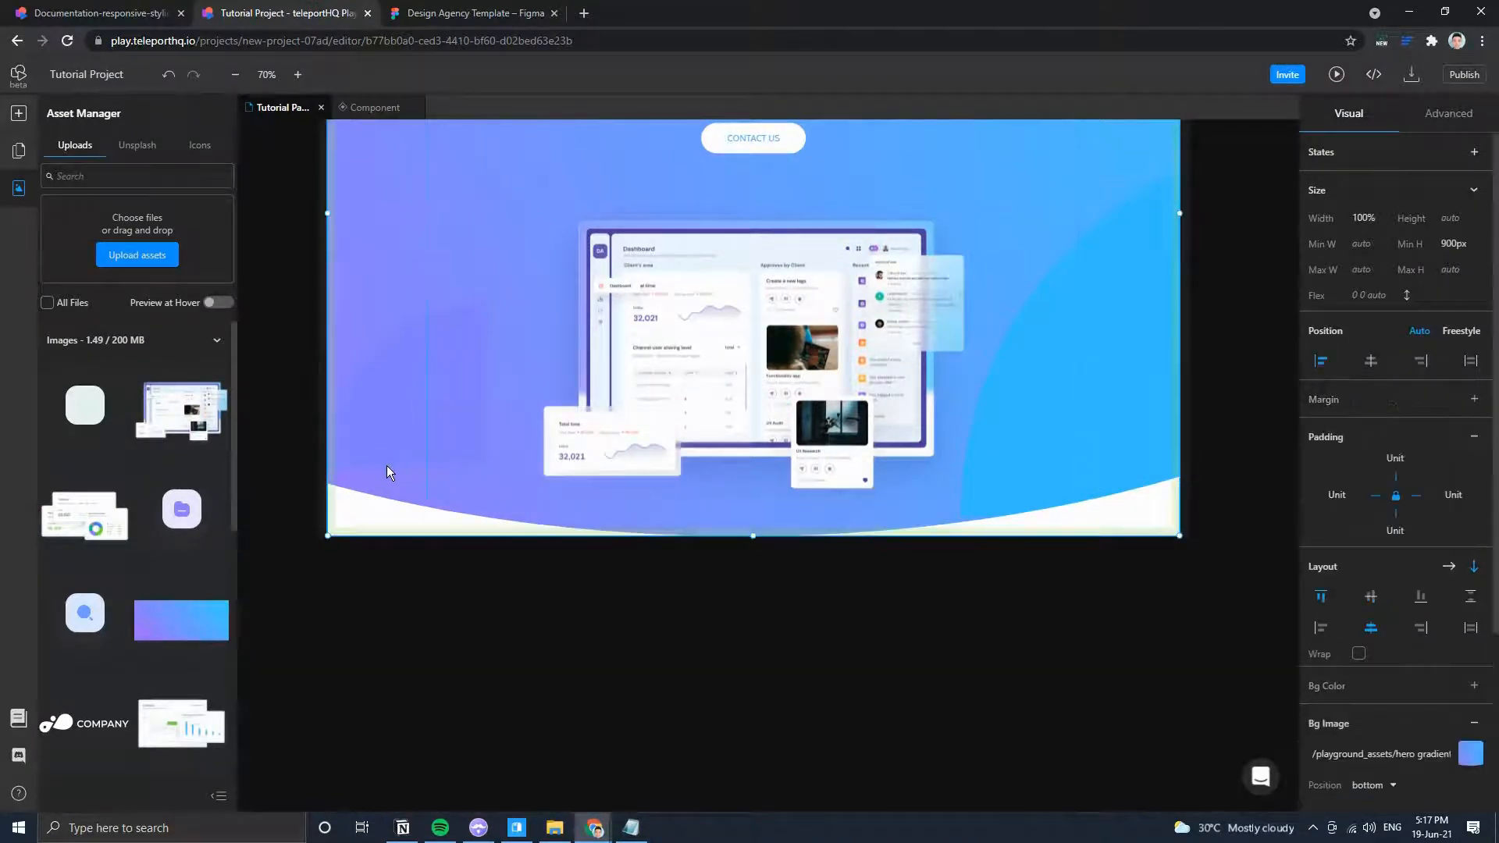
click(17, 113)
click(19, 187)
click(19, 150)
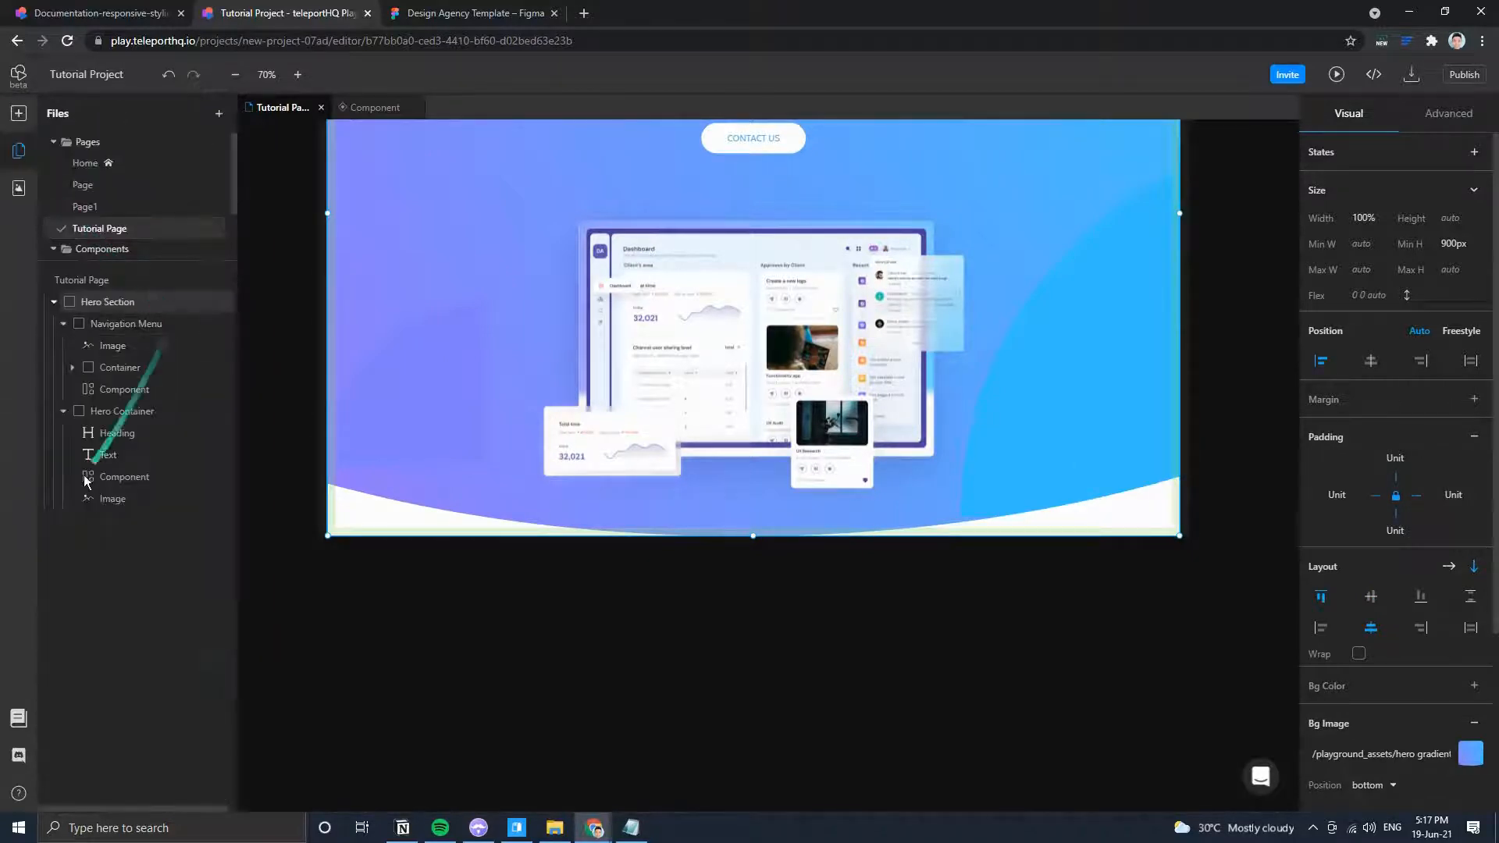
click(63, 410)
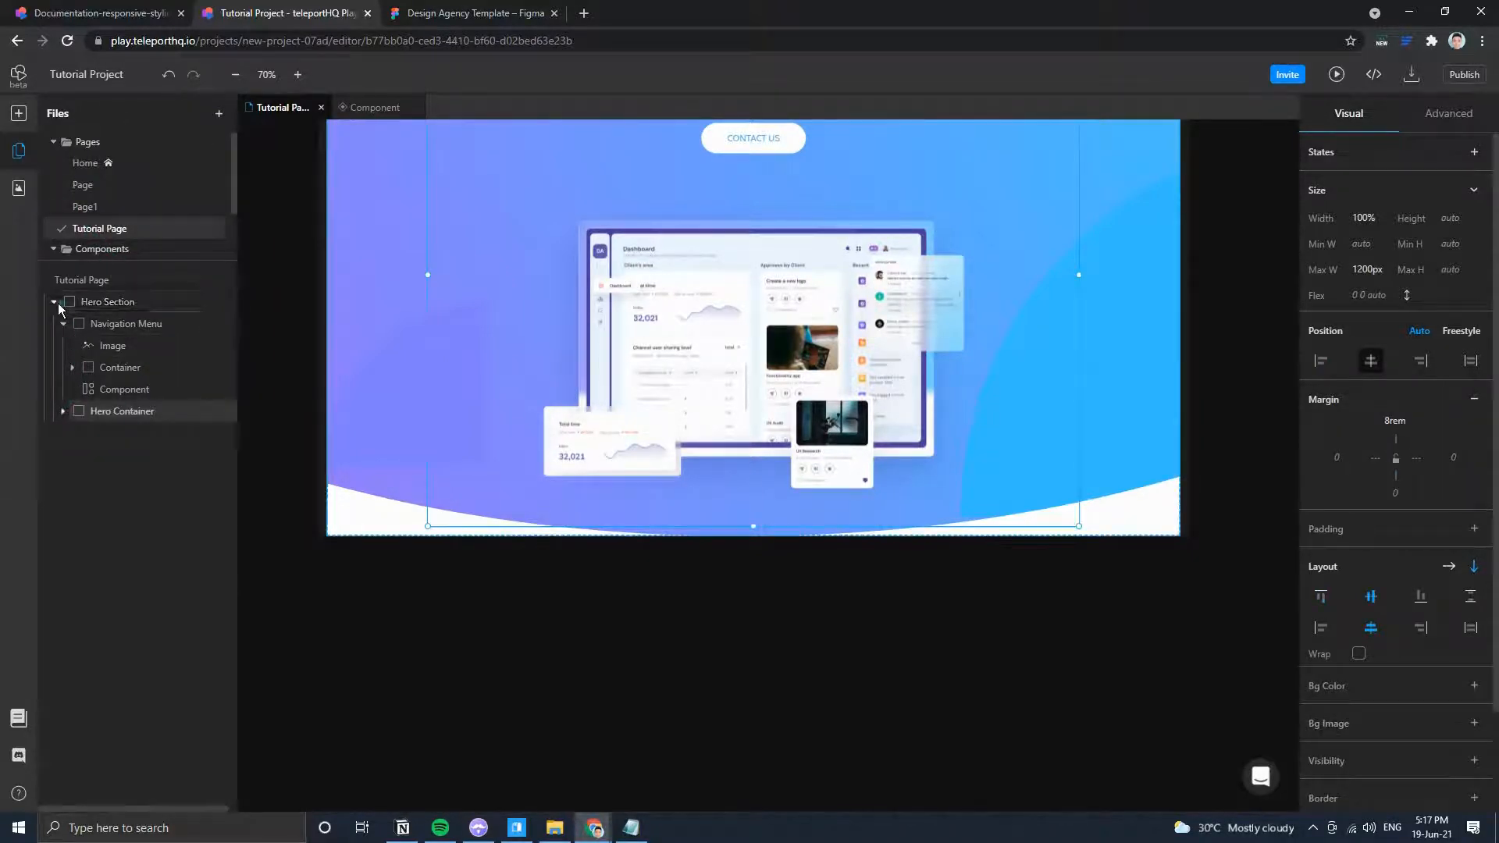
click(58, 303)
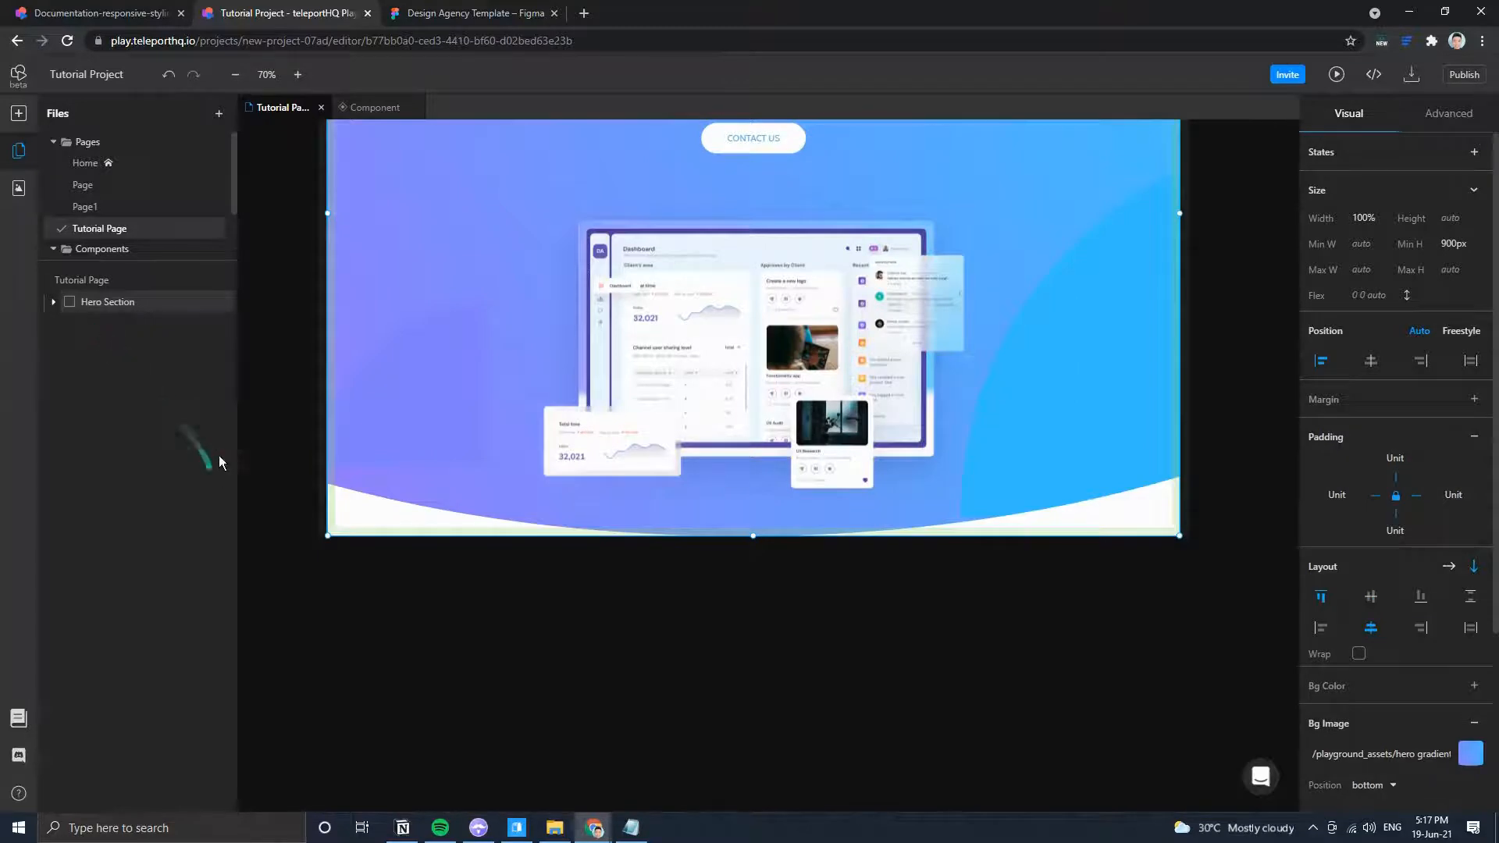
click(53, 302)
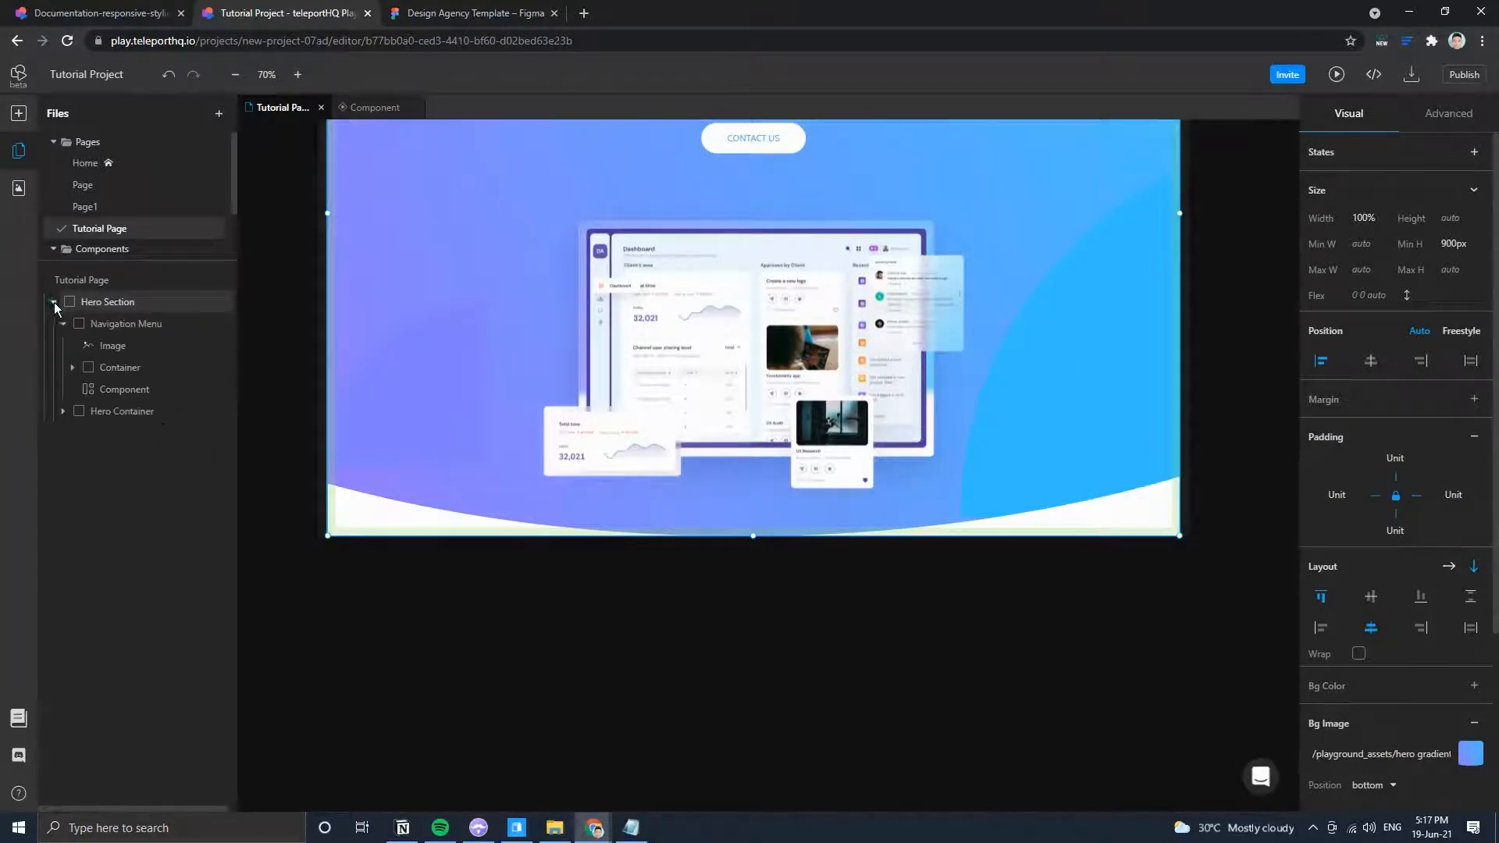
click(66, 410)
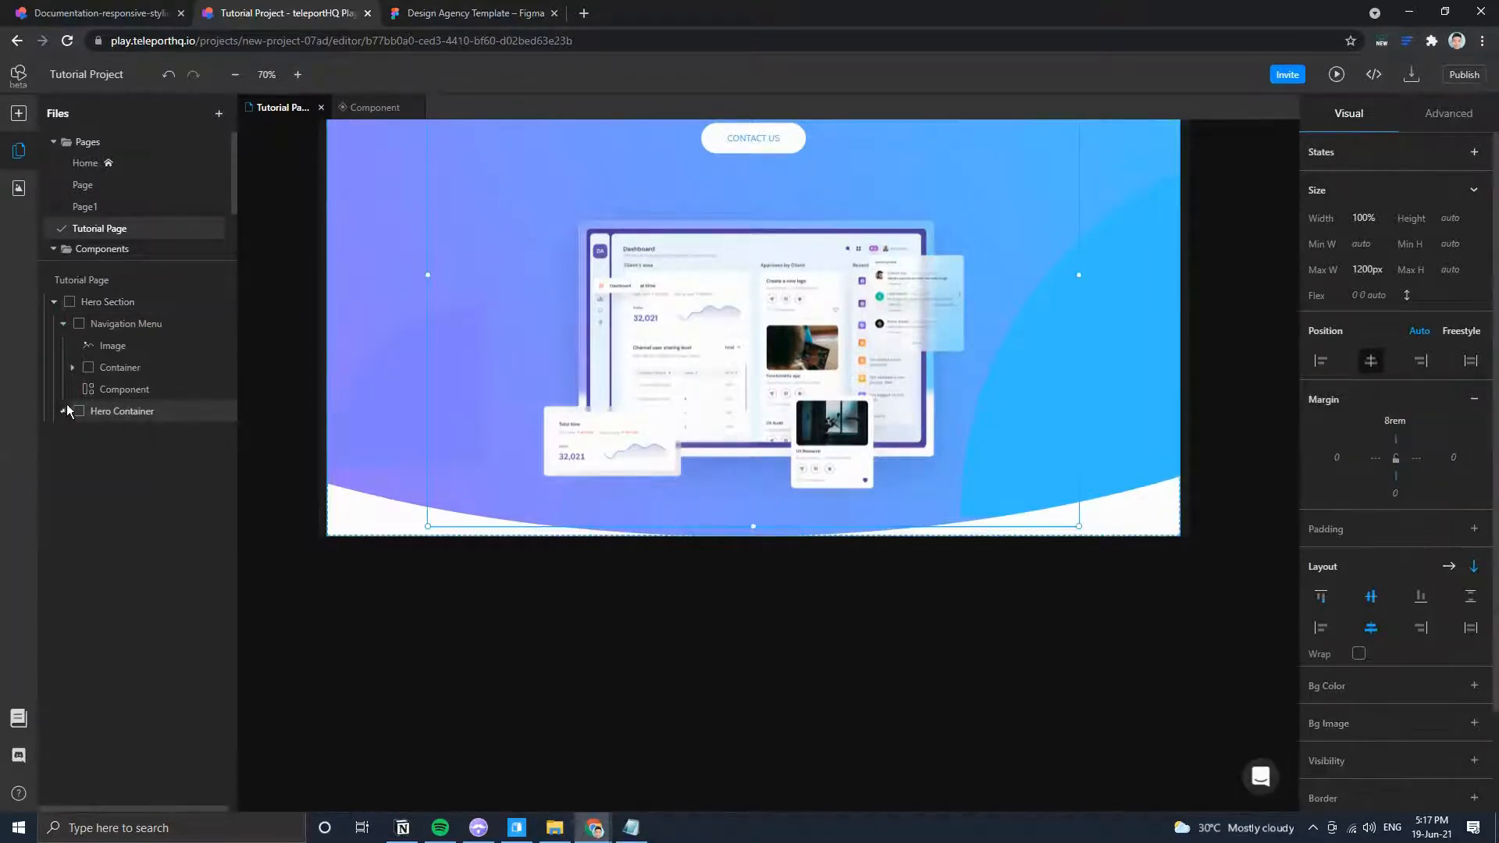
click(53, 303)
Add a new container and move it out of Hero Section to the page's top level, directly below it.
double_click(125, 304)
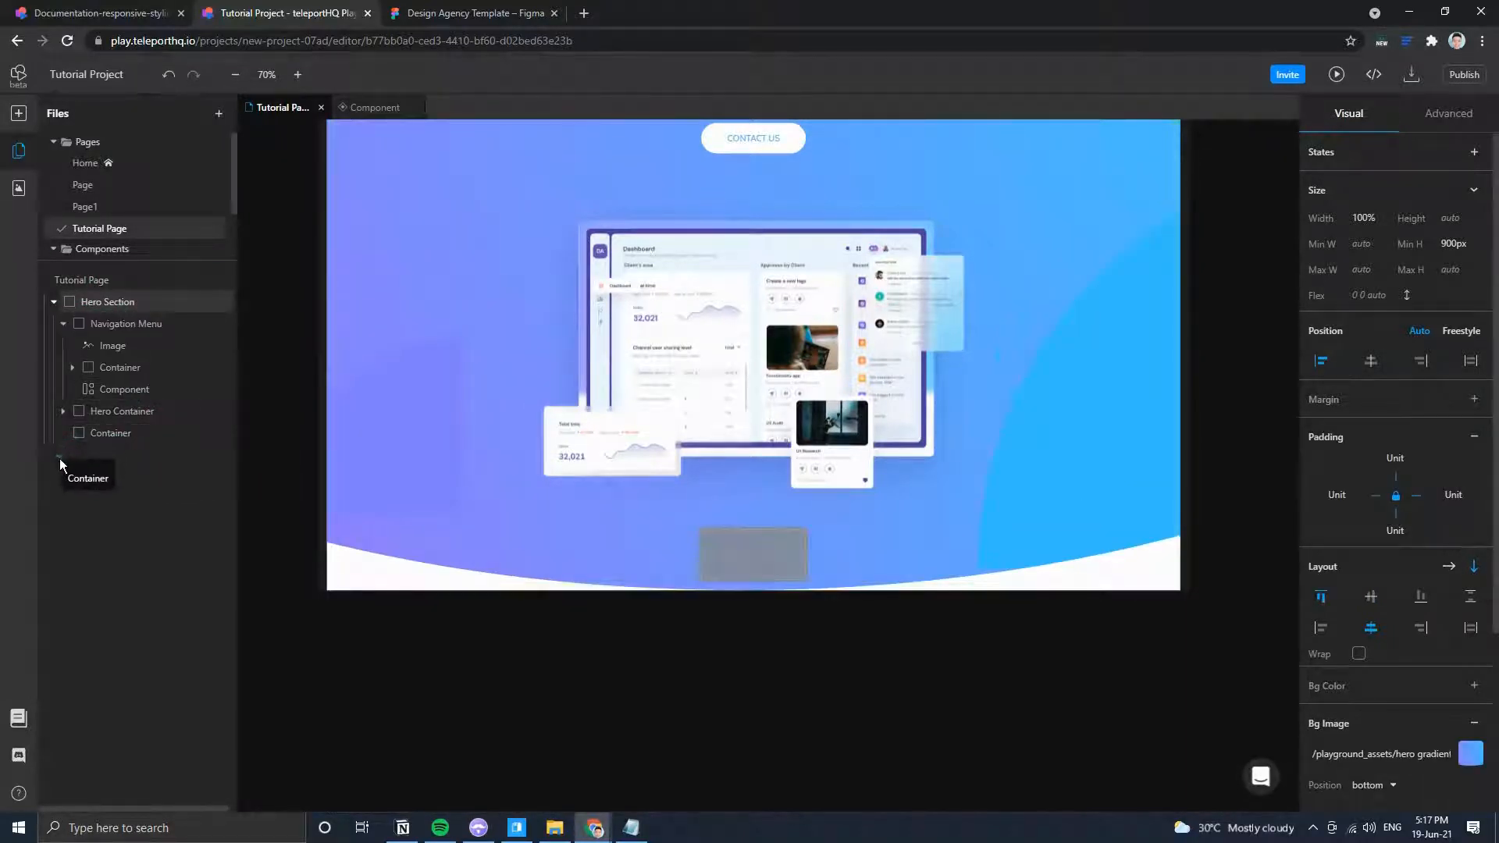
drag(52, 449, 76, 294)
click(91, 435)
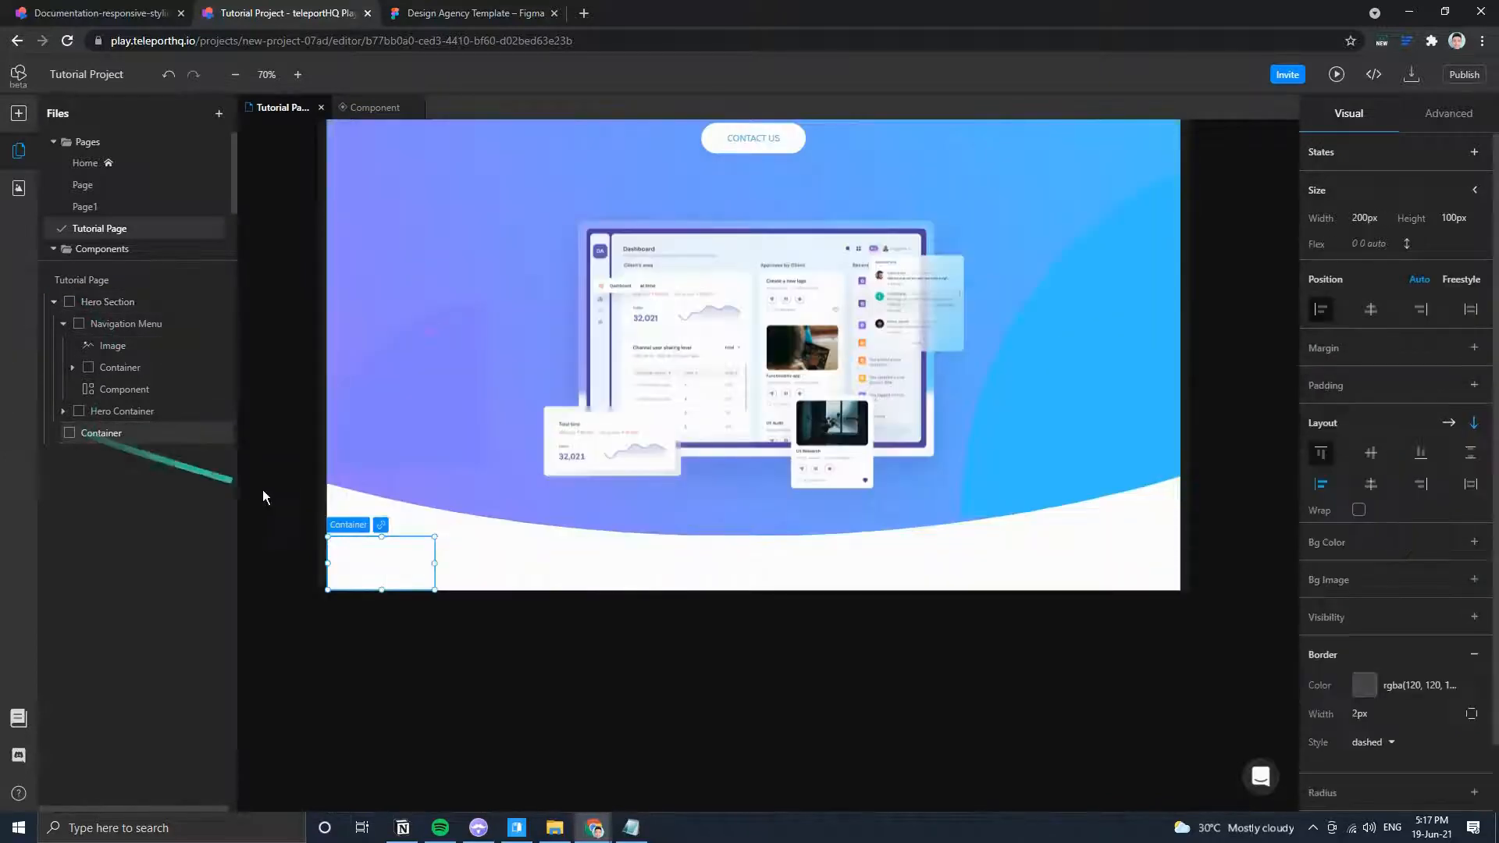
Check which section follows the hero in the Figma design and rename the new container as Features Section.
scroll(921, 400, up, 5)
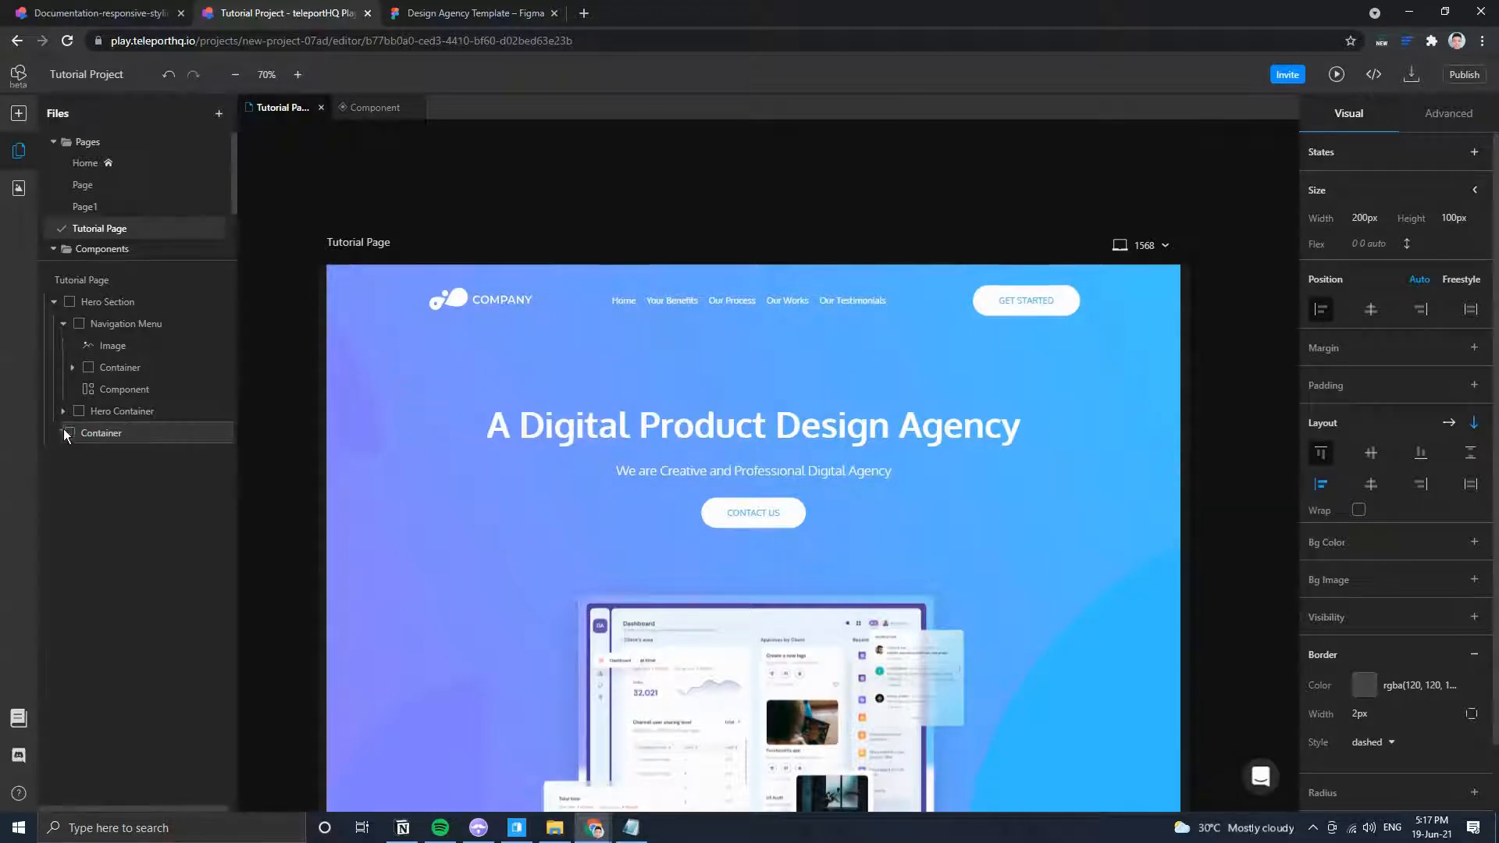
click(55, 302)
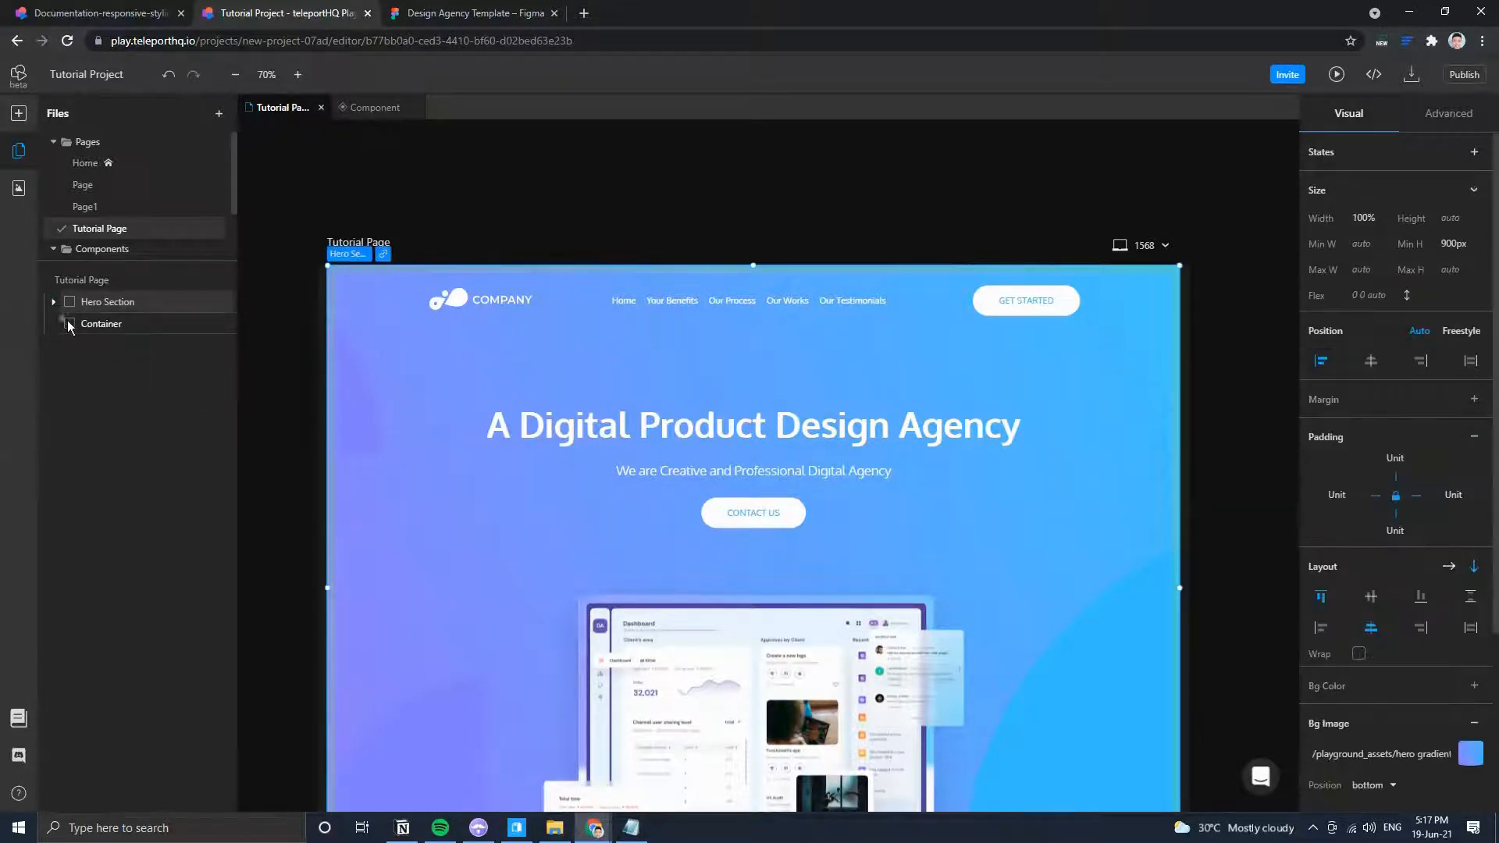
click(441, 14)
scroll(695, 504, down, 5)
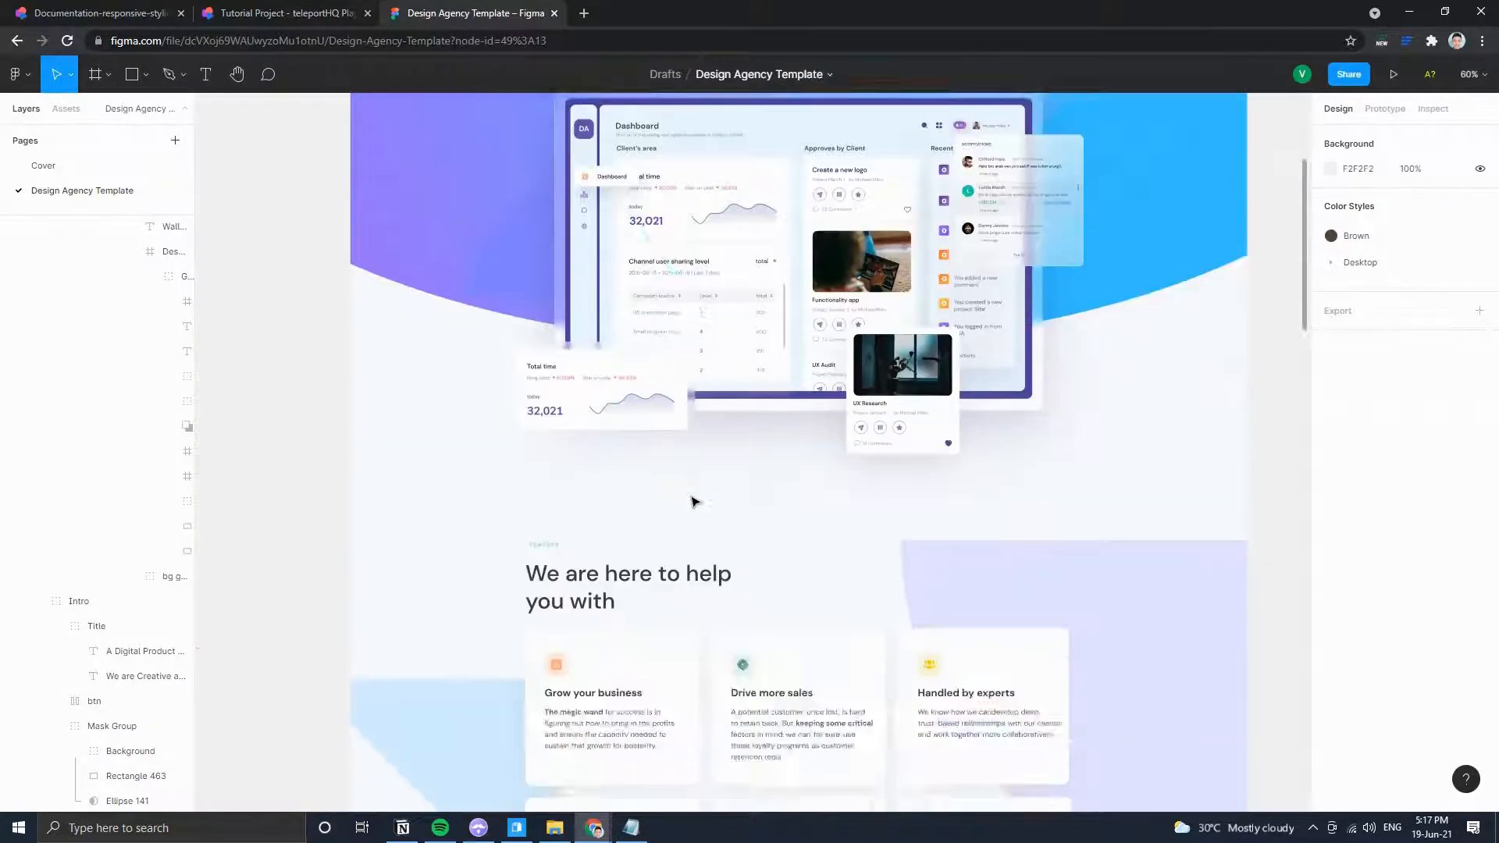
click(281, 13)
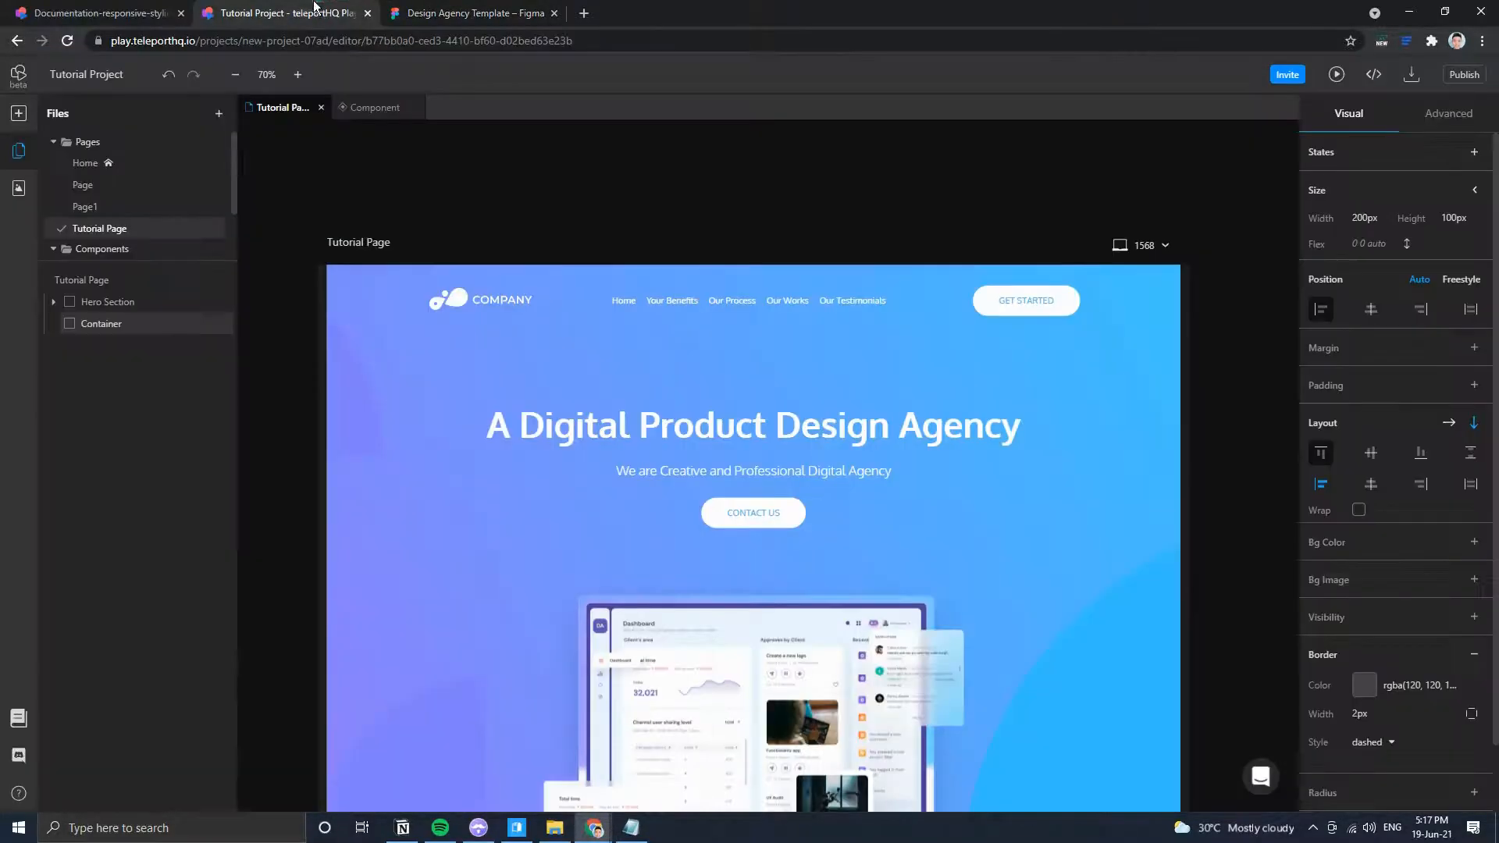
double_click(98, 325)
text(Features Section)
key(Return)
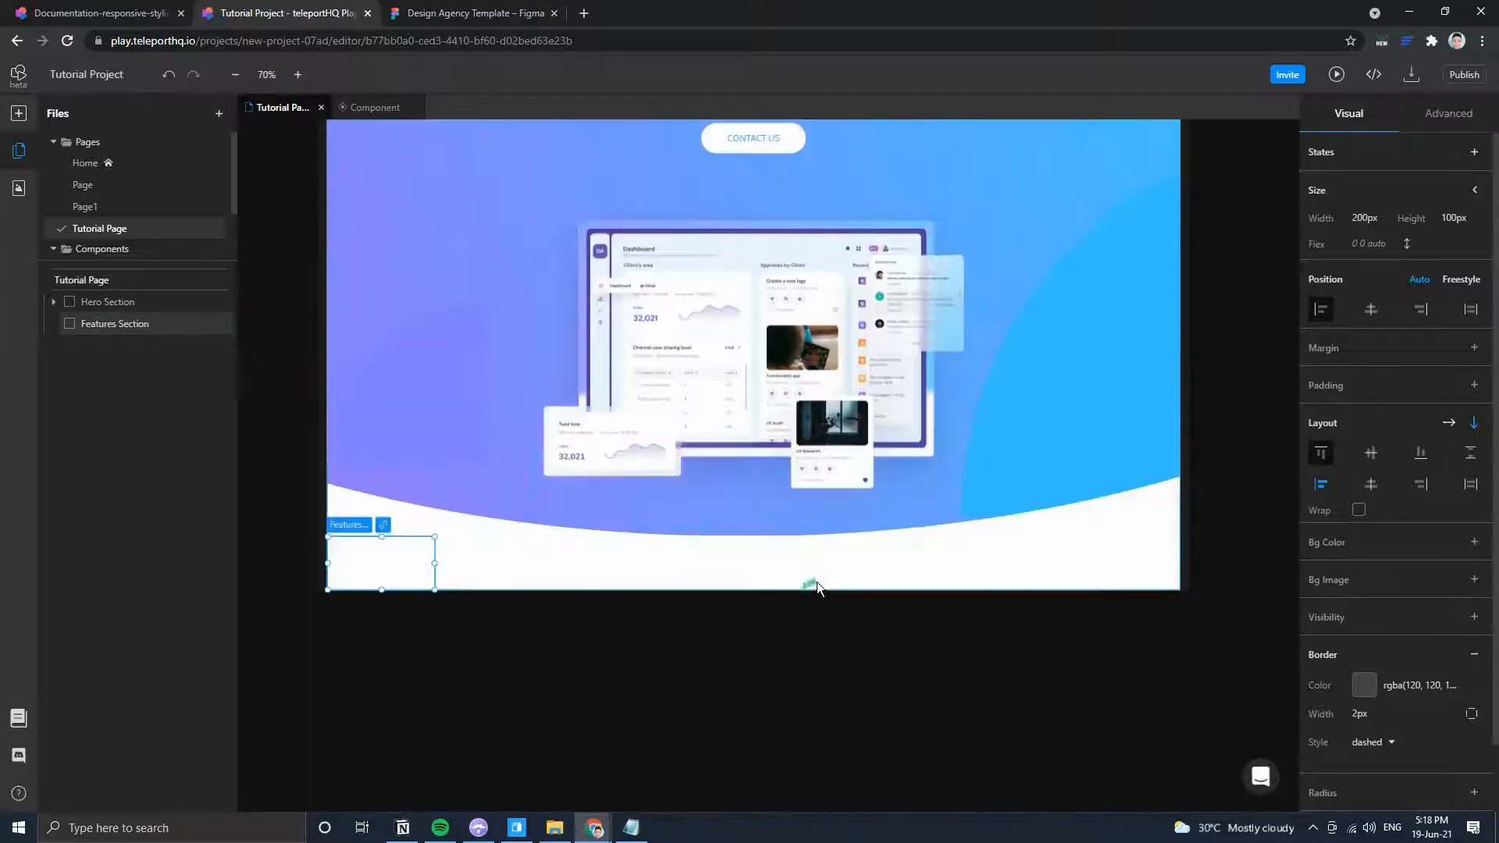
Check the gap below the Figma hero's dashboard image and set Hero Section's bottom margin to 10rem.
key(ctrl+Tab)
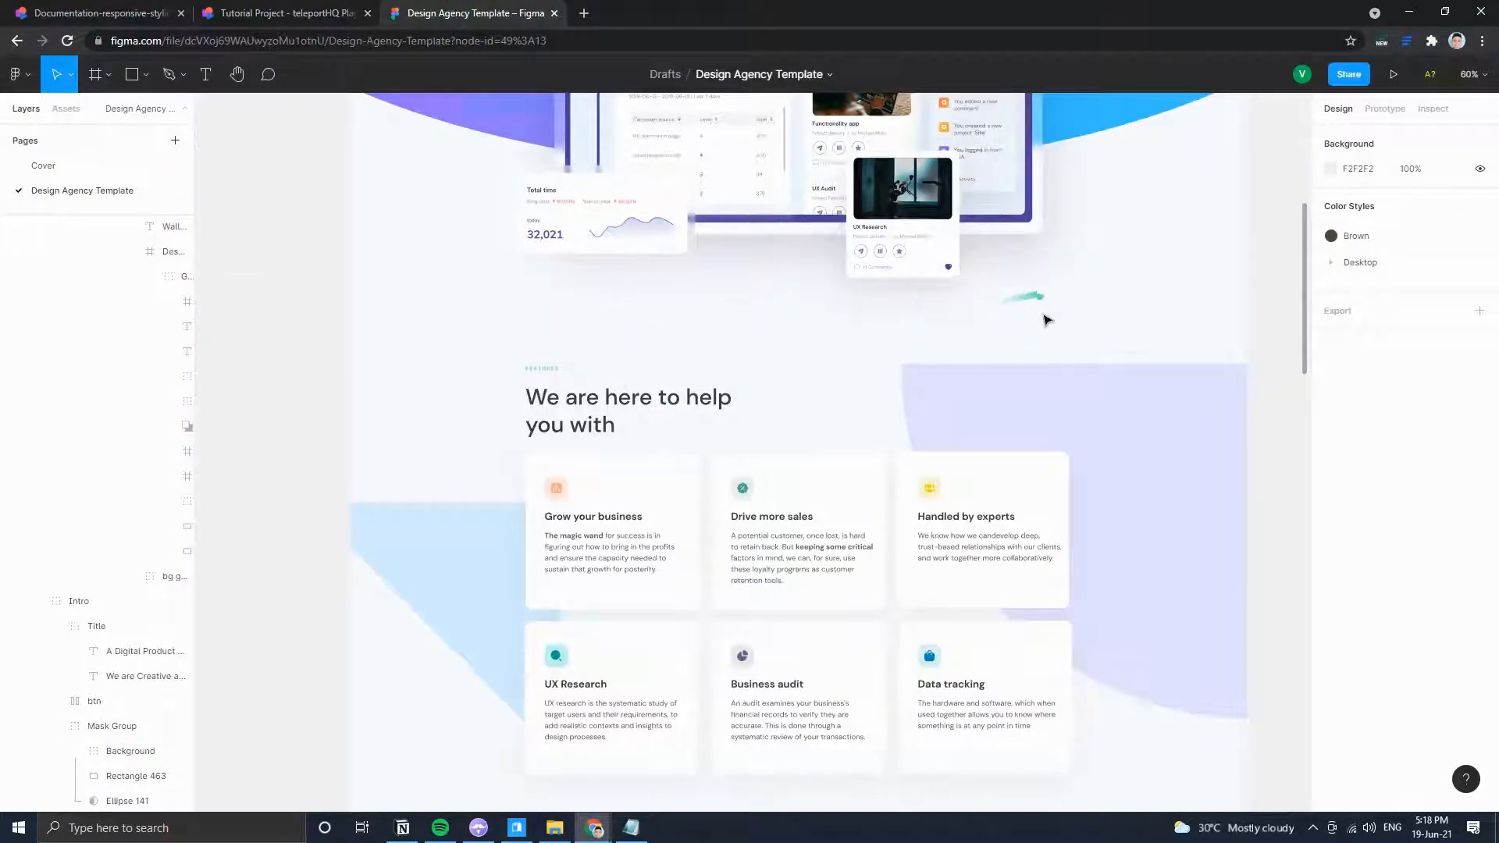
scroll(1019, 348, up, 1)
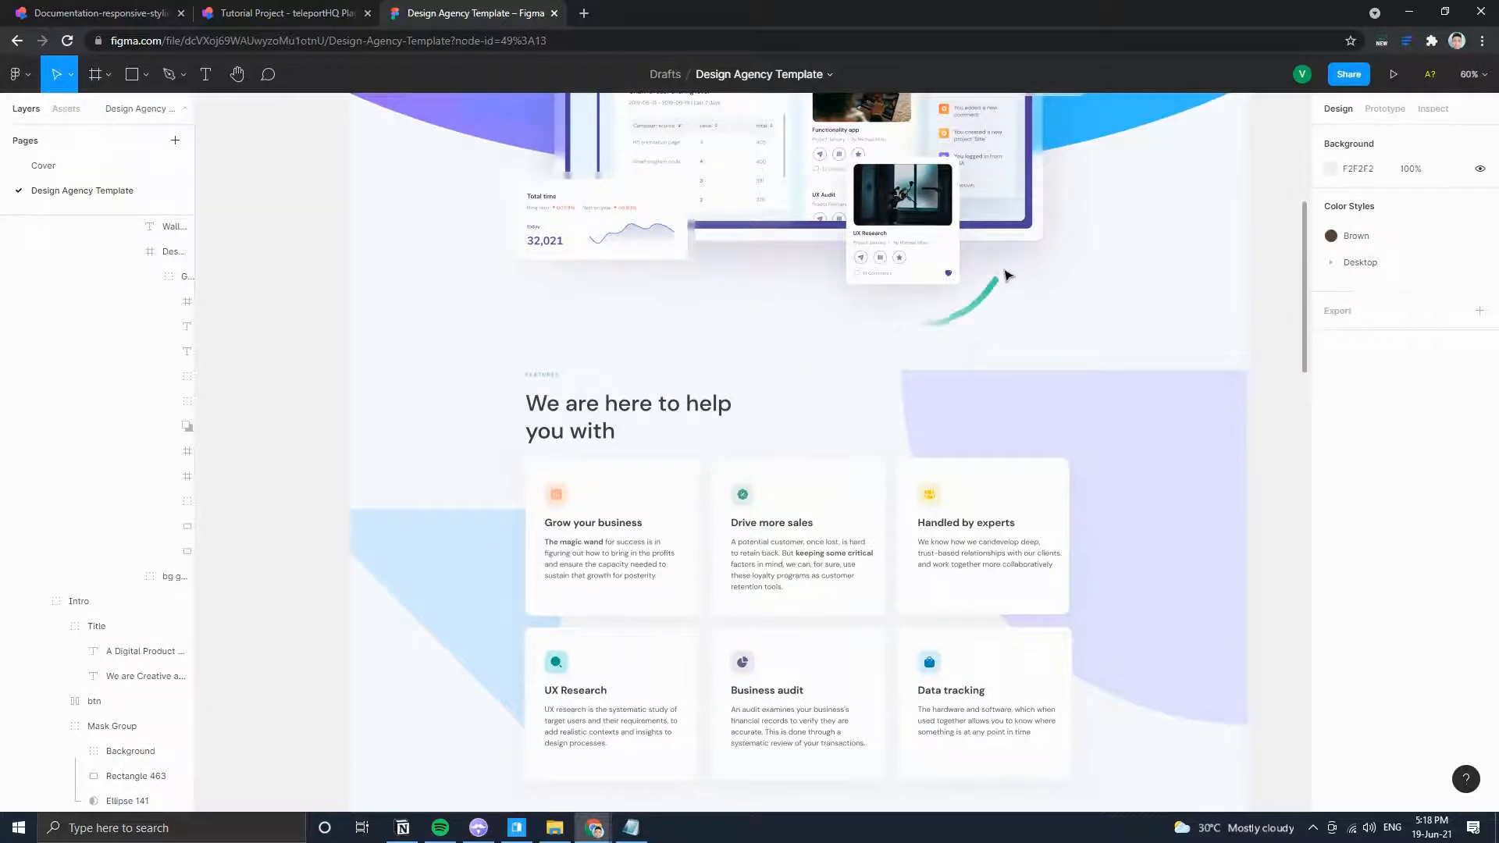
click(289, 13)
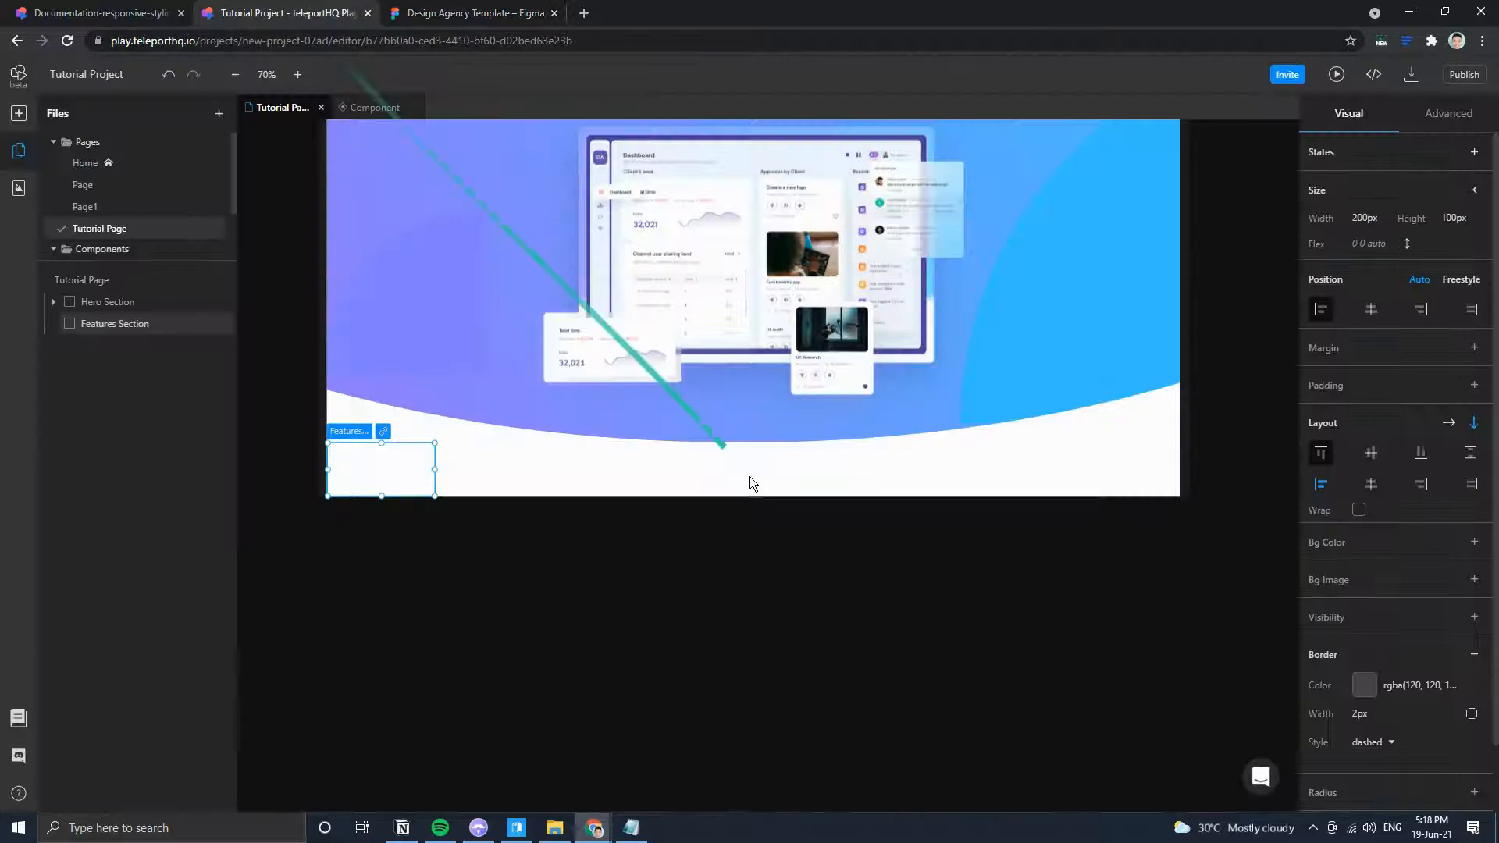
click(437, 328)
scroll(985, 570, up, 6)
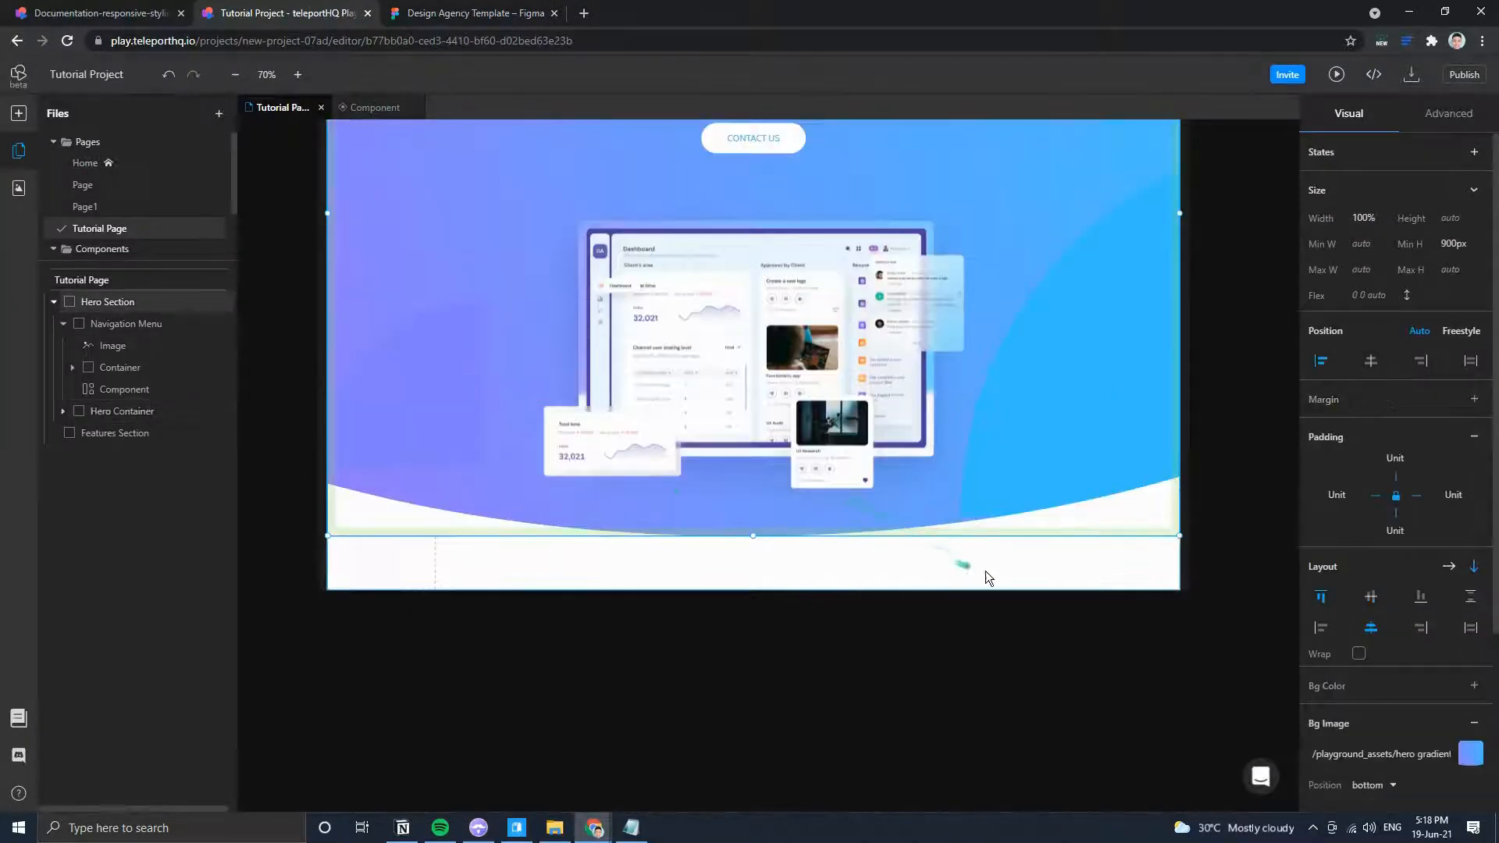
scroll(995, 587, down, 5)
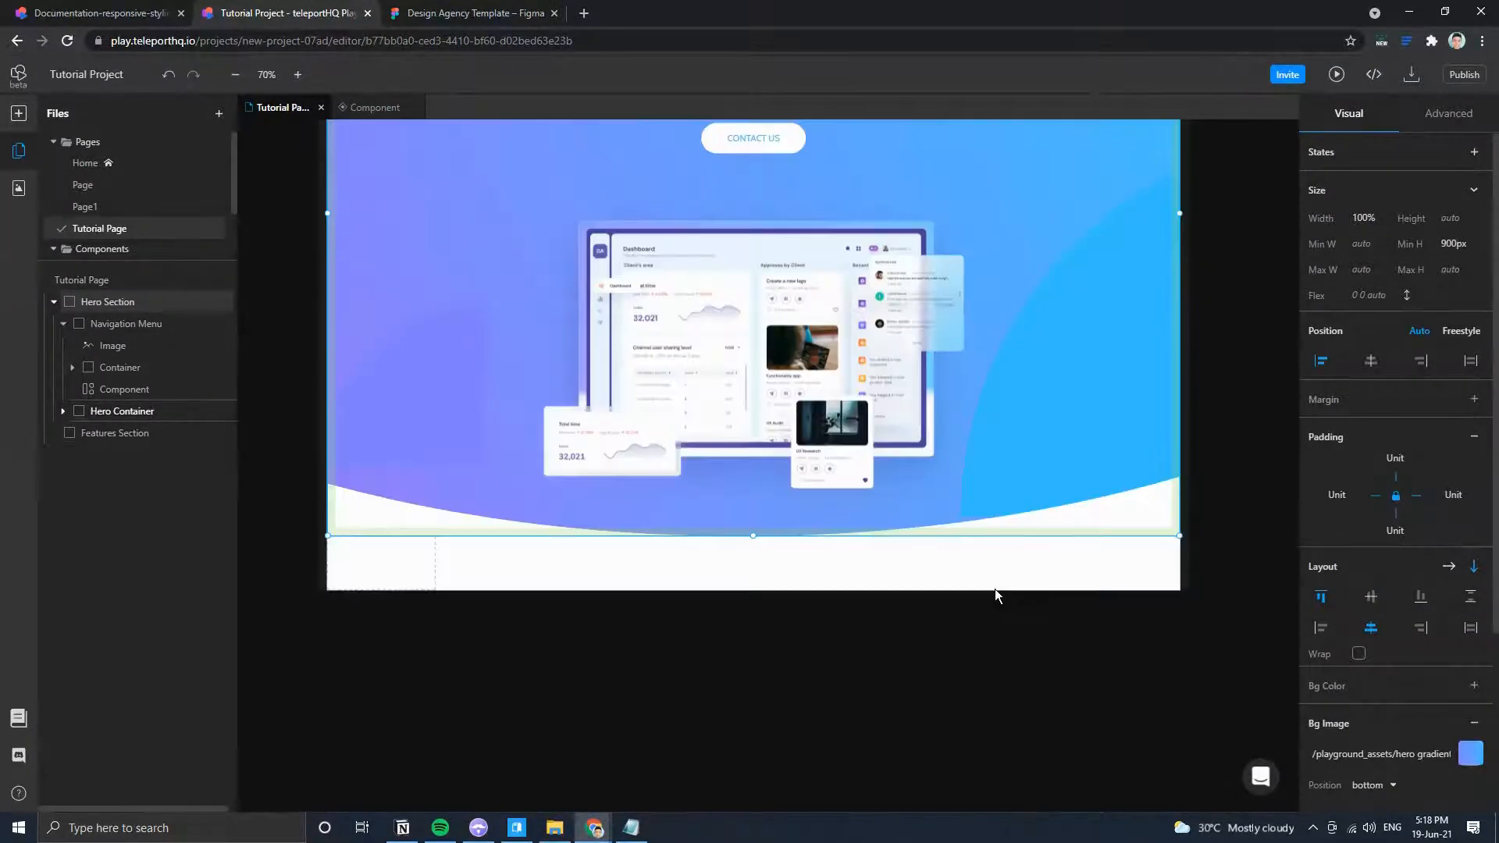
click(1422, 399)
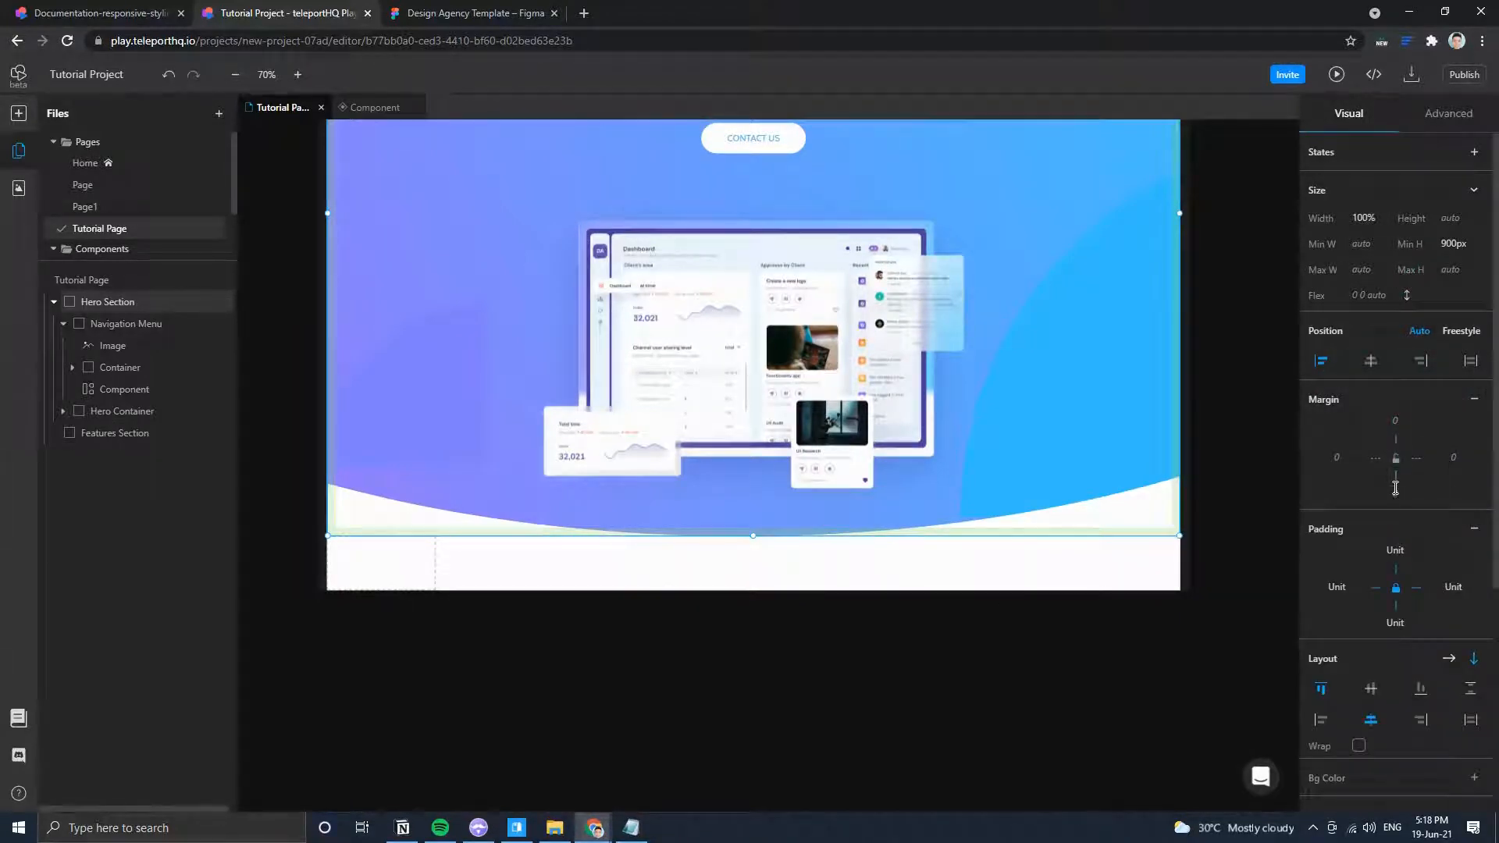
click(1395, 488)
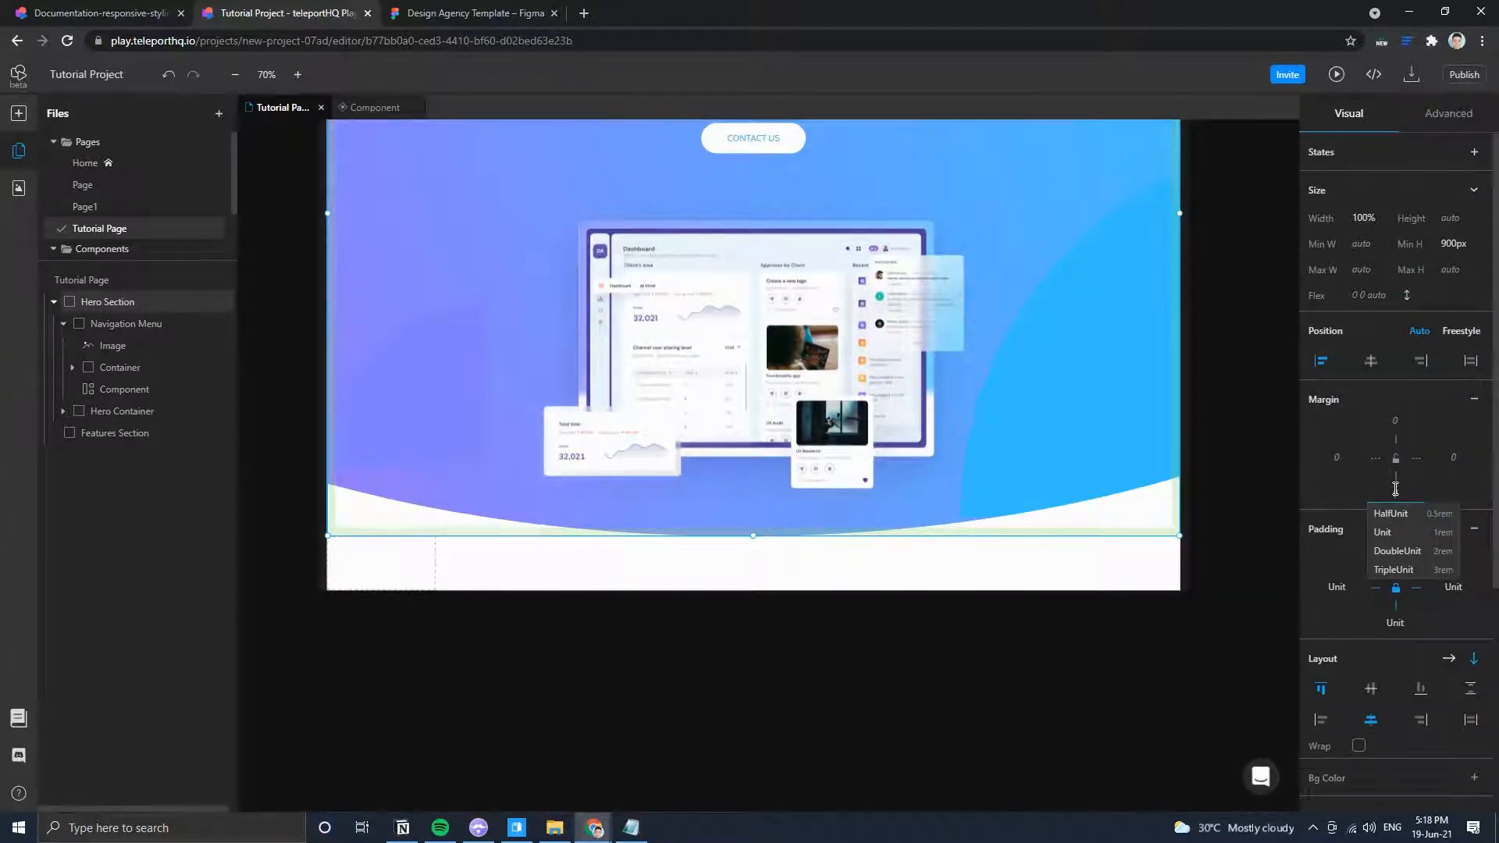
text(10rem)
key(Return)
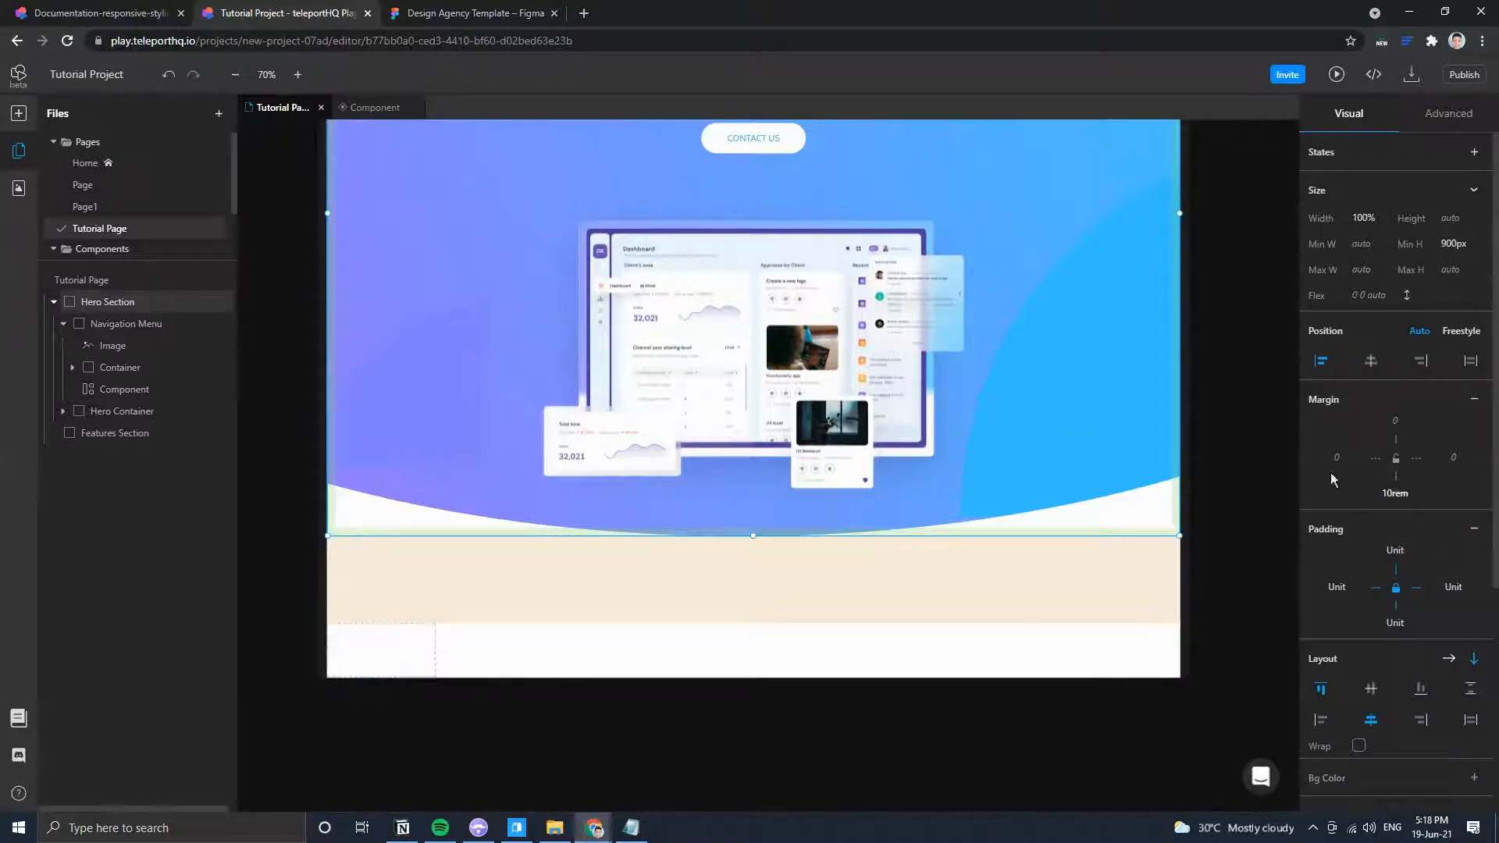
Switch the hero's dashboard image to freestyle positioning and set its bottom offset to auto.
click(1194, 445)
click(799, 402)
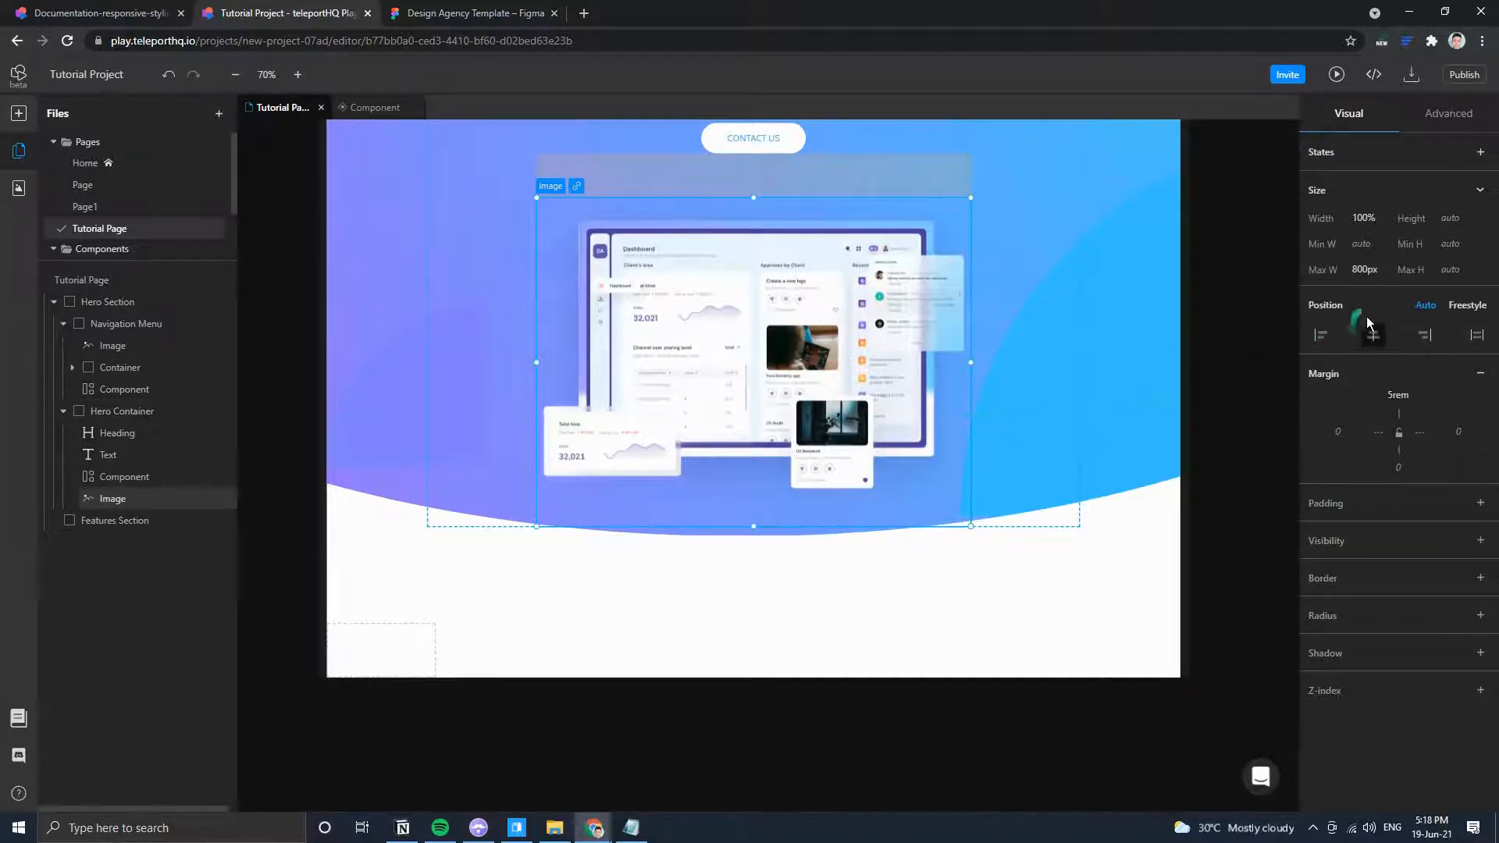
click(1467, 304)
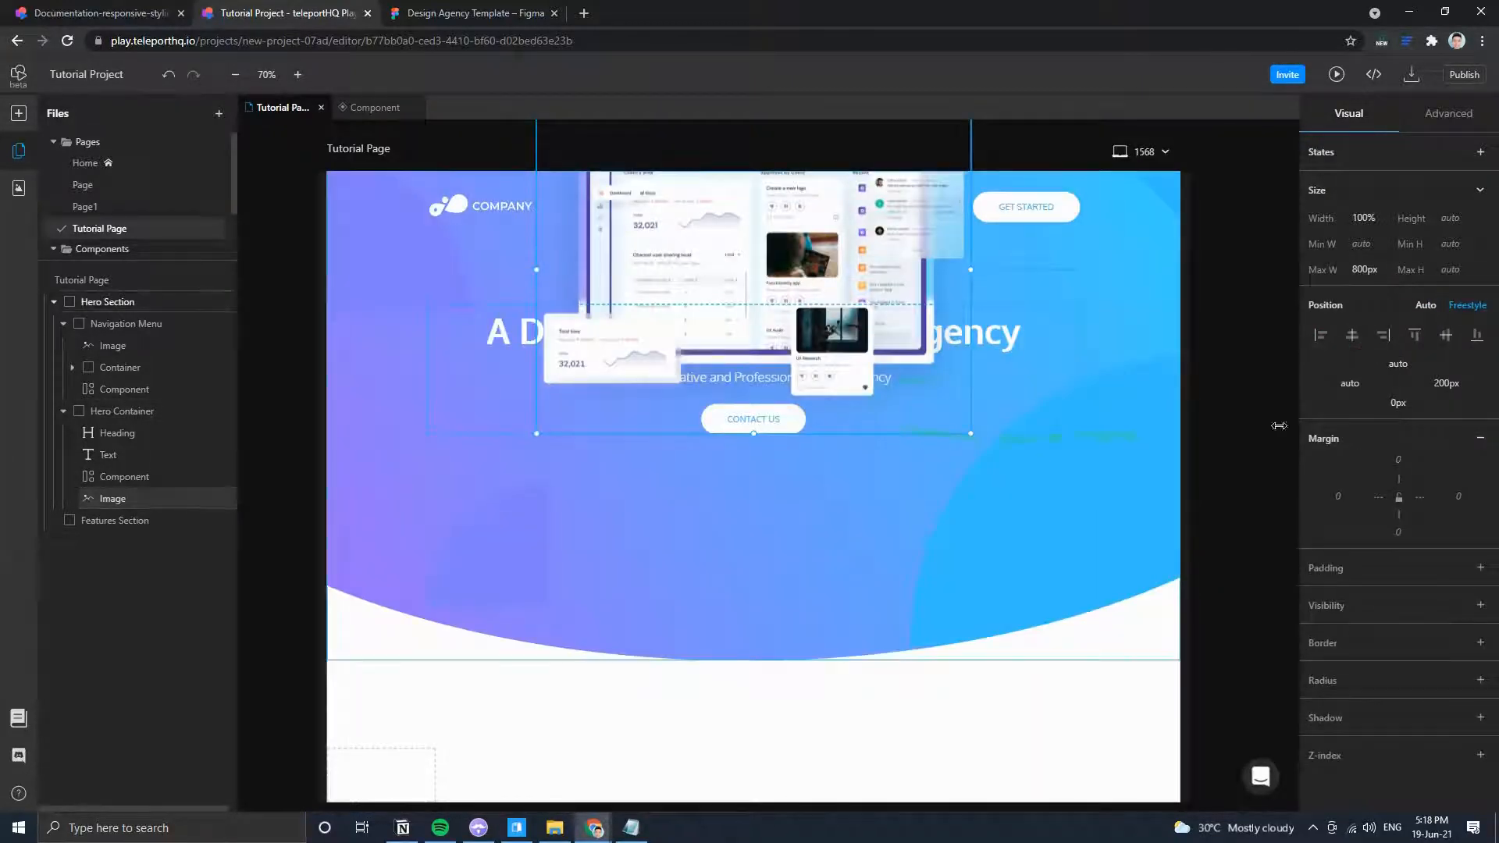
click(1398, 366)
click(1398, 403)
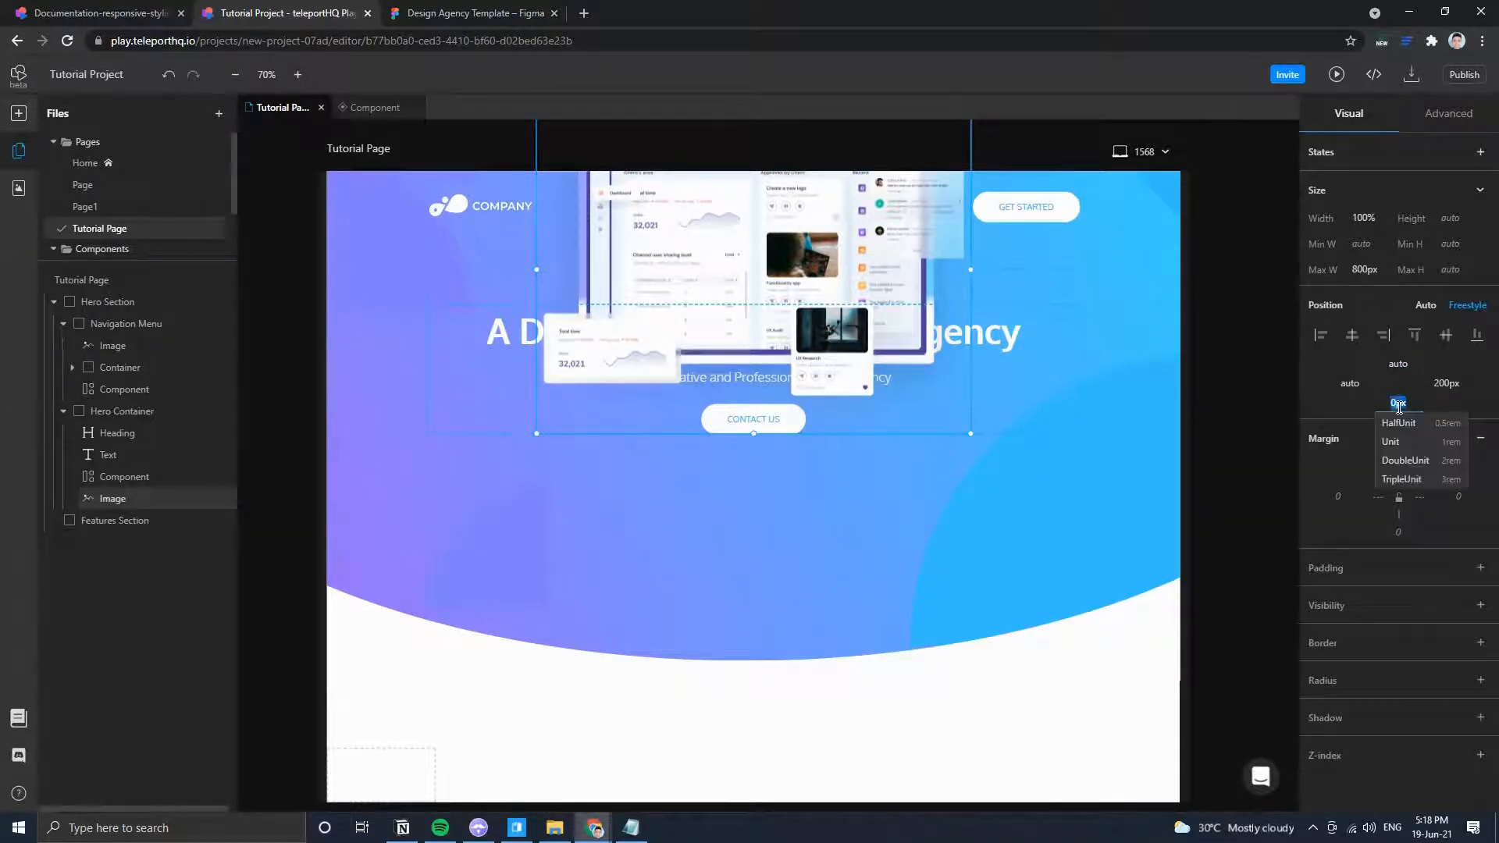
text(auto)
key(Return)
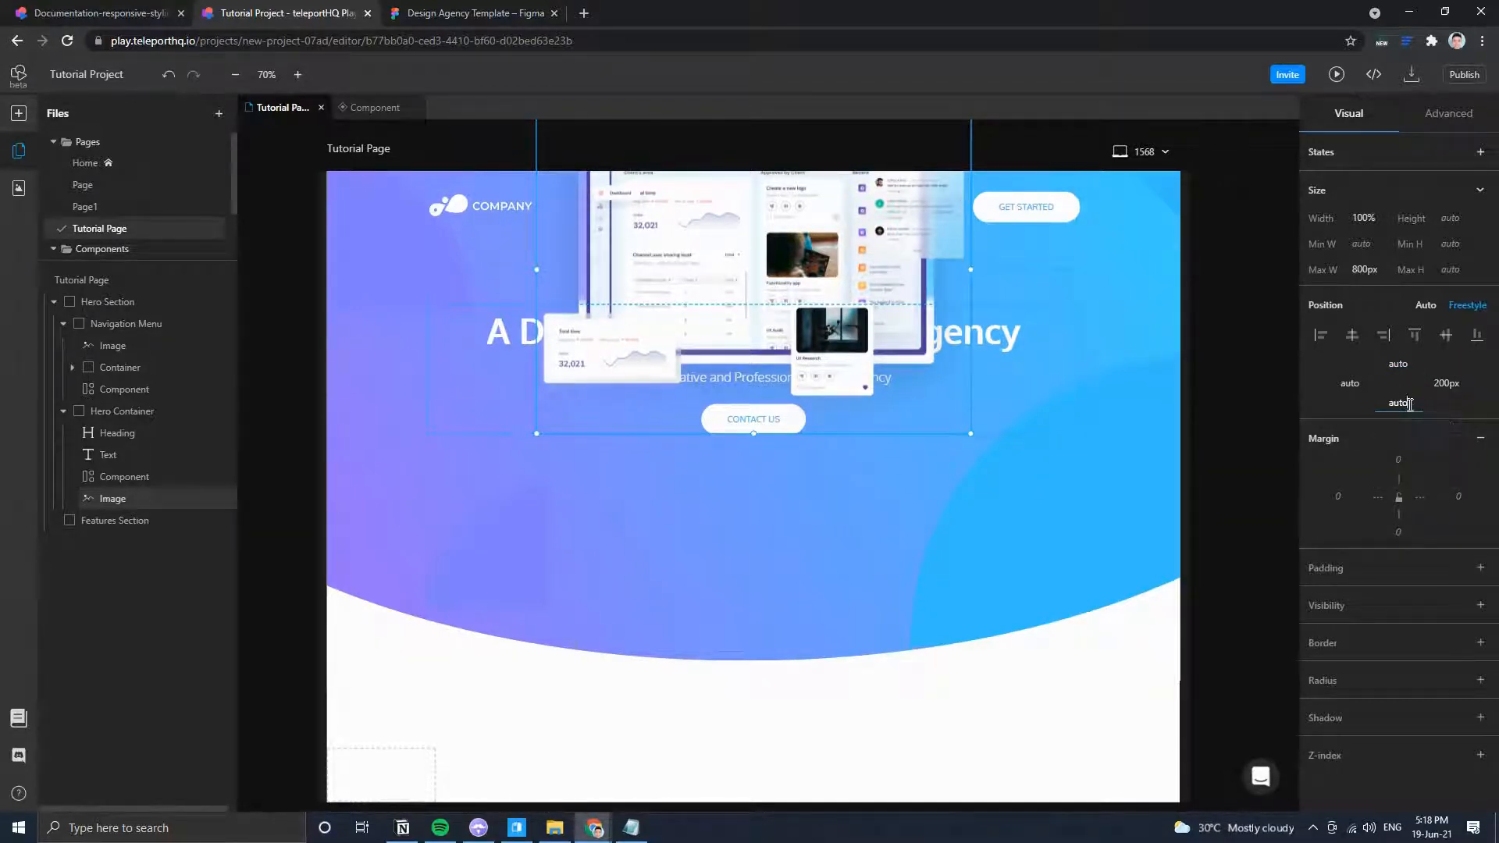
Try top offsets of 100px, 200px and 250px for the dashboard image.
click(1396, 362)
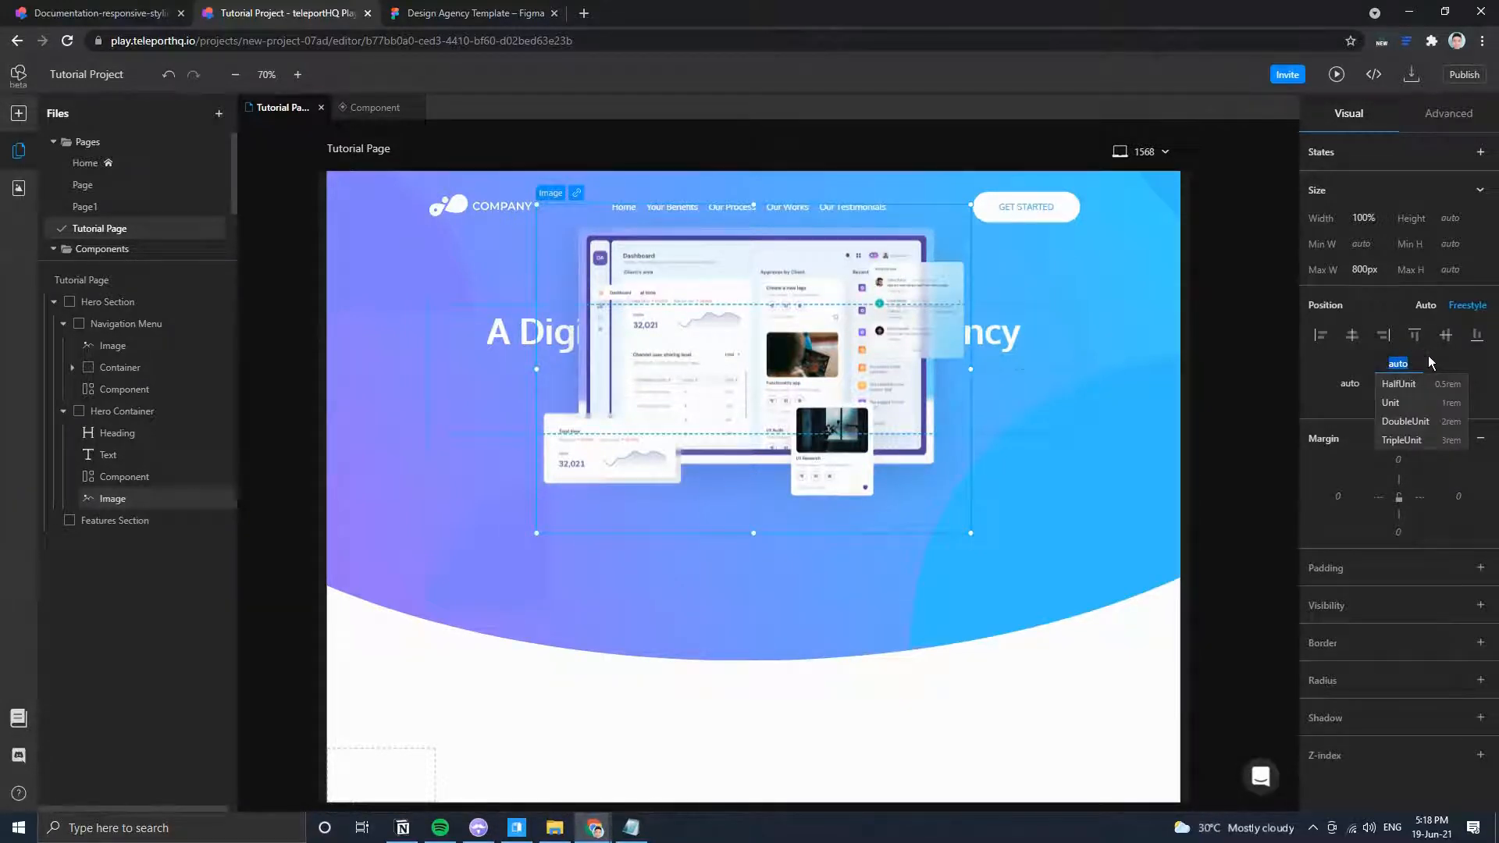
text(100)
key(Return)
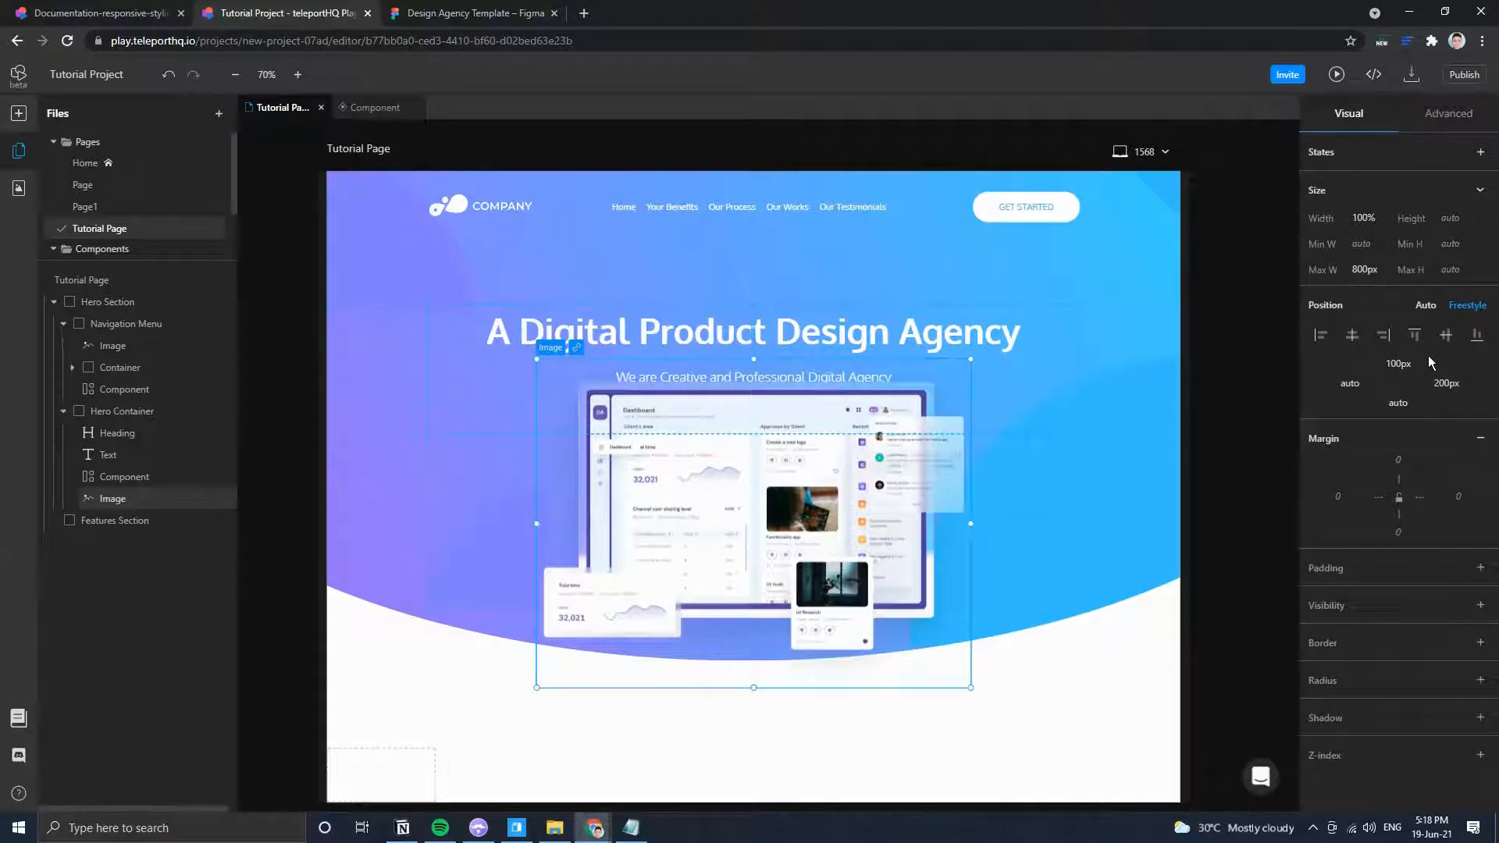
click(1413, 363)
scroll(998, 570, down, 3)
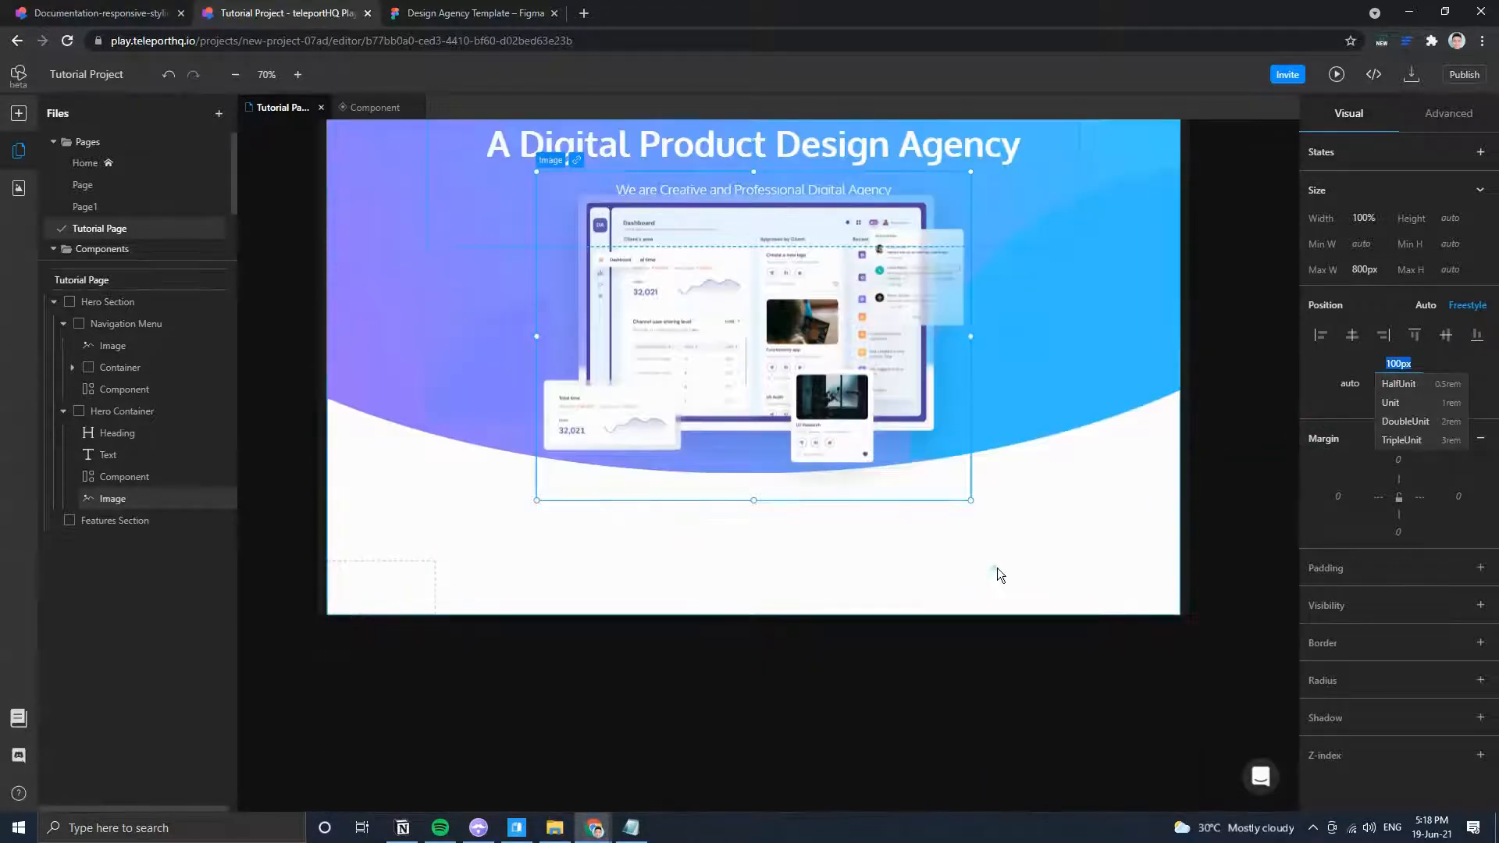
text(200)
key(Return)
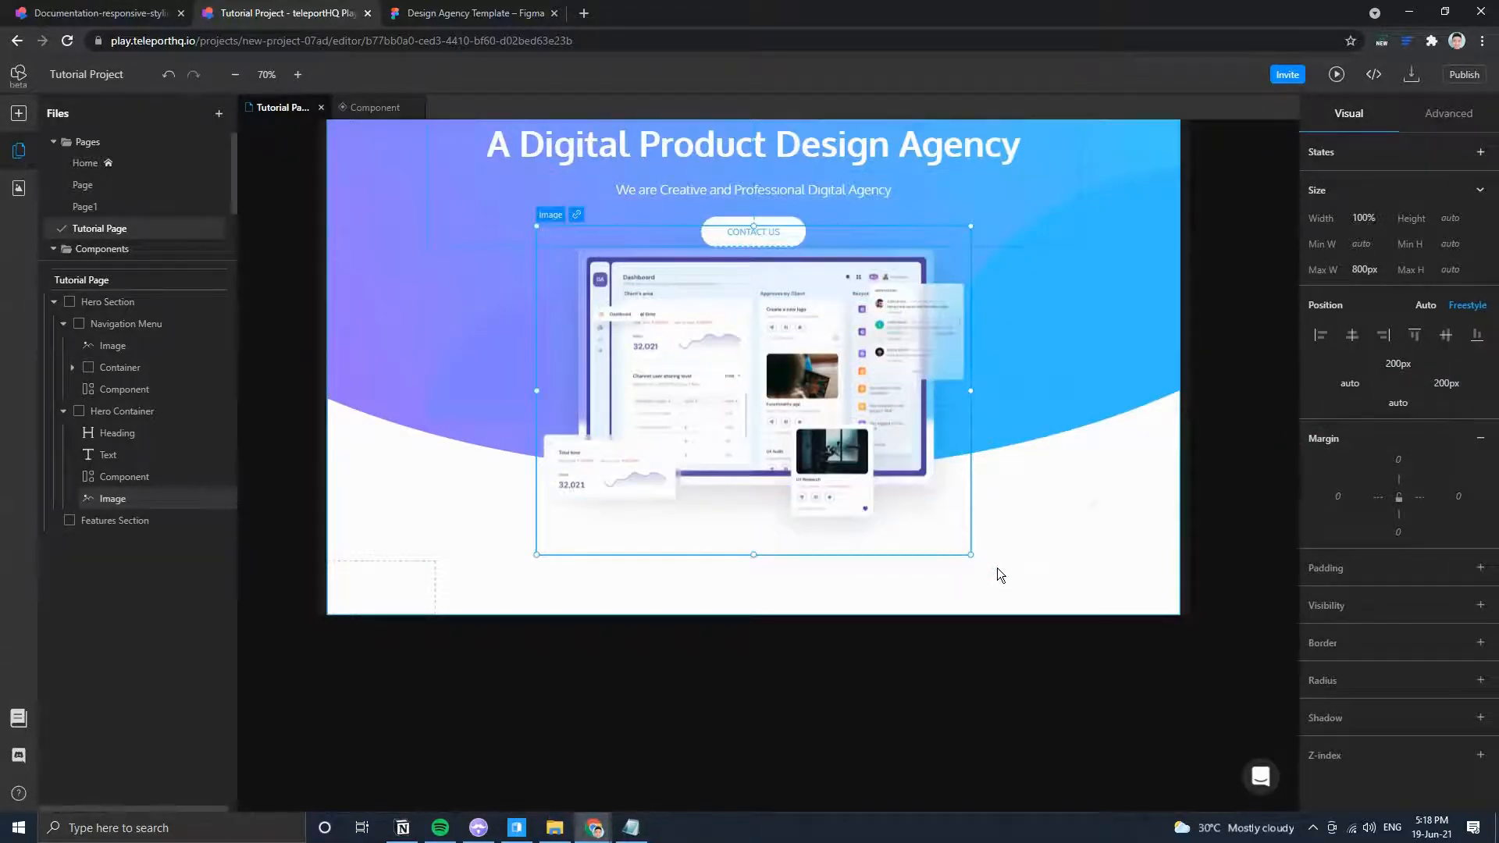
click(1393, 363)
text(25)
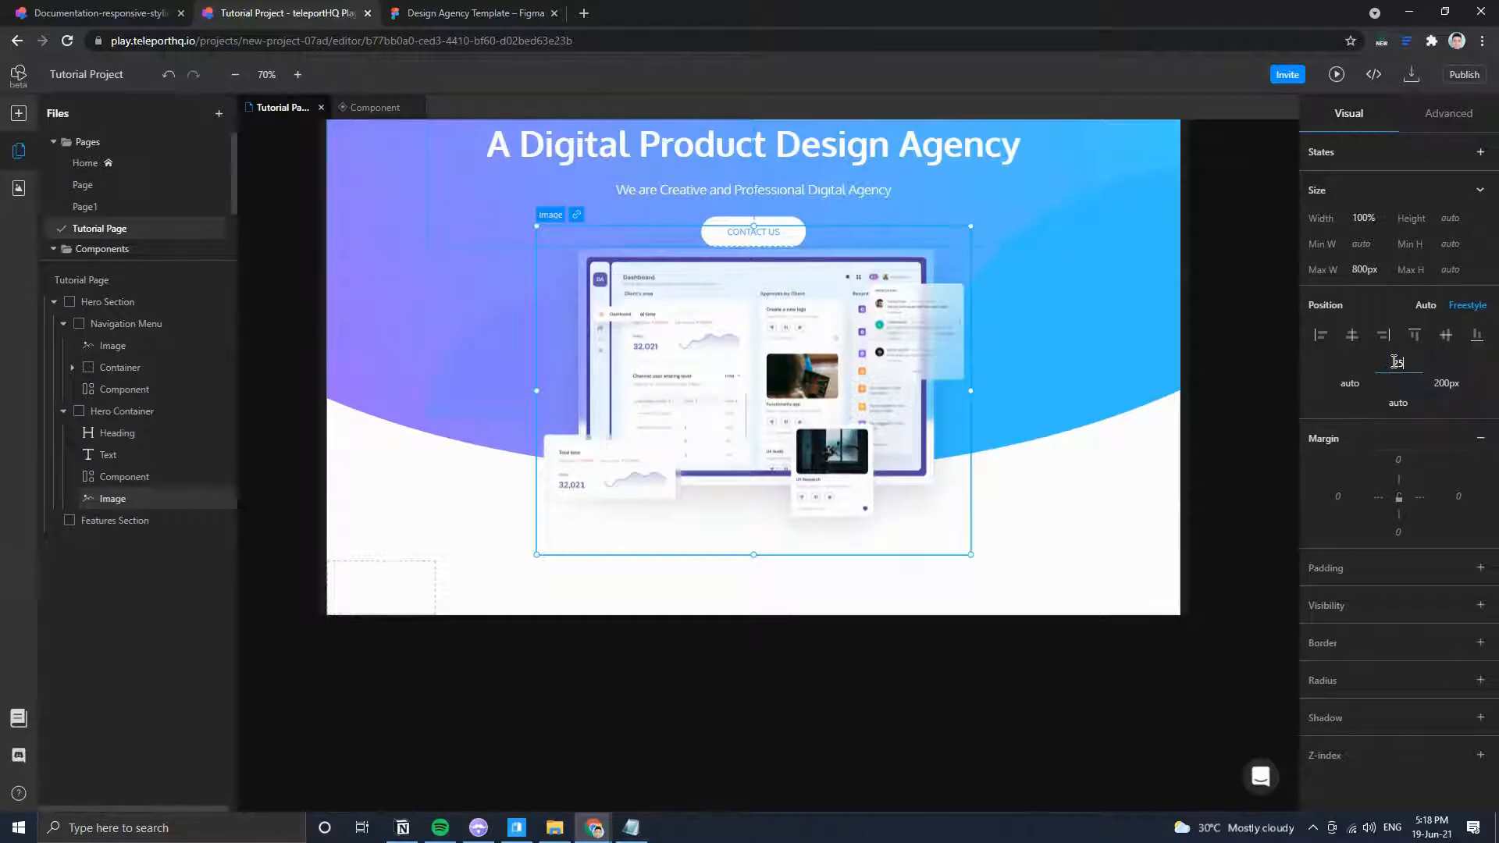
text(0px)
key(Return)
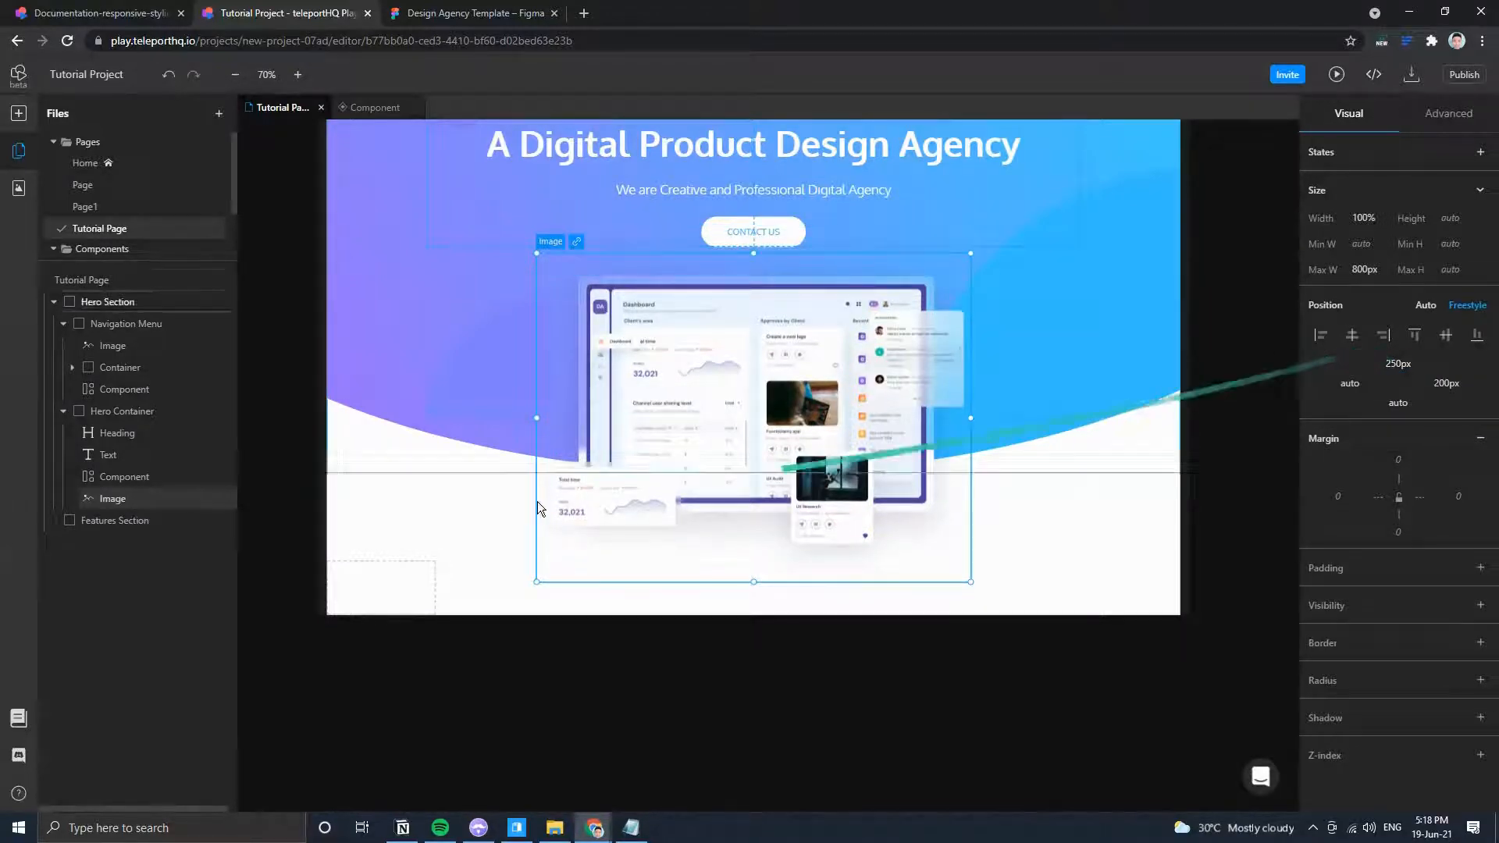
Set the dashboard image's top offset to 300px and deselect it to view the whole hero section.
click(1397, 363)
text(300px)
key(Return)
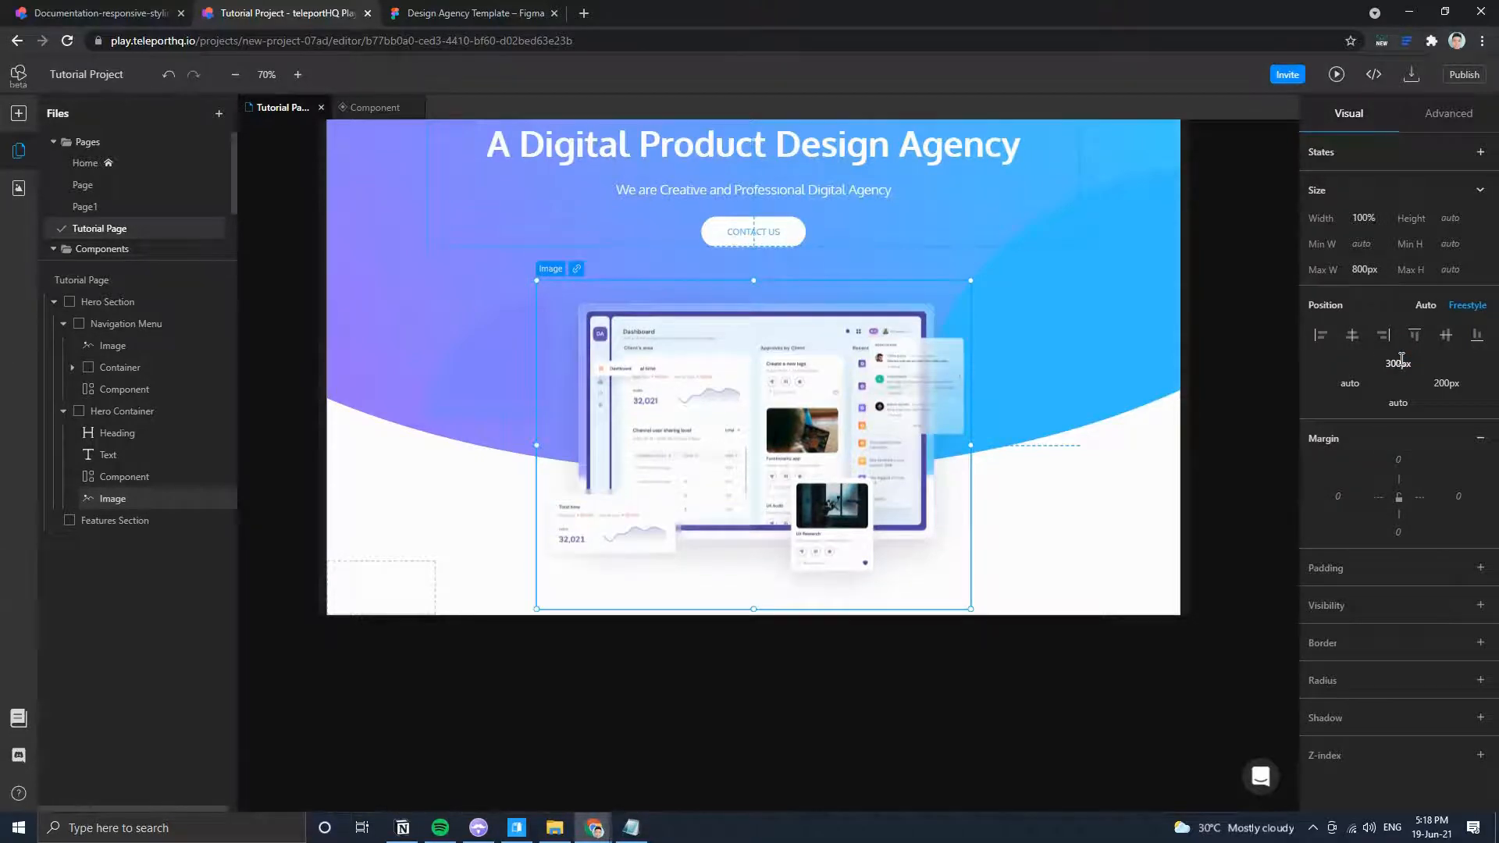
scroll(1033, 541, down, 3)
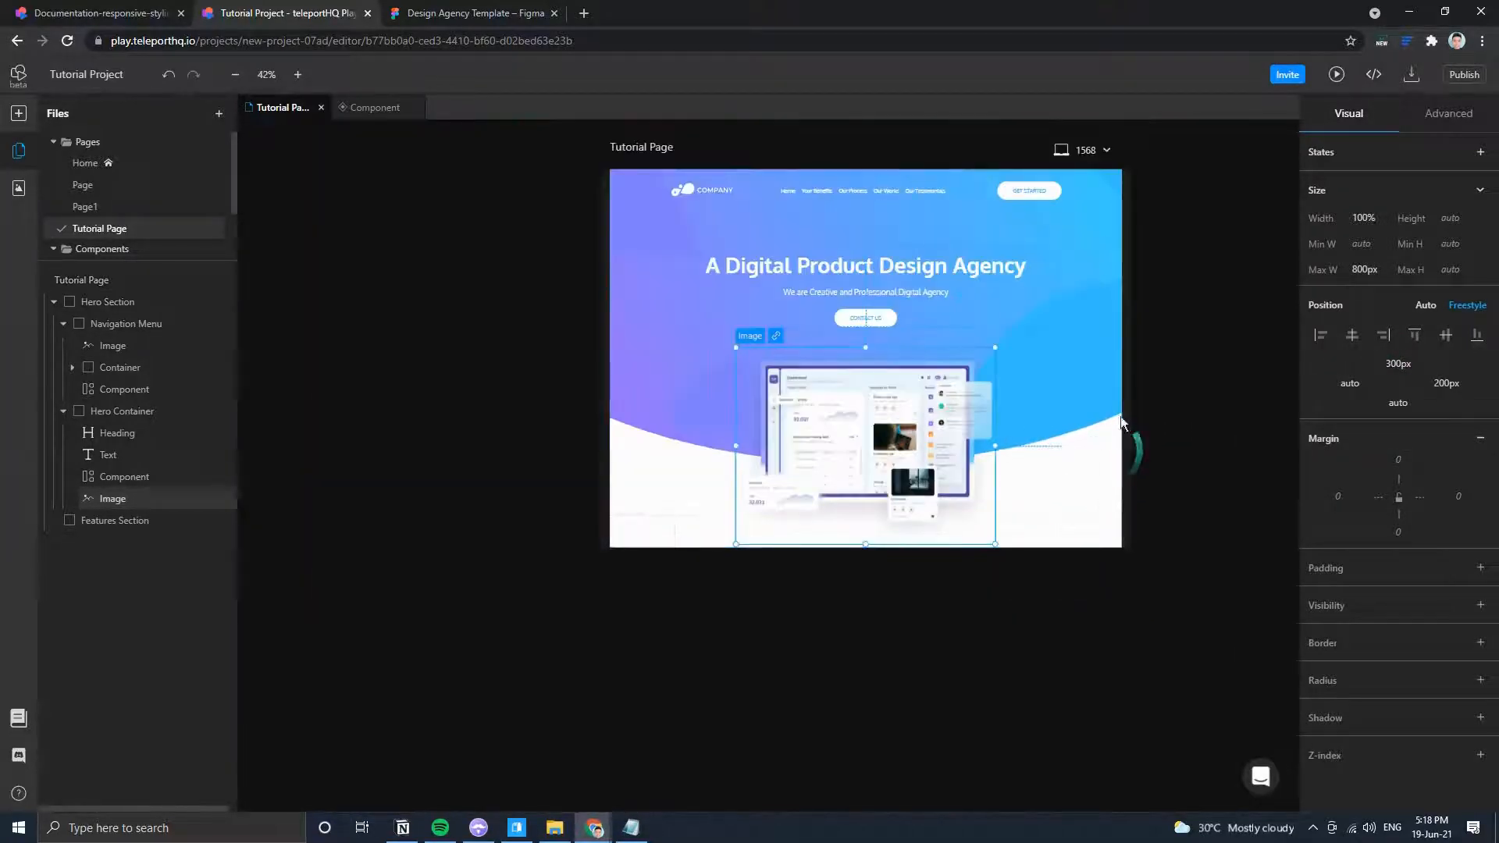
click(1179, 391)
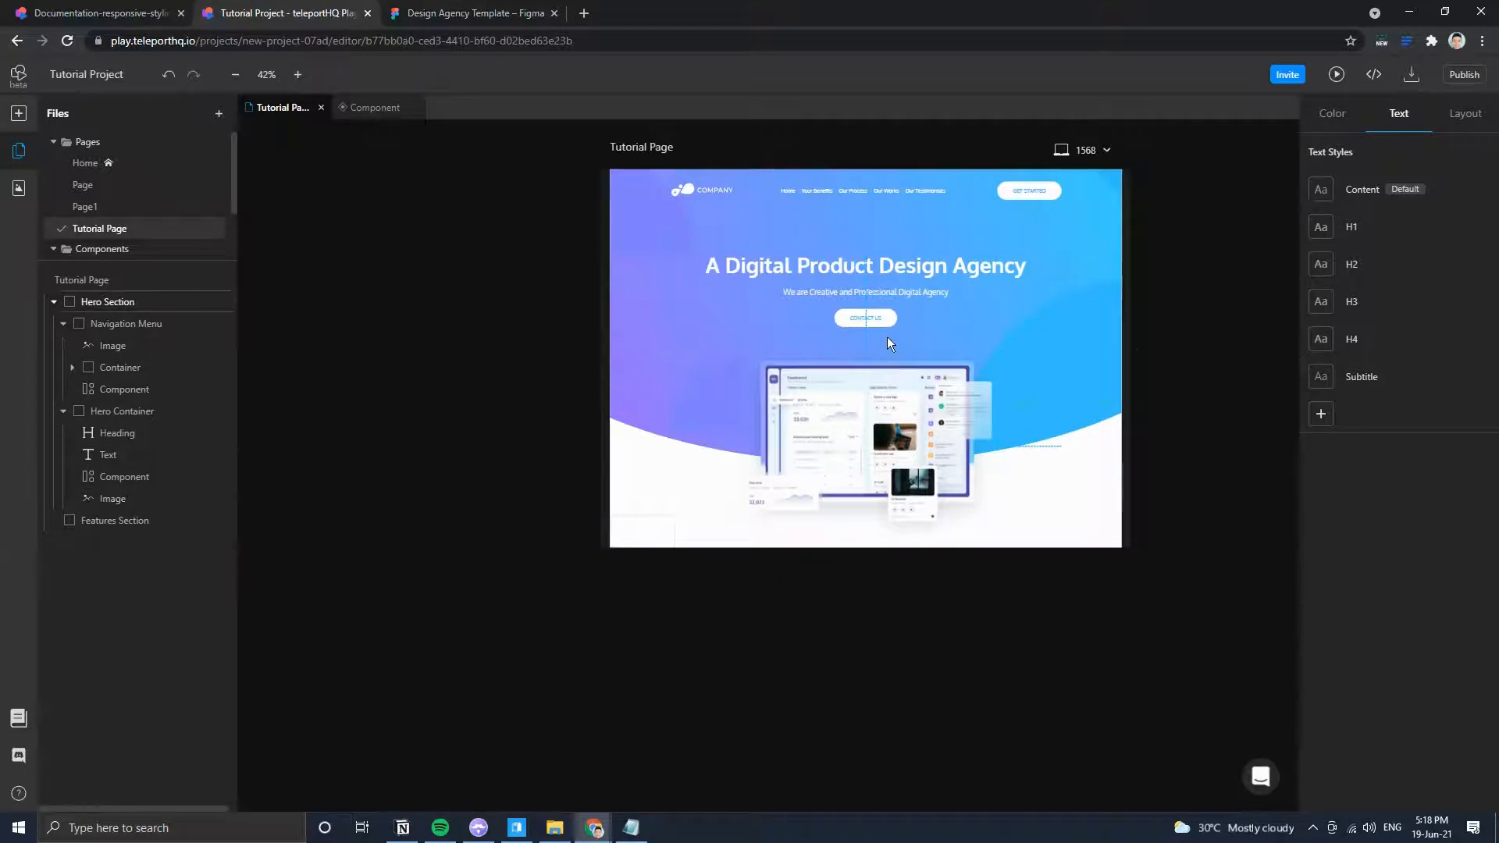
Inspect the hero's dashboard image up close and widen the page canvas to 1625.
scroll(885, 334, up, 4)
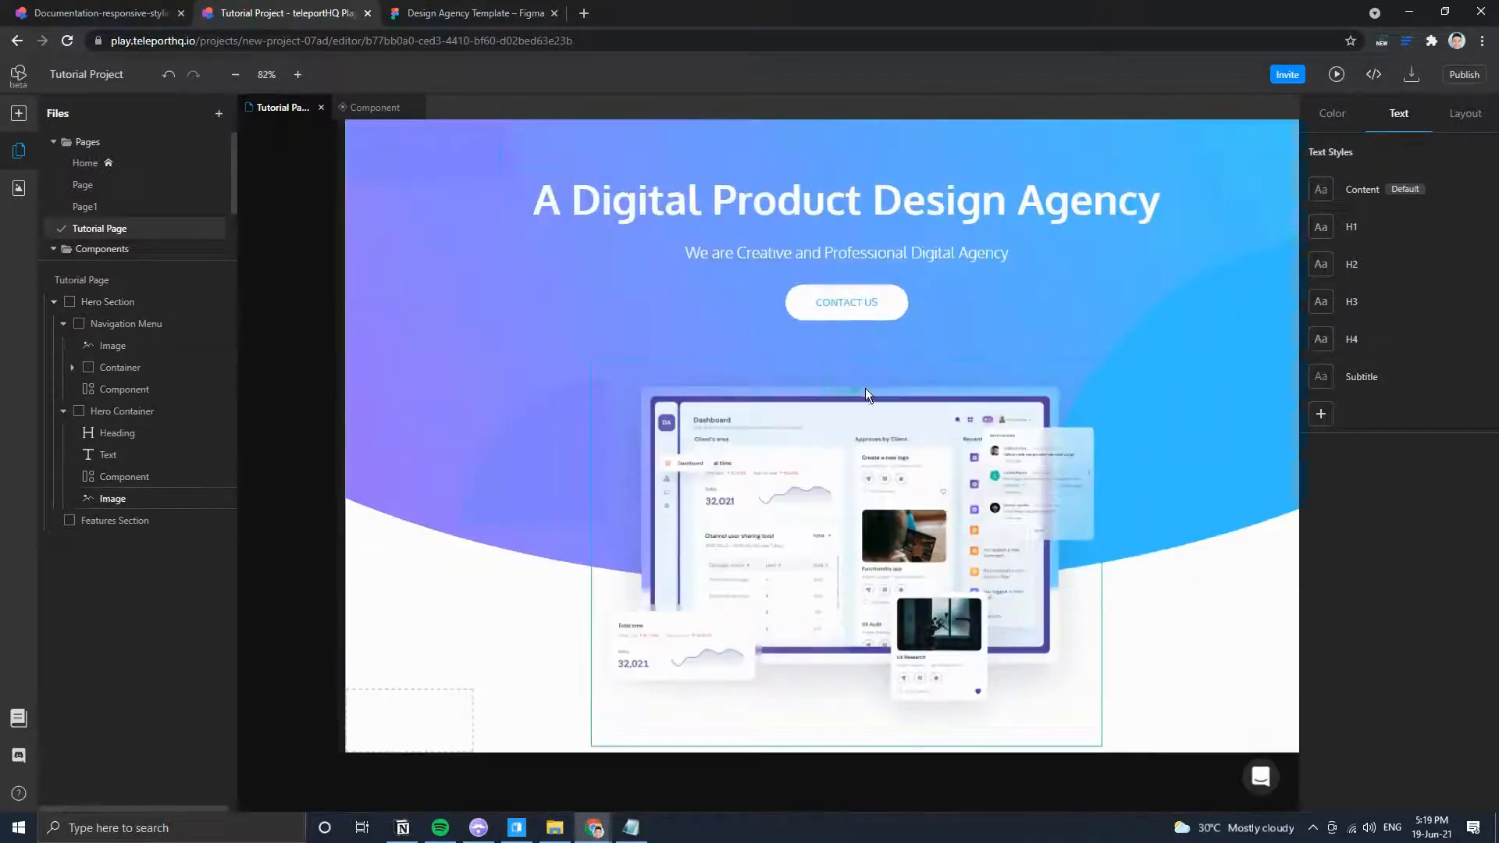
click(761, 427)
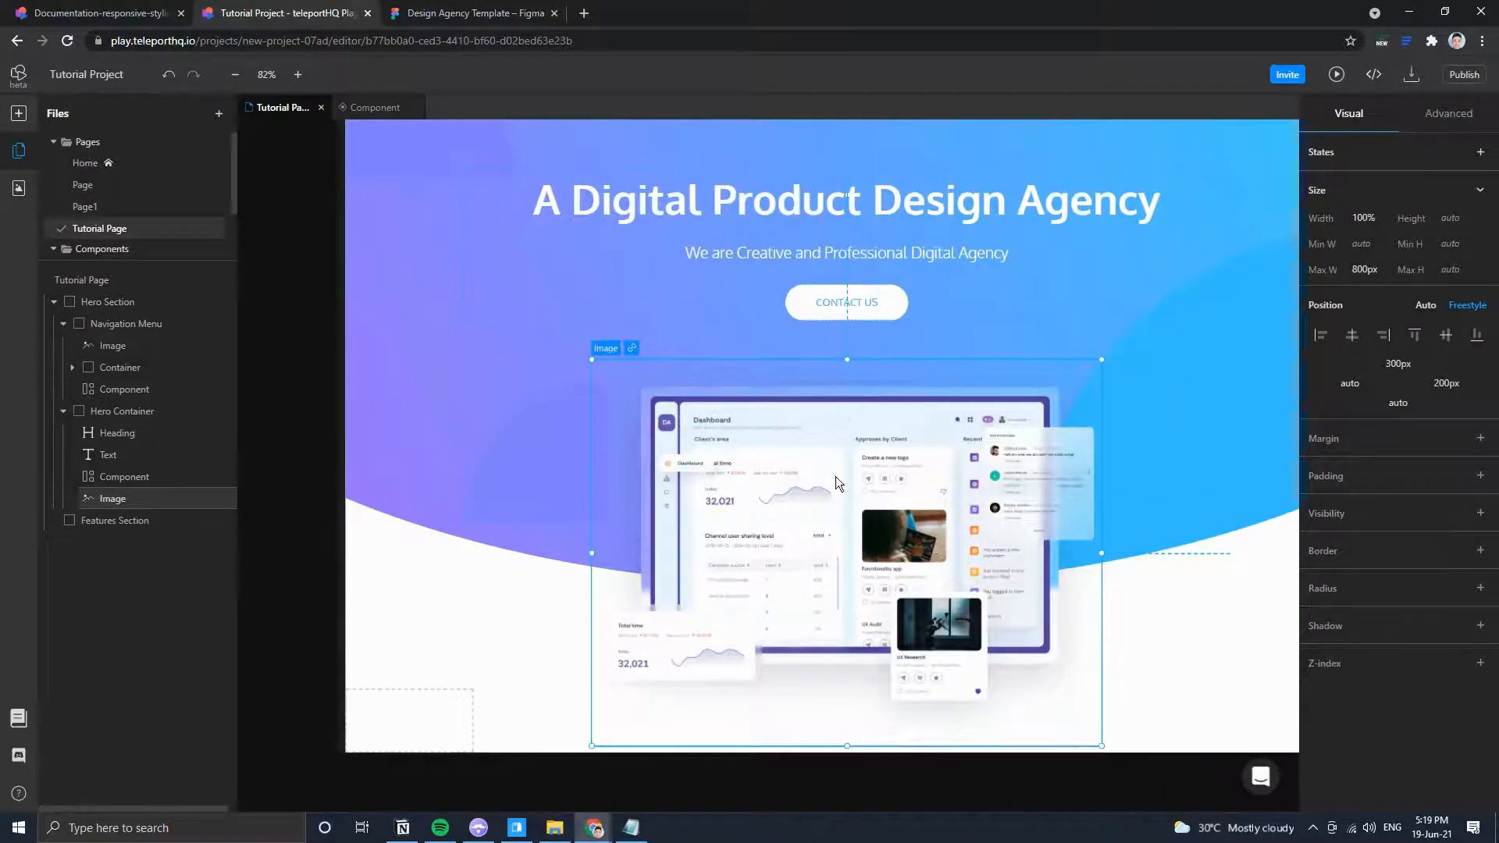
scroll(862, 481, down, 3)
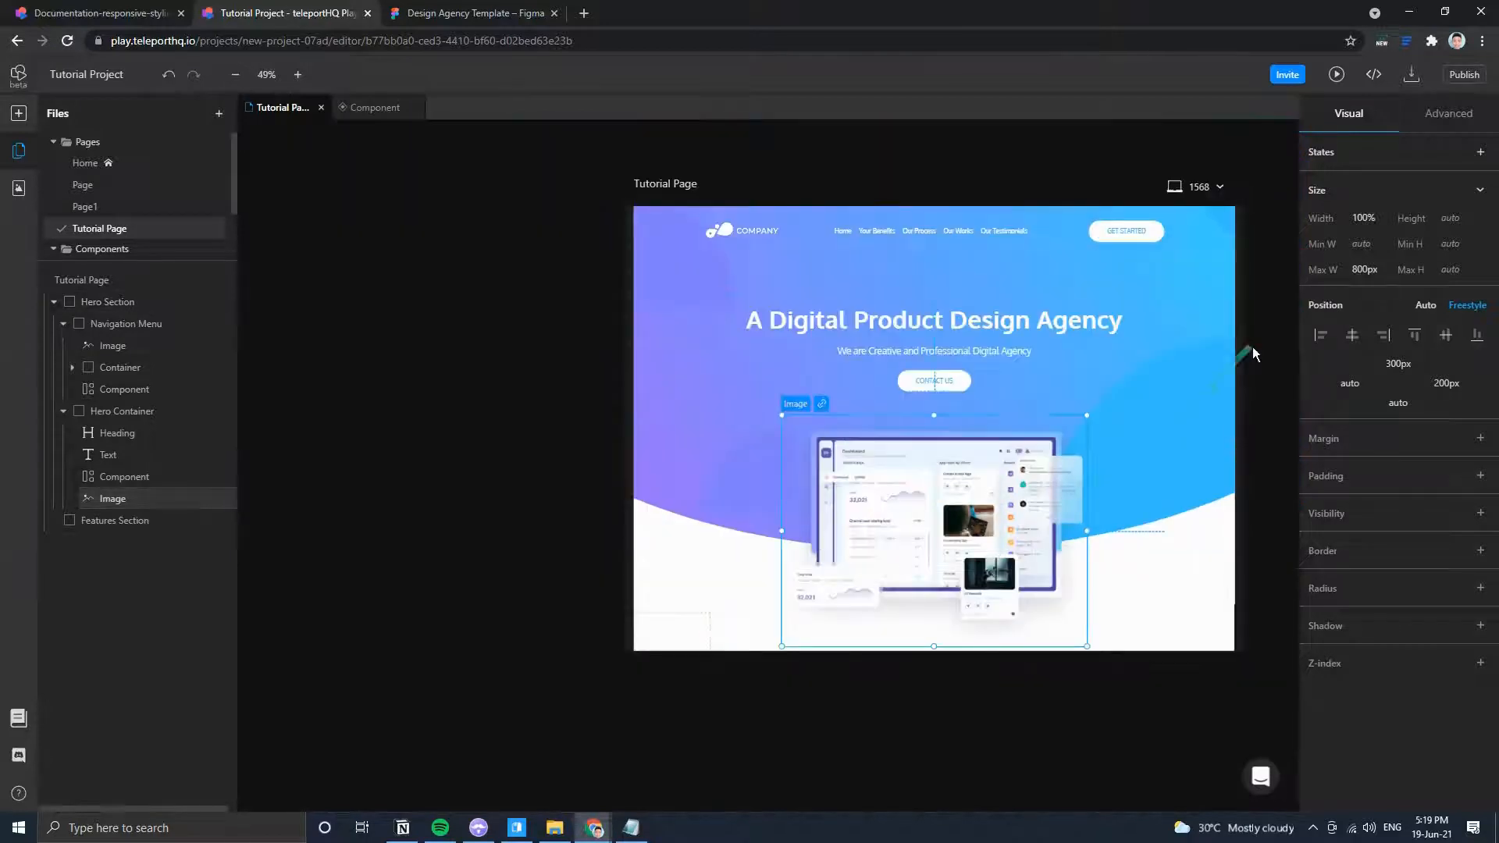
mouse_move(1242, 351)
mouse_down()
mouse_move(1120, 360)
mouse_move(1152, 378)
mouse_move(1187, 365)
mouse_move(1062, 359)
mouse_move(1247, 366)
mouse_up()
Set Features Section's width to 100%.
click(649, 621)
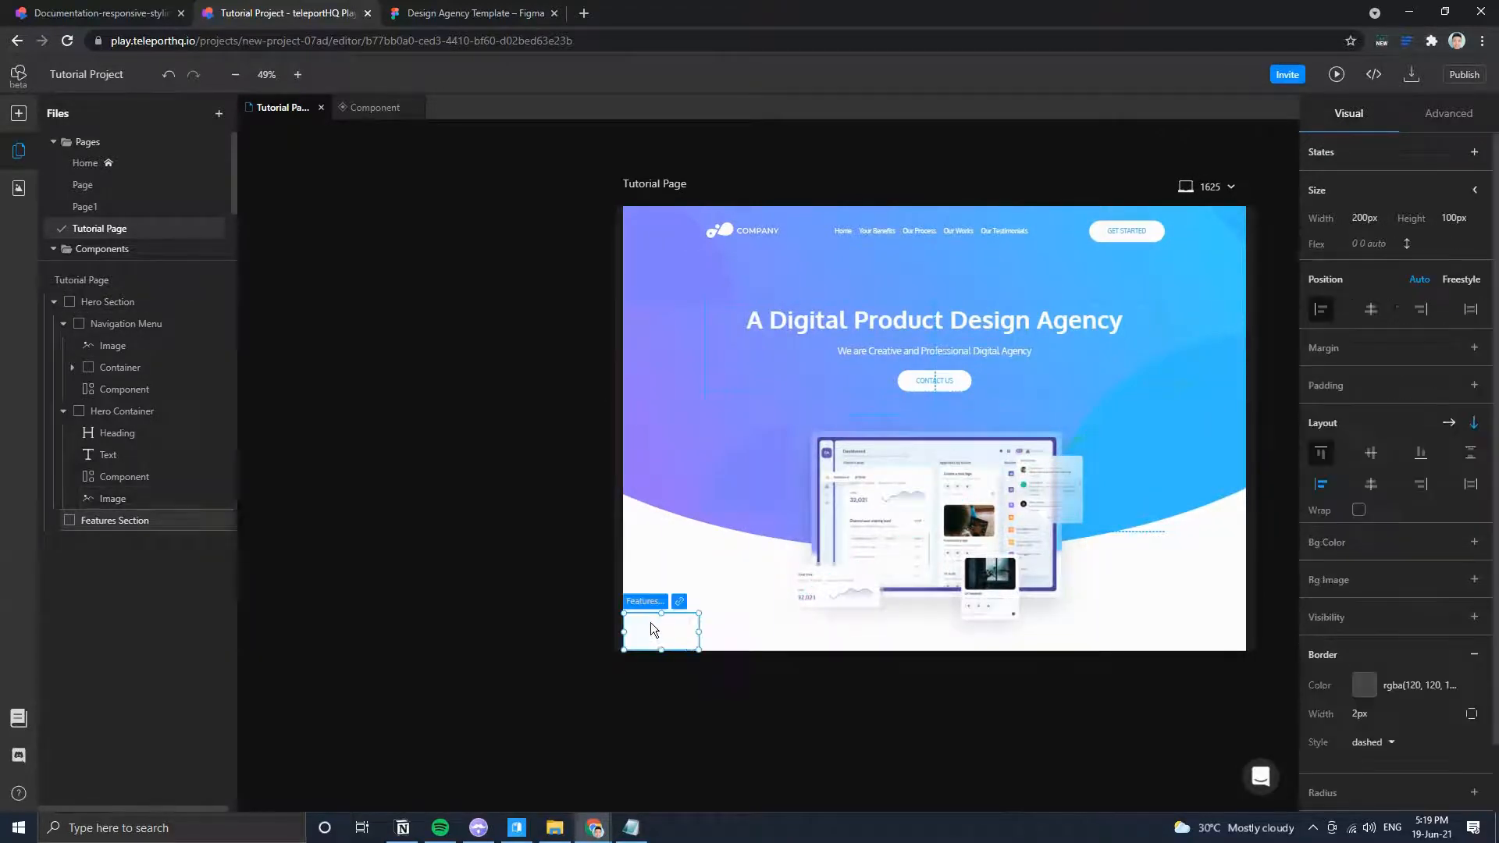
click(1359, 216)
click(1364, 256)
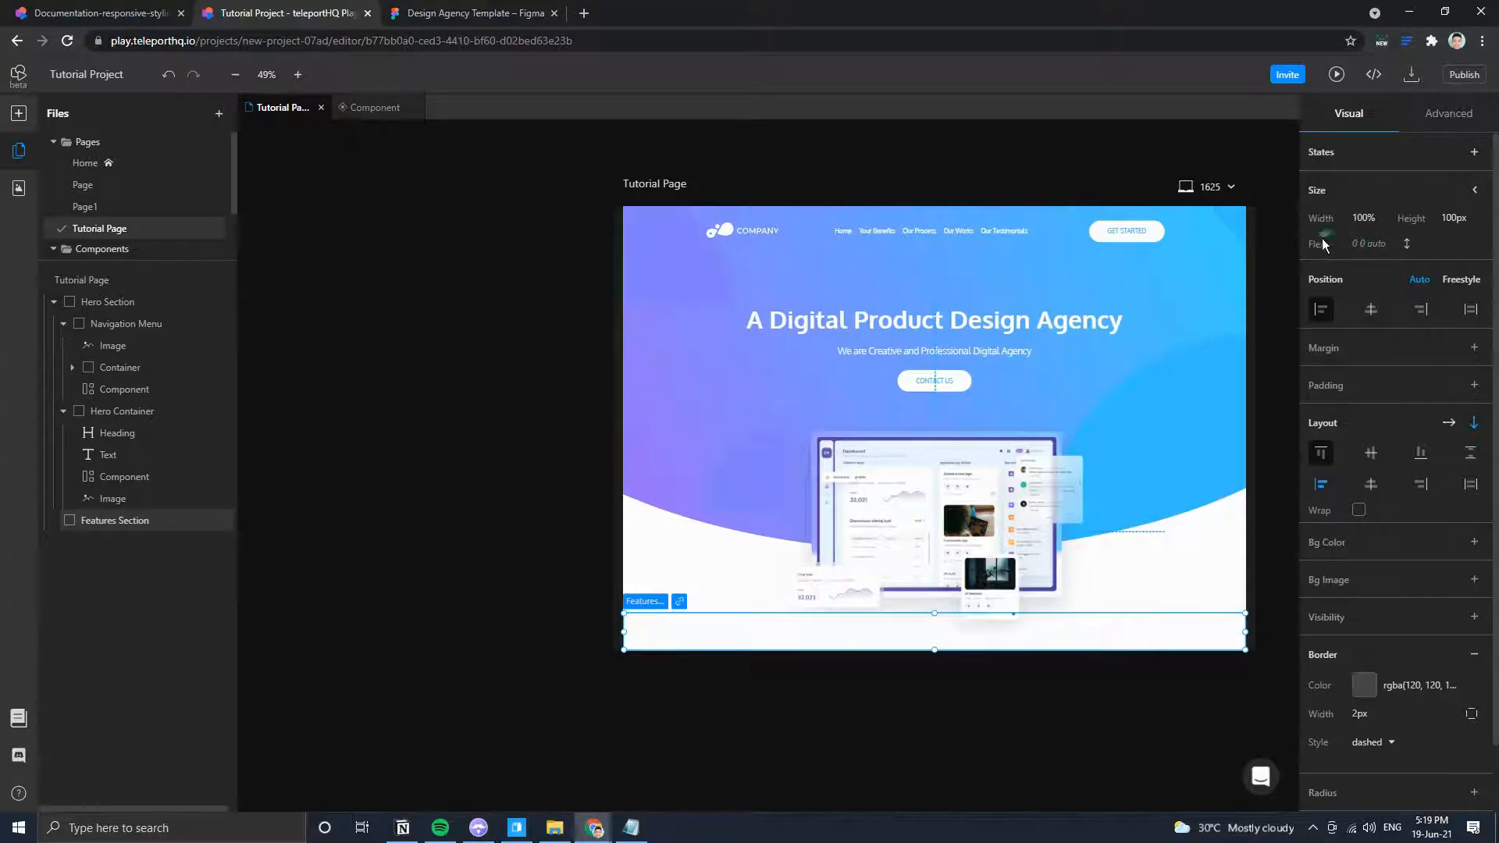
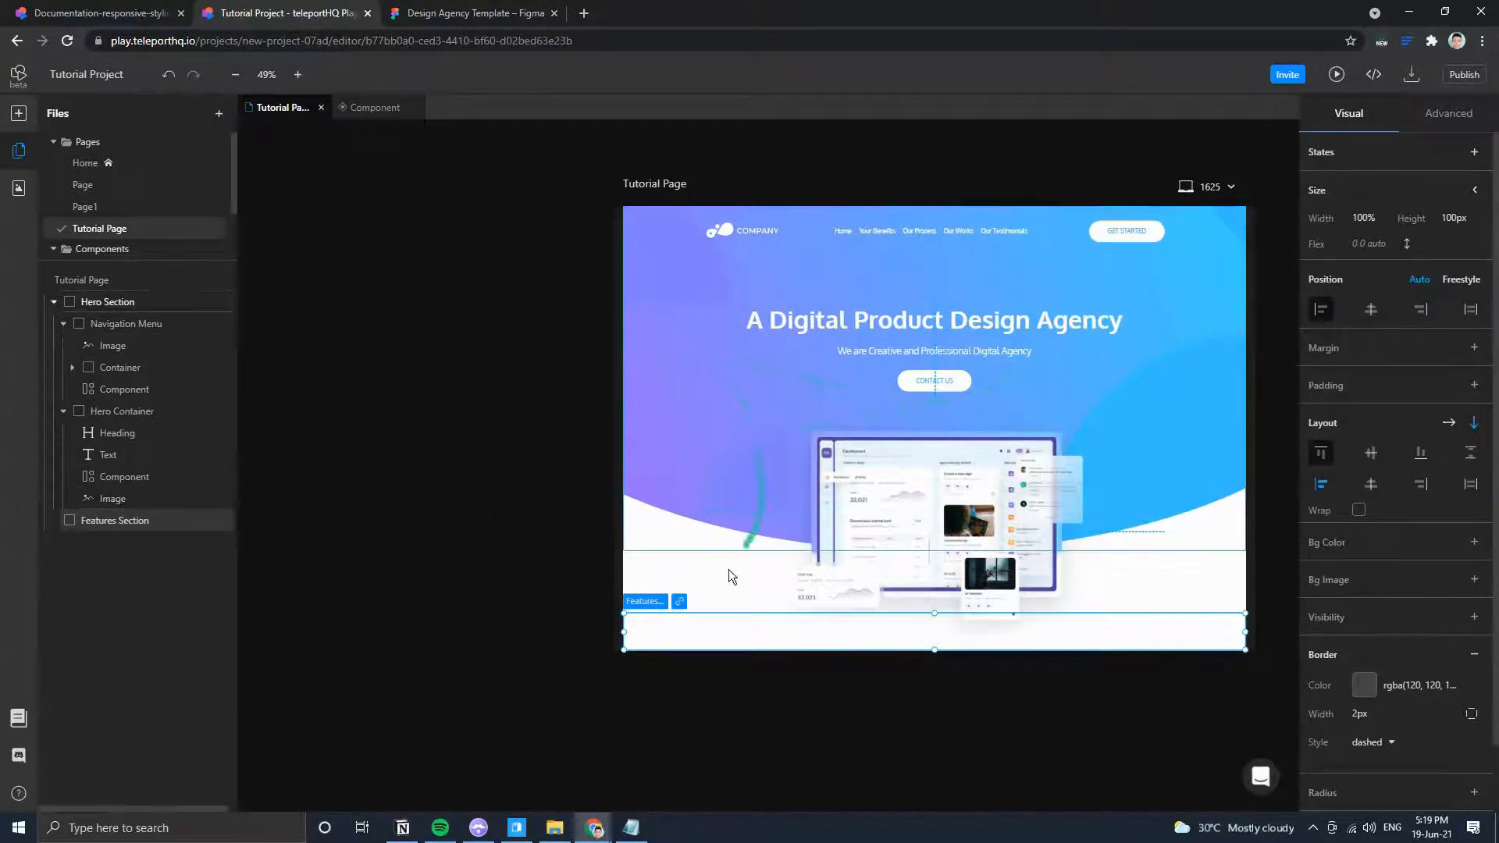
click(1474, 190)
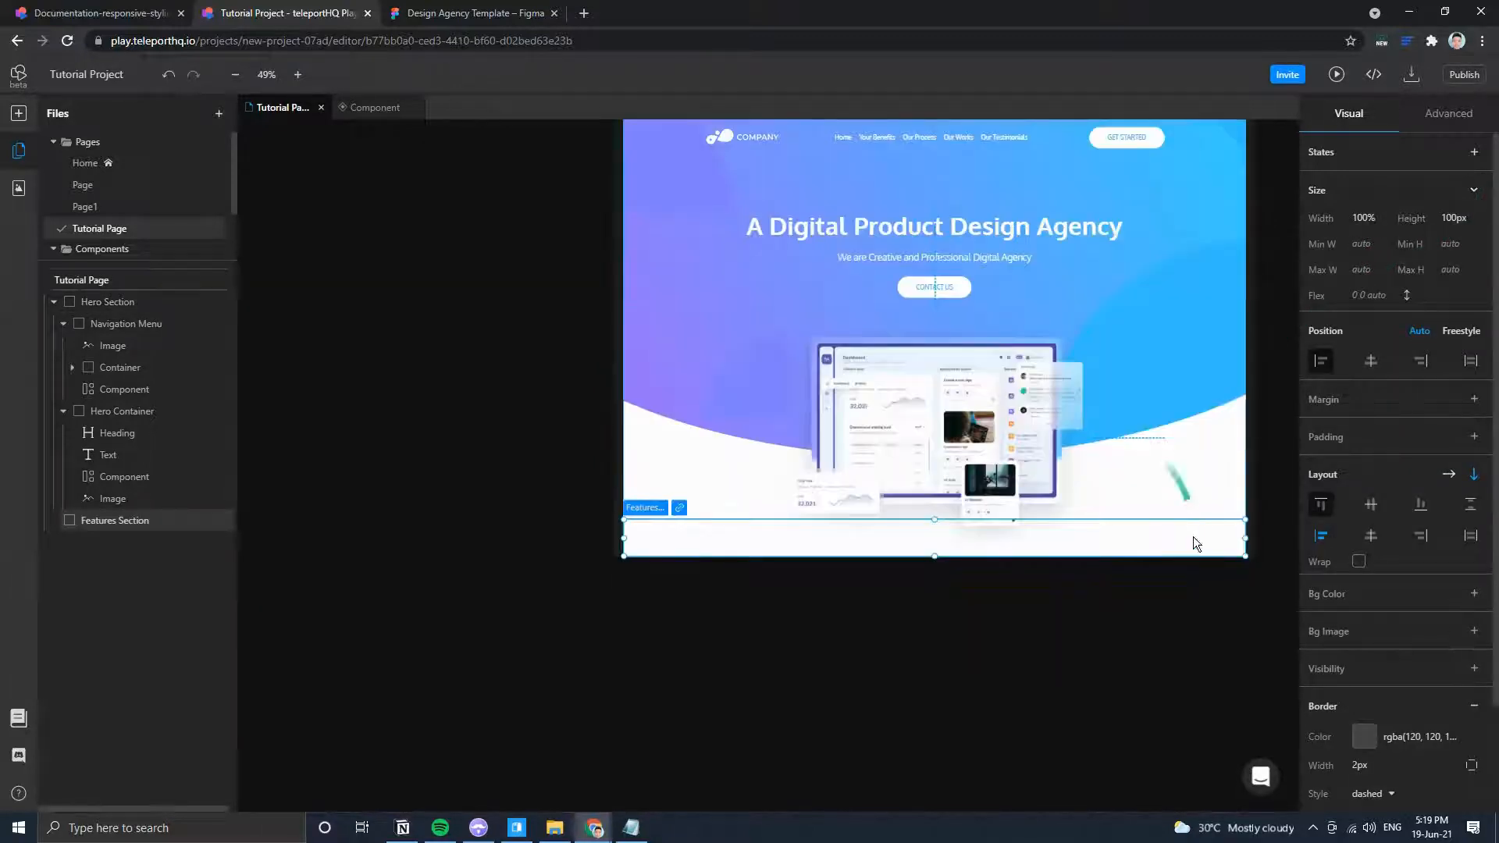
click(1078, 665)
Check the features block in the Figma design and give Features Section a minimum height of 900px with its height on auto.
click(455, 11)
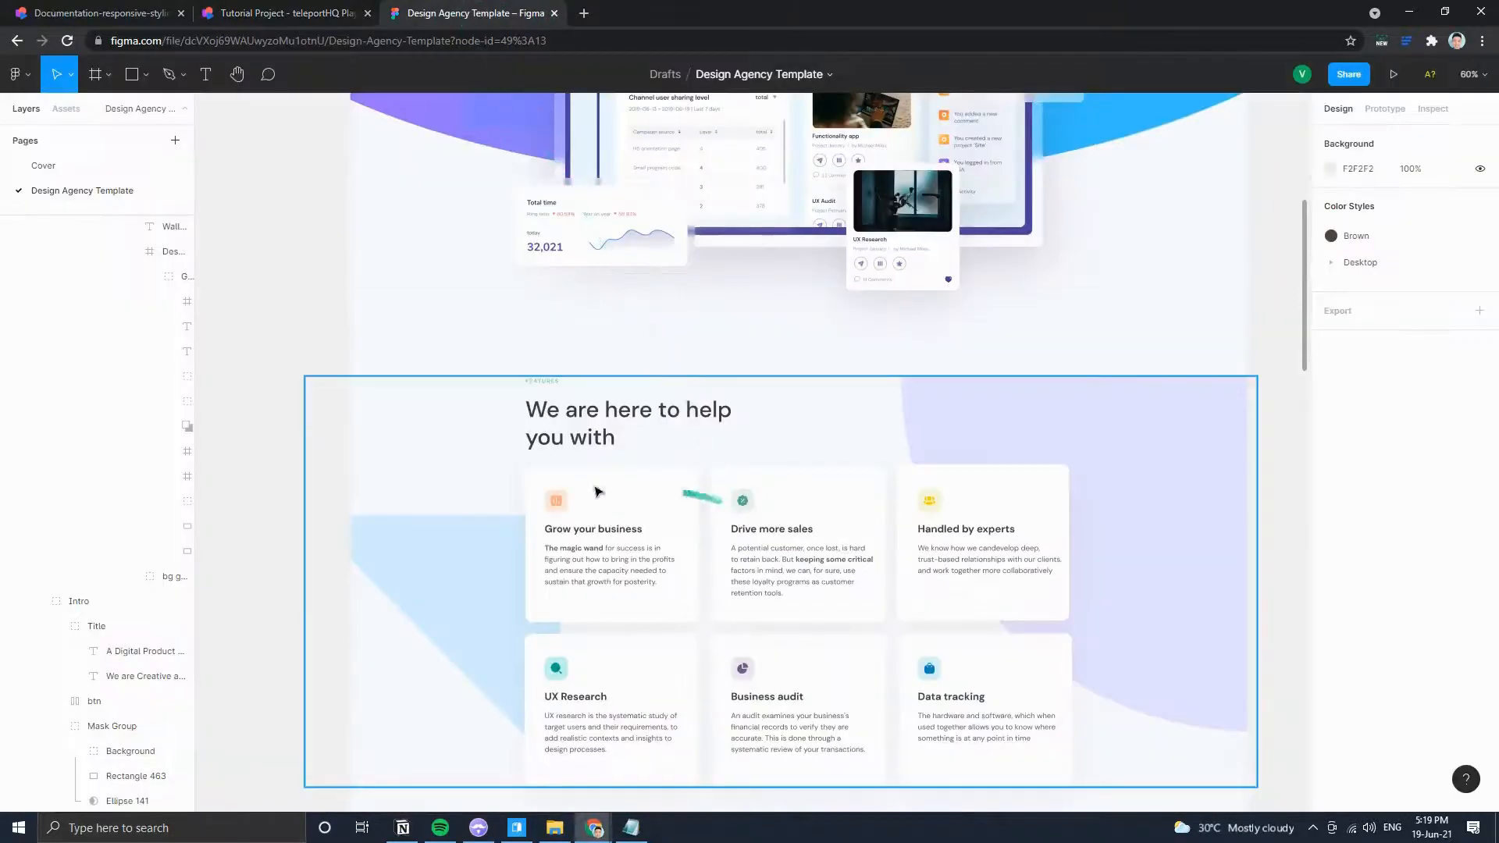
scroll(608, 471, down, 1)
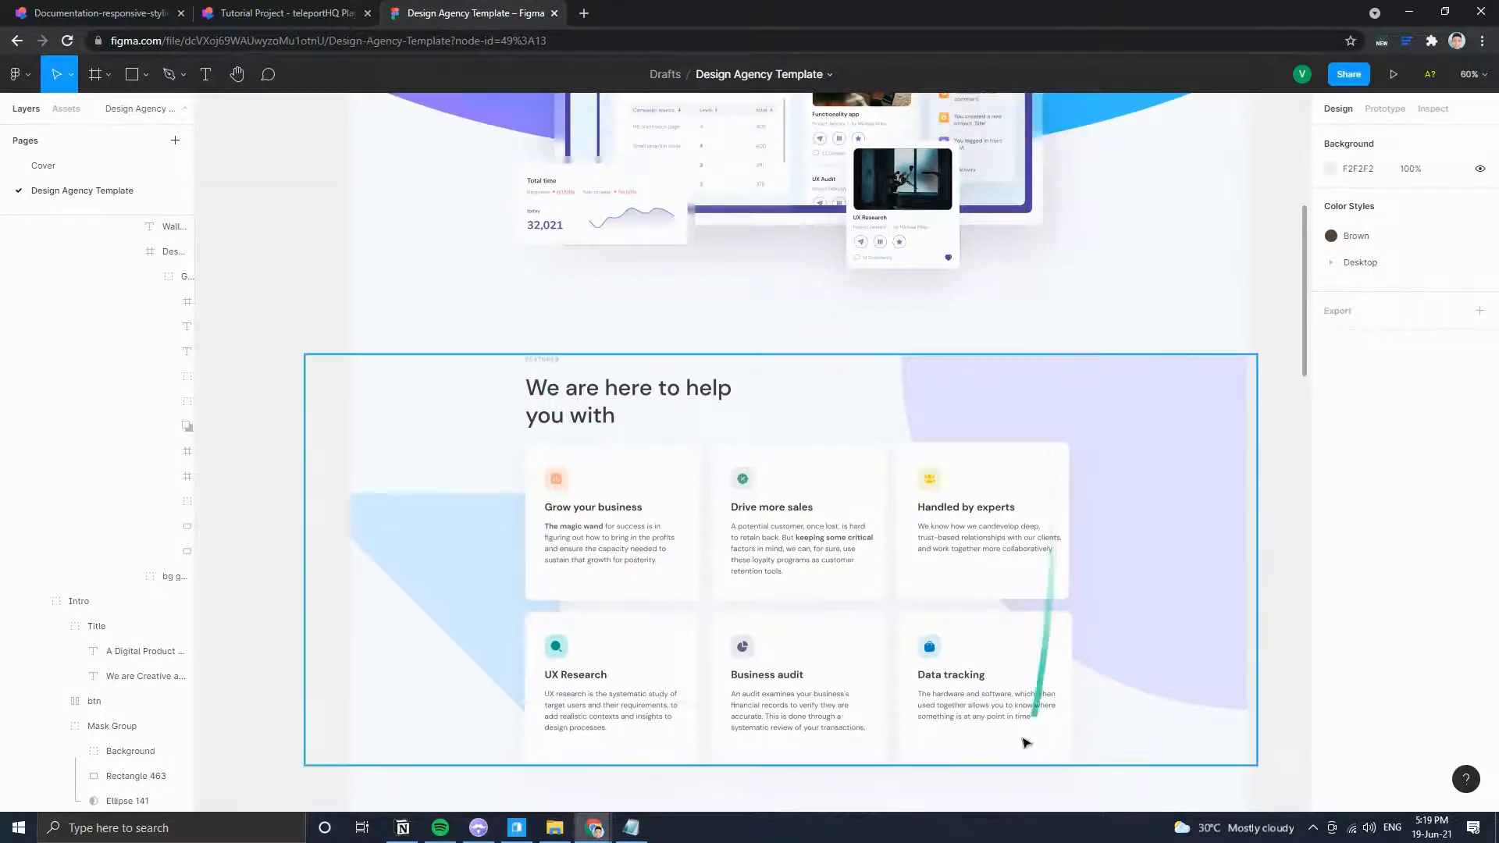
click(323, 14)
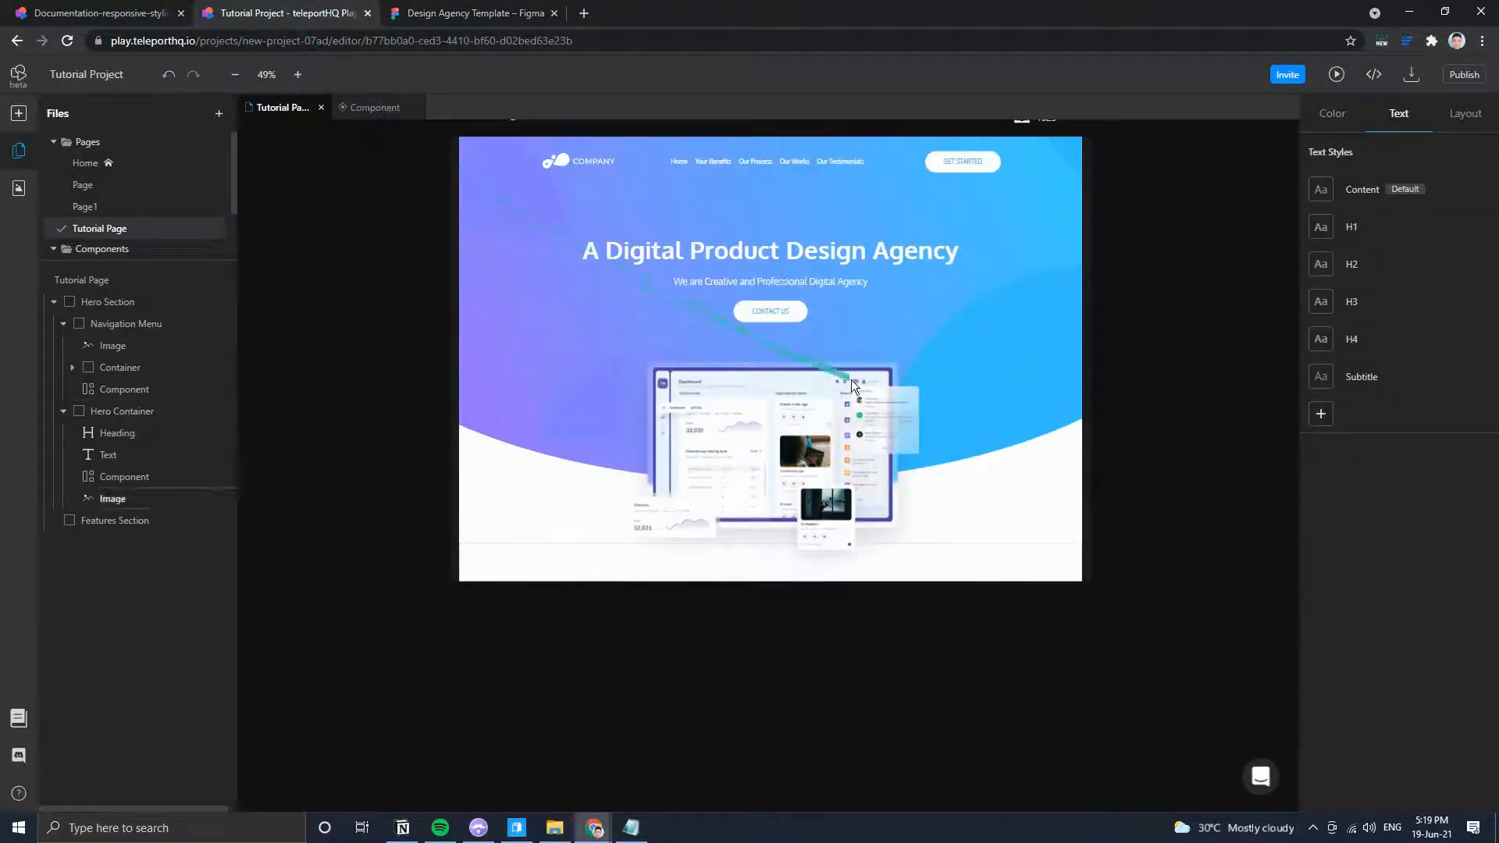
click(509, 574)
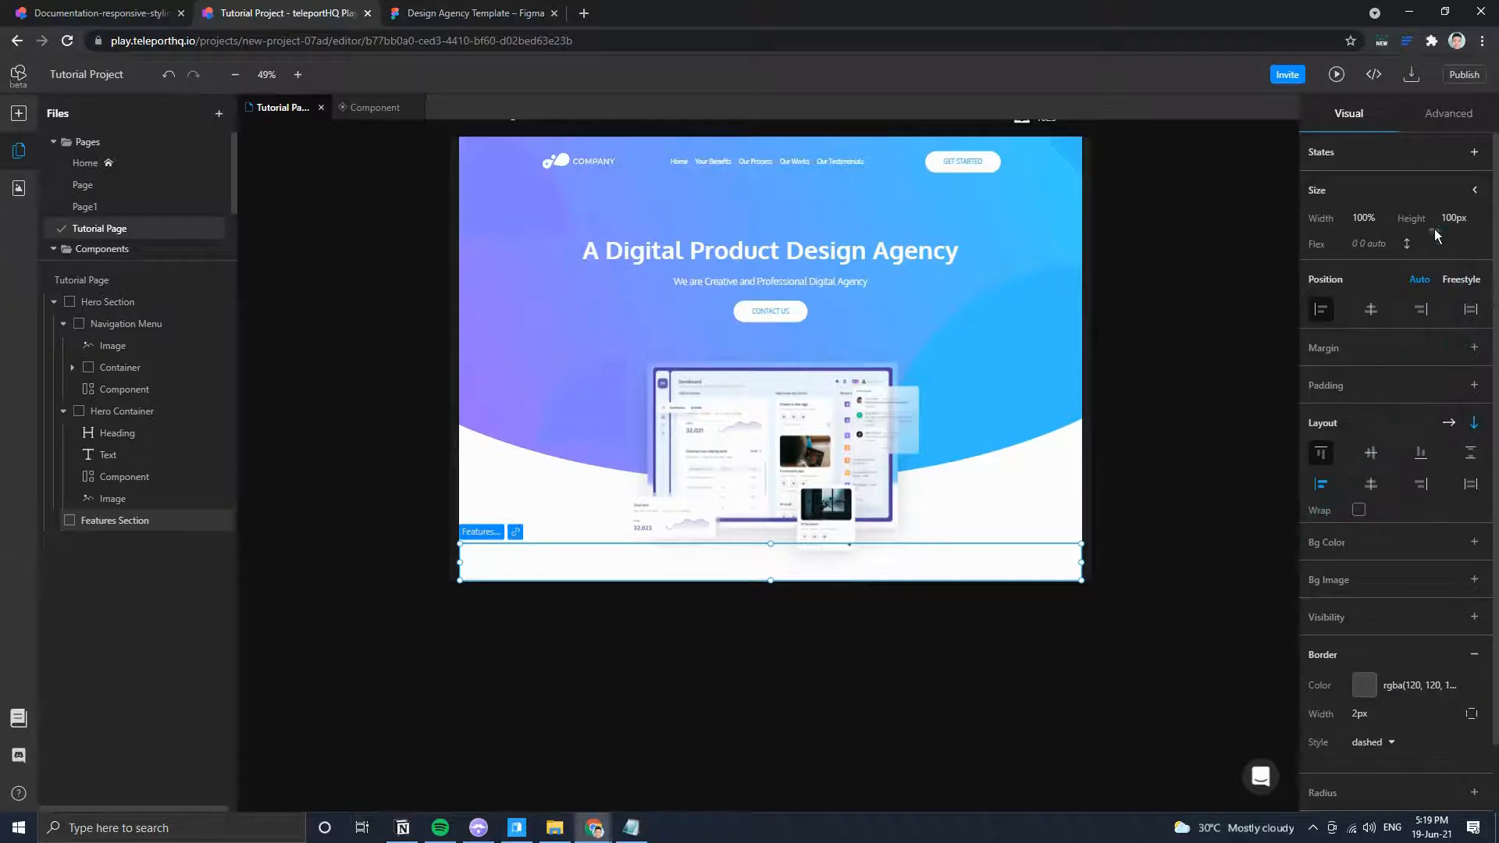
click(1474, 190)
click(1453, 243)
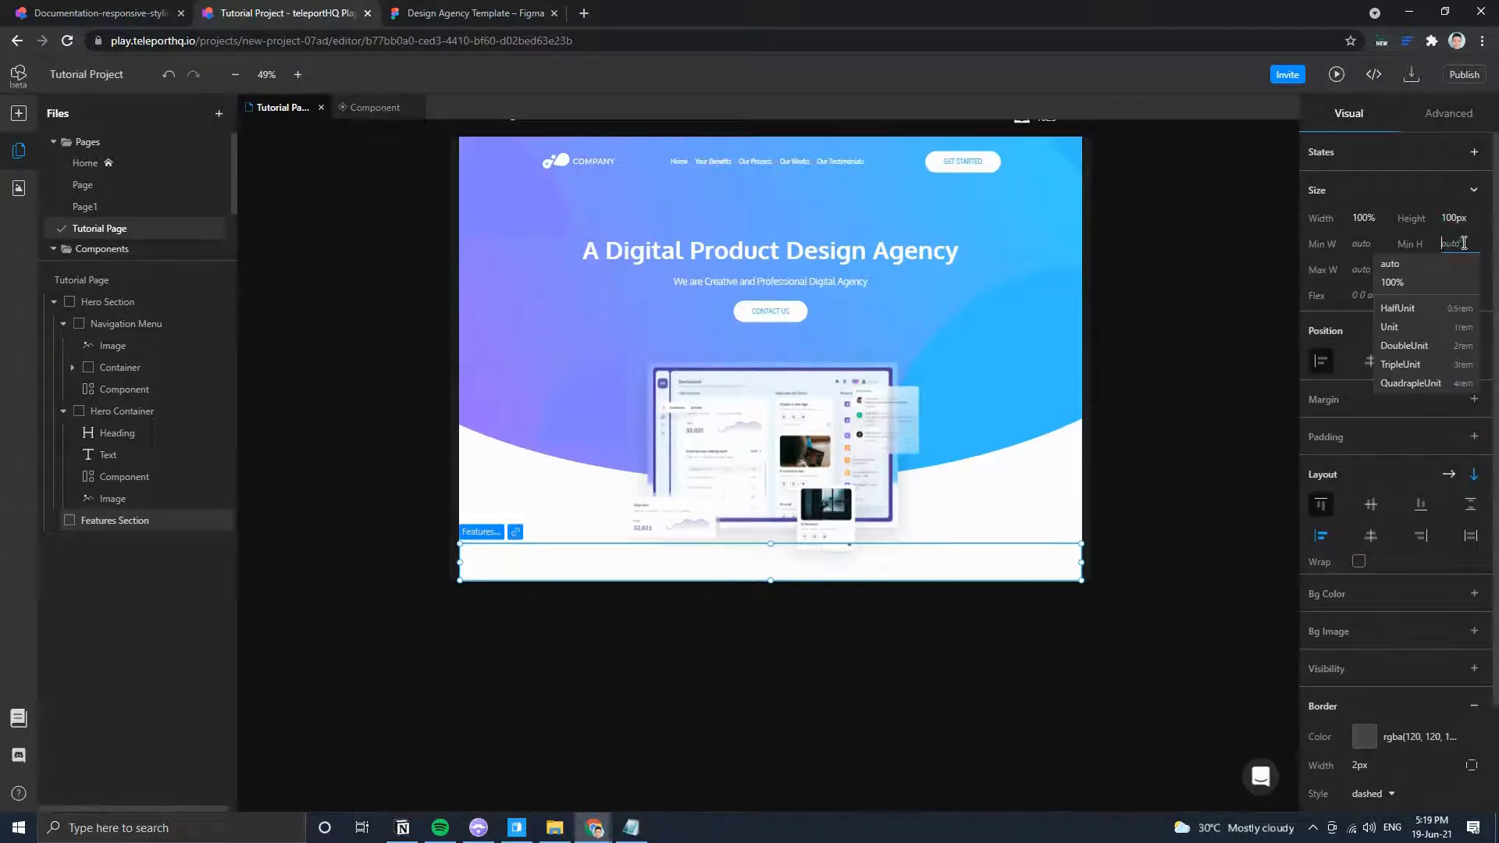
text(900)
key(Return)
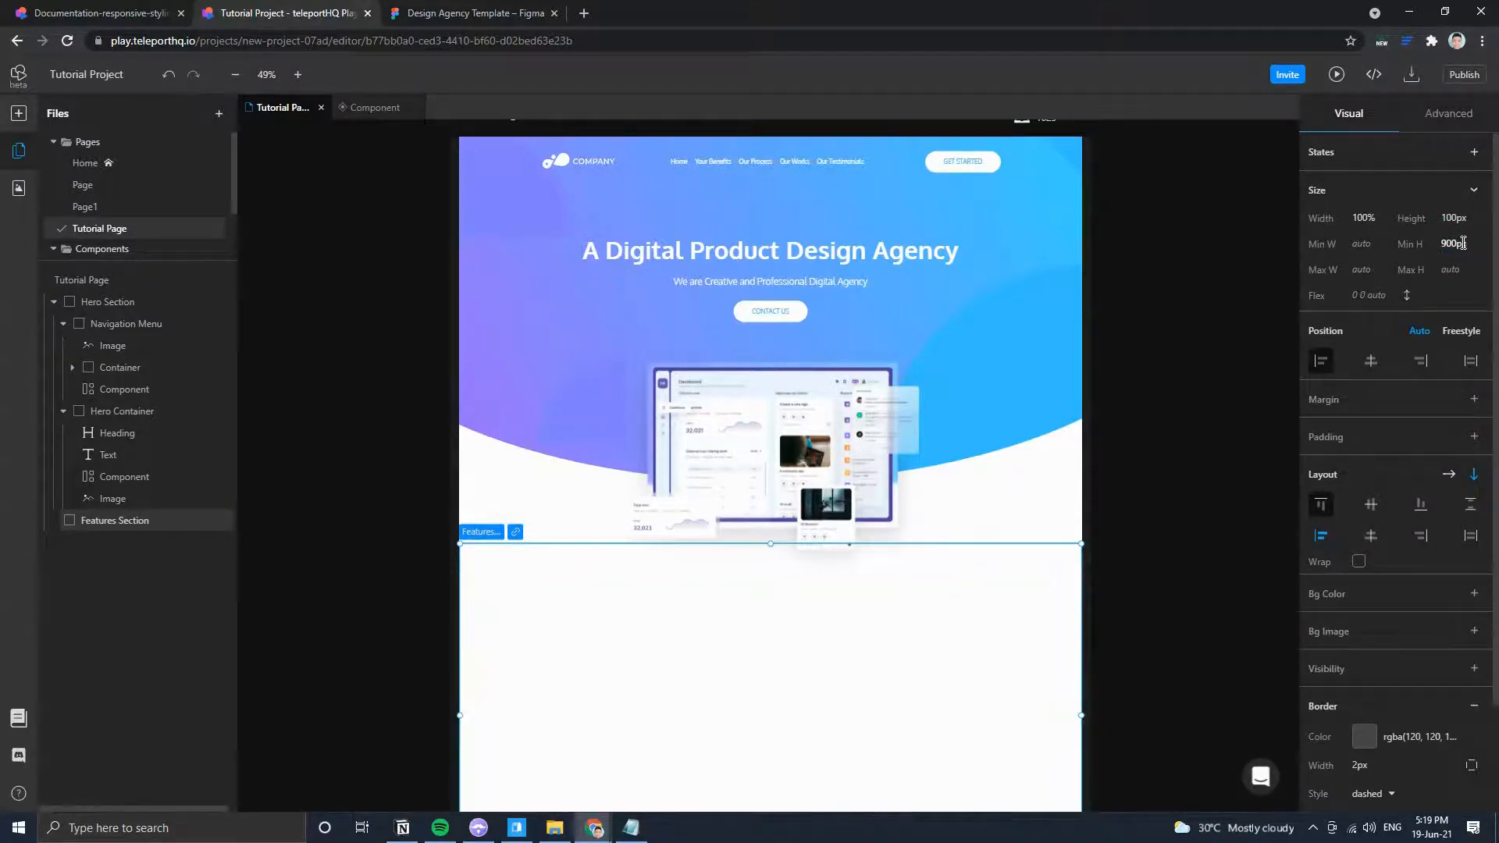
click(1443, 221)
click(1417, 234)
scroll(990, 477, down, 3)
scroll(897, 406, up, 2)
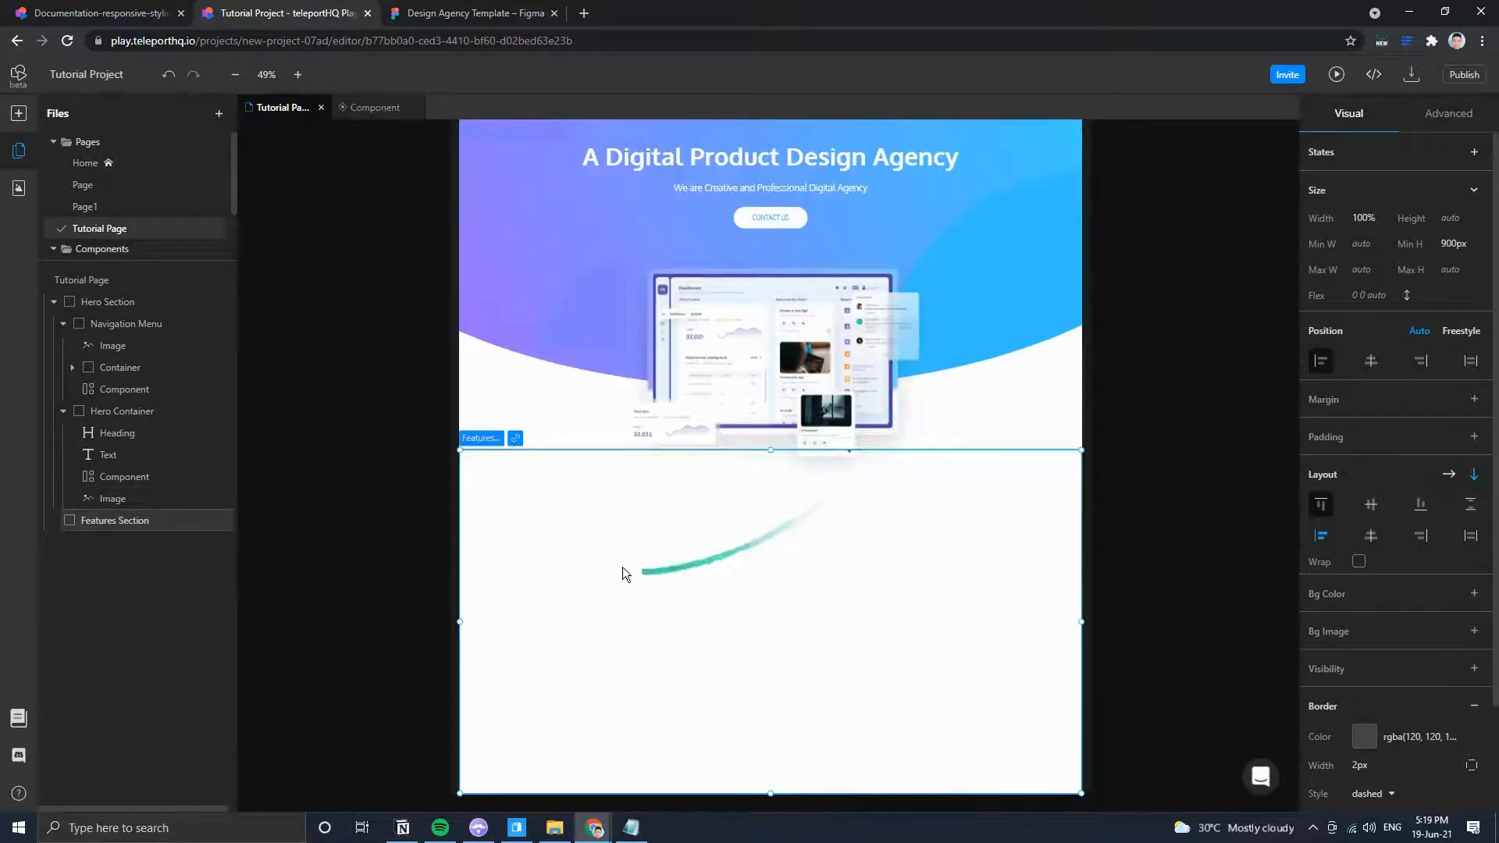
Compare the gap below the dashboard image with the Figma design and set Hero Section's bottom margin to 300px.
click(467, 14)
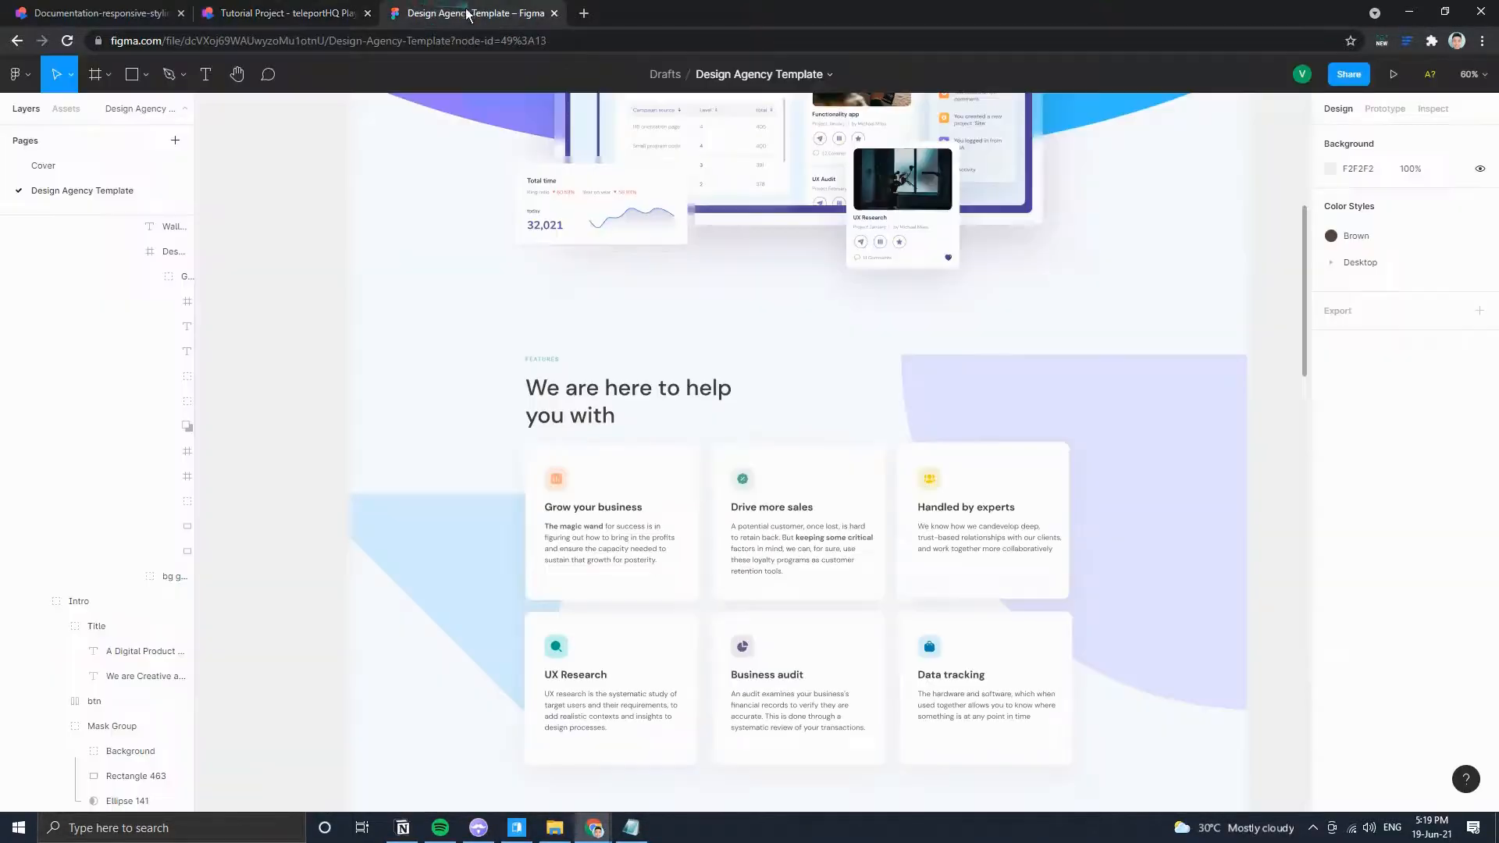
click(279, 12)
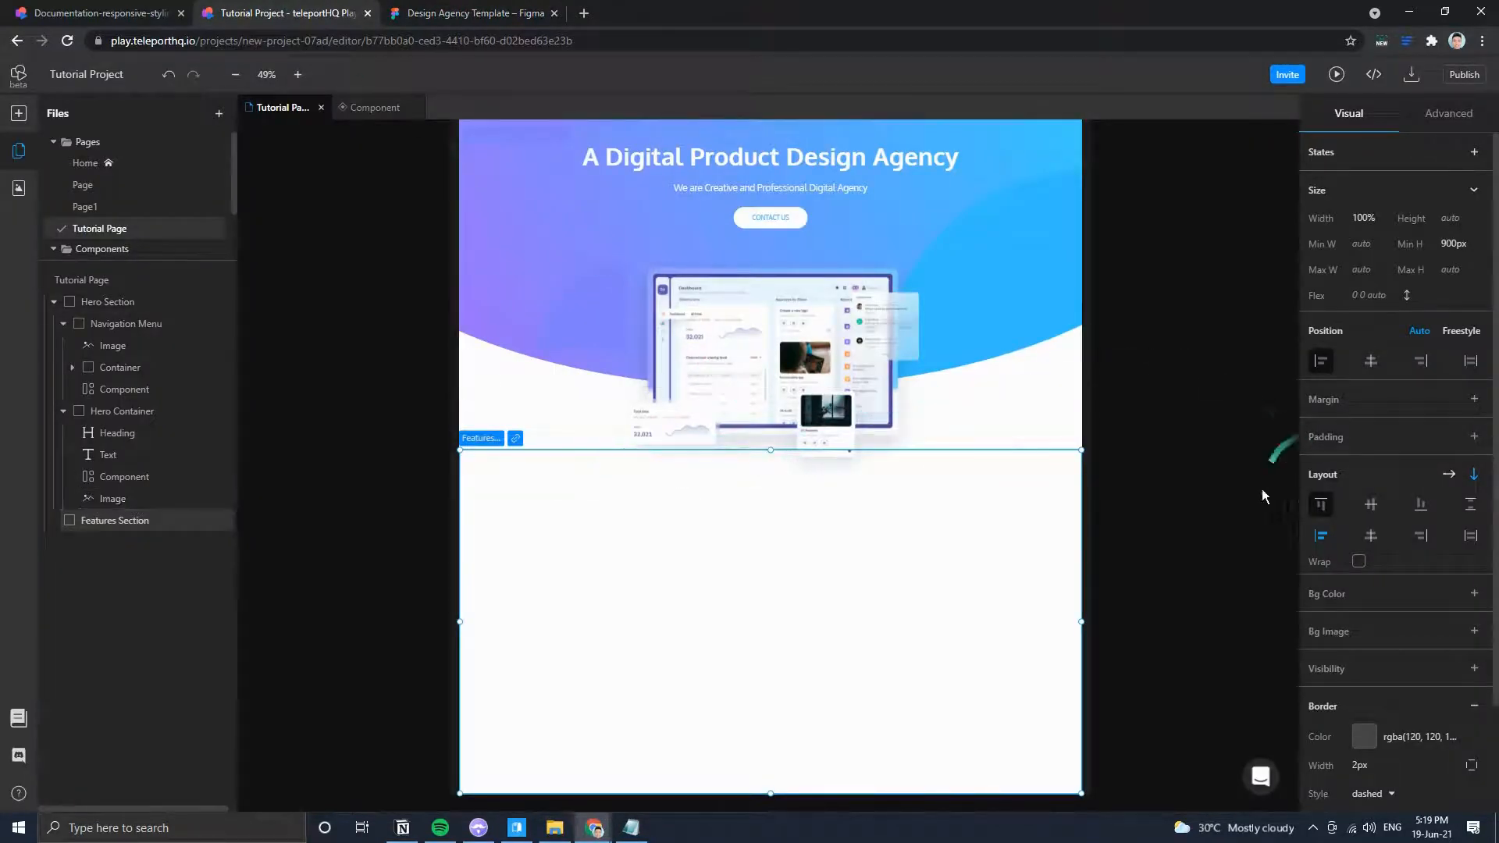
click(1043, 403)
click(1065, 345)
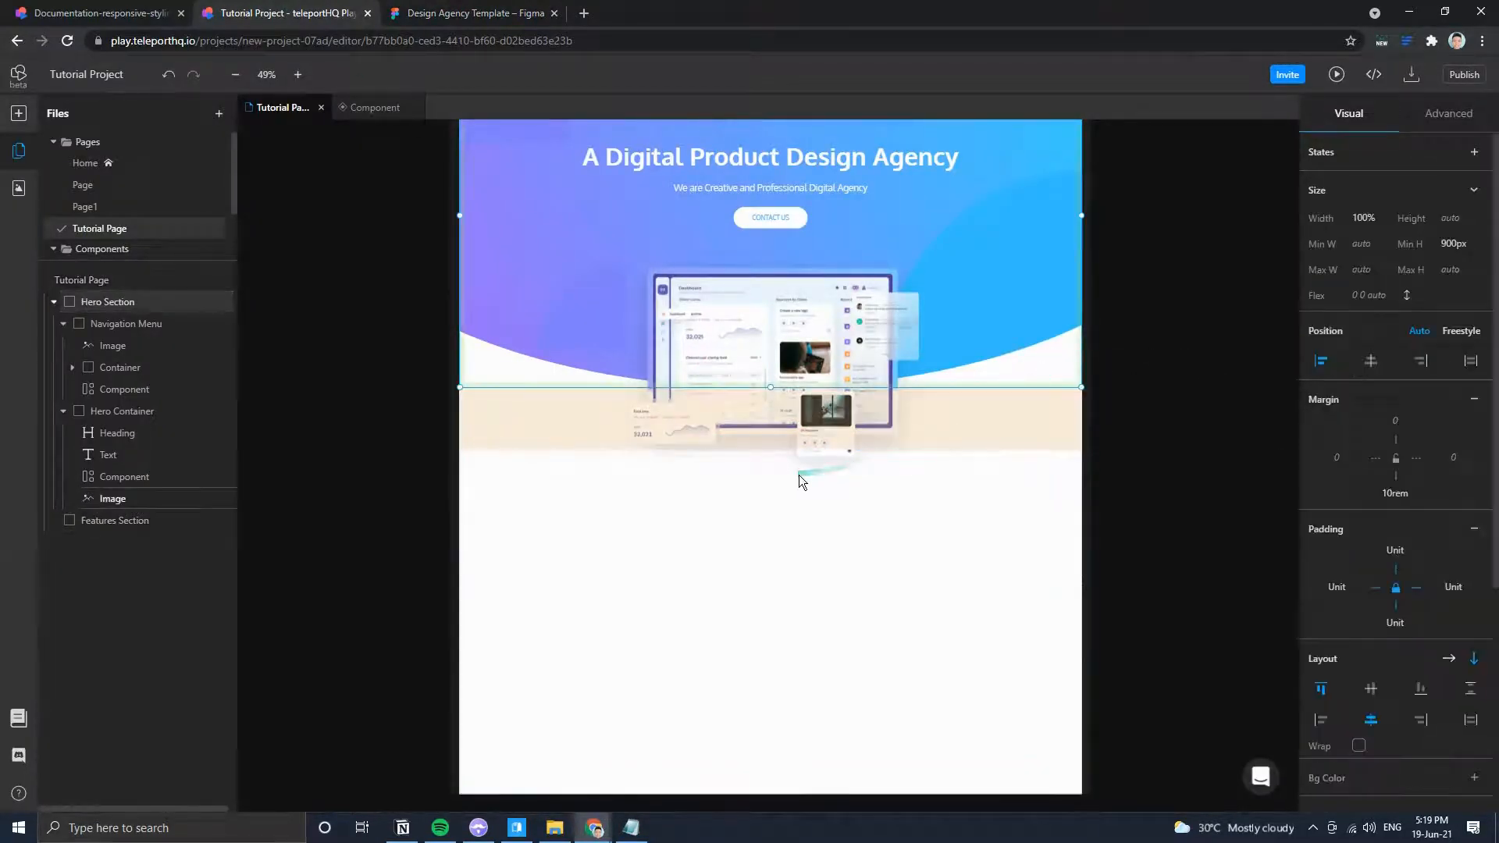
scroll(554, 387, up, 3)
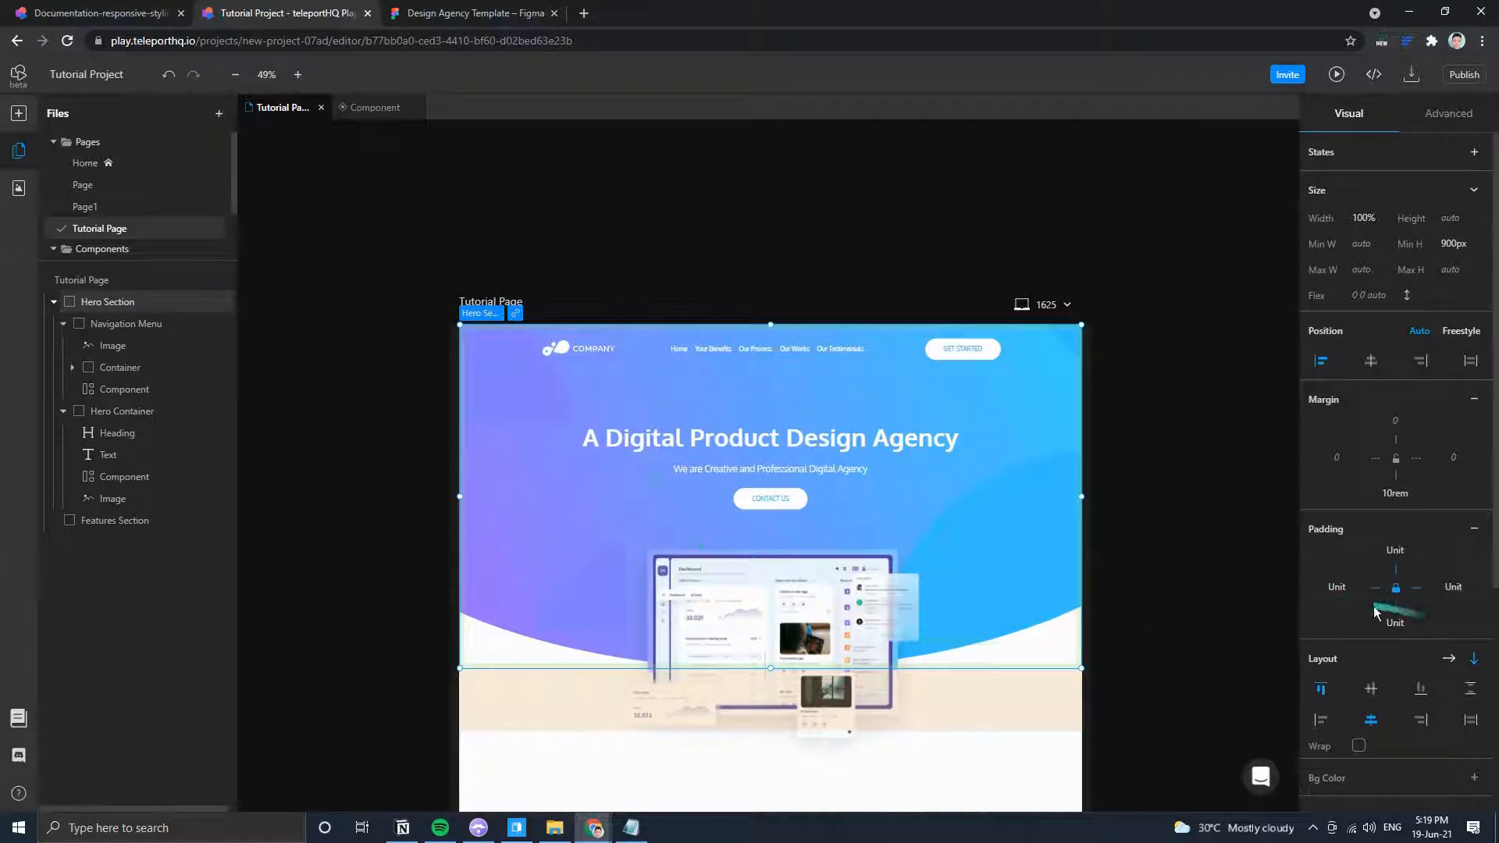
click(1401, 491)
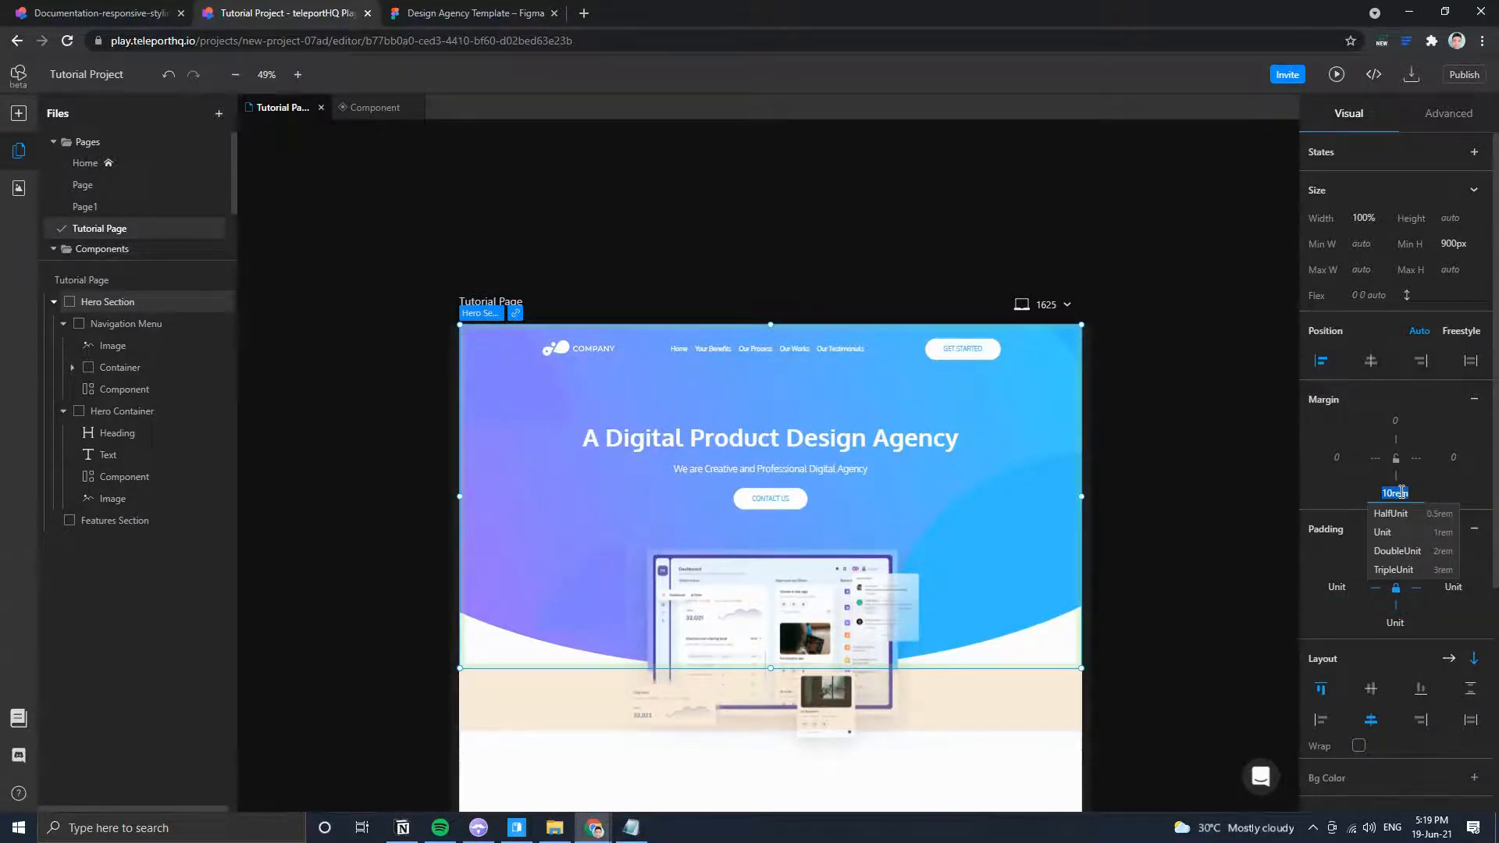
text(300)
key(Return)
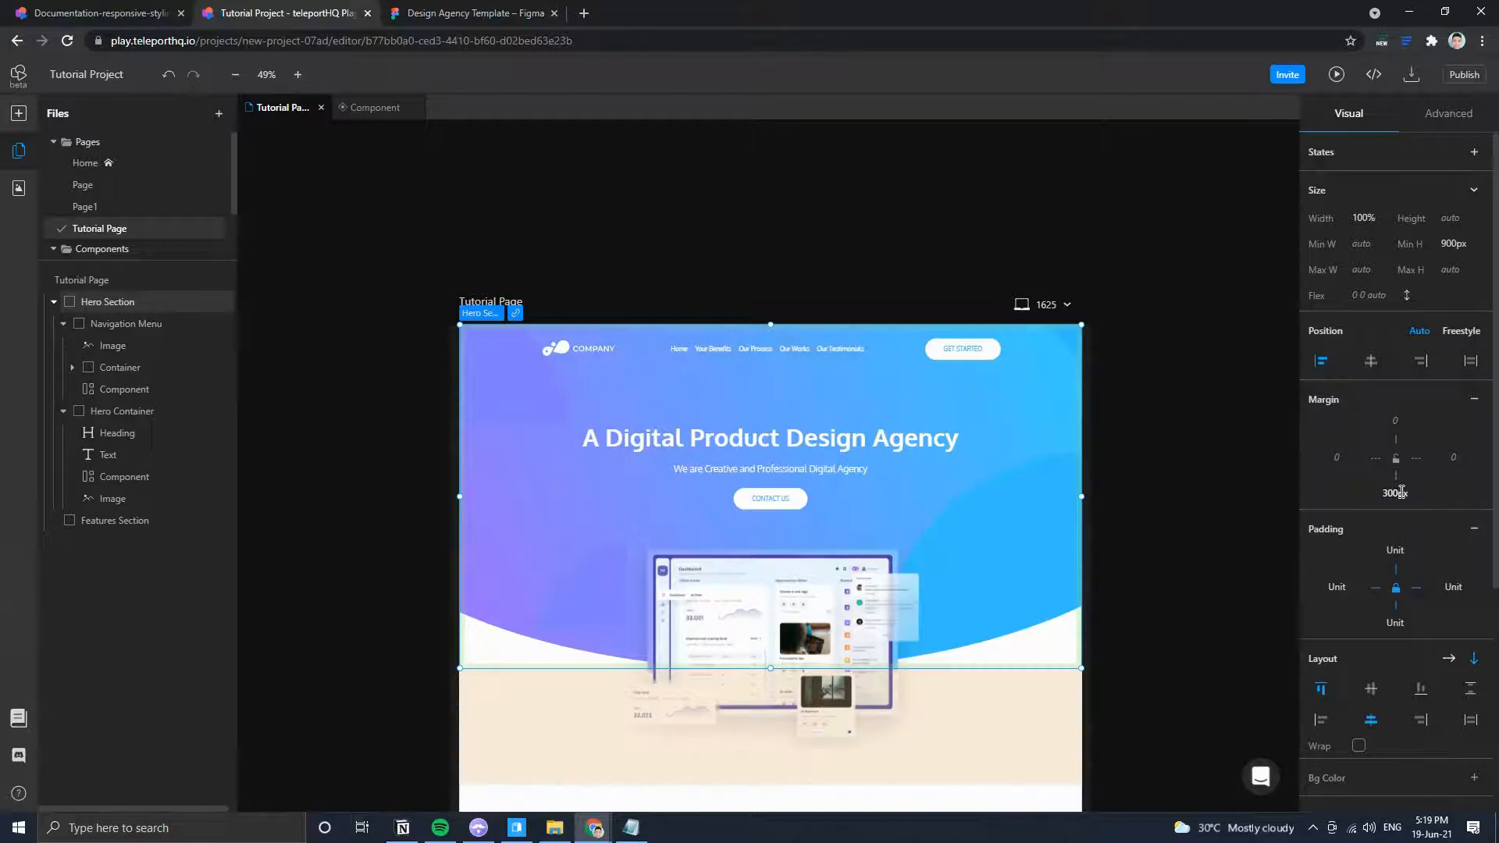
scroll(878, 607, down, 3)
Insert a container inside Features Section, checking the Figma design for the width its content occupies.
click(877, 607)
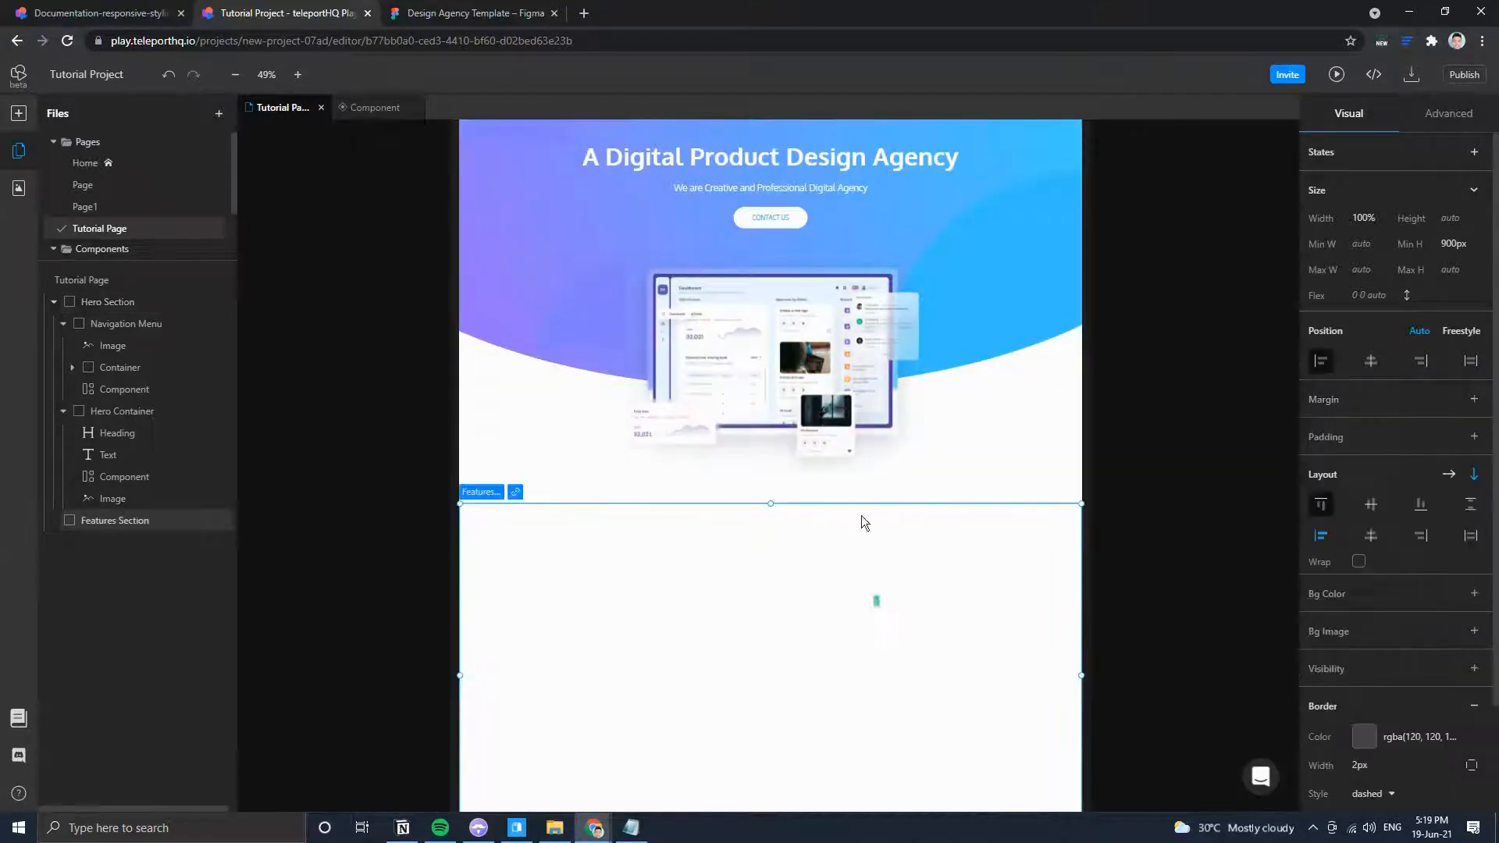
scroll(958, 588, down, 2)
click(469, 13)
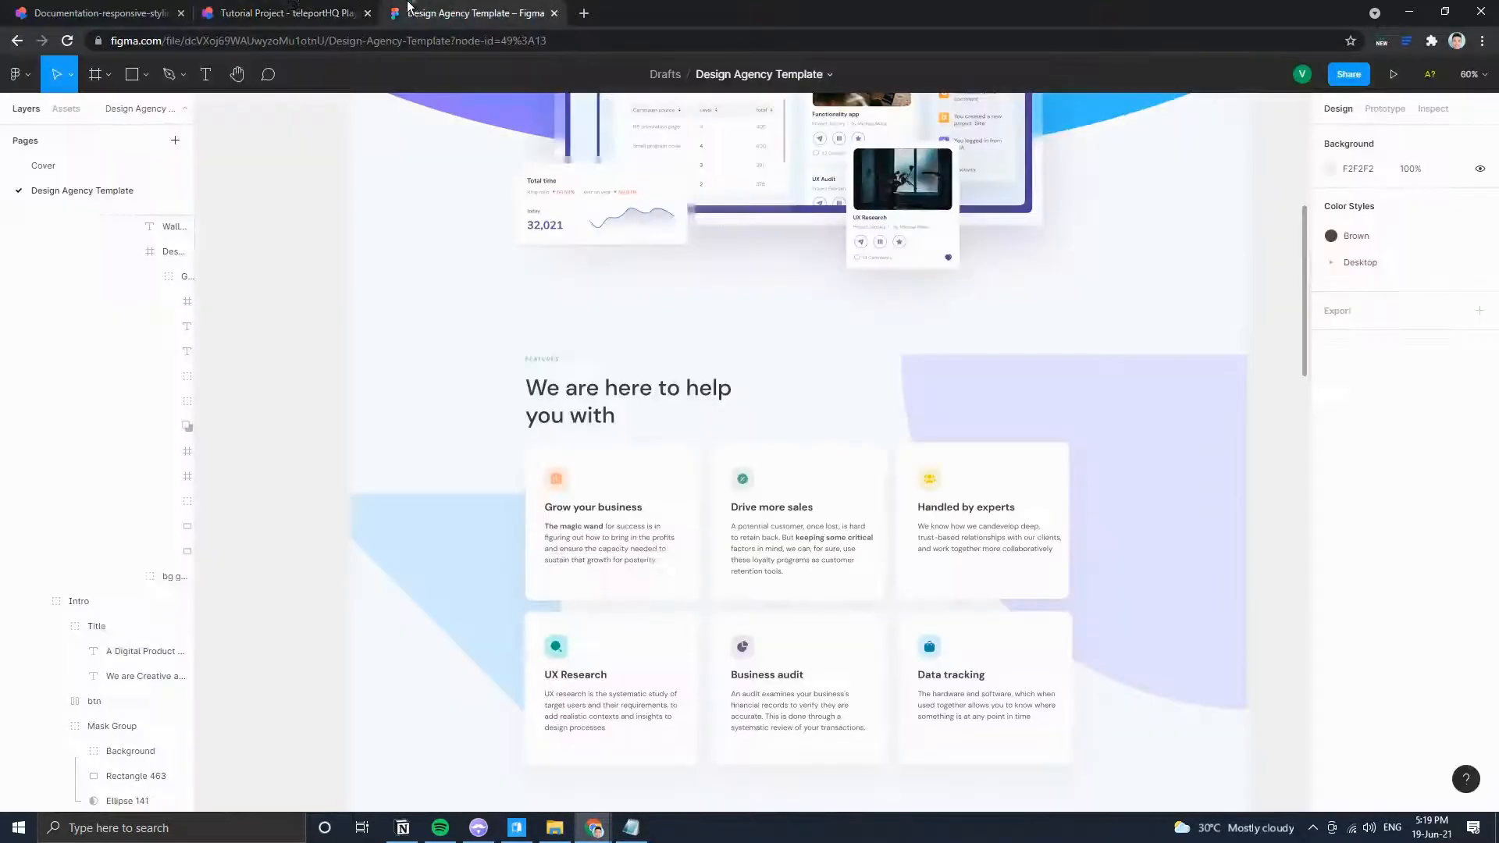
click(298, 11)
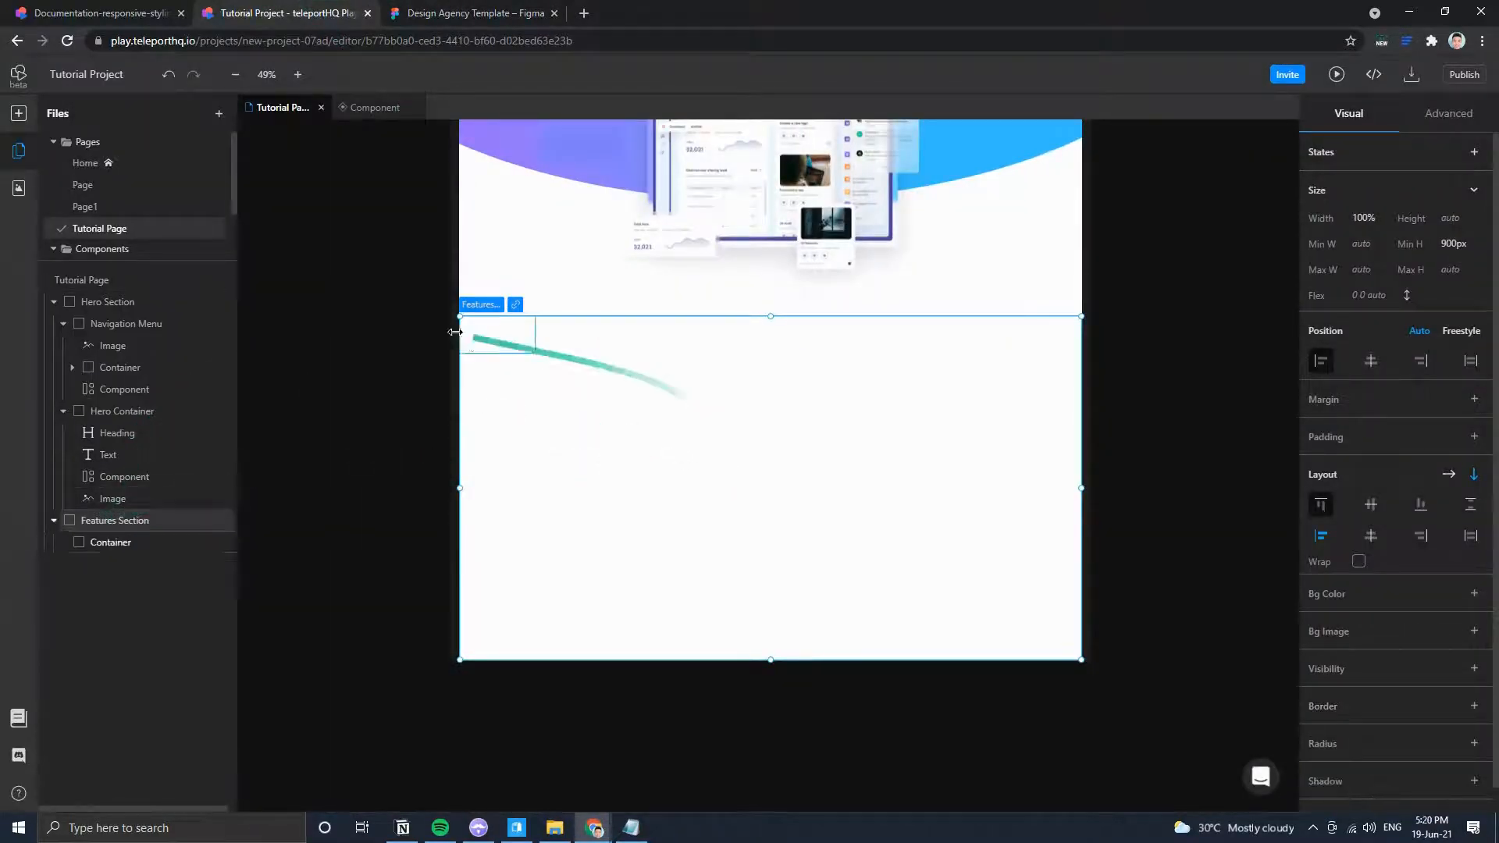
click(449, 21)
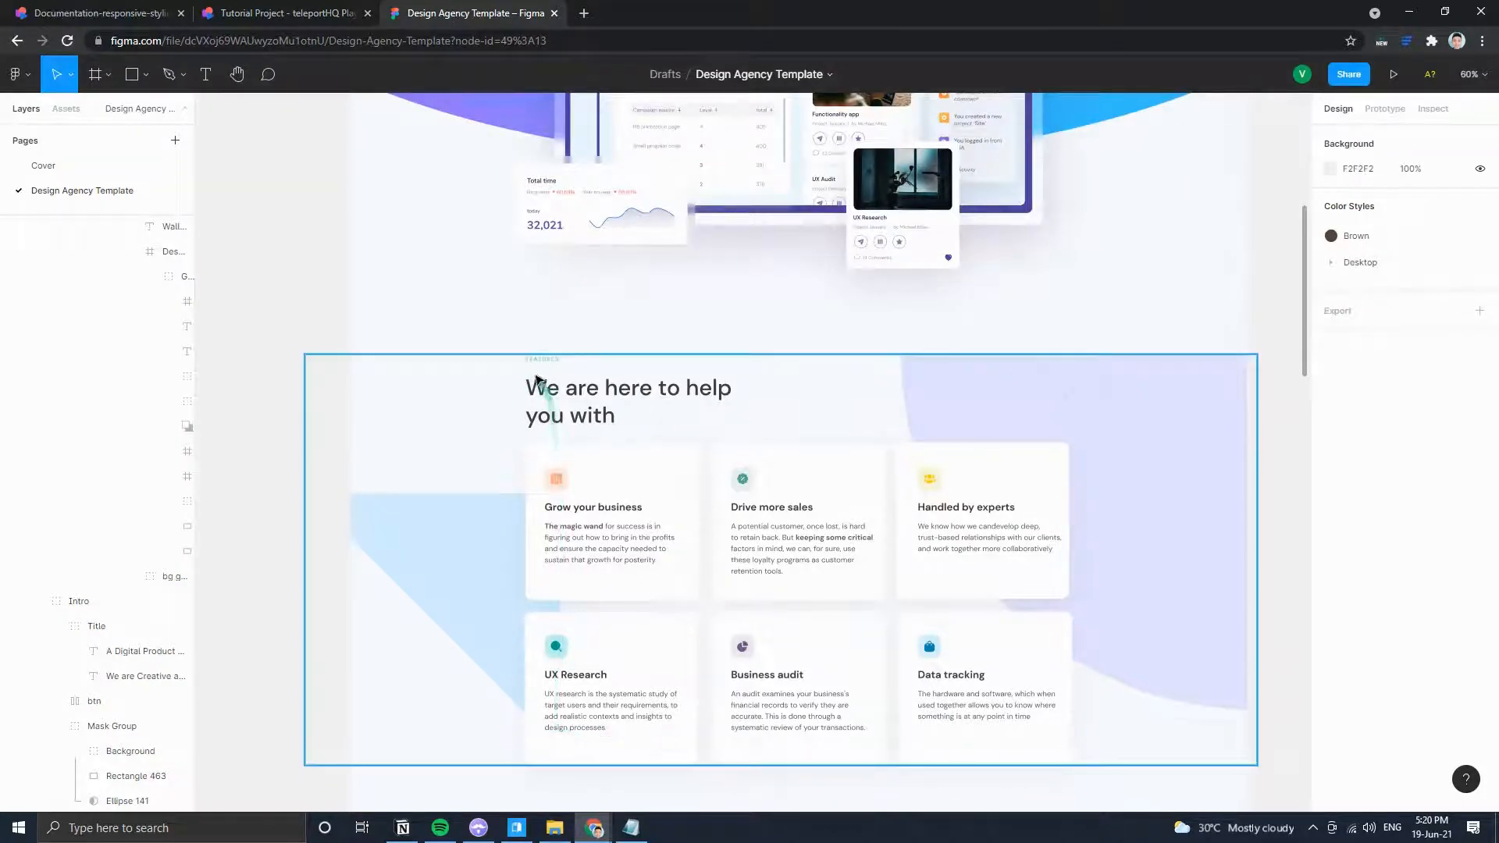
click(297, 12)
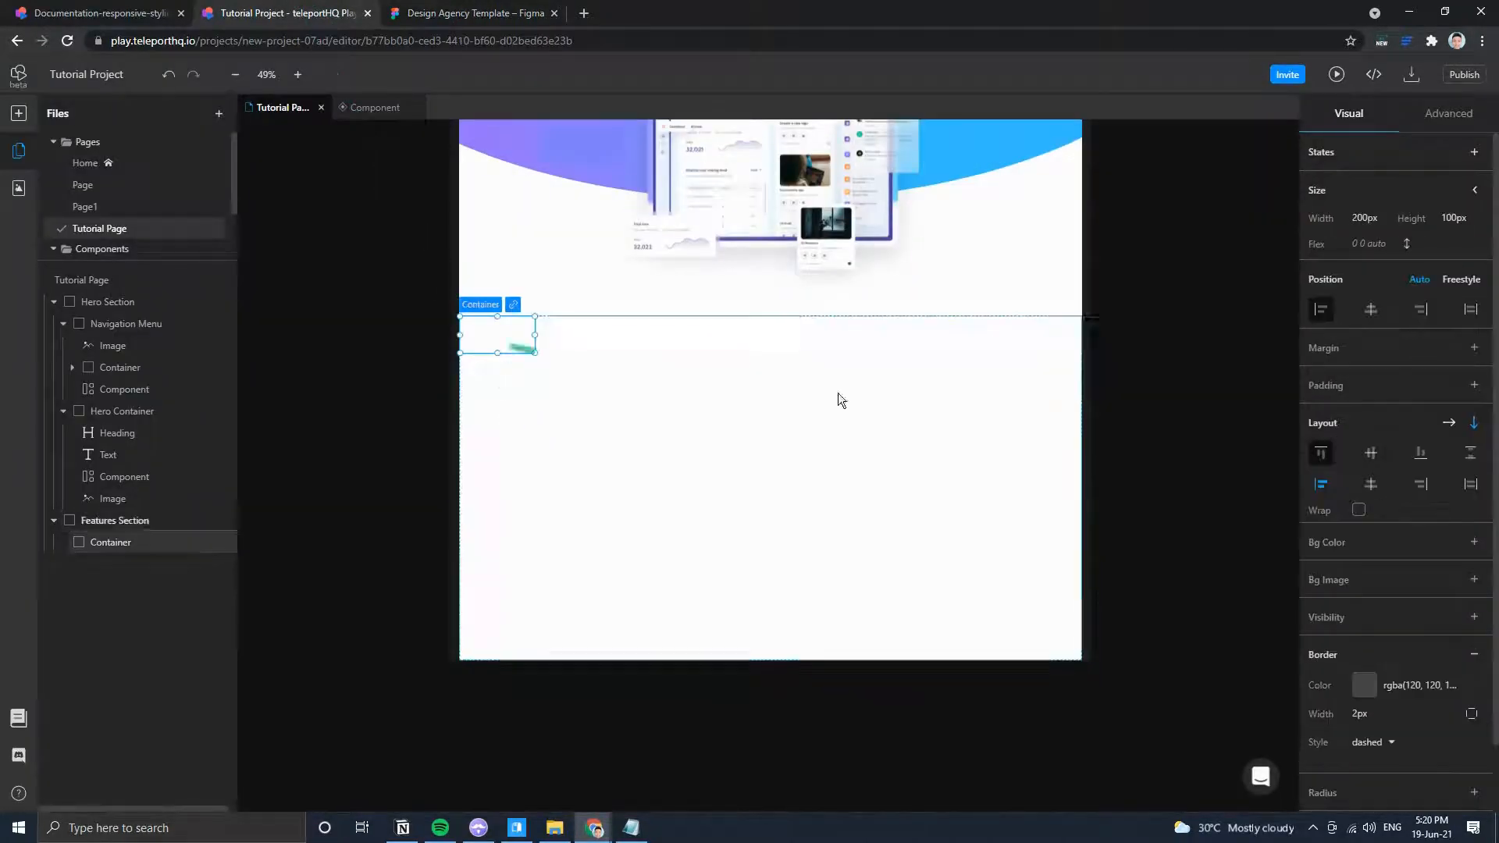
Set the new container's width to 100% and its maximum width to 1200px.
click(1371, 218)
click(1373, 257)
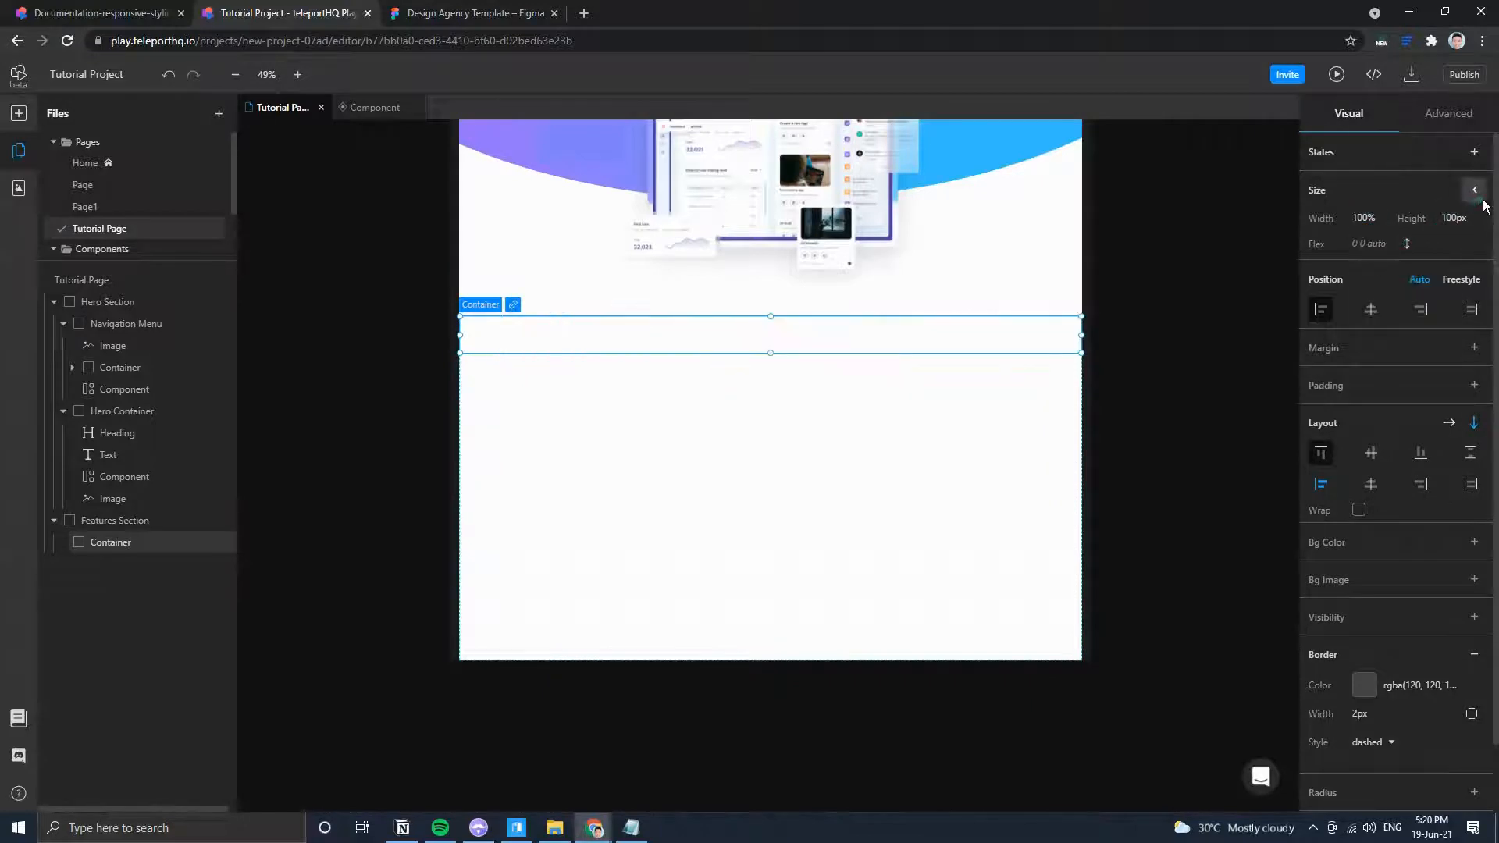
click(1475, 190)
click(1362, 269)
text(12)
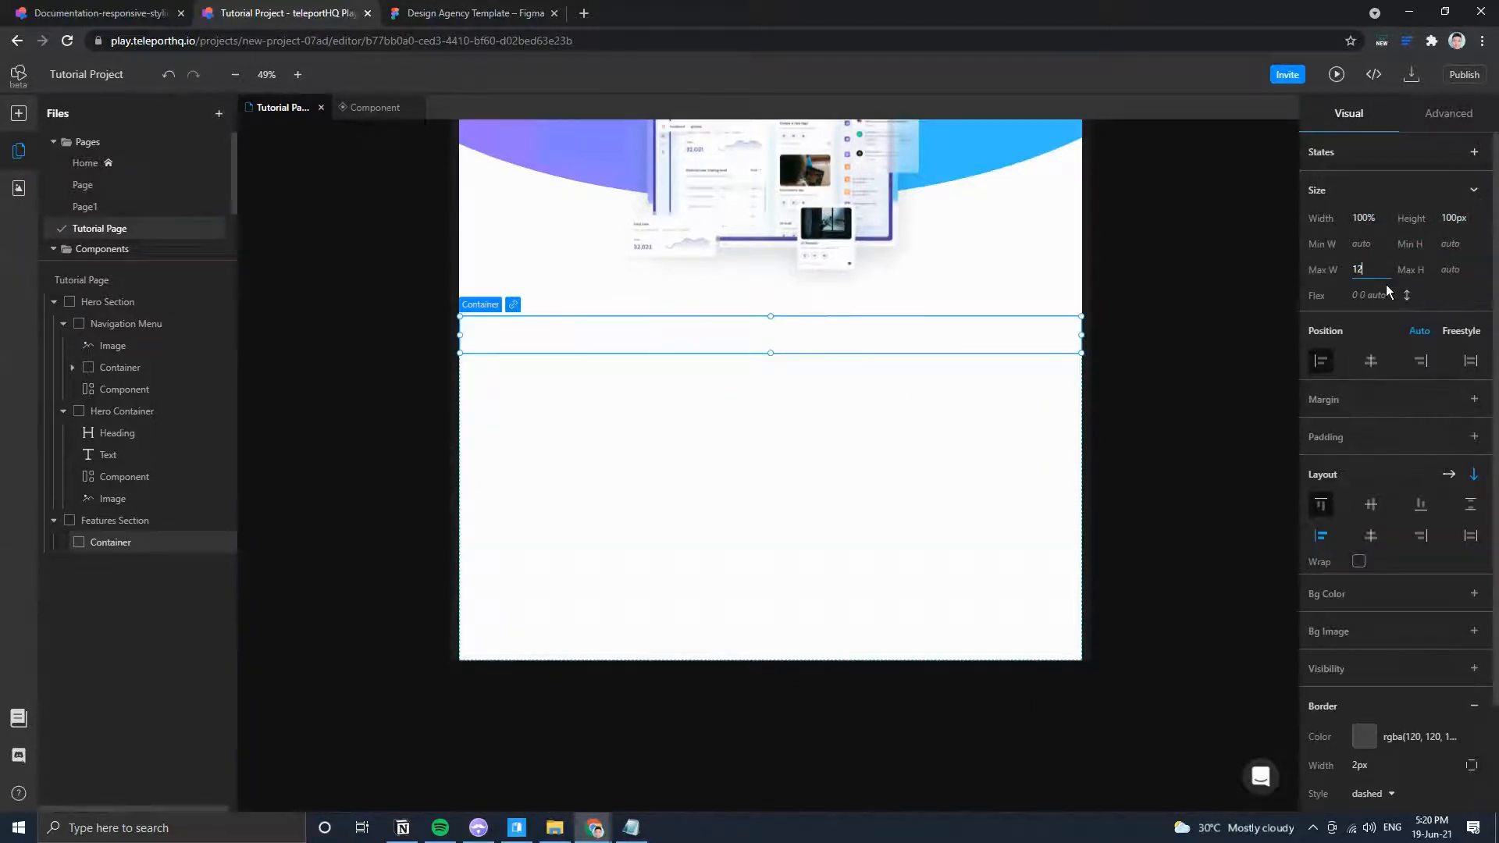
text(00)
key(Return)
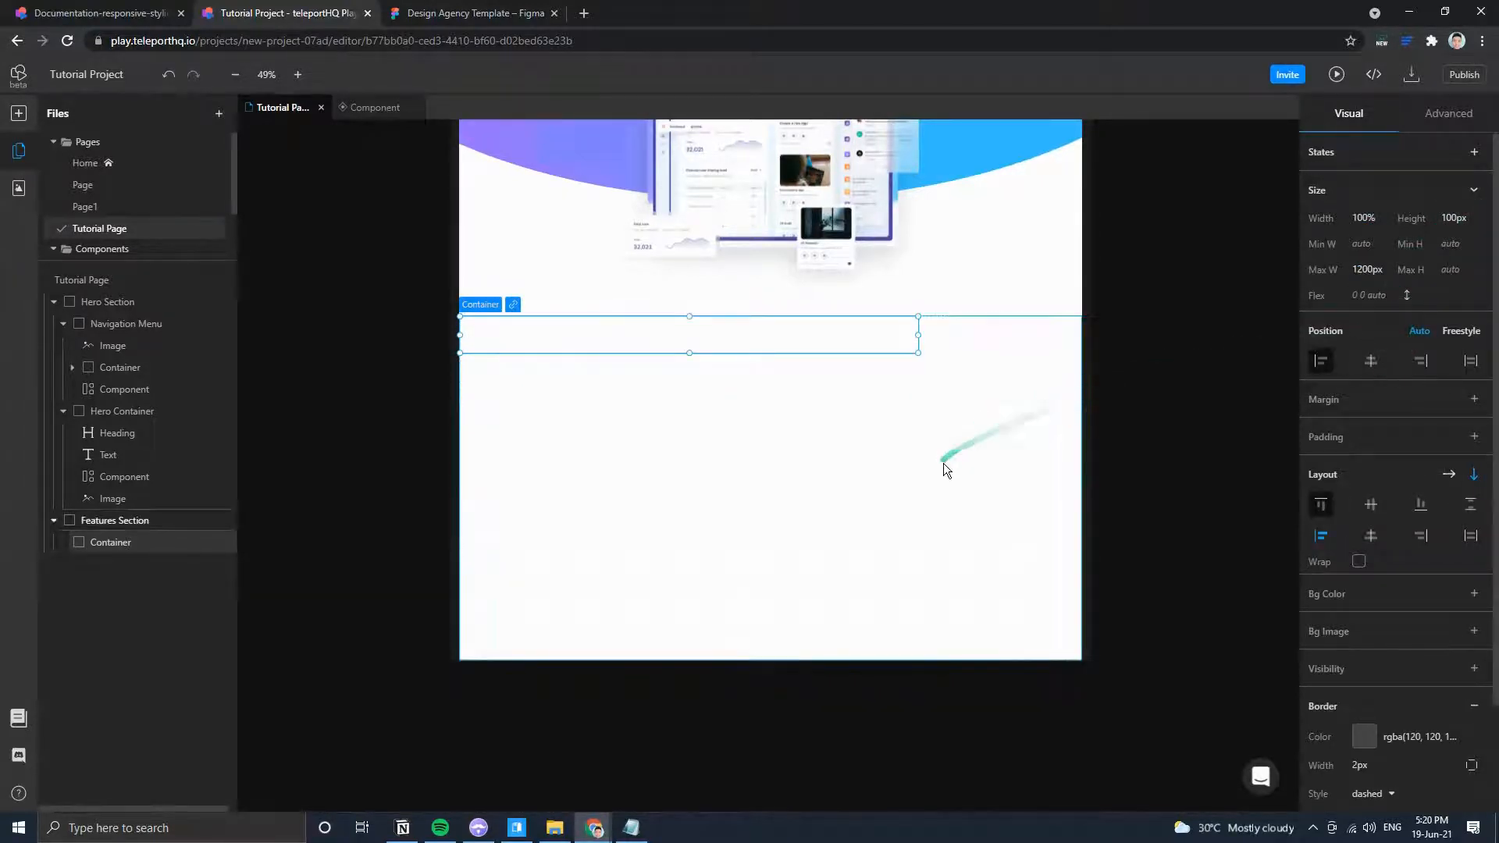
Center Features Section's content horizontally.
click(943, 464)
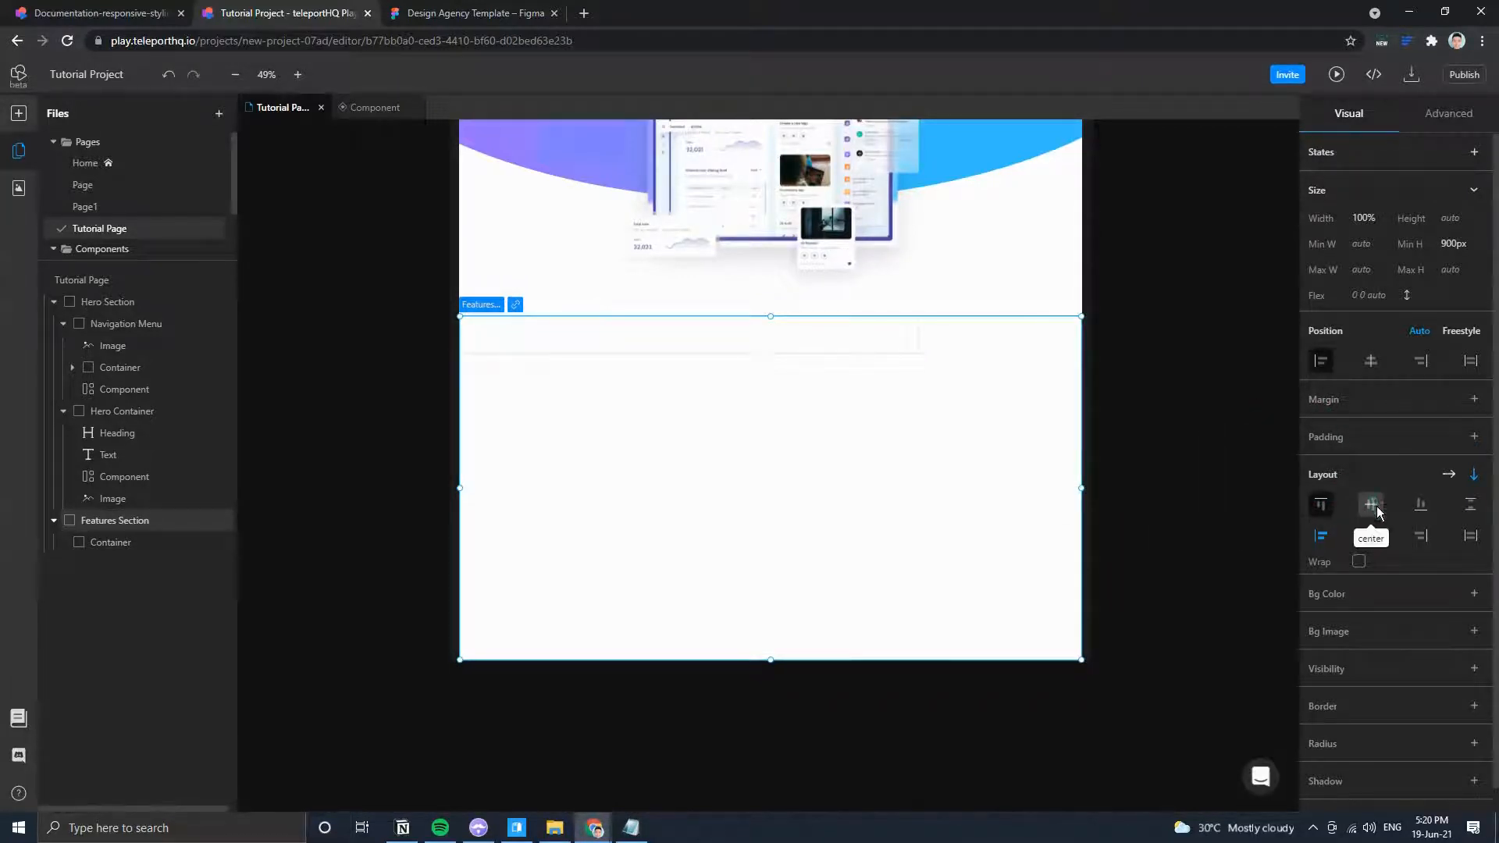
click(1372, 536)
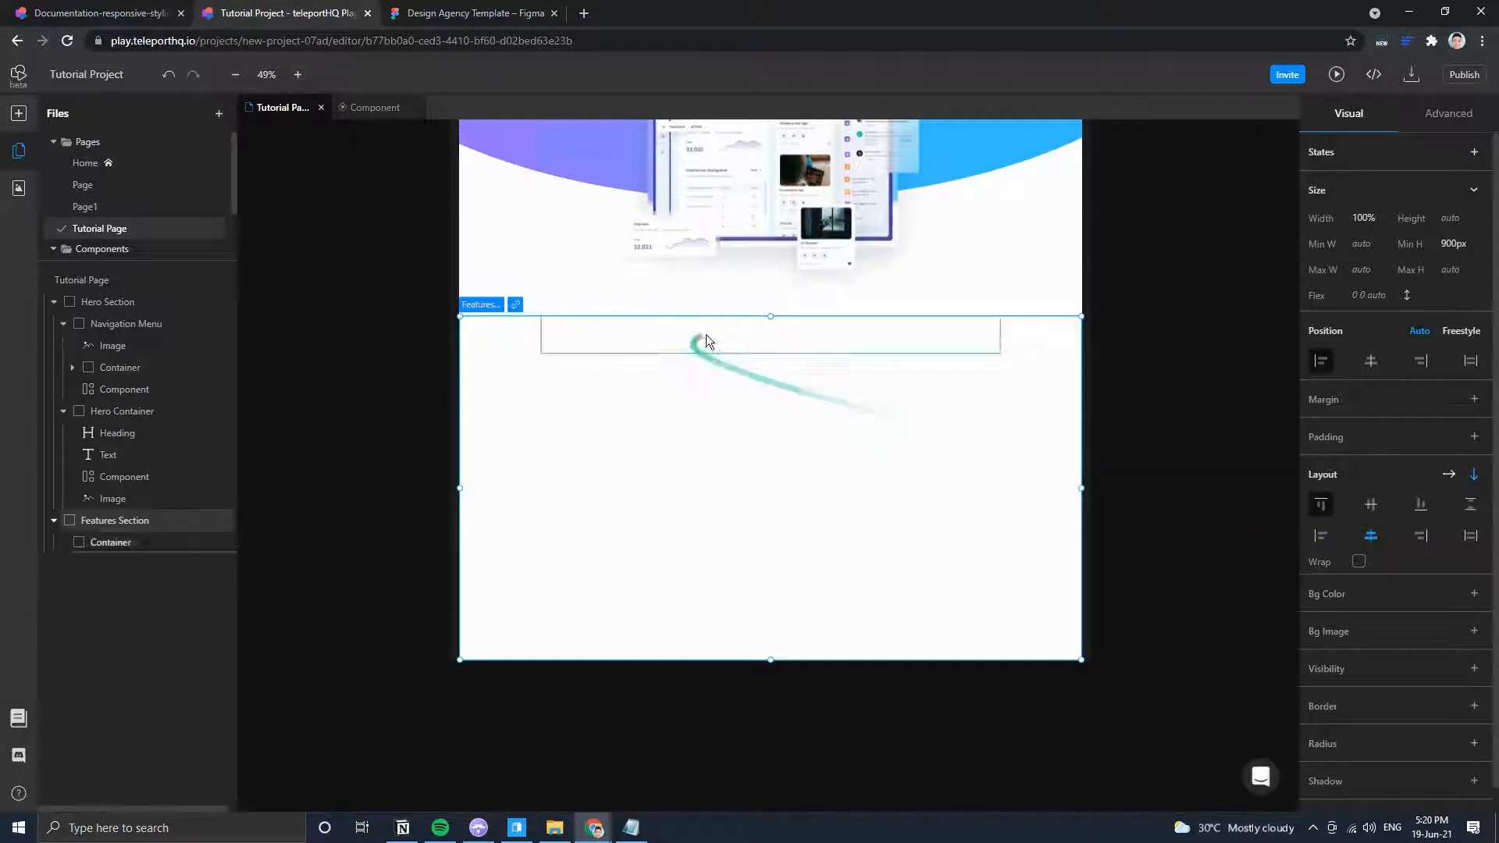
click(842, 345)
click(919, 499)
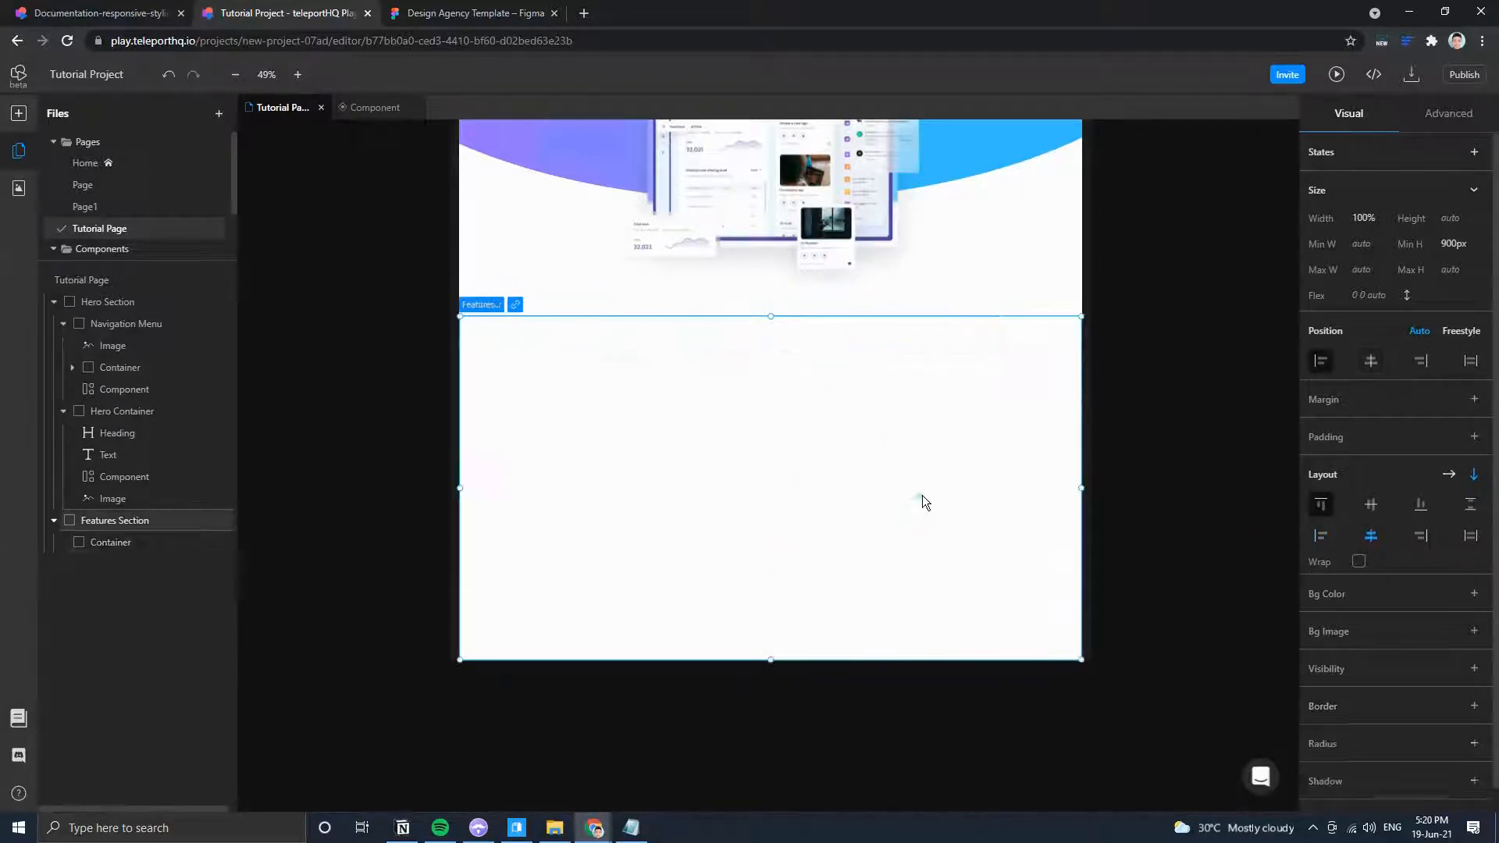
Add left and right padding of Unit to Features Section.
scroll(1039, 521, down, 5)
scroll(992, 453, up, 9)
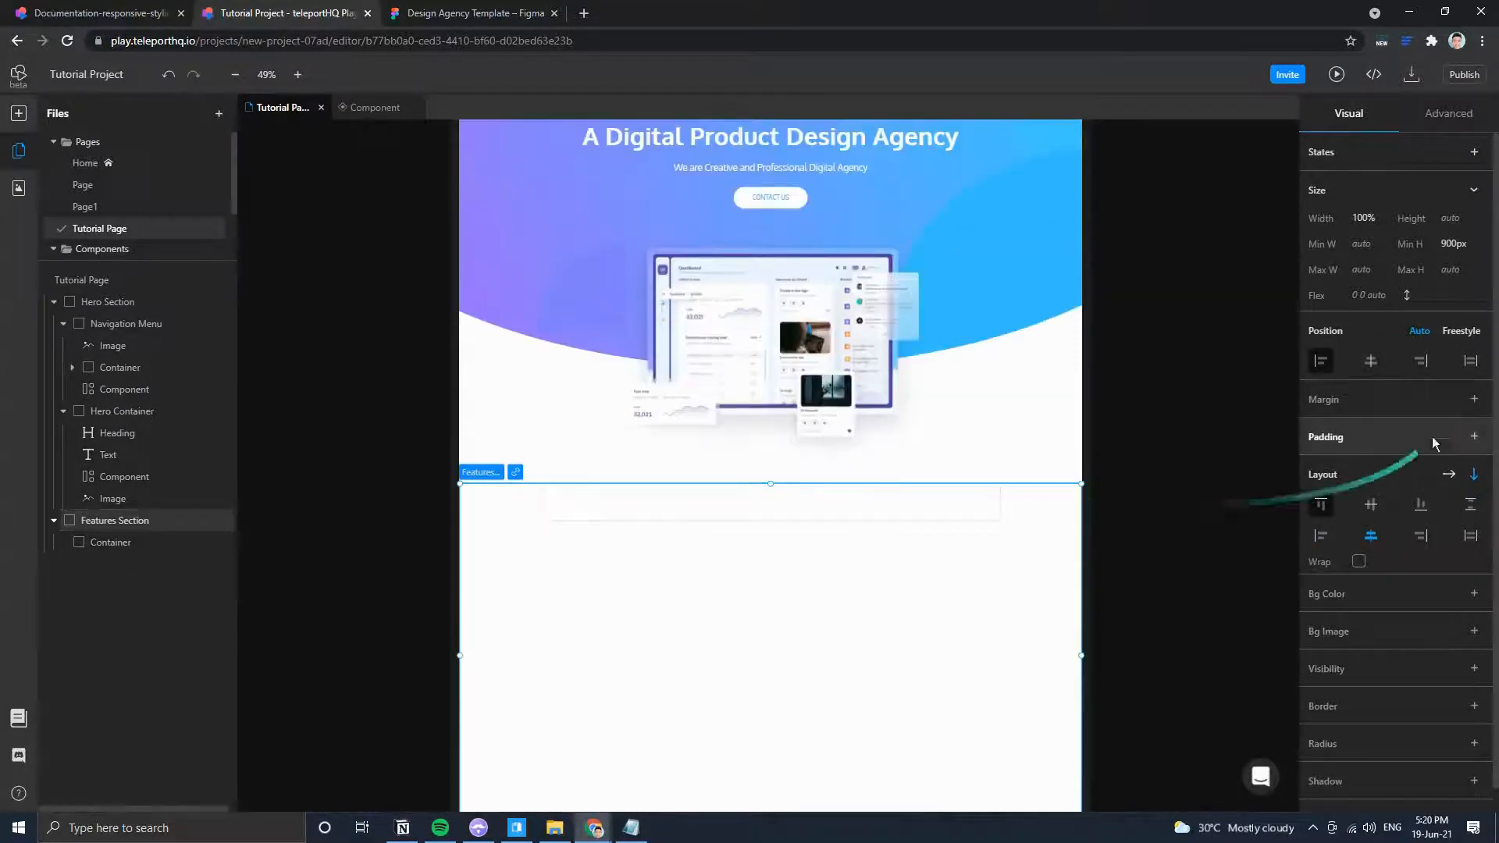
click(1475, 436)
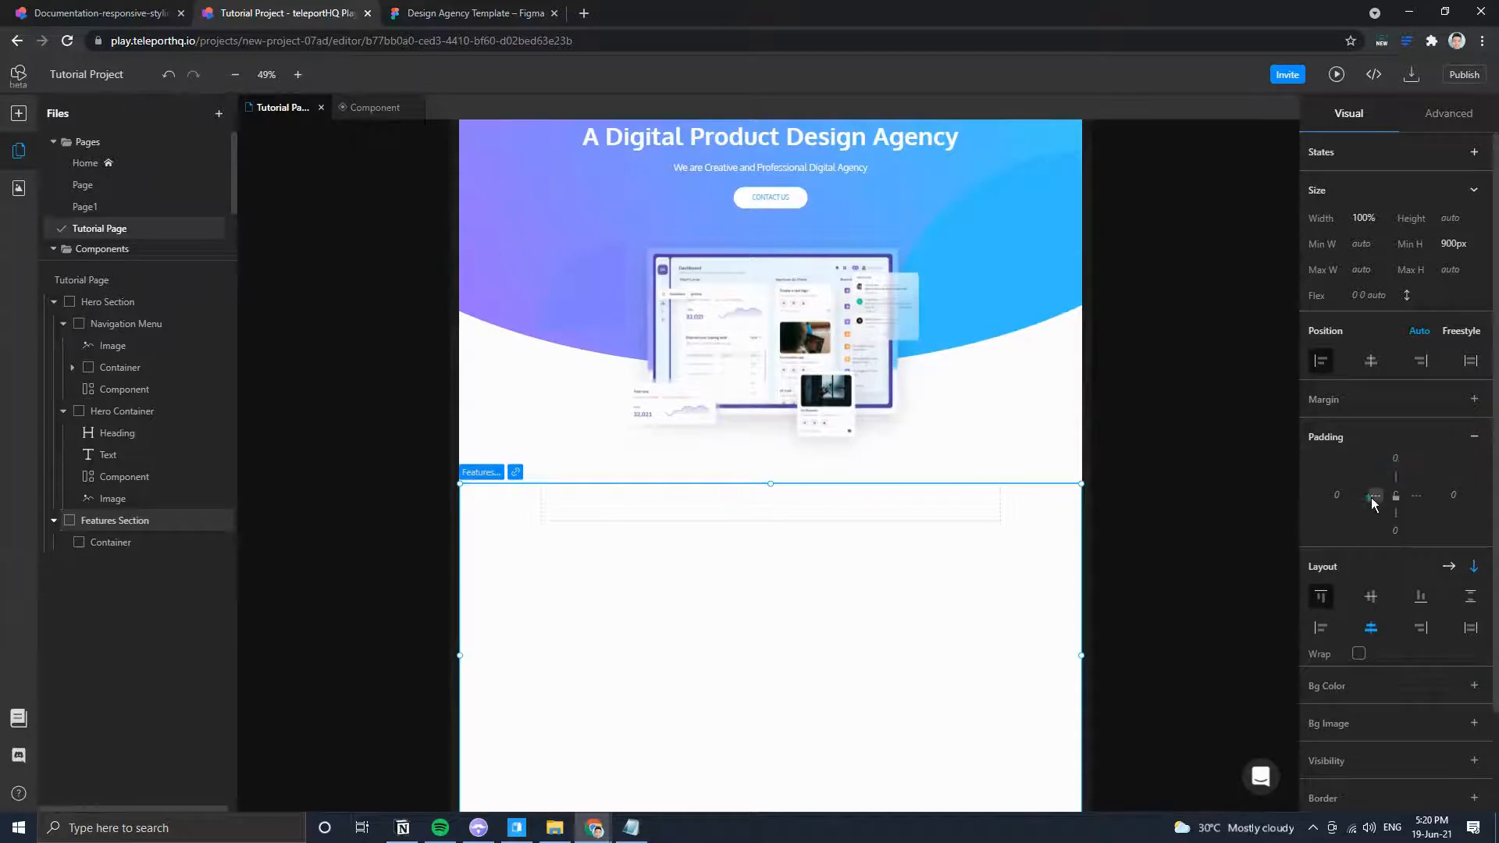
click(1373, 500)
click(1323, 534)
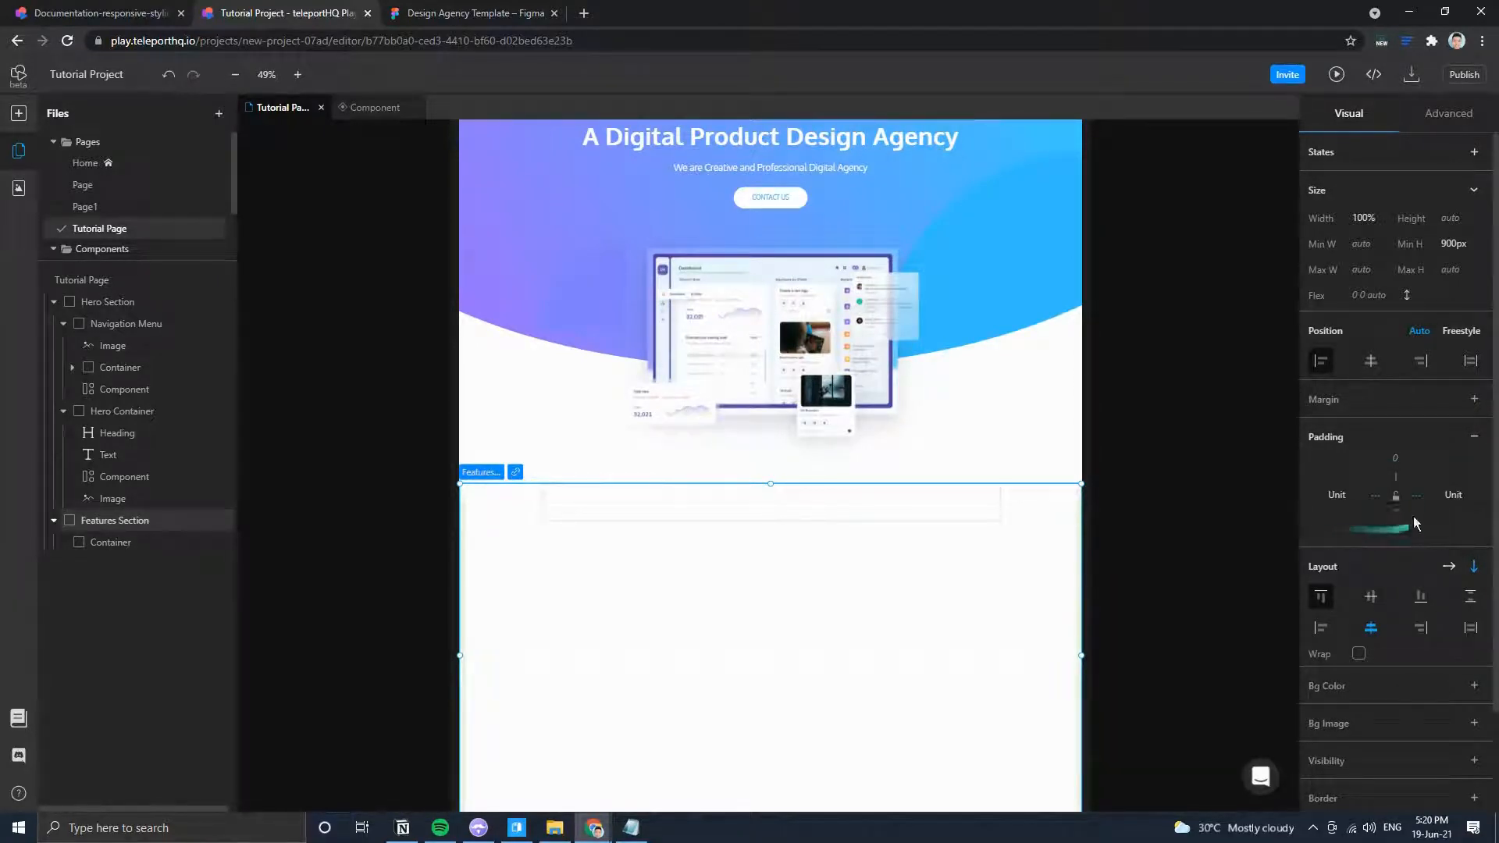
scroll(694, 450, up, 2)
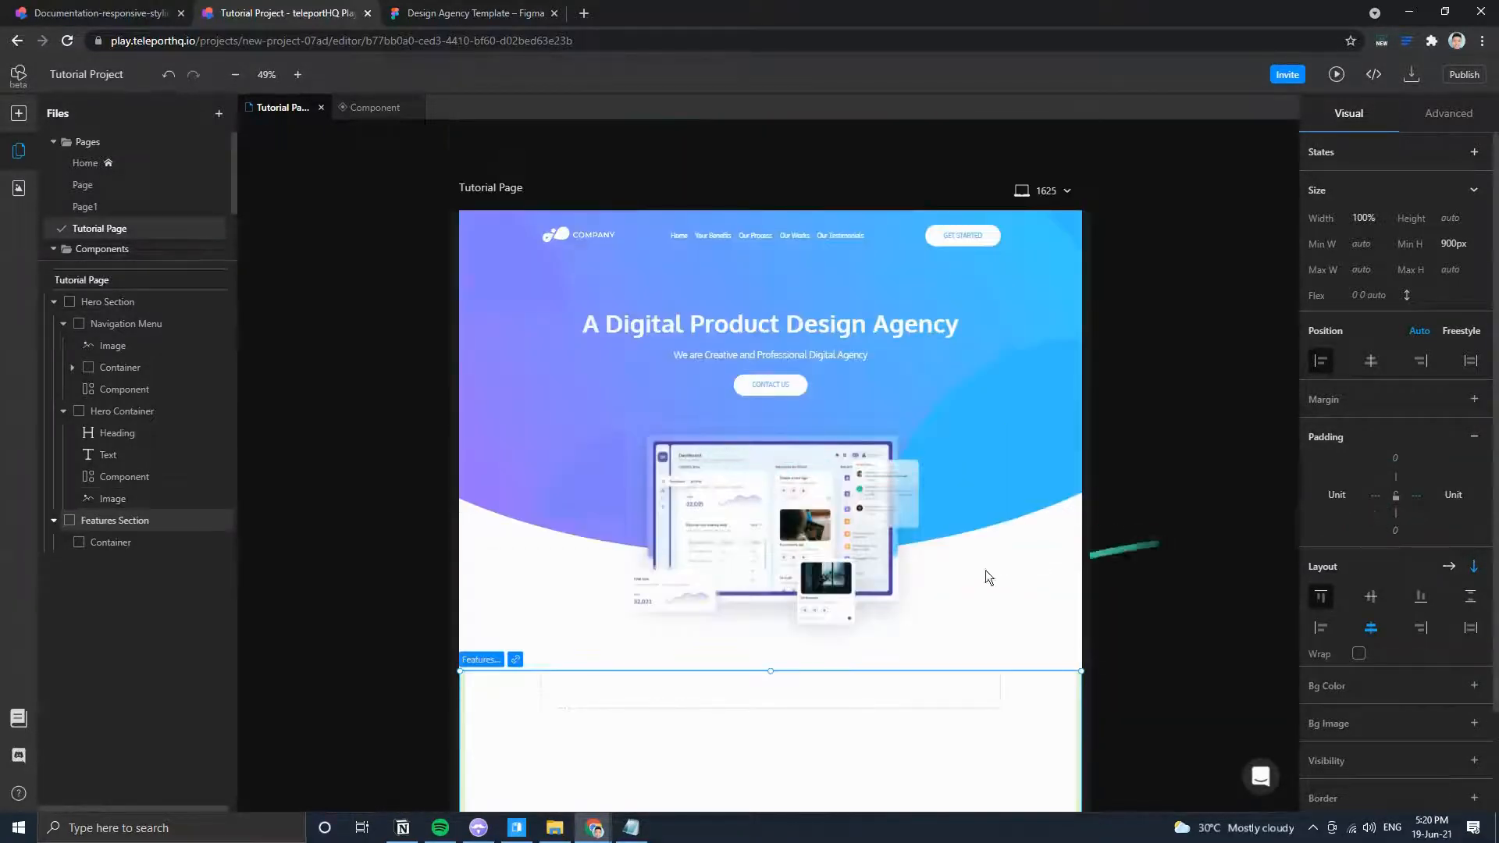
Add top and bottom padding of 4rem to Features Section.
scroll(987, 575, down, 3)
click(1395, 462)
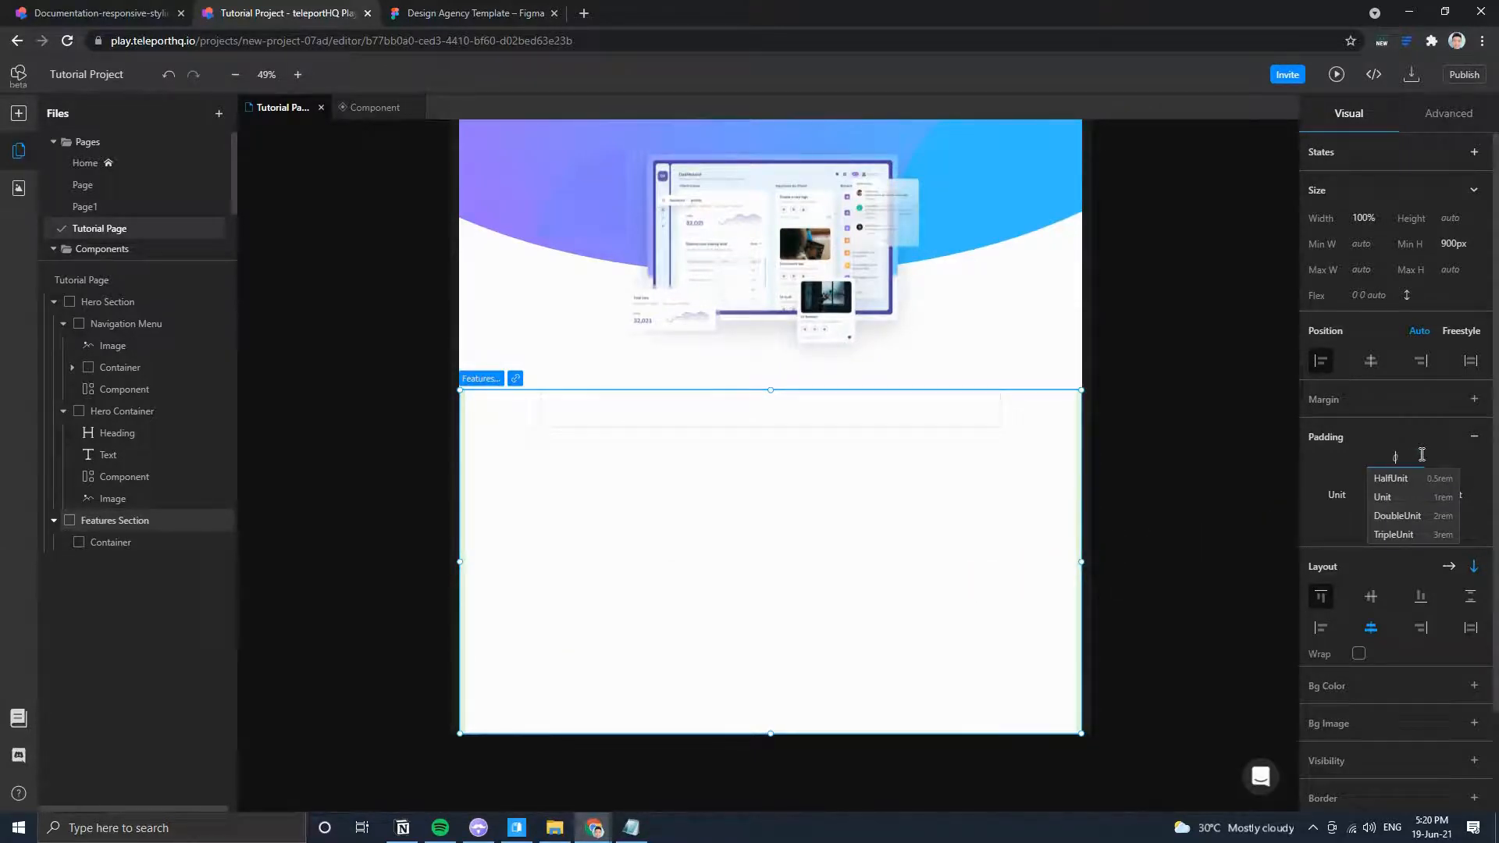
text(4rem)
key(Return)
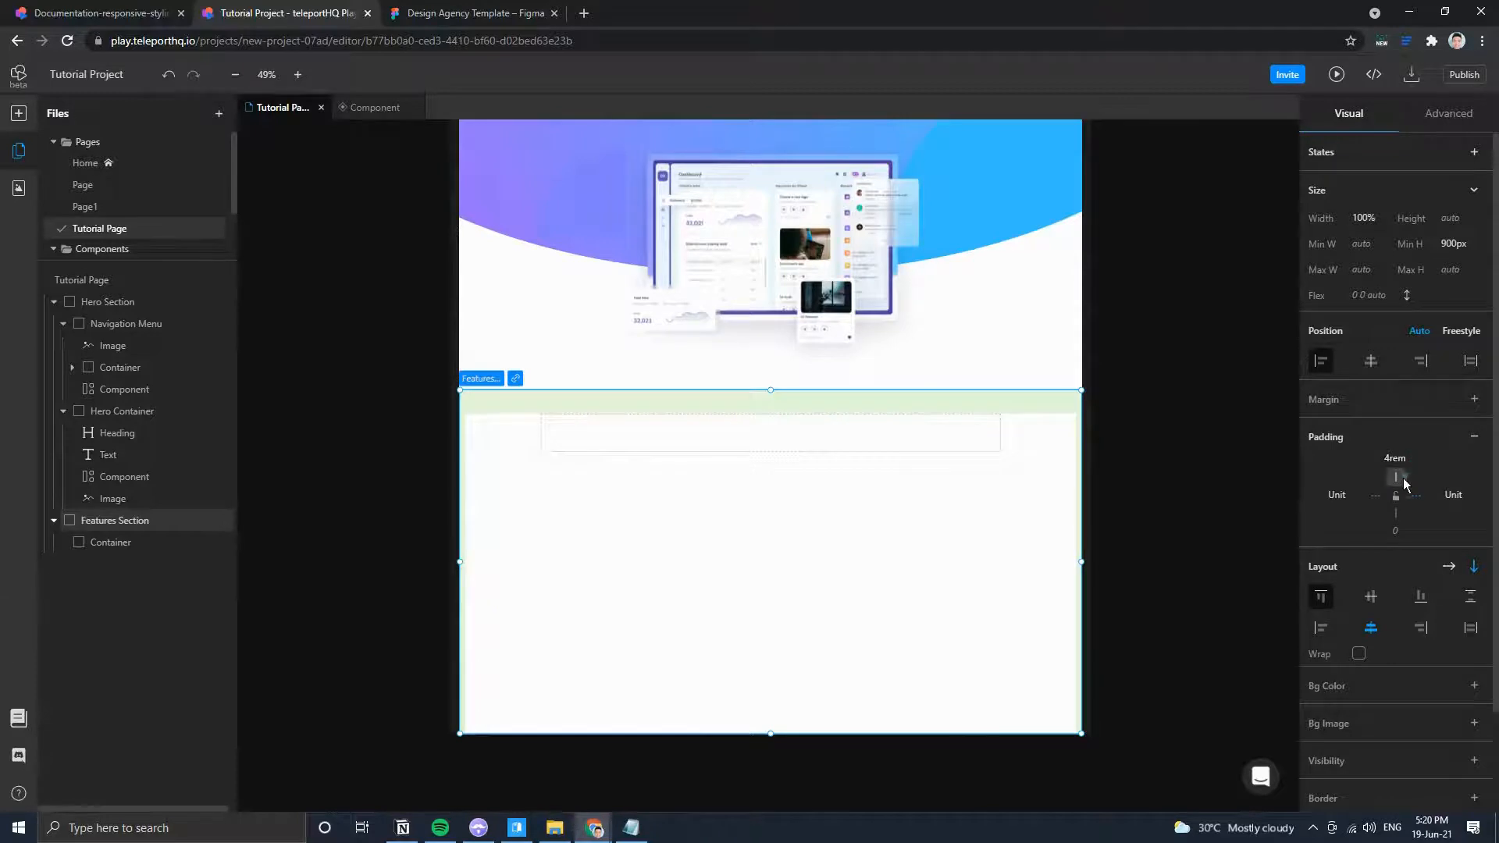
click(1399, 479)
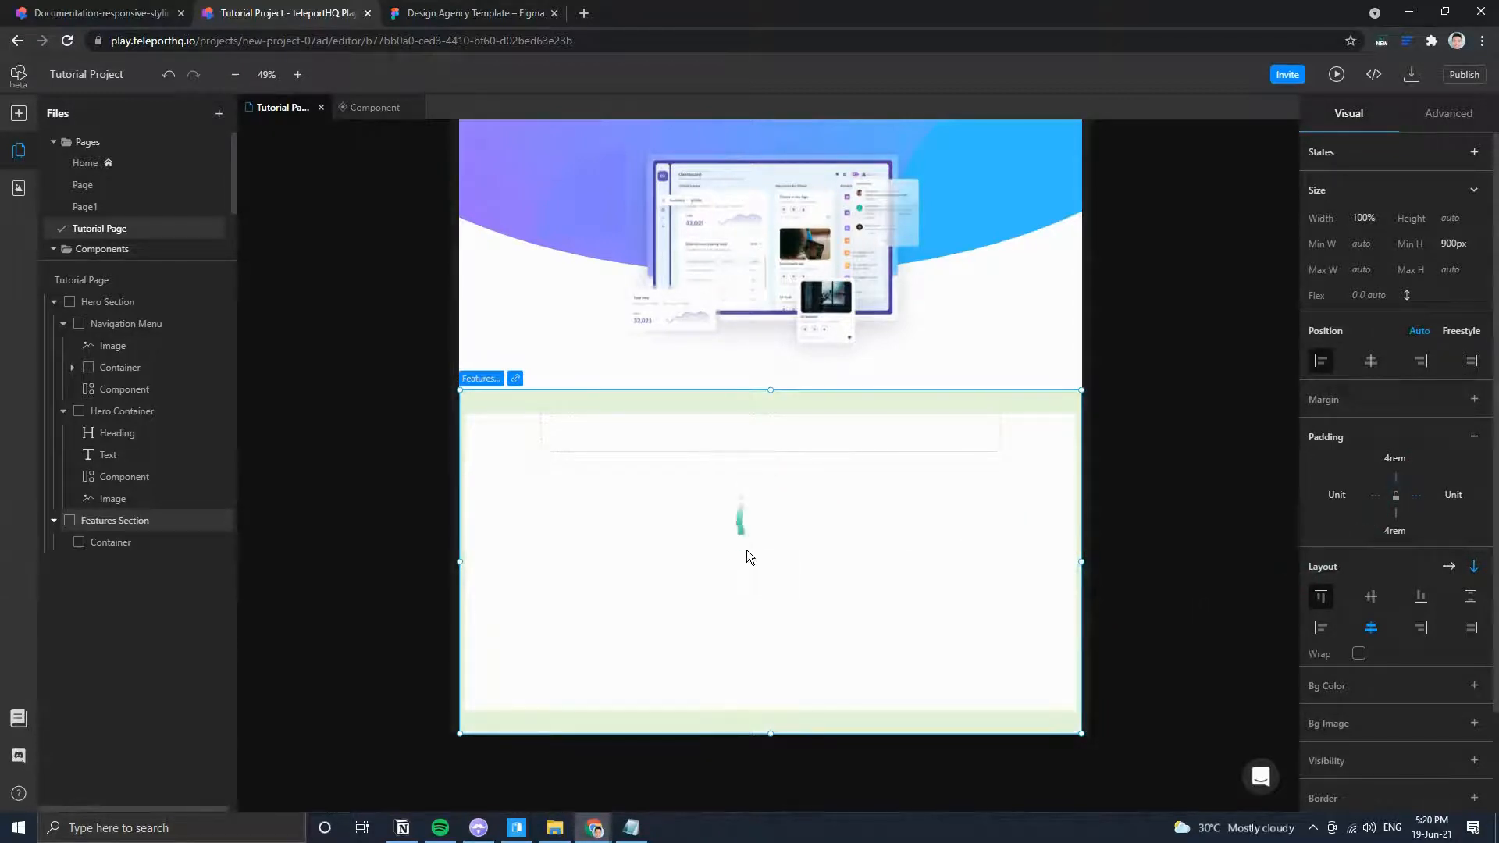
Set the height of the container inside Features Section to auto, checking the section's layout in the Figma design.
click(788, 454)
click(455, 9)
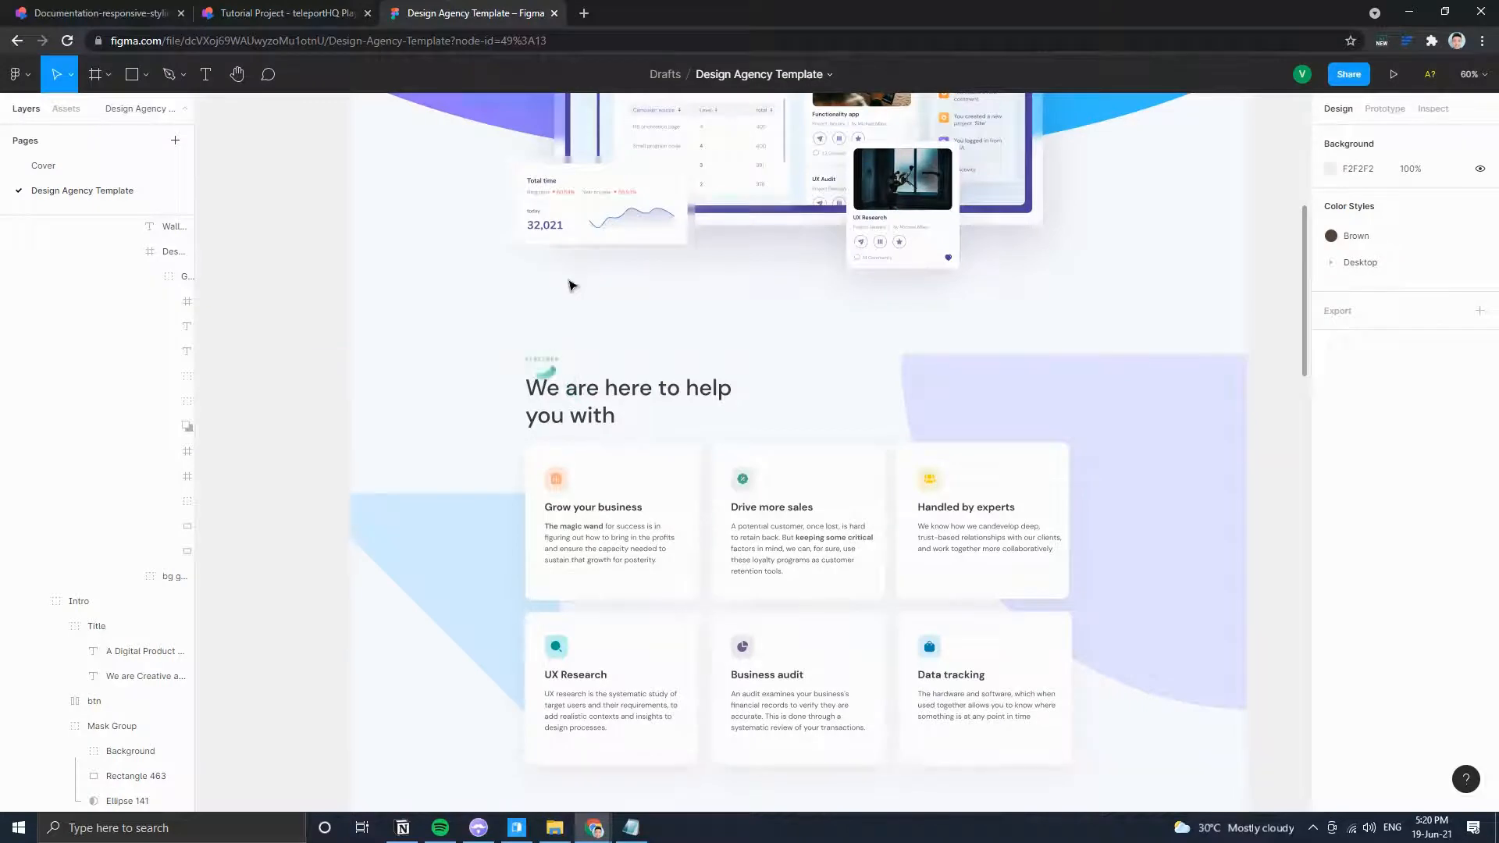
click(297, 9)
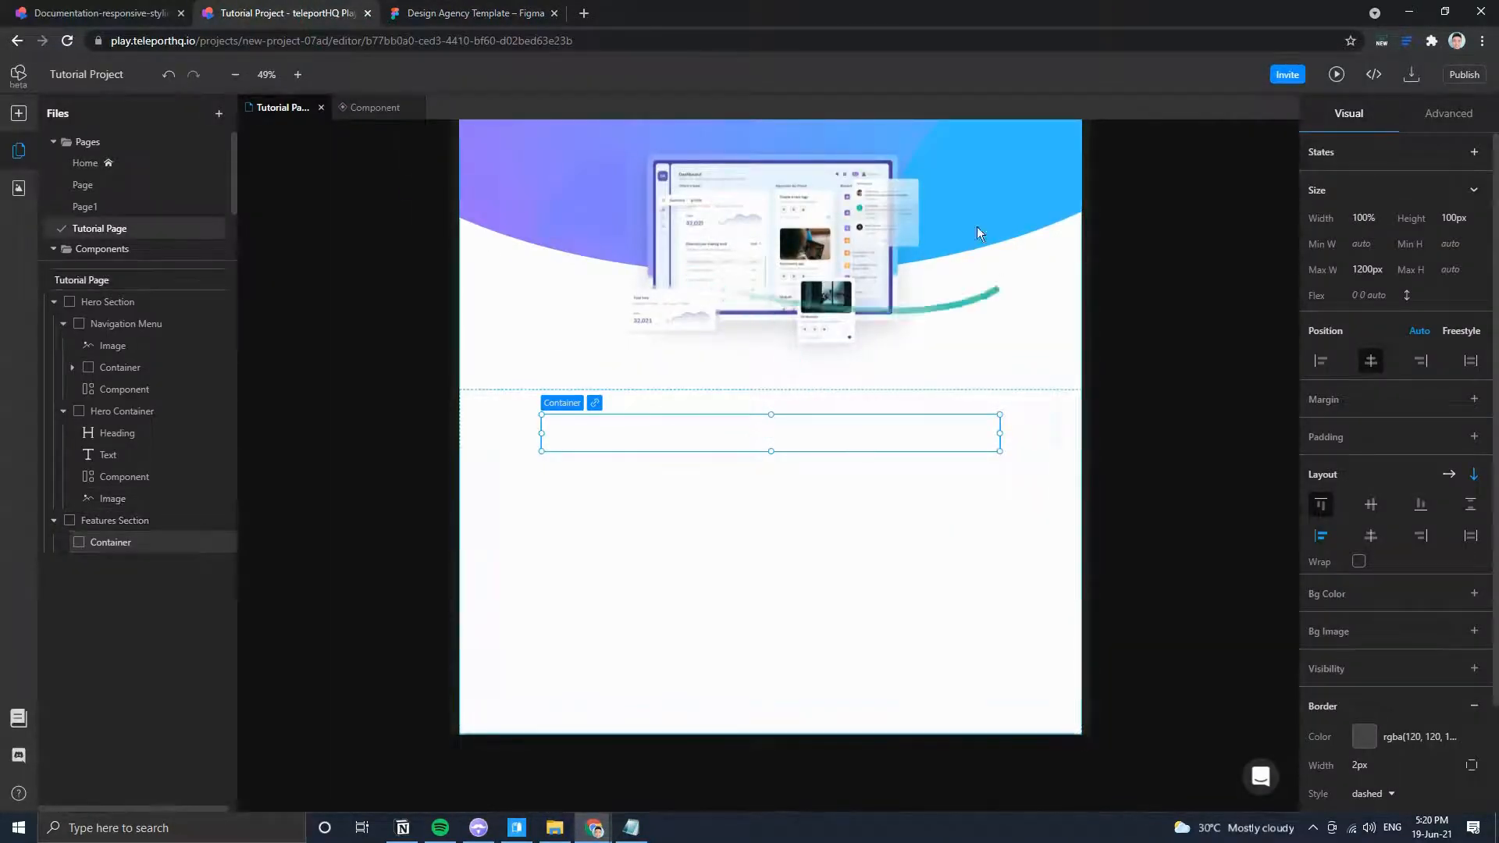
click(1455, 218)
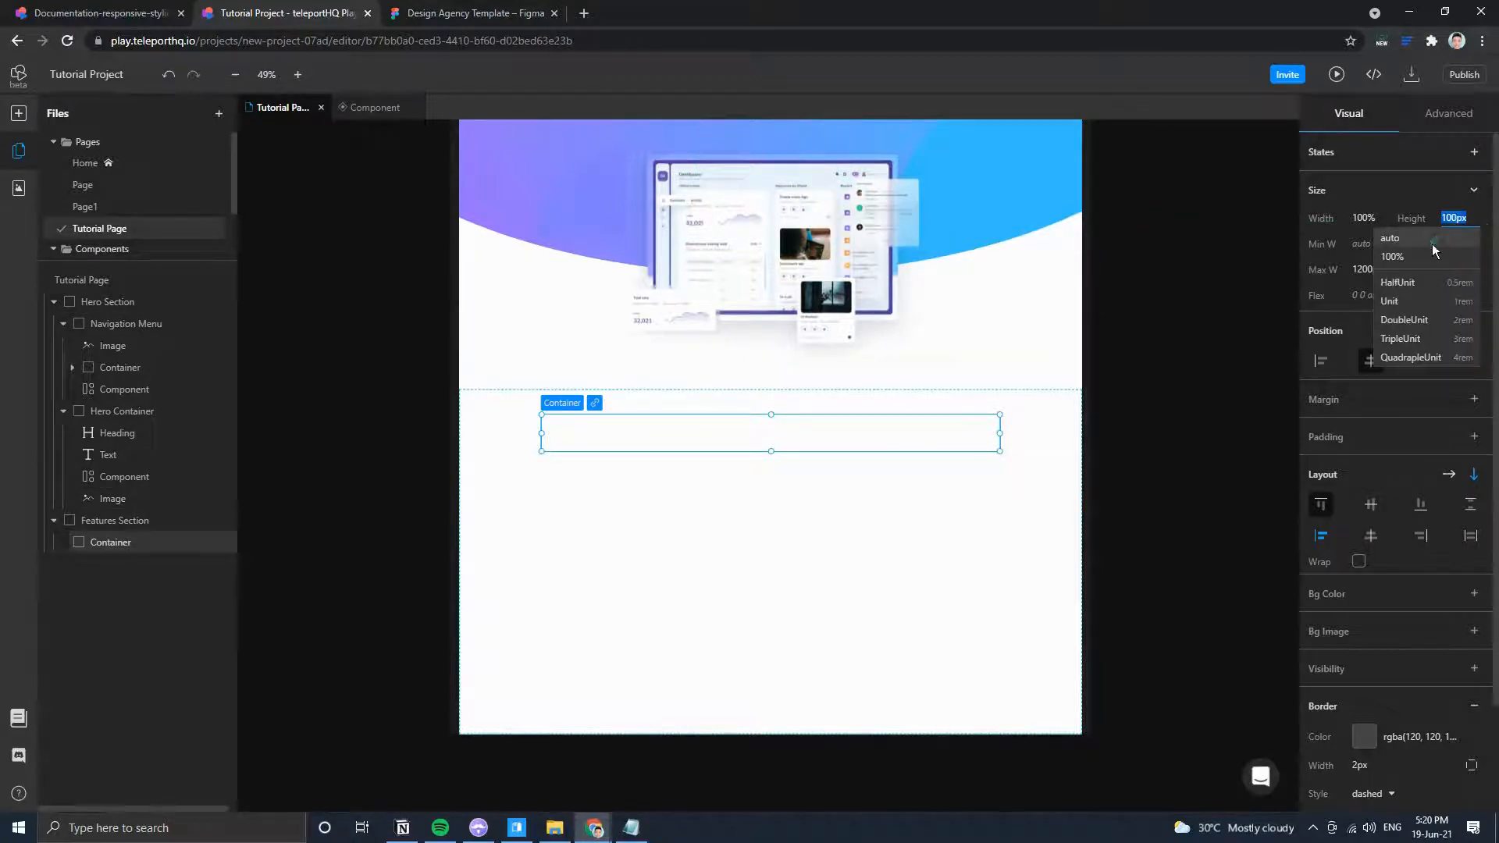
click(1389, 237)
Insert a text element and a heading into the Features Section container, following the Figma layout.
click(468, 12)
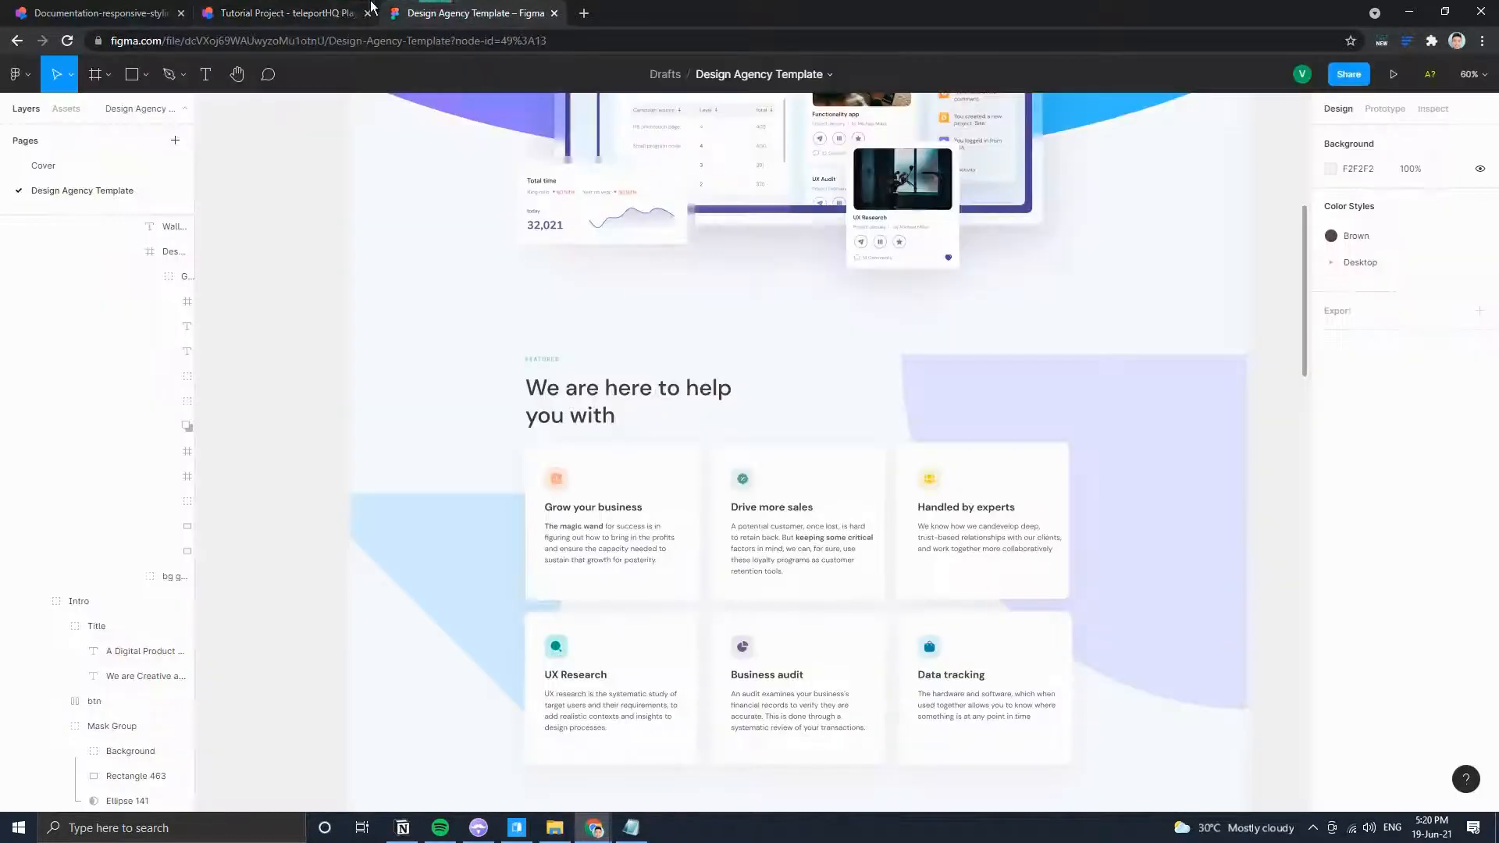
click(293, 11)
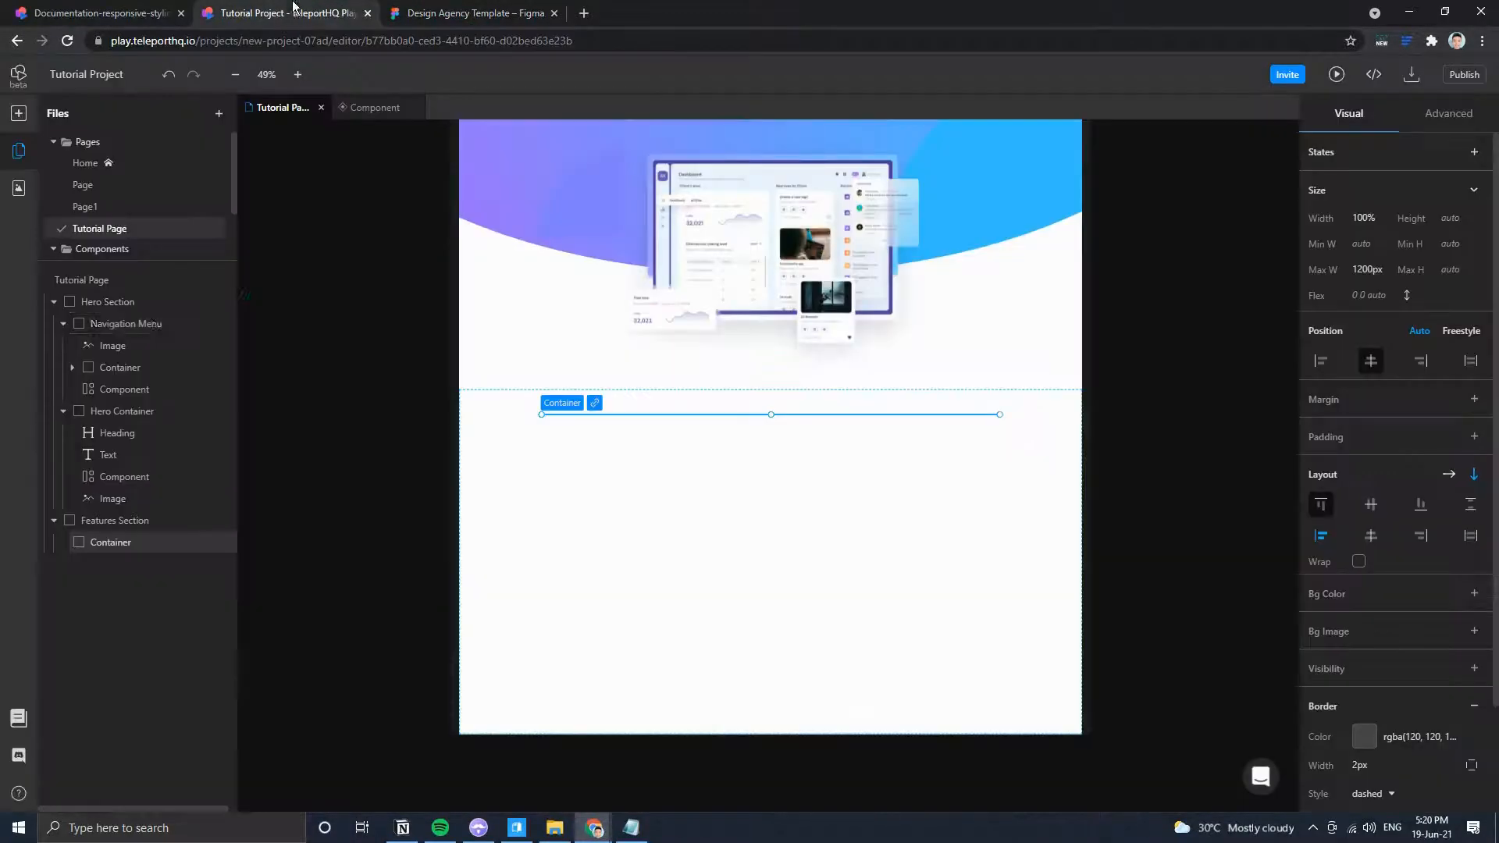
click(18, 115)
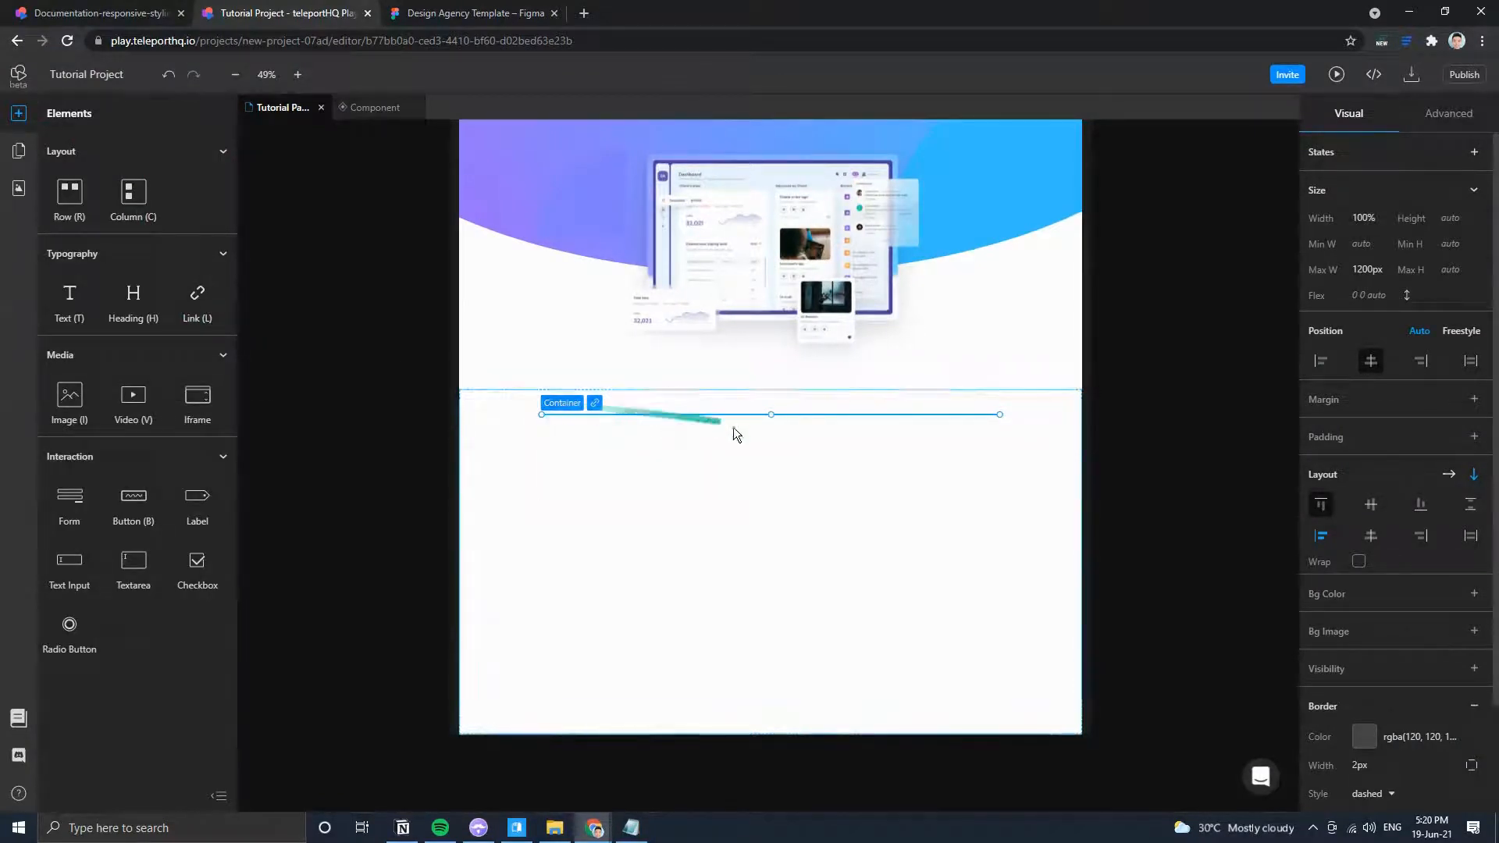
click(19, 188)
click(19, 151)
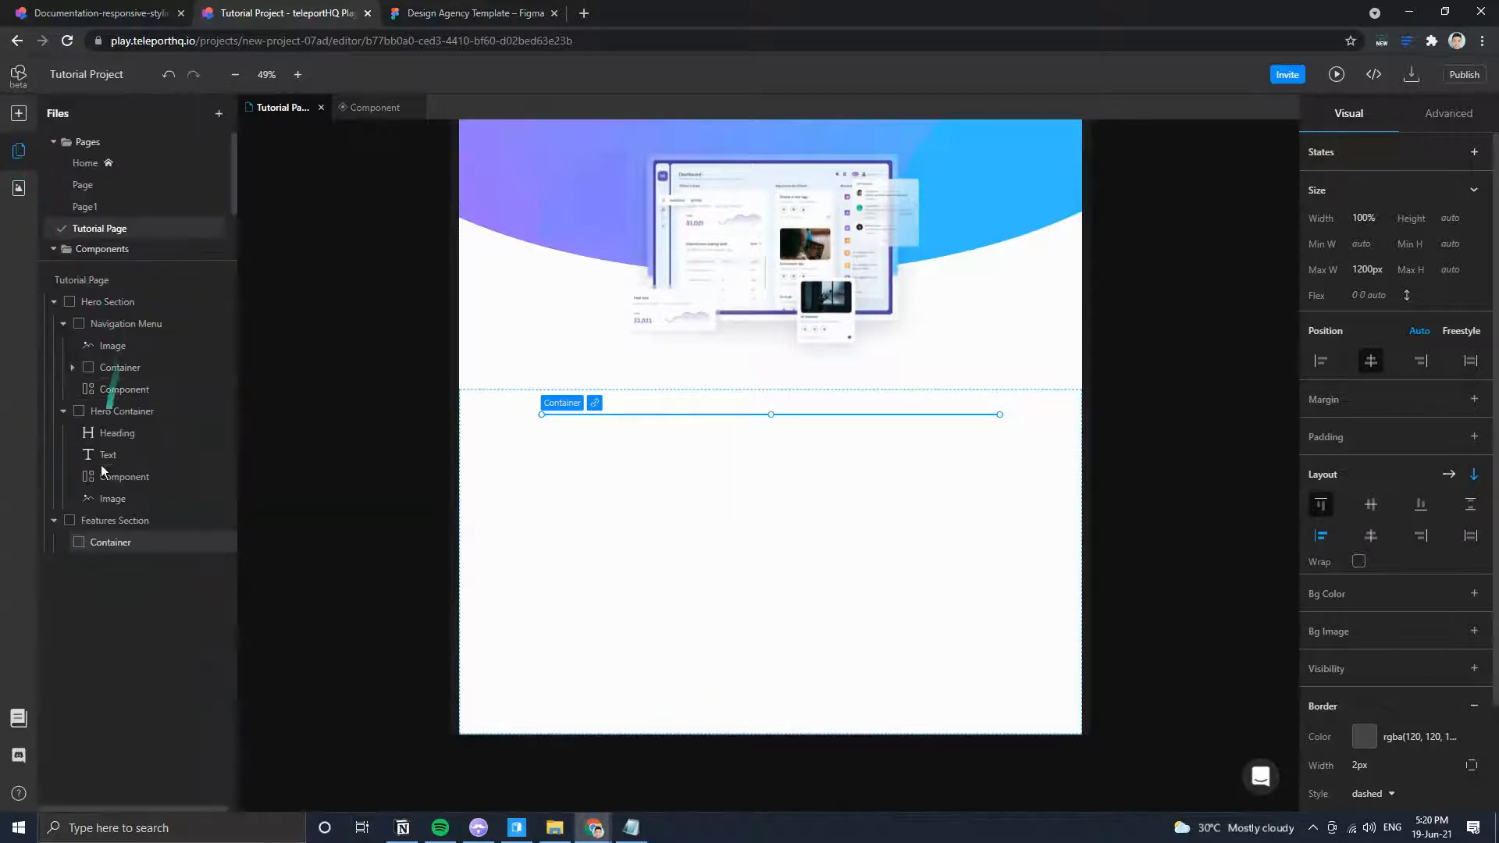
drag(110, 540, 108, 547)
click(412, 8)
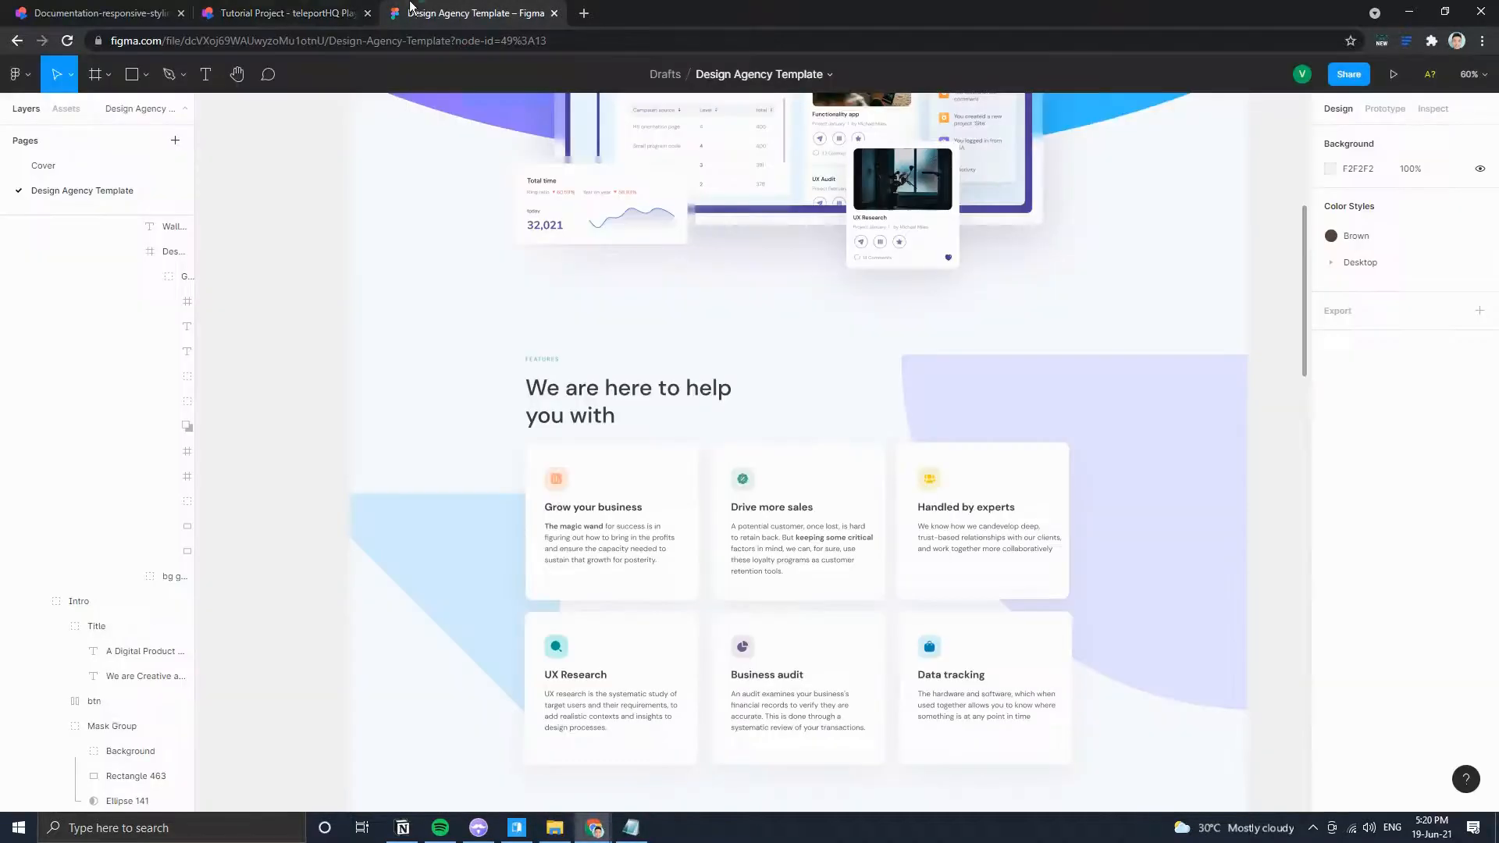
click(277, 11)
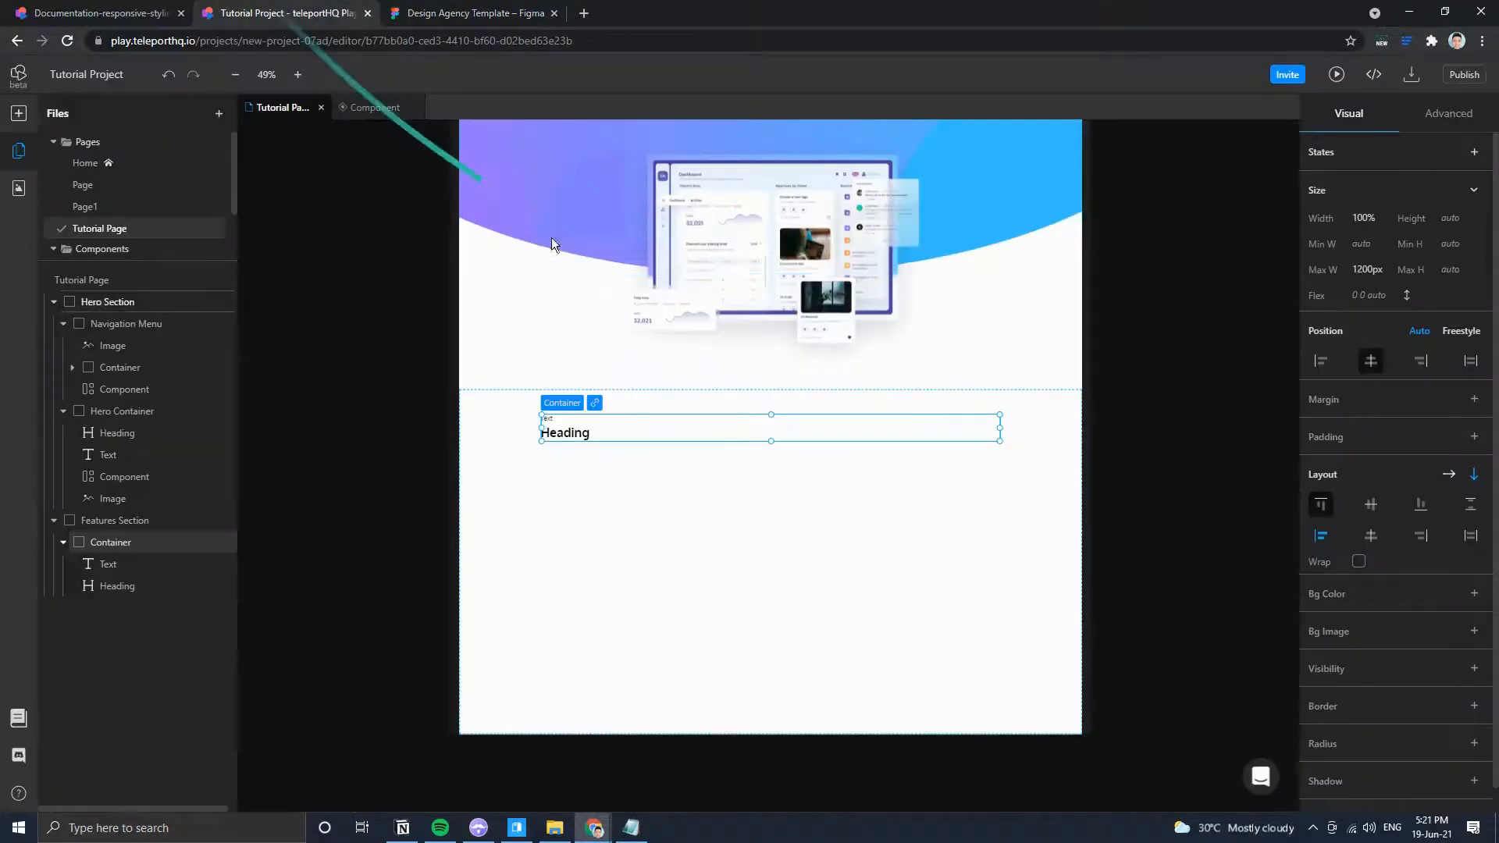
Insert a nested container below the heading, checking the card area in the Figma design.
key(c)
click(456, 11)
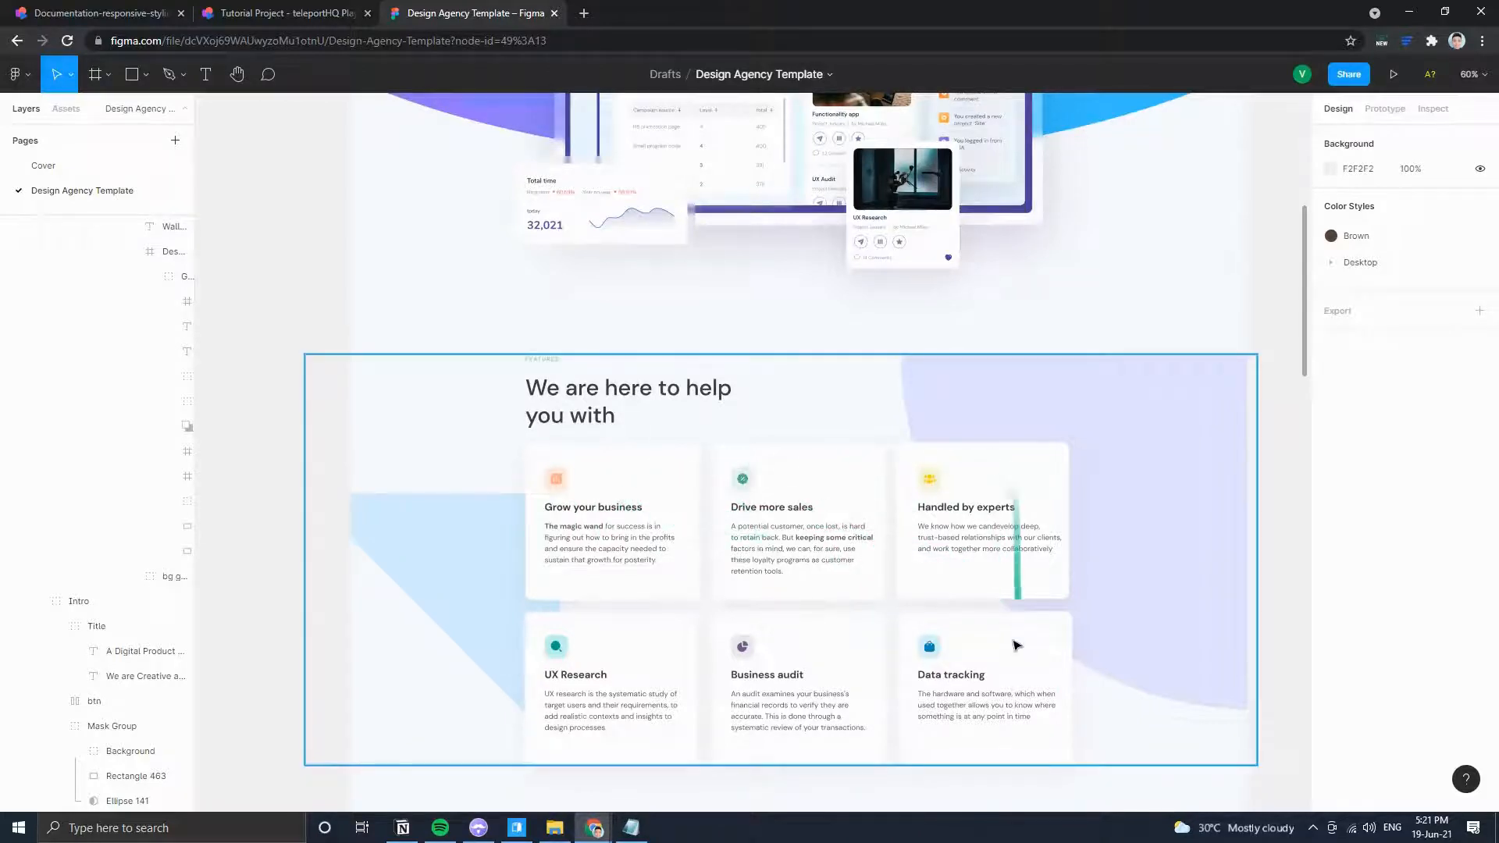
click(281, 13)
click(606, 464)
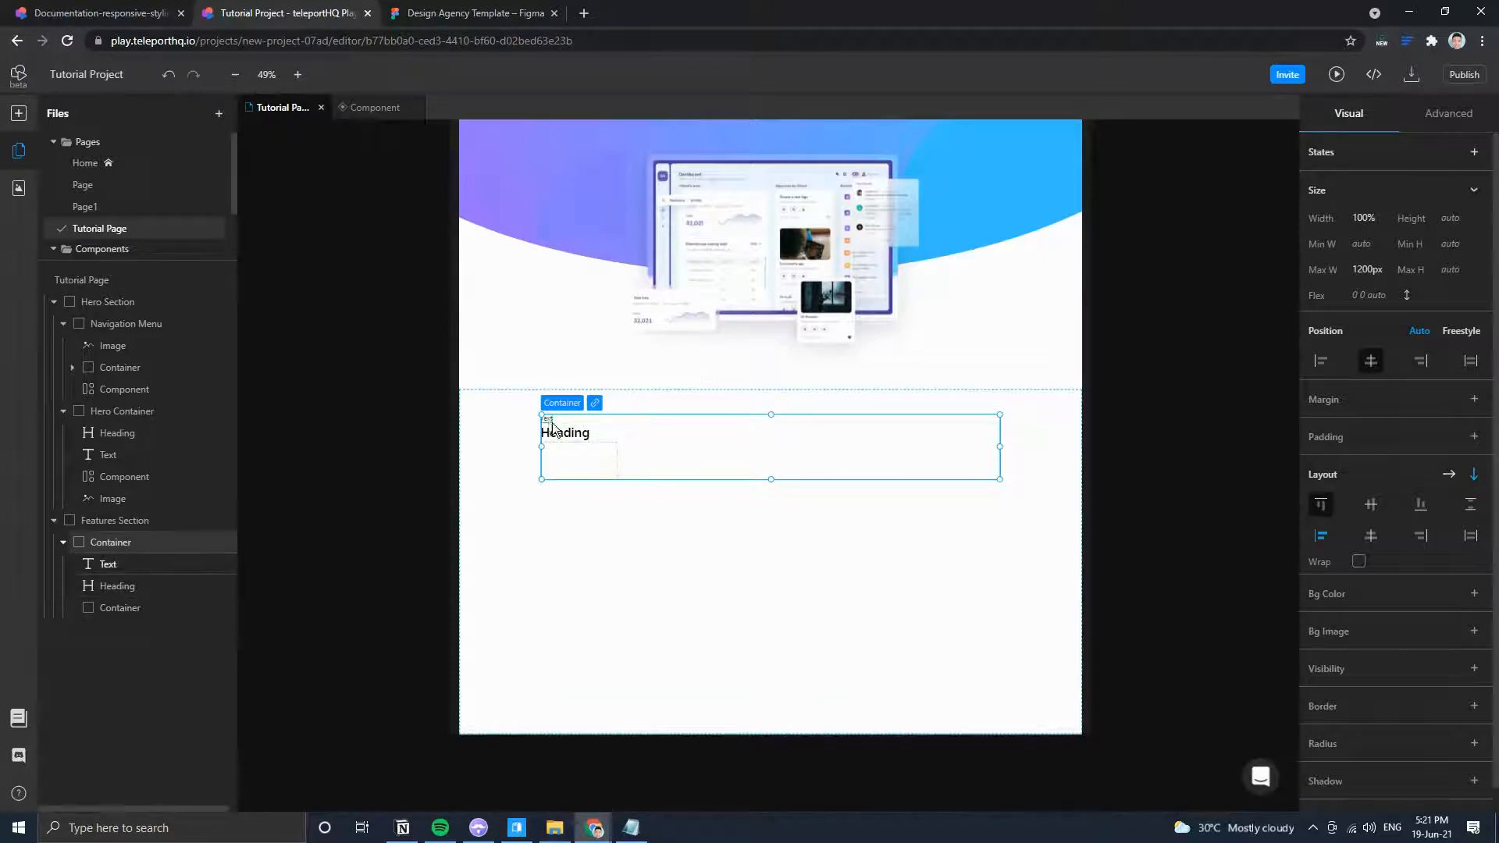
Set the uploaded "features bg" asset as the background image of Features Section.
click(466, 10)
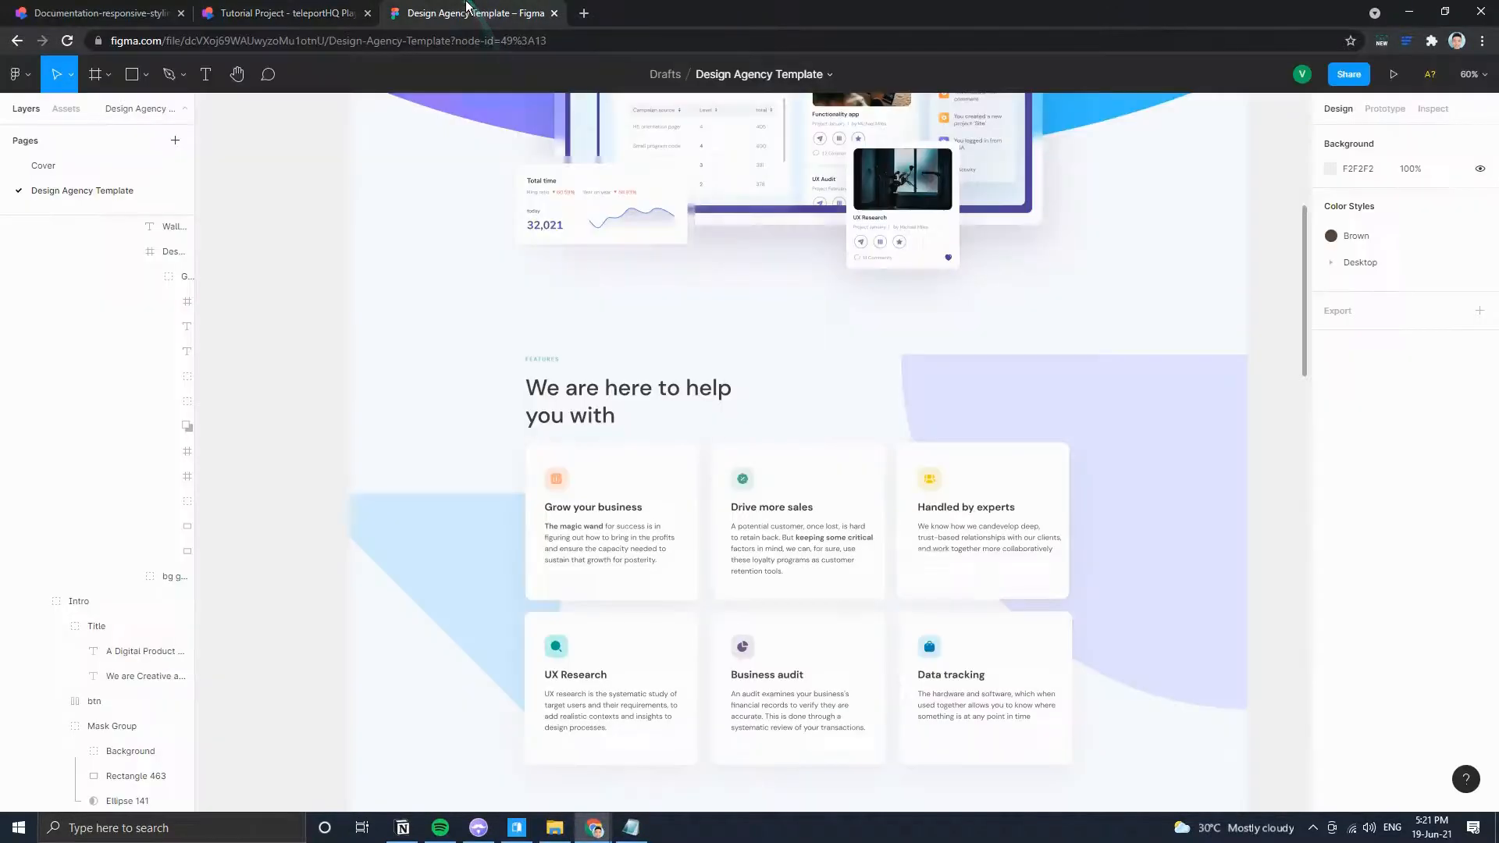
click(321, 7)
click(538, 529)
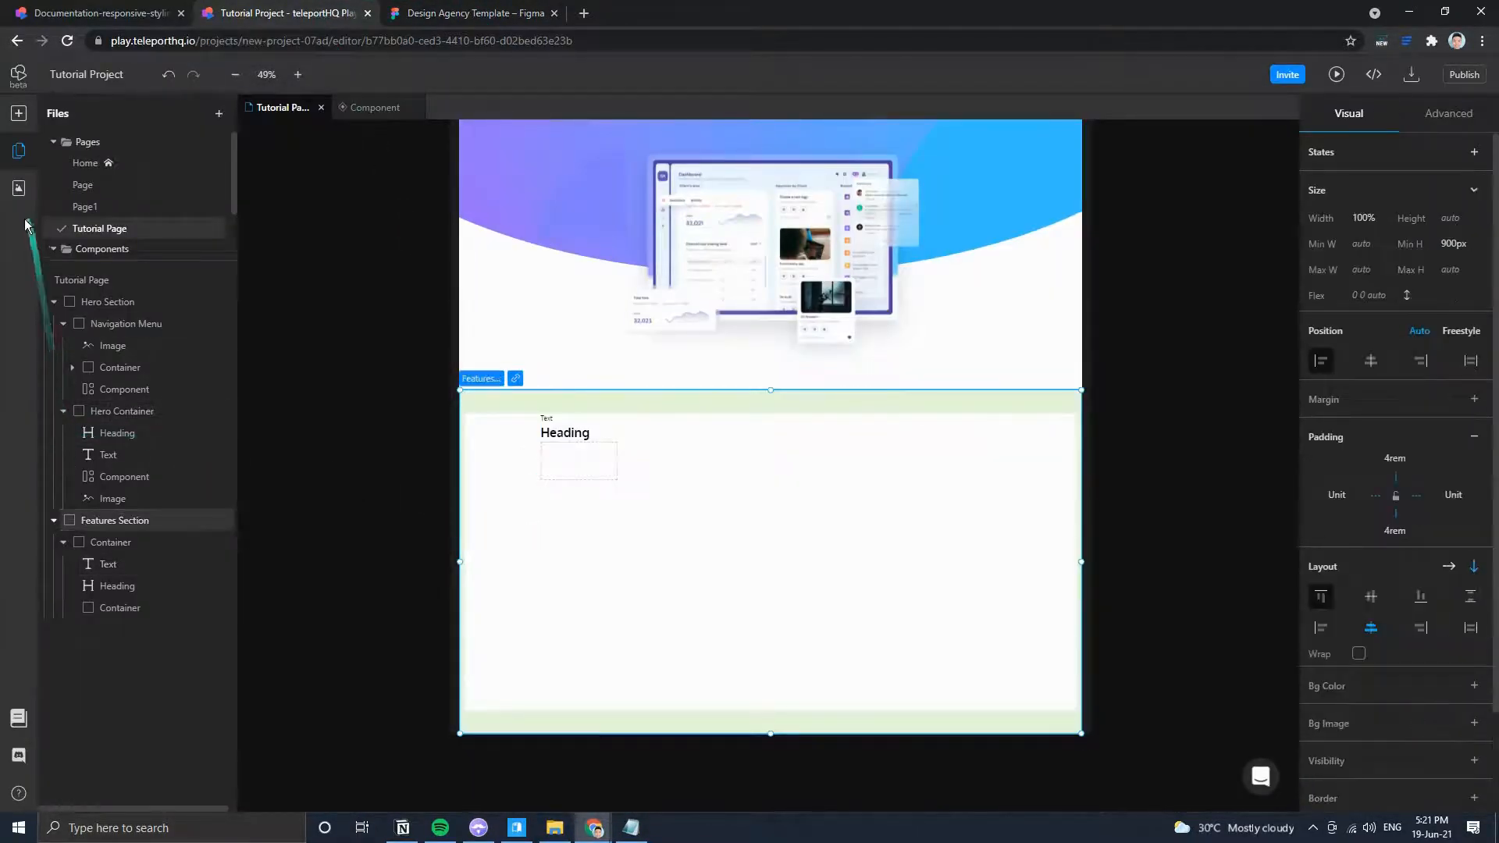
click(19, 188)
scroll(199, 580, down, 5)
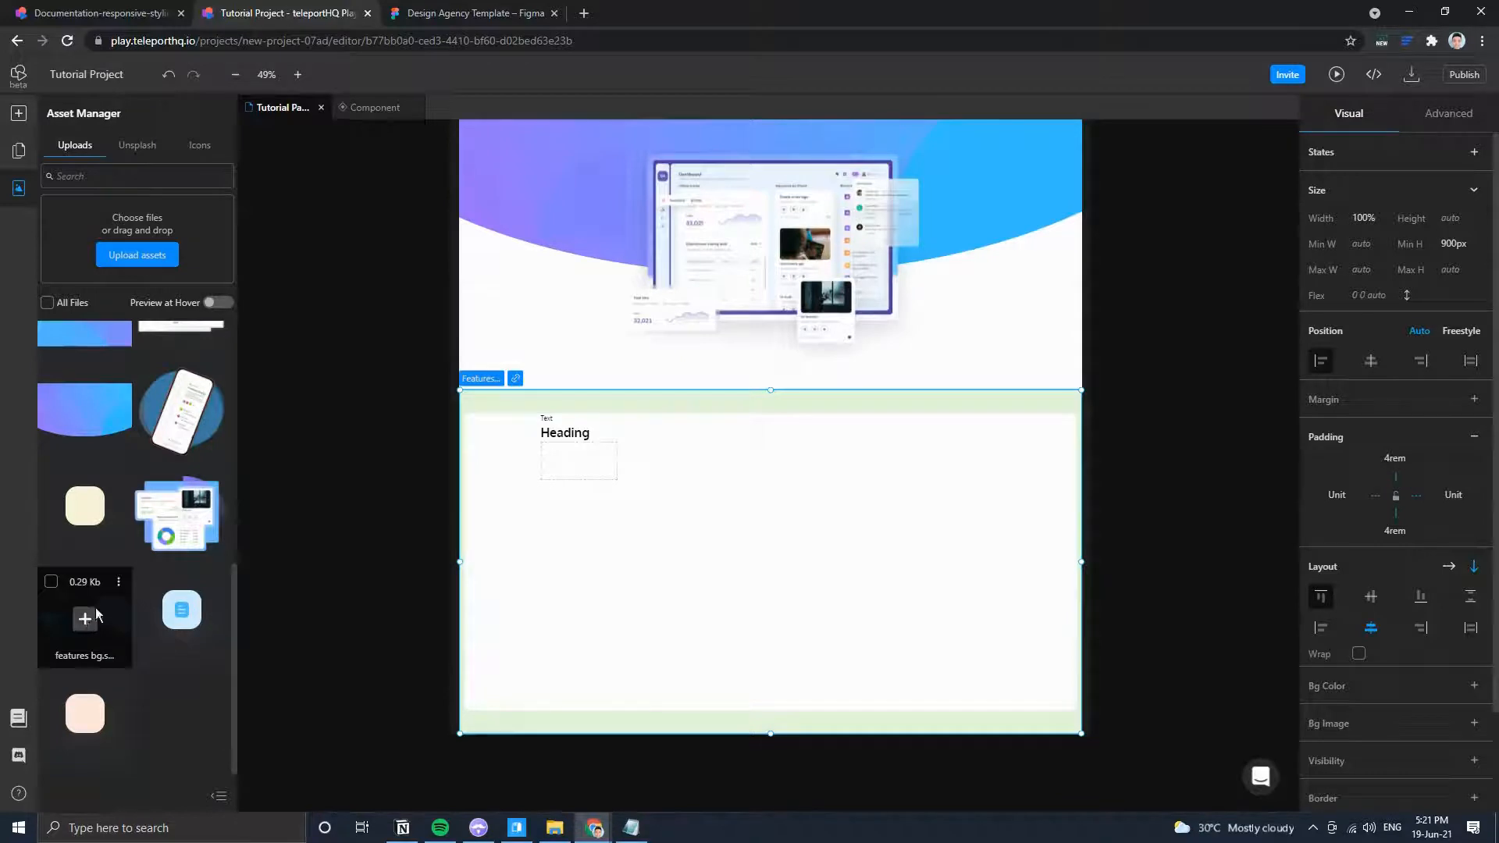
click(96, 612)
click(118, 649)
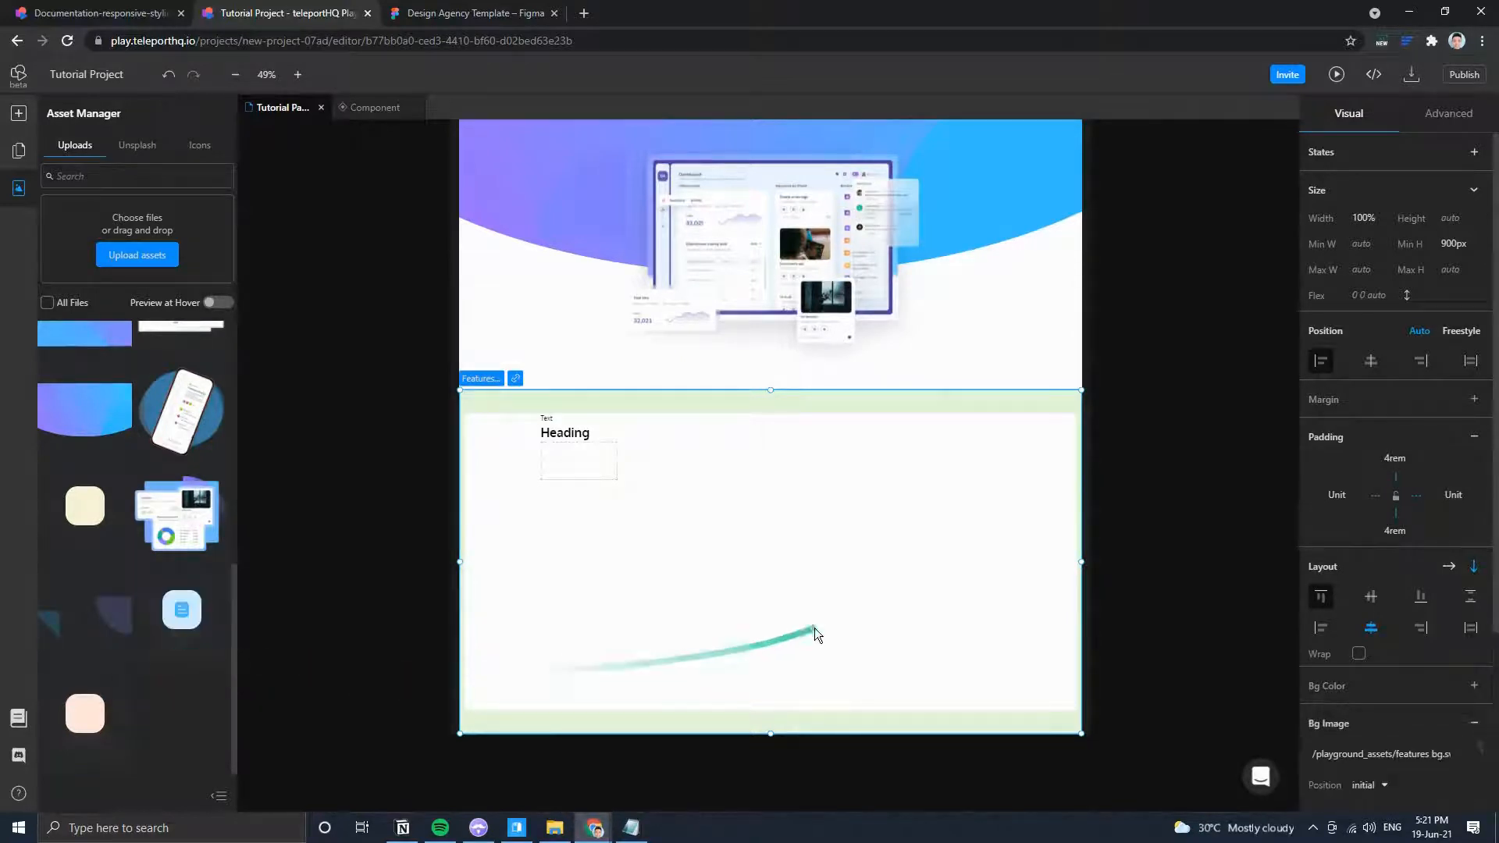
Compare the Features Section background shapes and their placement with the Figma design.
click(421, 9)
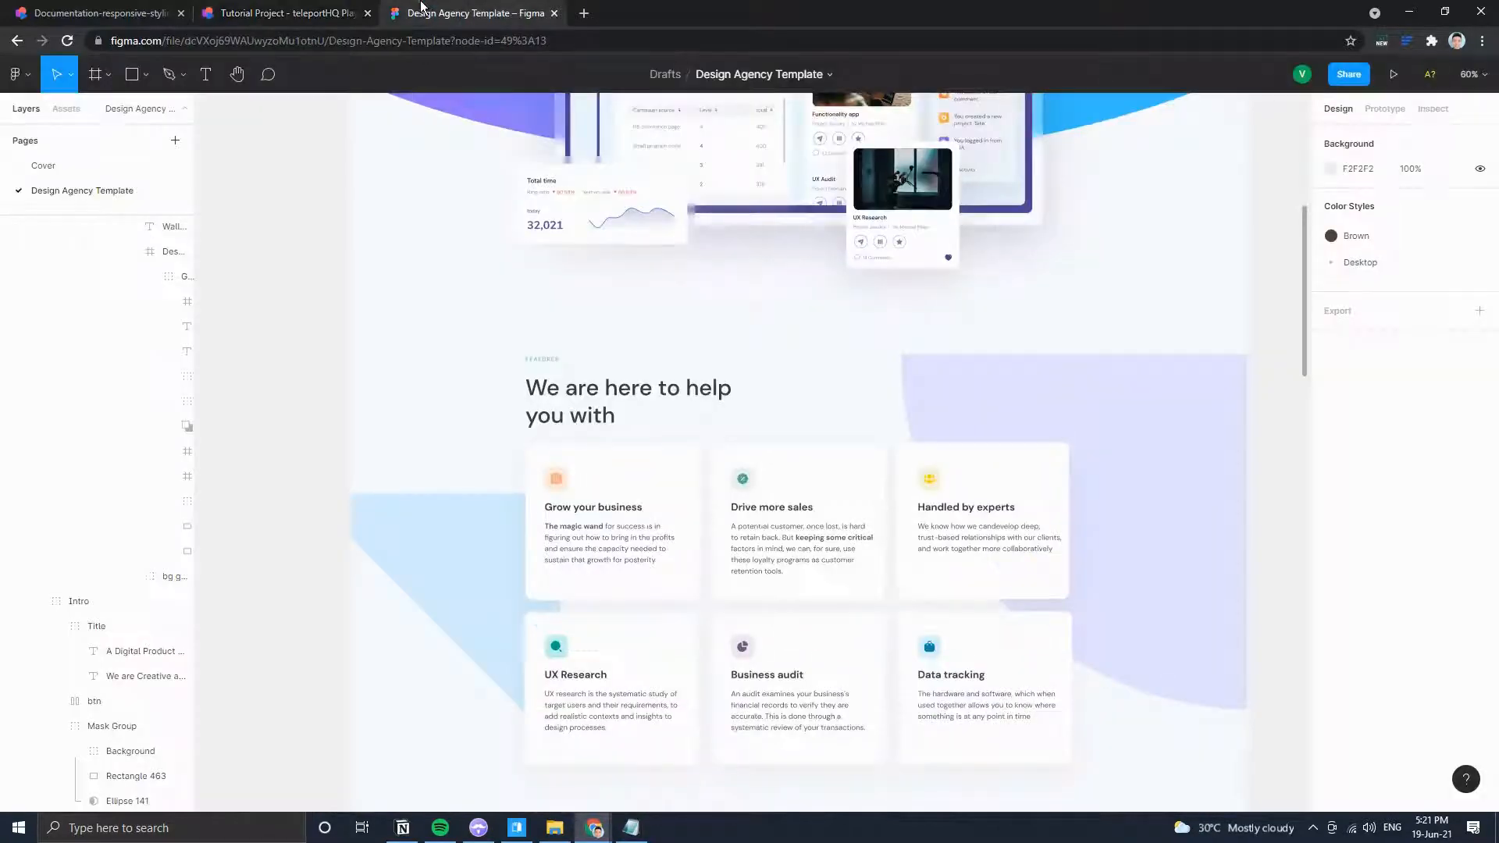
click(285, 10)
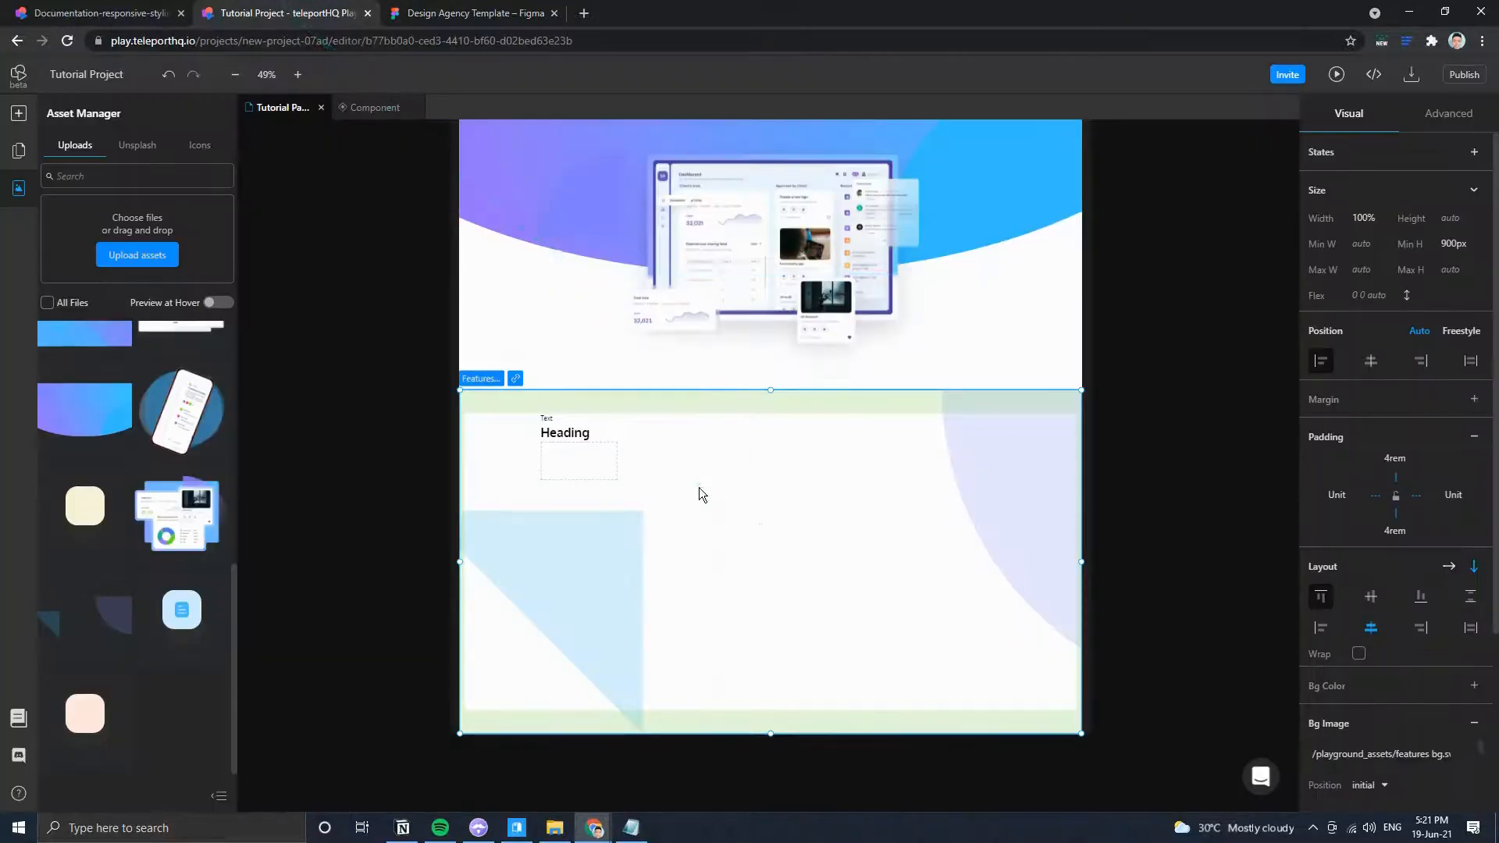
click(480, 15)
scroll(602, 530, up, 2)
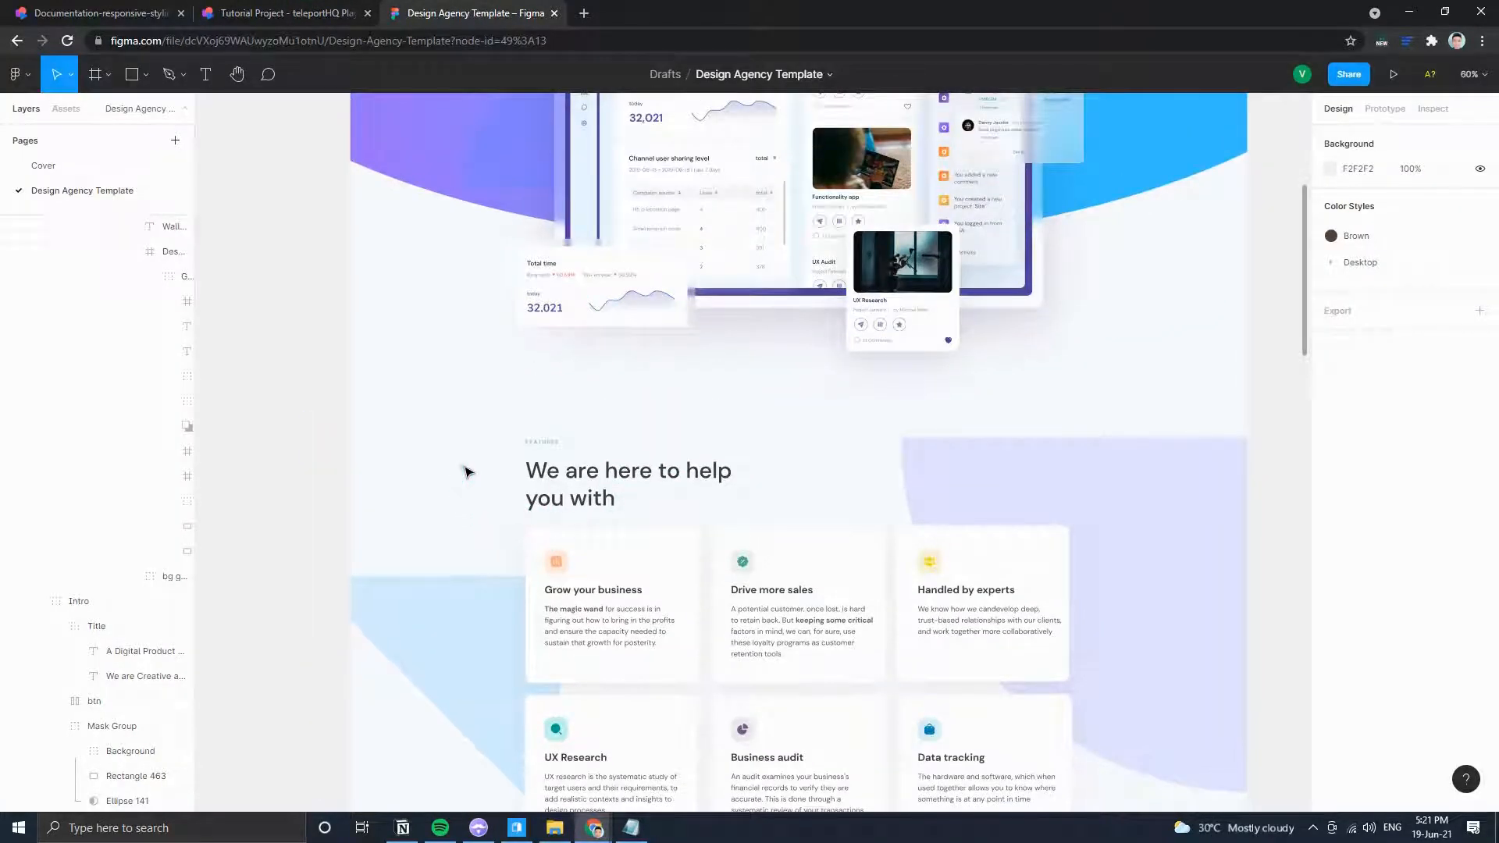
click(984, 462)
click(853, 469)
scroll(857, 473, down, 7)
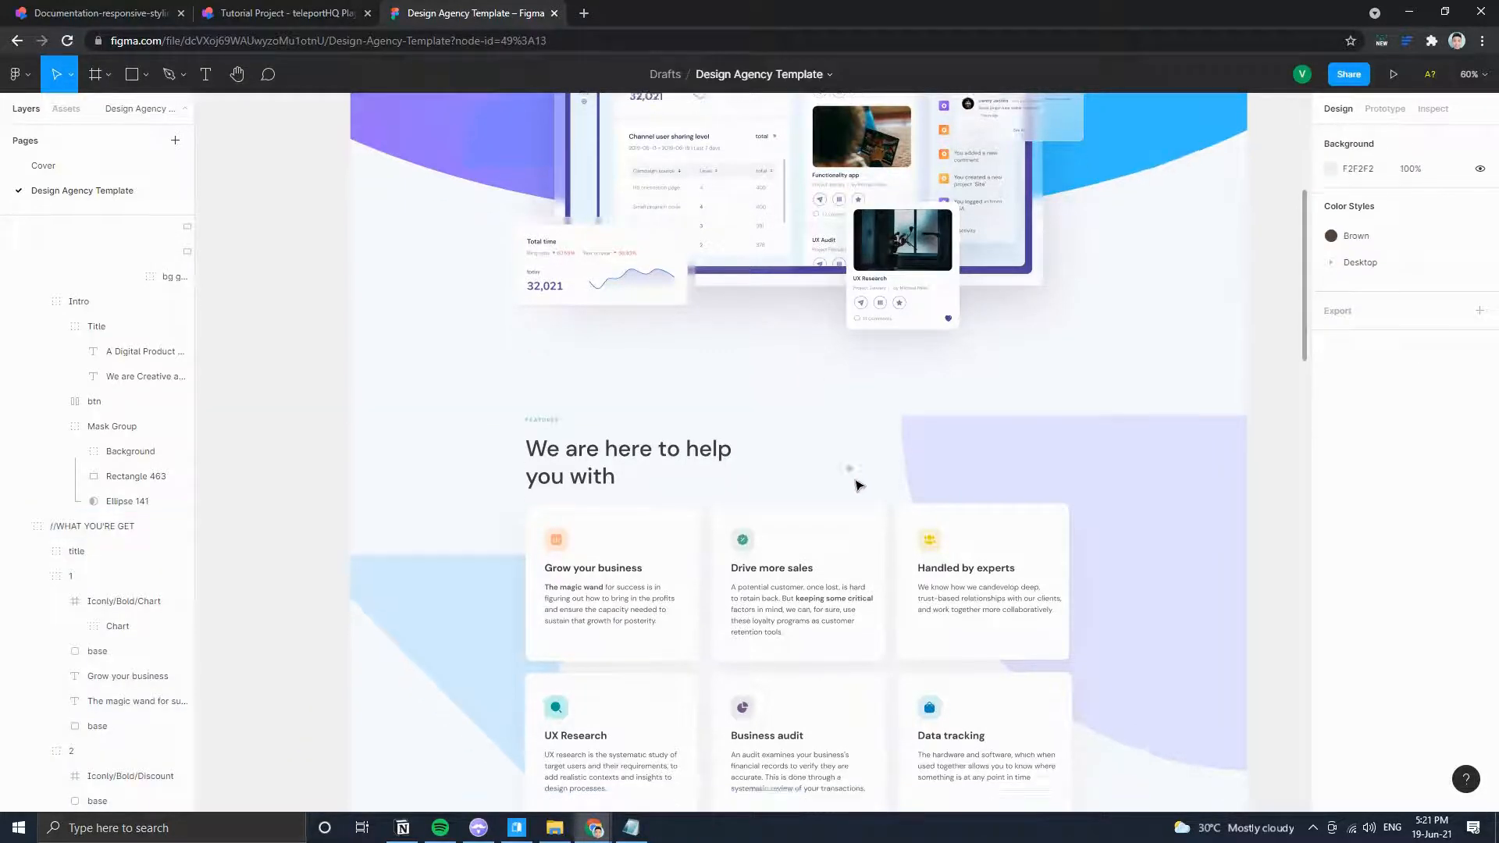
scroll(858, 490, up, 3)
click(286, 8)
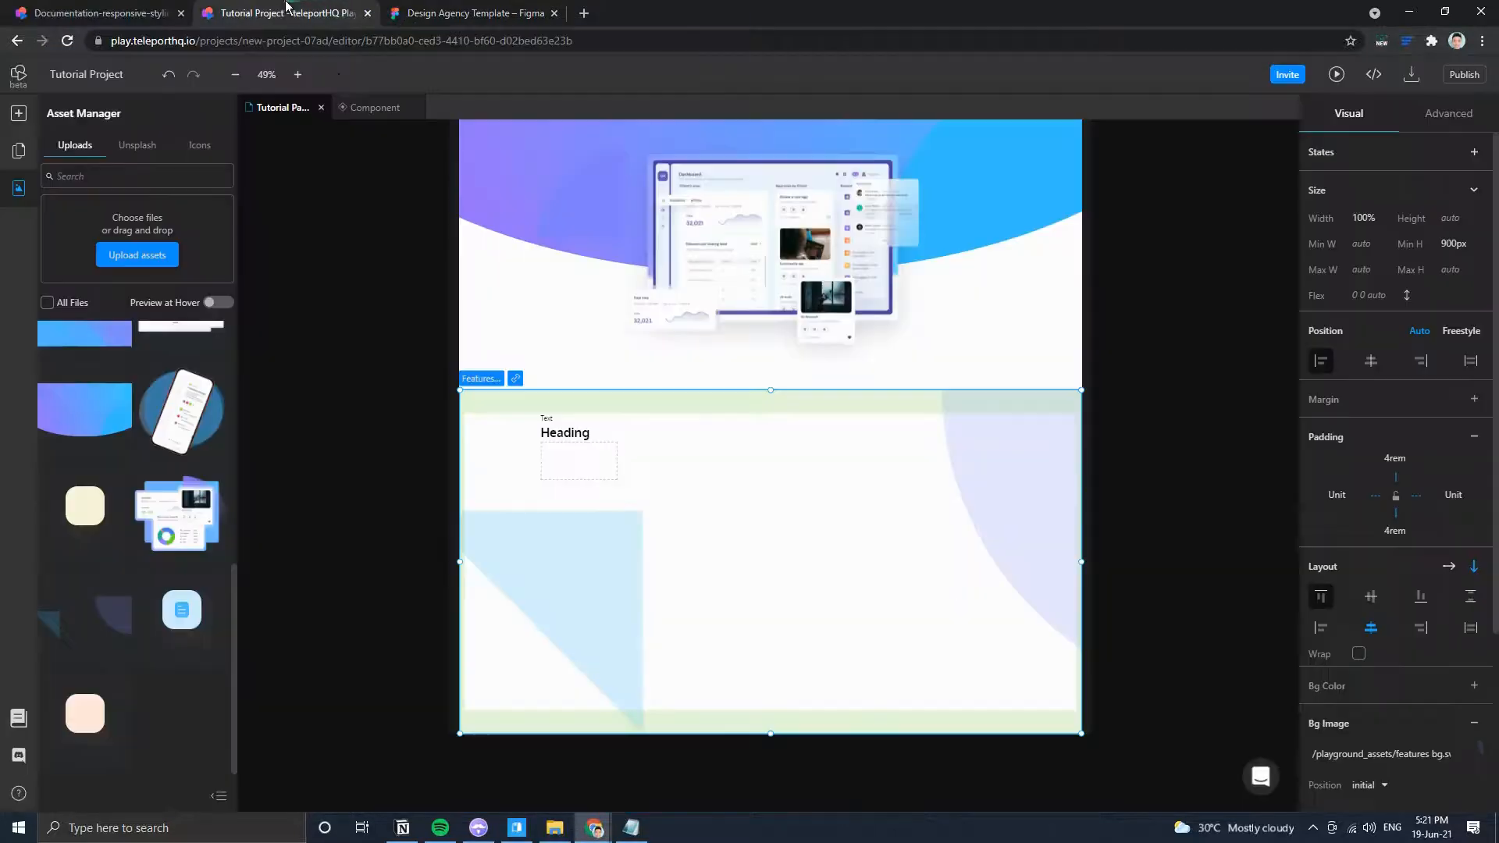
Change the text element above the heading to FEATURES, checking the wording in the Figma design.
drag(560, 443, 692, 462)
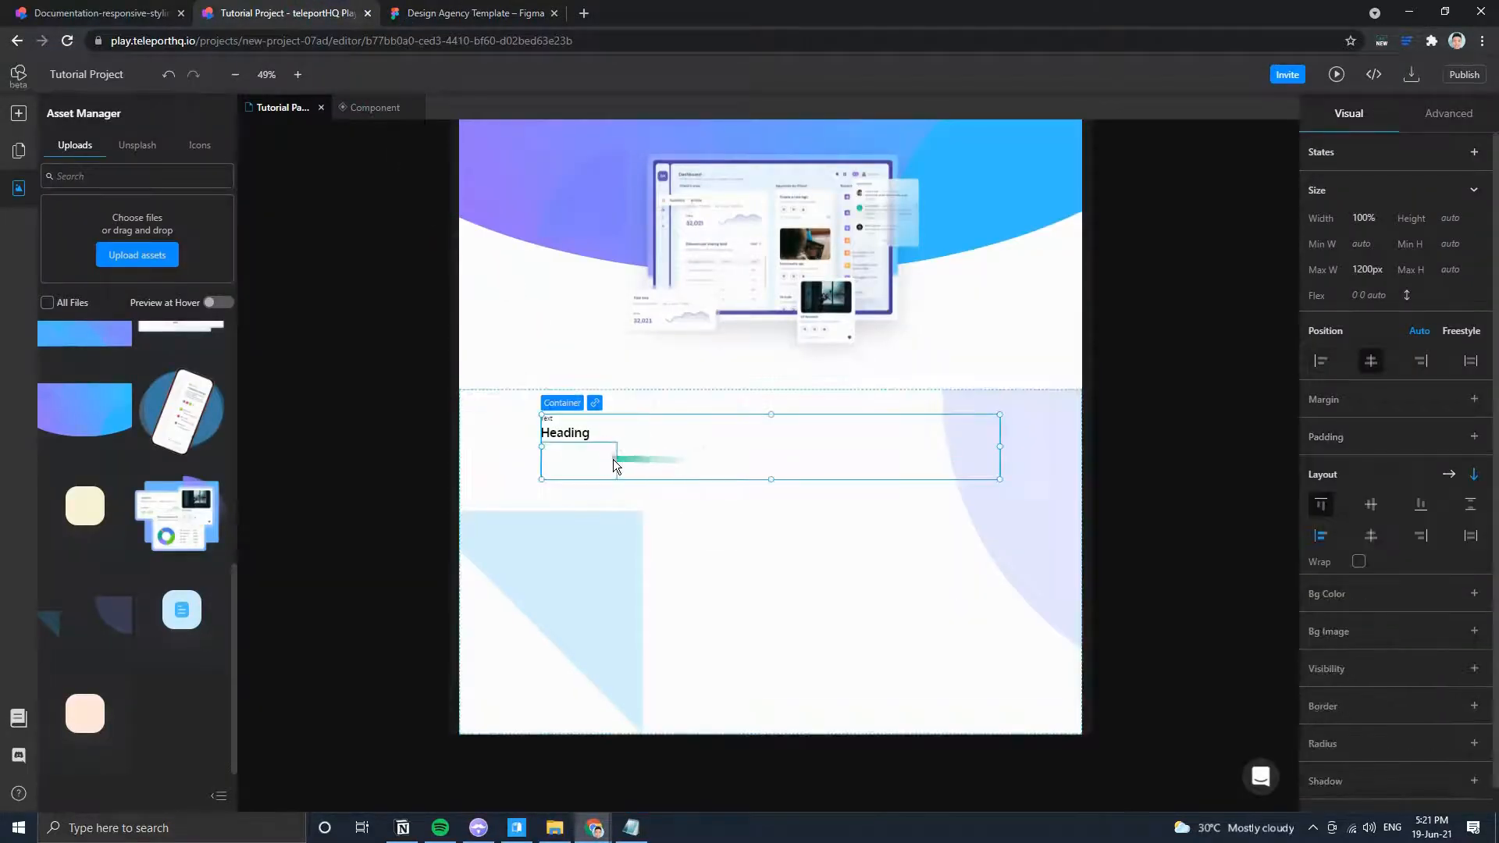
click(457, 13)
click(316, 9)
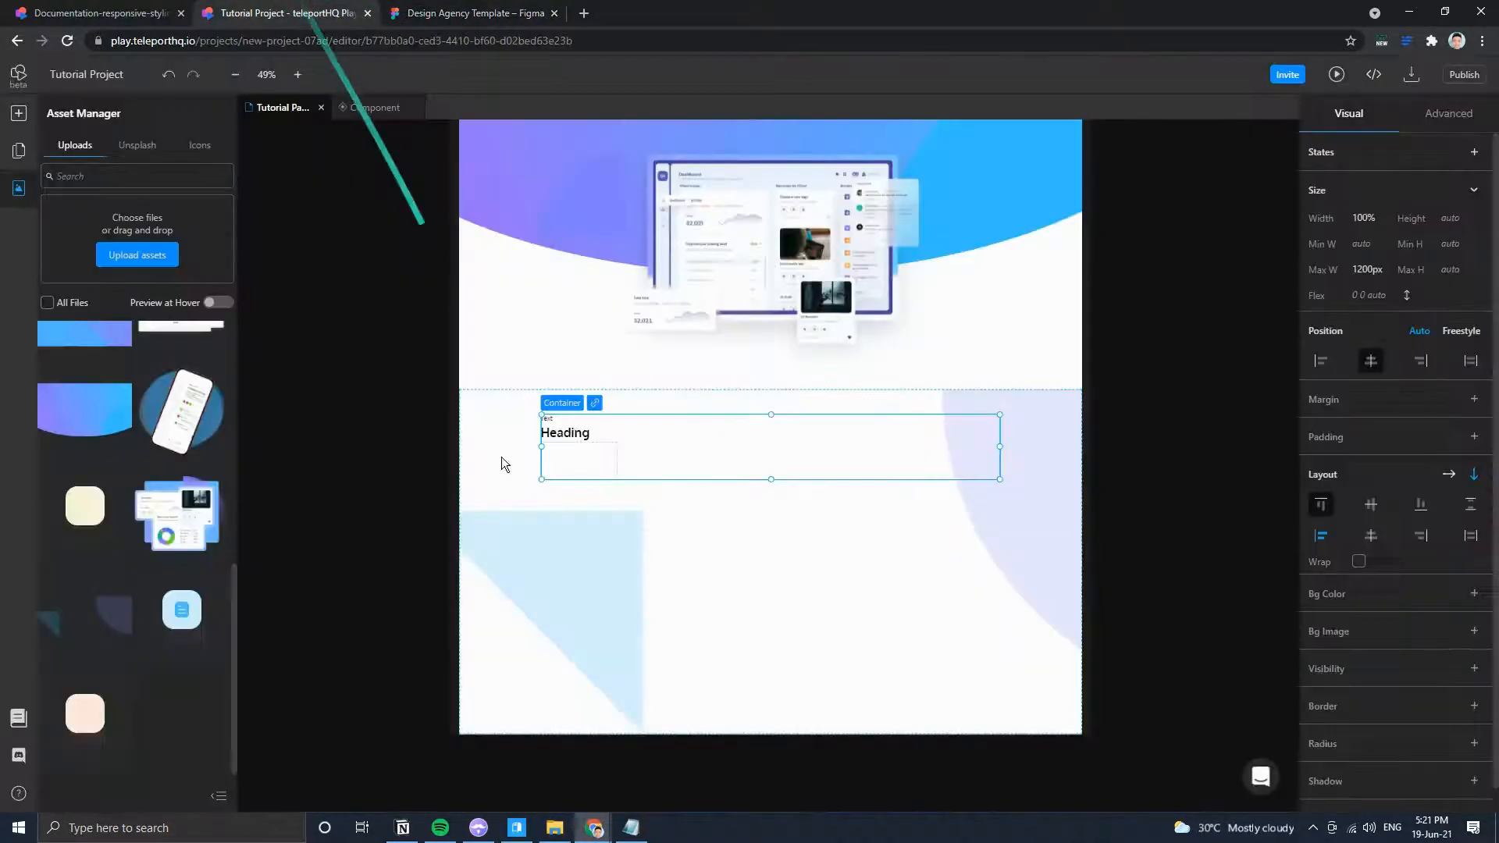
click(553, 425)
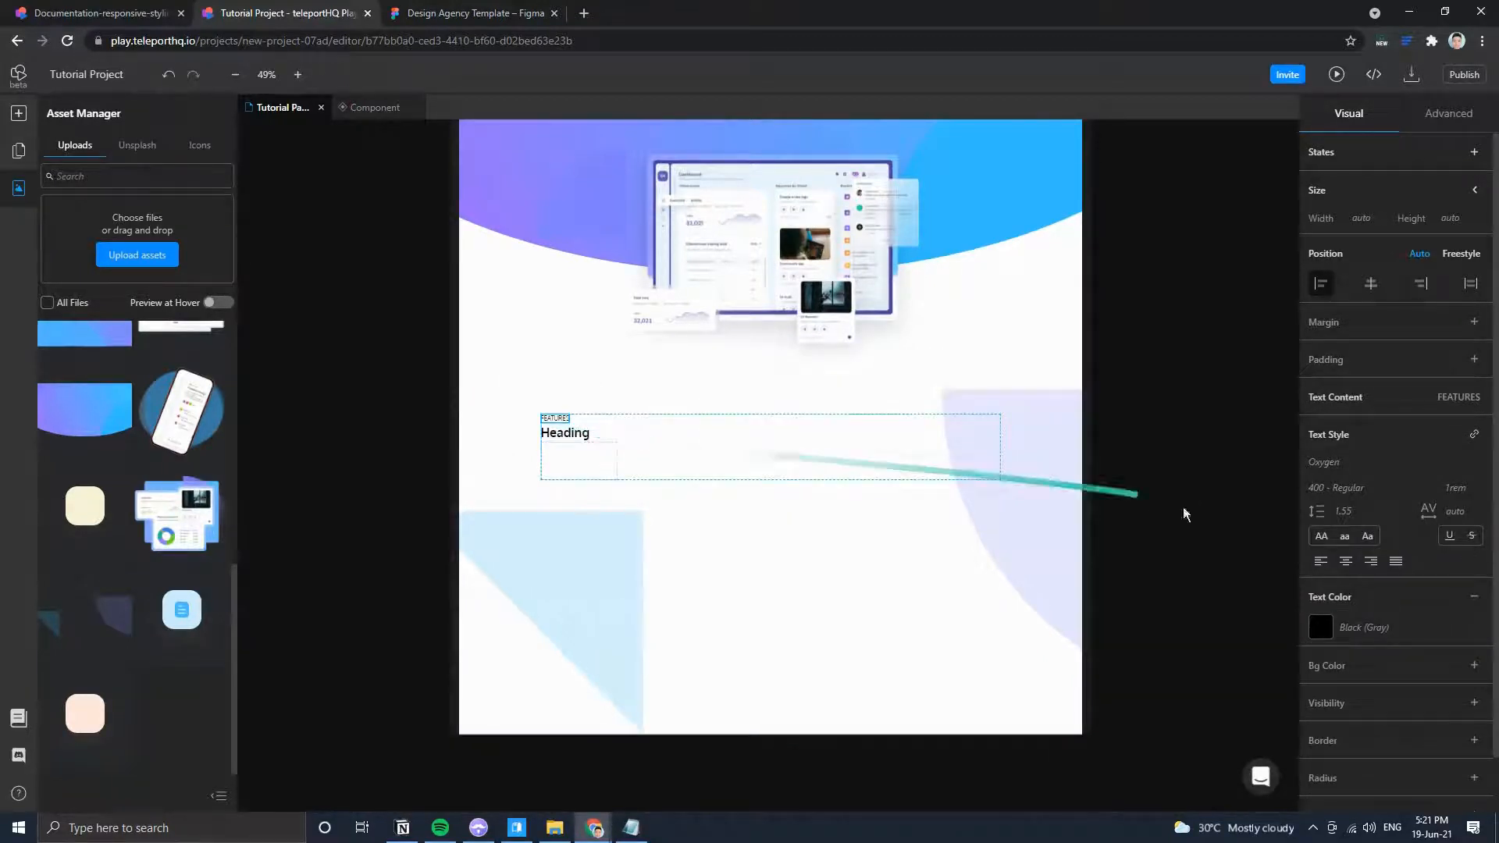
Try the Subtitle text style on the FEATURES text and compare its size with the Figma design.
click(1474, 434)
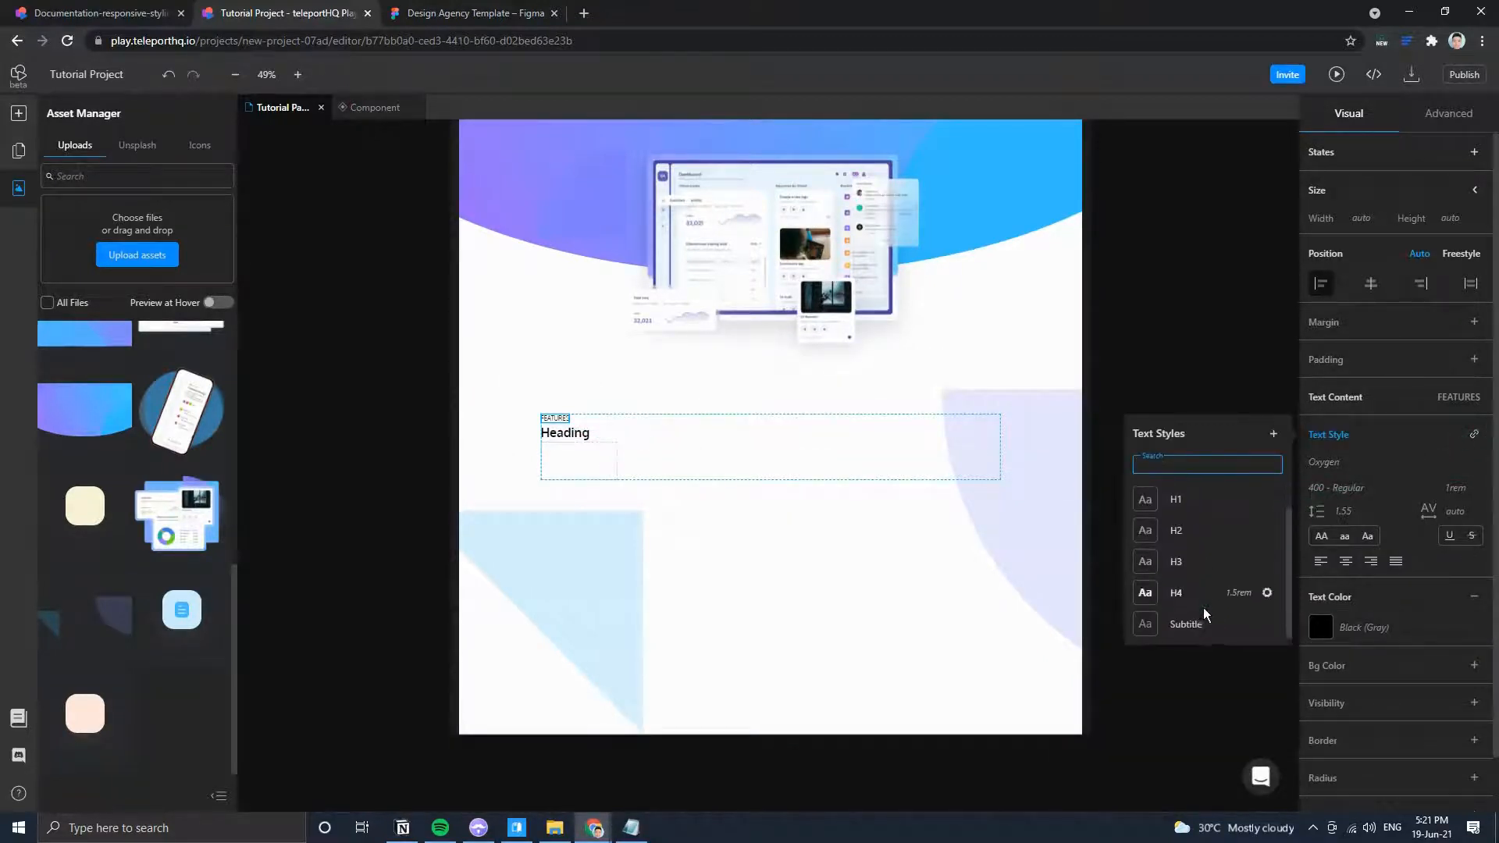
click(1186, 624)
scroll(687, 461, up, 5)
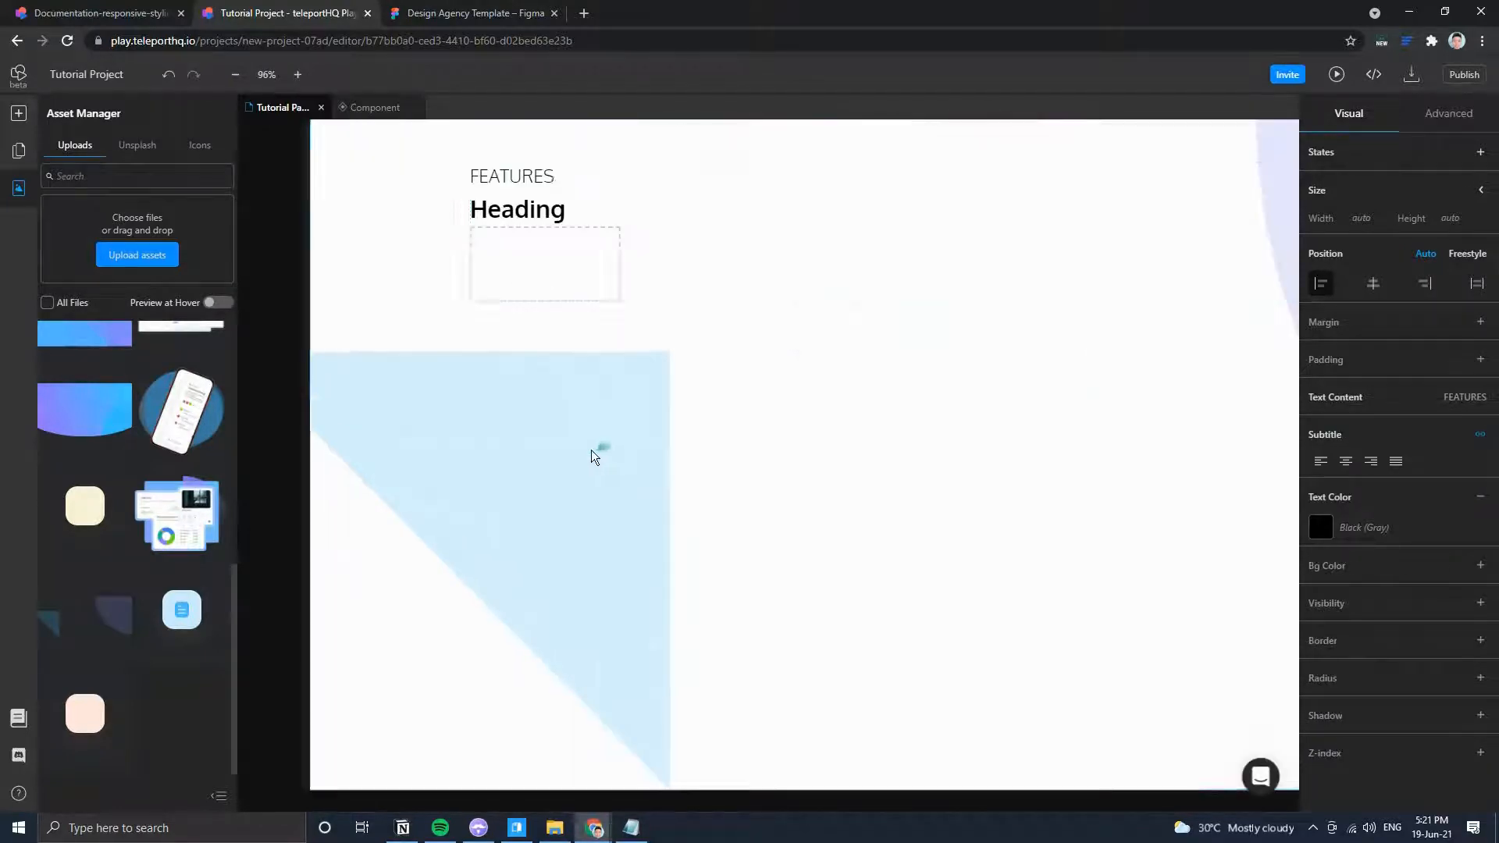
scroll(690, 439, down, 5)
click(492, 12)
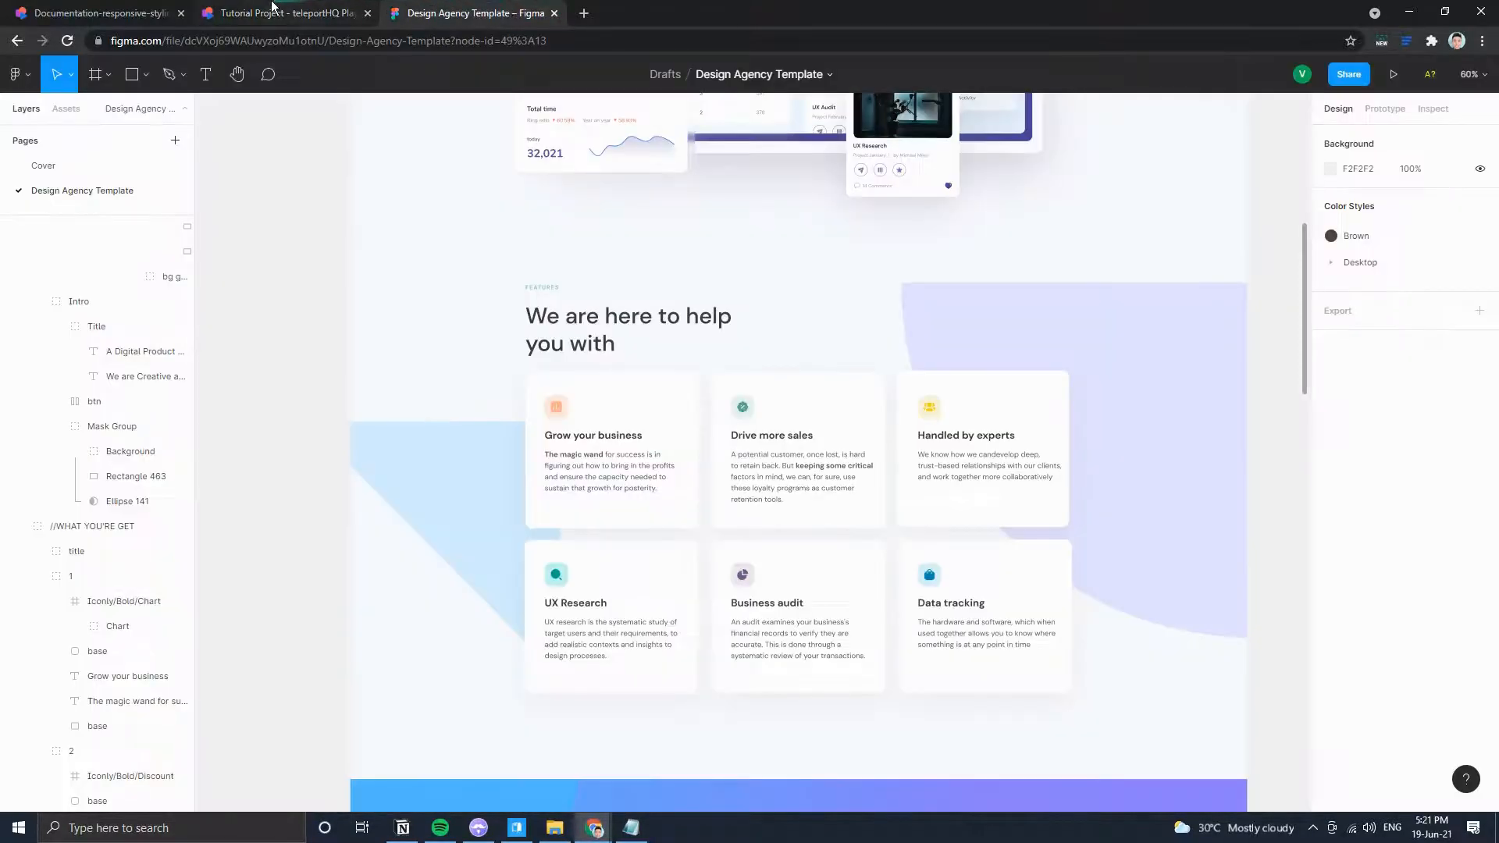
click(274, 7)
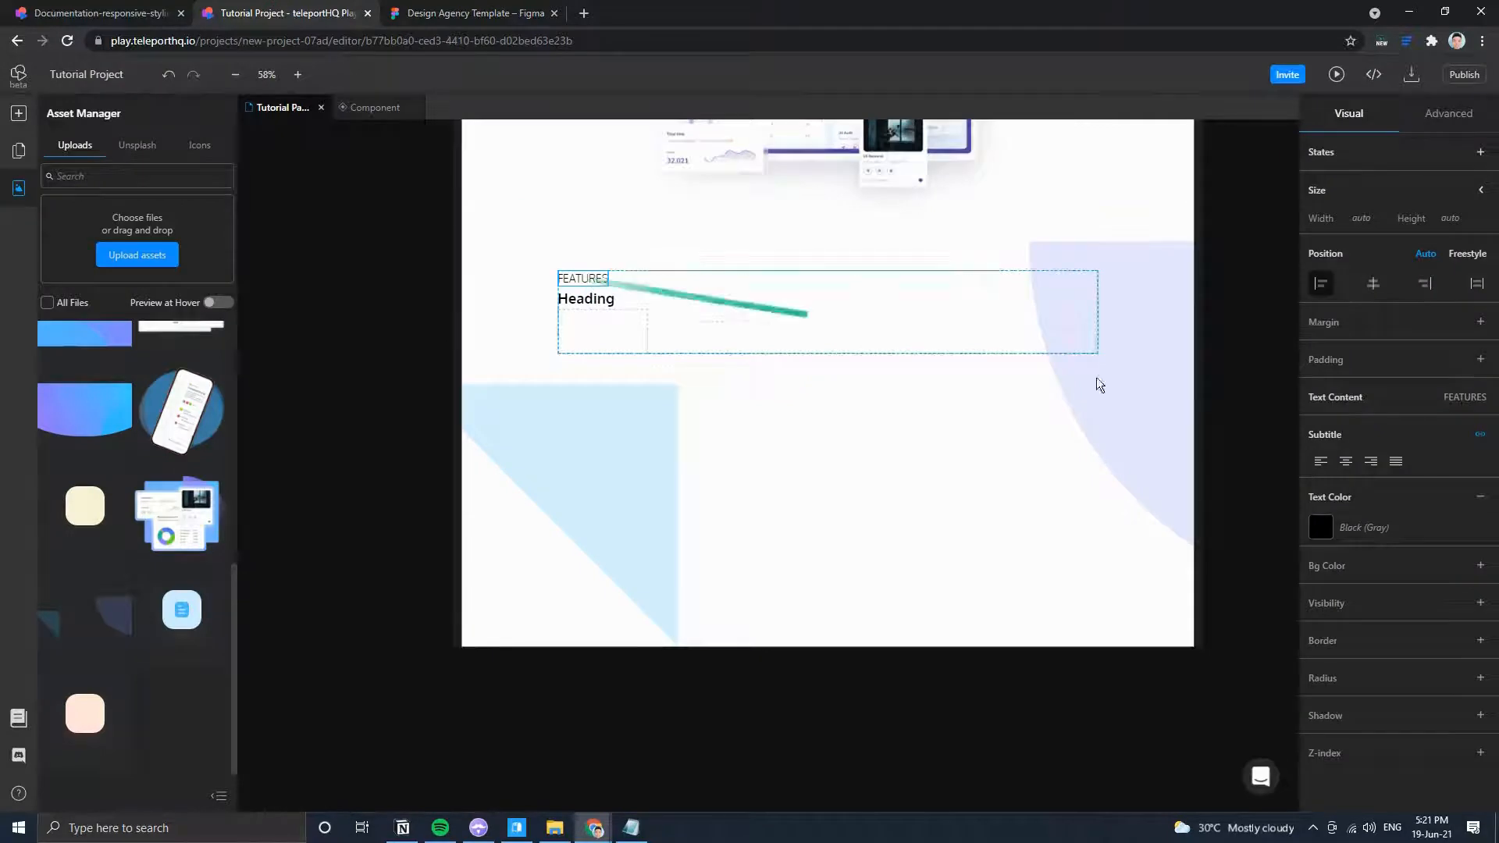
Link the FEATURES text to the Content text style.
click(1479, 434)
click(1474, 434)
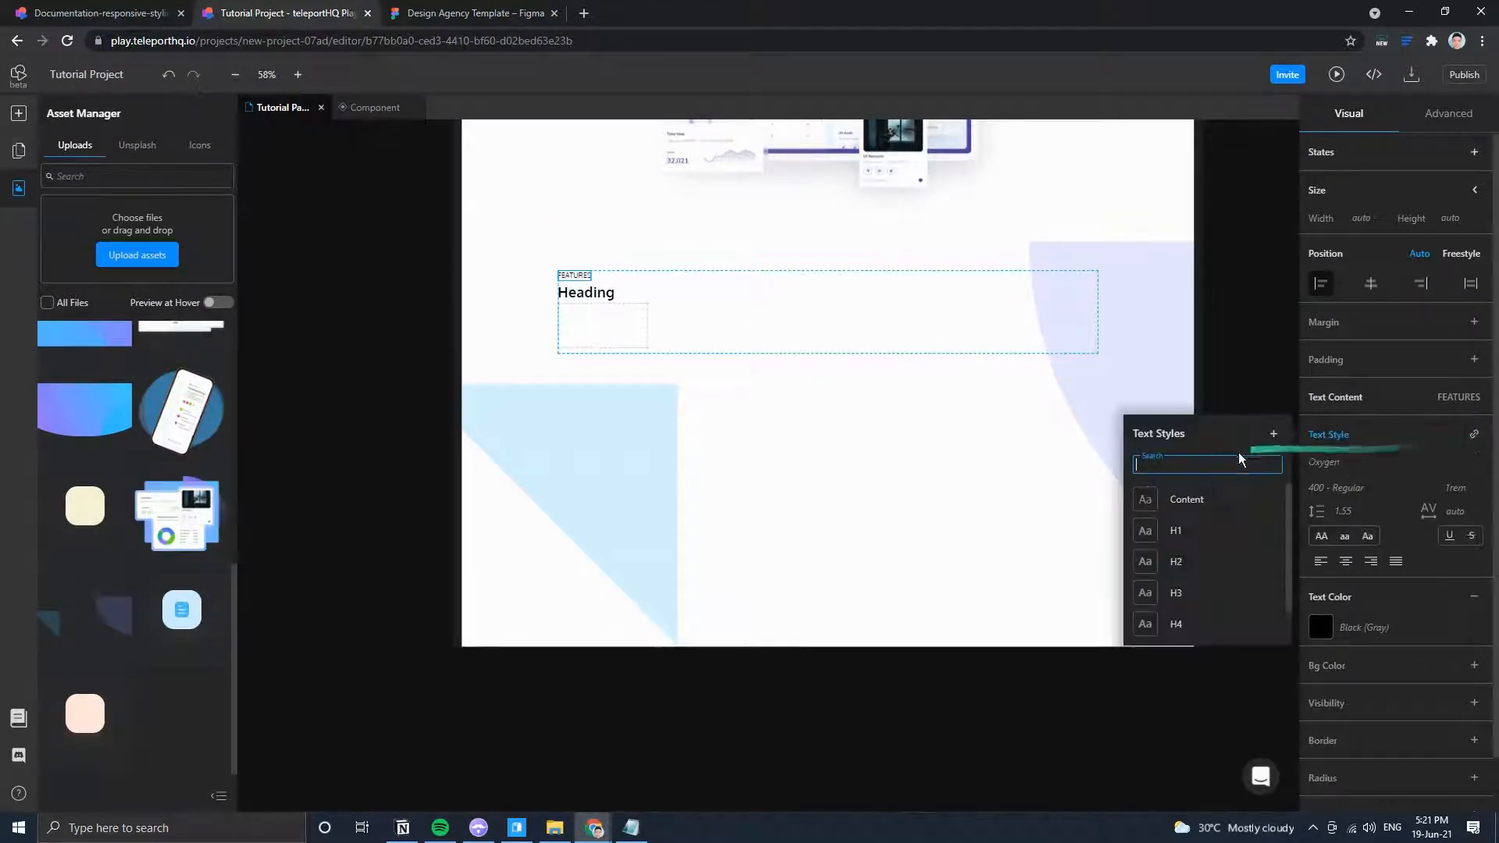
click(1207, 496)
Apply the H2 text style to the heading below FEATURES, using the Figma title as reference.
click(478, 9)
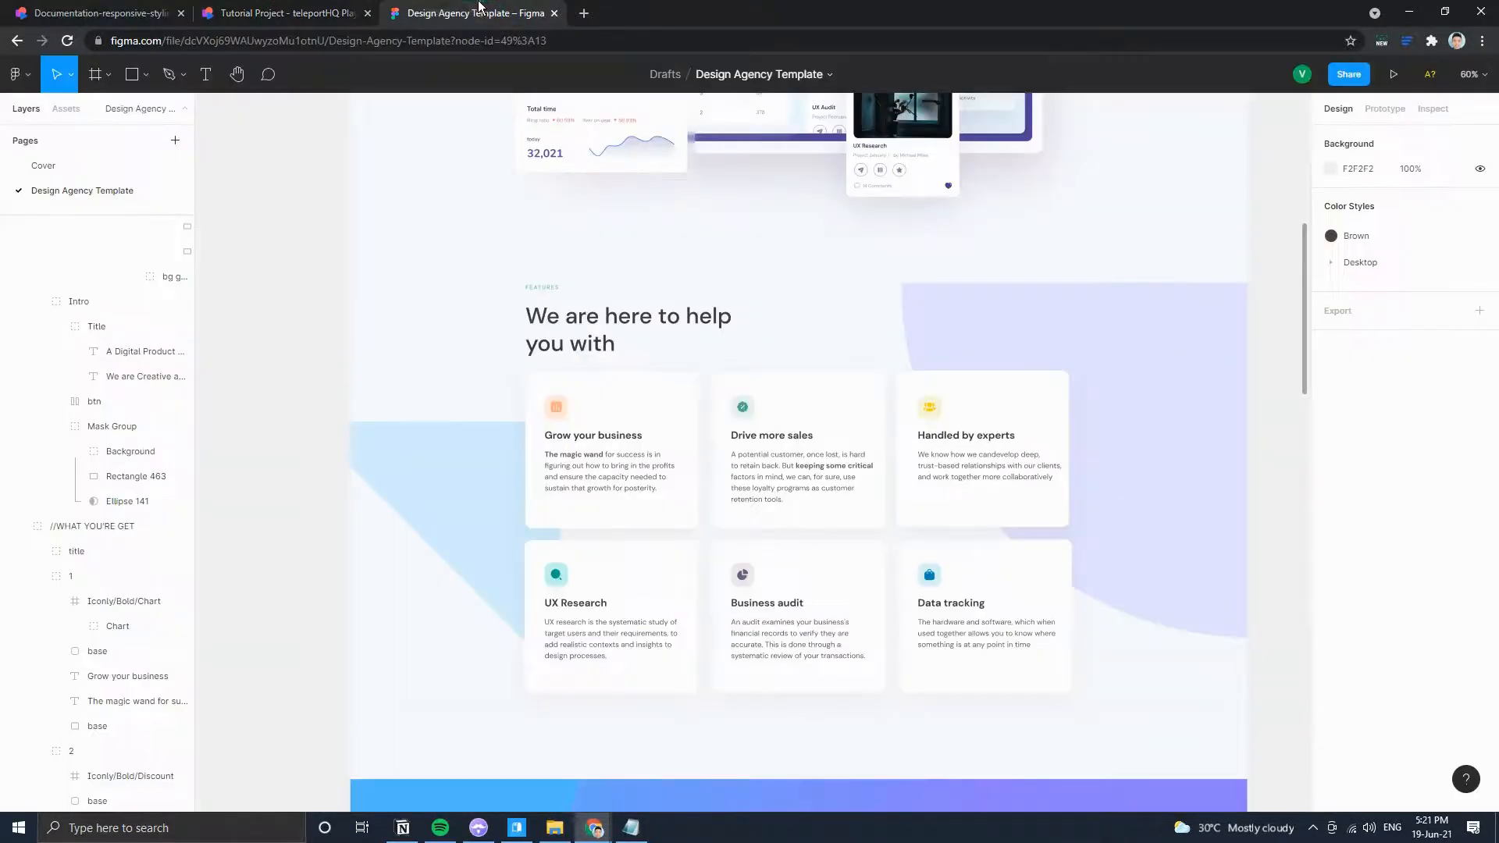
click(281, 10)
click(1473, 434)
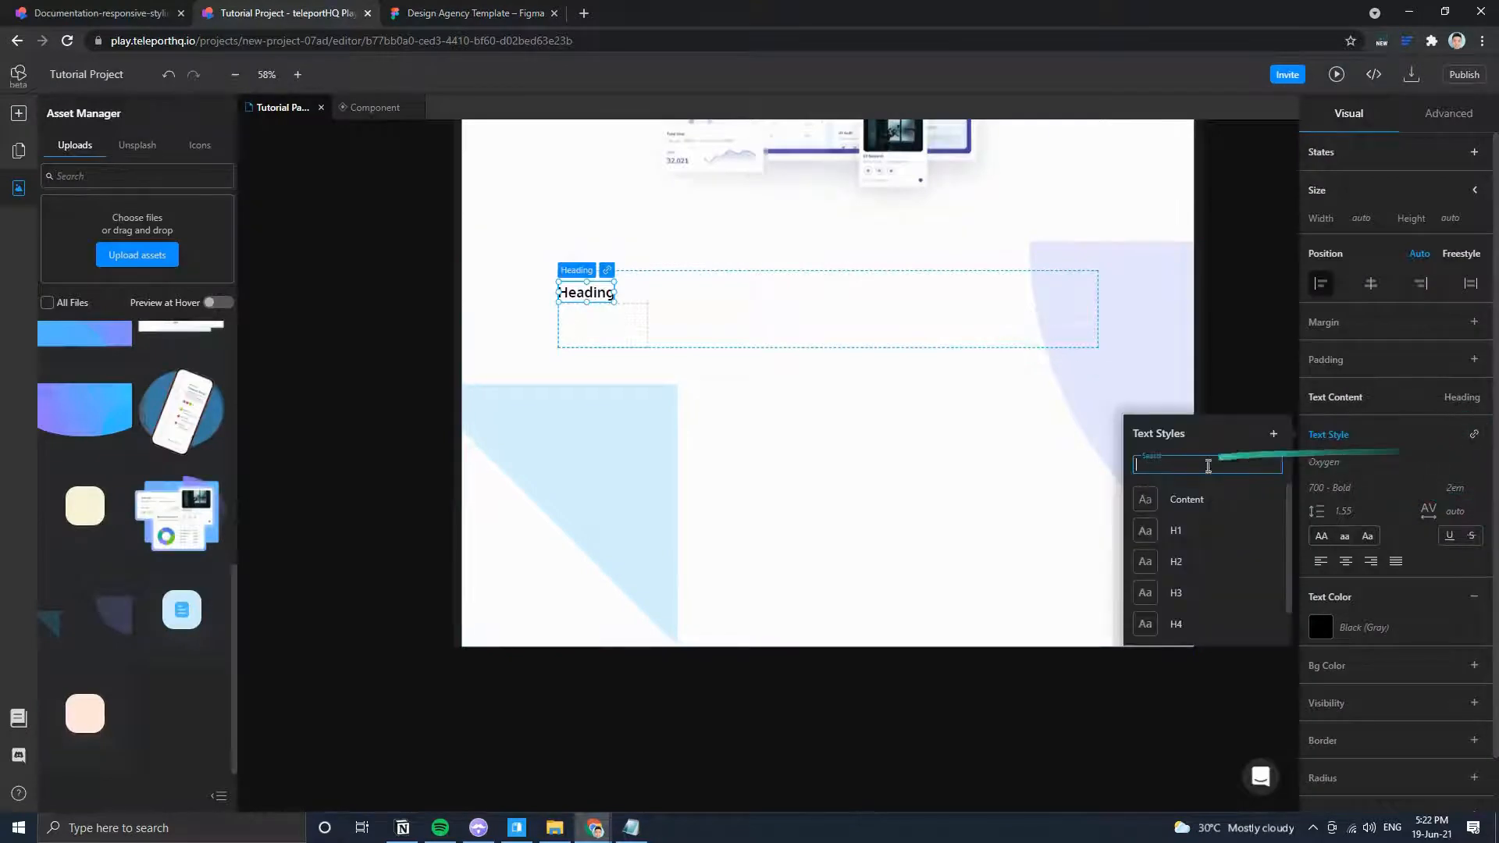
click(1178, 561)
Replace the heading's placeholder text with "We are here to help you with", checking the wording in the Figma design.
double_click(602, 304)
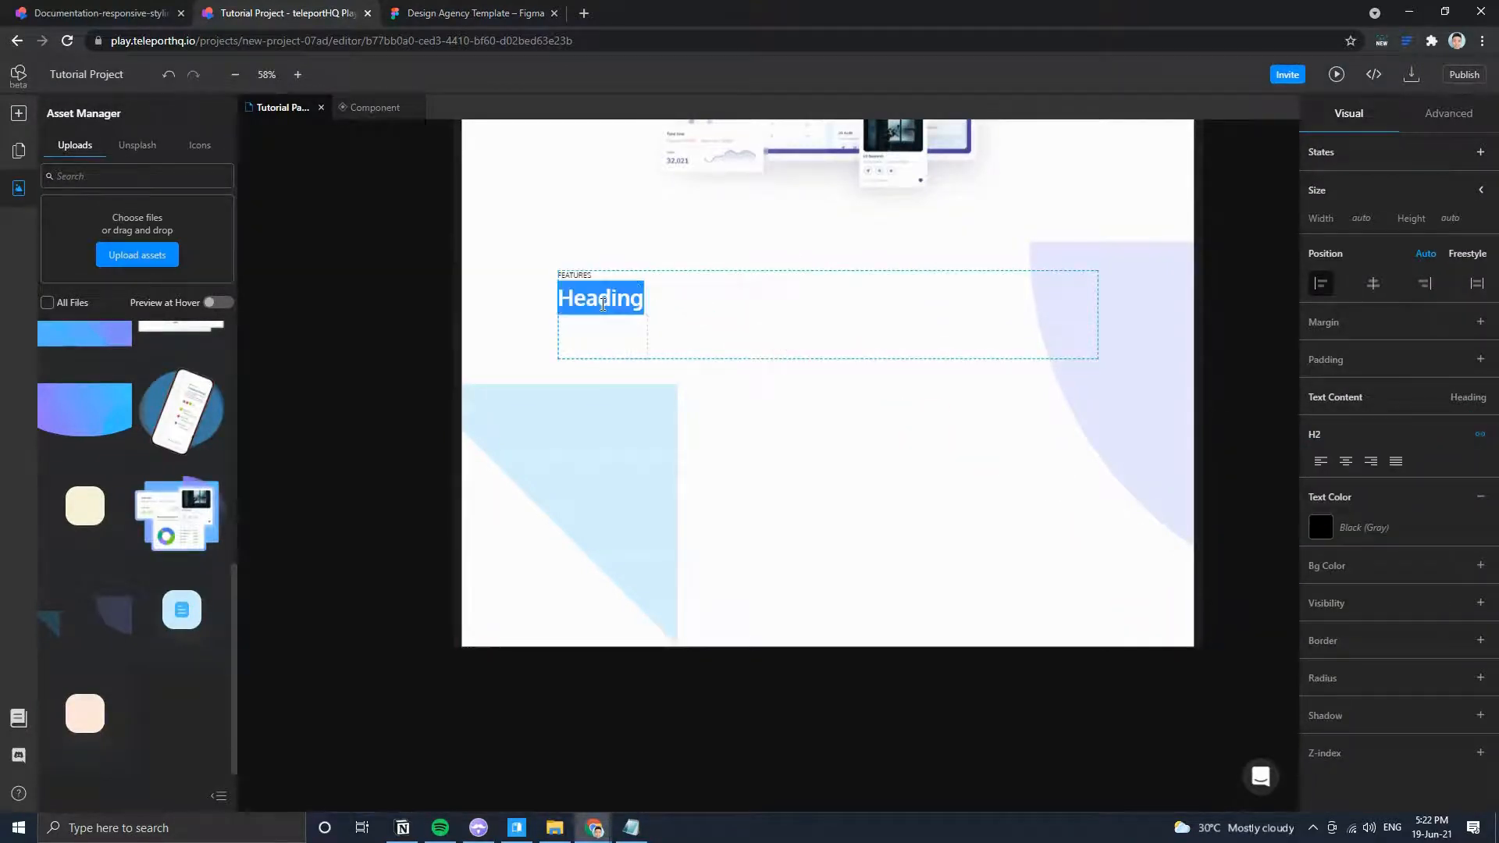
click(479, 10)
click(250, 9)
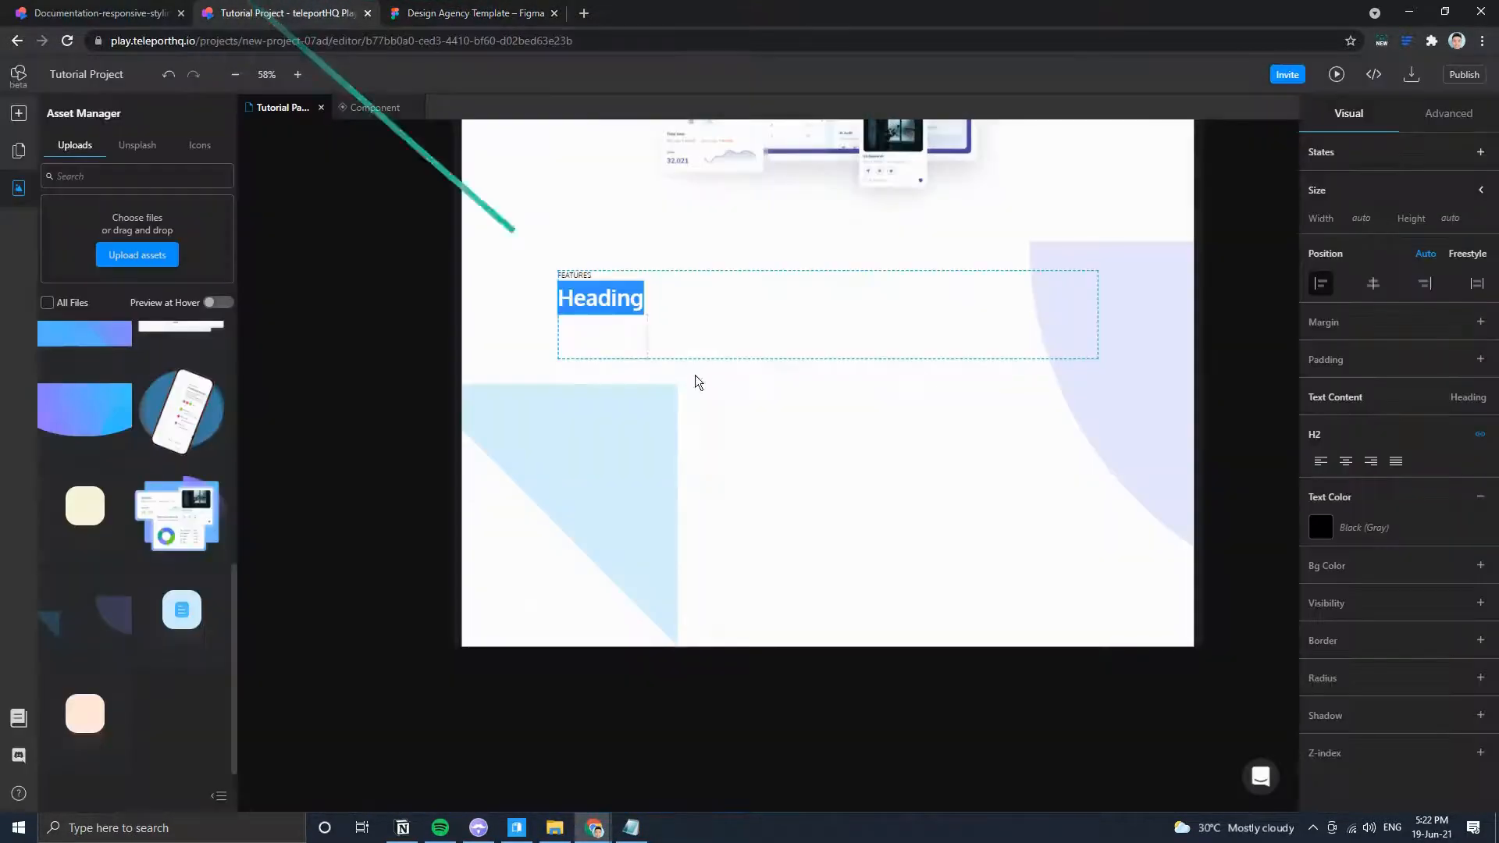
text(We)
key(BackSpace)
text(e are here to h)
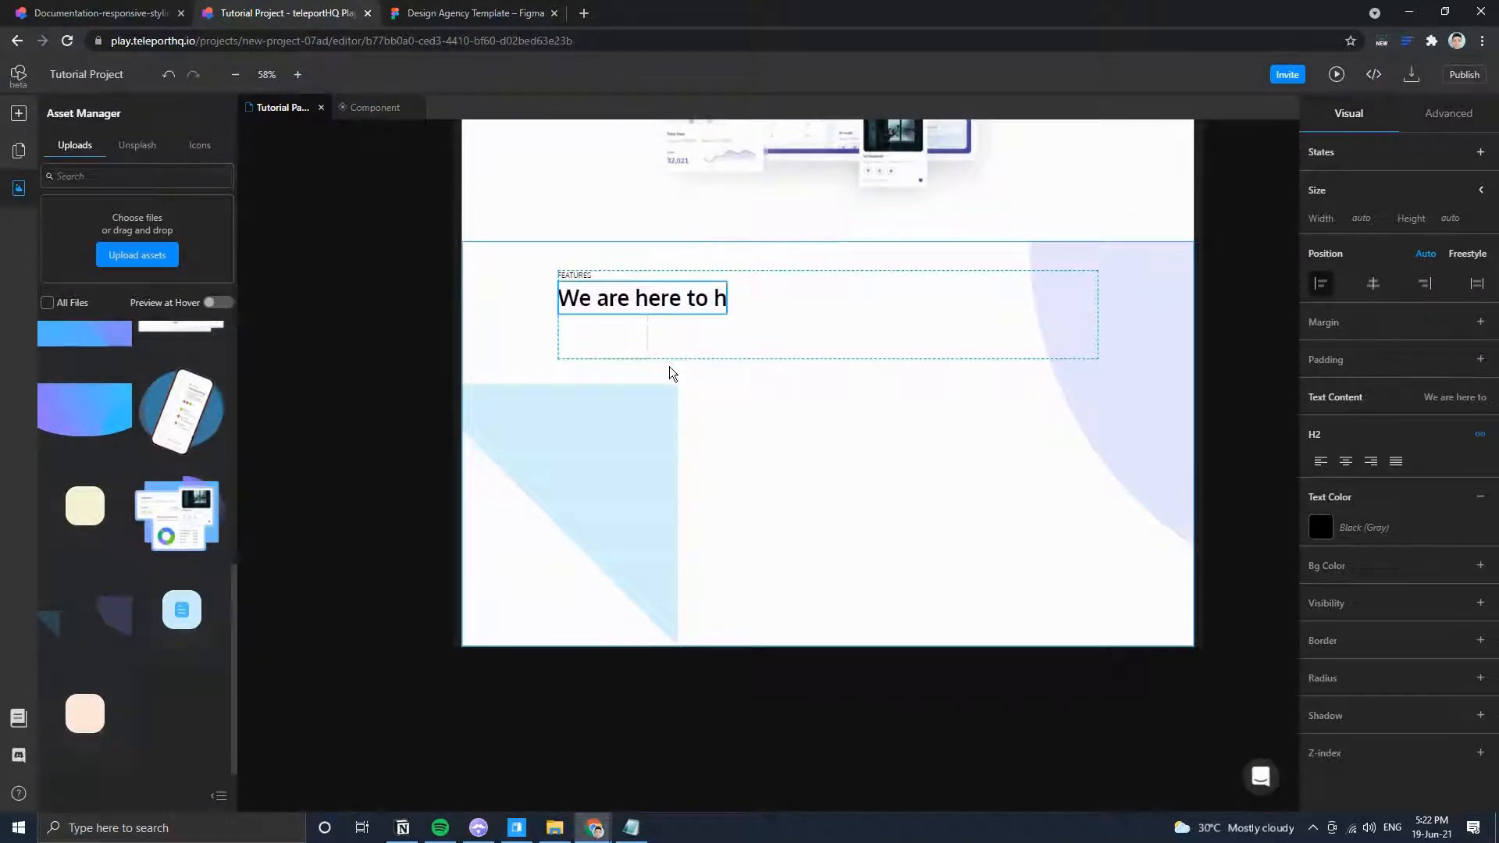
text(elp you with)
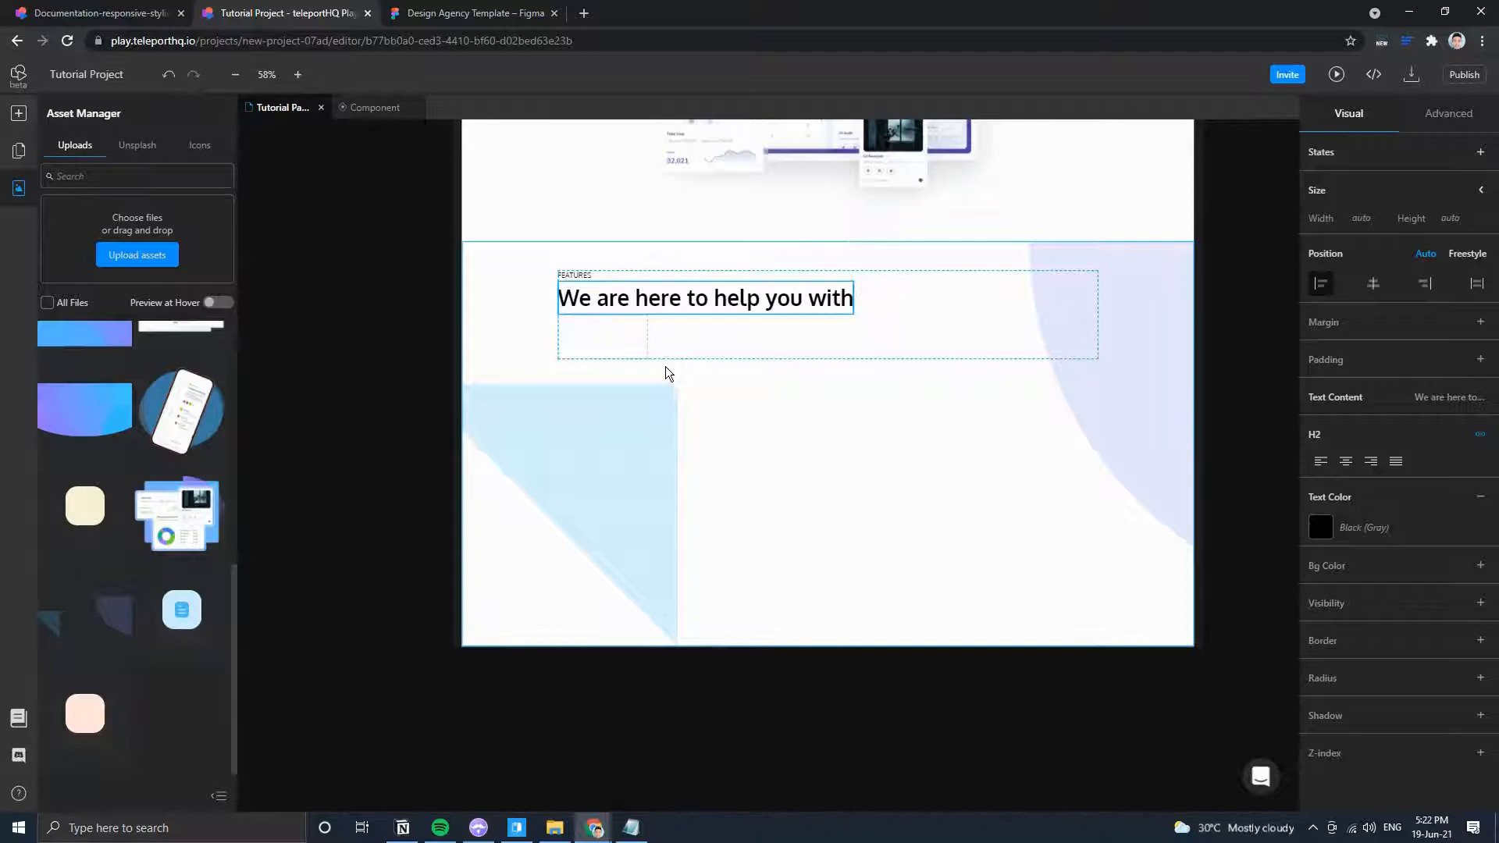
click(437, 13)
click(270, 13)
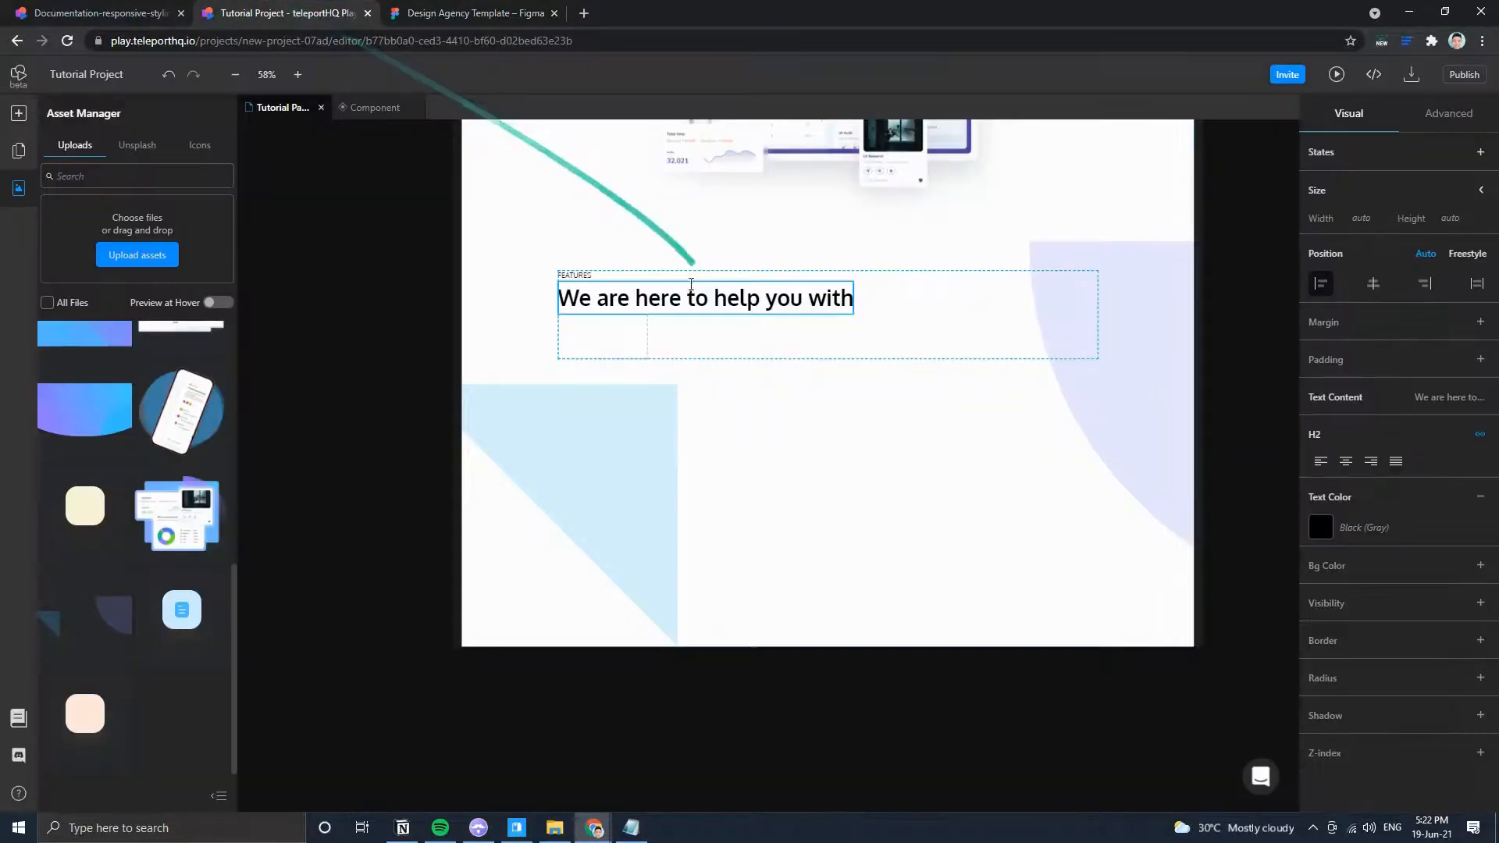
click(597, 348)
Compare the heading's spacing with the Figma design and give it a bottom margin of DoubleUnit.
click(673, 306)
click(401, 13)
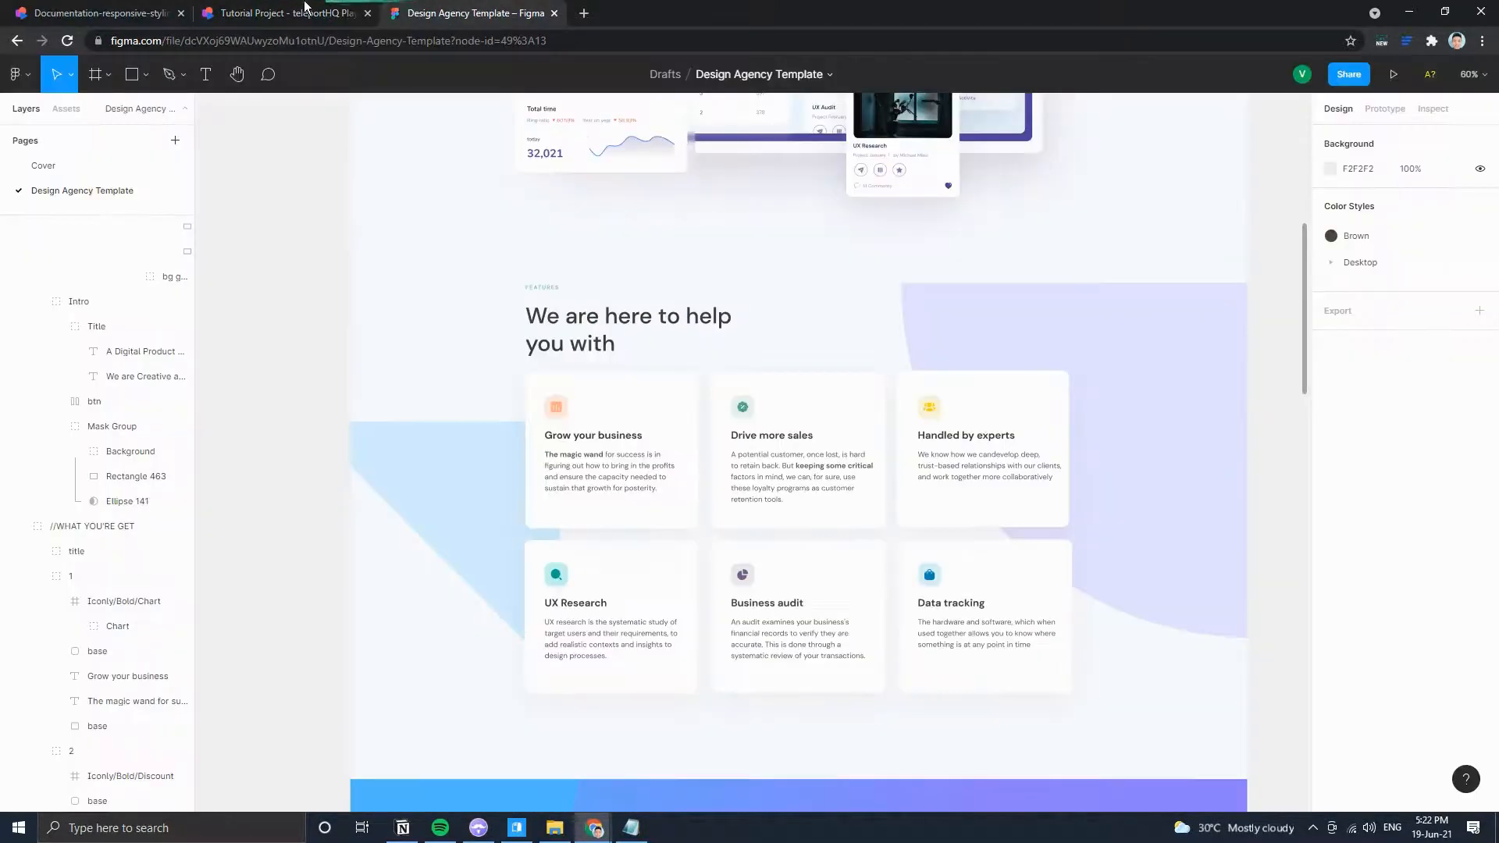
click(311, 13)
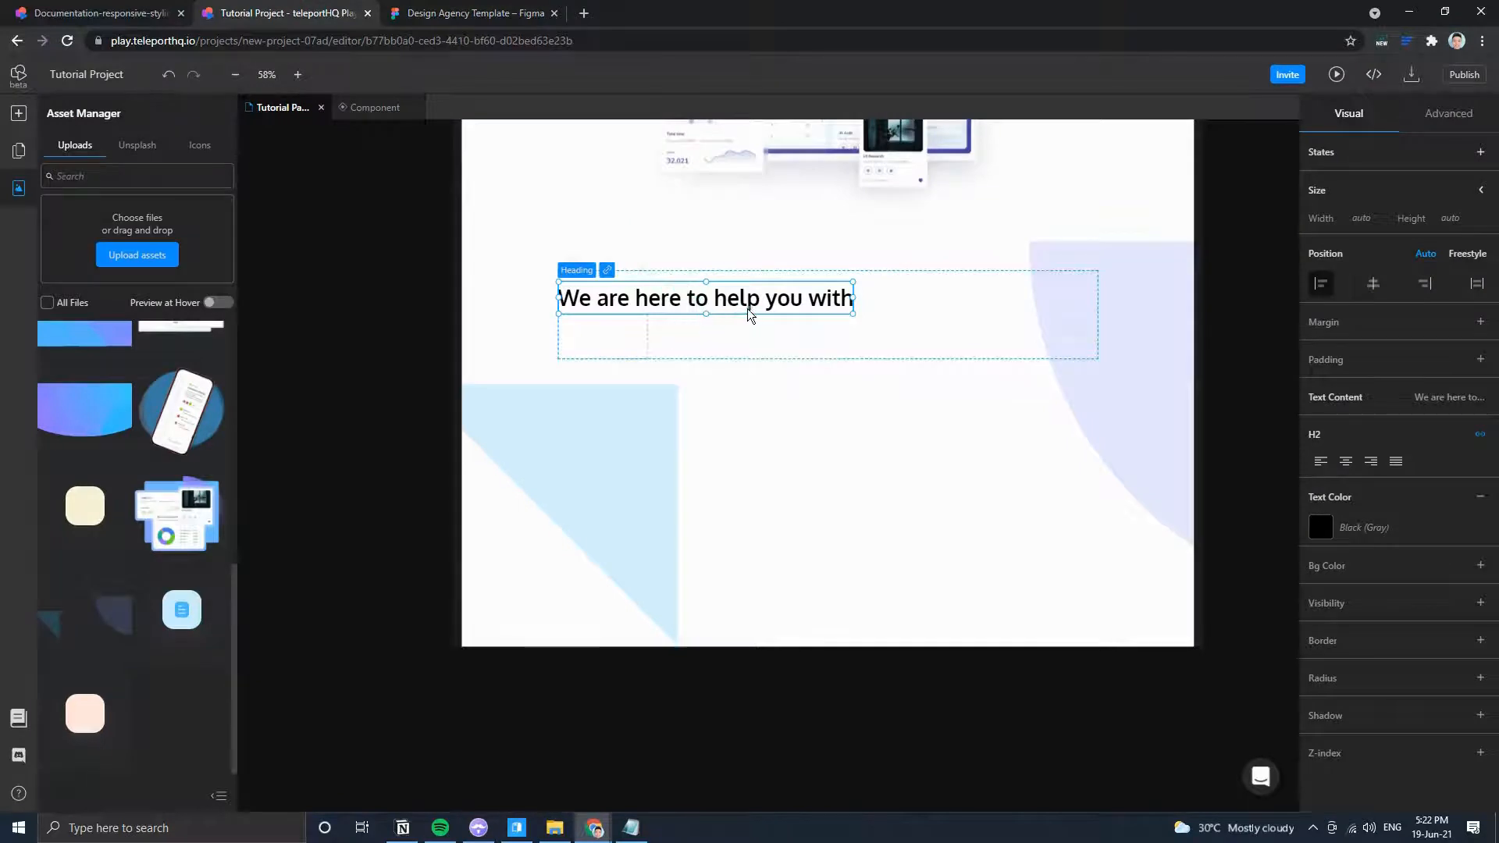
click(488, 11)
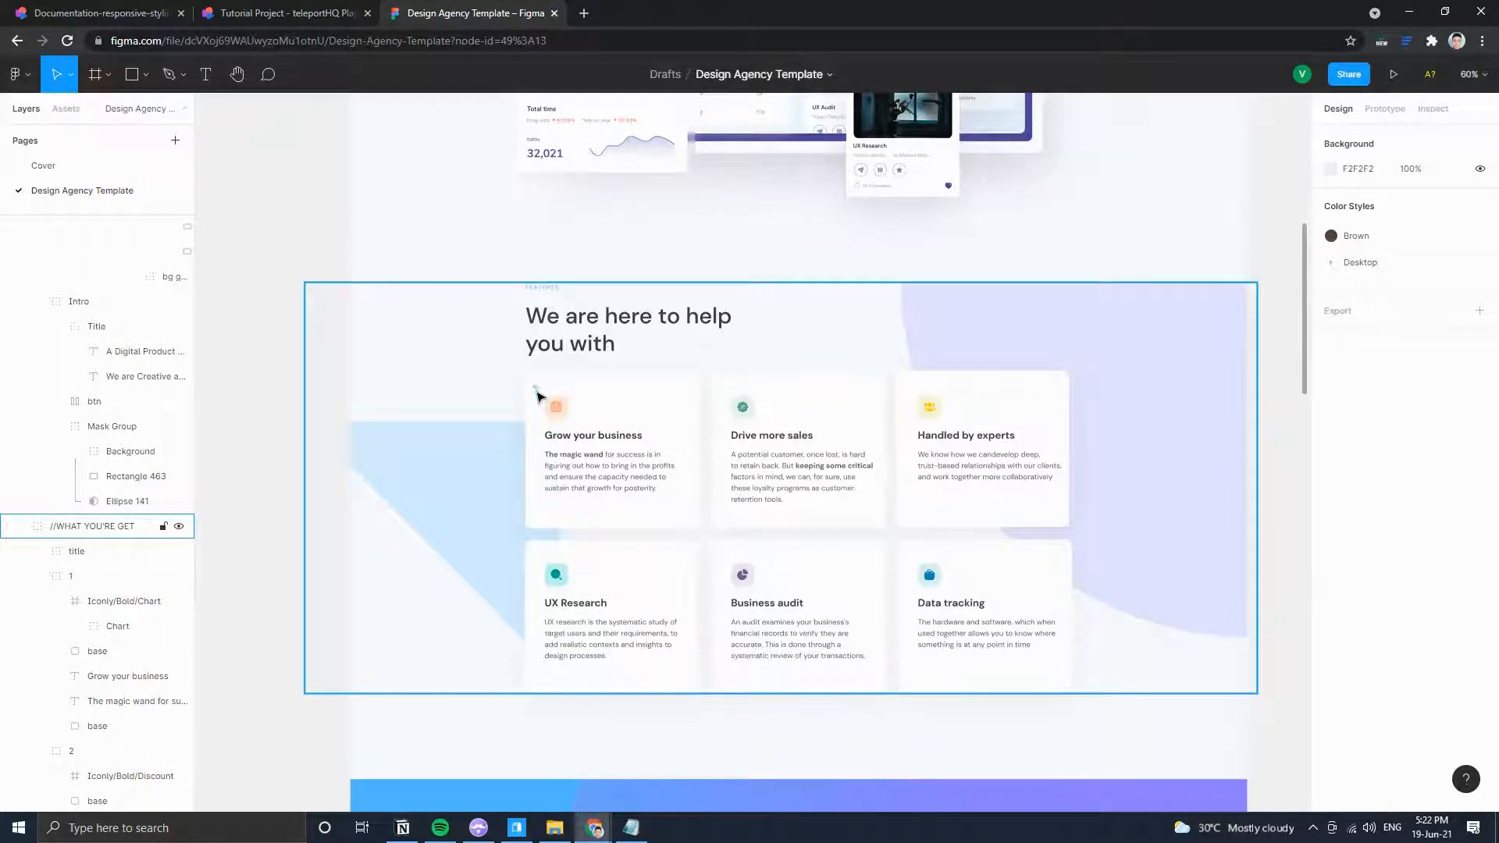
click(383, 11)
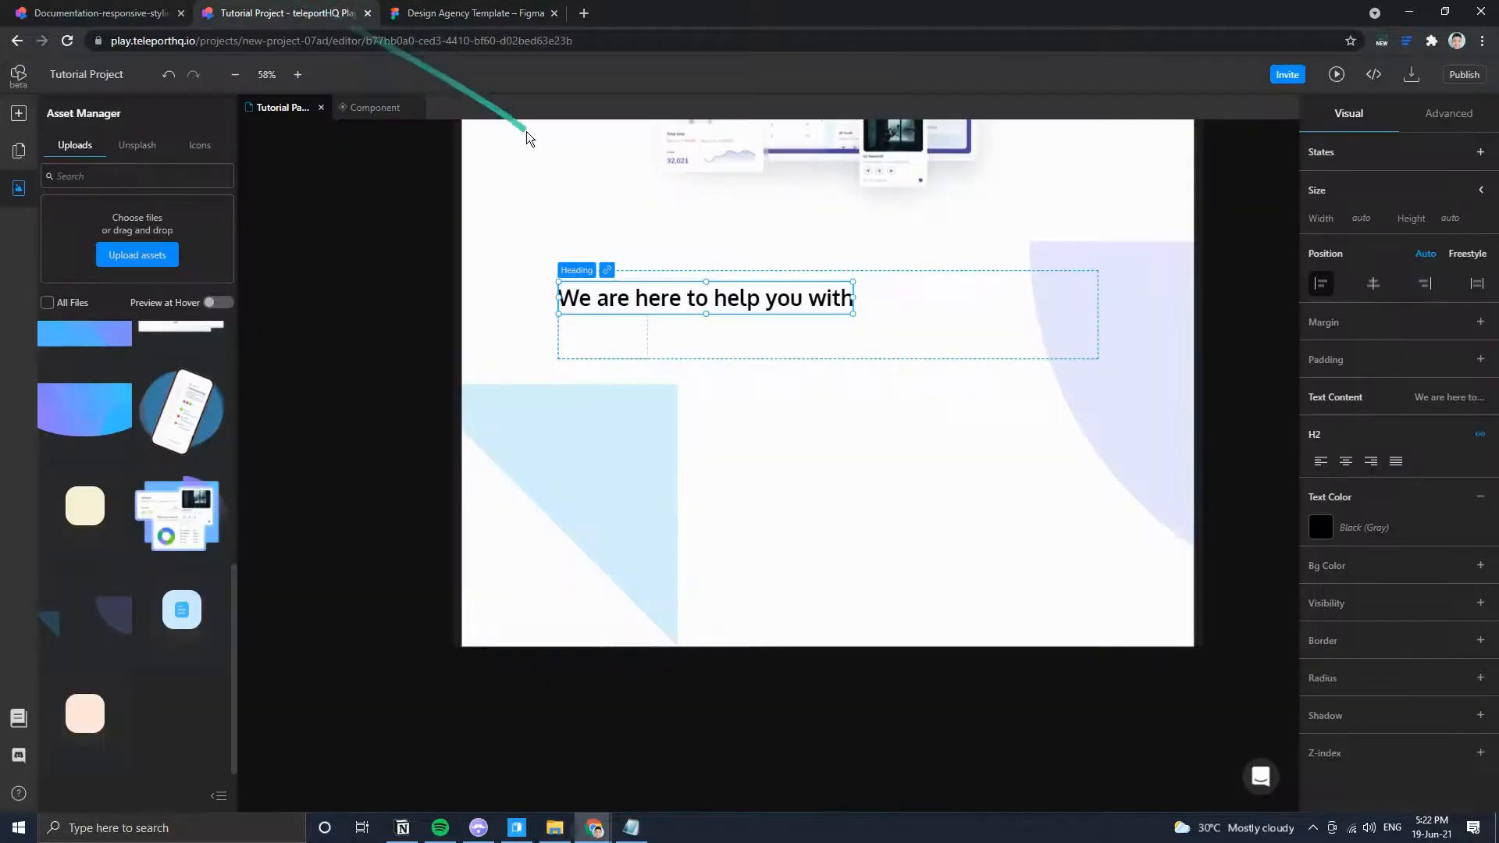
click(1478, 324)
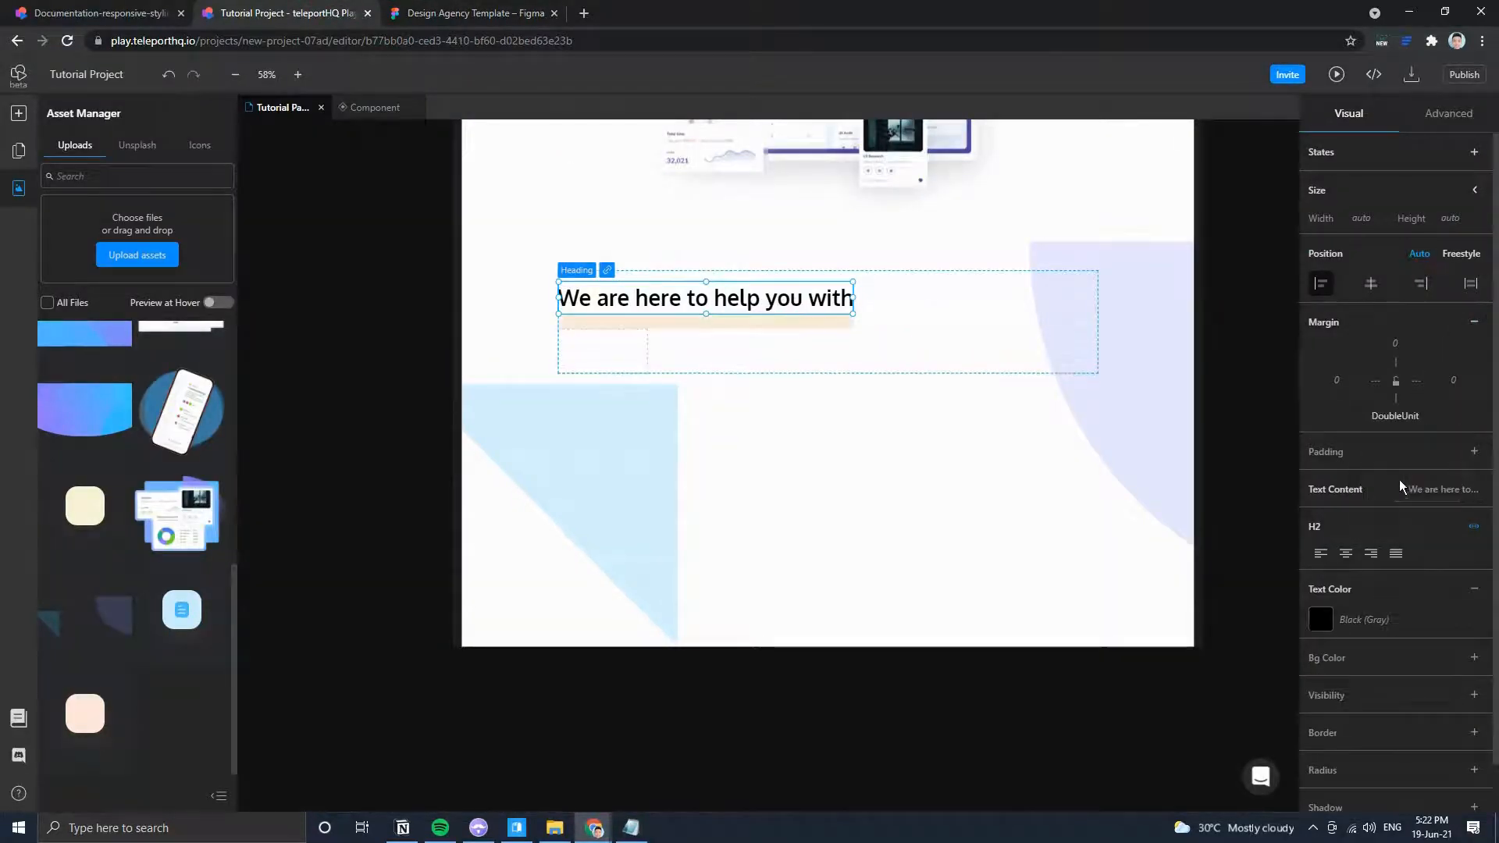
Set the width of the container below the heading to 100%, using the Figma card area as reference.
click(629, 348)
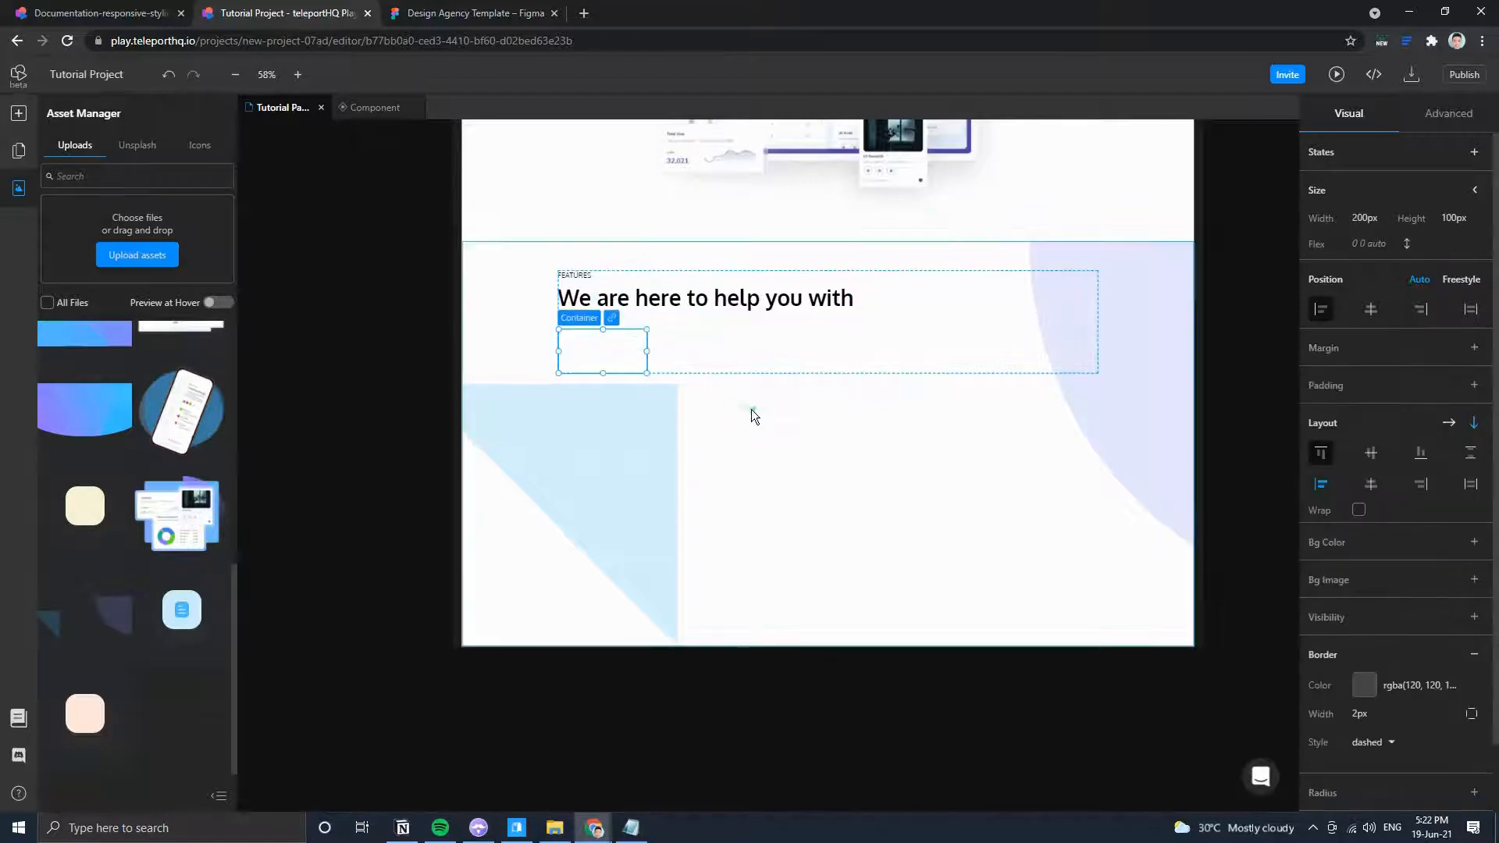
click(468, 12)
click(284, 12)
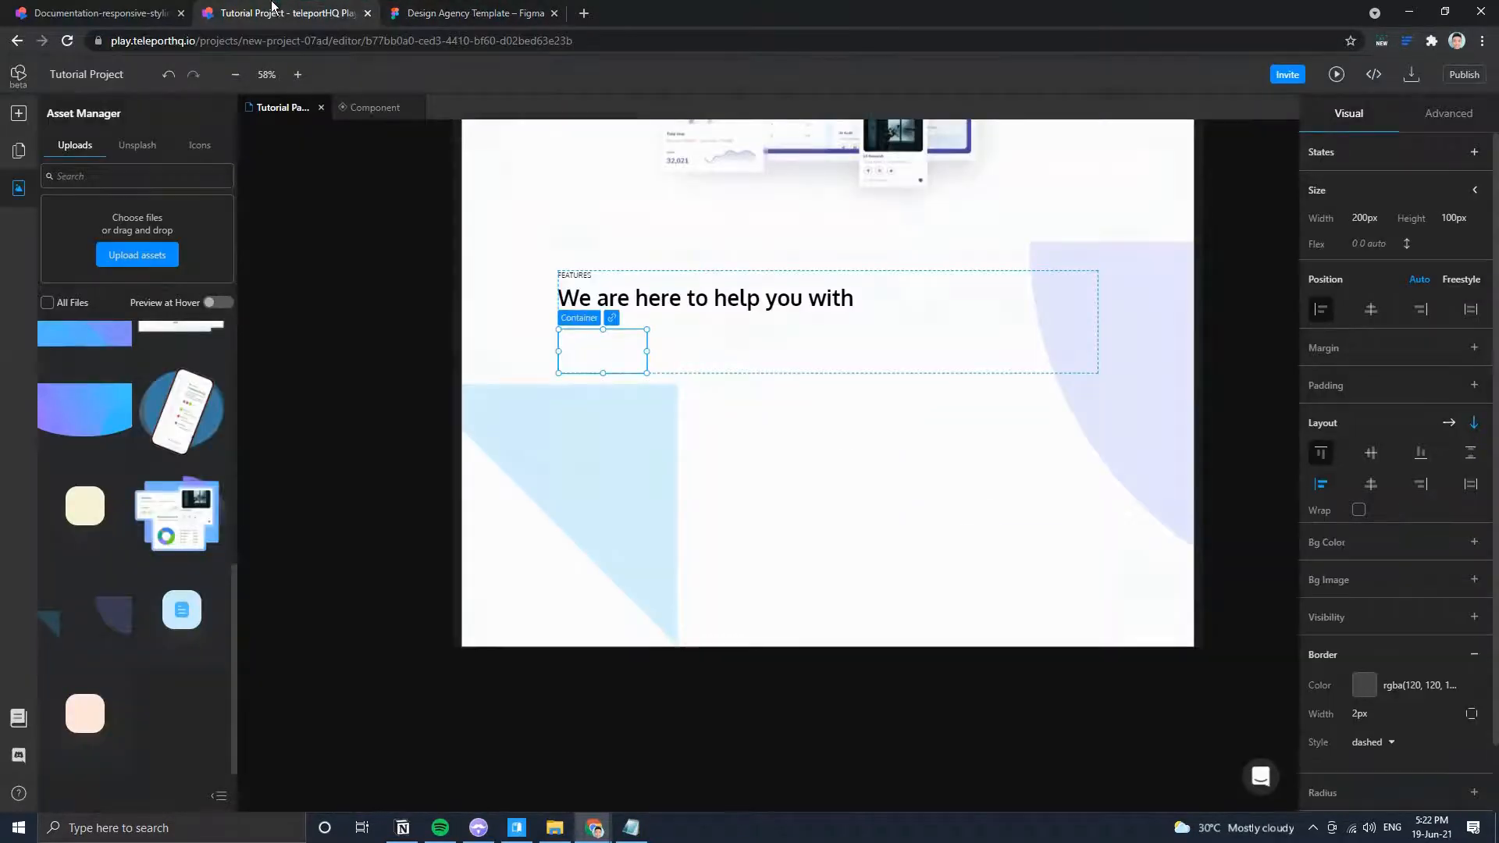
click(1362, 218)
click(1374, 267)
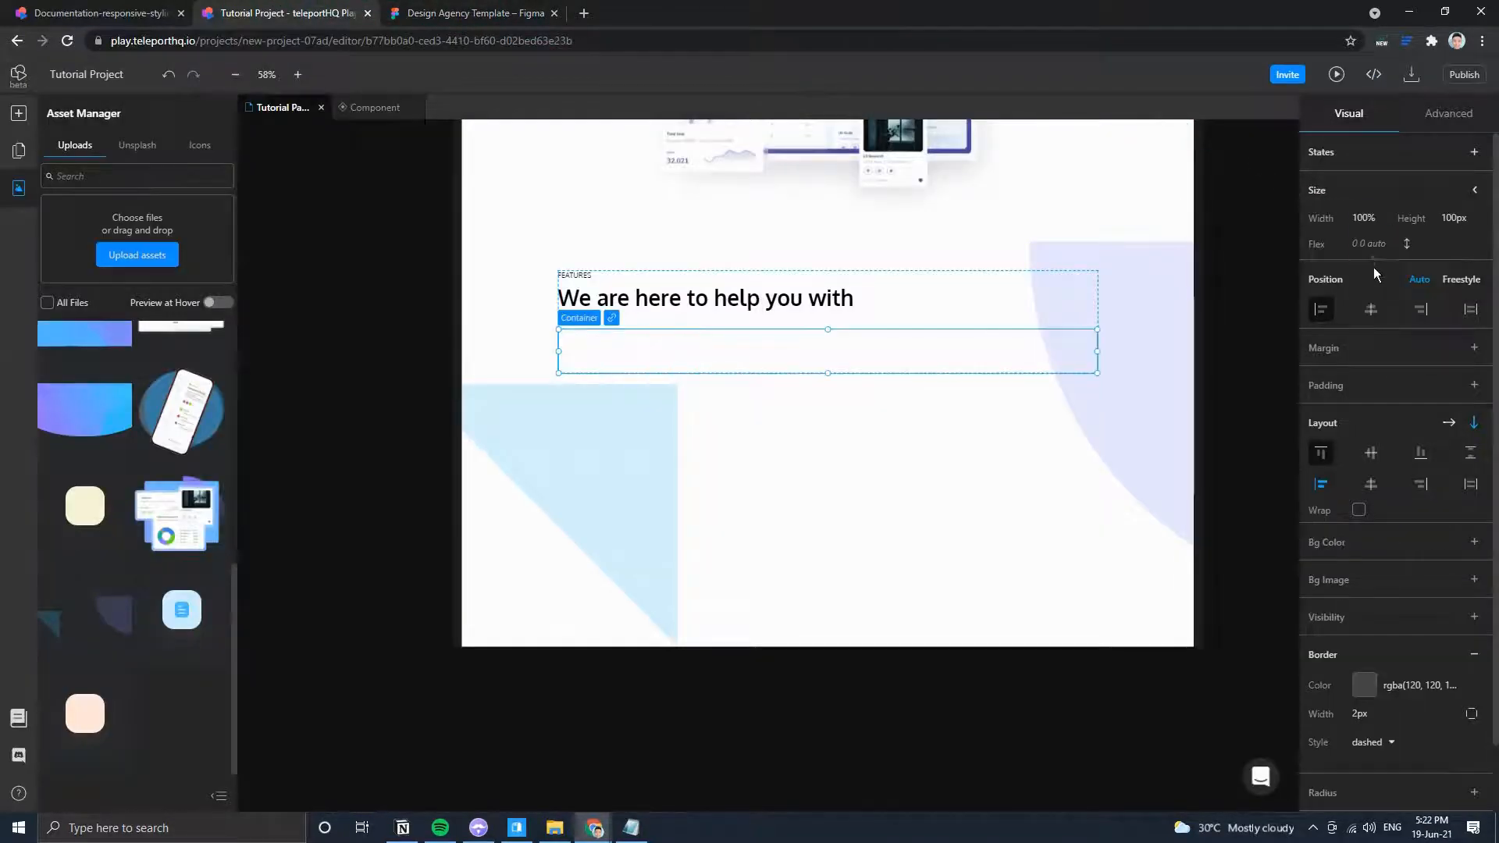
Give the full-width container below the heading a minimum height of 300px and an auto height.
click(1452, 221)
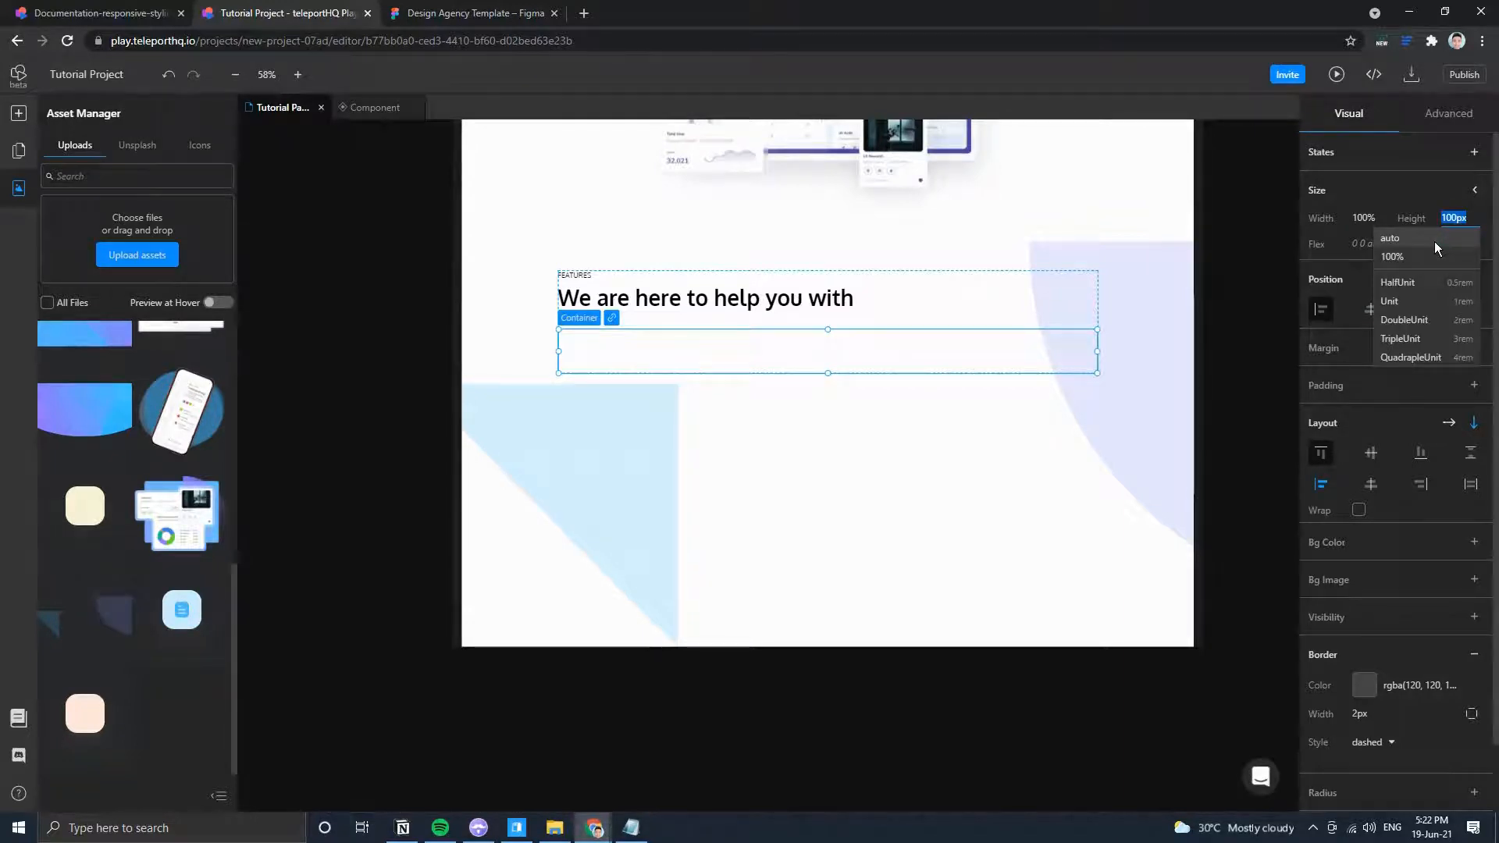
click(1431, 204)
click(1461, 221)
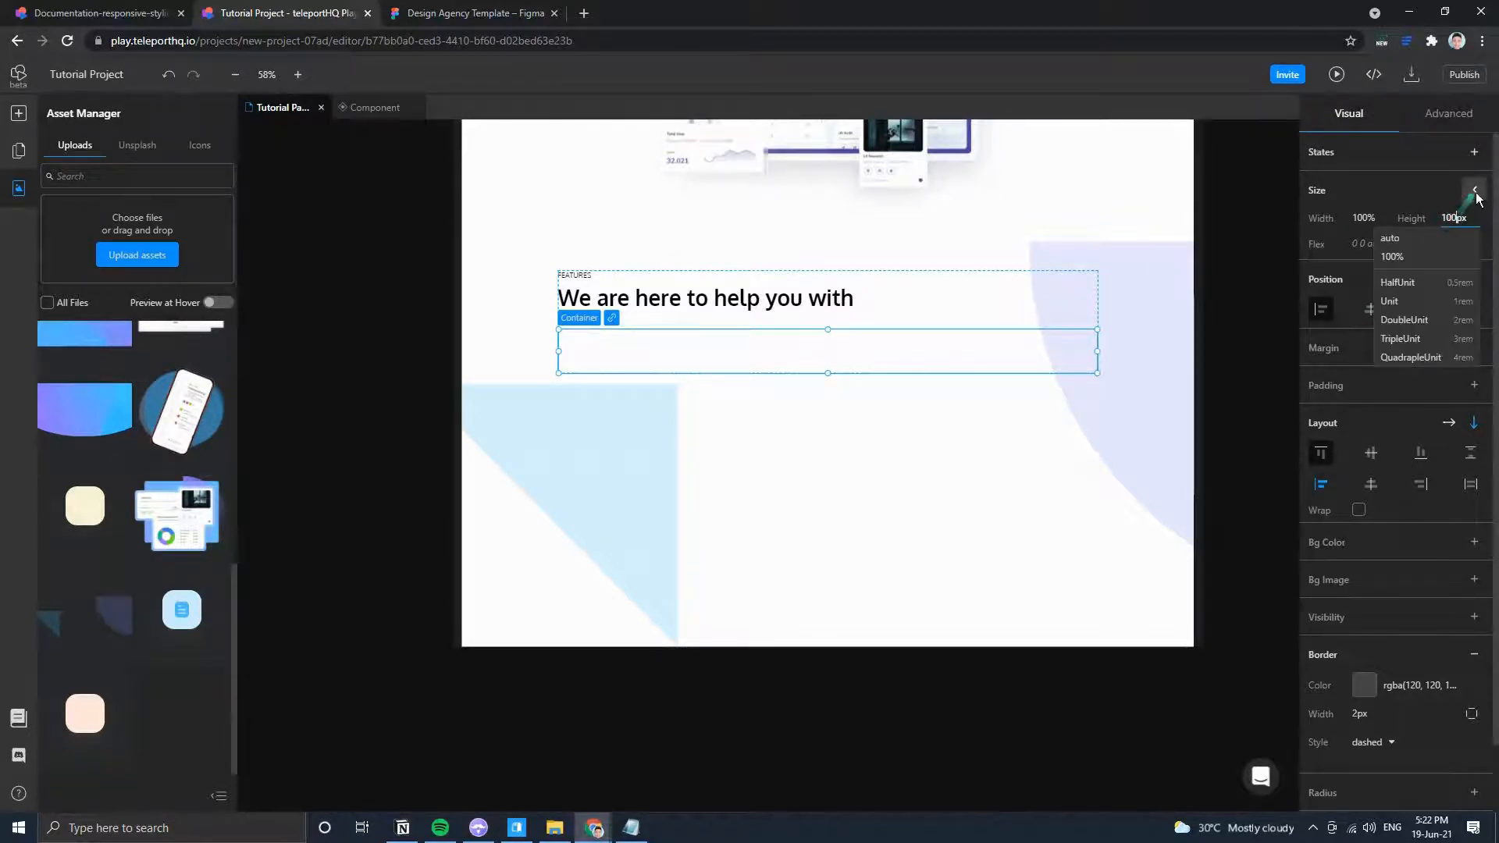
click(1474, 192)
click(1453, 244)
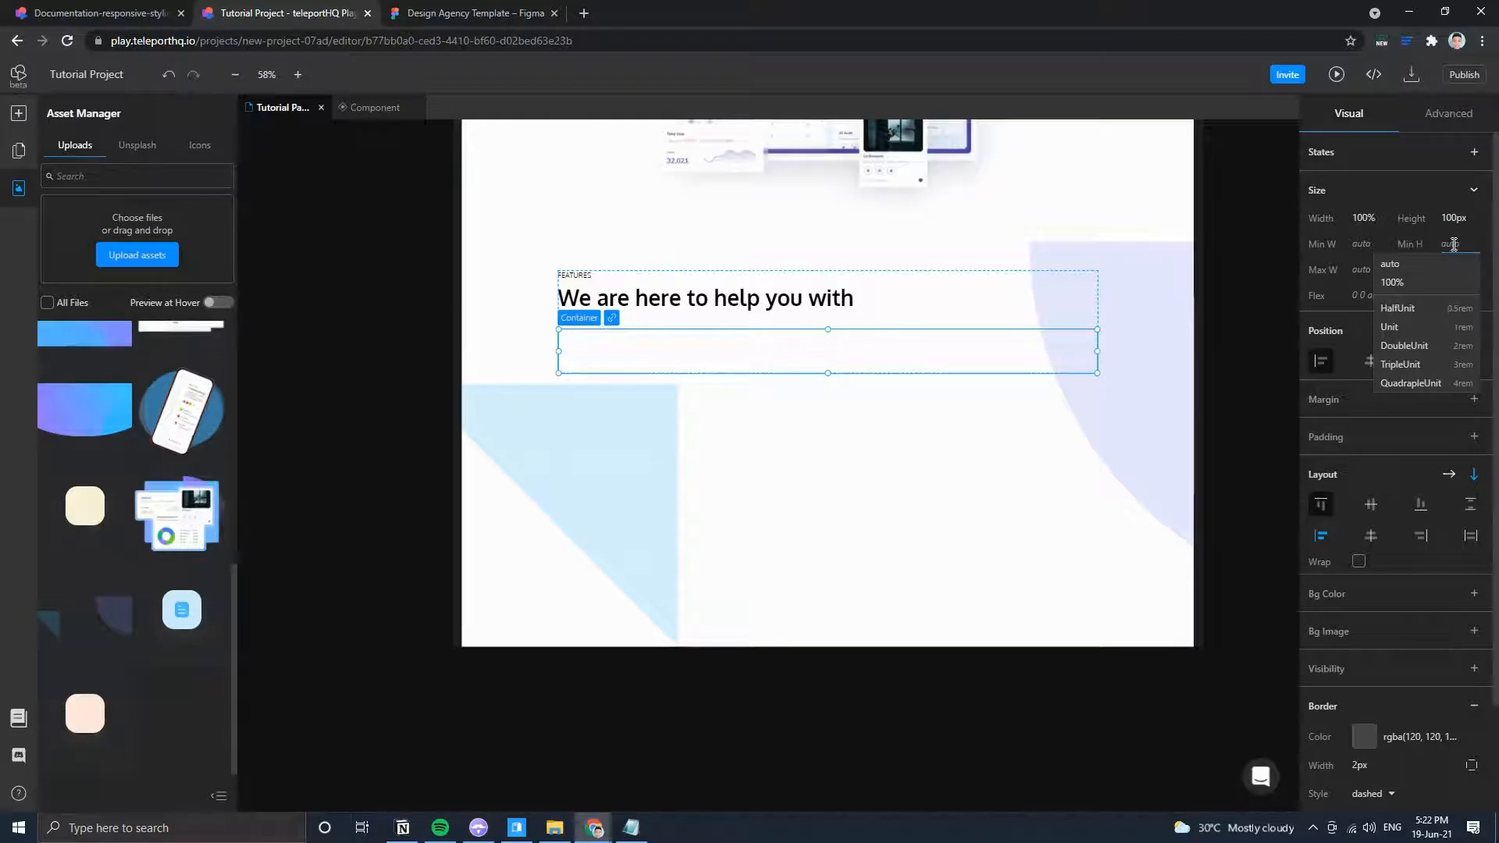
text(300)
key(Return)
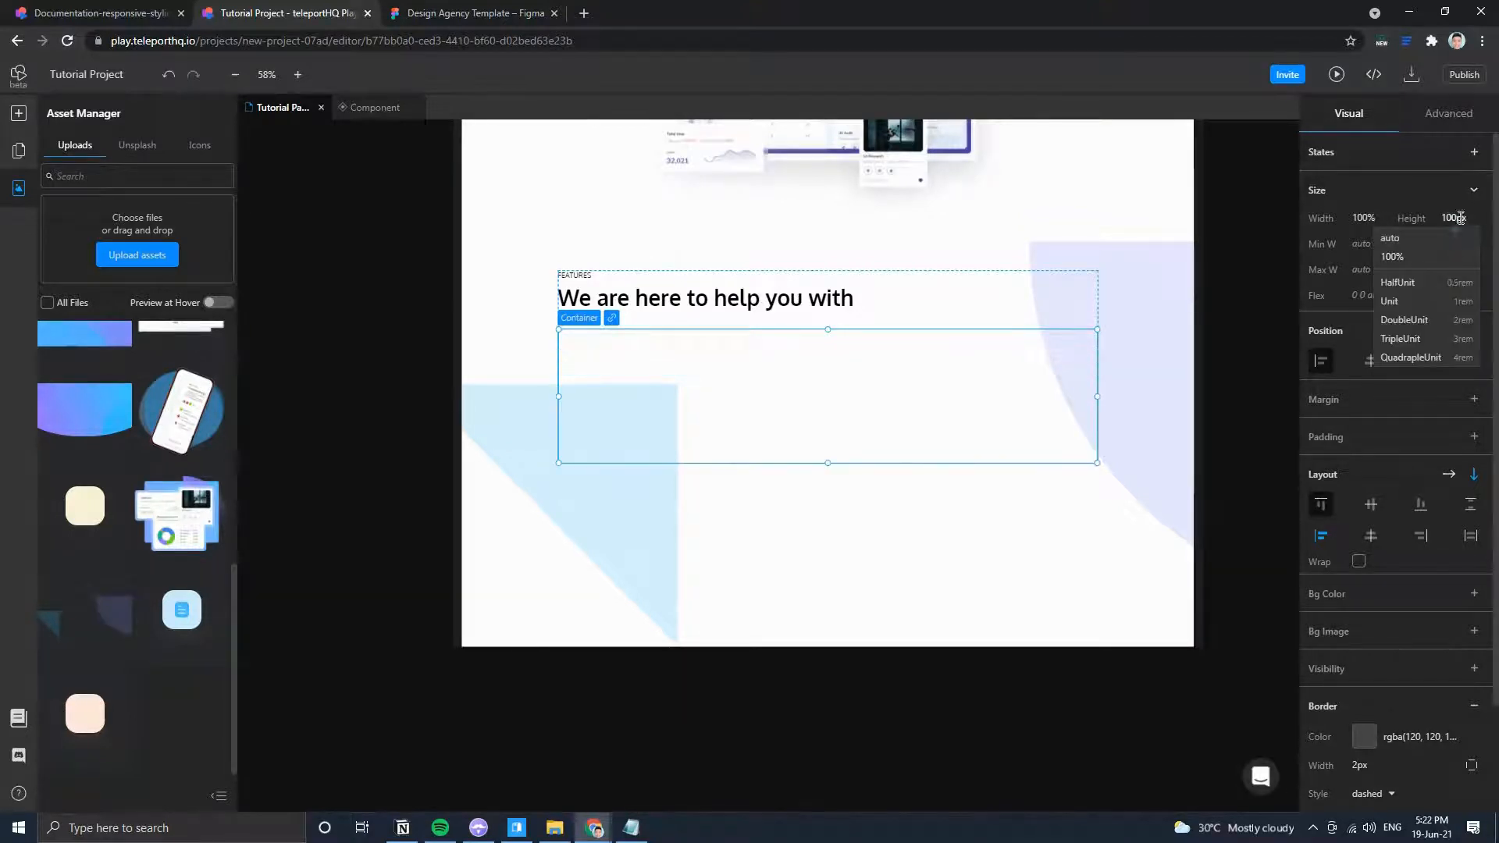
click(1436, 238)
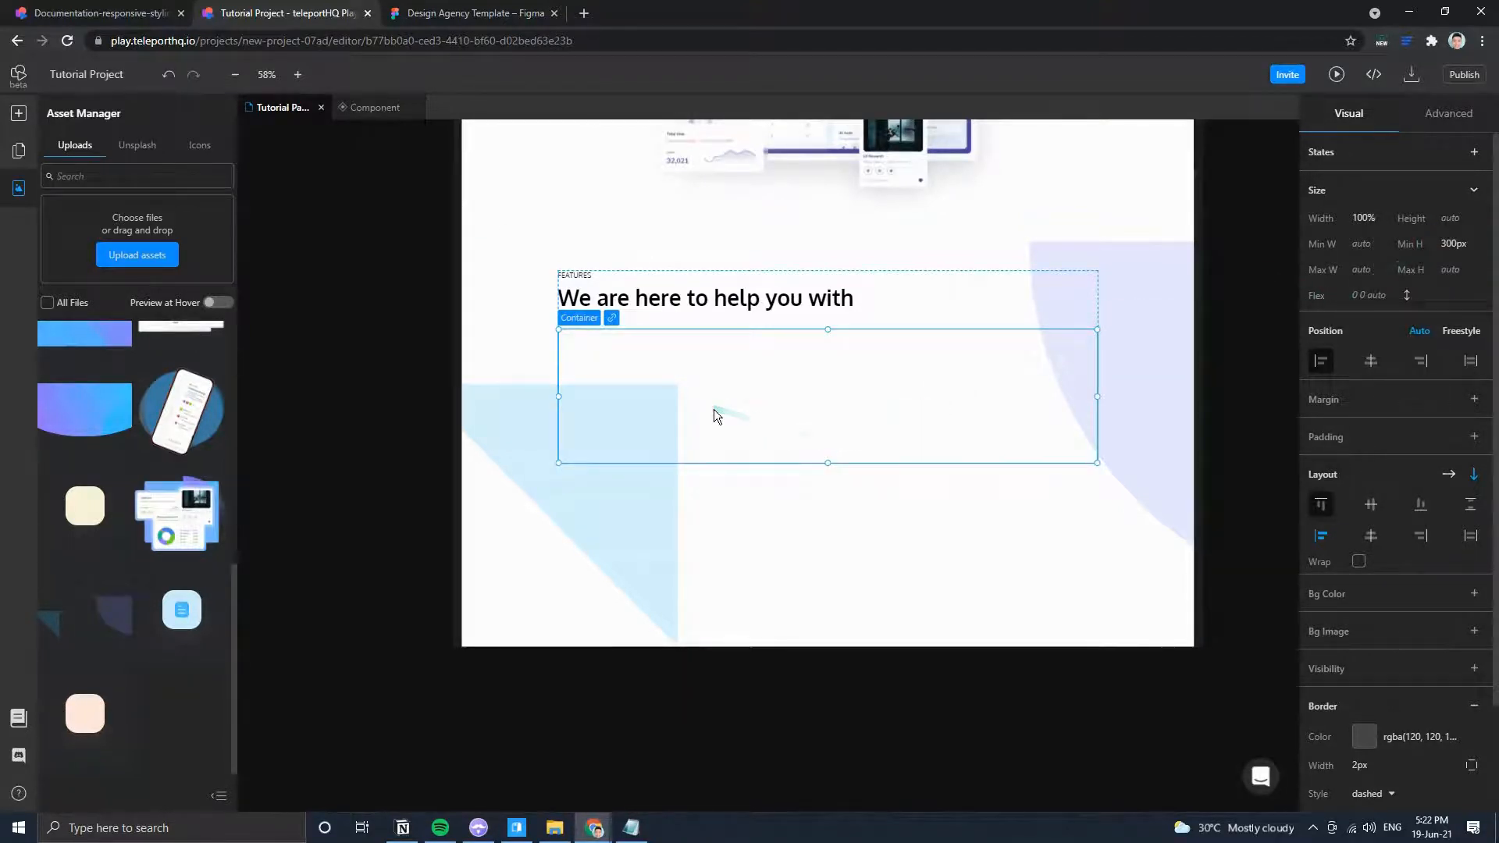
Check the card layout in the Figma design and rename the container below the heading to Features Container.
click(431, 11)
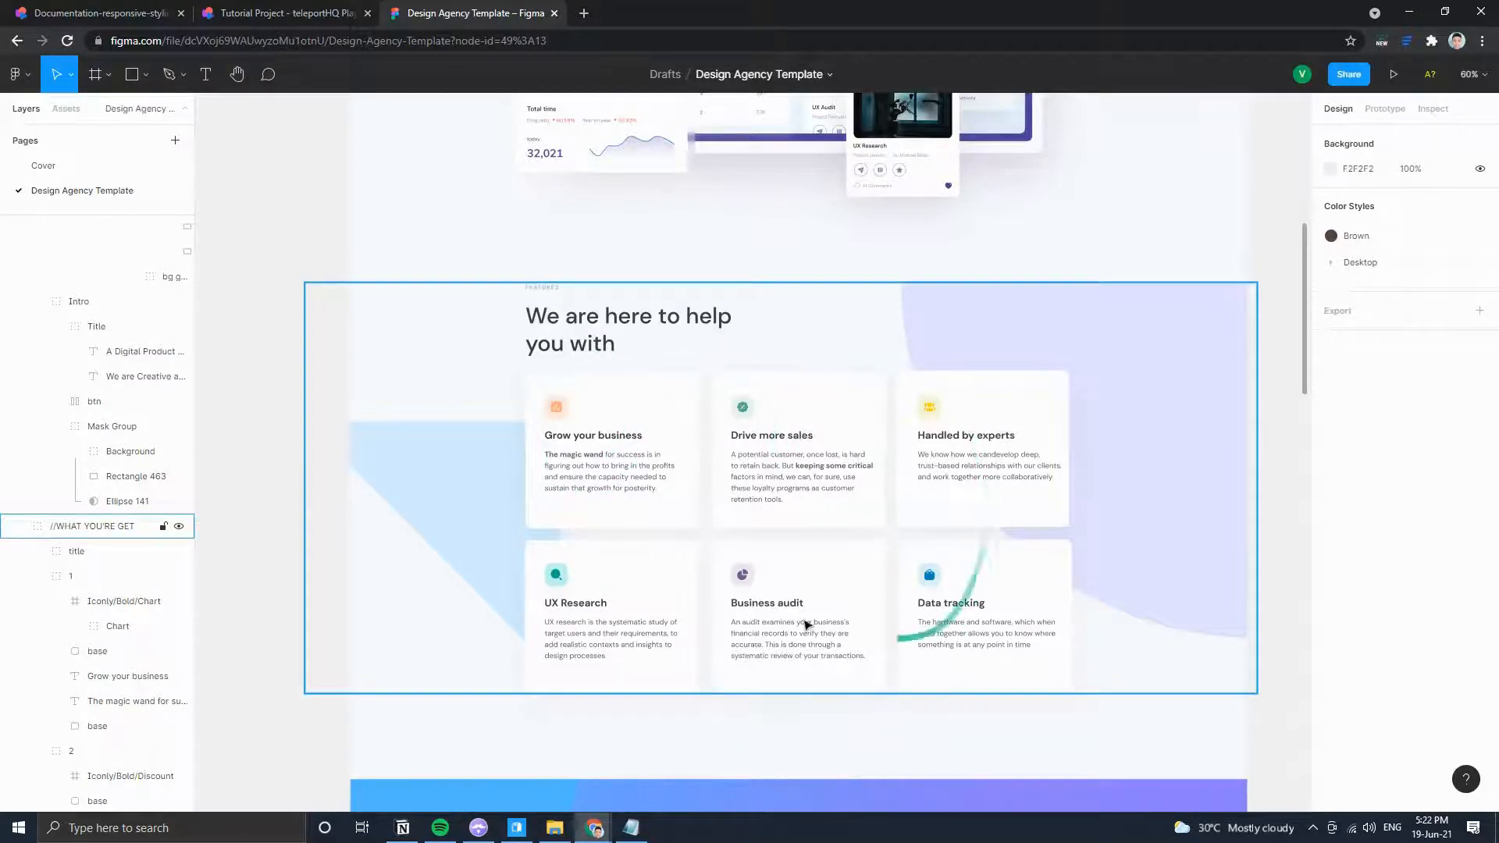
click(281, 14)
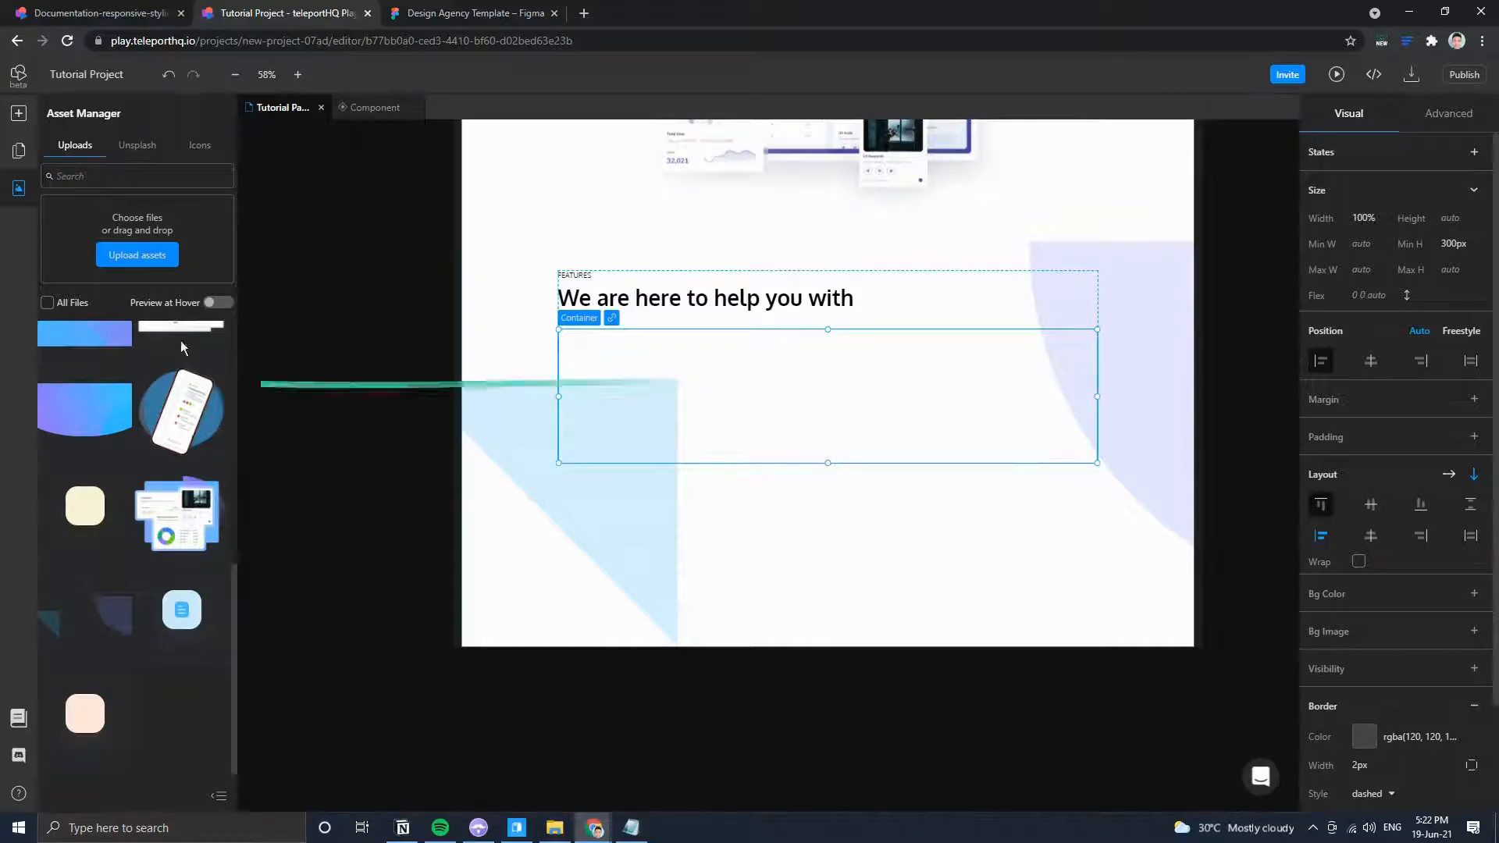
click(18, 152)
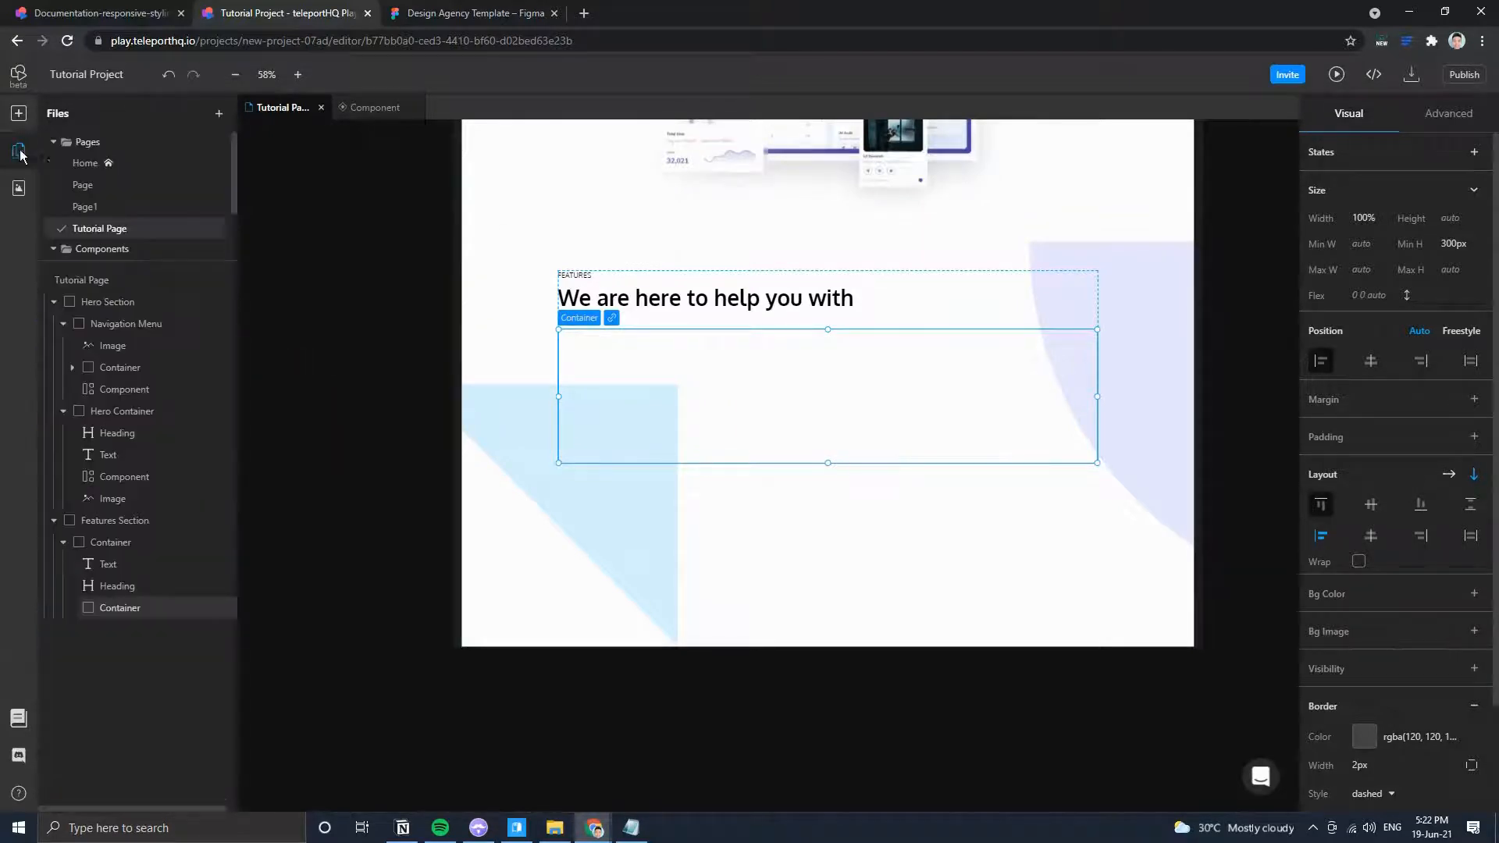
double_click(123, 606)
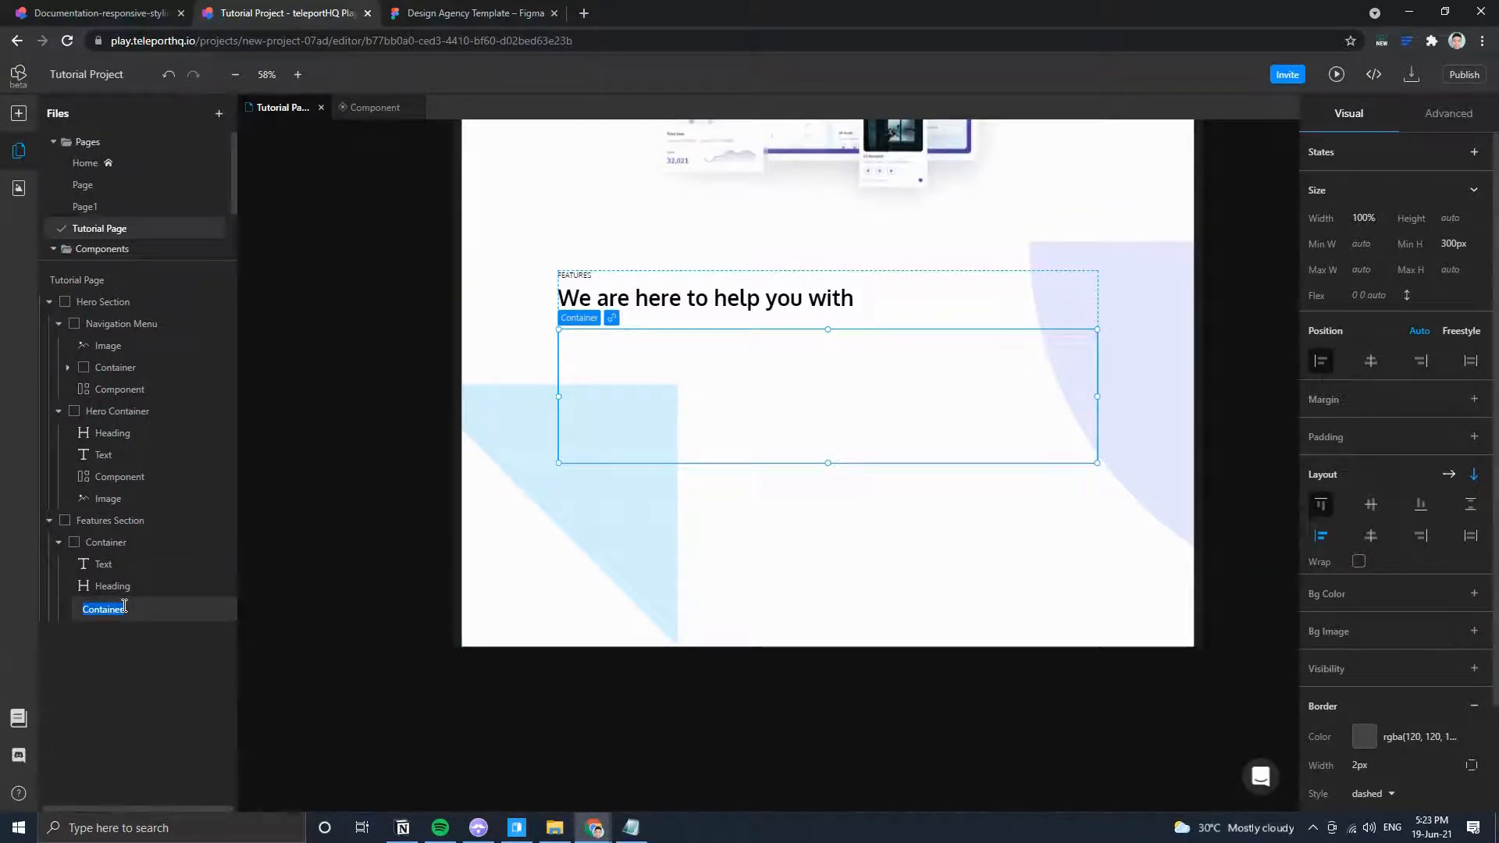
text(Features)
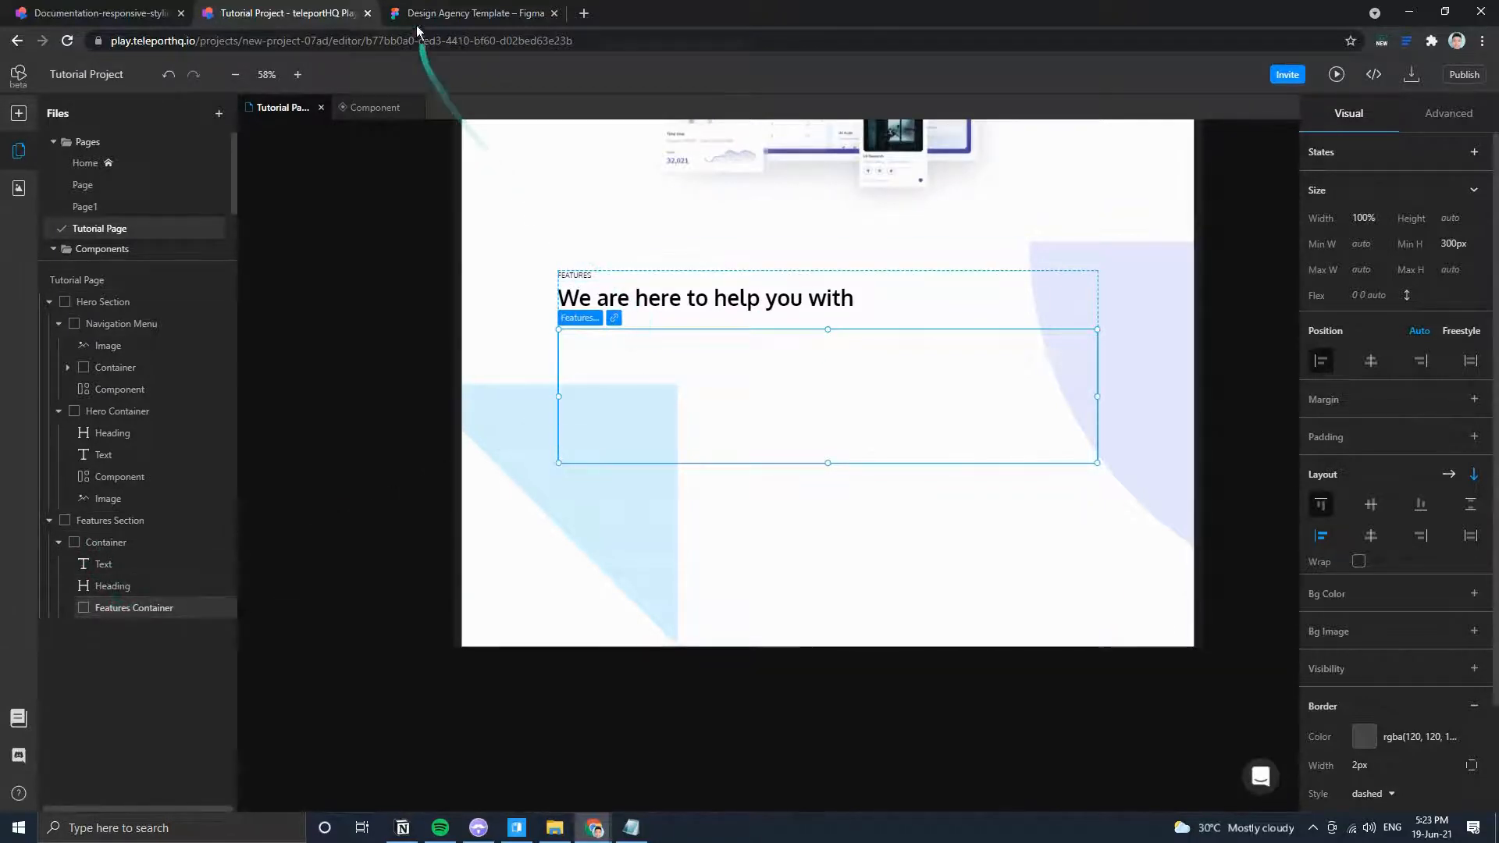
Insert a new container inside Features Container and set its width to 33.33%, matching the three-column Figma layout.
key(c)
click(615, 361)
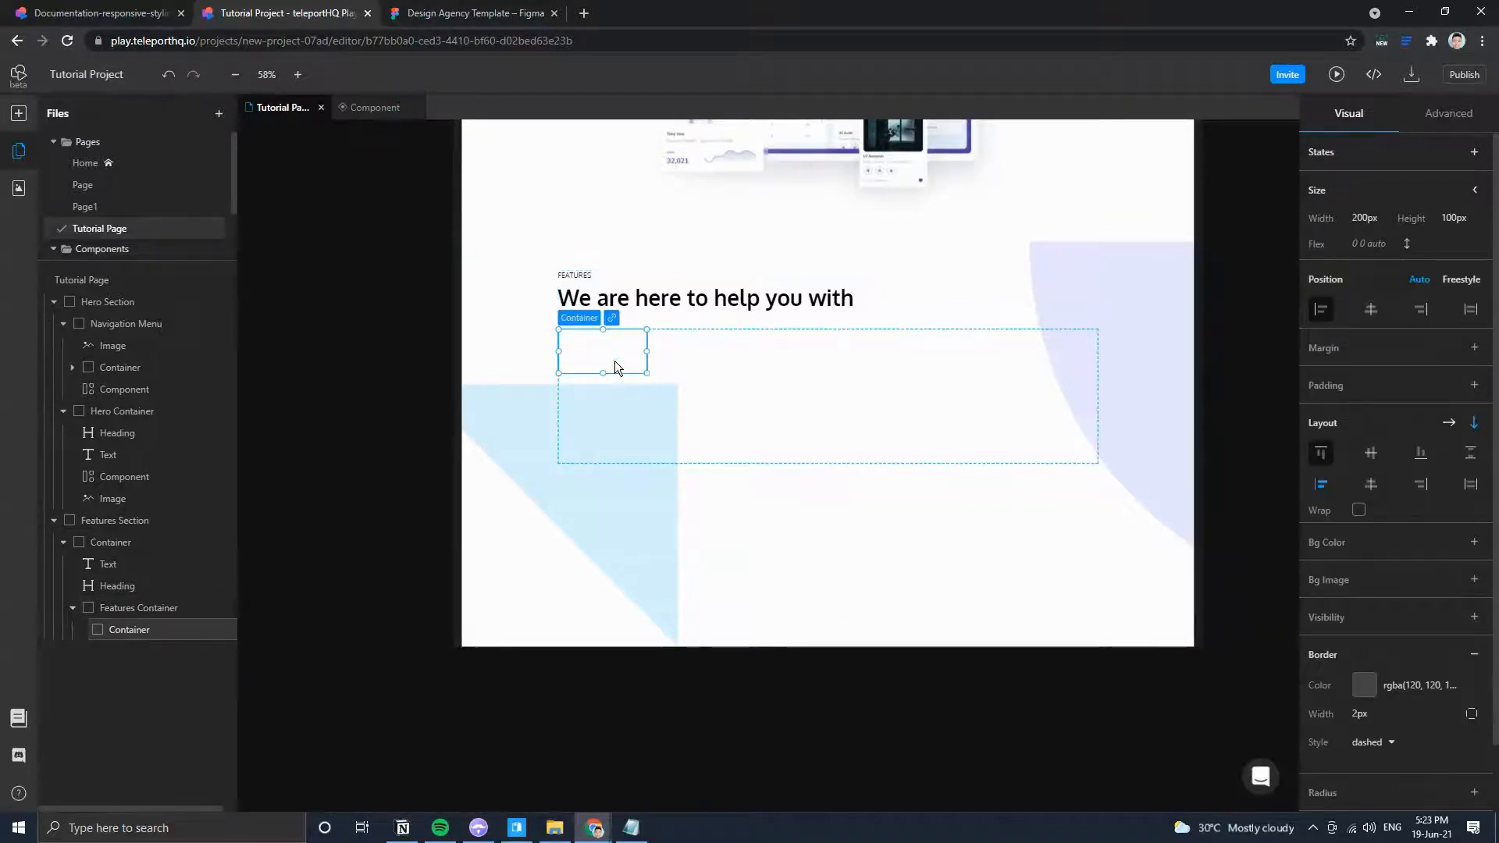
key(ctrl+Tab)
key(ctrl+shift+Tab)
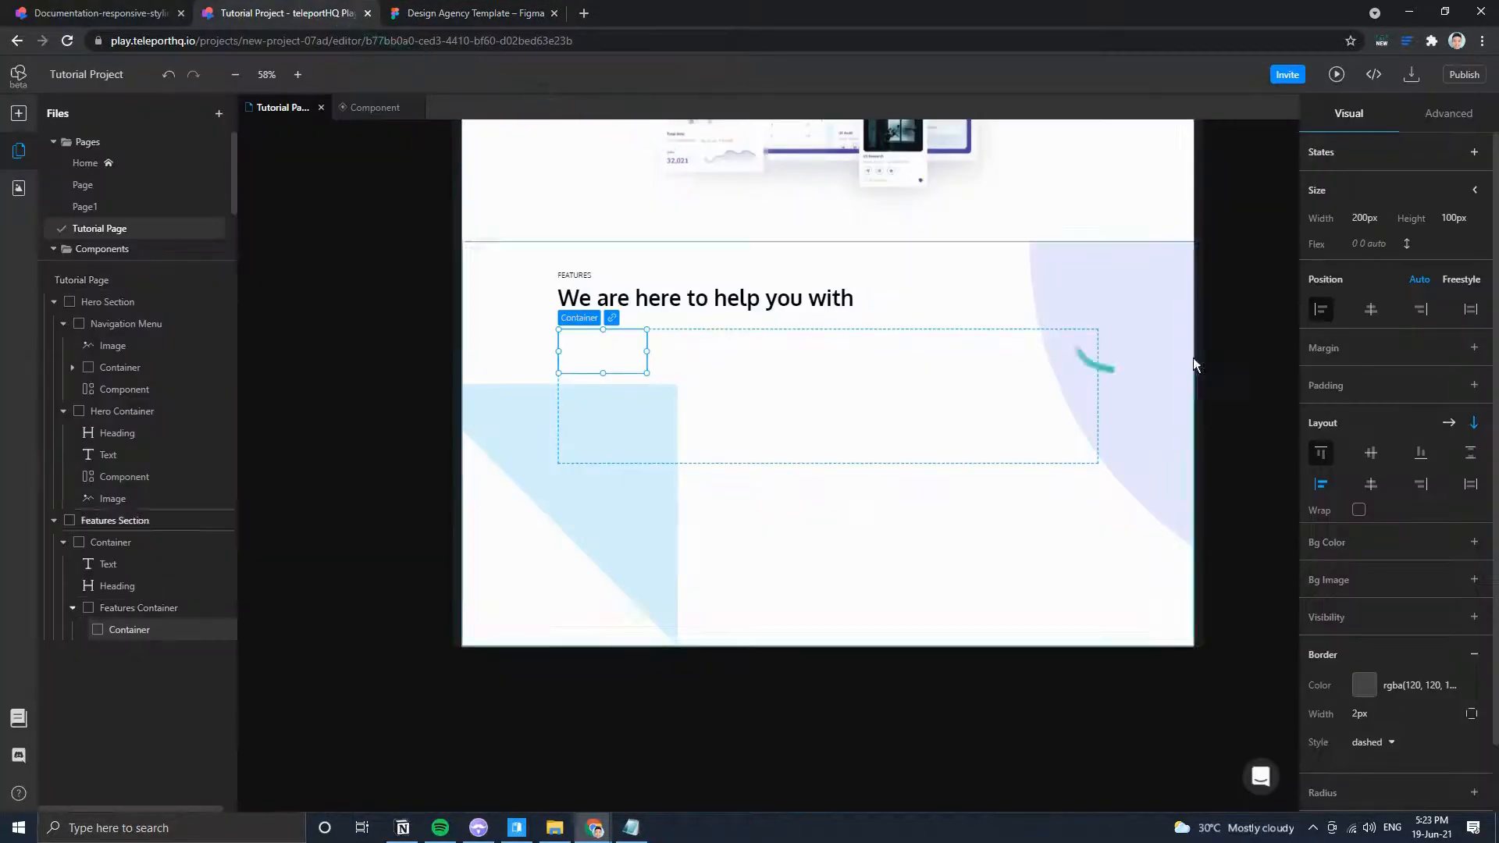
click(1358, 219)
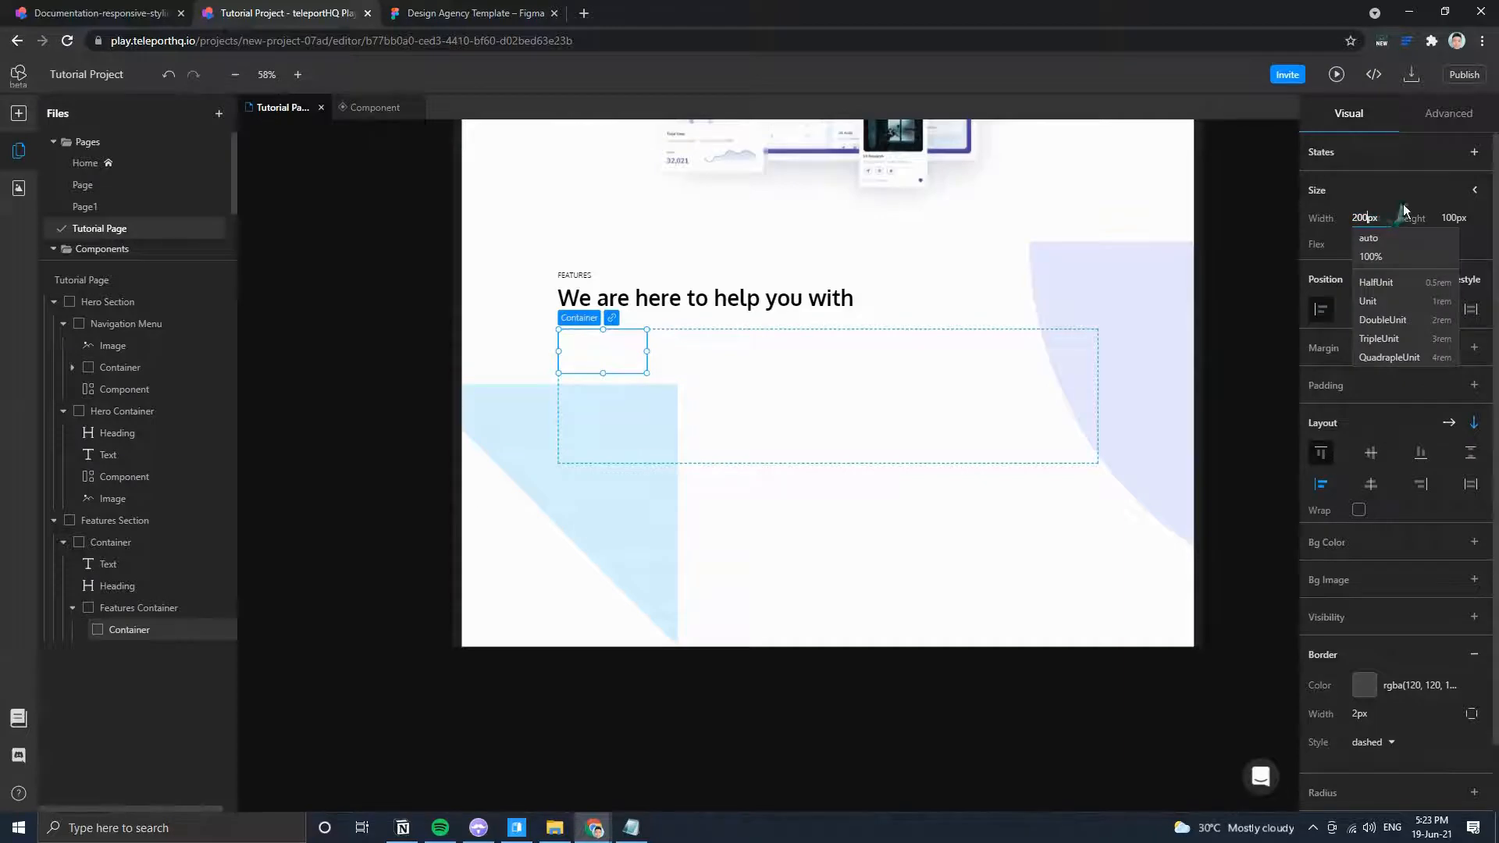
text(33.33)
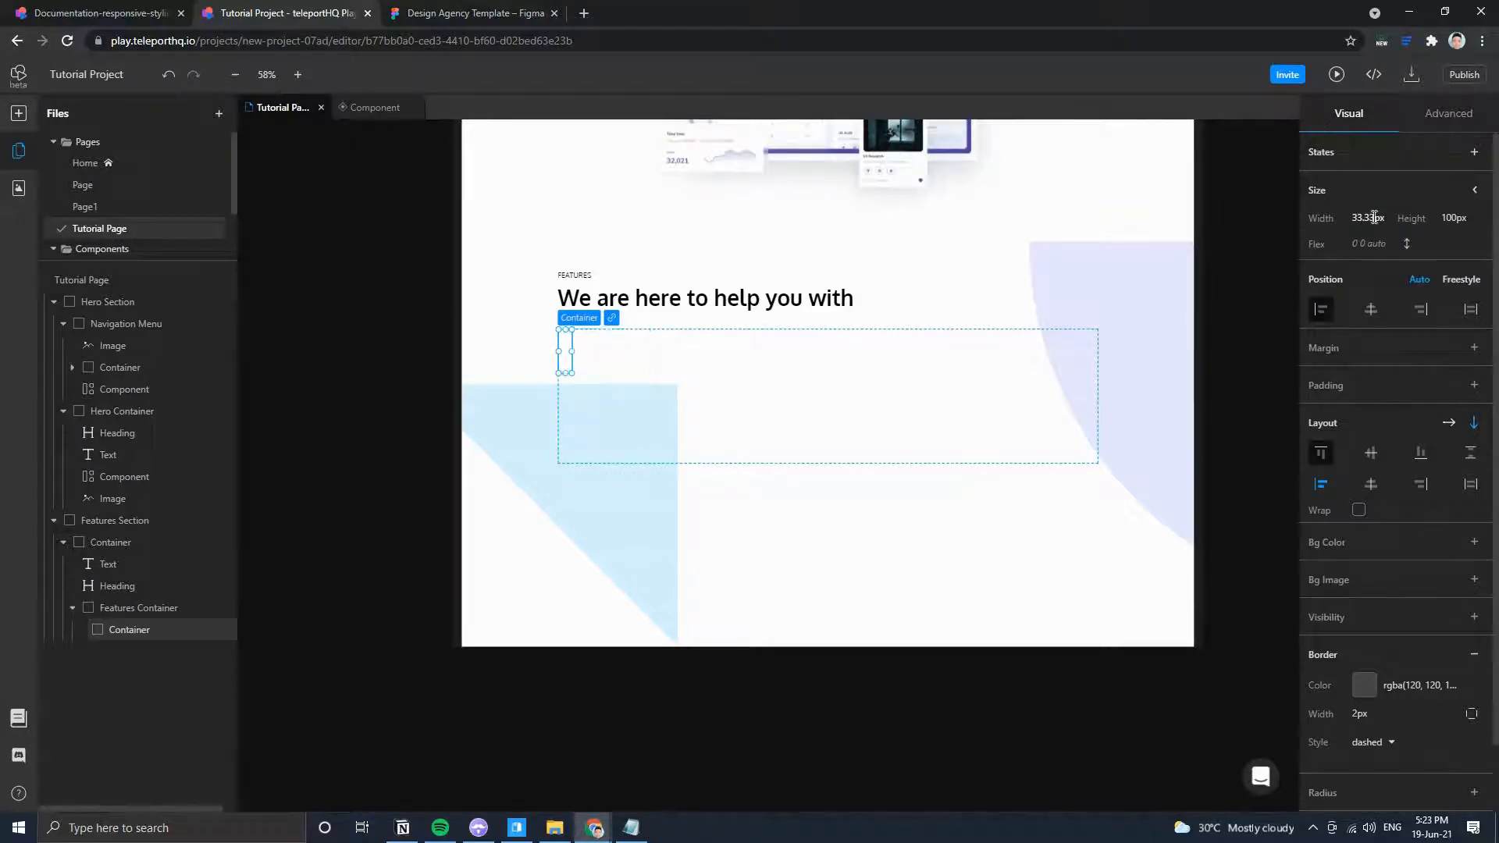
click(1367, 218)
text(33.33%)
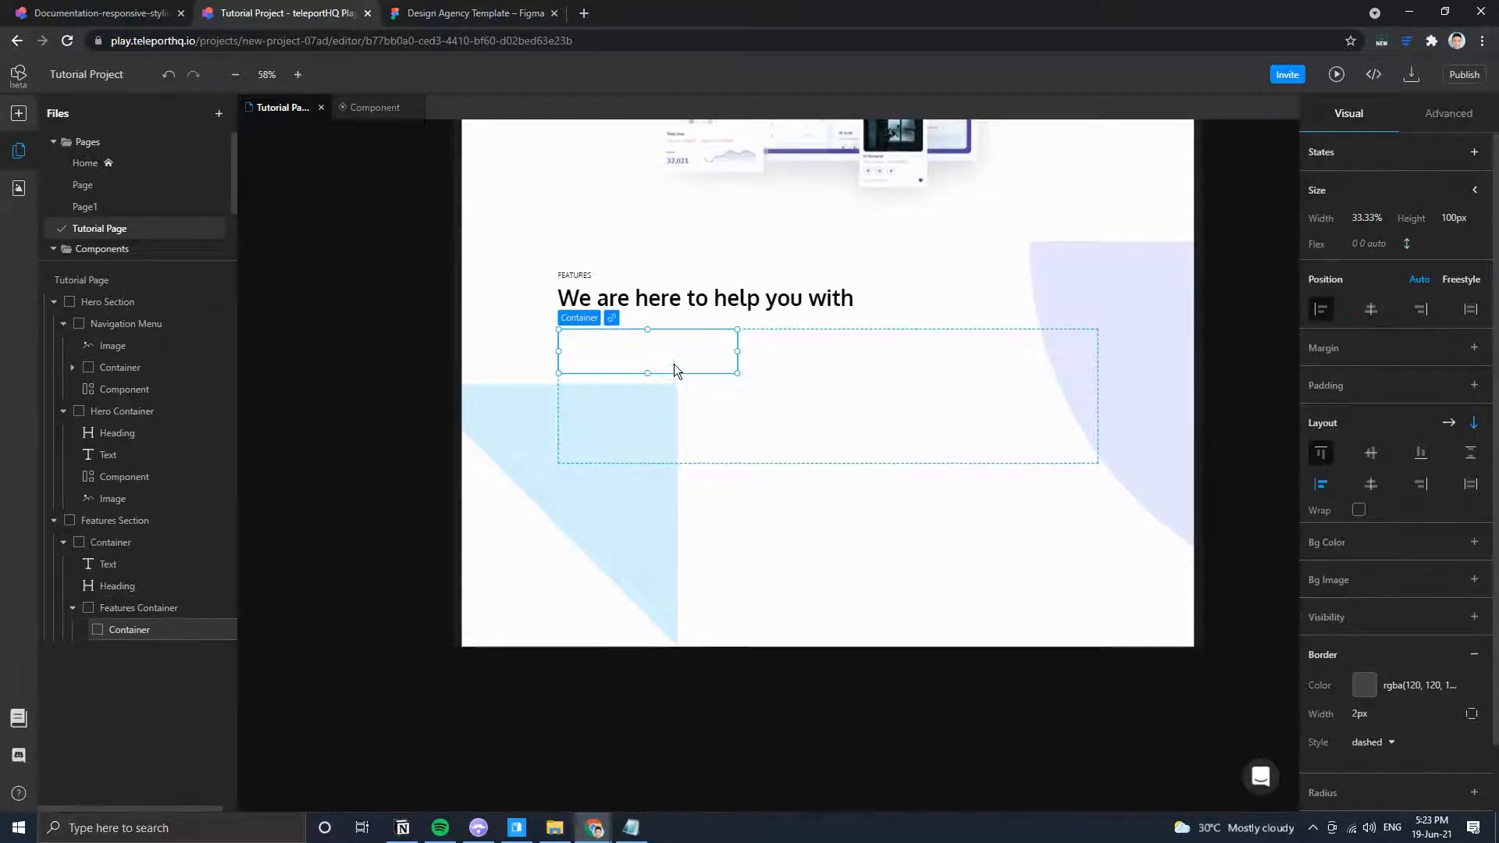
Set the inner card container's height to auto and its minimum height to 150px, comparing it with the Figma cards.
click(442, 13)
click(265, 9)
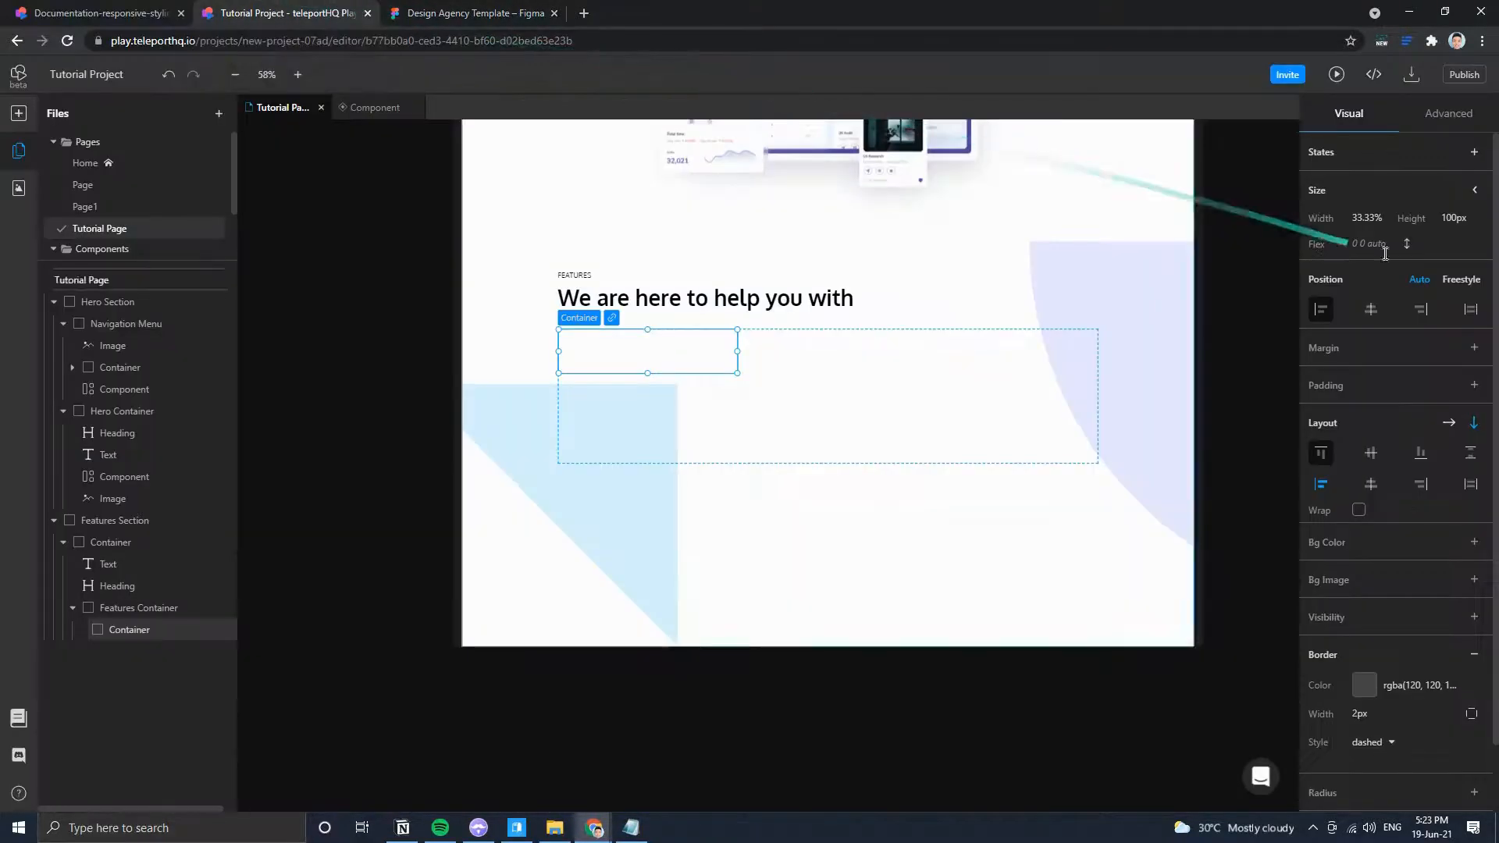
click(1475, 189)
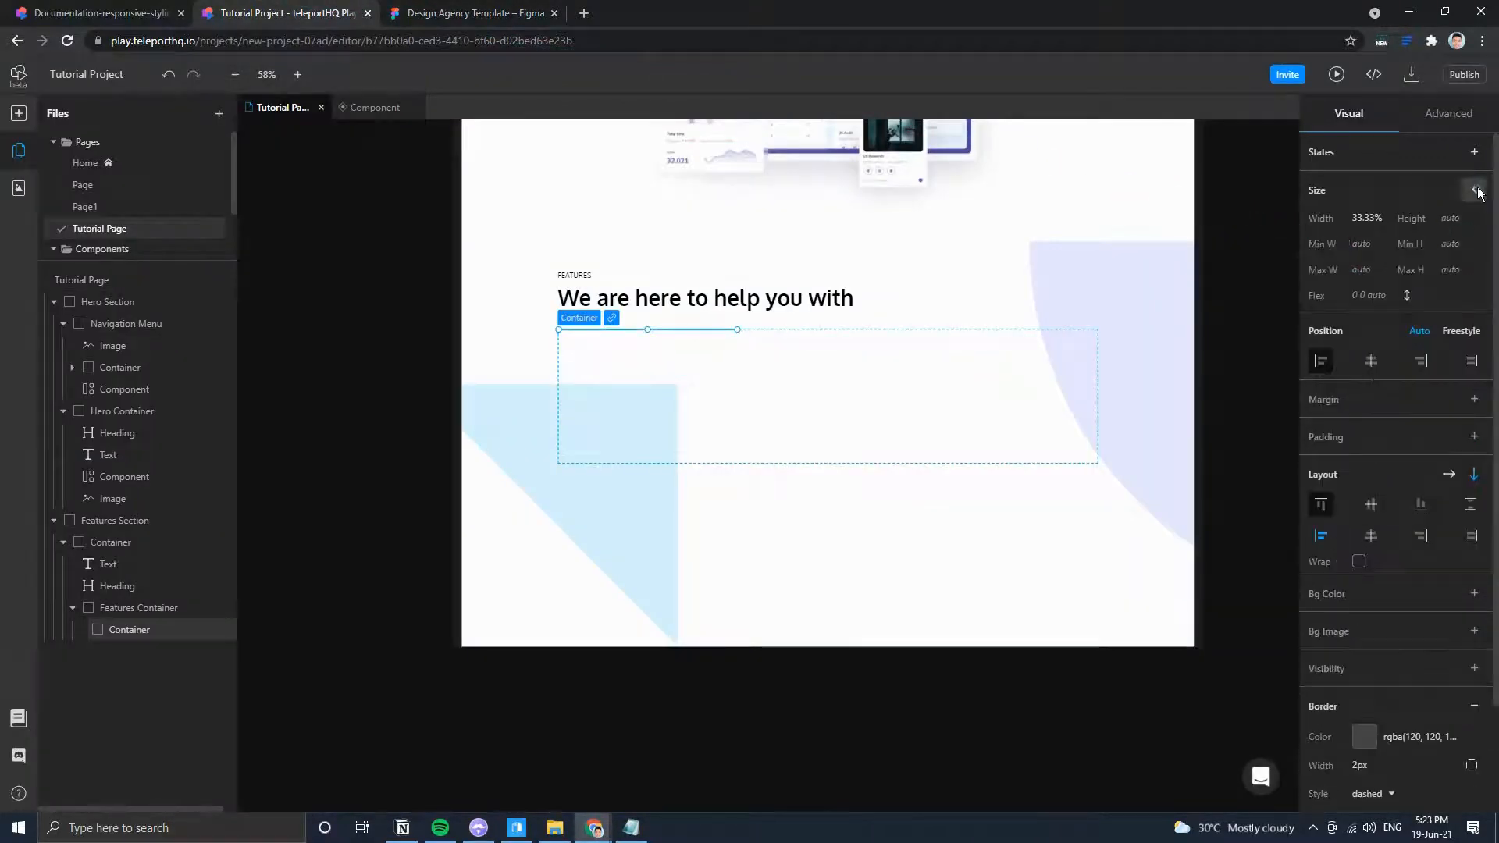
click(1450, 245)
text(100)
key(Return)
click(447, 11)
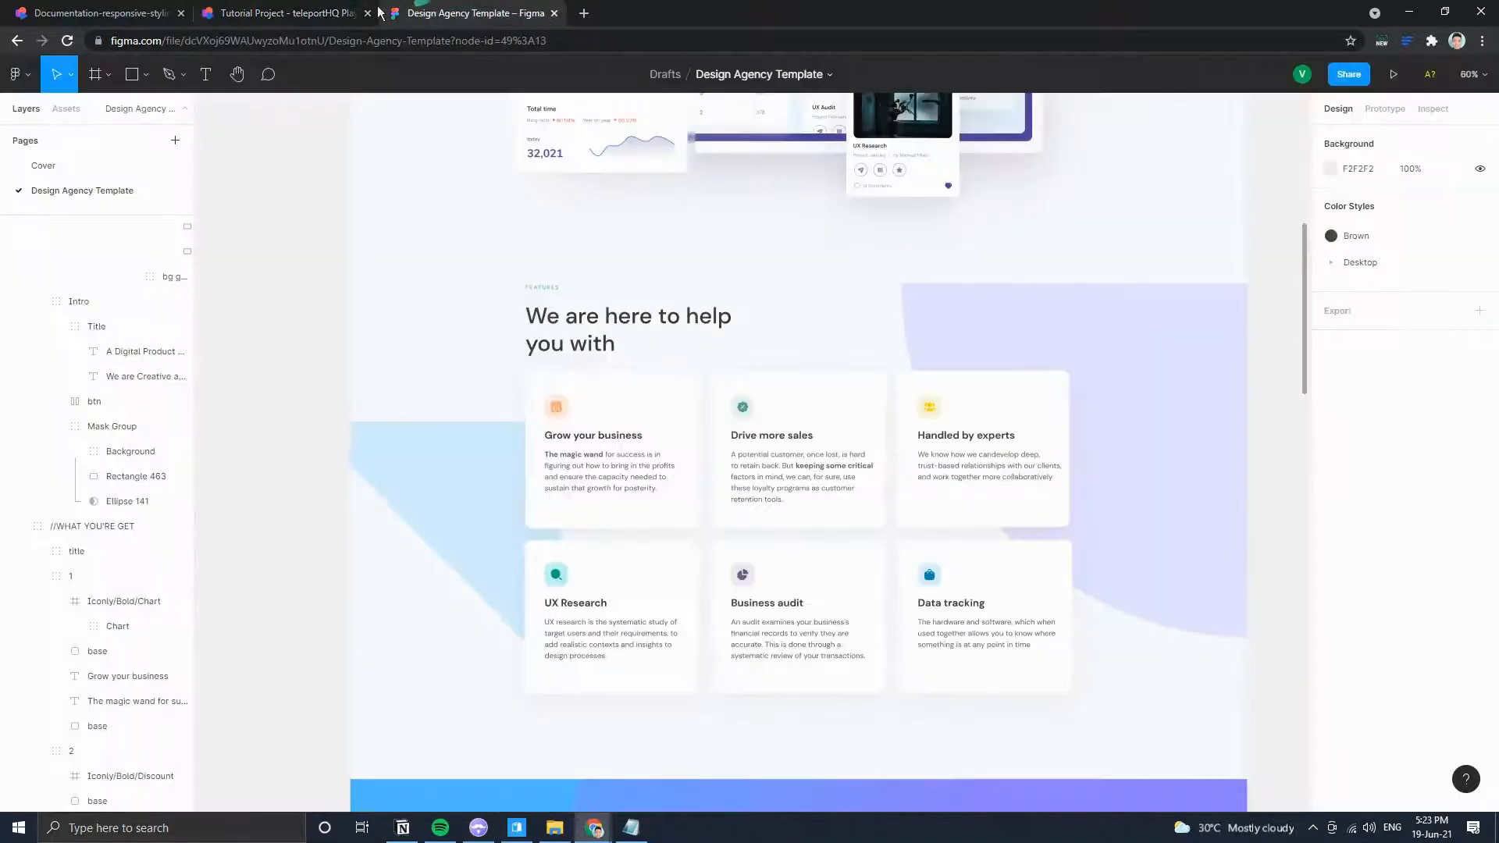
click(266, 9)
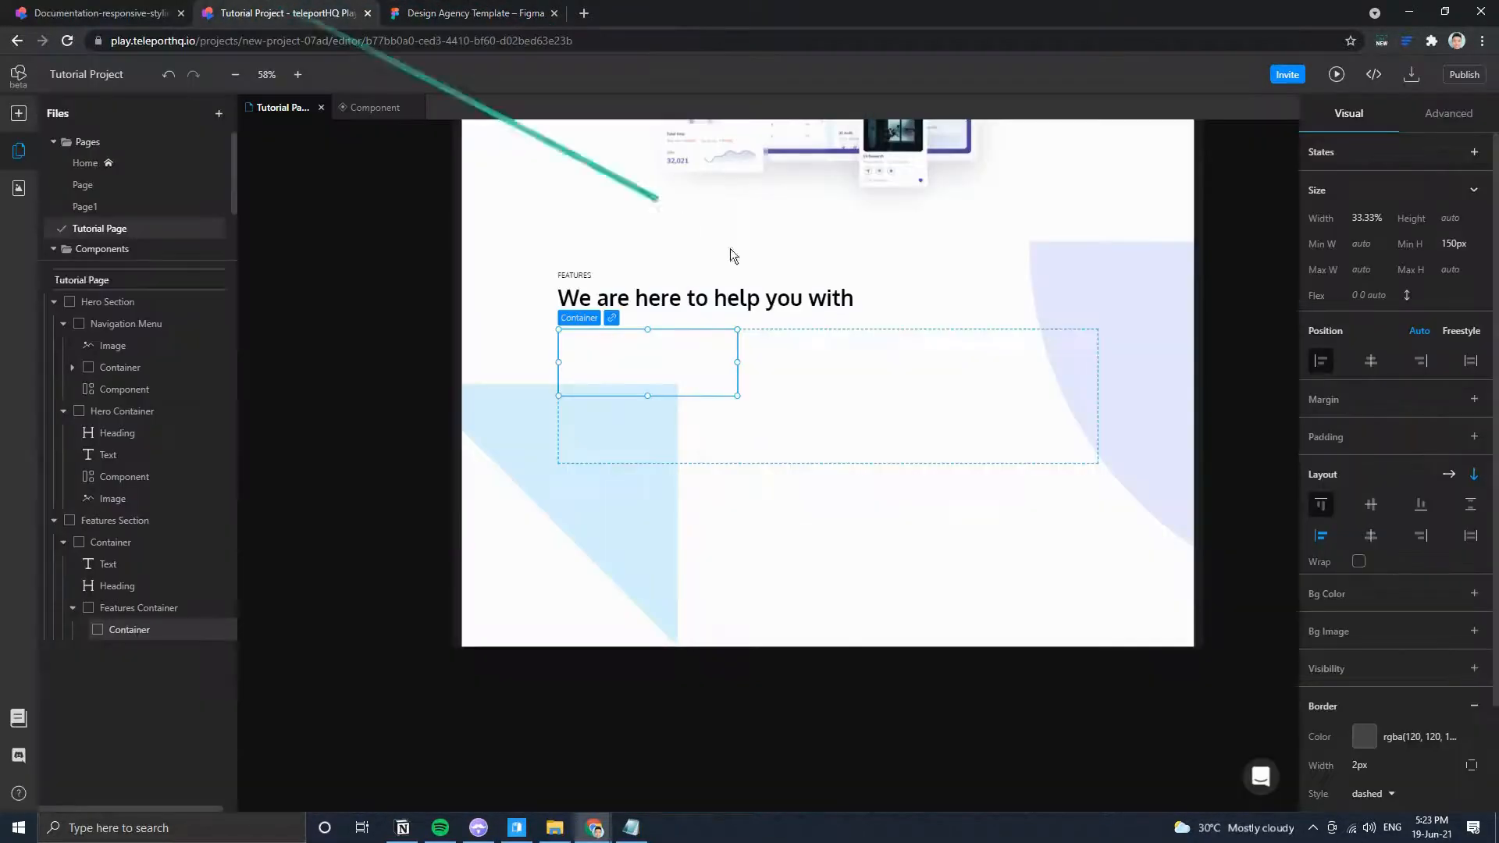
Compare the inner spacing of the Figma feature cards and set the card container's left and right padding to DoubleUnit.
click(435, 12)
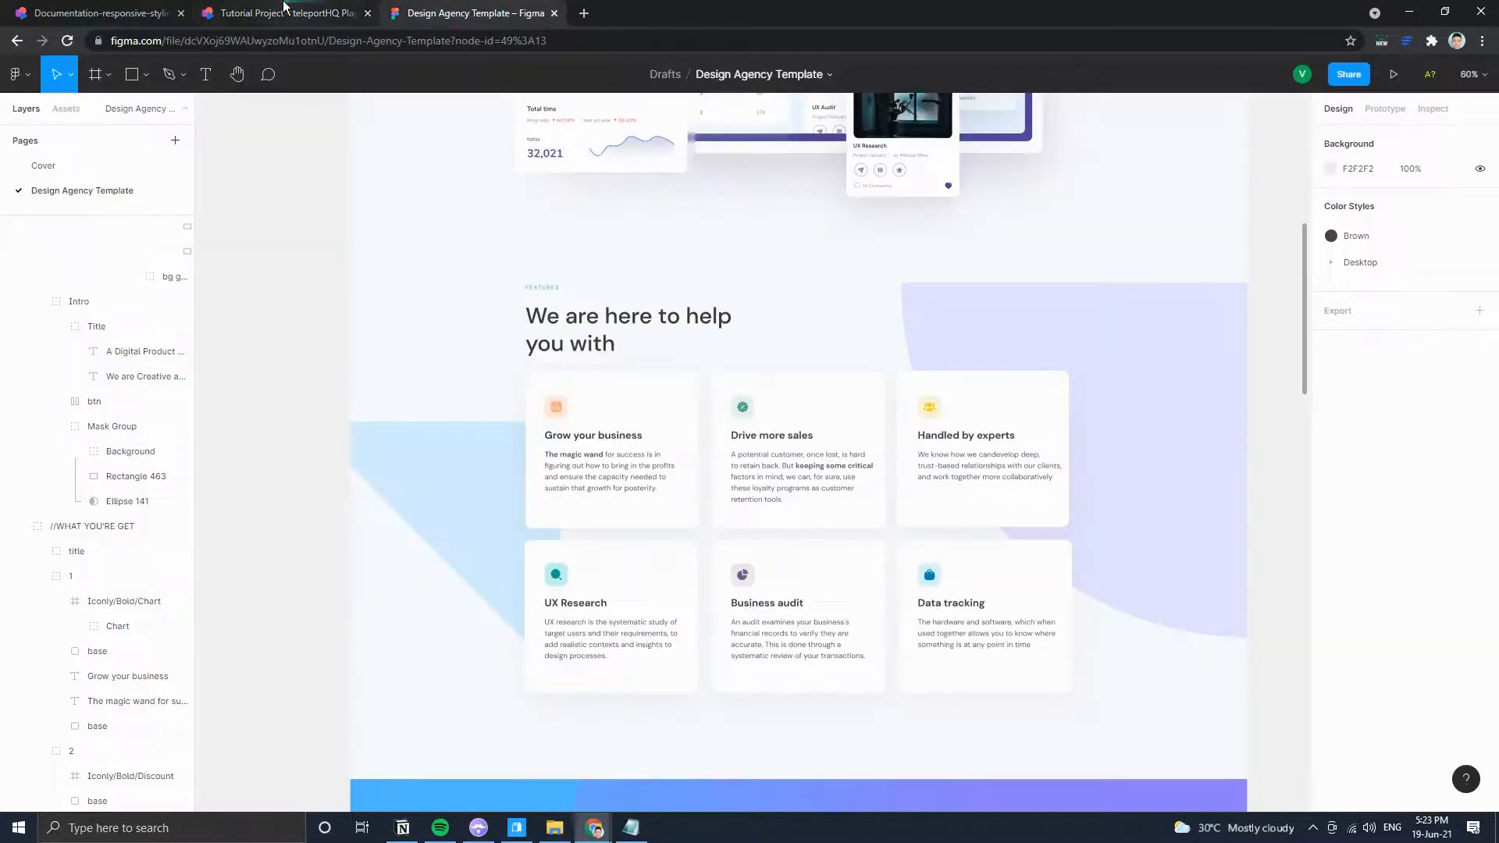
click(281, 9)
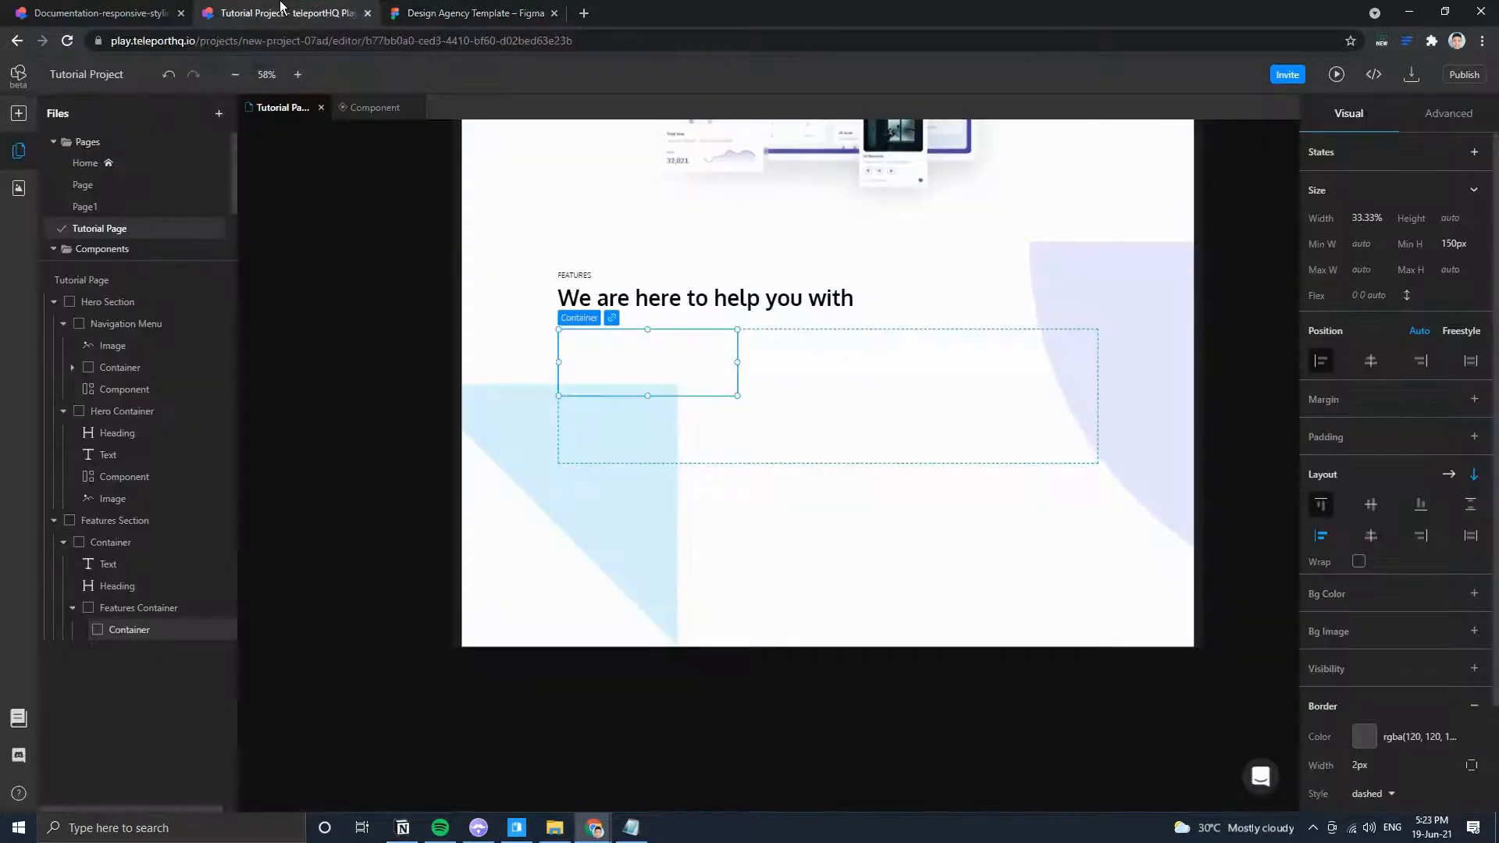
click(1474, 437)
click(452, 11)
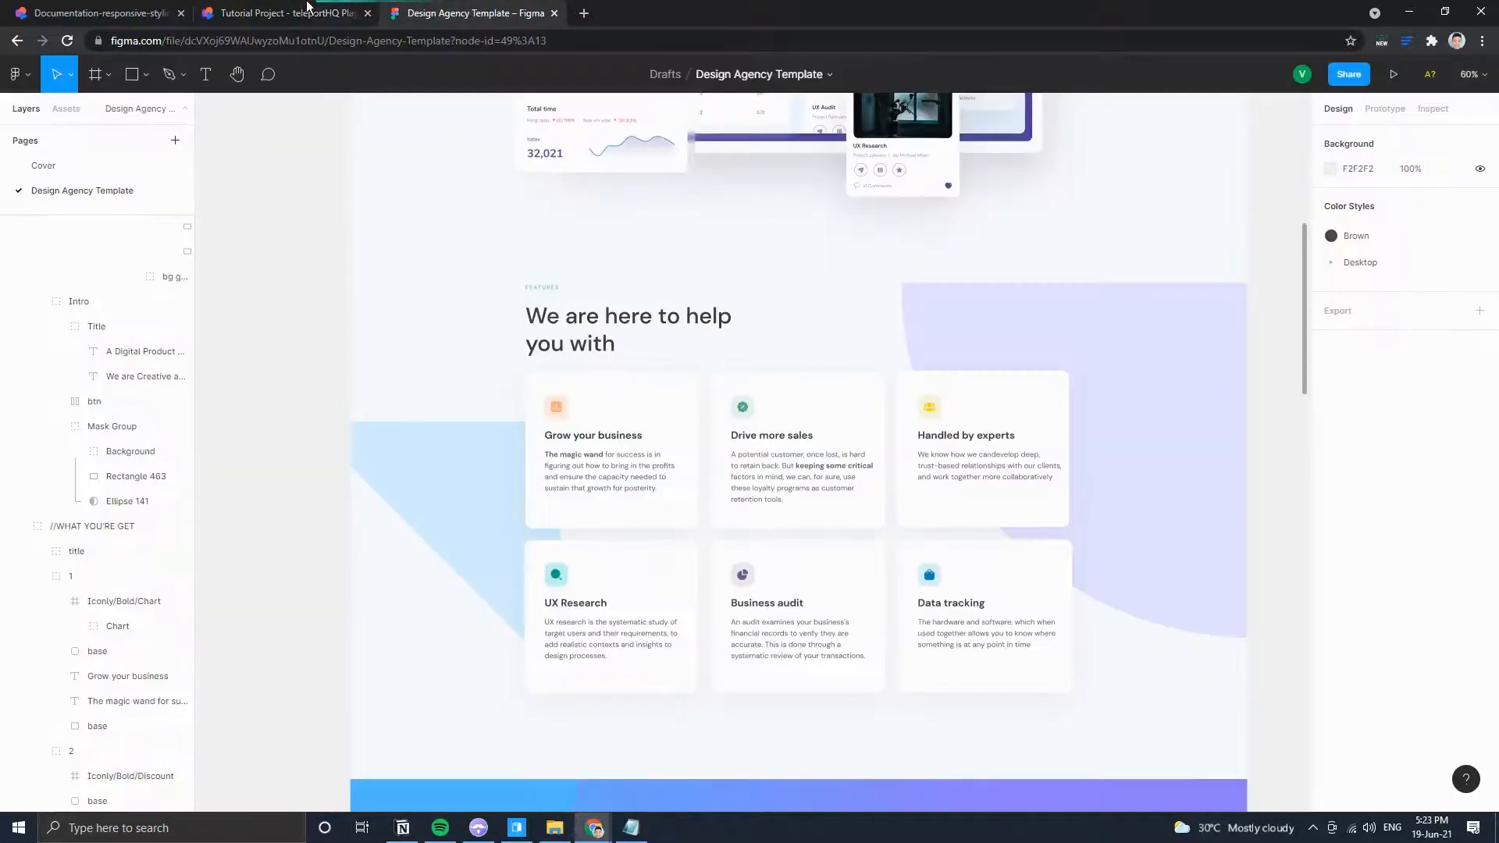
click(288, 7)
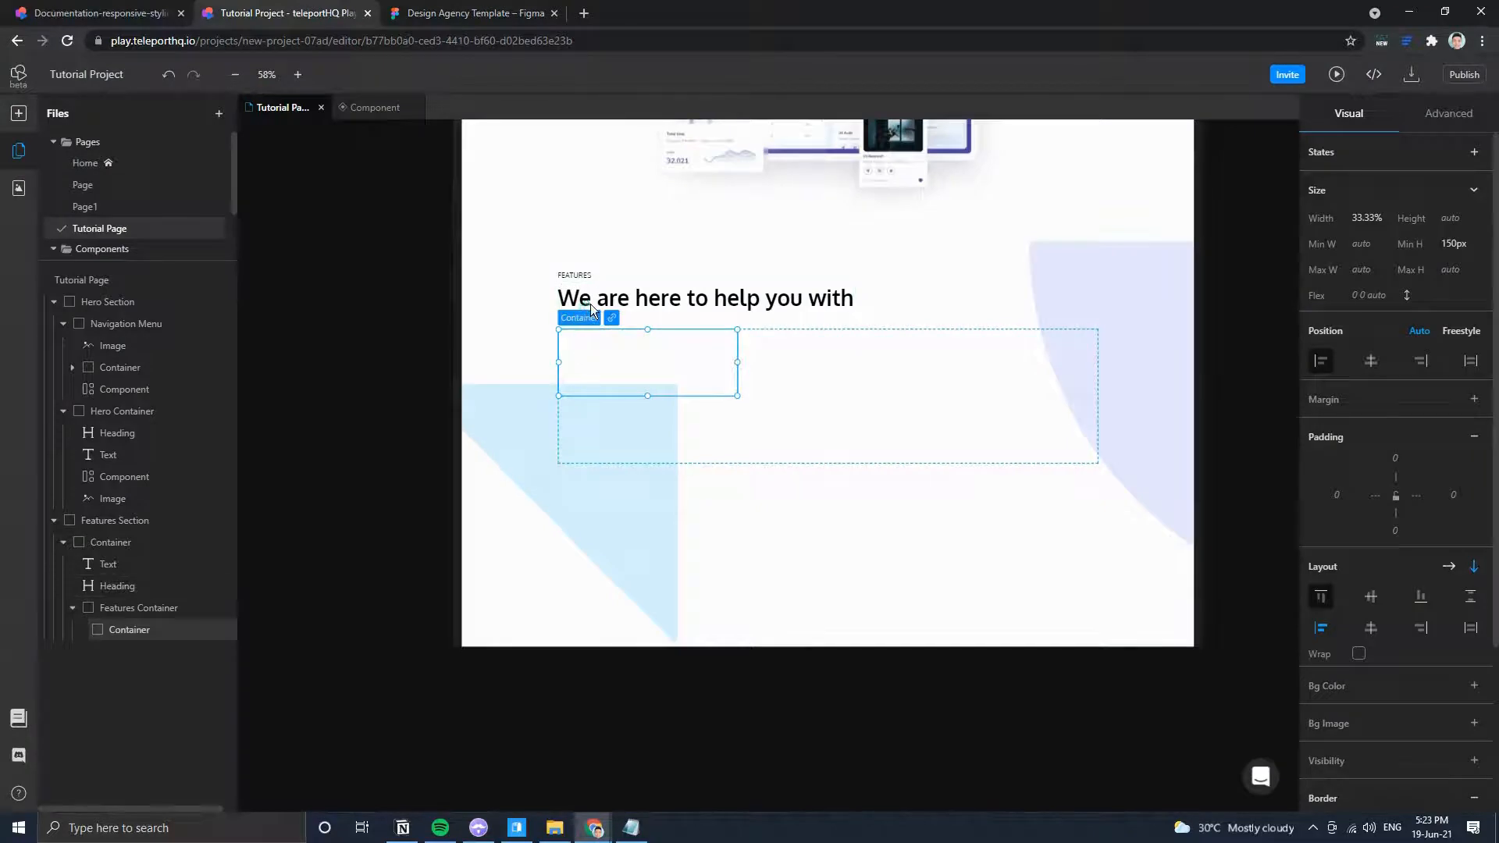
click(460, 13)
click(288, 11)
click(437, 9)
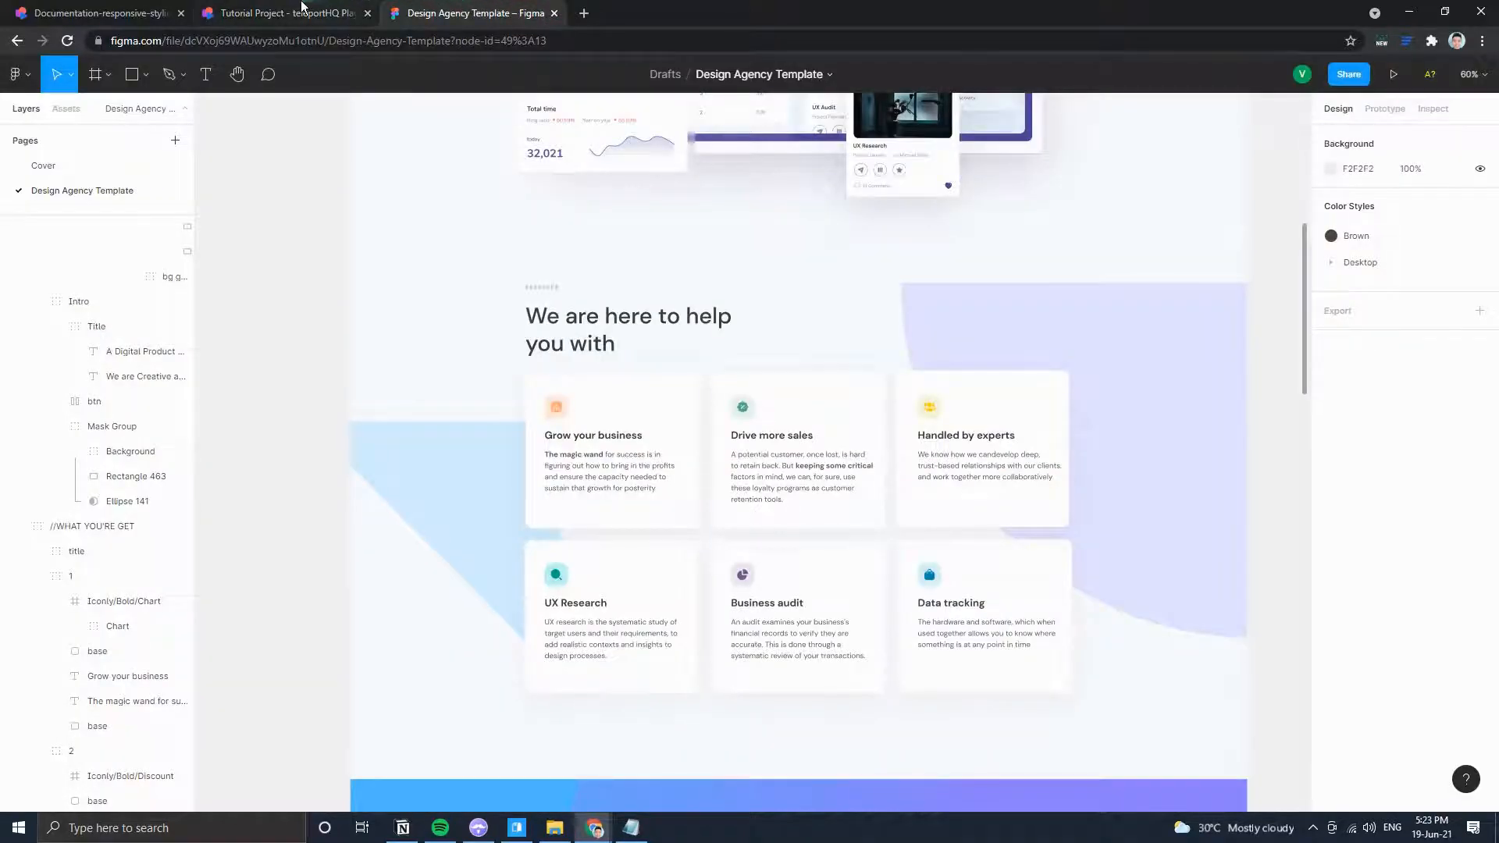
click(301, 11)
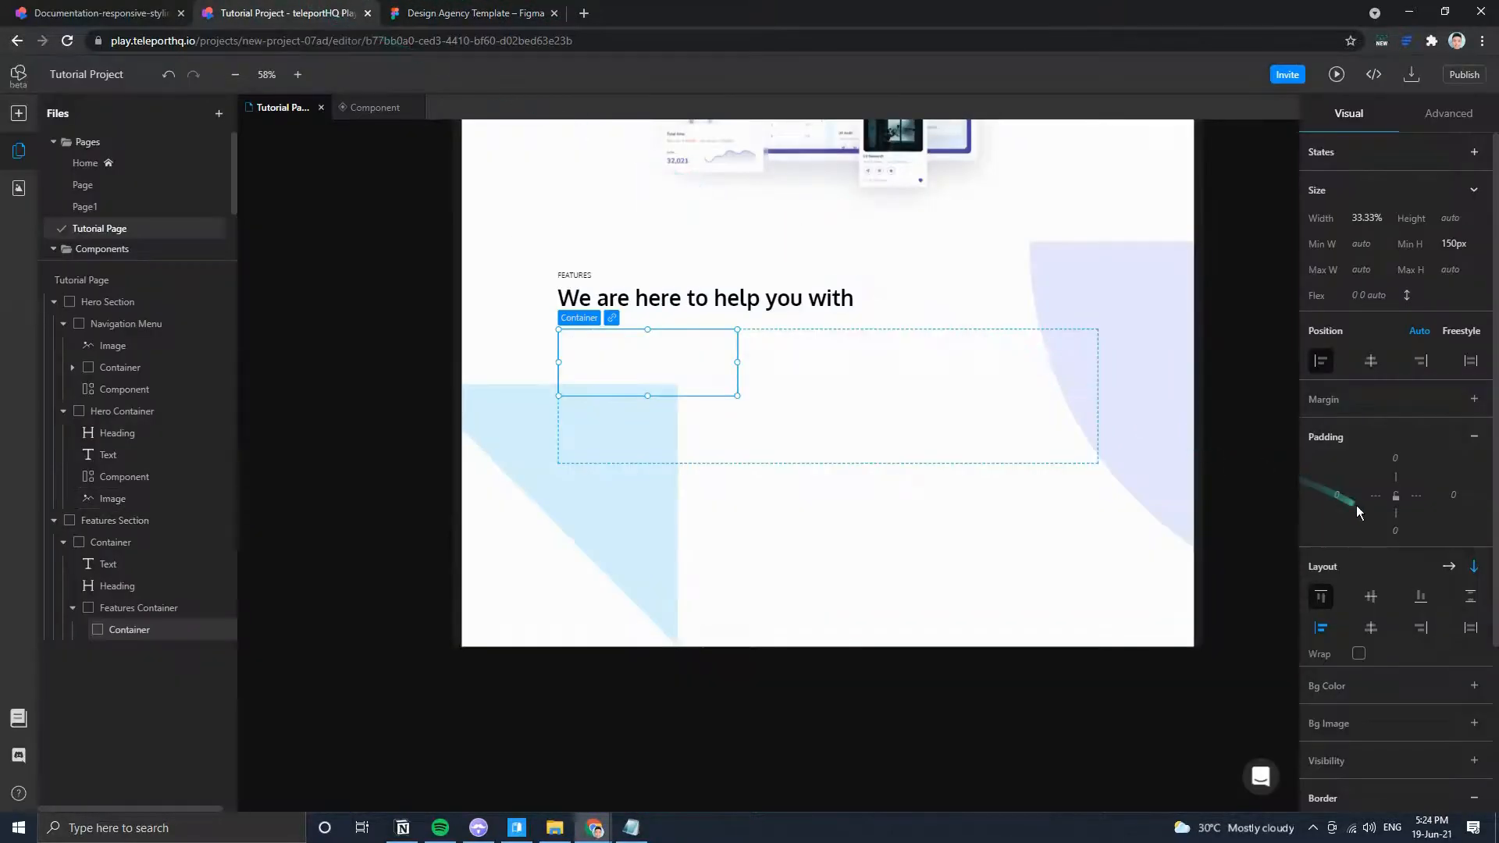
click(1337, 495)
click(1337, 552)
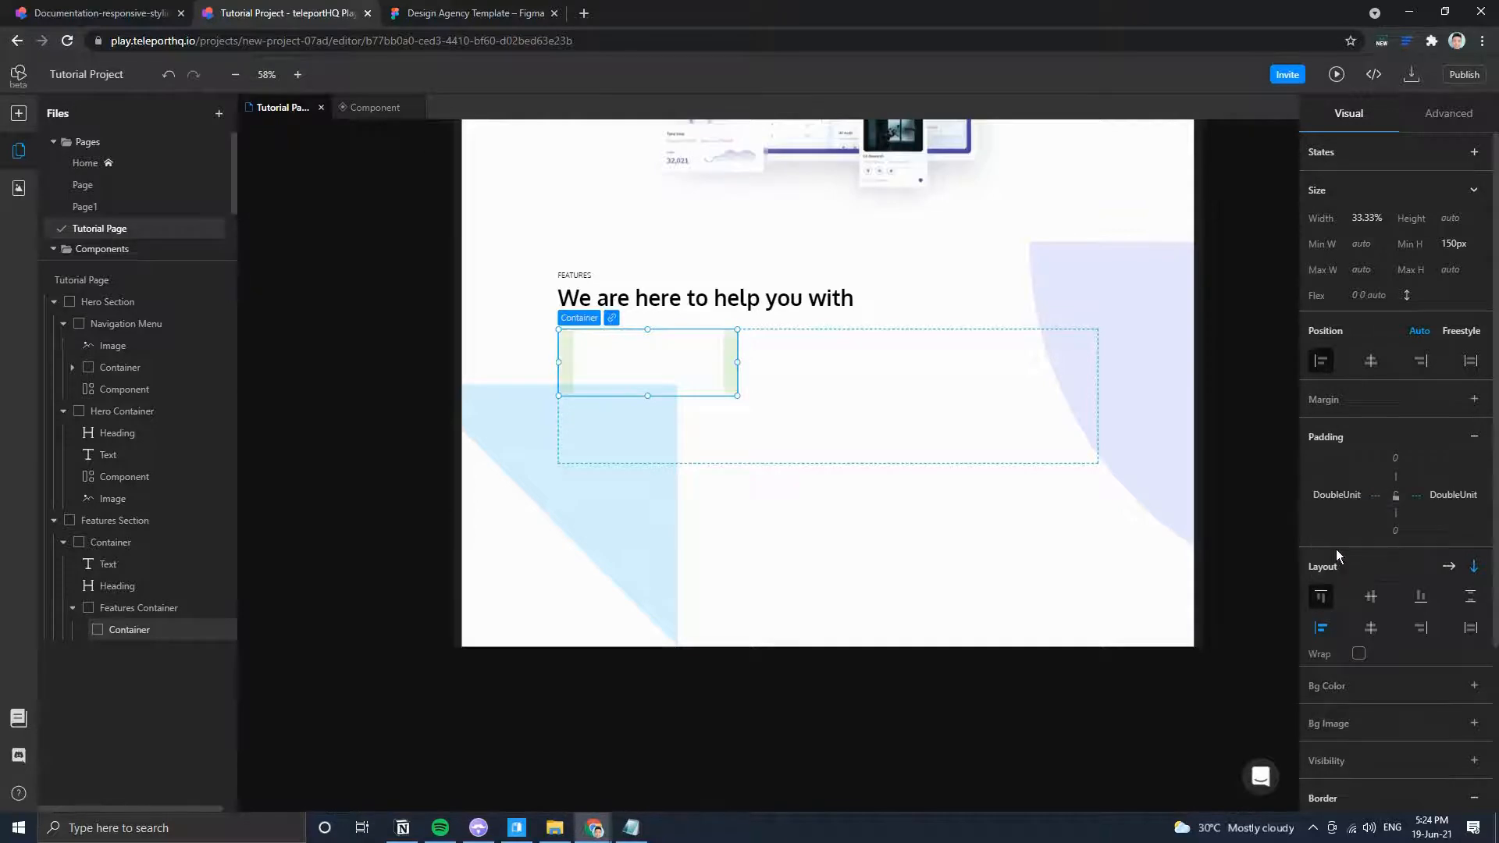
Set the card container's top and bottom padding to TripleUnit and compare it with the Figma cards.
click(1397, 484)
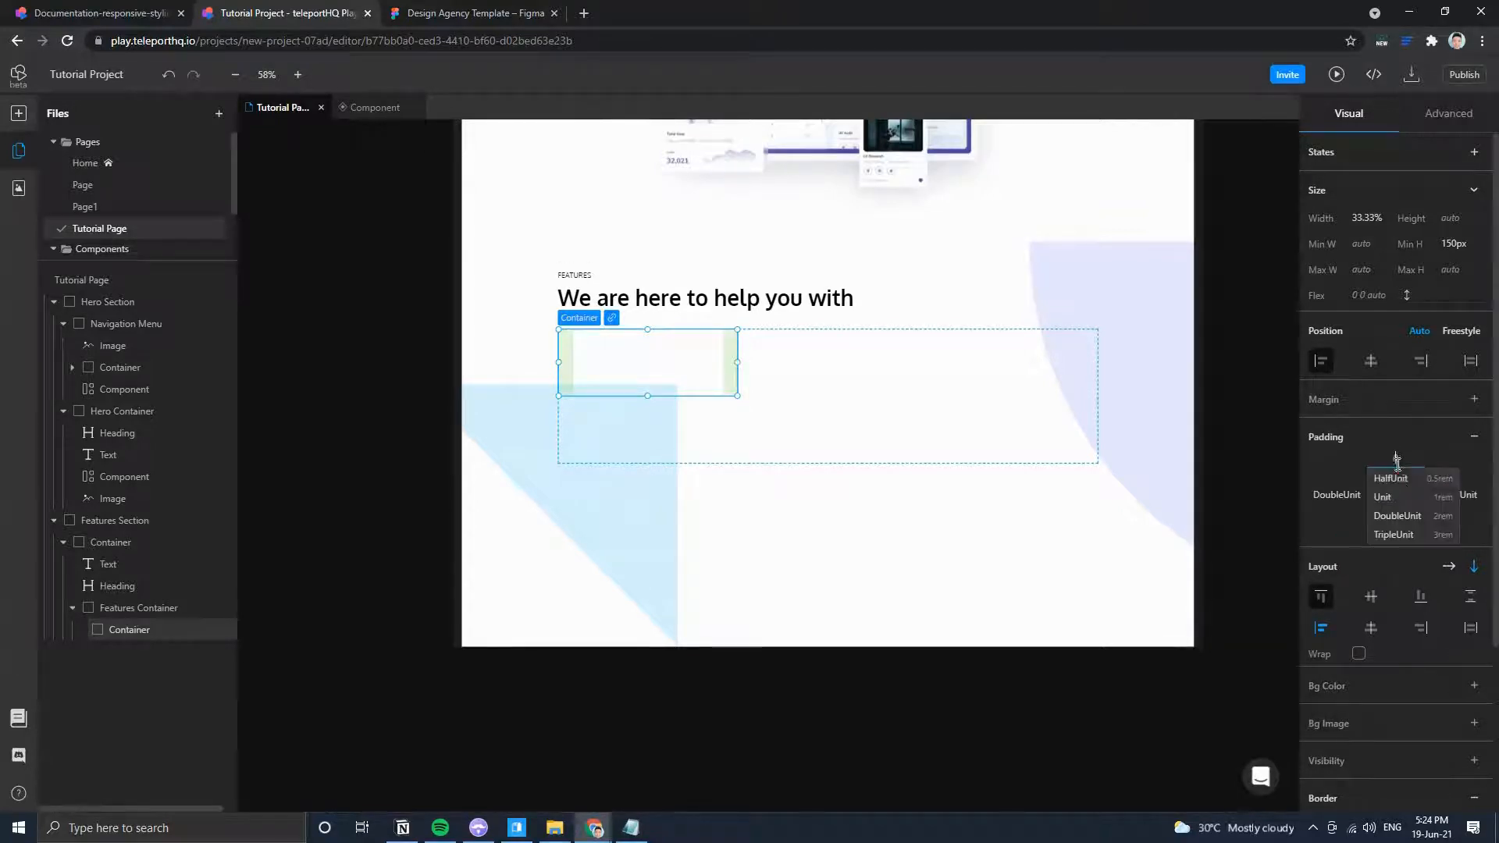
click(1385, 515)
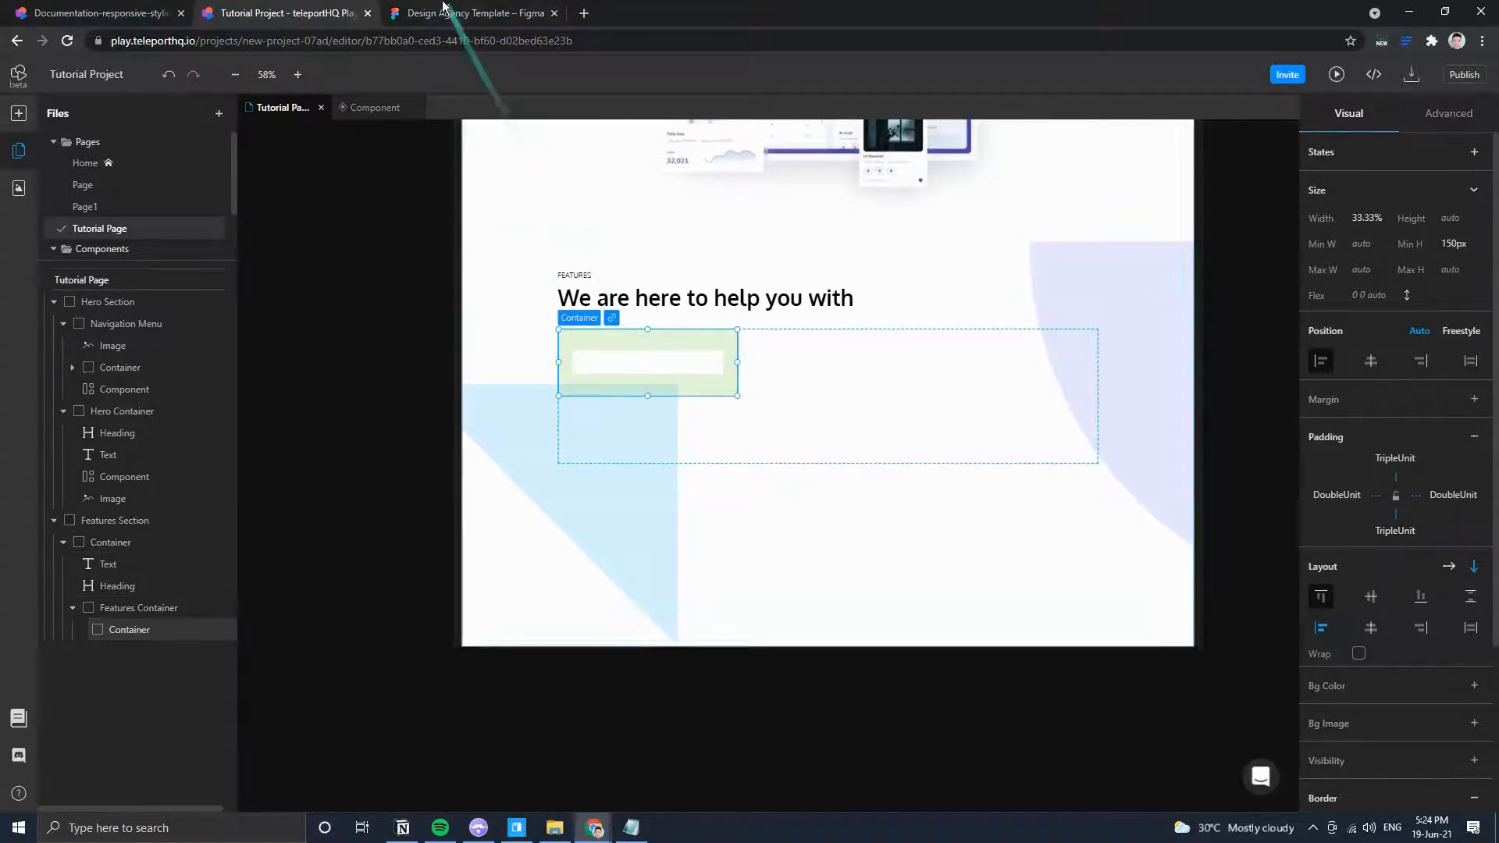
click(468, 13)
click(283, 11)
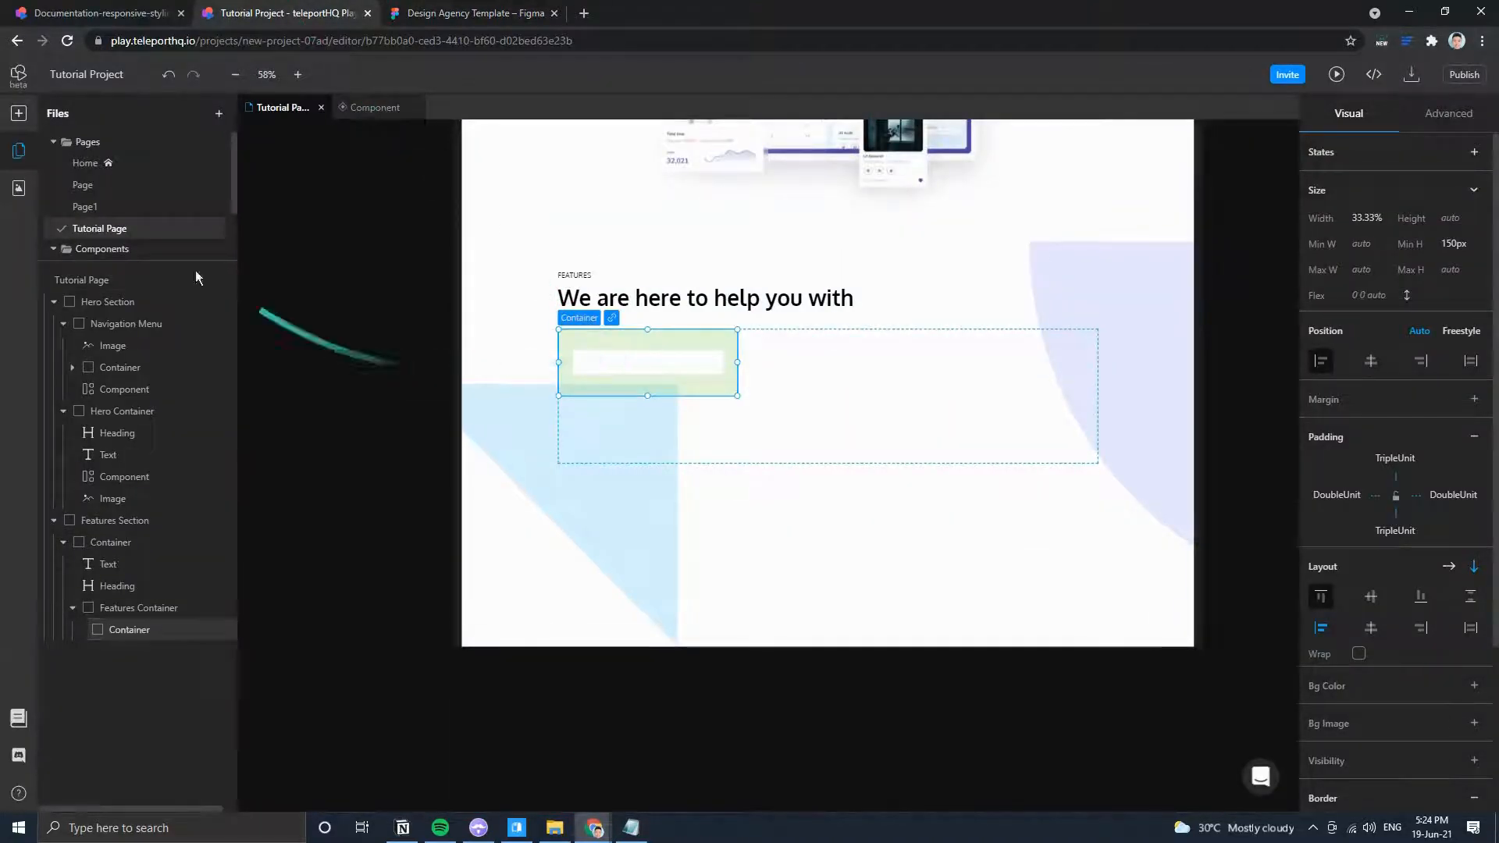
Insert an image, a heading and a text element into the card container, following the Figma card structure.
click(19, 113)
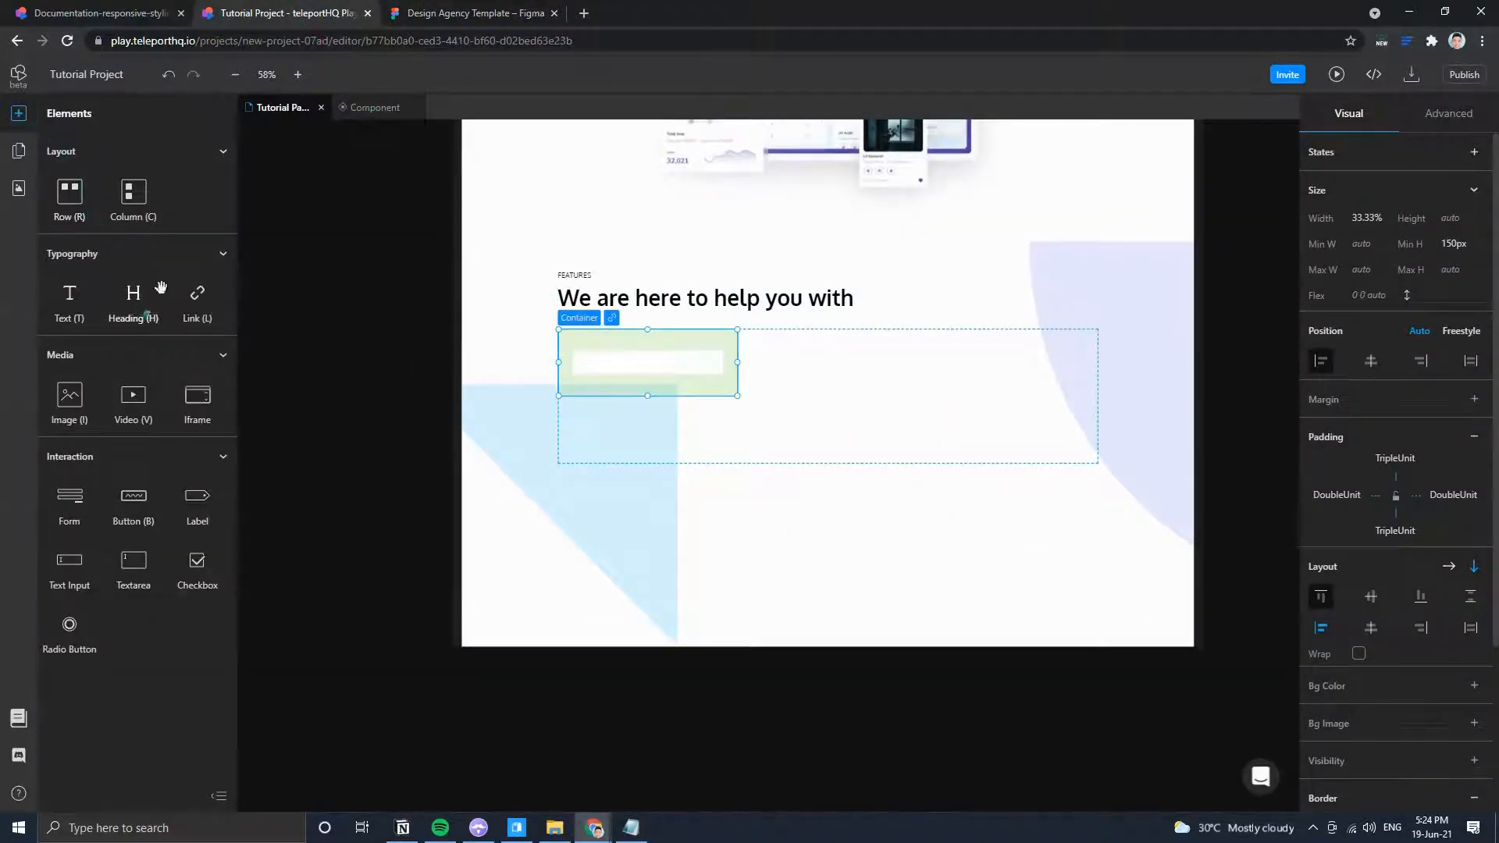
click(402, 13)
click(279, 10)
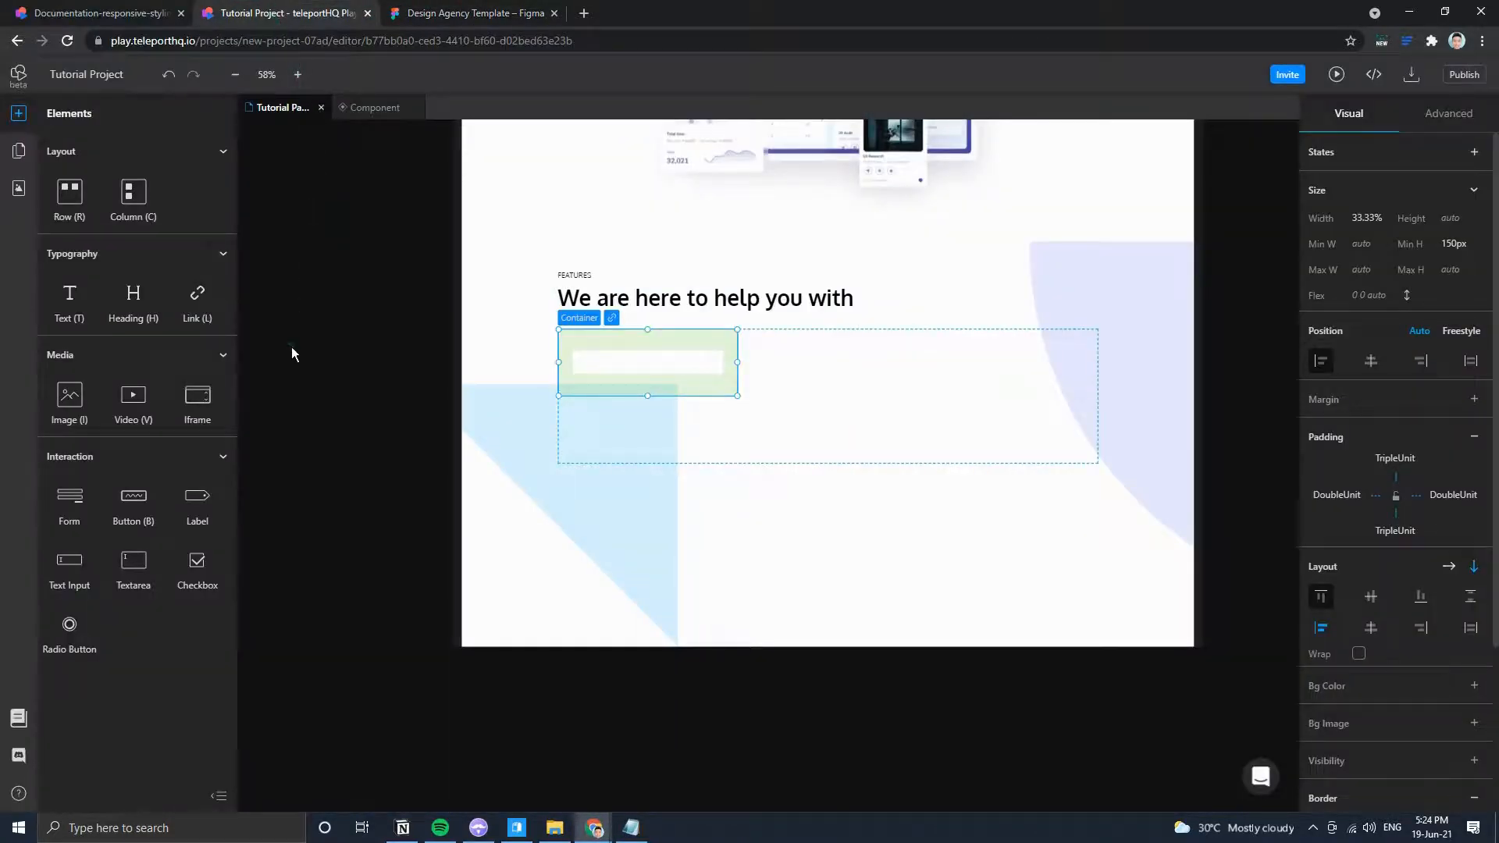
click(69, 398)
click(411, 12)
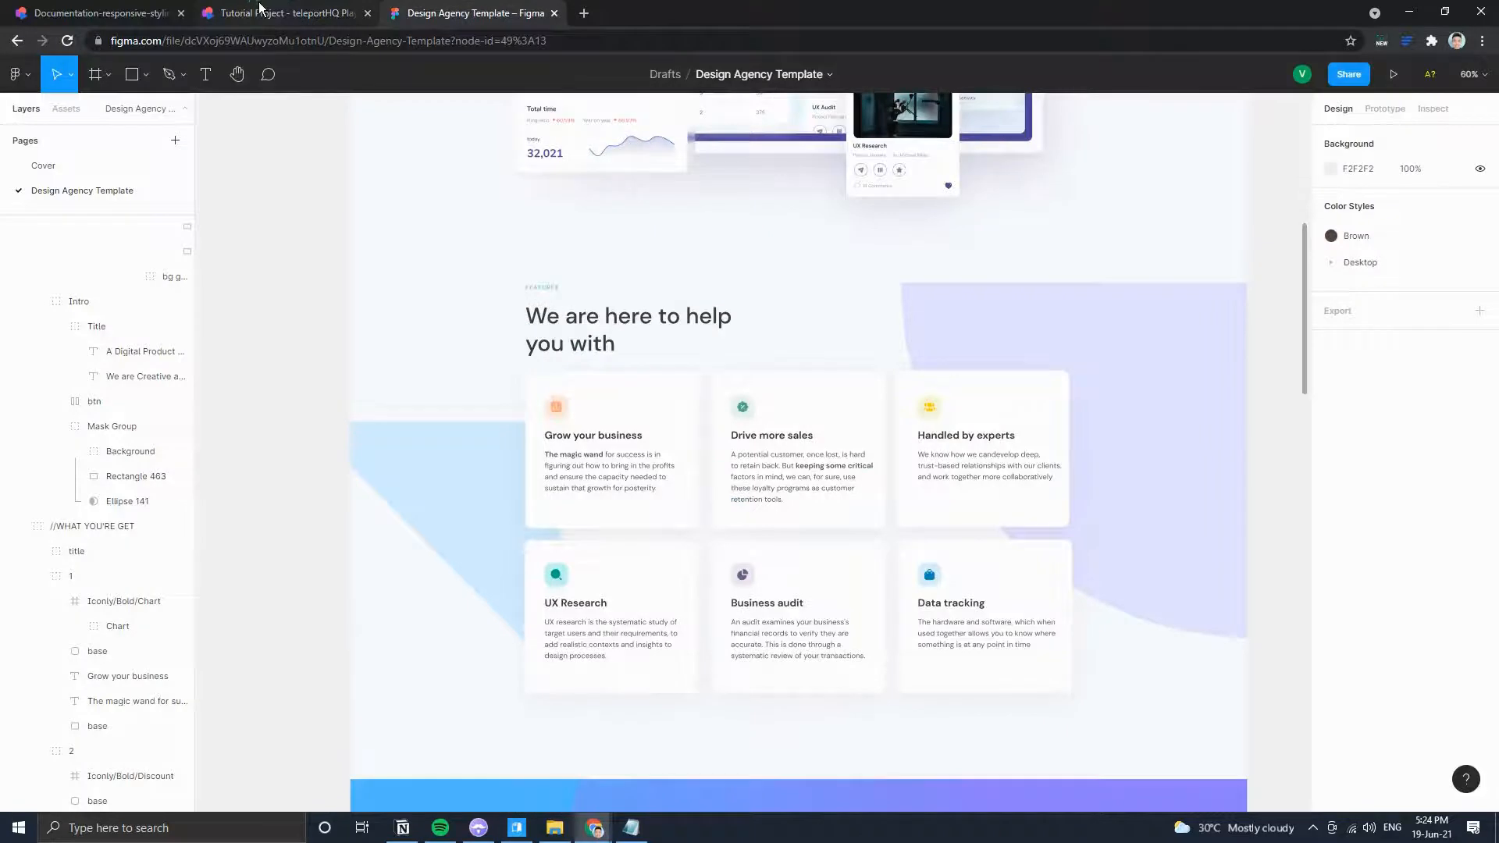
click(260, 11)
click(134, 297)
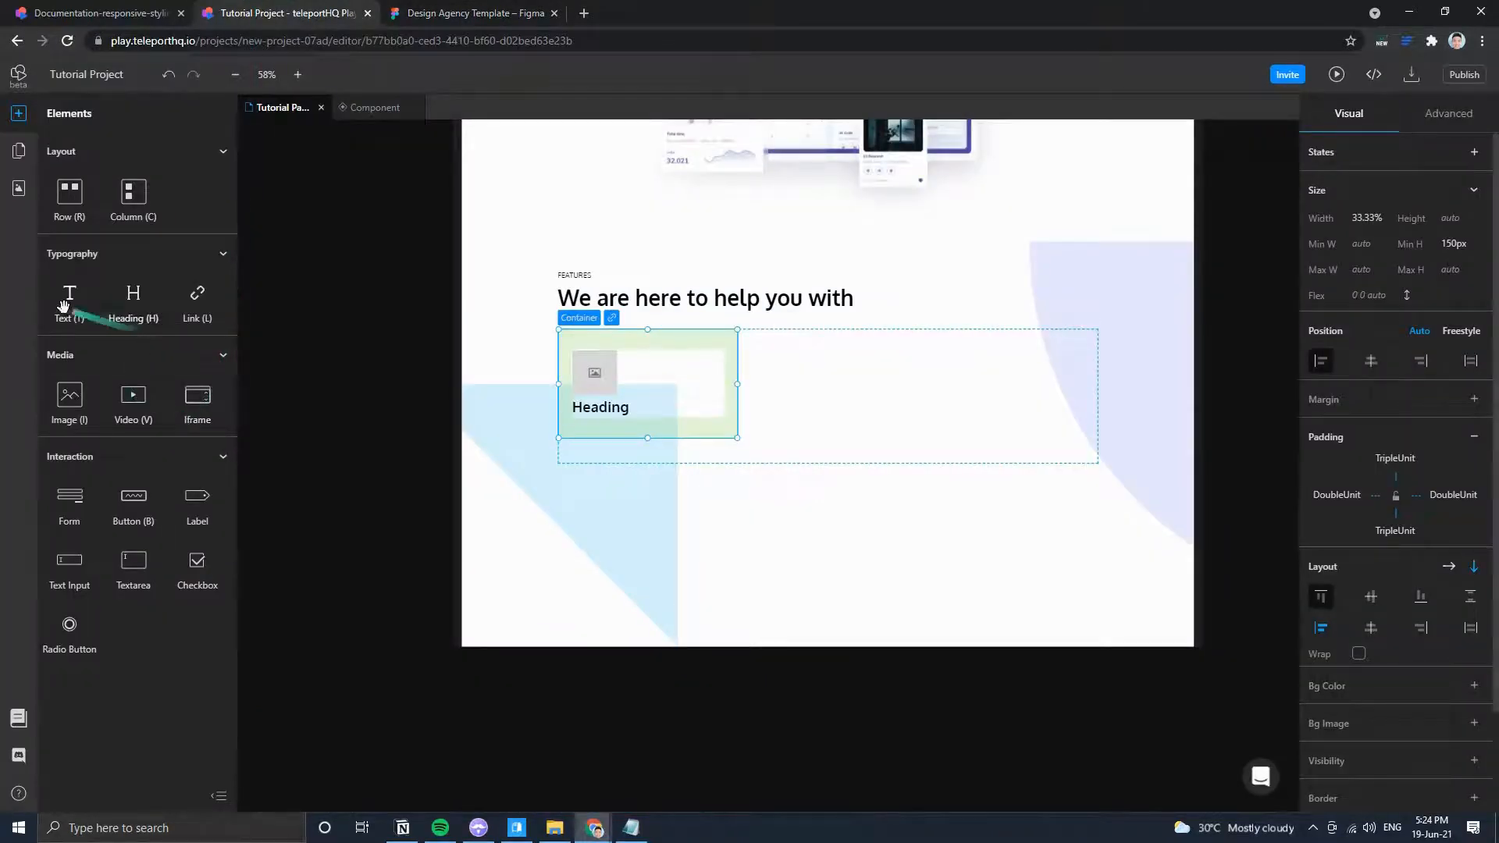
Change the card heading to "Grow your business" as in the Figma design and apply the H3 text style.
click(599, 406)
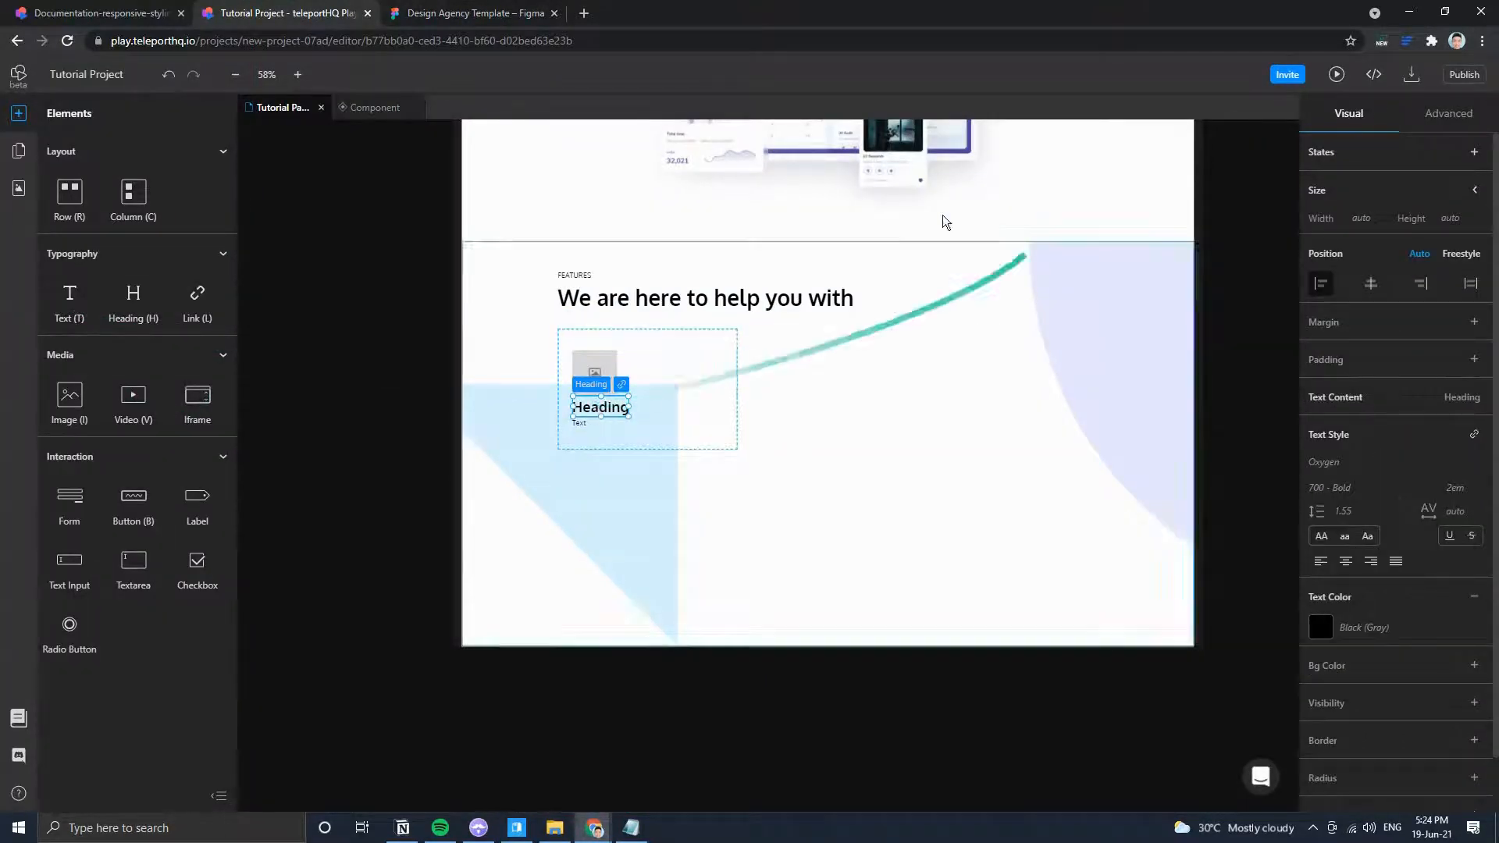
click(410, 9)
click(344, 9)
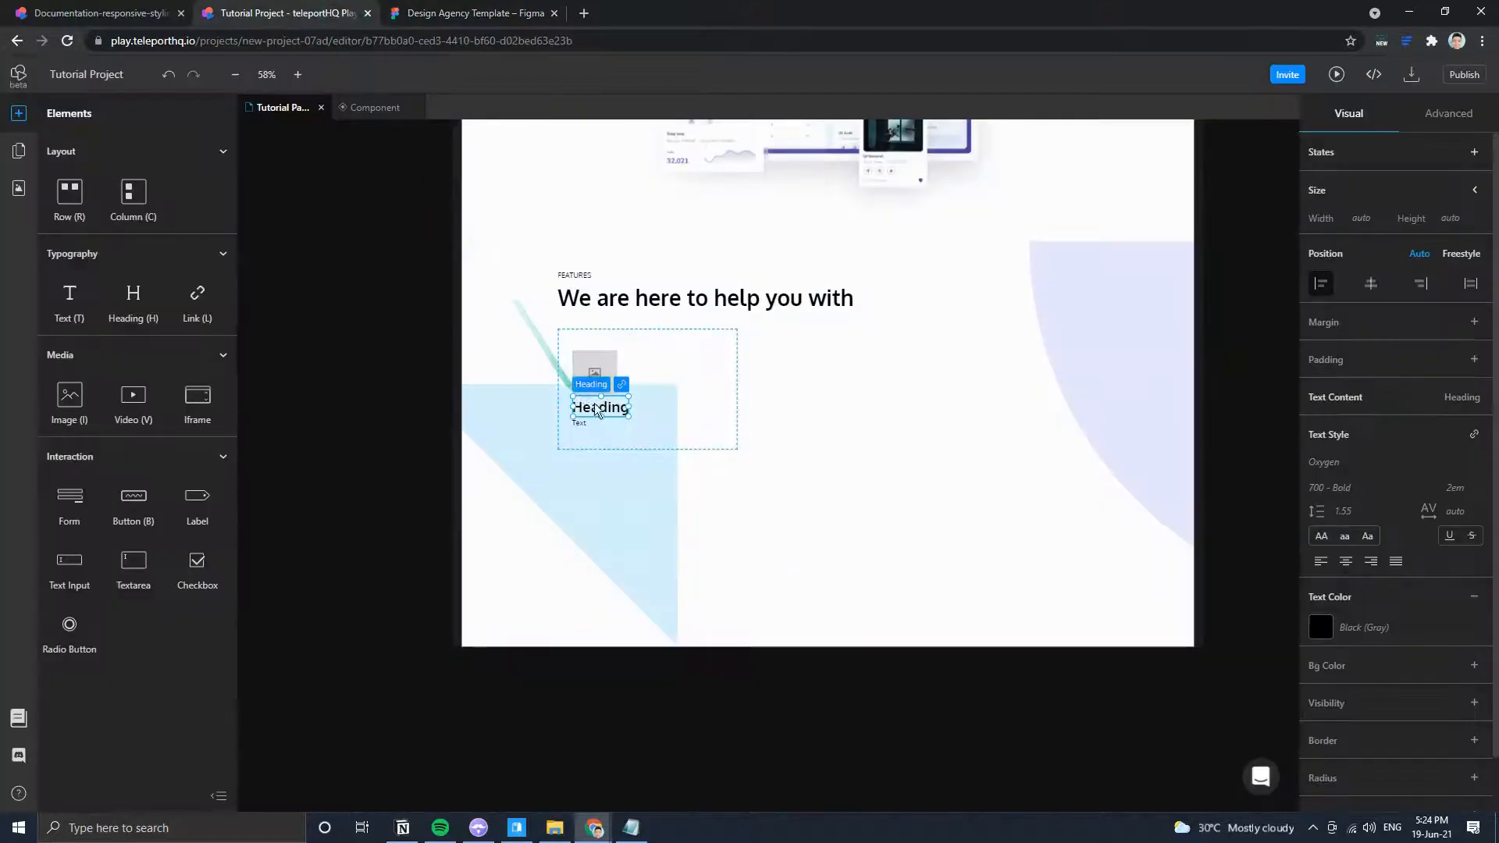
double_click(598, 408)
text(g)
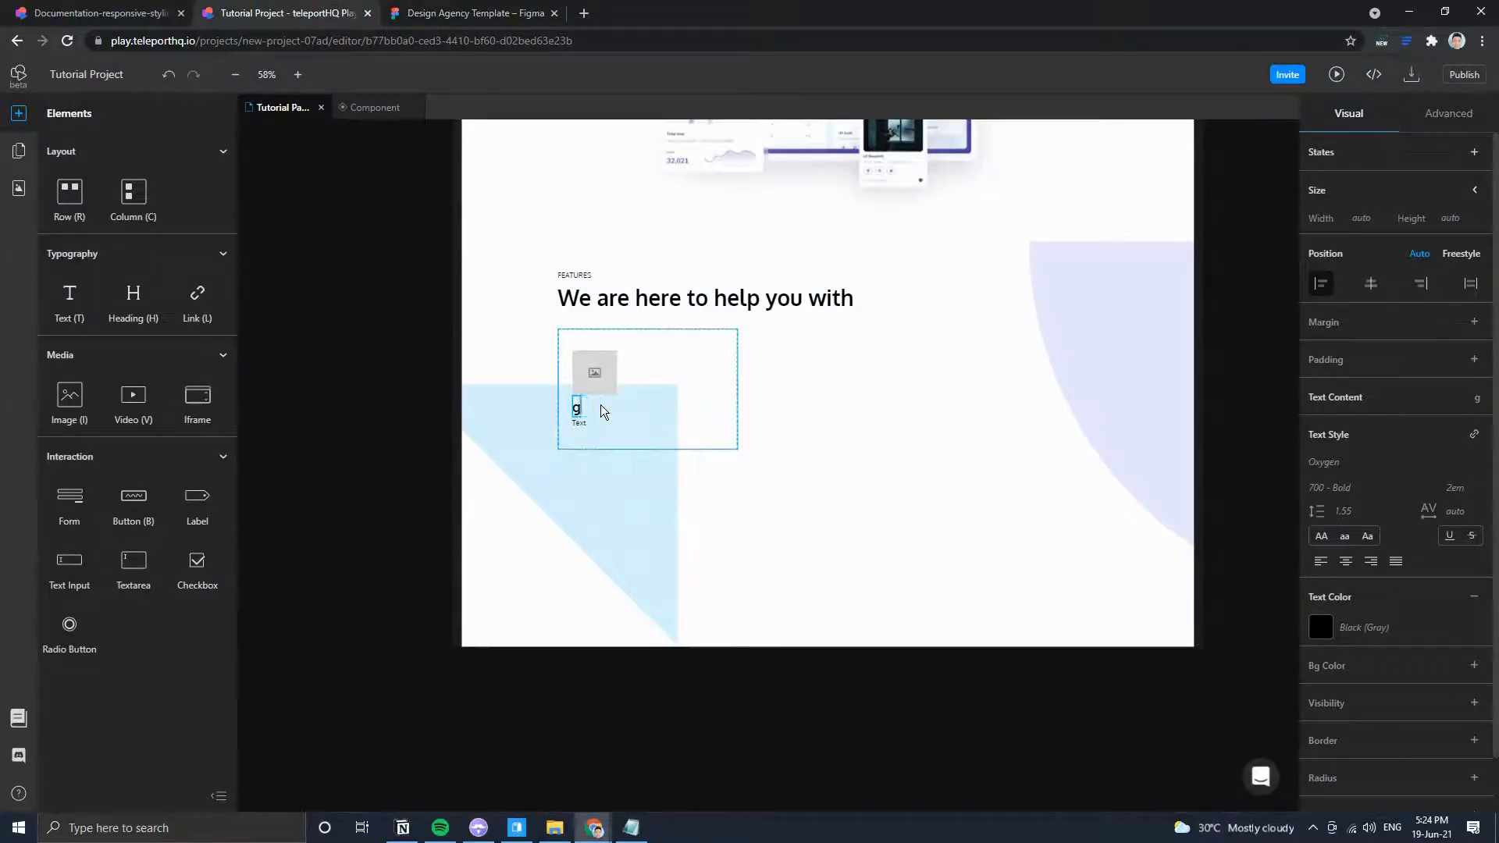
key(BackSpace)
text(Grow Yo)
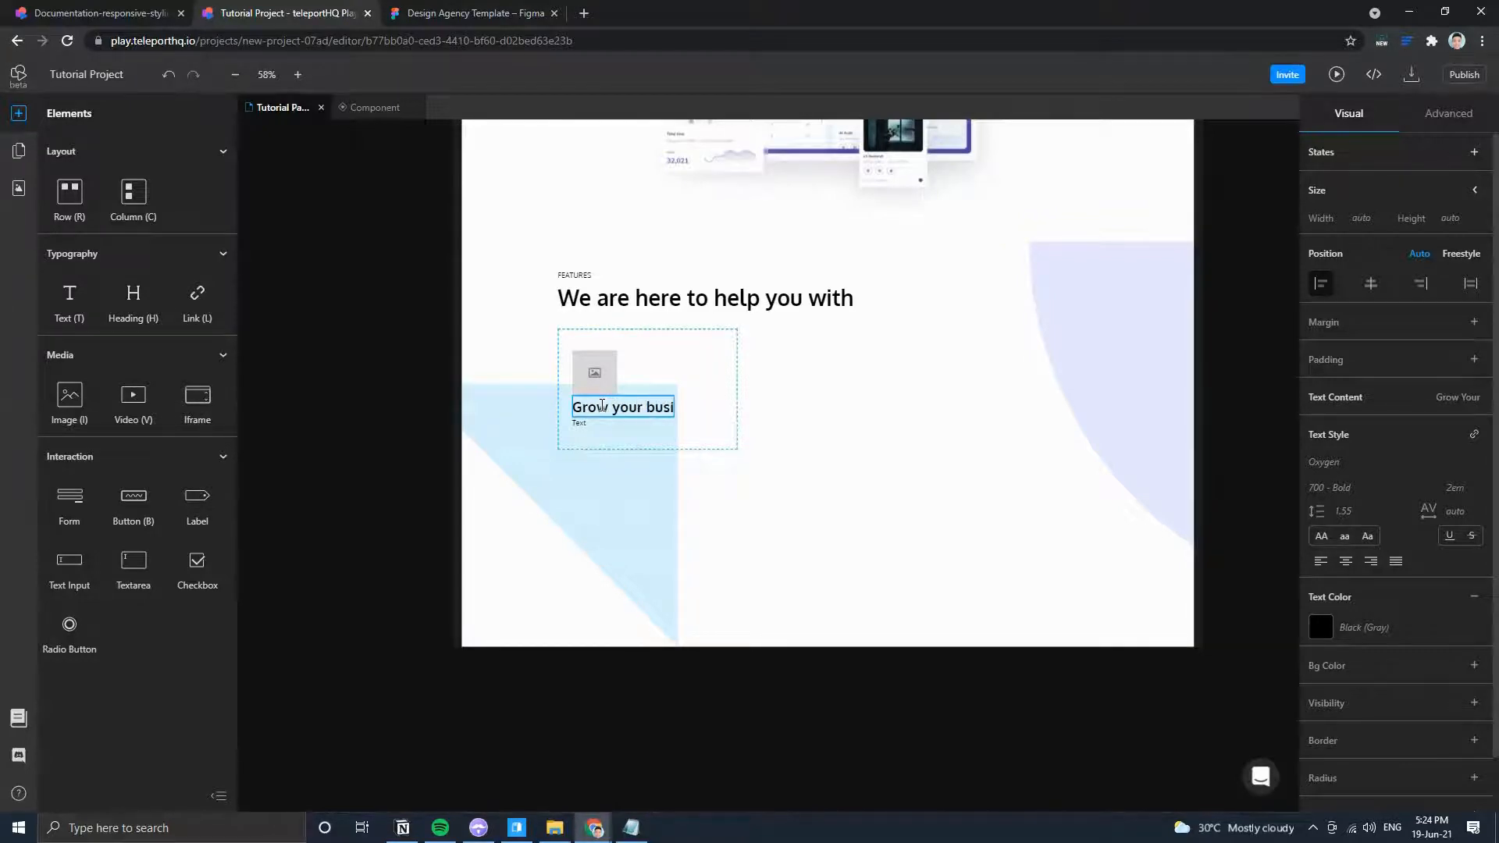
click(1474, 434)
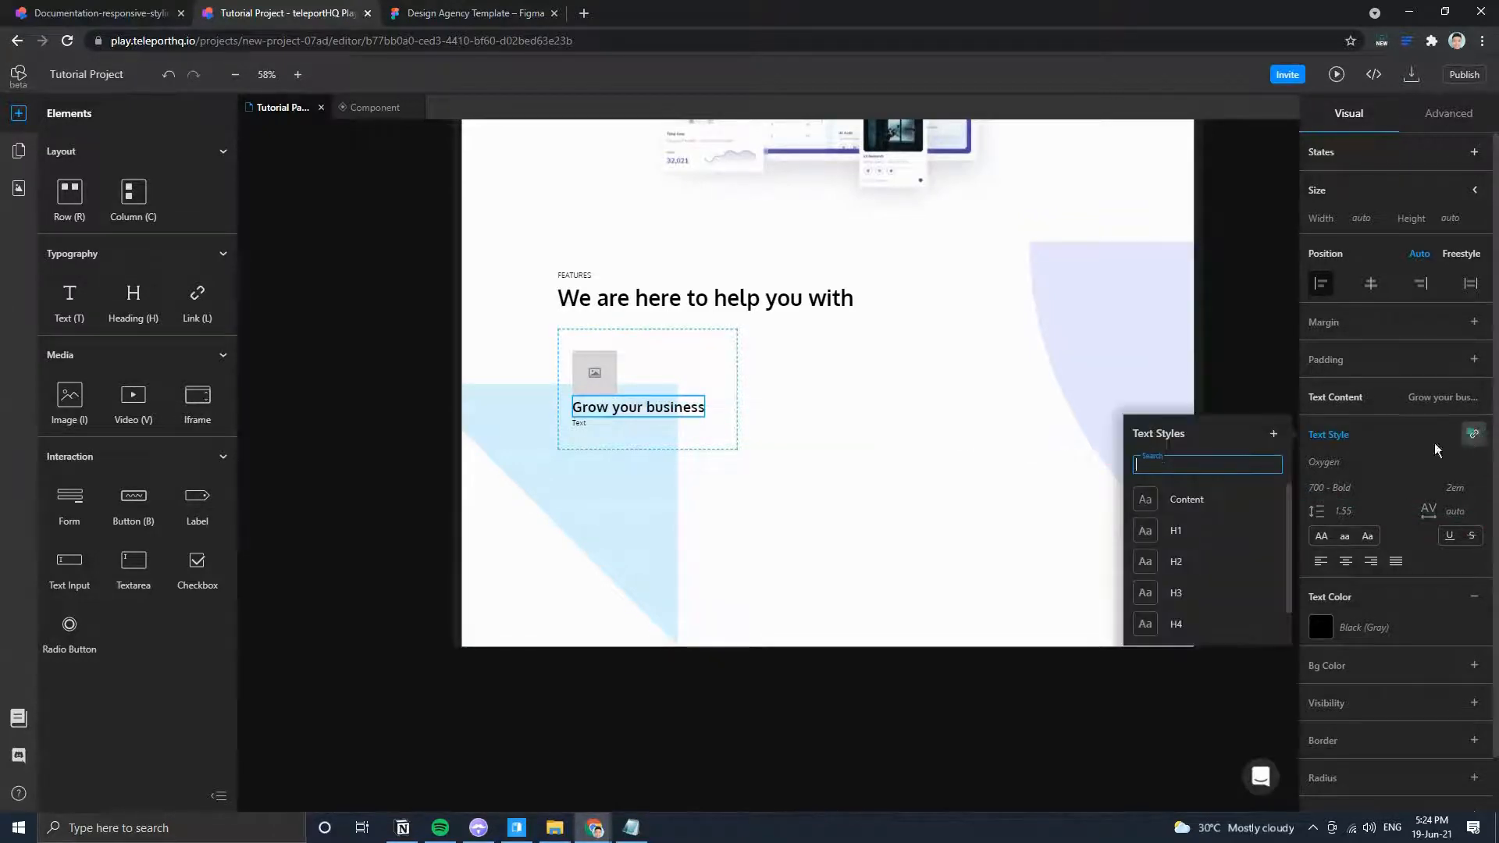
click(1197, 593)
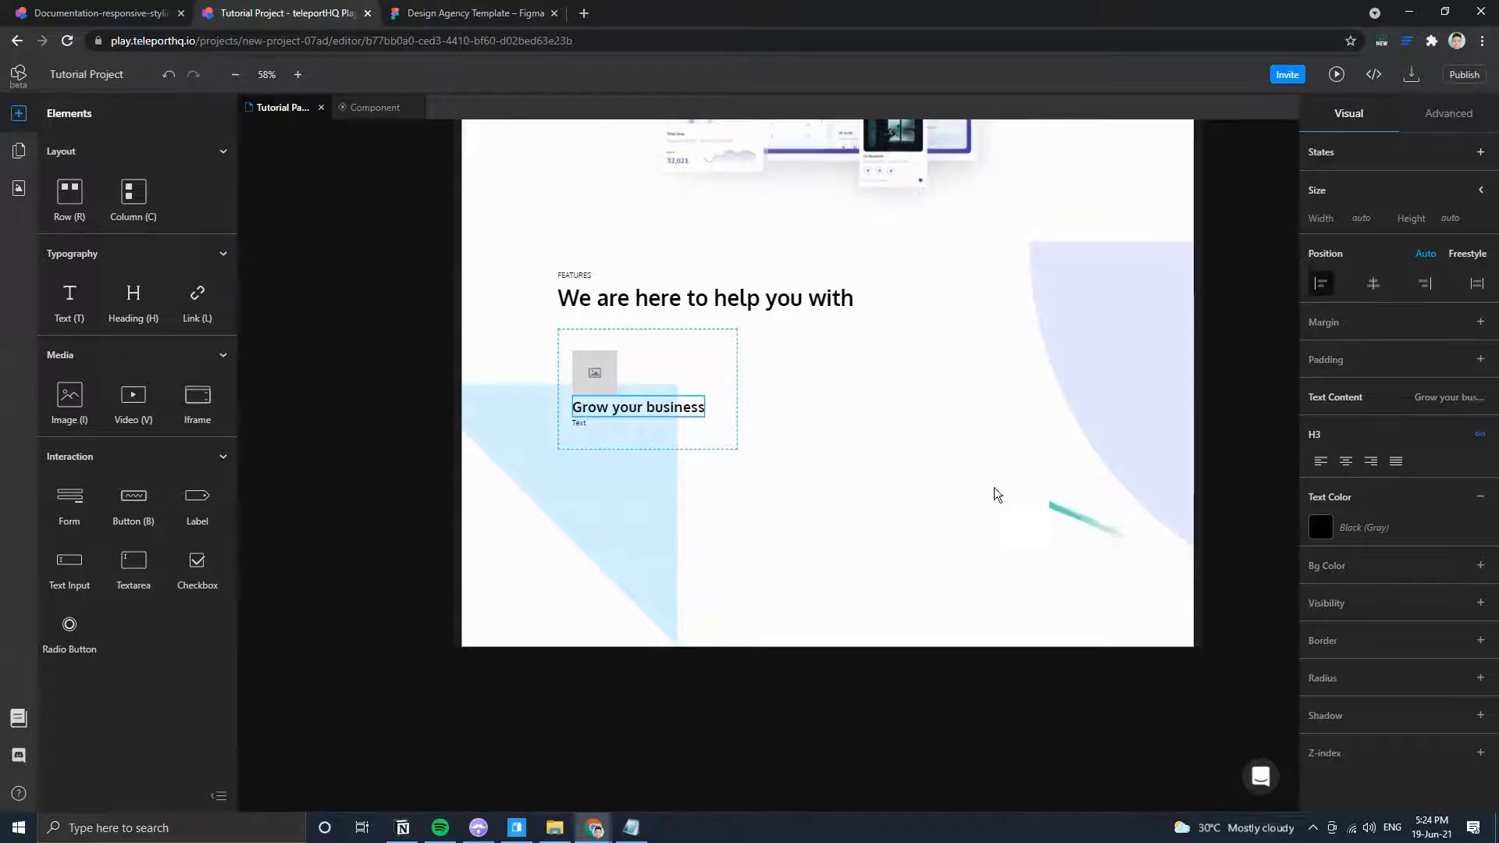
Copy the "The magic wand for success" paragraph from the Figma card and replace the card's placeholder text with it.
double_click(578, 428)
click(421, 13)
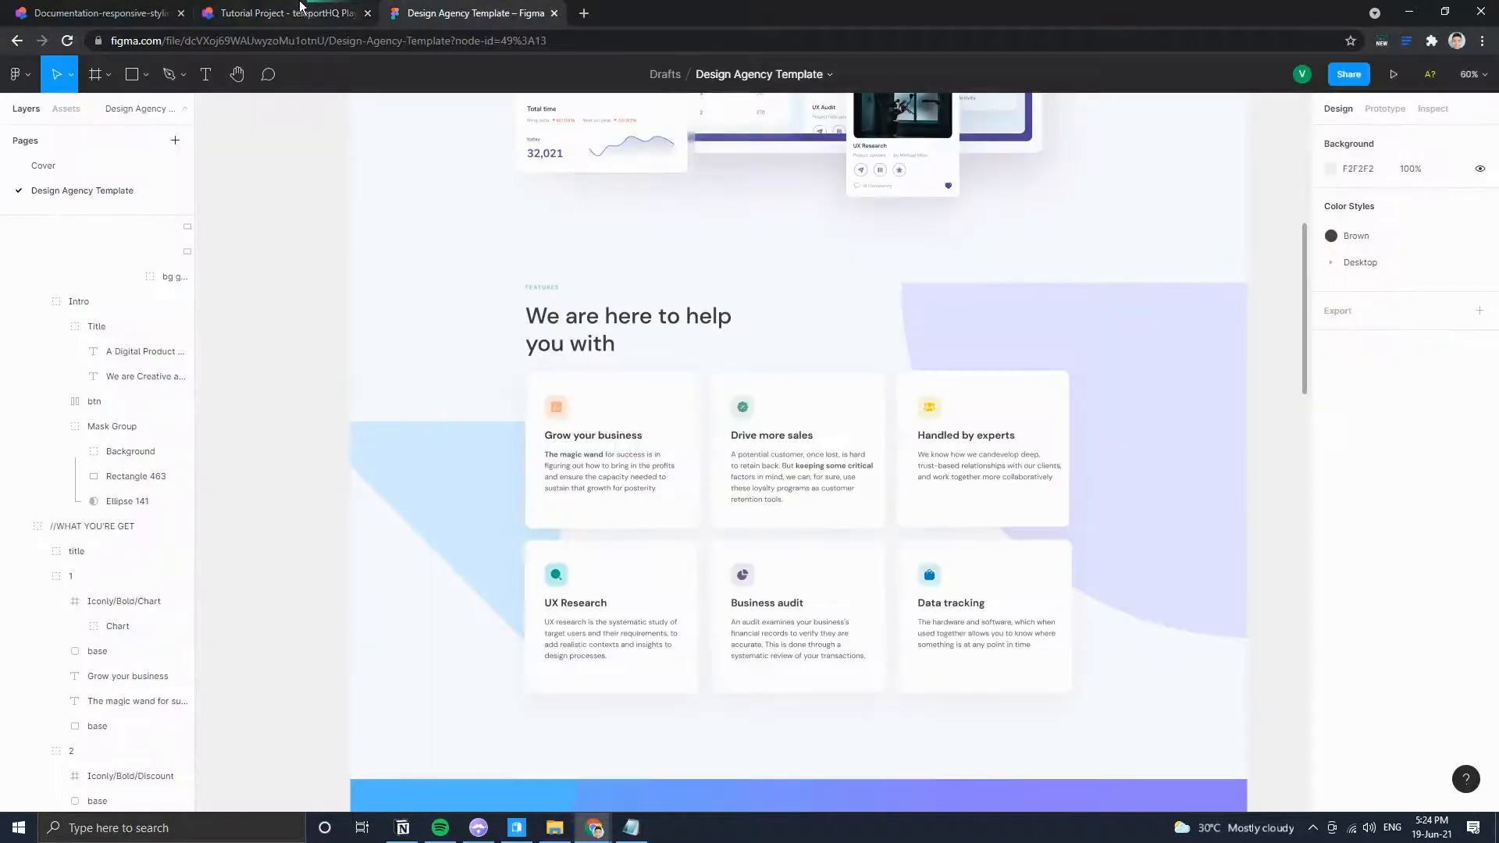
click(296, 11)
click(428, 8)
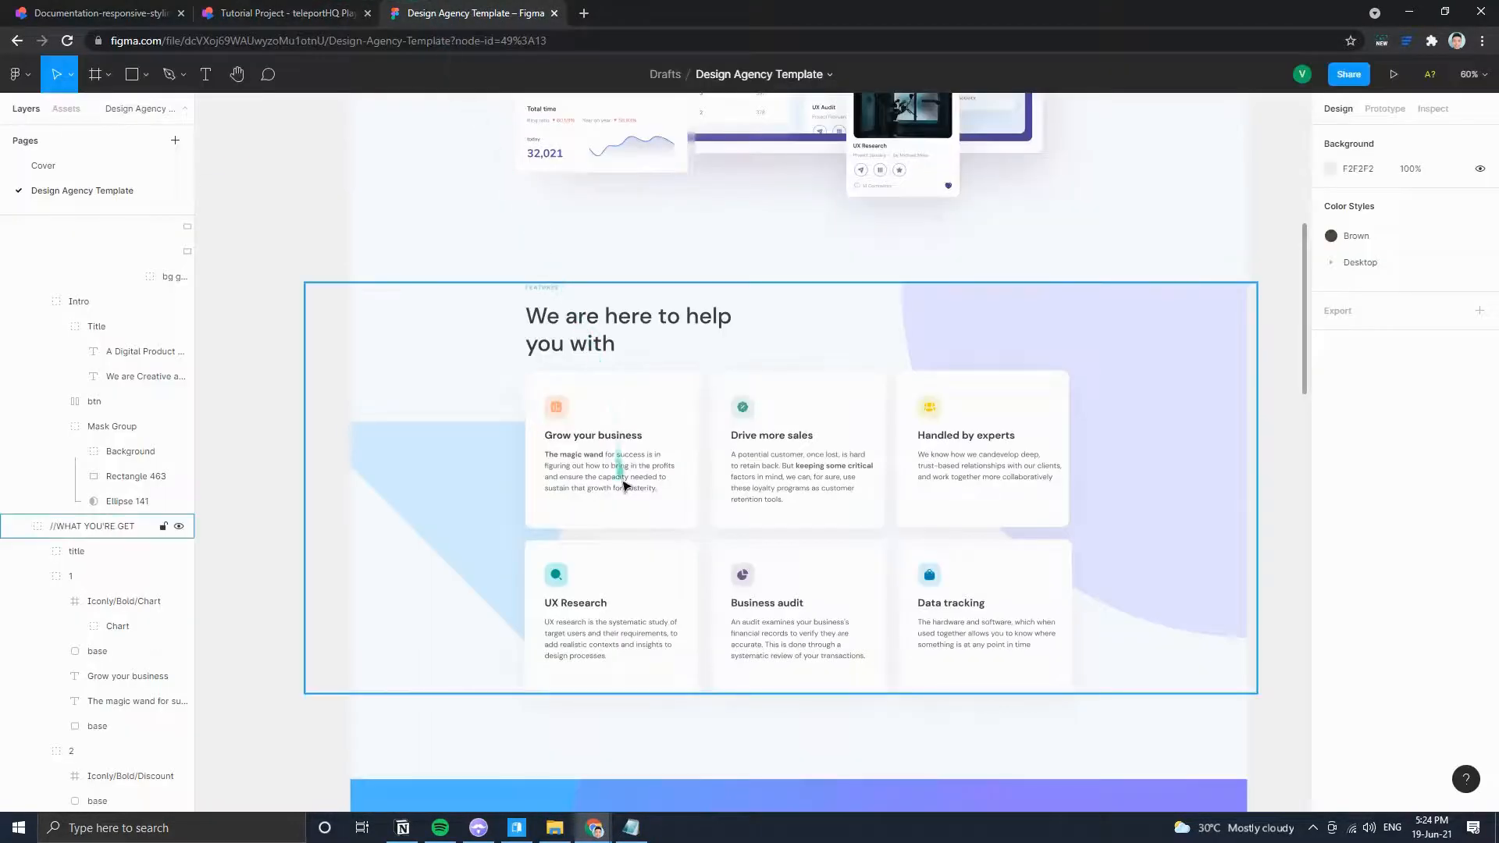
double_click(621, 477)
double_click(609, 472)
double_click(617, 472)
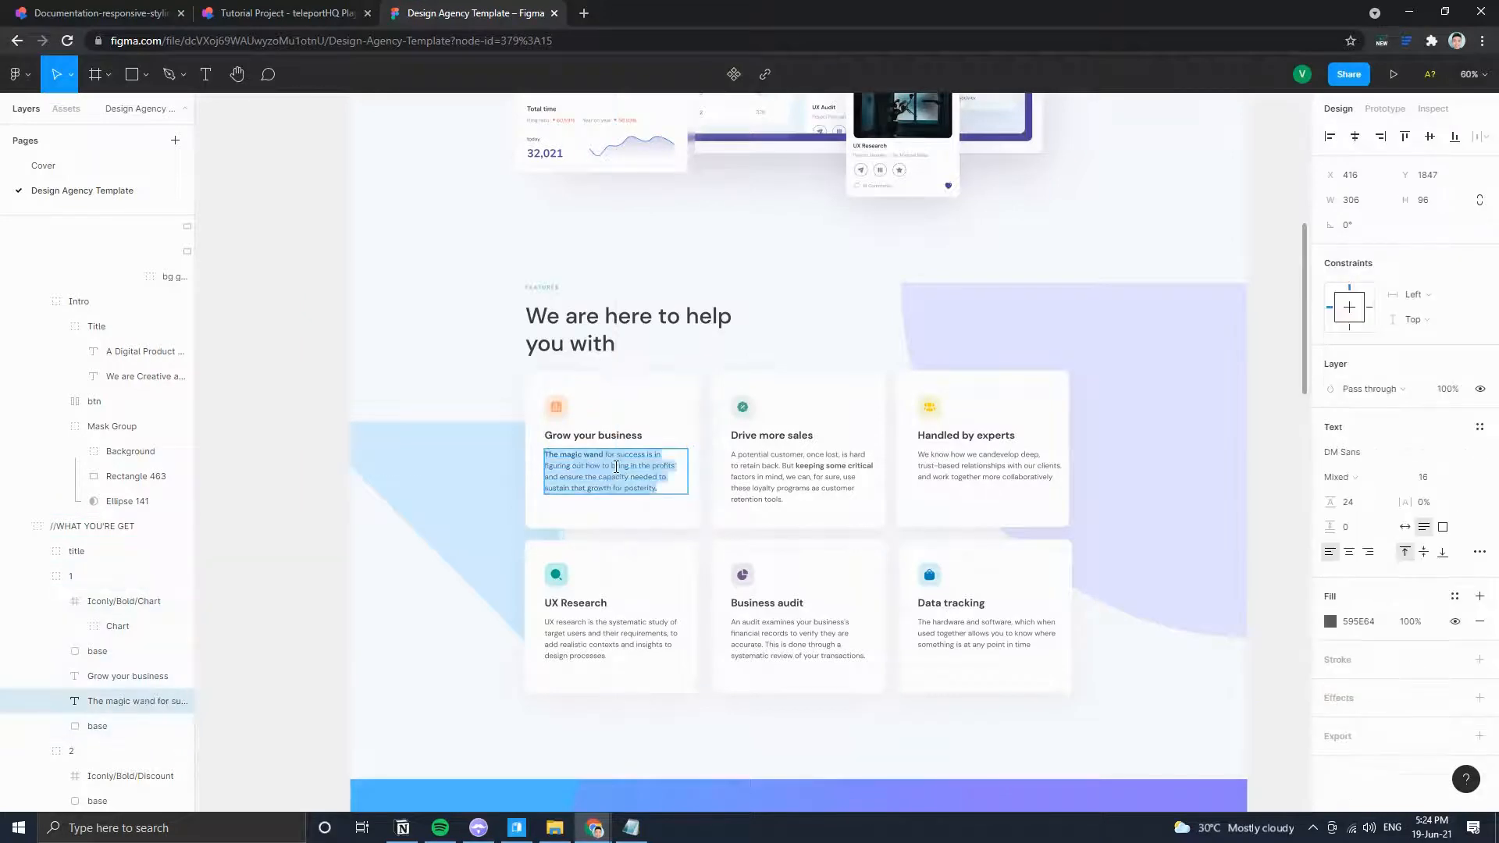
click(296, 11)
double_click(582, 422)
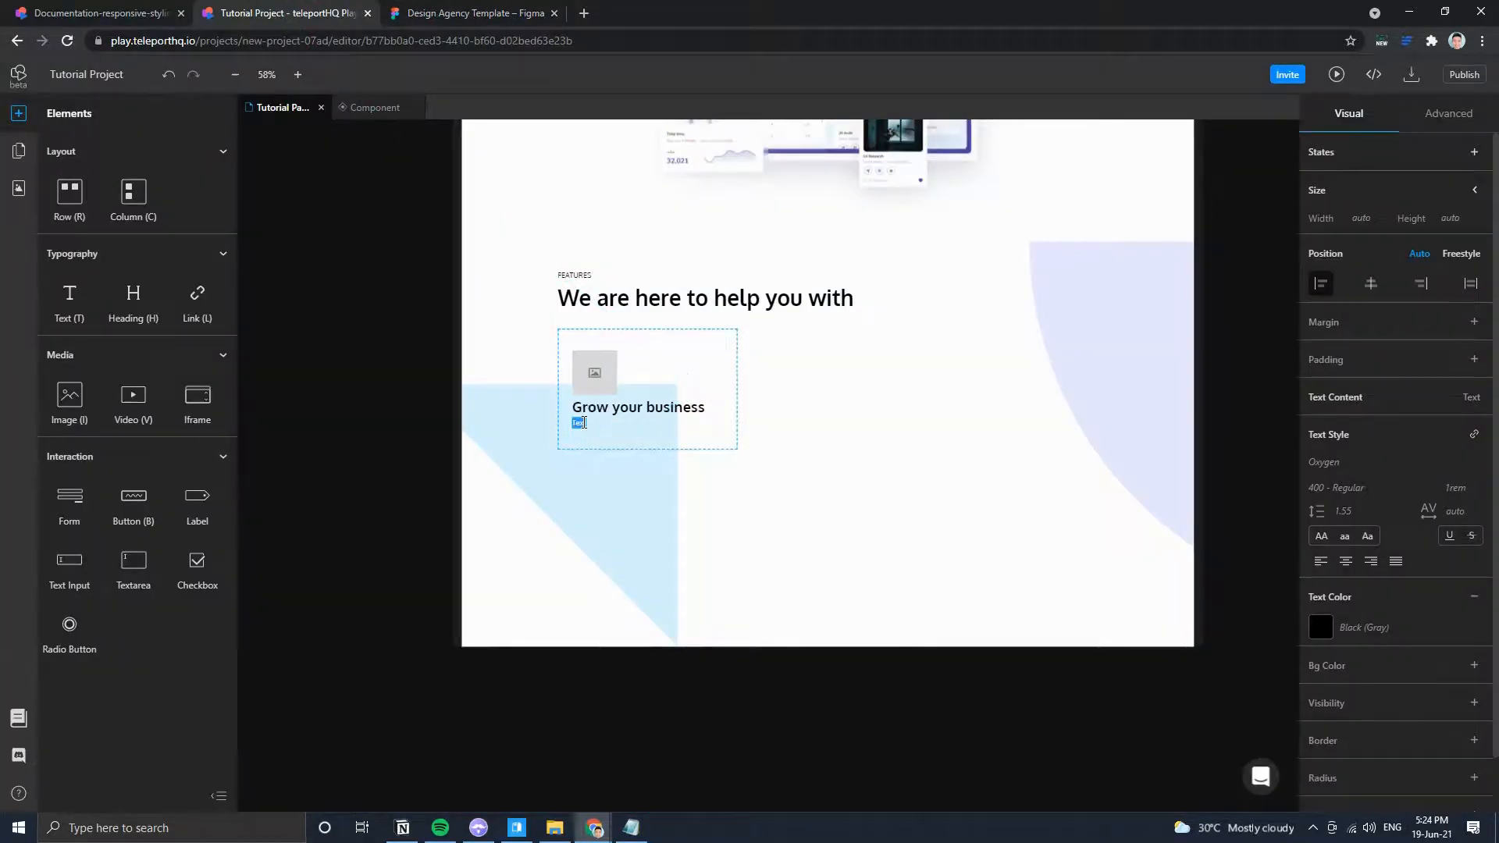
text(The magic wand for success is in figuring out how to bring in the profits and ensure the capacity needed to sustain that growth for posterity)
Give the card container a White (Gray) background color.
click(710, 370)
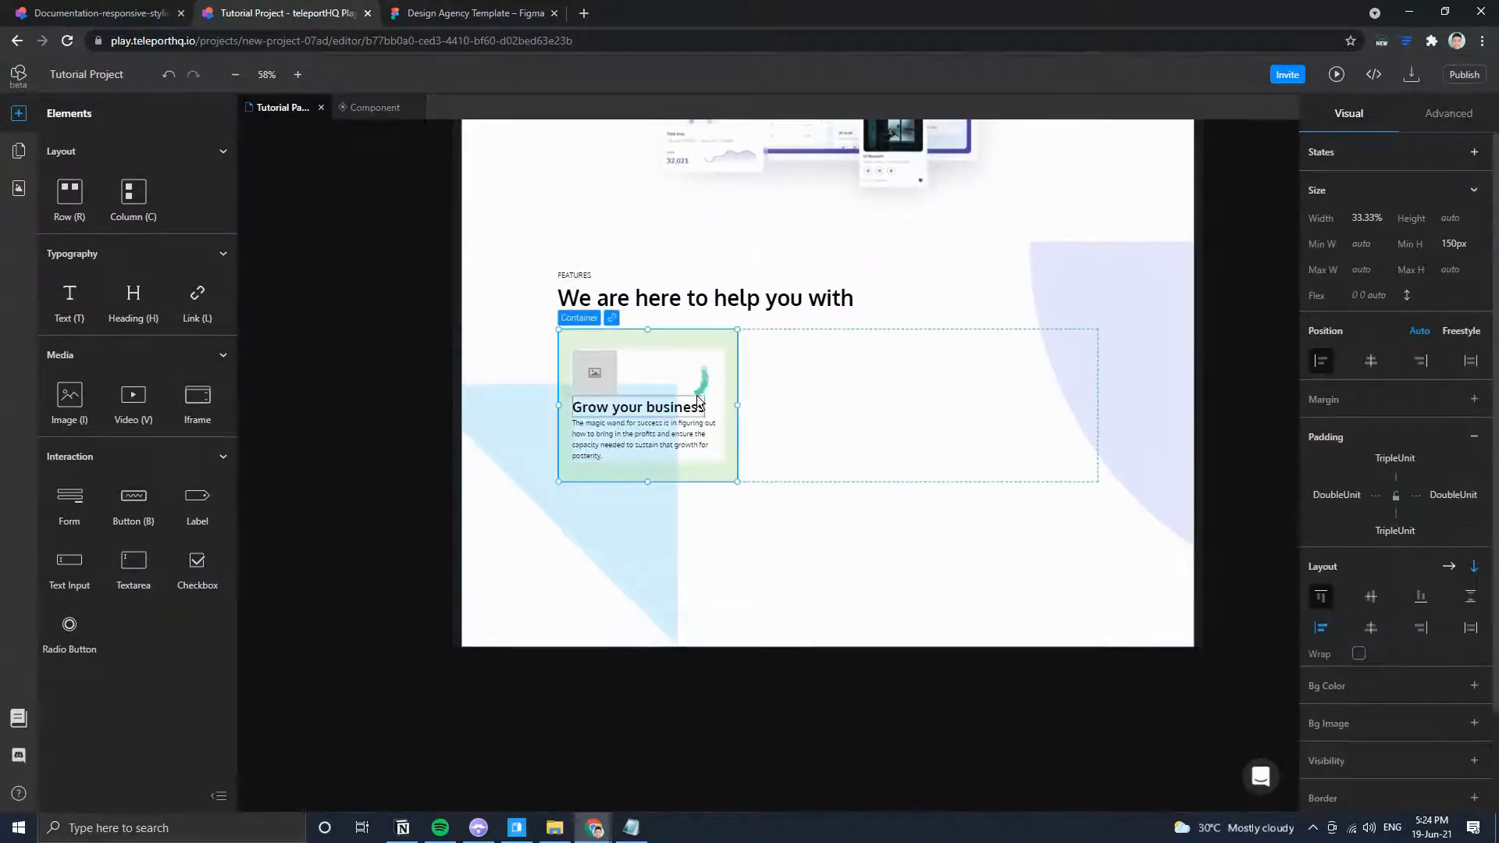
scroll(1422, 670, down, 2)
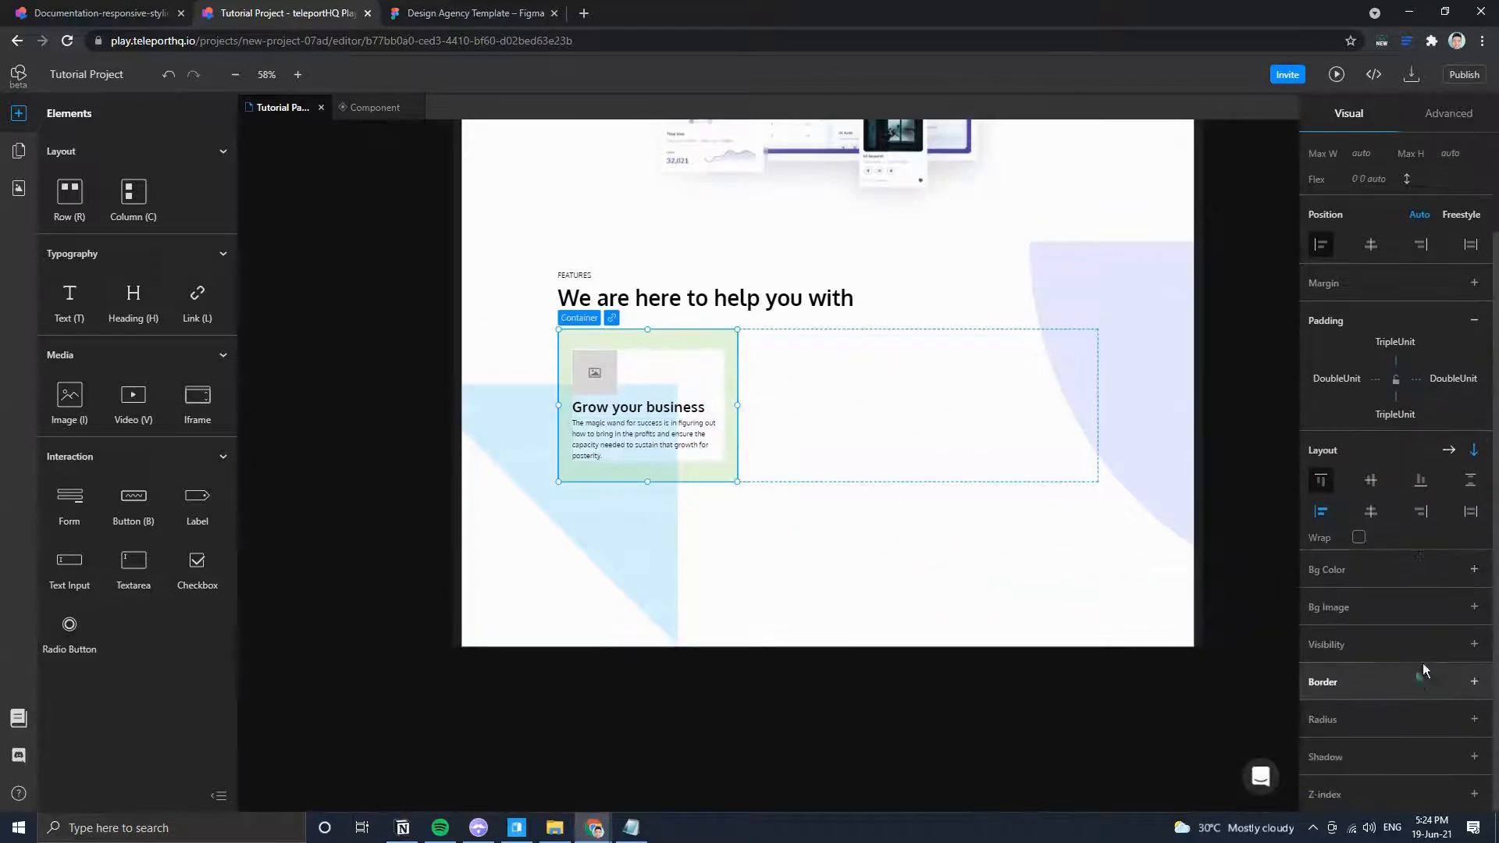
click(1473, 569)
click(1320, 601)
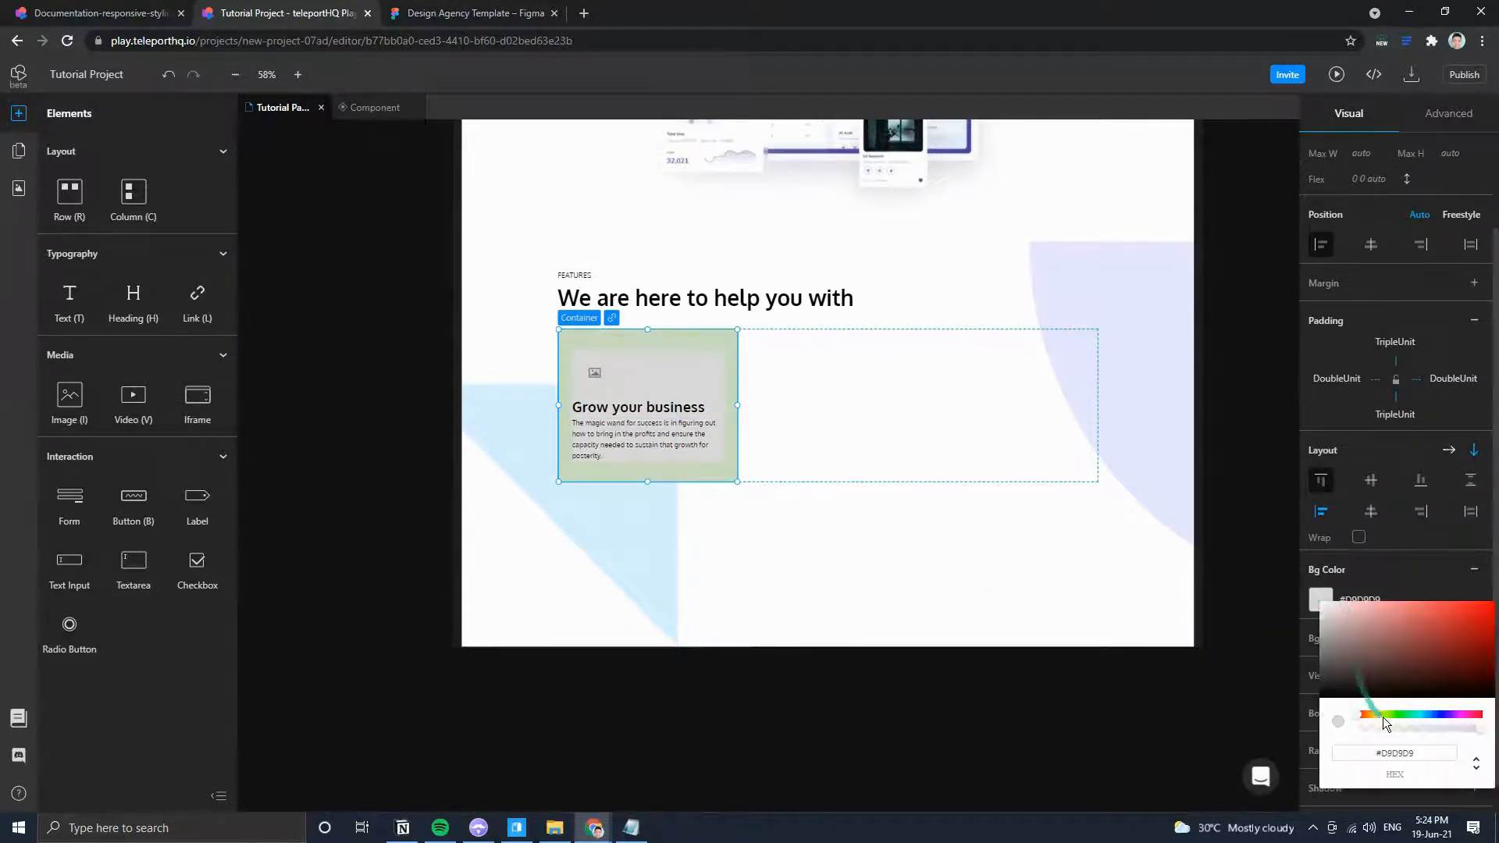
click(1358, 599)
scroll(1398, 531, down, 2)
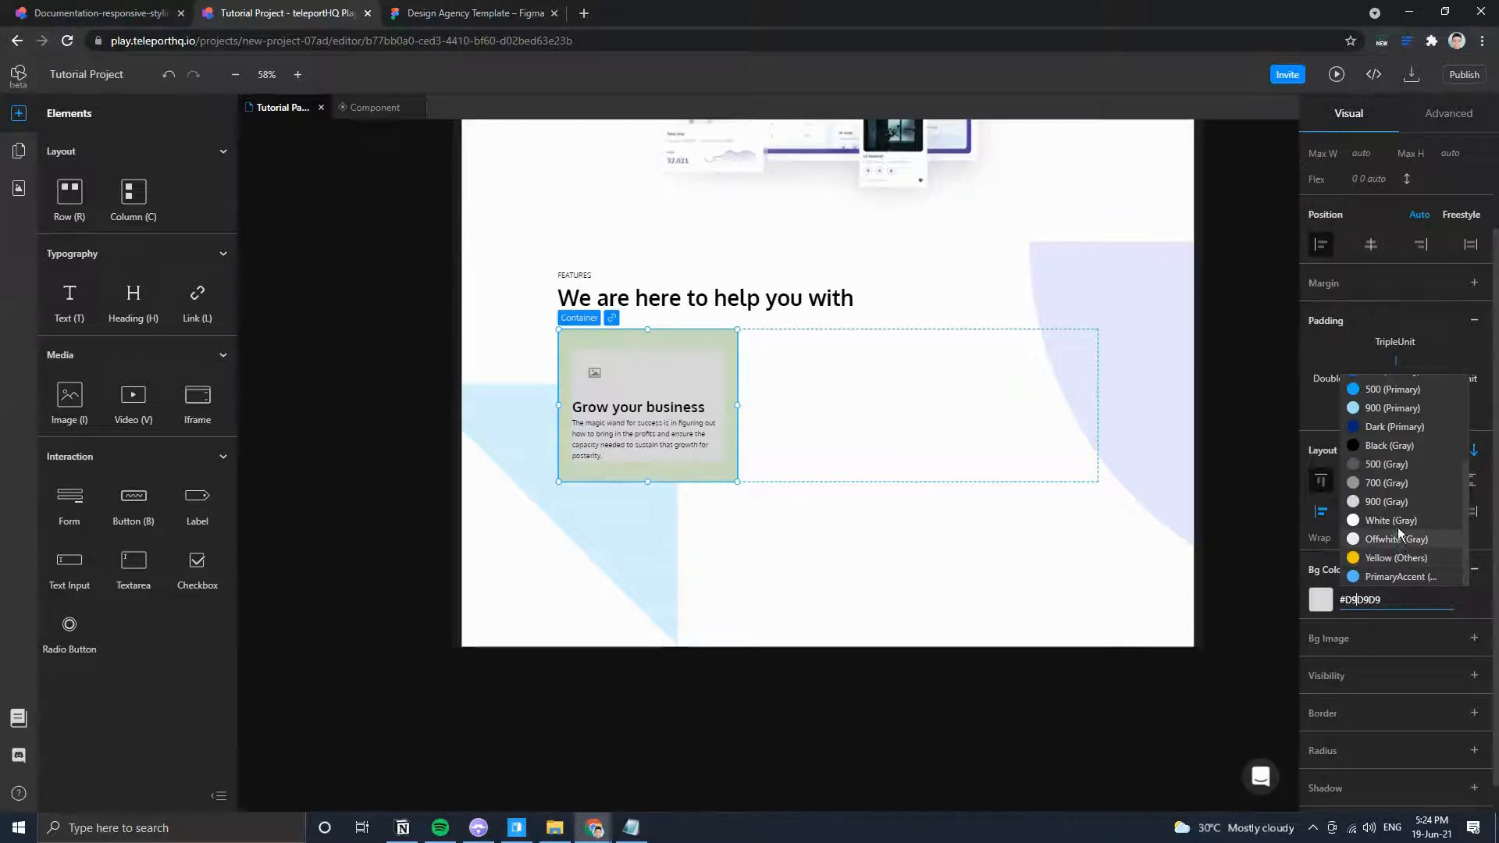
click(1397, 526)
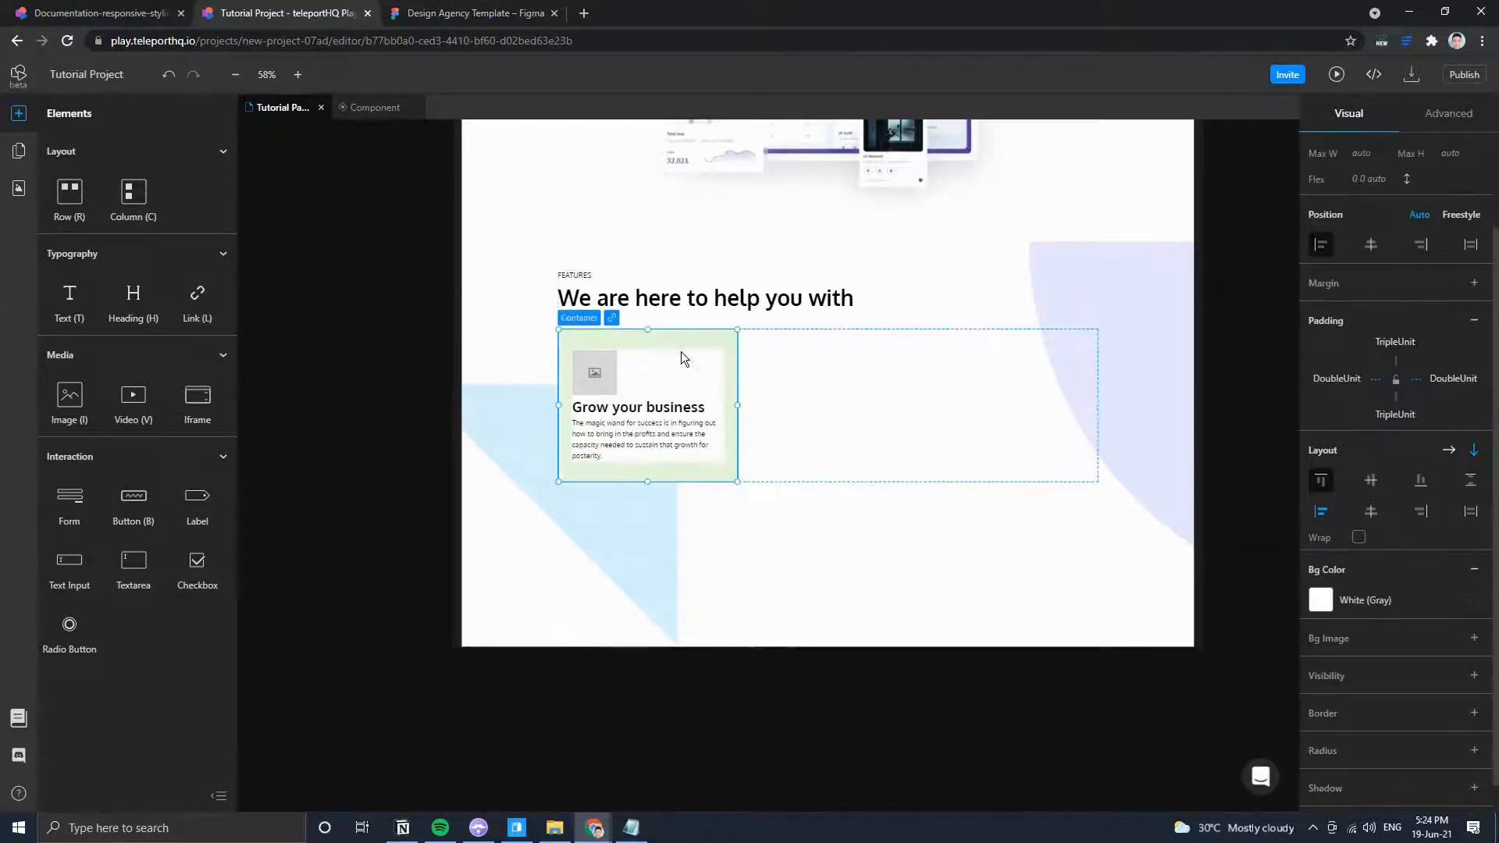
Check the corners of the Figma cards and add a corner radius of Radius 8 to the card container.
click(476, 13)
click(318, 6)
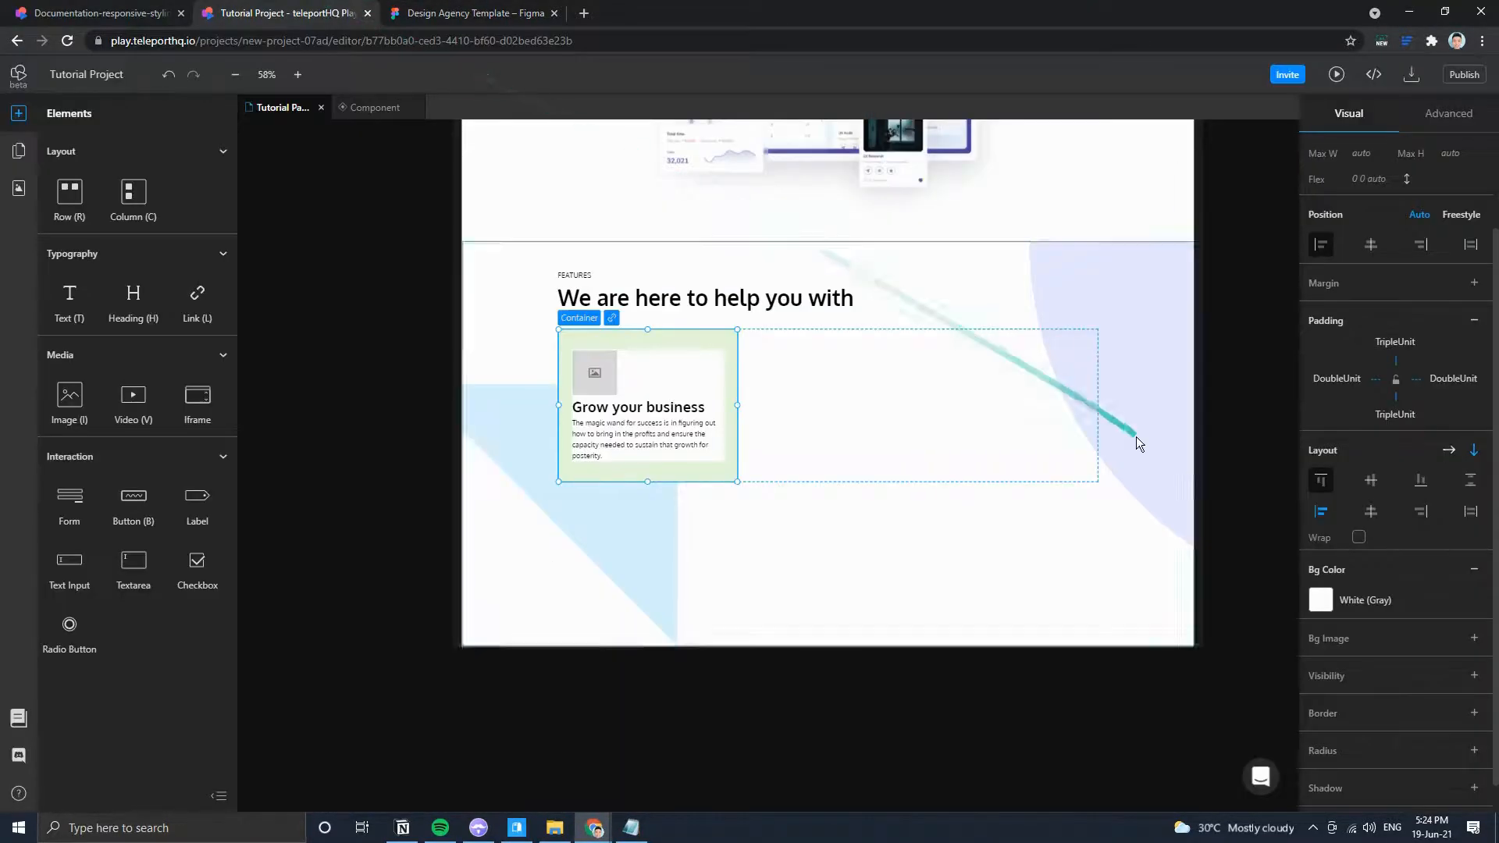
scroll(1355, 703, down, 1)
click(1474, 681)
click(1474, 681)
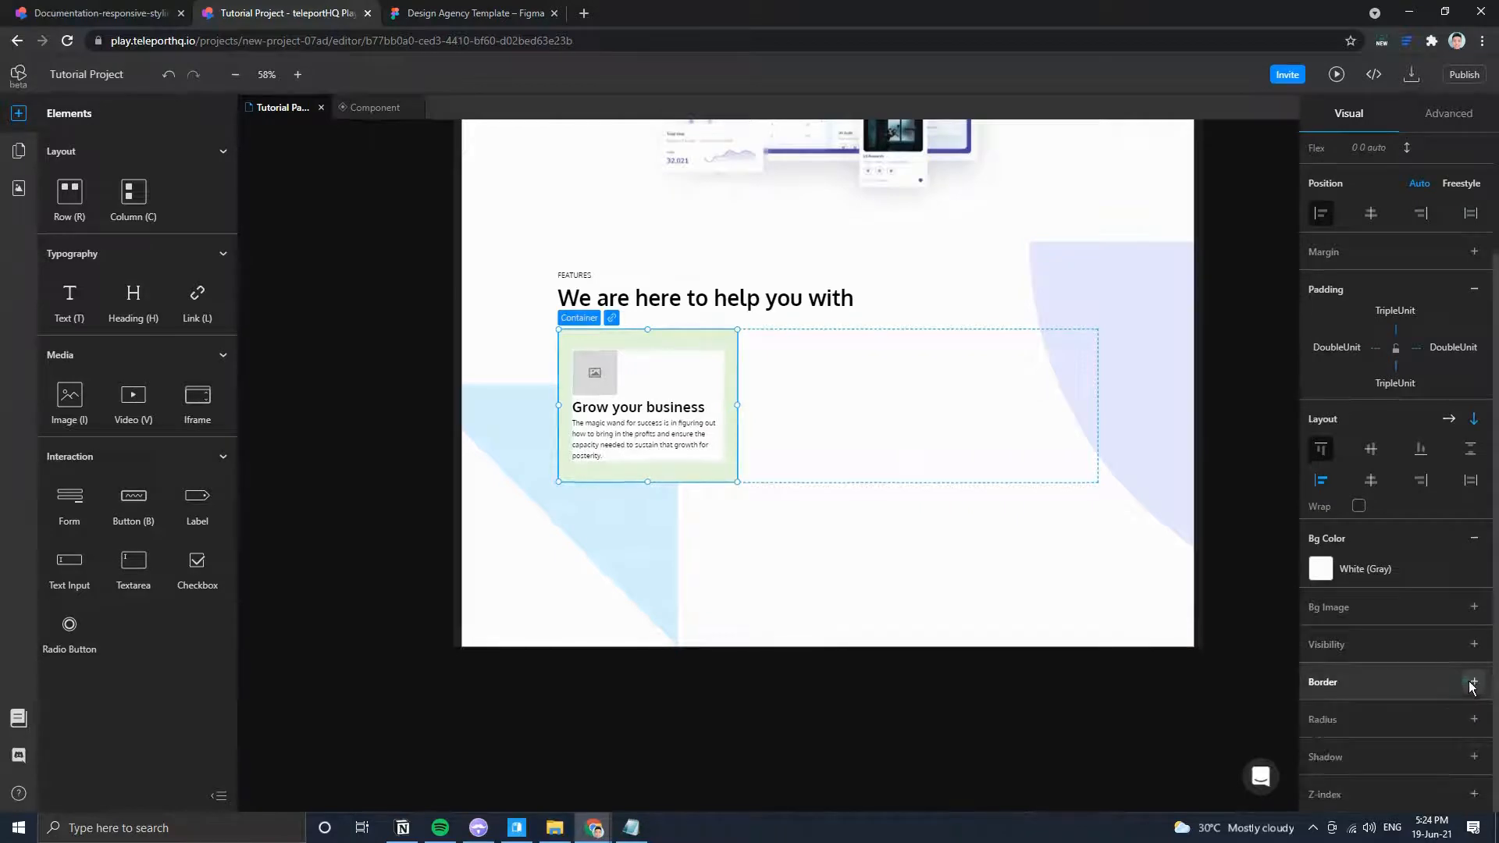
click(1473, 719)
scroll(1417, 716, down, 1)
click(1417, 715)
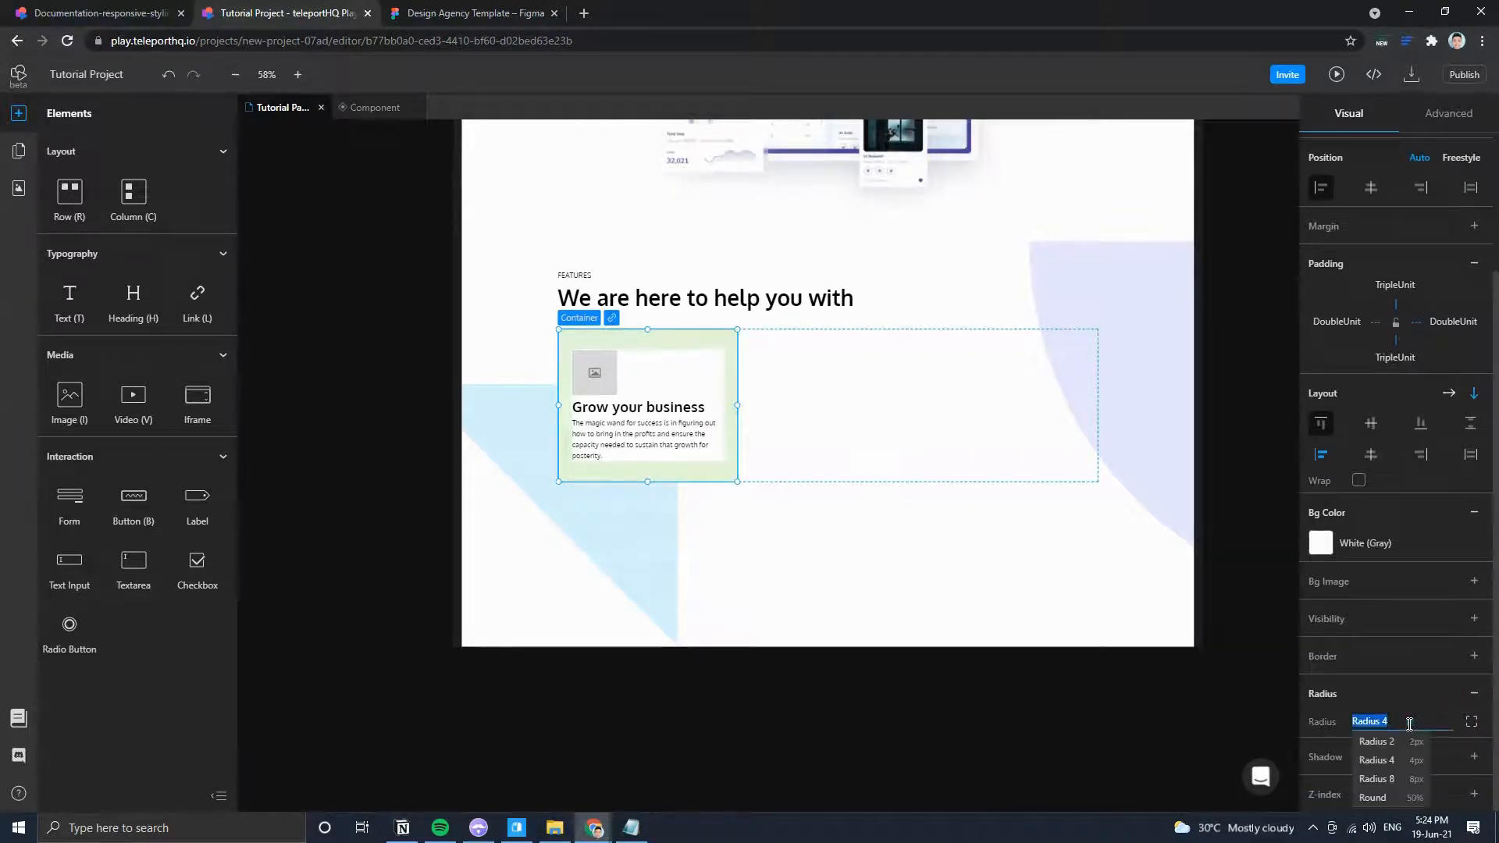
click(1393, 781)
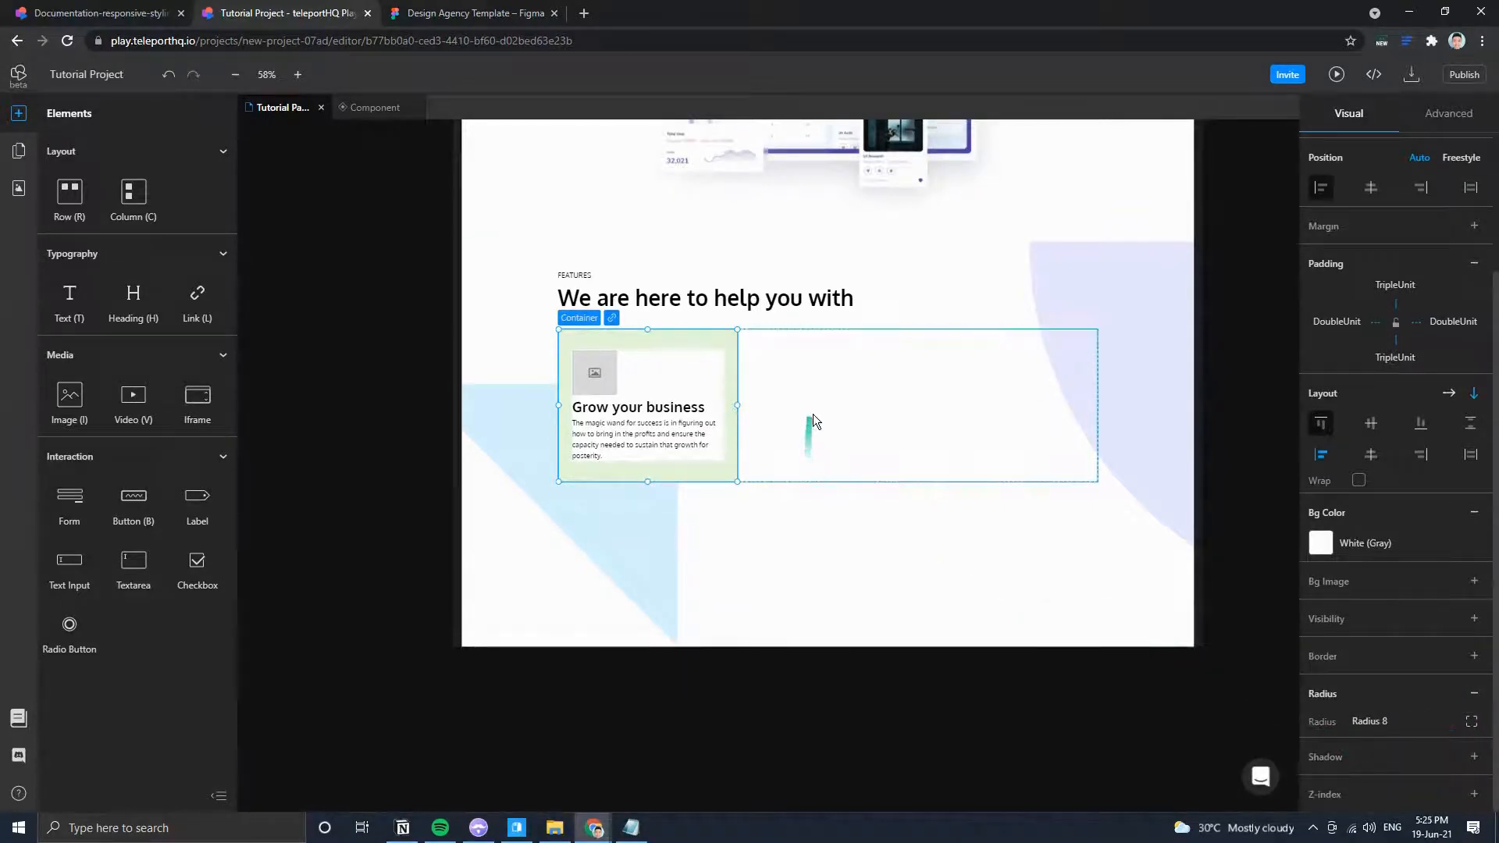
Add a shadow to the first feature card with X 0, Y 4, blur 16 and spread 8.
click(1474, 757)
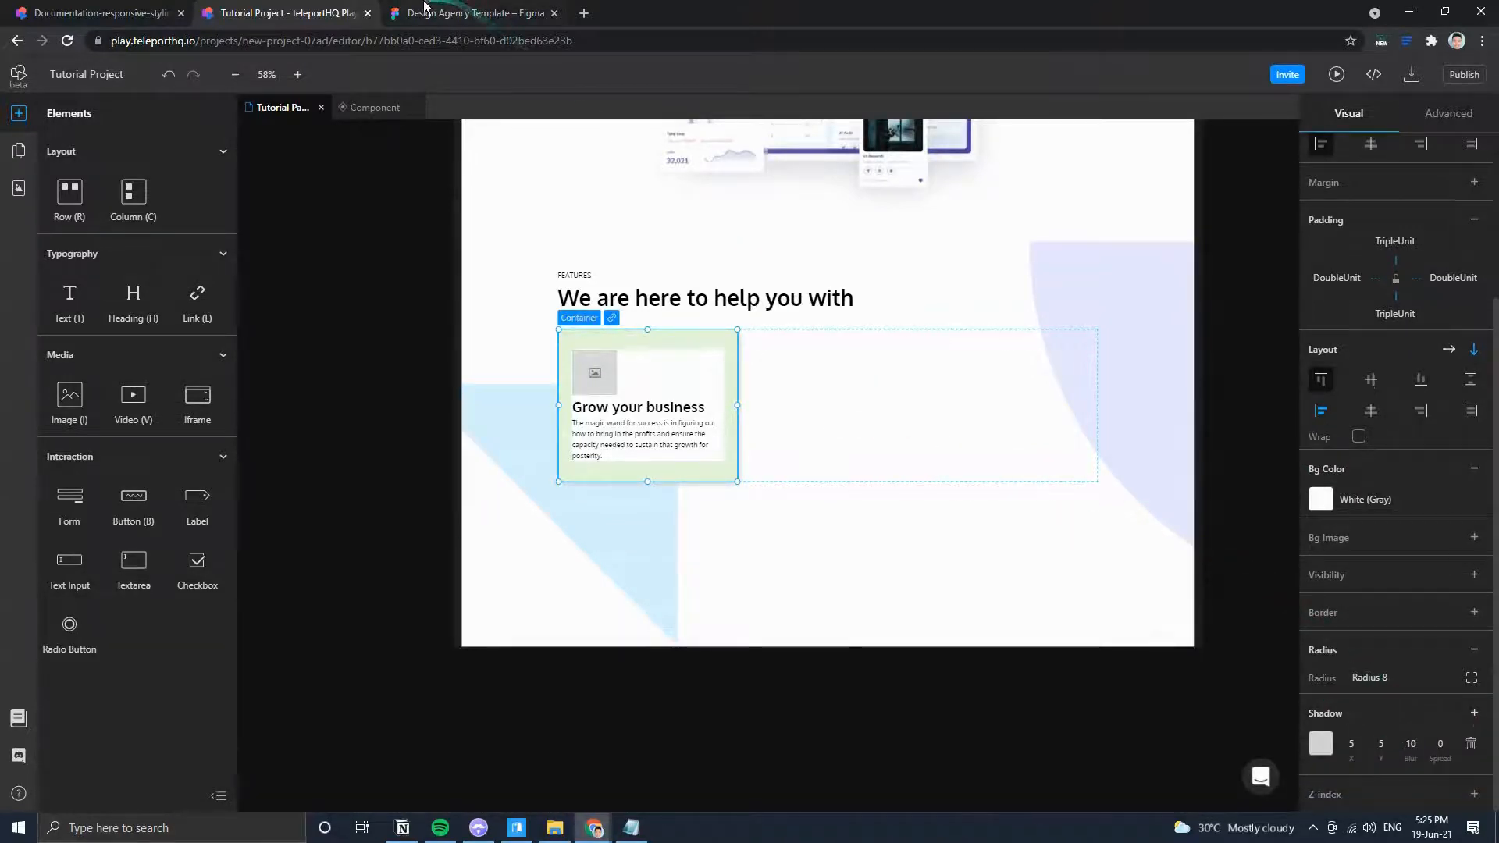
click(424, 9)
click(317, 13)
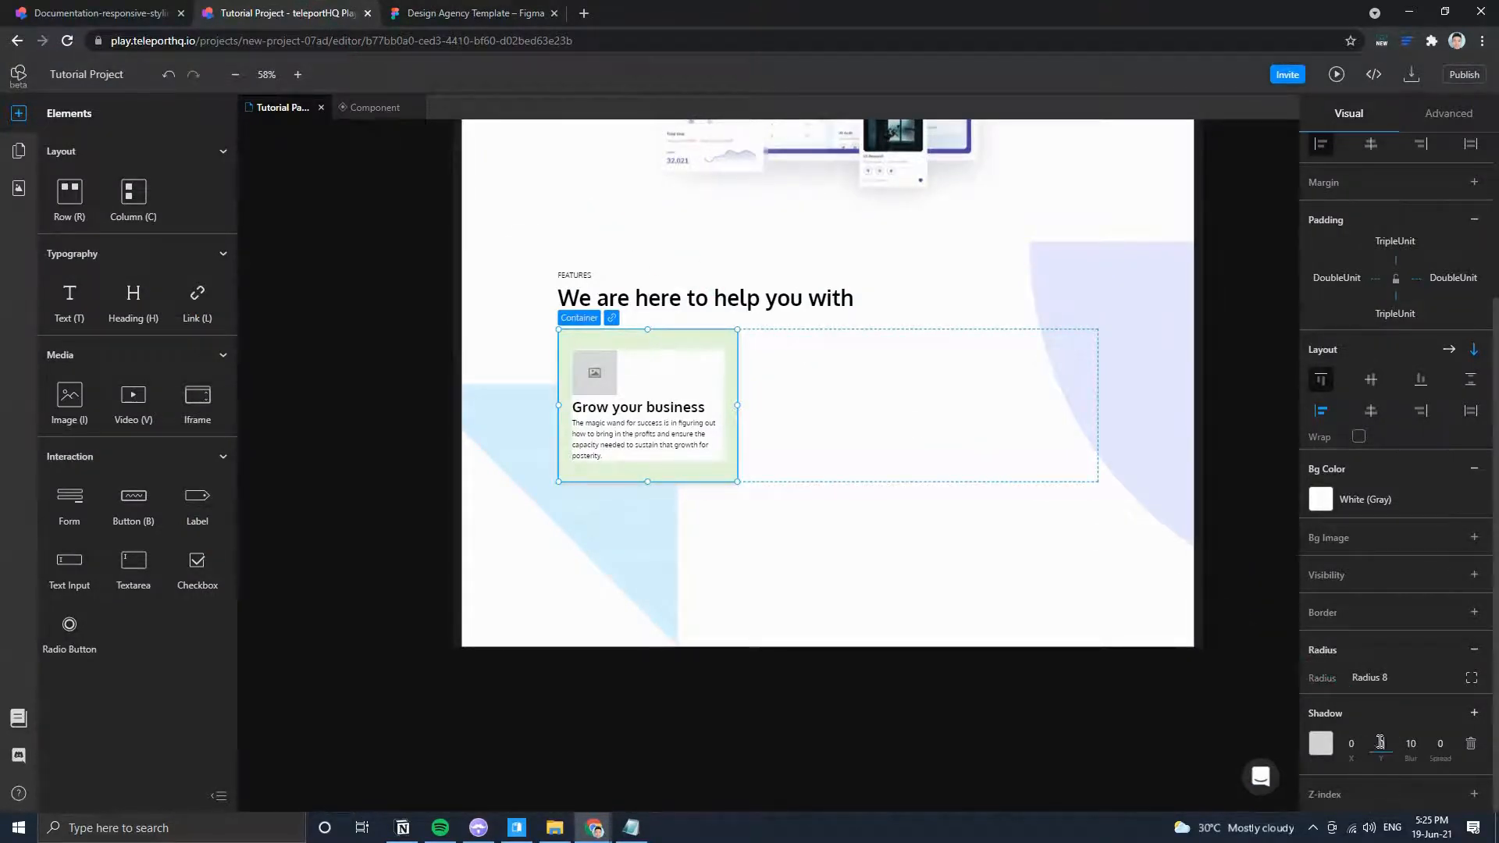
click(398, 12)
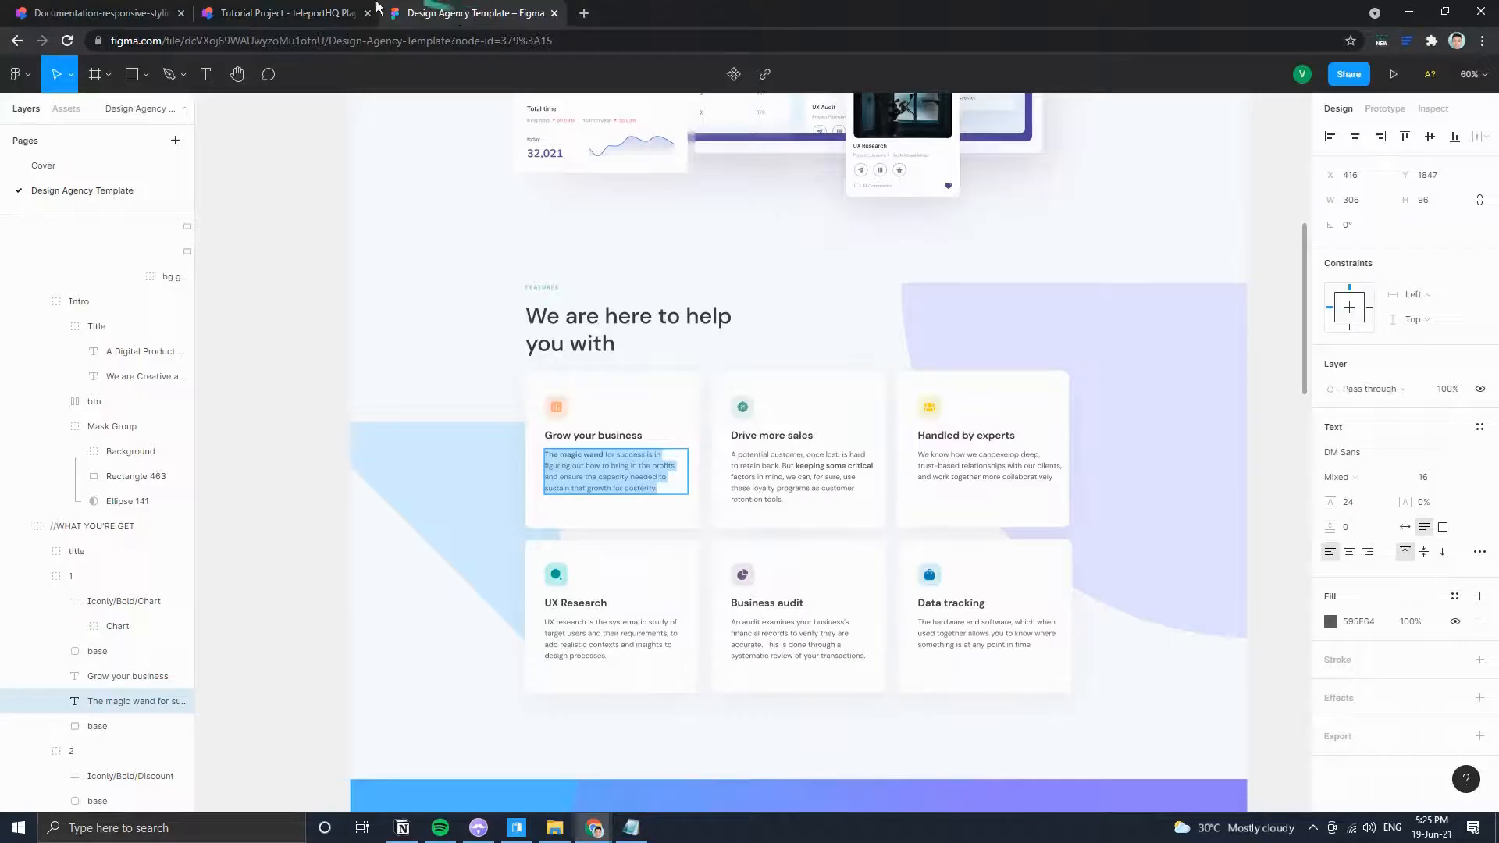
click(296, 10)
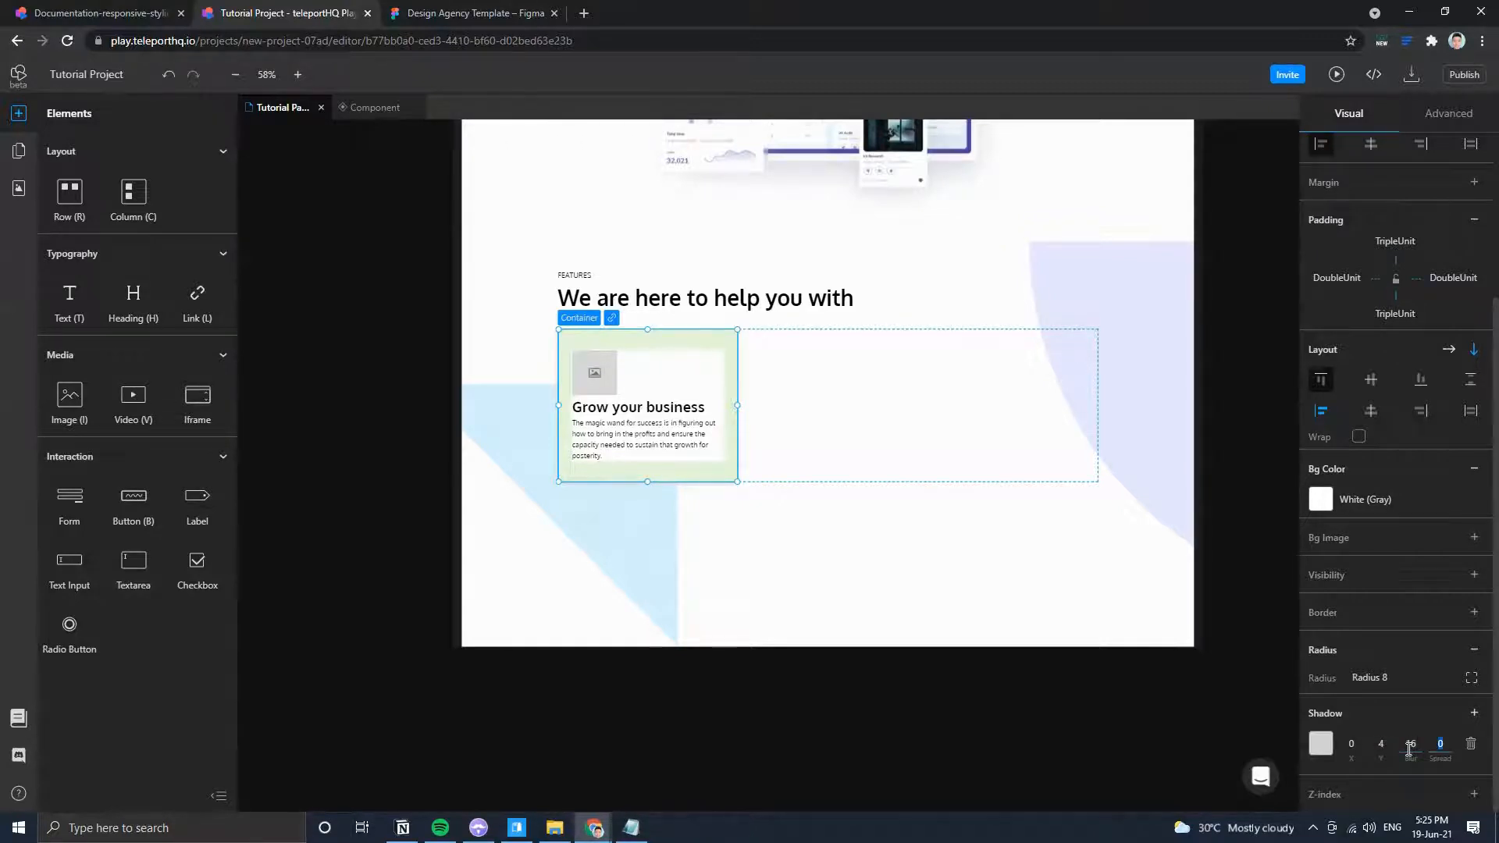
text(8)
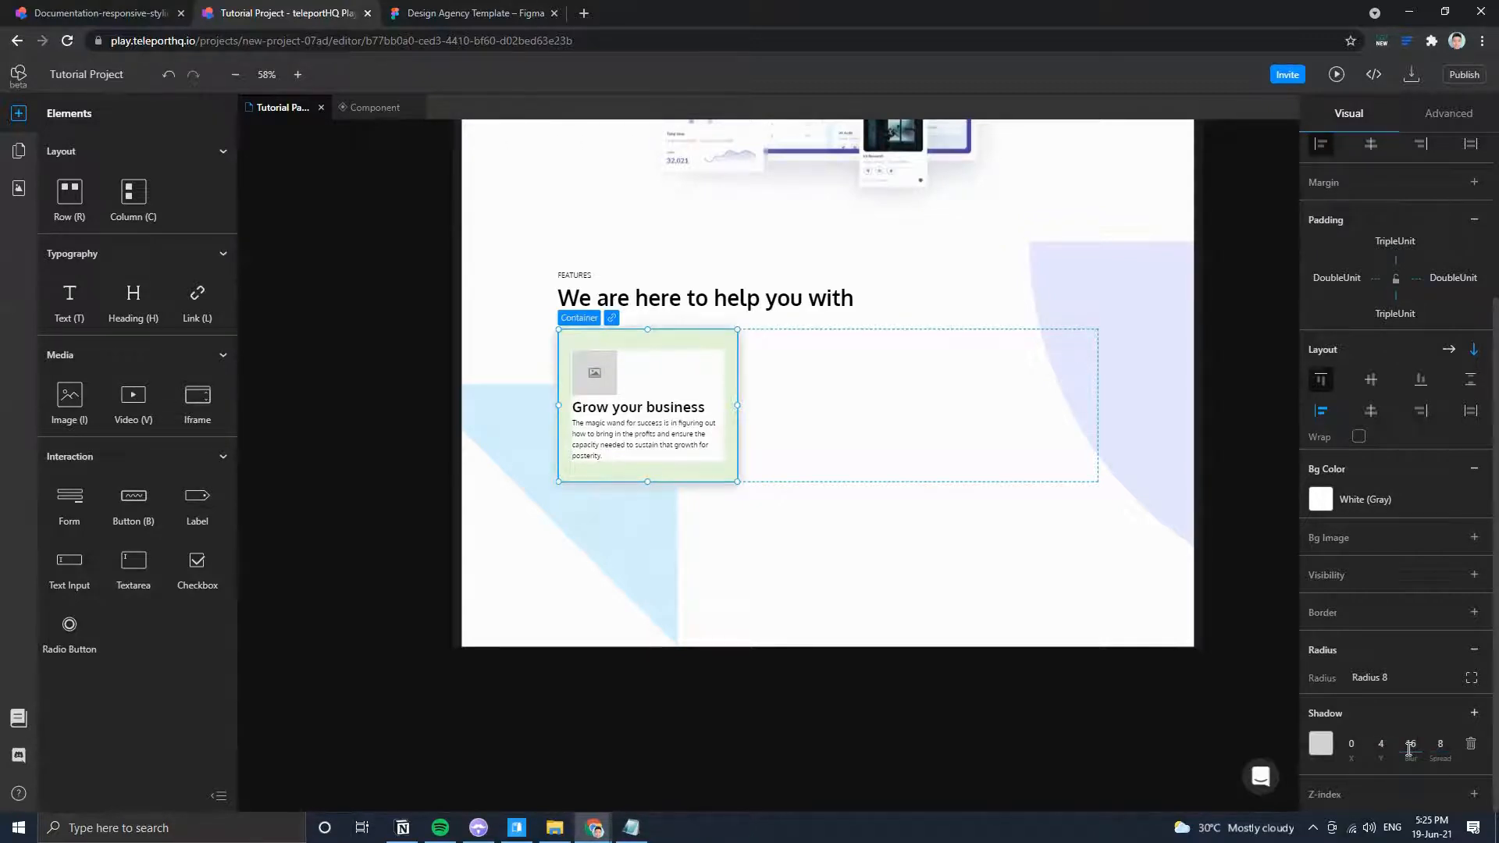
Set the card's shadow color to black (0, 0, 0) with an alpha of 0.05.
click(1328, 750)
drag(1186, 655, 1131, 659)
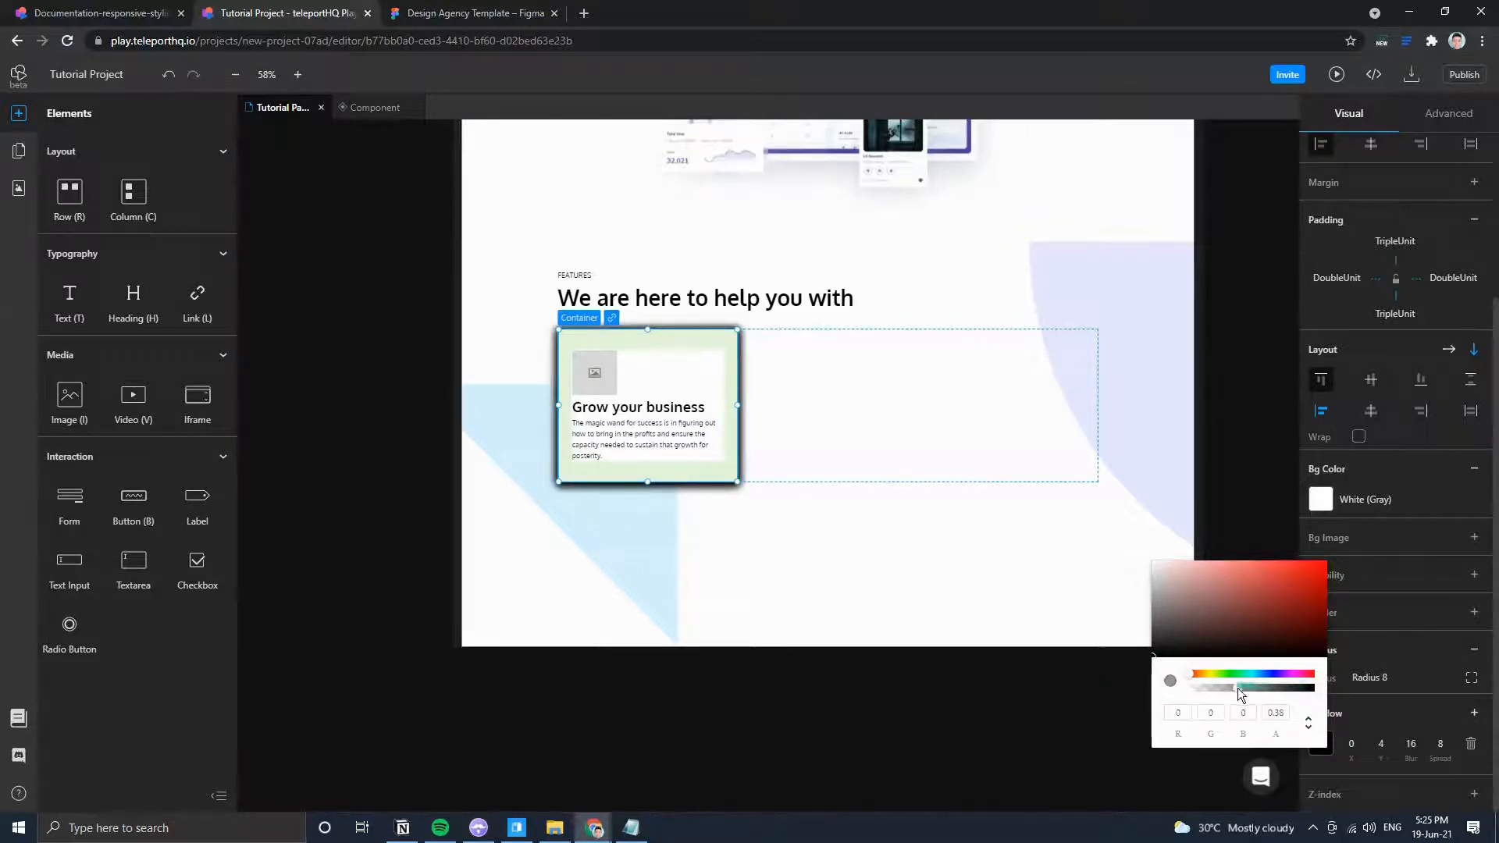
text(05)
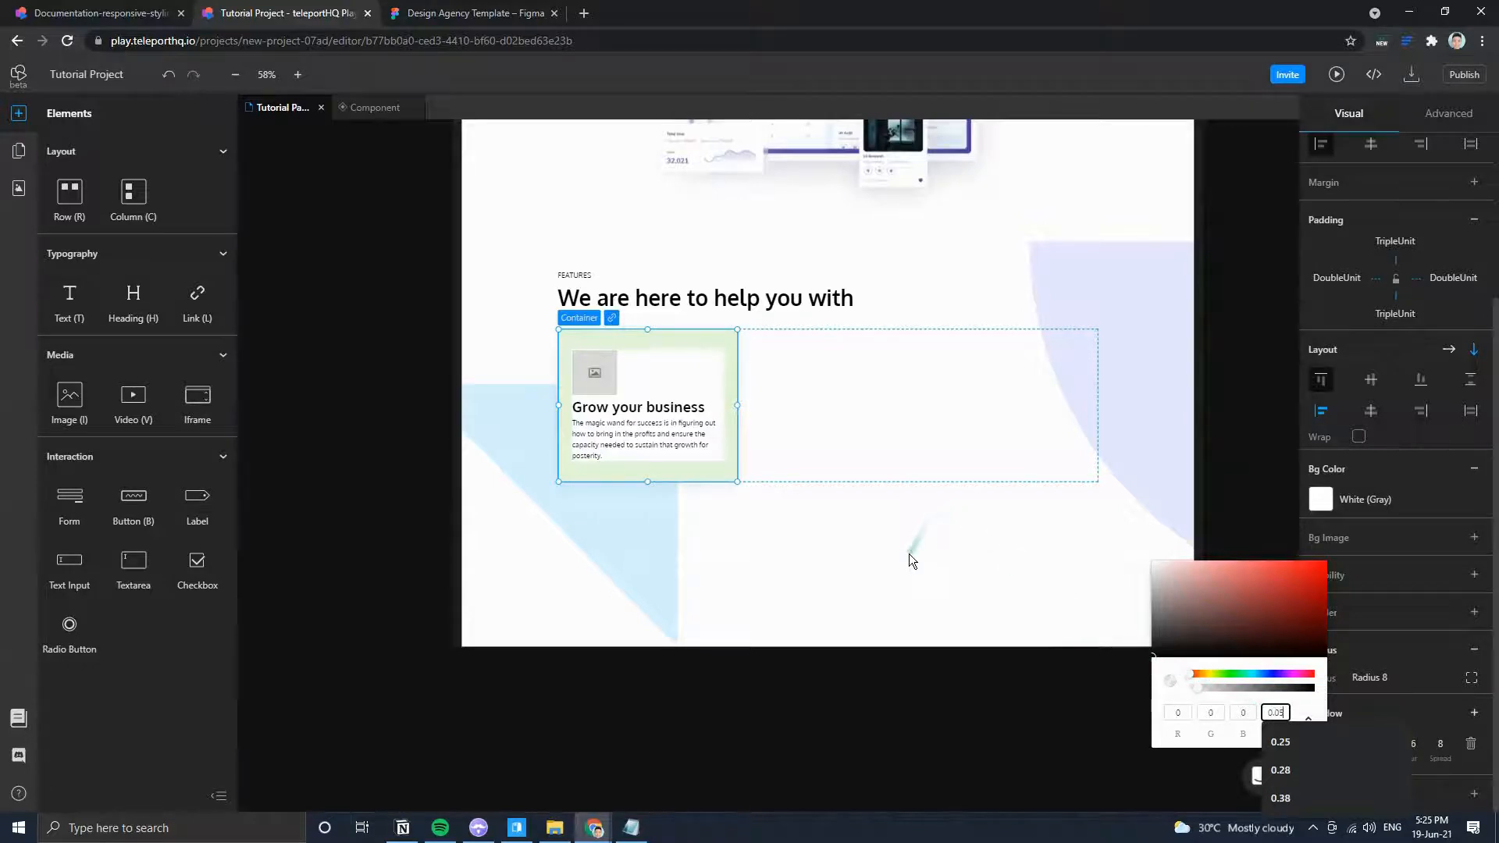
click(856, 569)
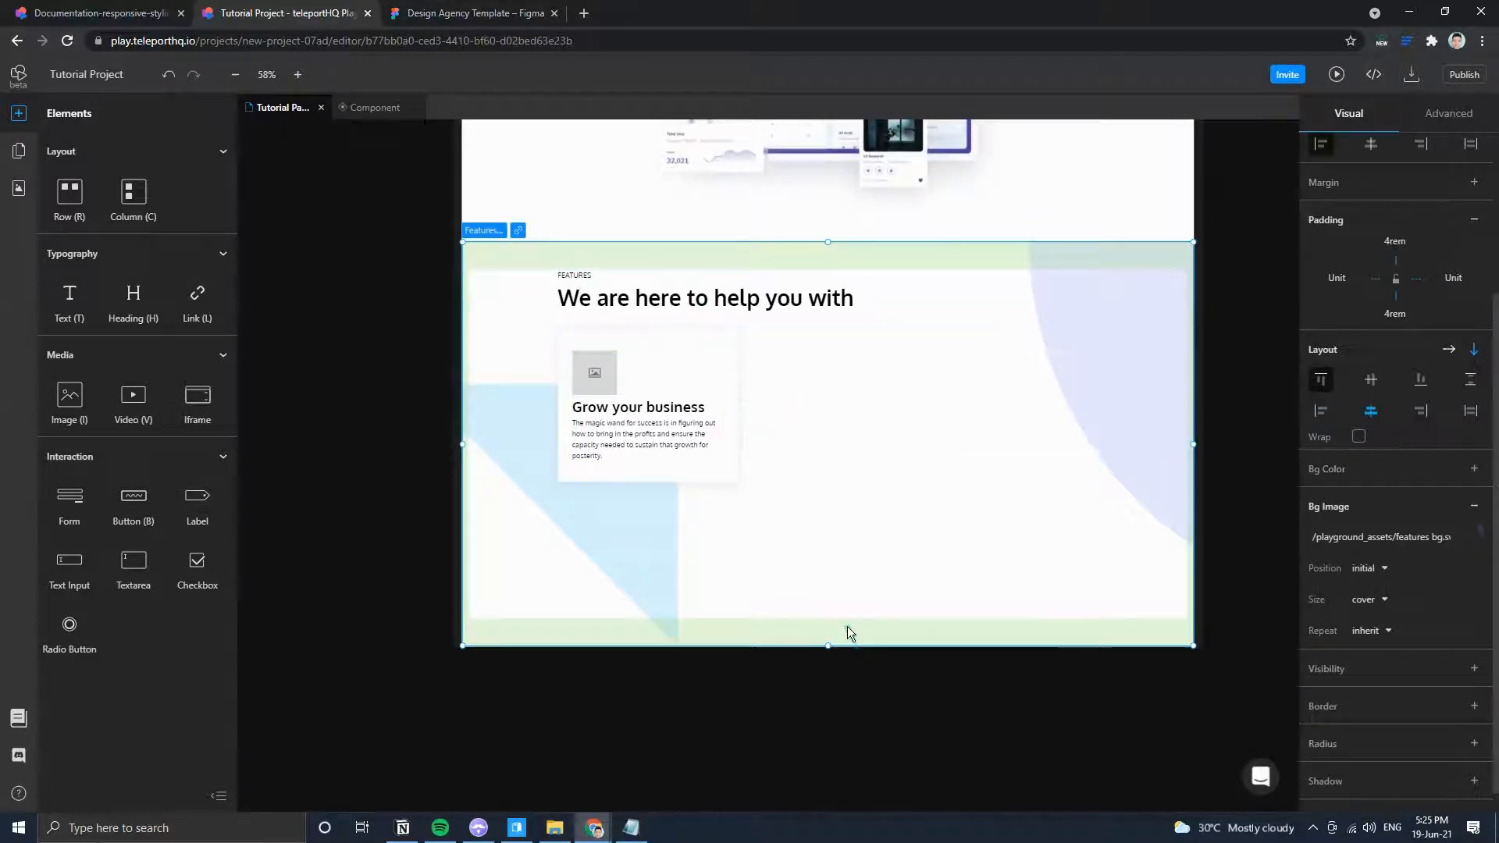
Compare the card's shadow and layout with the feature cards in the Figma design.
click(490, 11)
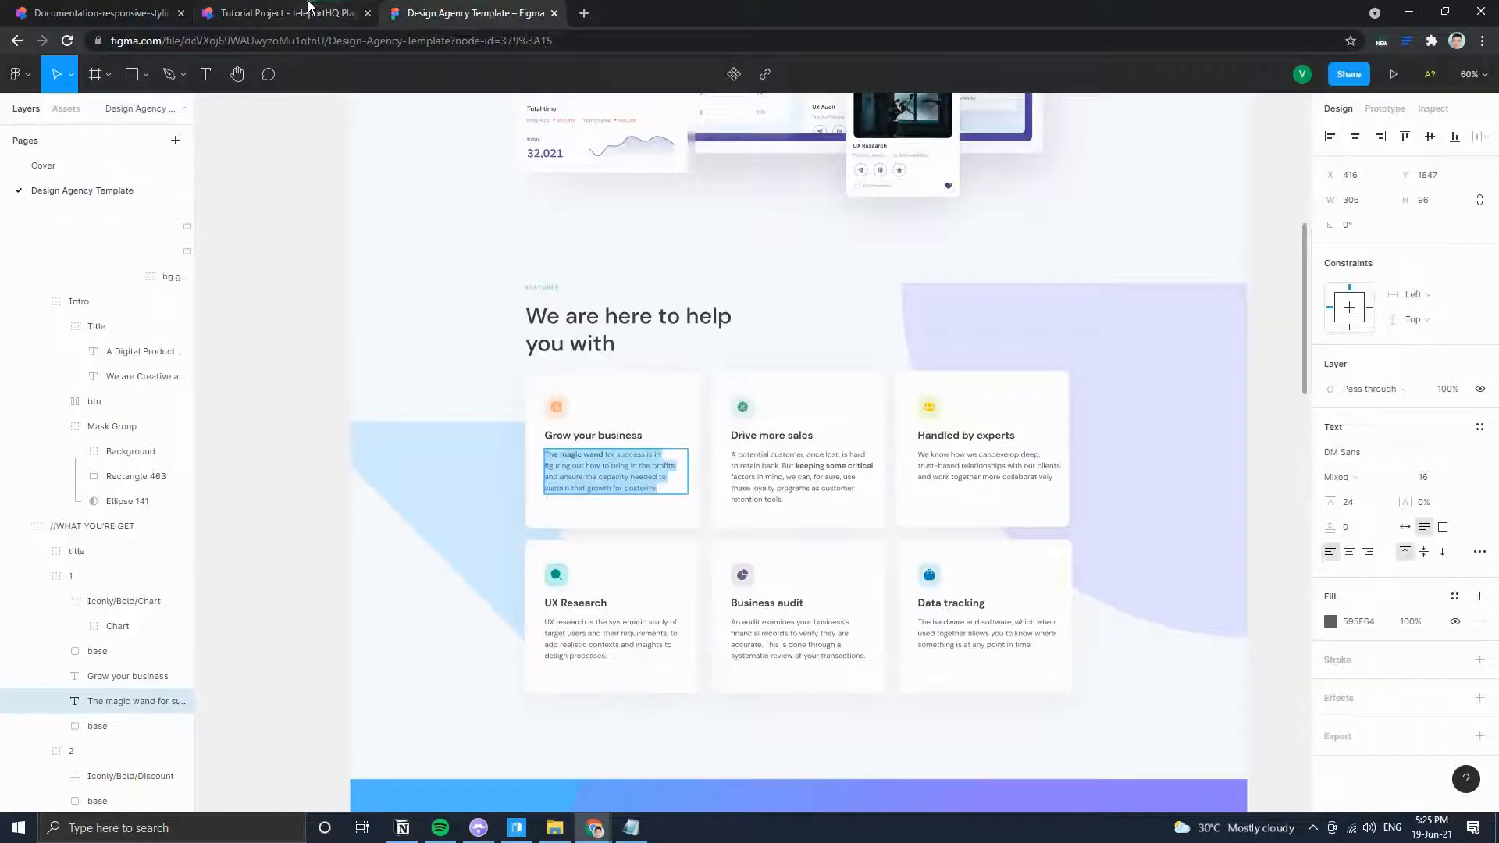
click(309, 11)
click(726, 376)
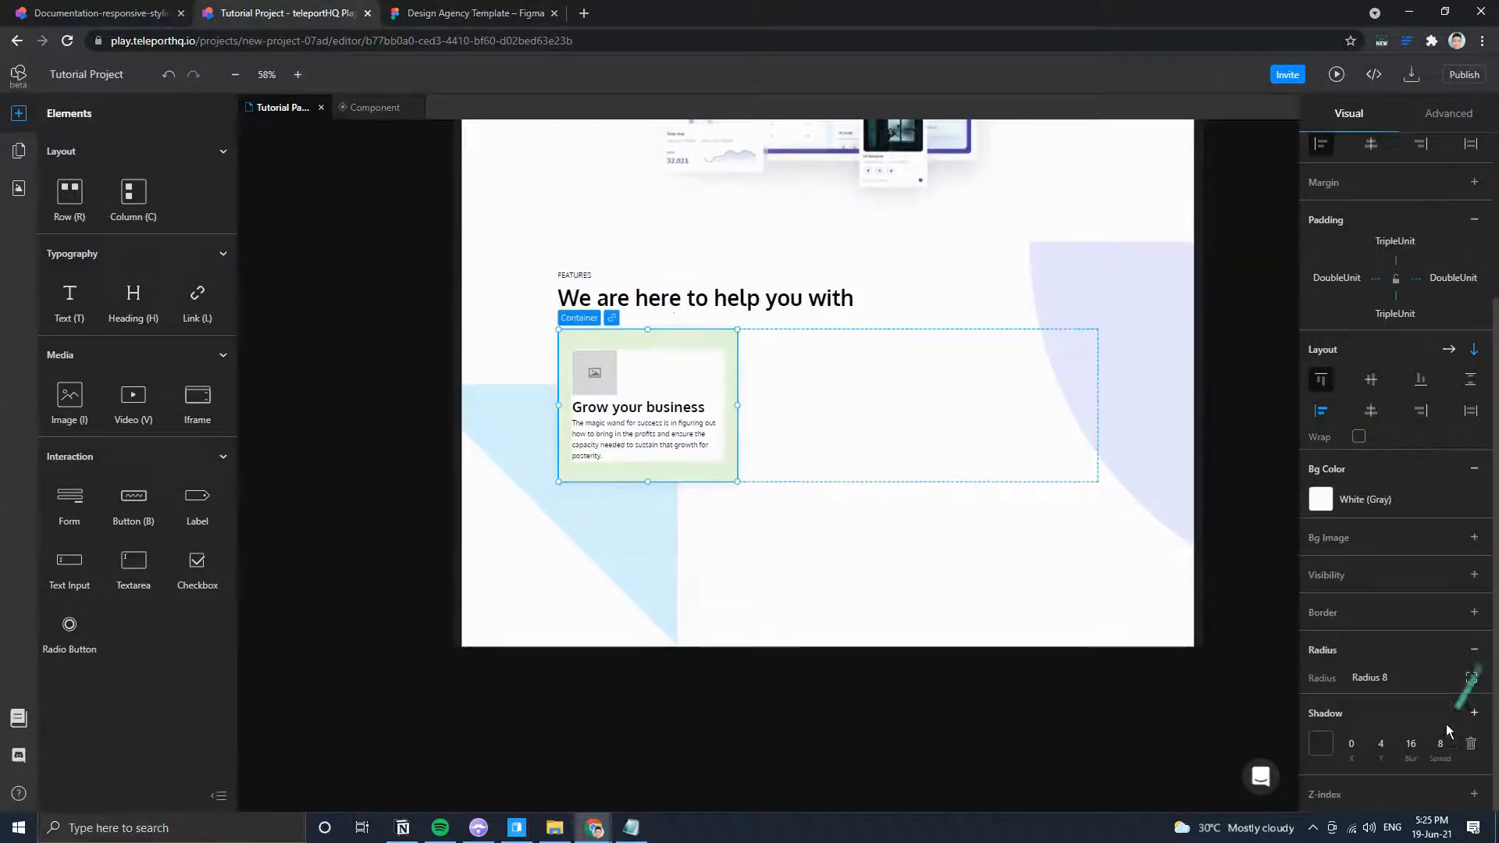
click(832, 609)
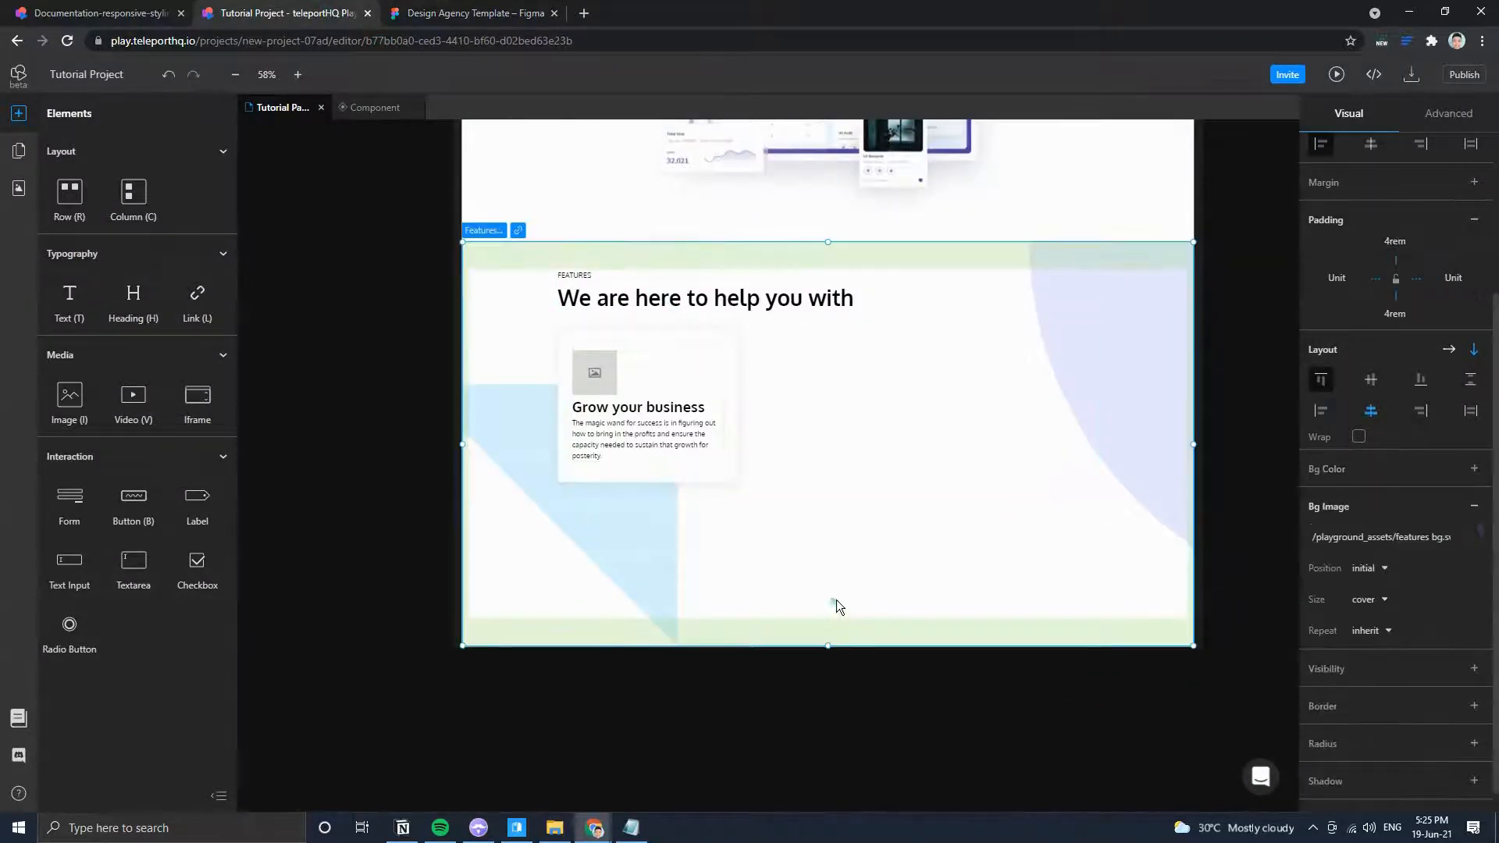
click(701, 367)
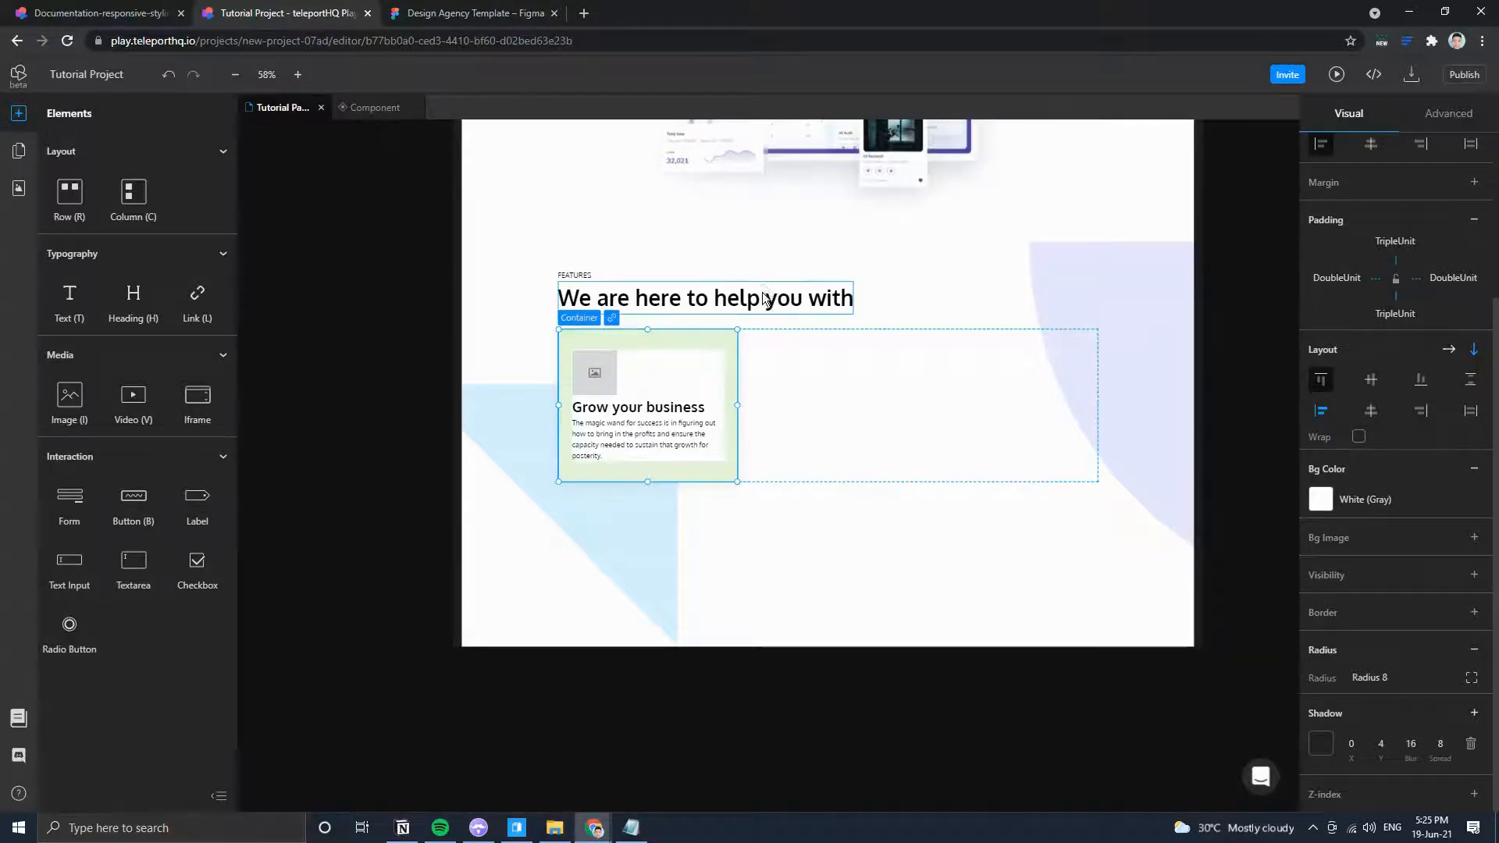
click(500, 13)
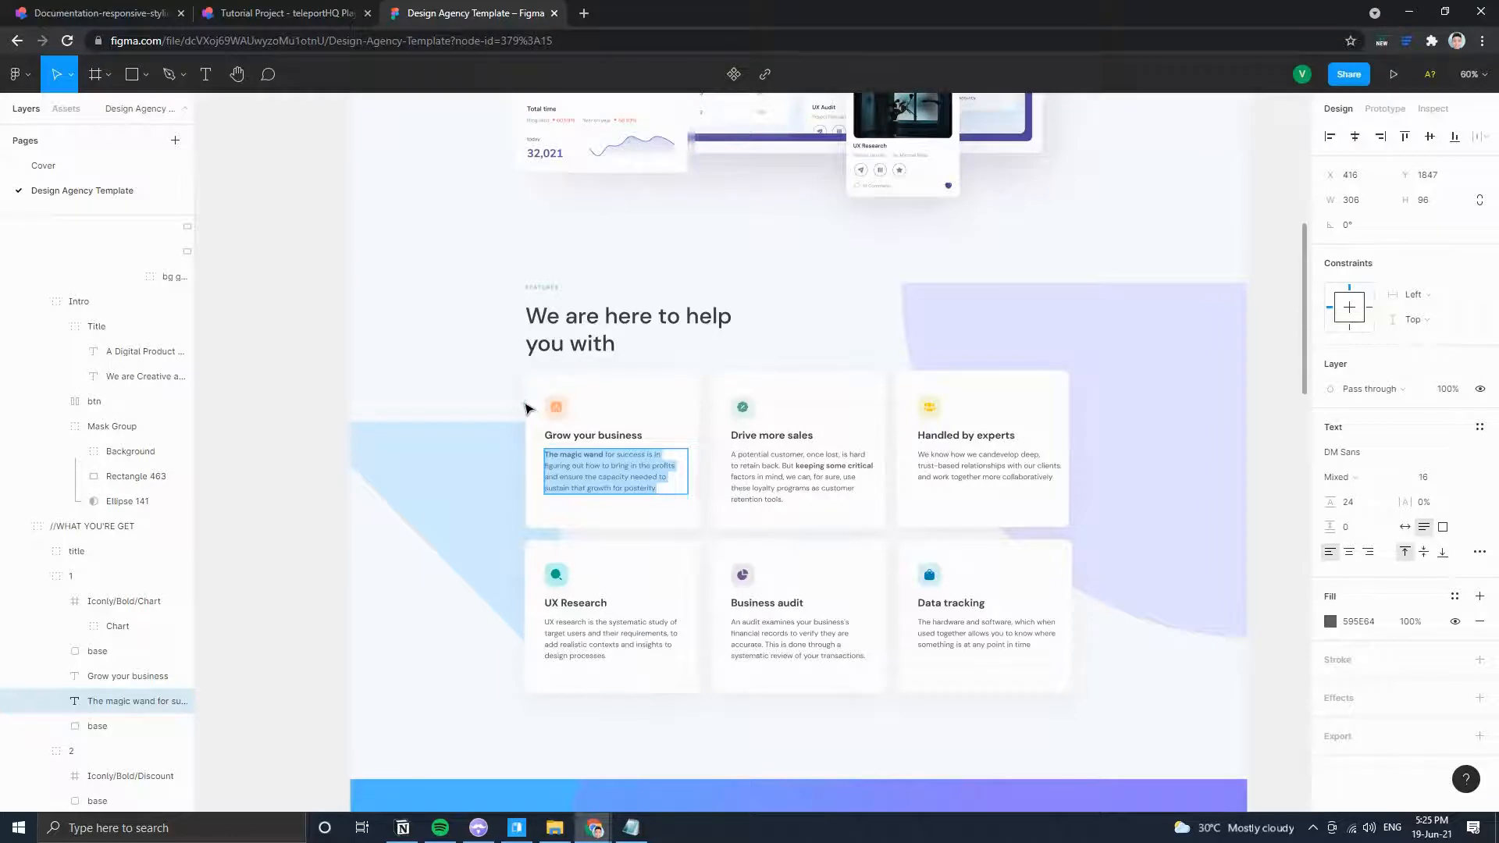
click(288, 13)
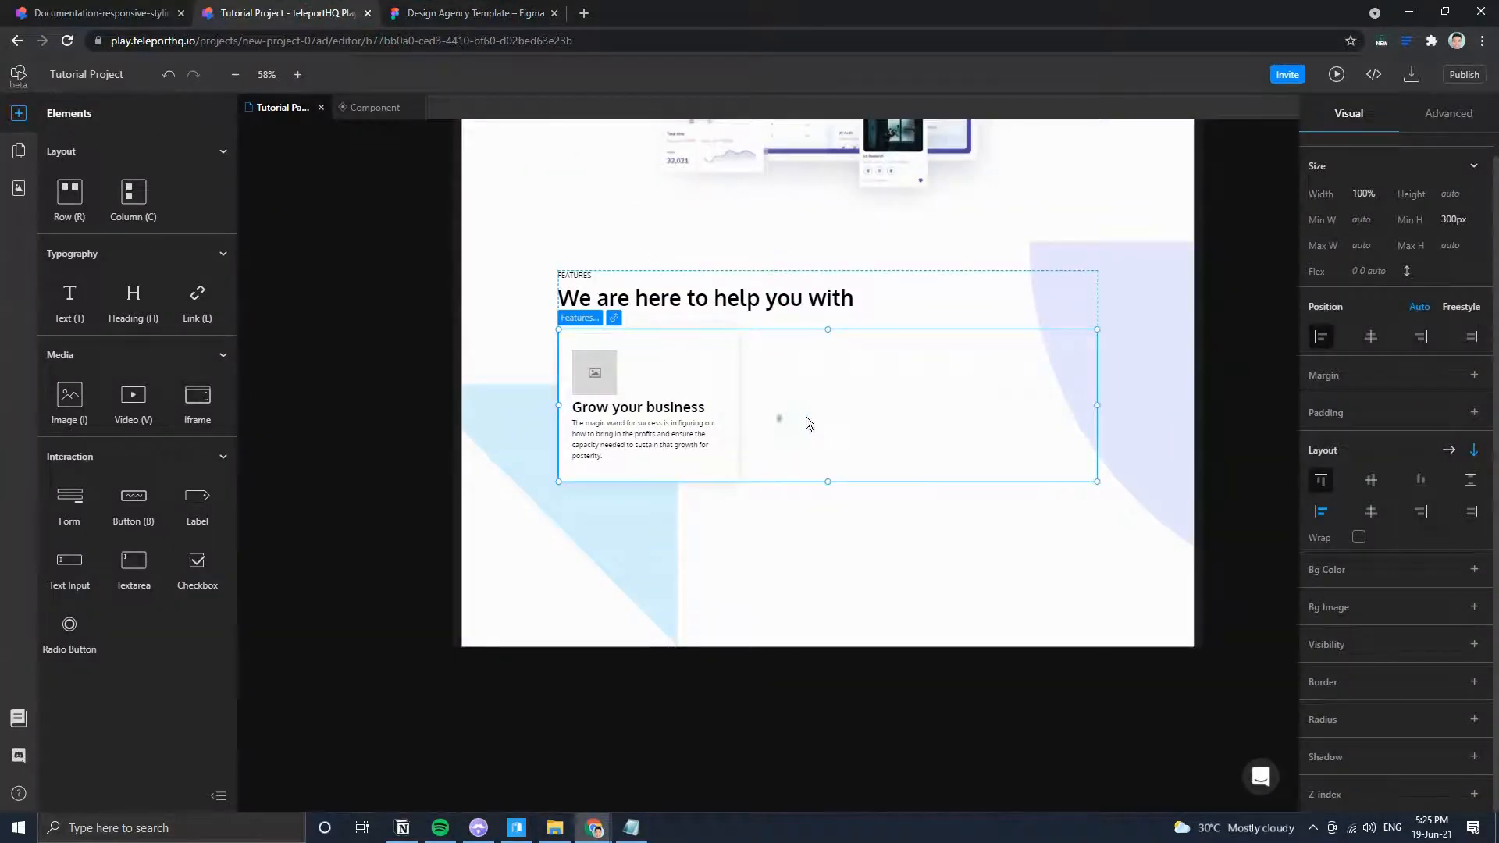
Insert a new container inside the first feature card and show the page's layer tree.
click(707, 392)
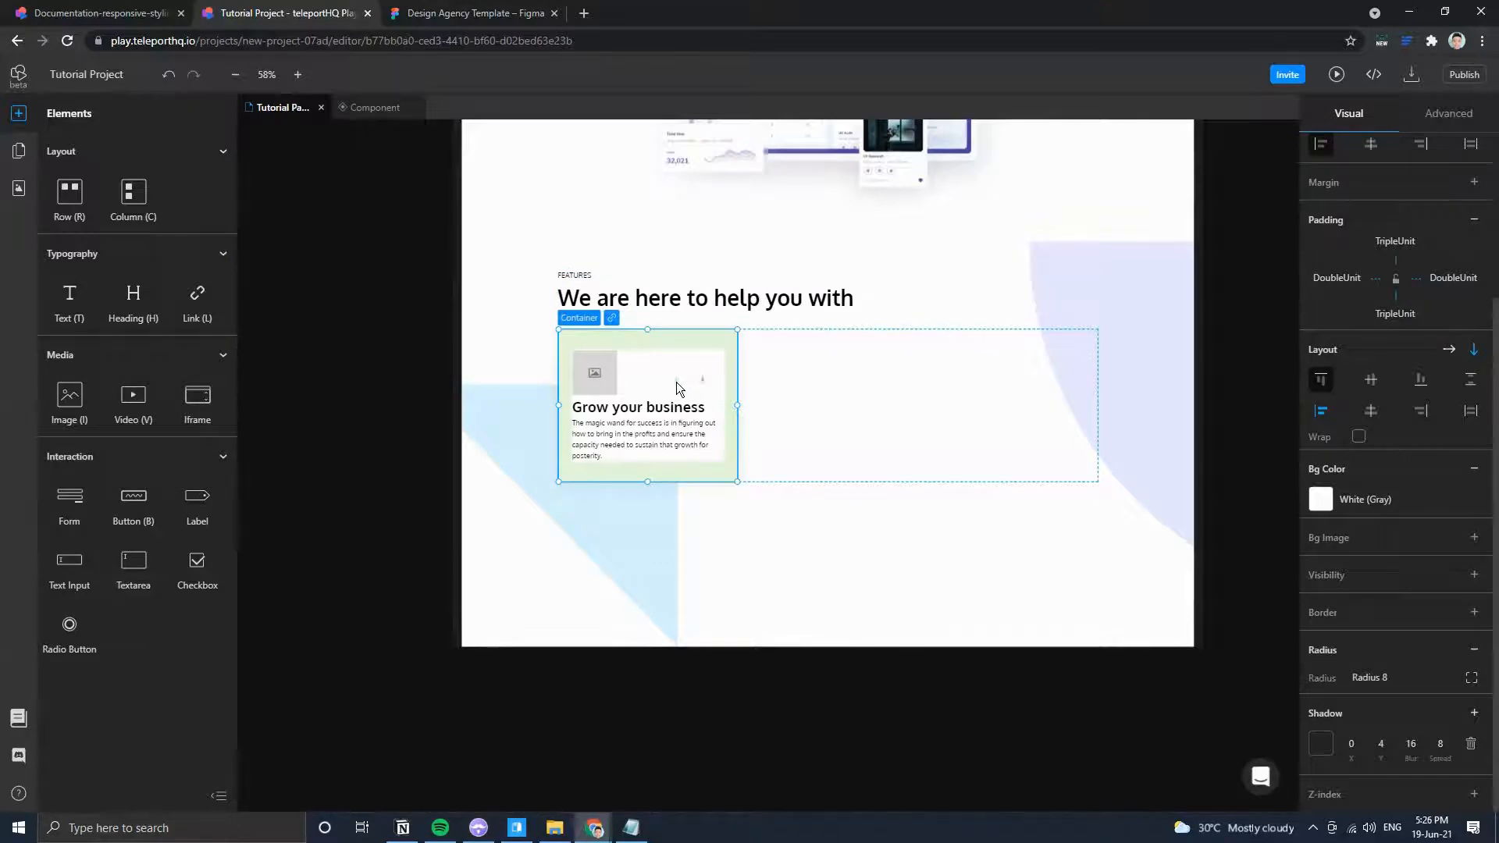
click(88, 225)
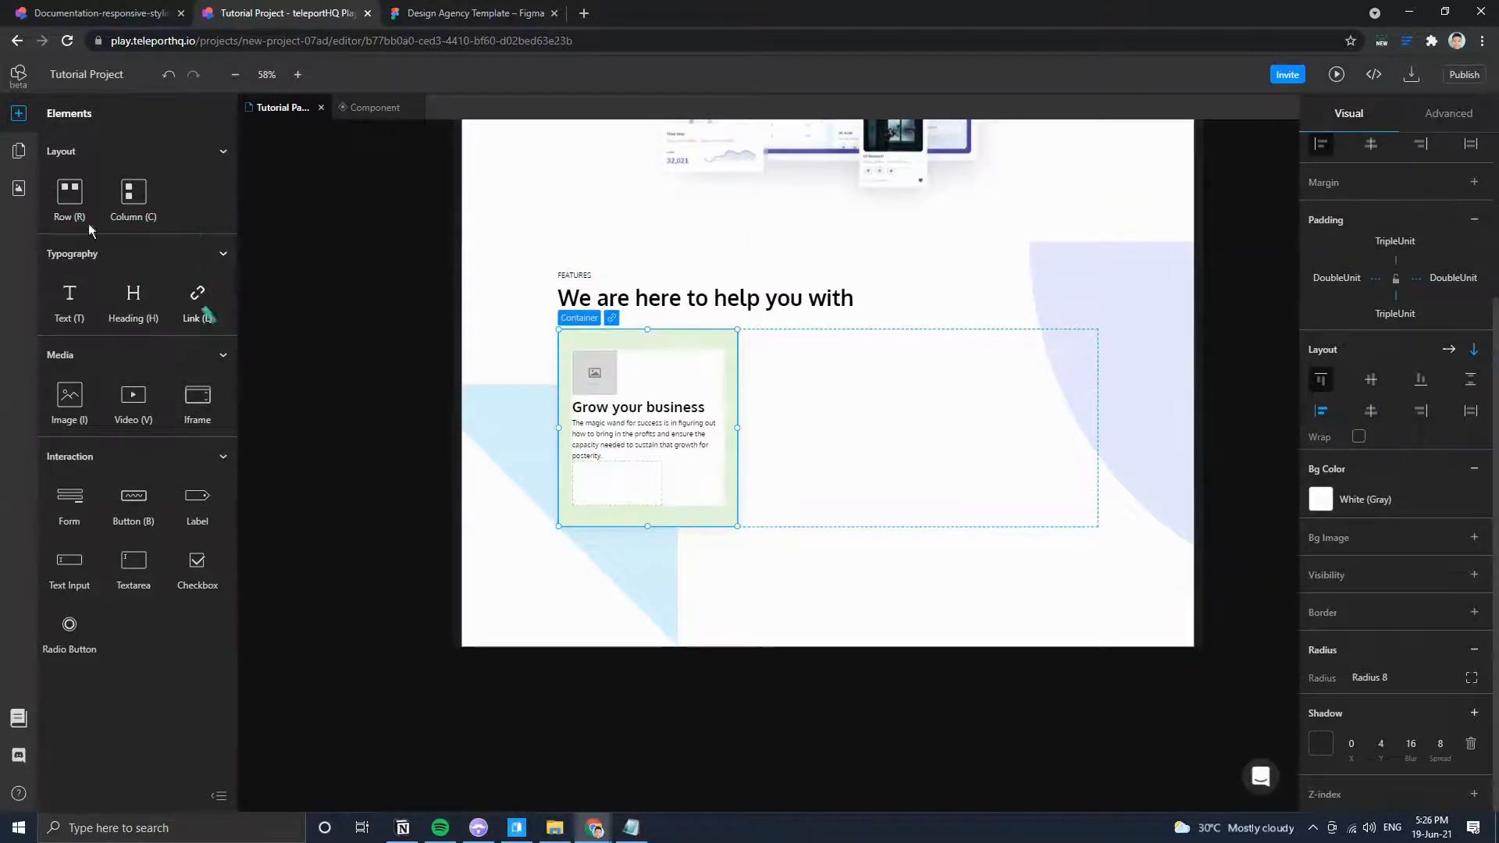
click(20, 152)
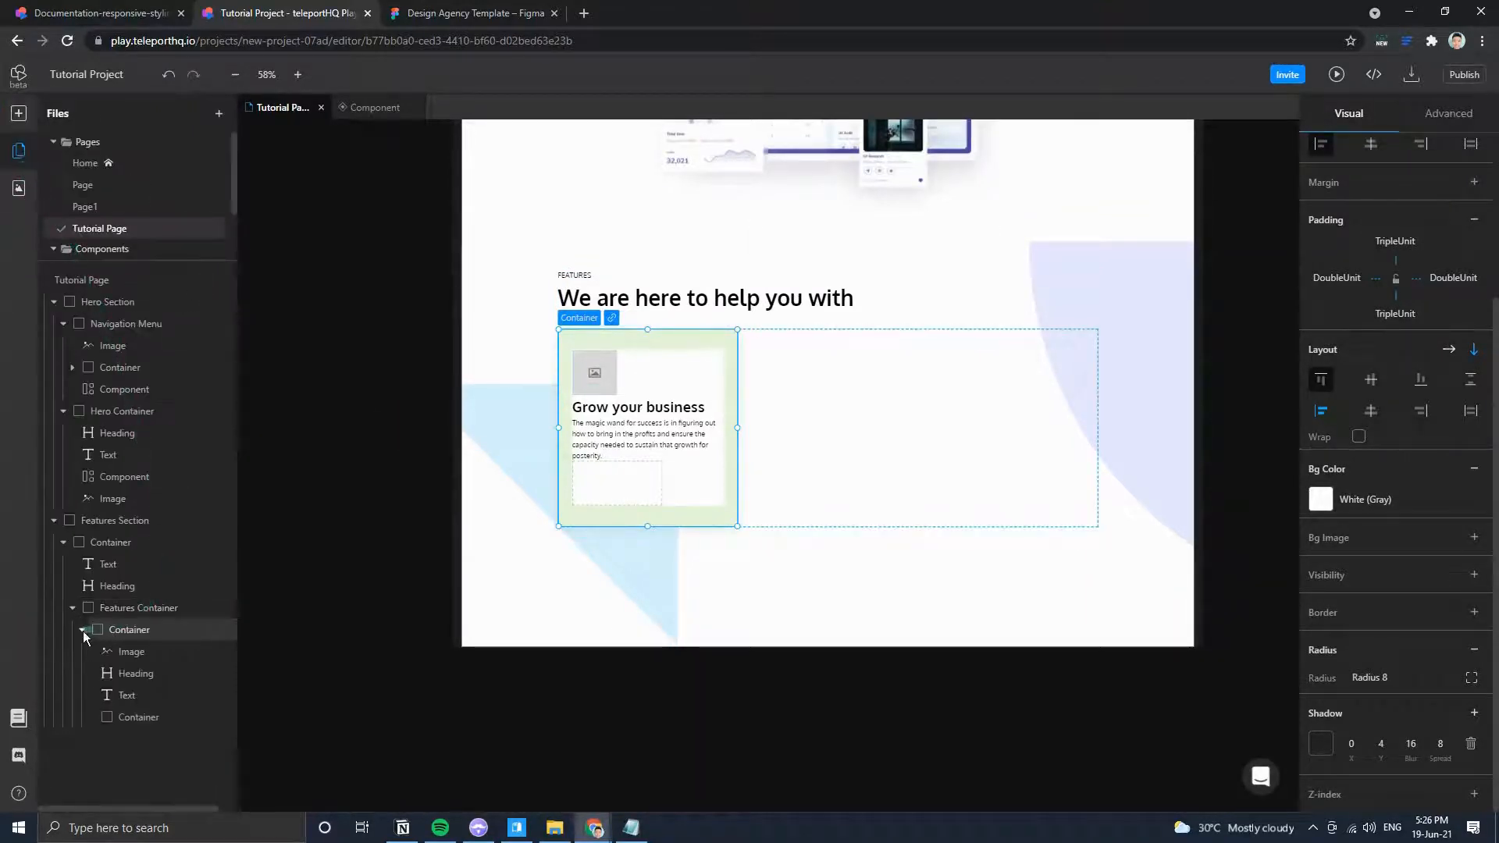
Try to rearrange the nesting of the new container and the card container in the layer tree.
drag(110, 715, 125, 631)
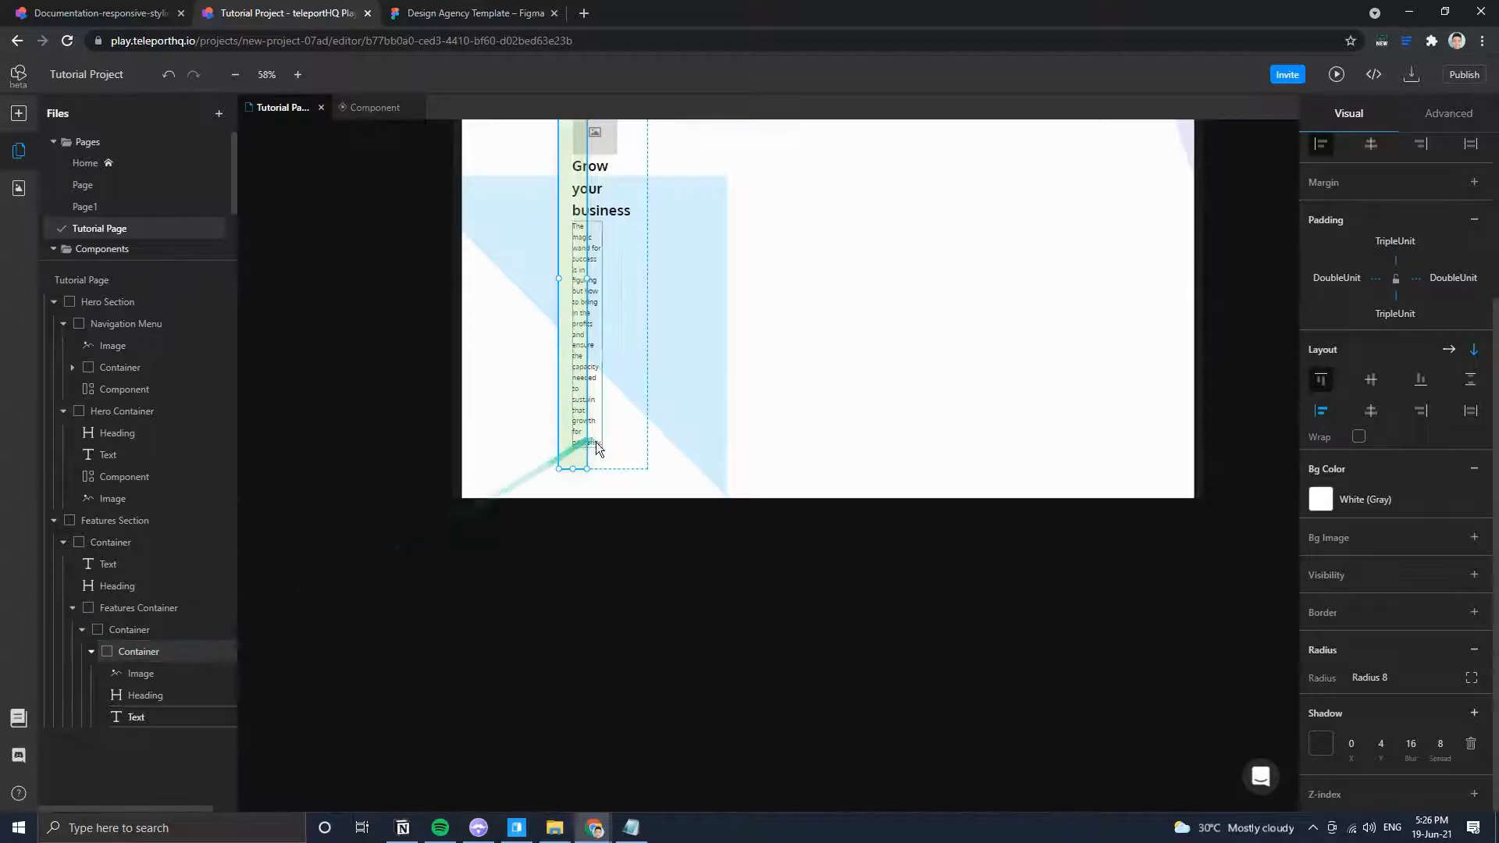
scroll(596, 441, up, 3)
click(132, 629)
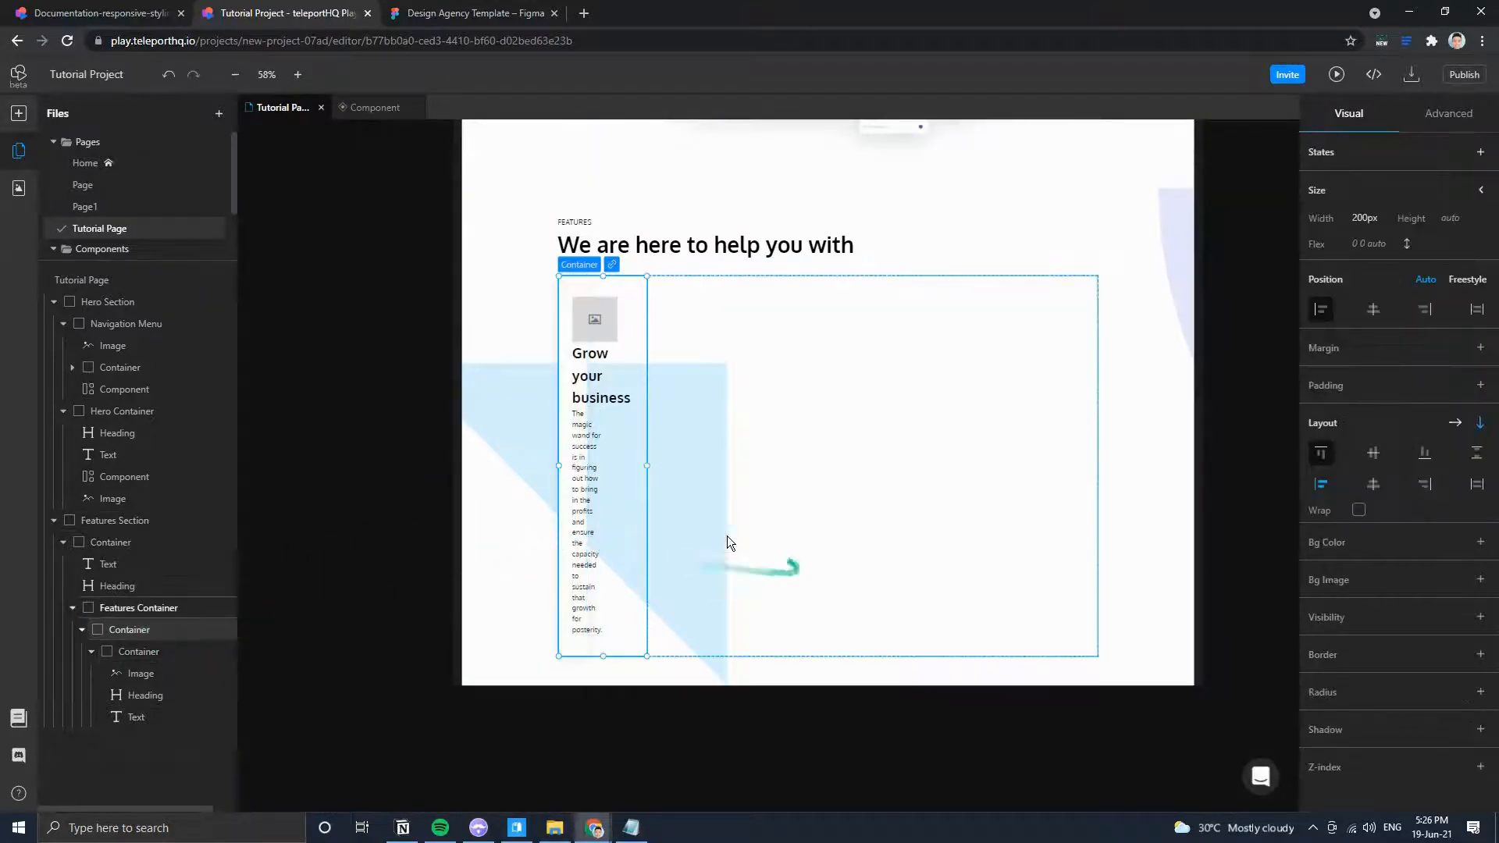
click(134, 651)
click(100, 629)
mouse_move(97, 629)
mouse_down()
mouse_move(114, 636)
mouse_move(114, 620)
mouse_up()
click(109, 651)
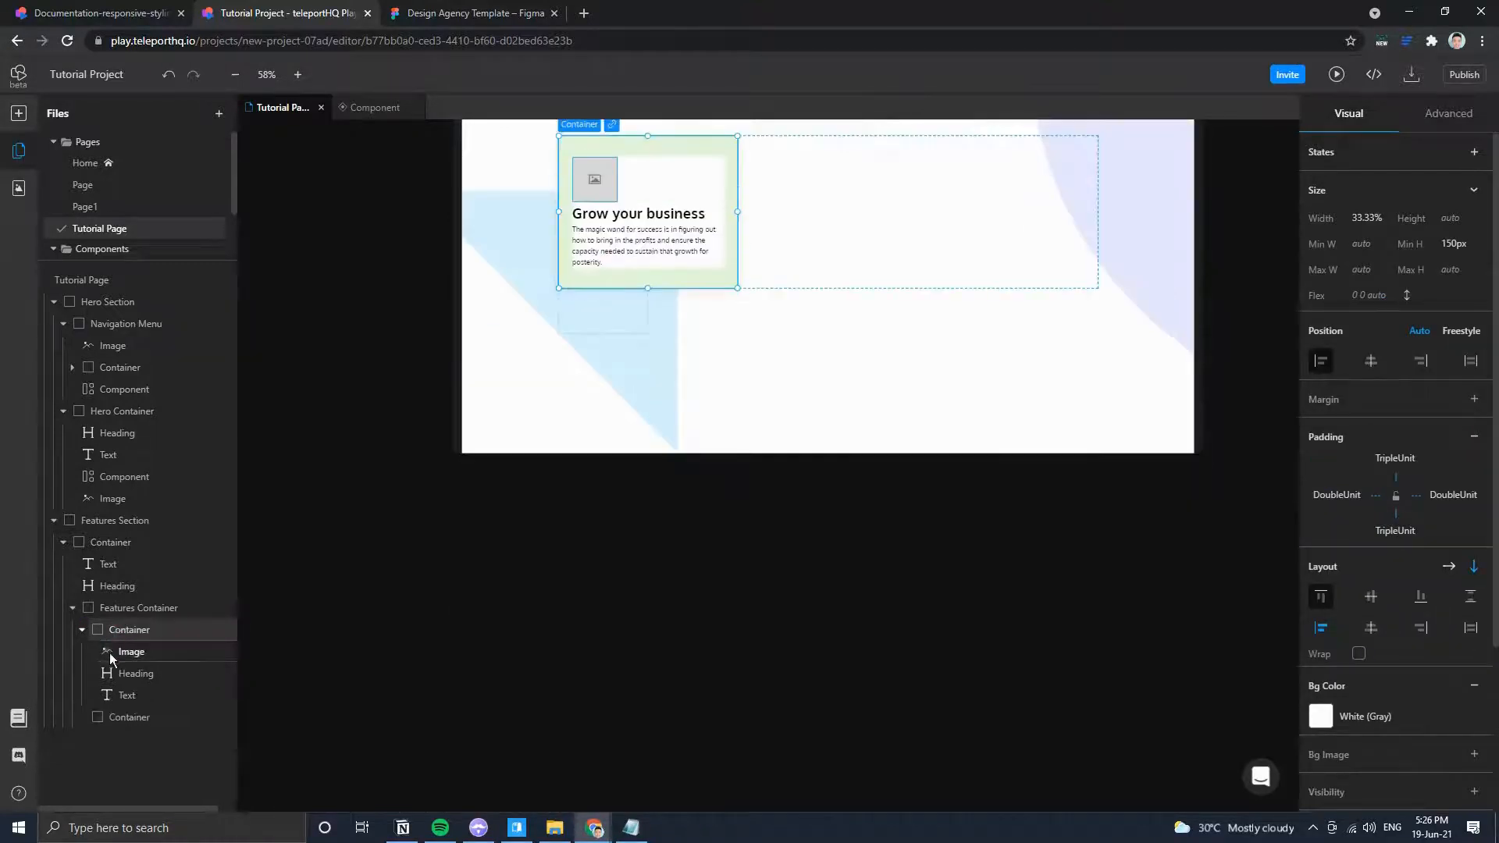
Move the new container into the card and nest the card's image, heading and text inside it.
click(105, 716)
drag(101, 718, 124, 640)
drag(596, 415, 624, 373)
click(624, 401)
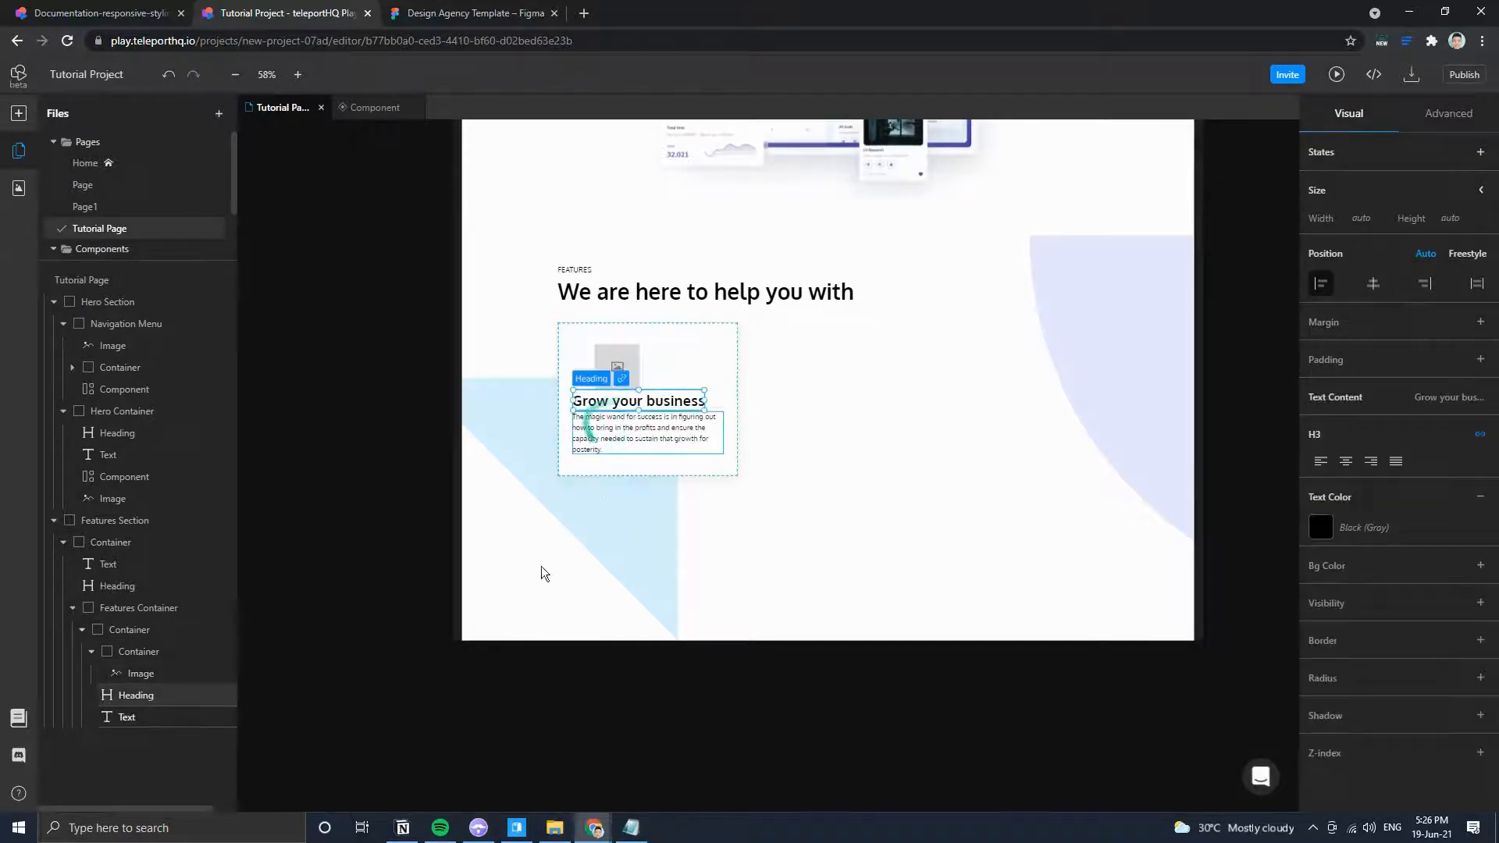
drag(106, 695, 144, 666)
click(110, 717)
drag(110, 718, 181, 648)
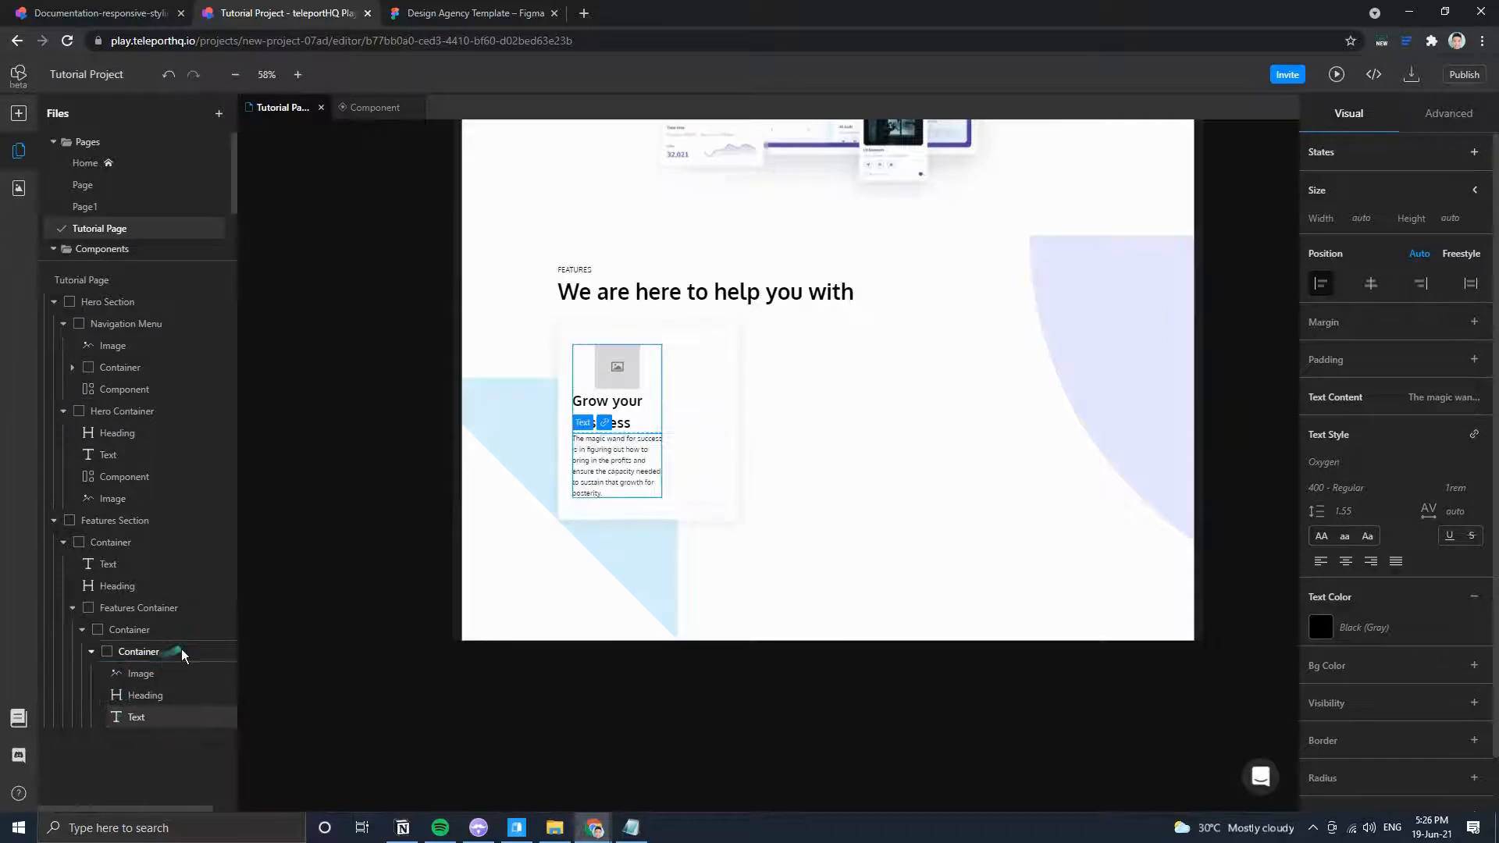
Set the inner container's width to 100% and left-align its contents as in the Figma cards.
click(157, 652)
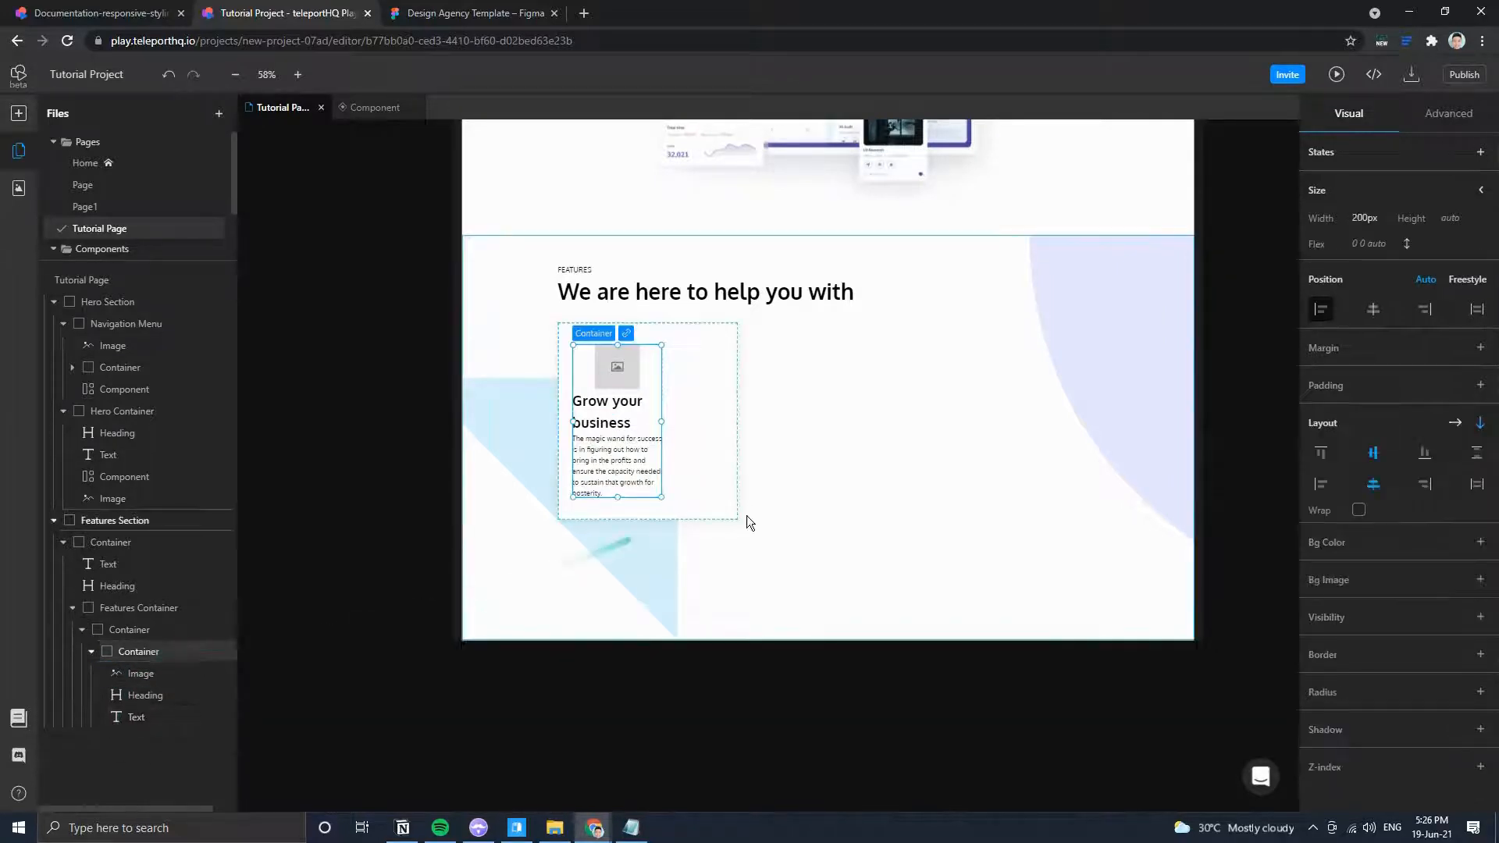
click(1365, 218)
click(1378, 256)
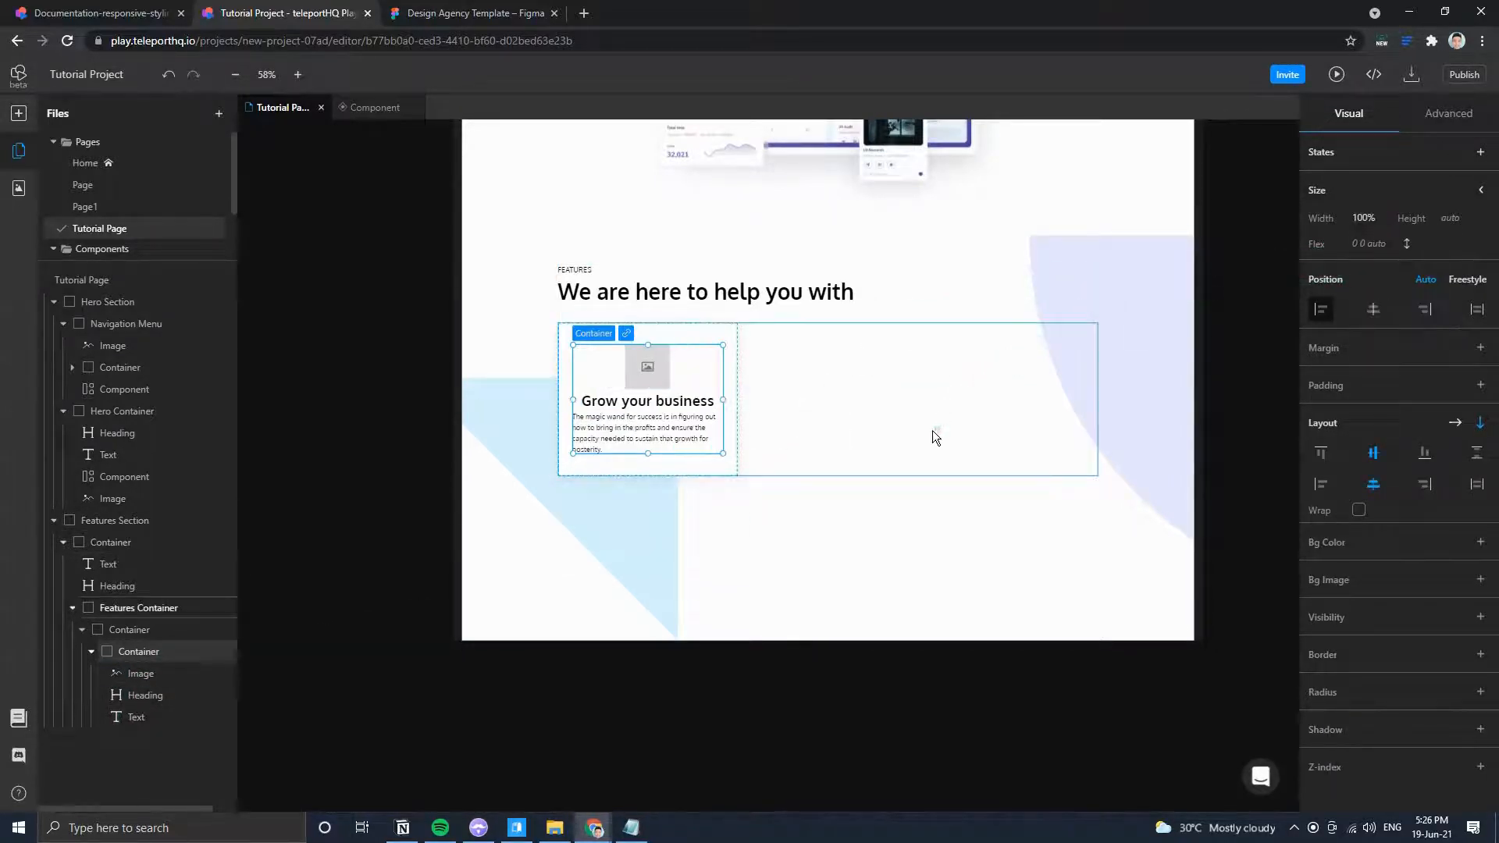
click(393, 11)
click(301, 6)
click(1314, 485)
click(391, 10)
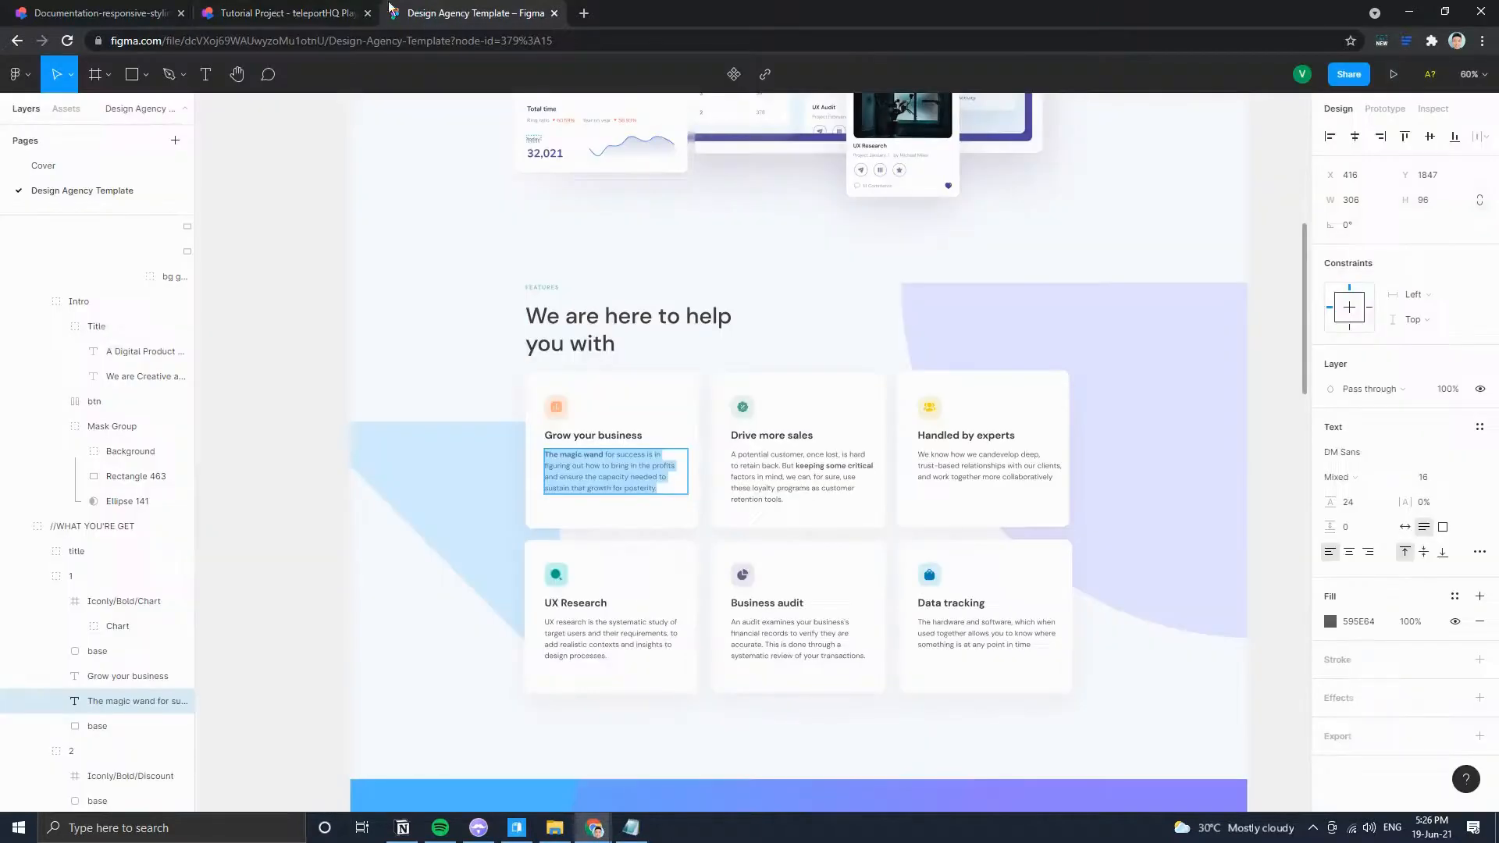
click(296, 11)
Check the card heading against Figma and change the "Grow your business" heading's text style to H4.
click(668, 402)
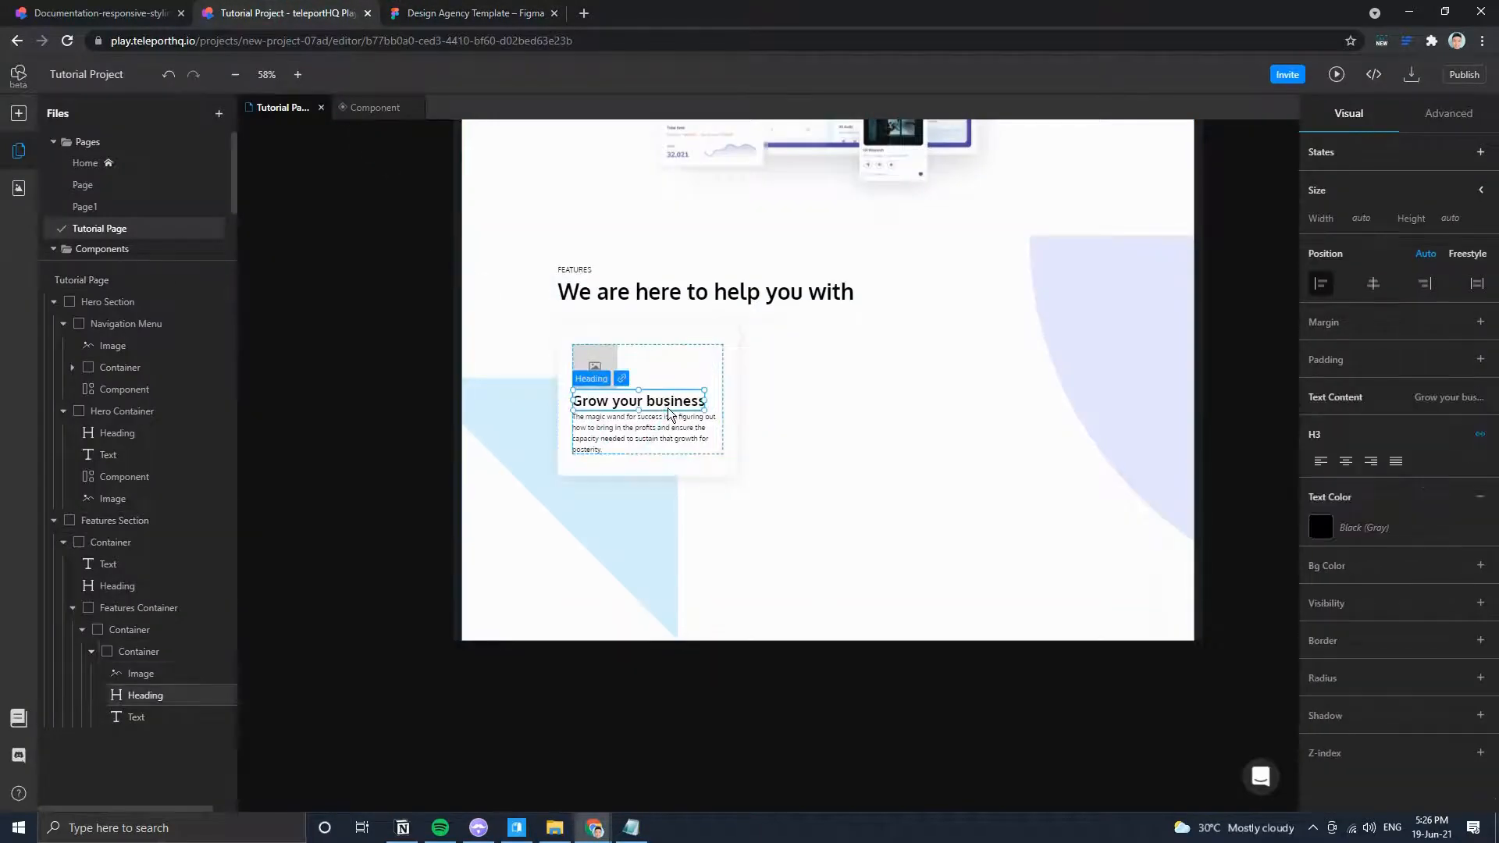
click(468, 12)
click(297, 11)
click(1479, 434)
click(1472, 436)
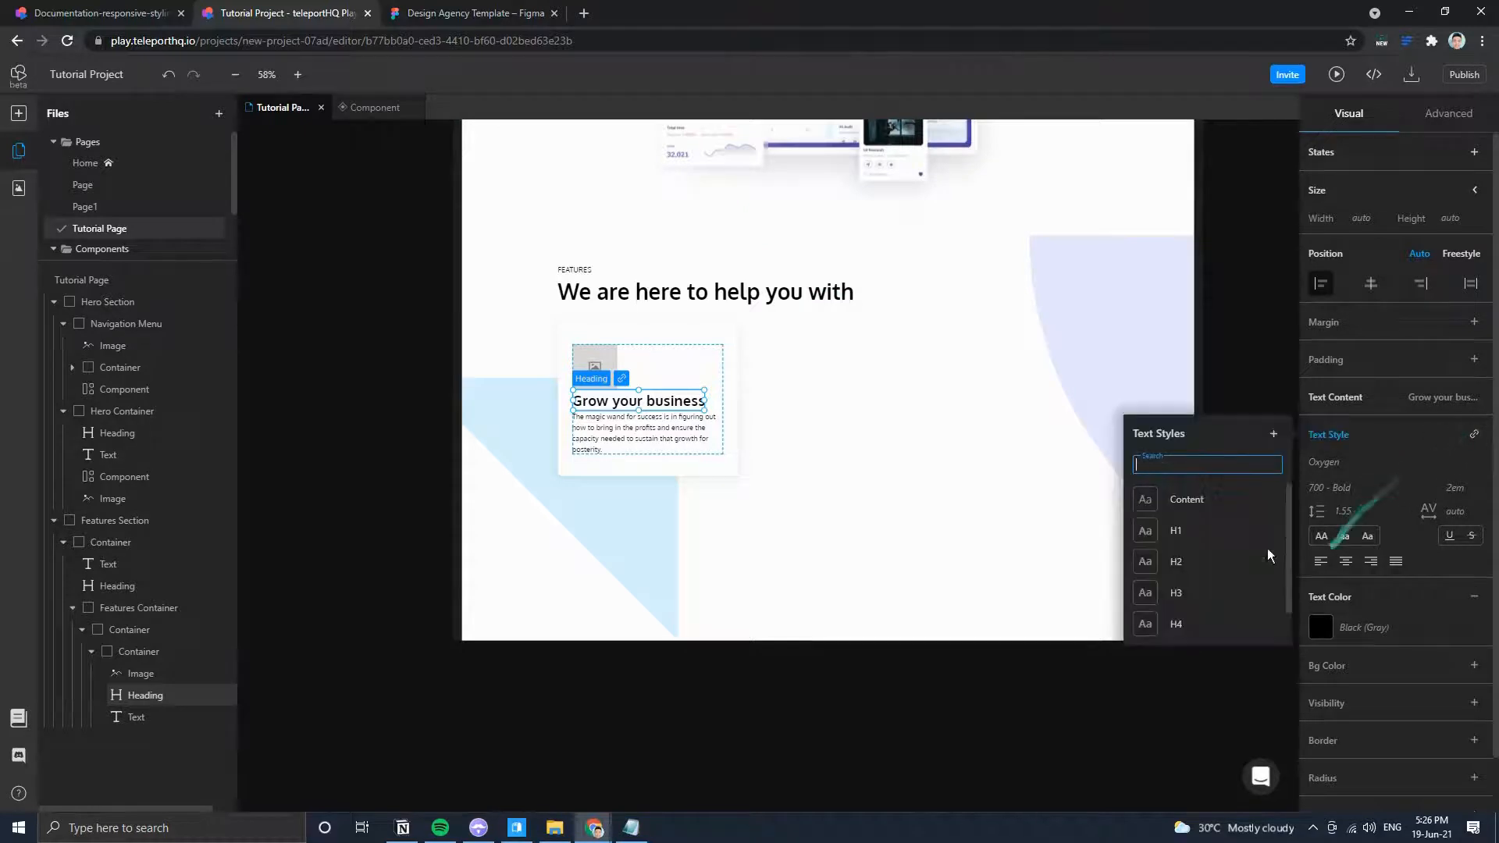
click(1171, 621)
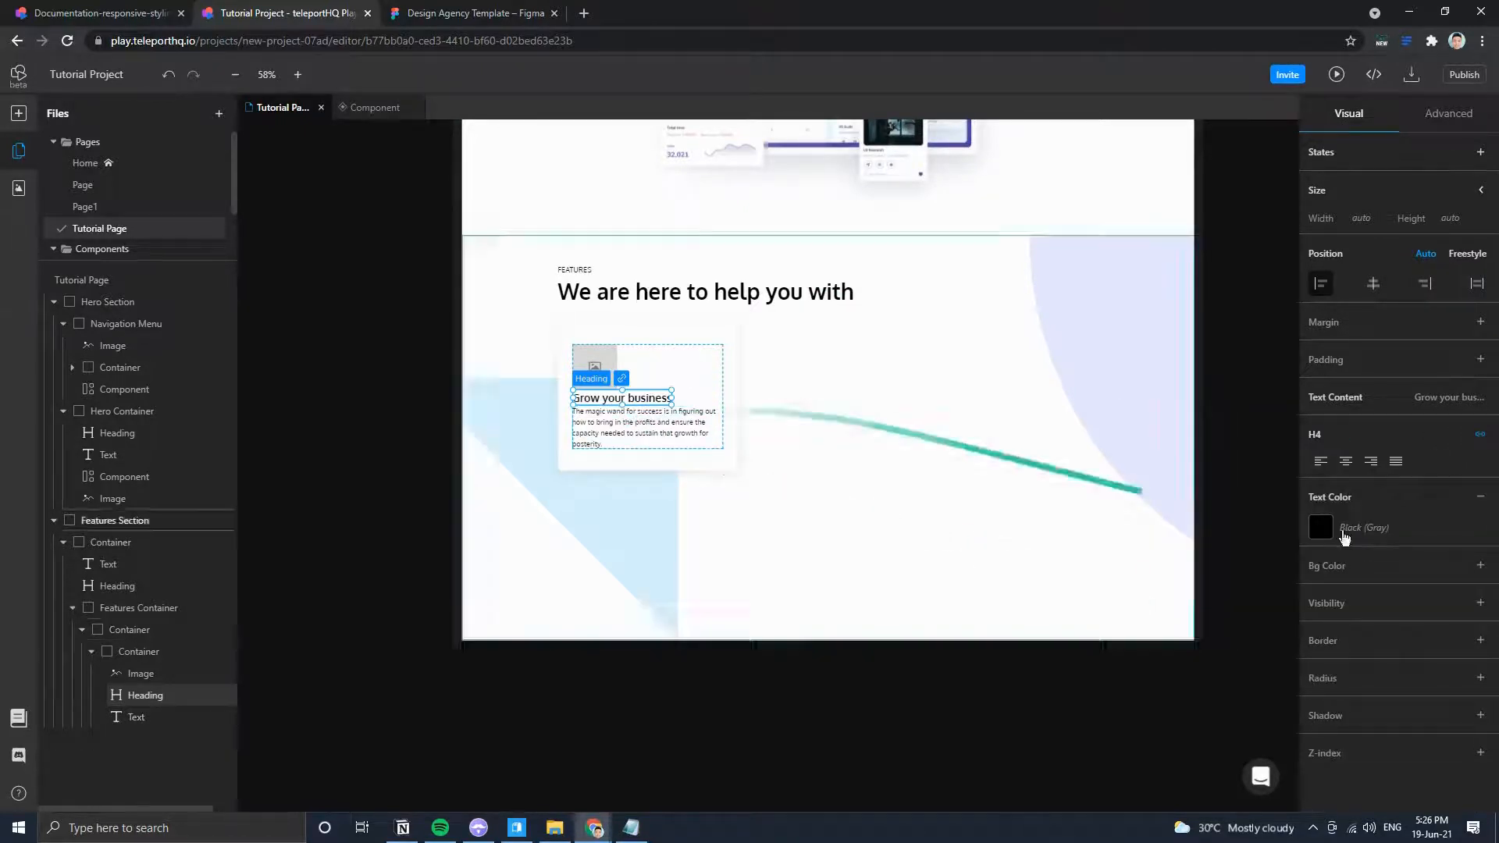
Give both the "Grow your business" heading and the card's image a bottom margin of Unit.
click(1480, 321)
click(1395, 415)
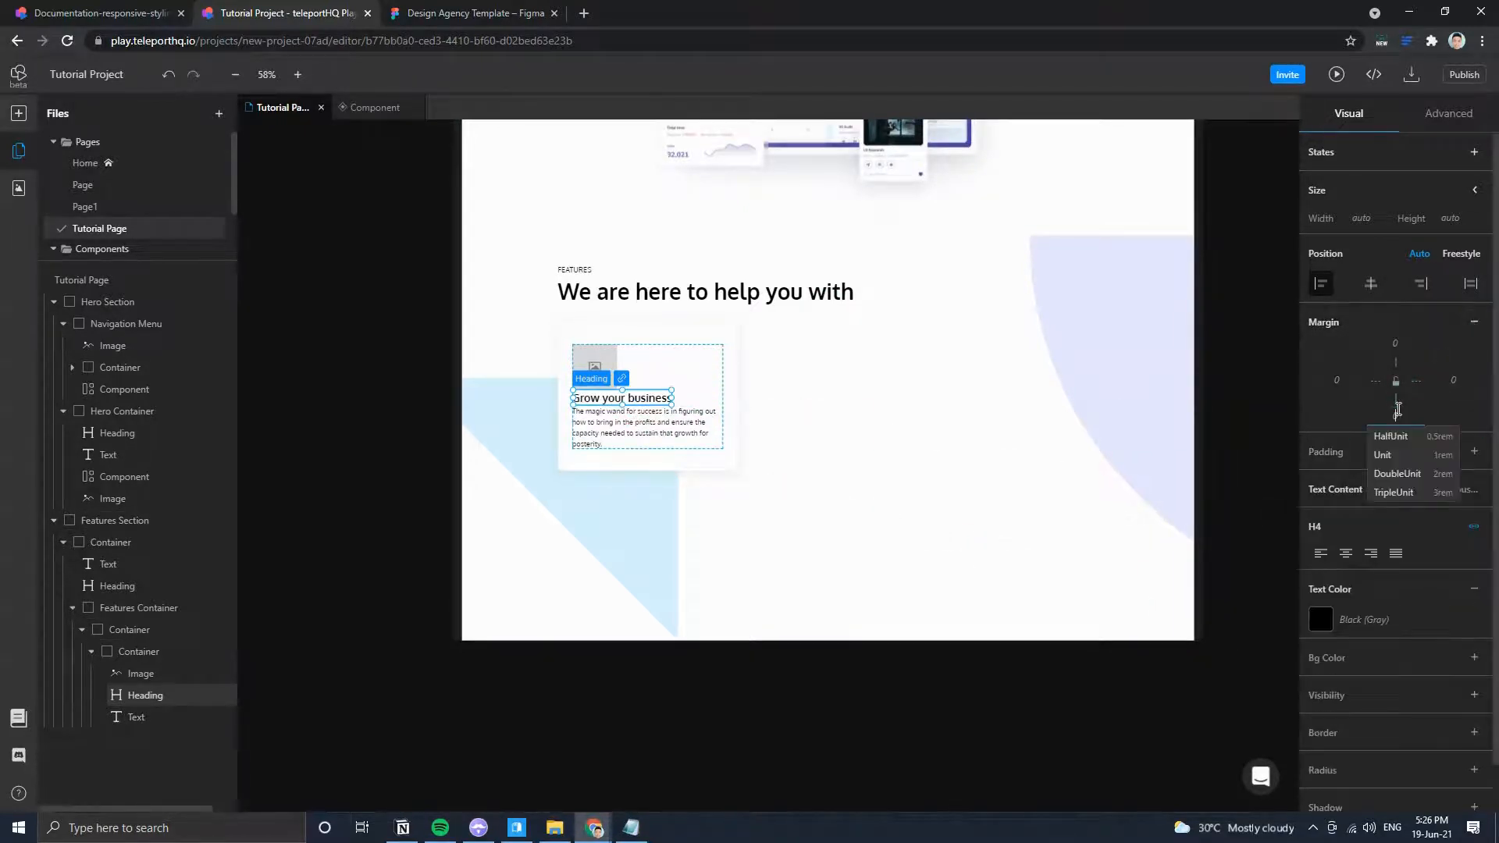
click(1398, 455)
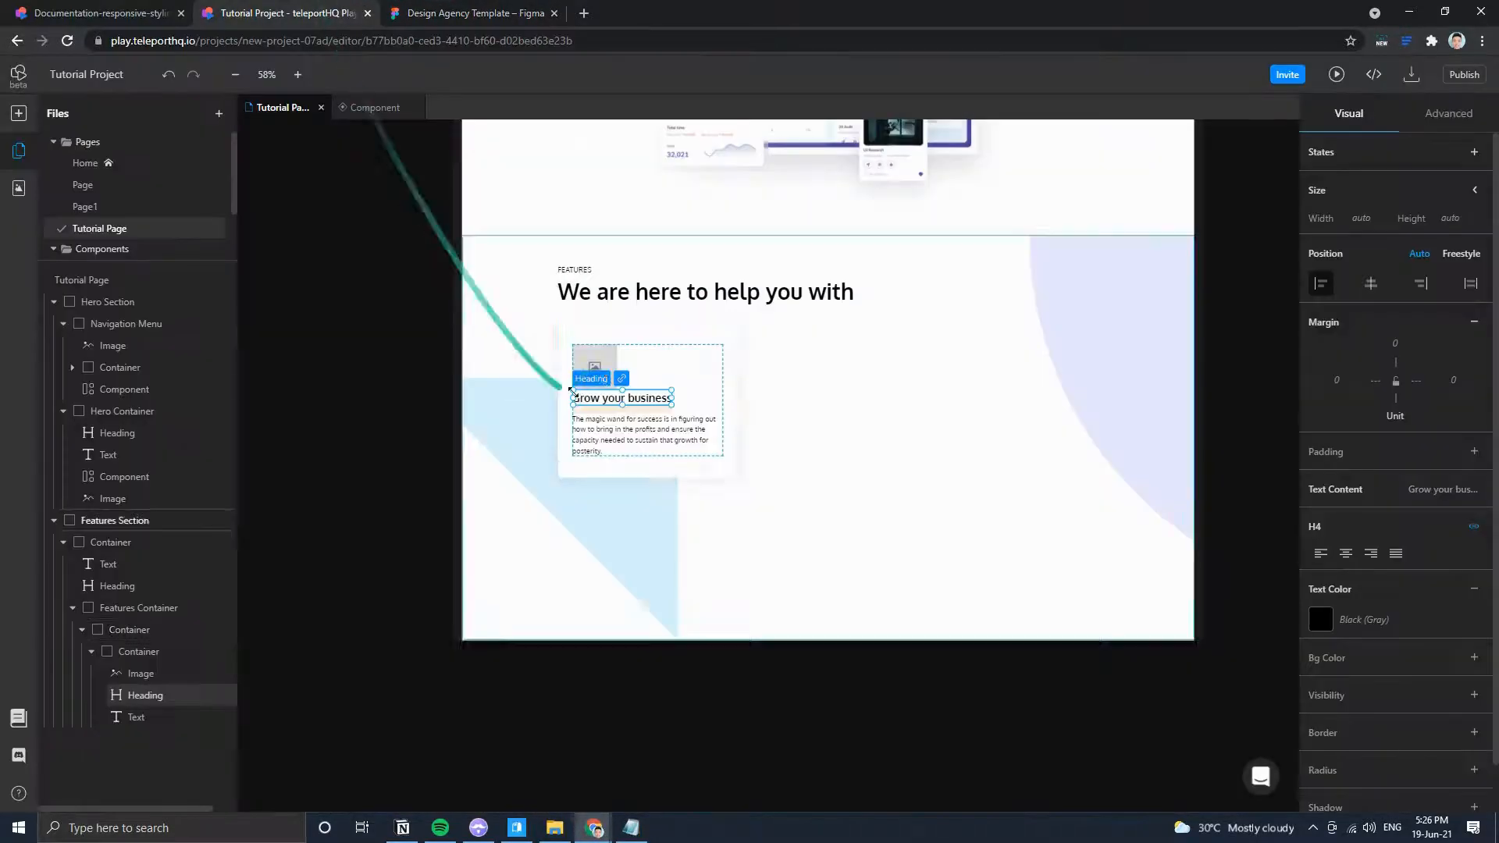
click(581, 370)
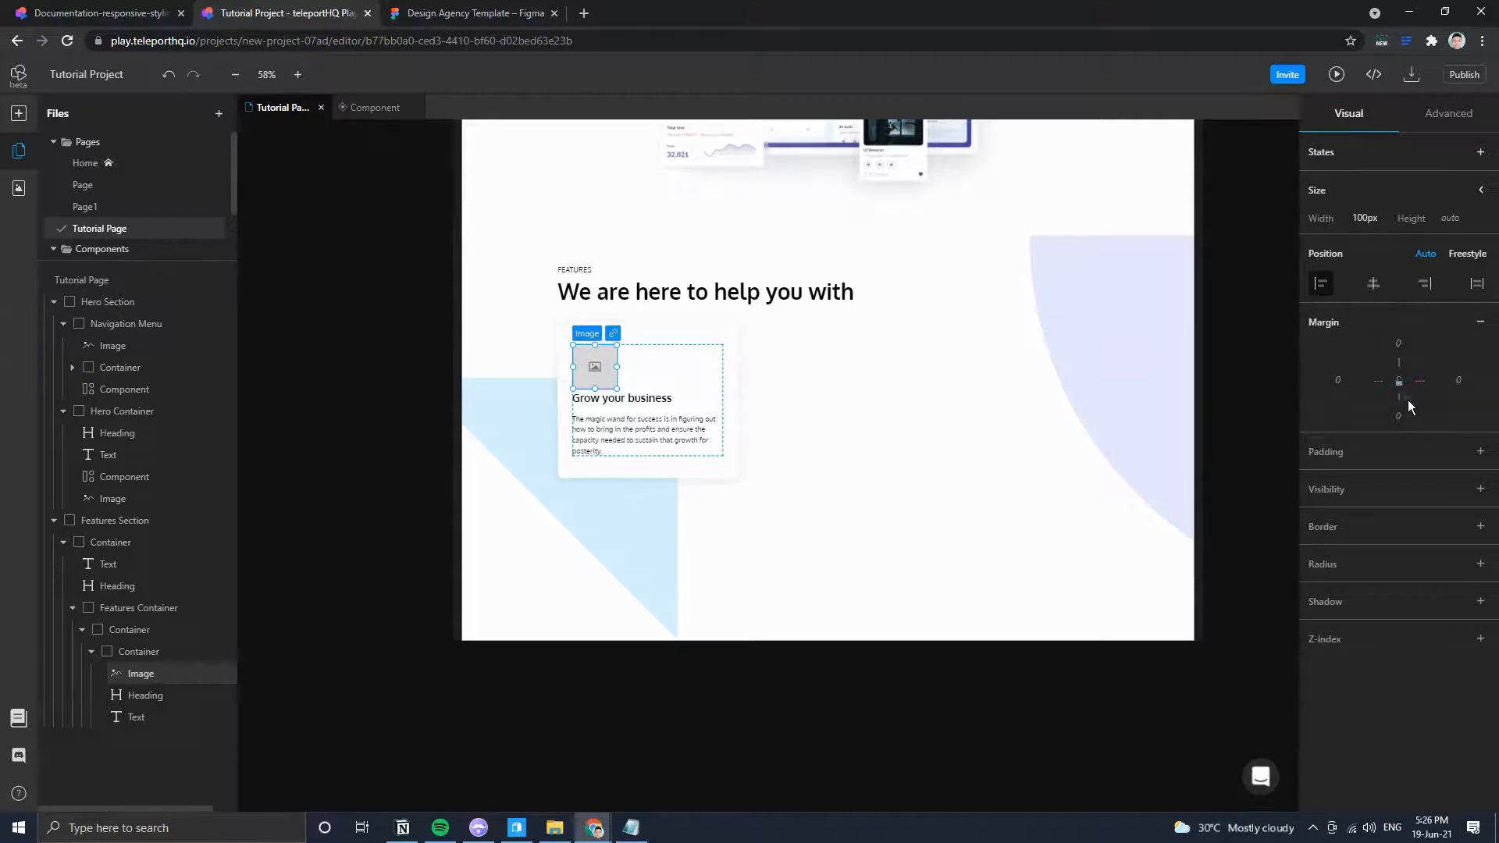
click(1399, 415)
click(1402, 450)
click(637, 380)
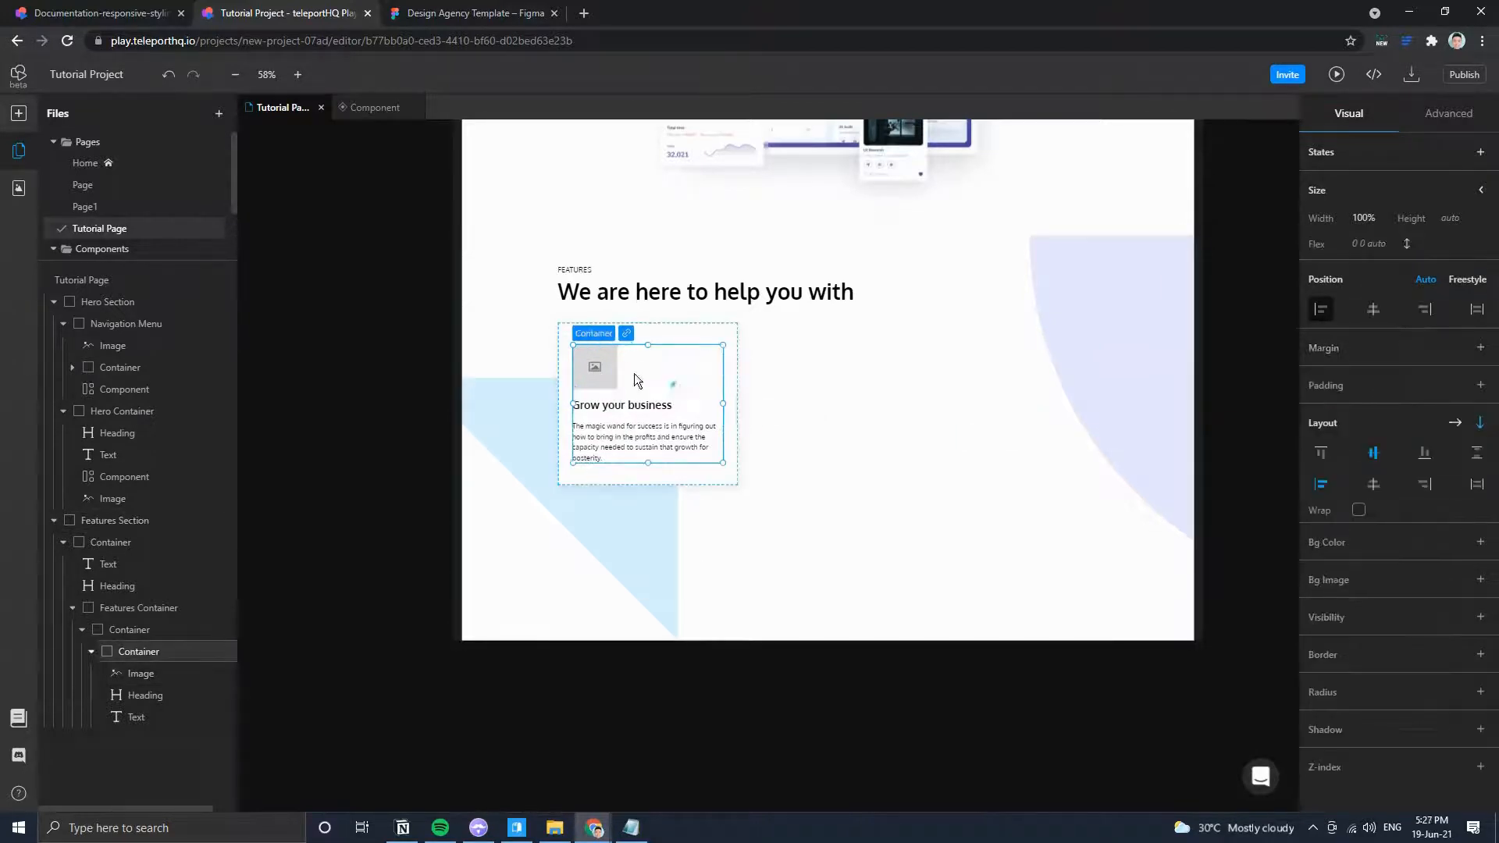
Replace the first feature card's placeholder image with the uploaded results icon.
click(597, 369)
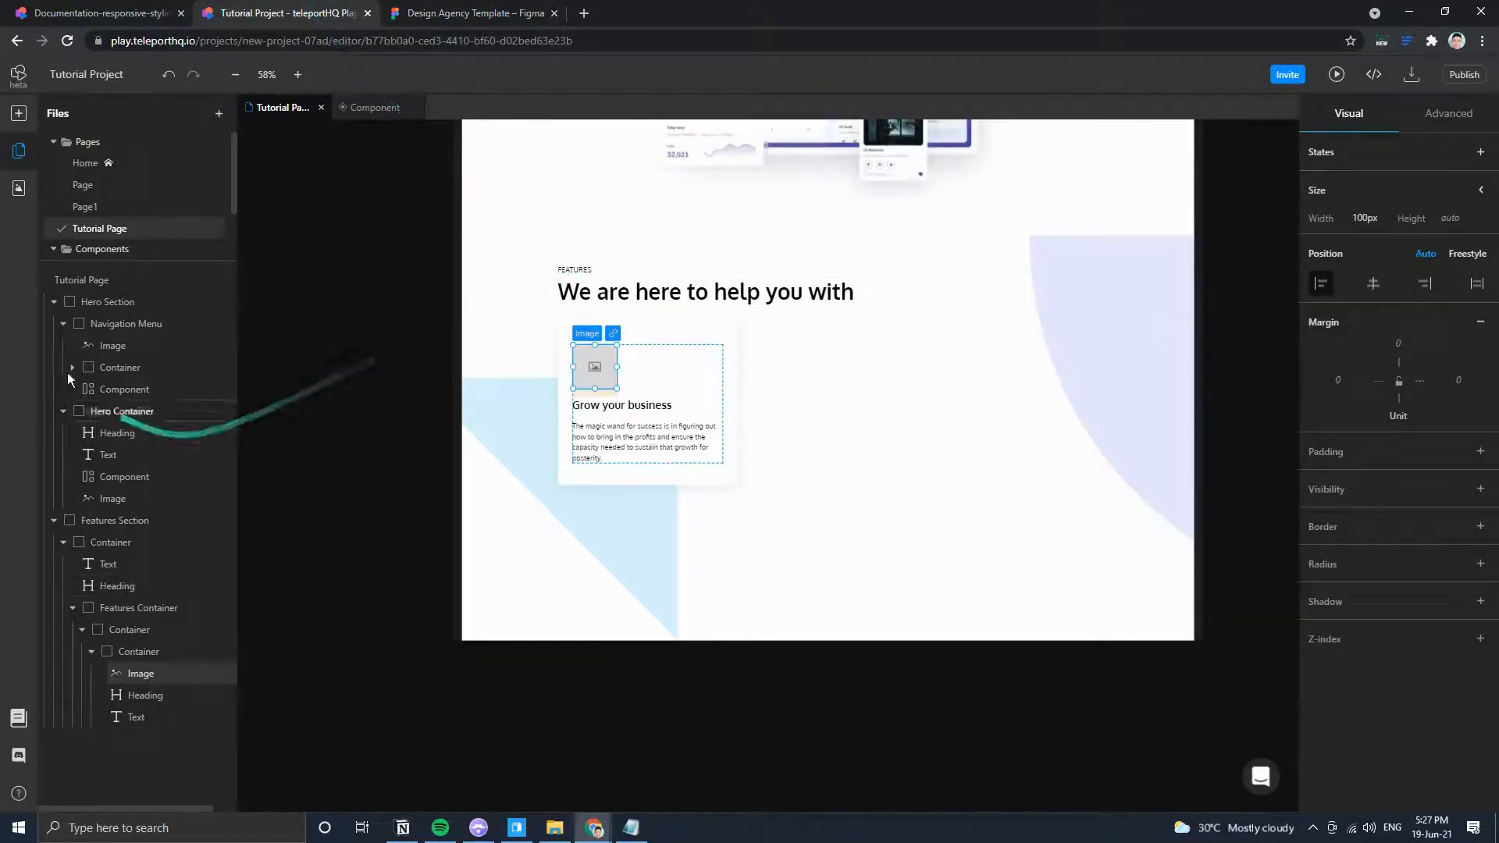
click(18, 113)
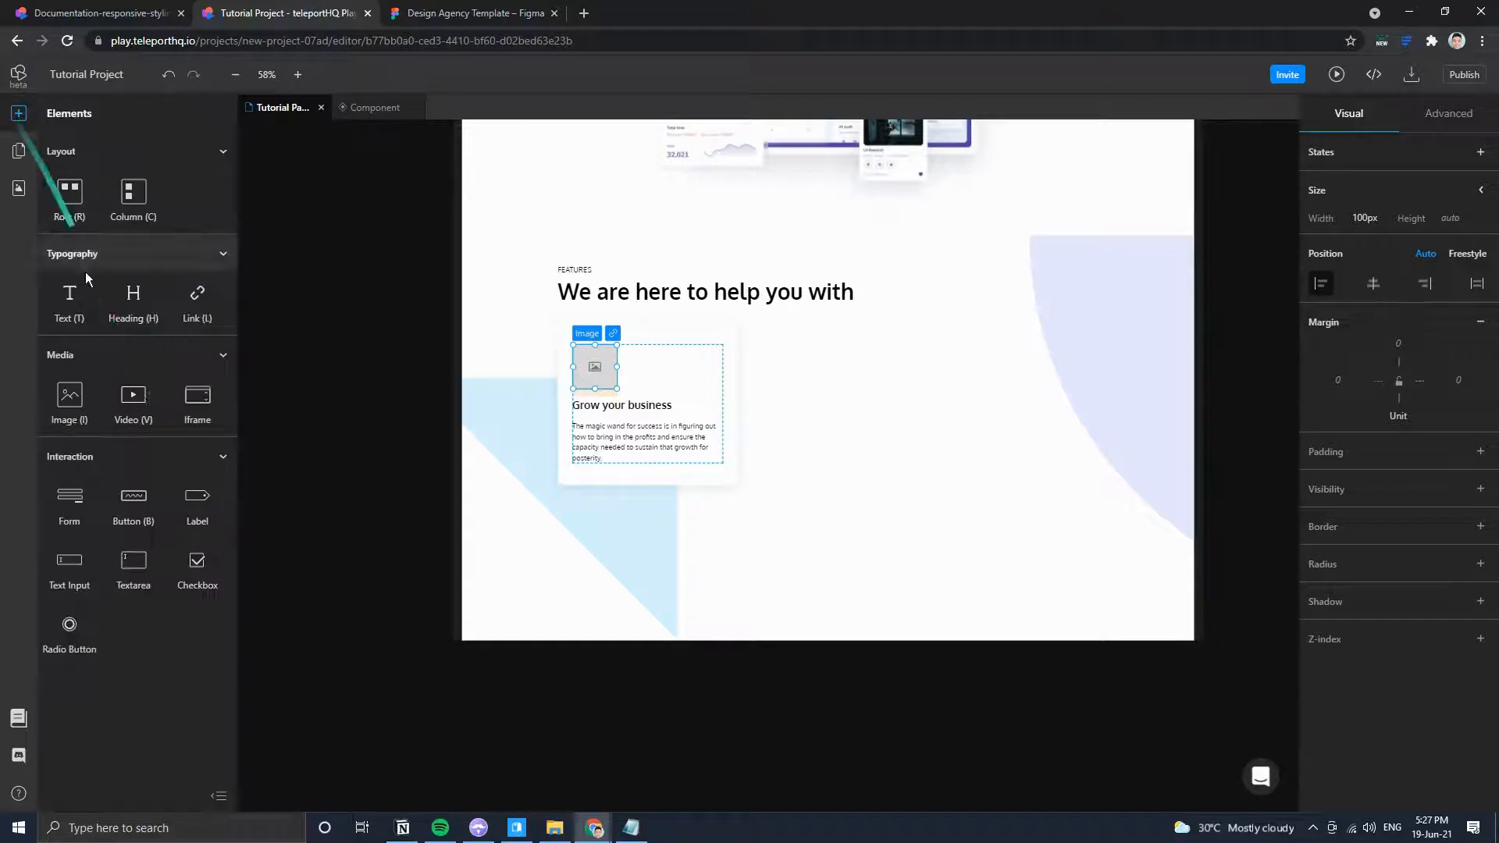
click(17, 189)
scroll(139, 574, down, 5)
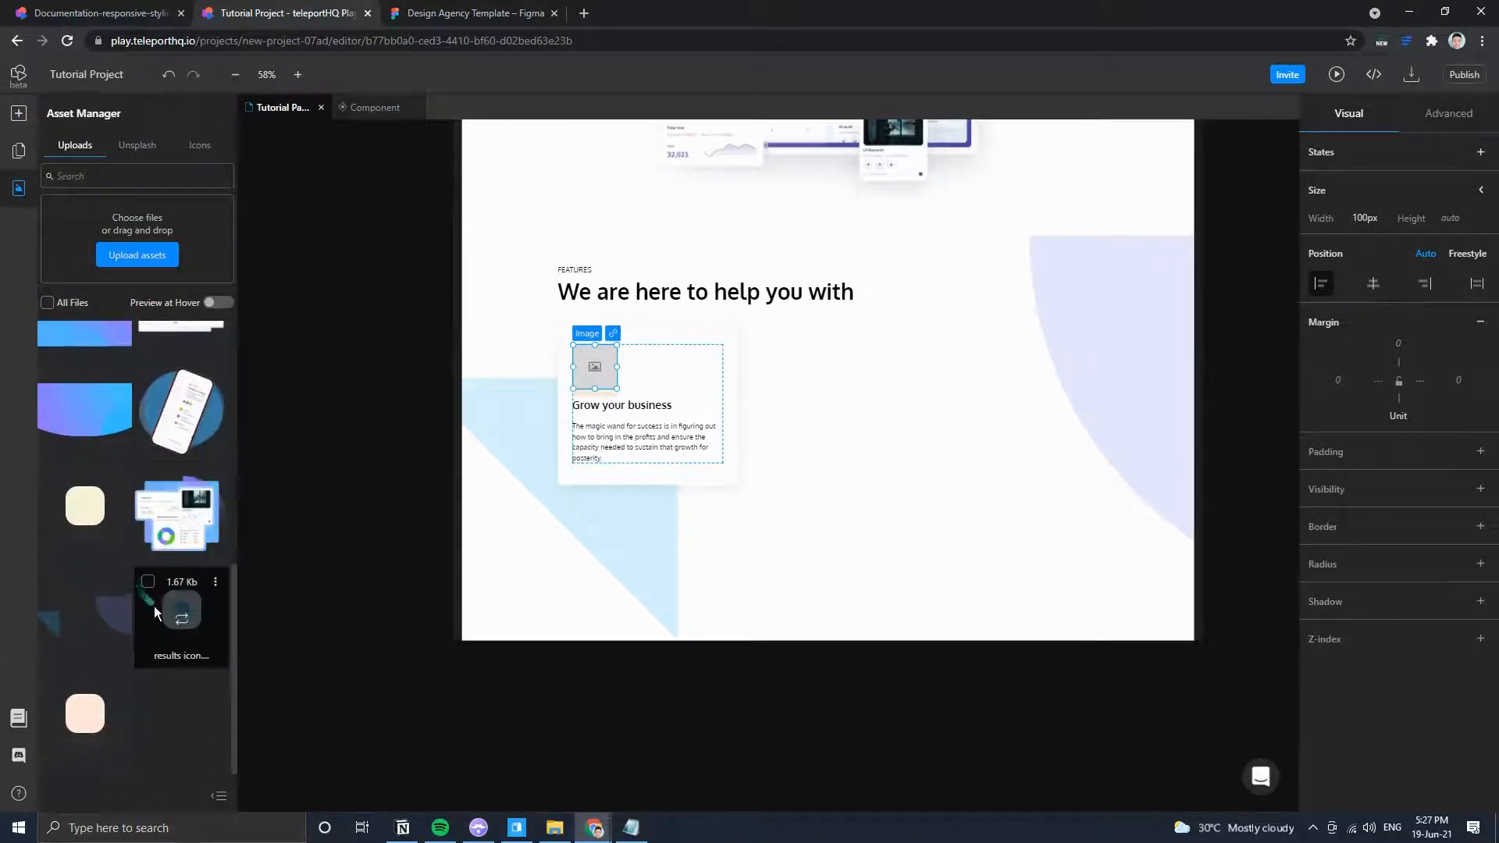
click(460, 11)
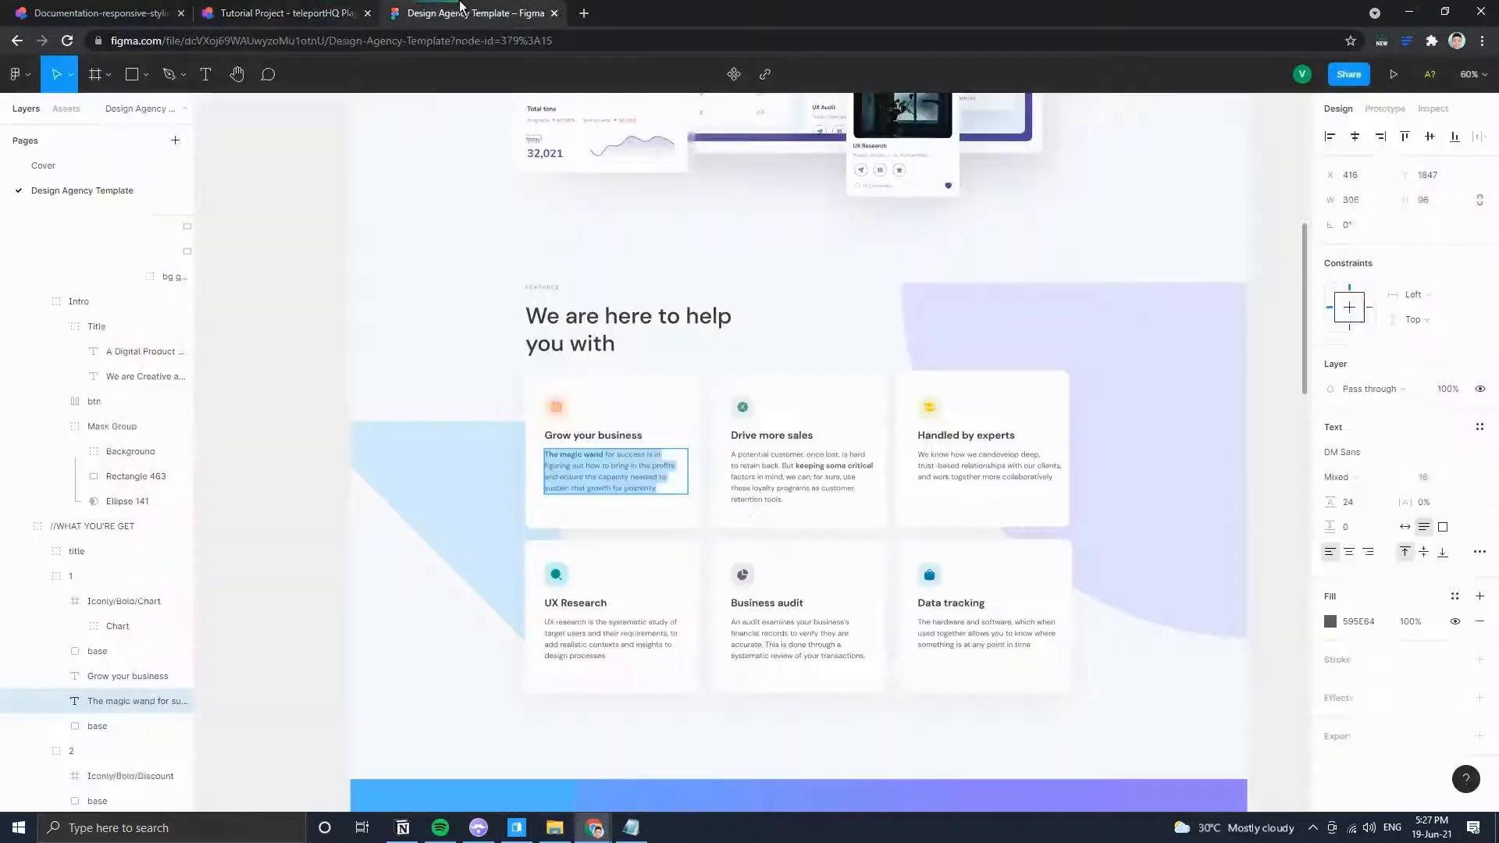
click(261, 13)
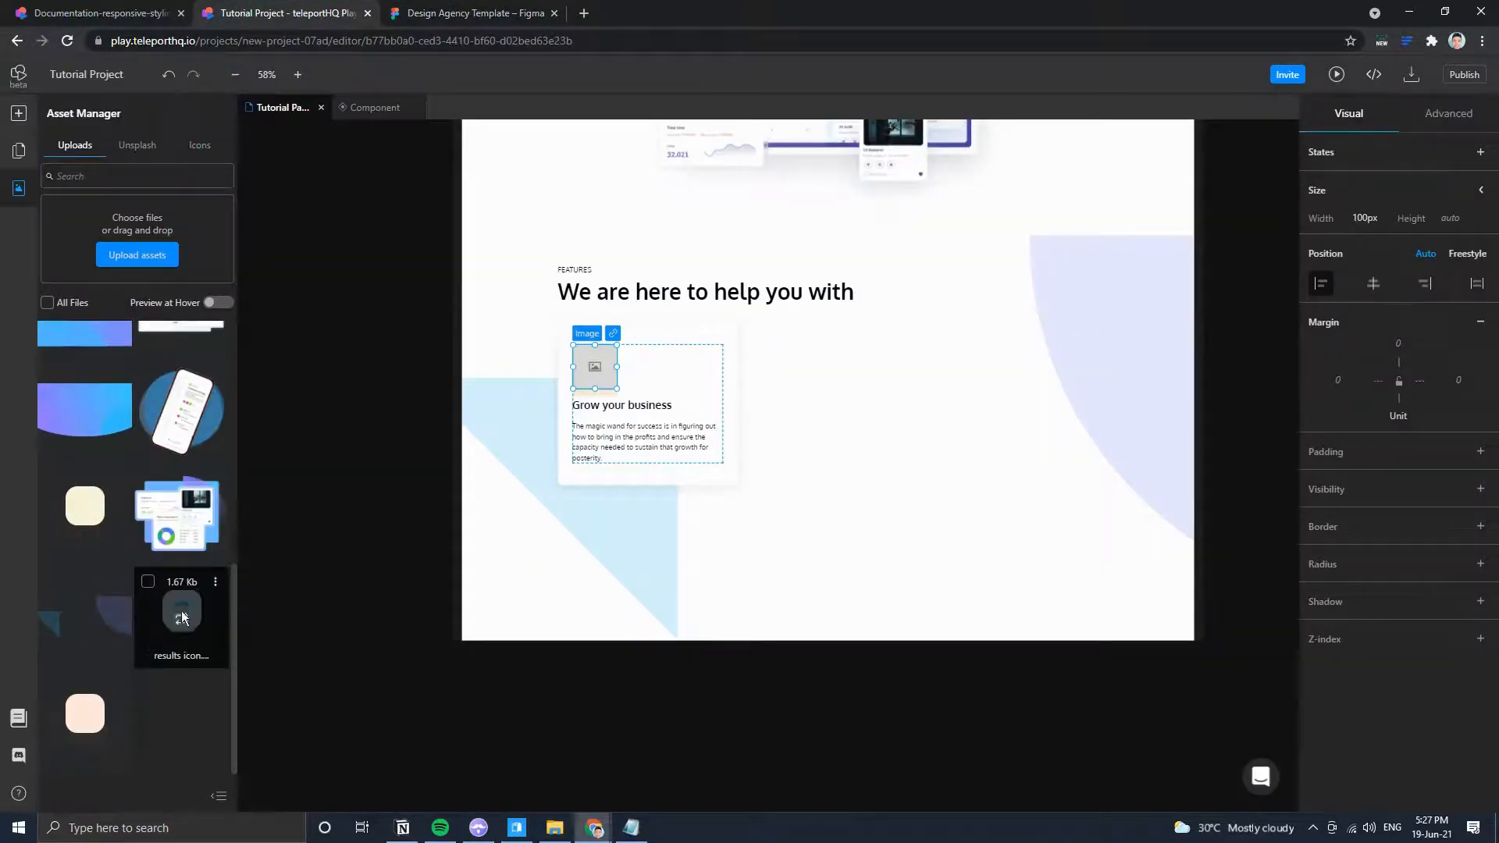
drag(179, 622, 590, 398)
drag(174, 621, 597, 388)
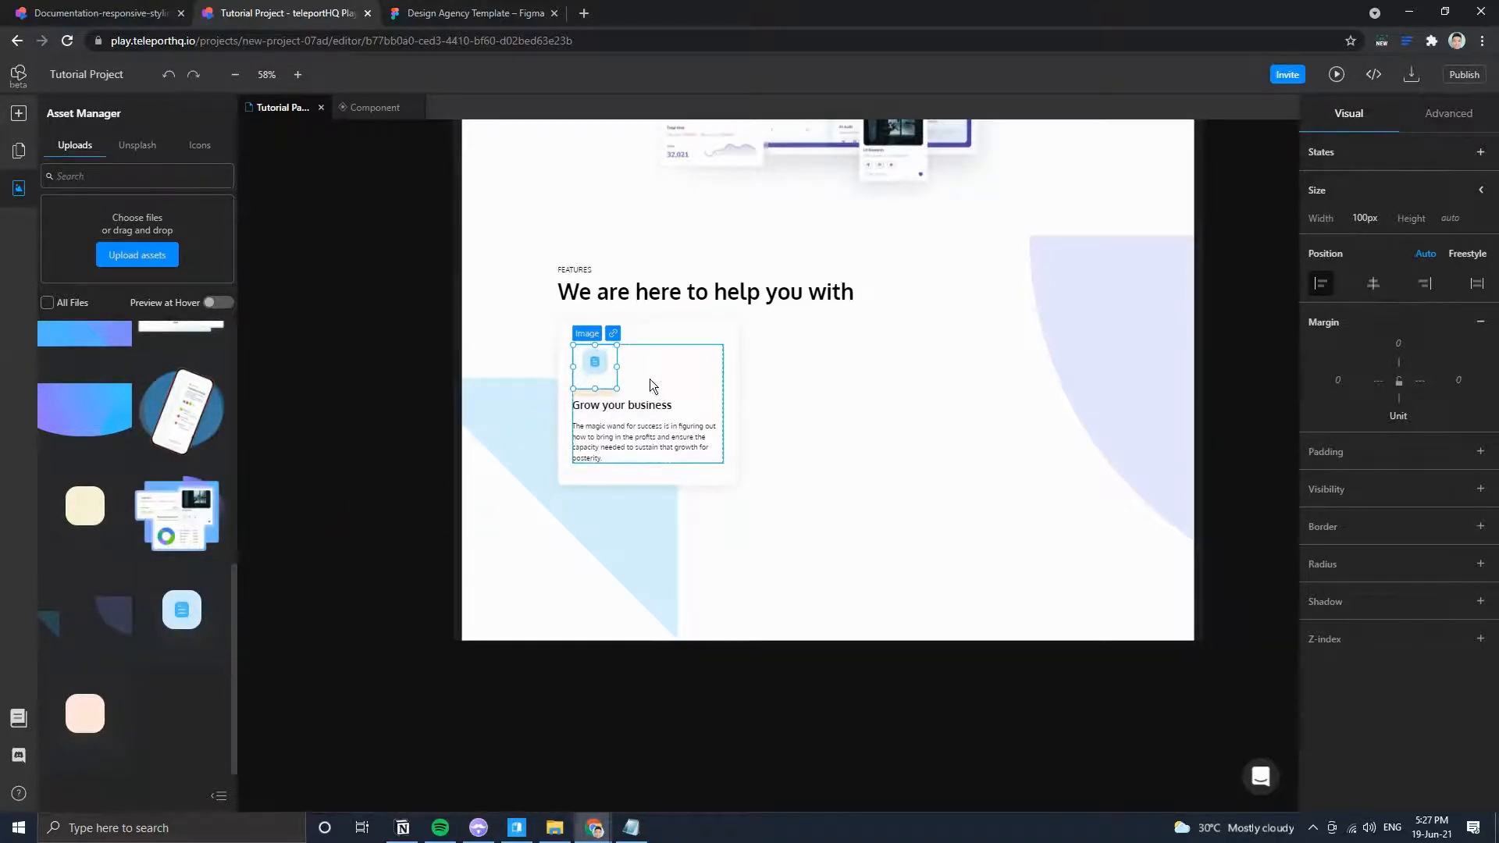
In the Figma template, group the "Grow your business" card's chart icon with its rounded base.
click(468, 13)
click(563, 409)
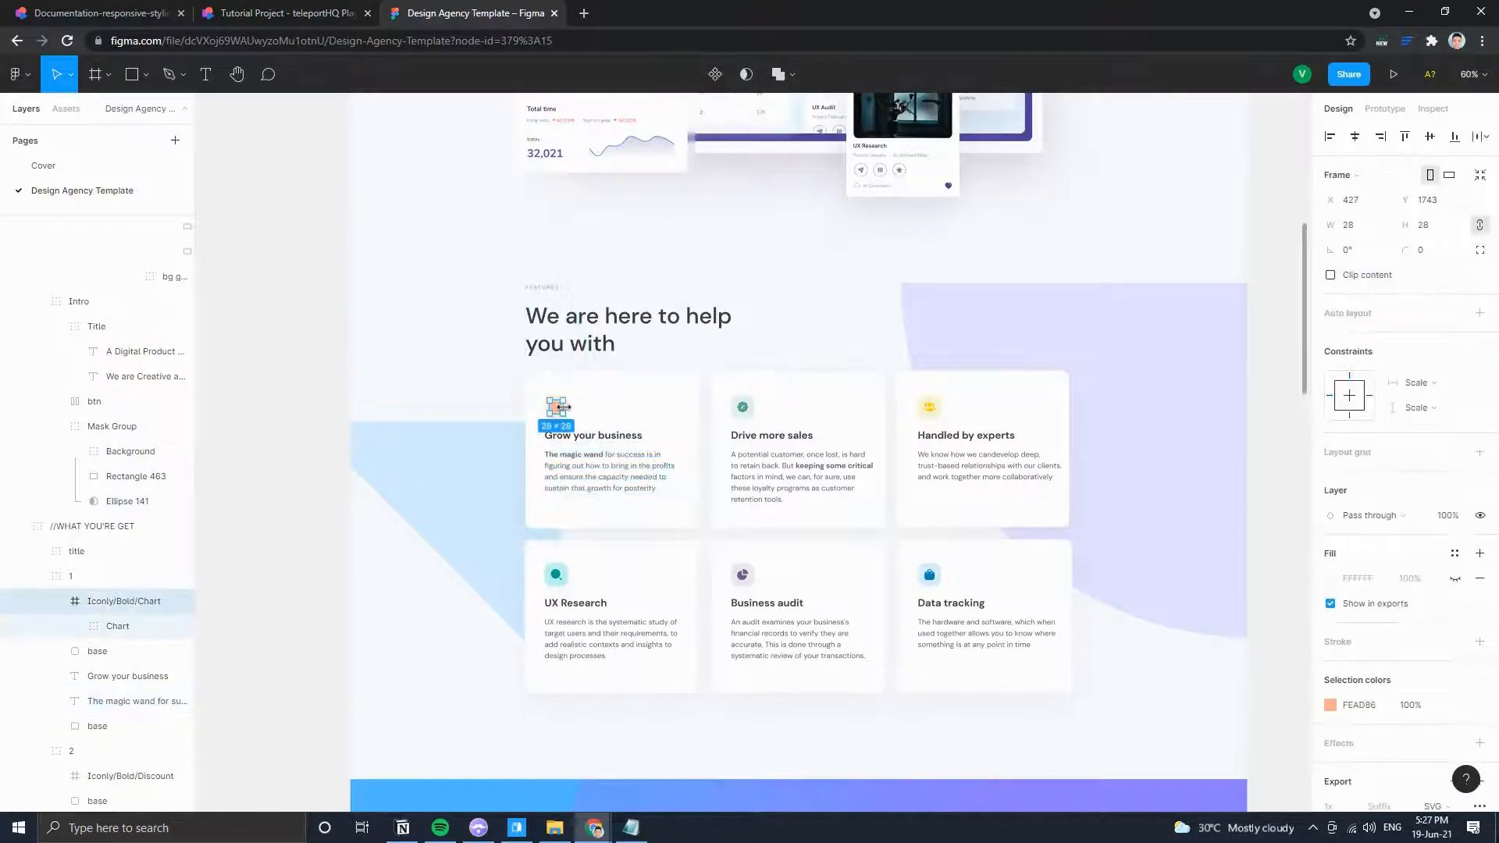
scroll(566, 407, up, 5)
click(574, 399)
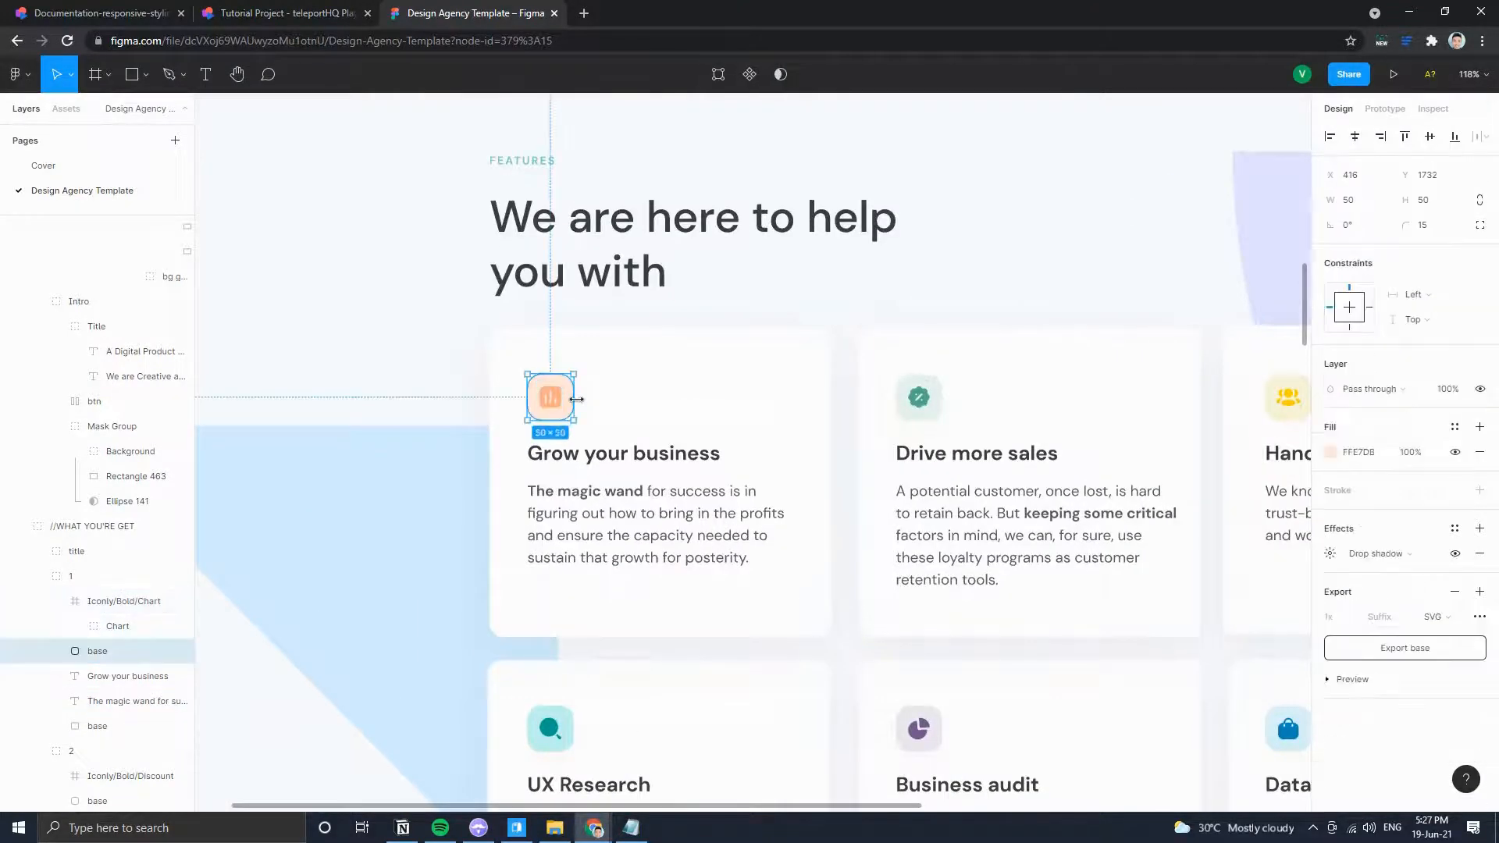
shift+click(124, 601)
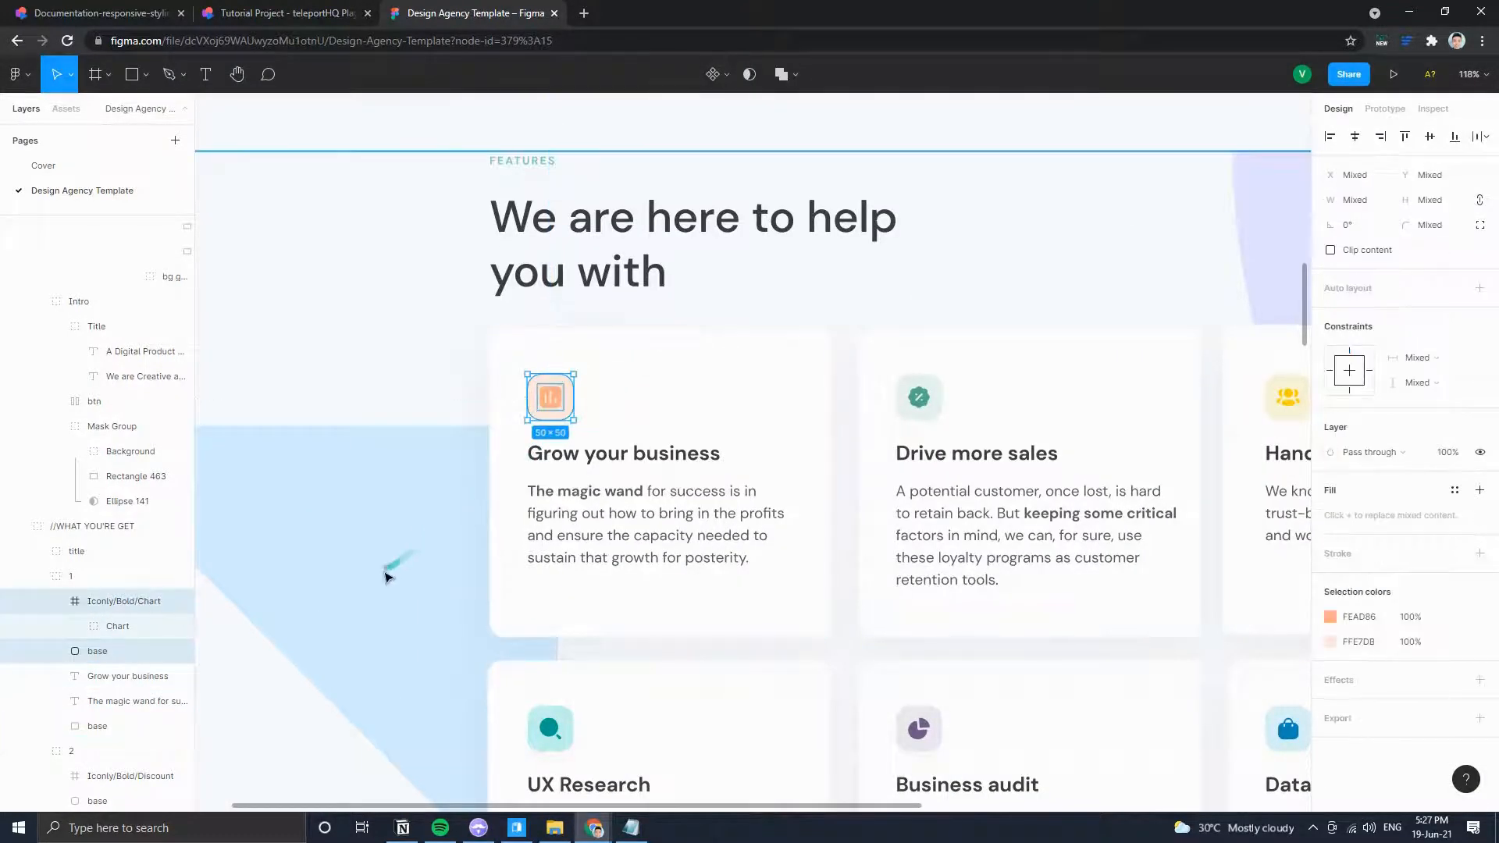
key(ctrl+g)
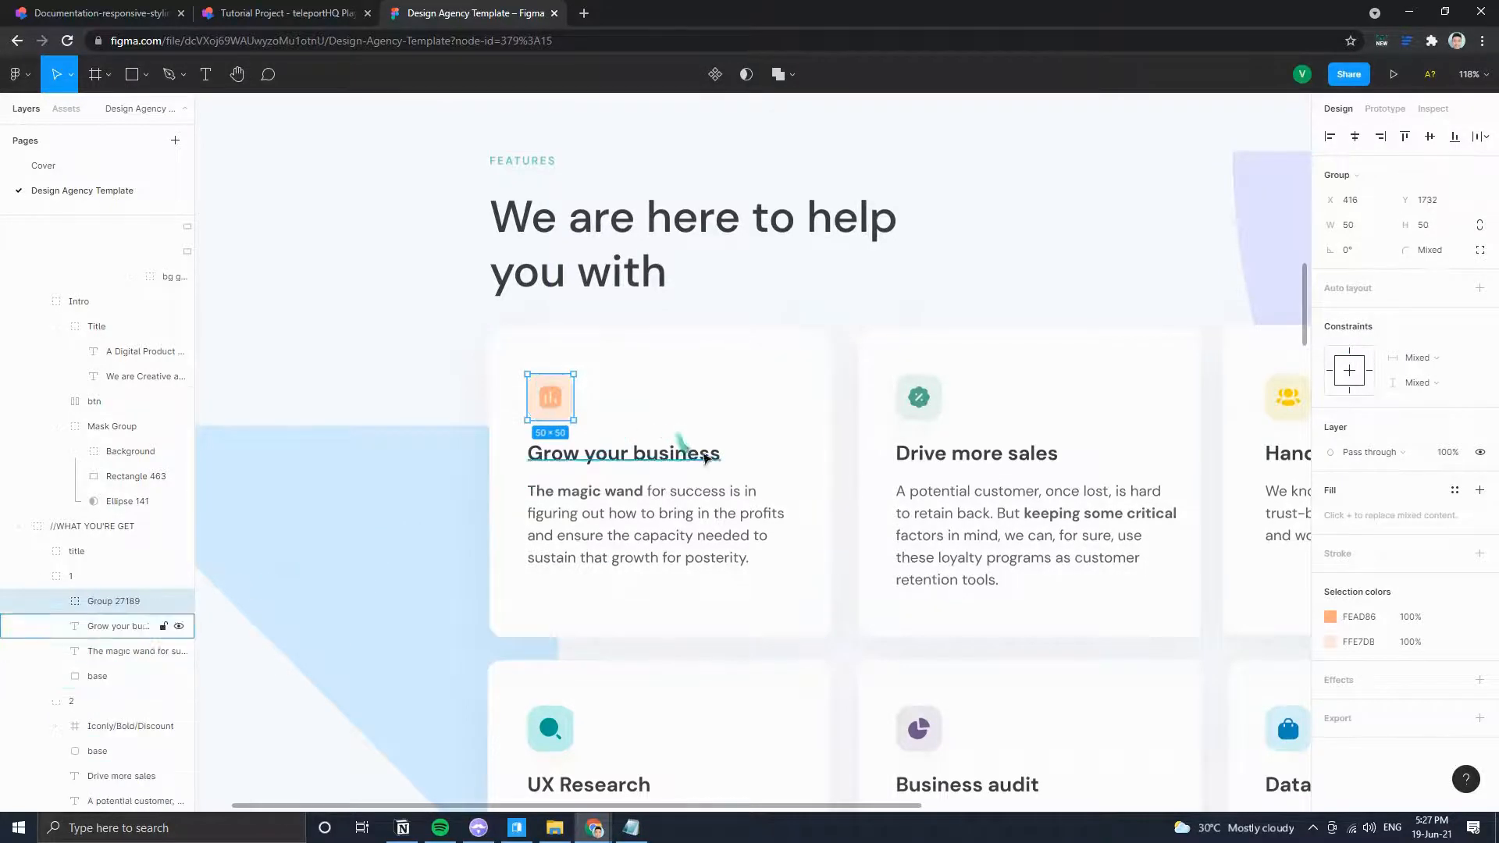
Add an export setting to the grouped icon and export it as SVG.
click(1479, 718)
scroll(1366, 741, down, 2)
click(1436, 691)
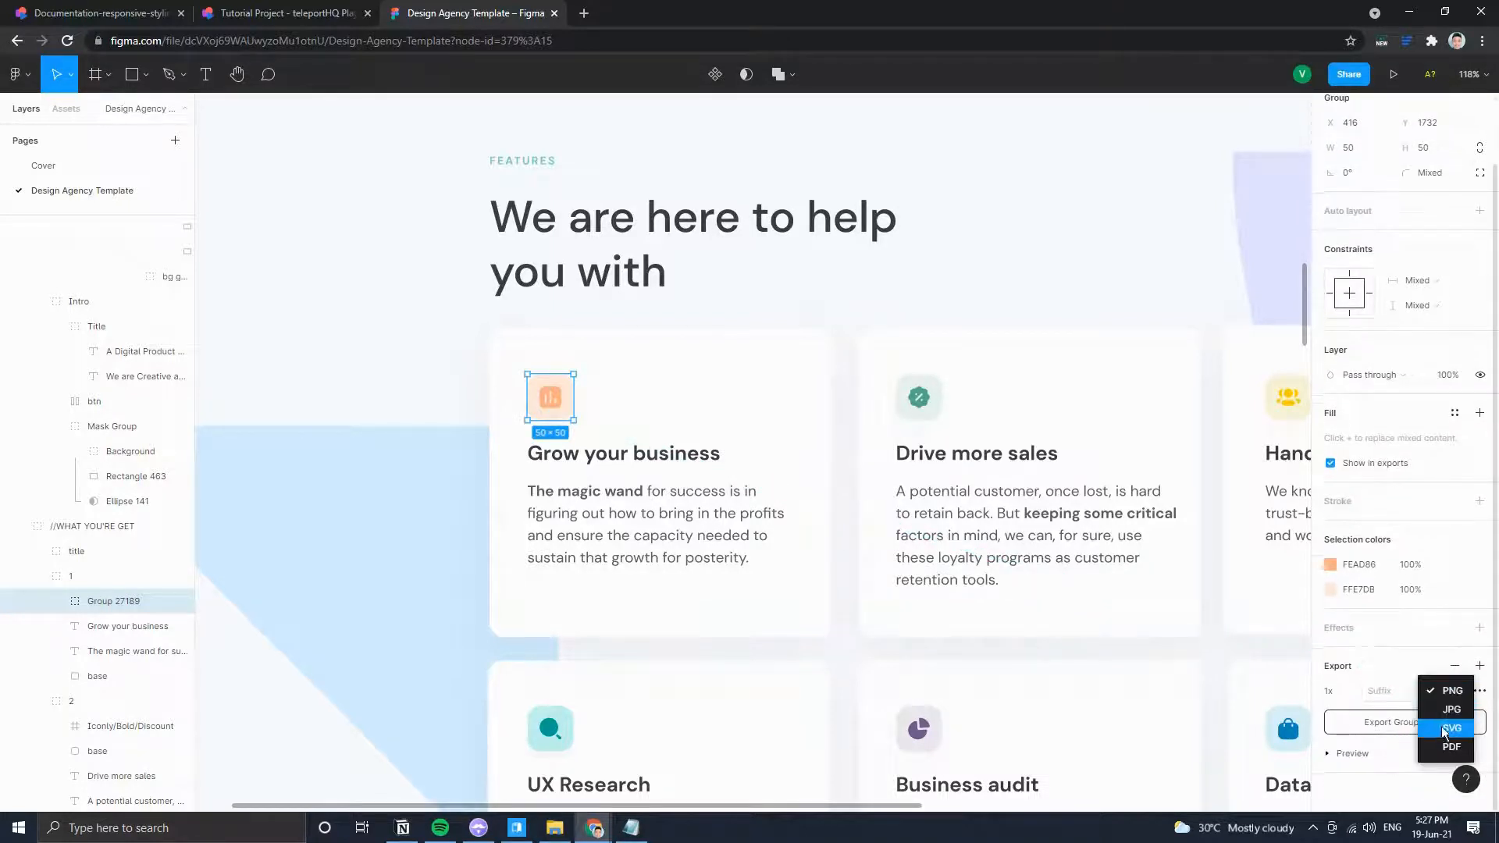
click(1445, 730)
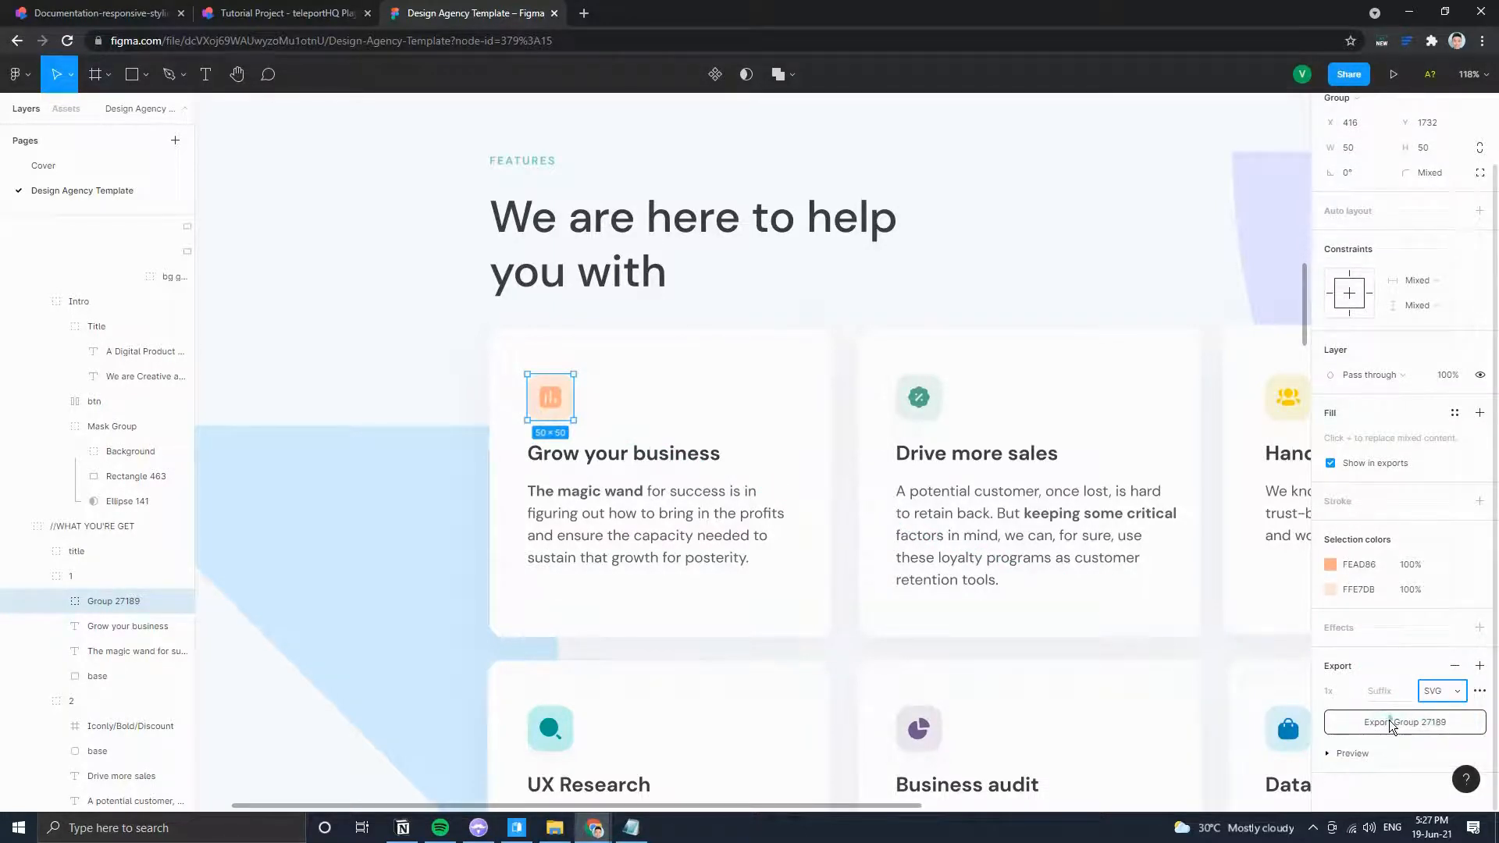
click(1386, 721)
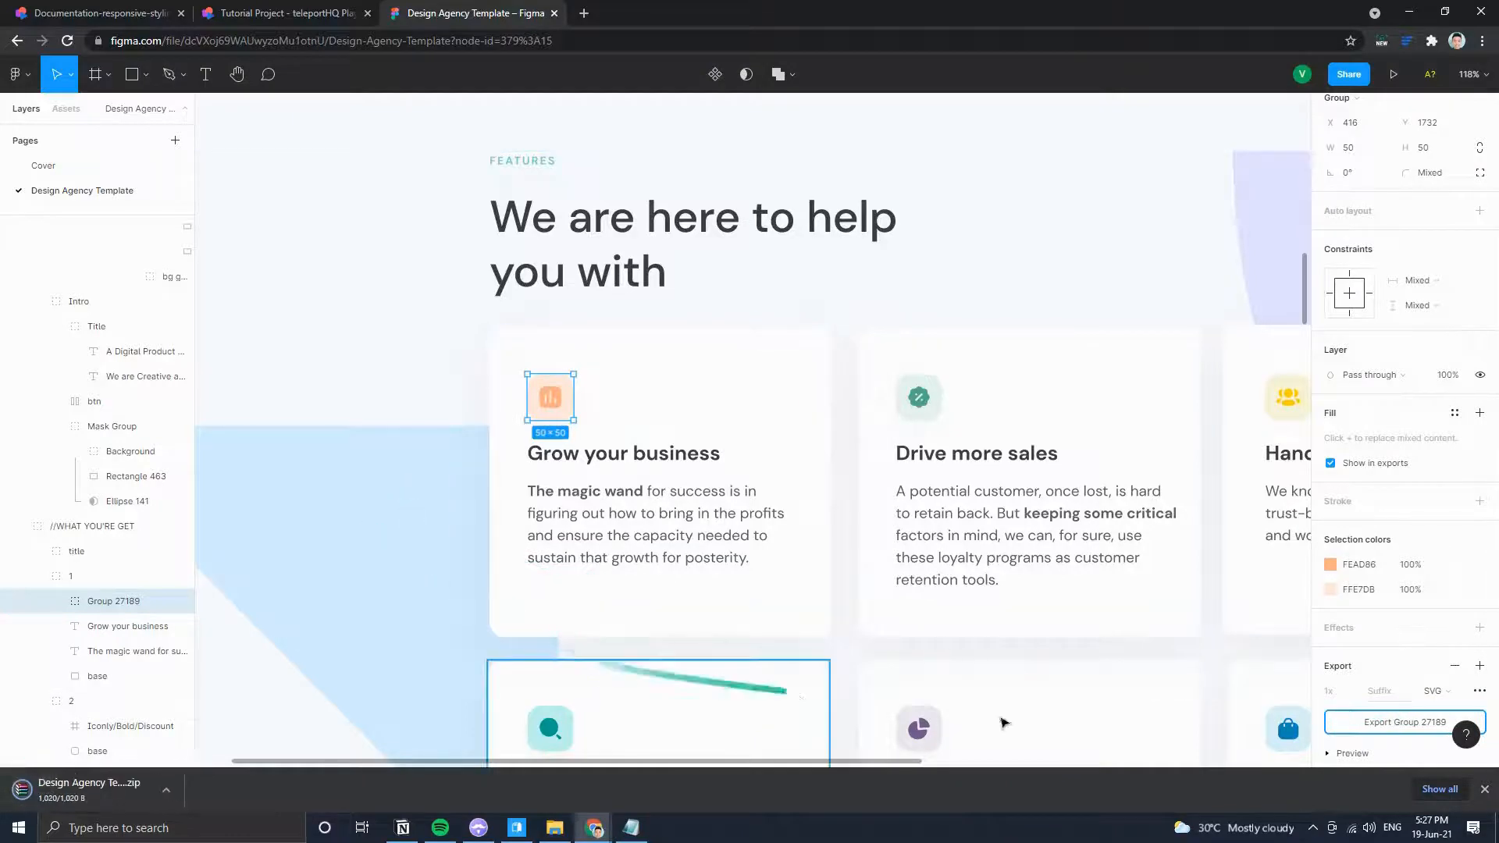
click(1483, 790)
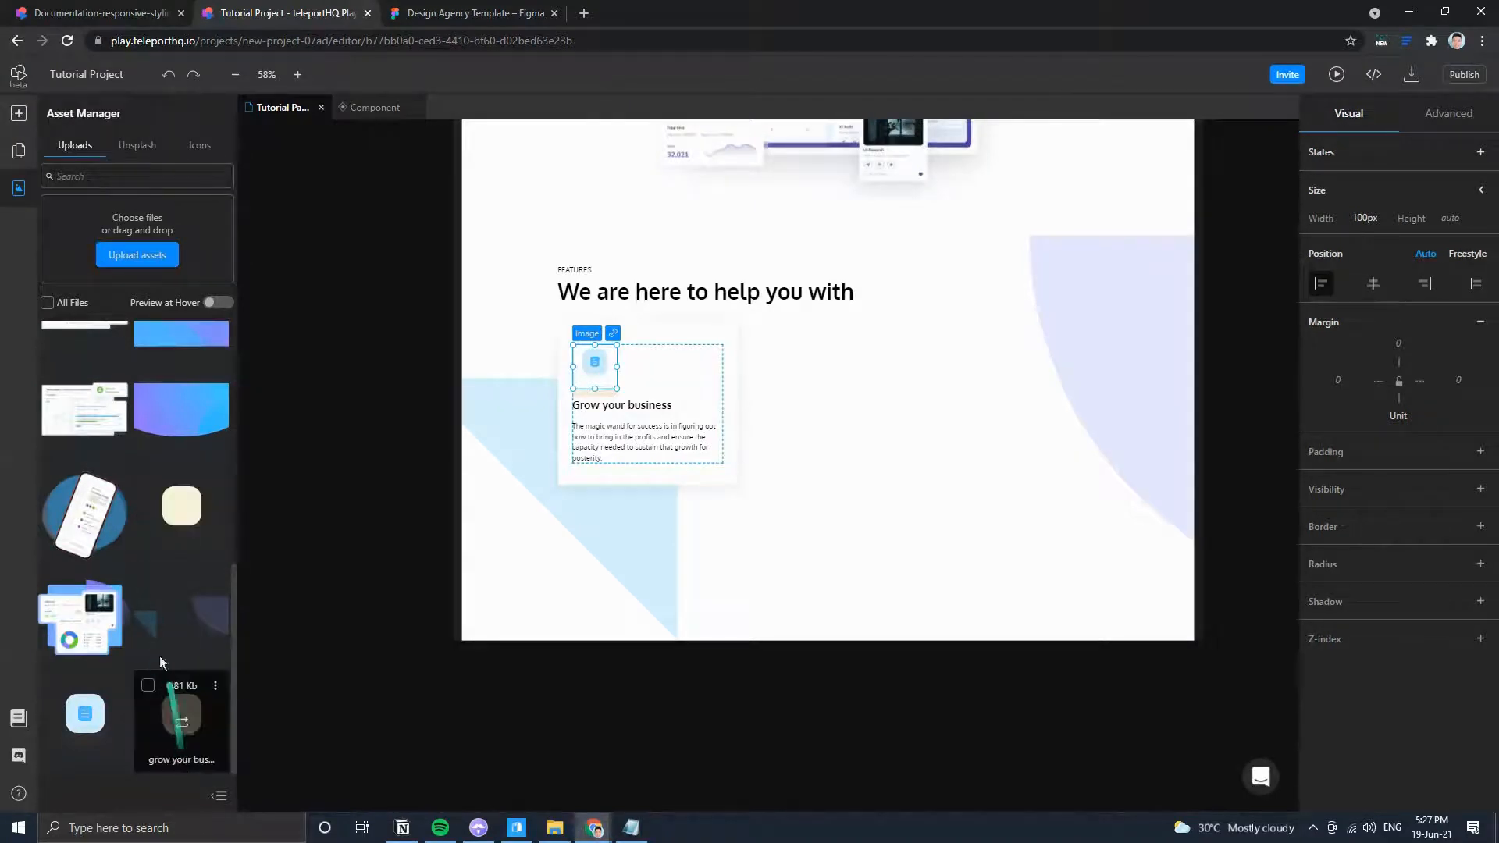
Back in teleportHQ, set the card's image to the uploaded grow your business icon and its width to auto.
scroll(162, 678, up, 8)
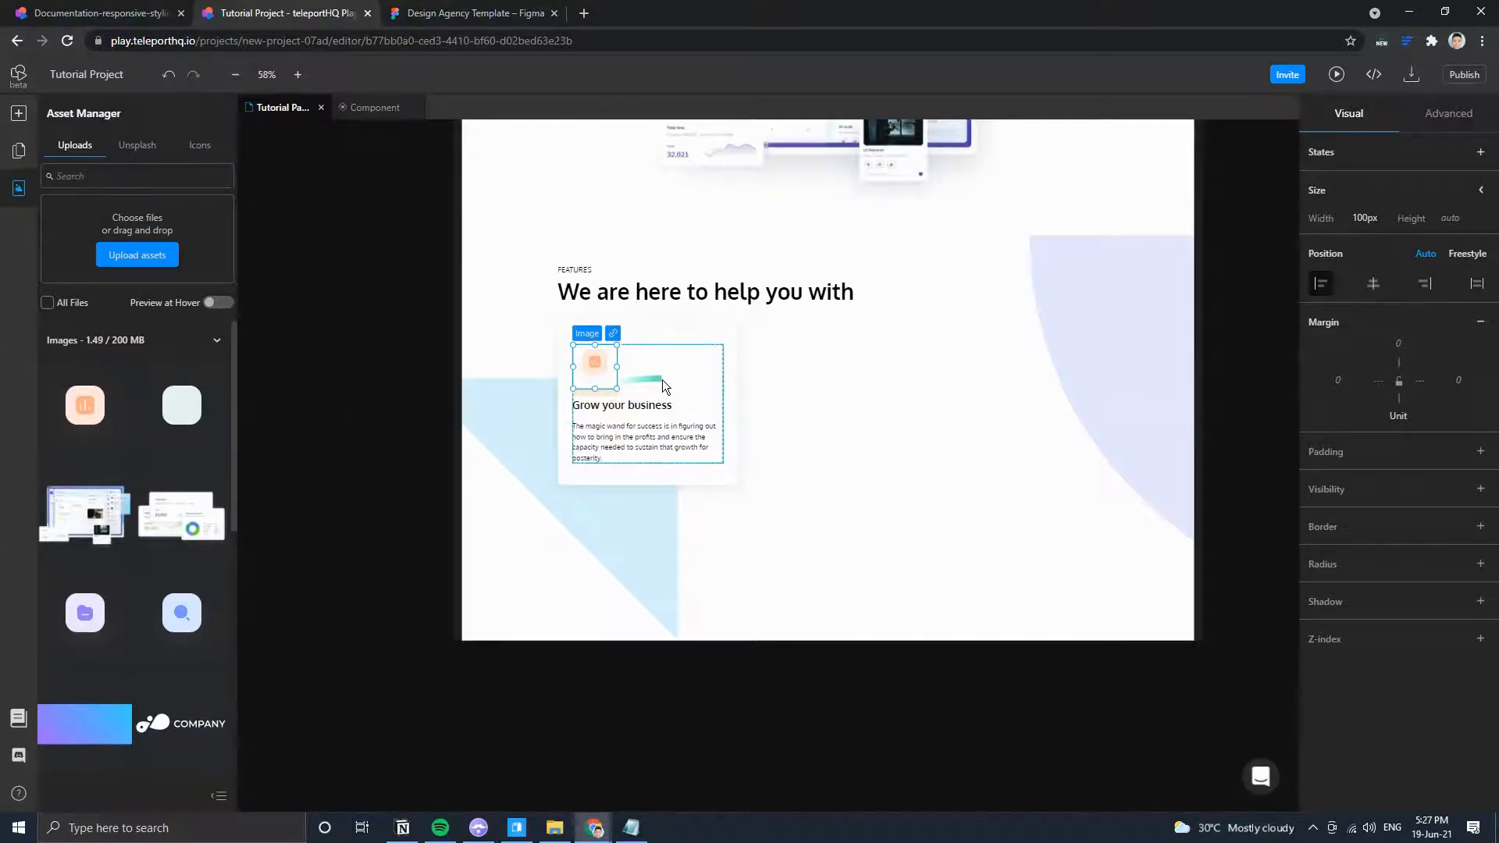
scroll(664, 385, up, 3)
drag(827, 348, 867, 622)
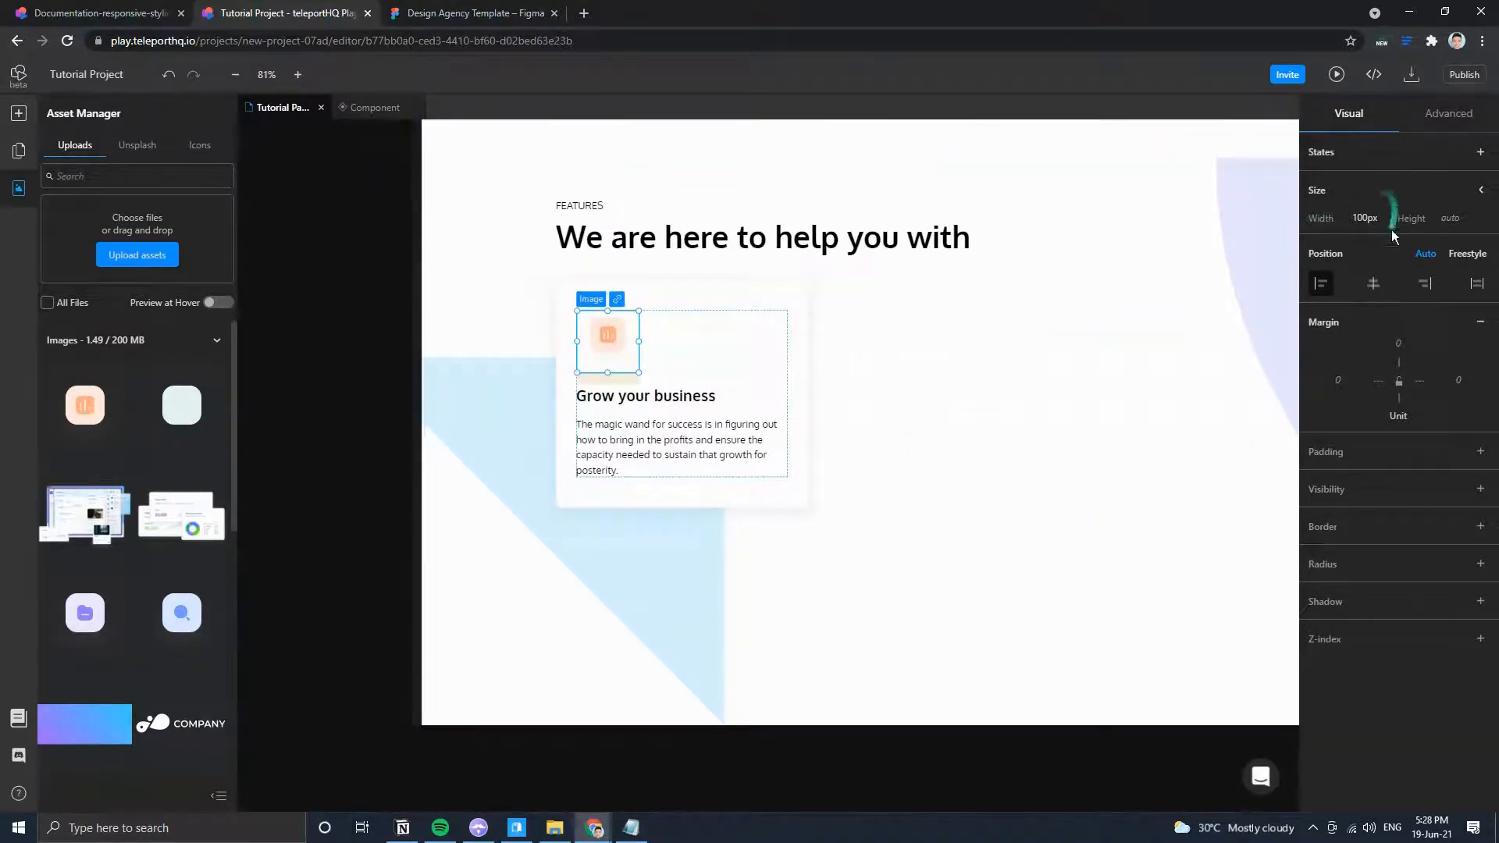
click(1365, 218)
click(1375, 248)
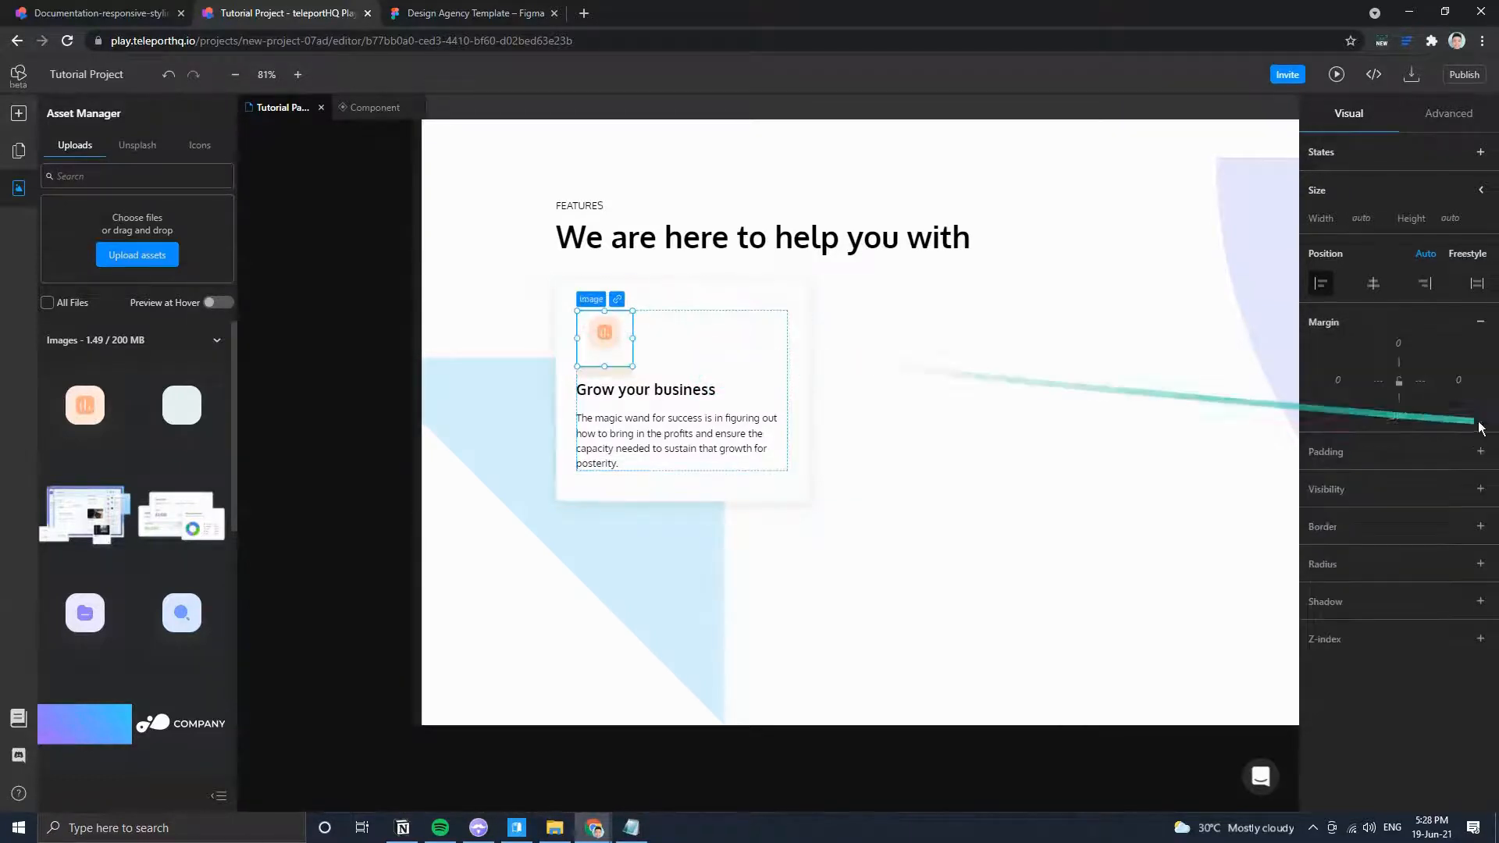
Reset the card image's bottom margin to 0.
click(1402, 415)
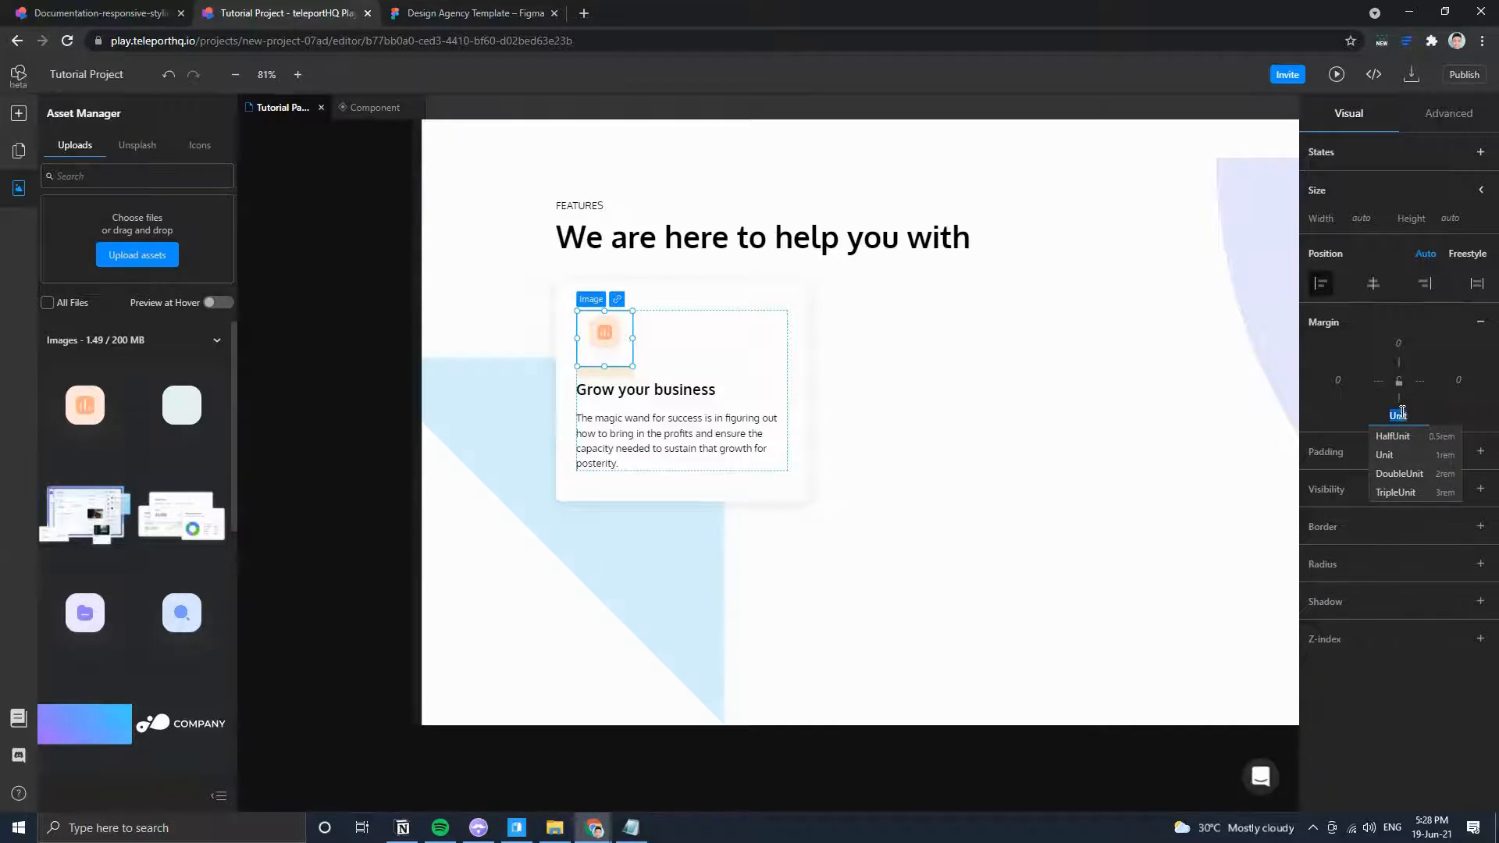
click(1441, 404)
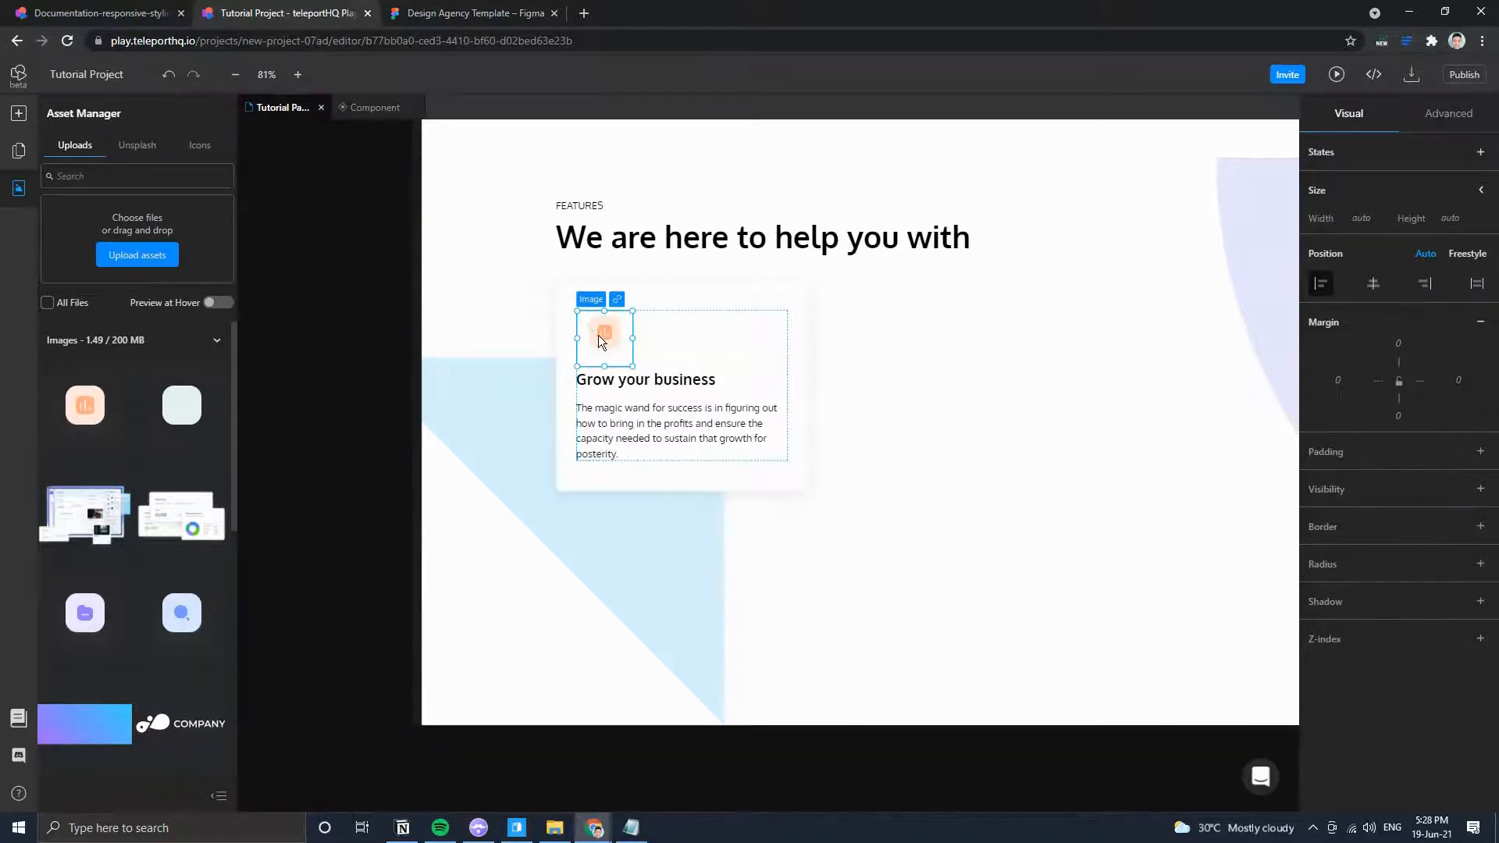
click(658, 341)
click(604, 333)
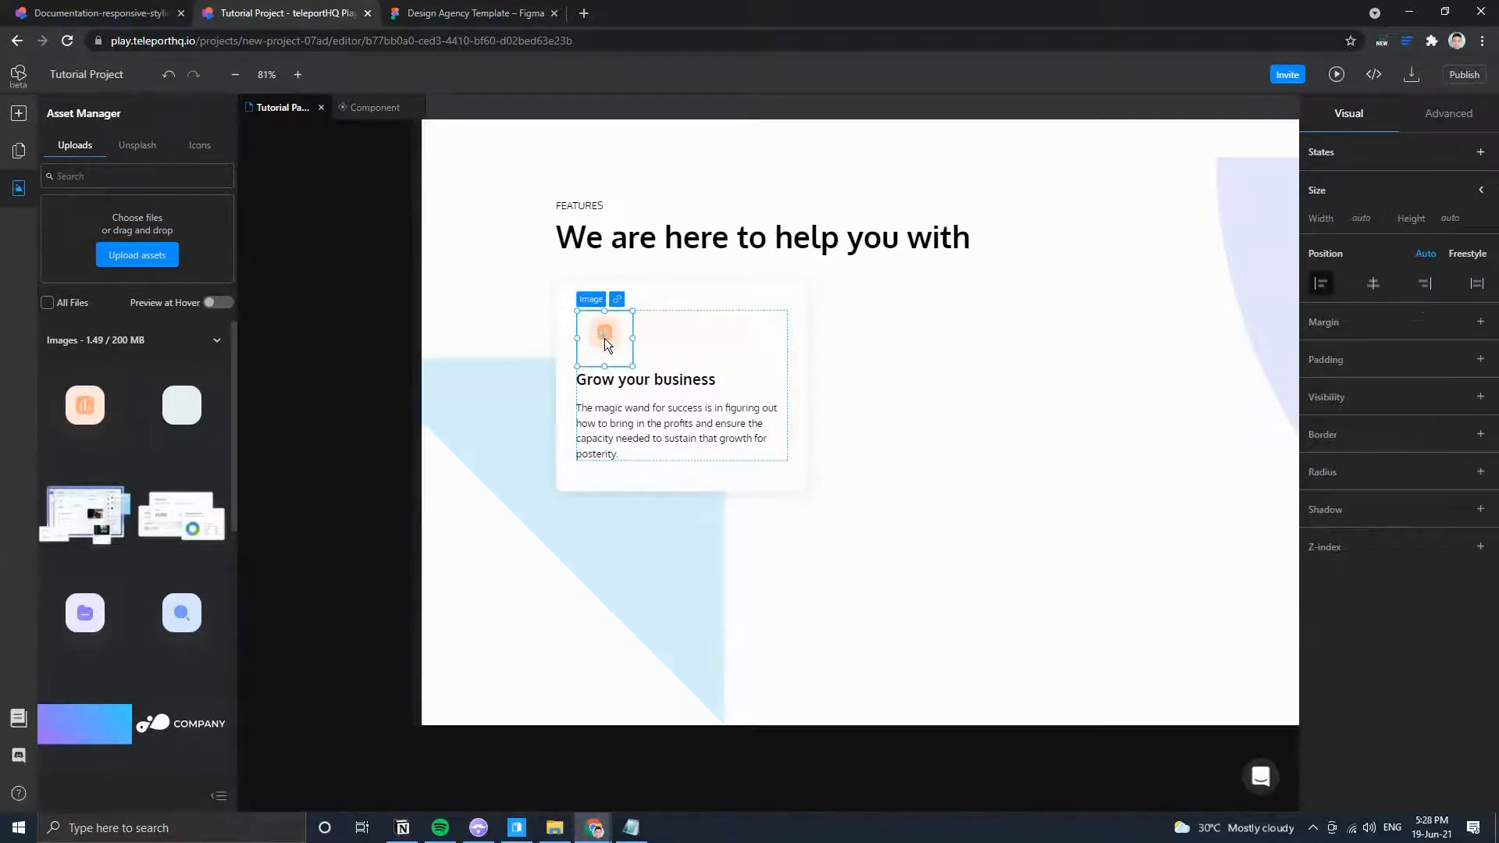
Swap the card's image for the uploaded blue magnifier icon.
scroll(617, 353, up, 5)
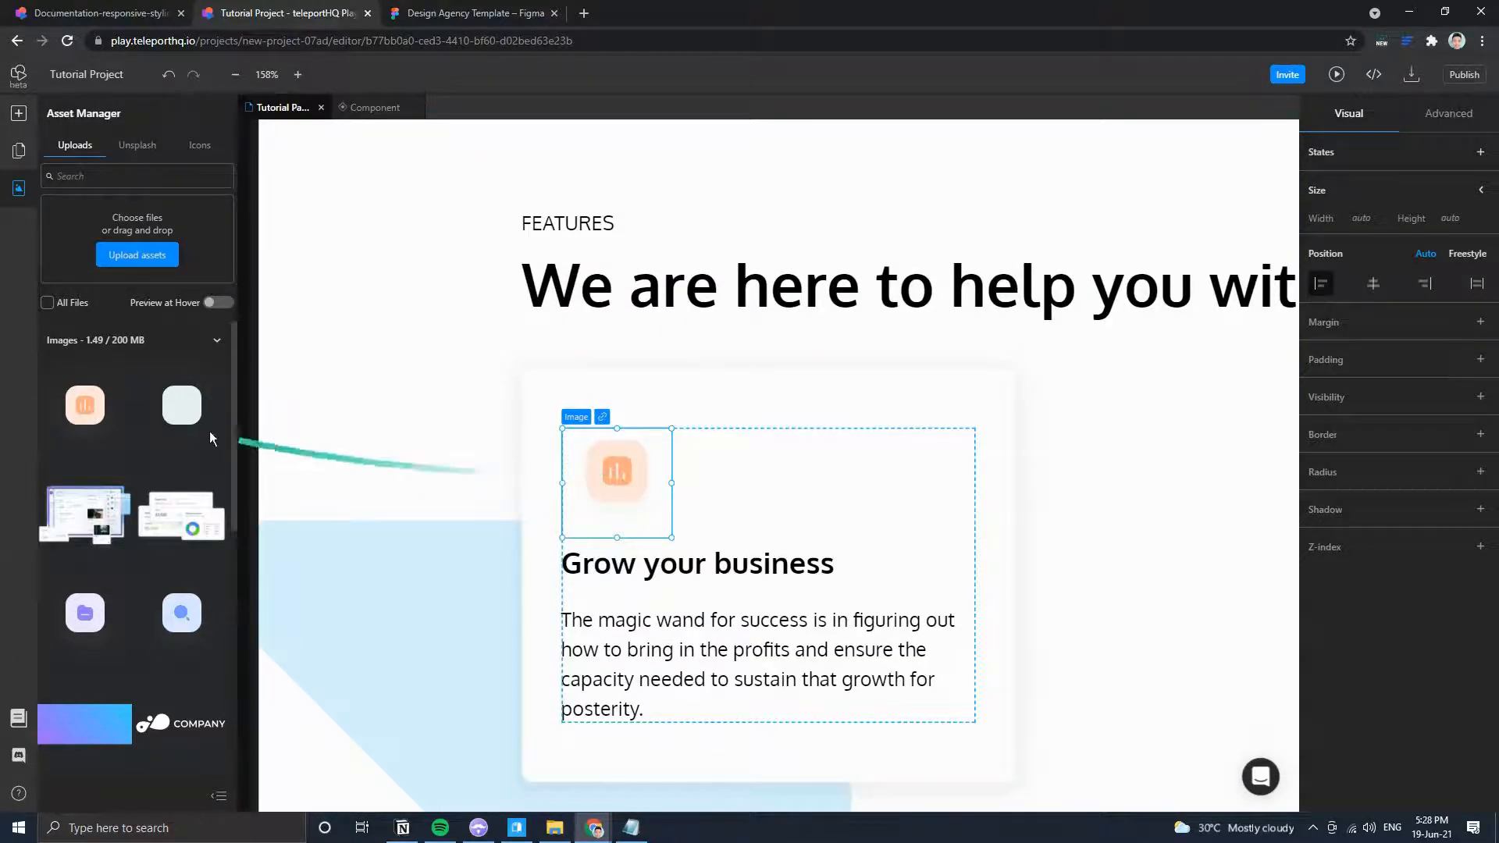
click(182, 623)
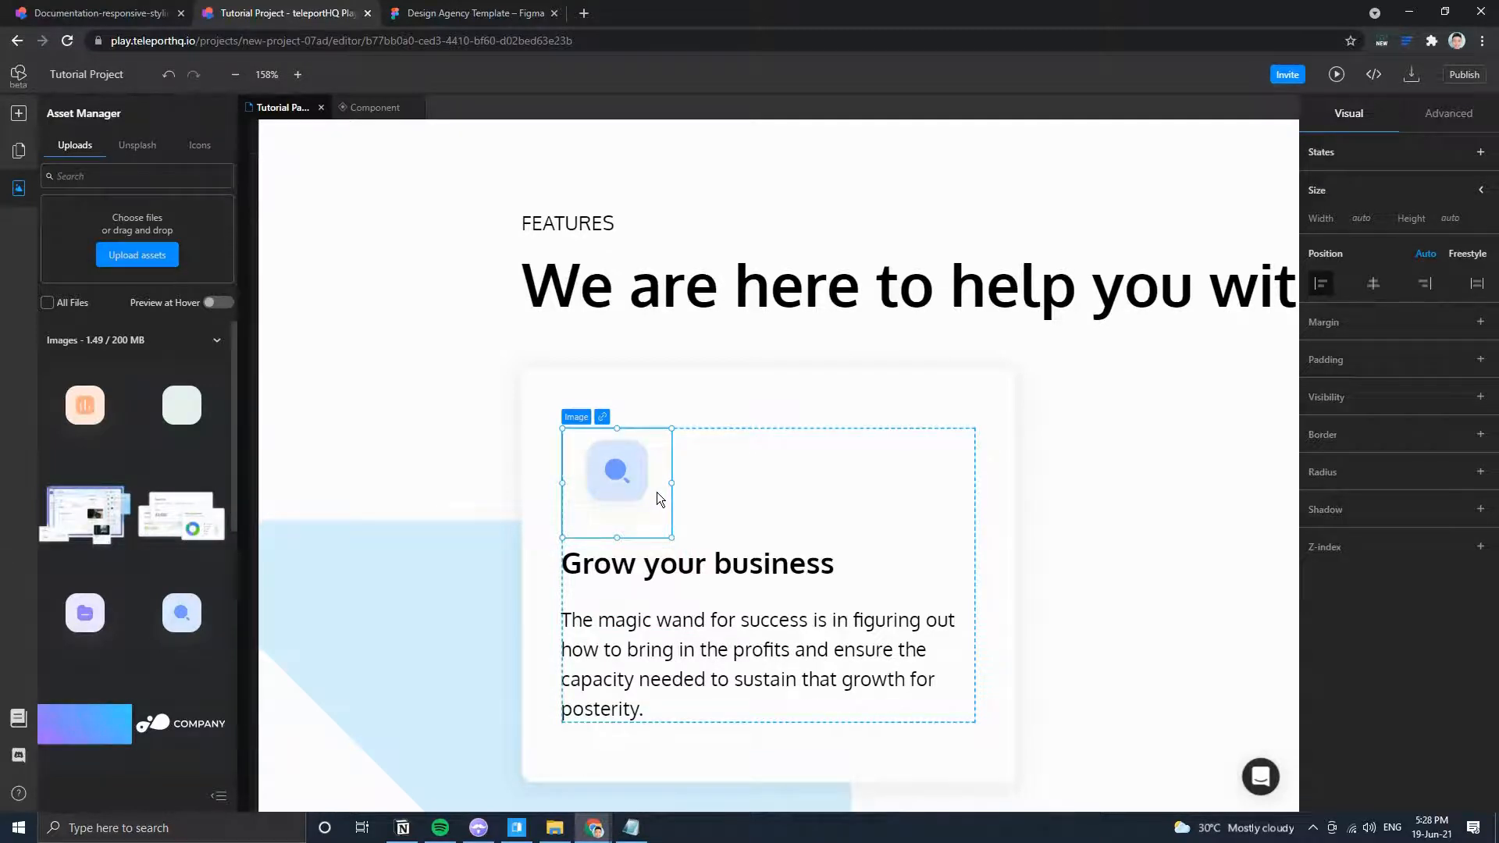
scroll(700, 505, down, 2)
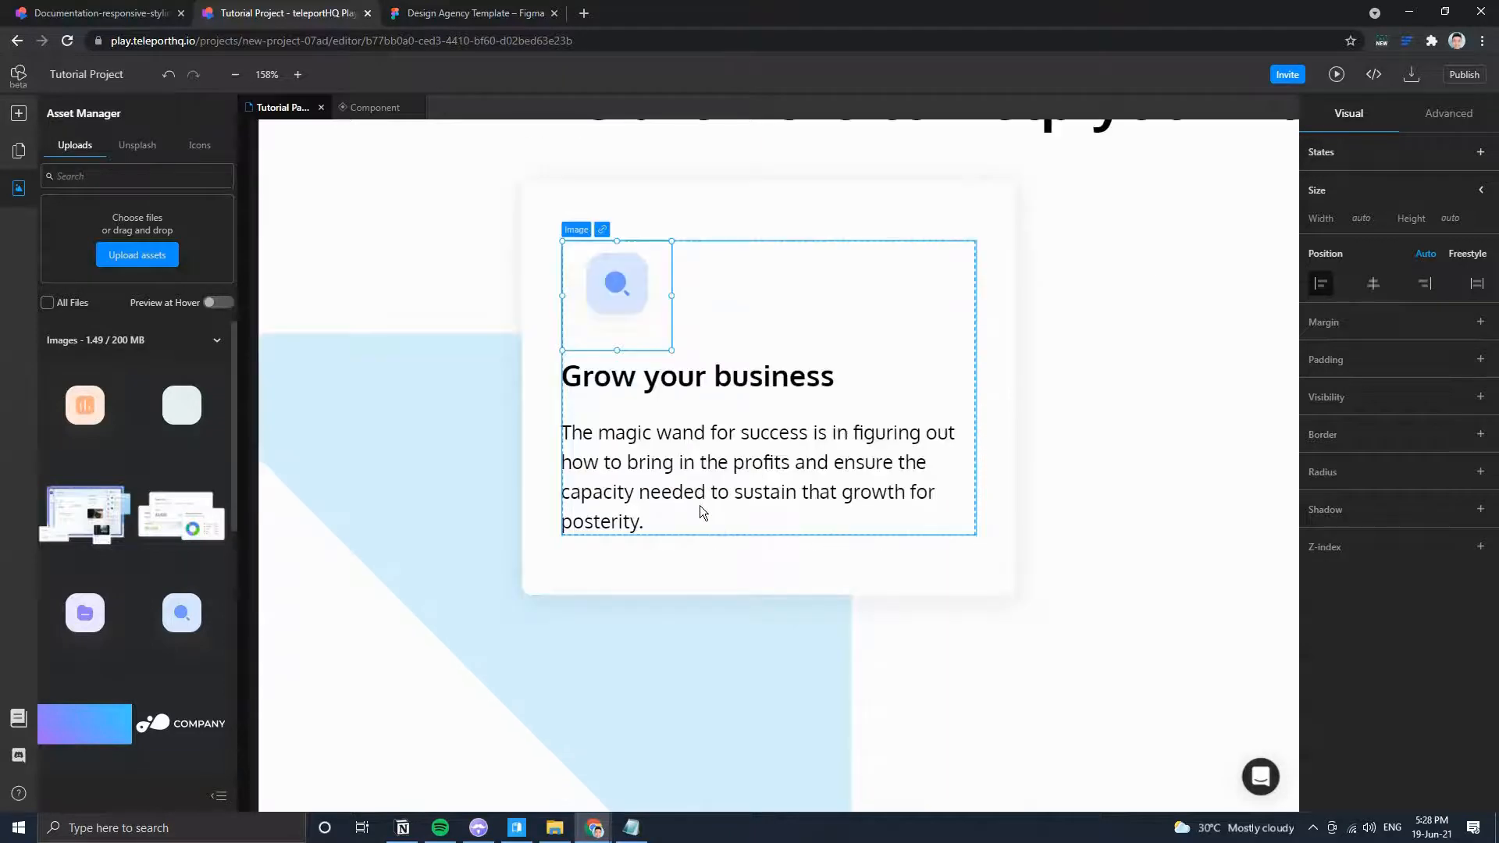
scroll(699, 512, up, 2)
click(708, 511)
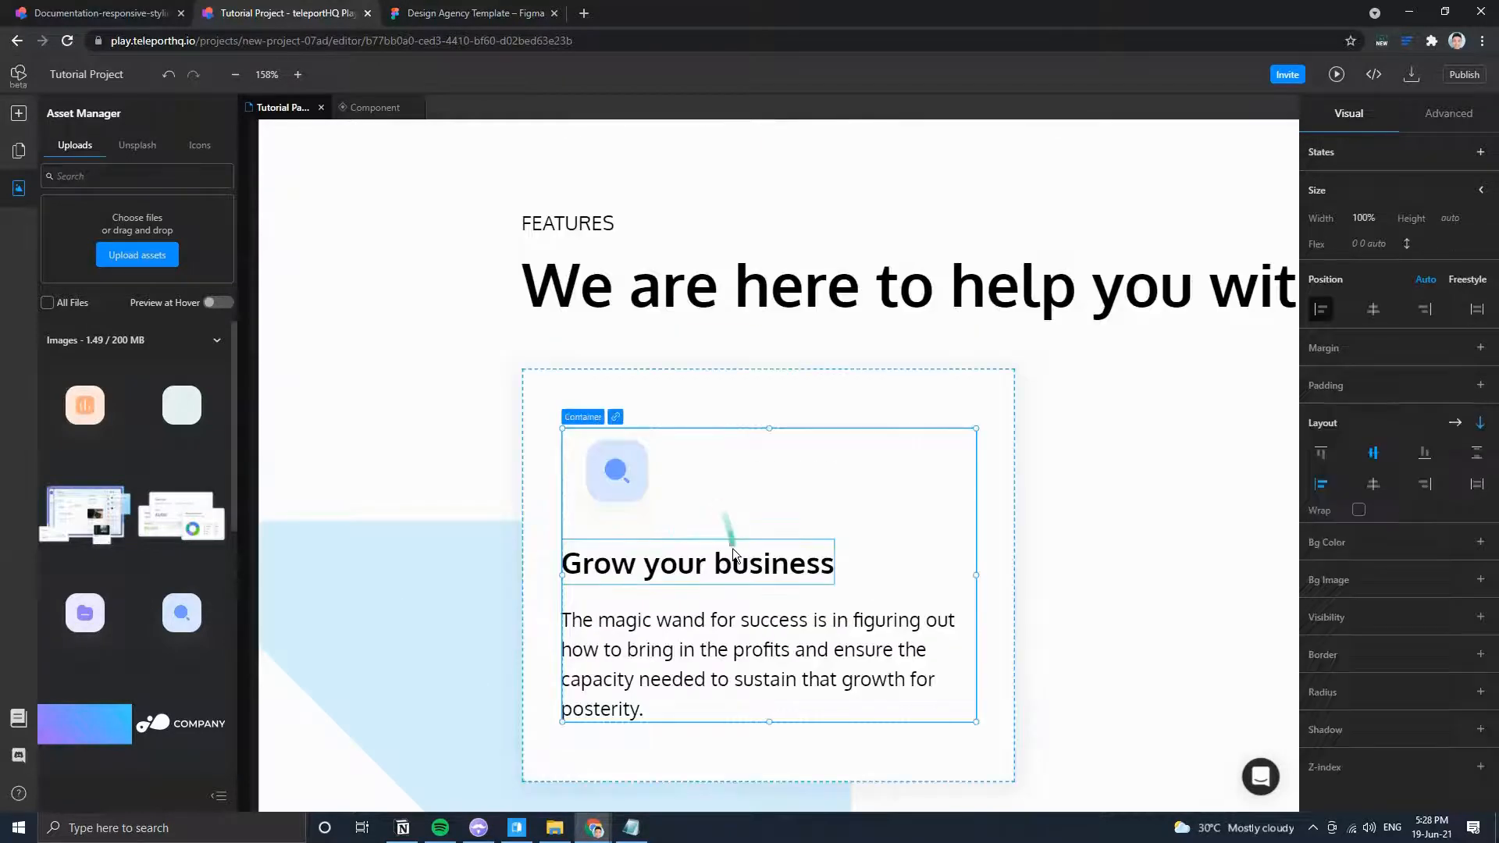
click(735, 565)
click(732, 627)
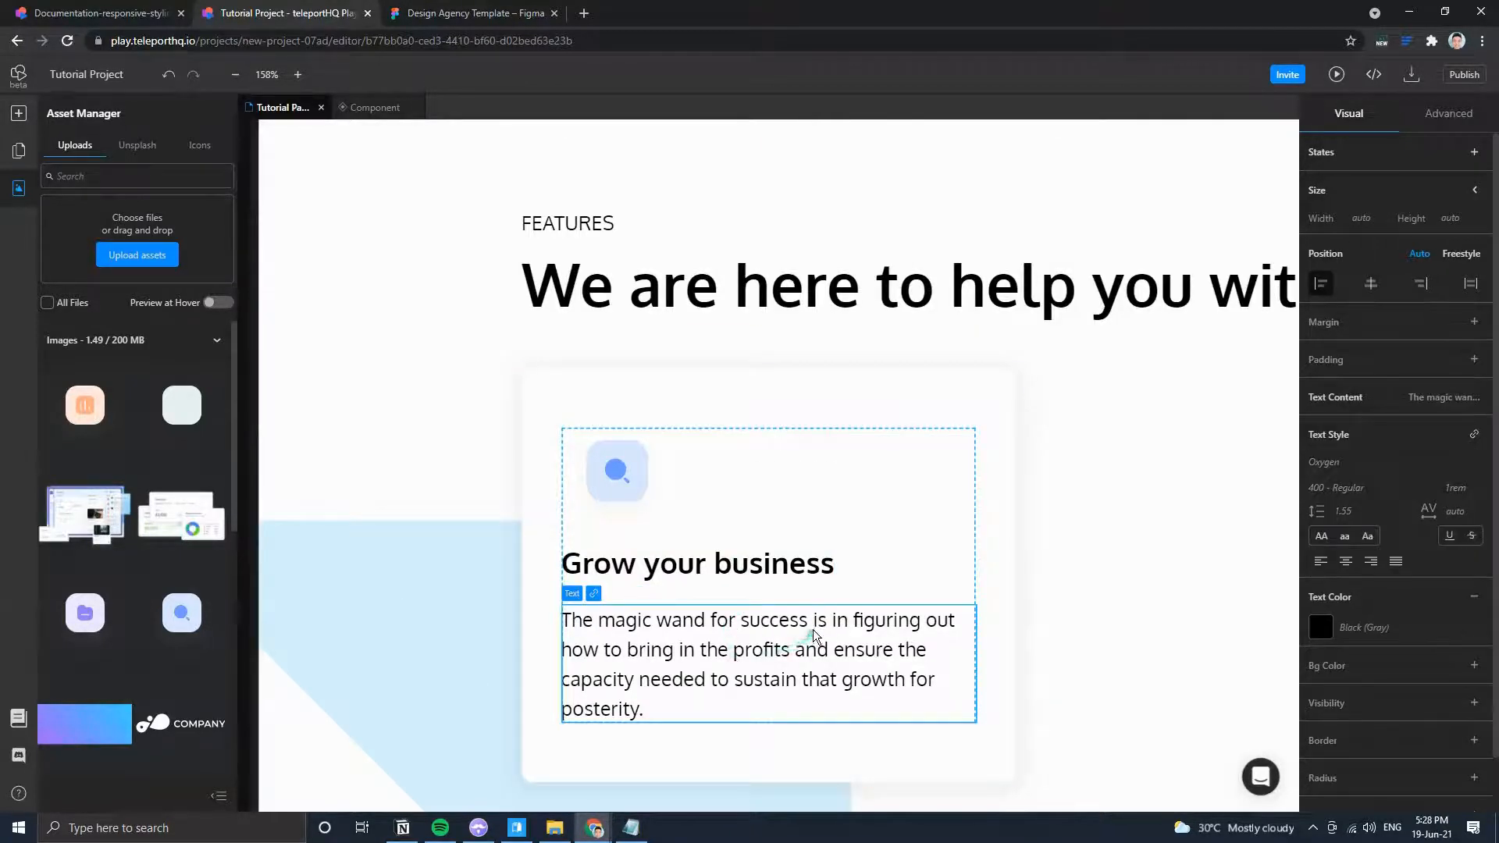
scroll(813, 633, down, 5)
click(865, 587)
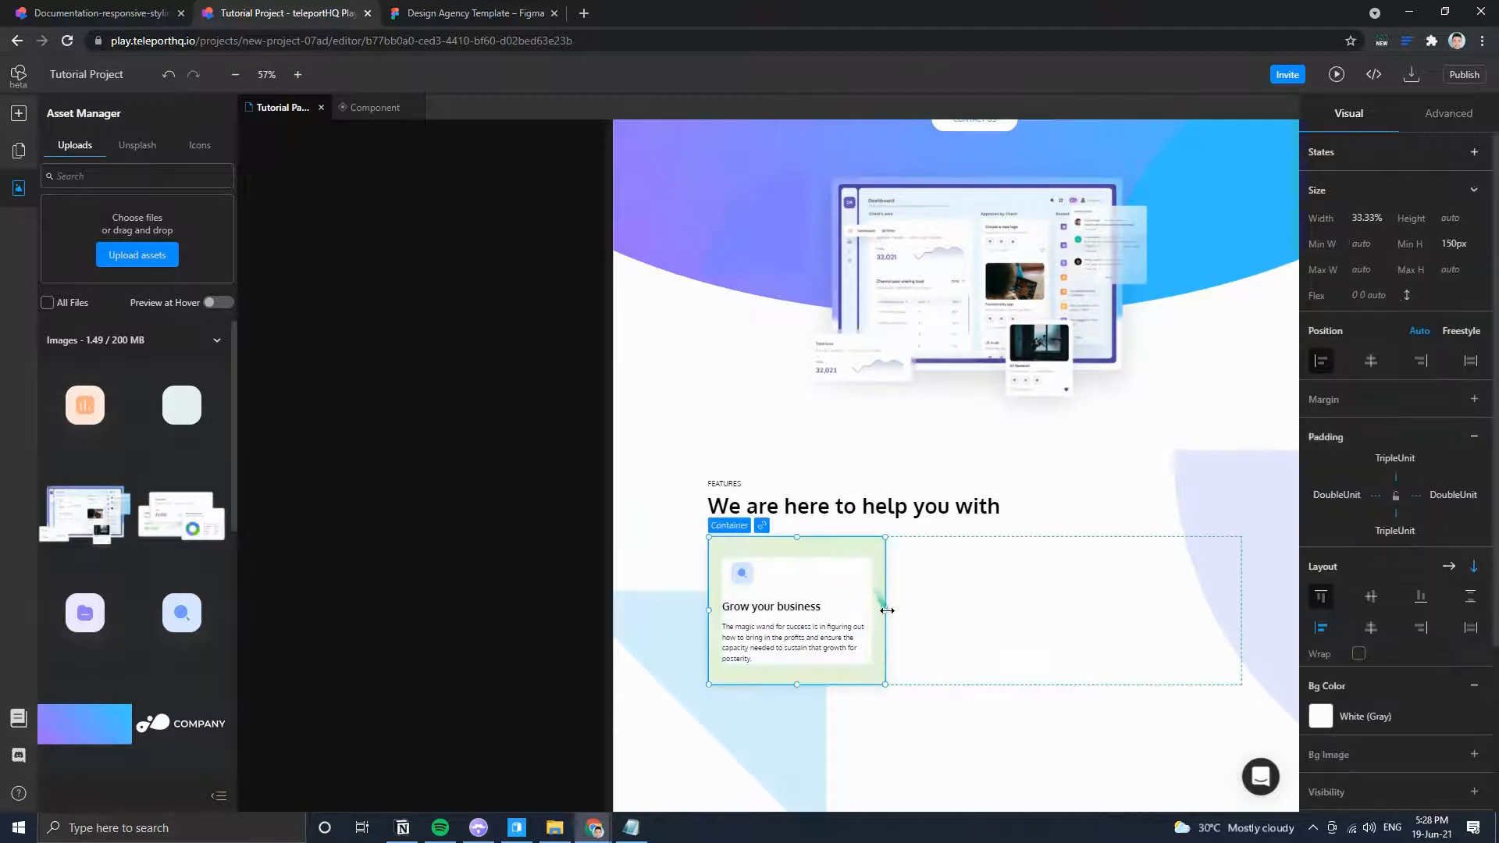
drag(1002, 611, 936, 612)
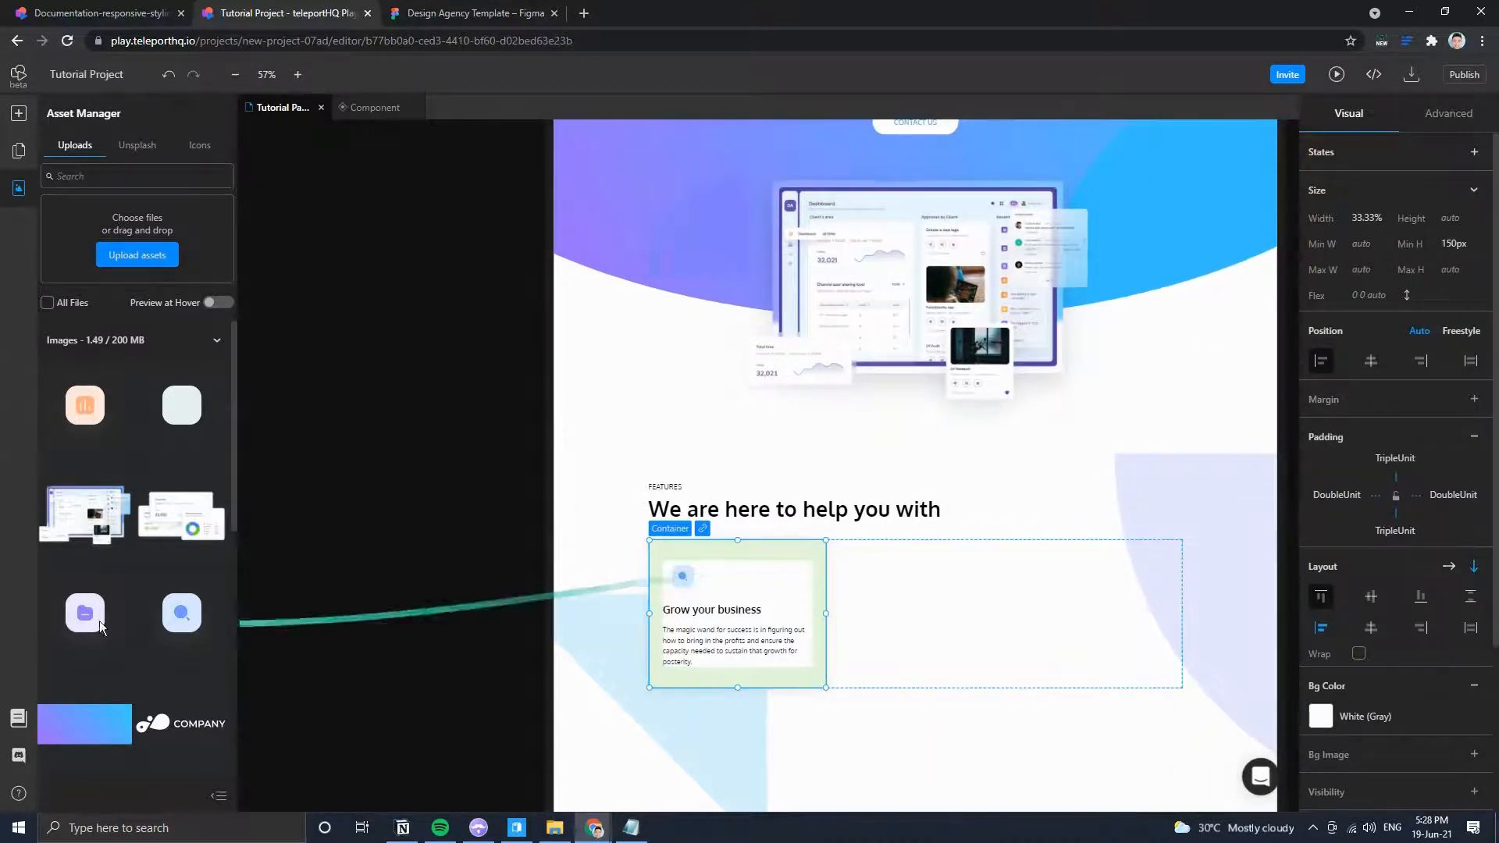
Give the card's inner container DoubleUnit padding on the left and right, and open its top padding for editing.
click(19, 150)
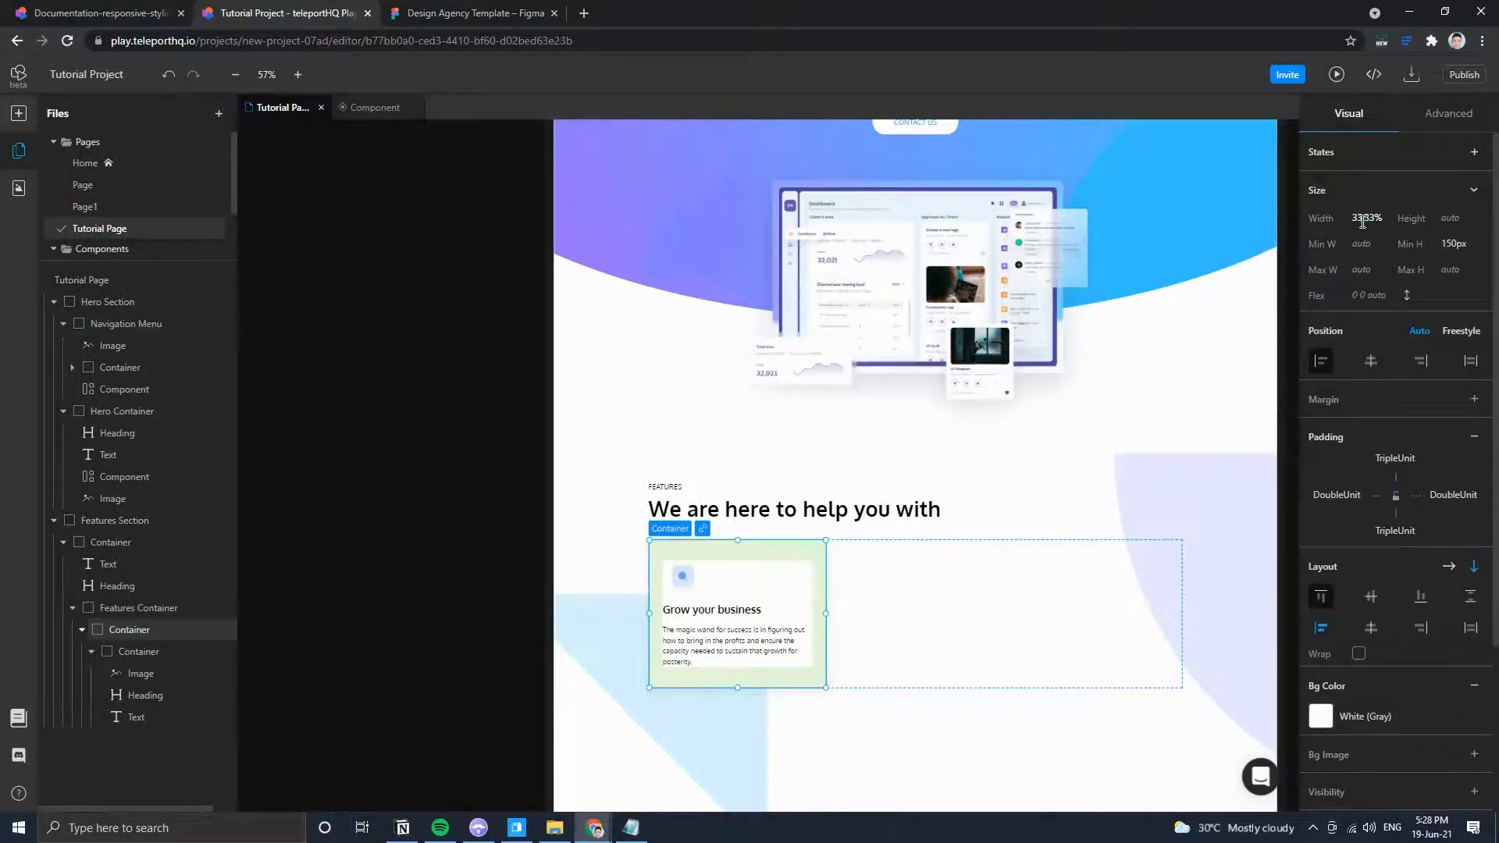
click(138, 654)
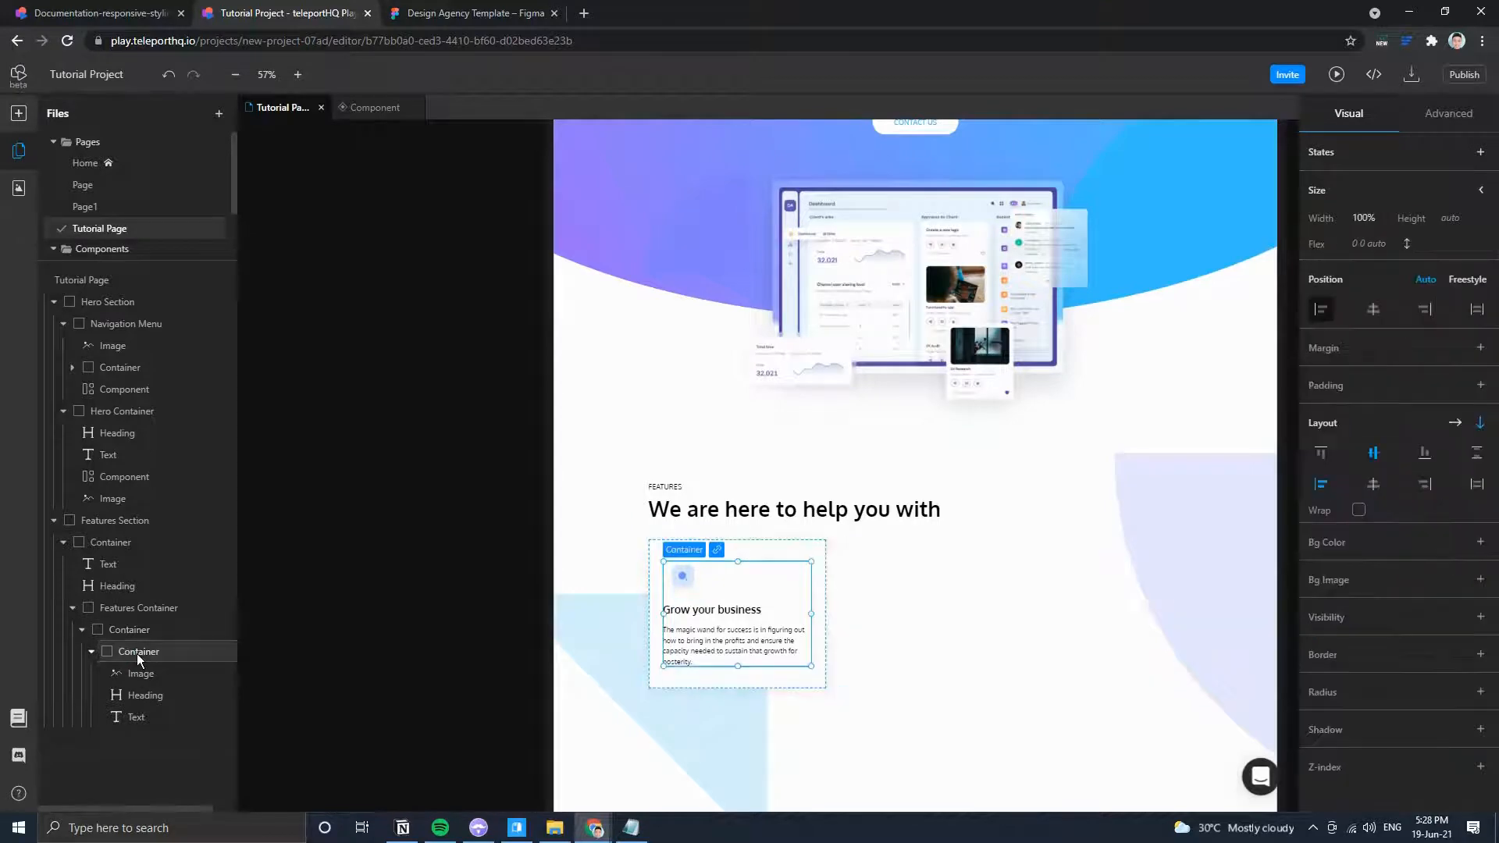
click(138, 630)
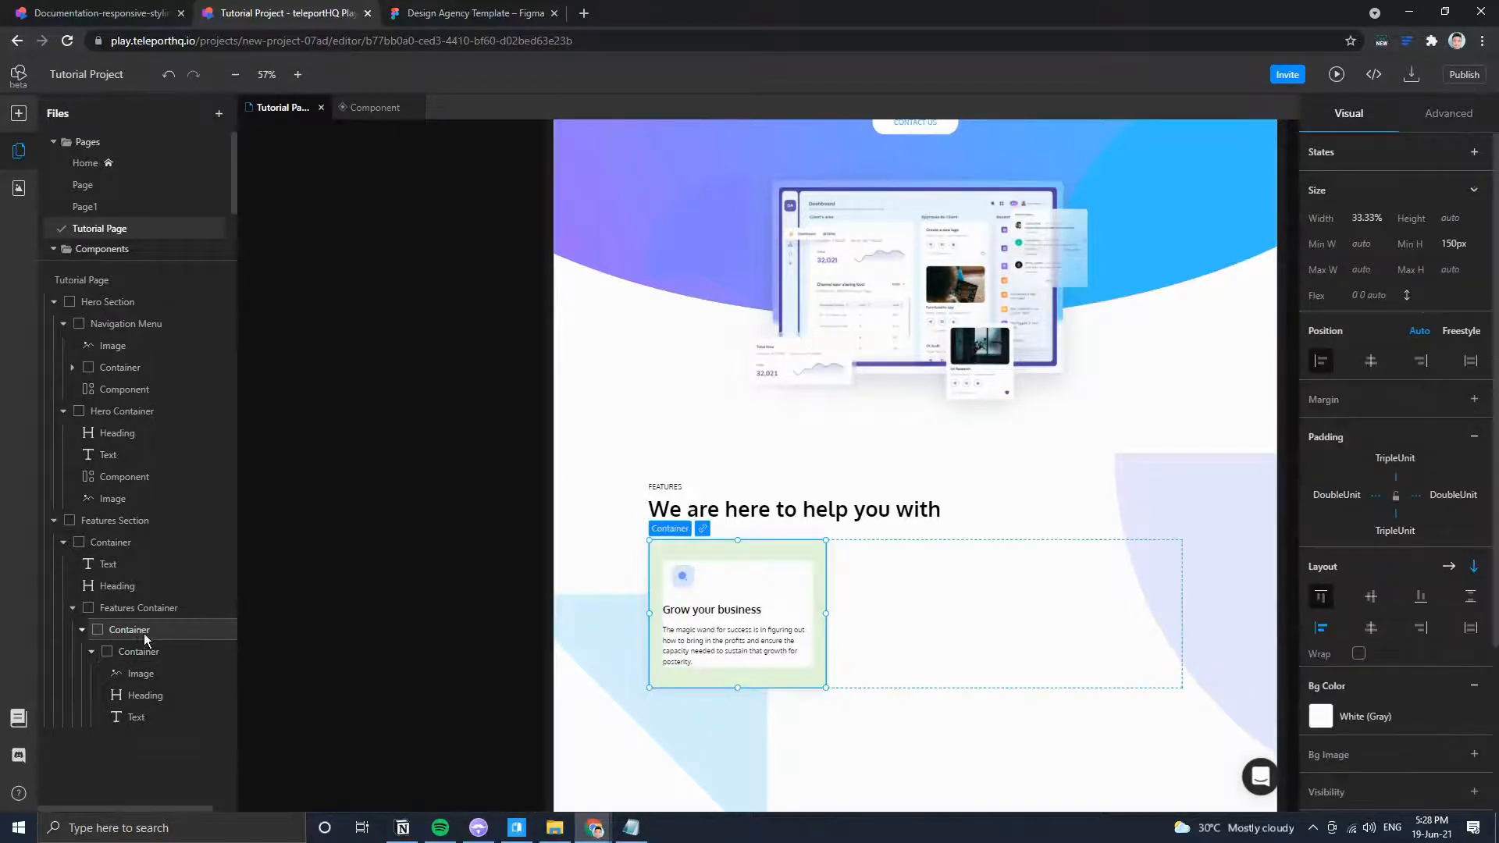
click(134, 653)
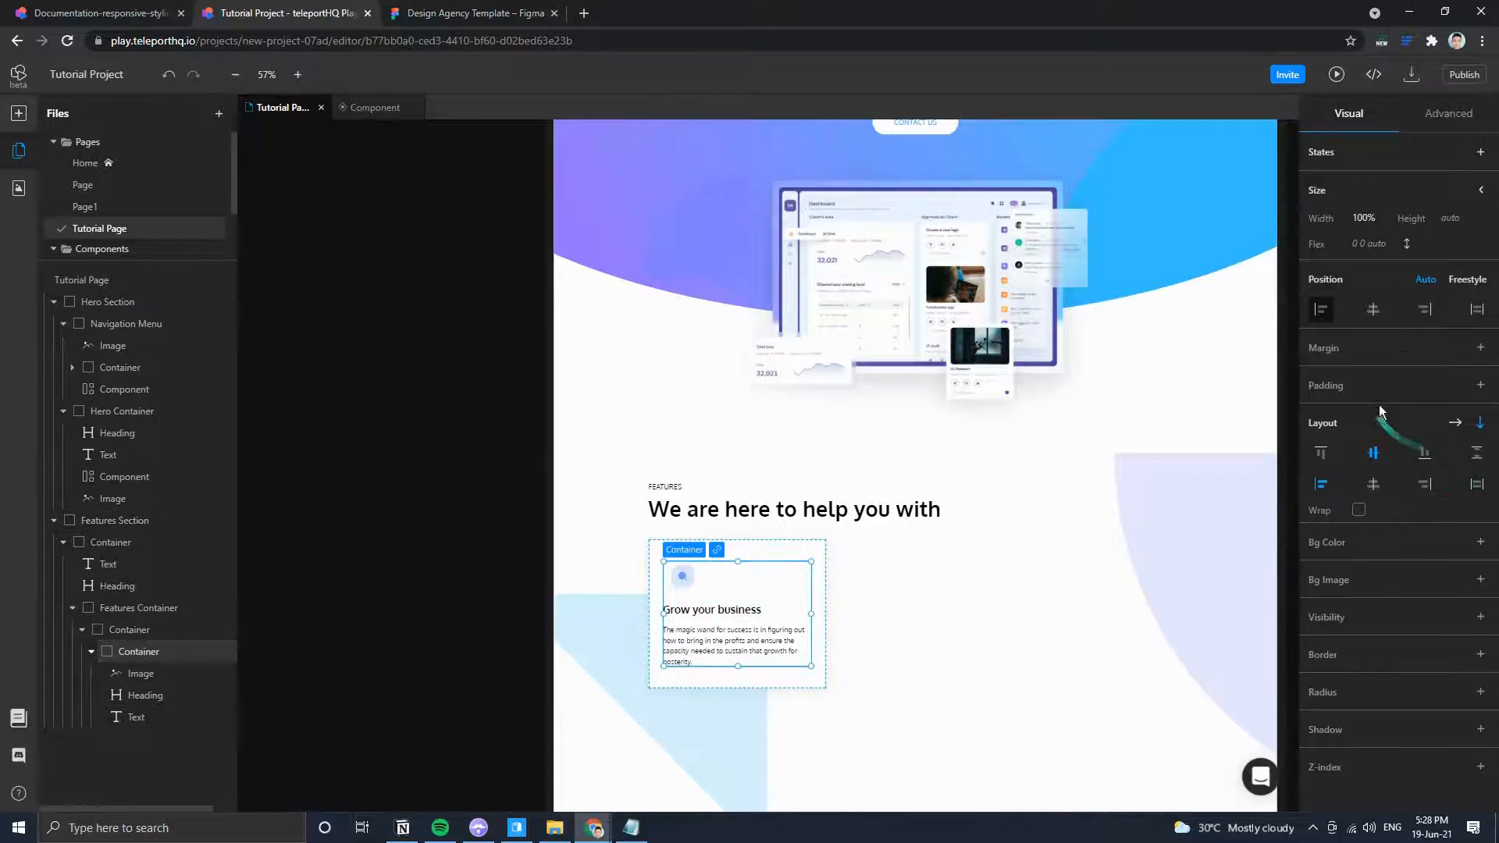
click(1478, 386)
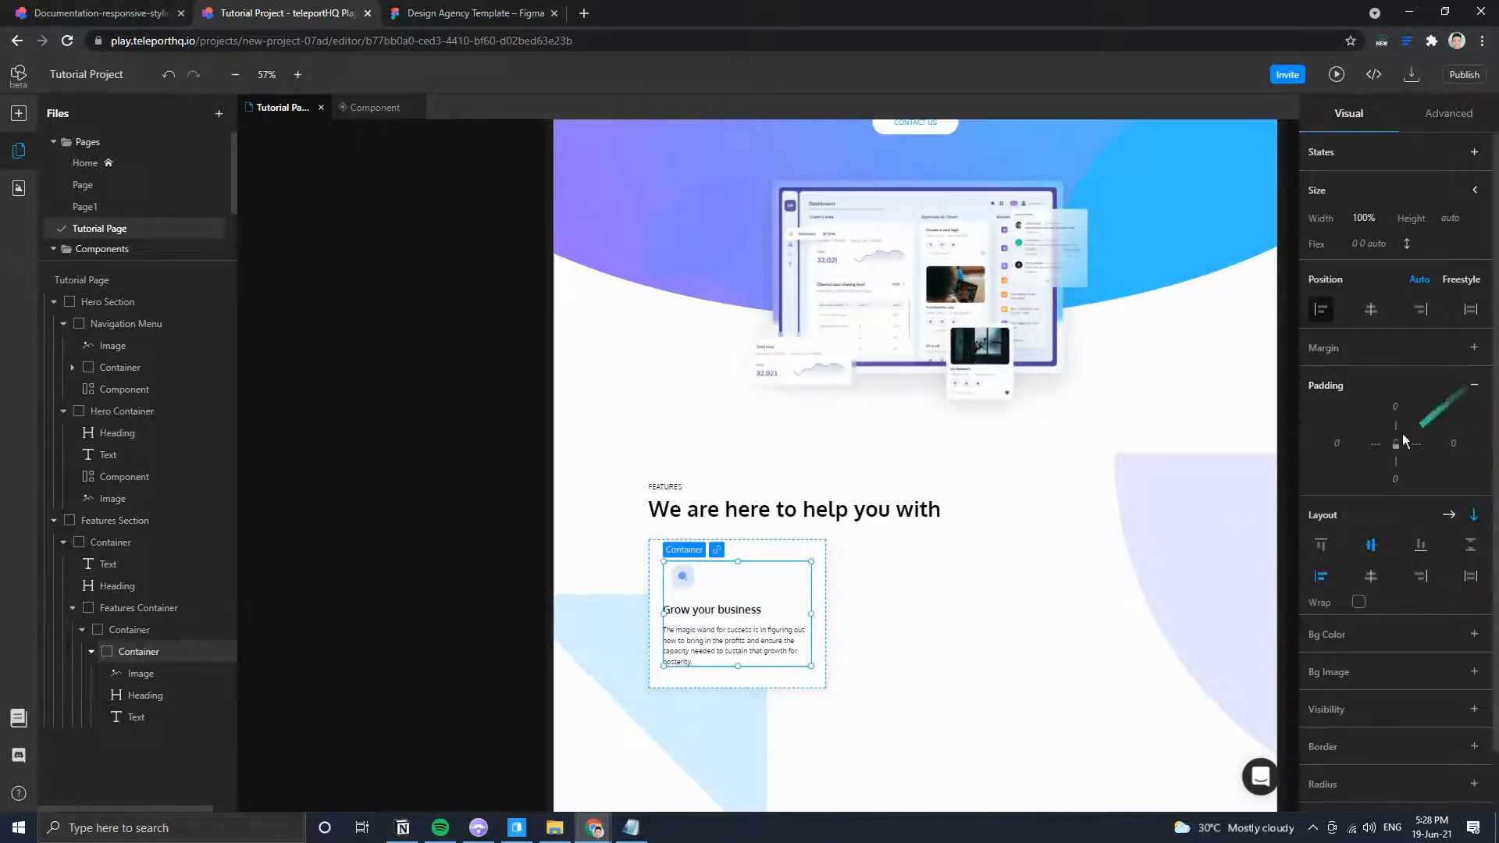
click(1344, 441)
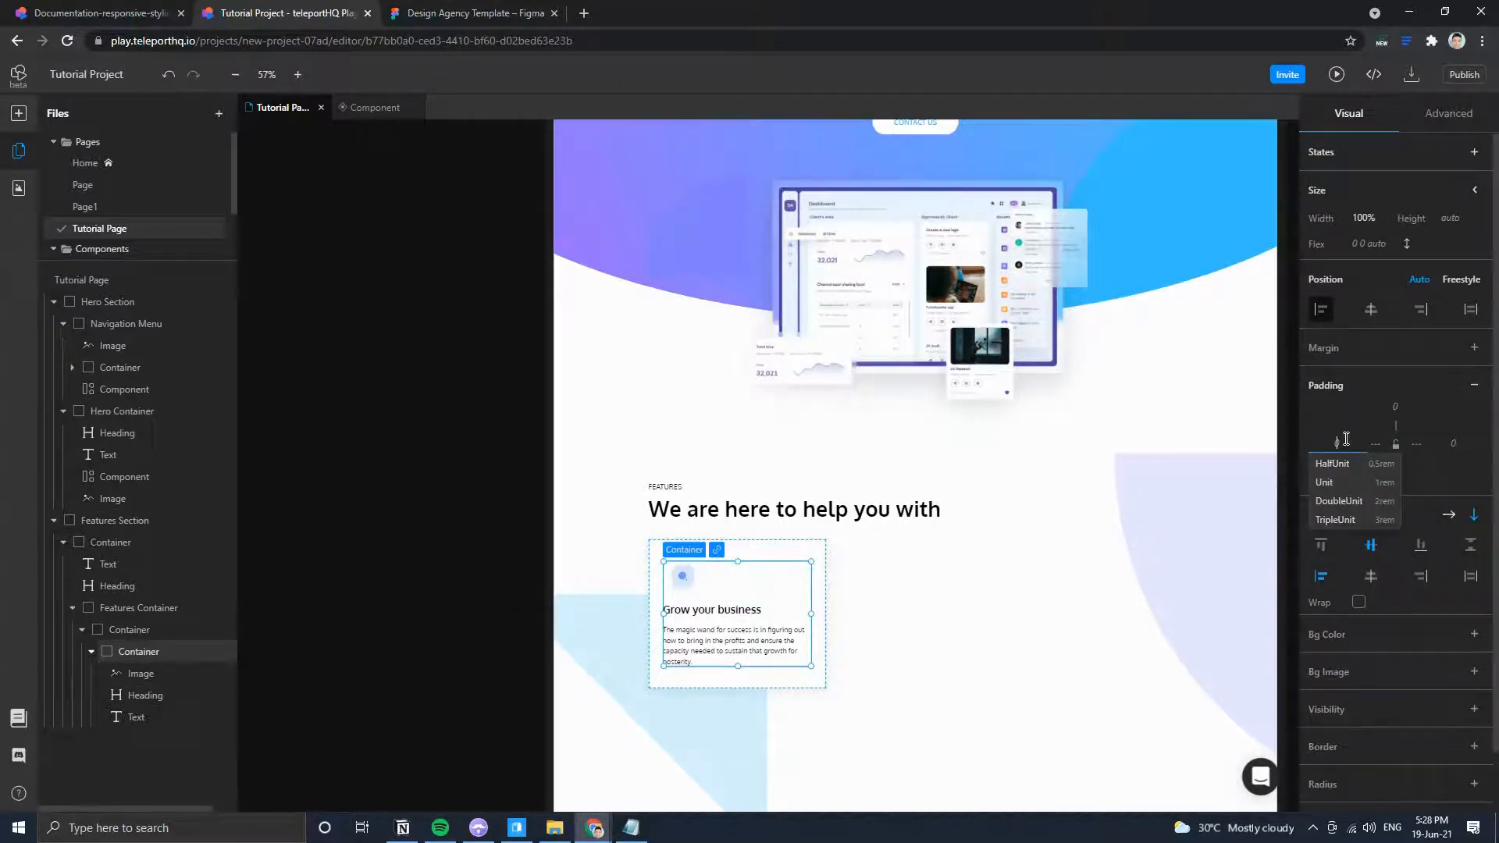
click(1340, 501)
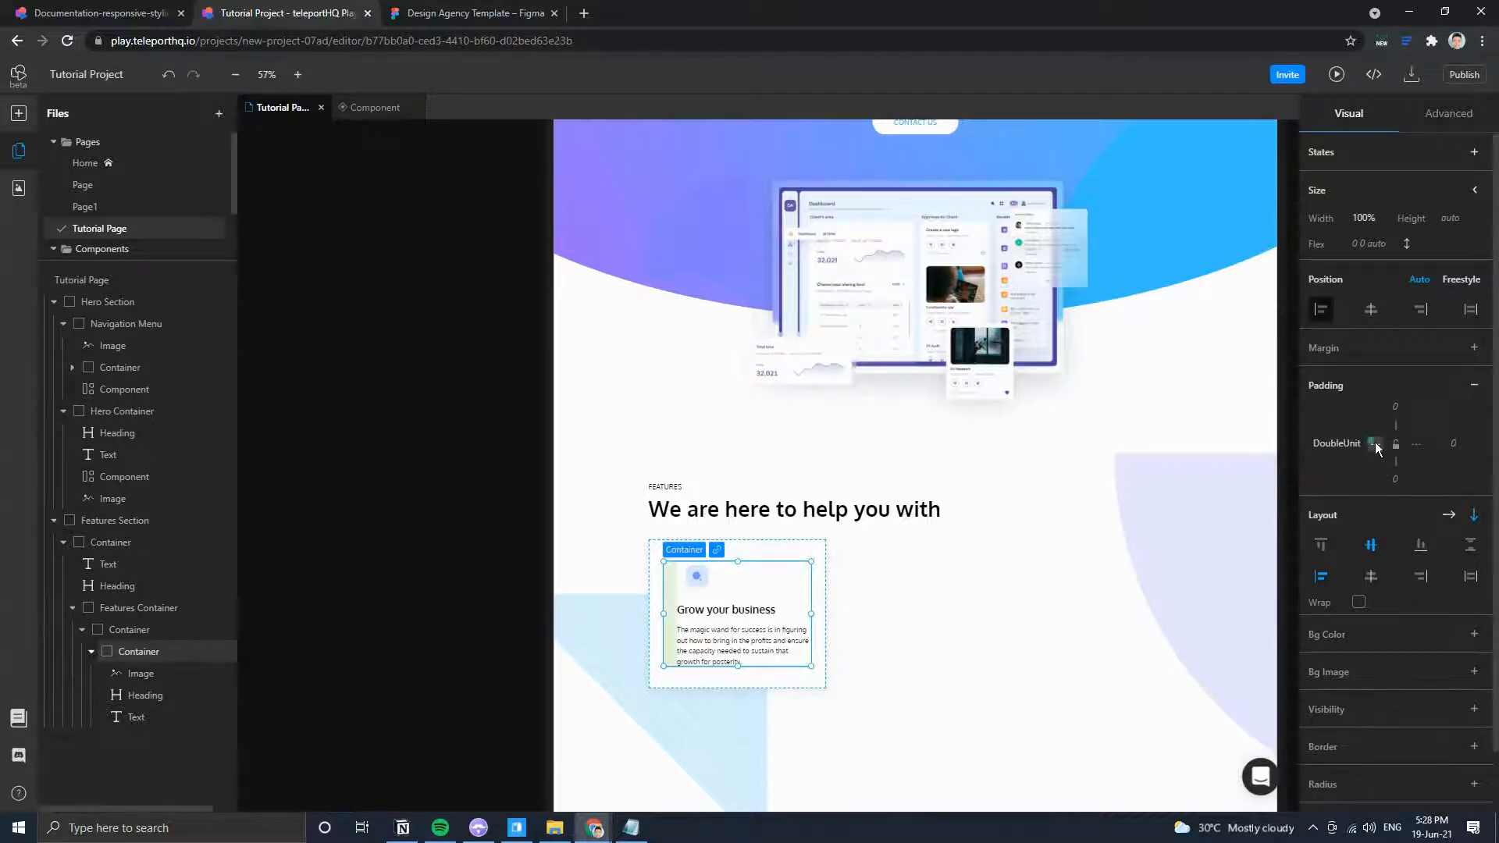
click(1374, 444)
click(1395, 407)
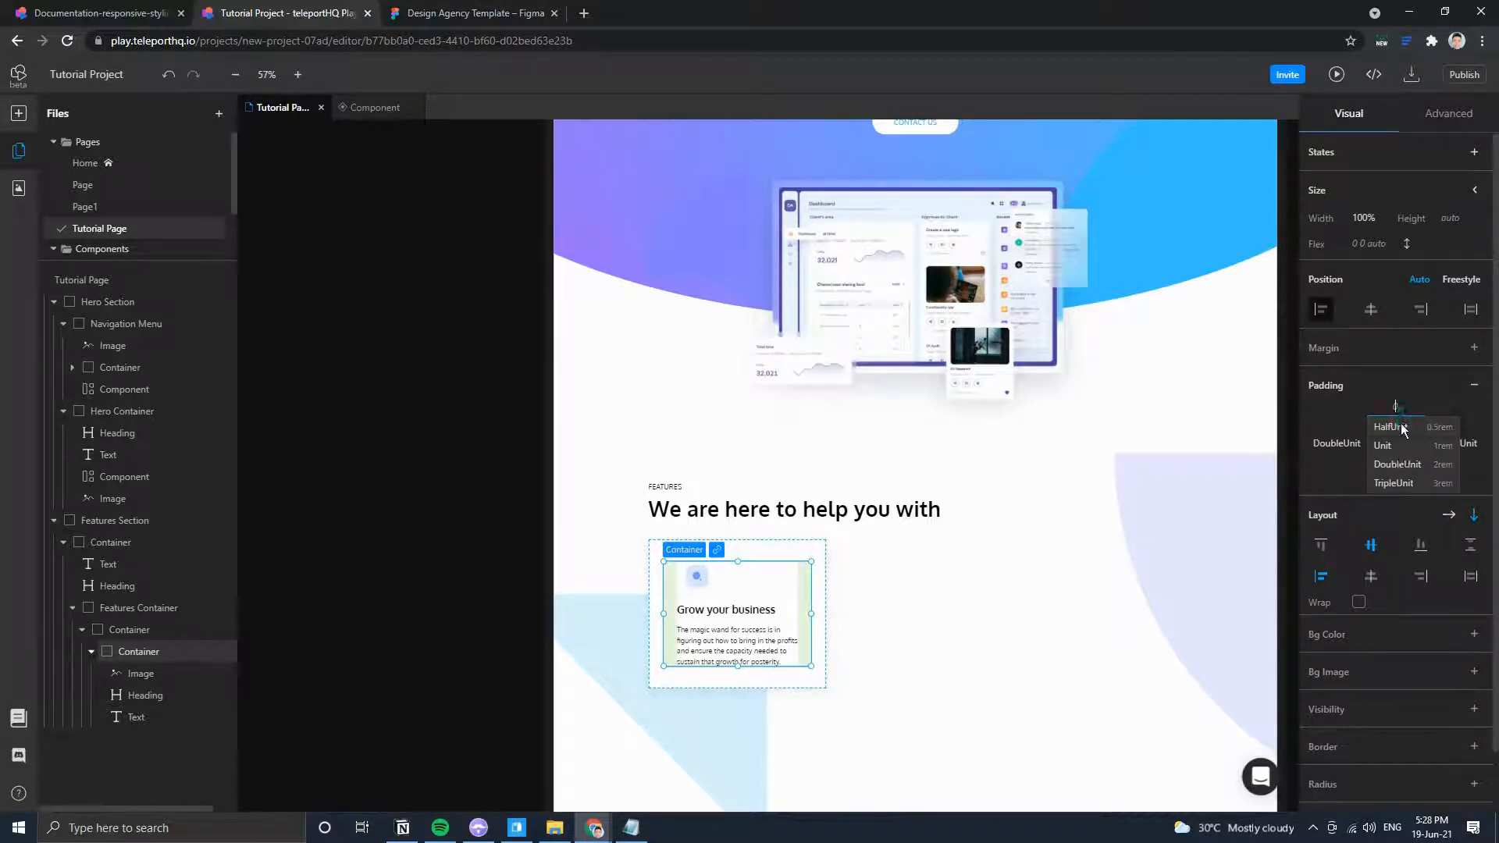
Set the inner card container's padding to DoubleUnit and the outer card container's padding to Unit on all sides.
click(1396, 466)
click(789, 549)
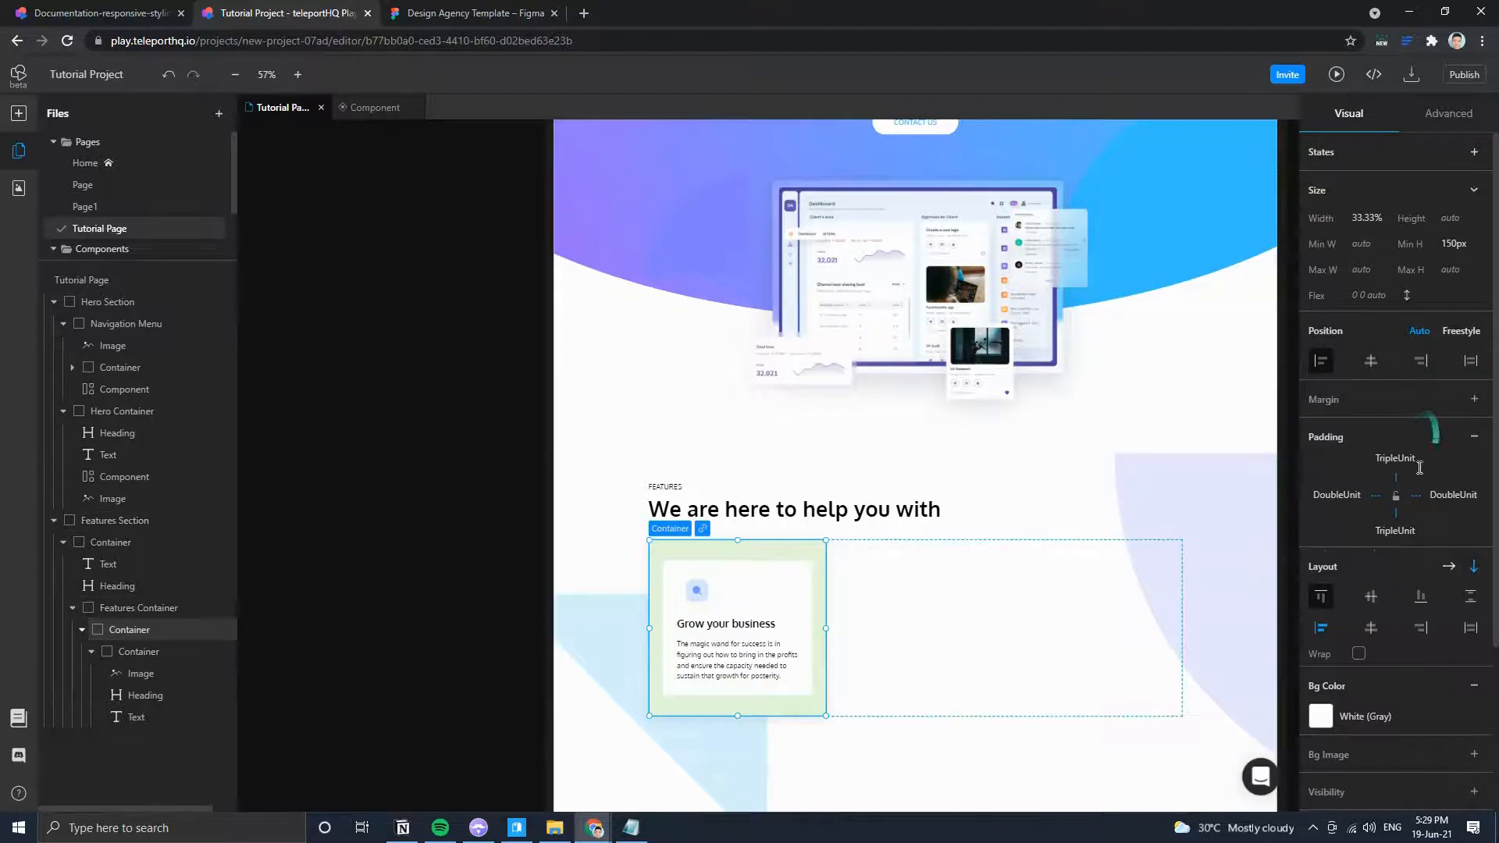
click(1336, 494)
click(1345, 536)
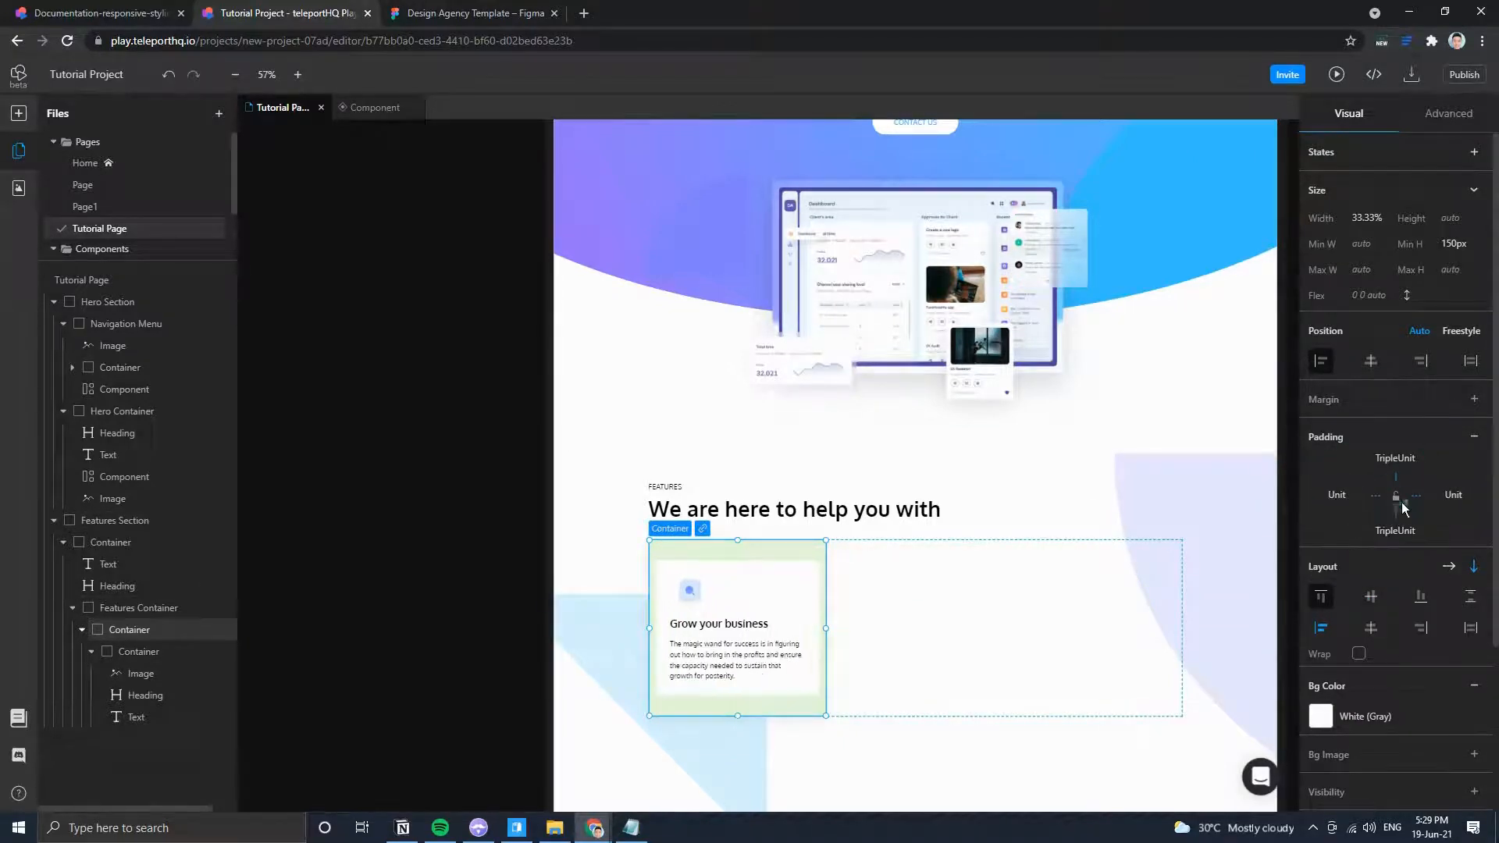
click(1396, 502)
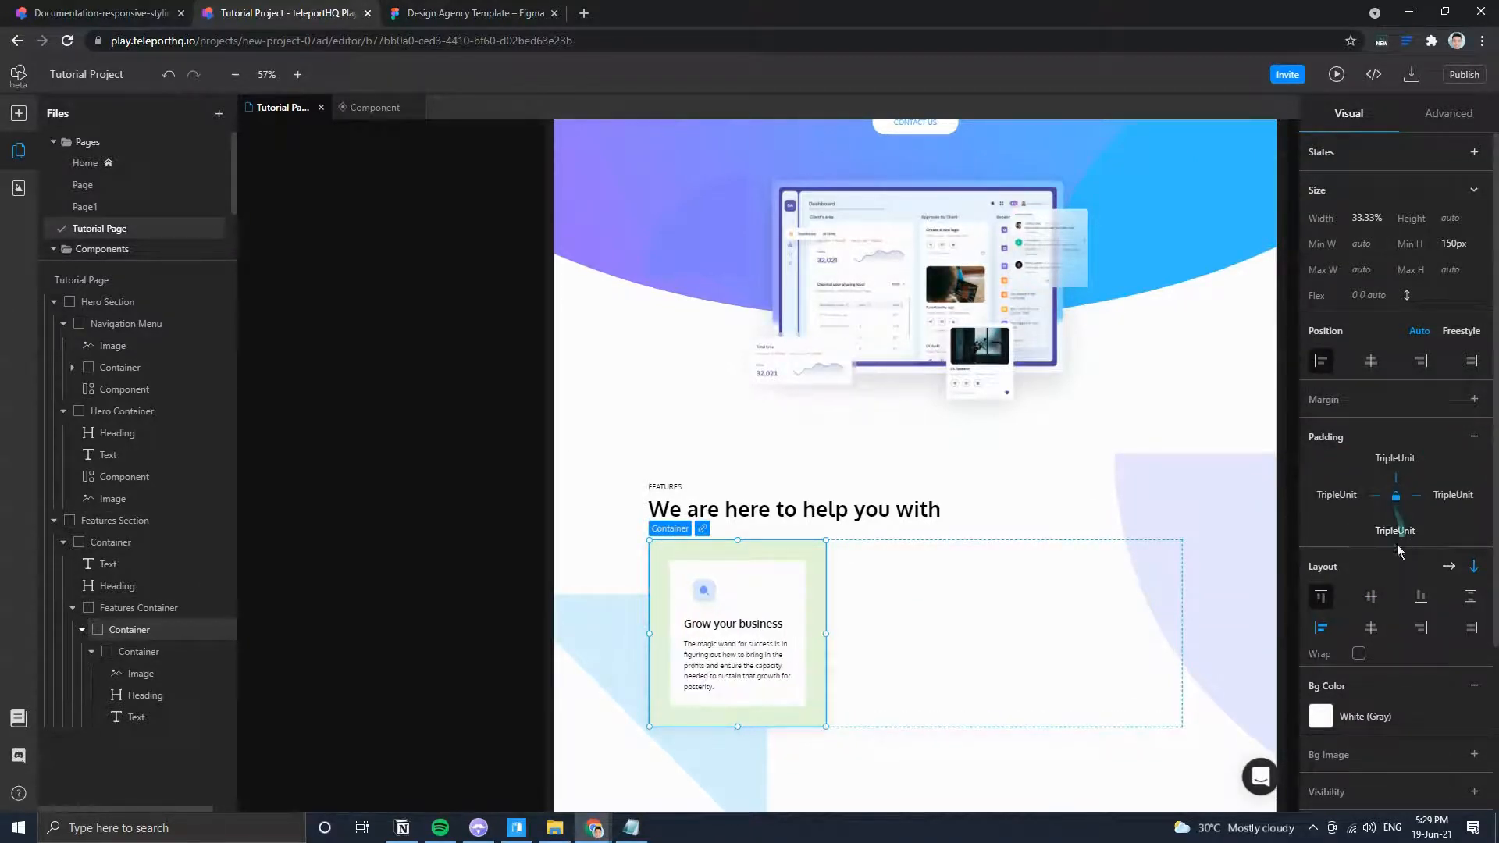
click(1337, 495)
click(1356, 526)
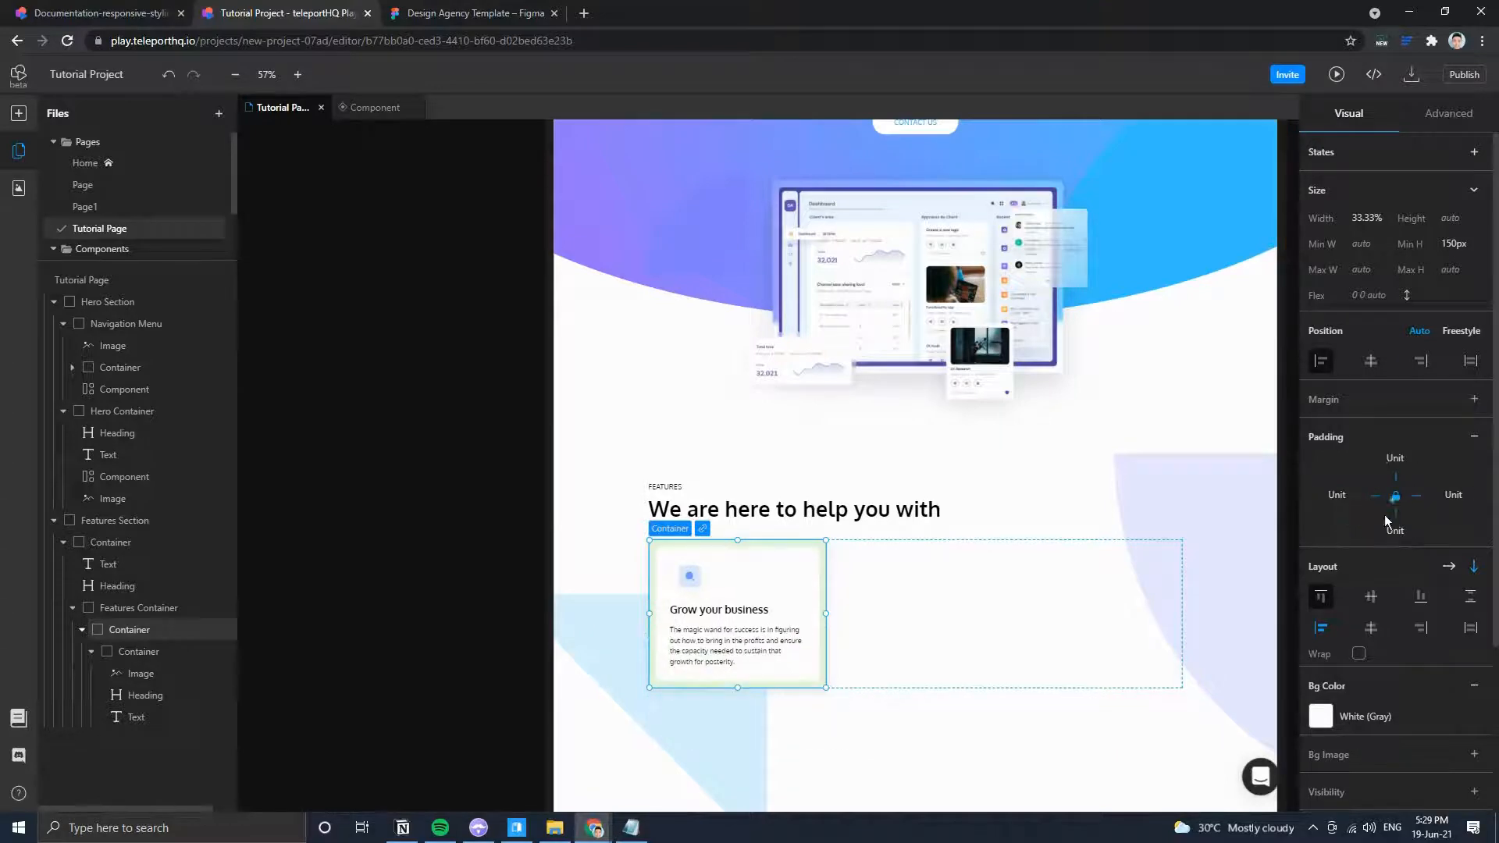
Check the card design in the Figma template and return to the editor to remove the outer card container's background color.
click(469, 13)
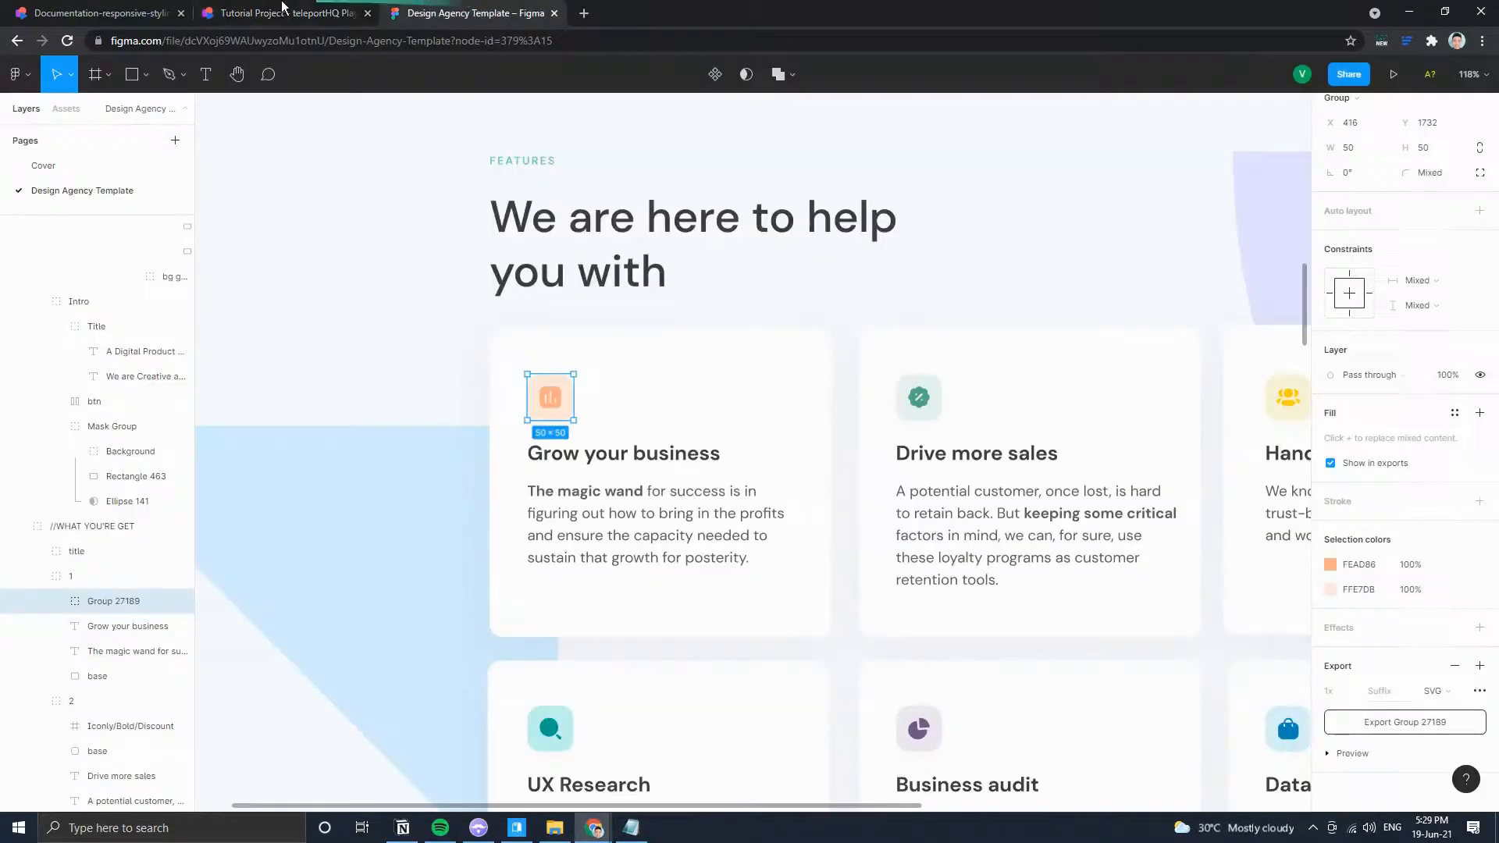
click(282, 11)
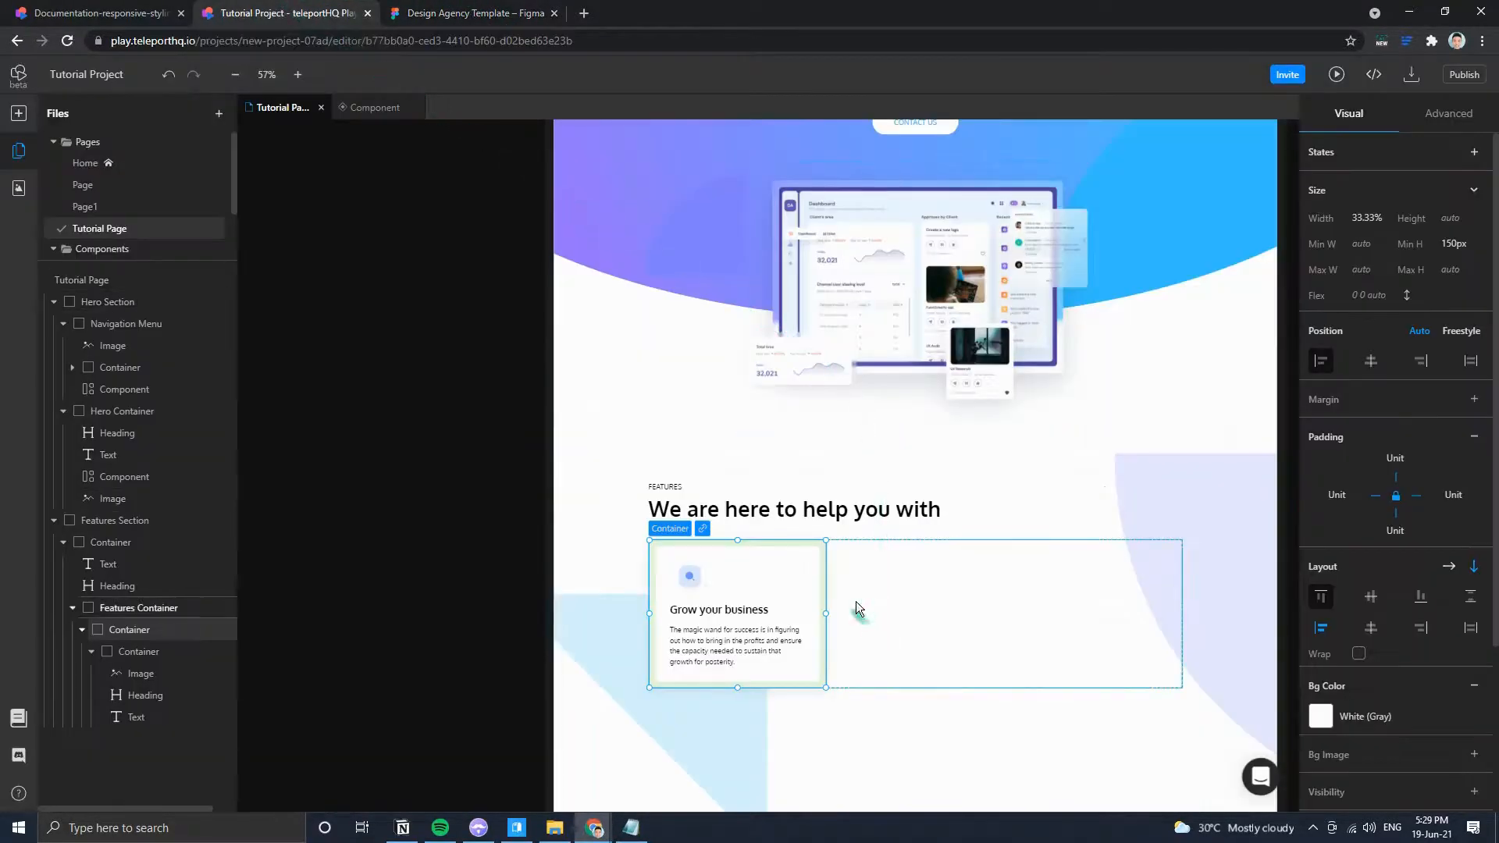
click(1372, 711)
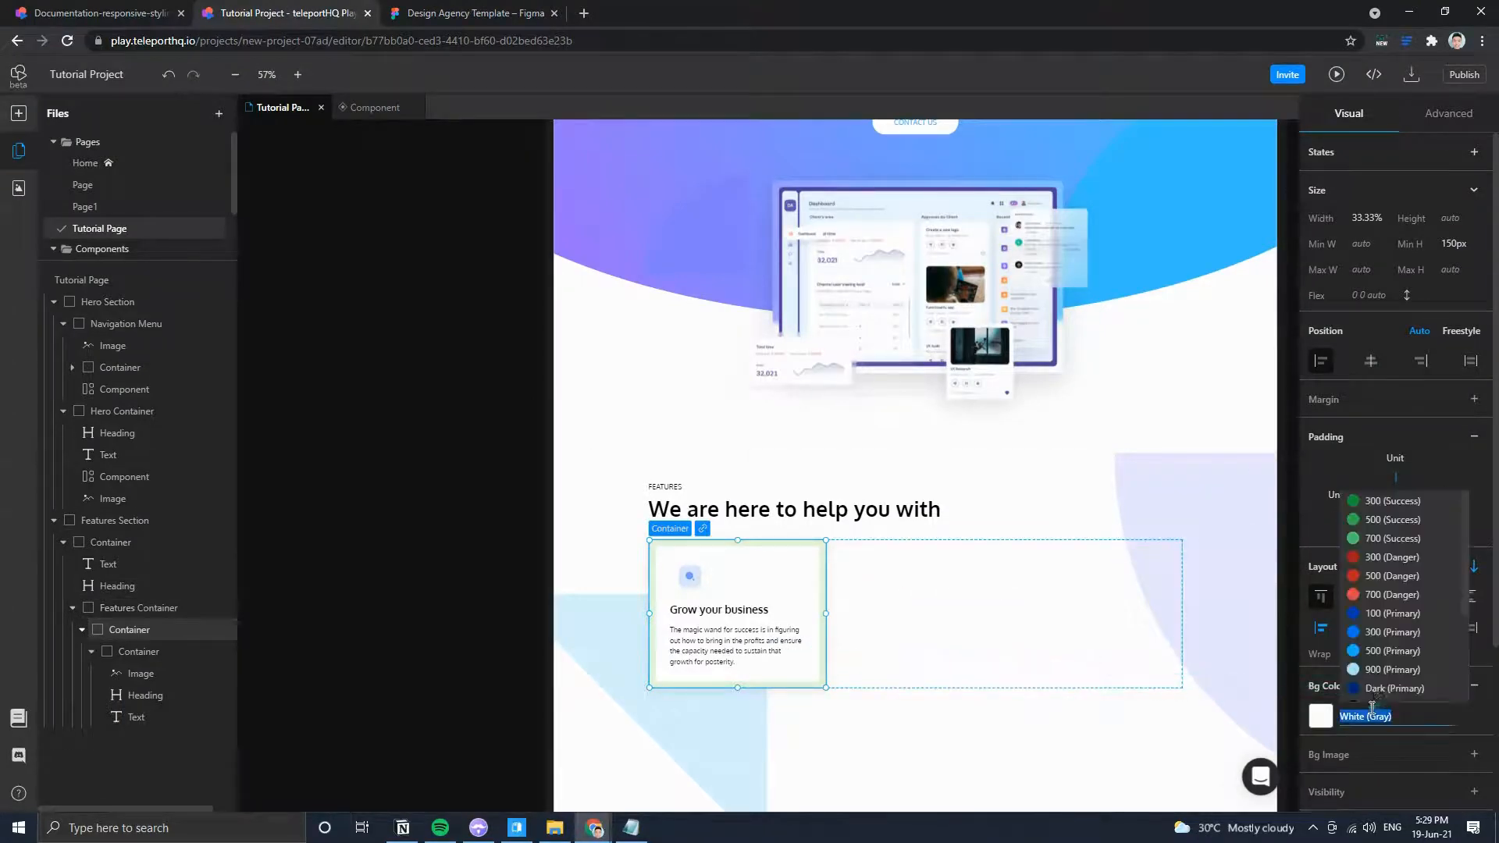
click(1474, 685)
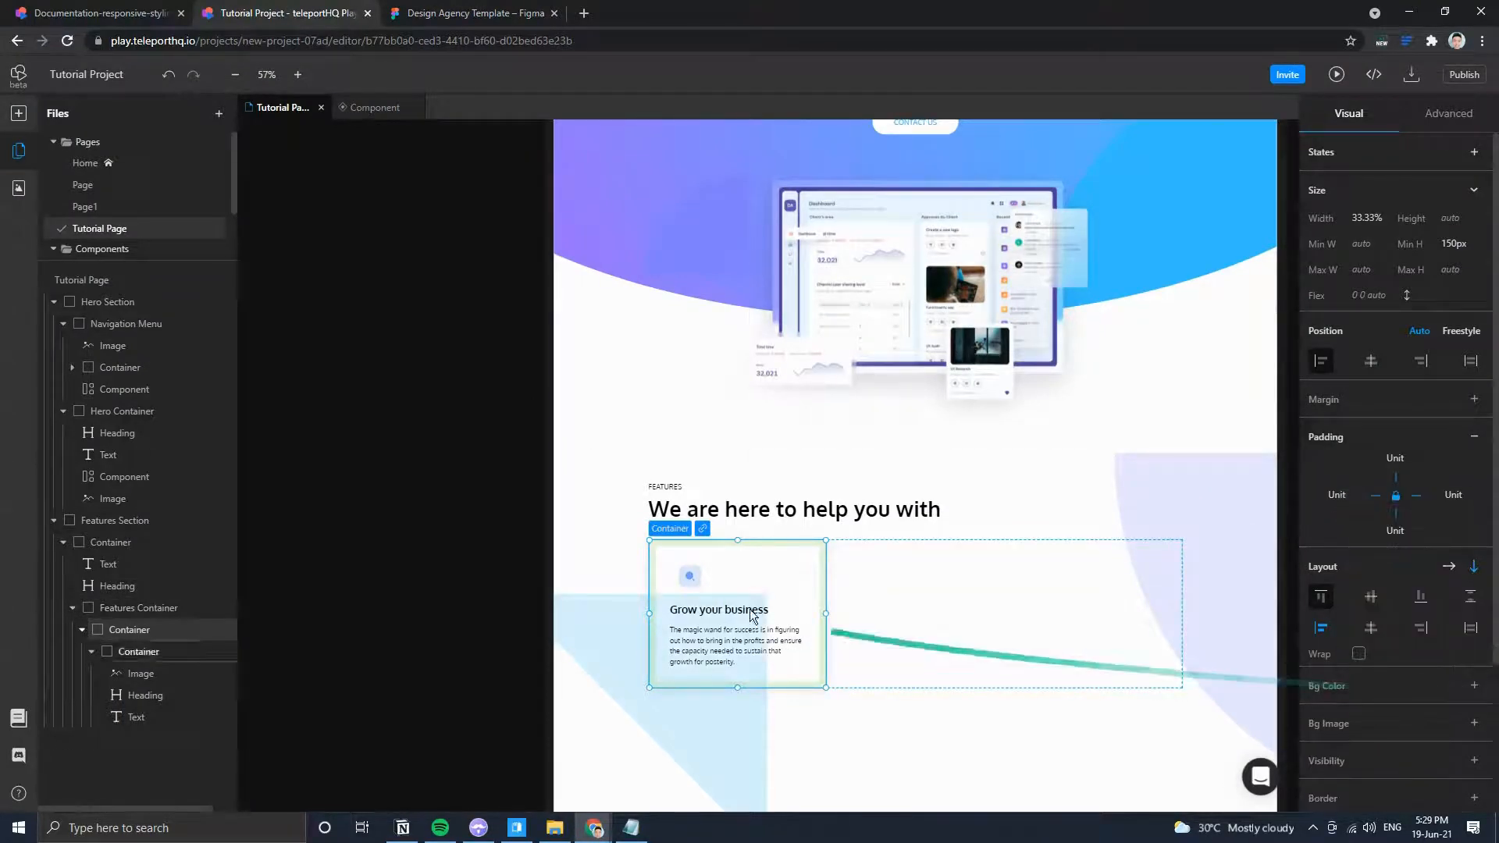
Give the inner card container a White (Gray) background color.
click(765, 583)
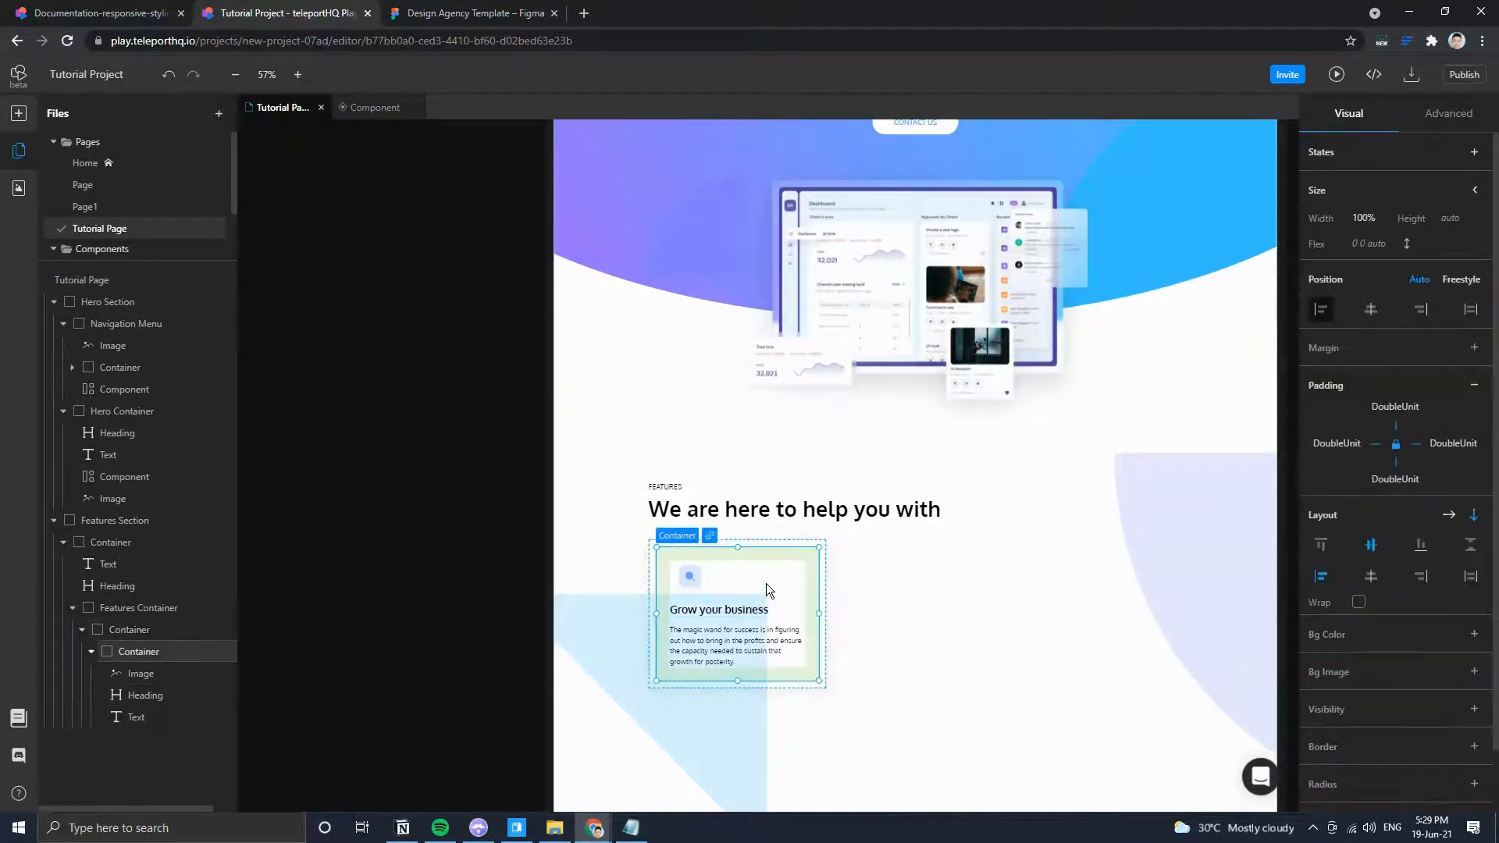
click(1473, 635)
click(1345, 669)
scroll(1392, 615, down, 3)
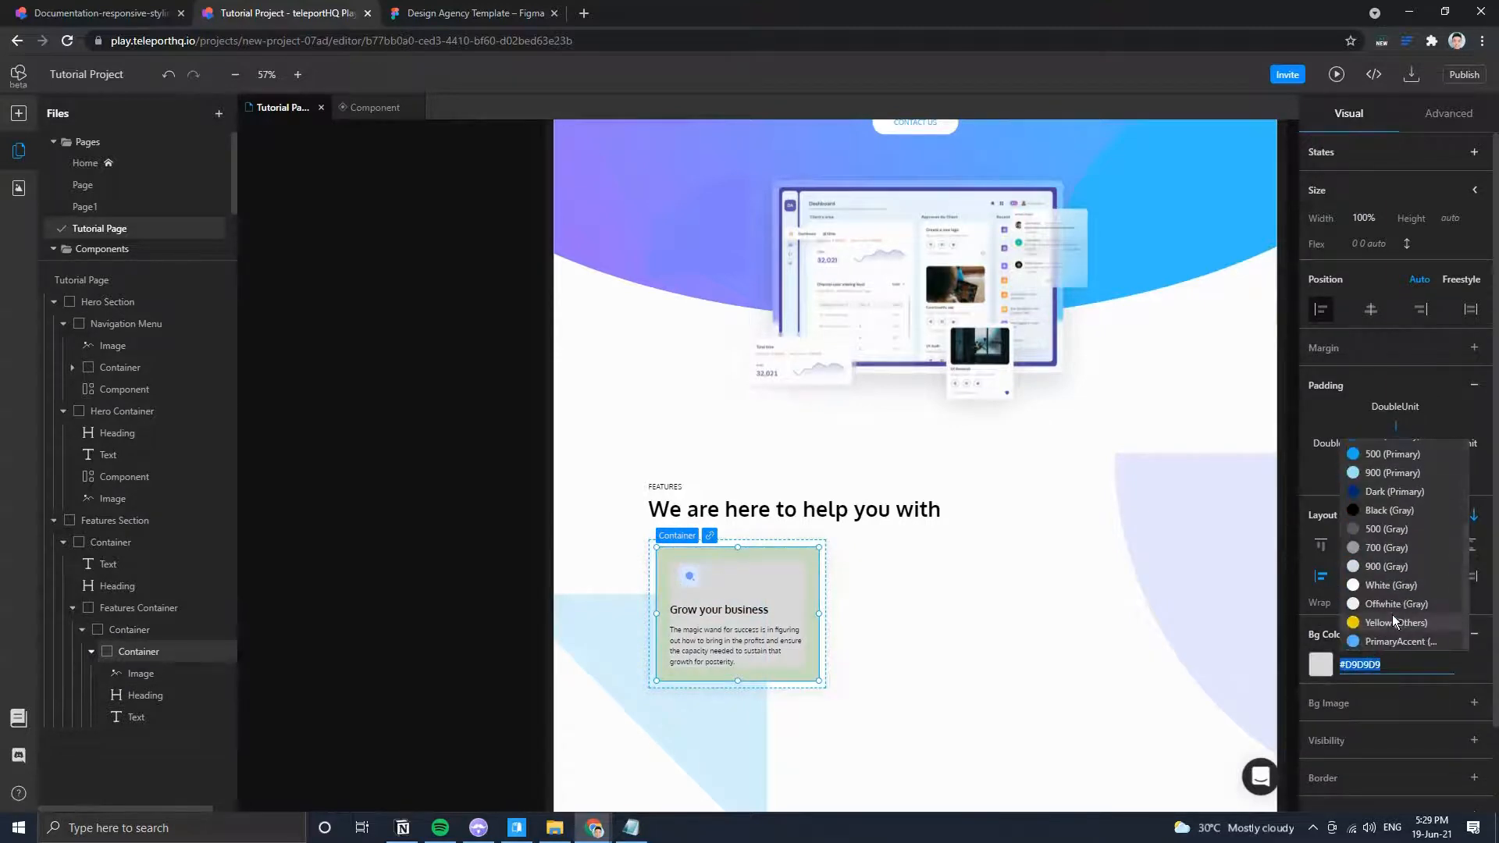
click(1380, 589)
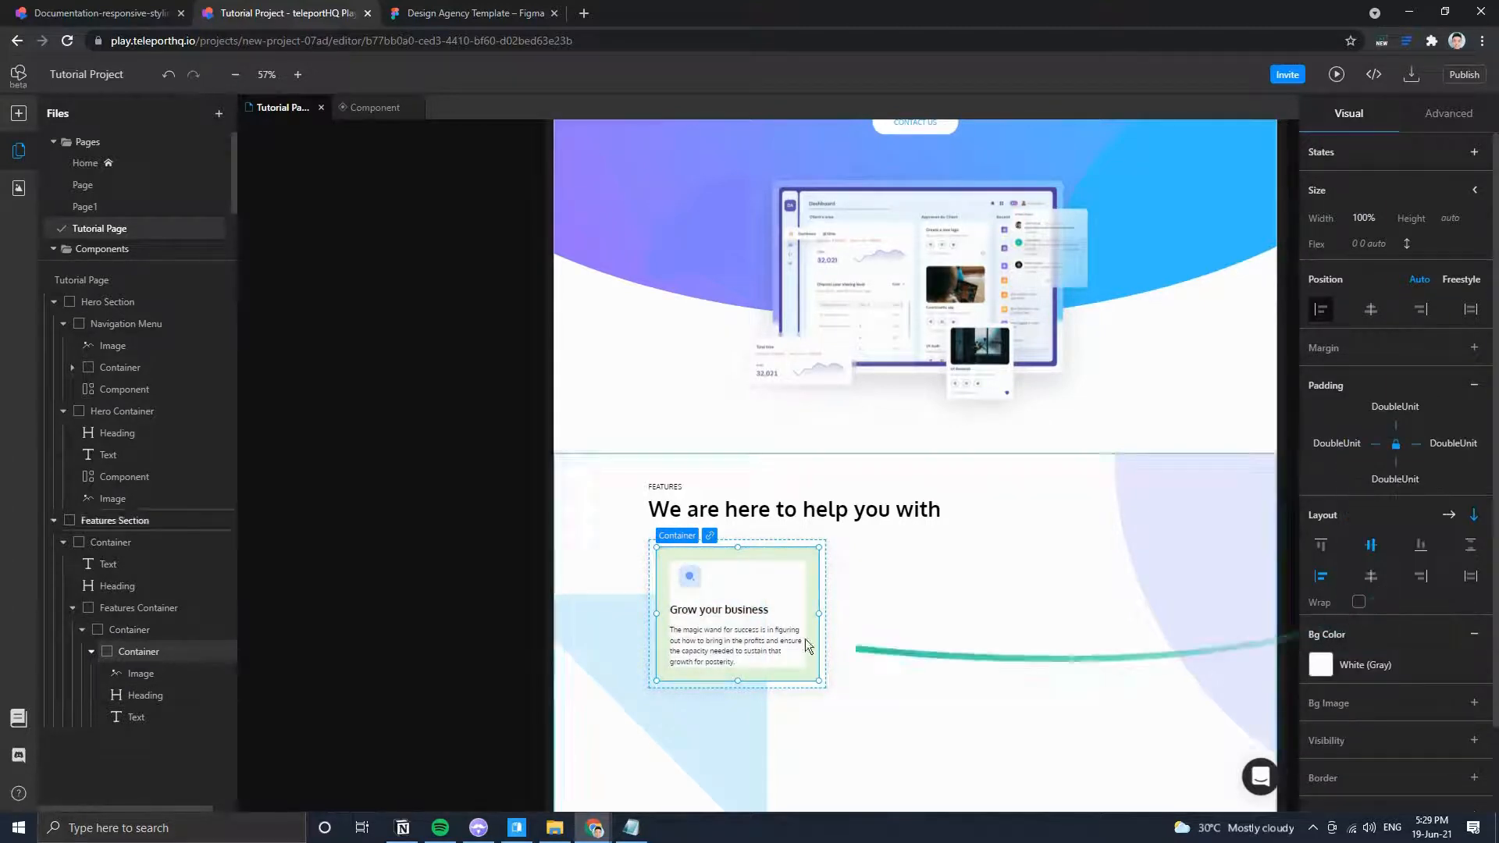
Remove the corner radius from the outer card container and apply Radius 8 to the inner one.
click(835, 593)
scroll(1397, 706, down, 1)
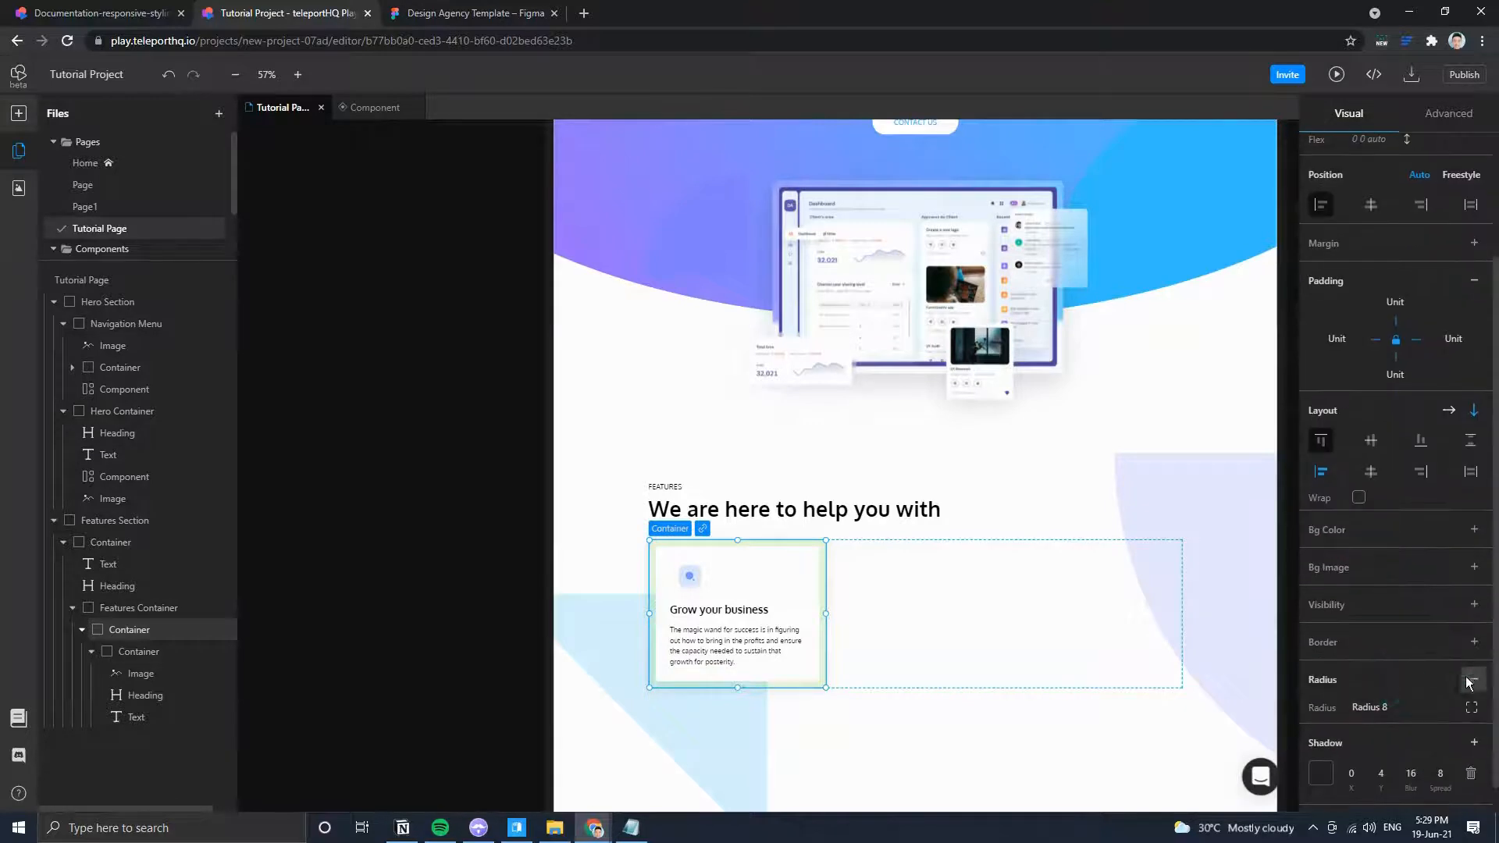
click(741, 582)
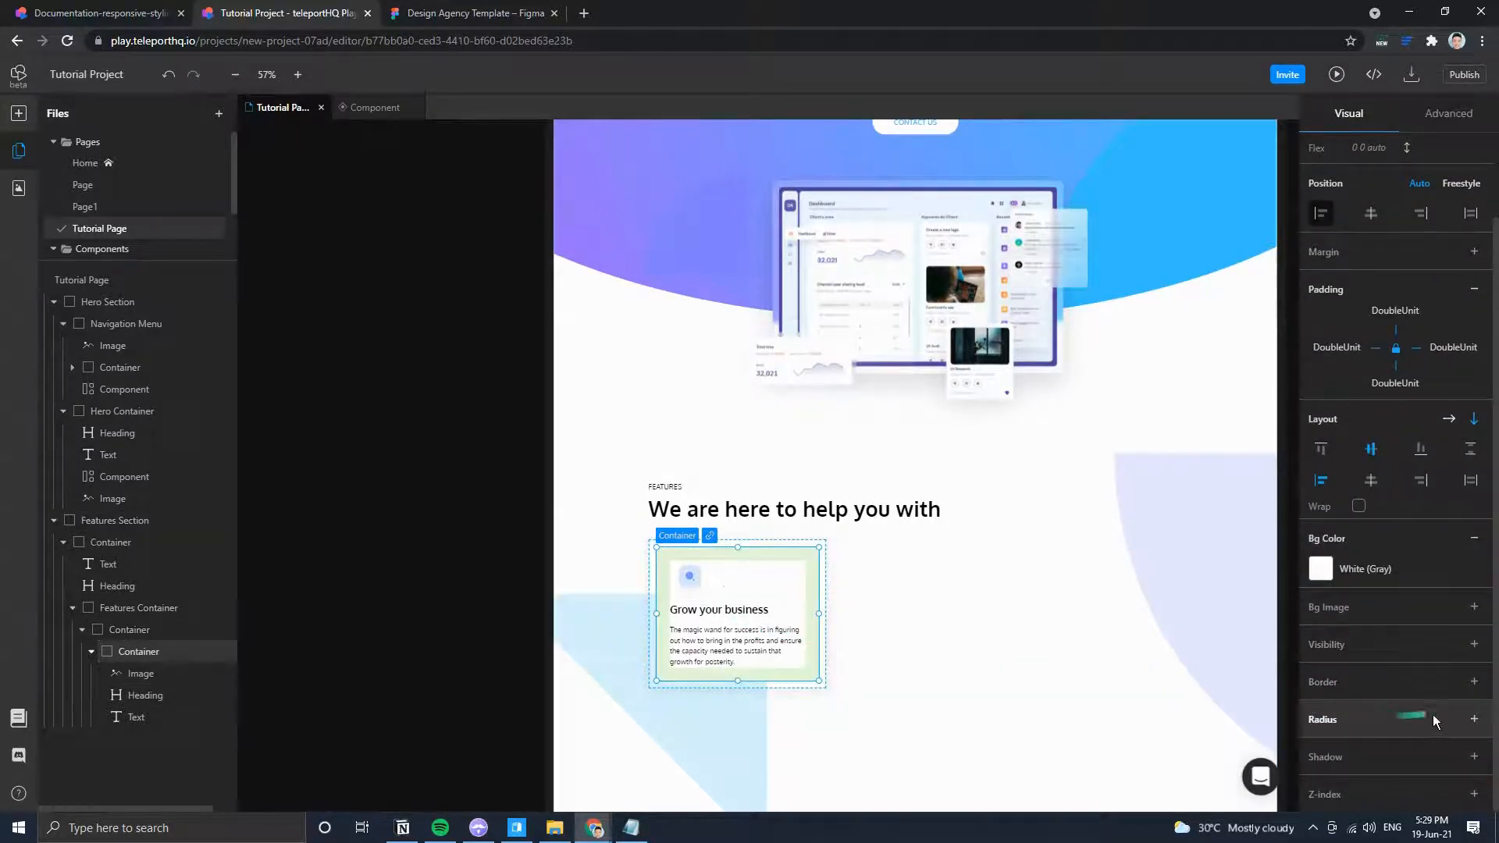
click(1473, 719)
click(1372, 747)
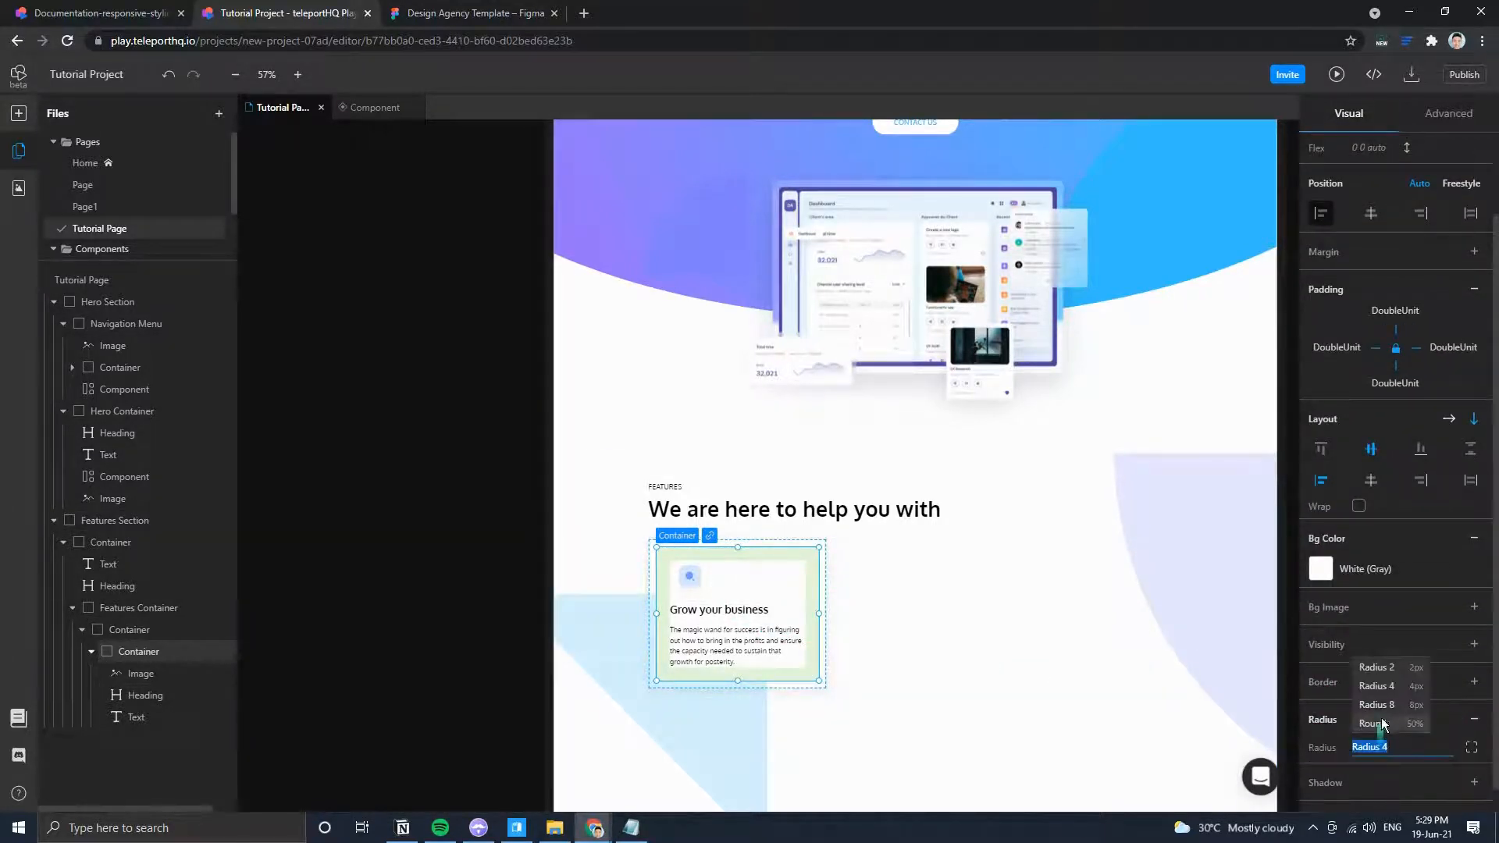
click(1380, 706)
Reset the browser zoom and delete the shadow from the outer card container.
click(958, 639)
scroll(959, 639, up, 3)
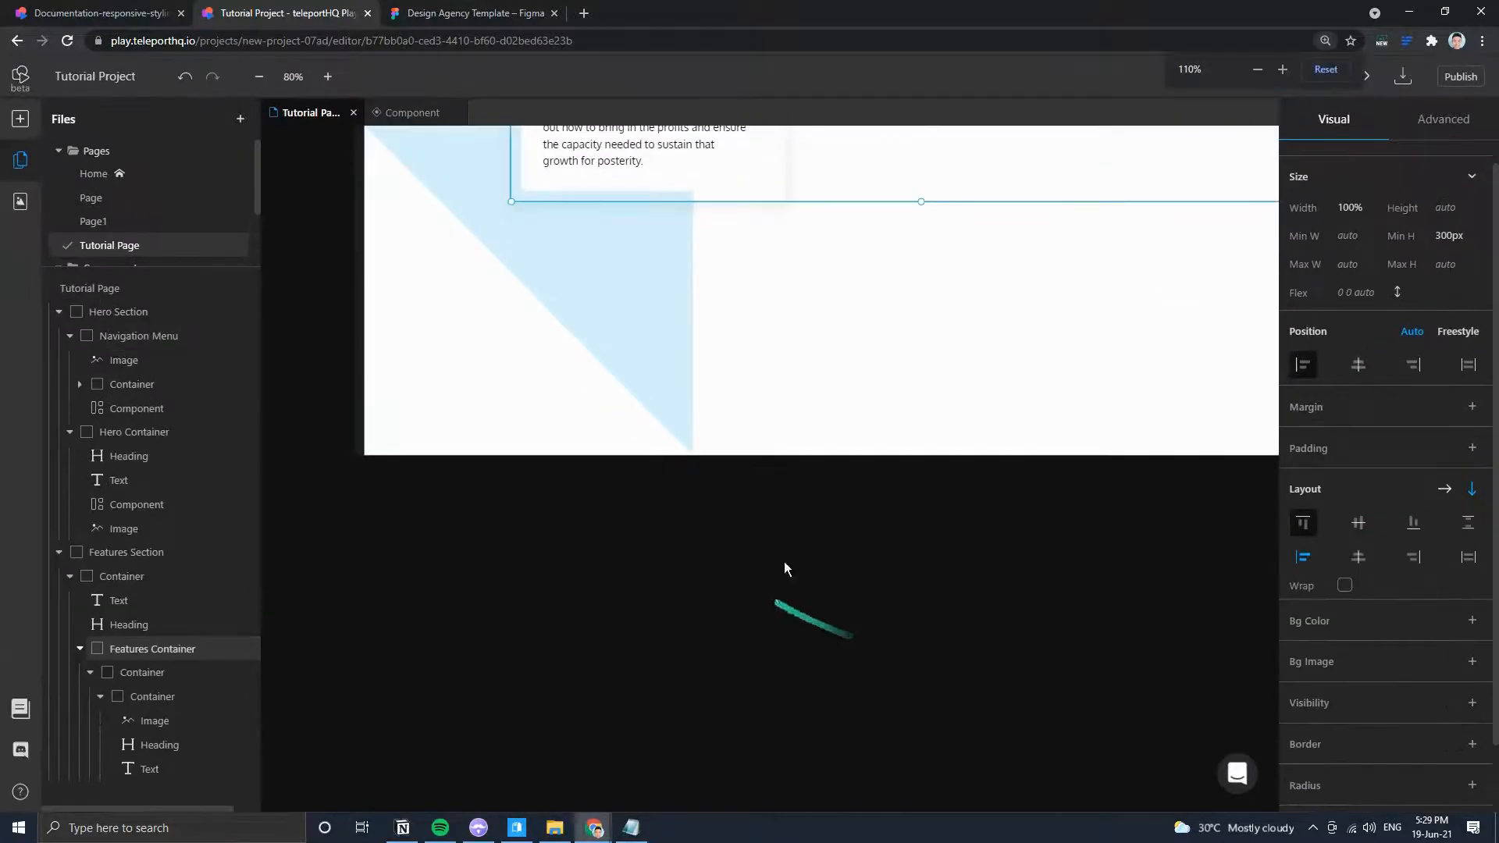
click(1325, 43)
click(1325, 72)
scroll(865, 329, up, 4)
drag(954, 362, 887, 650)
click(899, 498)
key(space)
drag(951, 335, 1005, 731)
click(816, 369)
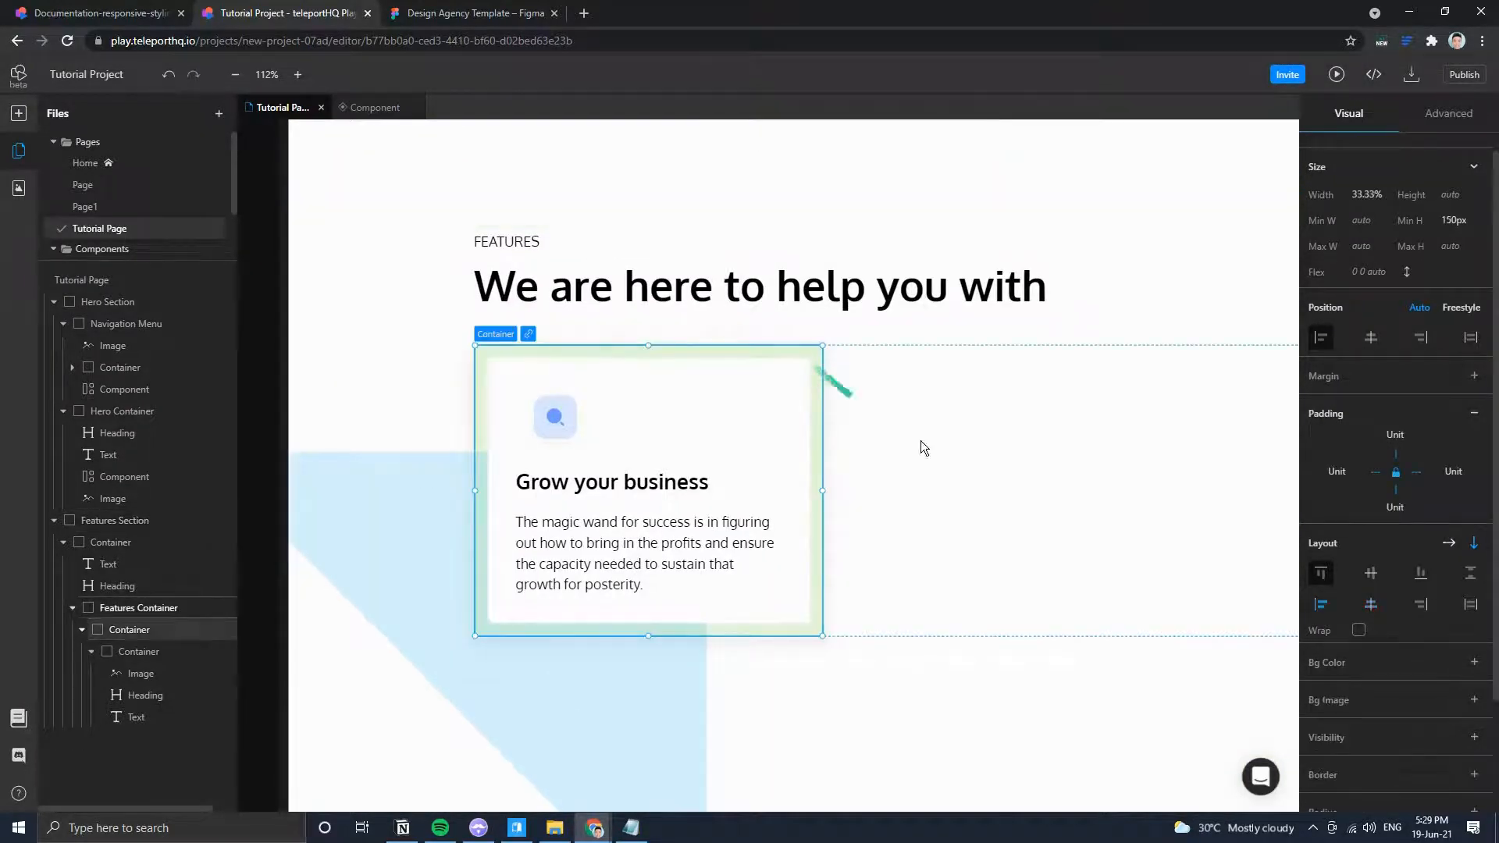
scroll(1397, 706, down, 2)
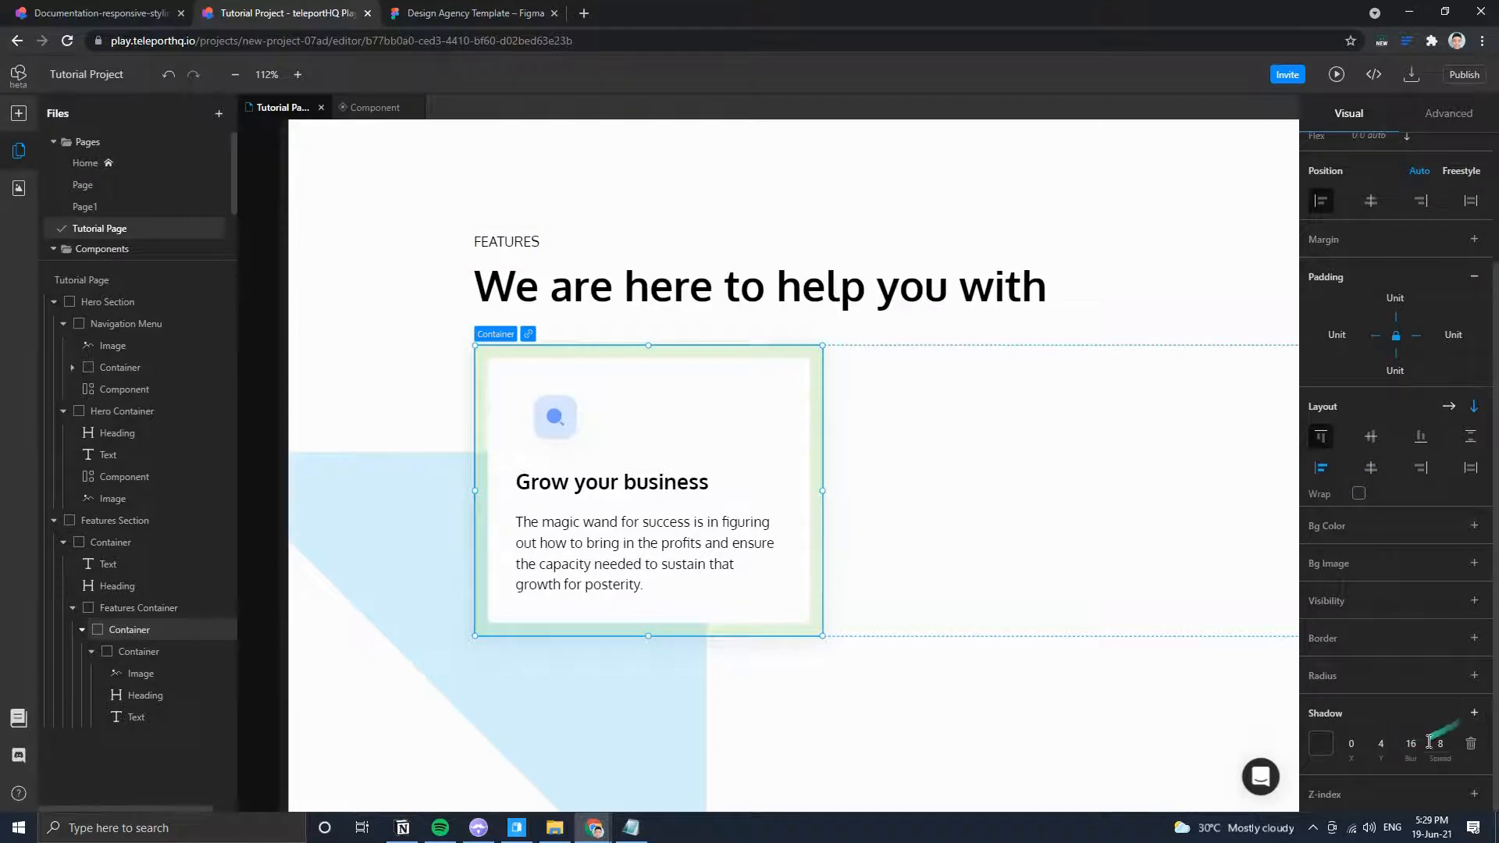
click(1467, 742)
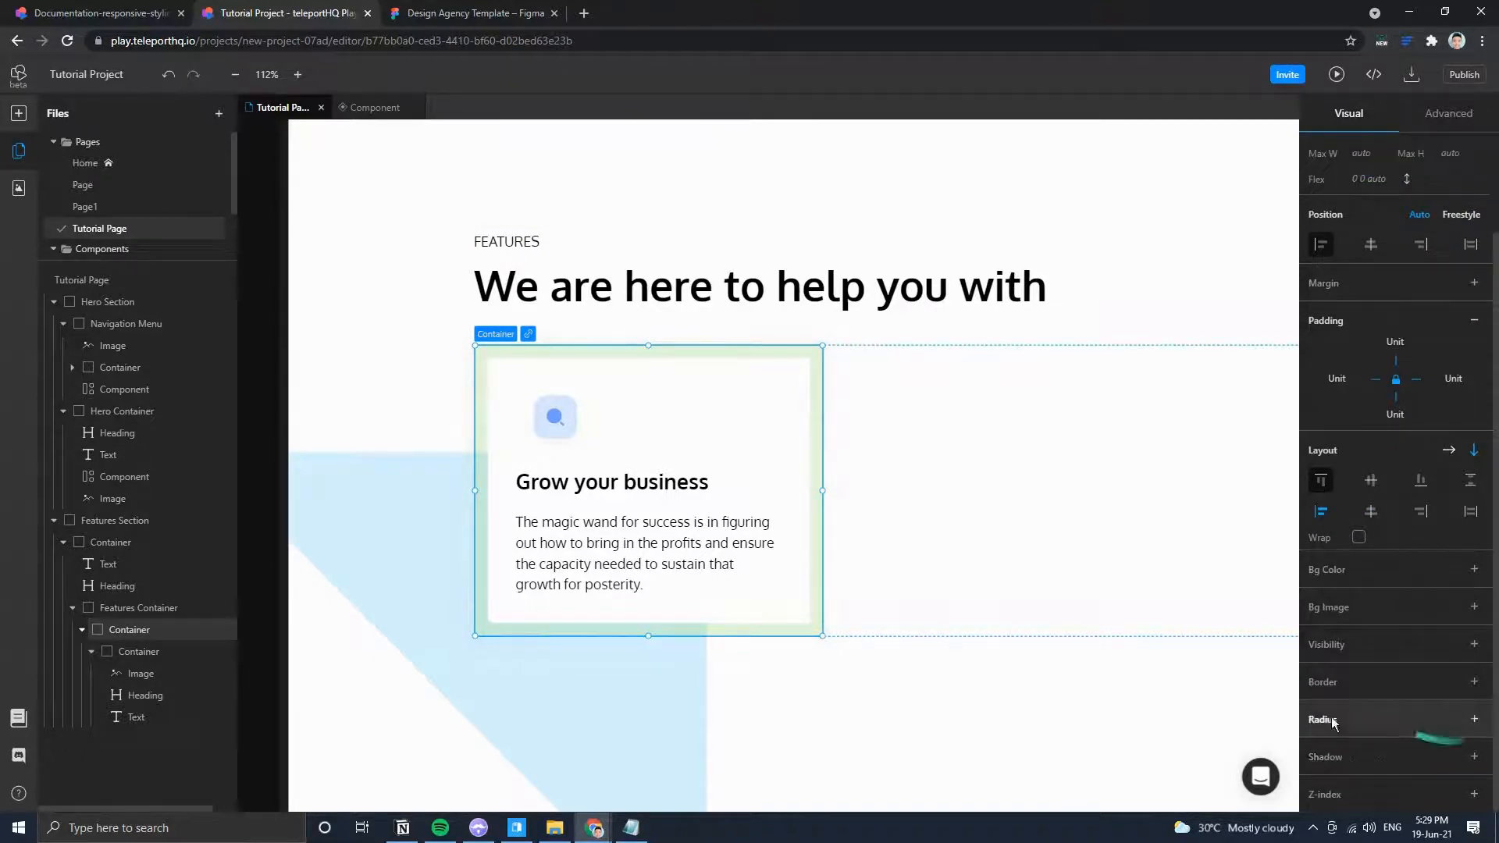
Add a shadow to the inner card container with X 0, Y 4, blur 16 and spread 8.
click(724, 395)
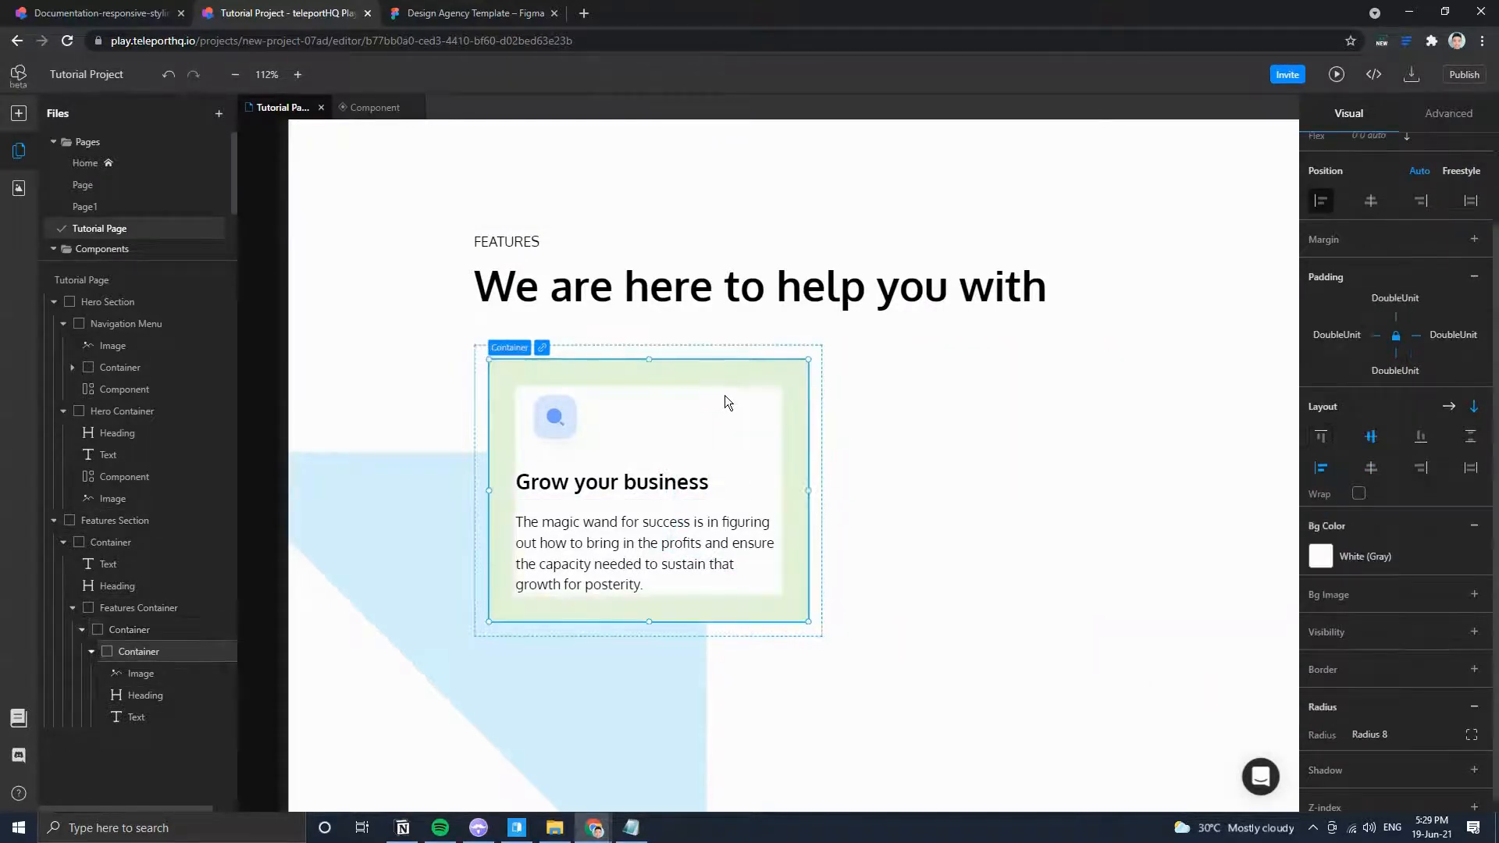
scroll(1428, 765, down, 1)
scroll(1398, 749, down, 1)
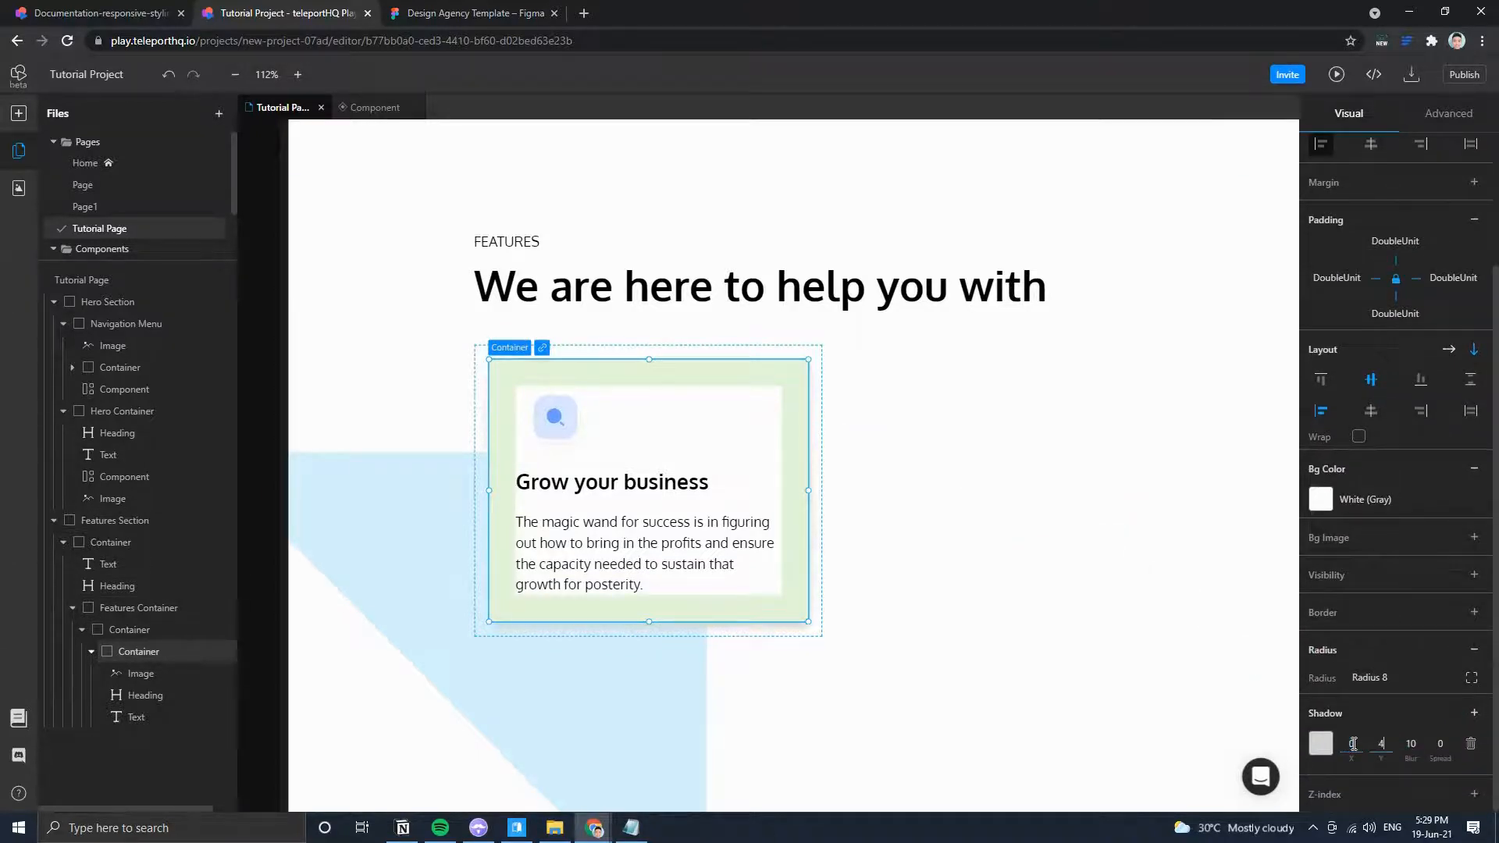
key(Return)
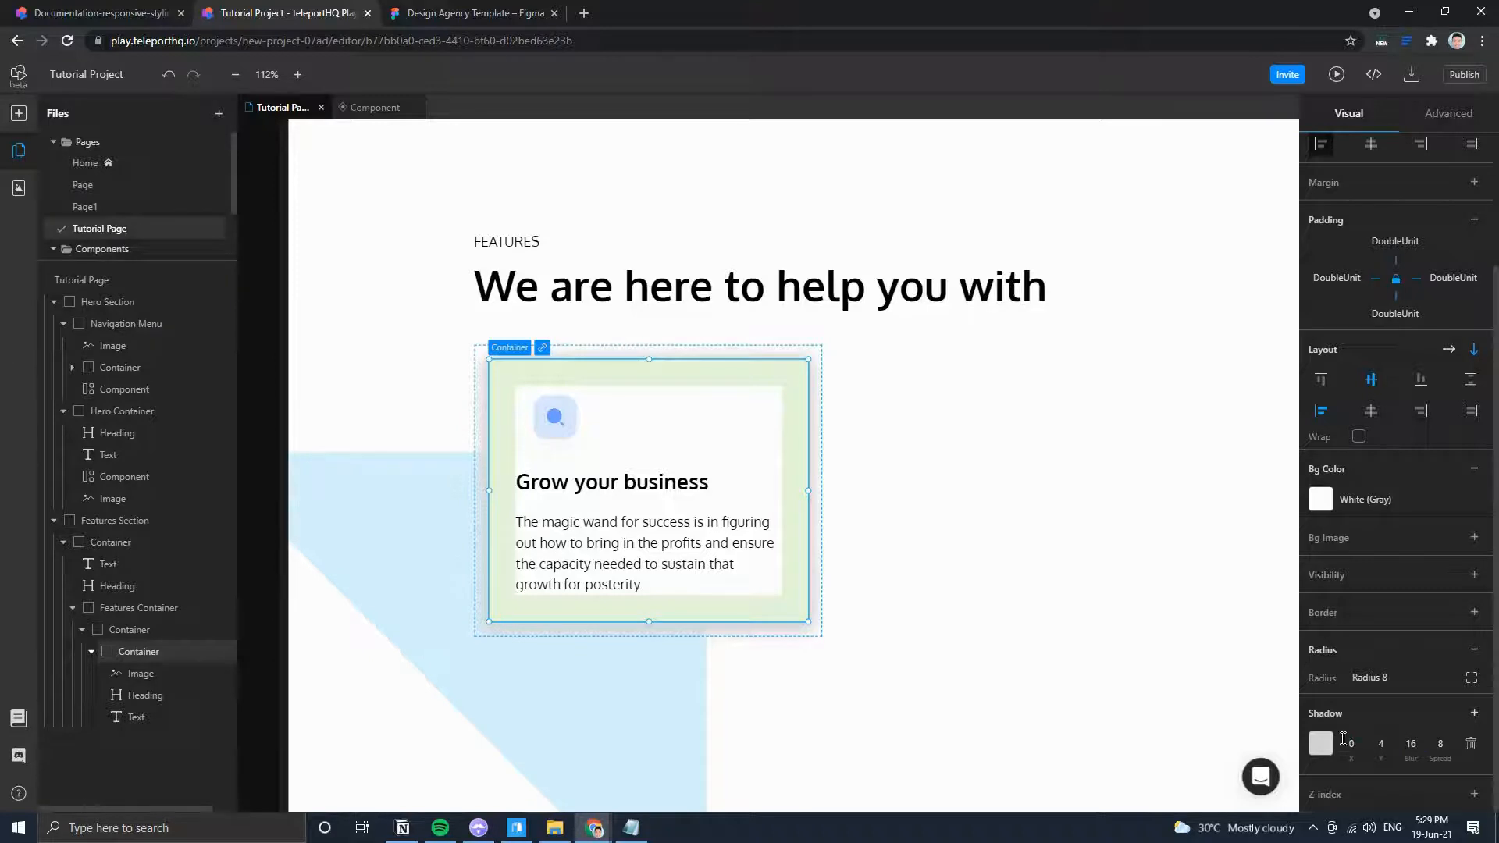
Change the inner card container's shadow color to black with a very low opacity.
click(1323, 742)
drag(1159, 638, 1107, 670)
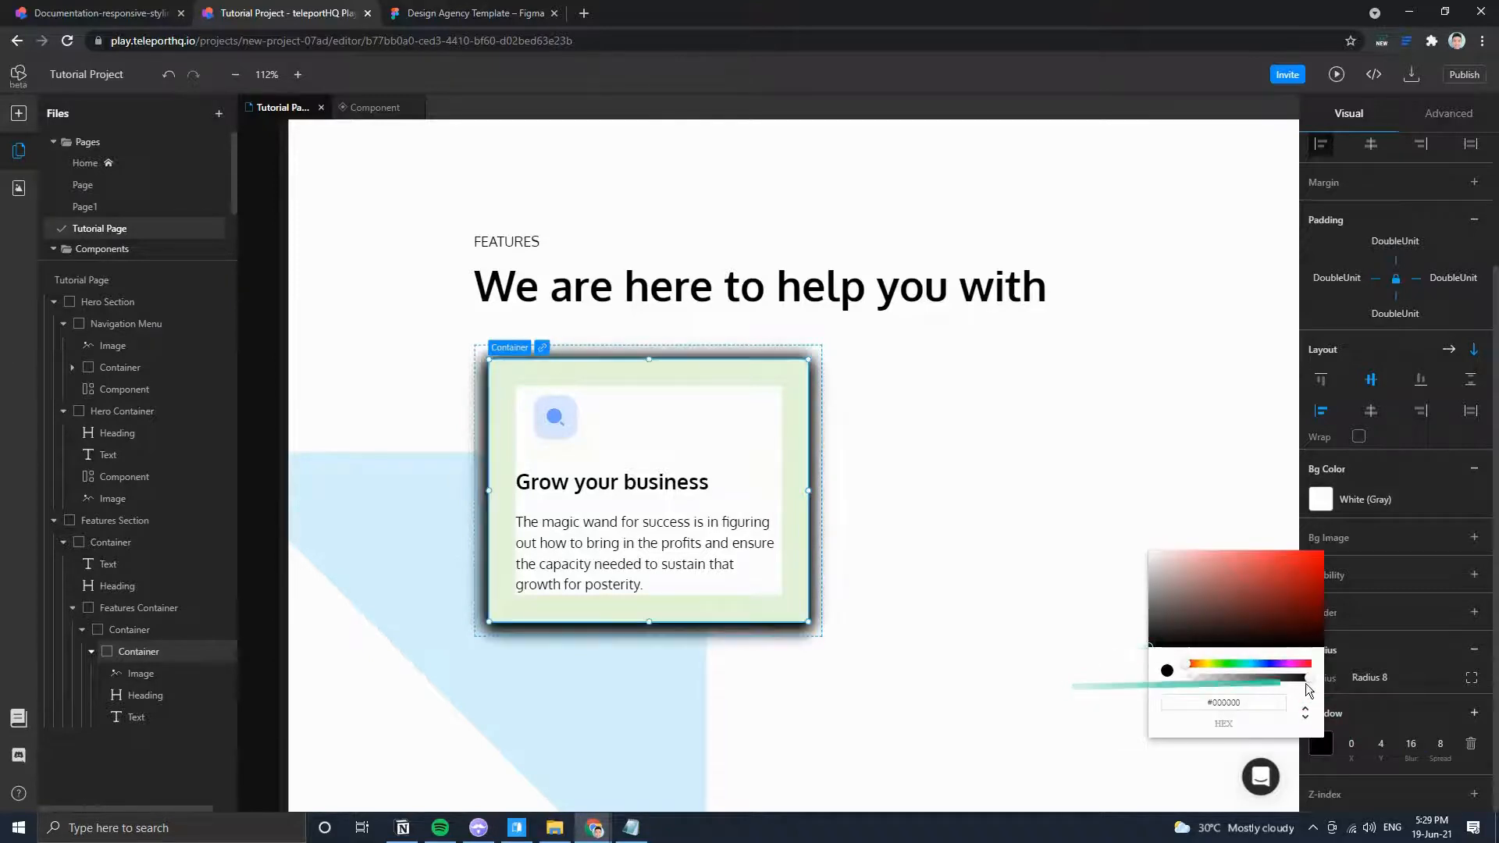
drag(1309, 683, 1210, 684)
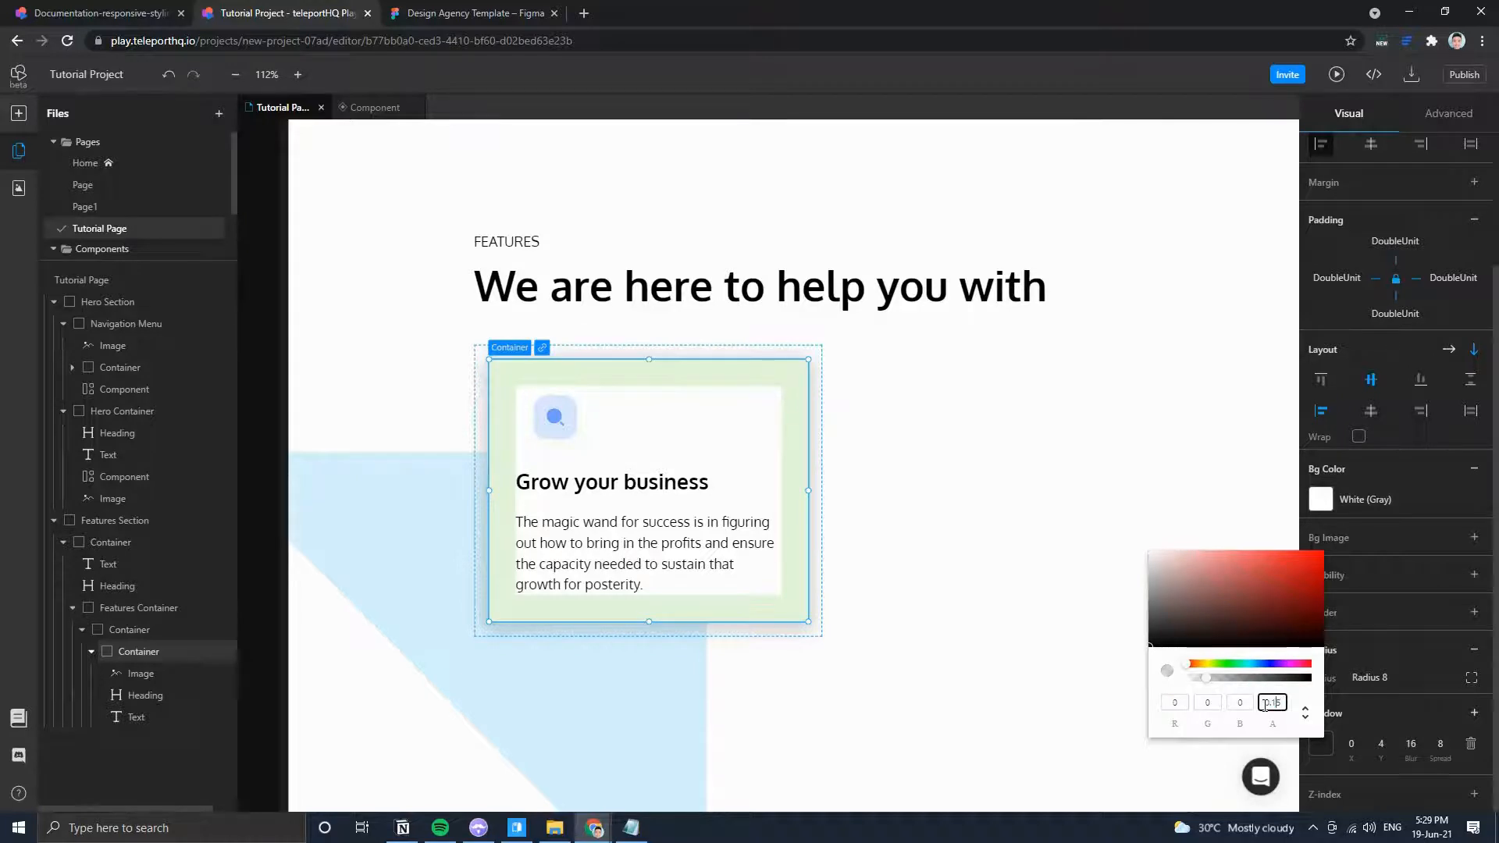
key(BackSpace)
text(0)
click(918, 504)
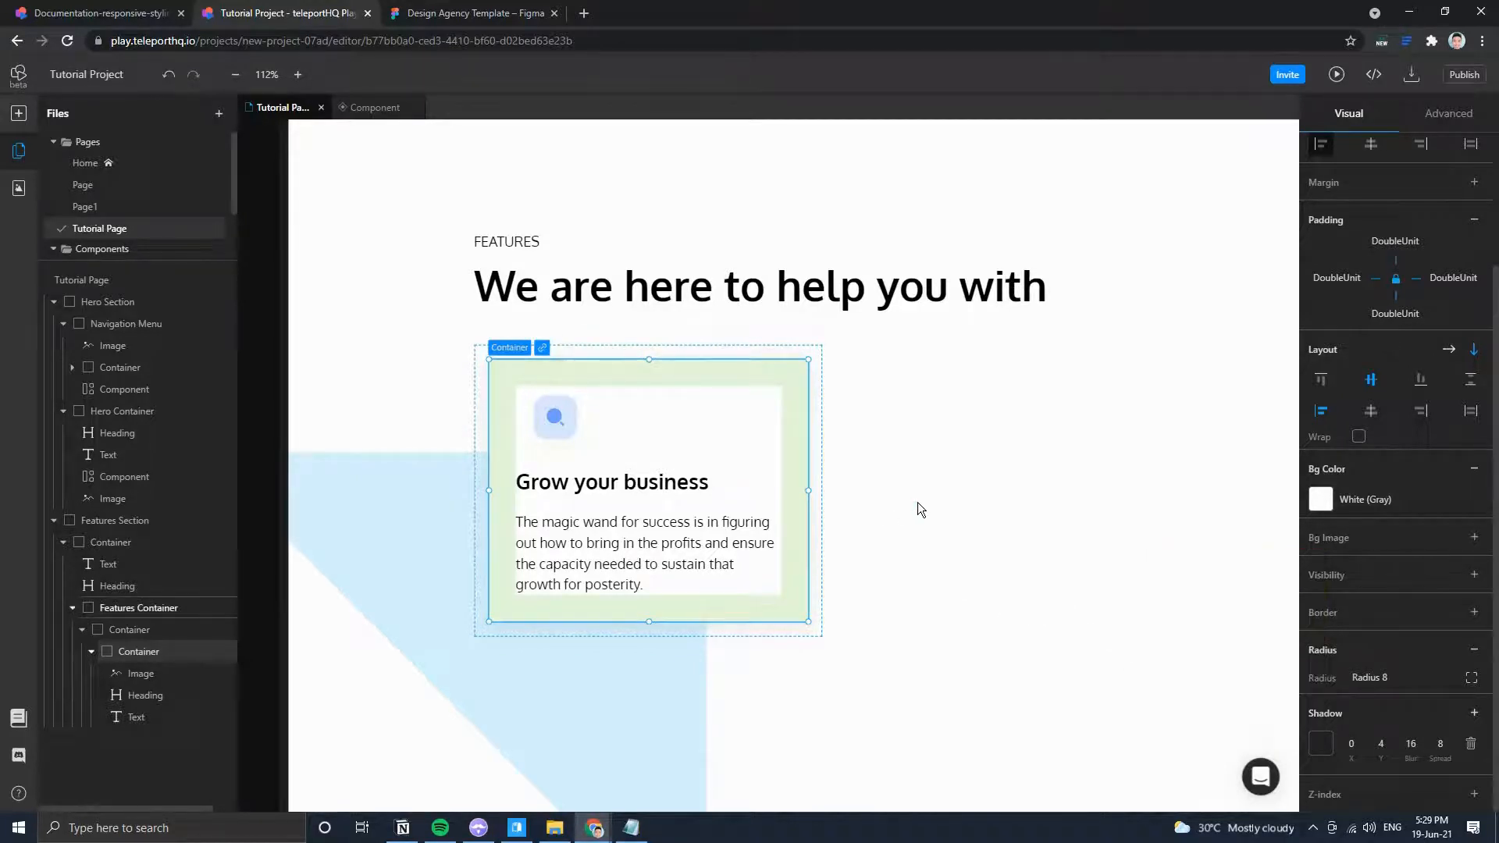
Try duplicating the inner card container with the Features Container laid out horizontally, and undo both changes.
scroll(920, 506, down, 3)
click(782, 494)
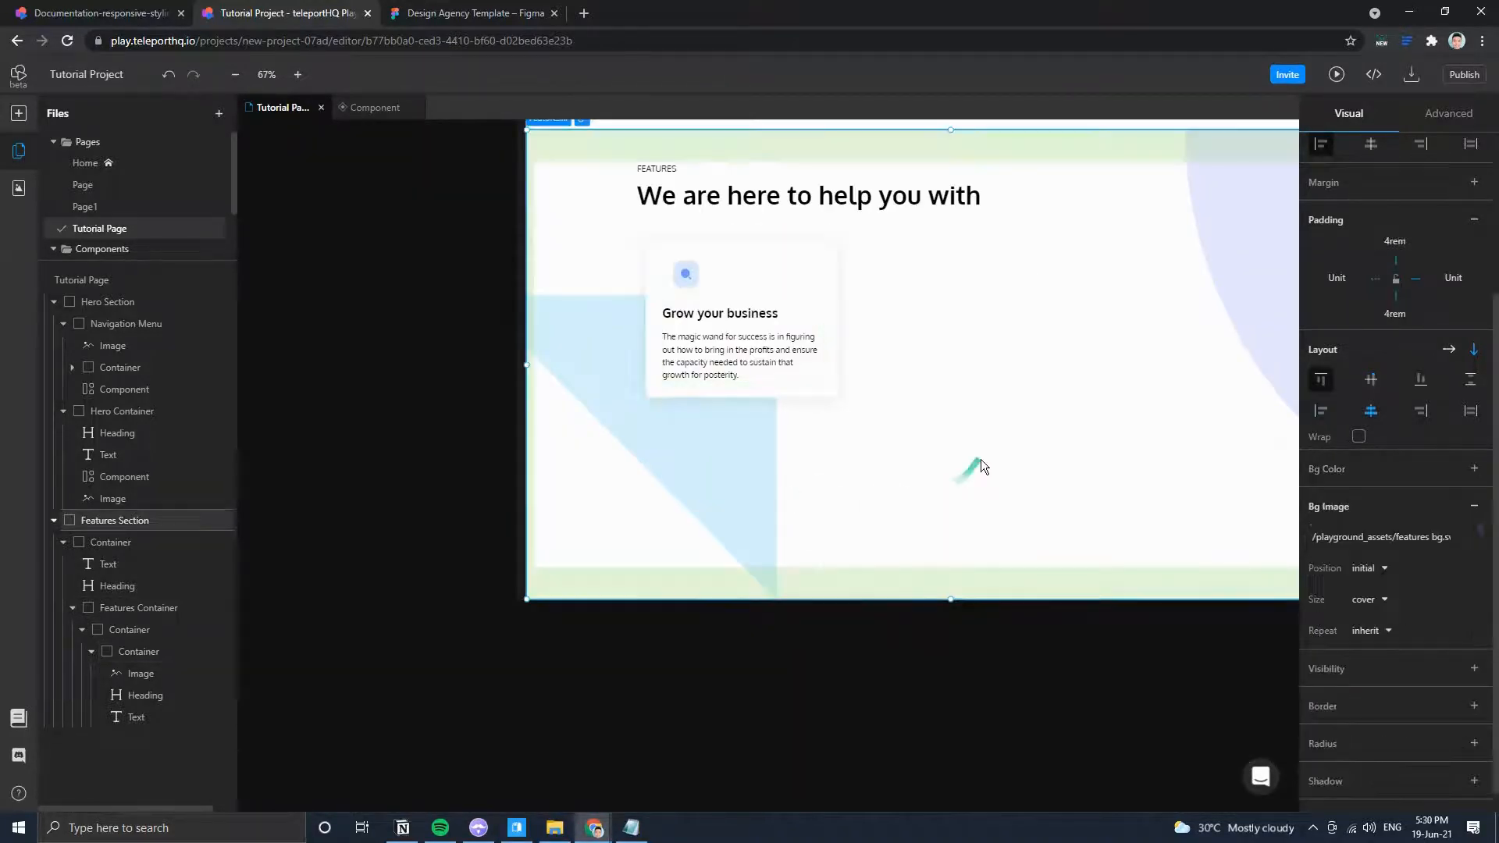
drag(994, 360, 923, 500)
click(793, 438)
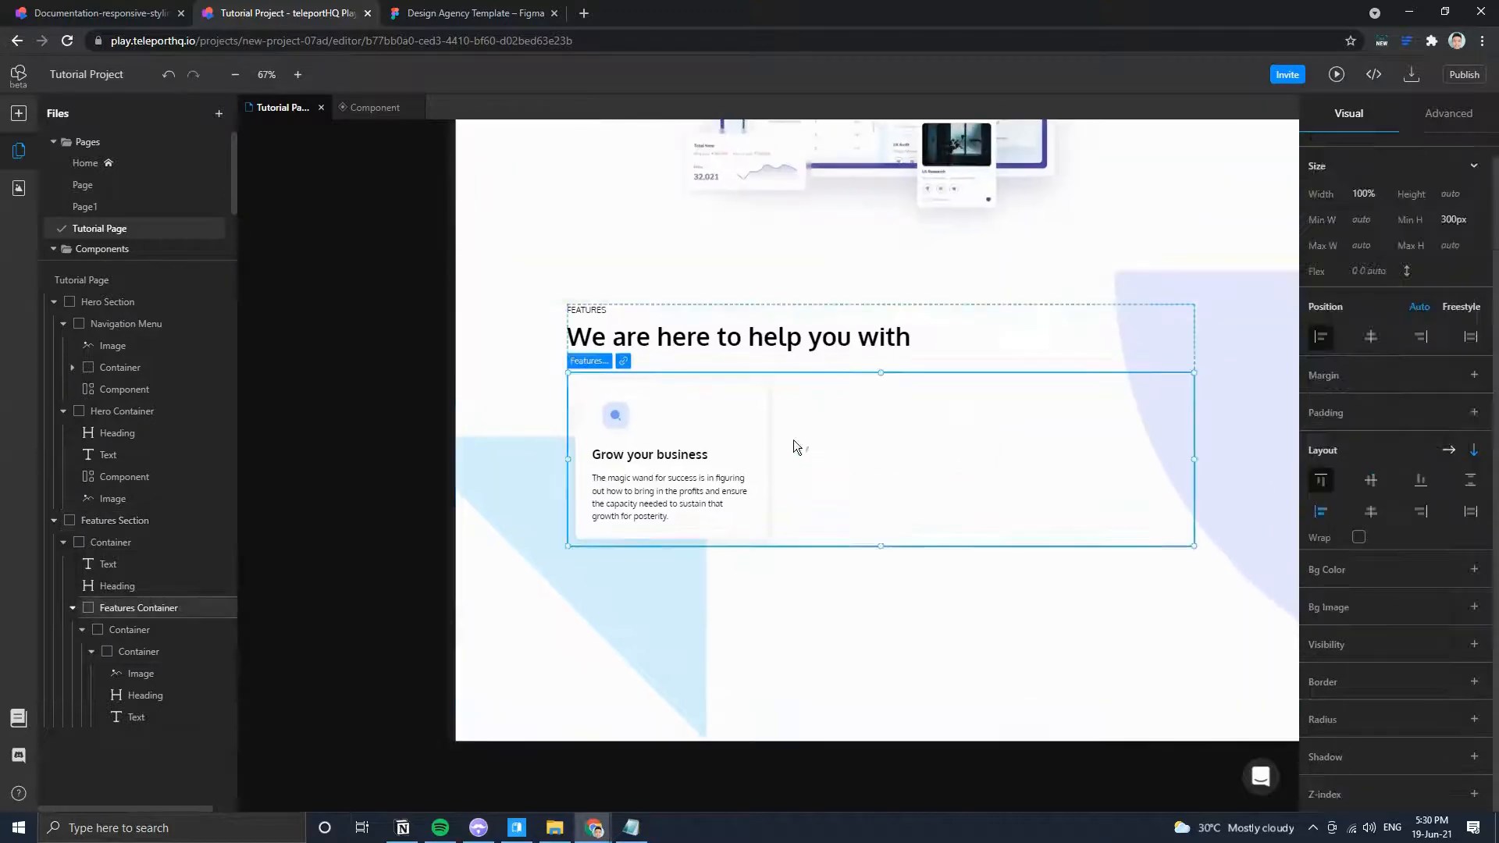
click(755, 390)
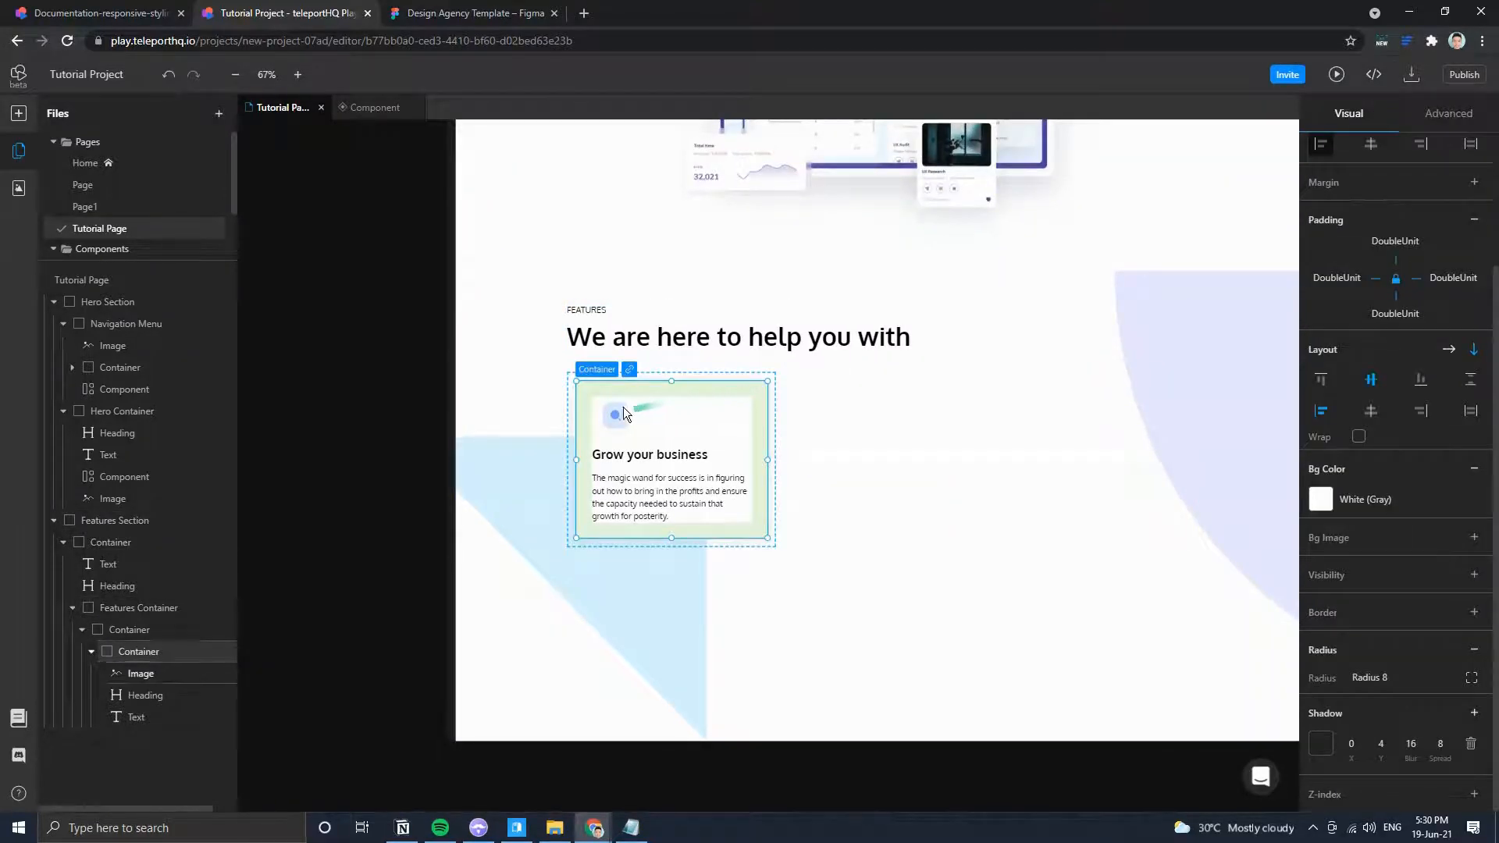
drag(623, 414, 898, 452)
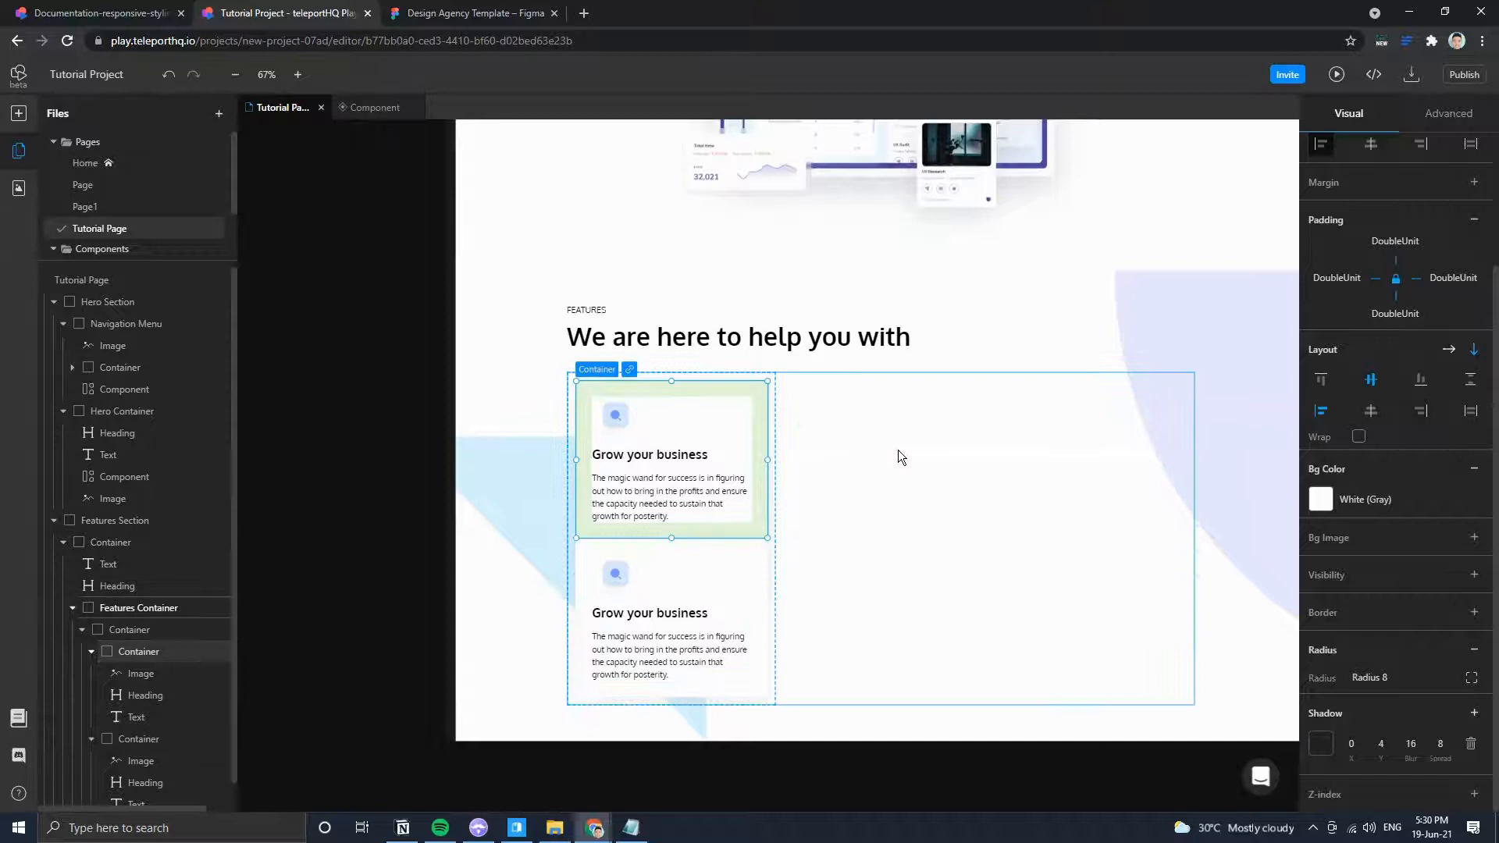
click(872, 508)
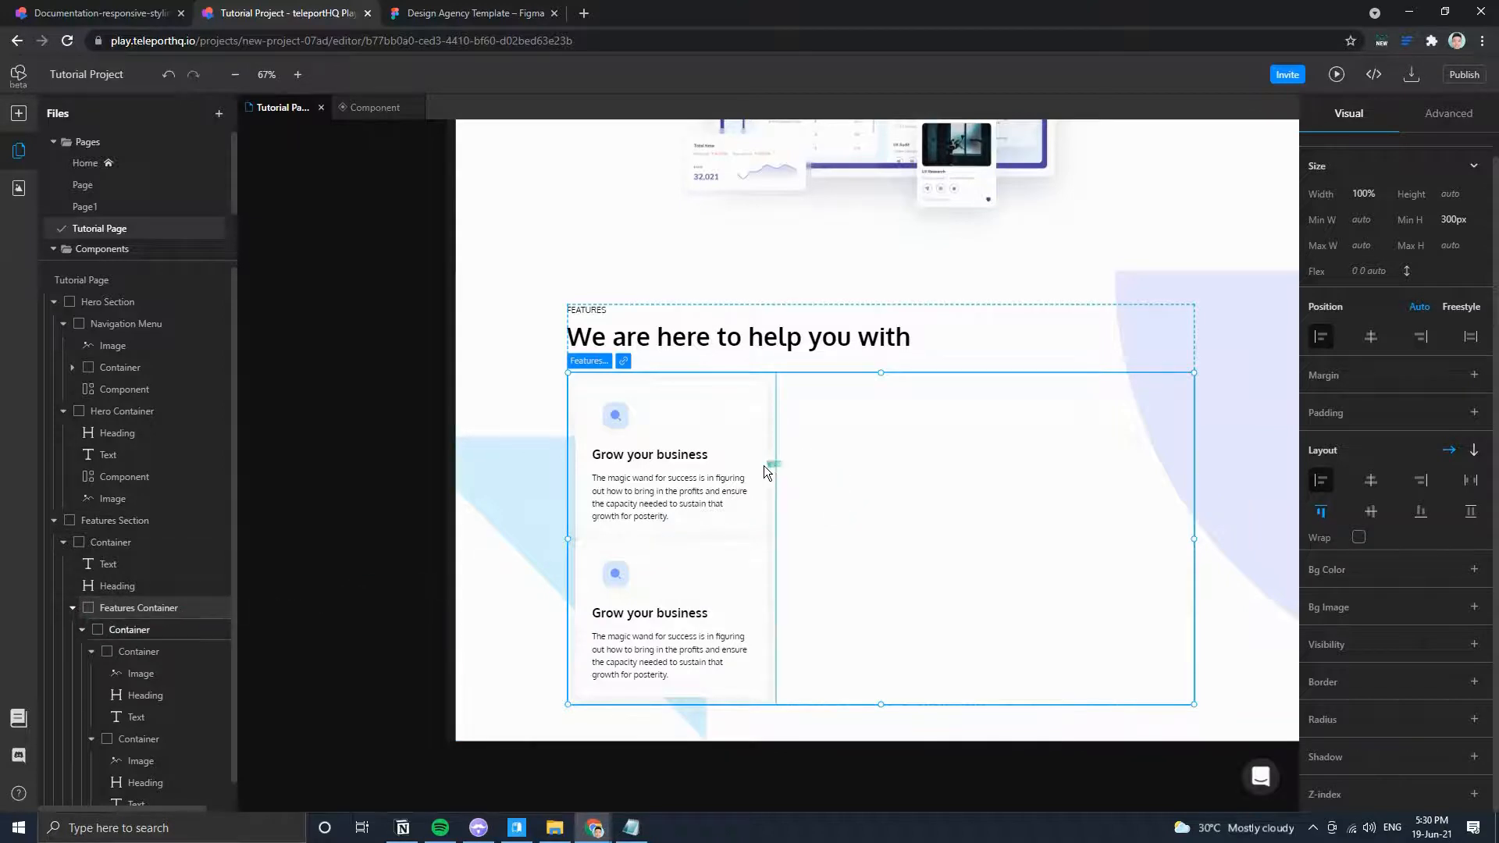
scroll(163, 715, down, 1)
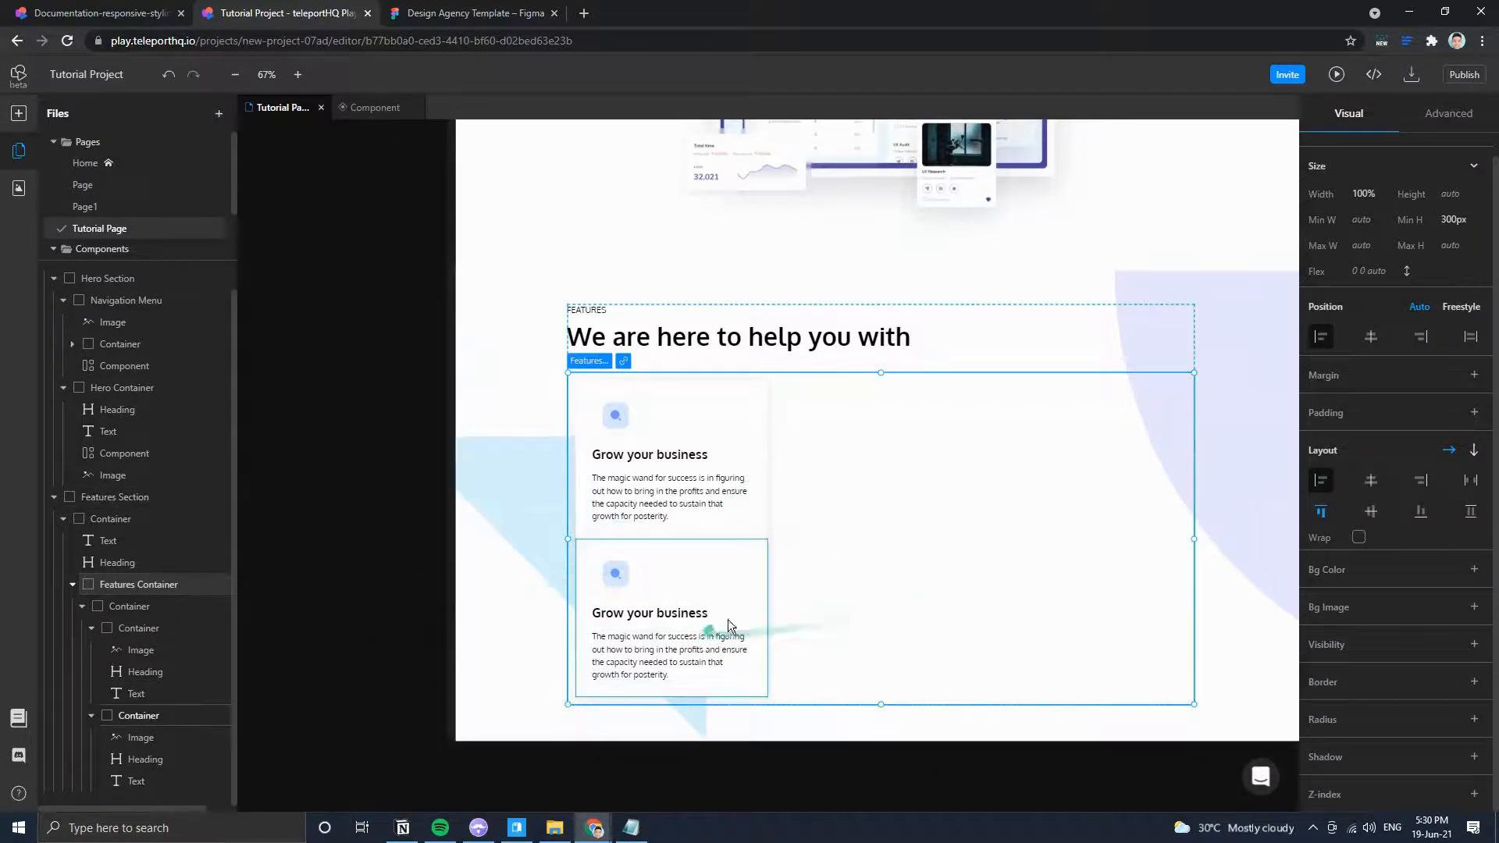
key(ctrl+z)
key(ctrl+z)
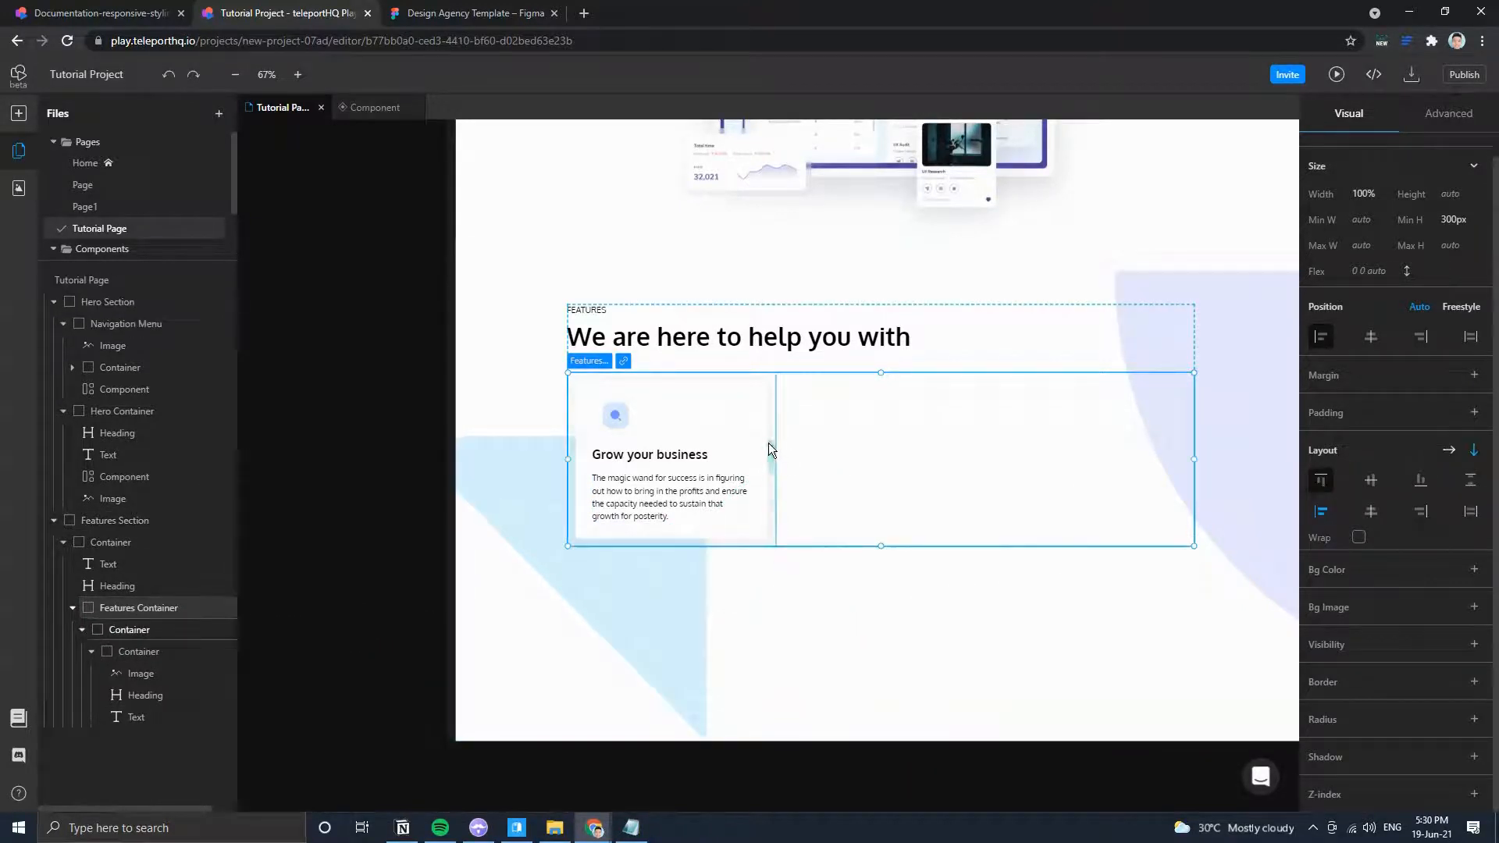
Collapse the outer container inside the Features Container and rename it Card Container.
click(144, 632)
click(83, 630)
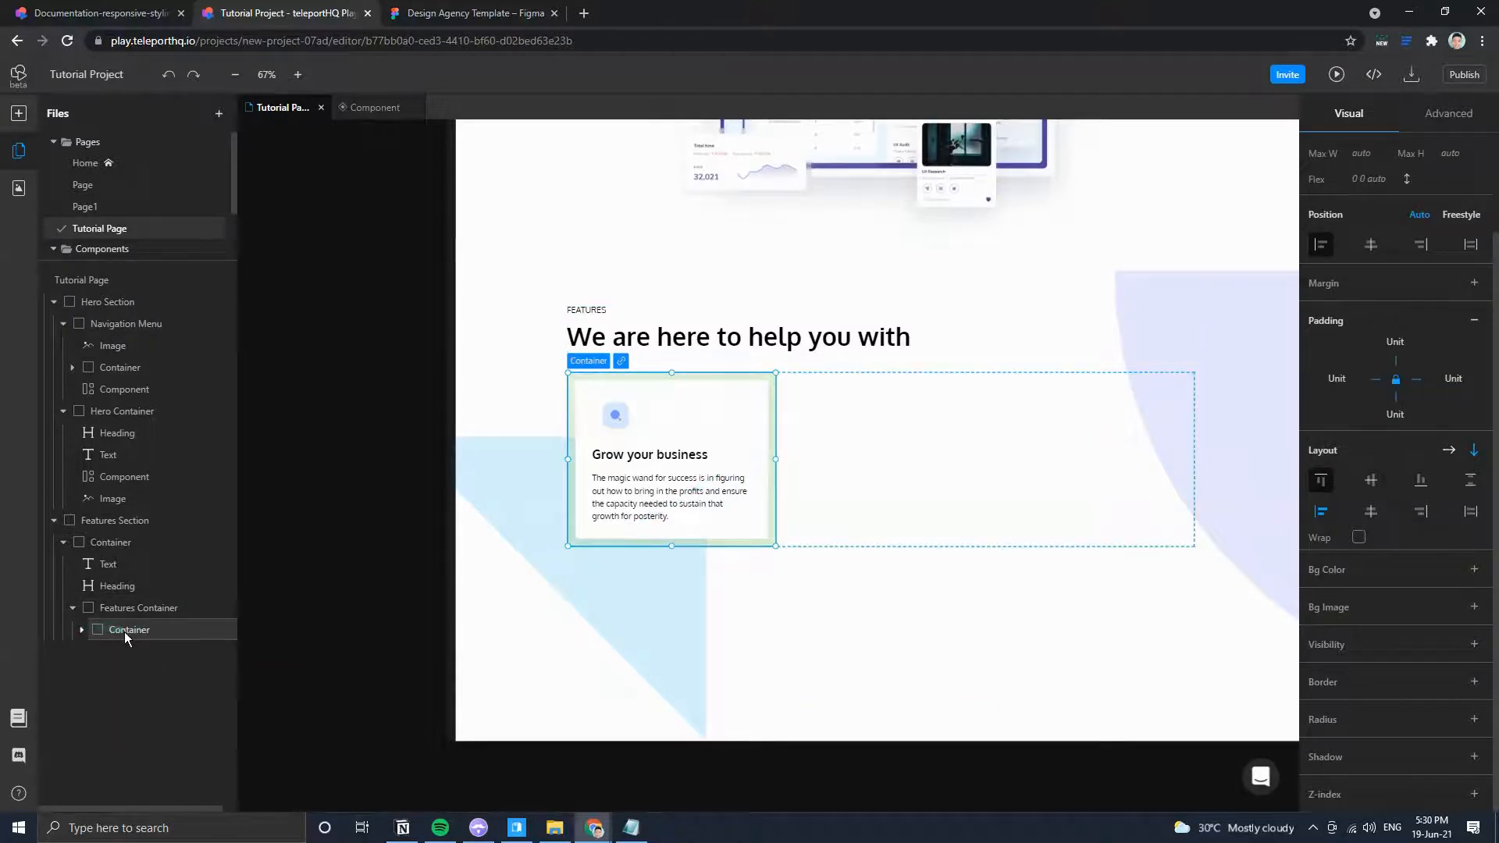
double_click(124, 631)
text(c)
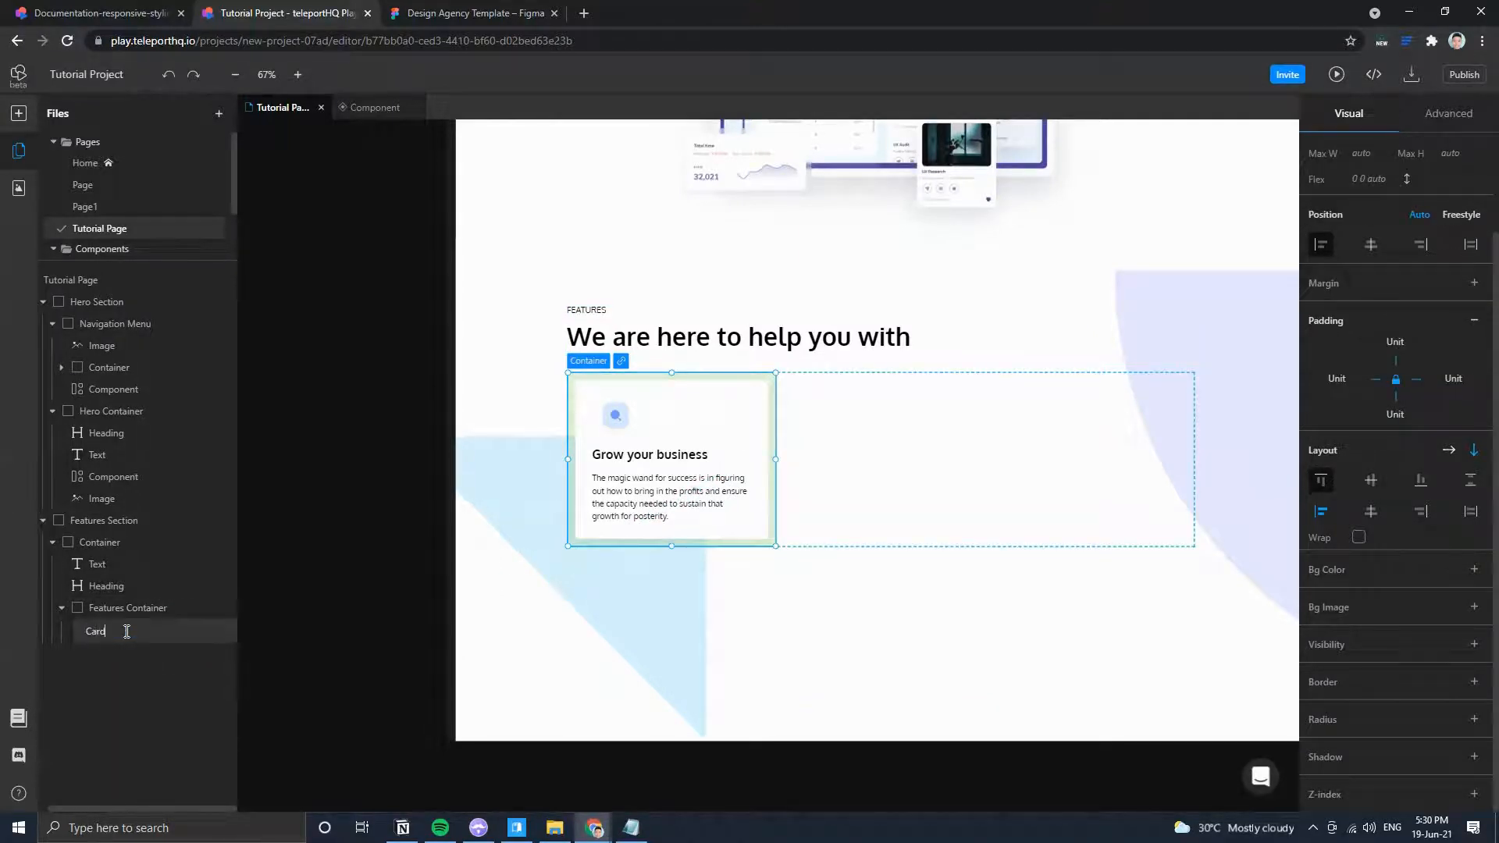
text(ard Container)
key(Return)
Duplicate the Card Container twice and select the parent Features Container.
key(ctrl+d)
key(ctrl+d)
scroll(819, 377, up, 3)
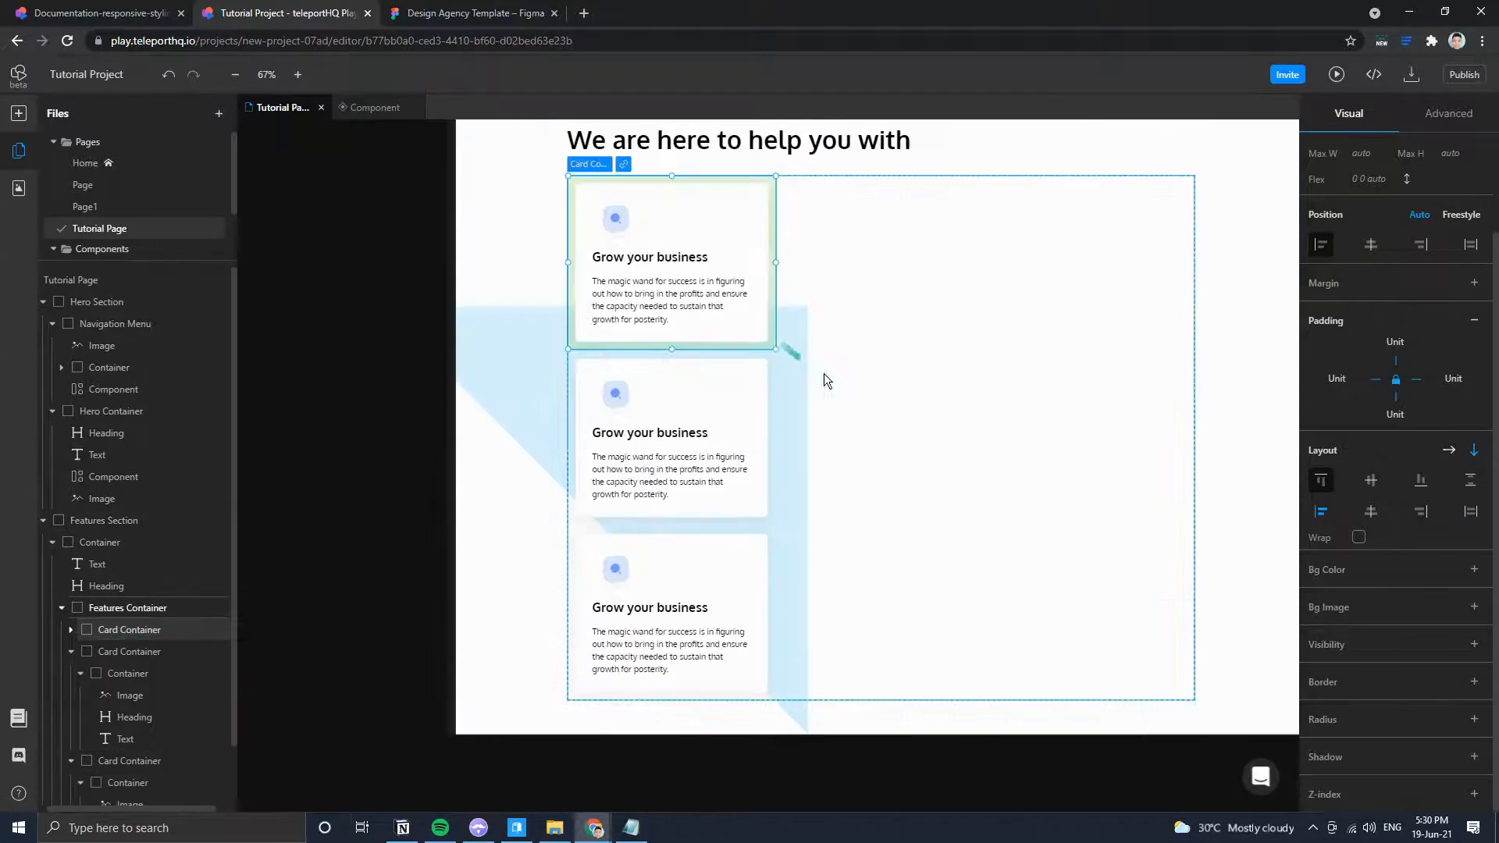
click(932, 391)
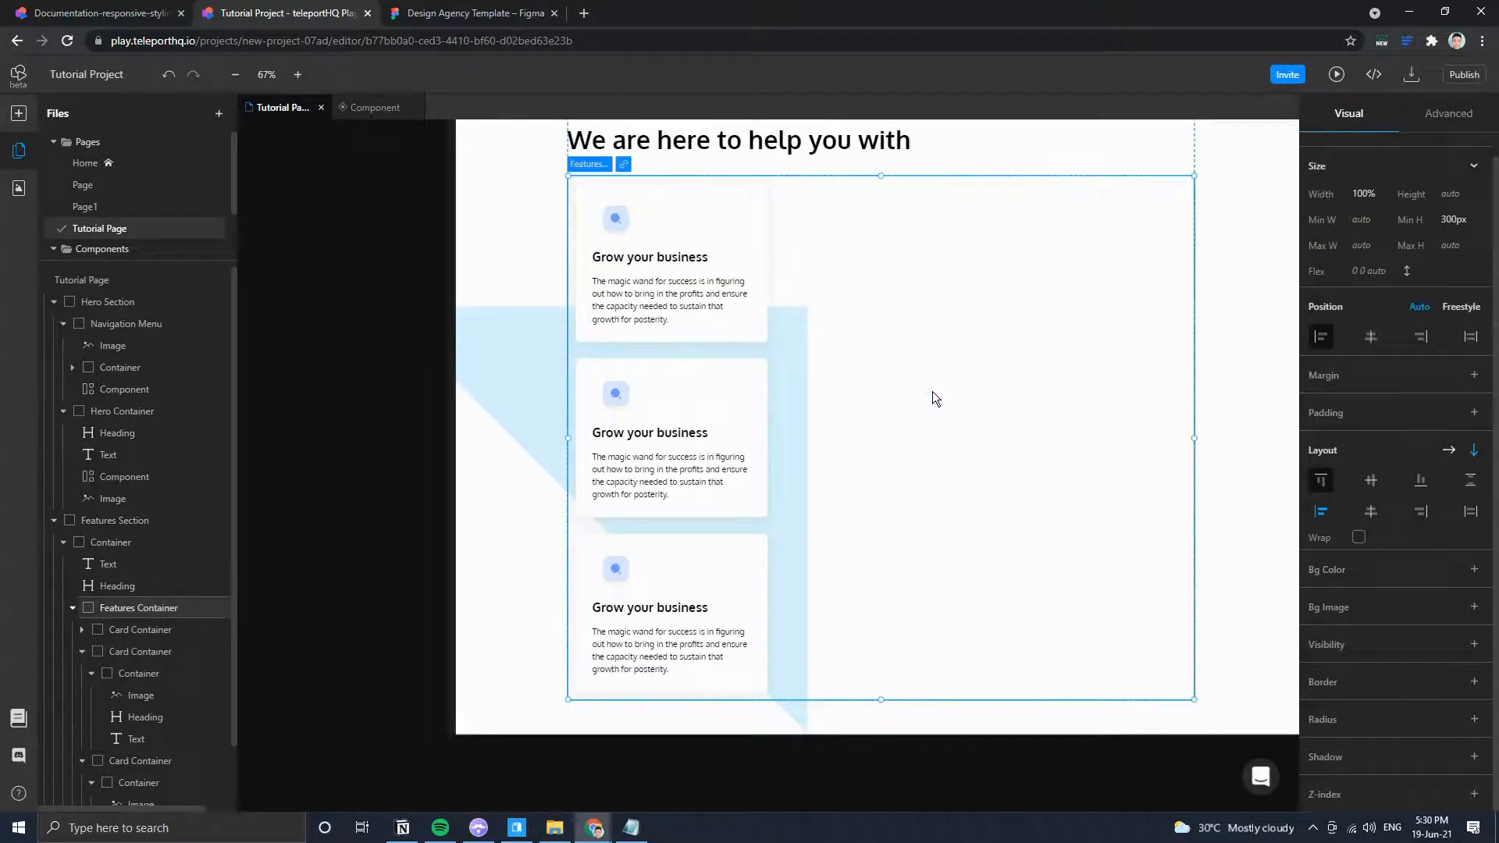
Set the Features Container's layout direction to horizontal so its cards sit in a row.
click(1448, 450)
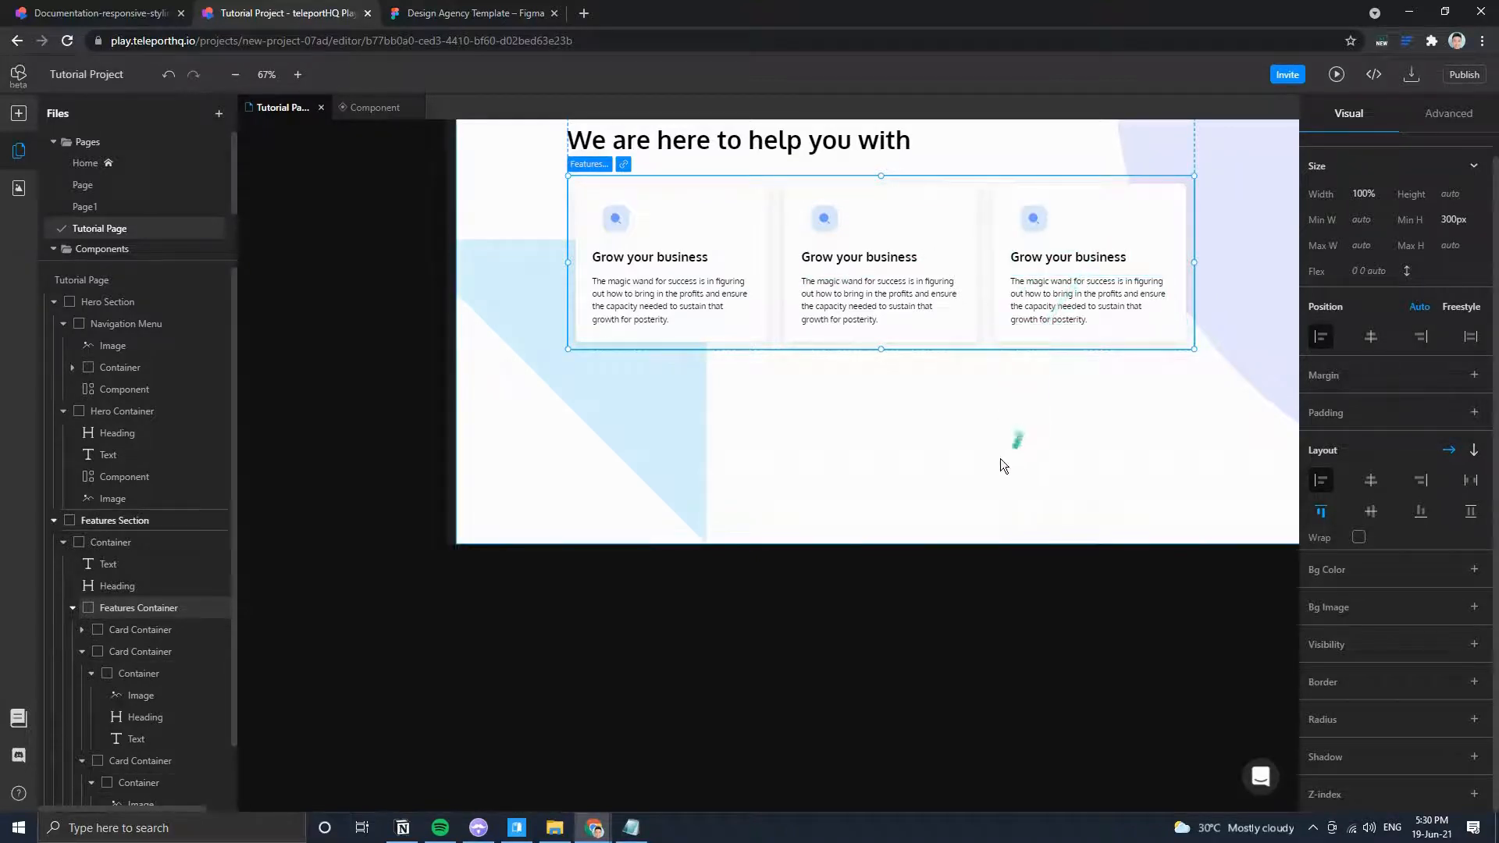
scroll(1002, 458, up, 3)
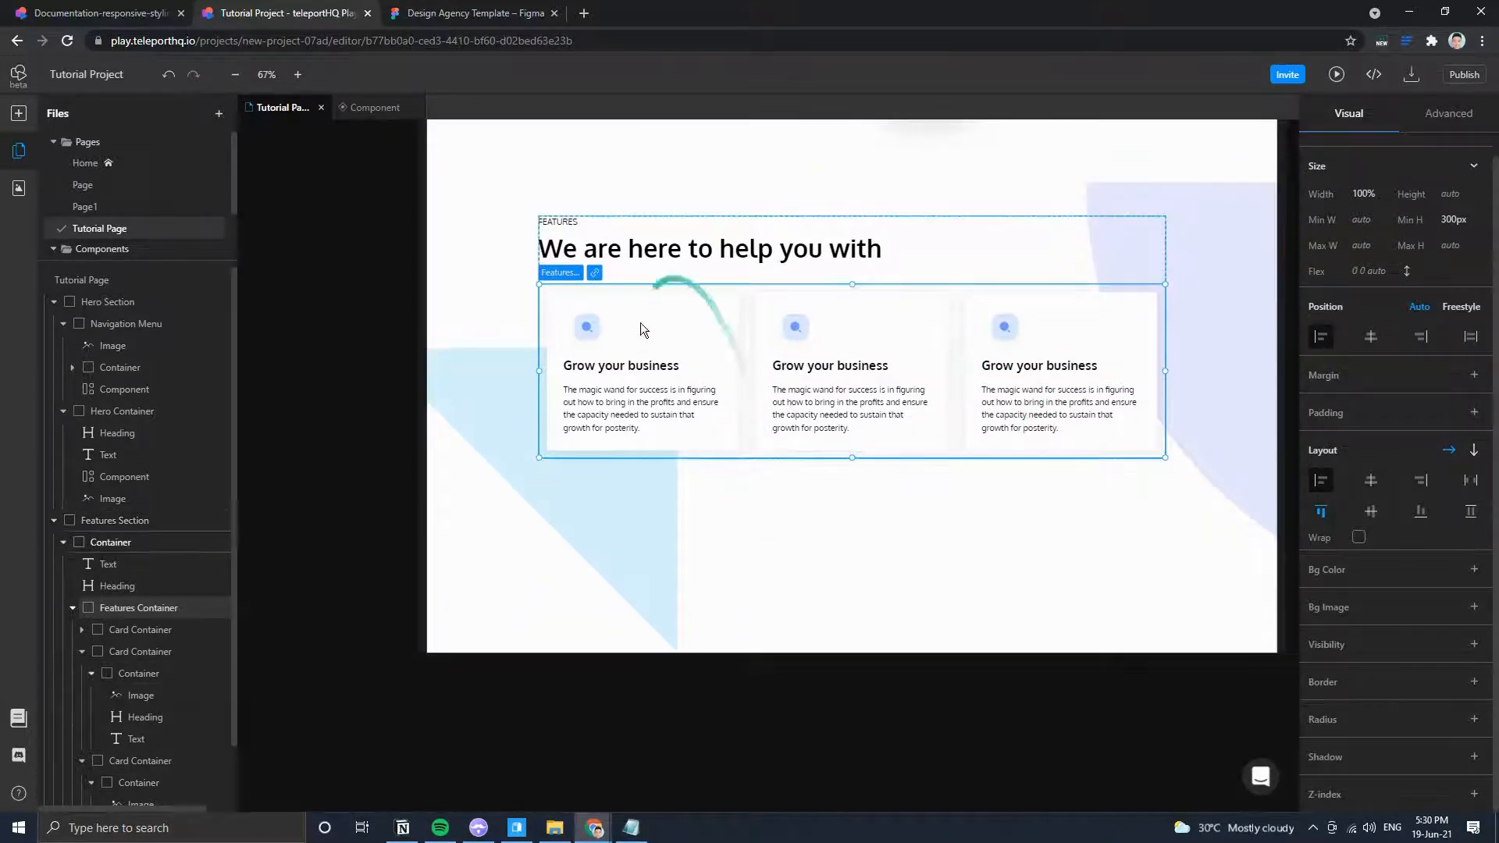
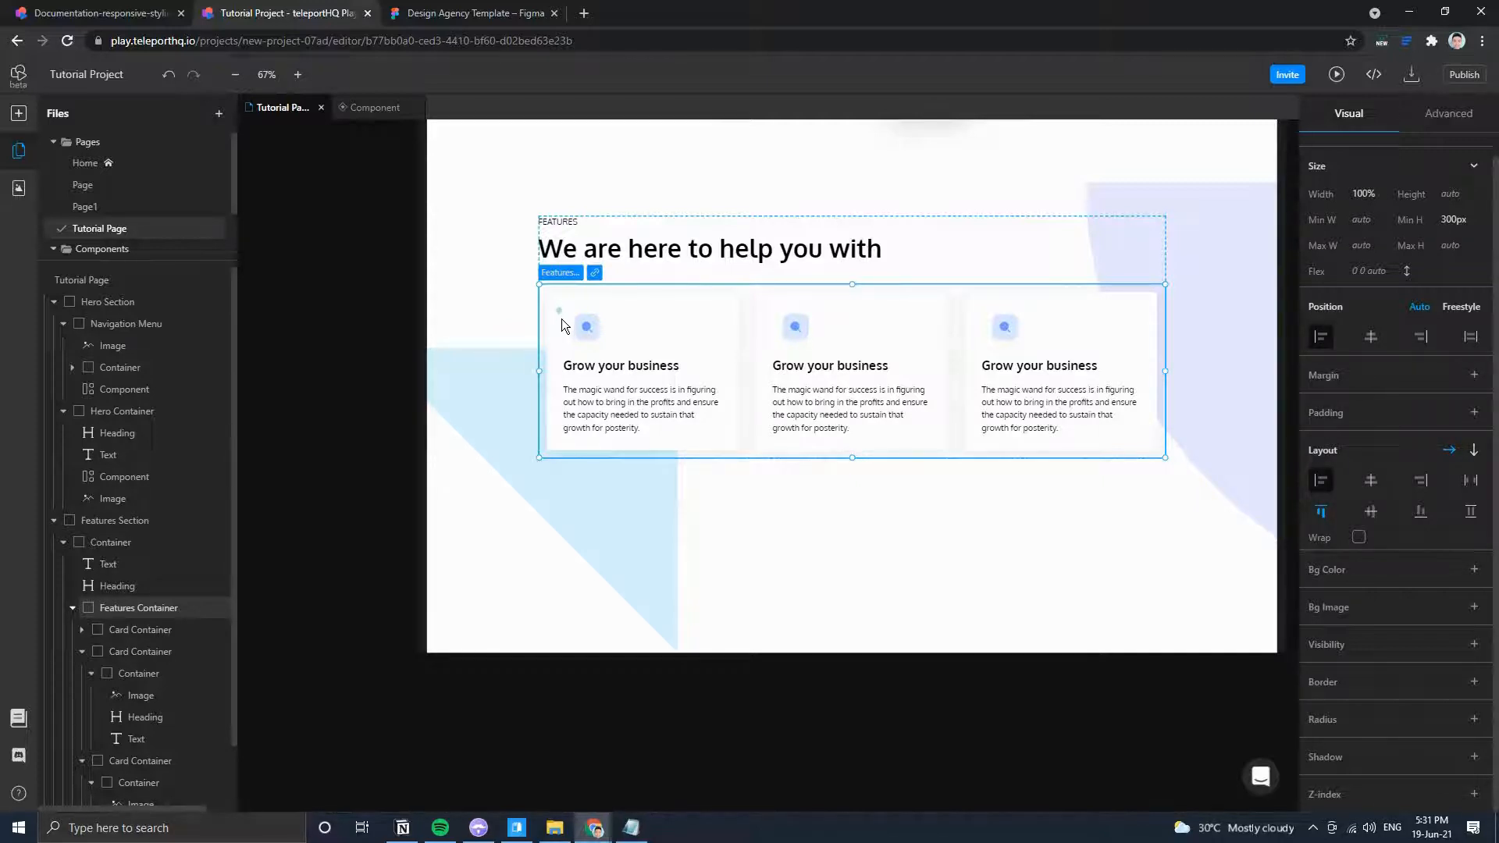
Search the icon library for "search" and add three Font Awesome magnifier icons below the first card's image.
click(587, 336)
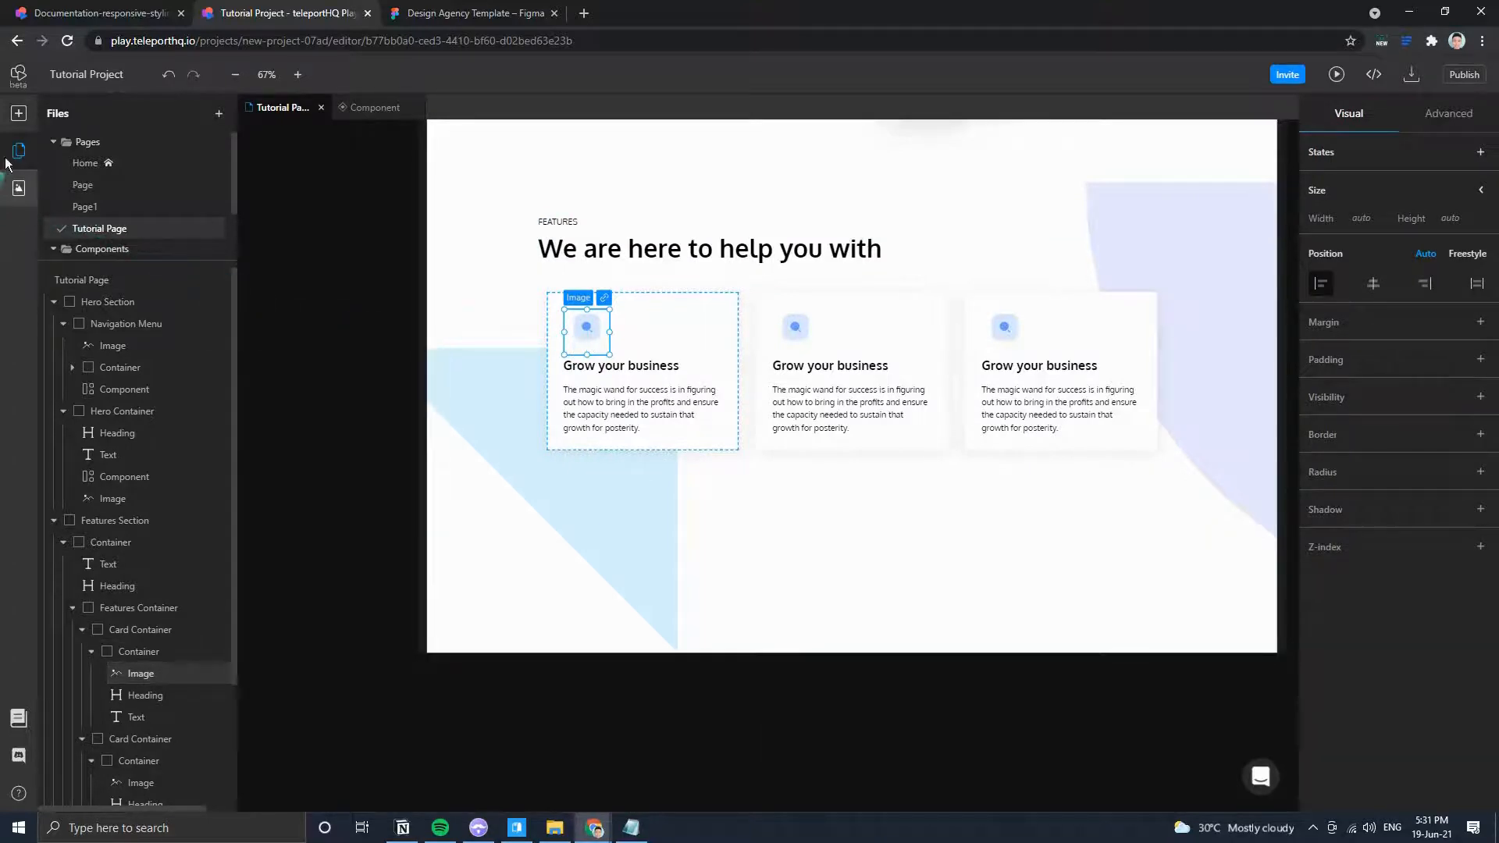
click(19, 113)
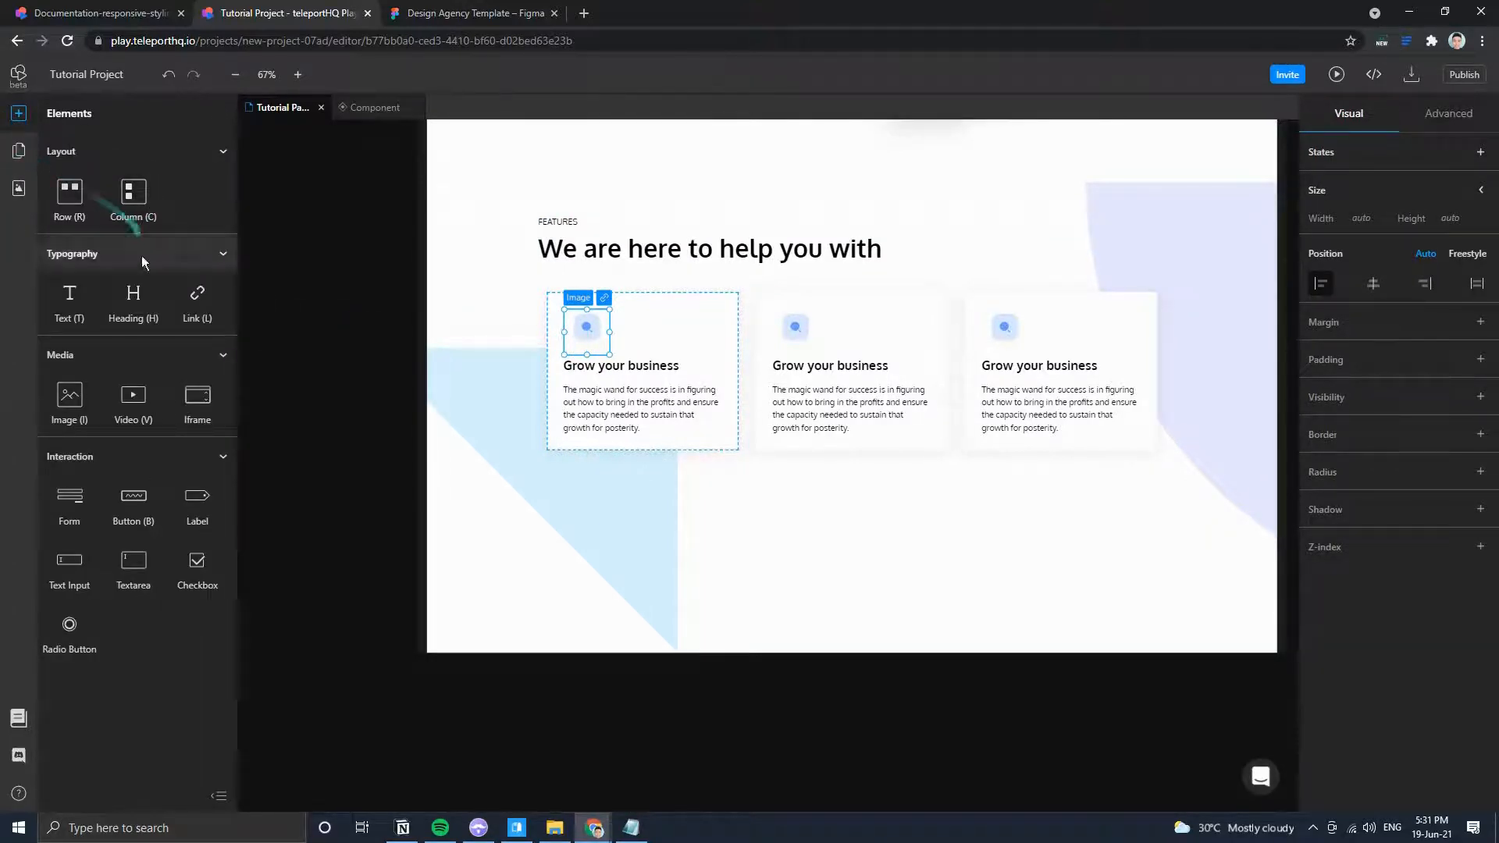
click(17, 188)
click(193, 146)
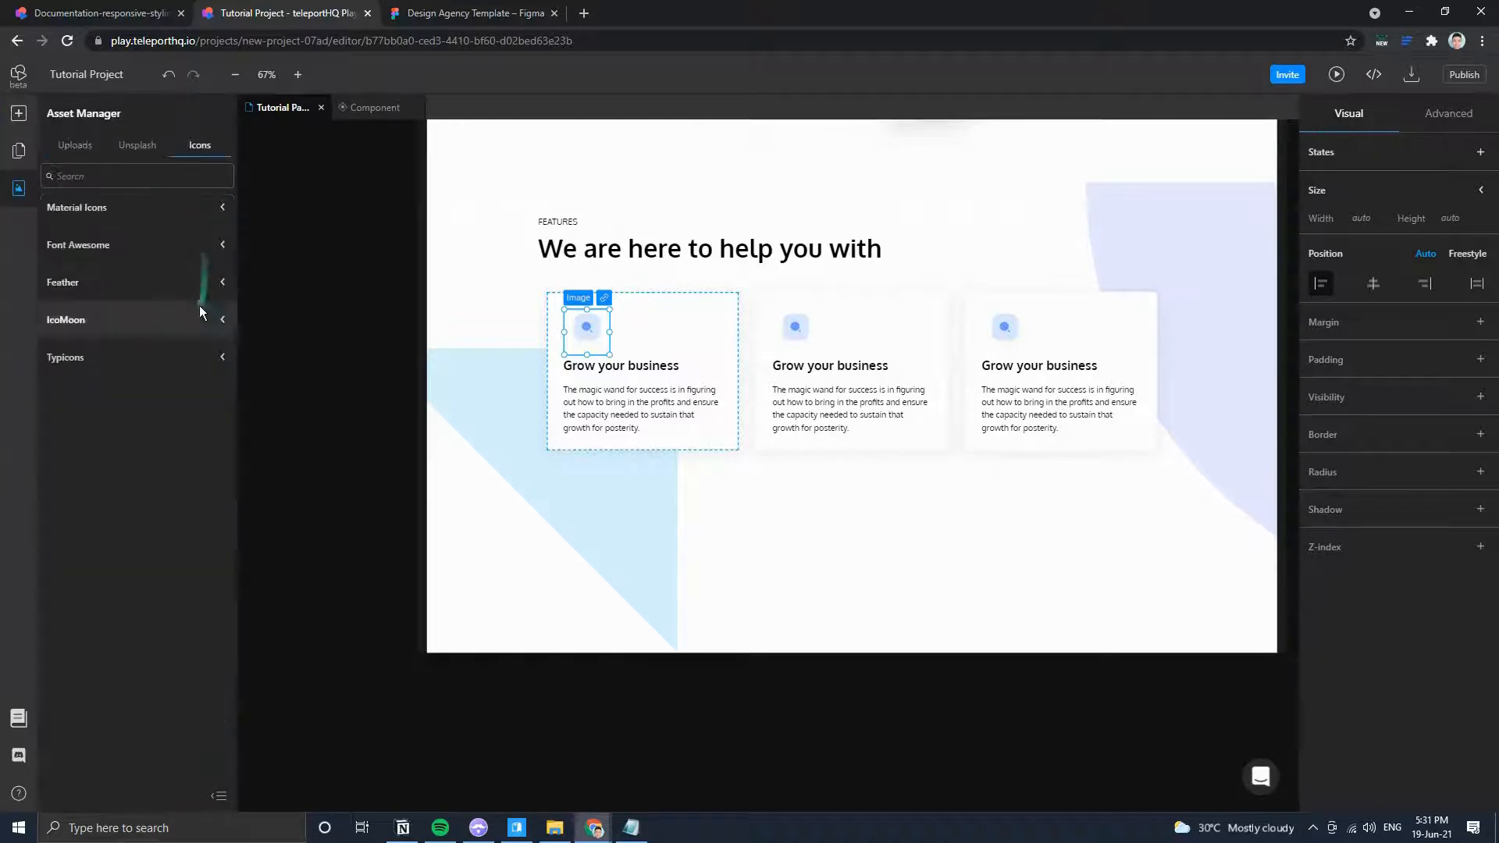
click(182, 177)
text(search)
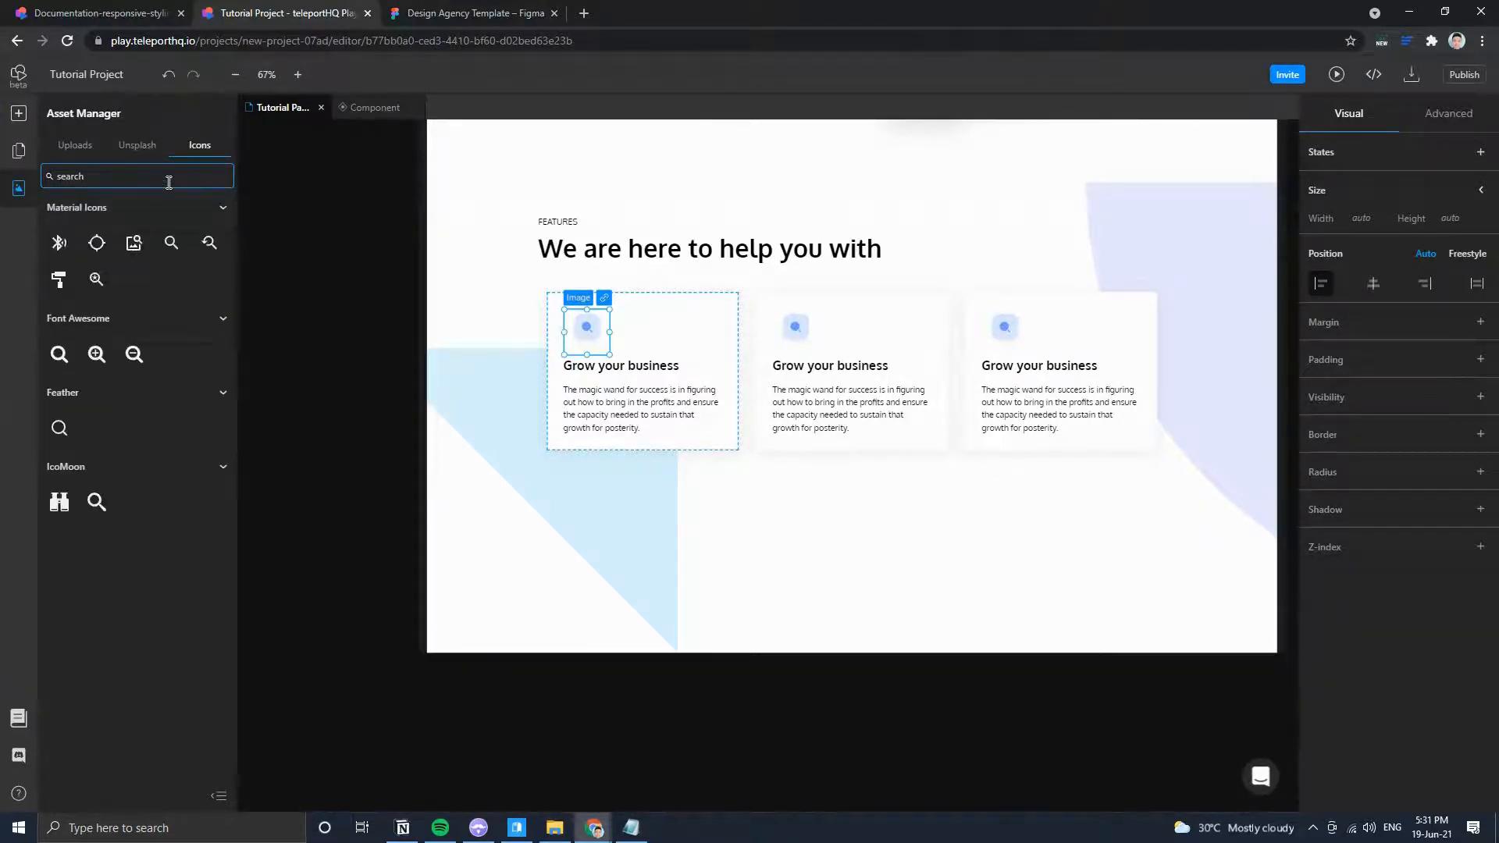
click(63, 355)
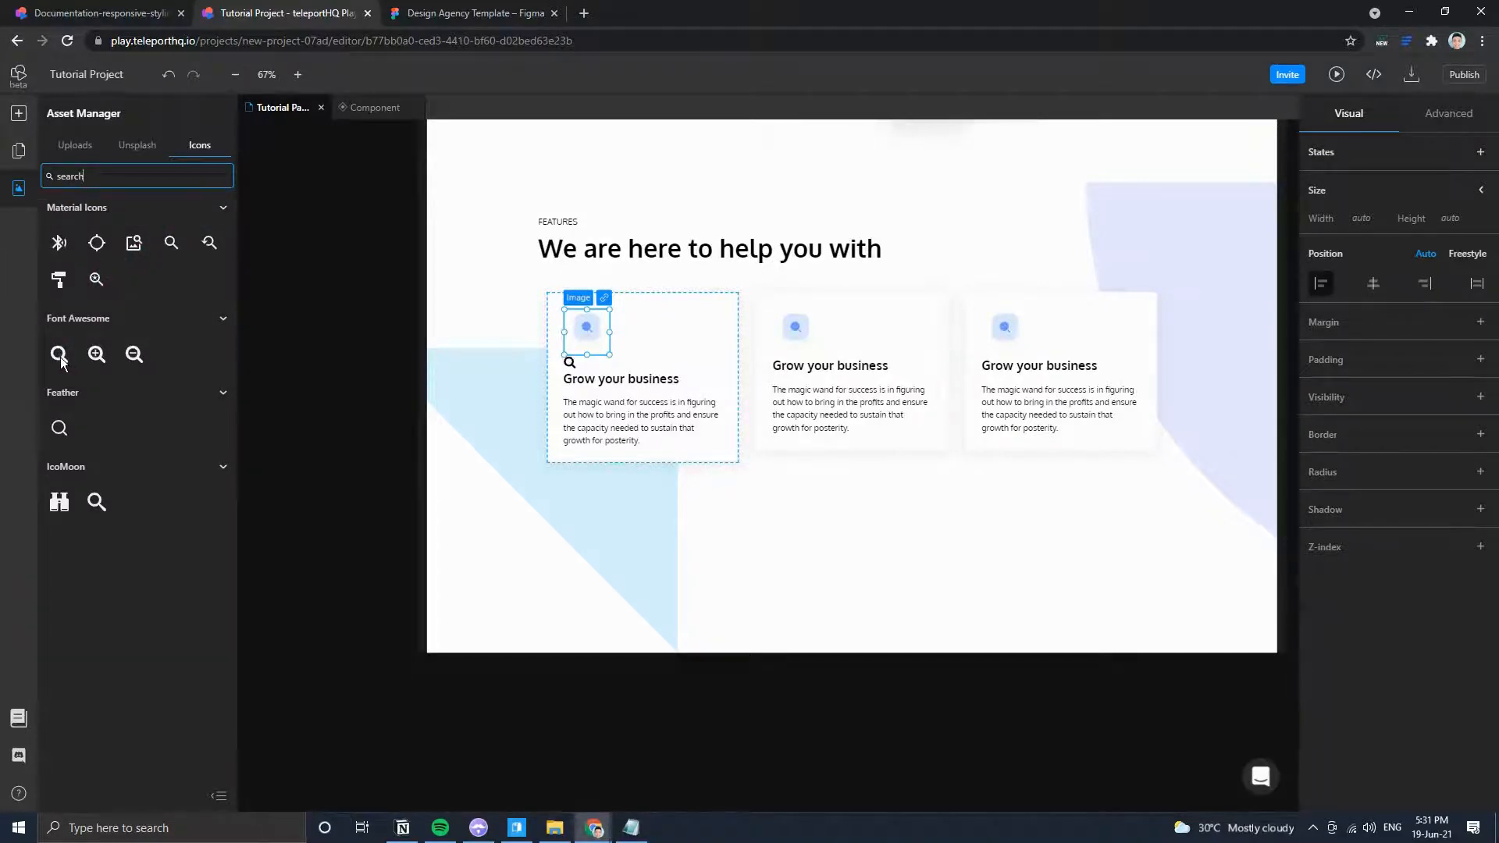
click(62, 359)
click(62, 359)
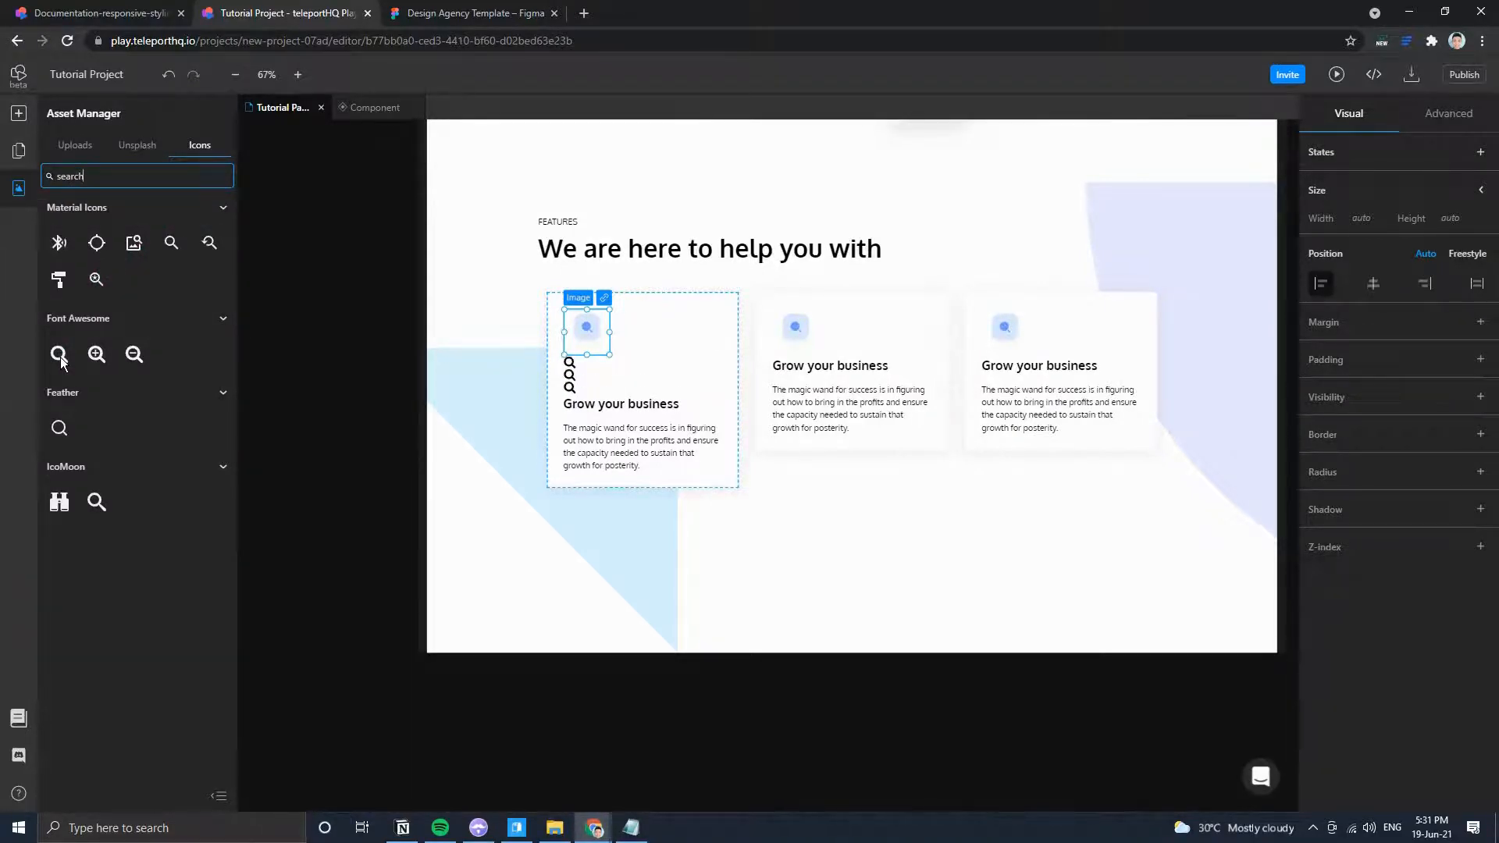
Give the topmost added search icon in the first card a red color, #fd0000.
click(569, 365)
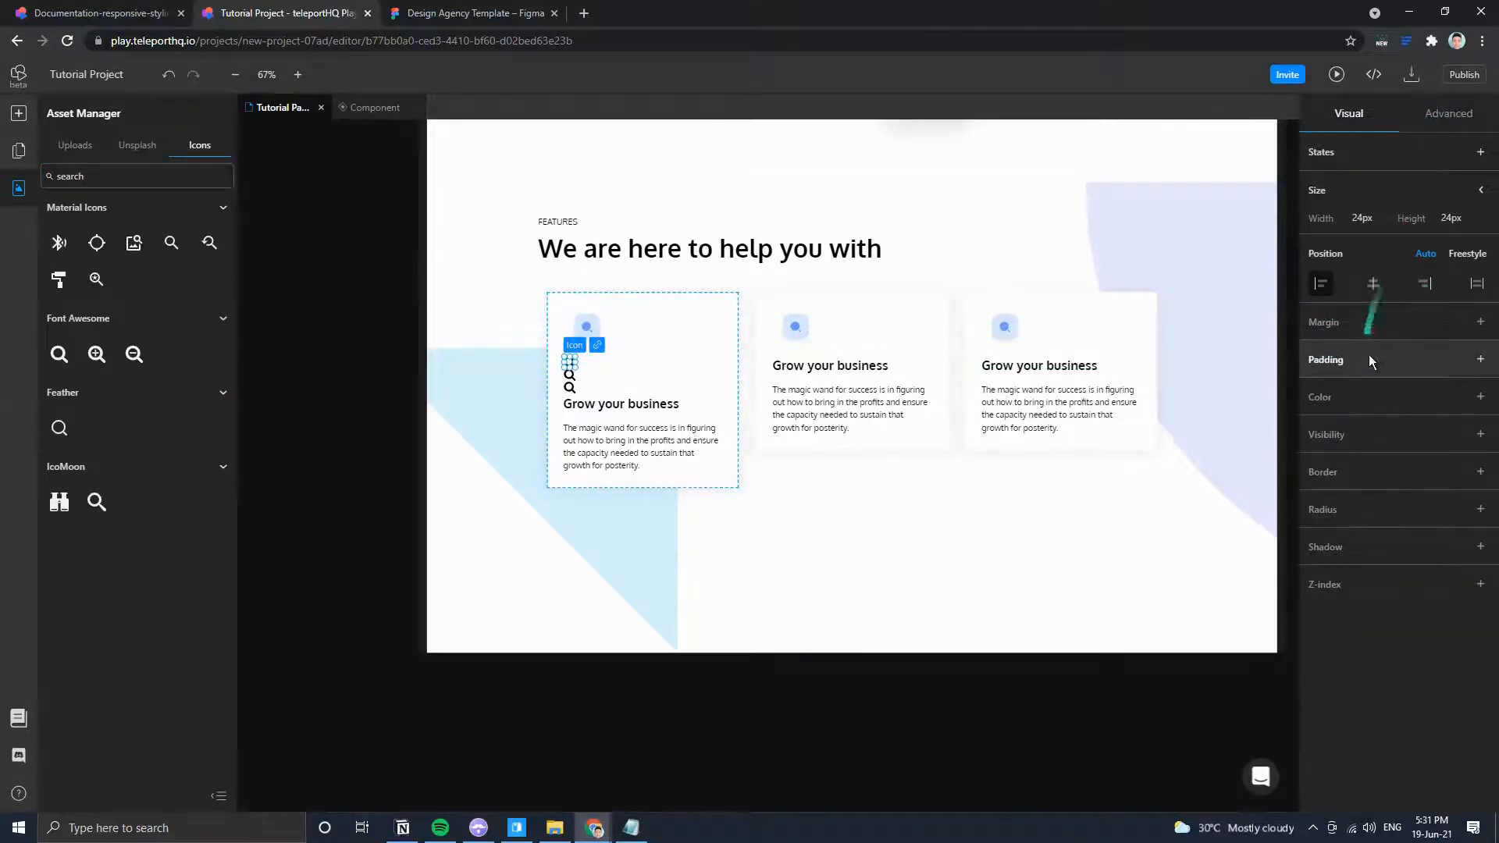
click(1480, 396)
click(1318, 426)
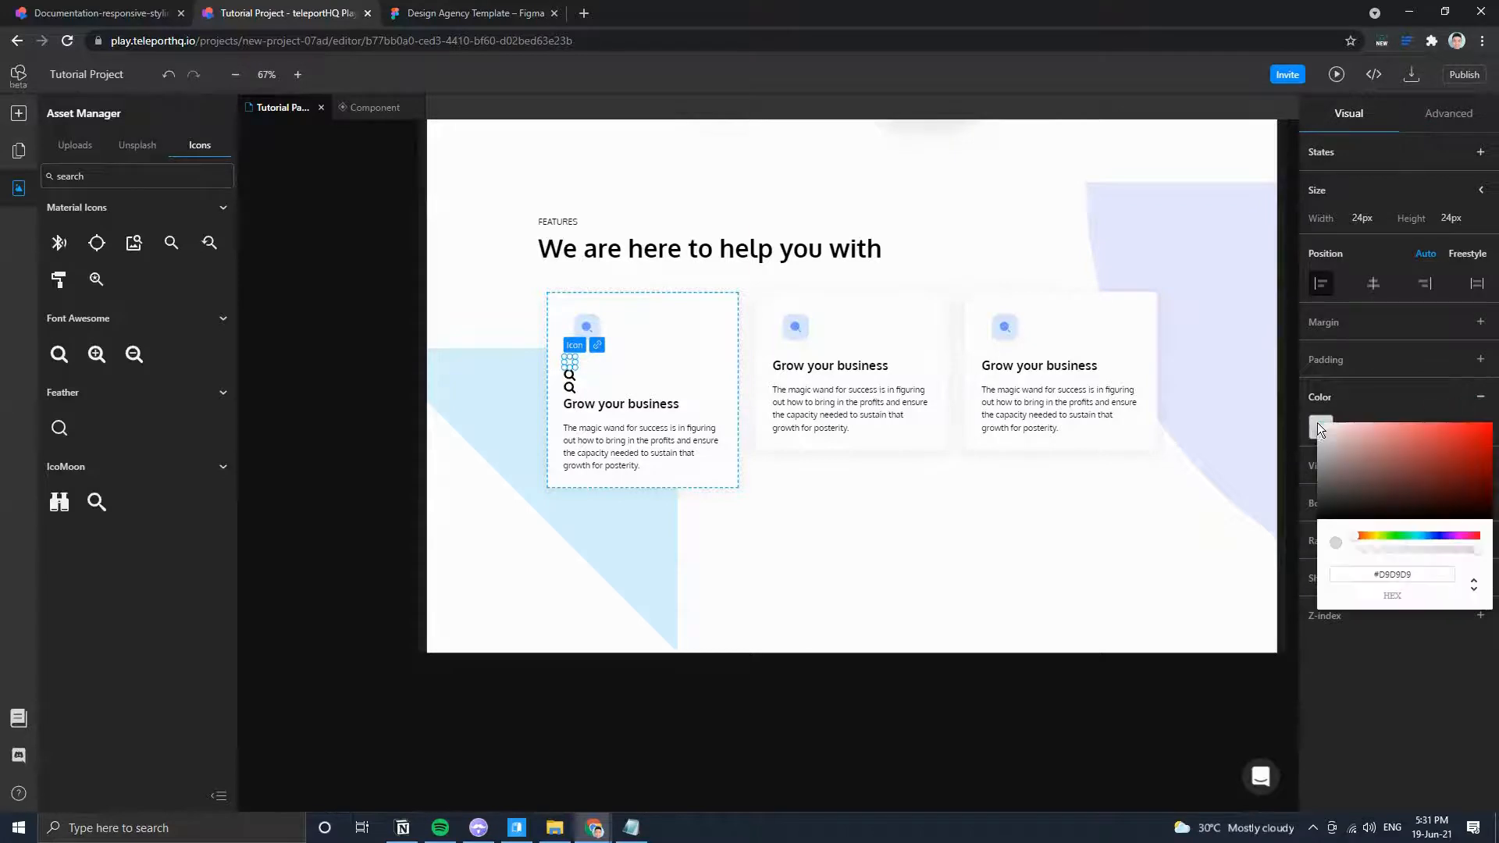
click(1393, 498)
click(811, 498)
click(785, 509)
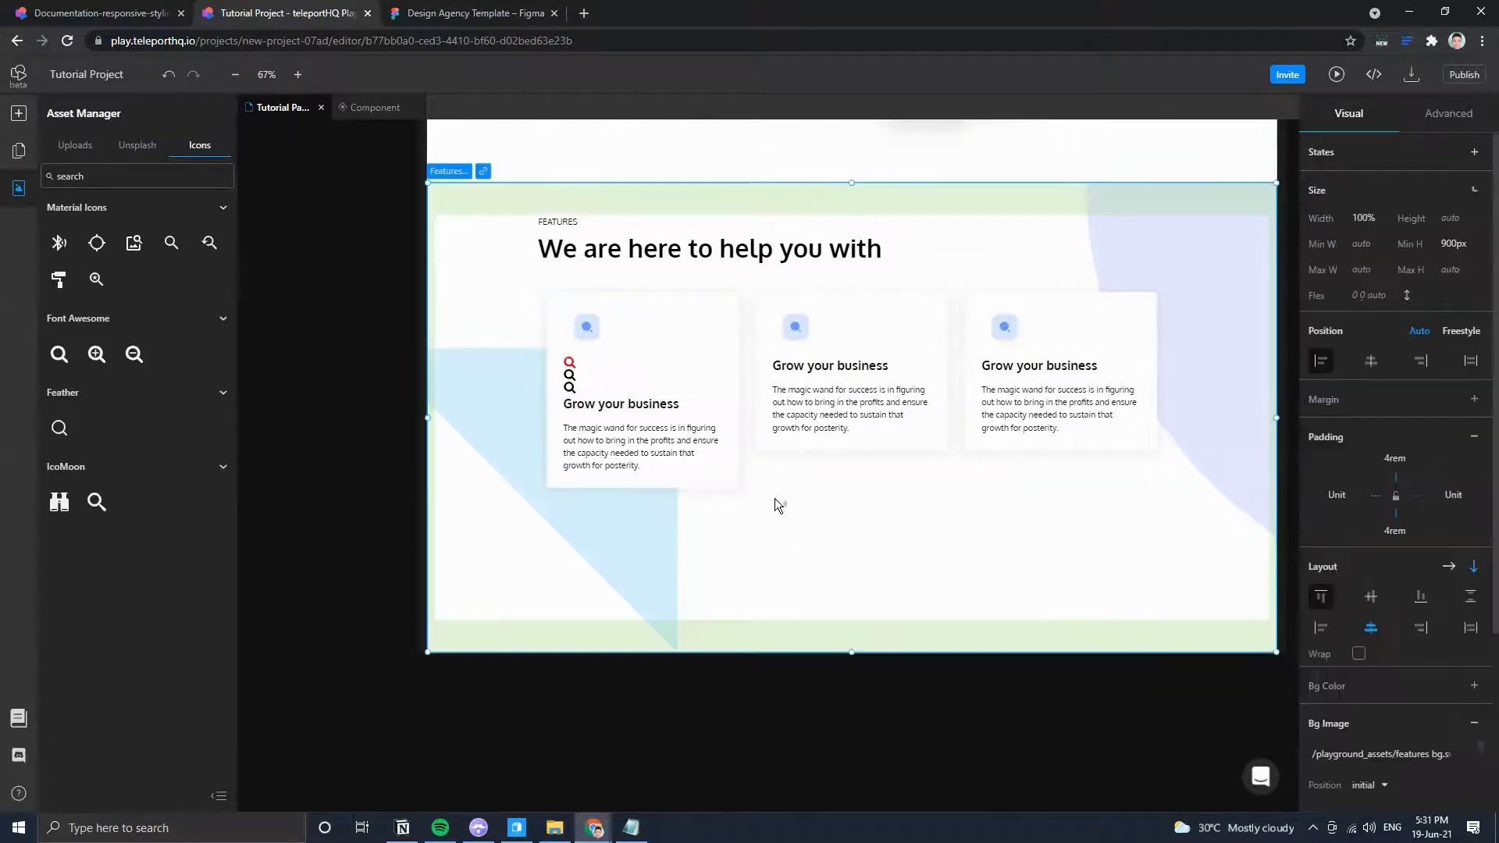
Delete the three added search icons from the first card.
click(570, 362)
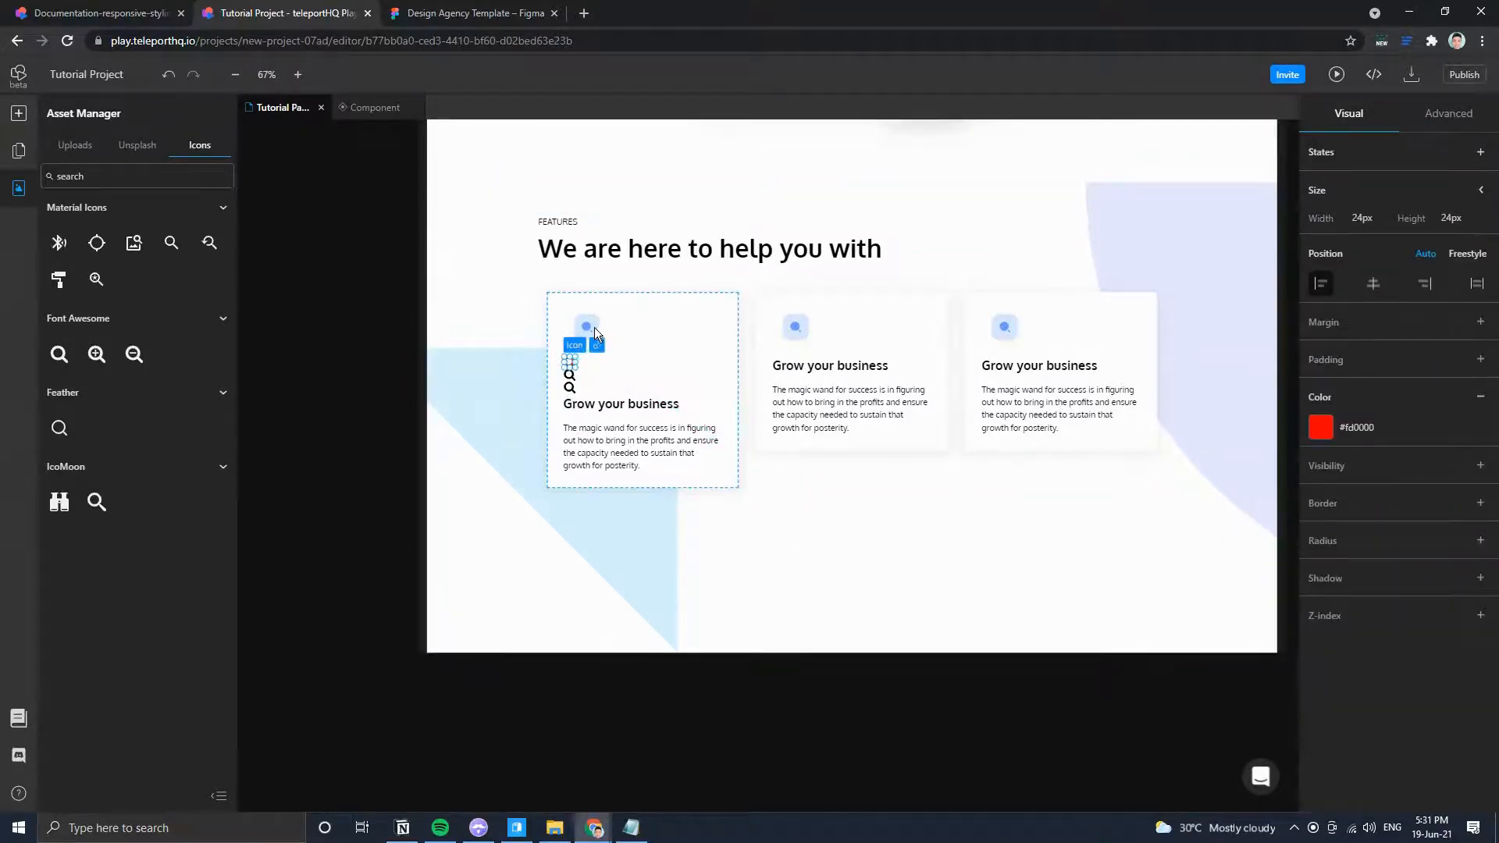
key(Delete)
key(Delete)
key(Delete)
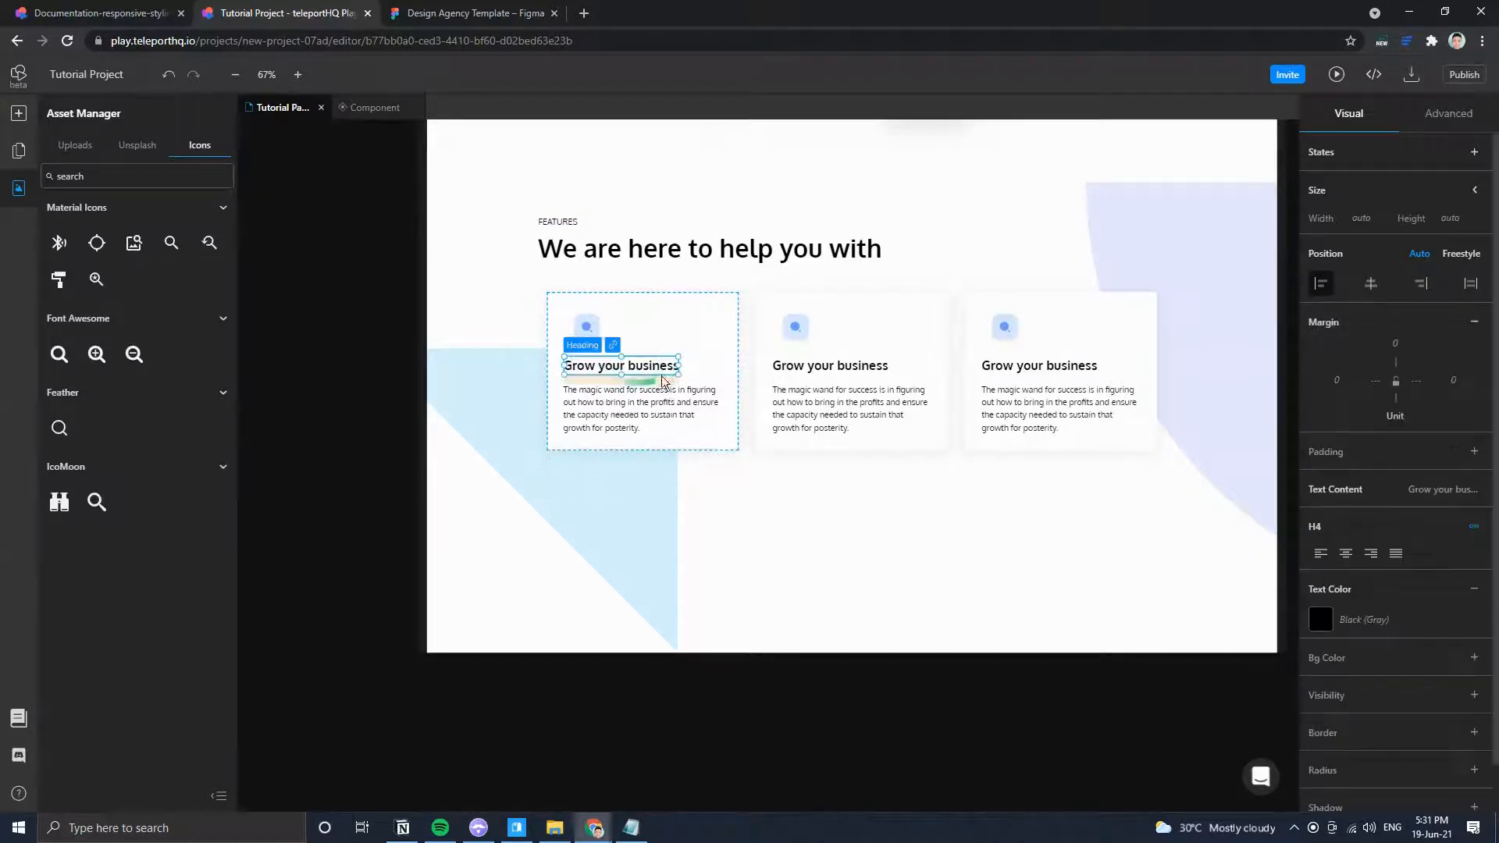
click(799, 558)
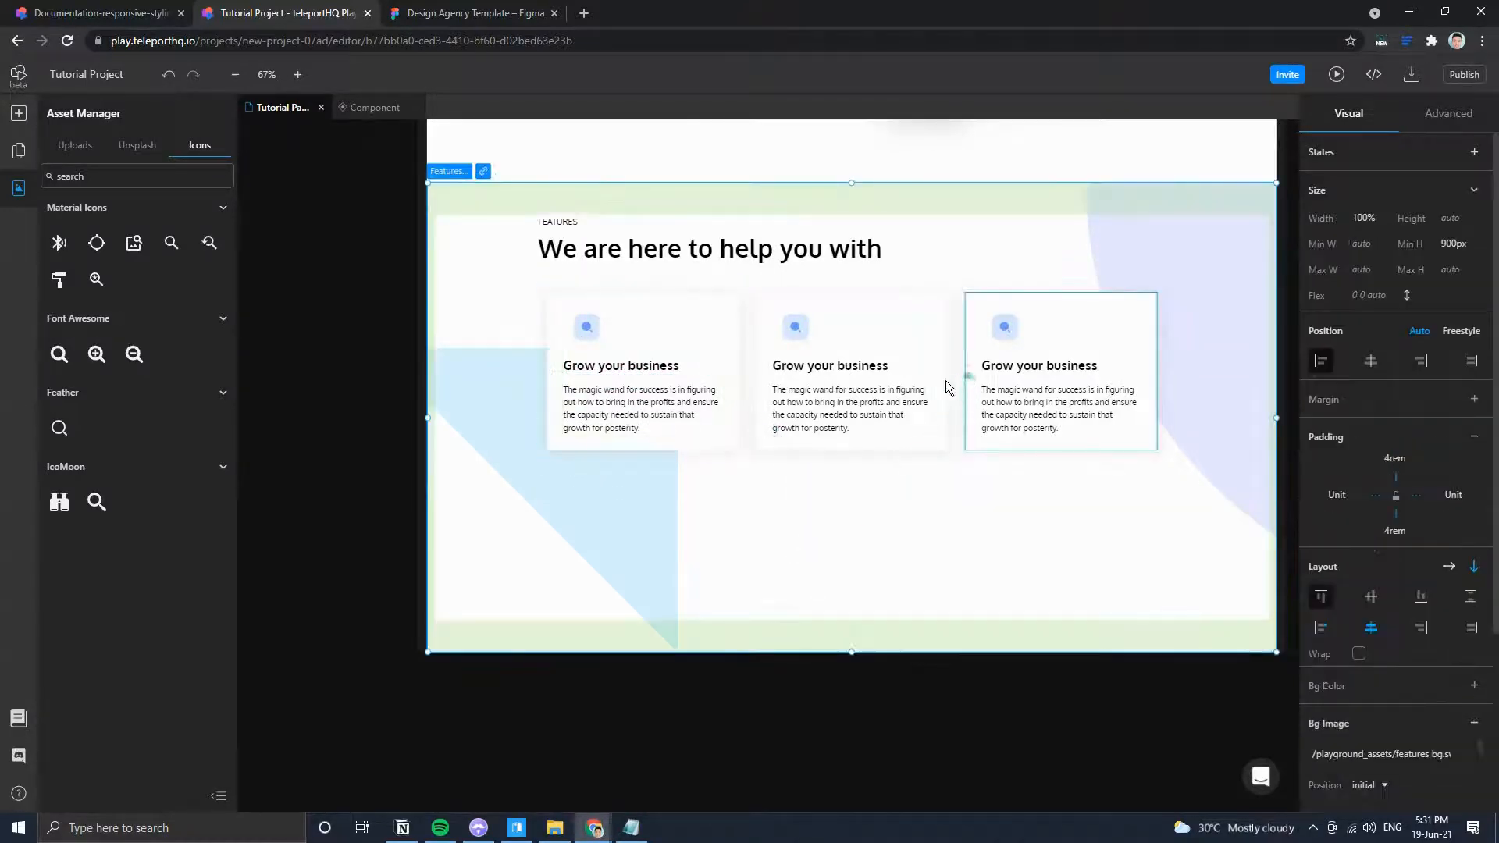
Delete the third and second Card Containers from the Features Container, keeping only the first.
click(1113, 337)
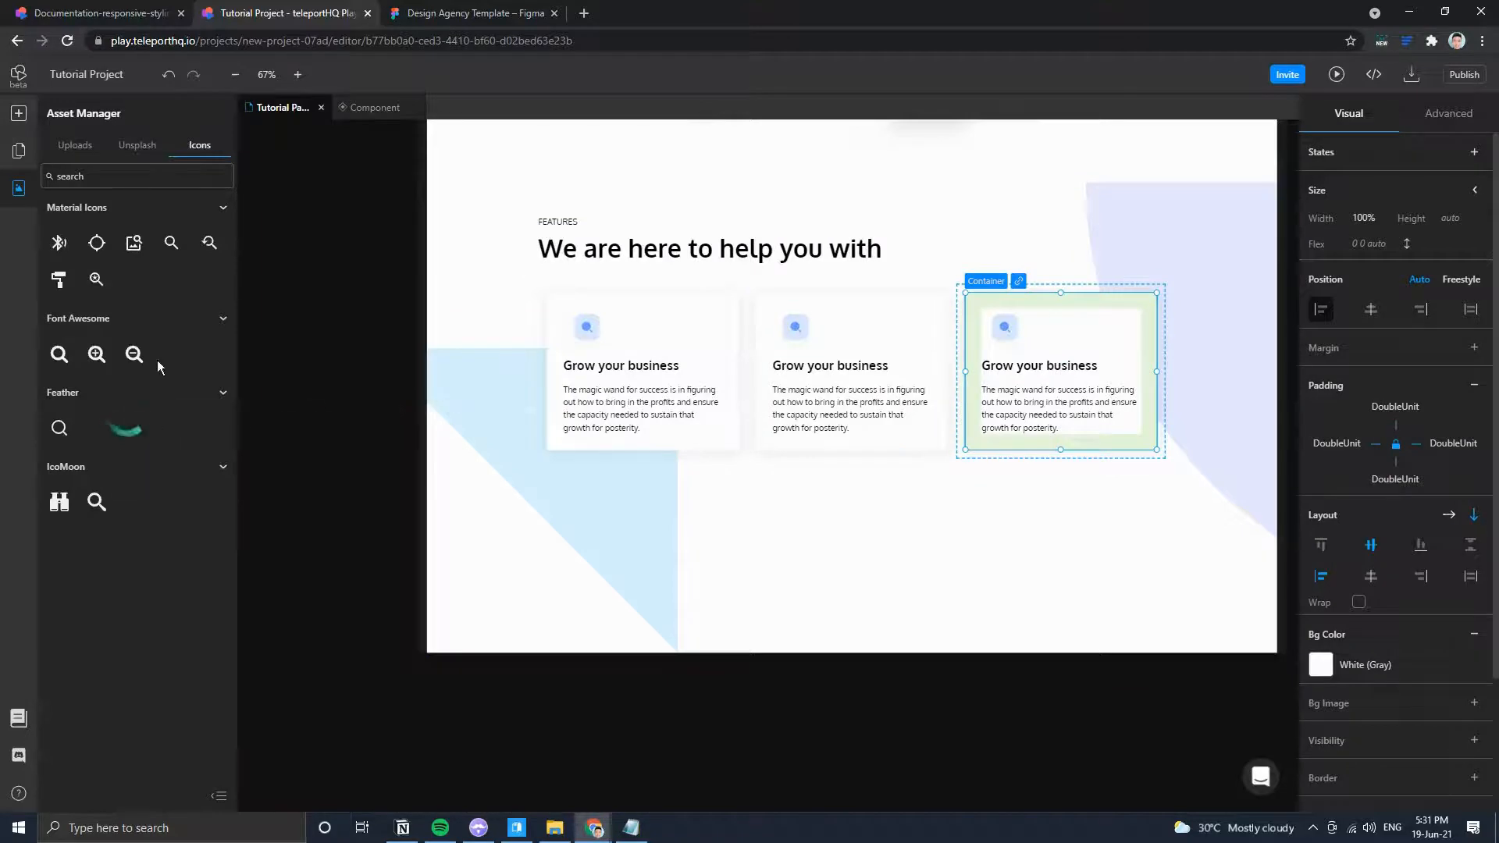
click(17, 117)
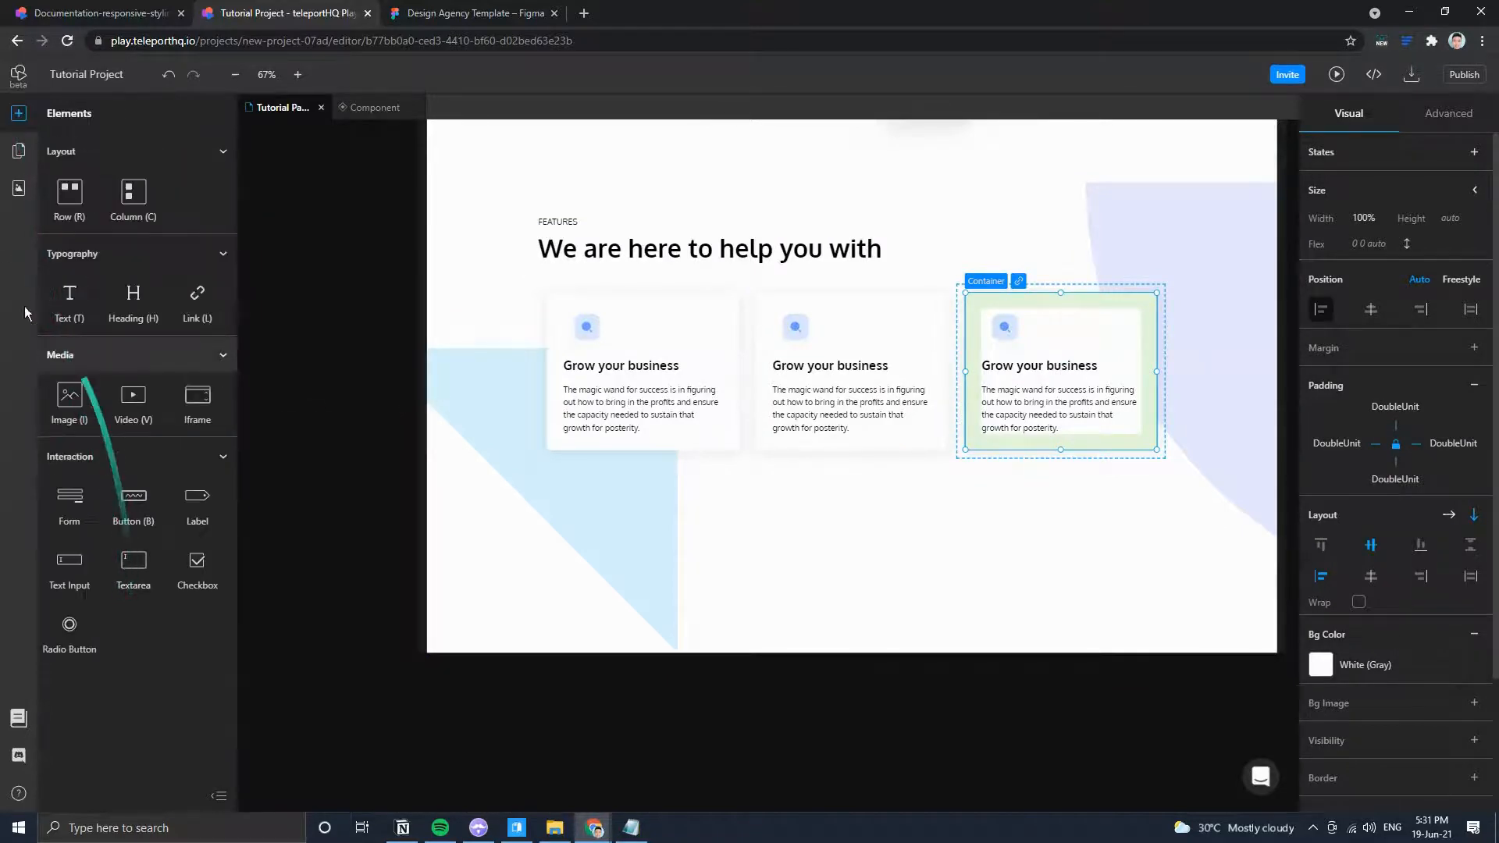
click(19, 150)
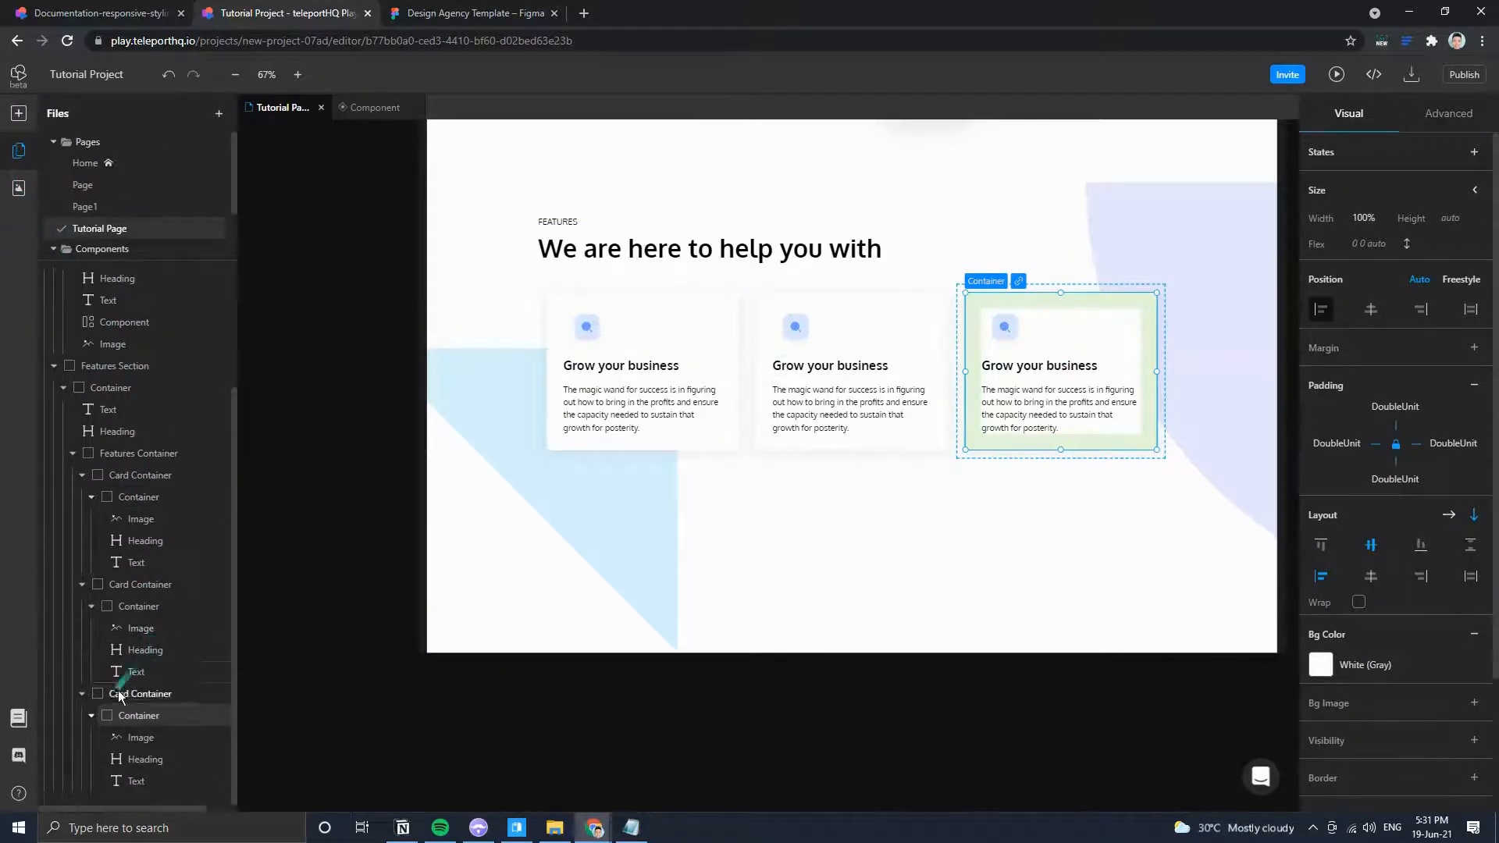
click(166, 707)
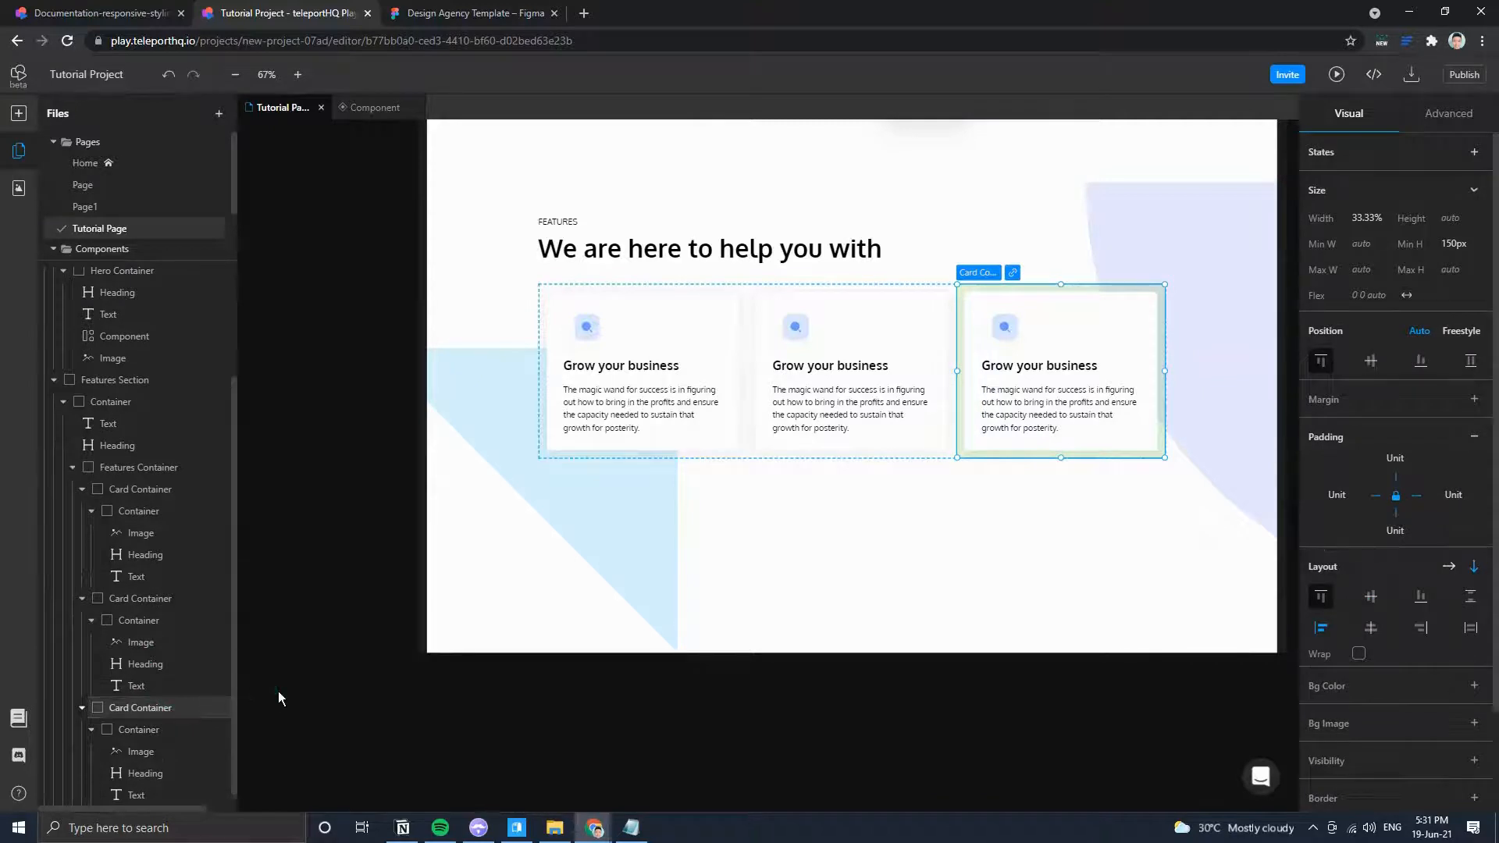
key(Delete)
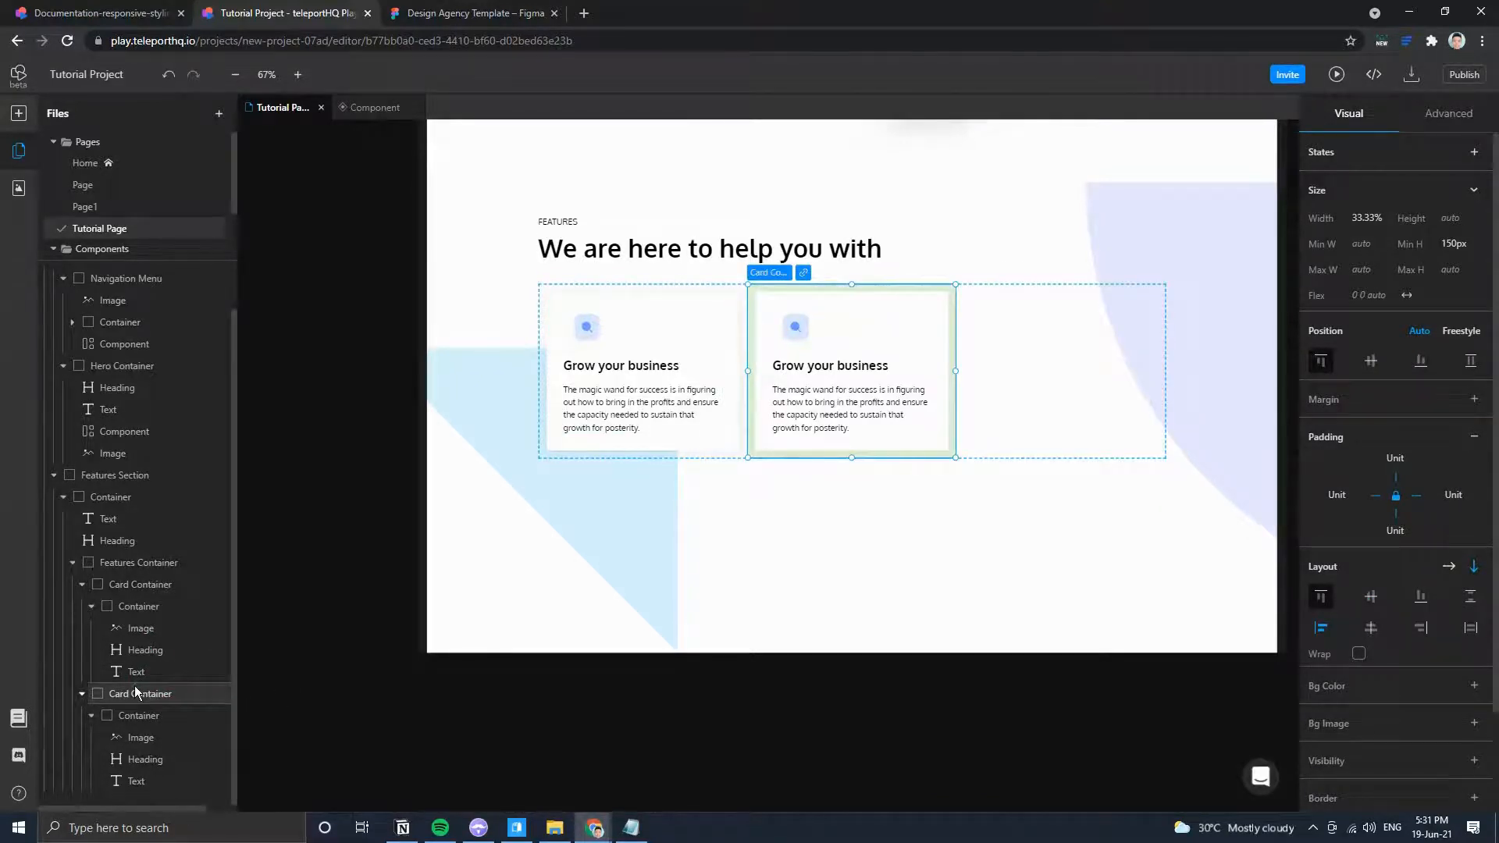
key(Delete)
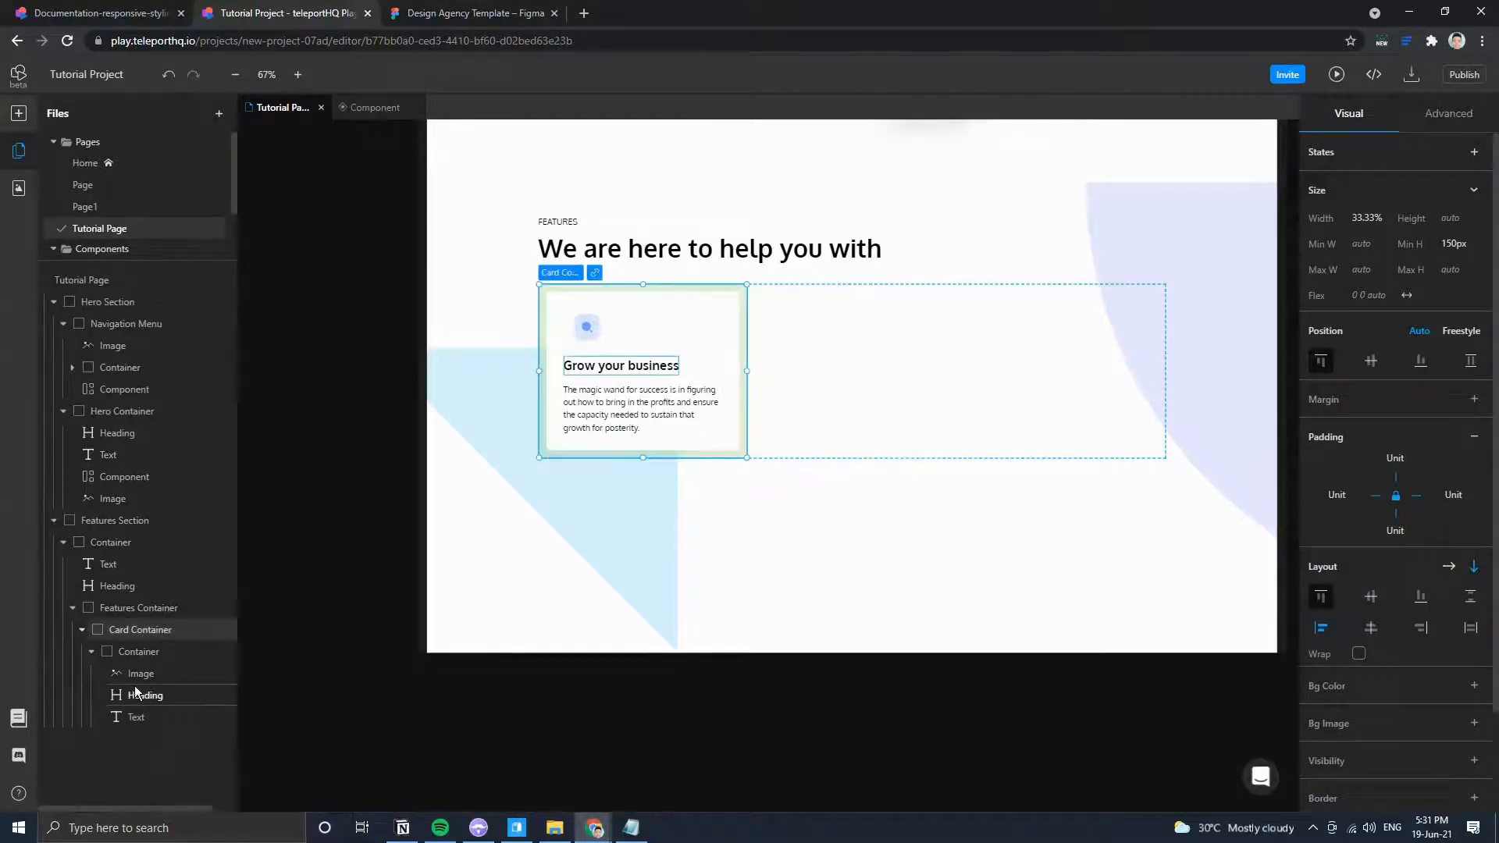
Convert the Card Container in the Features Container into a reusable component.
right_click(550, 273)
click(155, 632)
right_click(154, 631)
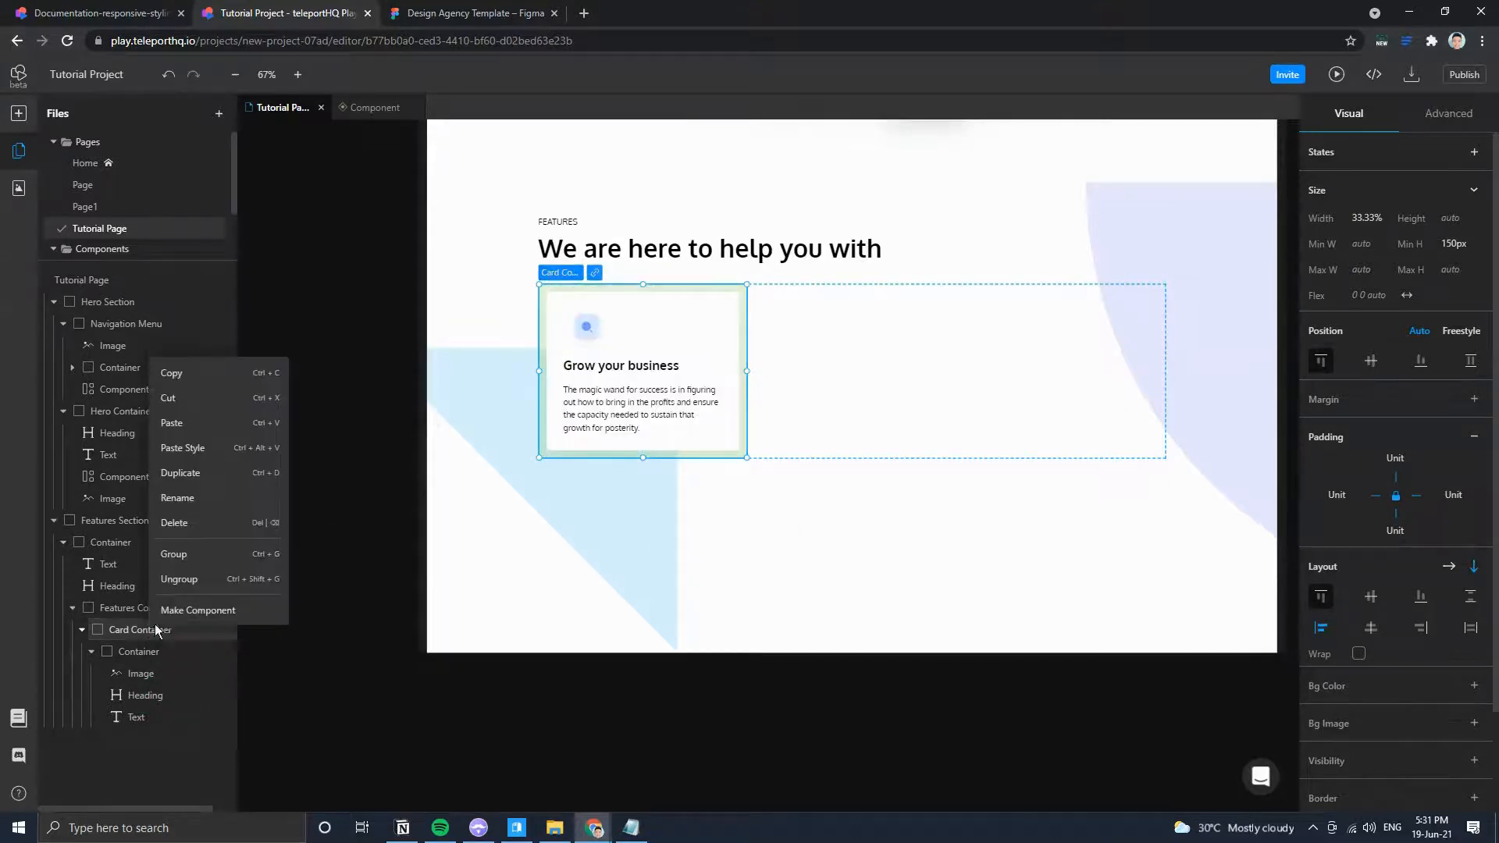
click(204, 605)
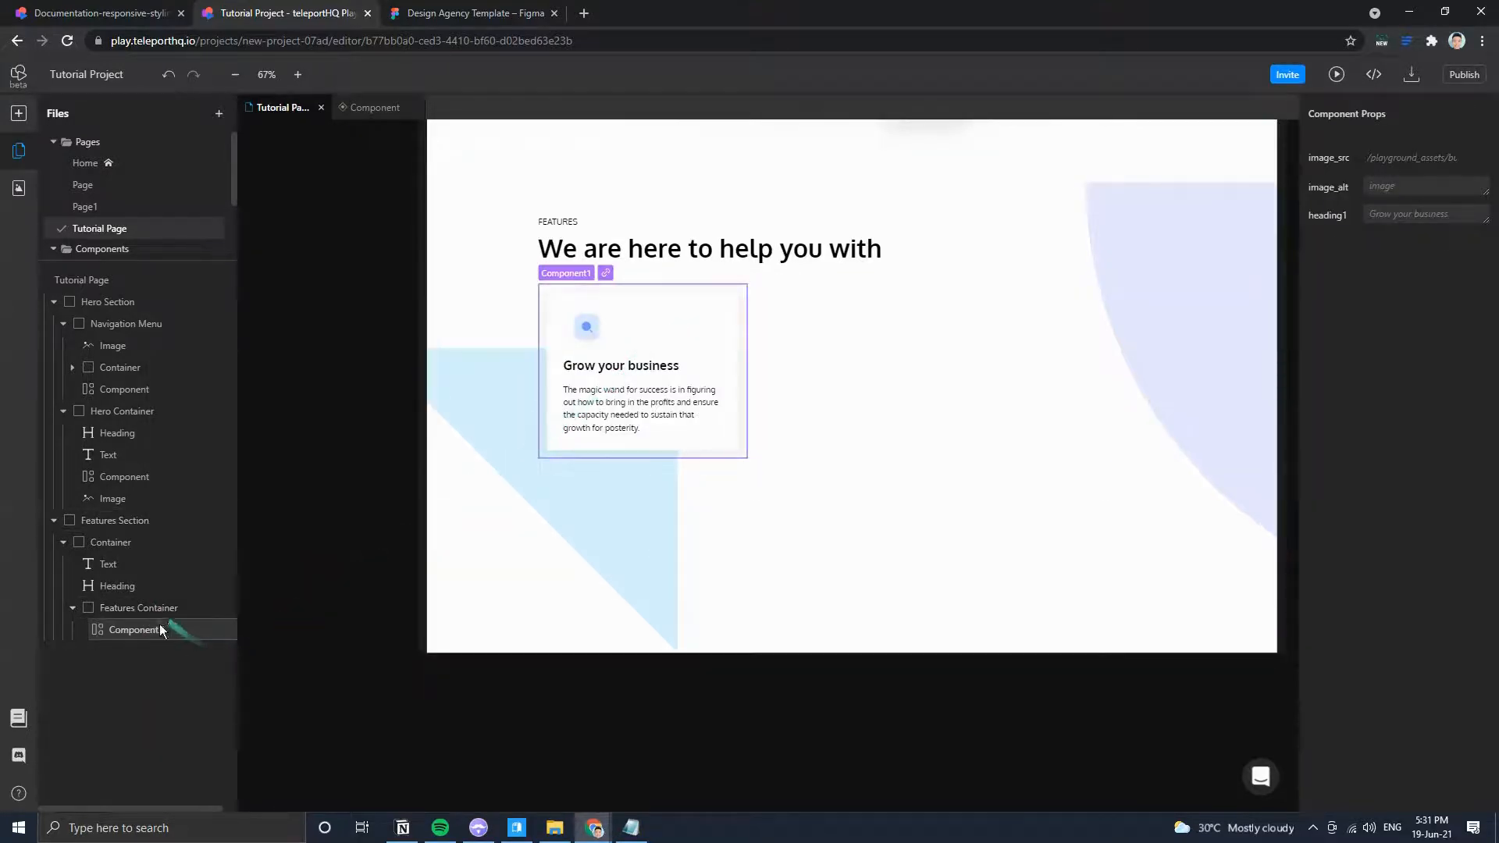
Duplicate the card component until the Features Container holds six copies.
key(ctrl+d)
key(ctrl+d)
key(ctrl+d)
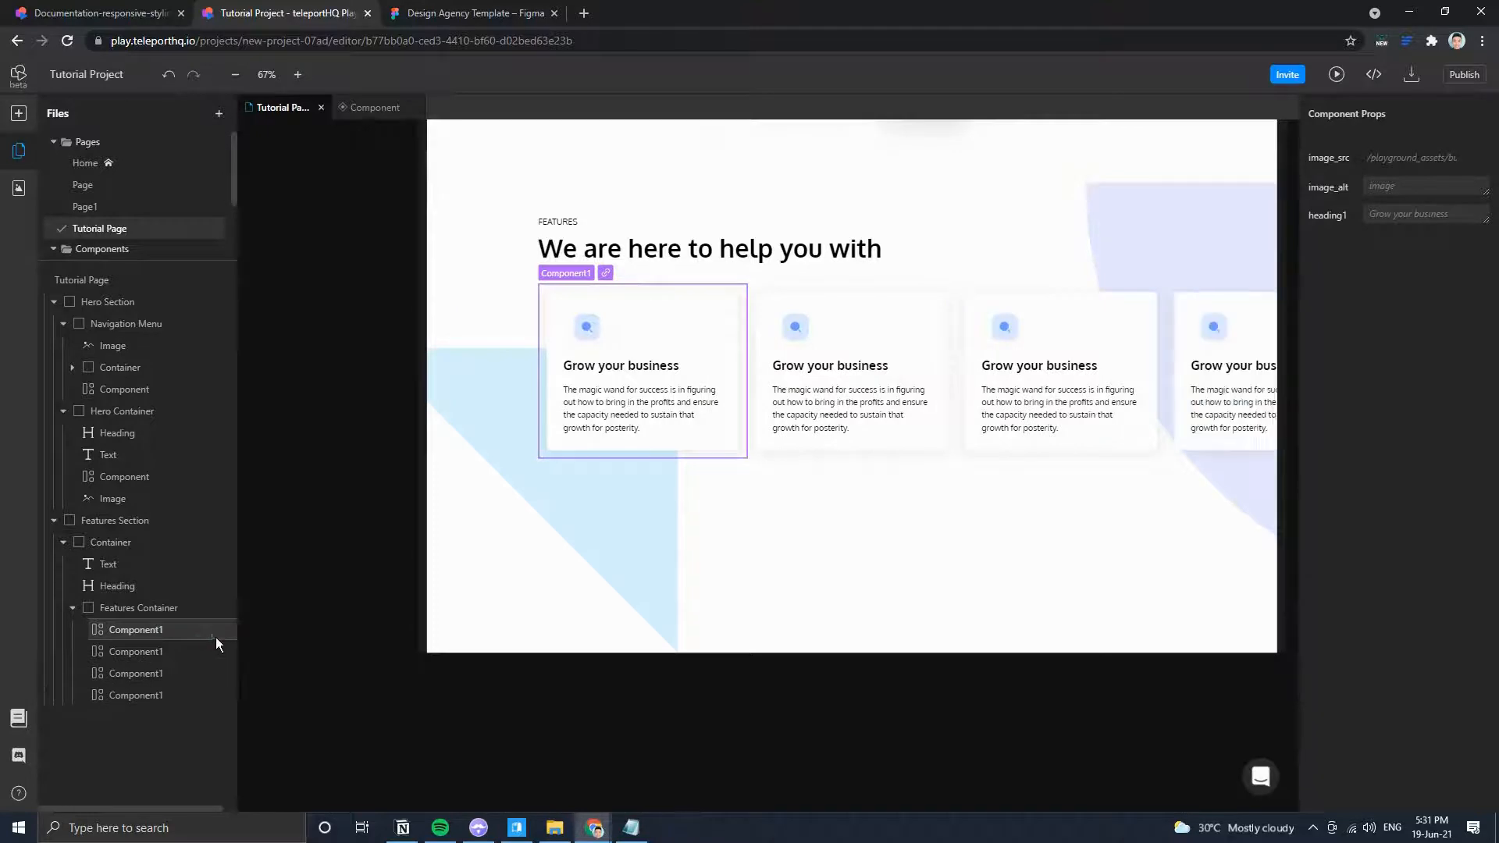
Enable wrapping on the Features Container so the card components flow onto a second row.
click(165, 610)
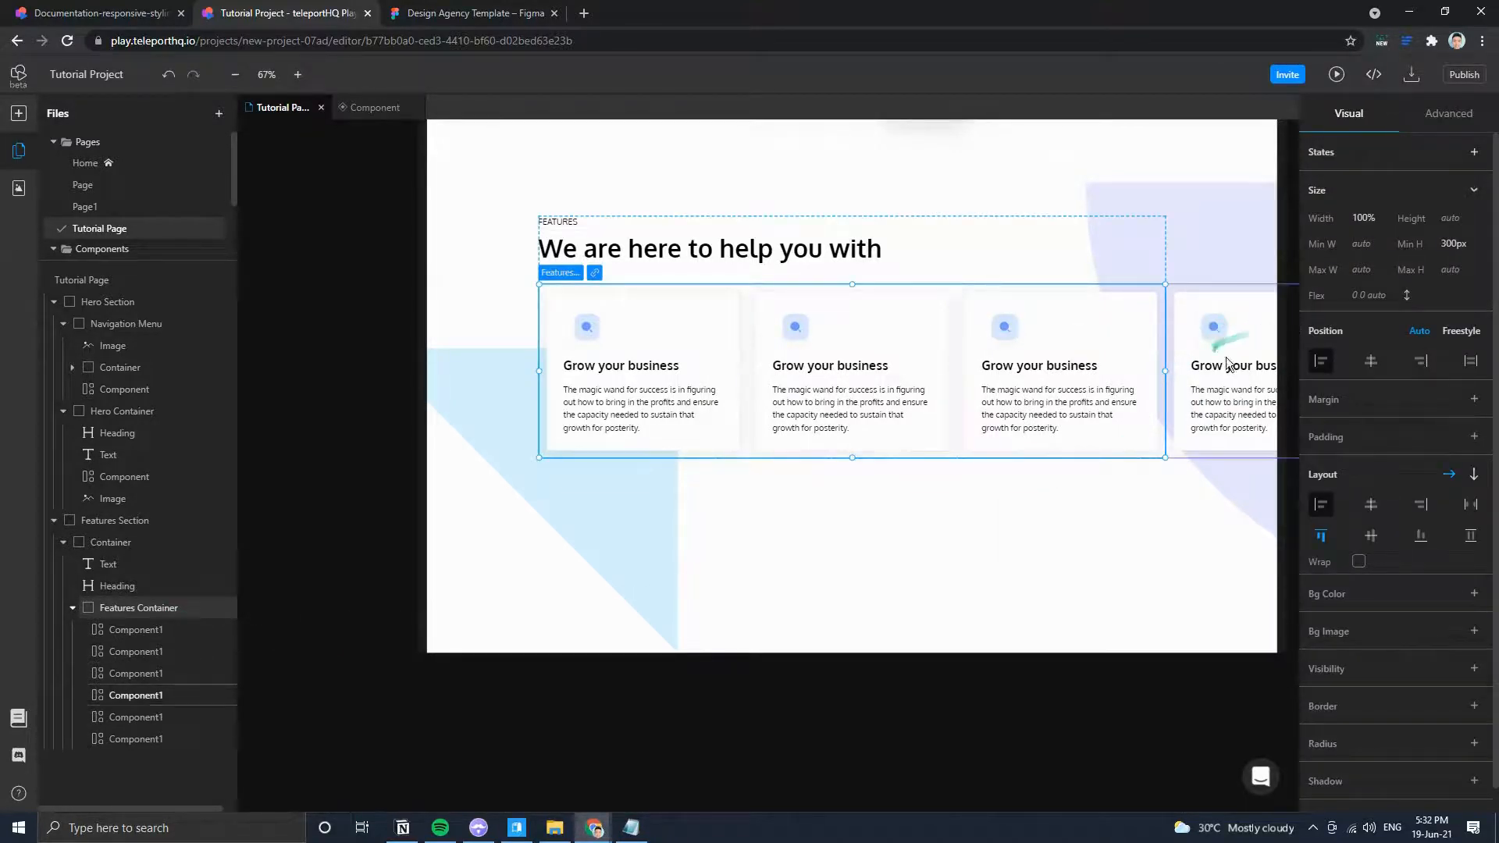
click(1359, 562)
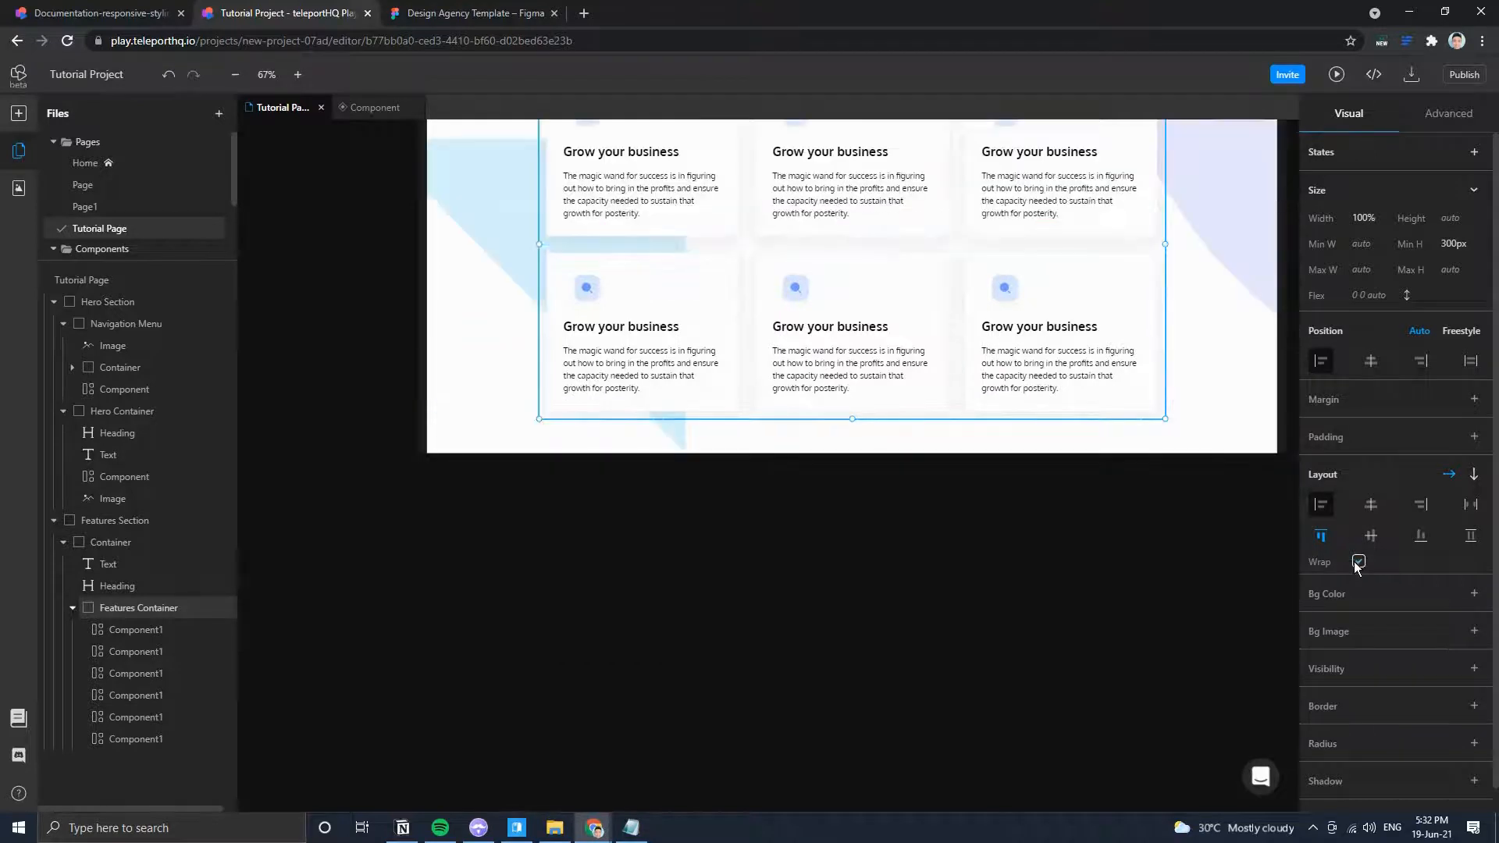
scroll(809, 531, up, 3)
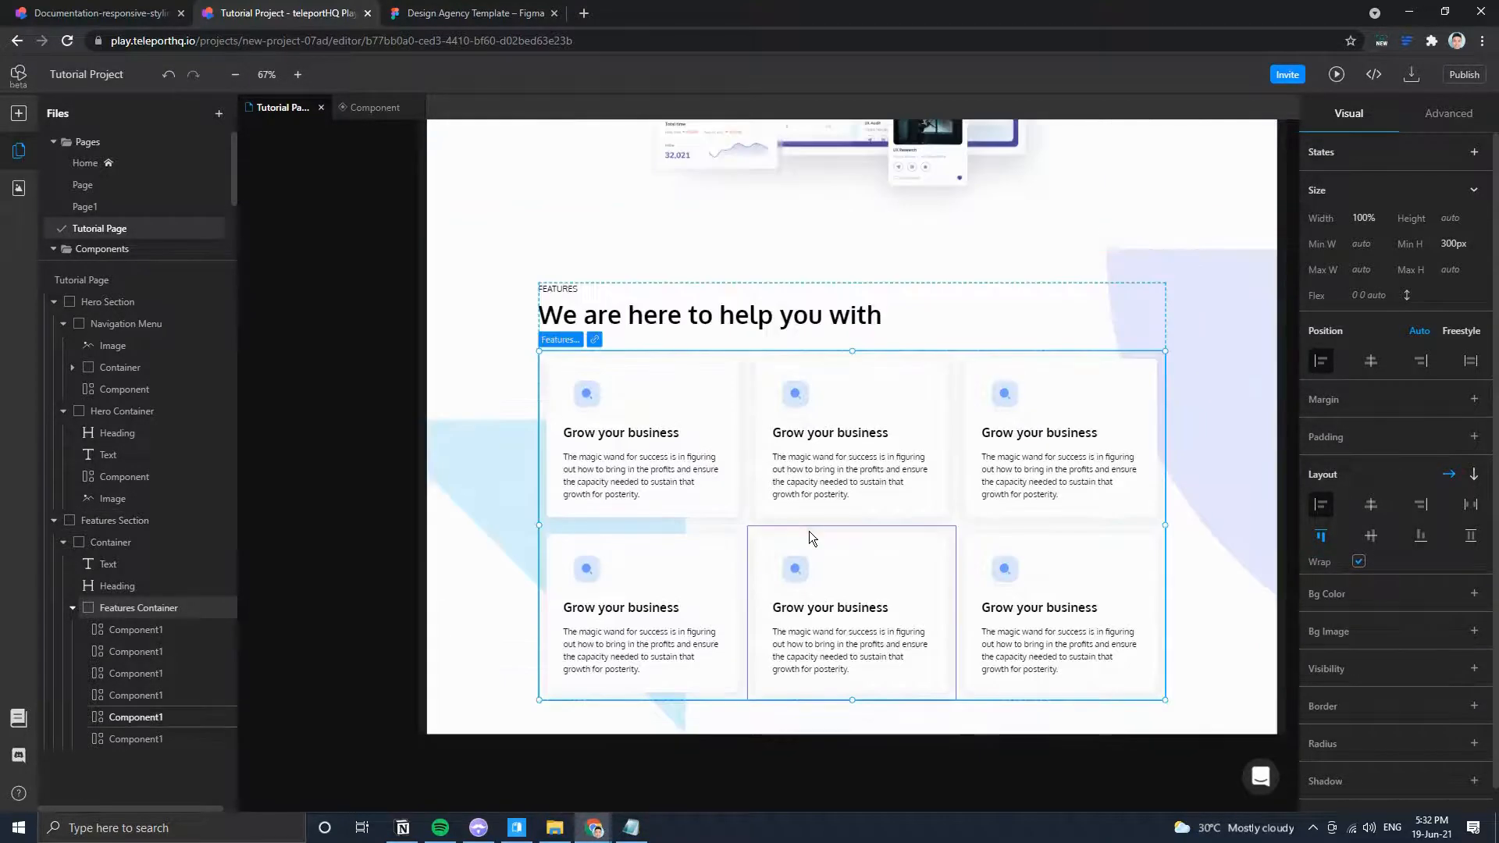
Switch to the Figma design and compare its features heading and card grid with the features section built in teleportHQ.
click(475, 14)
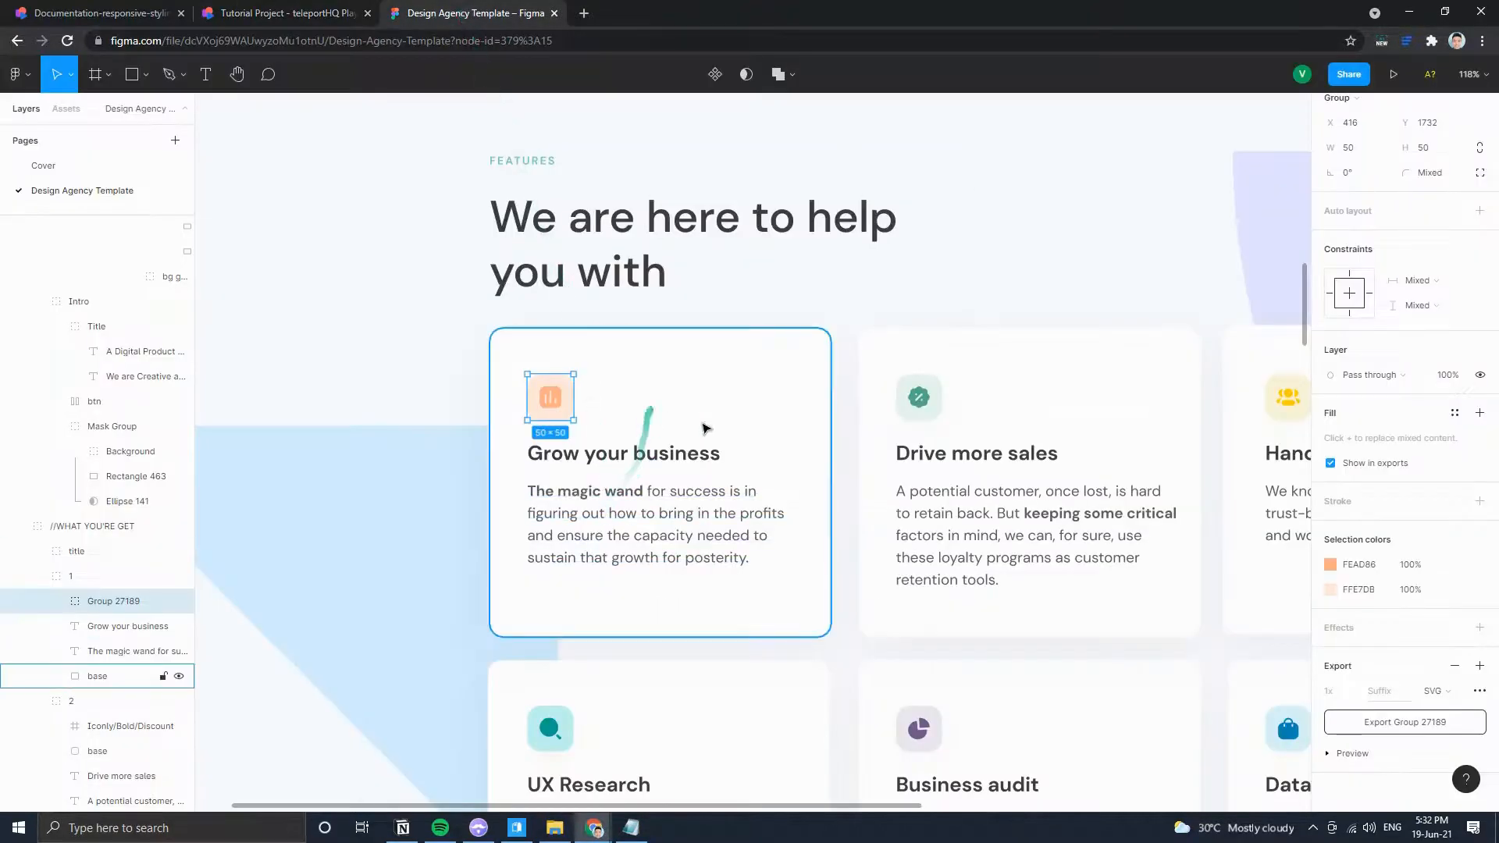
scroll(887, 537, down, 2)
scroll(985, 553, right, 4)
scroll(986, 553, down, 2)
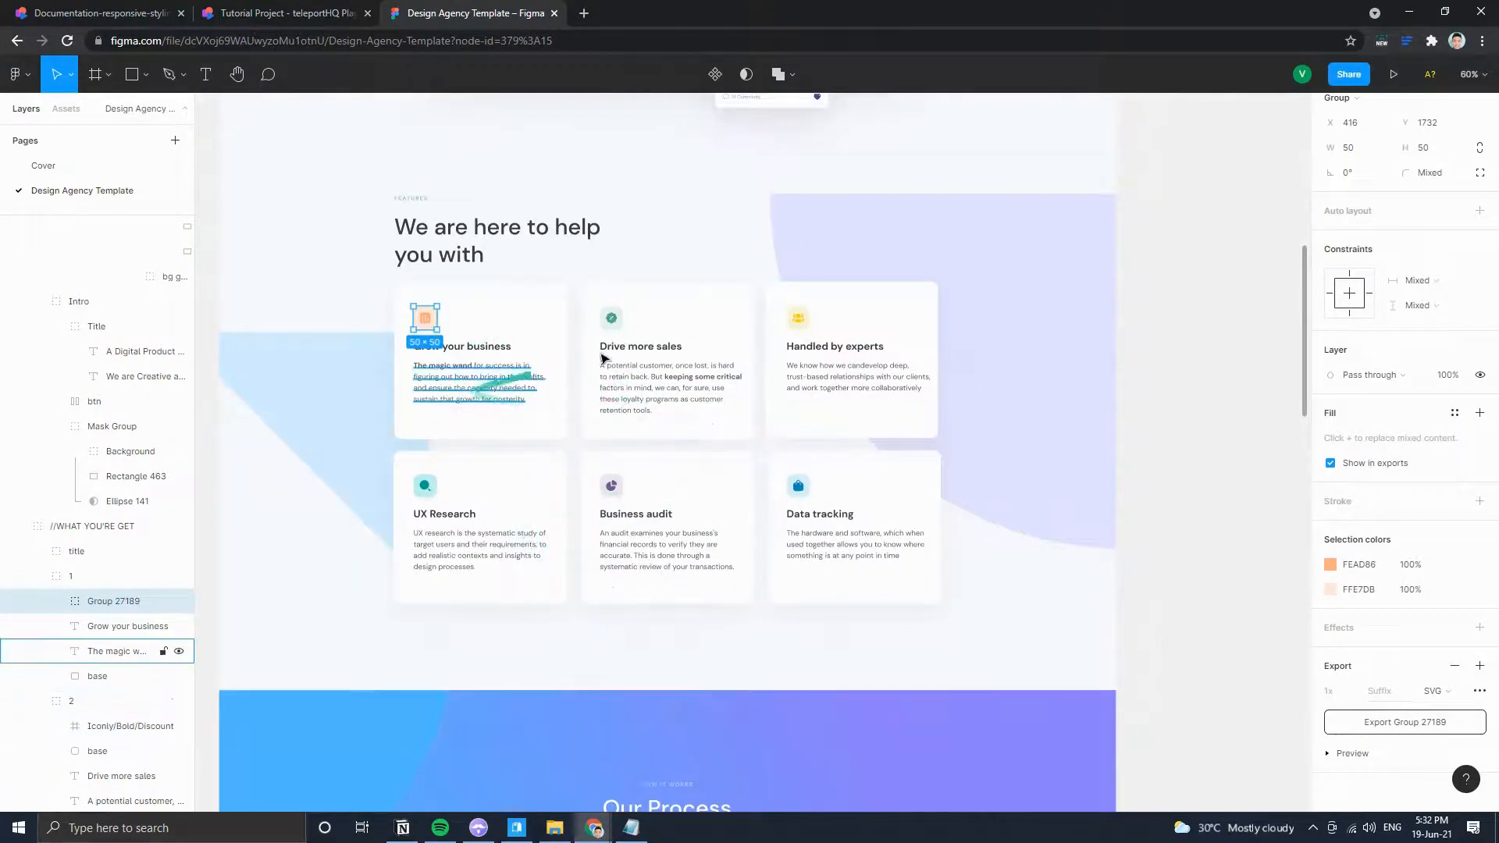
scroll(697, 538, down, 3)
scroll(697, 539, left, 4)
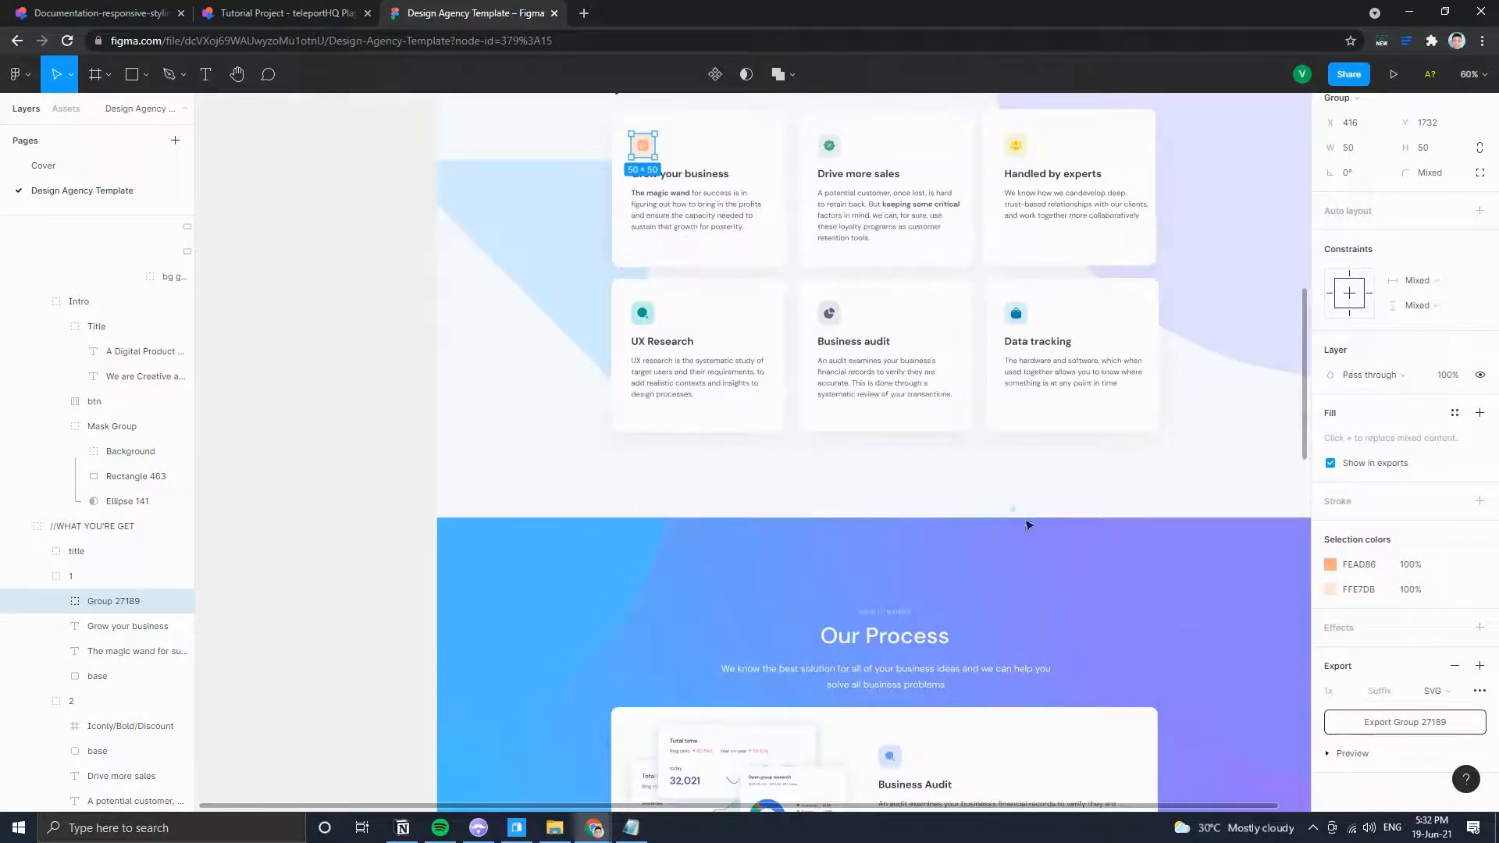
scroll(1028, 522, right, 3)
scroll(1028, 522, up, 1)
click(1219, 451)
click(289, 13)
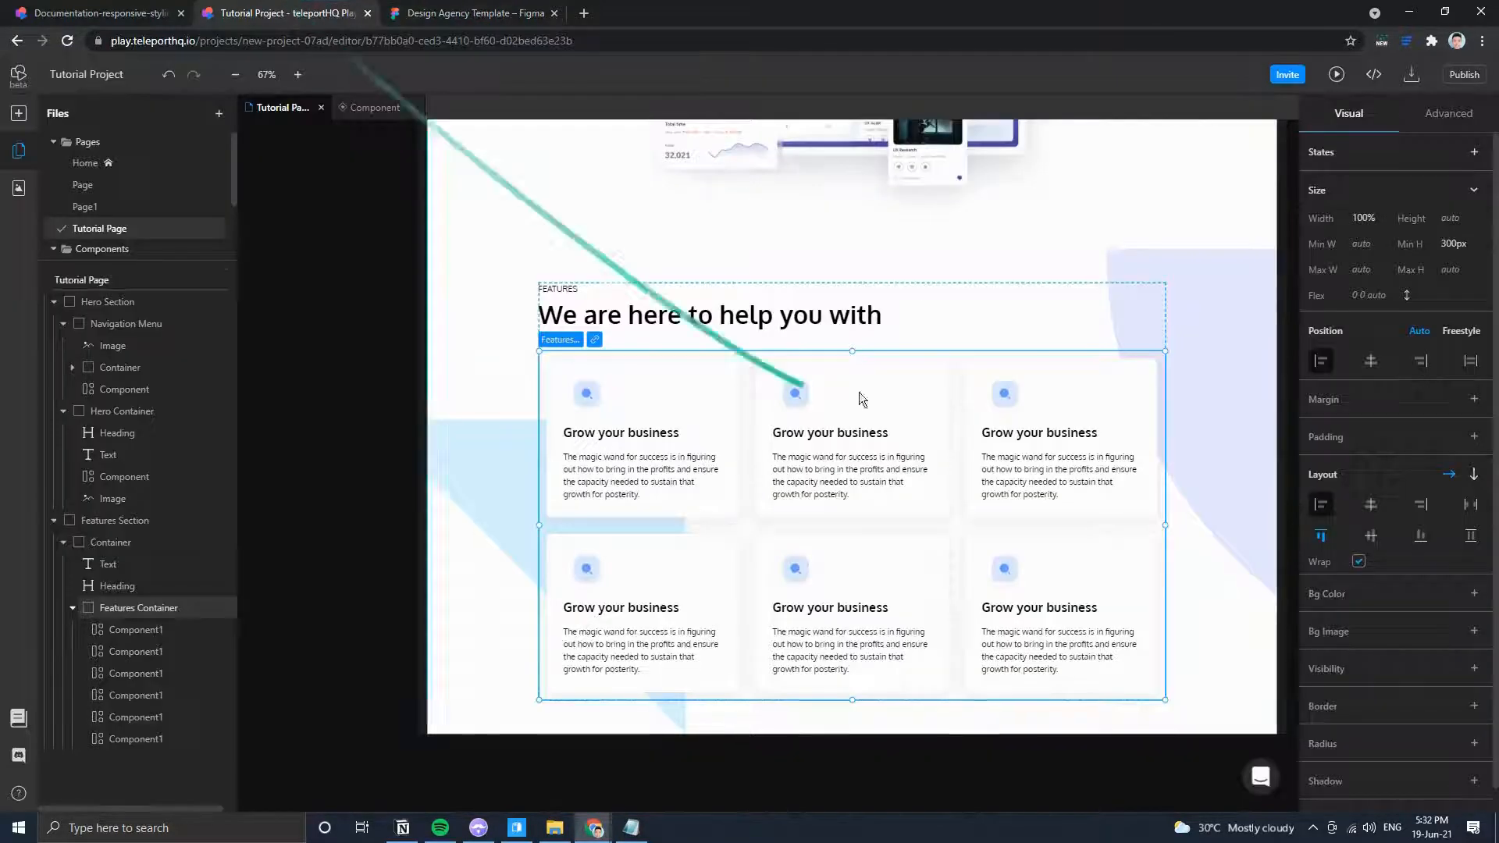
scroll(874, 525, down, 3)
scroll(839, 480, up, 3)
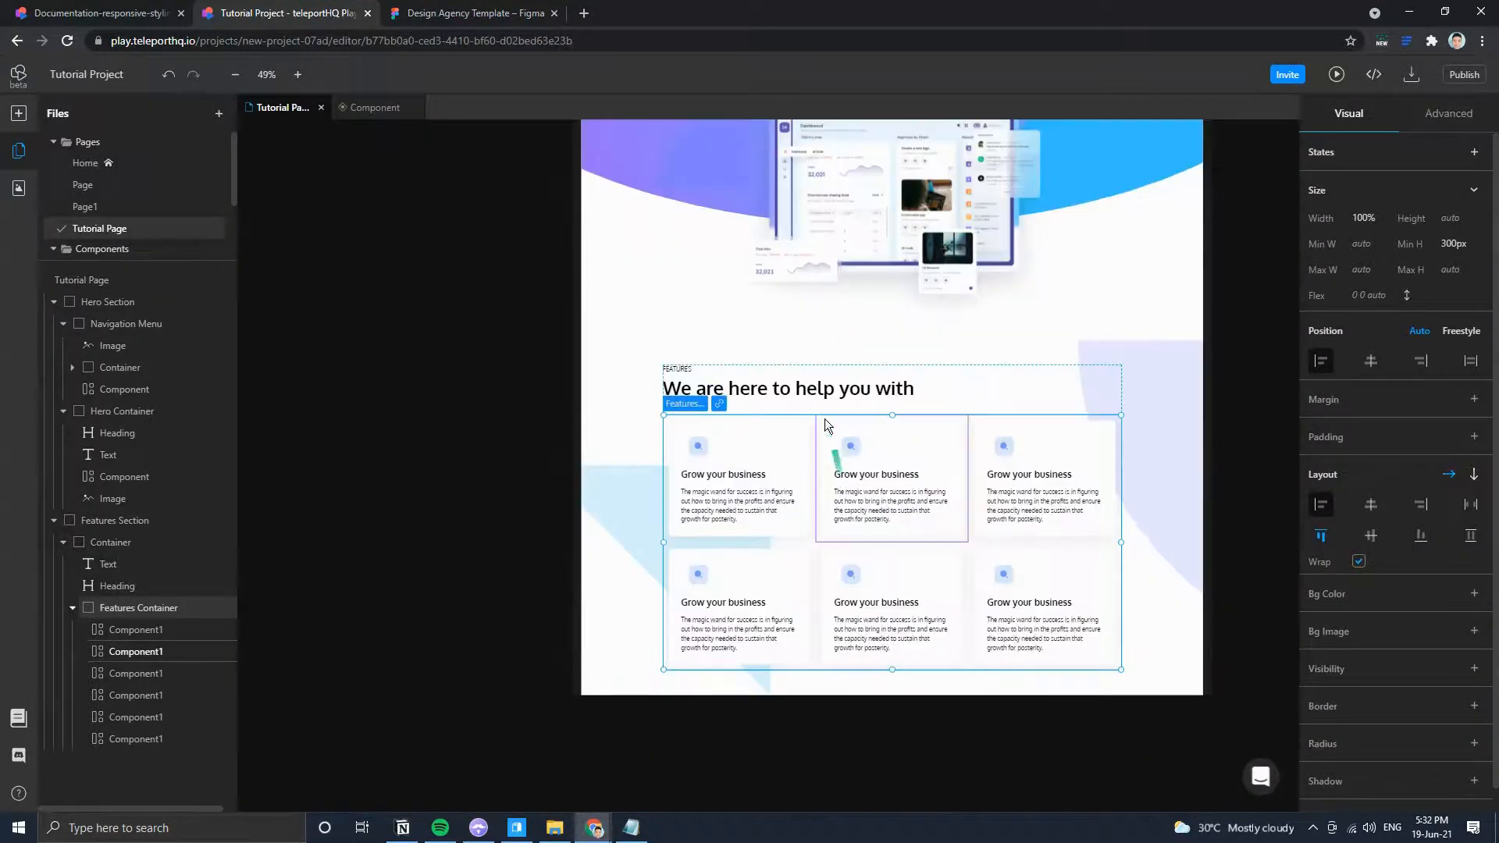
click(410, 11)
scroll(572, 340, up, 1)
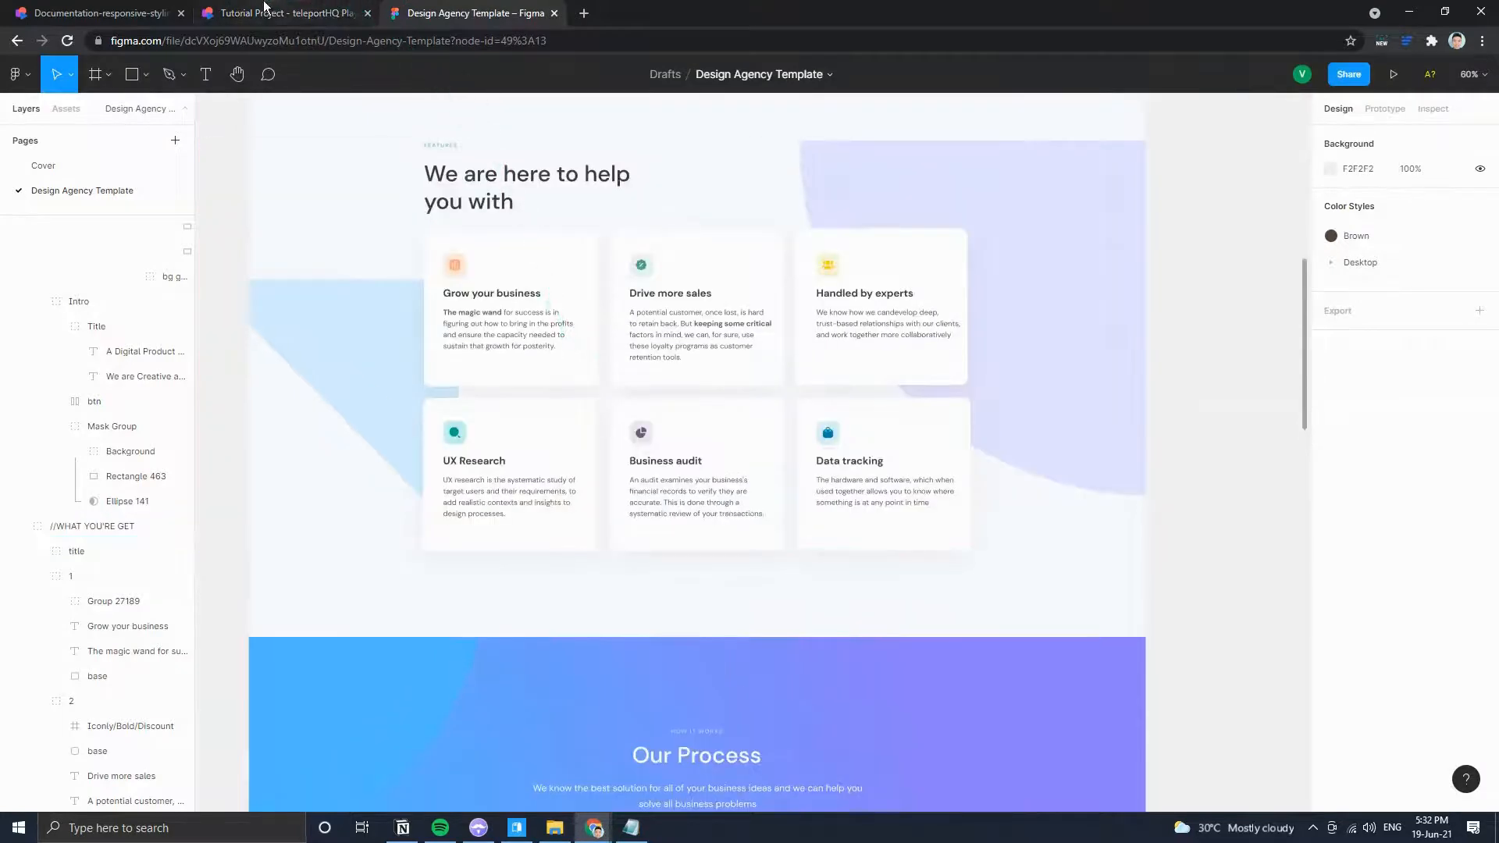
Return to teleportHQ and set the text color of the FEATURES label above the heading to PrimaryAccent.
click(289, 13)
click(684, 374)
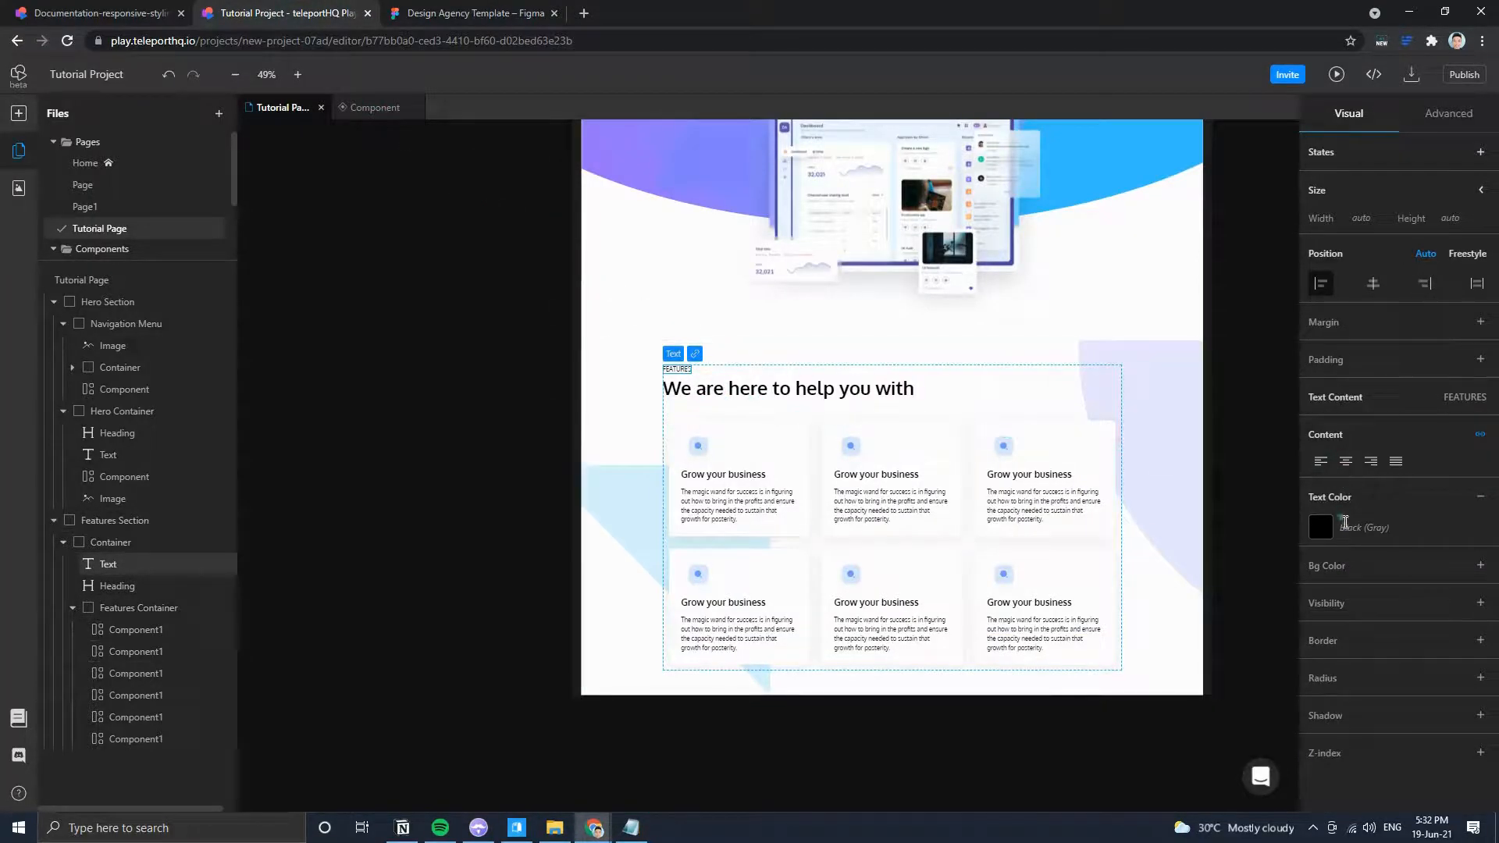
click(1374, 527)
click(1374, 739)
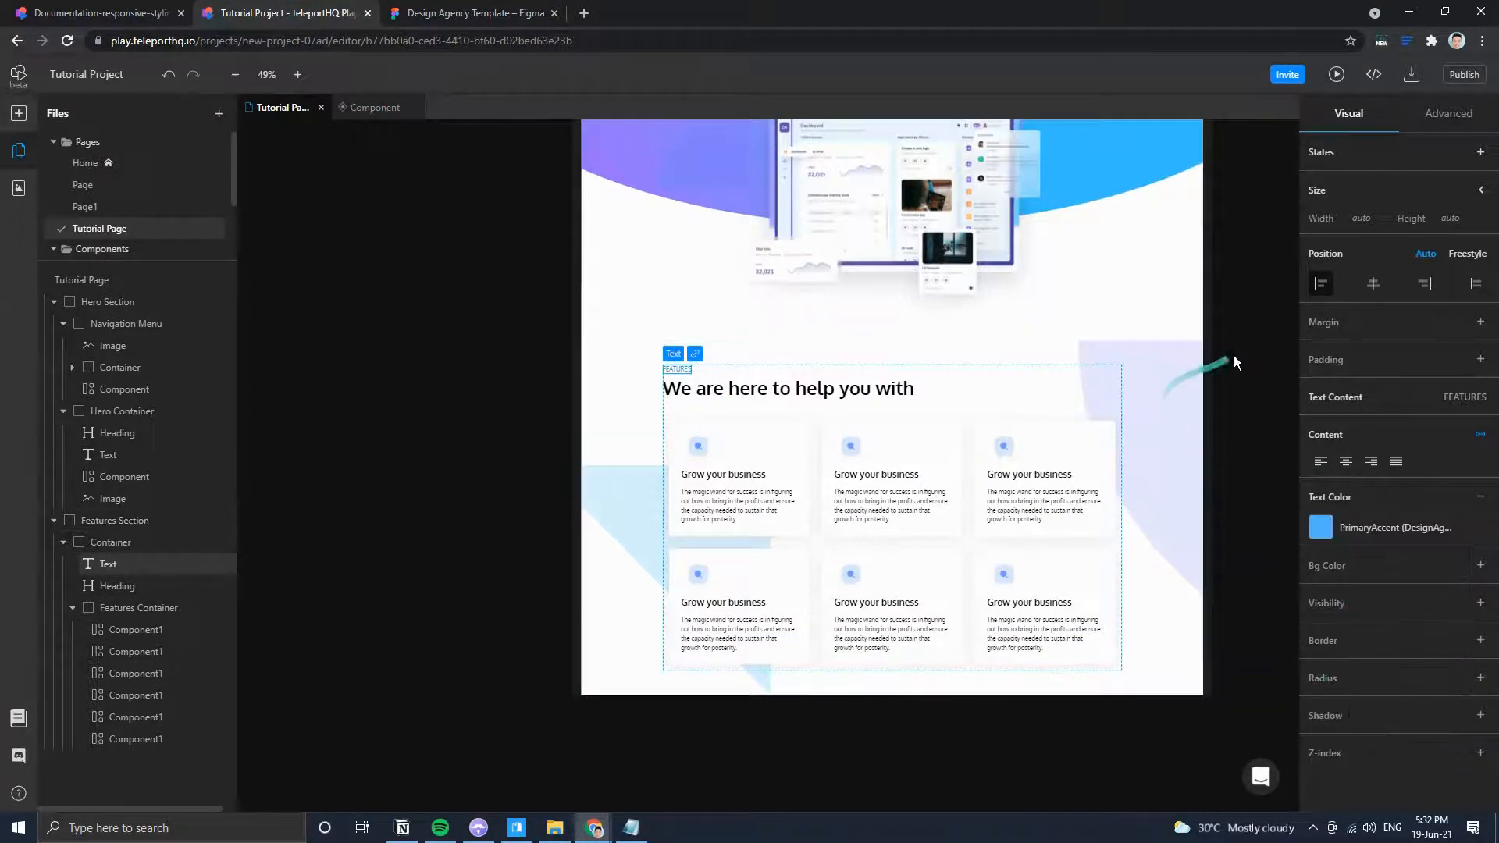
Review the features section, check the Our Process section in the Figma design, and return to the Tutorial Page's hero in teleportHQ.
click(1235, 355)
drag(1101, 250, 1053, 498)
drag(1004, 435, 861, 365)
scroll(875, 463, down, 3)
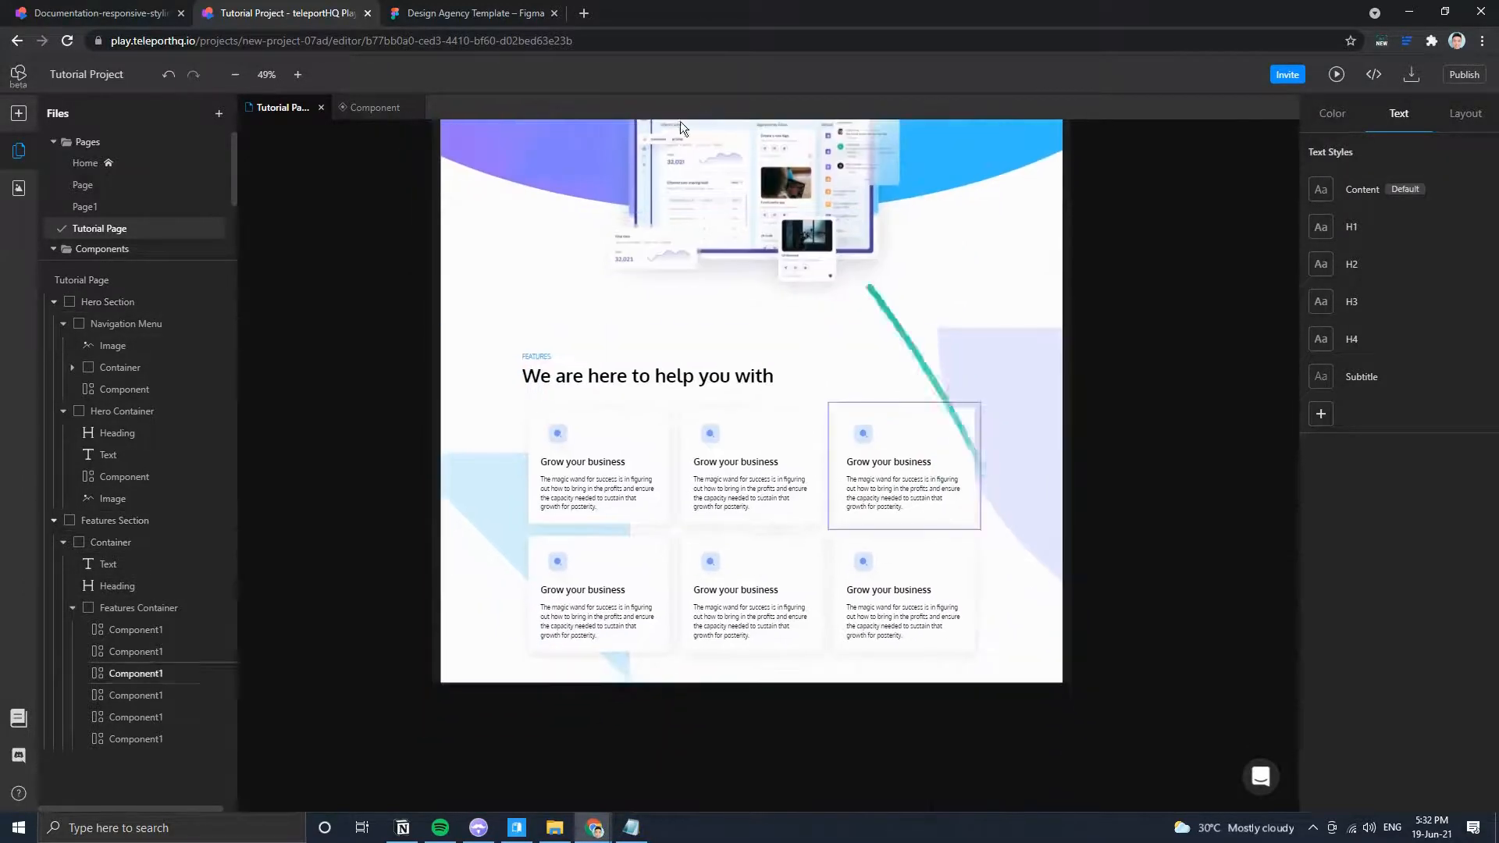
click(472, 12)
scroll(991, 443, down, 7)
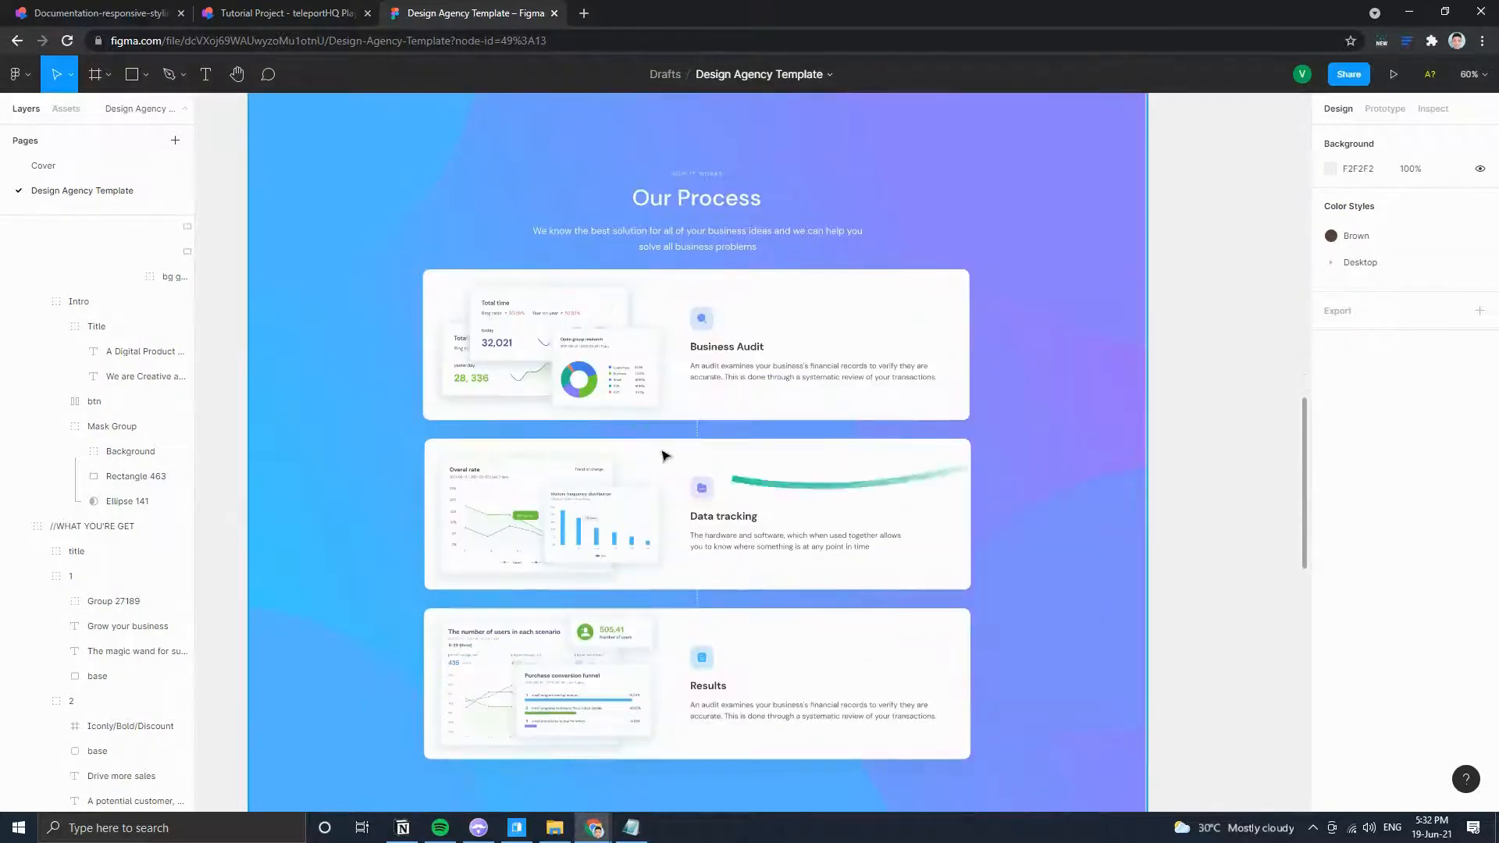
click(328, 9)
scroll(1054, 492, up, 5)
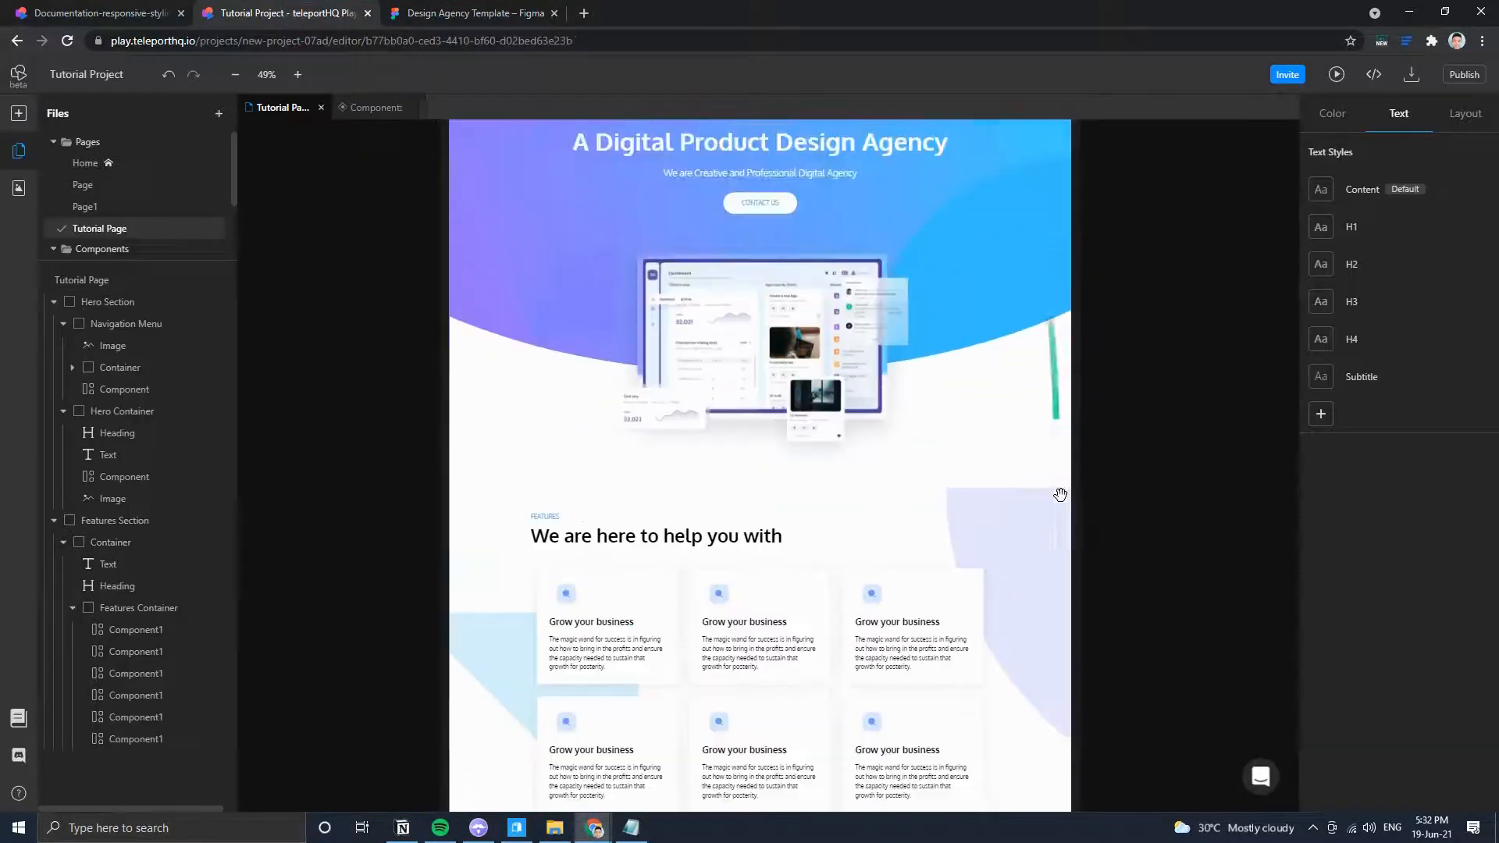
Check the page's responsiveness by narrowing the canvas to 1033, switching to the 991 breakpoint and widening it to 1803.
click(1042, 222)
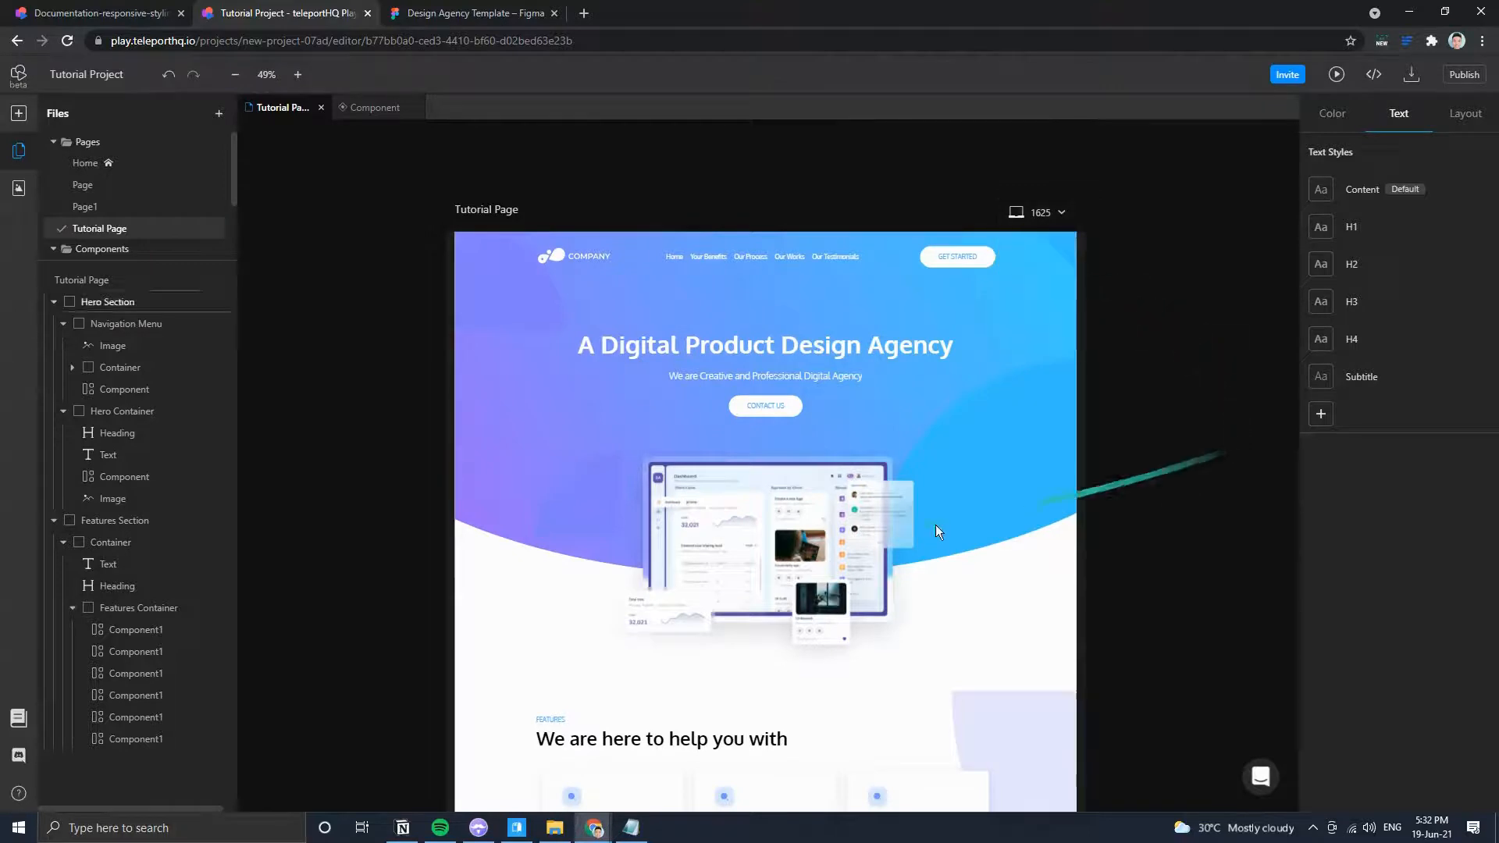
drag(1073, 358, 972, 358)
click(734, 522)
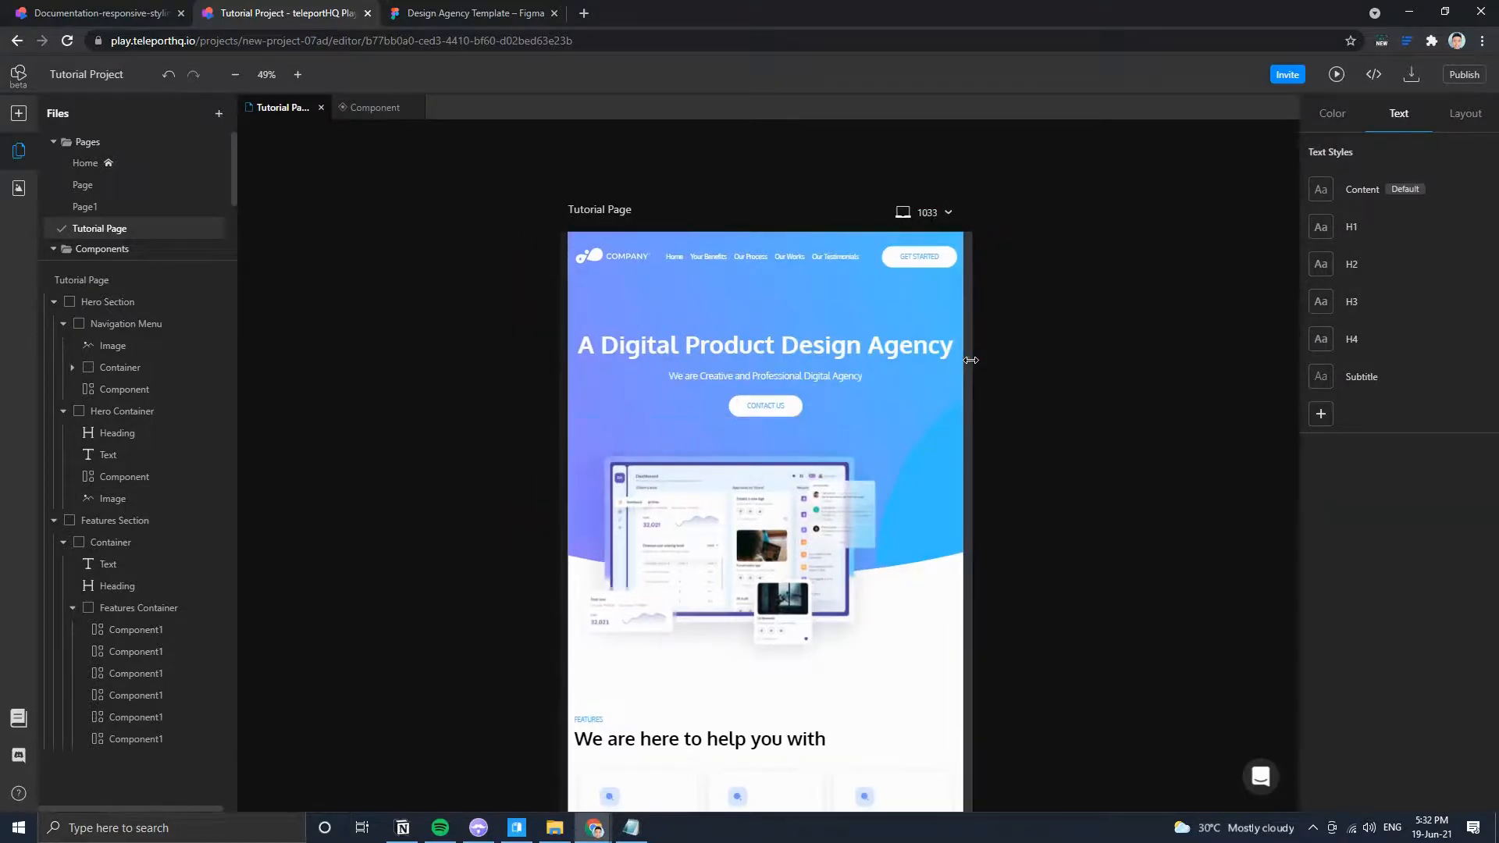
click(934, 221)
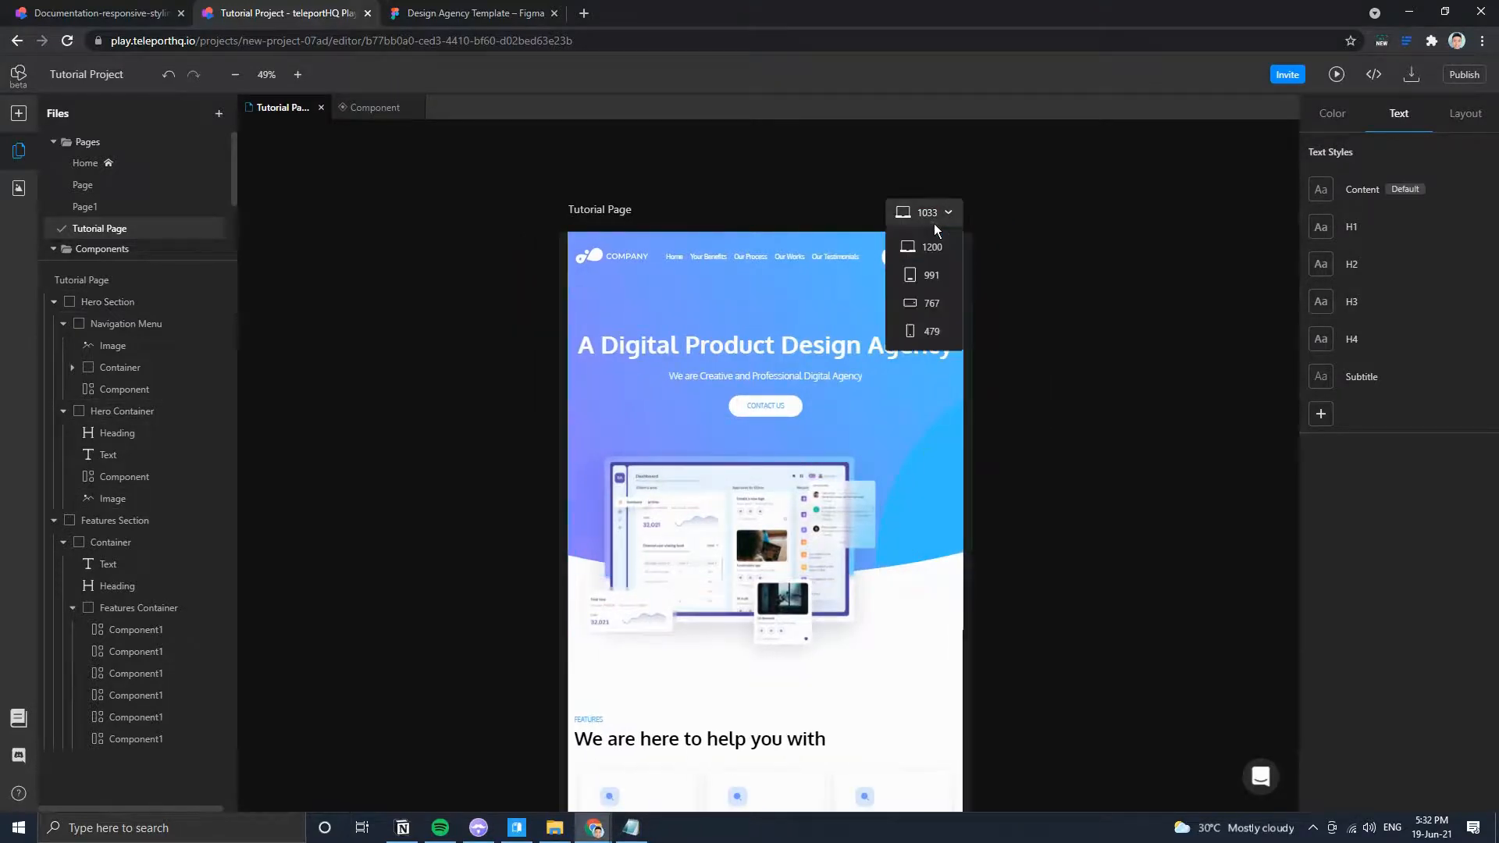
click(905, 275)
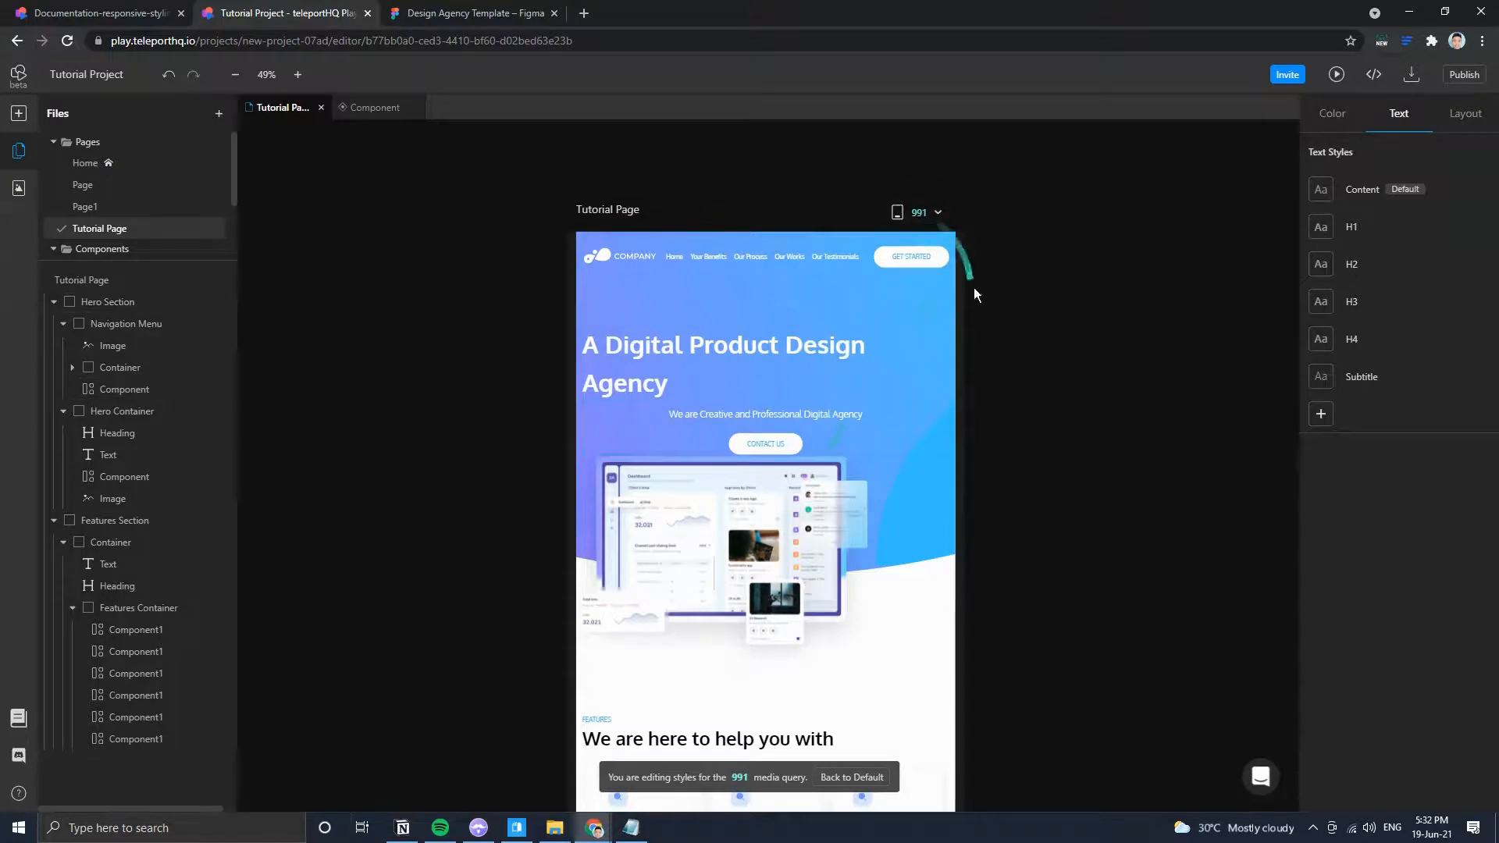
drag(965, 300, 1124, 304)
Change the hero dashboard image's position from Freestyle to Auto.
click(835, 503)
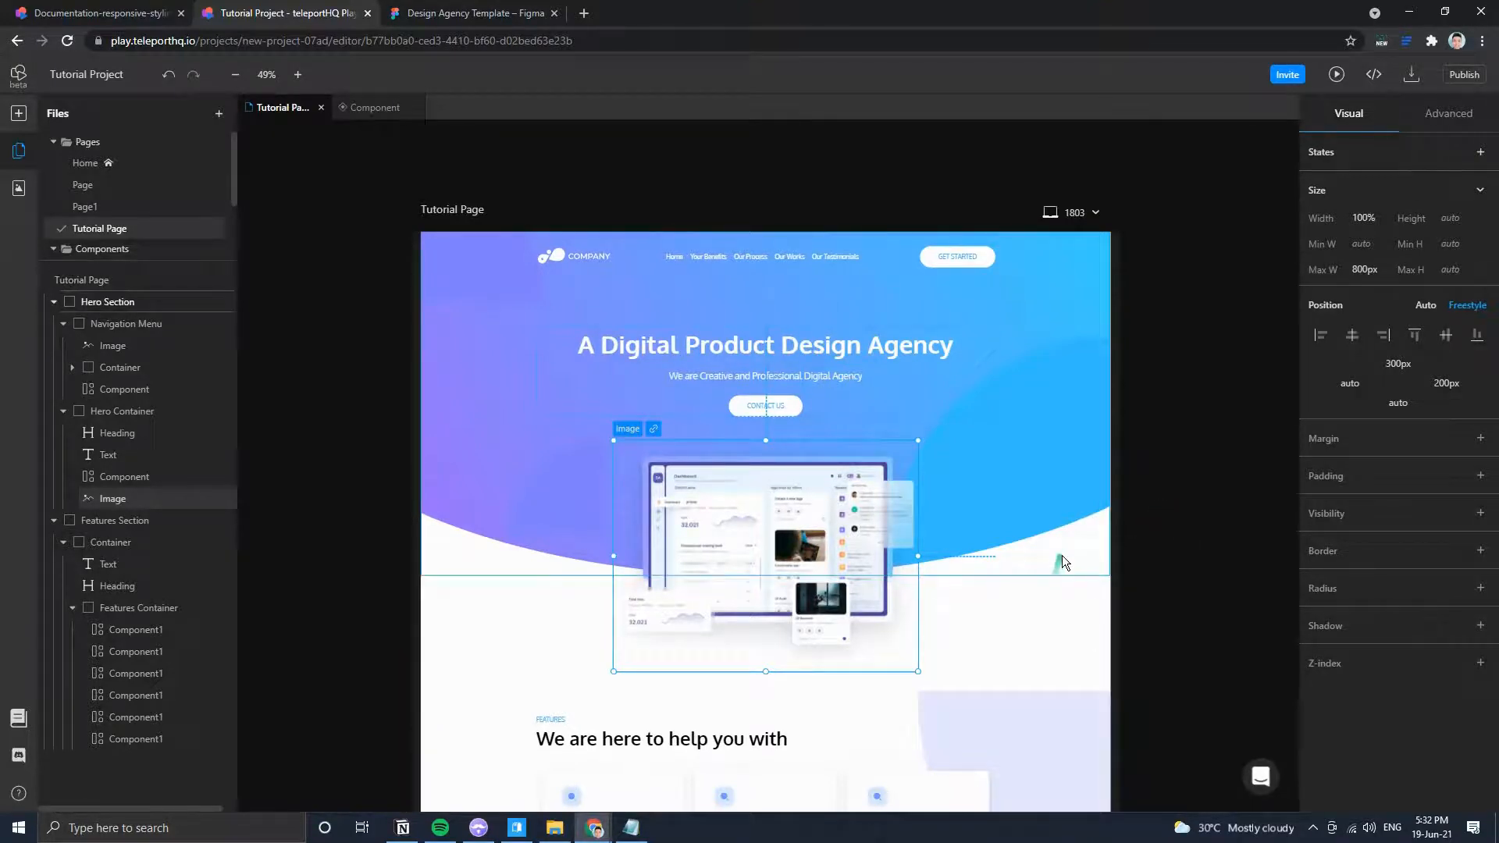
click(1062, 555)
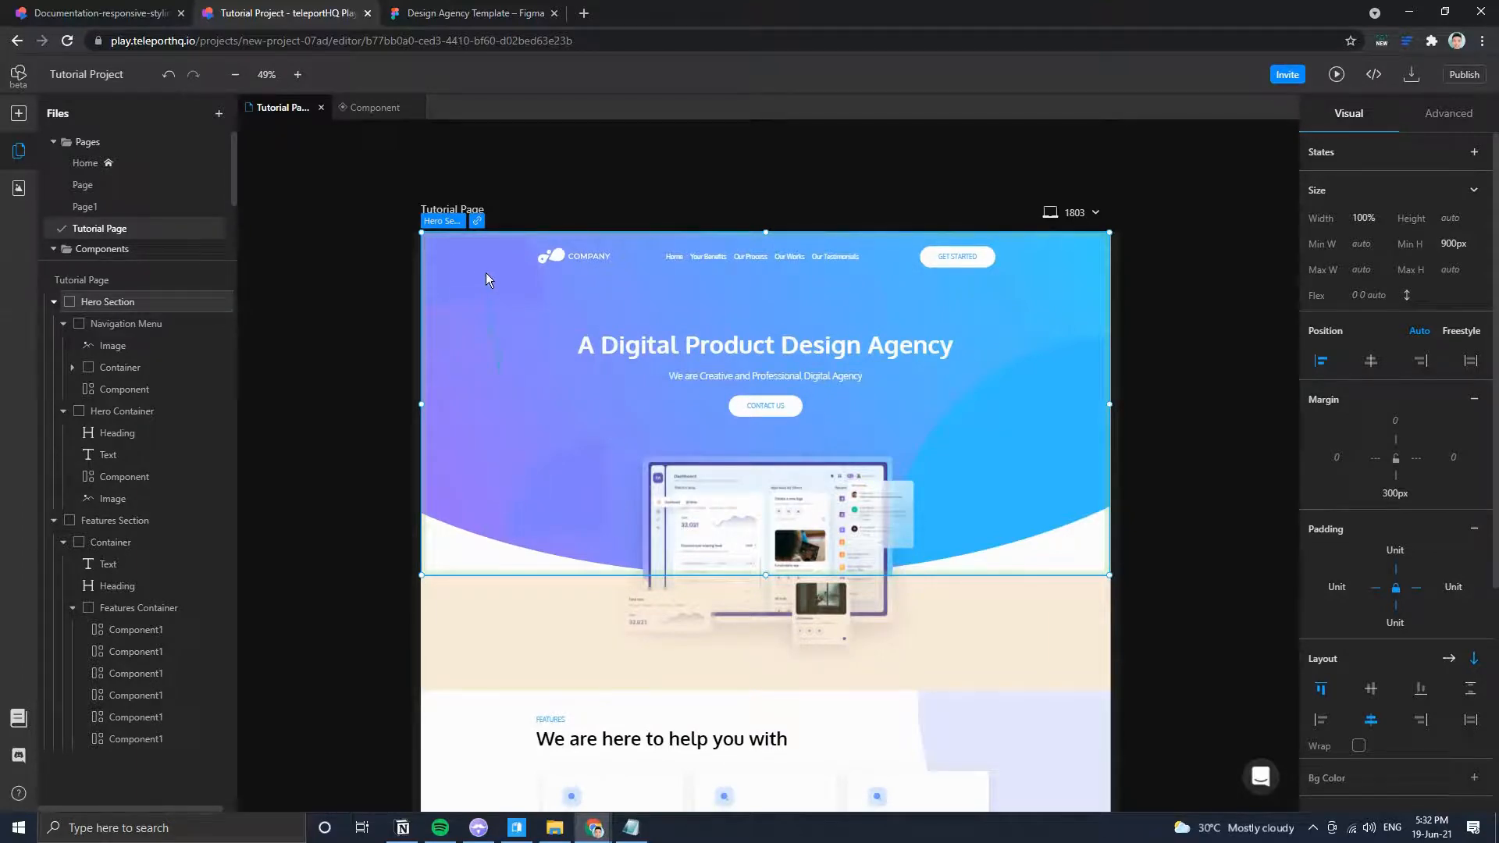
click(733, 535)
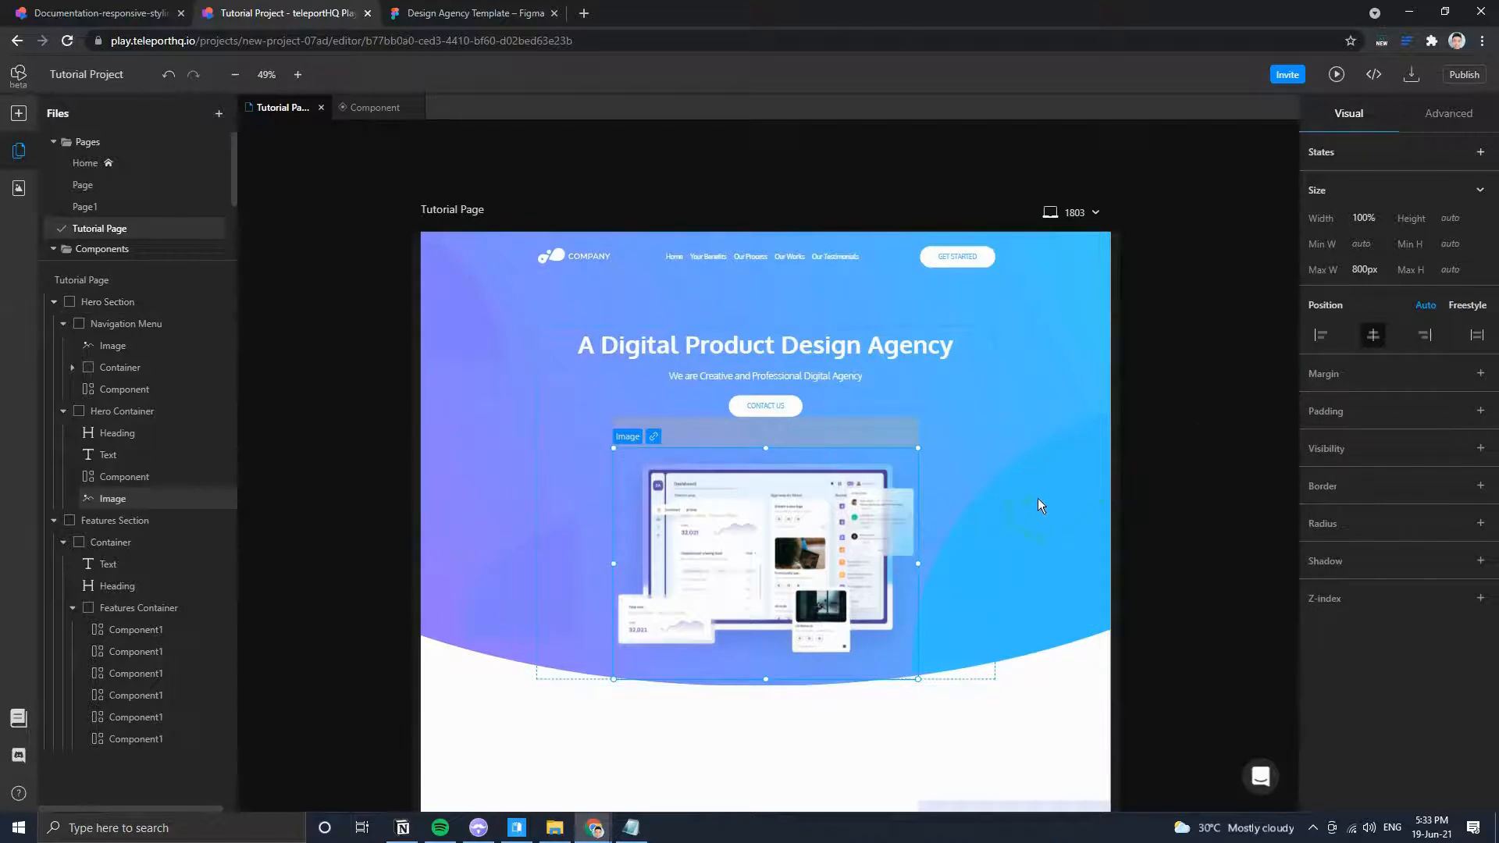
click(1037, 498)
Remove the bottom margin from the Hero Section.
scroll(972, 687, down, 3)
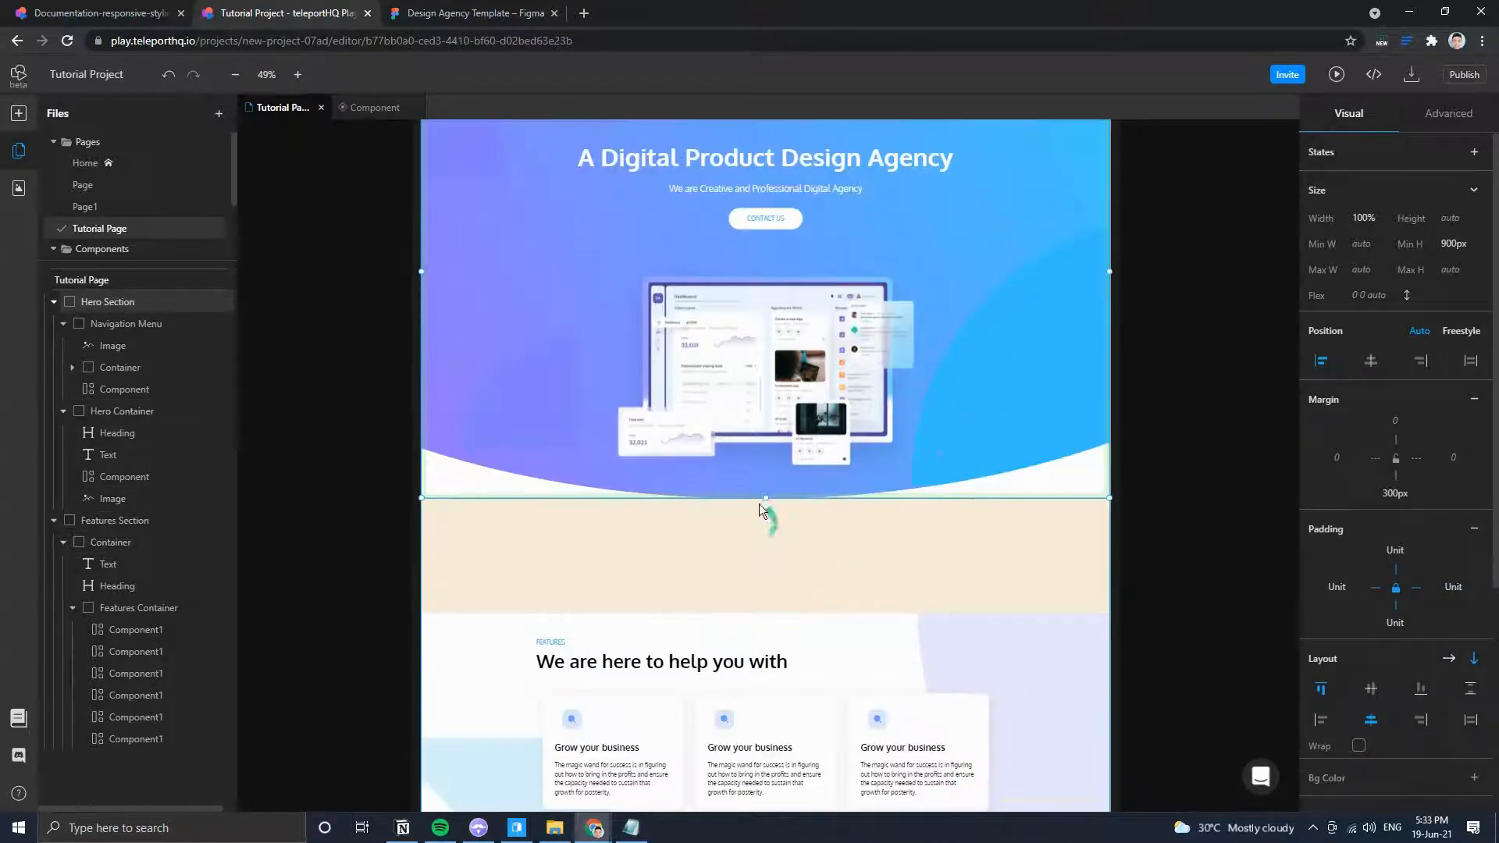
click(1184, 437)
click(786, 390)
click(1037, 425)
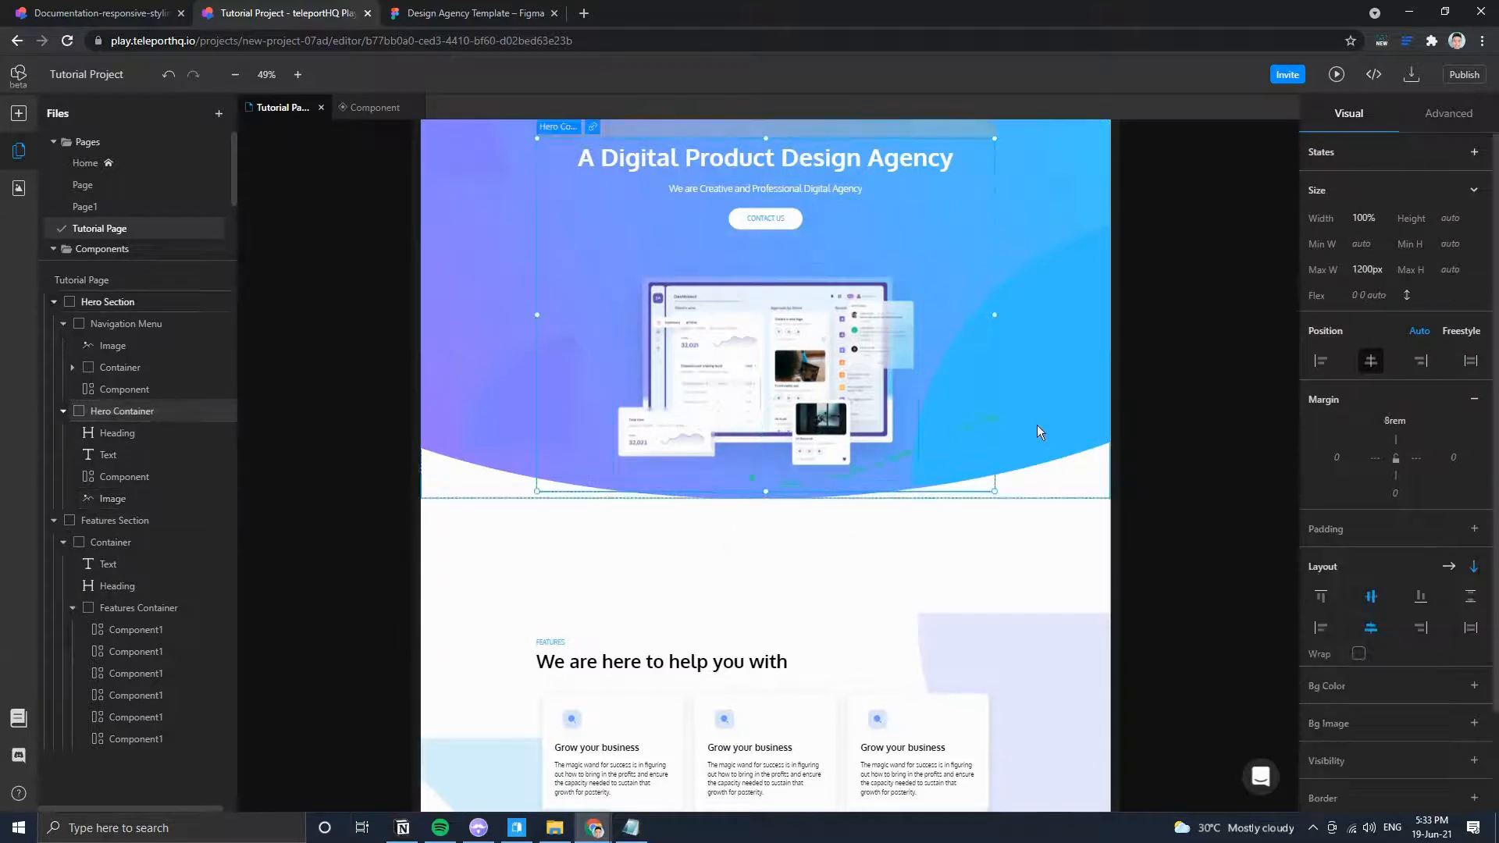
click(1038, 481)
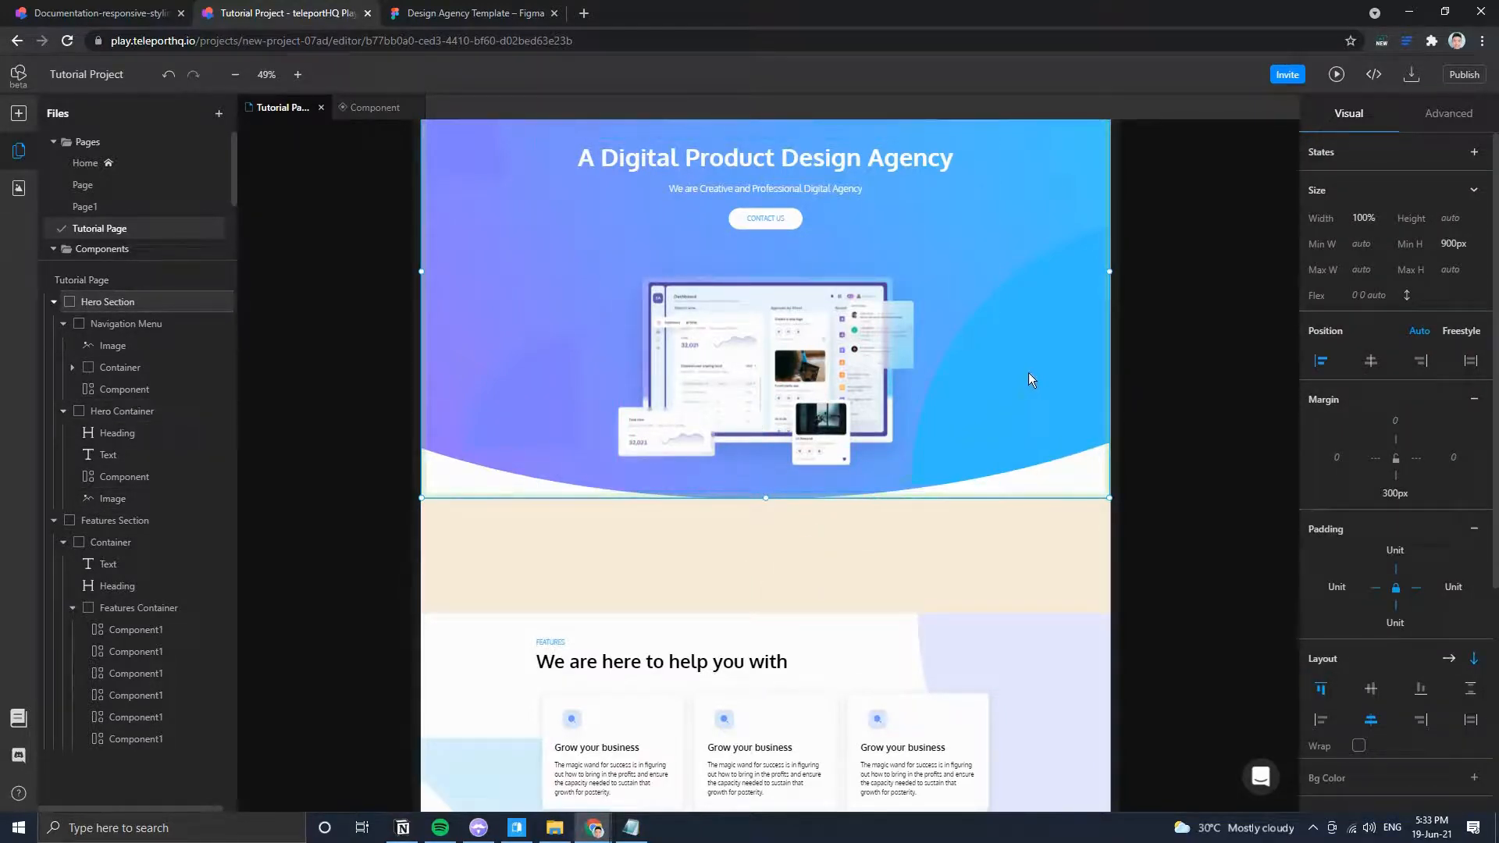
scroll(508, 368, up, 3)
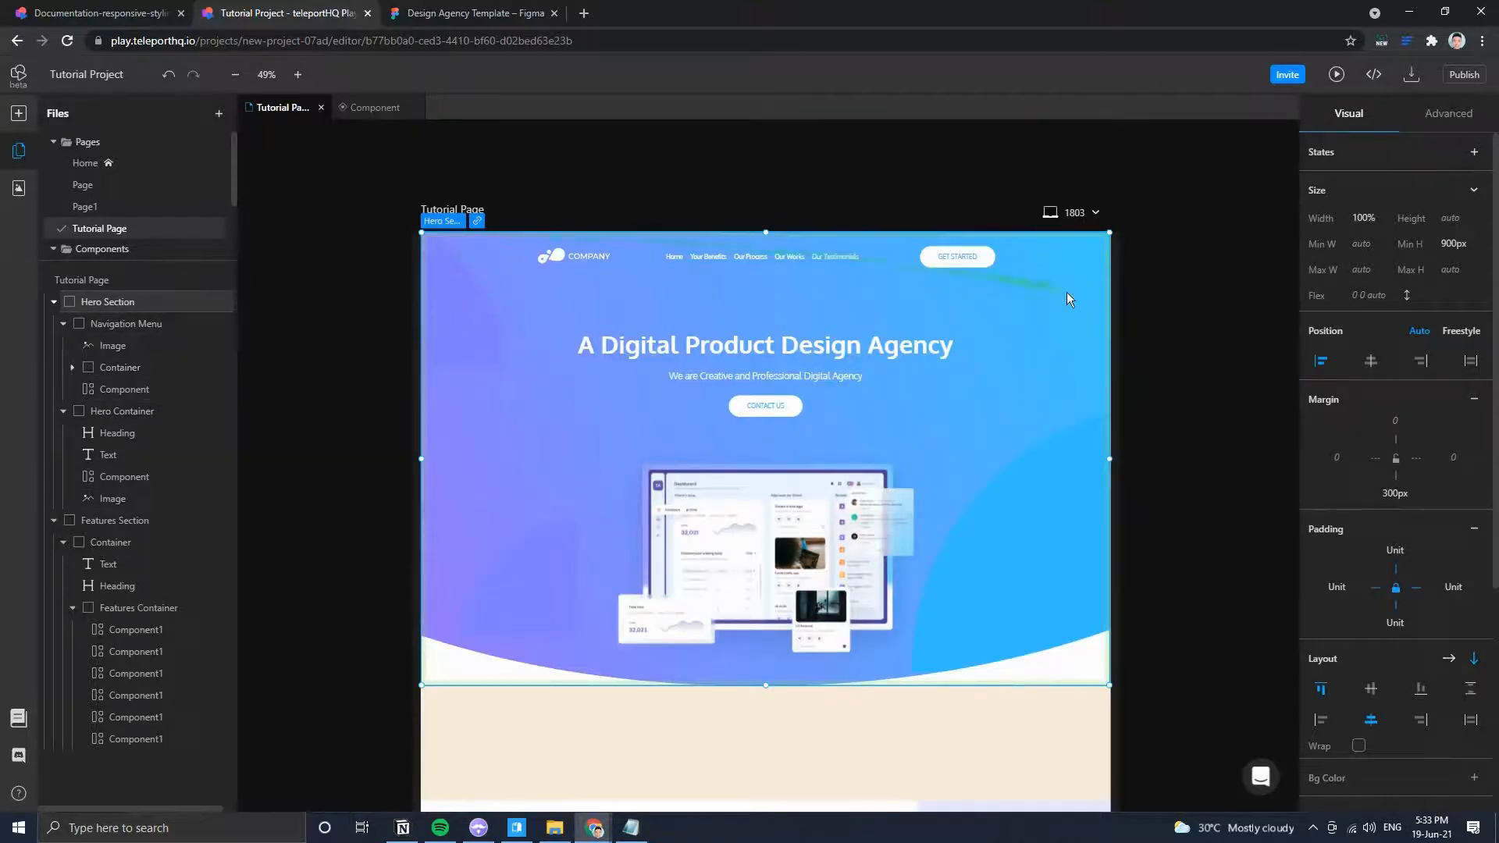
scroll(981, 551, down, 3)
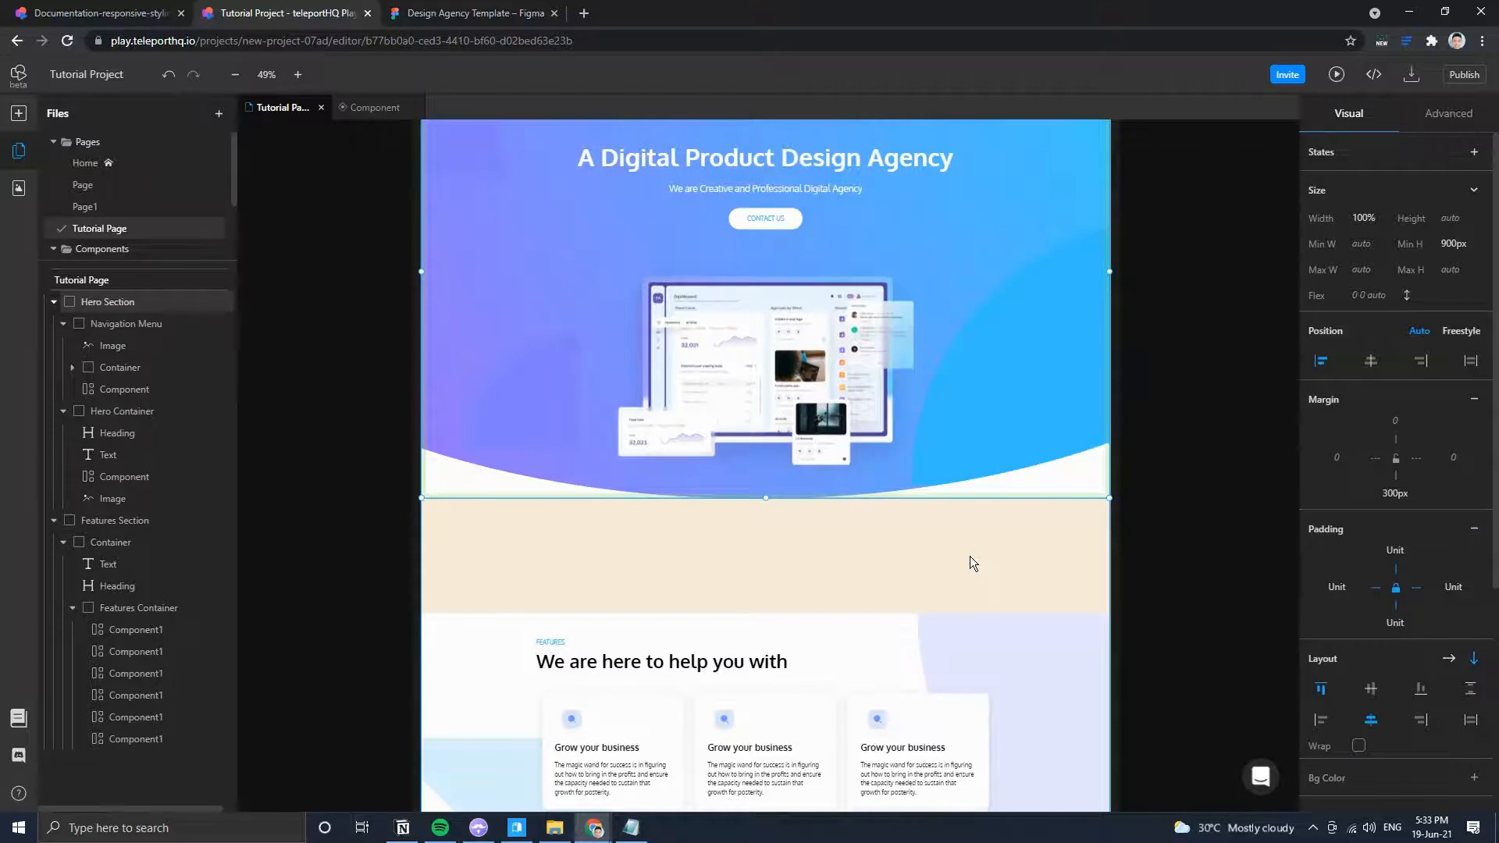
click(1397, 489)
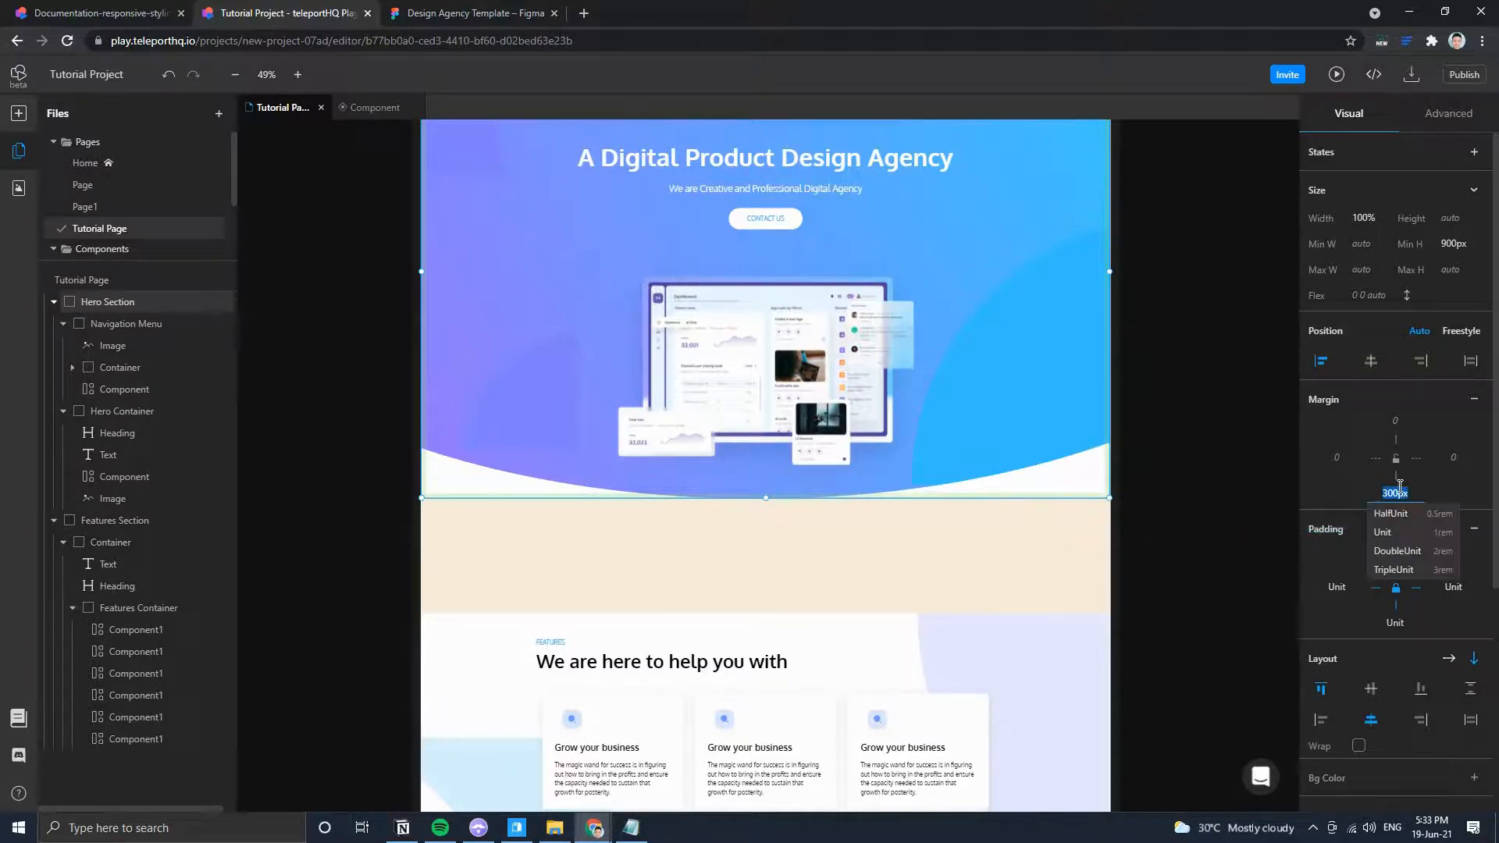
click(1127, 450)
click(1026, 412)
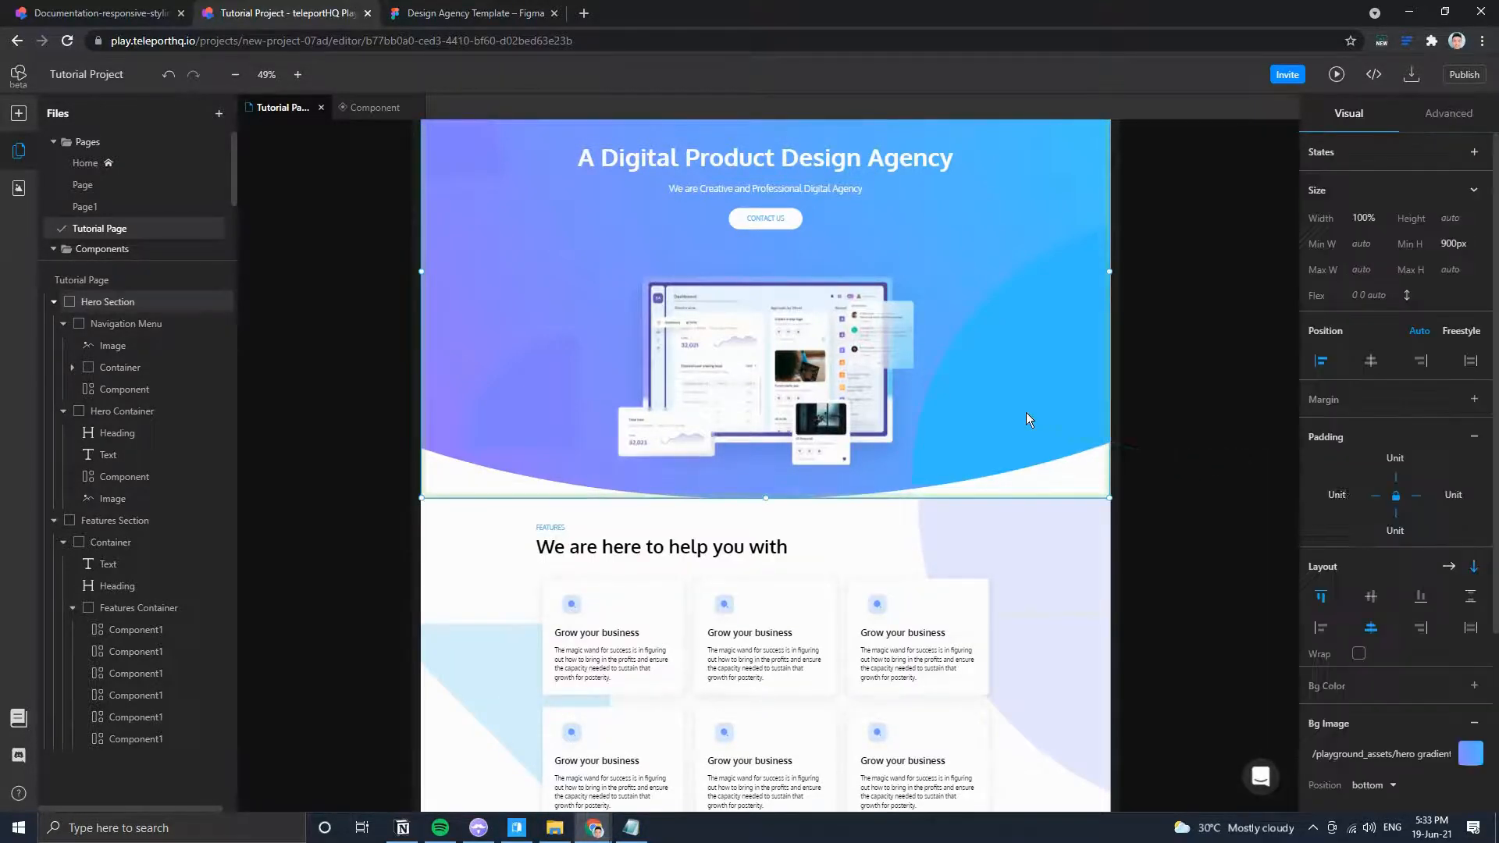
Try a linked padding of 300px on all sides of the Hero Section, and undo it.
scroll(999, 424, up, 3)
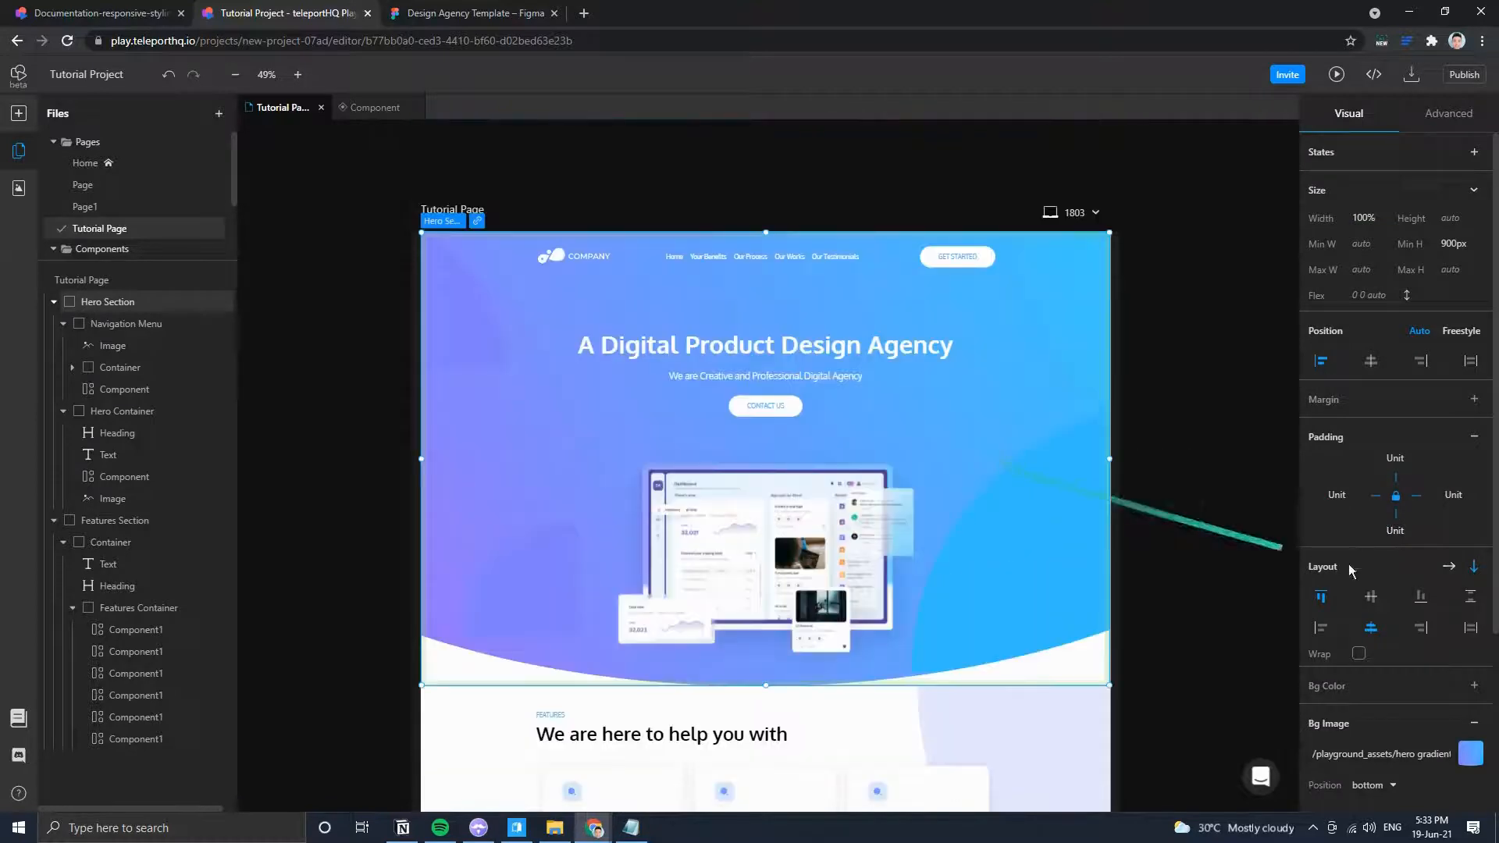
click(1396, 530)
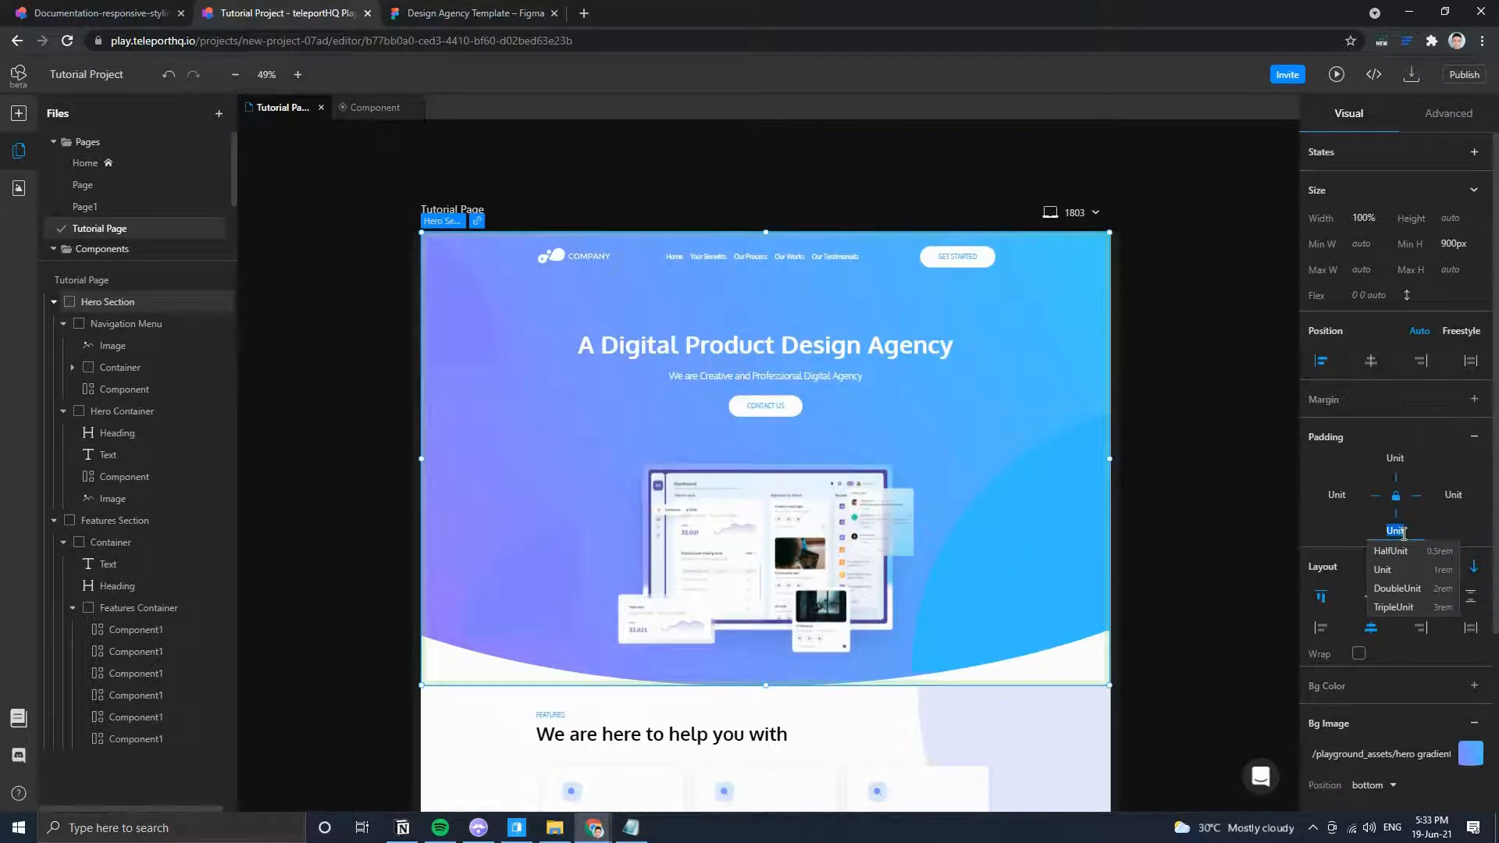
text(300)
key(Return)
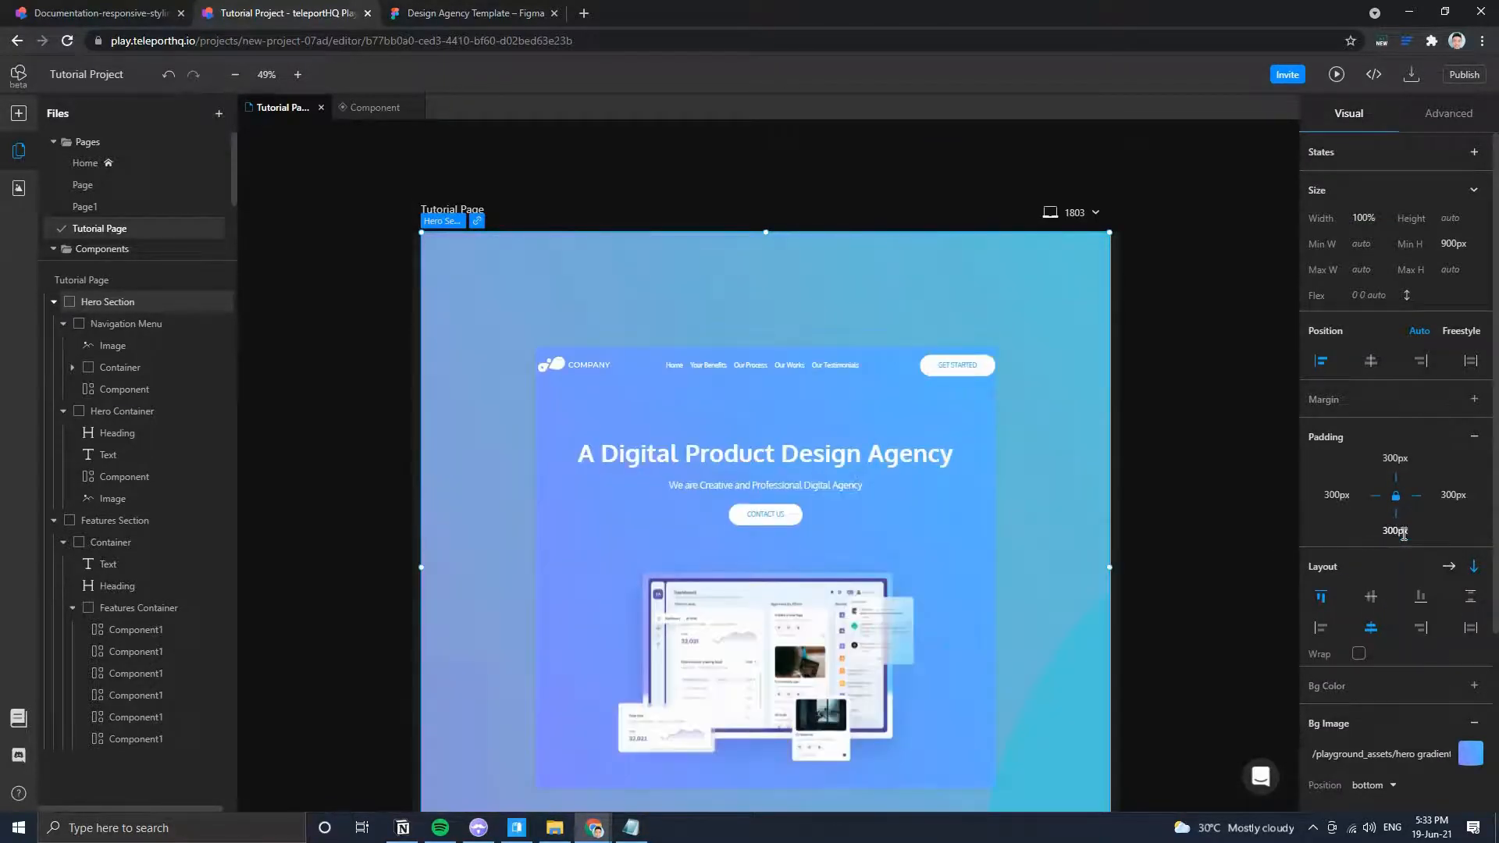
scroll(1144, 569, down, 2)
key(ctrl+z)
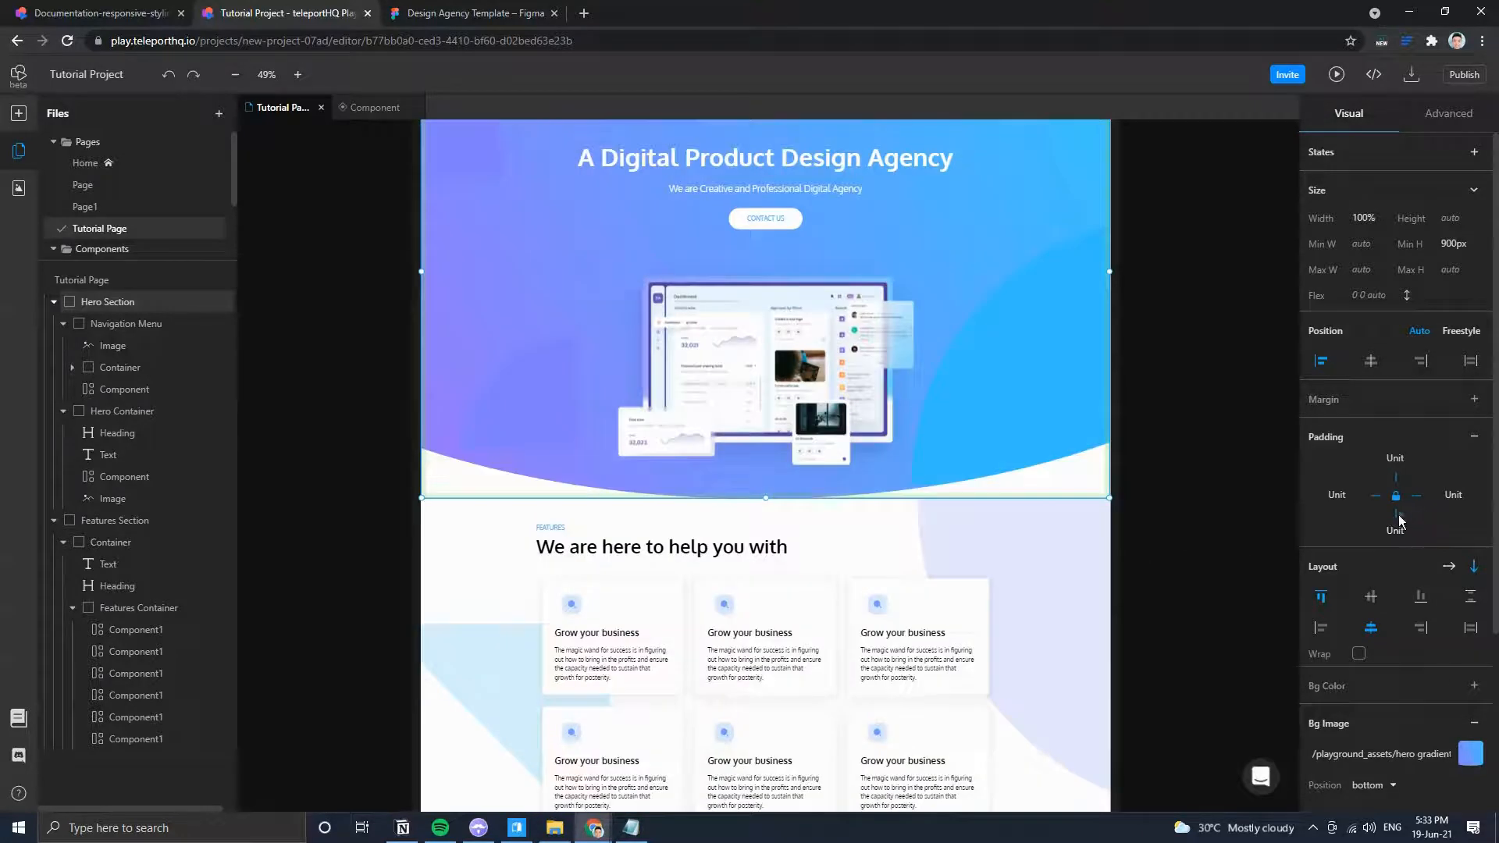
Unlink the Hero Section's padding sides and set only the bottom padding to 300px.
click(1397, 514)
click(1393, 530)
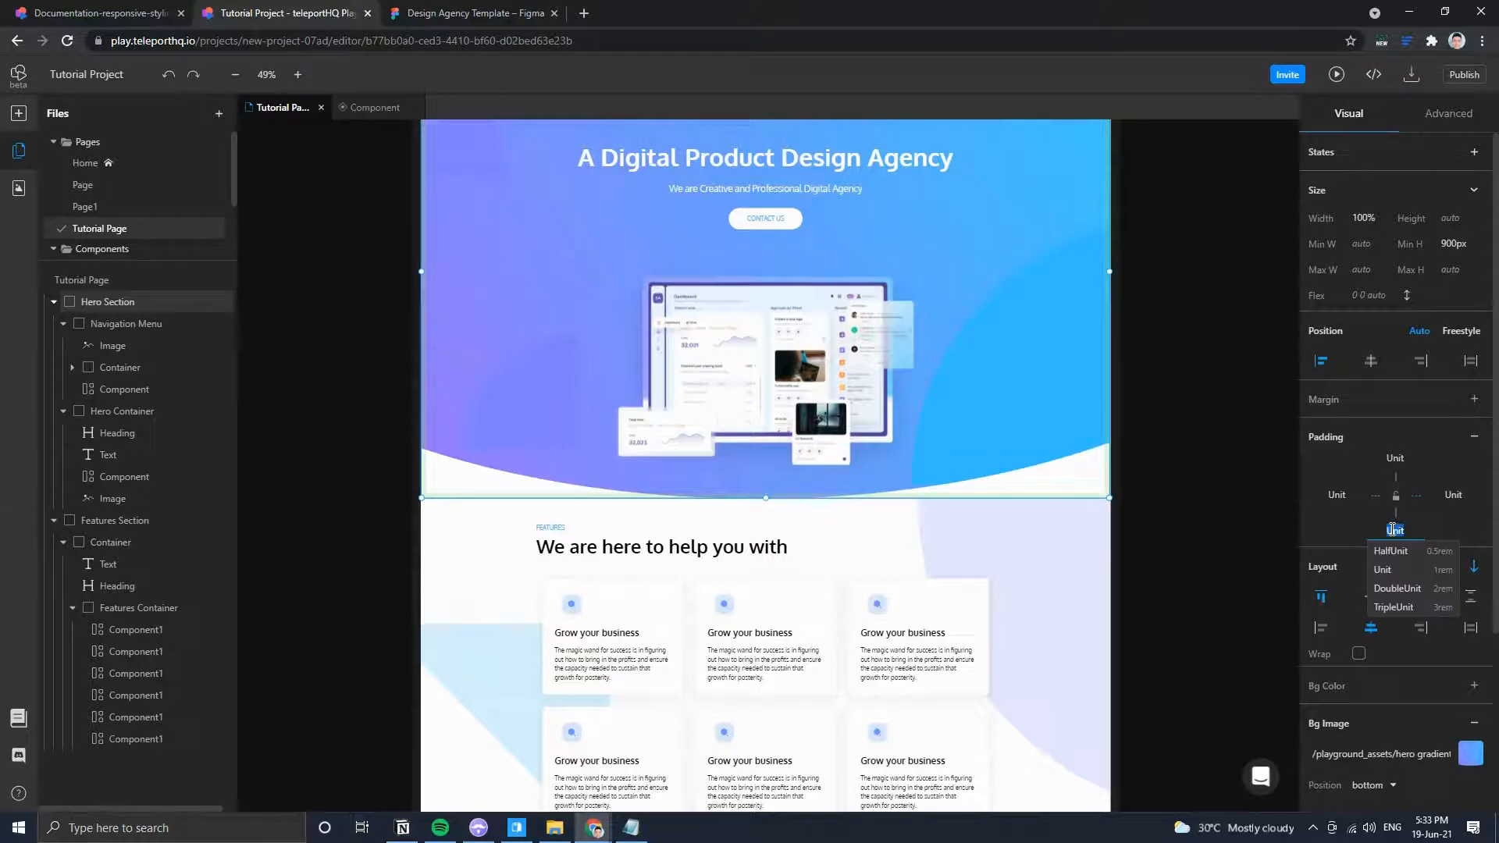
text(300px)
key(Return)
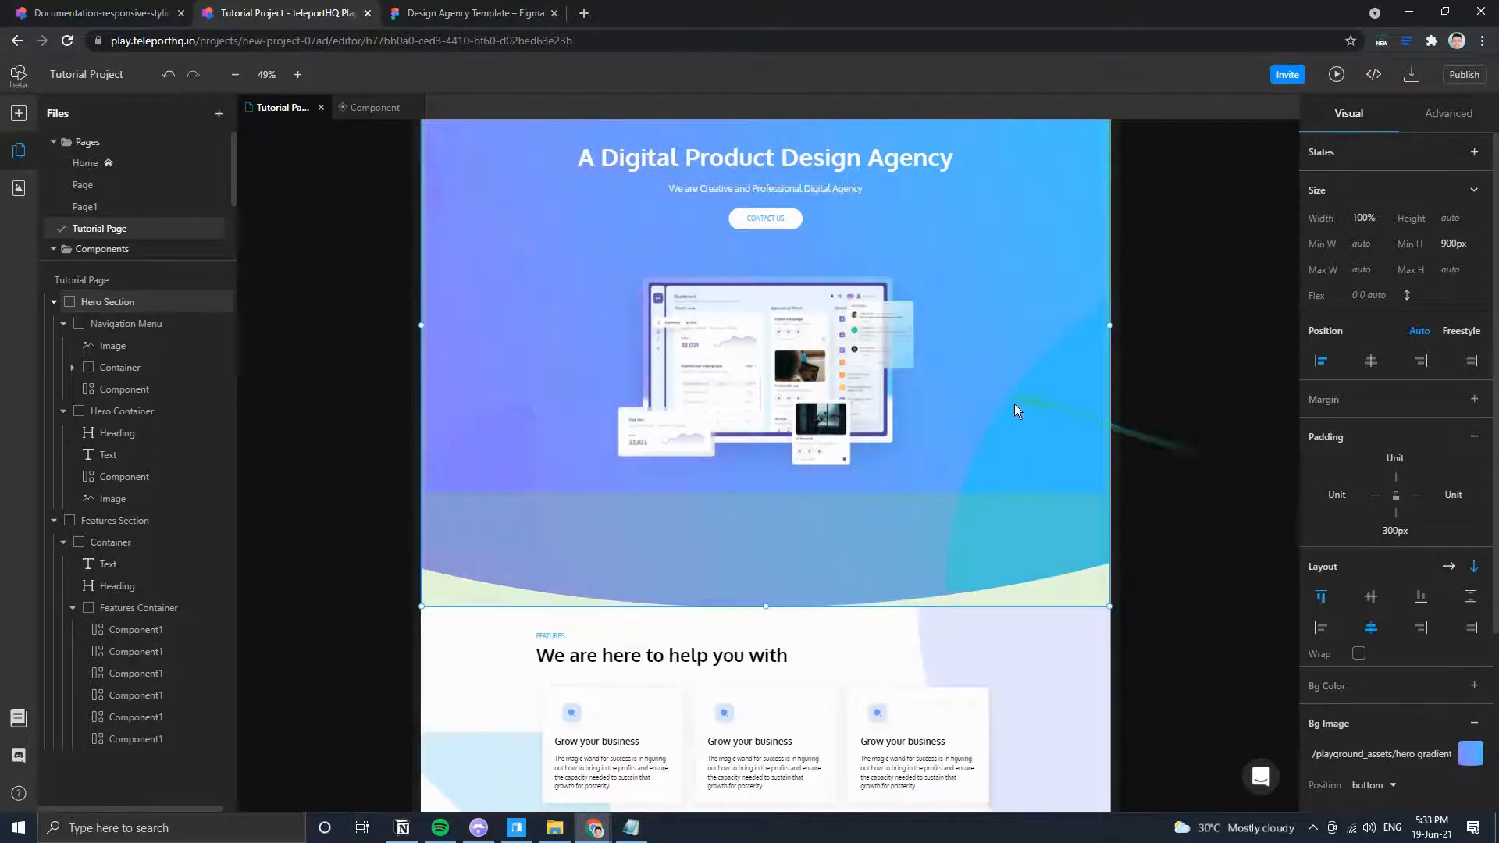
Set the Hero Section's background image size to contain and its repeat to no-repeat.
click(1178, 380)
click(1061, 361)
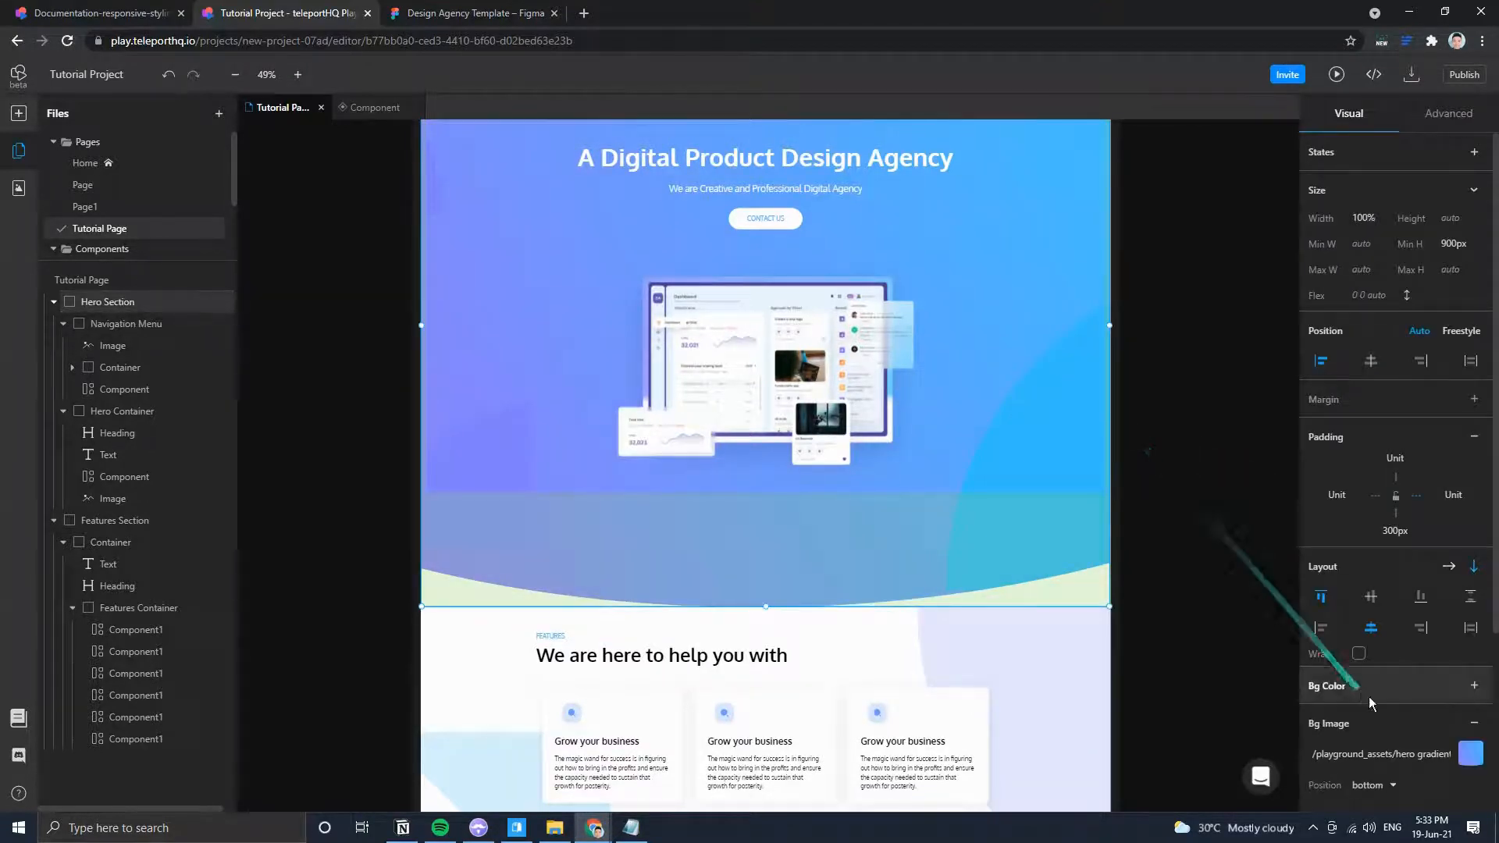
scroll(1398, 703, down, 5)
click(1380, 584)
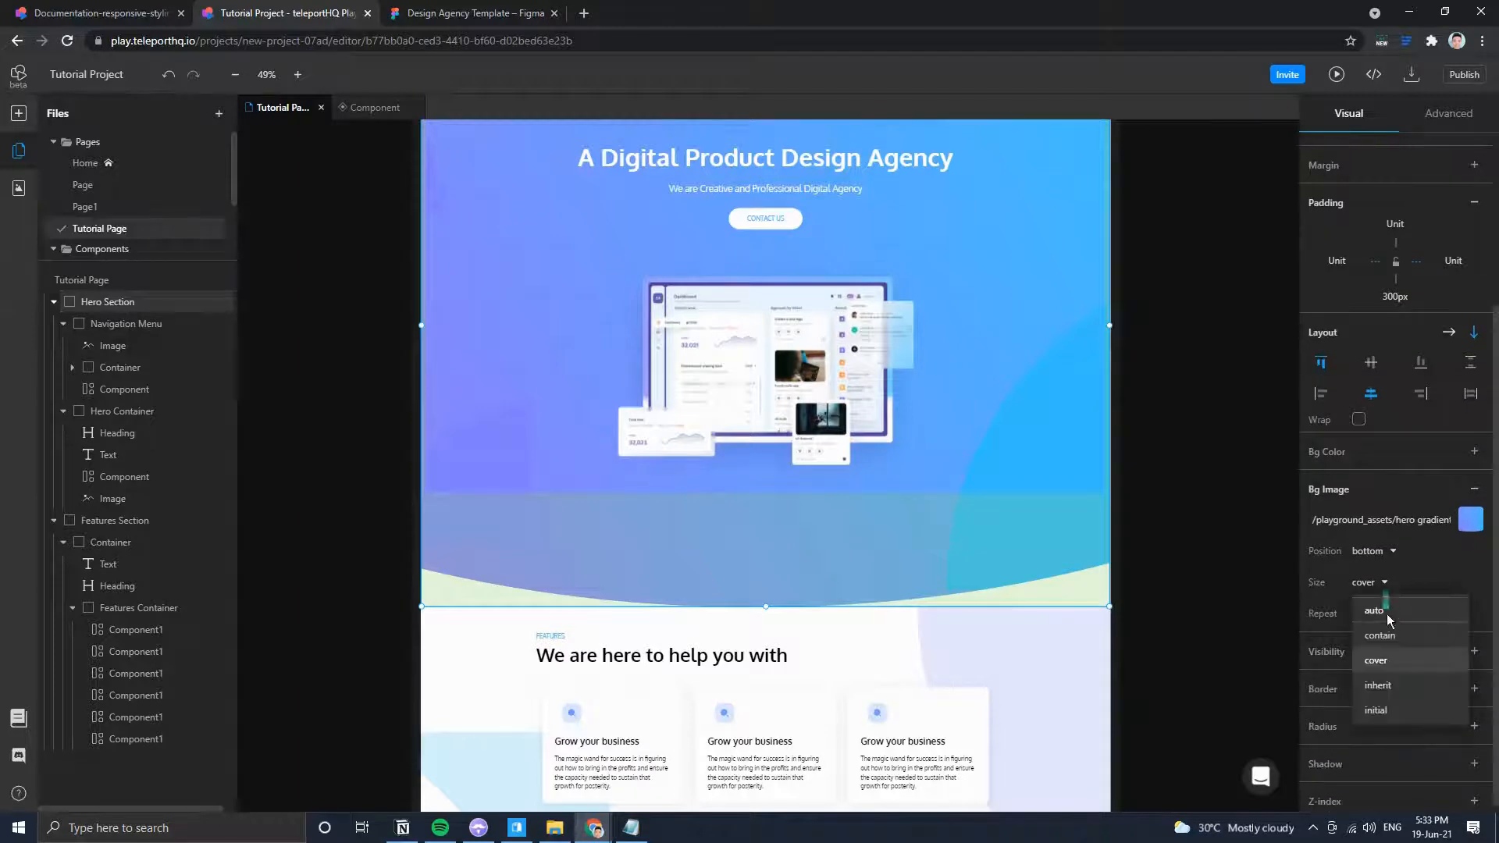
click(1390, 635)
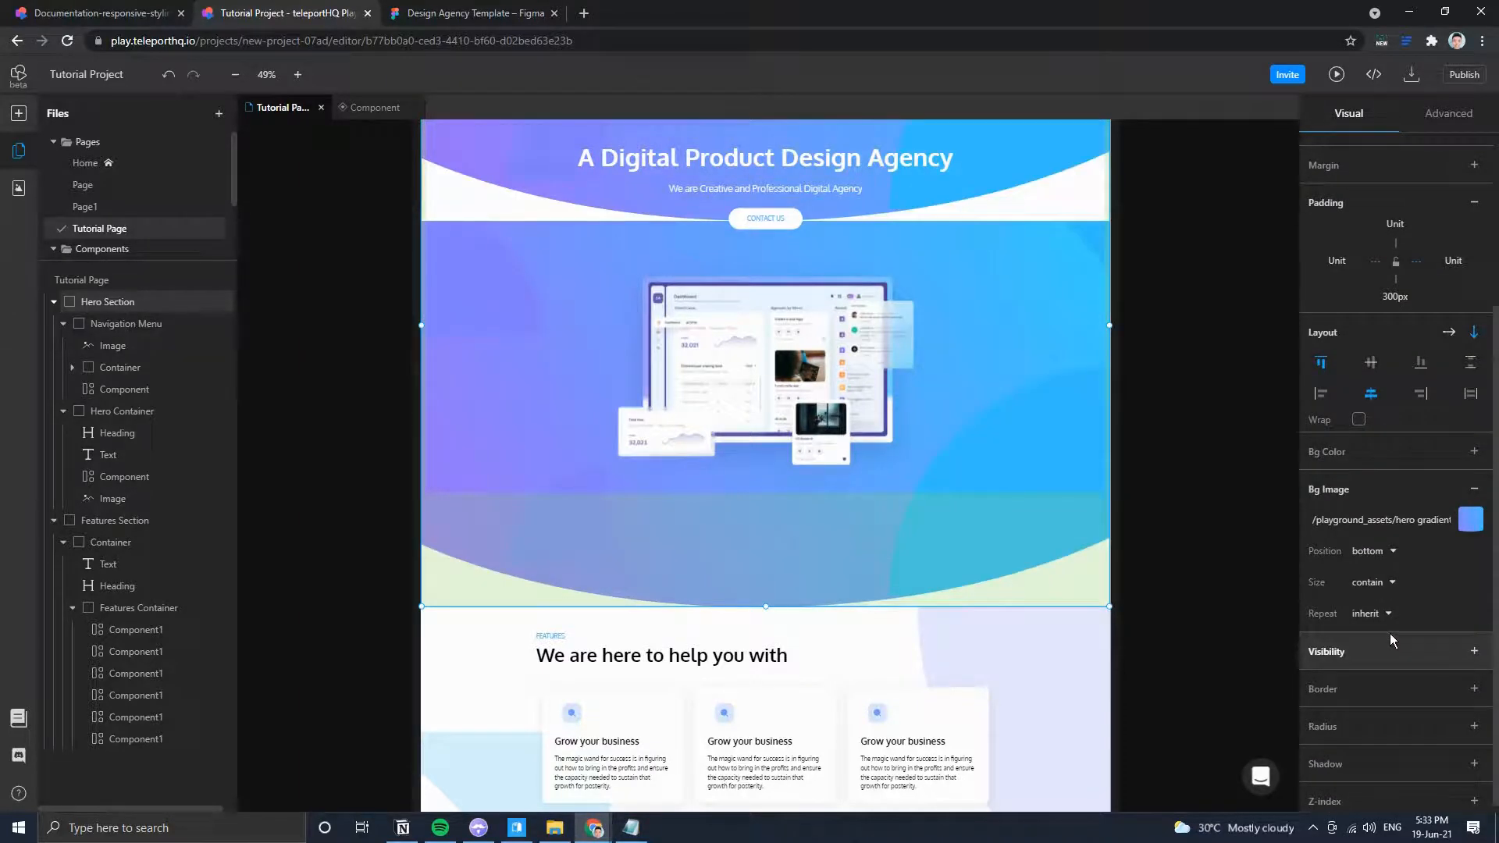
click(1381, 616)
click(1384, 617)
click(1380, 616)
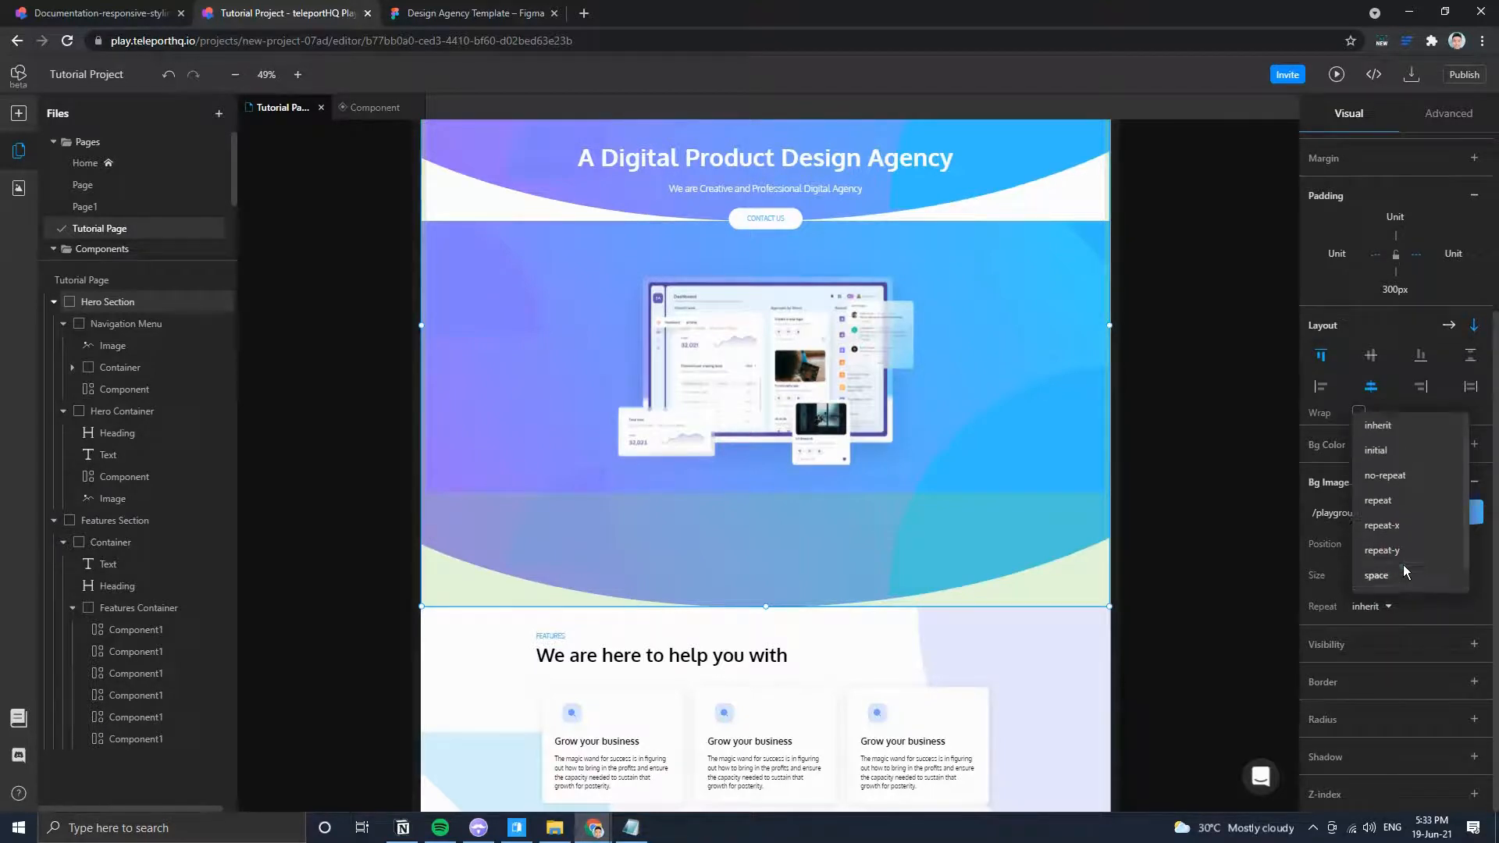
click(1402, 478)
Set the Hero Section's background image position to top.
click(1368, 544)
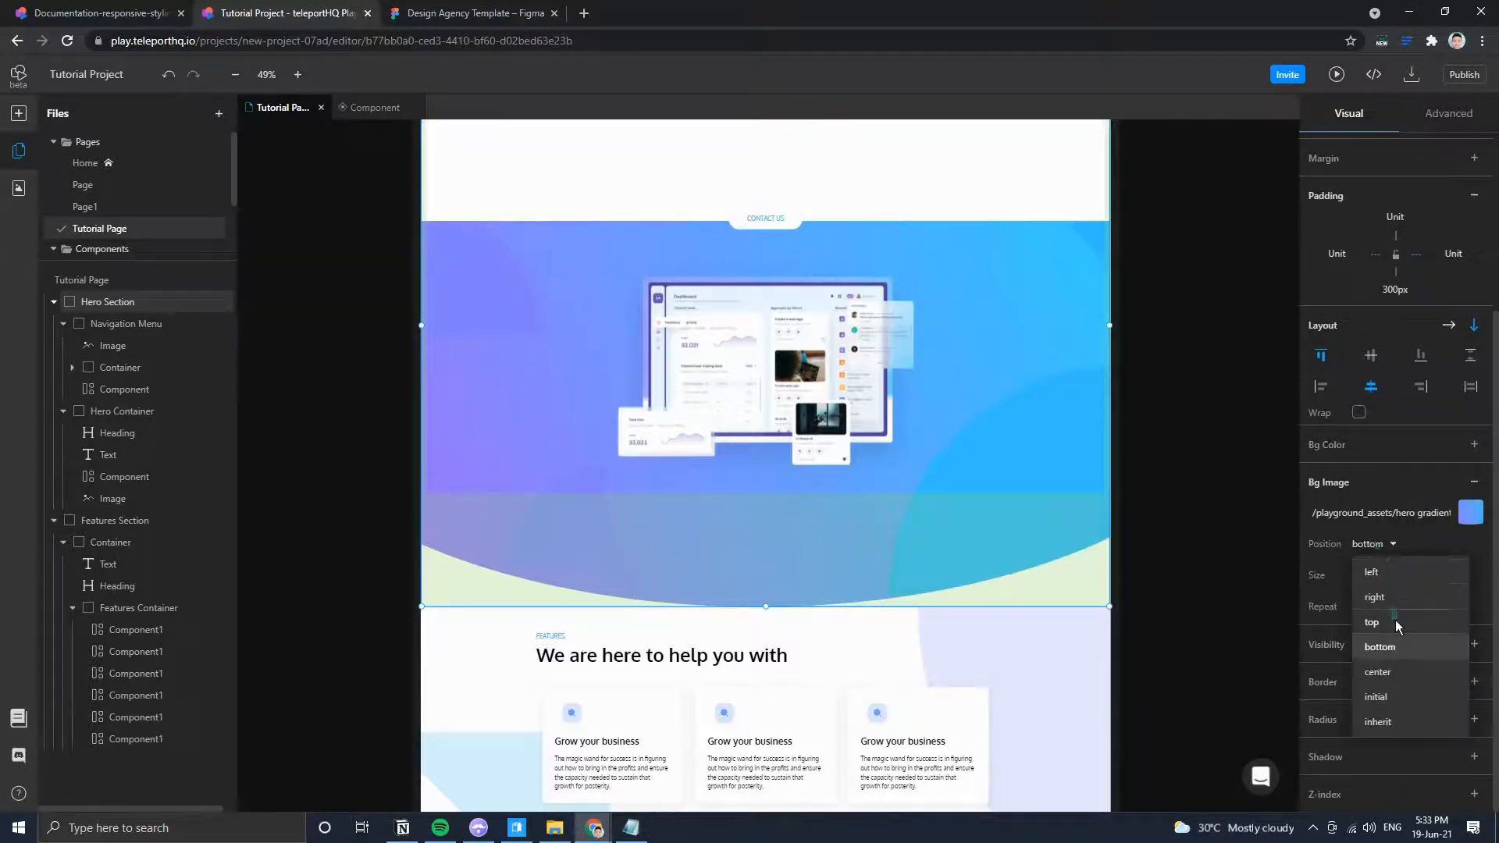
click(1372, 623)
click(1145, 472)
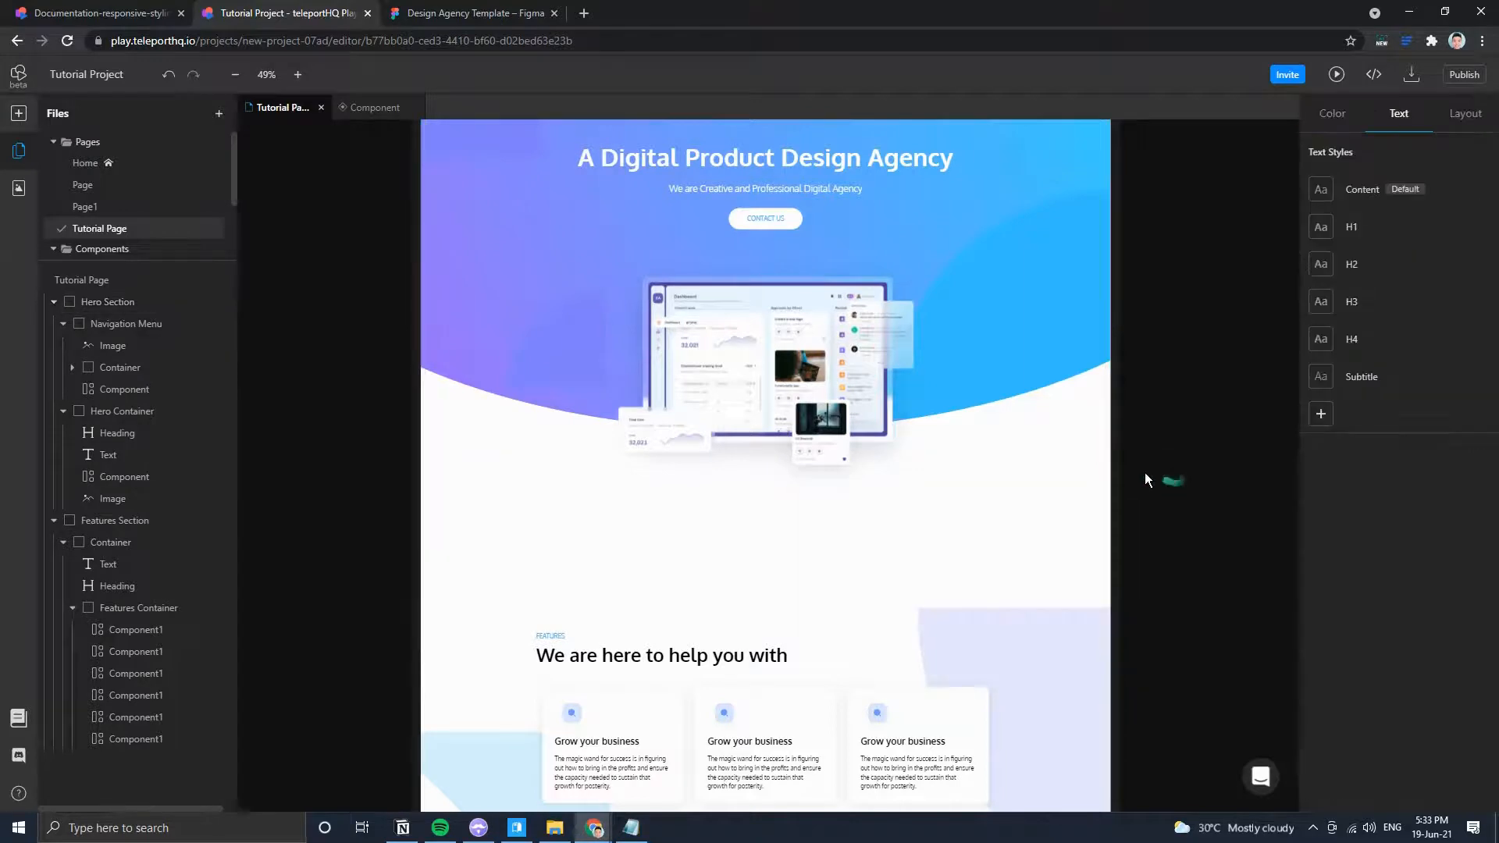
Examine the hero layout at a canvas width of 1798, comparing the spacing settings of the dashboard image and the Hero Section.
ctrl+scroll(1124, 460, down, 3)
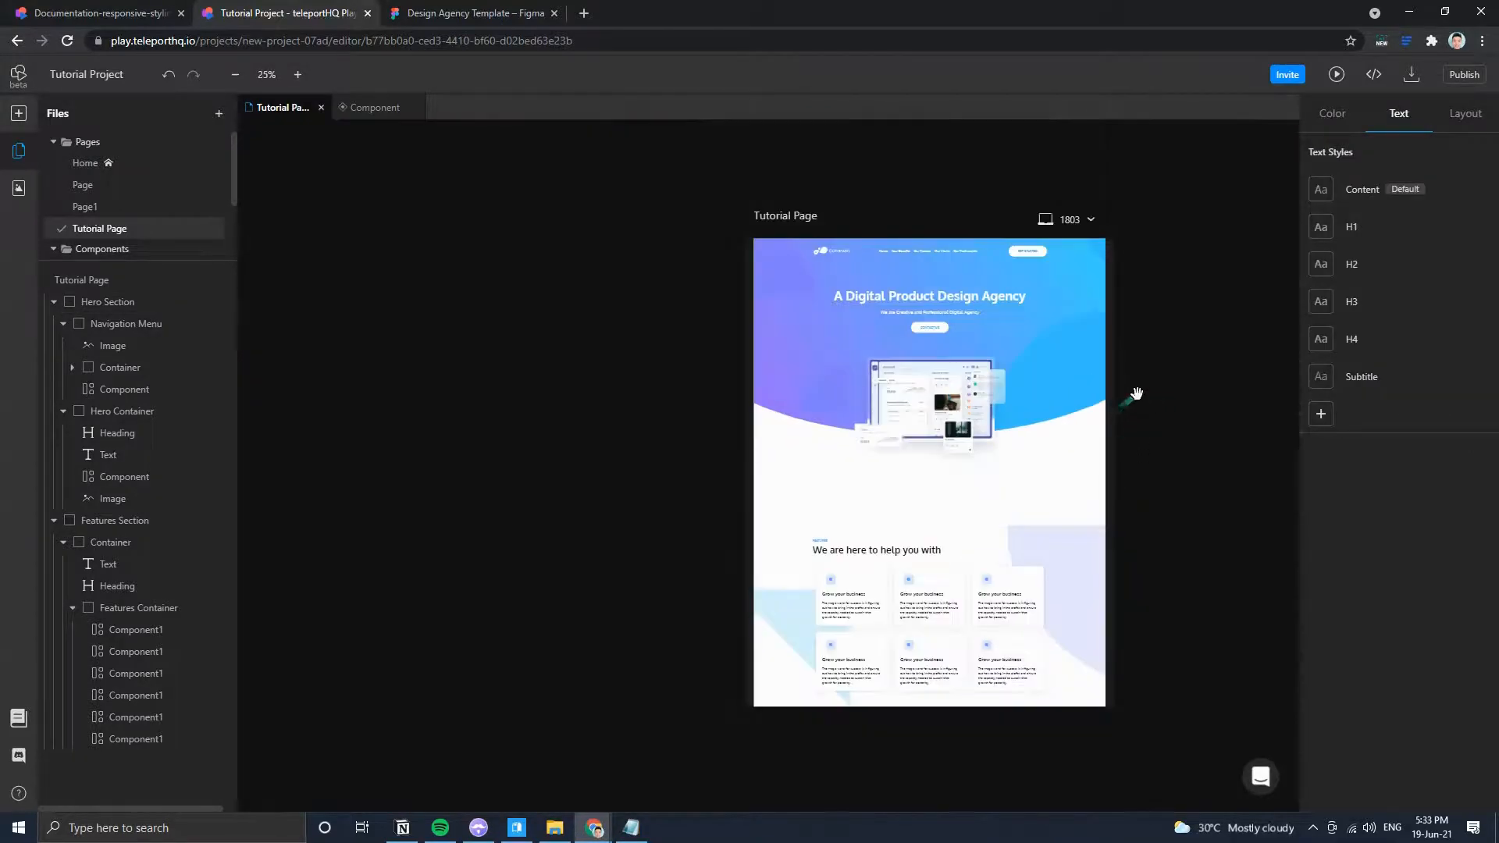
ctrl+scroll(1124, 421, up, 2)
mouse_move(1103, 422)
mouse_down()
mouse_move(1227, 434)
mouse_move(1070, 426)
mouse_move(1108, 425)
mouse_move(1094, 430)
mouse_up()
click(863, 424)
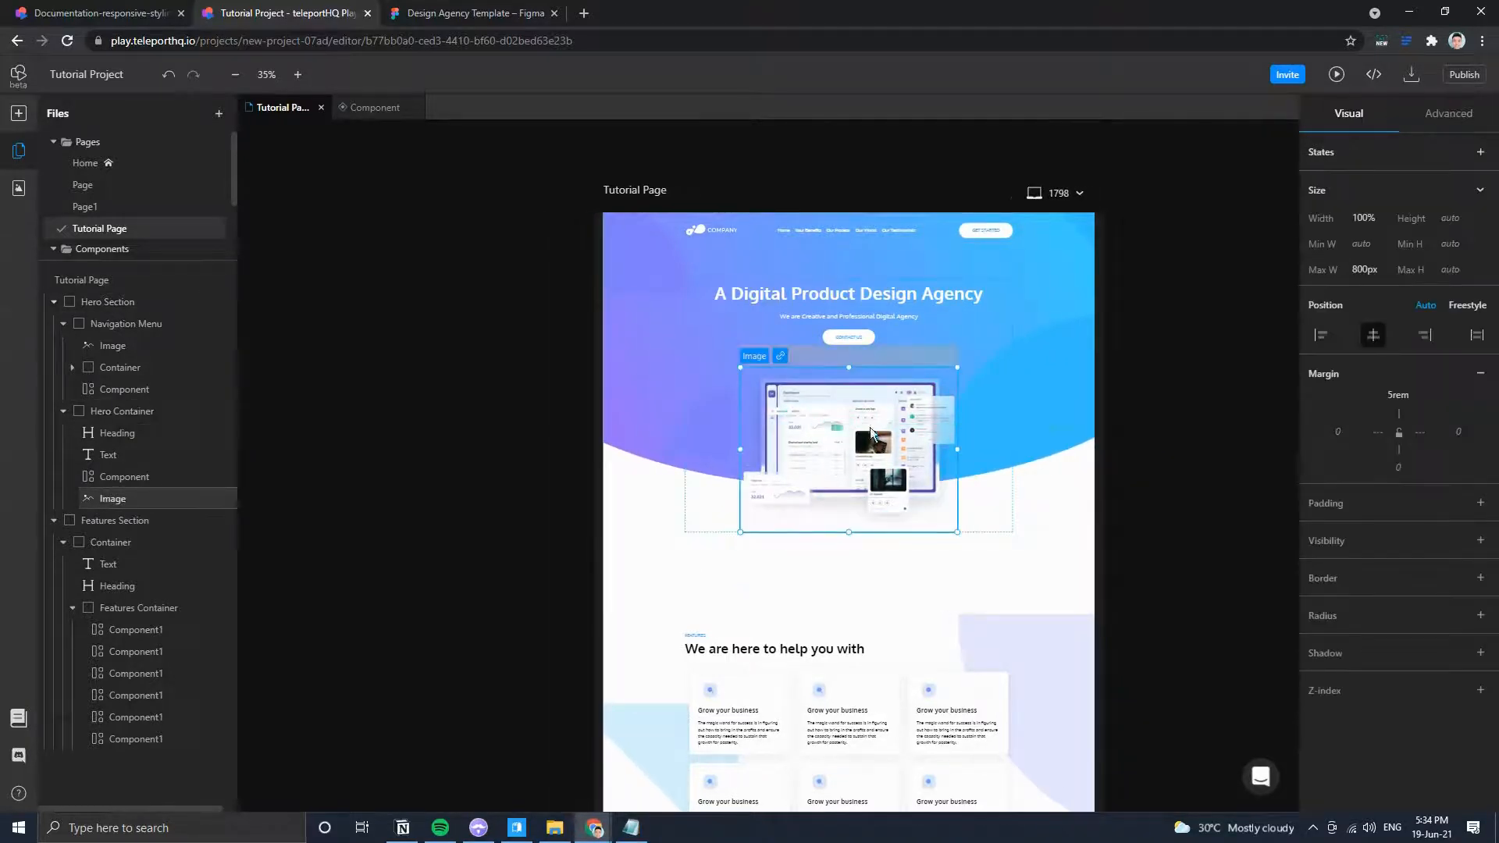
scroll(986, 458, up, 2)
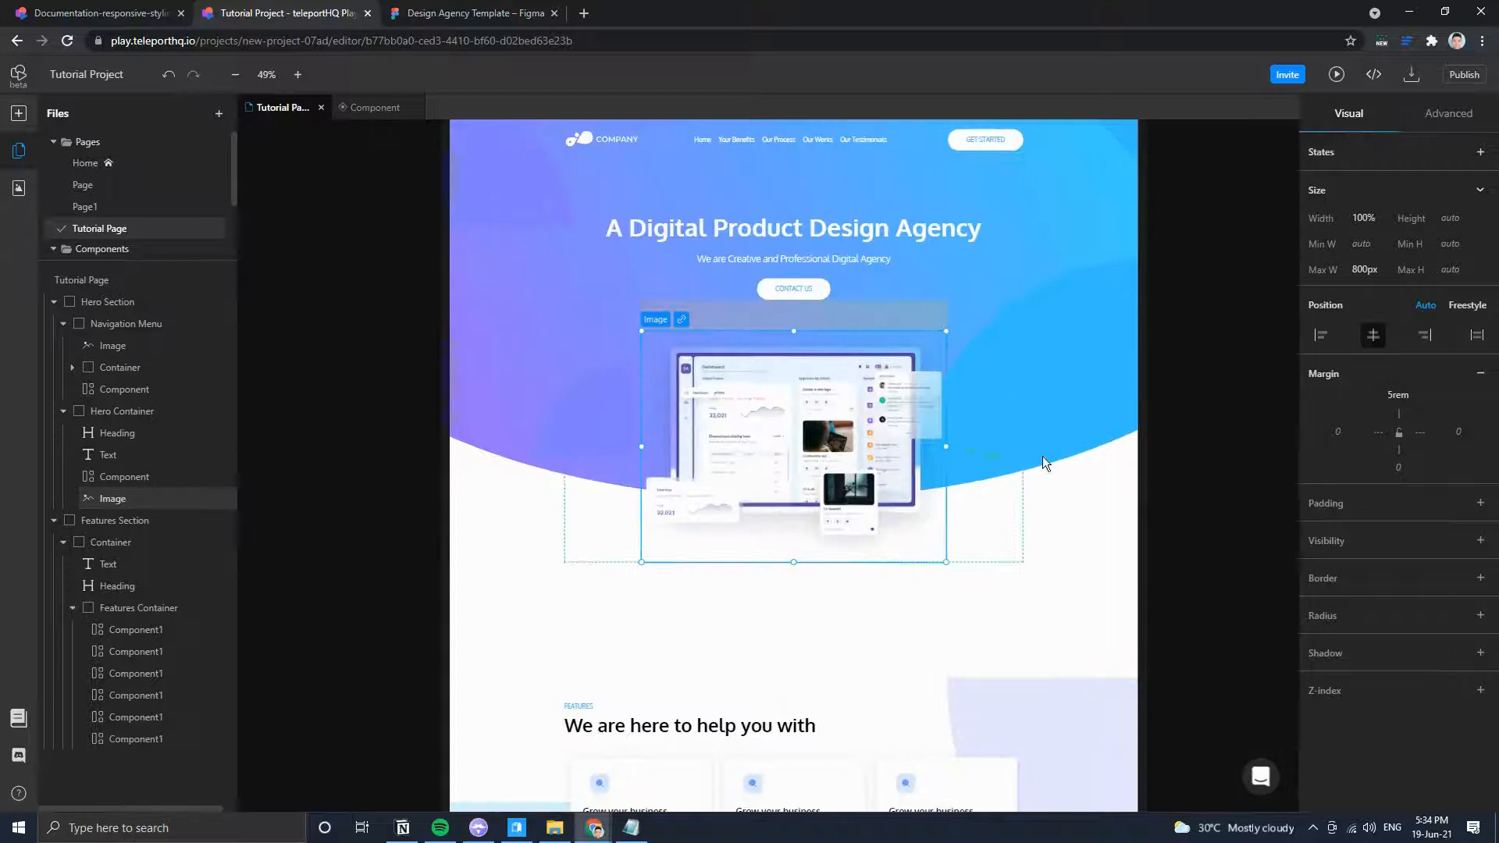
click(1094, 405)
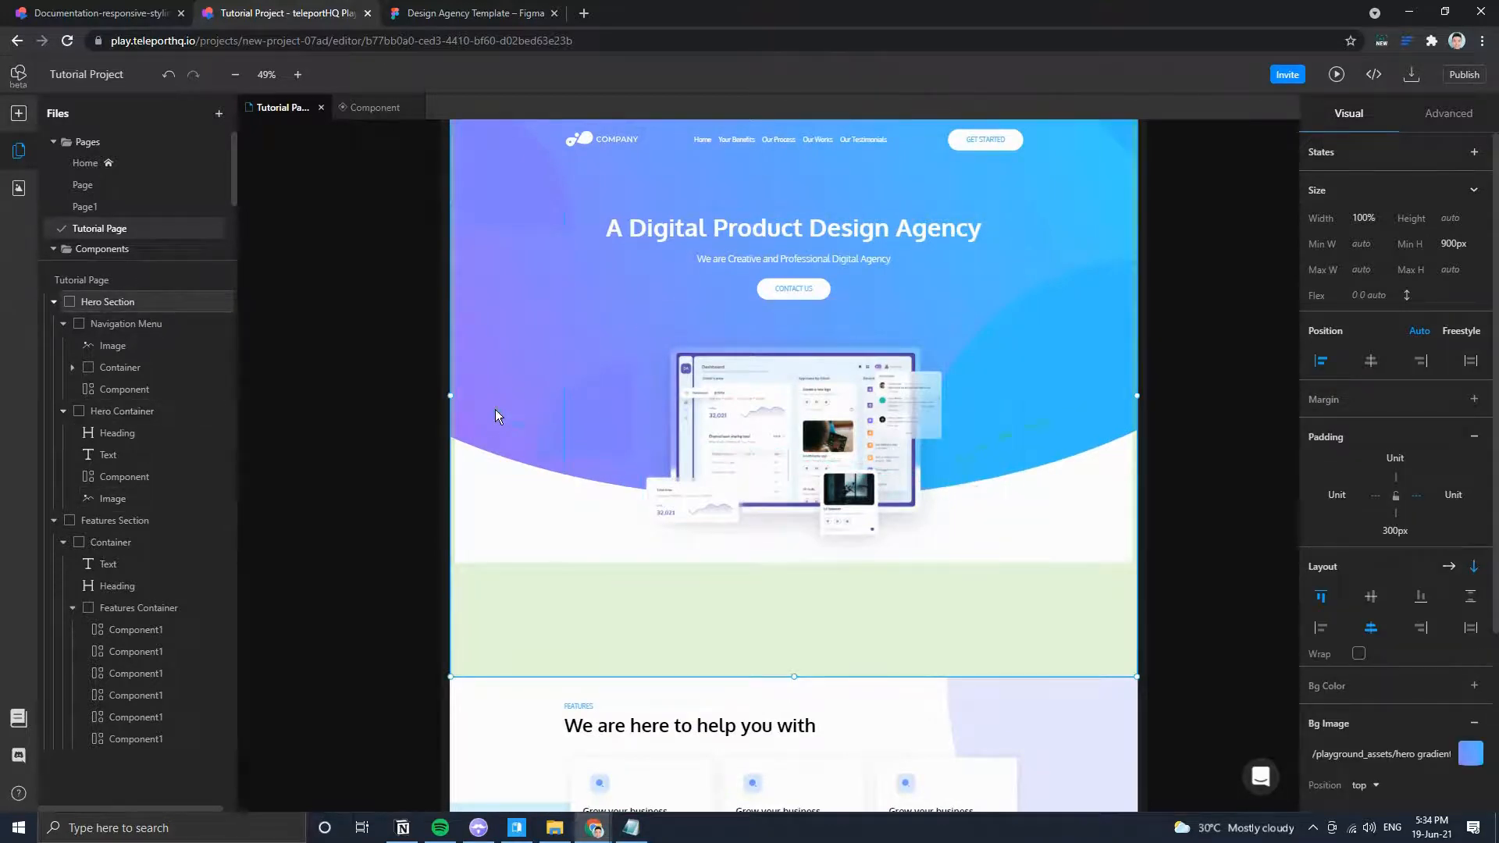
click(816, 436)
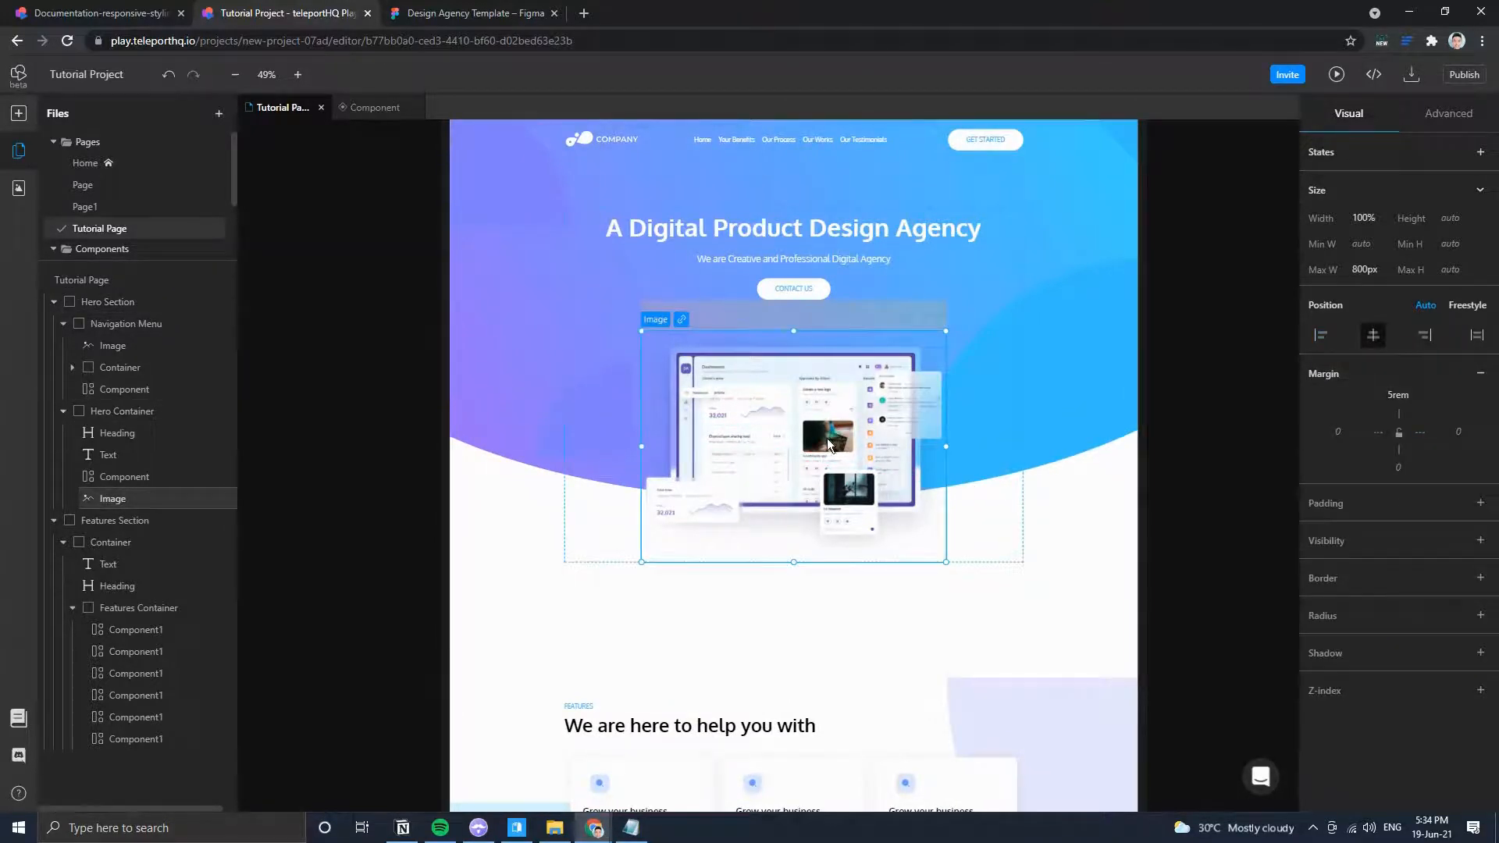
click(492, 373)
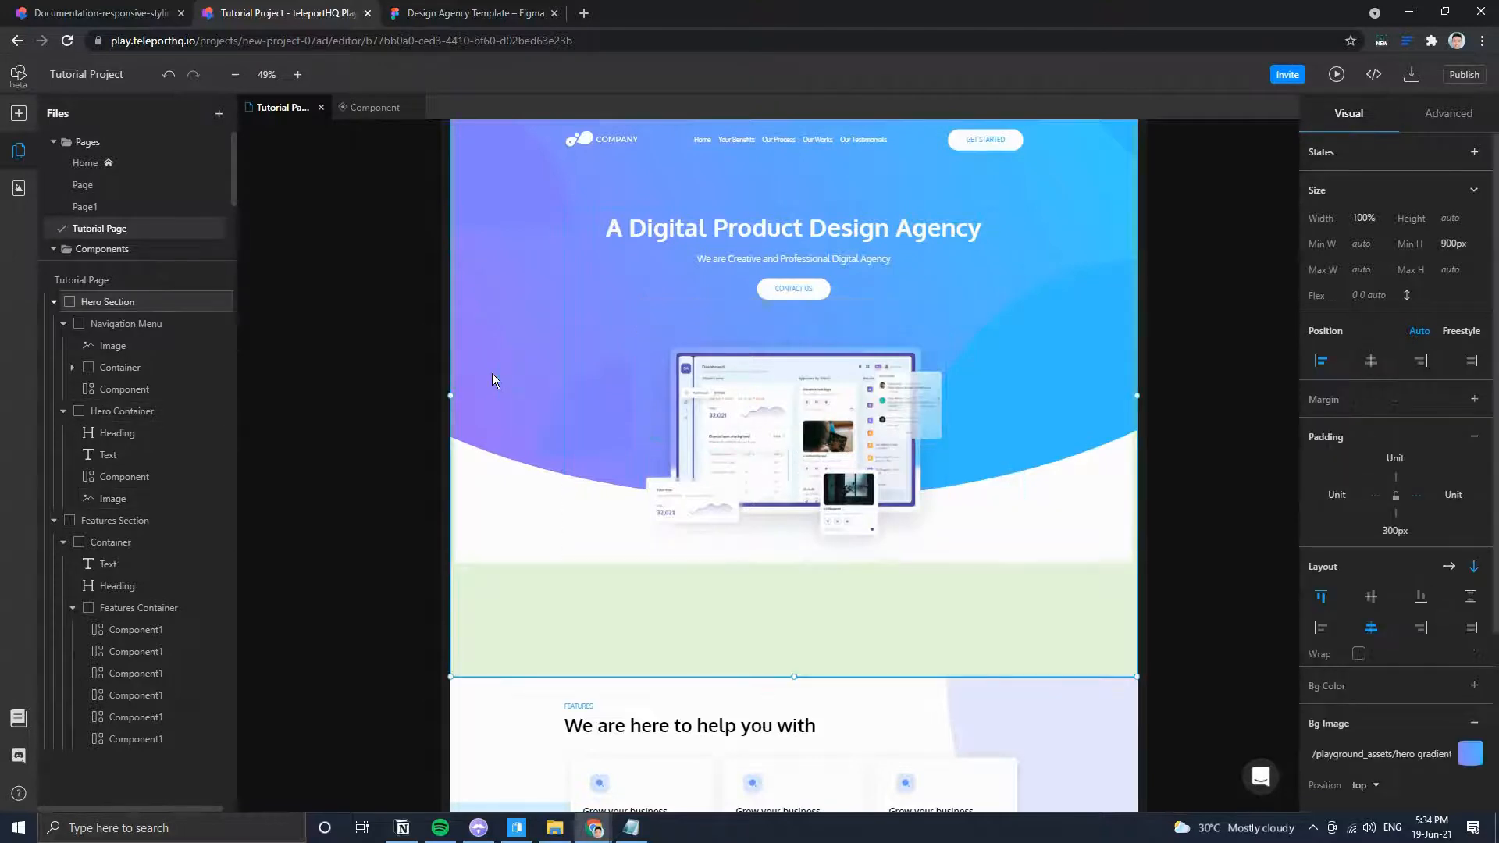
Examine how the dashboard image and the Hero Section's background fit while narrowing the canvas to a width of 1761.
click(873, 462)
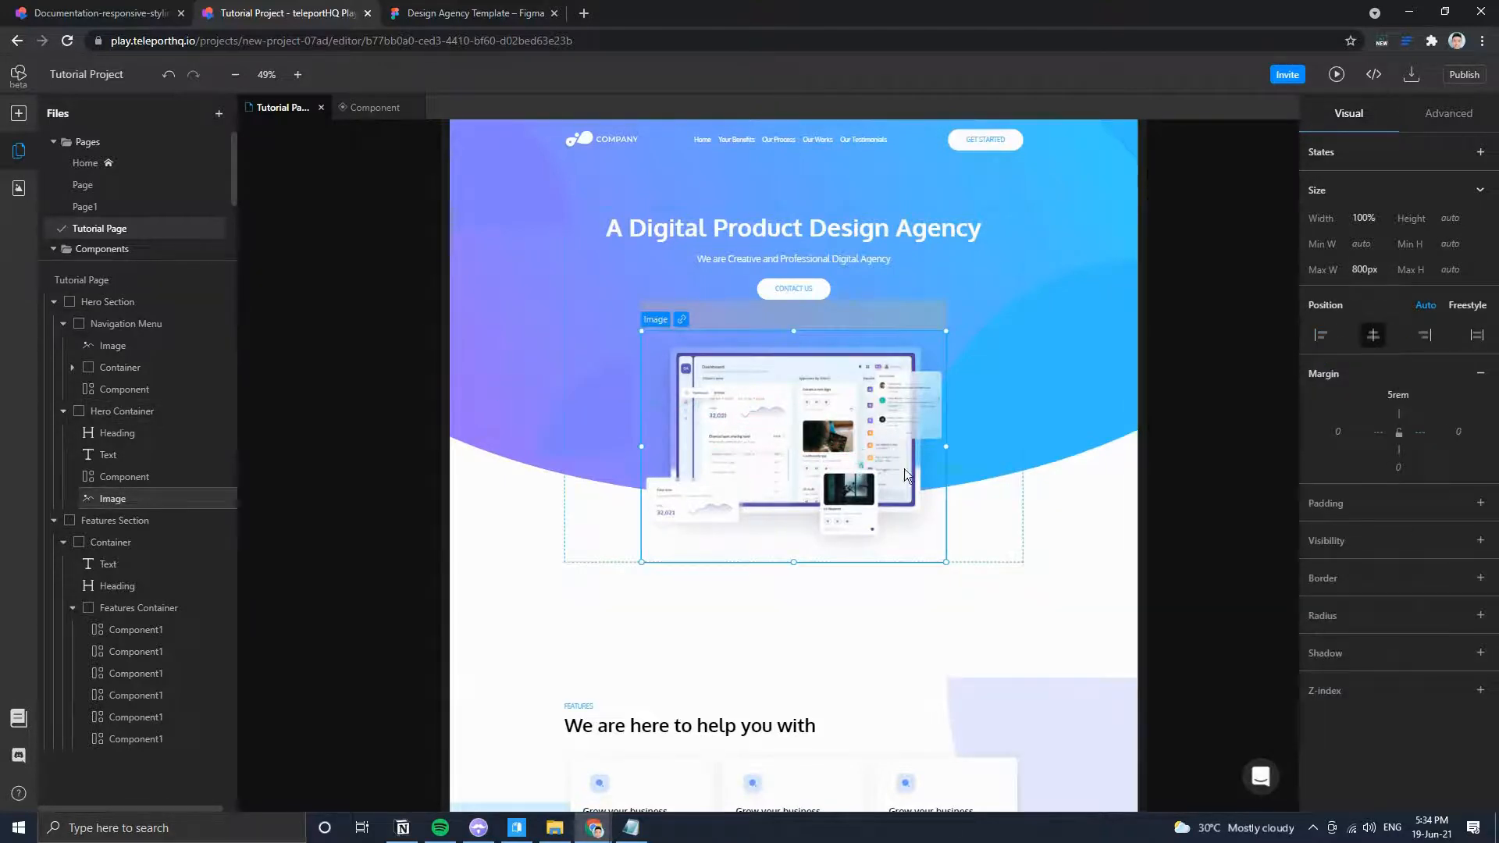
drag(1145, 462, 1144, 462)
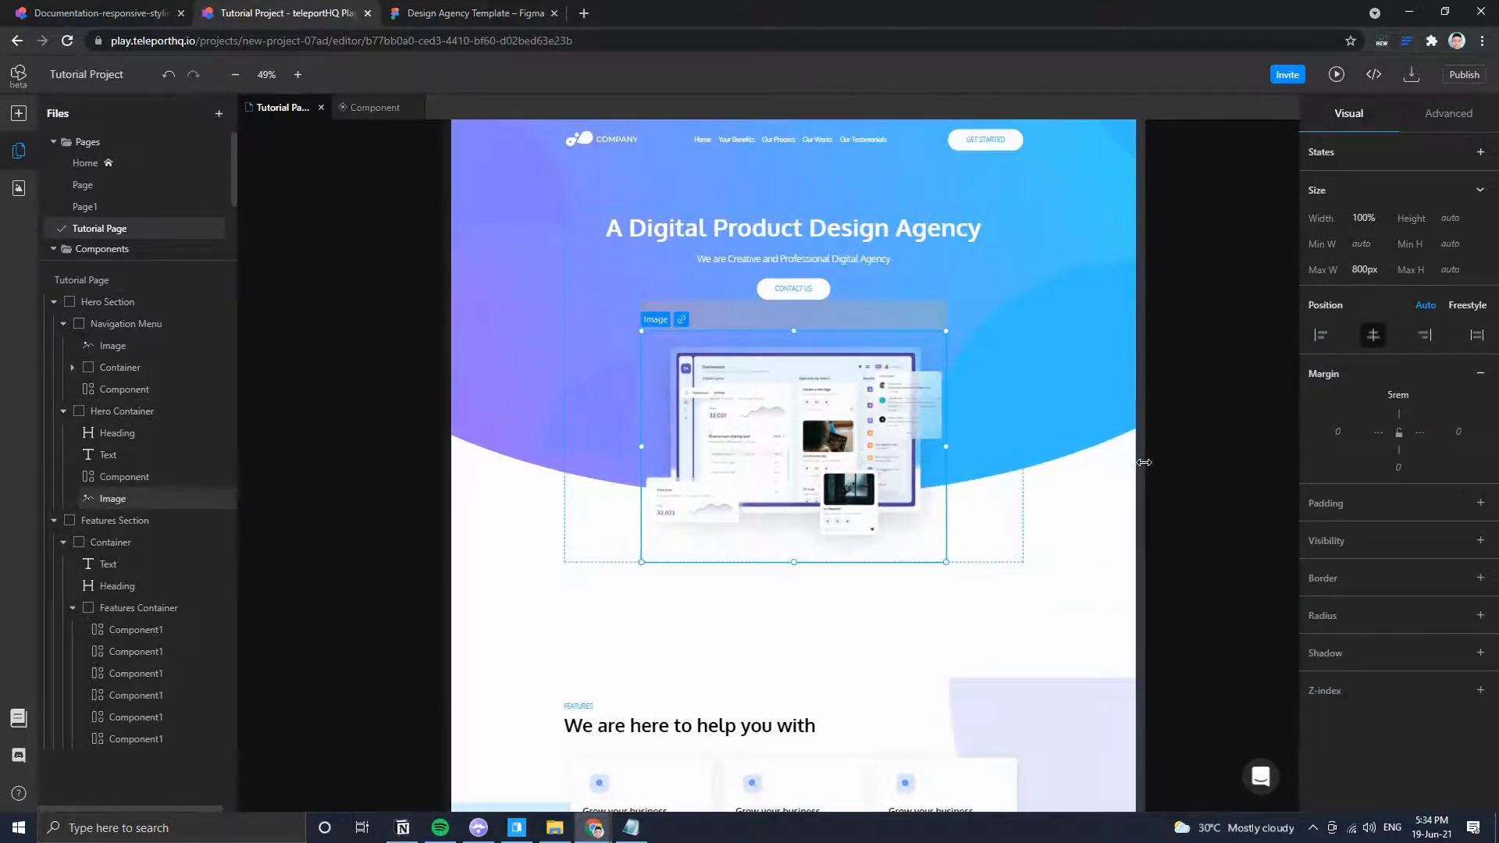
click(1186, 456)
click(897, 485)
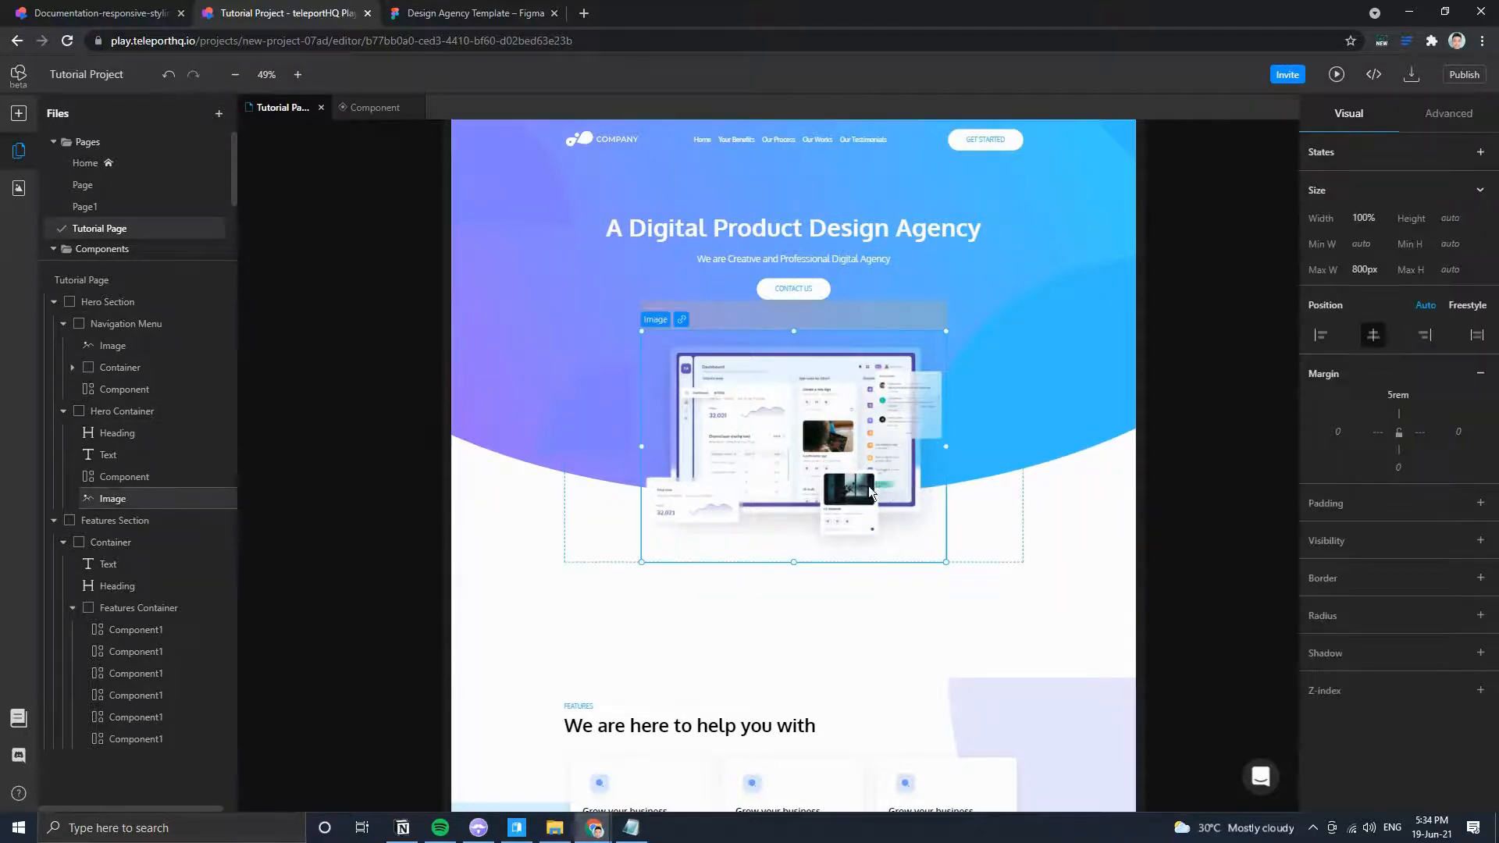
click(1126, 492)
scroll(1155, 462, up, 3)
click(1110, 285)
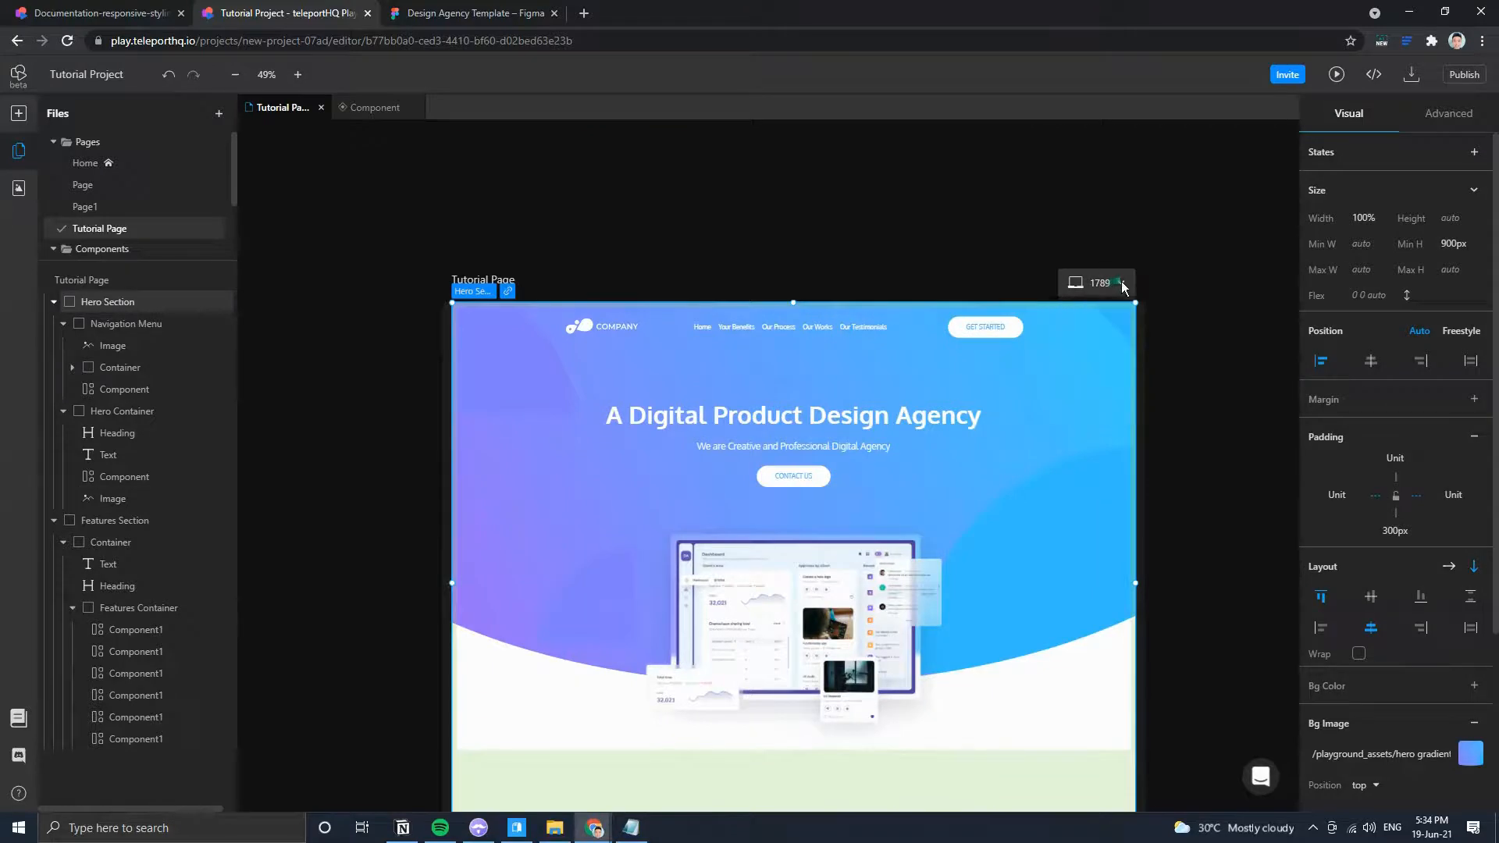
drag(1136, 425, 1131, 425)
click(839, 634)
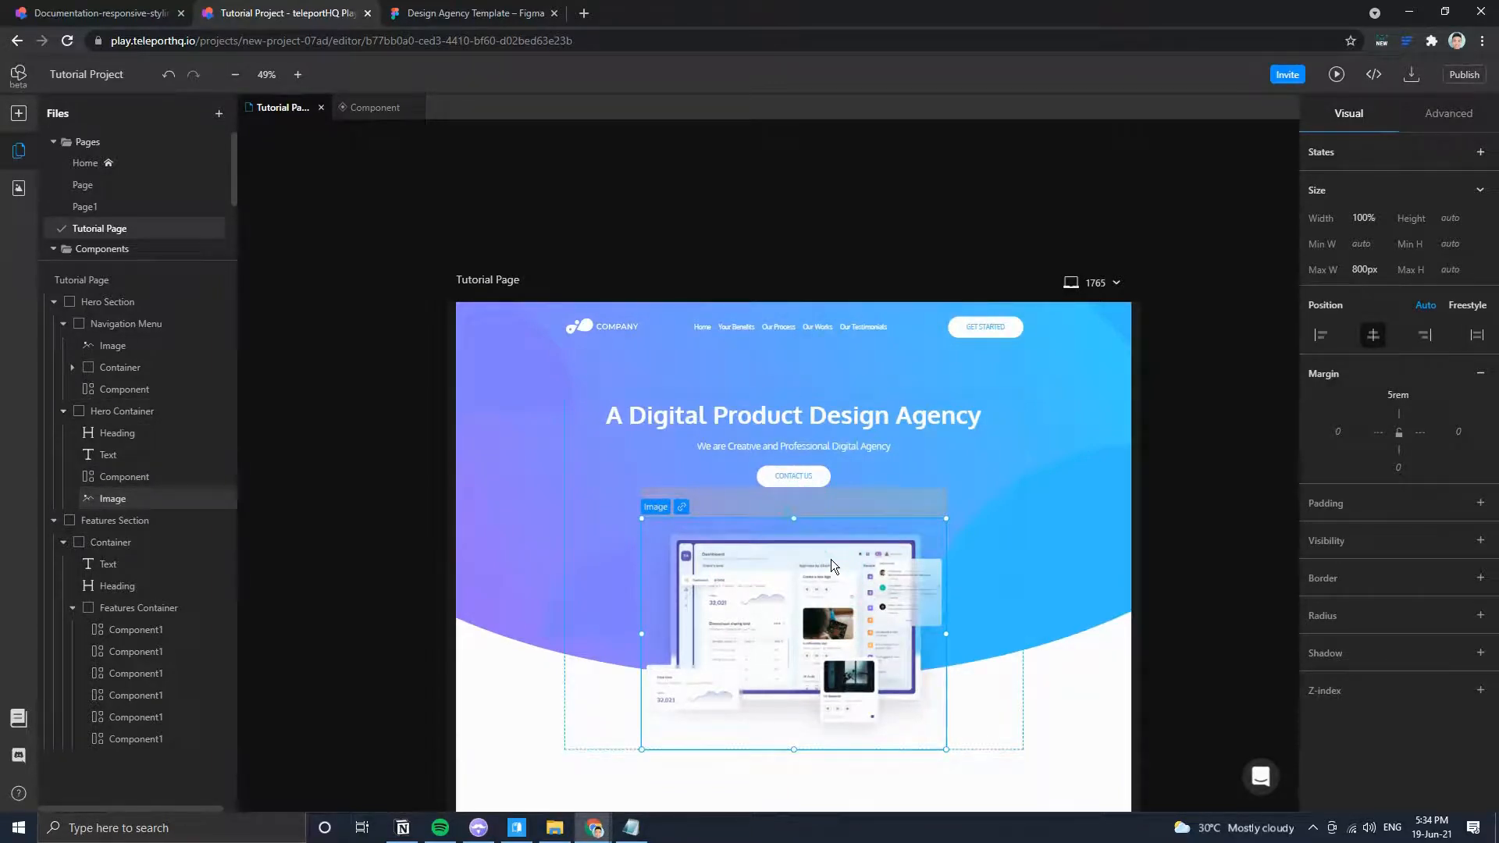
scroll(864, 695, down, 3)
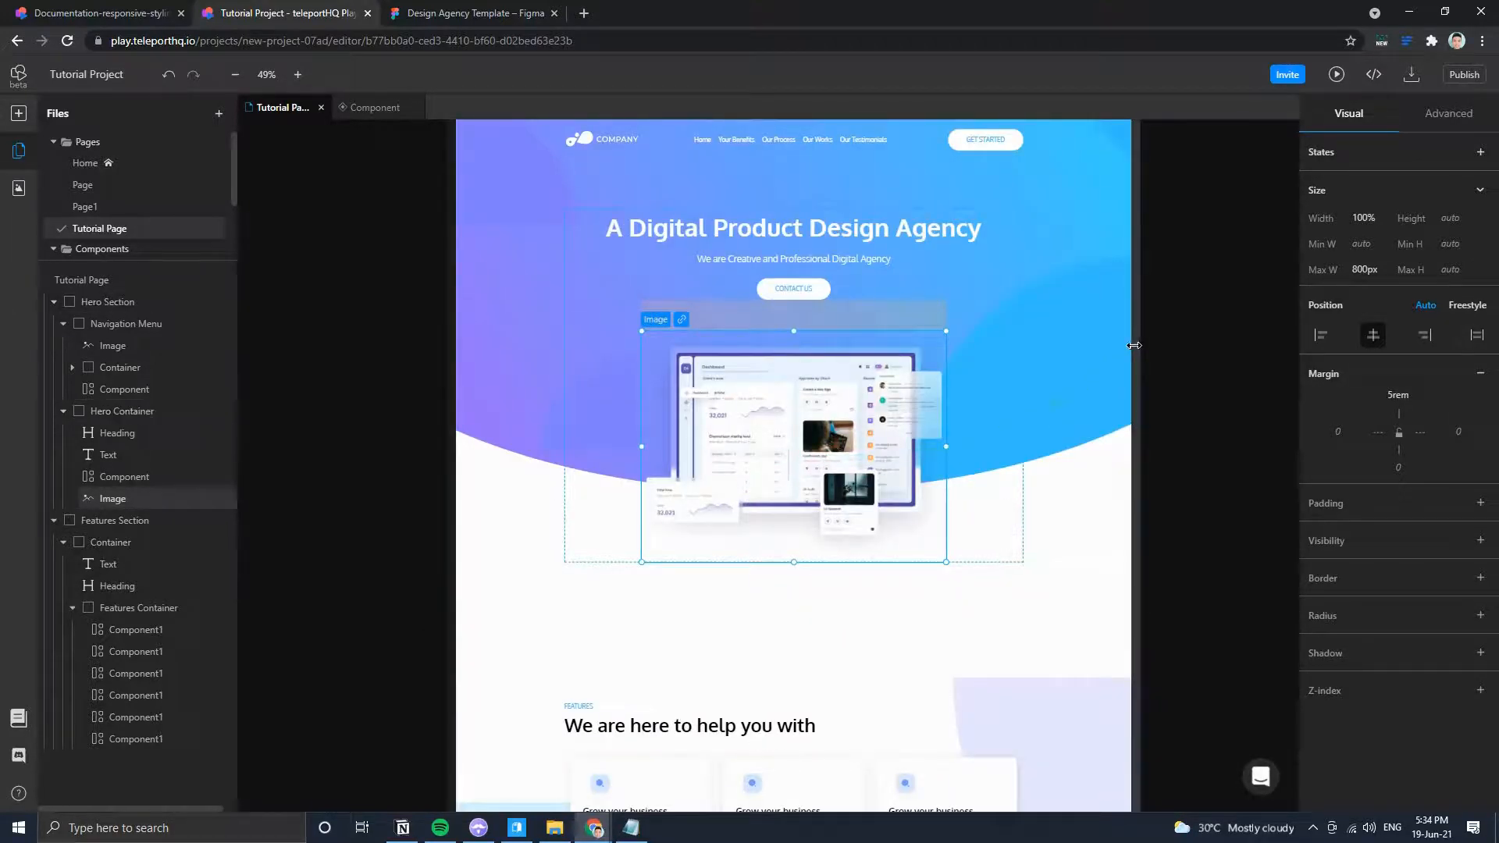
mouse_move(1141, 344)
mouse_down()
mouse_move(1054, 345)
mouse_move(1130, 345)
mouse_up()
click(1099, 405)
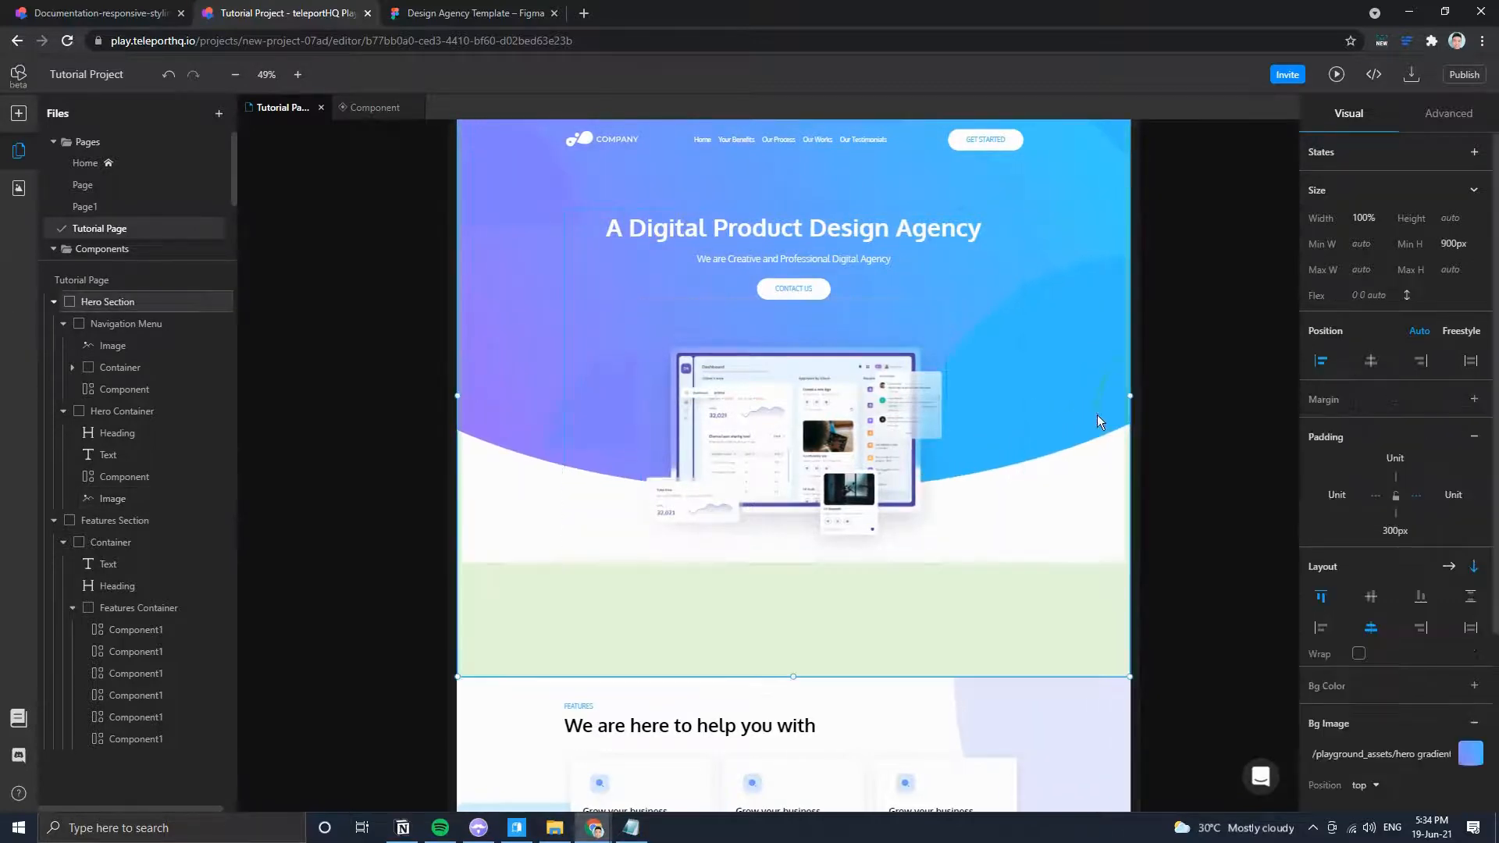
Review the Hero Section's background size options and examine the hero's lower edge against the features section below it.
scroll(1381, 672, down, 2)
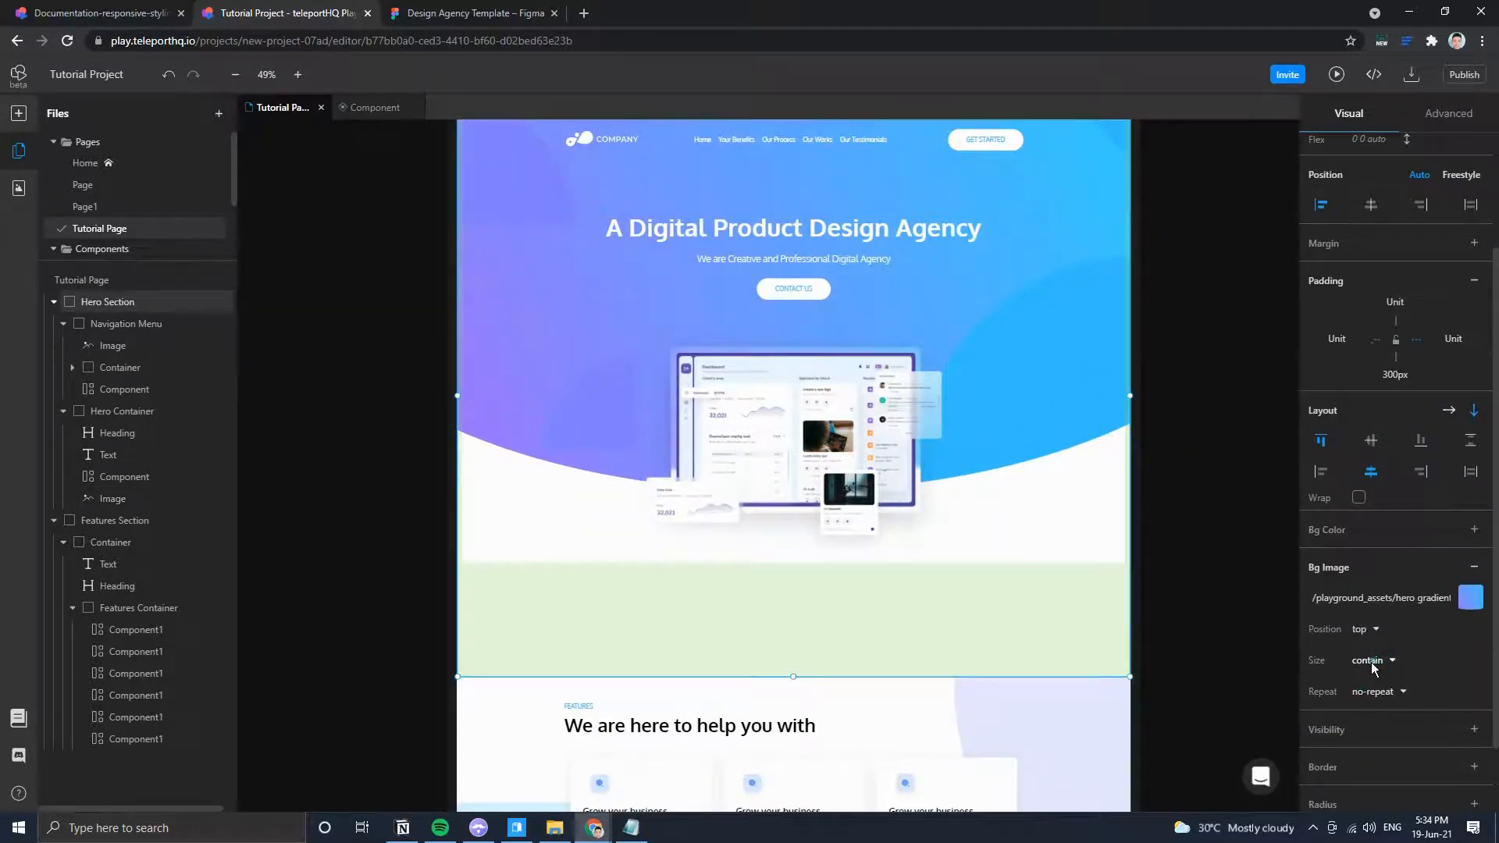
click(1374, 665)
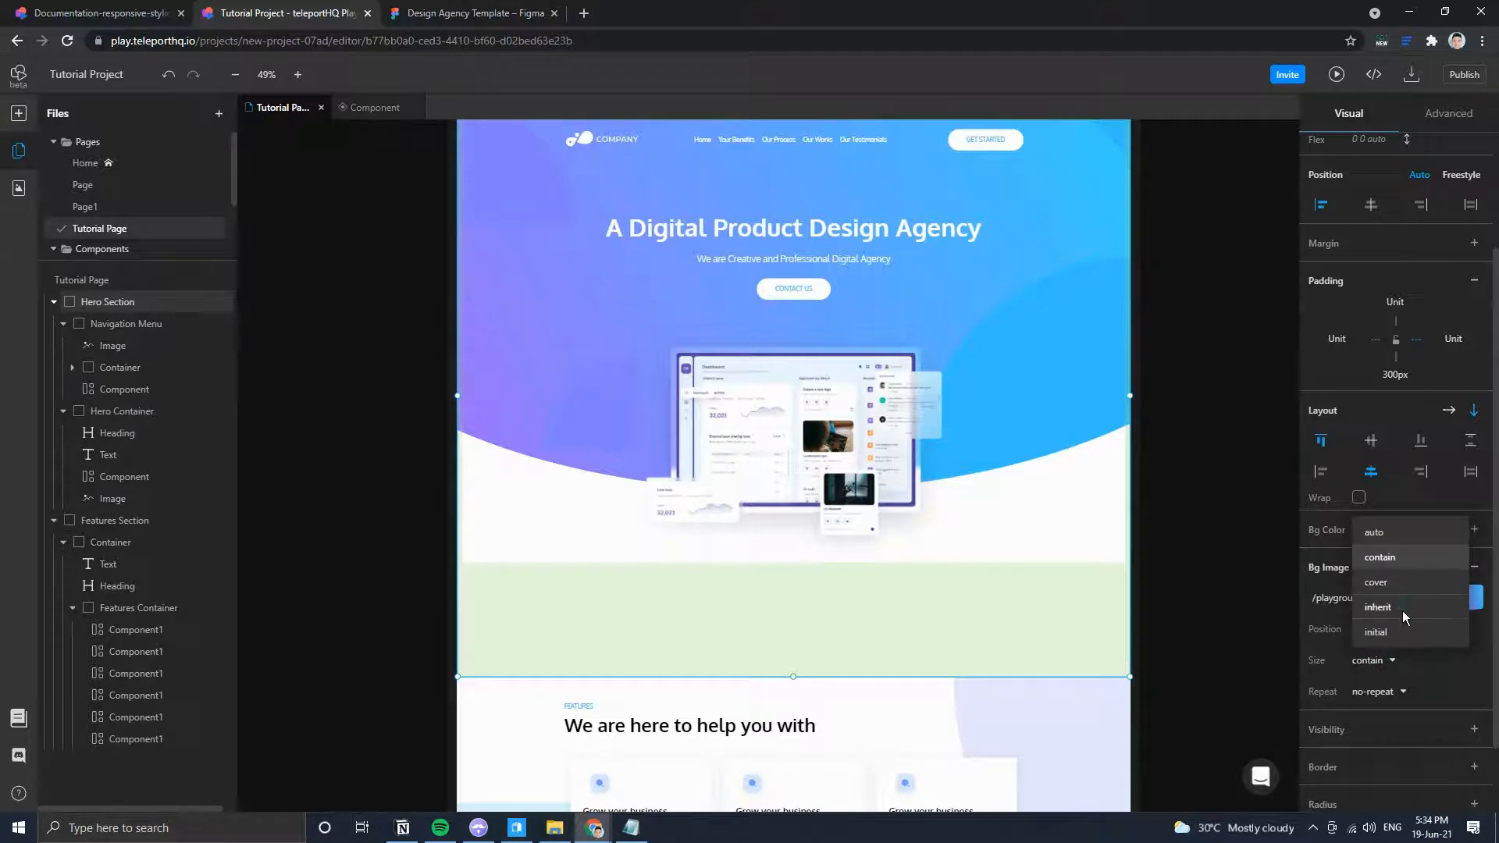
click(1421, 670)
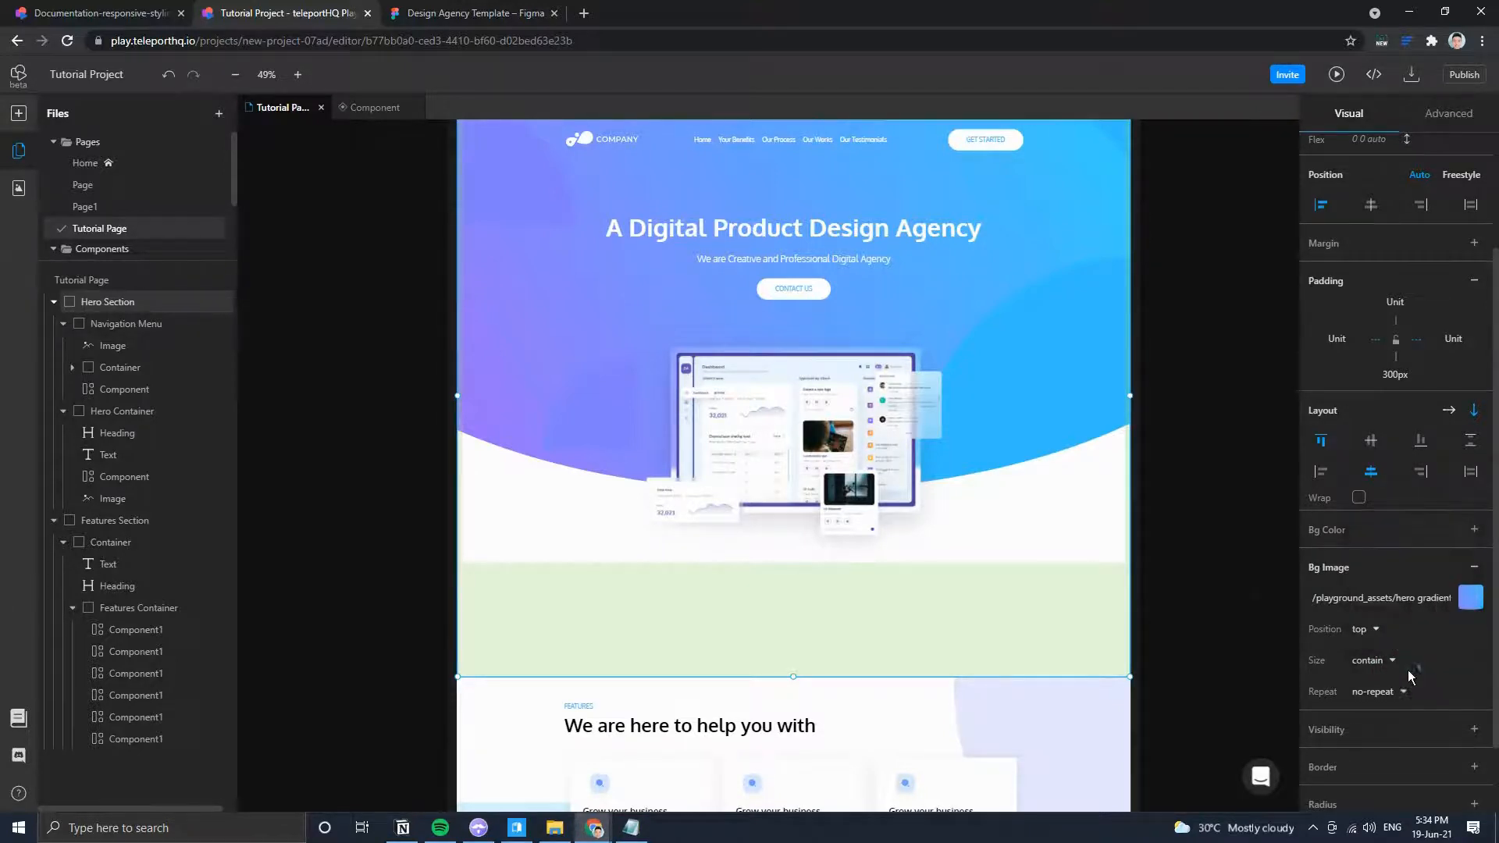
scroll(1093, 477, up, 3)
scroll(1116, 534, down, 3)
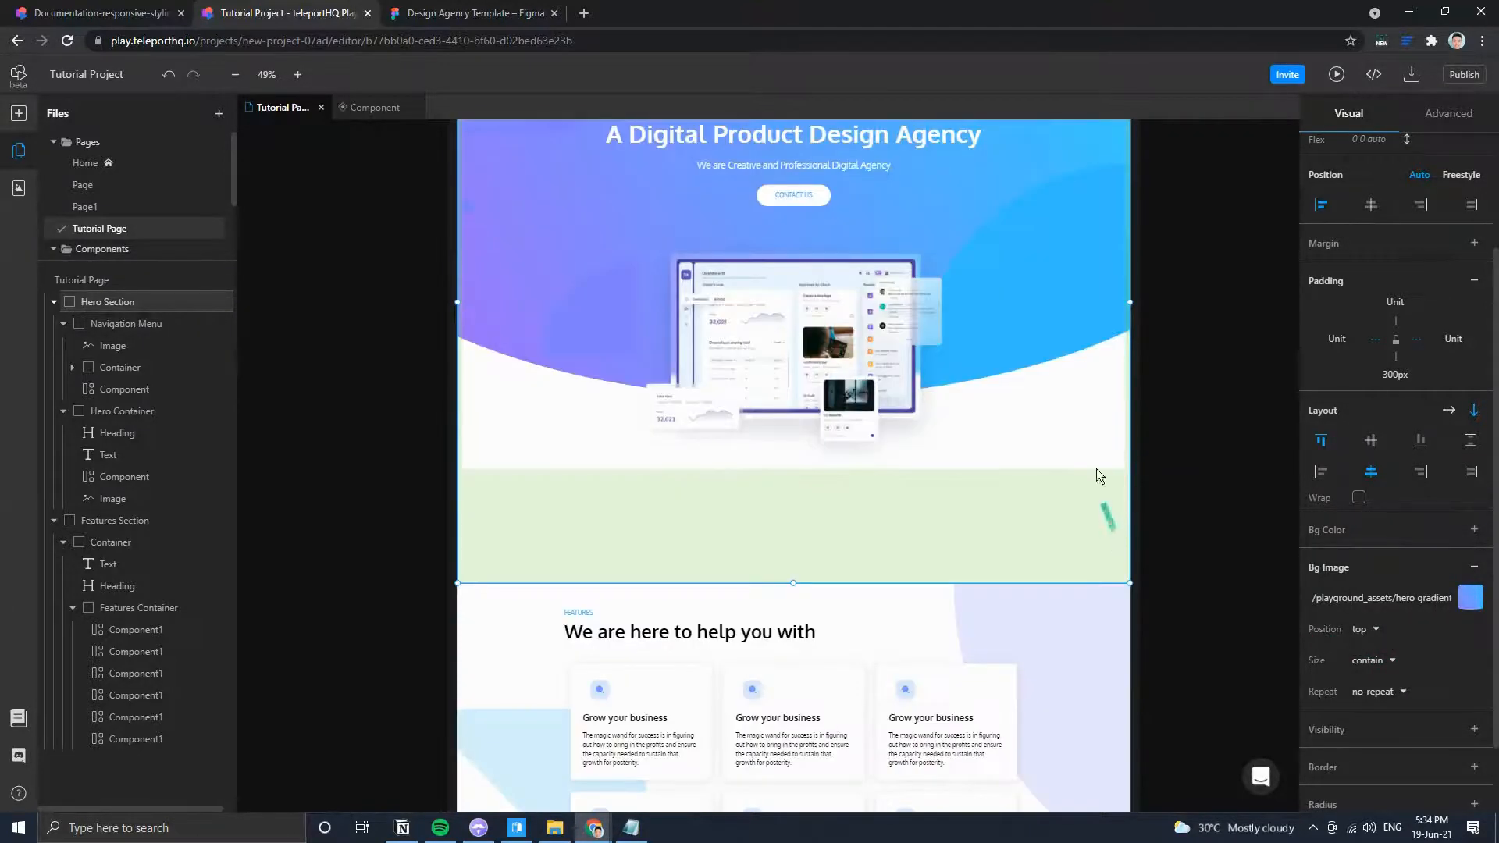
scroll(1098, 443, up, 2)
click(1187, 553)
click(986, 683)
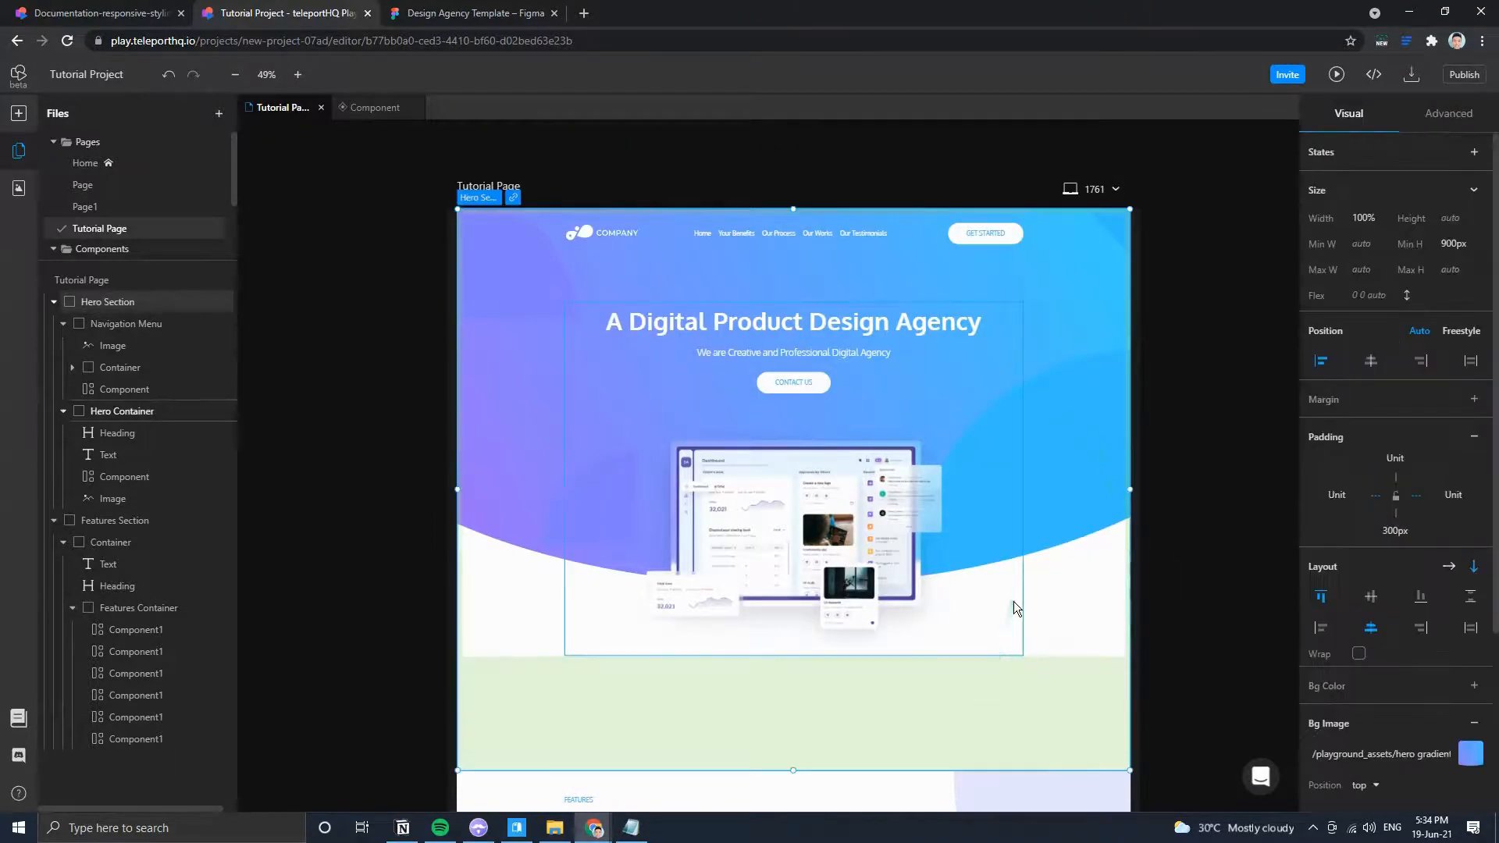
click(1014, 609)
click(1067, 551)
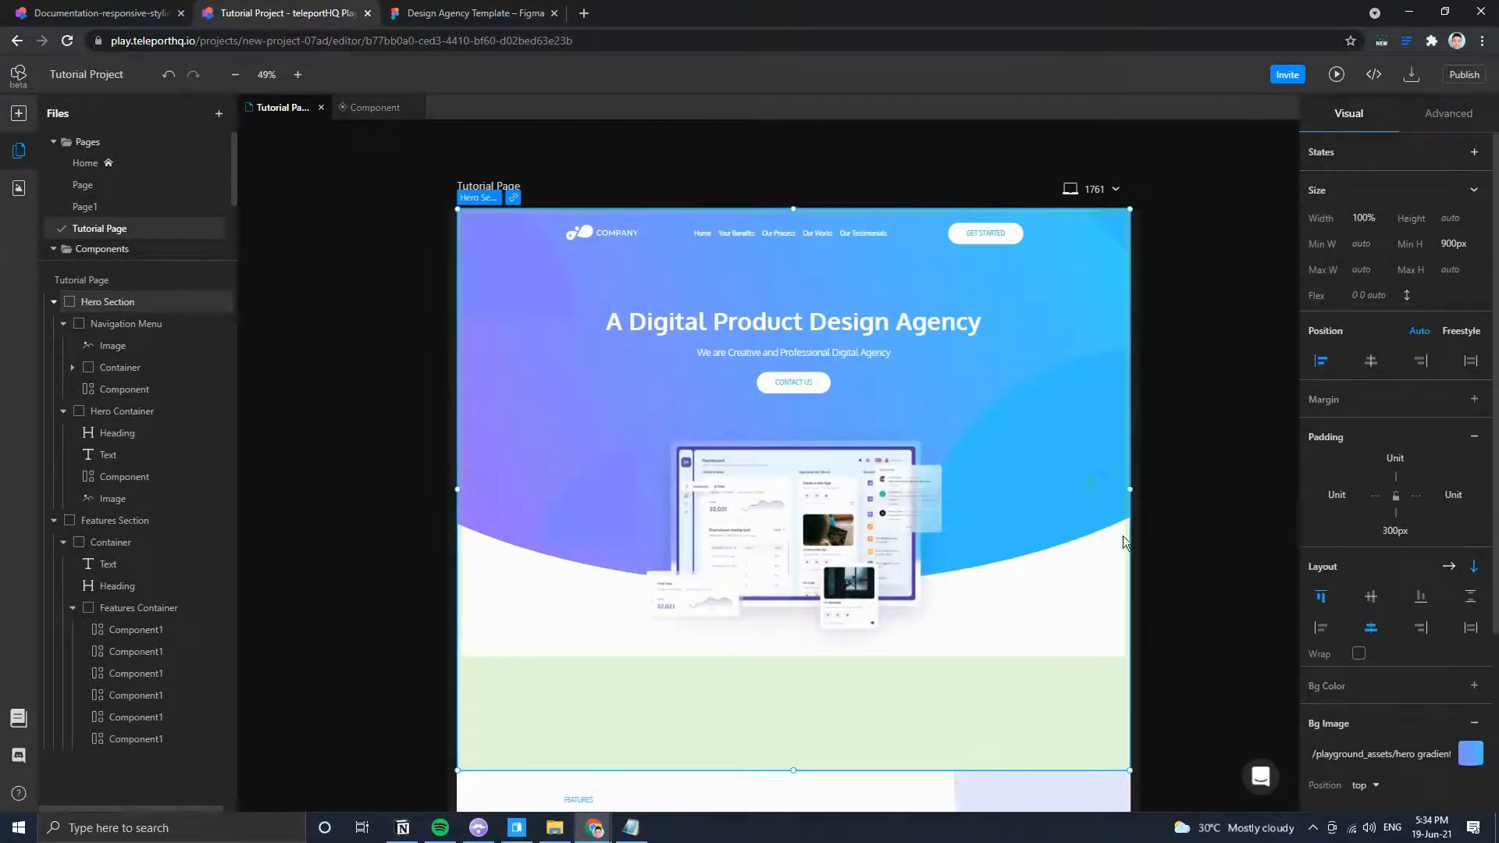
scroll(1062, 518, down, 1)
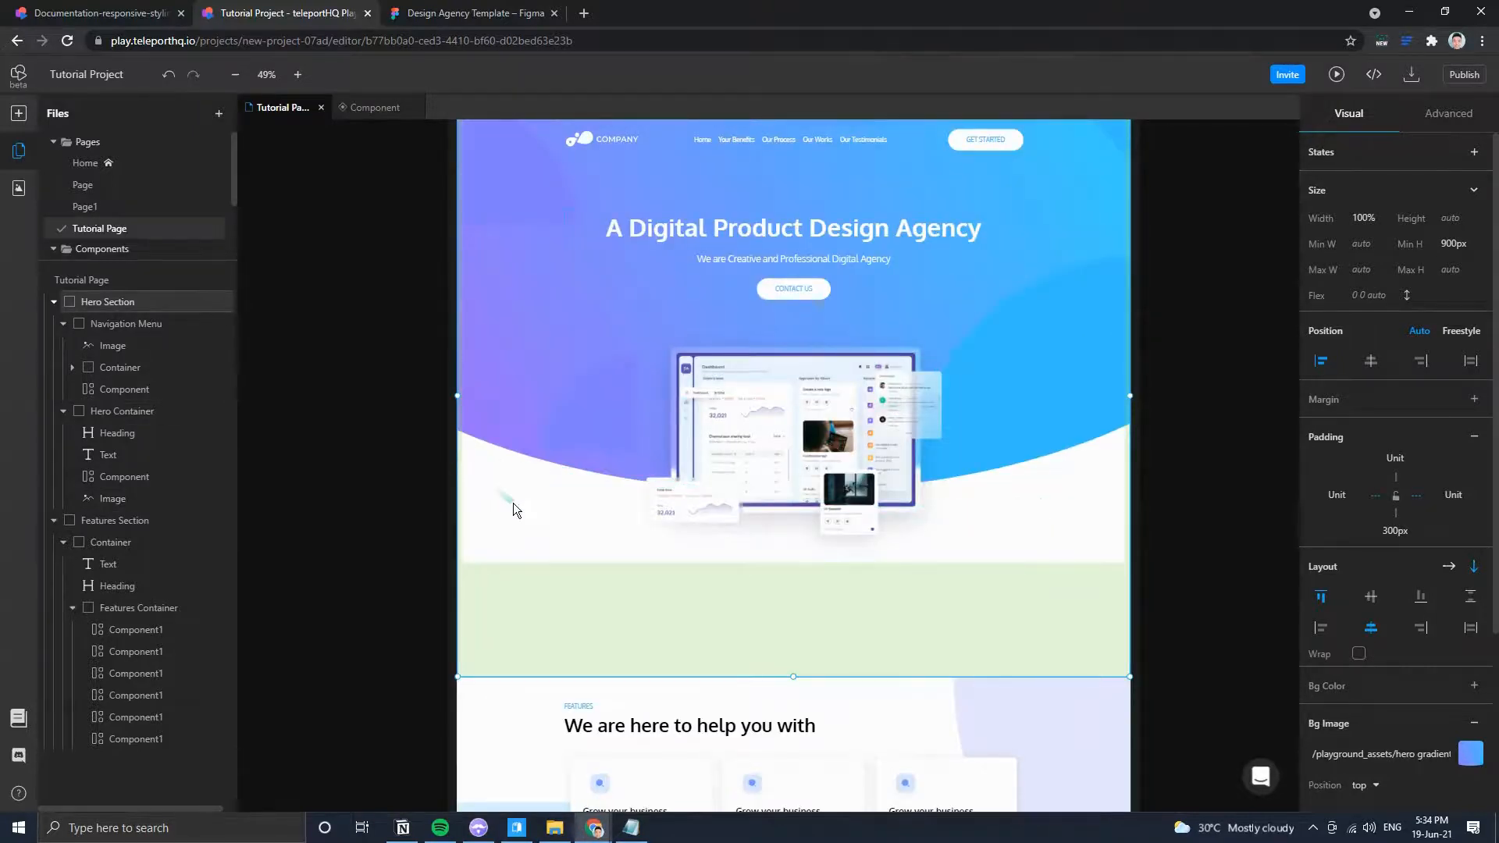
Switch to the Design Agency Template in Figma, examine its hero and features layout, and return to the teleportHQ project.
click(464, 7)
scroll(707, 394, up, 5)
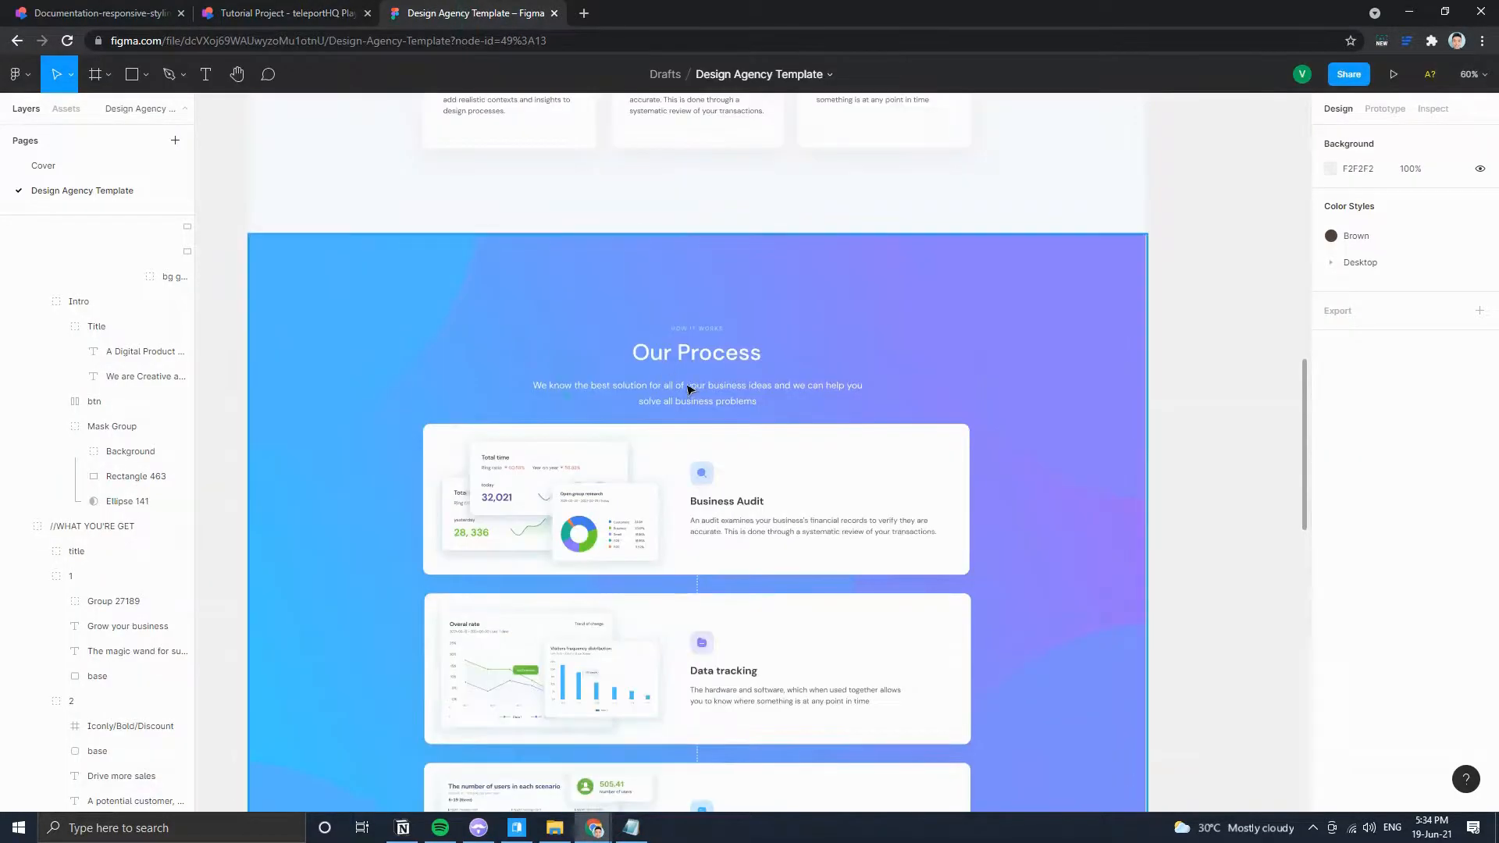
scroll(715, 421, up, 2)
scroll(726, 438, down, 10)
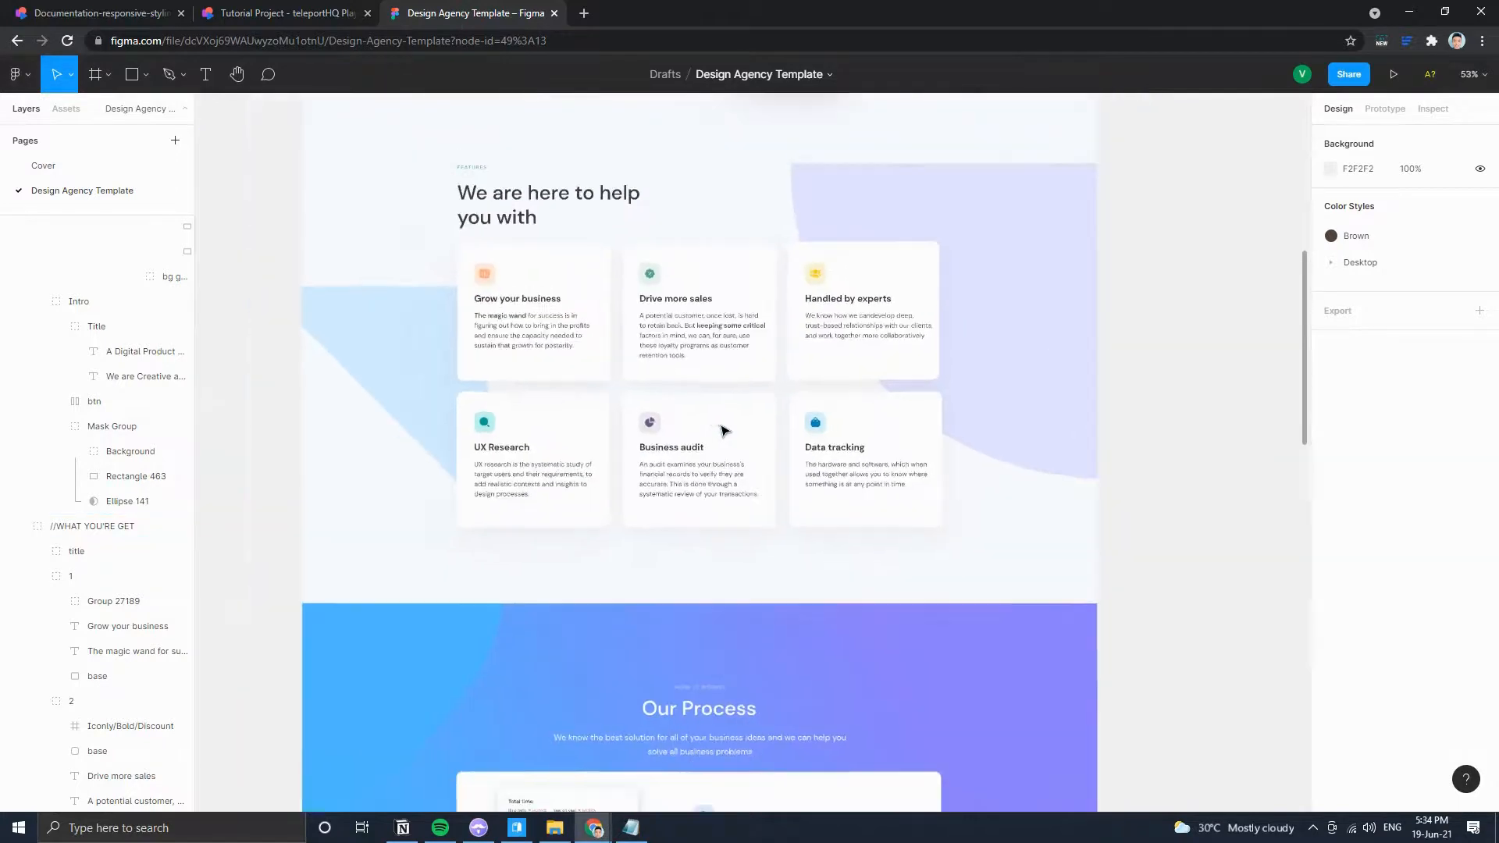
scroll(817, 372, up, 5)
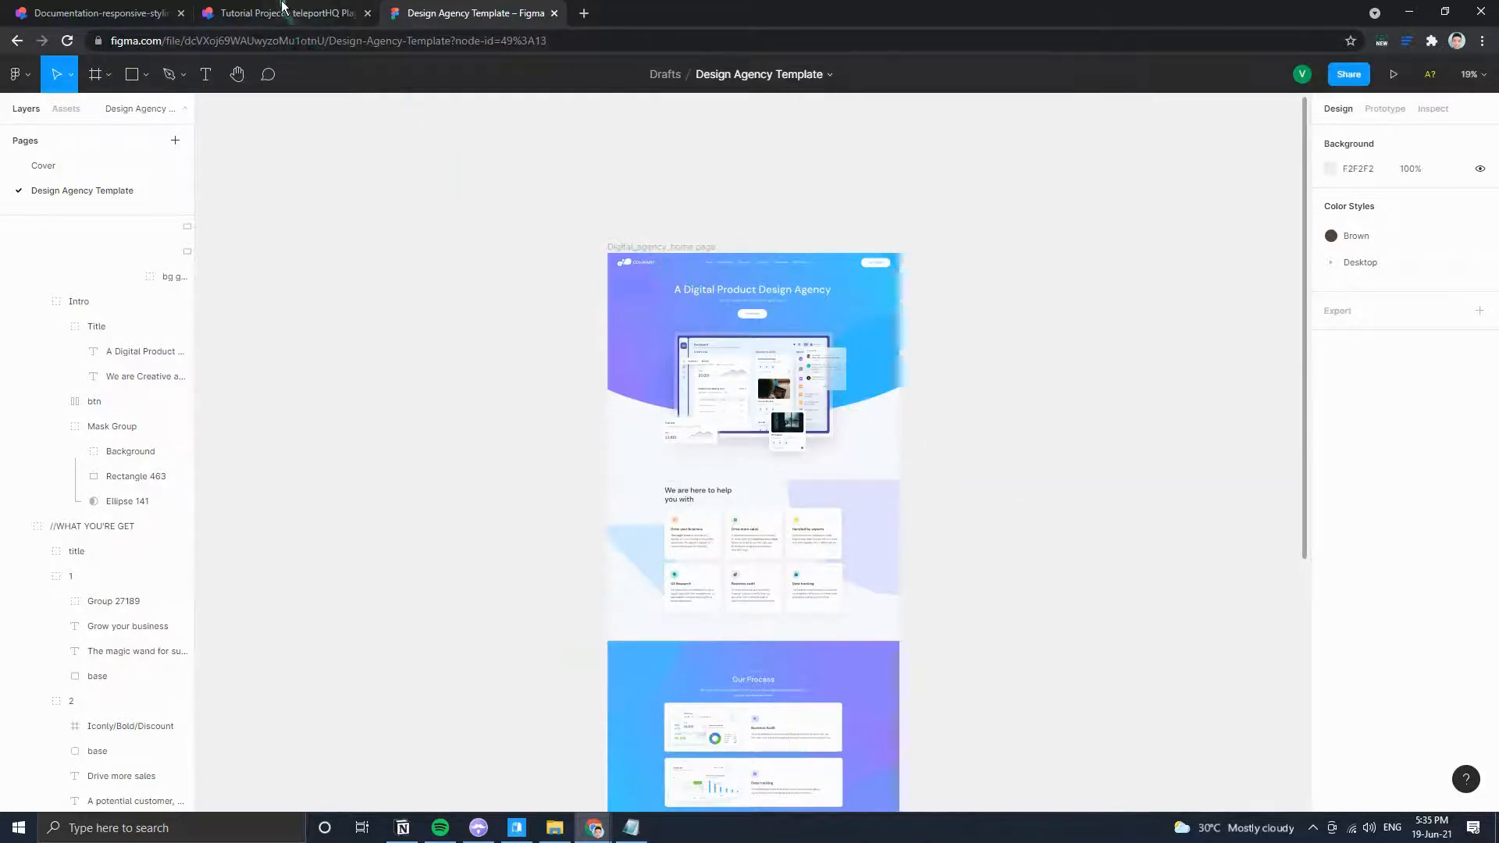
click(284, 9)
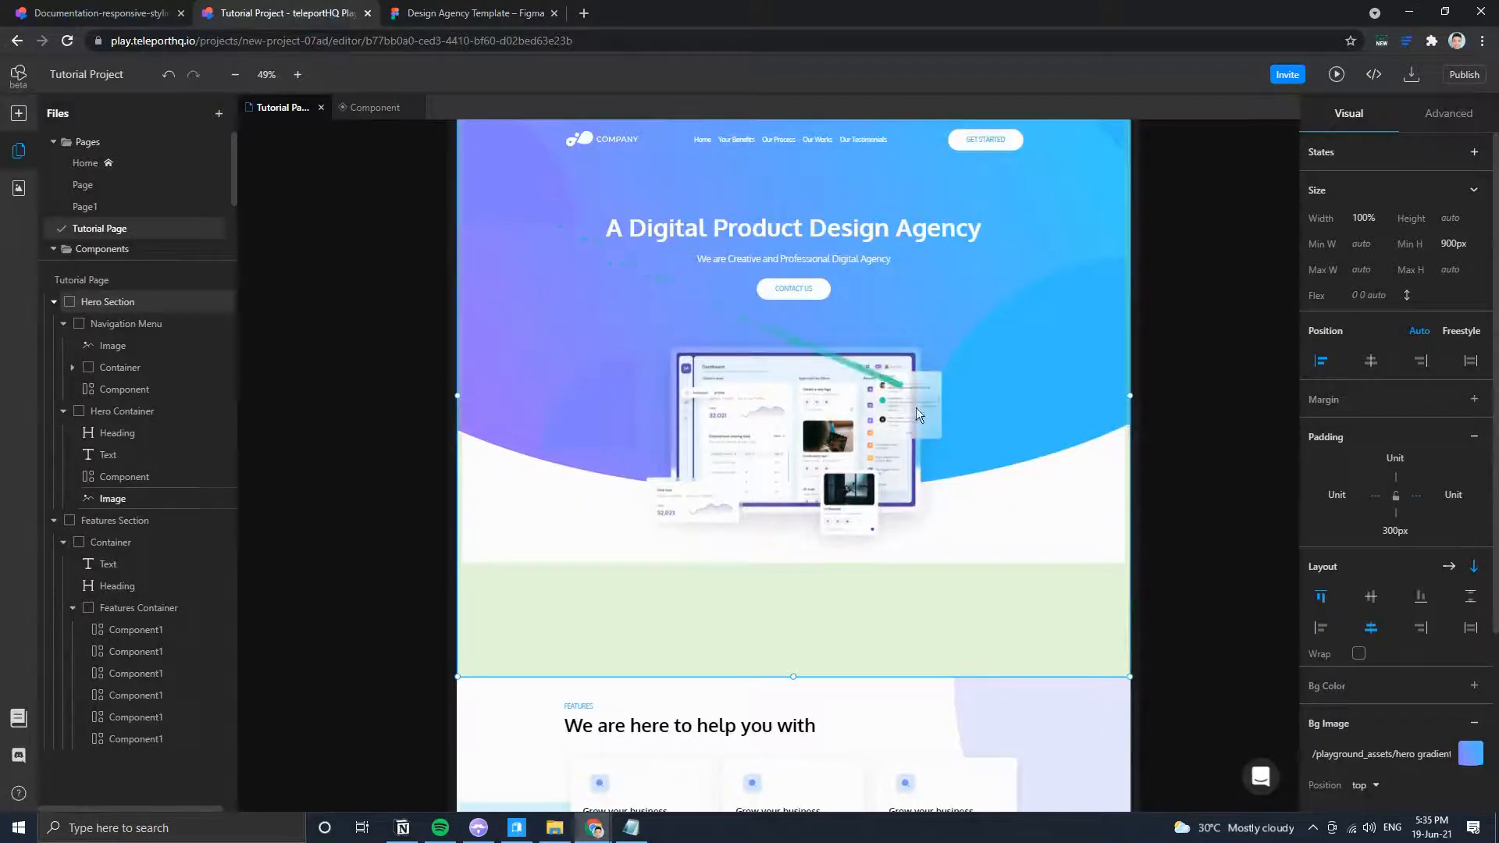
Preview the Tutorial Page at the 991 breakpoint and then at the 1200 breakpoint.
click(1189, 250)
click(1084, 223)
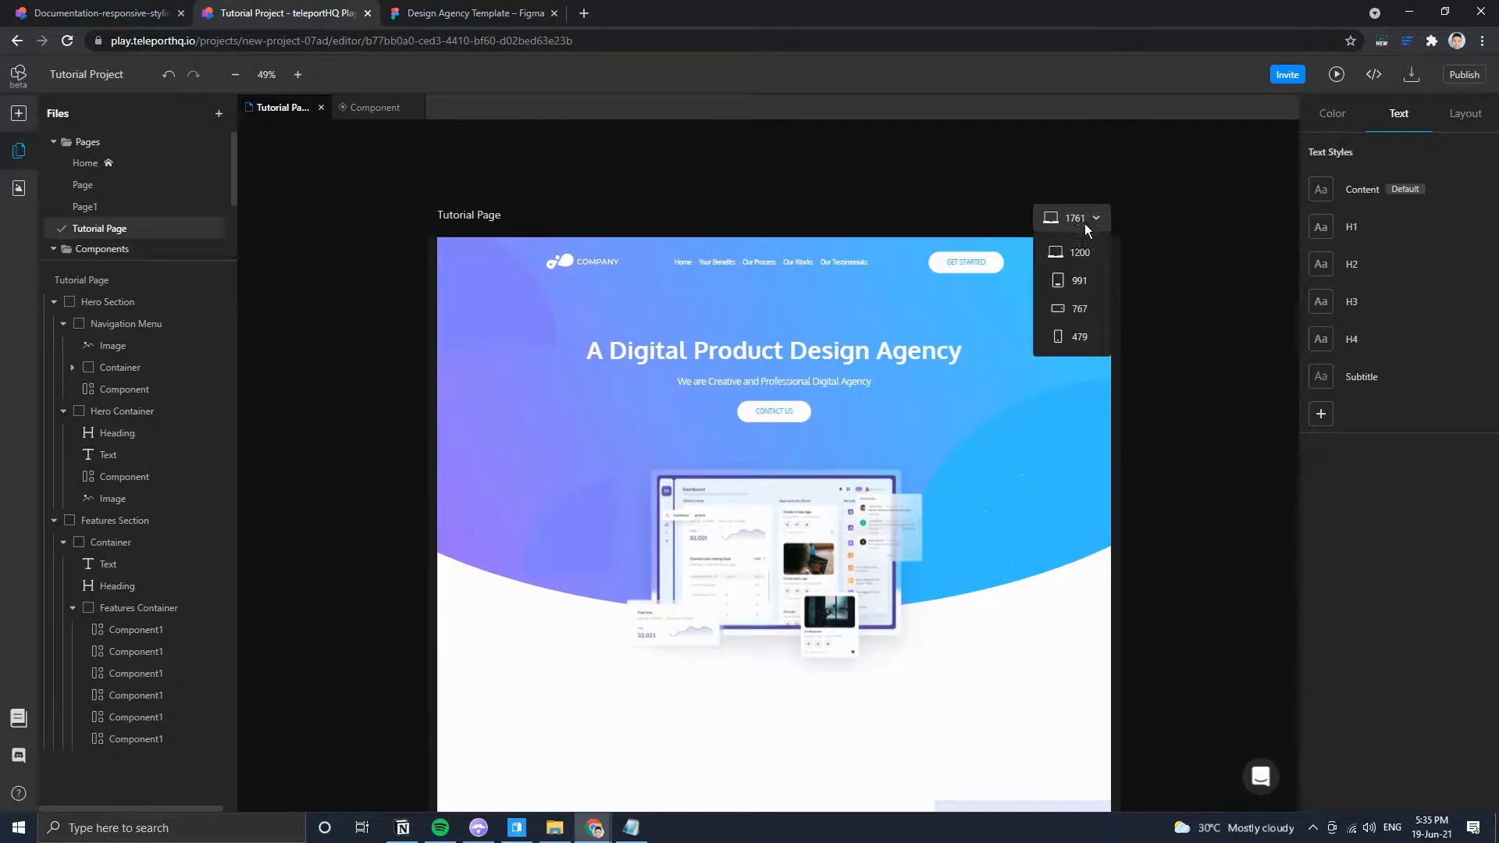
click(1088, 280)
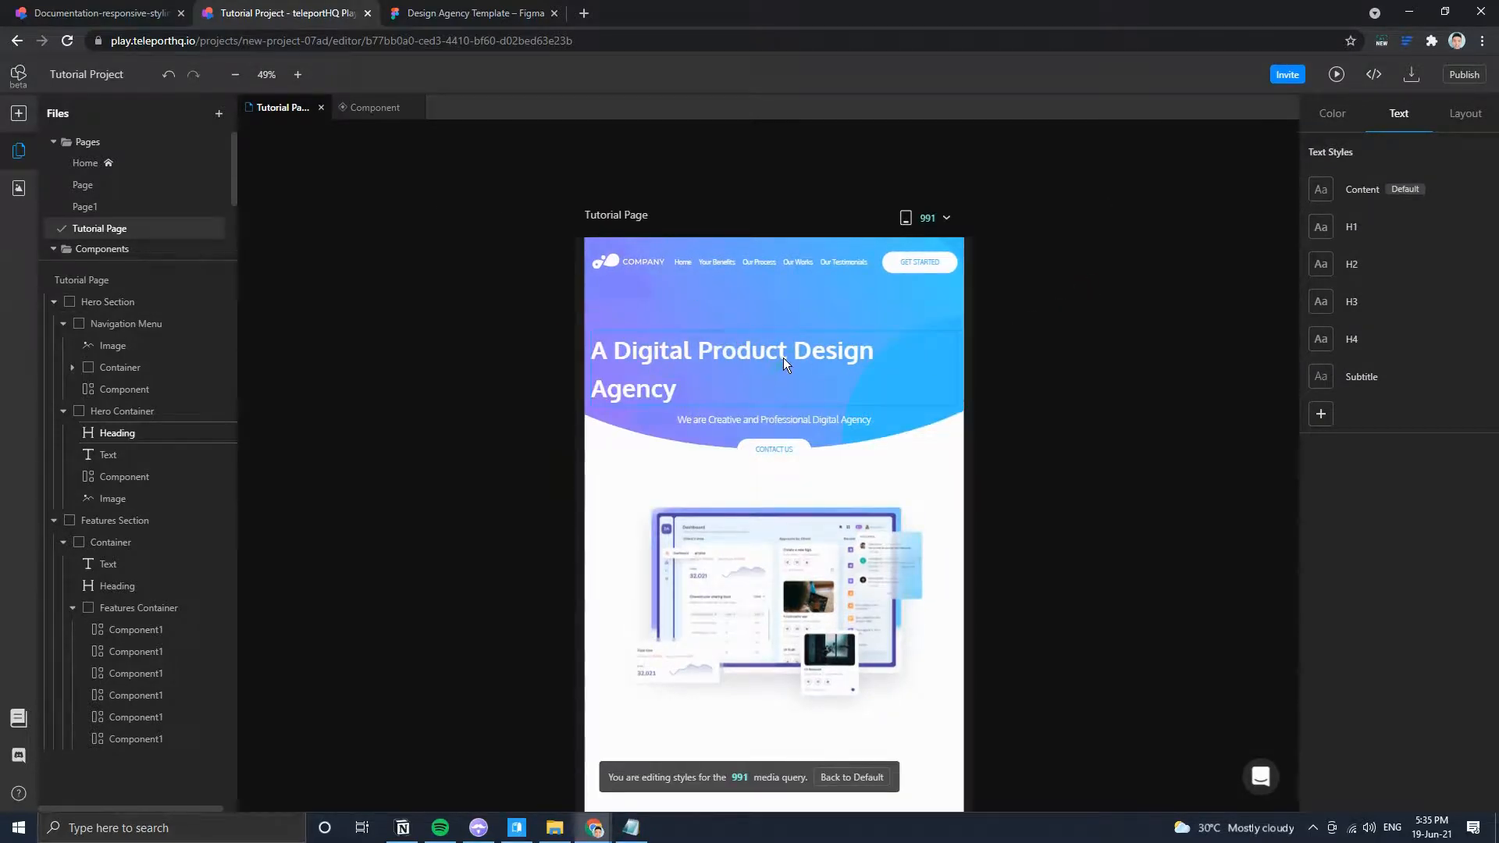
click(944, 218)
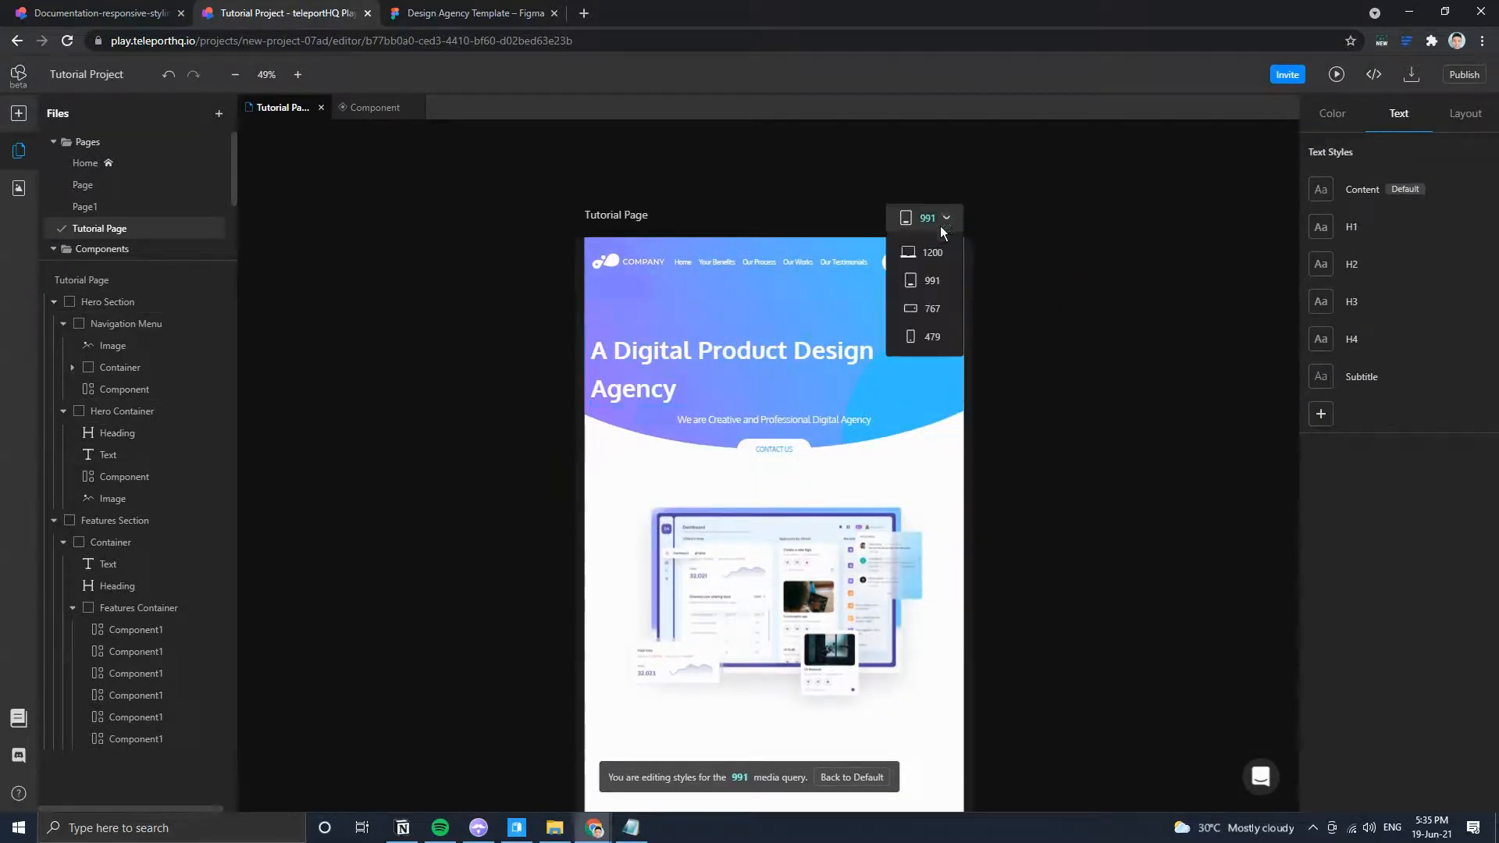
click(934, 254)
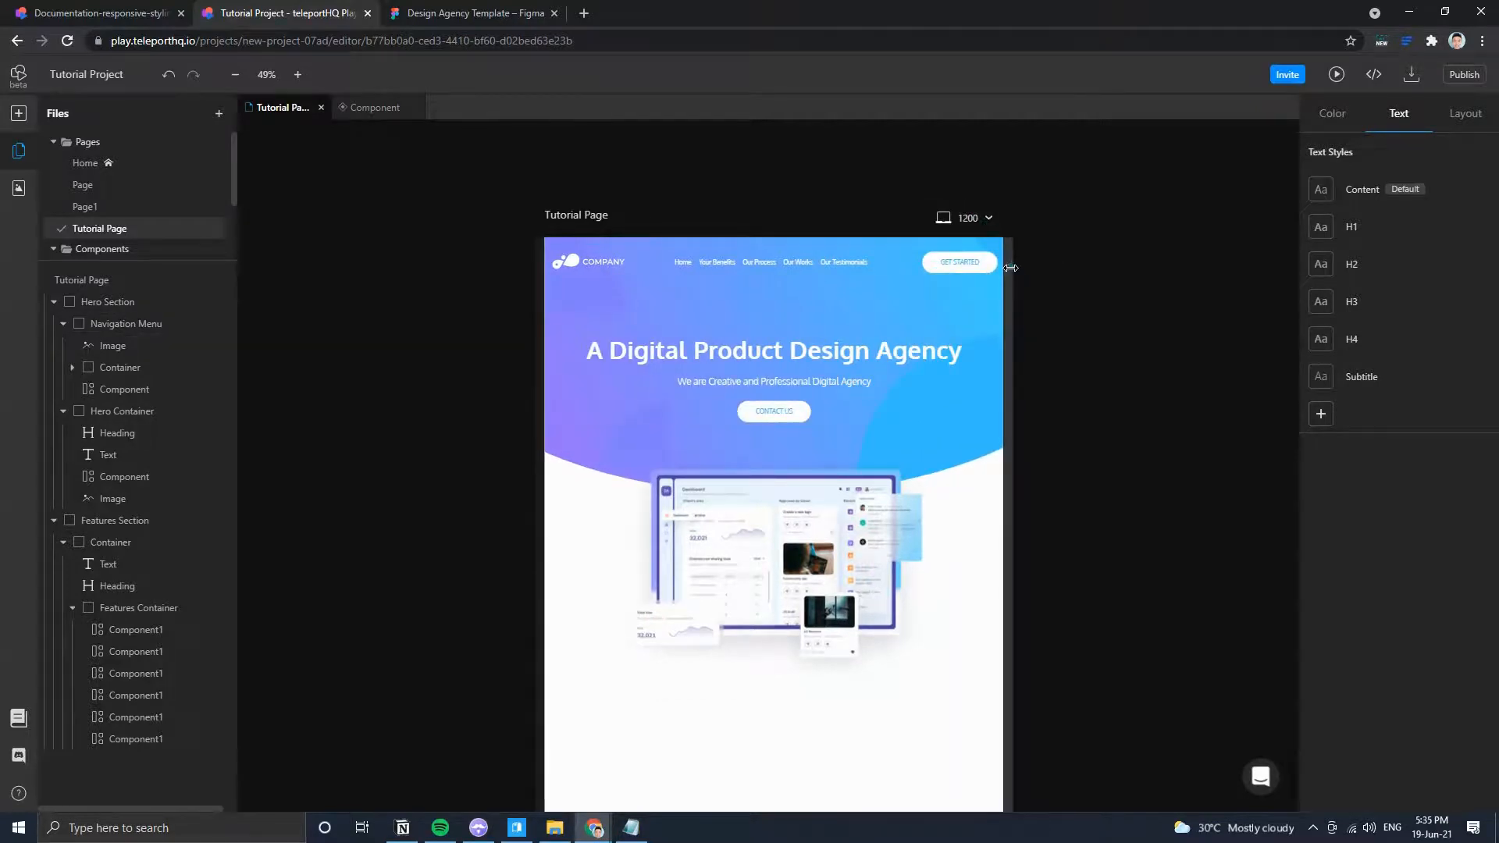
Center-align the text of the hero's heading and of the subtitle beneath it in the default desktop styles.
click(892, 348)
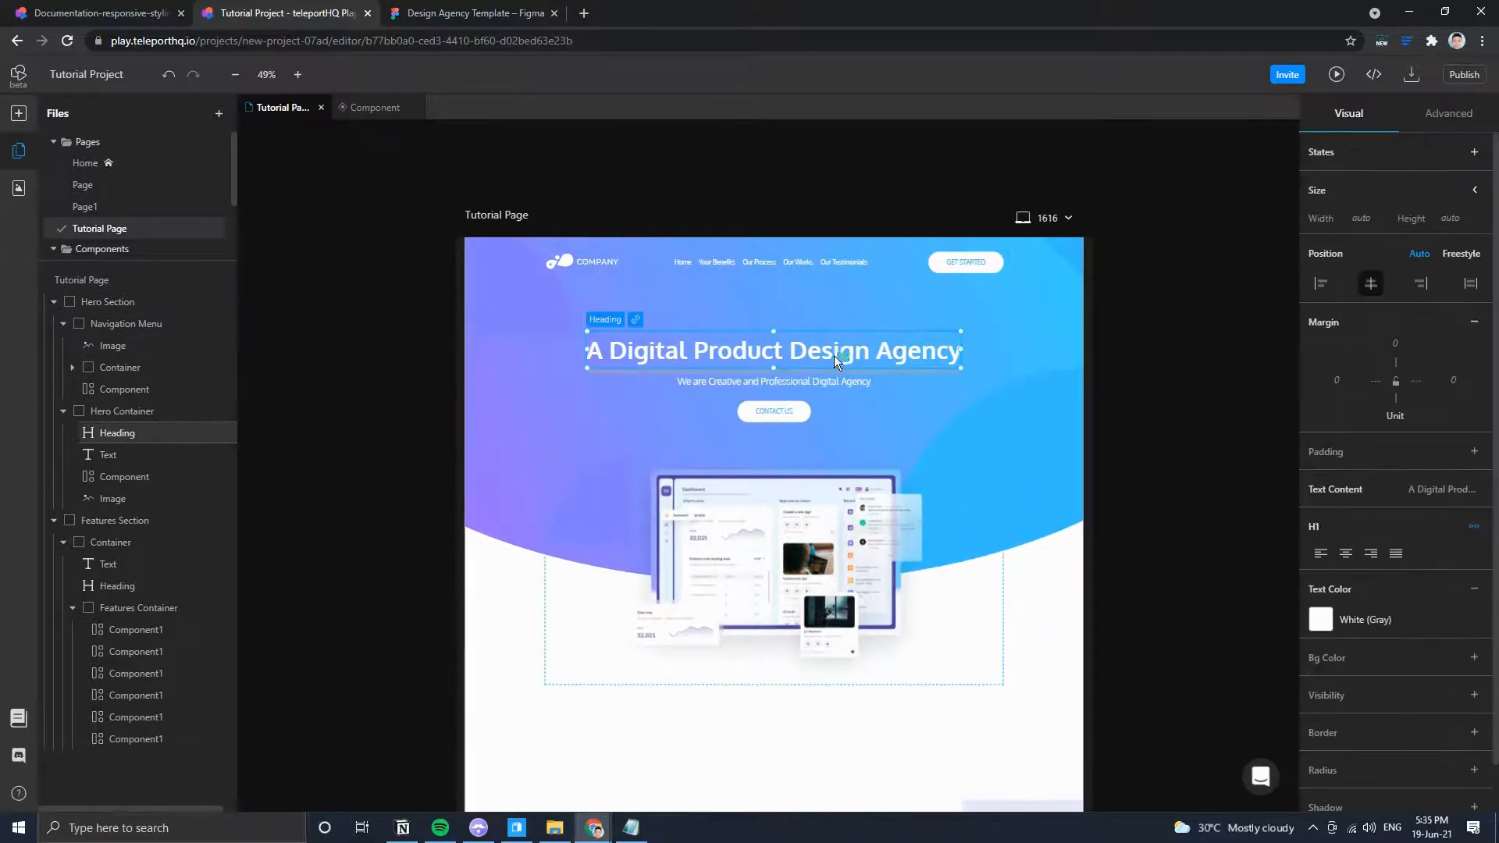
click(751, 382)
click(1346, 552)
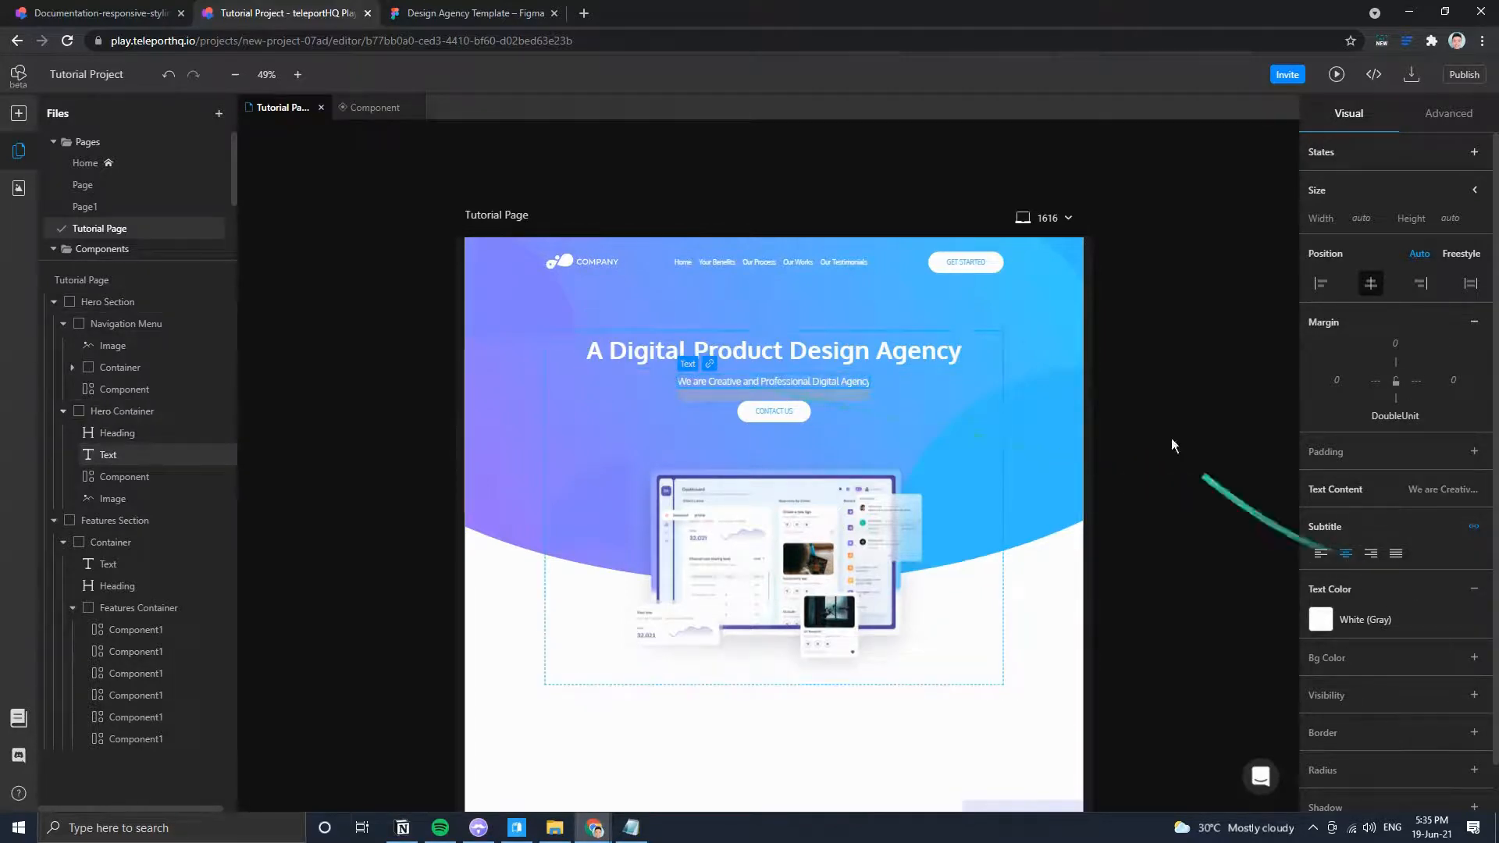
Narrow the canvas to 971 and hide the Navigation Menu's container of text links for the 991 media query.
drag(1094, 412, 968, 422)
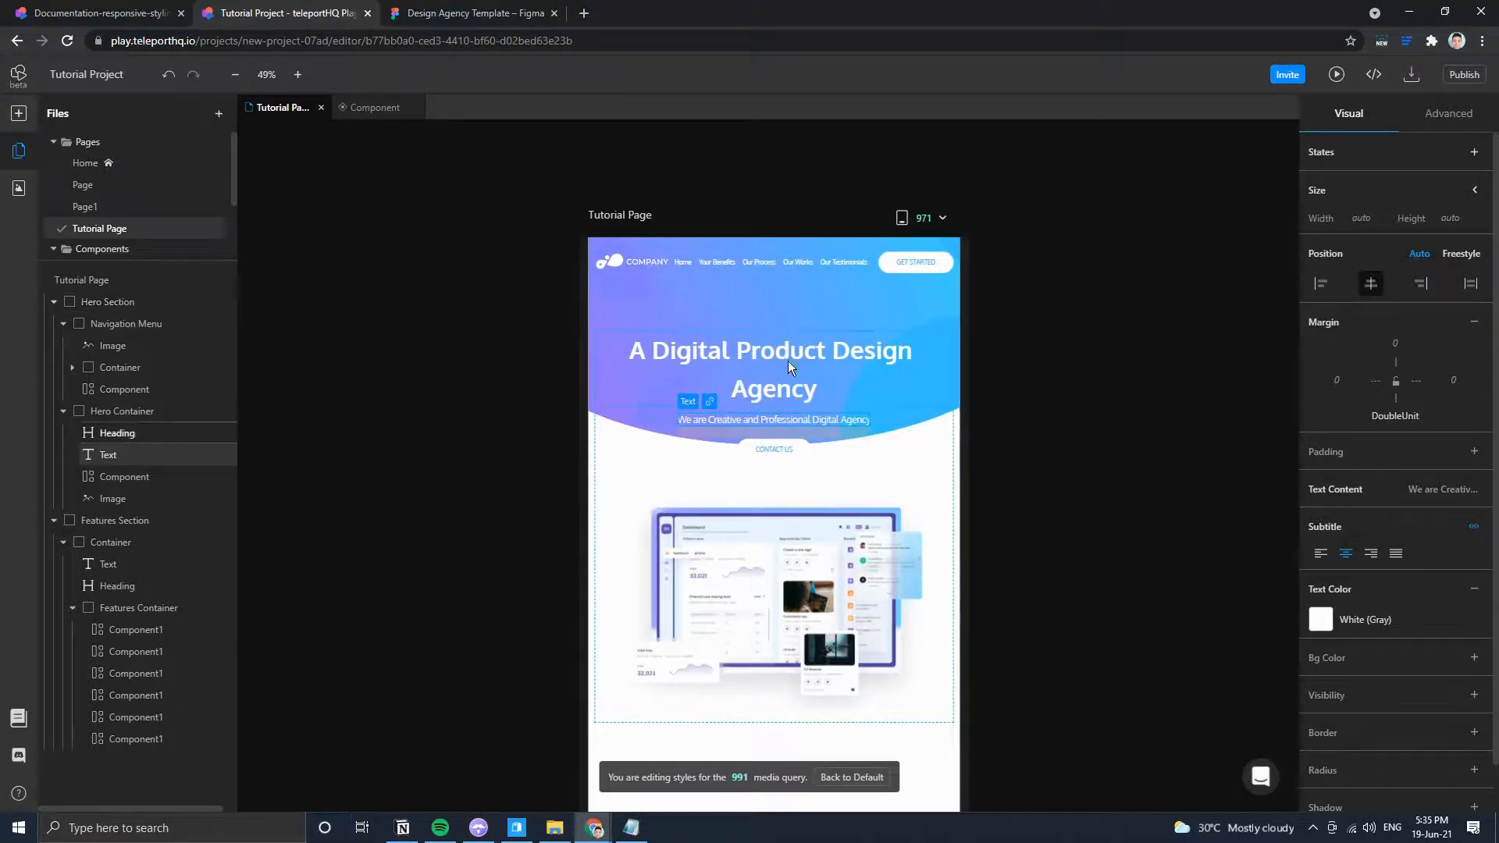
click(787, 269)
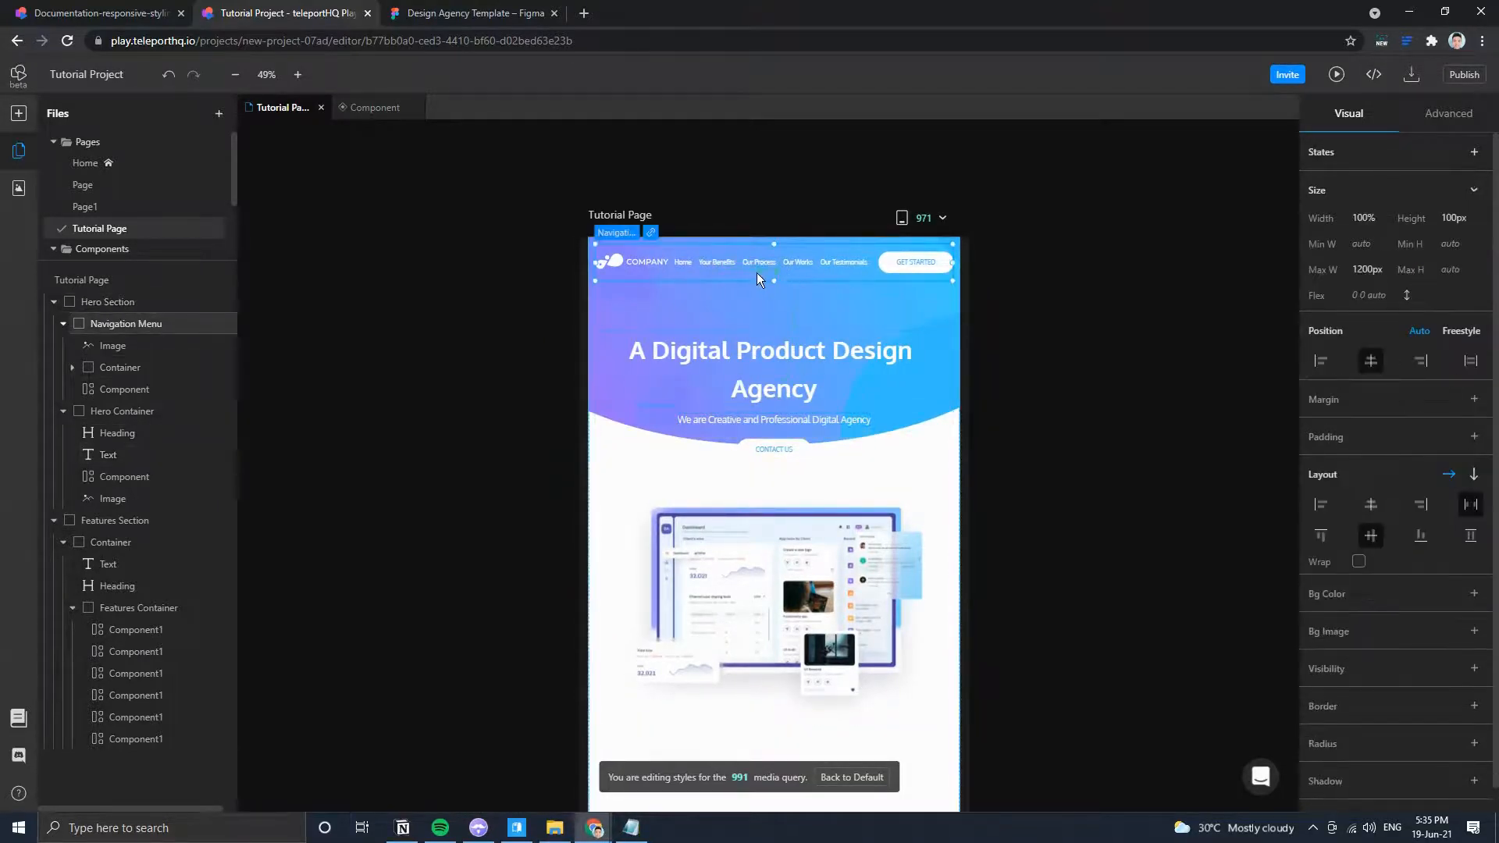
click(832, 261)
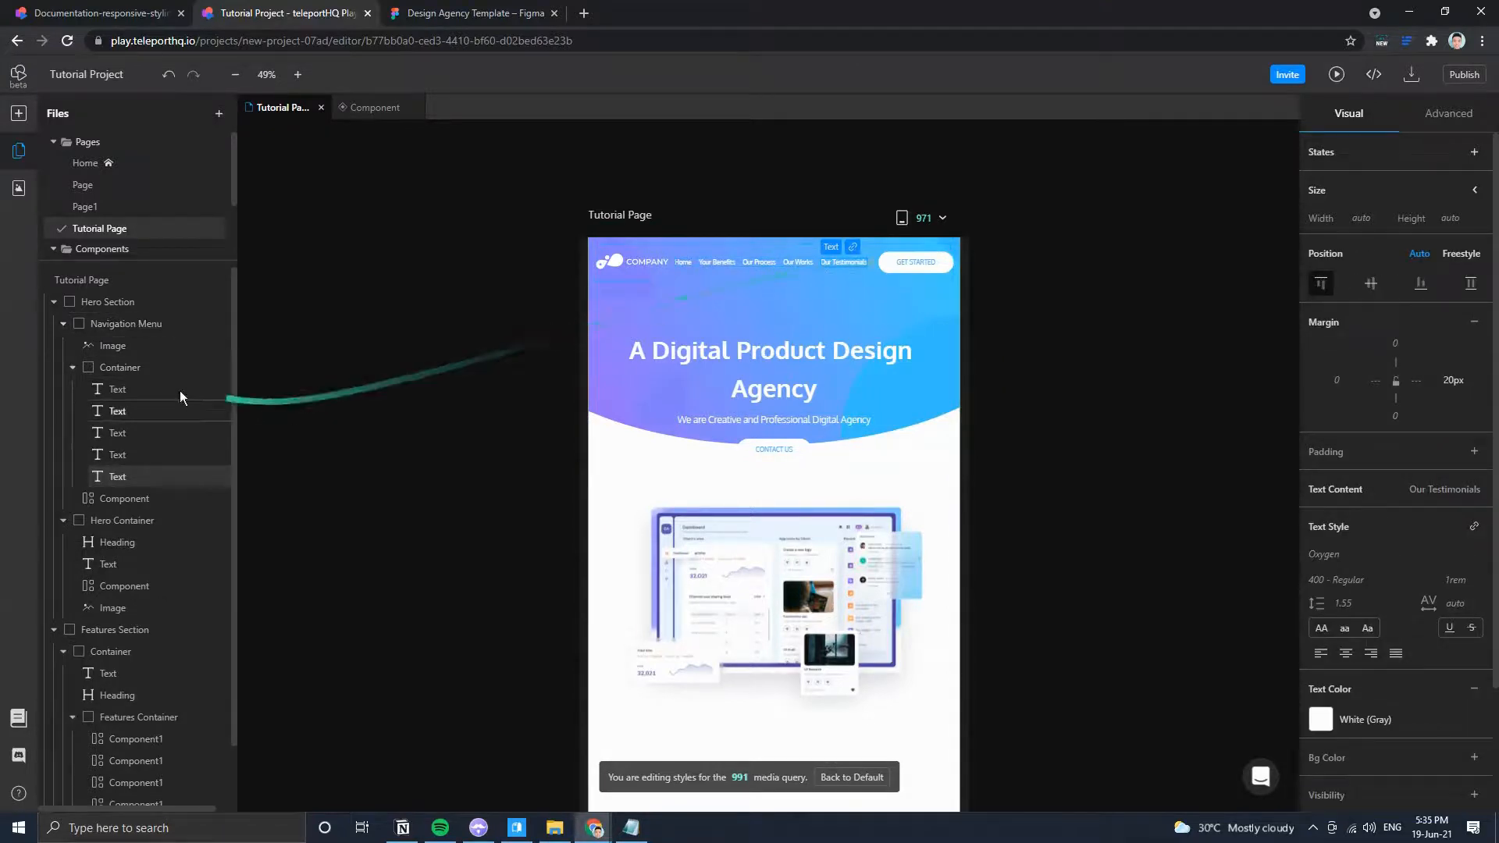
click(147, 363)
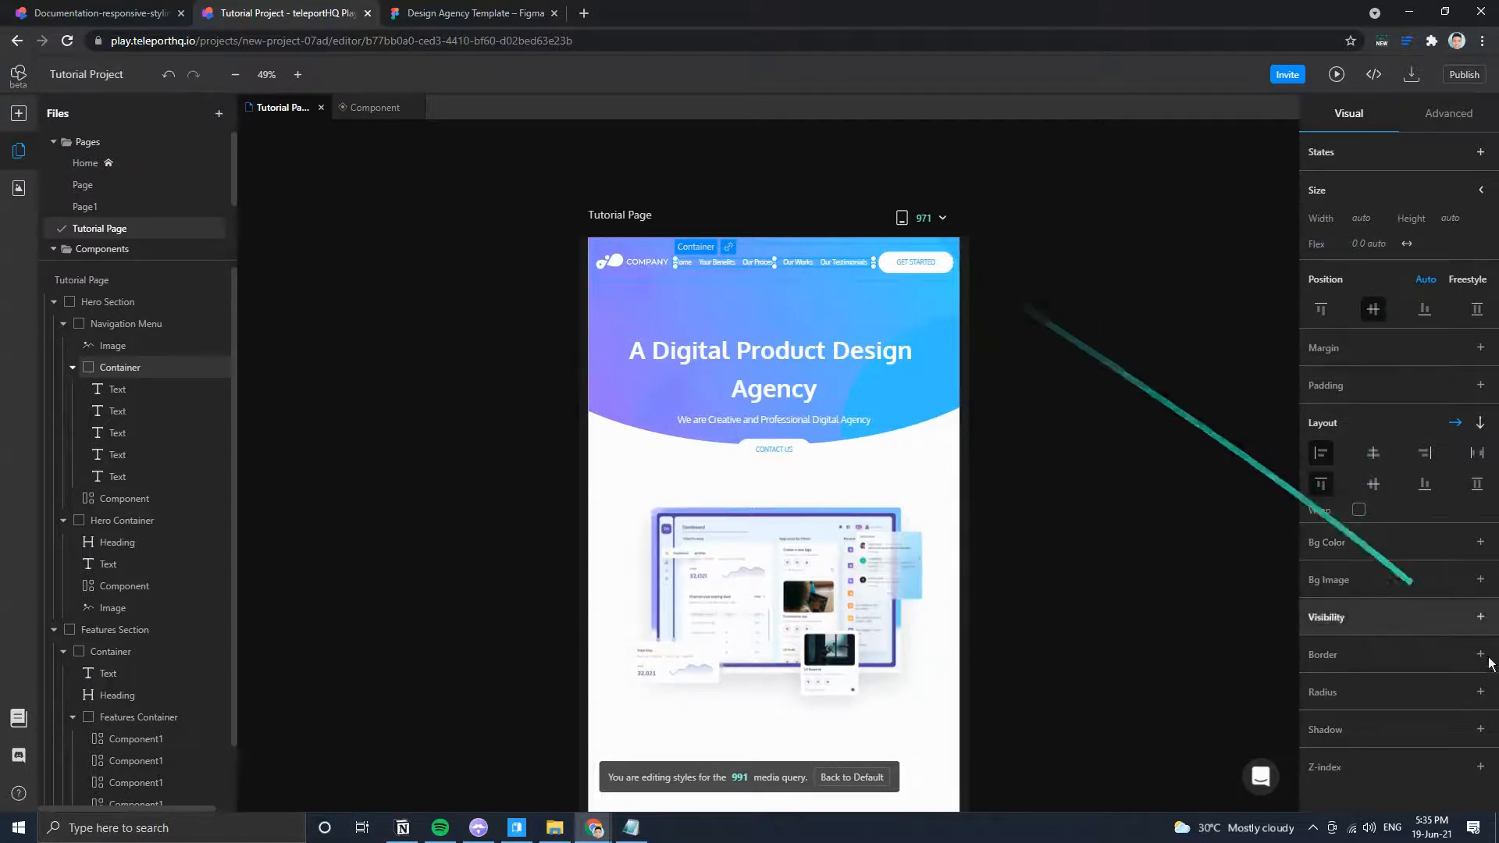
click(1480, 616)
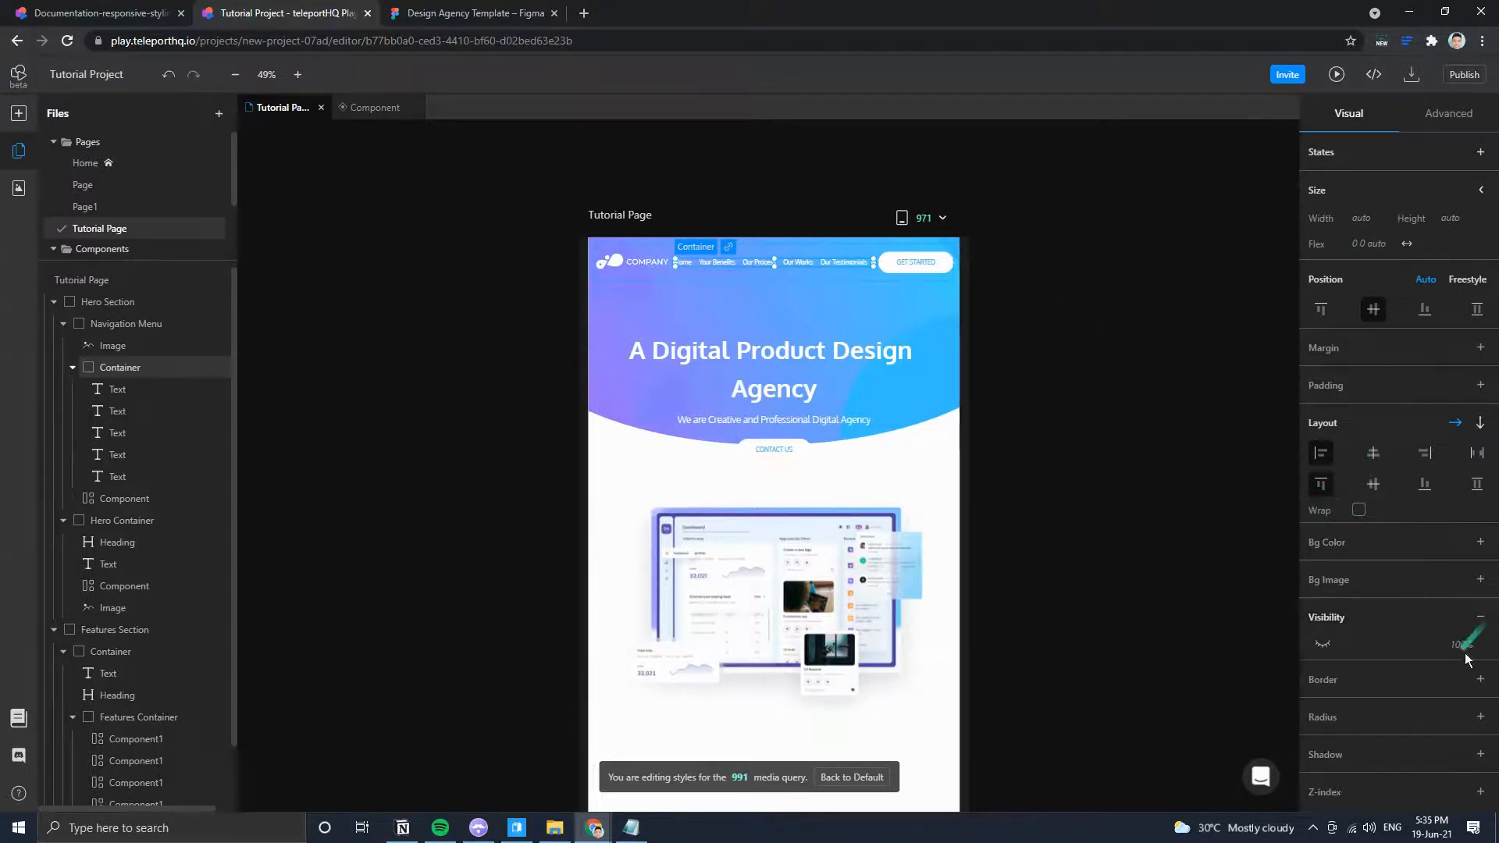
click(1323, 640)
click(999, 327)
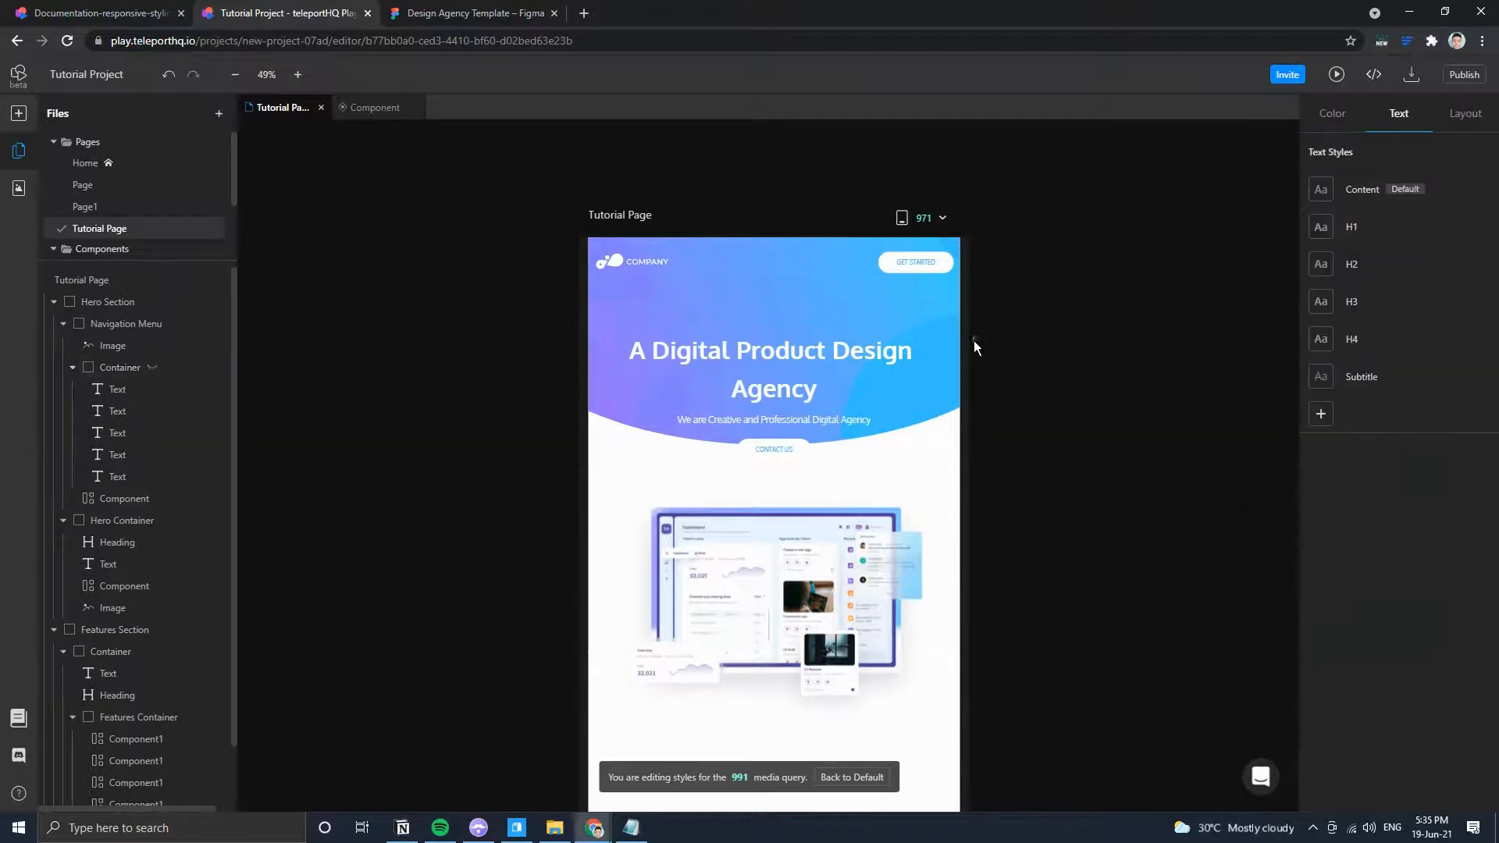
Examine the navigation links at canvas widths above and below the 991 breakpoint, widen the canvas to 1551, and select the Hero Section.
drag(970, 344, 992, 344)
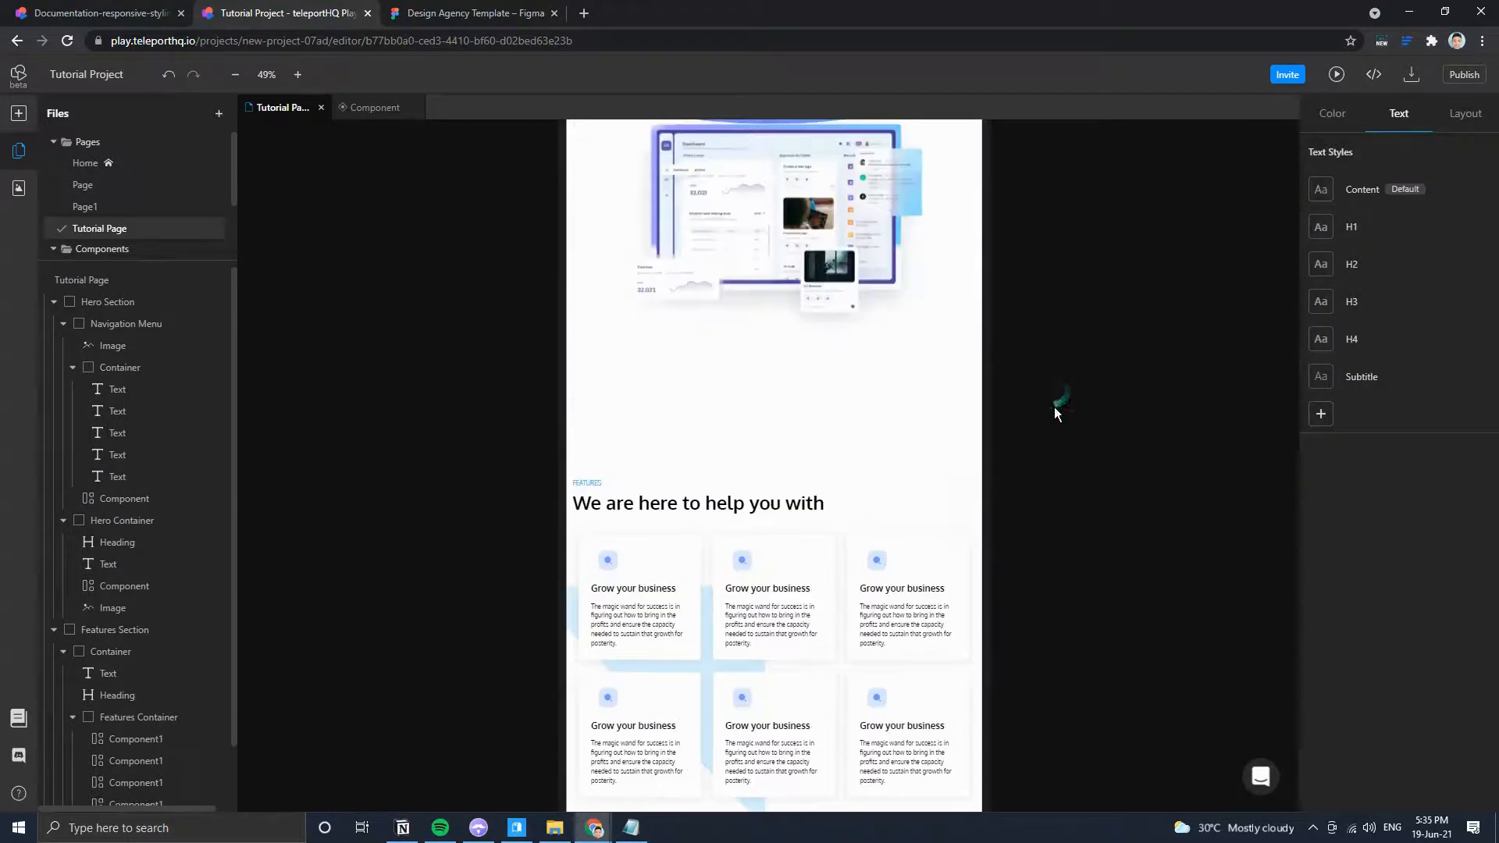
scroll(1050, 410, up, 6)
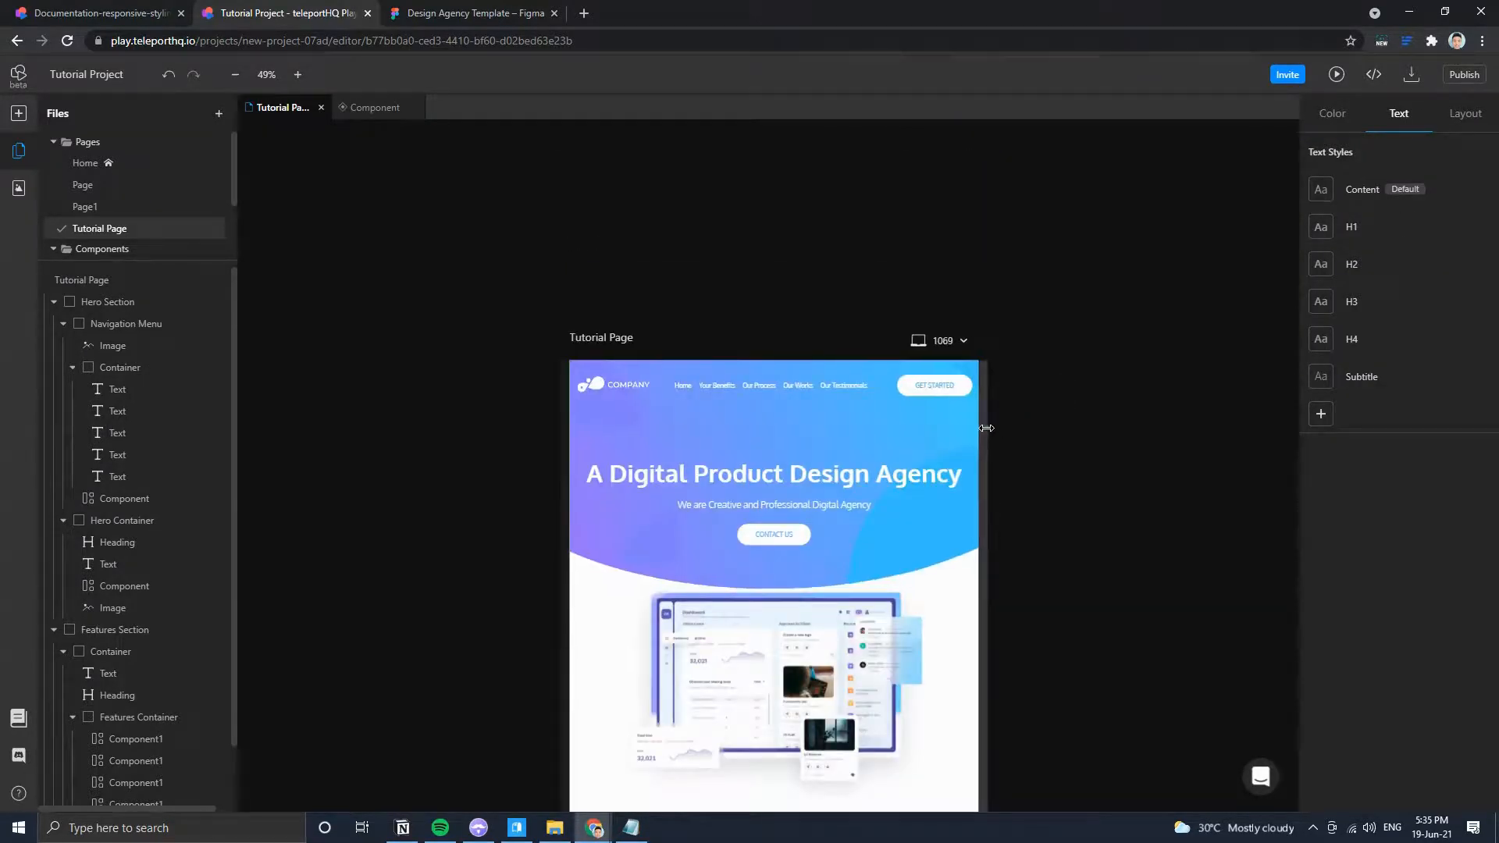
drag(986, 426, 962, 431)
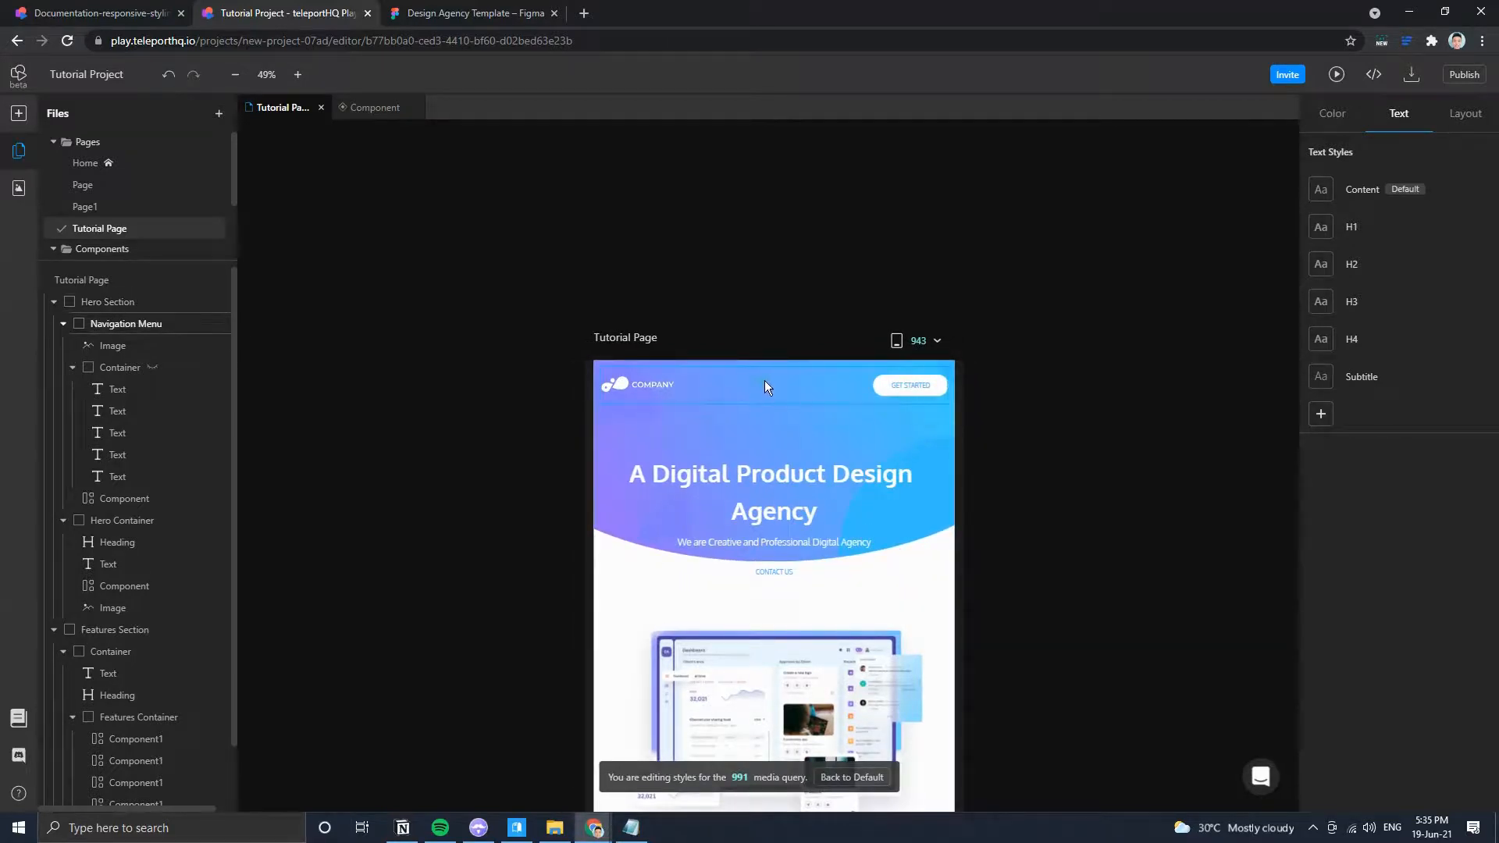
drag(955, 421, 1073, 428)
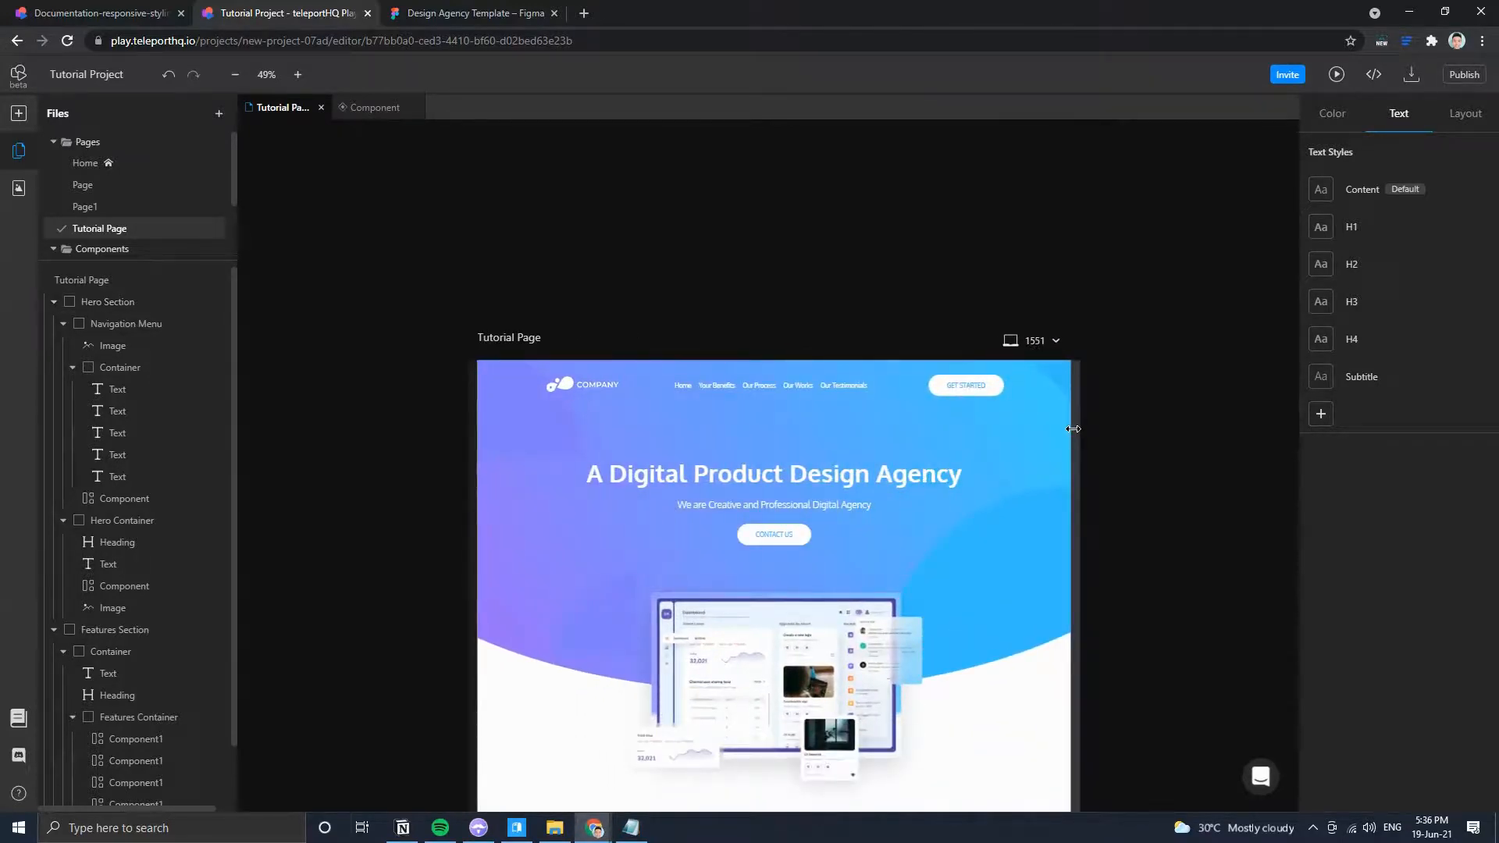
click(1037, 431)
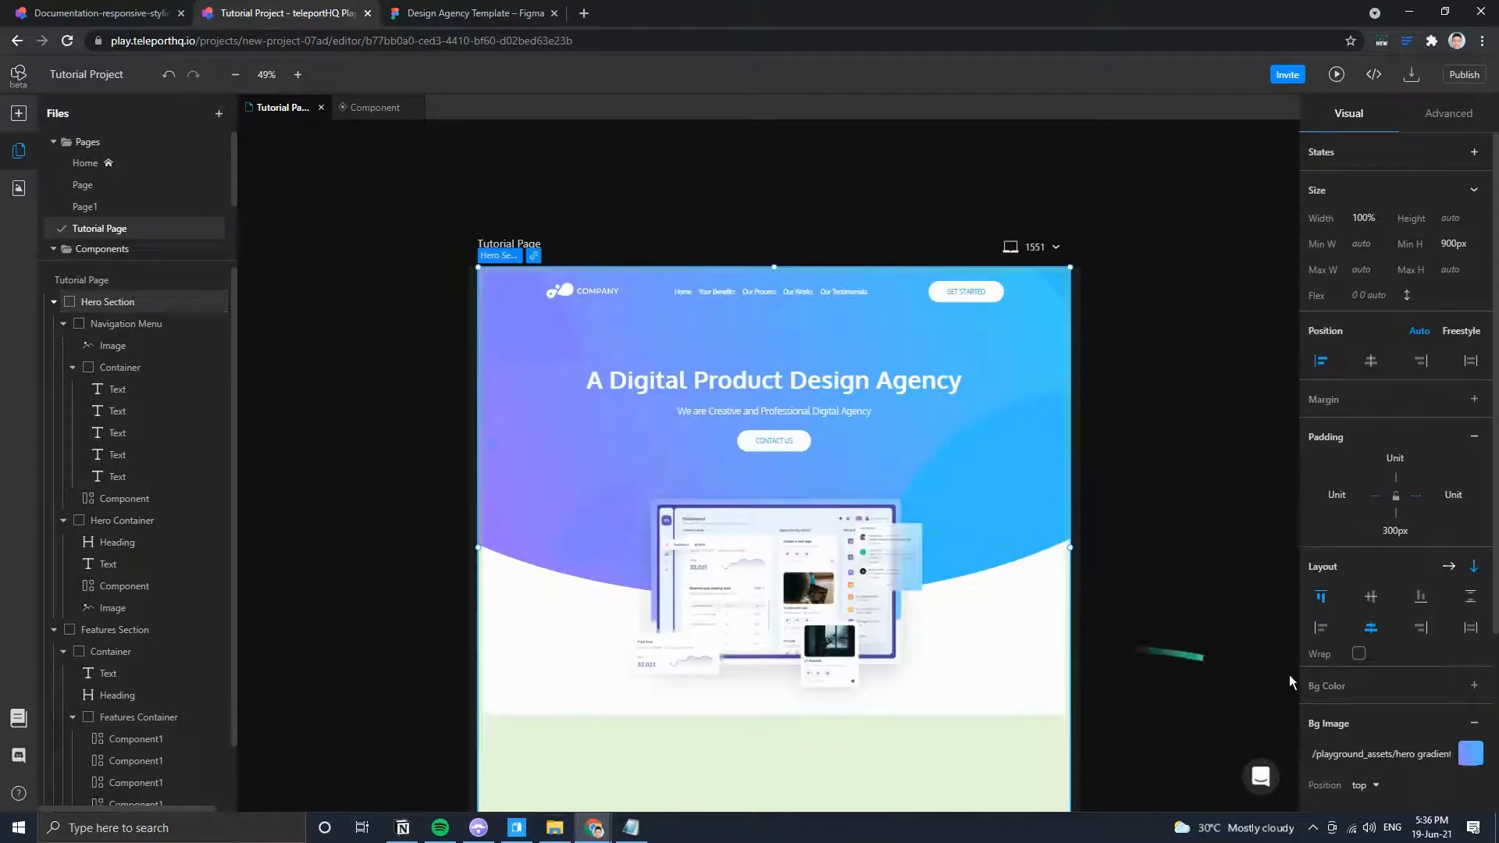
Set the Hero Section's background image size to cover and its bottom padding to Unit.
scroll(1327, 687, down, 2)
click(1372, 660)
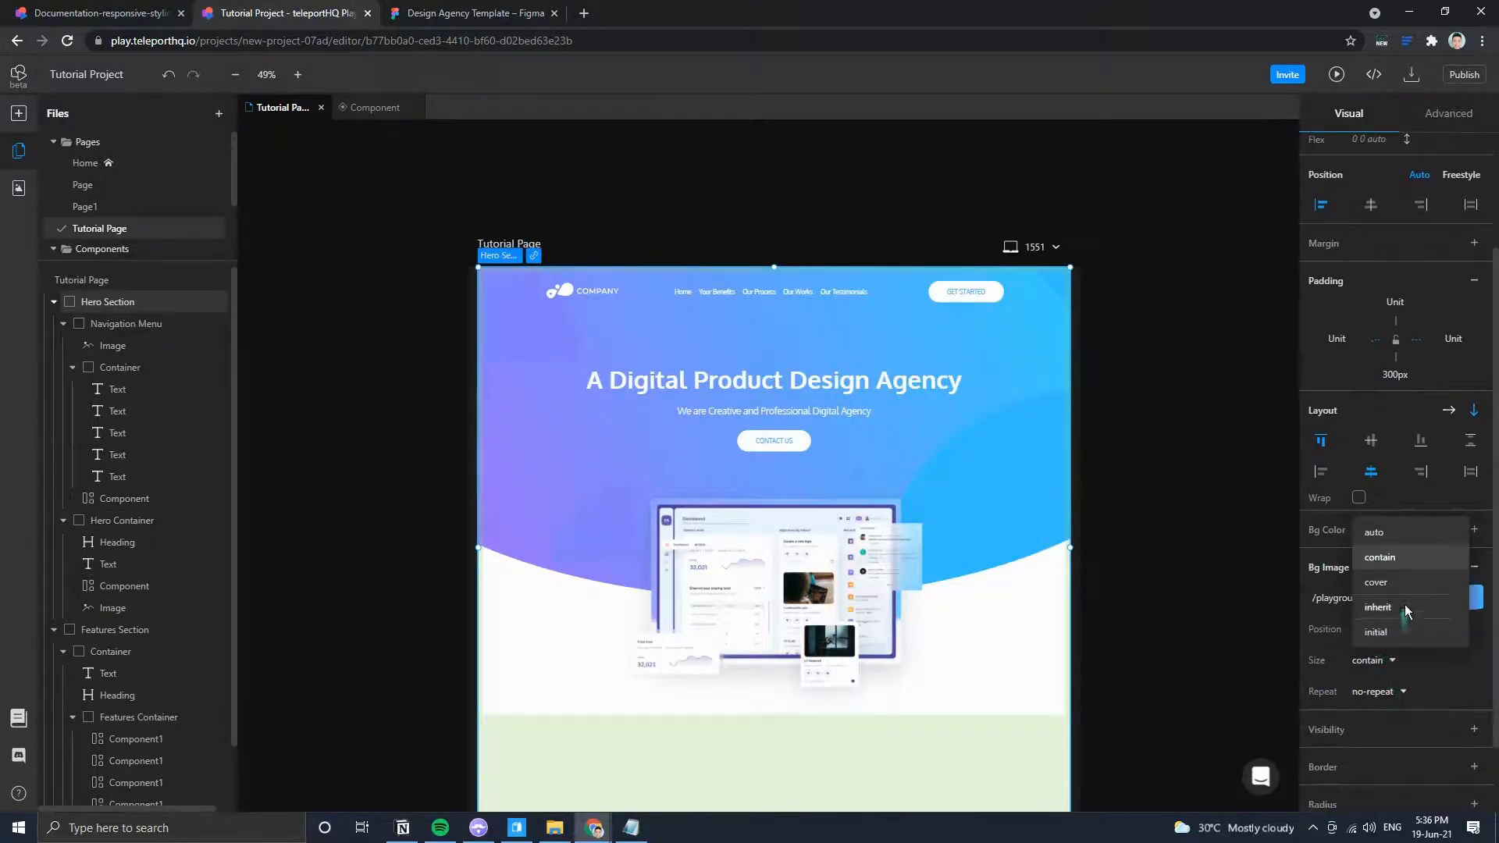
click(1376, 582)
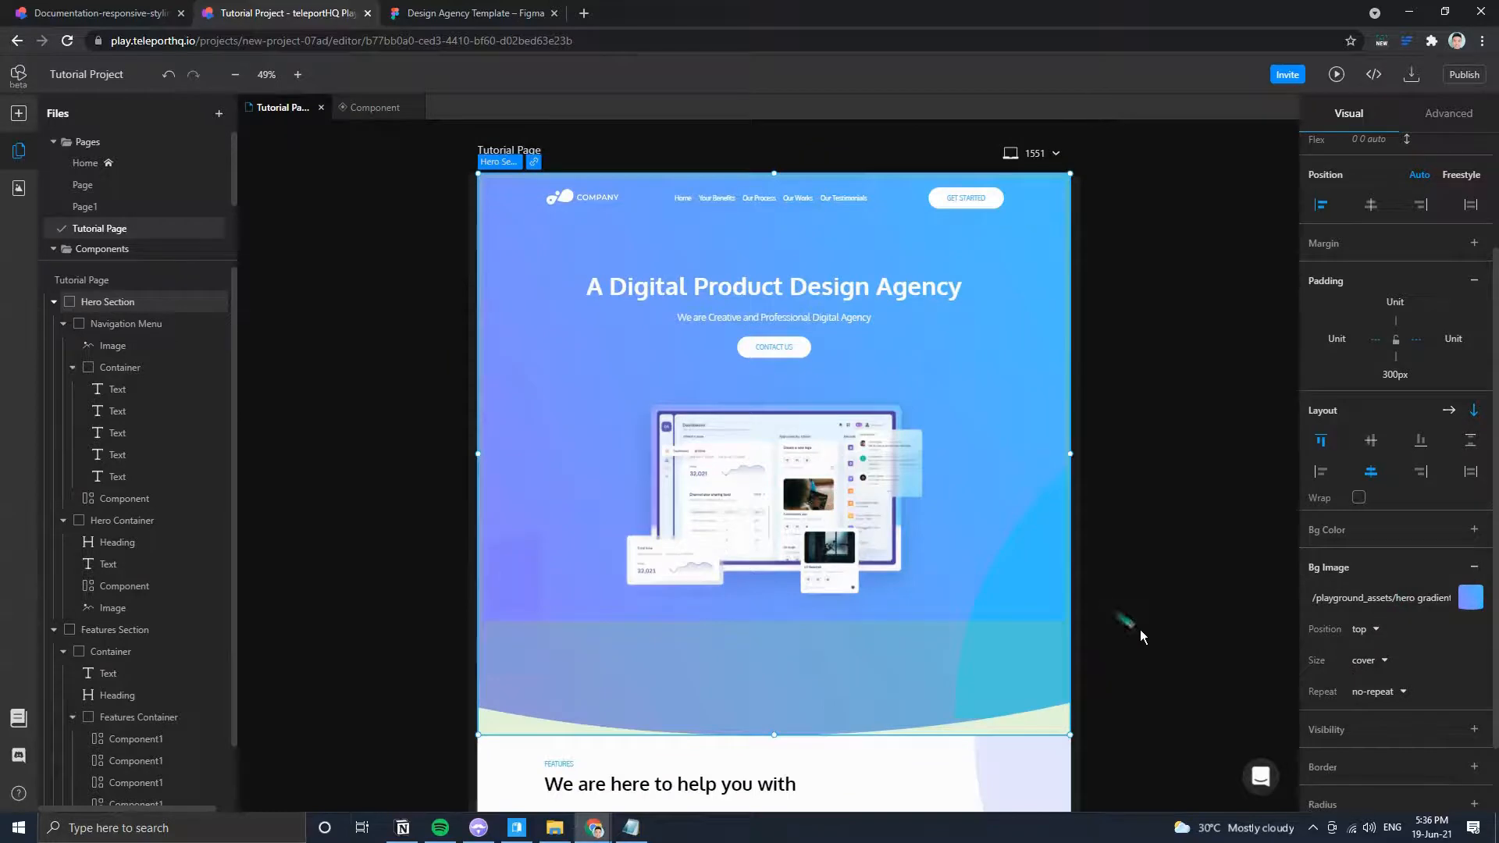
click(1396, 375)
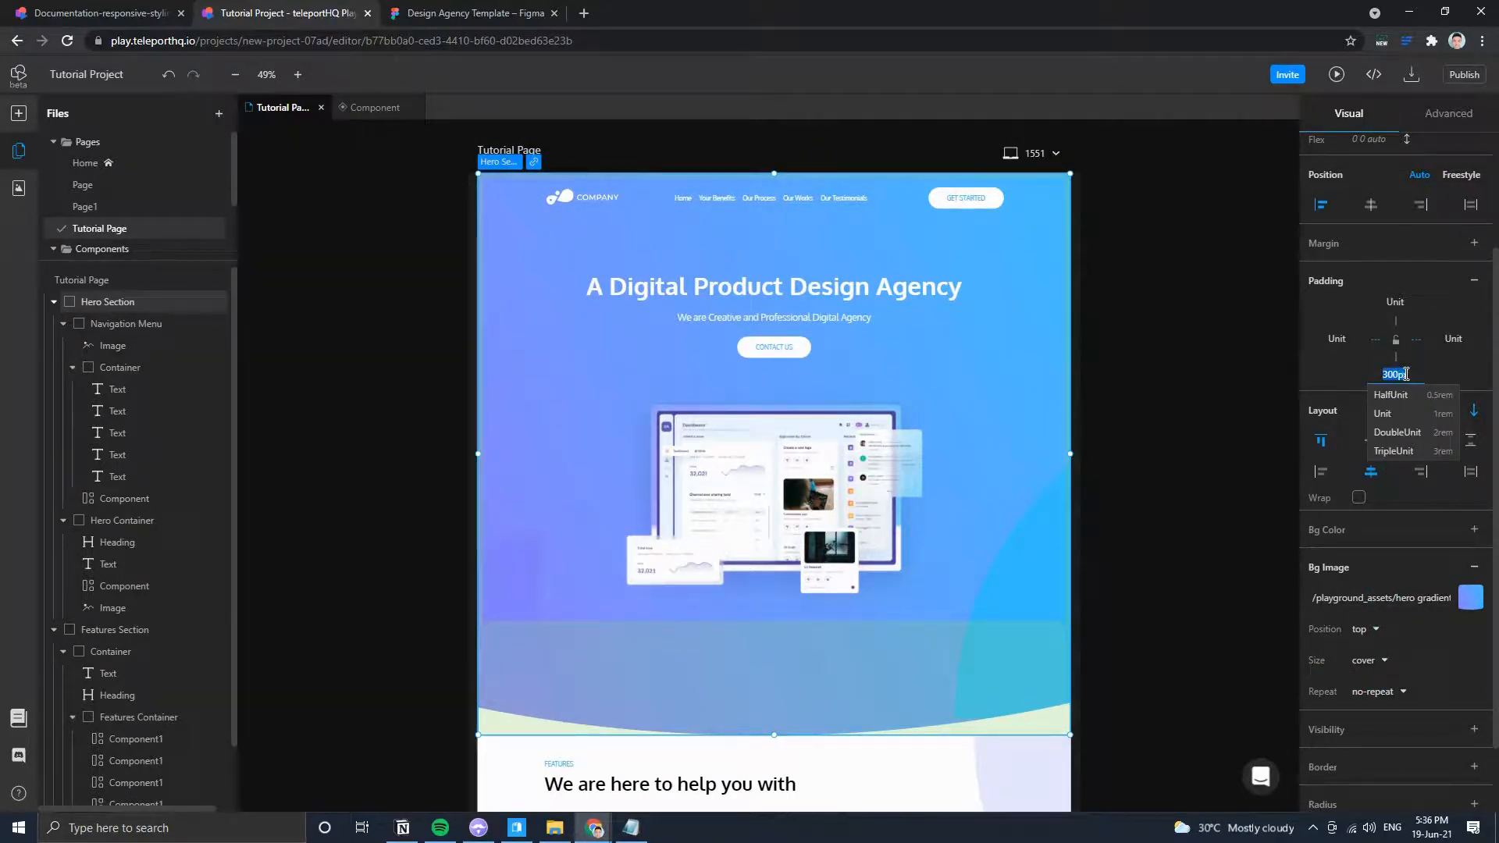
click(1410, 413)
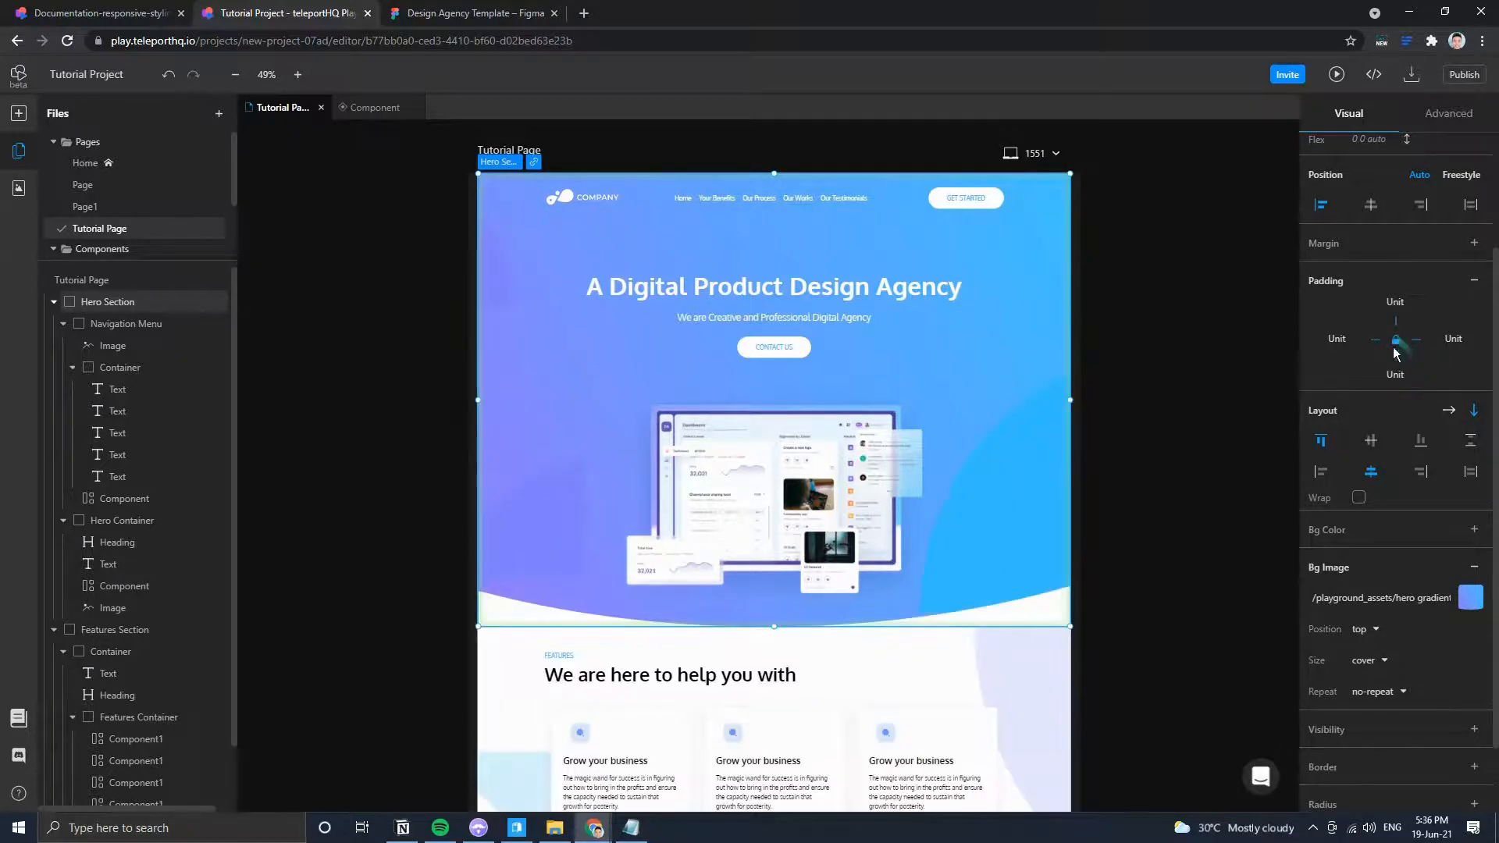
scroll(1154, 501, down, 2)
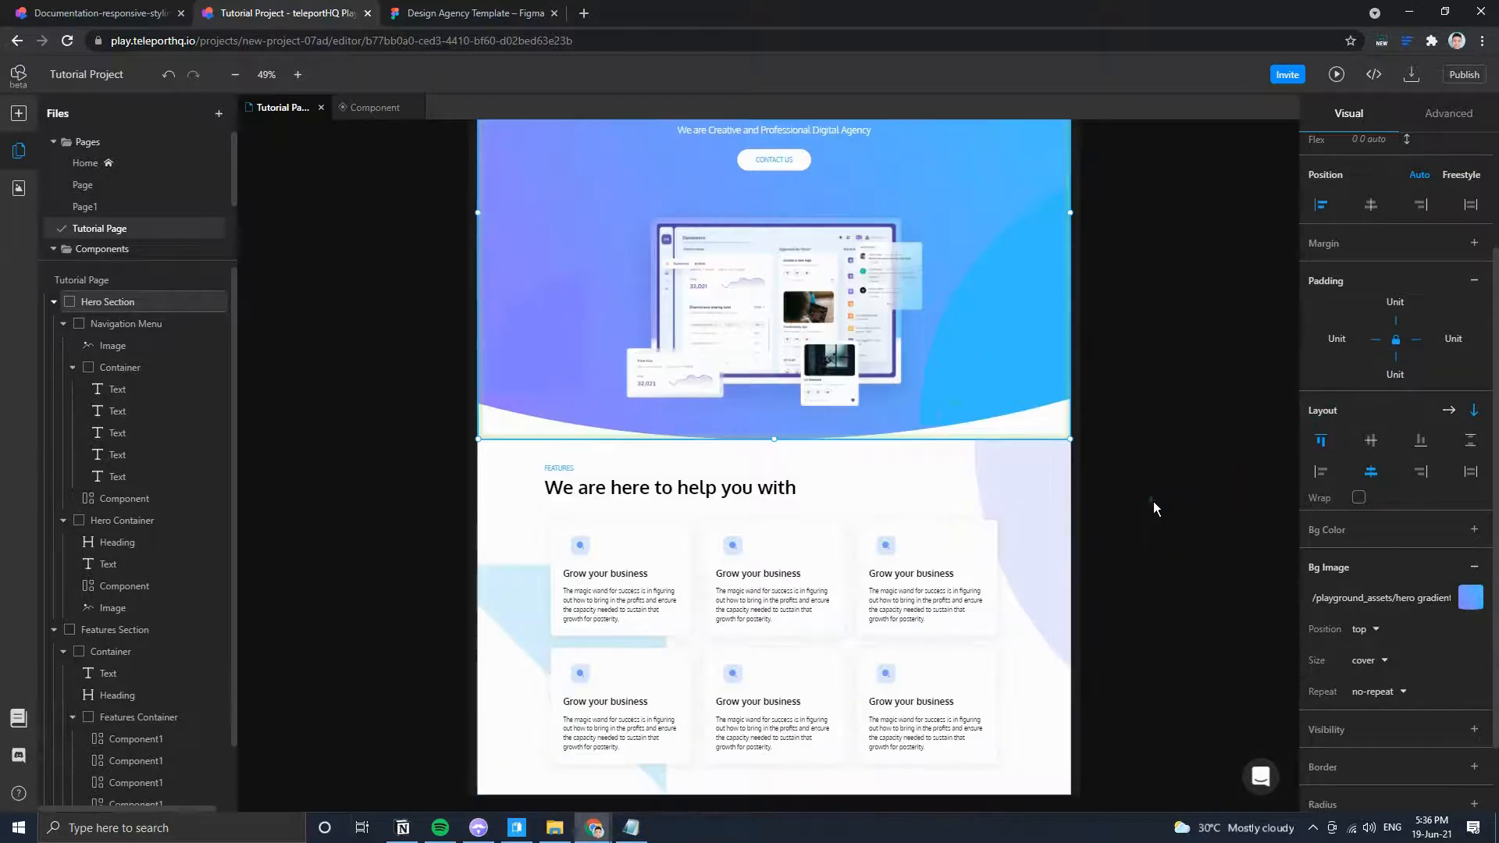
scroll(1153, 501, up, 2)
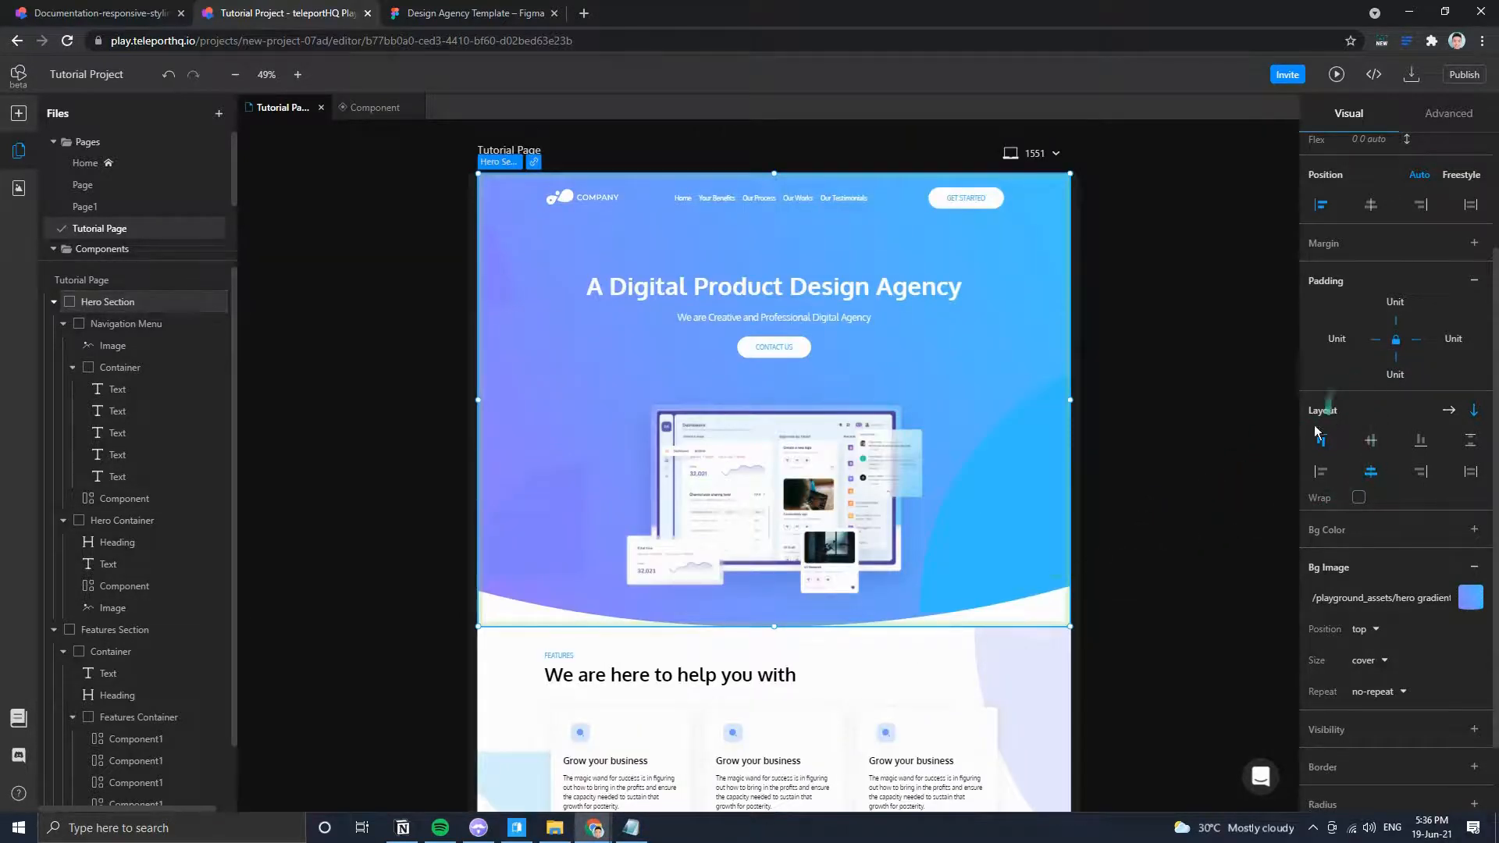
scroll(1138, 574, down, 2)
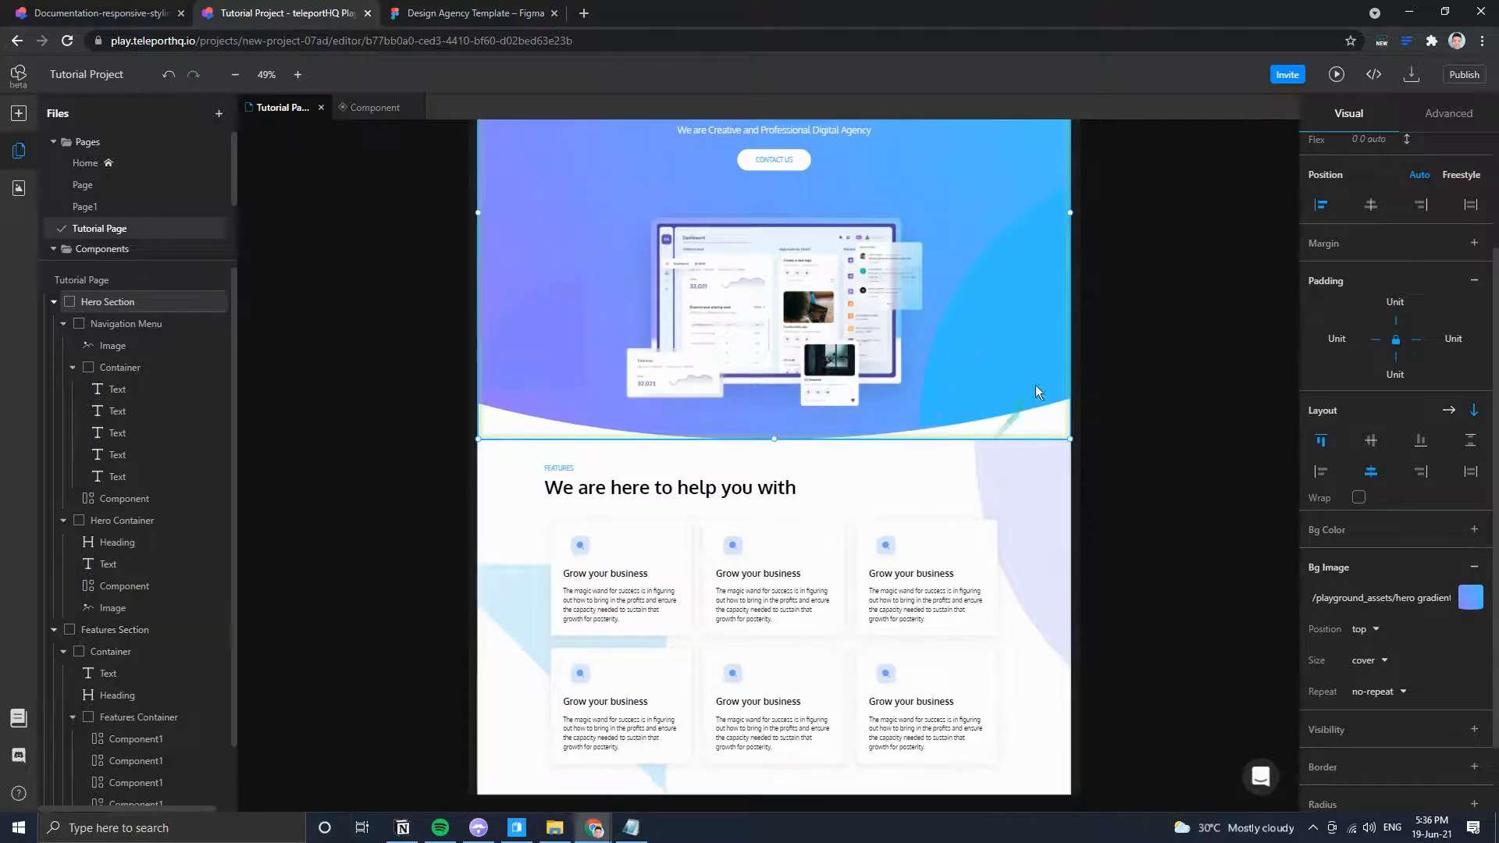
Give the Hero Section a bottom margin of 120px to separate it from the Features Section.
scroll(1354, 406, up, 2)
click(1474, 399)
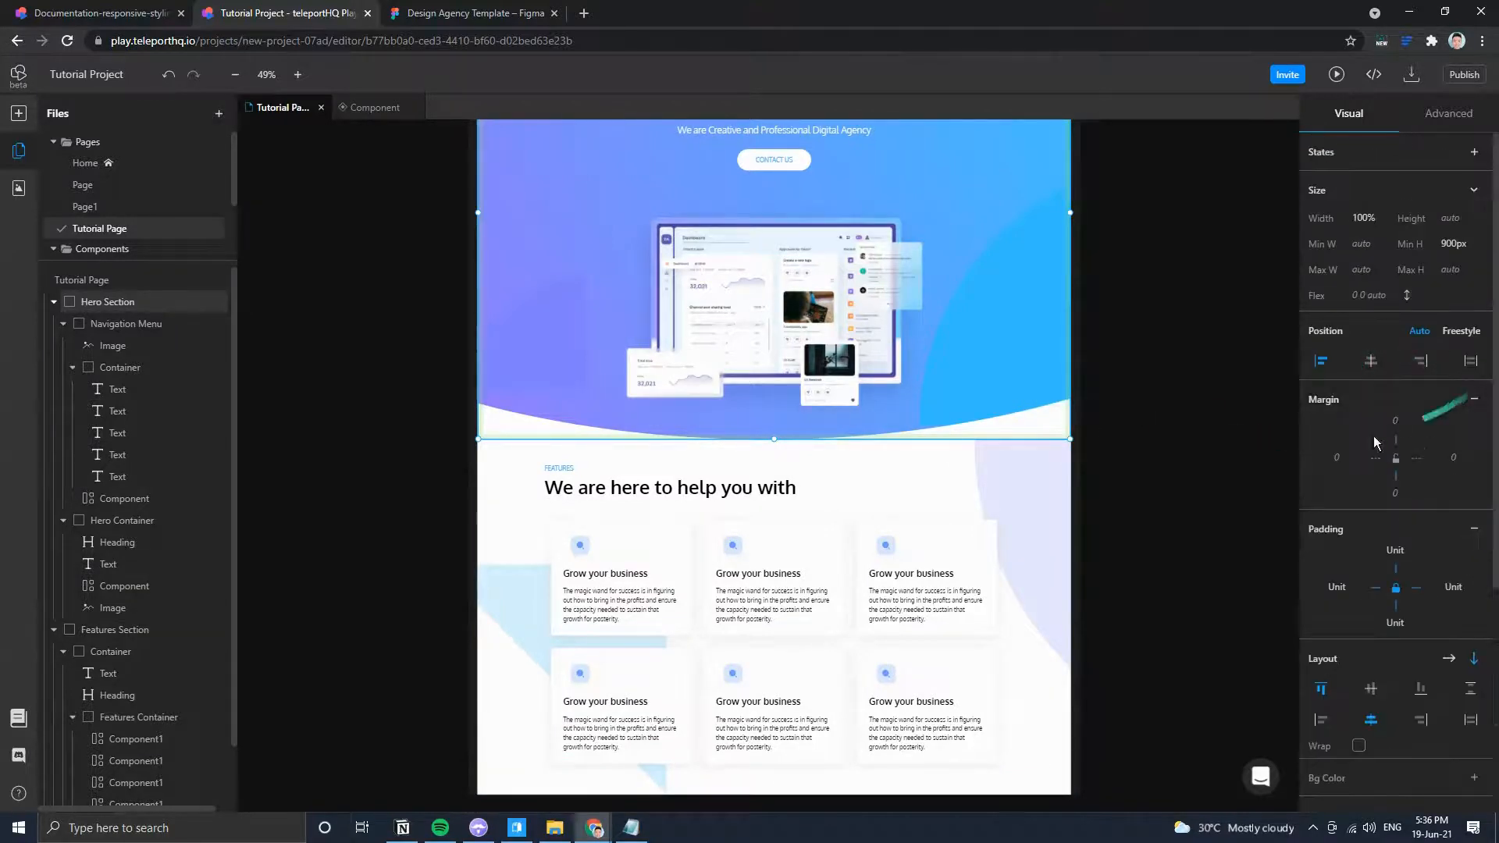
click(1398, 494)
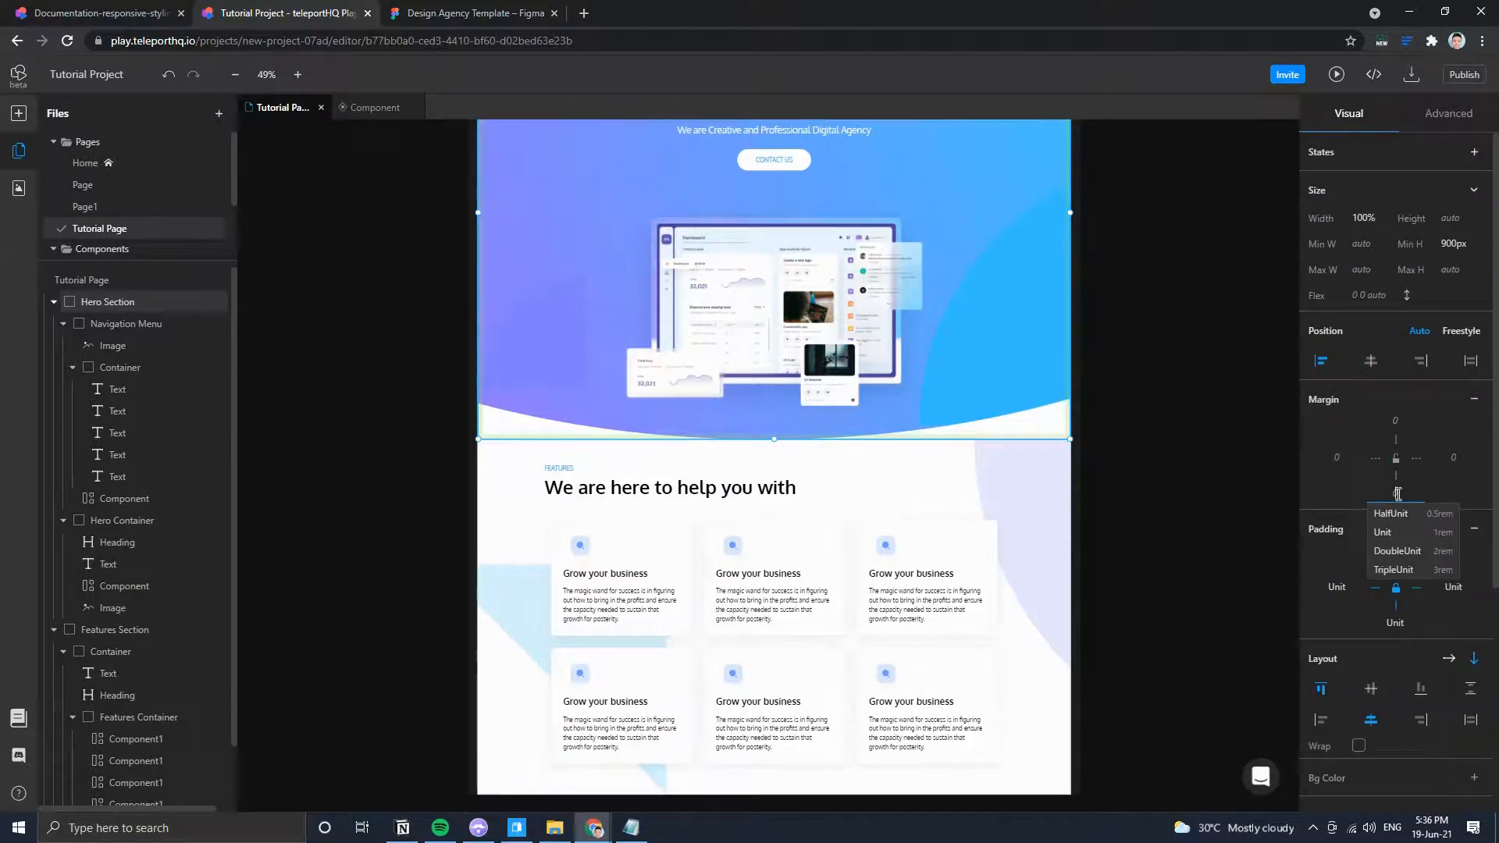
text(300)
key(Return)
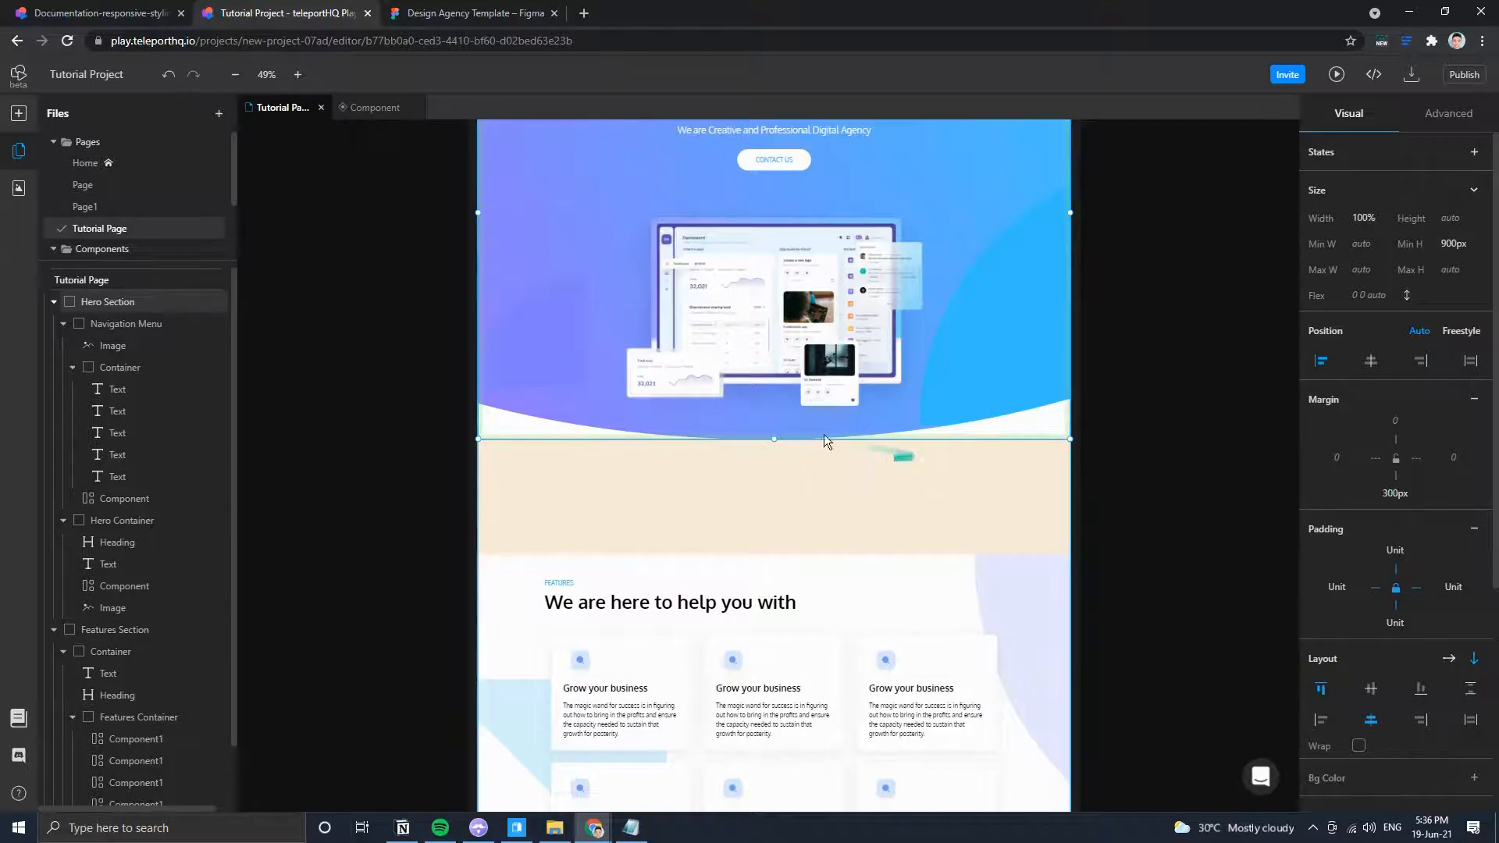
click(1393, 494)
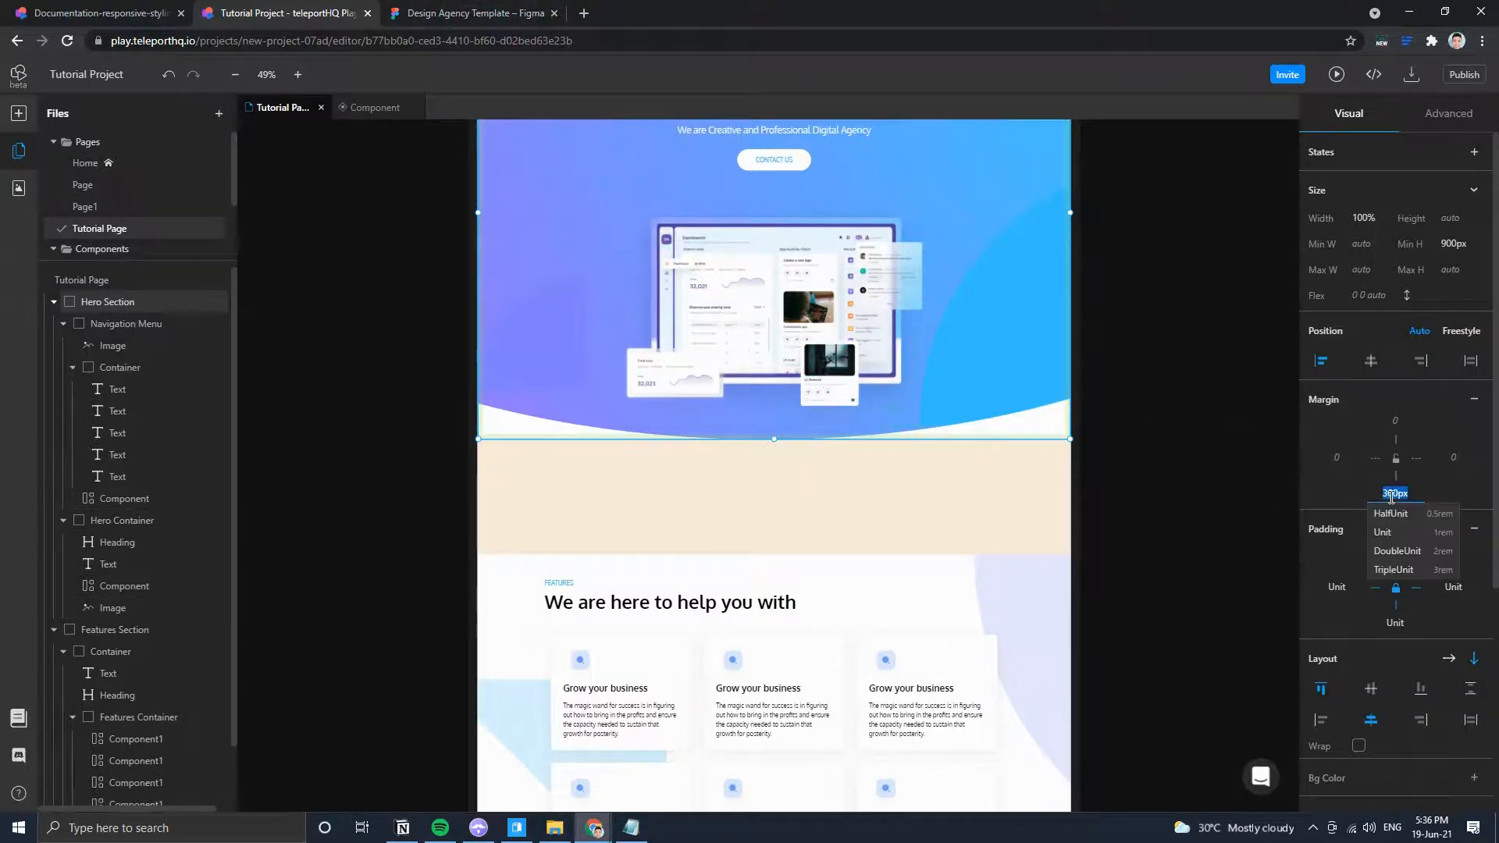
text(120)
key(Return)
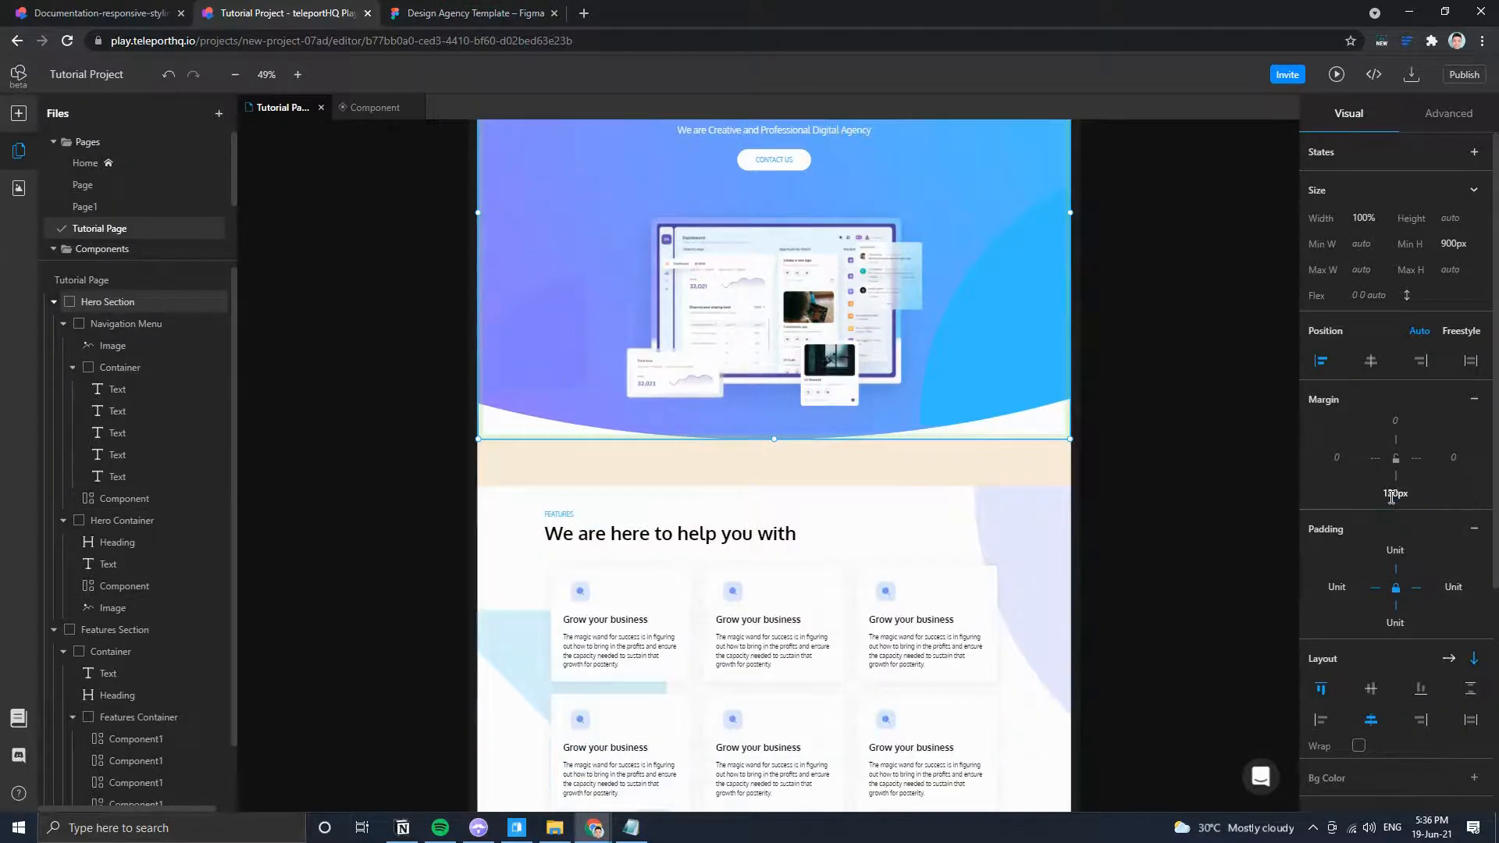
click(1171, 432)
scroll(1101, 461, up, 3)
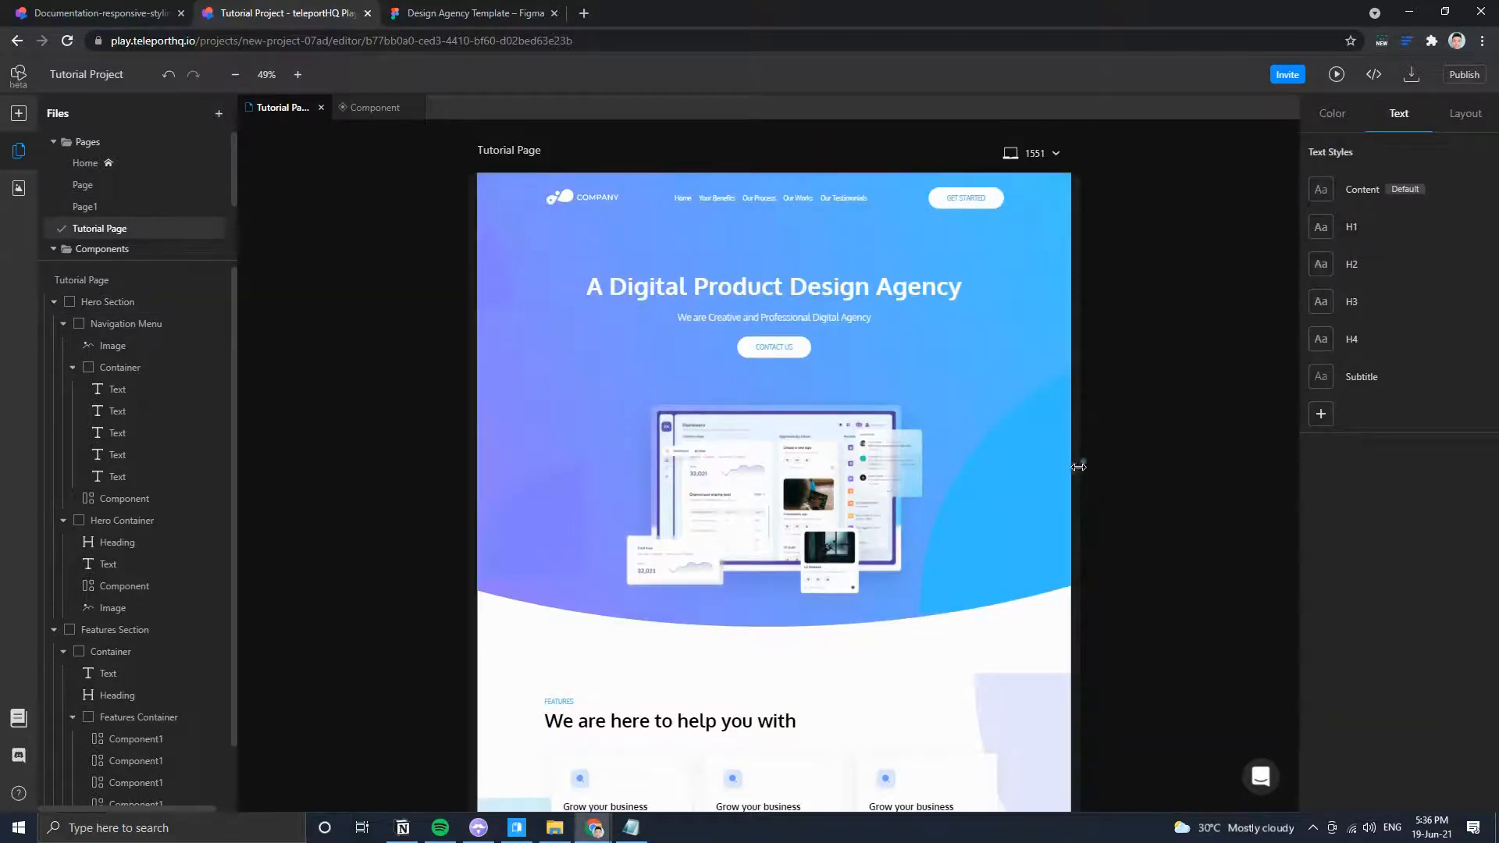
Examine the hero heading and its H1 text style at desktop, 767 and 479 canvas widths, including its advanced style properties.
drag(1078, 466, 1022, 453)
click(897, 292)
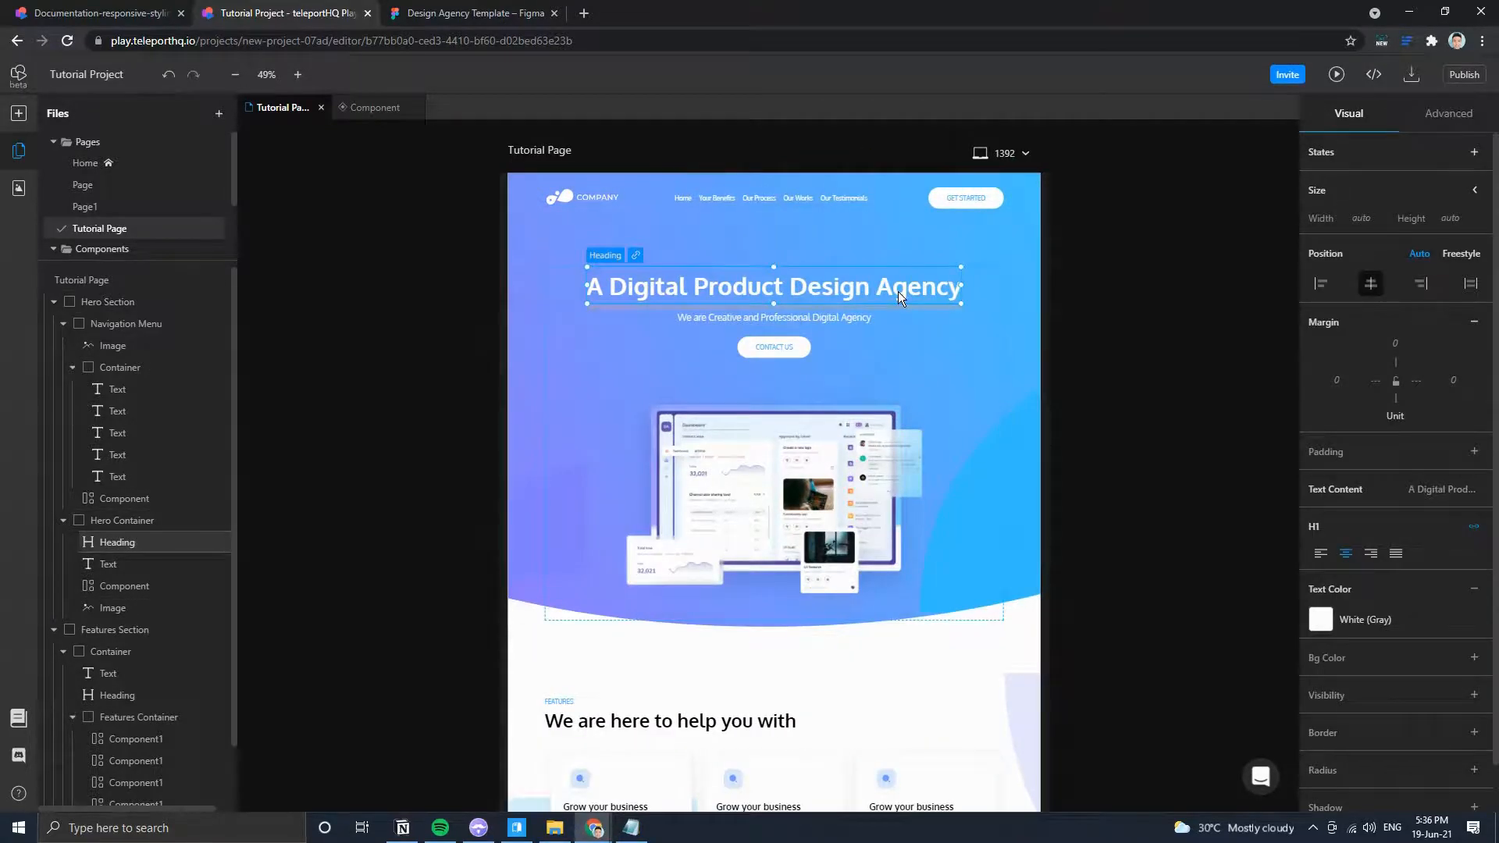
click(1151, 289)
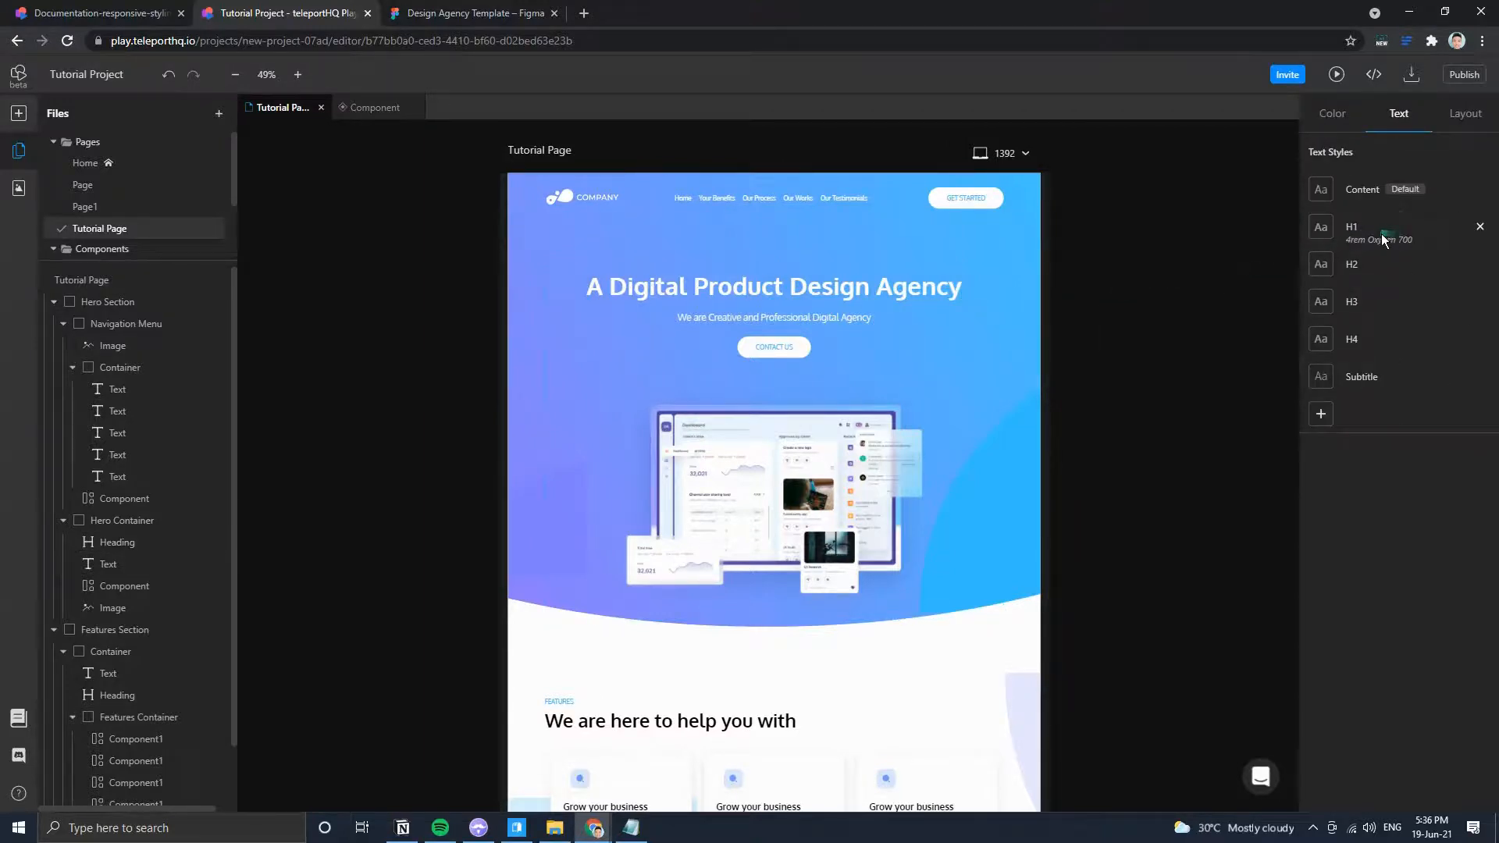
click(1378, 232)
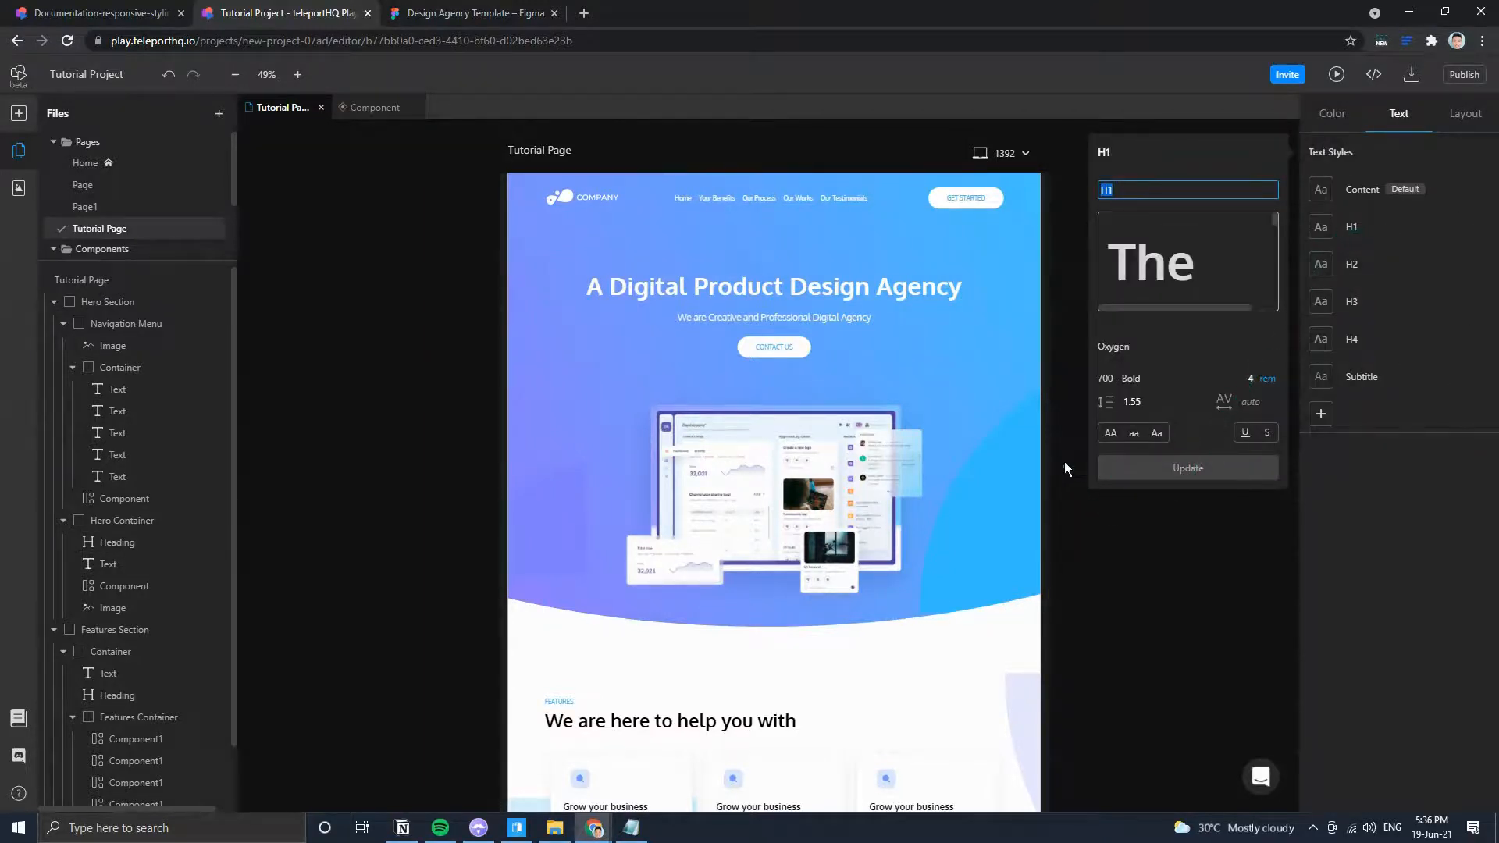
drag(1040, 454, 868, 442)
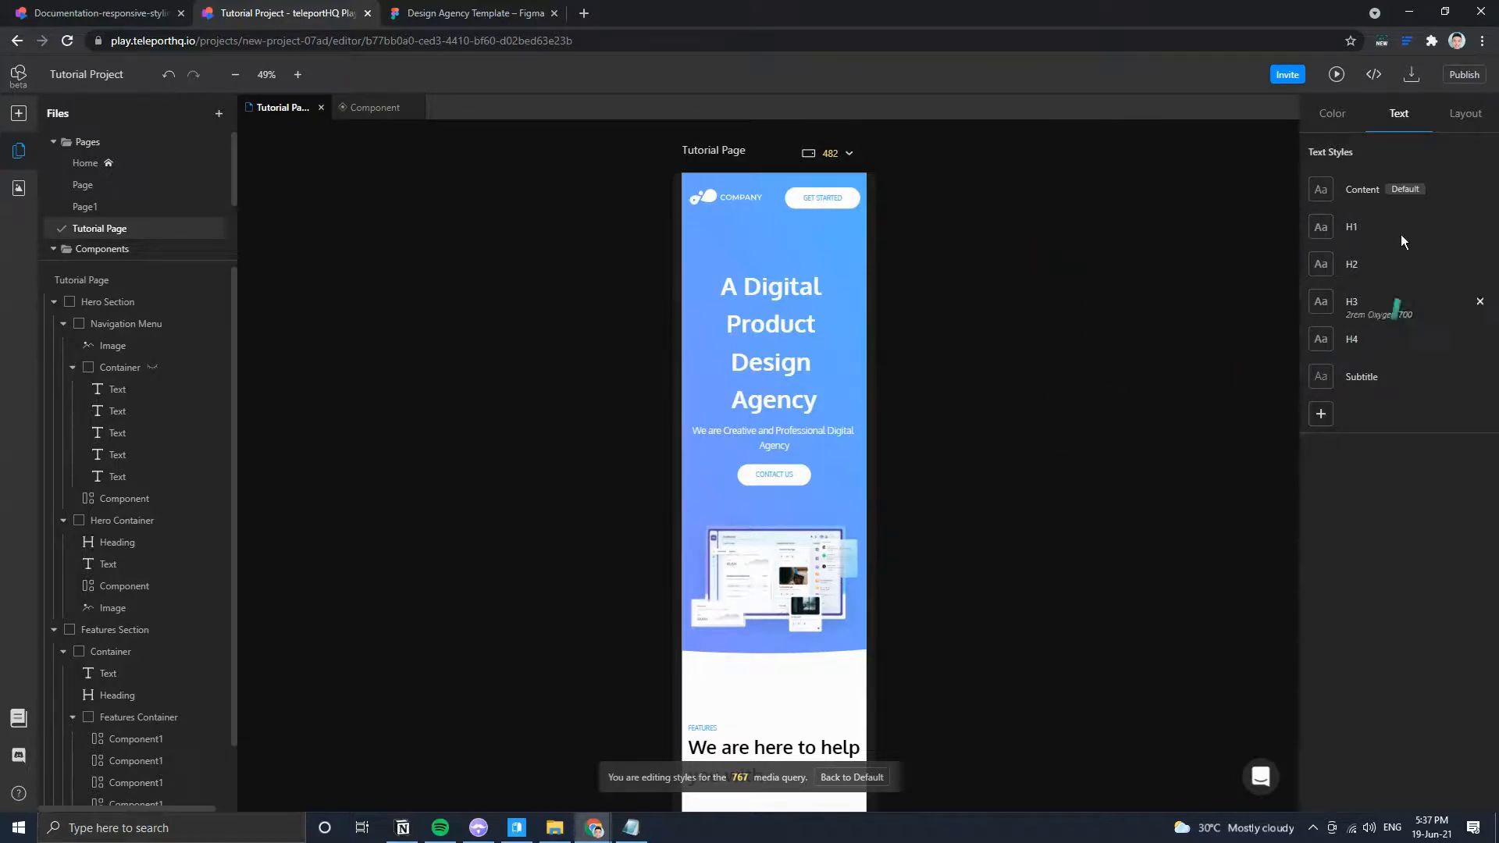
click(770, 367)
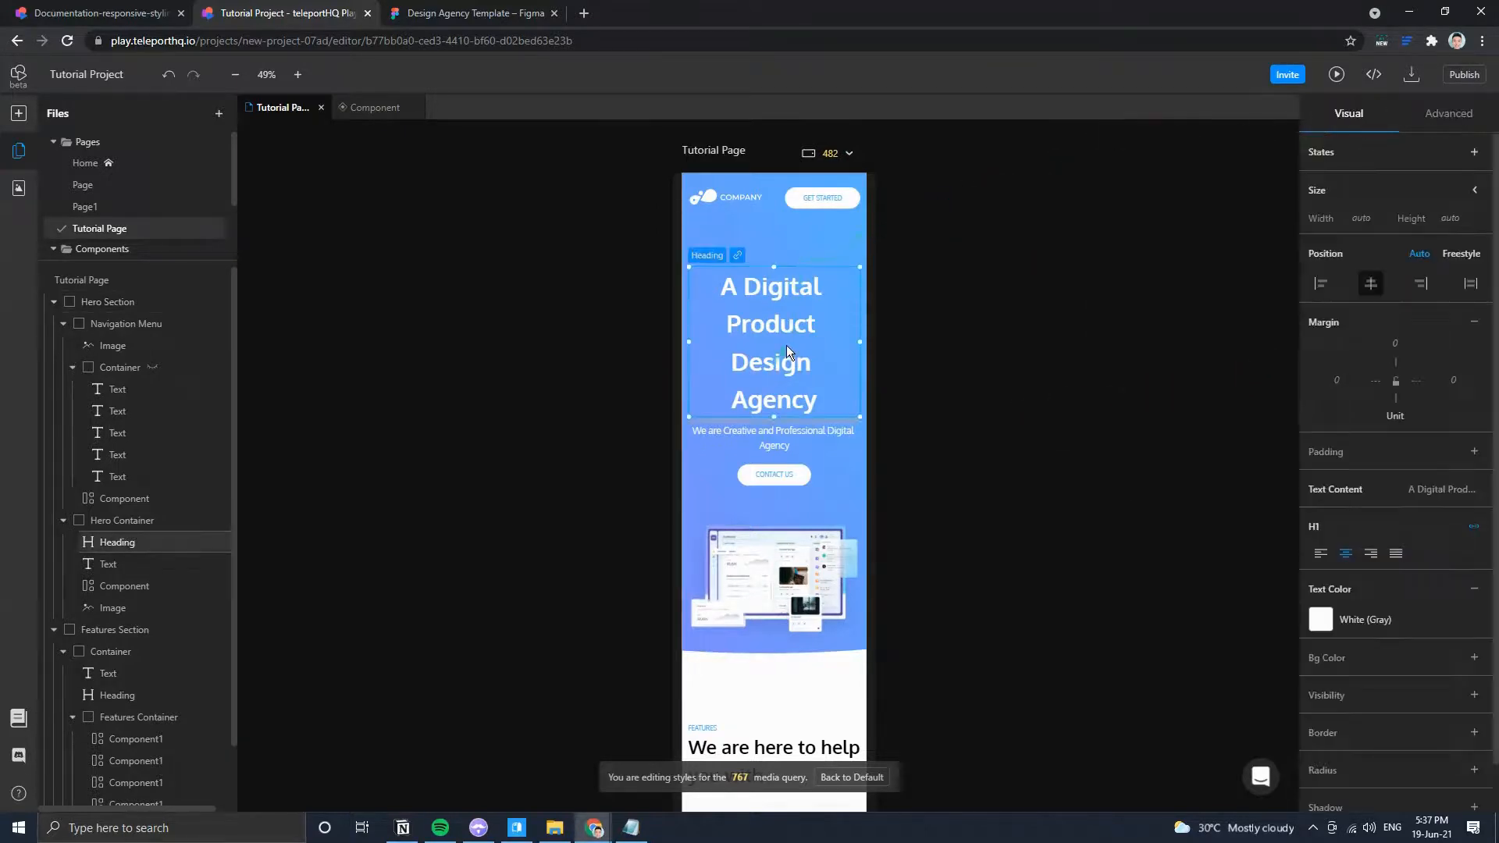
mouse_move(872, 381)
mouse_down()
mouse_move(904, 383)
mouse_move(869, 385)
mouse_up()
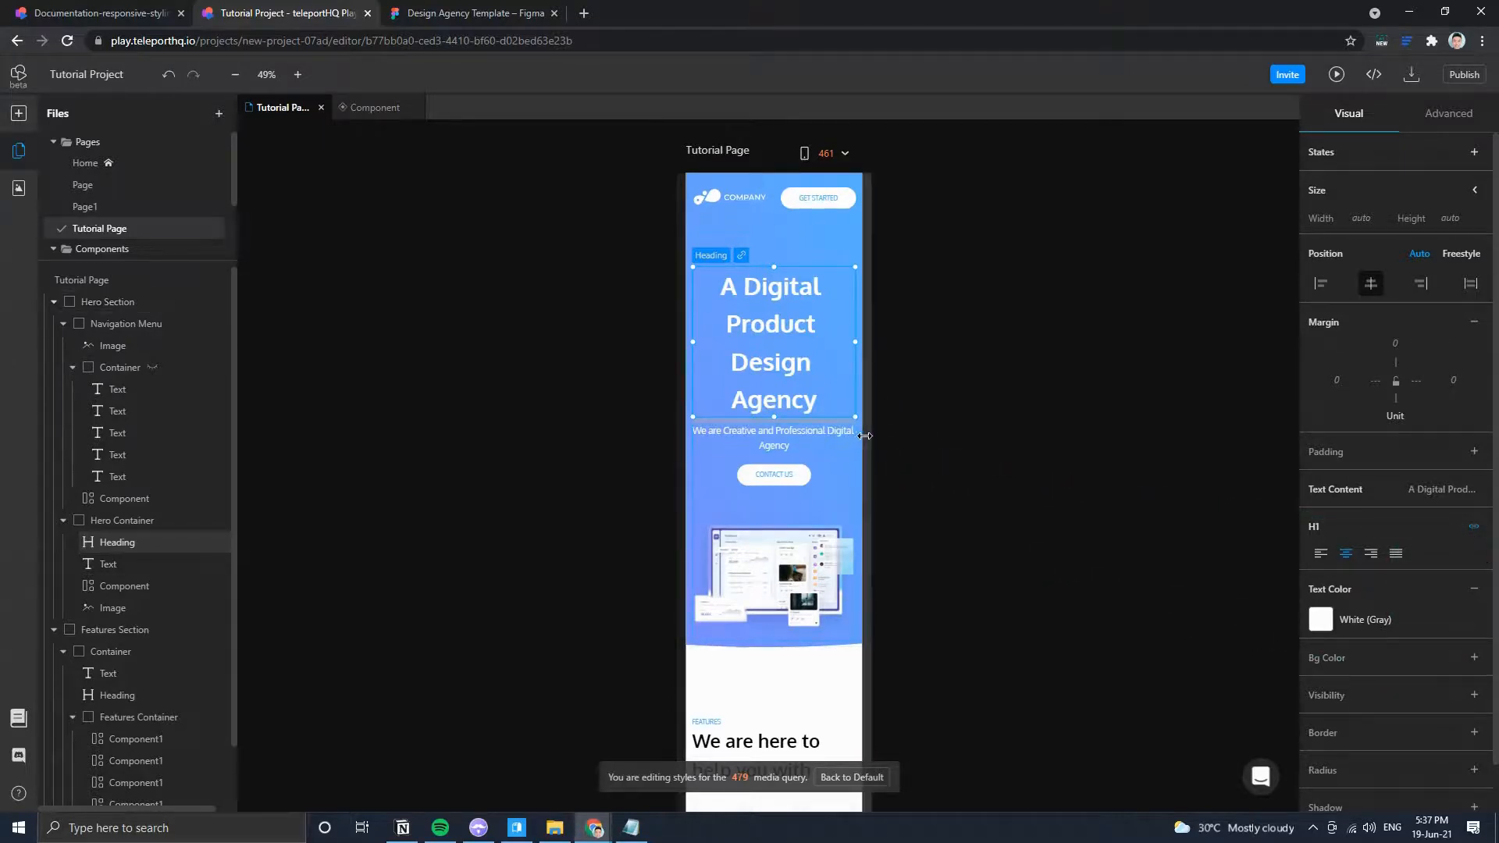
drag(863, 438, 1075, 439)
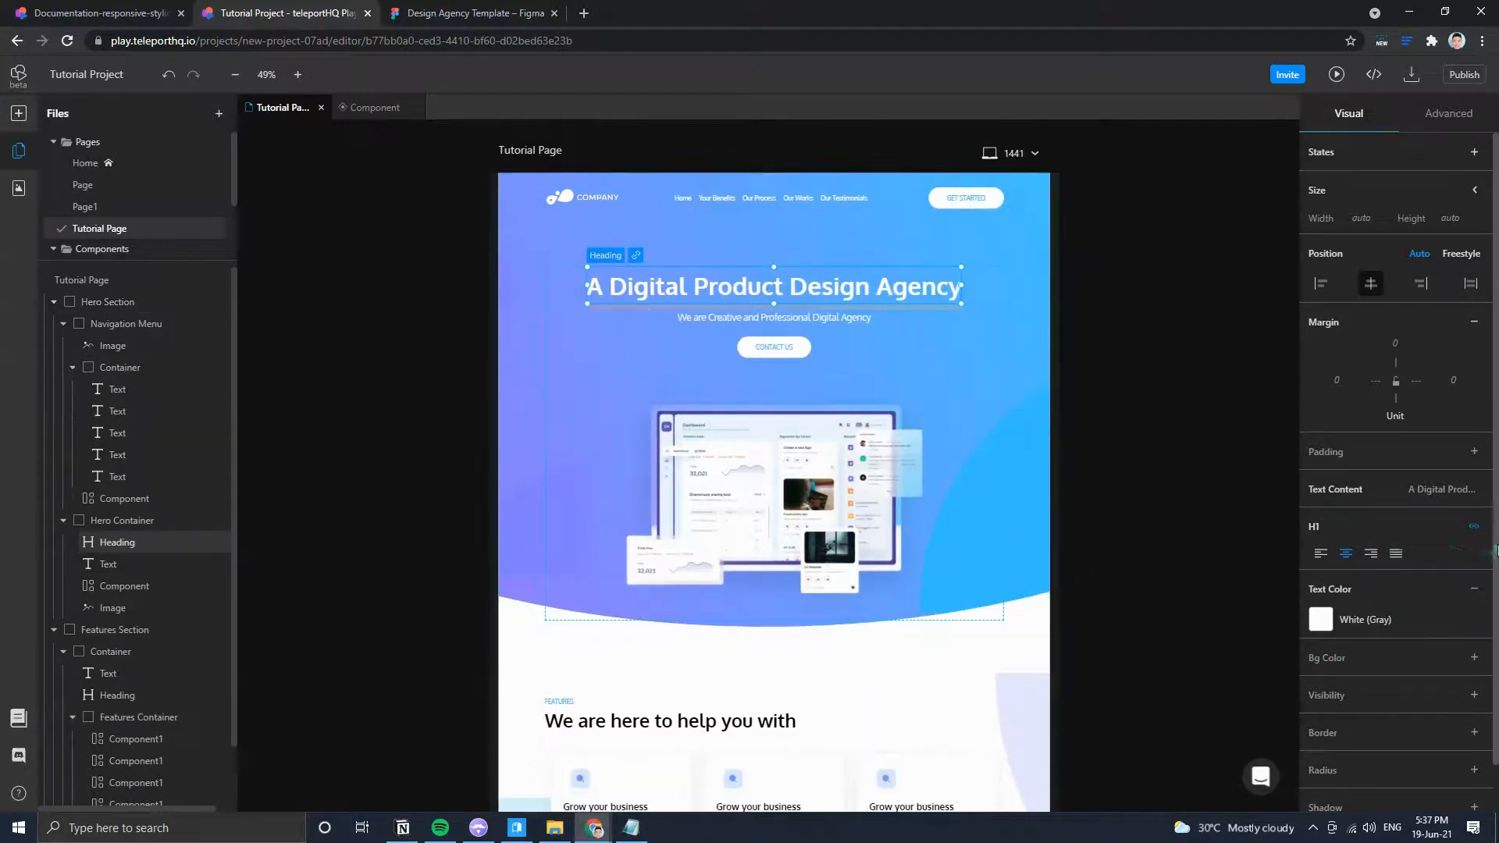
click(1448, 113)
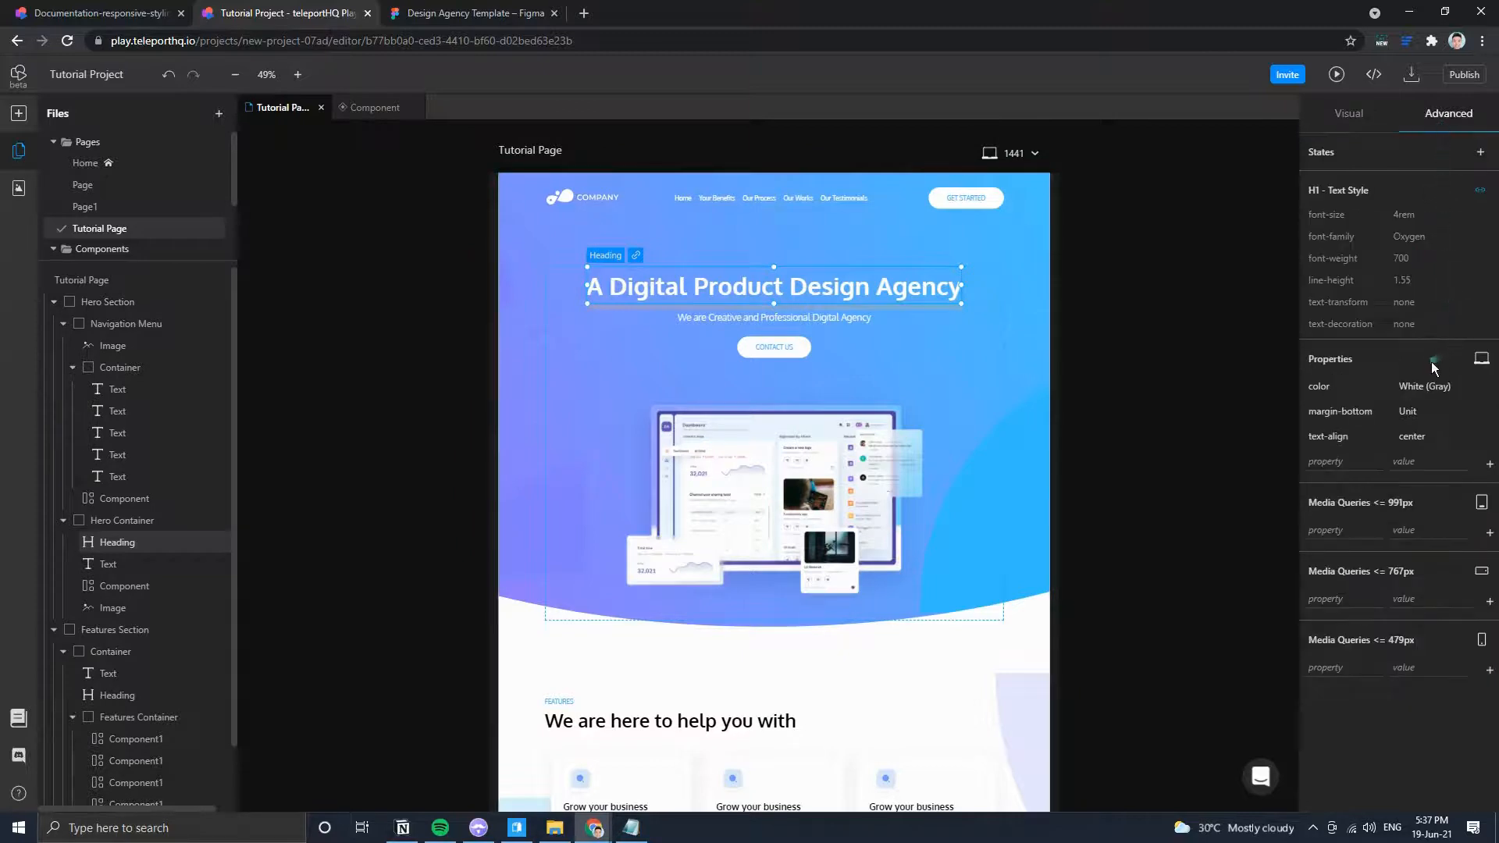
click(1359, 115)
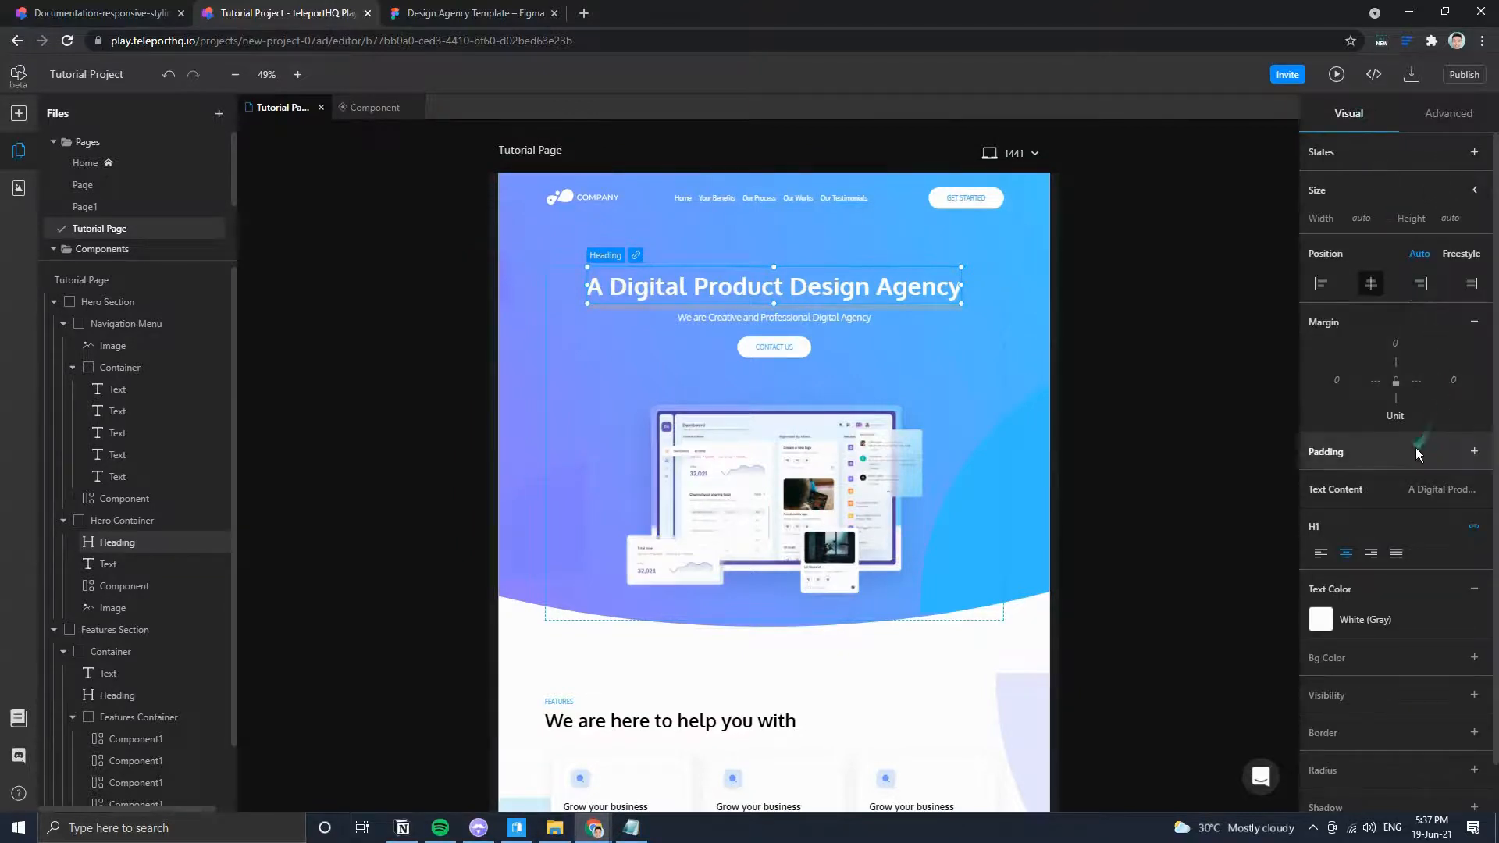
click(1188, 341)
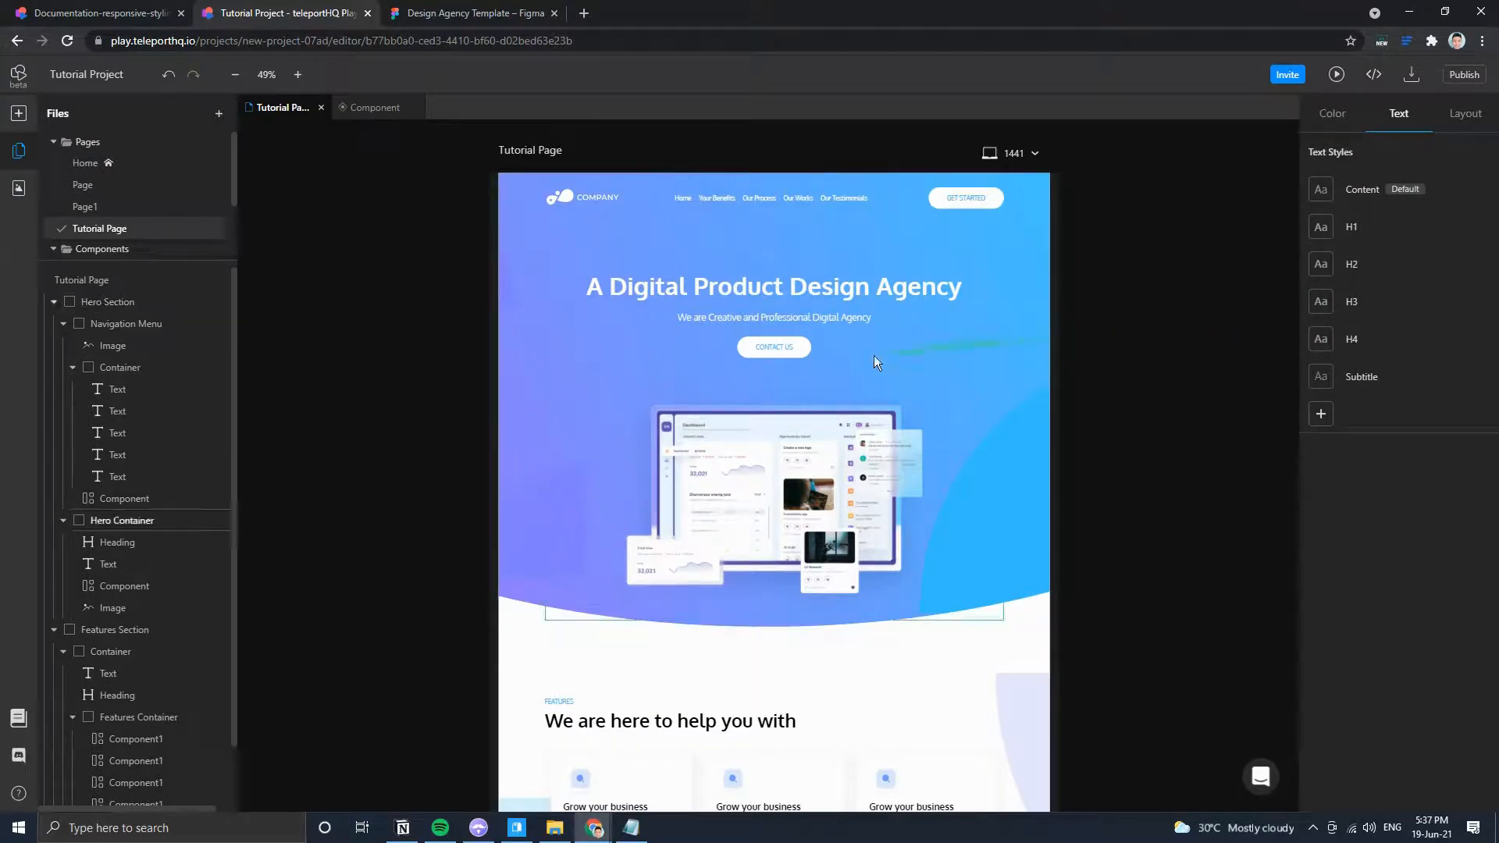
Unlink the hero heading from the H1 text style and set its default desktop font size to 4 rem.
click(855, 301)
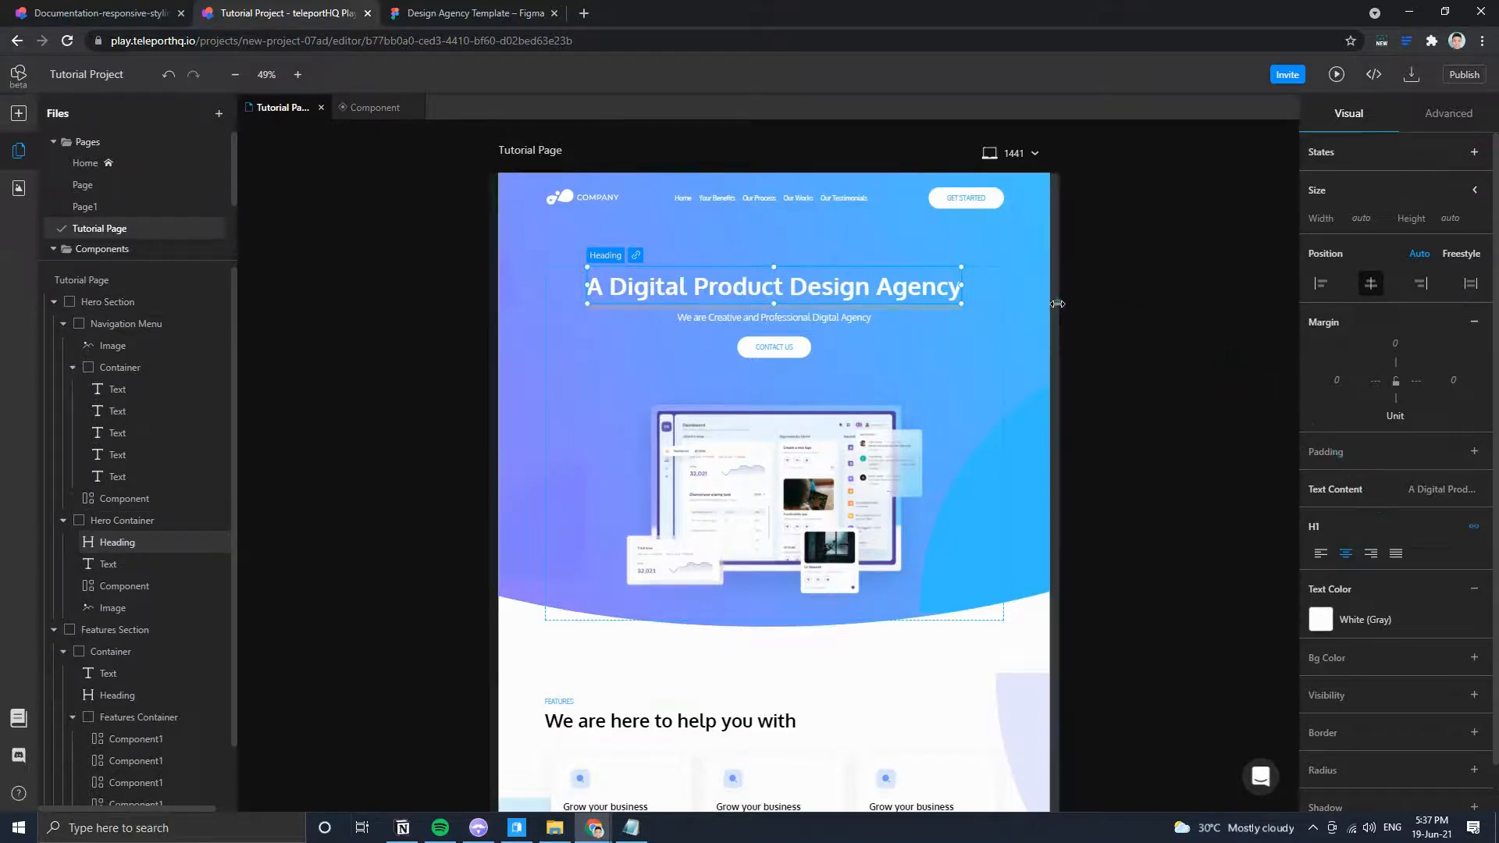
drag(1055, 304, 919, 308)
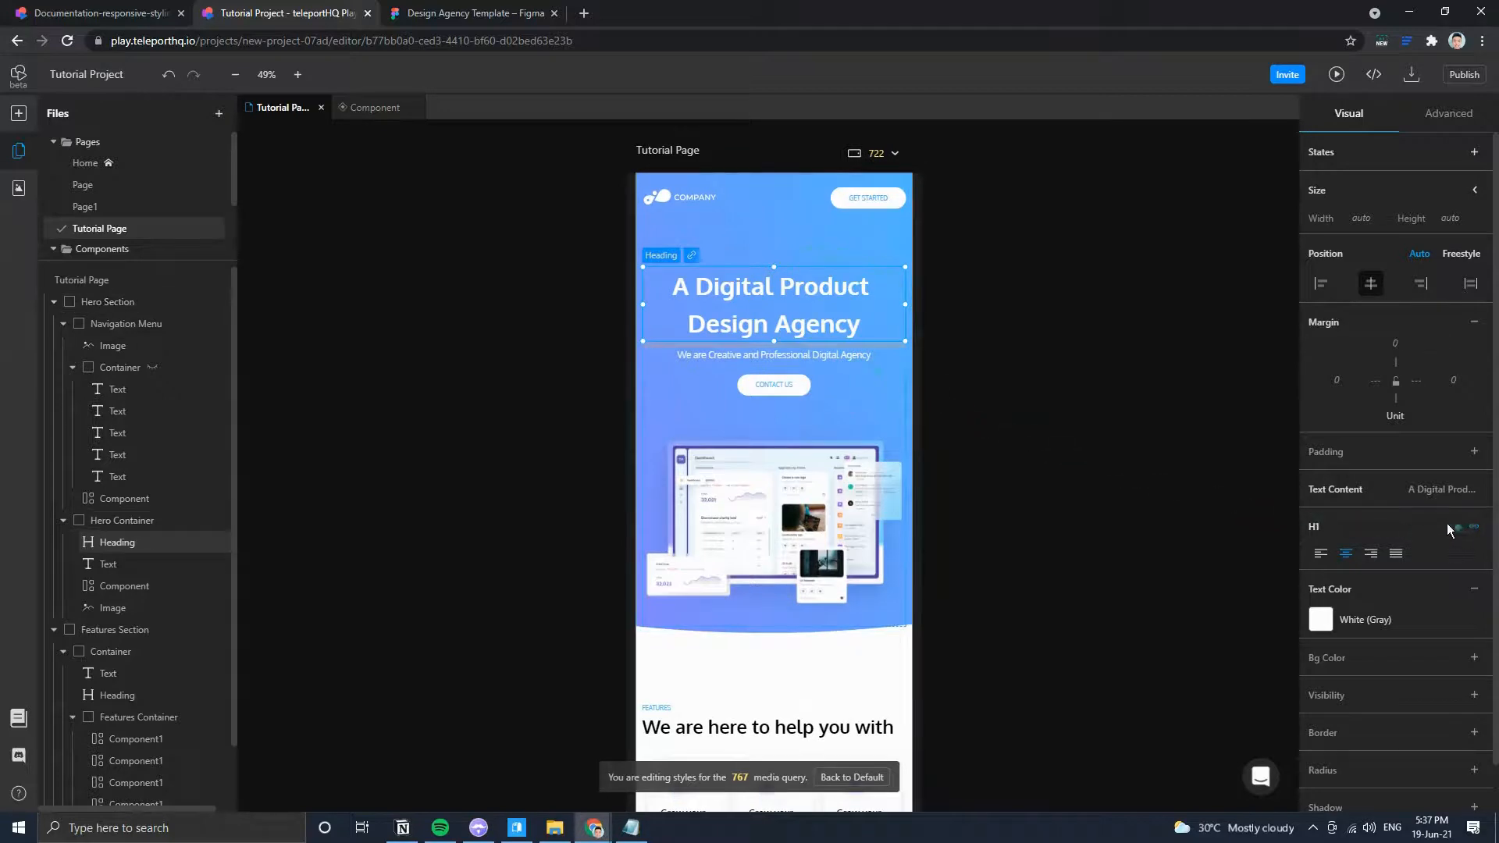
click(1471, 534)
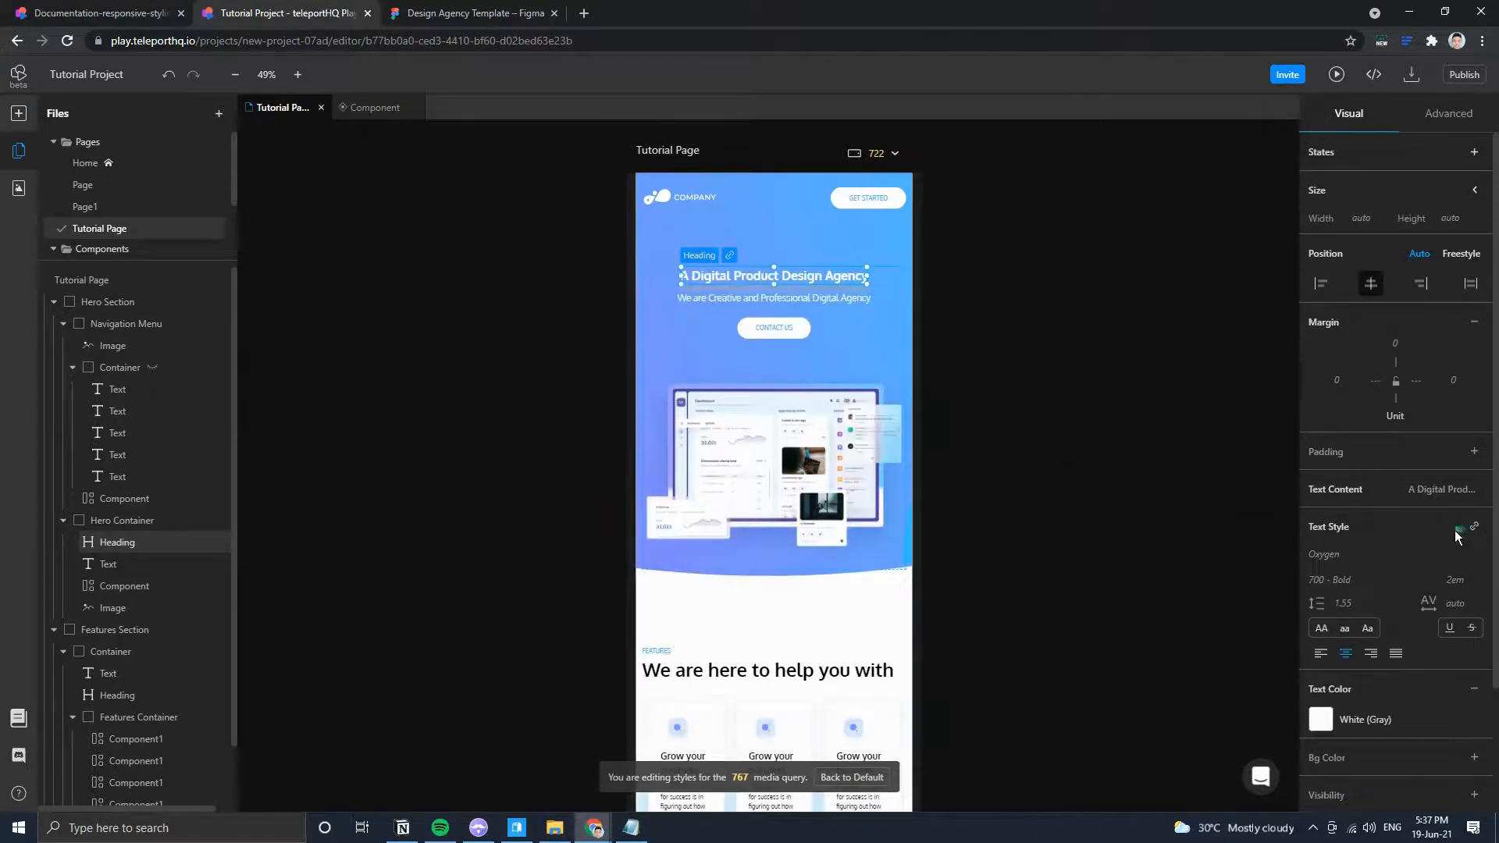
drag(919, 369, 1097, 384)
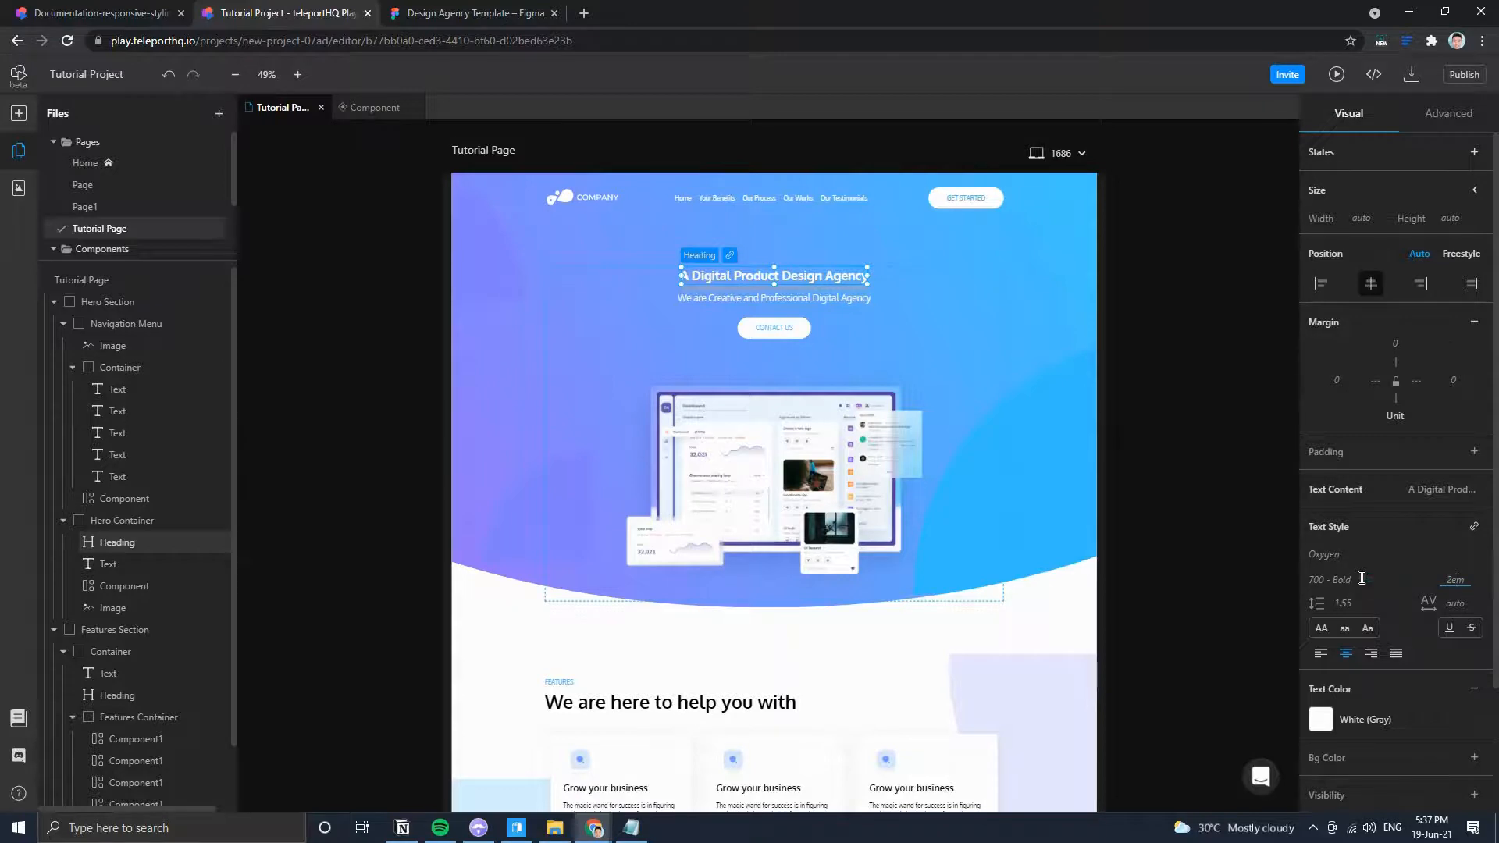
text(4re)
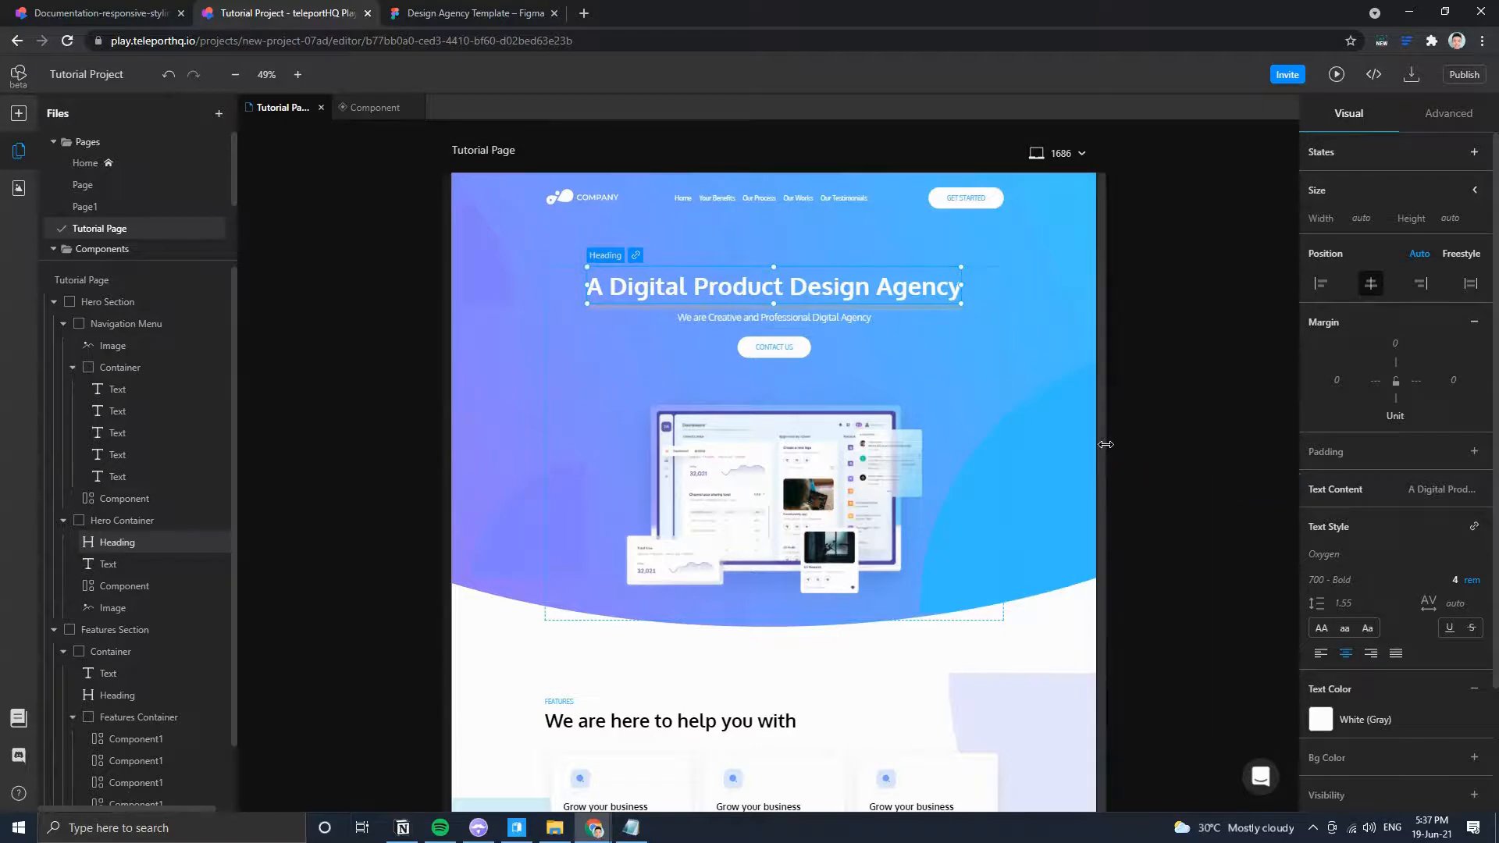
Narrow the canvas to 857 and set the hero heading's font size to 3.5 rem for the 991 media query.
drag(1096, 447, 945, 447)
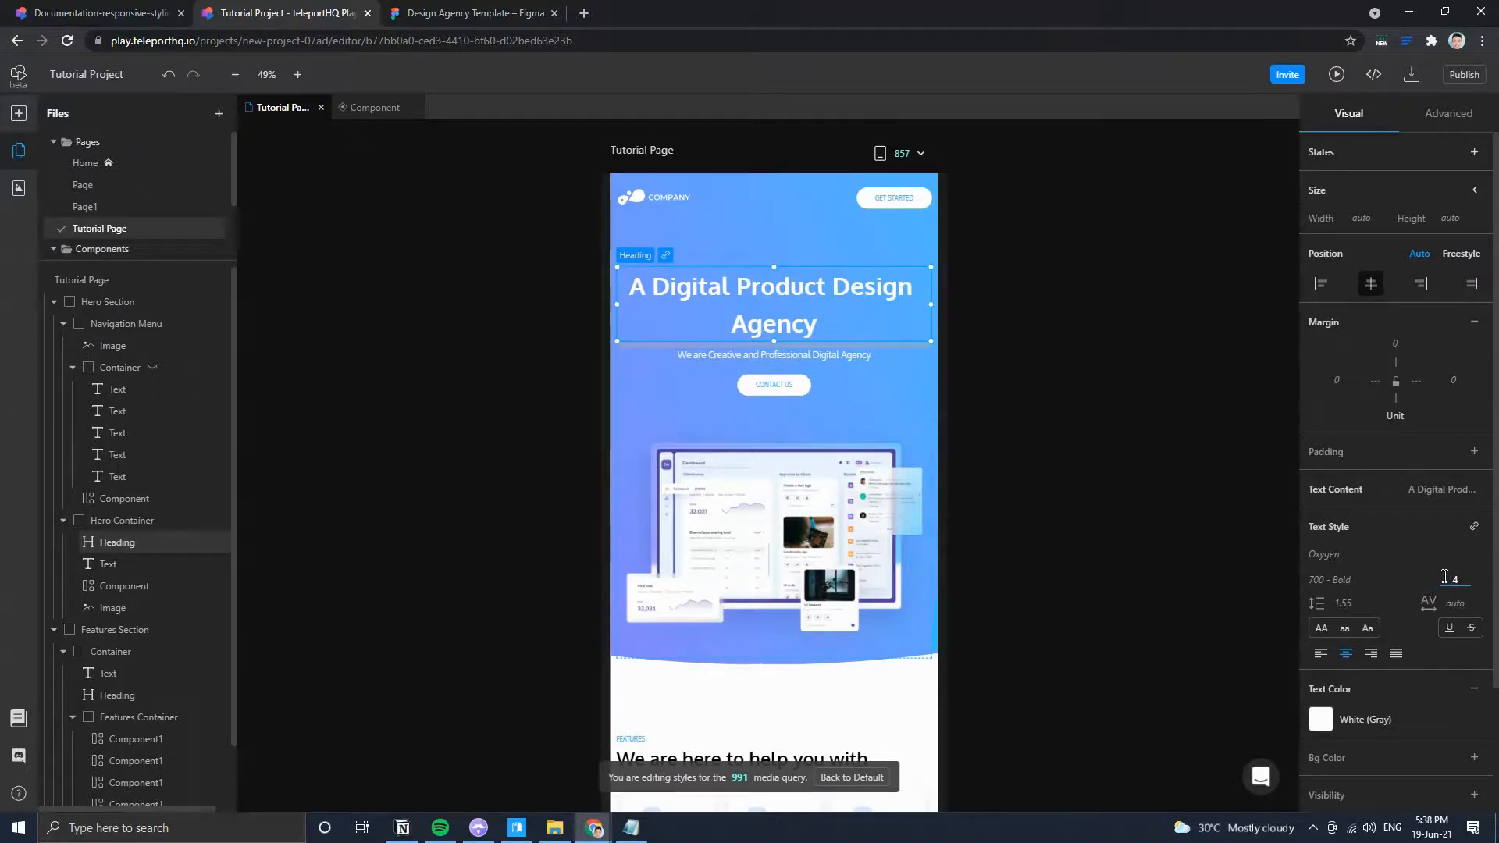
key(BackSpace)
text(.5)
key(BackSpace)
key(BackSpace)
text(3)
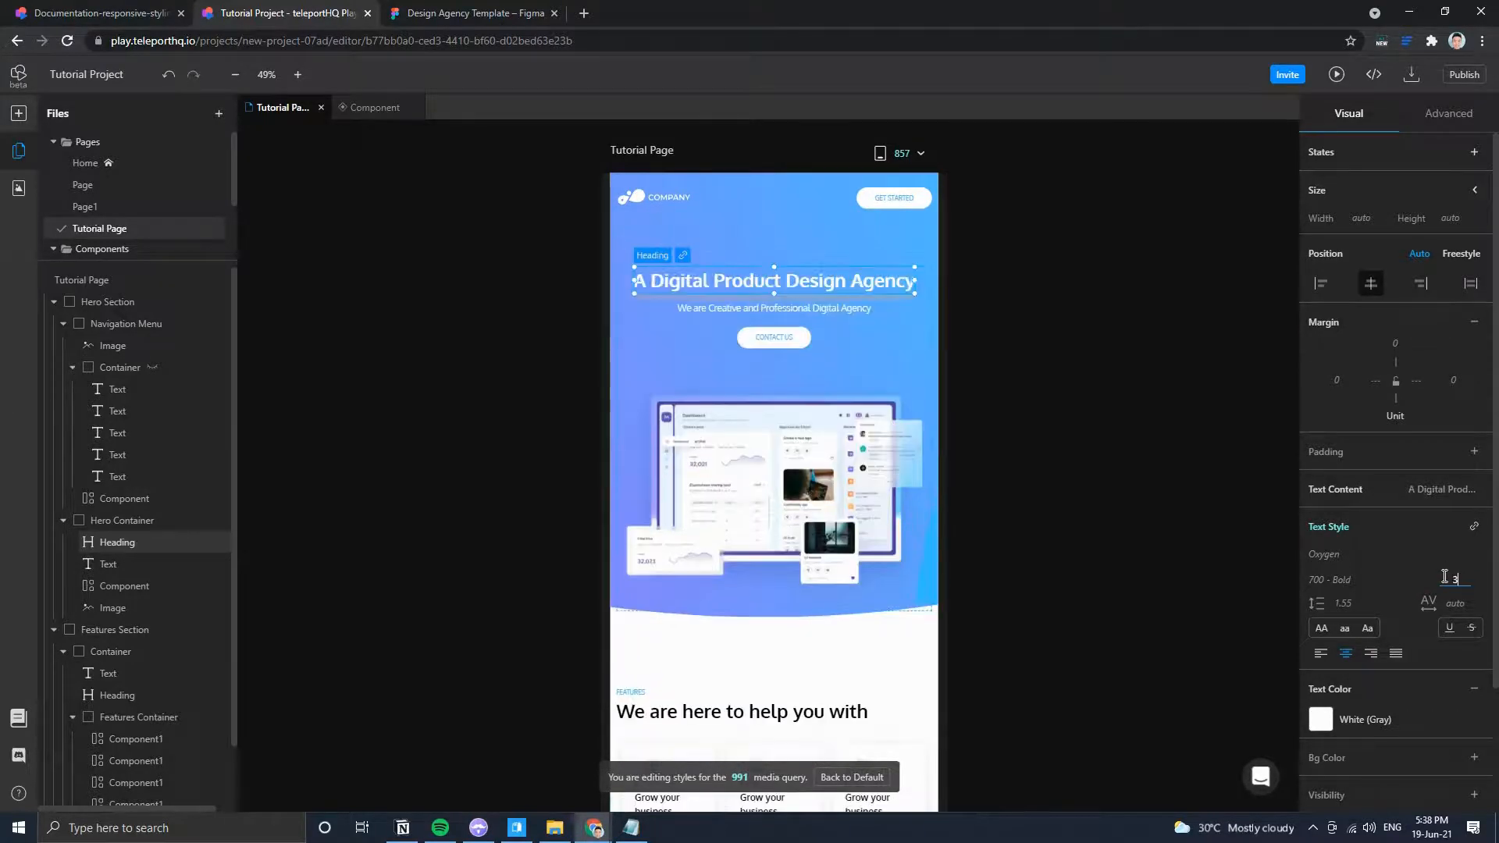
text(.5)
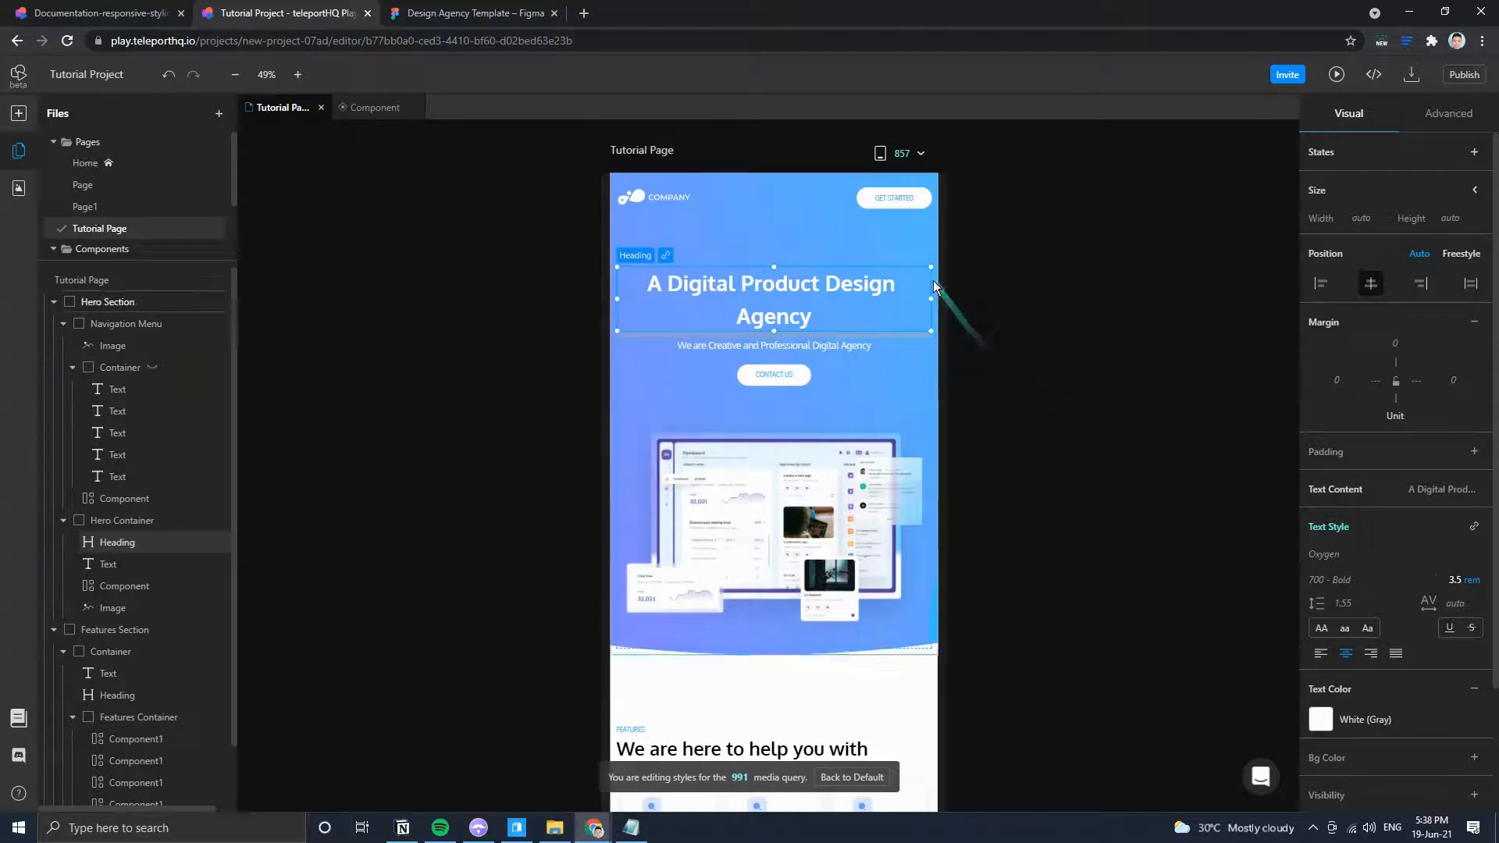
Set the hero heading's font size to 2.5 rem for the 767 media query and widen the canvas back to desktop size.
drag(938, 286, 896, 286)
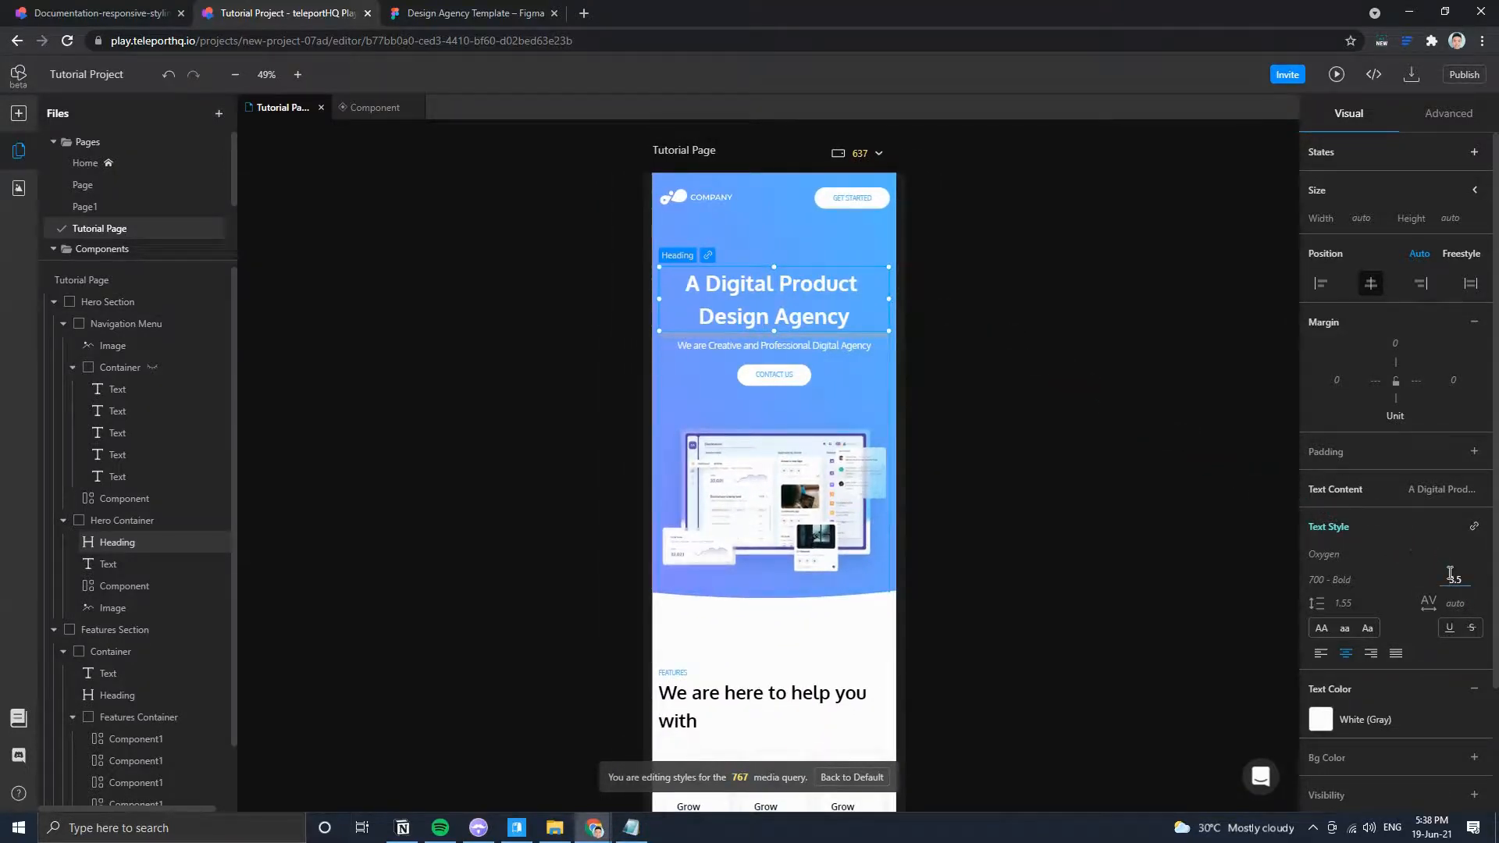
text(2.5)
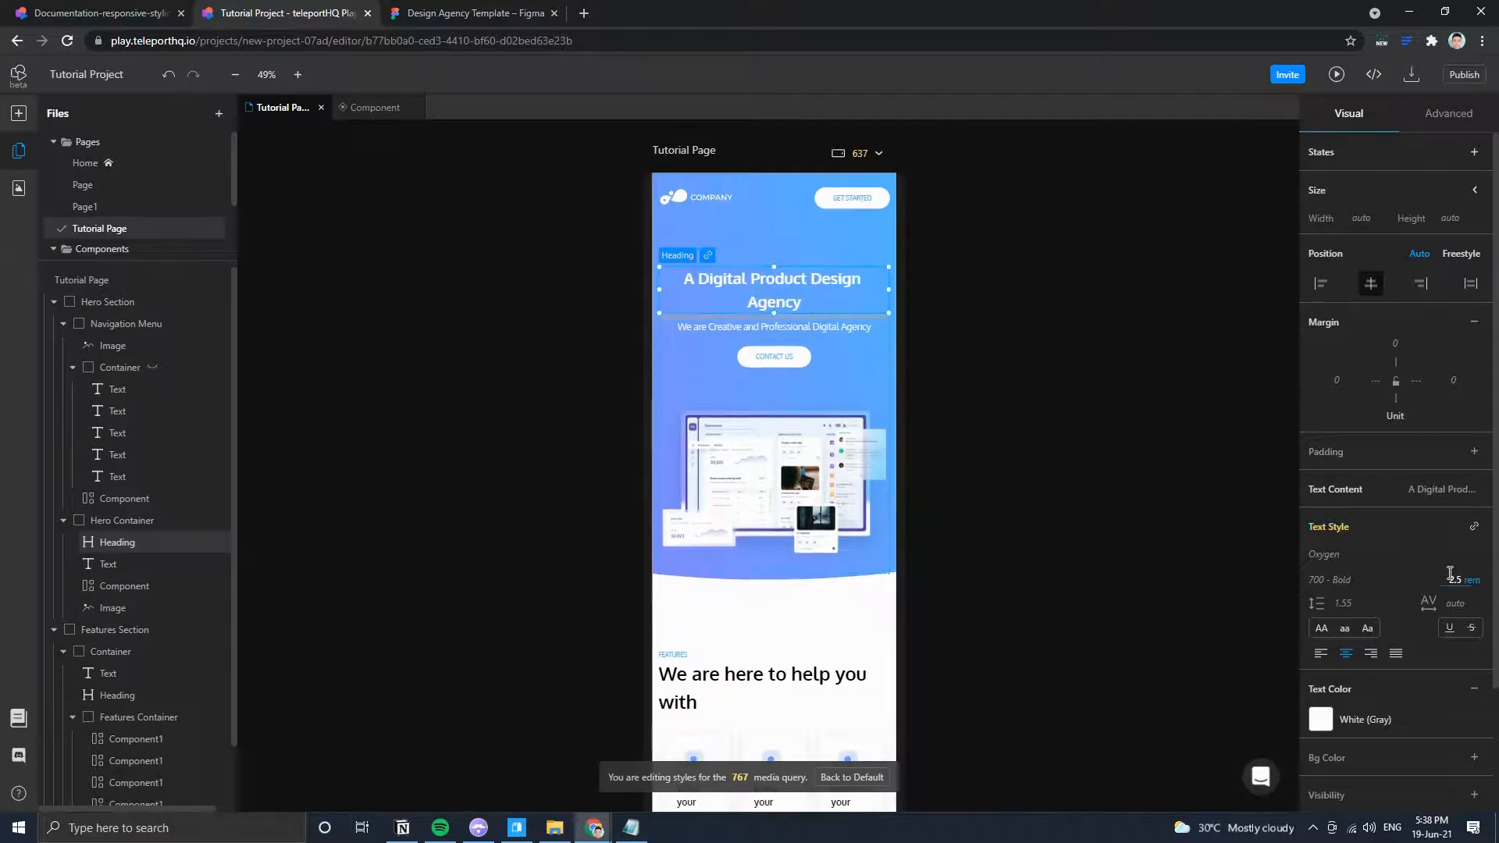
drag(896, 330, 1125, 392)
Rename the Component1 component used for the cards in the features section as featureCard.
scroll(924, 391, down, 5)
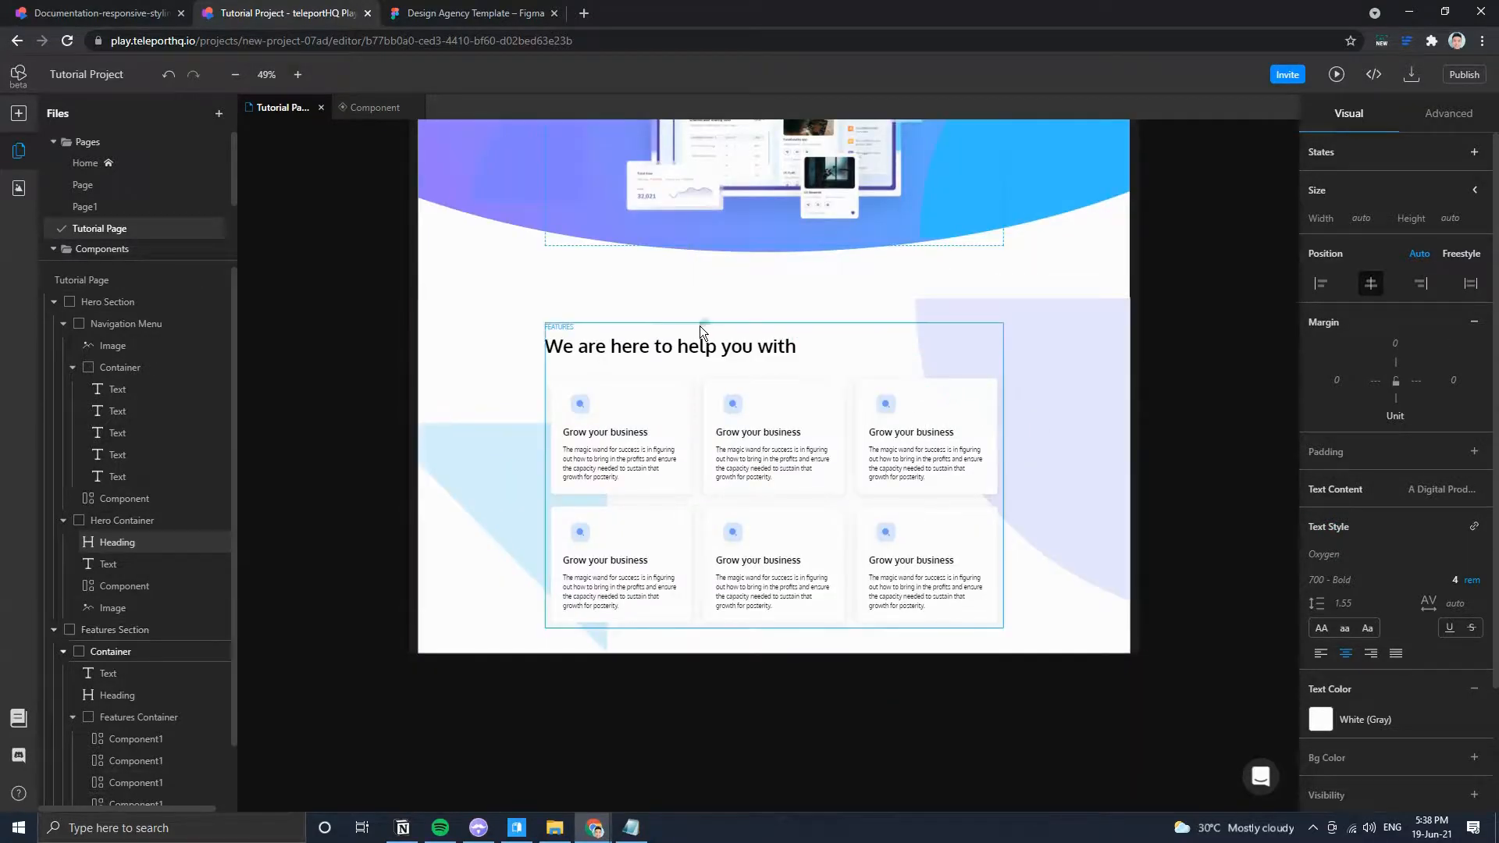
click(699, 326)
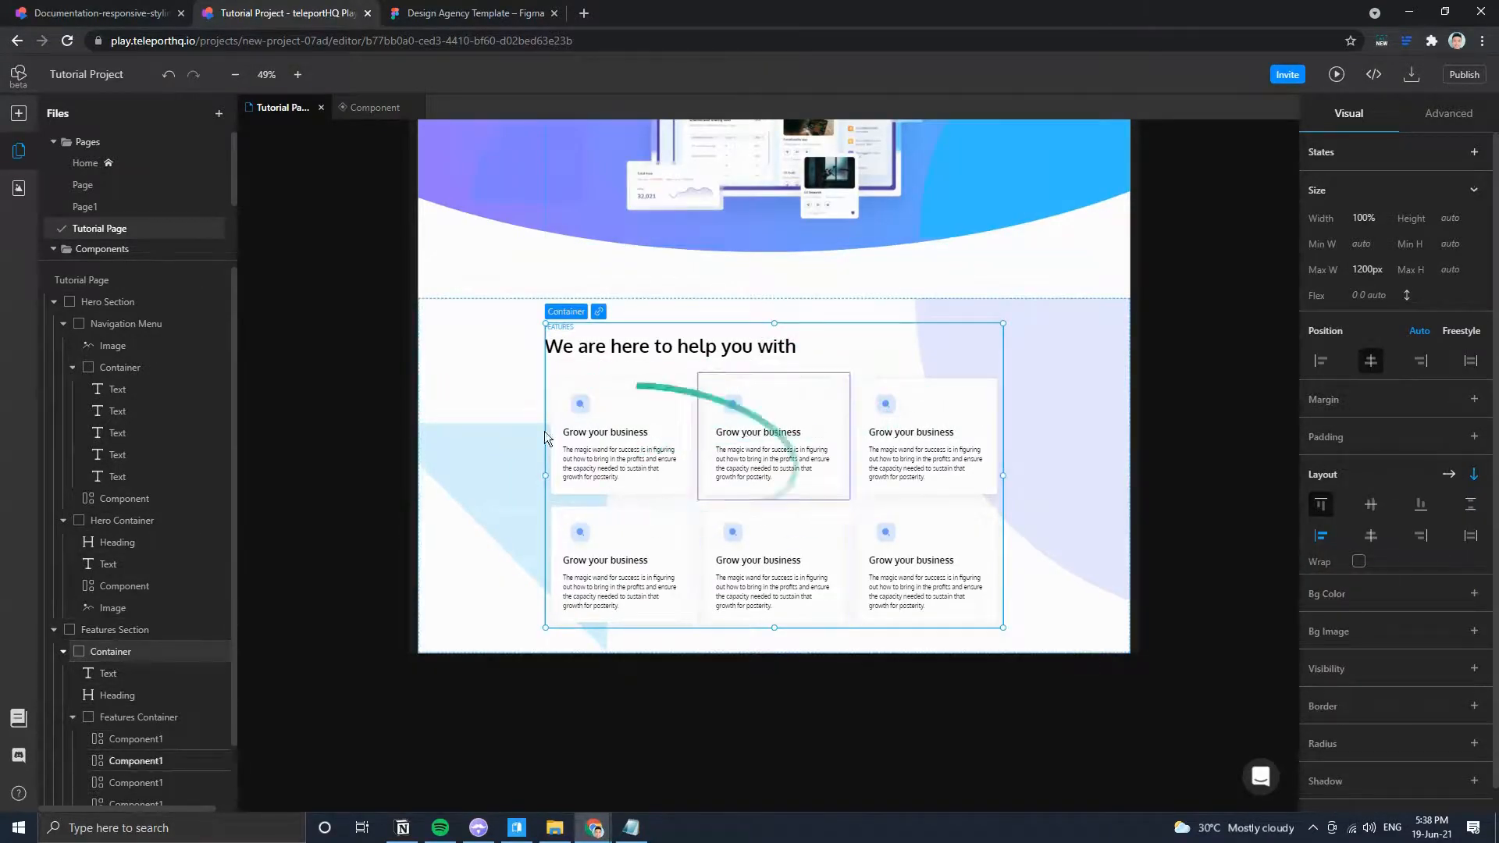
drag(1140, 384, 1099, 388)
click(694, 398)
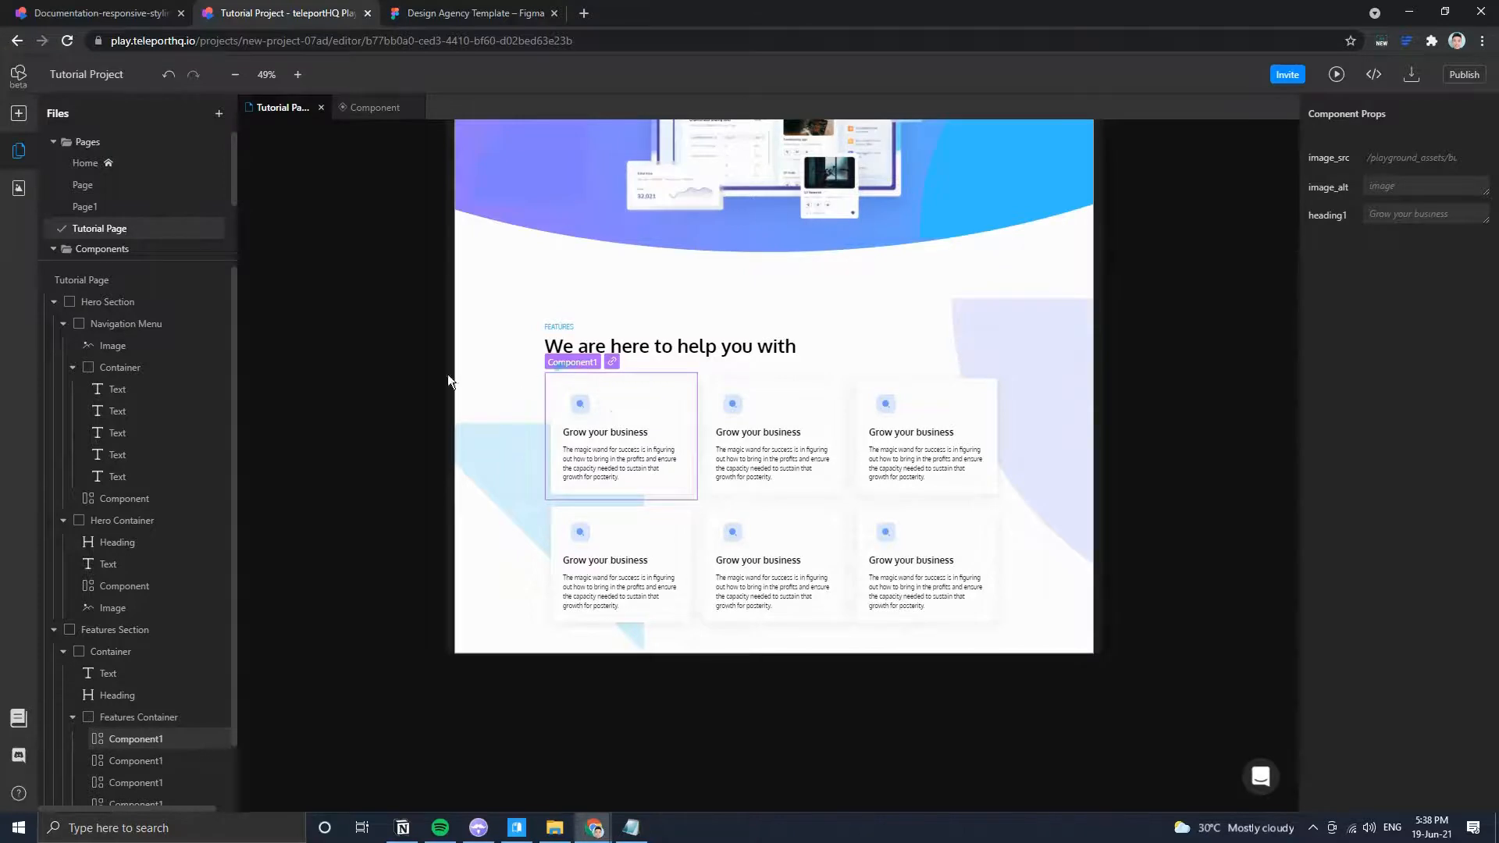
scroll(78, 242, down, 2)
click(108, 225)
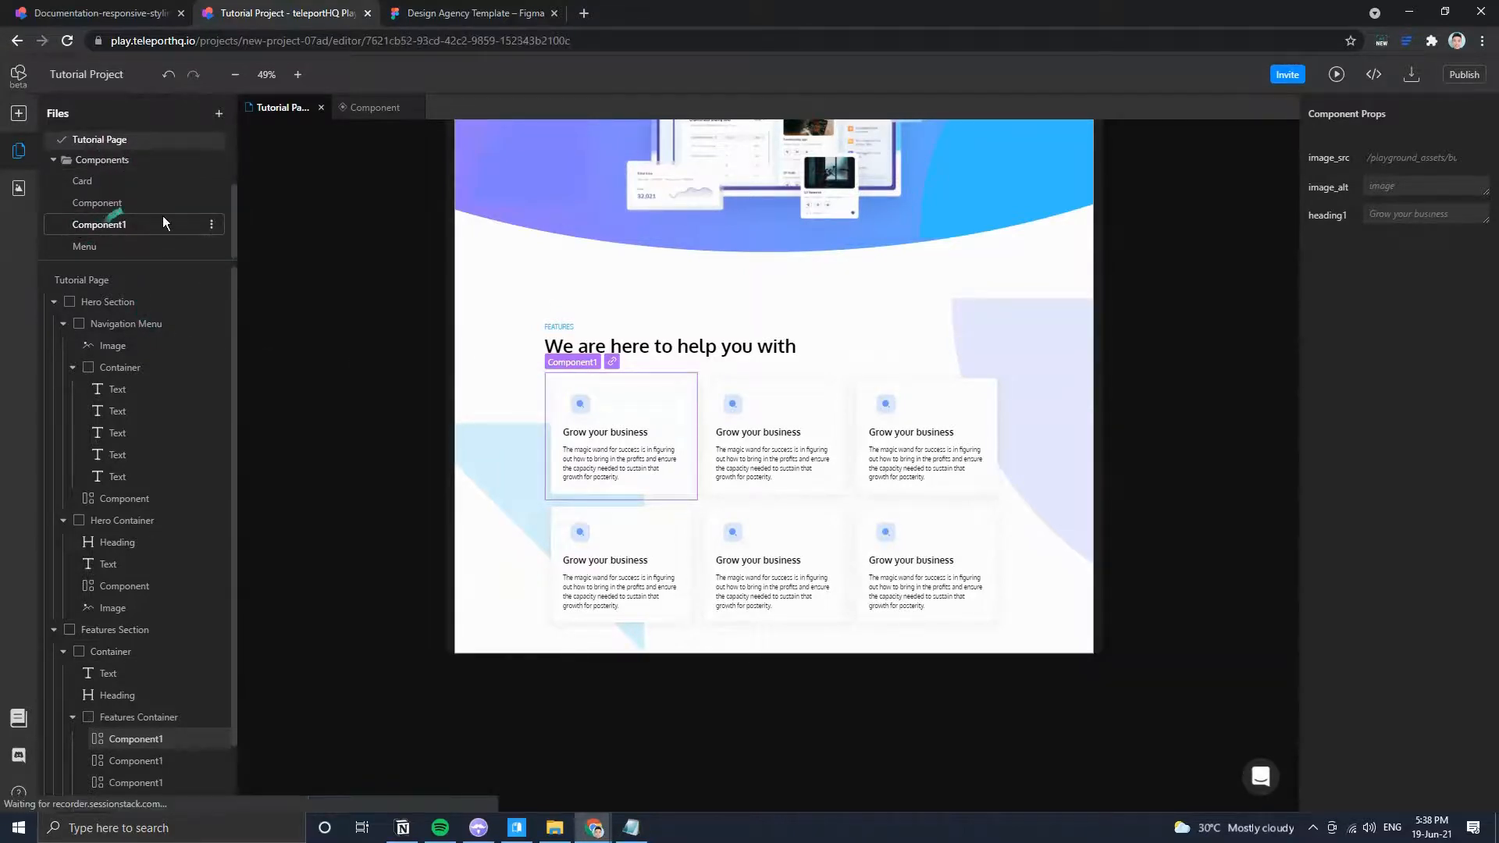
double_click(101, 223)
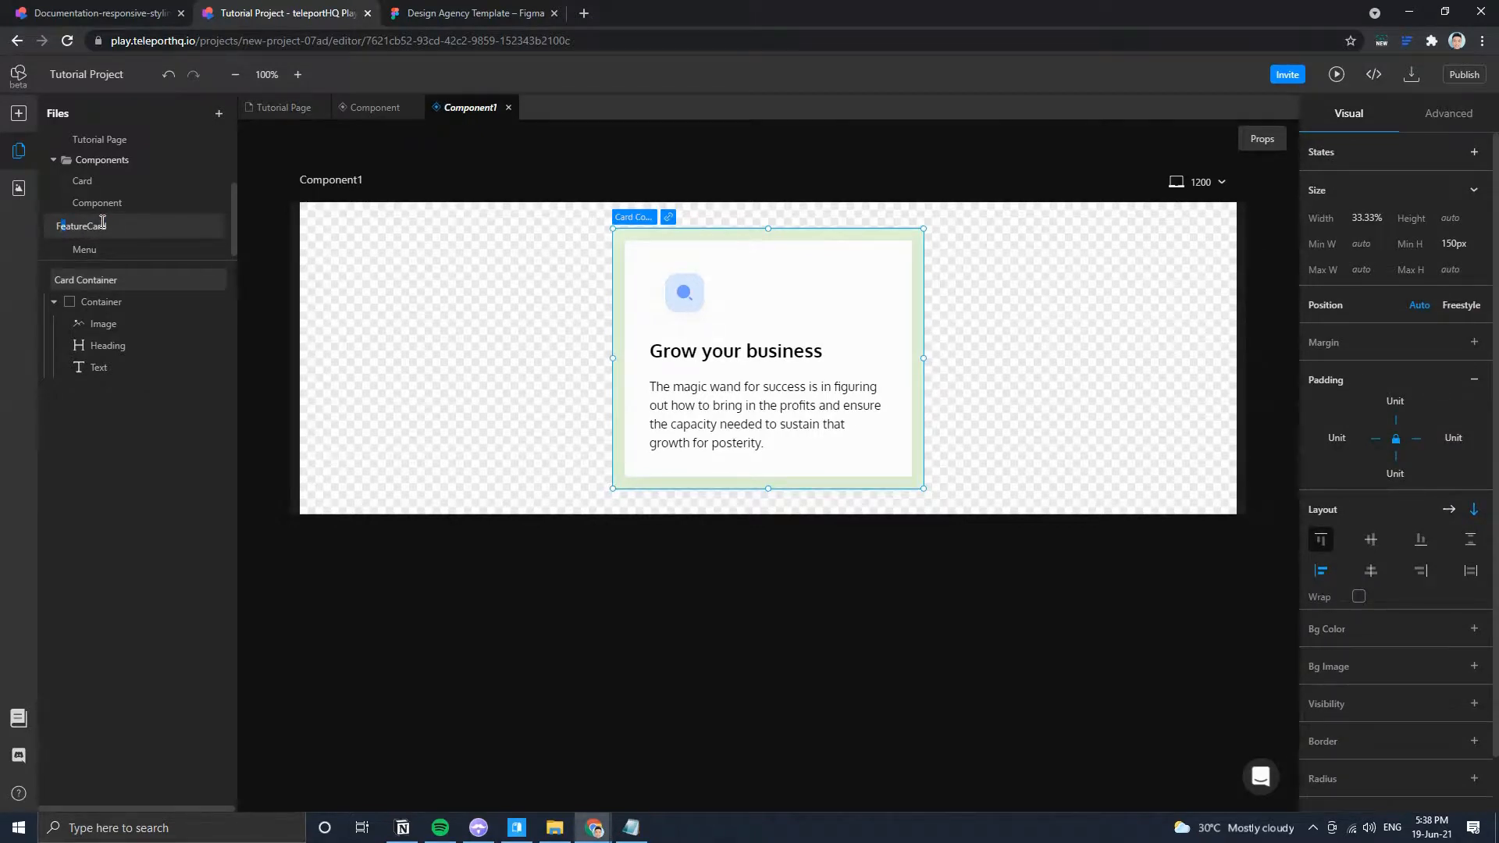
key(Return)
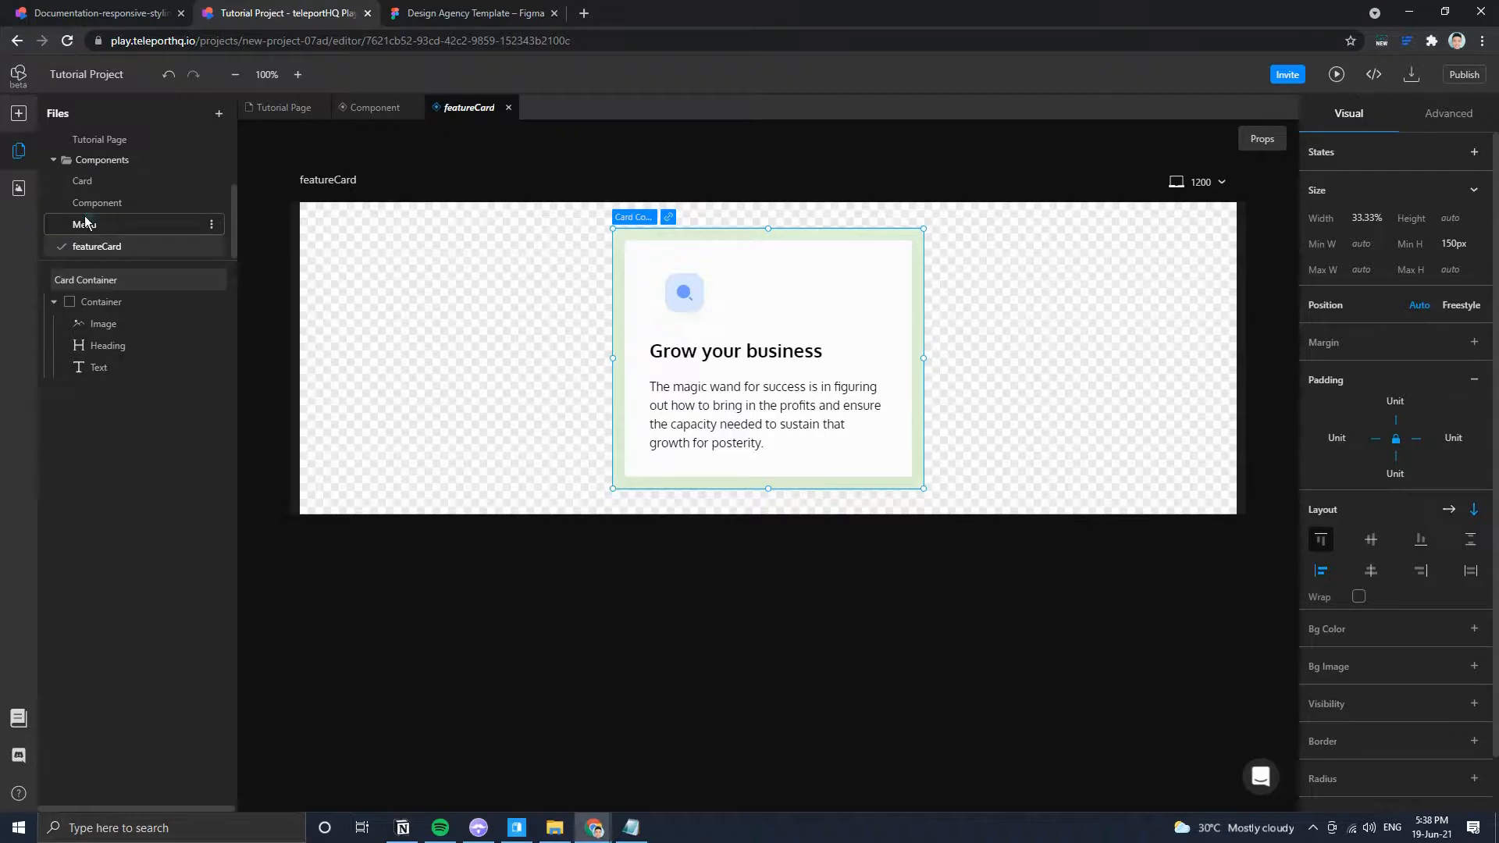
Rename the GET STARTED button's component as ctaButton and close it.
click(109, 205)
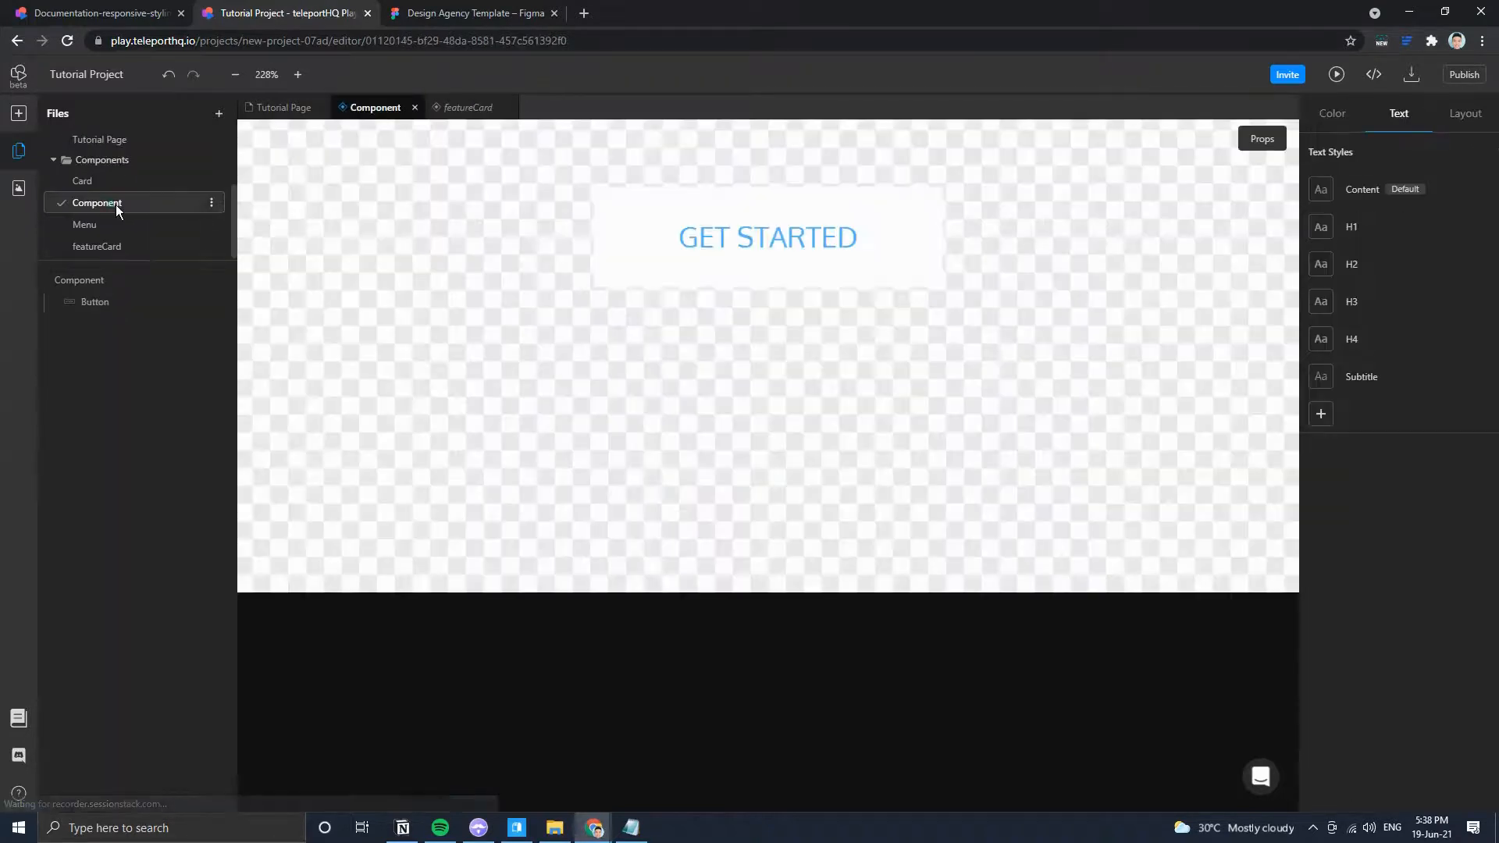
double_click(107, 205)
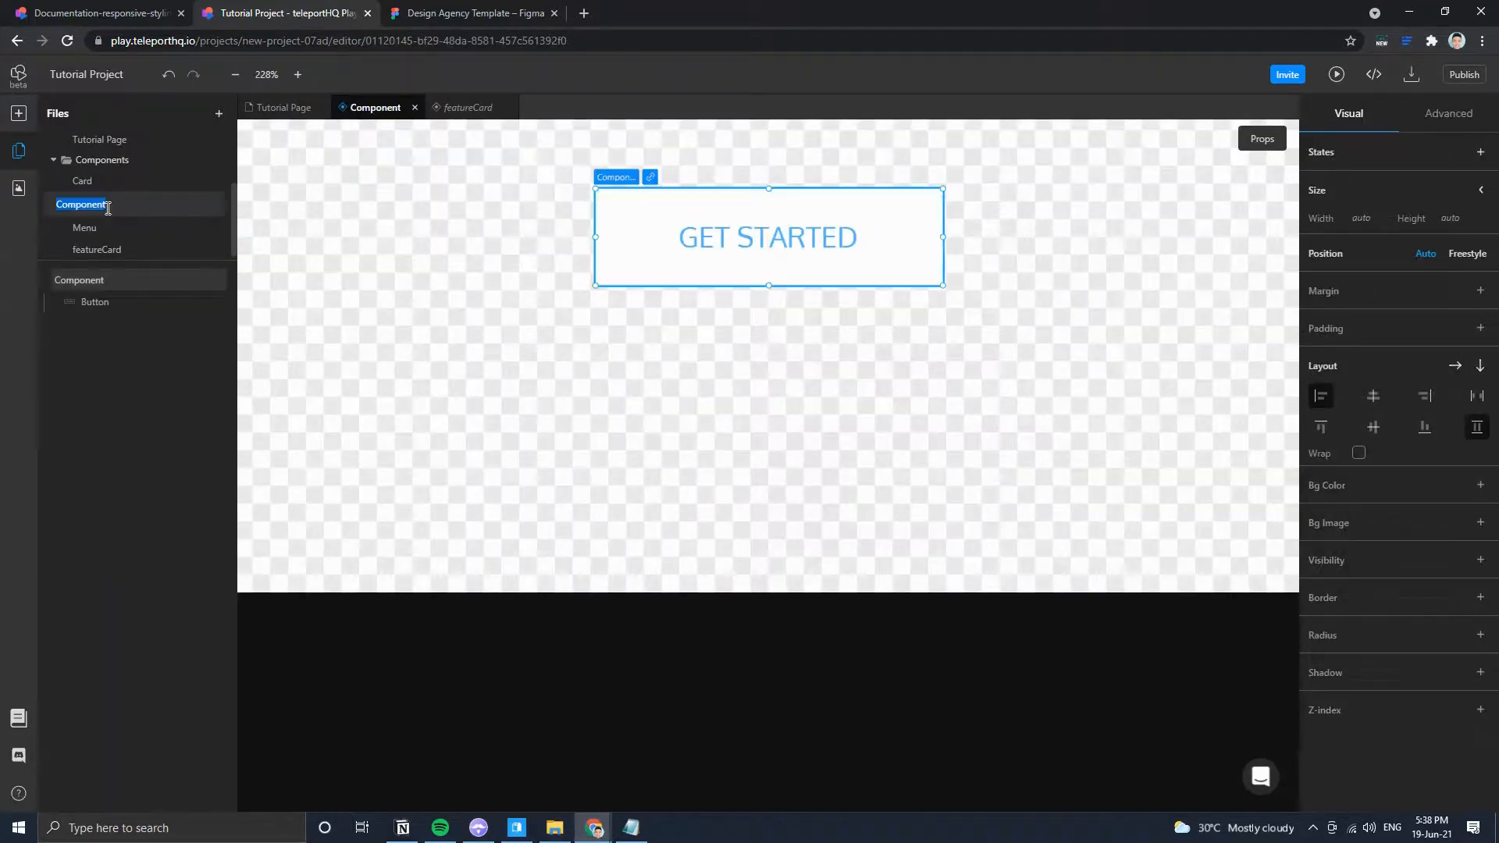
text(ctaButton)
key(Return)
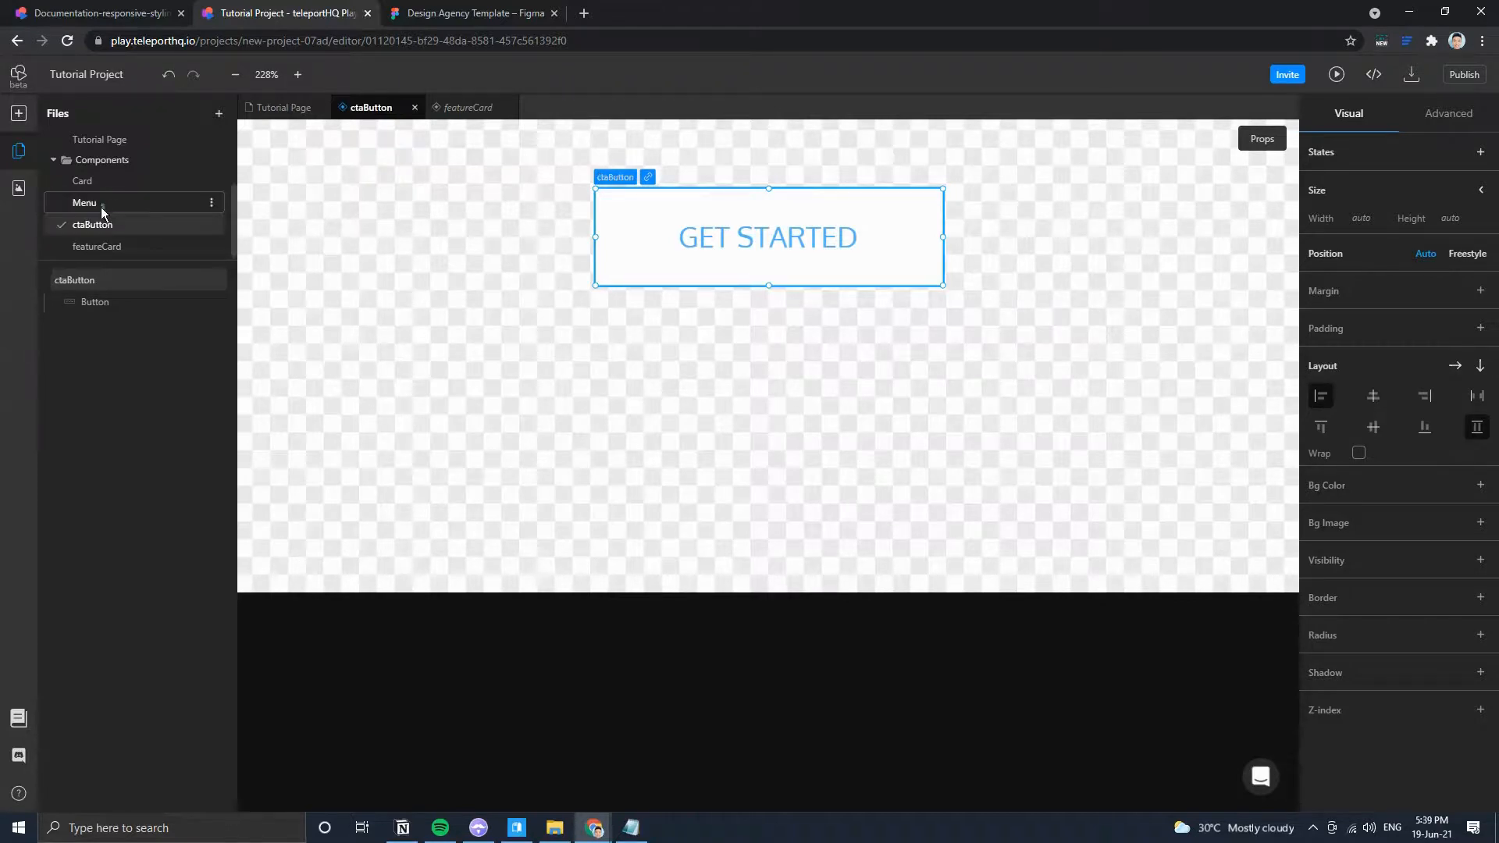
click(414, 107)
Select featureCard's Card Container and switch the component's canvas to the 991 breakpoint.
click(683, 298)
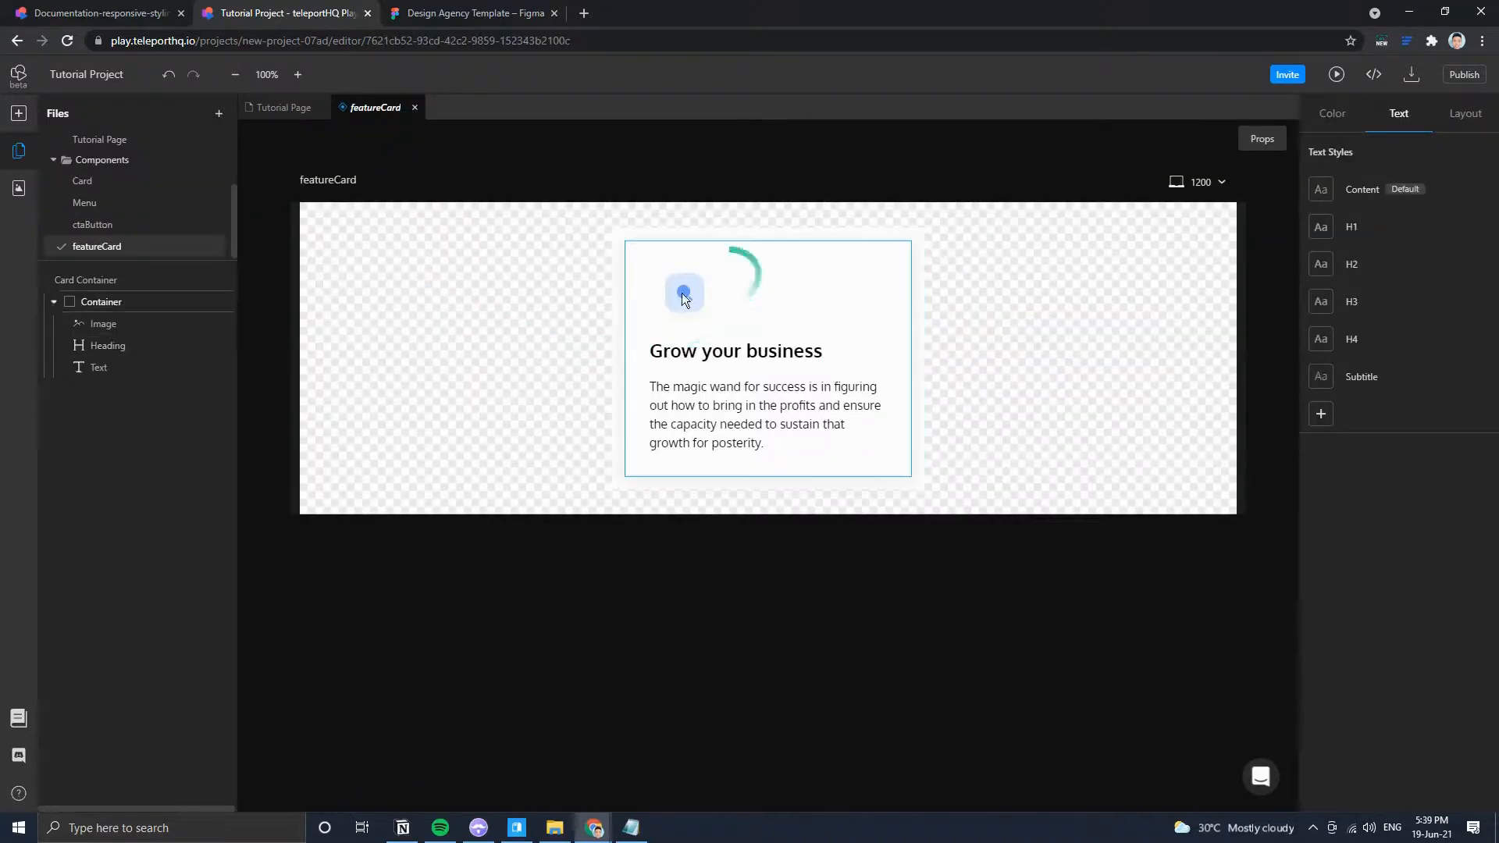
click(921, 240)
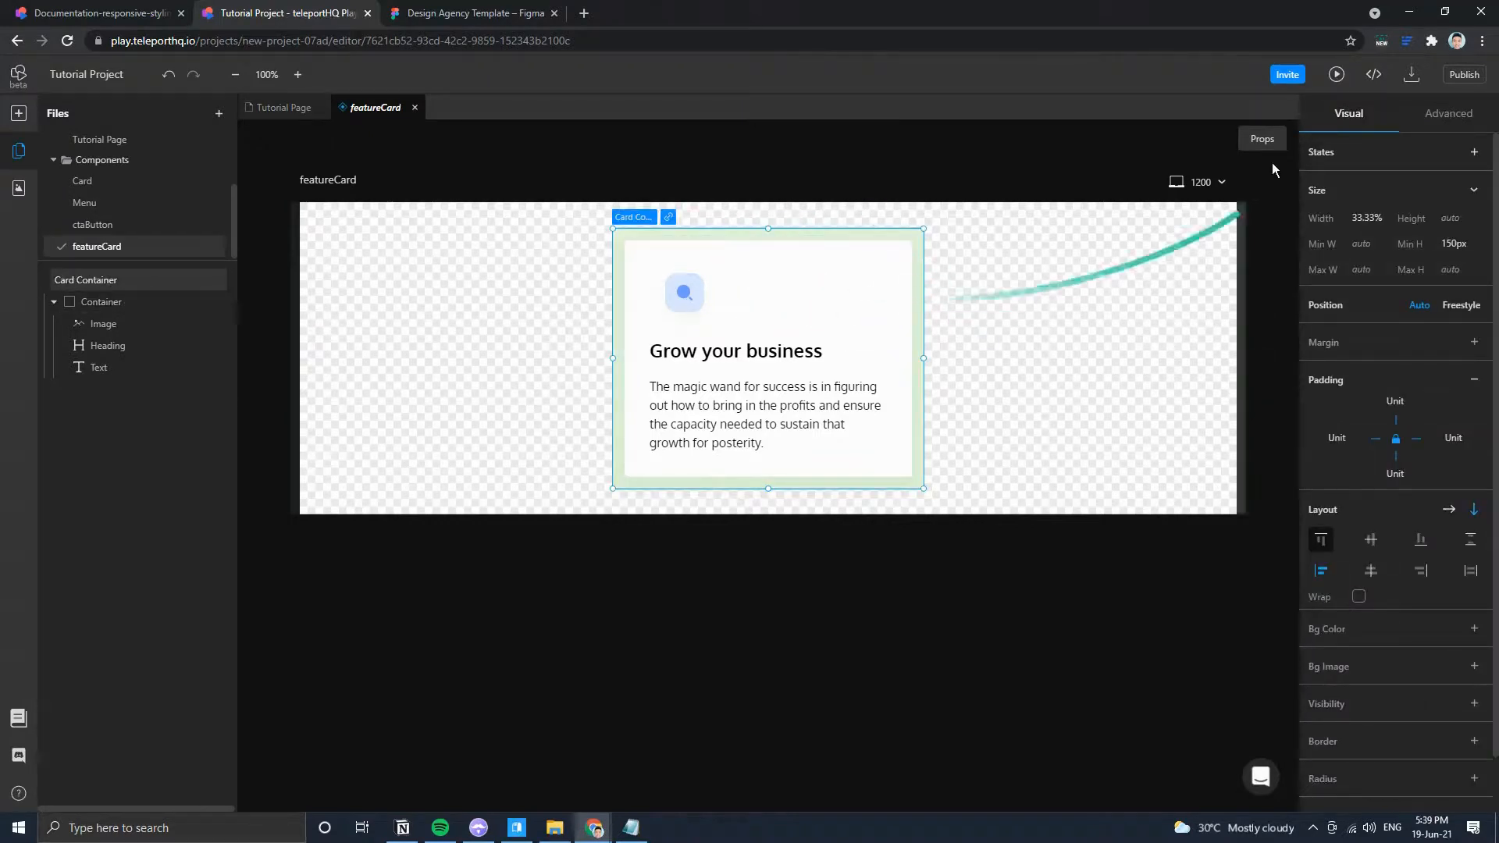
click(1211, 182)
click(1214, 245)
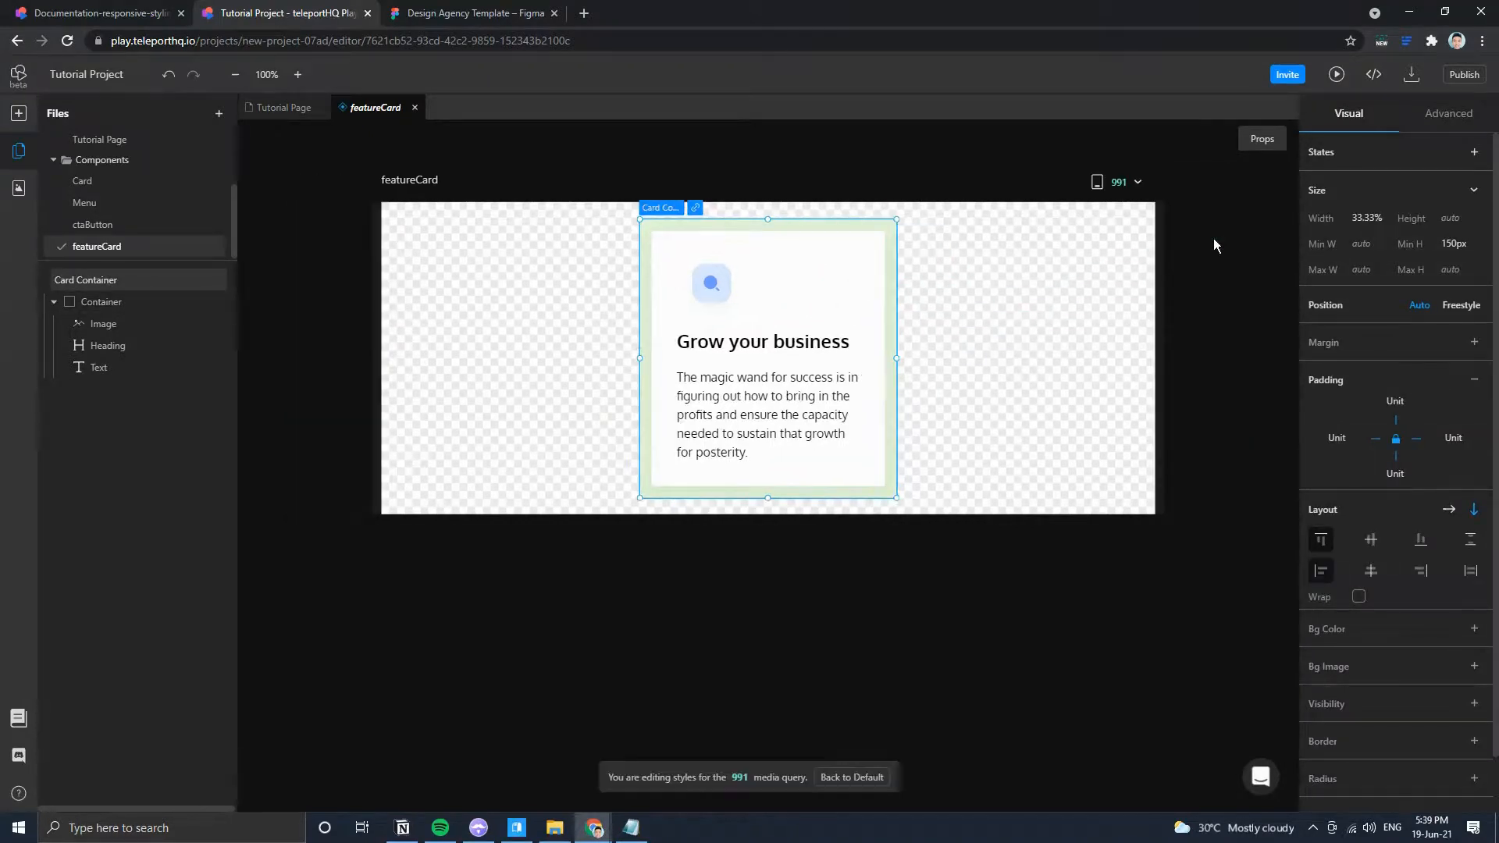
click(1117, 182)
Return to Tutorial Page and examine the feature cards at the 991 breakpoint.
click(290, 111)
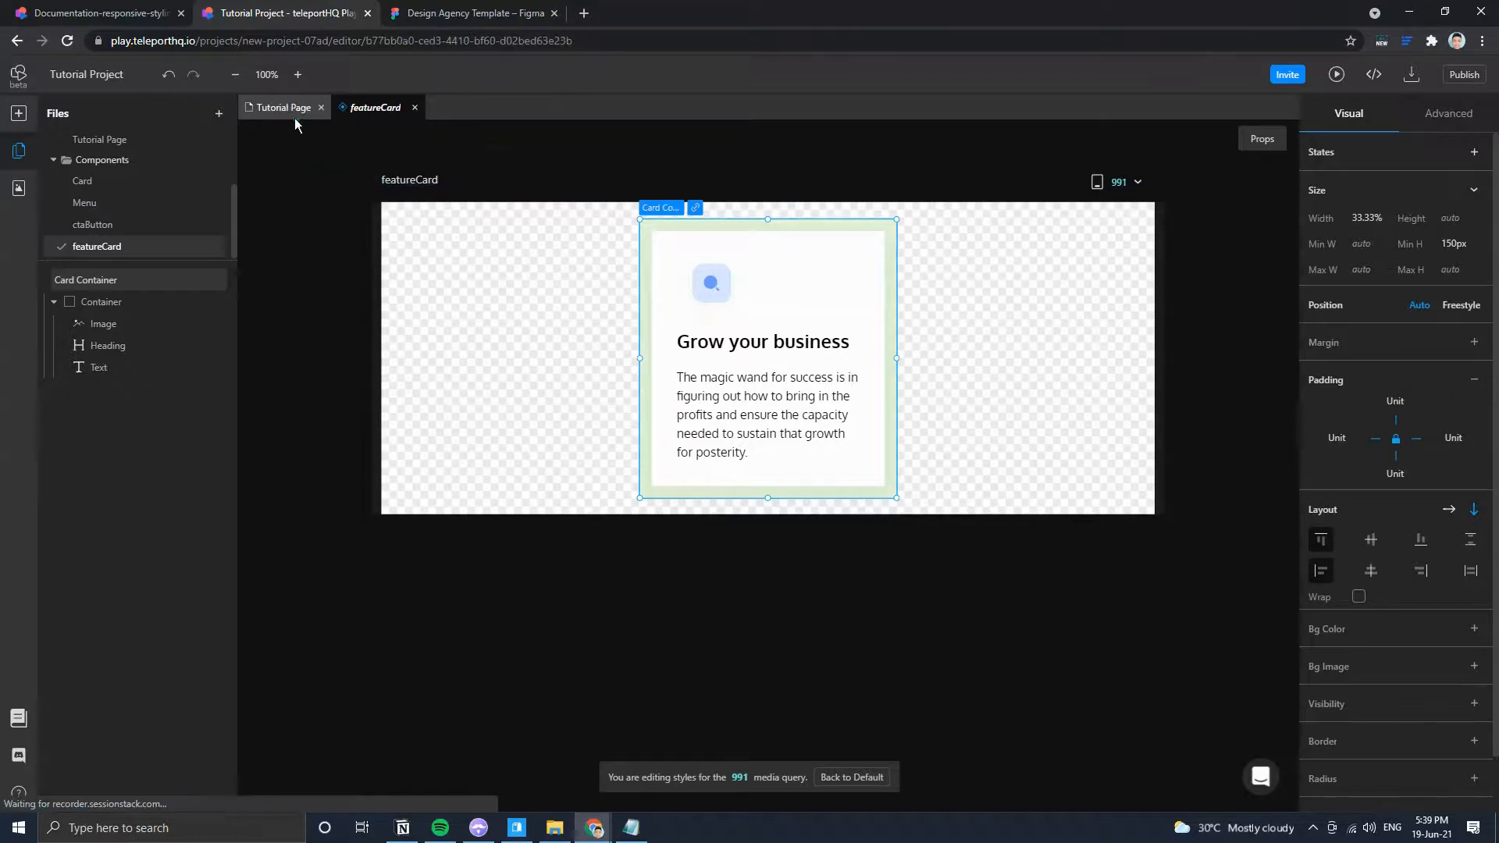
click(1079, 364)
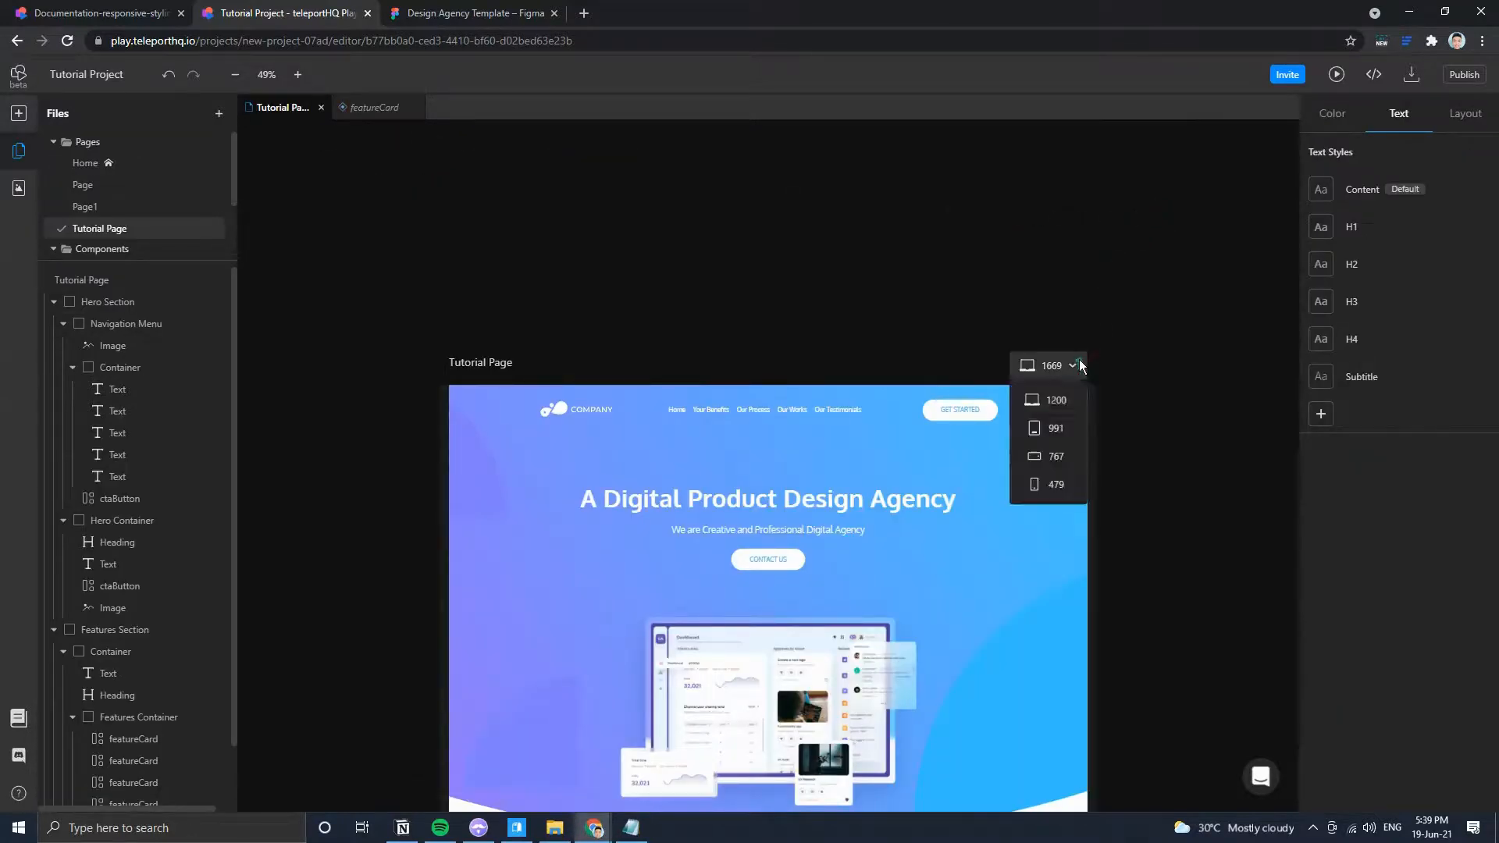
click(1066, 421)
scroll(1127, 469, down, 8)
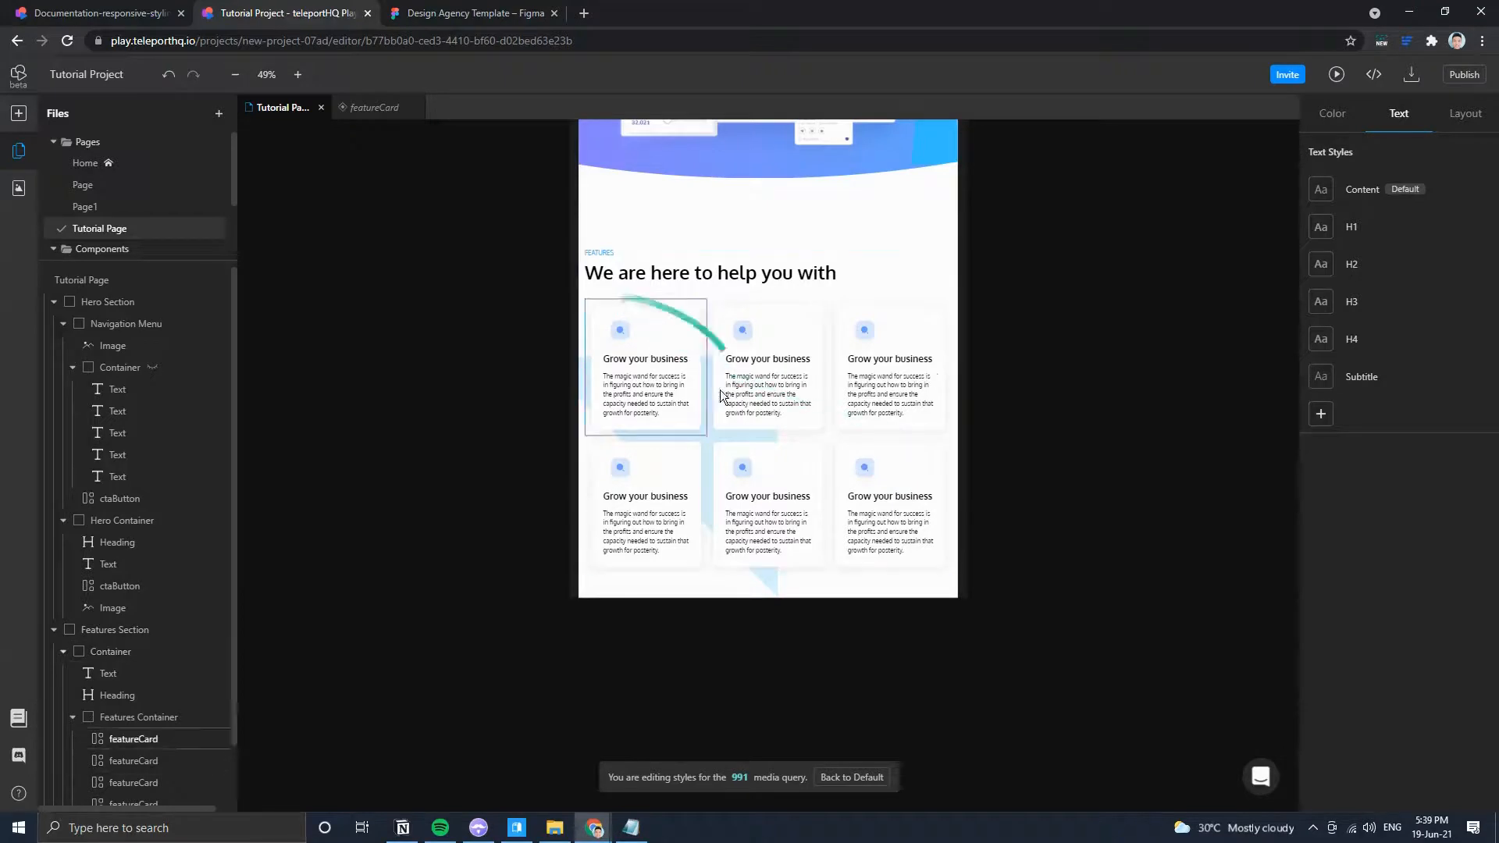
Set the width of featureCard's Card Container to 50% for the 991 media query.
click(374, 107)
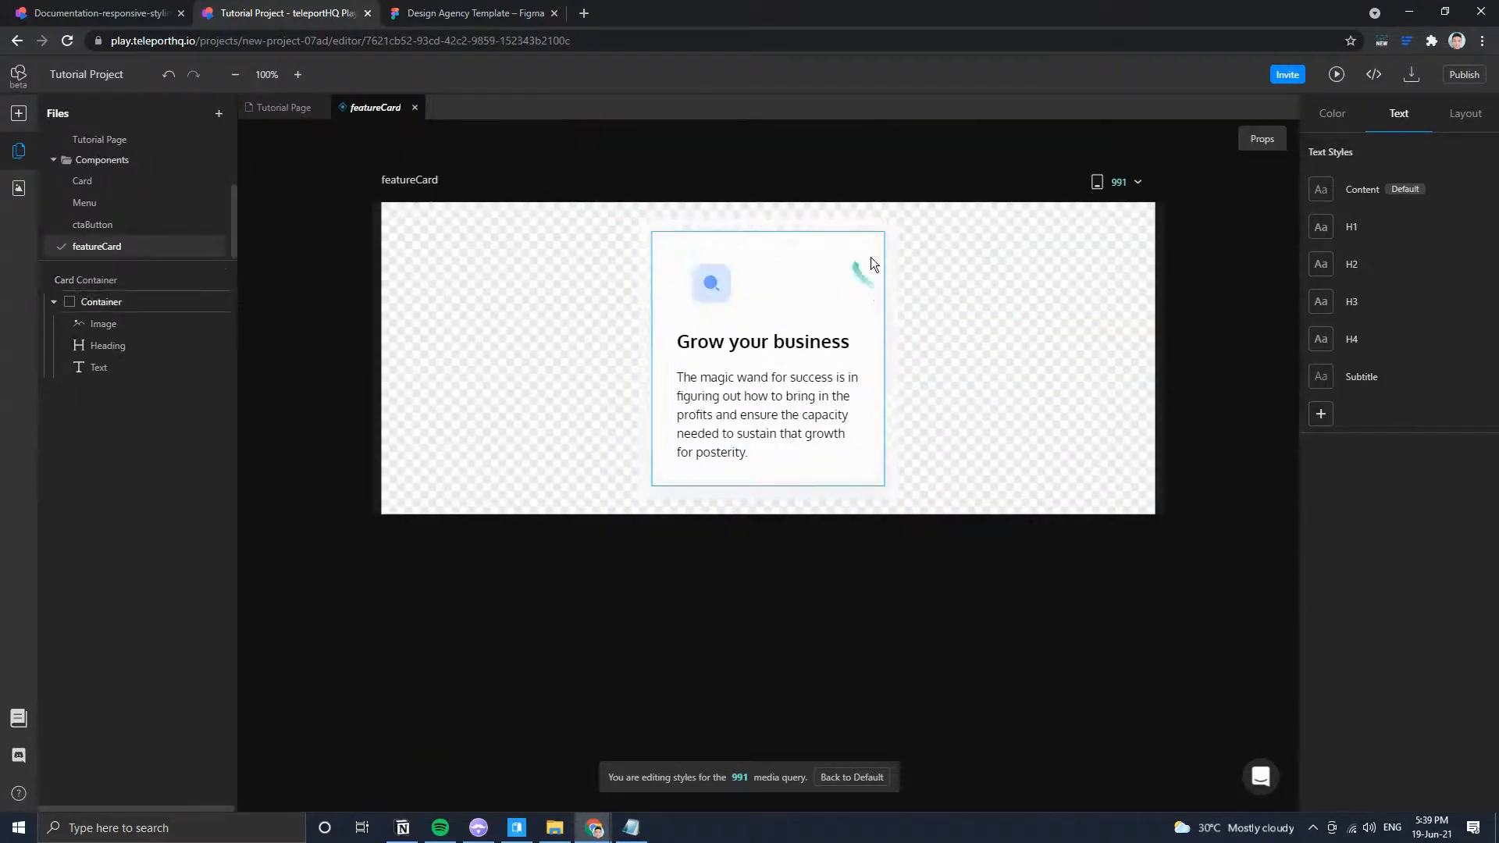
click(891, 248)
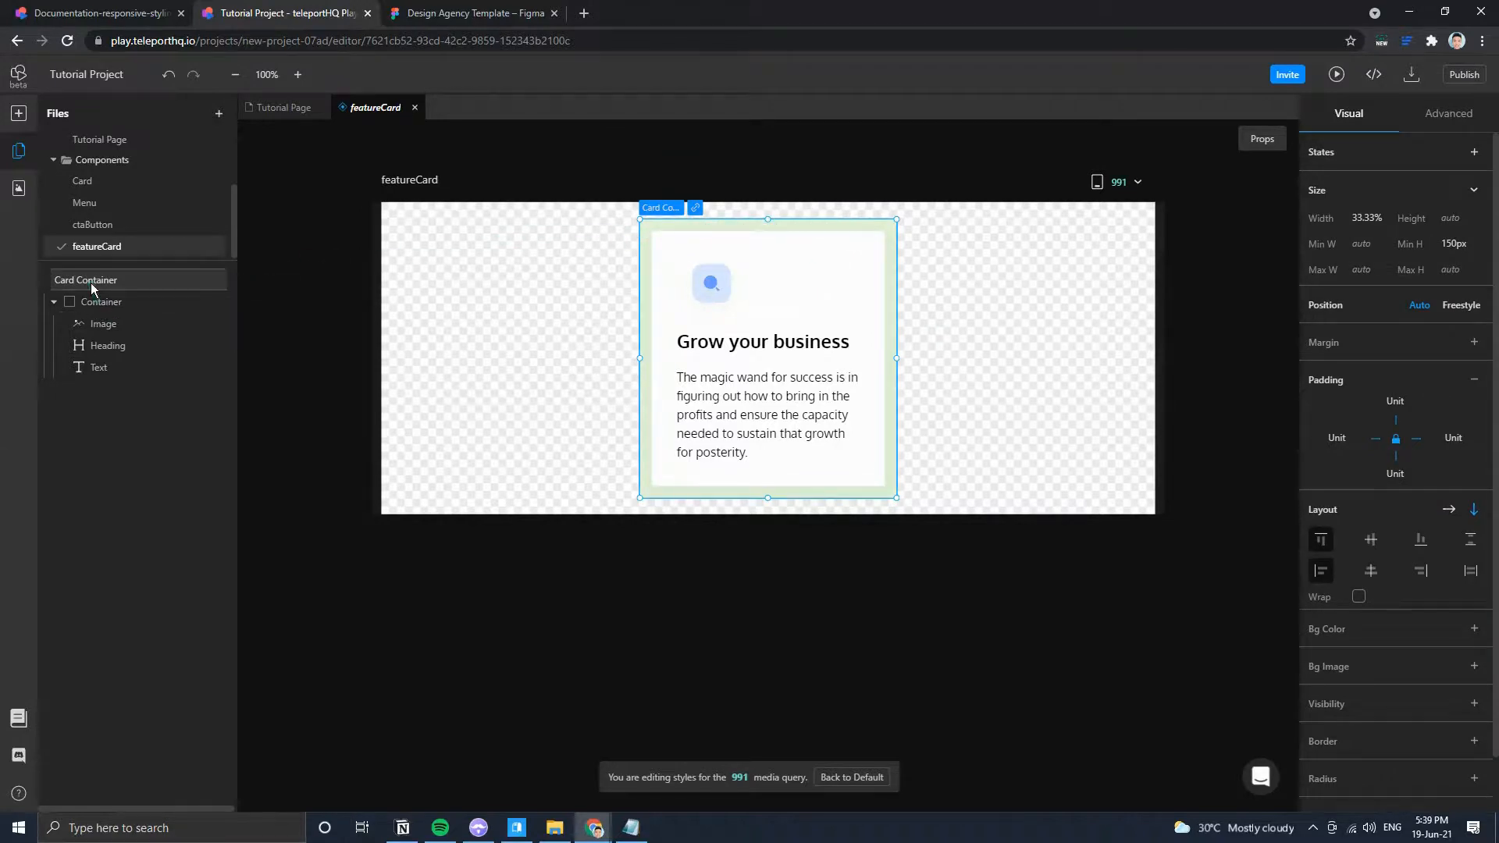
click(1364, 217)
text(50%)
key(Return)
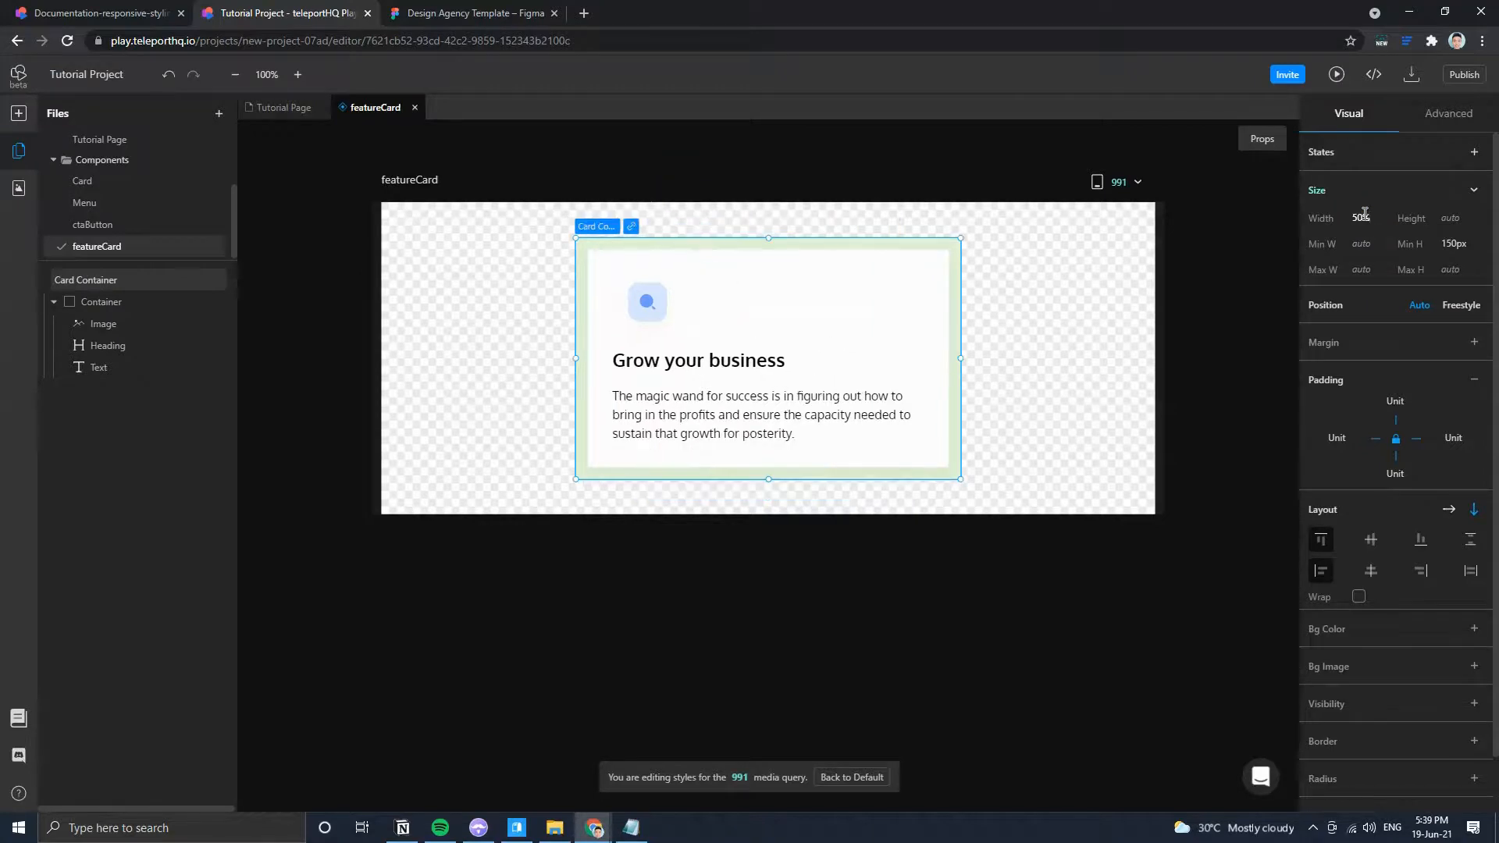
Check the feature cards on Tutorial Page at the 991 breakpoint and with the canvas narrowed to 852.
click(283, 109)
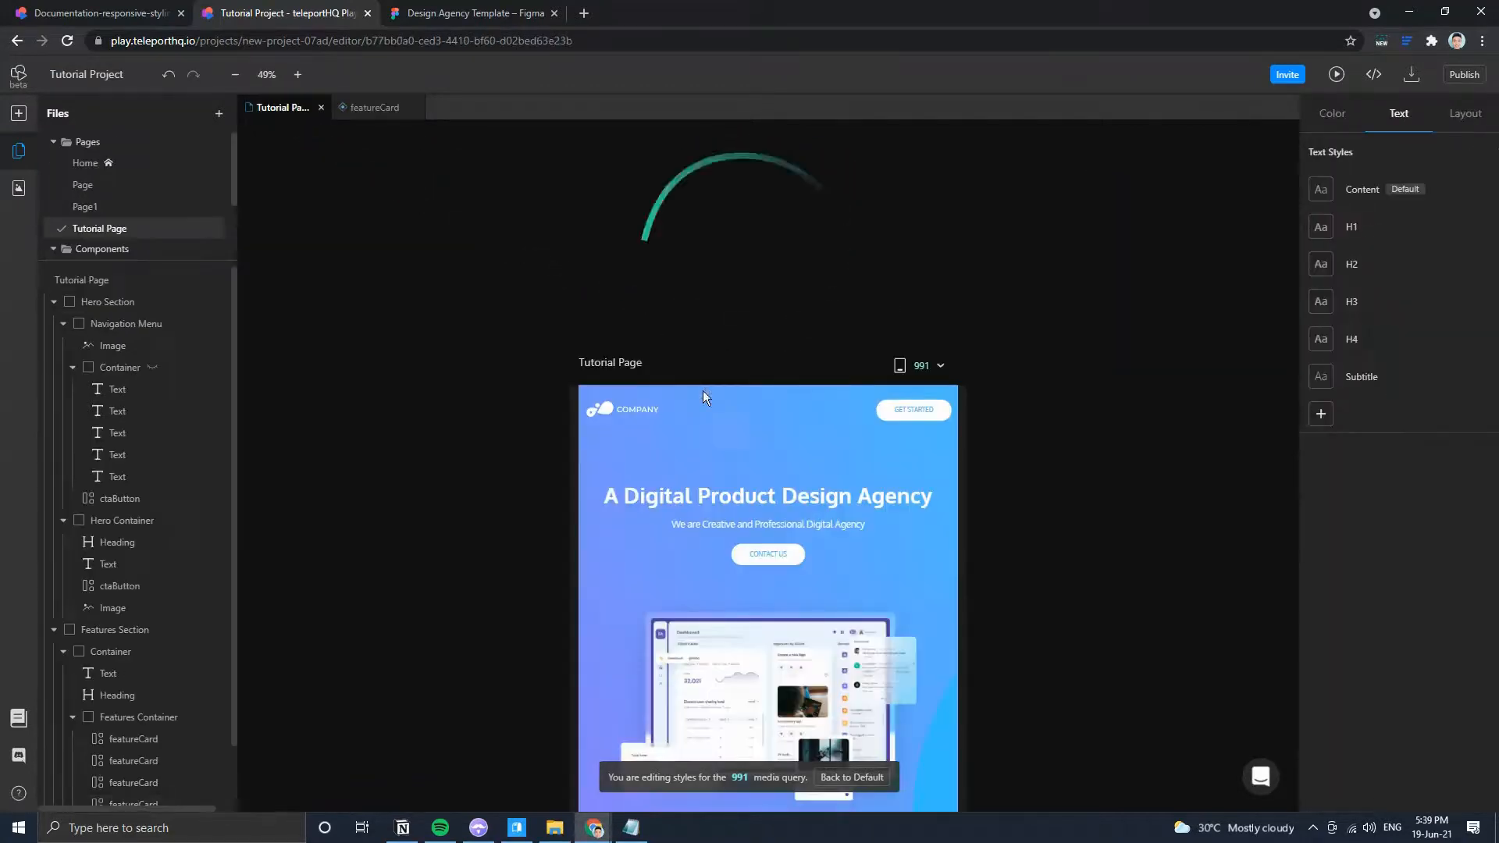
scroll(921, 426, down, 5)
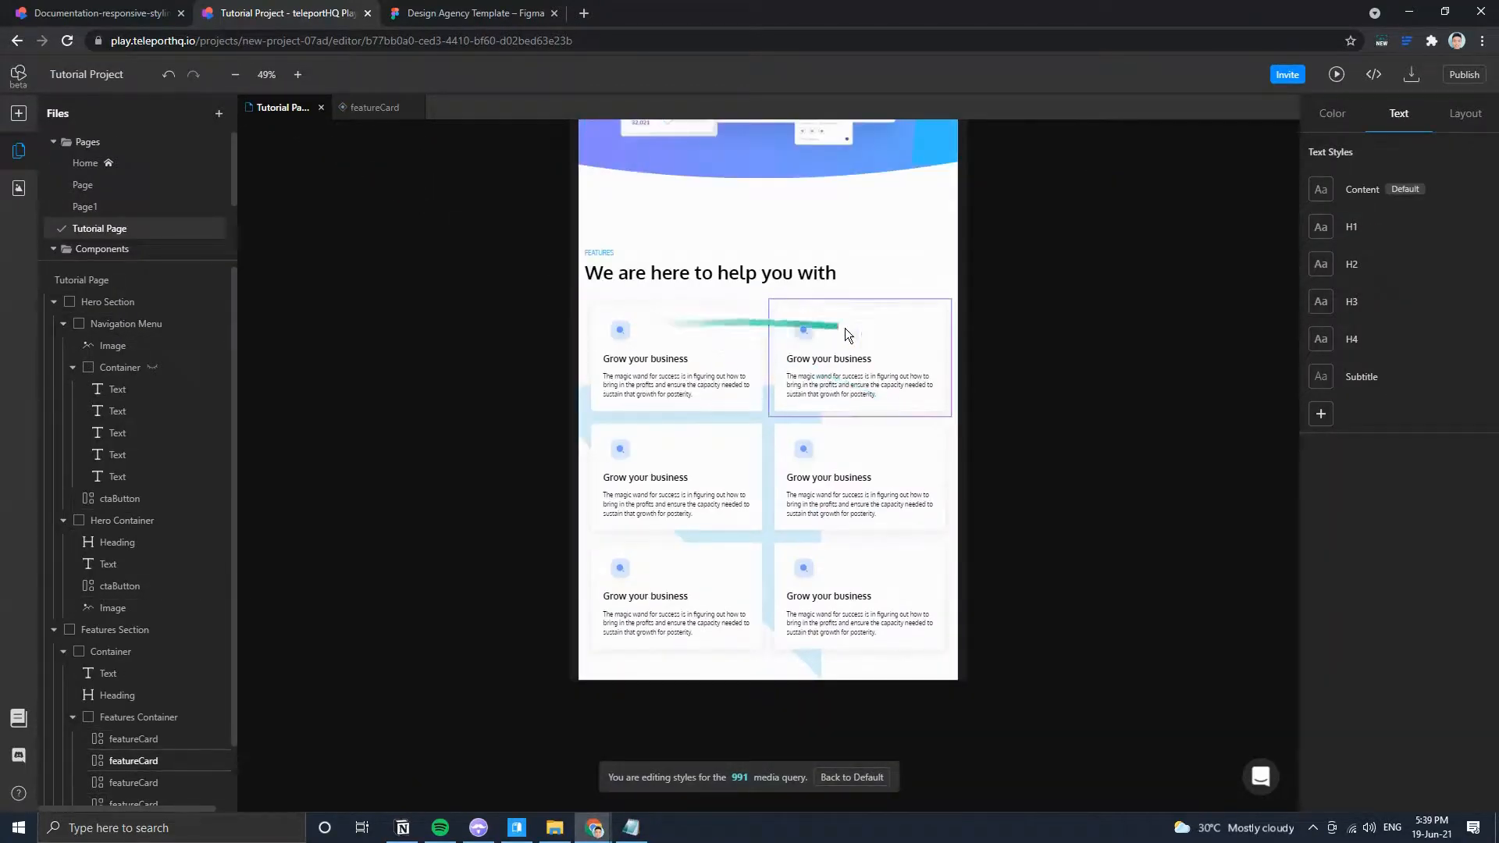
click(356, 107)
click(282, 108)
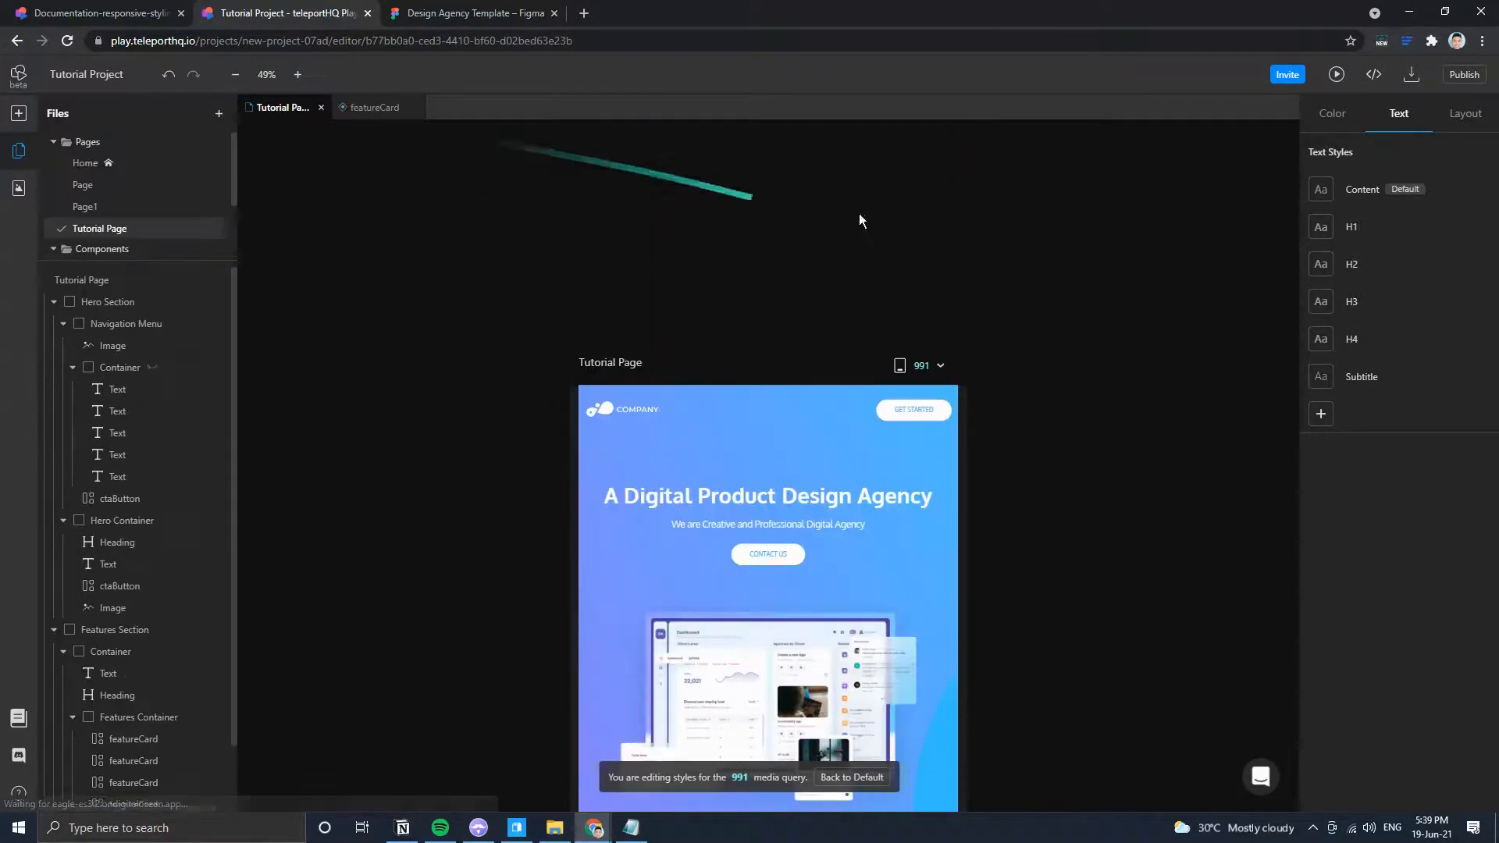
scroll(982, 382, down, 7)
drag(961, 373, 933, 371)
scroll(935, 366, up, 7)
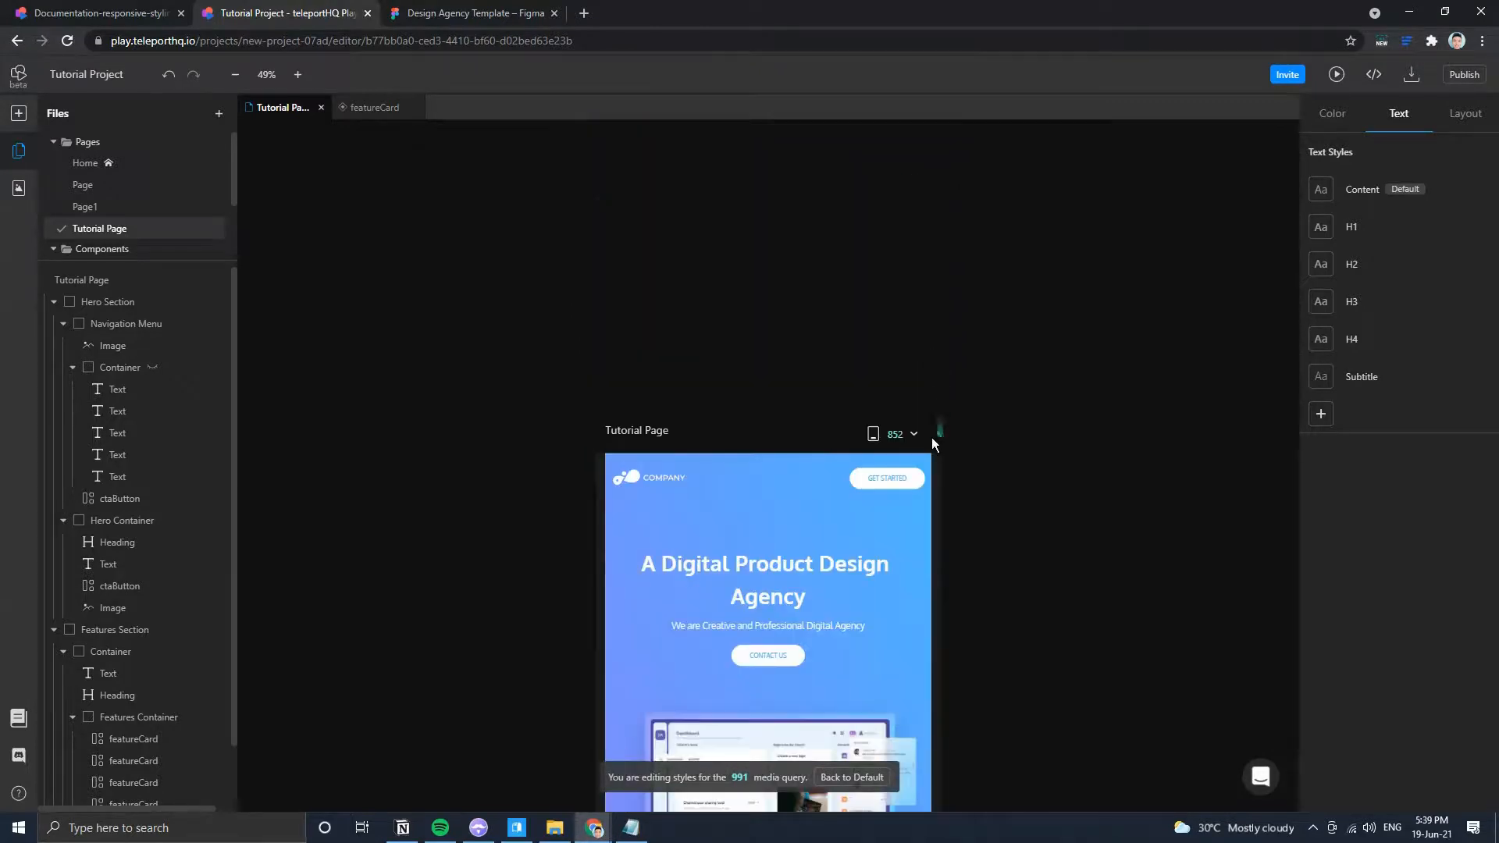
Examine Tutorial Page's feature cards at the 767 and 479 breakpoints.
click(908, 435)
click(913, 523)
scroll(1039, 489, down, 8)
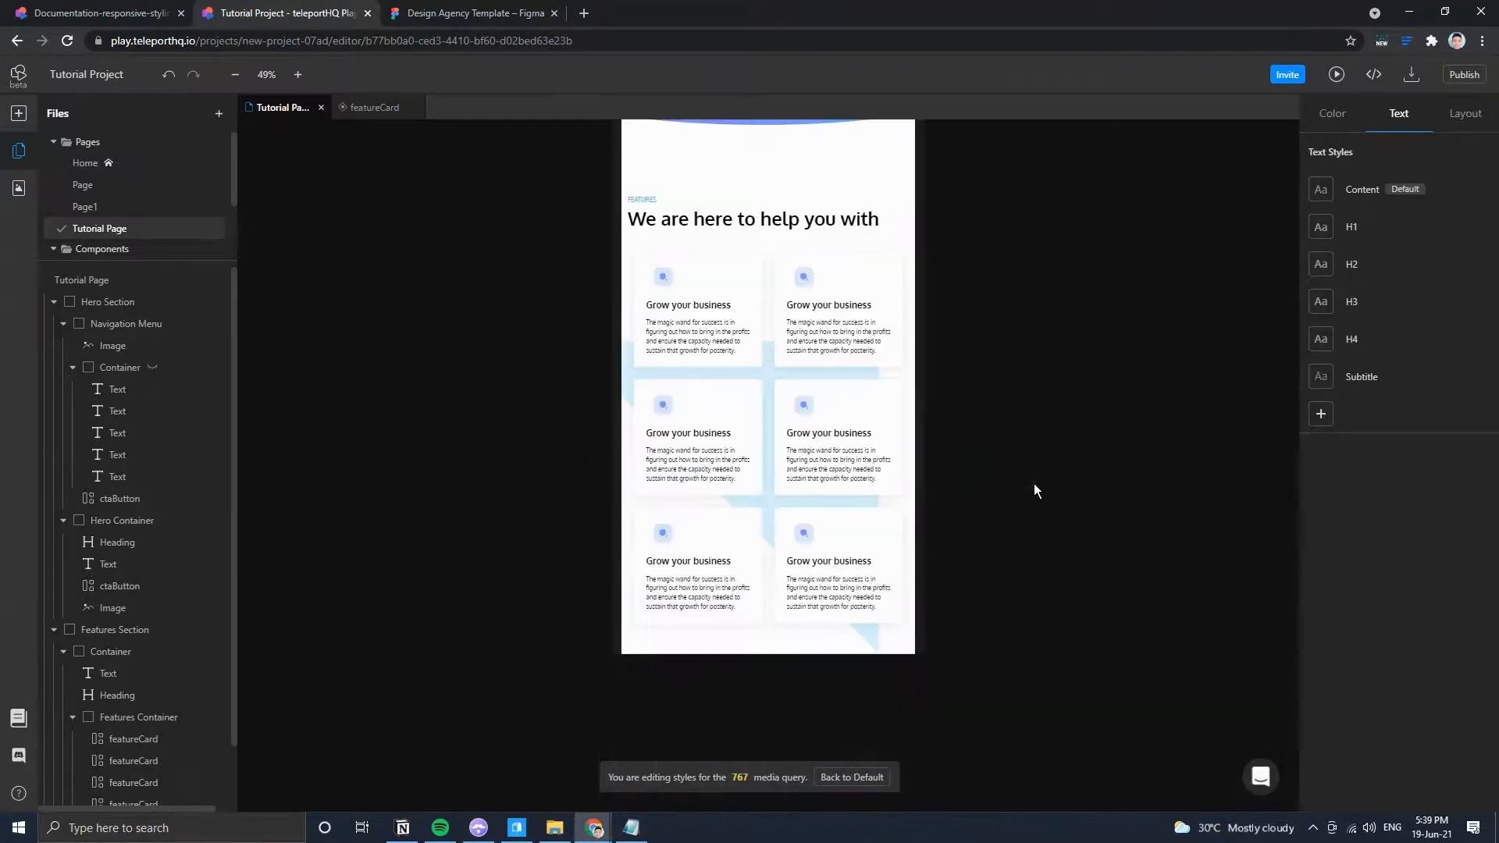
scroll(1015, 480, up, 4)
scroll(1004, 484, up, 4)
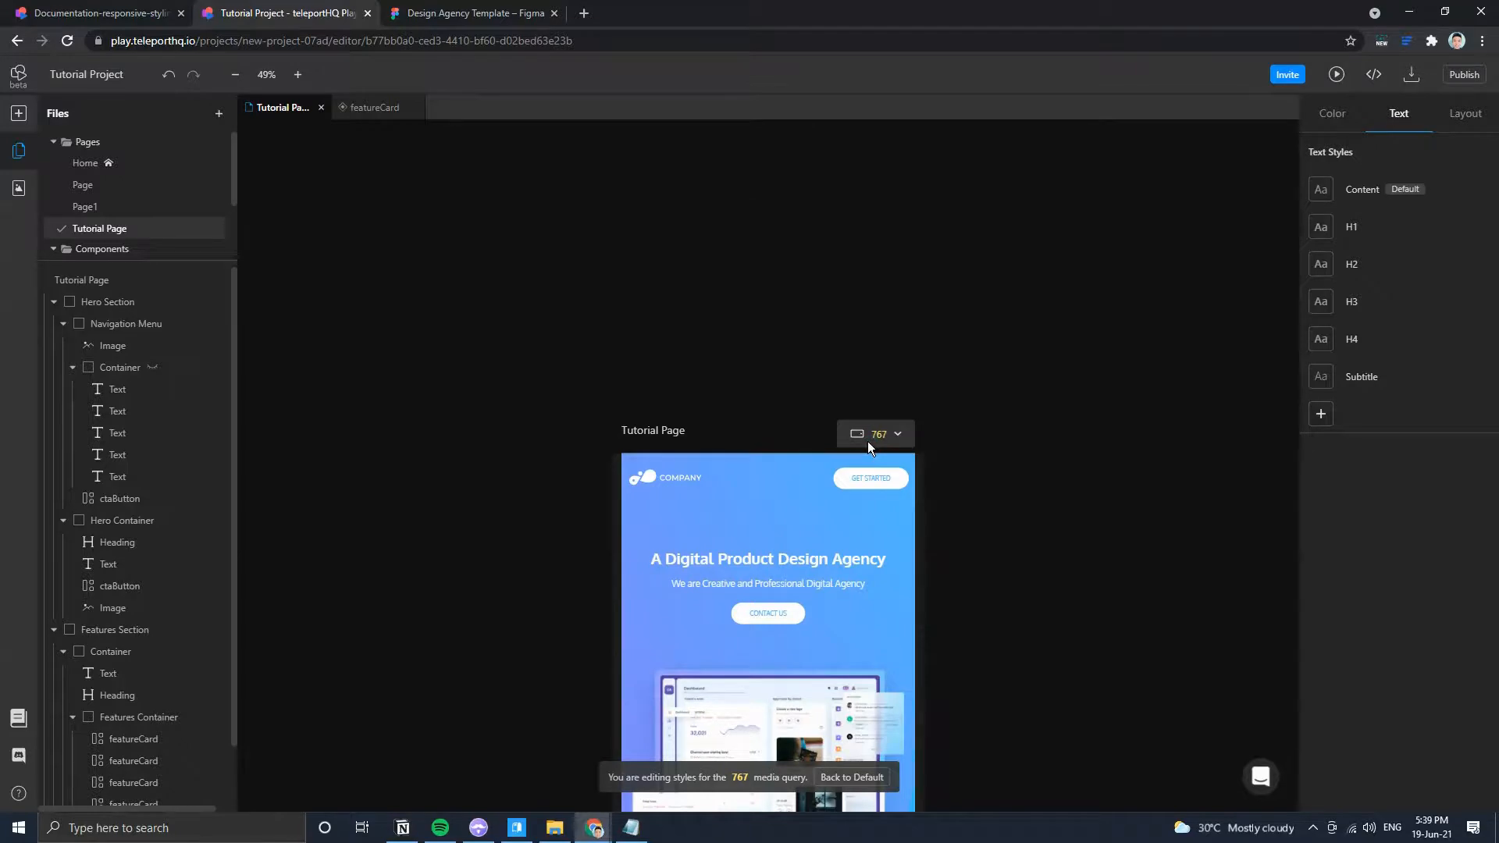
scroll(980, 484, down, 7)
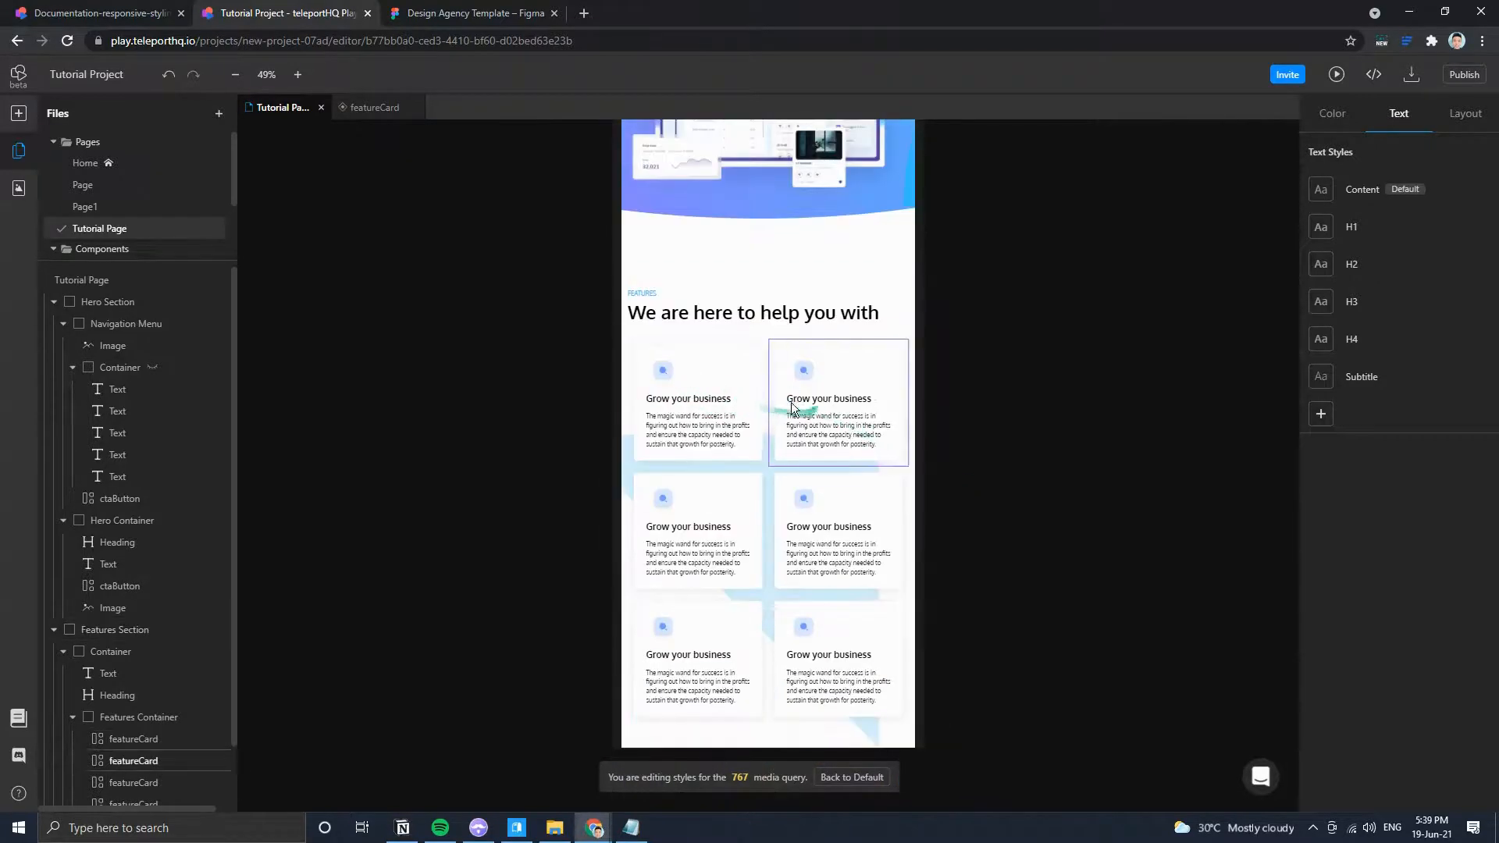
scroll(955, 410, up, 7)
click(879, 344)
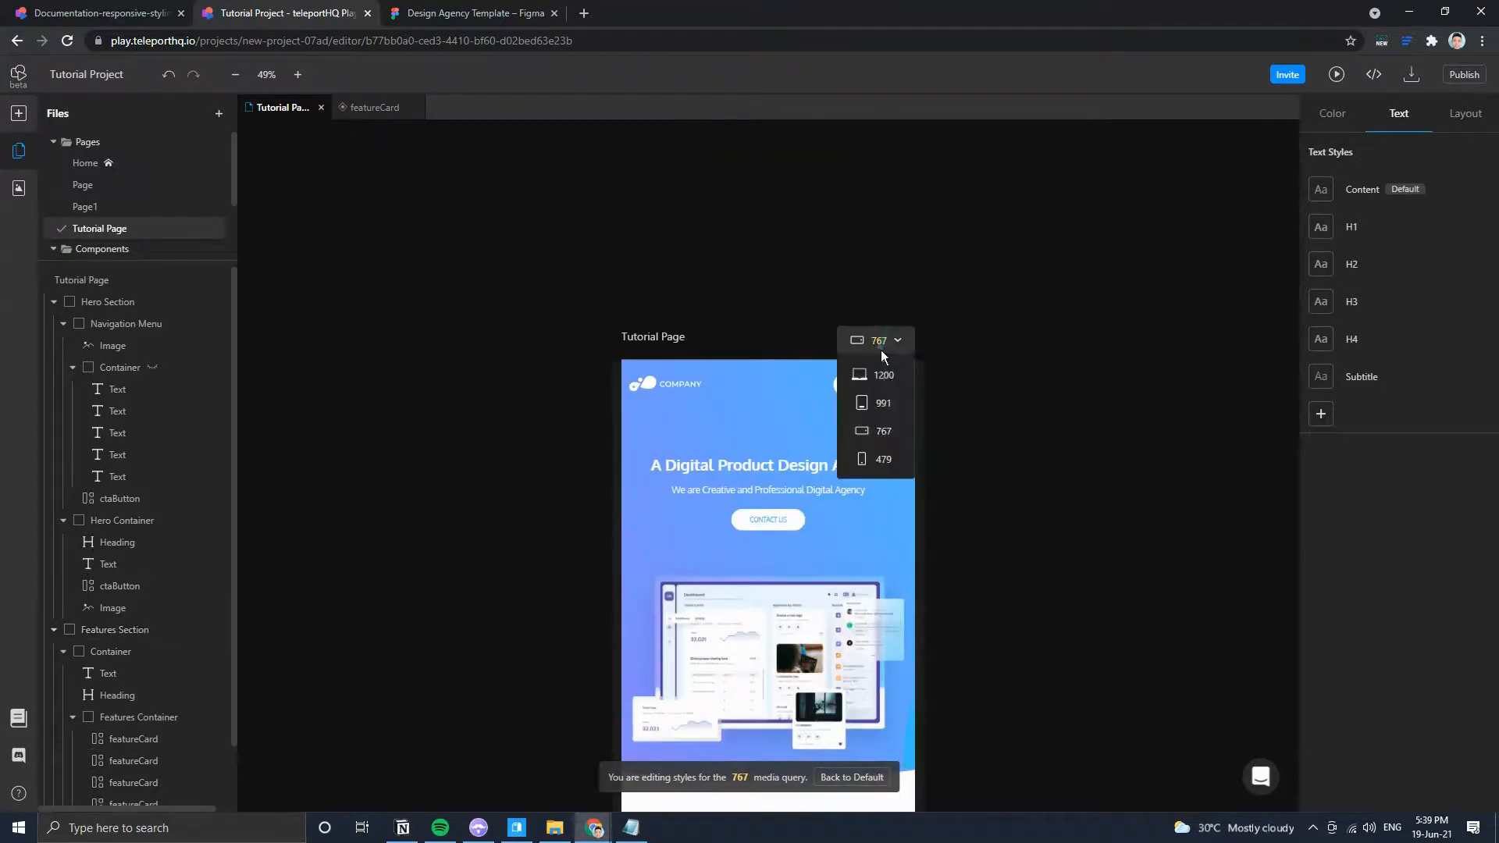
click(882, 457)
scroll(896, 450, down, 6)
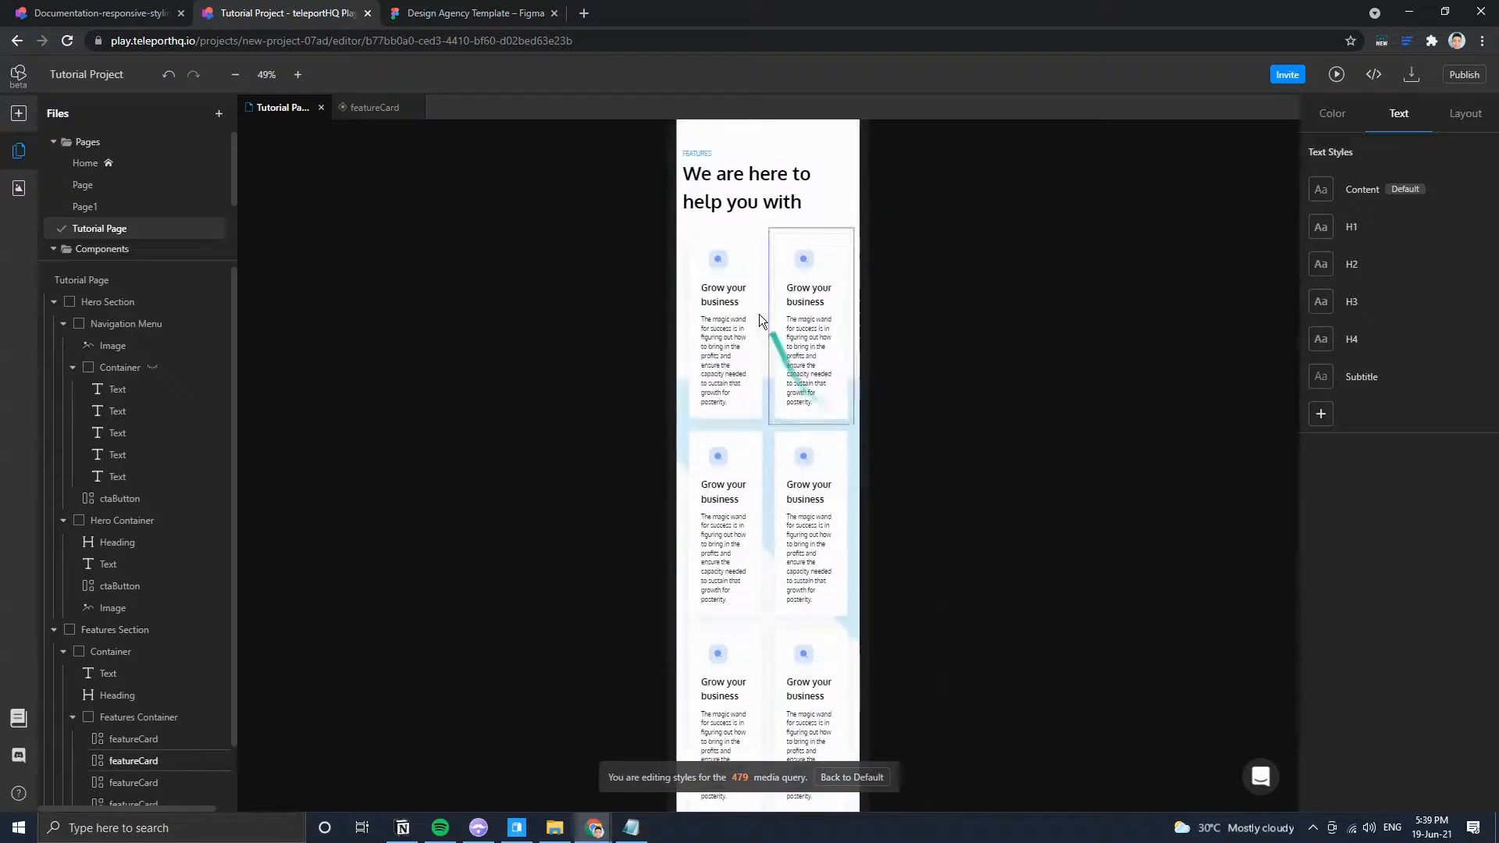
Set the width of featureCard's Card Container to 100% for the 479 media query and check the cards on Tutorial Page.
click(361, 107)
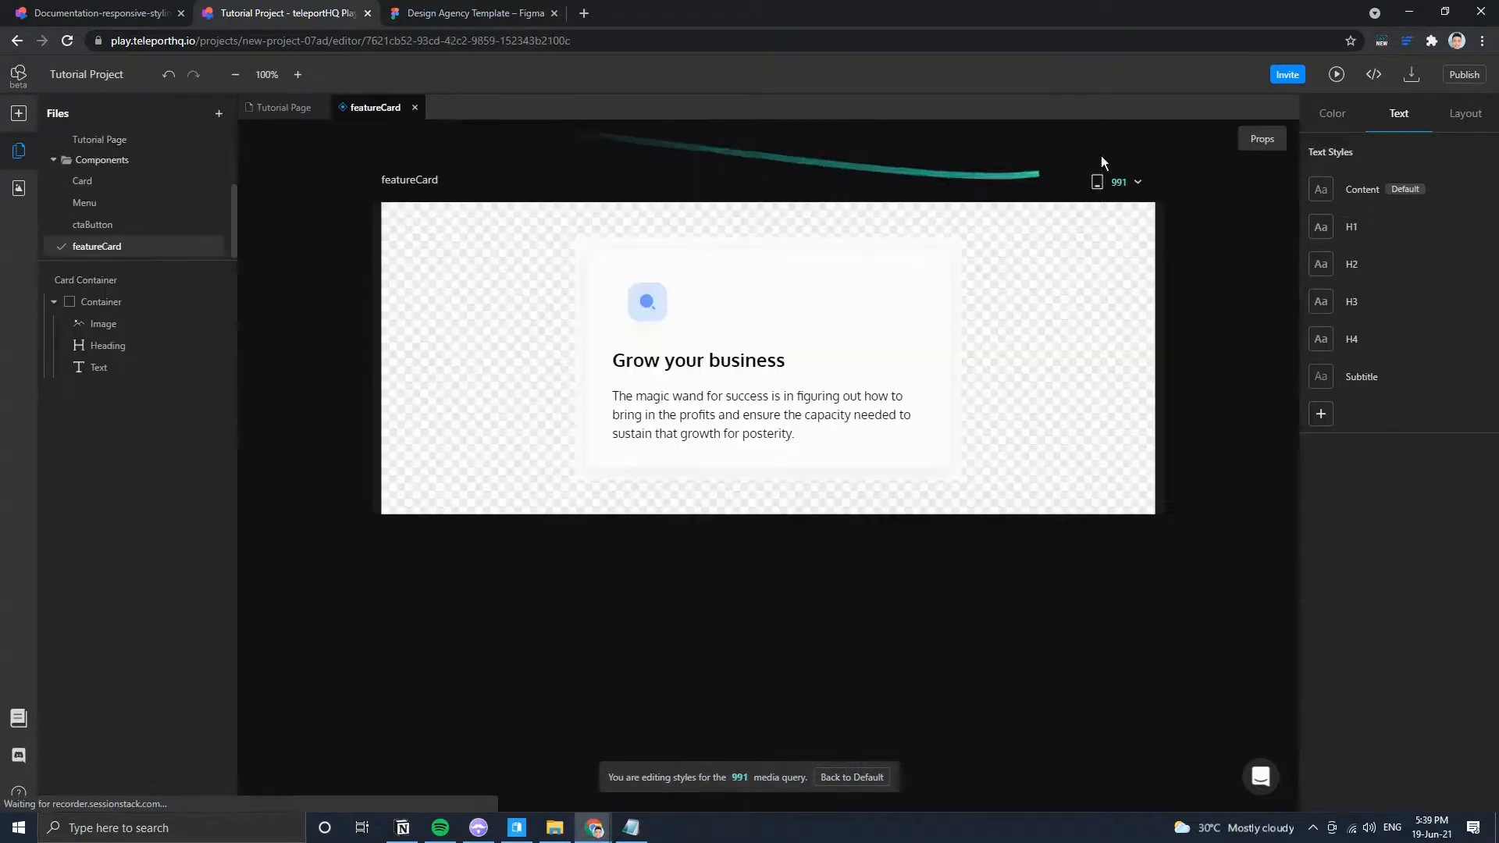
click(1140, 184)
click(1114, 294)
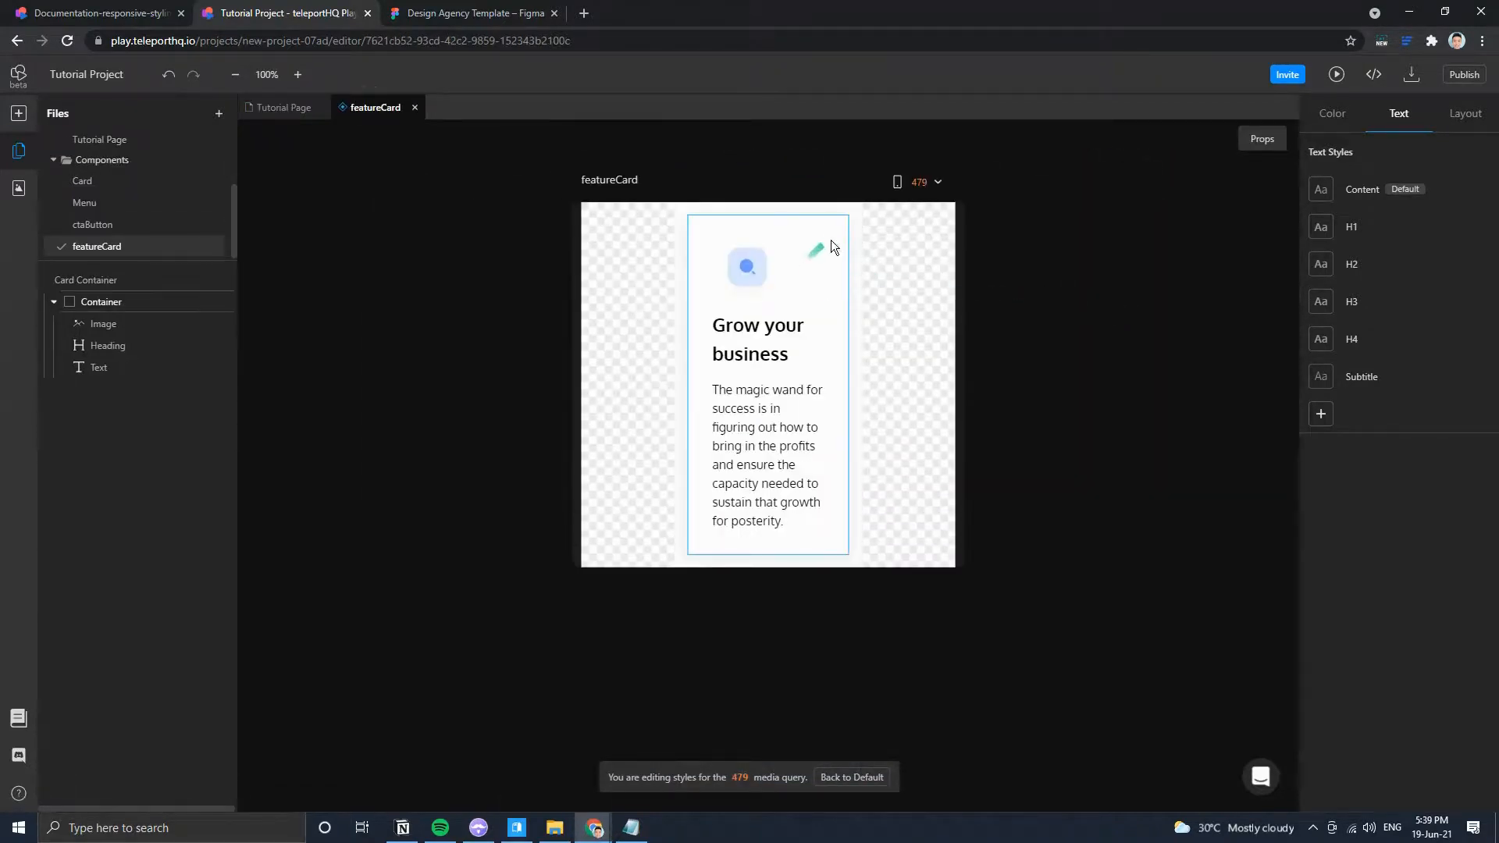
click(148, 280)
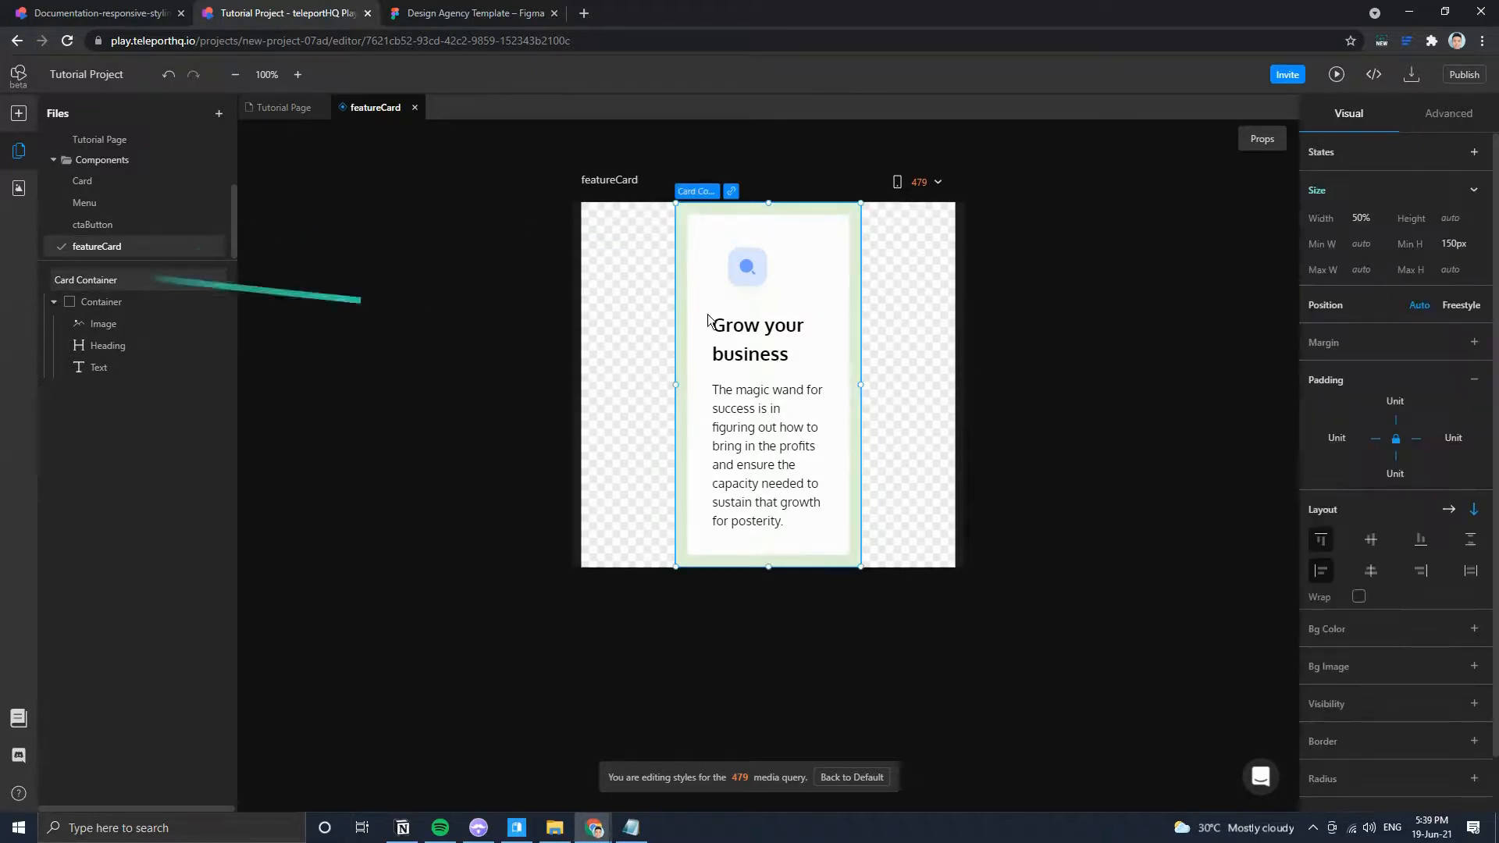
click(1368, 219)
text(100)
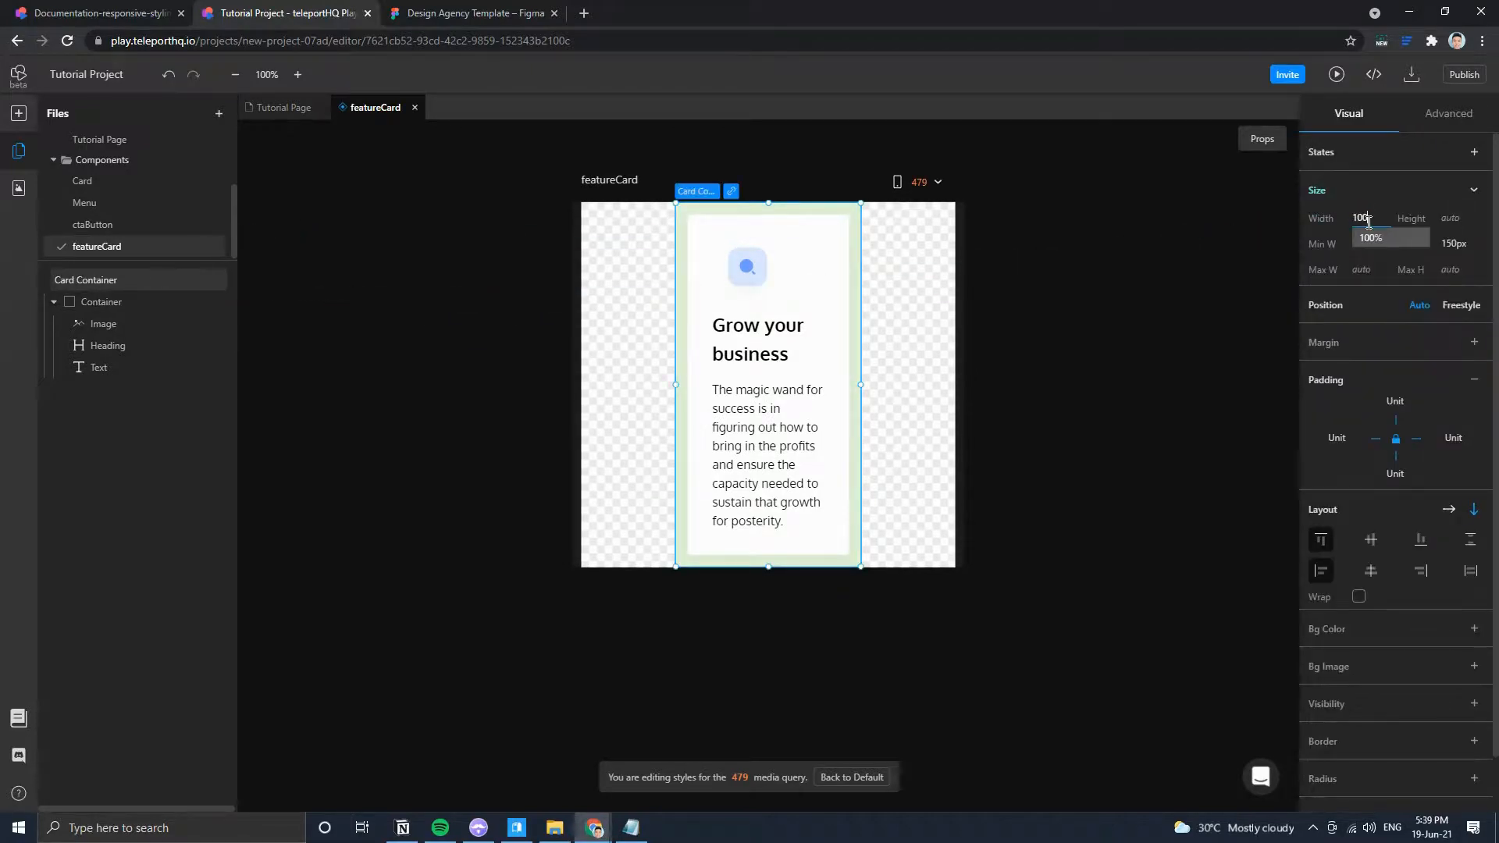
click(1370, 237)
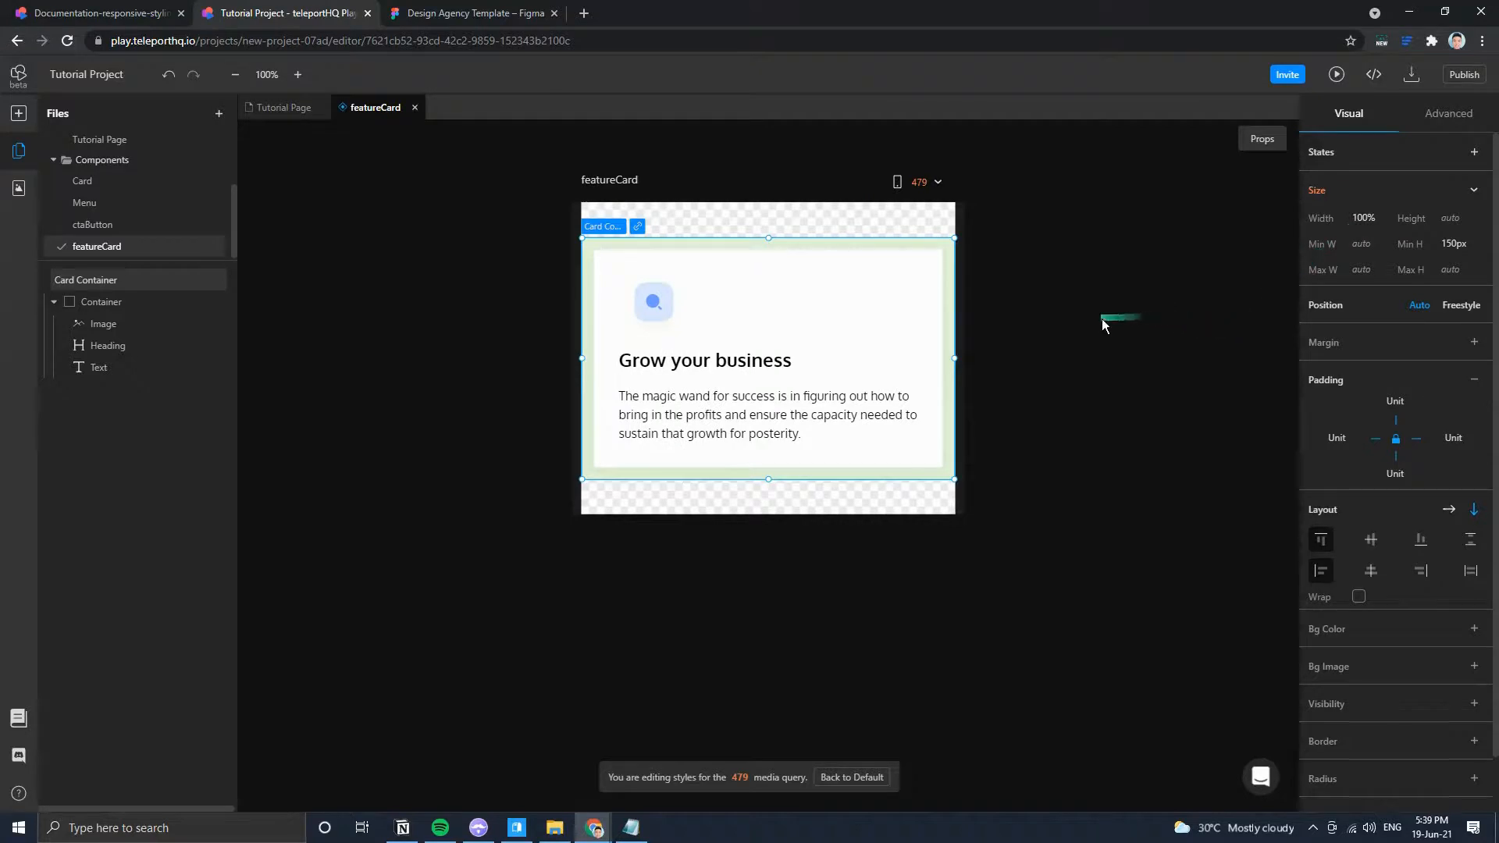
click(1102, 319)
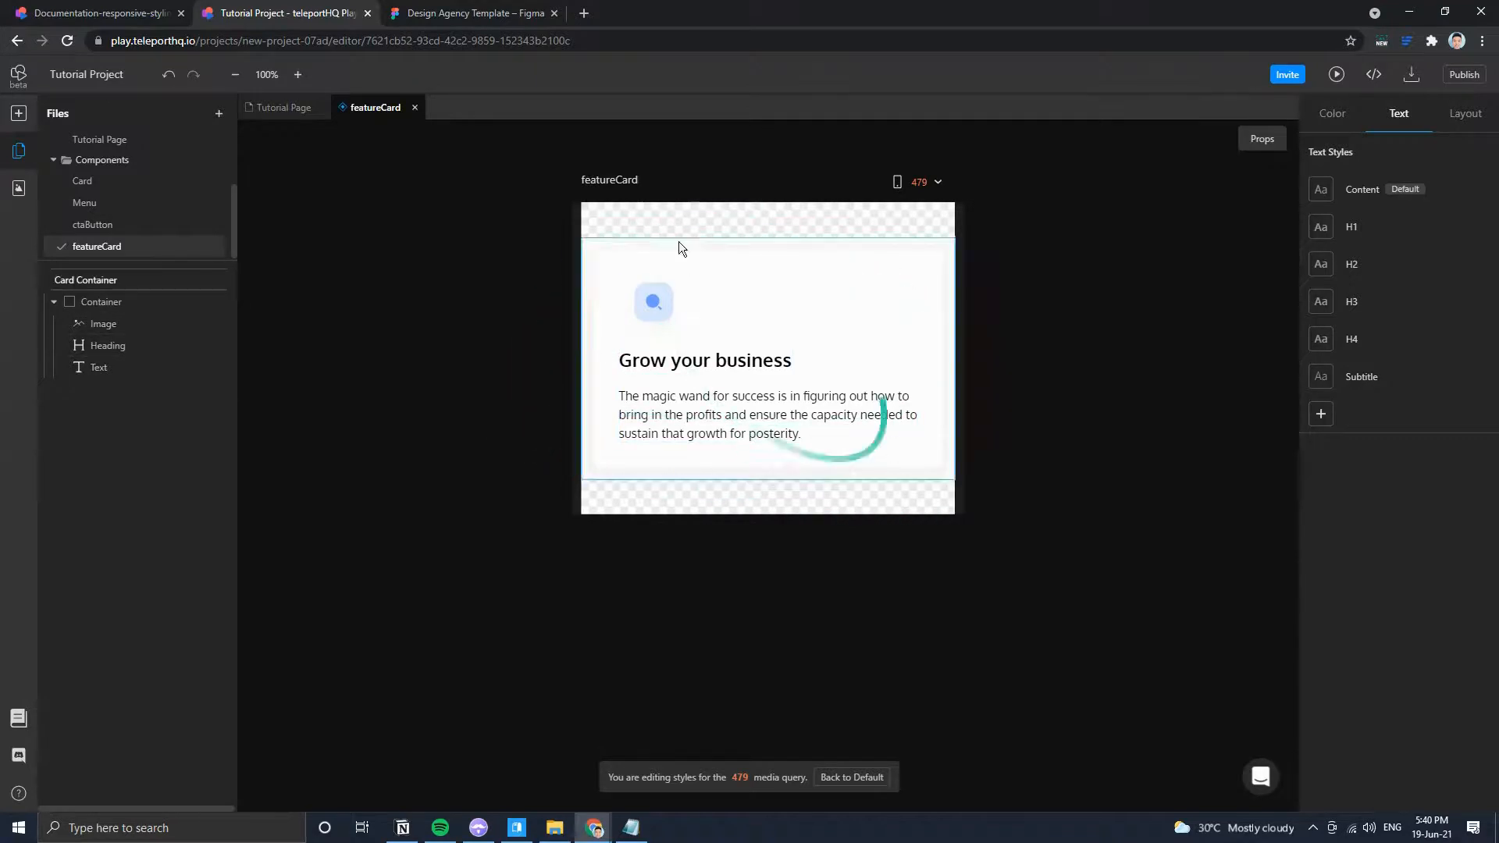
click(288, 114)
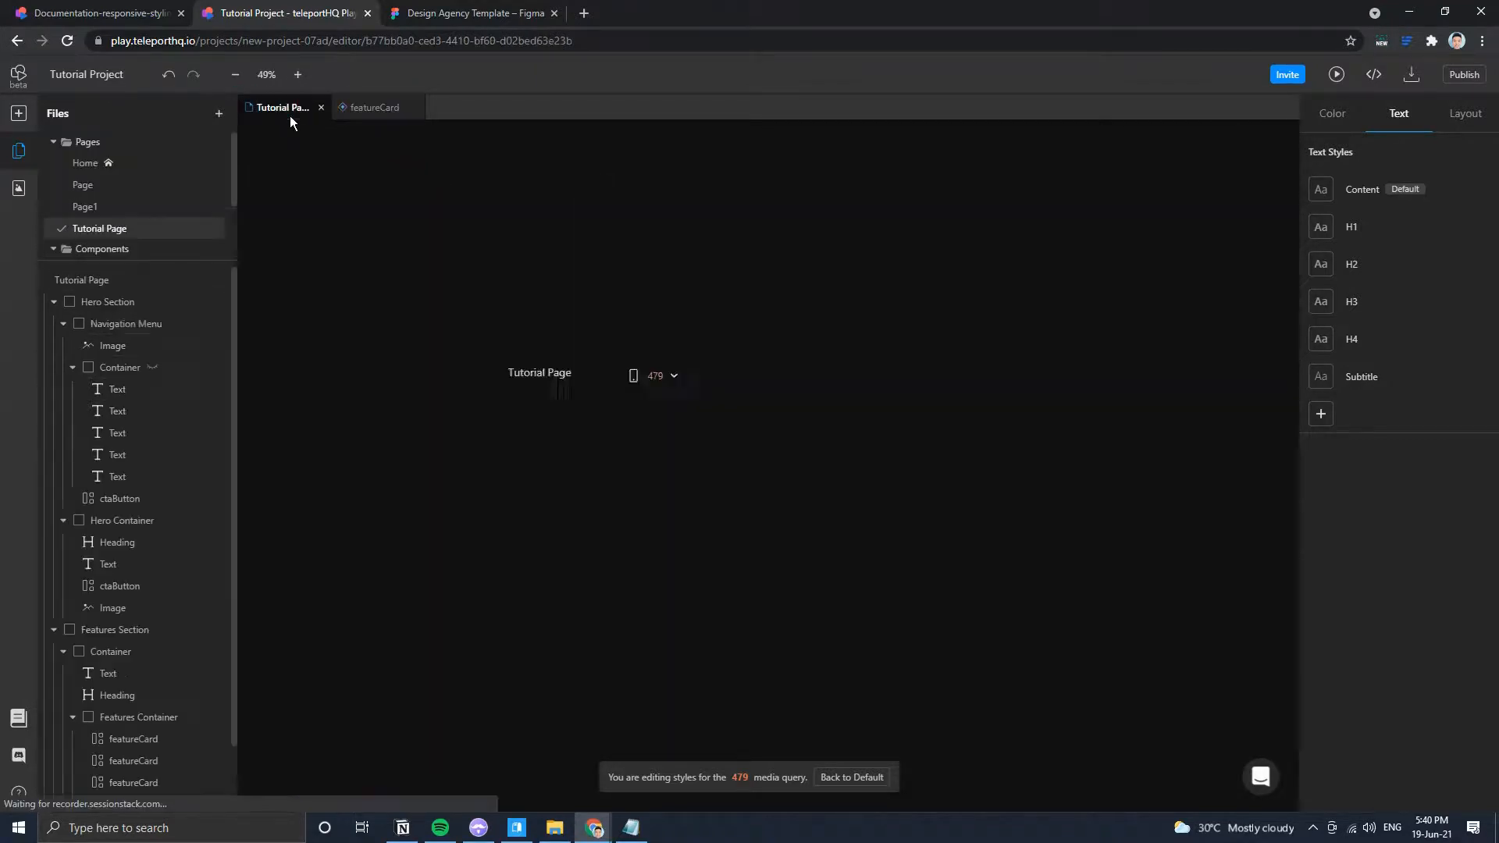
scroll(862, 485, down, 9)
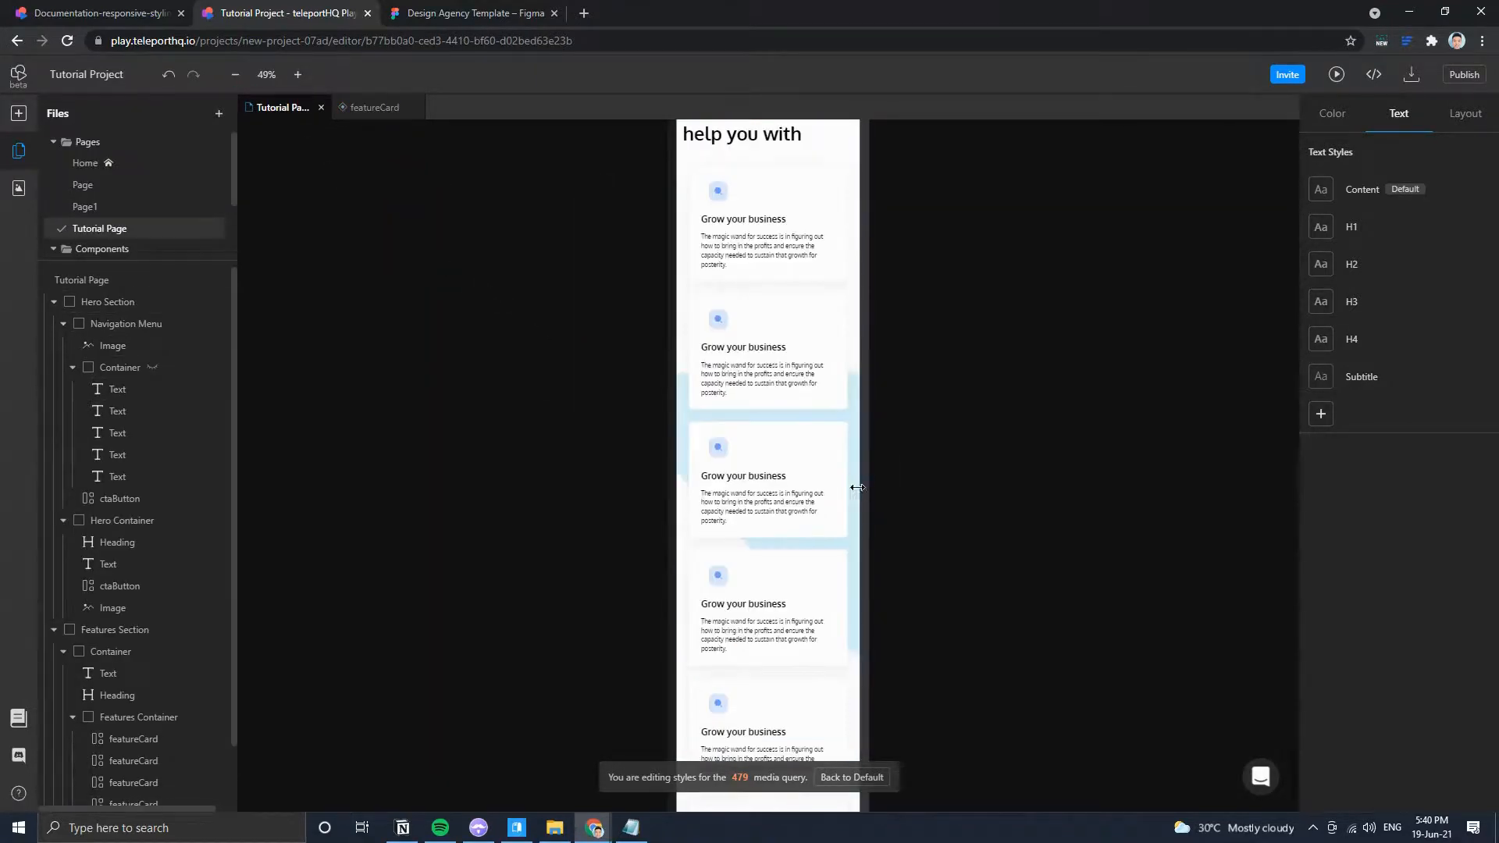
Review Tutorial Page at the 479 breakpoint and widen its canvas to about 1606.
scroll(821, 289, up, 9)
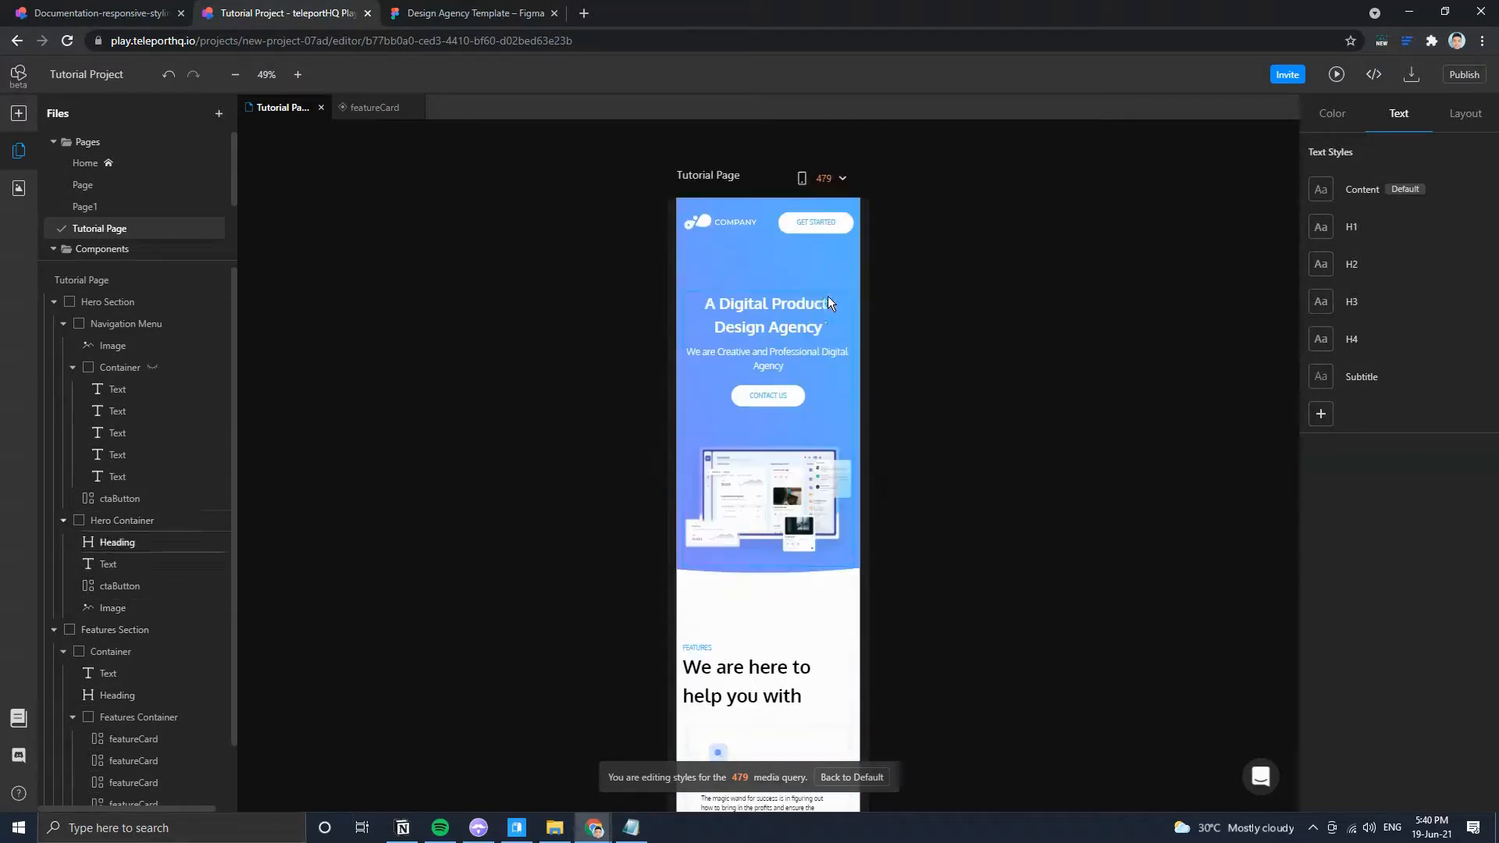
scroll(826, 458, down, 3)
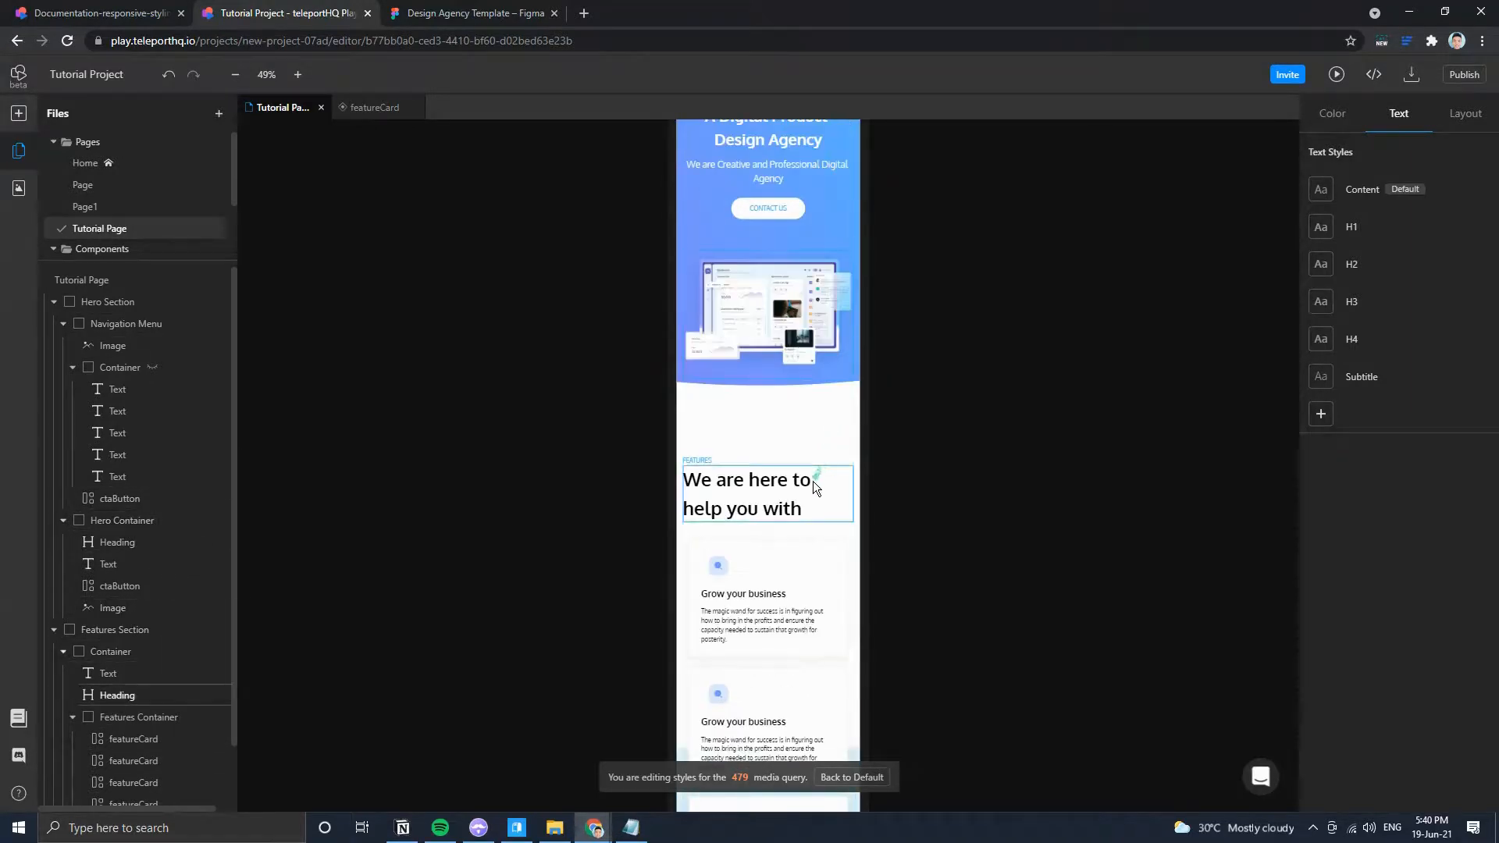
scroll(812, 481, down, 3)
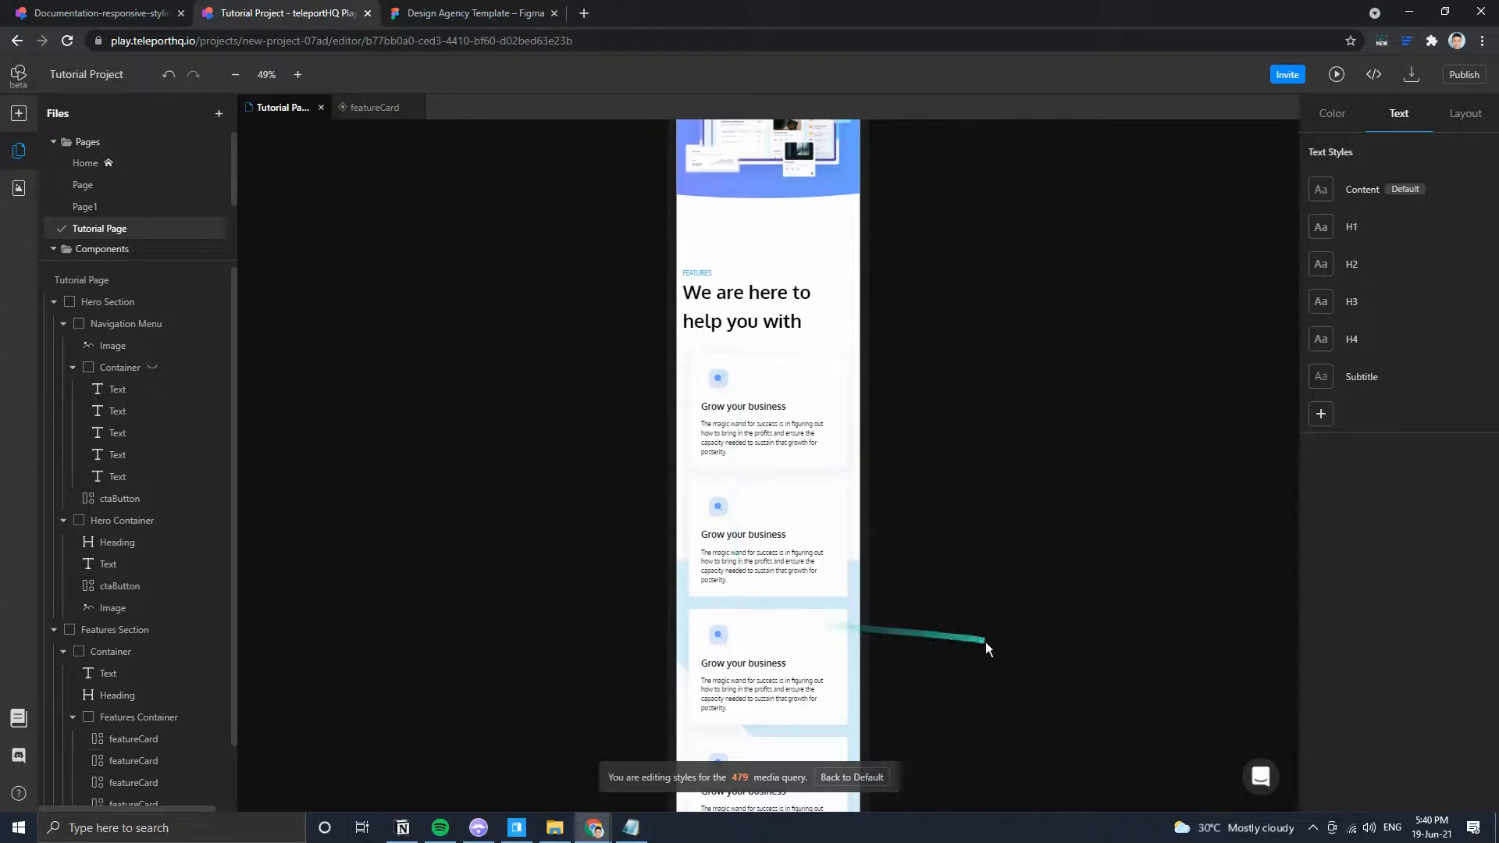
scroll(827, 576, down, 3)
drag(868, 514, 1074, 539)
Compare the Figma Design Agency Template with Tutorial Page's hero and Features Section at full width.
scroll(888, 554, up, 3)
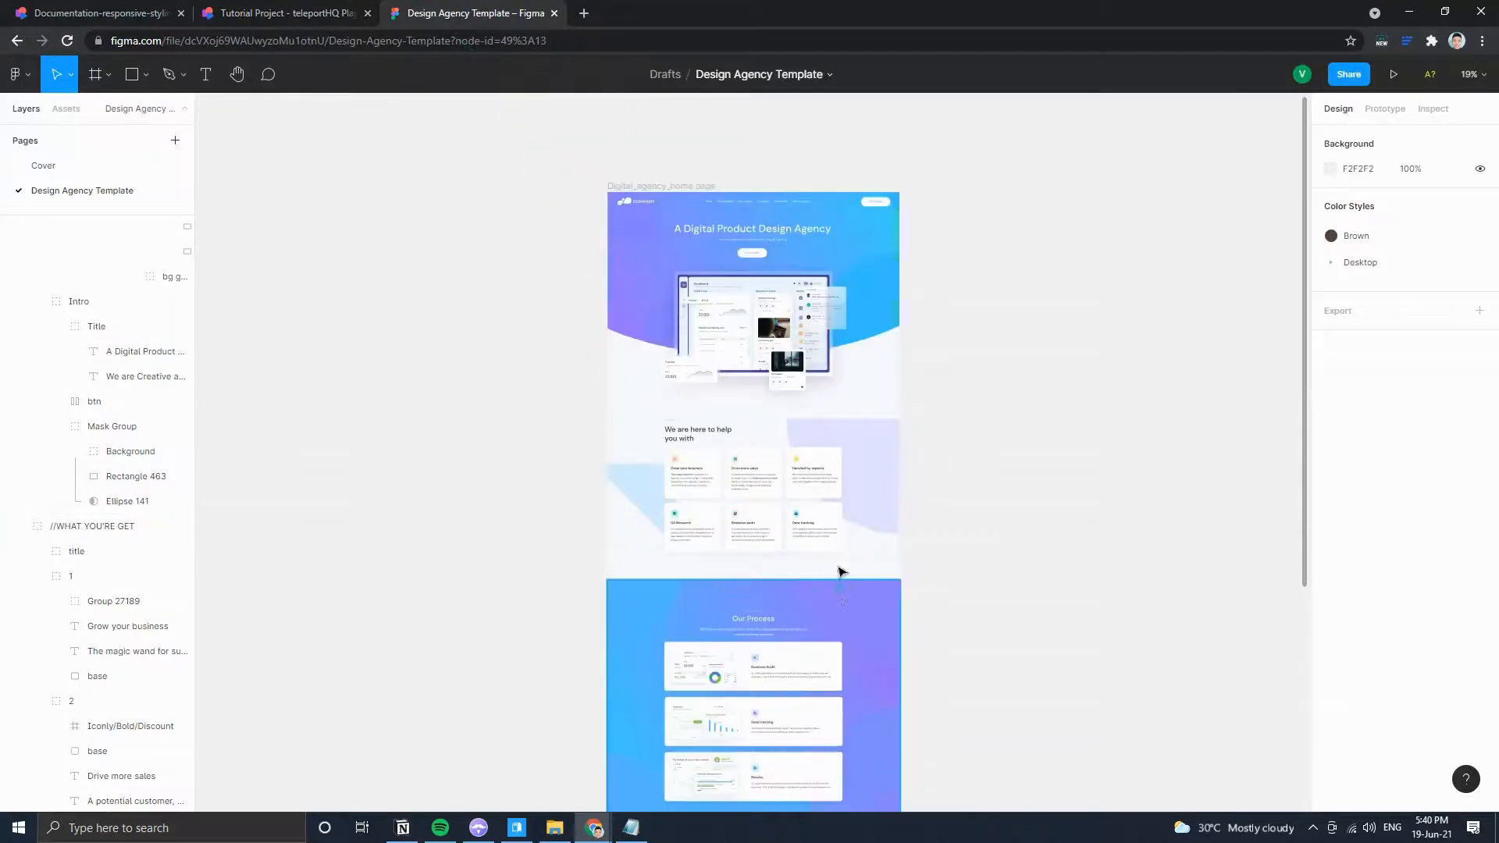
scroll(836, 616, down, 3)
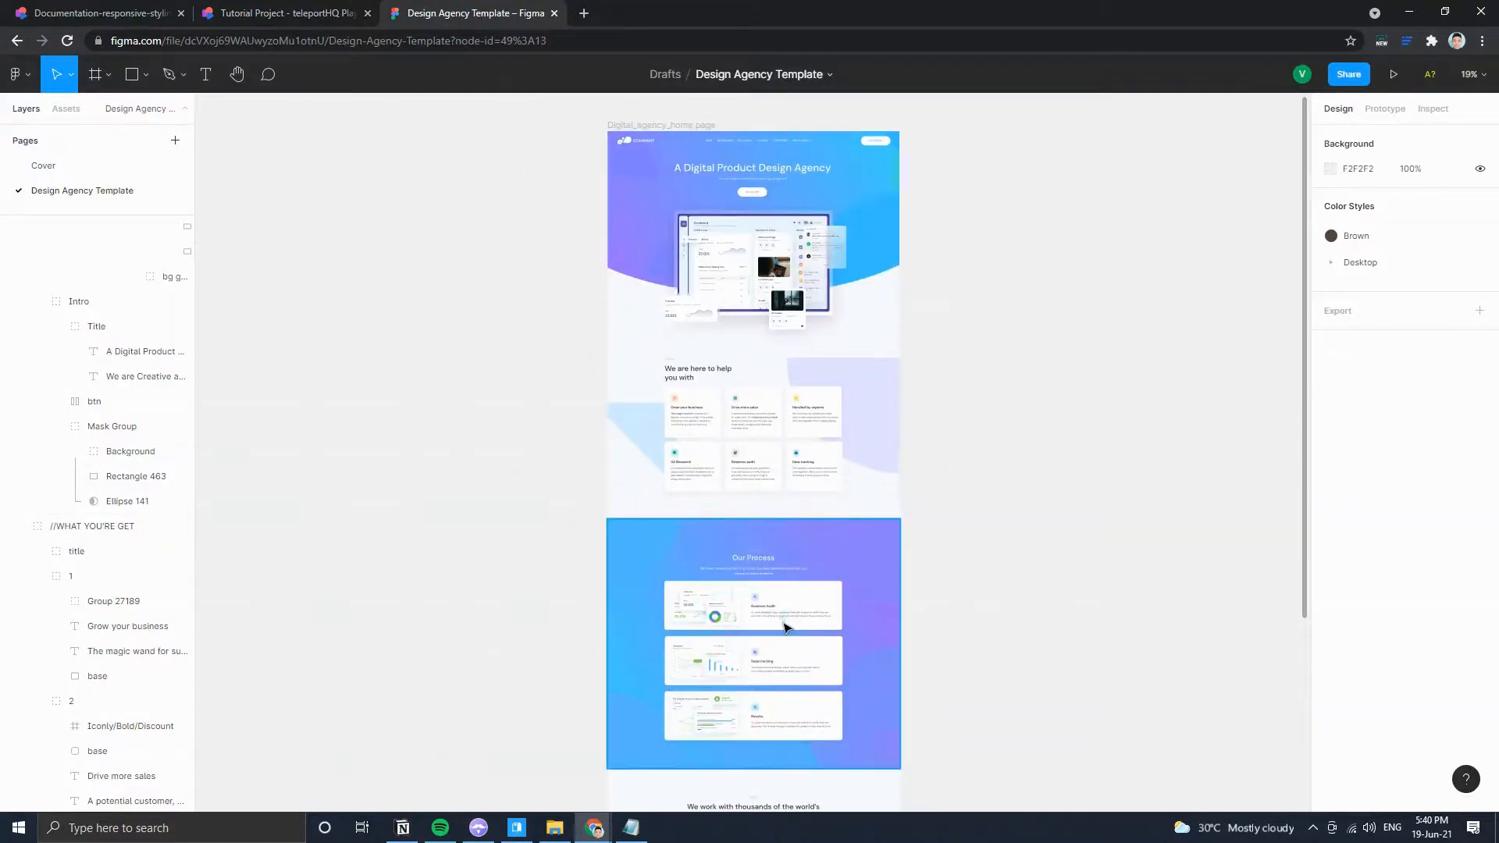
click(309, 13)
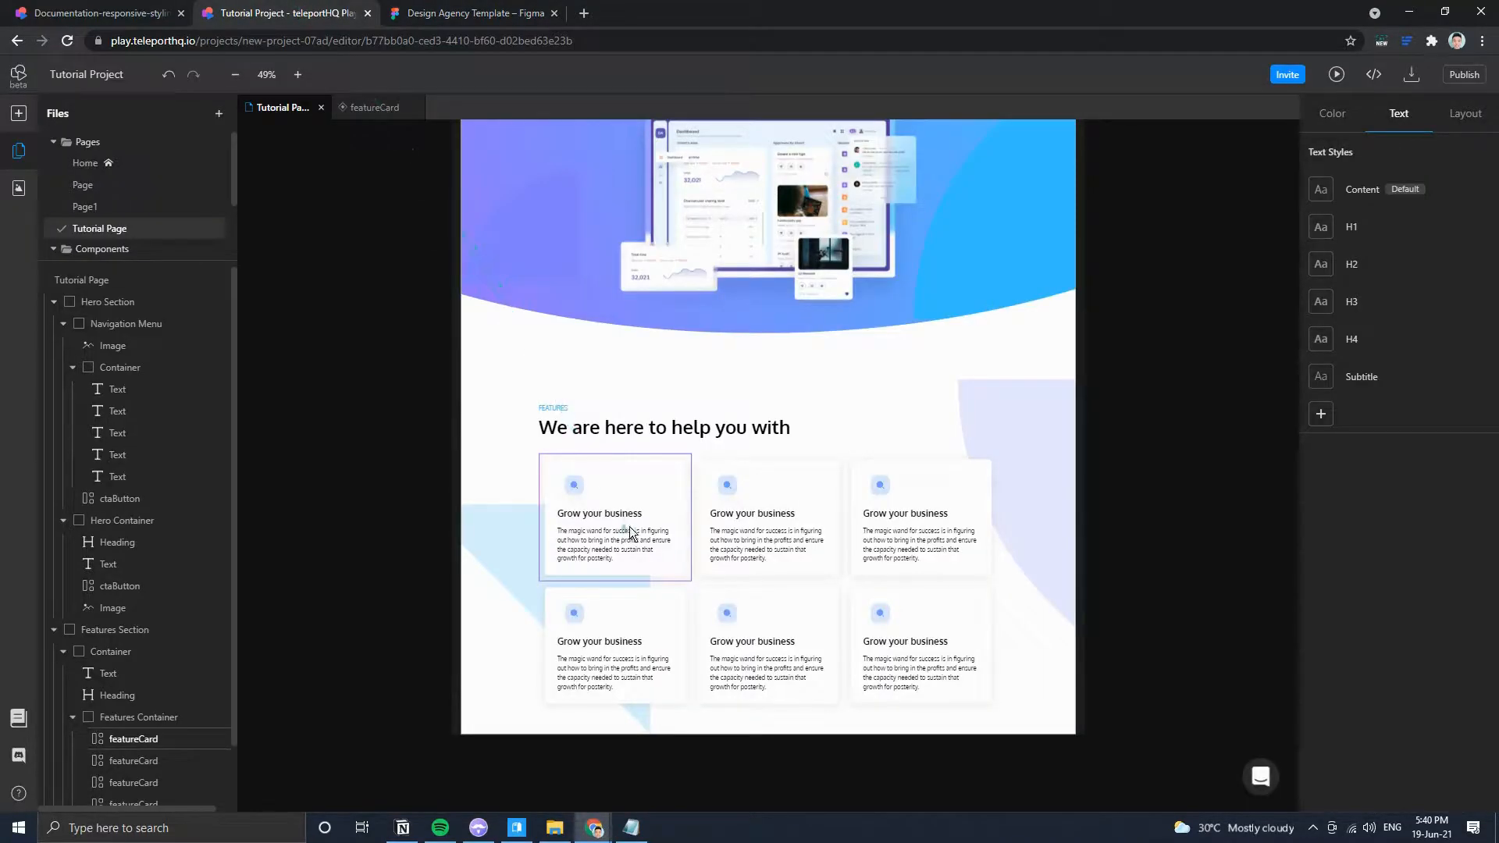
scroll(639, 537, up, 3)
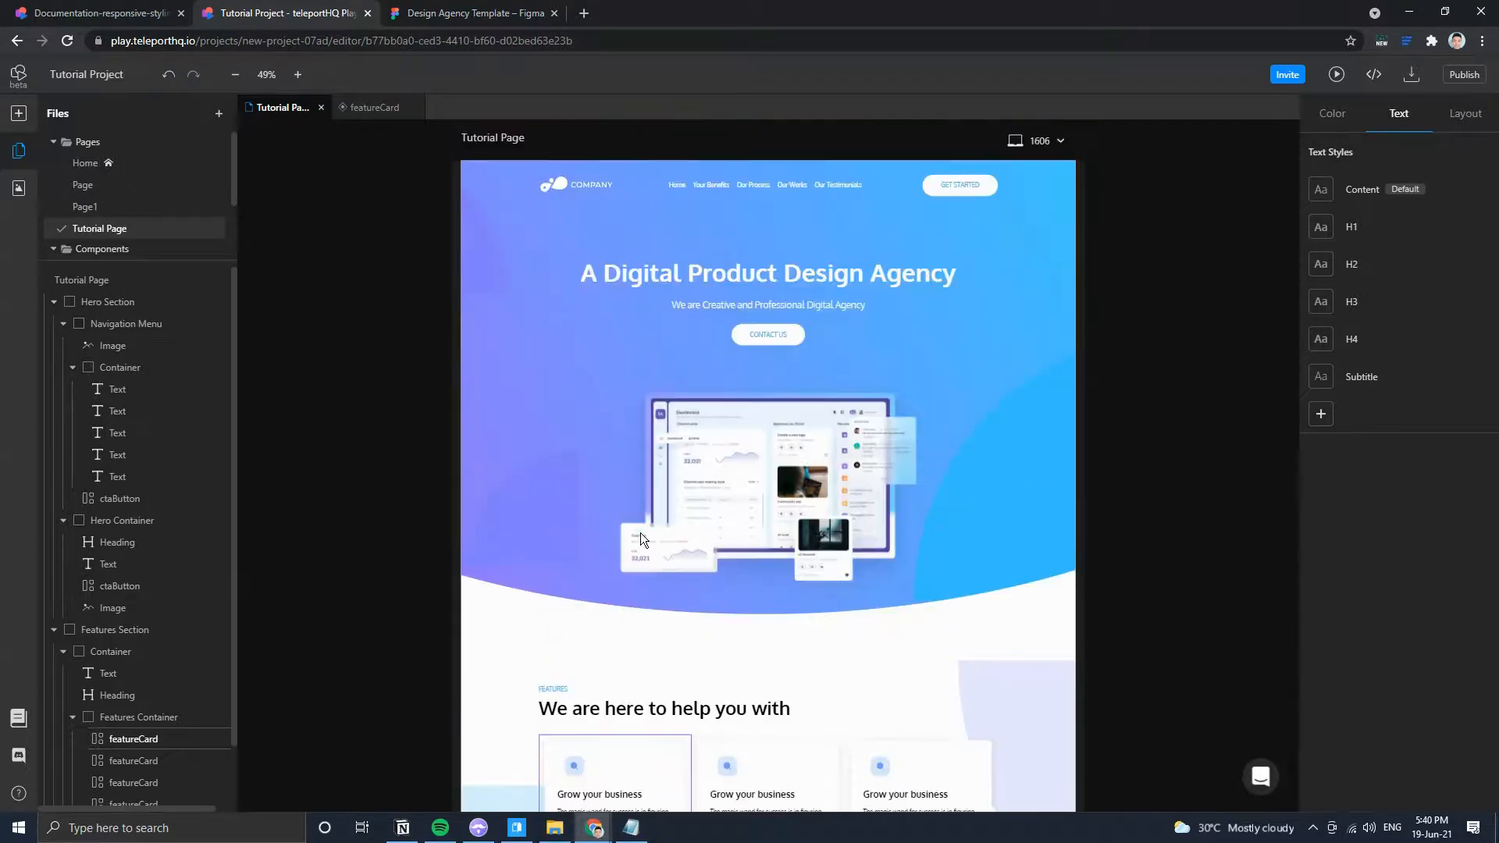
scroll(644, 539, down, 3)
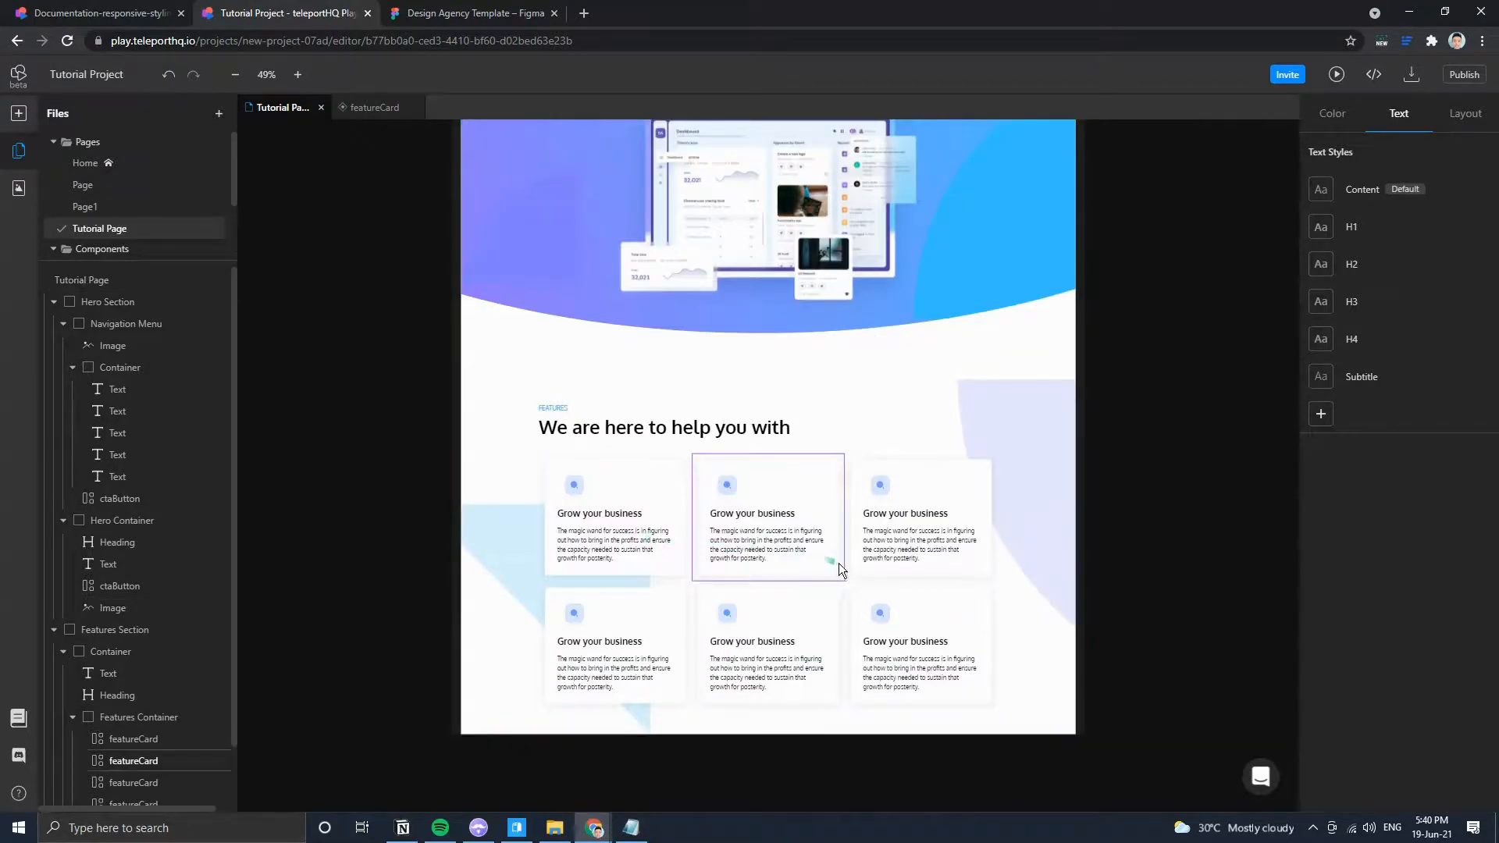
click(962, 398)
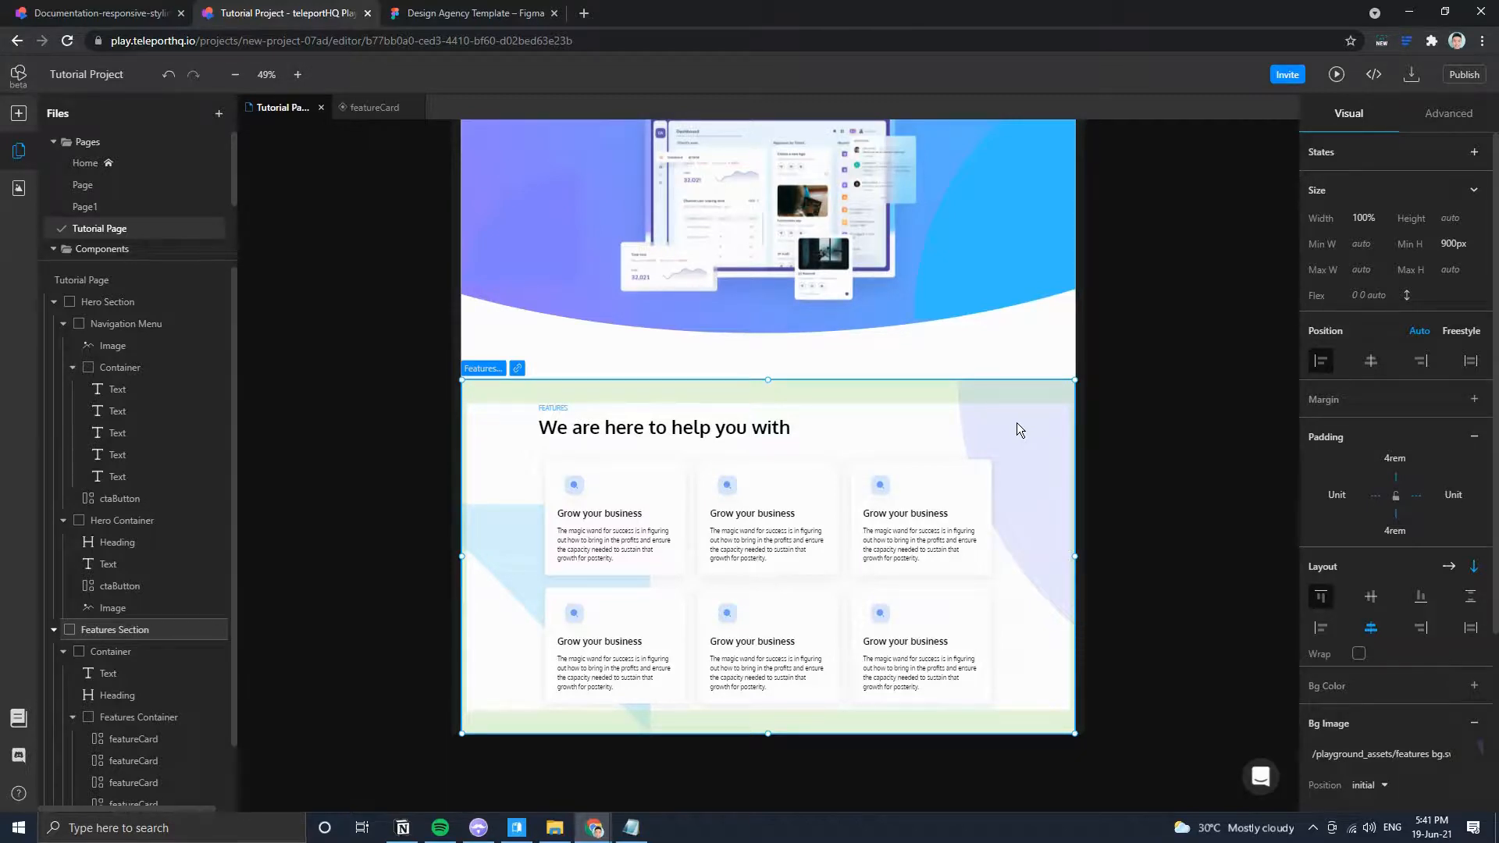
Open graphite.space in a new browser tab and look over its landing page.
click(584, 14)
text(graphite.space)
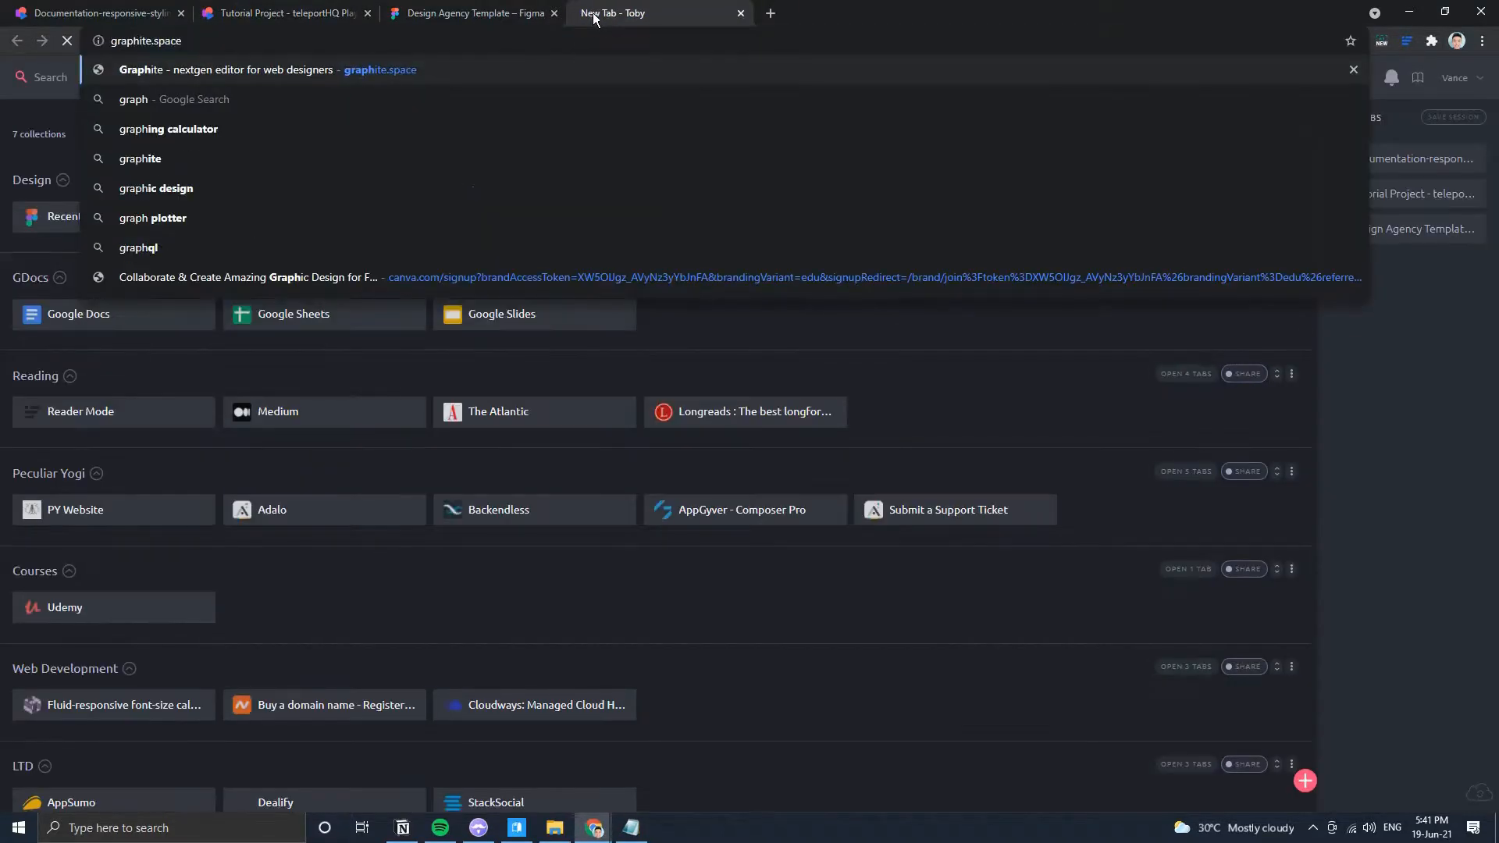
key(Return)
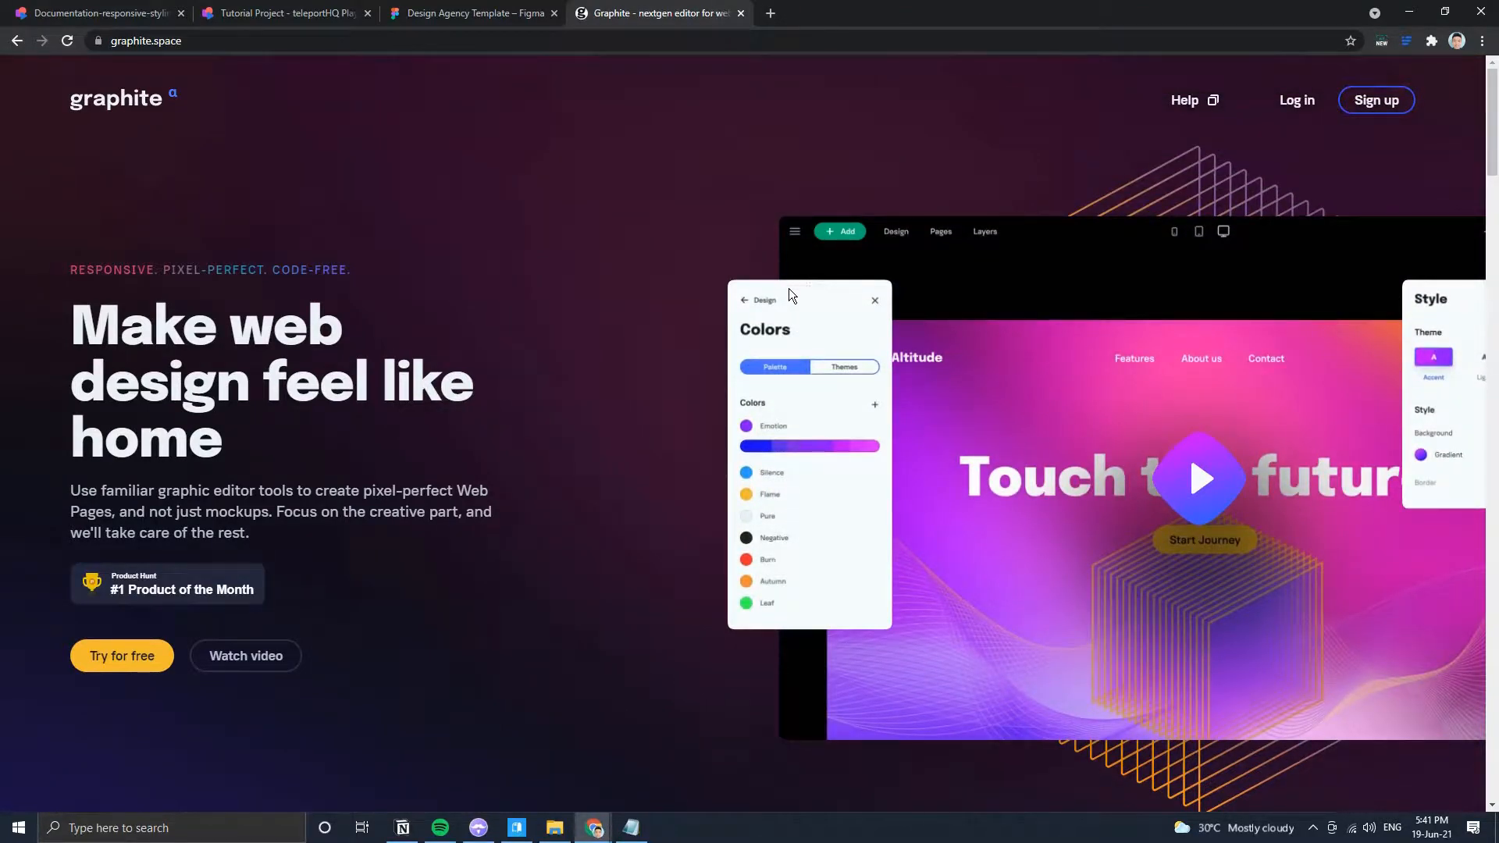
click(331, 7)
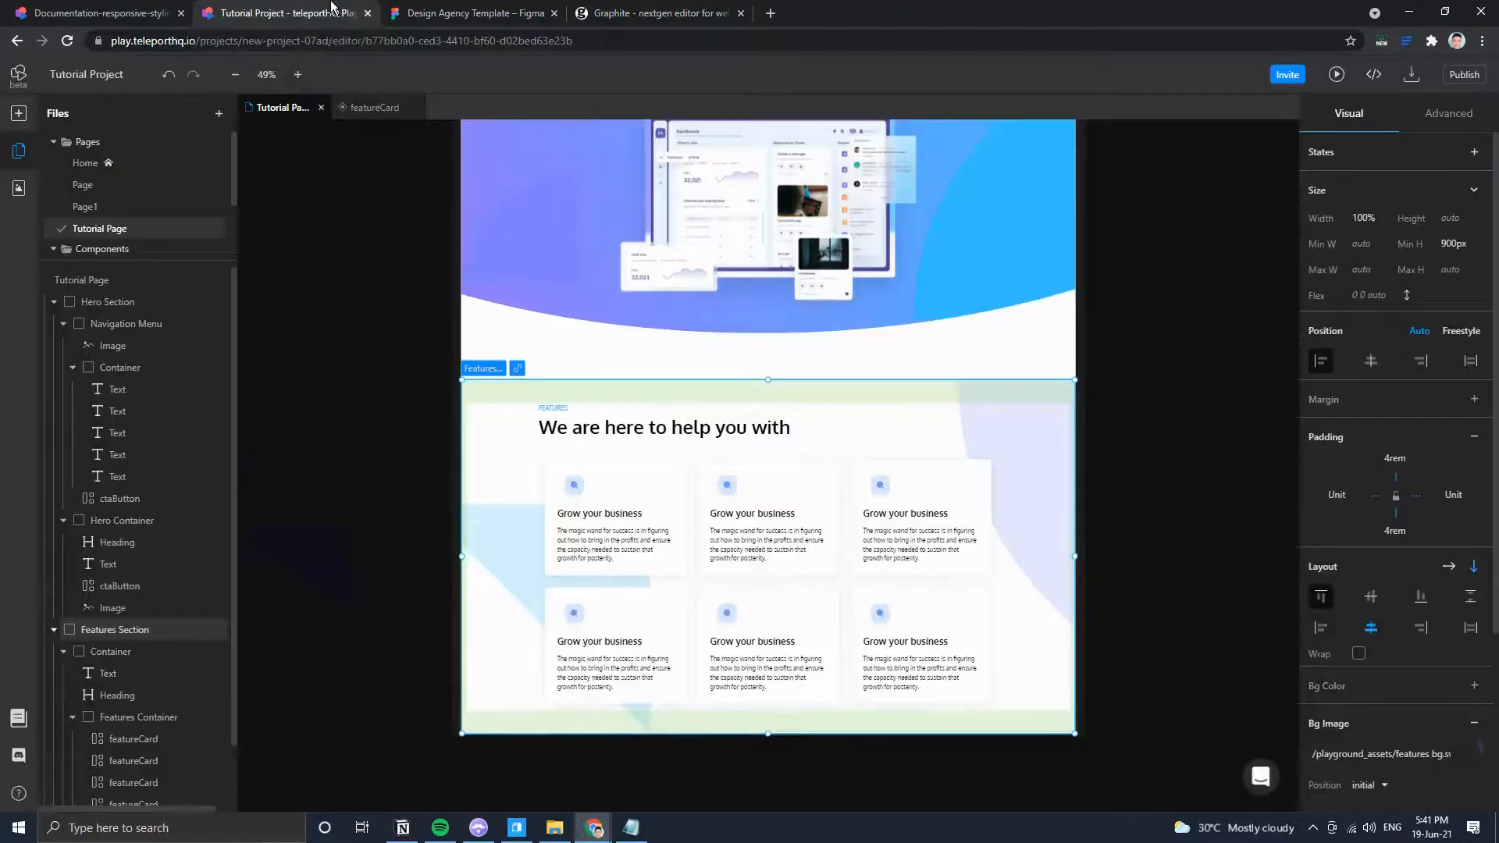
click(607, 8)
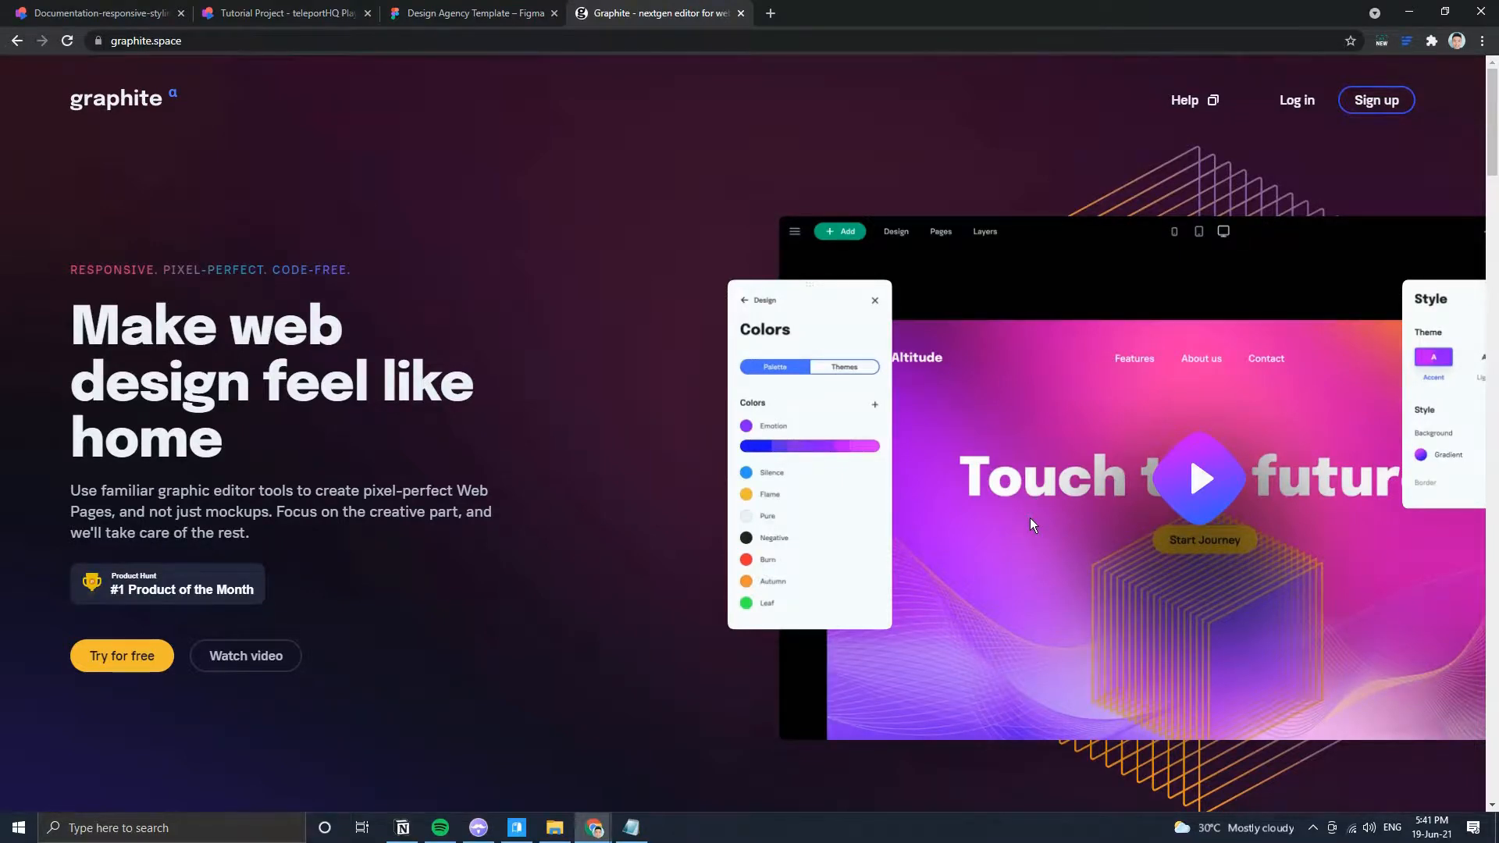
scroll(1029, 517, down, 9)
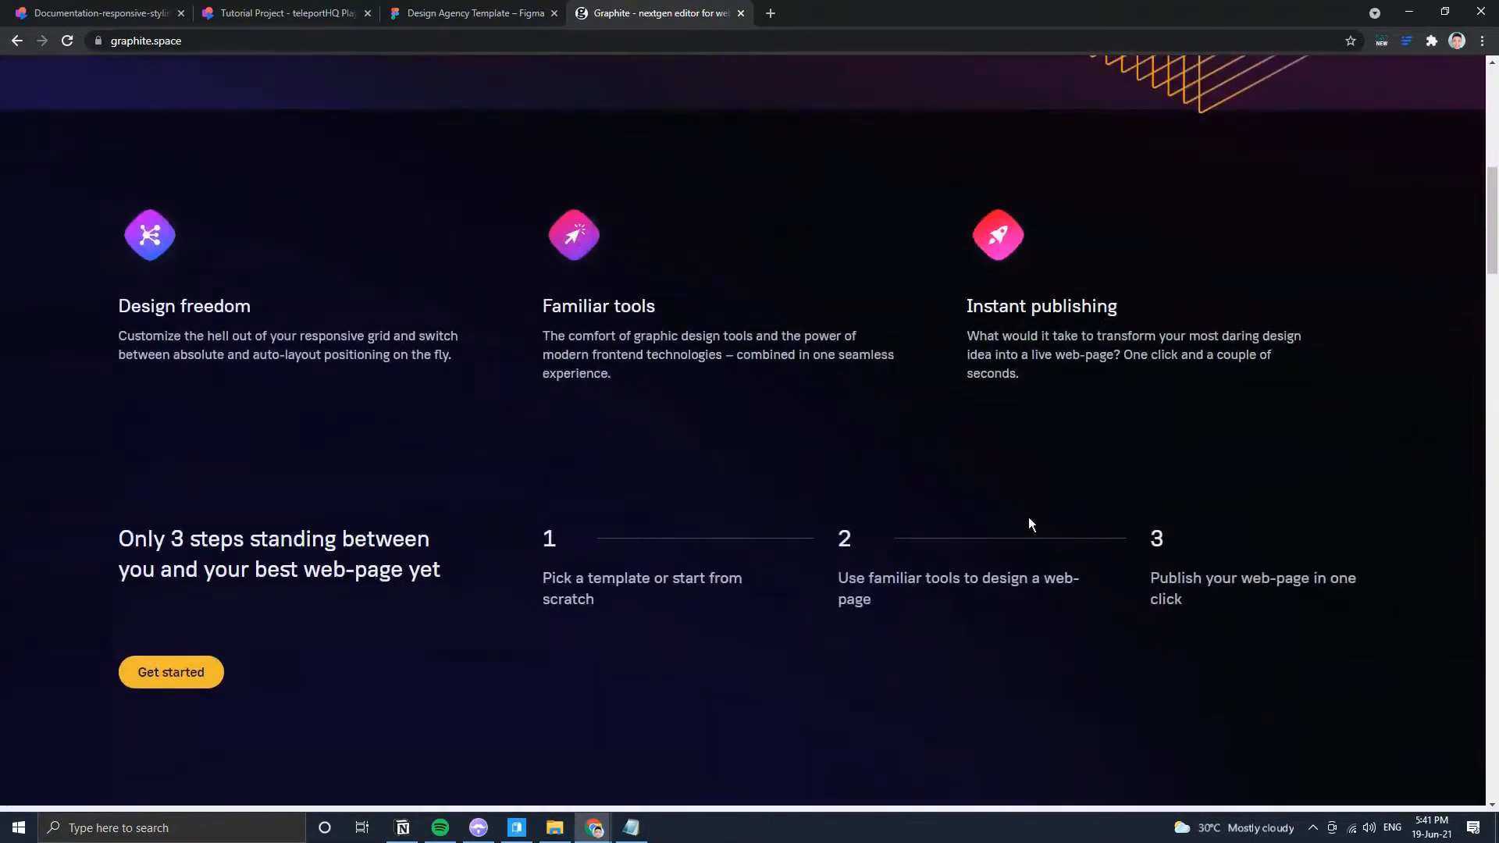
scroll(1028, 517, up, 9)
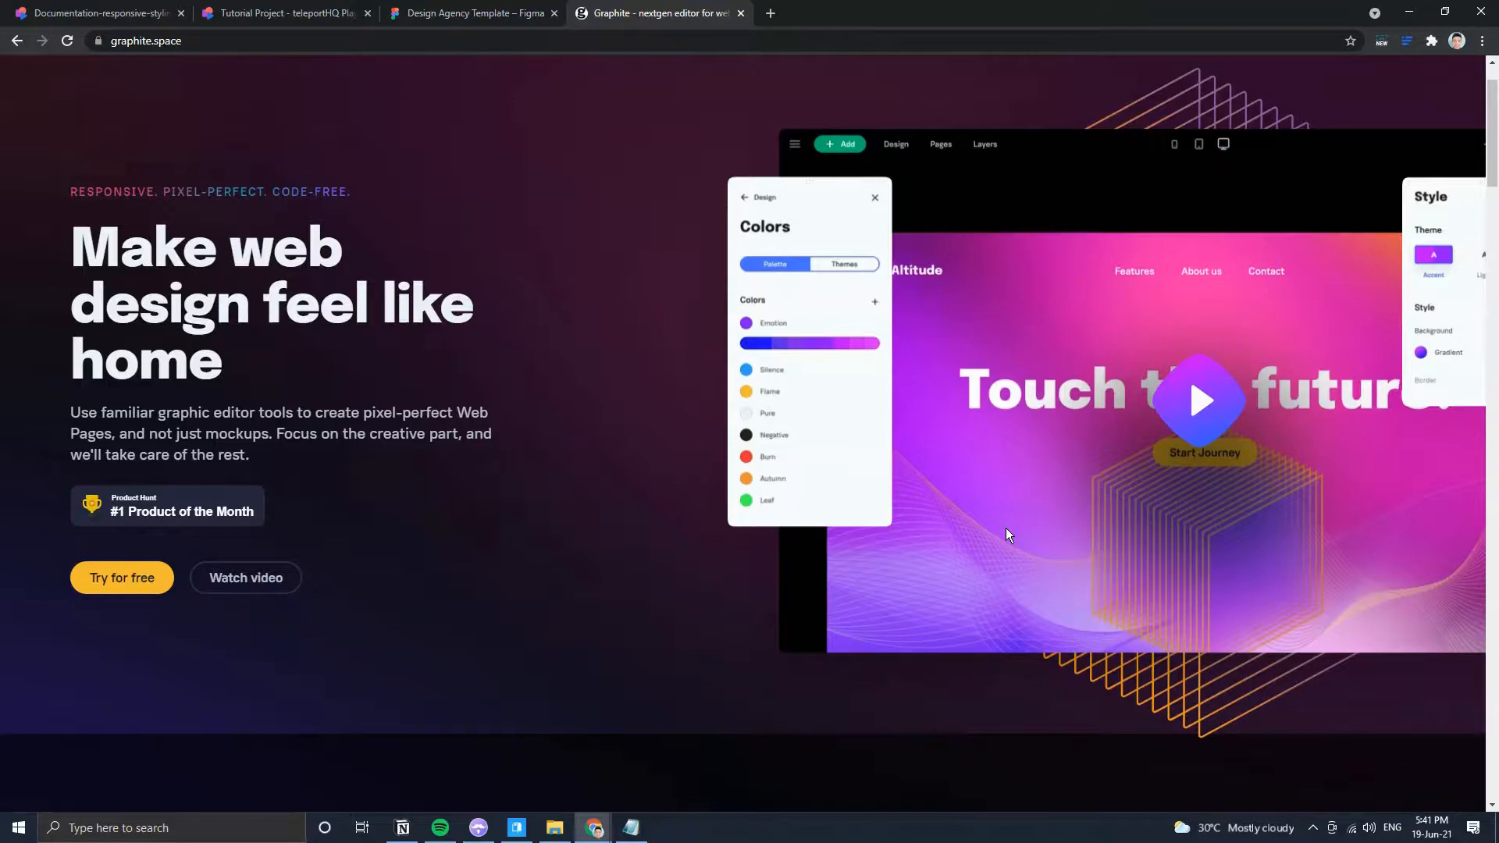
scroll(1005, 528, up, 1)
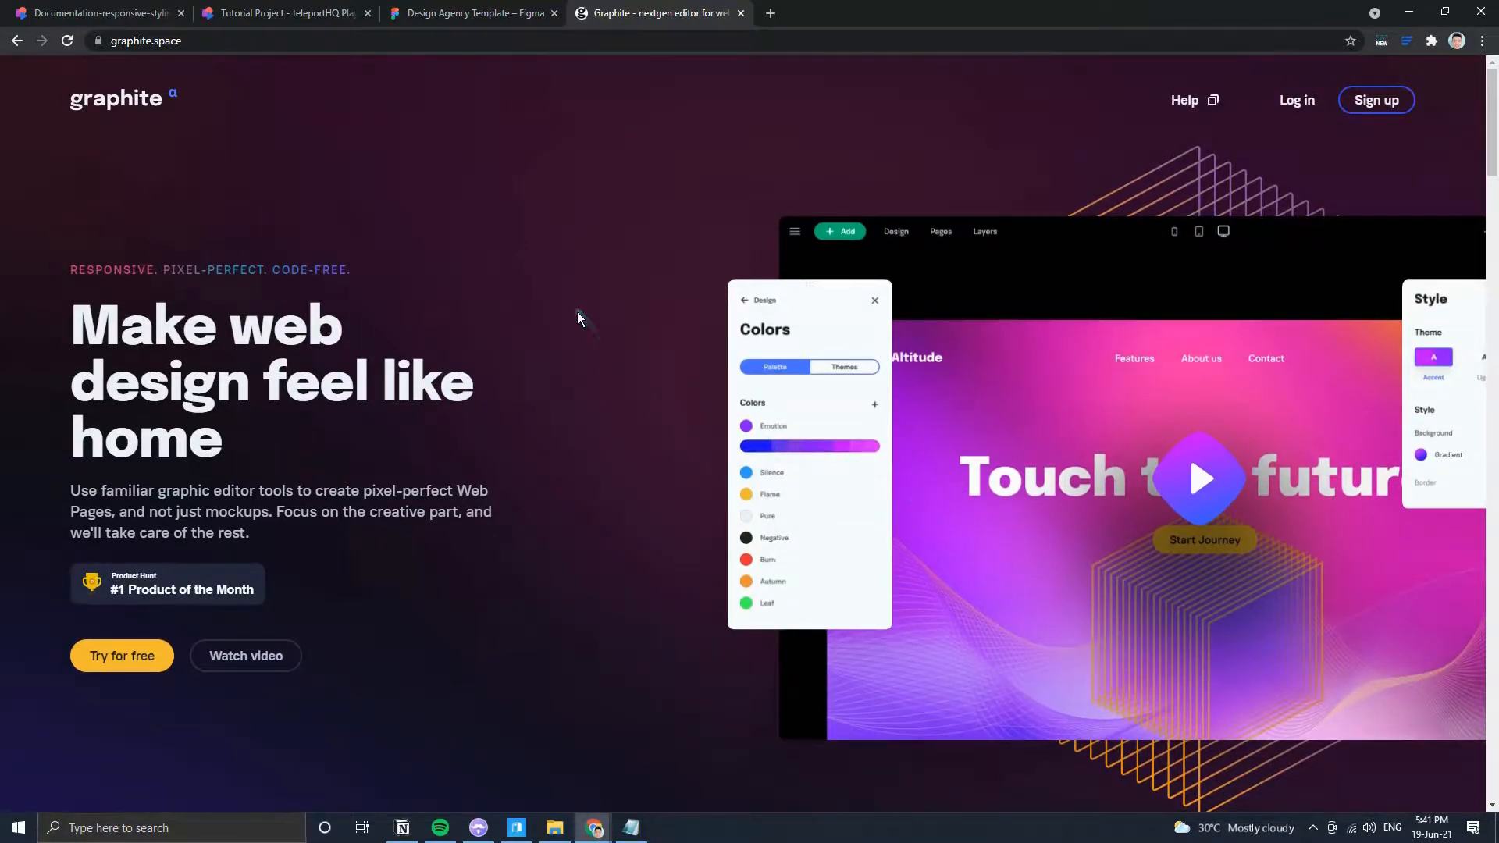
Check the Figma home page design against the Tutorial Page built in teleportHQ, returning to teleportHQ.
click(471, 22)
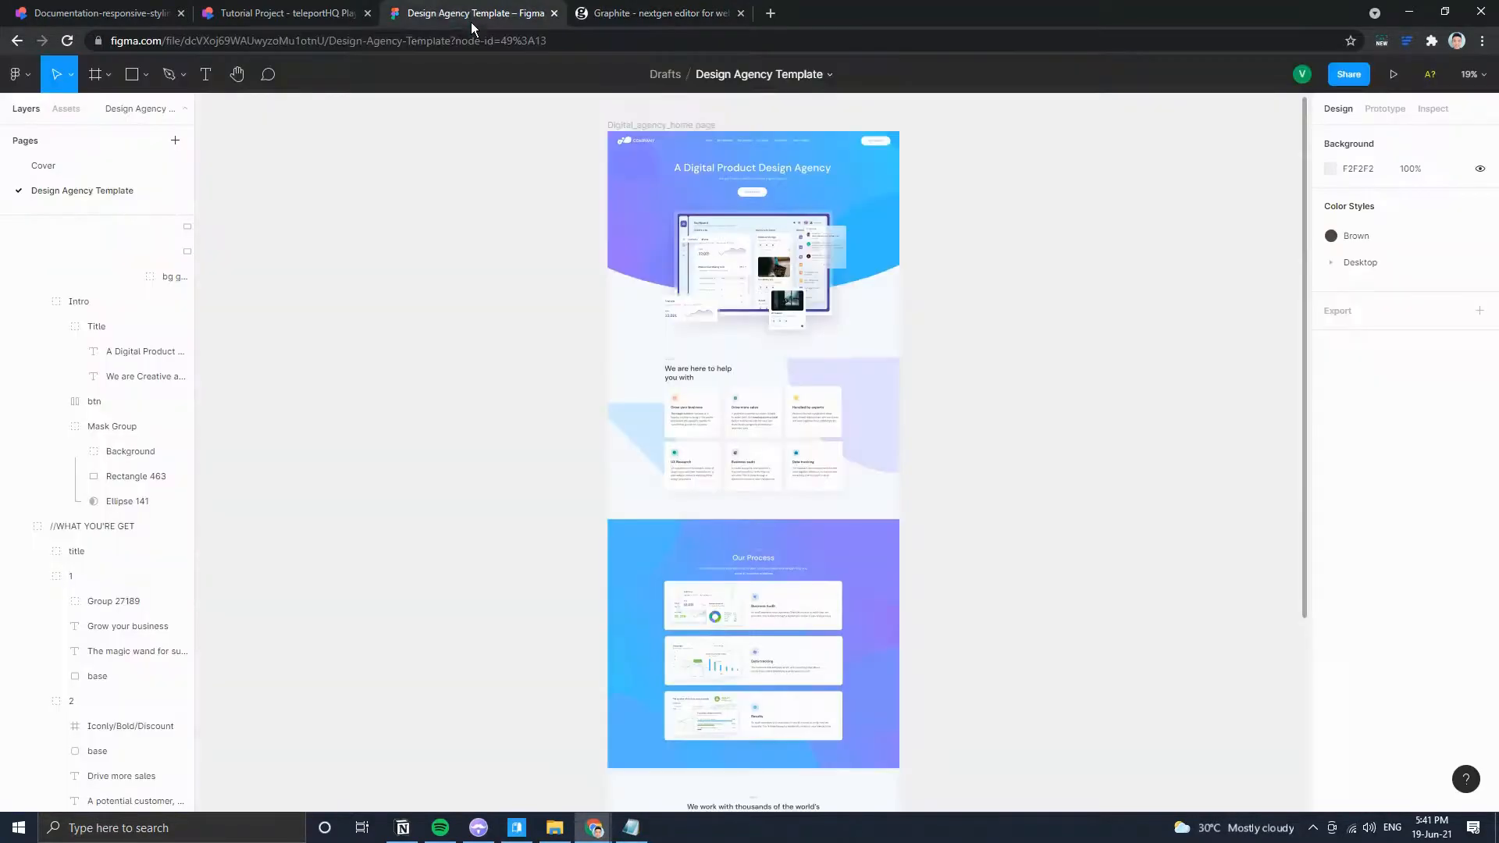
click(260, 8)
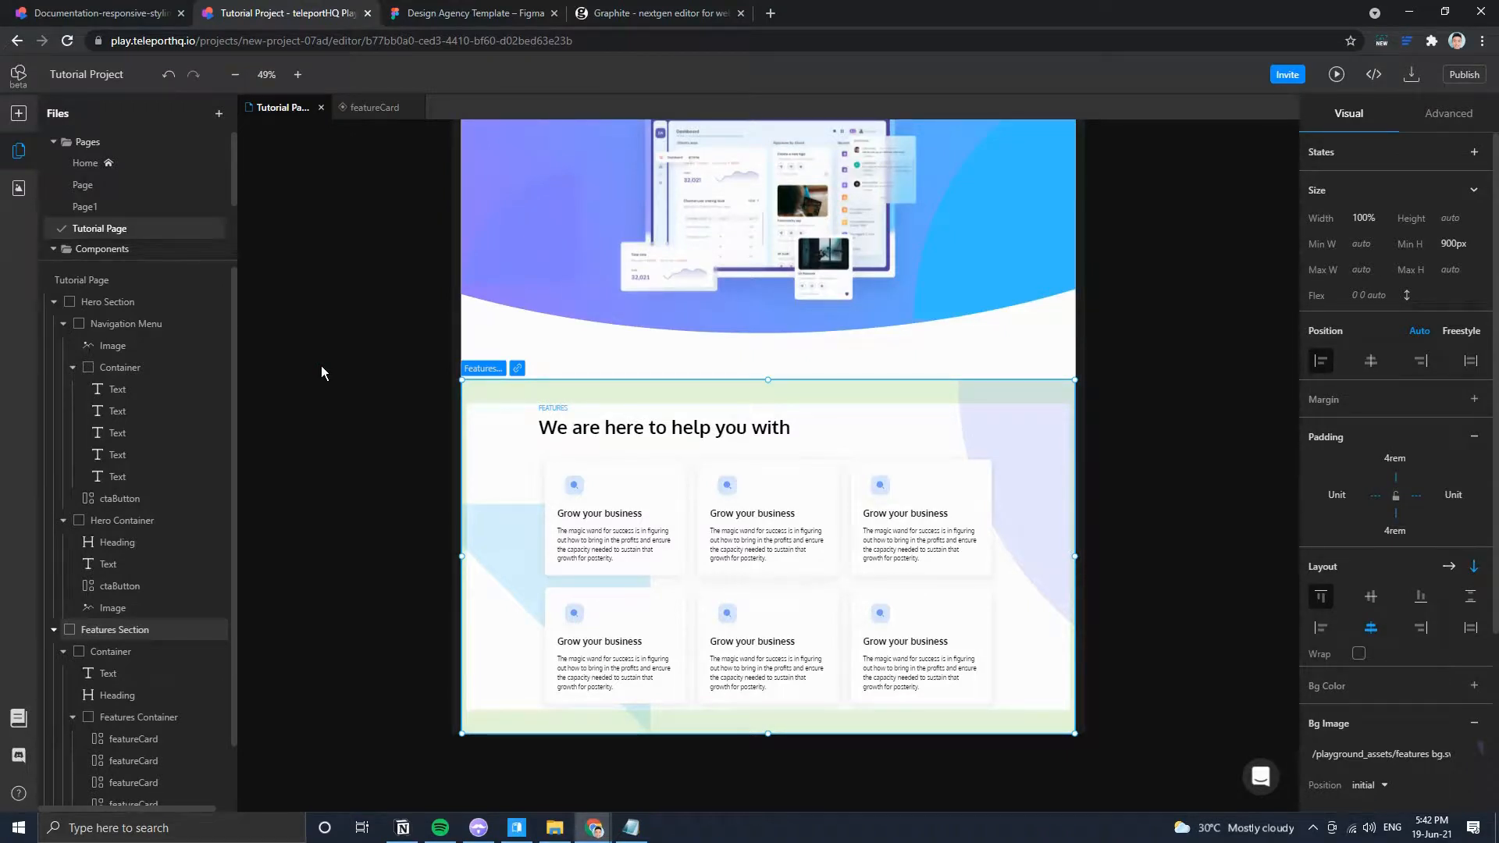
click(466, 13)
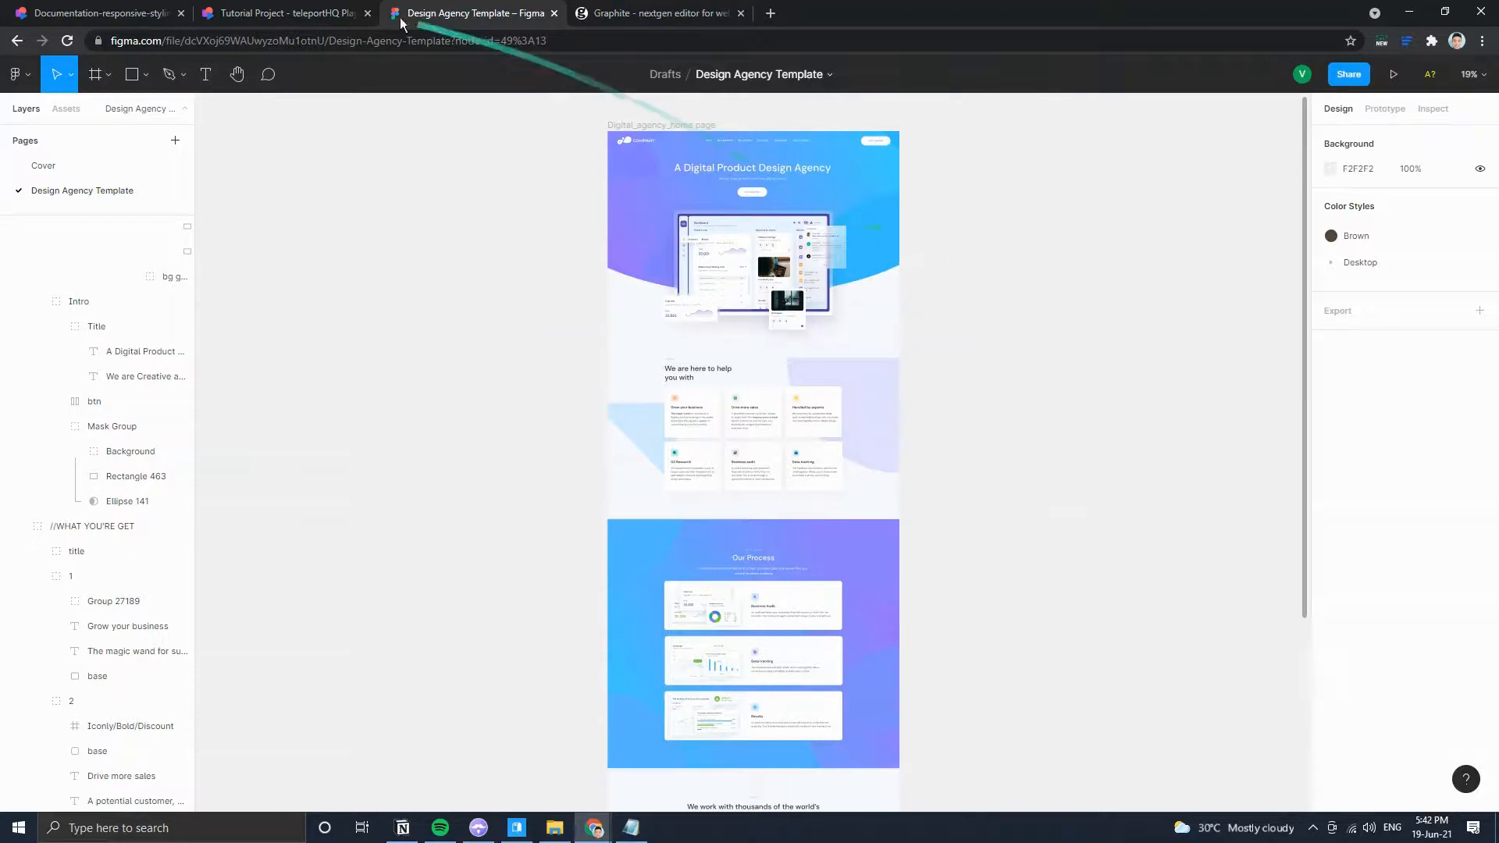
click(304, 12)
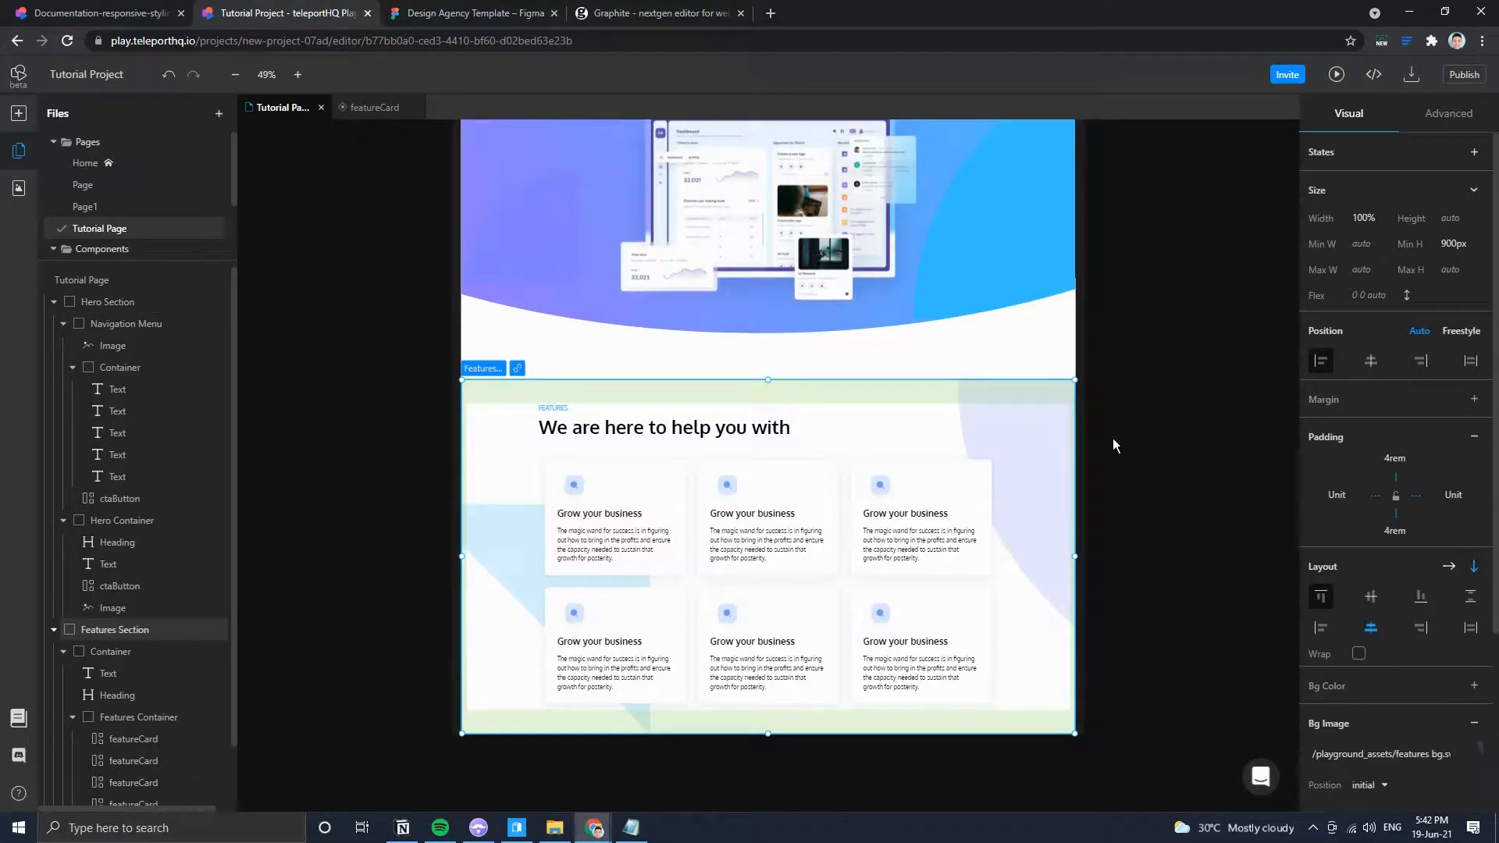
click(472, 13)
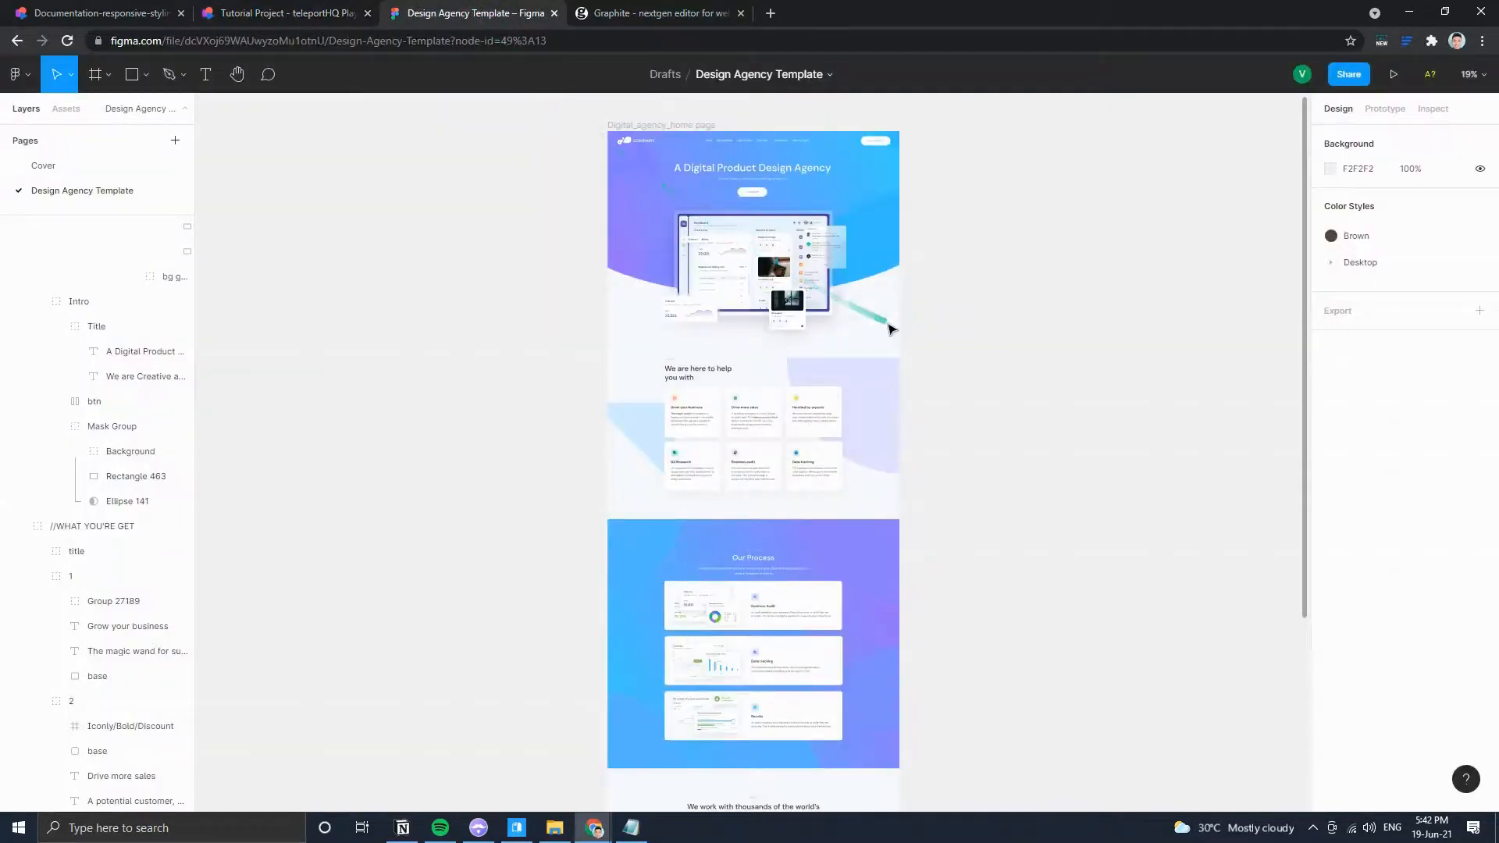
click(320, 13)
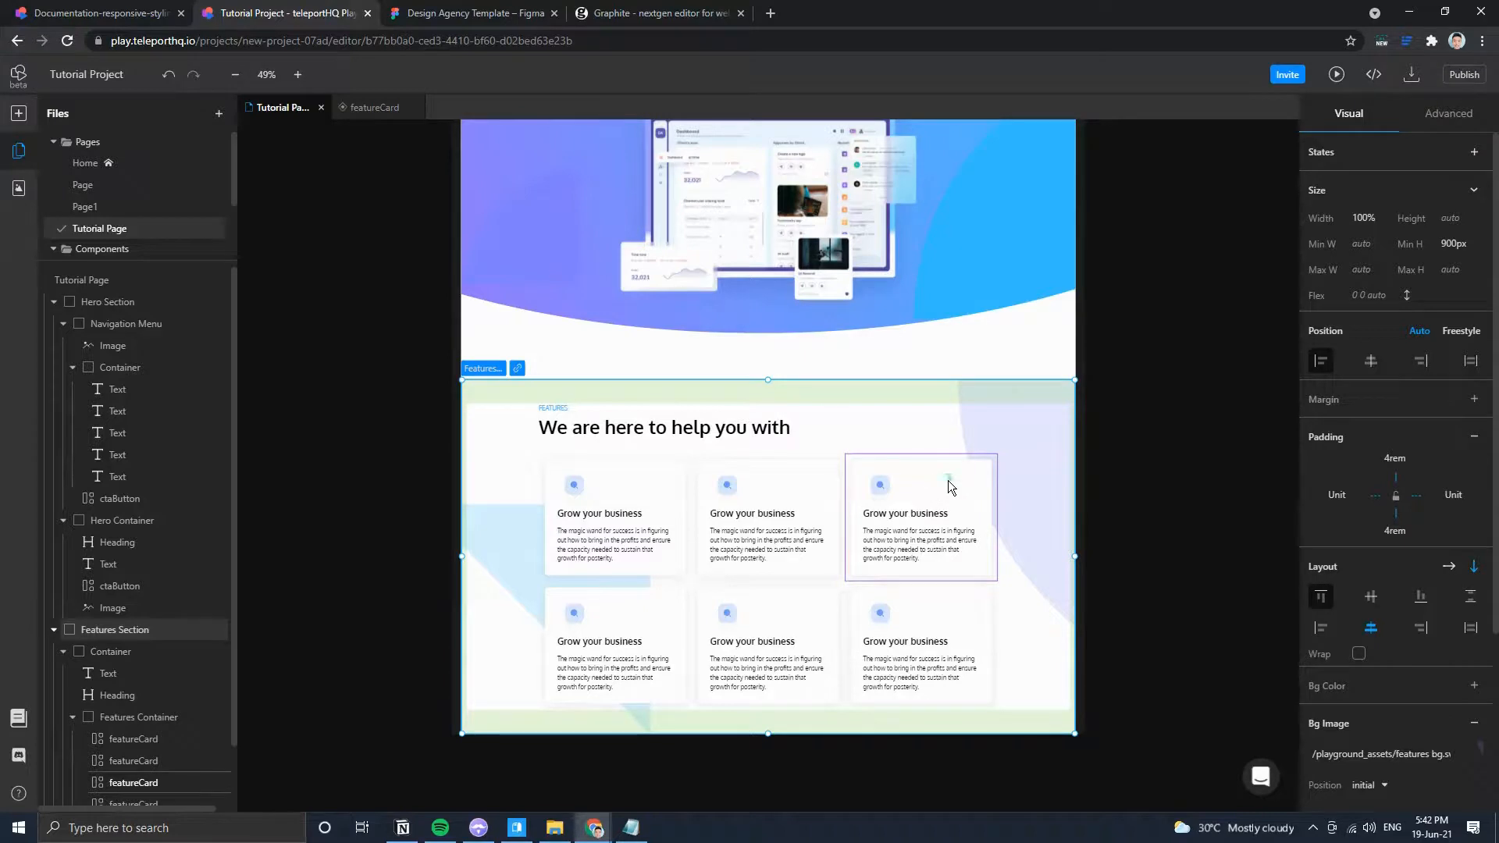
Select the hero's CONTACT US button and open the ctaButton component for editing.
scroll(896, 601, up, 3)
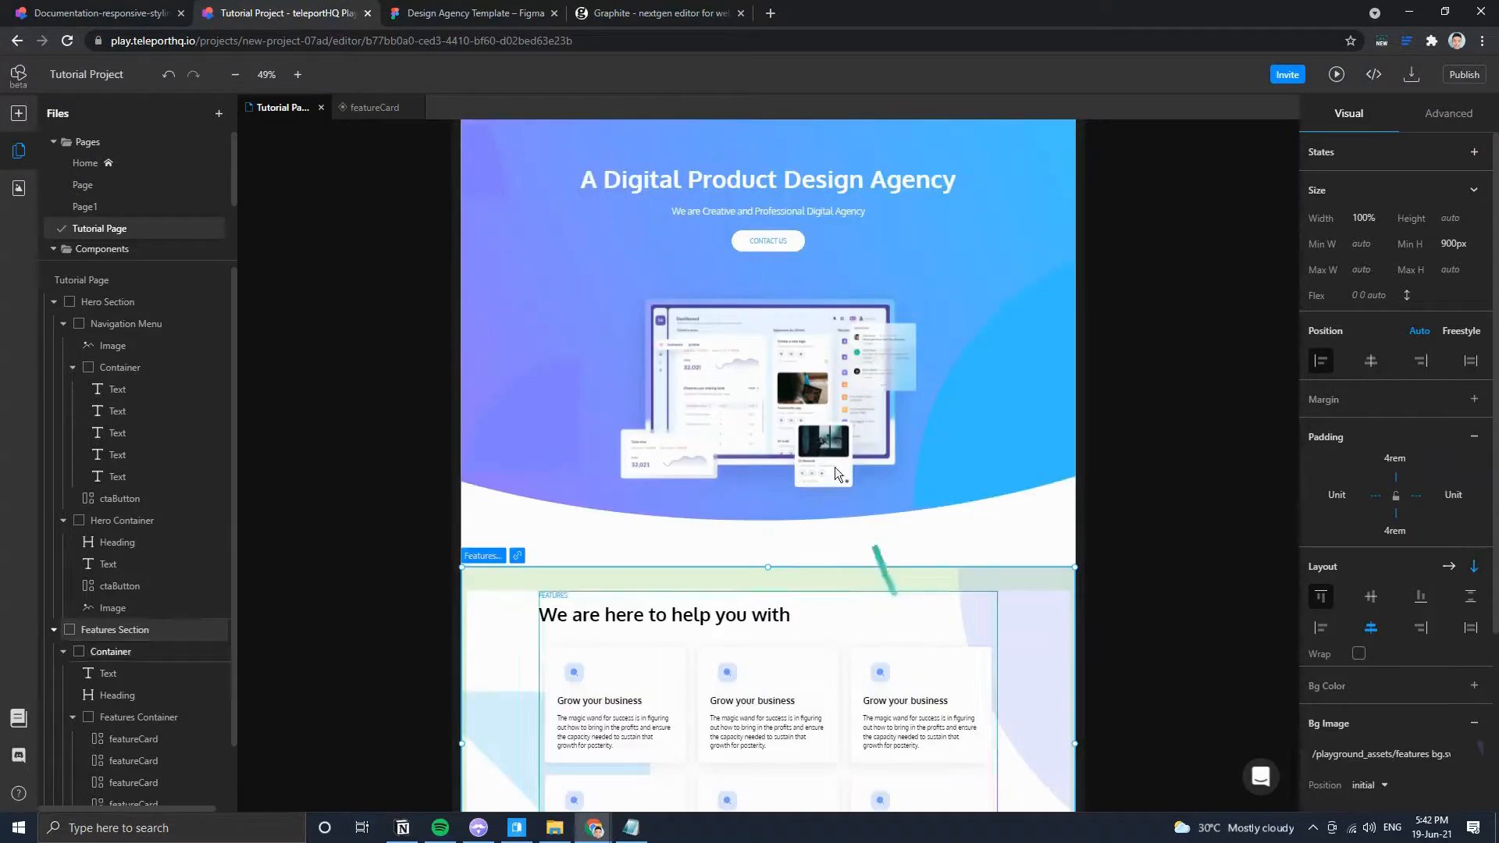
click(811, 424)
scroll(817, 423, up, 3)
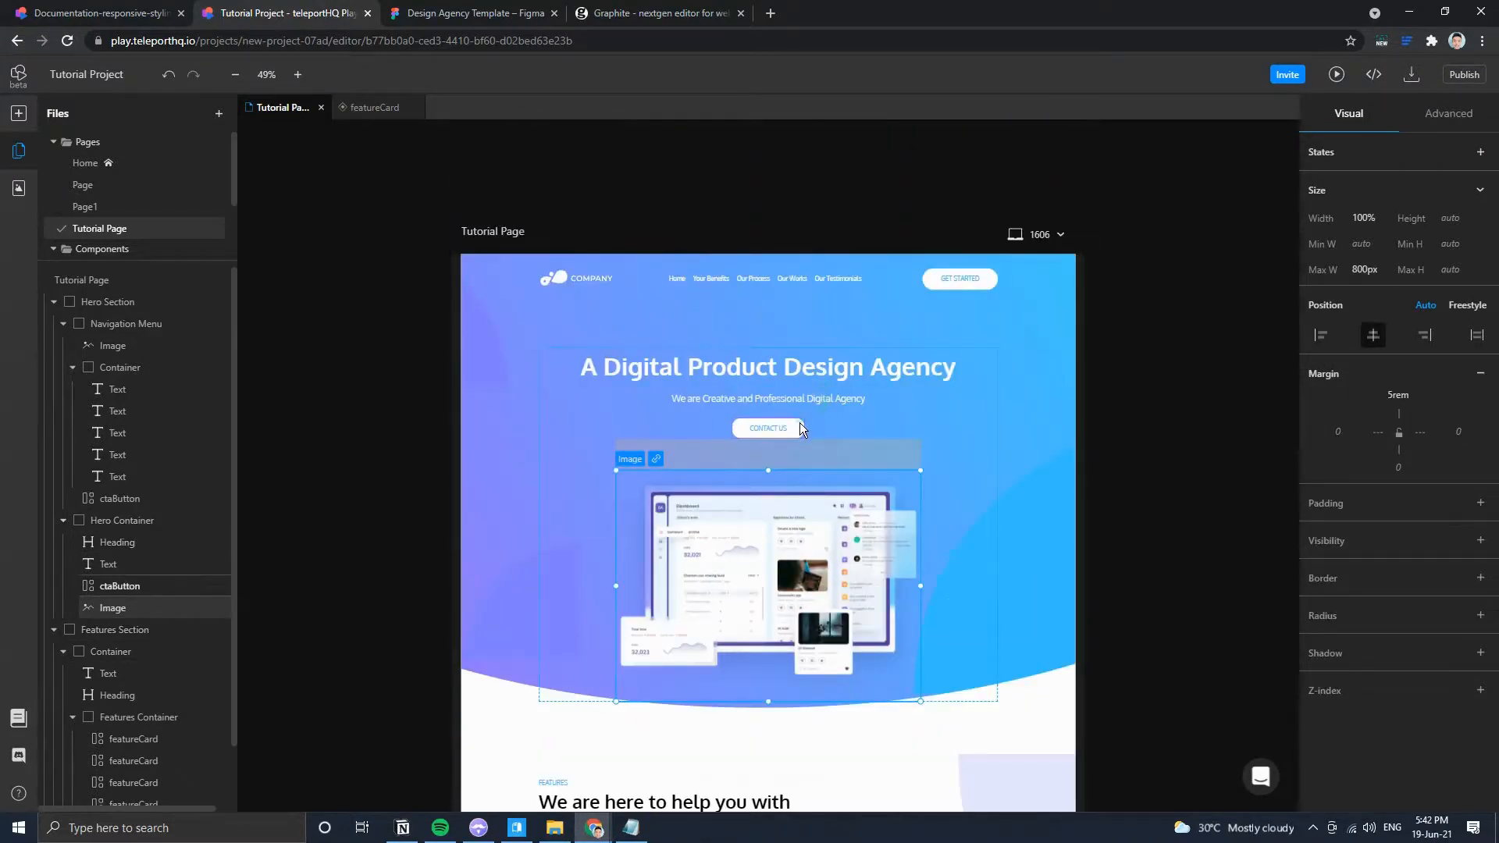
click(799, 425)
ctrl+scroll(851, 453, up, 3)
ctrl+scroll(809, 469, down, 5)
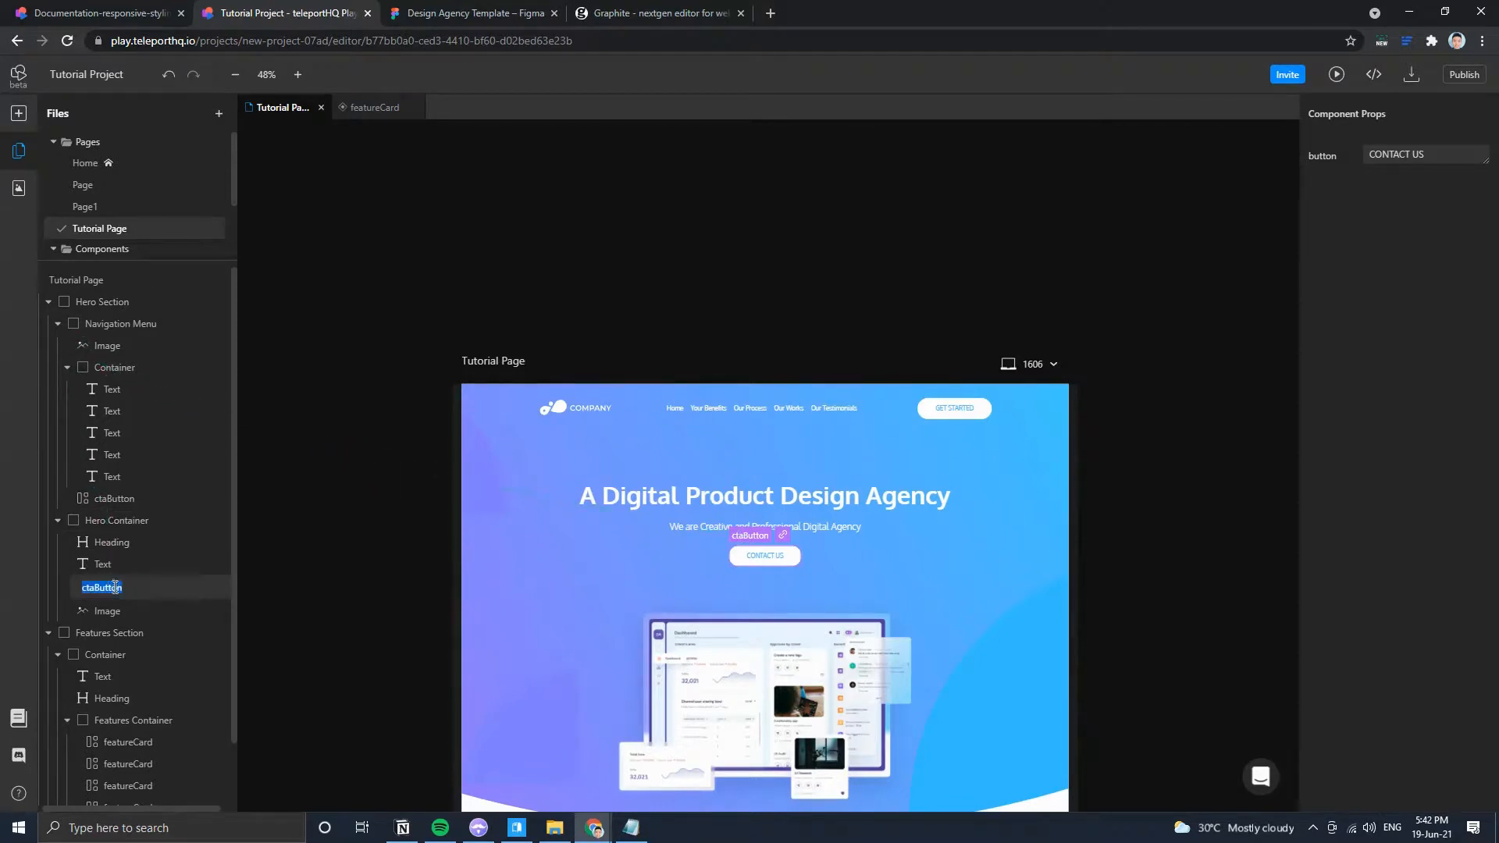
click(108, 249)
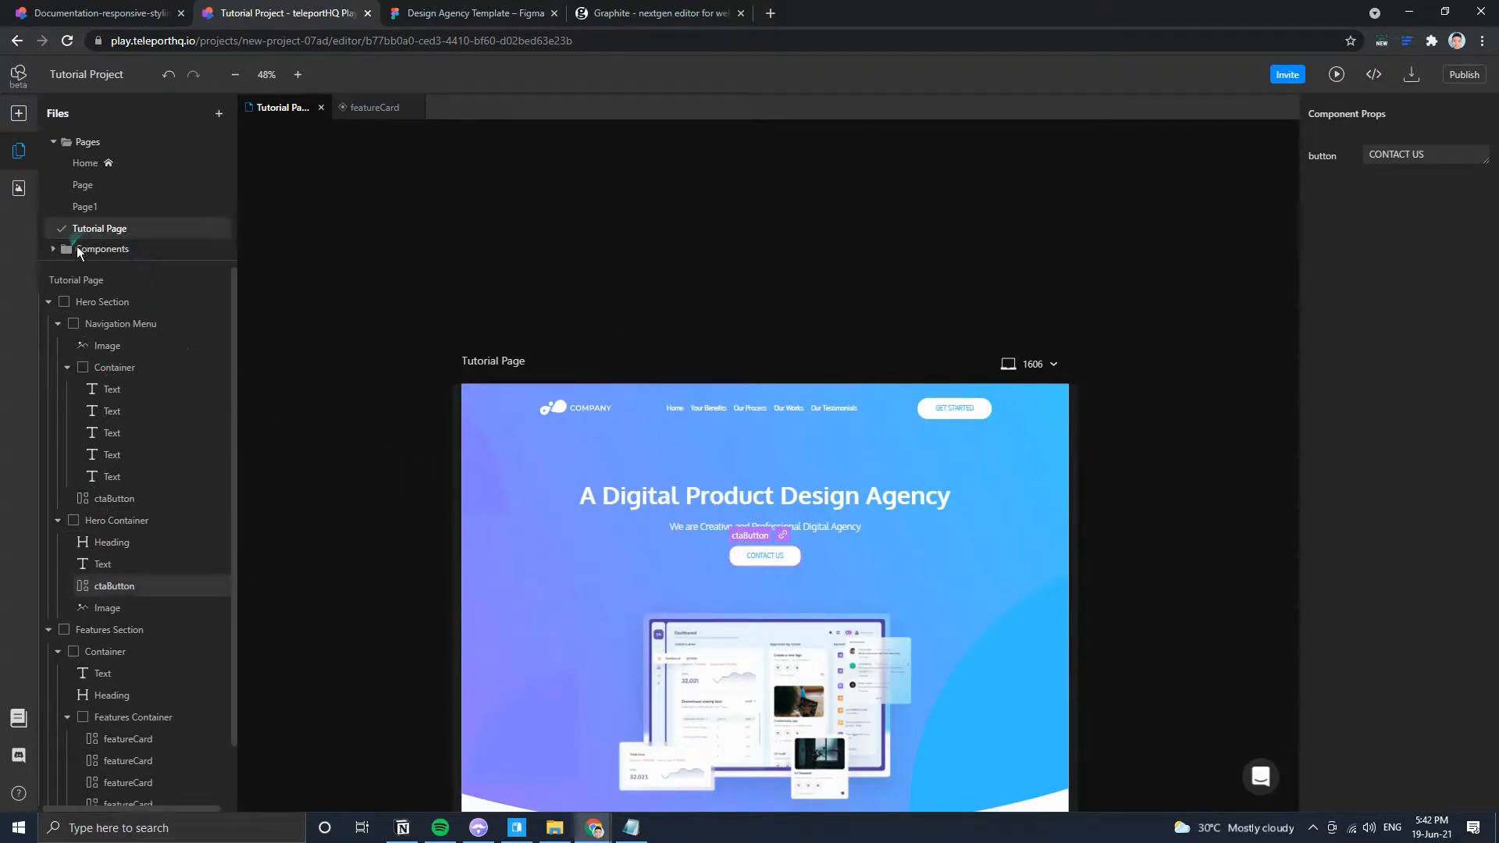
click(107, 249)
scroll(117, 243, down, 2)
click(110, 226)
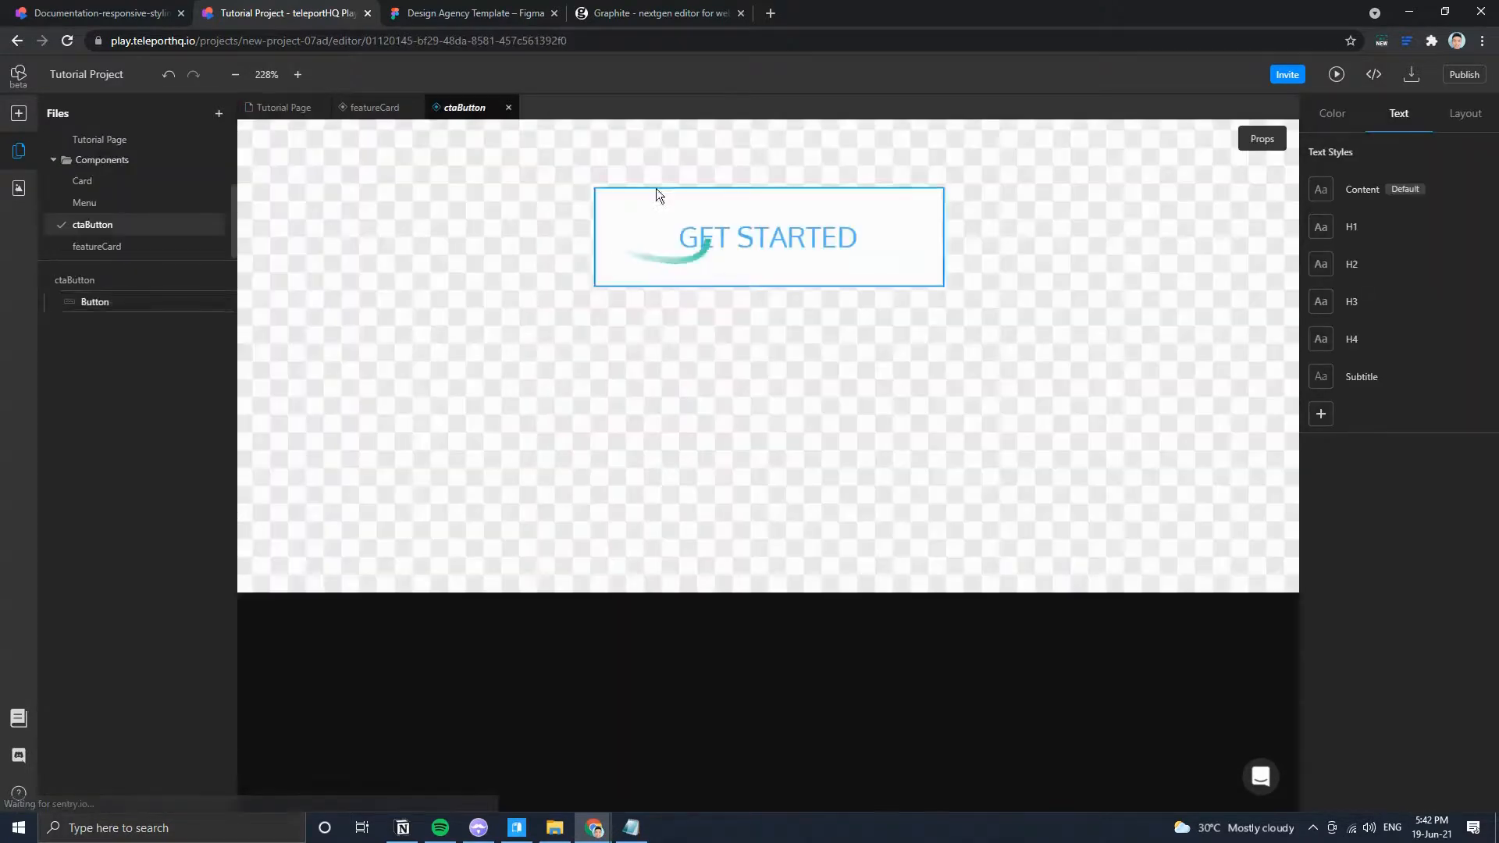
Add a hover state to the Button element in ctaButton.
click(816, 277)
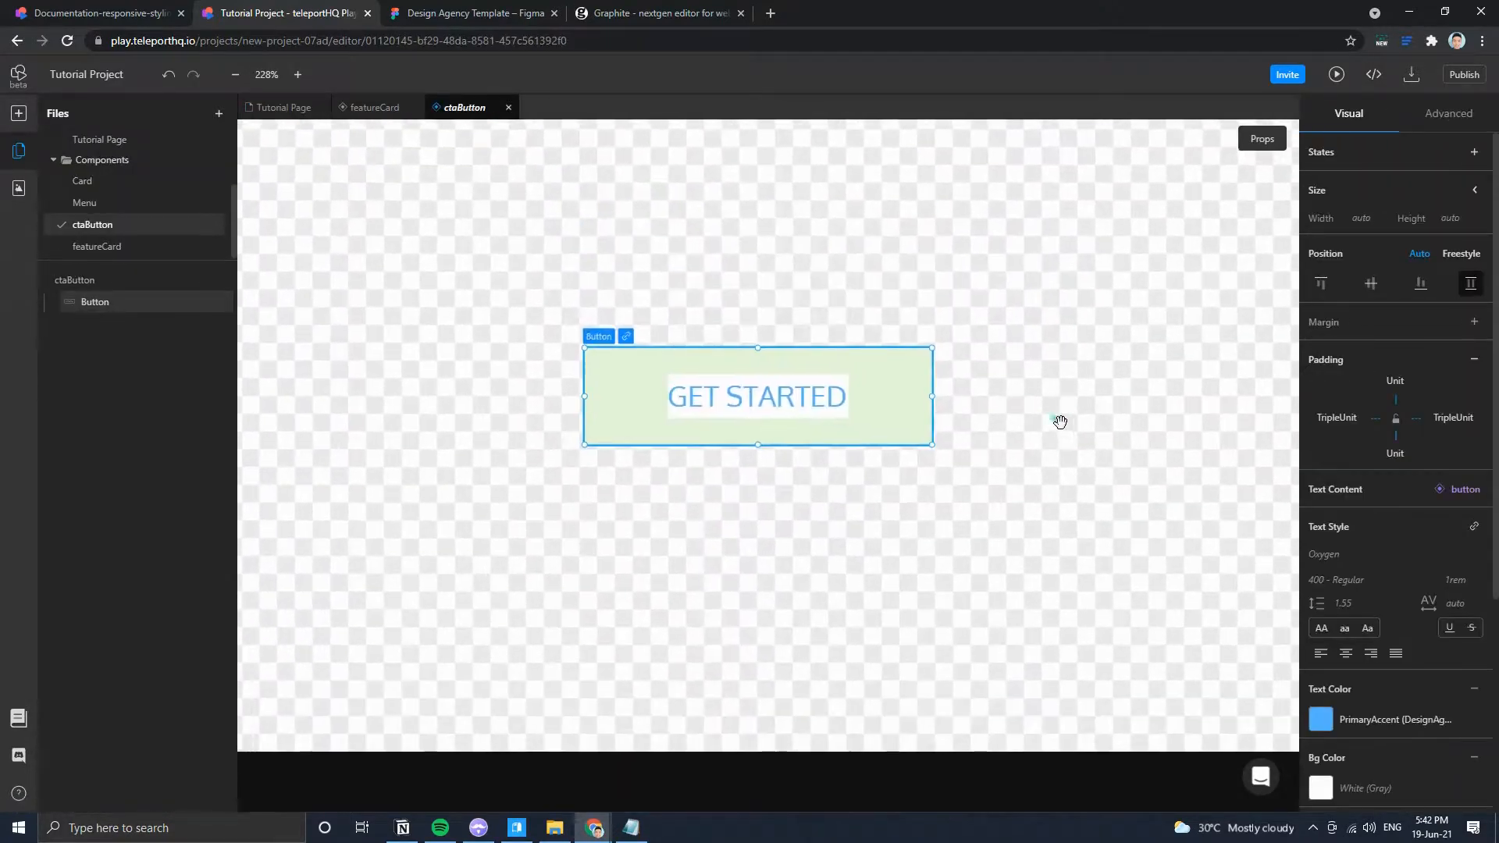
click(1474, 152)
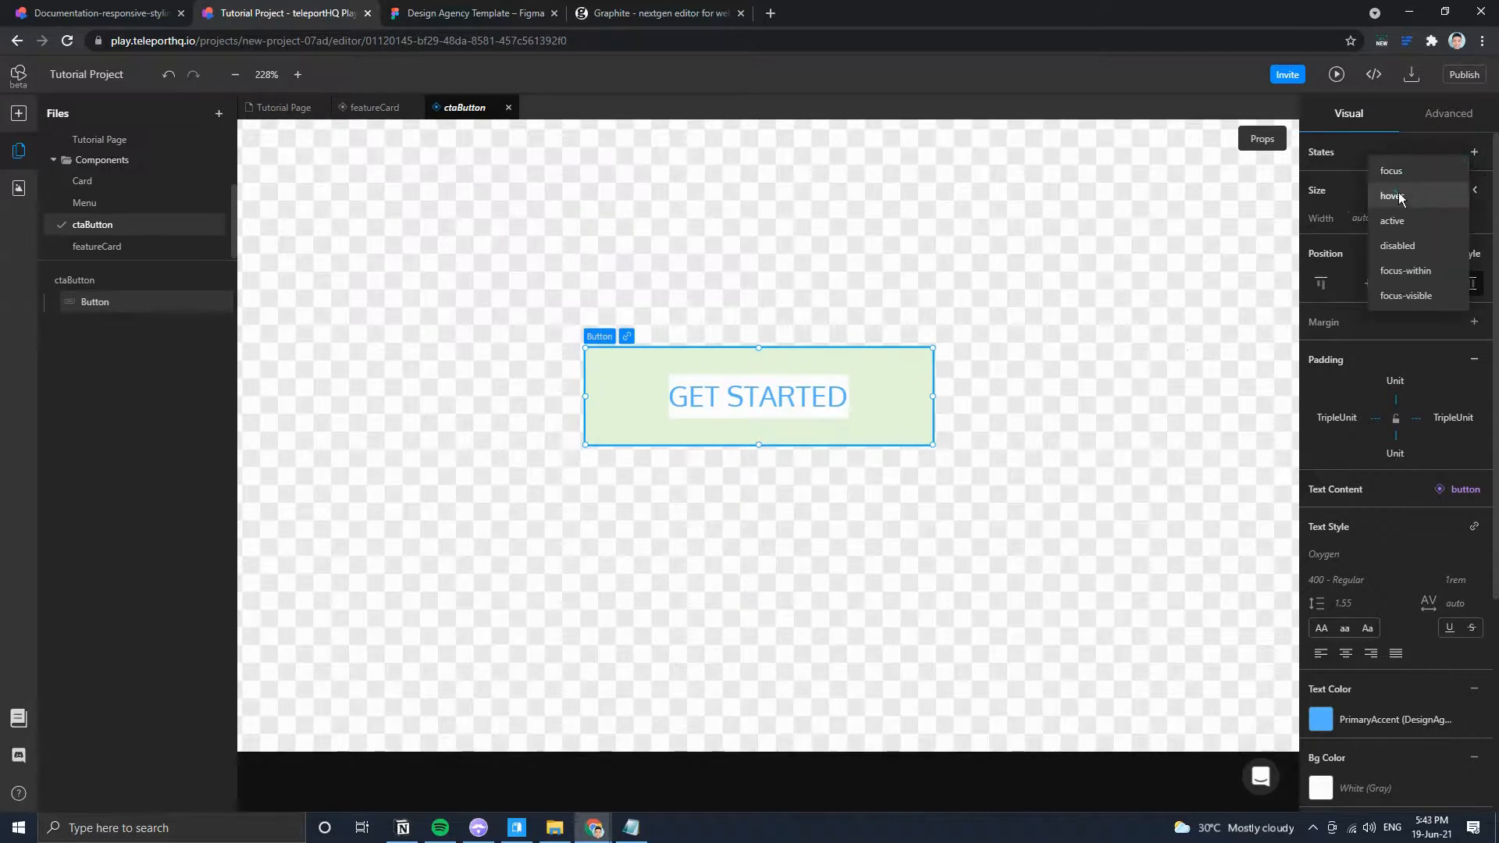
click(1392, 196)
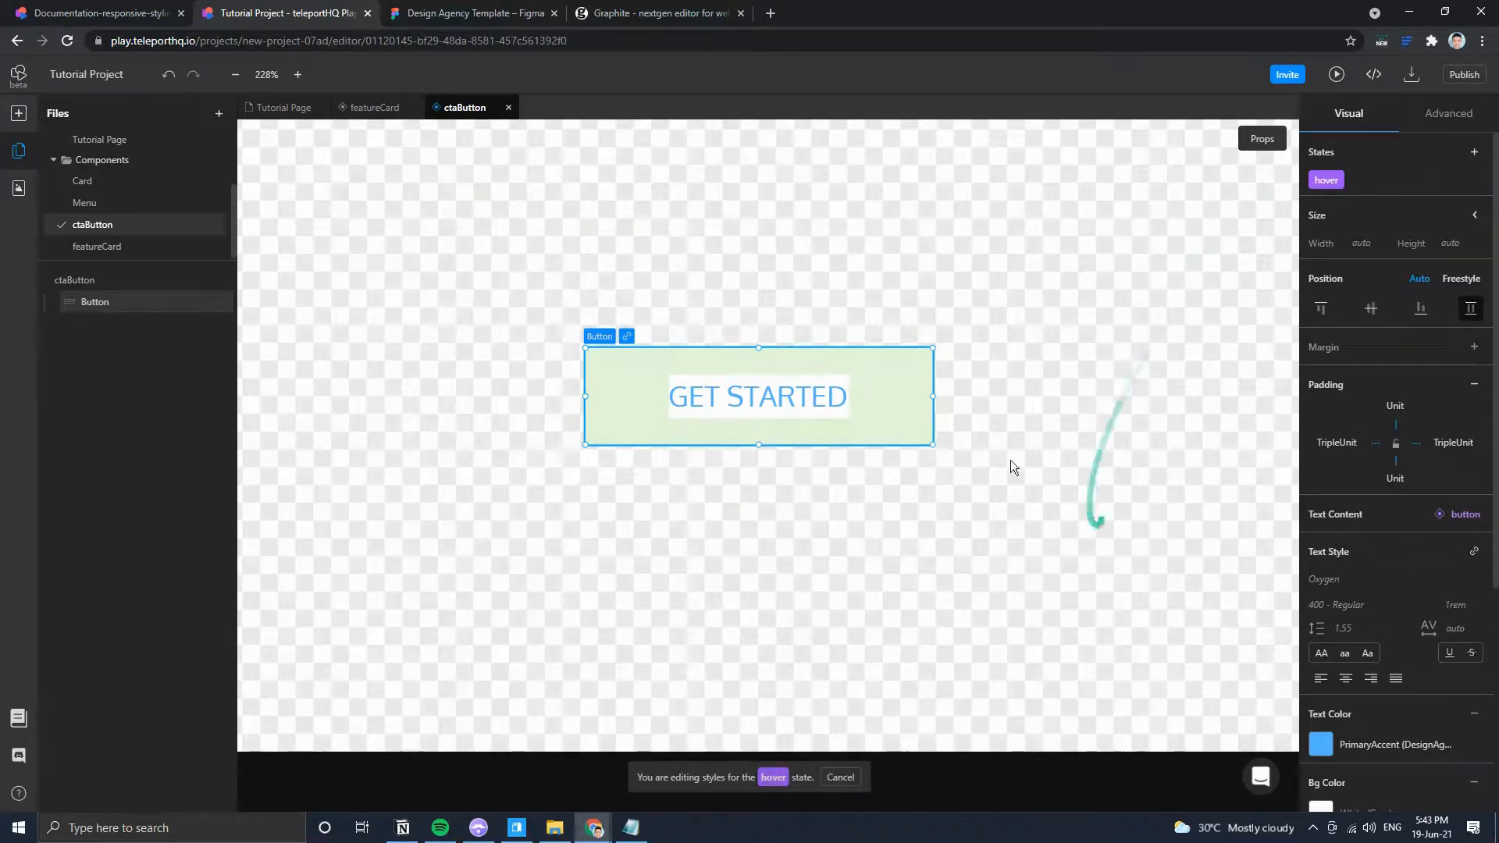
Add a shadow to the Button's hover state with X 0, Y 0, blur 16 and spread 8.
scroll(1426, 648, down, 4)
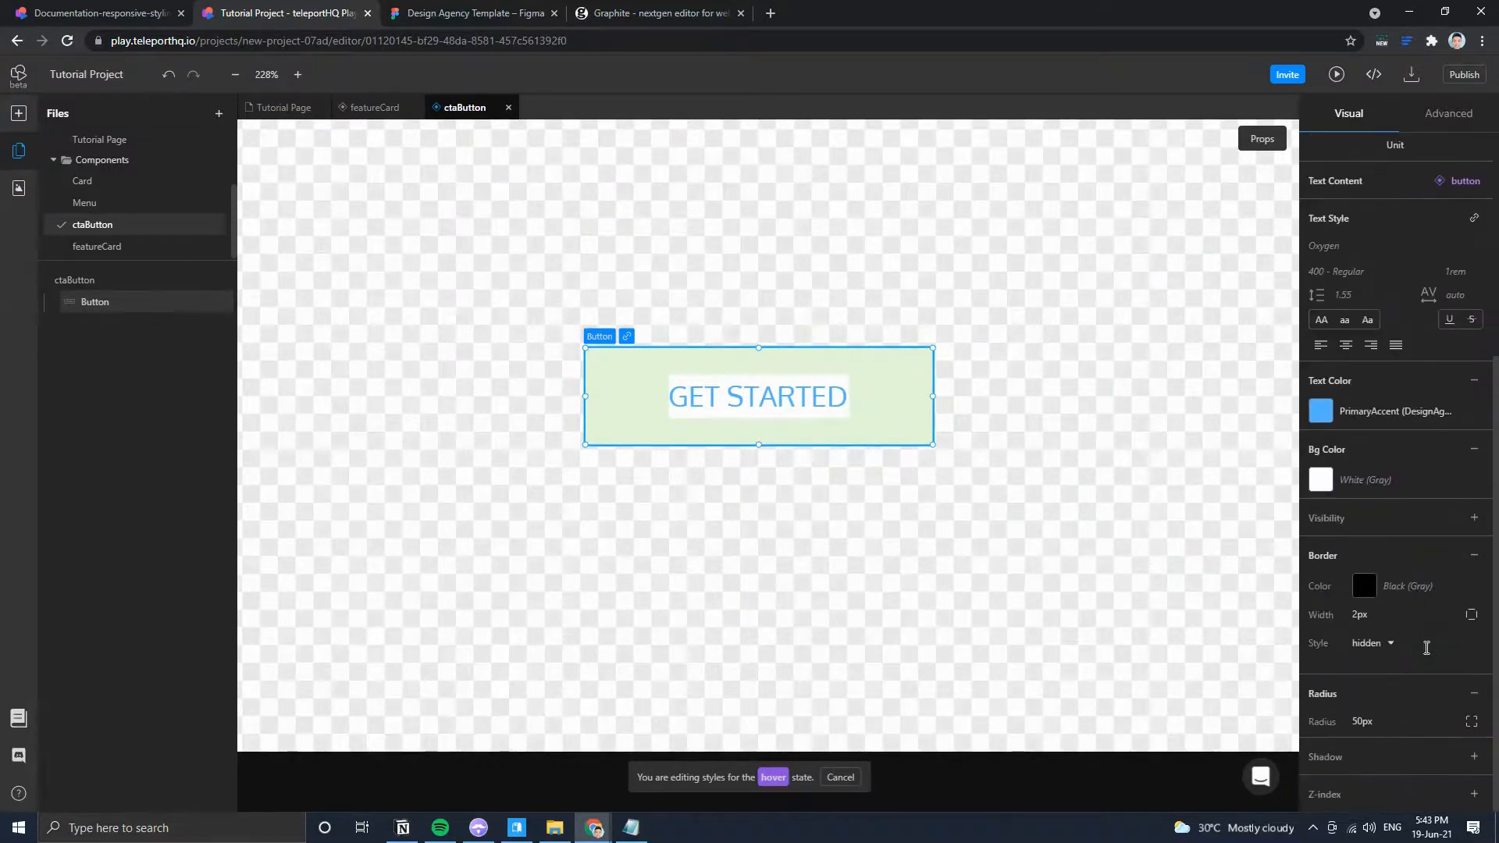
click(1405, 757)
scroll(1401, 736, down, 1)
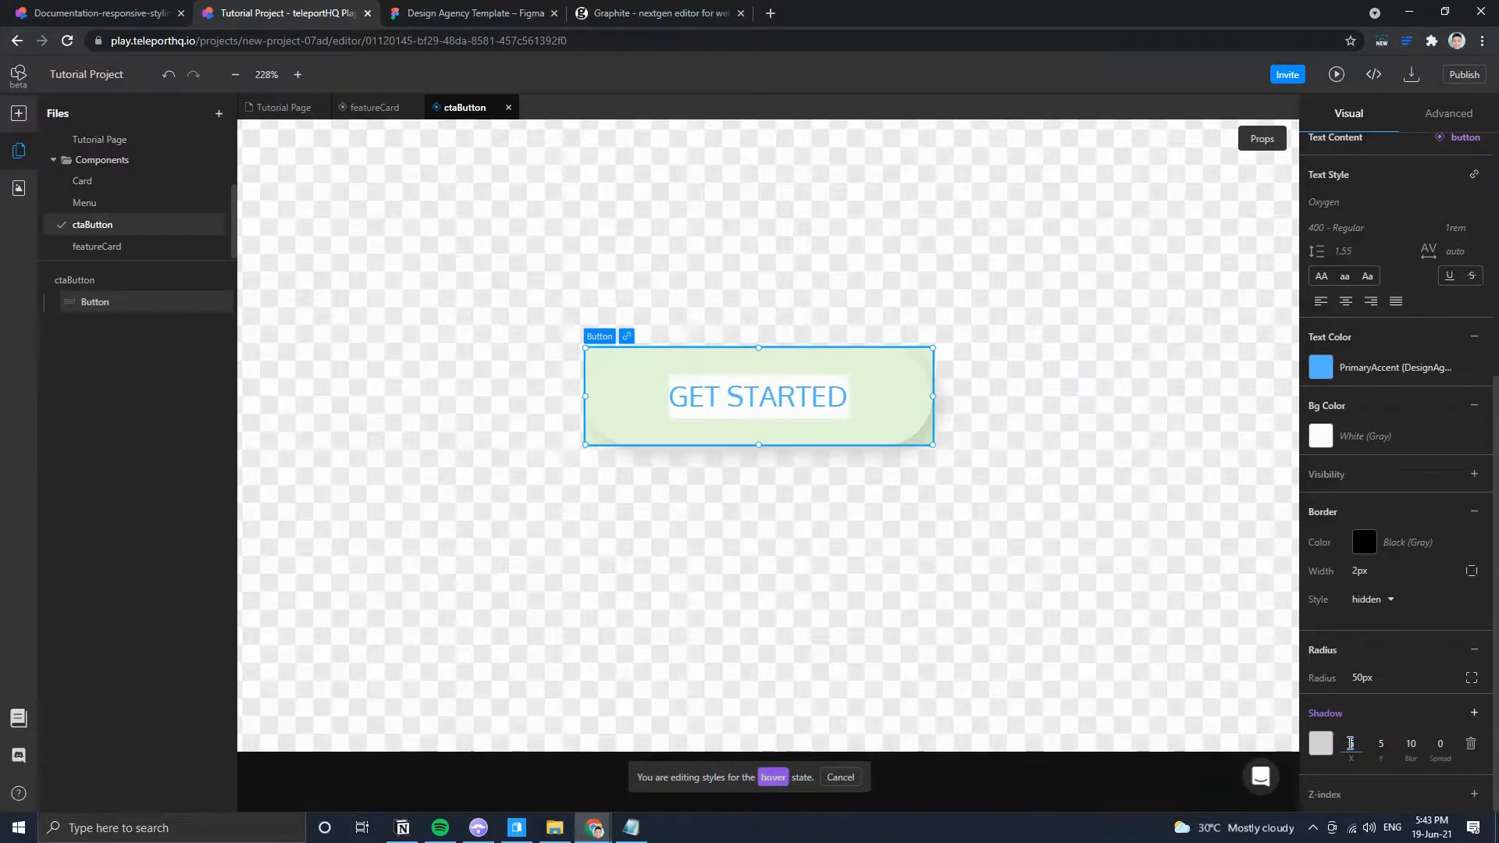
key(Tab)
text(0)
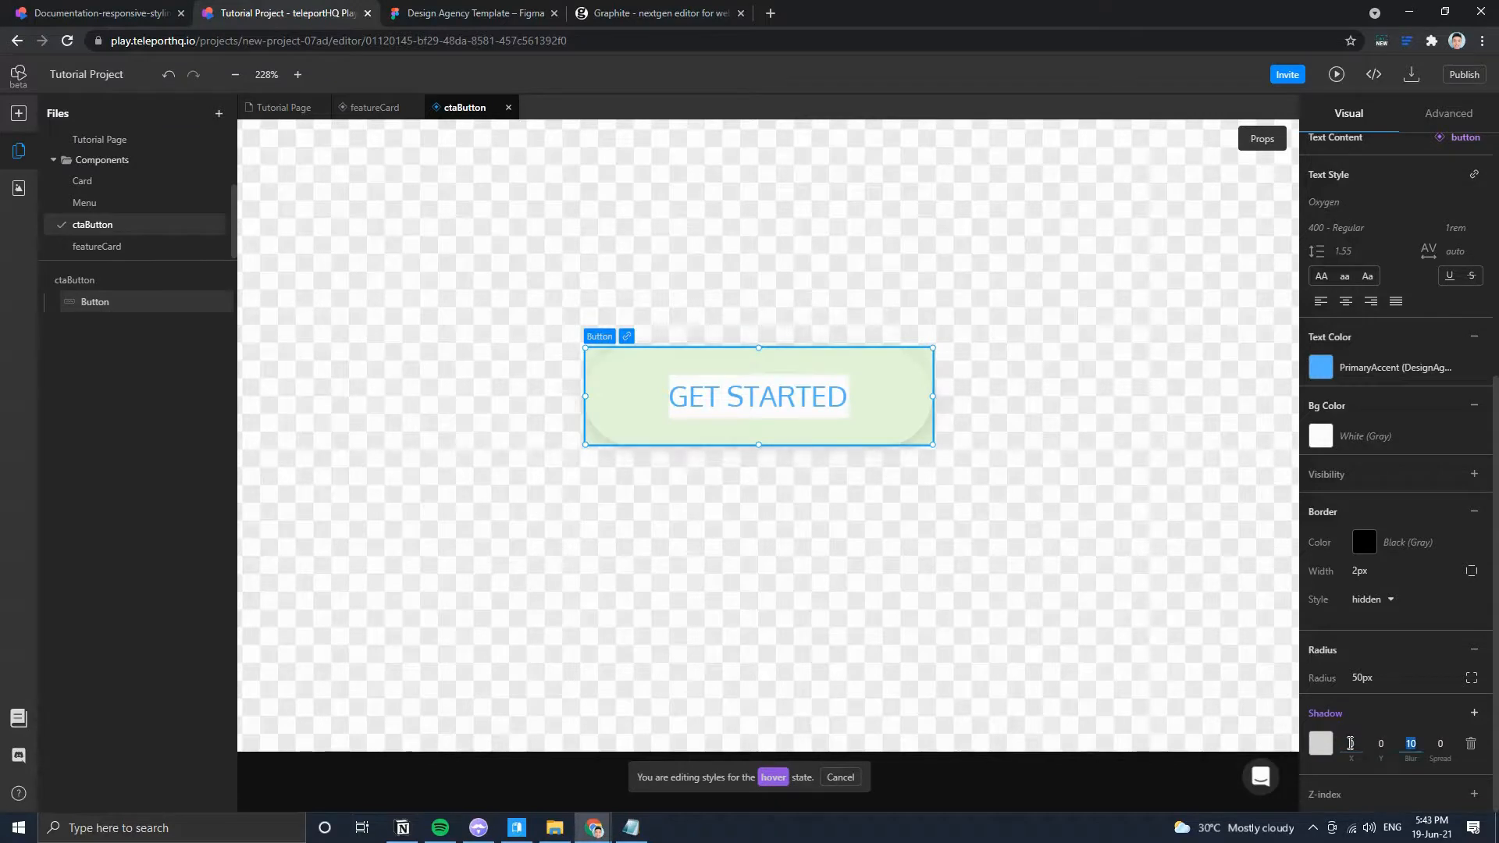
key(Tab)
text(16)
key(Tab)
text(8)
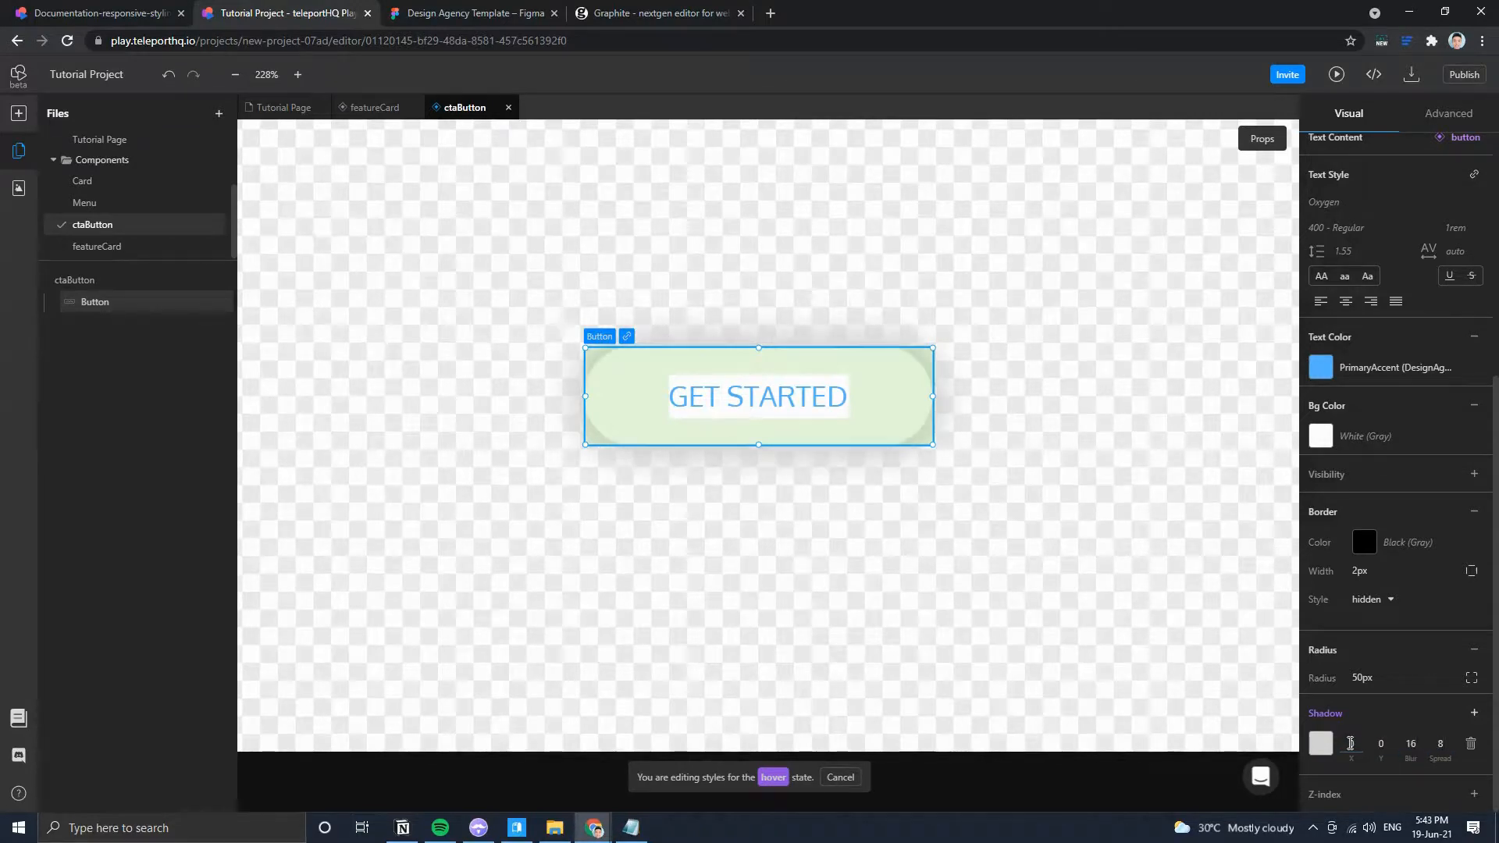
Set the hover shadow's colour to black with an alpha of 0.05.
click(1321, 744)
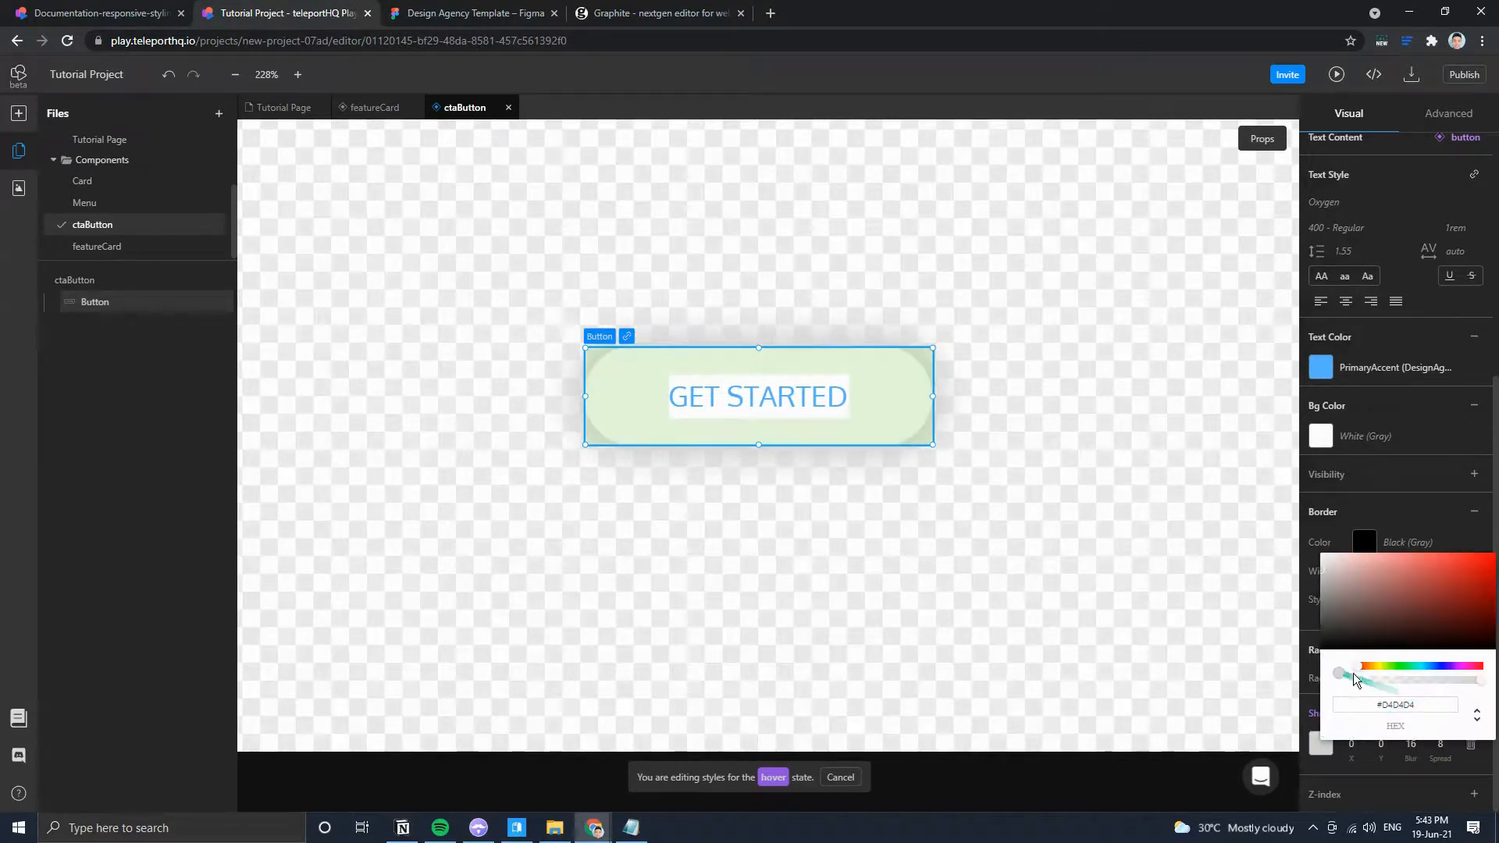
click(1322, 647)
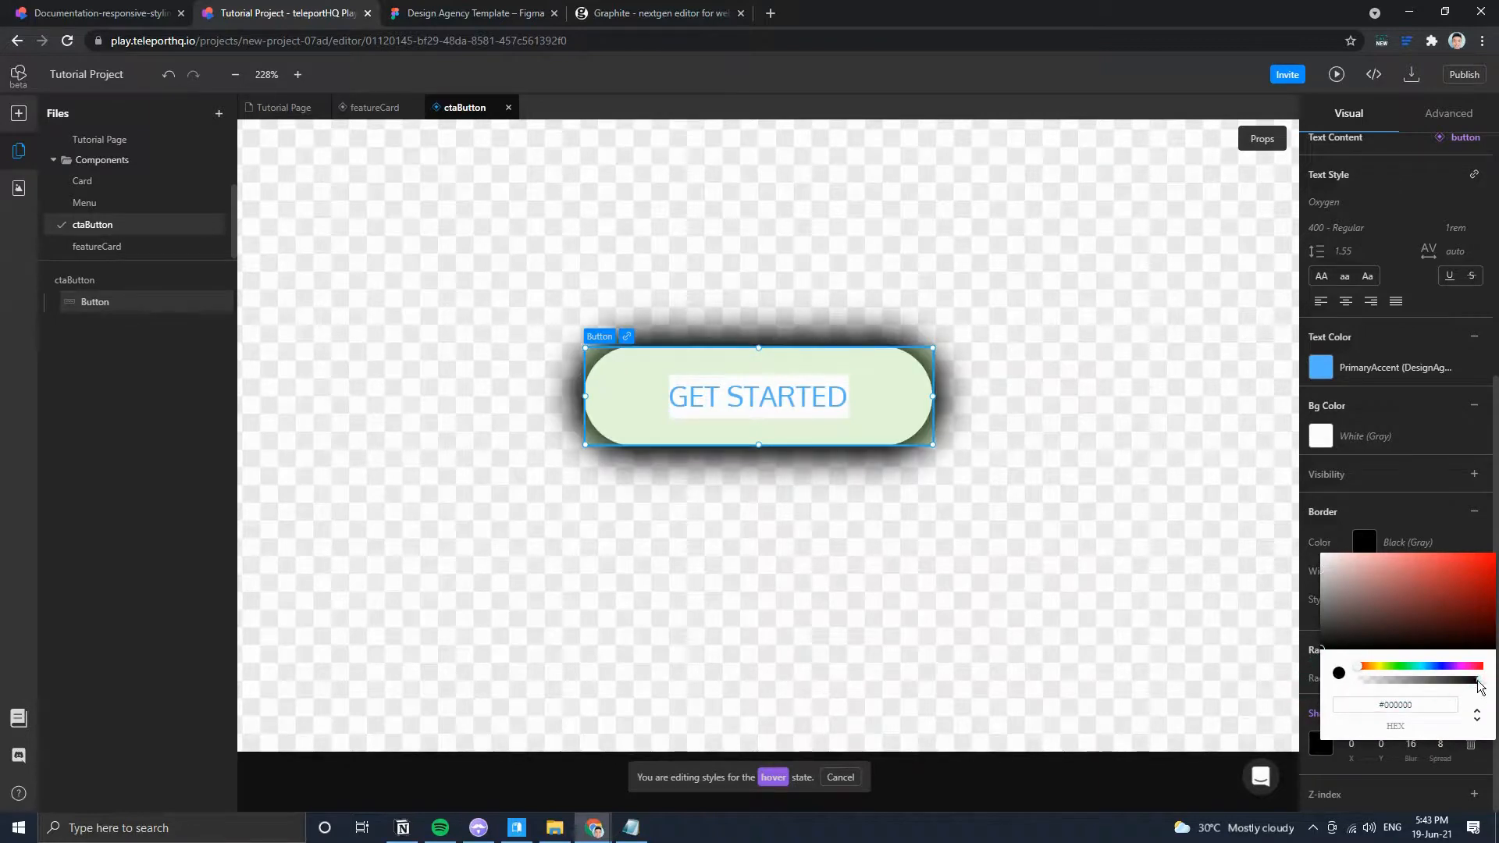
drag(1478, 682, 1386, 684)
double_click(1445, 705)
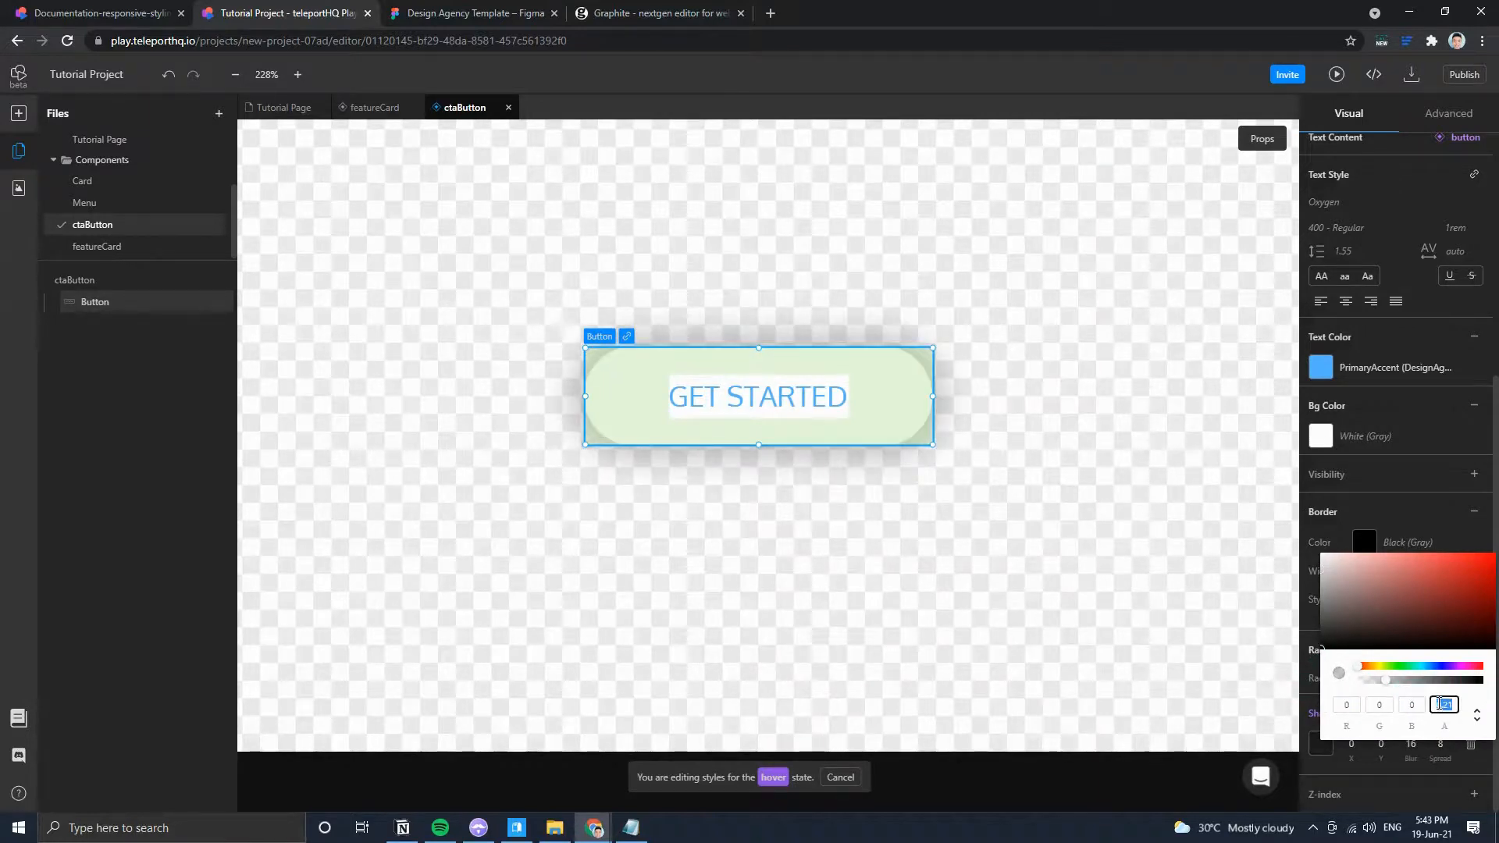
text(0.05)
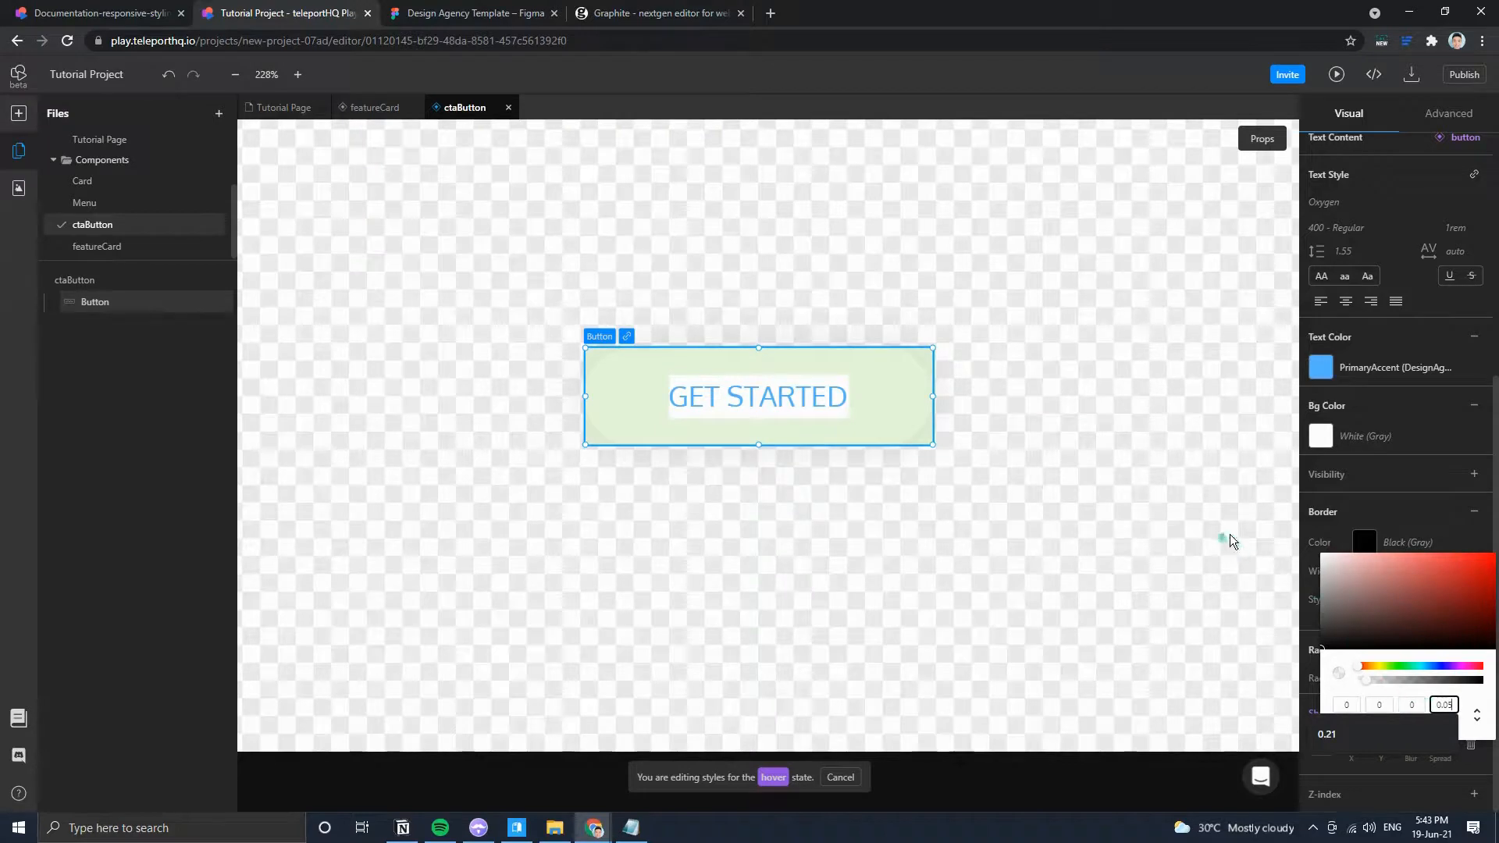
Add a transform property to the Button's hover state.
click(1434, 123)
click(1434, 121)
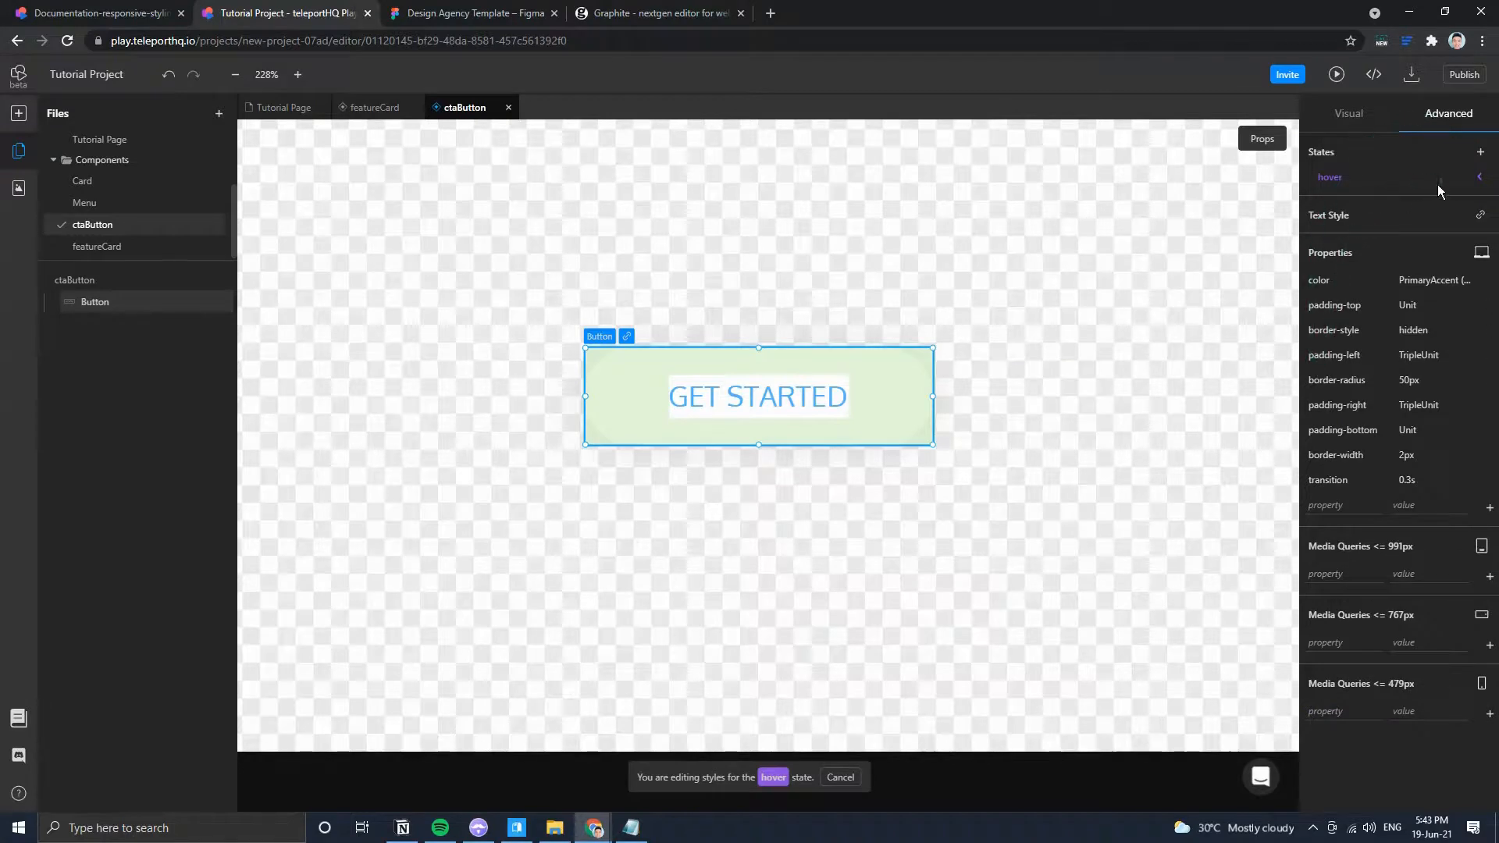
click(1480, 181)
click(1347, 225)
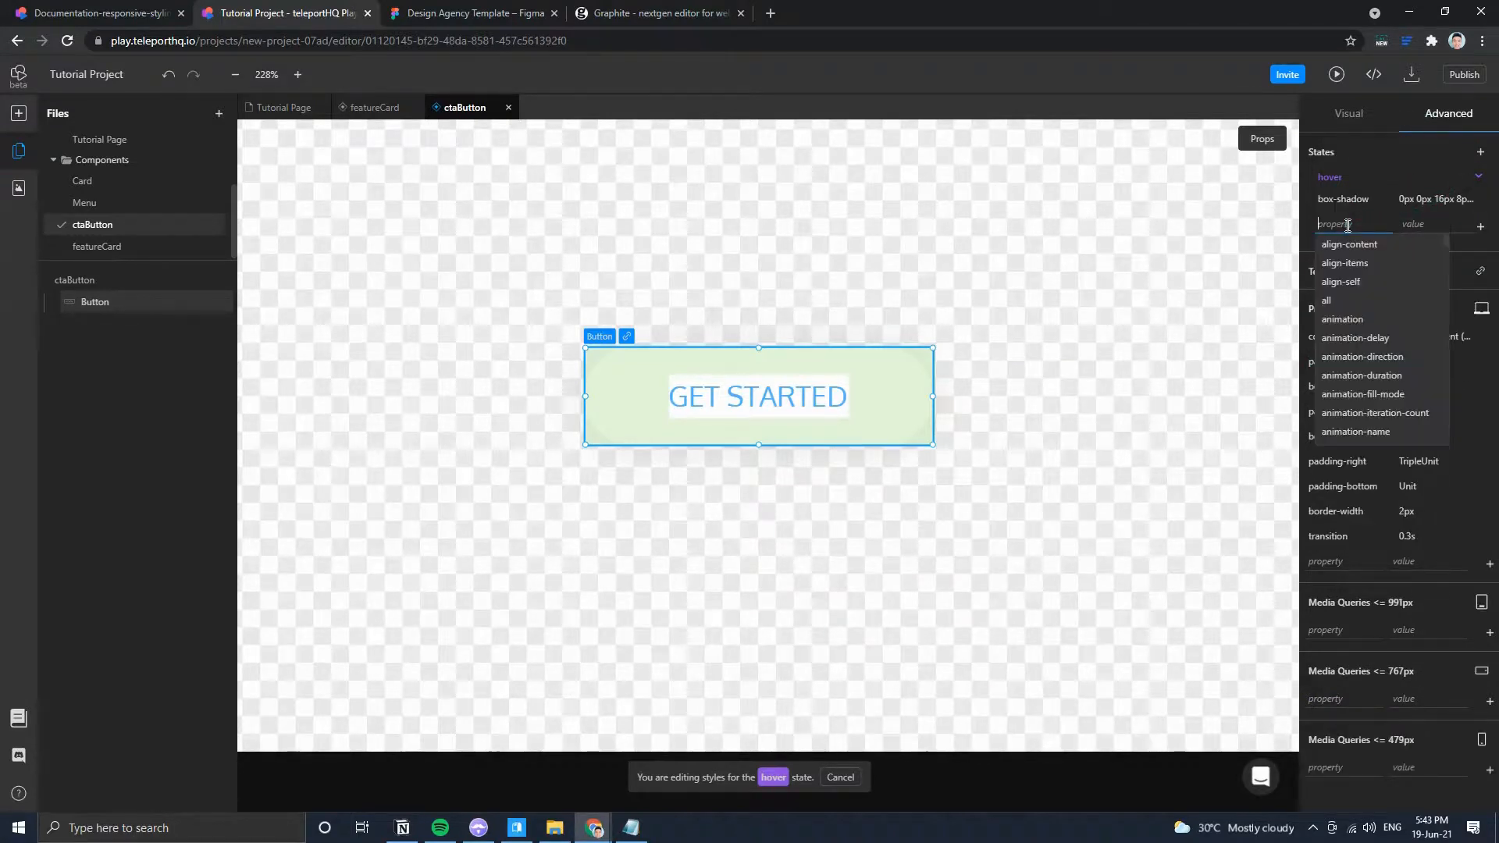
click(1350, 119)
click(1434, 113)
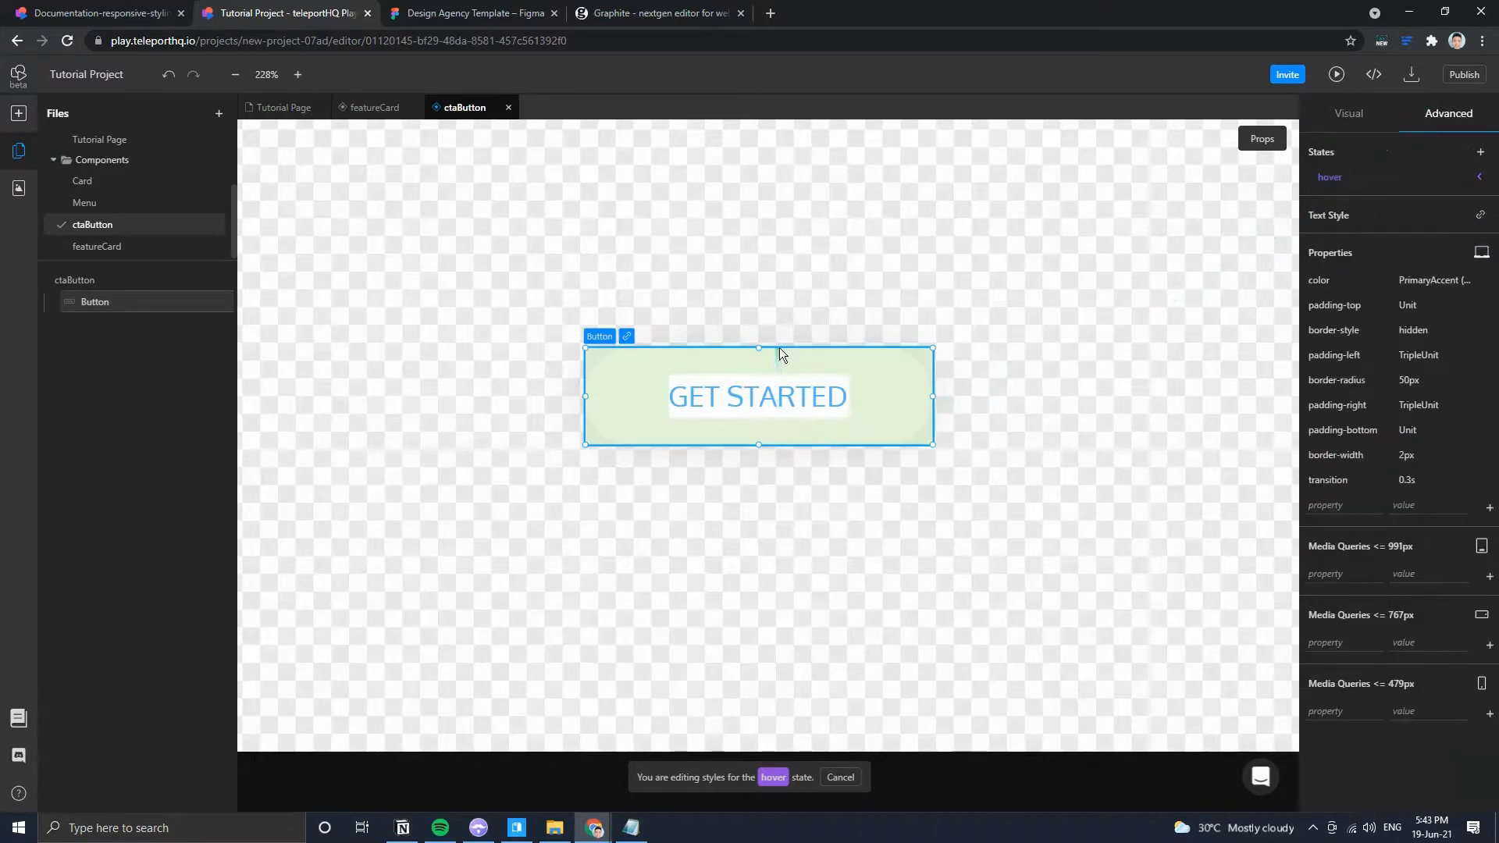
click(1472, 179)
click(1325, 225)
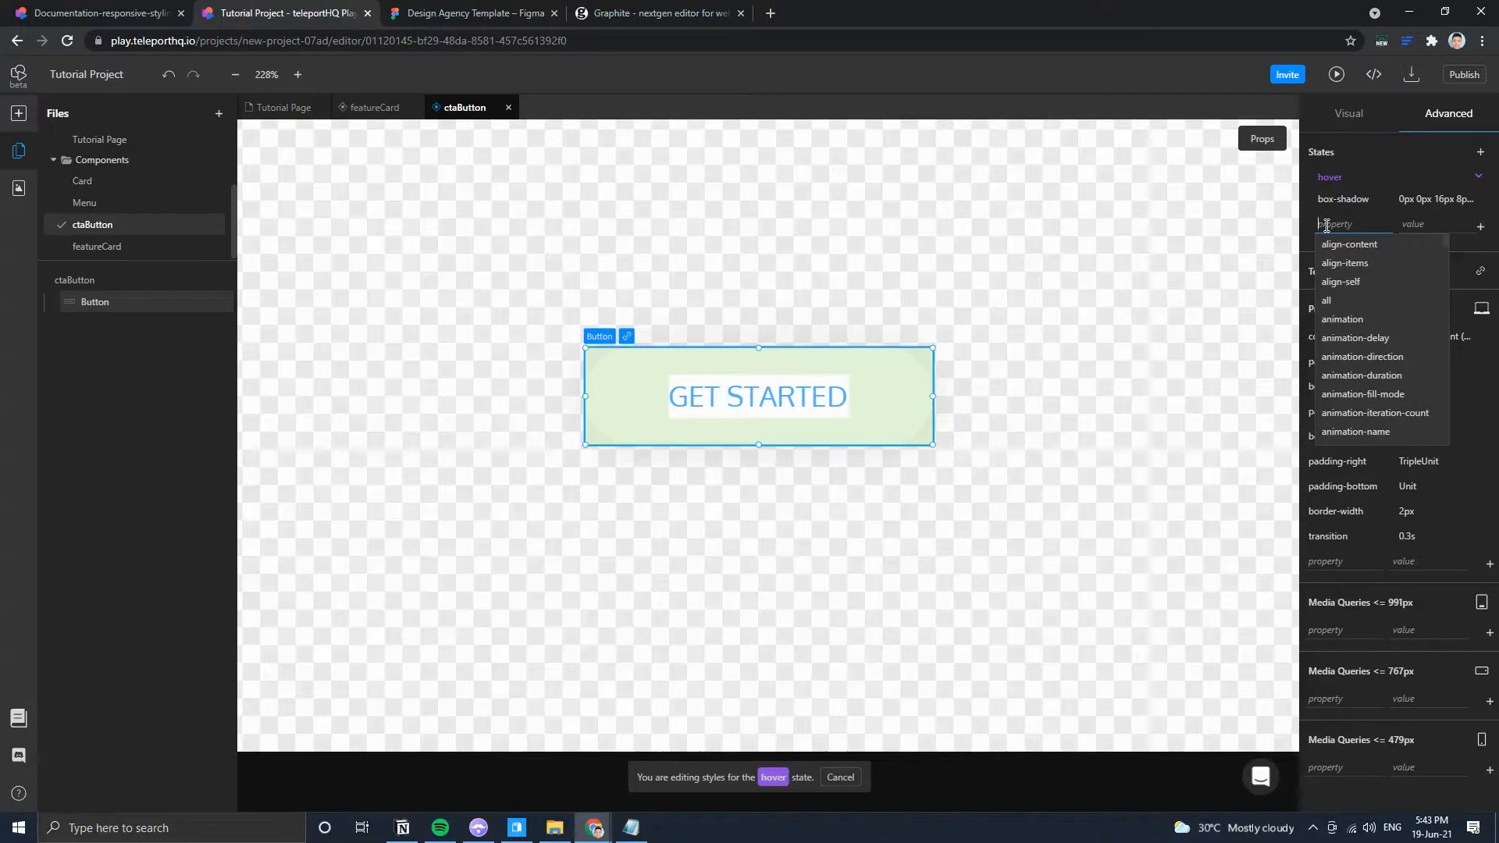
text(transform)
key(Return)
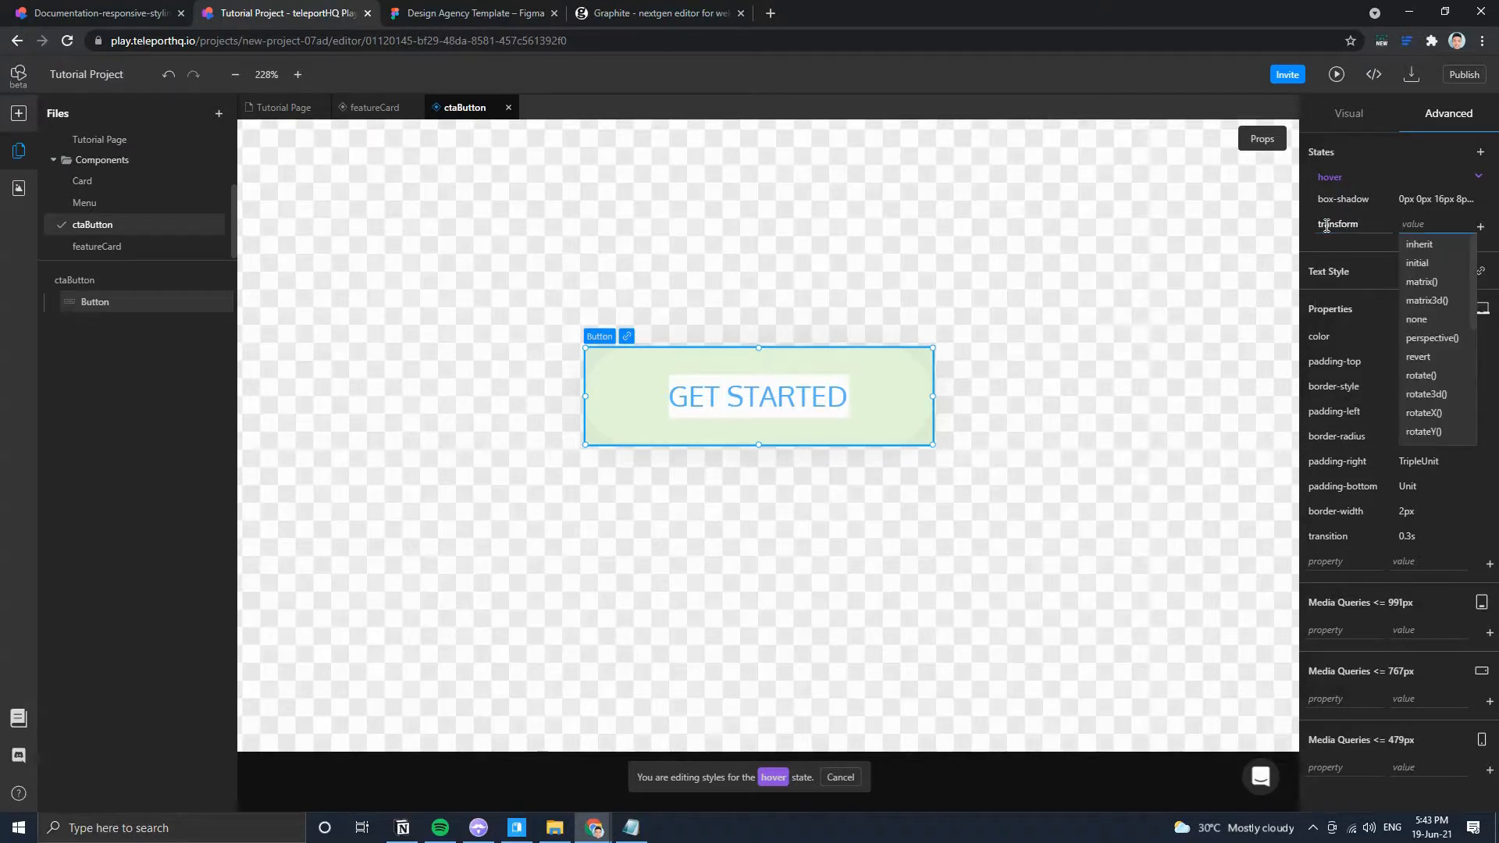
Set the hover state's transform value to translateY(-4px).
text(tran)
key(Down)
key(Down)
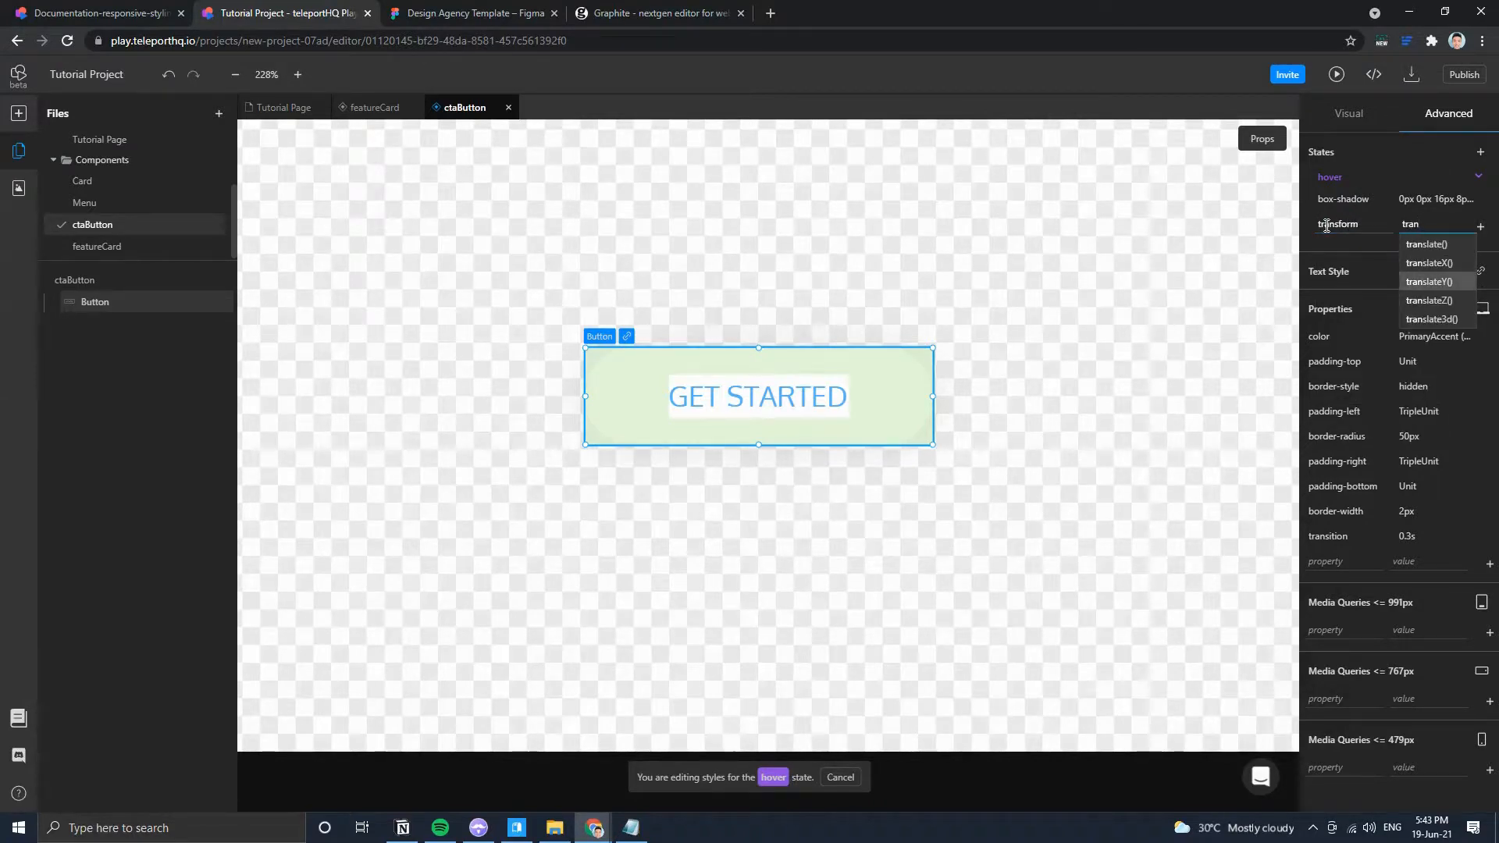
key(Return)
click(1446, 224)
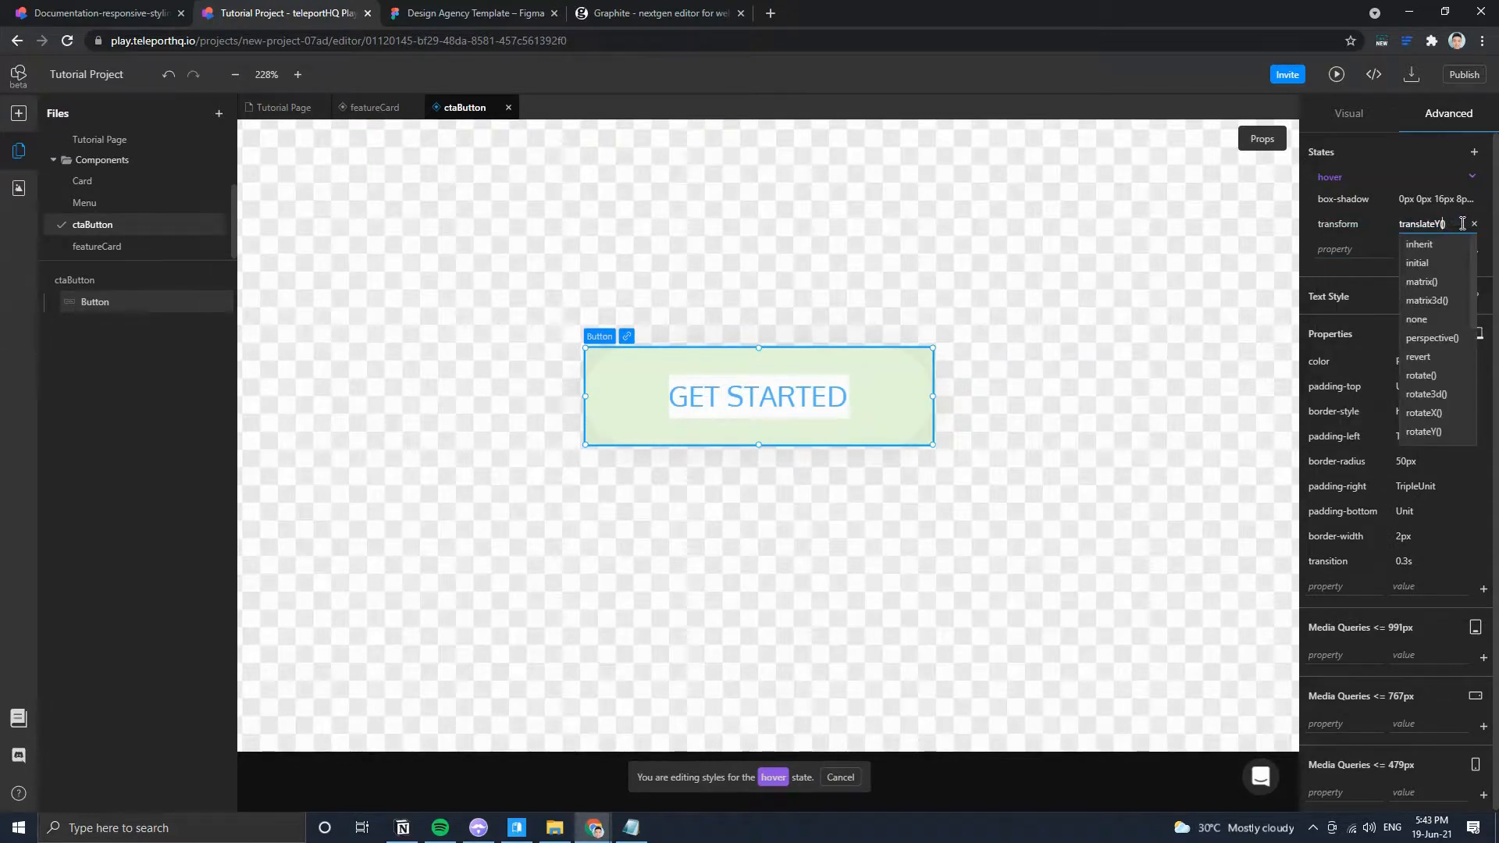
text(-4)
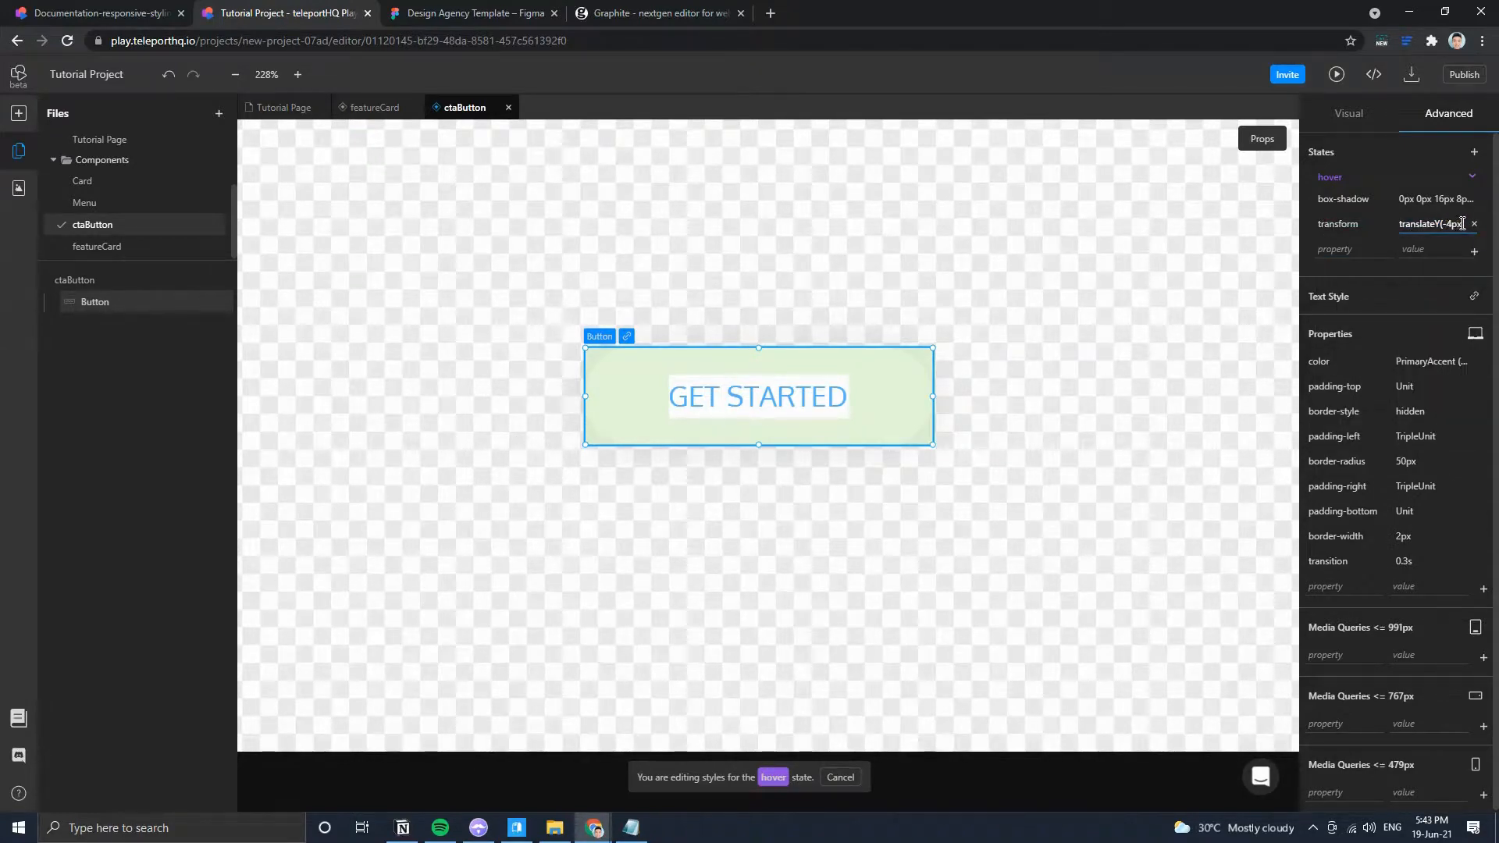
click(1351, 249)
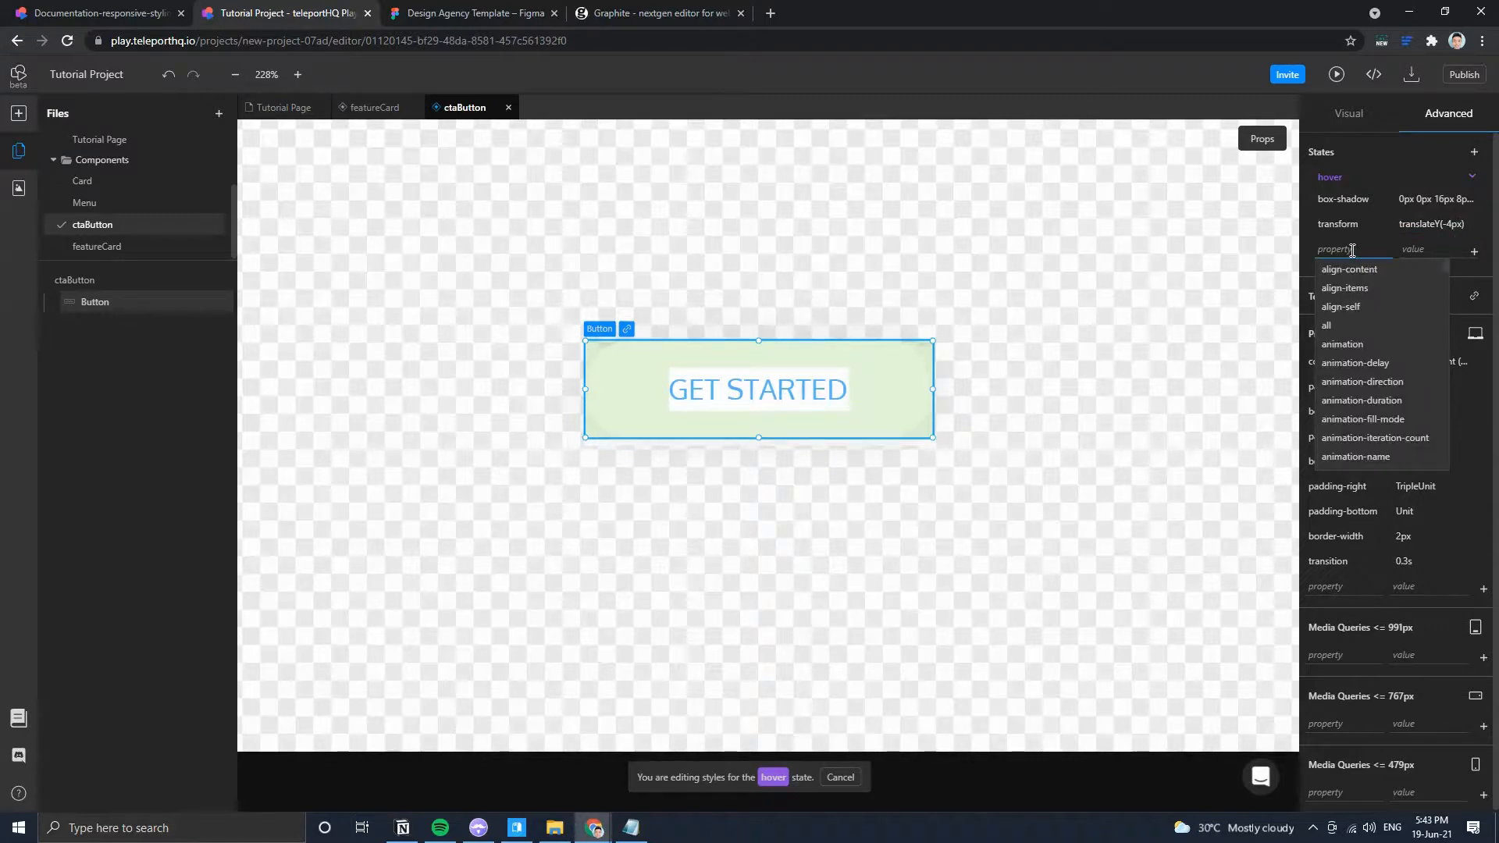
text(transit)
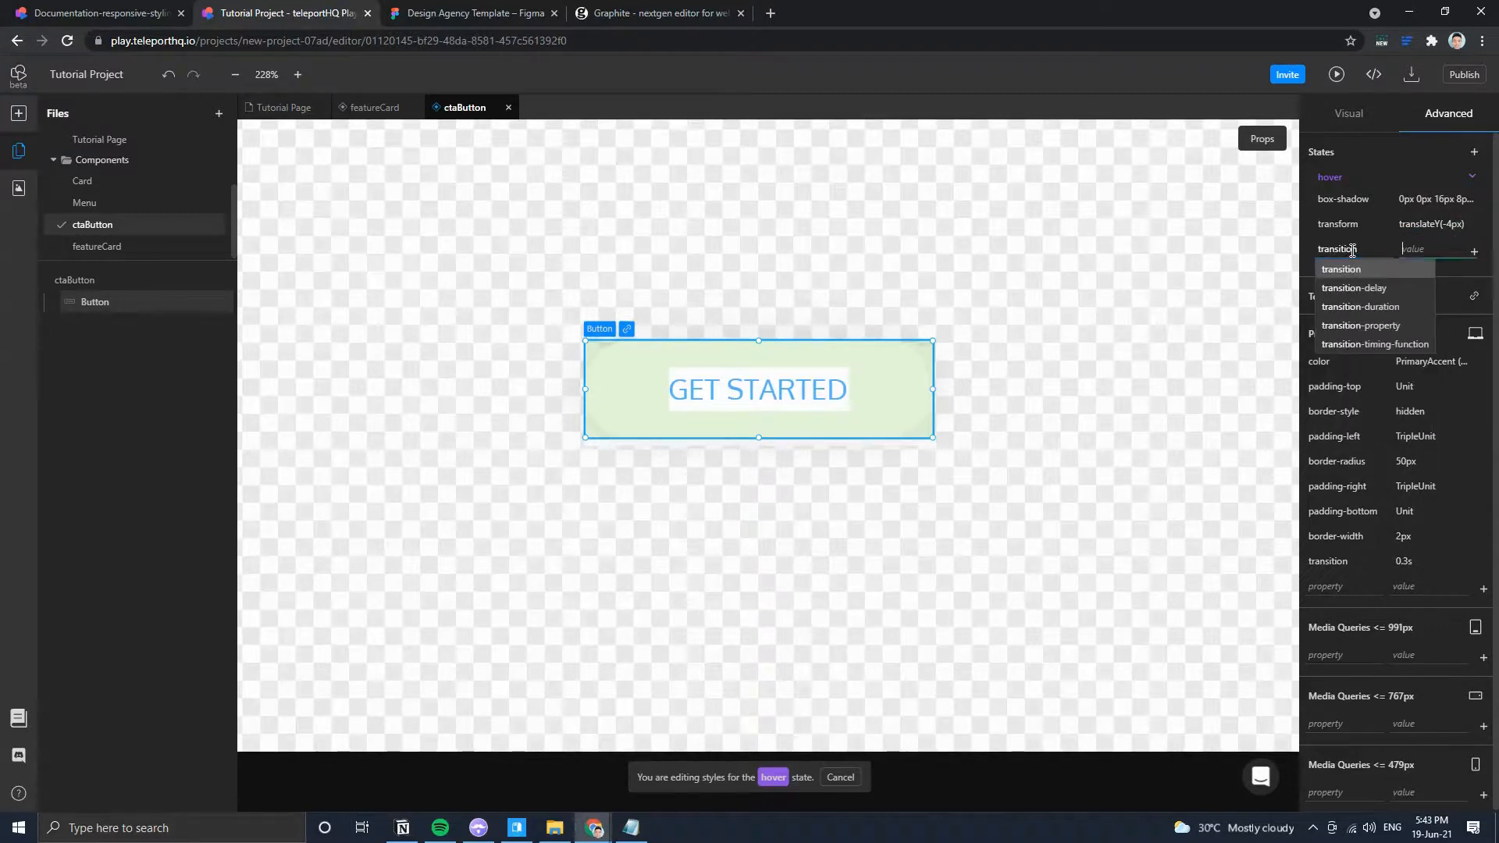
text(ion)
key(Return)
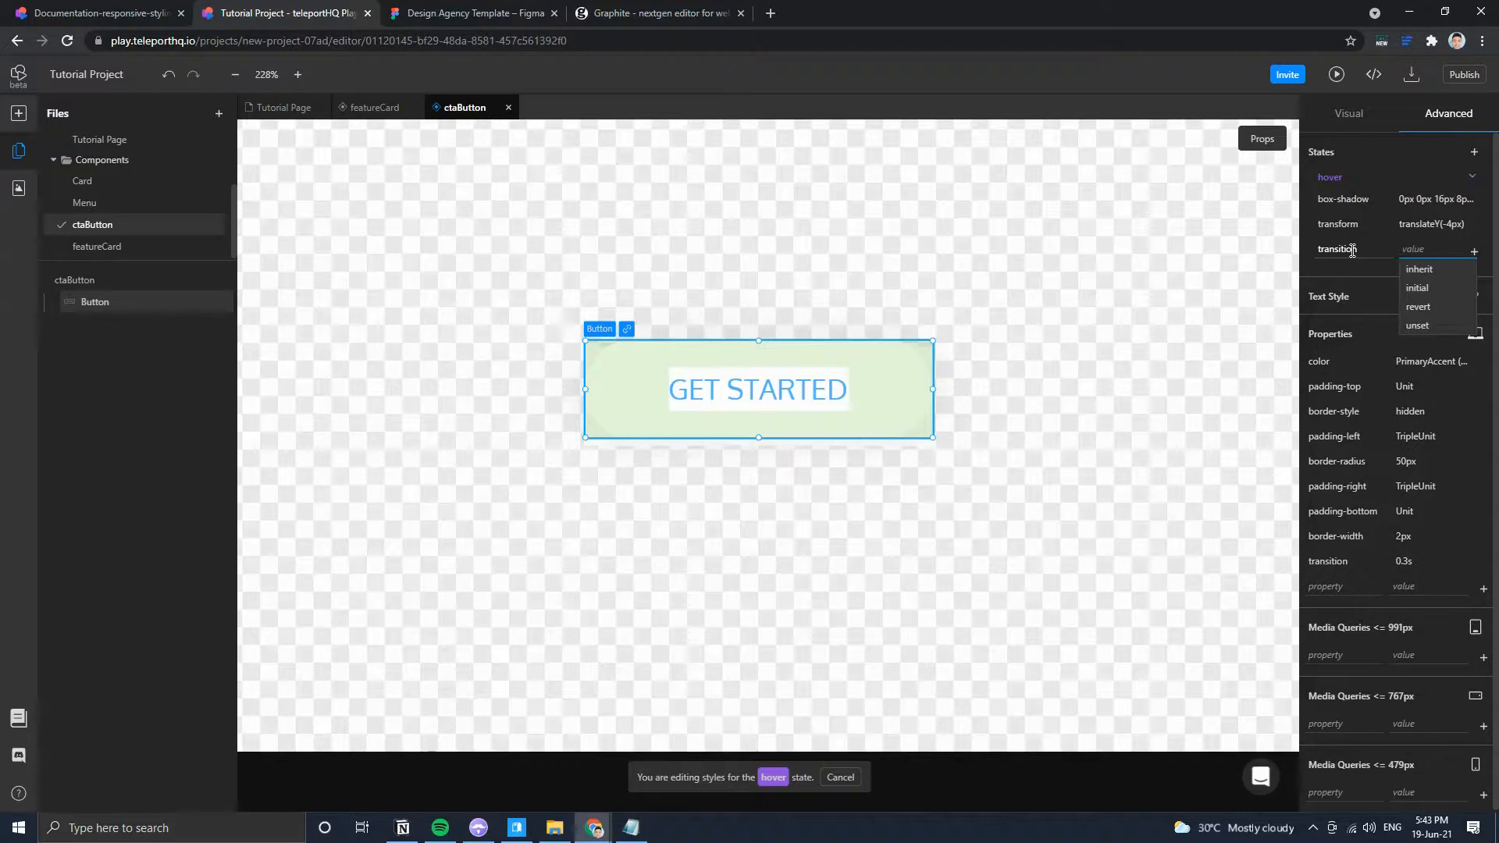
double_click(1351, 249)
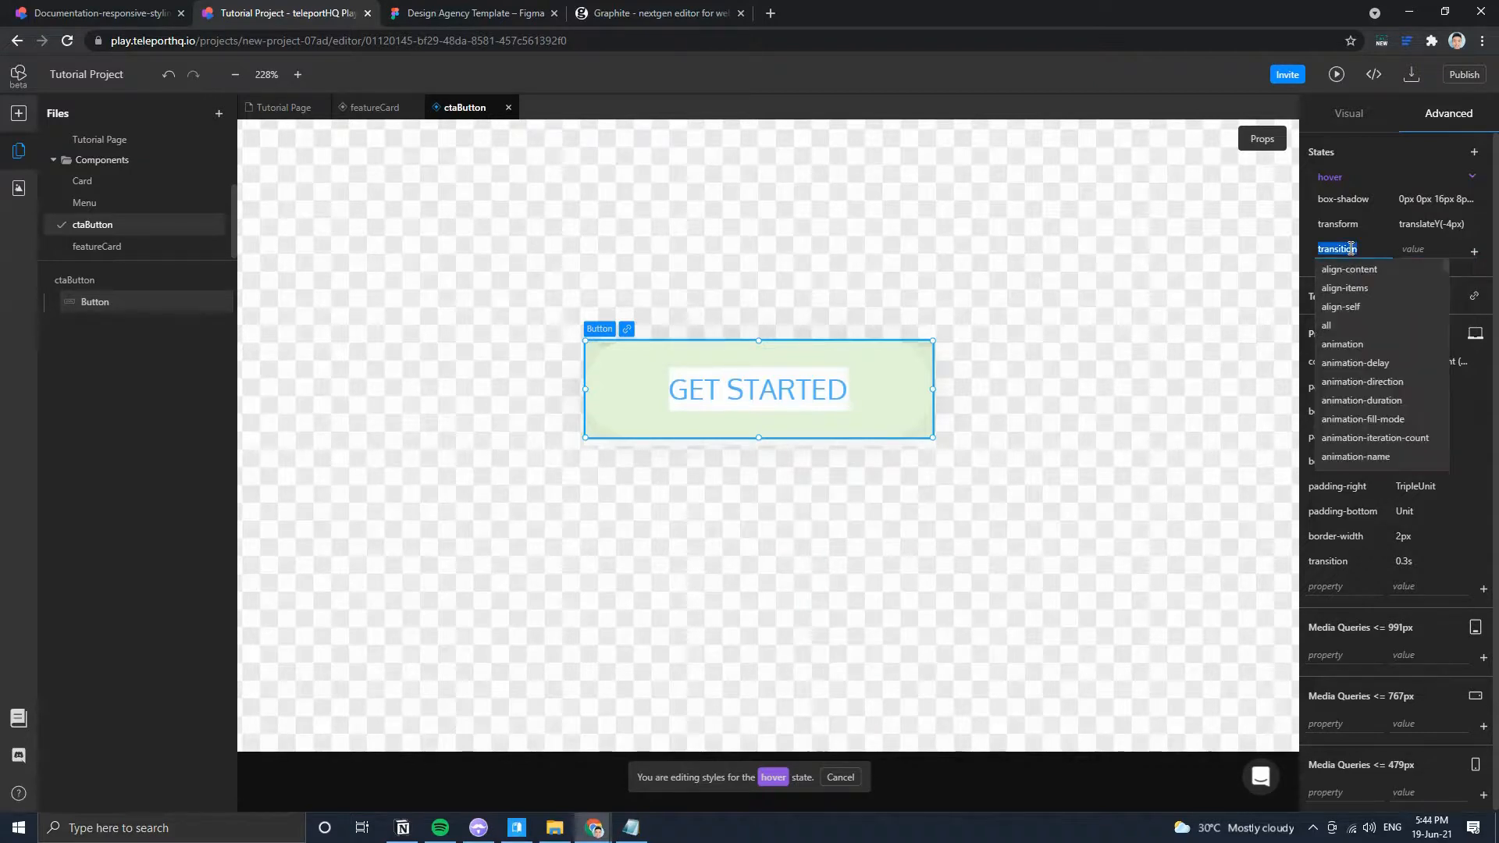
key(BackSpace)
click(1414, 584)
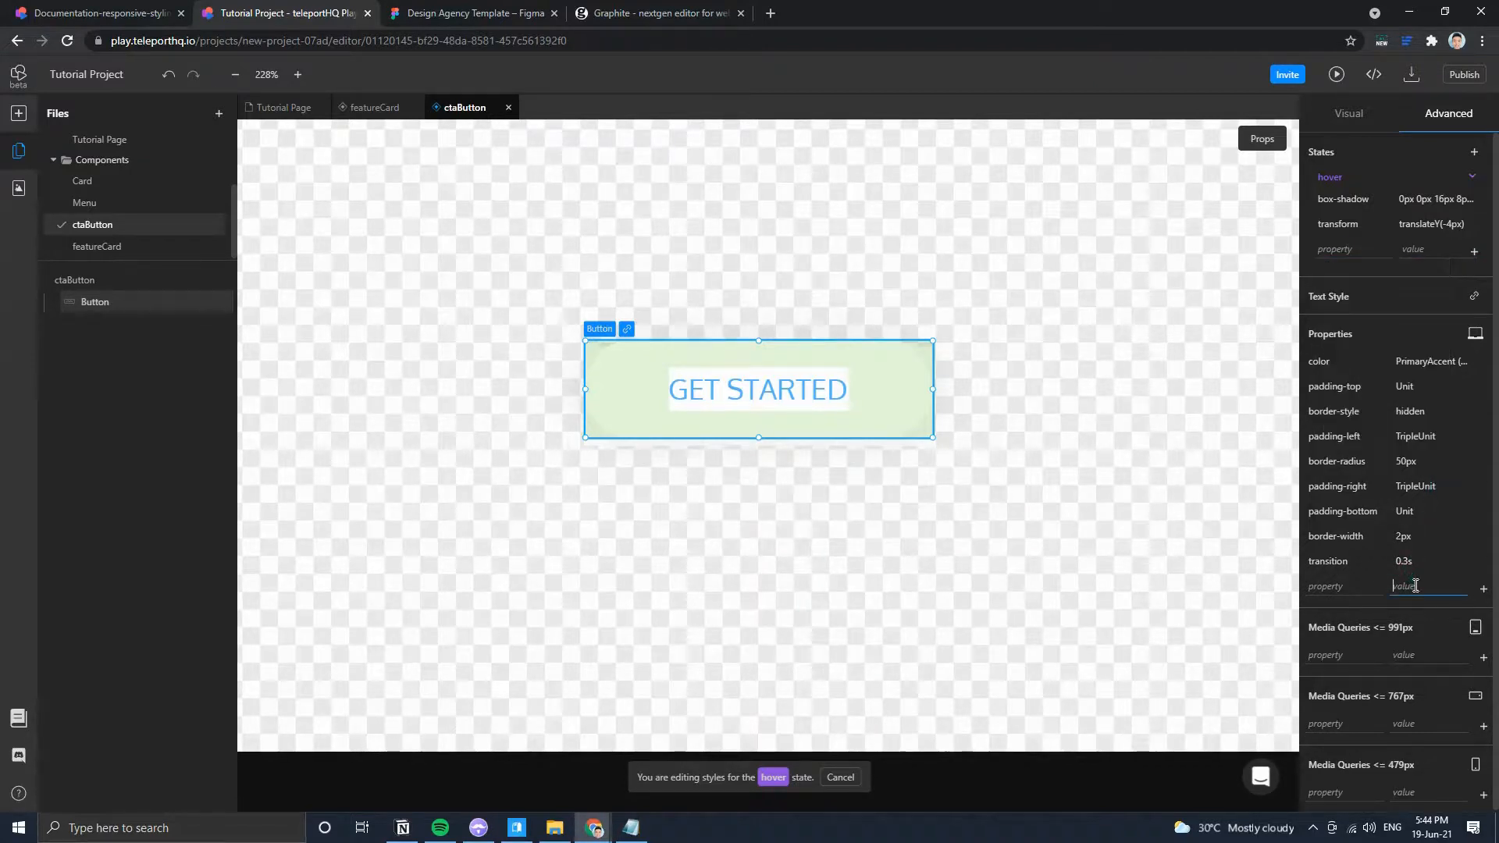
Stop editing the Button's hover state and return to the Tutorial Page.
click(1182, 347)
click(1360, 117)
click(1326, 180)
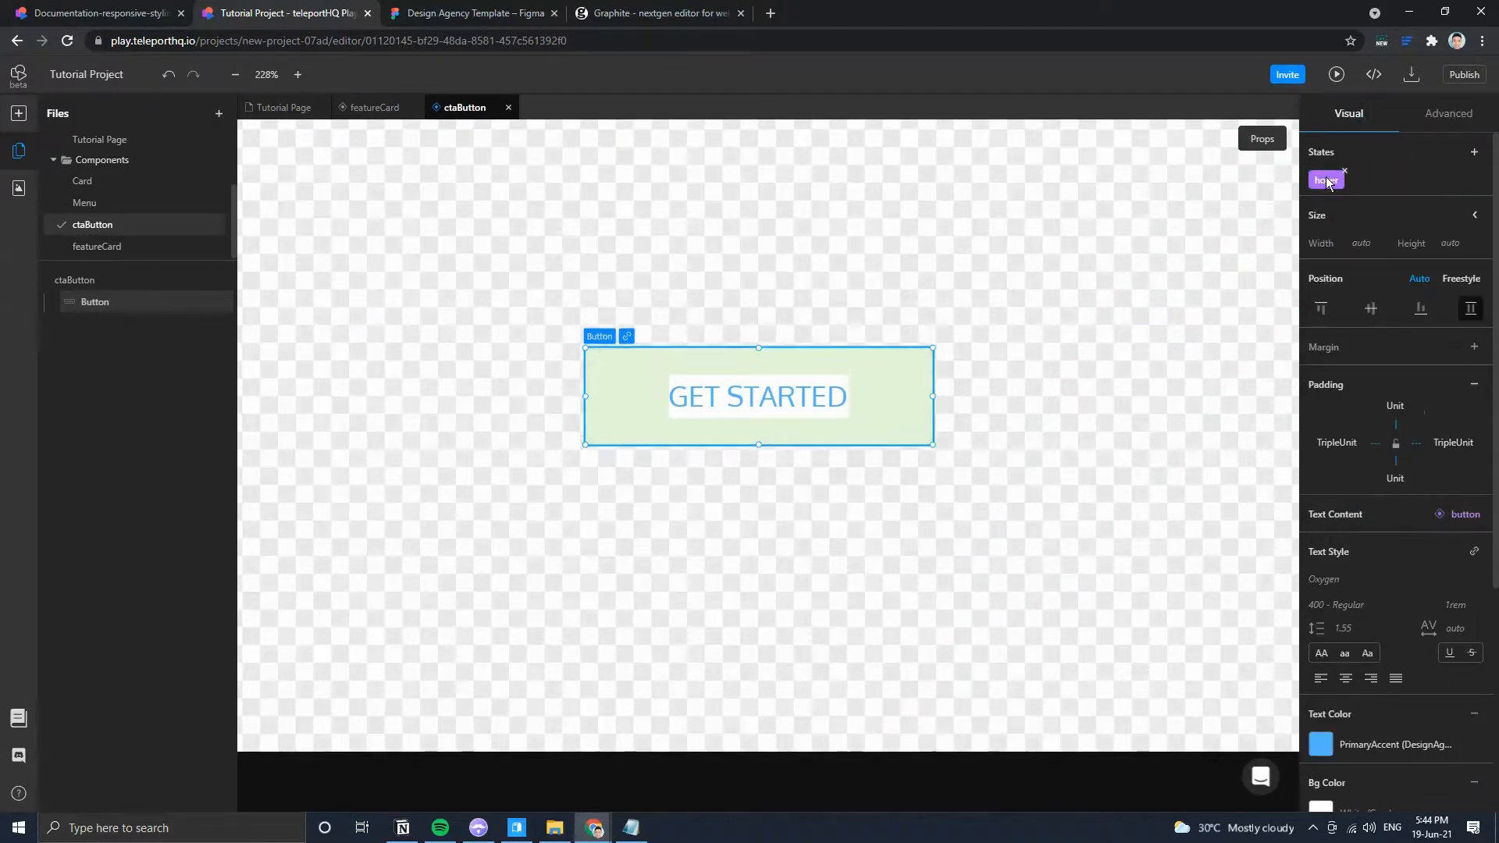
click(289, 108)
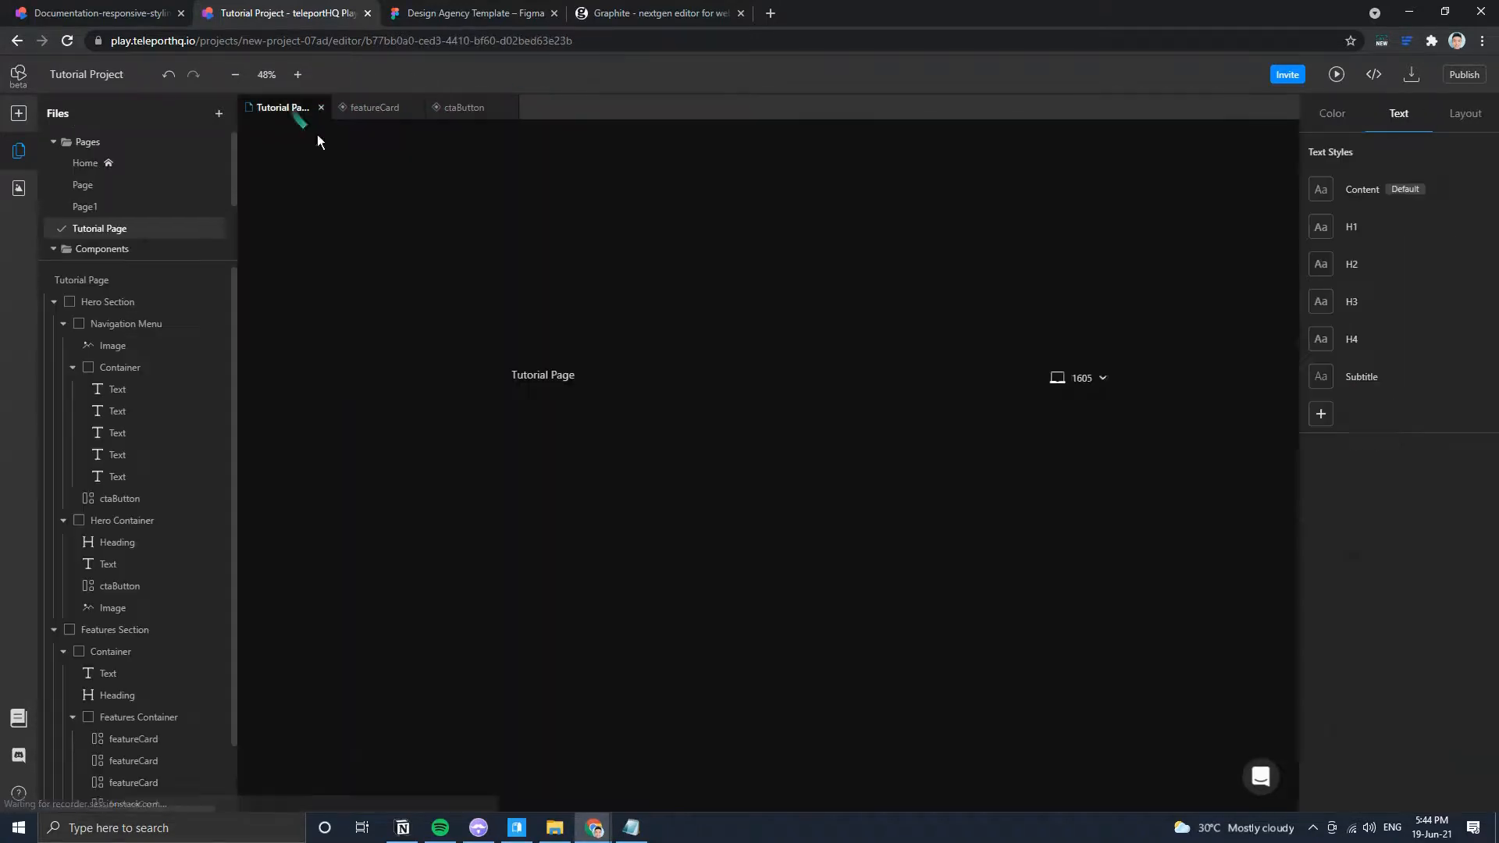
click(373, 101)
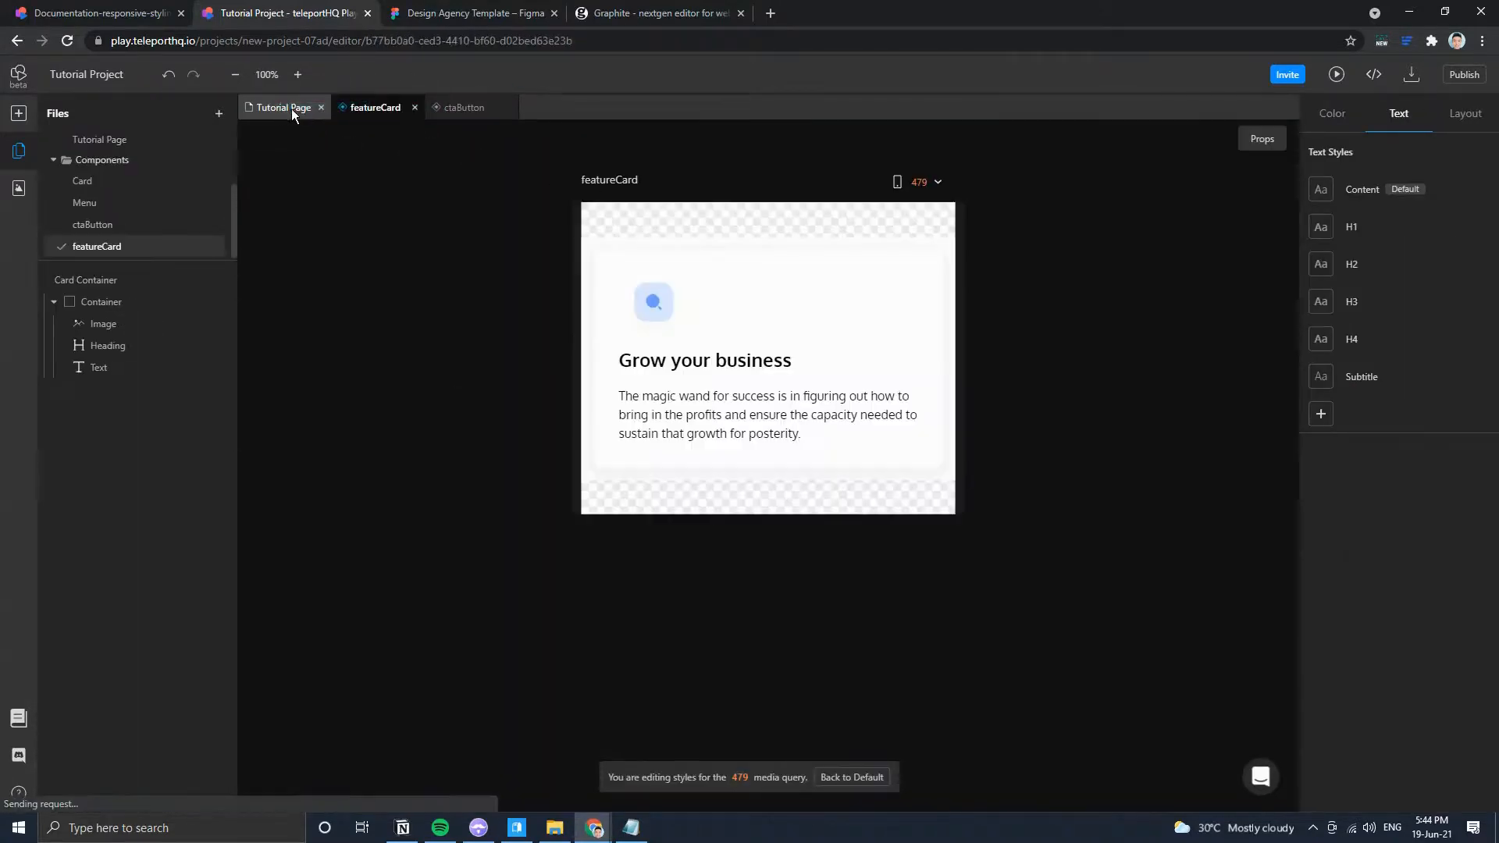
click(292, 109)
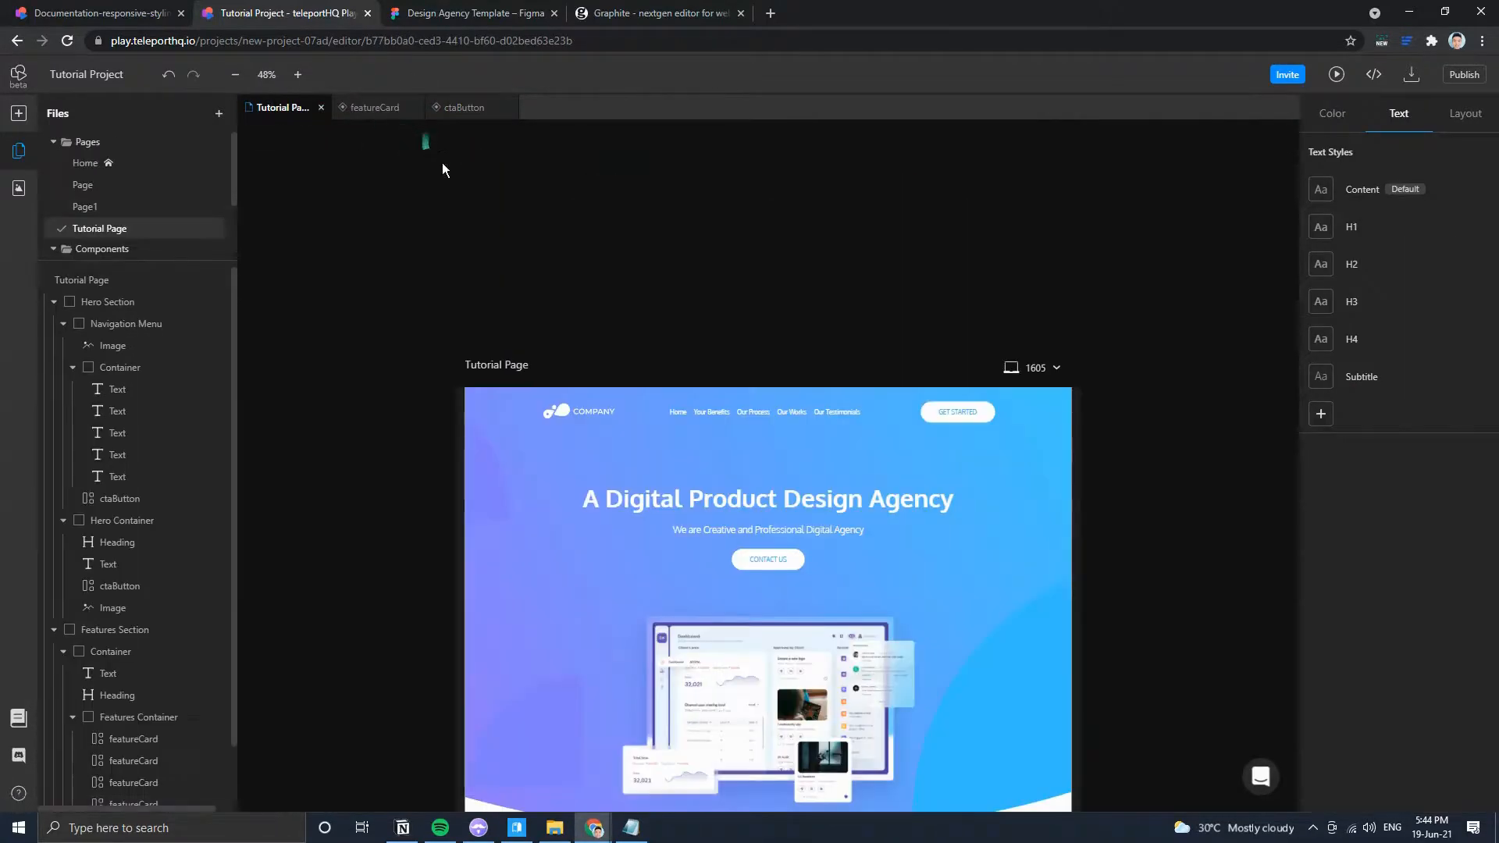
Preview the Tutorial Page in the browser and check the hover effect on the CONTACT US button.
click(1336, 75)
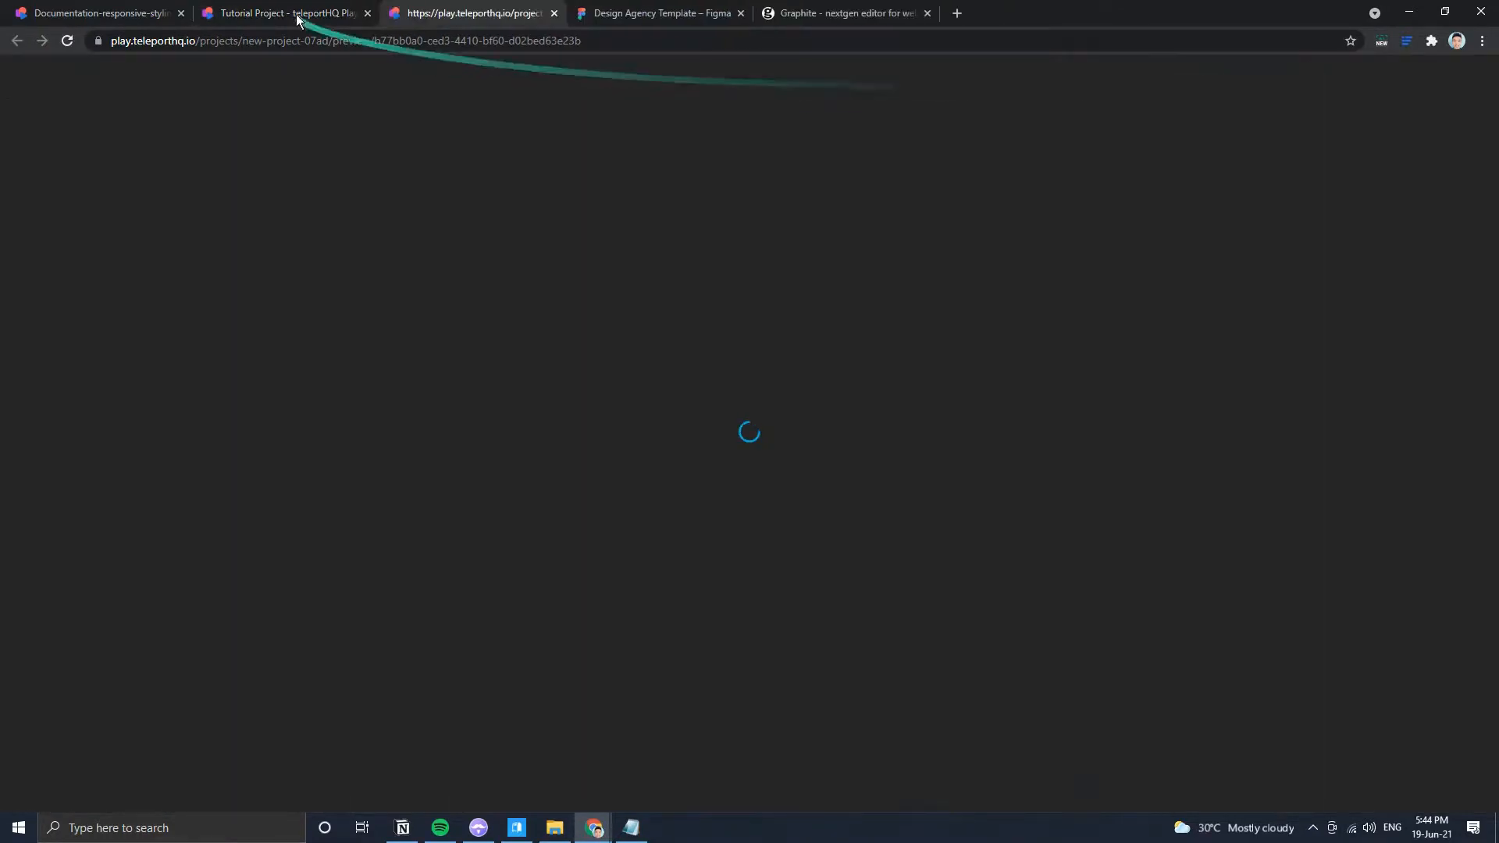
click(285, 13)
click(473, 13)
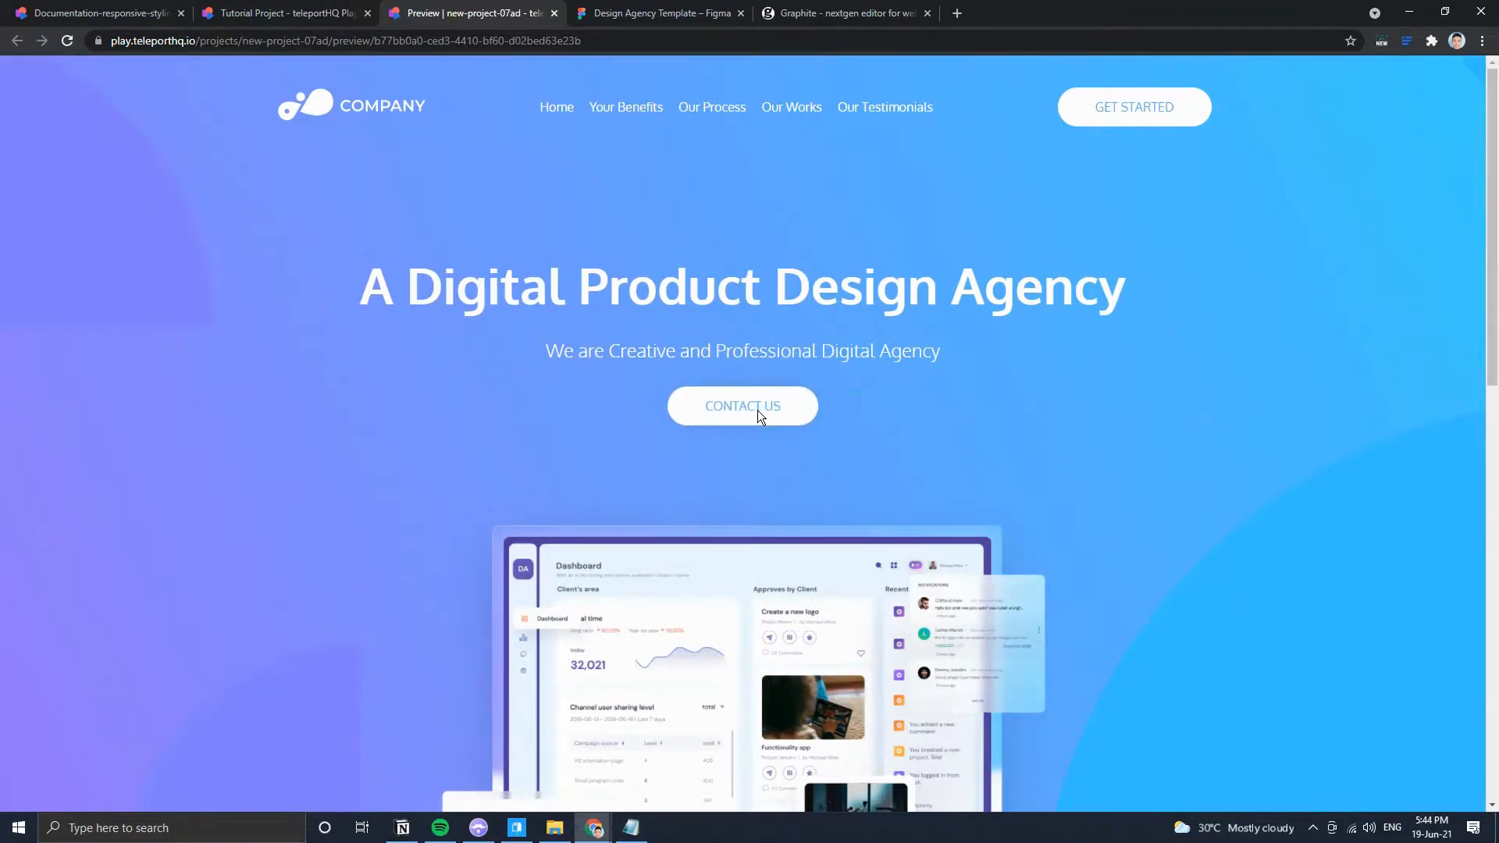
Return to the editor and check the Scroll To link options of the hero's CONTACT US button.
click(281, 13)
click(750, 552)
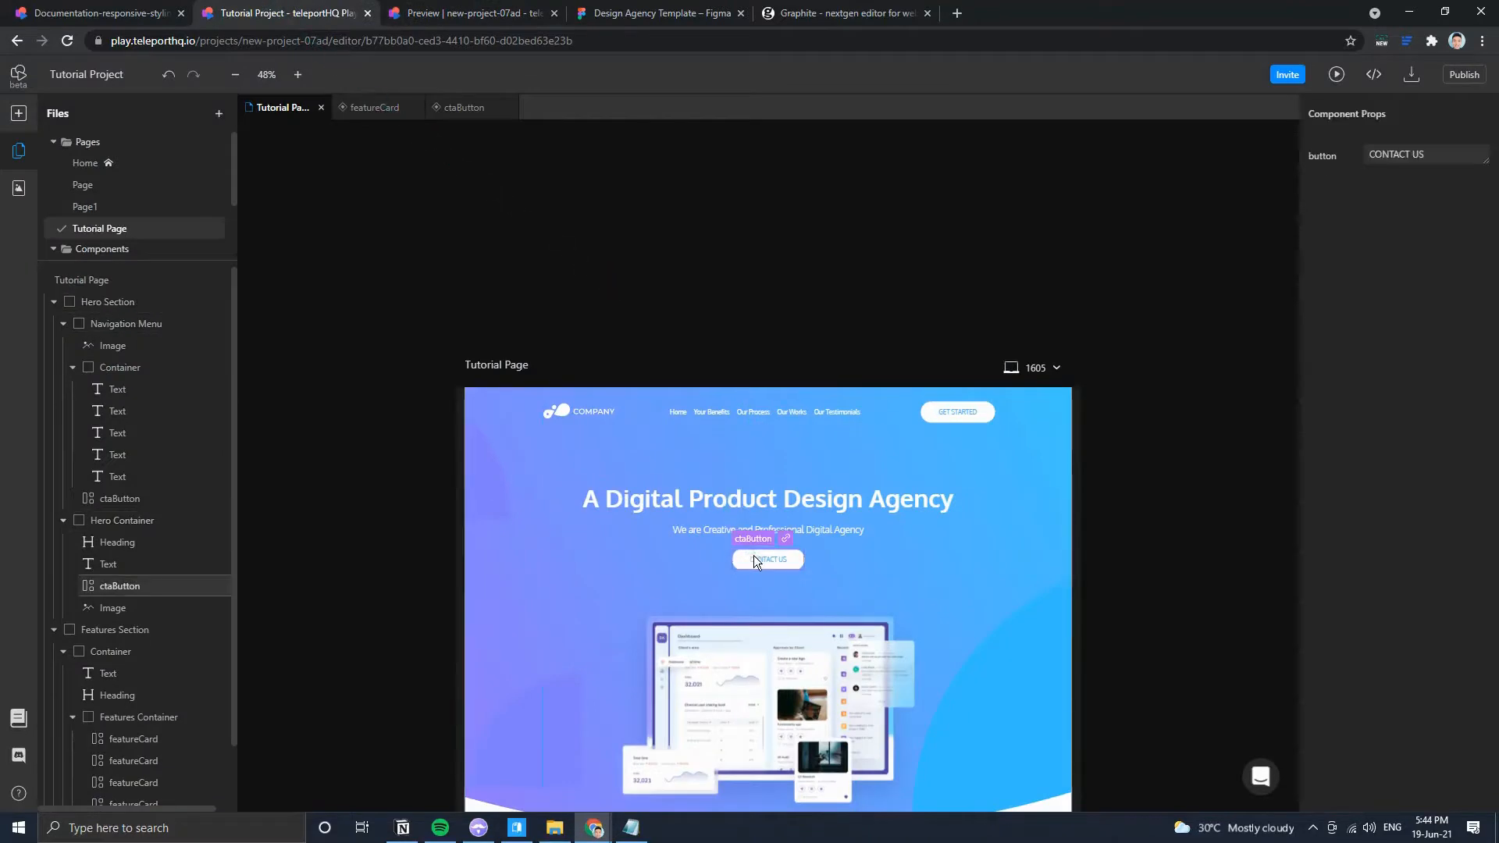
click(787, 538)
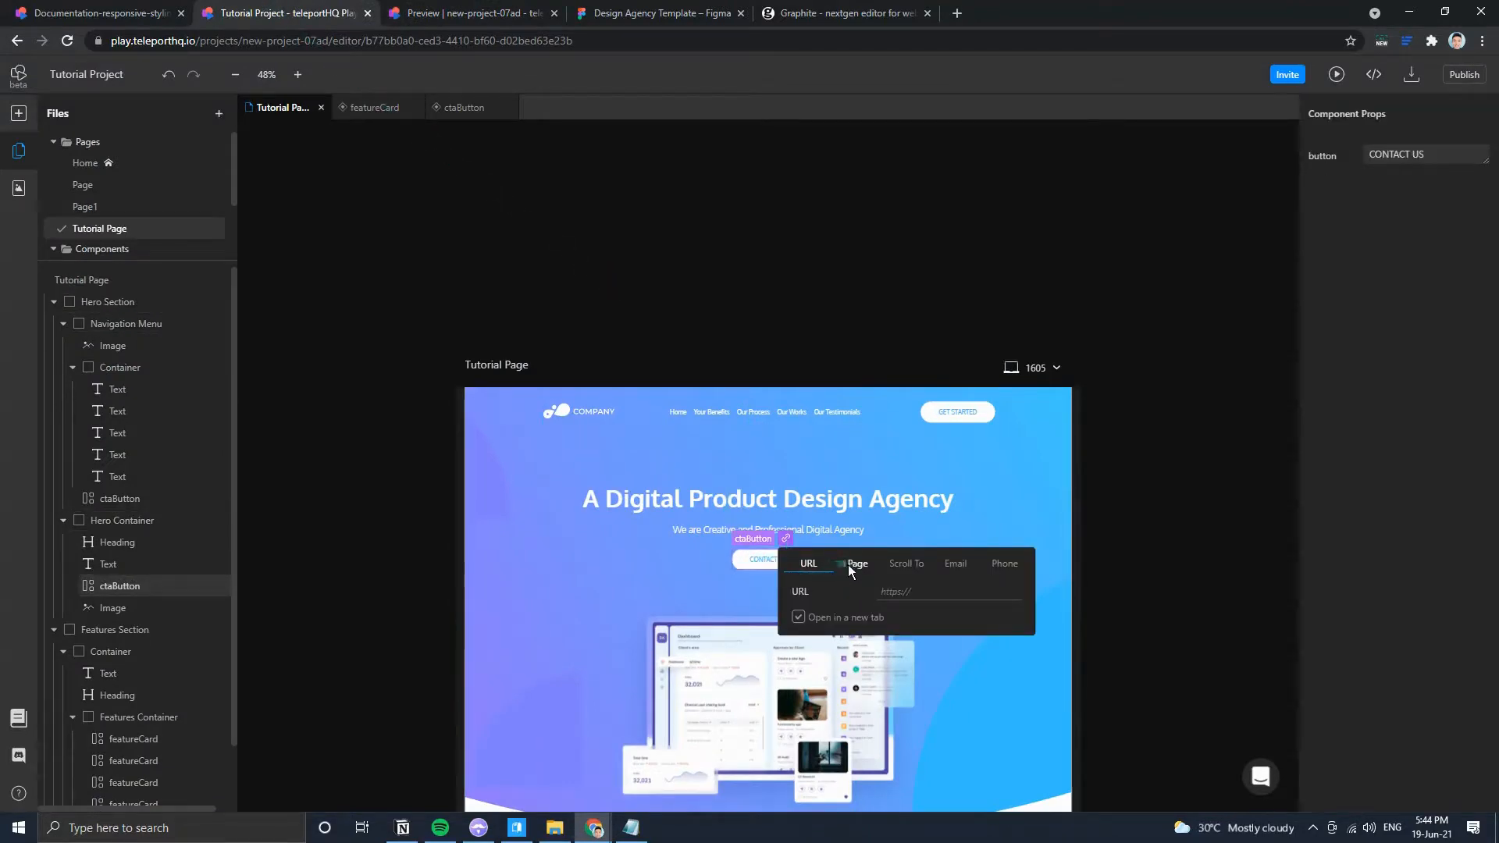
click(908, 562)
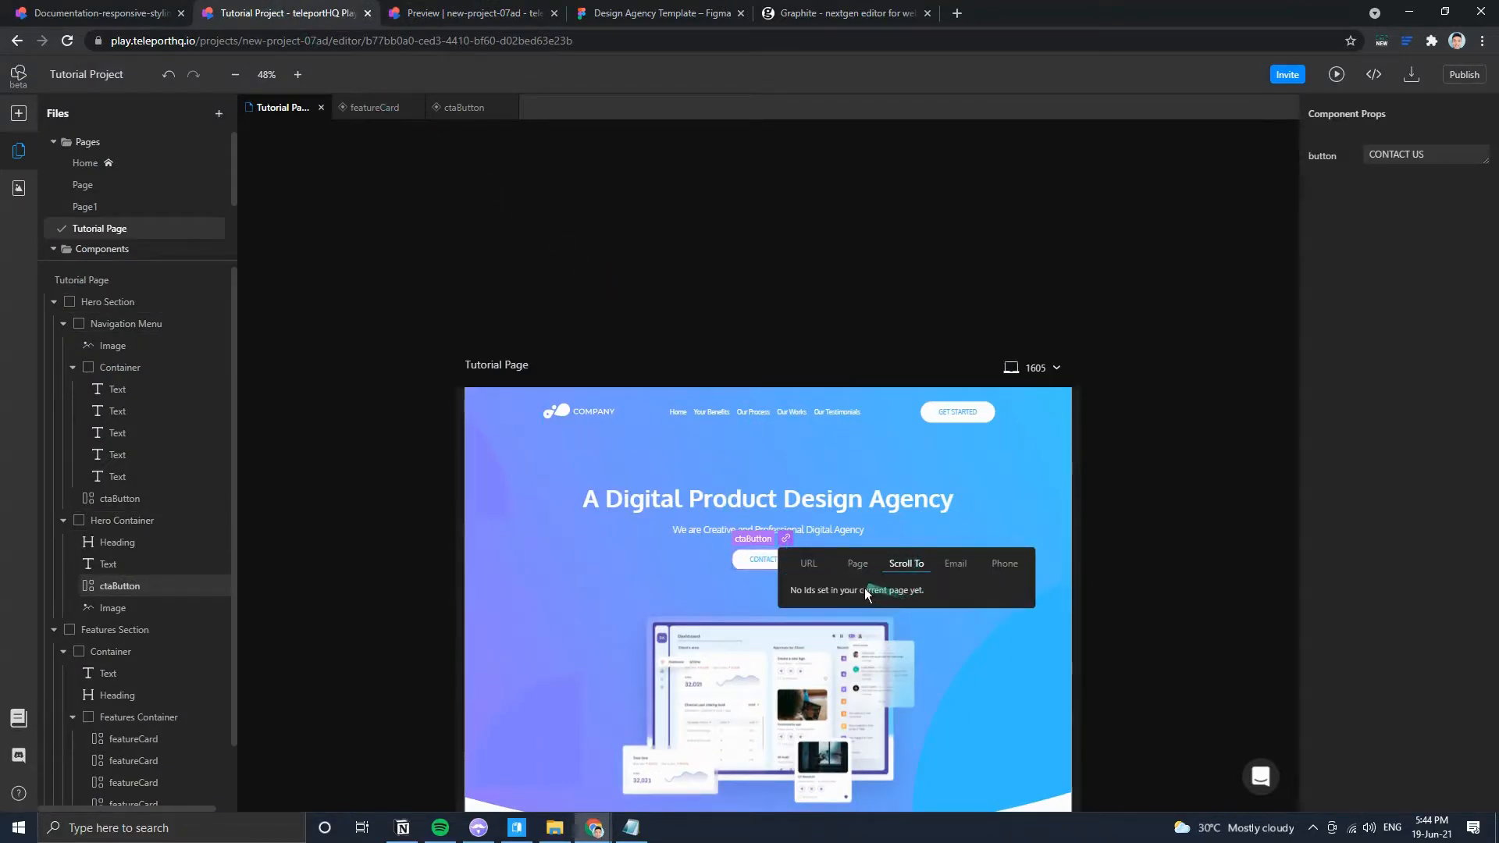
Give the Features Section the id features-section.
scroll(722, 655, down, 5)
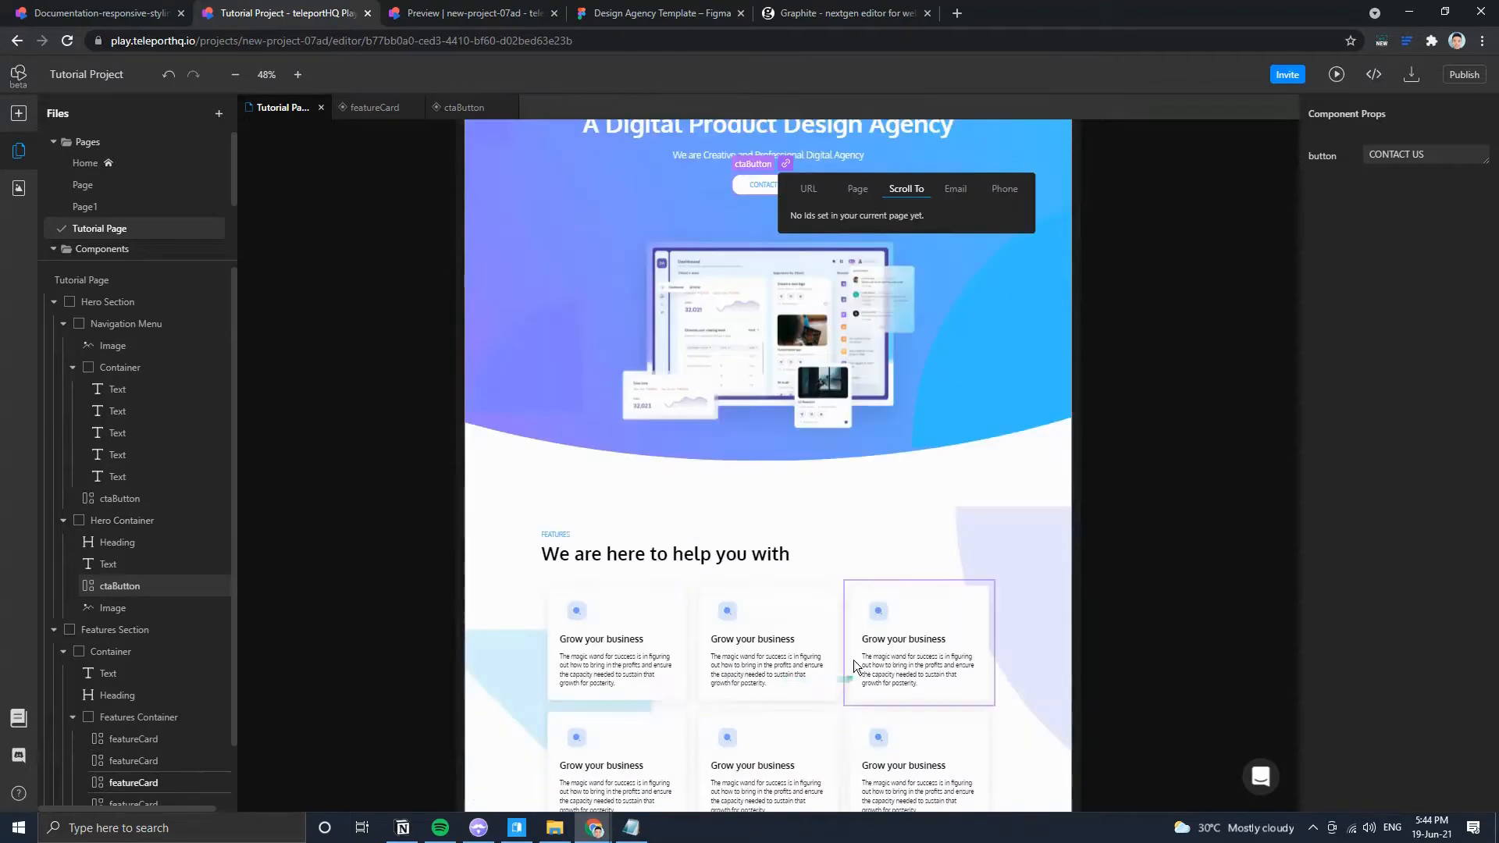
click(510, 526)
click(521, 495)
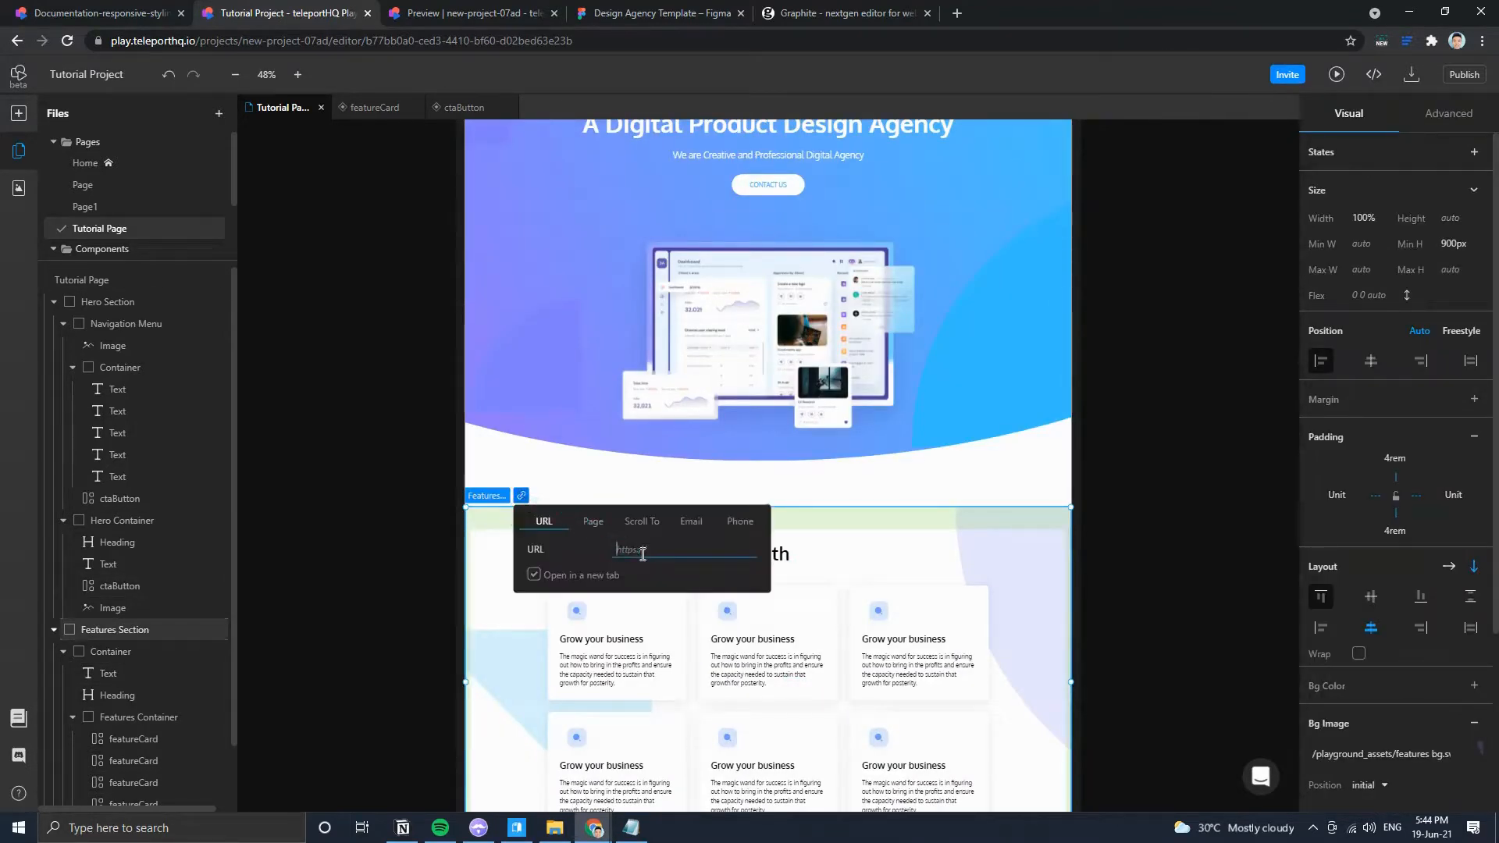
click(627, 551)
click(486, 495)
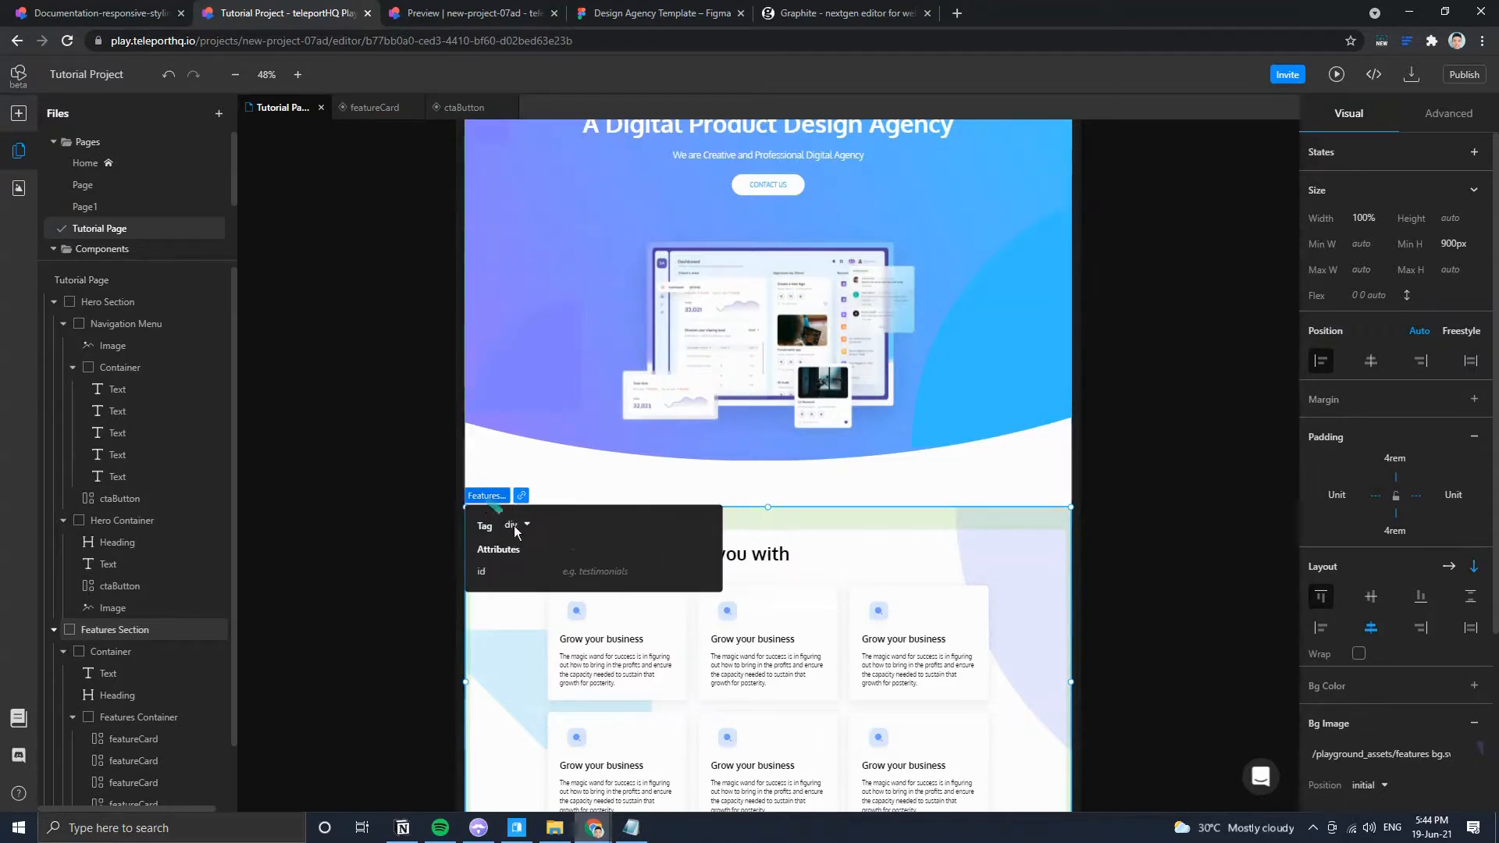
click(586, 571)
text(features-section)
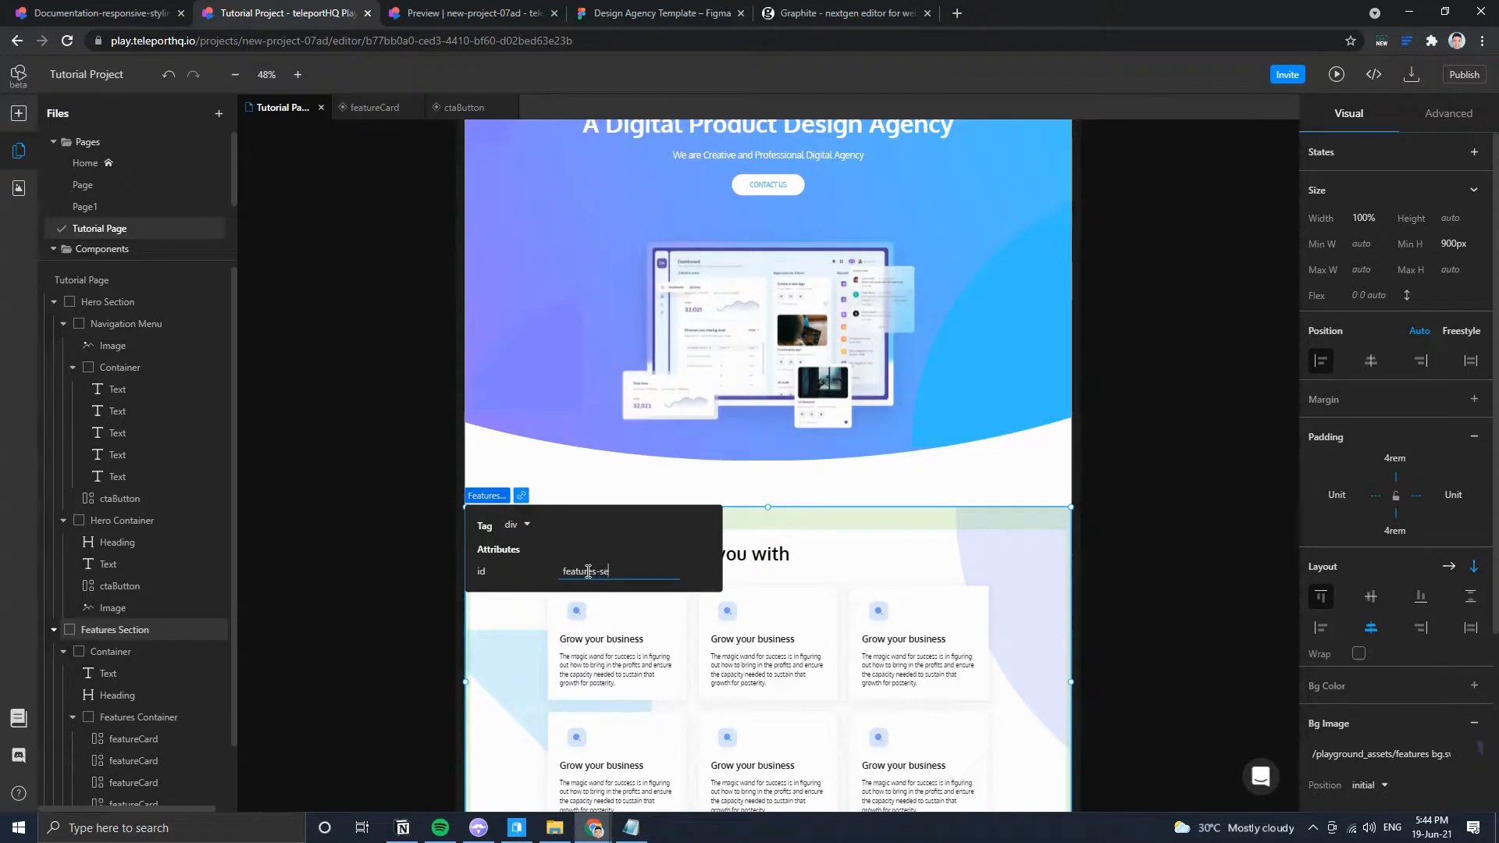
scroll(594, 564, up, 5)
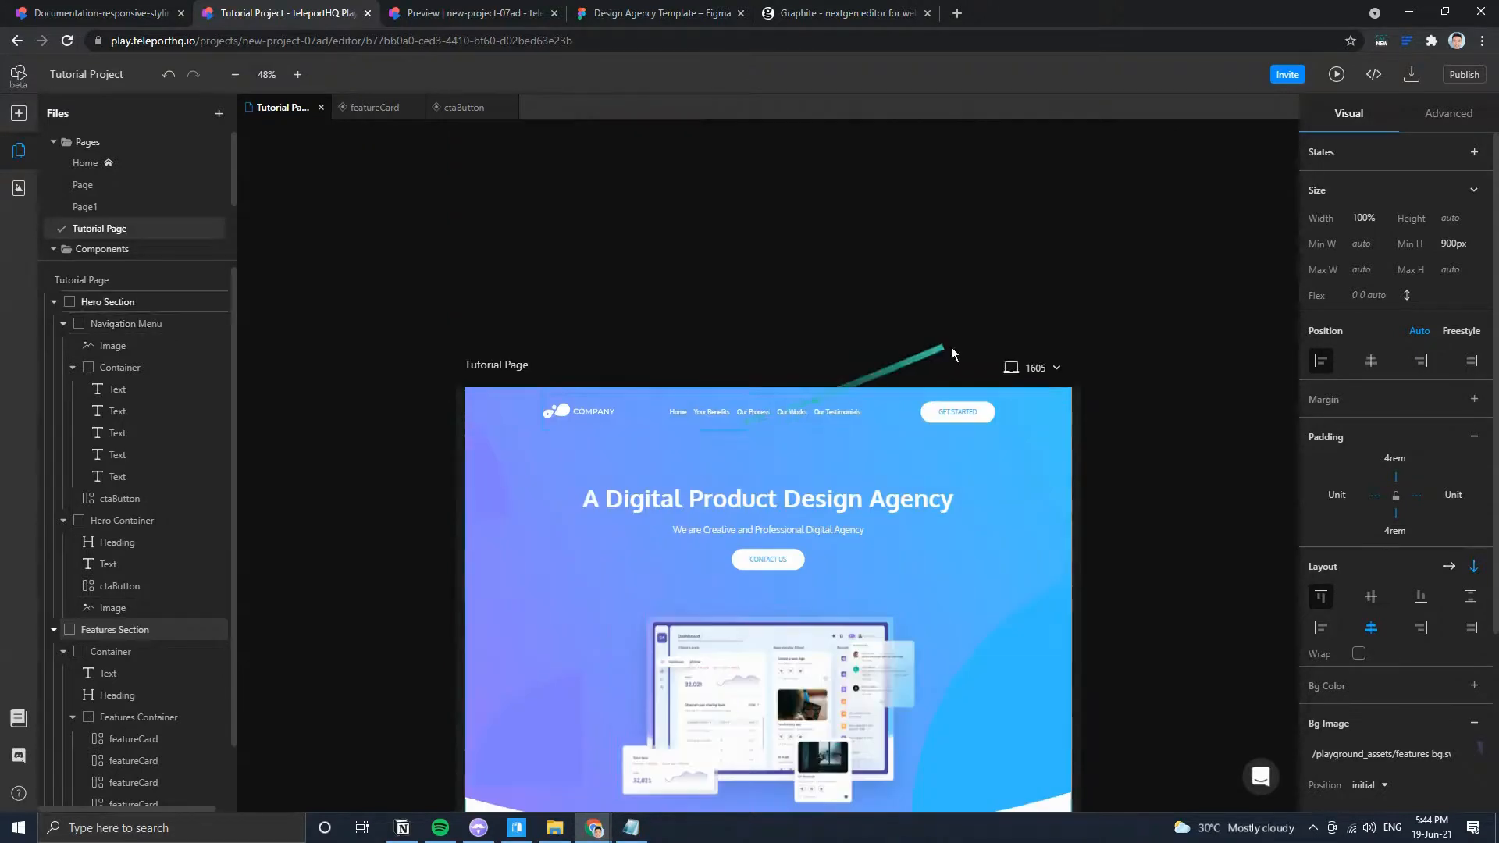
Link the hero's CONTACT US button to scroll to features-section.
click(762, 556)
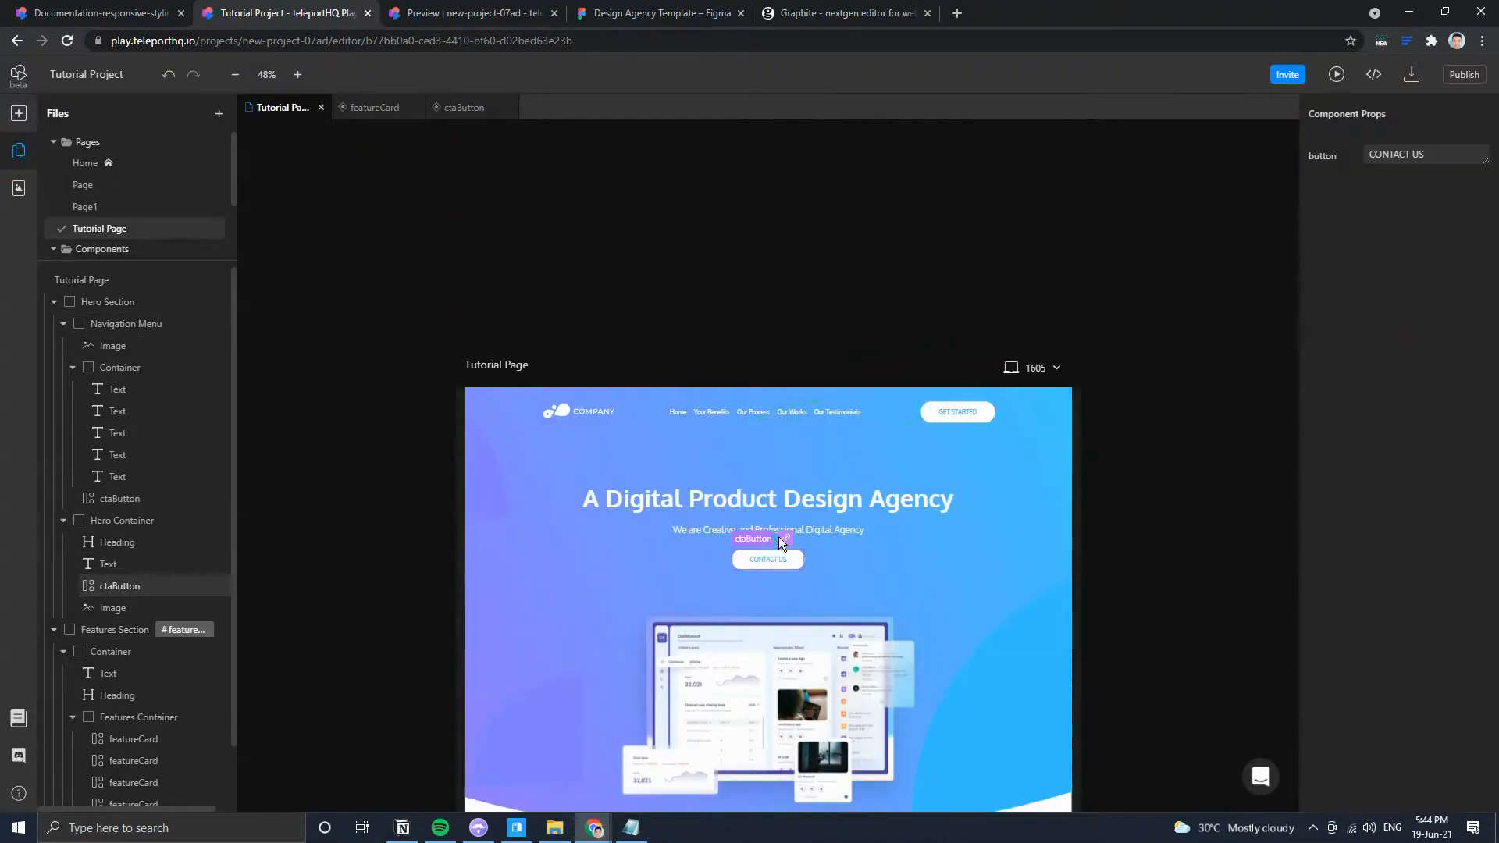
click(781, 537)
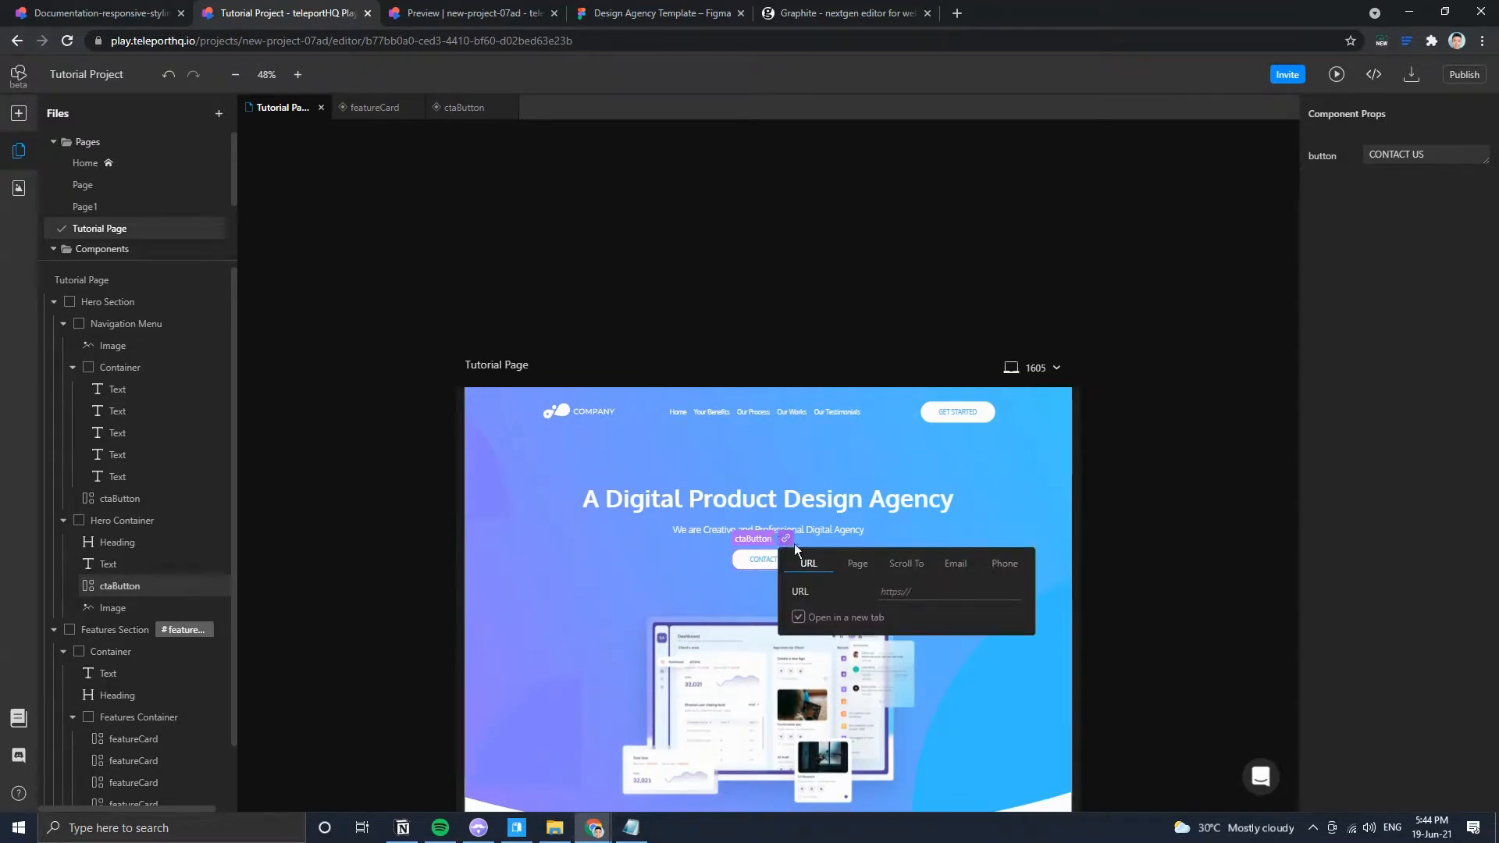
click(904, 564)
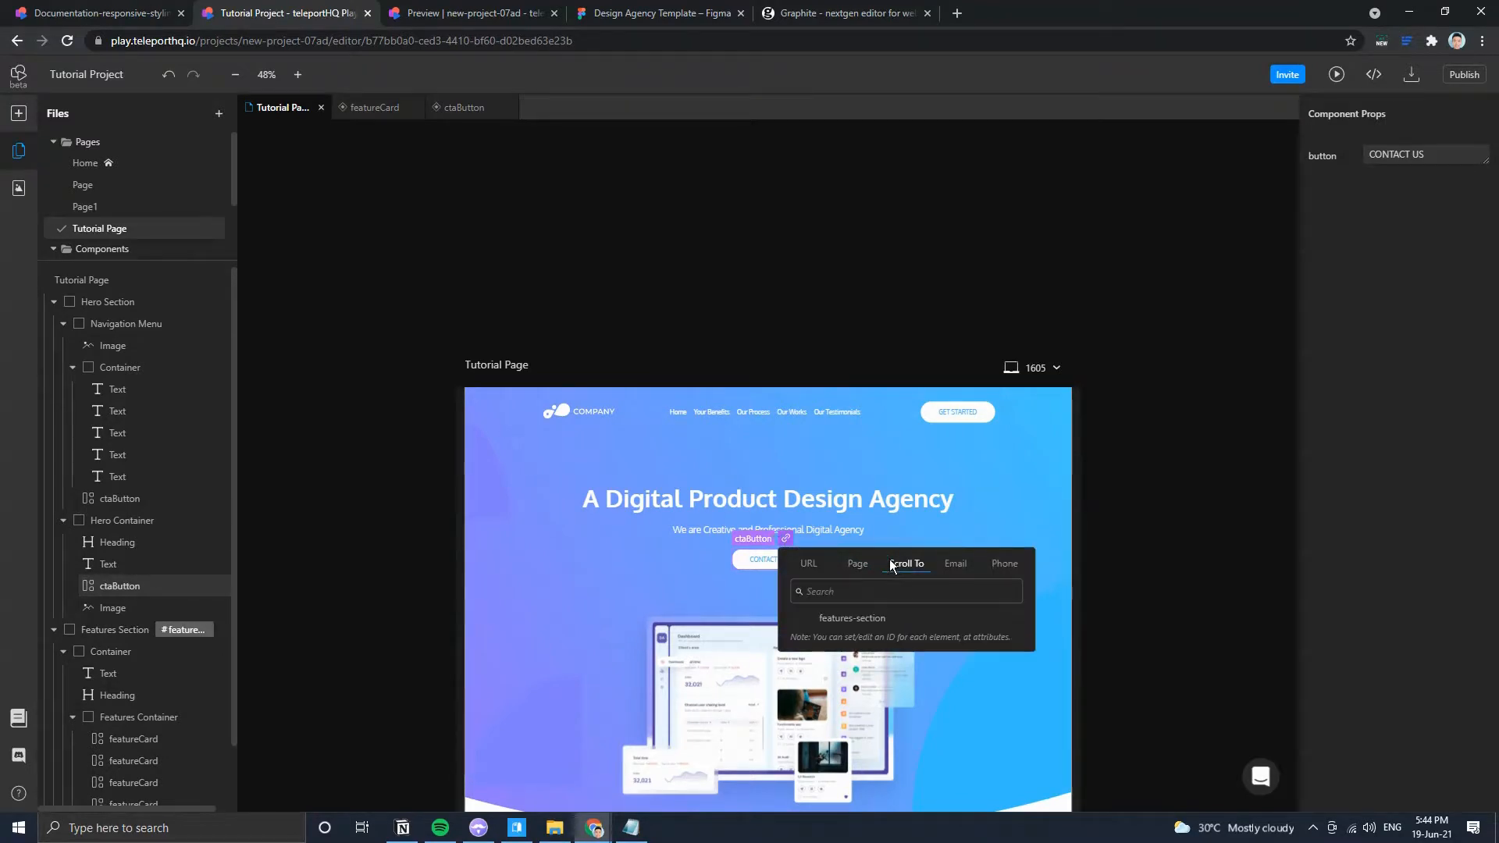
click(850, 620)
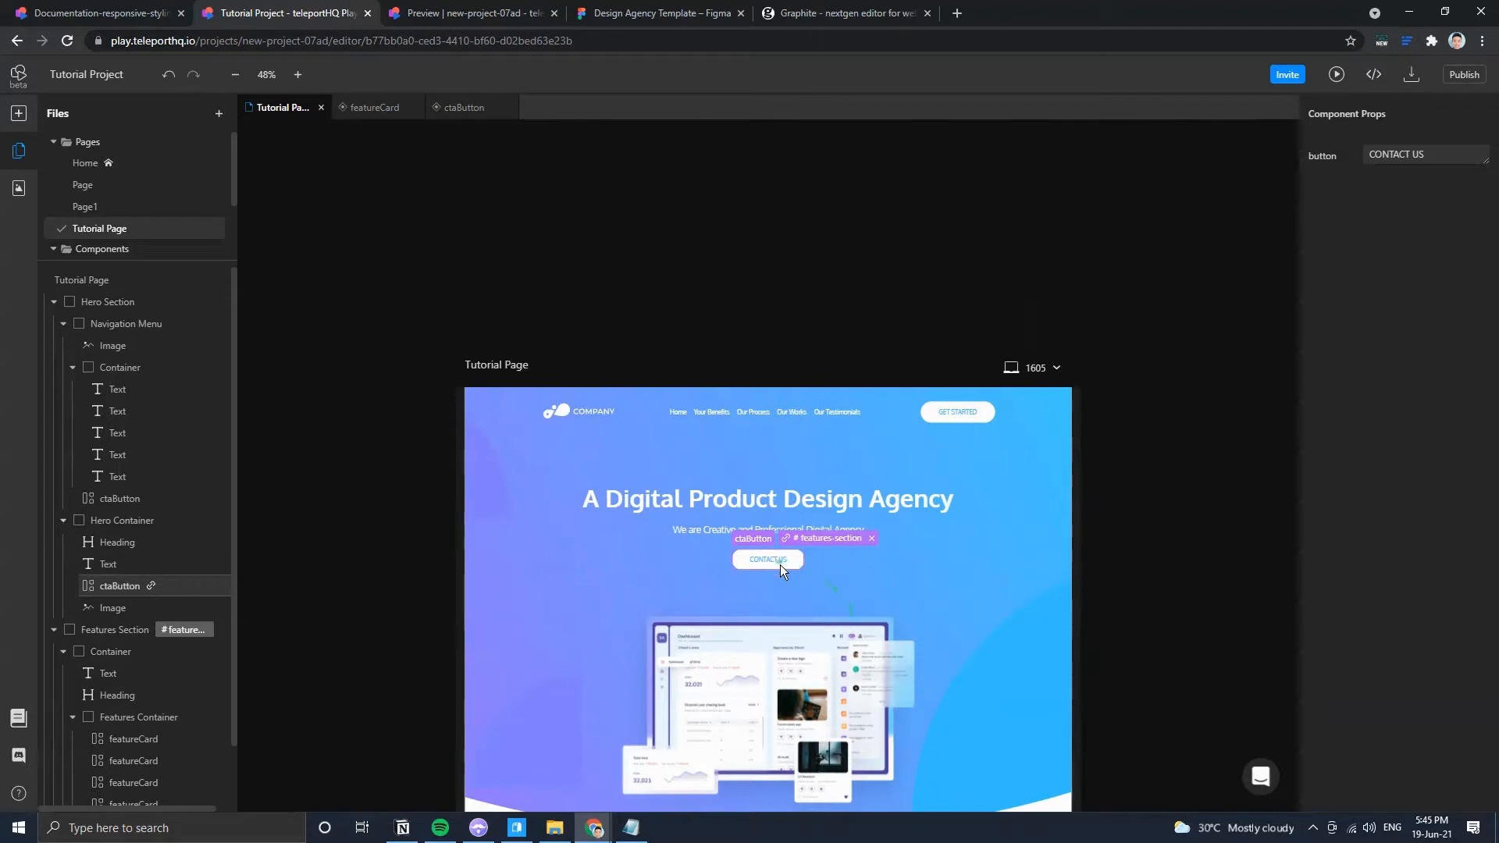
scroll(796, 547, down, 5)
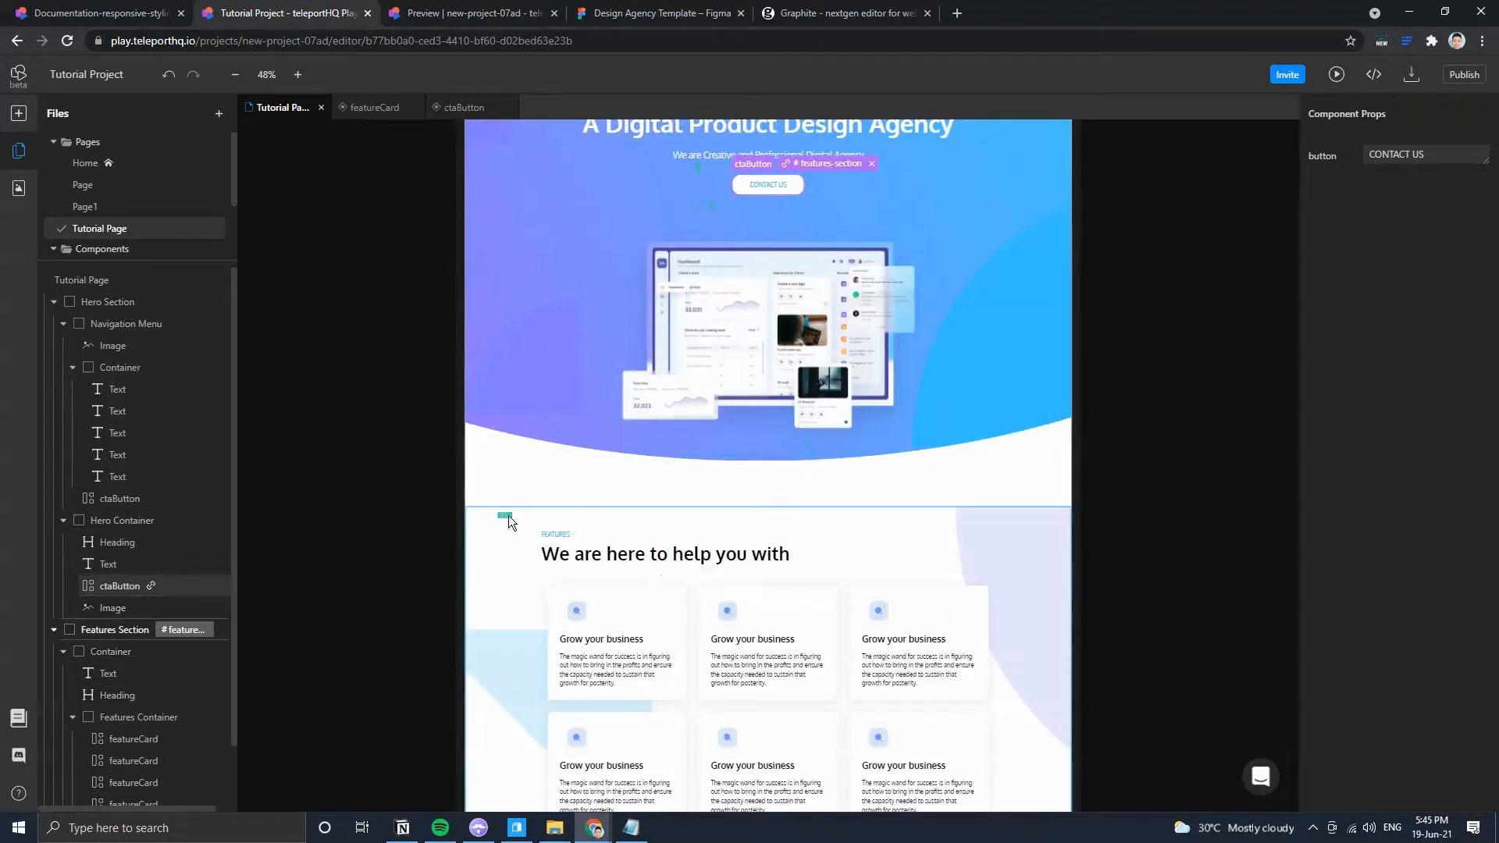
scroll(686, 521, up, 5)
click(932, 323)
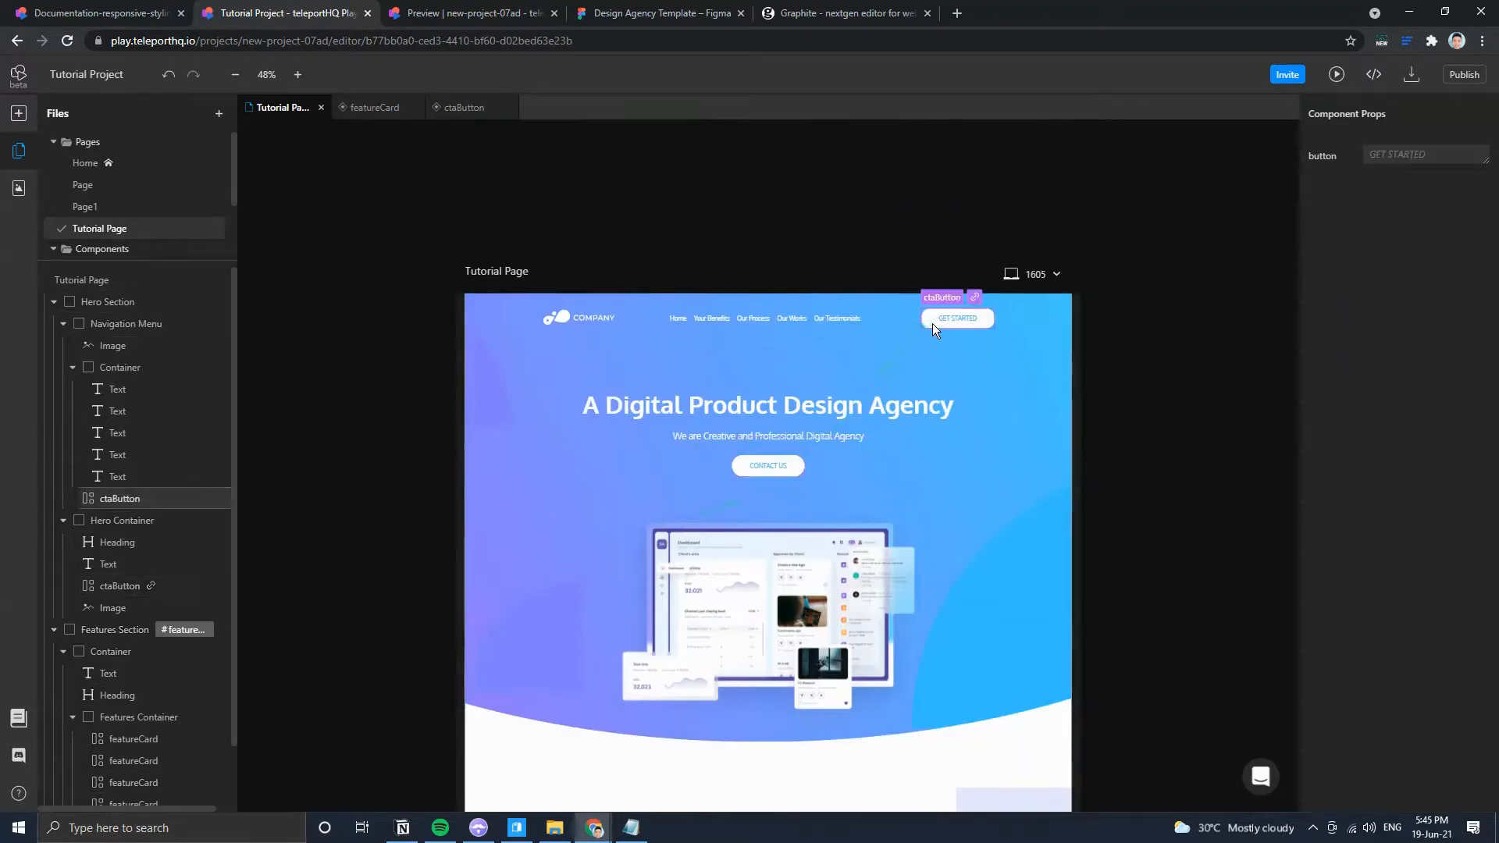
click(975, 297)
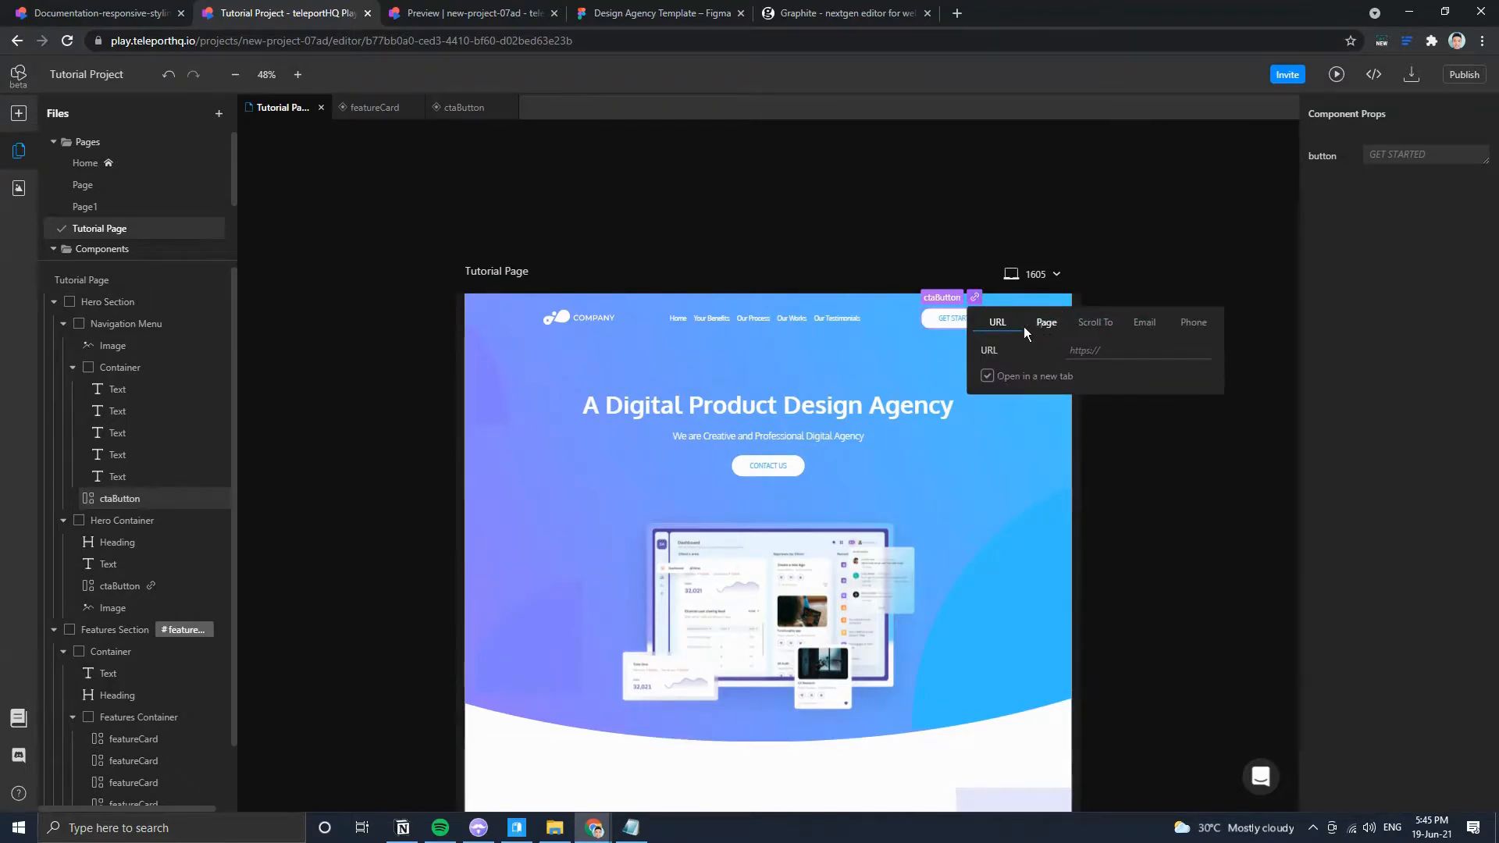
click(1107, 354)
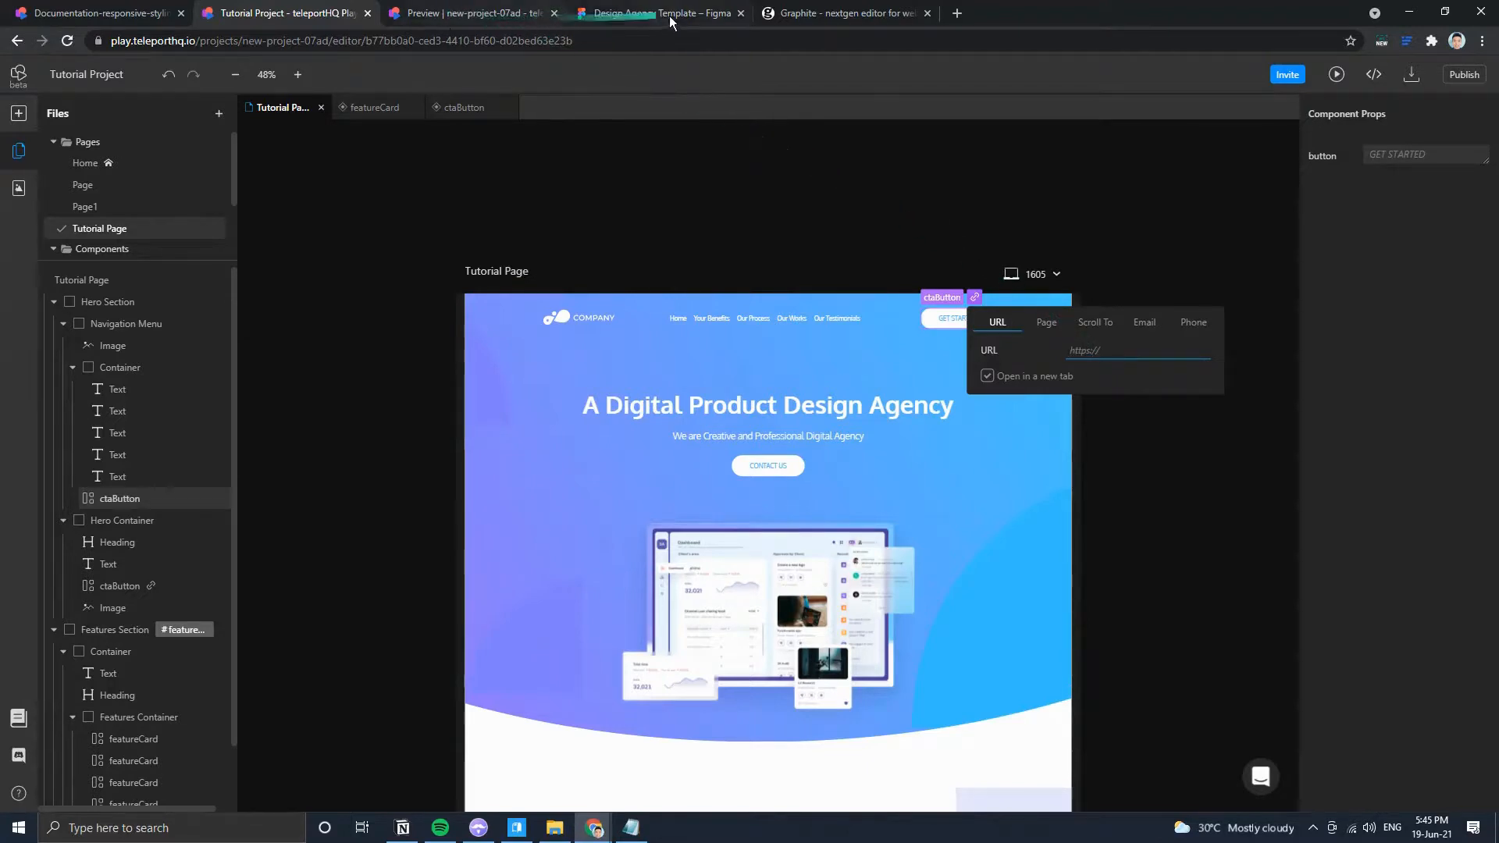
click(469, 13)
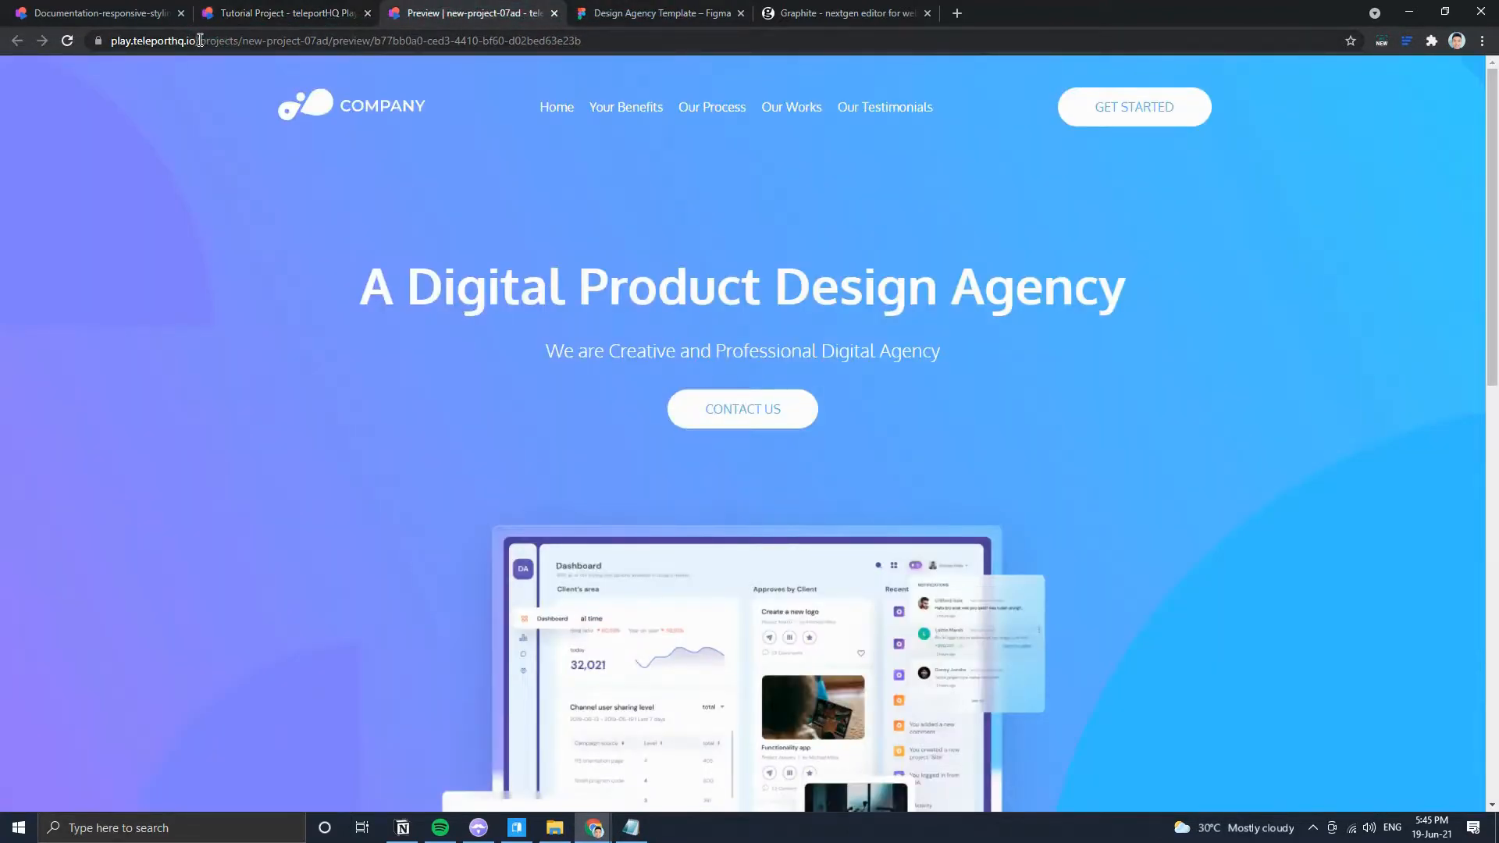
drag(200, 40, 159, 41)
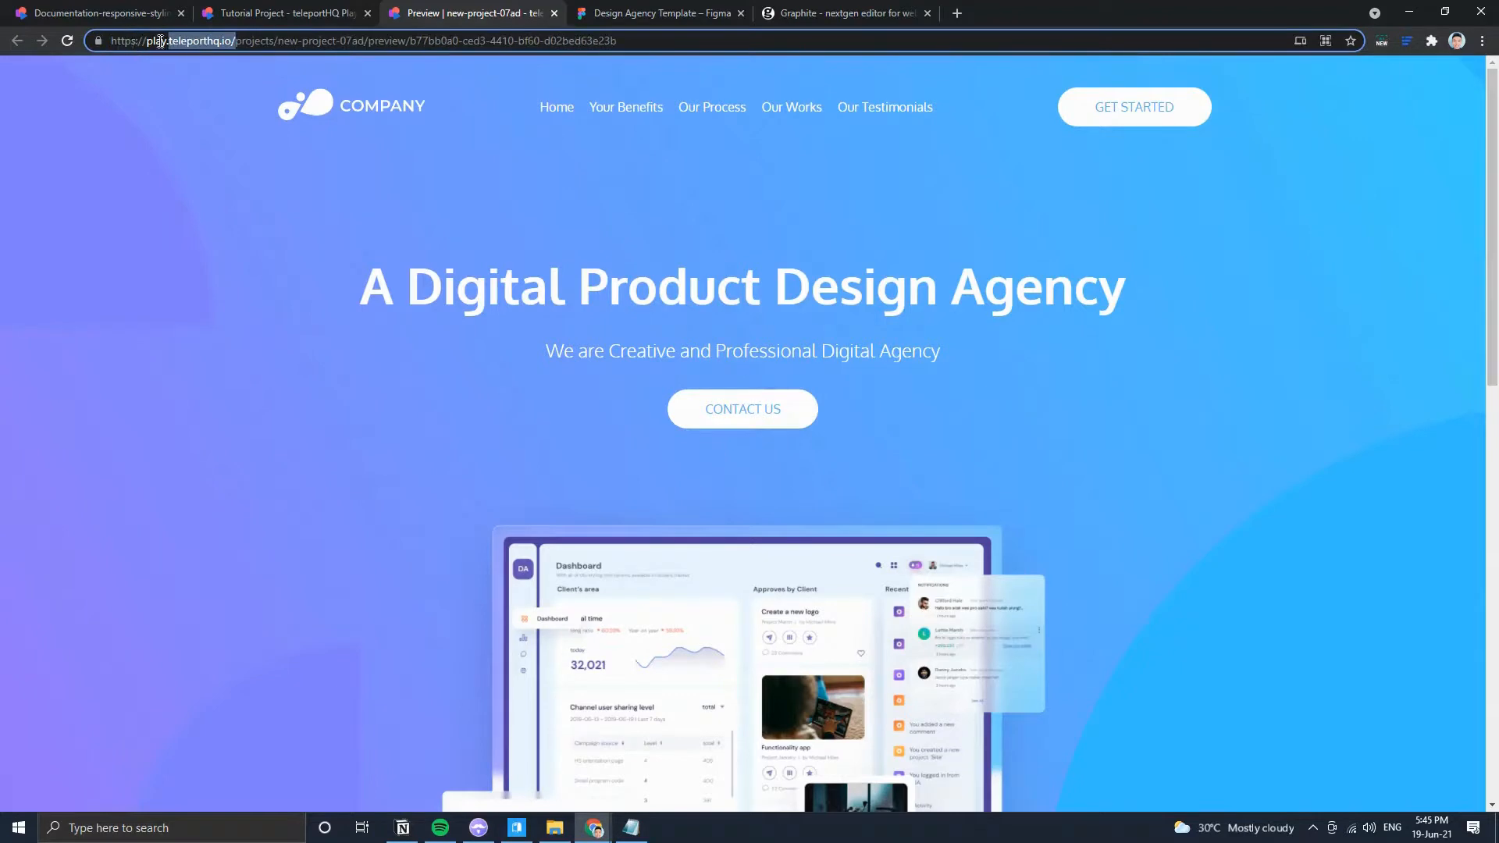
click(278, 14)
text(teleporthq.io/)
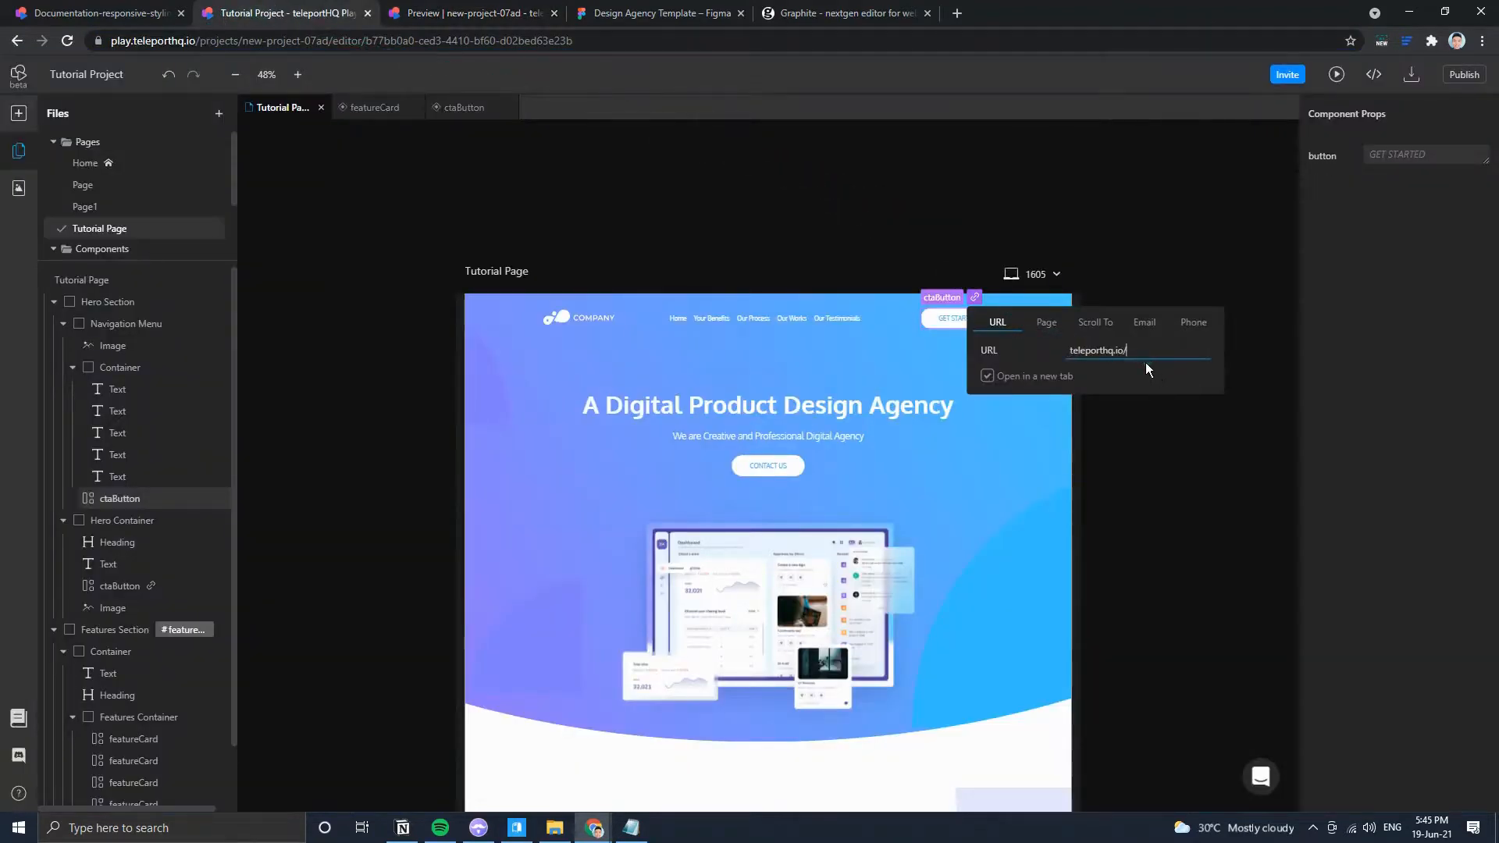
key(Home)
text(https://www.)
click(1025, 377)
click(1154, 447)
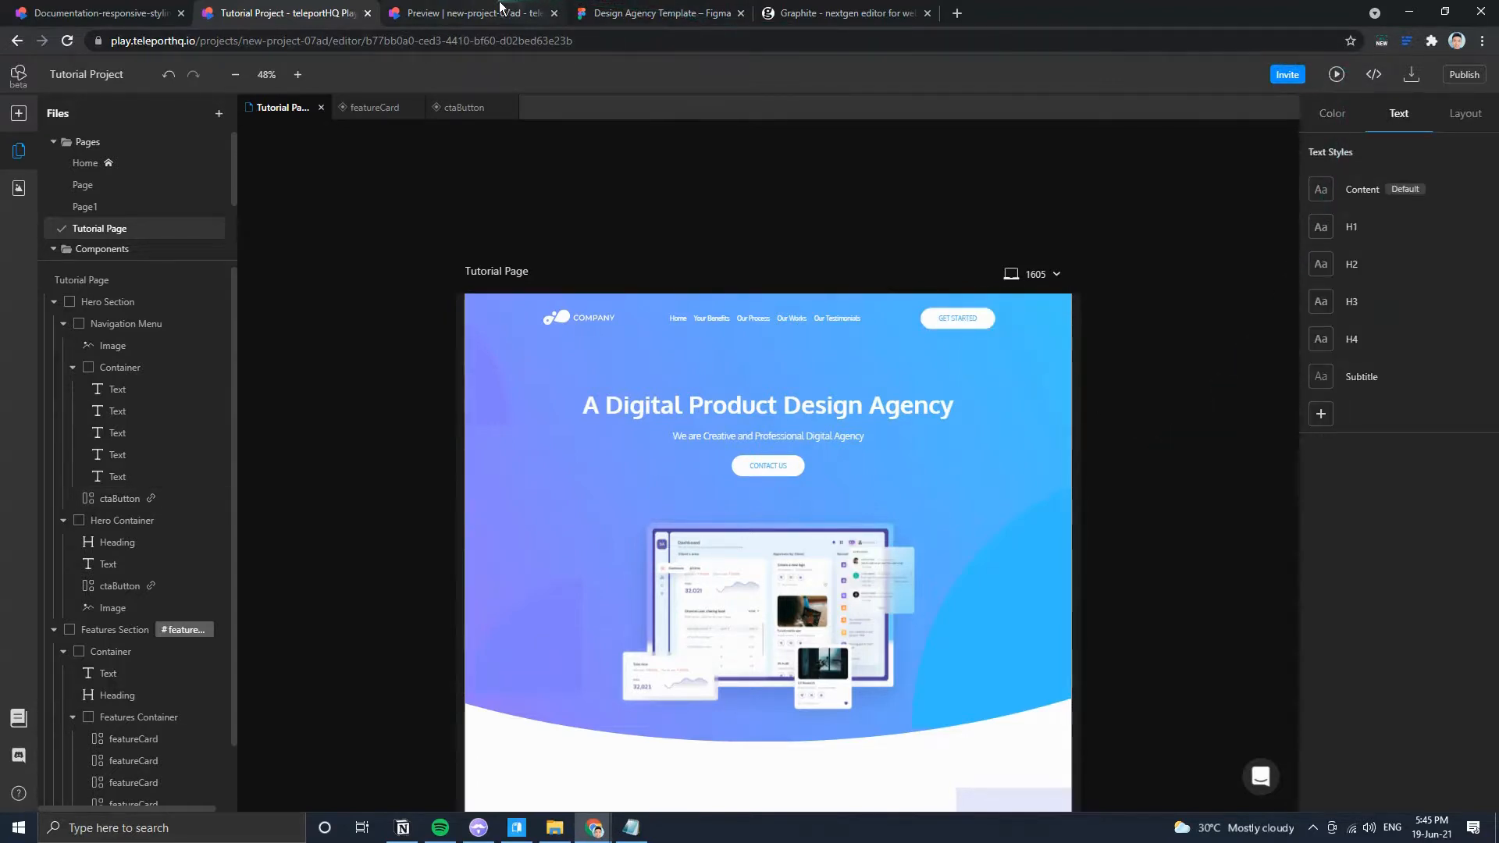
Reload the page preview and test that the CONTACT US button scrolls to the features section.
click(469, 12)
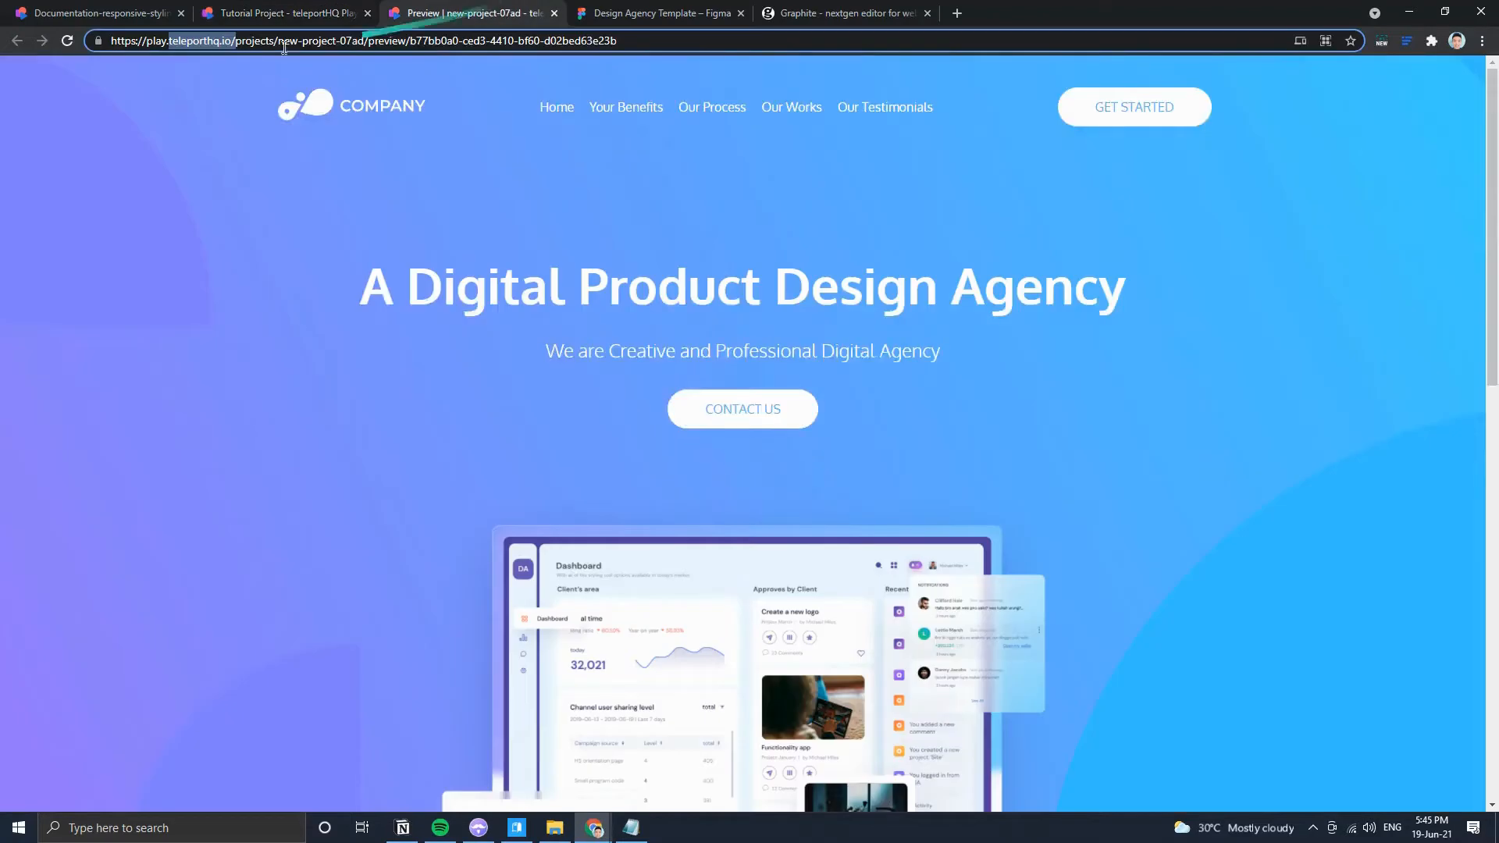
click(67, 42)
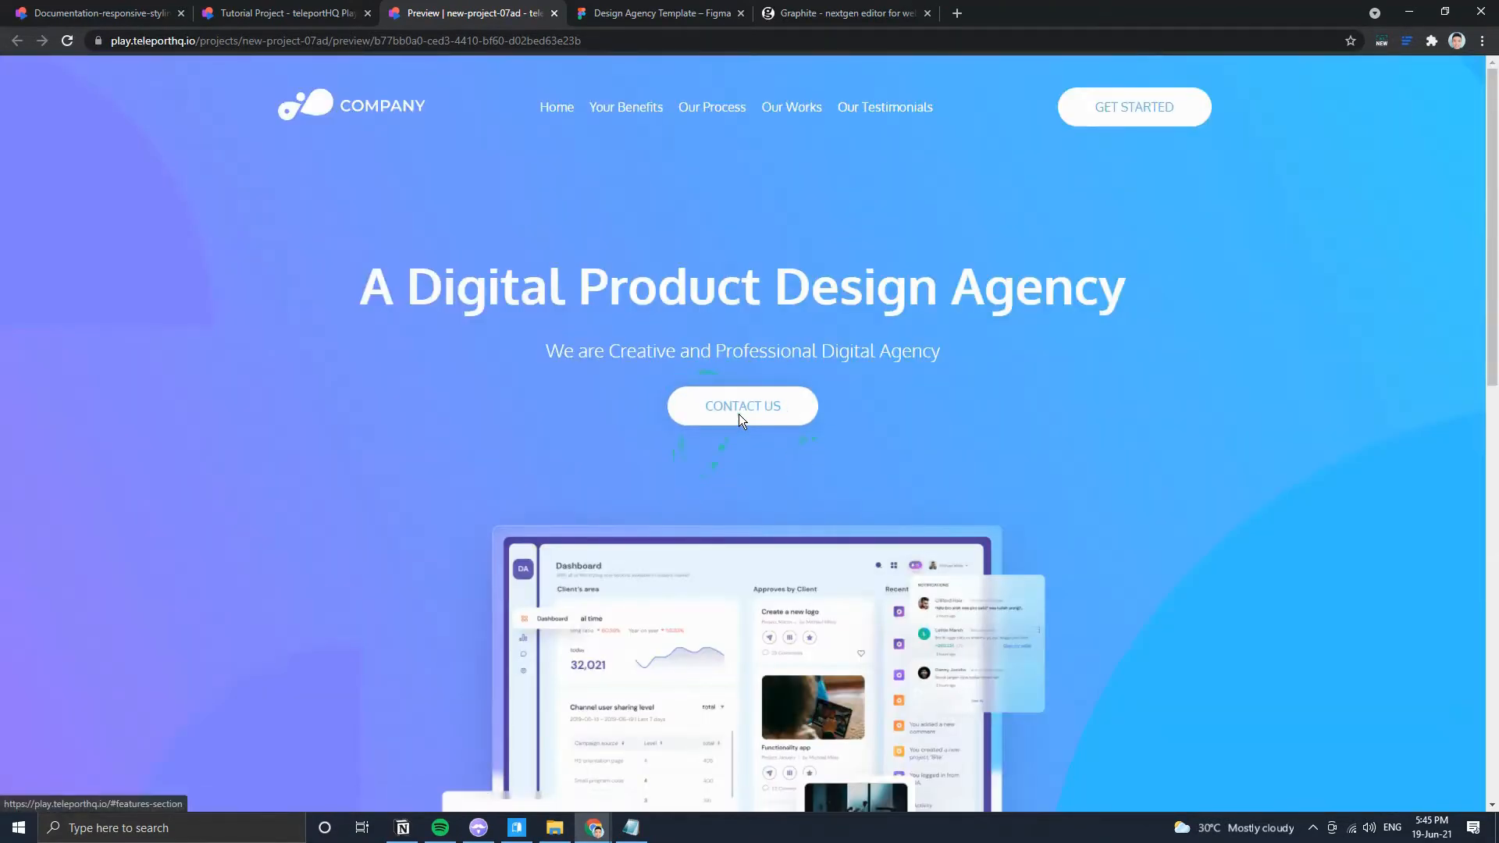
click(739, 407)
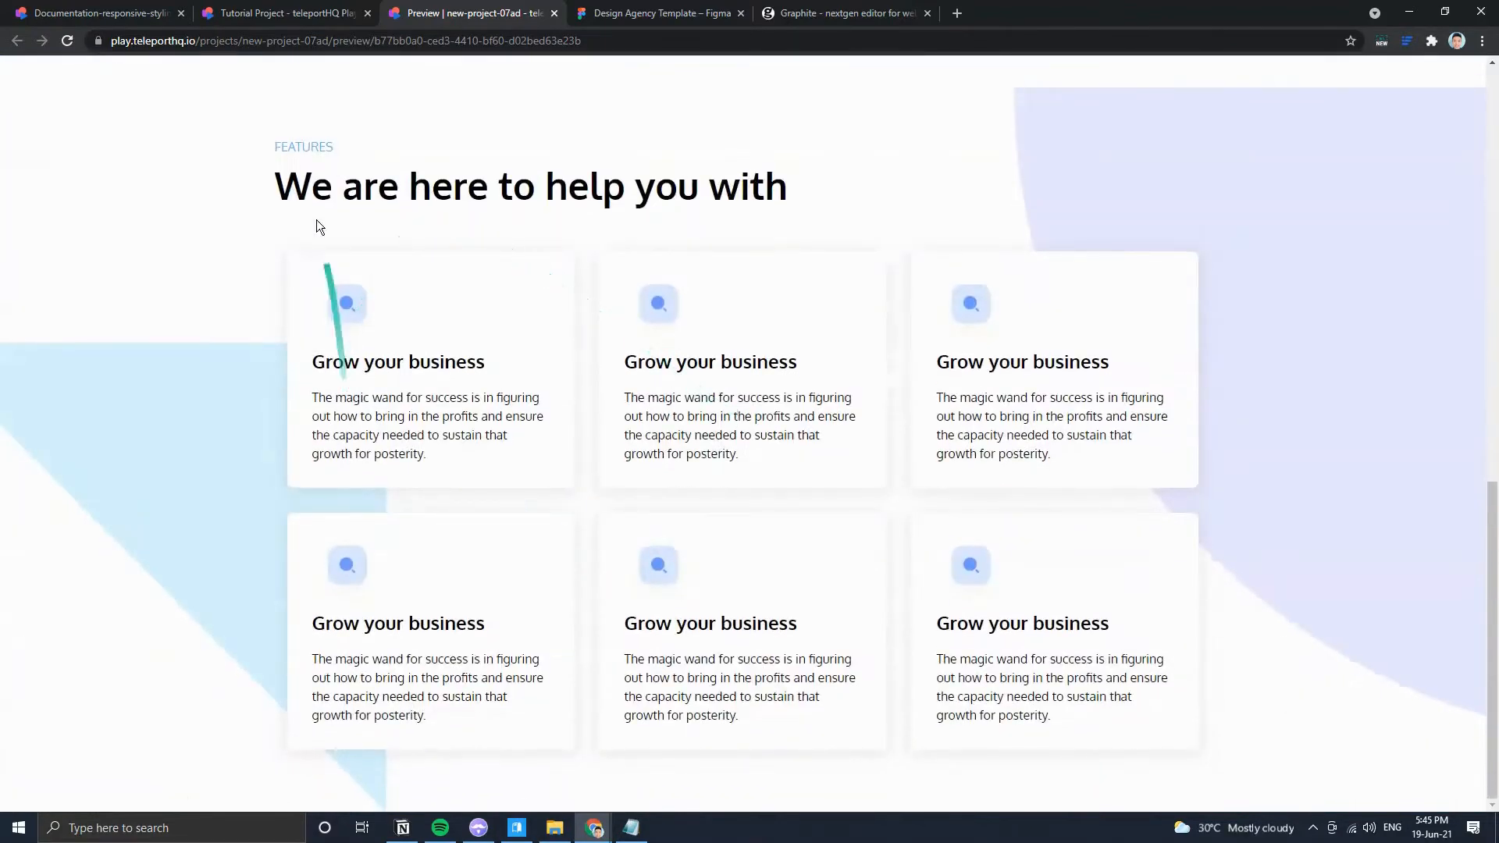
scroll(1249, 462, up, 3)
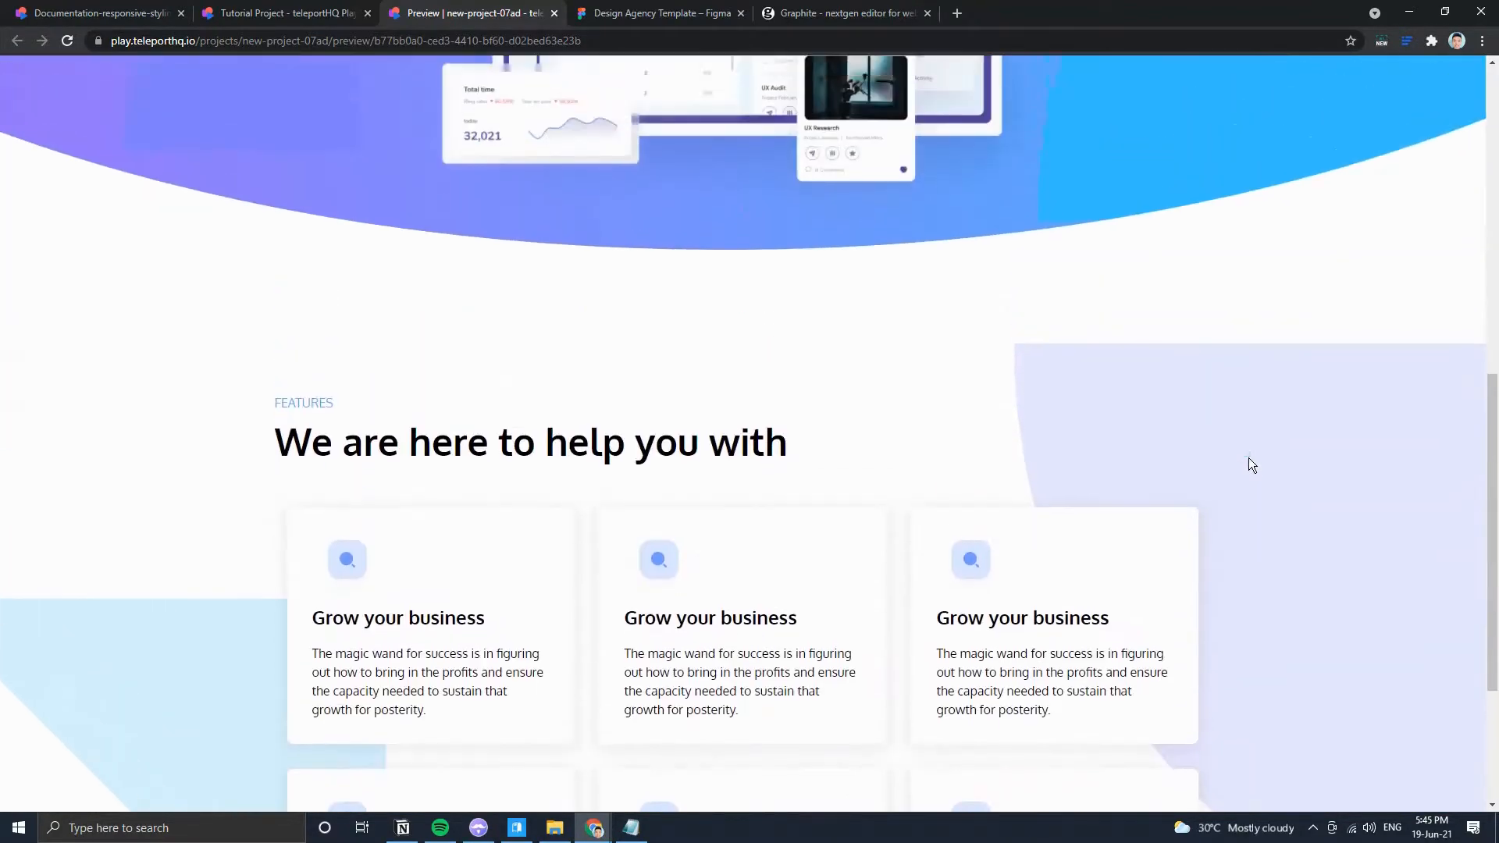
Test the GET STARTED button's external link in the preview, allow access to it, and close the opened page.
scroll(1358, 321, up, 10)
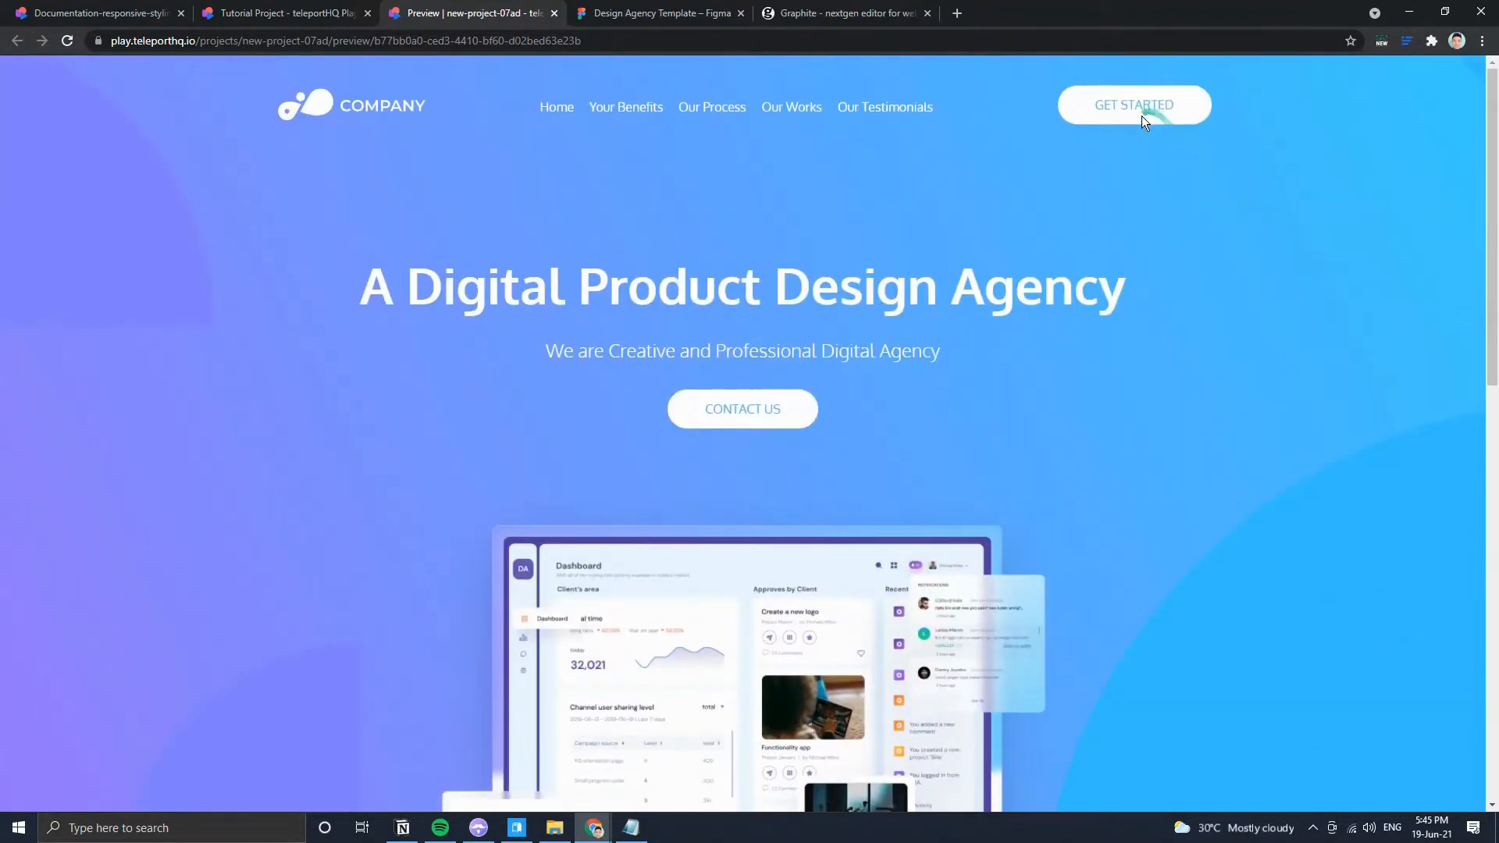
click(1119, 103)
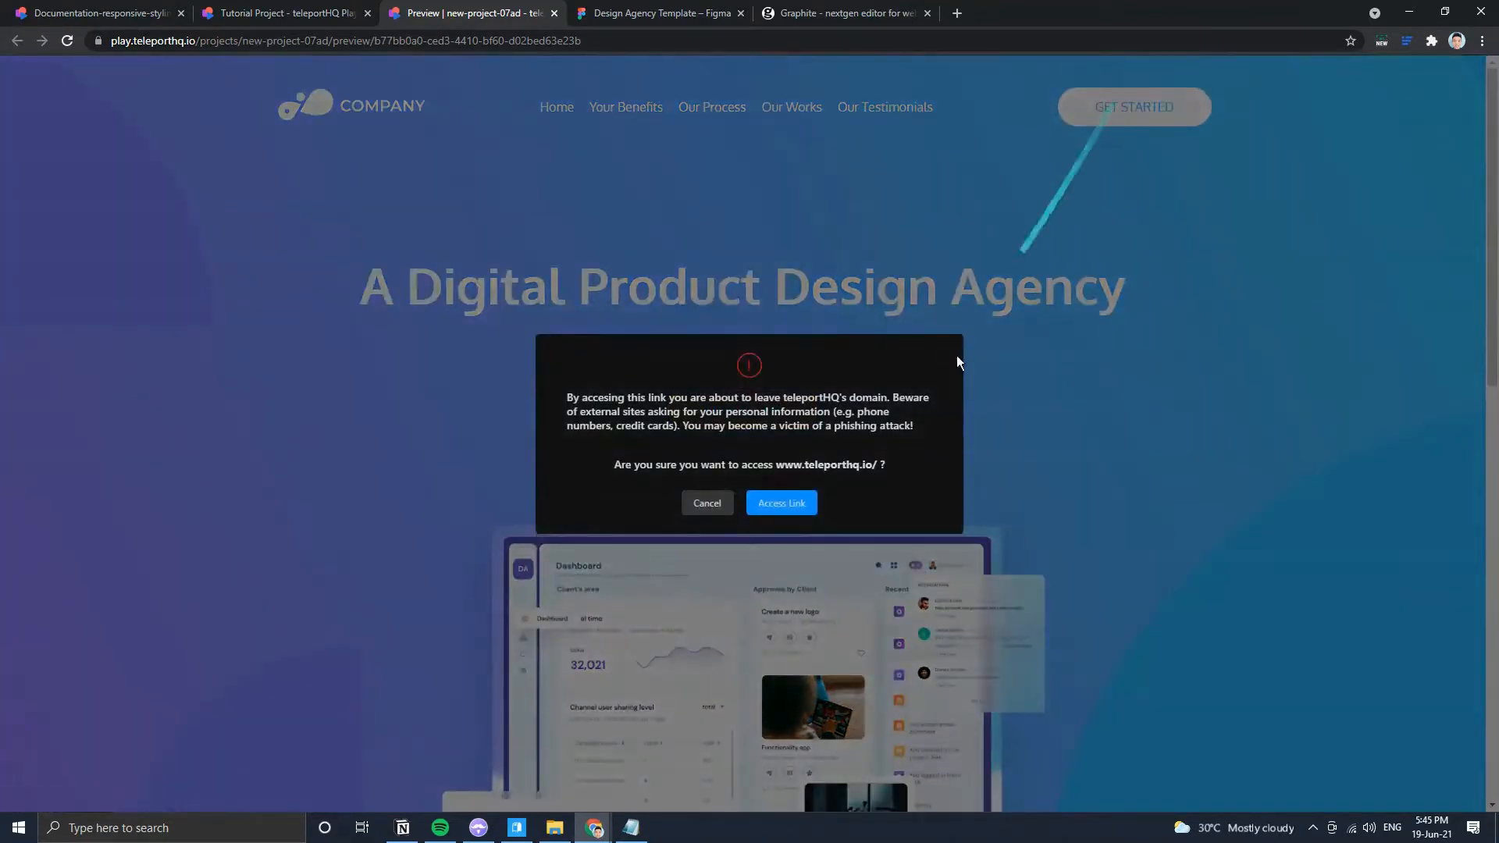
click(777, 502)
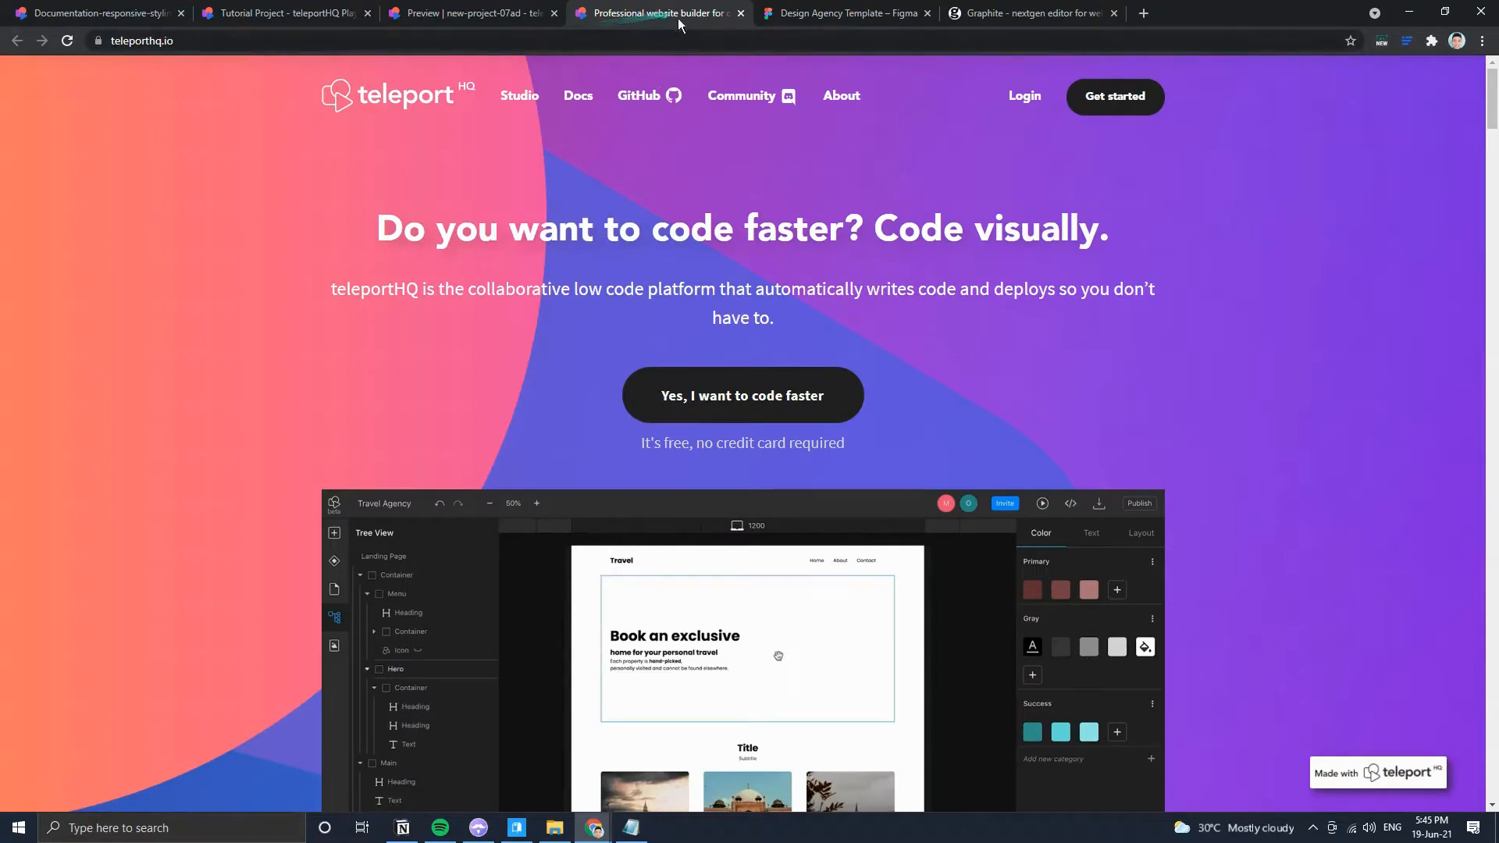
click(741, 13)
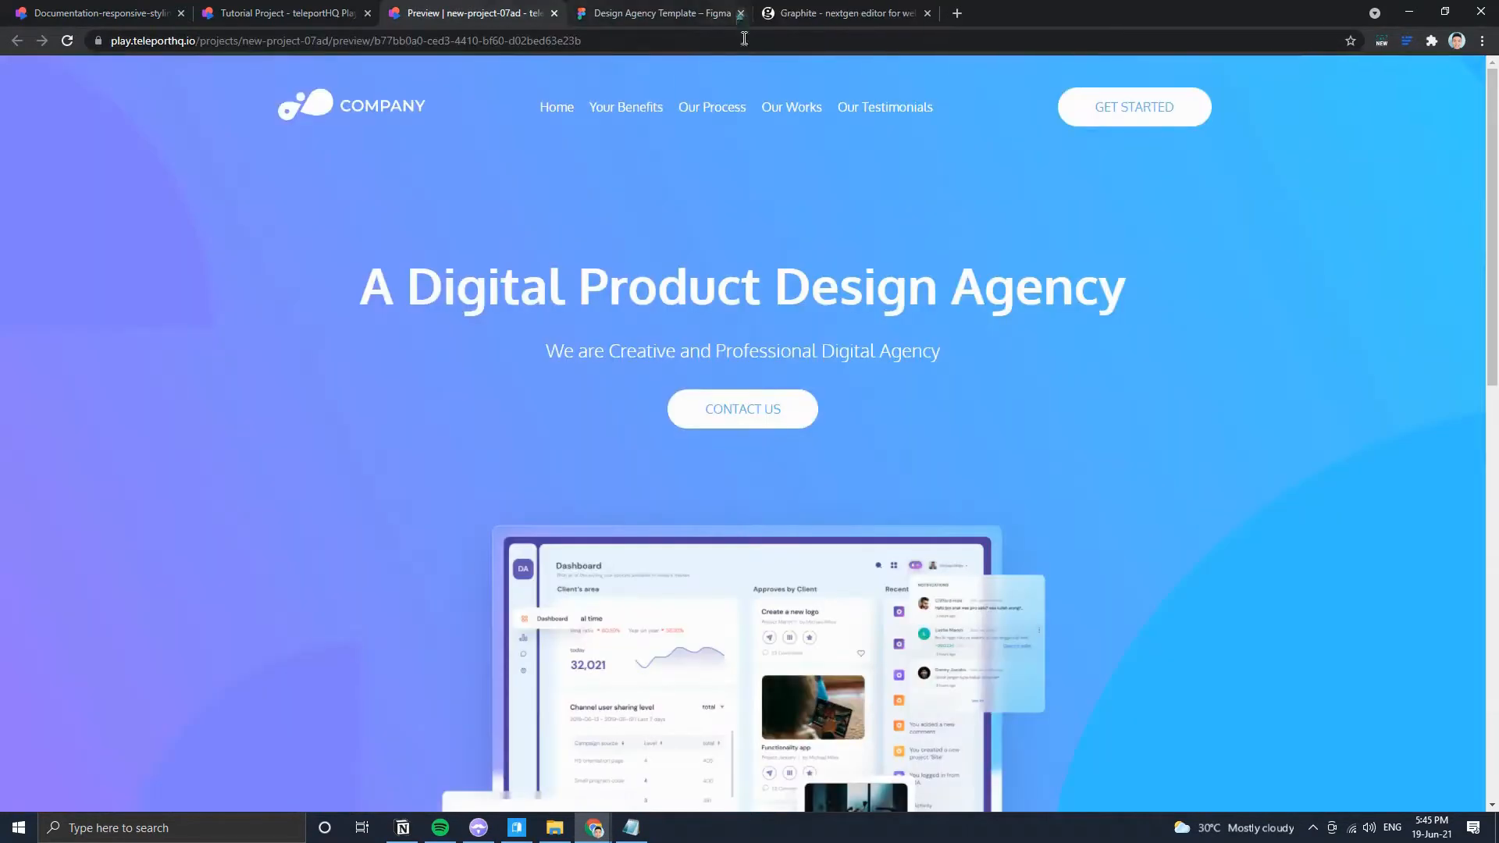
Return to the editor, open the featureCard component and switch its canvas to the 1200 desktop width.
key(ctrl+shift+Tab)
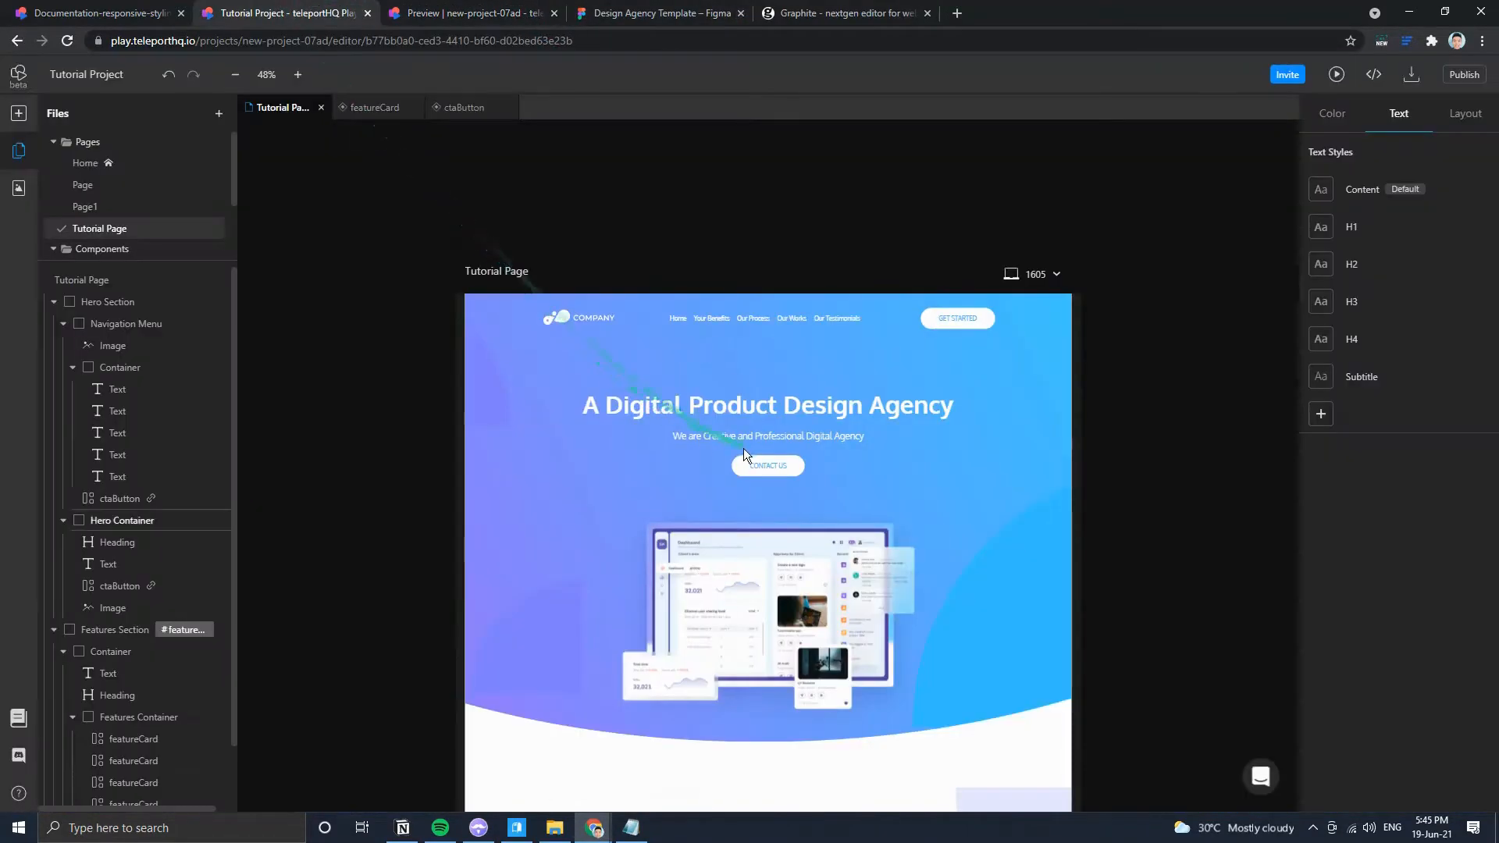
click(751, 460)
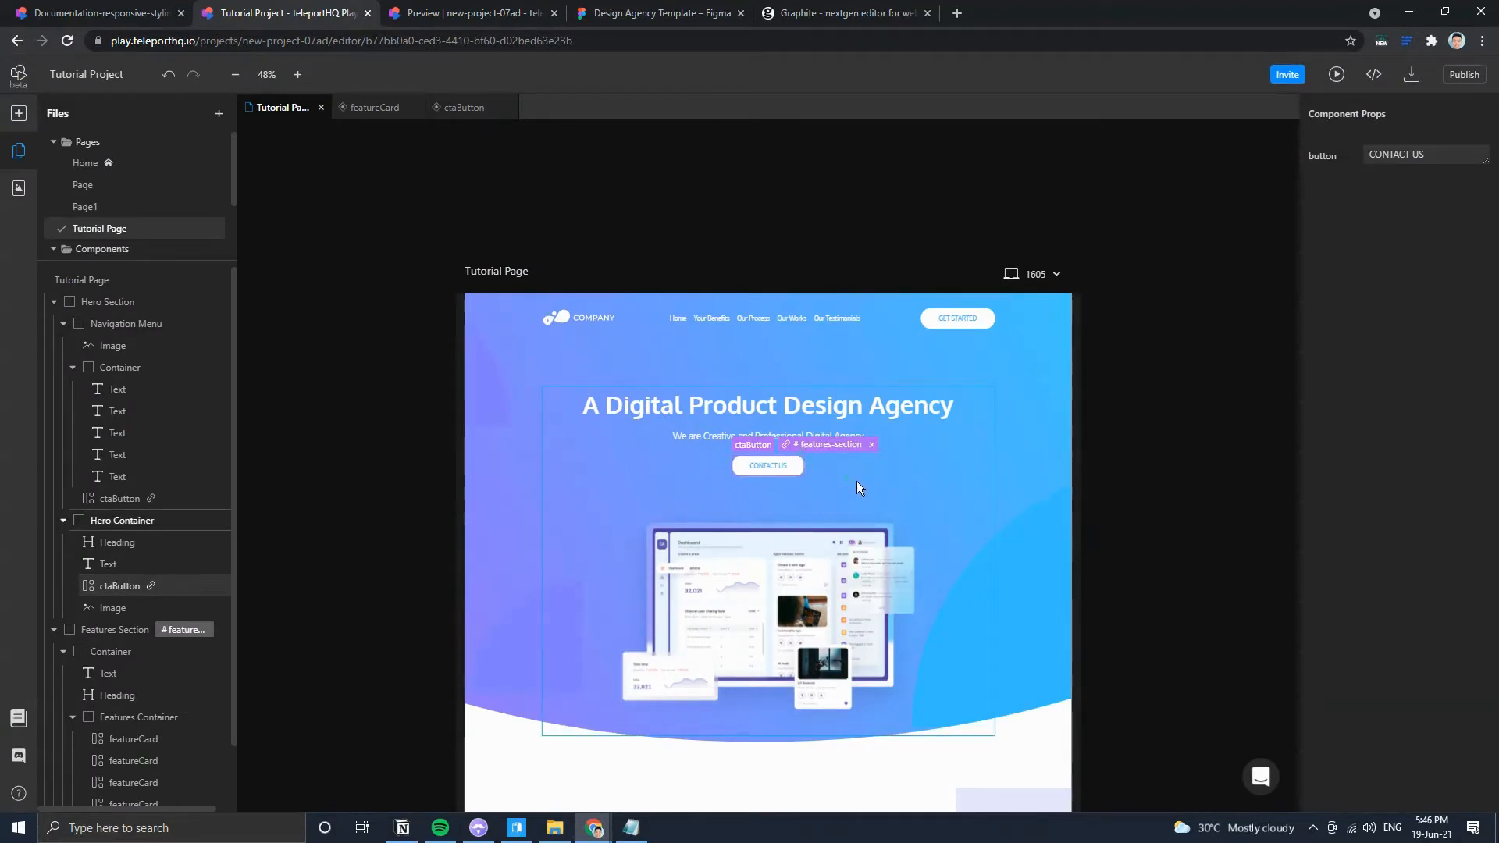
scroll(855, 481, down, 5)
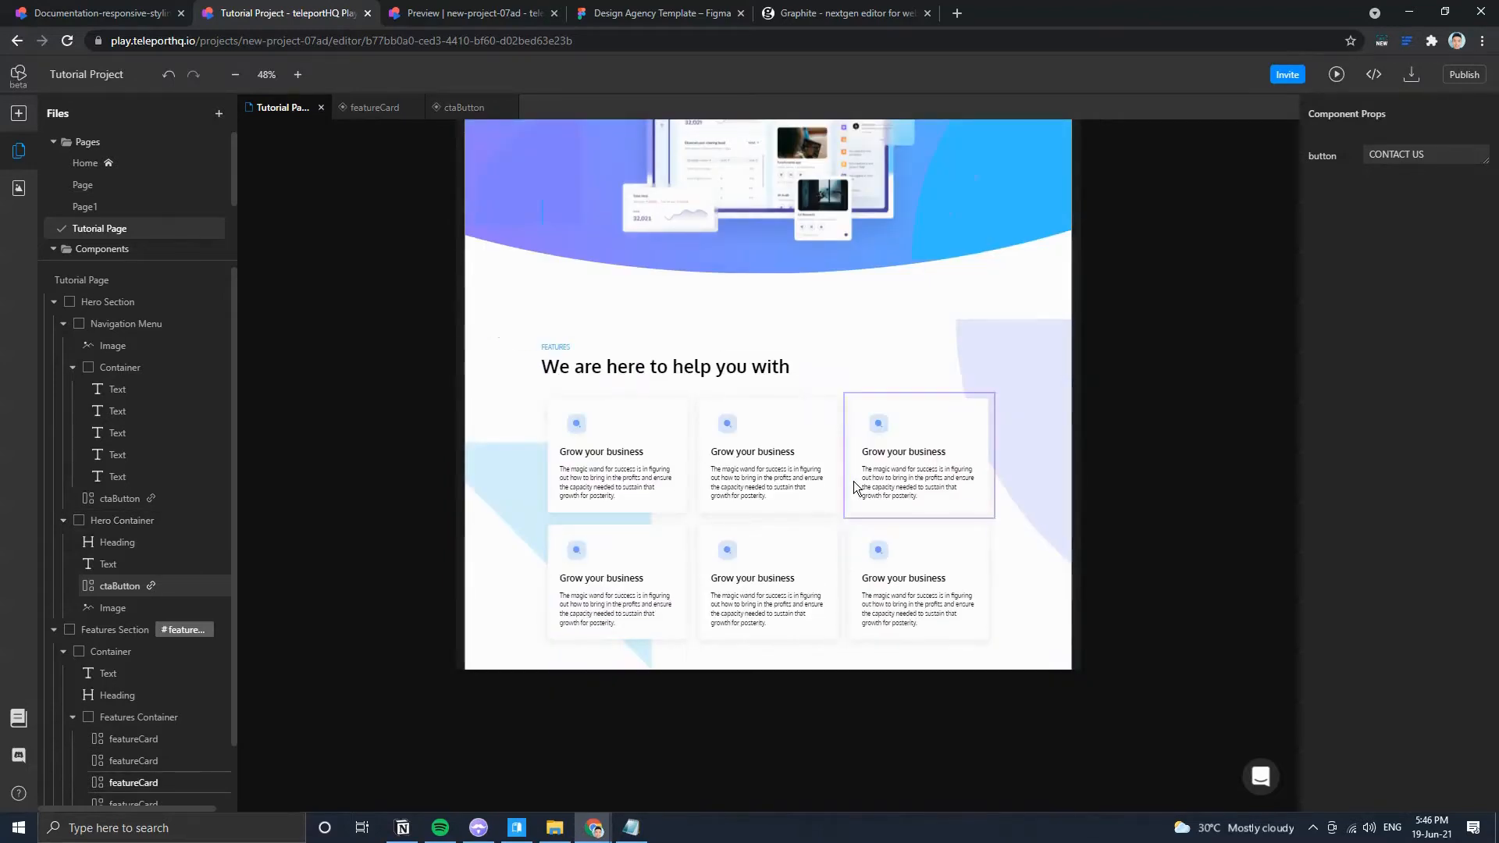
click(635, 415)
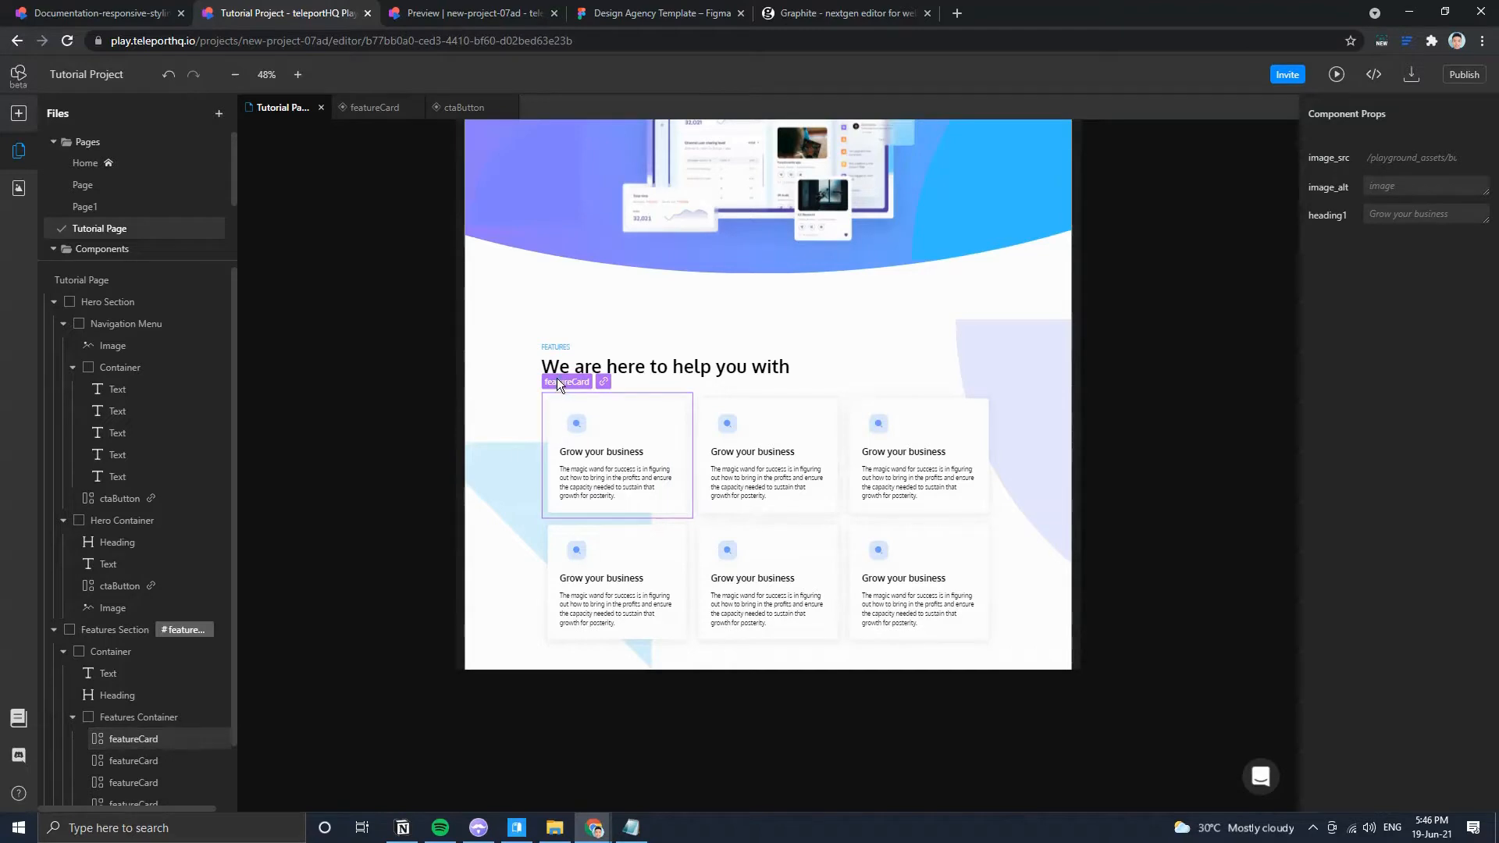
click(374, 107)
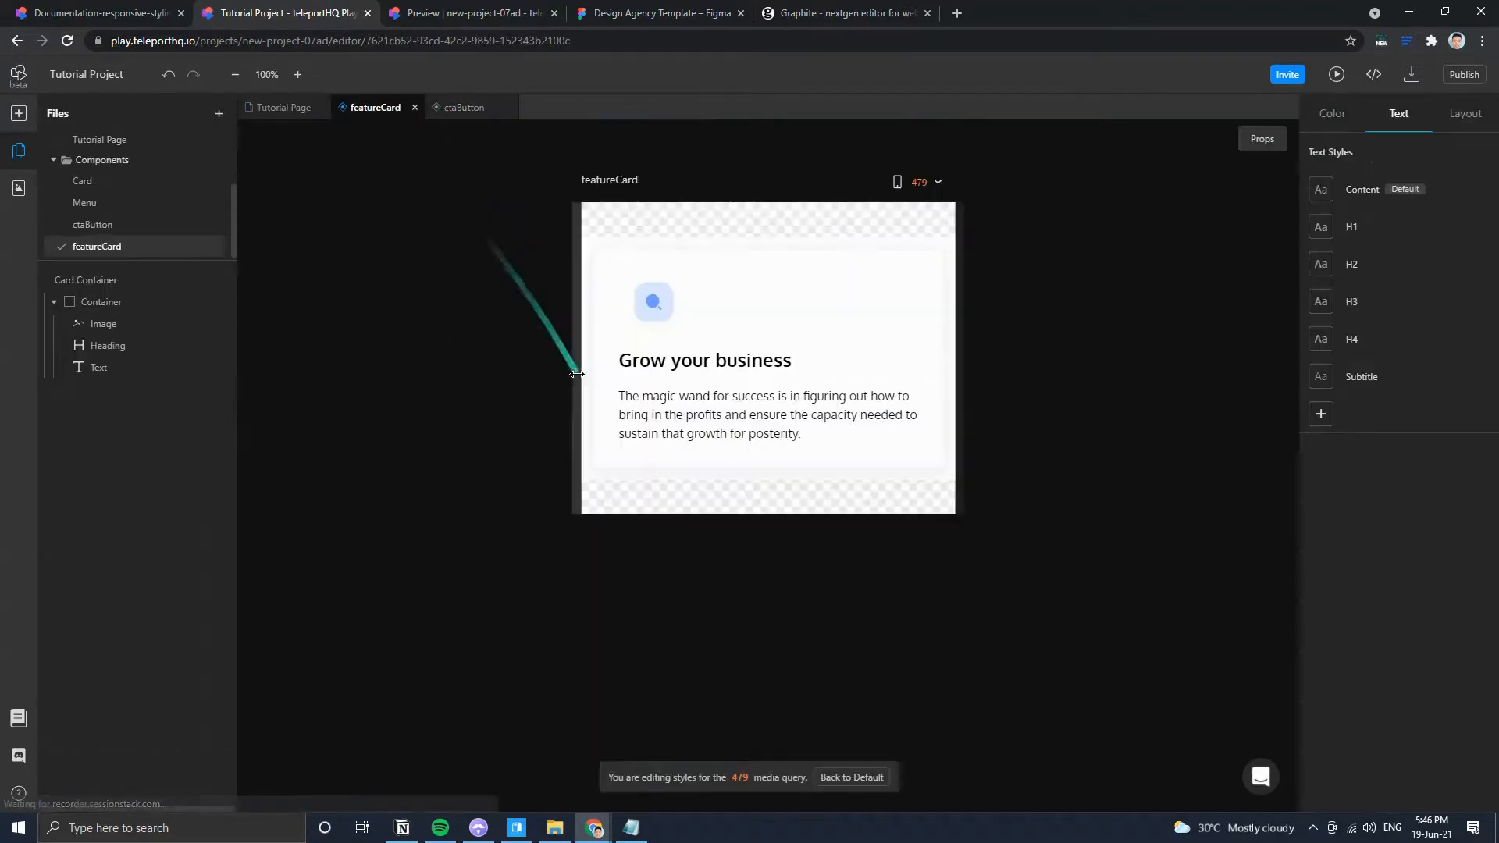
click(932, 183)
click(925, 211)
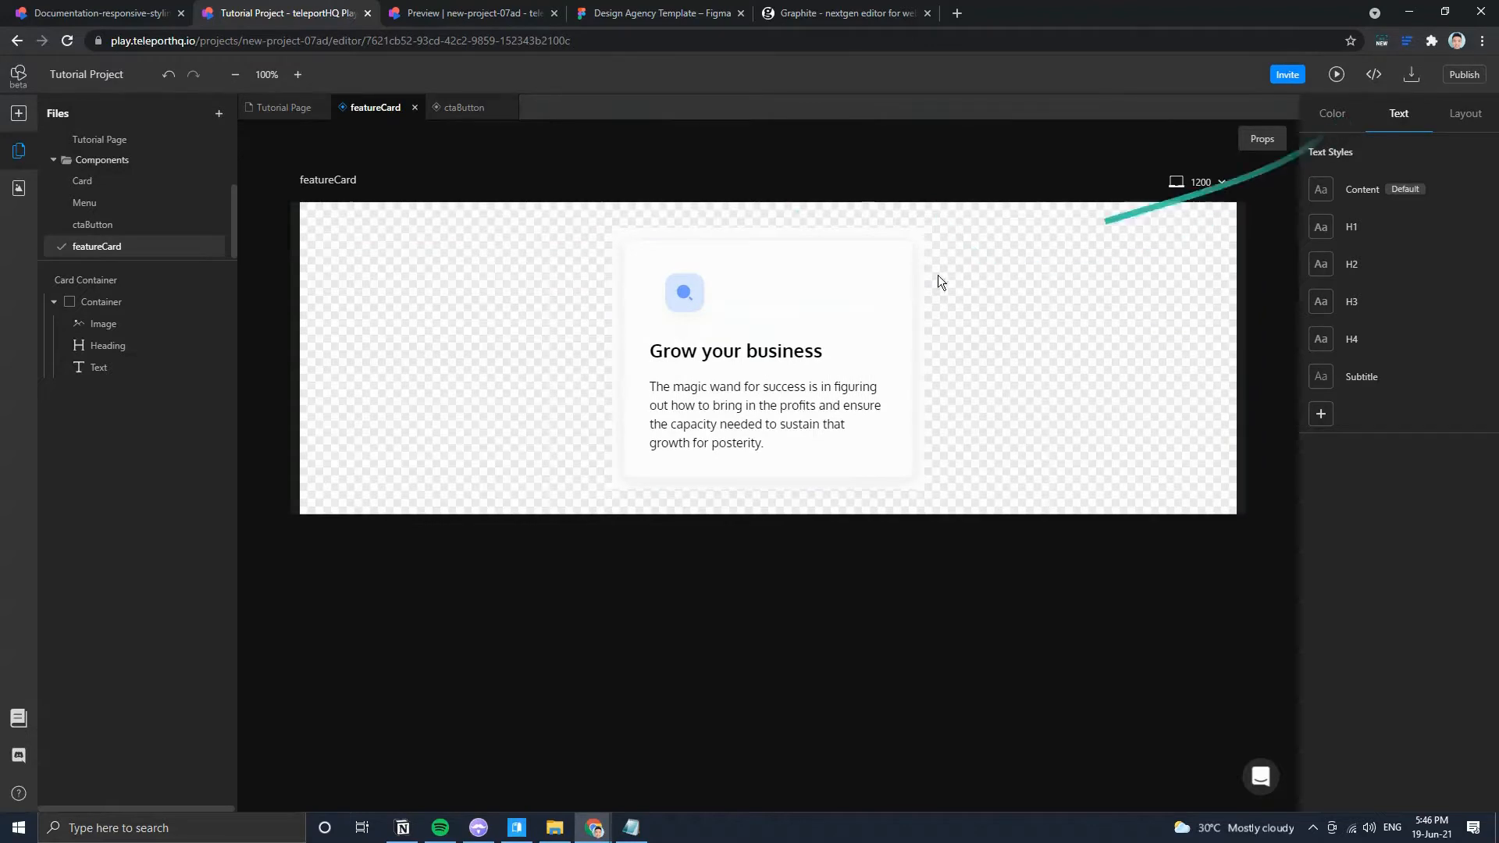
Examine the featureCard's outer and inner containers, check the feature cards in the preview, and return to the editor.
click(915, 250)
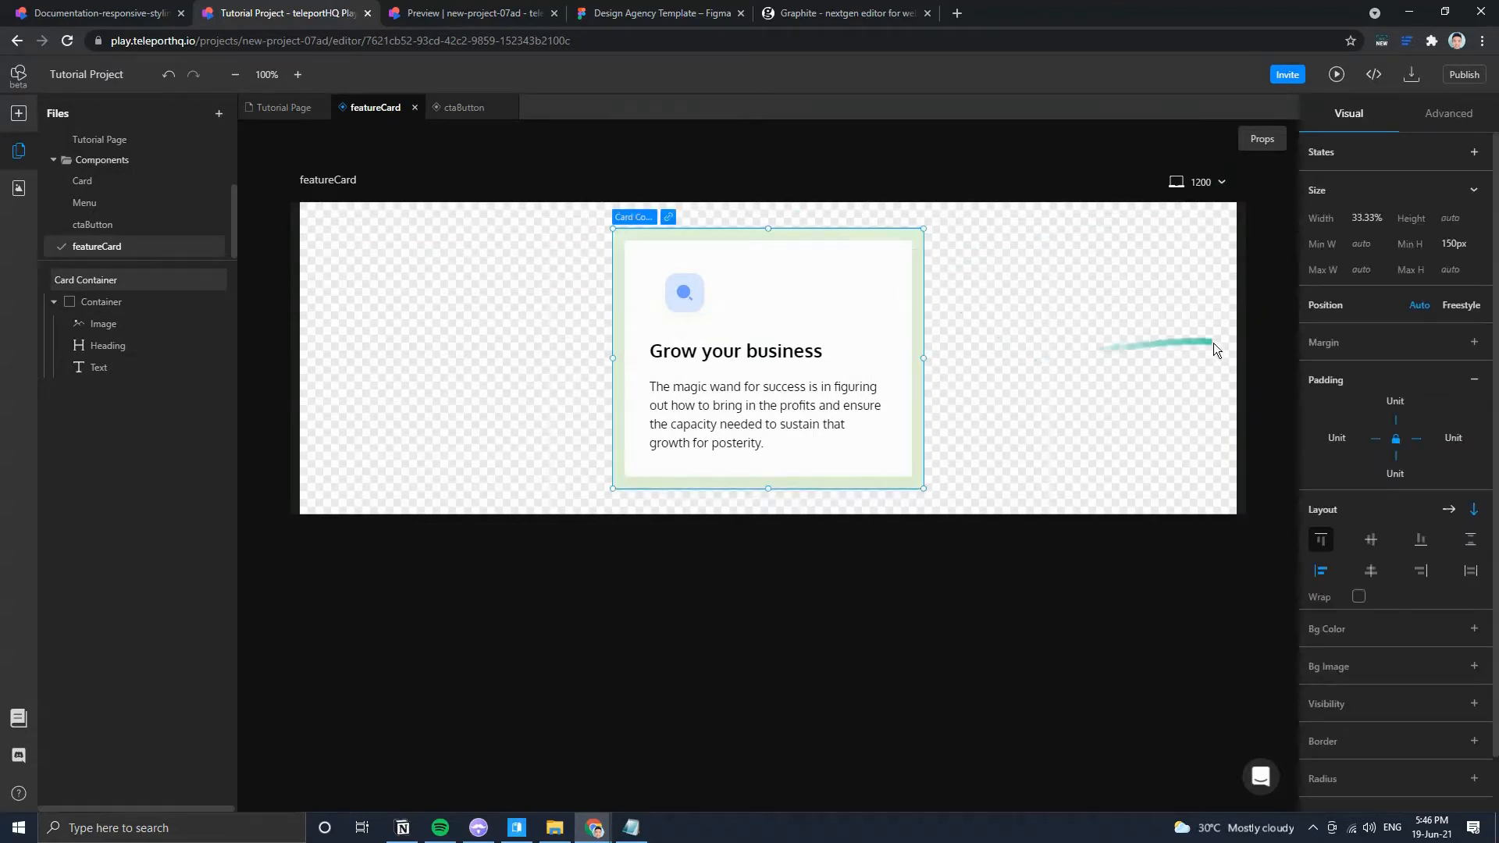
click(835, 291)
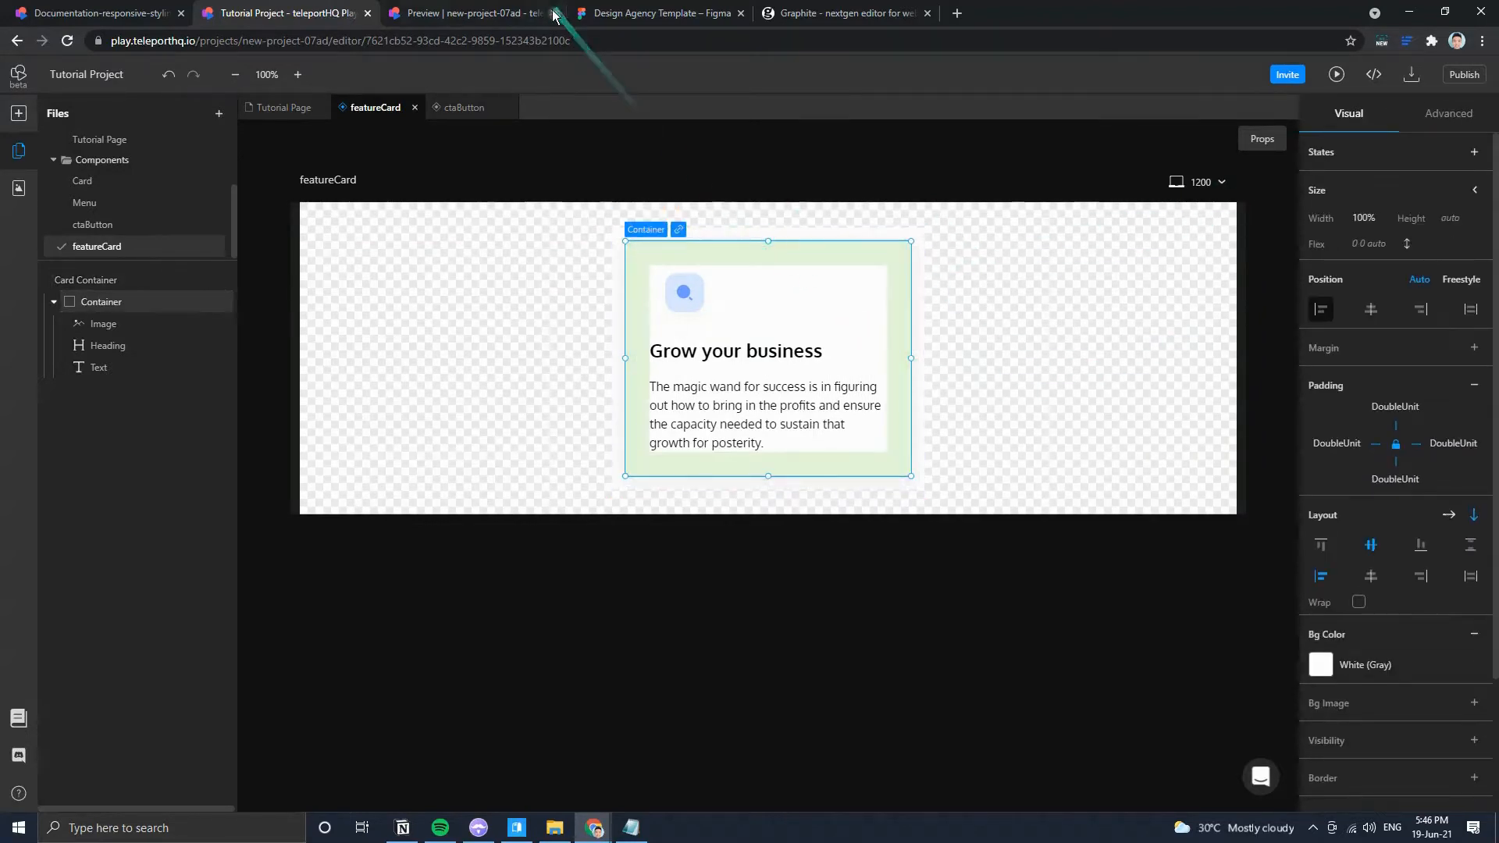
click(460, 13)
scroll(581, 491, down, 5)
scroll(576, 490, down, 3)
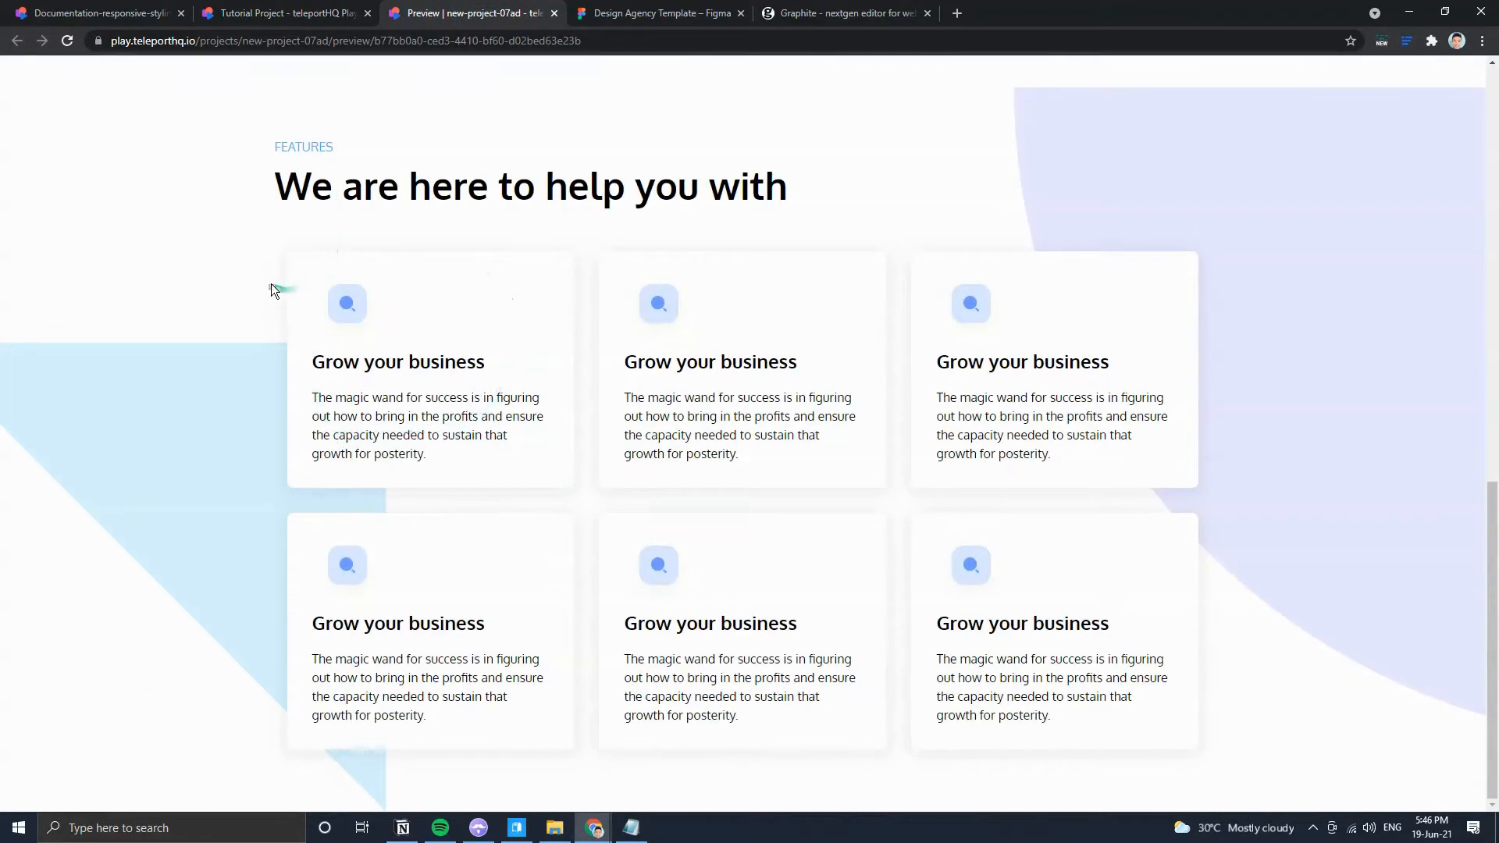
click(328, 13)
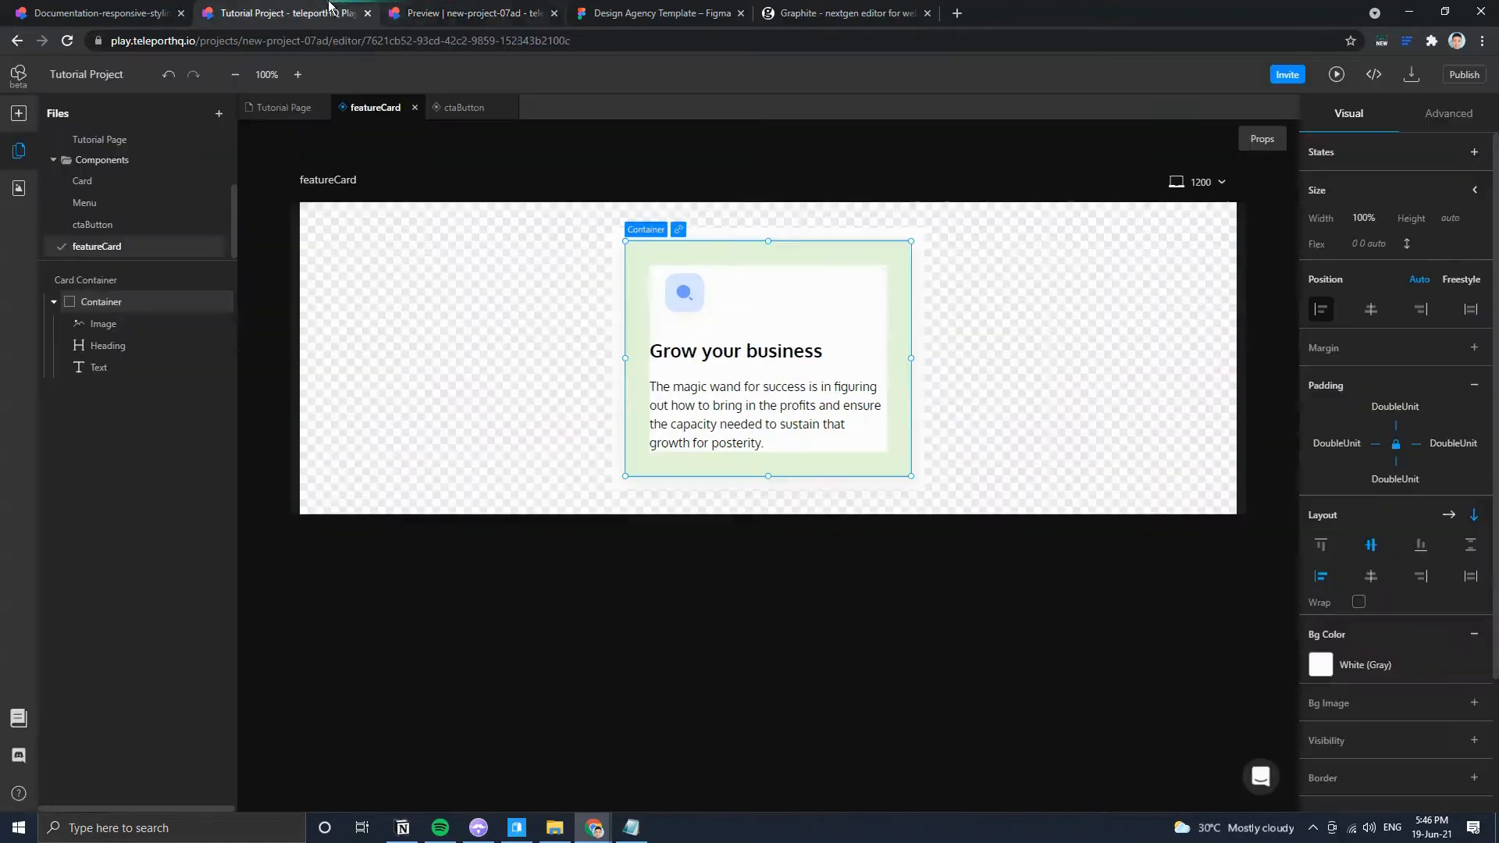
Add a hover state to the featureCard's inner Container.
click(92, 281)
click(94, 295)
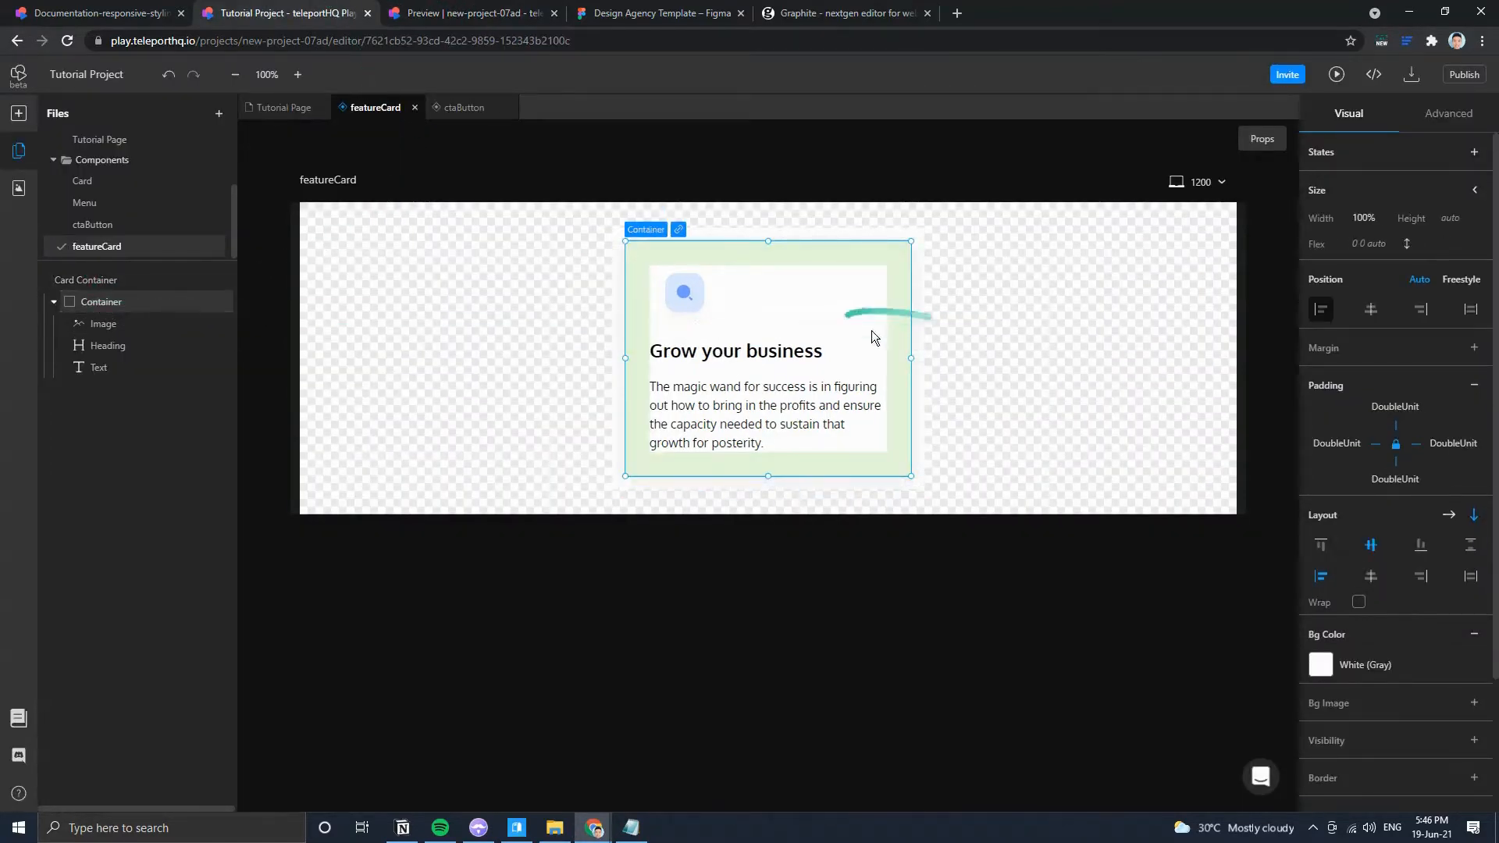
click(1434, 119)
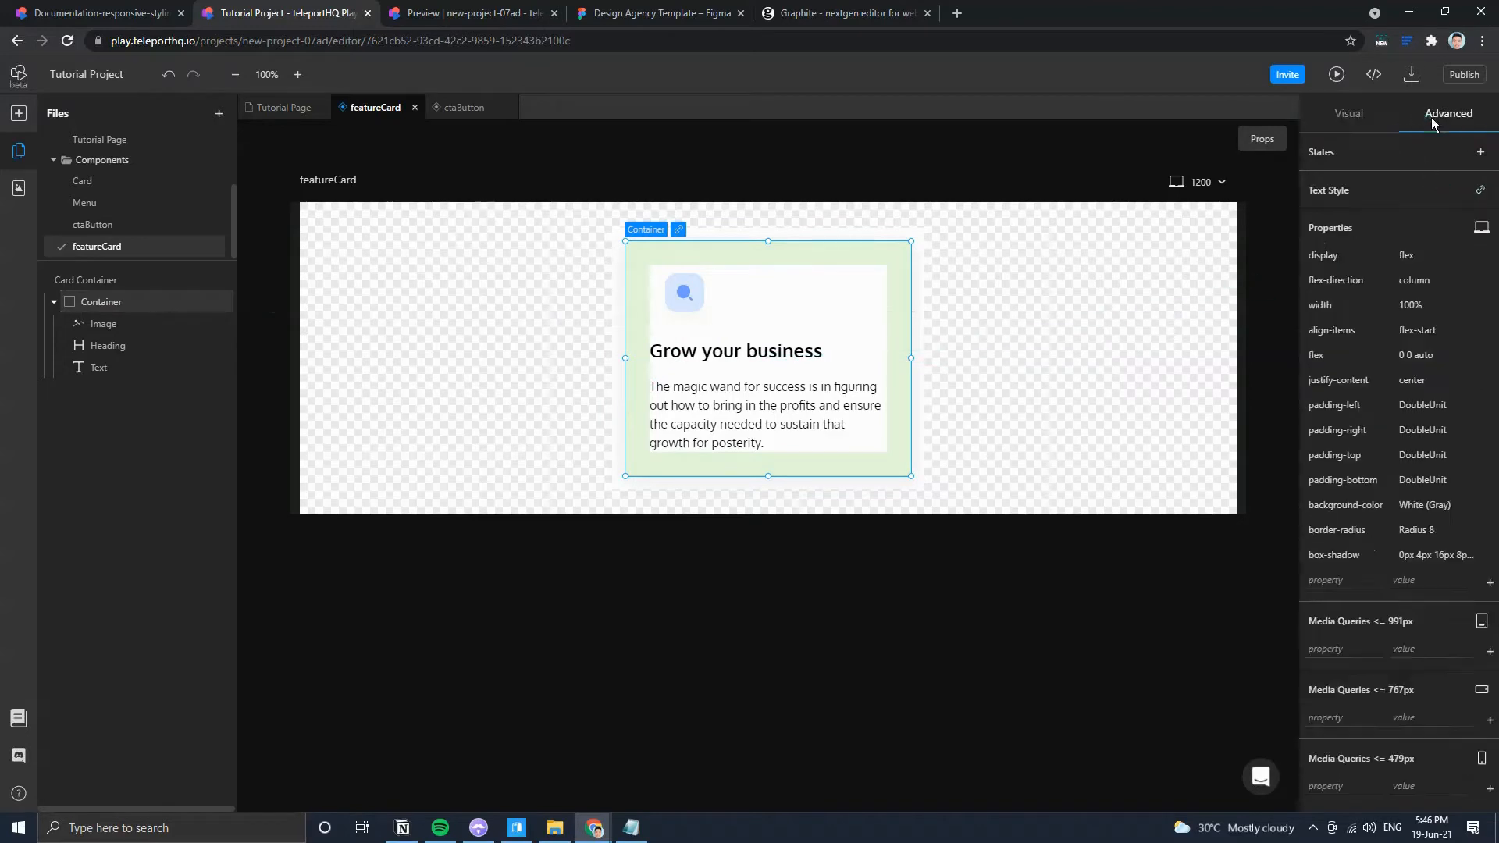
click(1479, 152)
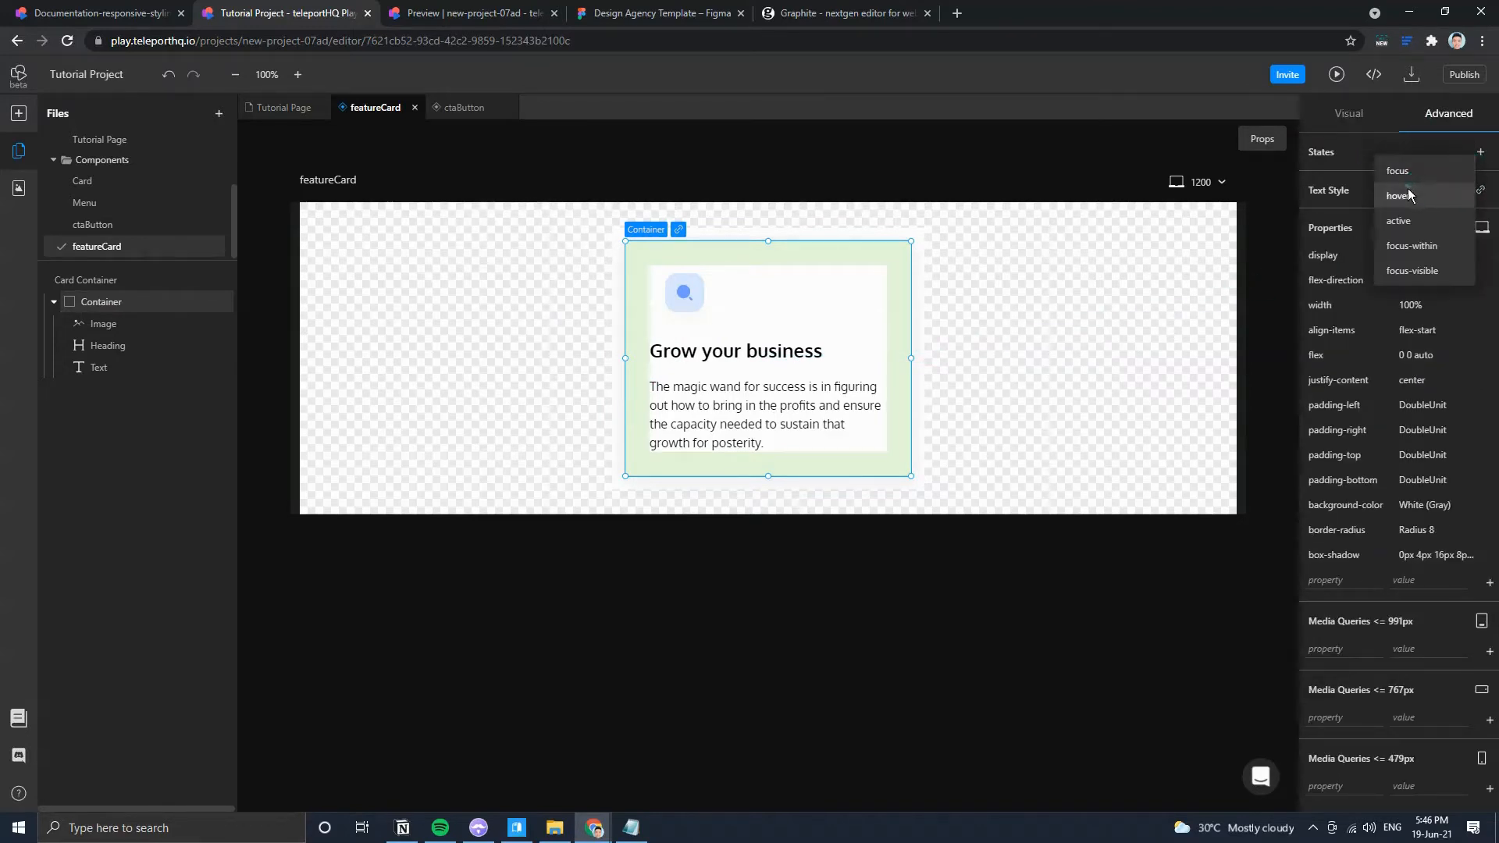
click(1410, 192)
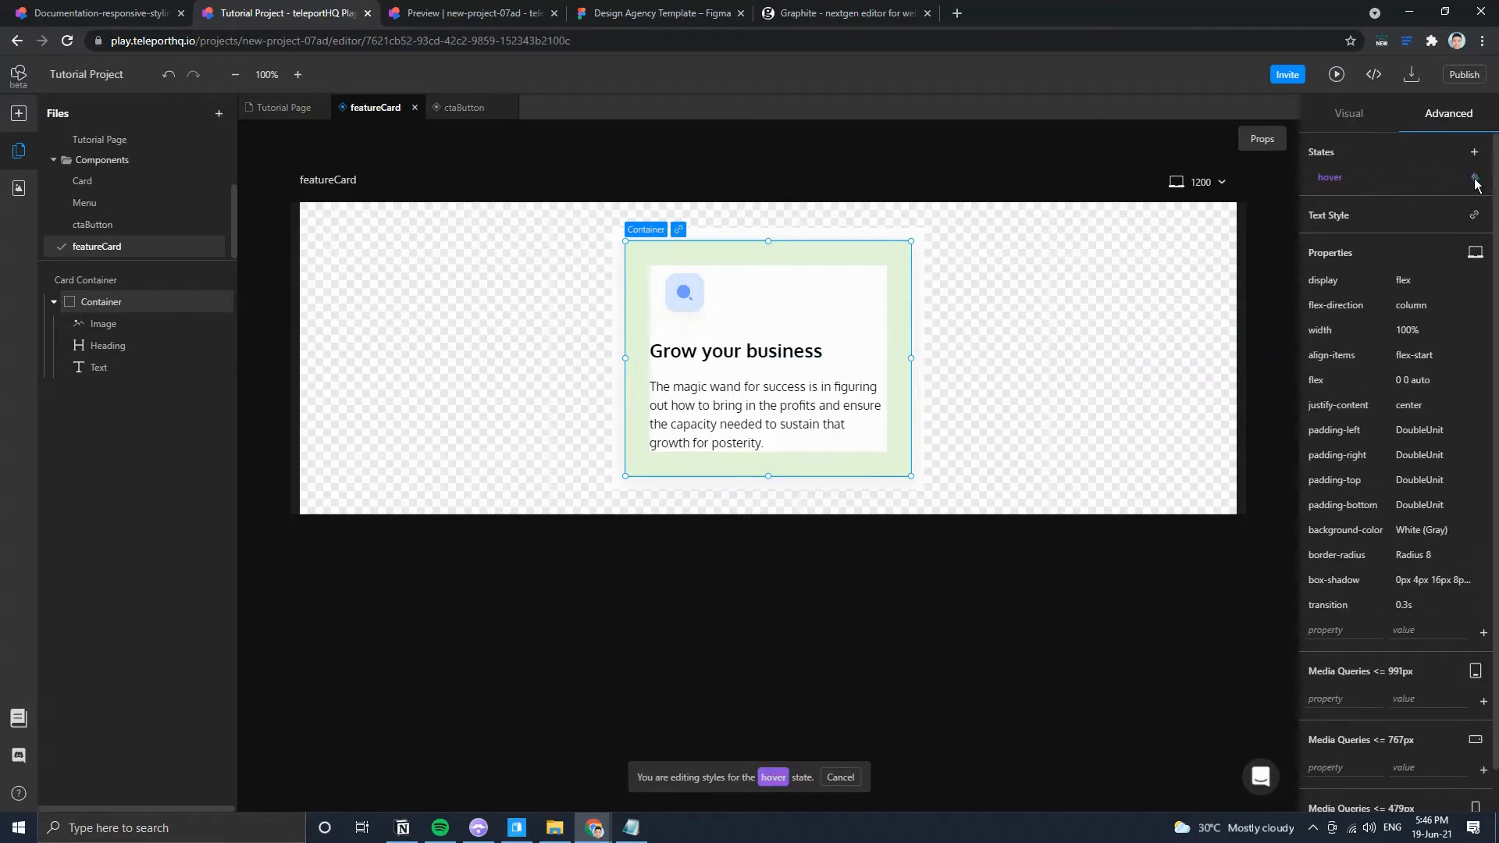
Set the hover state's transform to translateY(-4px) on the featureCard's inner Container, and leave hover-state editing.
click(1474, 179)
click(1350, 196)
text(tran)
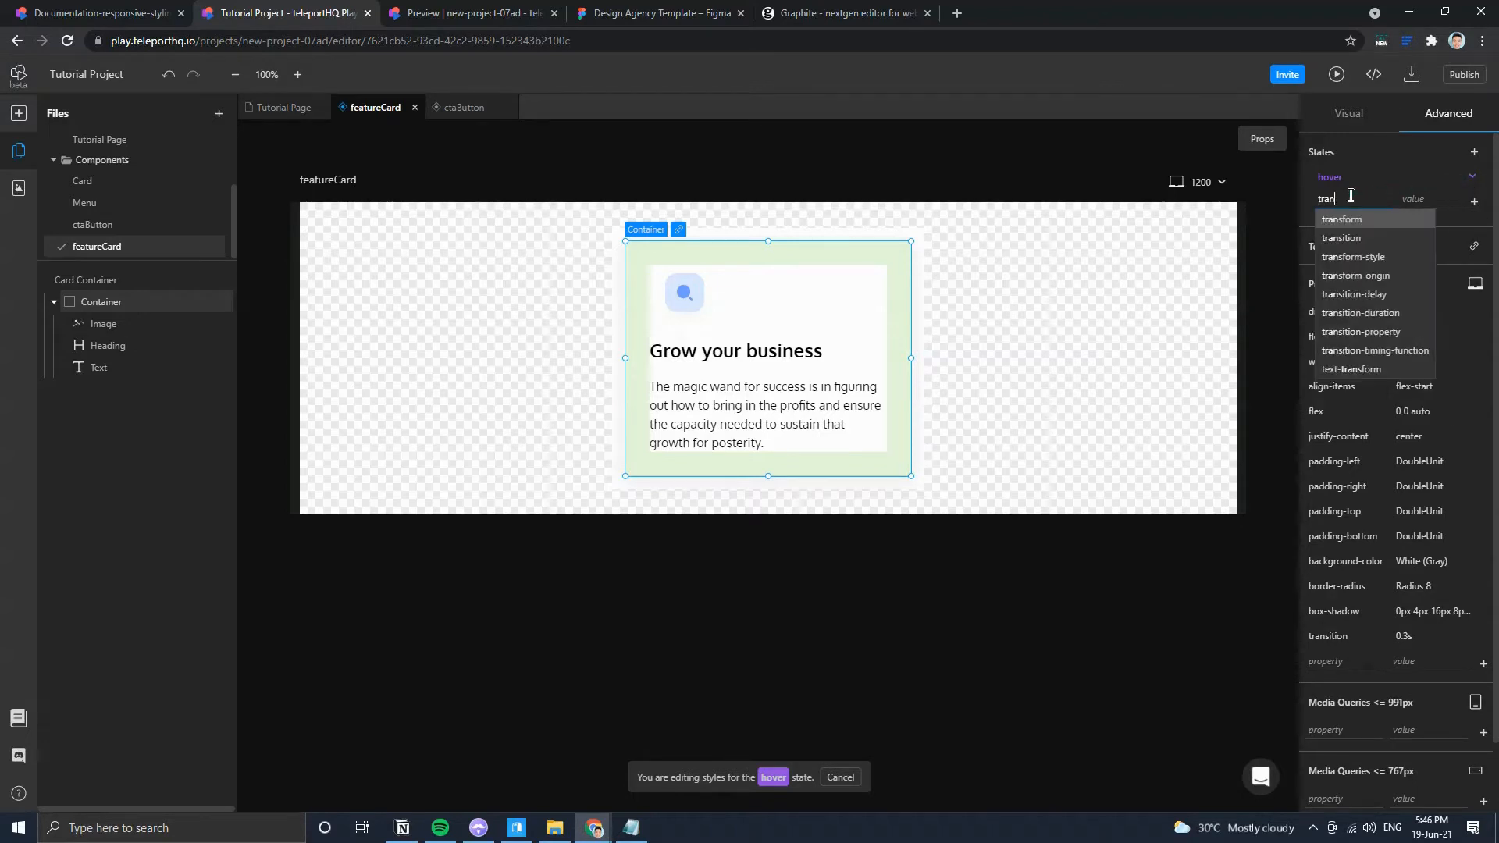
text(s)
key(Return)
text(tra)
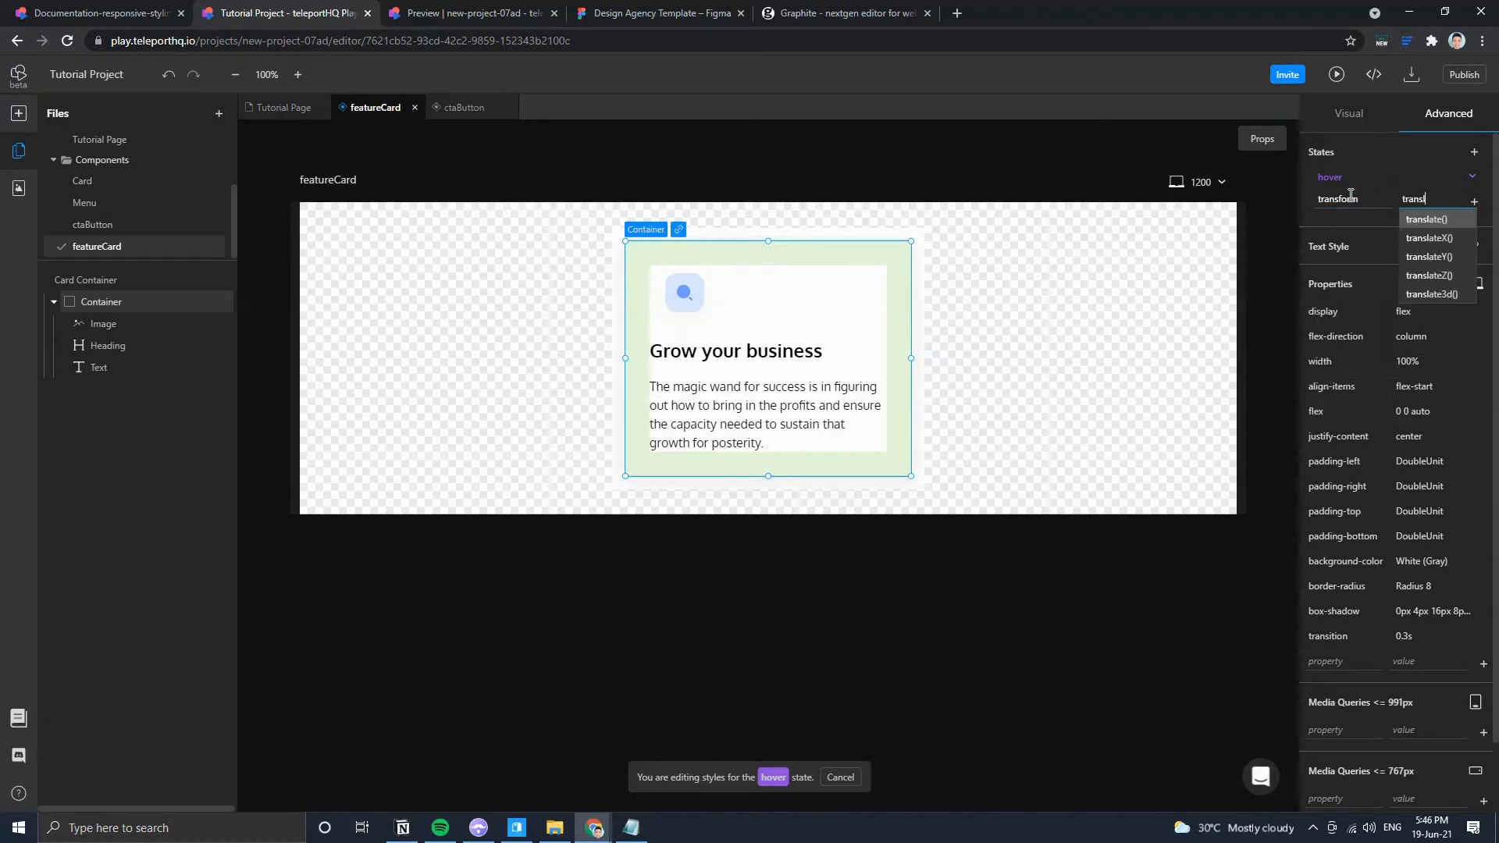
click(1430, 256)
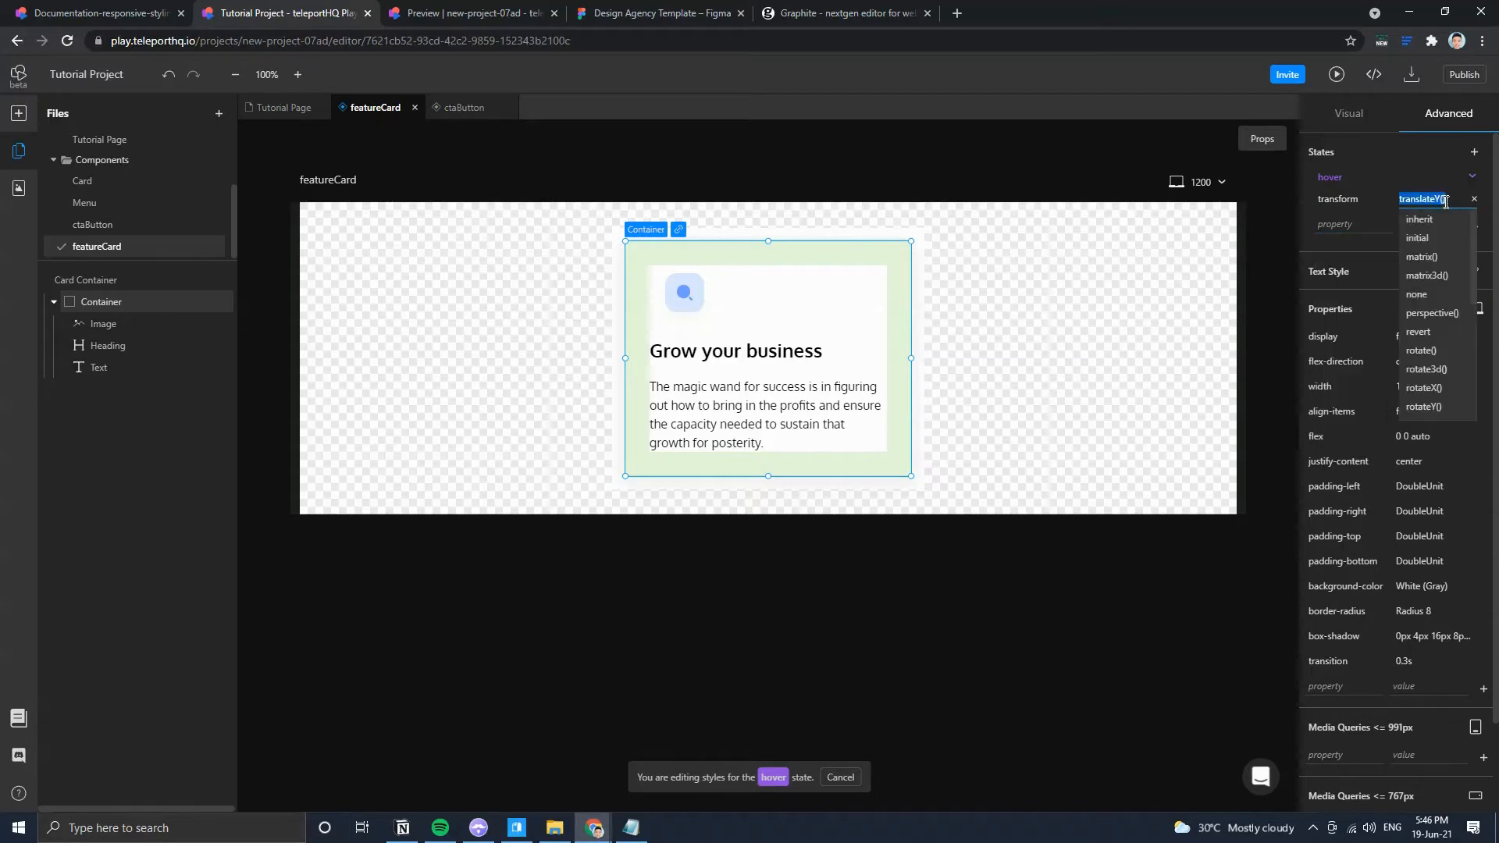
click(1443, 199)
text(-)
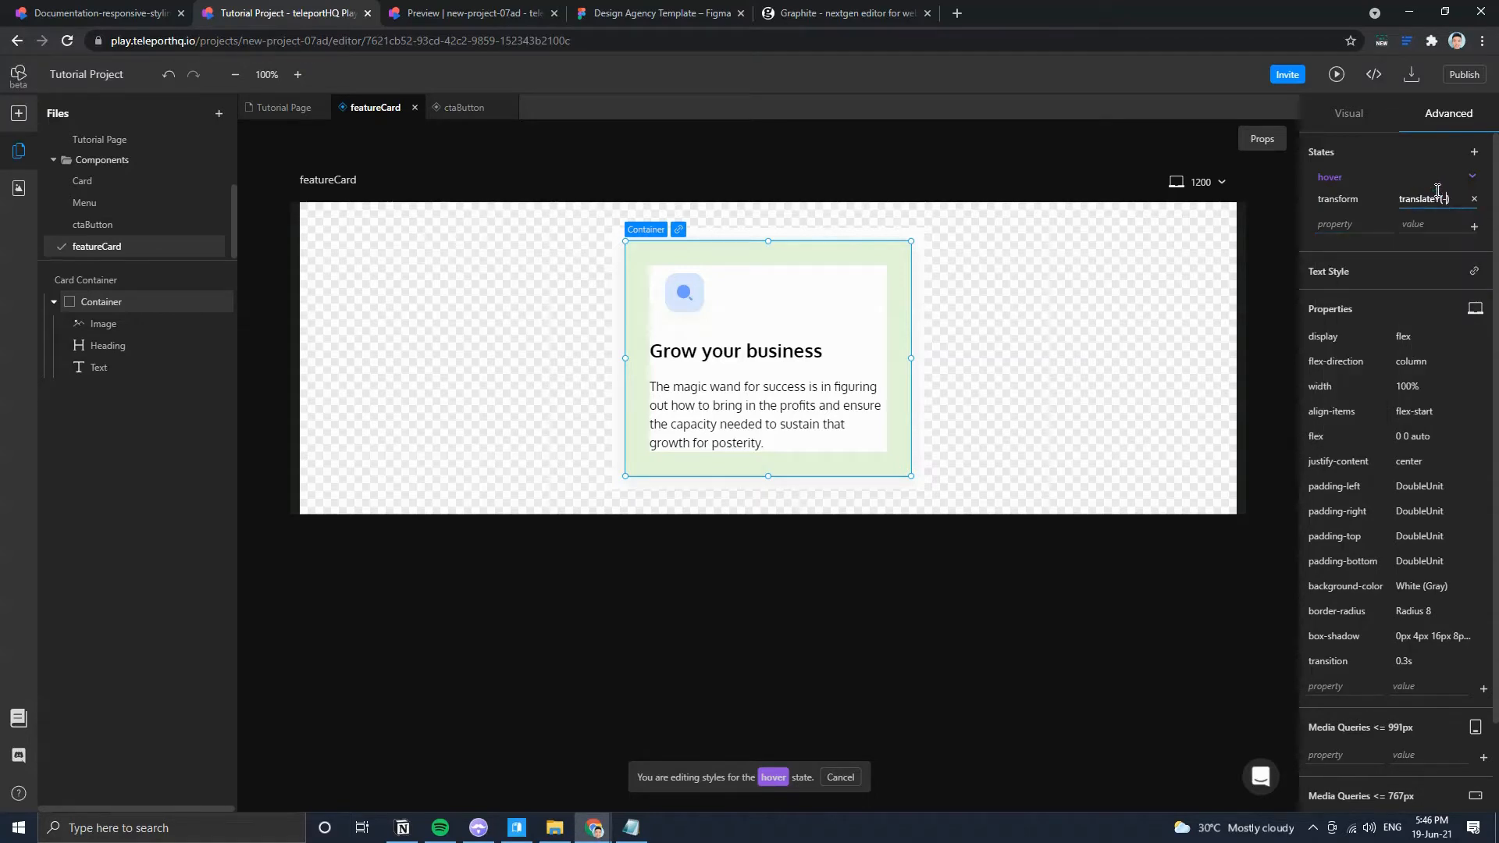
text(4px)
key(Return)
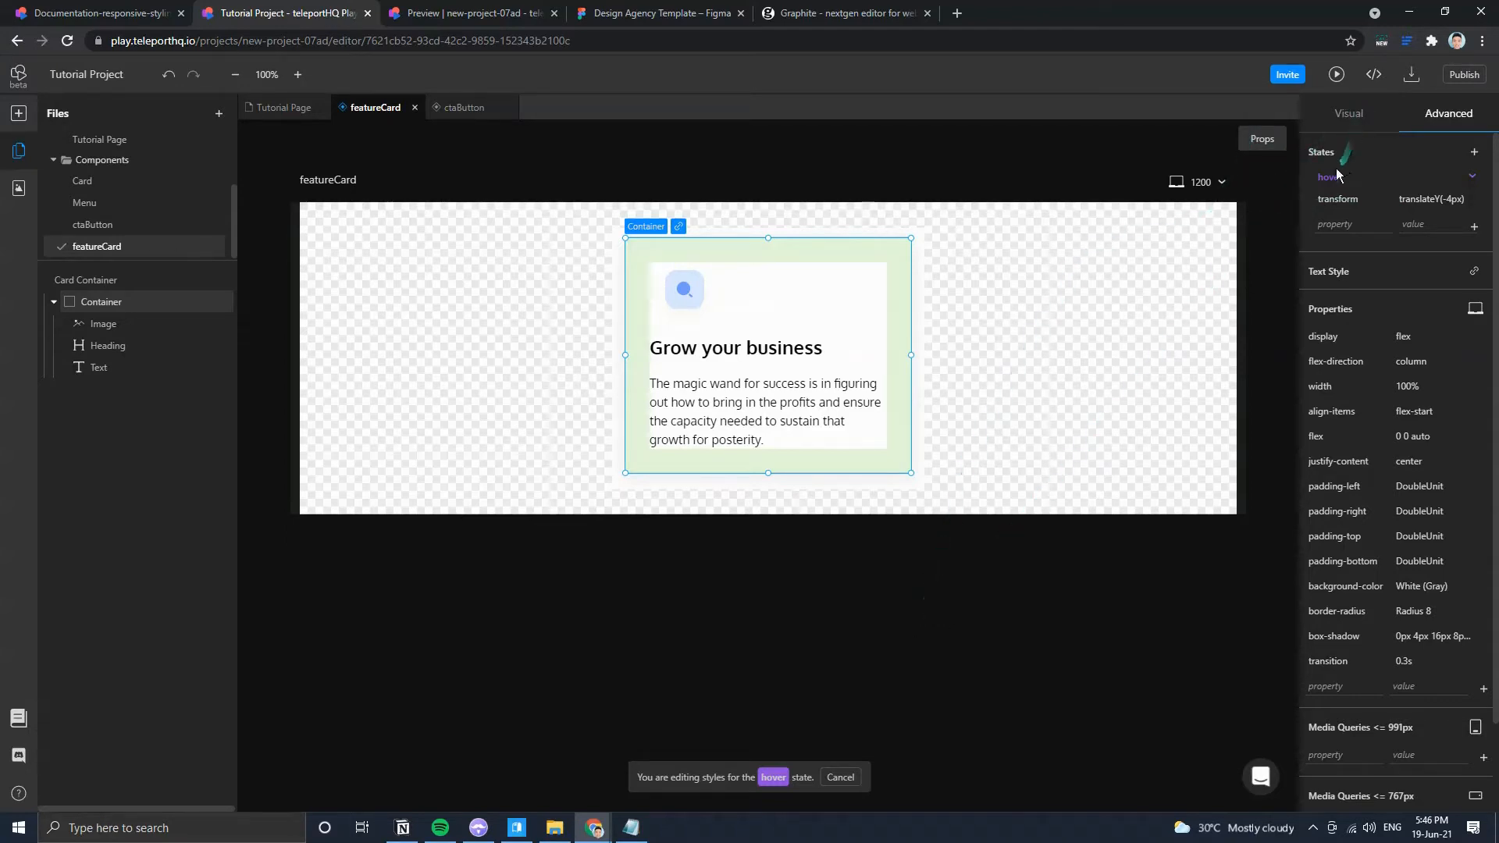
click(1348, 113)
click(1326, 180)
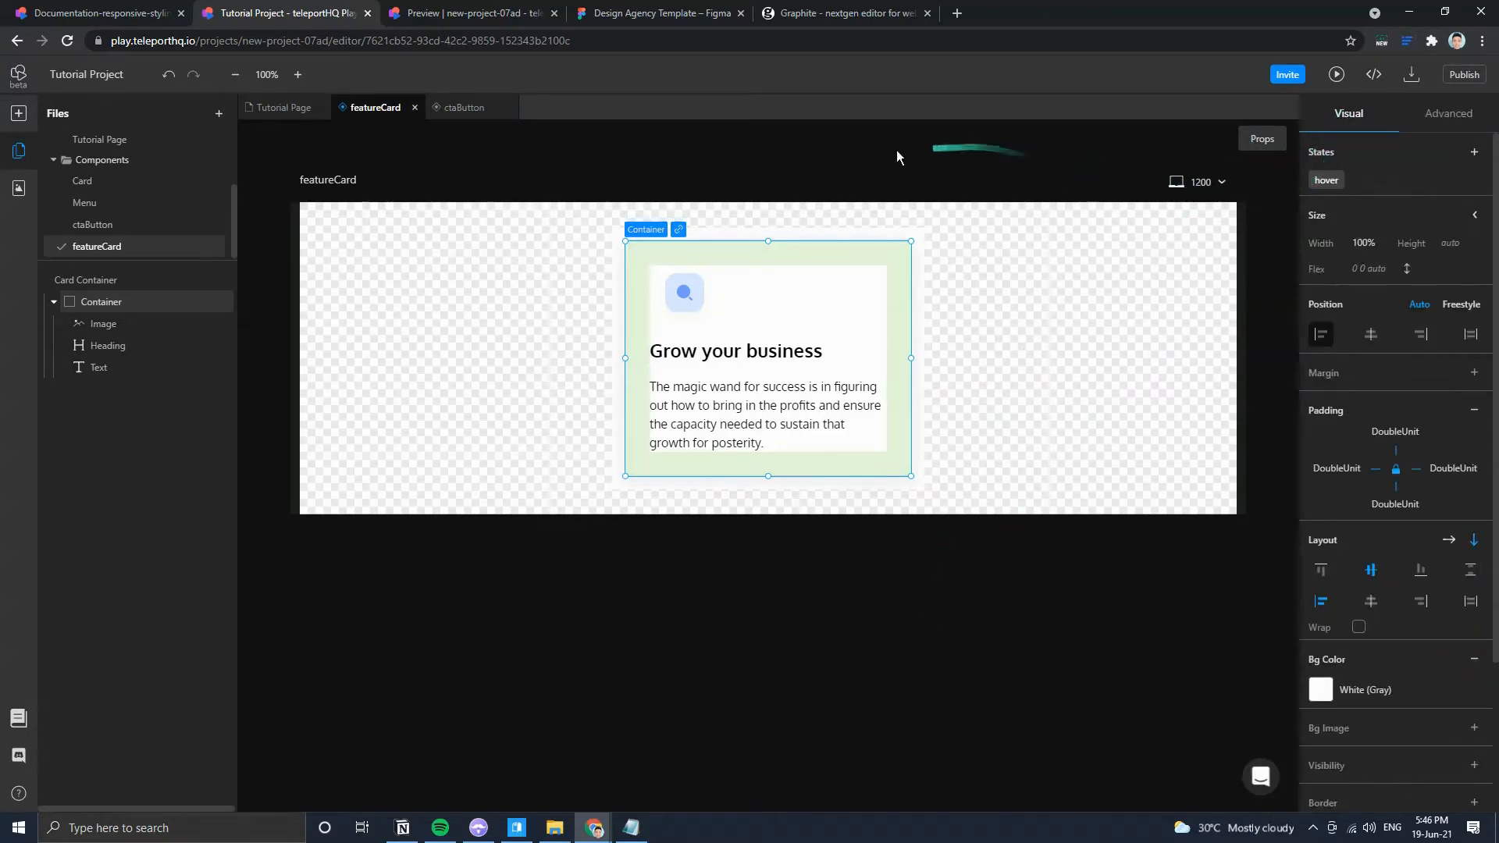
Return to the Tutorial Page, reload its preview, and test the CONTACT US scroll link and the feature cards' hover effect.
click(284, 109)
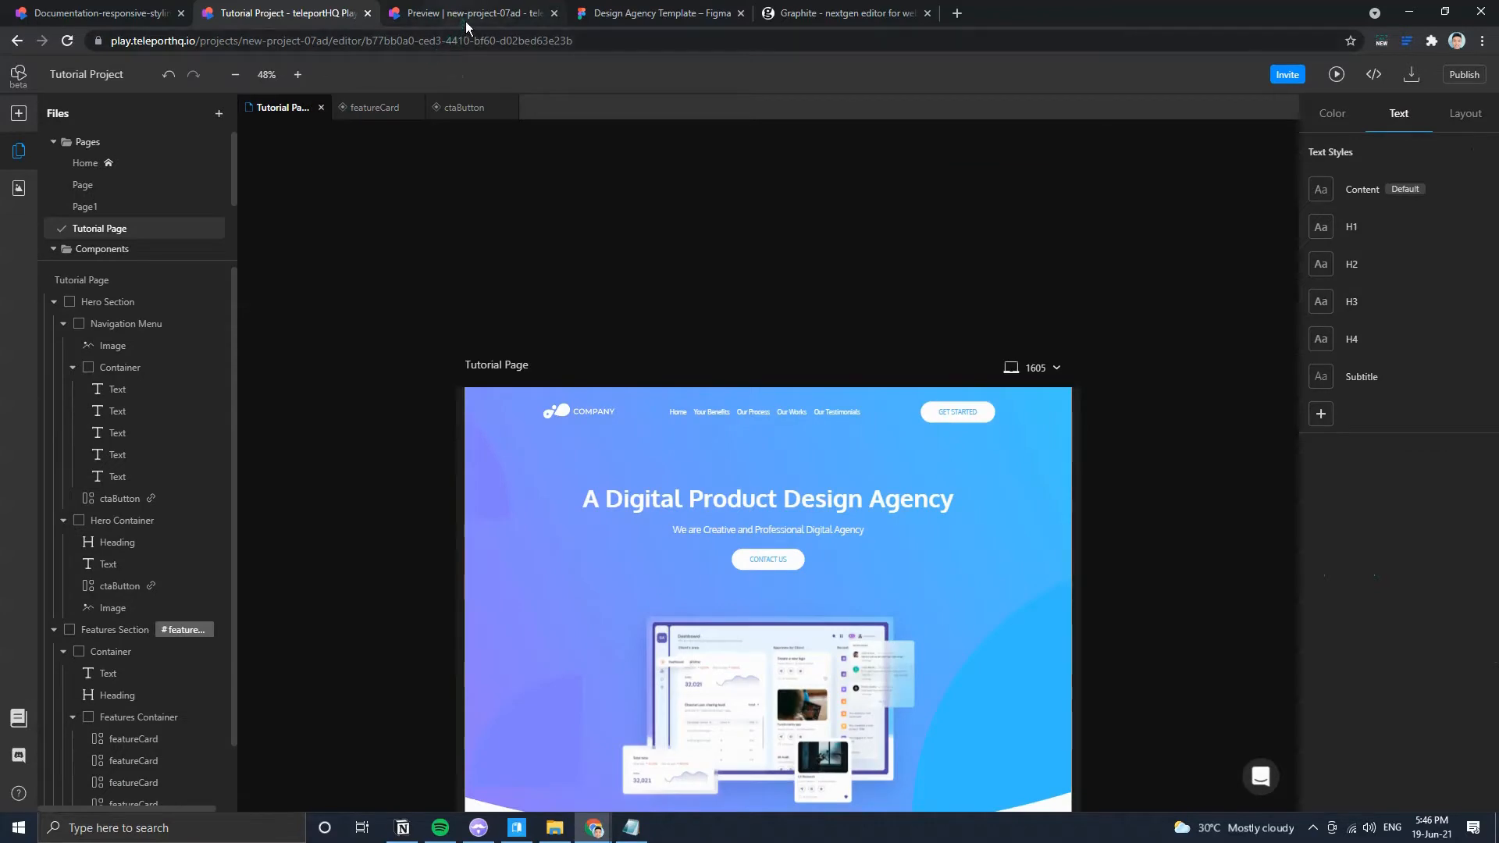
click(465, 21)
key(F5)
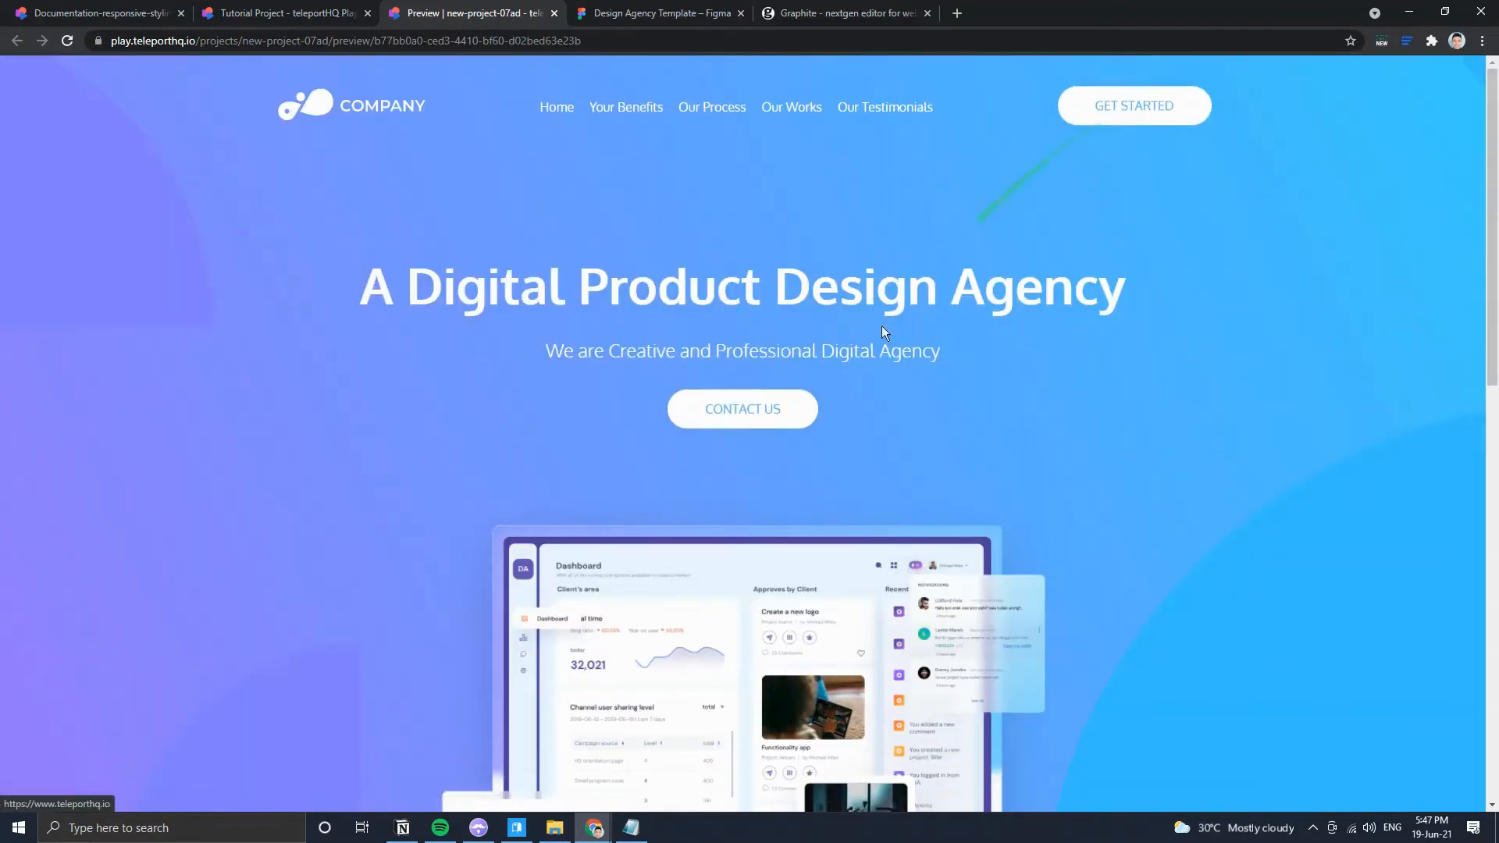
click(770, 405)
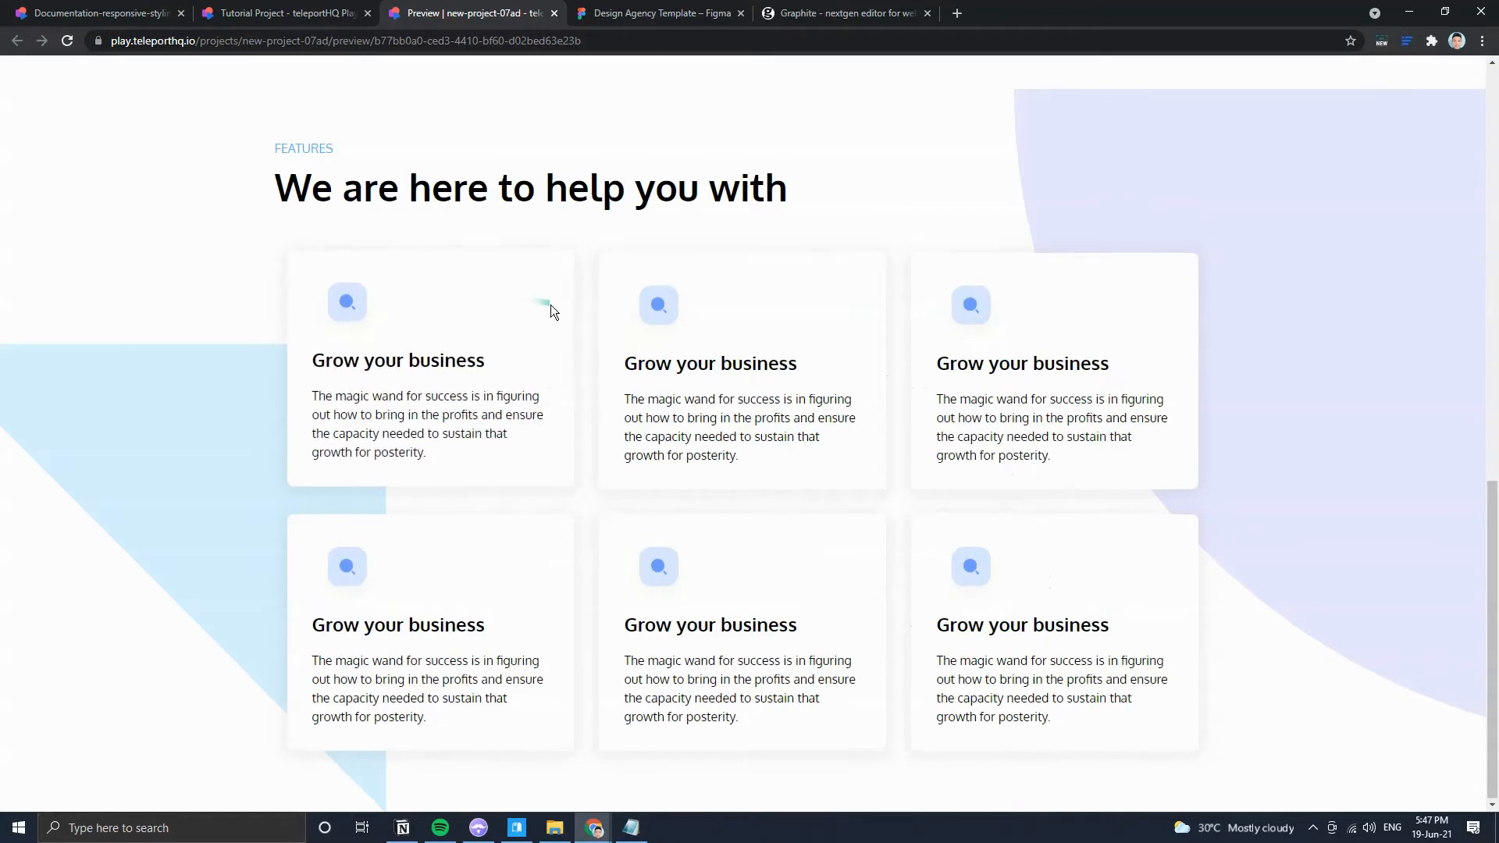
Open the browser's developer tools on the preview page and show it in the responsive device view.
scroll(550, 306, up, 10)
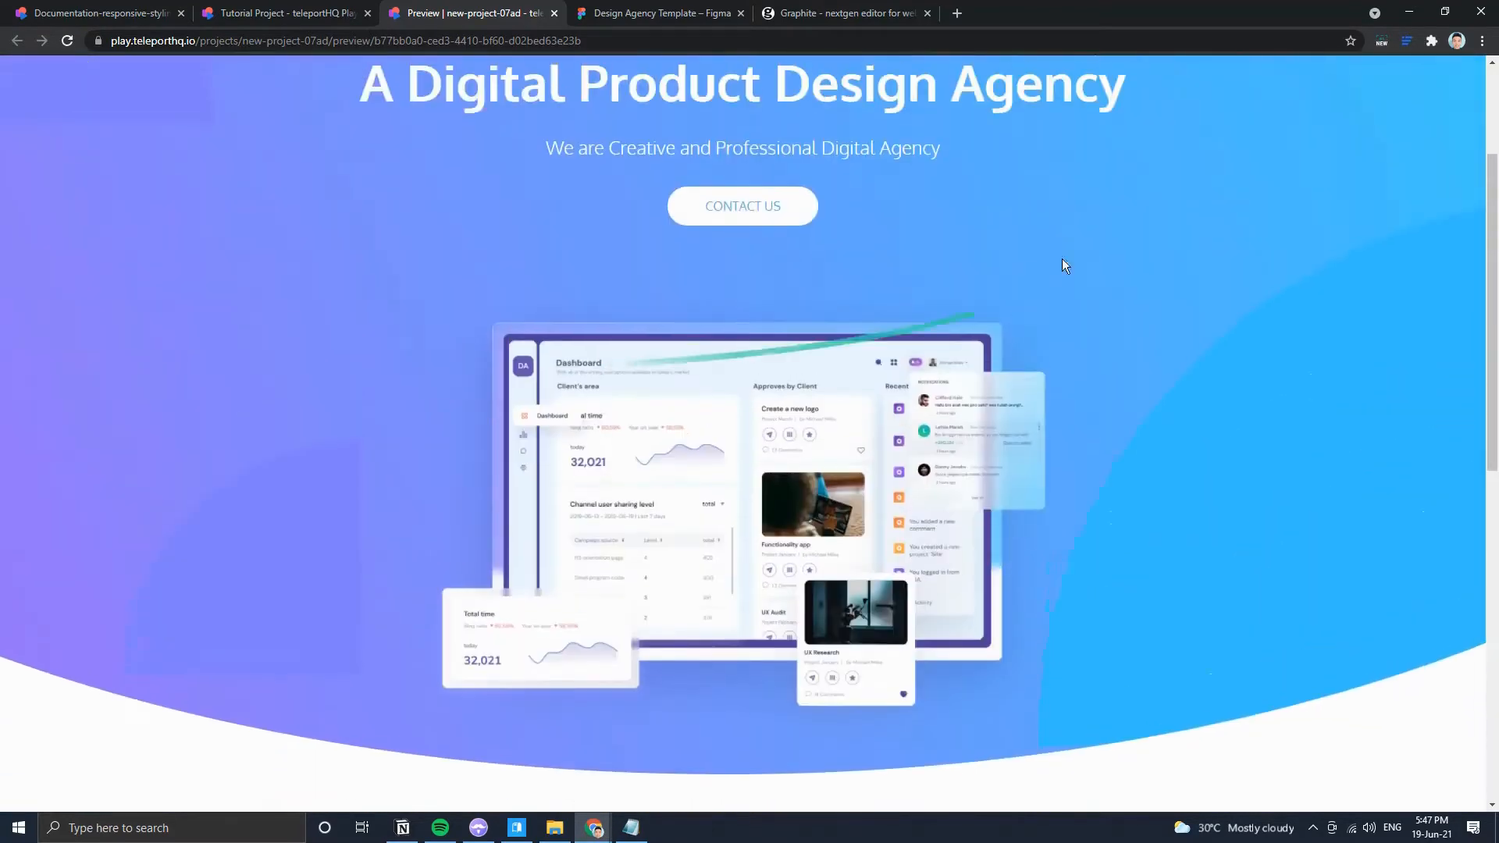
right_click(1083, 211)
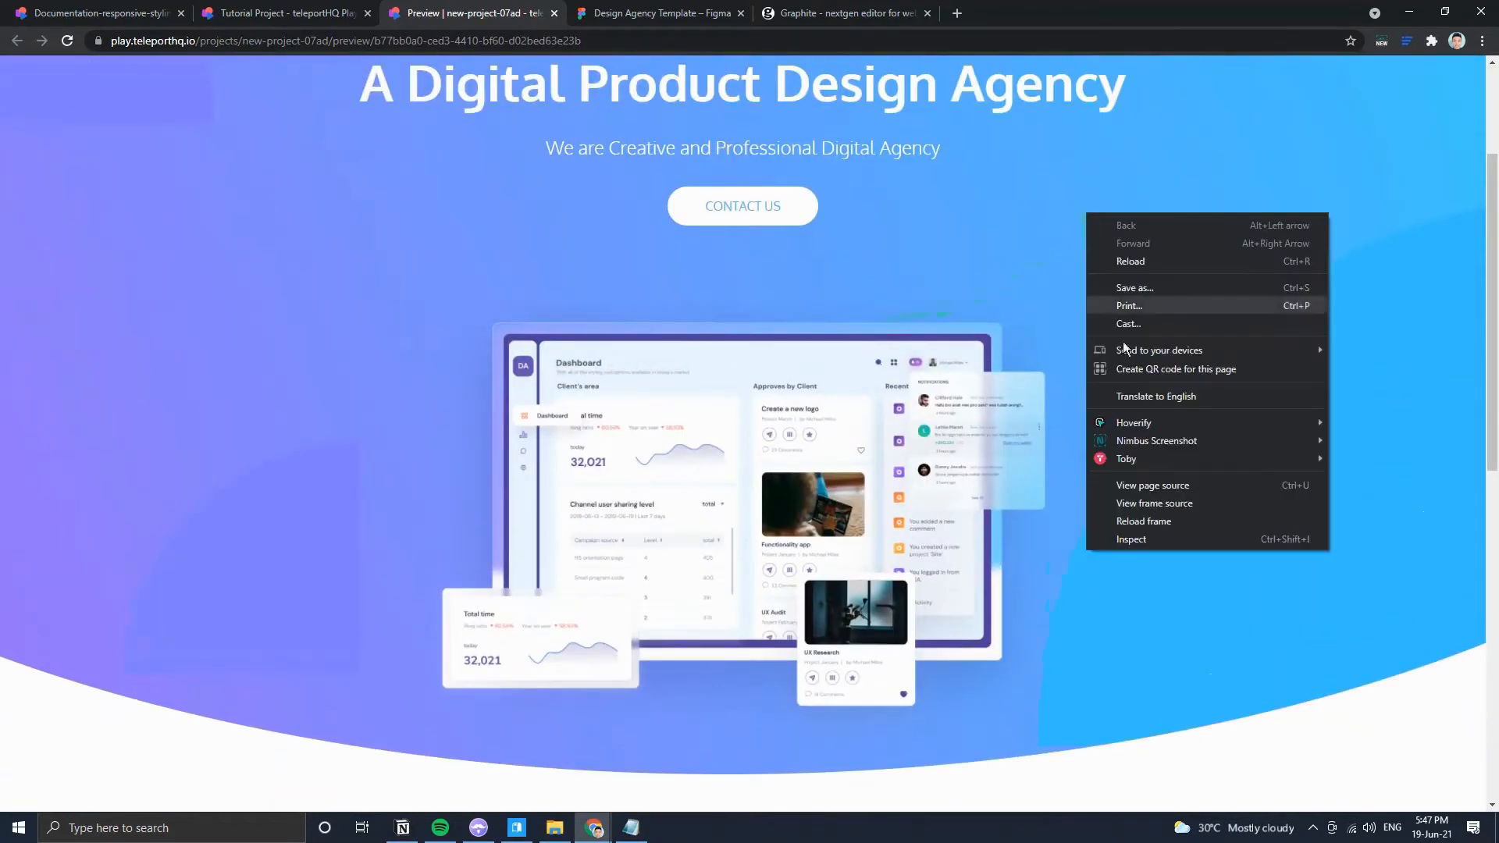
click(1136, 539)
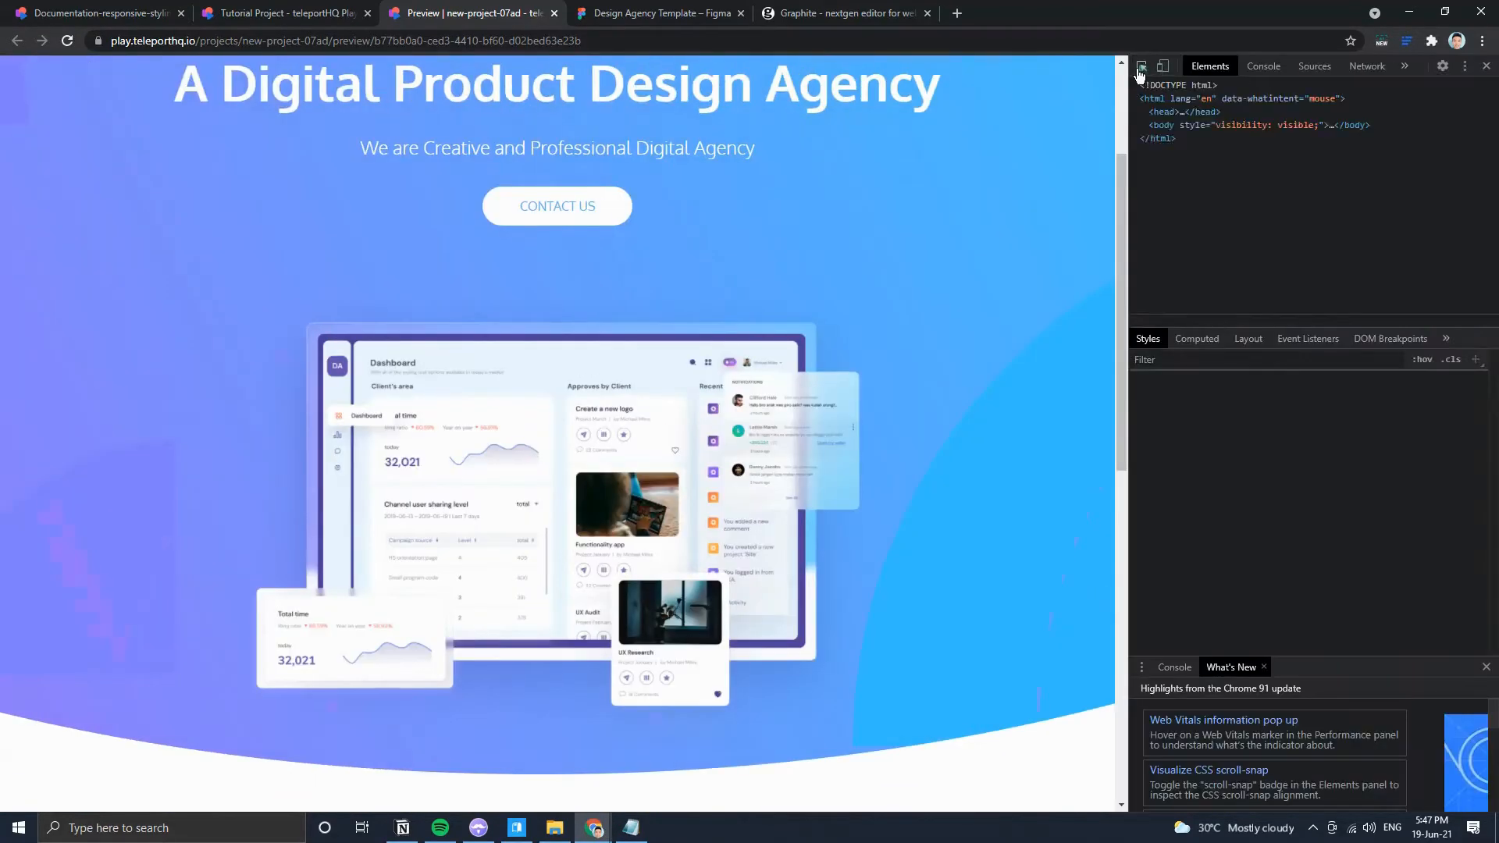
click(1162, 66)
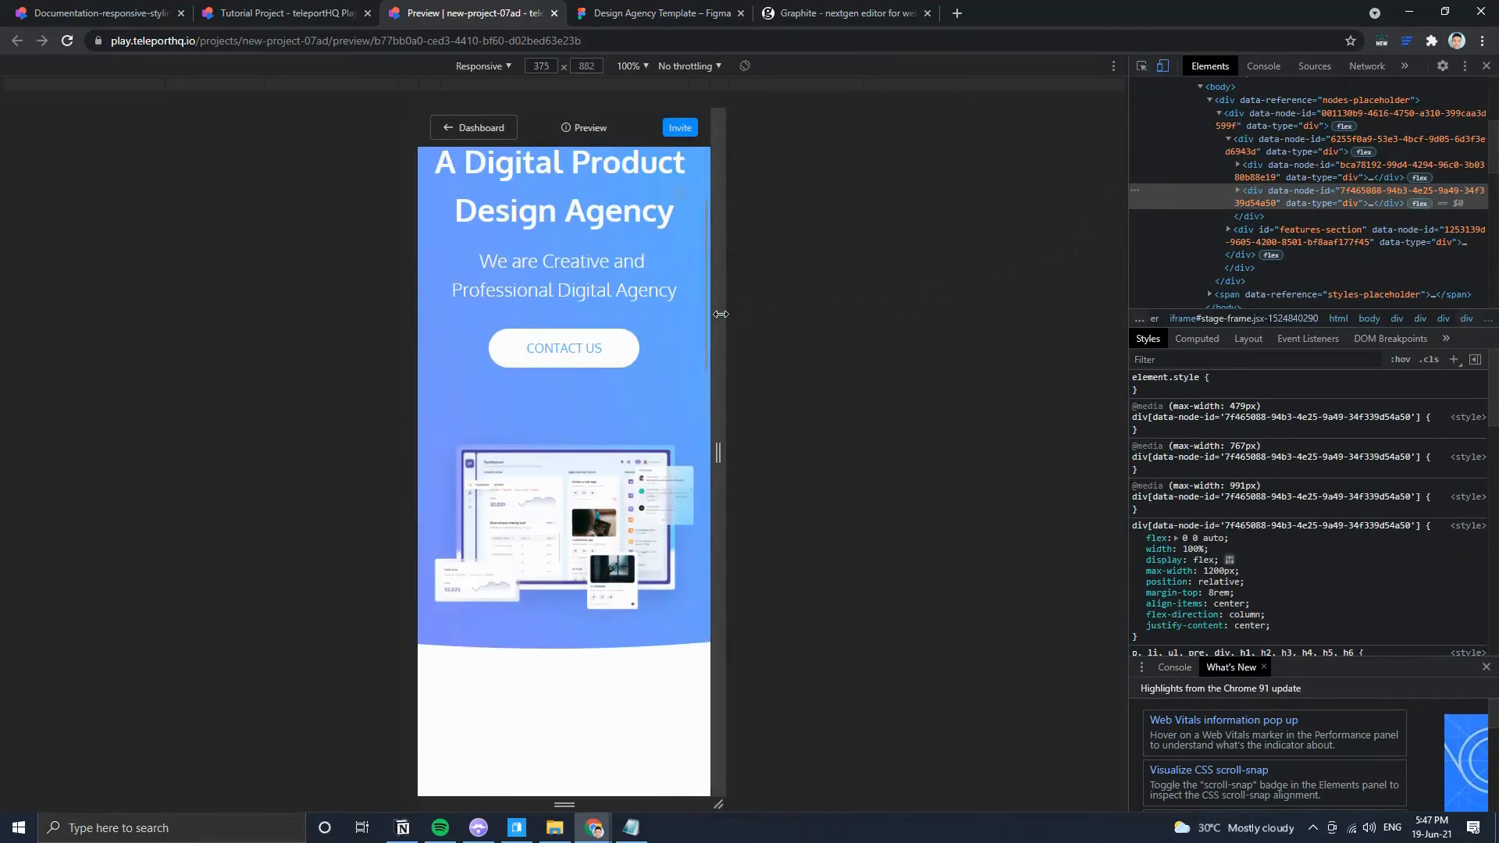
Examine the page's mobile layout from the navigation and hero section through the stacked feature cards.
scroll(588, 412, down, 6)
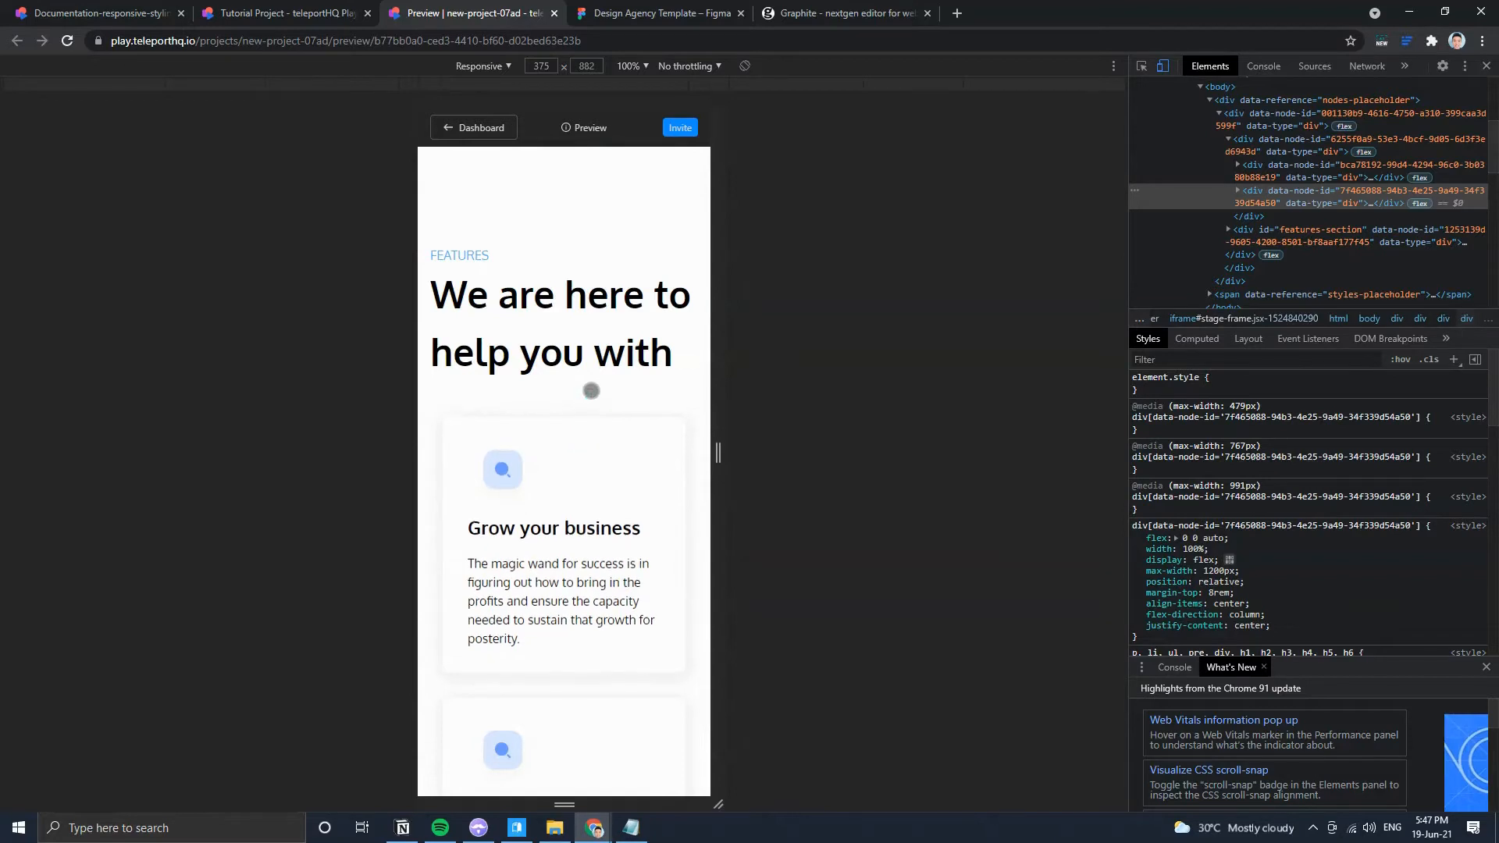
scroll(593, 394, up, 5)
scroll(597, 409, up, 3)
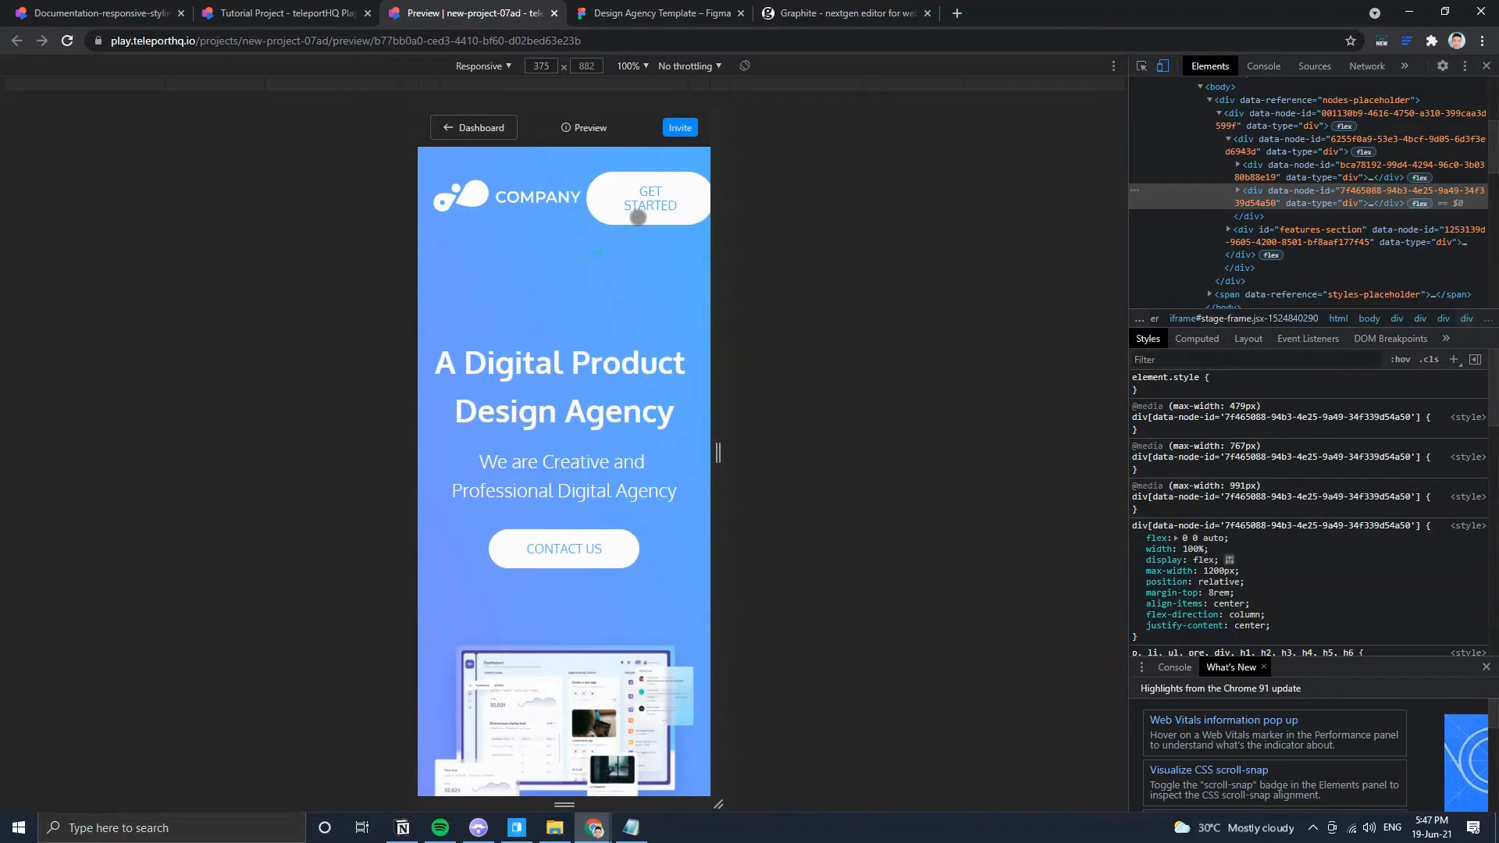
scroll(560, 540, down, 8)
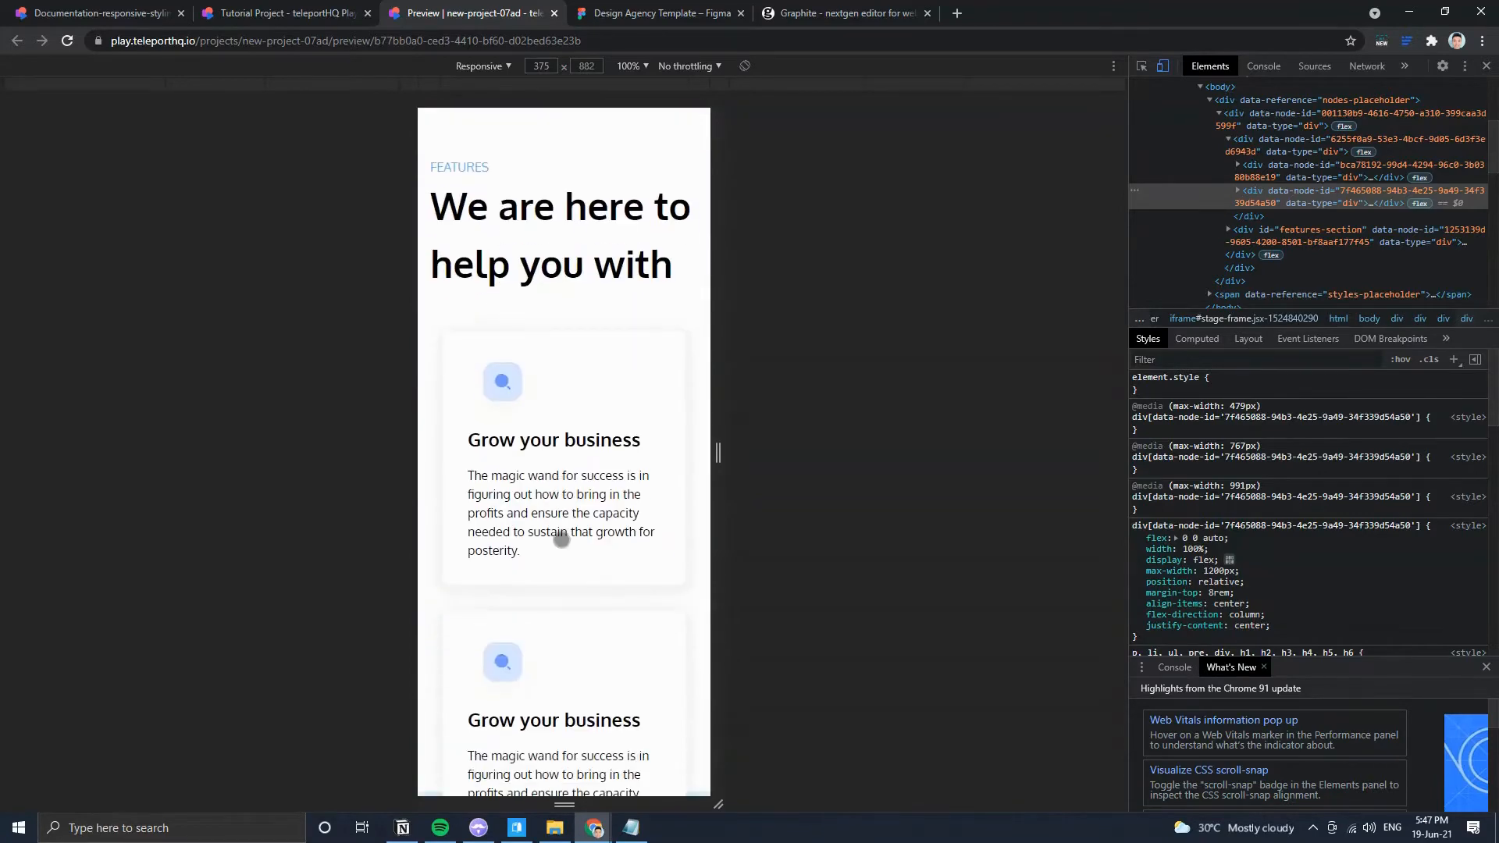
scroll(616, 308, down, 4)
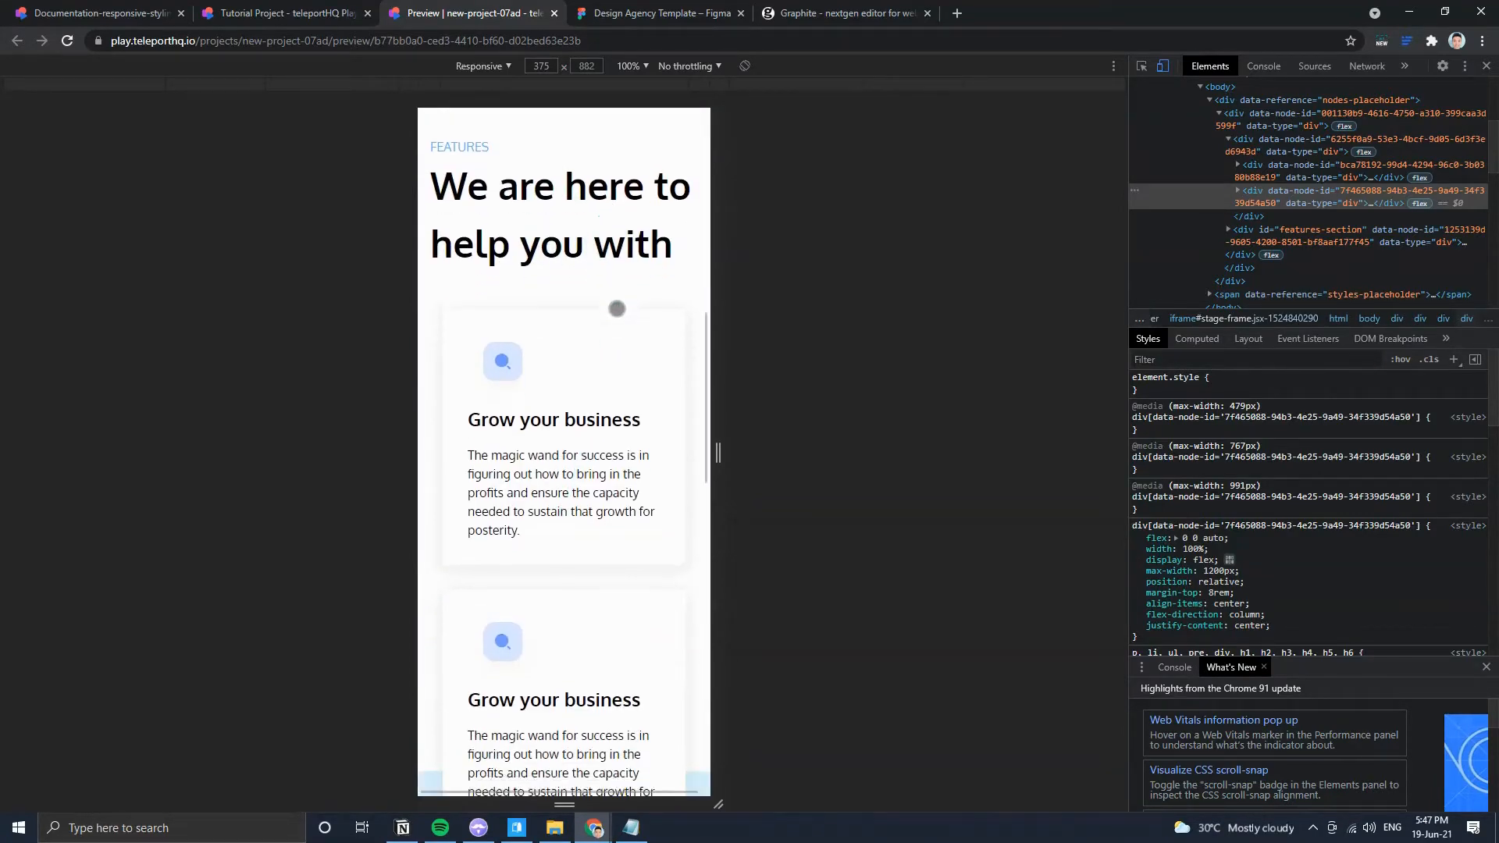
scroll(617, 312, down, 2)
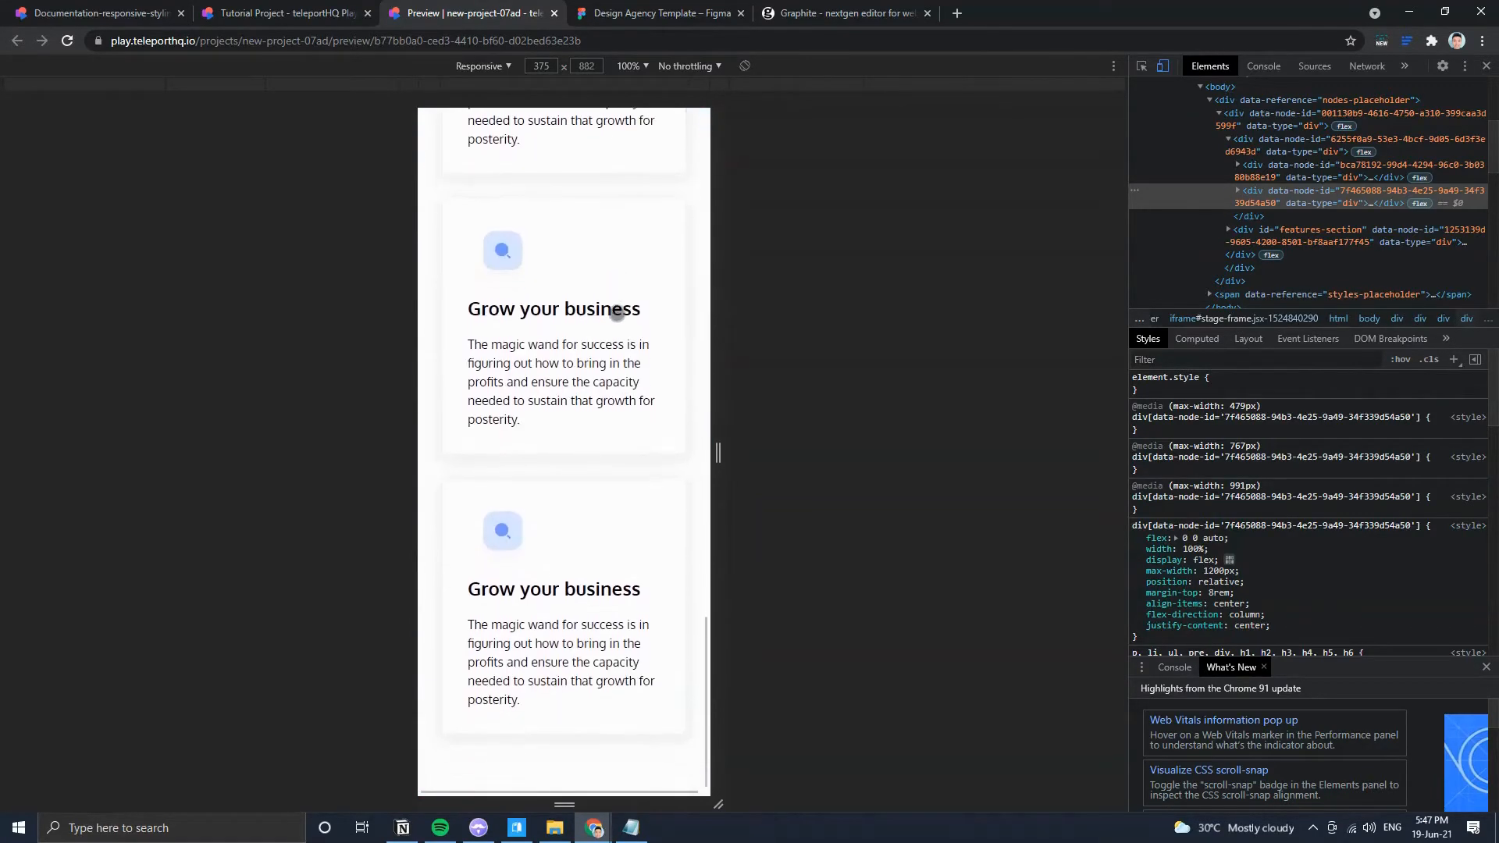
scroll(601, 343, up, 15)
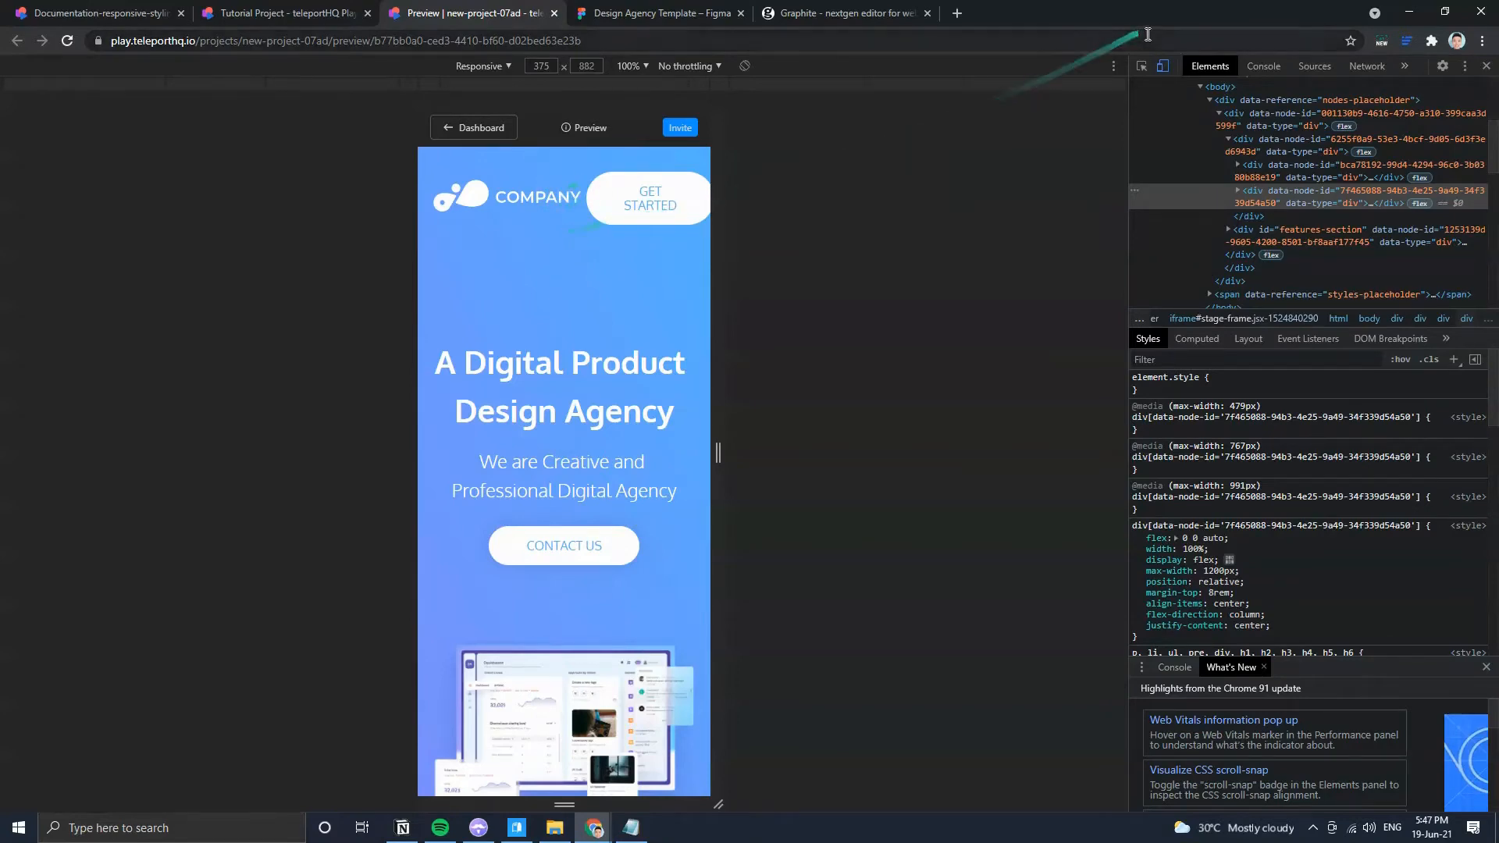
Exit the device view and developer tools, and return to the project editor.
click(1162, 65)
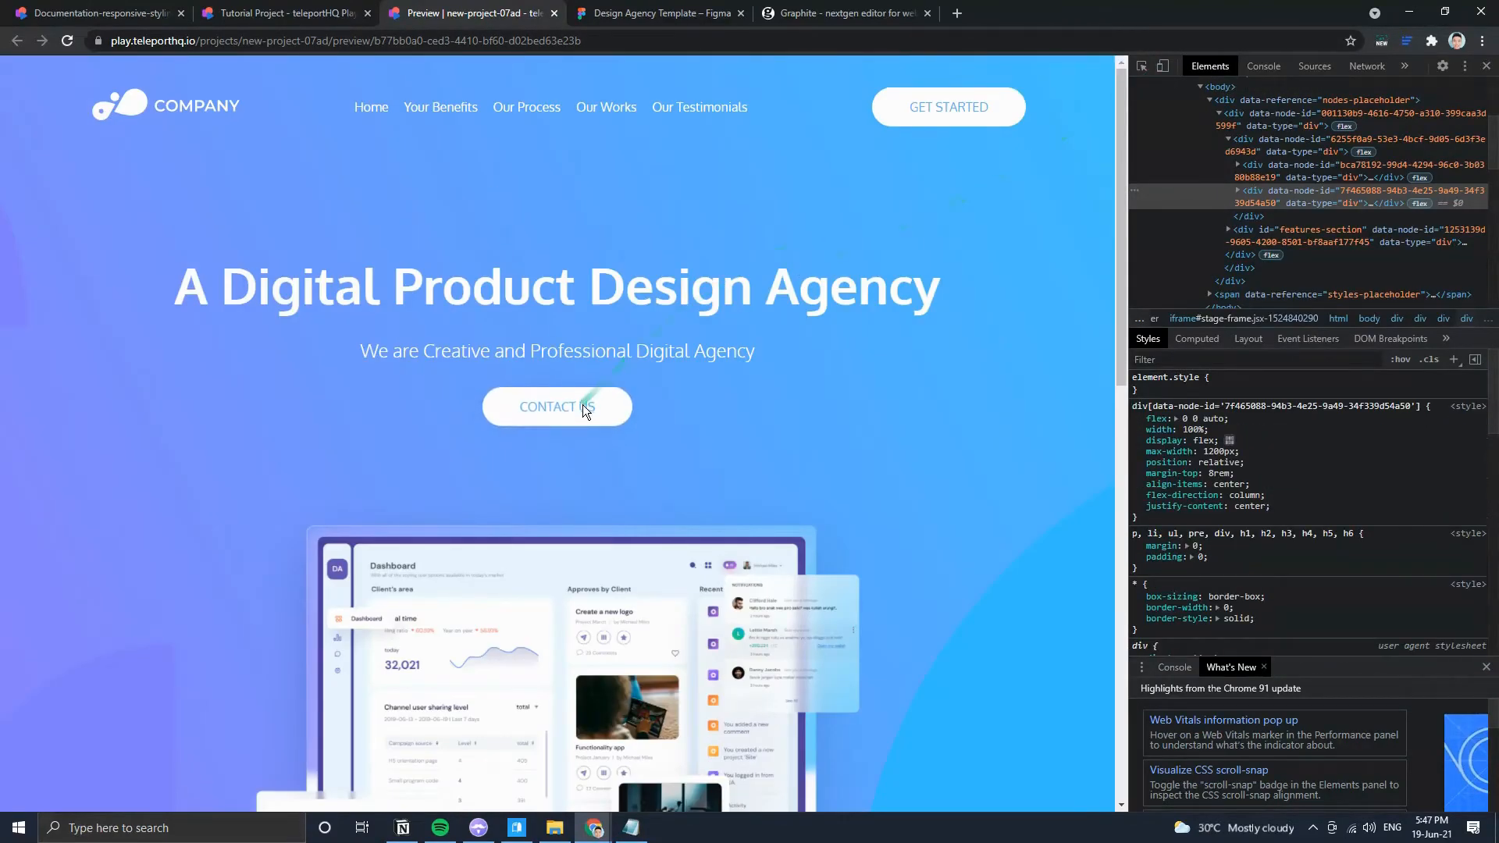
click(1485, 66)
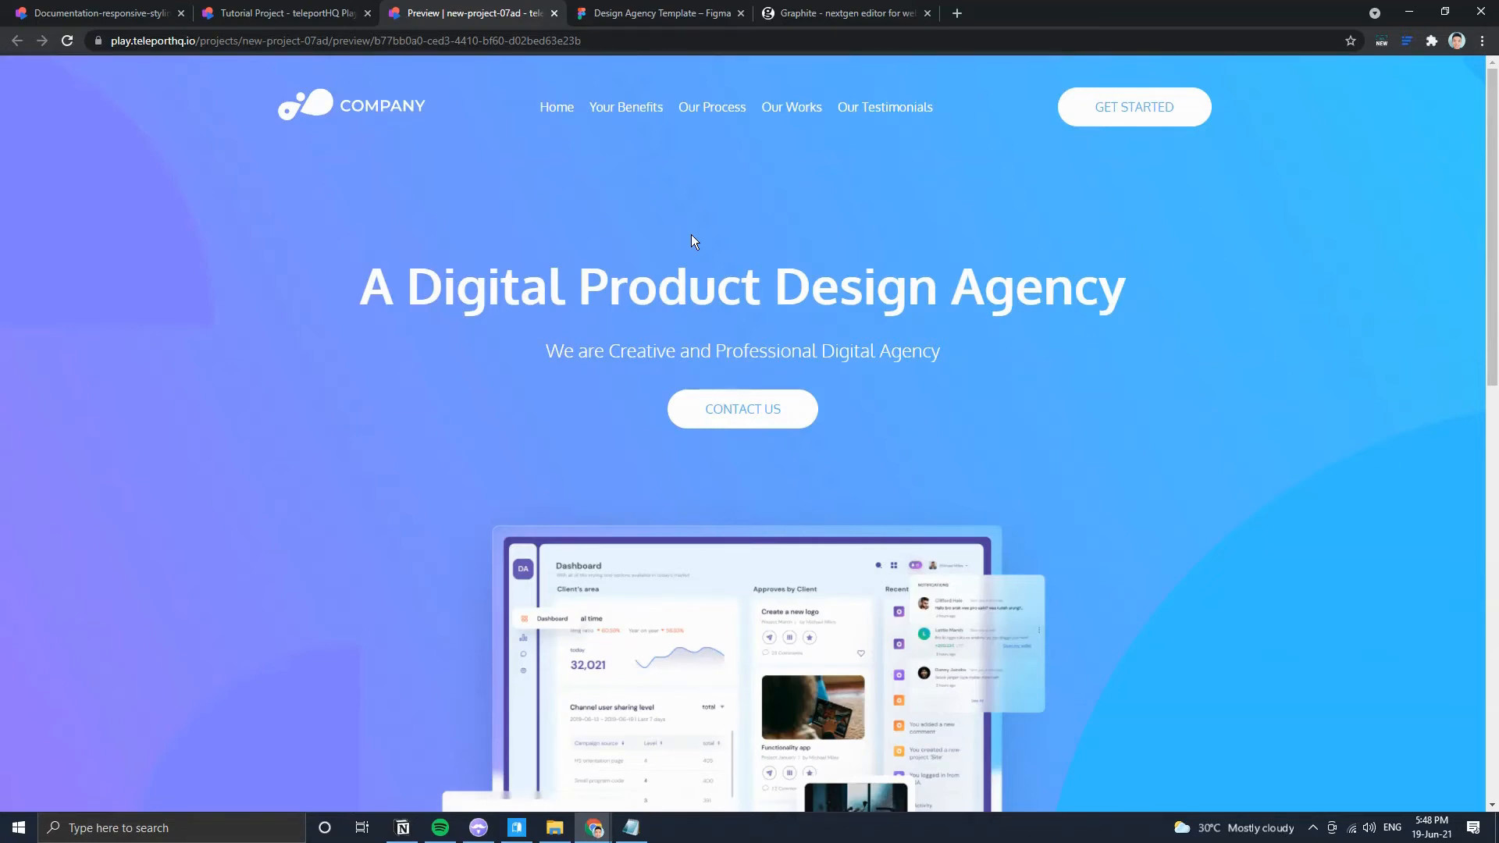
click(265, 12)
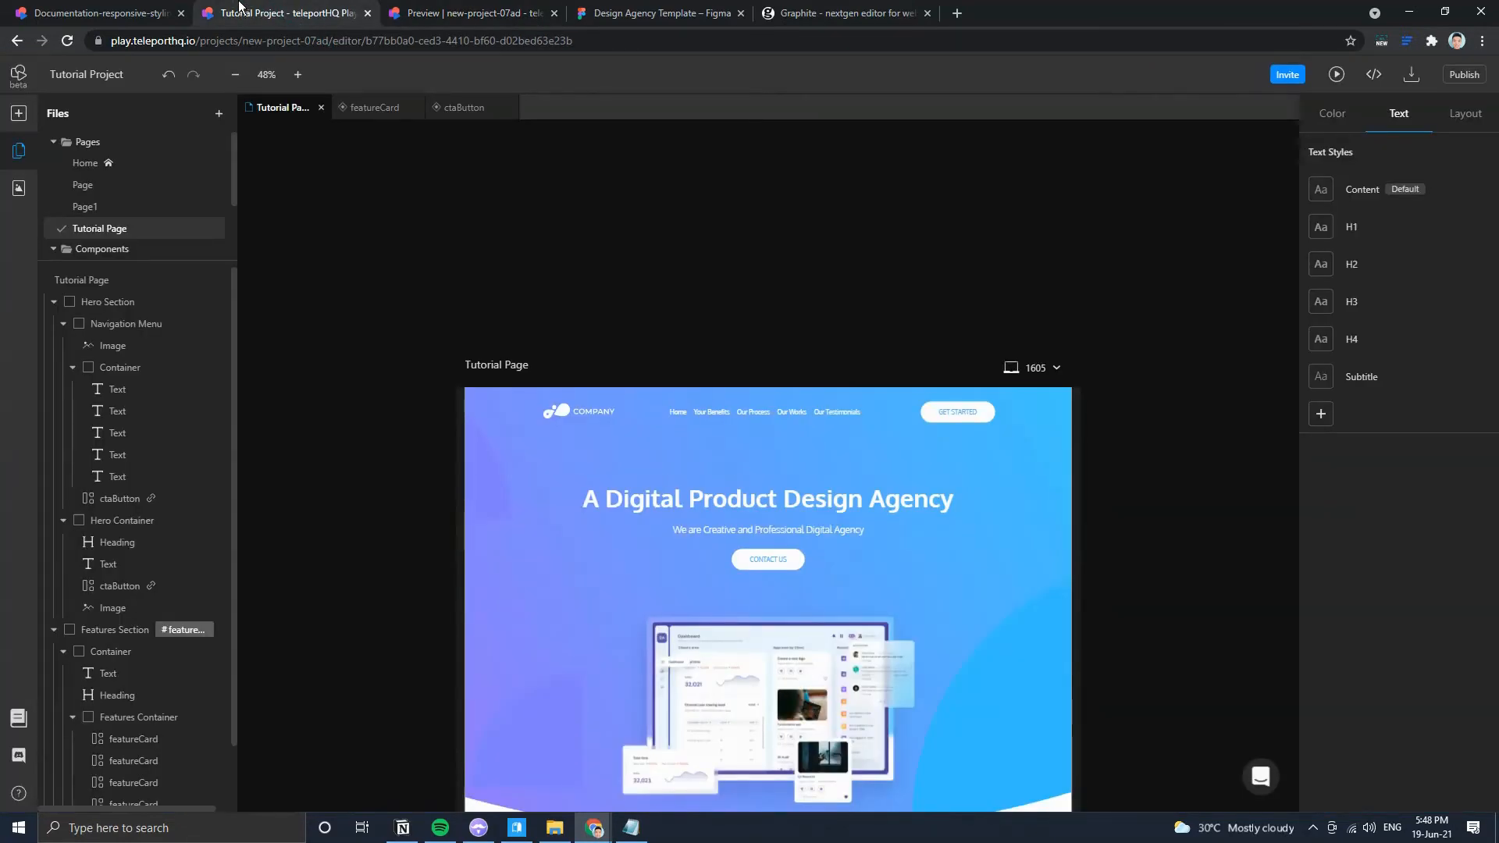
Review the Tutorial Page on the canvas, check the teleportHQ documentation site, and return to the editor.
scroll(679, 284, down, 3)
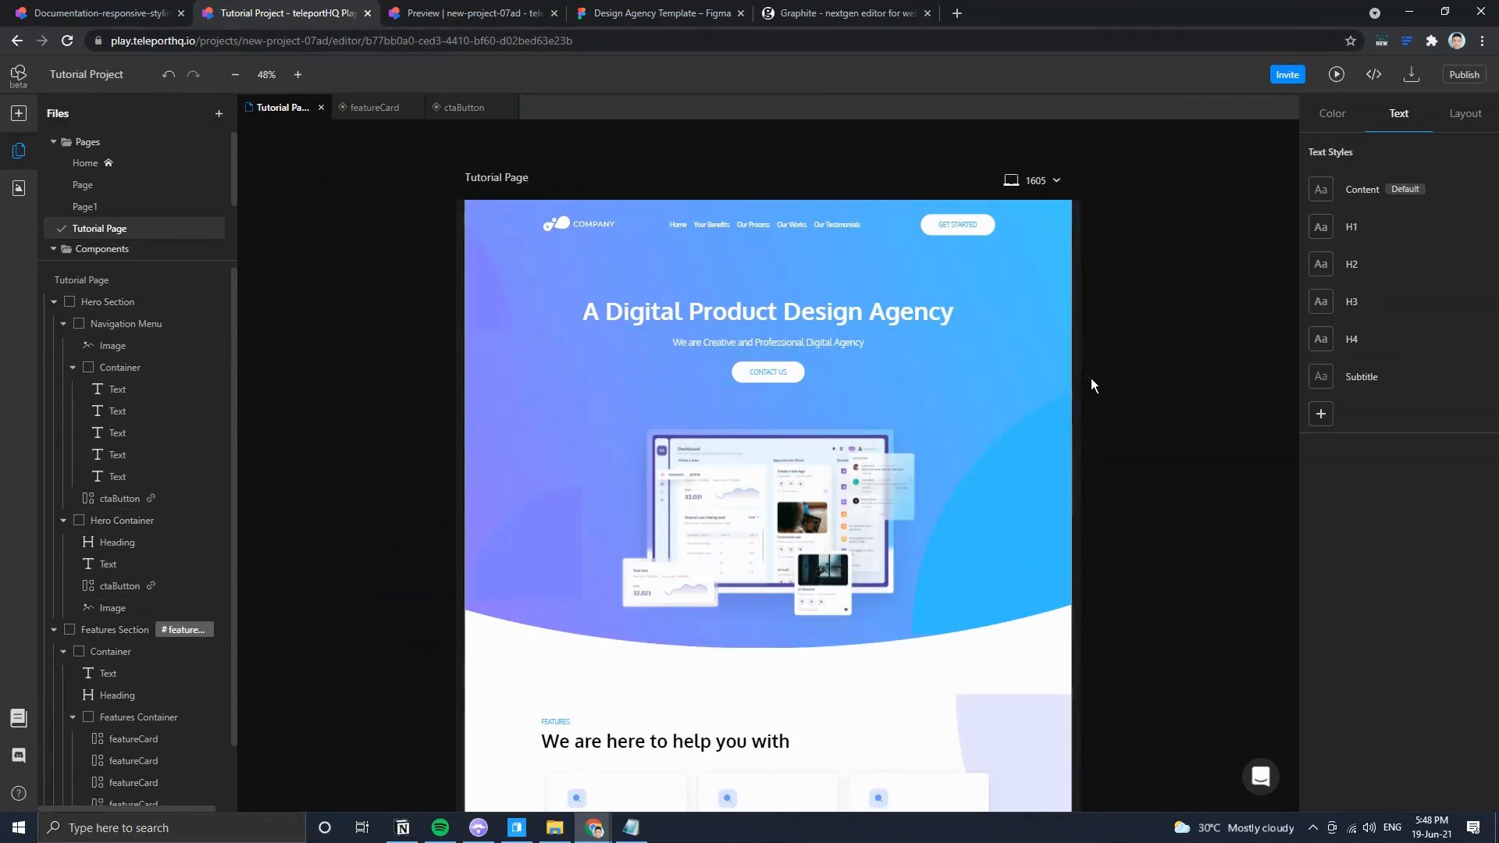
click(112, 11)
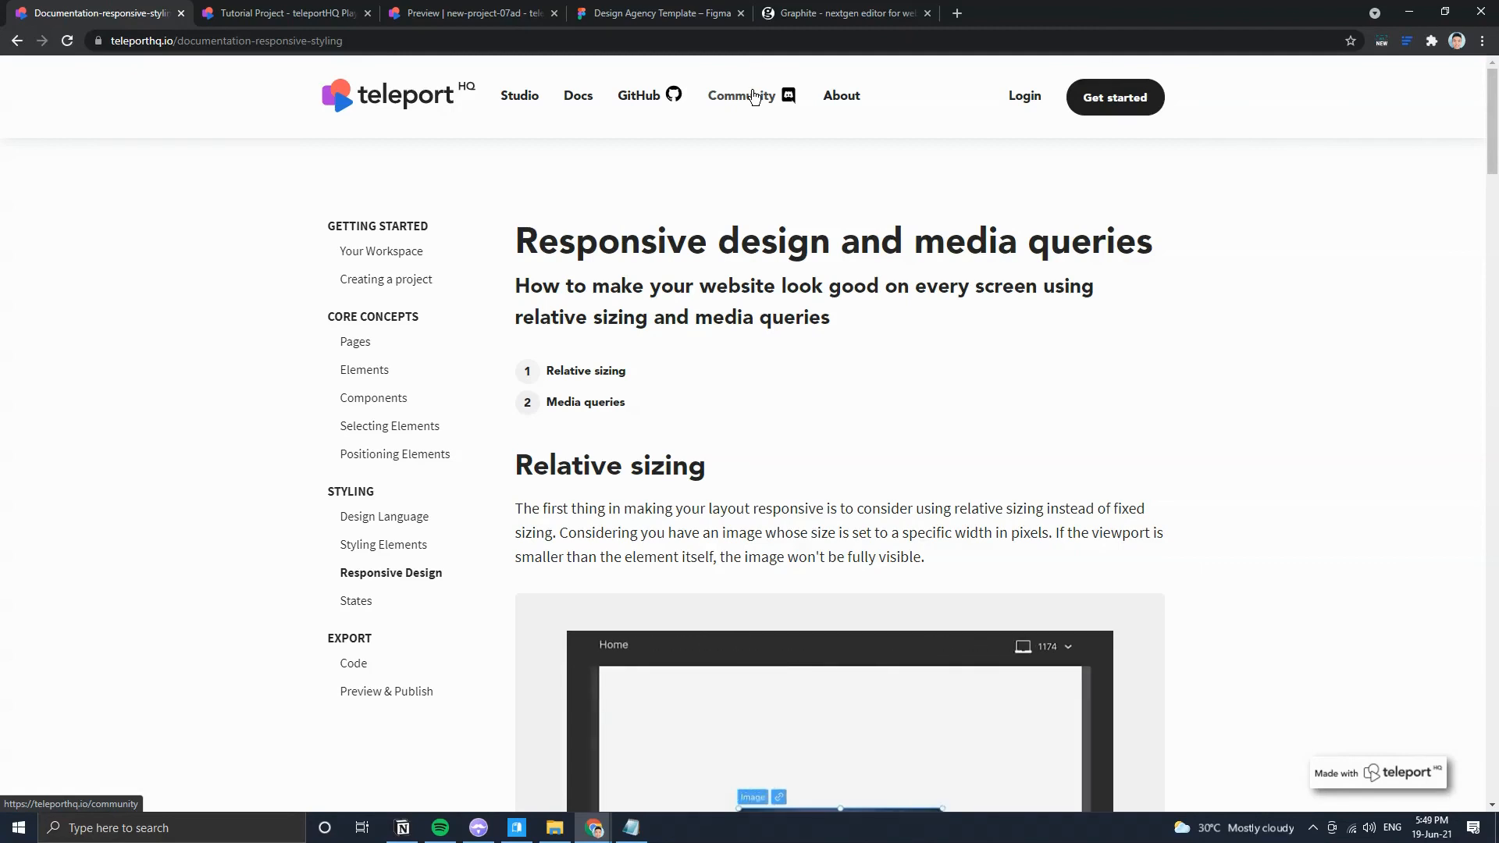
click(317, 22)
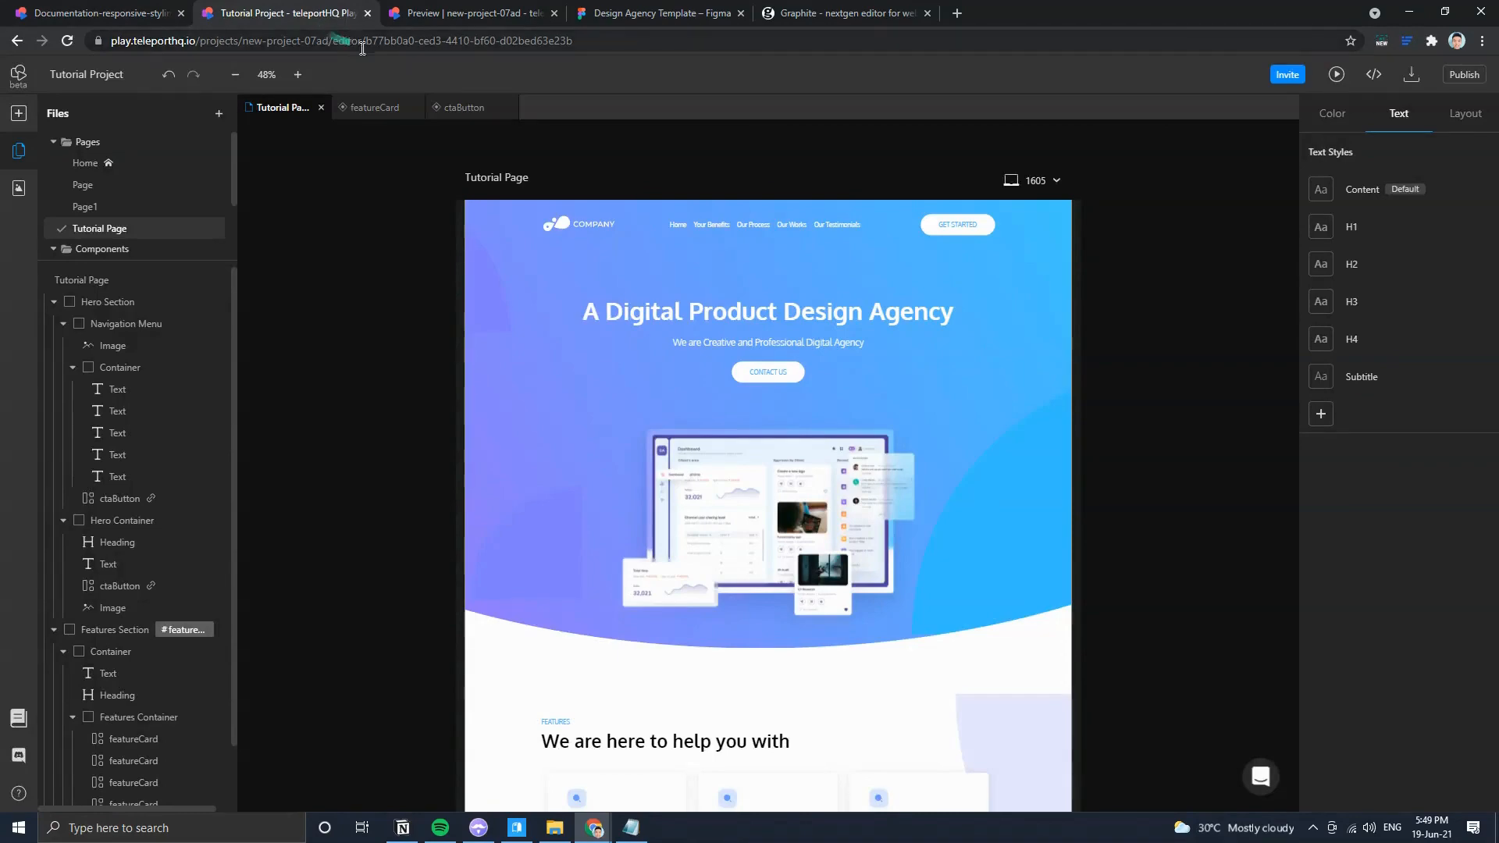